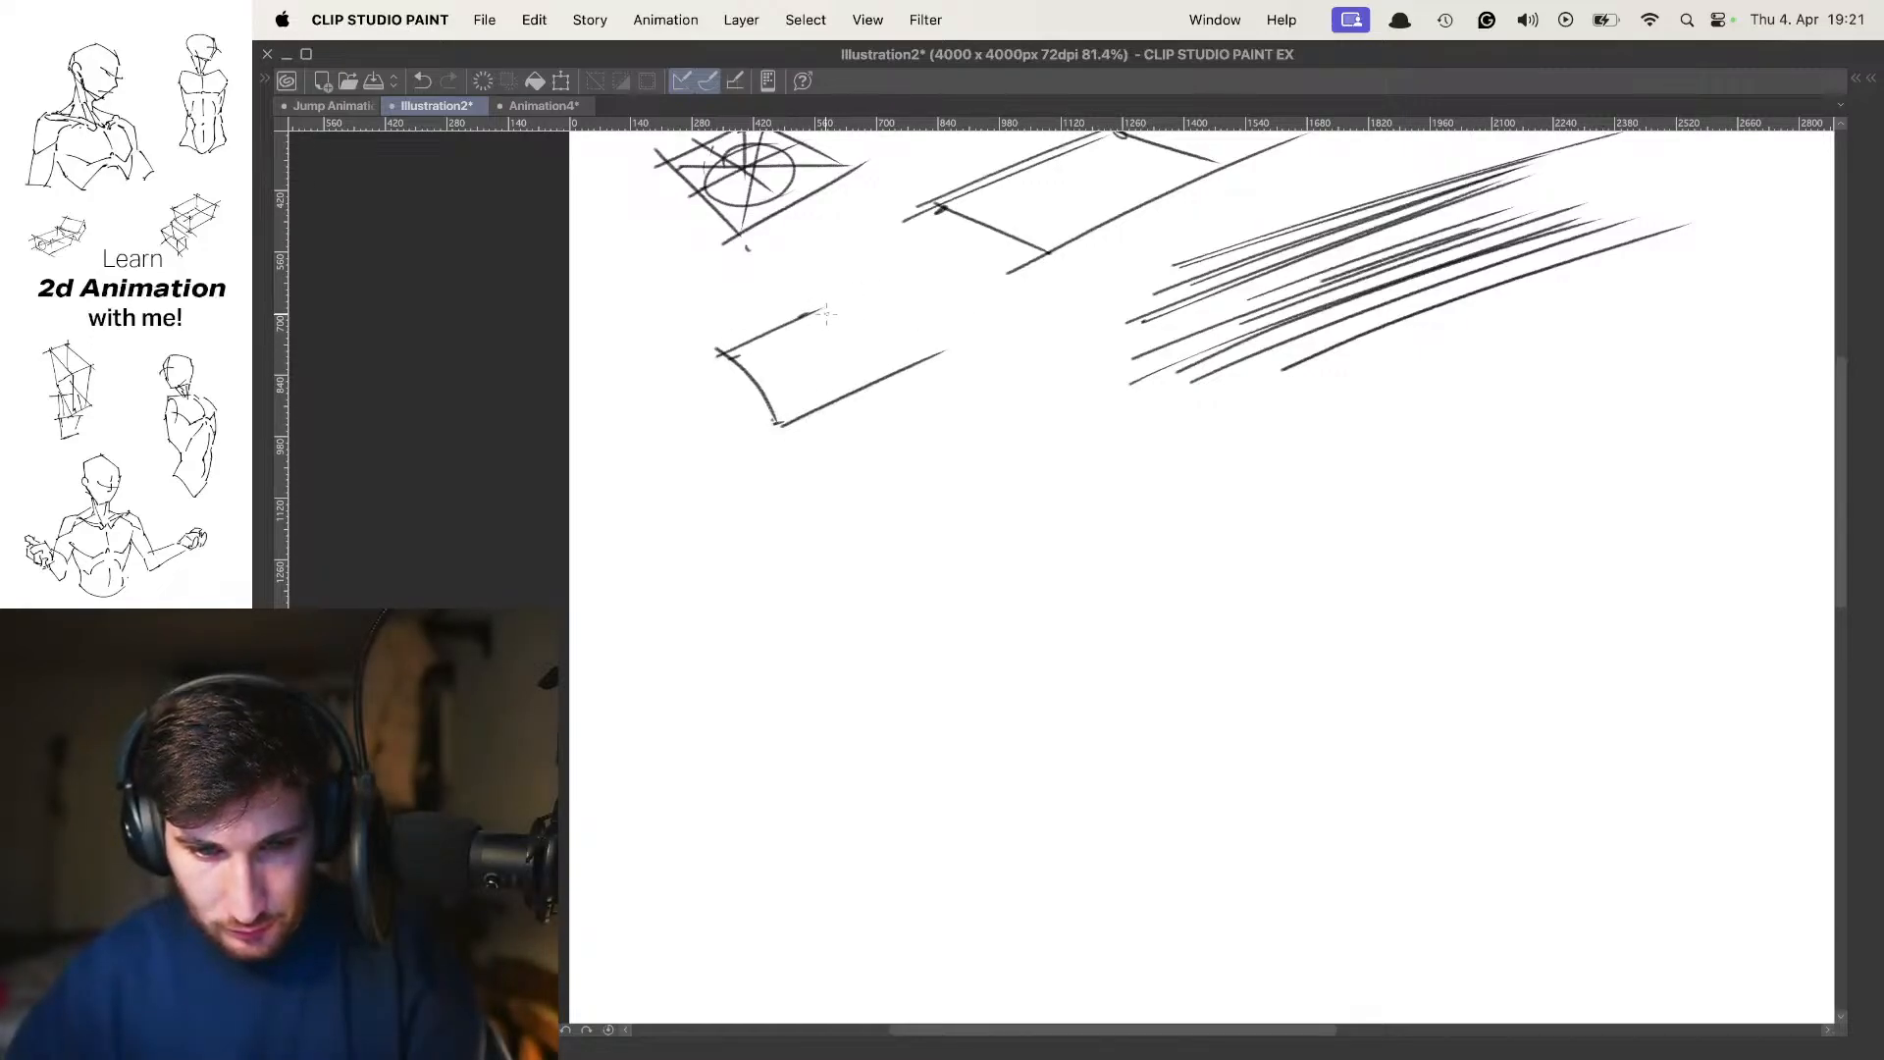
Complete the box sketch below the circle-in-square study with its side faces, a ground shadow and hatching on the shaded side
drag(821, 314, 908, 371)
drag(782, 422, 785, 505)
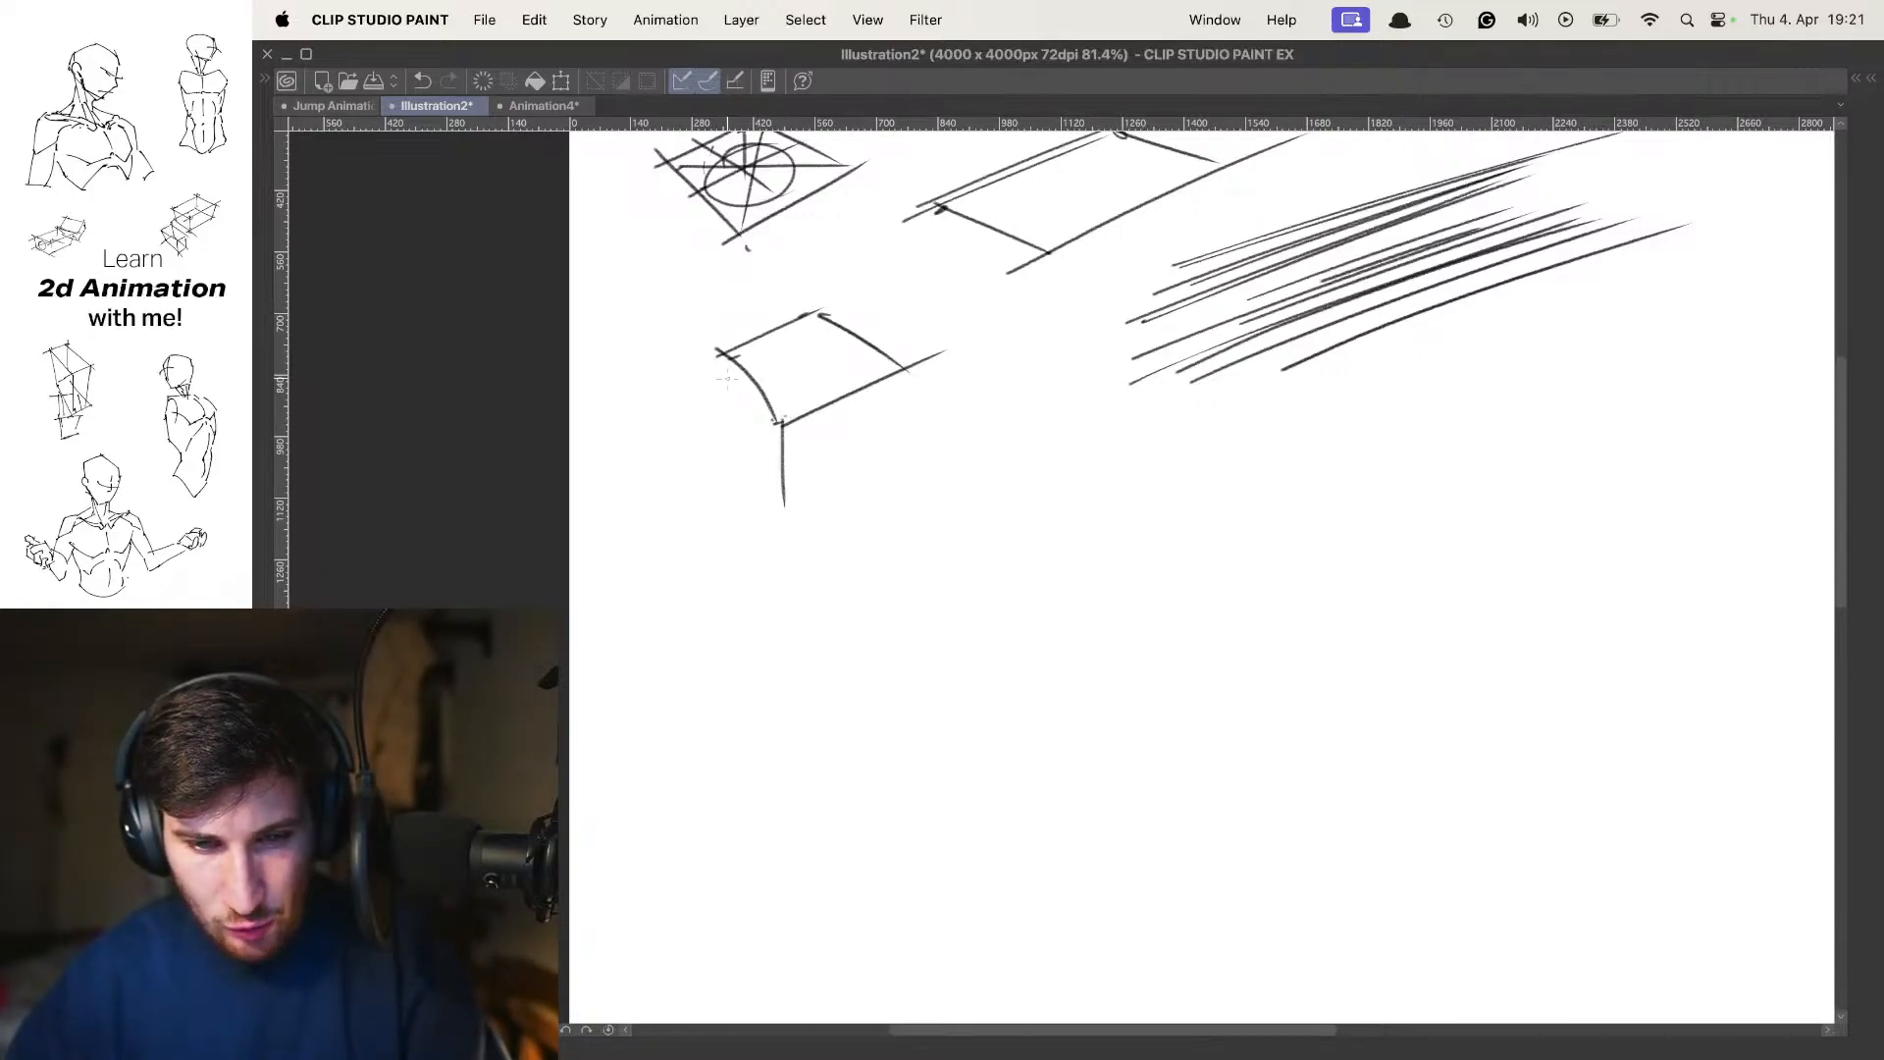
mouse_move(729, 340)
mouse_down()
mouse_move(785, 502)
mouse_move(890, 432)
mouse_up()
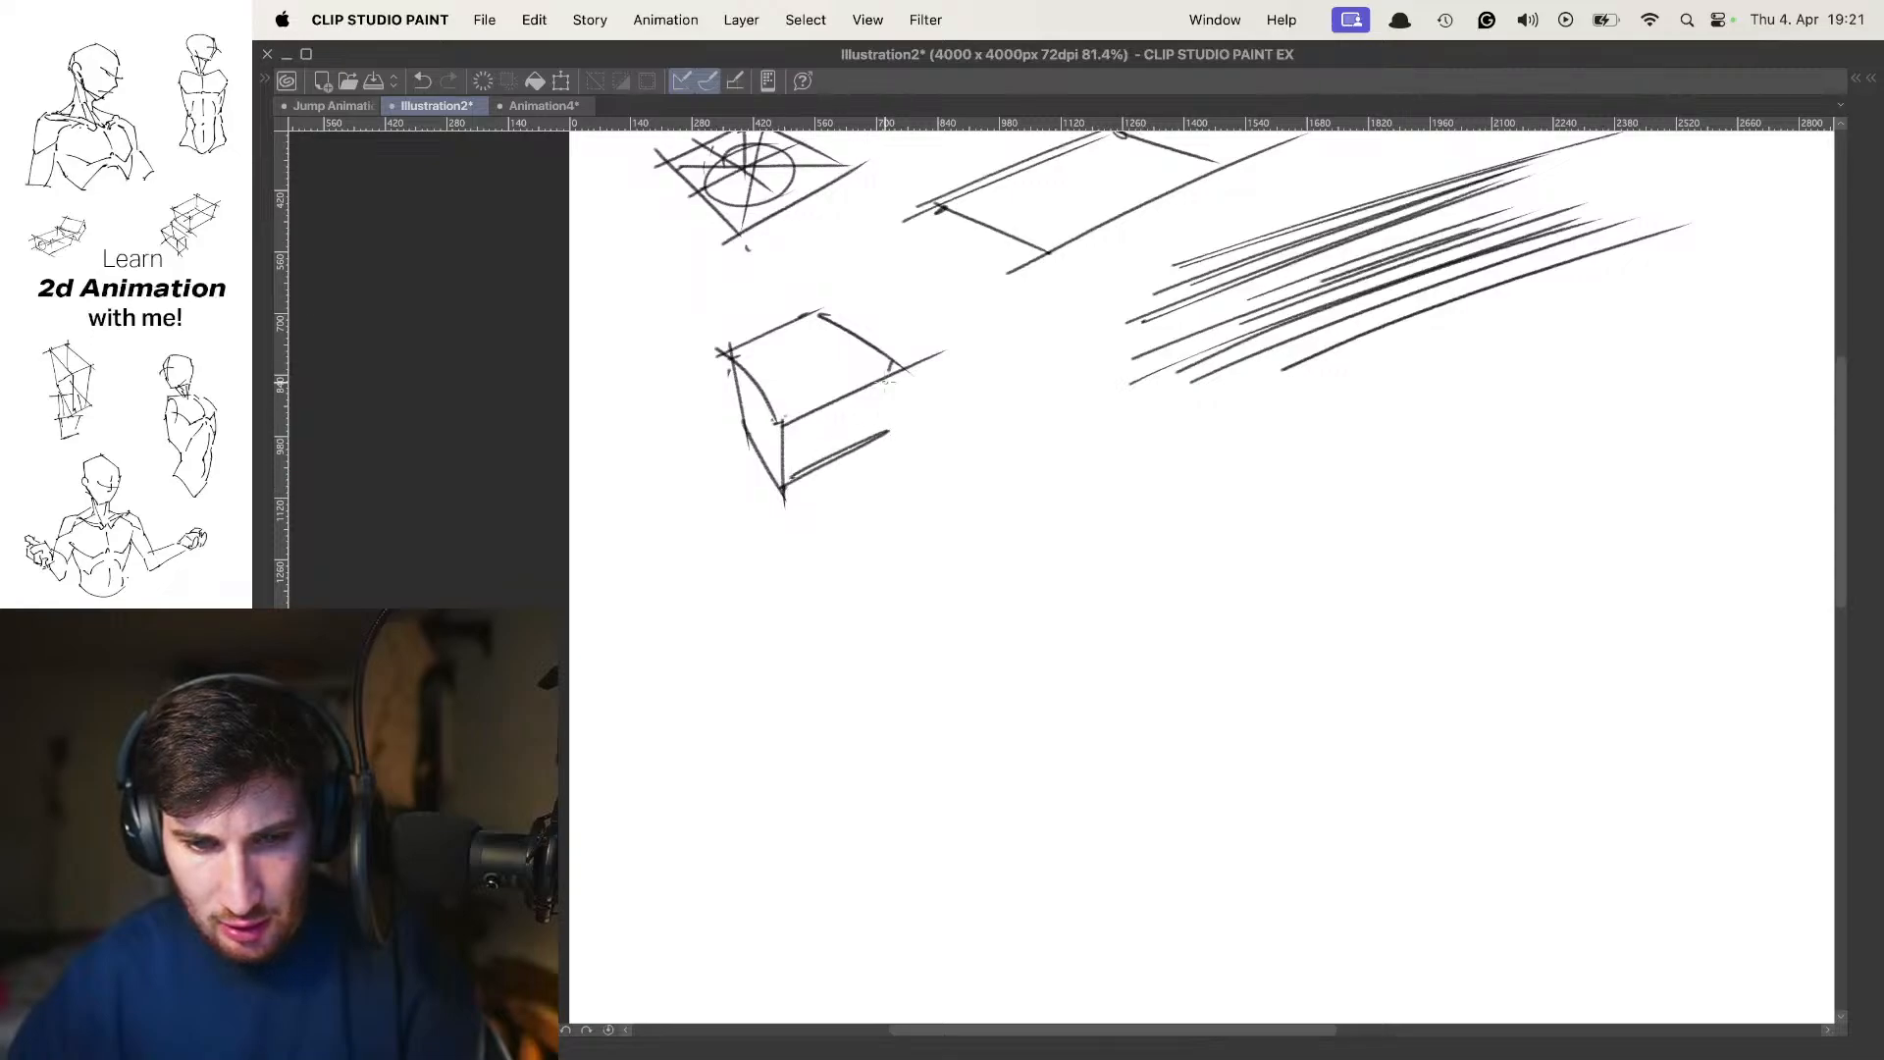
mouse_move(894, 363)
mouse_down()
mouse_move(878, 425)
mouse_move(977, 448)
mouse_up()
mouse_move(792, 488)
mouse_down()
mouse_move(902, 484)
mouse_move(861, 483)
mouse_move(993, 432)
mouse_up()
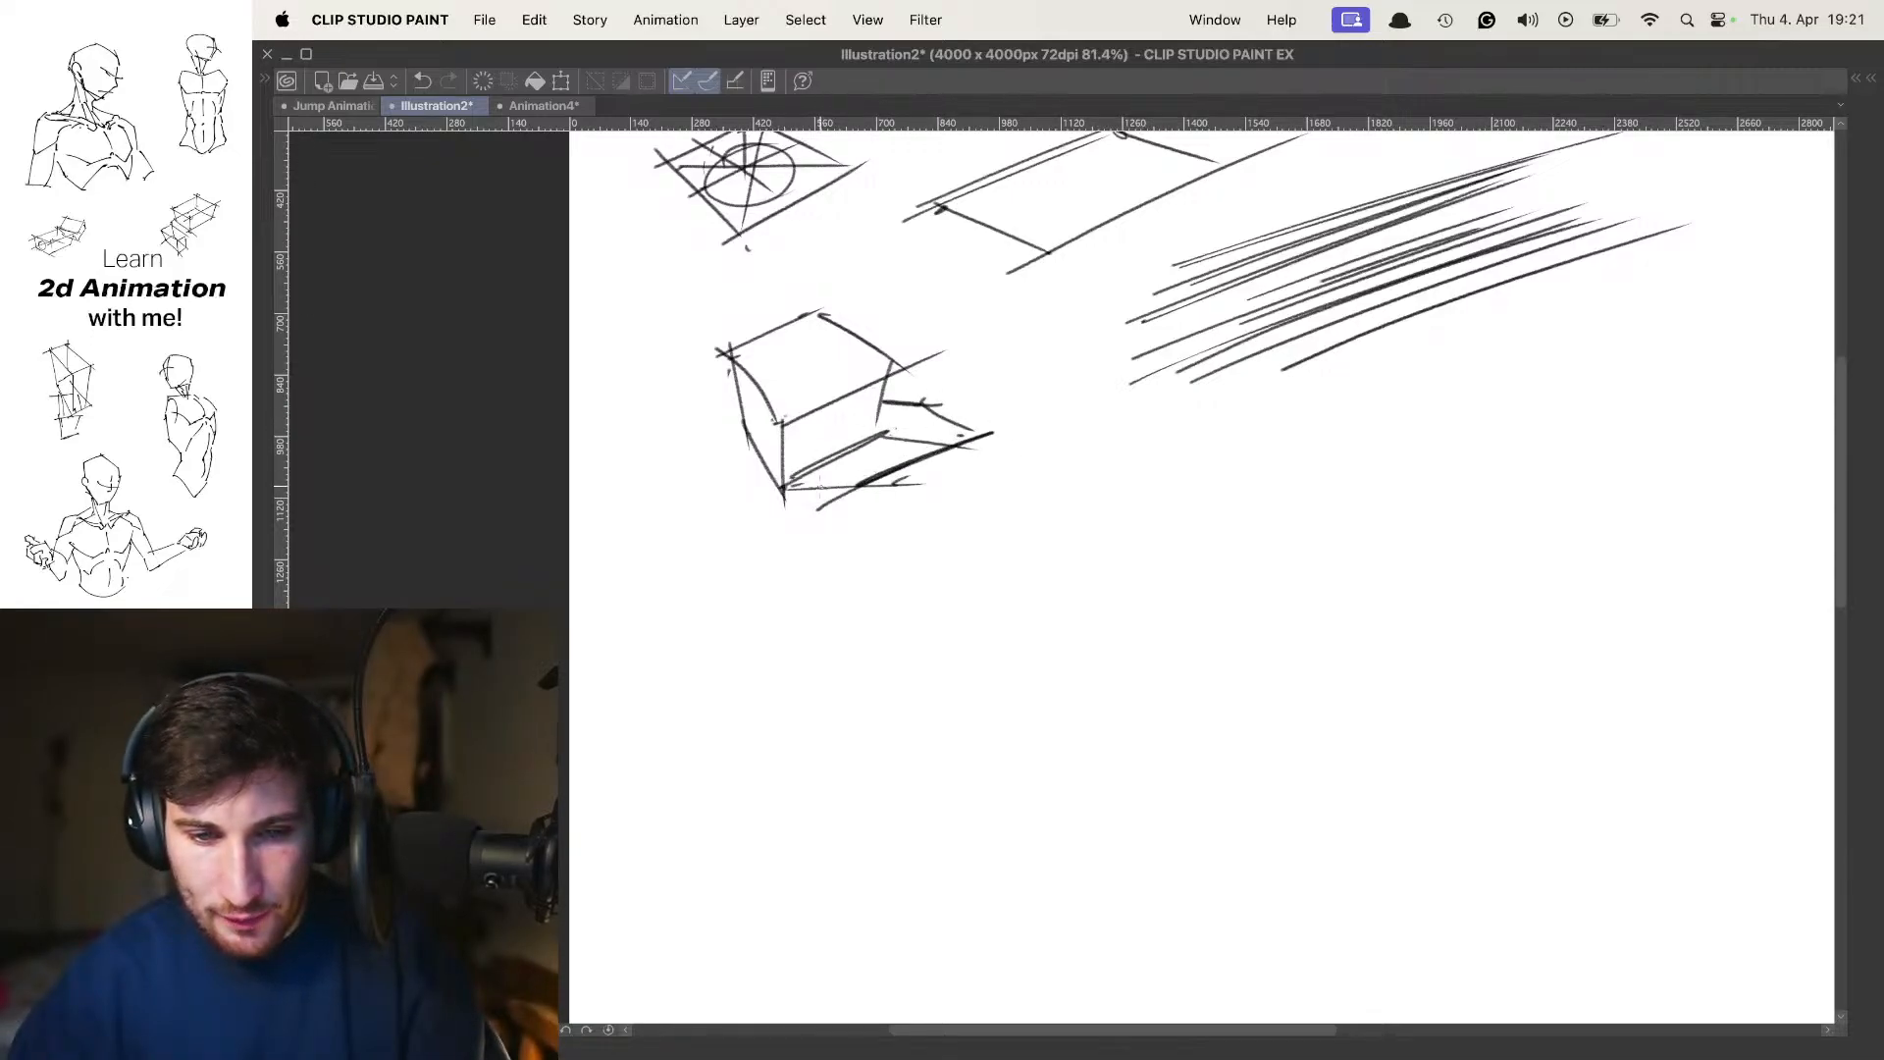
mouse_move(817, 485)
mouse_down()
mouse_move(933, 436)
mouse_move(924, 406)
mouse_move(786, 487)
mouse_move(789, 458)
mouse_move(896, 409)
mouse_move(799, 428)
mouse_move(884, 376)
mouse_up()
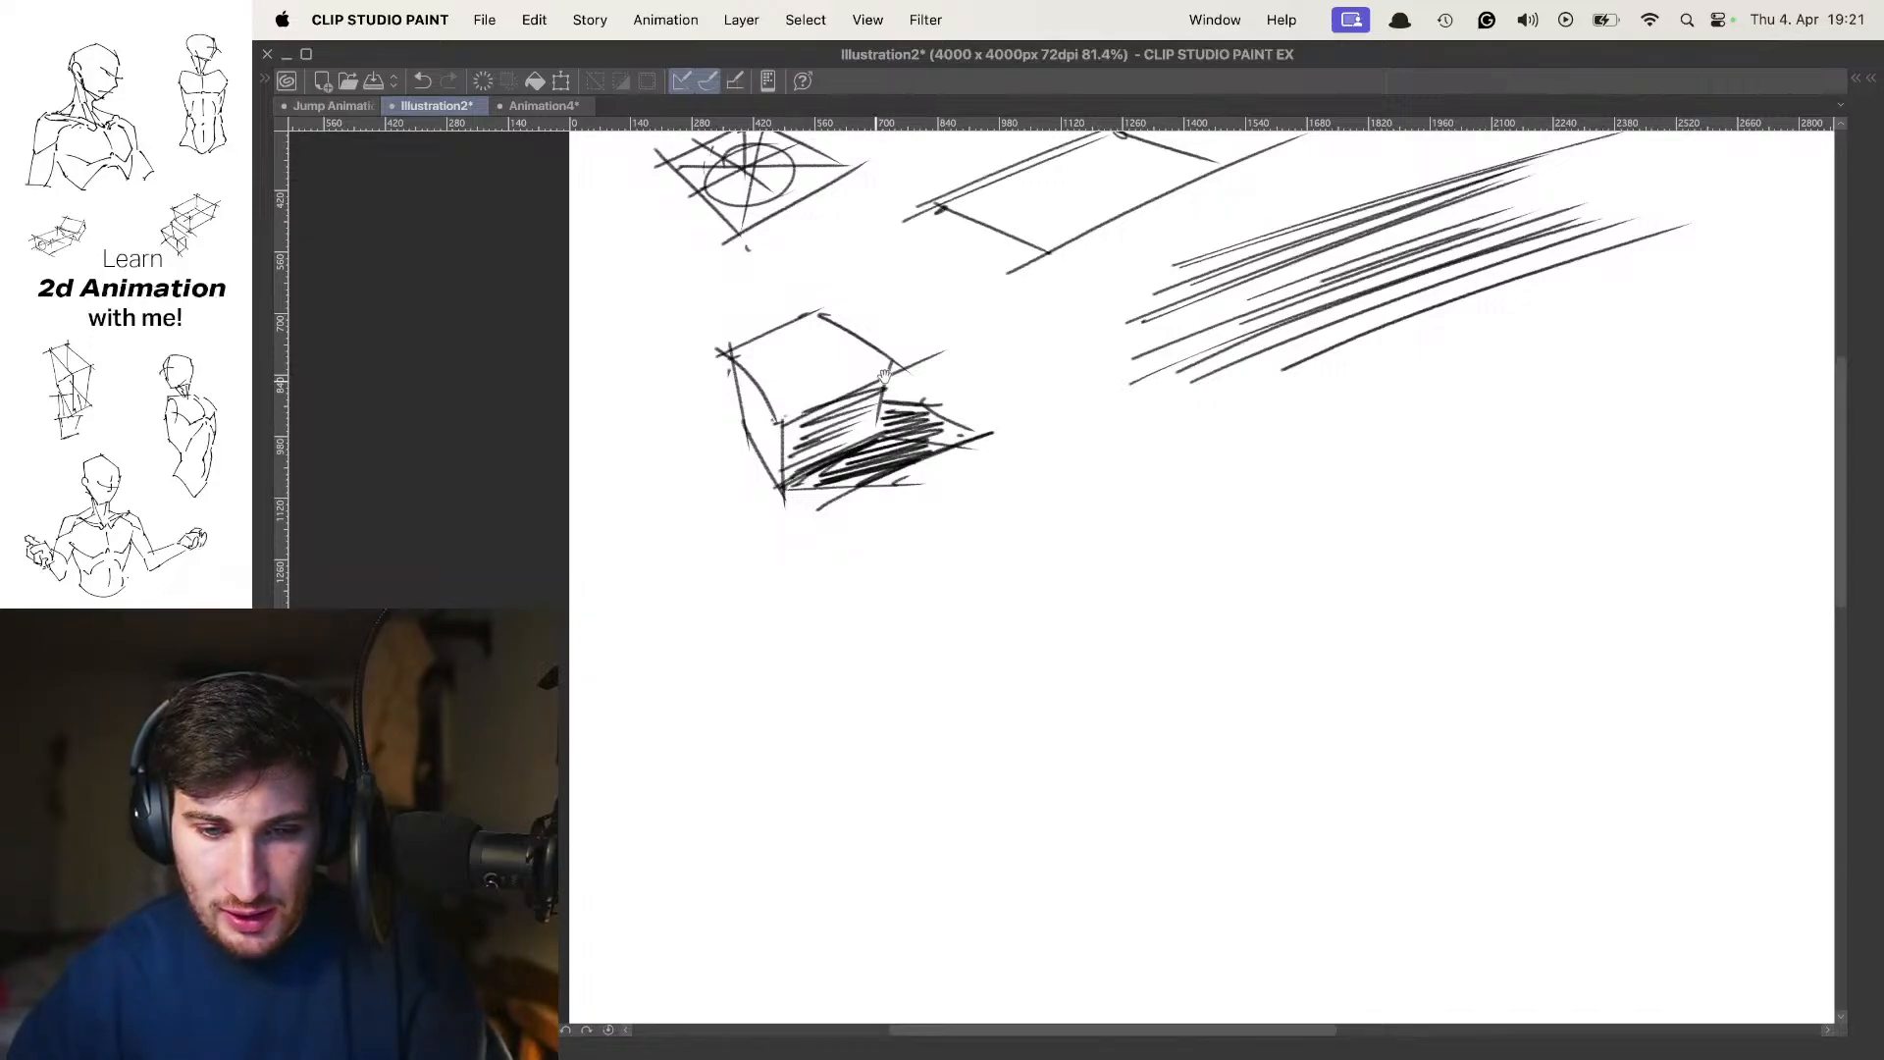
Sketch an egg-shaped ribcage for a standing figure below the hatching practice, including the rib arch and its lower opening
scroll(884, 353, down, 4)
scroll(923, 379, up, 3)
scroll(1074, 445, down, 3)
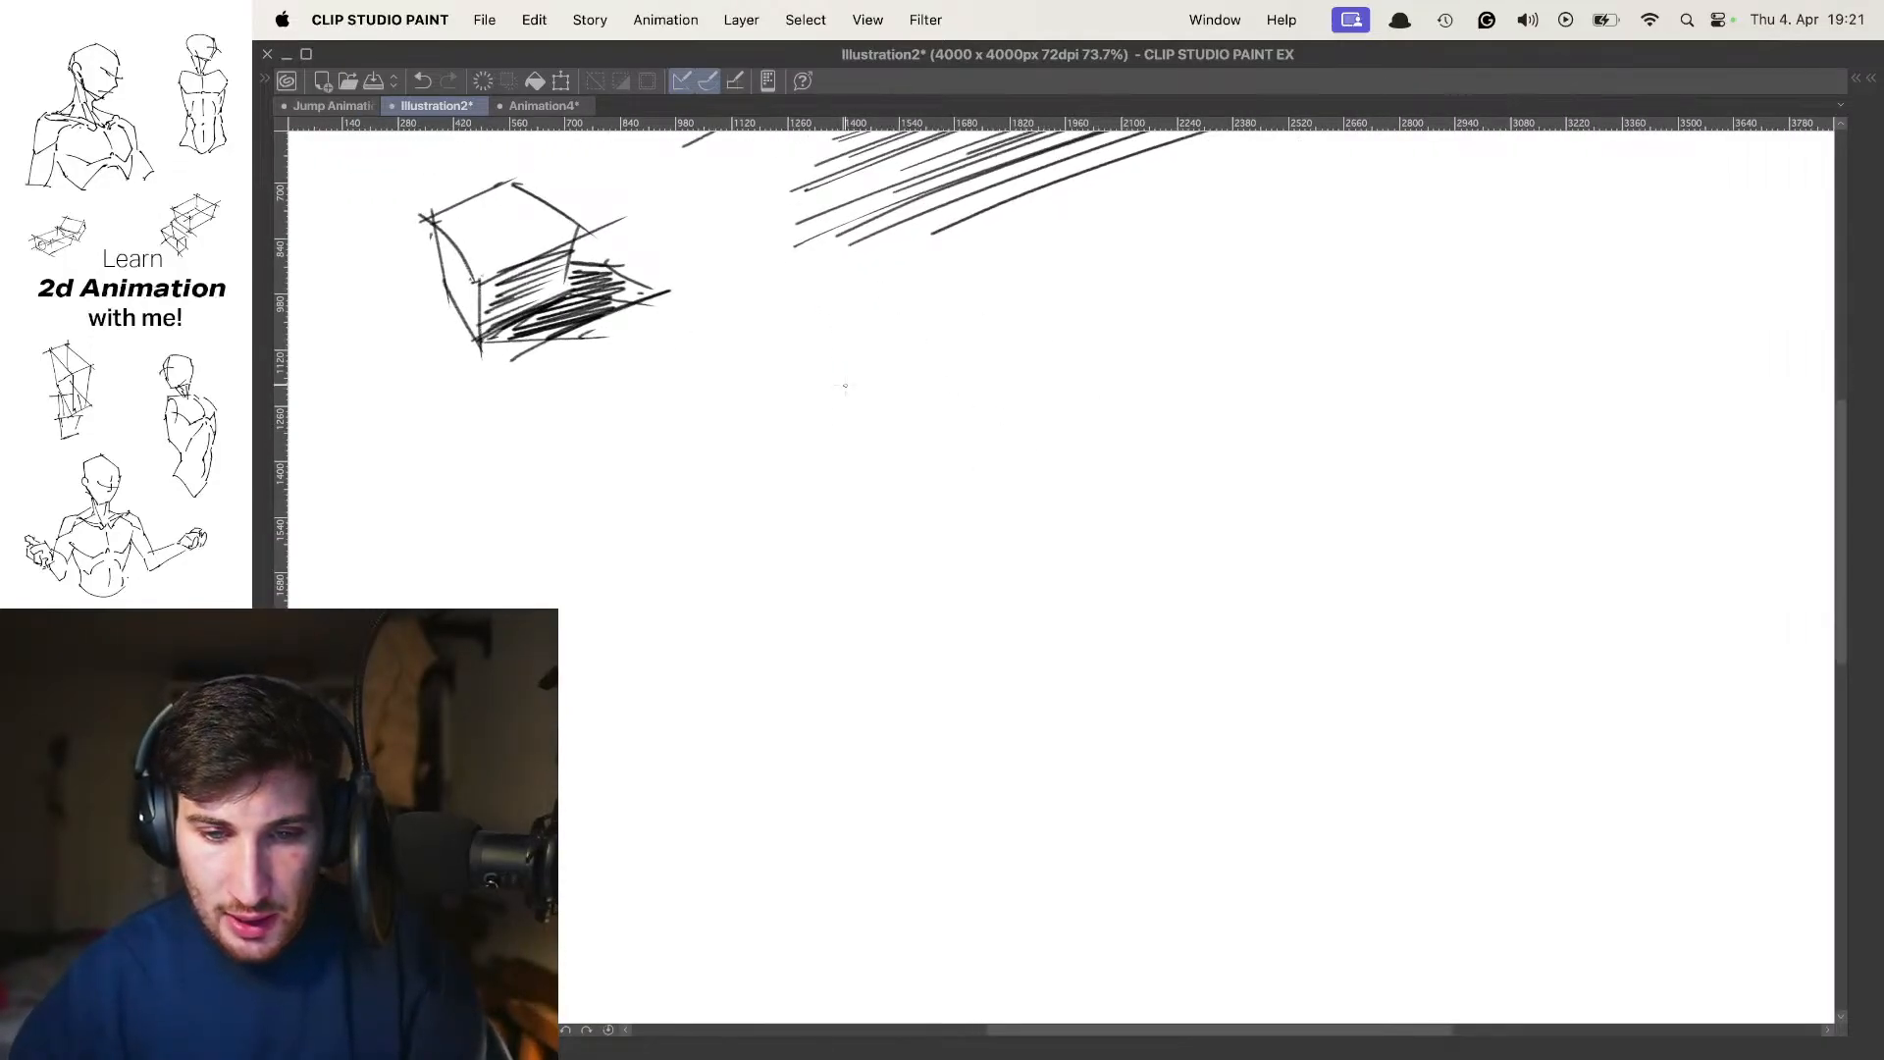
drag(892, 392, 960, 404)
scroll(875, 370, down, 2)
key(ctrl+z)
mouse_move(846, 403)
mouse_down()
mouse_move(883, 549)
mouse_move(852, 363)
mouse_move(856, 461)
mouse_up()
drag(834, 530, 940, 553)
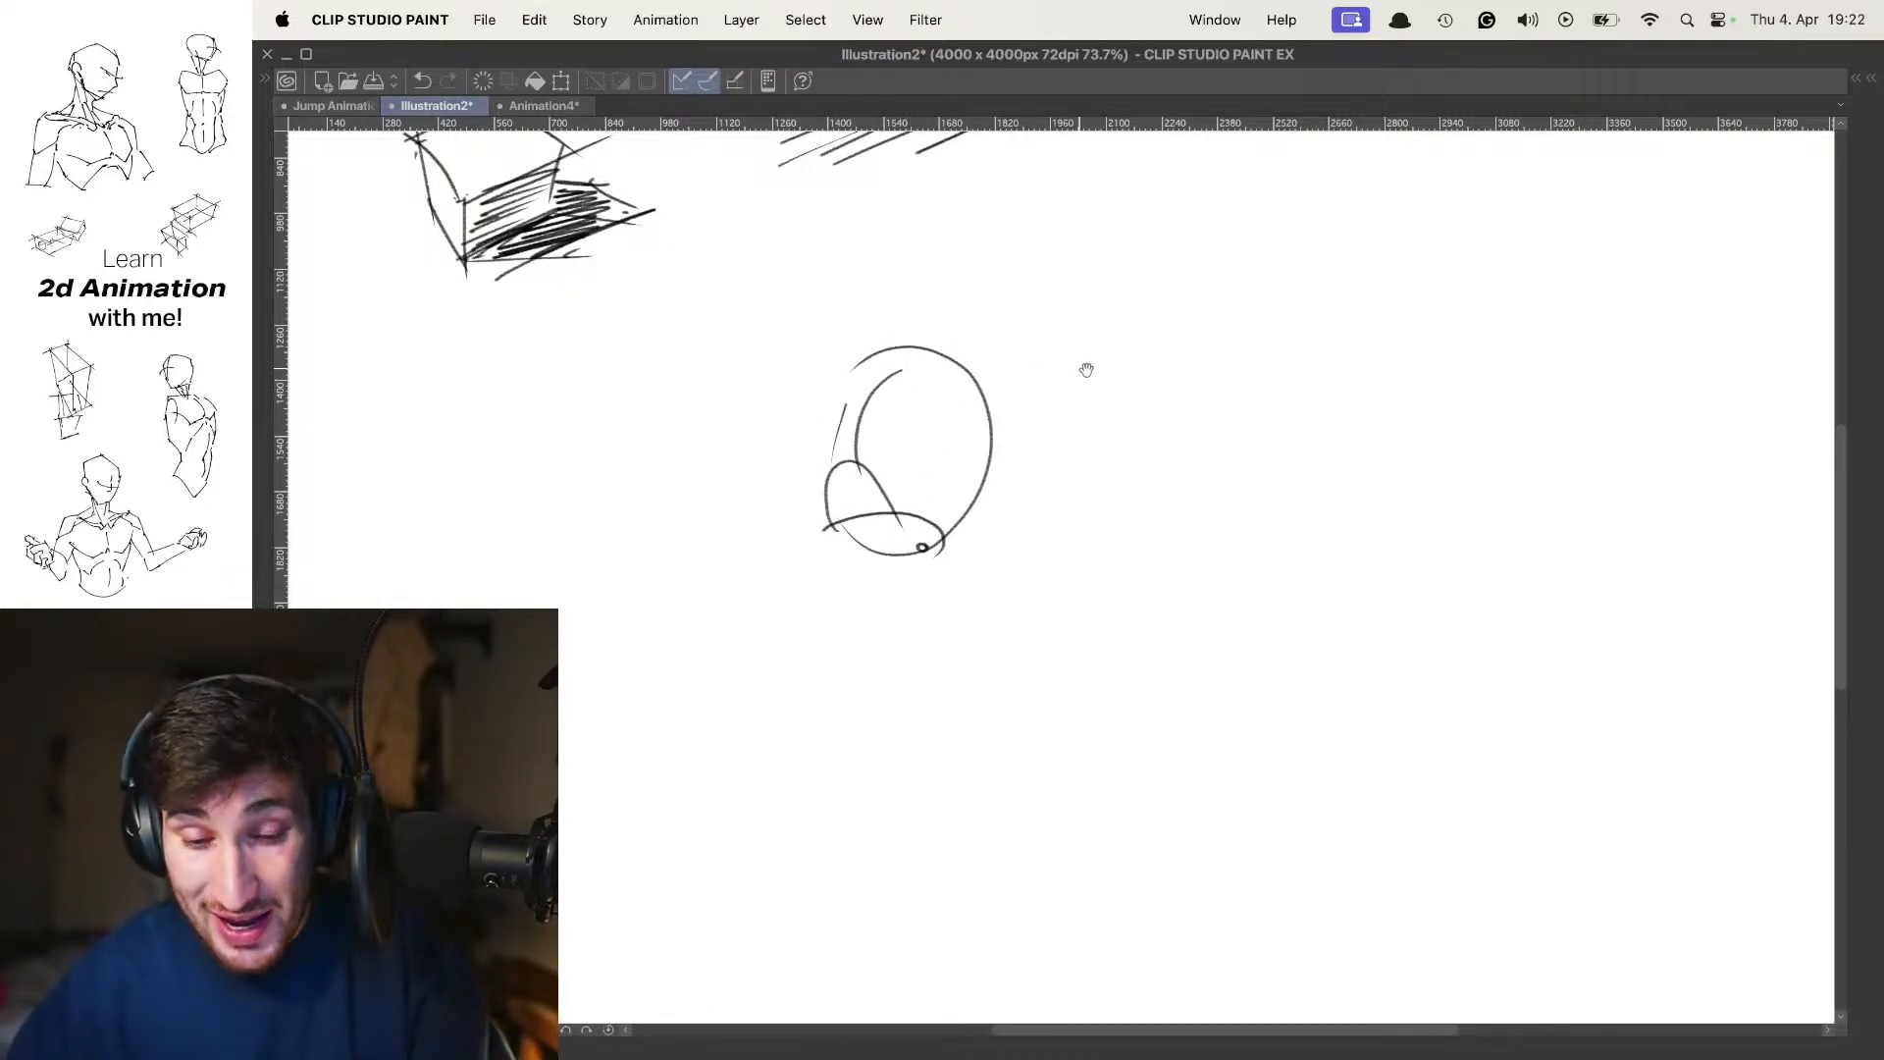
Add shoulder shapes on both sides of the ribcage, a neck line and a round head with face guidelines
drag(951, 456, 987, 392)
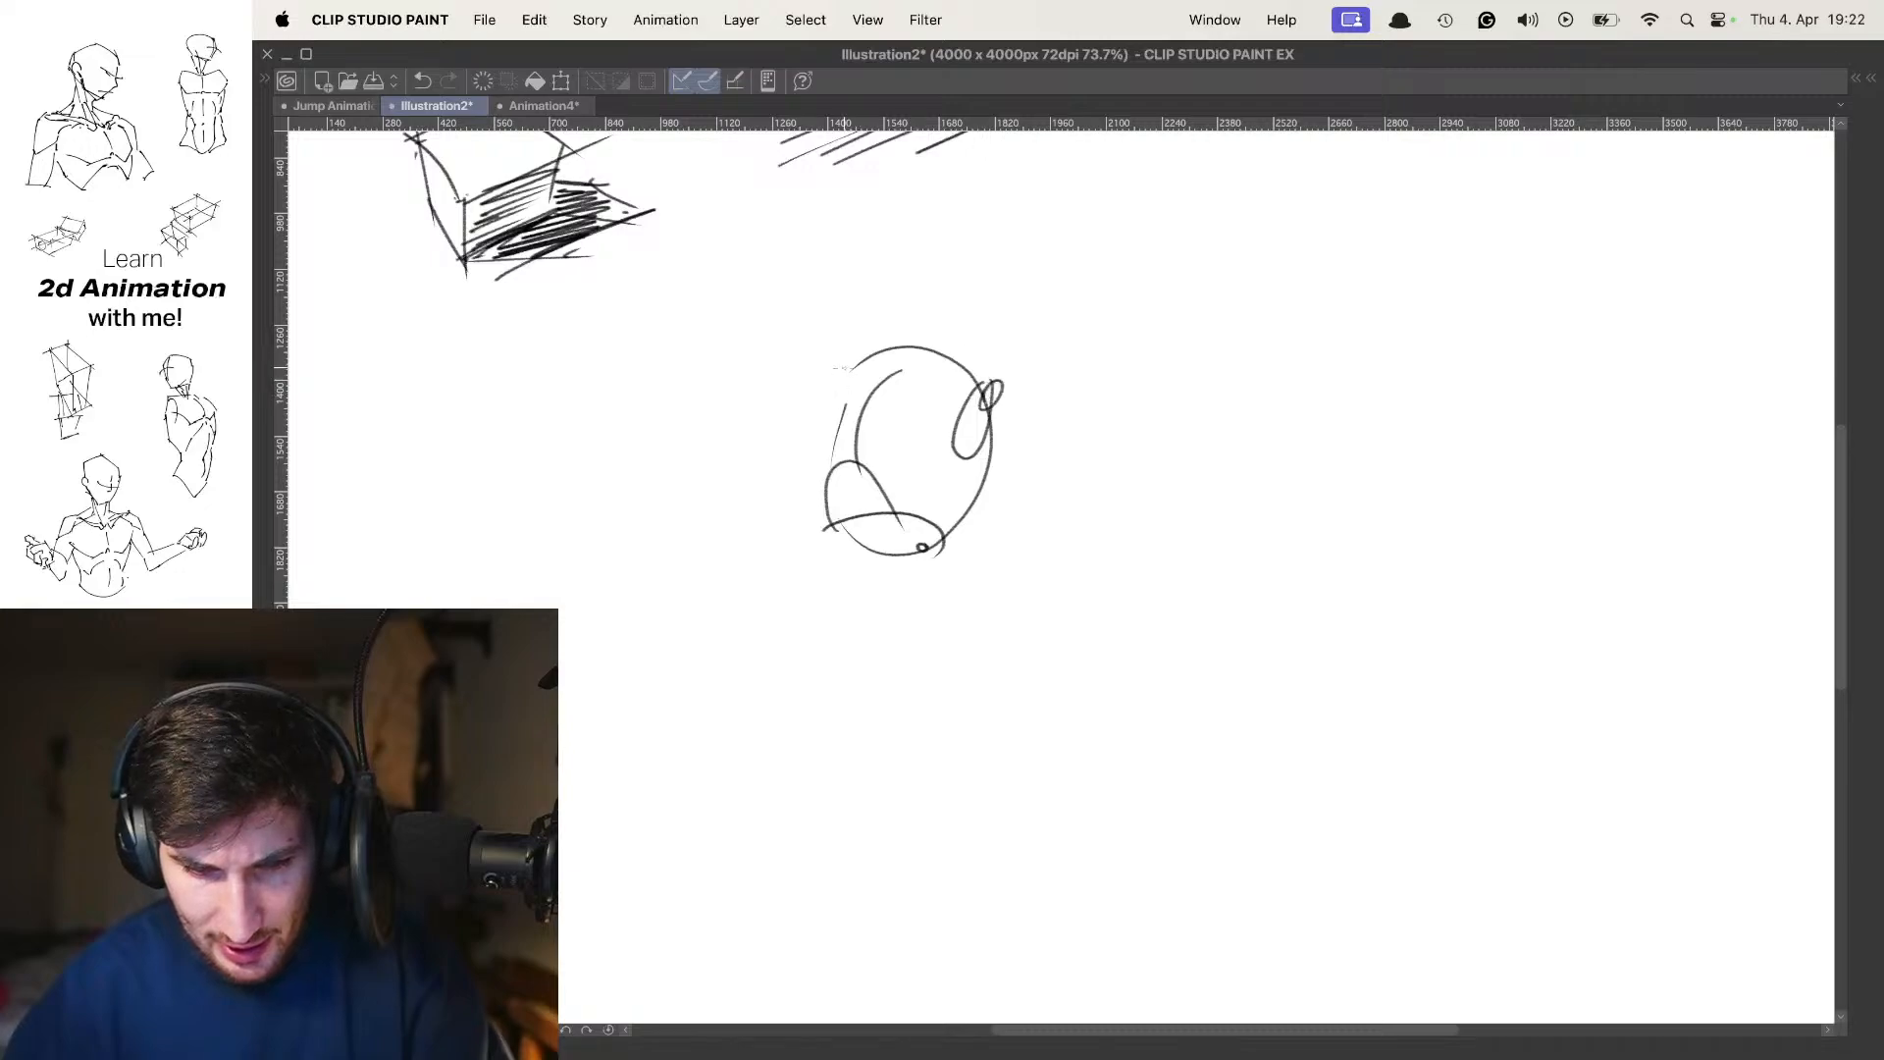
drag(842, 369, 822, 453)
mouse_move(859, 381)
mouse_down()
mouse_move(940, 368)
mouse_move(917, 373)
mouse_move(927, 227)
mouse_move(943, 278)
mouse_move(916, 331)
mouse_move(954, 300)
mouse_up()
key(super+z)
key(super+z)
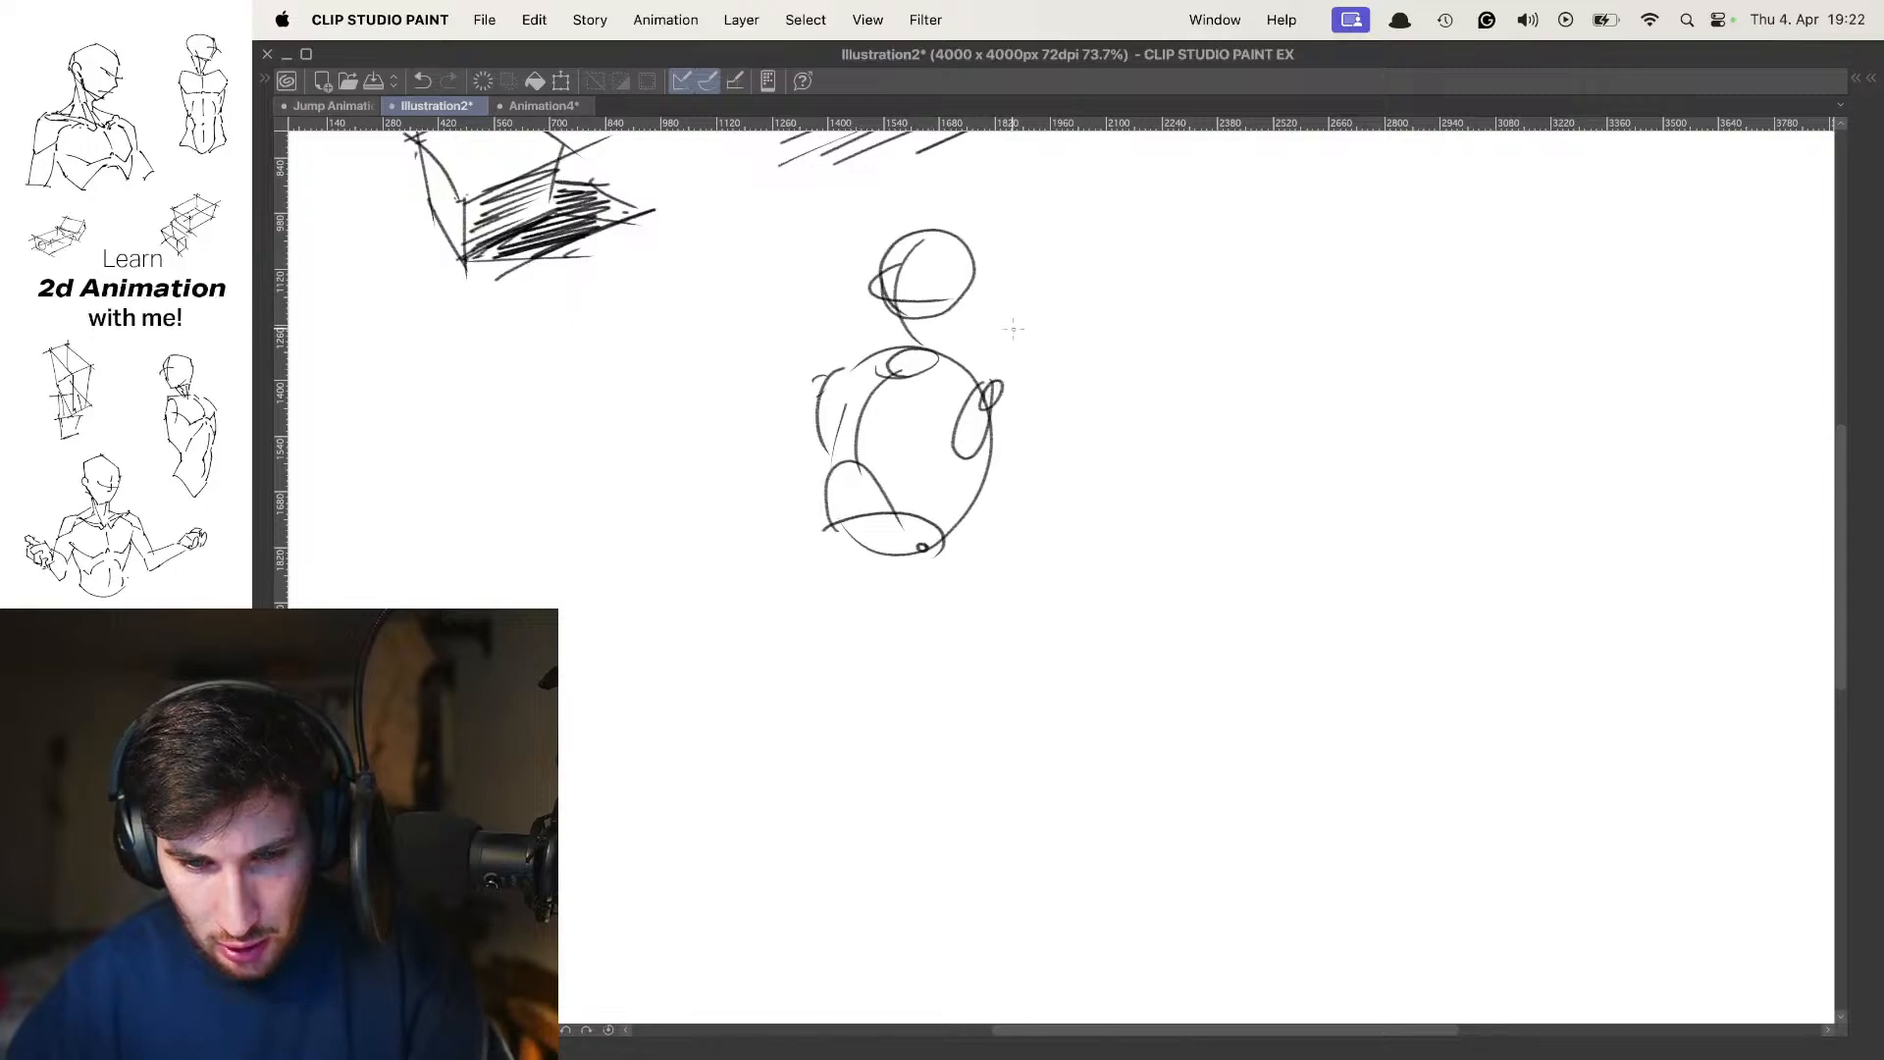
Draw the figure's right-hand arm extending outward from the shoulder, with the forearm folded back to a hand beside the head
mouse_move(991, 369)
mouse_down()
mouse_move(1210, 291)
mouse_move(1175, 316)
mouse_up()
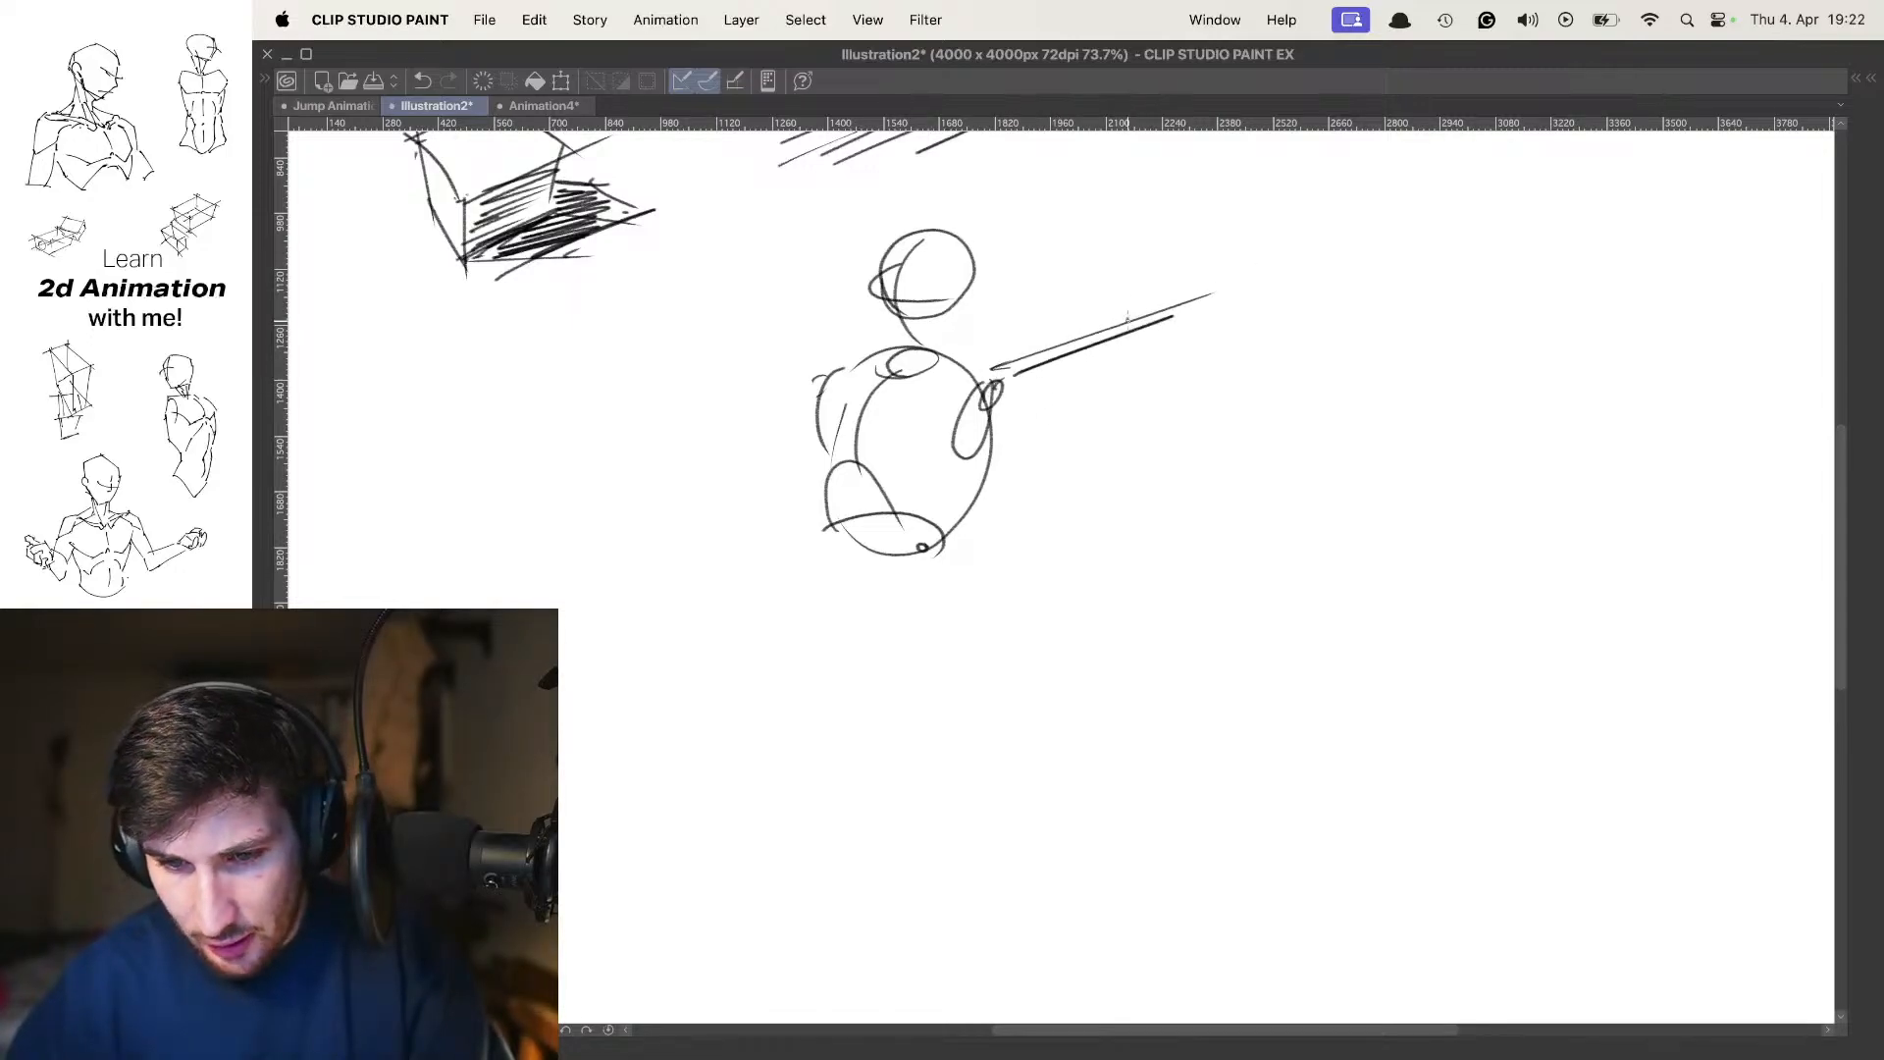
mouse_move(1023, 292)
mouse_down()
mouse_move(1199, 303)
mouse_move(1080, 314)
mouse_move(1193, 328)
mouse_up()
drag(1020, 289, 1027, 291)
mouse_move(1029, 293)
mouse_down()
mouse_move(991, 264)
mouse_move(995, 296)
mouse_up()
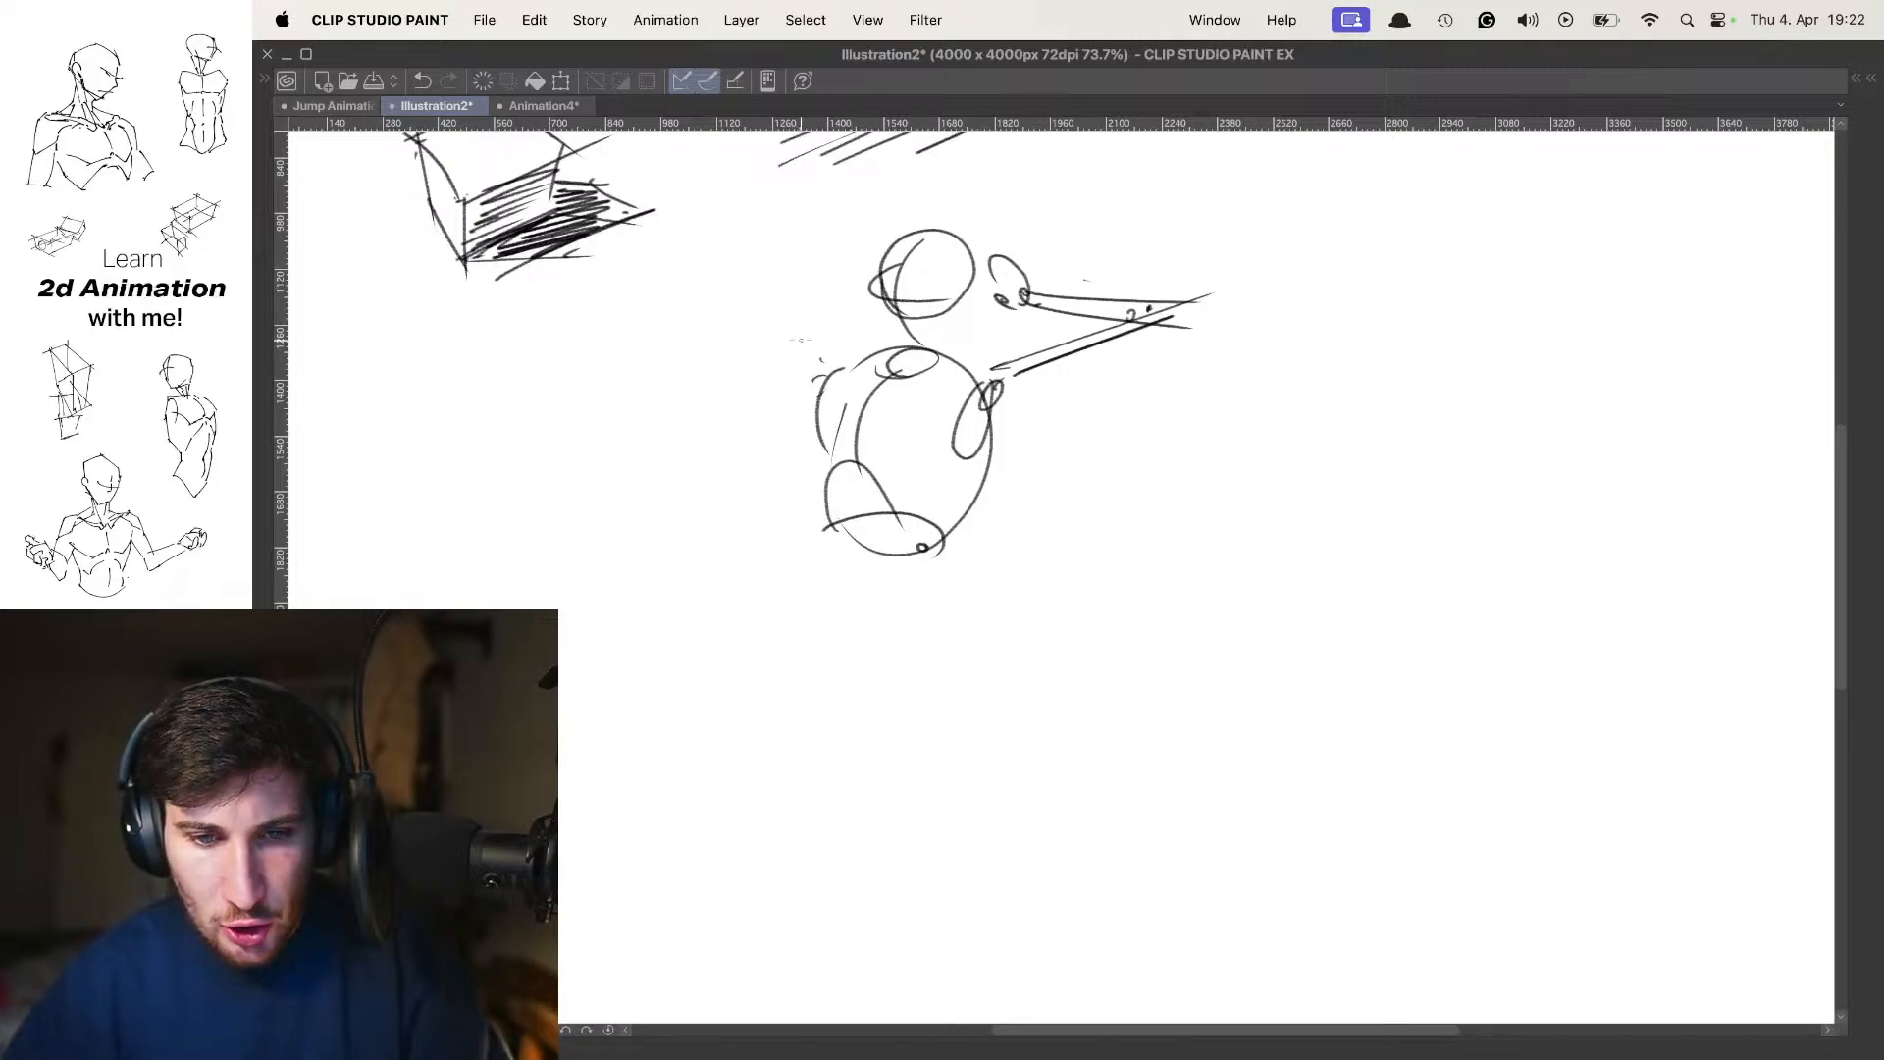
Draw the figure's left-hand arm with double lines up to a raised elbow and the forearm coming down to the head
mouse_move(785, 207)
mouse_down()
mouse_move(830, 360)
mouse_move(814, 369)
mouse_up()
key(super+z)
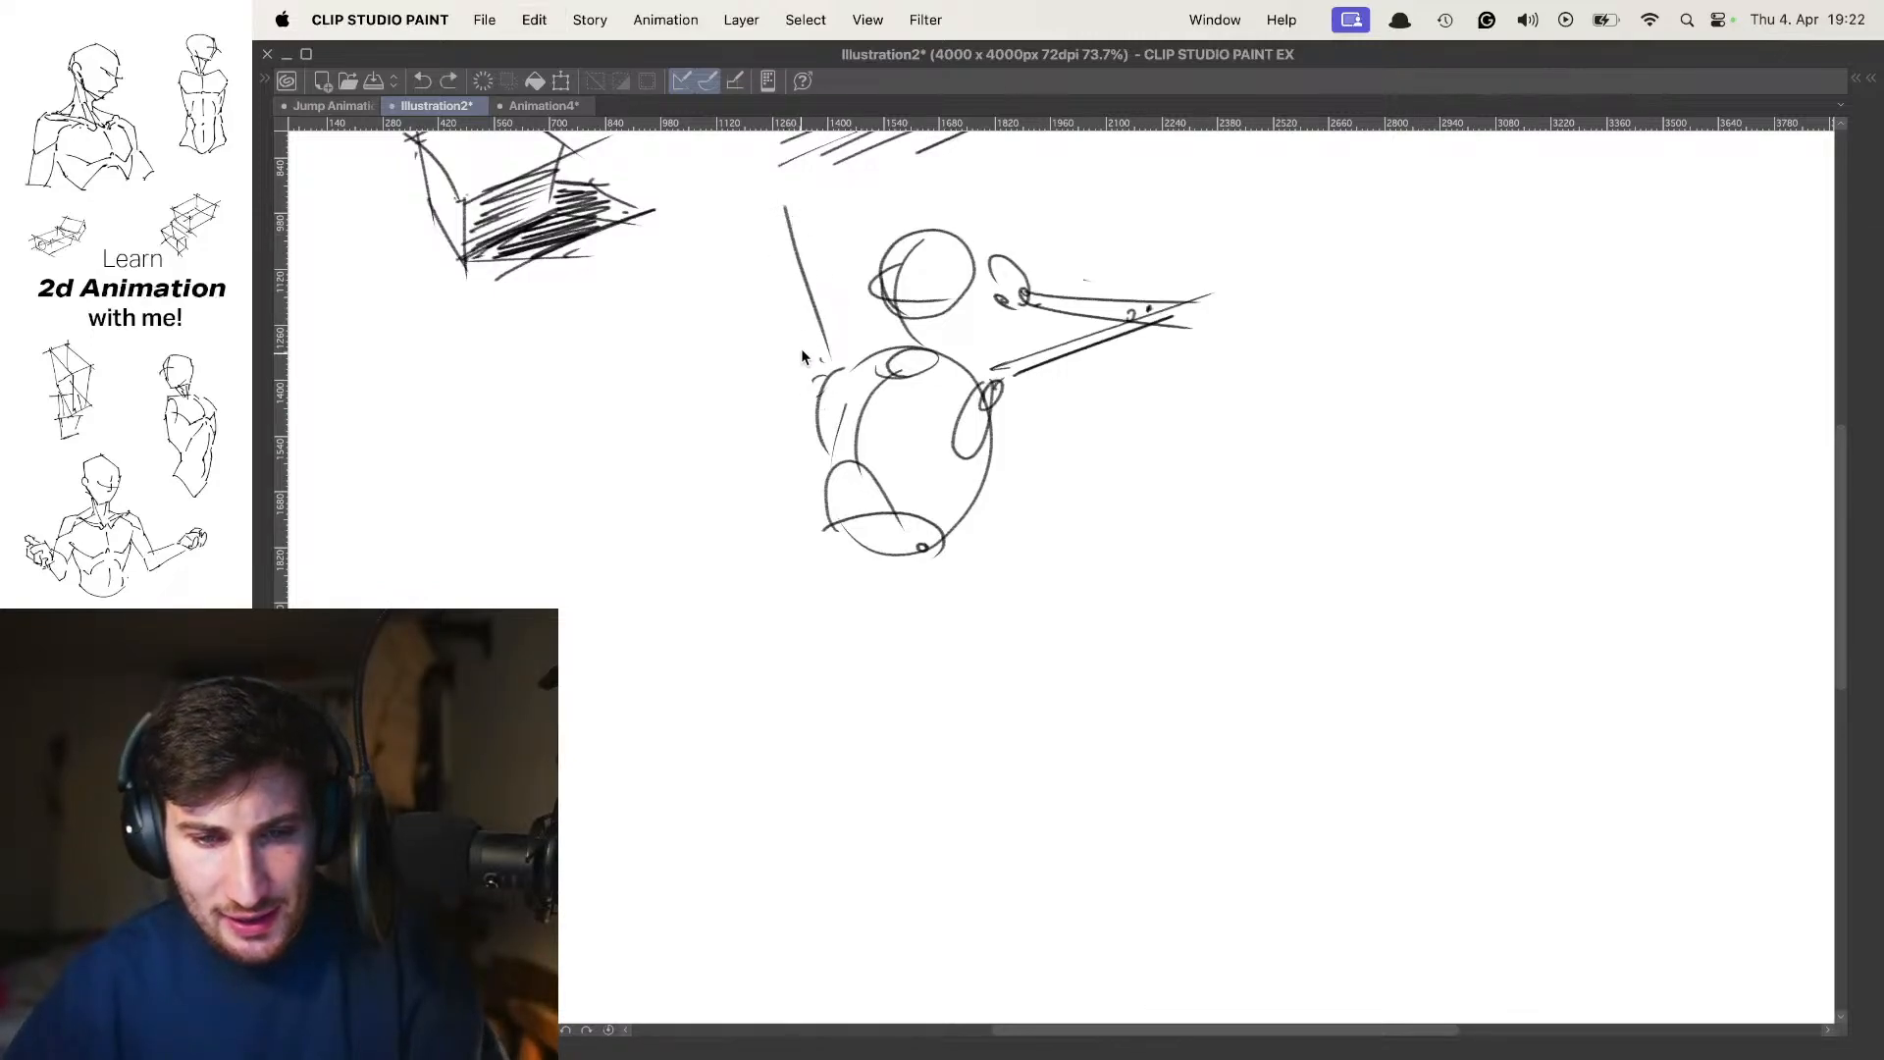
drag(752, 218, 814, 359)
key(super+z)
drag(772, 206, 830, 369)
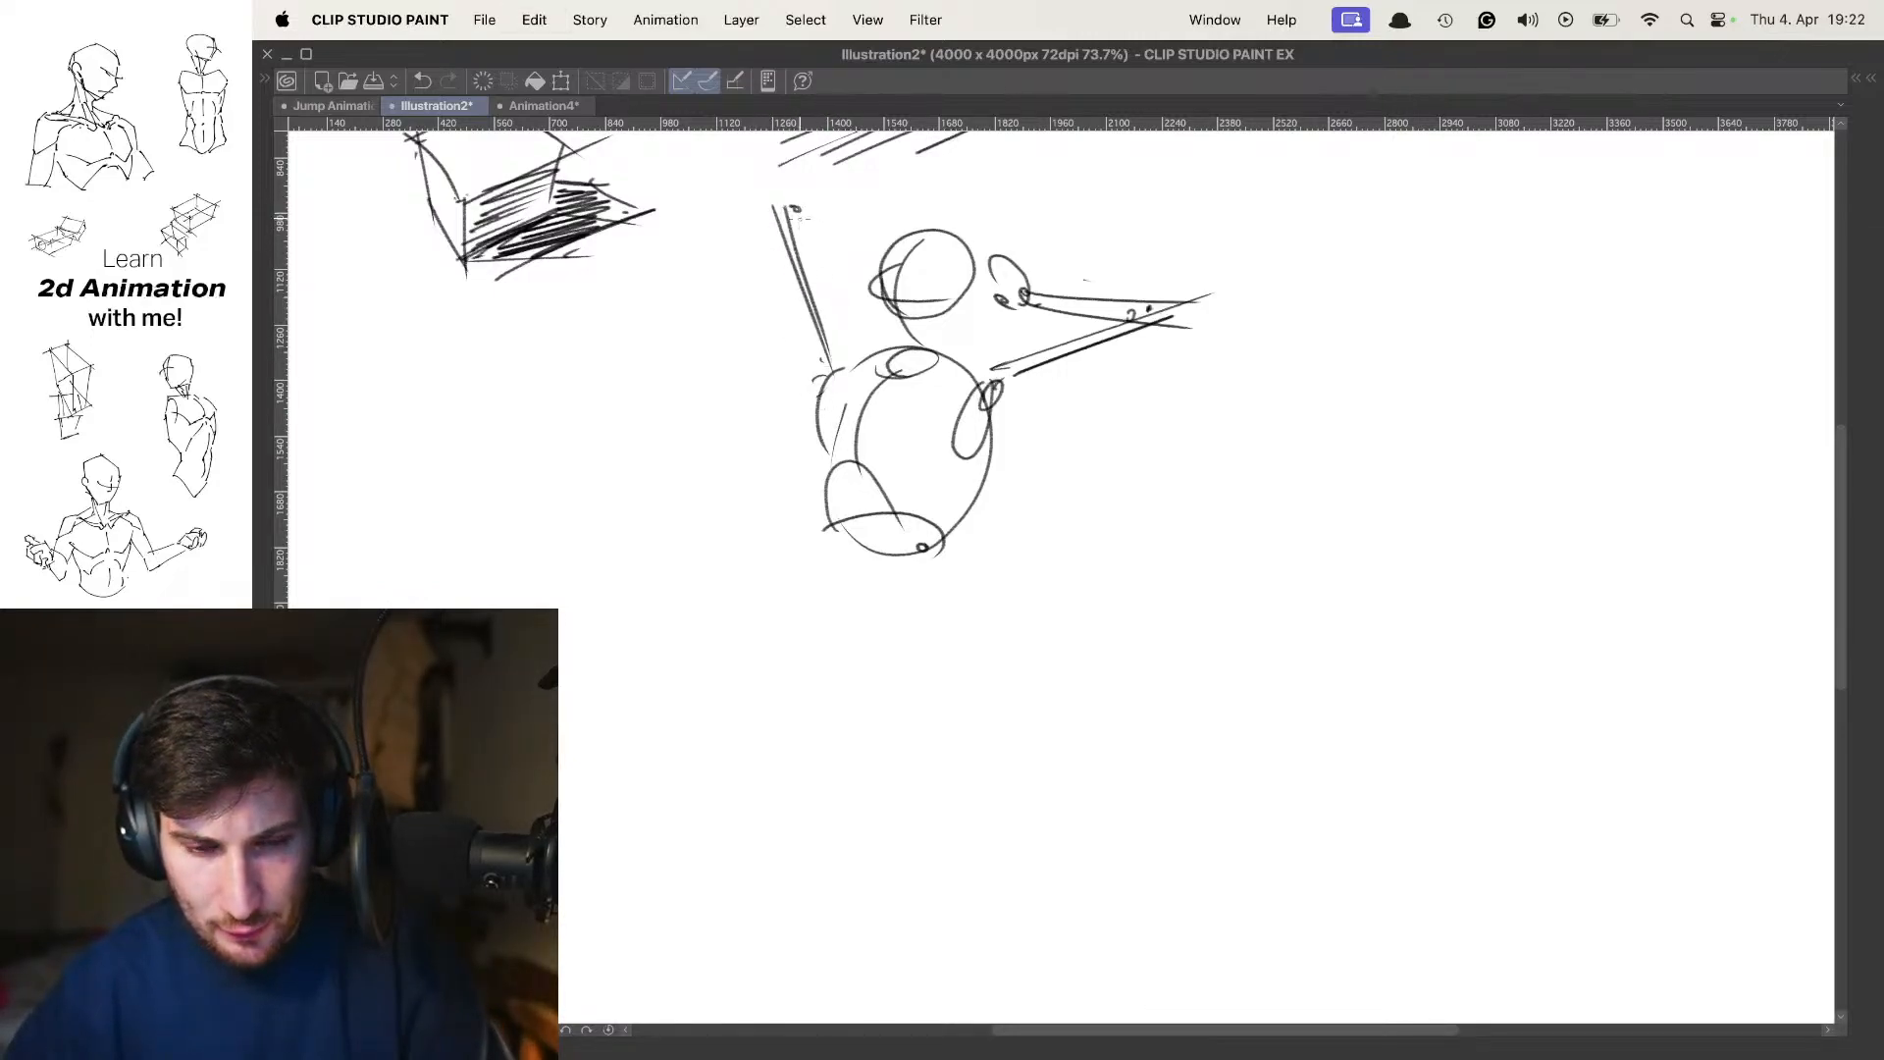
mouse_move(793, 188)
mouse_down()
mouse_move(915, 263)
mouse_move(868, 253)
mouse_up()
mouse_move(852, 241)
mouse_down()
mouse_move(882, 263)
mouse_move(905, 229)
mouse_up()
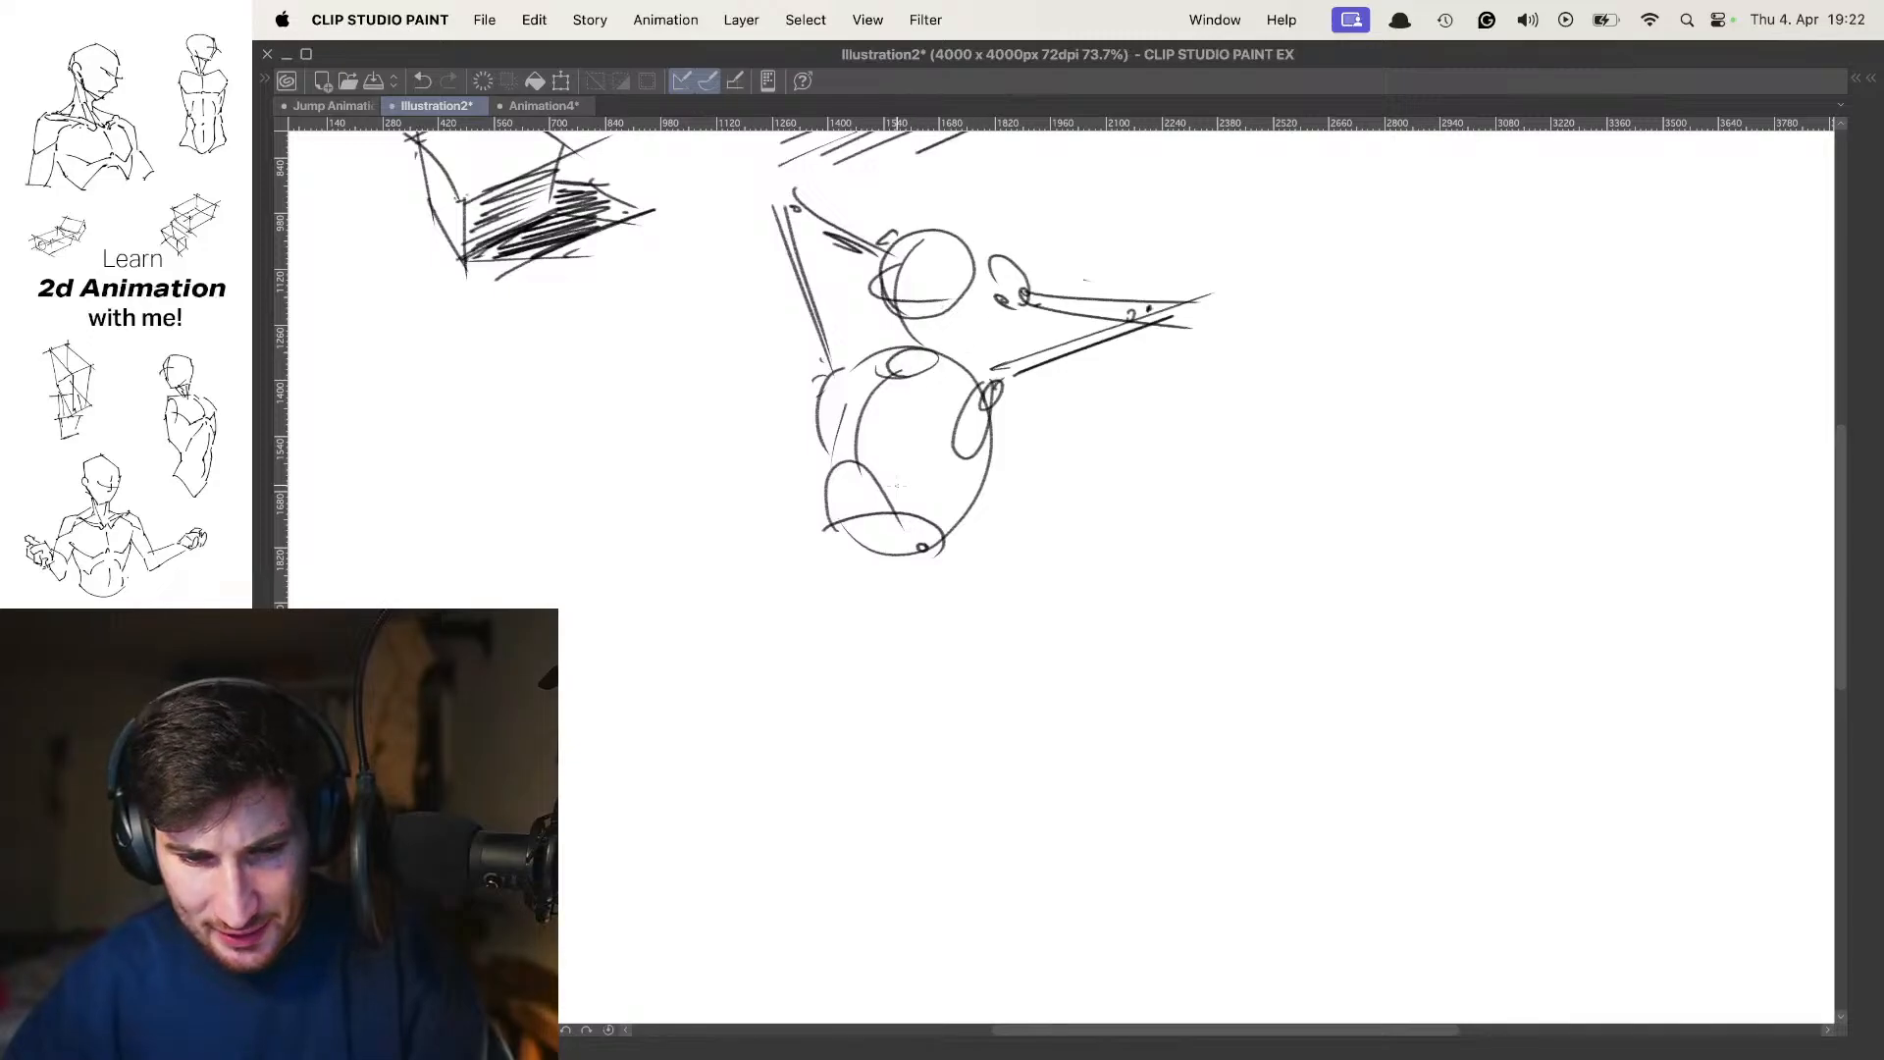
Draw a slightly curved spine line running from inside the ribcage down towards the pelvis
drag(869, 481, 932, 673)
scroll(896, 485, down, 3)
key(super+z)
drag(863, 371, 888, 530)
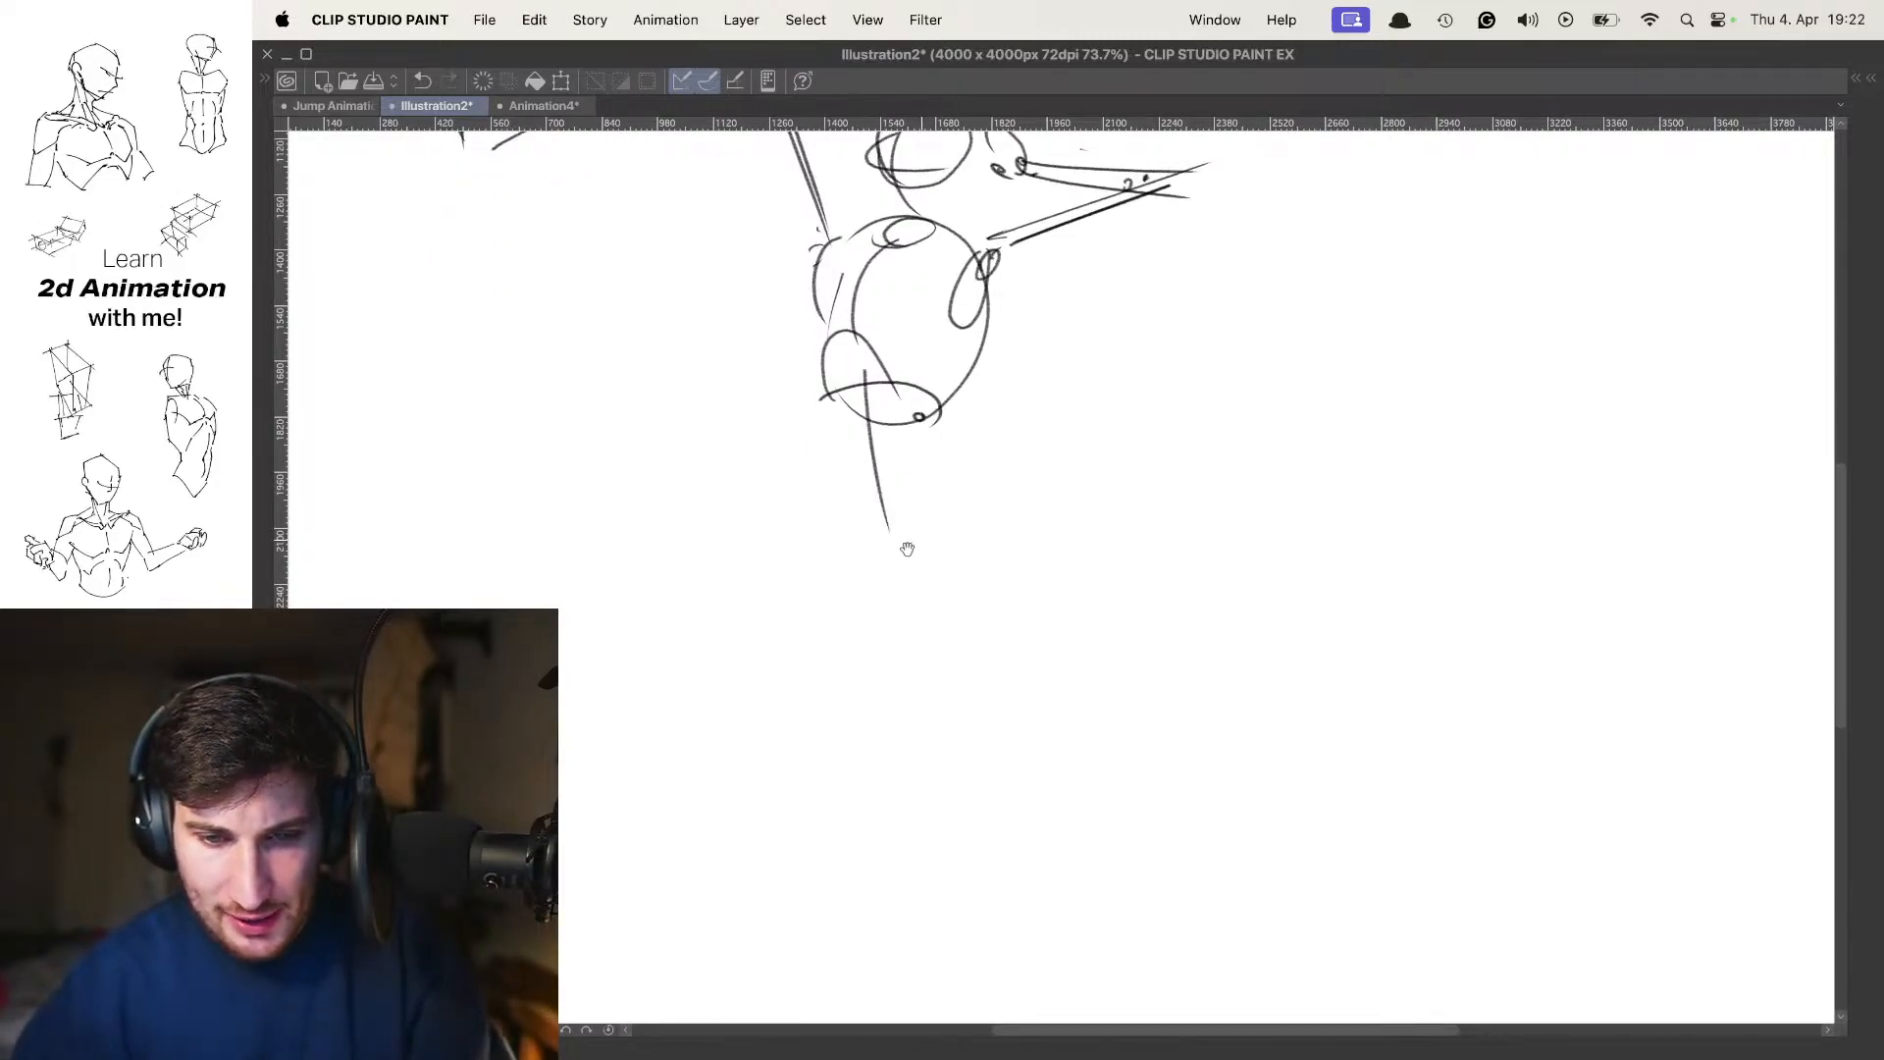
Draw two tilted pelvis ovals below the ribcage and mark a hip joint on each
mouse_move(933, 447)
mouse_down()
mouse_move(923, 481)
mouse_move(959, 444)
mouse_move(902, 530)
mouse_up()
key(super+z)
drag(925, 462, 897, 577)
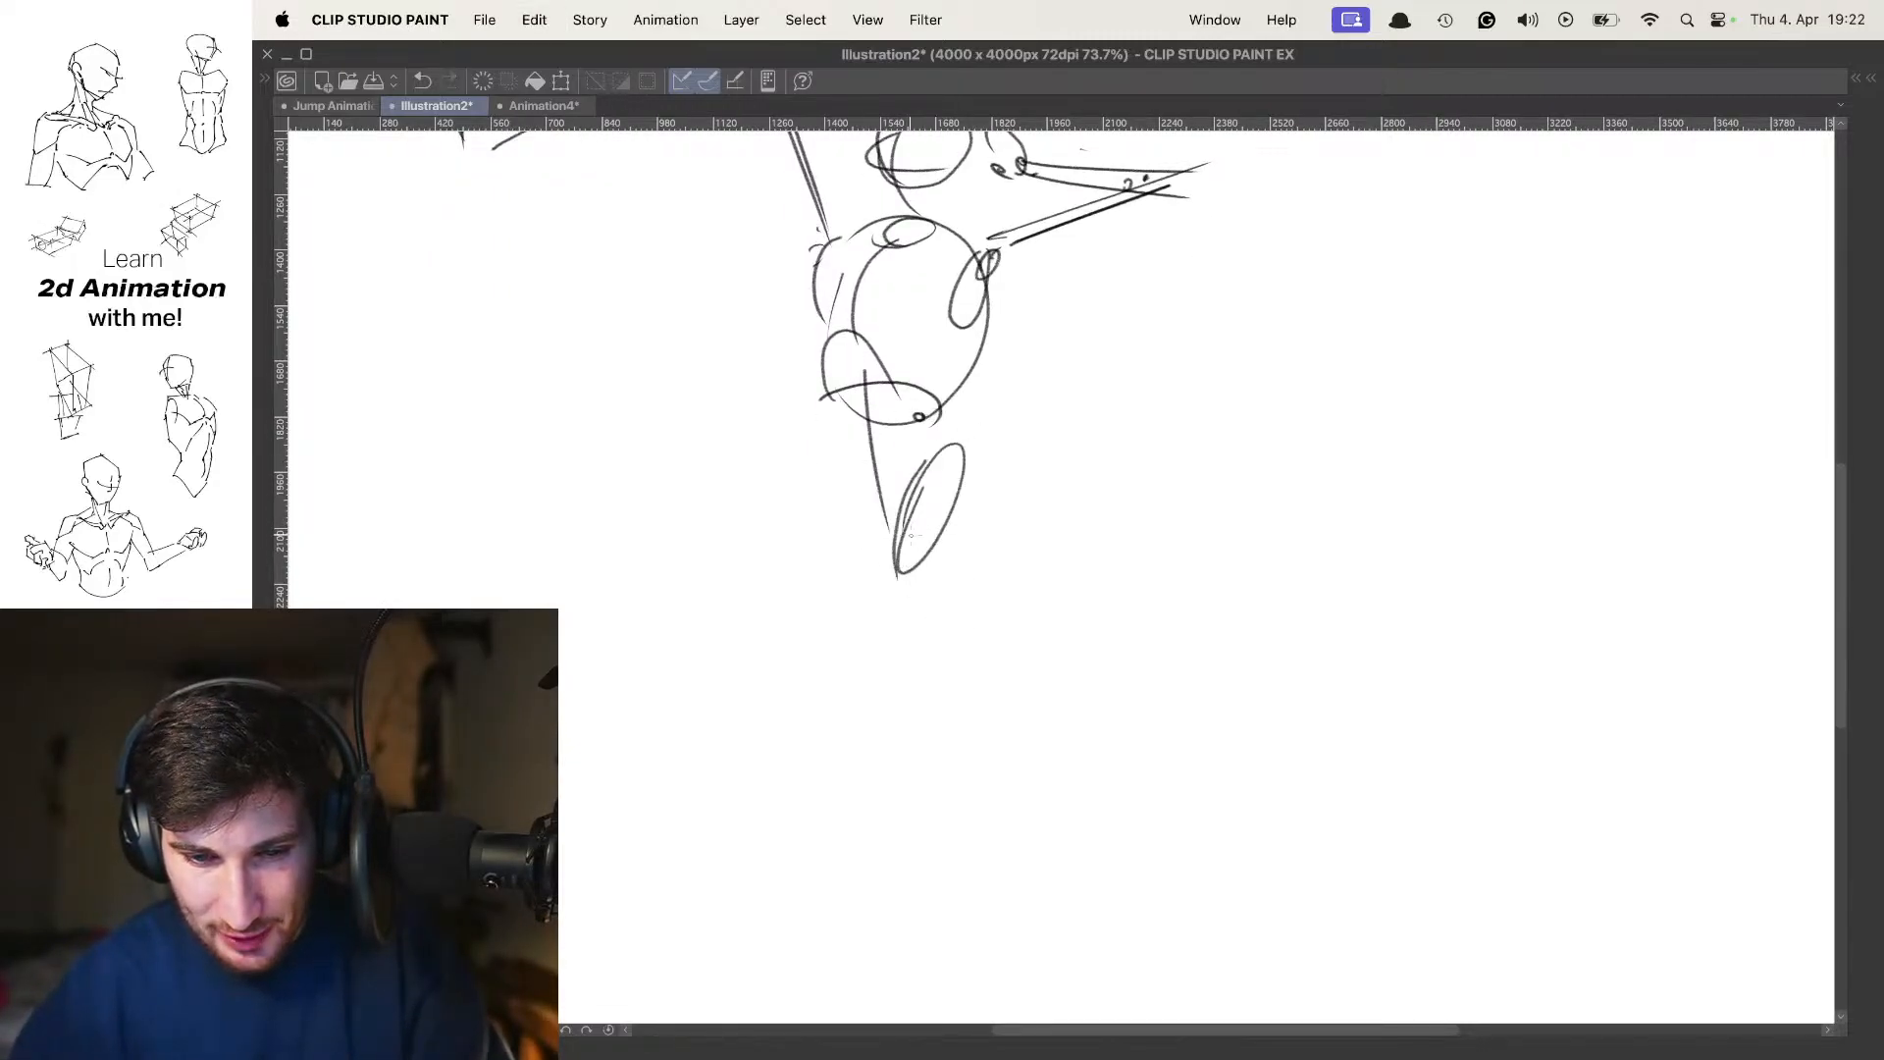
drag(851, 451, 856, 579)
drag(938, 496, 944, 512)
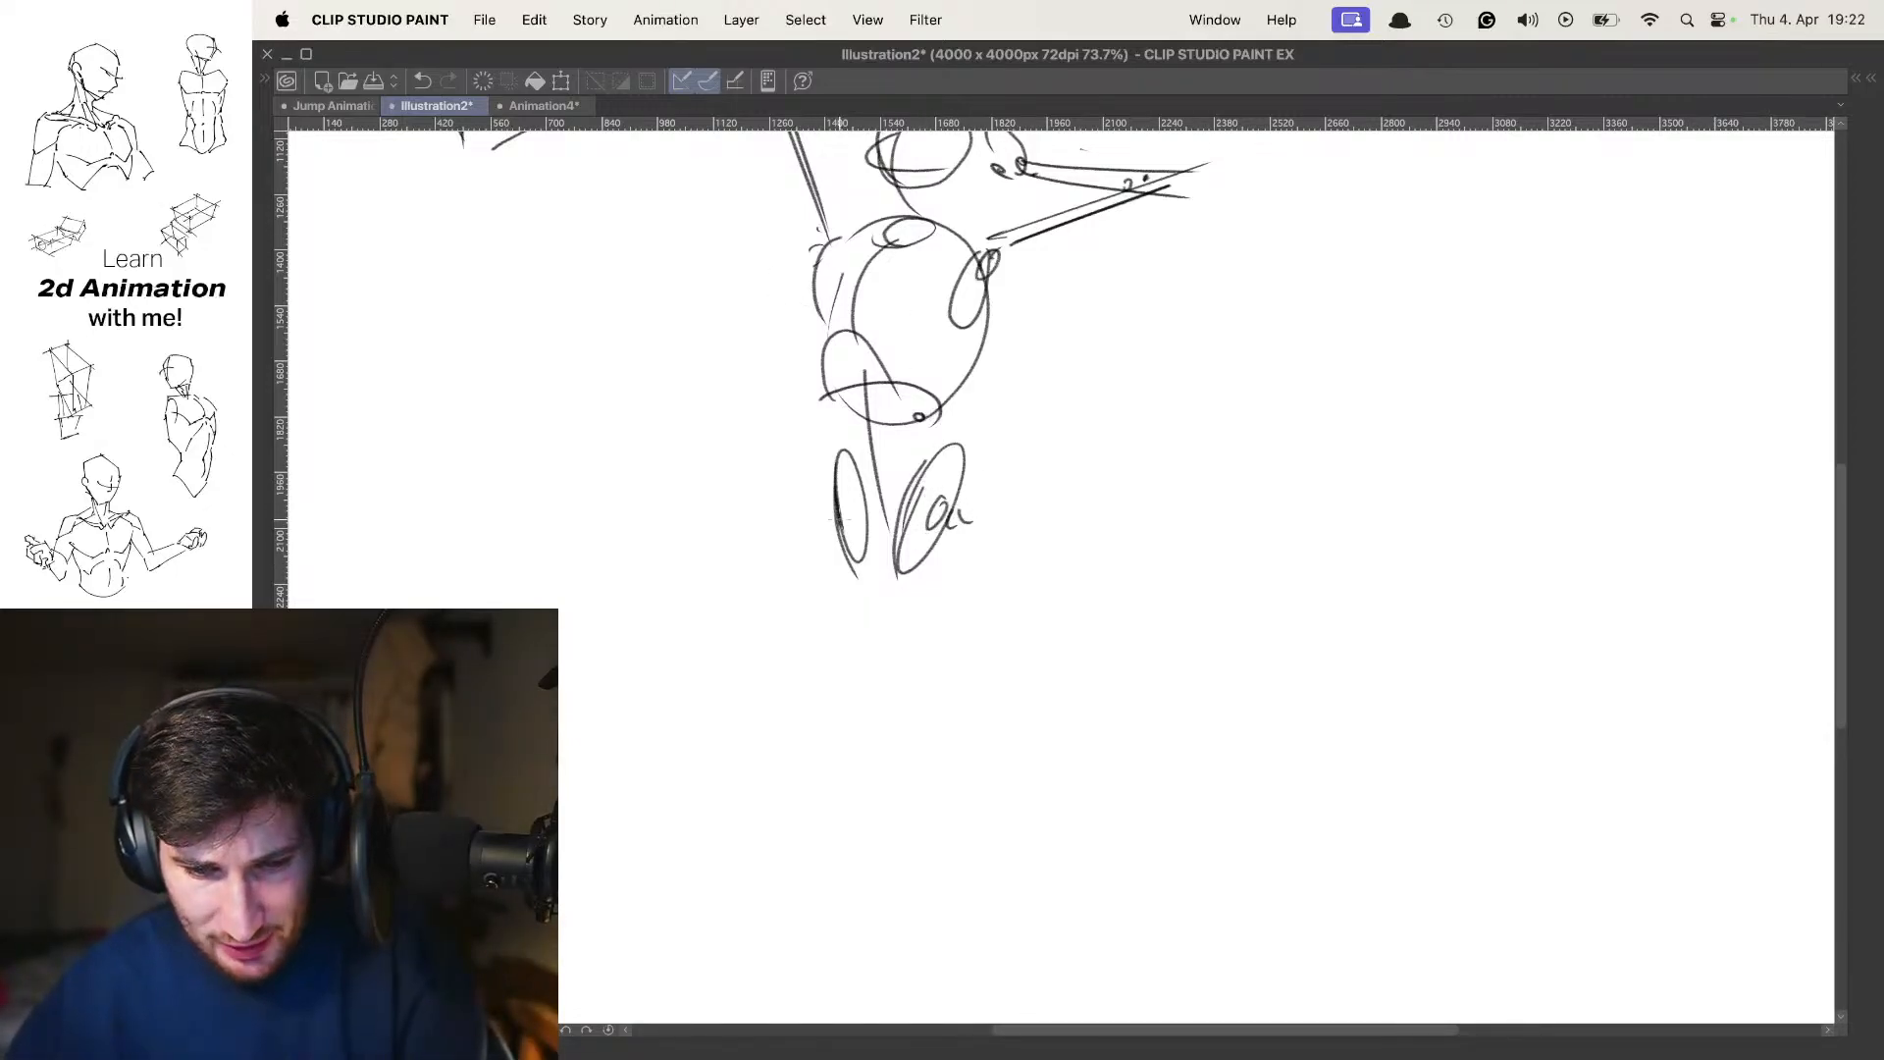
drag(839, 520, 842, 528)
Draw both thighs as double lines from the hips to the knees, one vertical and one slanting inward
scroll(977, 454, down, 5)
scroll(977, 454, up, 3)
mouse_move(1046, 464)
mouse_down()
mouse_move(1025, 407)
mouse_move(943, 608)
mouse_up()
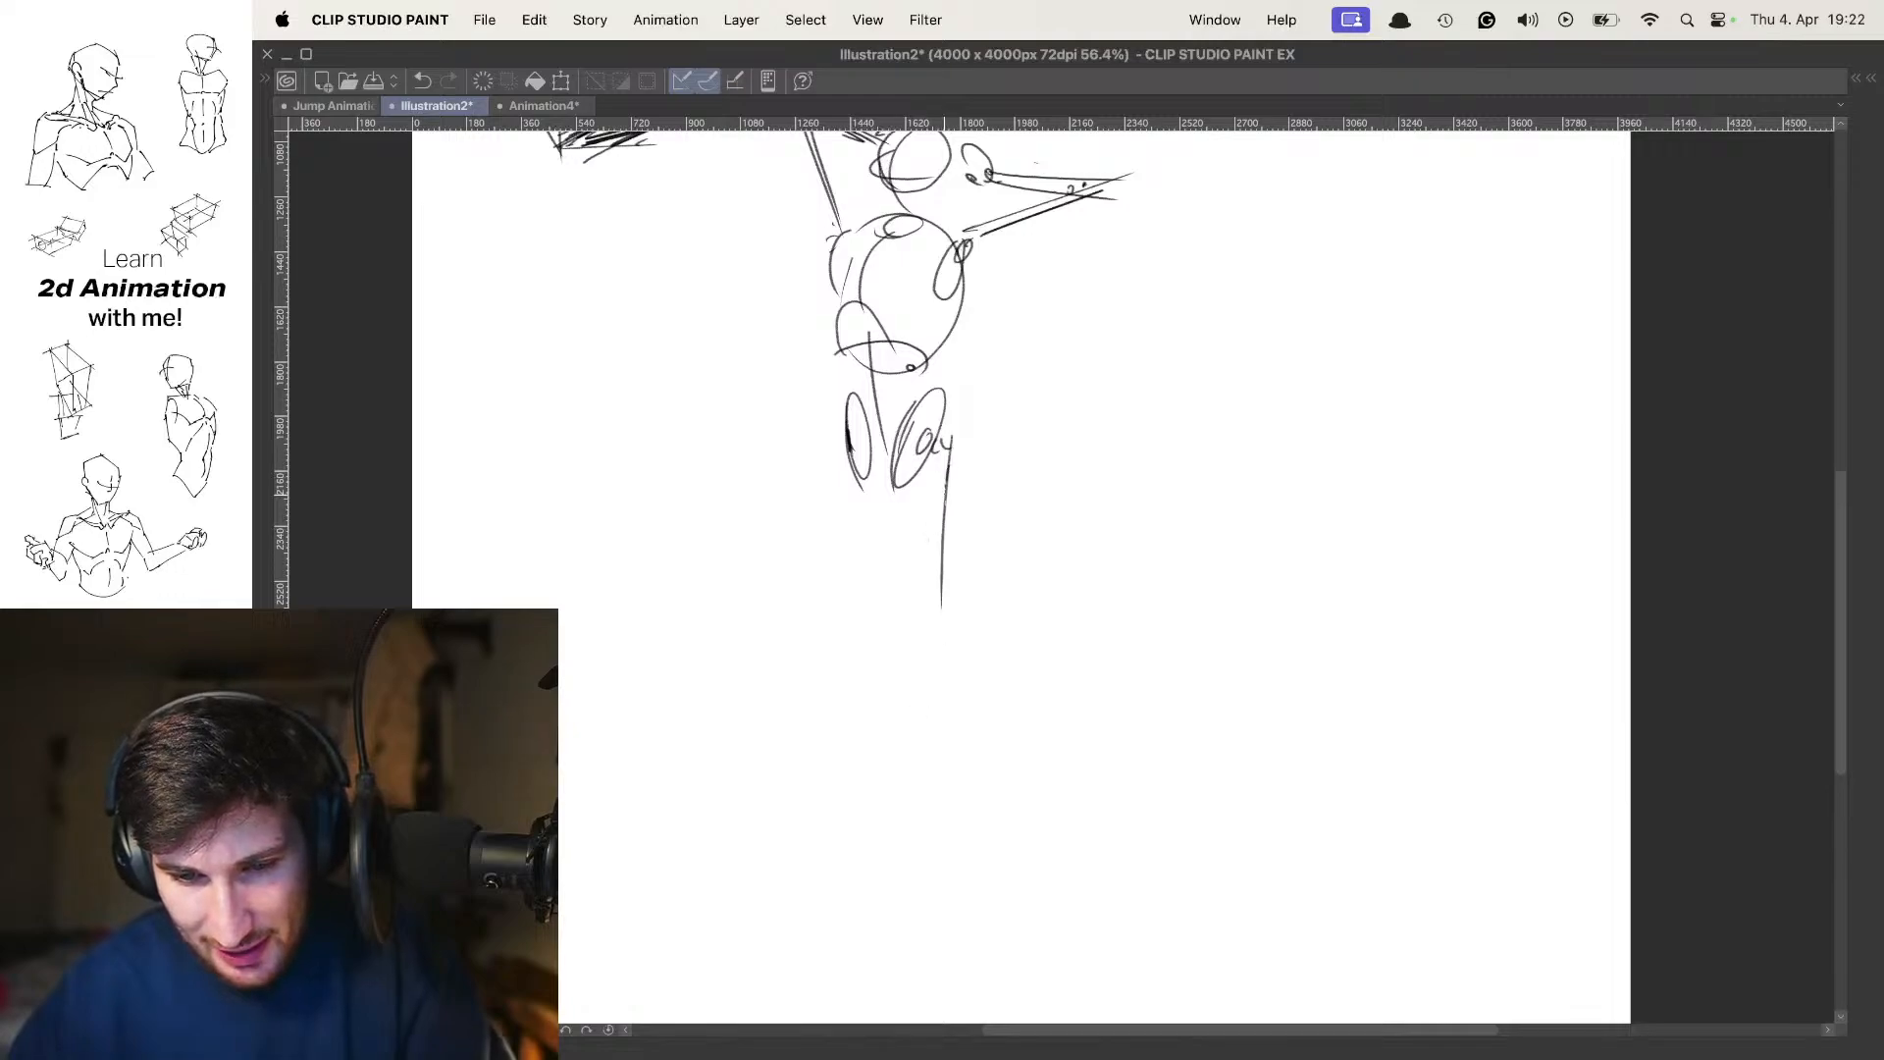
drag(937, 481, 941, 660)
key(super+z)
key(super+z)
drag(947, 433, 945, 673)
drag(935, 466, 937, 640)
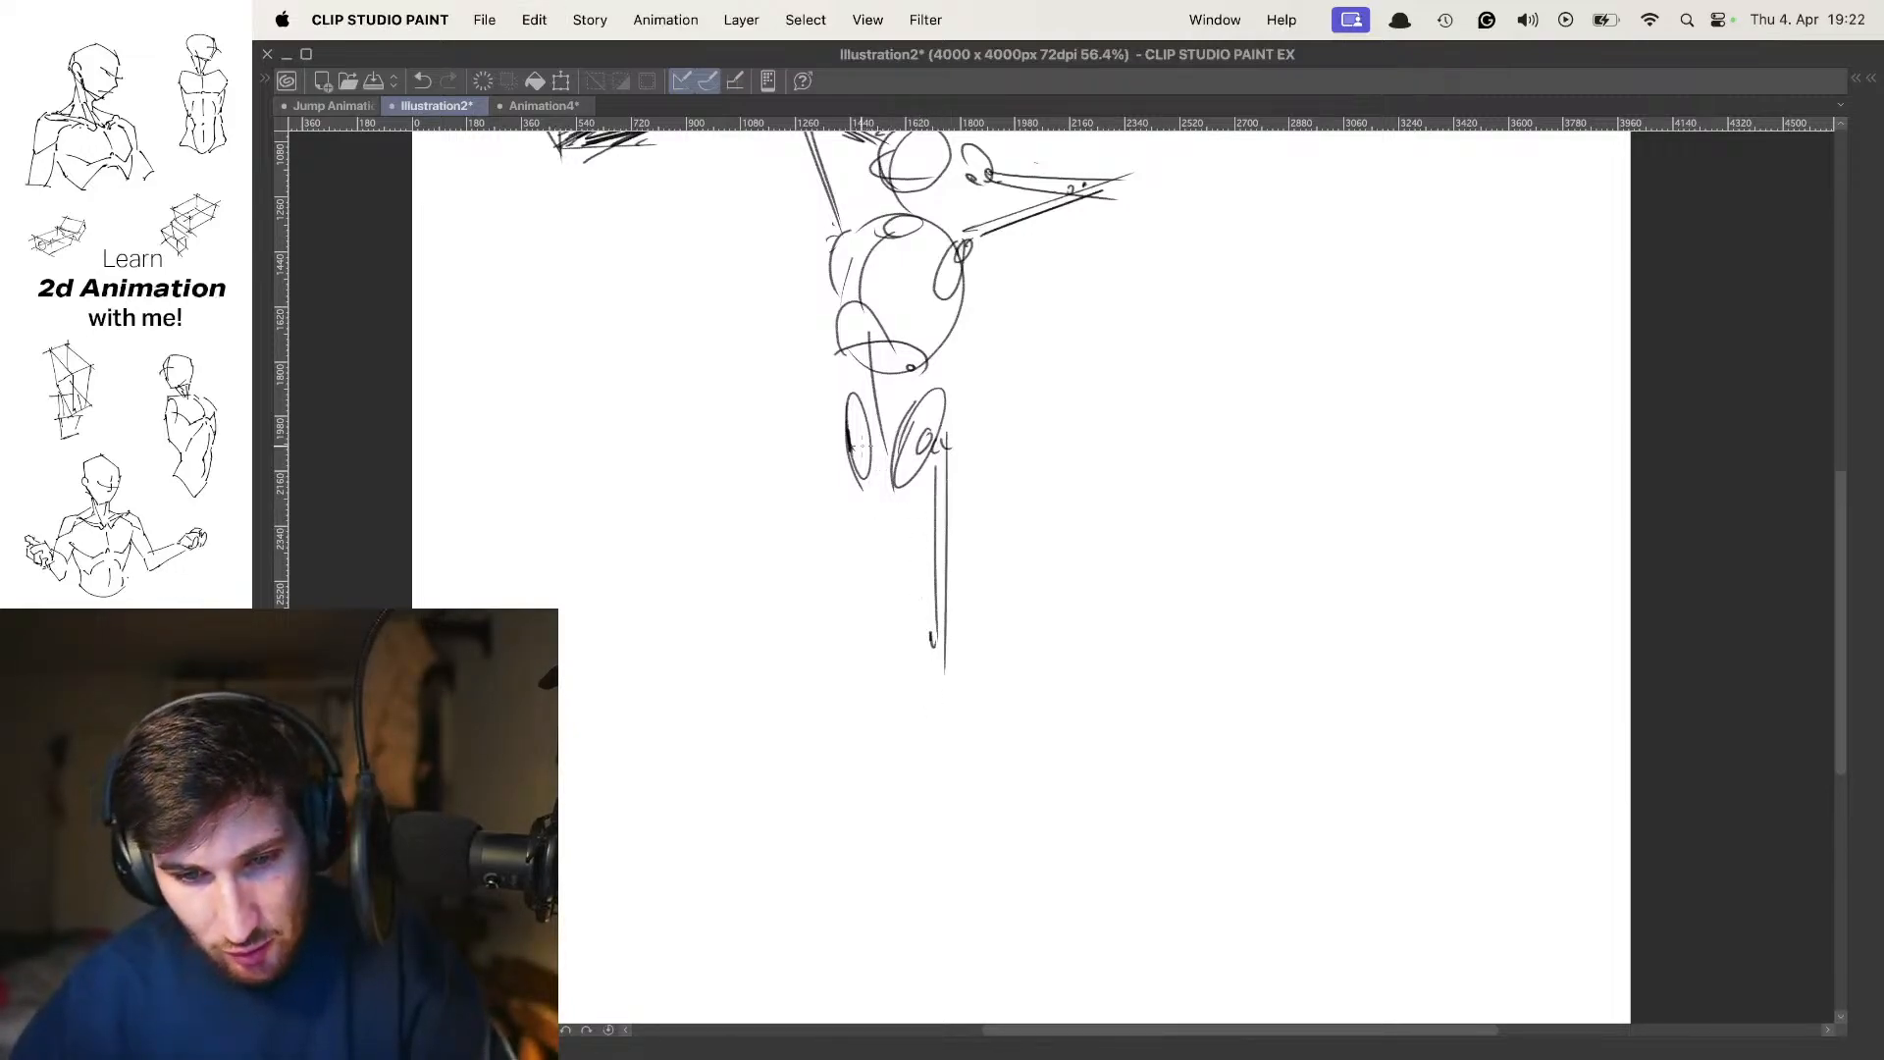
drag(830, 451, 888, 656)
drag(832, 457, 876, 665)
Draw the lower leg beneath the vertical thigh as two tapering lines ending at the ankle
mouse_move(974, 648)
mouse_down()
mouse_move(964, 469)
mouse_move(940, 479)
mouse_up()
drag(935, 465, 959, 665)
drag(929, 492, 951, 683)
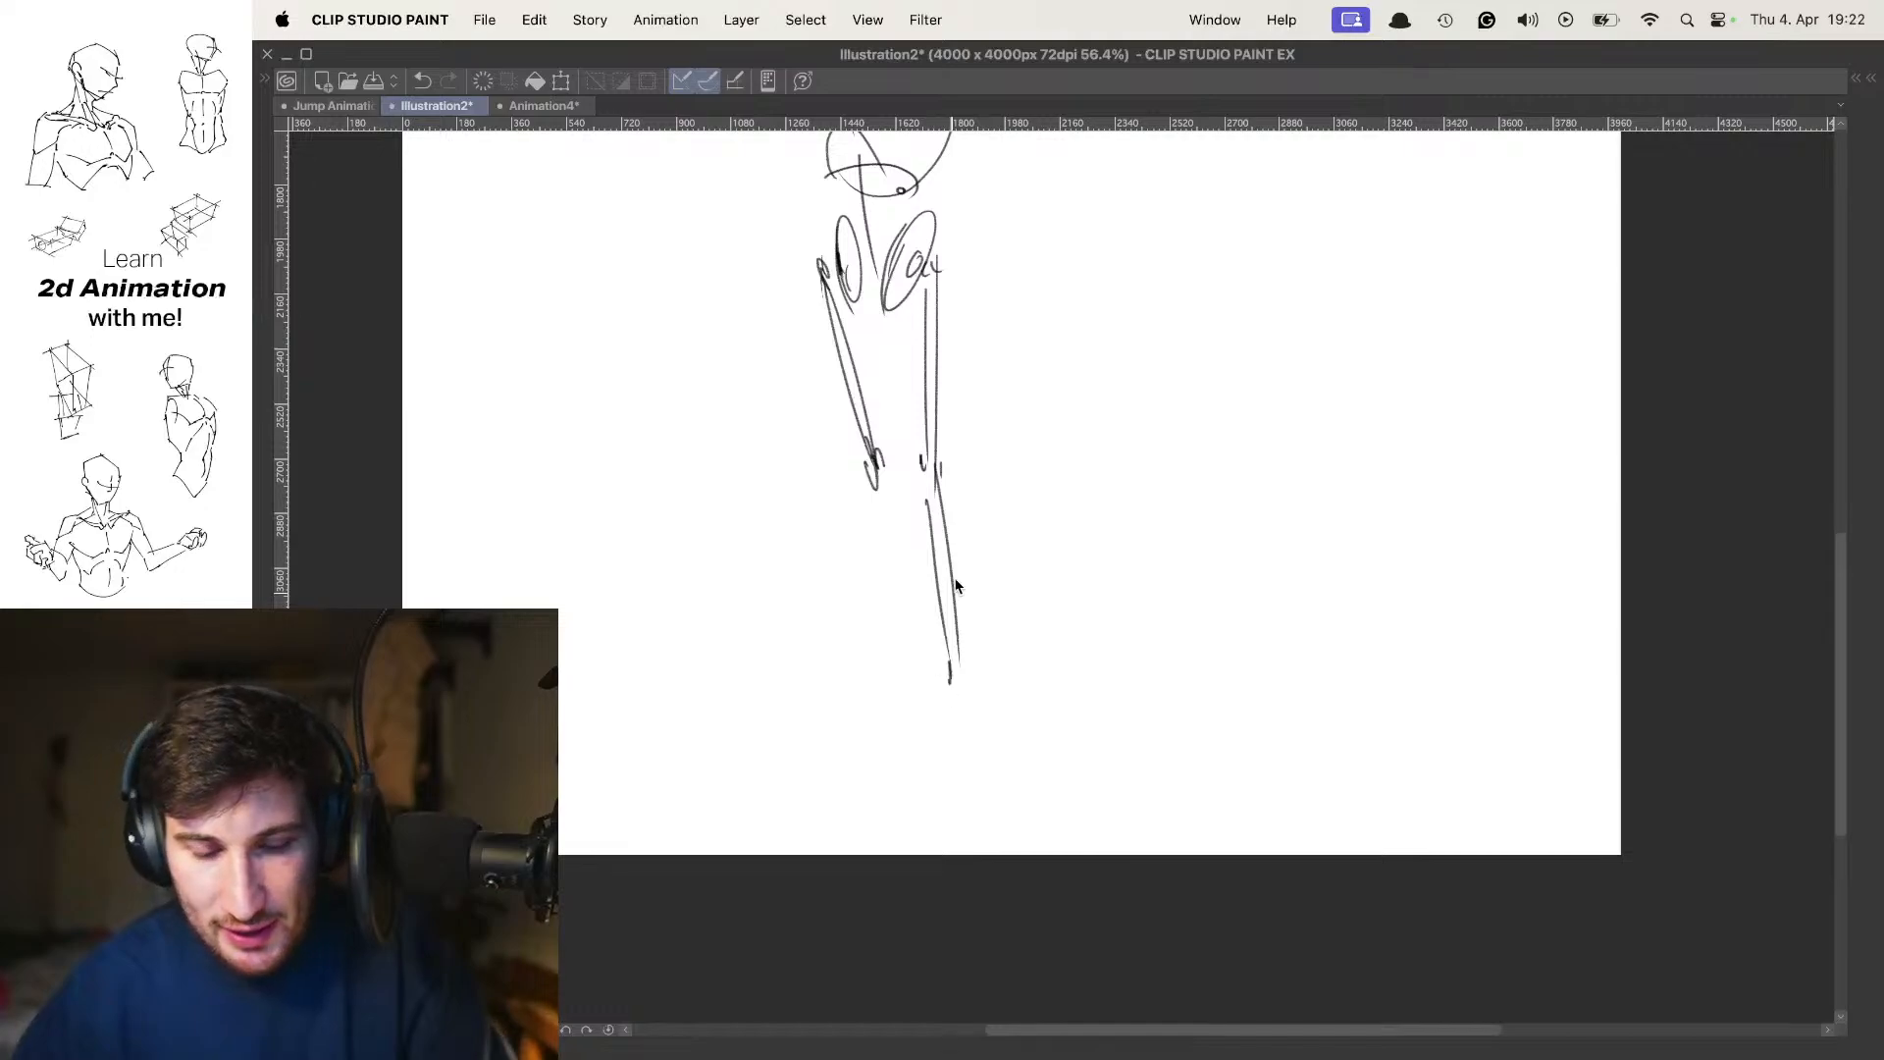
key(super+z)
key(super+z)
mouse_move(936, 467)
mouse_down()
mouse_move(964, 683)
mouse_move(955, 642)
mouse_move(955, 662)
mouse_up()
key(super+z)
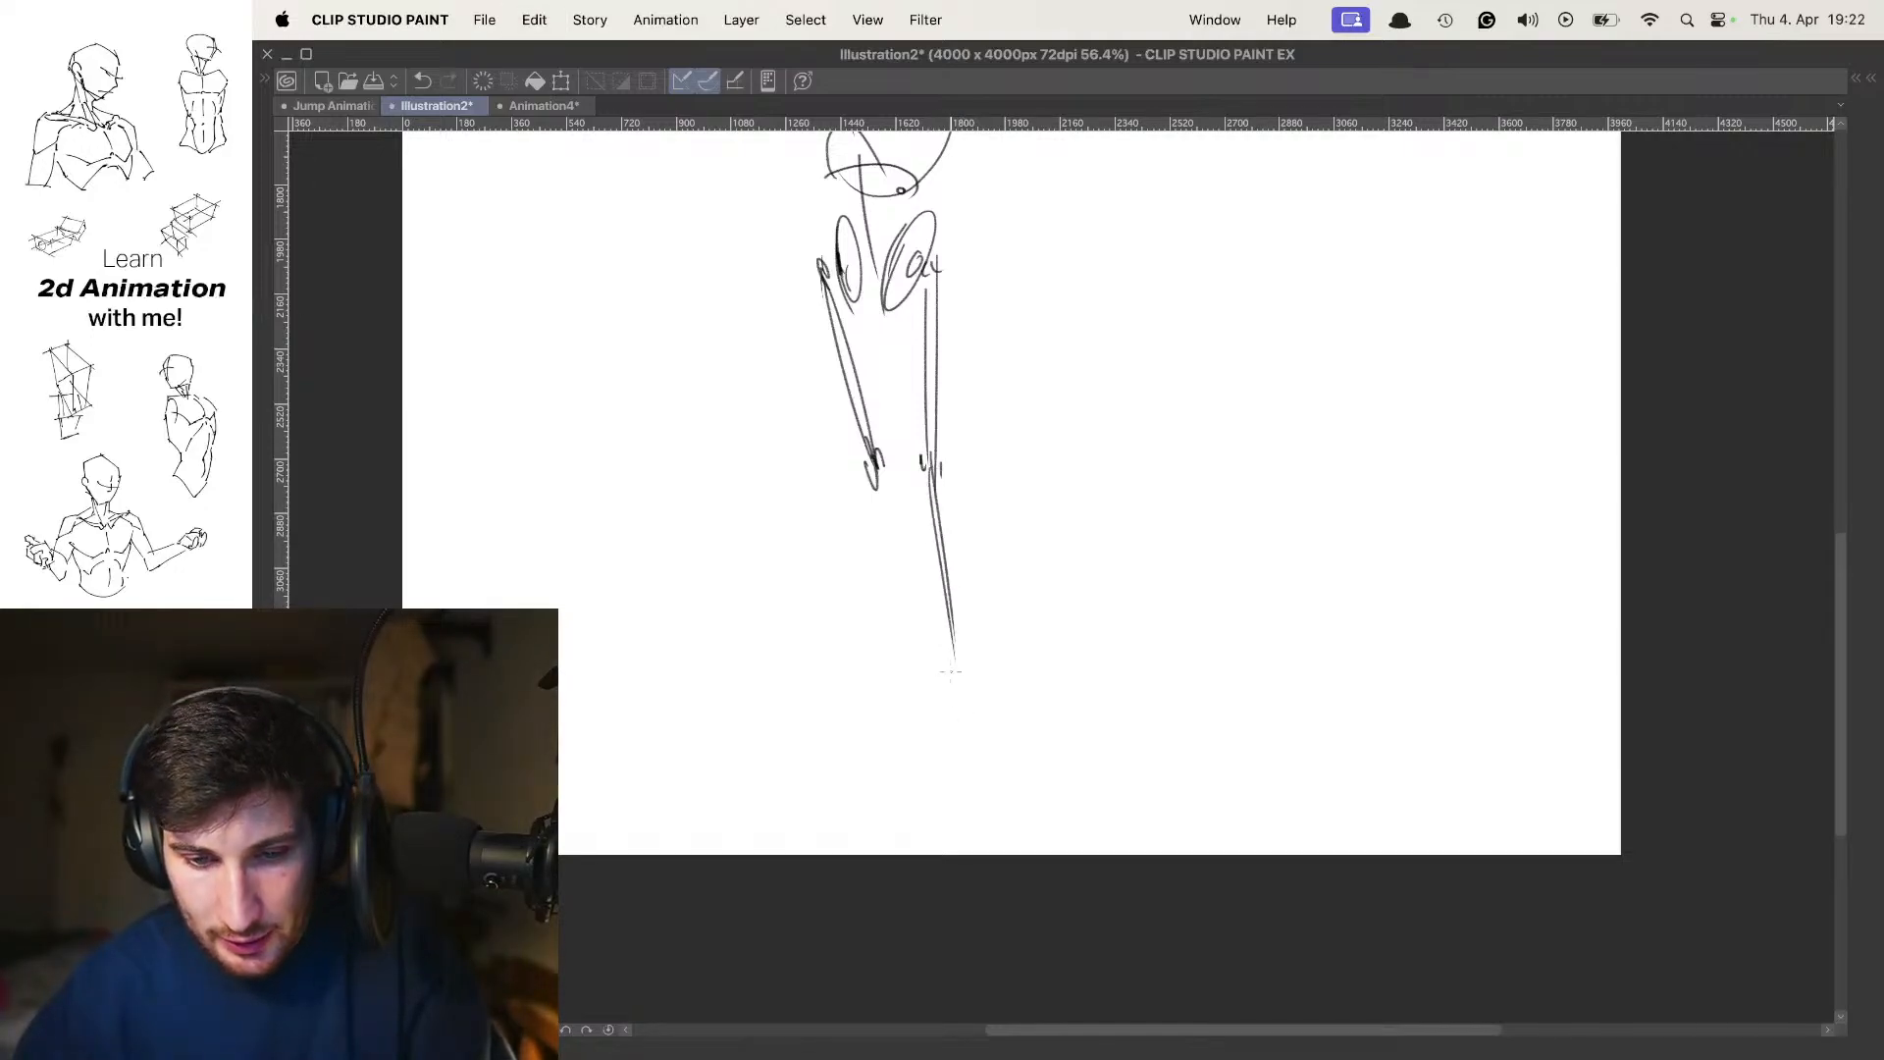
Draw the lower leg beneath the slanted thigh and add flat, outward-pointing feet to the figure
drag(871, 454, 920, 648)
drag(876, 514, 919, 662)
drag(907, 626, 901, 679)
drag(877, 673, 904, 669)
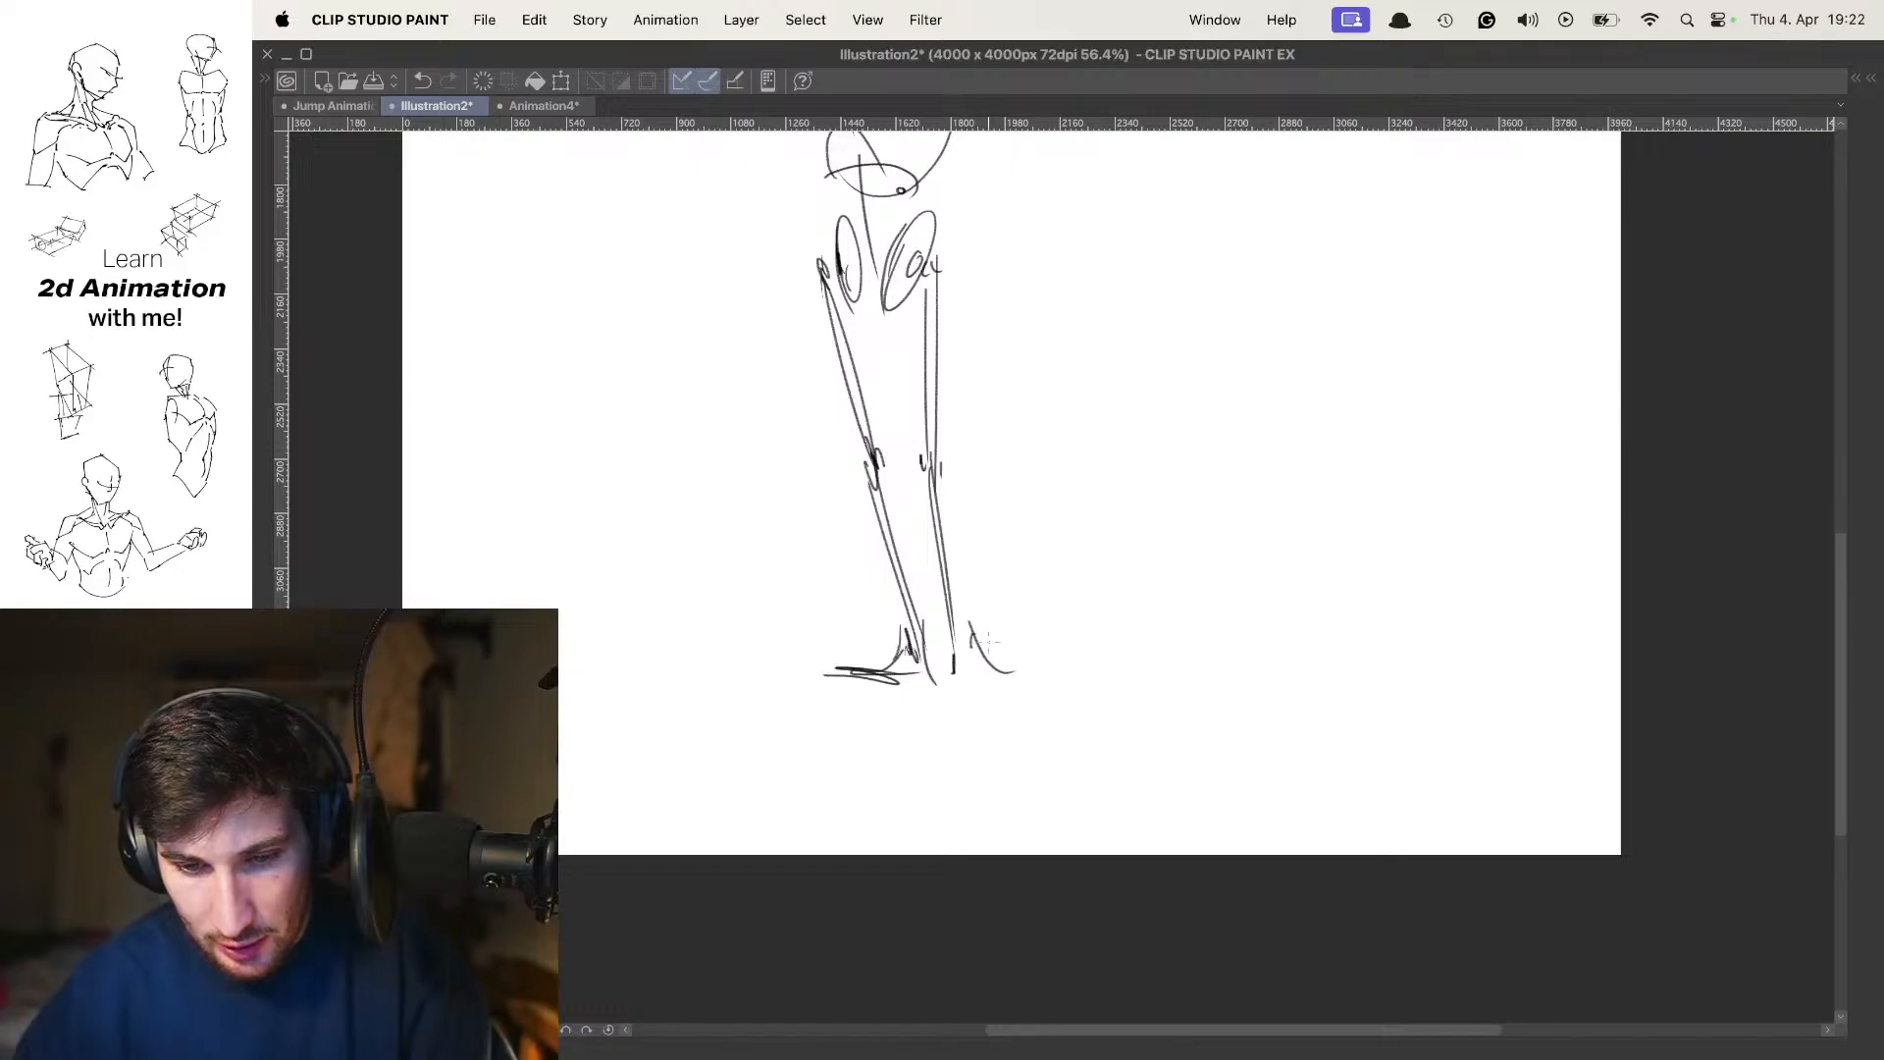
Add a horizontal guideline with short accent marks across the lower ribcage of the figure
scroll(1038, 674, up, 10)
scroll(1038, 674, right, 8)
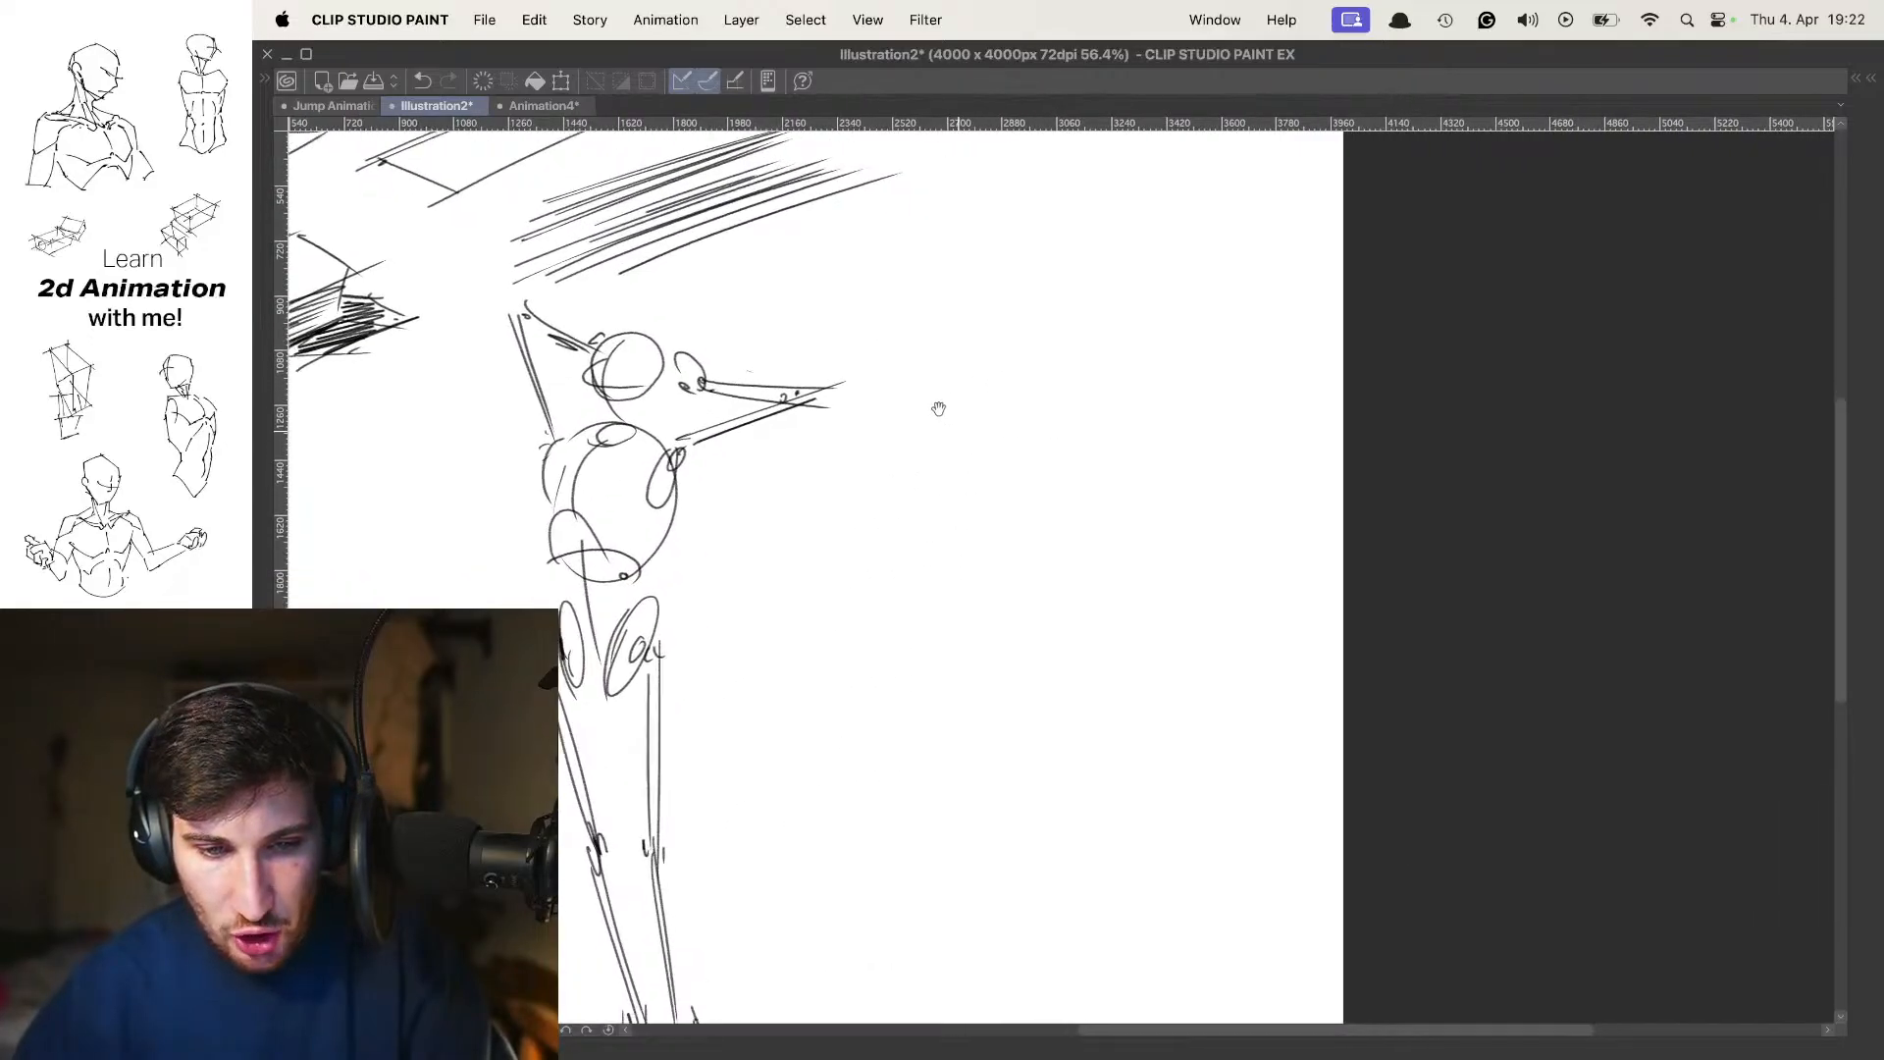
drag(980, 397, 1219, 340)
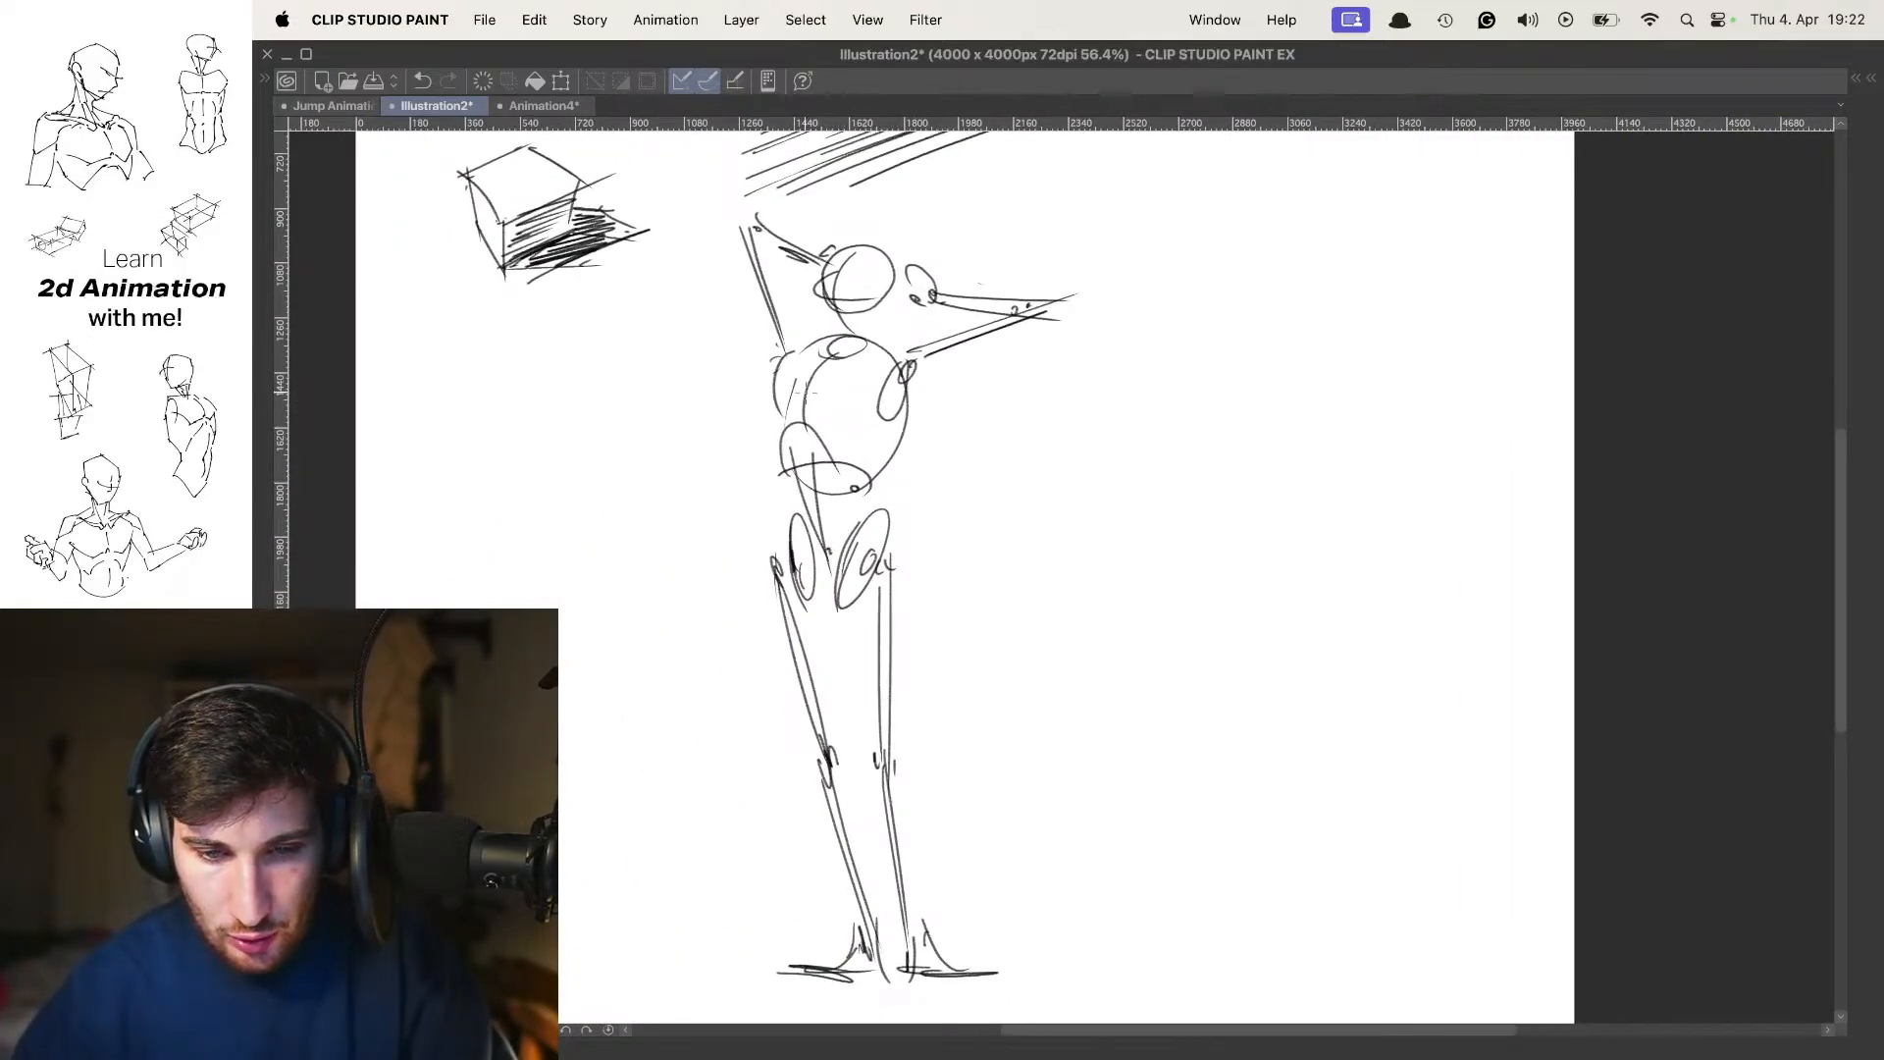
drag(864, 423, 891, 414)
drag(790, 406, 804, 414)
Start a second, front-facing figure beside the first with an egg-shaped ribcage and a vertical centre line
mouse_move(1212, 329)
mouse_down()
mouse_move(1044, 315)
mouse_move(916, 357)
mouse_move(885, 453)
mouse_up()
scroll(915, 359, up, 1)
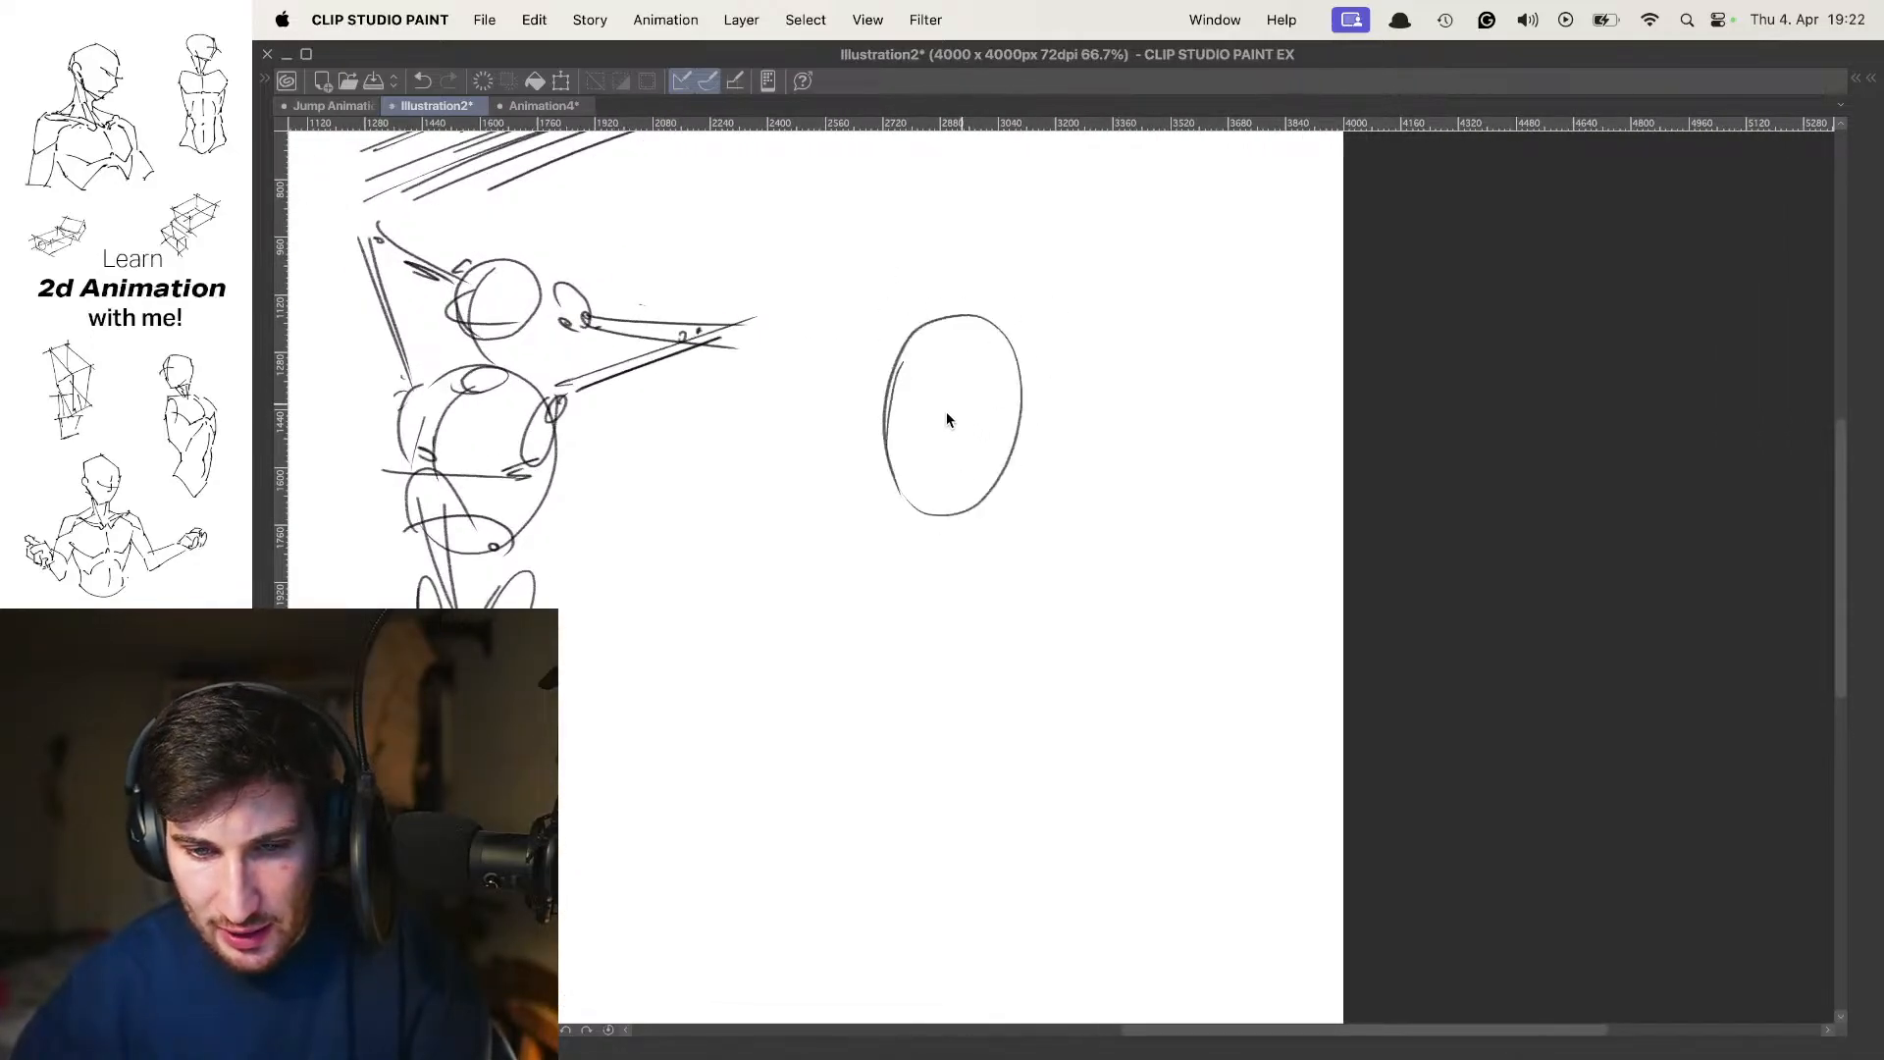
key(super+z)
mouse_move(911, 370)
mouse_down()
mouse_move(1056, 384)
mouse_move(927, 365)
mouse_move(882, 485)
mouse_move(967, 361)
mouse_move(1007, 380)
mouse_move(1036, 551)
mouse_move(946, 369)
mouse_move(967, 545)
mouse_up()
key(super+z)
key(super+z)
key(super+z)
key(super+z)
key(super+z)
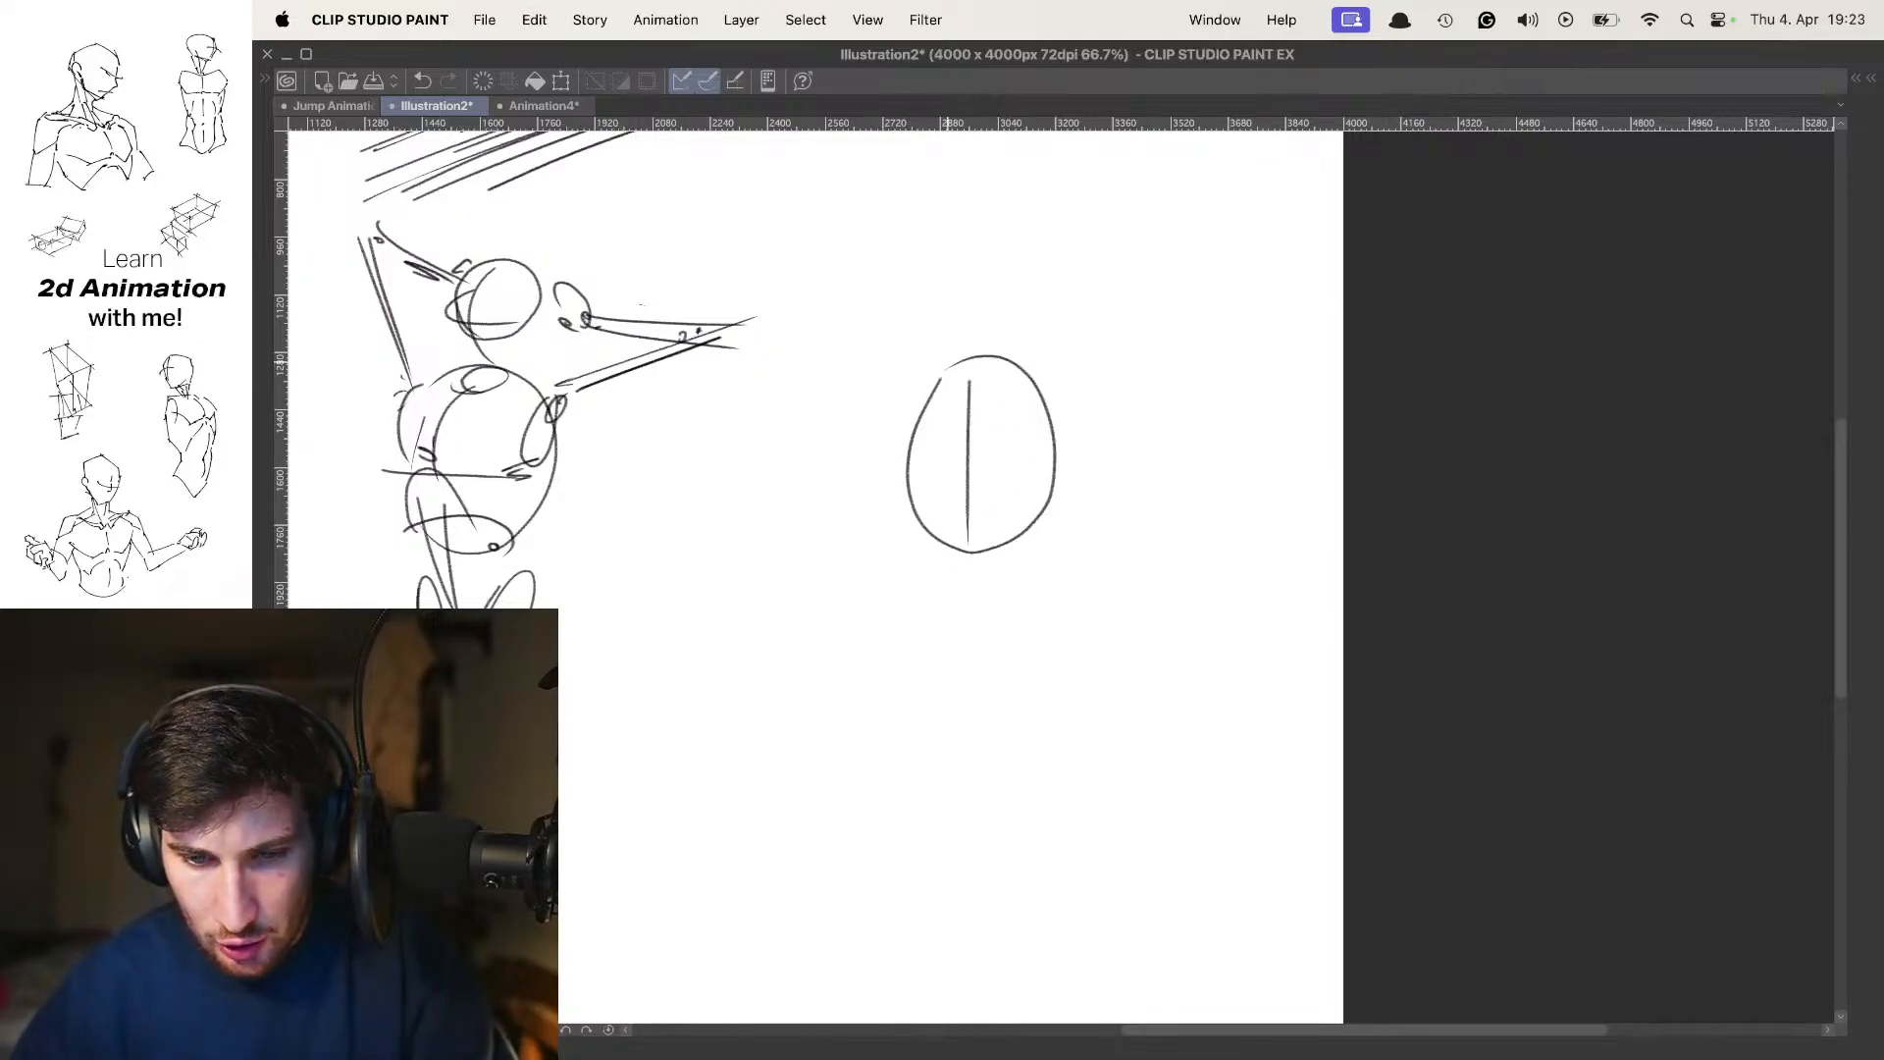
Add a slanted shoulder line, shoulder joints, neck, oval head and an inverted-V rib arch to the second figure
mouse_move(882, 378)
mouse_down()
mouse_move(1117, 316)
mouse_move(923, 433)
mouse_up()
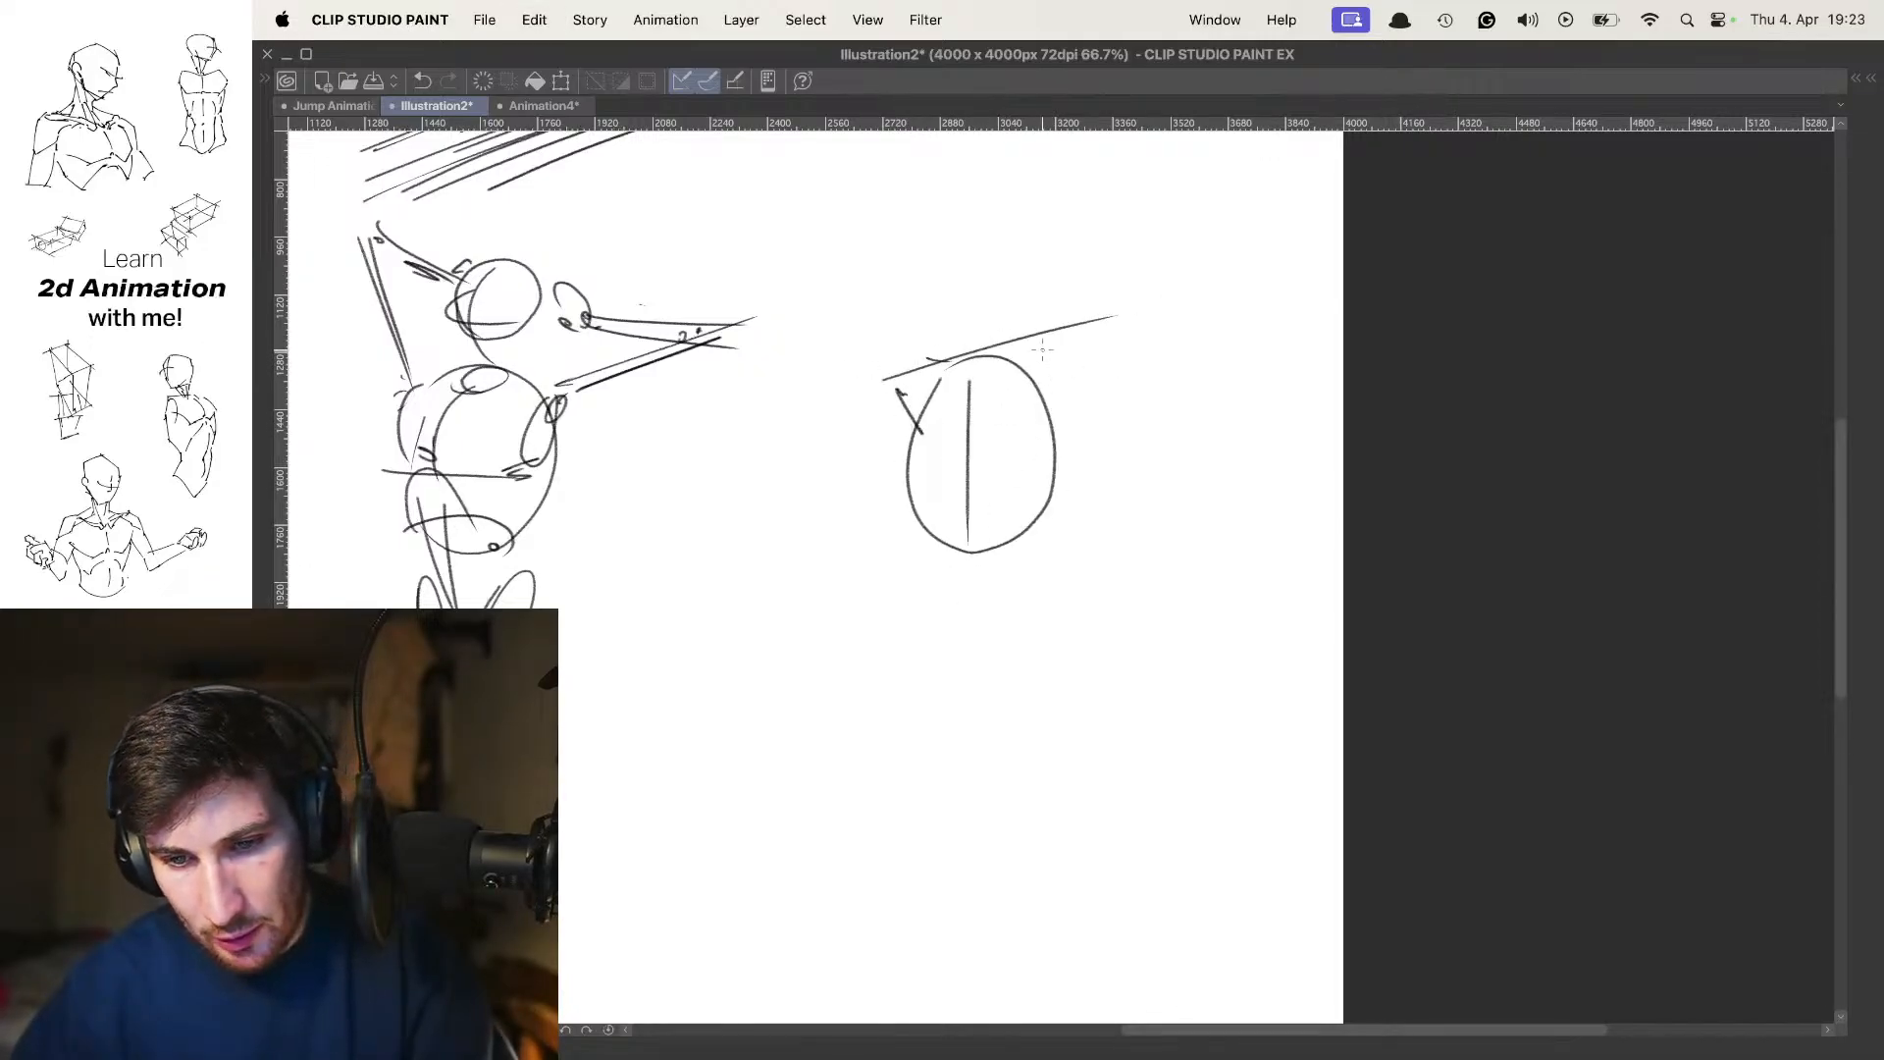
mouse_move(954, 257)
mouse_down()
mouse_move(1013, 257)
mouse_move(957, 235)
mouse_move(972, 232)
mouse_move(978, 312)
mouse_up()
key(super+z)
key(super+z)
key(super+z)
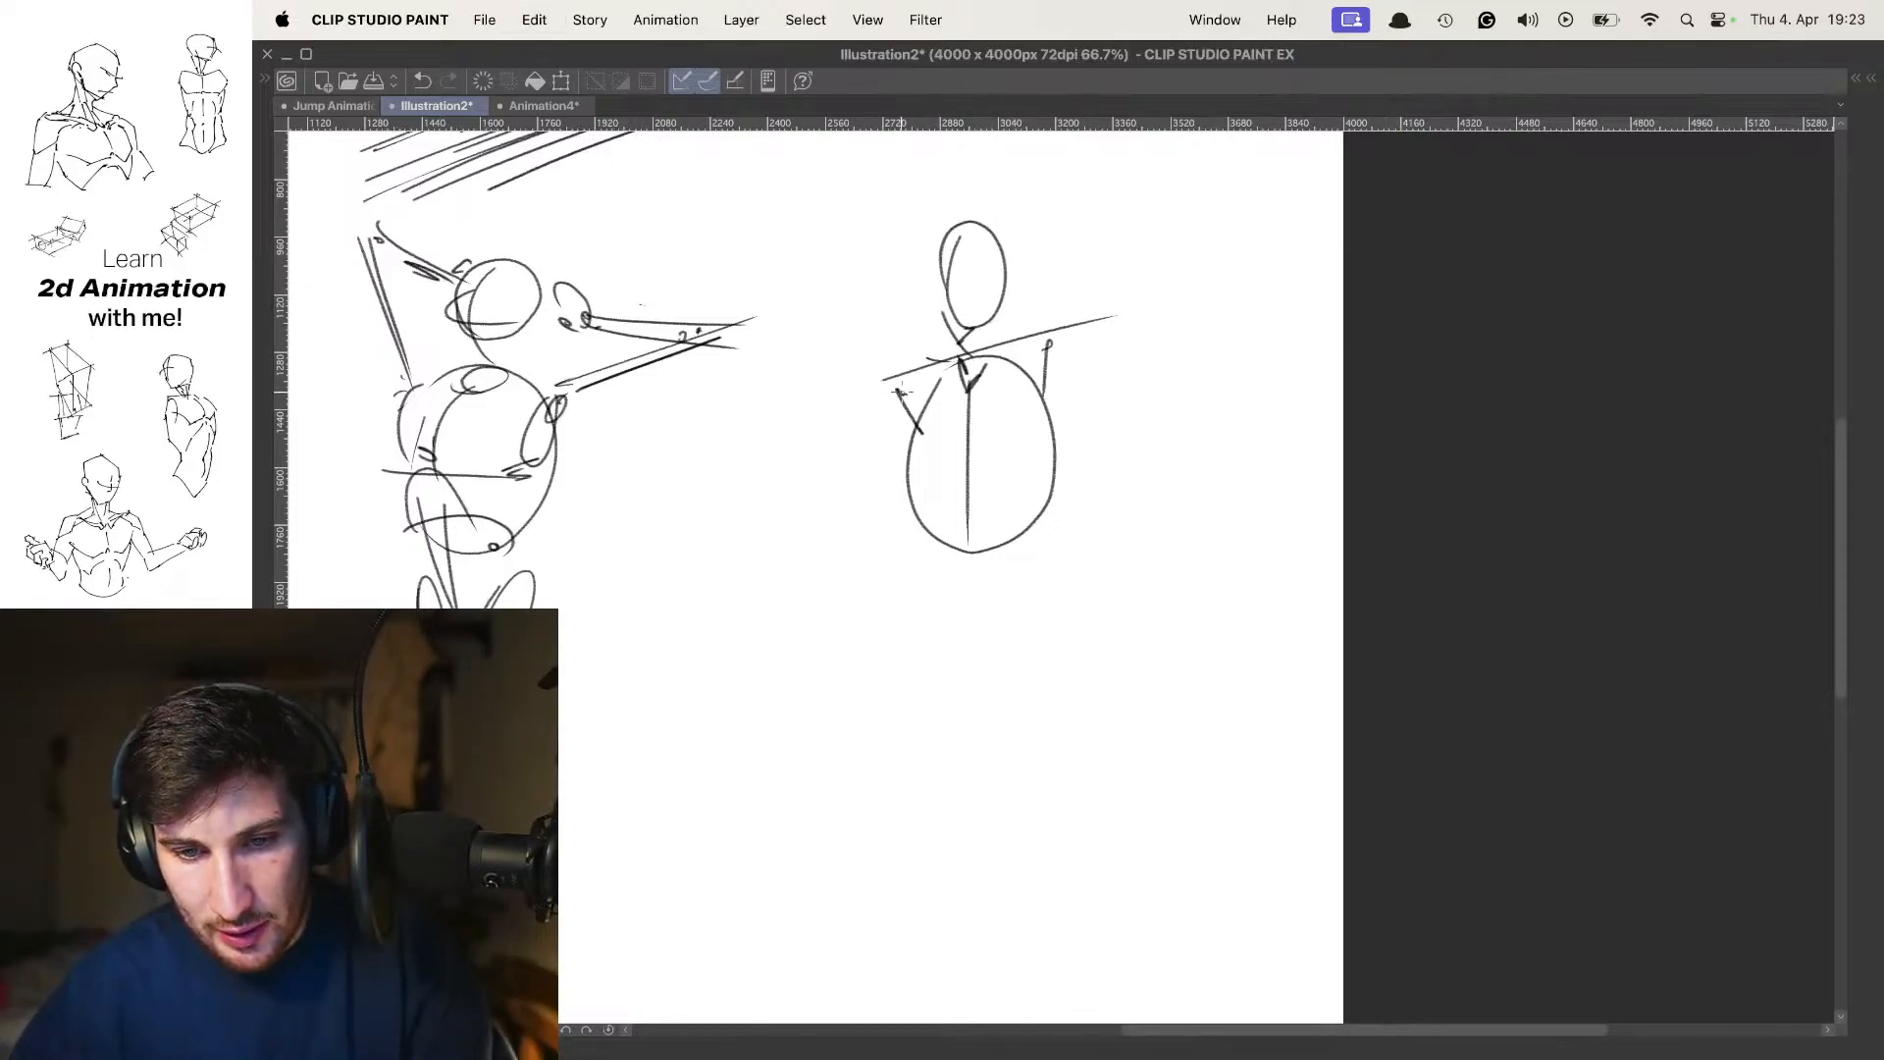
drag(898, 392, 905, 404)
mouse_move(905, 535)
mouse_down()
mouse_move(980, 452)
mouse_move(1055, 530)
mouse_up()
Draw both upper arms of the second figure, one slanting down and the other rising outward from the shoulder
drag(895, 385, 727, 496)
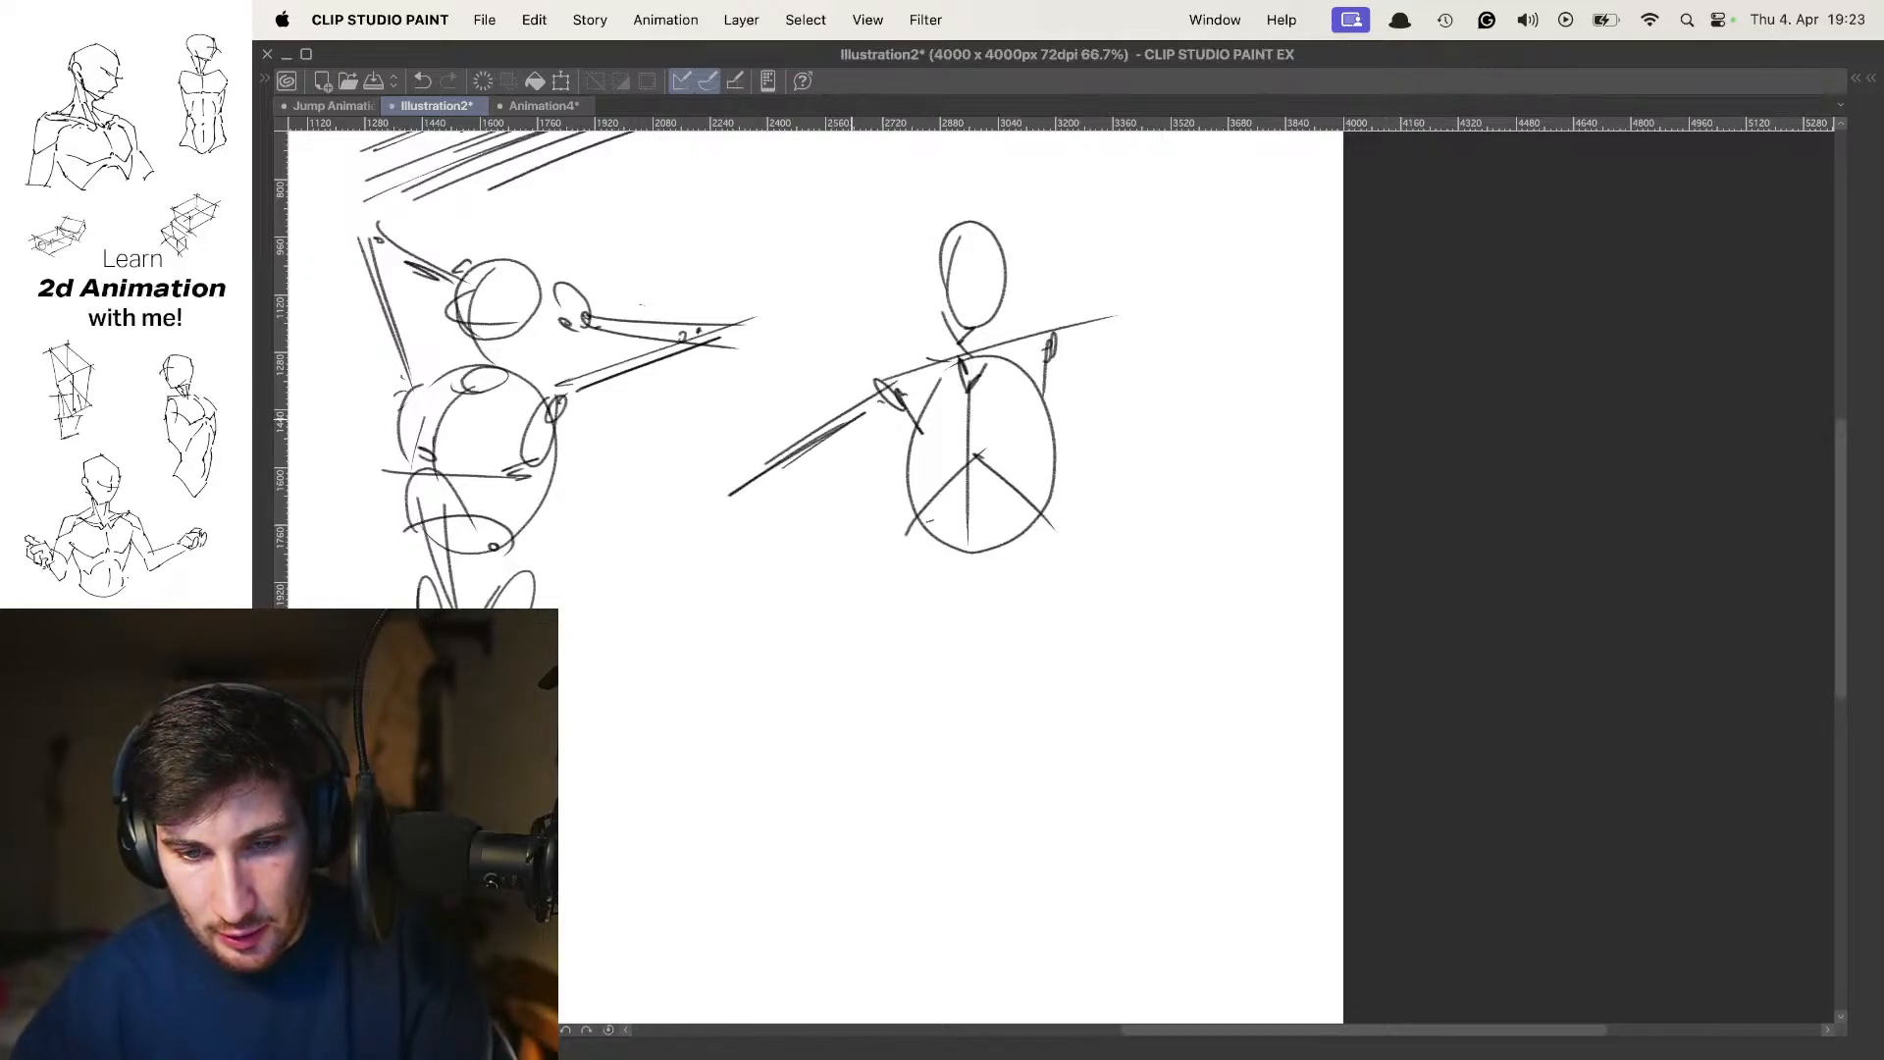
drag(828, 435, 733, 481)
drag(1035, 342, 1194, 289)
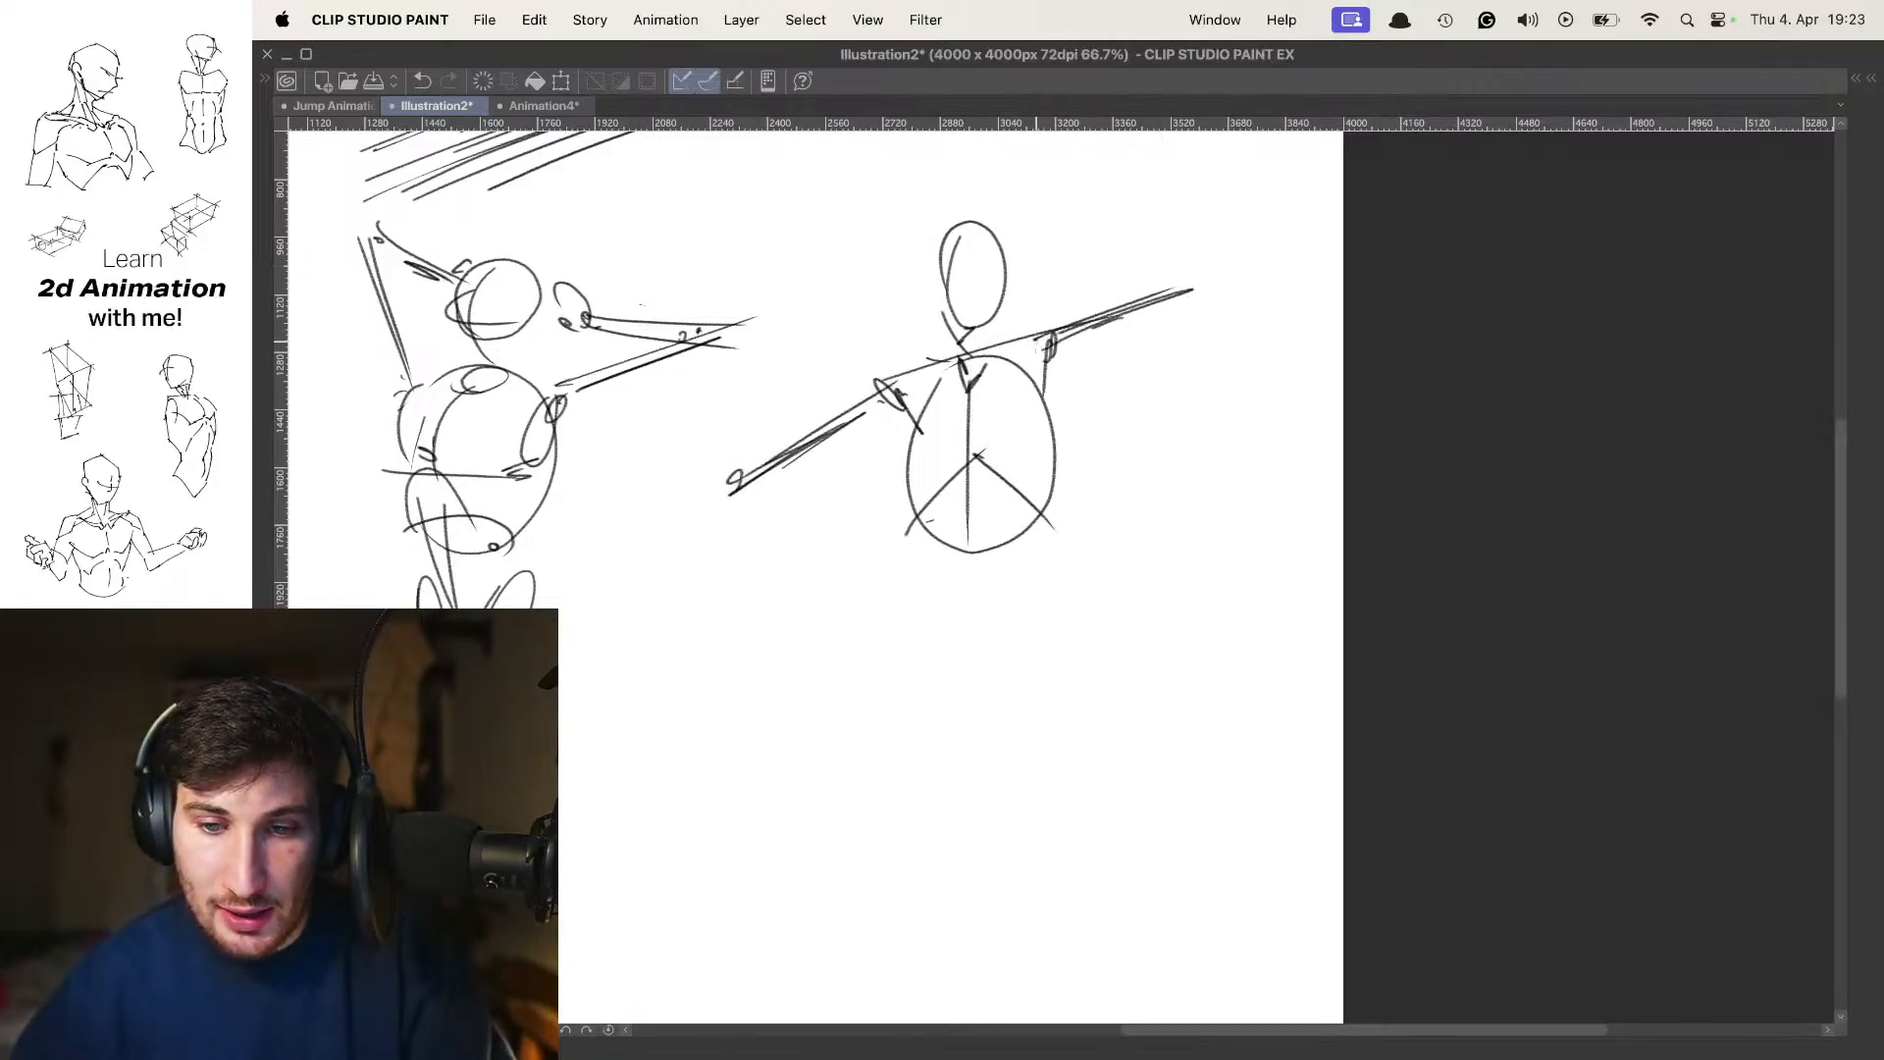
Draw both forearms of the second figure folding back from the elbows towards the head, and add simple hands
drag(1056, 255, 1225, 265)
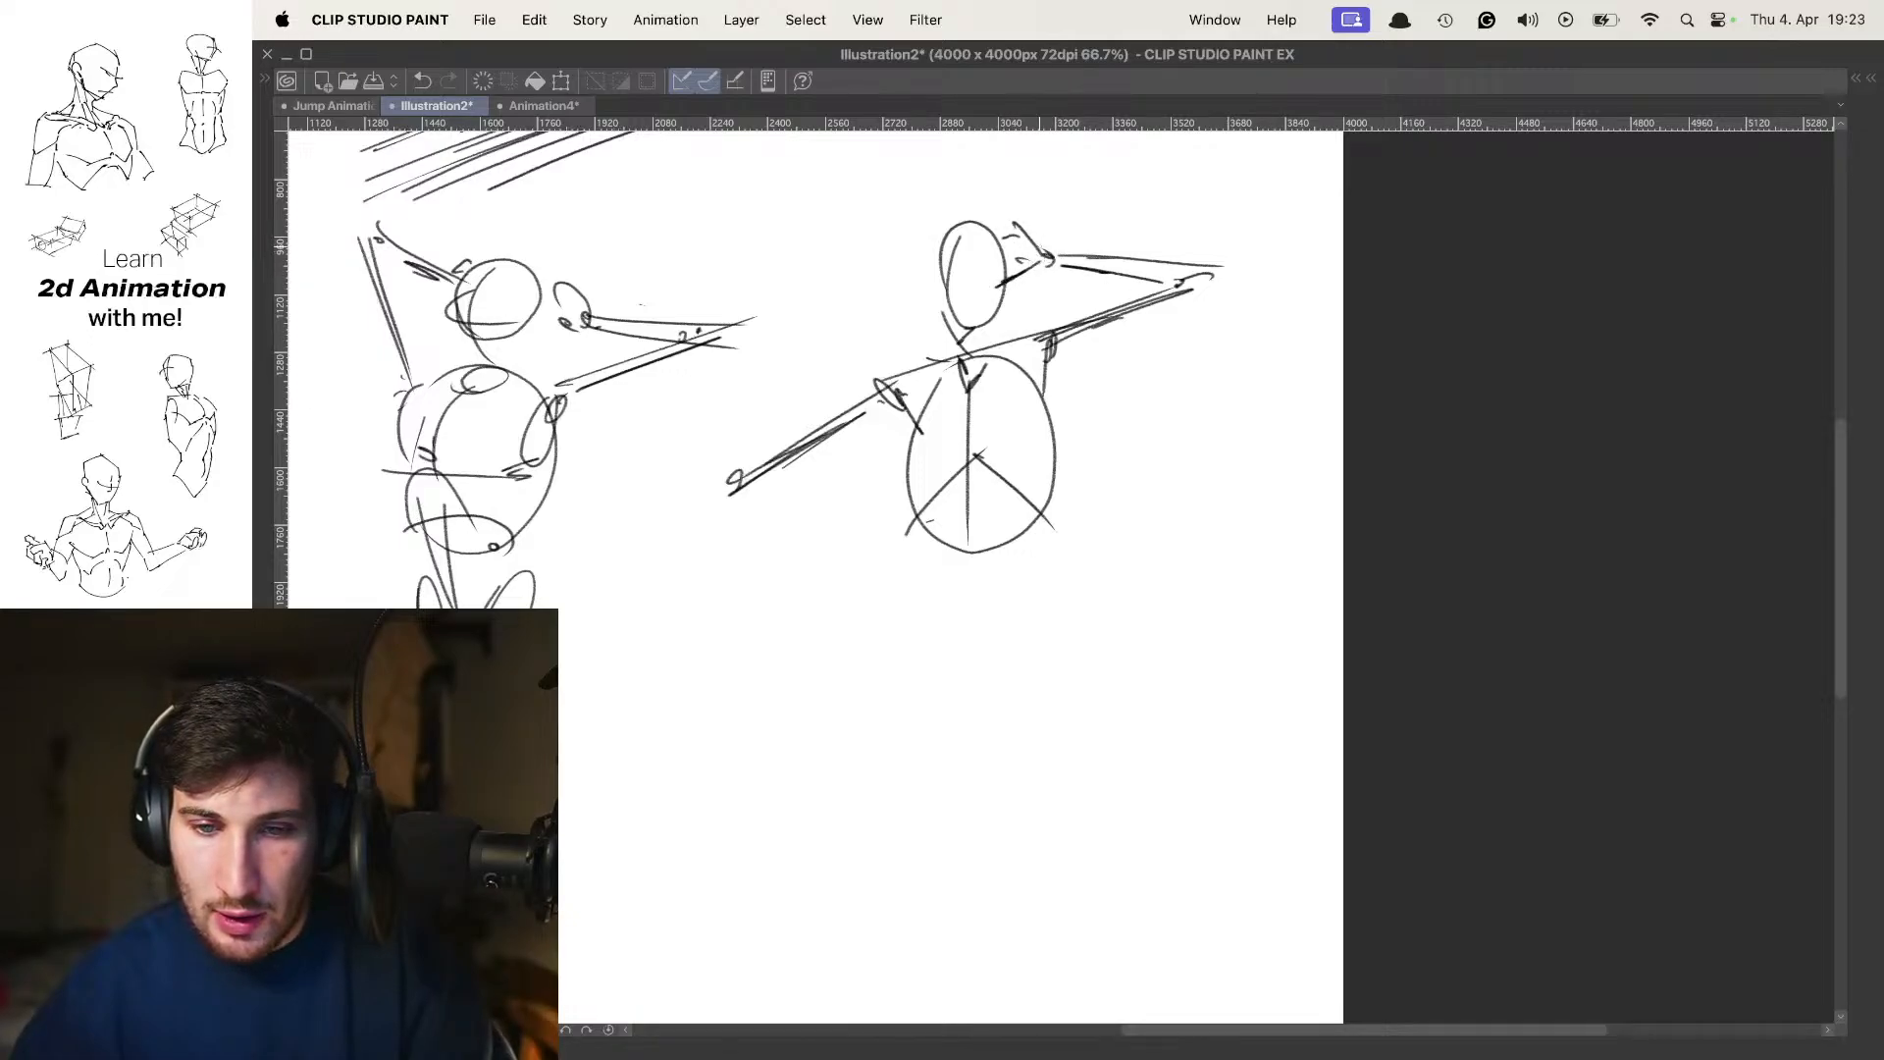
drag(827, 329, 731, 464)
drag(825, 349, 744, 461)
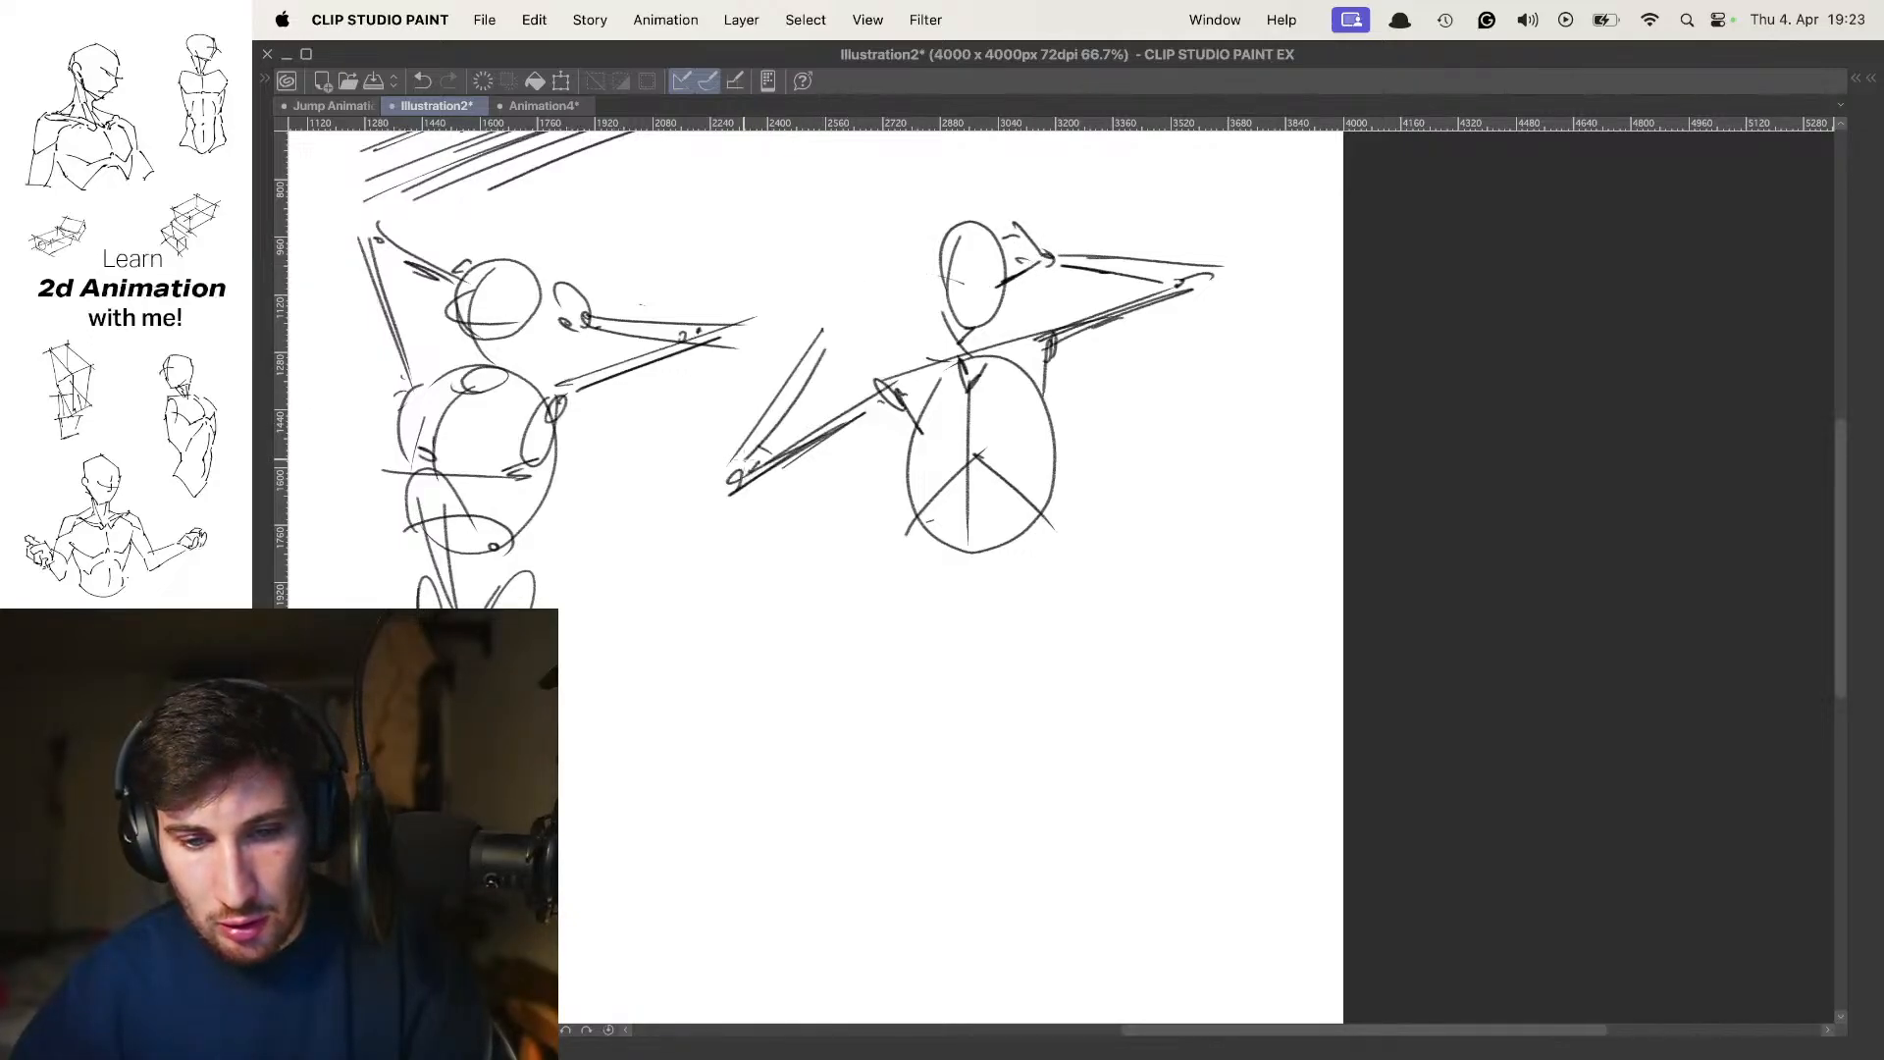
drag(800, 390, 744, 461)
drag(834, 327, 818, 349)
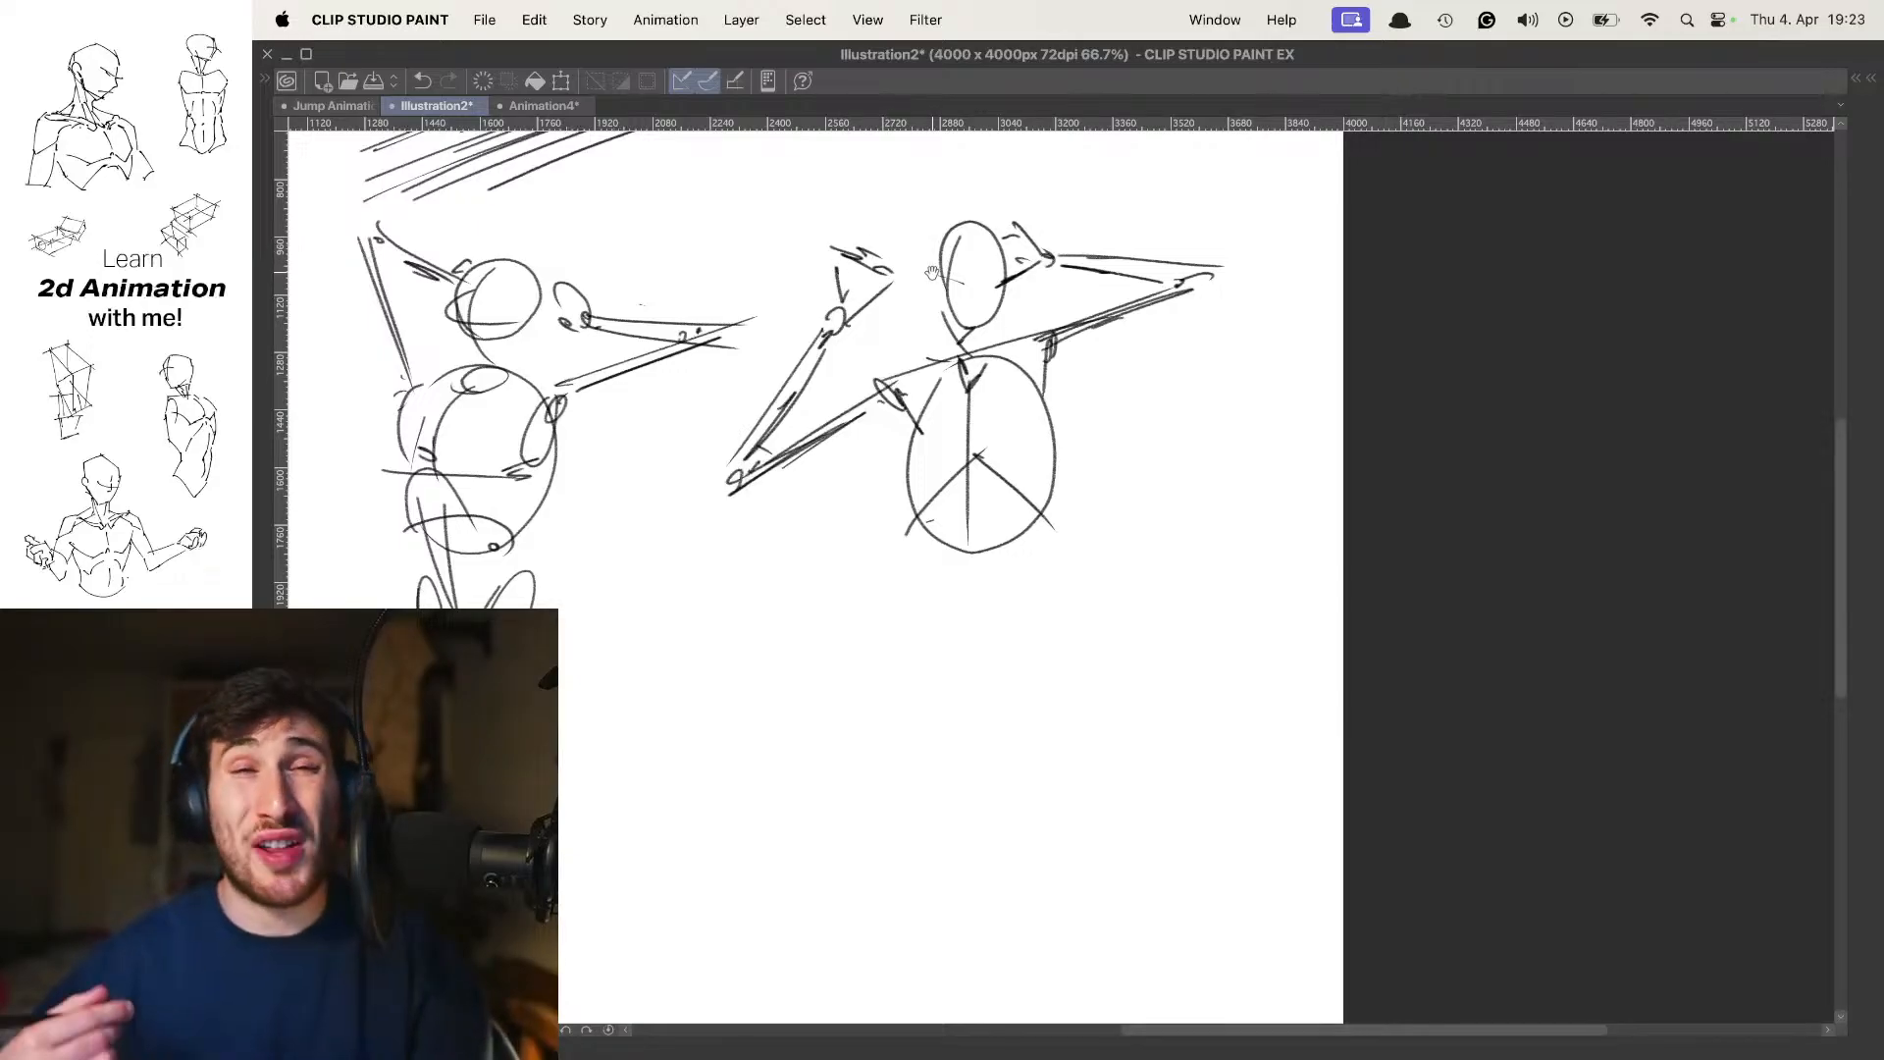
Extend the second figure's spine below the ribcage and draw two narrow, converging pelvis ovals with hip joint marks
mouse_move(1010, 477)
mouse_down()
mouse_move(989, 495)
mouse_move(967, 481)
mouse_move(1036, 494)
mouse_up()
mouse_move(944, 389)
mouse_down()
mouse_move(962, 362)
mouse_move(977, 619)
mouse_up()
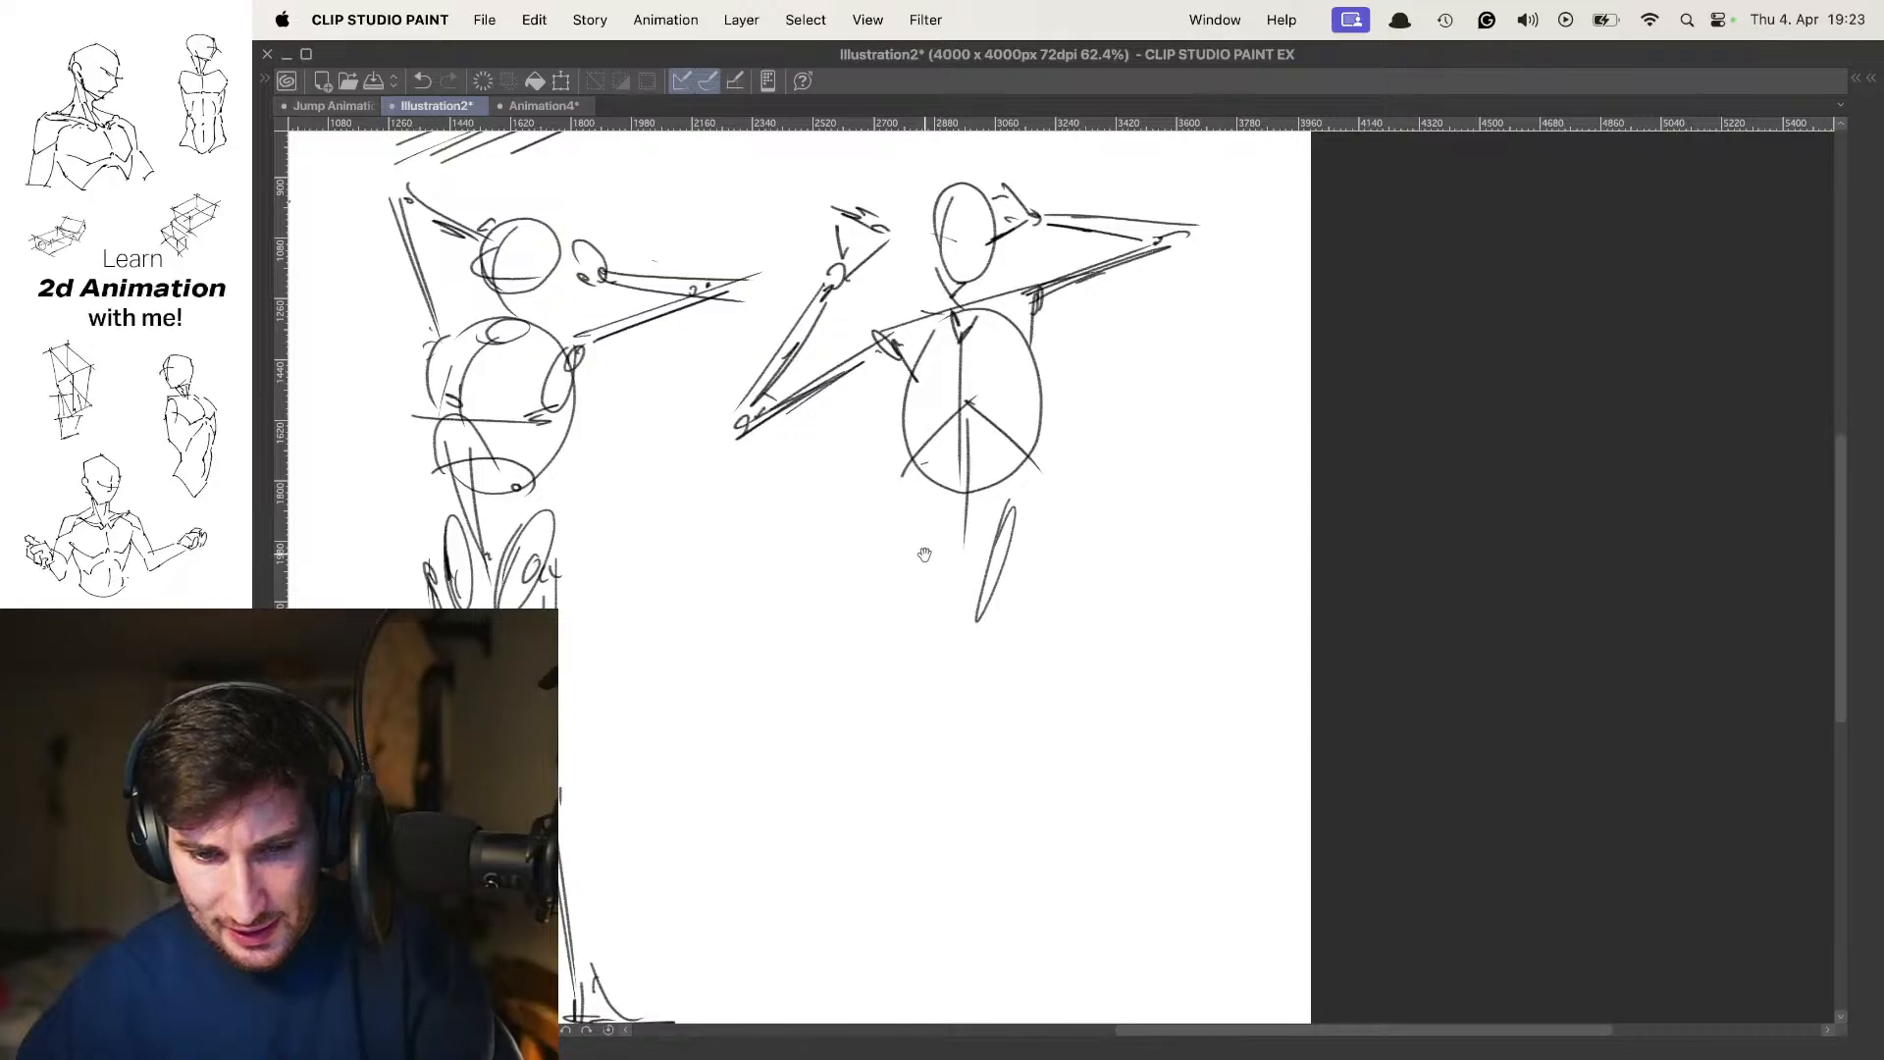
drag(911, 503, 921, 542)
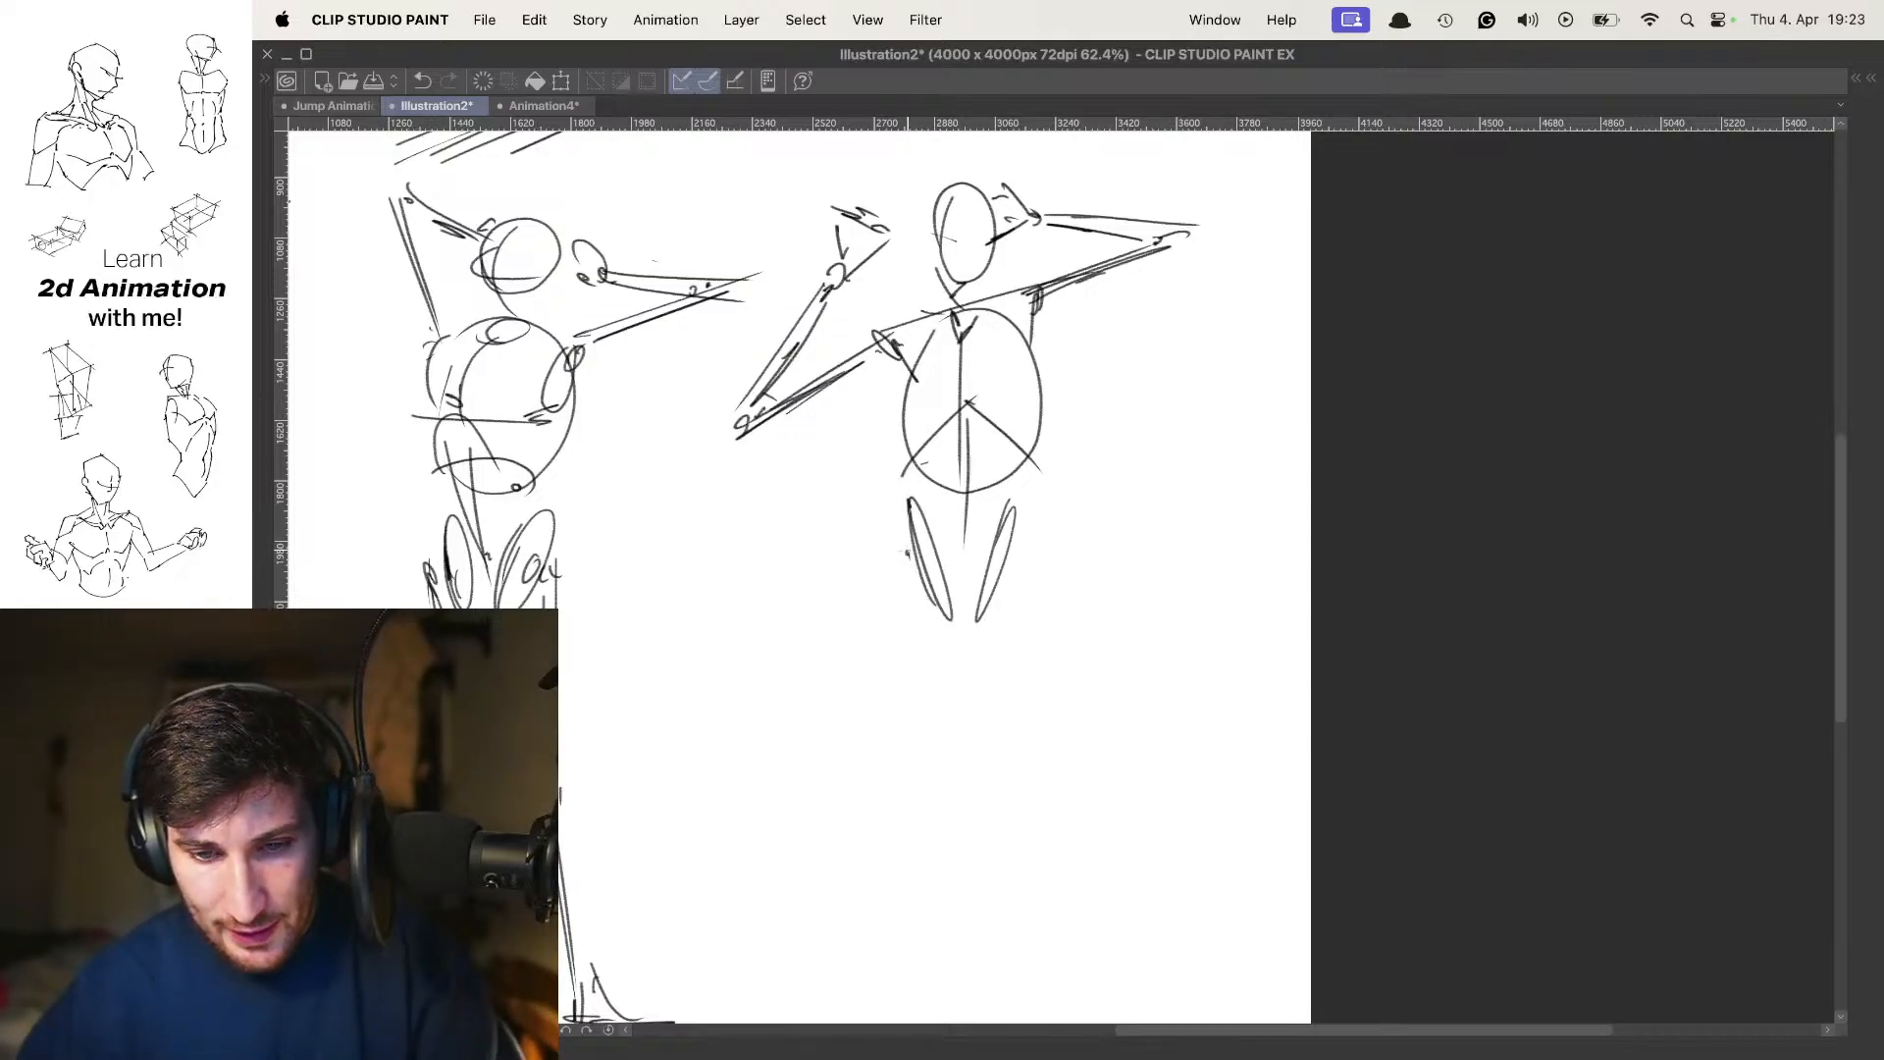
drag(1021, 572, 1027, 569)
drag(1024, 551, 1013, 587)
drag(1046, 441, 1037, 411)
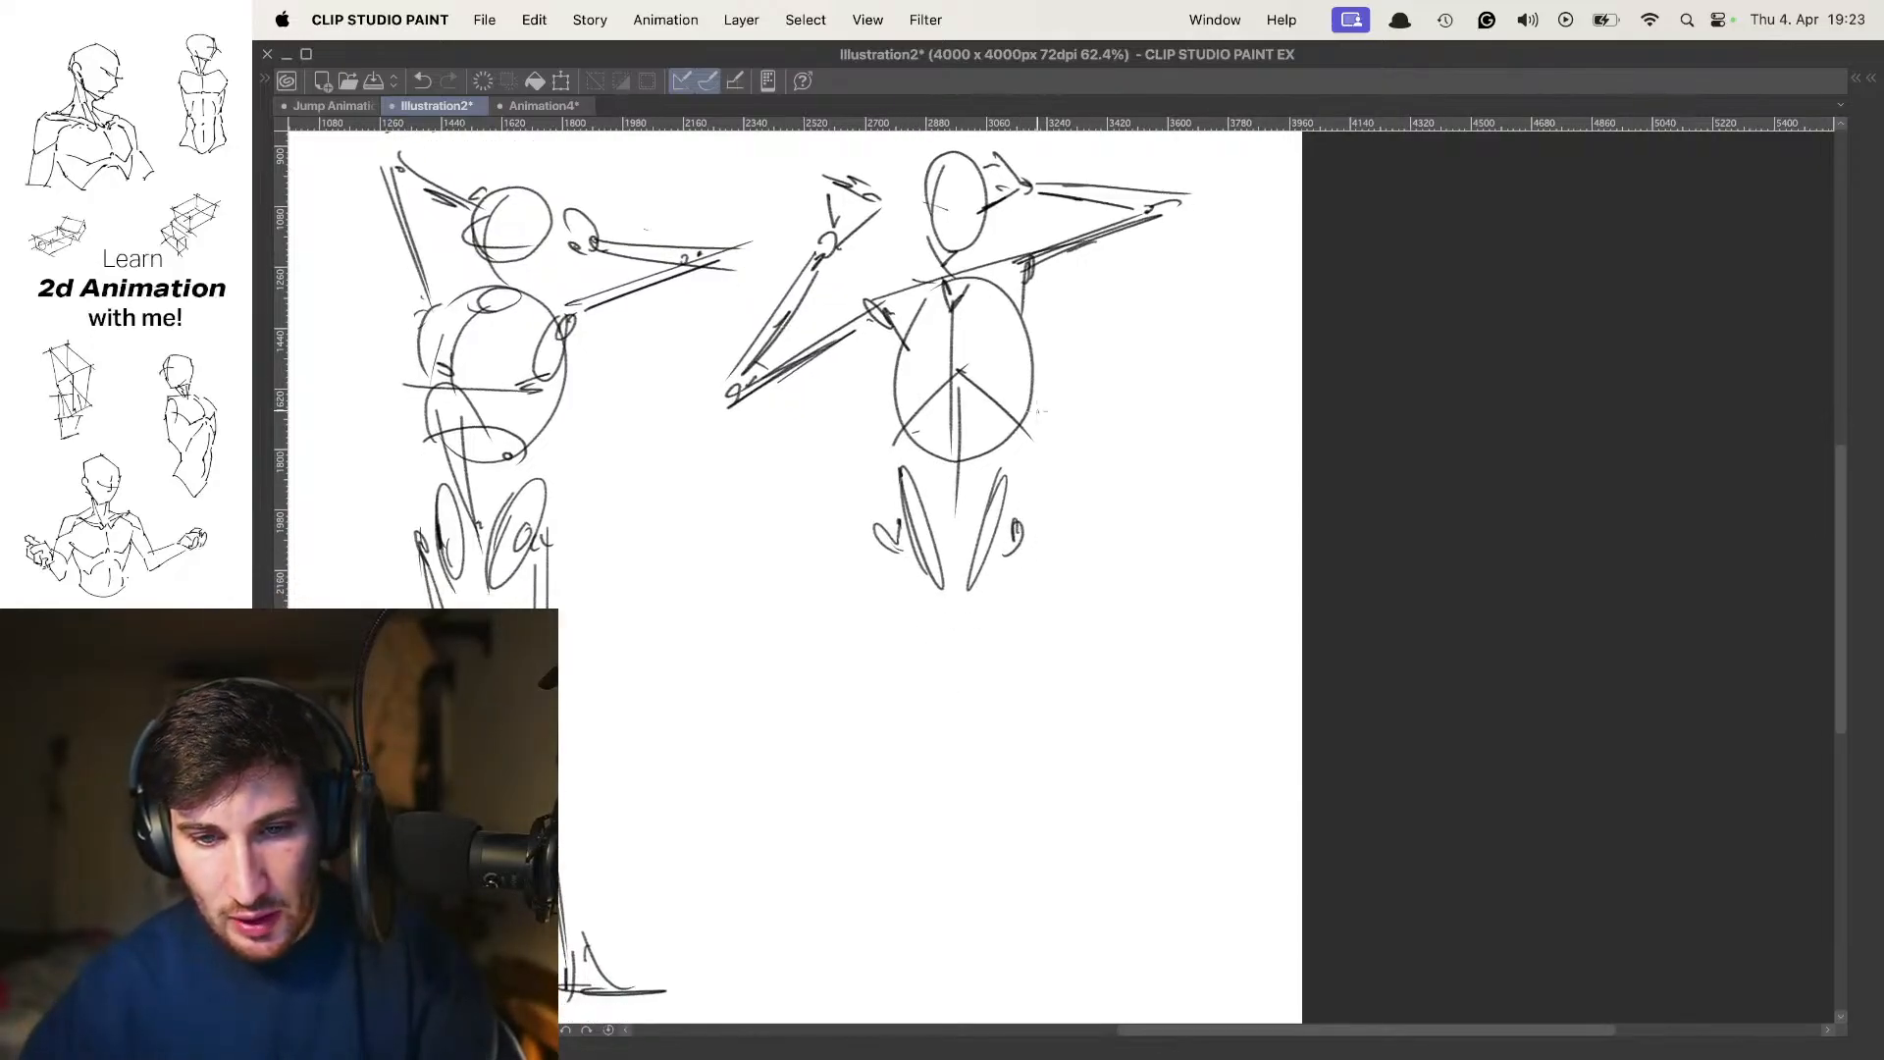
Draw the second figure's first thigh as two lines slanting inward from the hip joint below its lowered arm, ending in a knee joint
drag(1043, 553, 1015, 417)
mouse_move(886, 410)
mouse_down()
mouse_move(940, 438)
mouse_move(930, 559)
mouse_up()
key(super+z)
key(super+z)
drag(902, 451, 952, 655)
mouse_move(906, 484)
mouse_down()
mouse_move(943, 675)
mouse_move(947, 589)
mouse_move(960, 644)
mouse_up()
key(super+z)
Draw the second figure's other thigh slanting inward from the opposite hip, ending in a small knee joint
key(super+z)
drag(948, 637, 957, 681)
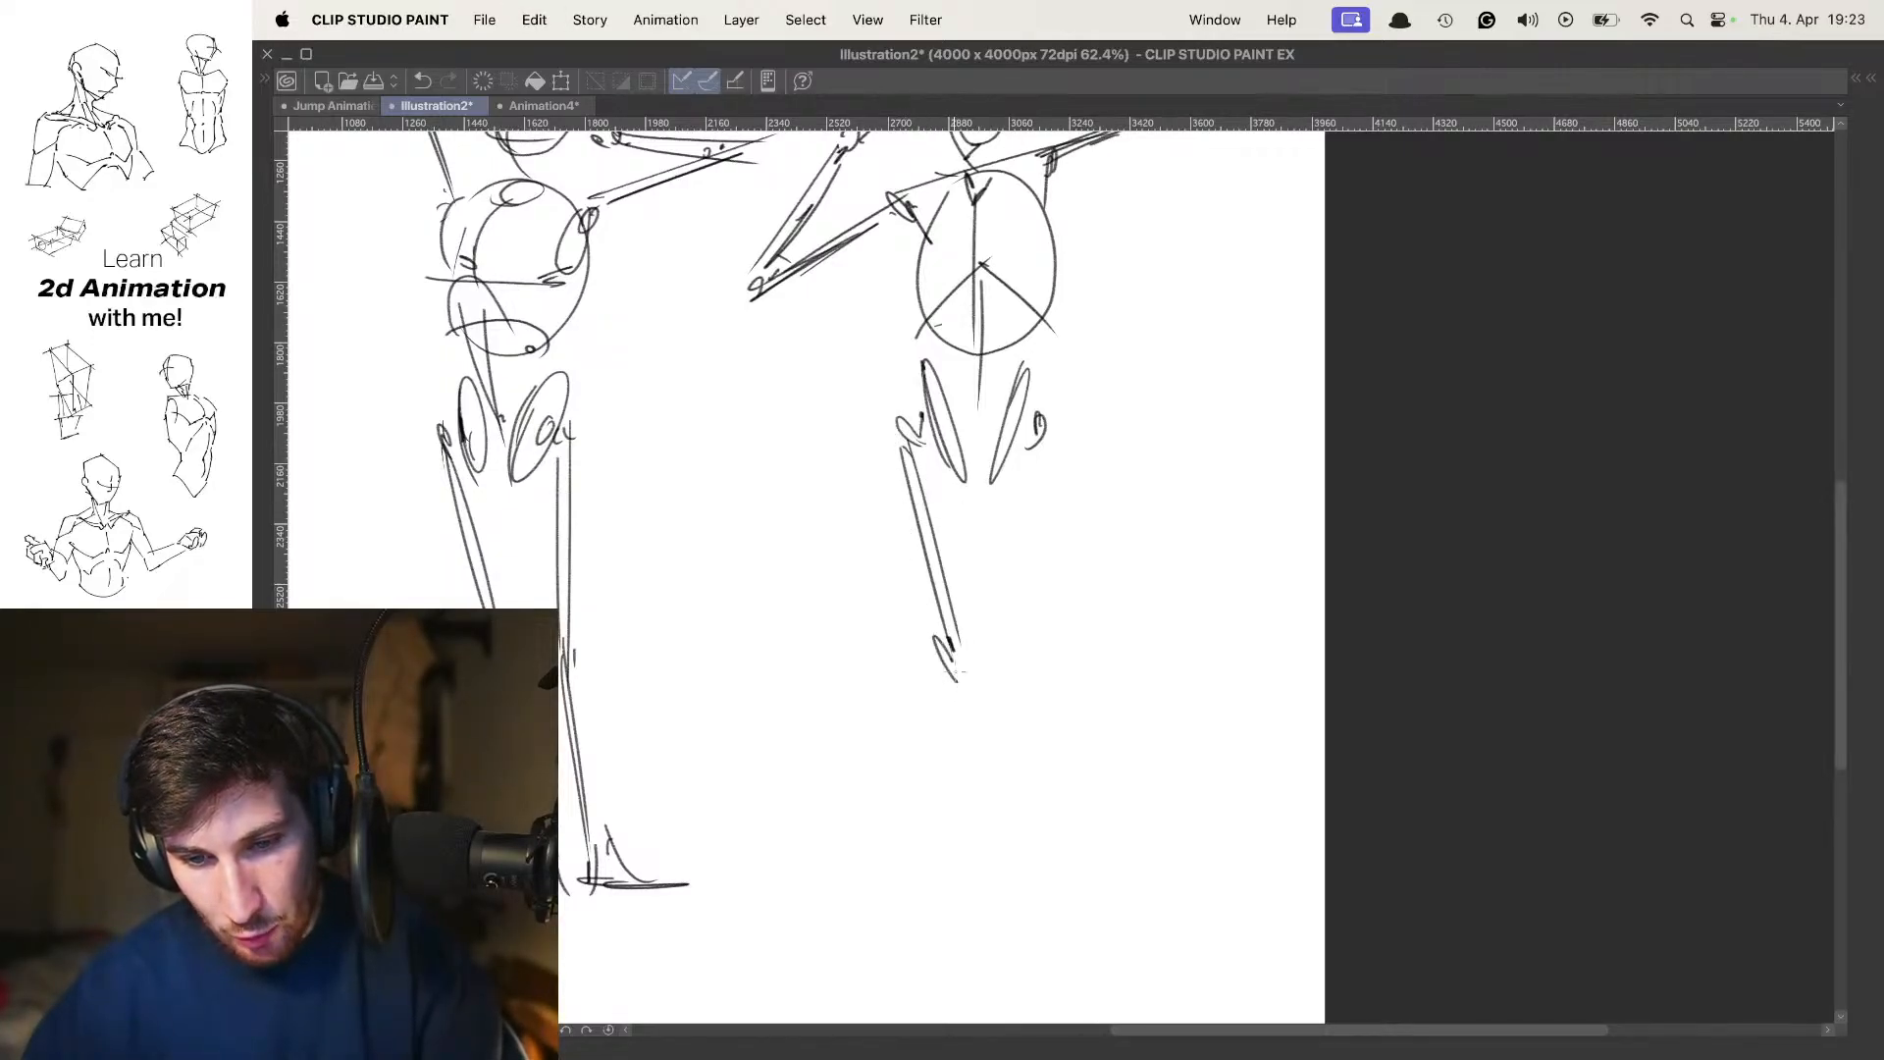
drag(1064, 435, 1017, 640)
mouse_move(1058, 450)
mouse_down()
mouse_move(990, 690)
mouse_move(976, 576)
mouse_up()
key(super+z)
key(super+z)
Draw both lower legs of the second figure as near-vertical double lines below the knees, with ankle joint marks
drag(982, 515, 991, 751)
drag(961, 534, 980, 740)
drag(972, 706, 974, 738)
drag(1022, 512, 1014, 674)
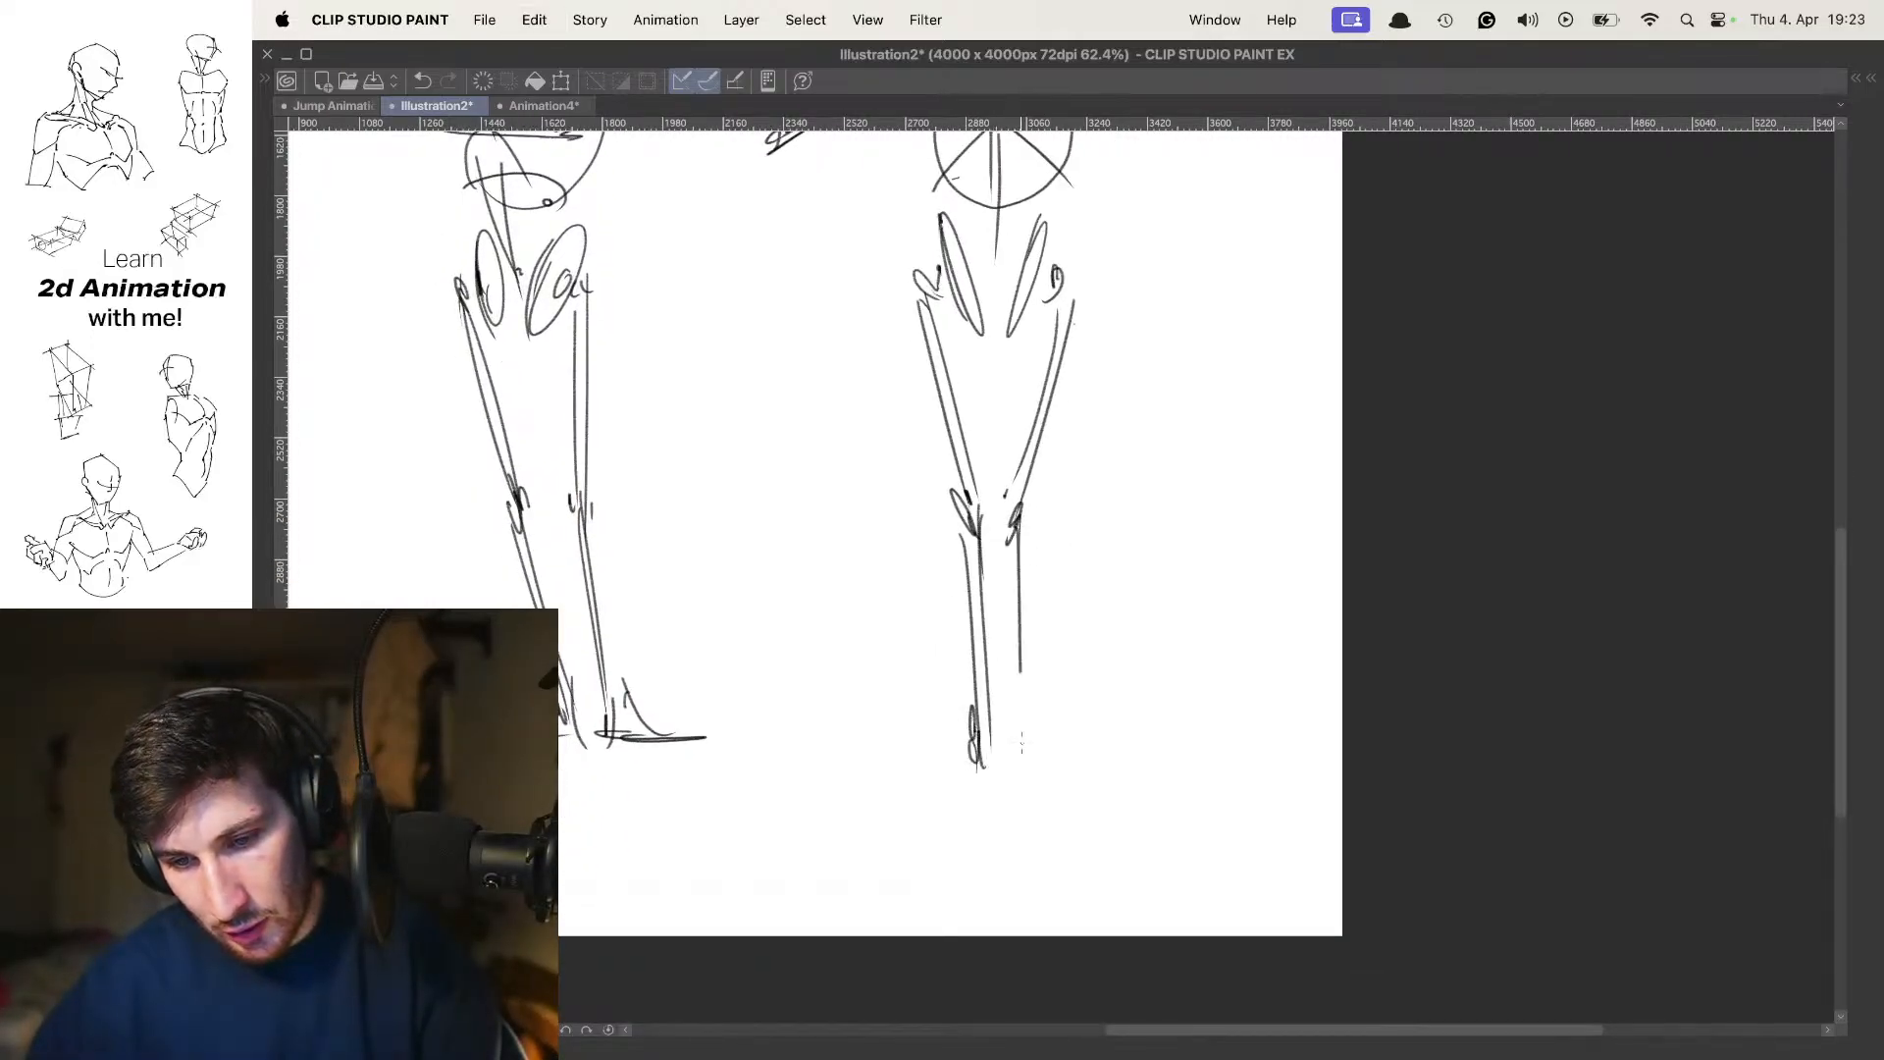
drag(1011, 544, 1017, 781)
Sketch the second figure's feet as flat triangular shapes pointing outward in opposite directions
drag(887, 787, 981, 783)
mouse_move(979, 738)
mouse_down()
mouse_move(977, 797)
mouse_move(973, 775)
mouse_move(1025, 764)
mouse_up()
drag(1015, 748, 1116, 784)
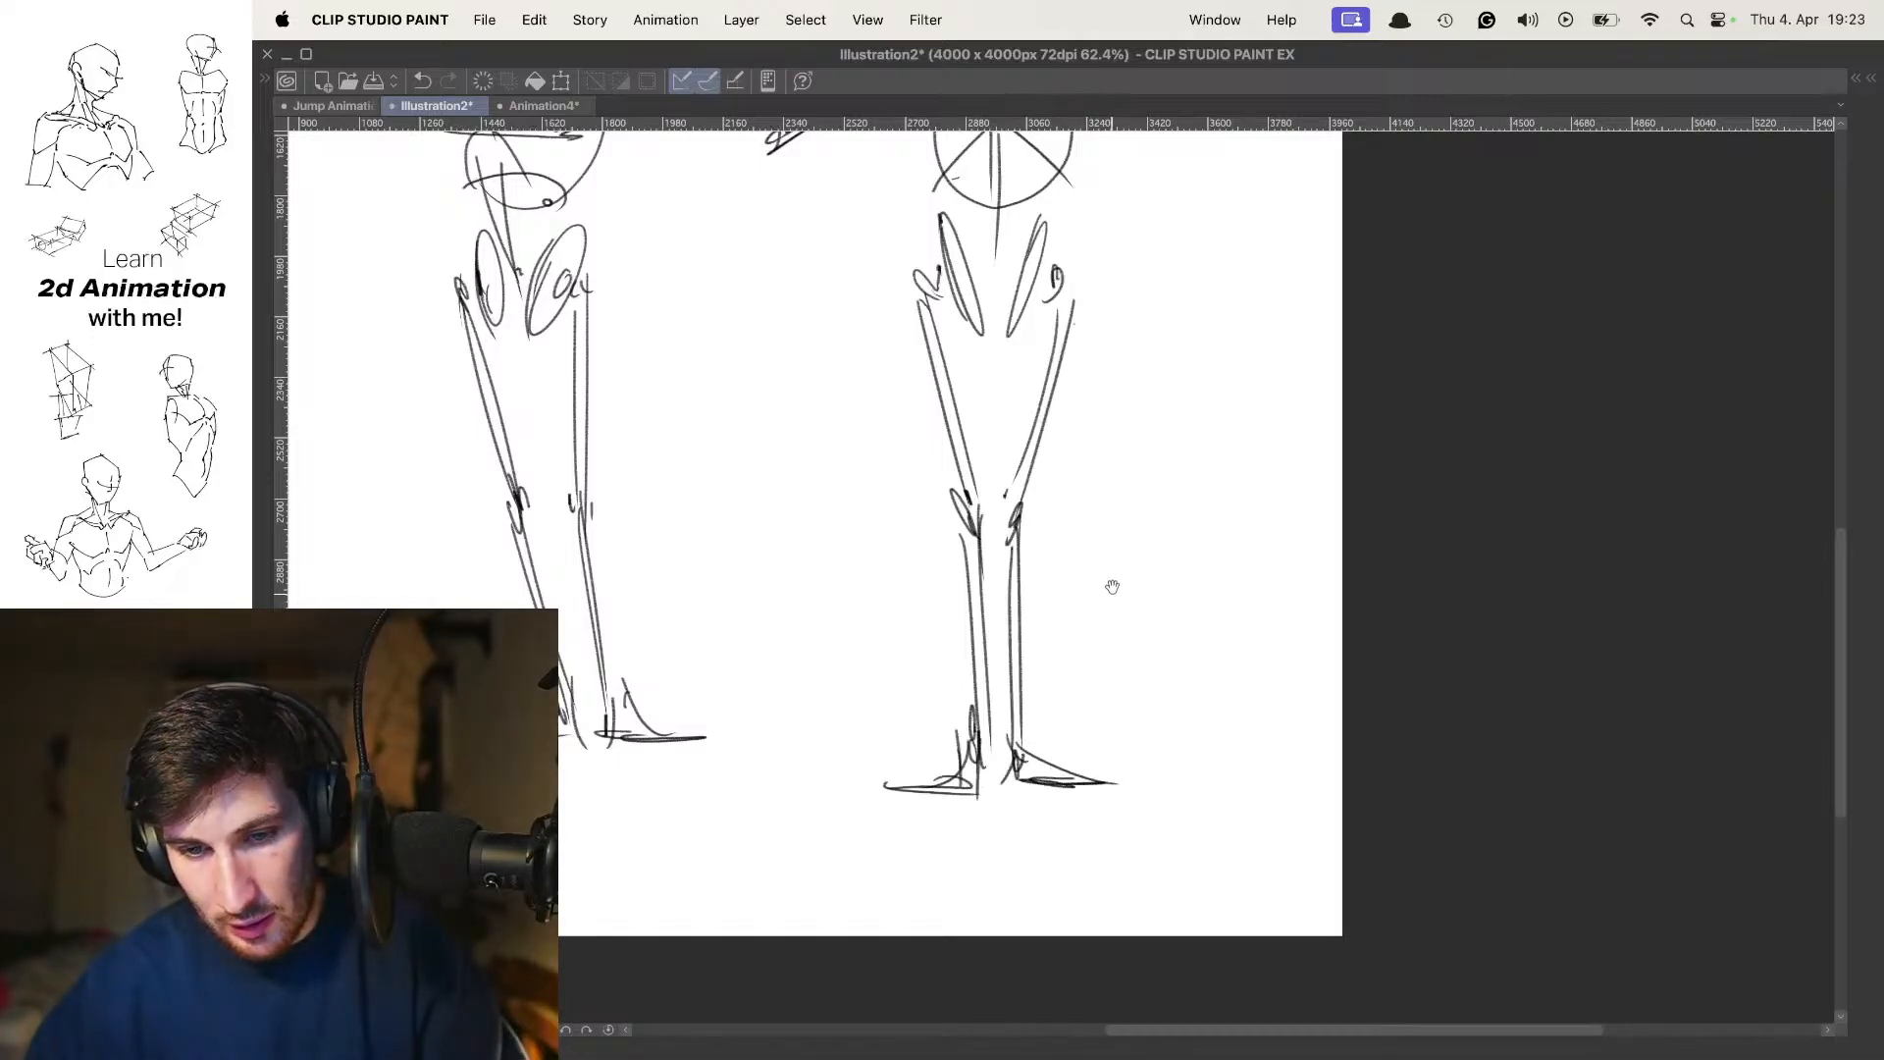
Add a horizontal line across the second figure's ribcage and a short stroke running inward from the lowered arm's shoulder
drag(1112, 587, 1098, 526)
drag(1044, 455, 1108, 423)
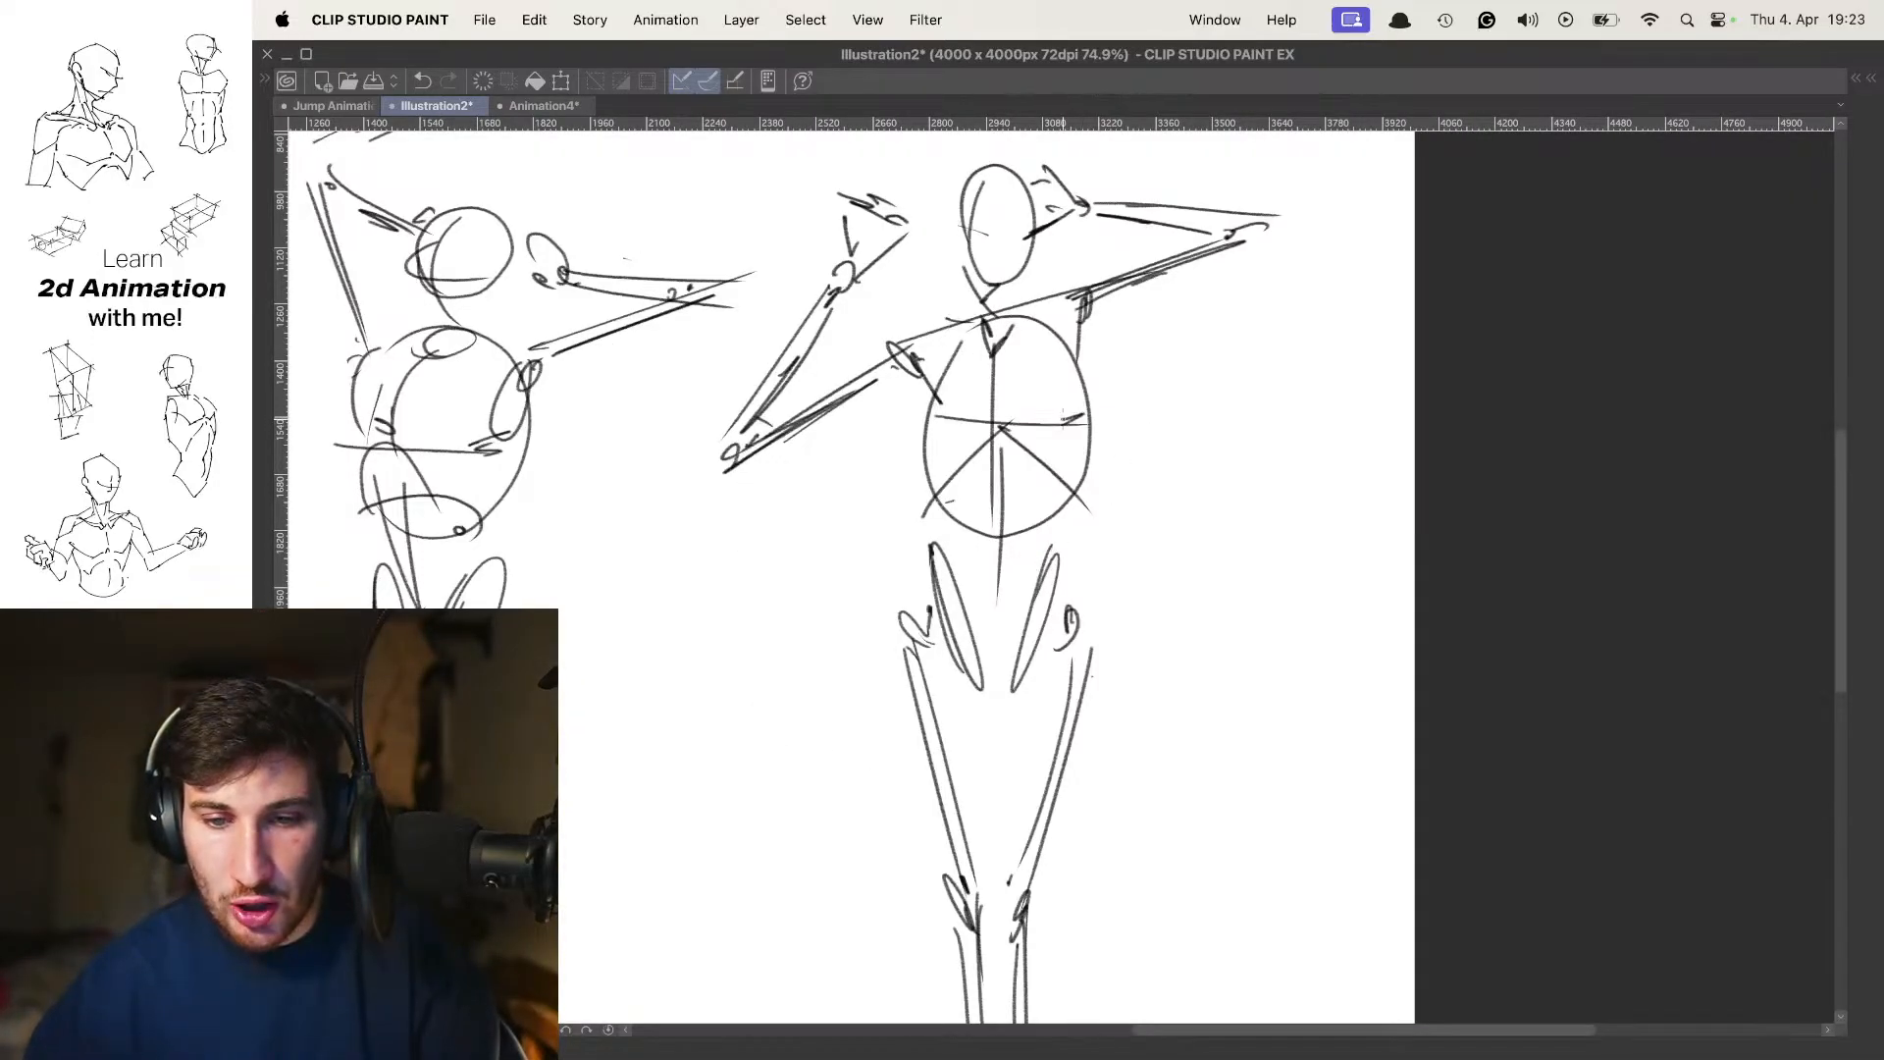
drag(934, 390, 975, 406)
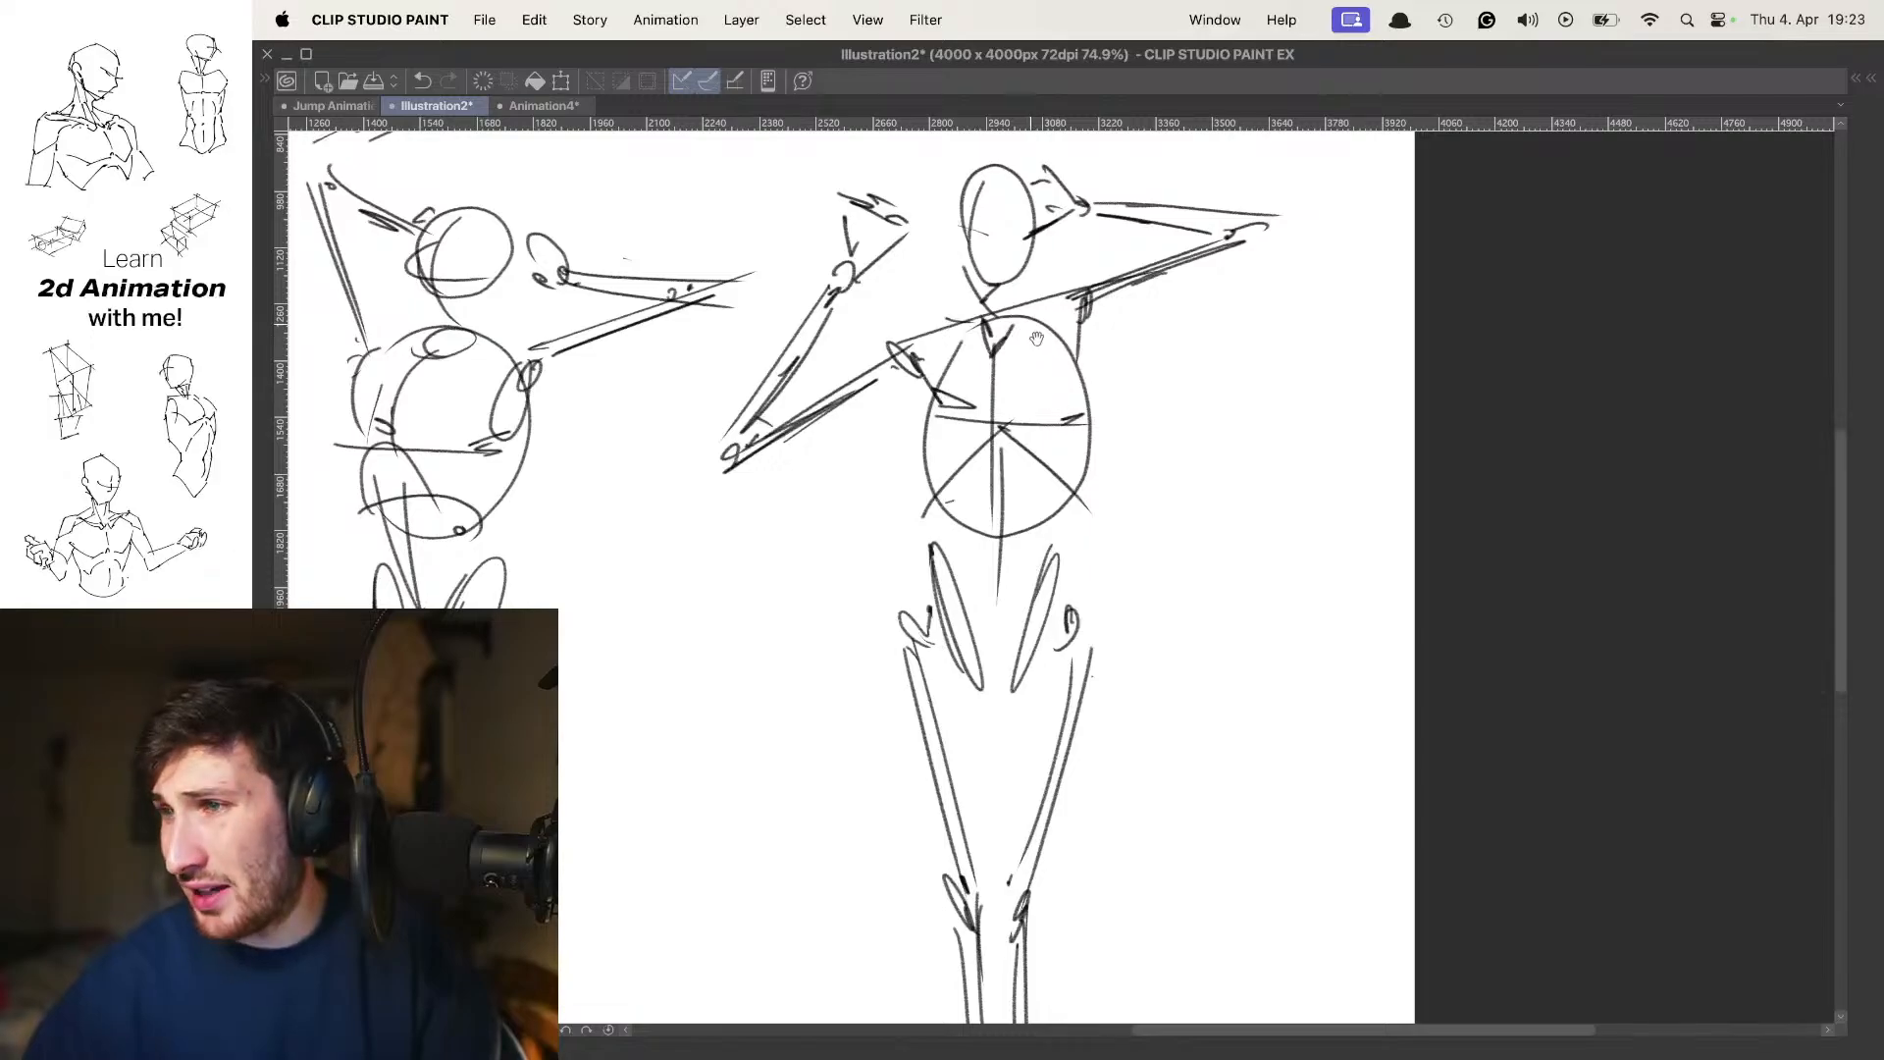
drag(1114, 478, 1081, 439)
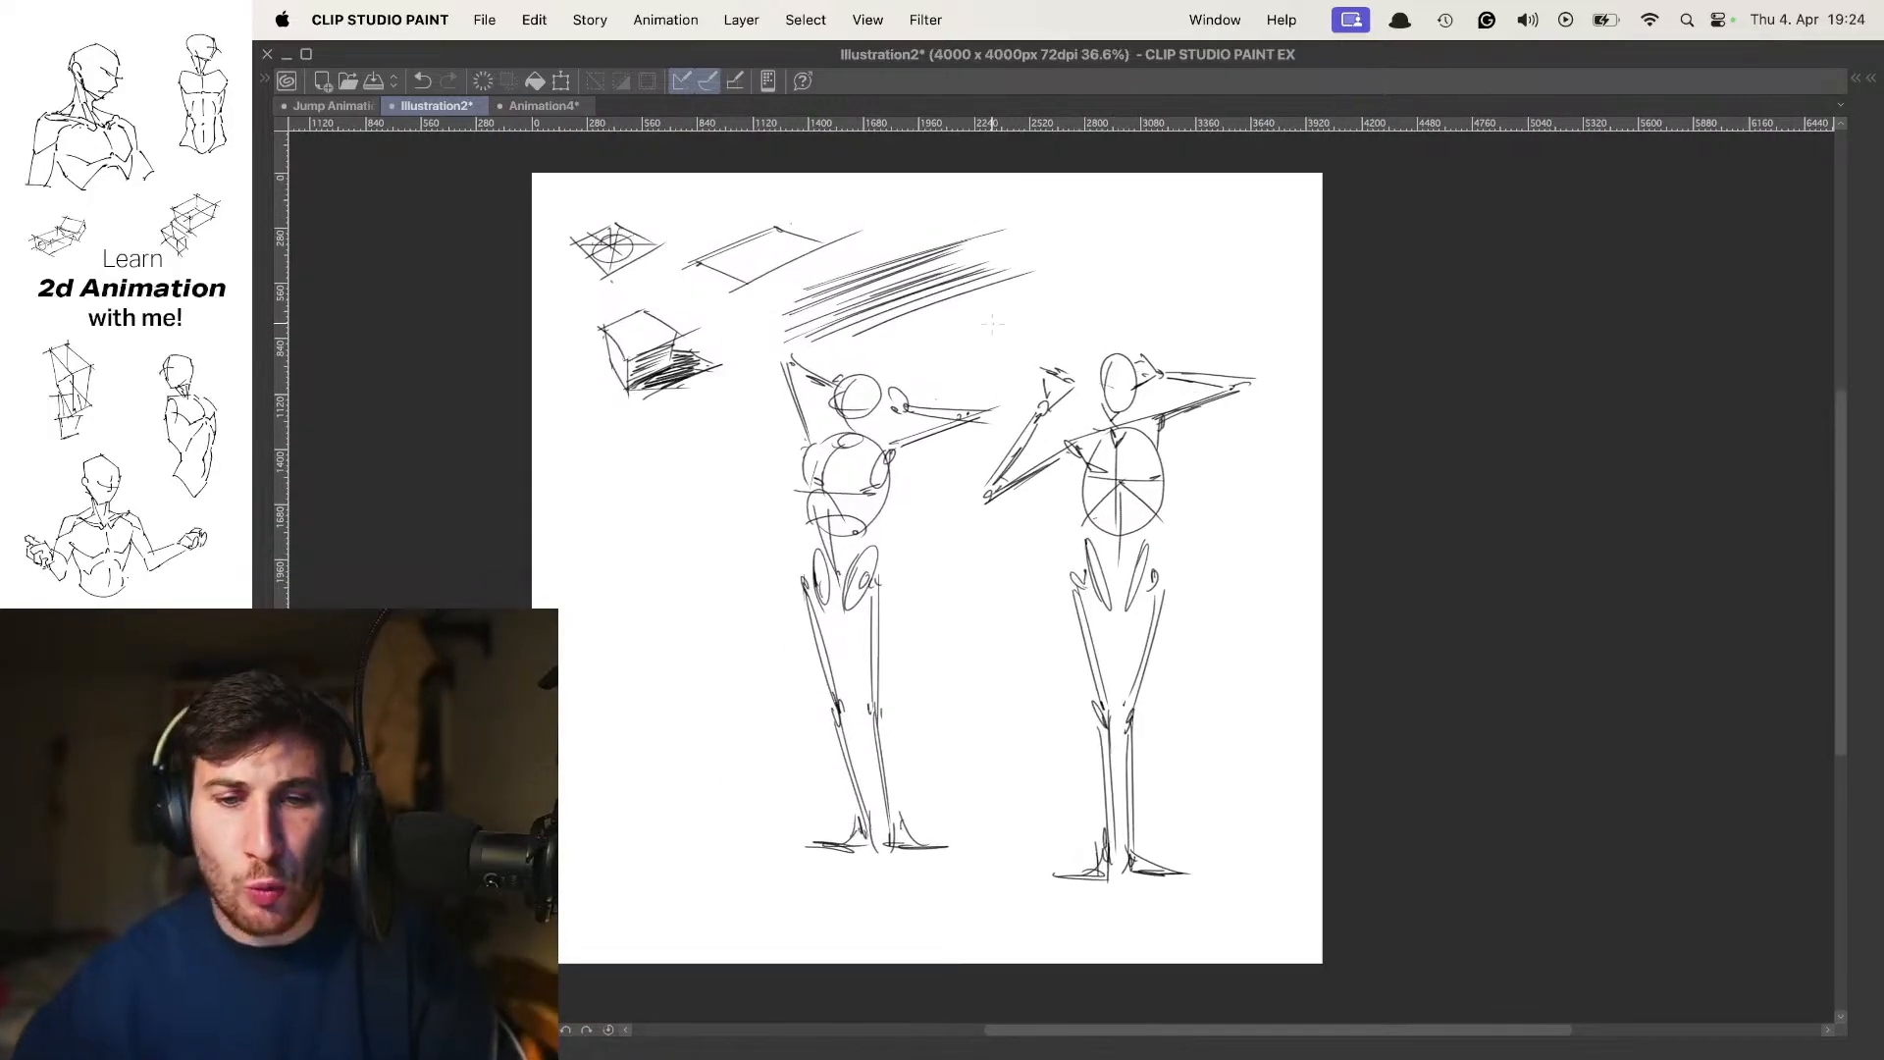
drag(953, 446, 1023, 454)
drag(1101, 339, 1107, 358)
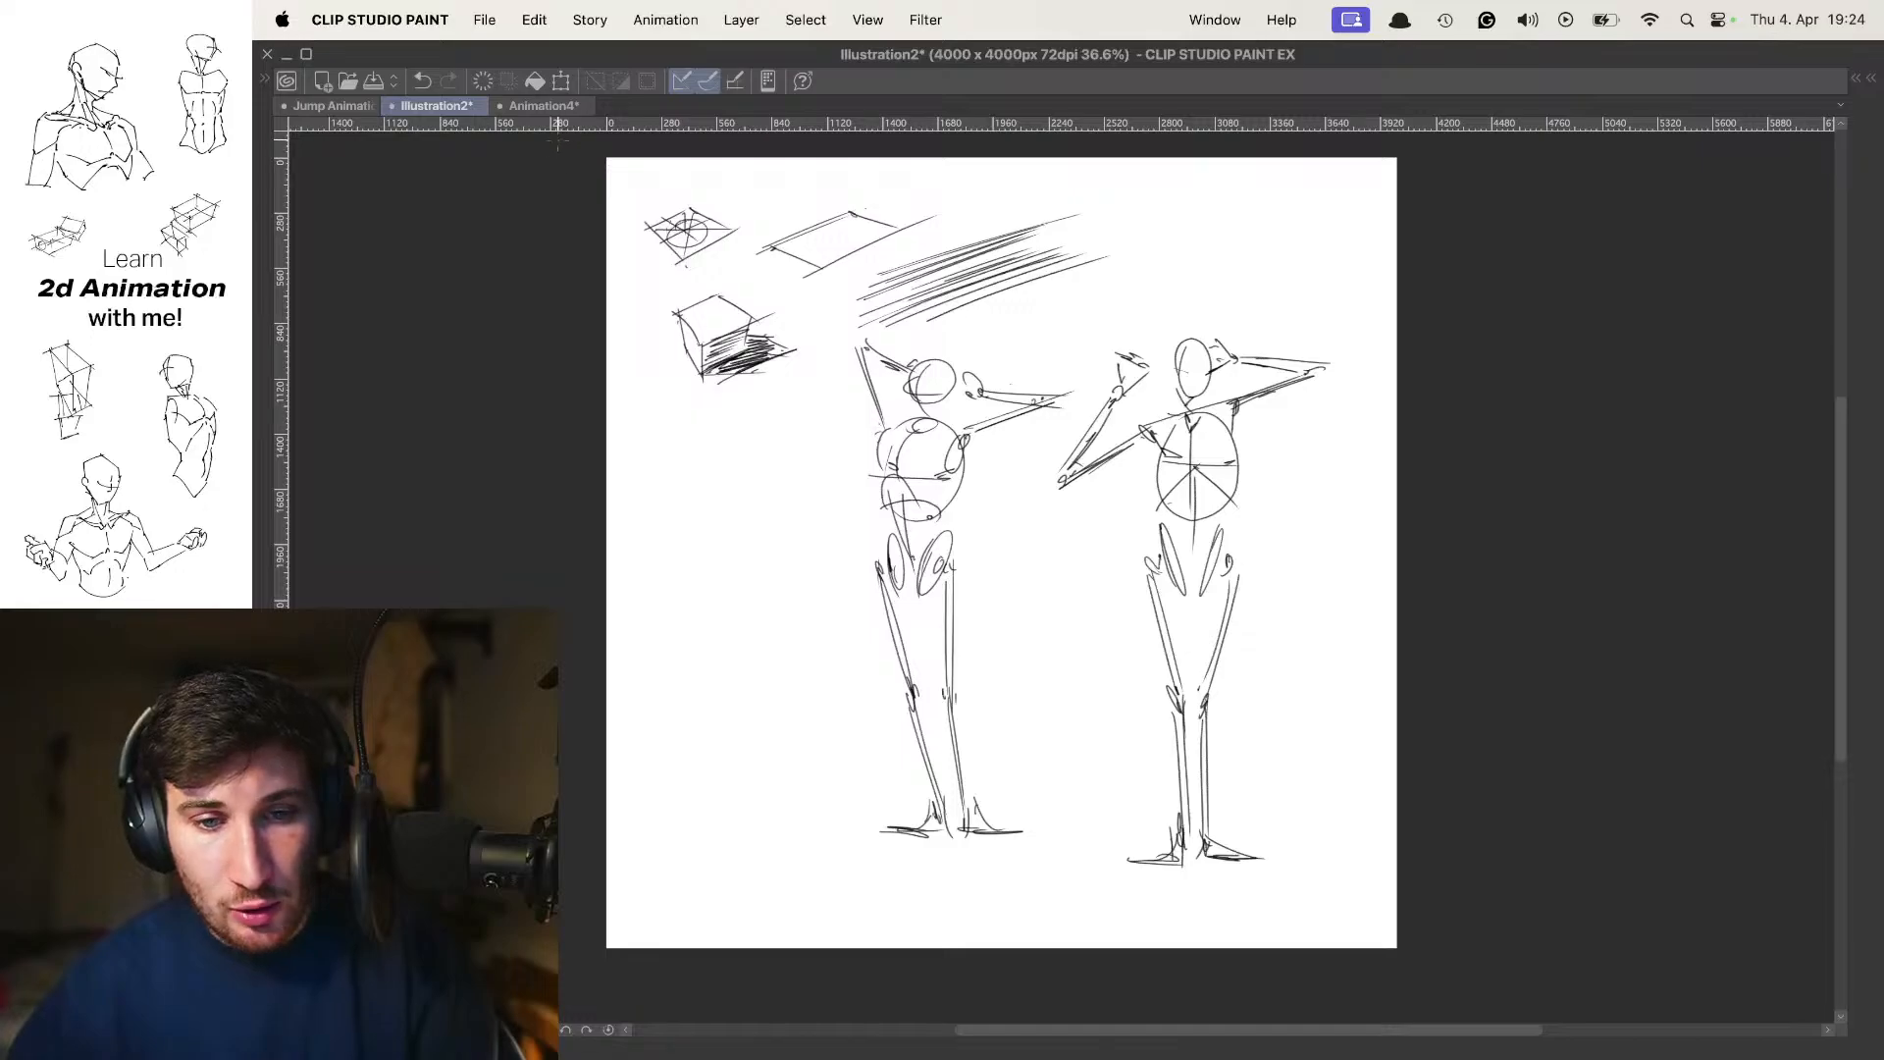
Switch to the Animation4 document and flip through its labelled contact and passing walk poses
click(557, 107)
key(Right)
key(Right)
key(Left)
key(Left)
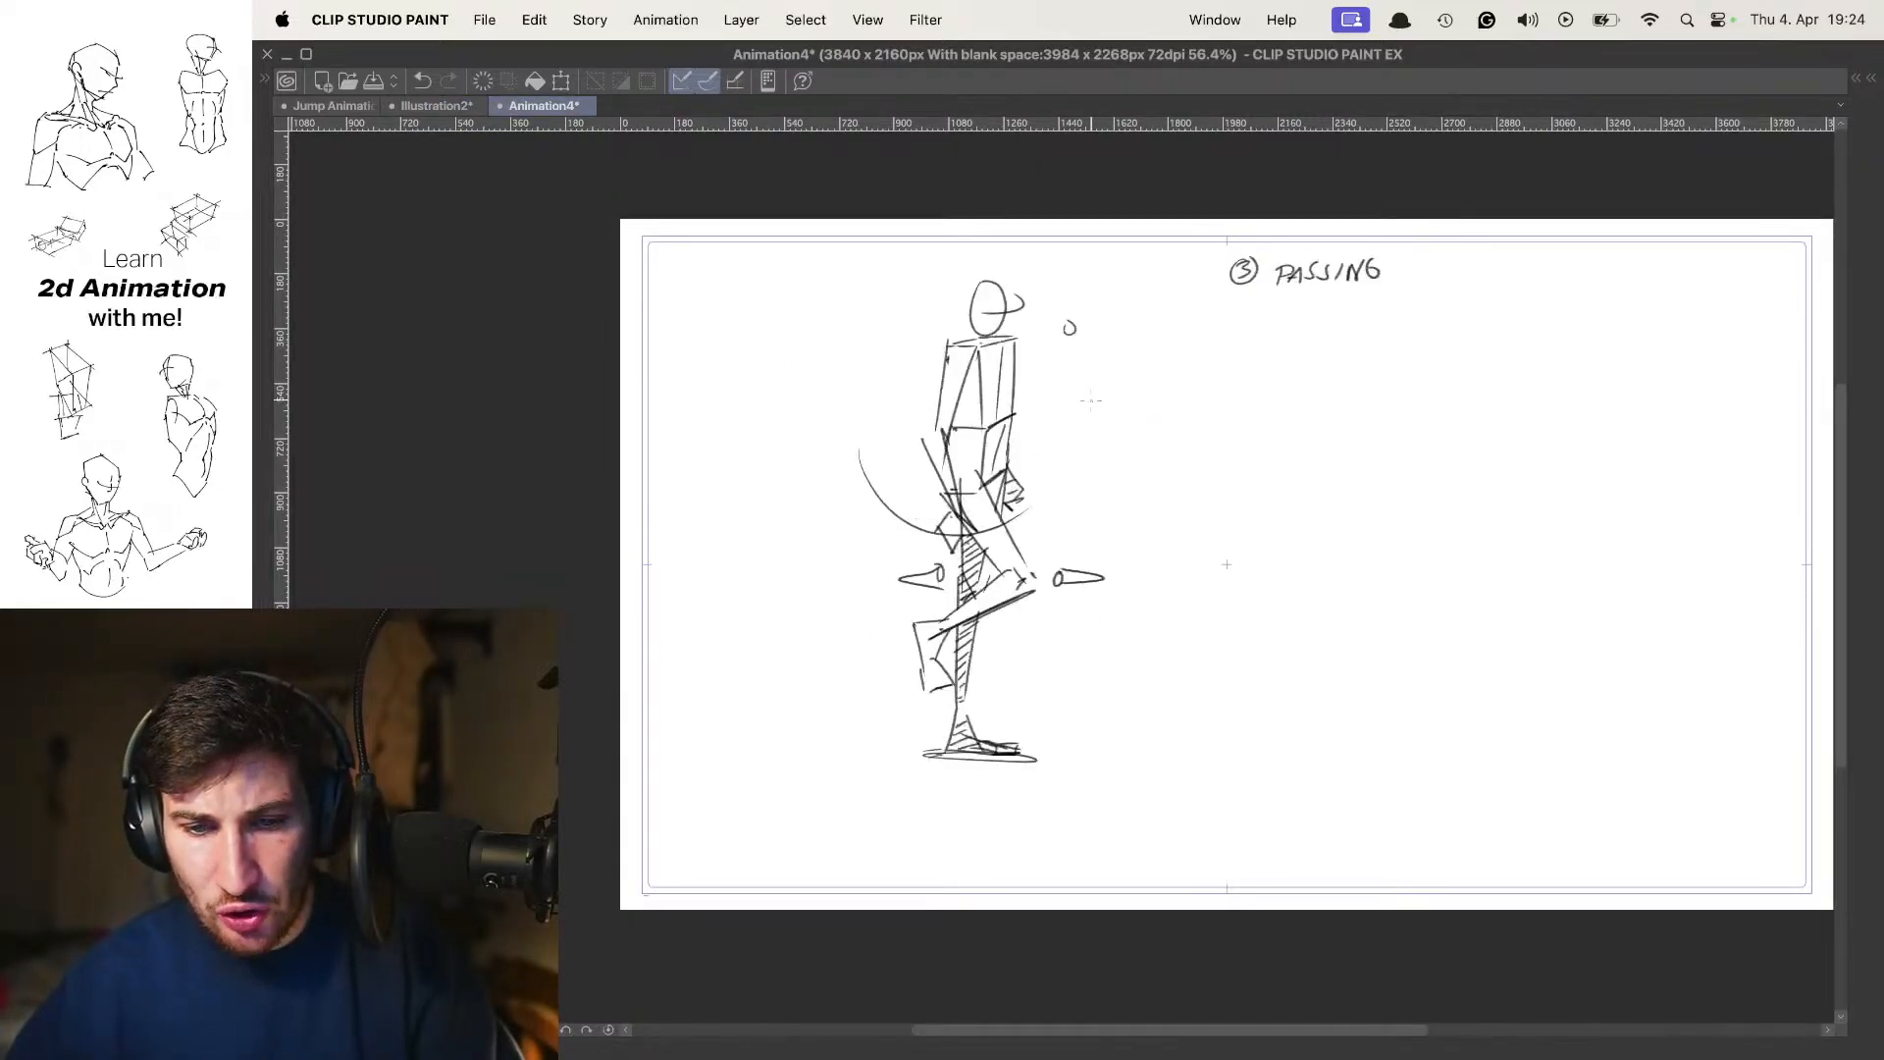
key(comma)
key(period)
key(period)
key(comma)
key(comma)
key(period)
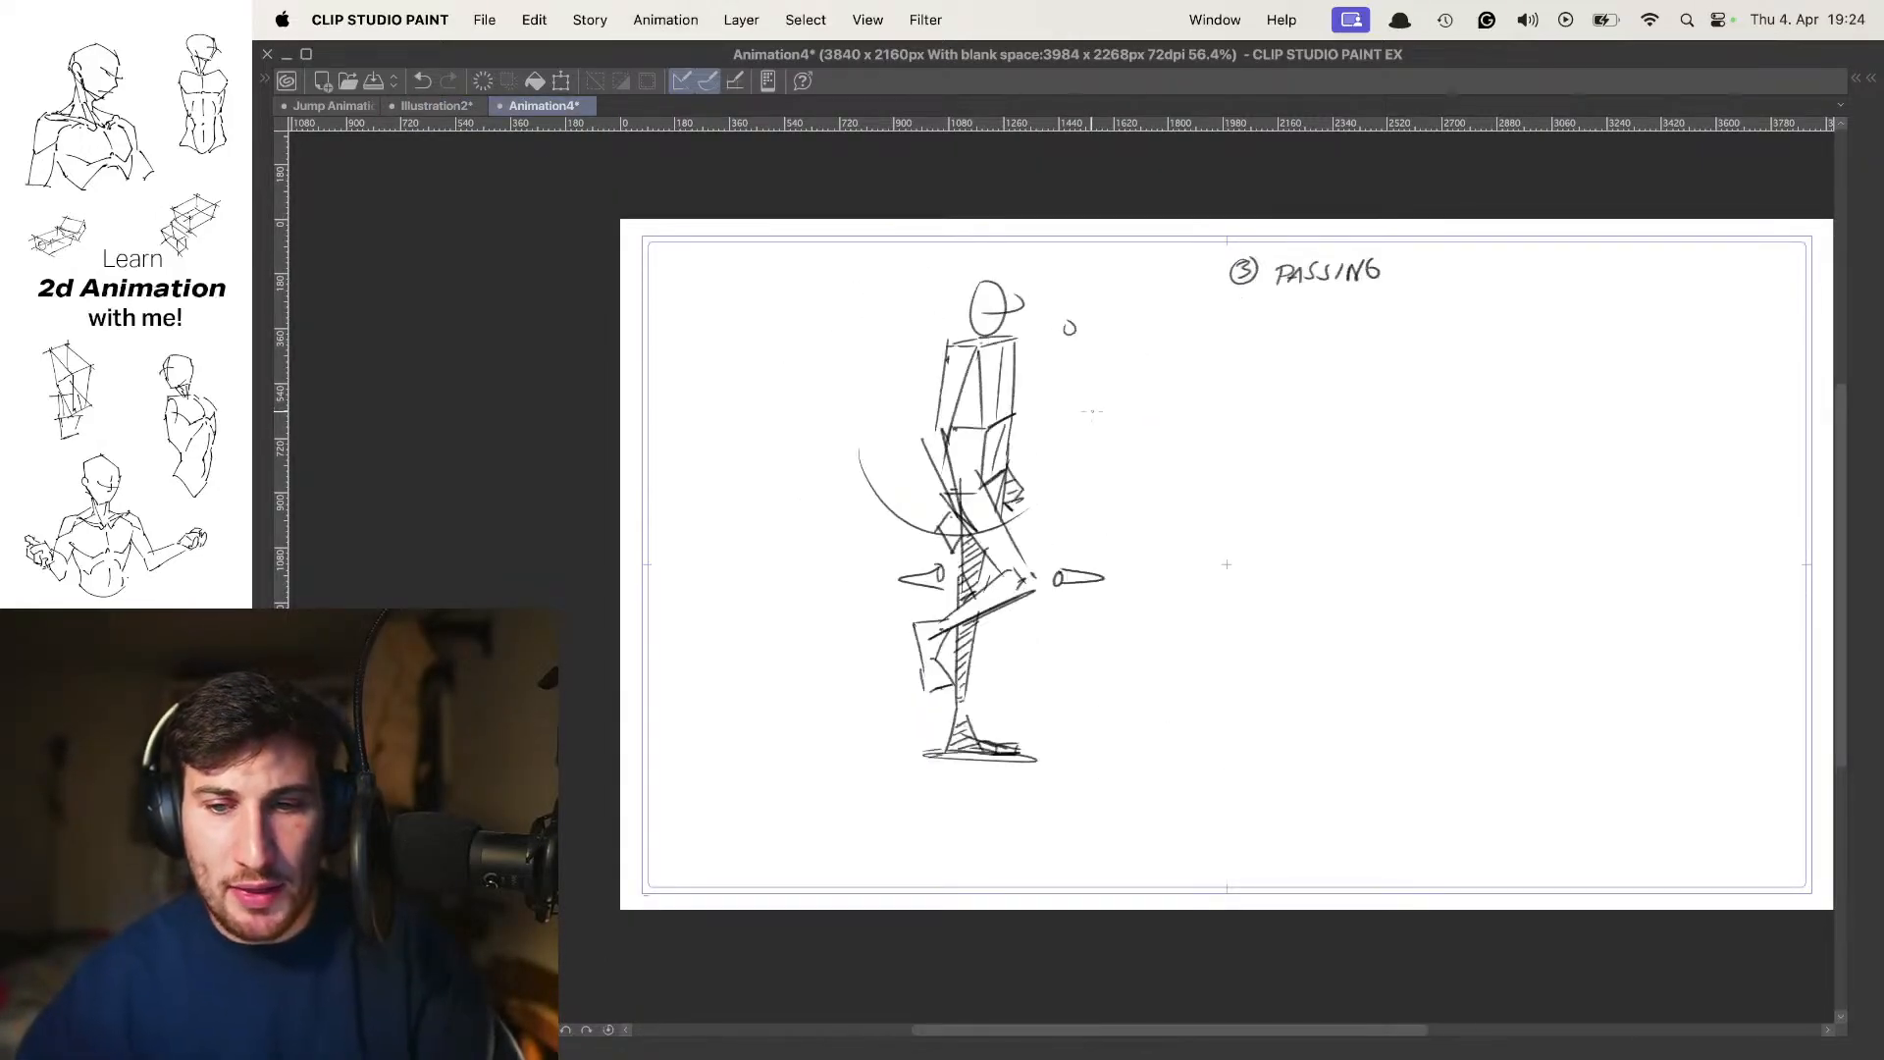
key(period)
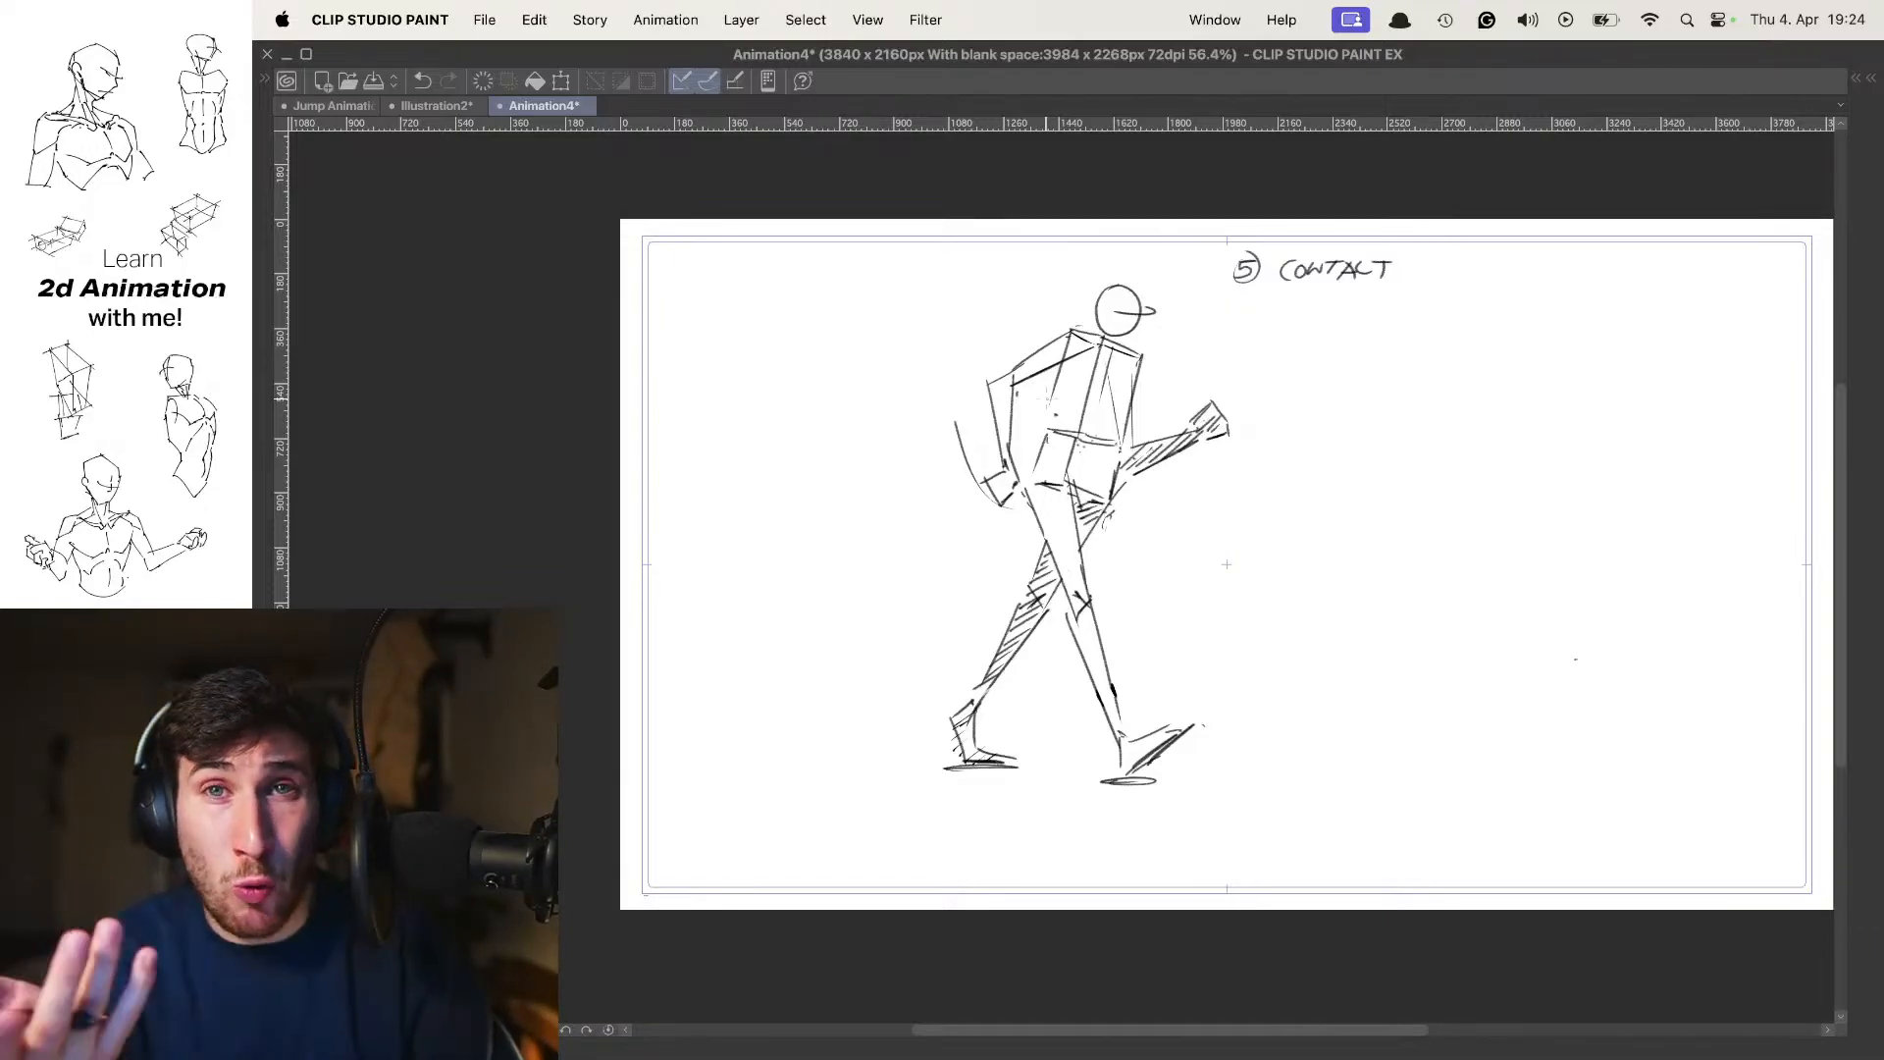
key(comma)
key(comma)
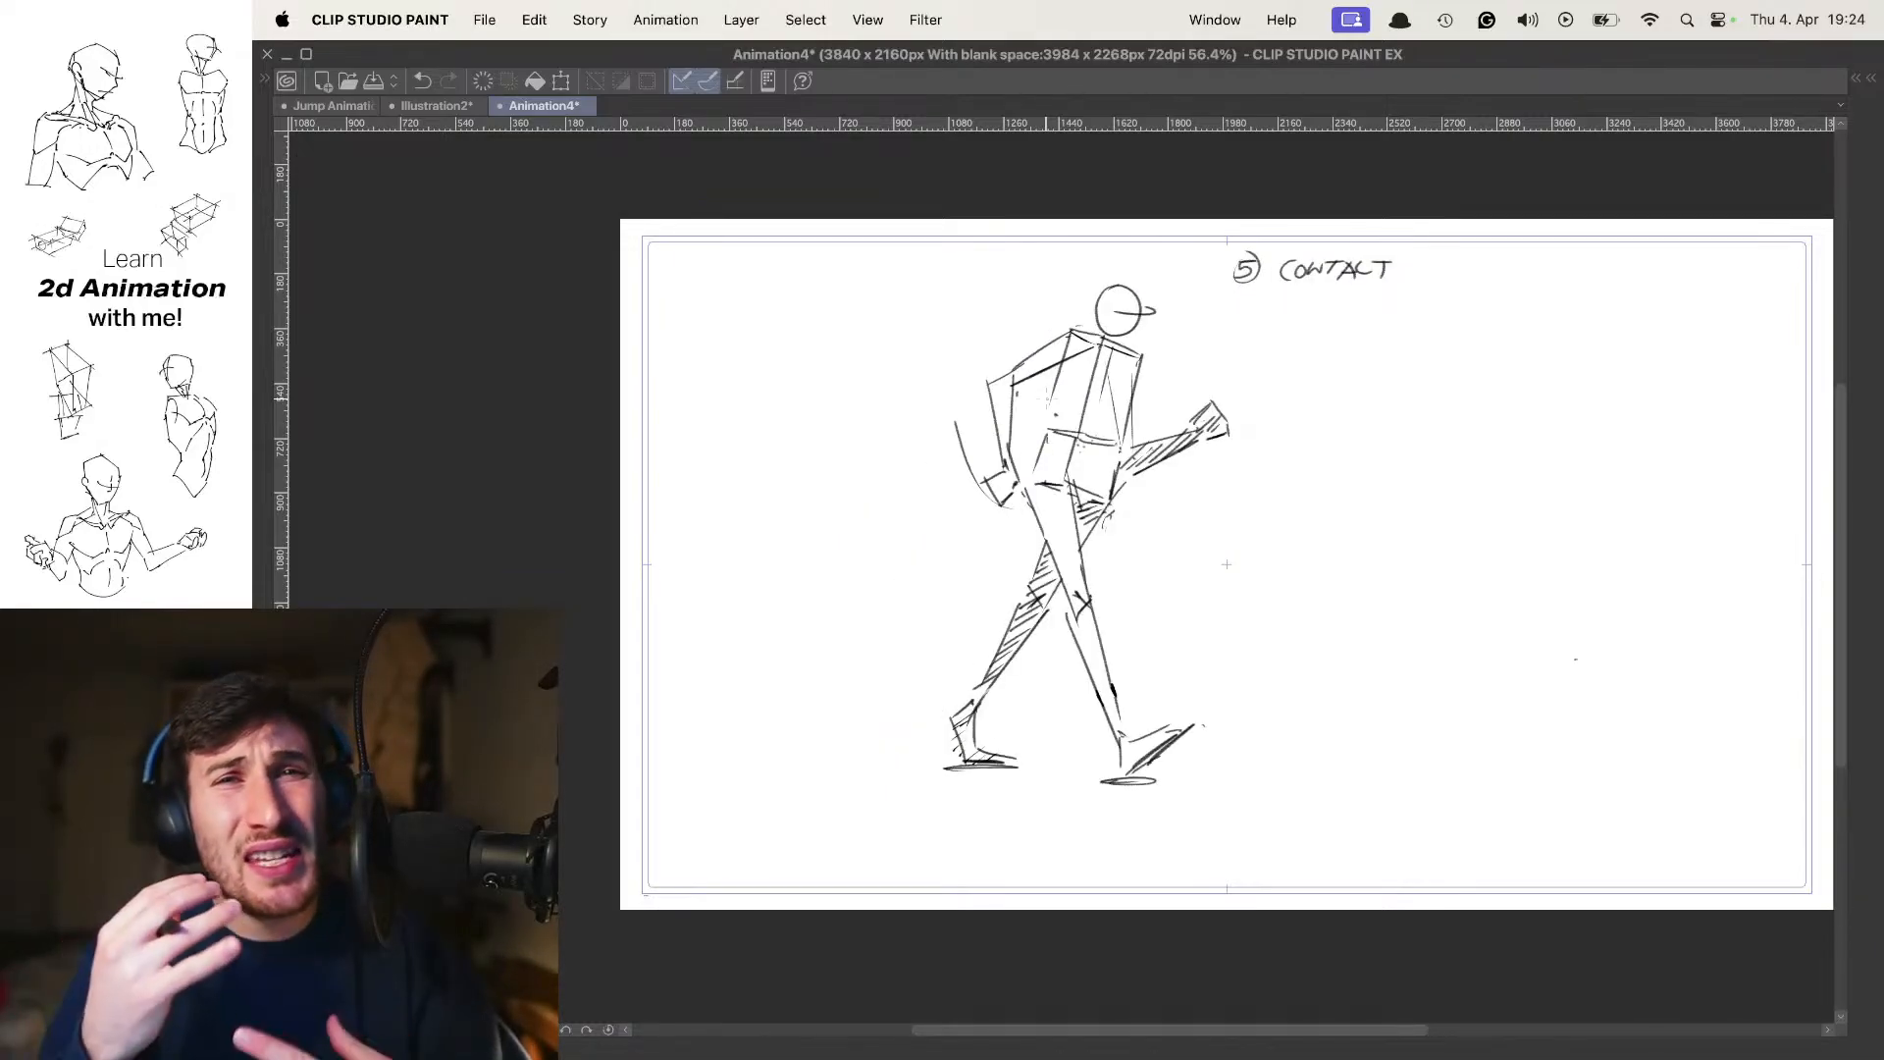
key(comma)
key(comma)
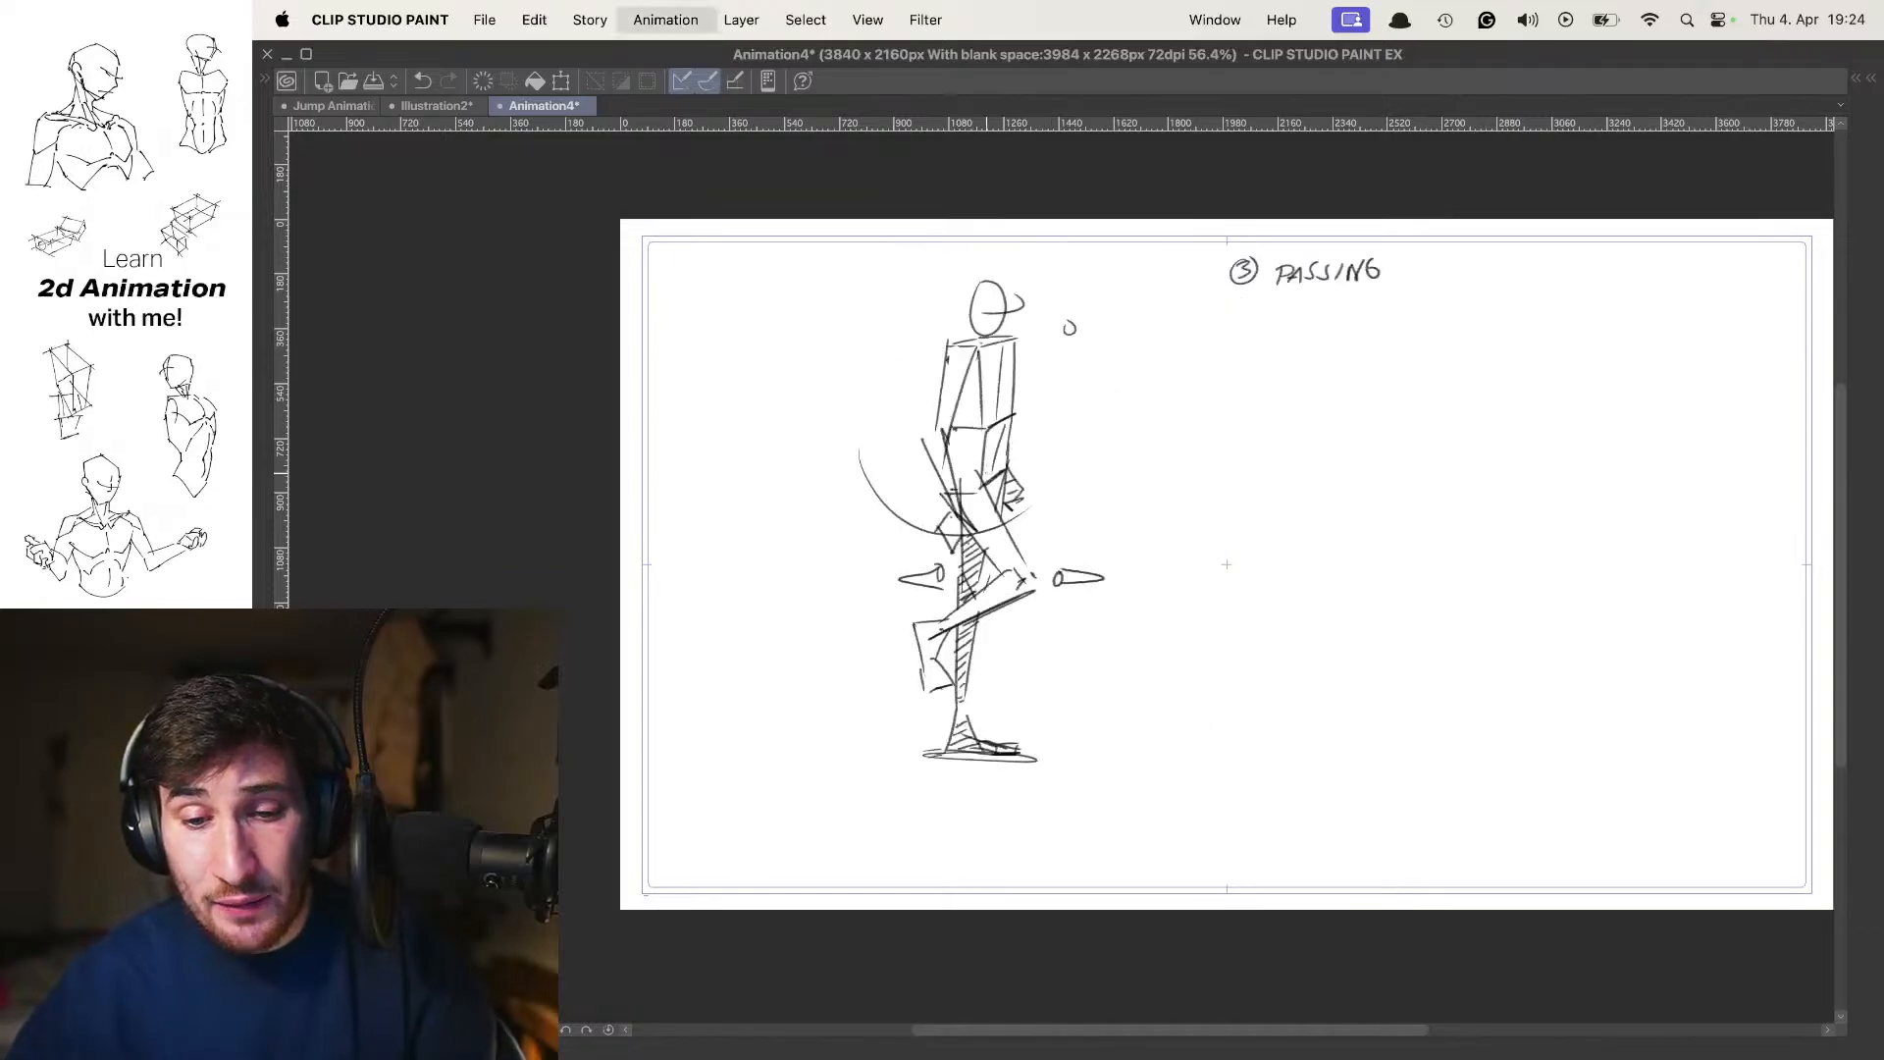
key(period)
Hide Folder 2, show Folder 3 and make Folder 3 the active animation folder
key(Tab)
click(1700, 720)
click(1699, 578)
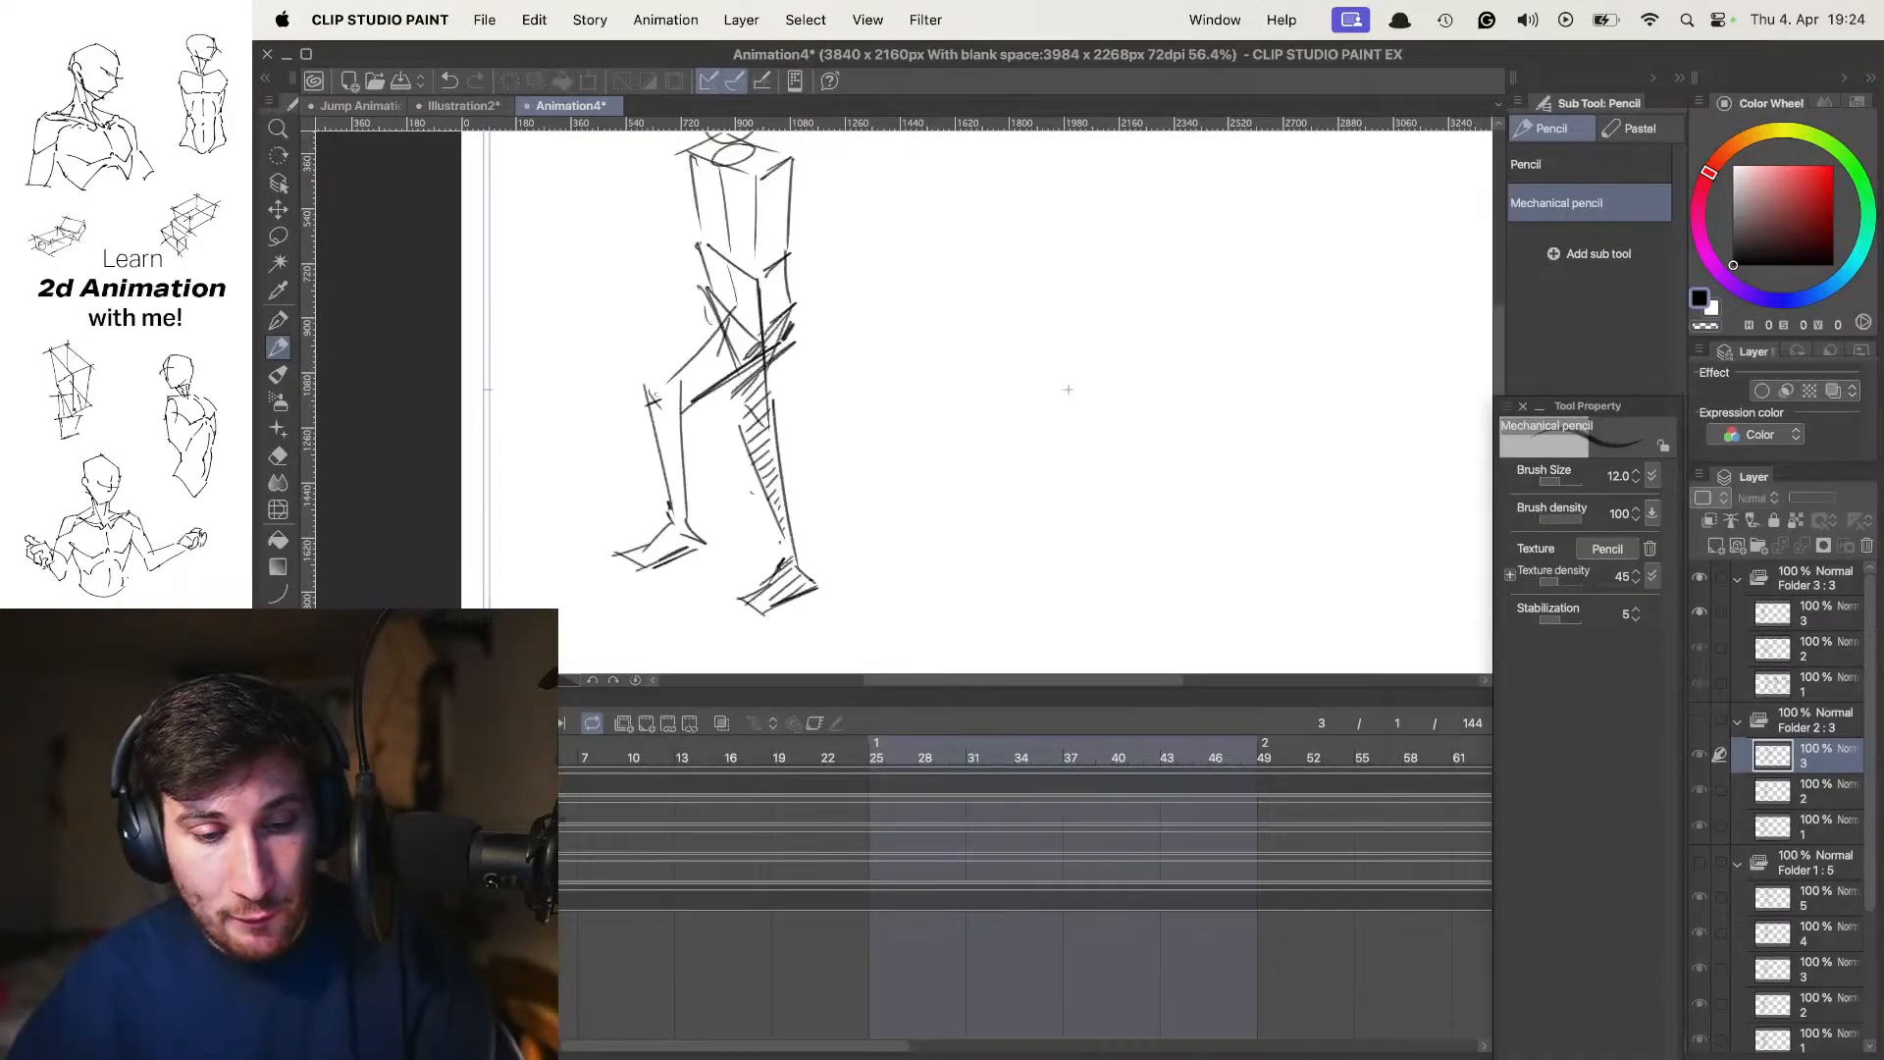
click(1816, 578)
key(Tab)
Flip back and forth through the Folder 3 frames to compare the walking poses
key(comma)
key(comma)
key(period)
key(period)
key(comma)
key(comma)
key(period)
key(period)
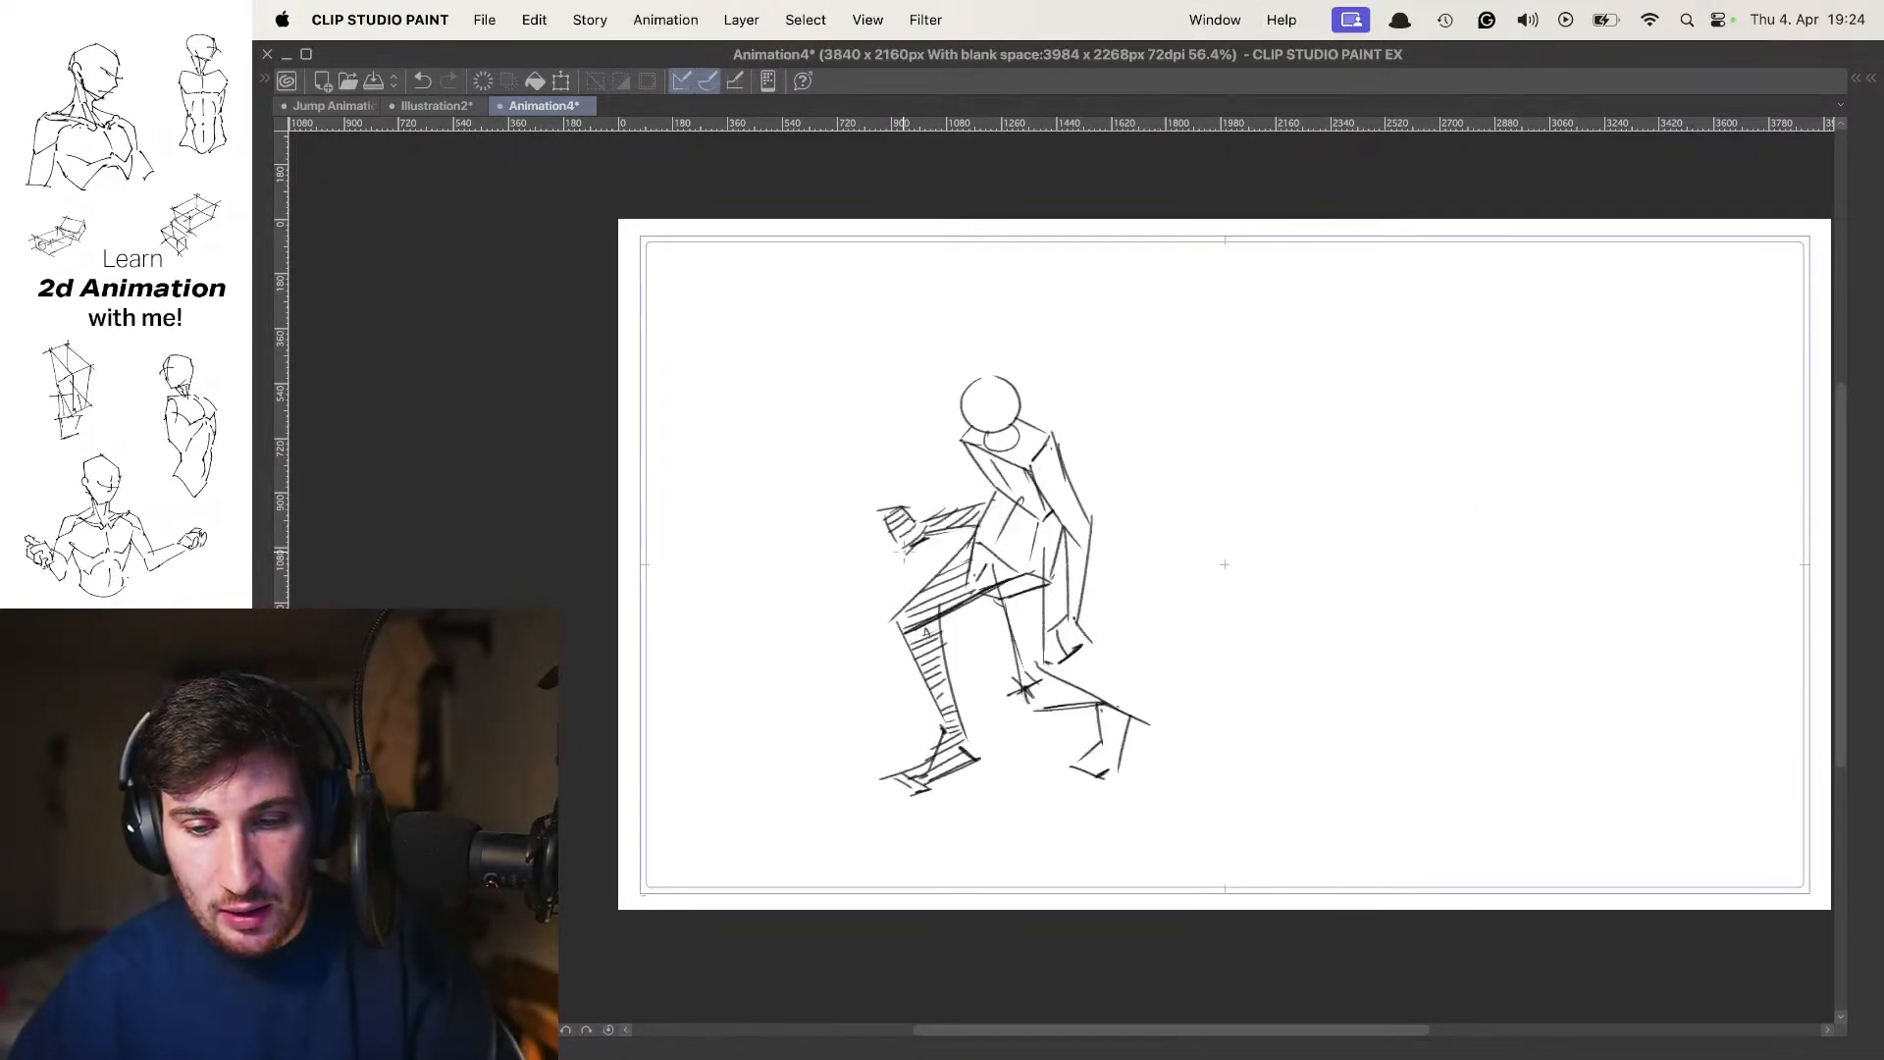
key(comma)
key(comma)
key(period)
key(Tab)
key(Tab)
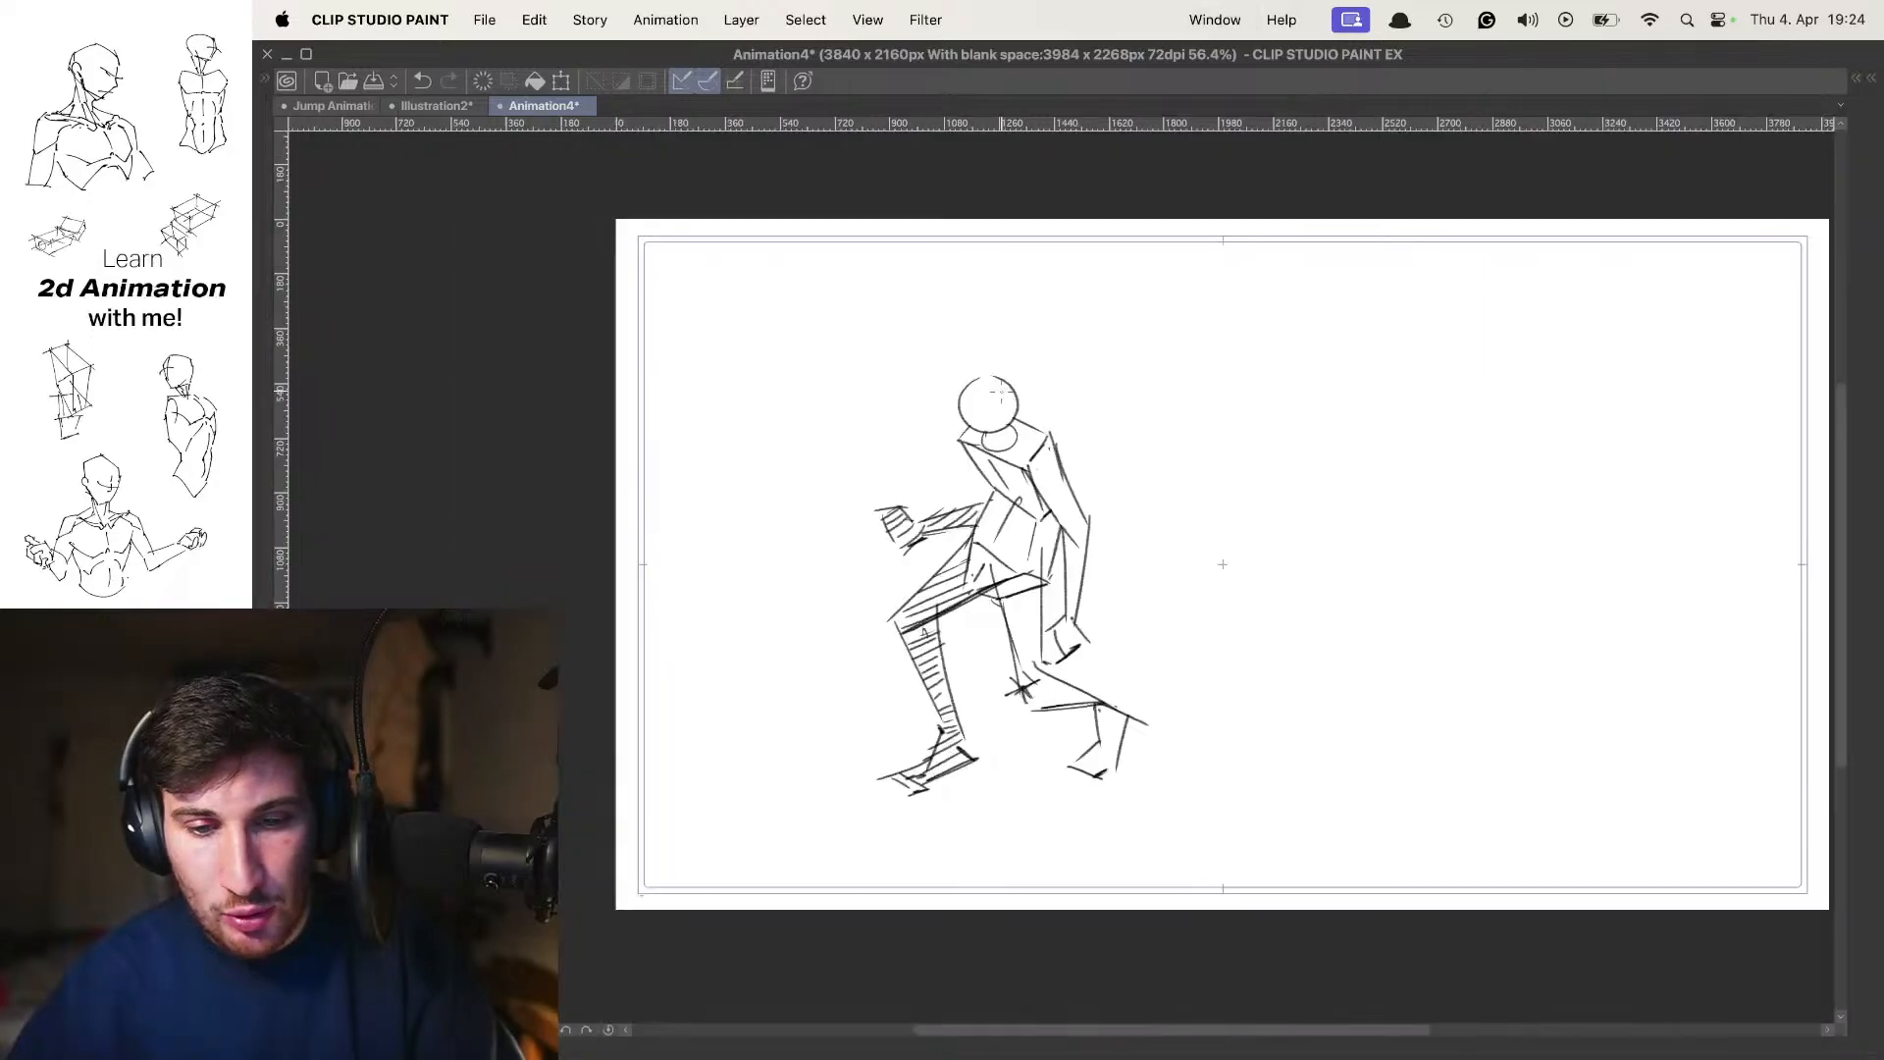
key(comma)
key(period)
key(period)
key(comma)
key(comma)
key(period)
key(period)
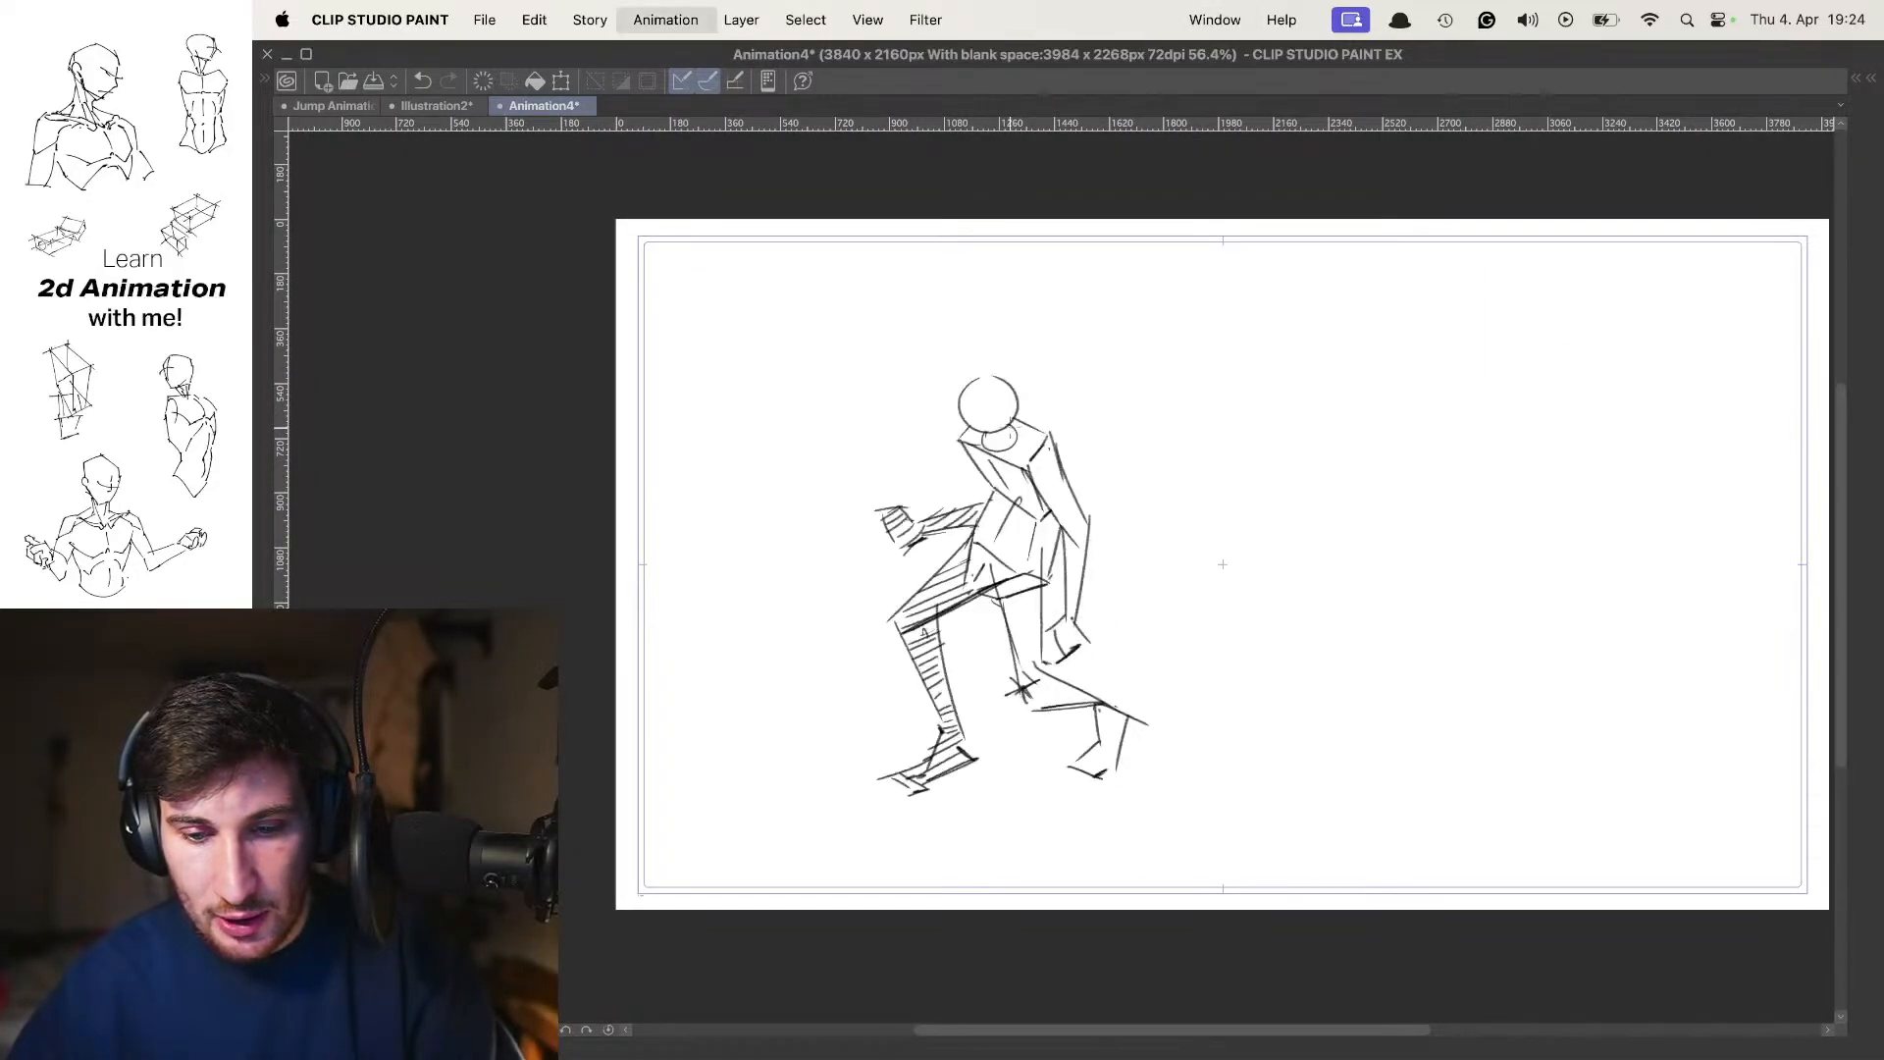
key(comma)
key(comma)
key(period)
key(period)
key(comma)
key(comma)
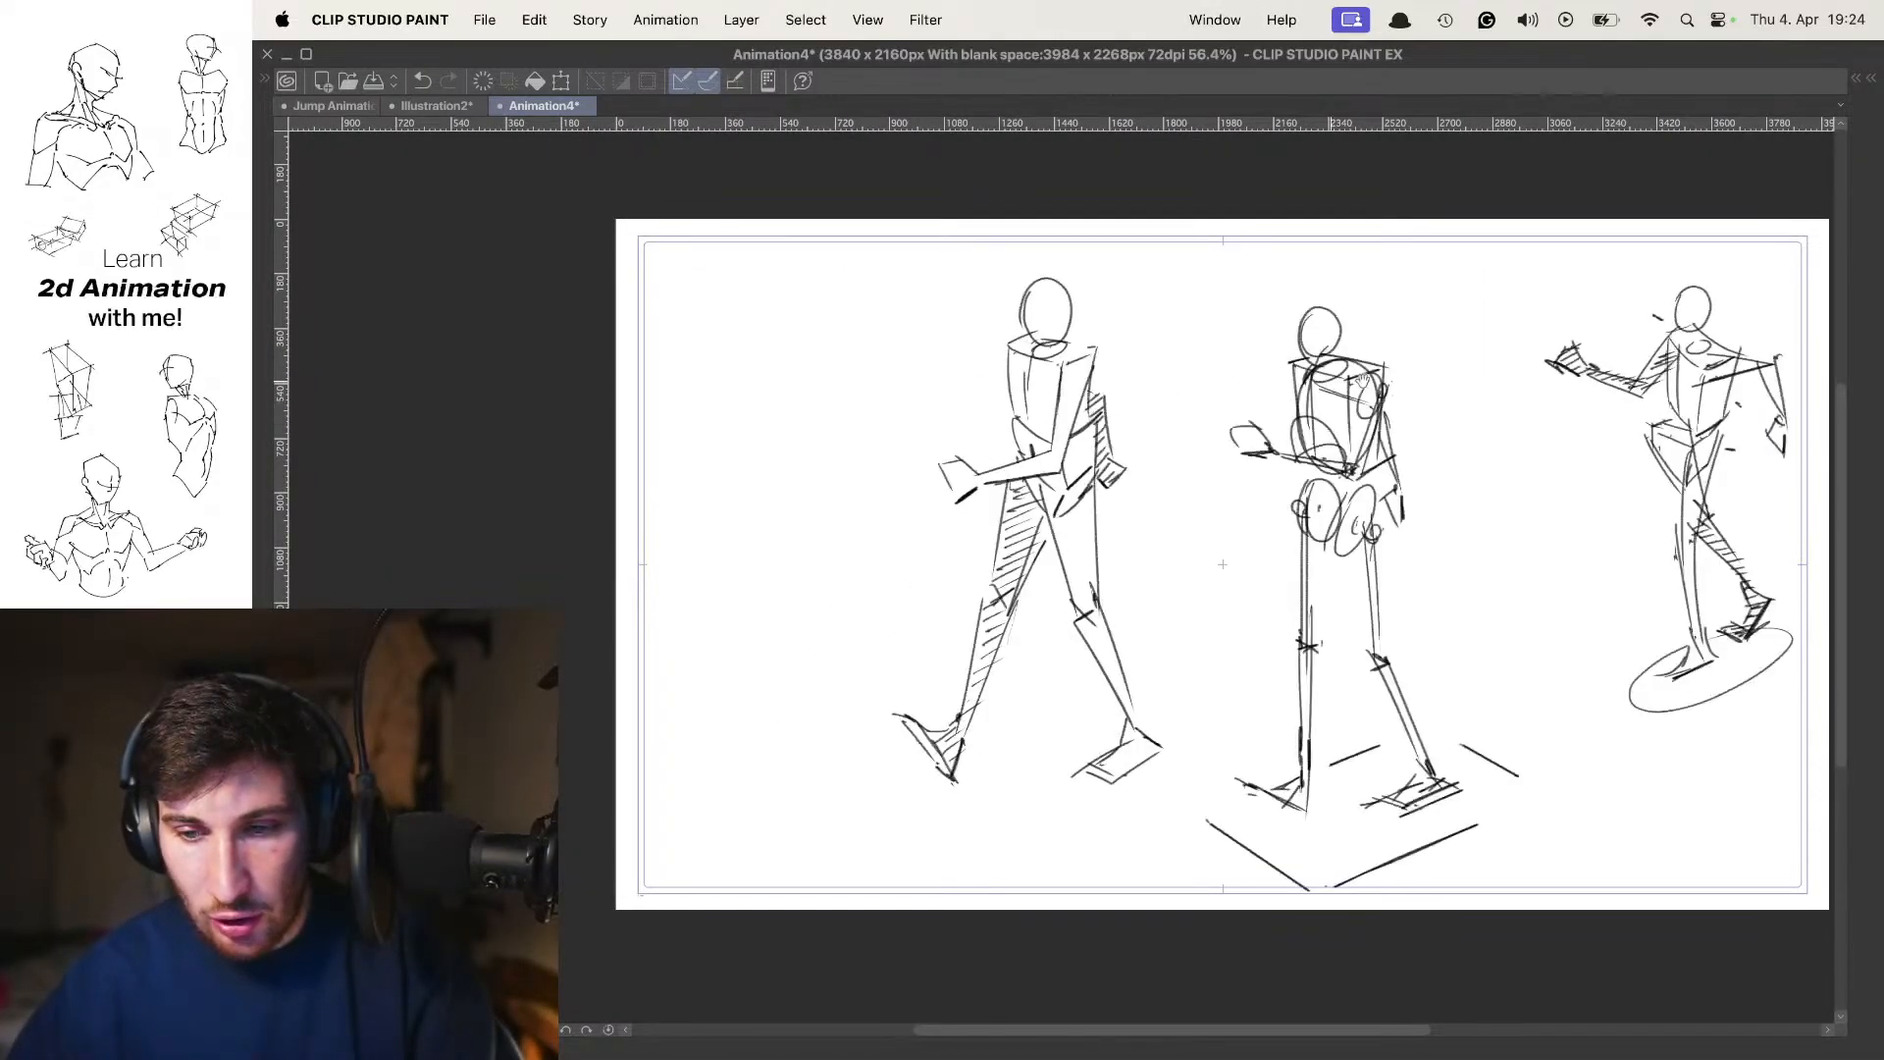
Draw a small direction arrow beside each of the three figures and a tilted box between the second and third figures
mouse_move(1418, 354)
mouse_down()
mouse_move(1142, 349)
mouse_move(1259, 329)
mouse_up()
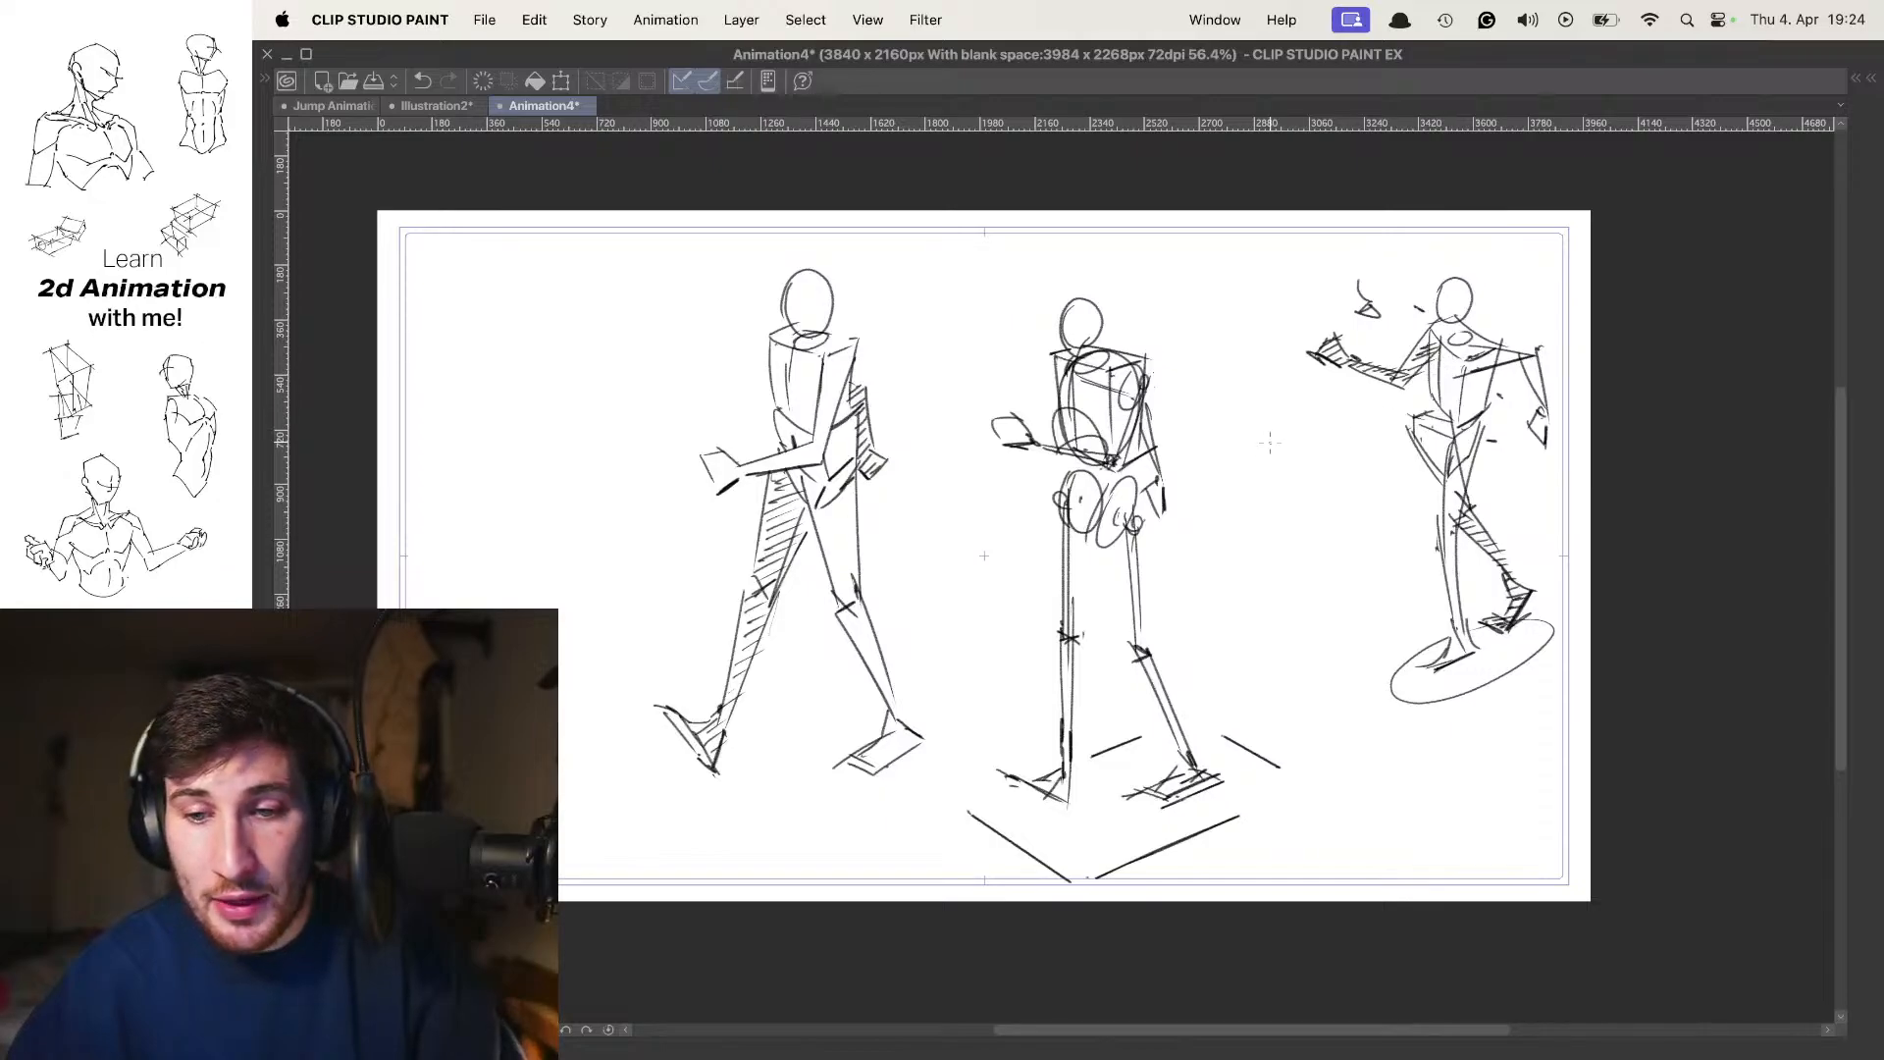
drag(1244, 404, 1322, 449)
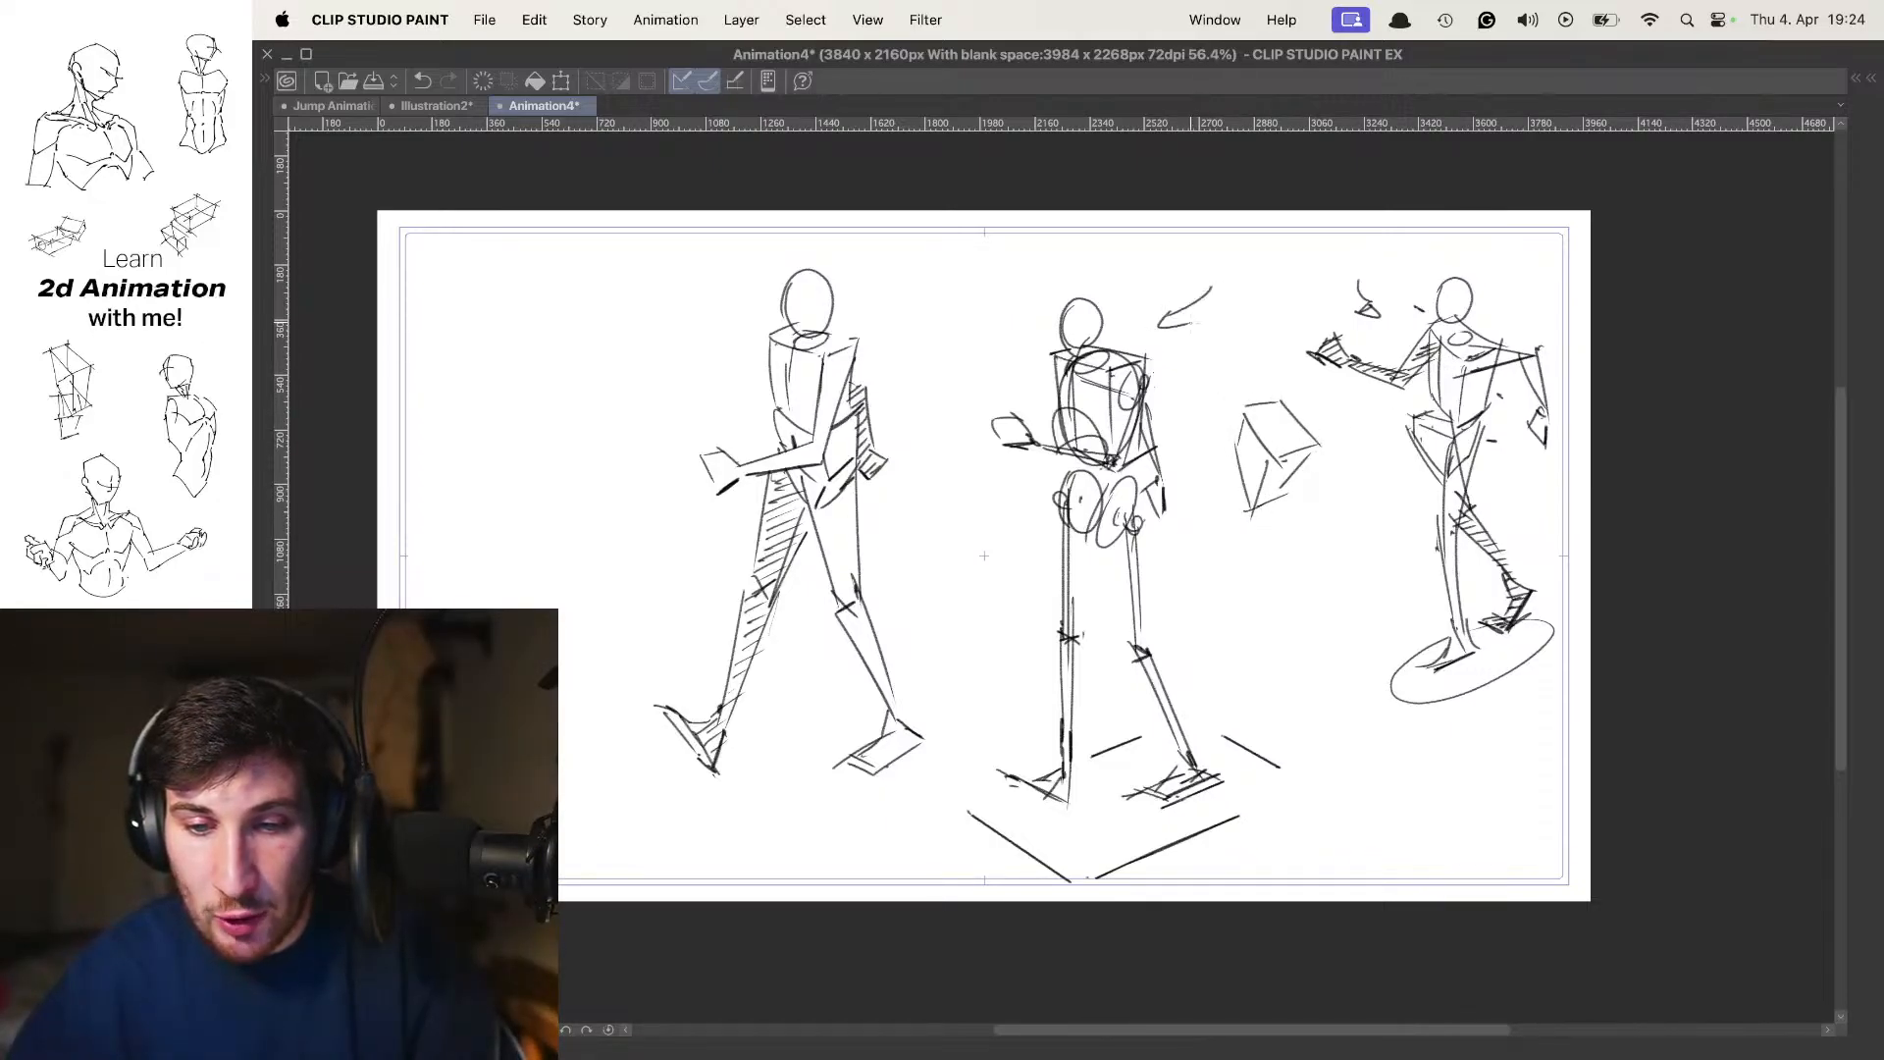
scroll(957, 346, left, 3)
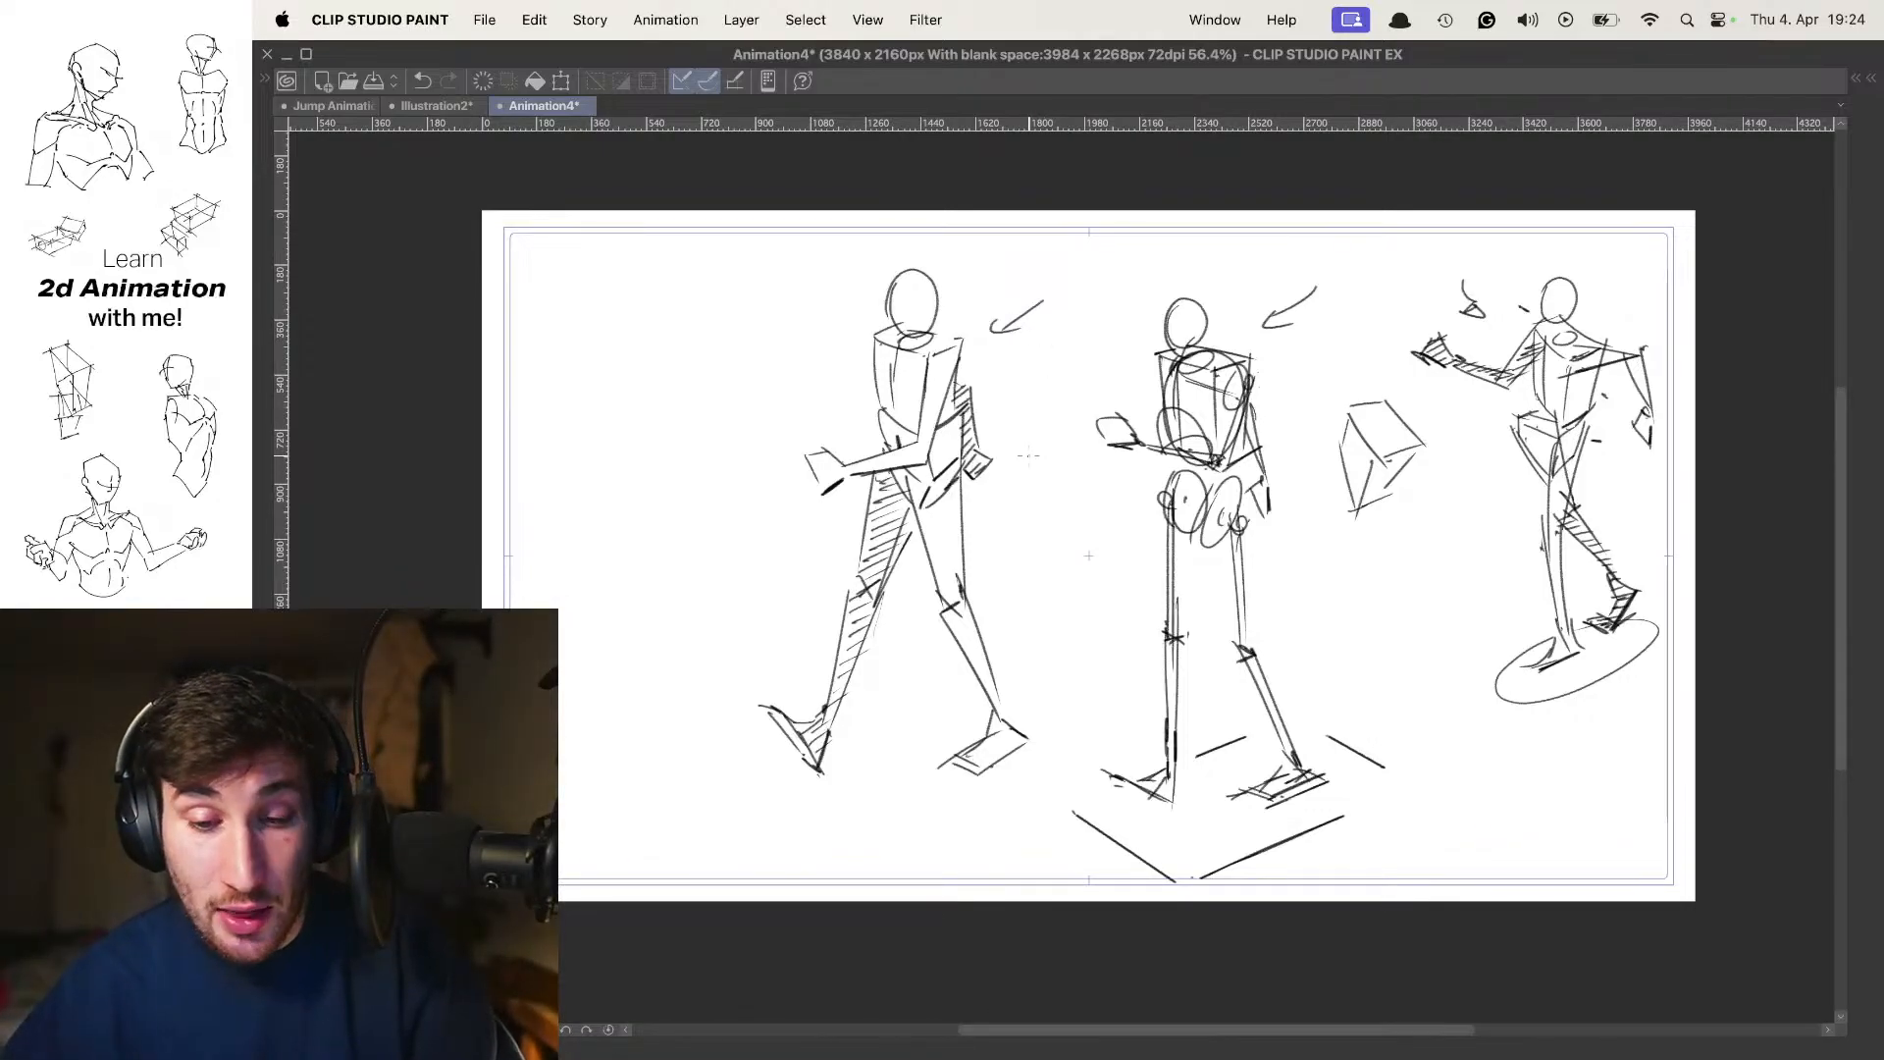
Step through the Folder 3 poses again, comparing the crouched and upright frames with the annotated three-figure frame
key(Left)
key(Left)
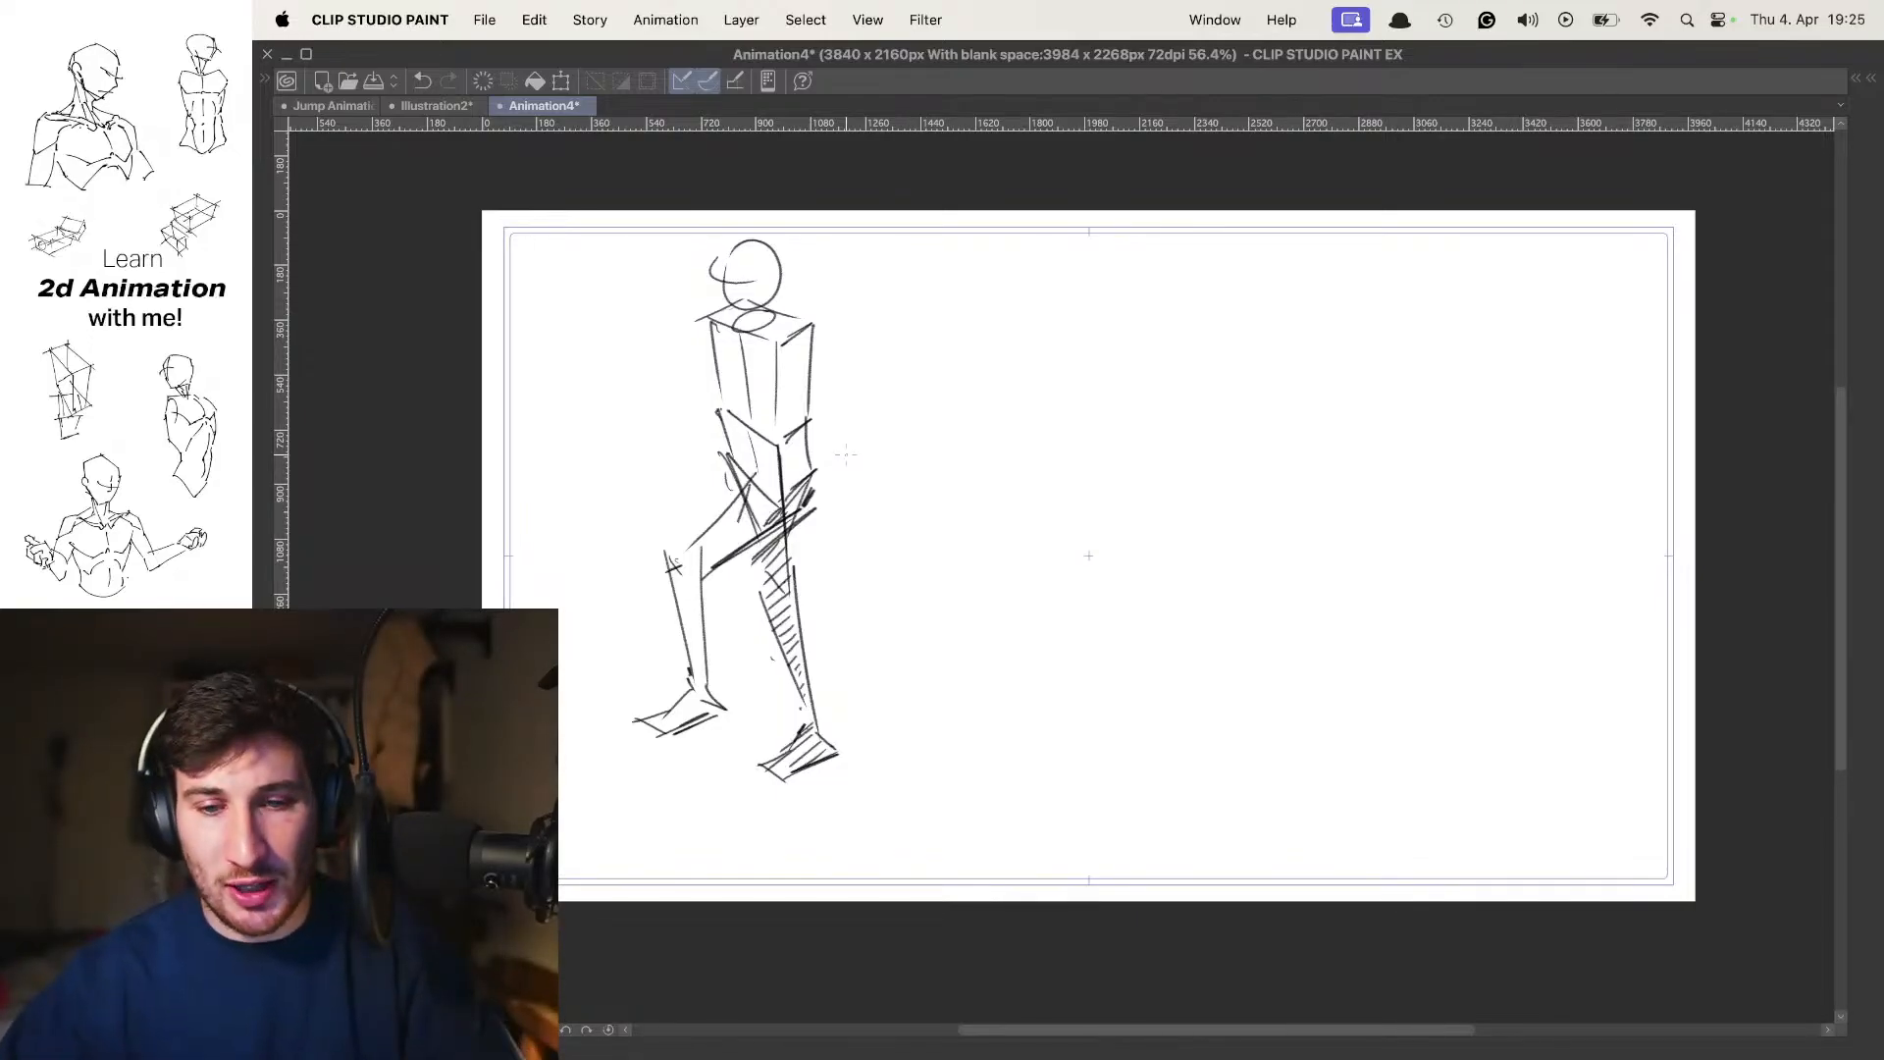
key(.)
key(.)
key(.)
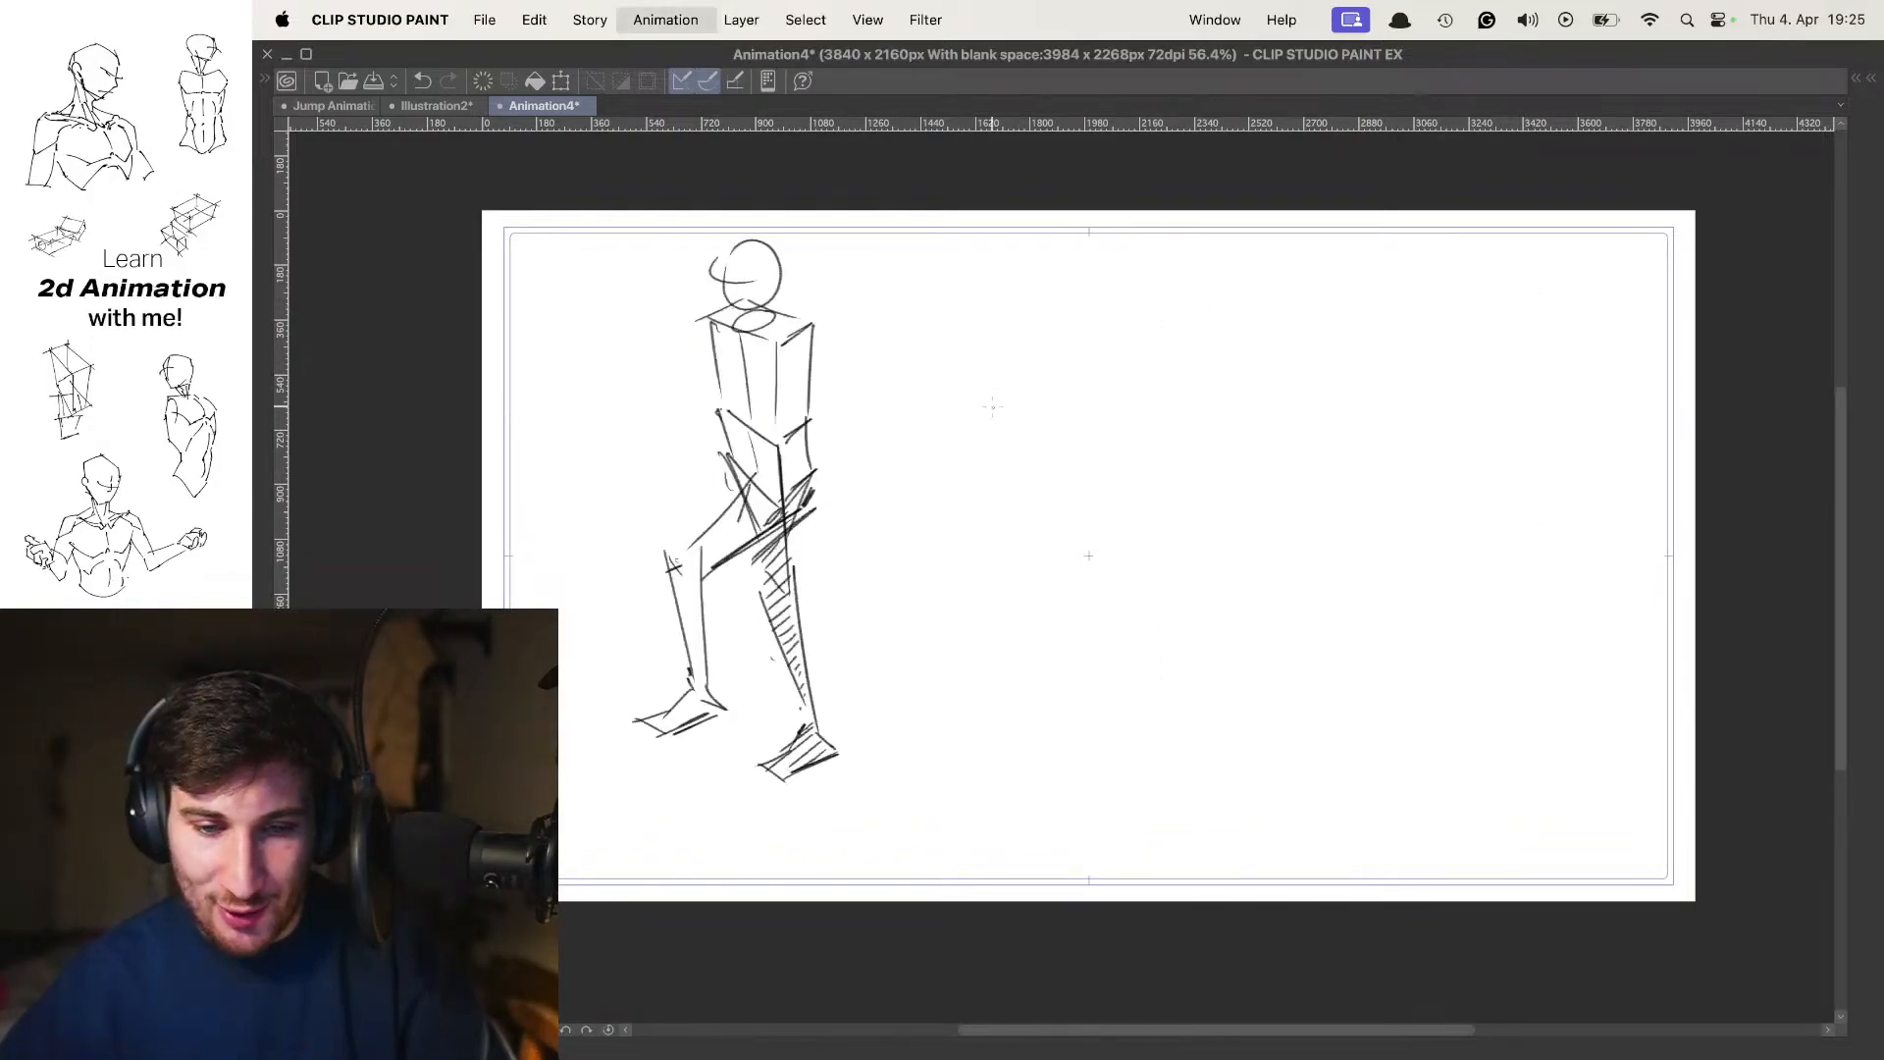
key(.)
key(.)
key(.)
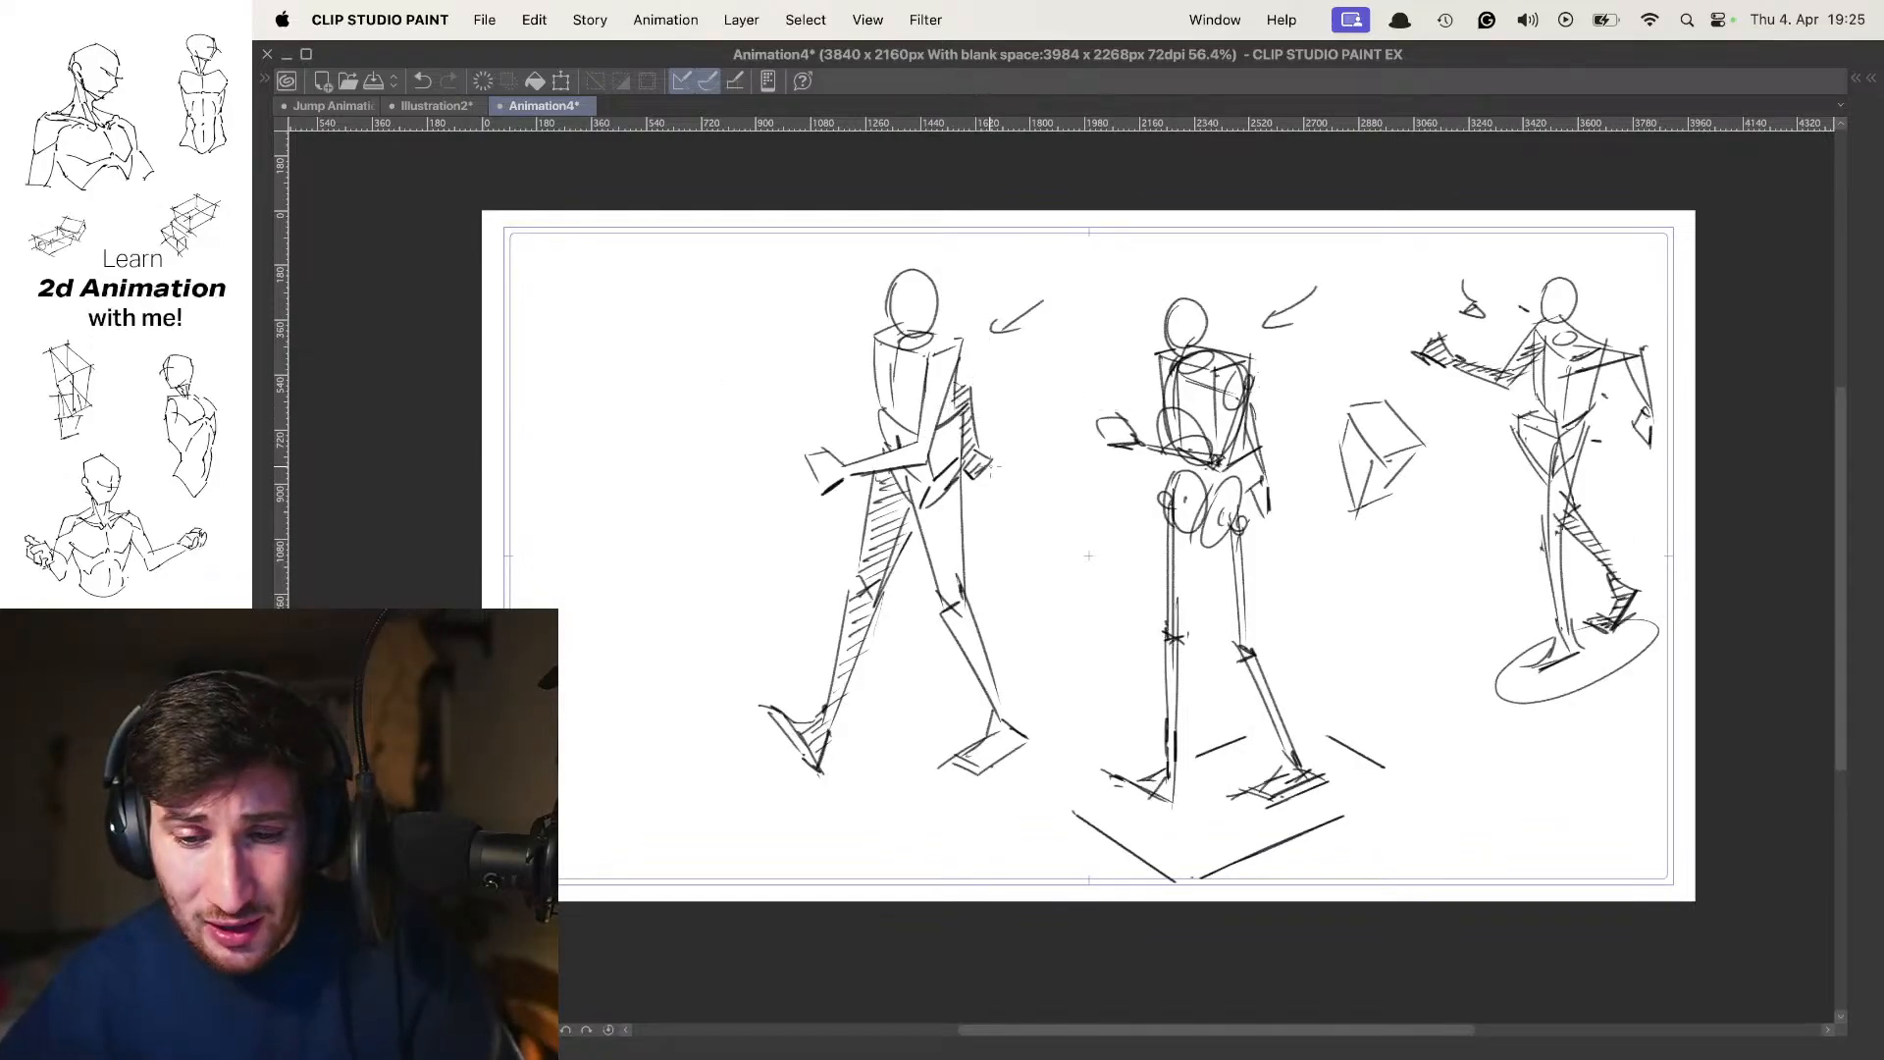
key(.)
key(.)
key(.)
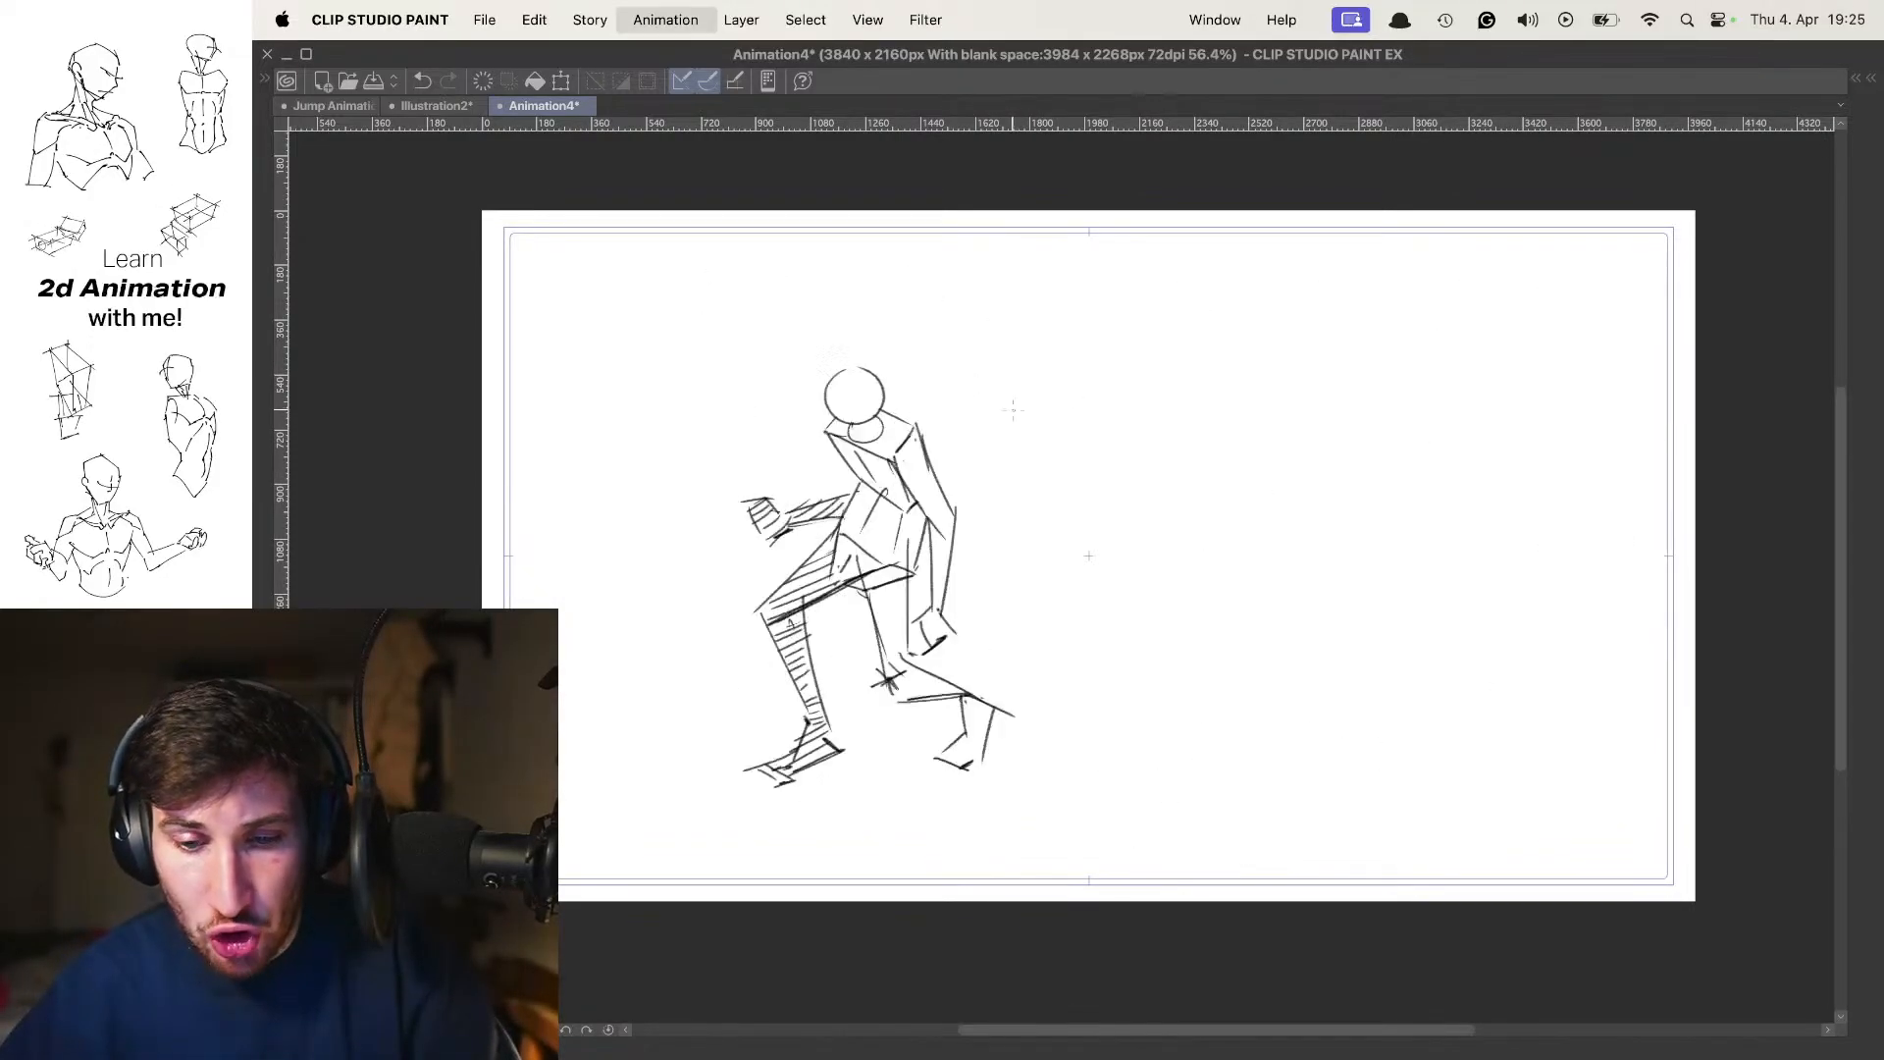
key(.)
key(.)
key(.)
key(.)
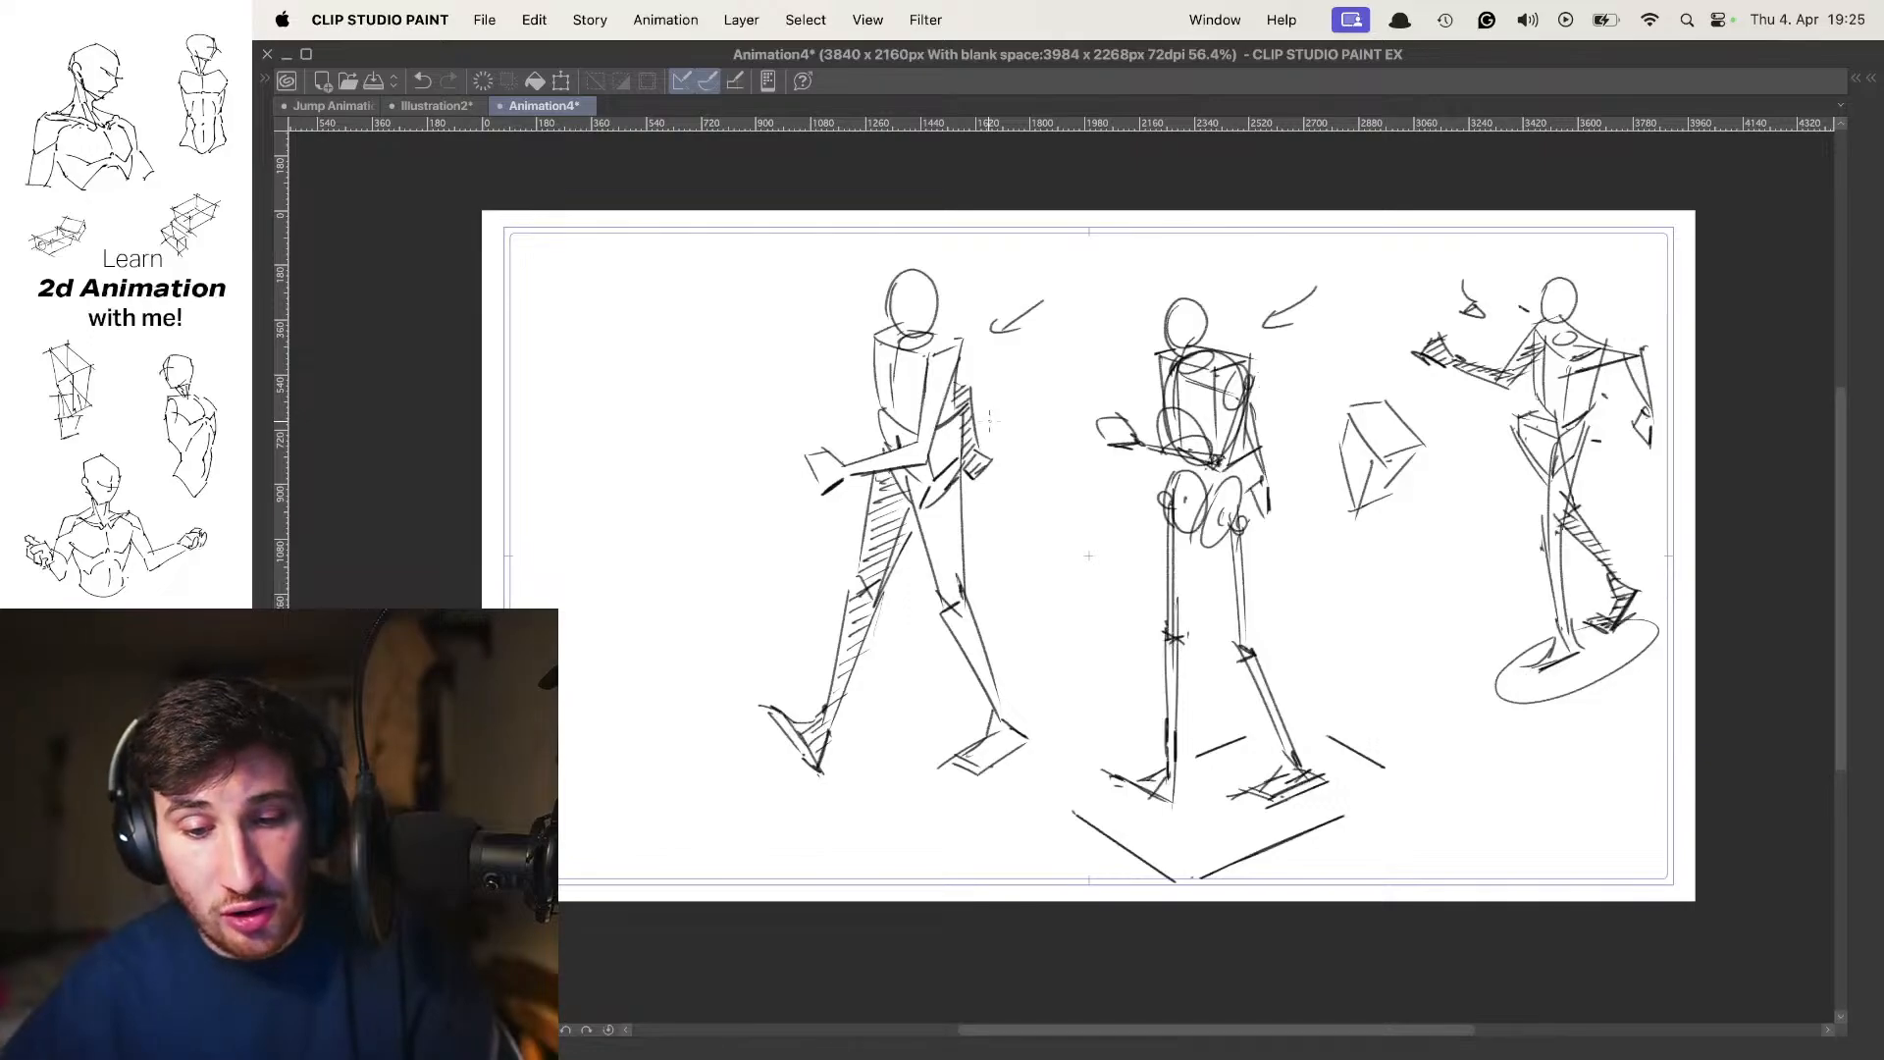
key(.)
scroll(991, 383, up, 1)
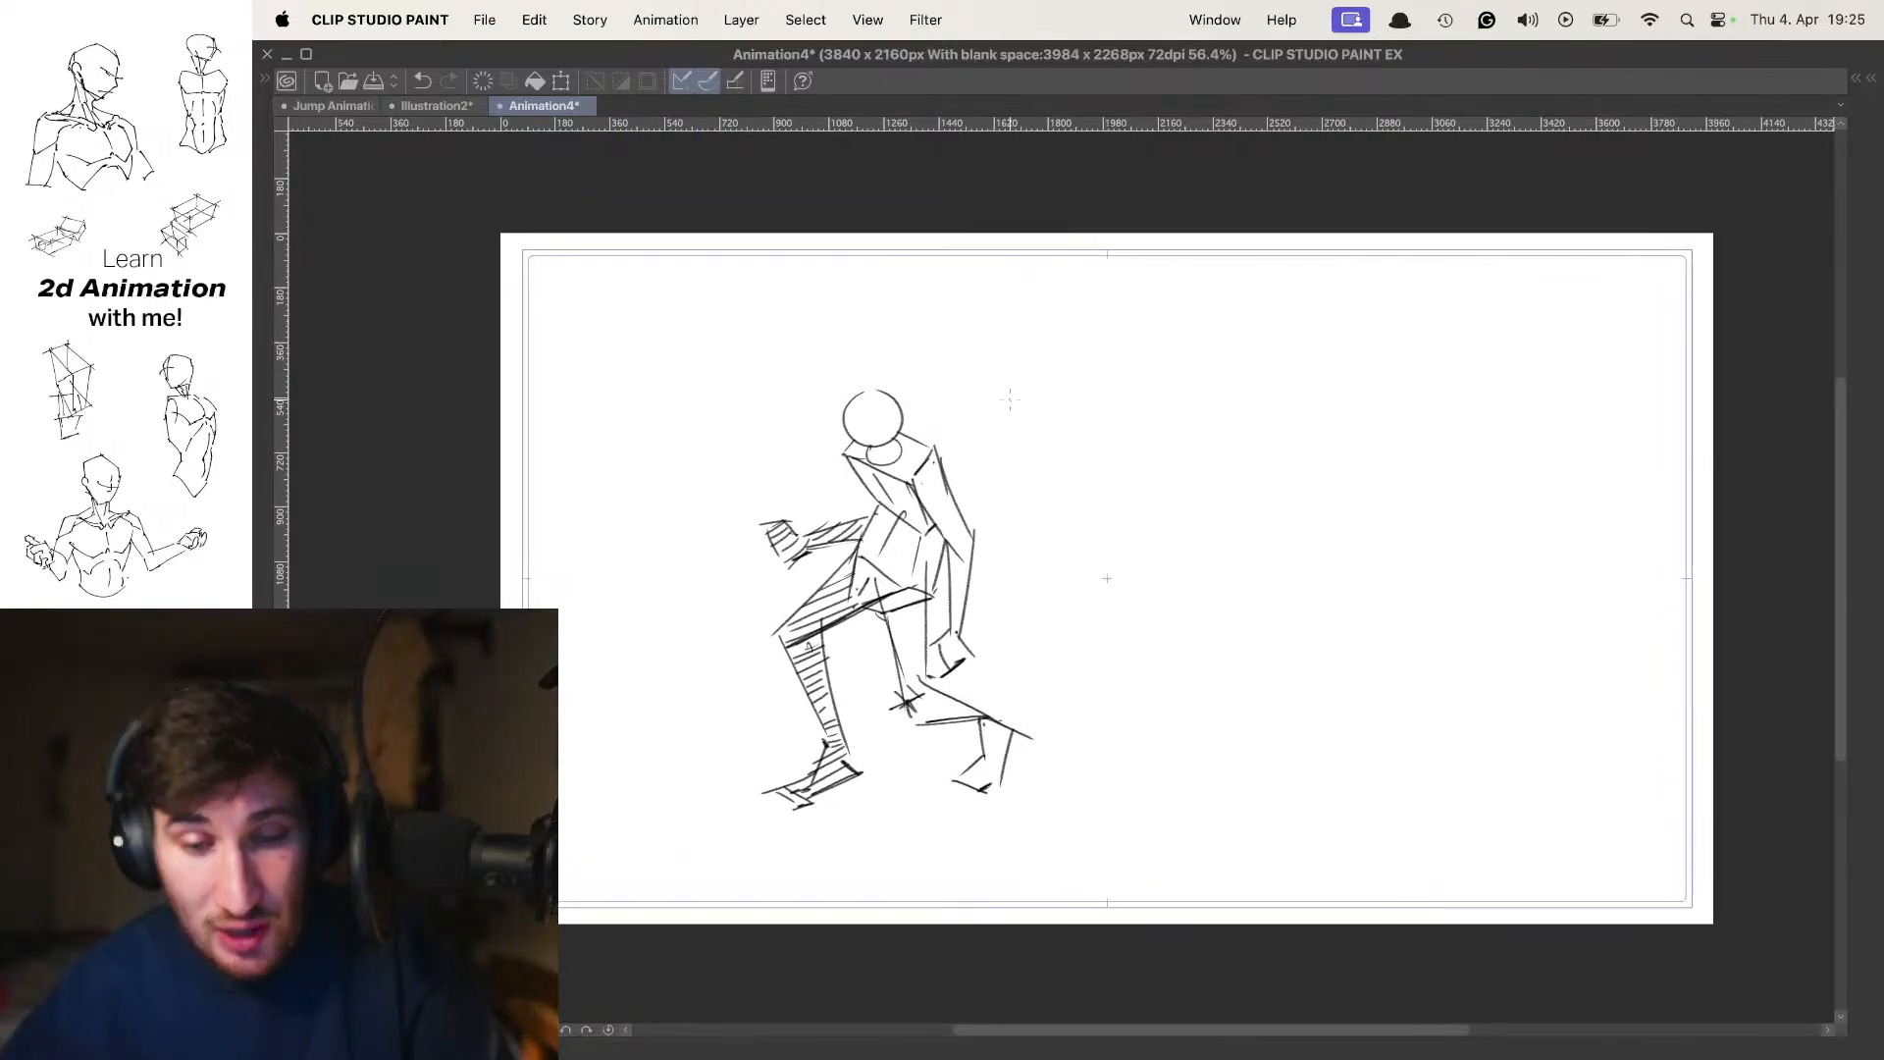
key(.)
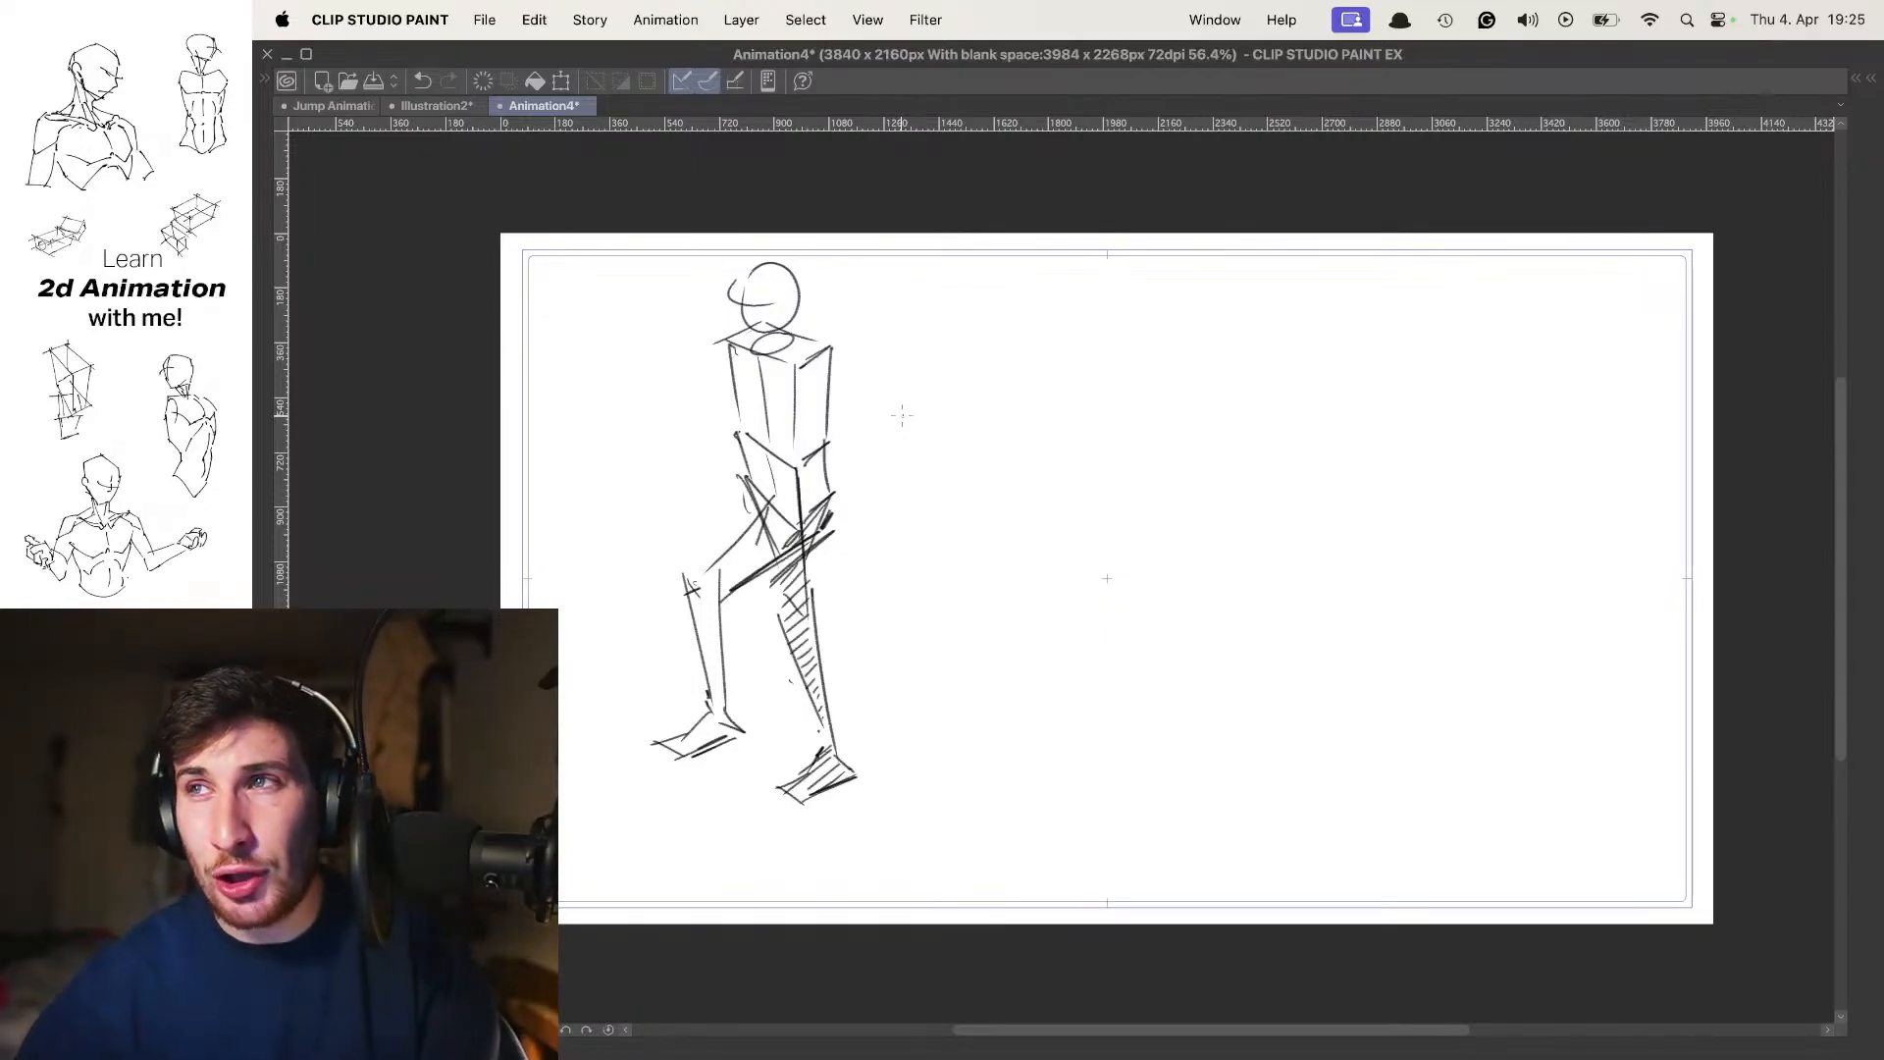
key(.)
key(.)
key(.)
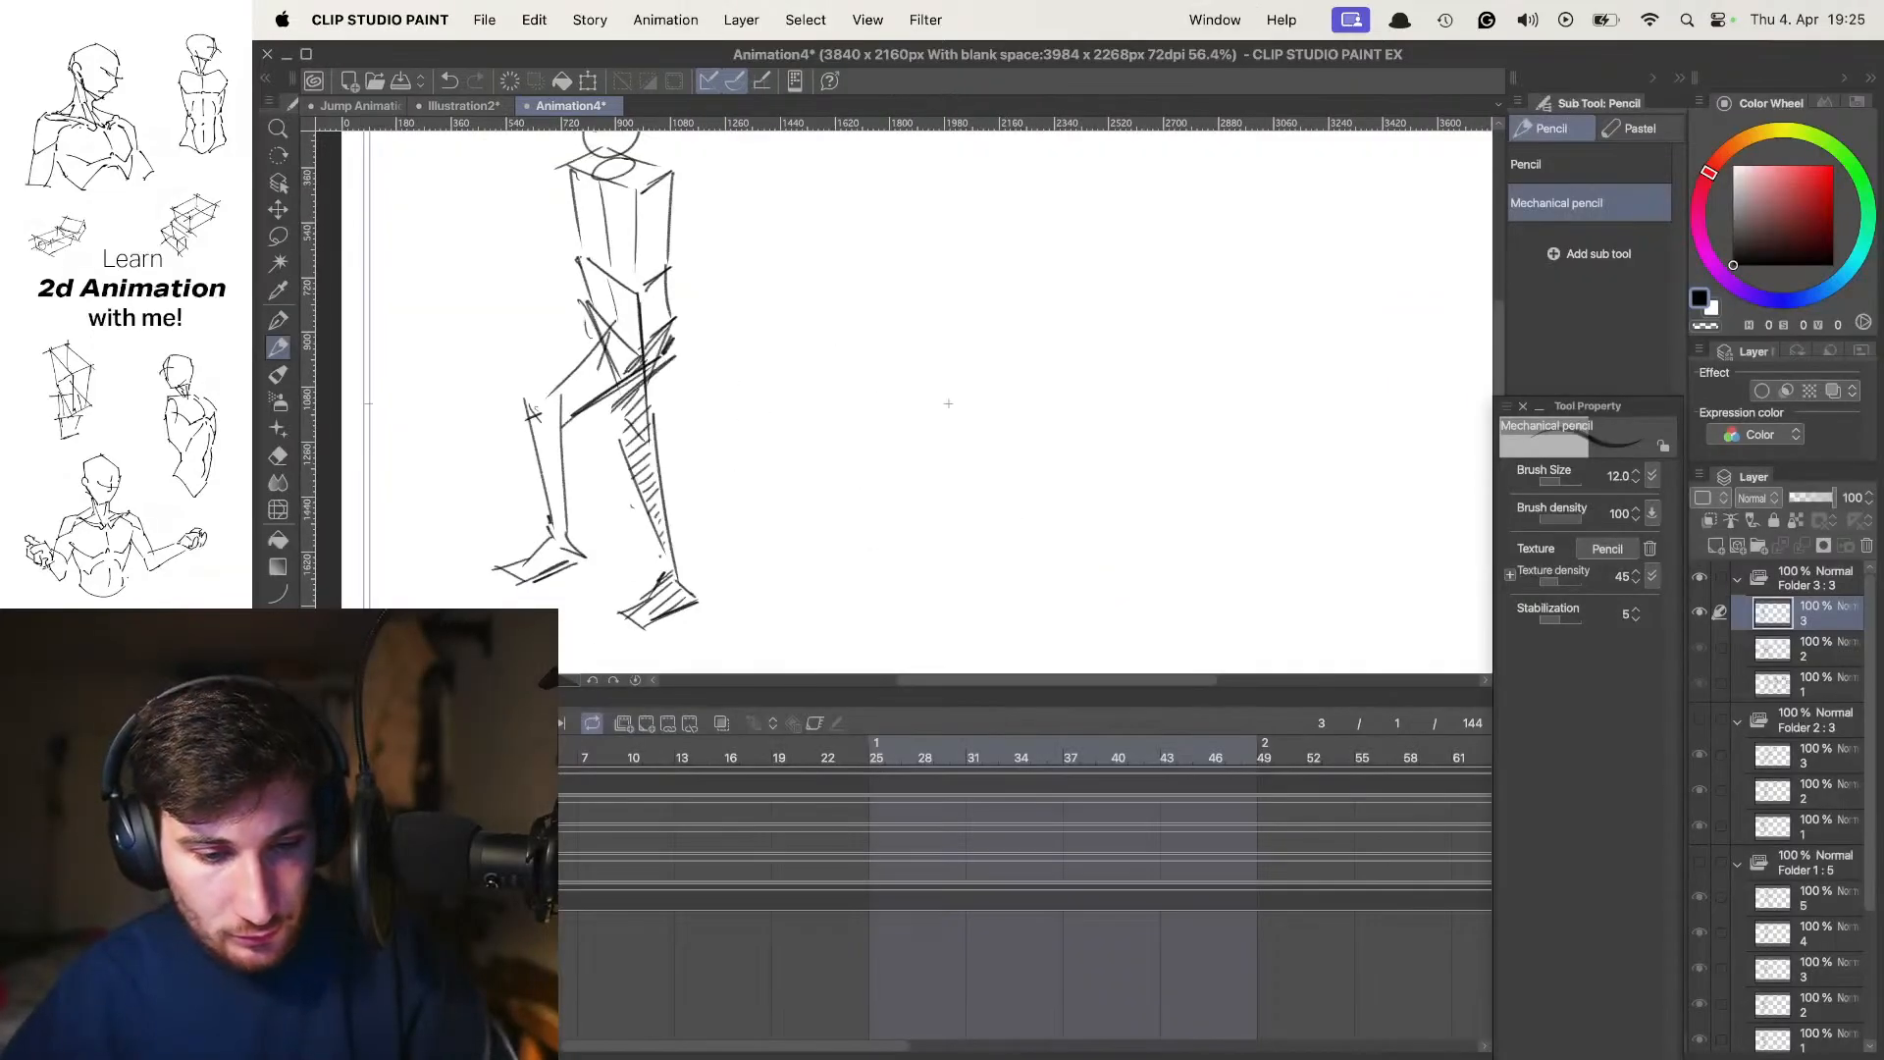
Hide Folder 3 and show Folder 2 again
click(1700, 578)
click(1699, 719)
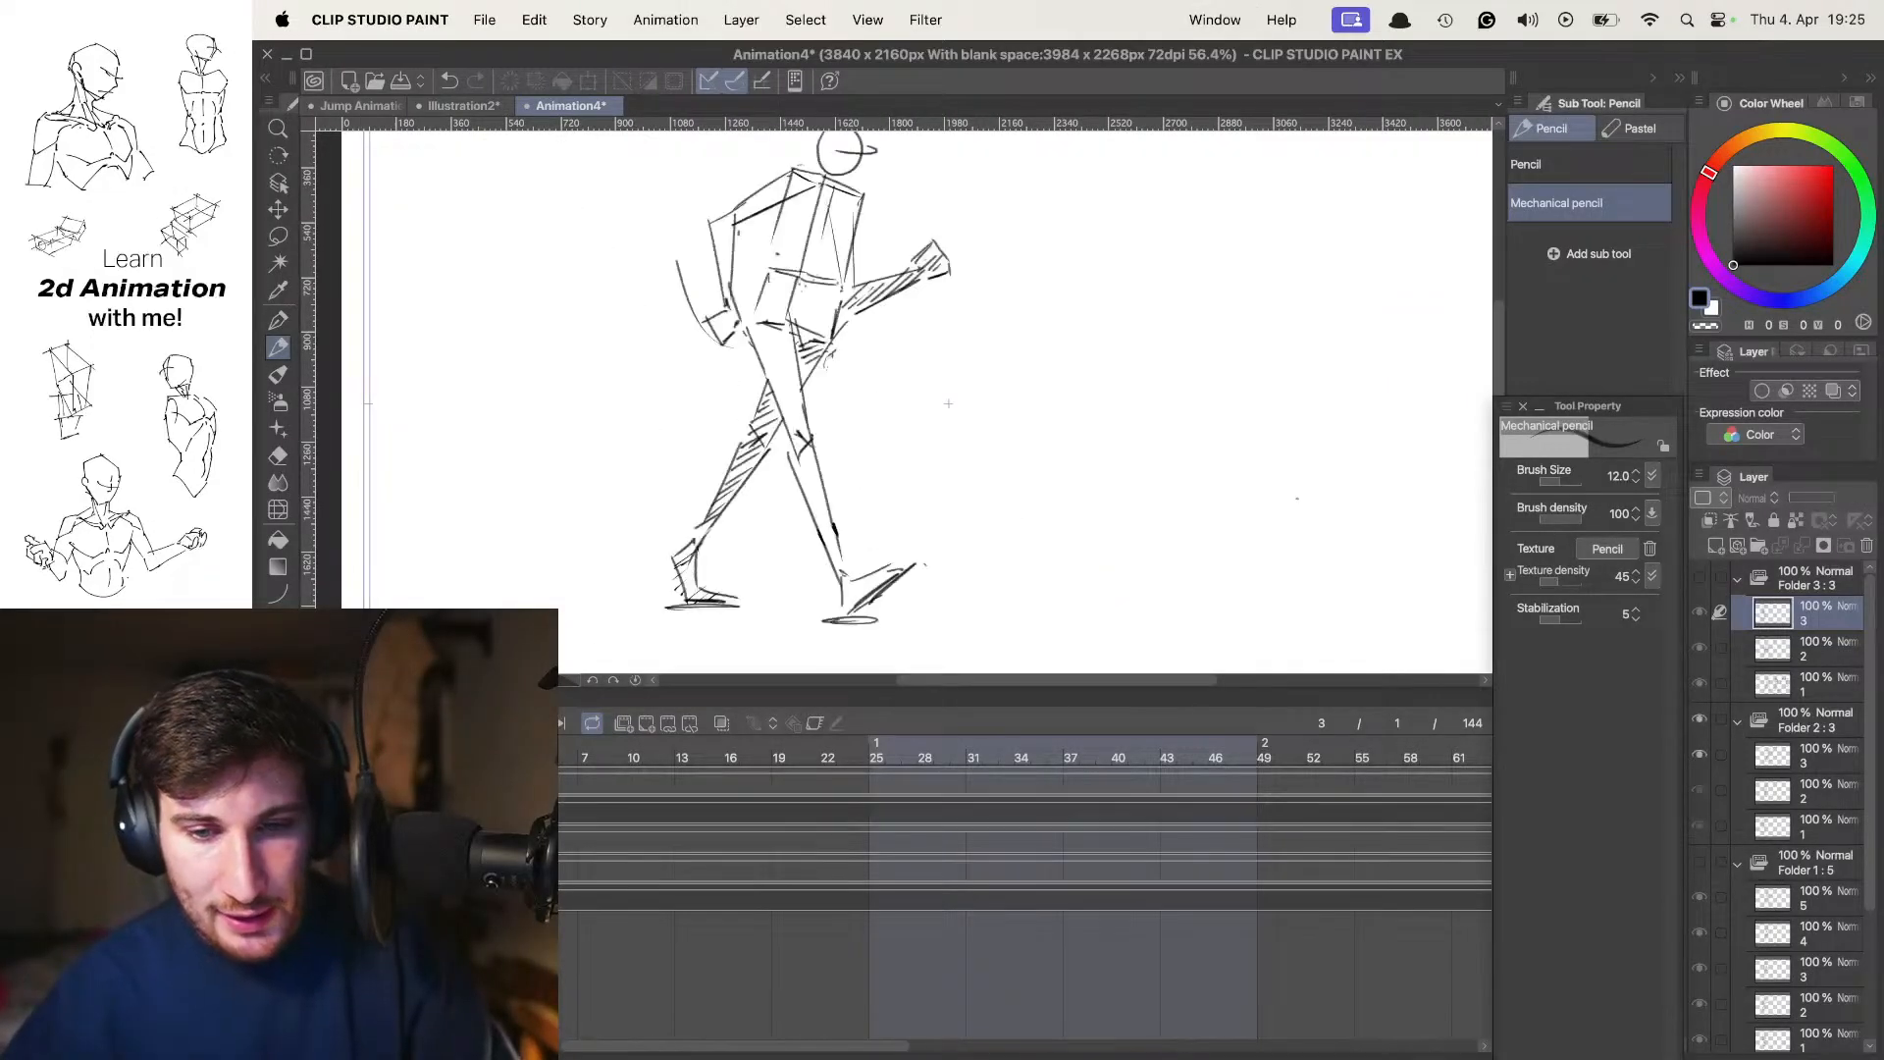
key(Tab)
Flip between the Folder 2 frames labelled 1 contact, 3 passing and 5 contact to examine the walk's key poses
key(Right)
key(Left)
key(Right)
key(Right)
key(Right)
key(Left)
key(Left)
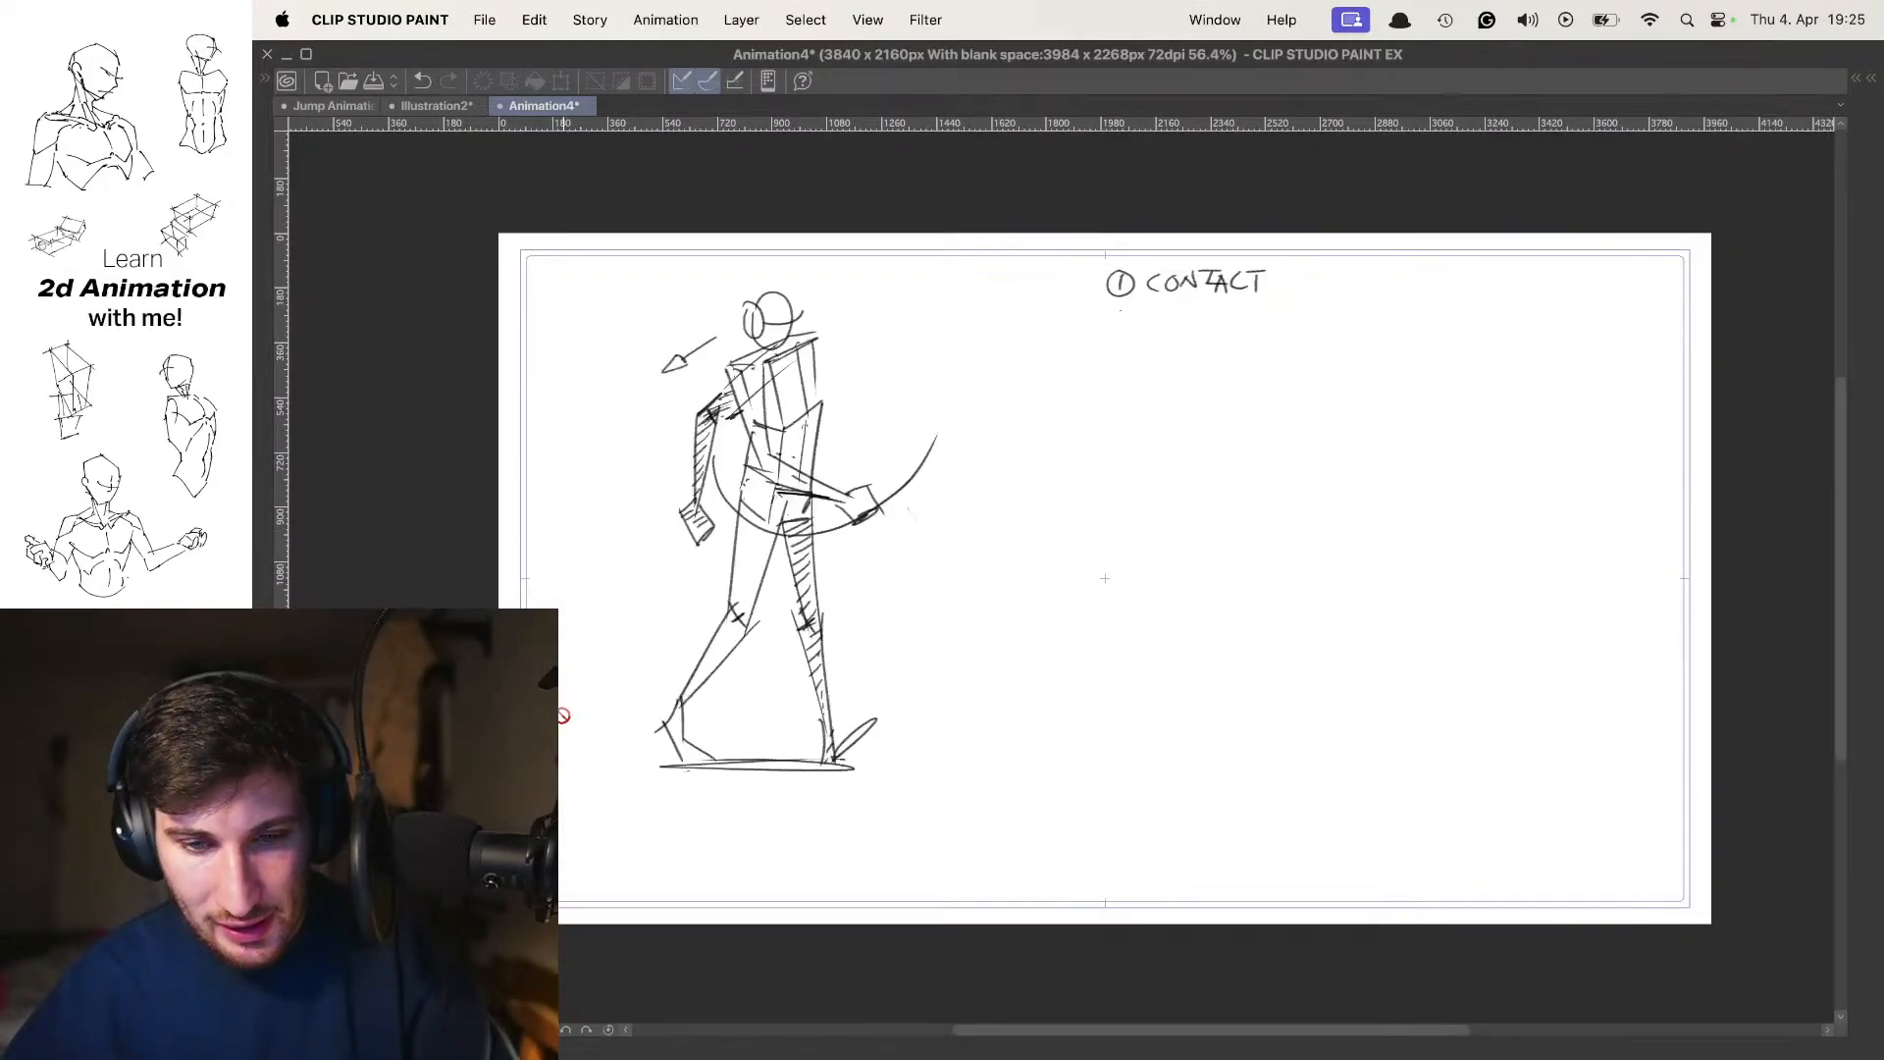
key(Right)
key(Left)
key(Right)
key(Right)
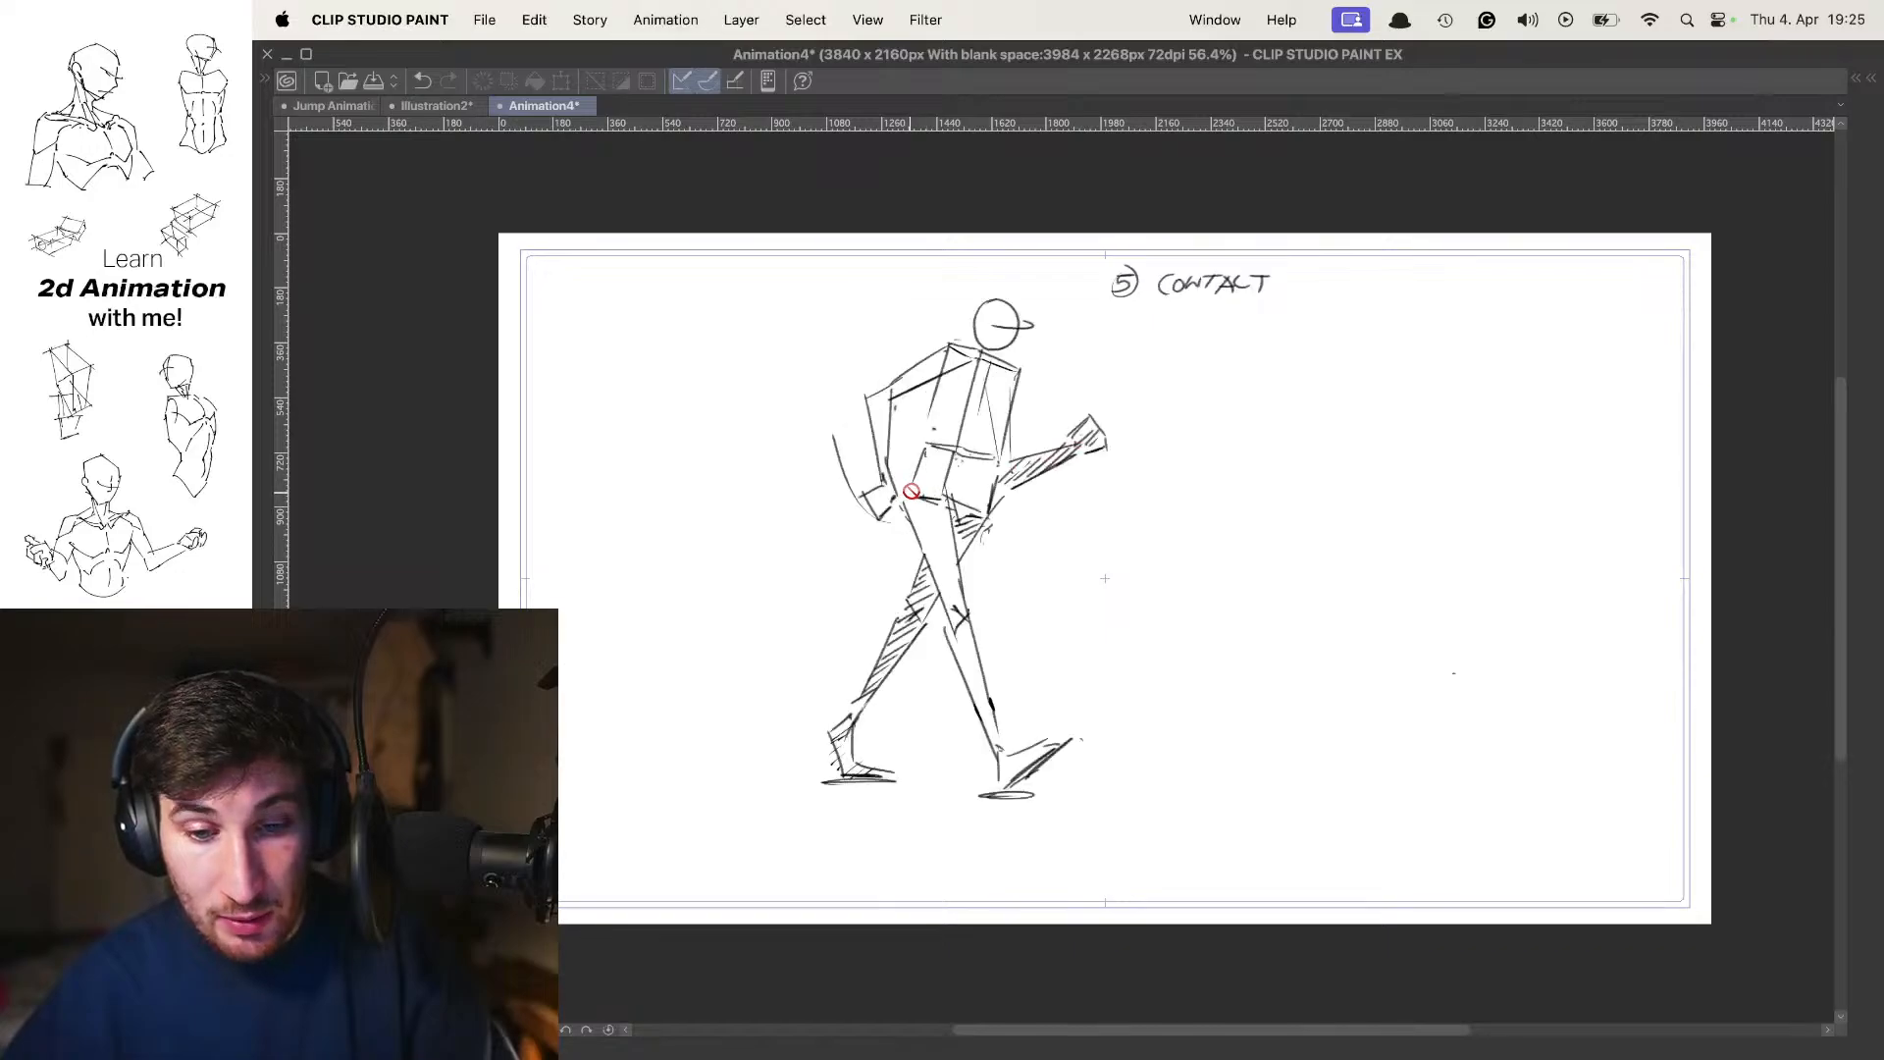
key(Left)
key(Left)
key(Right)
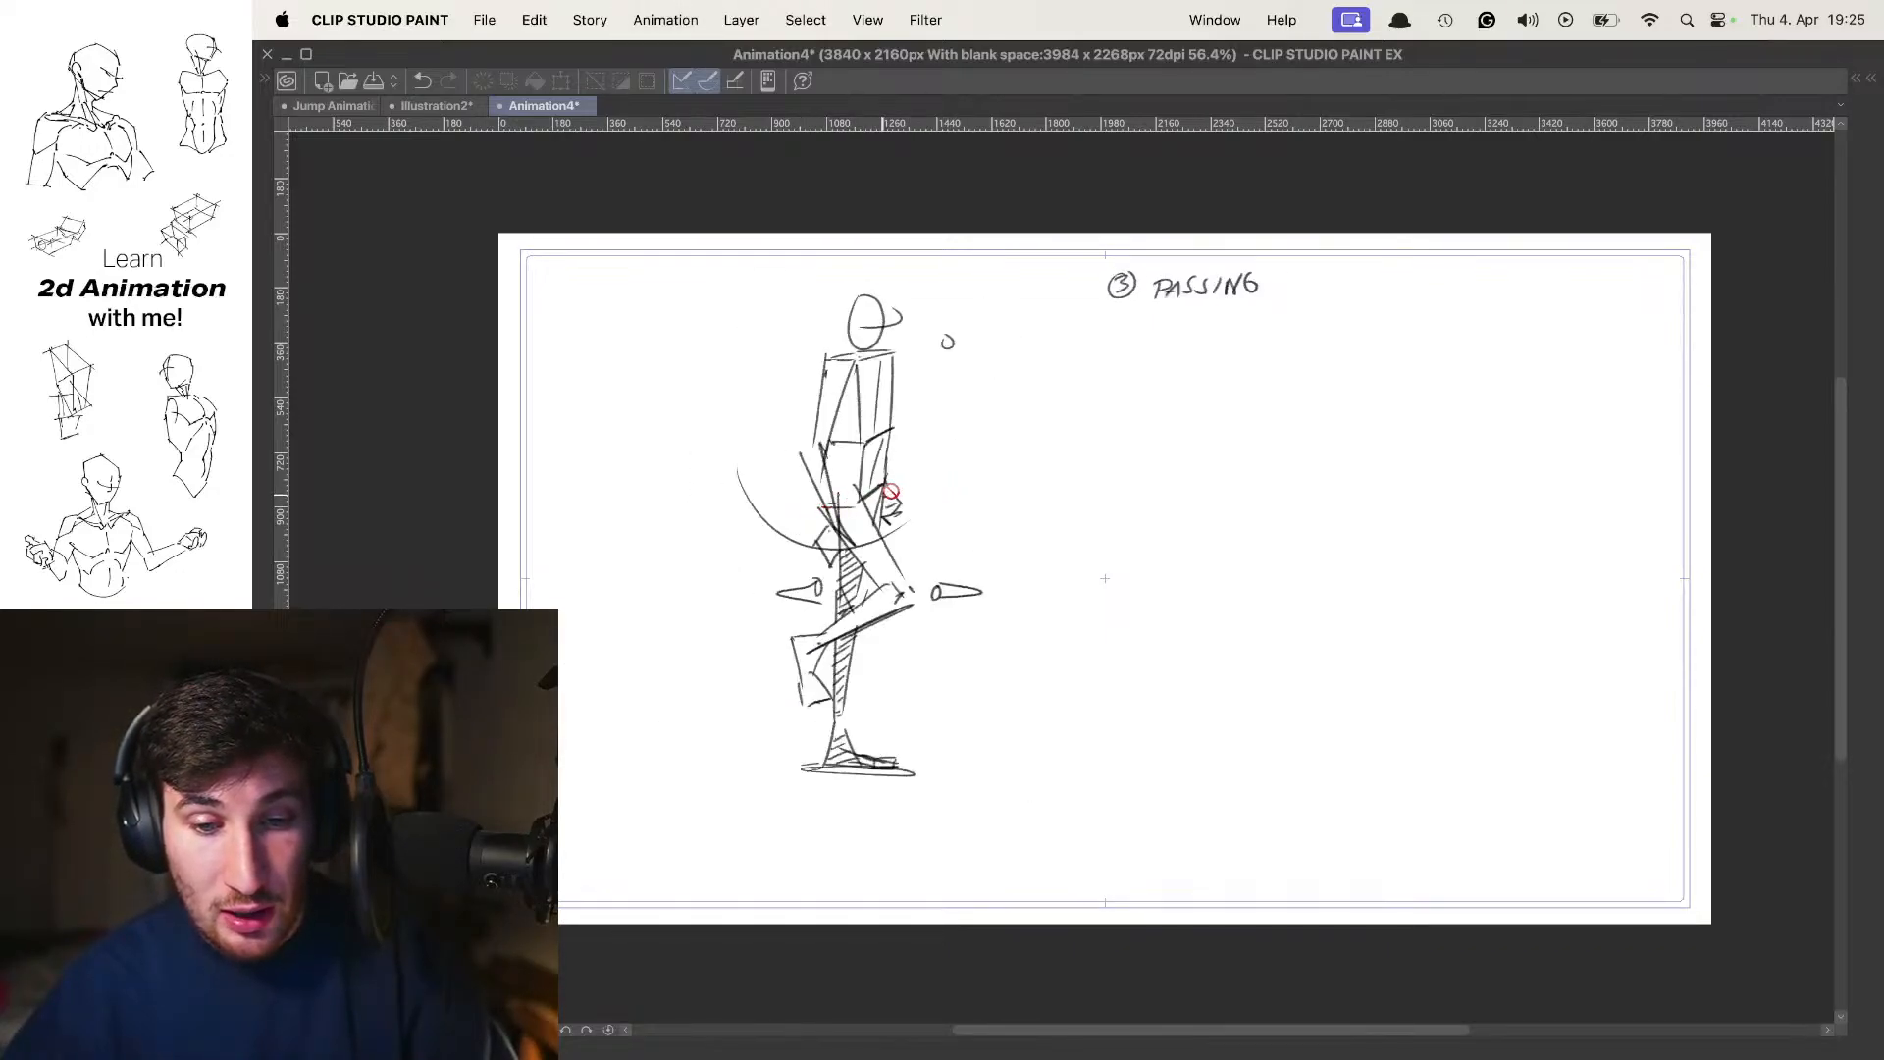
key(Left)
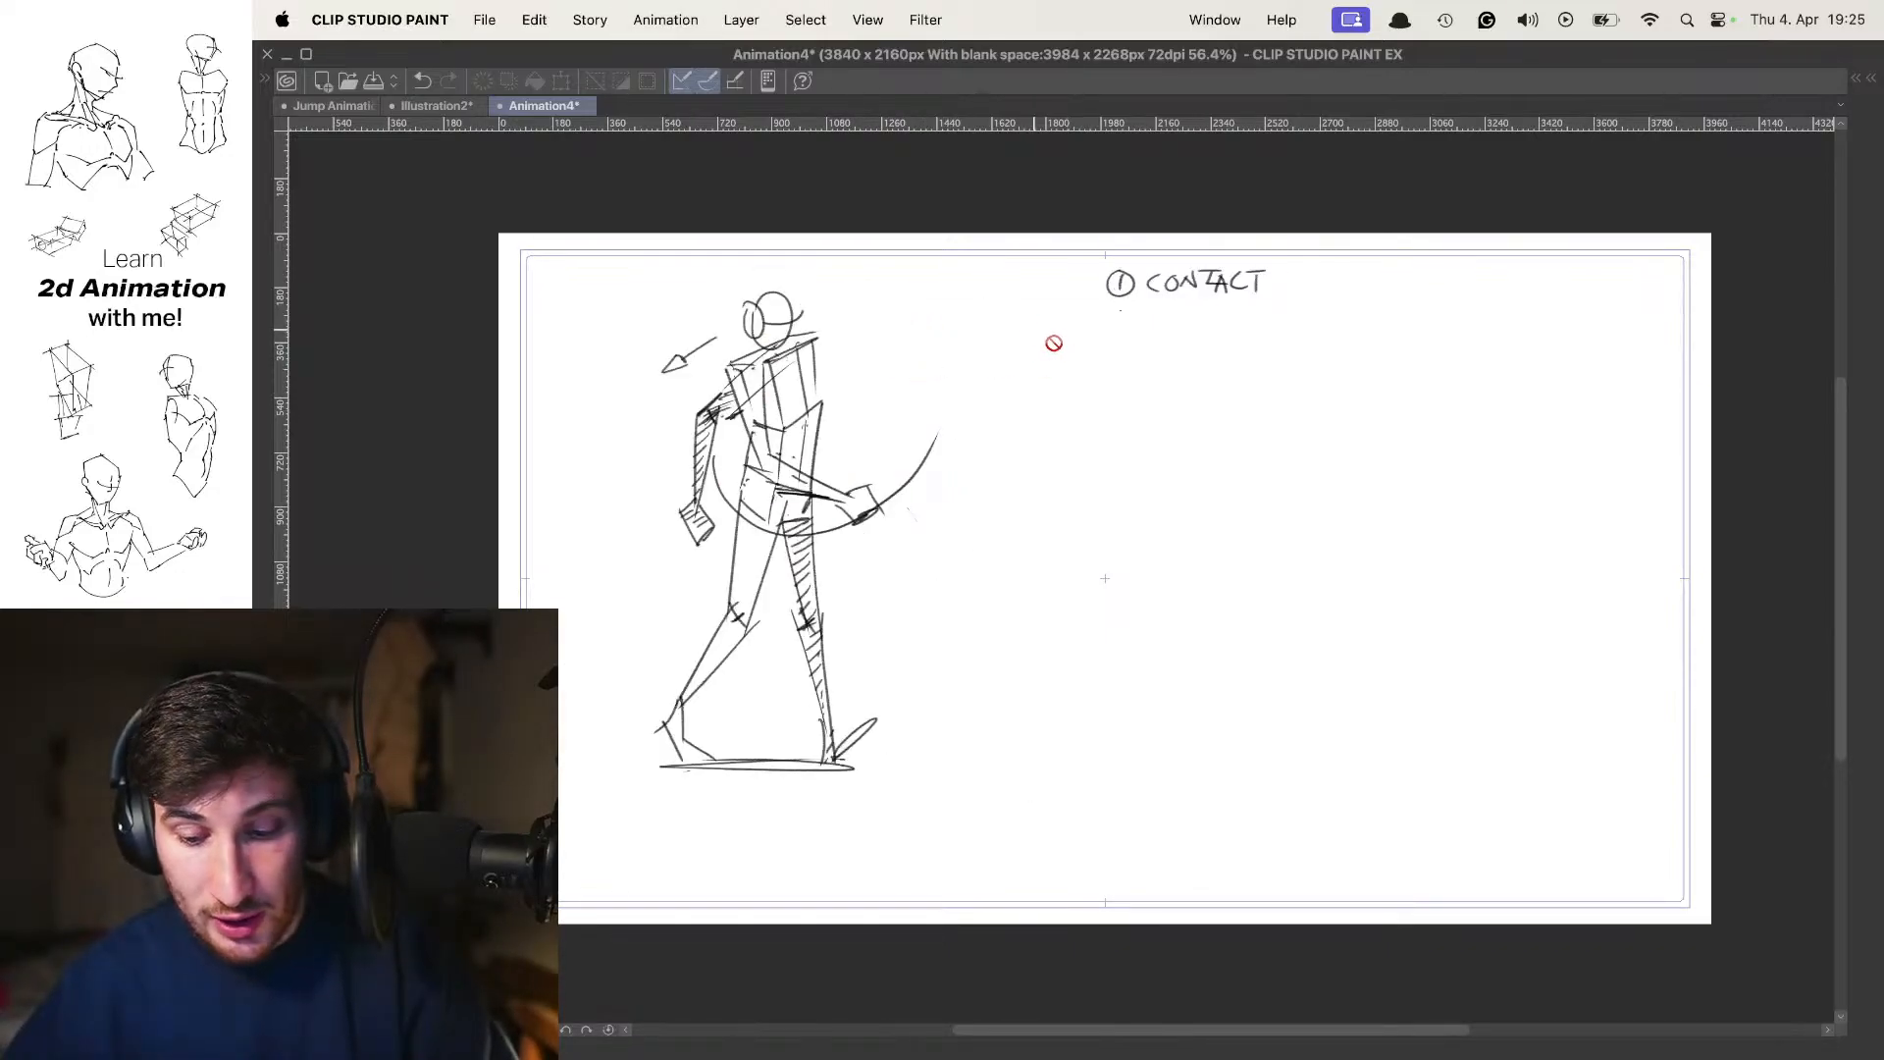
key(Right)
key(Right)
key(Left)
key(Left)
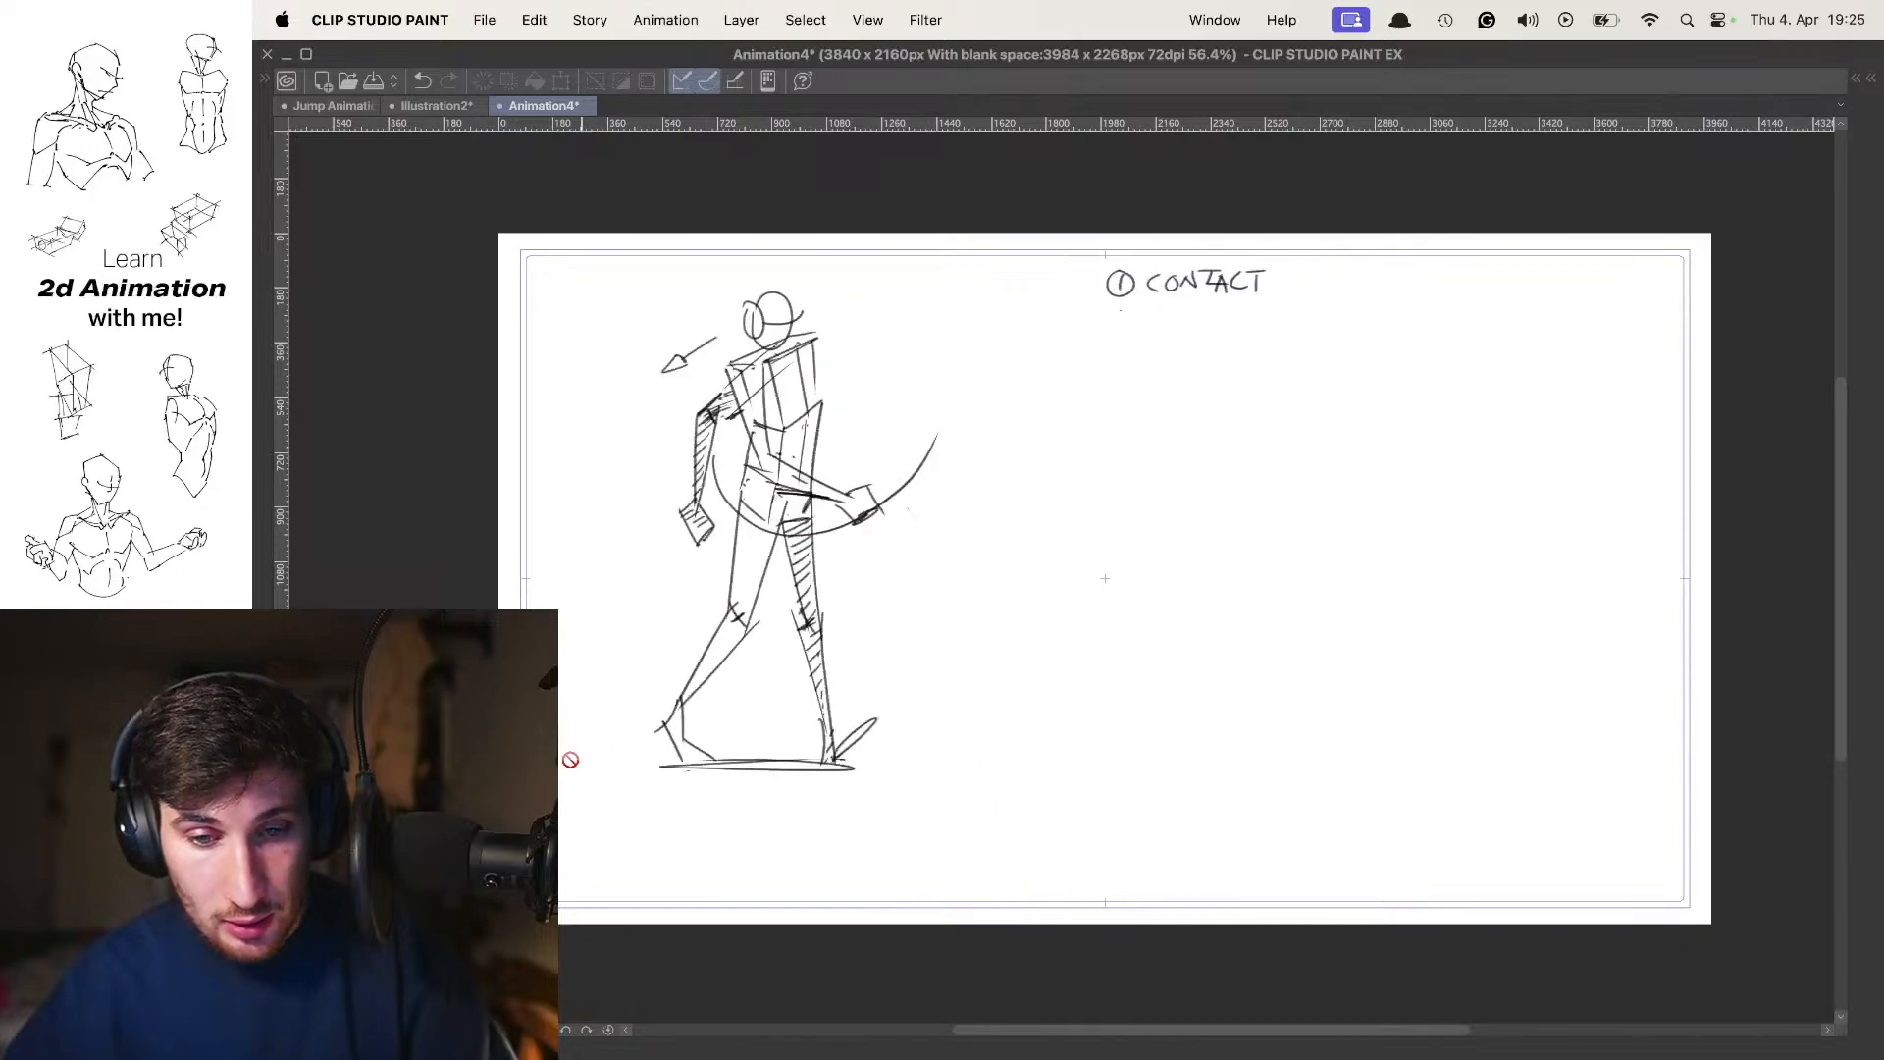
Select Folder 2, hide it and show the Folder 1 drawings instead
key(Tab)
click(1812, 720)
click(1699, 720)
click(279, 871)
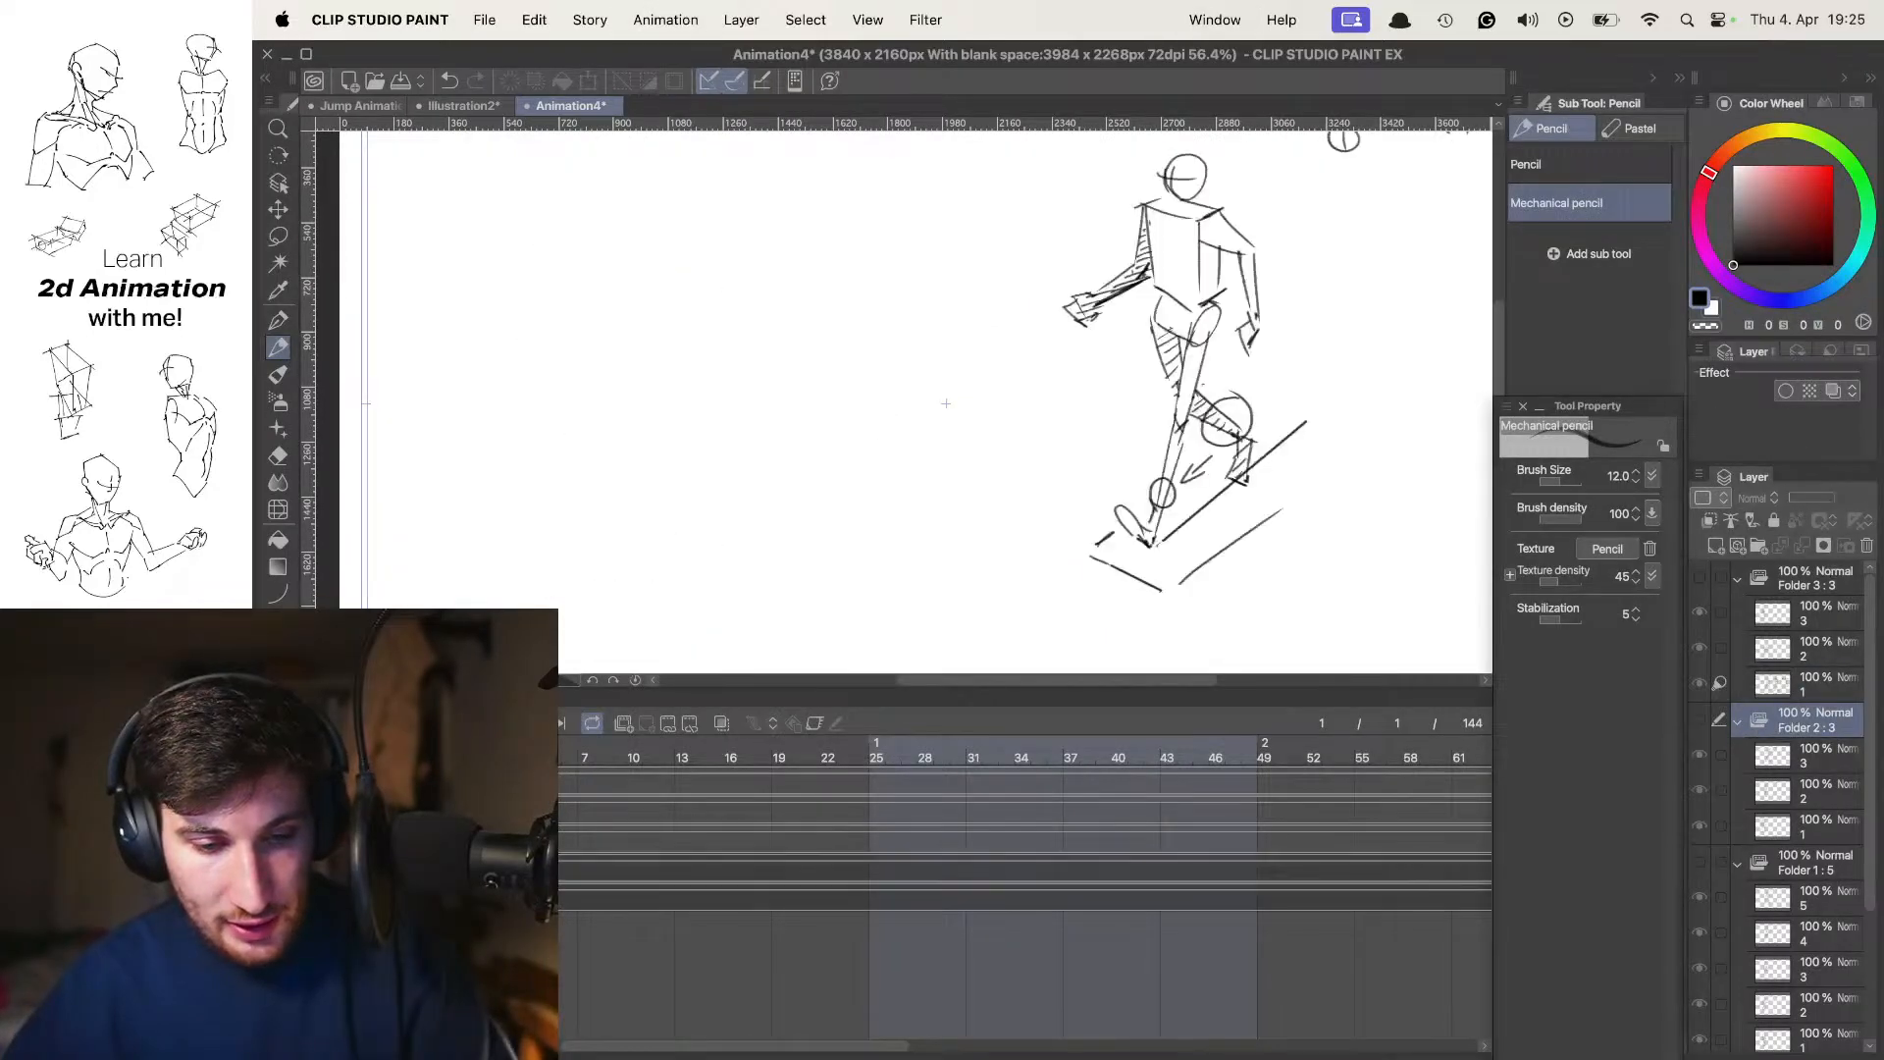
Select the Animation folder and step through its frames to examine the rear-view passing position 2 and 3 contact poses up close
click(383, 871)
key(Right)
key(Right)
key(Tab)
key(Right)
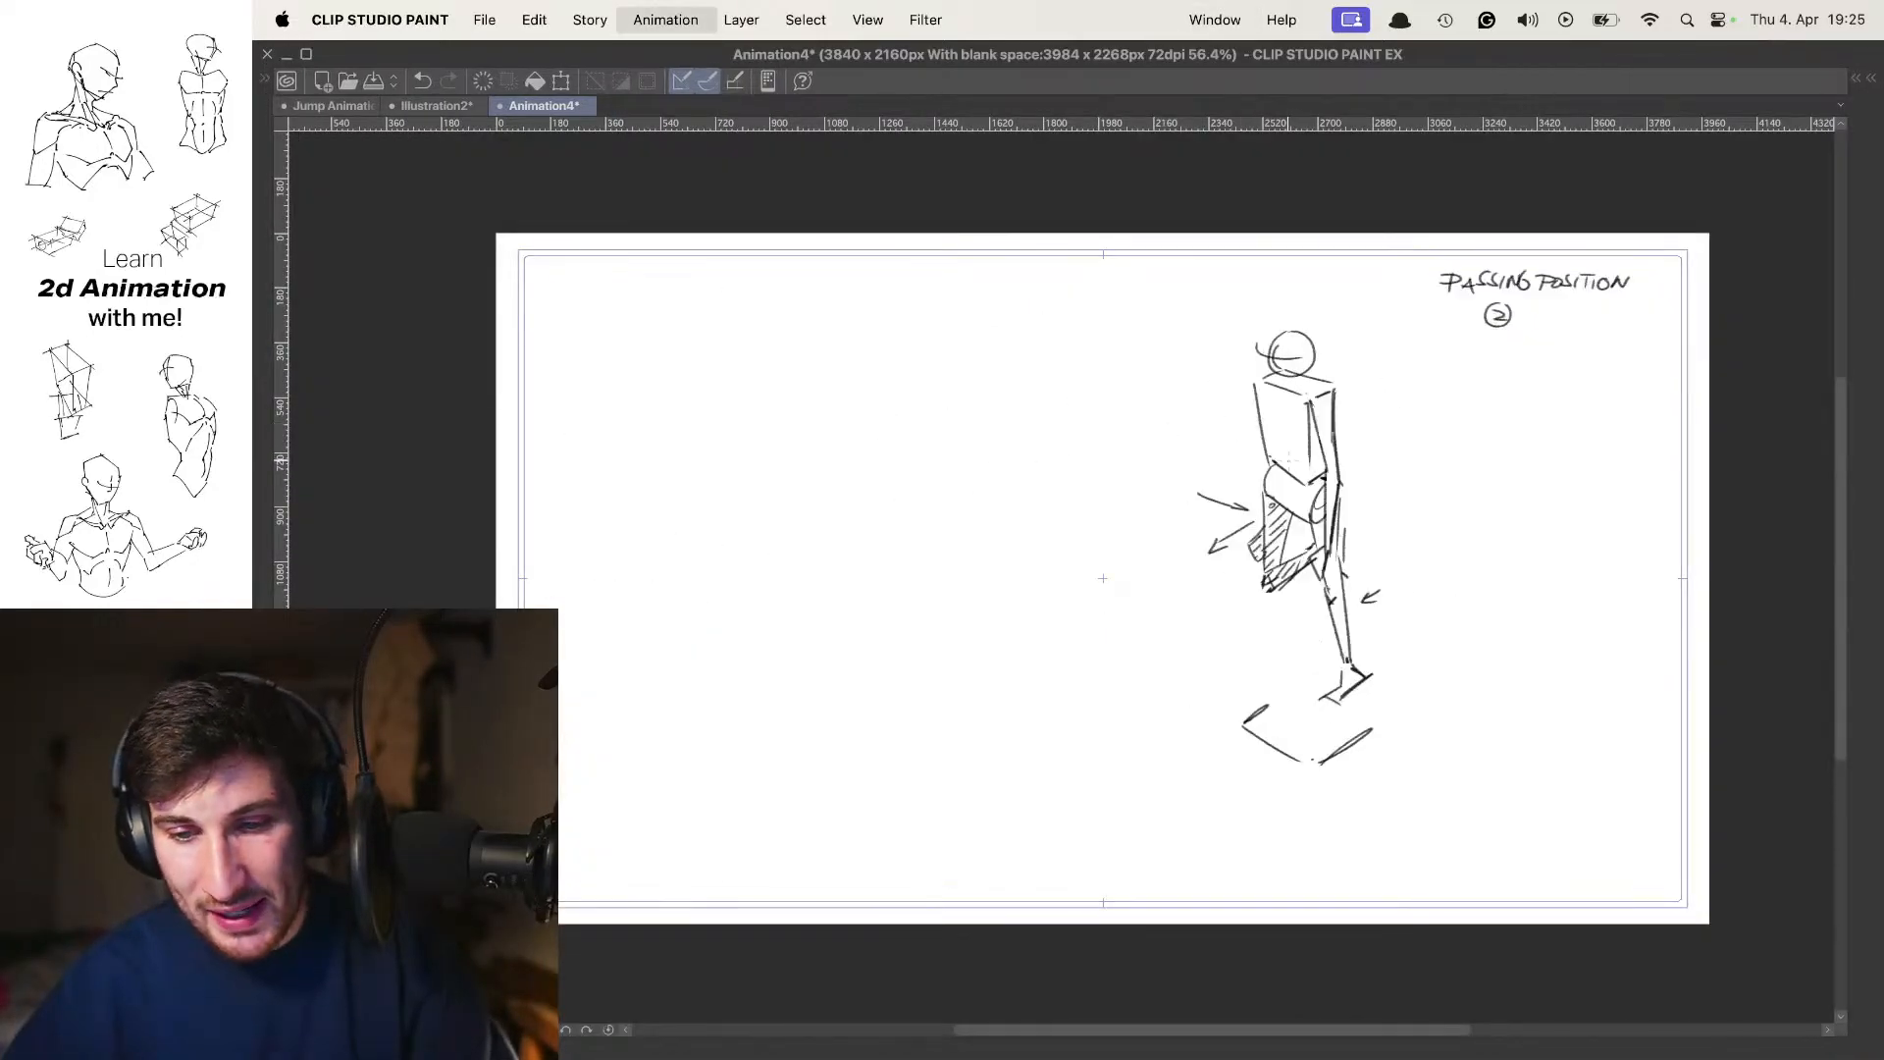
key(Left)
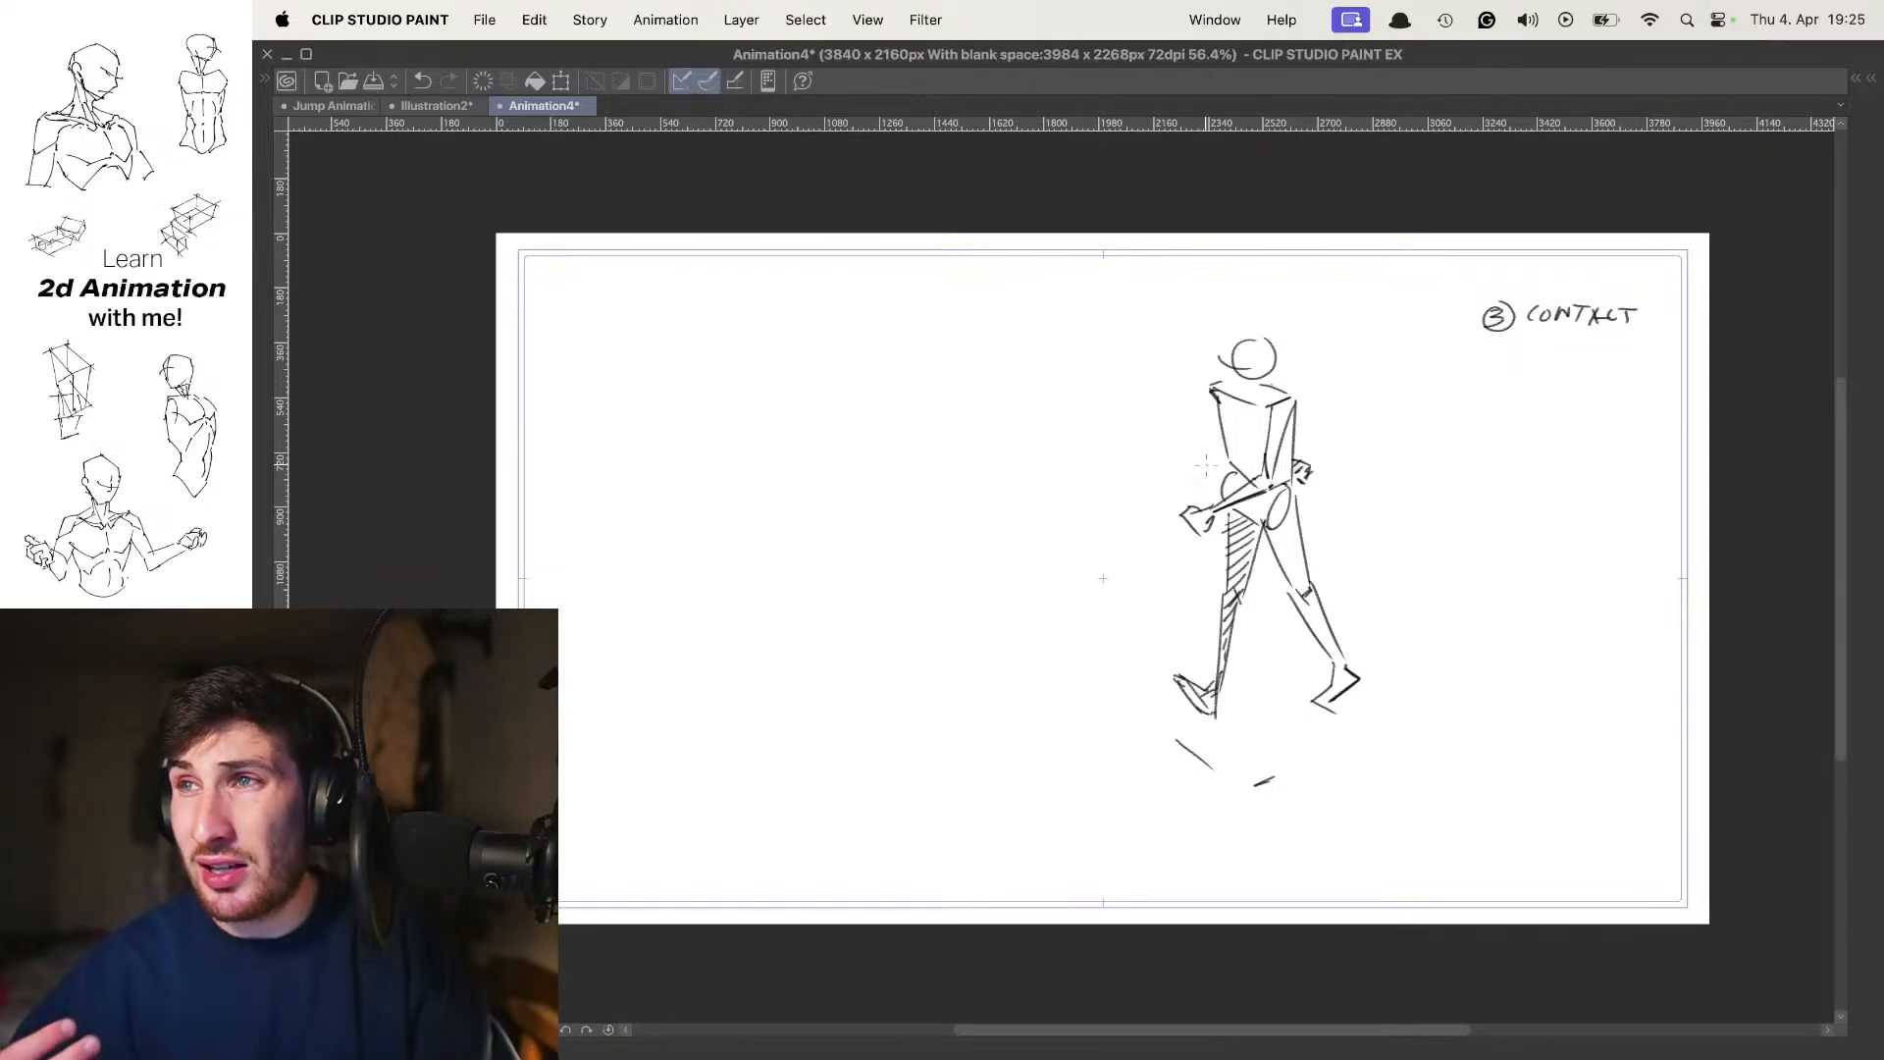
scroll(1205, 464, up, 5)
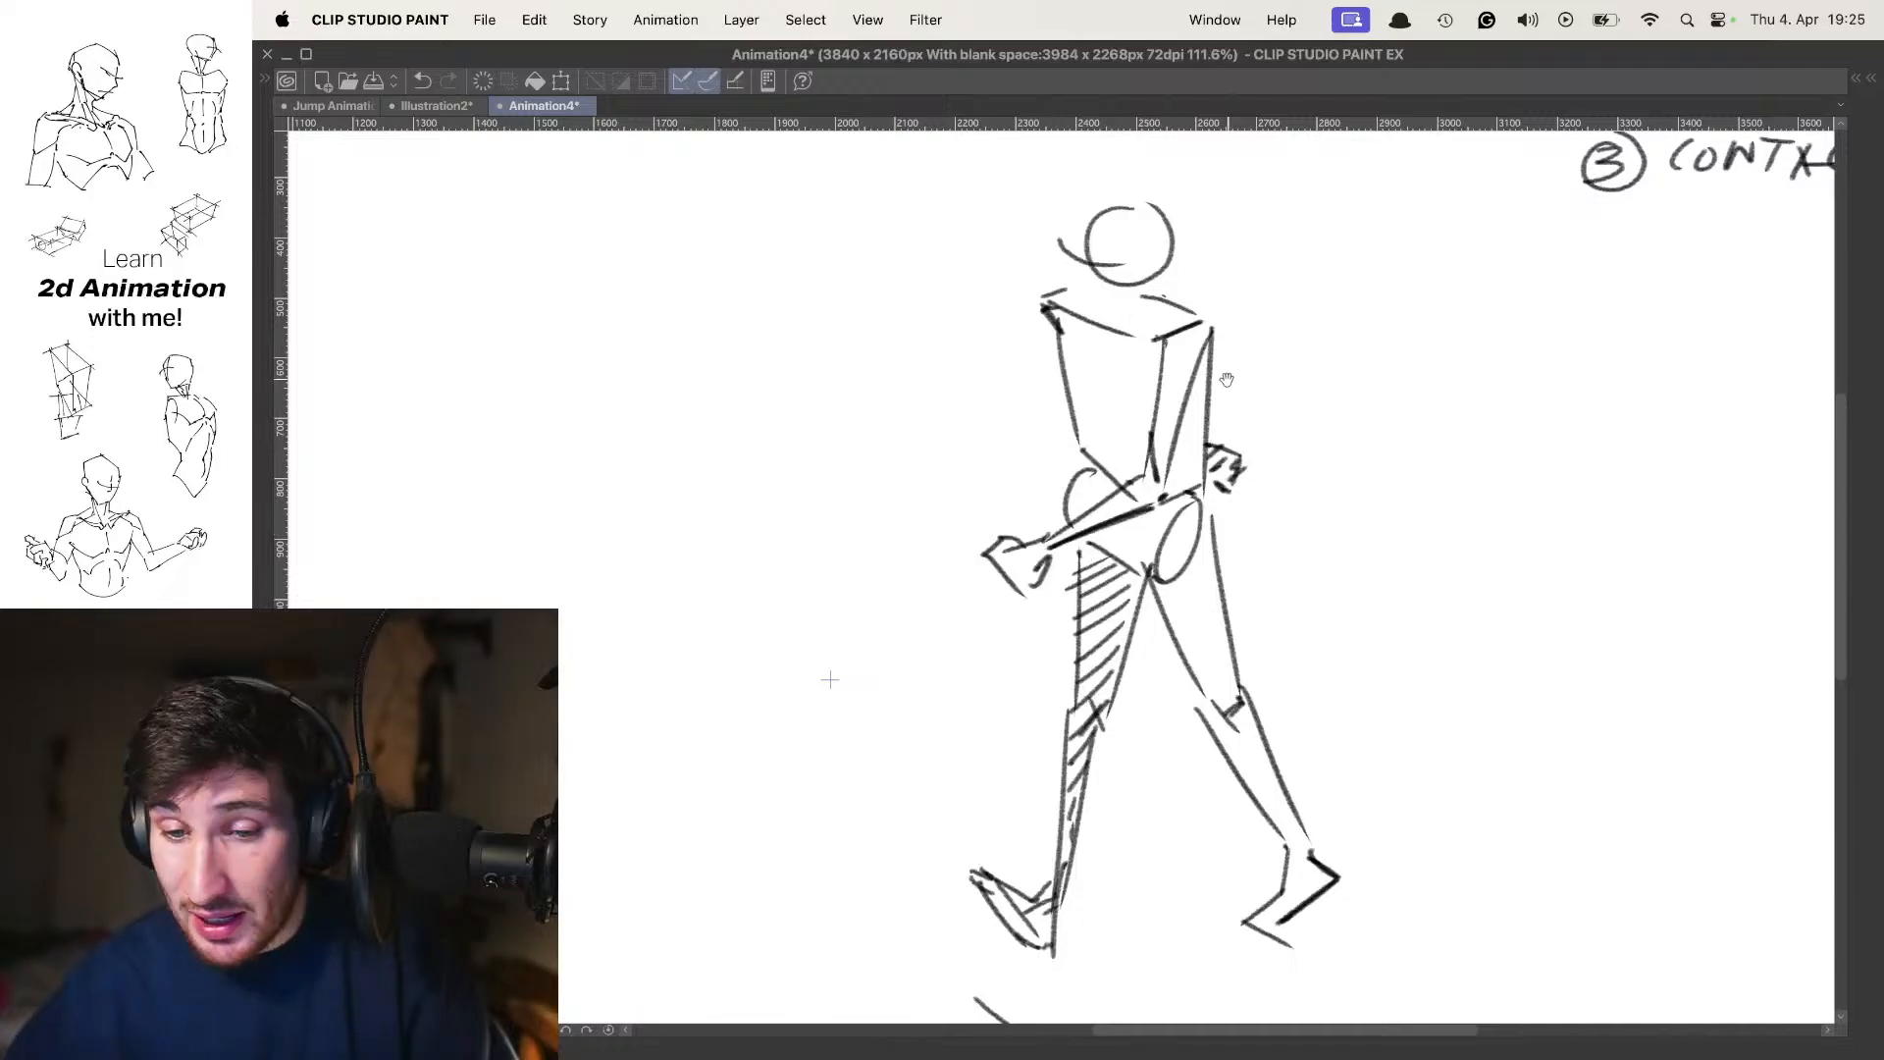
scroll(1226, 380, down, 5)
drag(1188, 400, 1217, 433)
Flip between the frames labelled 1 contact, passing position 2 and 3 contact to compare the rear-view walk poses
key(Left)
key(Left)
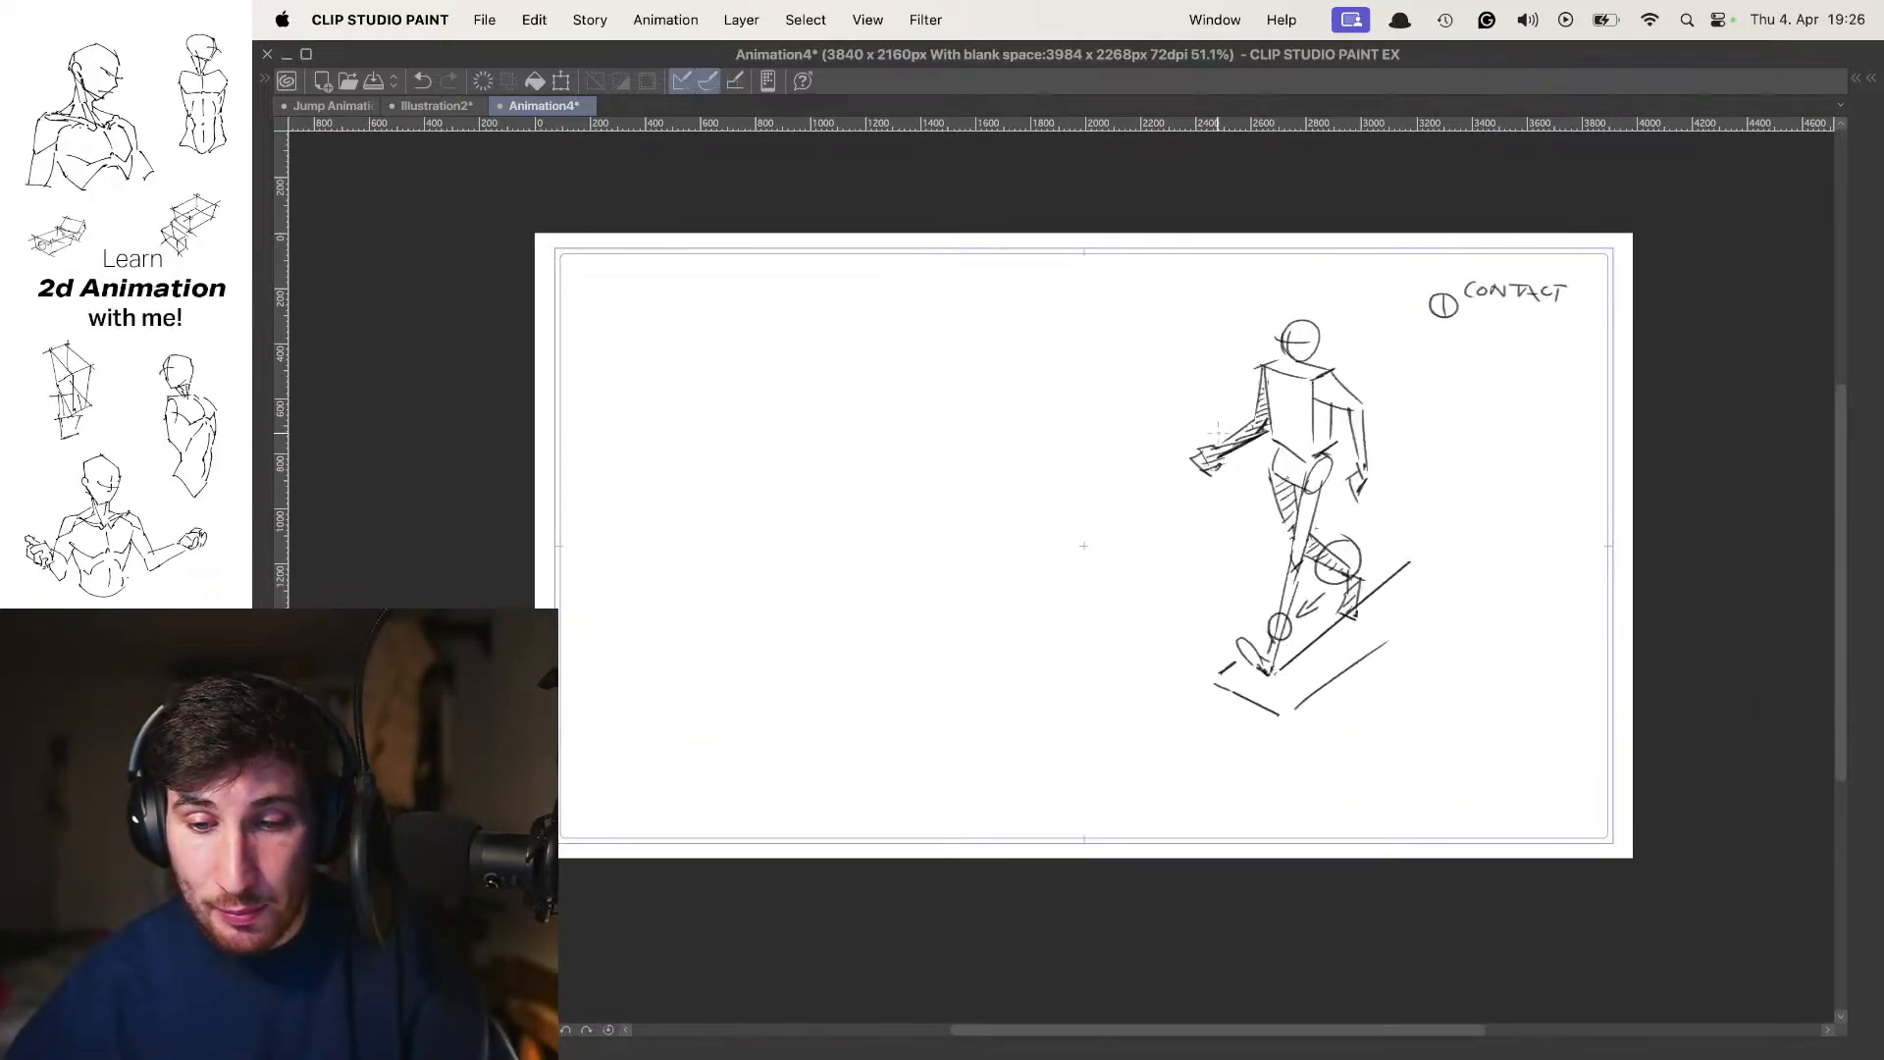
key(Right)
key(Left)
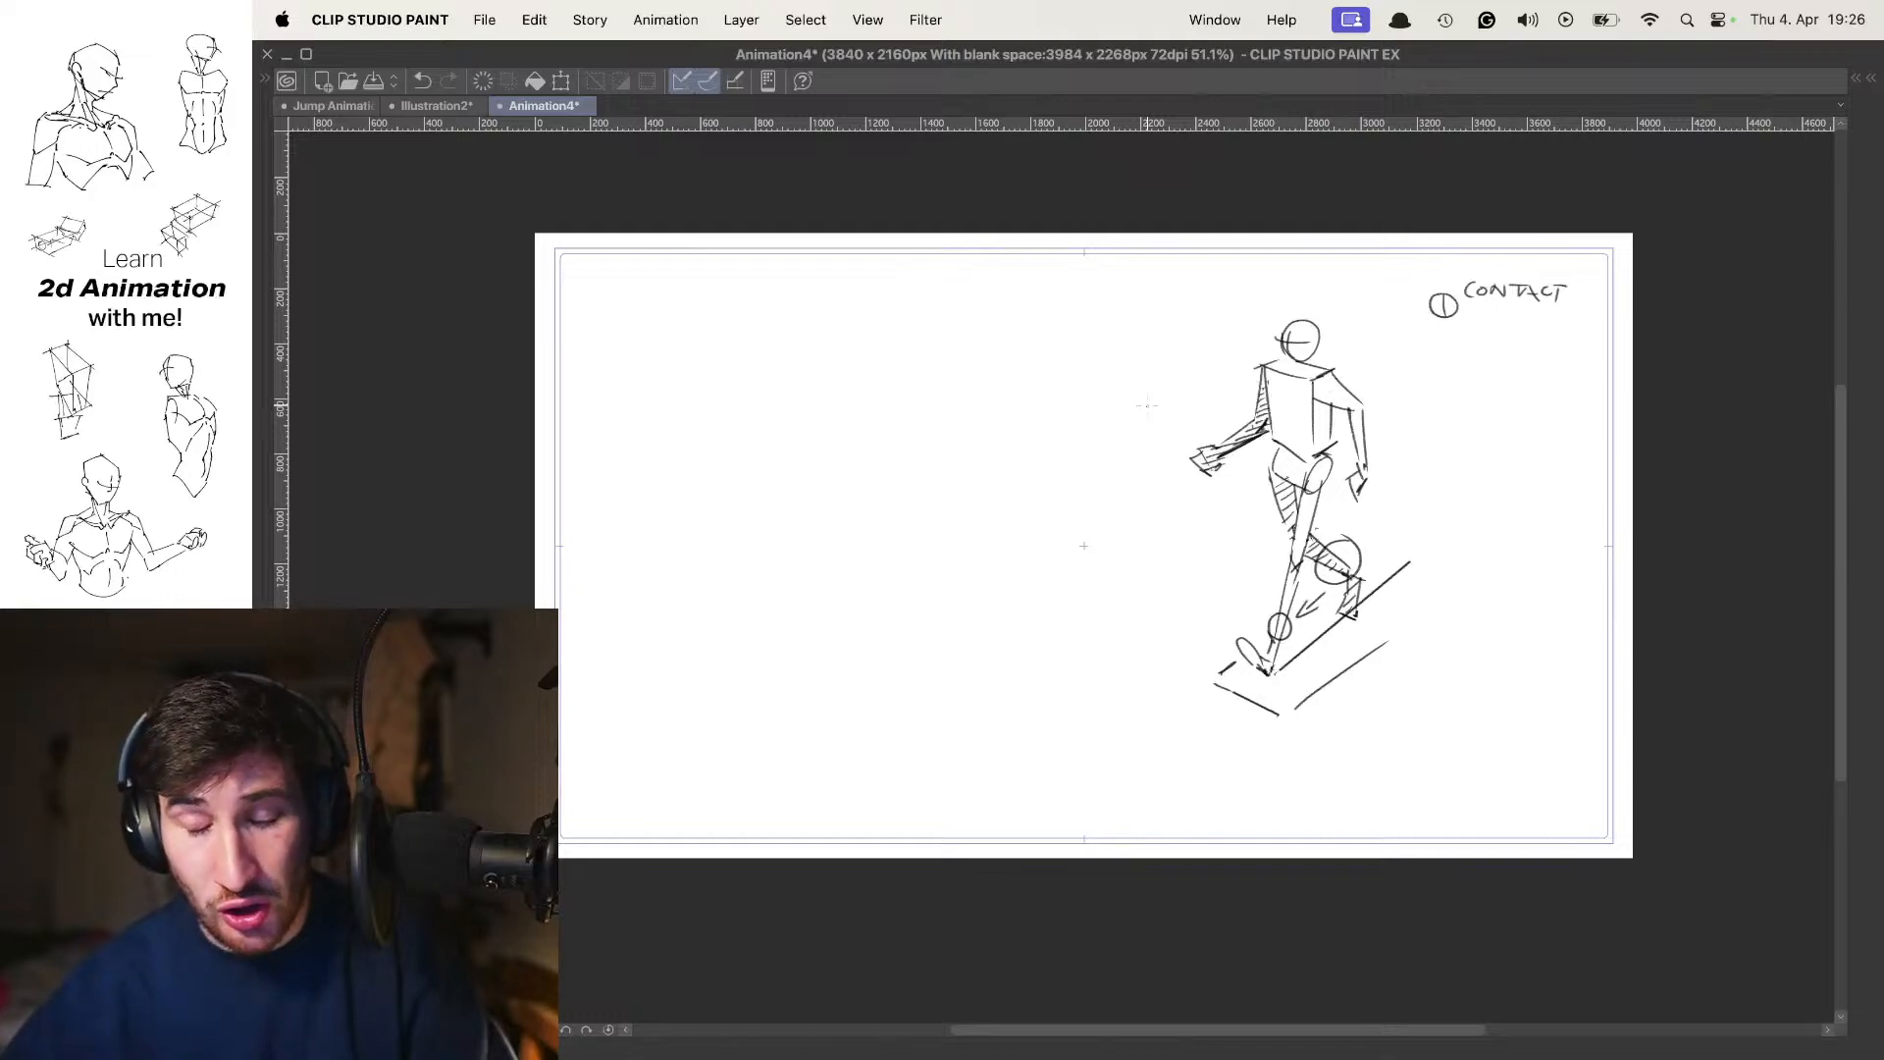
key(Right)
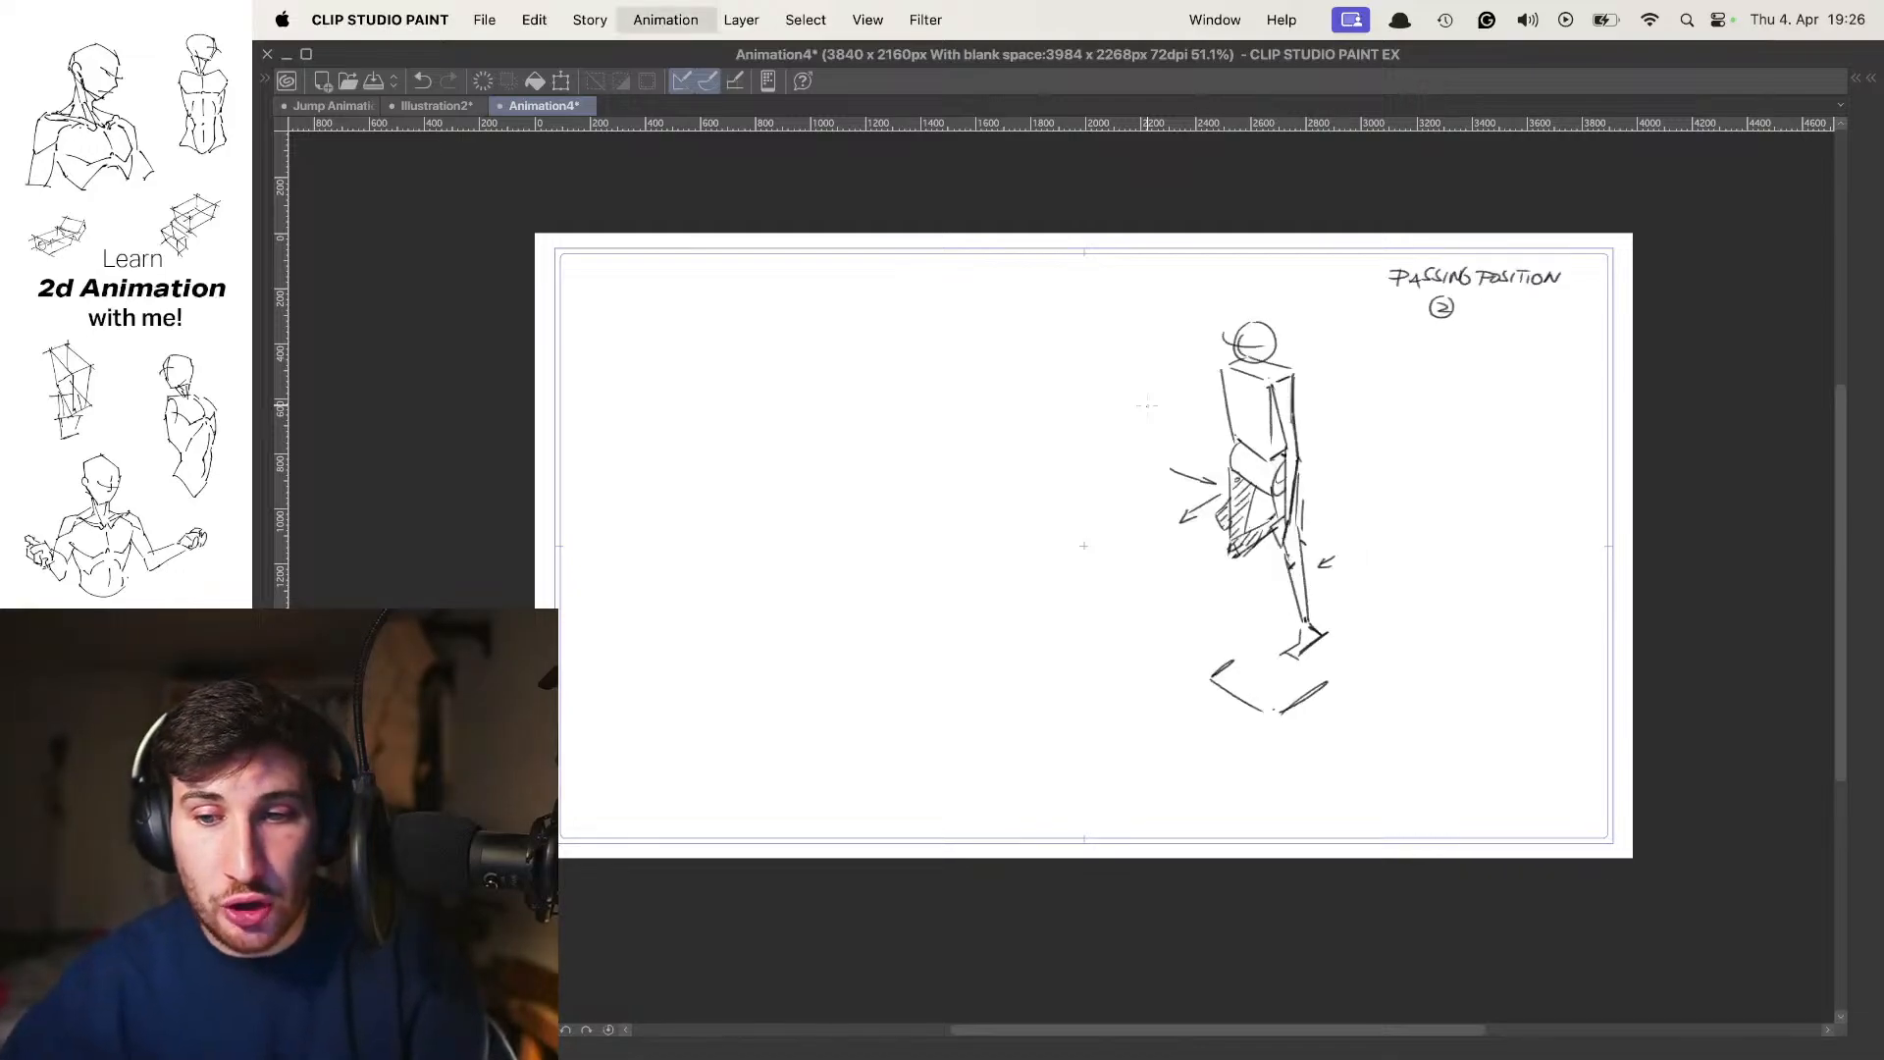
key(Right)
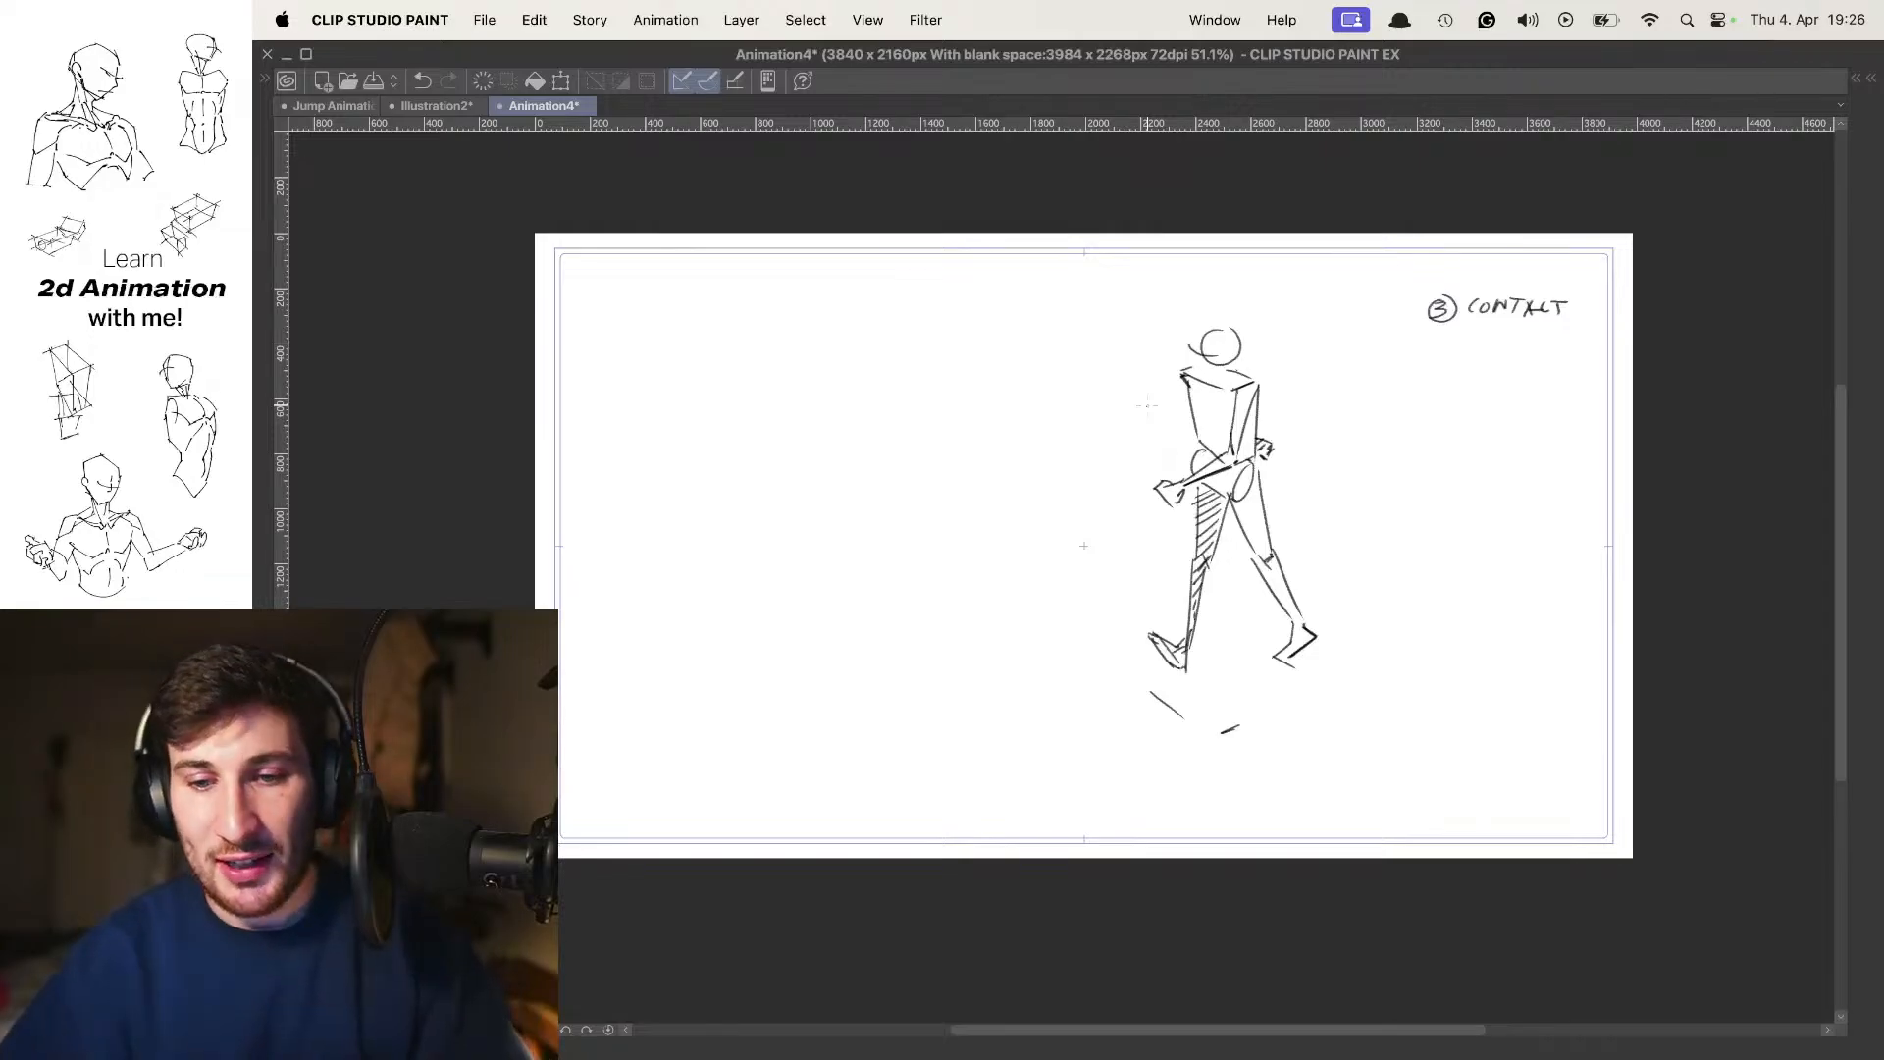
key(Left)
key(Left)
key(Right)
key(Right)
Hide the Animation folder and show the Folder 1 drawings instead
key(Tab)
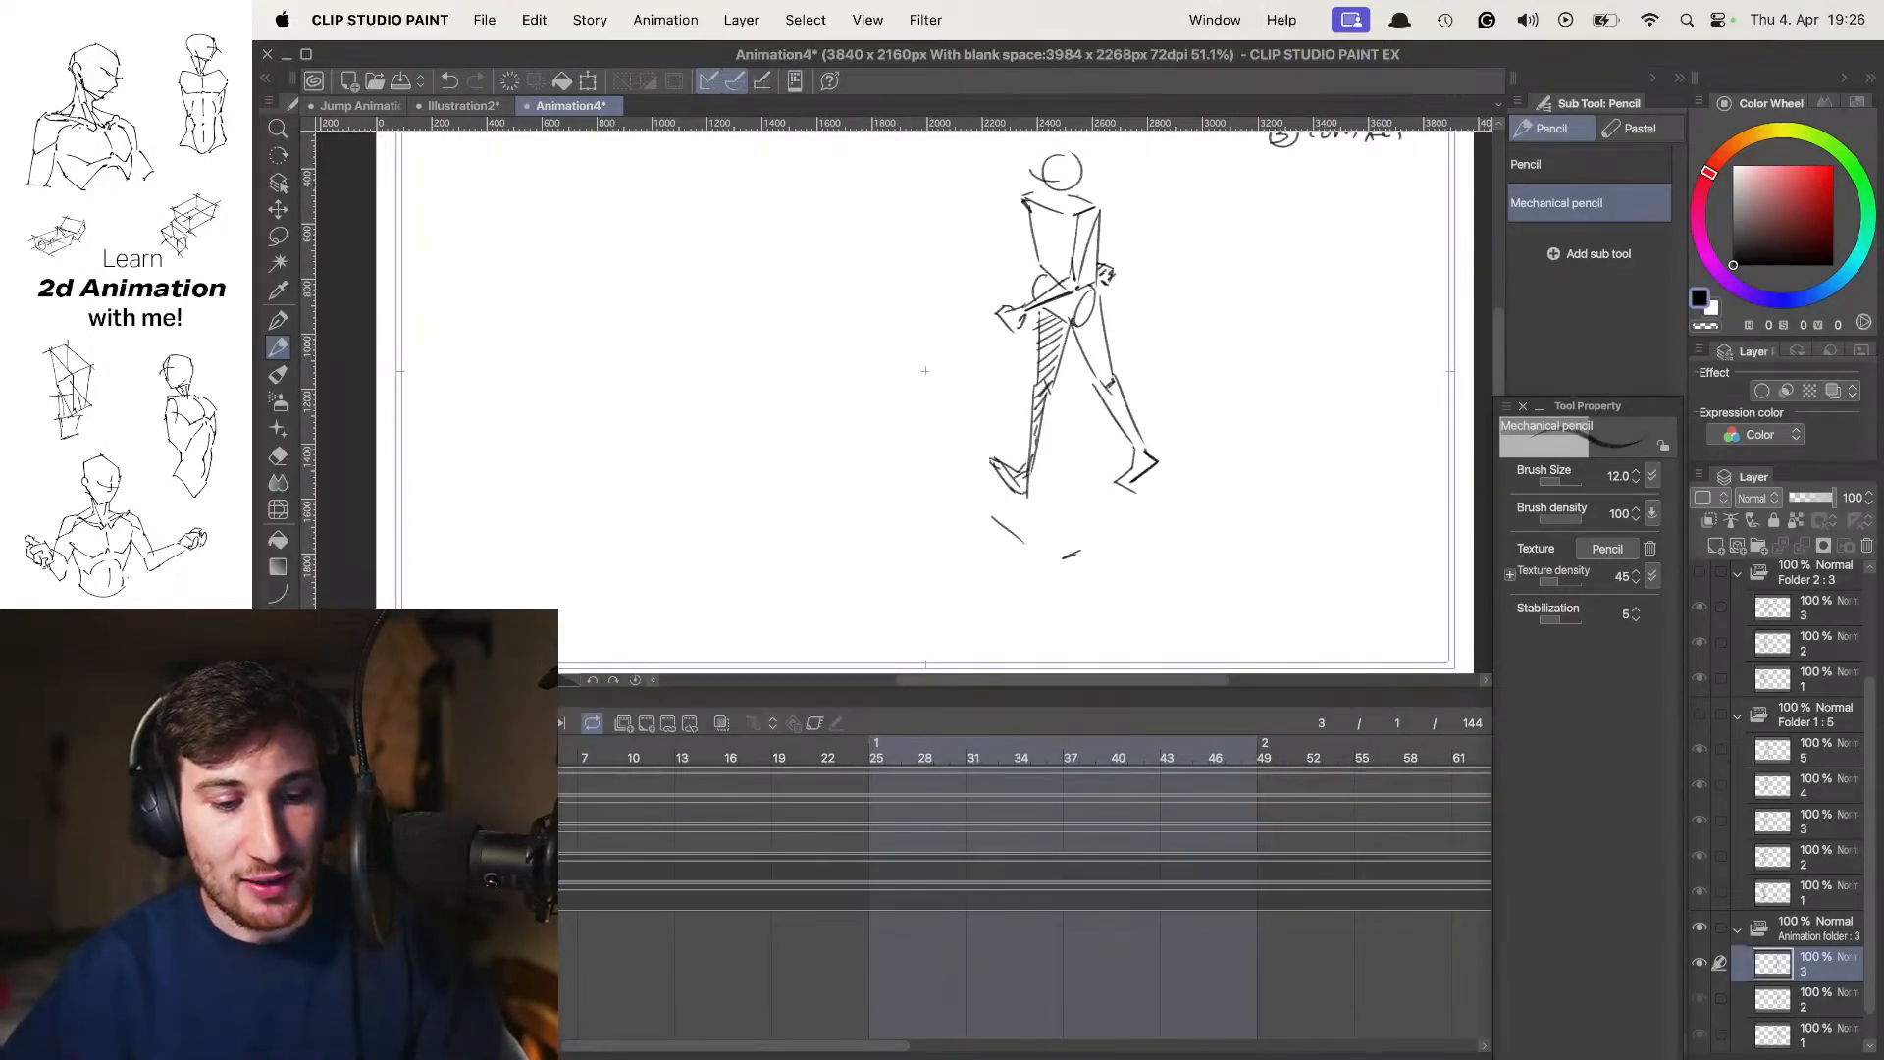
key(Right)
key(Right)
key(Tab)
Step repeatedly through the Folder 1 frames to examine the walk from 1 contact through 5 contact
key(Right)
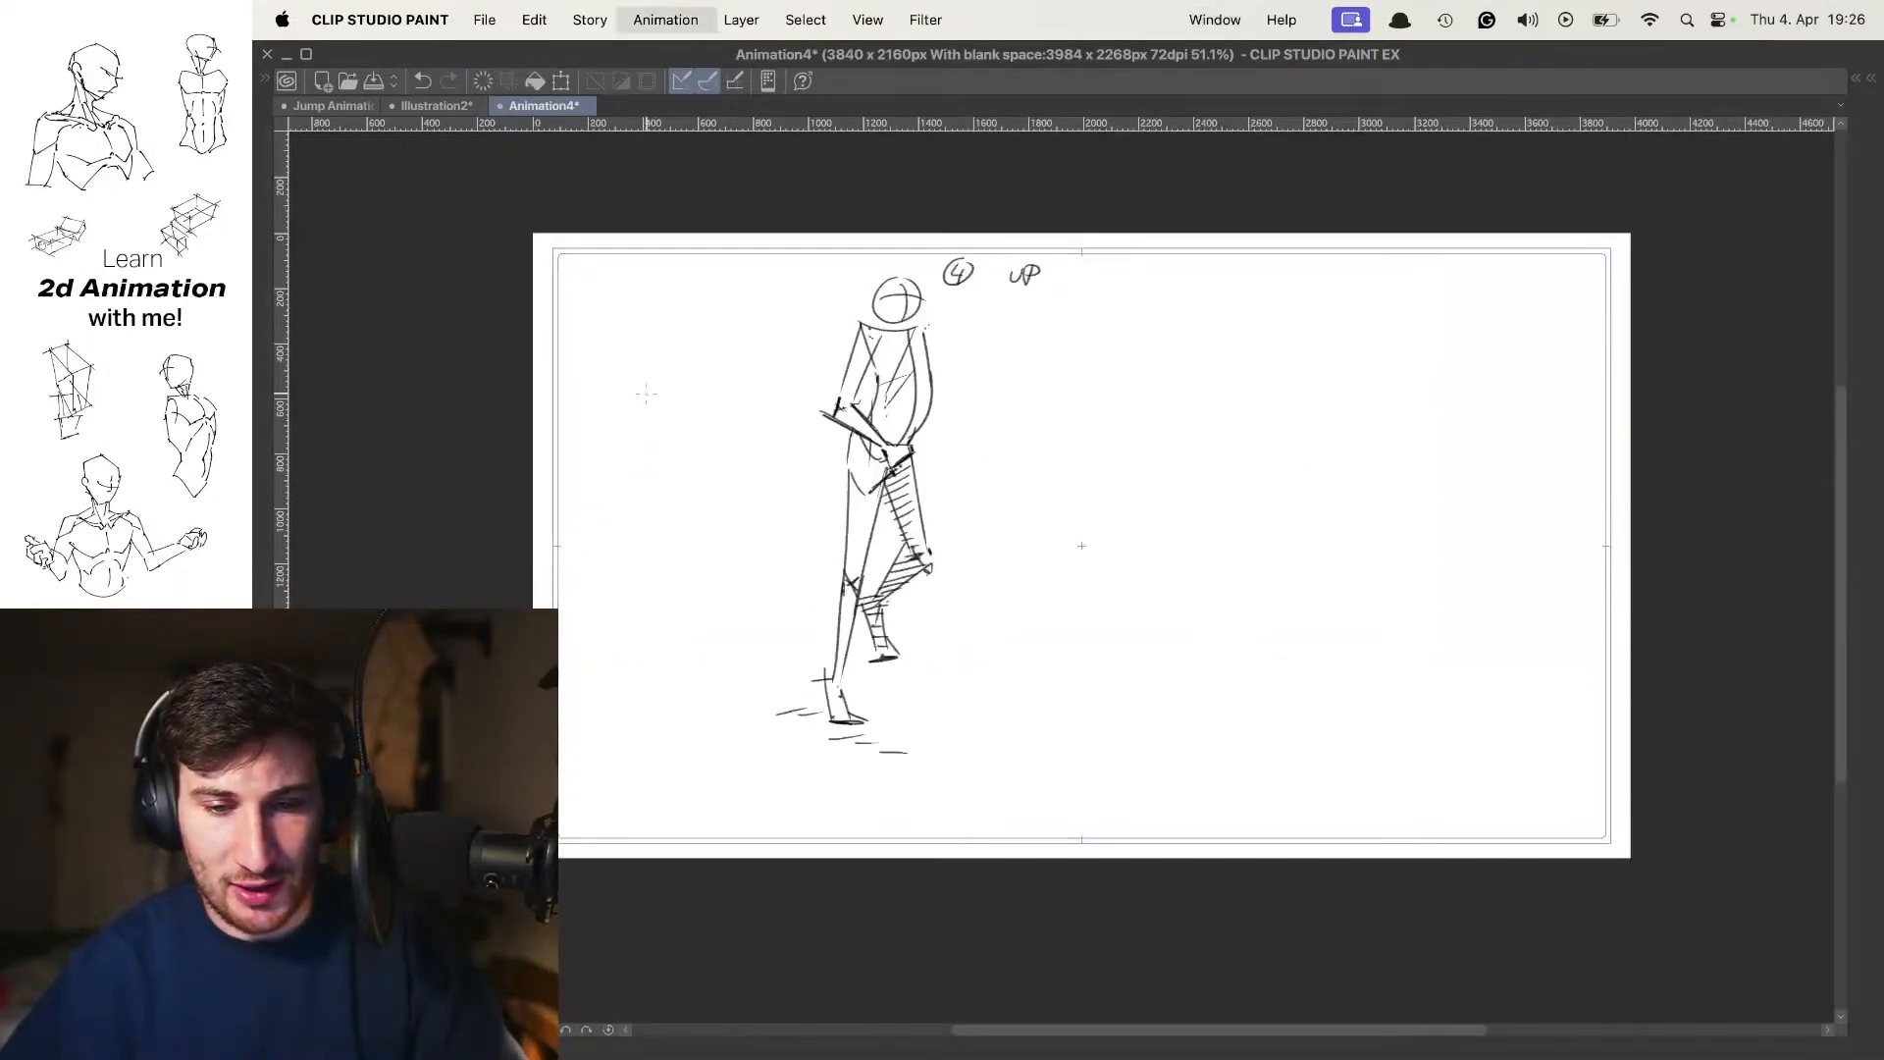
key(Right)
key(Right)
key(Right)
key(Right)
key(Right)
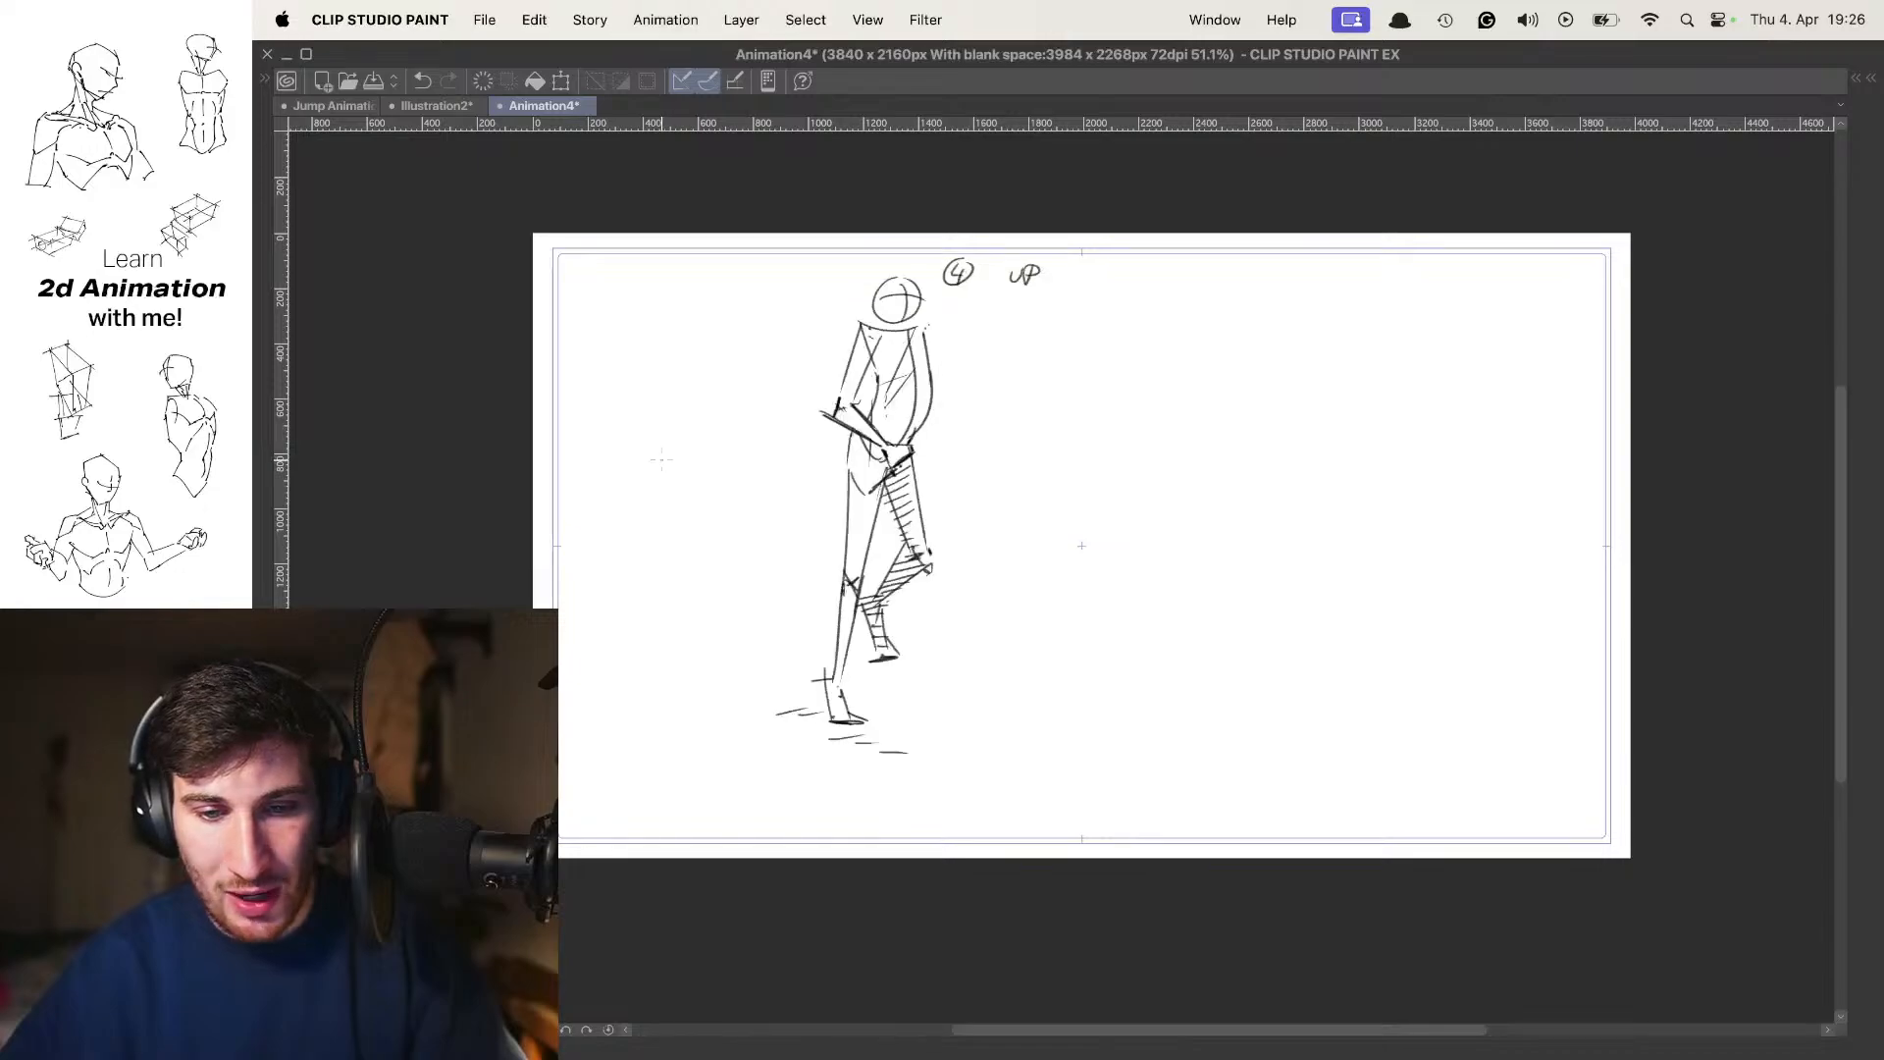
key(Right)
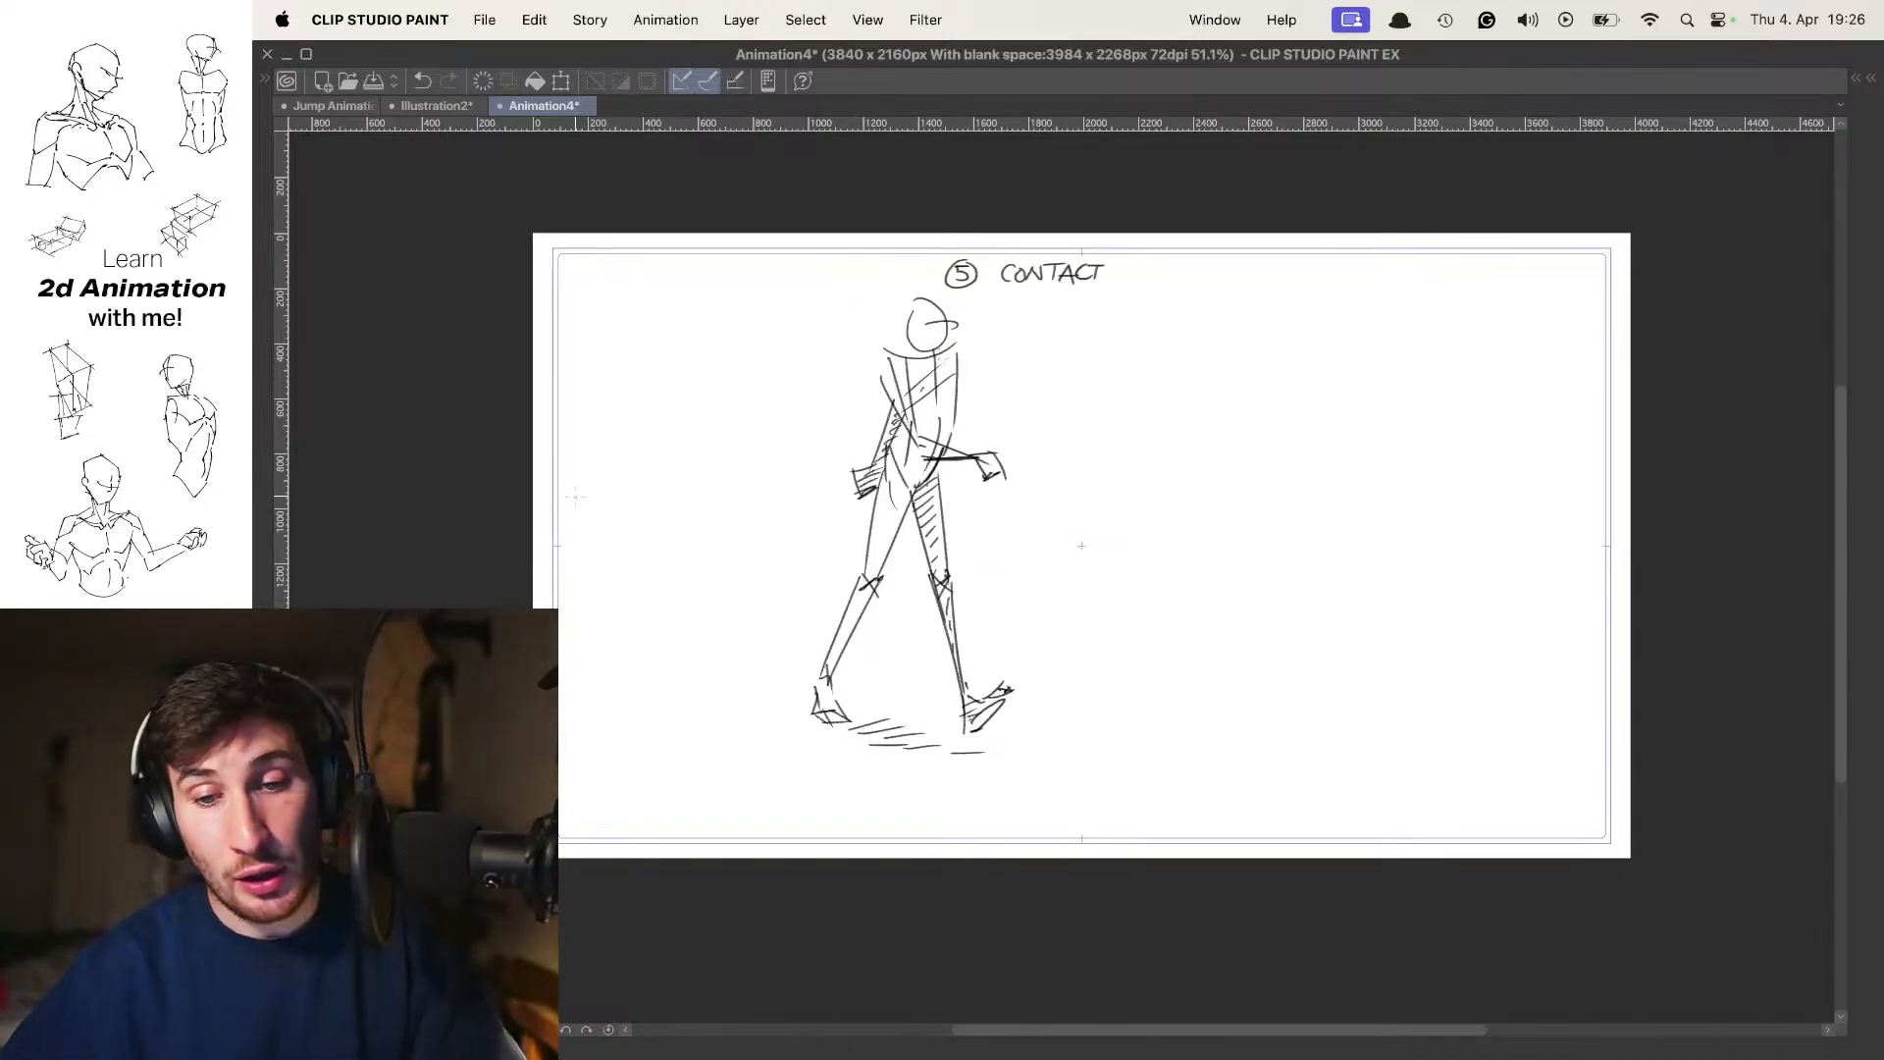
key(Right)
key(Right)
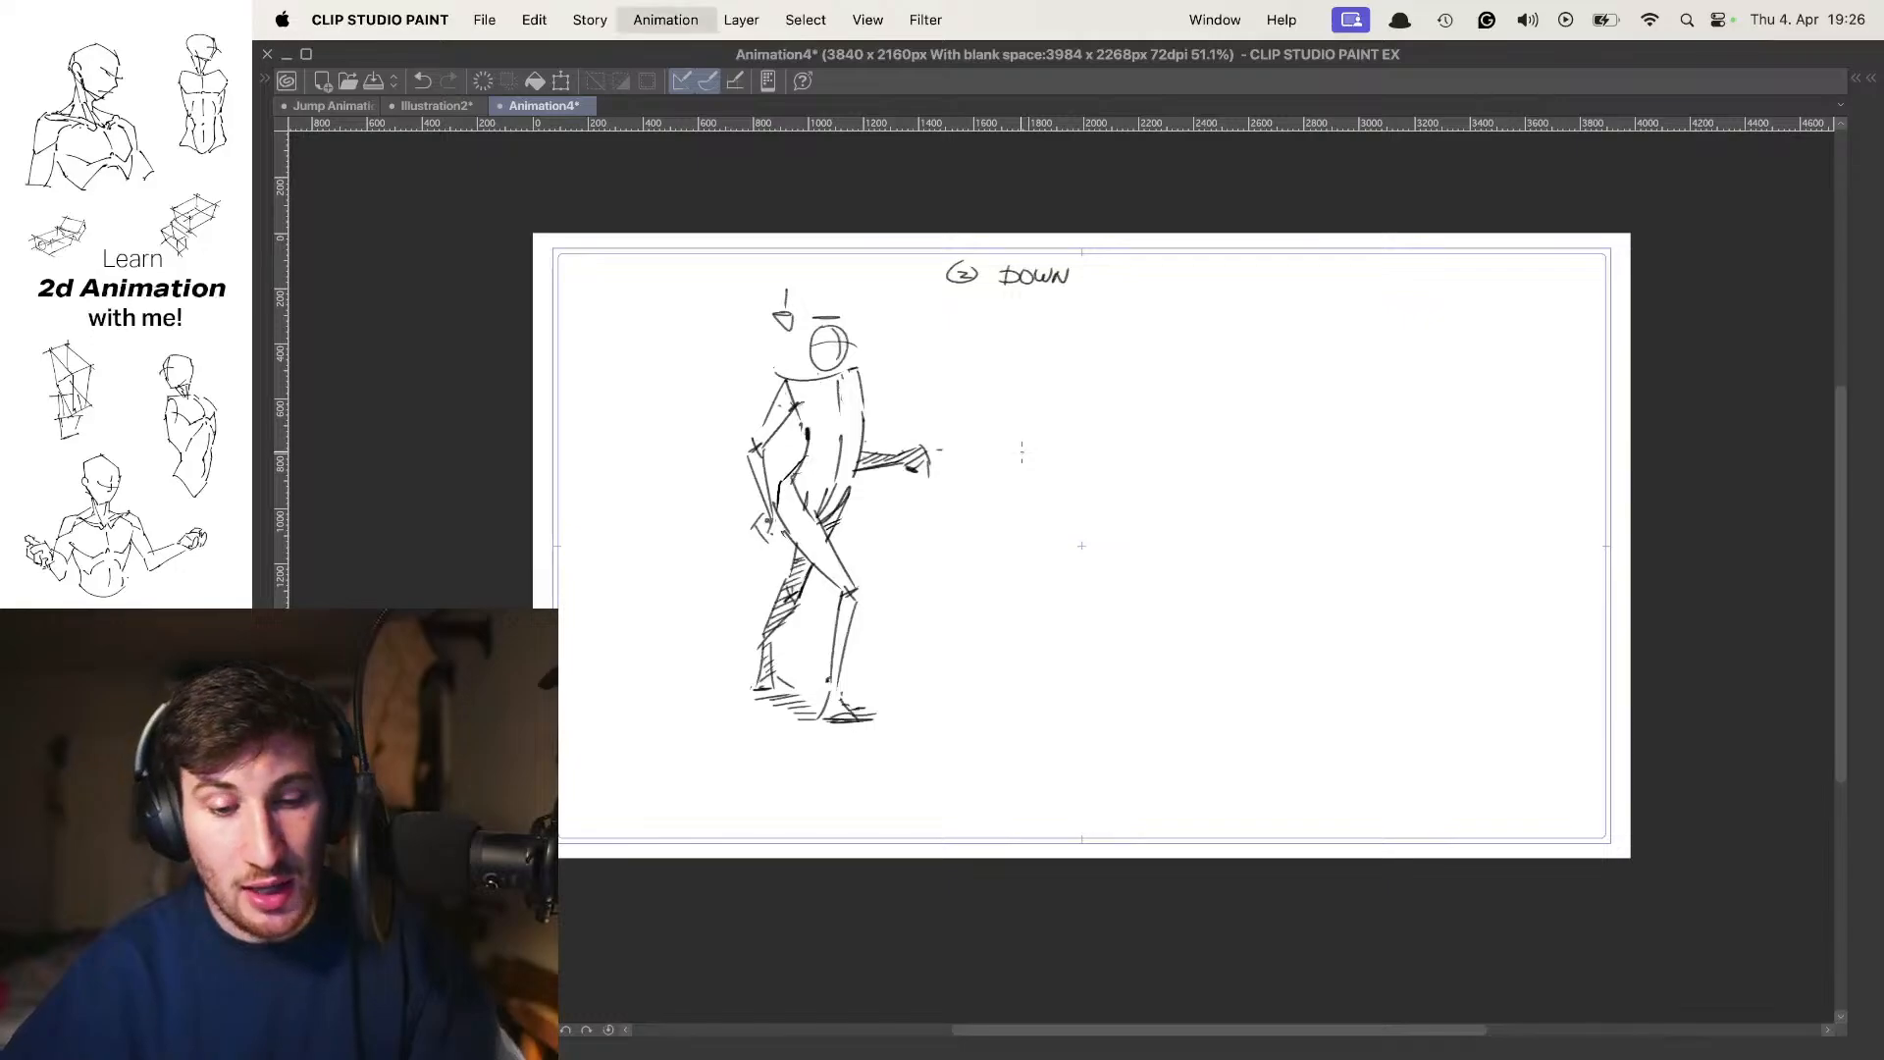
key(Right)
Cycle through the Folder 1 frames and draw a small arrow pointing at the shoulder of the figure labelled 4 up
key(Right)
scroll(991, 334, up, 2)
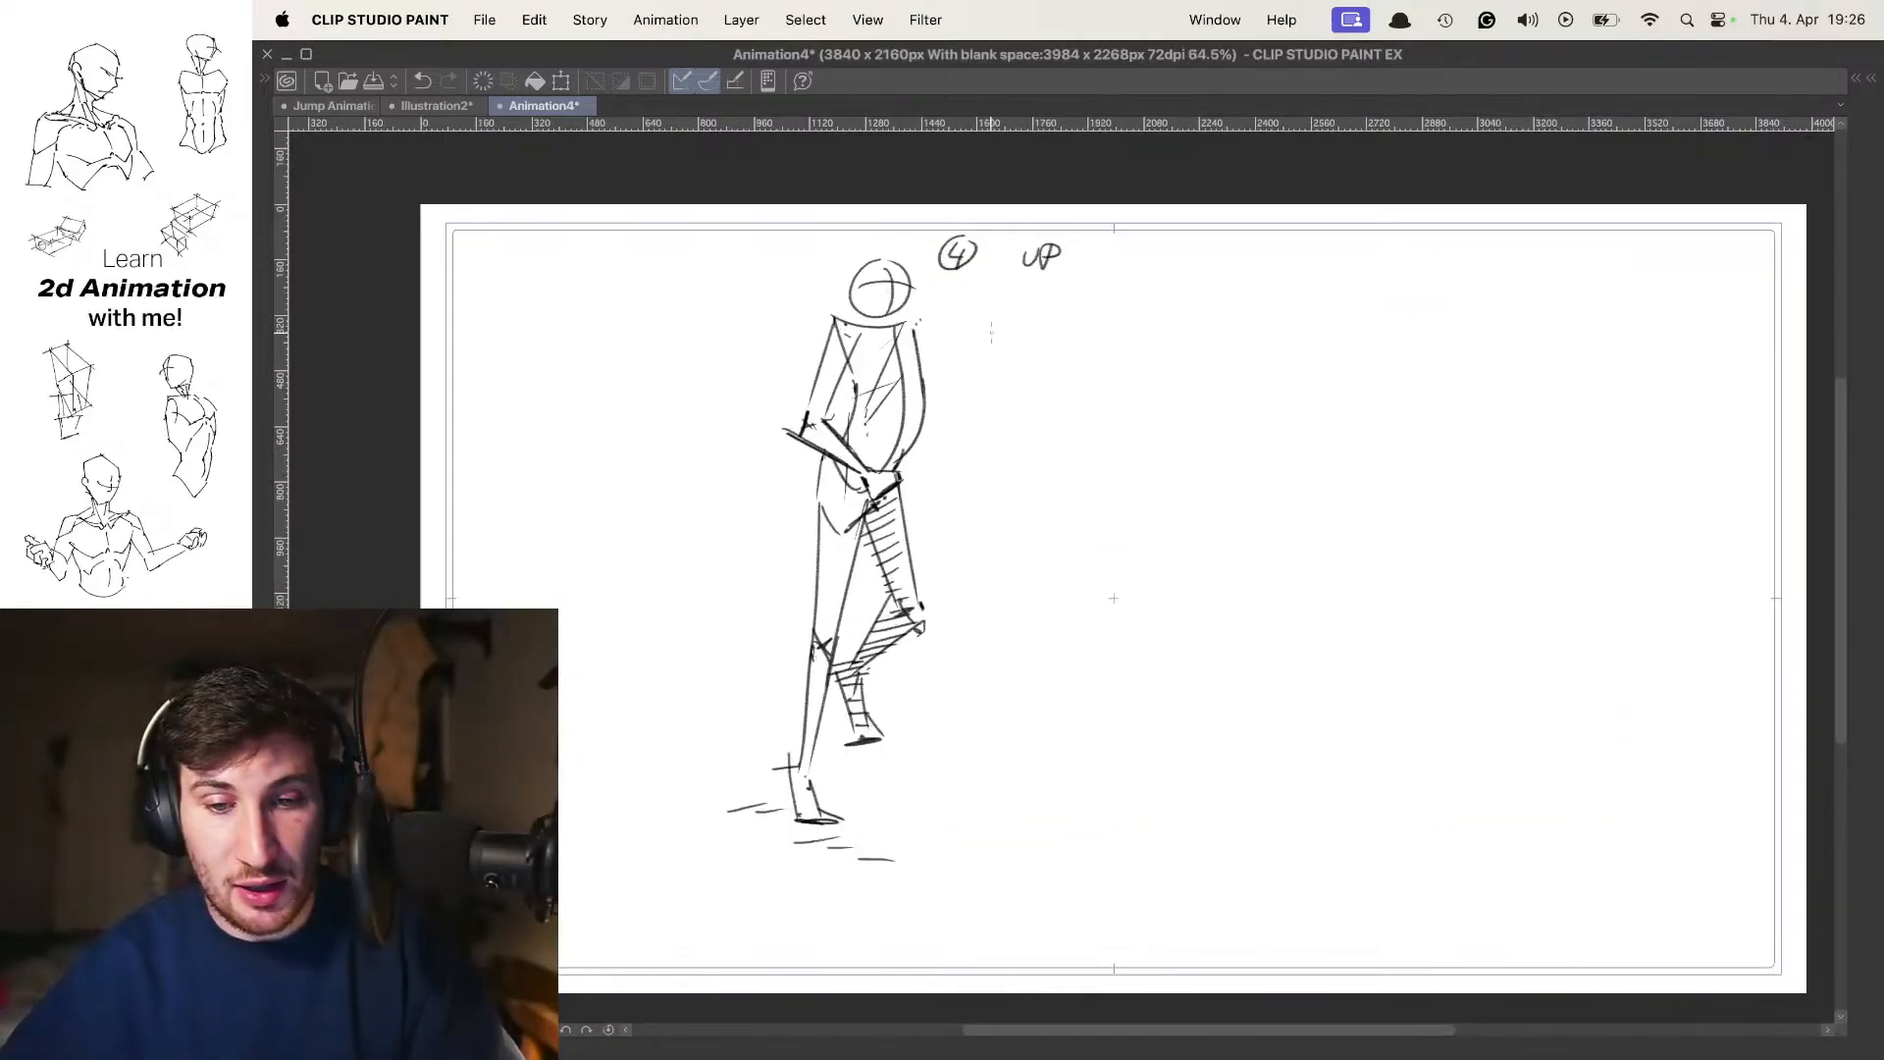
key(Right)
key(Right)
key(Right)
key(Right)
key(Right)
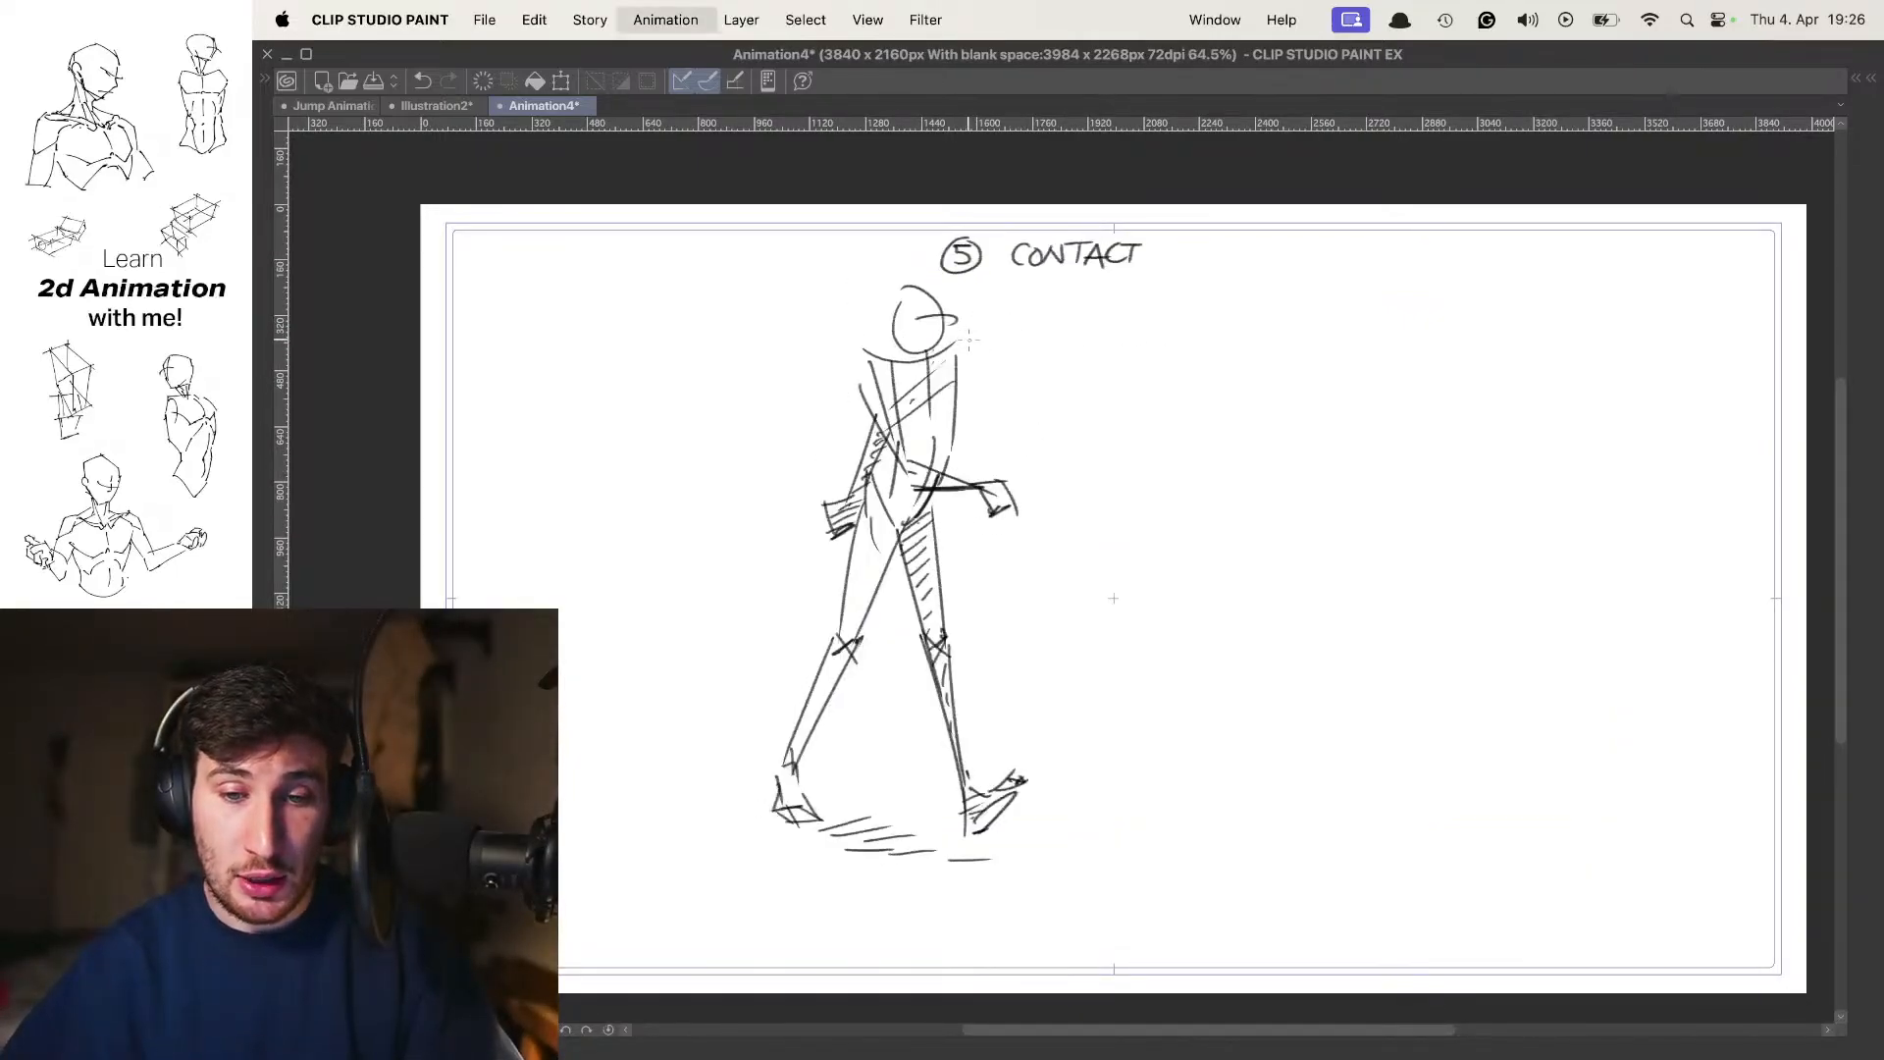
key(Right)
key(Right)
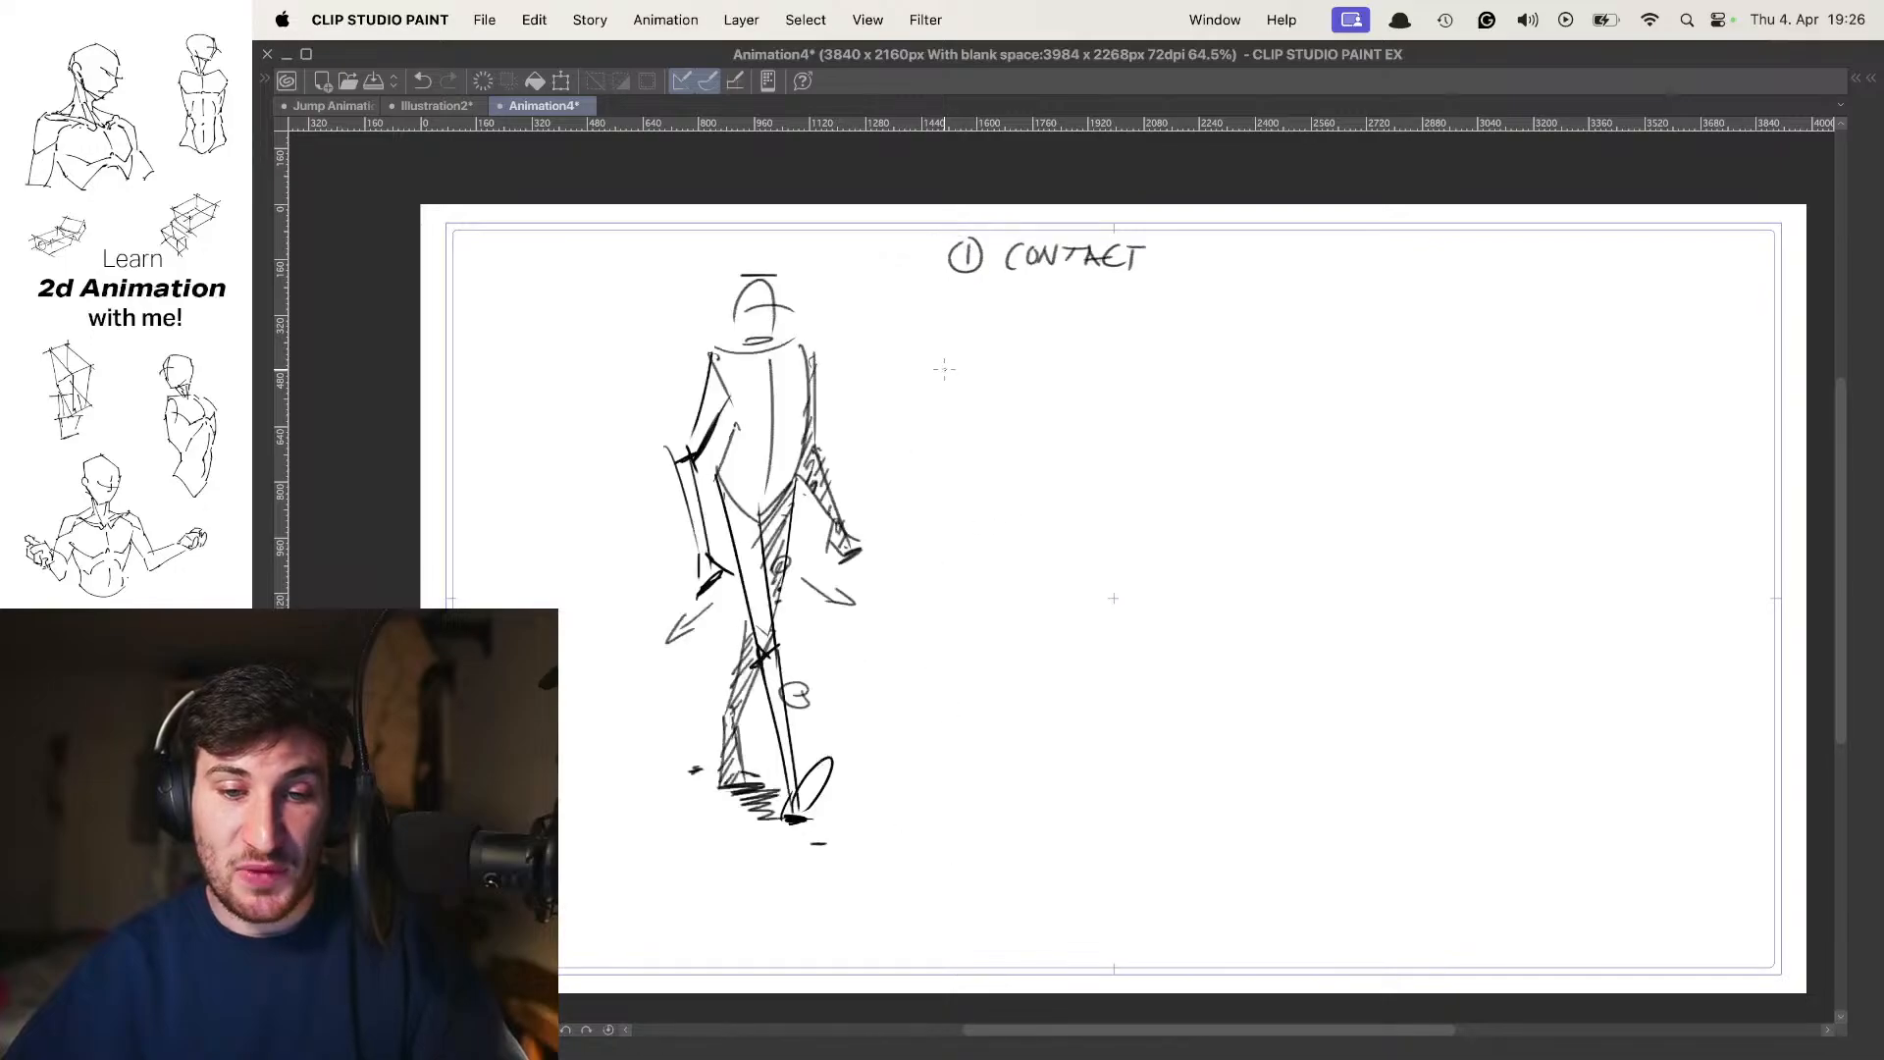
Cycle through the Folder 1 frames again, comparing the 5 contact pose with the opening 1 contact pose
key(Right)
key(Right)
key(Right)
key(Right)
key(Right)
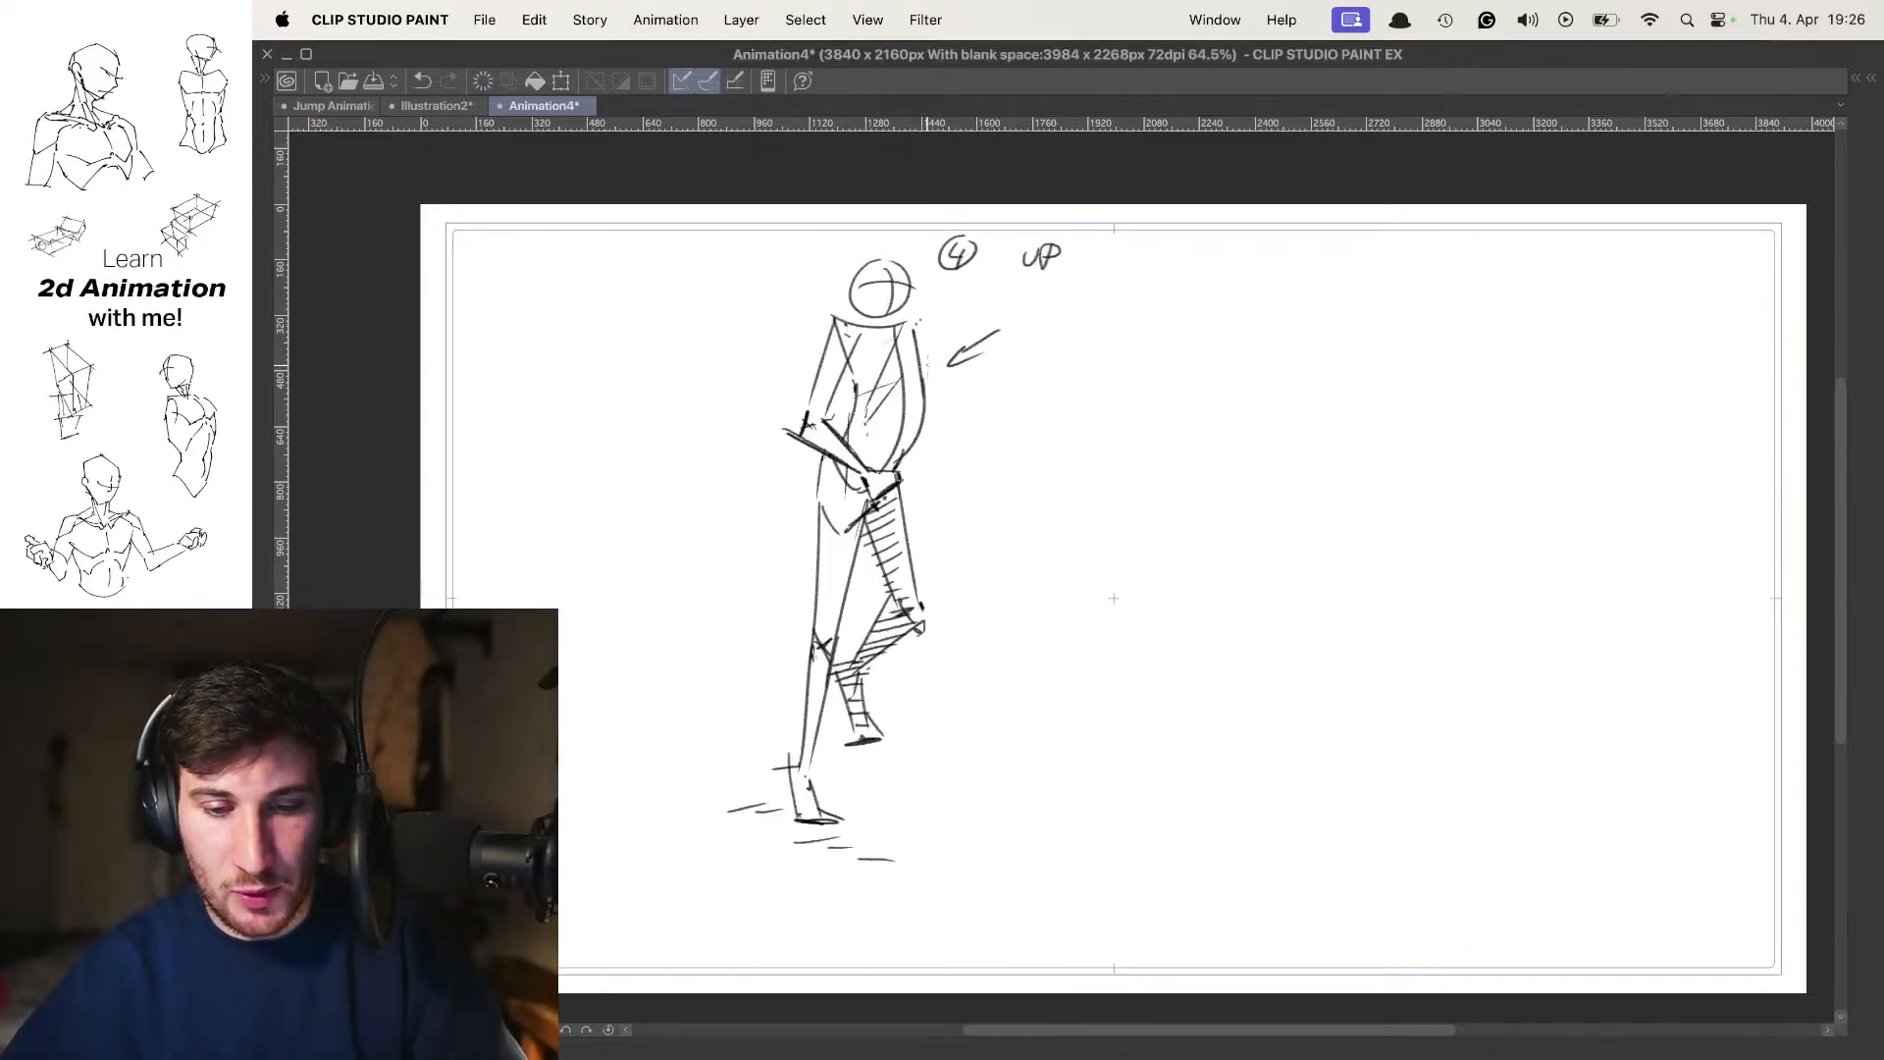
key(Right)
key(Right)
key(Right)
key(Right)
key(Right)
key(Right)
key(Right)
key(Right)
key(Right)
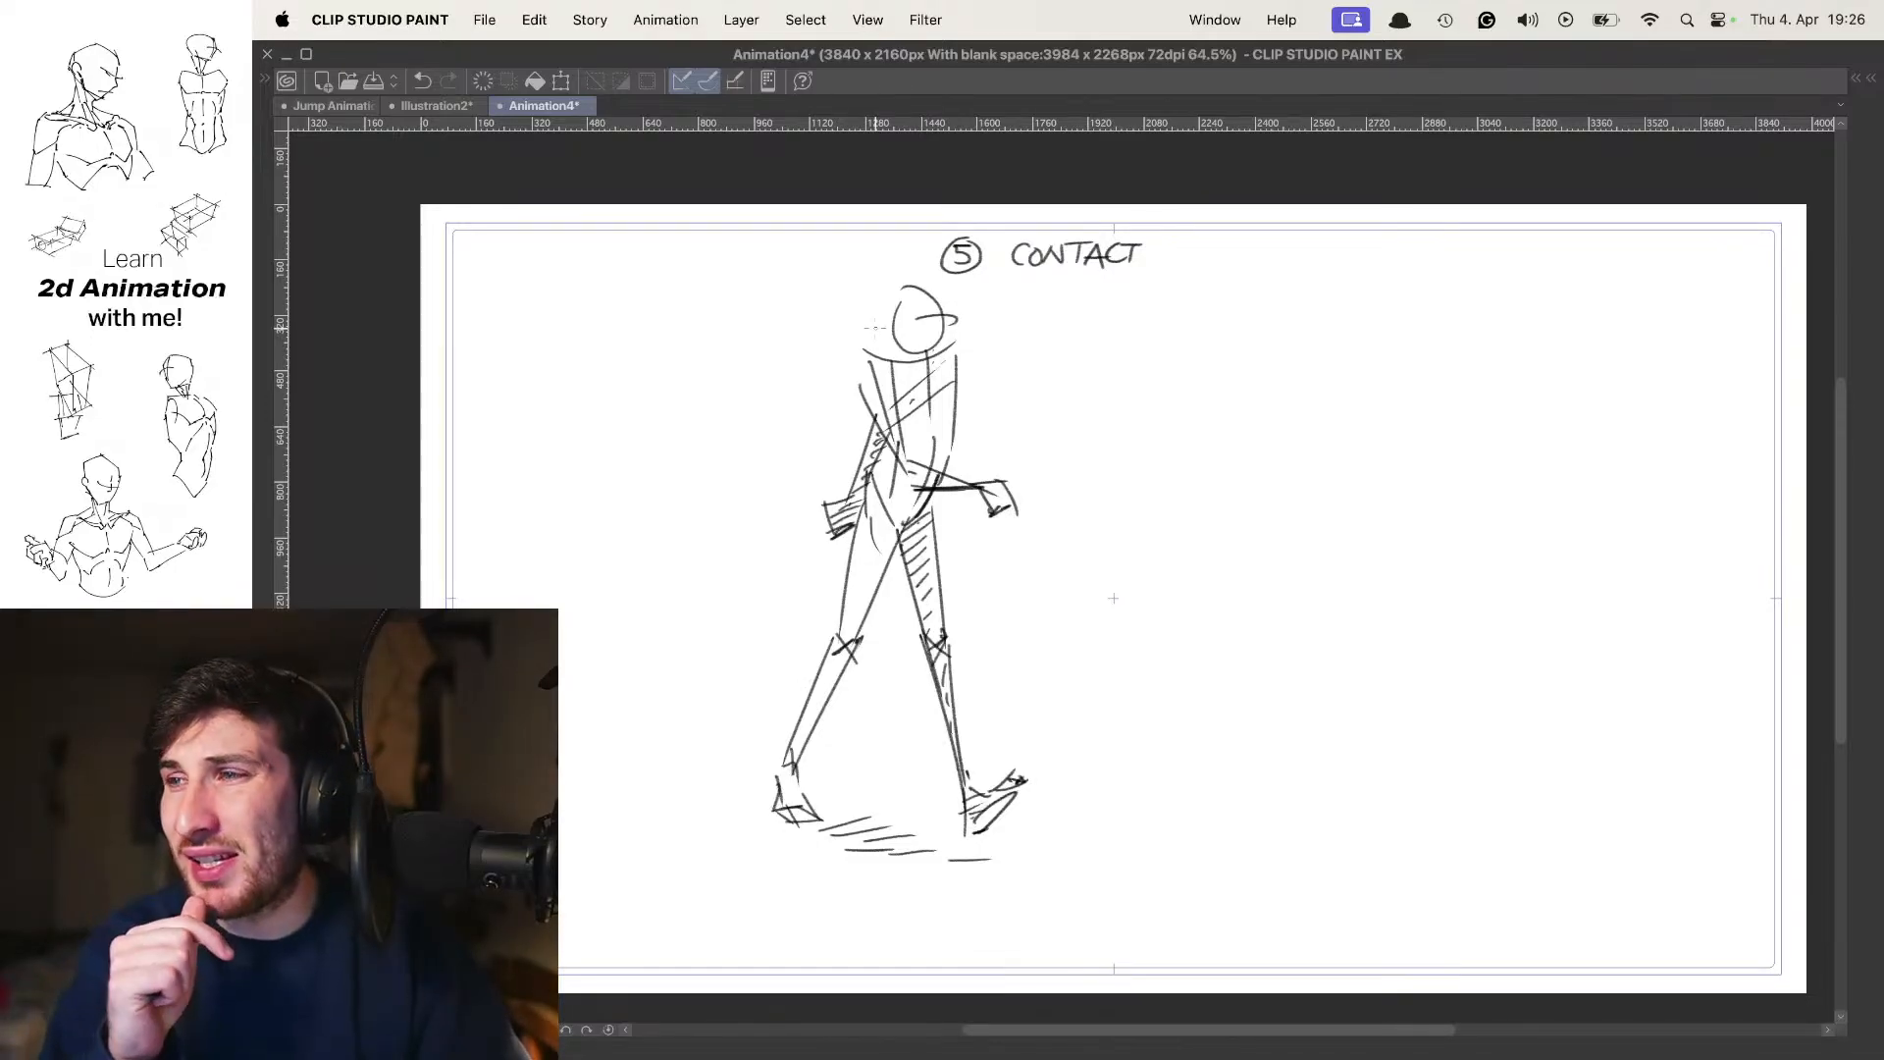
key(Right)
key(Right)
key(Left)
key(Left)
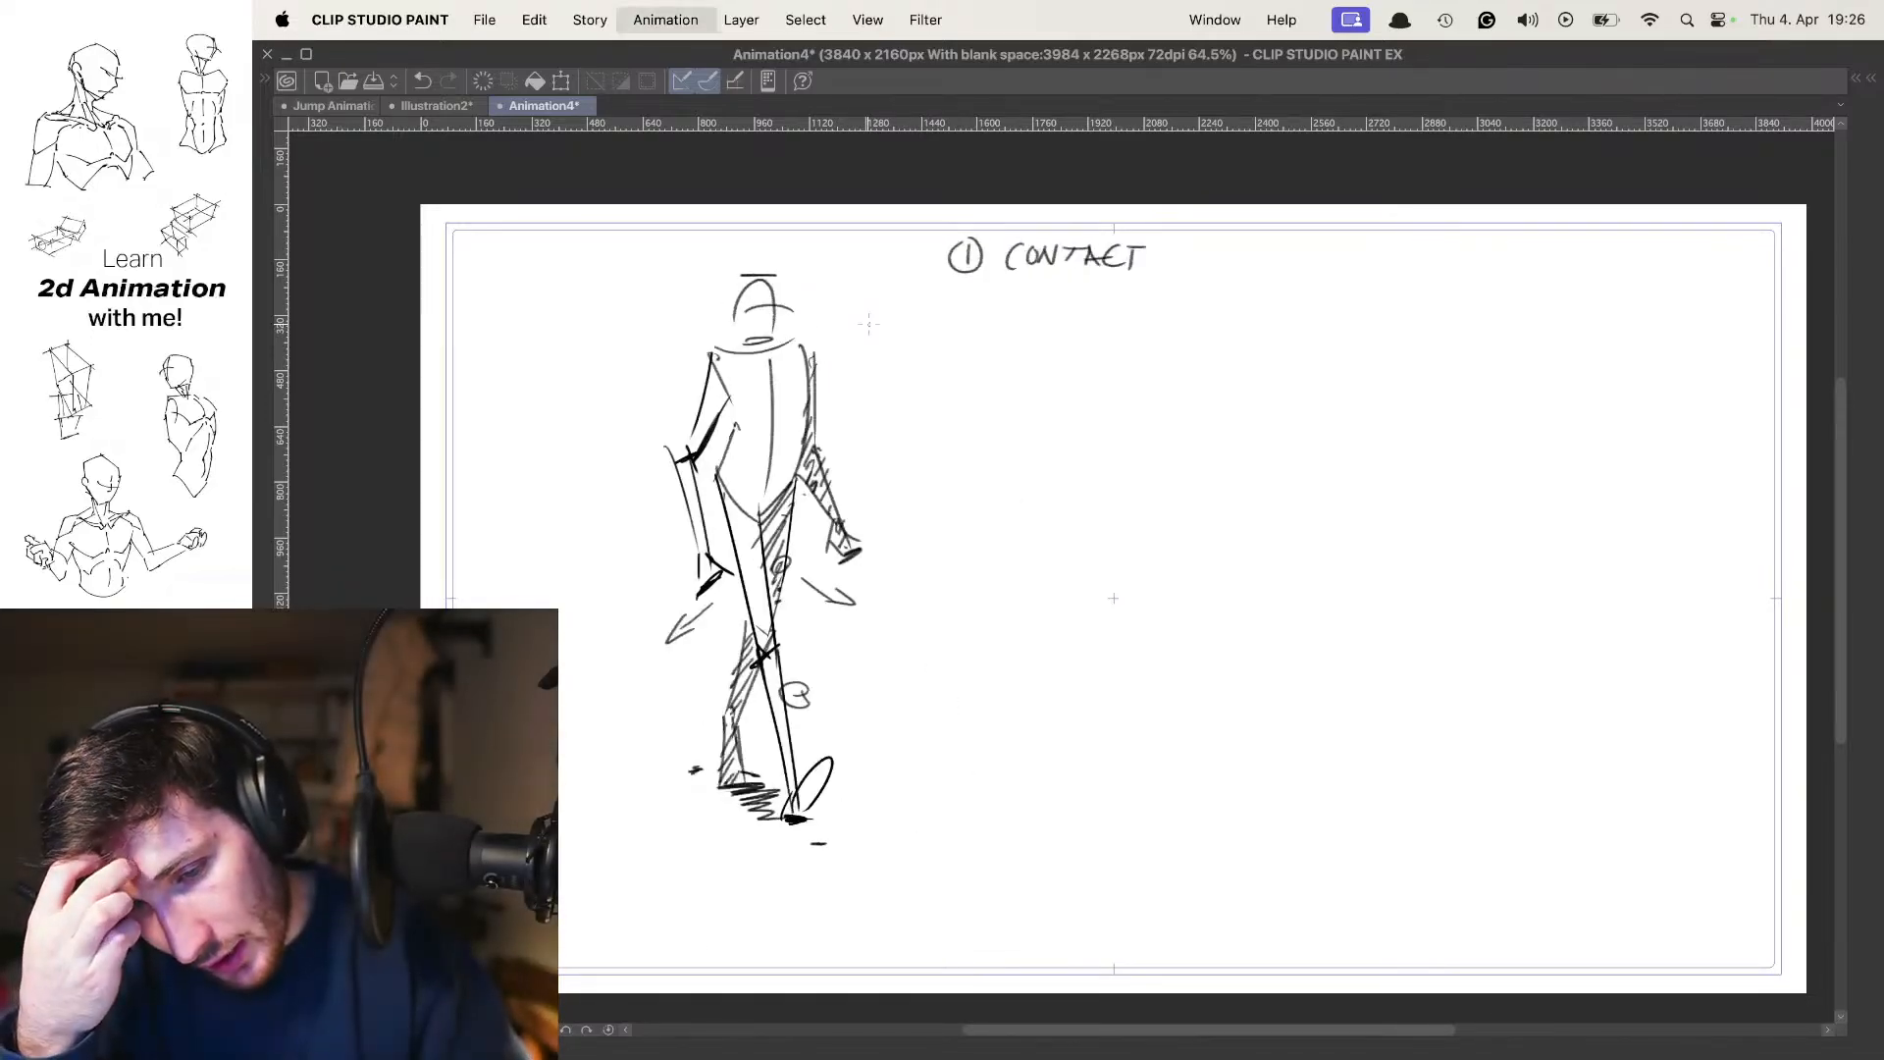
Flip back and forth between the 1 contact frame and the frame after it to examine the leg change
key(Right)
key(Right)
key(Left)
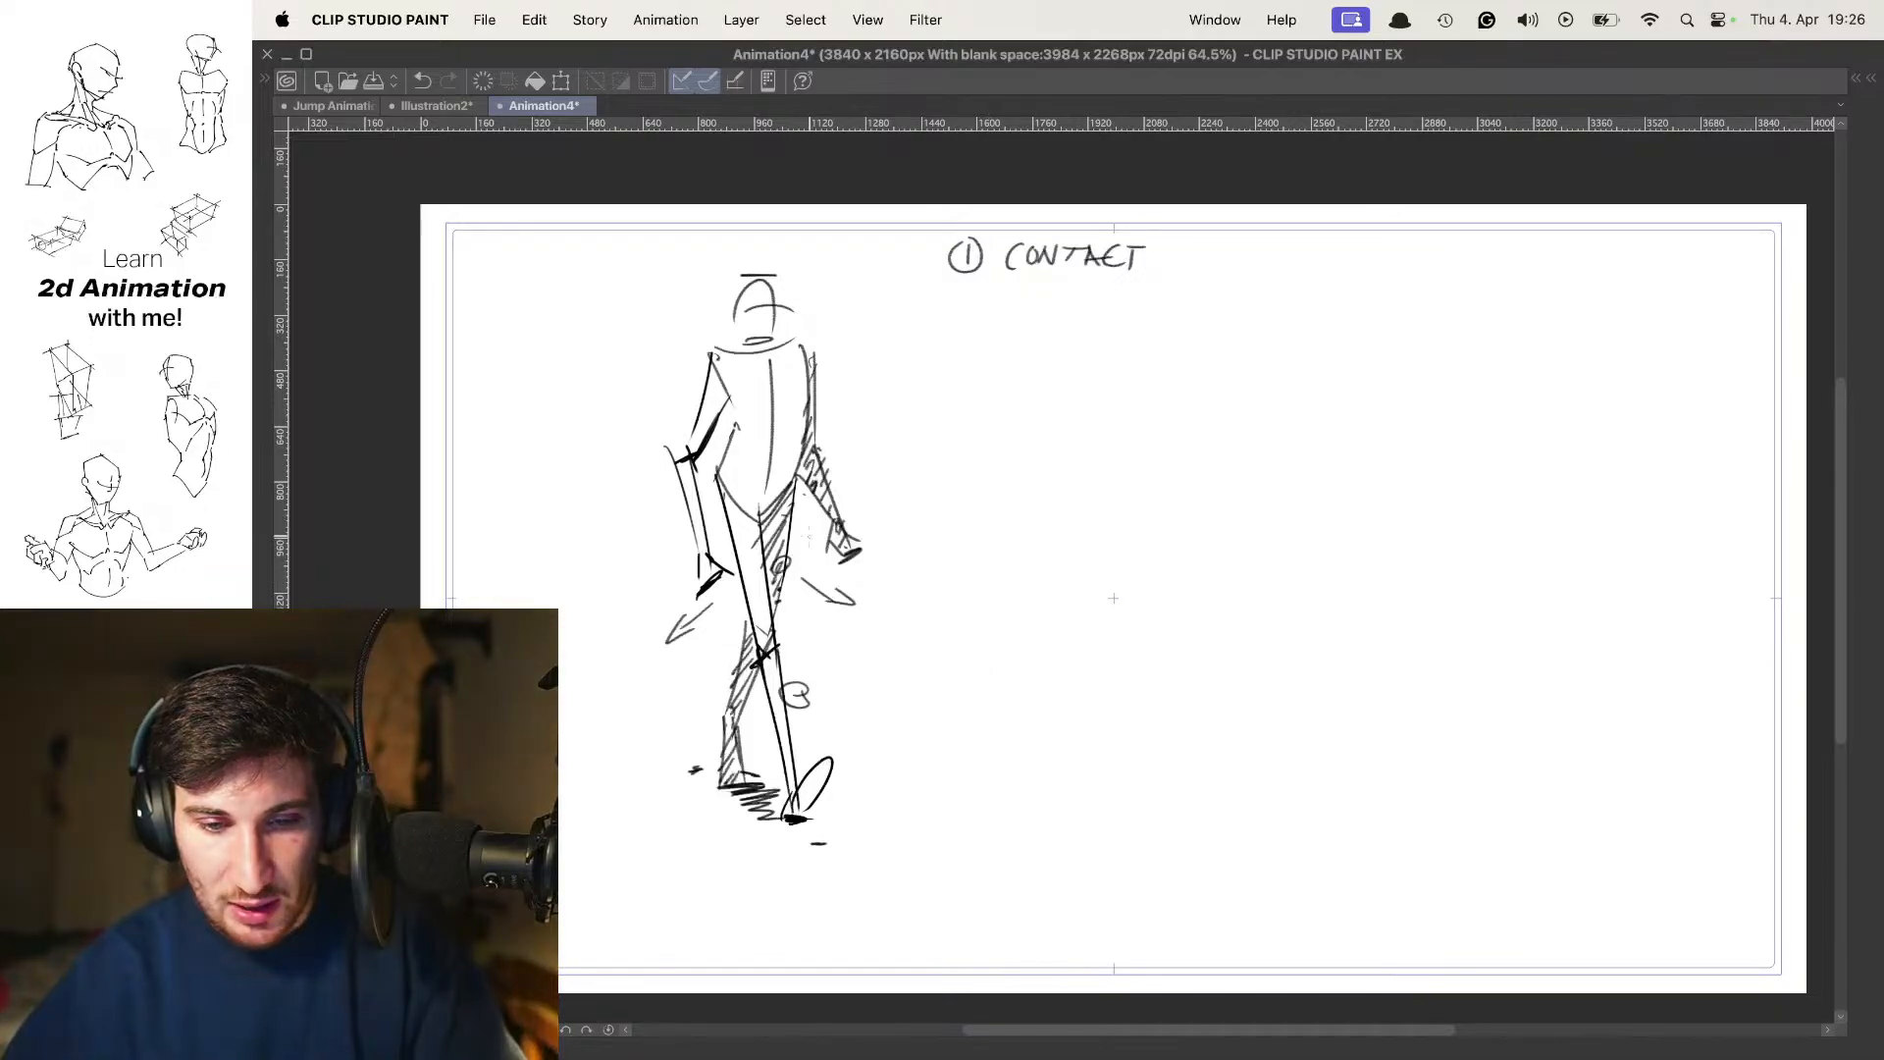
key(Right)
key(Left)
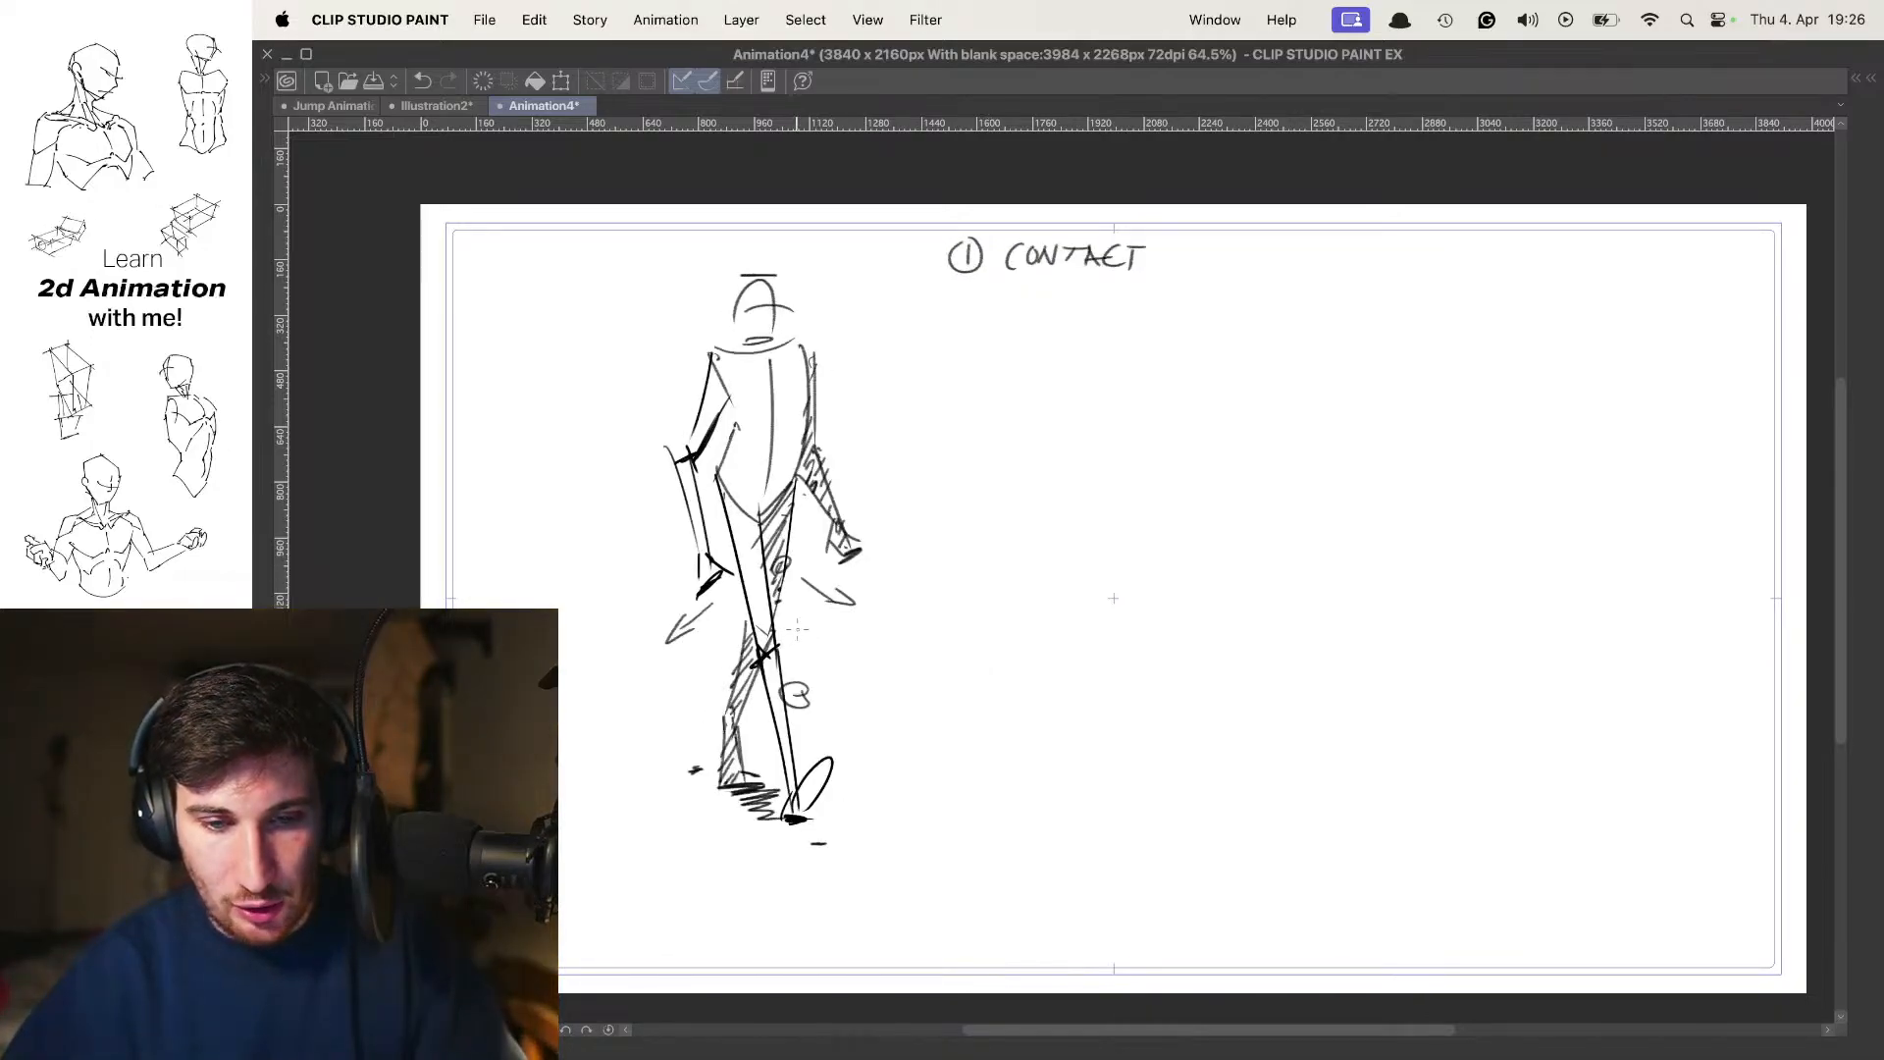
key(Right)
key(Left)
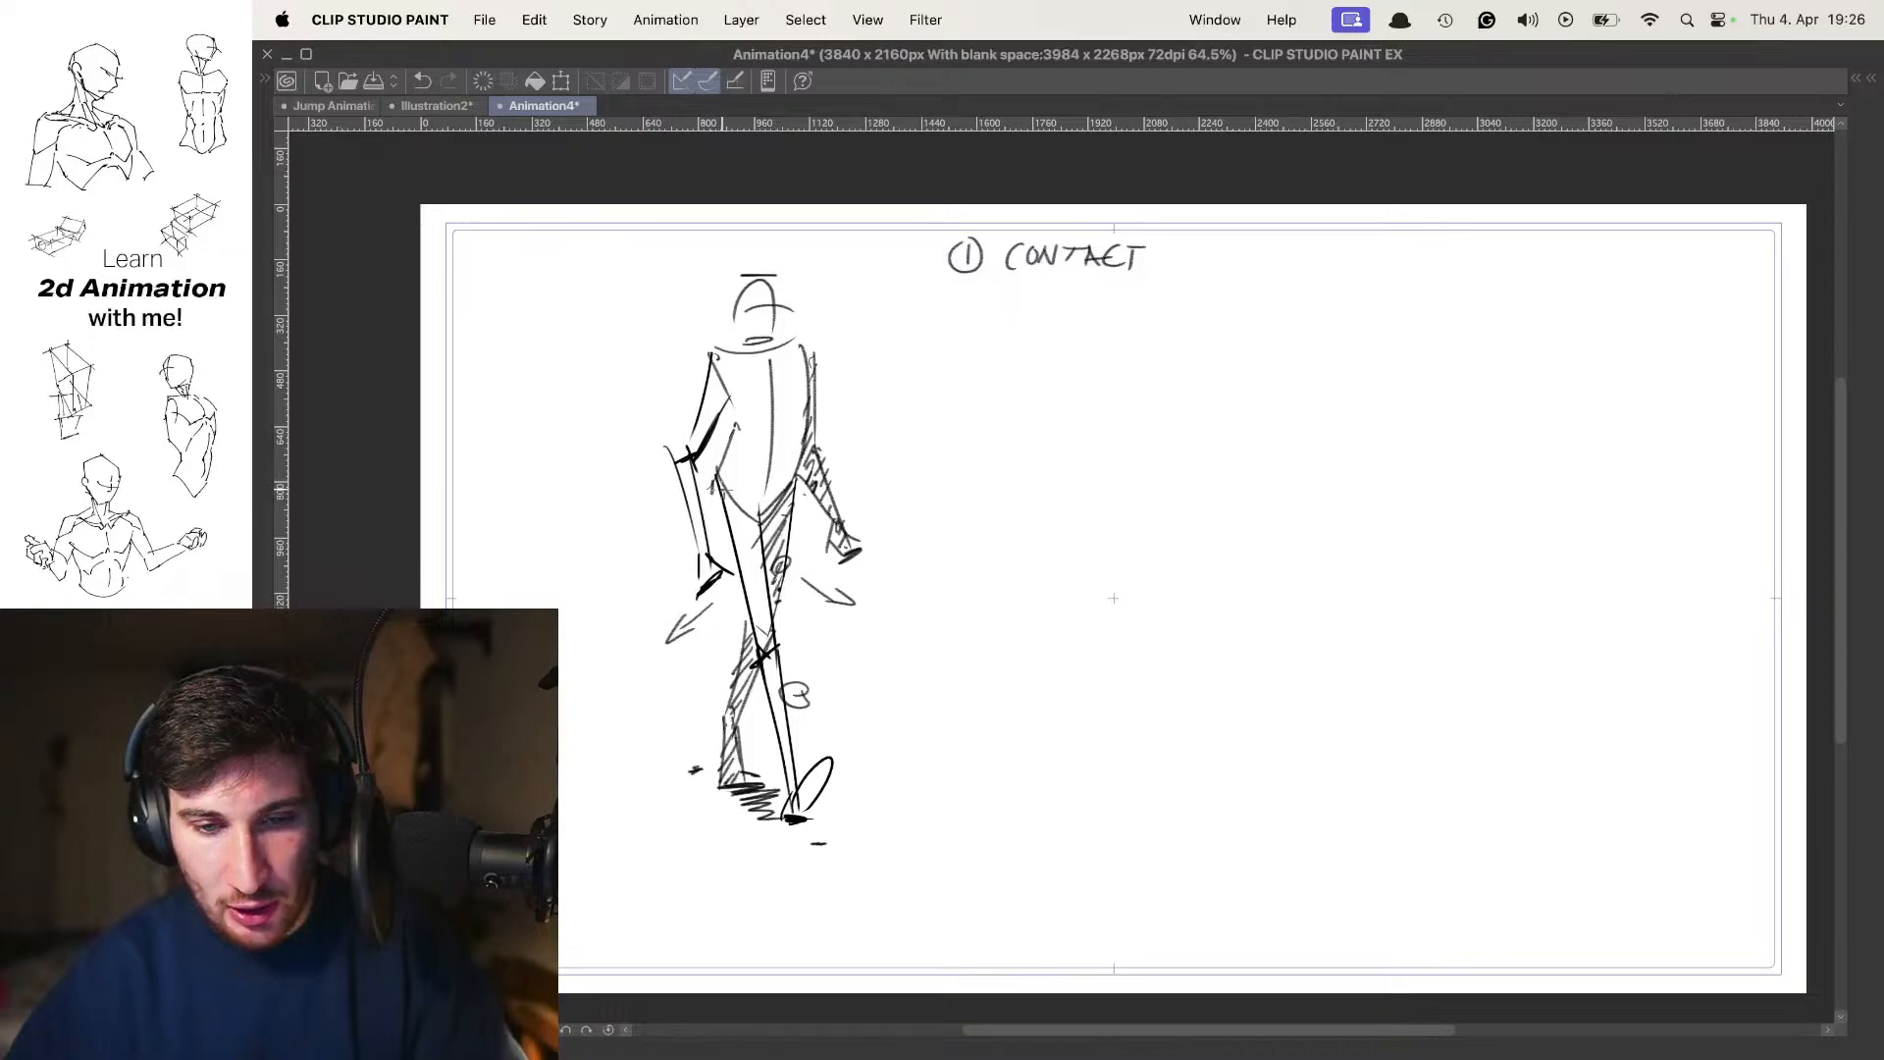
Advance to the 5 contact frame and draw a short horizontal spacing line between the figure's lower legs
key(Right)
key(Right)
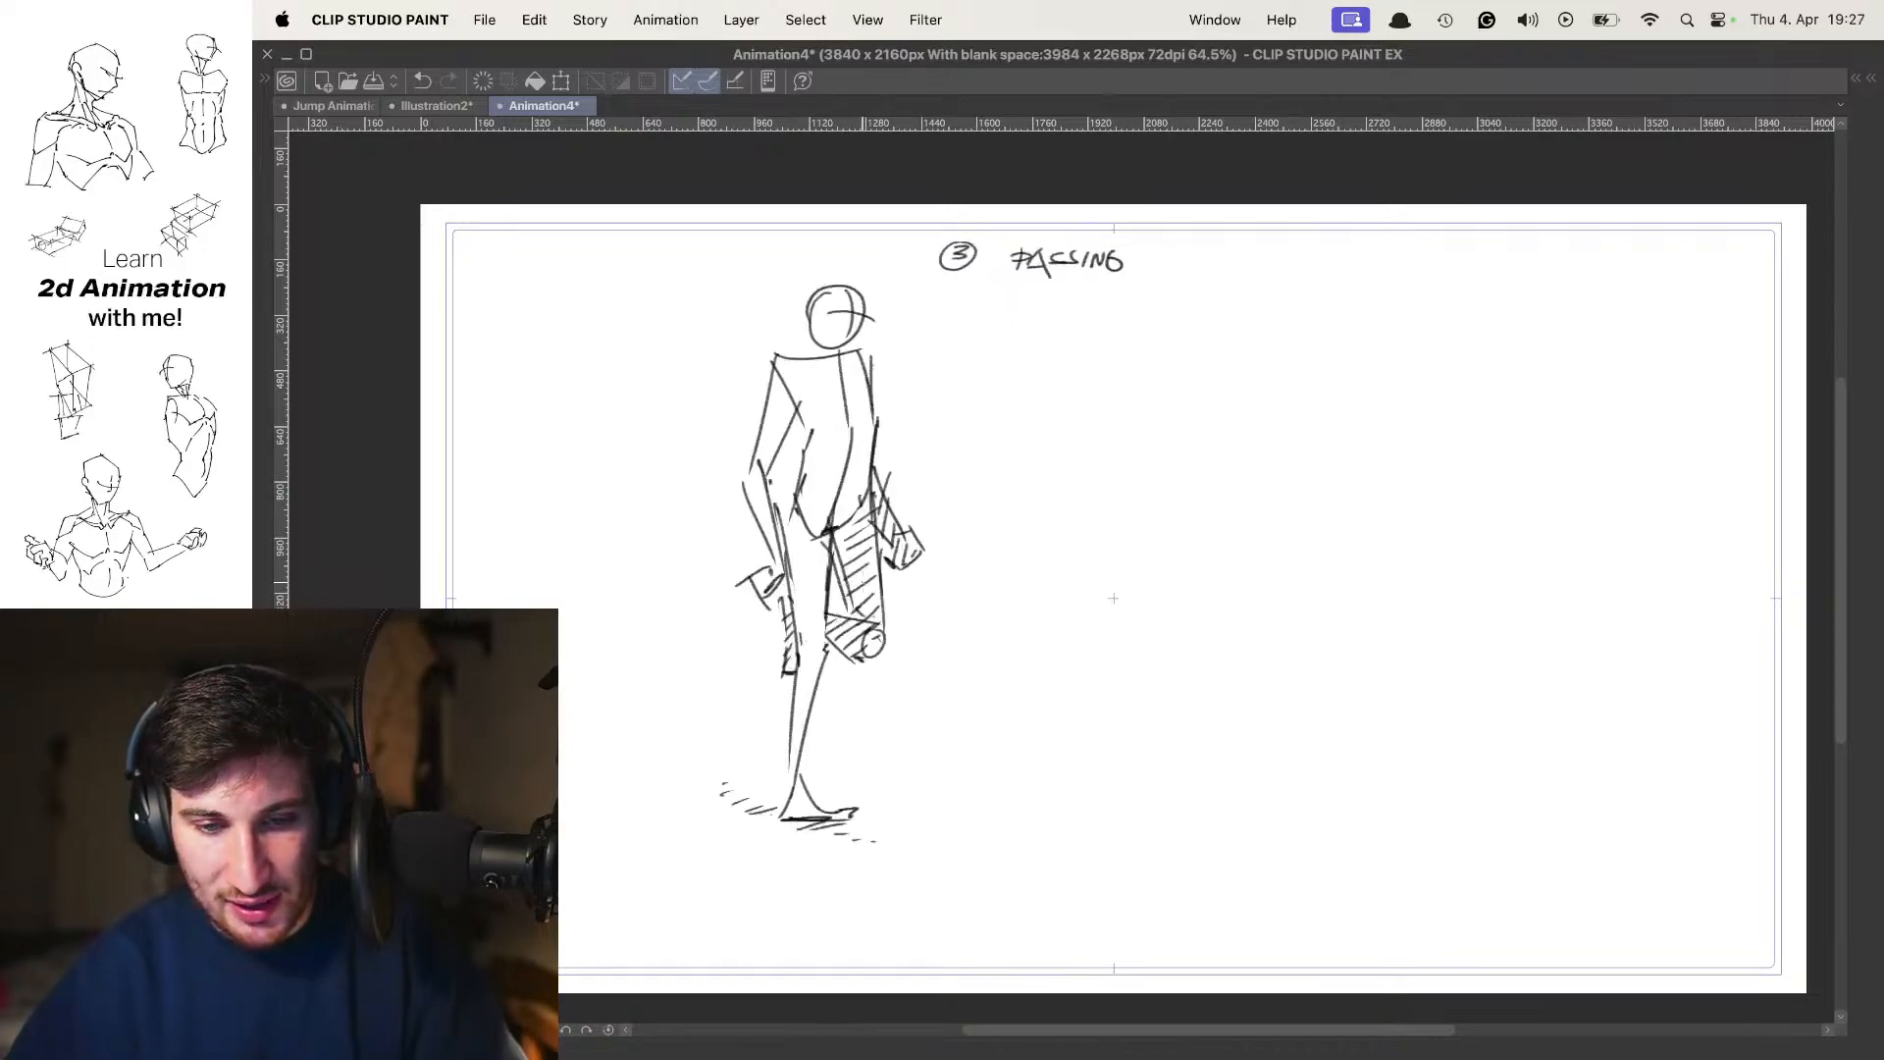
key(Right)
key(Right)
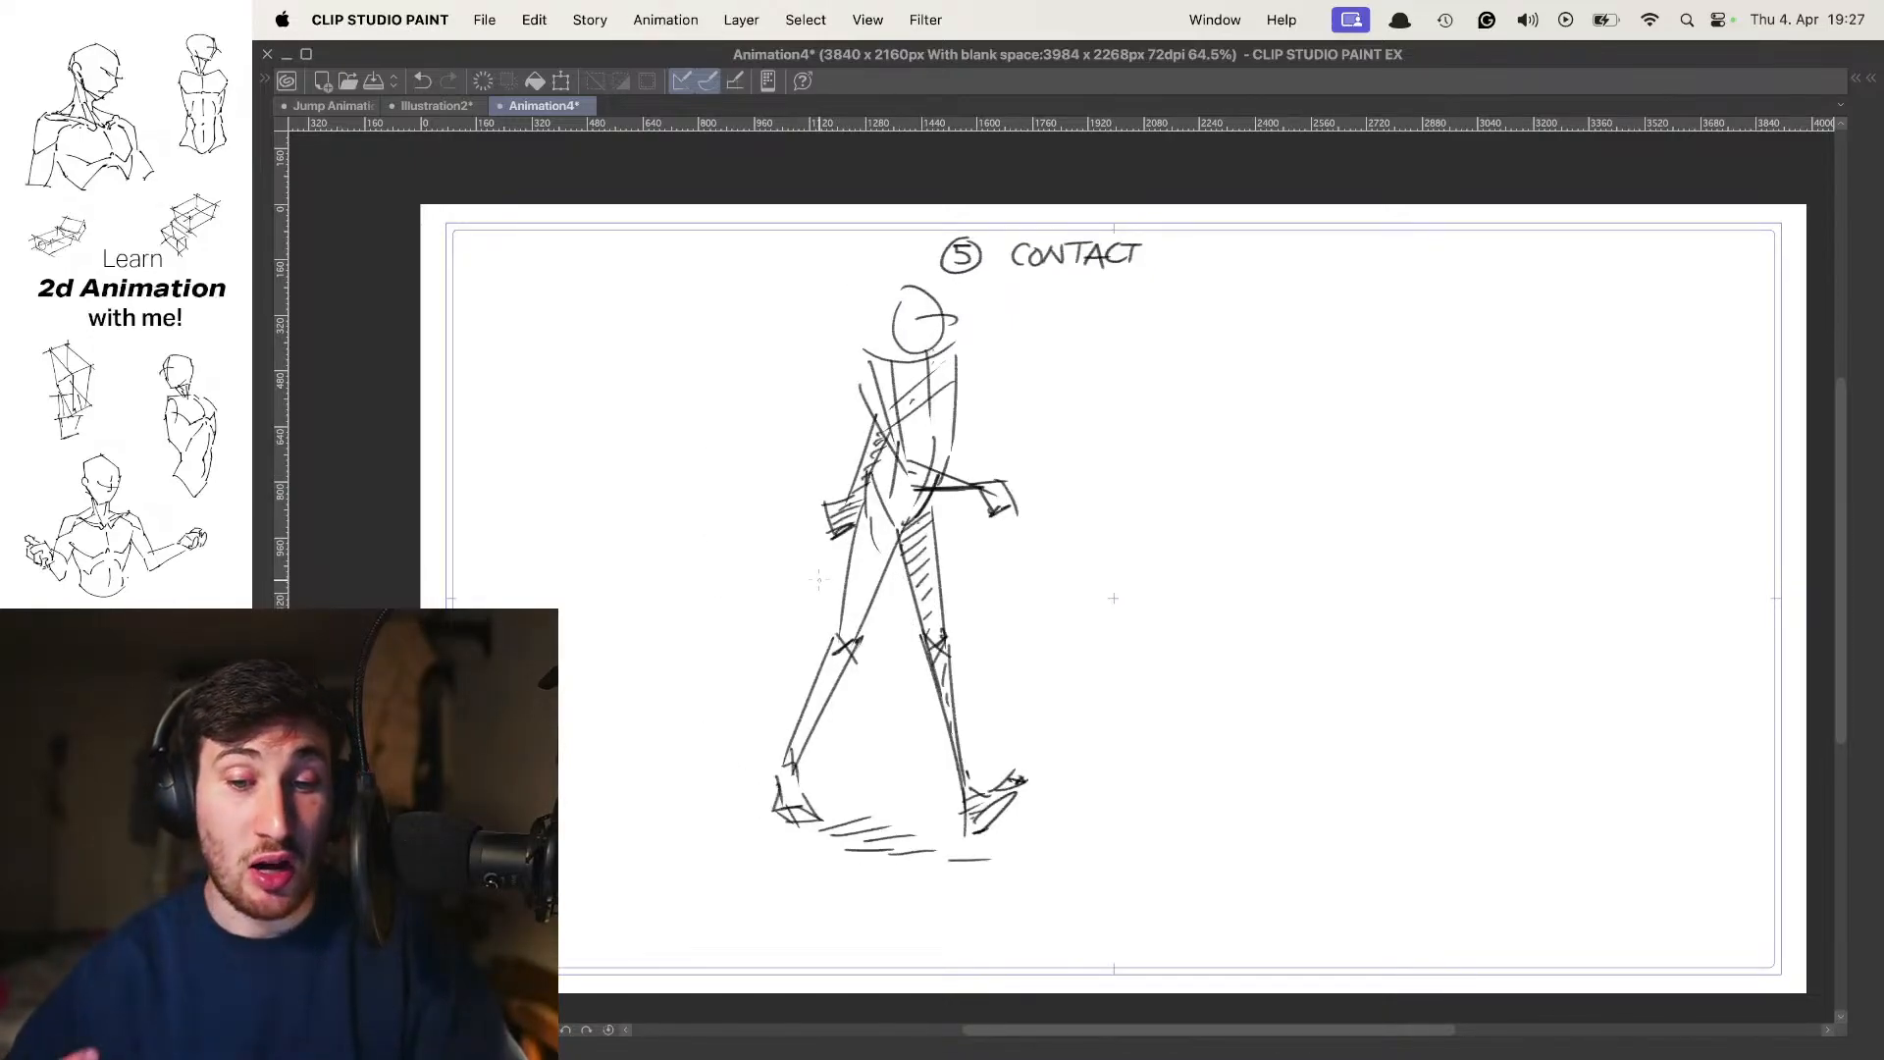
key(Left)
key(Right)
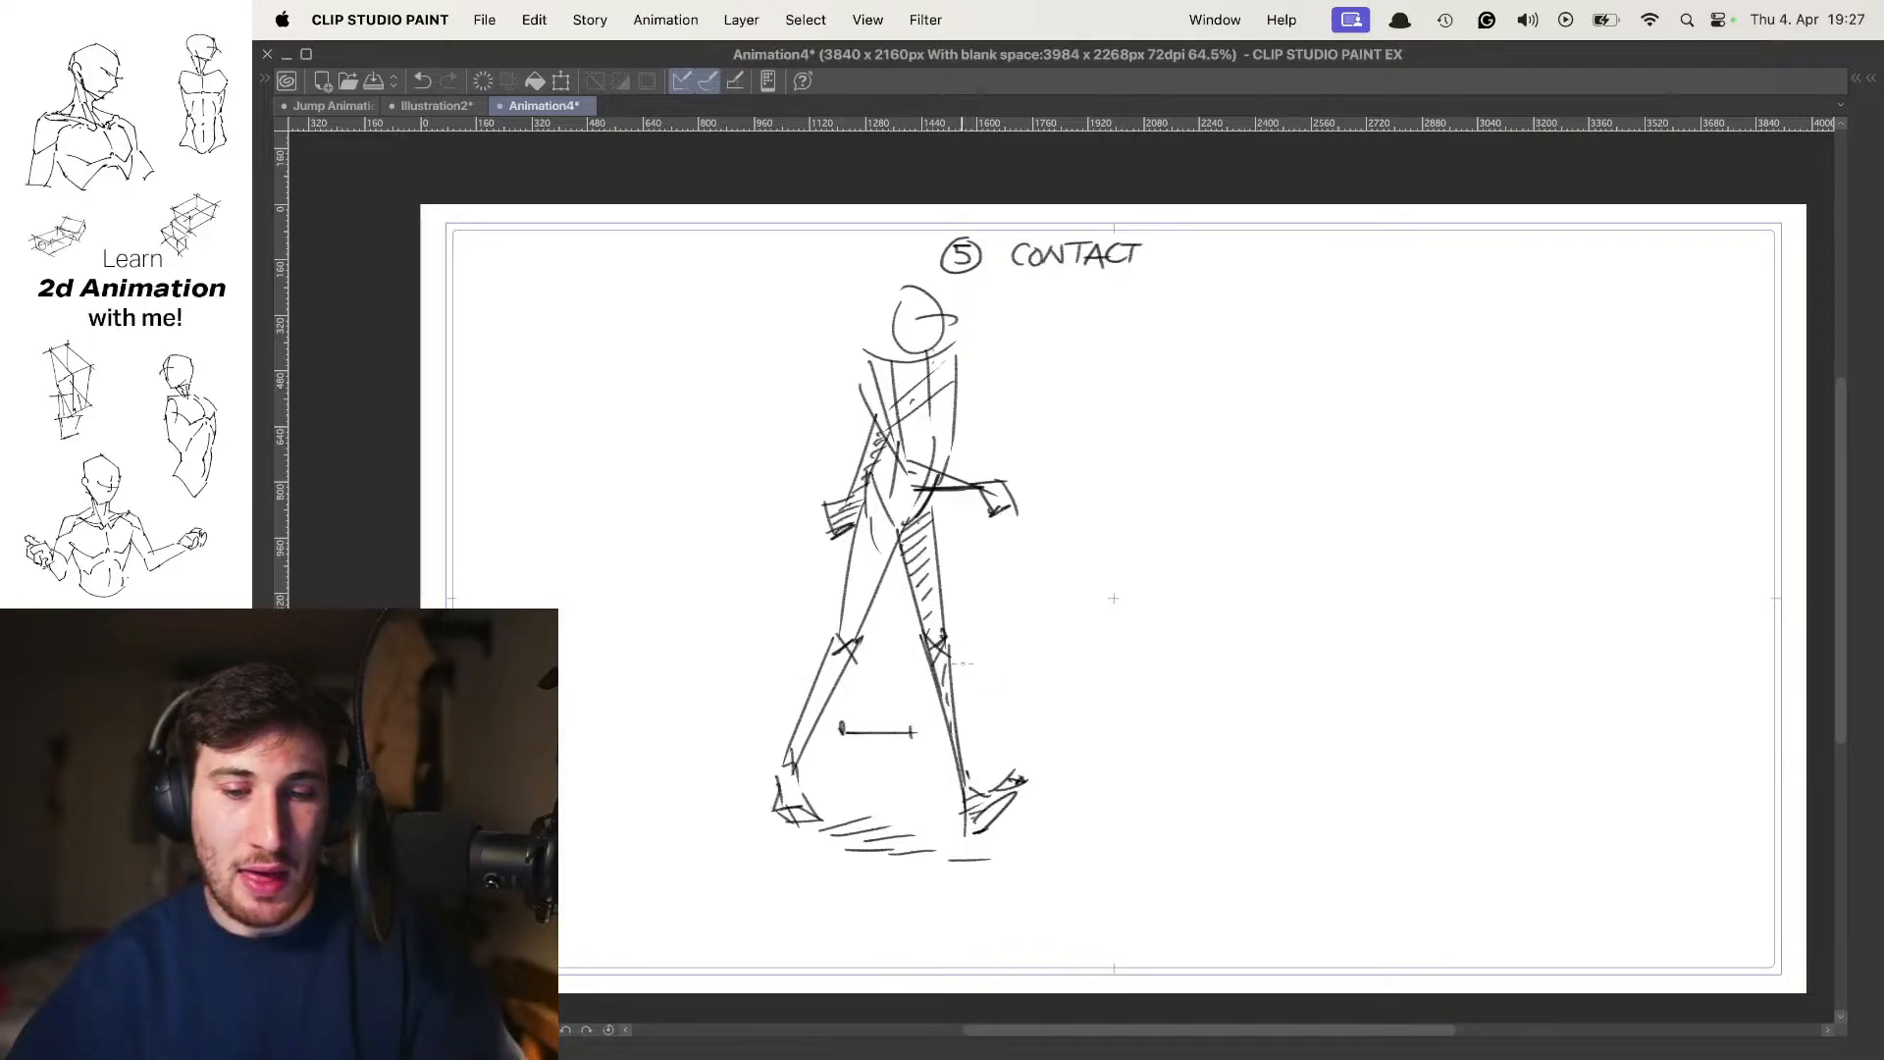
Return to the 4 up frame, circle the knee area and add a small arrow beside the supporting thigh
key(Left)
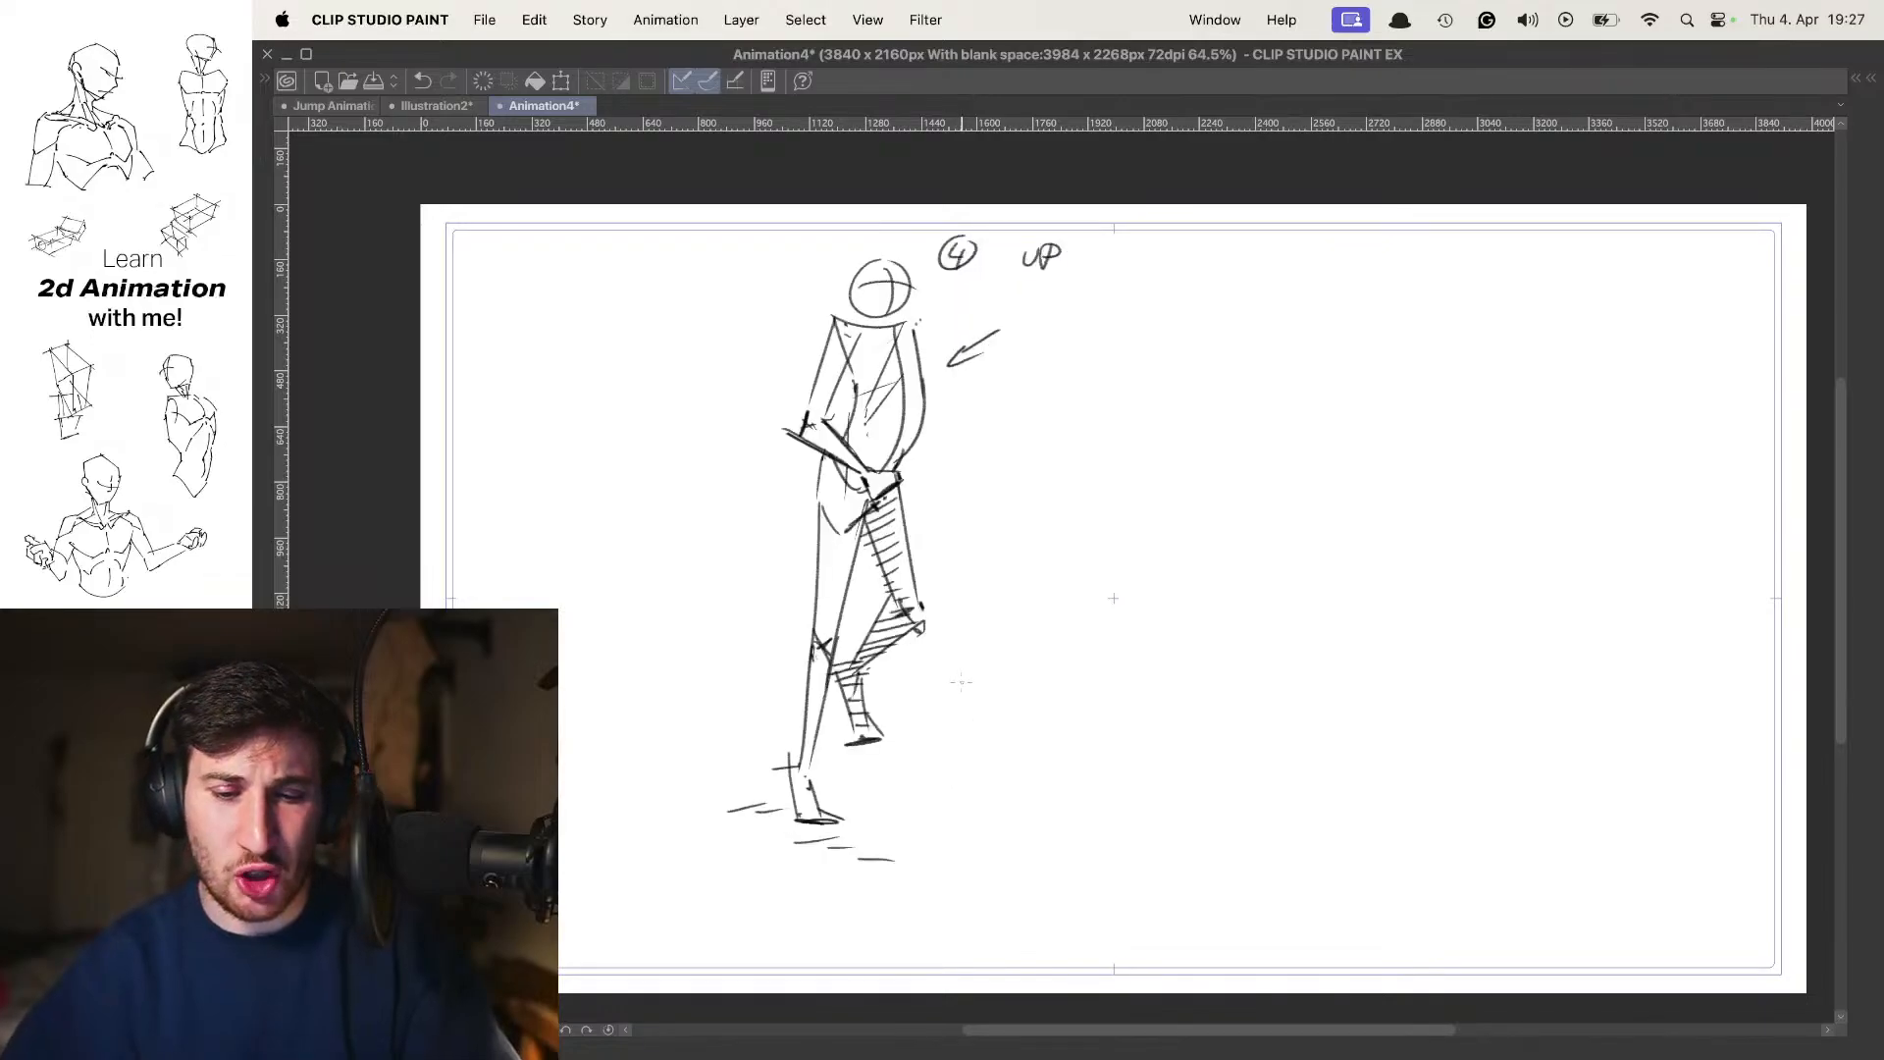
key(Left)
key(Right)
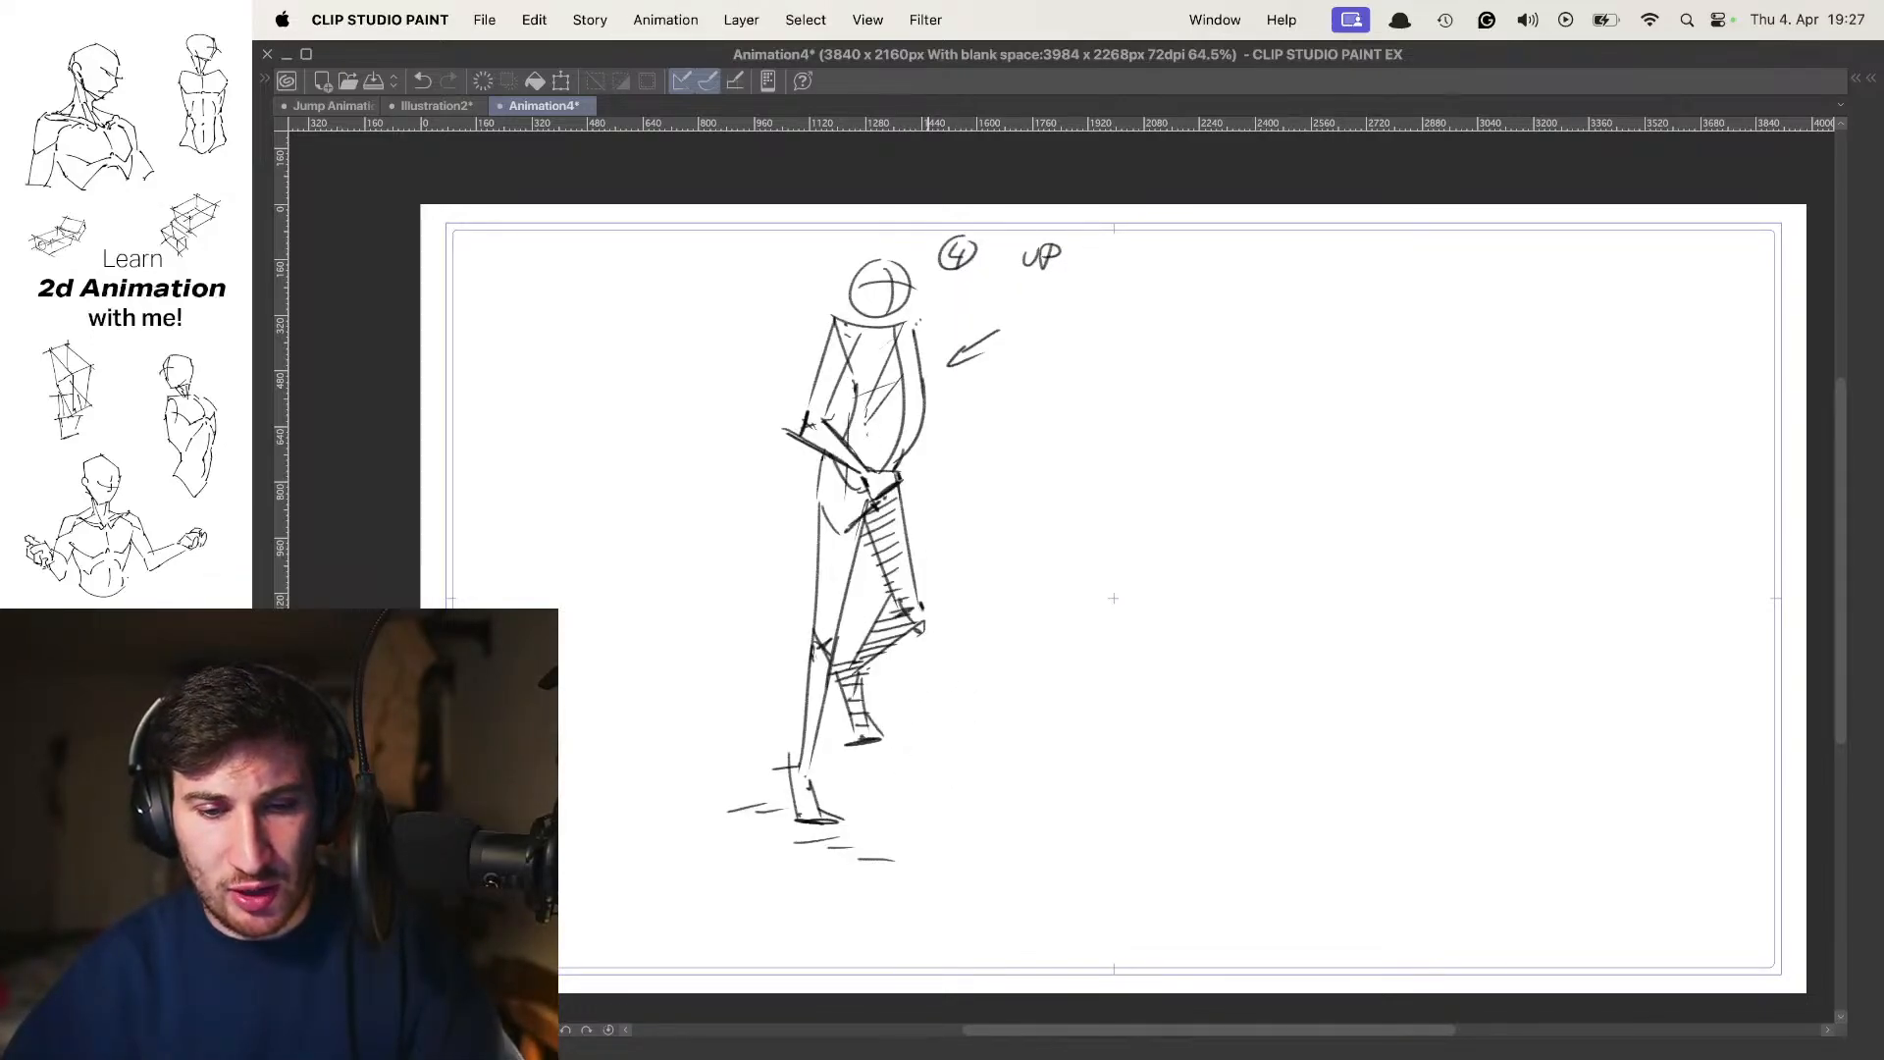
drag(837, 619, 824, 628)
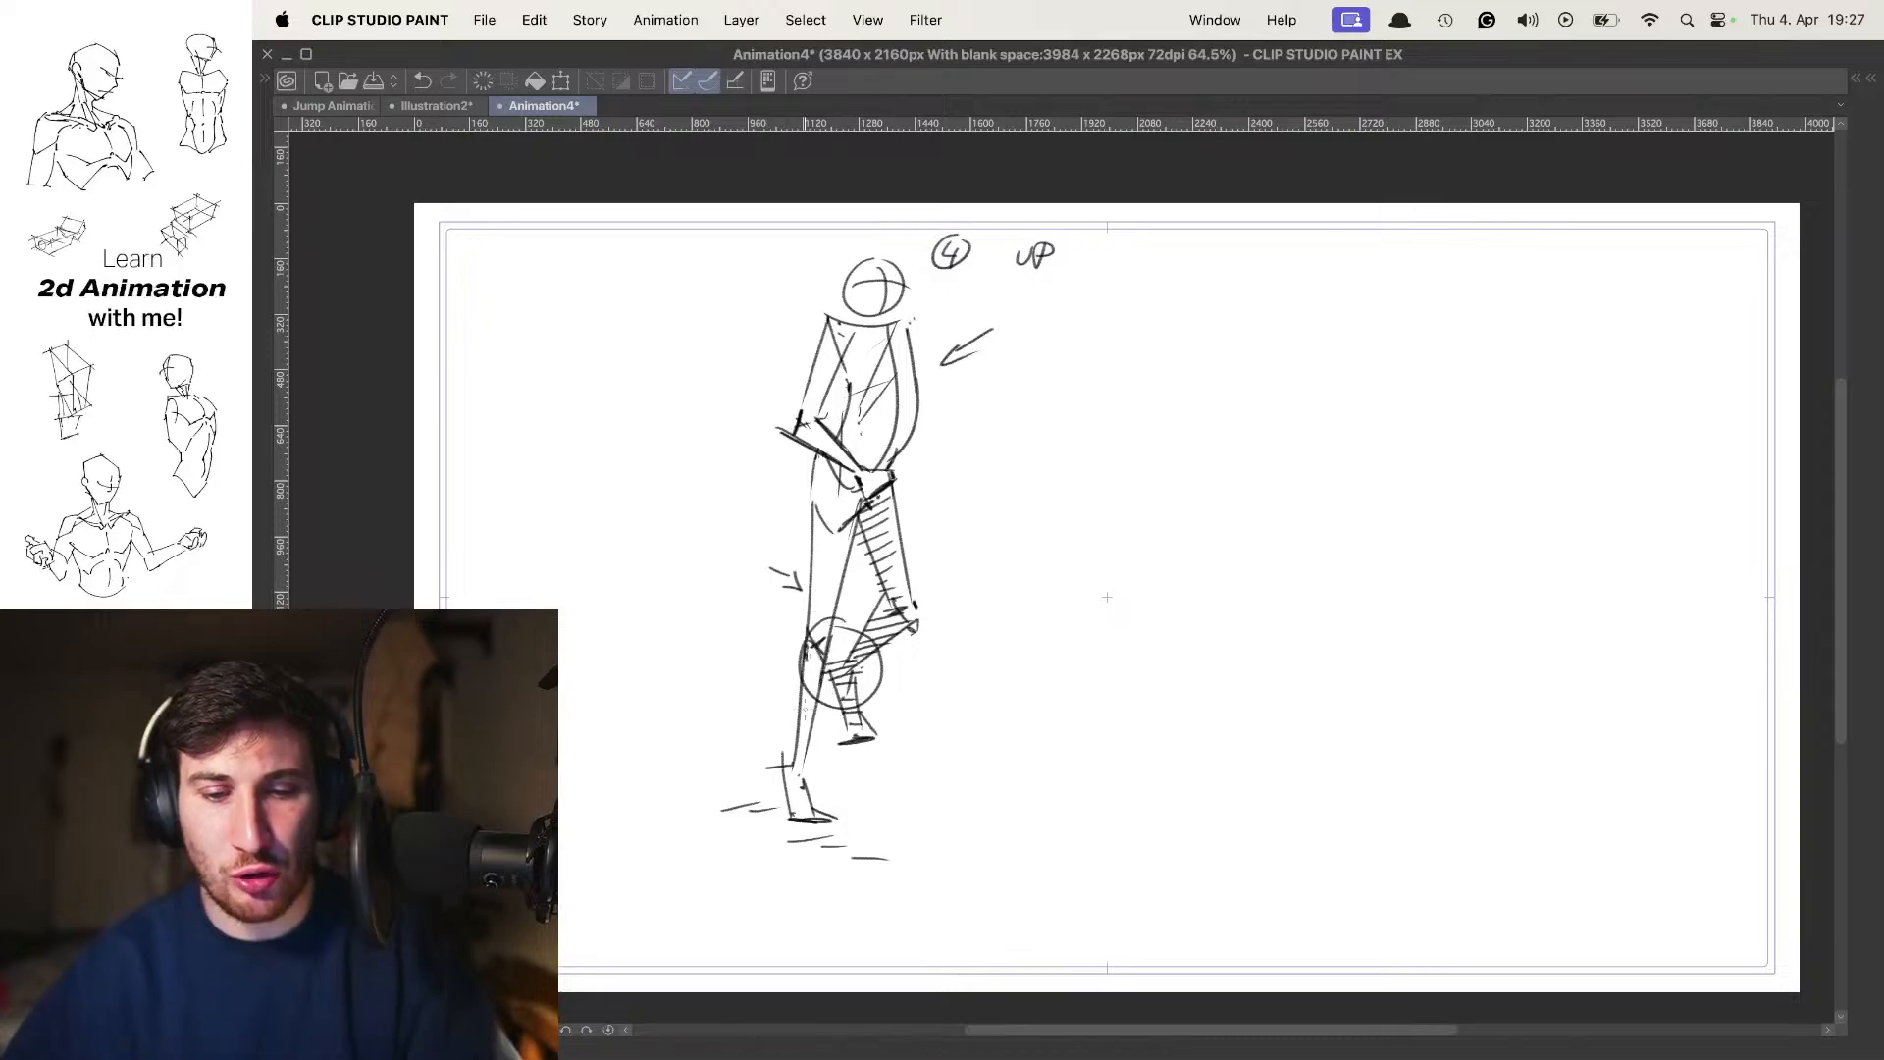
Compare the 3 passing frame with the frames that follow, ending on 5 contact
key(Left)
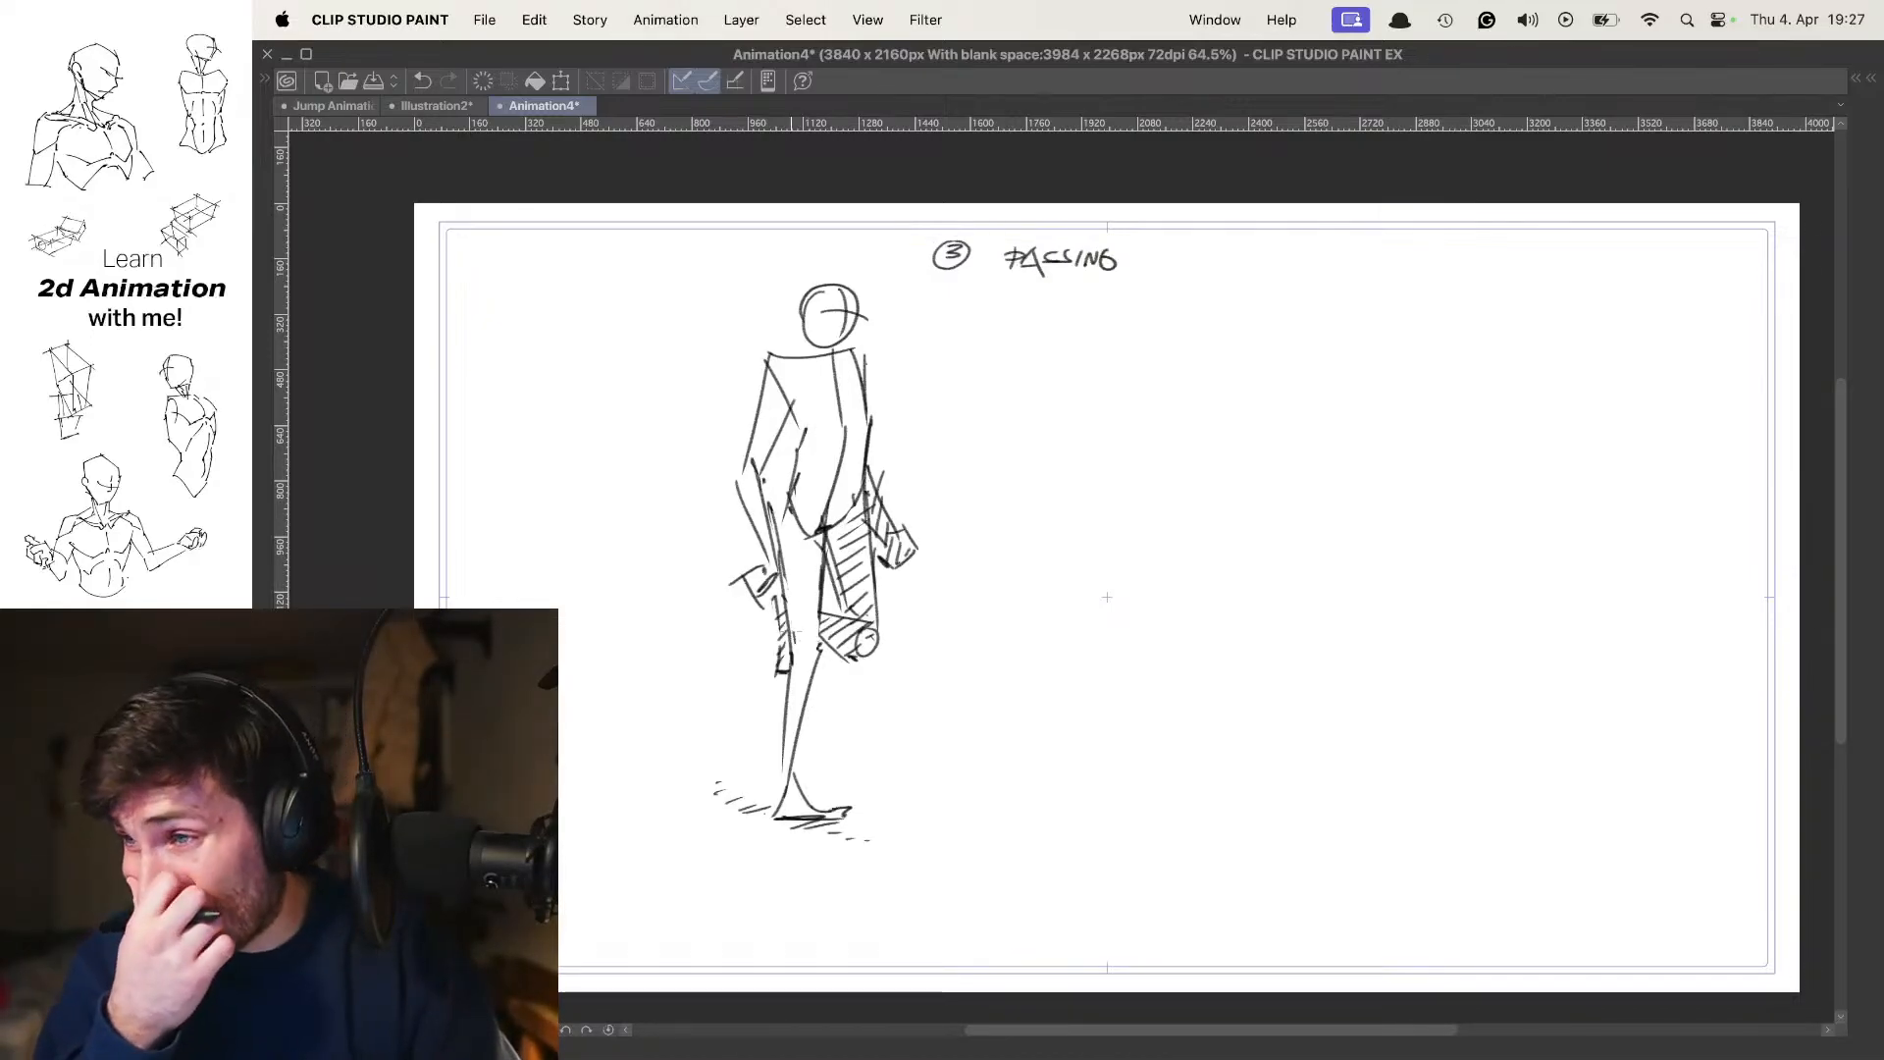
key(Right)
key(Right)
key(Right)
key(Left)
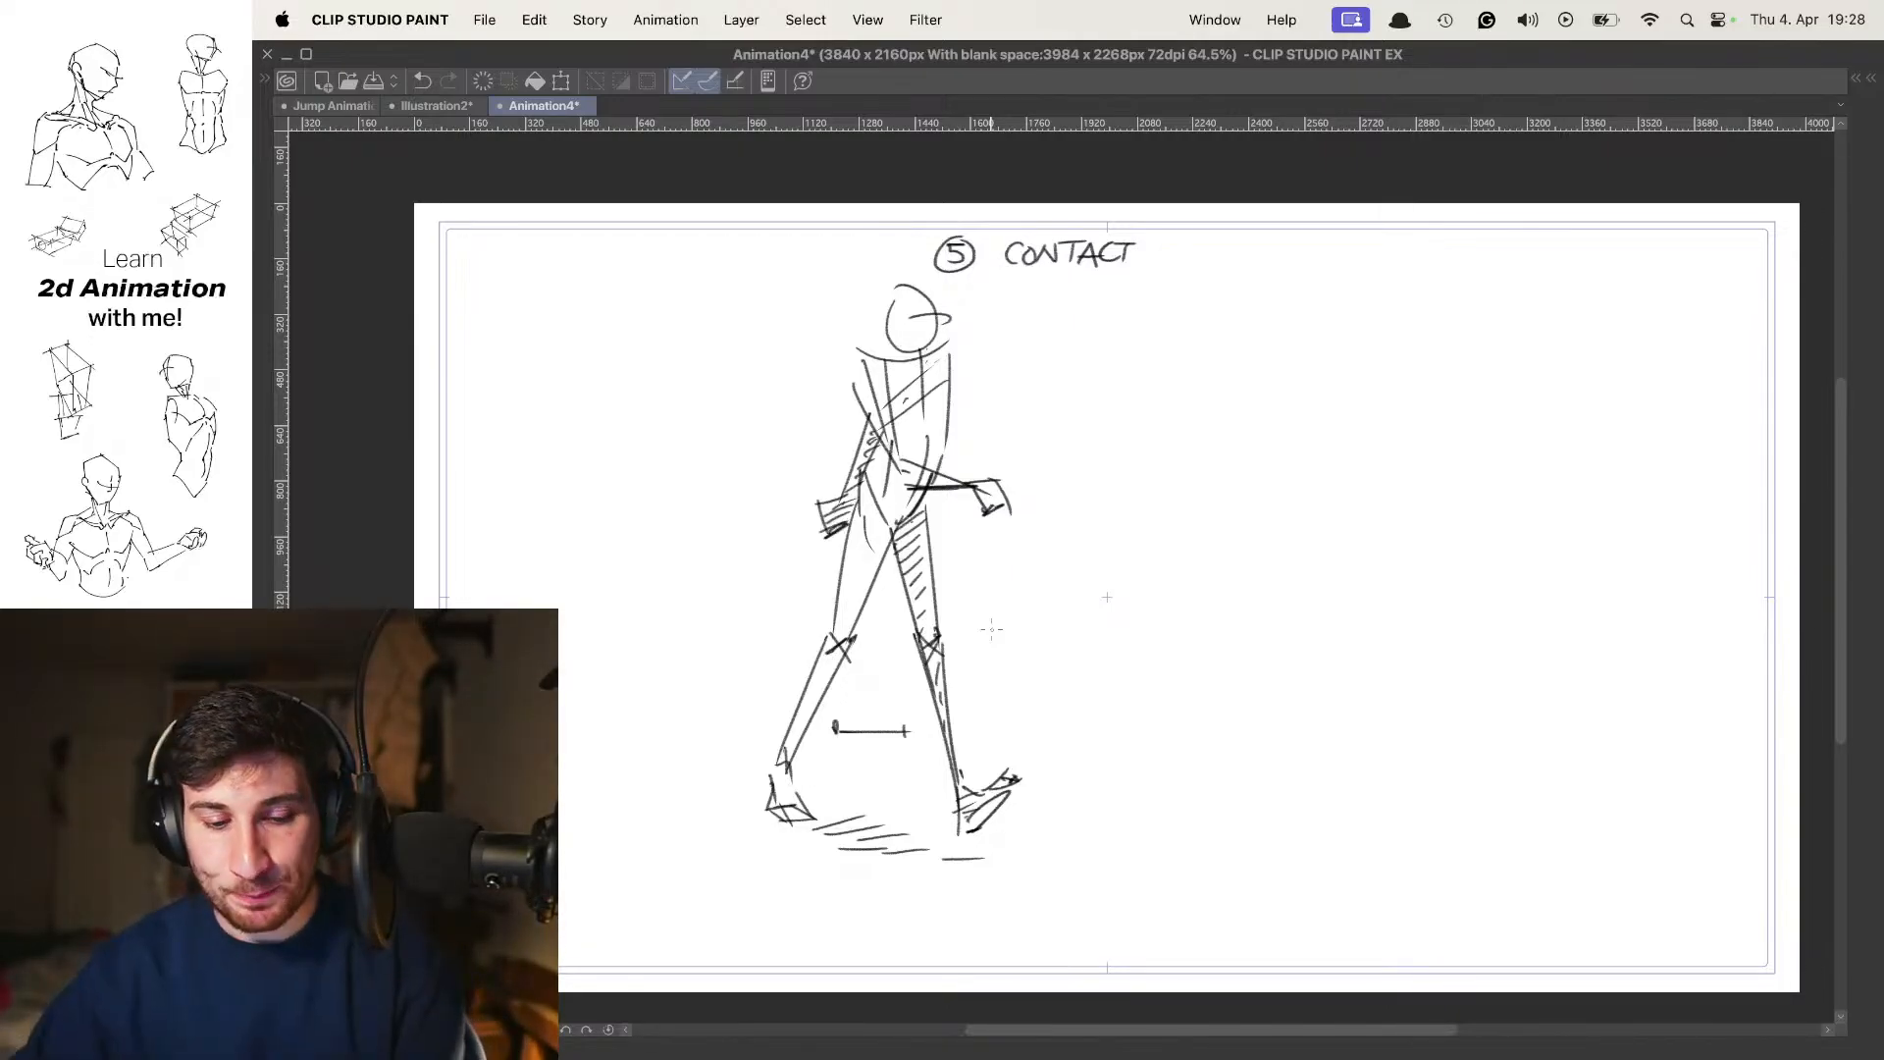
Hide Folder 1, select Folder 3 and add a new animation folder with one empty cel above it
key(Tab)
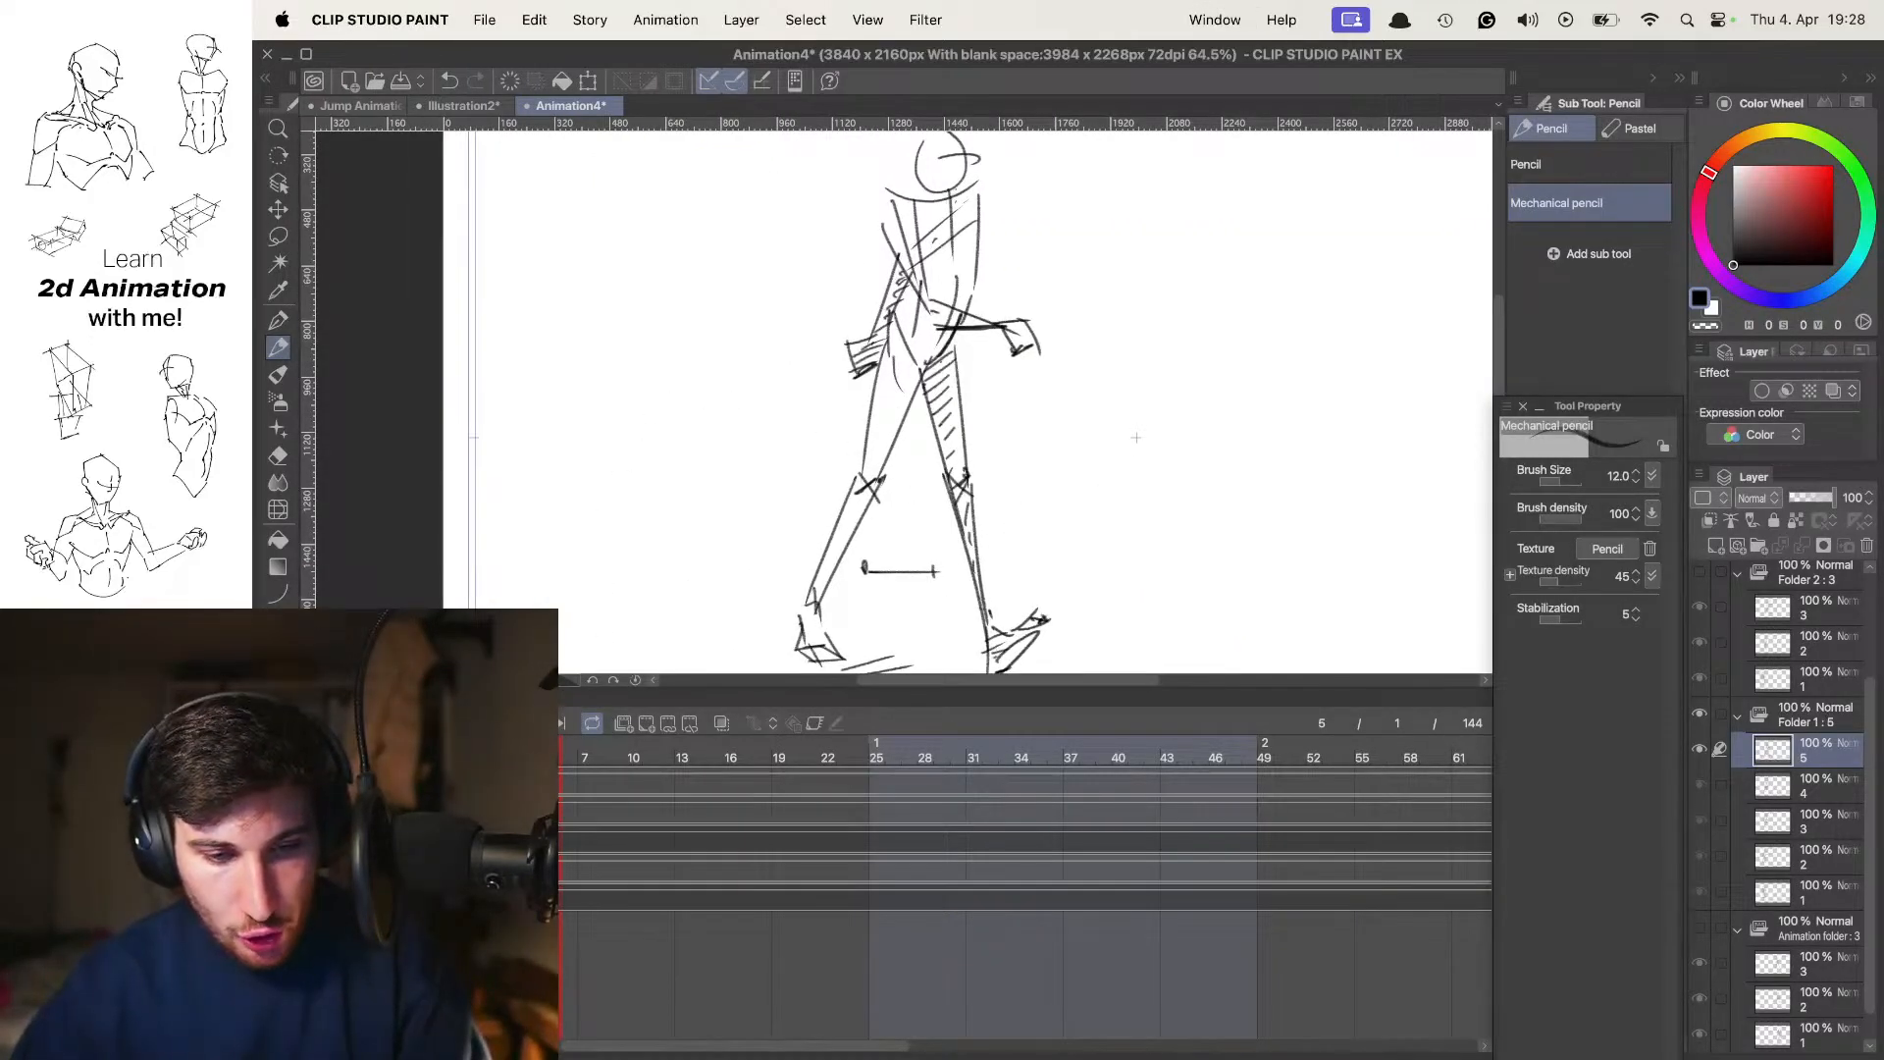
click(319, 843)
click(402, 784)
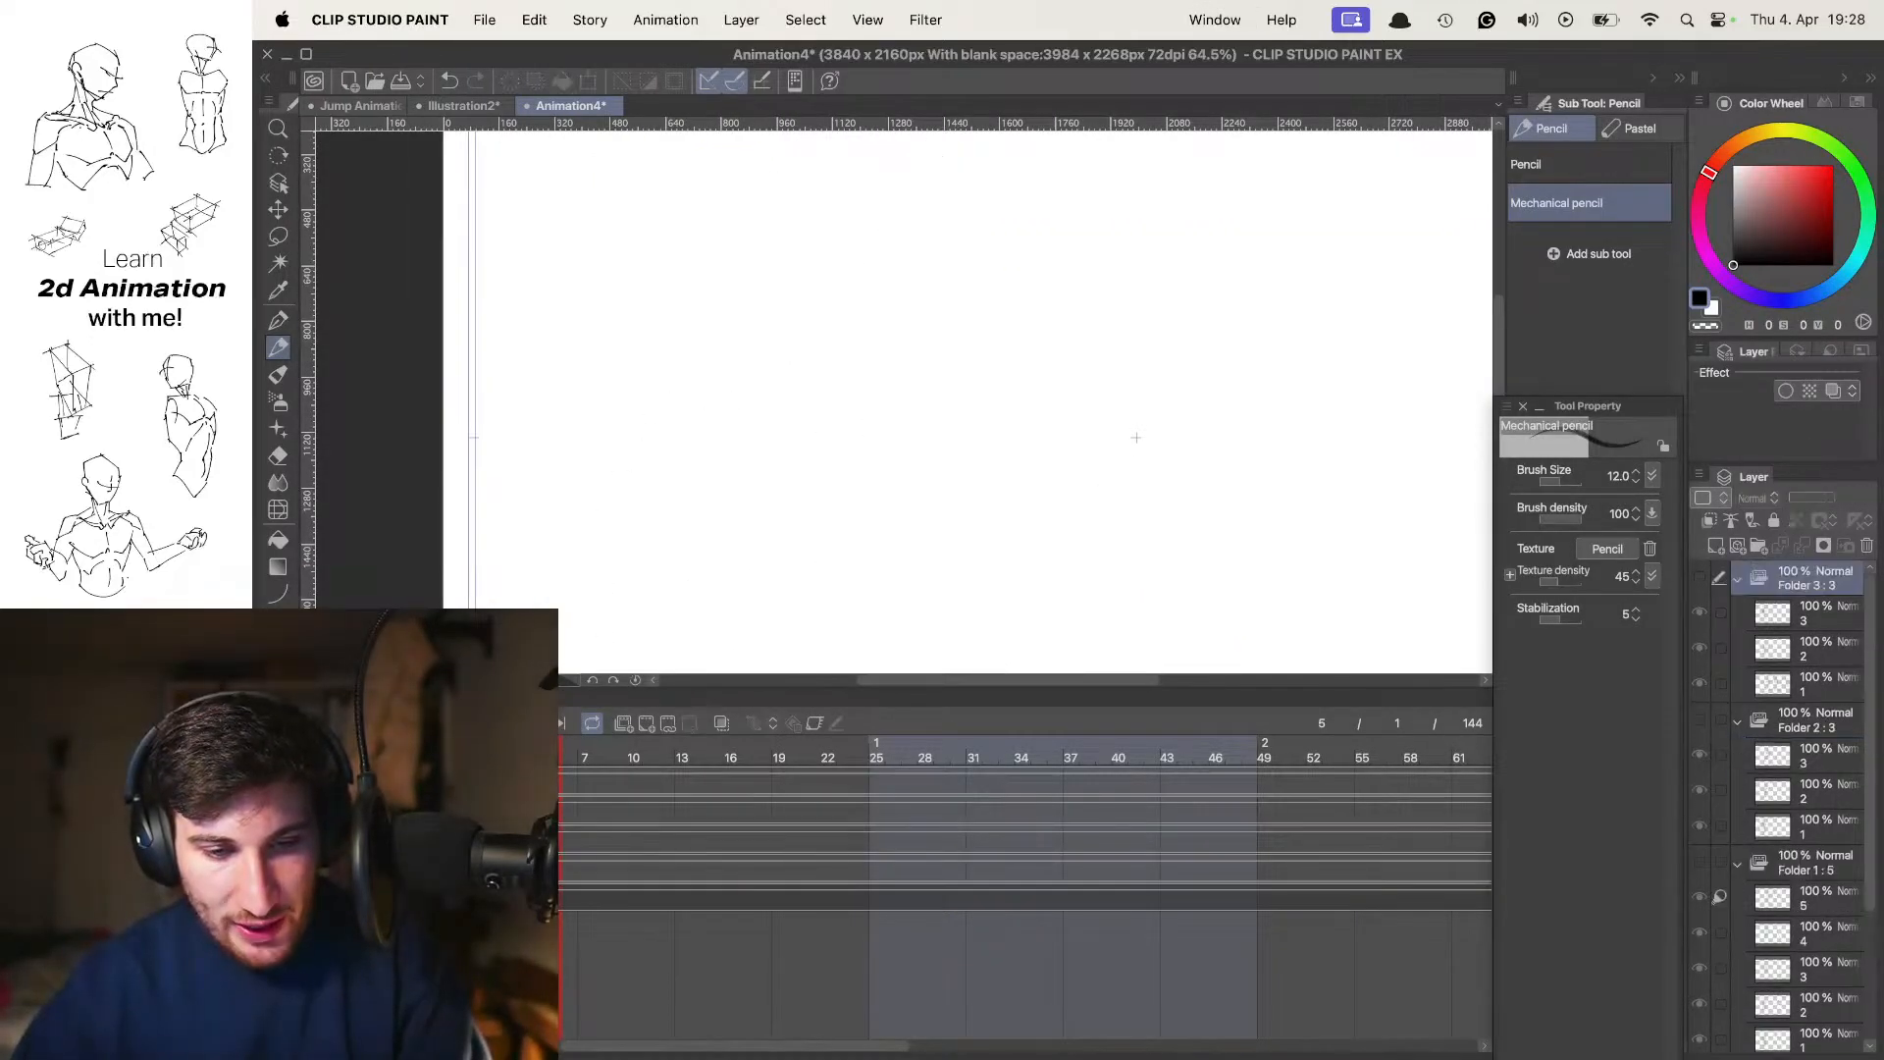
click(630, 723)
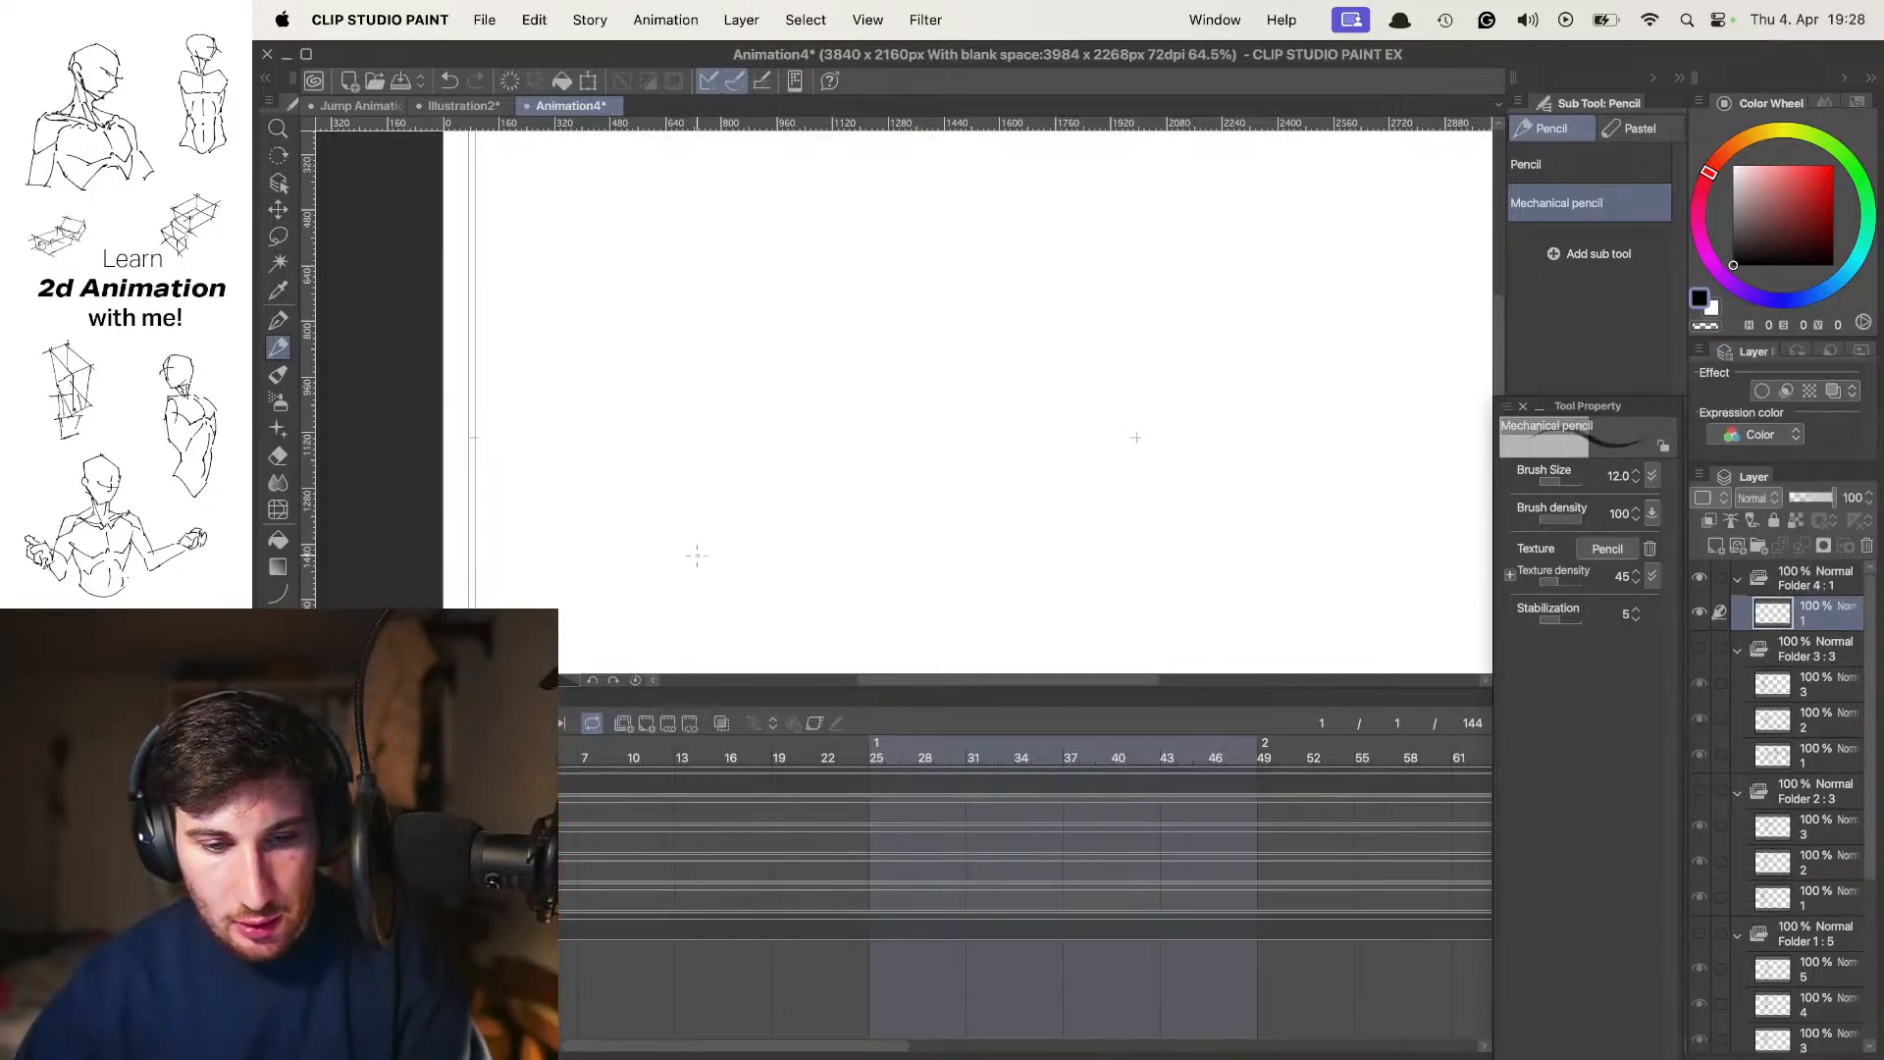
key(Tab)
scroll(1021, 444, up, 1)
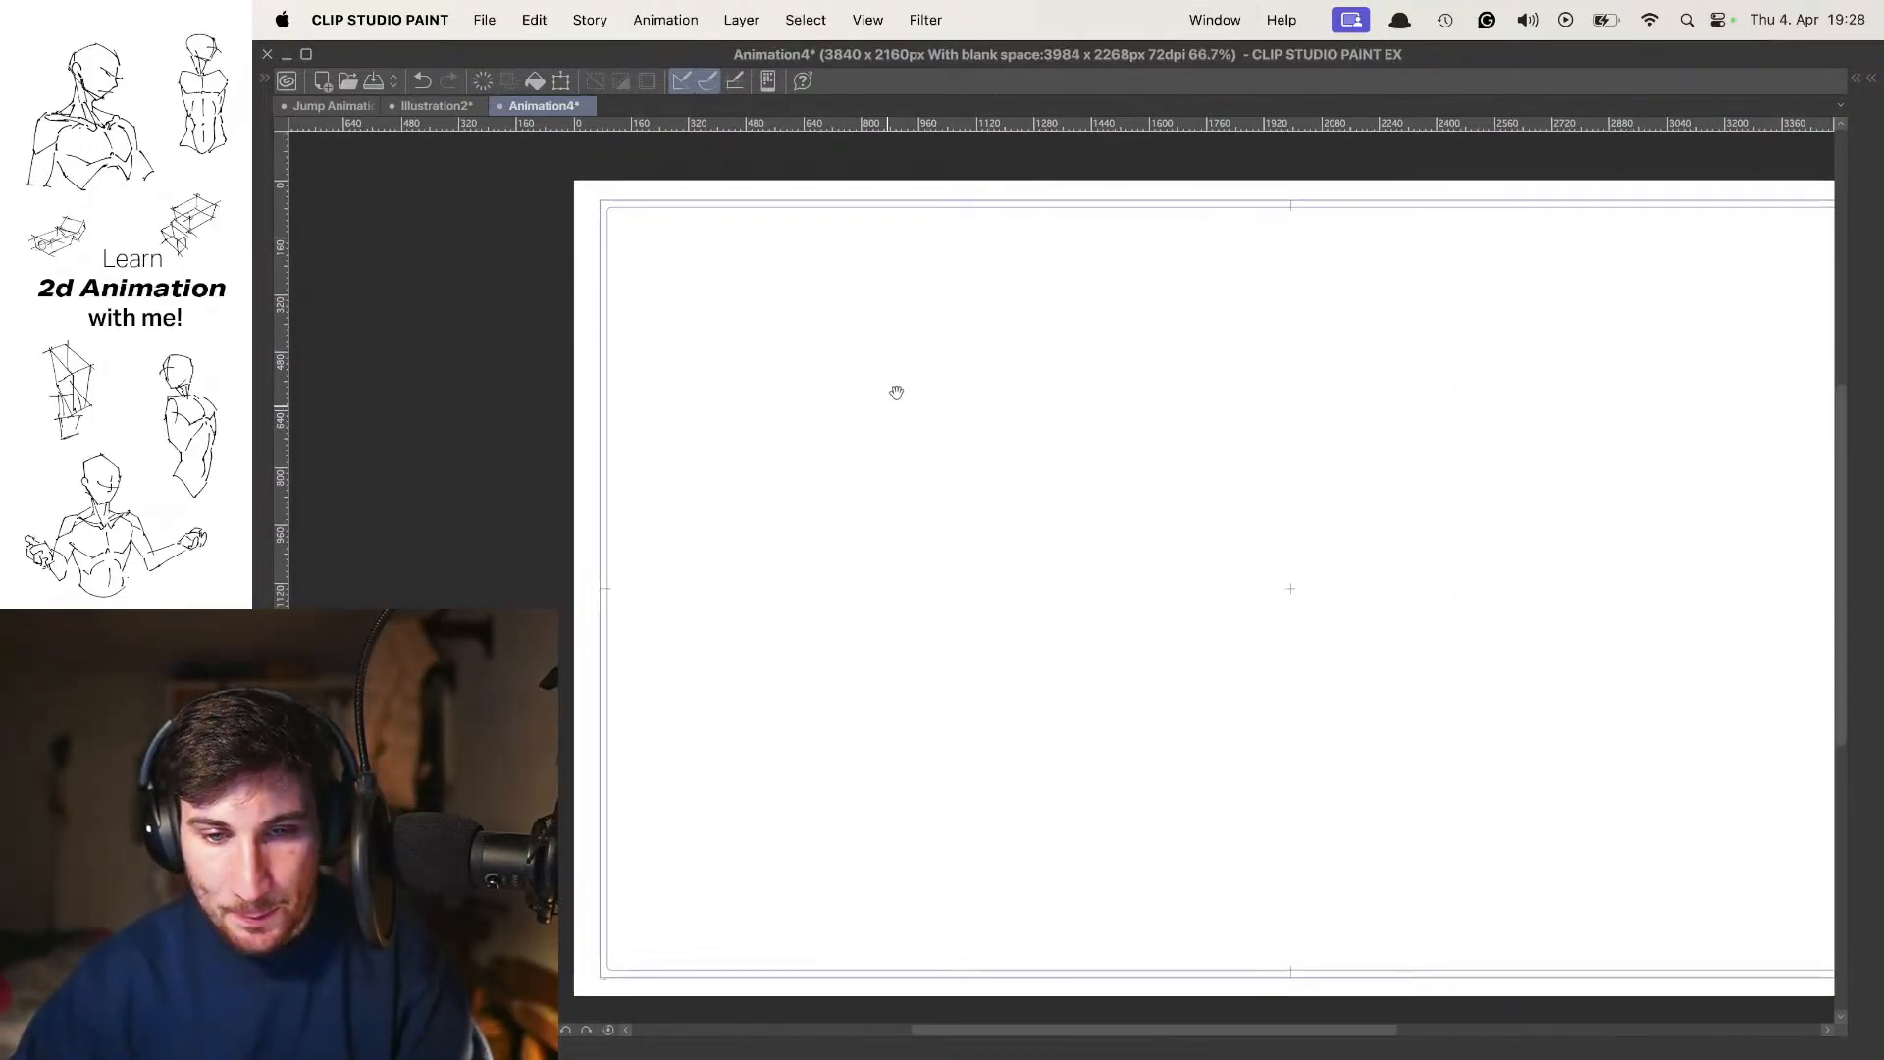
scroll(1018, 387, right, 5)
scroll(1161, 336, down, 2)
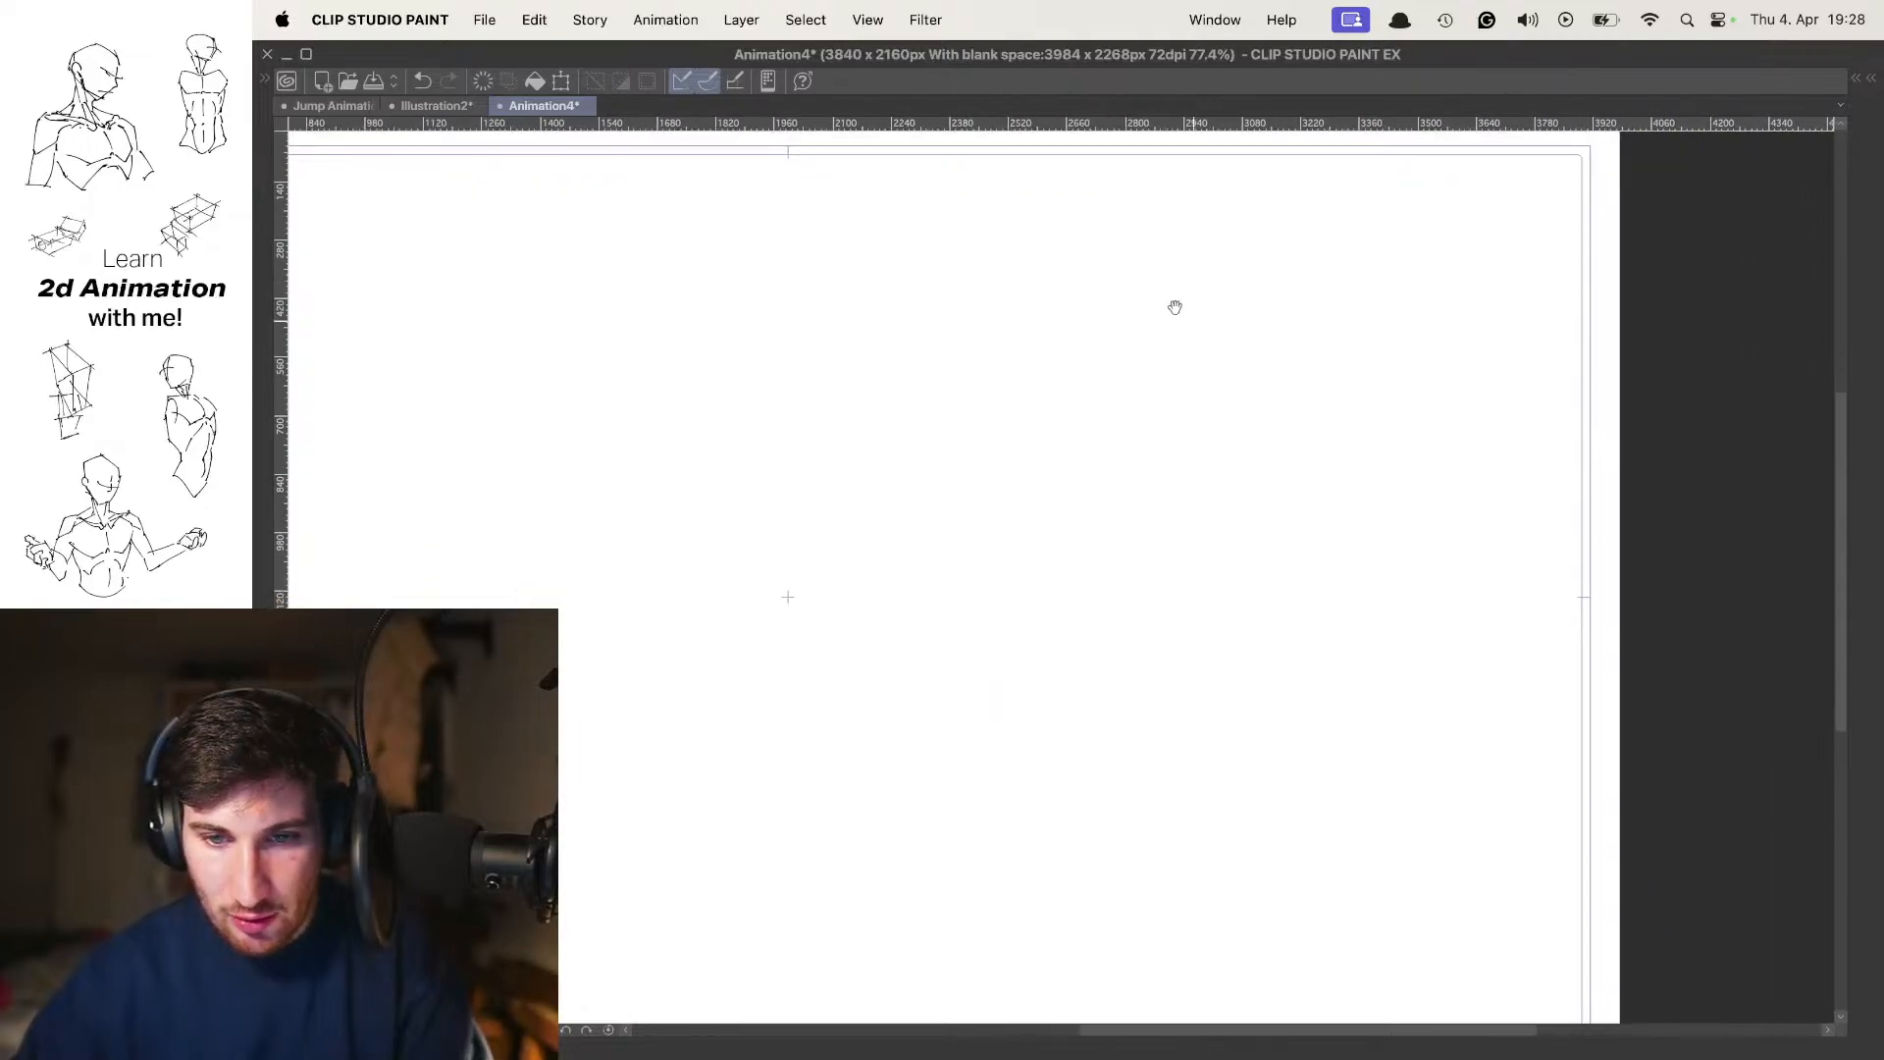
drag(1073, 325, 1120, 320)
mouse_move(1120, 320)
mouse_down()
mouse_move(1068, 324)
mouse_move(1107, 318)
mouse_up()
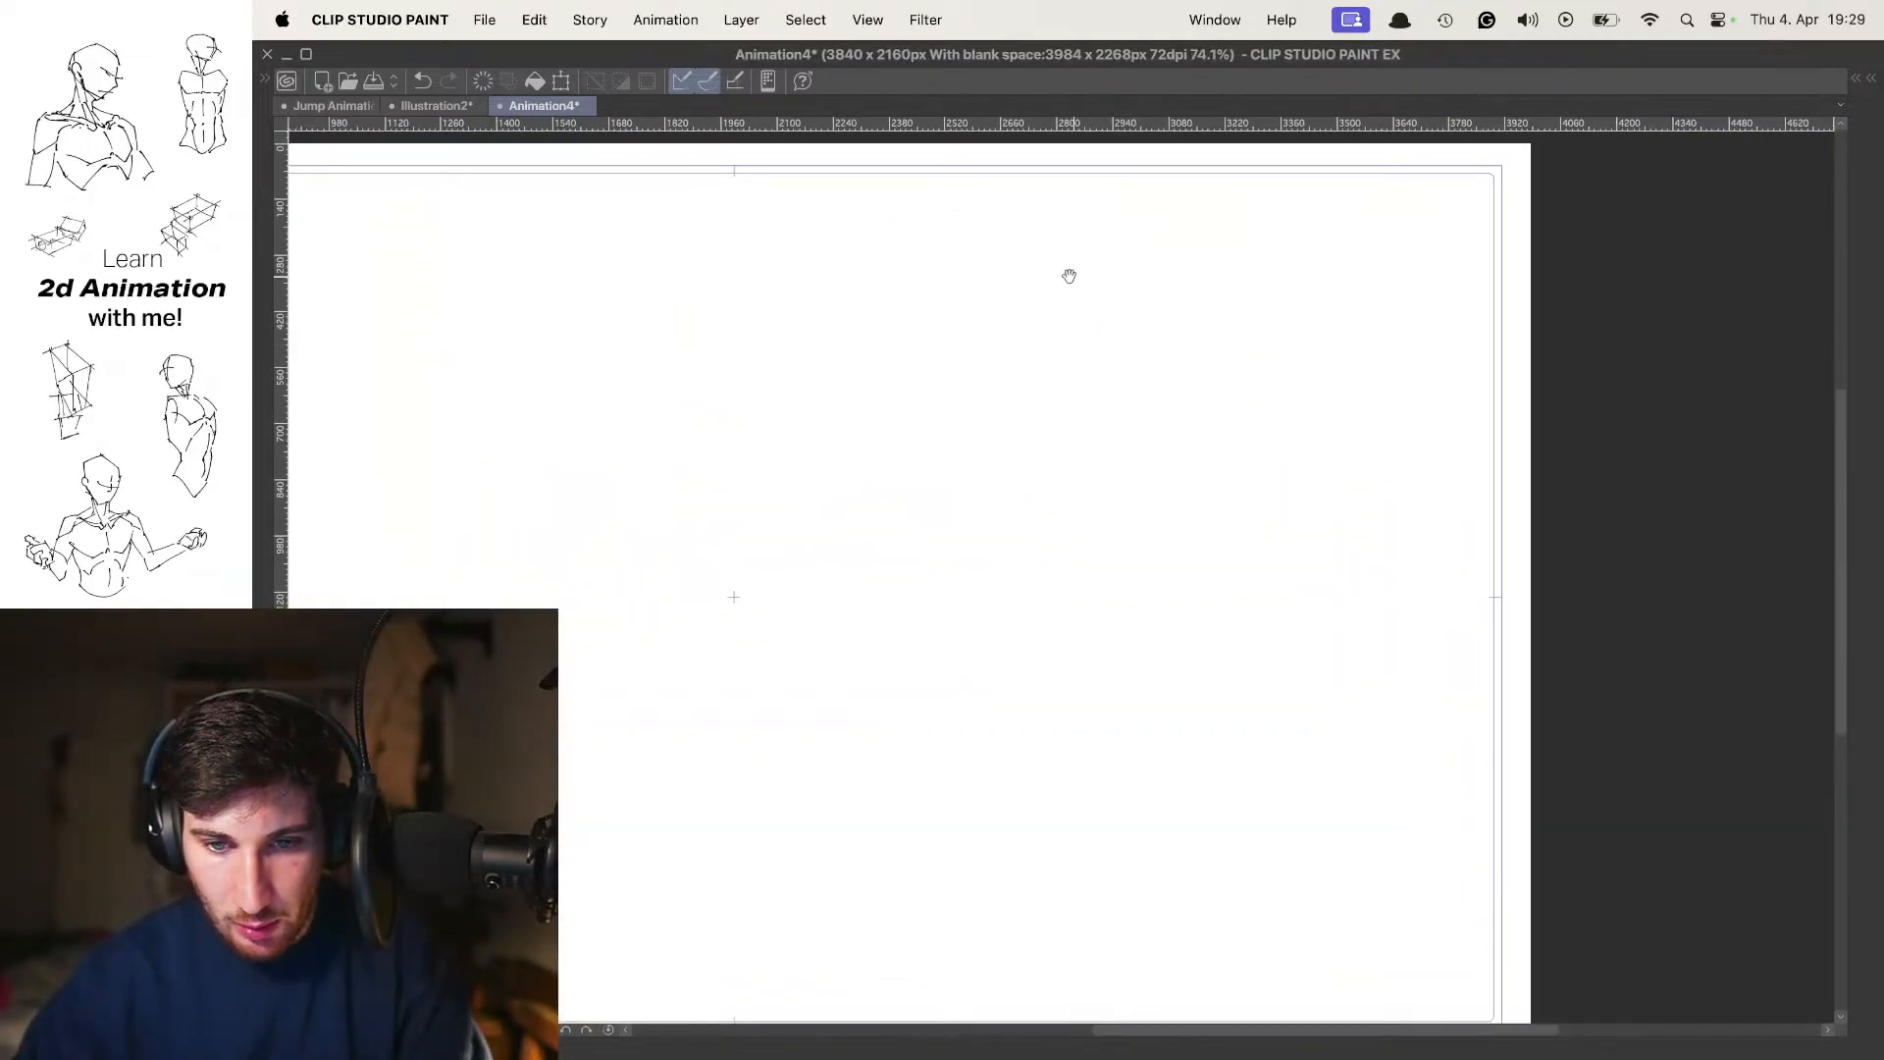
Draw the slanted four-sided top plane of a torso box in the upper part of the blank canvas
scroll(1027, 344, left, 1)
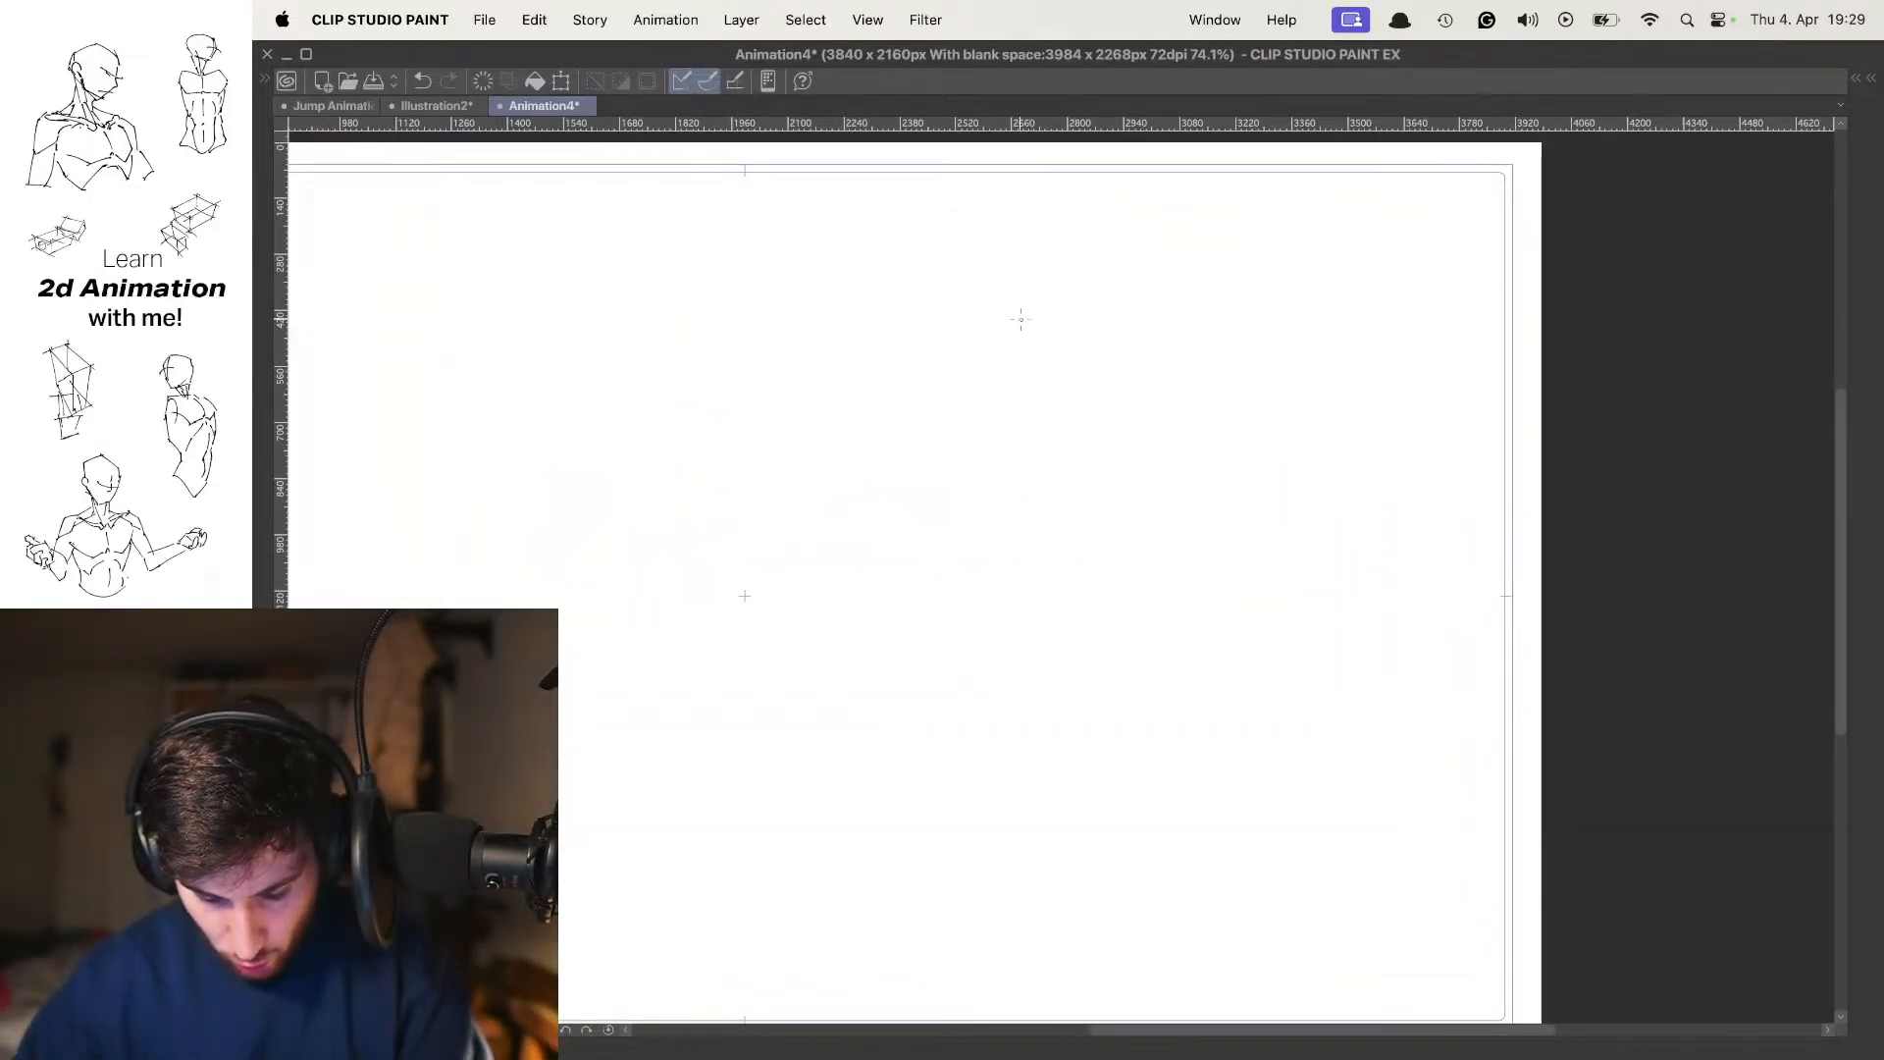
scroll(951, 362, left, 10)
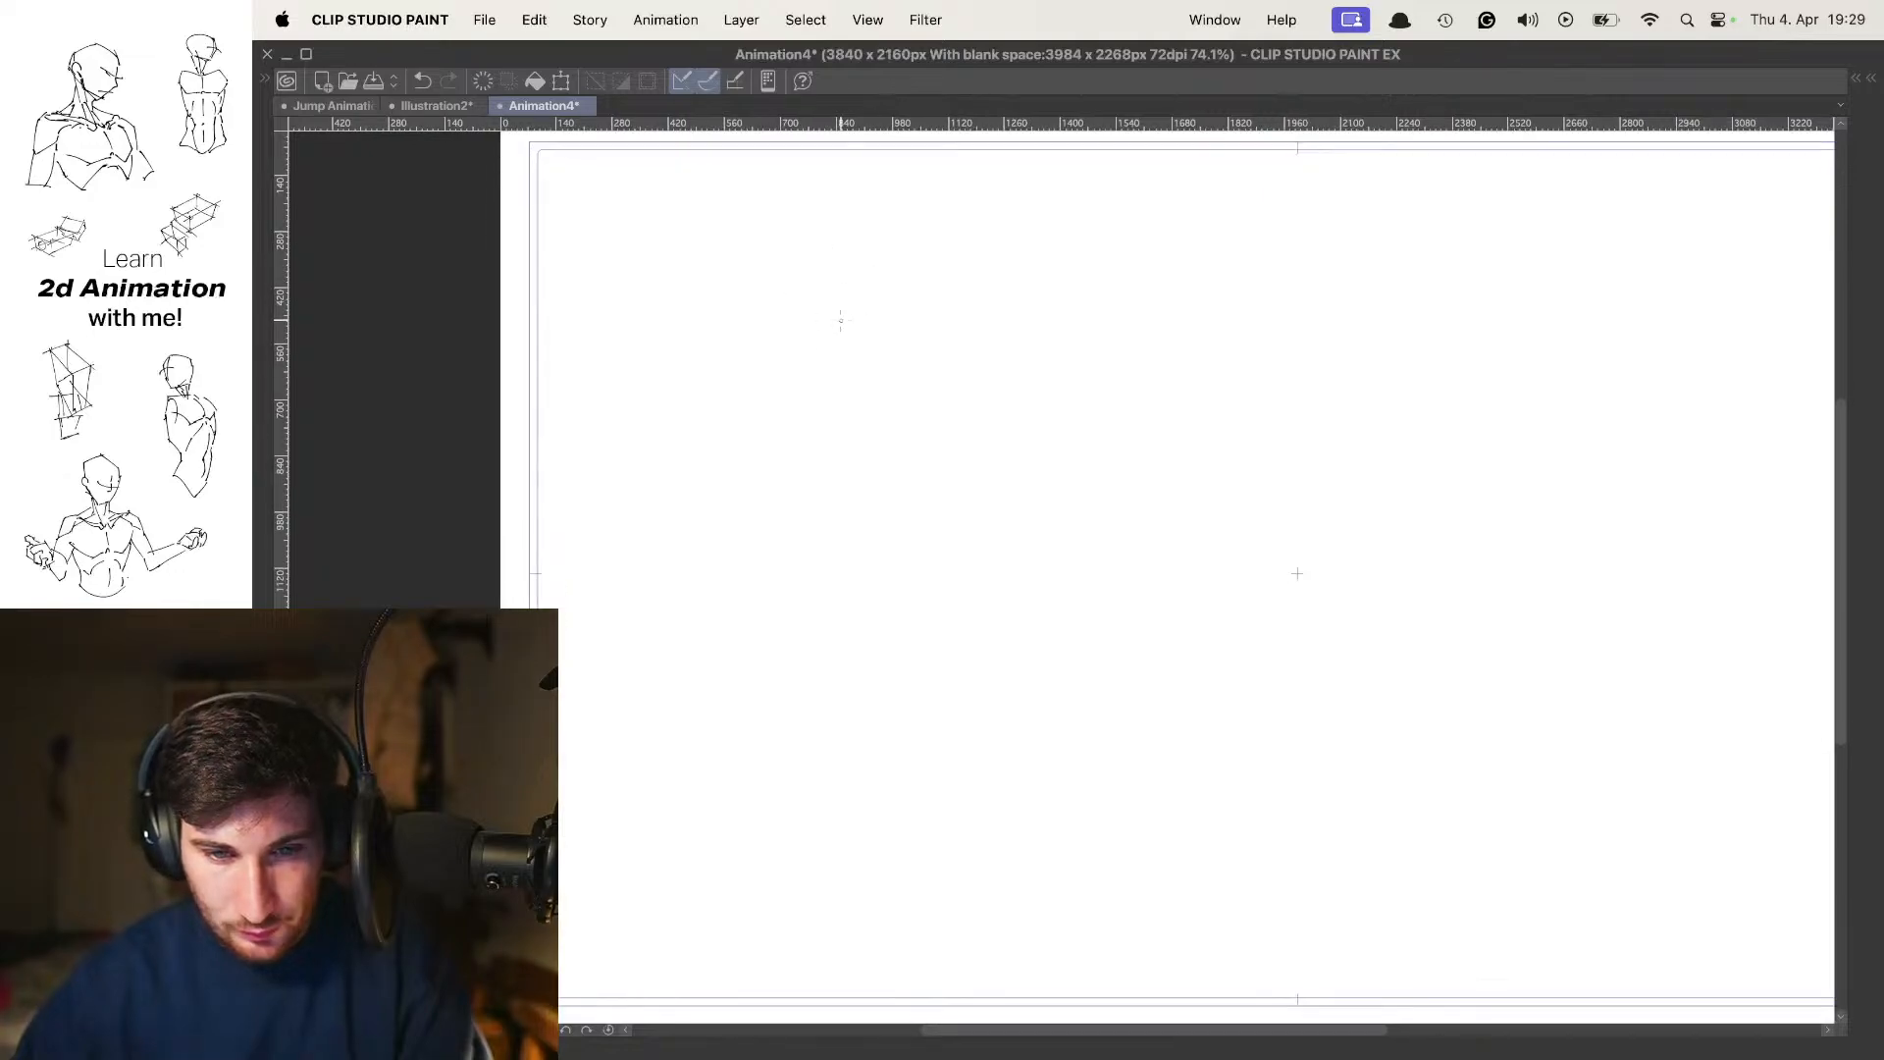
key(super+z)
mouse_move(759, 312)
mouse_down()
mouse_move(817, 338)
mouse_move(922, 306)
mouse_up()
key(super+z)
drag(777, 321, 886, 281)
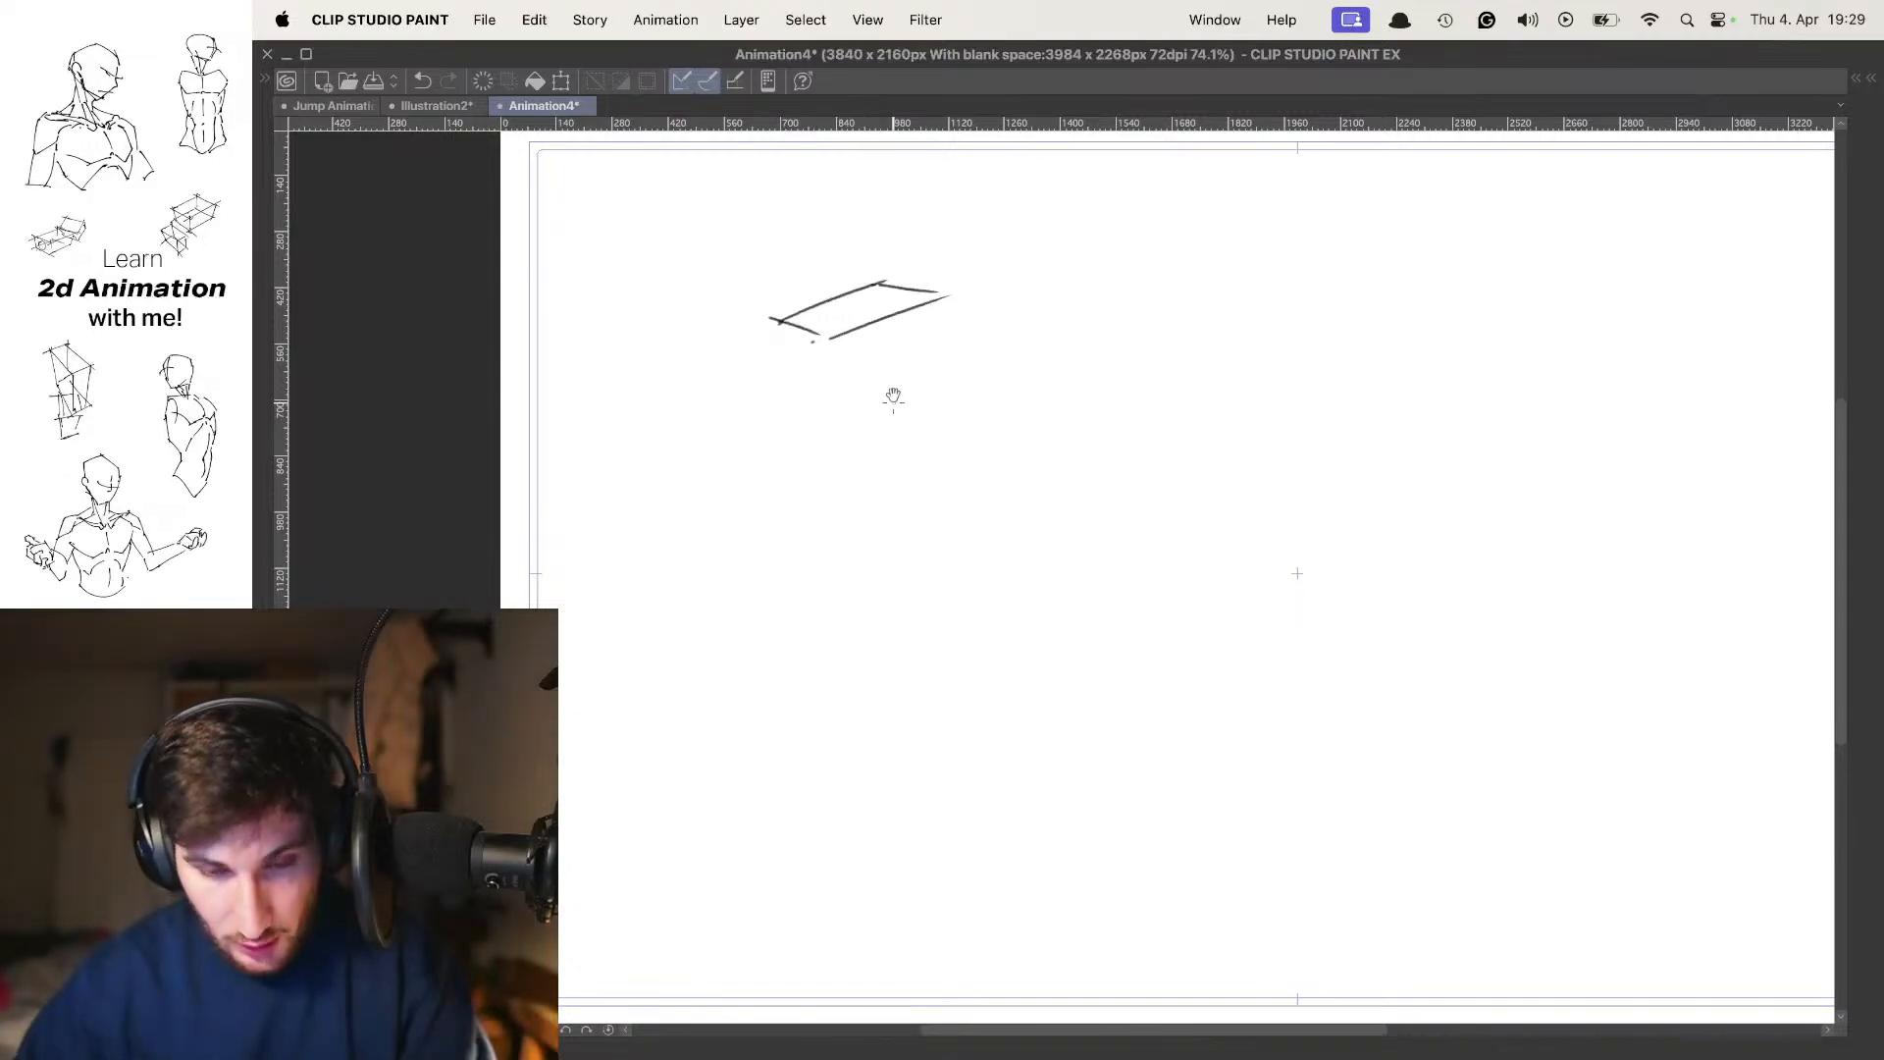
Complete the torso box beneath the top plane with vertical edges and angled lower edges in three-quarter view
mouse_move(826, 344)
mouse_down()
mouse_move(827, 500)
mouse_move(792, 439)
mouse_up()
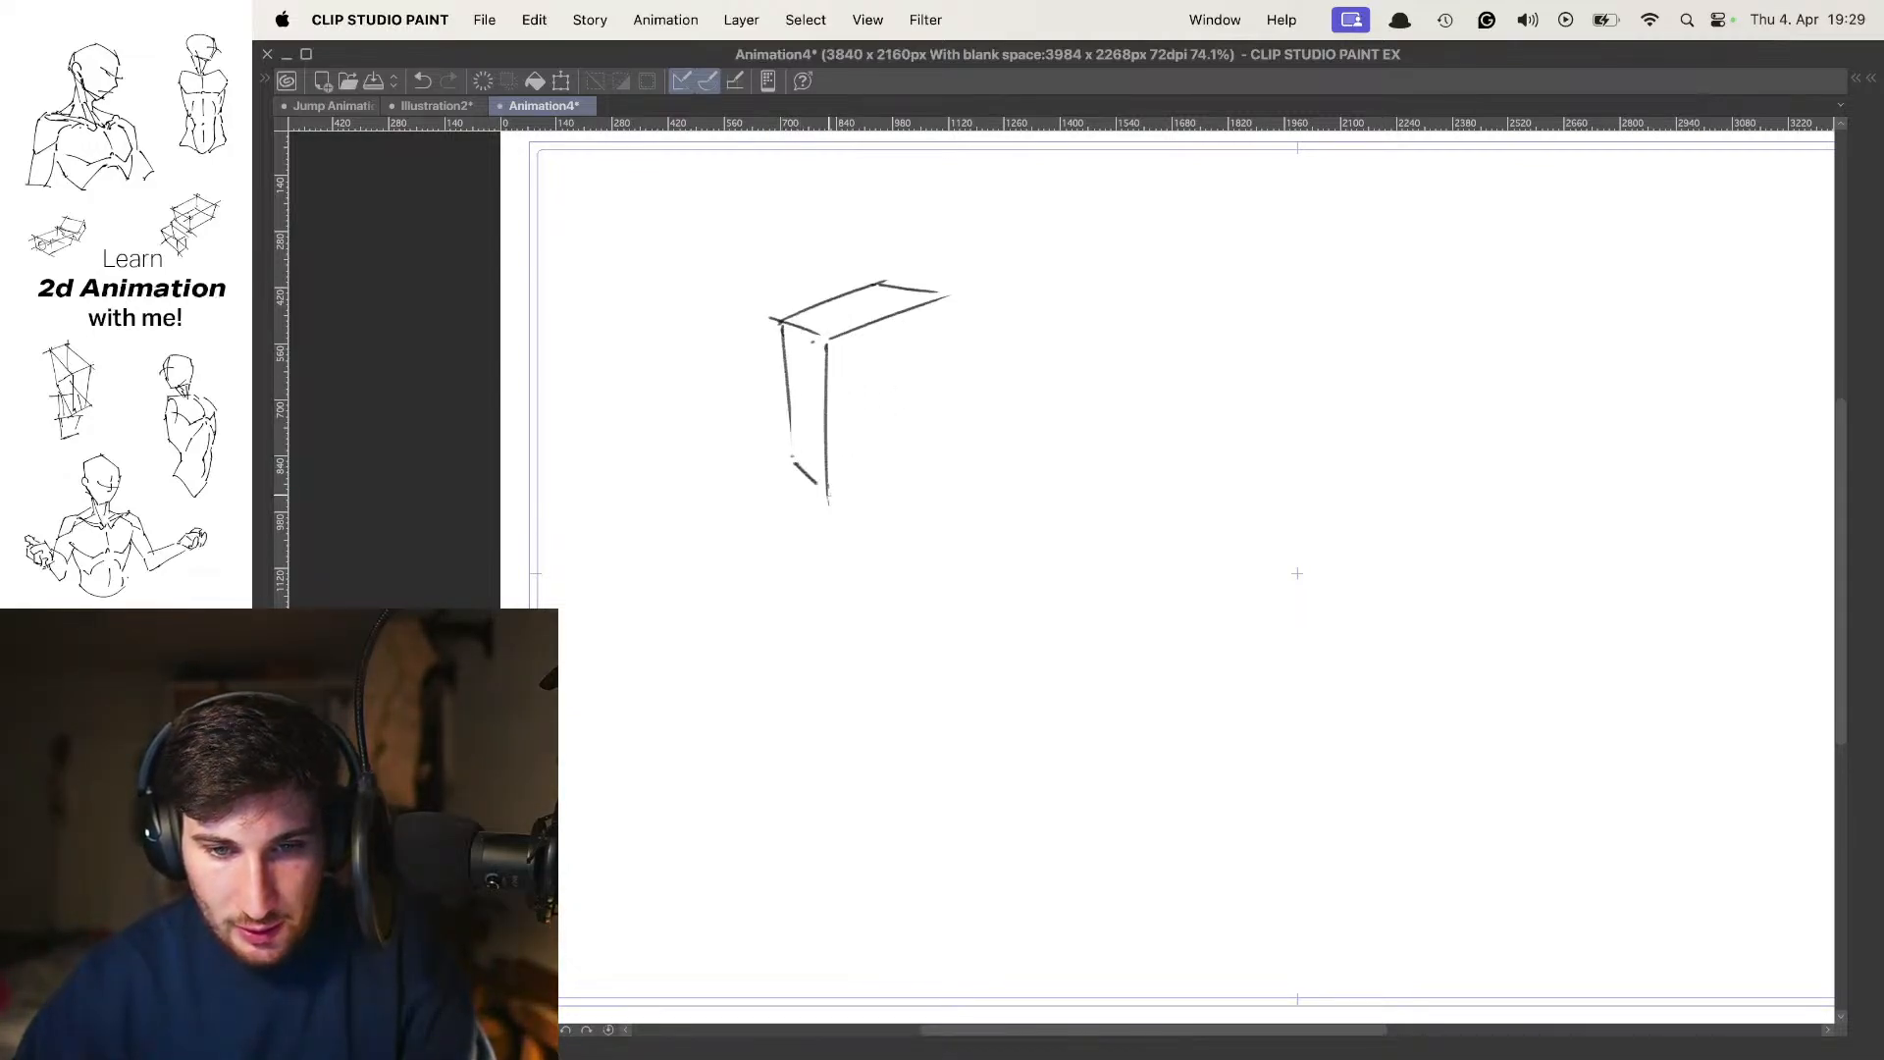
drag(935, 433, 827, 492)
drag(929, 313, 928, 385)
drag(942, 332, 934, 433)
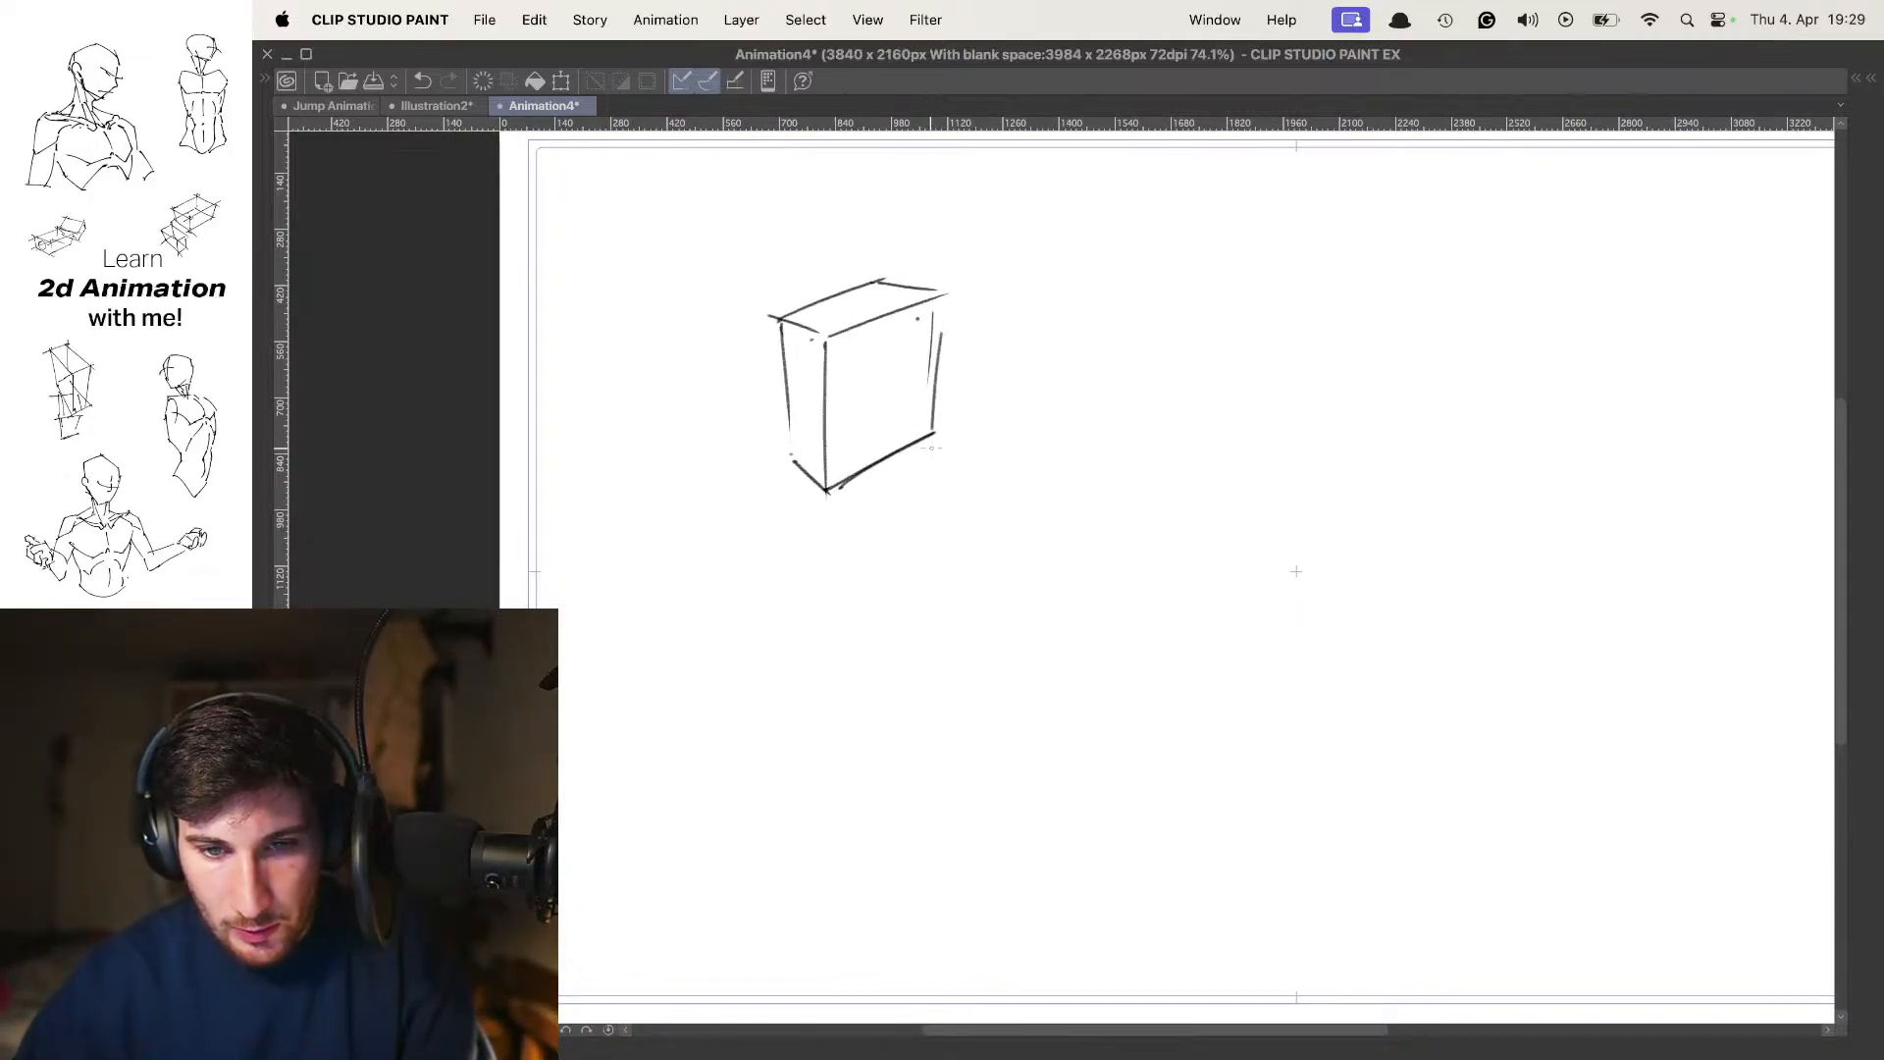
mouse_move(945, 318)
mouse_down()
mouse_move(965, 335)
mouse_move(950, 469)
mouse_up()
key(super+z)
key(super+z)
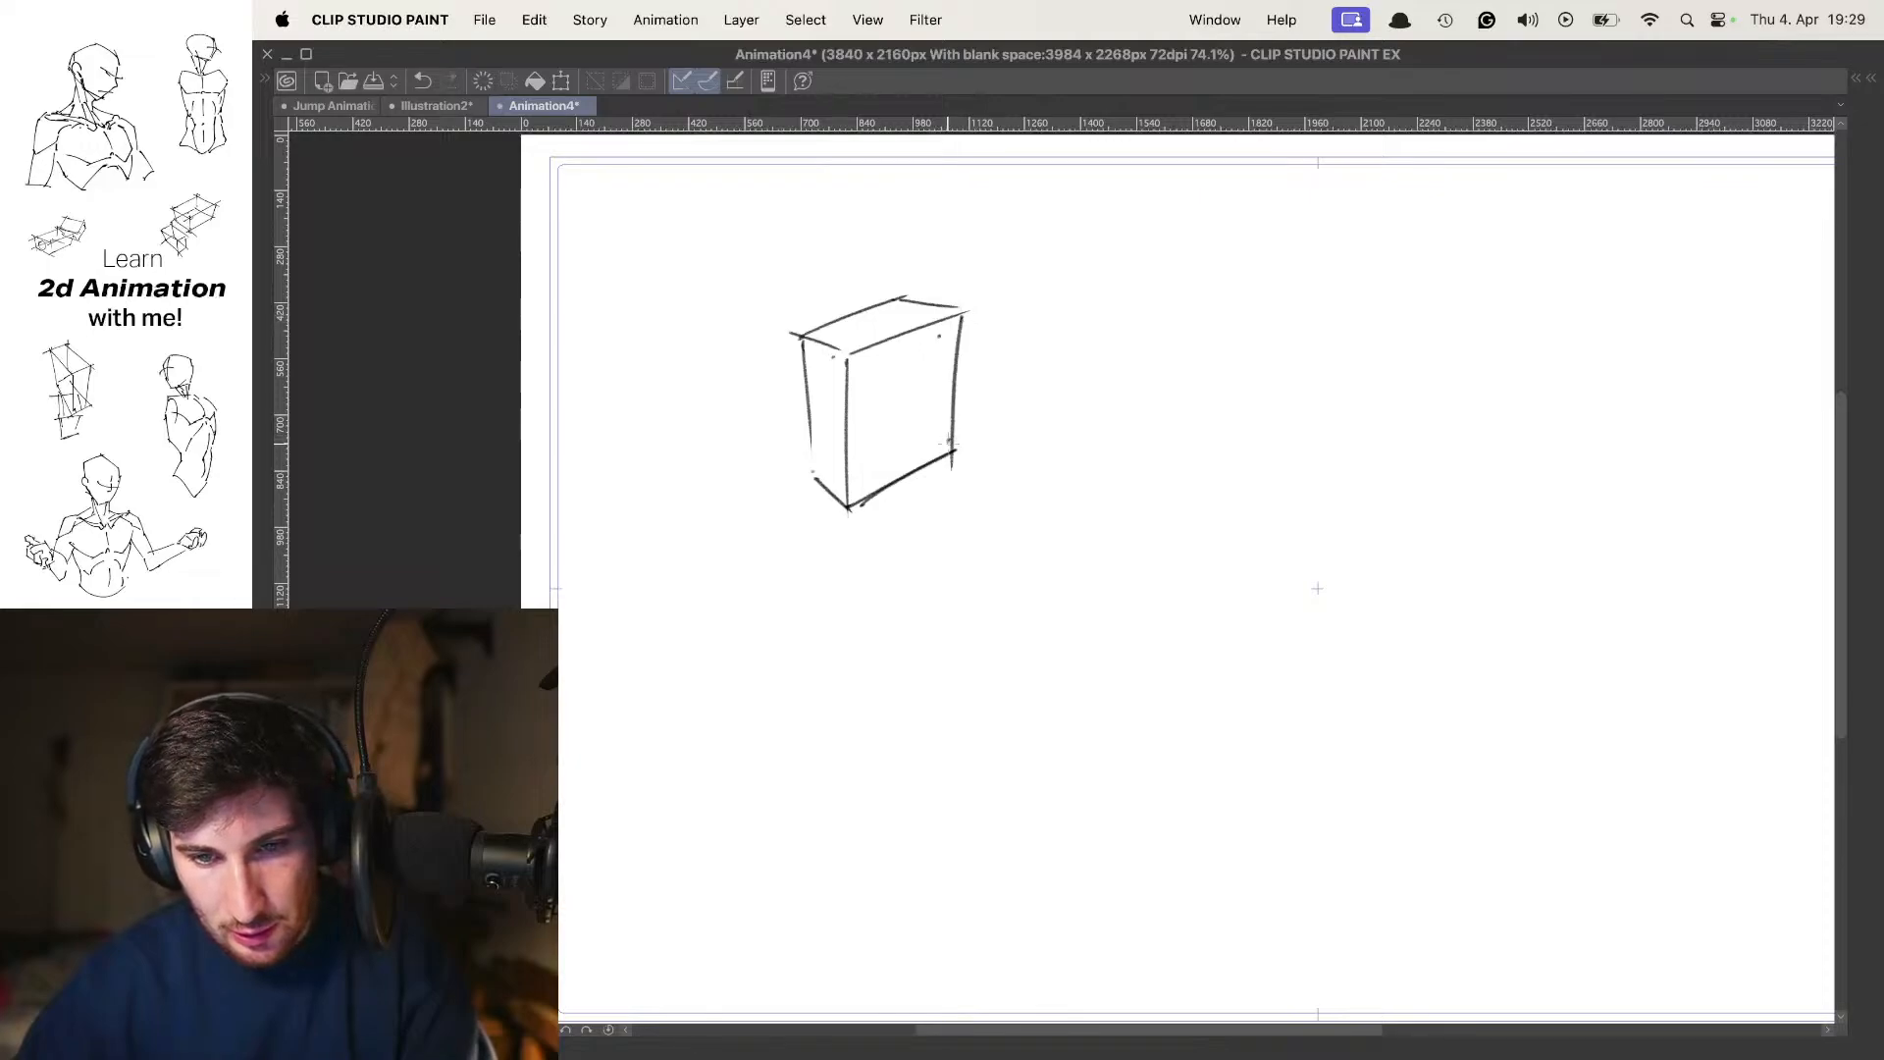
click(948, 441)
Add a neck ellipse on the torso's top plane and a round head above it
mouse_move(825, 298)
mouse_down()
mouse_move(905, 330)
mouse_move(916, 315)
mouse_up()
drag(917, 315, 956, 312)
drag(928, 436, 940, 370)
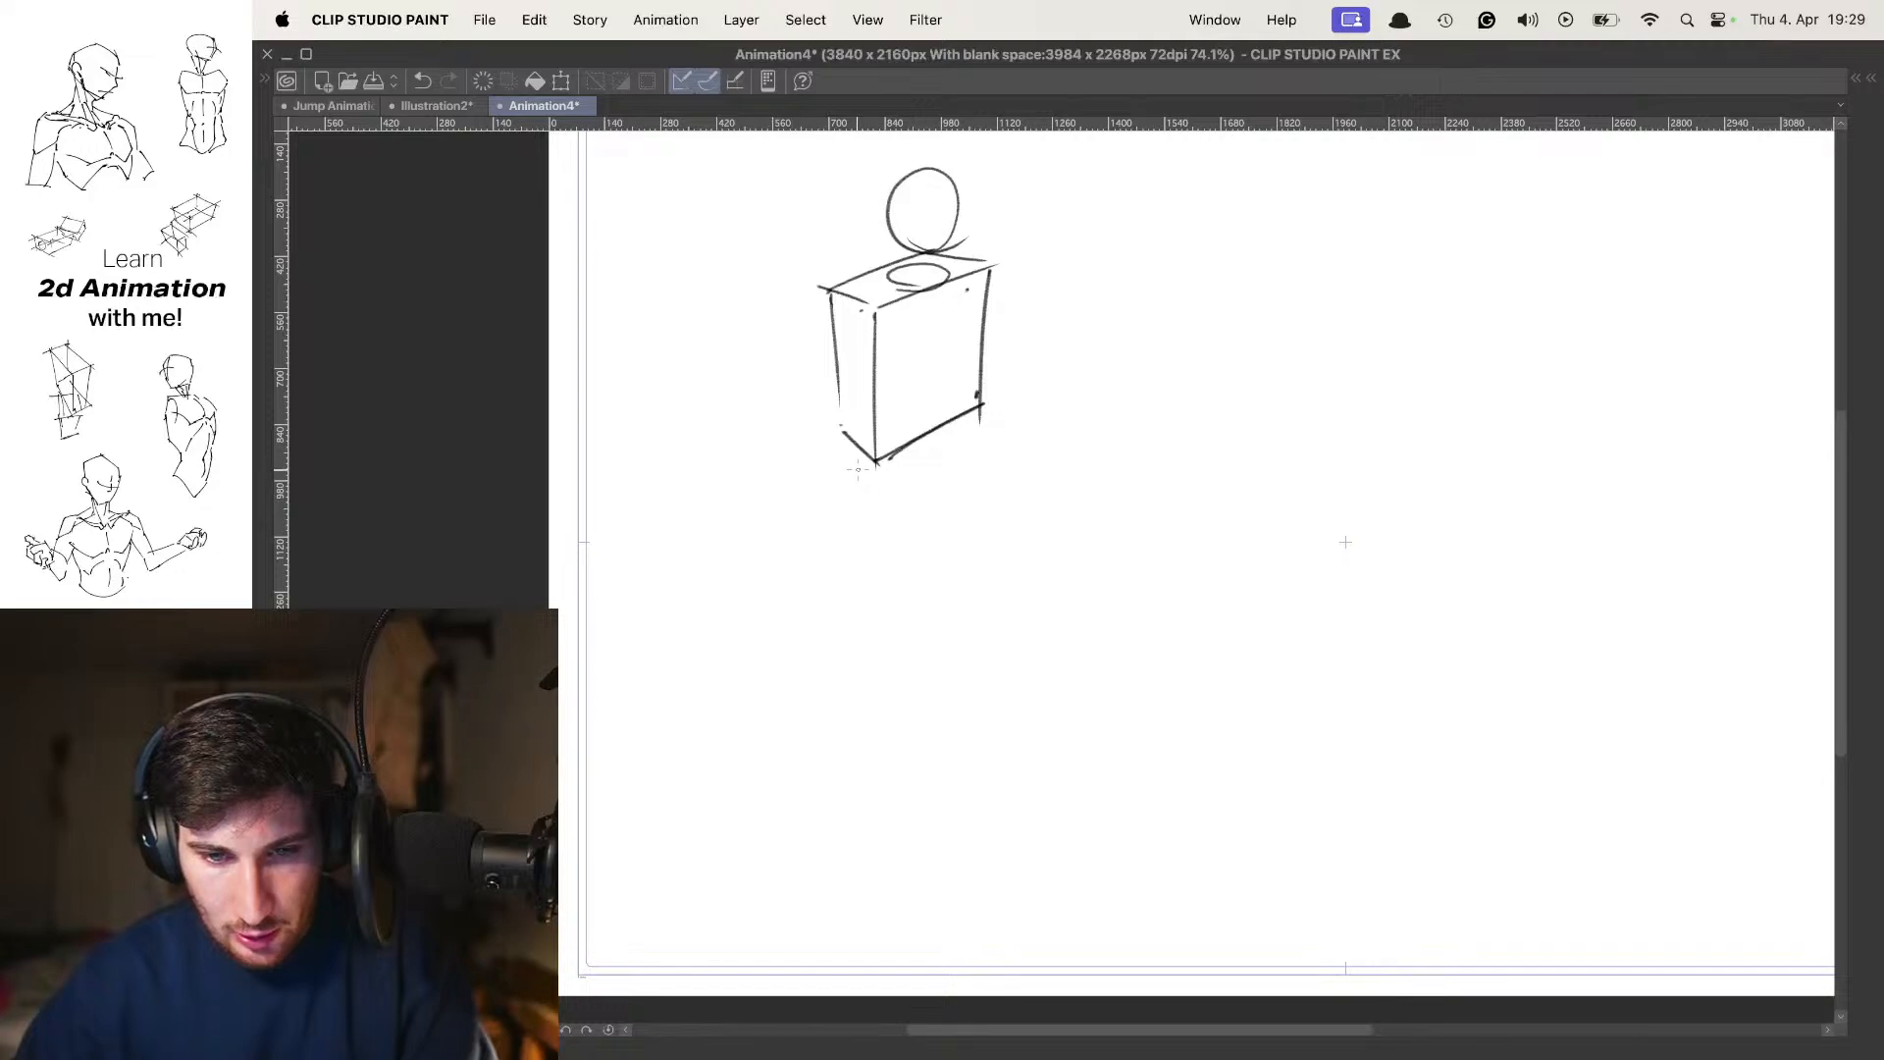
Sketch a shorter, slightly tilted pelvis box directly beneath the torso
drag(841, 525, 861, 468)
key(super+z)
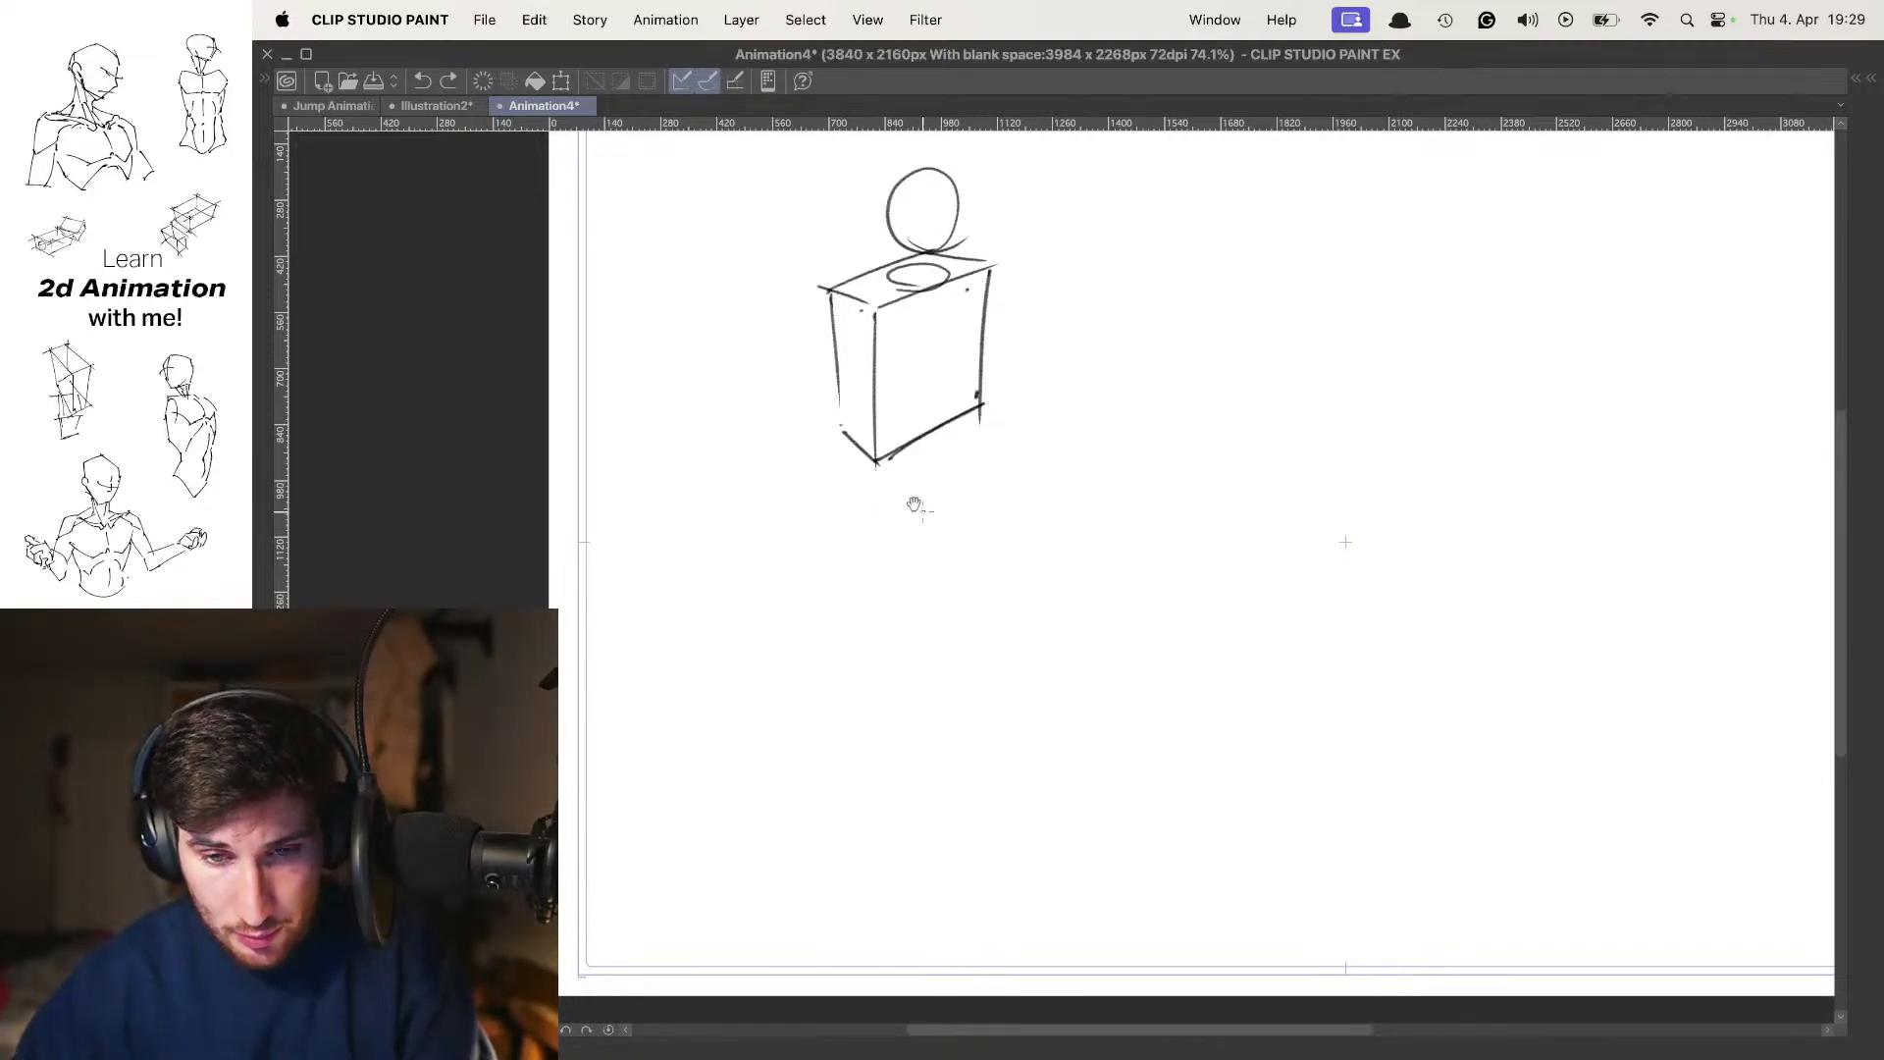
drag(880, 461, 887, 530)
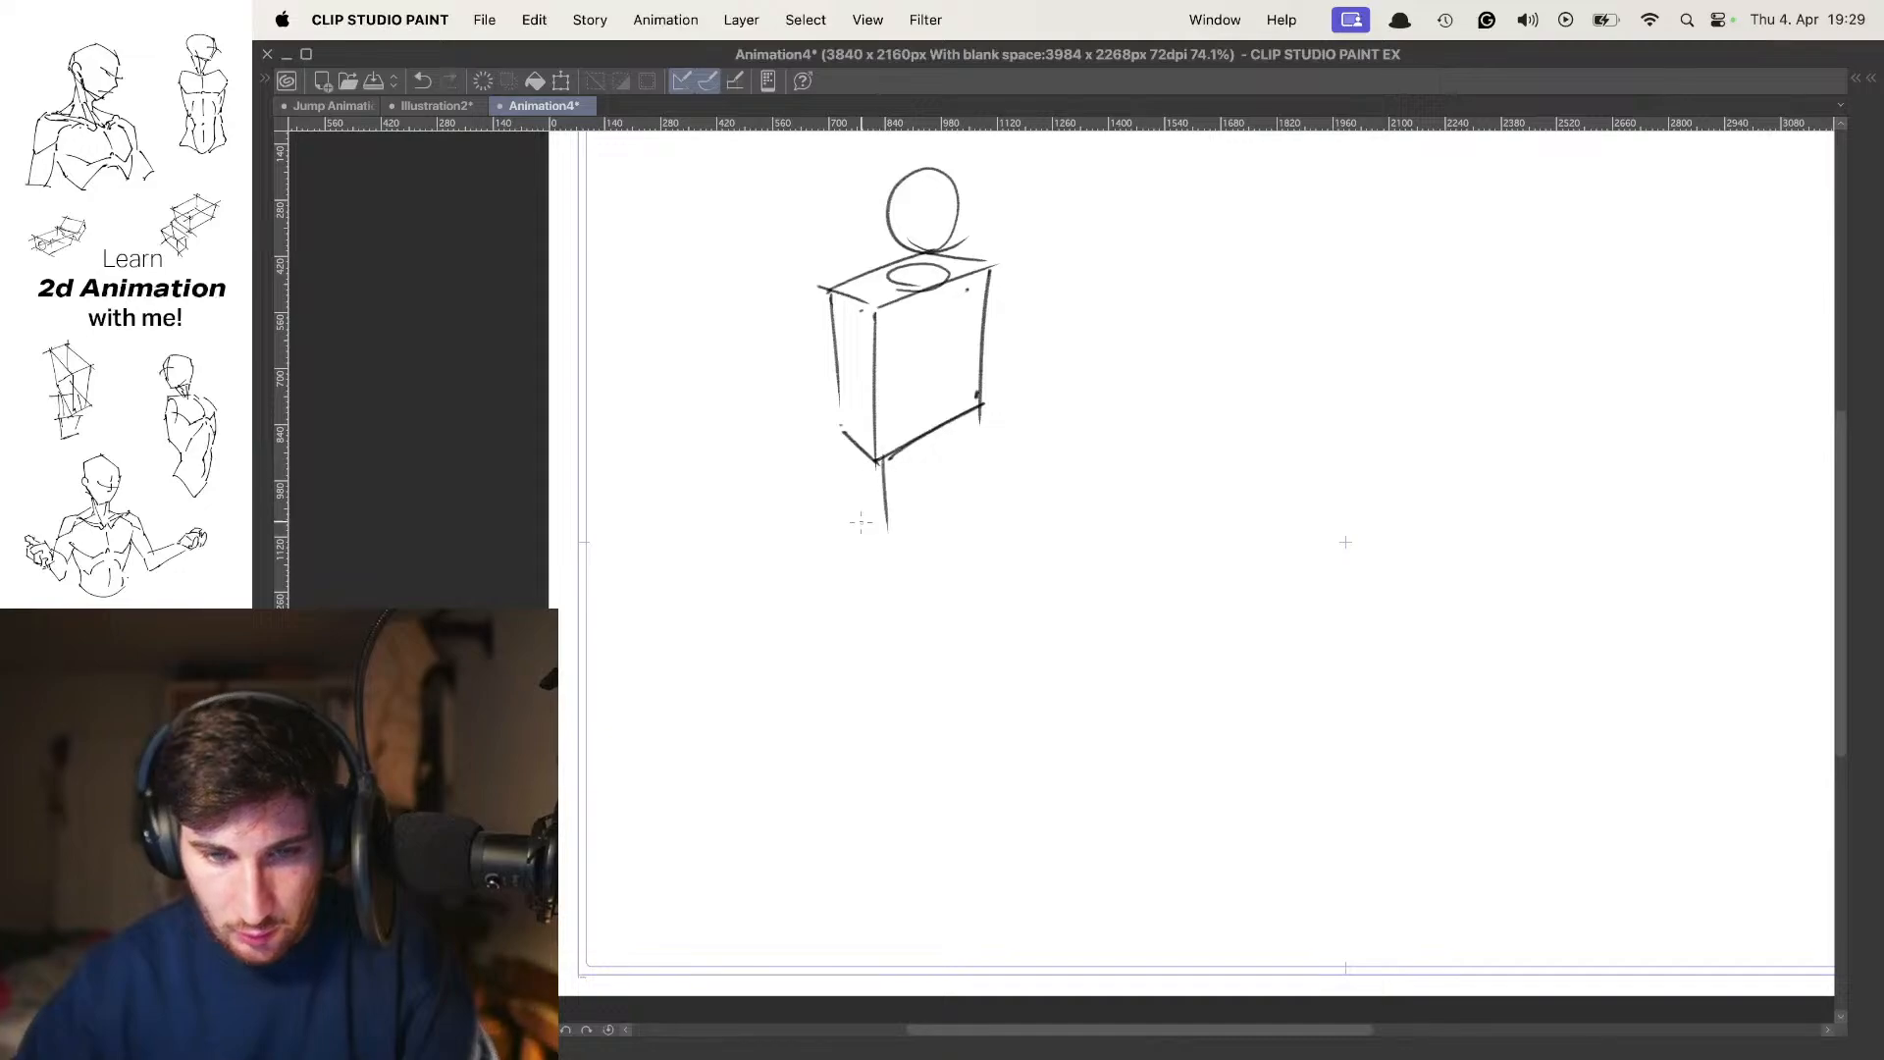
mouse_move(839, 437)
mouse_down()
mouse_move(858, 530)
mouse_move(892, 572)
mouse_up()
drag(986, 496, 898, 552)
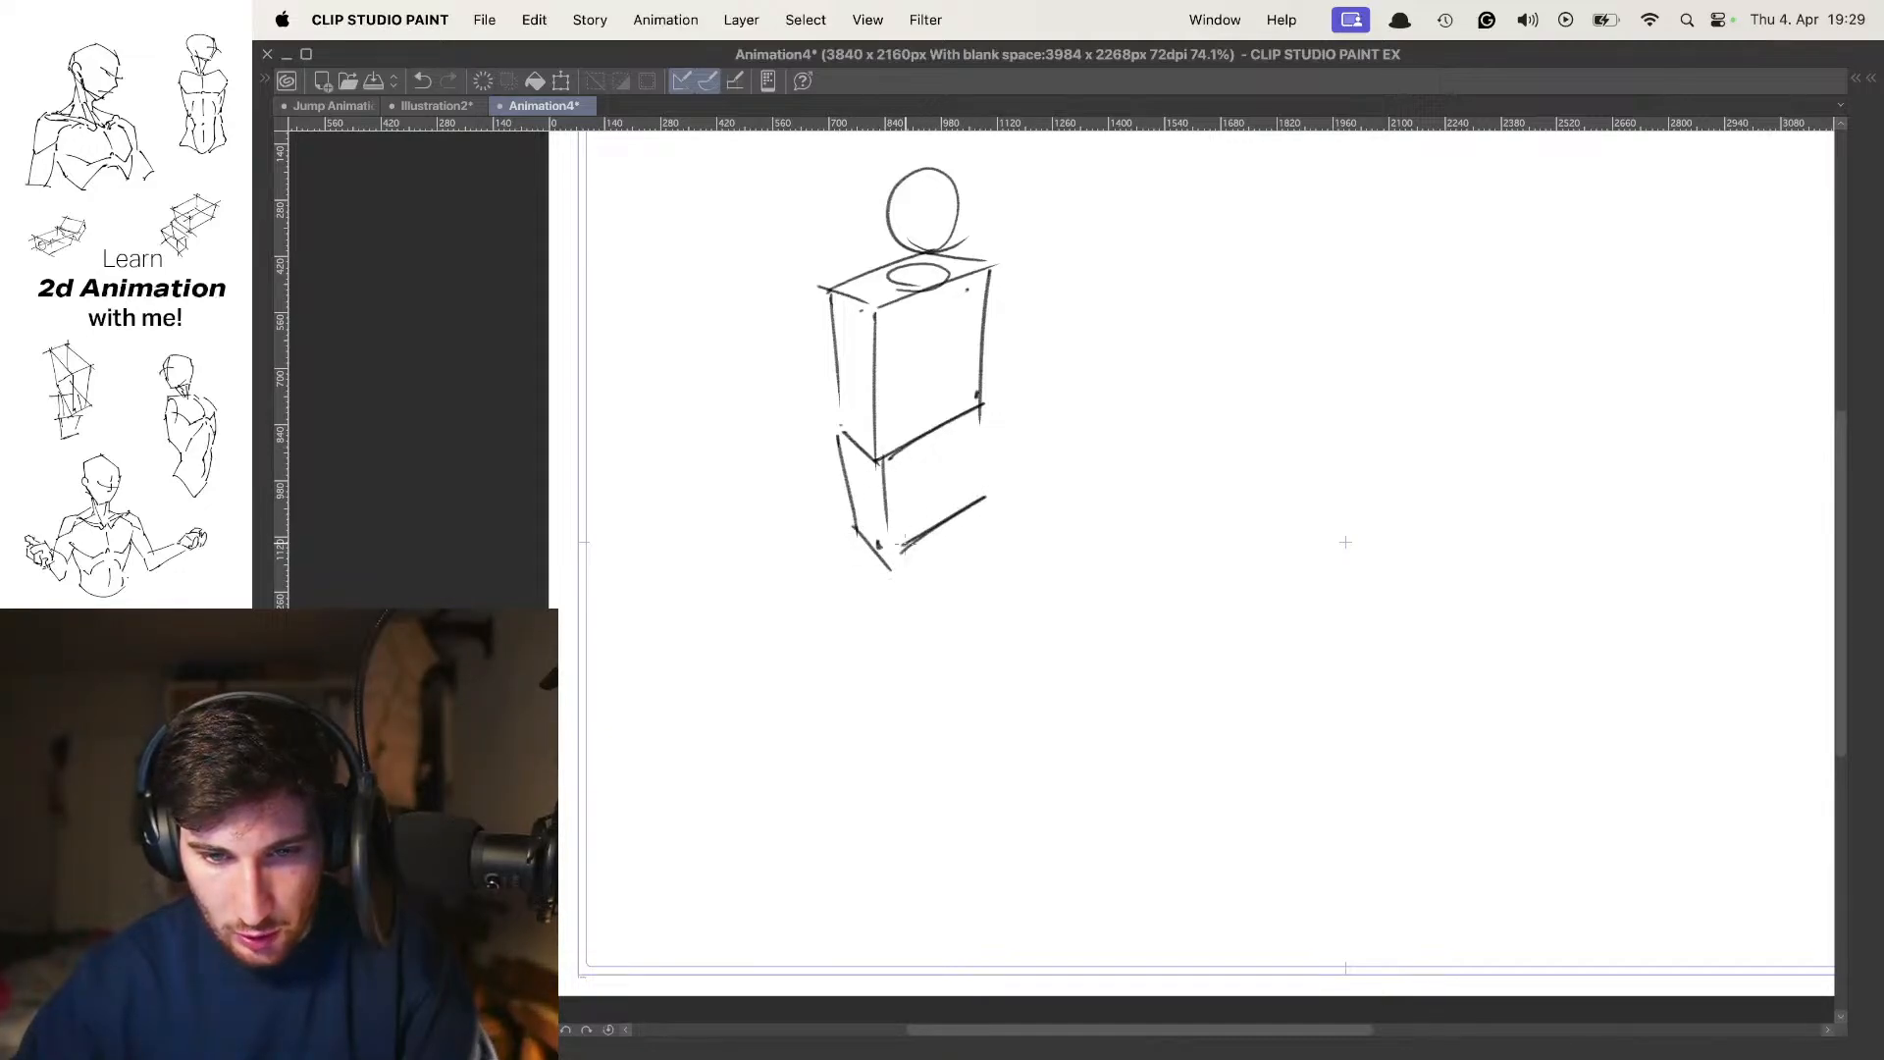
mouse_move(985, 433)
mouse_down()
mouse_move(994, 482)
mouse_move(1021, 443)
mouse_move(972, 413)
mouse_move(950, 645)
mouse_up()
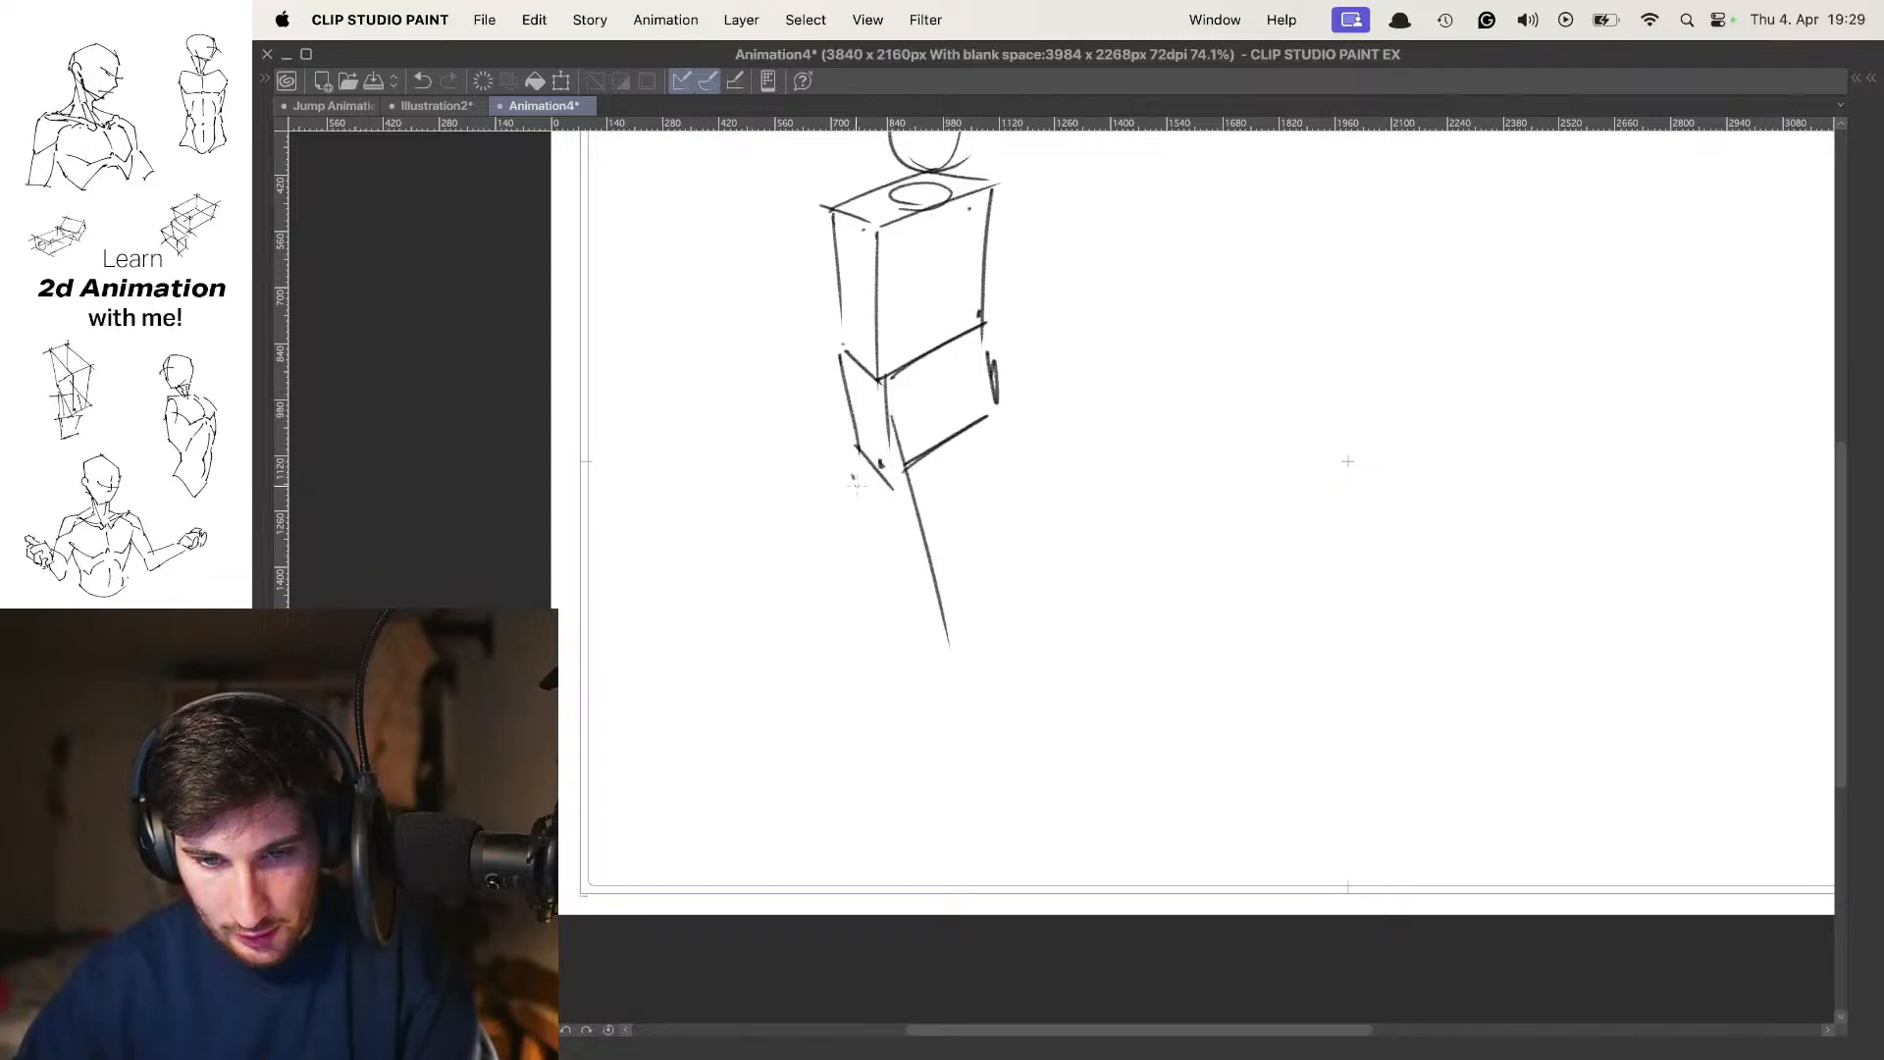
drag(853, 476, 964, 731)
key(super+z)
key(super+z)
drag(928, 413, 962, 624)
drag(850, 466, 934, 686)
mouse_move(993, 513)
mouse_down()
mouse_move(939, 526)
mouse_move(969, 533)
mouse_move(994, 490)
mouse_move(939, 401)
mouse_up()
key(super+z)
key(super+z)
Scale the whole figure sketch down slightly and apply the transformation
key(super+t)
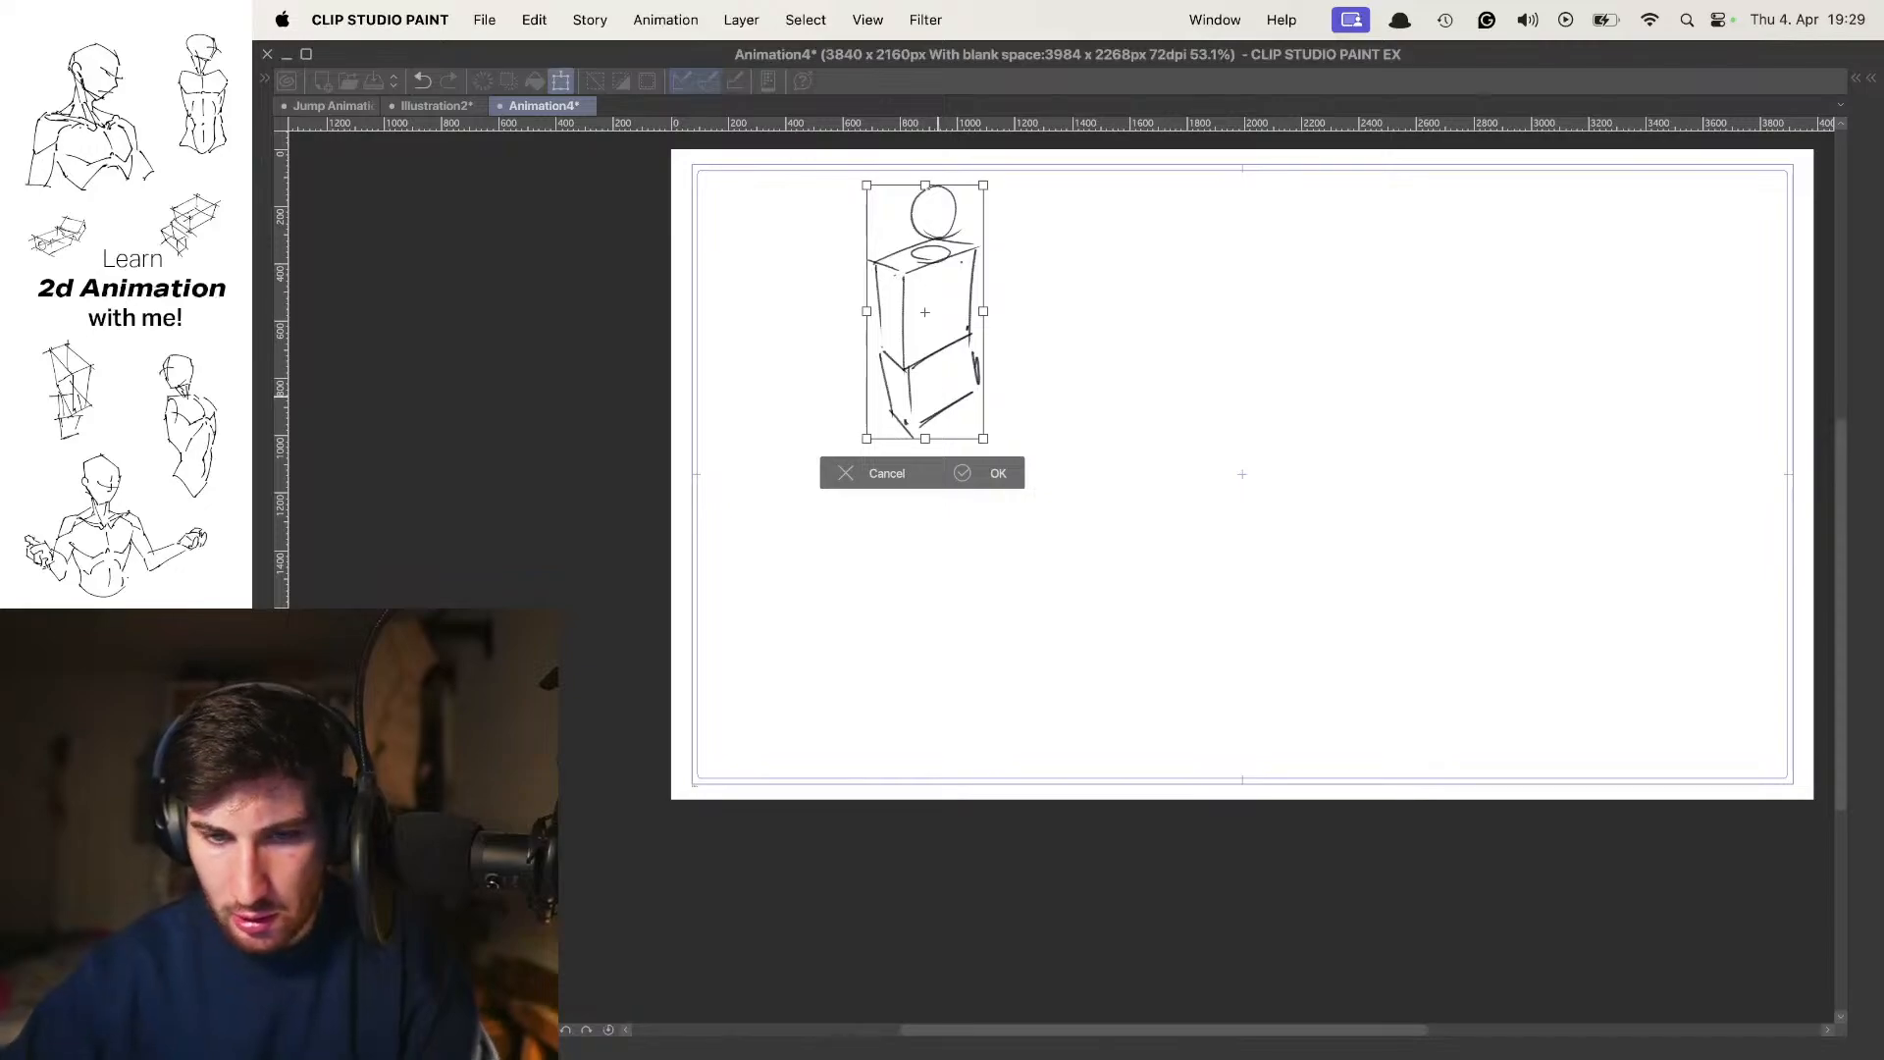
click(989, 473)
drag(1131, 446, 1073, 443)
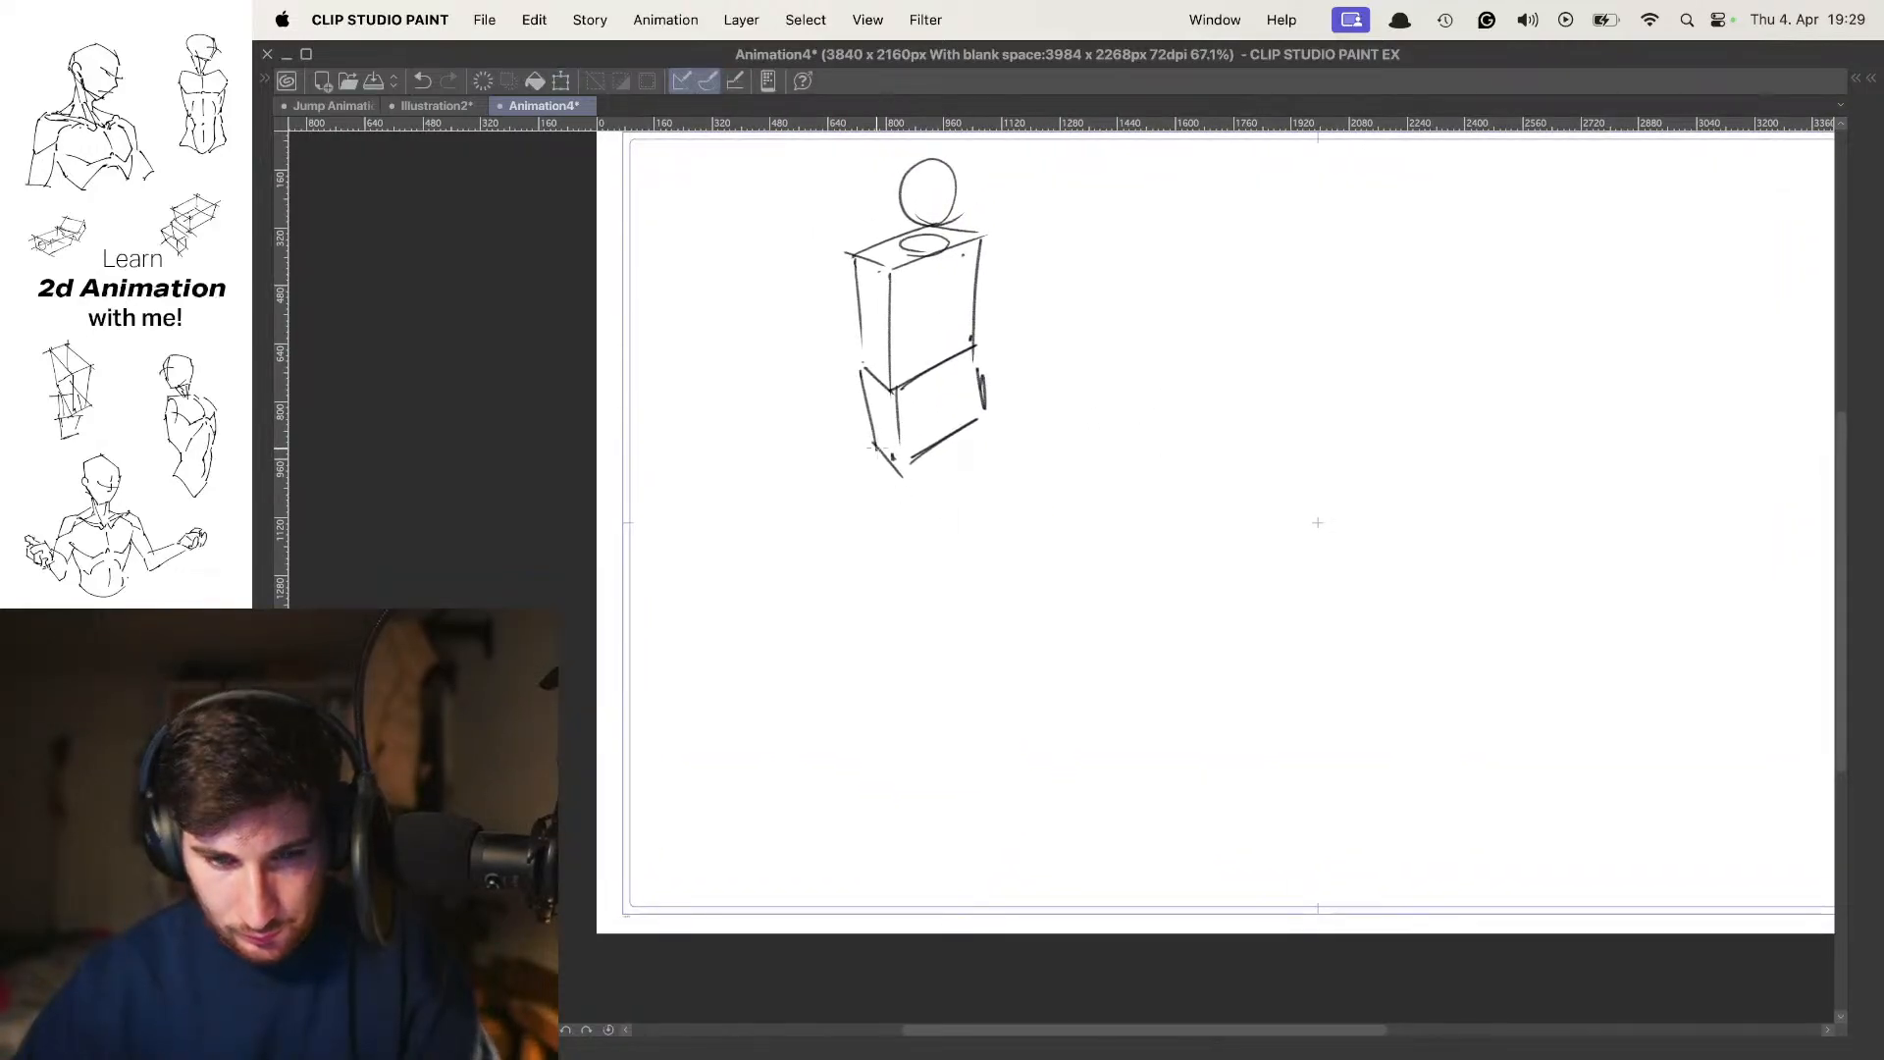
Draw the forward leg as two long tapering lines from the pelvis, with a small cross marking the knee
mouse_move(868, 436)
mouse_down()
mouse_move(922, 650)
mouse_move(945, 645)
mouse_move(936, 609)
mouse_up()
drag(906, 619, 966, 533)
drag(939, 471, 991, 699)
key(super+z)
key(super+z)
key(super+z)
mouse_move(967, 505)
mouse_down()
mouse_move(996, 687)
mouse_move(981, 709)
mouse_up()
key(super+z)
drag(944, 514, 983, 695)
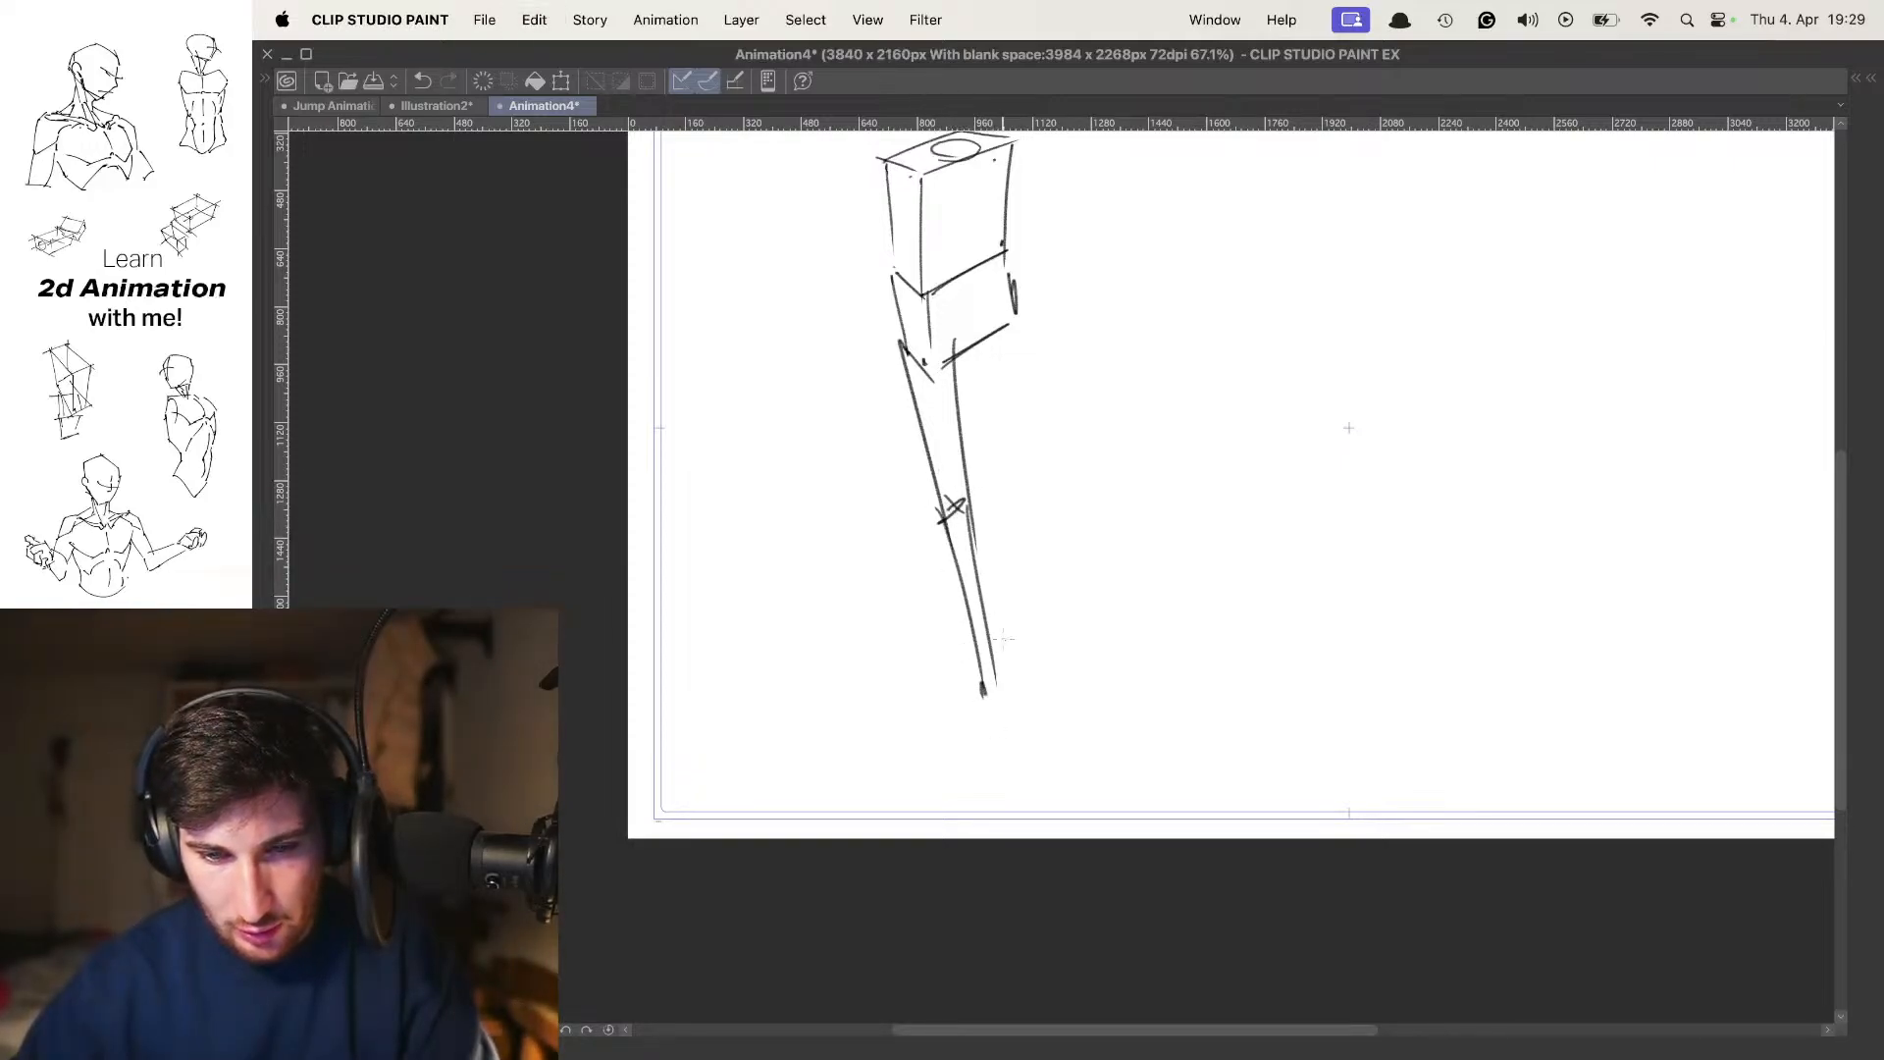
Add a slim upturned oval foot and short heel strokes at the end of the forward leg
mouse_move(1075, 491)
mouse_down()
mouse_move(1064, 652)
mouse_move(1060, 502)
mouse_up()
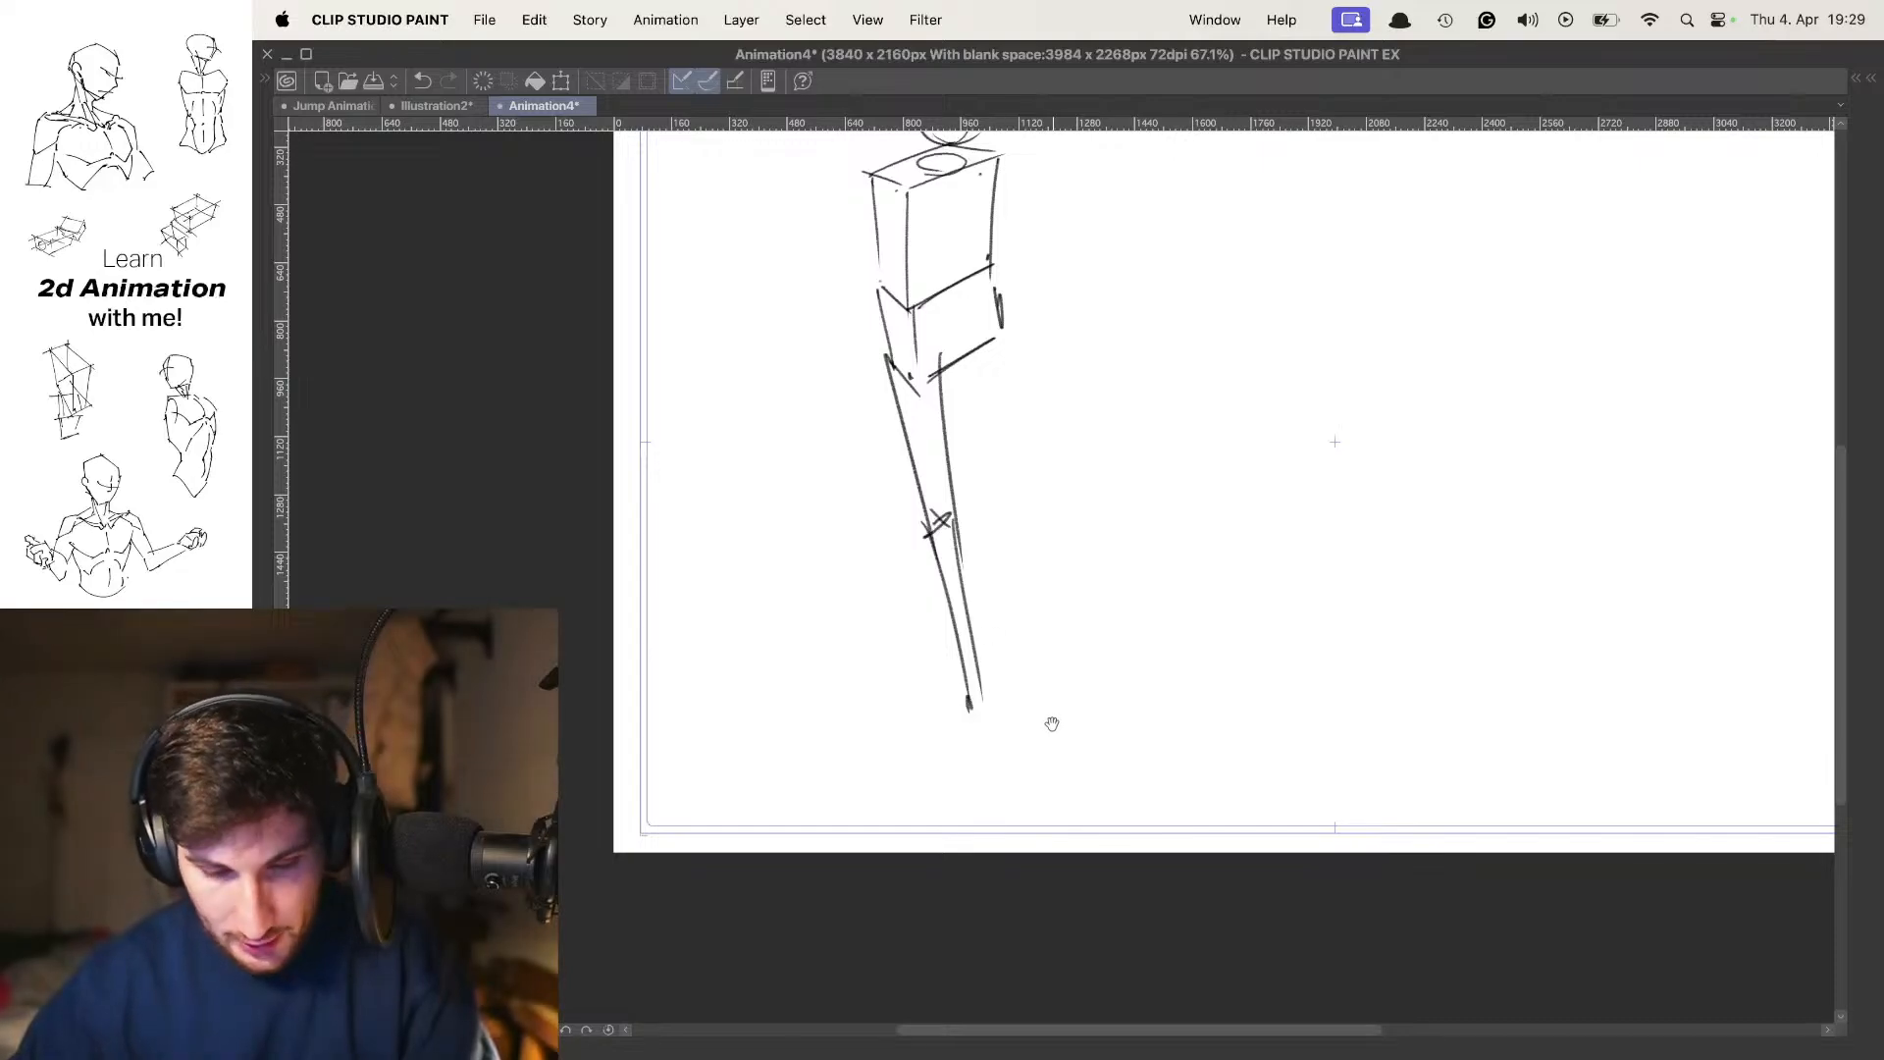
mouse_move(989, 699)
mouse_down()
mouse_move(1010, 641)
mouse_move(981, 707)
mouse_up()
key(super+z)
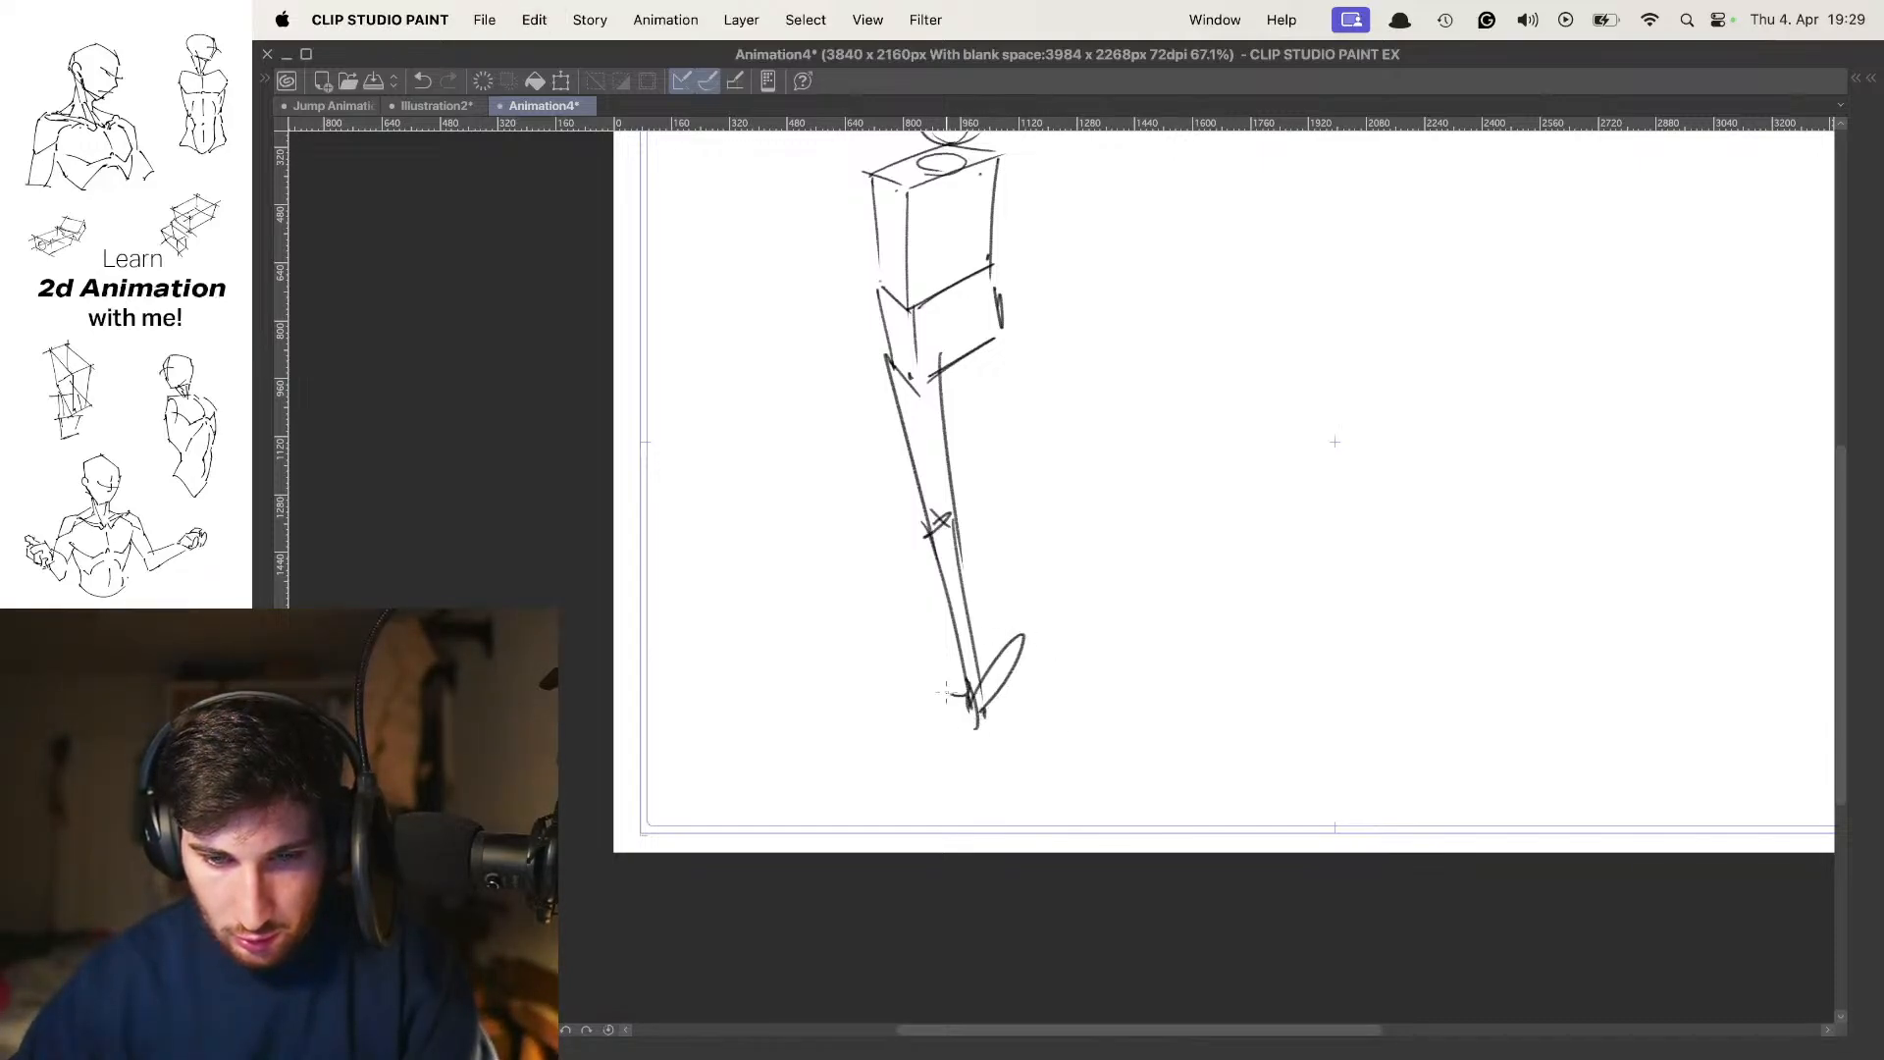
key(super+z)
key(super+z)
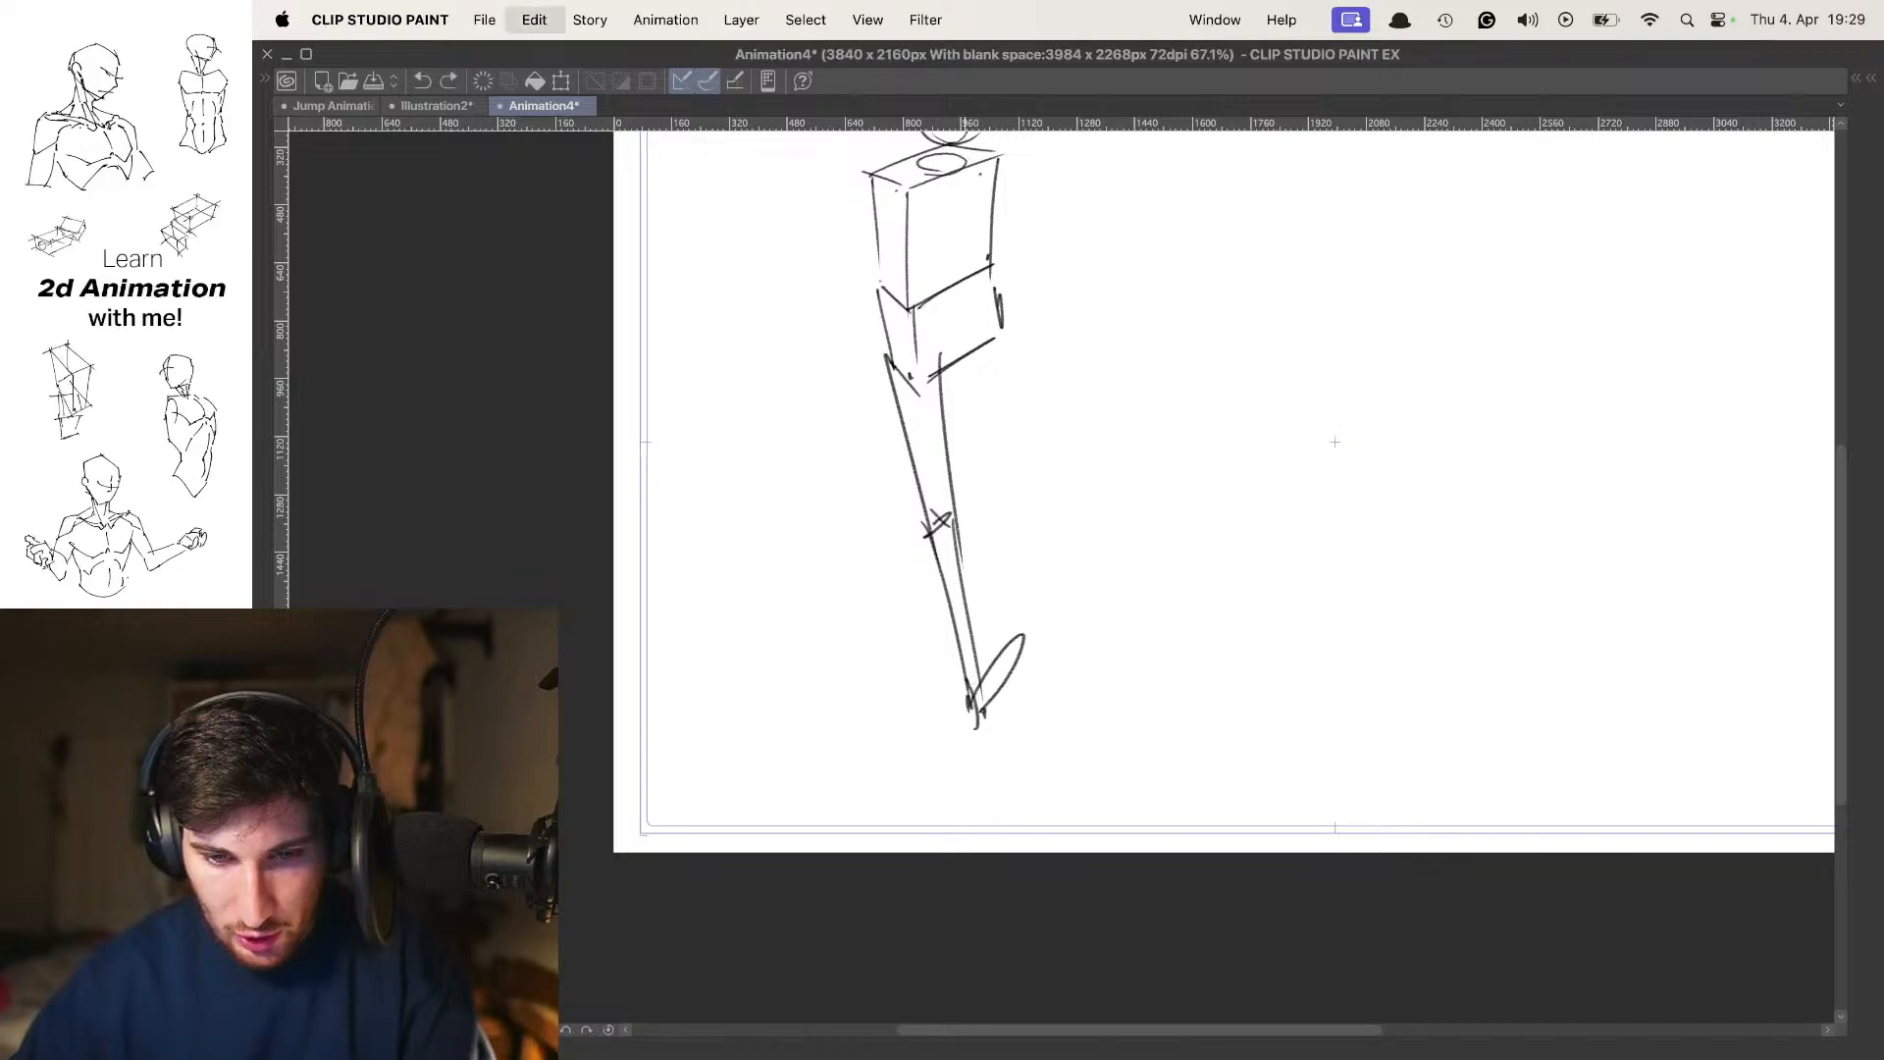
drag(969, 687, 976, 726)
drag(1079, 541, 1073, 559)
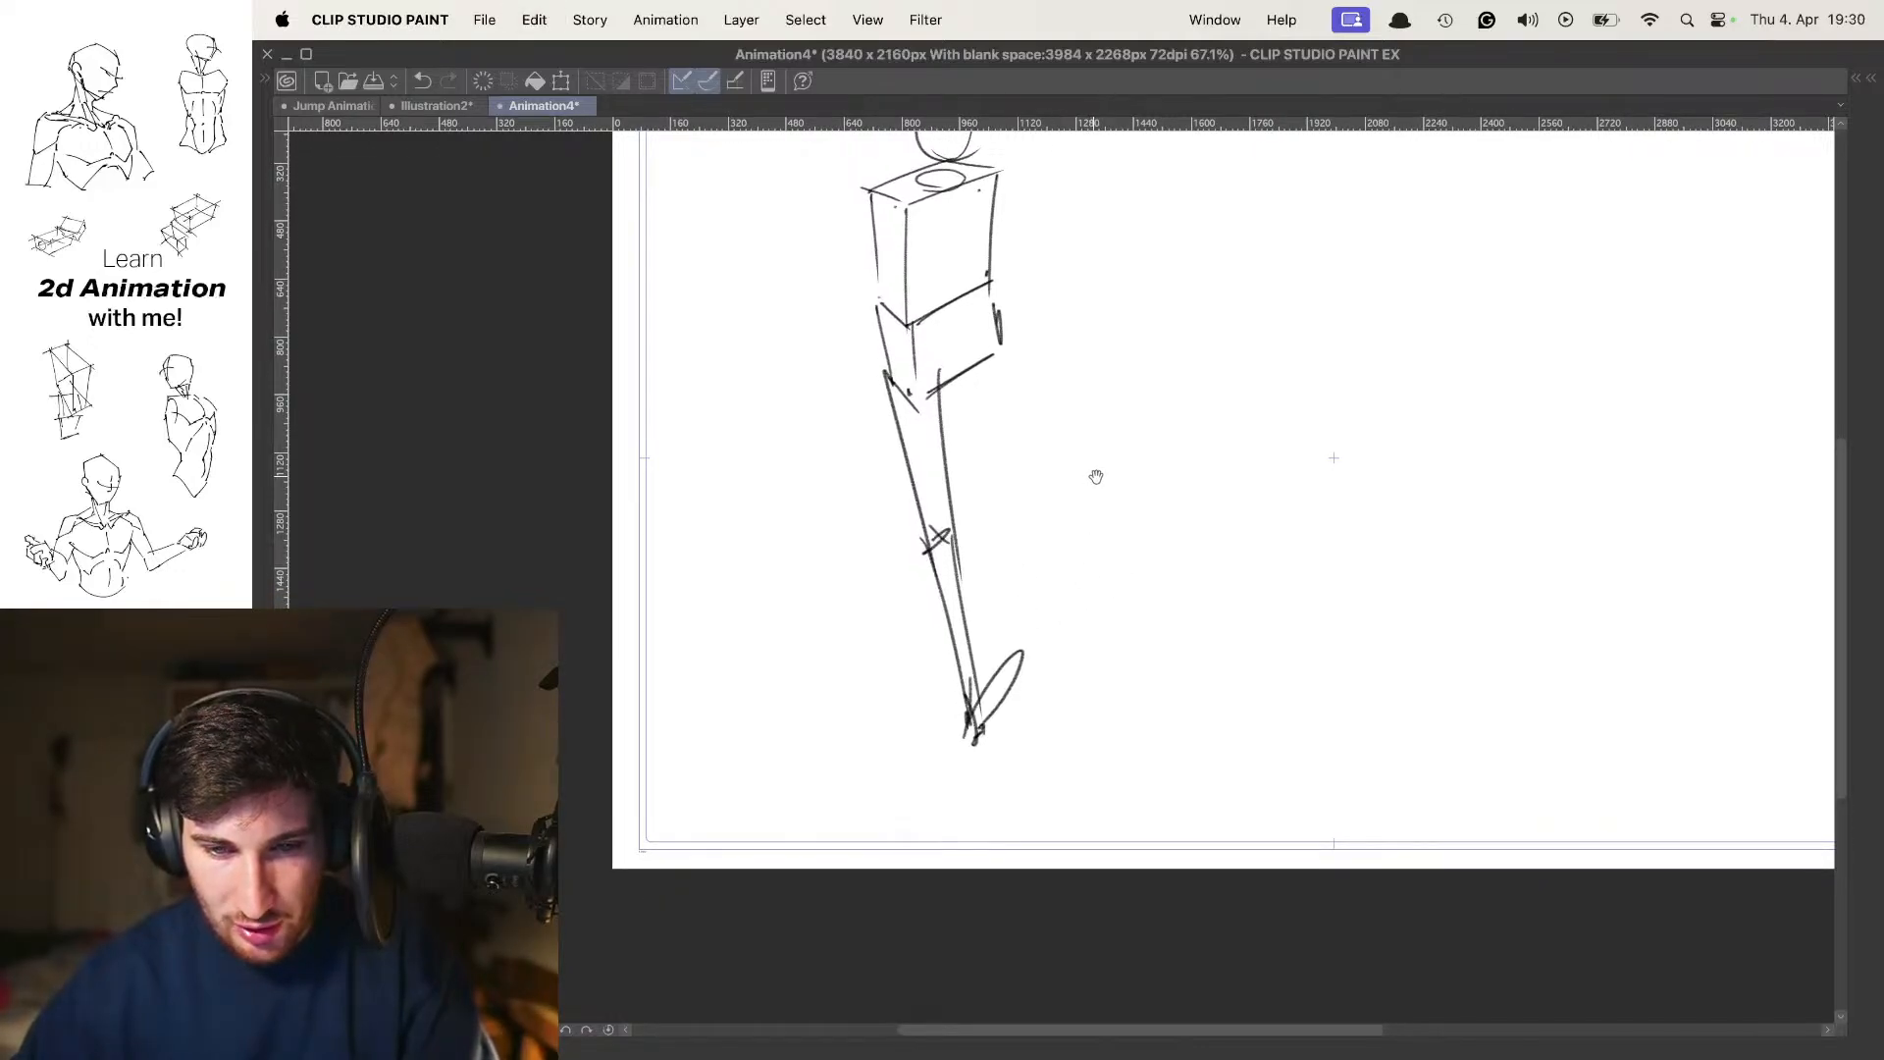
drag(1097, 476, 1105, 540)
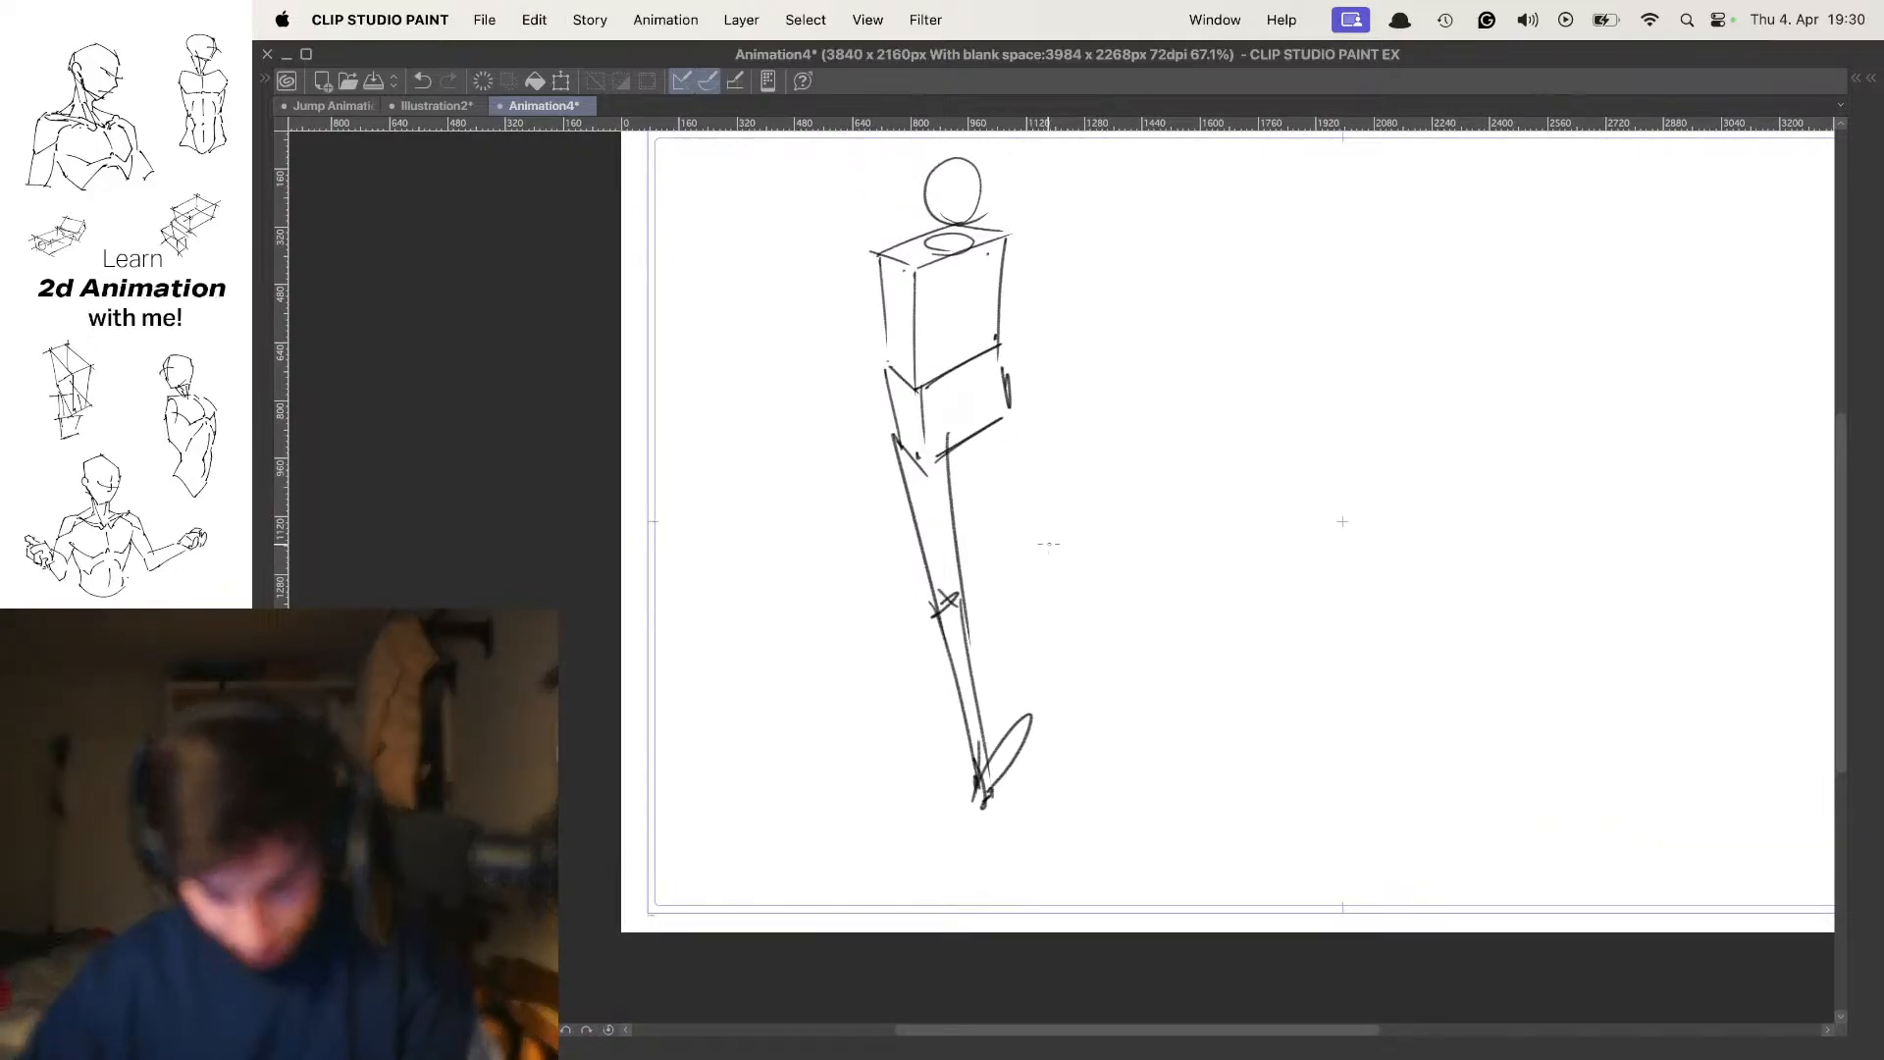
Draw a slanted parallelogram beside the forward leg as a practice foot plane
scroll(1080, 547, down, 2)
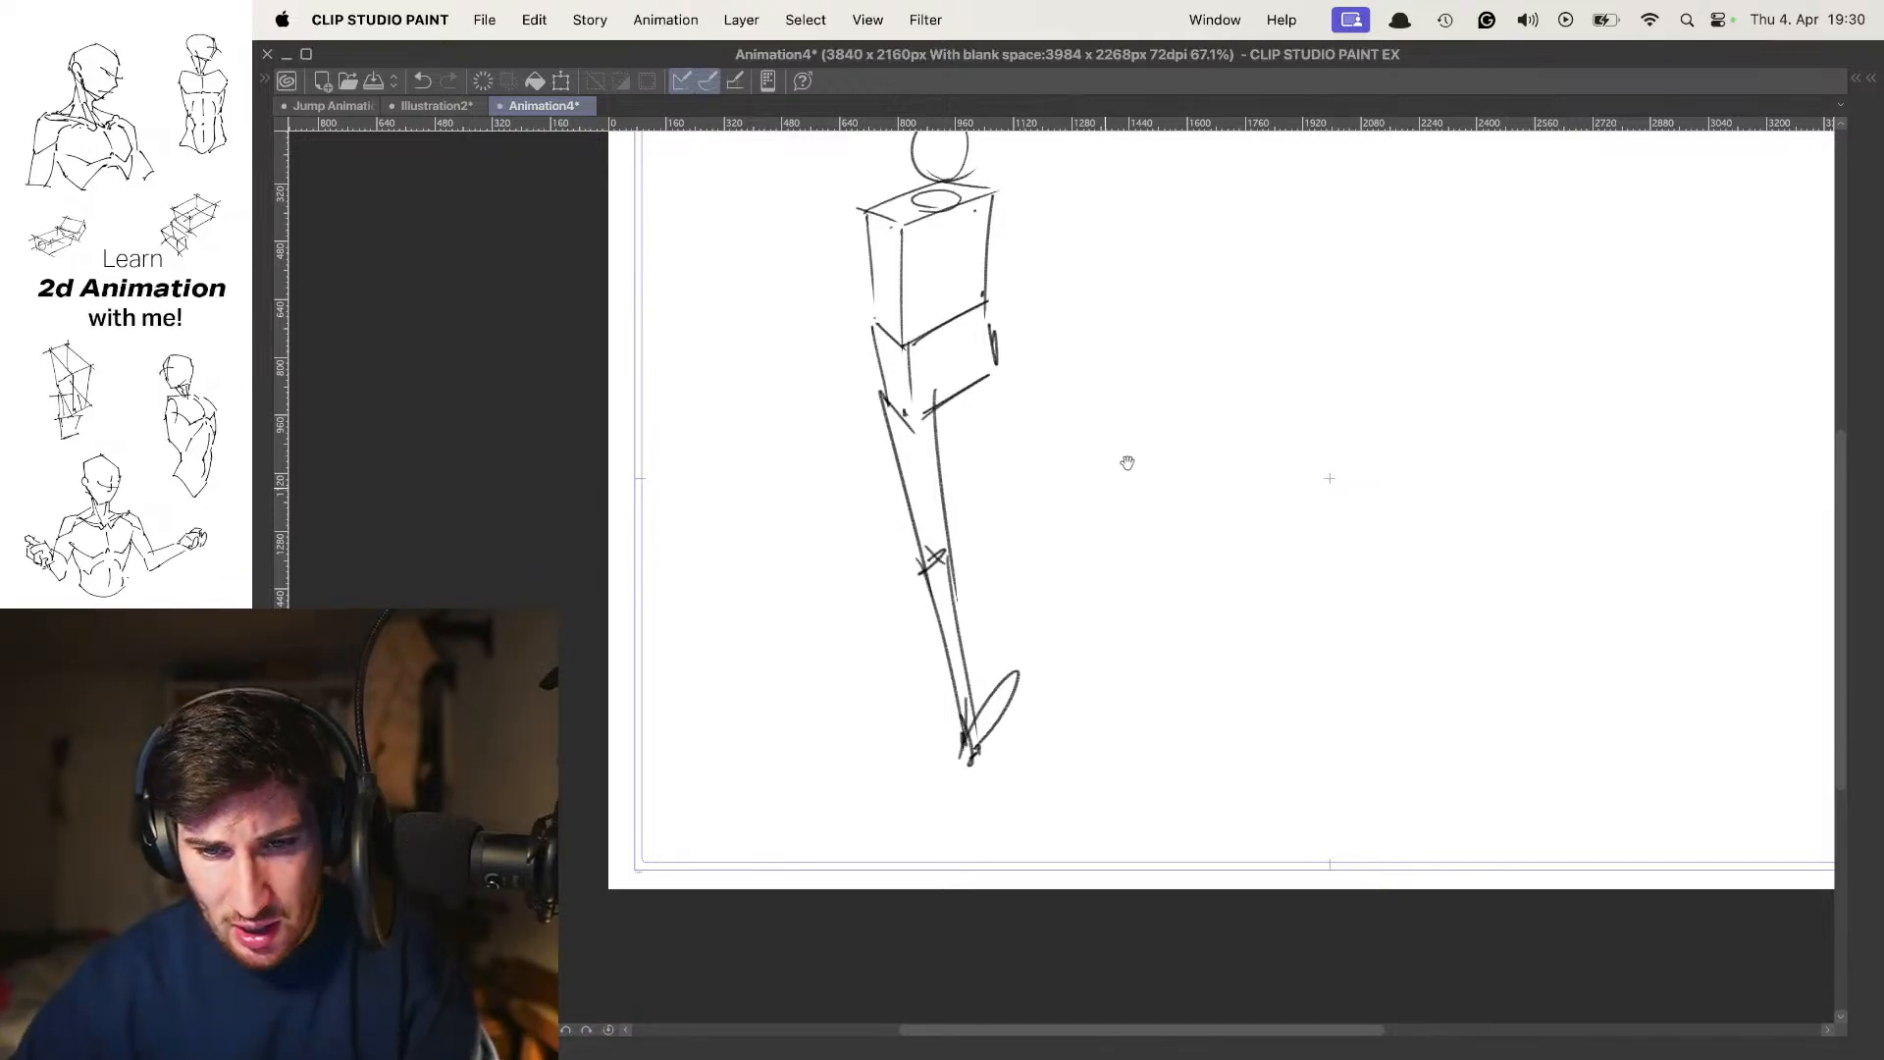
mouse_move(1087, 452)
mouse_down()
mouse_move(1139, 427)
mouse_move(1055, 535)
mouse_up()
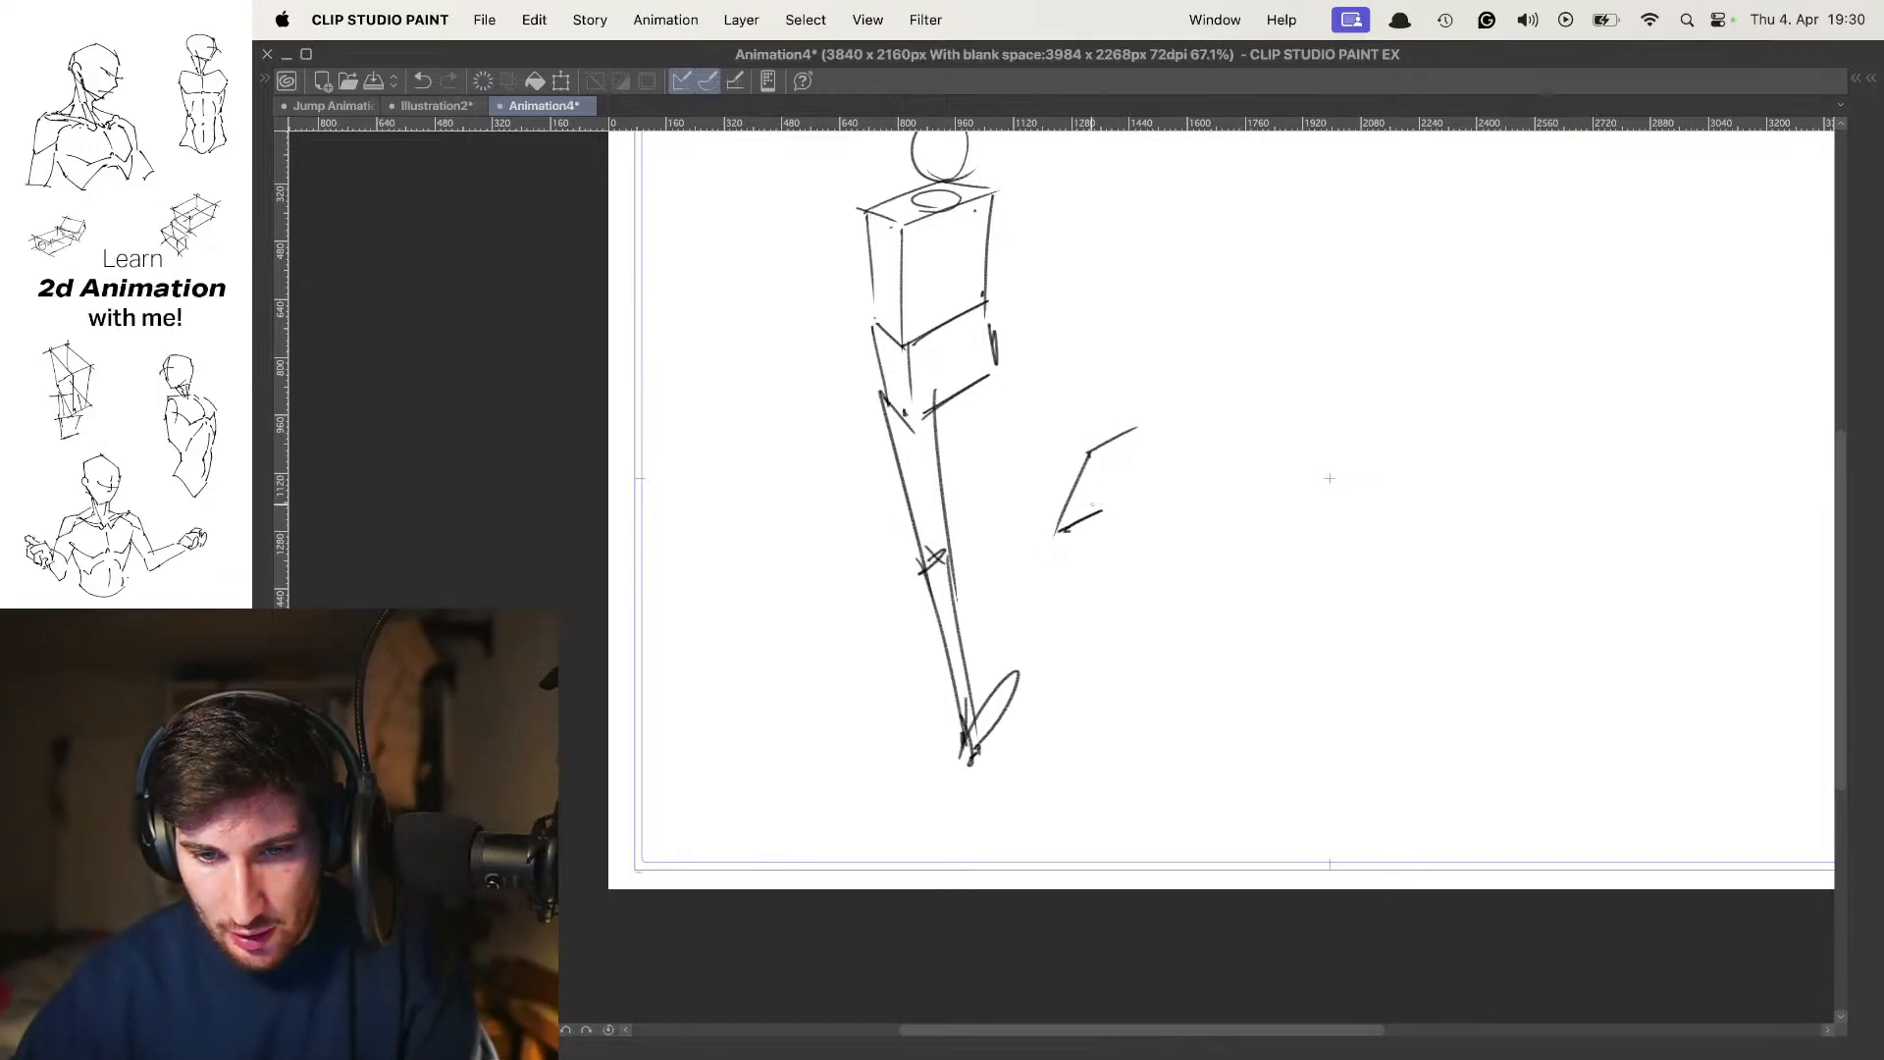
drag(1135, 429, 1097, 510)
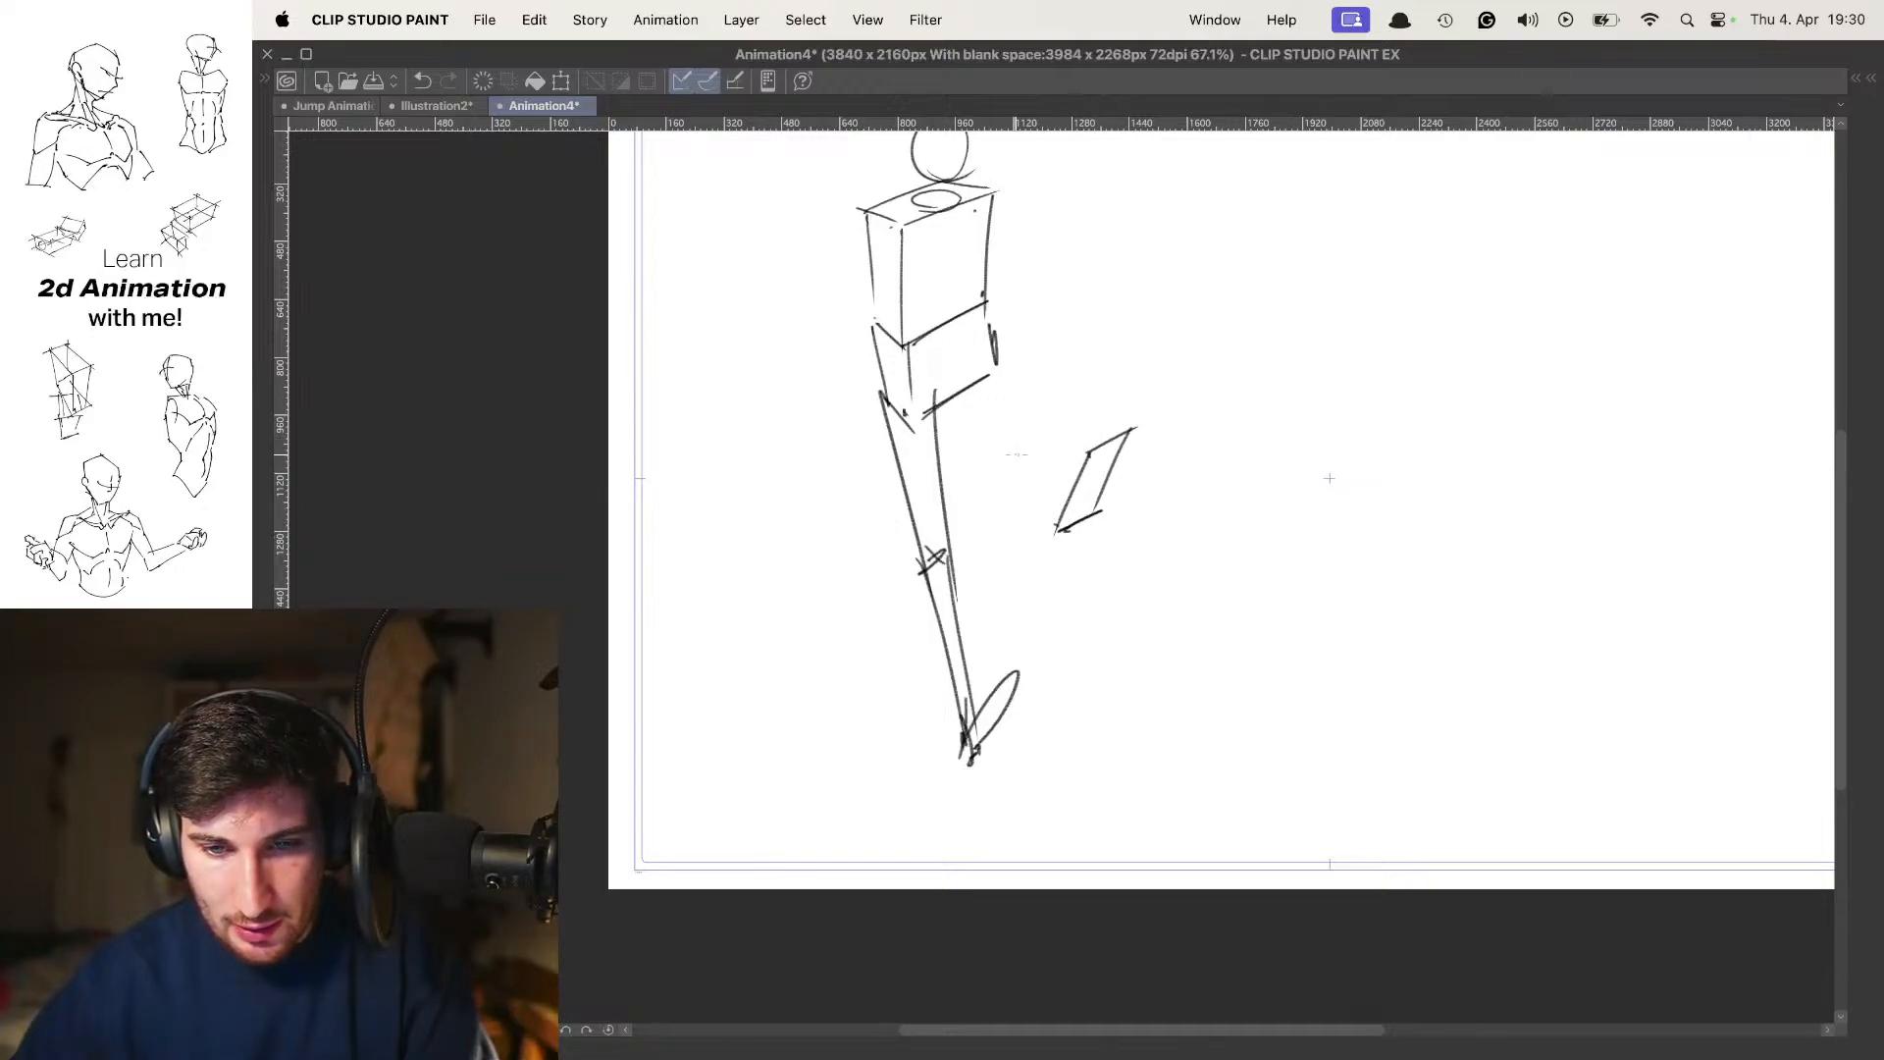
Sketch a wedge-shaped 3D foot beside the practice plane, and erase both practice shapes
mouse_move(1240, 460)
mouse_down()
mouse_move(1194, 489)
mouse_move(1132, 512)
mouse_move(1221, 474)
mouse_move(1171, 463)
mouse_move(1134, 506)
mouse_move(1200, 429)
mouse_up()
mouse_move(1097, 486)
mouse_down()
mouse_move(1154, 429)
mouse_move(1222, 422)
mouse_move(1173, 440)
mouse_up()
mouse_move(1204, 292)
mouse_down()
mouse_move(1182, 477)
mouse_move(1138, 458)
mouse_up()
key(super+z)
key(super+z)
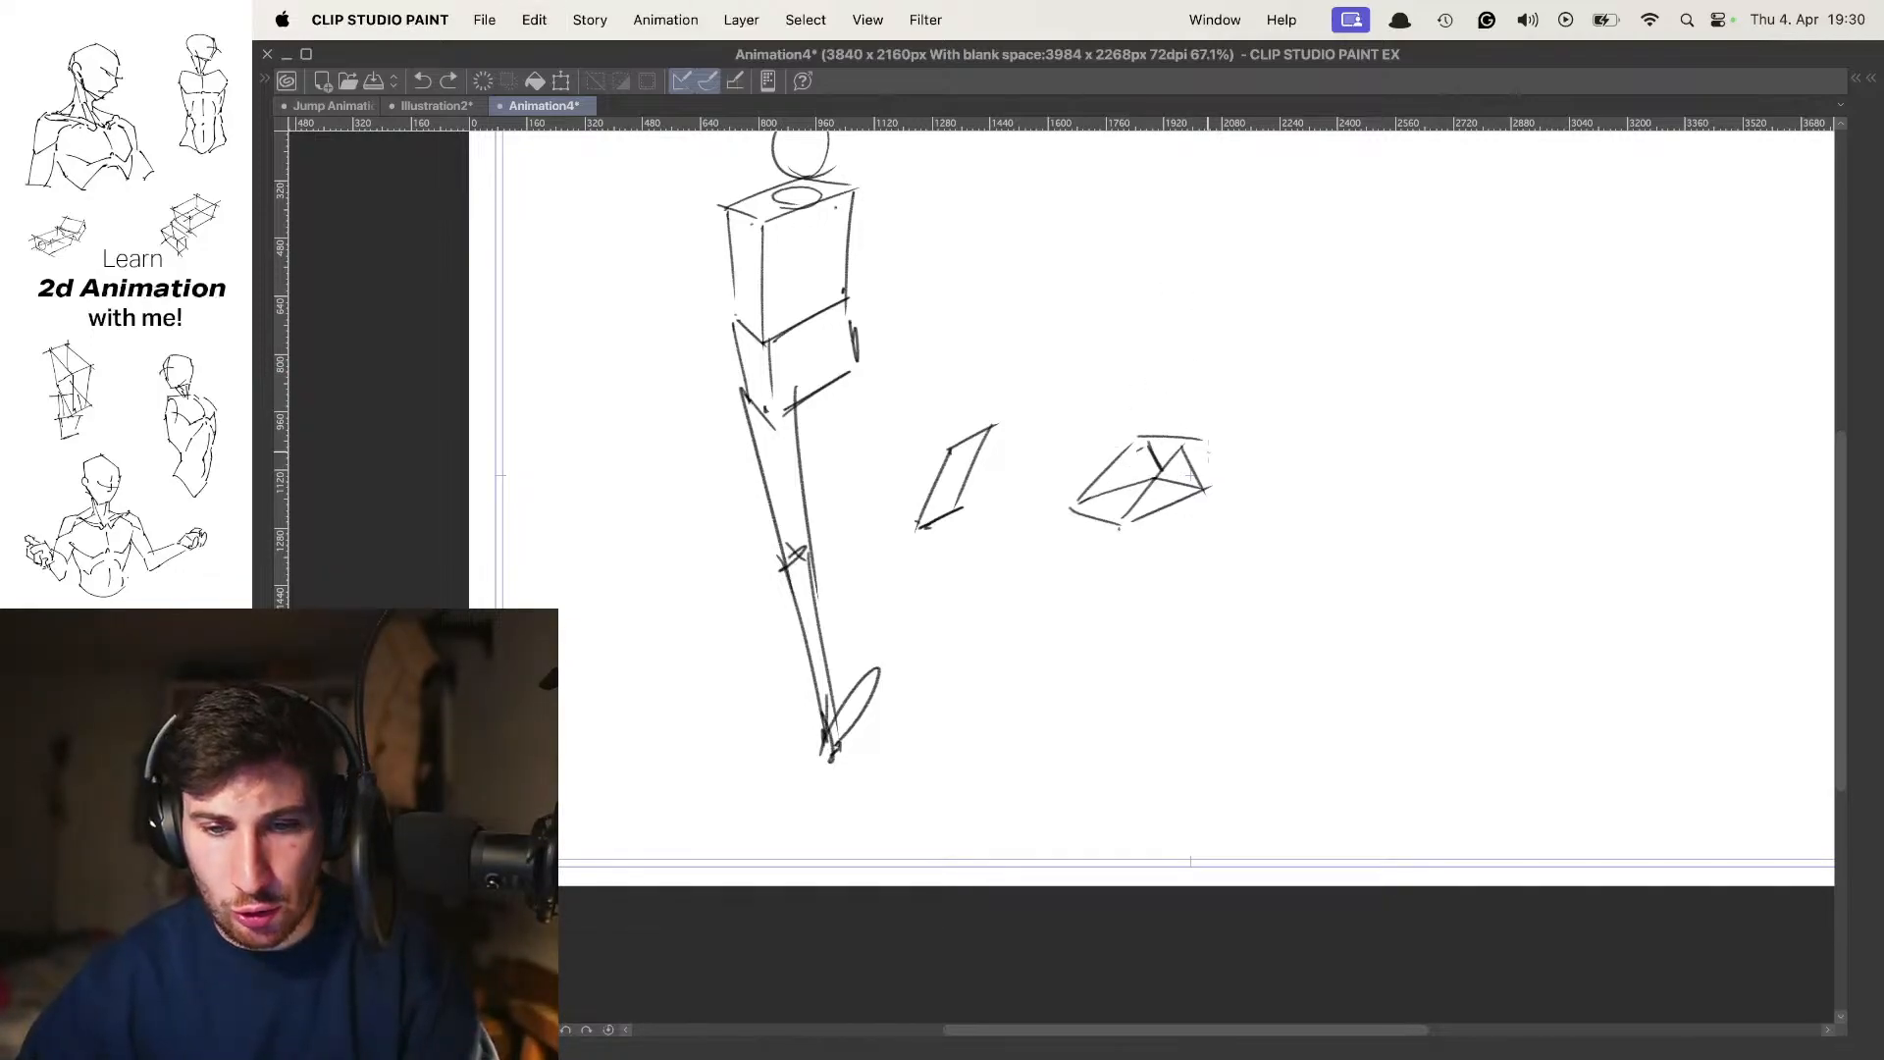
key(e)
mouse_move(1165, 526)
mouse_down()
mouse_move(1028, 521)
mouse_move(1014, 416)
mouse_up()
Sketch a practice lower leg with an oval foot in the blank area beside the figure, and undo it
key(p)
mouse_move(1080, 479)
mouse_down()
mouse_move(1131, 397)
mouse_move(1077, 481)
mouse_up()
drag(1010, 338, 1074, 482)
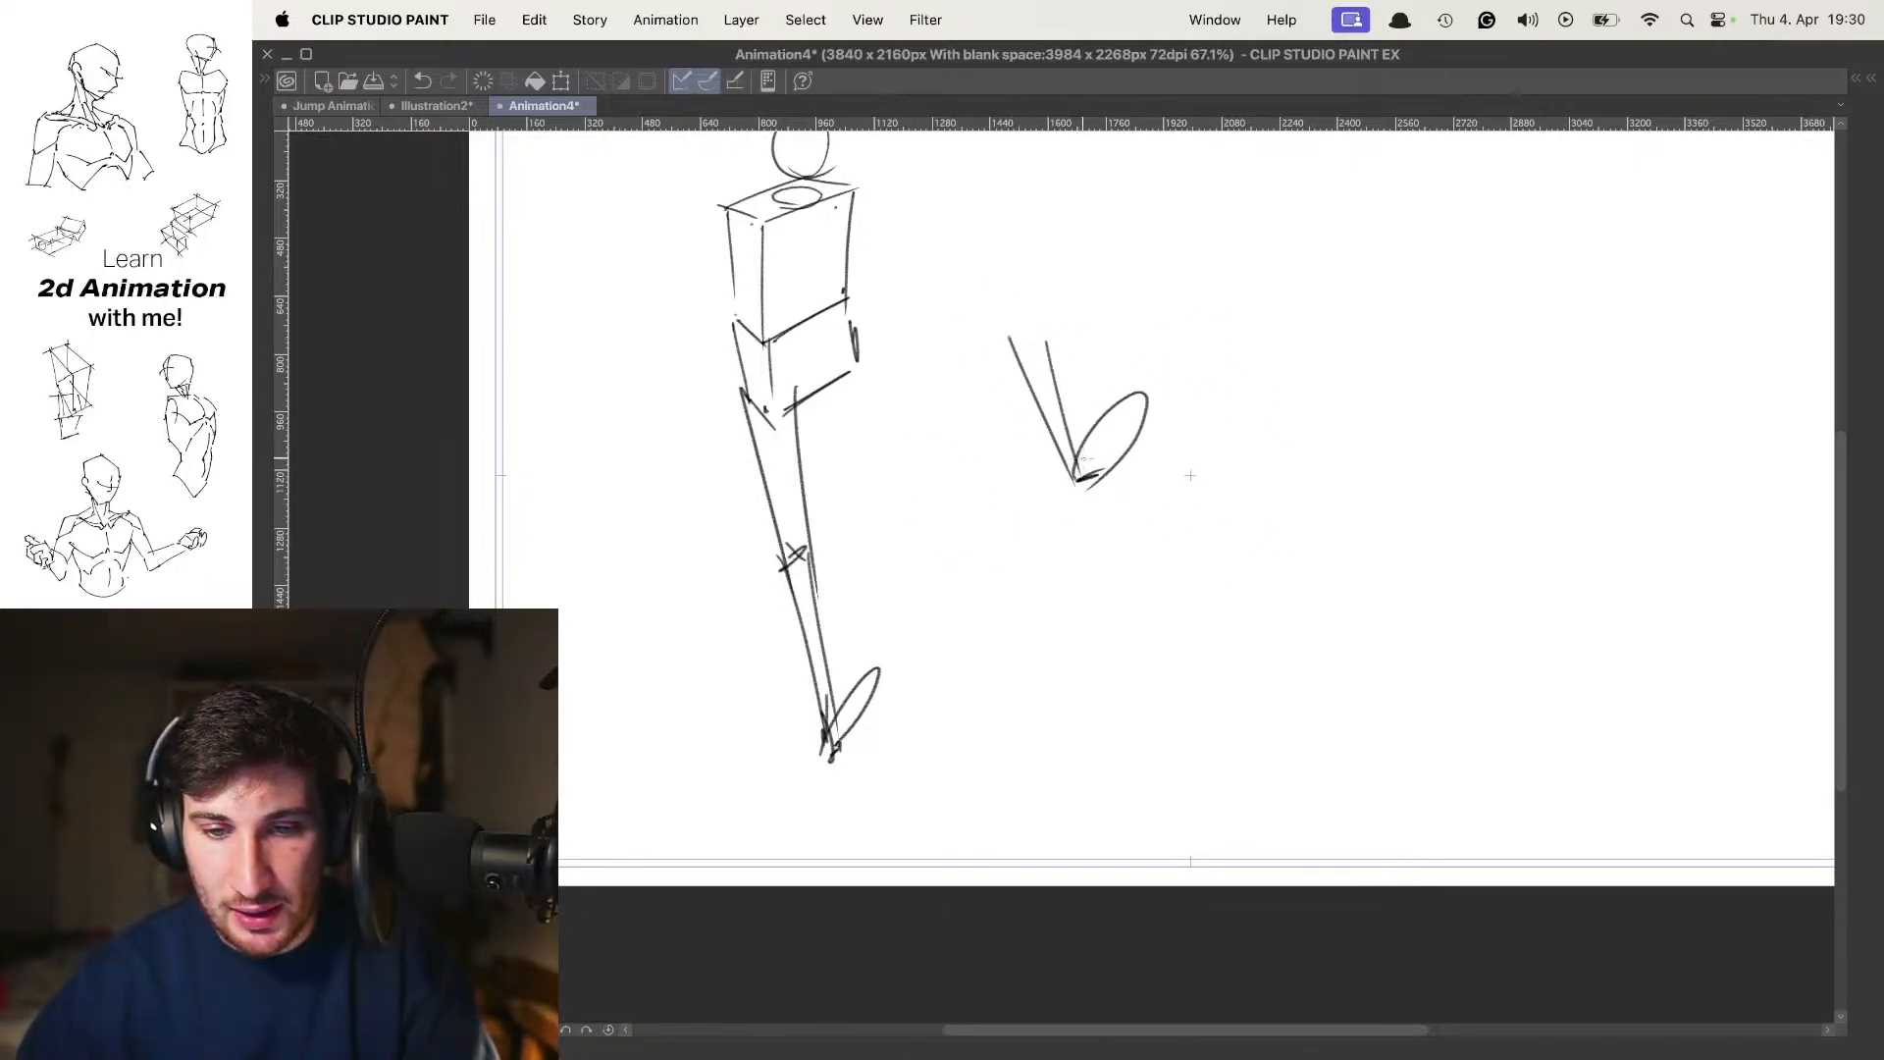
key(super+z)
key(super+z)
Draw the trailing leg with the thigh from the far hip and the lower leg bent backward behind the forward leg
drag(1005, 551, 1077, 563)
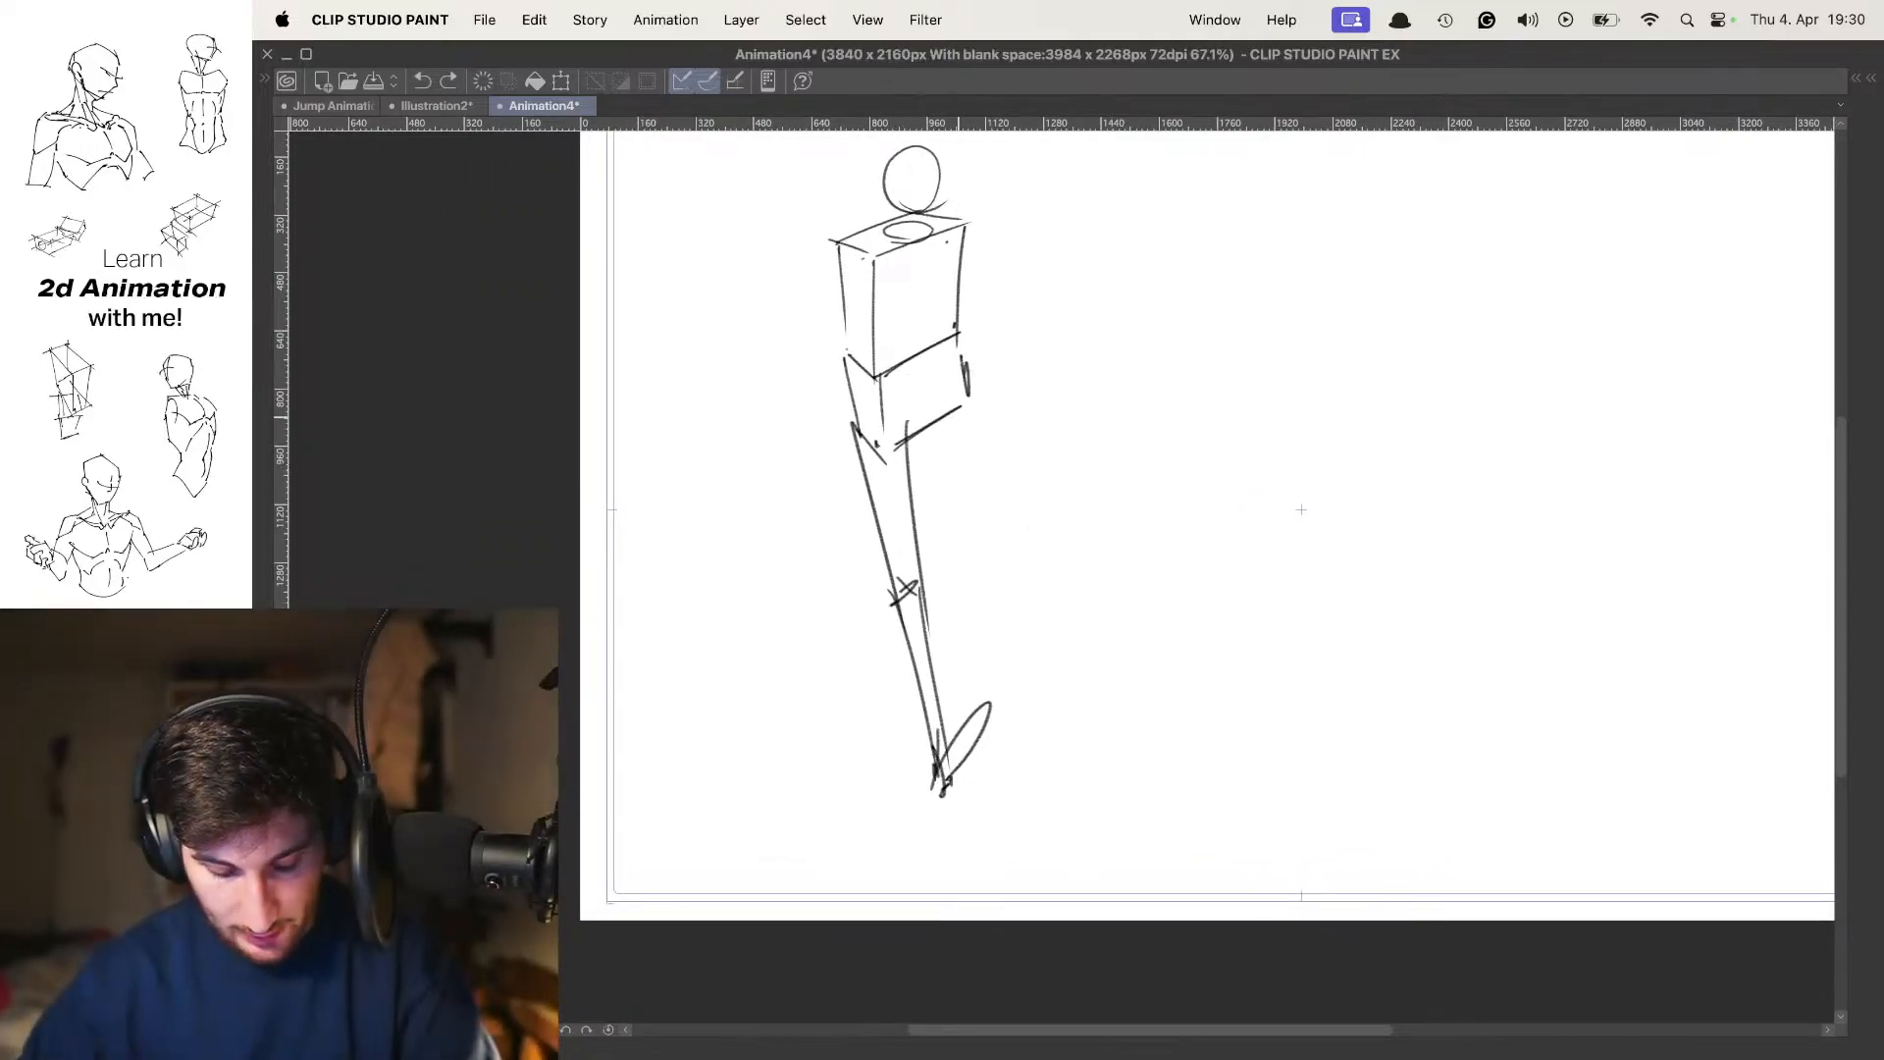
mouse_move(1015, 512)
mouse_down()
mouse_move(1074, 518)
mouse_move(1056, 535)
mouse_up()
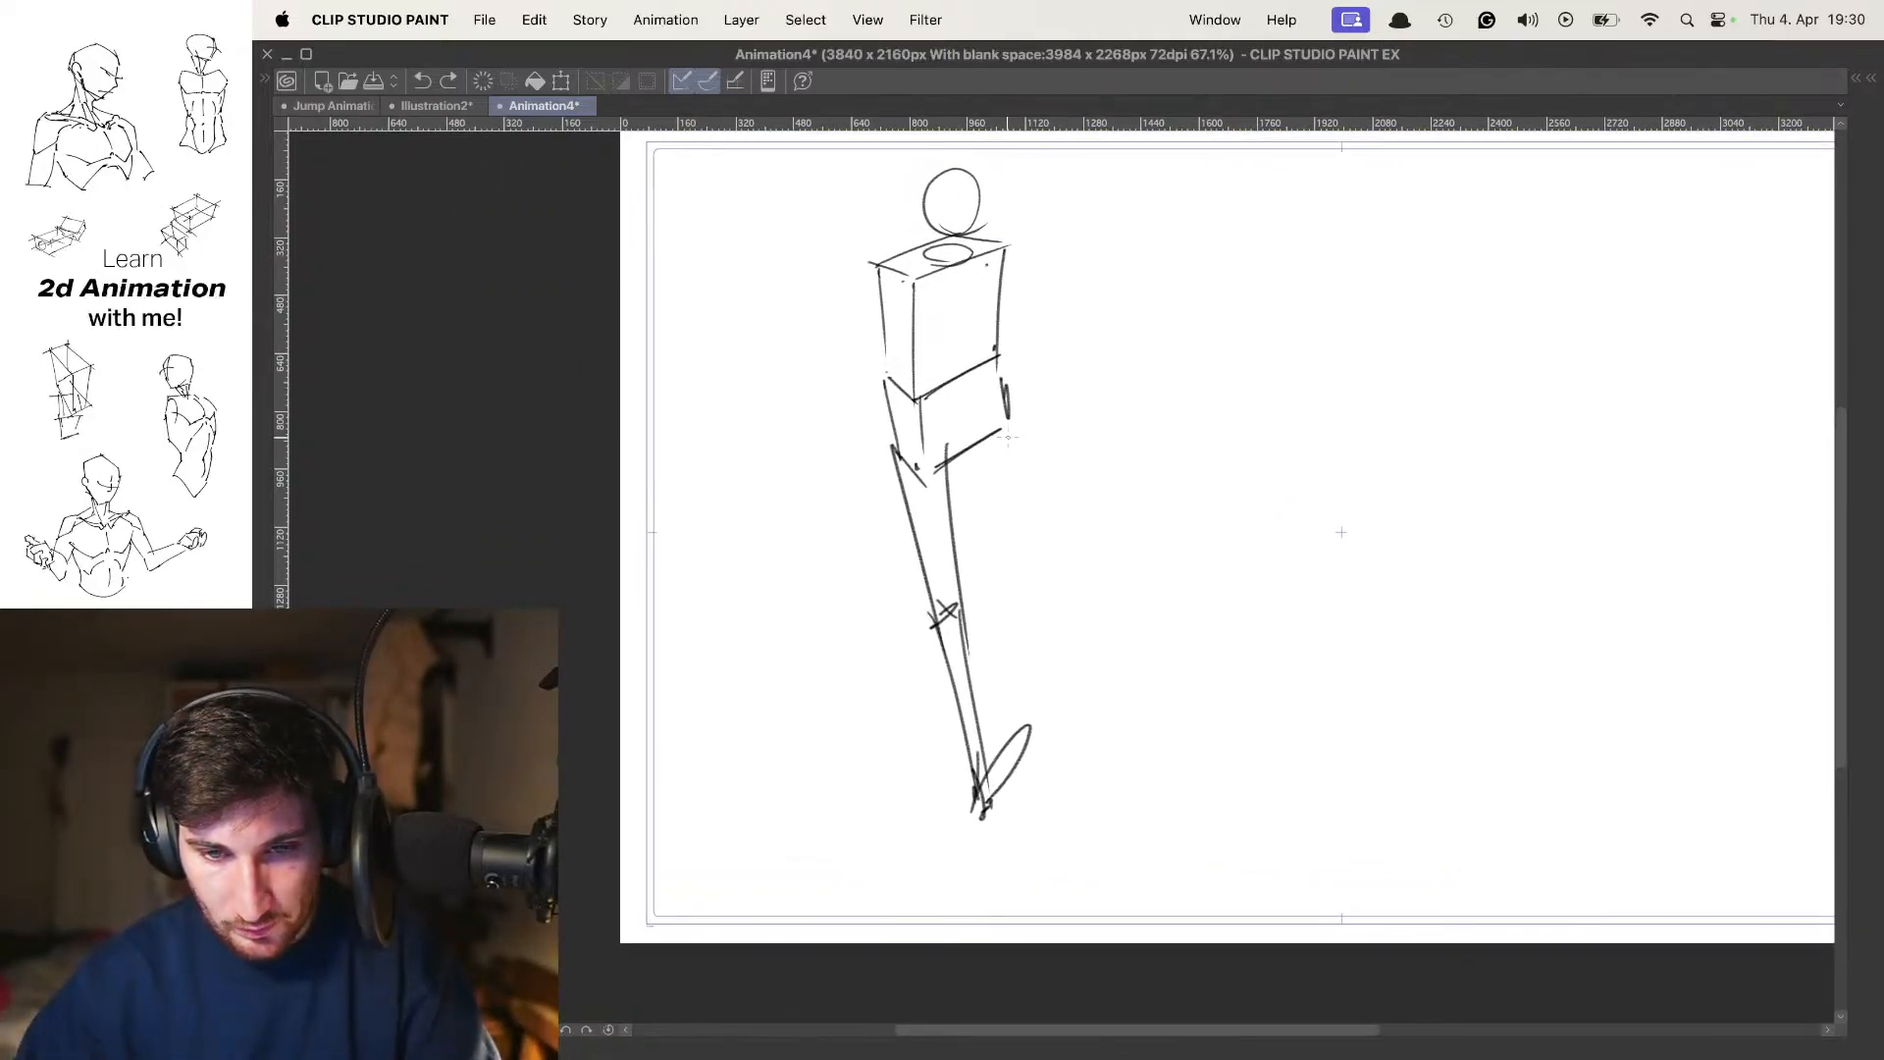
drag(1010, 422, 962, 587)
mouse_move(967, 432)
mouse_down()
mouse_move(953, 557)
mouse_move(860, 657)
mouse_up()
drag(968, 585, 861, 675)
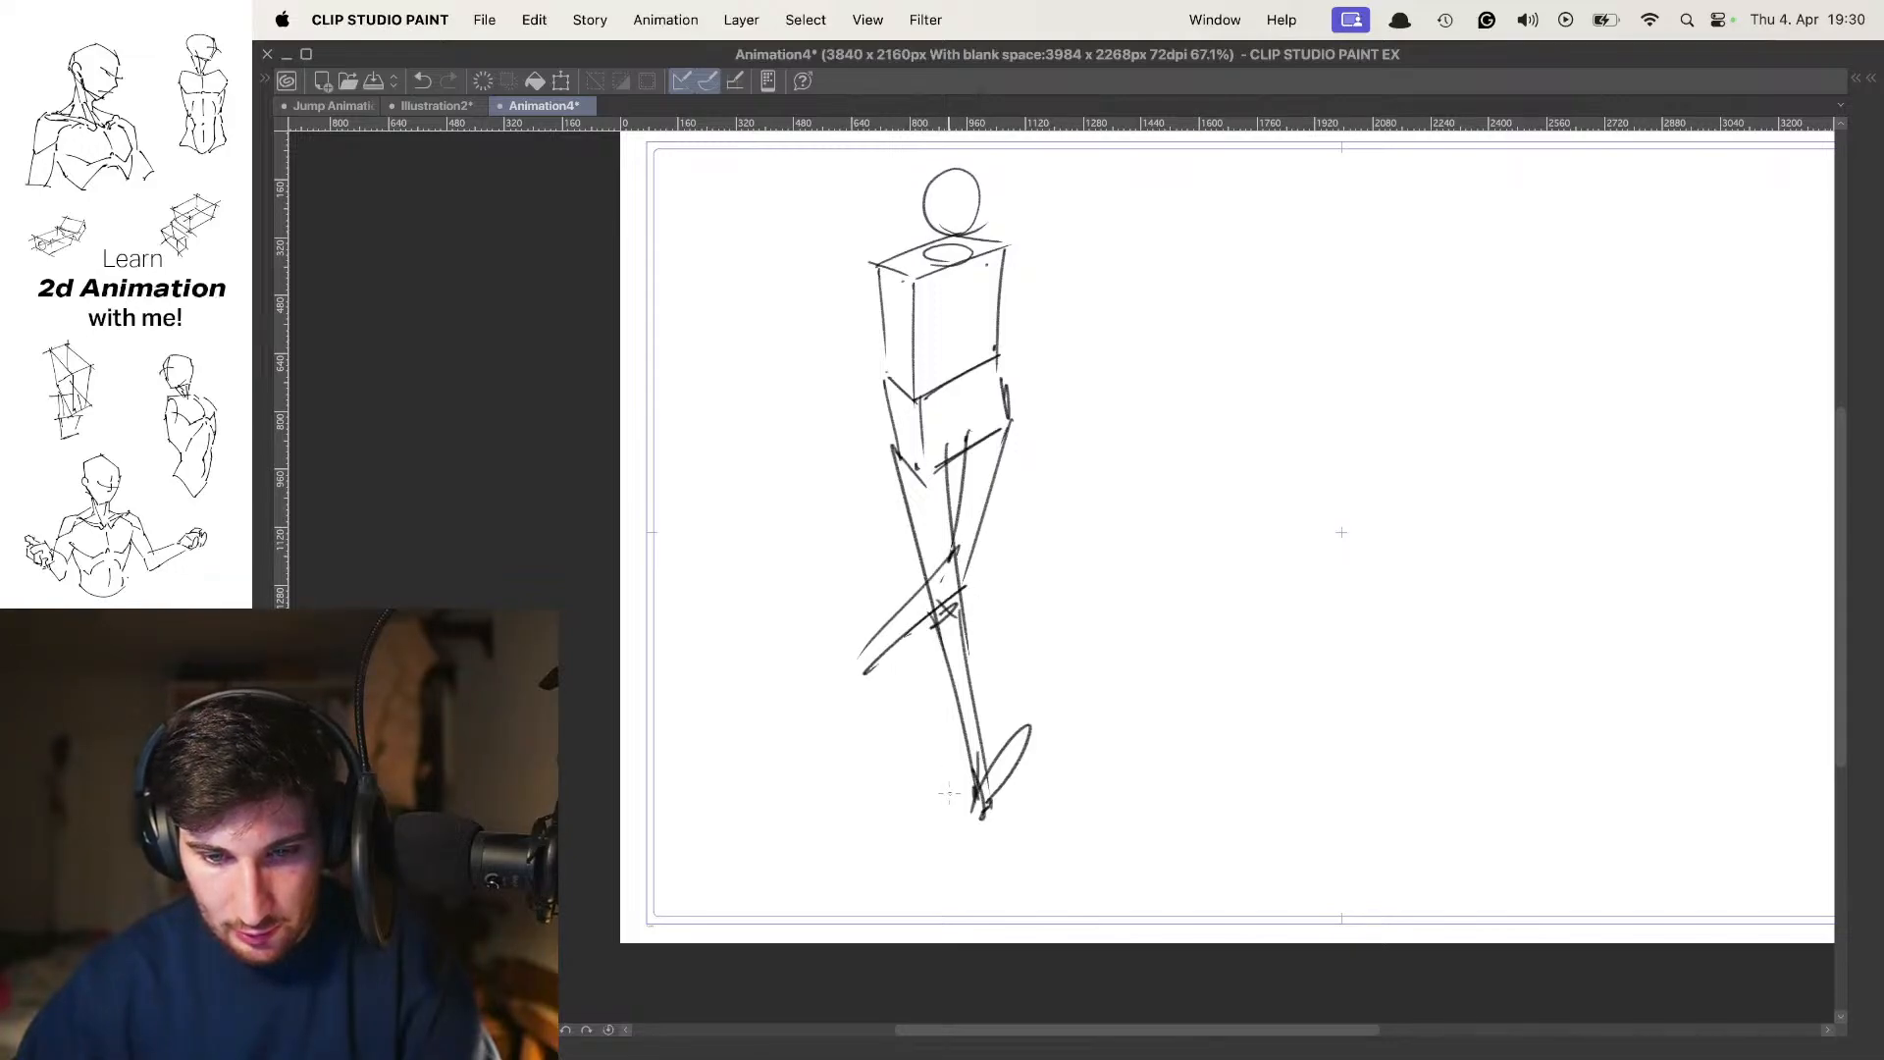
Draw a long diagonal ground line with a short angled line at its far end, and sketch the trailing foot
shift+click(778, 619)
key(super+z)
click(947, 783)
key(super+z)
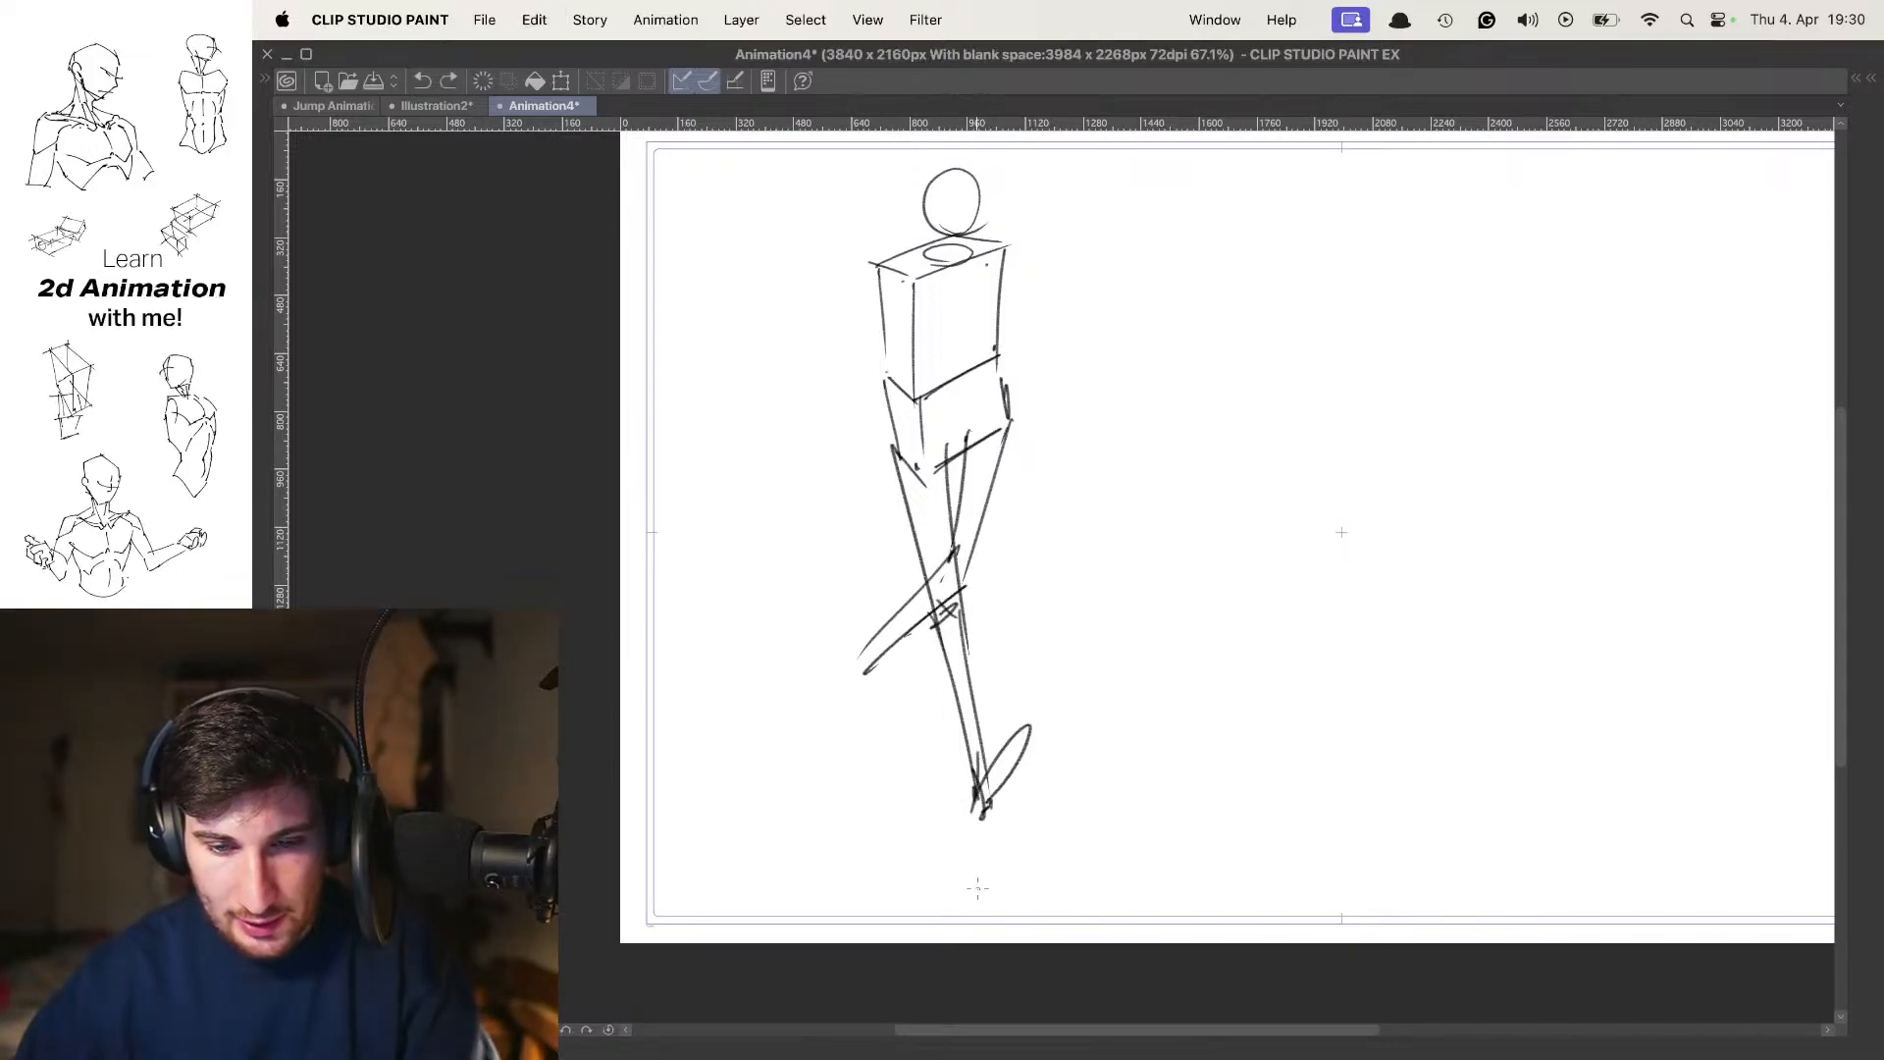
mouse_move(980, 894)
mouse_down()
mouse_move(734, 691)
mouse_move(797, 636)
mouse_move(909, 726)
mouse_up()
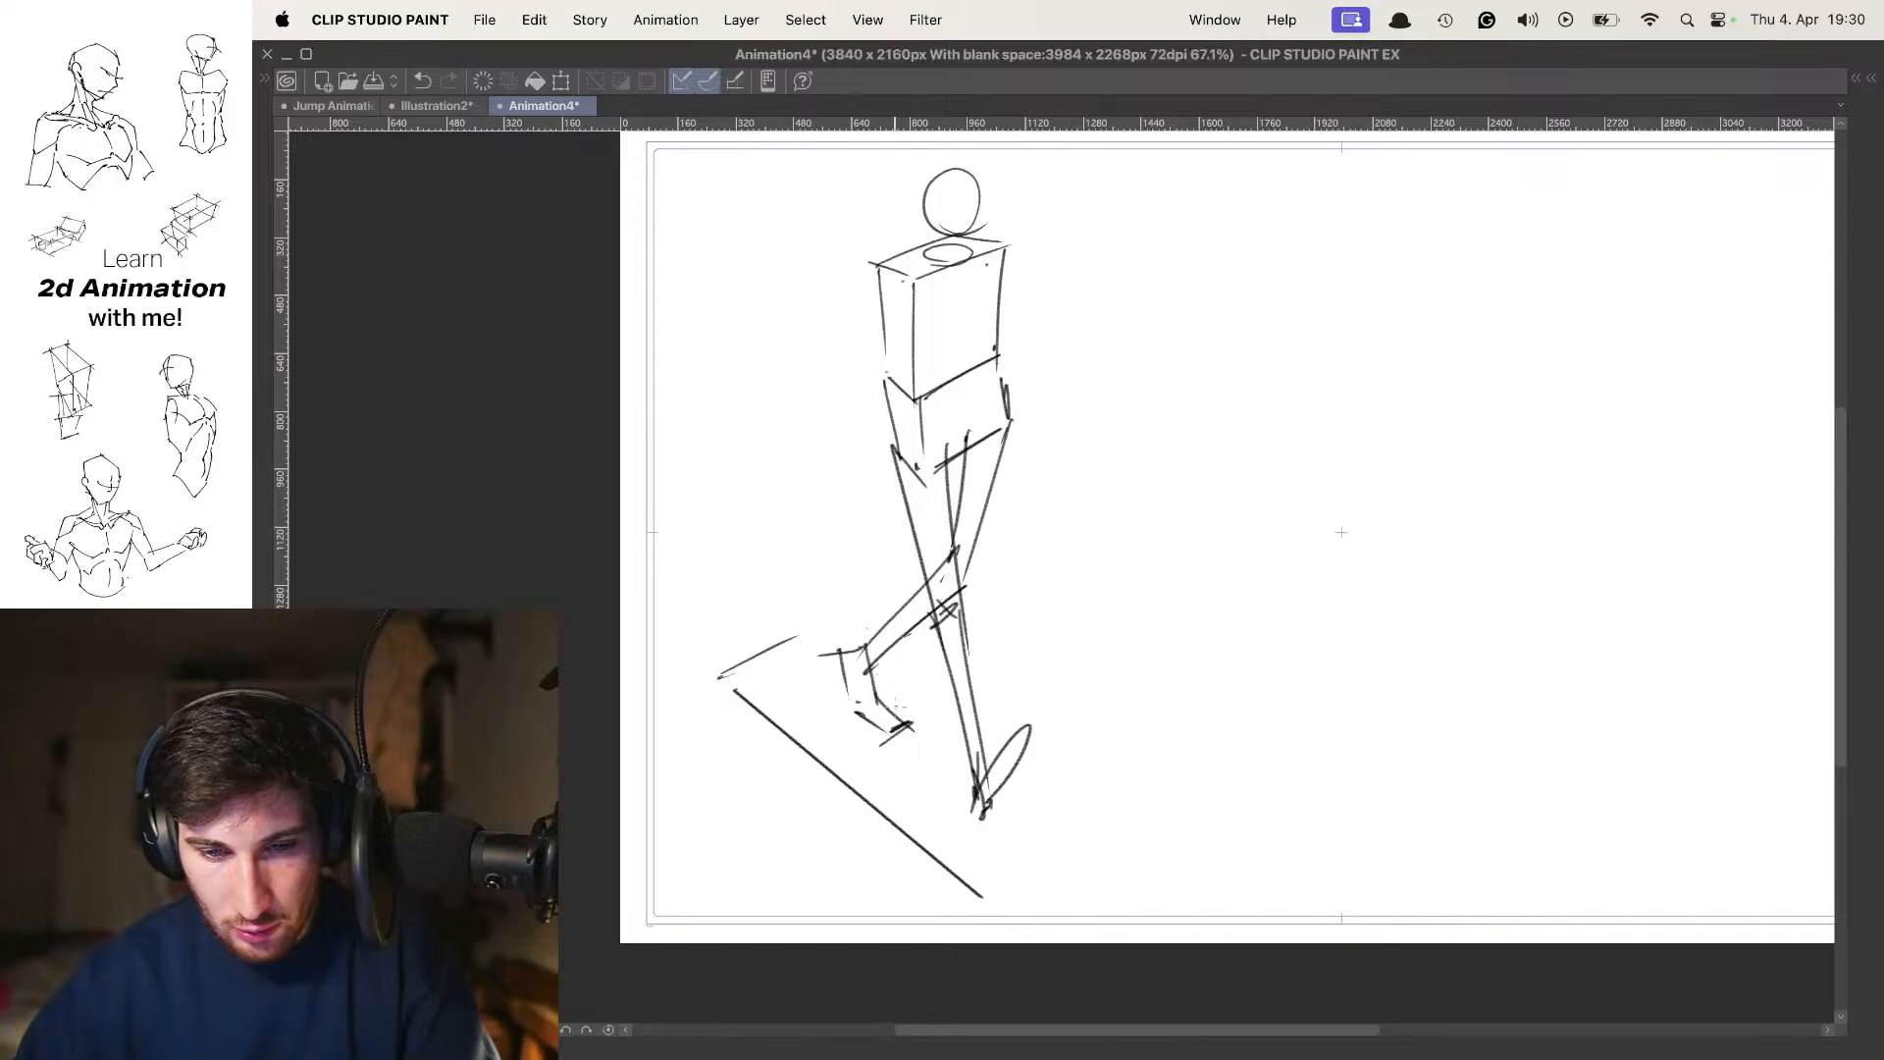
key(super+z)
mouse_move(881, 699)
mouse_down()
mouse_move(925, 718)
mouse_move(898, 726)
mouse_up()
key(super+z)
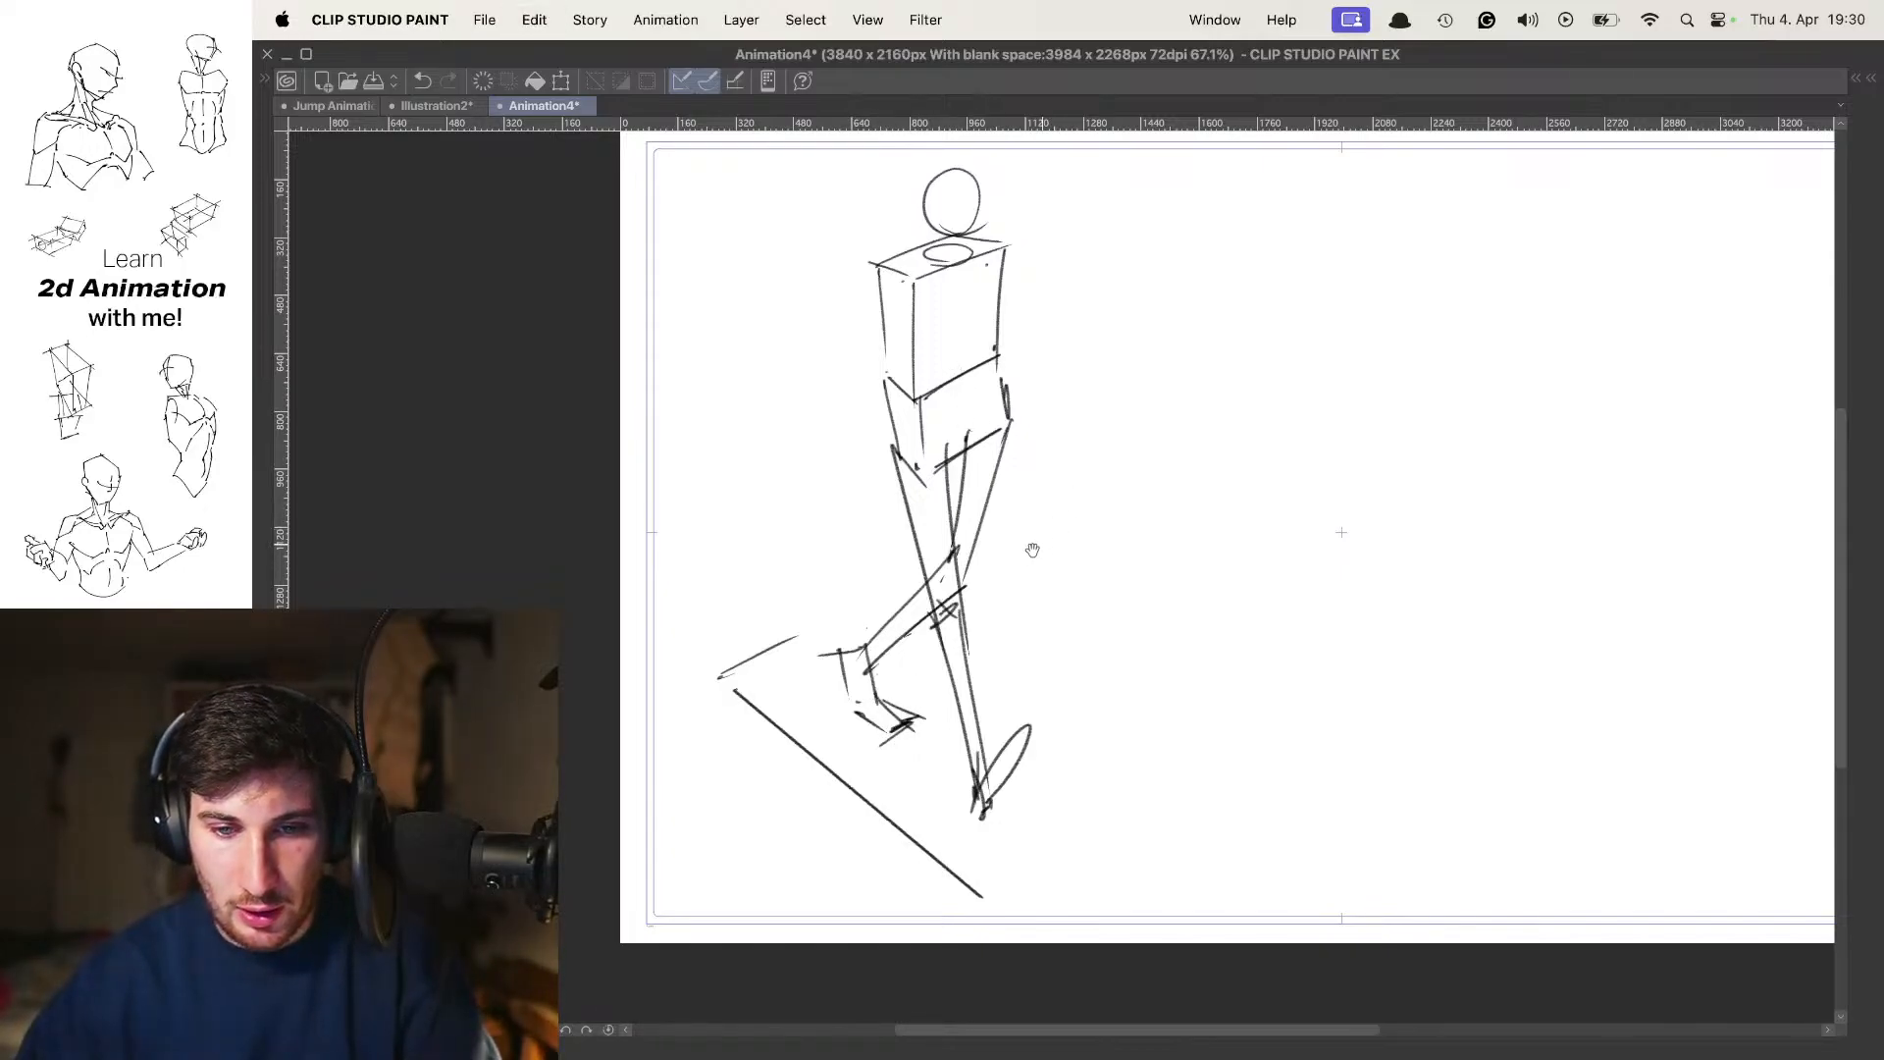
Shade the trailing leg's thigh with short diagonal hatching lines
scroll(1033, 550, up, 2)
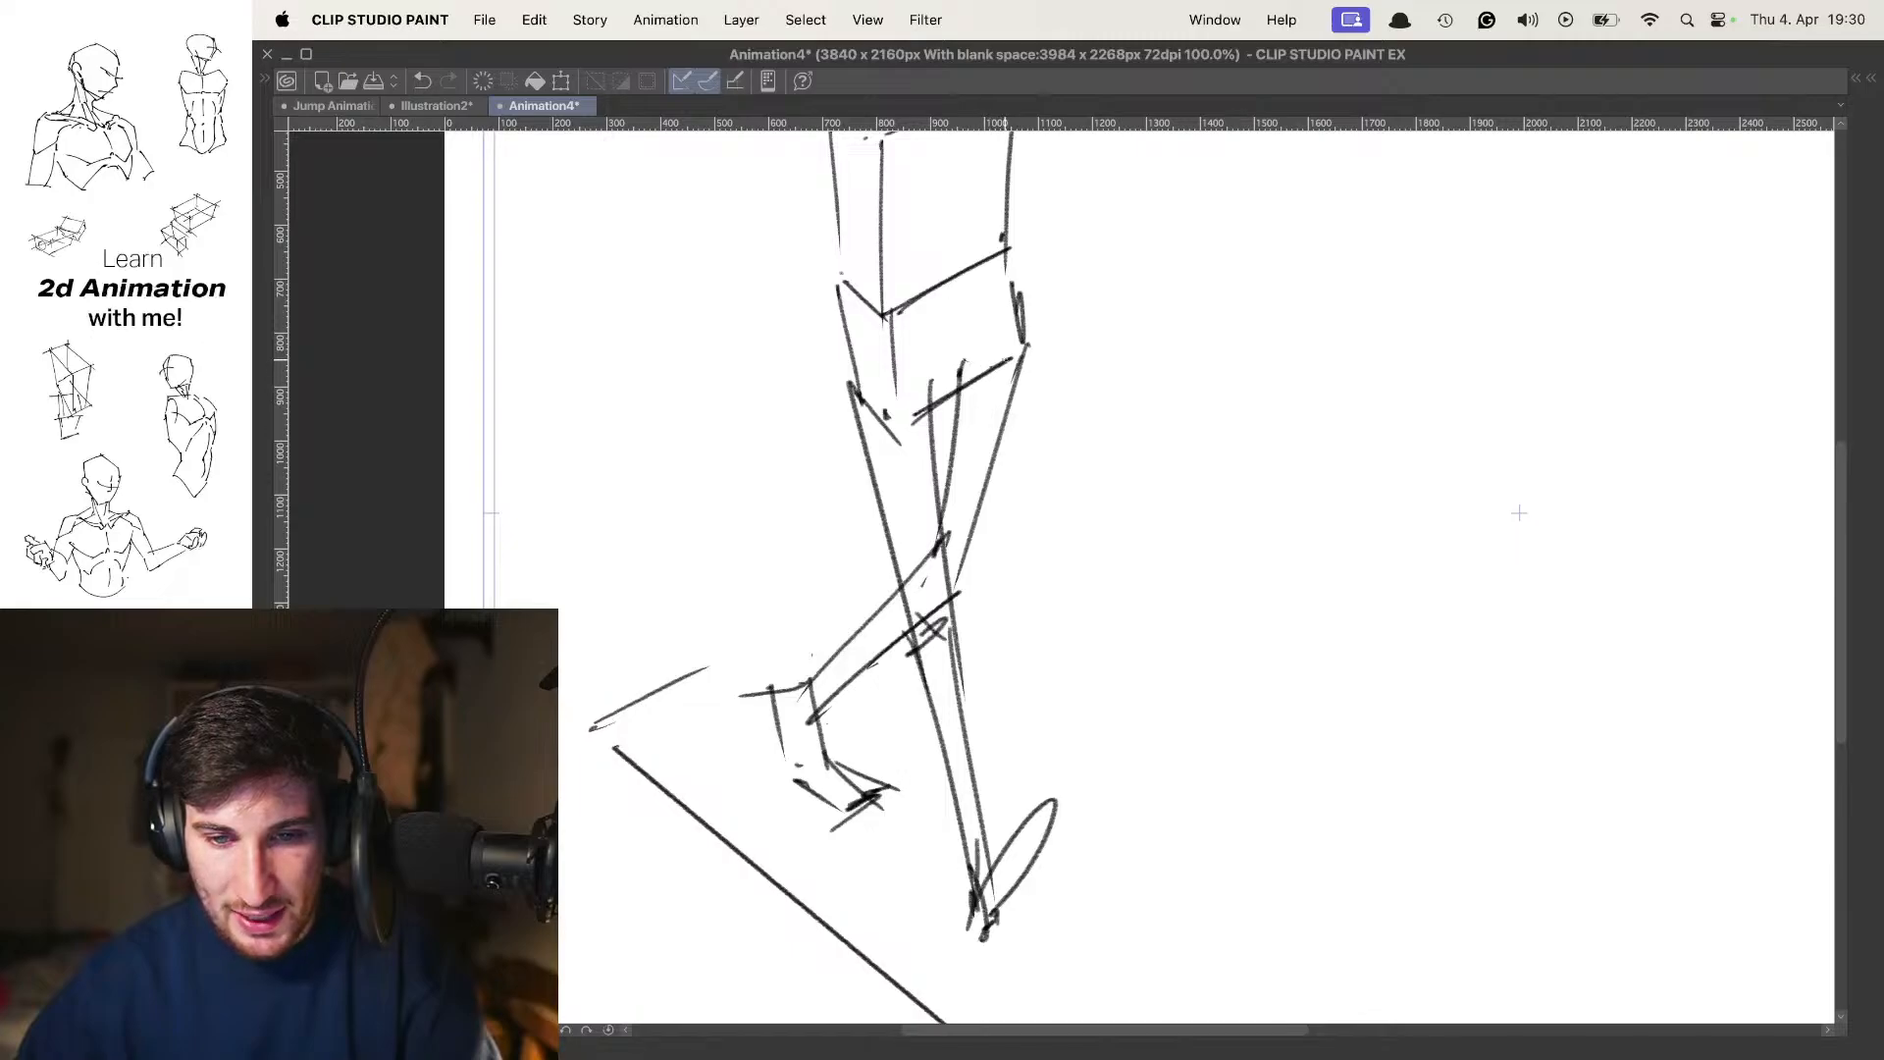
drag(959, 404, 1027, 361)
mouse_move(959, 420)
mouse_down()
mouse_move(1011, 380)
mouse_move(995, 408)
mouse_up()
drag(945, 458, 994, 423)
mouse_move(946, 475)
mouse_down()
mouse_move(990, 438)
mouse_move(982, 461)
mouse_up()
mouse_move(950, 507)
mouse_down()
mouse_move(981, 478)
mouse_move(980, 498)
mouse_up()
Continue the diagonal hatching over the trailing leg's foot and bent lower leg
drag(1519, 512, 1527, 436)
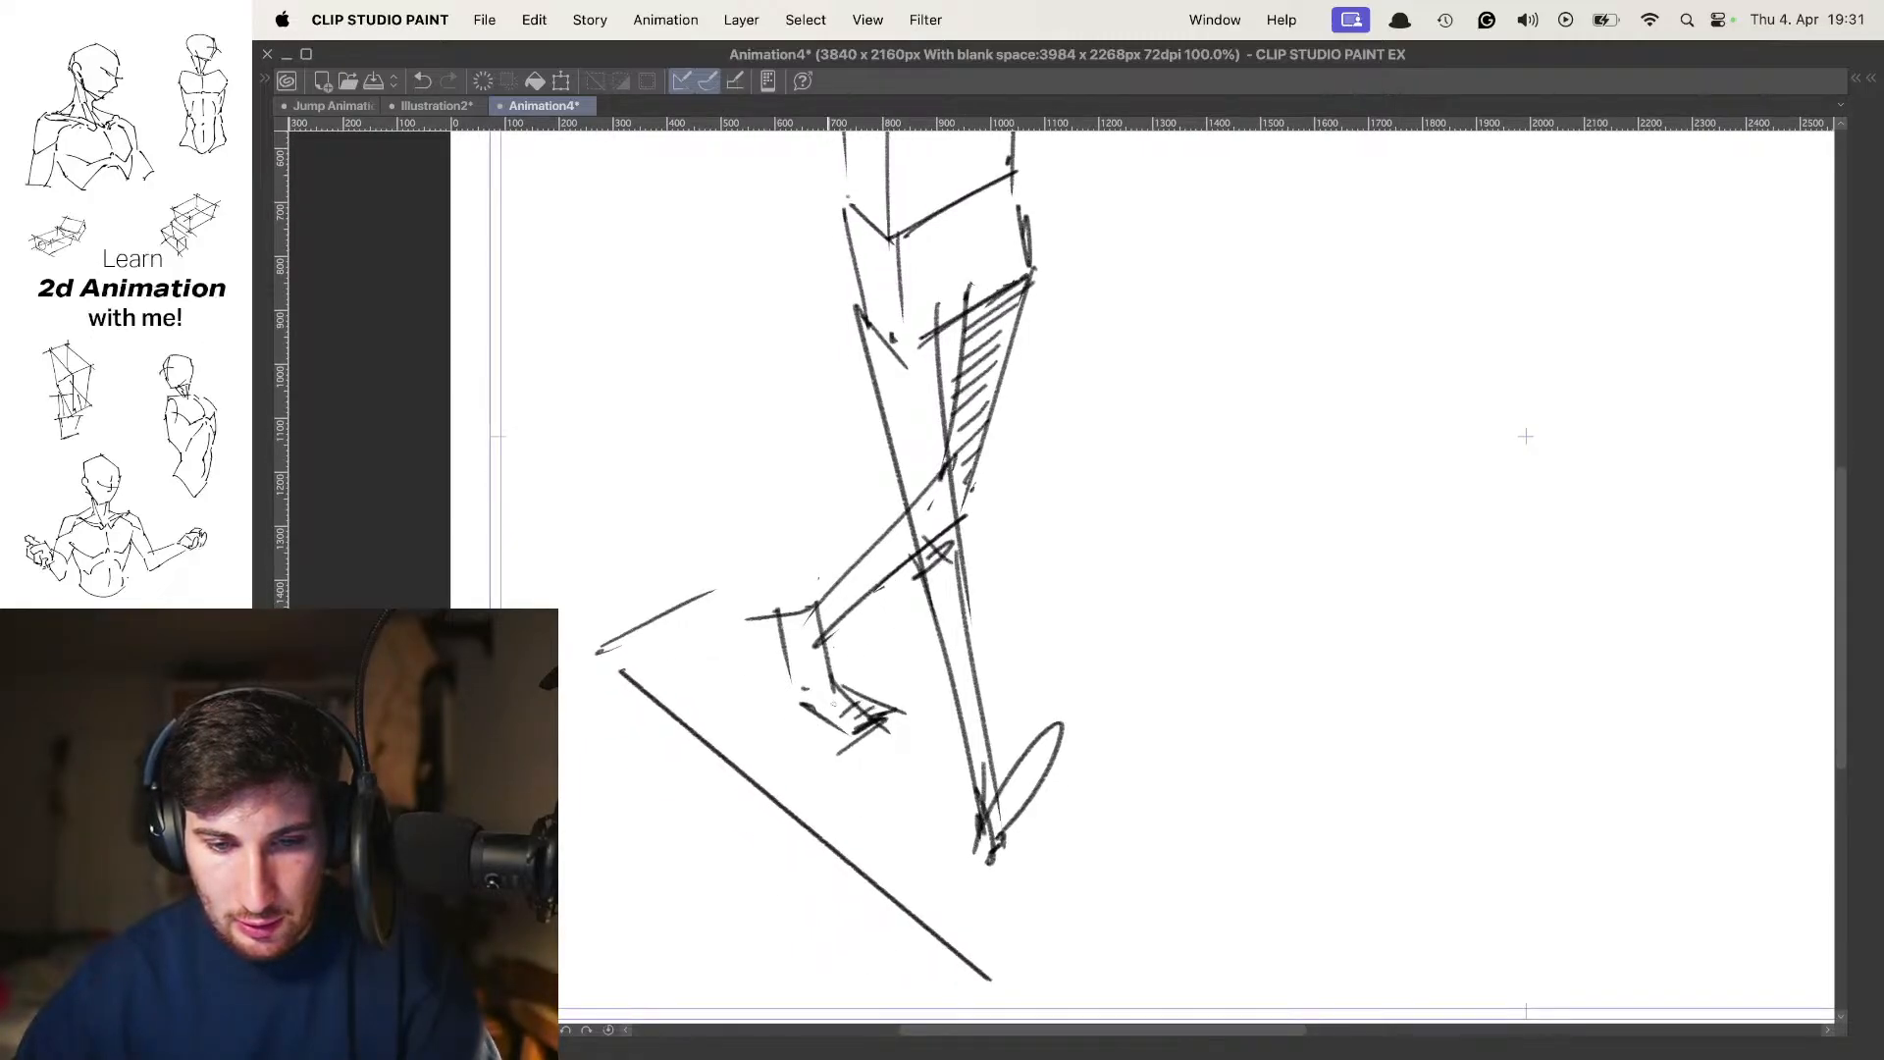
drag(791, 684, 815, 655)
drag(791, 661, 814, 611)
drag(835, 614, 905, 555)
drag(852, 581, 926, 508)
drag(1022, 468, 943, 474)
drag(1033, 395, 1029, 457)
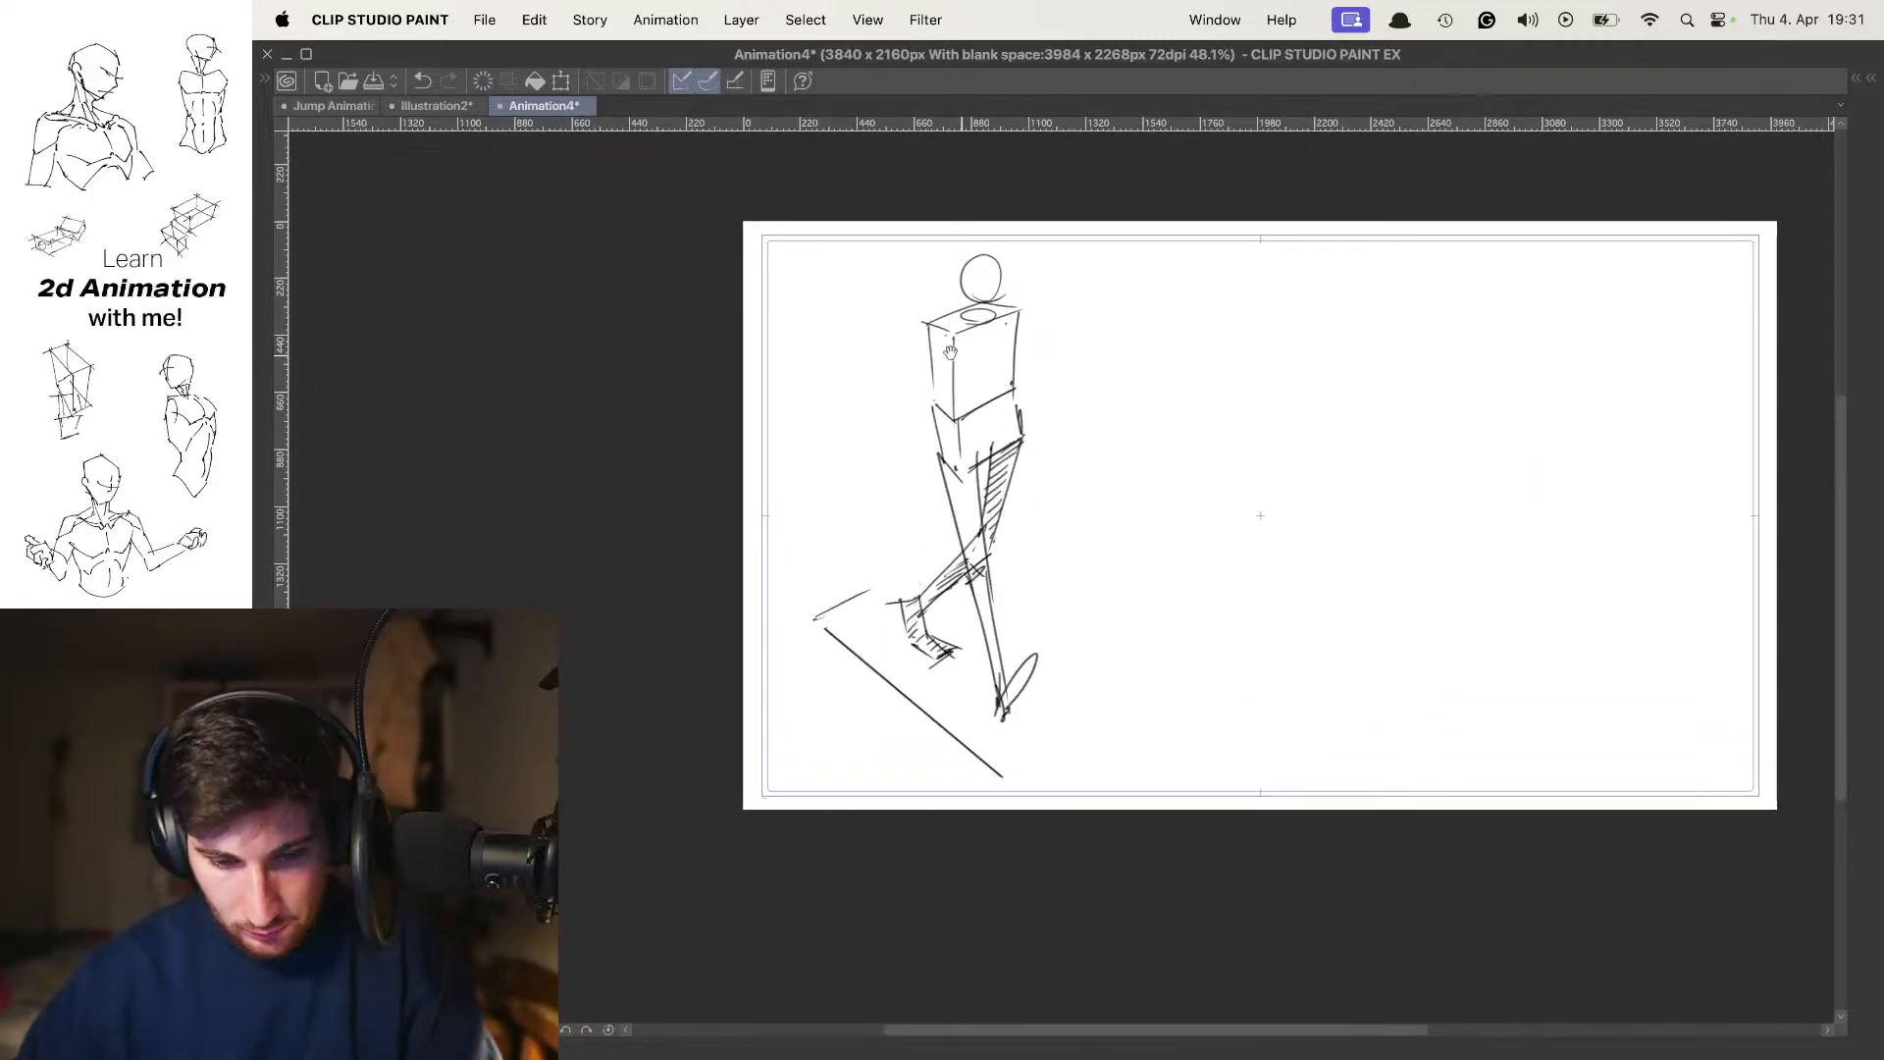
drag(946, 382, 990, 383)
drag(990, 382, 976, 435)
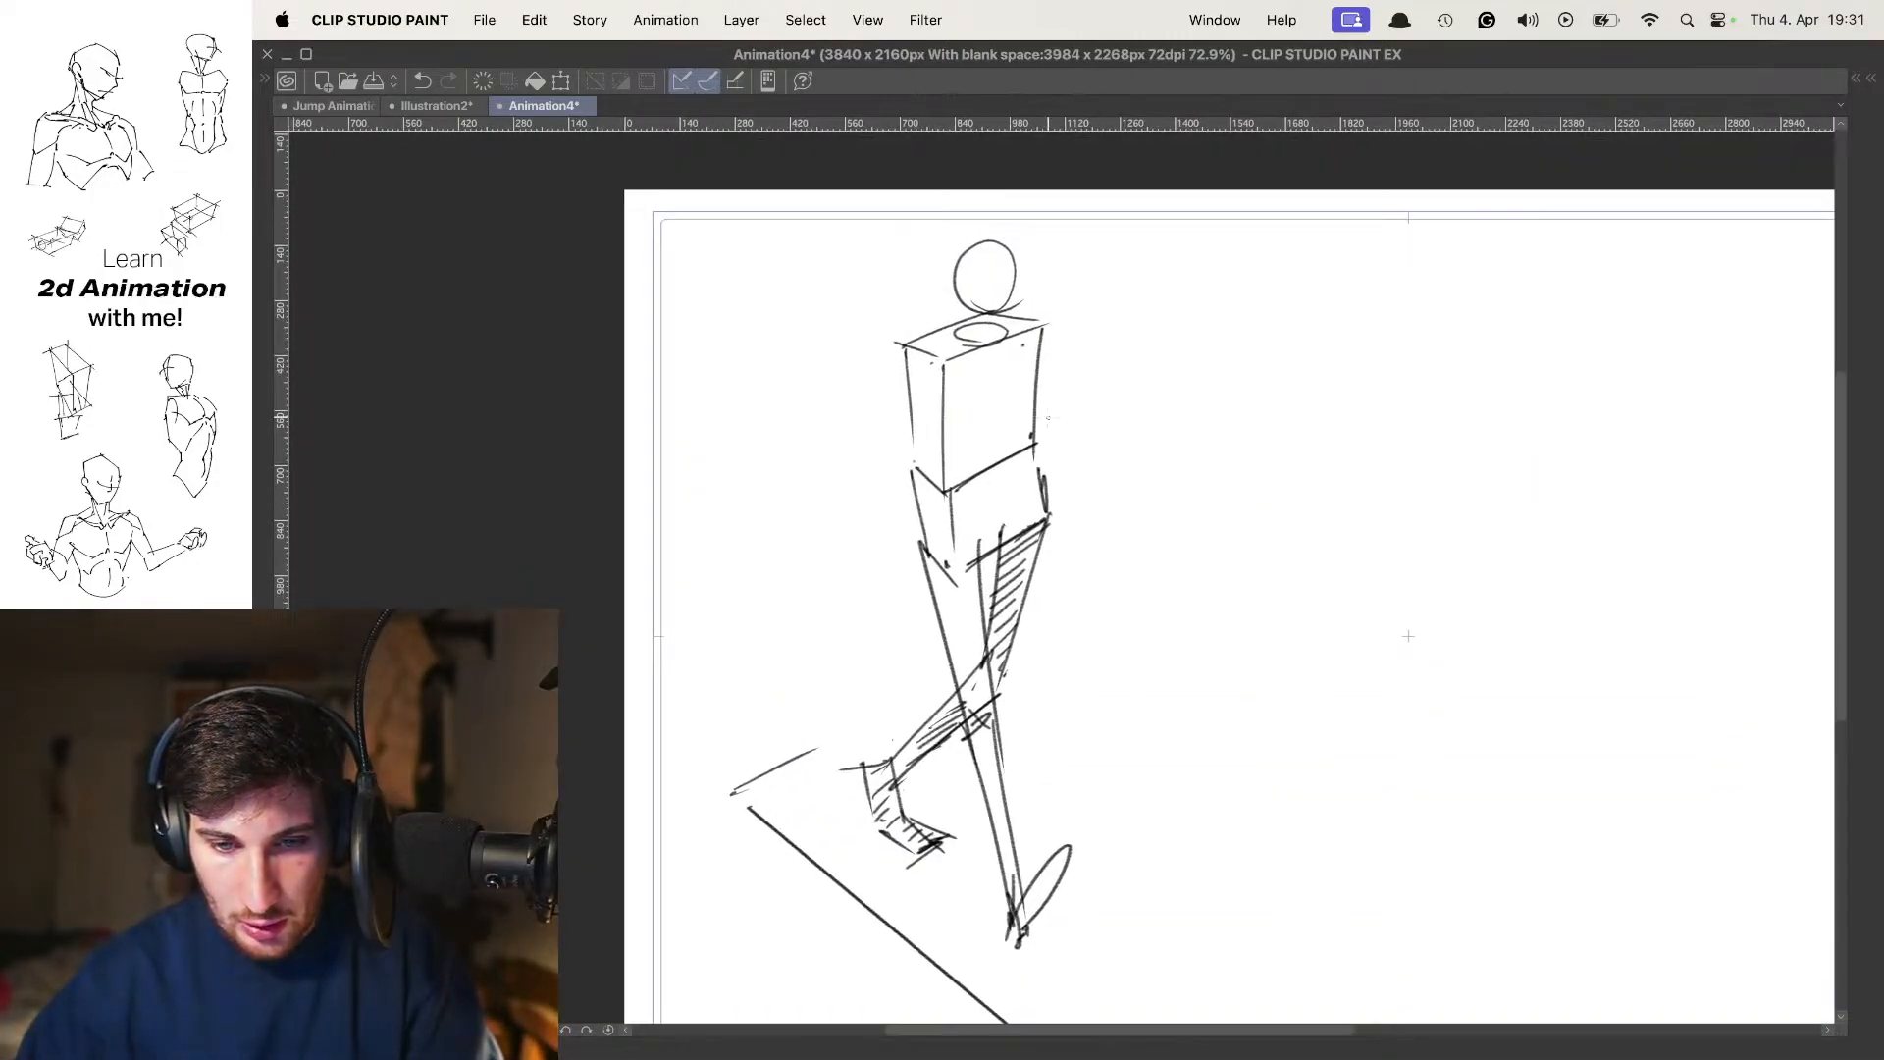
drag(1060, 608, 1026, 441)
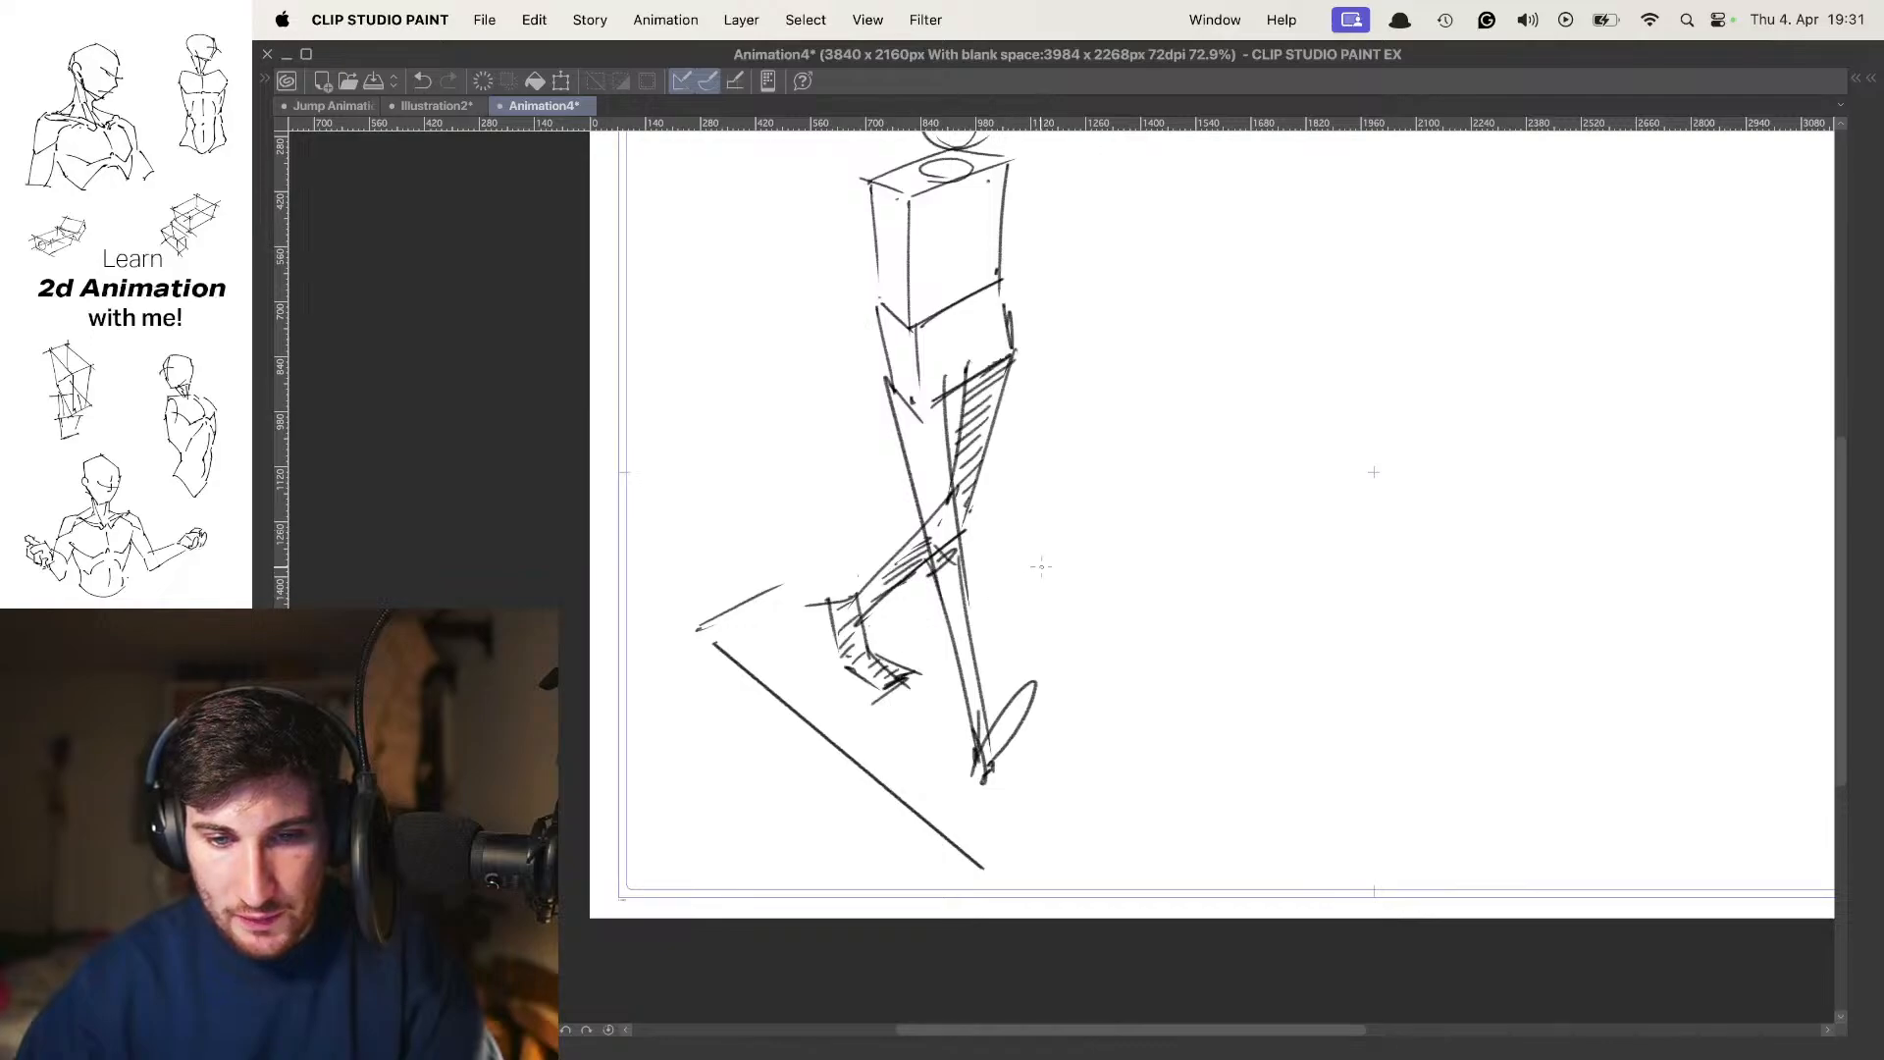
Draw a small arrow pointing at the forward leg, with a wedge-shaped mark topped by a tiny loop beside it
drag(1041, 566, 990, 611)
mouse_move(1006, 588)
mouse_down()
mouse_move(987, 613)
mouse_move(1029, 610)
mouse_up()
drag(1042, 430, 1056, 526)
mouse_move(1076, 663)
mouse_down()
mouse_move(1063, 611)
mouse_move(1118, 652)
mouse_up()
Draw the arm swinging back, with the upper arm out from the shoulder, the forearm angled down and a small hand
scroll(1047, 471, up, 3)
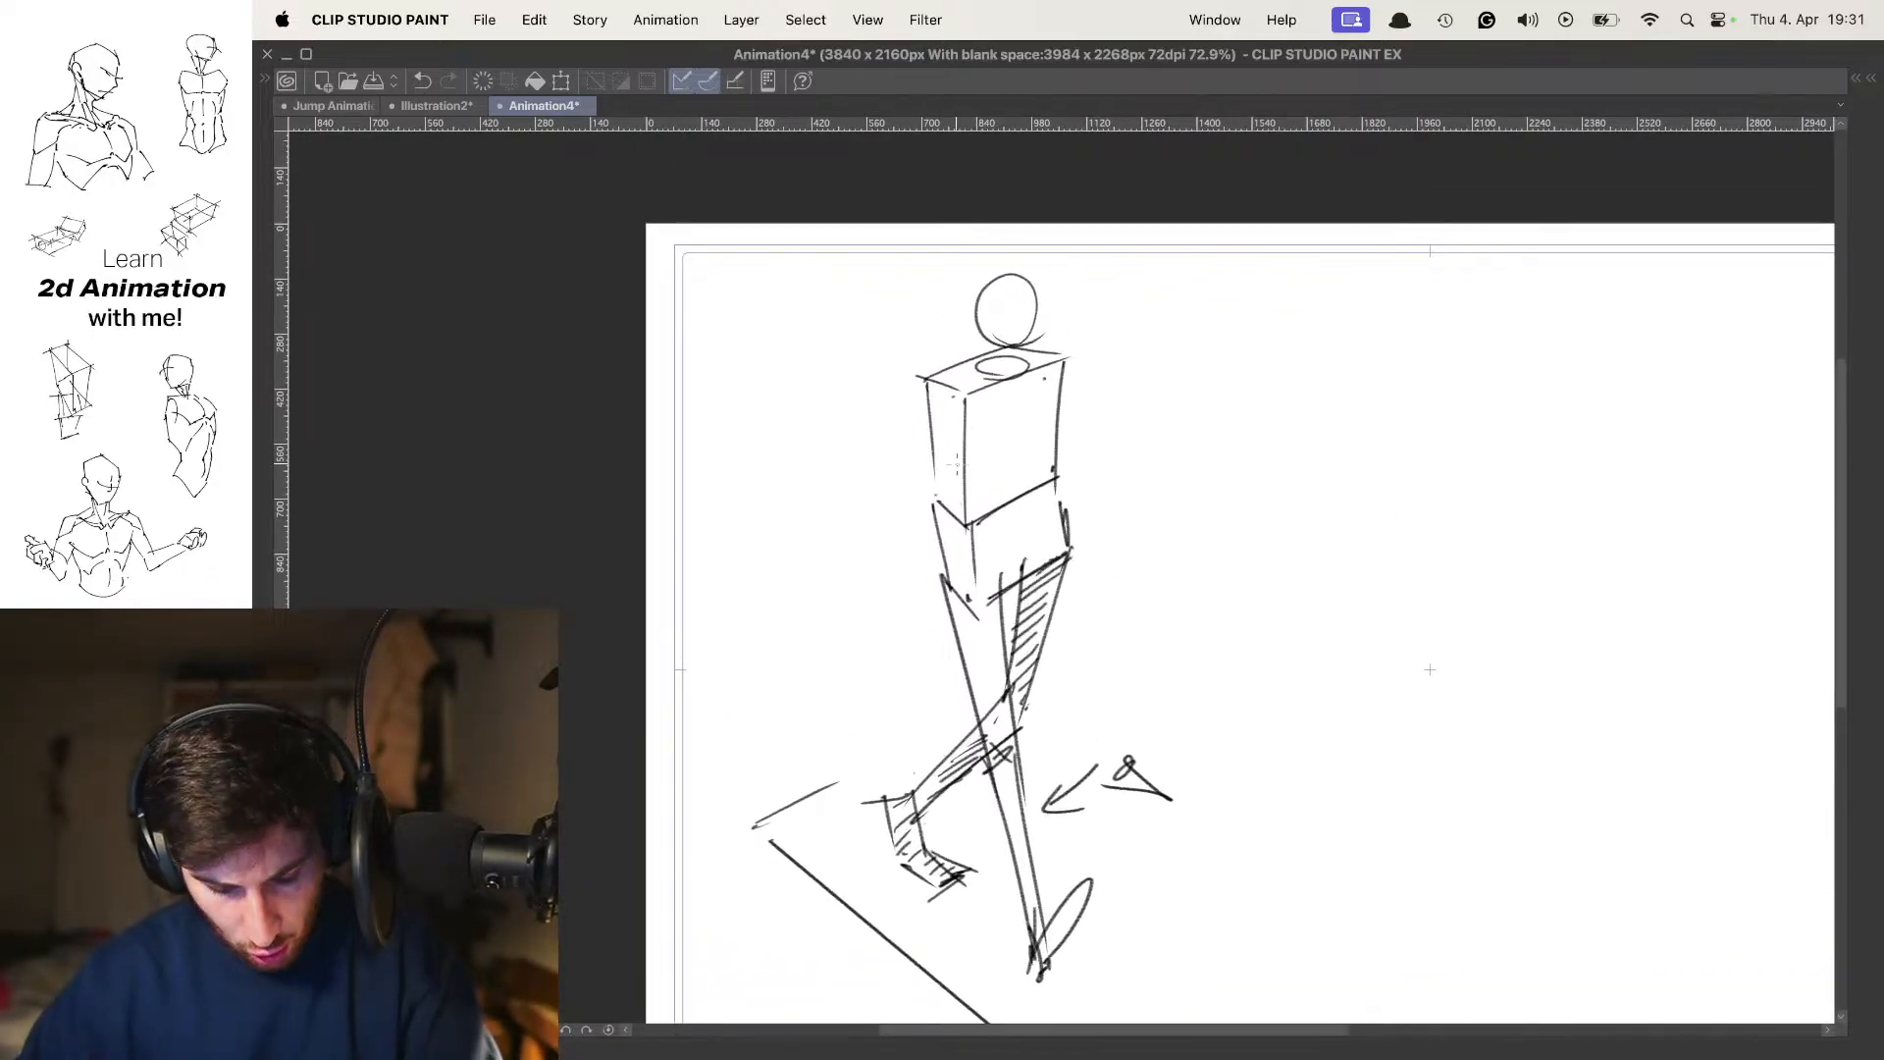
mouse_move(937, 372)
mouse_down()
mouse_move(844, 416)
mouse_move(957, 402)
mouse_up()
drag(858, 444, 888, 545)
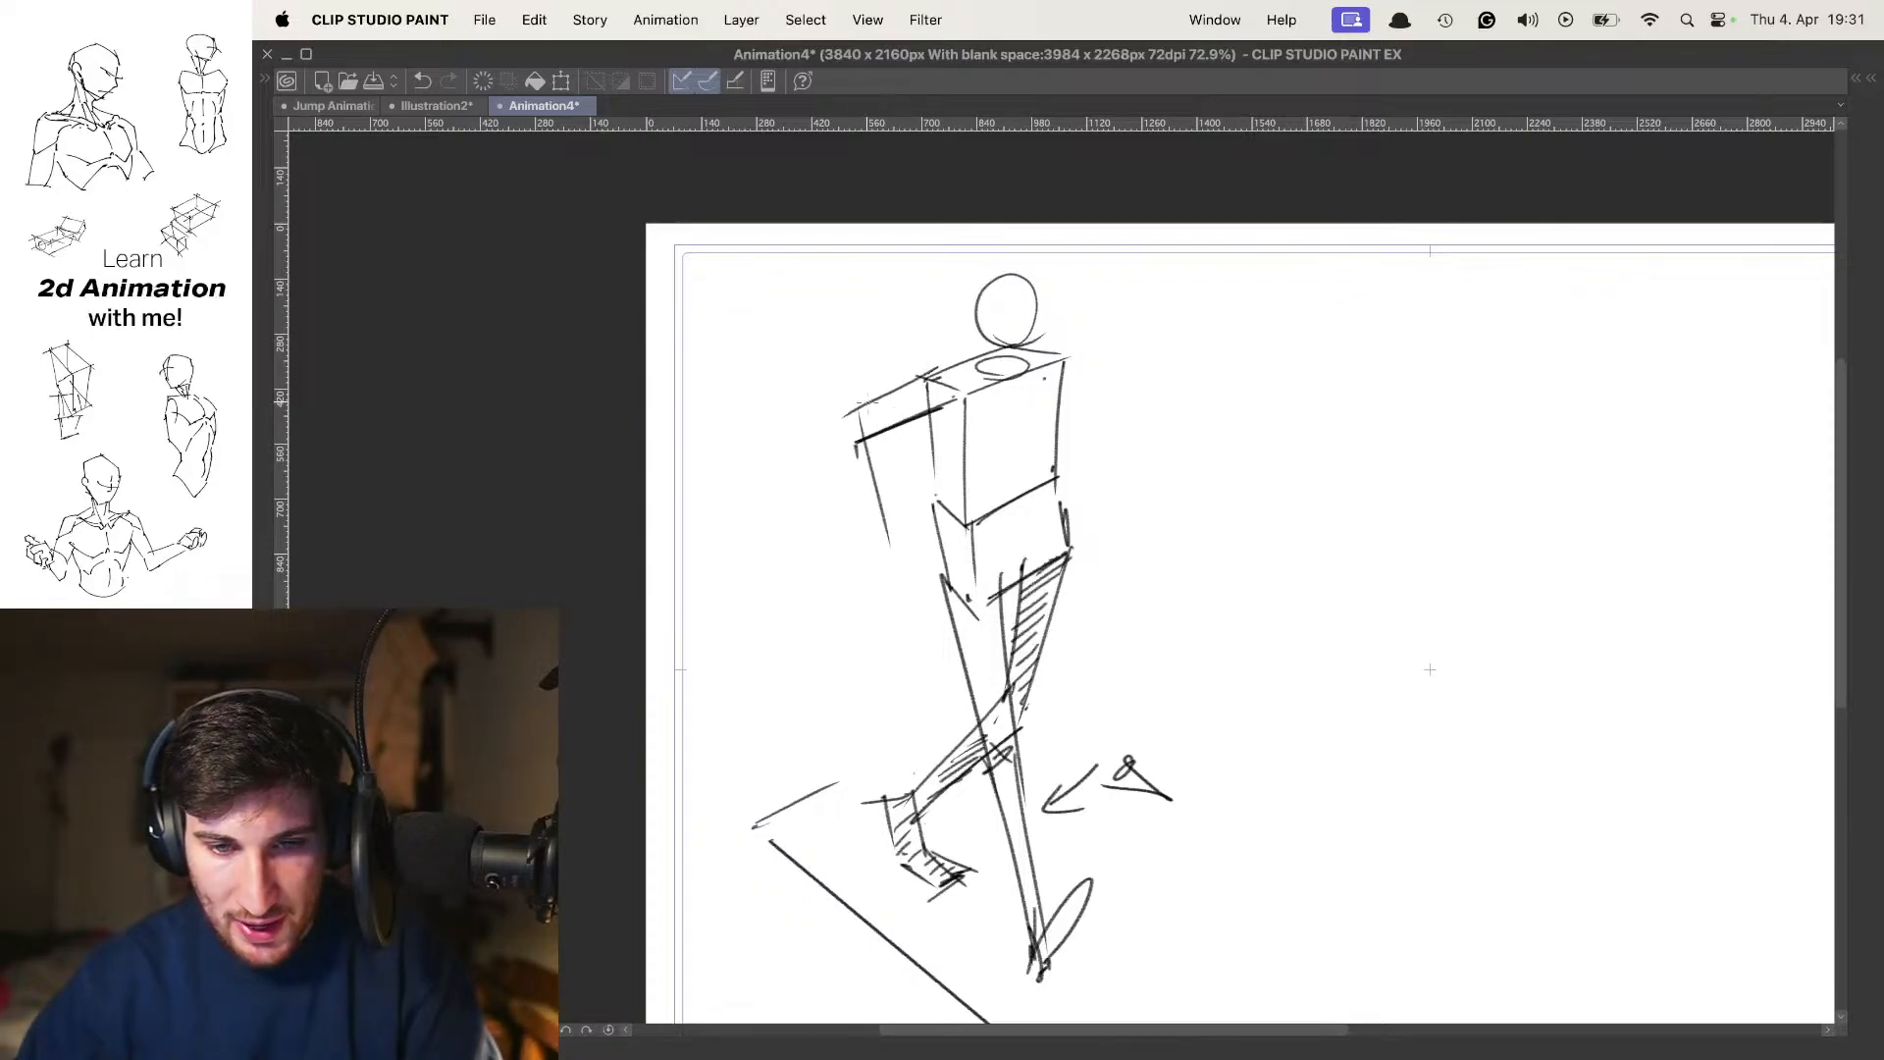
mouse_move(870, 399)
mouse_down()
mouse_move(820, 425)
mouse_move(901, 602)
mouse_up()
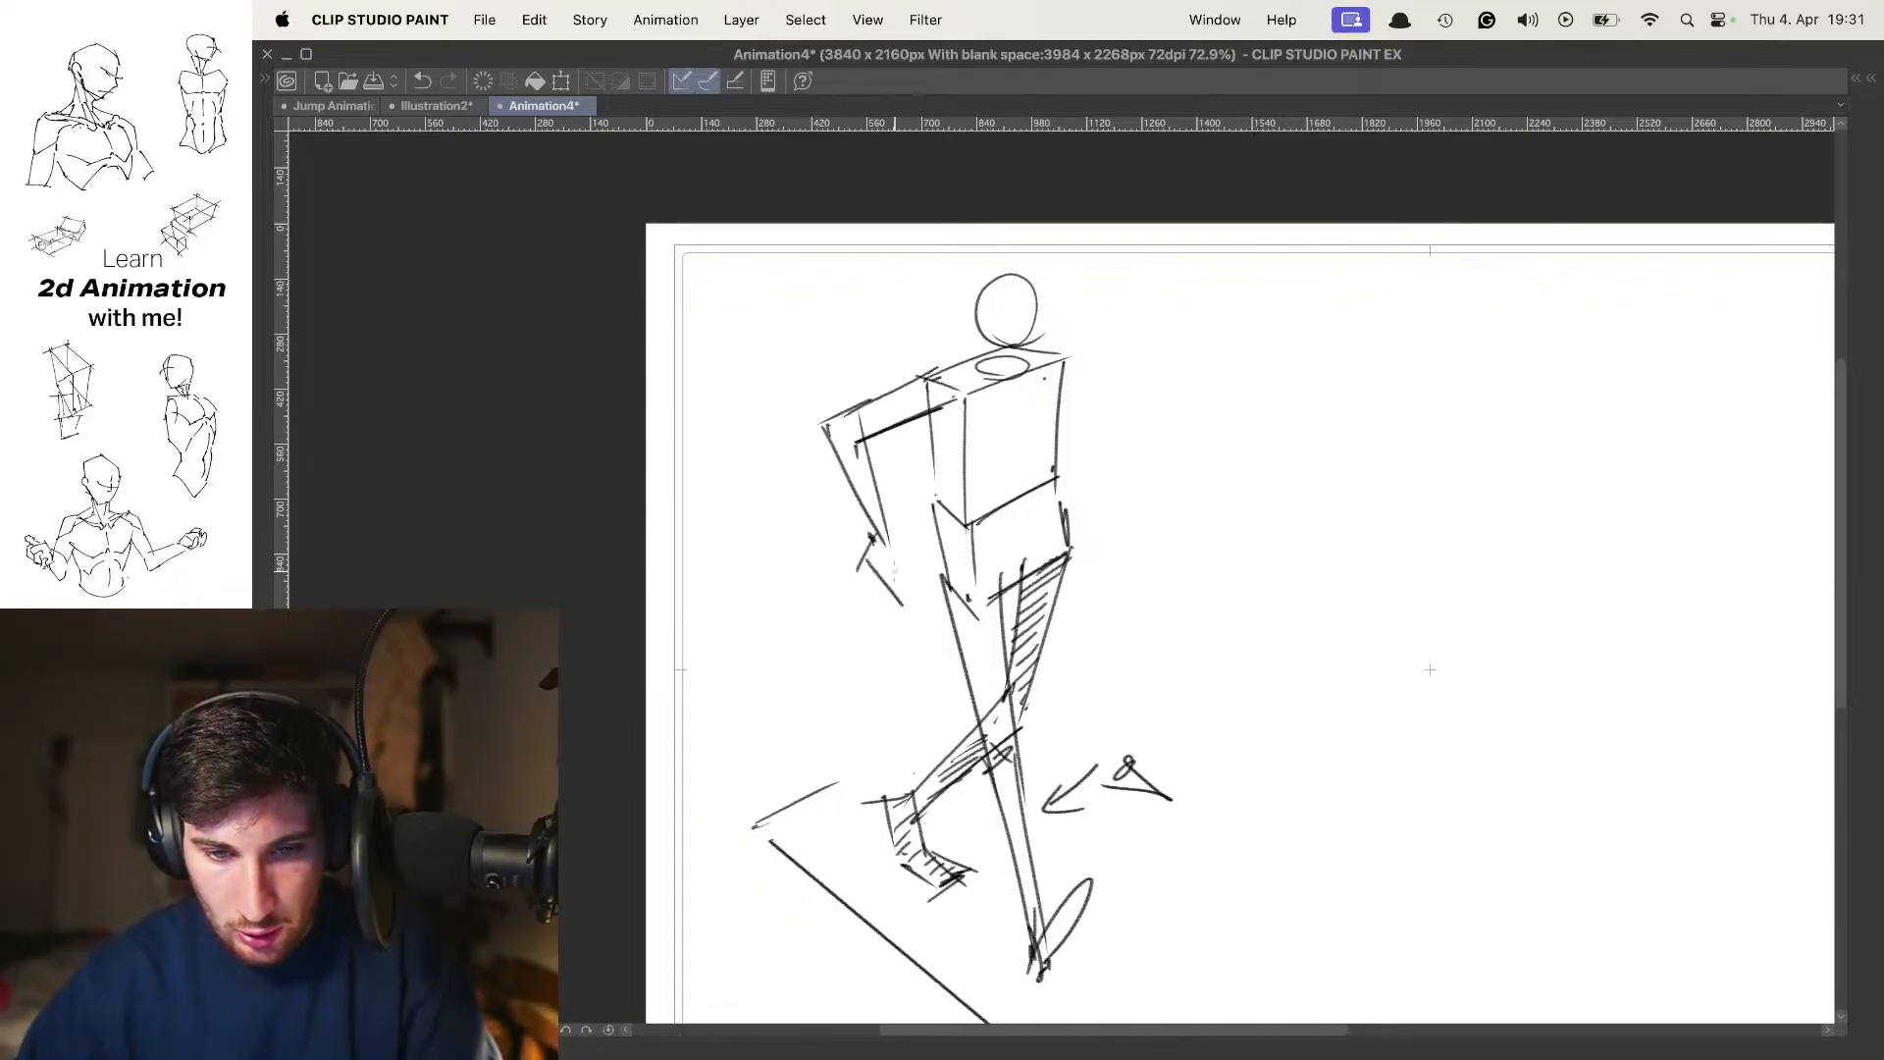
drag(891, 537, 901, 583)
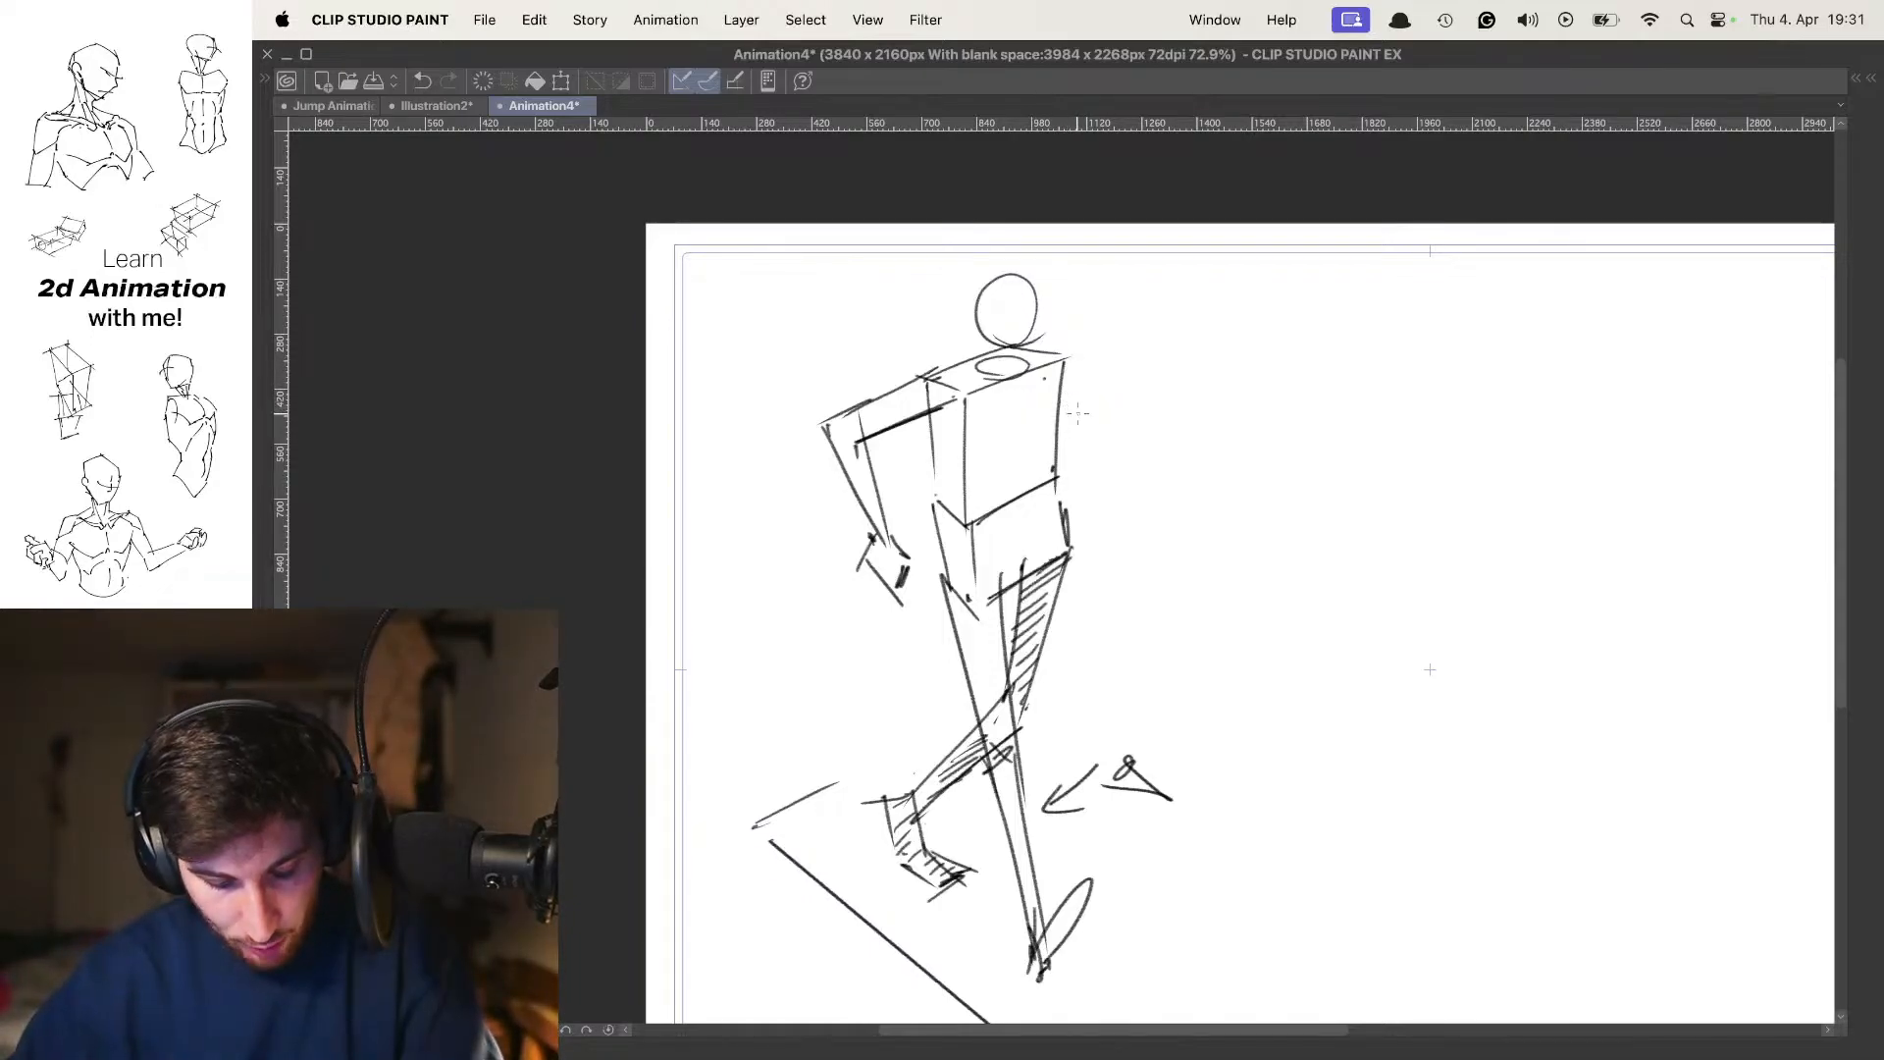
Draw the forward-swinging arm from the far shoulder, with a bent elbow and the forearm reaching out to the hand, redoing misplaced lines
drag(1066, 351, 1109, 484)
drag(1048, 422, 1098, 479)
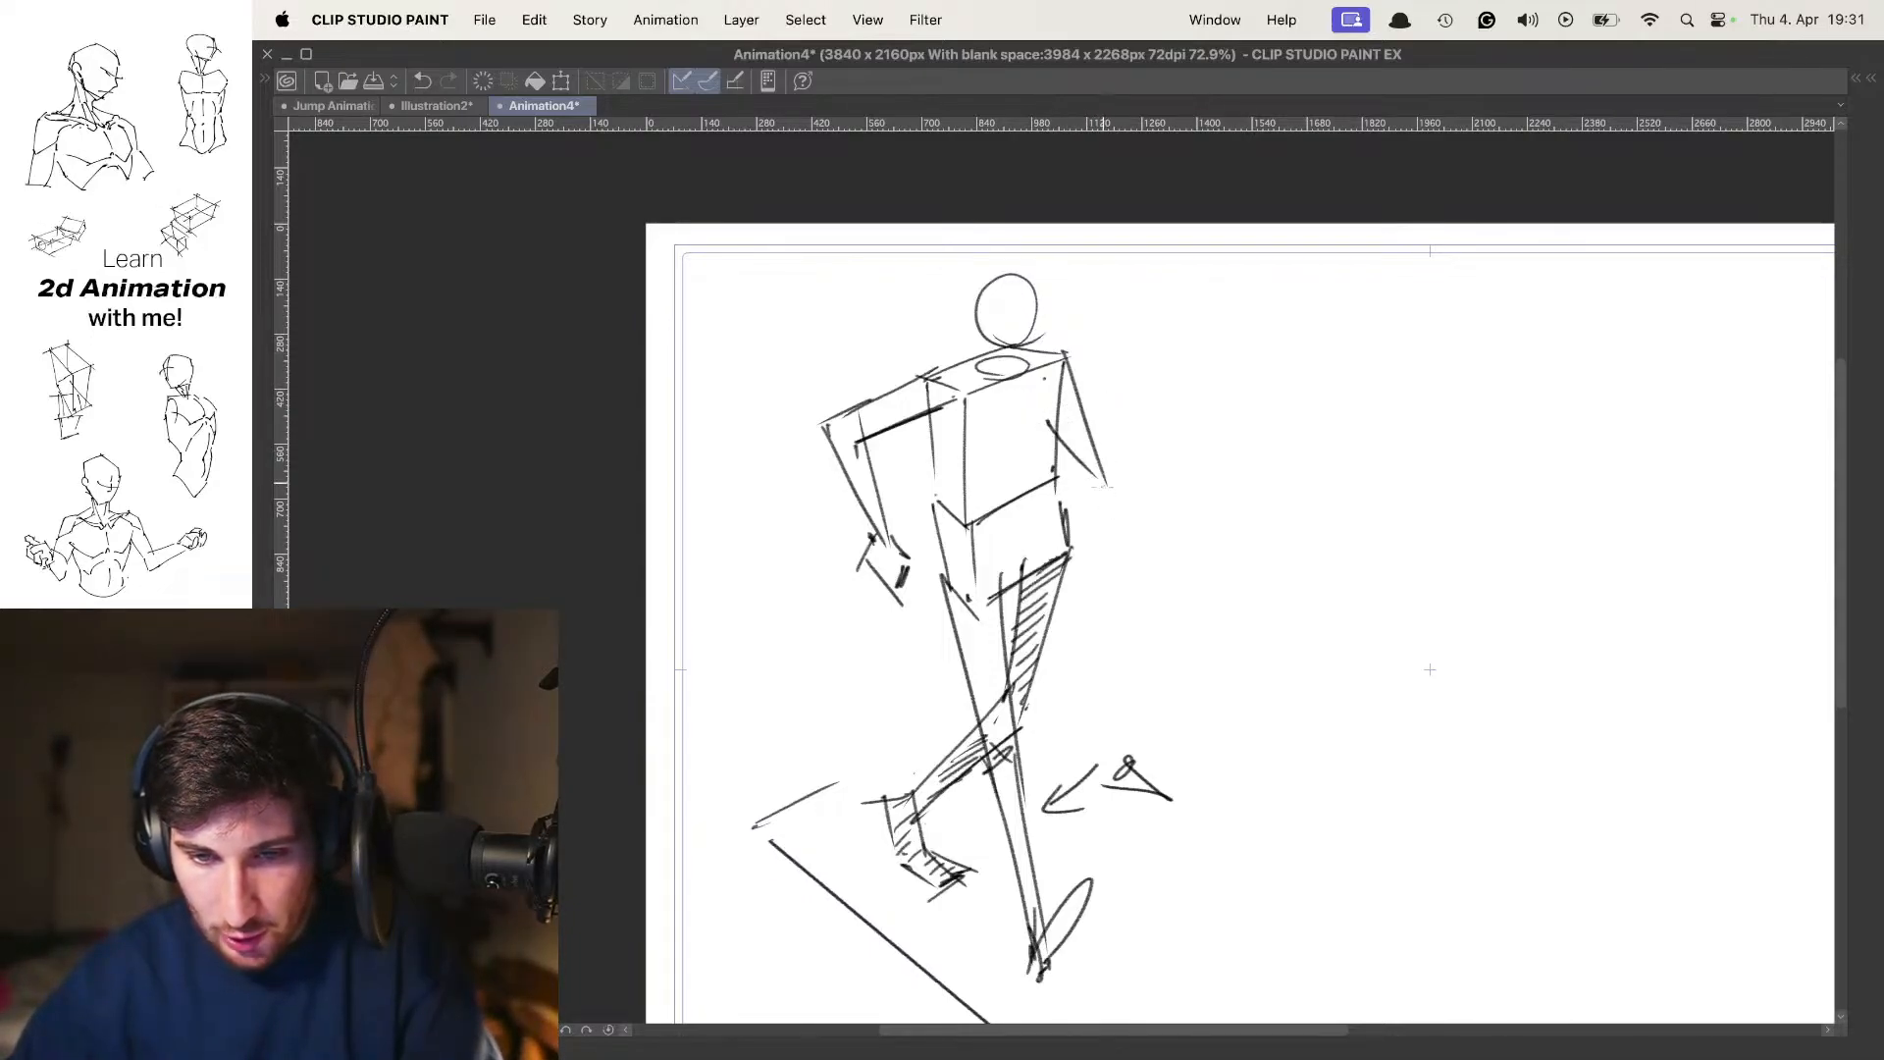
key(super+z)
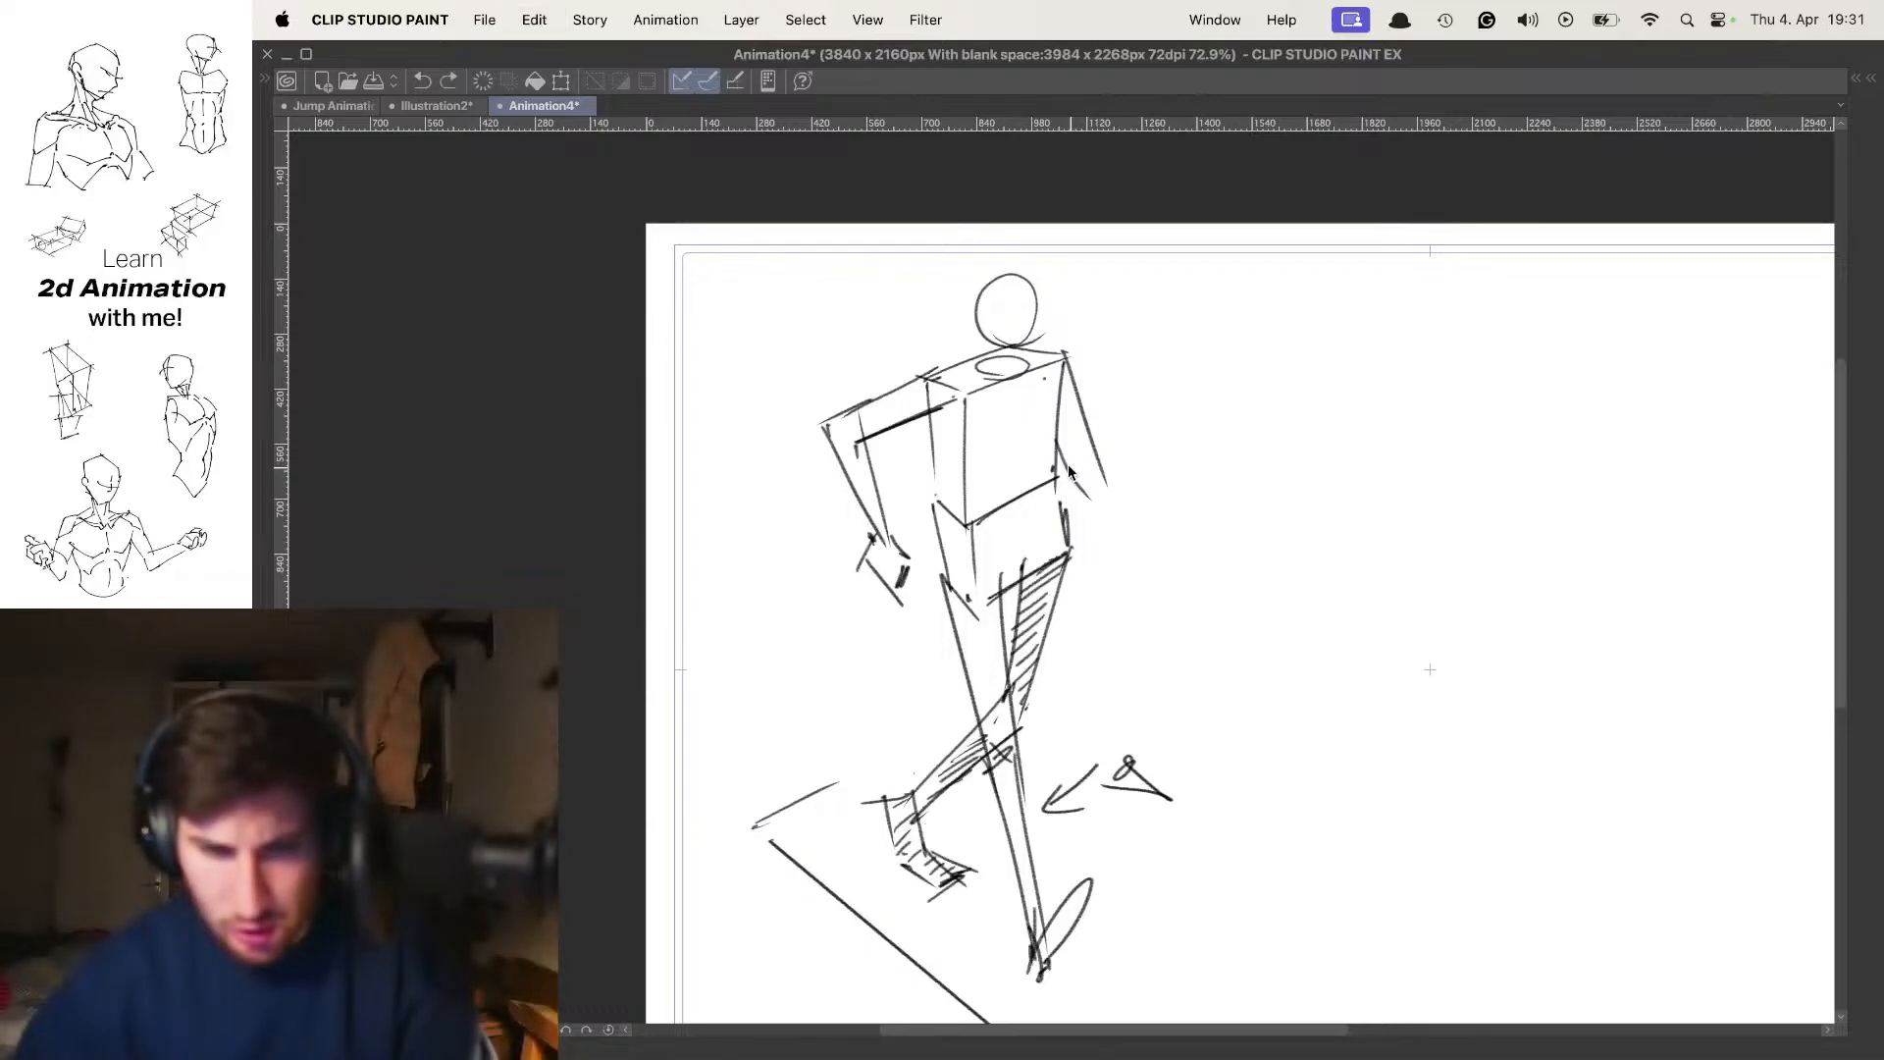
mouse_move(1101, 505)
mouse_down()
mouse_move(1213, 507)
mouse_move(1232, 489)
mouse_up()
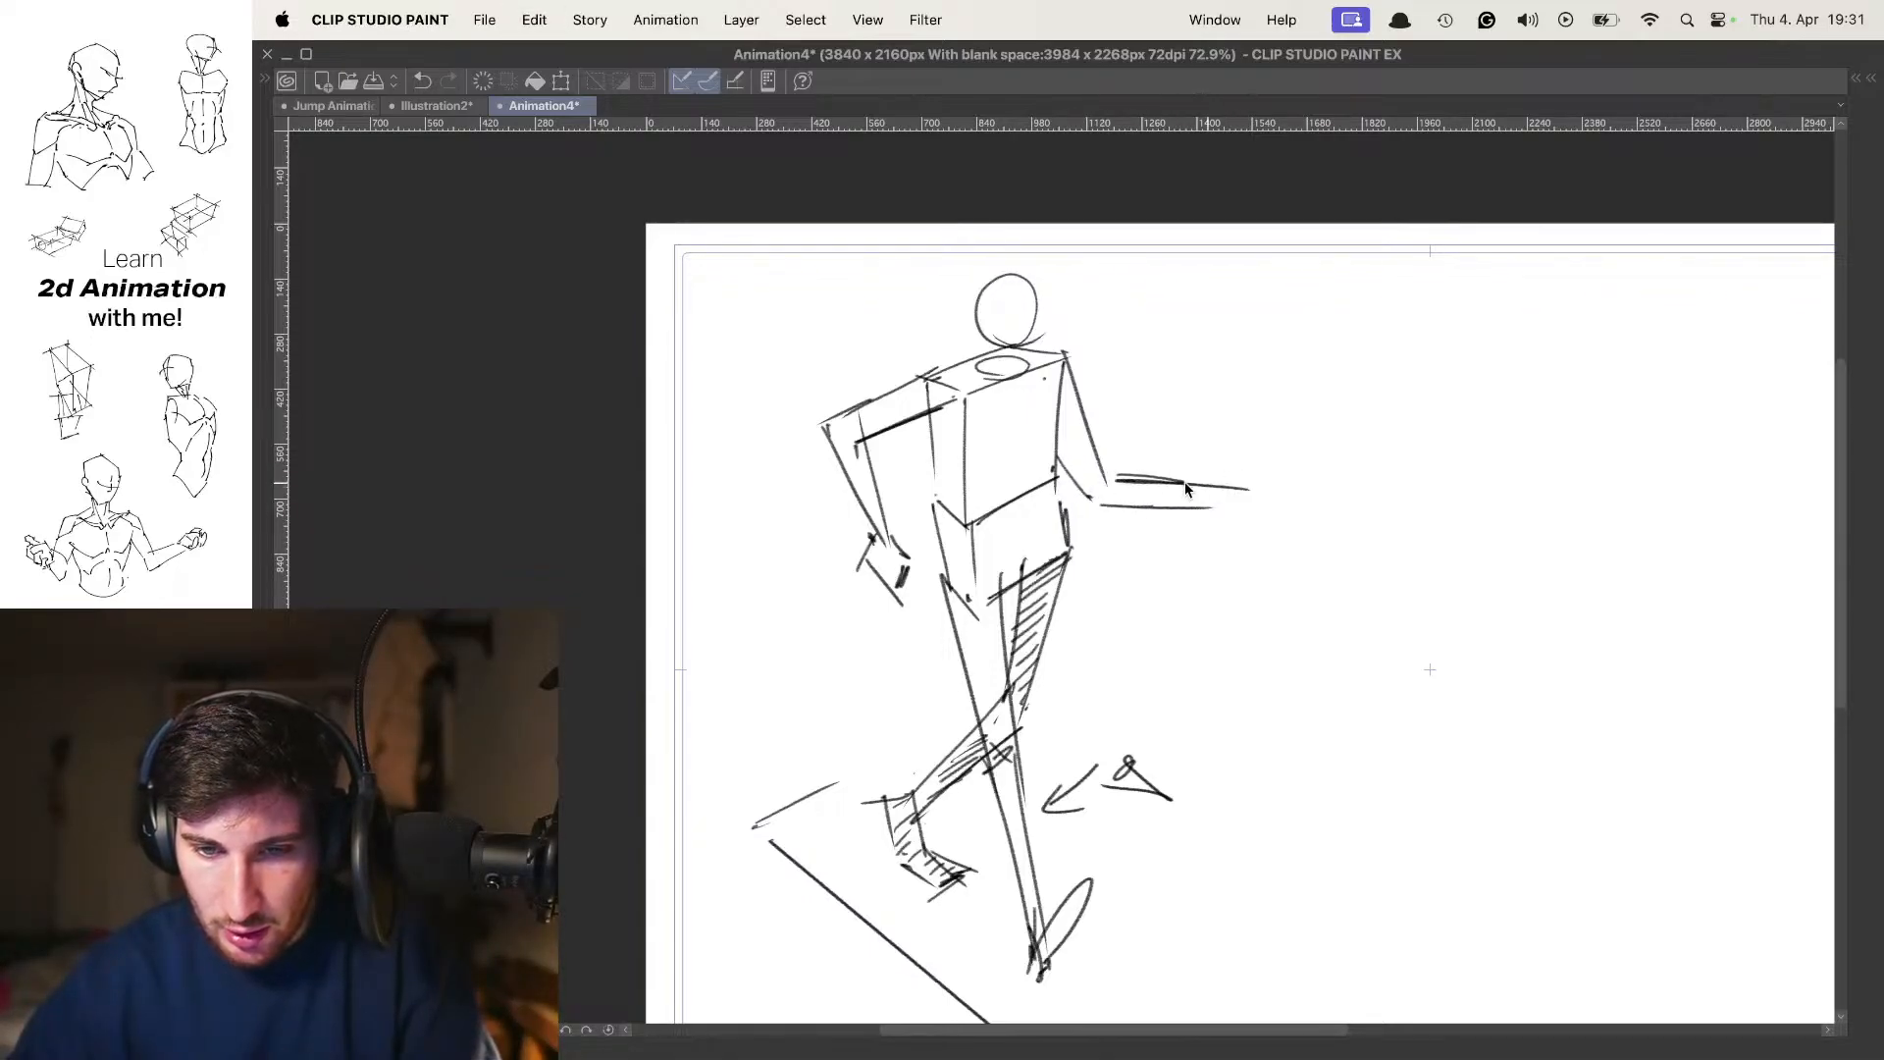
key(super+z)
mouse_move(1110, 478)
mouse_down()
mouse_move(1217, 494)
mouse_move(1146, 439)
mouse_up()
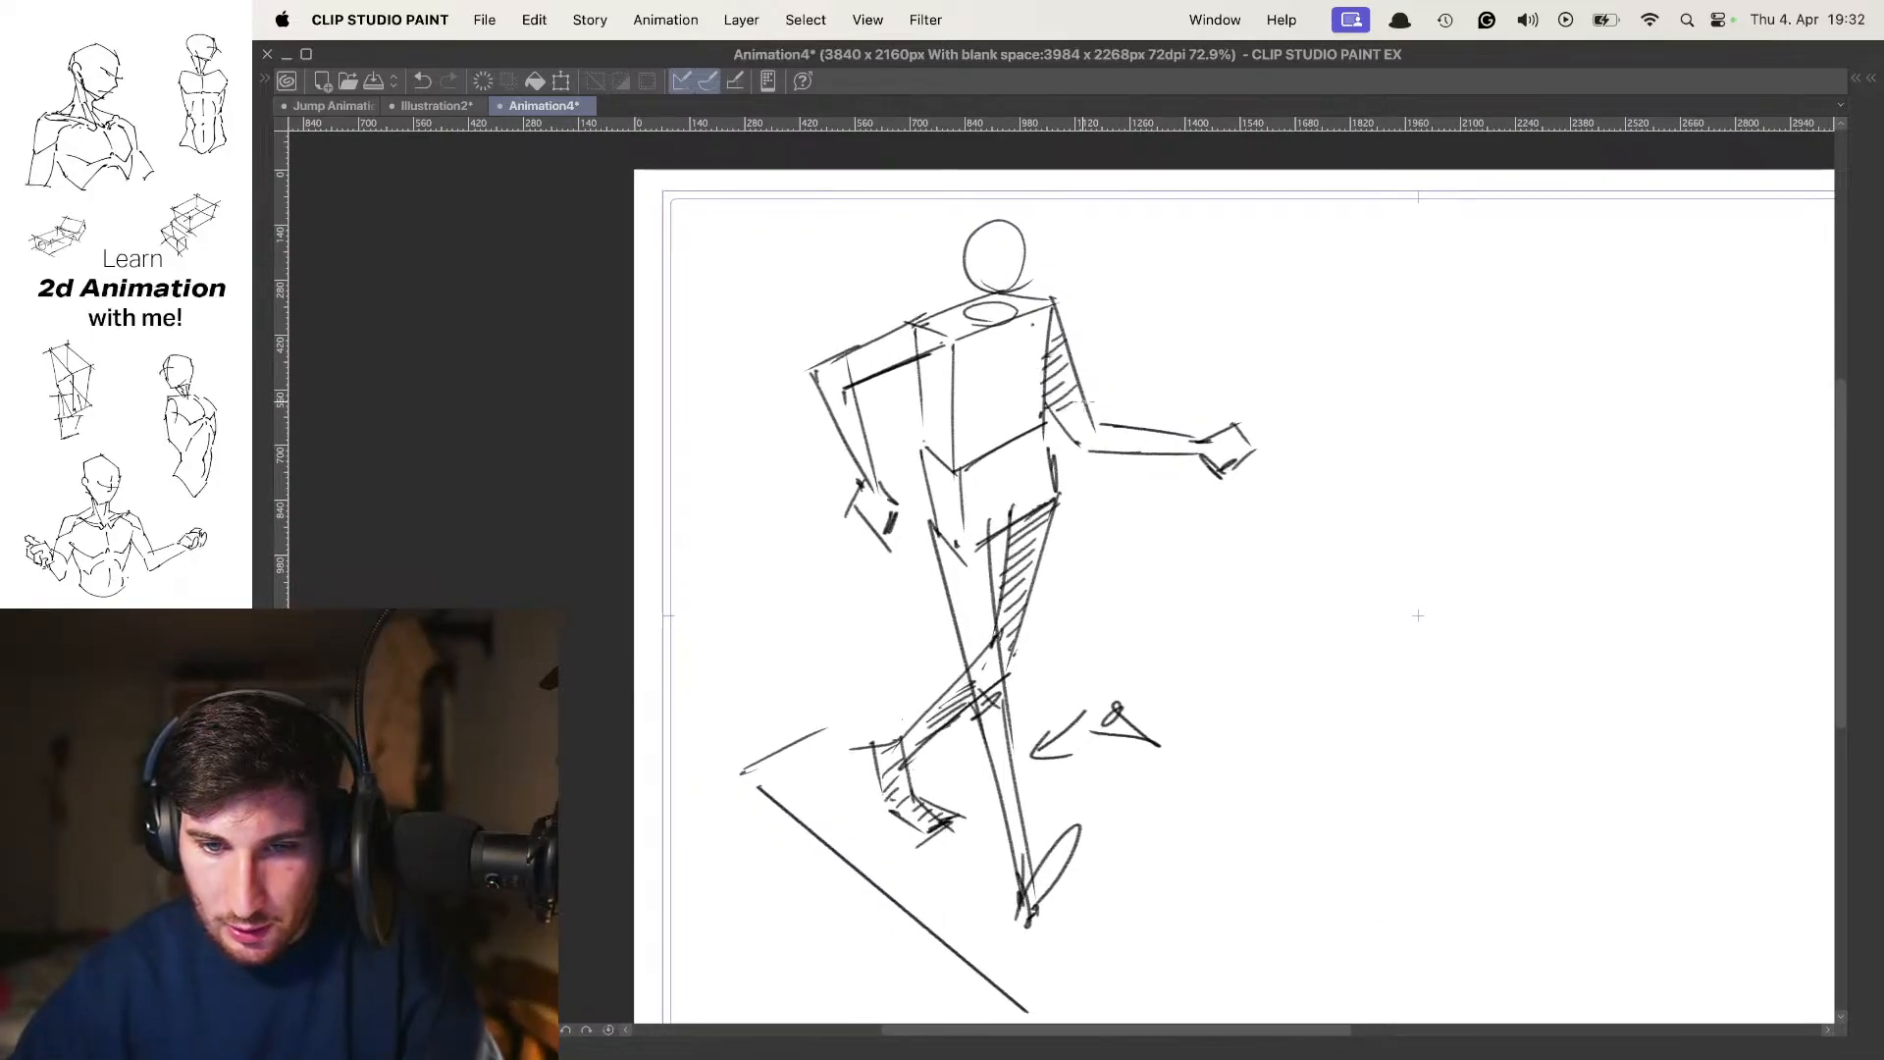
Shade the forward-swinging forearm with short diagonal hatching lines up to the hand
drag(1119, 439, 1156, 425)
drag(1137, 445, 1205, 437)
drag(1191, 454, 1215, 448)
drag(1215, 464, 1243, 454)
mouse_move(1144, 389)
mouse_down()
mouse_move(1070, 390)
mouse_move(1148, 383)
mouse_up()
Write the label "① CONTACT" in the empty area beside the figure's head
mouse_move(1268, 291)
mouse_down()
mouse_move(1250, 319)
mouse_move(1205, 261)
mouse_move(1085, 268)
mouse_move(1127, 316)
mouse_up()
scroll(1217, 290, up, 3)
mouse_move(1165, 287)
mouse_down()
mouse_move(1150, 288)
mouse_move(1199, 312)
mouse_move(1209, 285)
mouse_up()
mouse_move(1215, 284)
mouse_down()
mouse_move(1260, 278)
mouse_move(1249, 304)
mouse_up()
drag(1256, 316, 1331, 310)
mouse_move(1325, 282)
mouse_down()
mouse_move(1374, 283)
mouse_move(1354, 316)
mouse_up()
Circle the forward foot's heel and the trailing foot's ankle on the contact pose
scroll(1355, 316, down, 3)
drag(1153, 389, 1270, 280)
scroll(954, 585, up, 3)
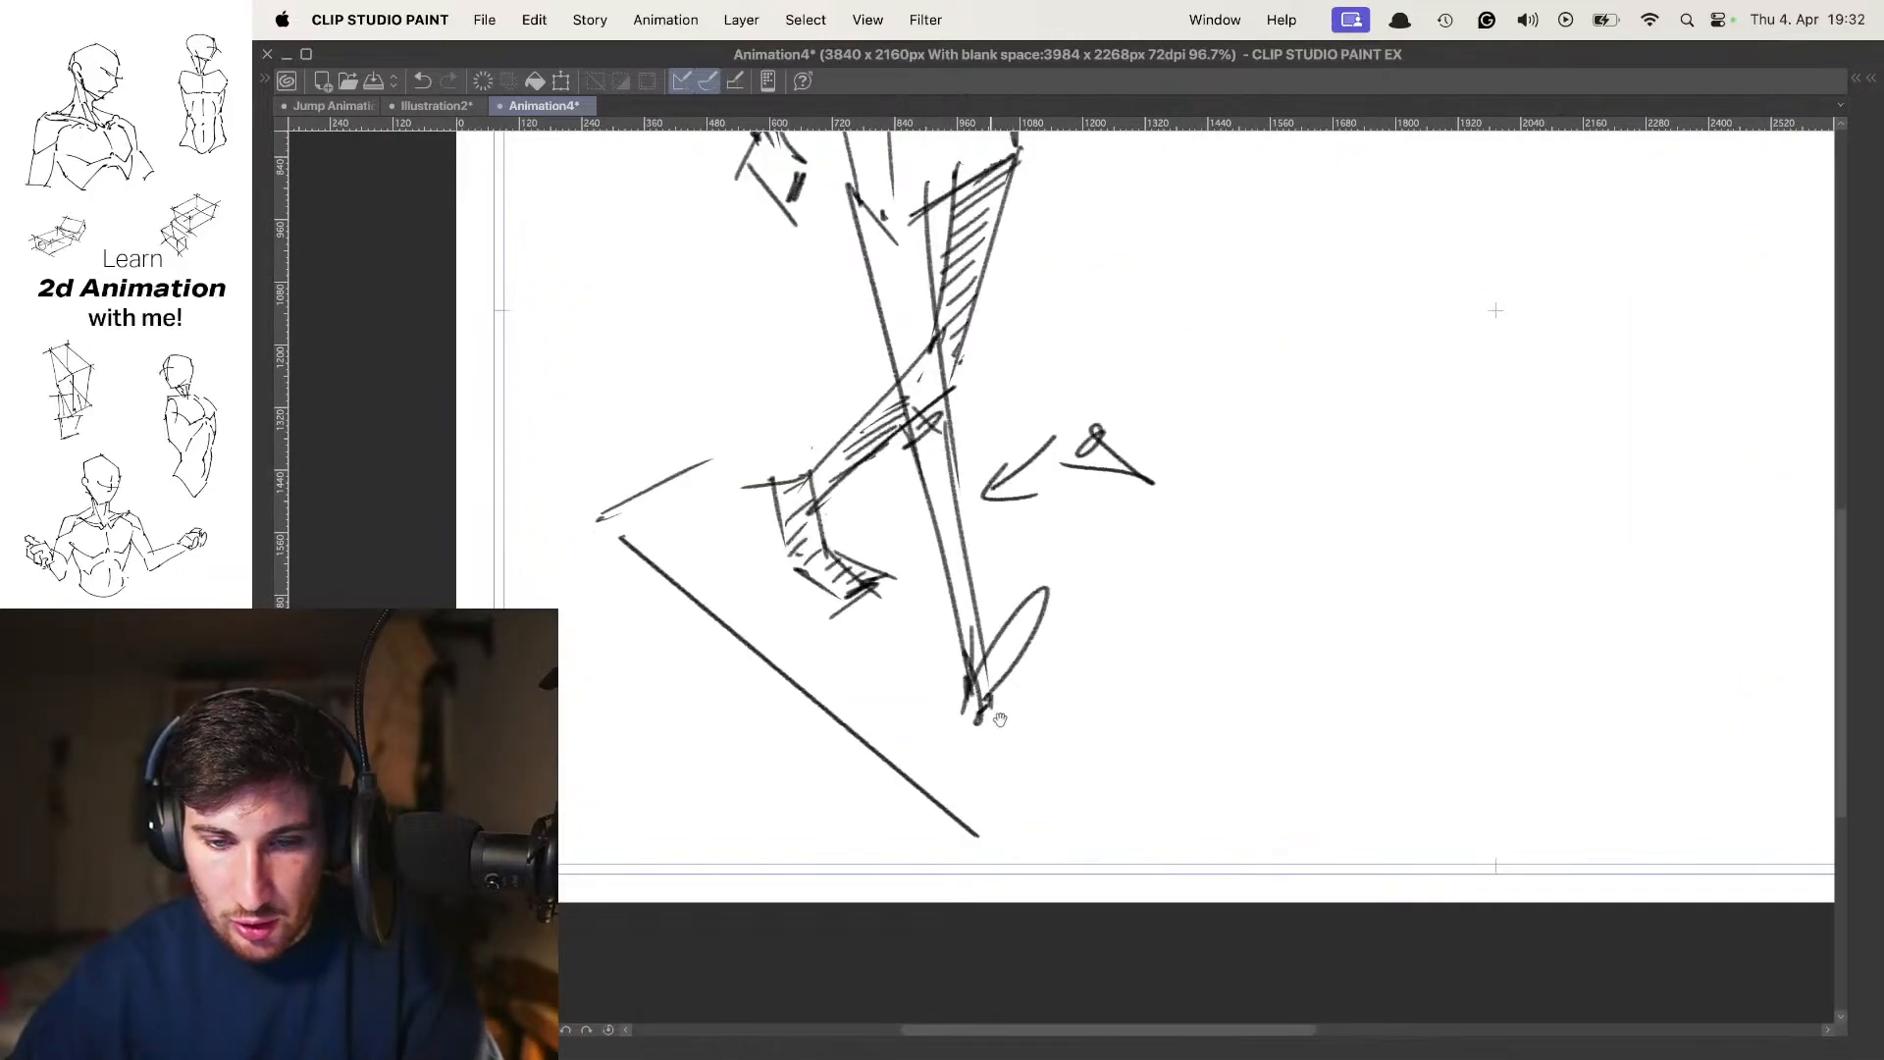
mouse_move(1020, 697)
mouse_down()
mouse_move(1058, 709)
mouse_move(1009, 669)
mouse_up()
key(ctrl+z)
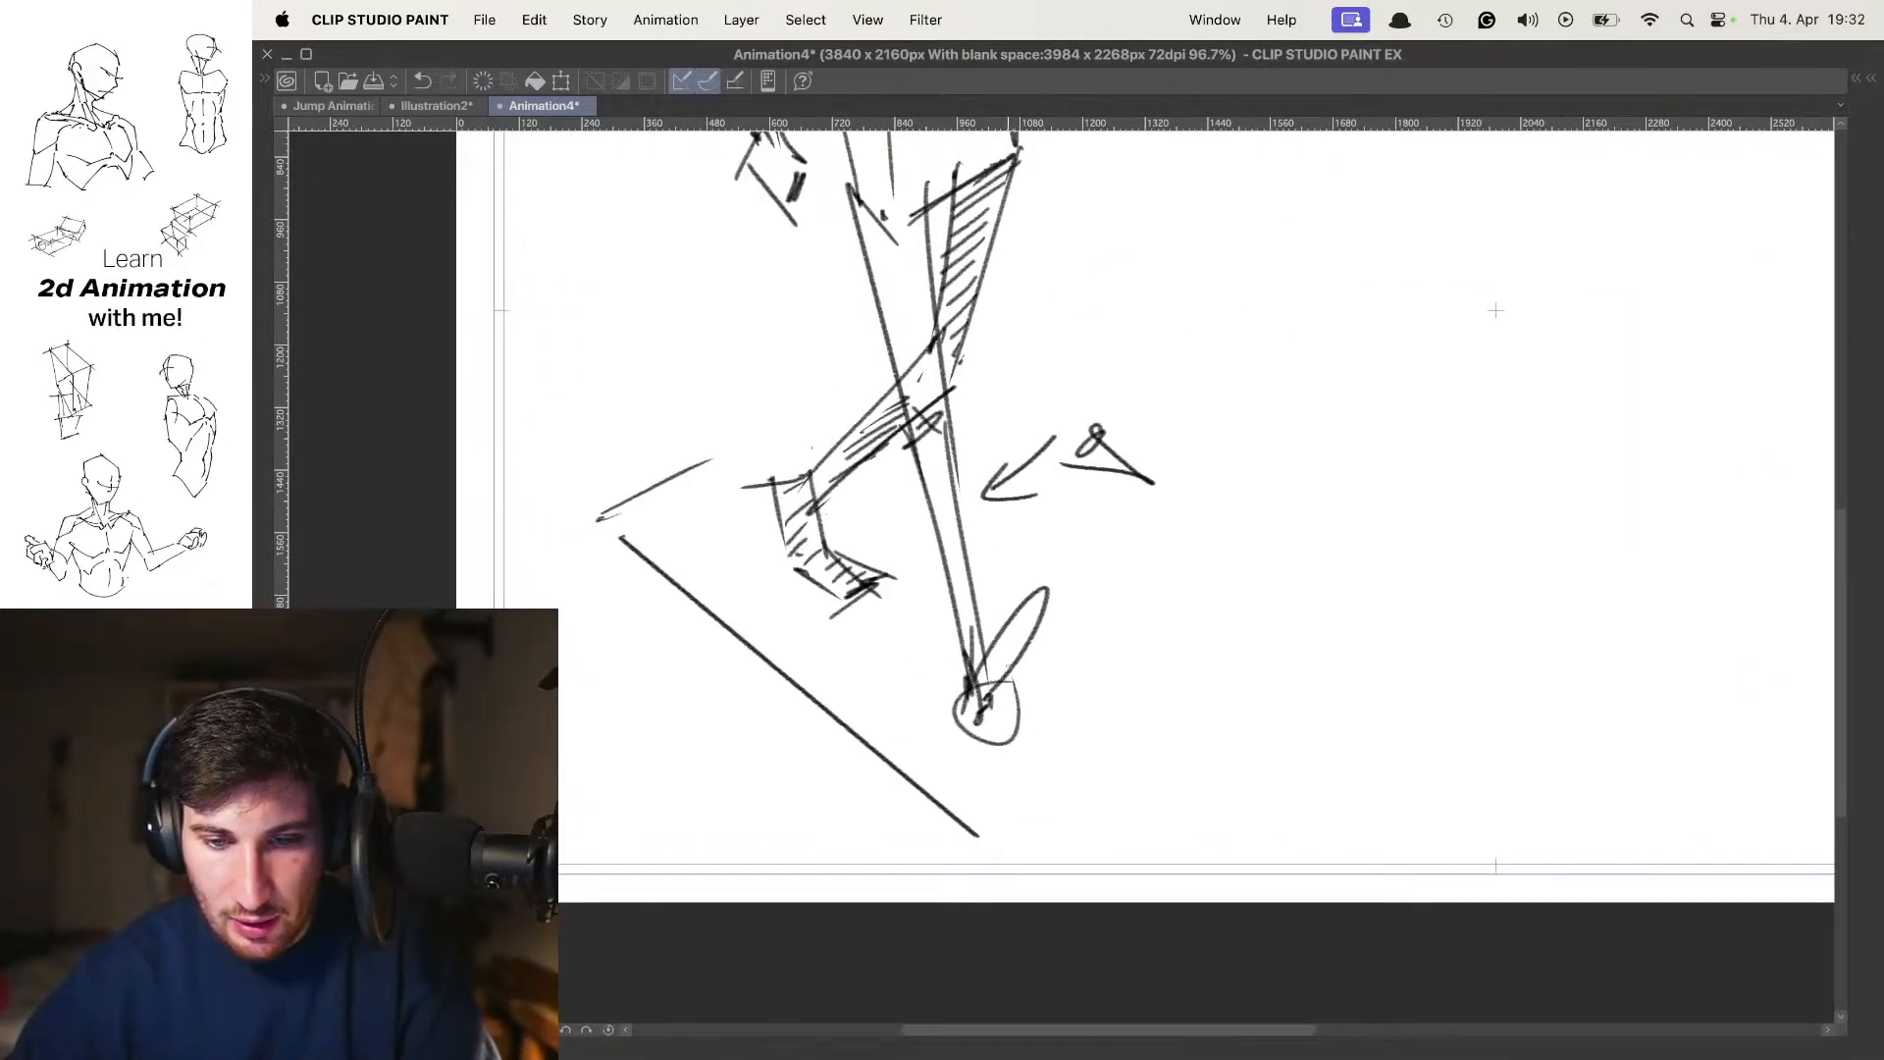
drag(804, 462, 770, 535)
scroll(1020, 589, down, 3)
drag(1033, 537, 1029, 587)
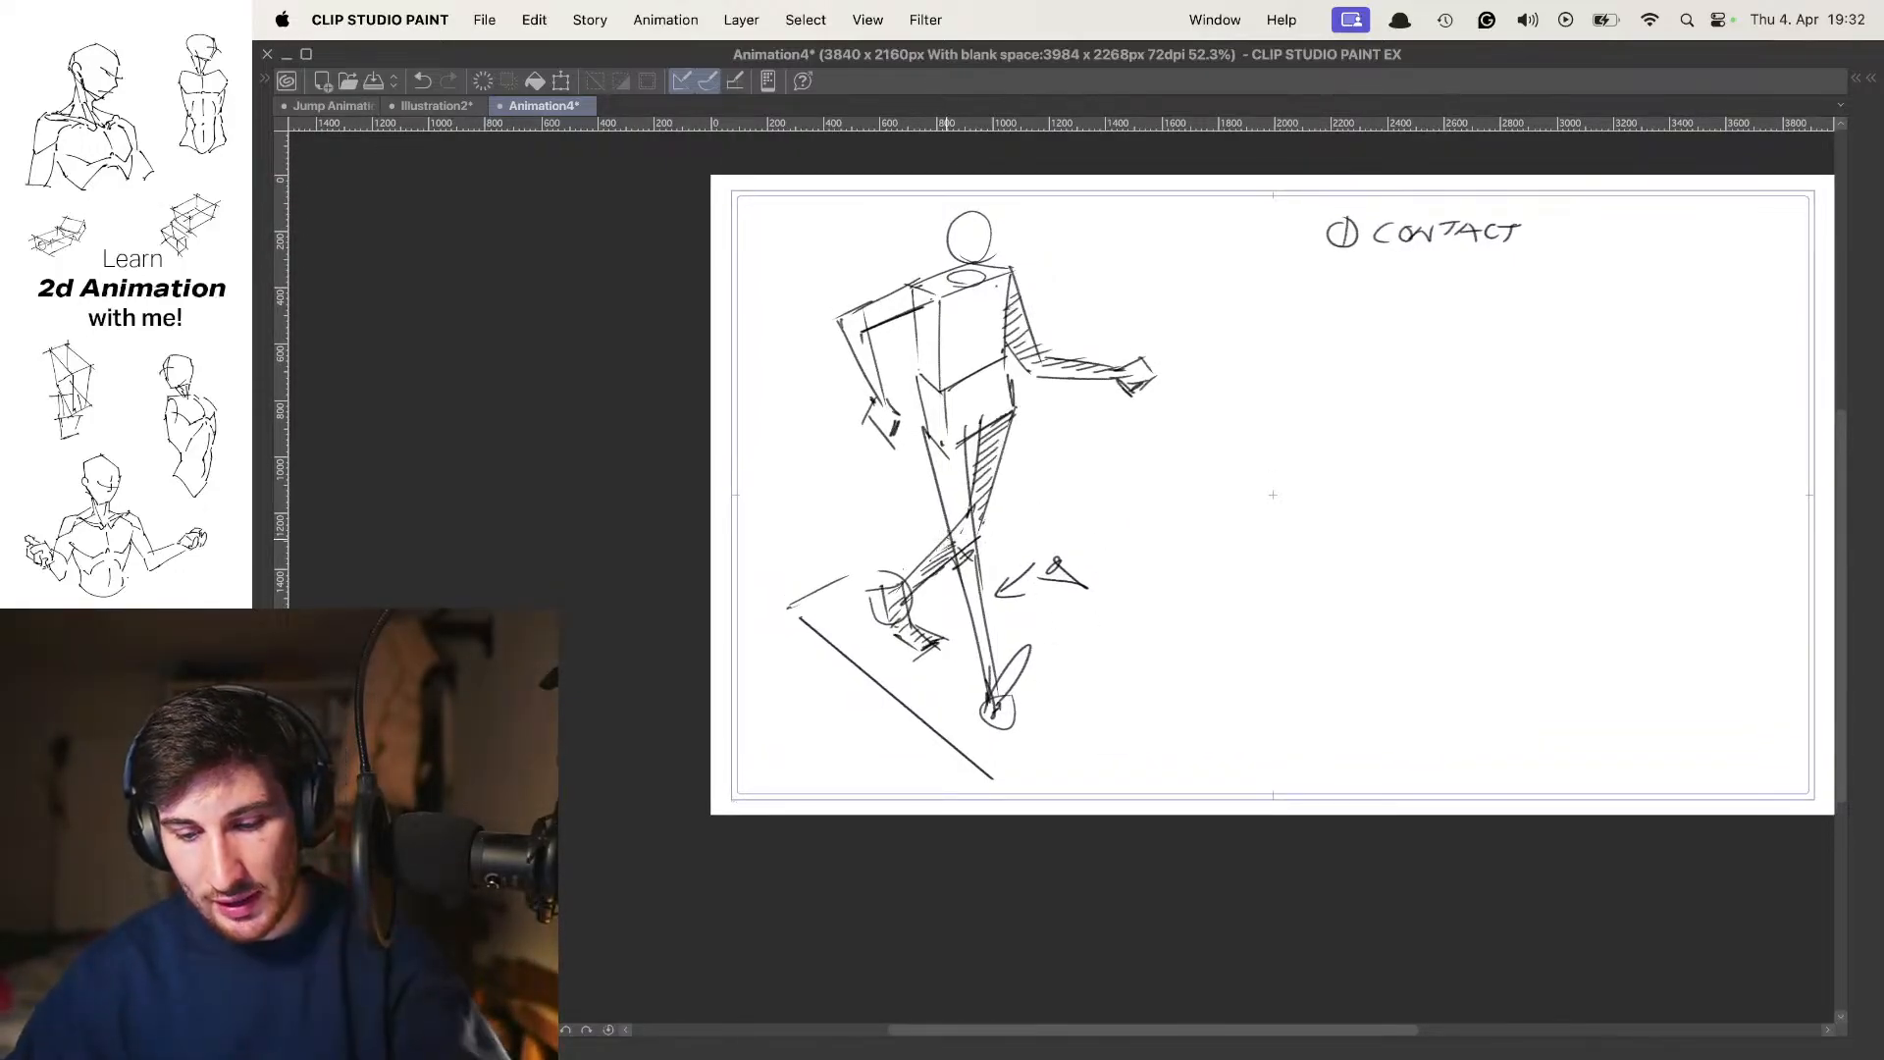
In the next animation frame, draw the top face of a new chest box overlapping the contact pose's forward arm
key(.)
mouse_move(1015, 399)
mouse_down()
mouse_move(1027, 424)
mouse_move(1040, 408)
mouse_up()
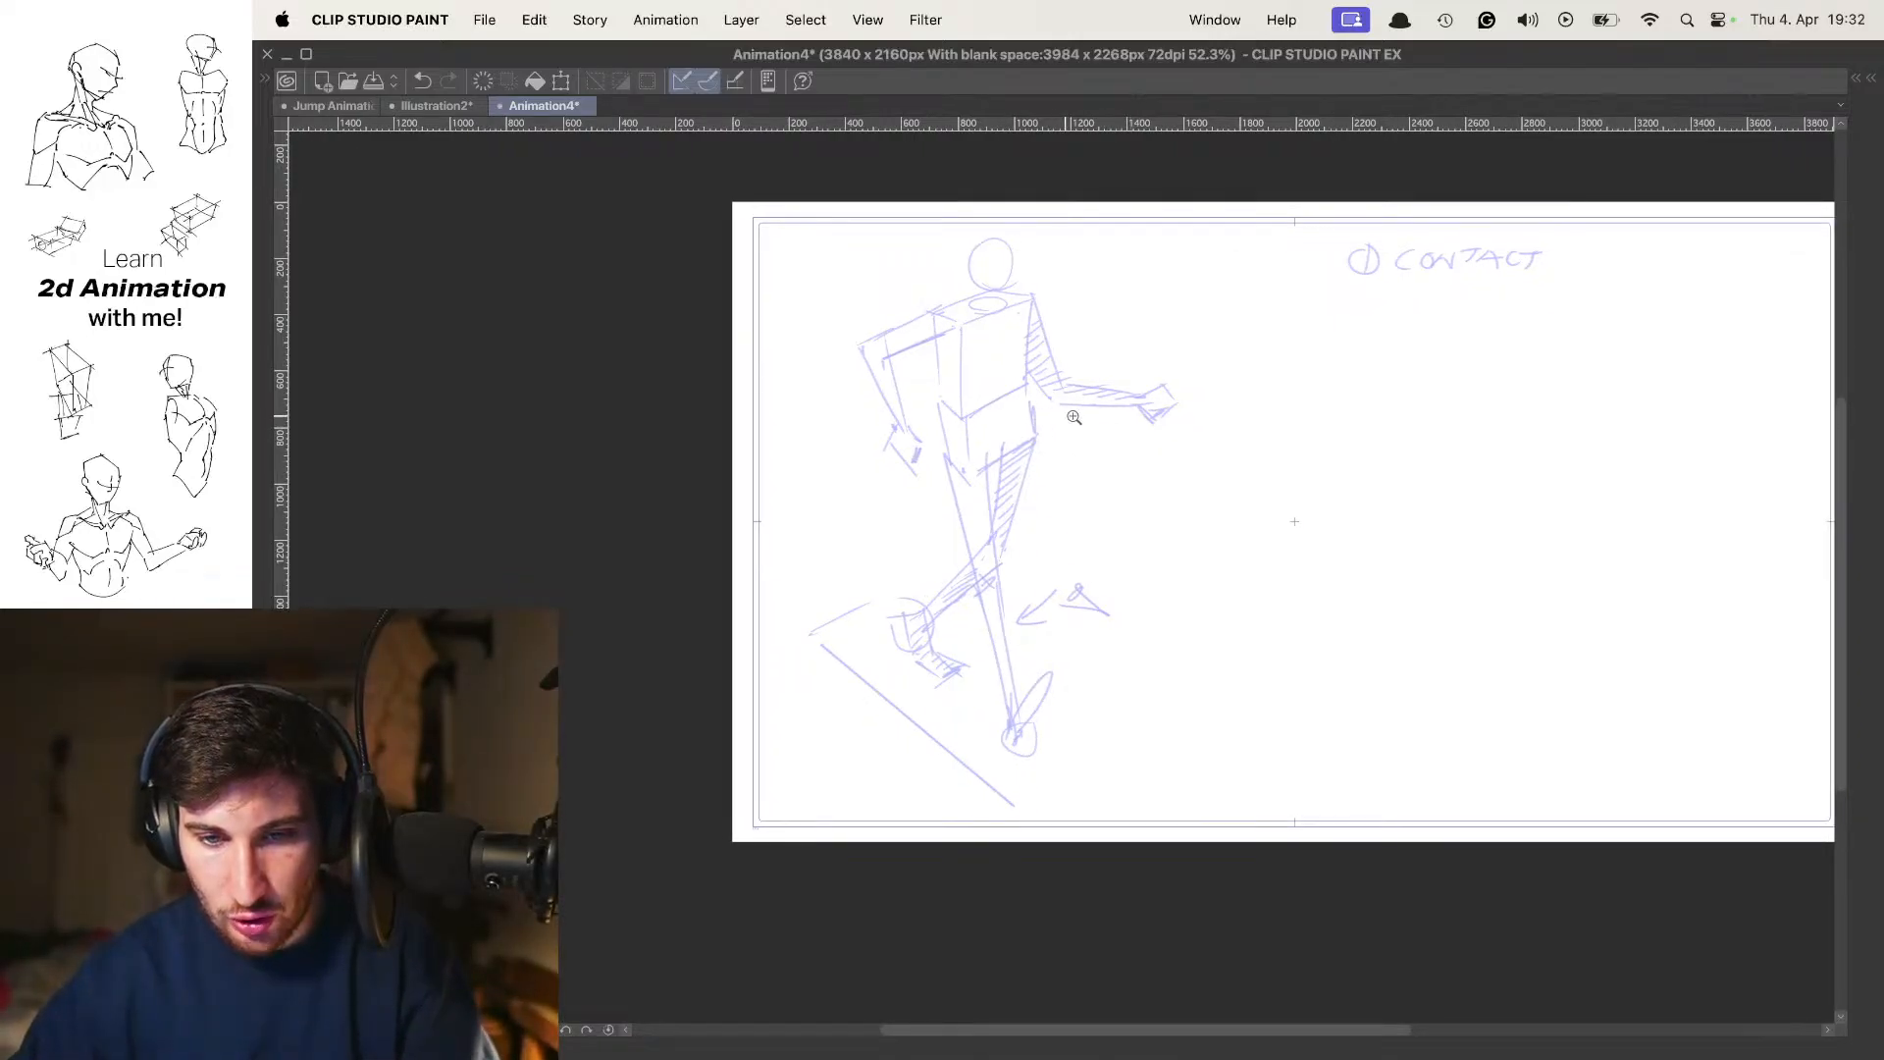
scroll(1081, 412, up, 3)
scroll(1082, 392, down, 2)
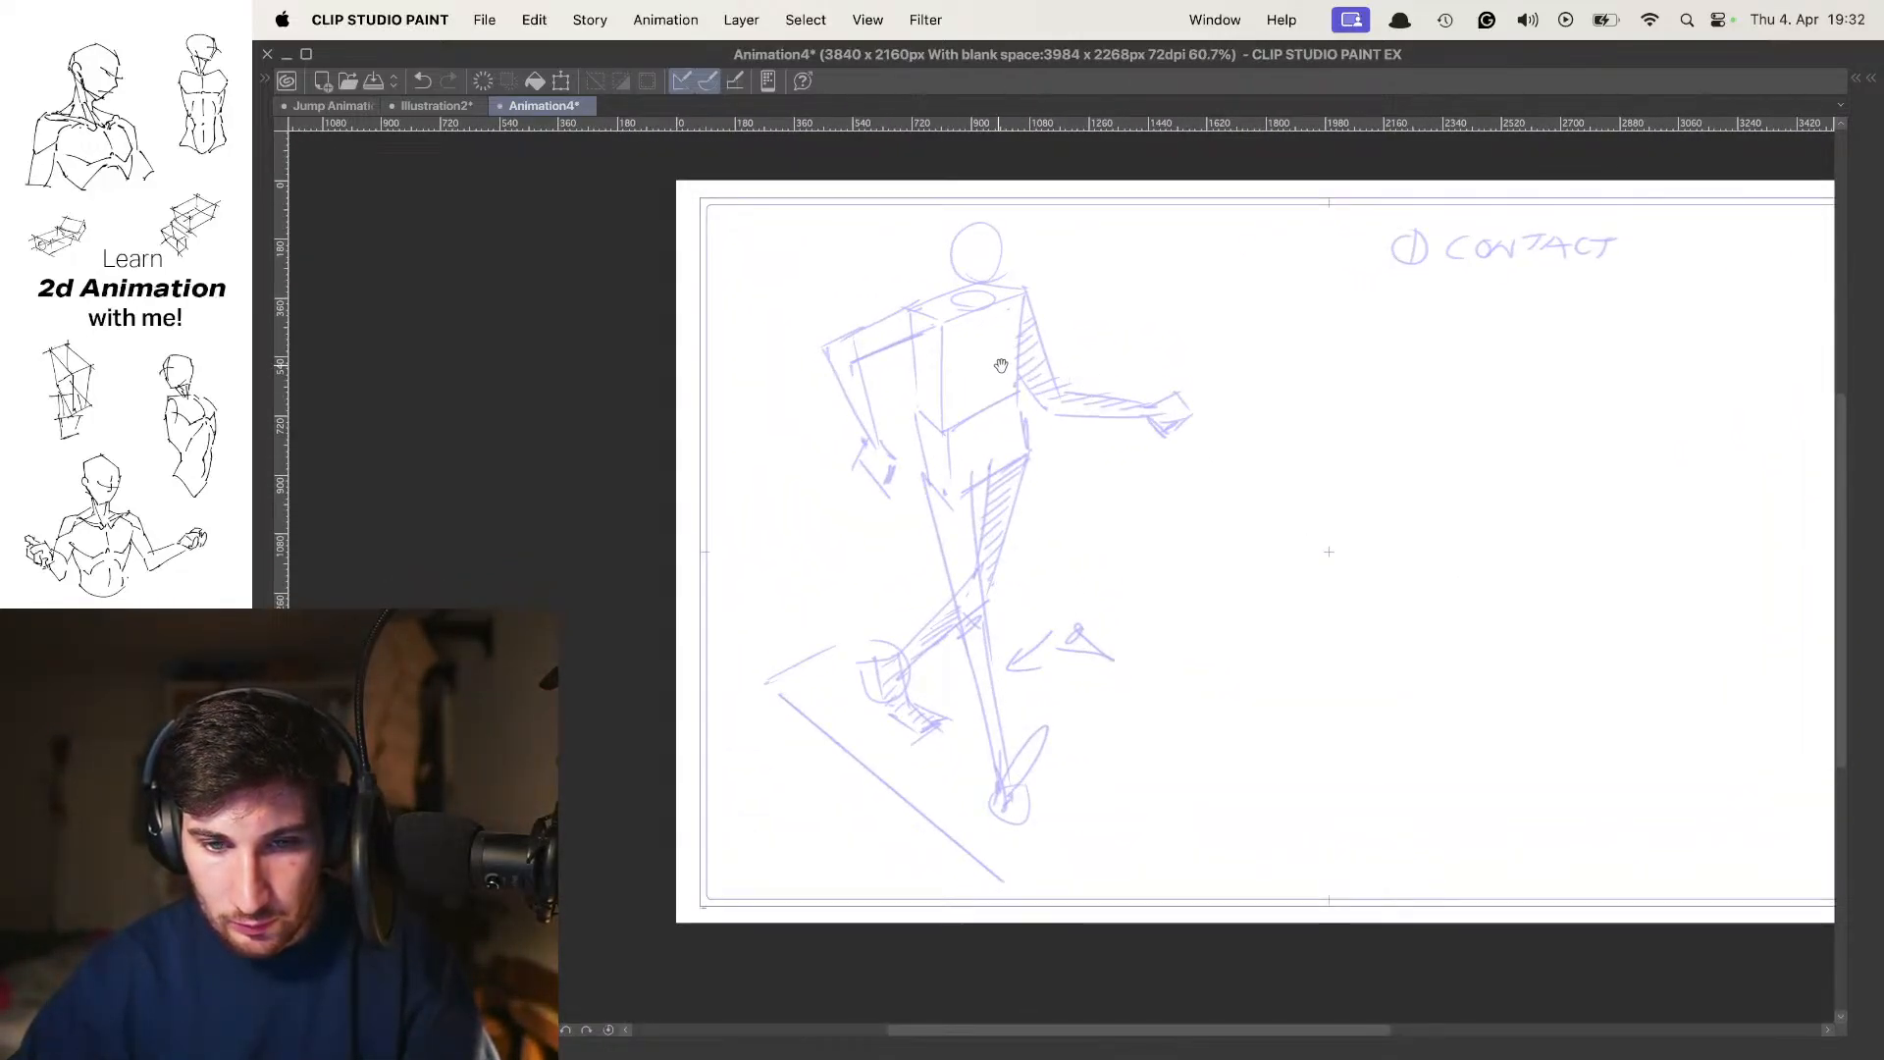
mouse_move(988, 345)
mouse_down()
mouse_move(1140, 319)
mouse_move(1054, 319)
mouse_move(1097, 326)
mouse_up()
key(super+t)
key(Return)
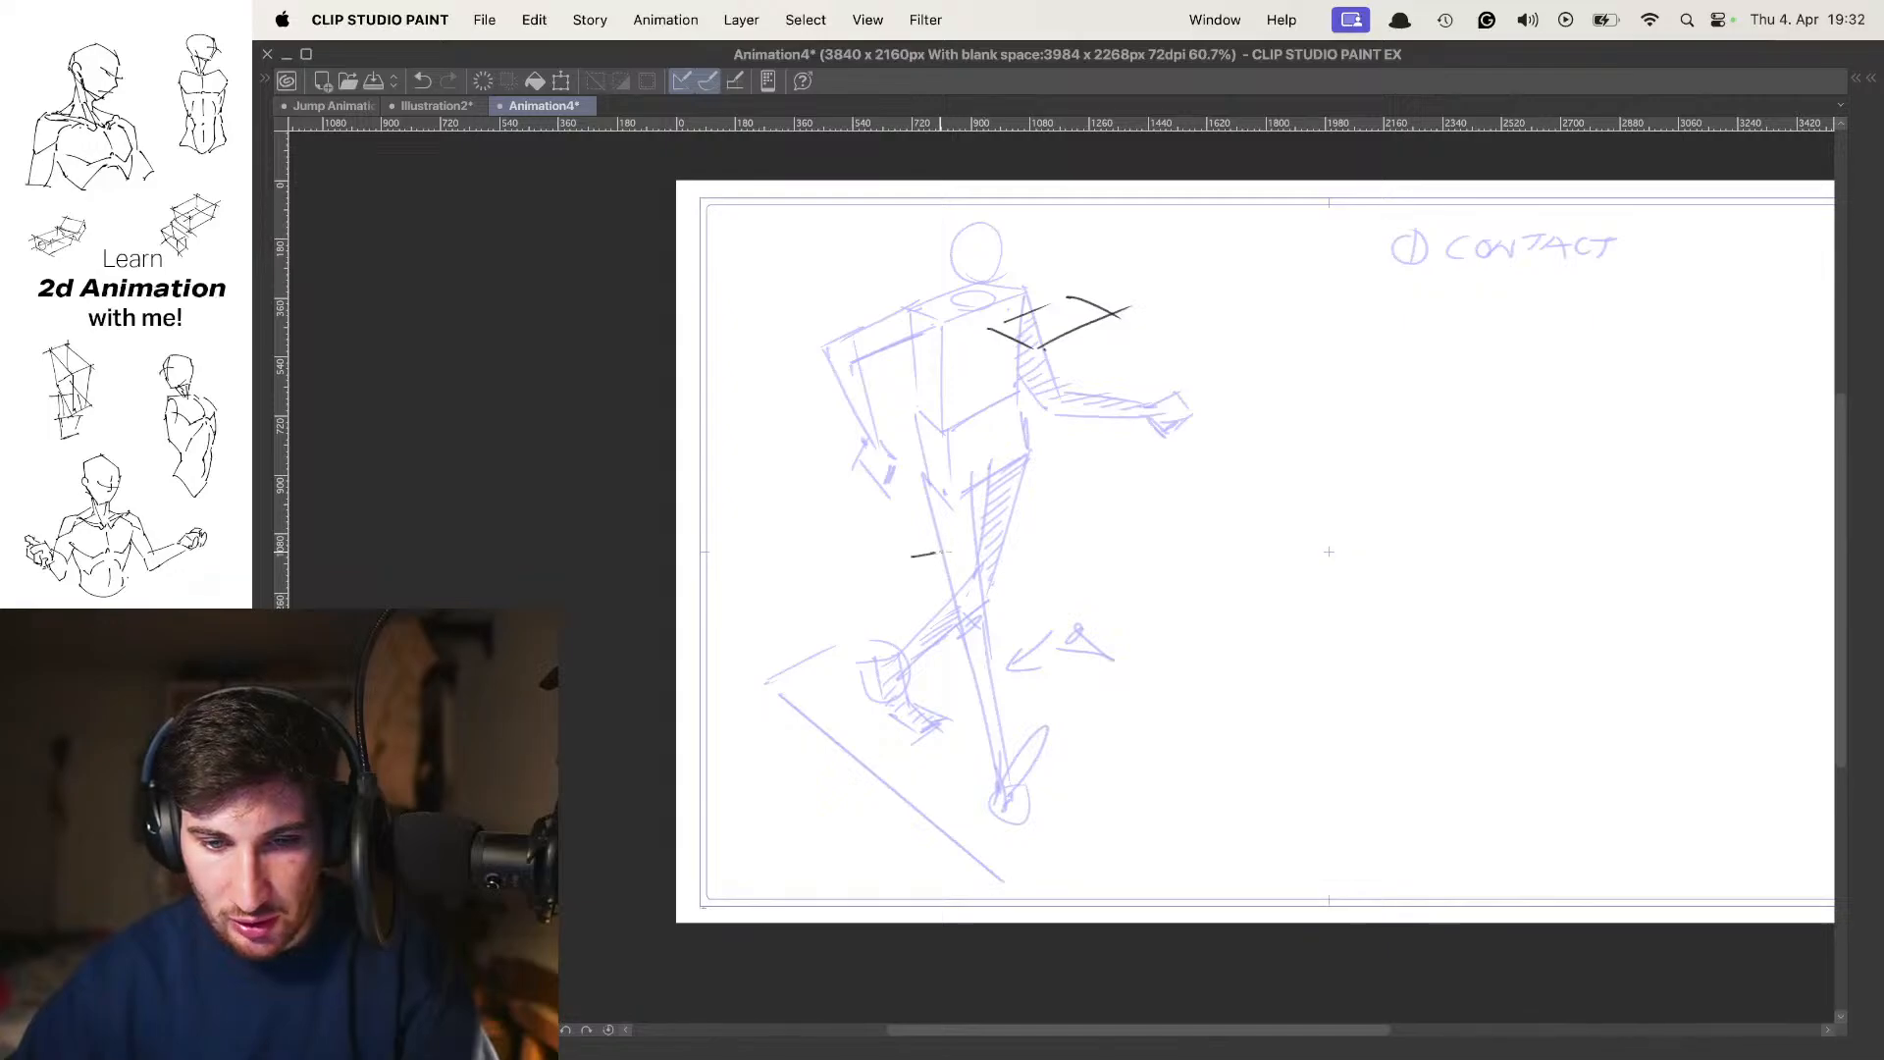
key(super+z)
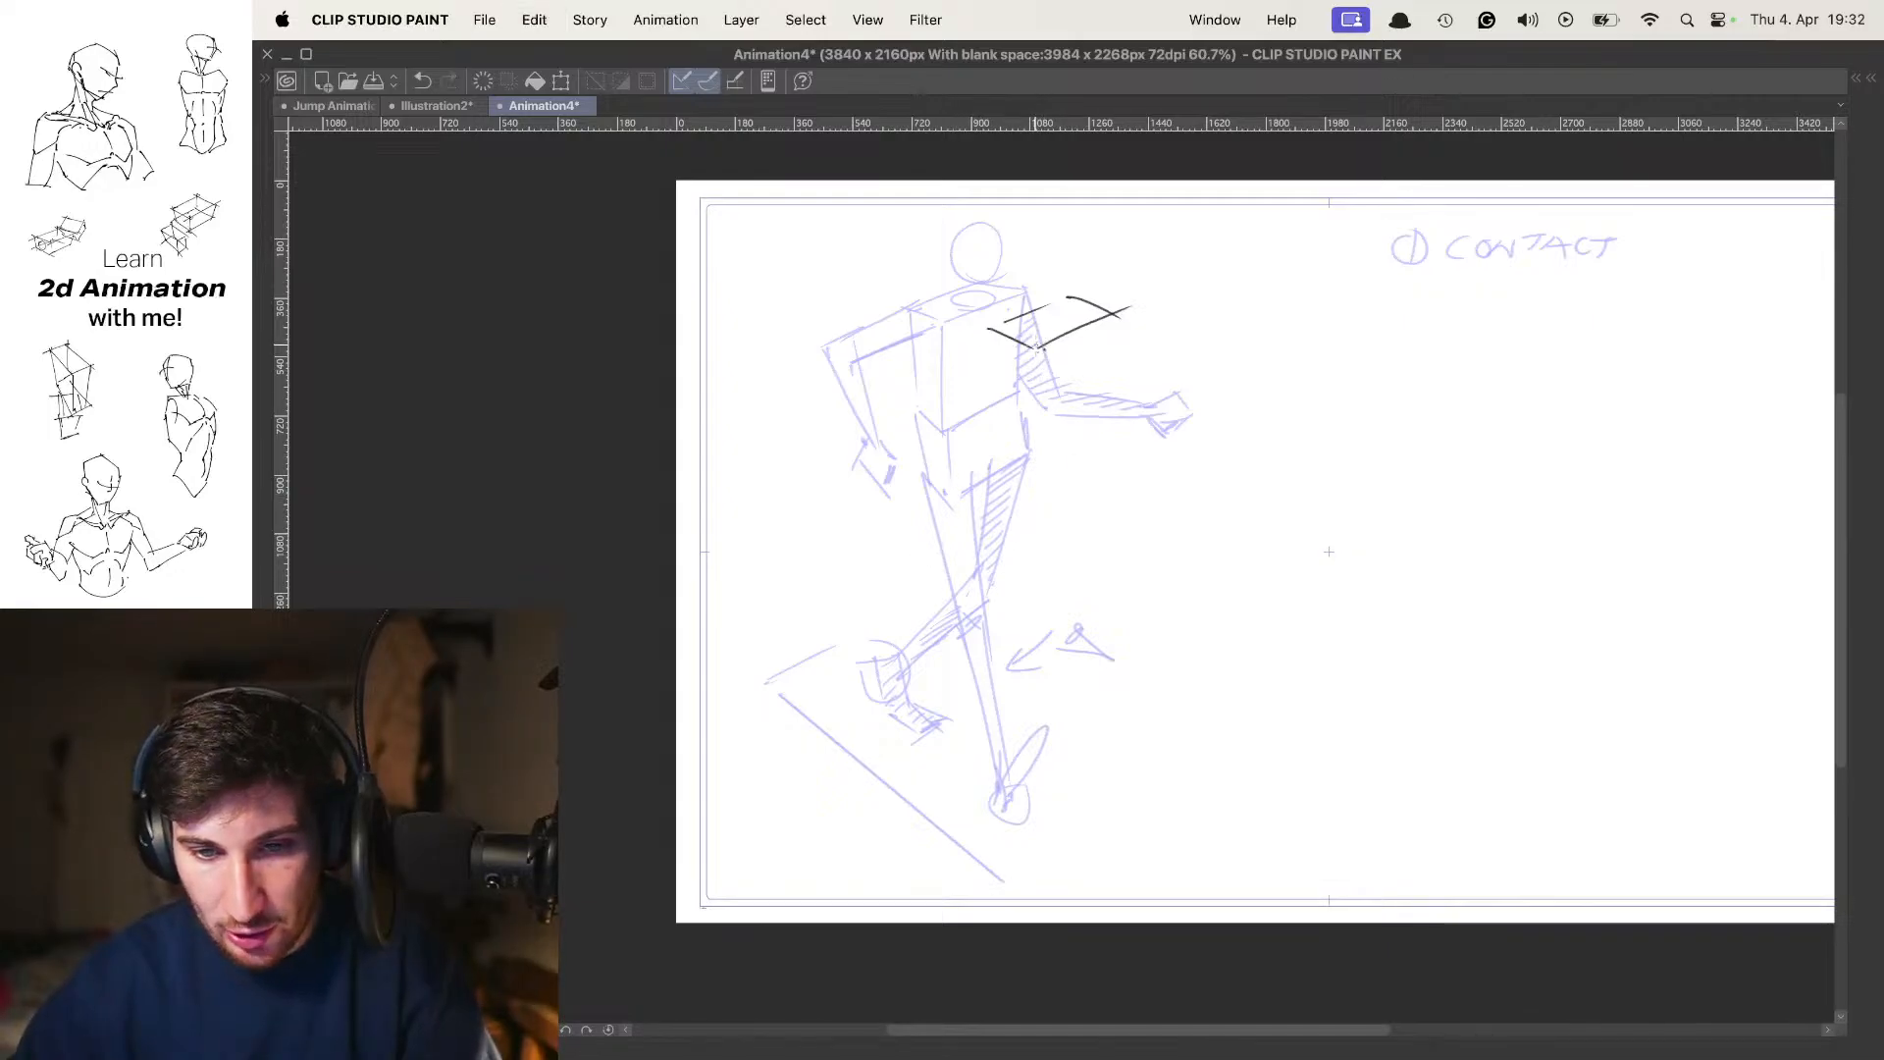
Draw the new chest box's vertical edges and angled bottom edge
drag(1035, 343, 1029, 453)
mouse_move(986, 324)
mouse_down()
mouse_move(999, 434)
mouse_move(1106, 425)
mouse_up()
drag(1106, 315, 1094, 427)
drag(1116, 400, 1131, 377)
super+click(1101, 407)
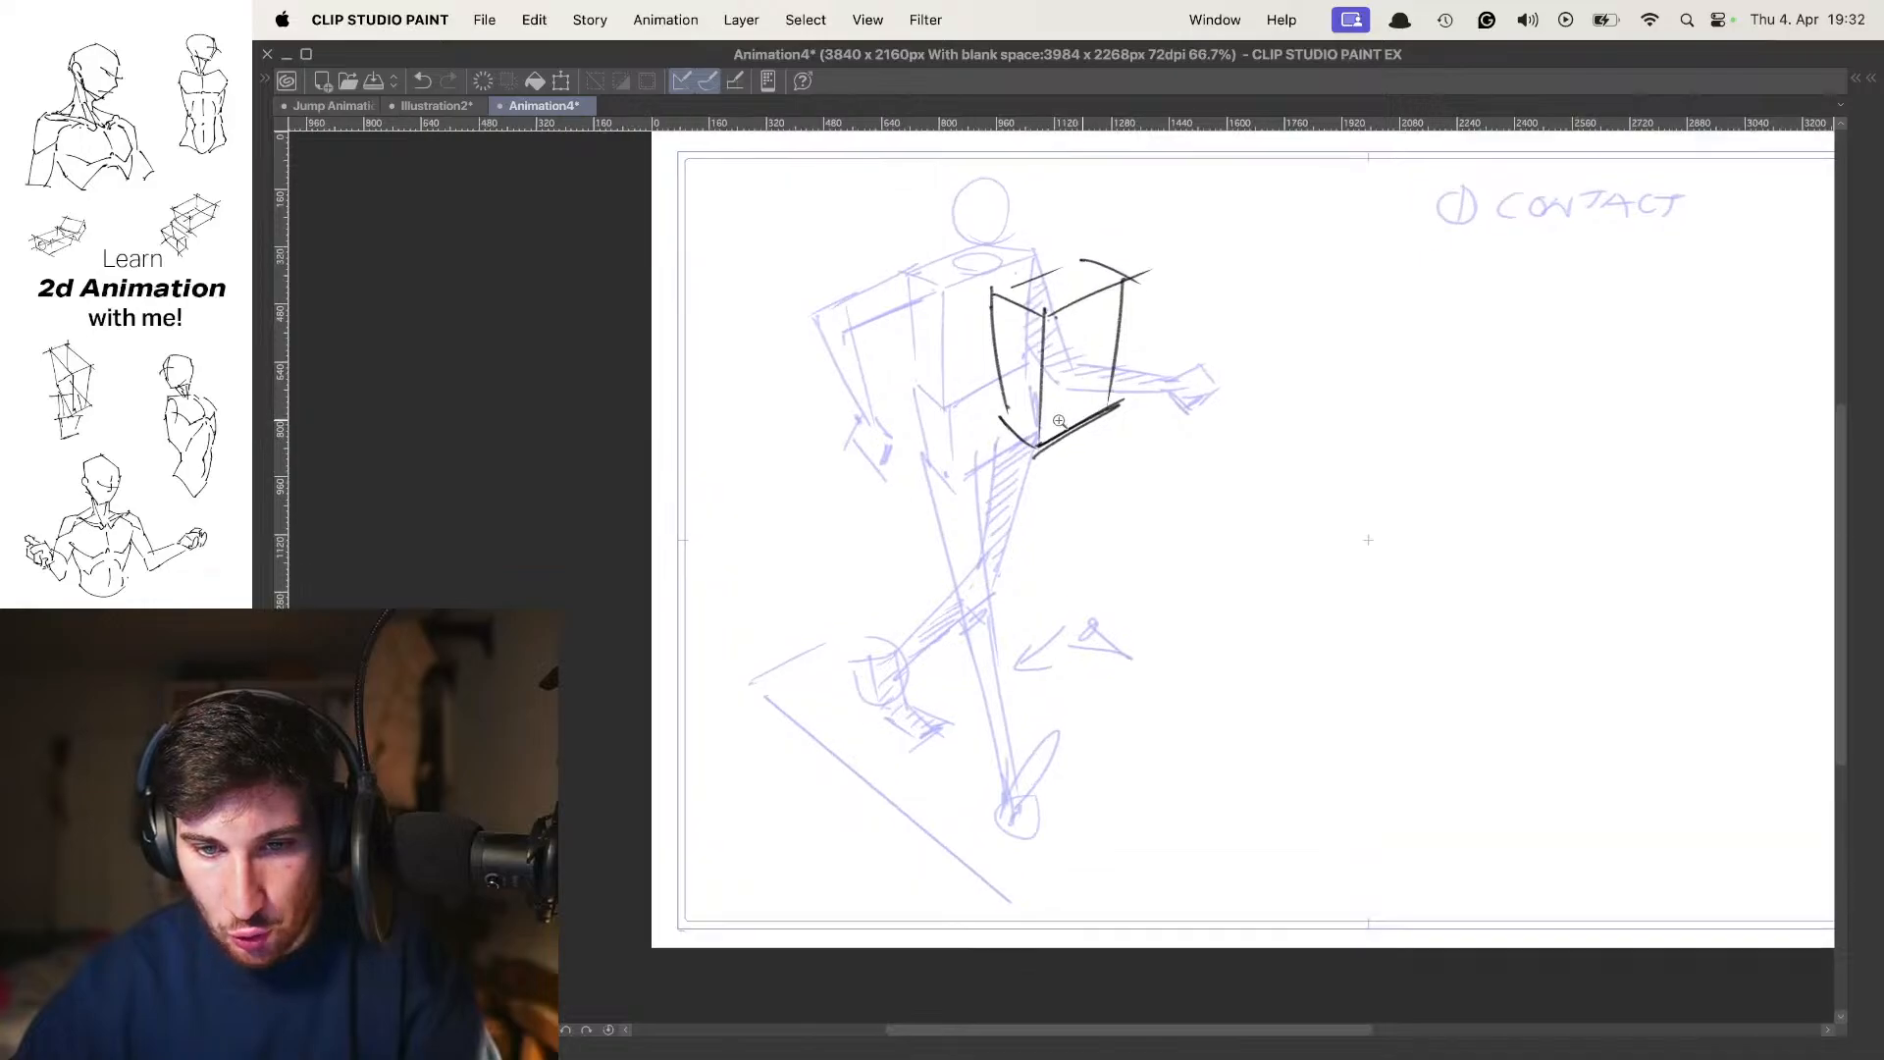
Draw the pelvis box directly below the new chest box with short vertical edges and an angled base
drag(1032, 437, 1030, 525)
mouse_move(997, 404)
mouse_down()
mouse_move(993, 452)
mouse_move(1042, 527)
mouse_move(1106, 469)
mouse_up()
drag(1029, 515, 1106, 455)
drag(1118, 417, 1099, 467)
Draw a thigh line of the supporting leg down from the pelvis box's front corner, redoing it until it fits
scroll(1150, 446, down, 1)
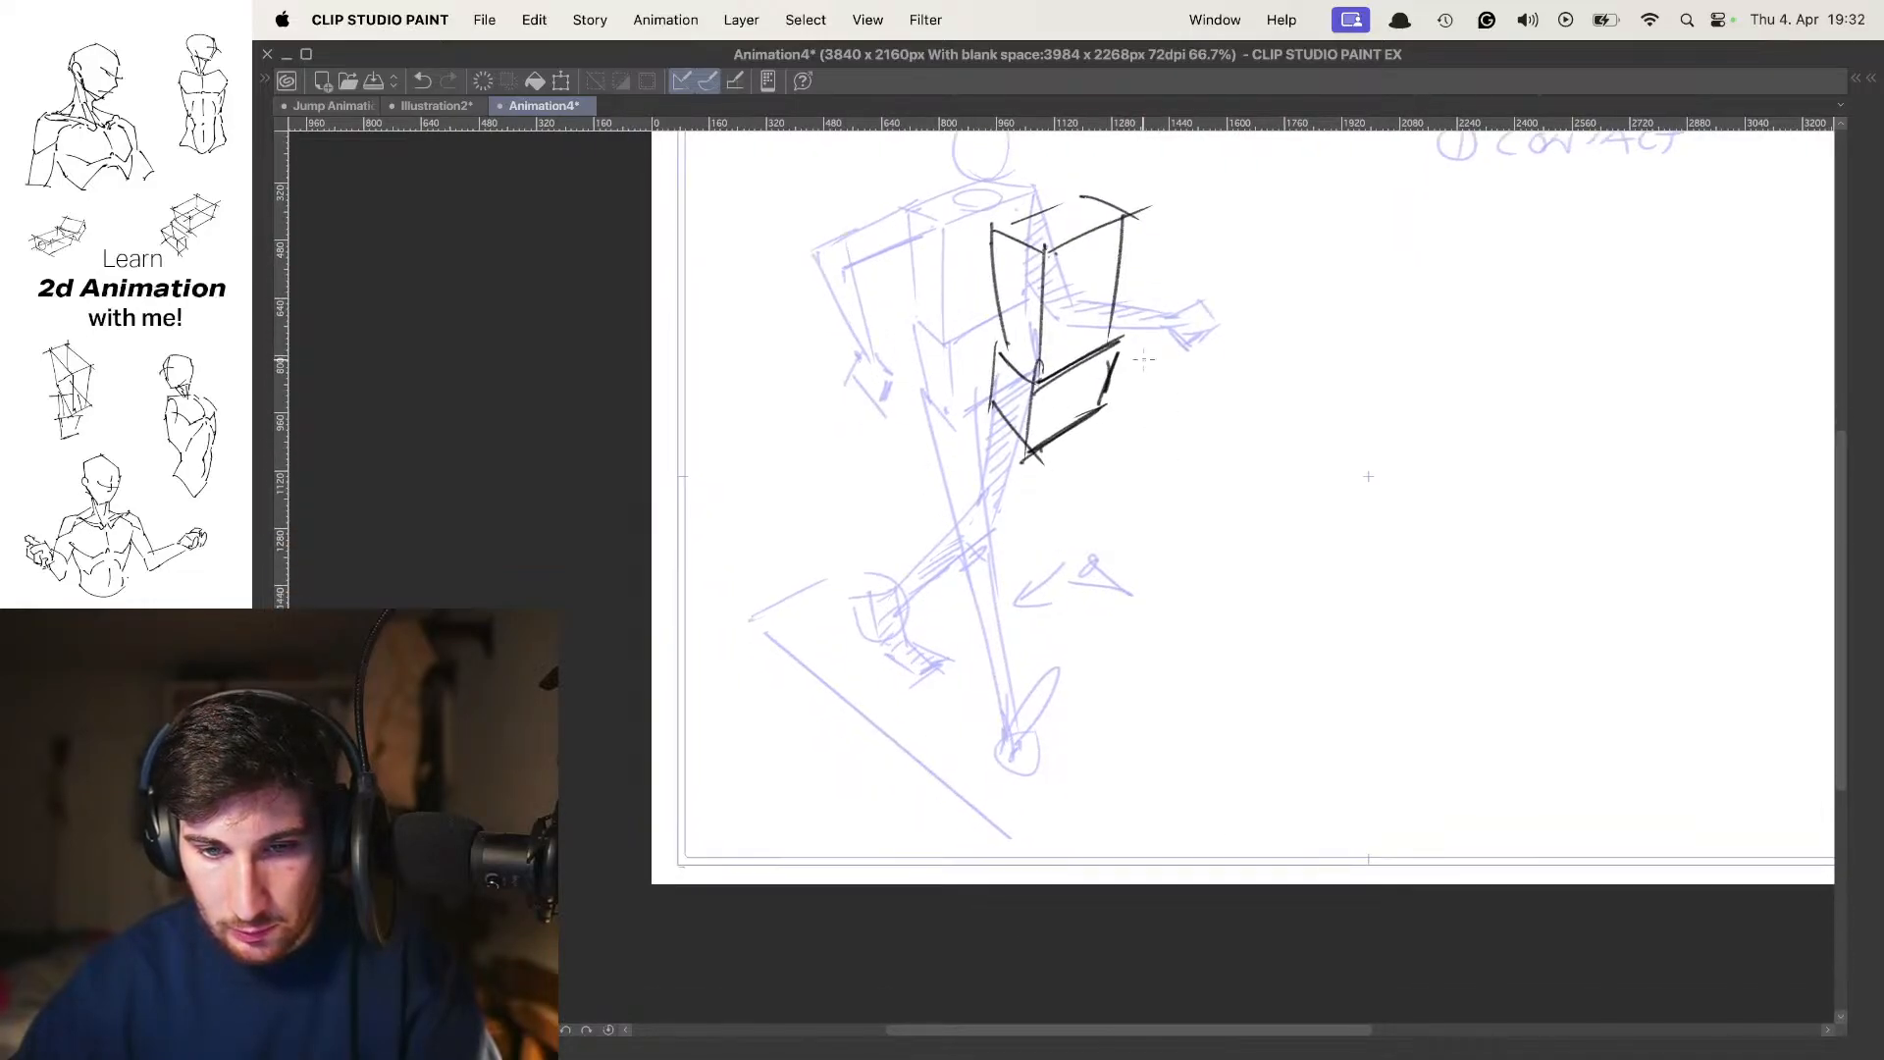
drag(1047, 354, 1025, 668)
key(super+z)
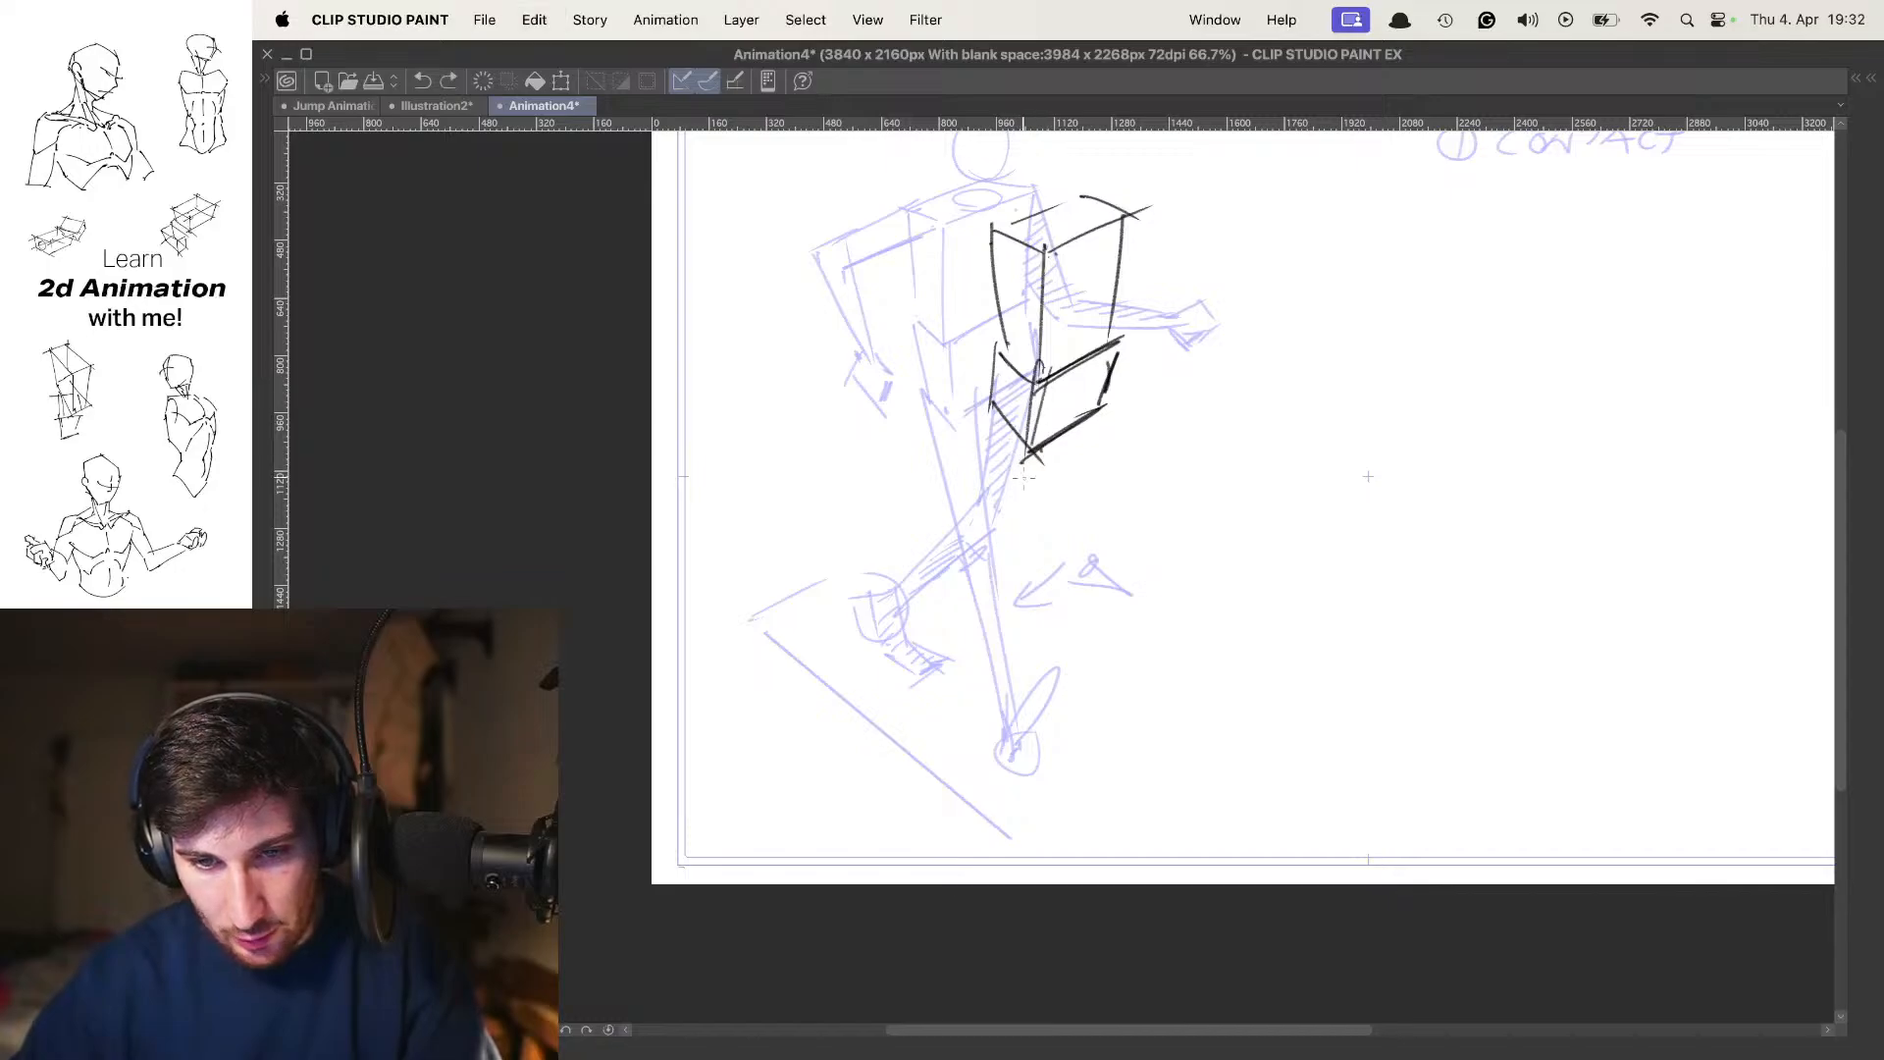
drag(1042, 371, 993, 608)
key(super+z)
mouse_move(1037, 372)
mouse_down()
mouse_move(1012, 597)
mouse_move(998, 466)
mouse_move(999, 543)
mouse_up()
key(super+z)
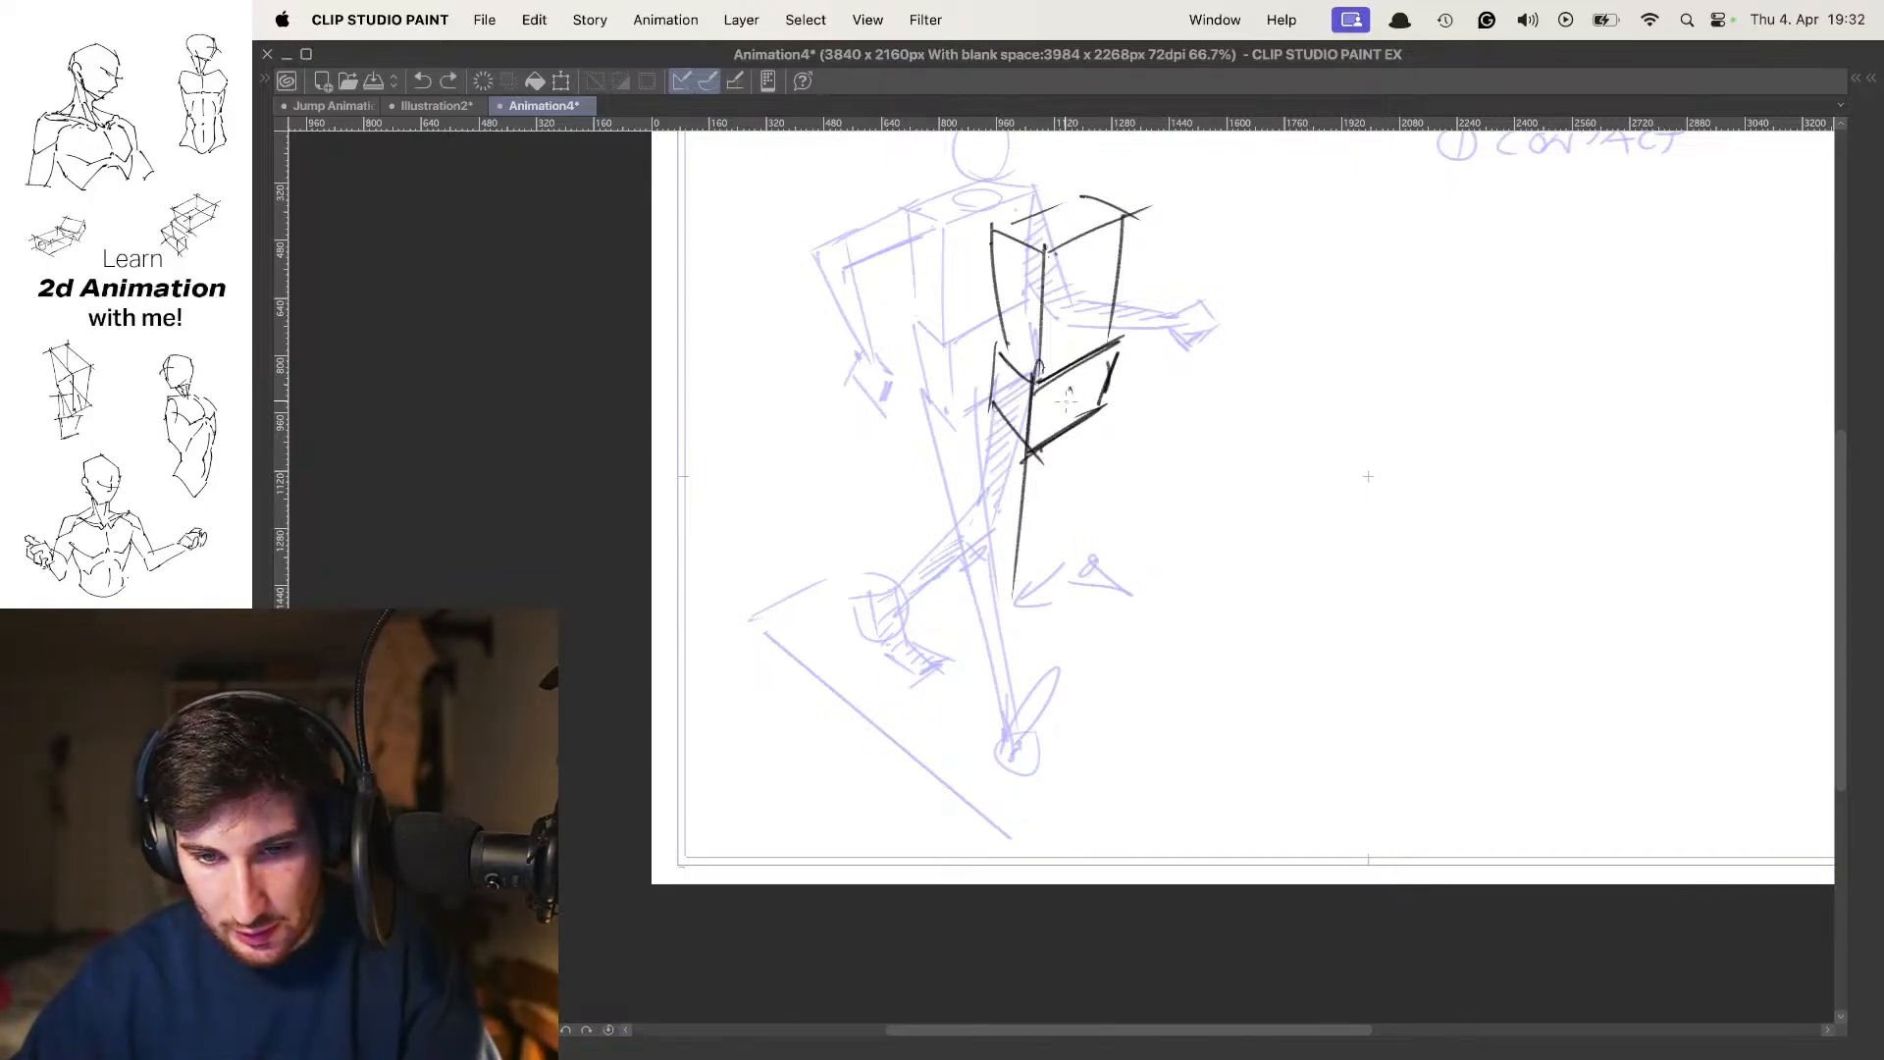
Add the remaining long edges of the supporting leg's thigh, tapering towards the knee, and mark the knee joint
drag(1069, 389, 1024, 597)
drag(1008, 395, 1001, 568)
key(super+z)
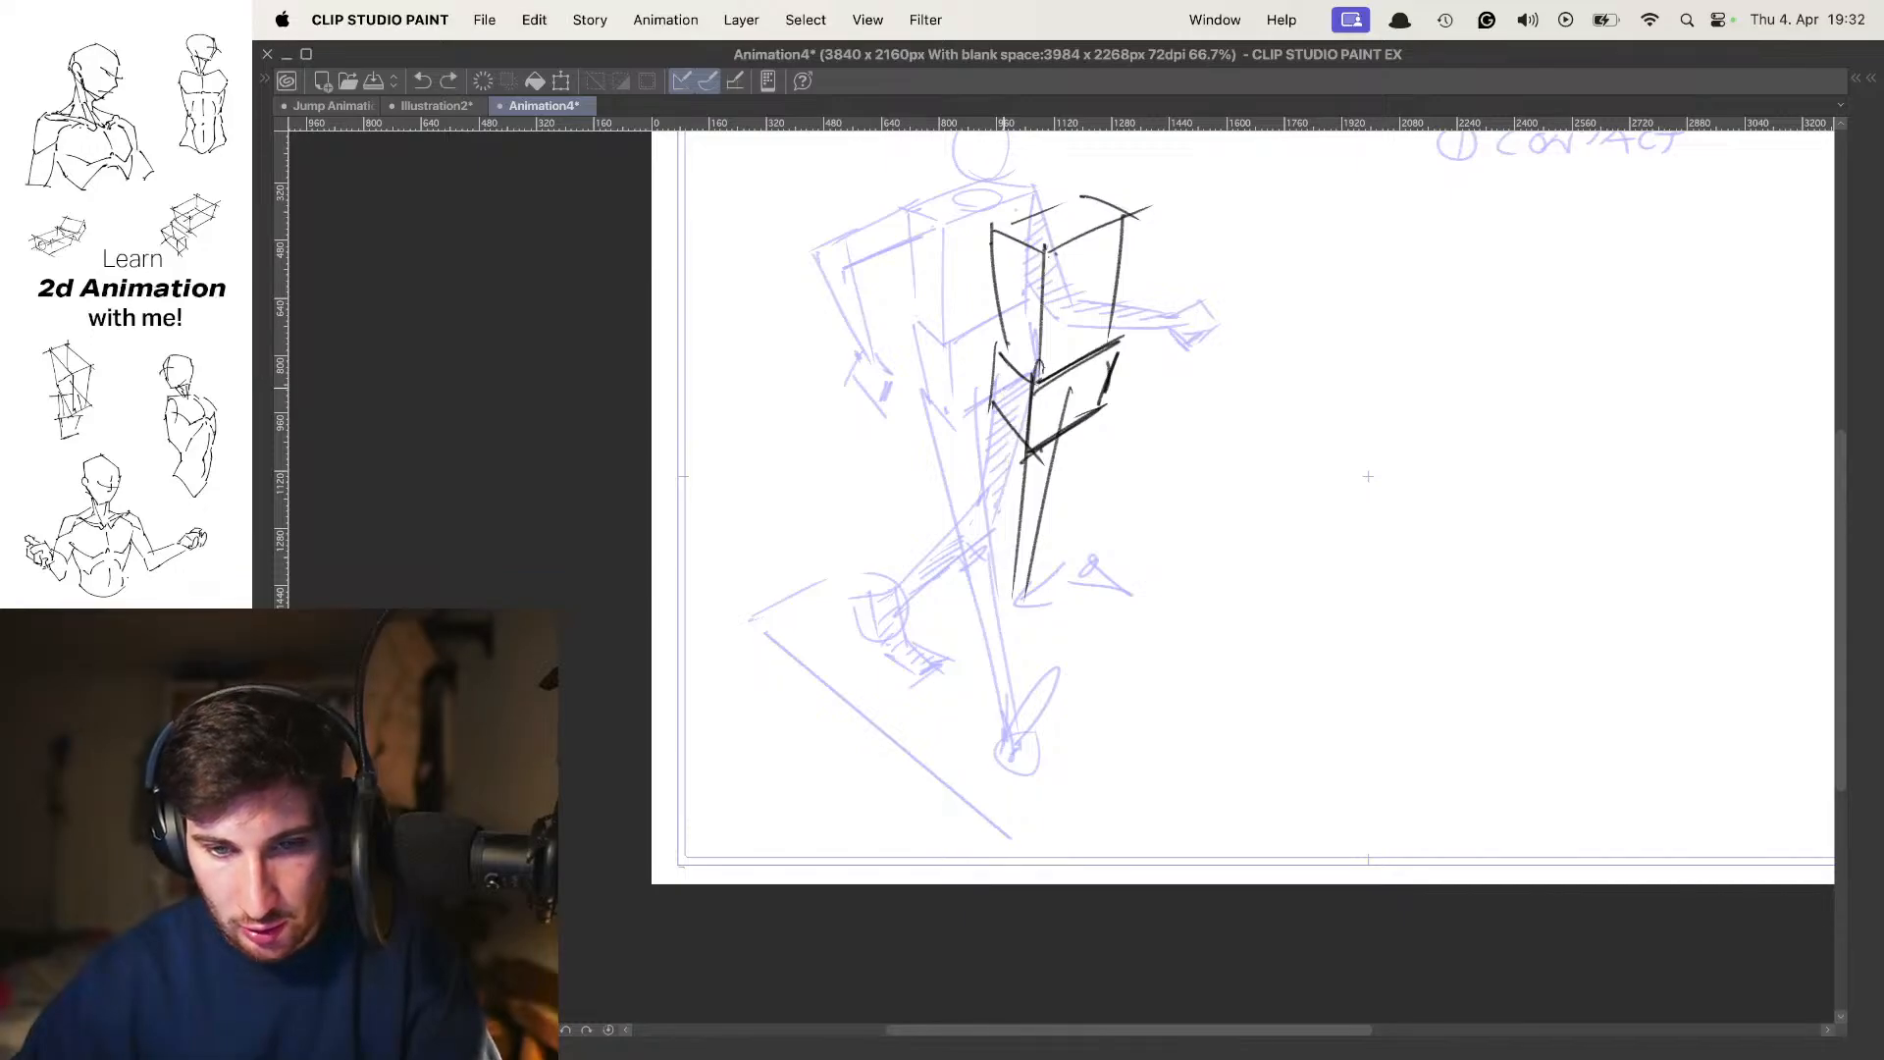
drag(1006, 386, 1001, 570)
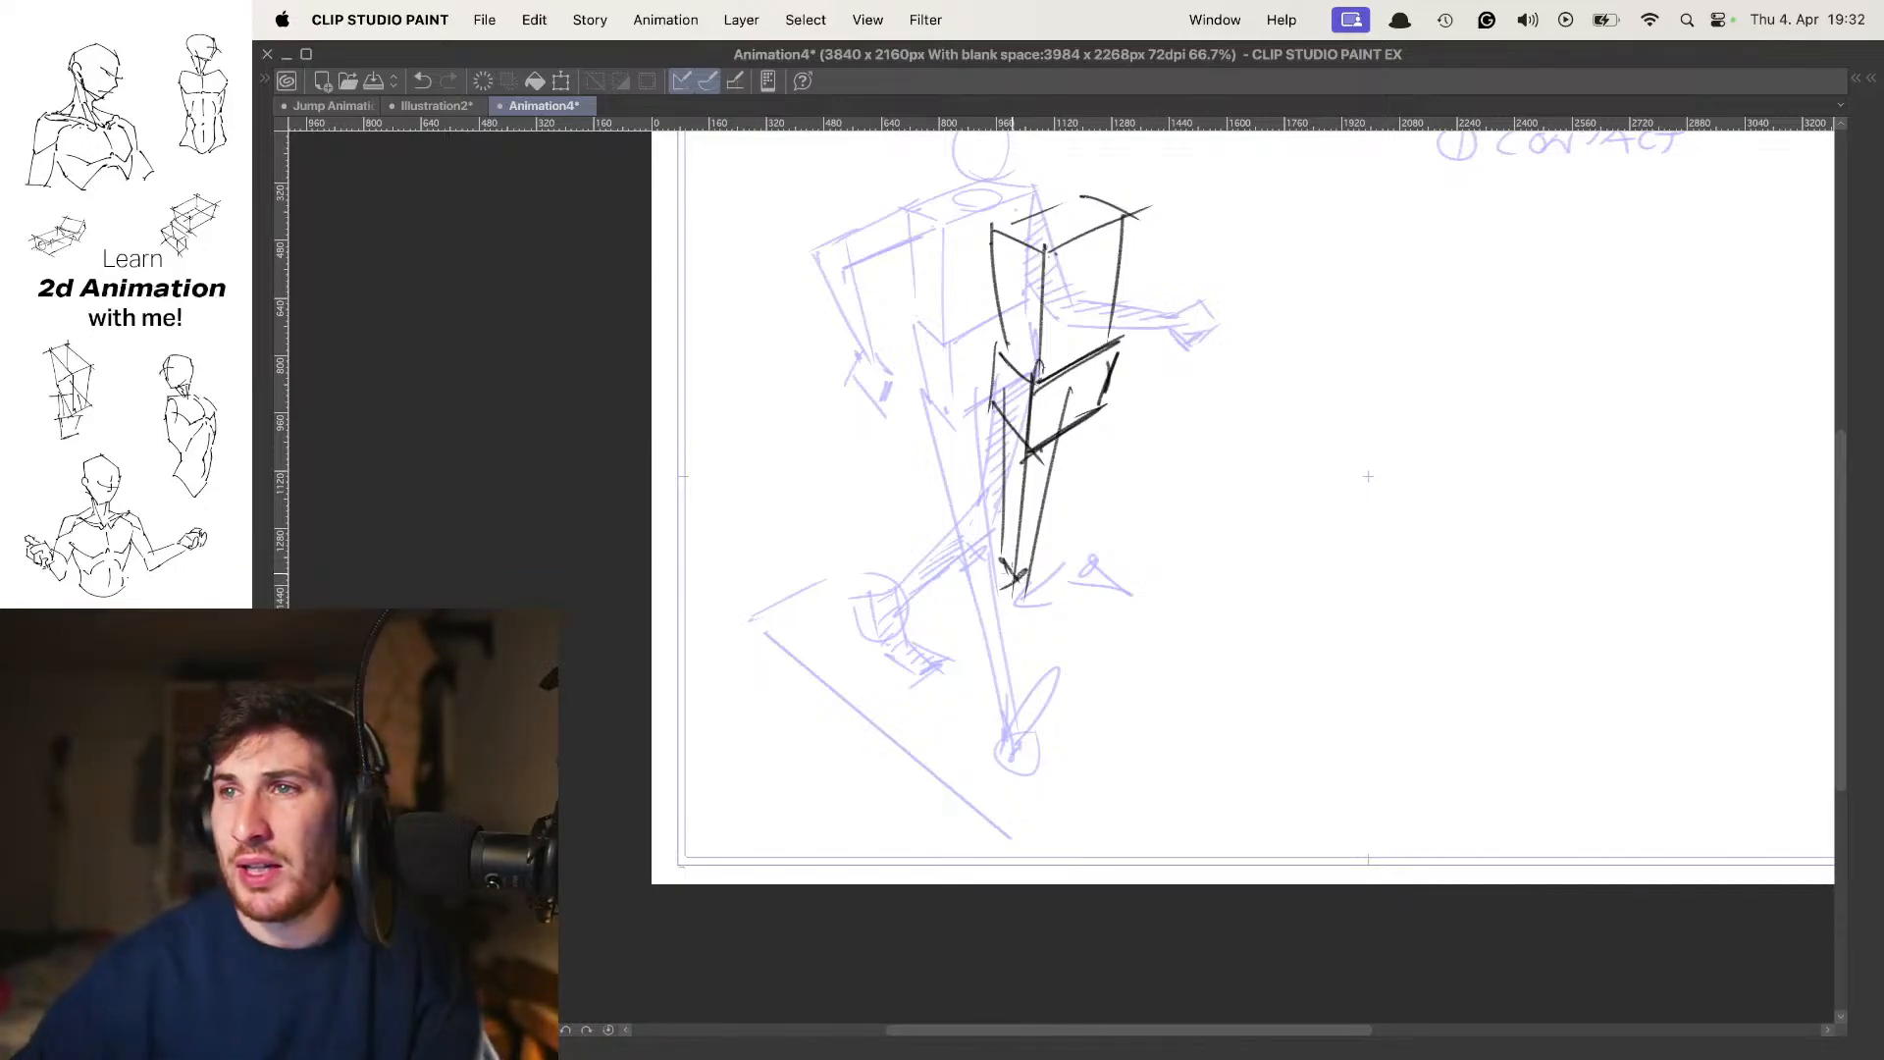
drag(1368, 476, 1366, 449)
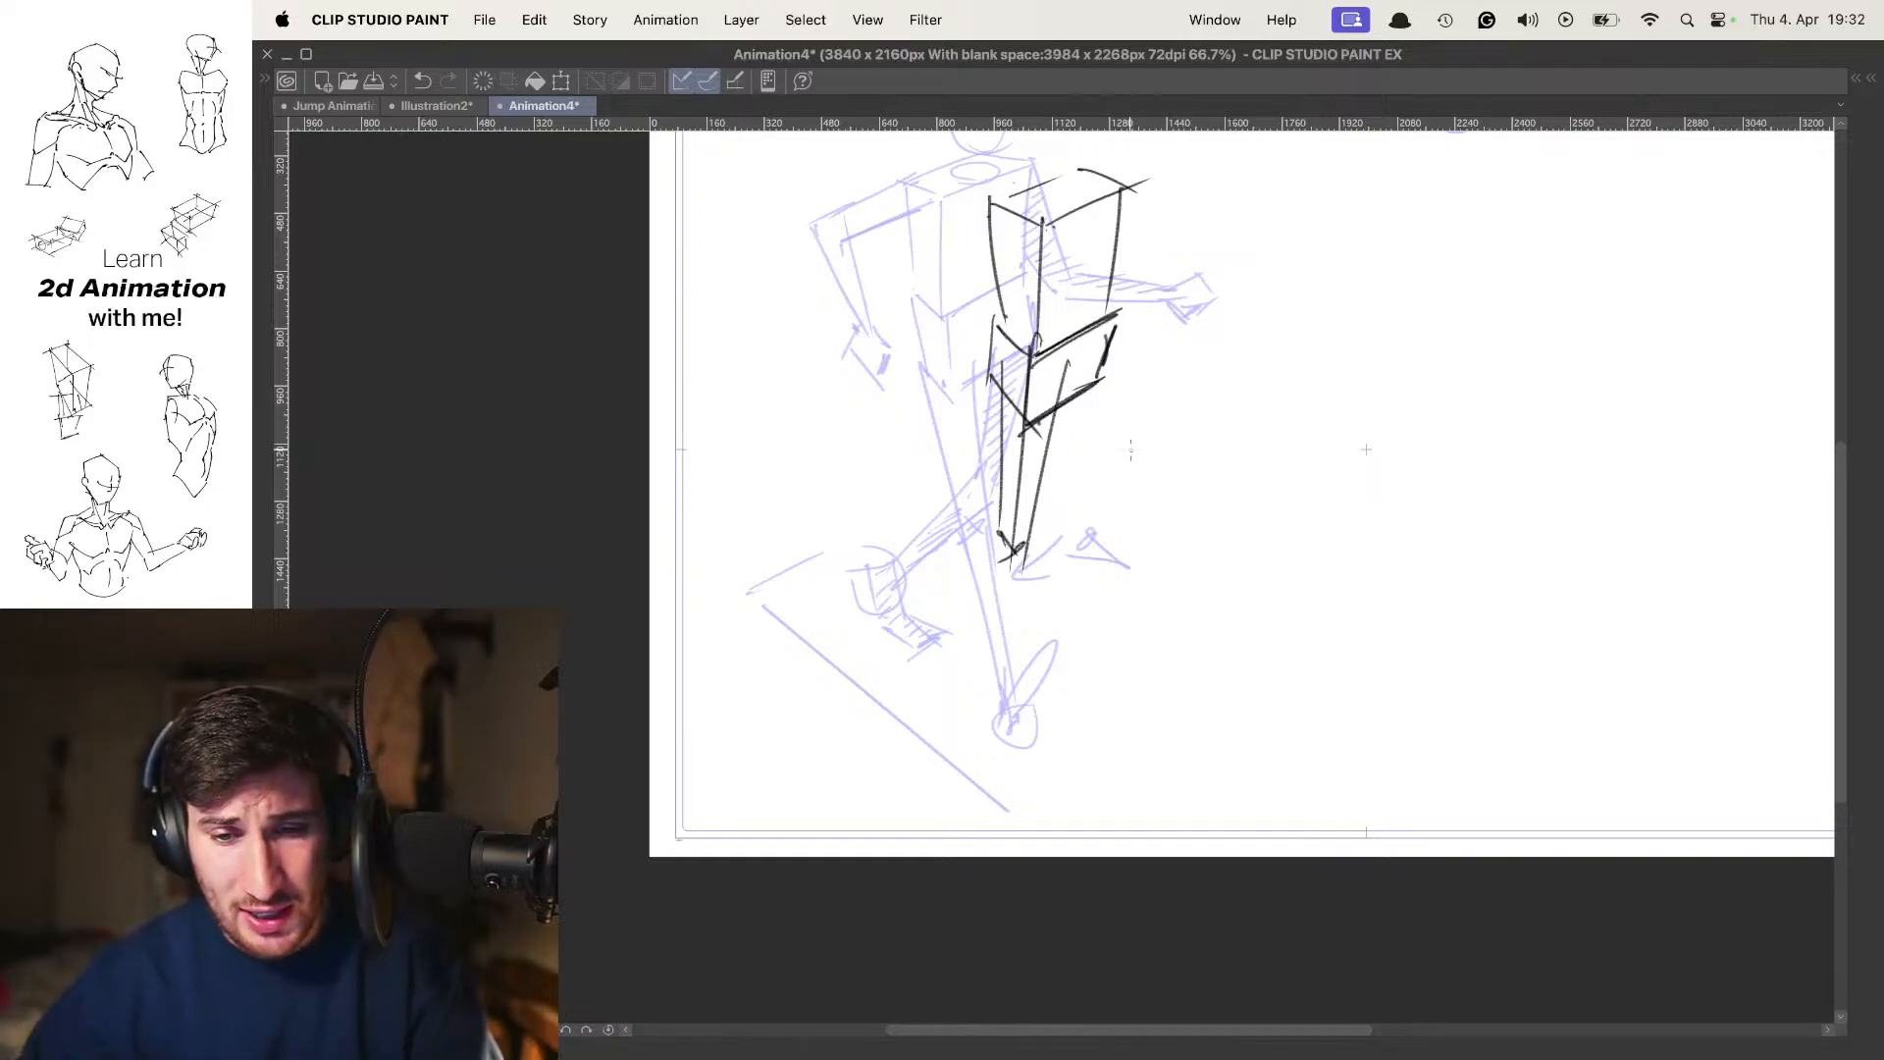
drag(1367, 448, 1360, 453)
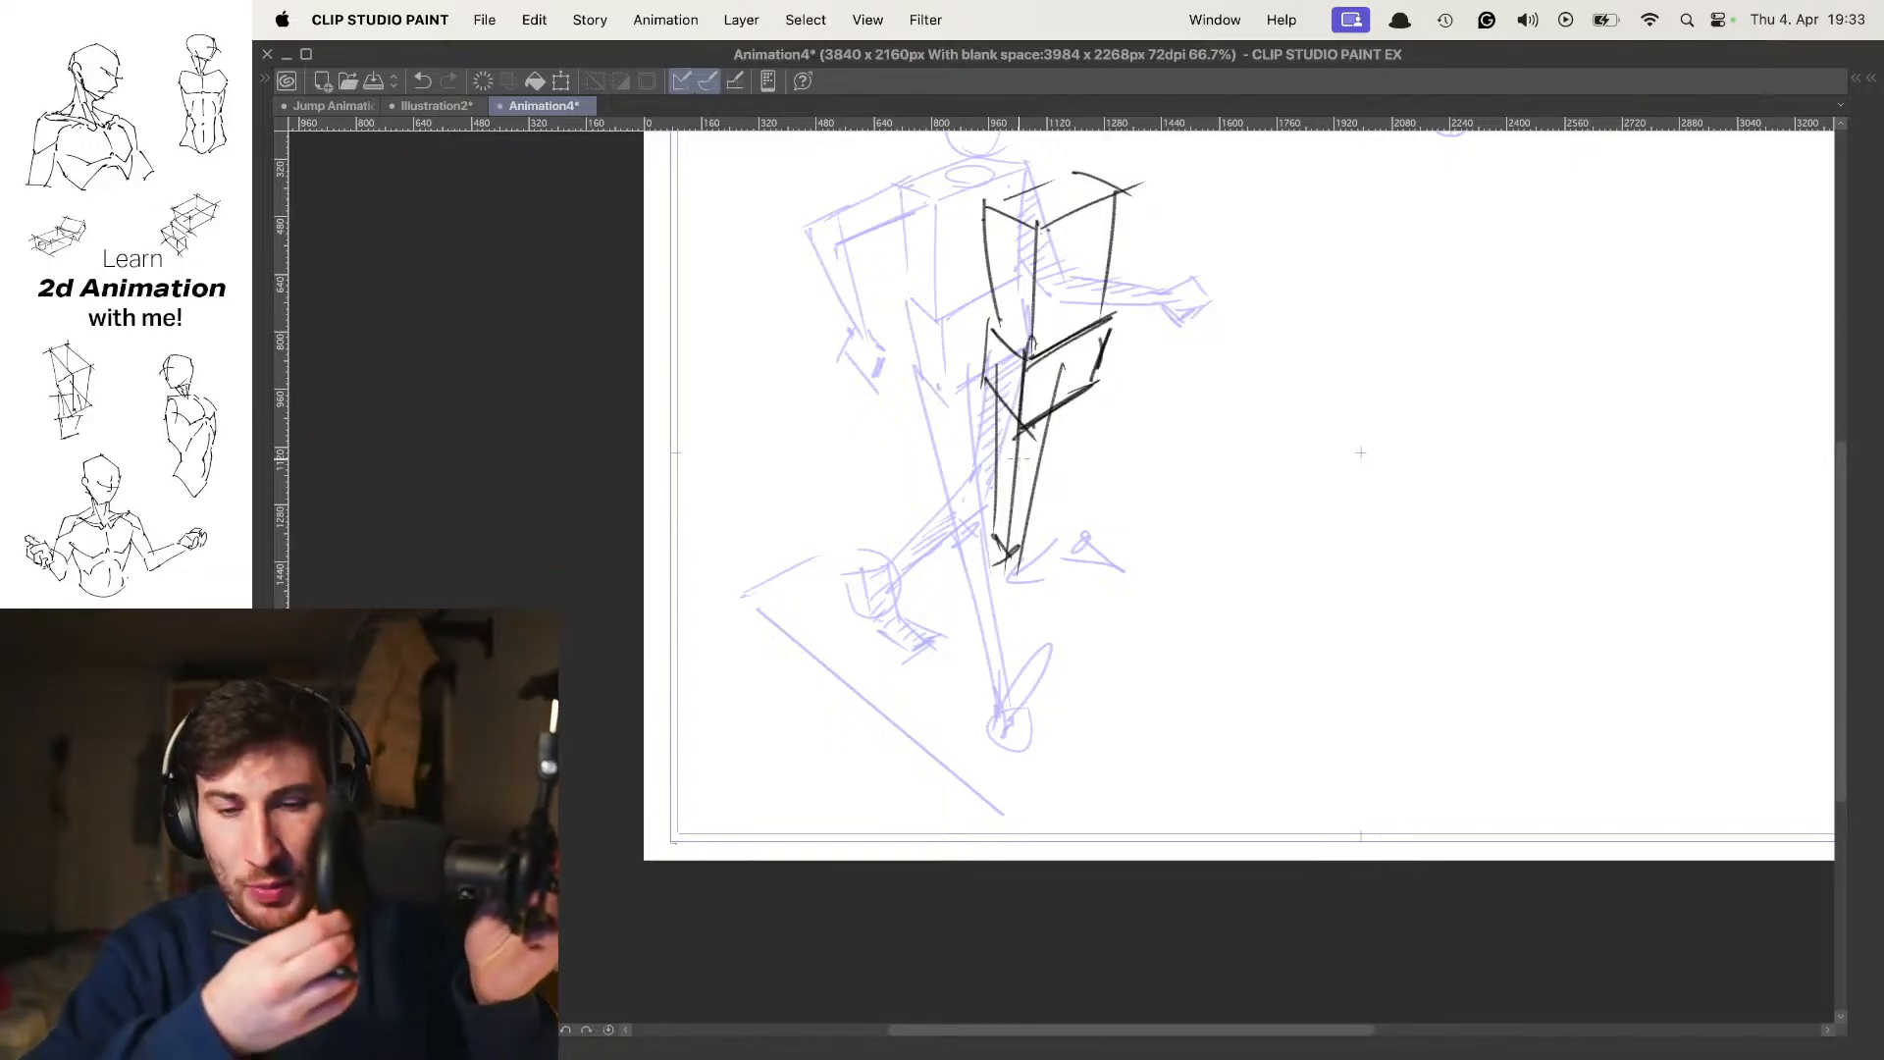
Draw the supporting leg's tapering lower leg and a flat foot planted along the ground direction, redoing misplaced foot lines
drag(1058, 513, 991, 734)
drag(986, 561, 989, 714)
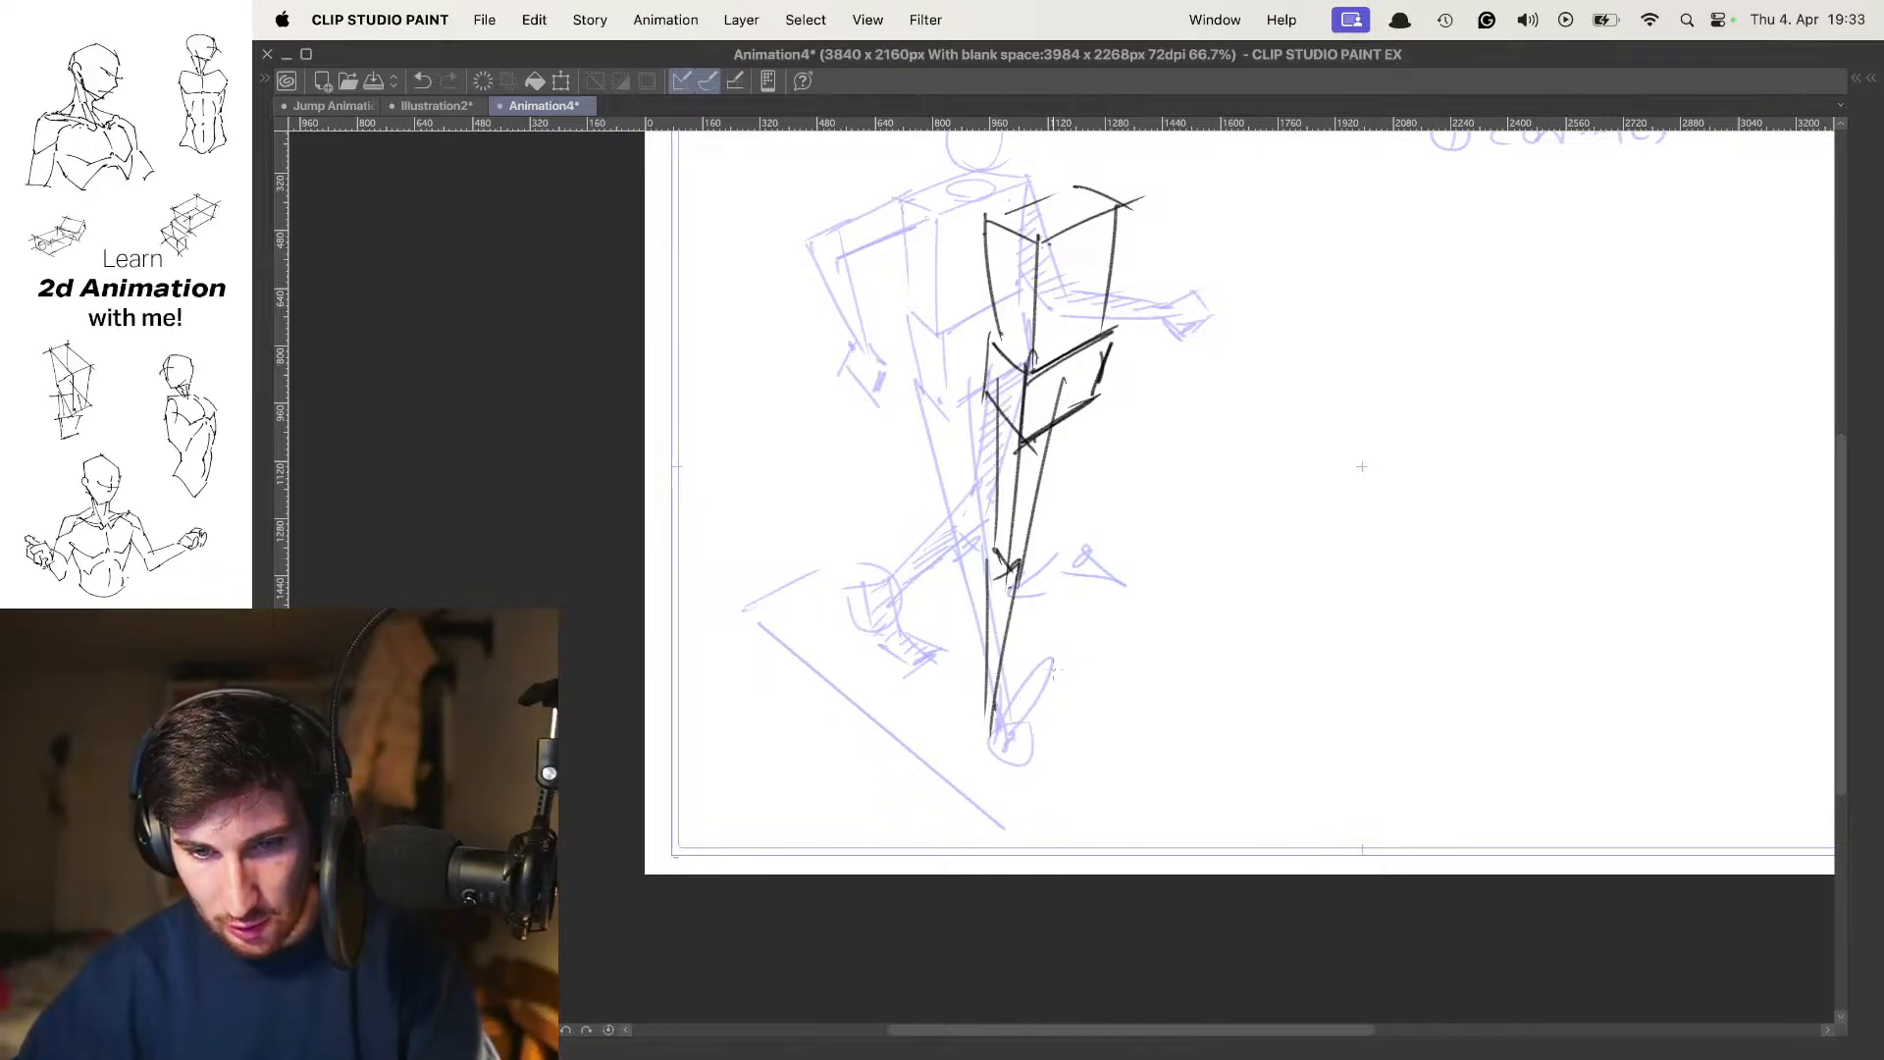
key(super+z)
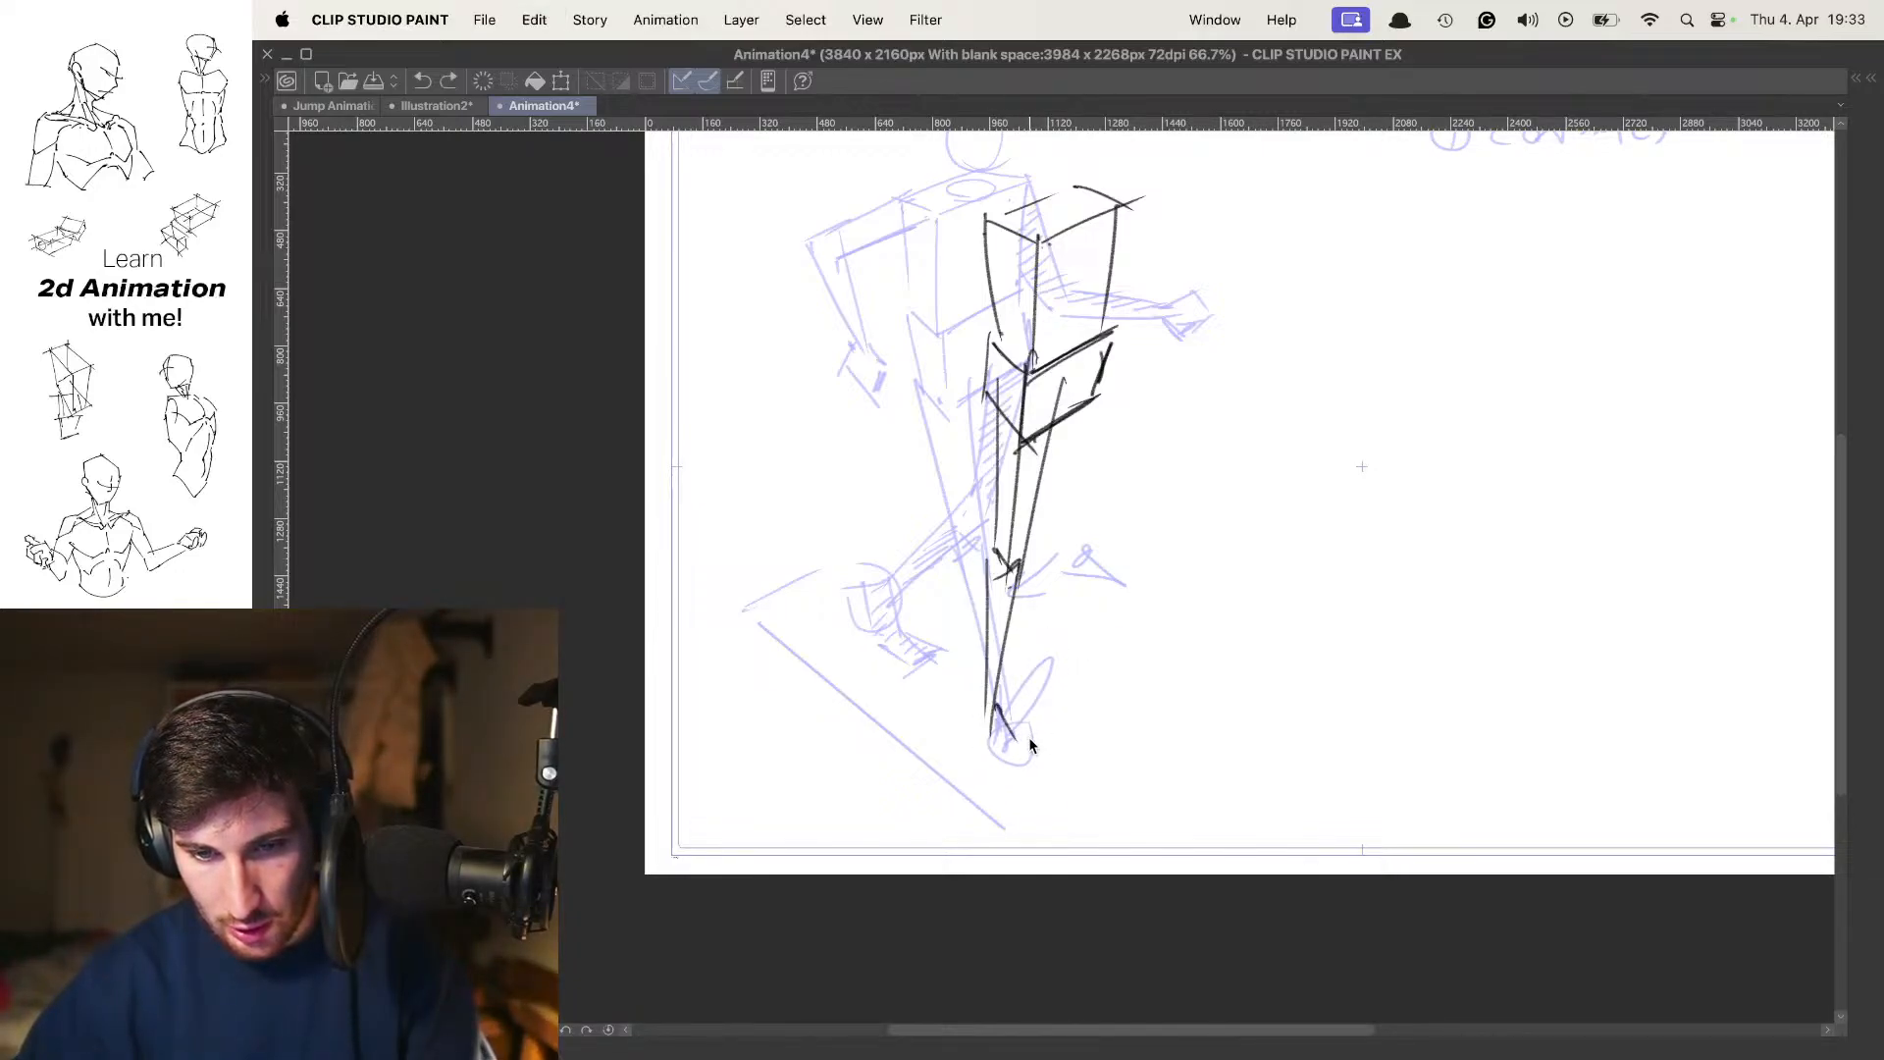
key(super+z)
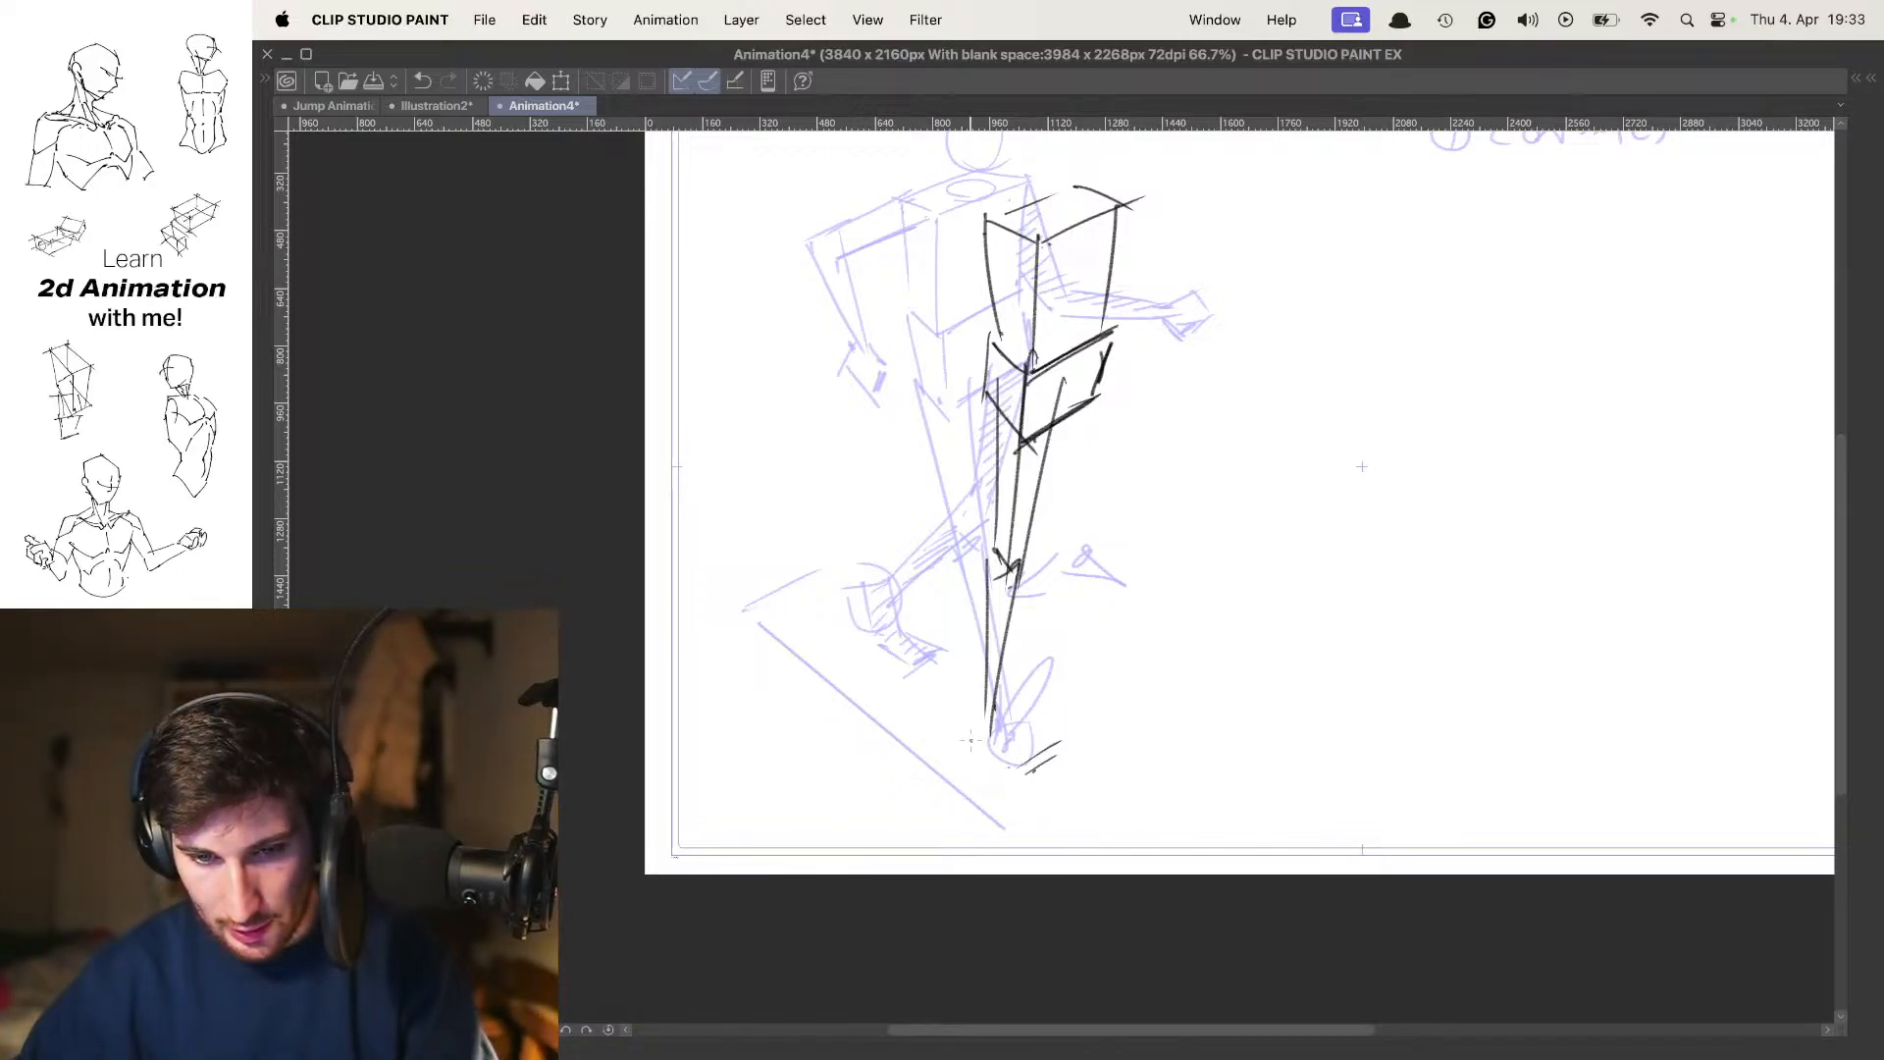
key(super+z)
drag(1033, 737, 1053, 756)
key(super+z)
key(super+z)
key(super+z)
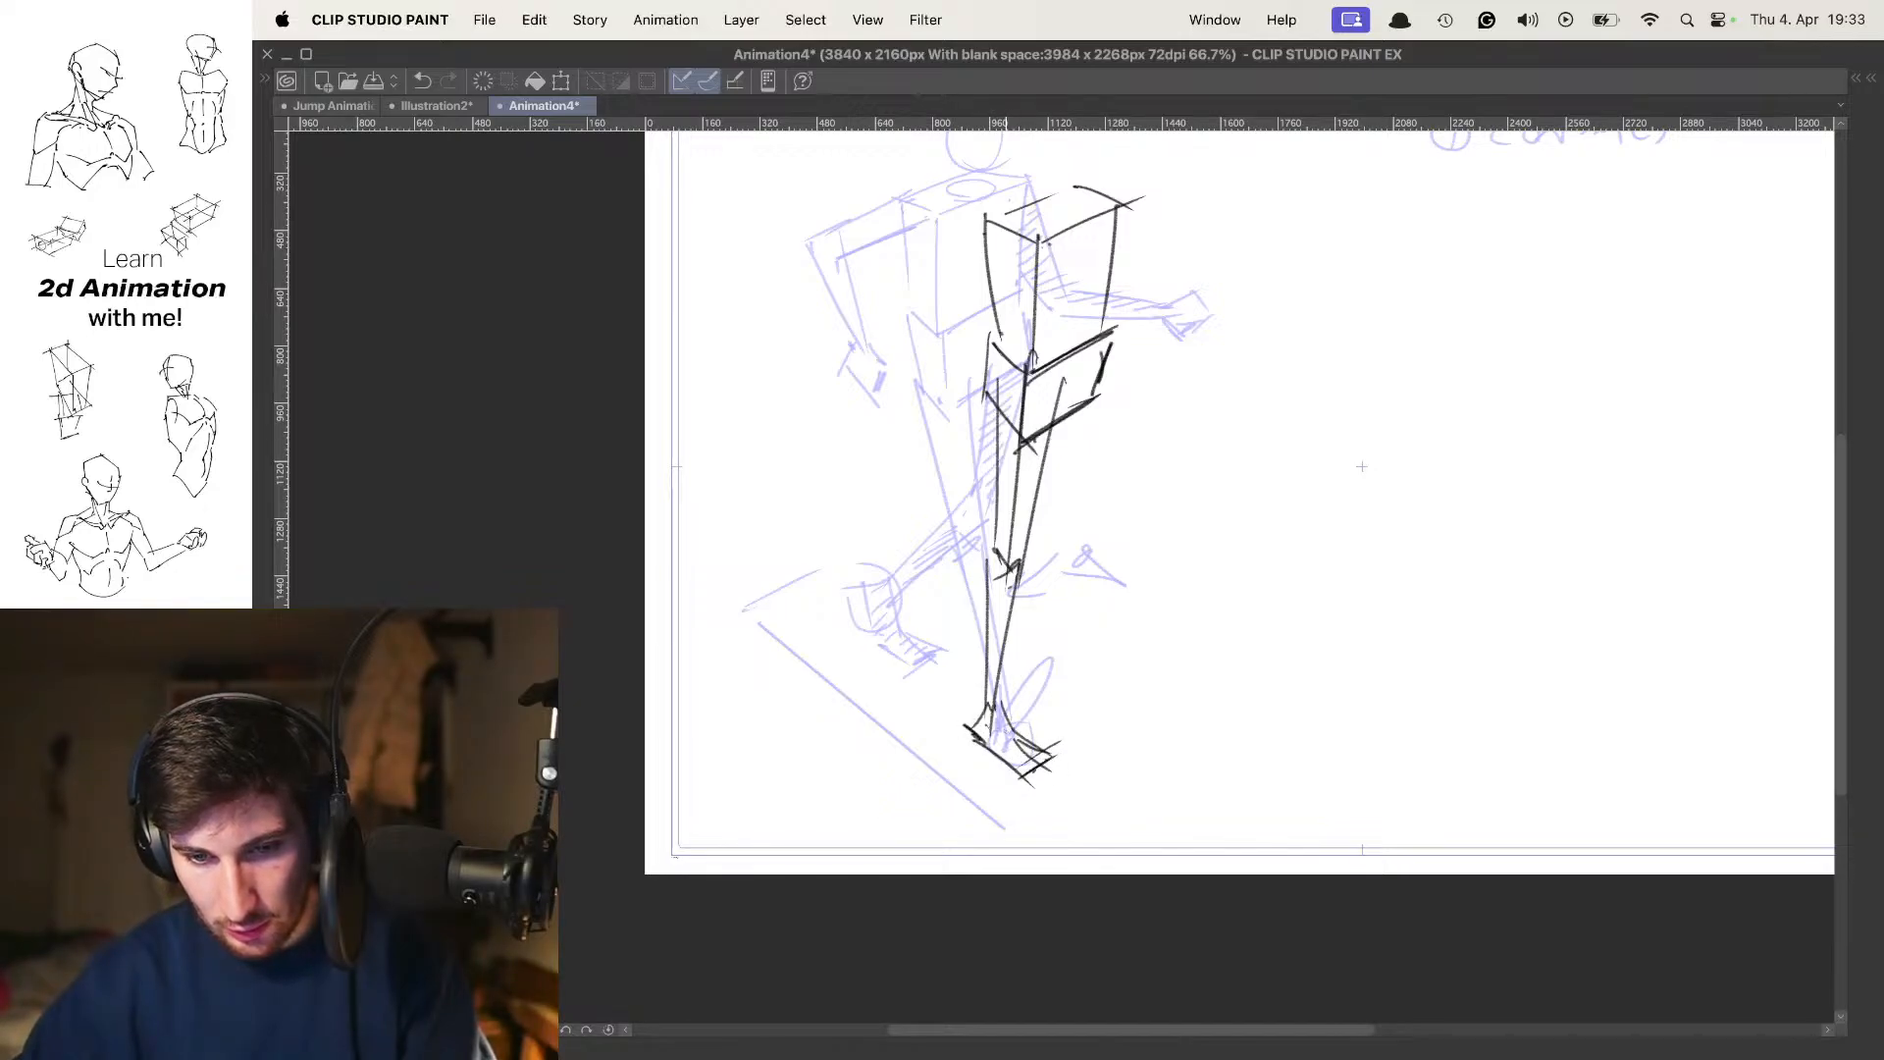
Trace the long diagonal ground line and its short angled far end in the new frame
key(space)
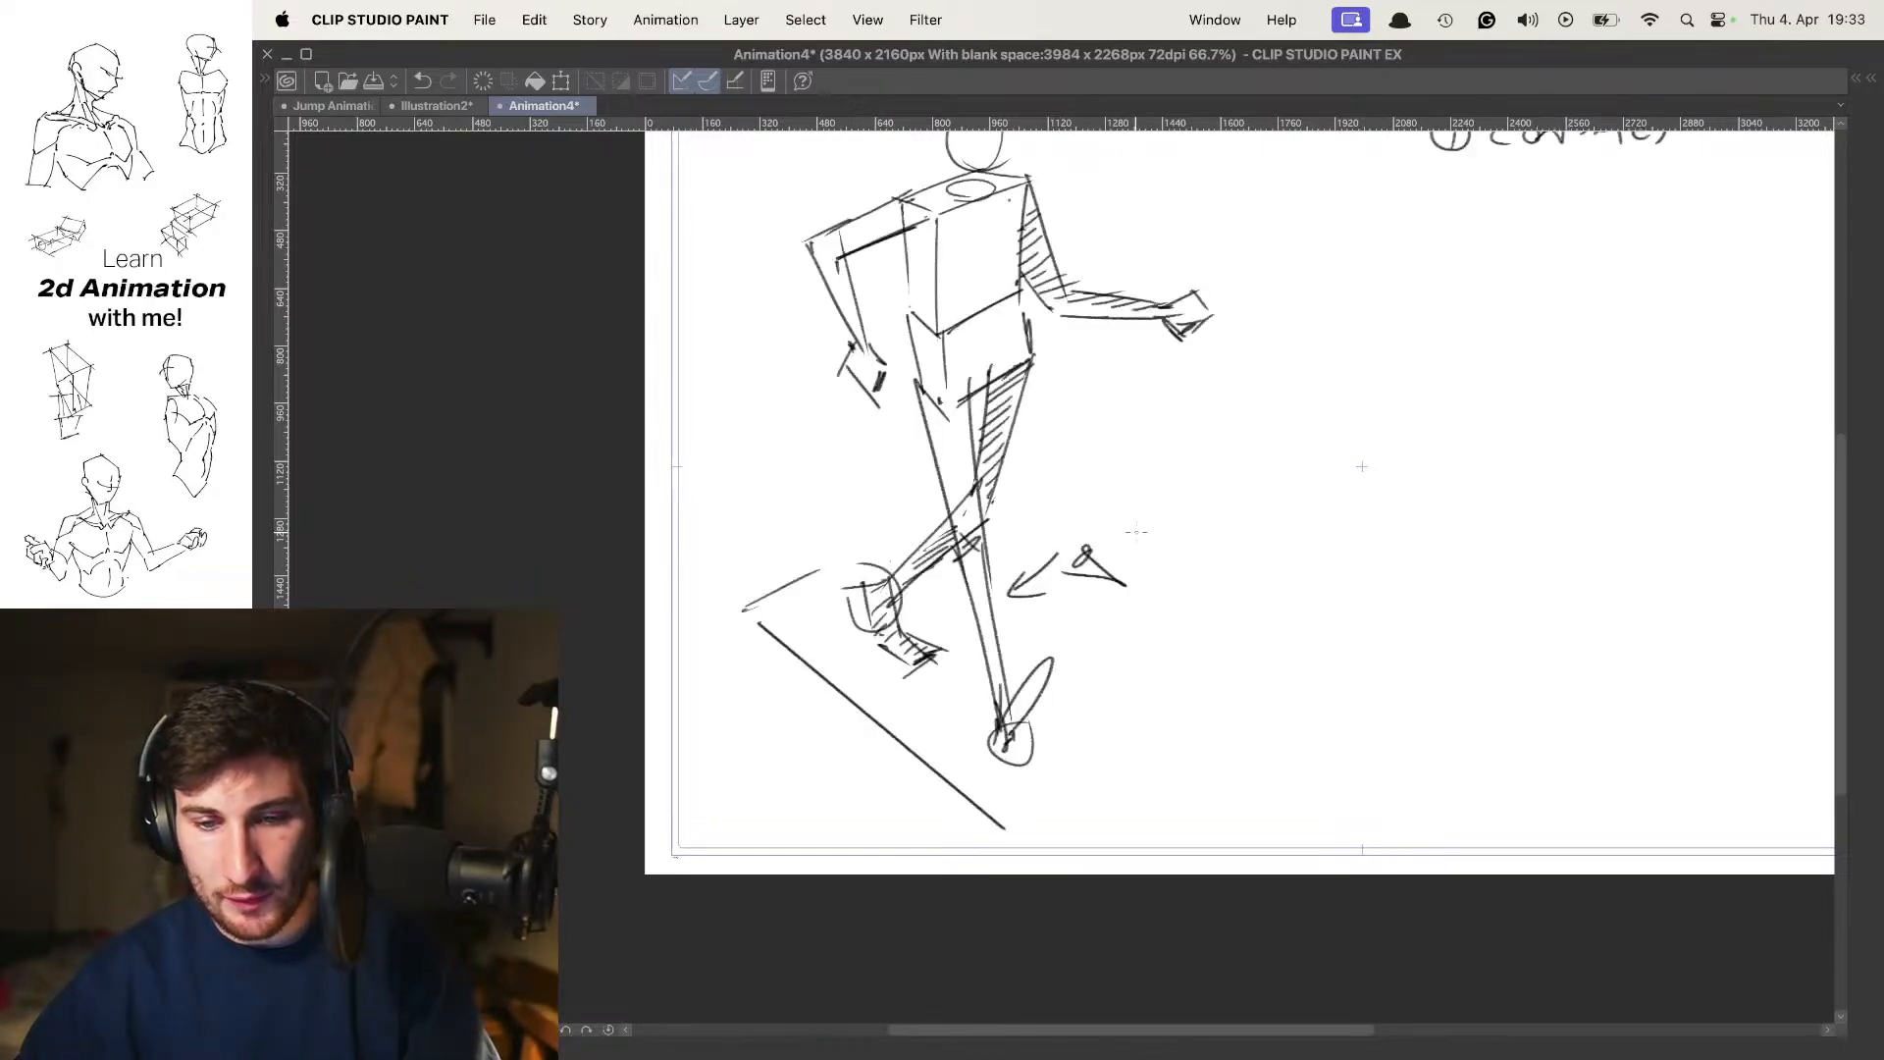
key(space)
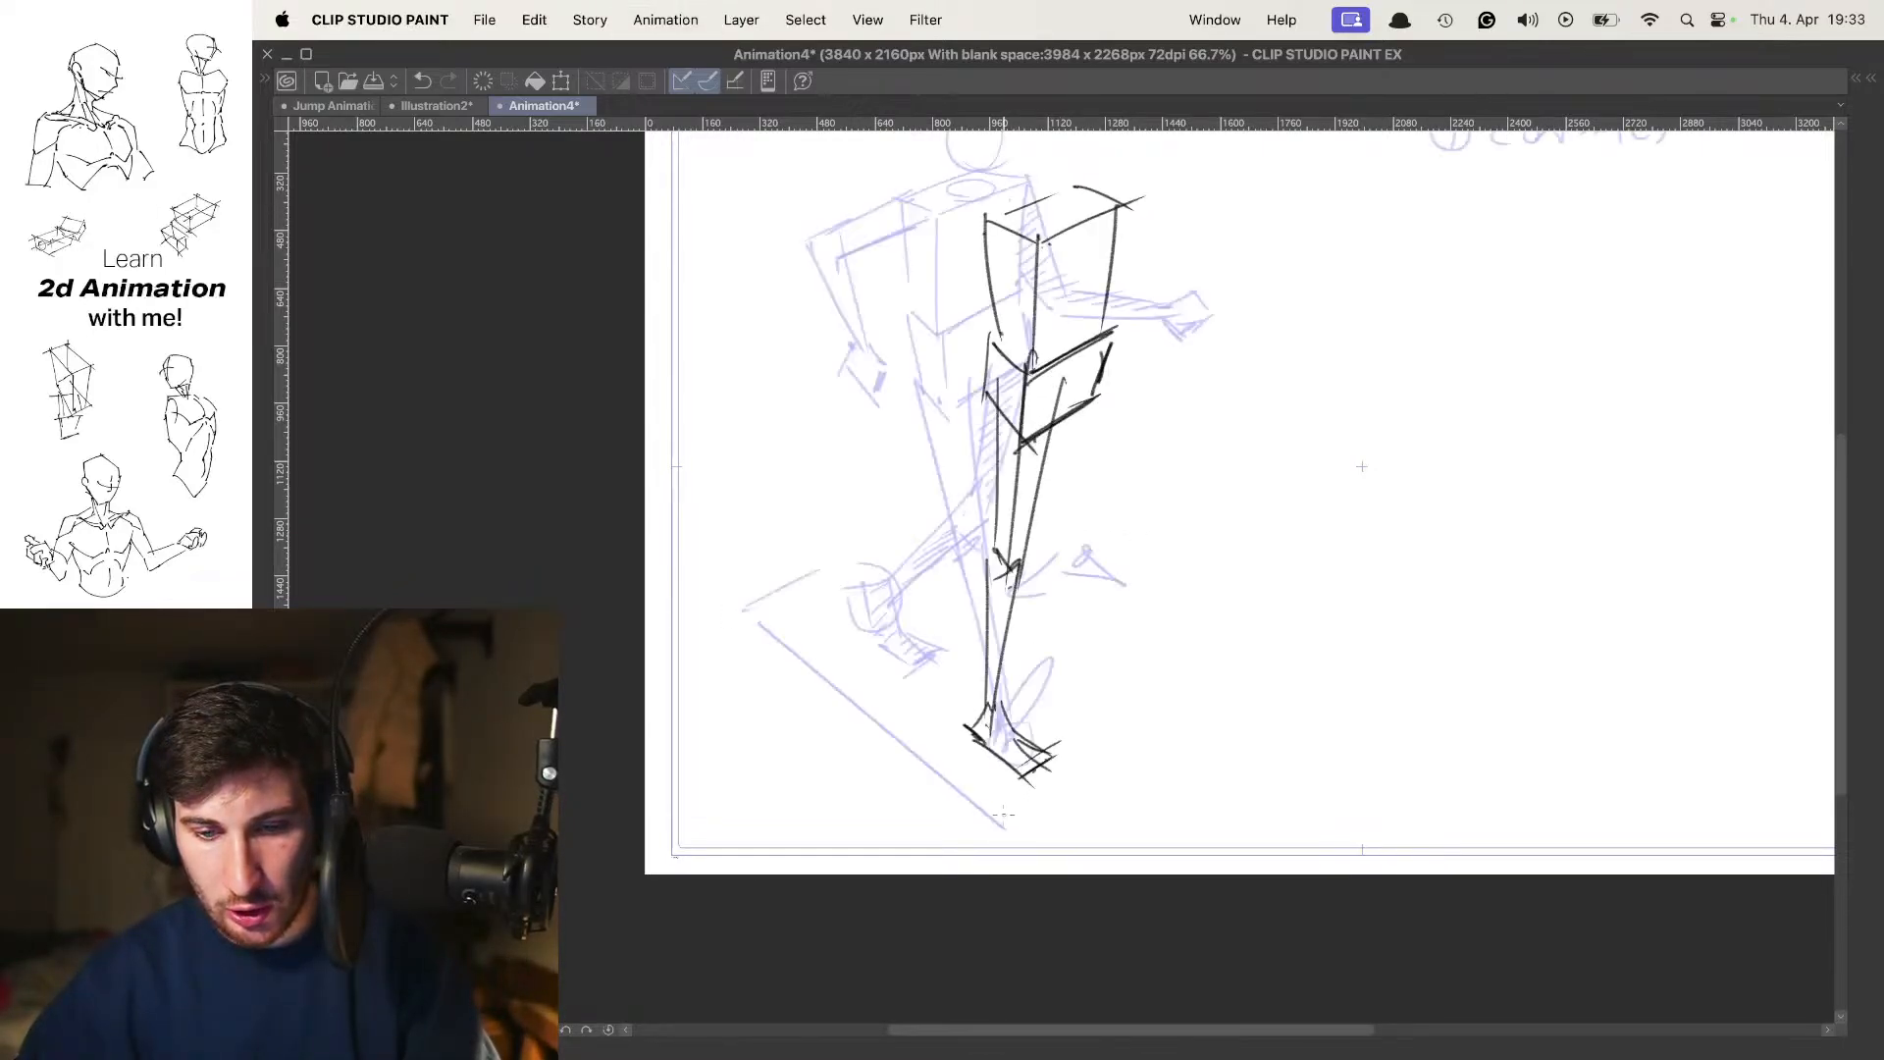
drag(996, 824, 743, 609)
Flip between the contact pose and the new frame to compare the leg and ground positions
scroll(1125, 465, up, 1)
key(Left)
key(Right)
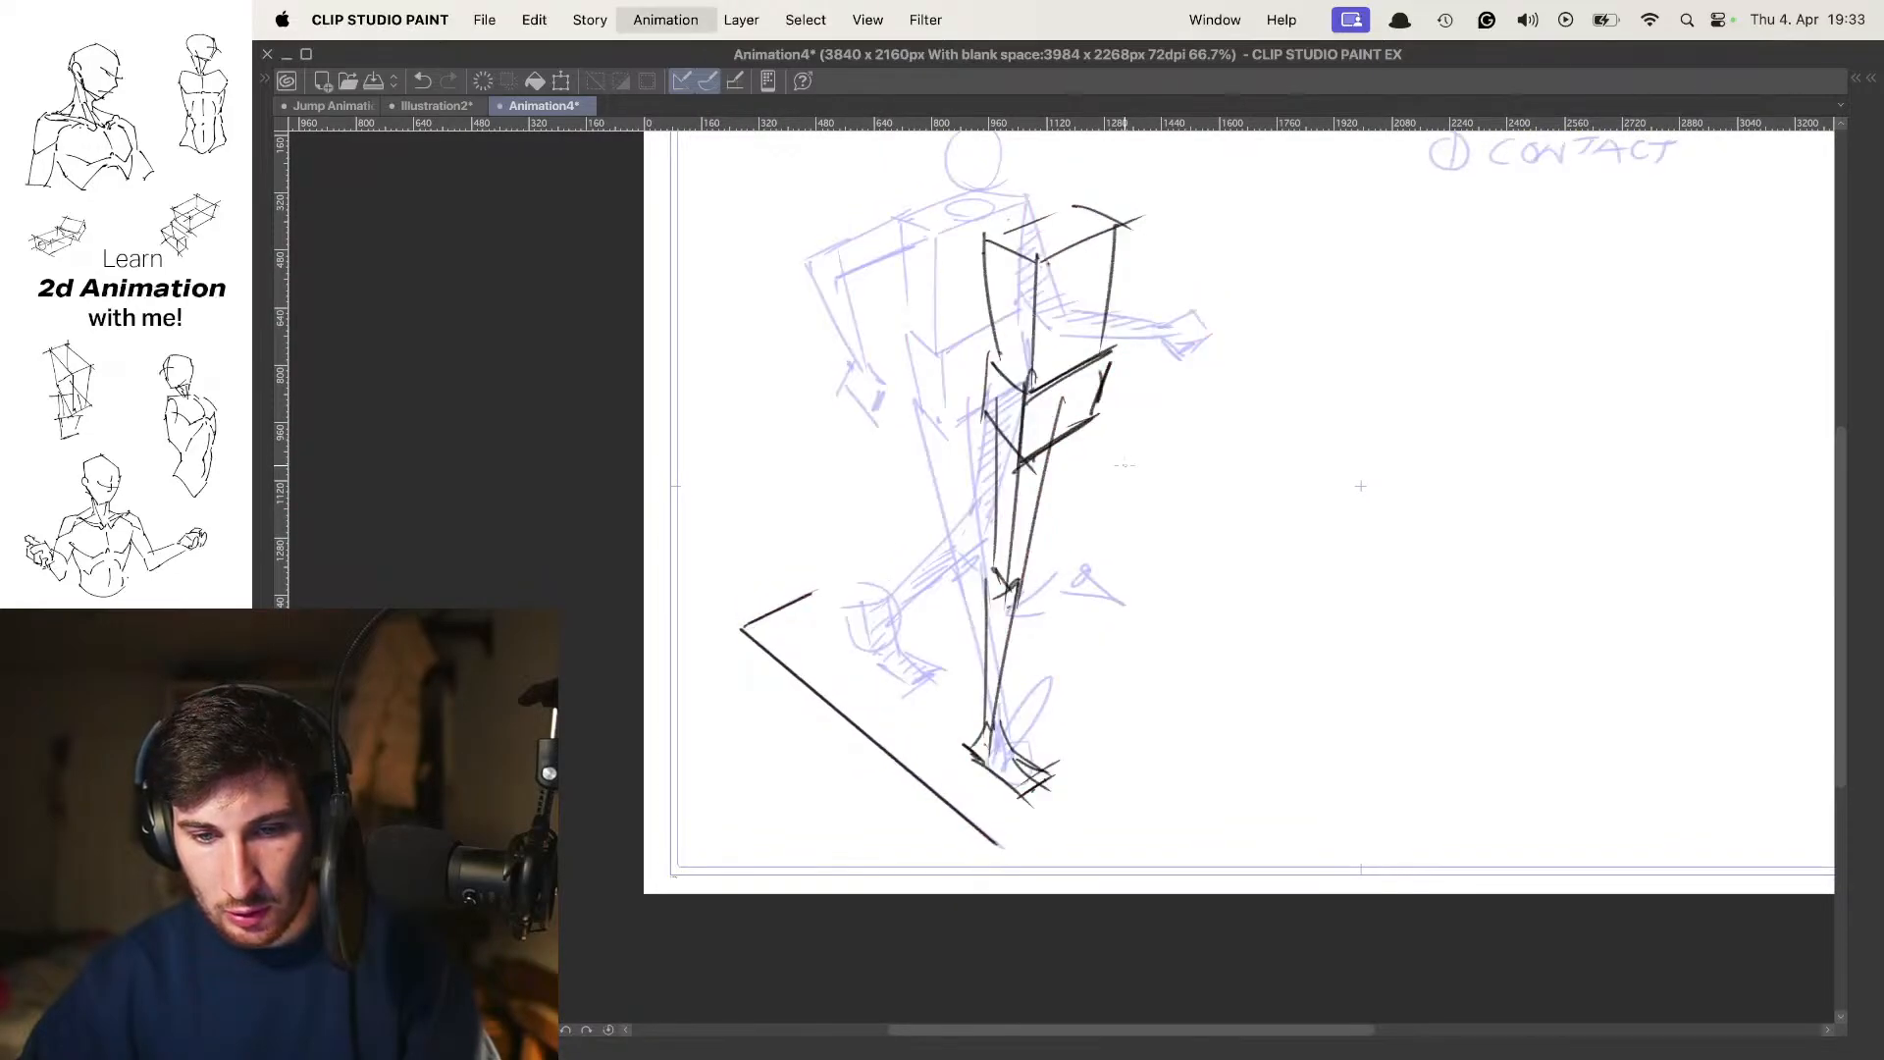
key(space)
key(space)
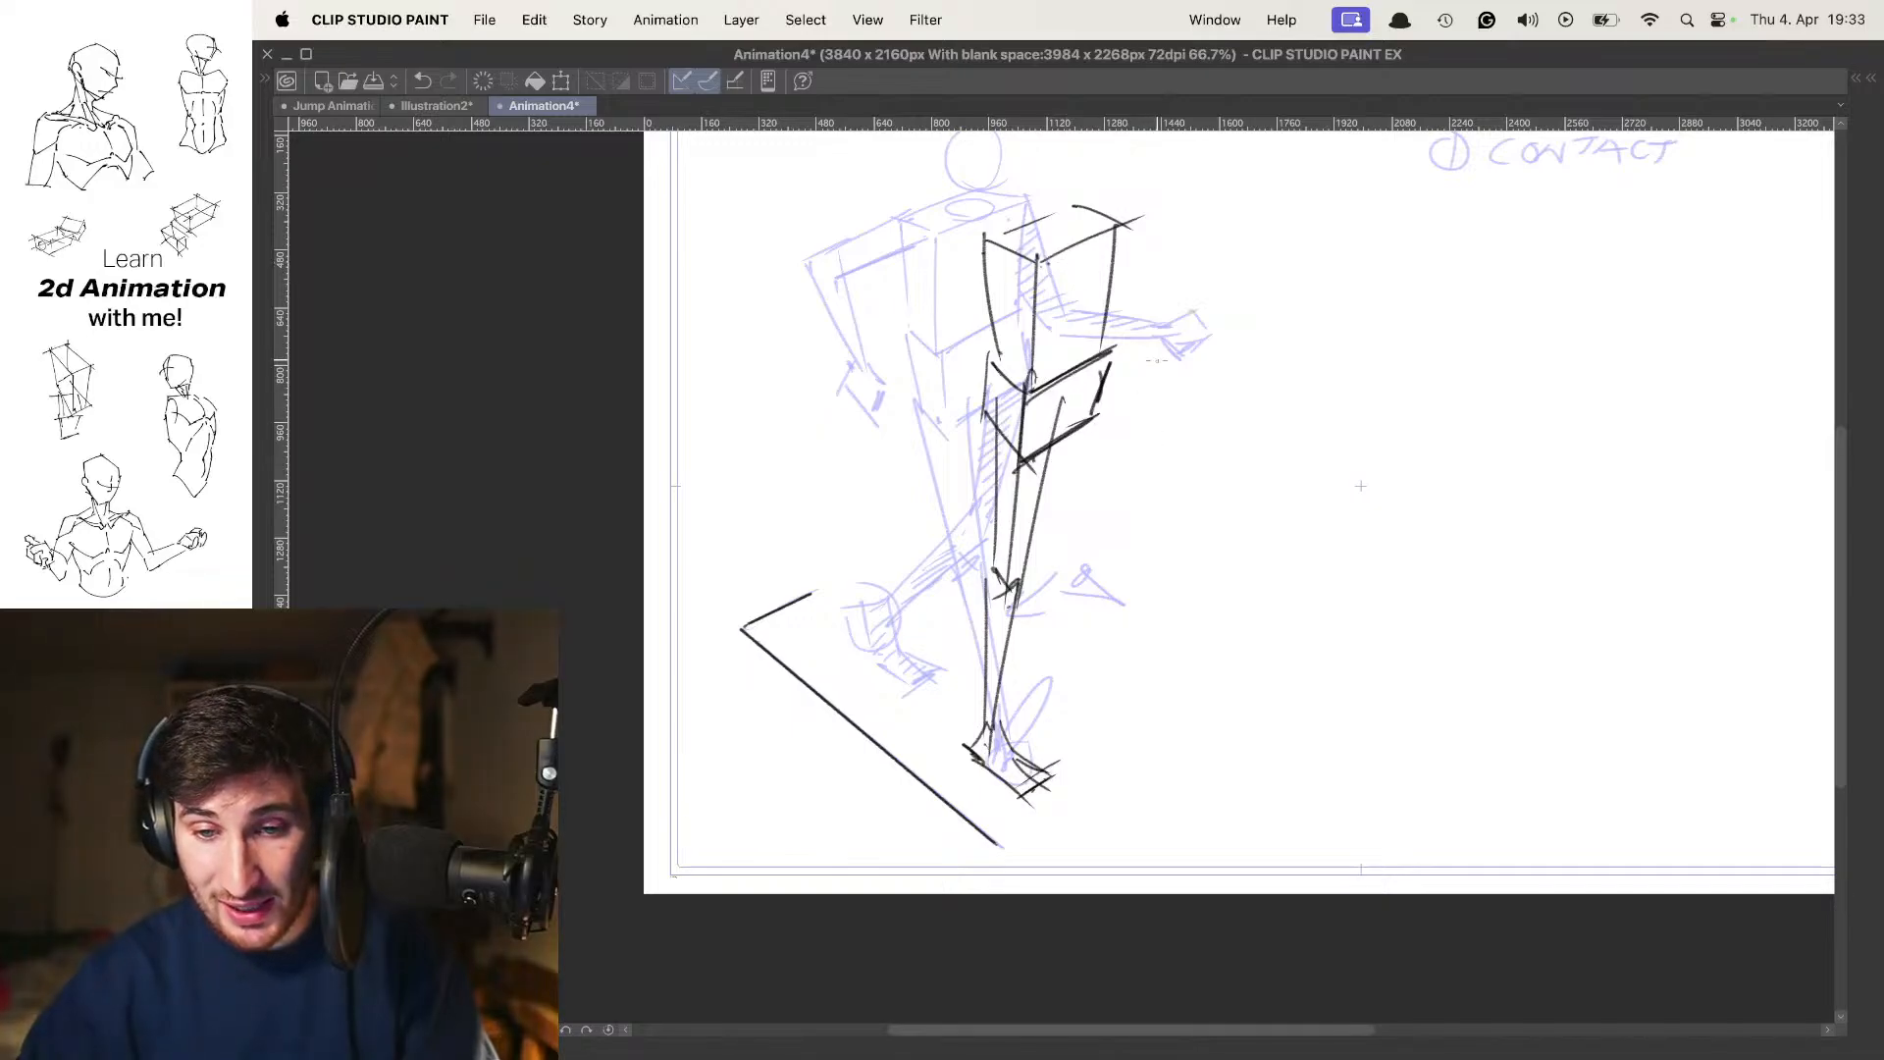
key(Left)
key(space)
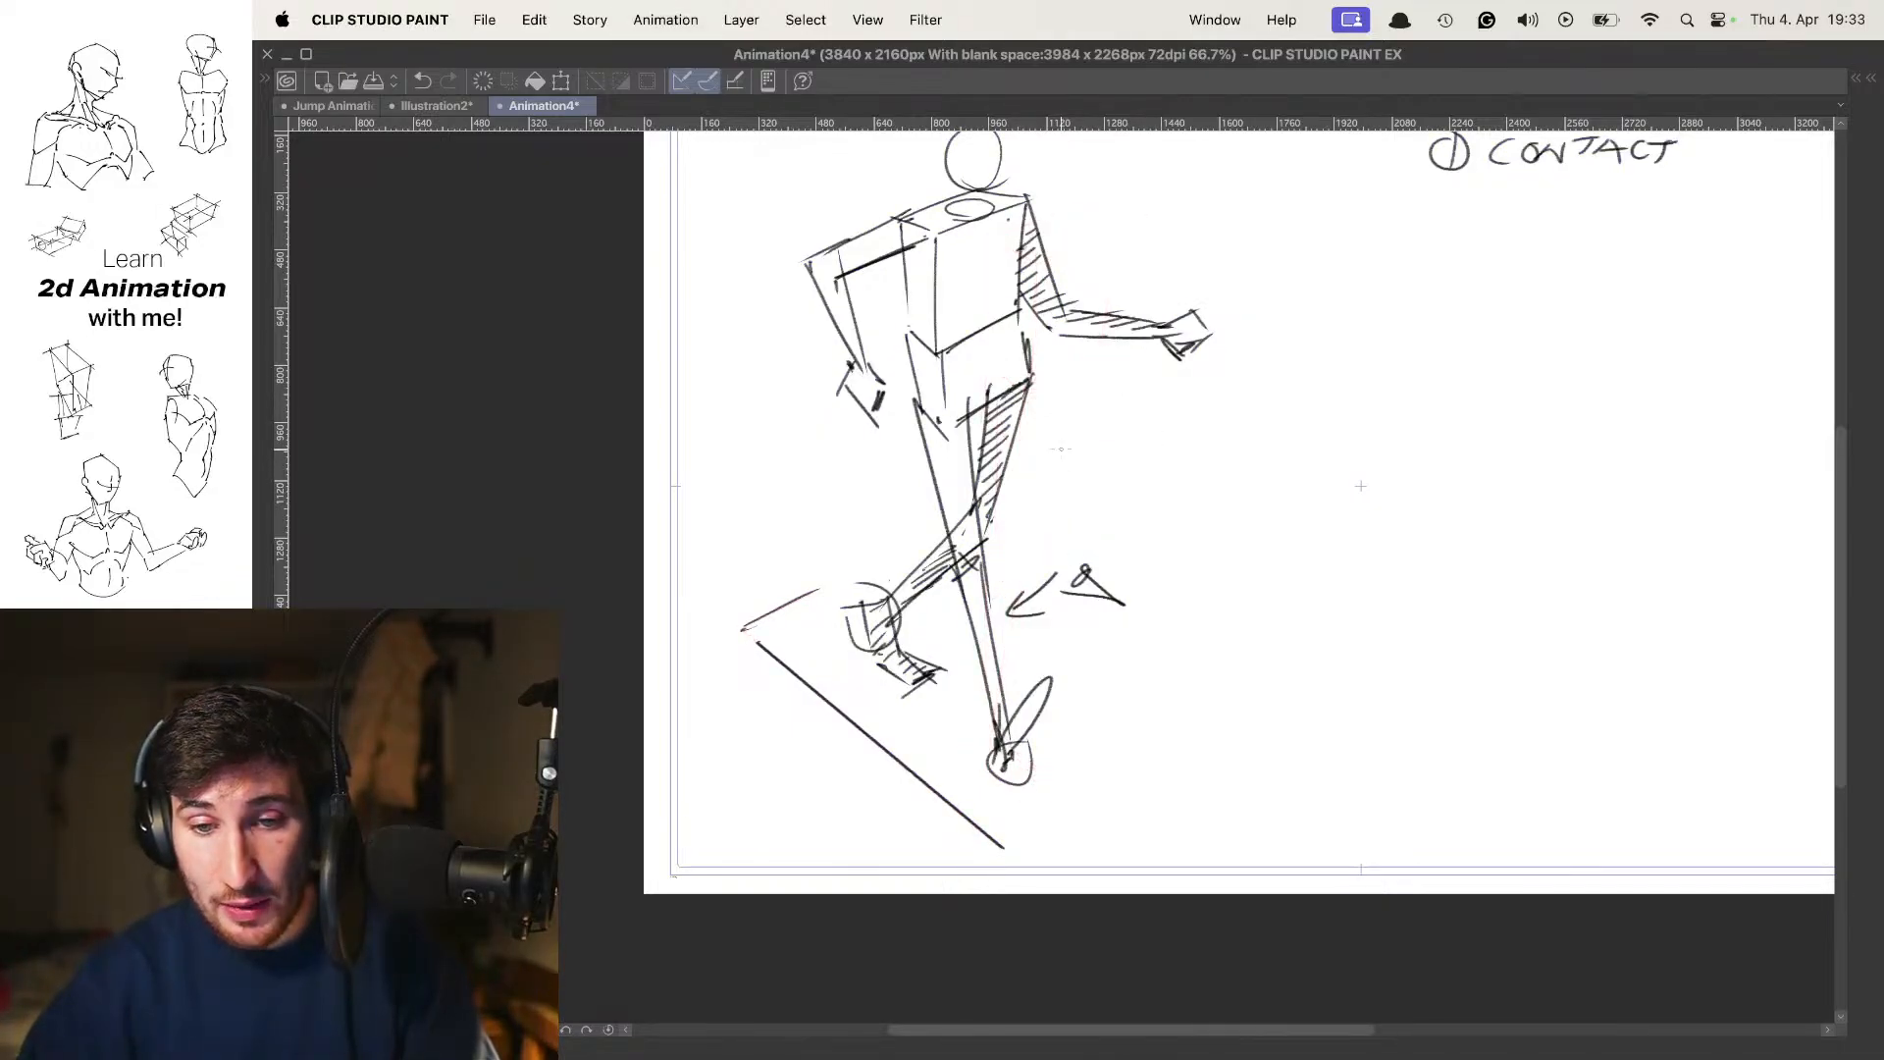
Sketch an arrow and small wedge mark beside the contact pose's hips, compare poses with onion skin, and turn onion skin off
mouse_move(1065, 417)
mouse_down()
mouse_move(1053, 430)
mouse_move(1146, 456)
mouse_up()
key(o)
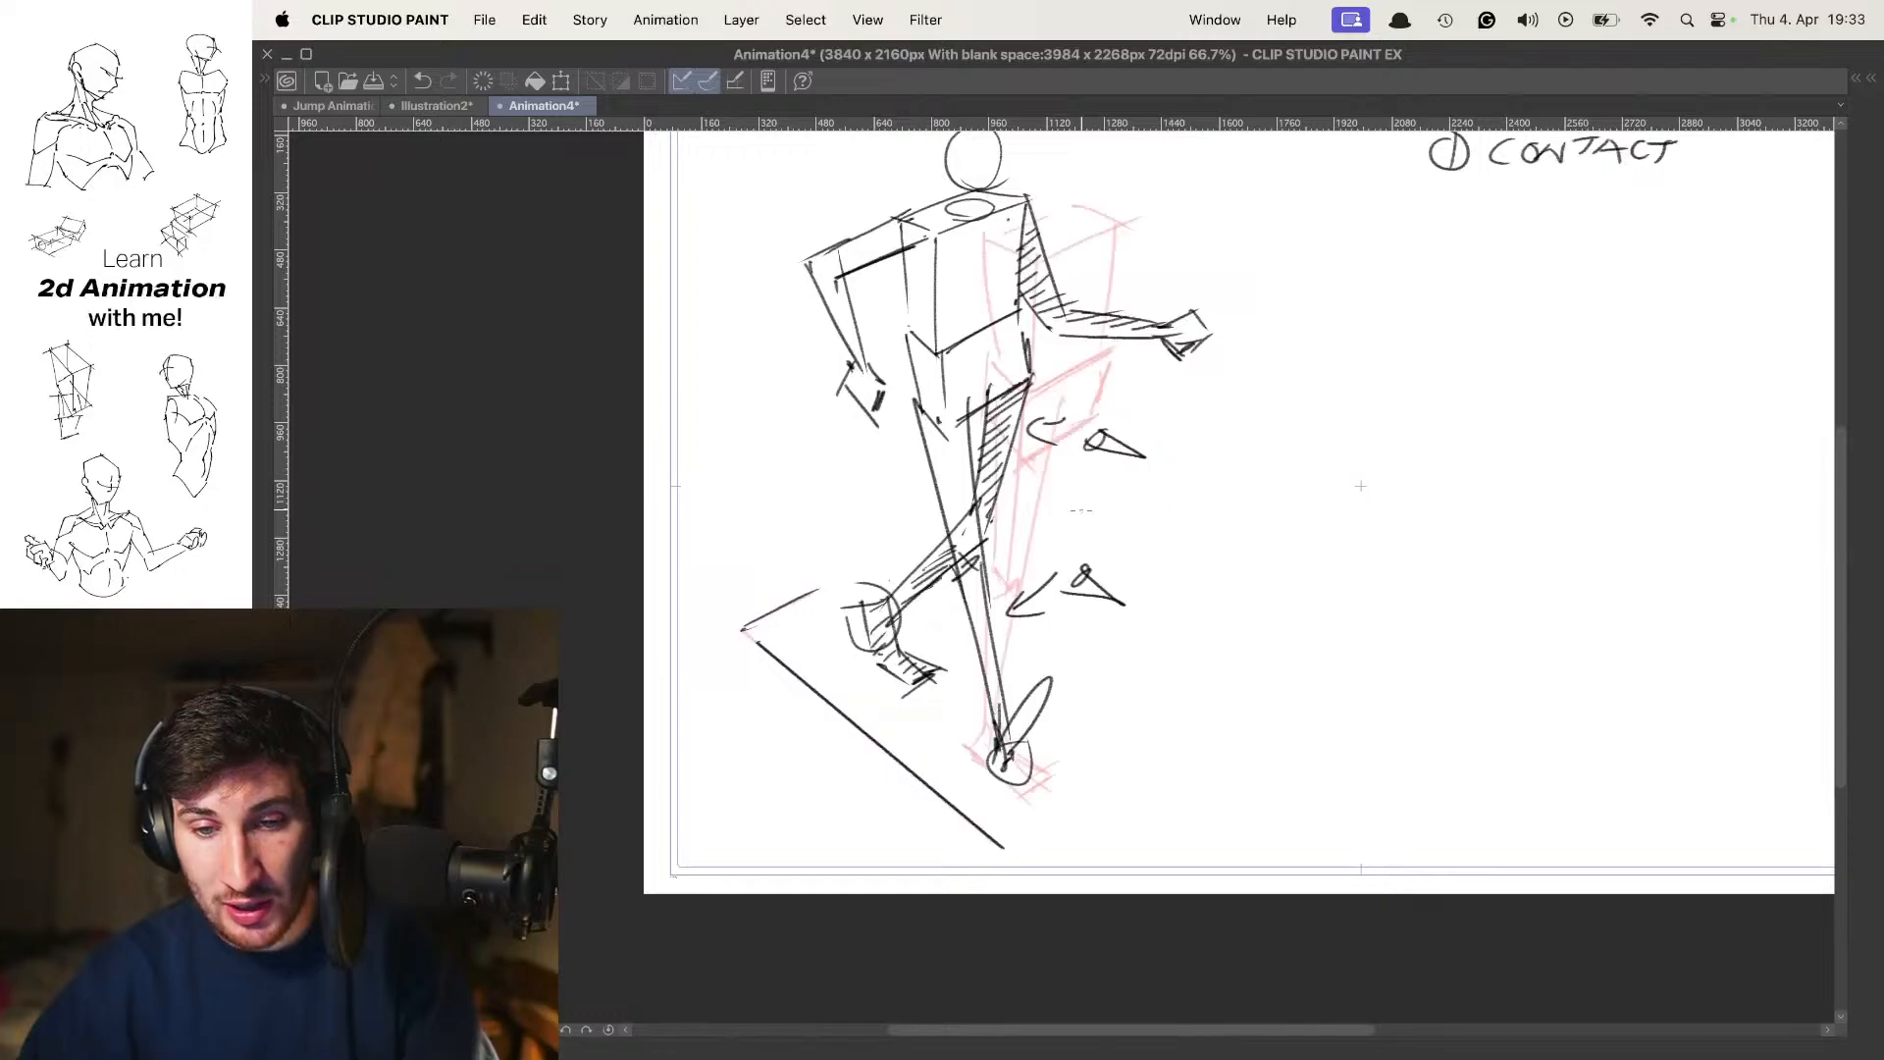
key(o)
drag(968, 623, 970, 622)
key(super+z)
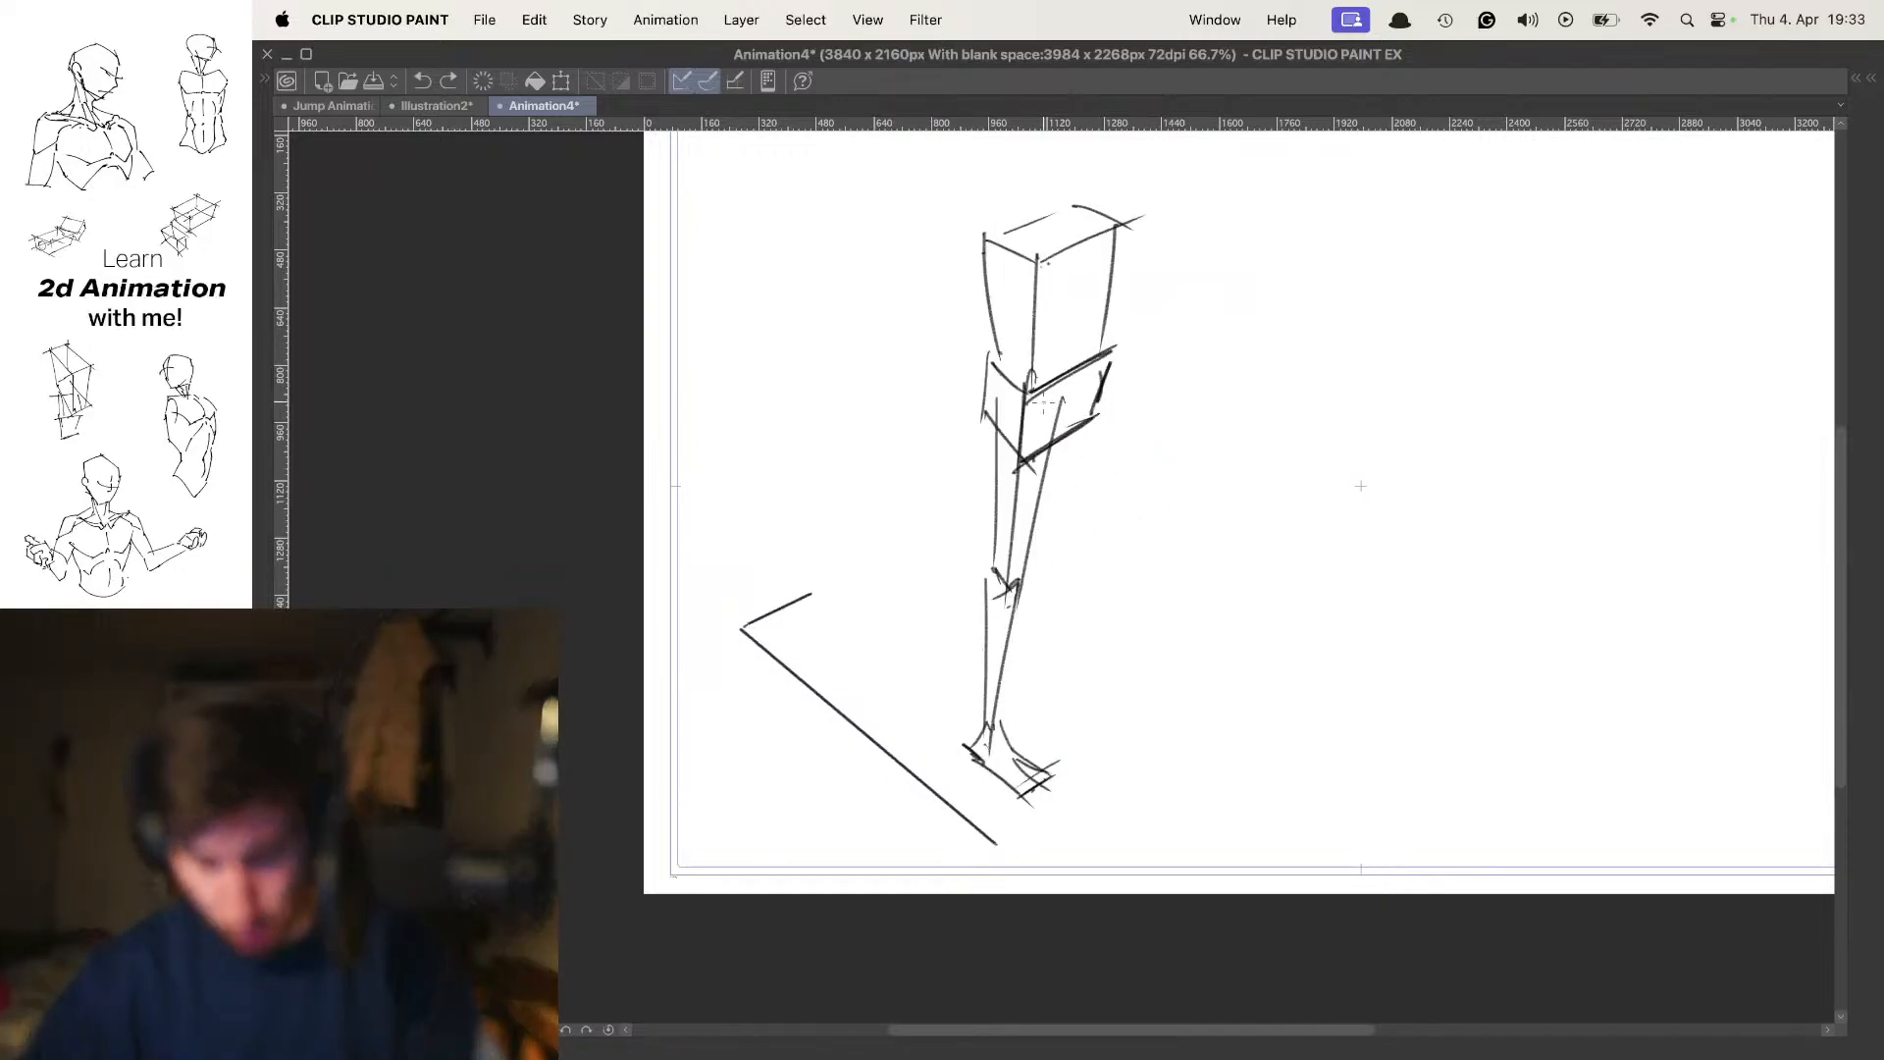
Draw the lifted far leg's thigh slanting from the hip to a small marked knee, redoing the inner line against the contact pose
drag(1095, 414, 1134, 535)
drag(1045, 453, 1133, 550)
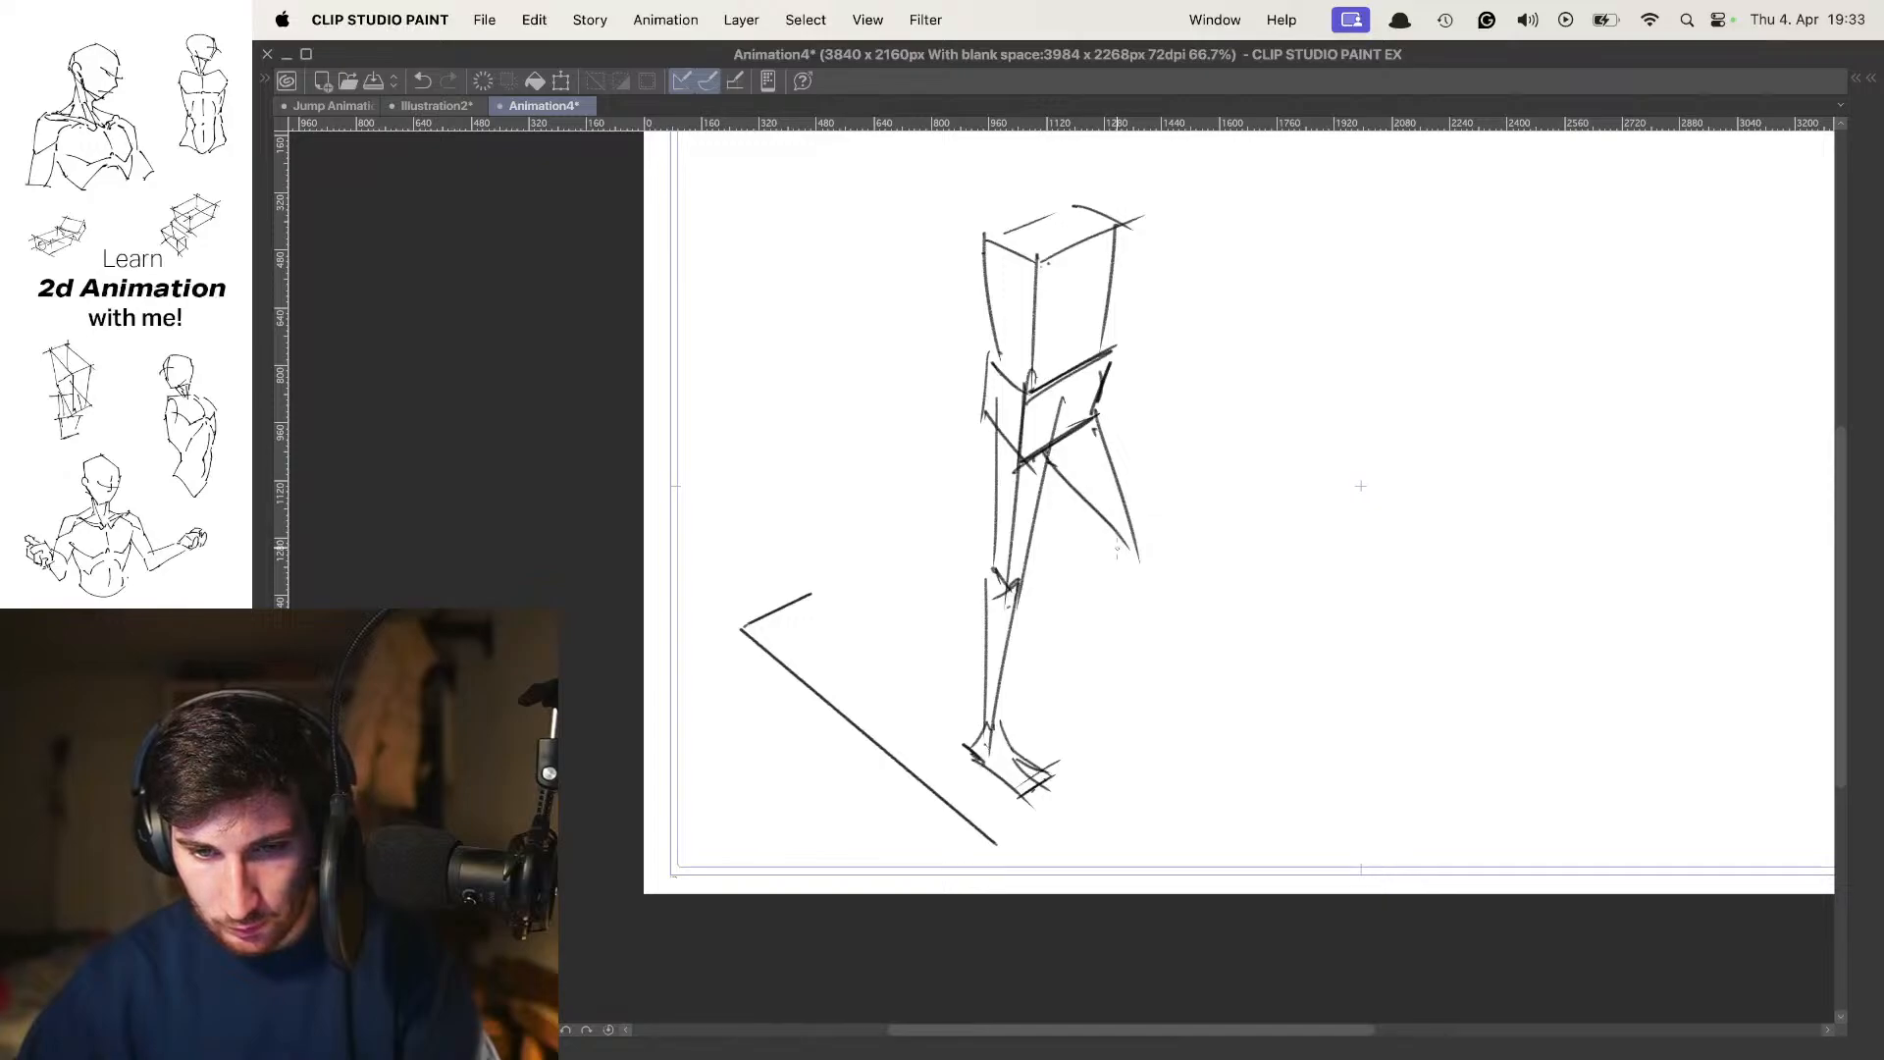
key(super+z)
mouse_move(1053, 444)
mouse_down()
mouse_move(1132, 557)
mouse_move(1111, 530)
mouse_move(1112, 560)
mouse_up()
key(super+z)
key(o)
key(comma)
key(period)
key(o)
key(comma)
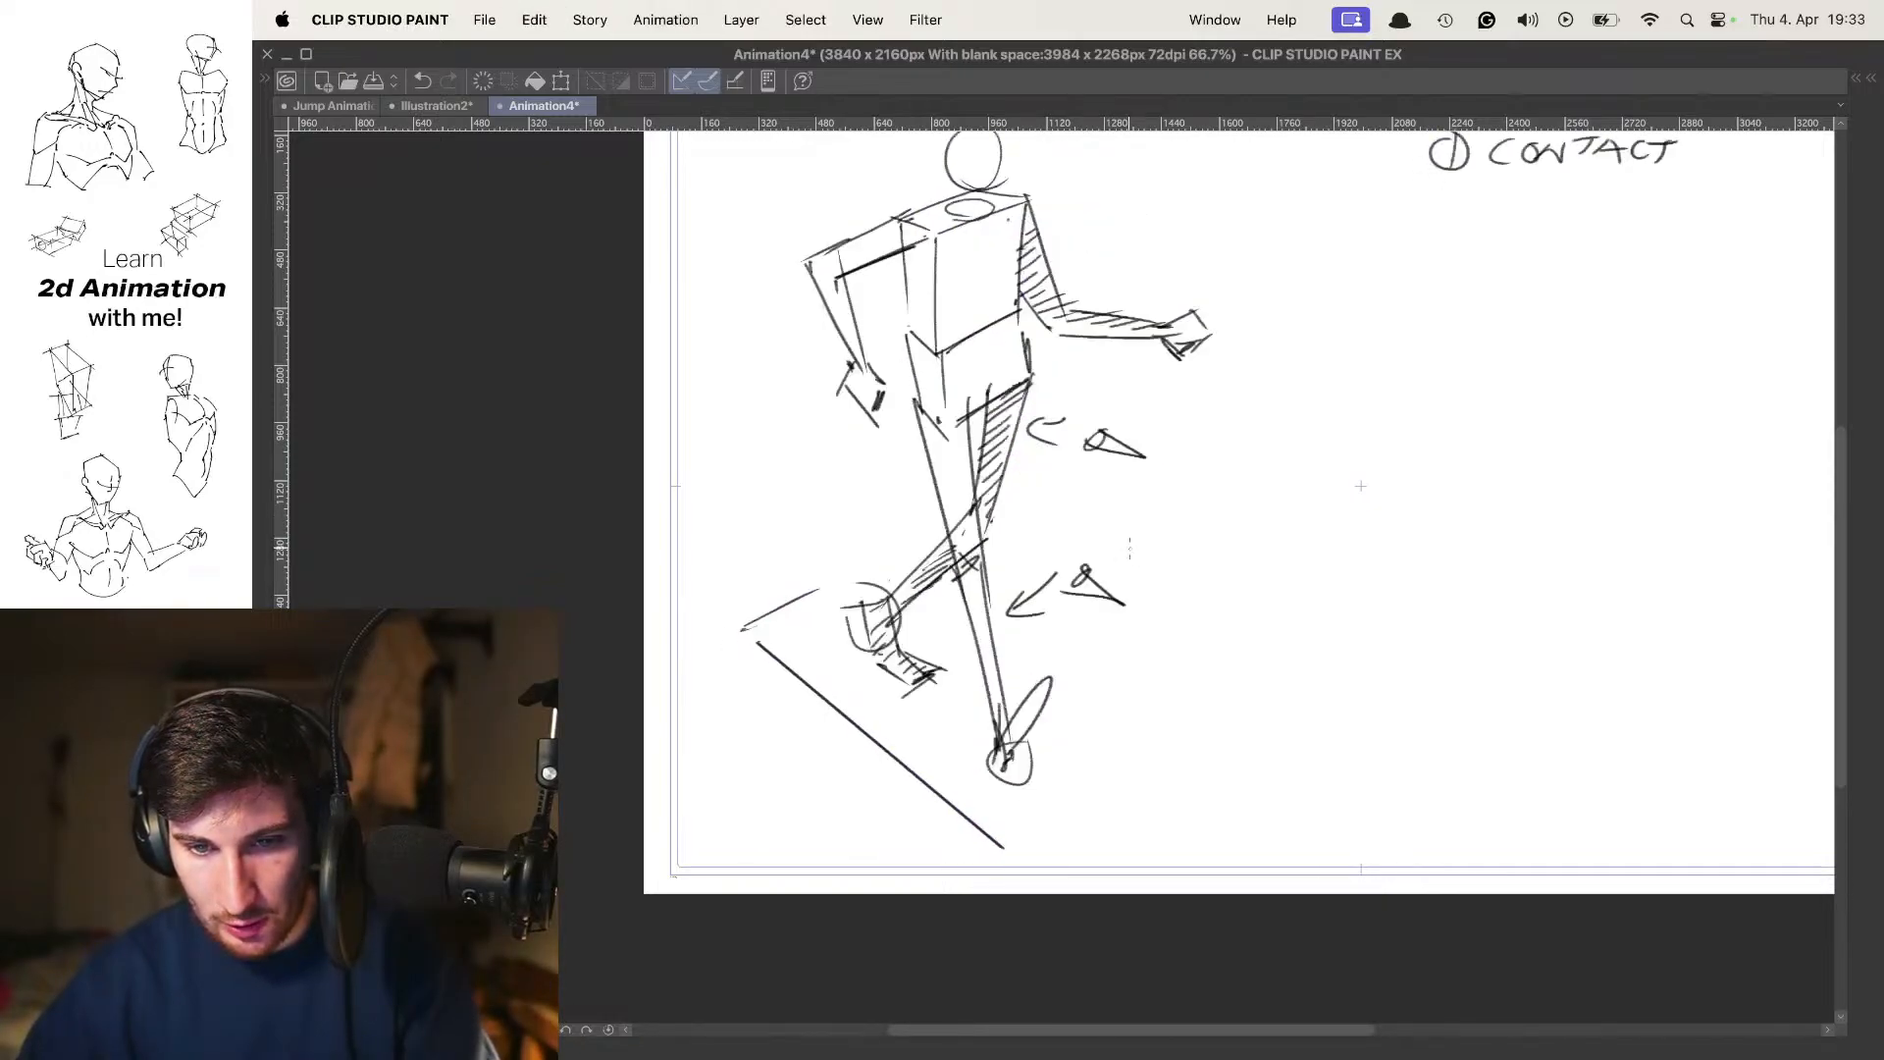
key(period)
key(o)
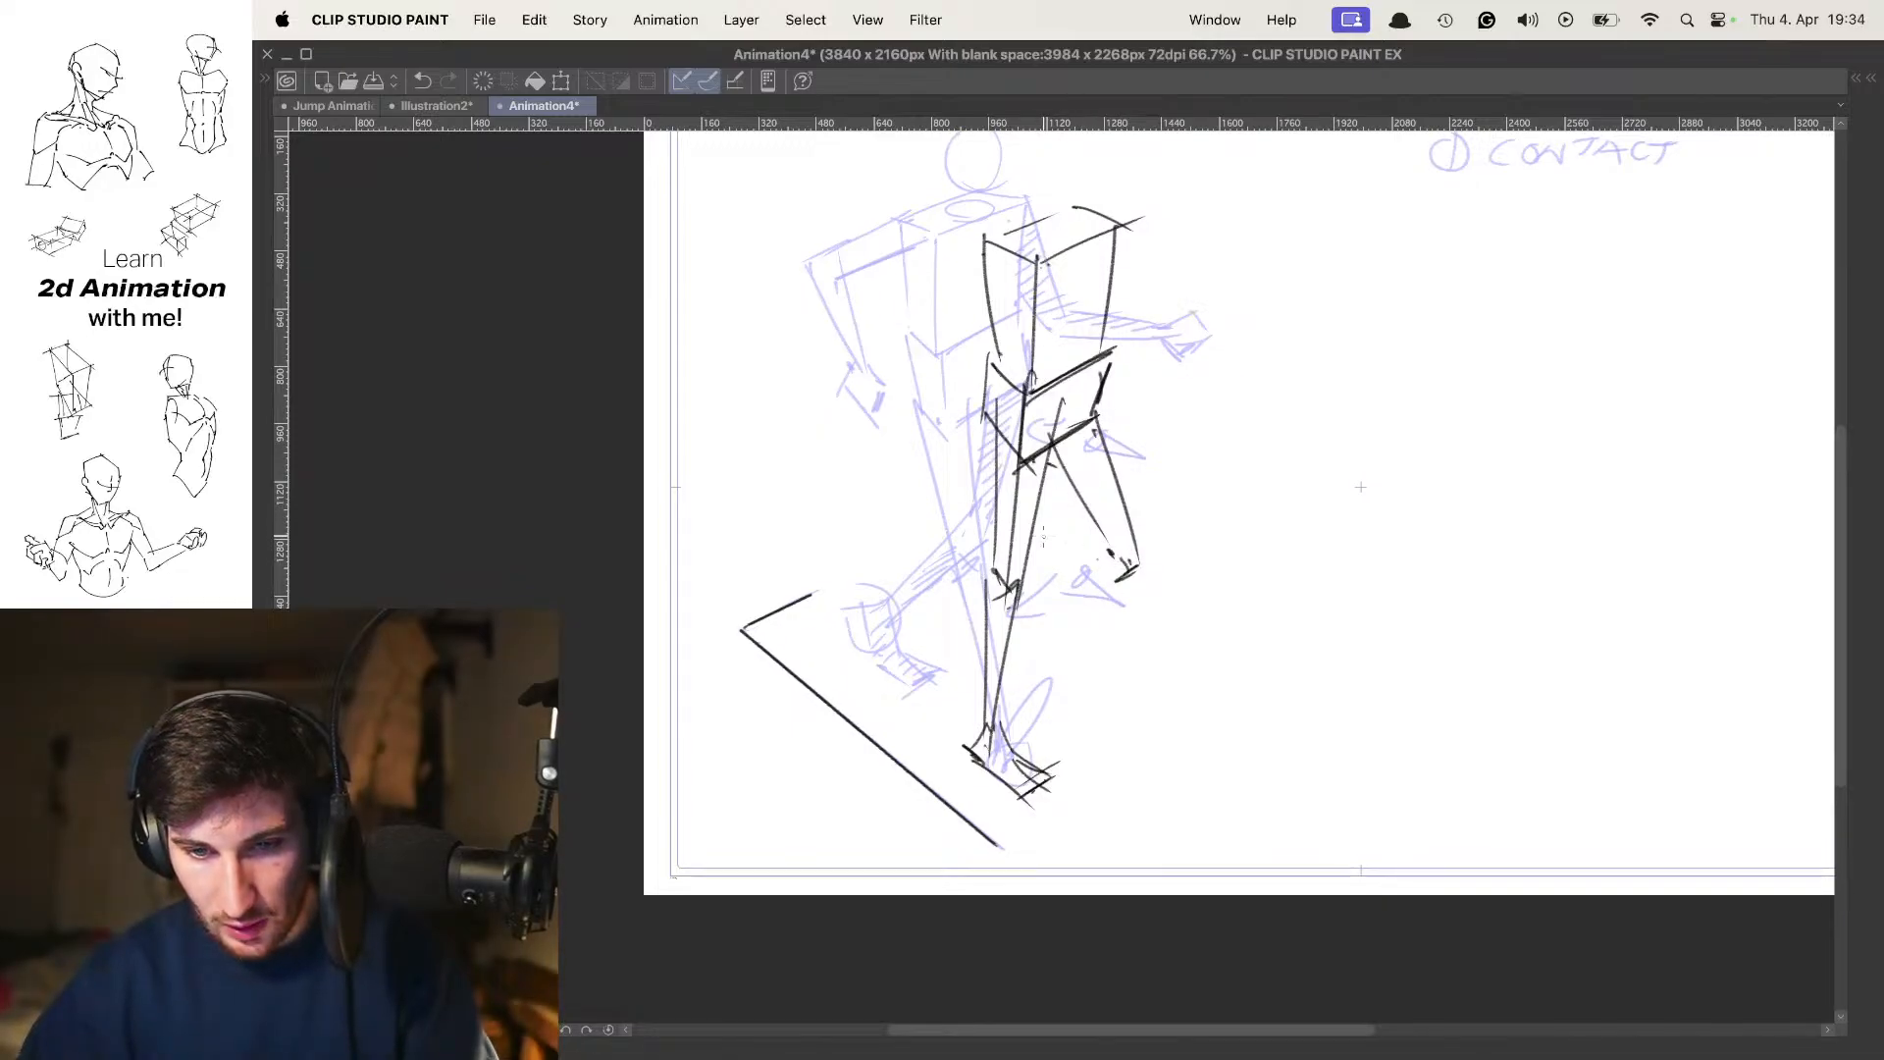
Draw the lifted leg's lower leg running back from the knee behind the supporting leg, redoing the first line, with onion skin off at the end
mouse_move(1013, 530)
mouse_down()
mouse_move(1129, 553)
mouse_move(1119, 600)
mouse_up()
key(super+z)
key(super+z)
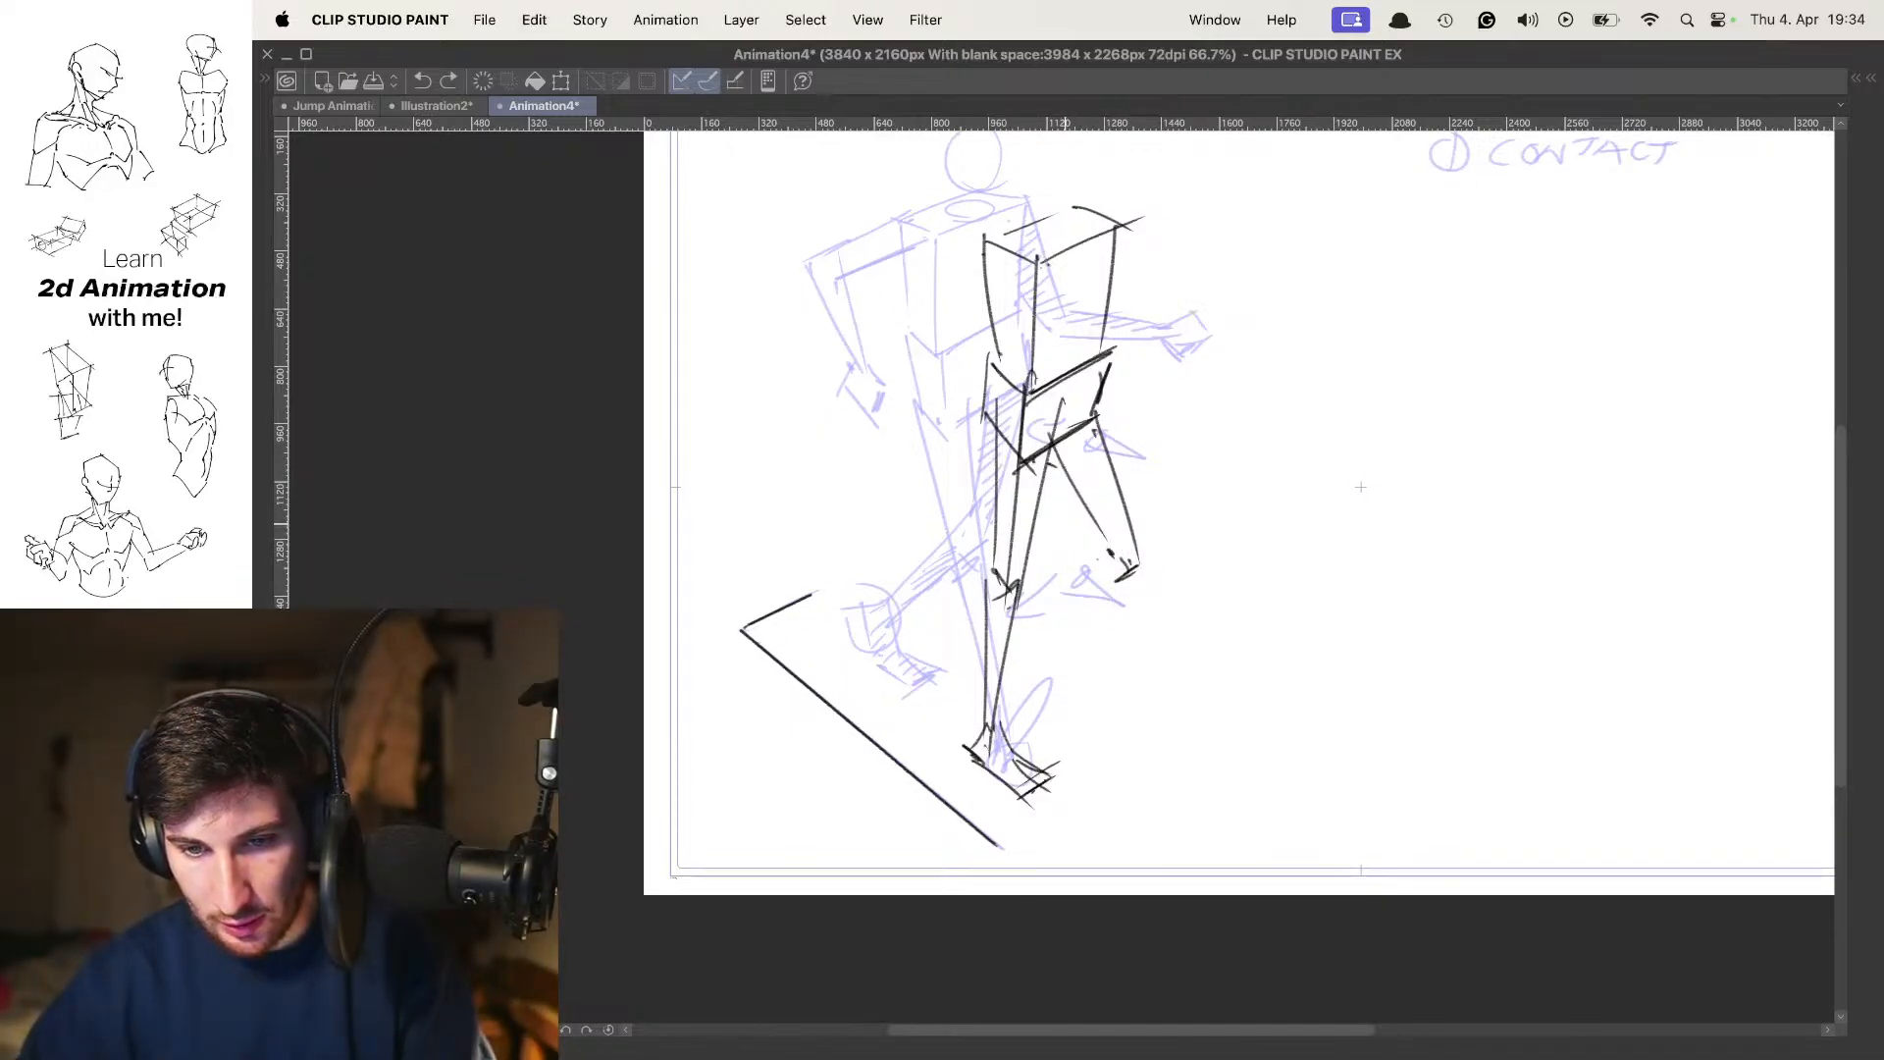
drag(1027, 515, 1146, 555)
drag(1025, 536, 1144, 586)
key(o)
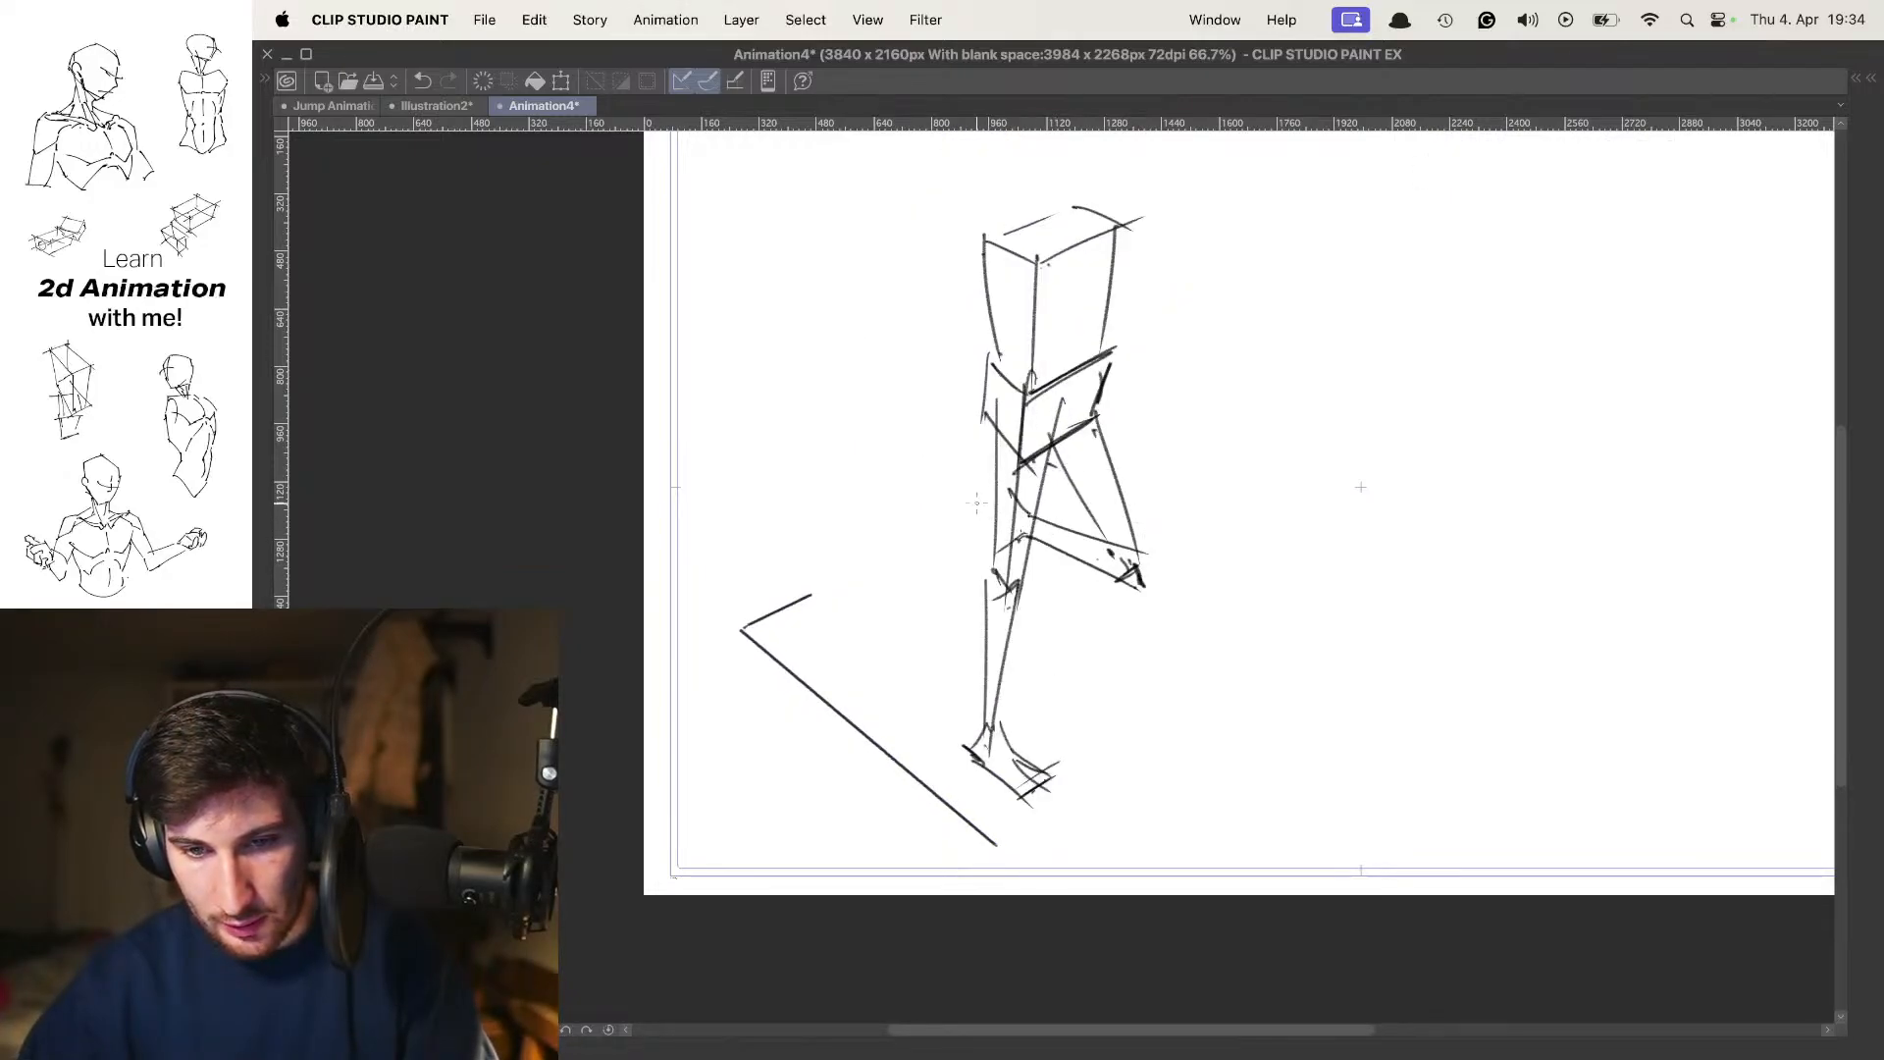
Draw the lifted leg's foot hanging down behind the supporting knee and shade it with hatching
drag(978, 503, 984, 599)
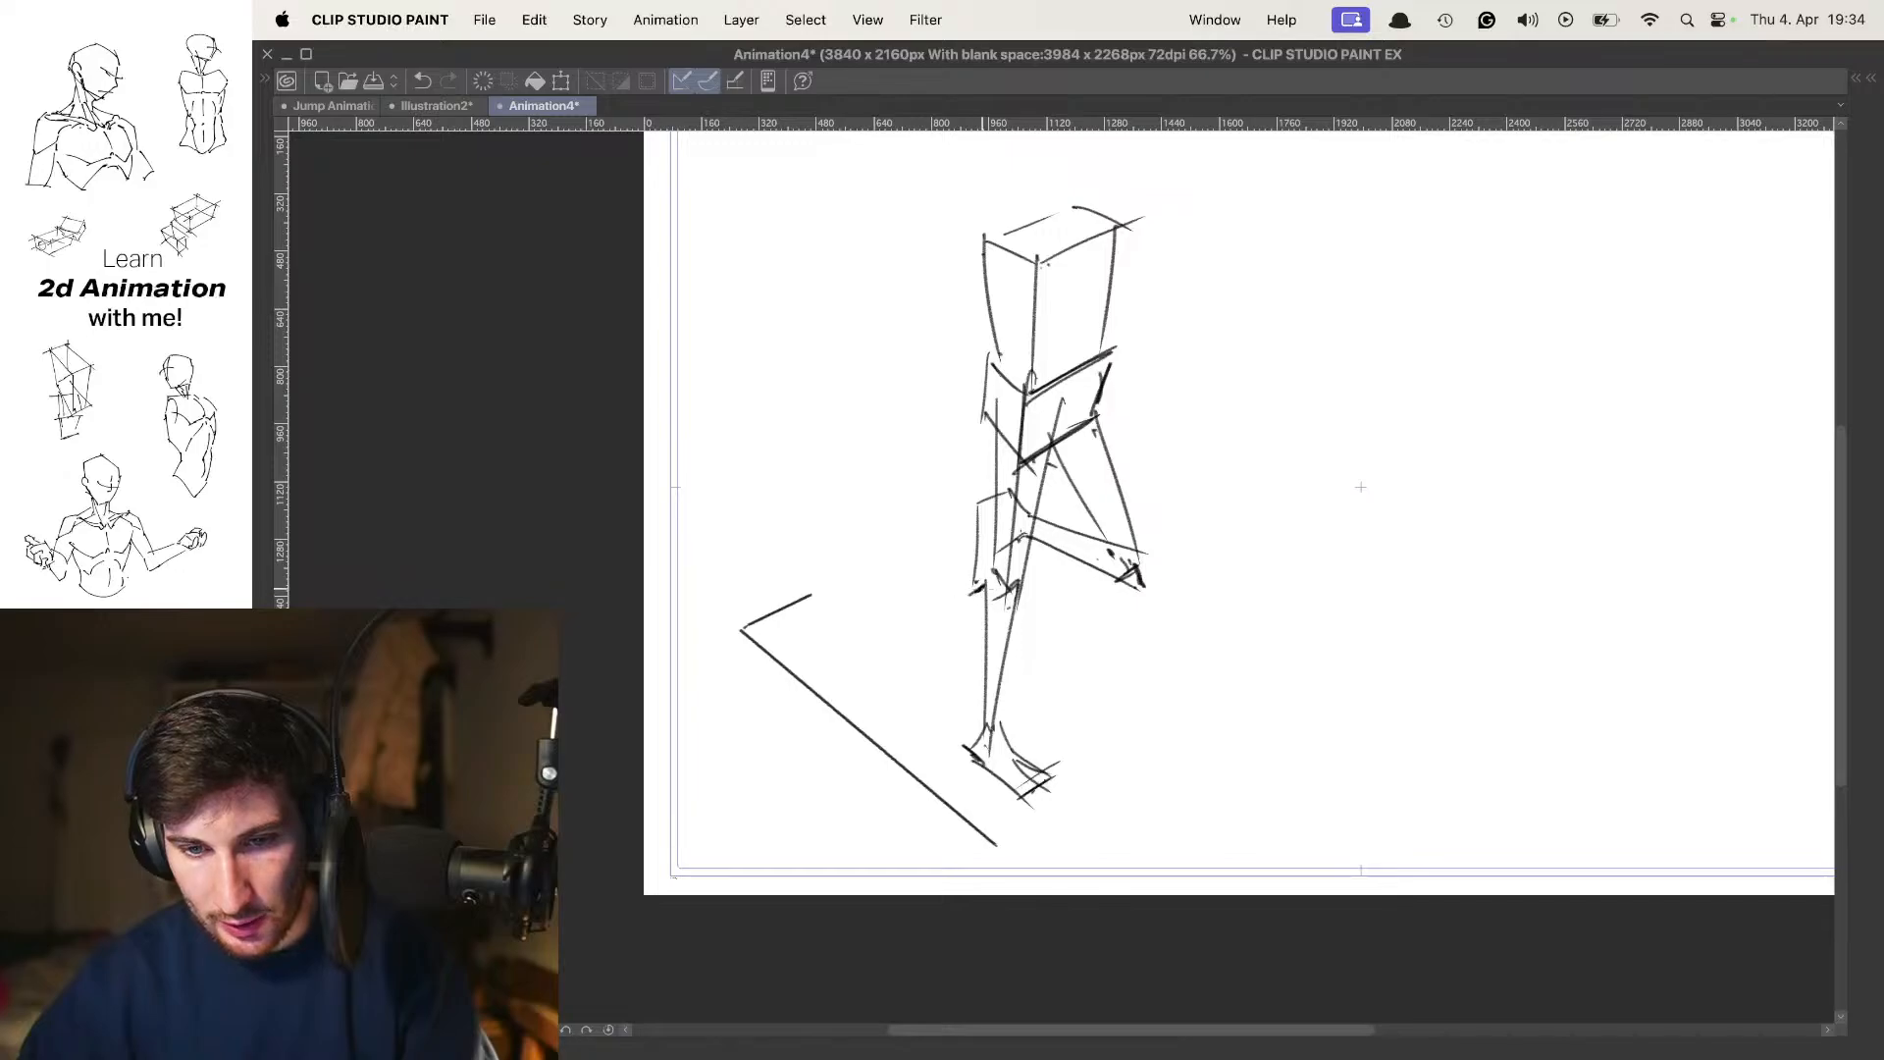
key(o)
key(o)
drag(1168, 513, 1145, 525)
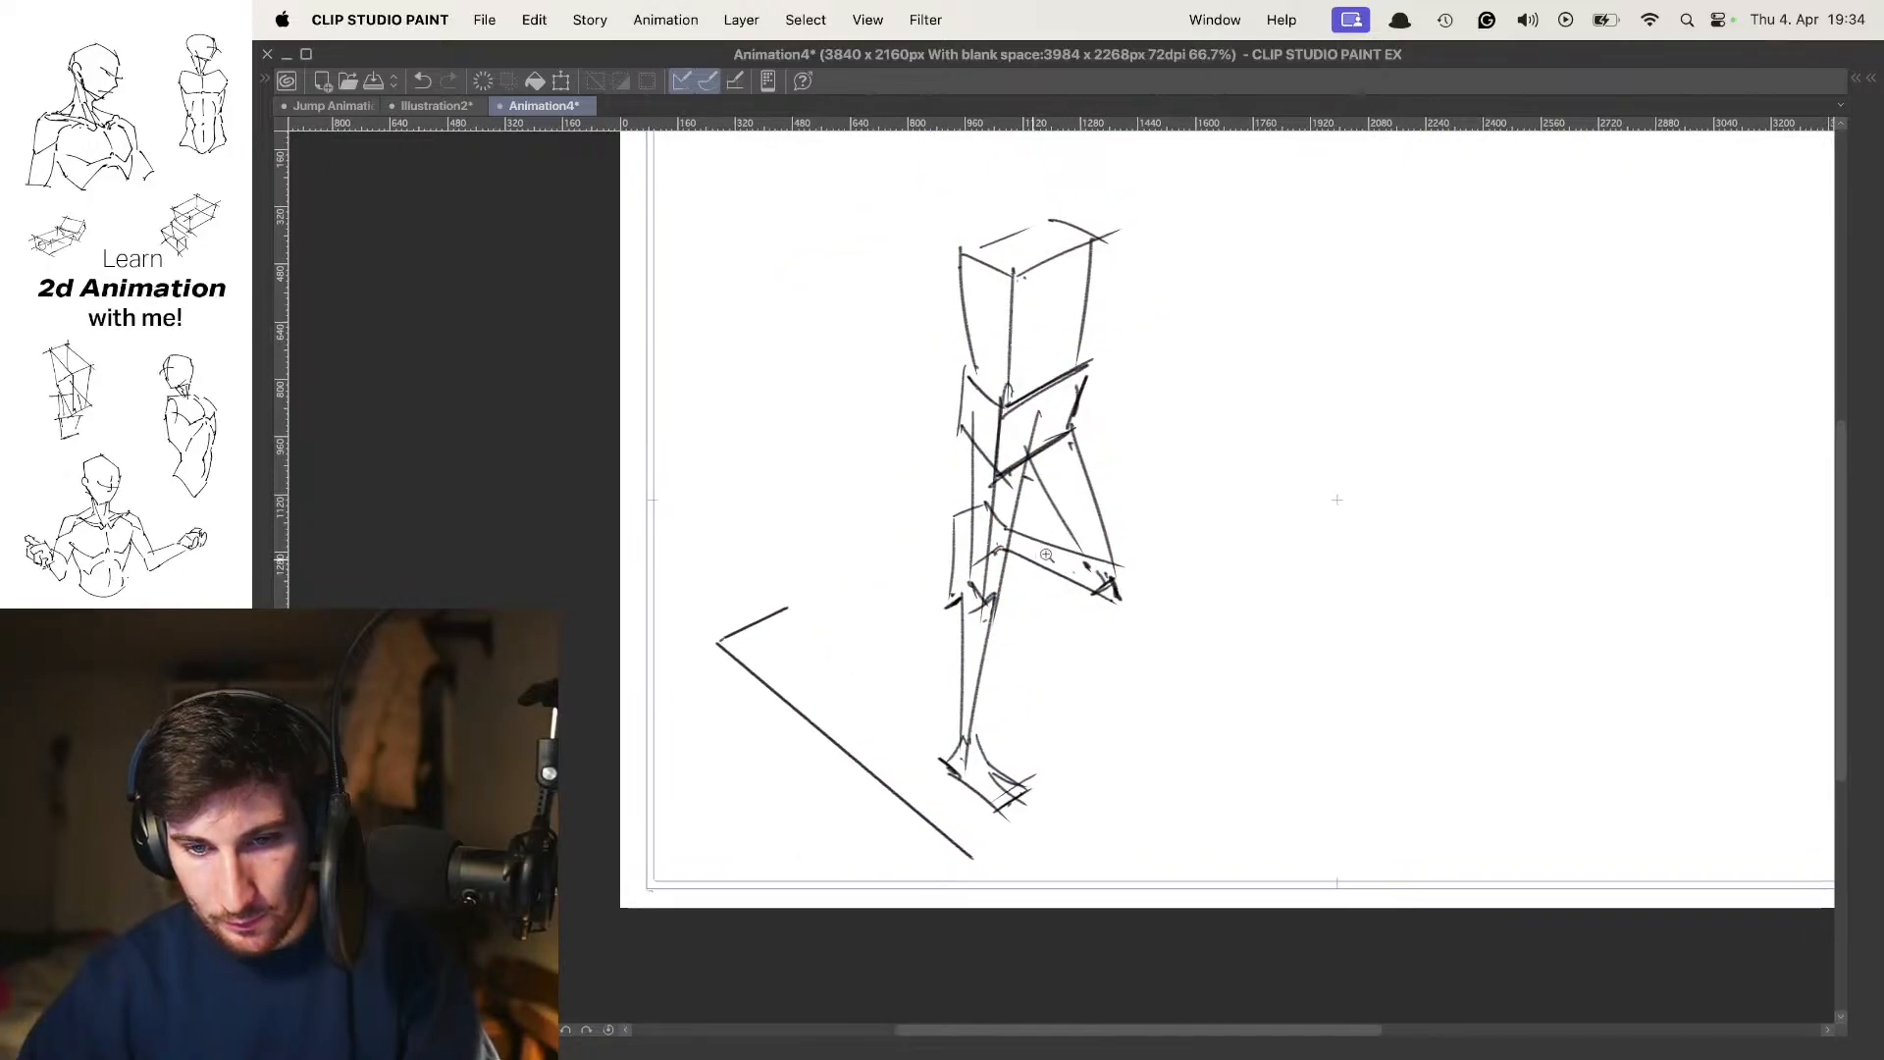
key(super+plus)
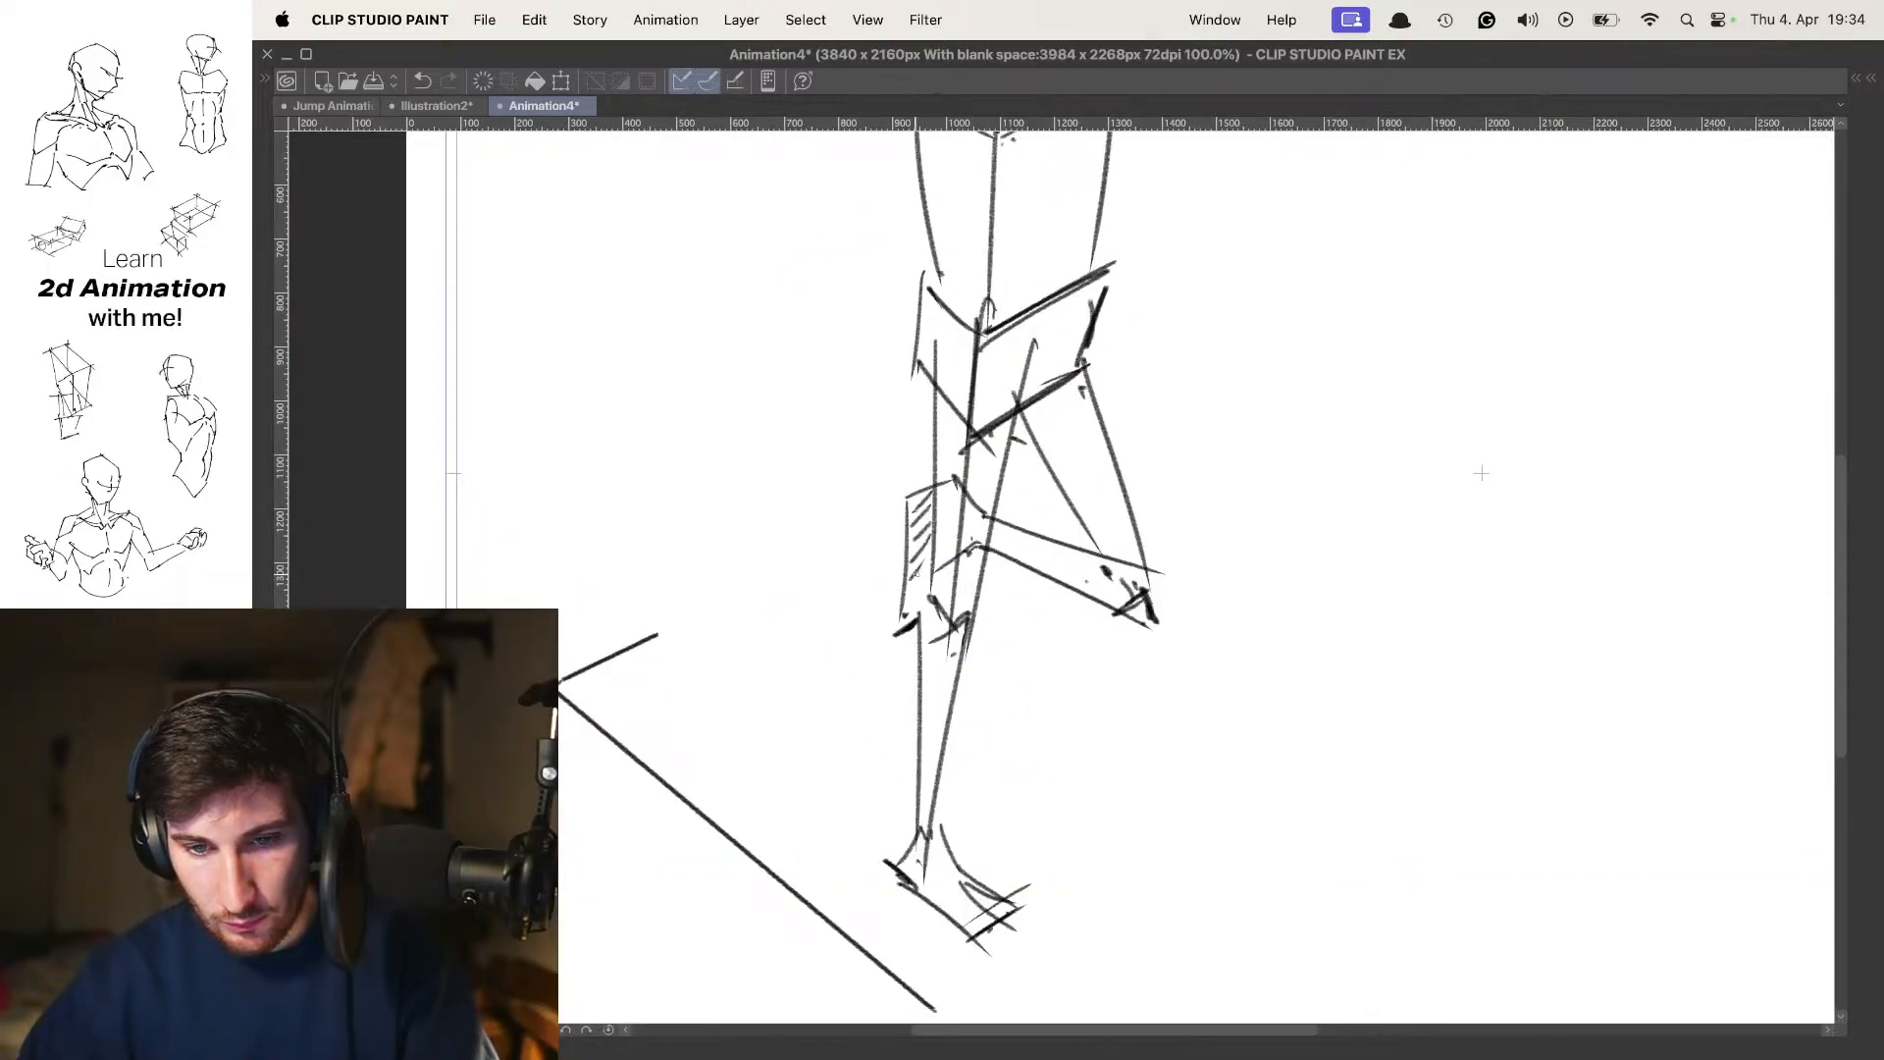
Shade the lifted leg's thigh and lower leg with short diagonal hatching to mark it as the far leg
drag(1481, 473, 1396, 470)
drag(993, 381, 956, 407)
drag(994, 392, 959, 433)
drag(1006, 415, 967, 459)
drag(1015, 442, 971, 473)
mouse_move(1017, 456)
mouse_down()
mouse_move(980, 483)
mouse_move(1010, 542)
mouse_up()
mouse_move(1052, 526)
mouse_down()
mouse_move(1021, 555)
mouse_move(911, 556)
mouse_up()
drag(949, 536, 924, 563)
mouse_move(971, 542)
mouse_down()
mouse_move(942, 564)
mouse_move(960, 571)
mouse_up()
drag(996, 556, 971, 580)
mouse_move(1011, 558)
mouse_down()
mouse_move(986, 584)
mouse_move(1013, 581)
mouse_up()
Flip repeatedly between the contact pose and the new pose to check how the legs move
scroll(1151, 489, down, 5)
drag(1139, 479, 1141, 533)
key(Left)
key(Right)
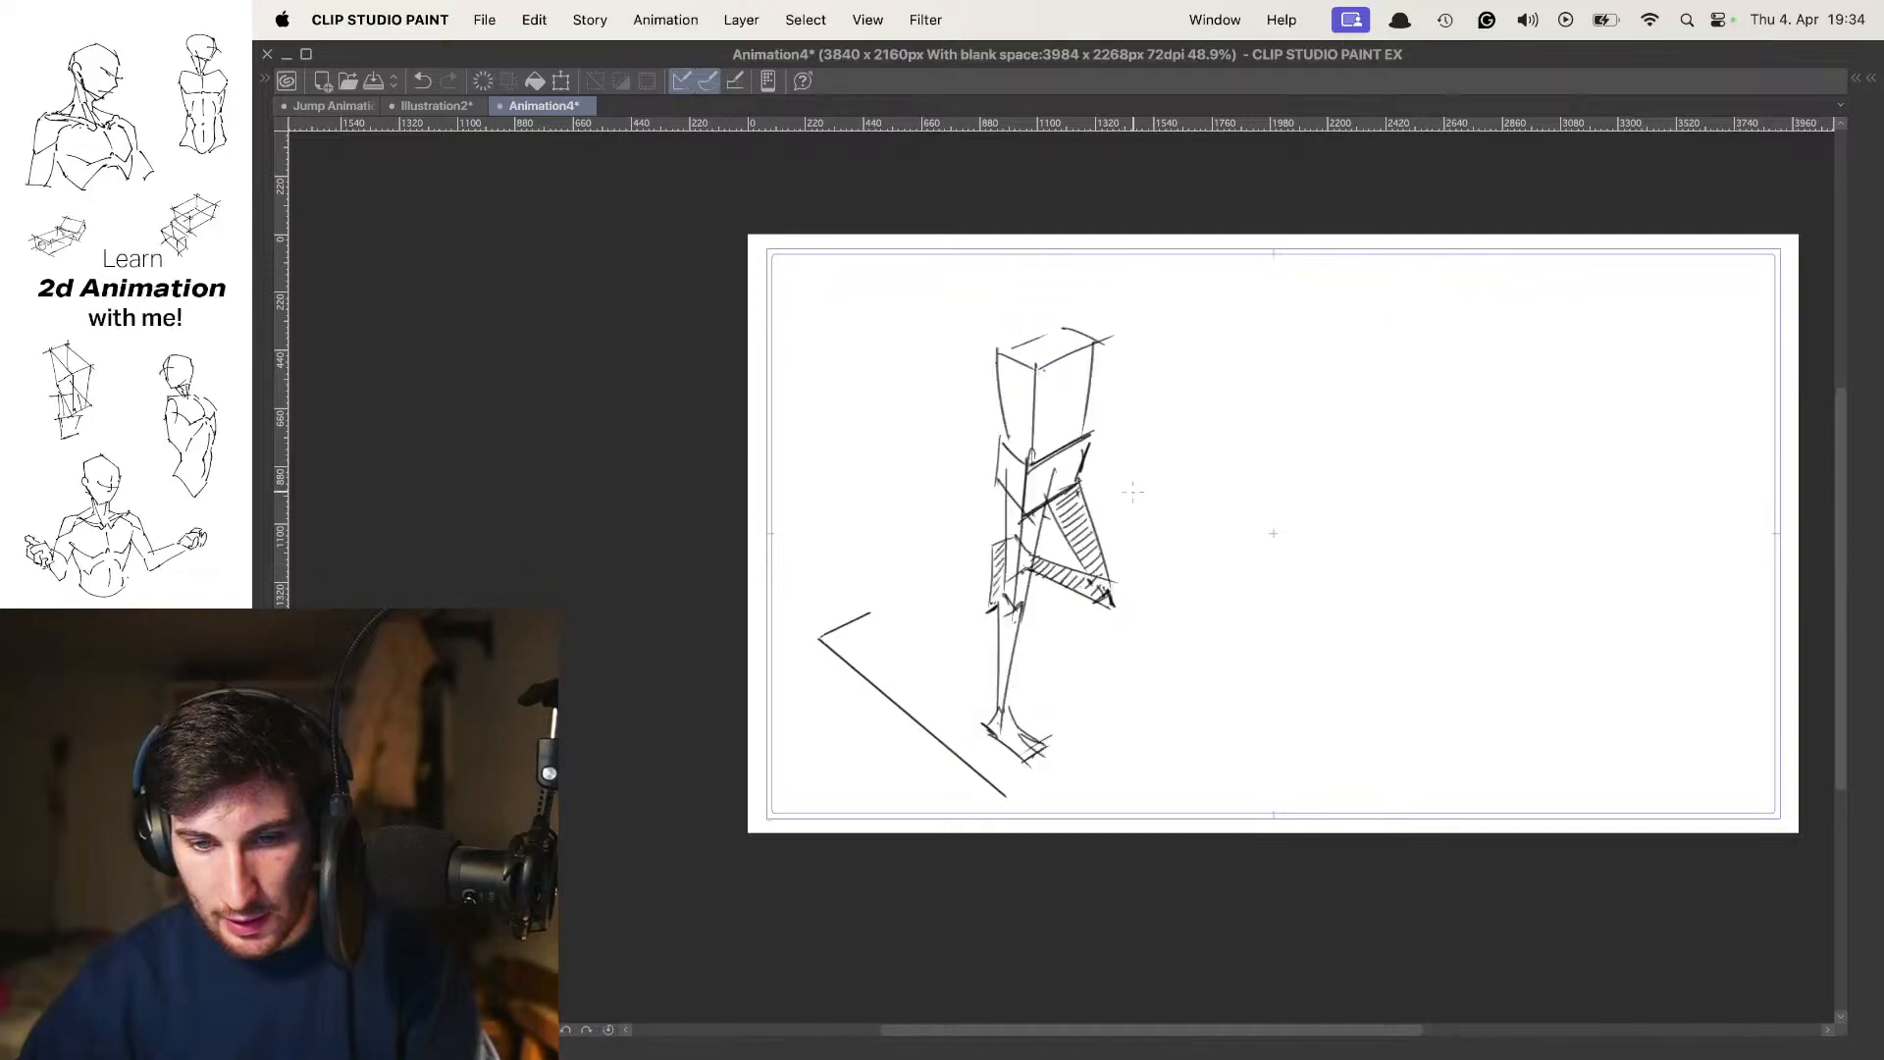
key(Left)
key(Right)
key(Left)
key(Right)
key(Left)
key(Right)
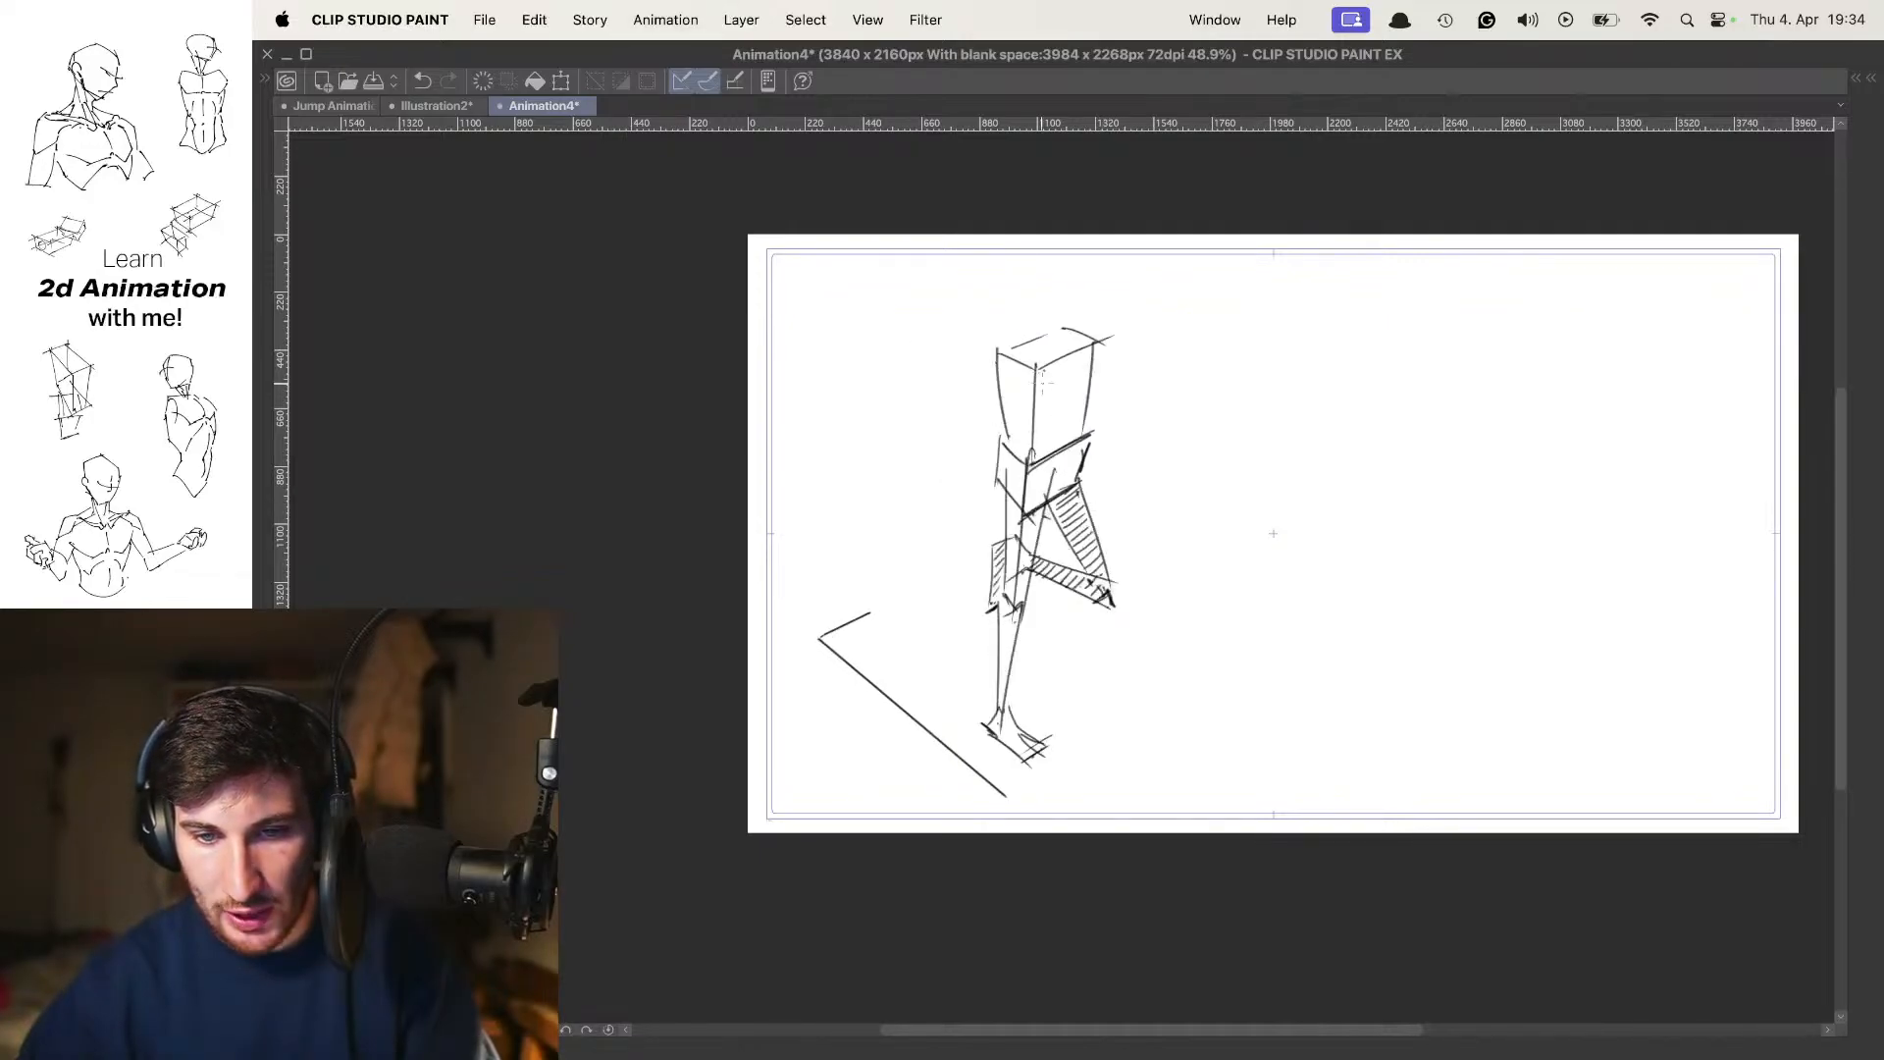
Draw a neck ellipse on the torso's top plane and a round head with a side curve, redoing rough strokes
mouse_move(1061, 334)
mouse_down()
mouse_move(1068, 417)
mouse_move(1031, 410)
mouse_move(1054, 413)
mouse_move(1042, 397)
mouse_up()
scroll(1057, 400, up, 3)
key(super+z)
key(super+z)
key(super+z)
drag(1041, 394, 1019, 404)
mouse_move(1028, 310)
mouse_down()
mouse_move(1042, 389)
mouse_move(1027, 311)
mouse_up()
key(o)
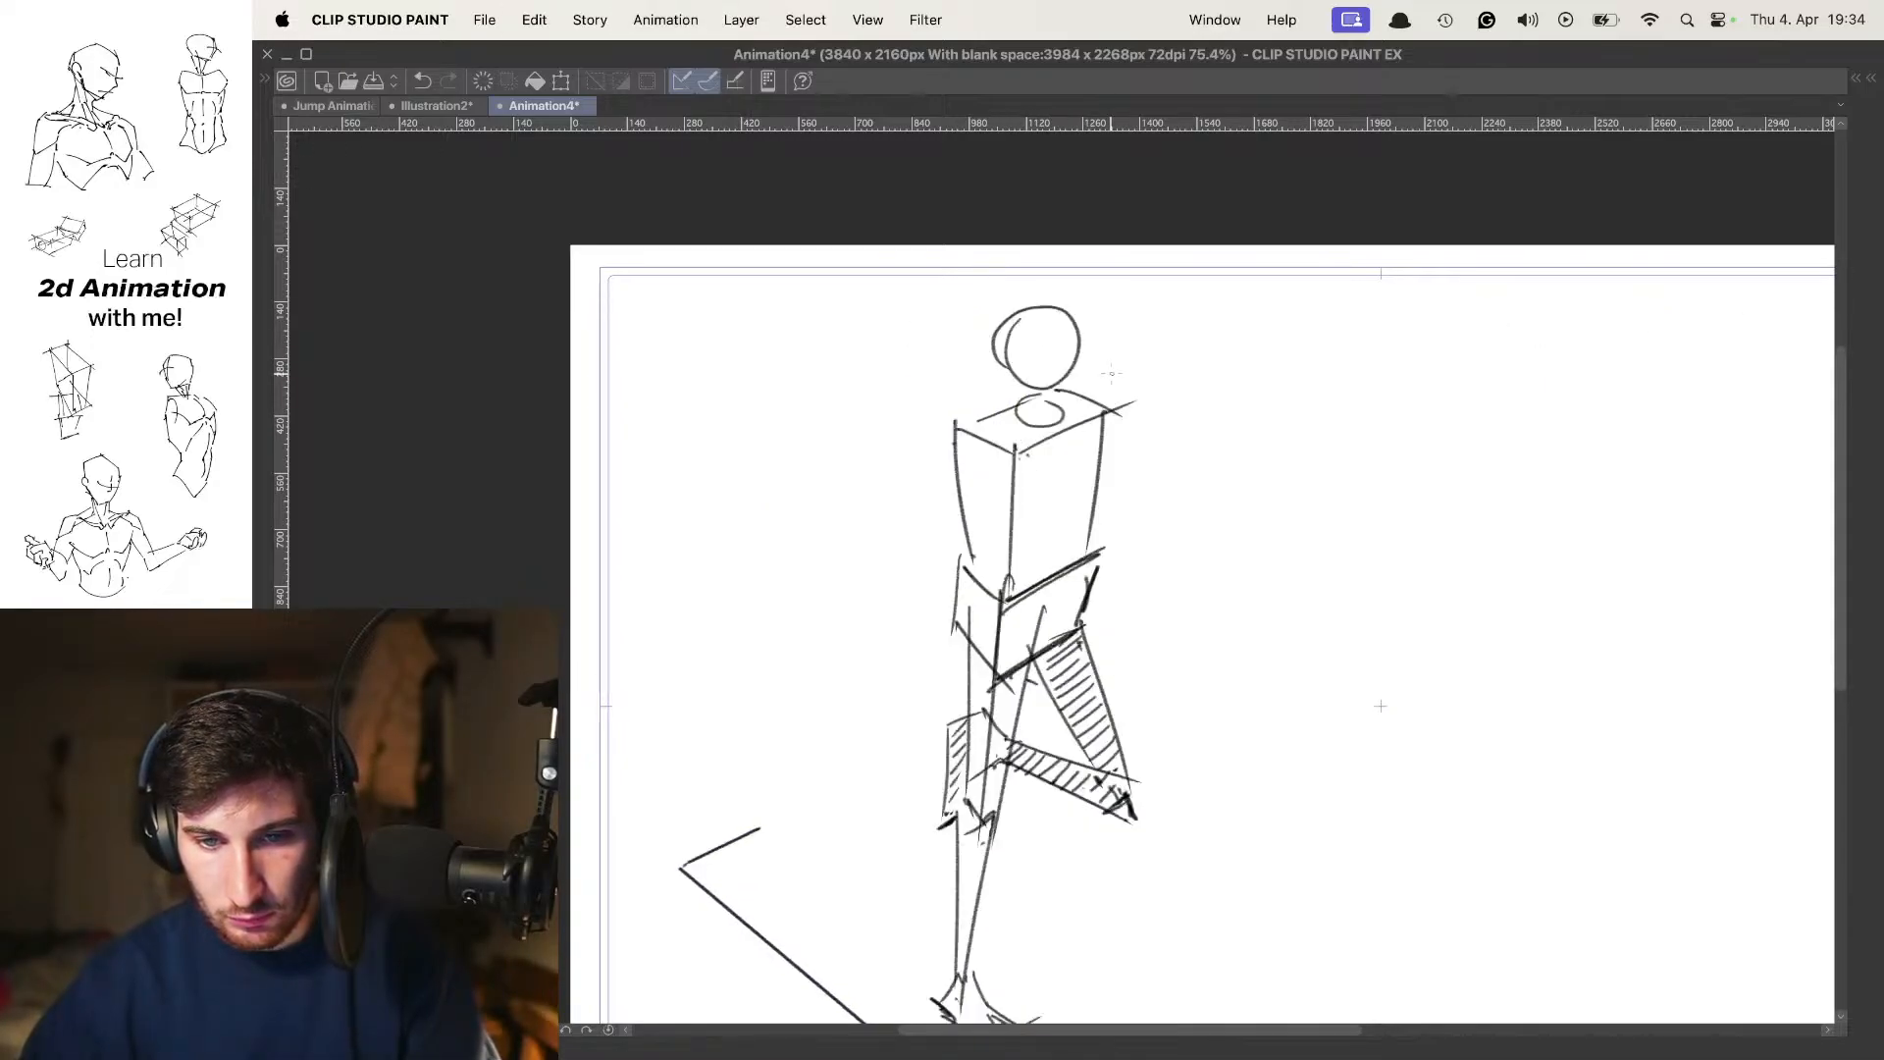
key(o)
Draw the near arm's upper arm hanging from the shoulder alongside the torso, using the contact pose's onion skin
drag(1086, 456, 1073, 367)
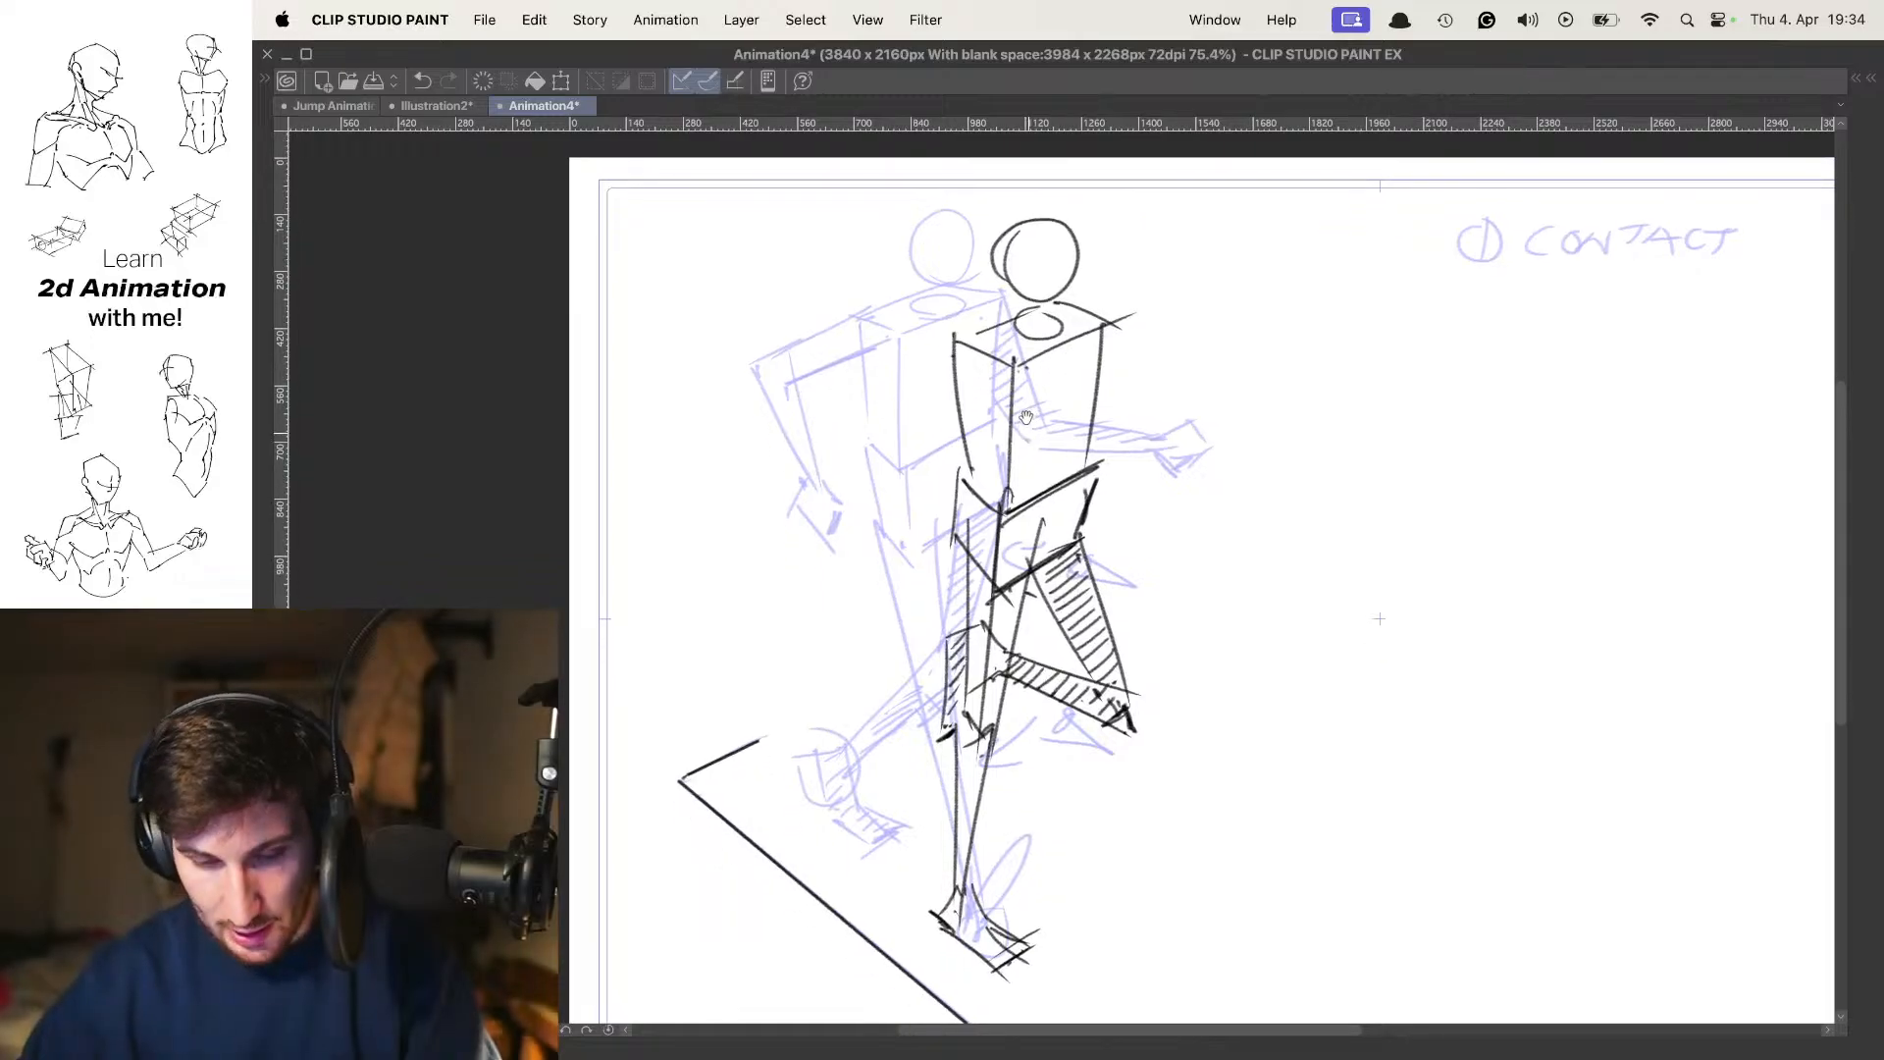
drag(957, 331, 932, 489)
mouse_move(1013, 365)
mouse_down()
mouse_move(947, 505)
mouse_move(950, 617)
mouse_up()
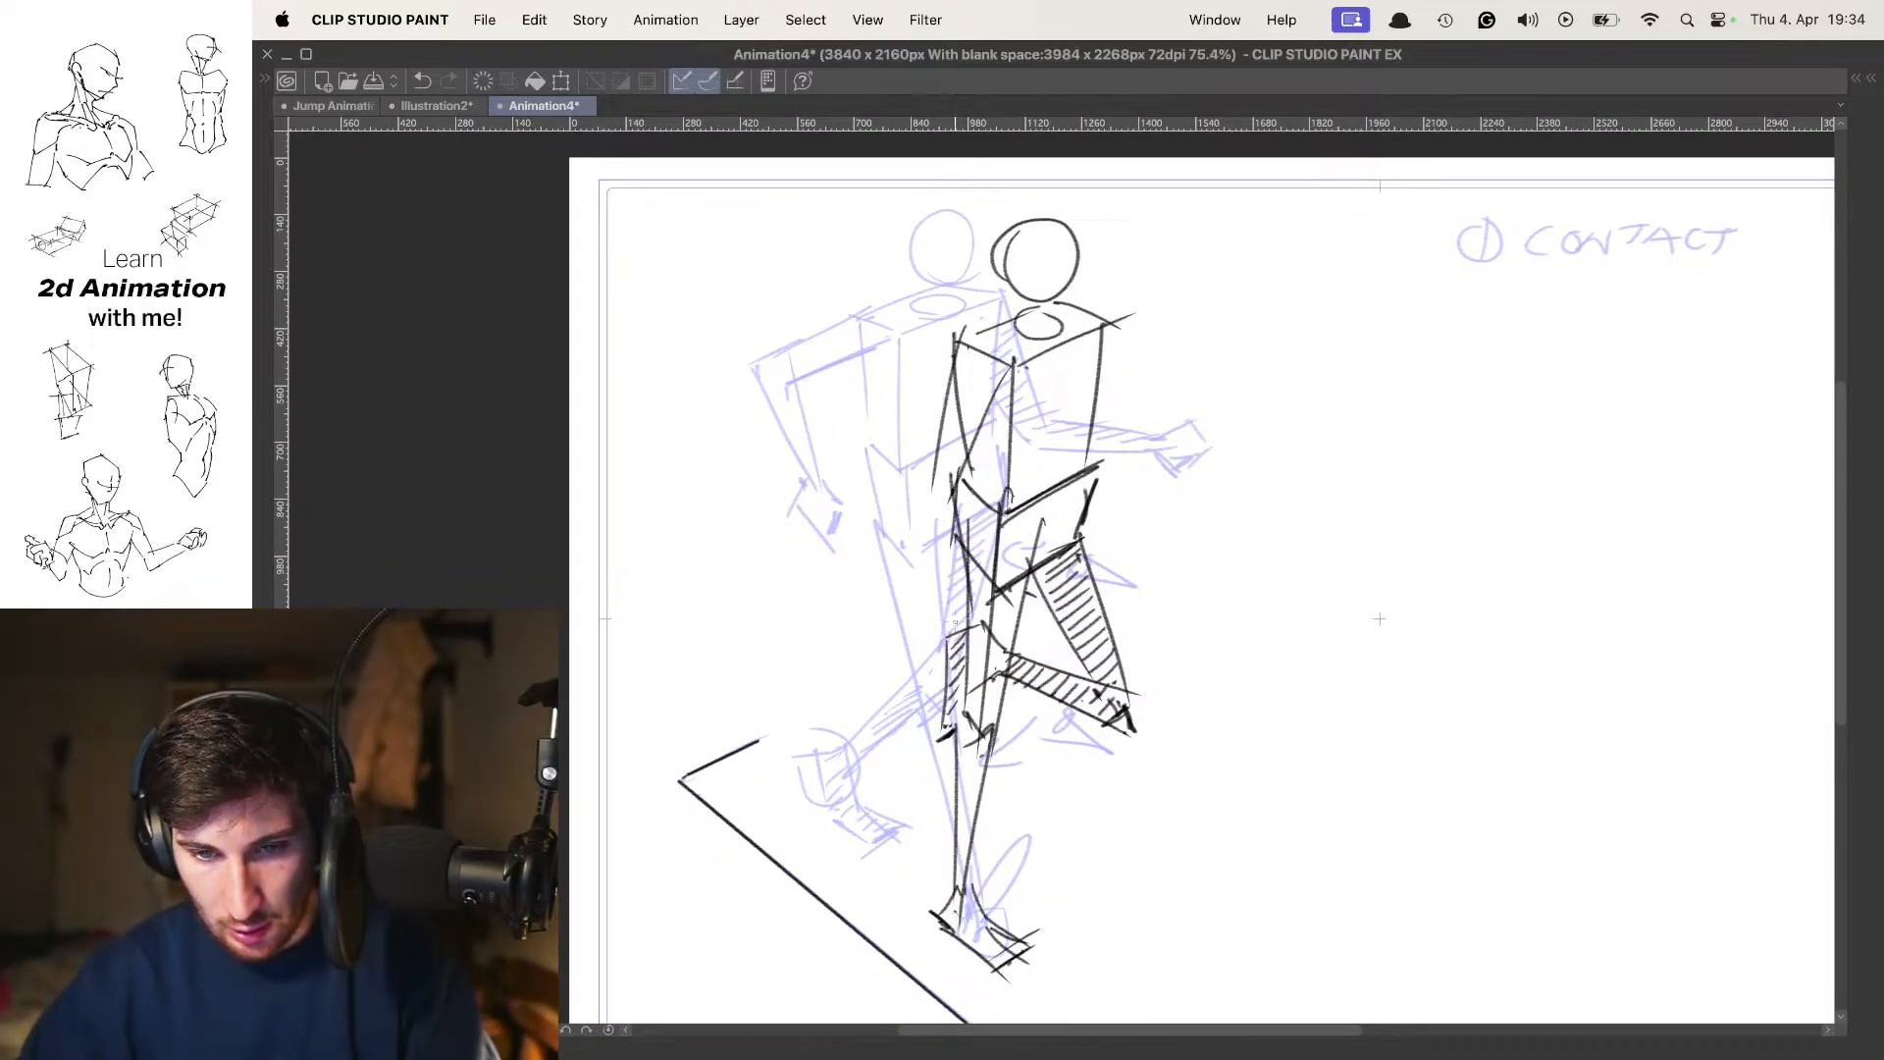
mouse_move(960, 432)
mouse_down()
mouse_move(922, 527)
mouse_move(969, 657)
mouse_up()
drag(969, 656, 979, 615)
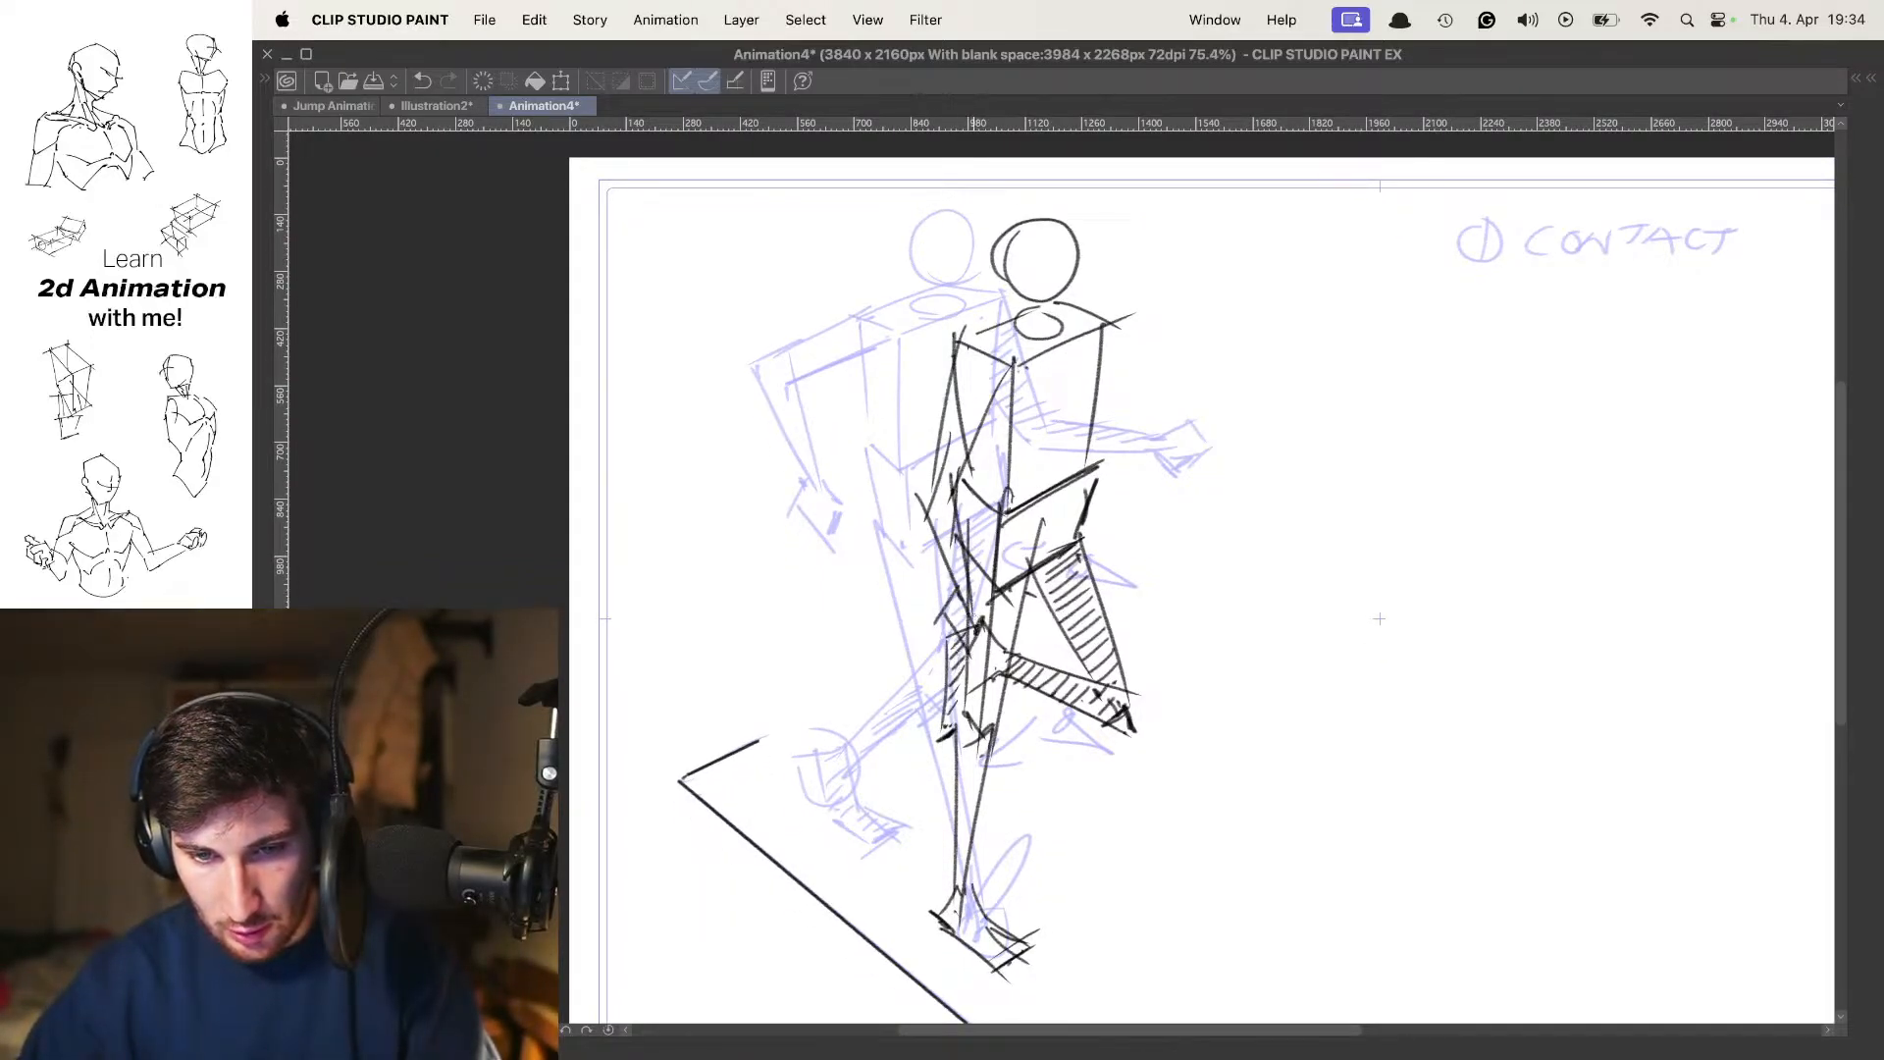
key(o)
key(comma)
key(period)
key(super+z)
key(super+z)
key(super+z)
key(super+z)
key(super+z)
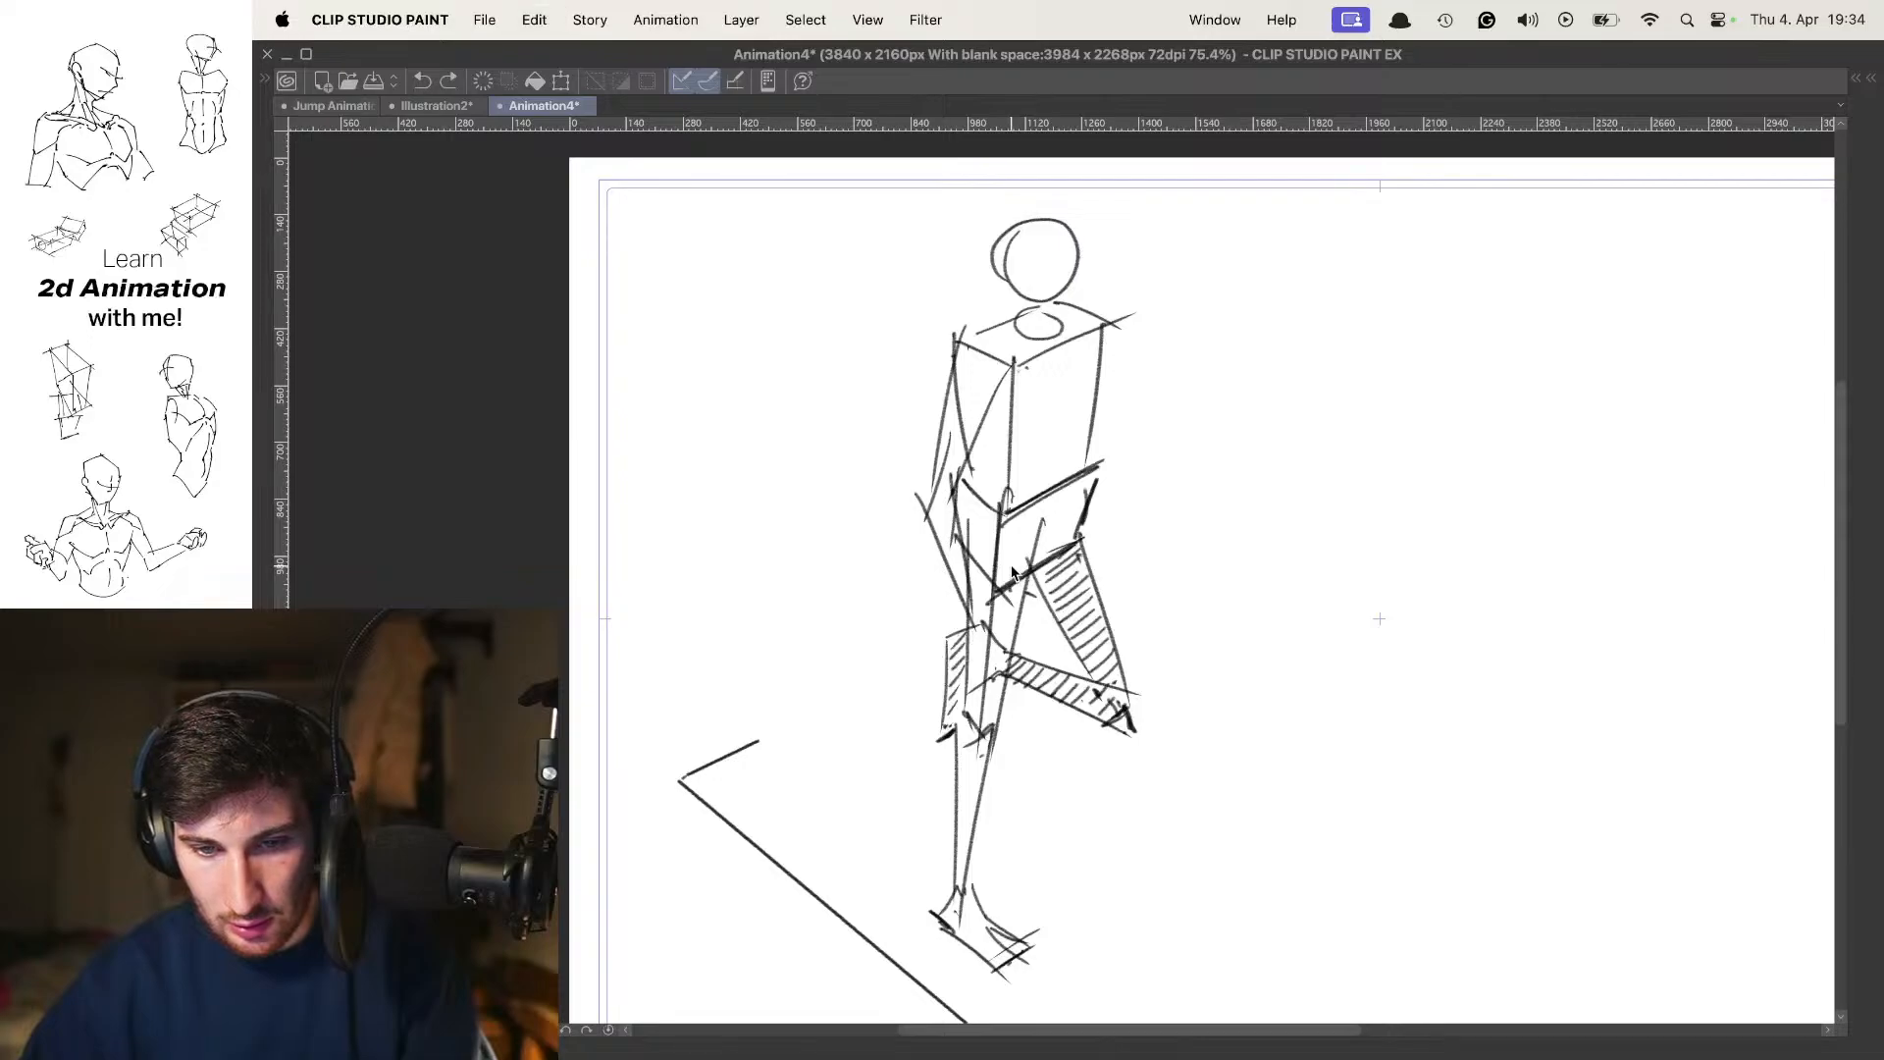
Draw the near forearm straight down with a boxy hand and a small hatched far hand behind the hip, checking against the contact pose
drag(922, 480, 920, 681)
drag(920, 680, 937, 651)
key(o)
key(comma)
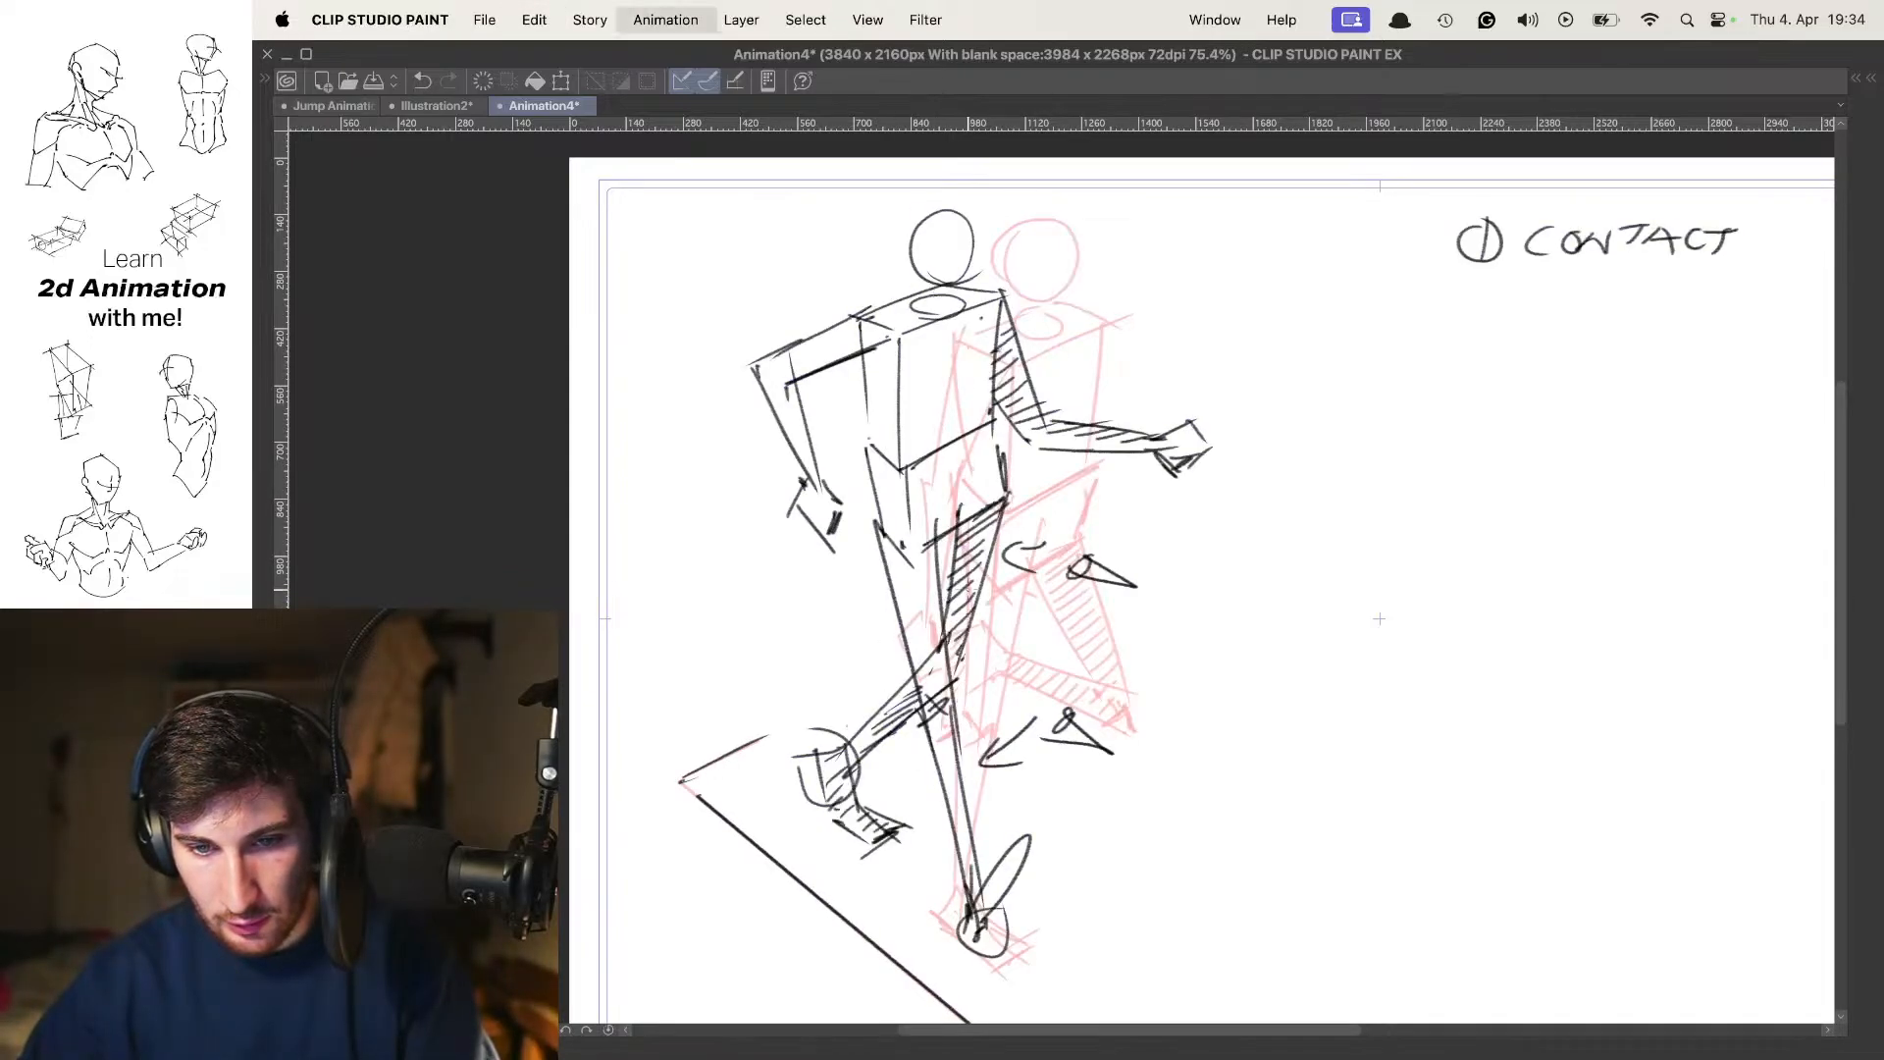
key(period)
key(o)
key(o)
key(o)
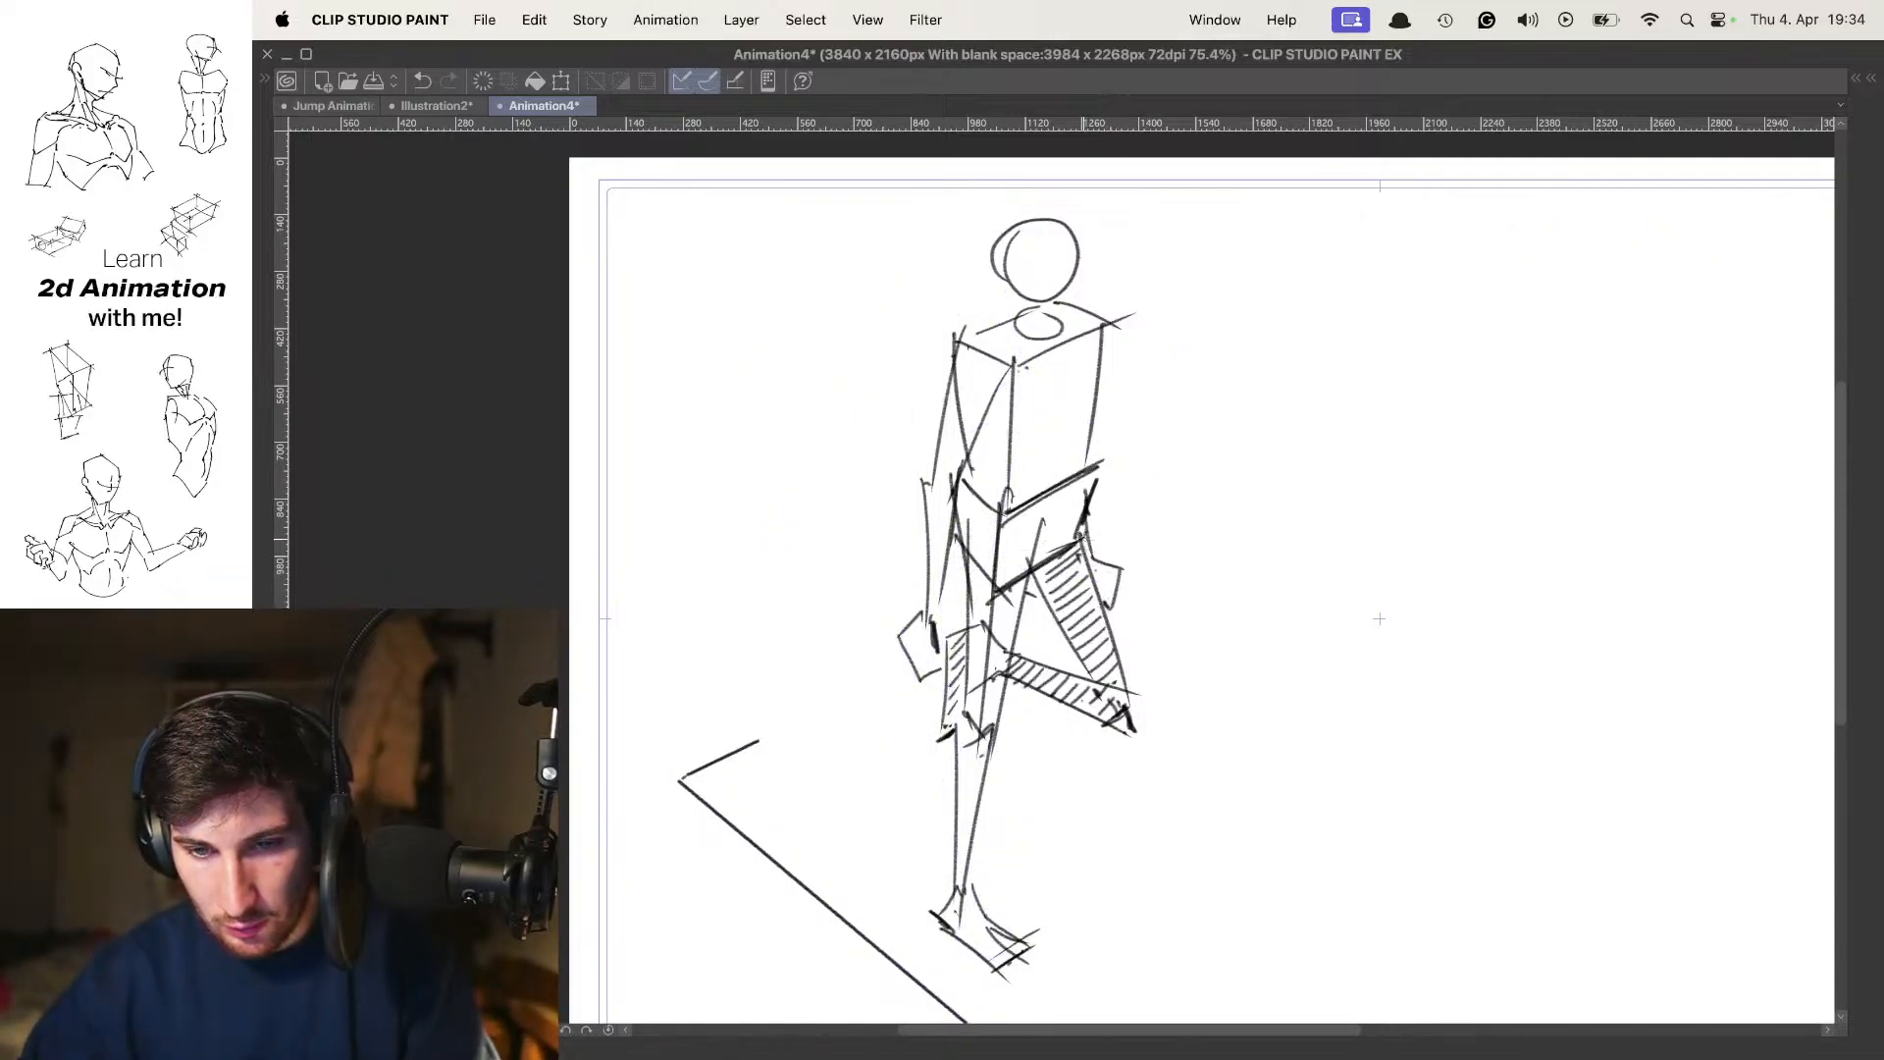
Compare the new pose with the contact pose, then examine the onion-skinned contact label up close
drag(1161, 506, 1130, 513)
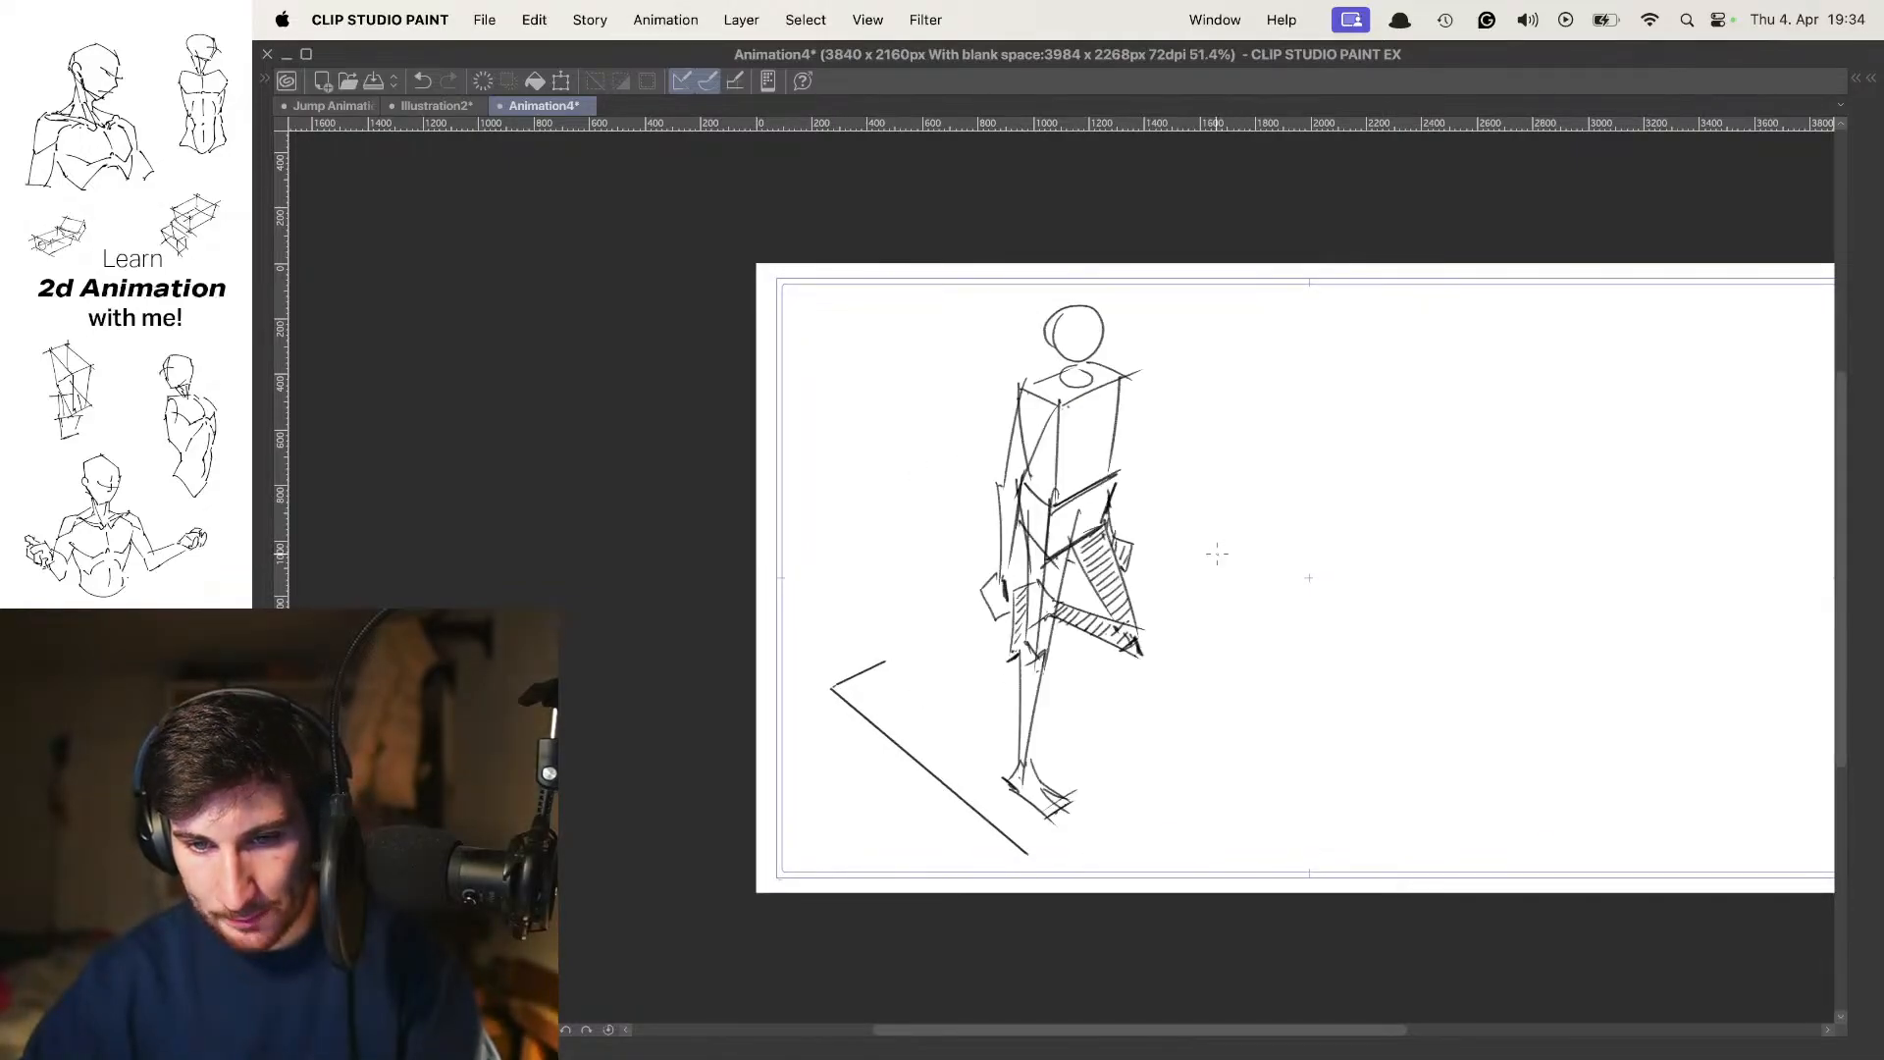
key(space)
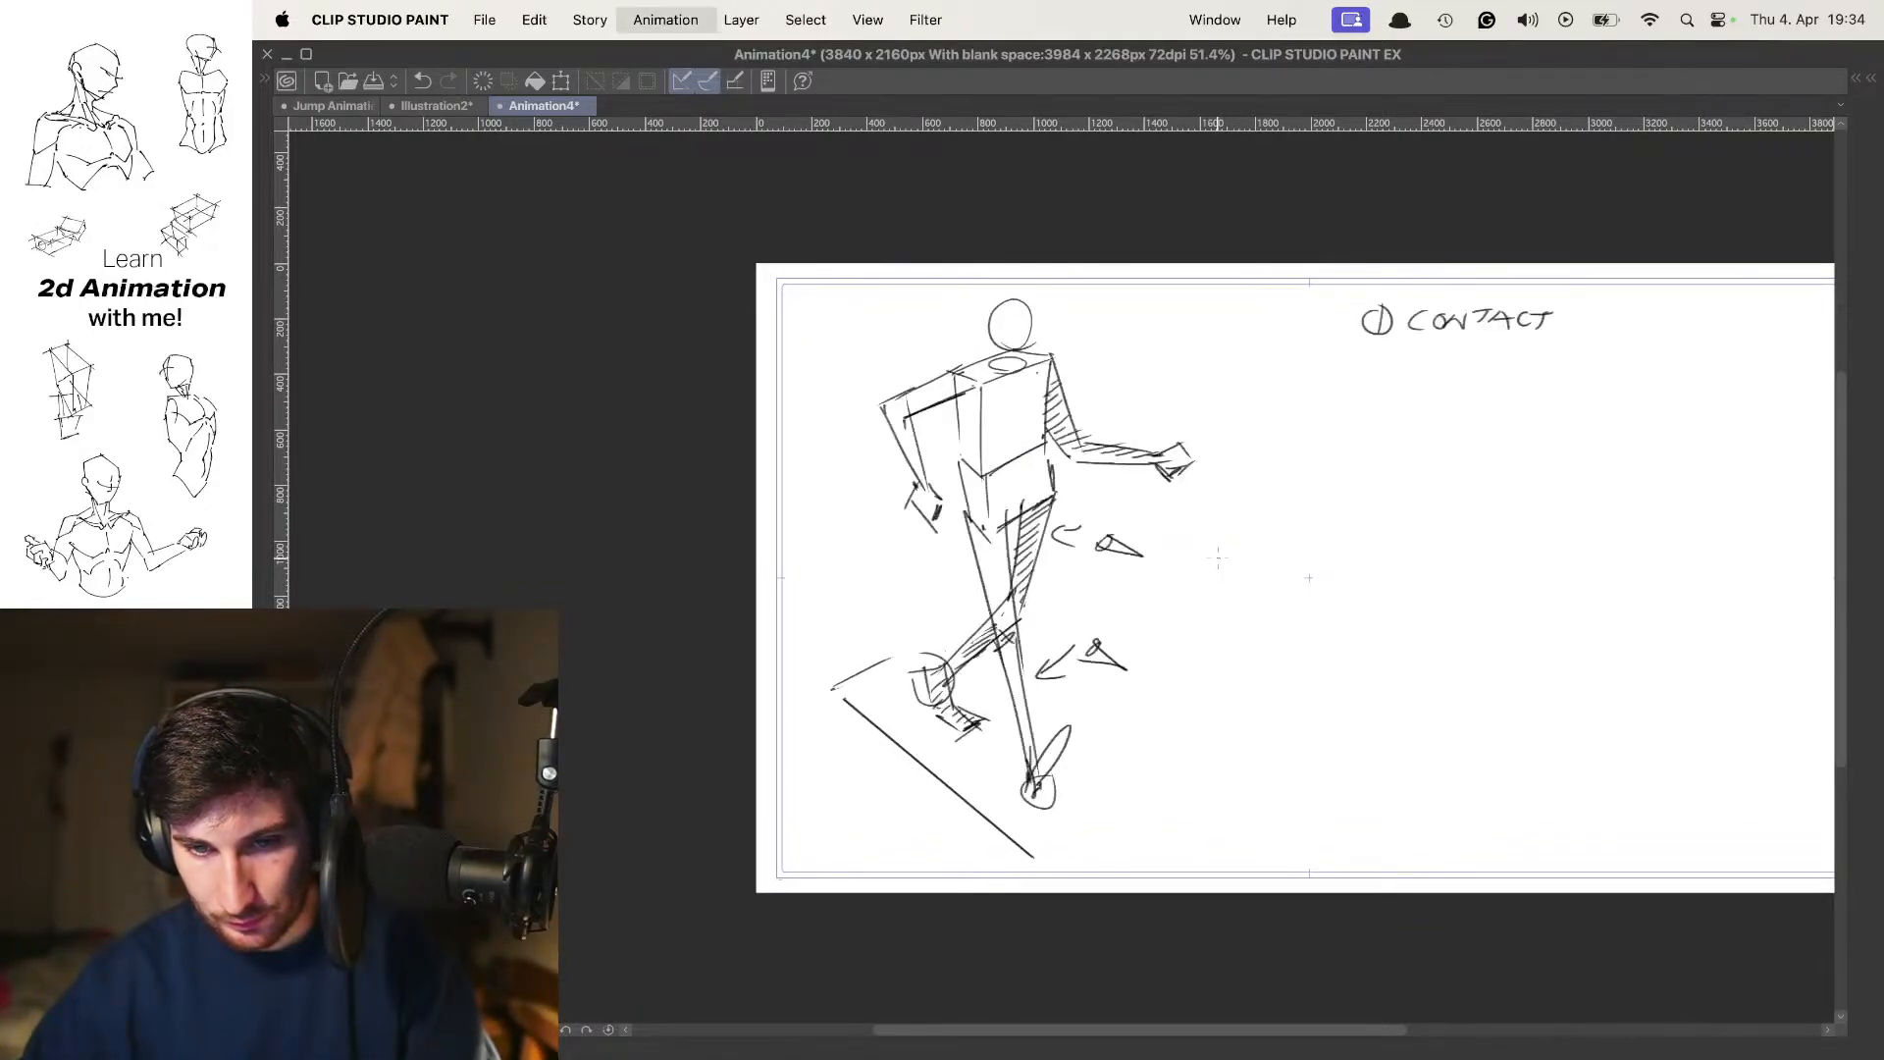
key(space)
drag(1418, 395, 1229, 434)
scroll(1238, 369, up, 2)
drag(1222, 344, 1193, 361)
scroll(1193, 362, up, 1)
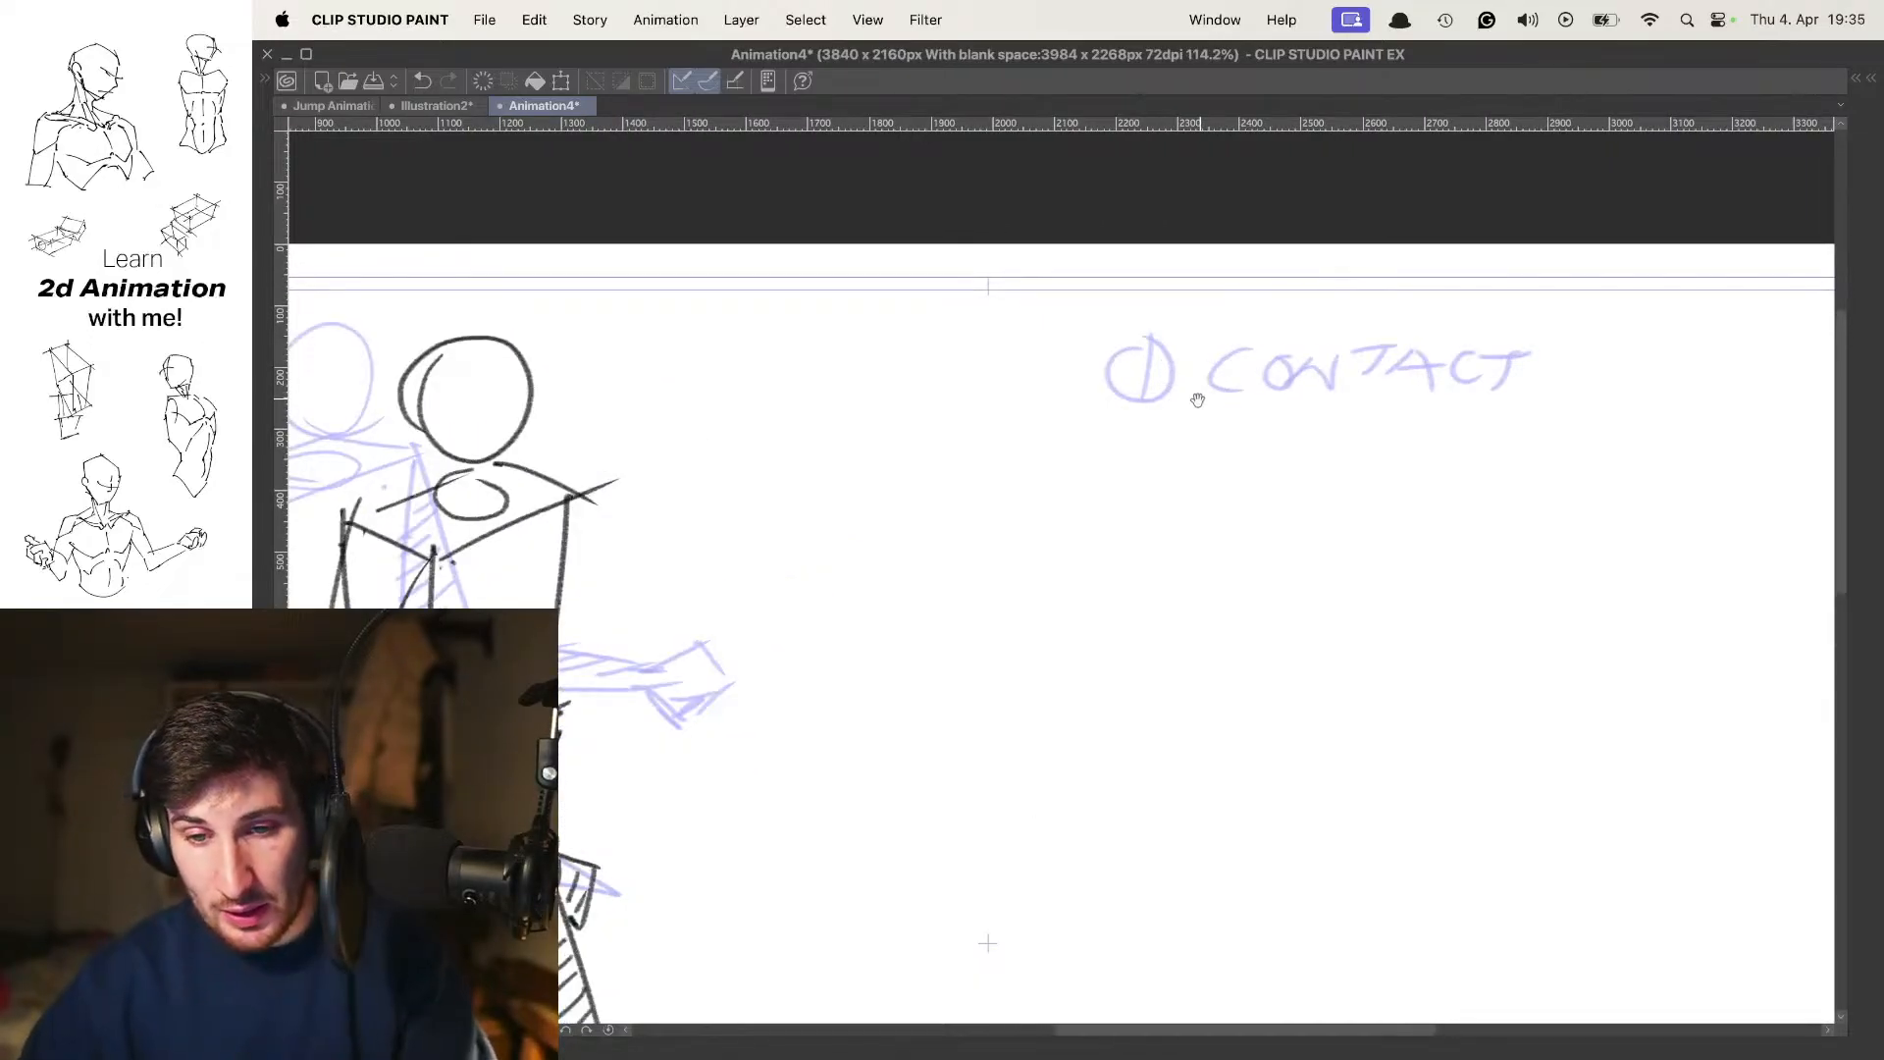
mouse_move(1122, 355)
mouse_down()
mouse_move(1117, 392)
mouse_move(1154, 355)
mouse_move(1144, 397)
mouse_move(1122, 403)
mouse_move(1172, 348)
mouse_up()
key(super+z)
key(super+z)
key(super+z)
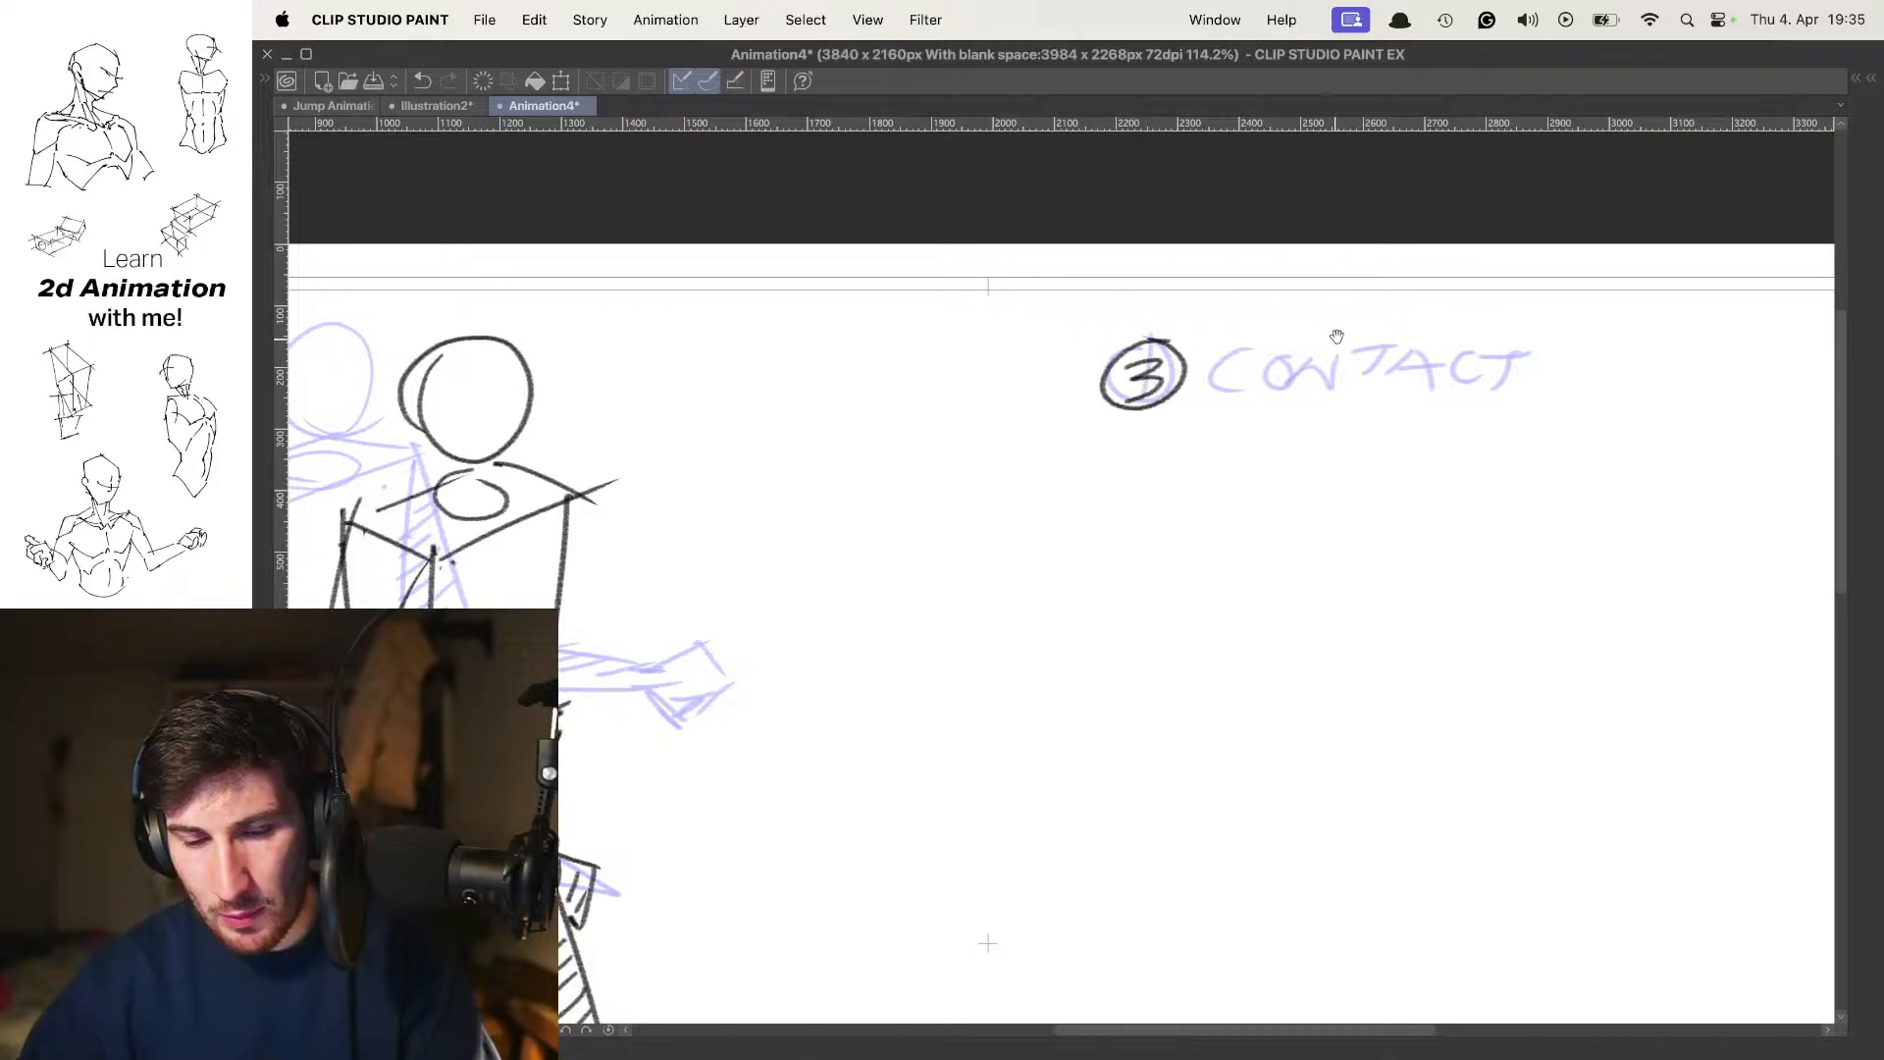
drag(1335, 329, 1235, 323)
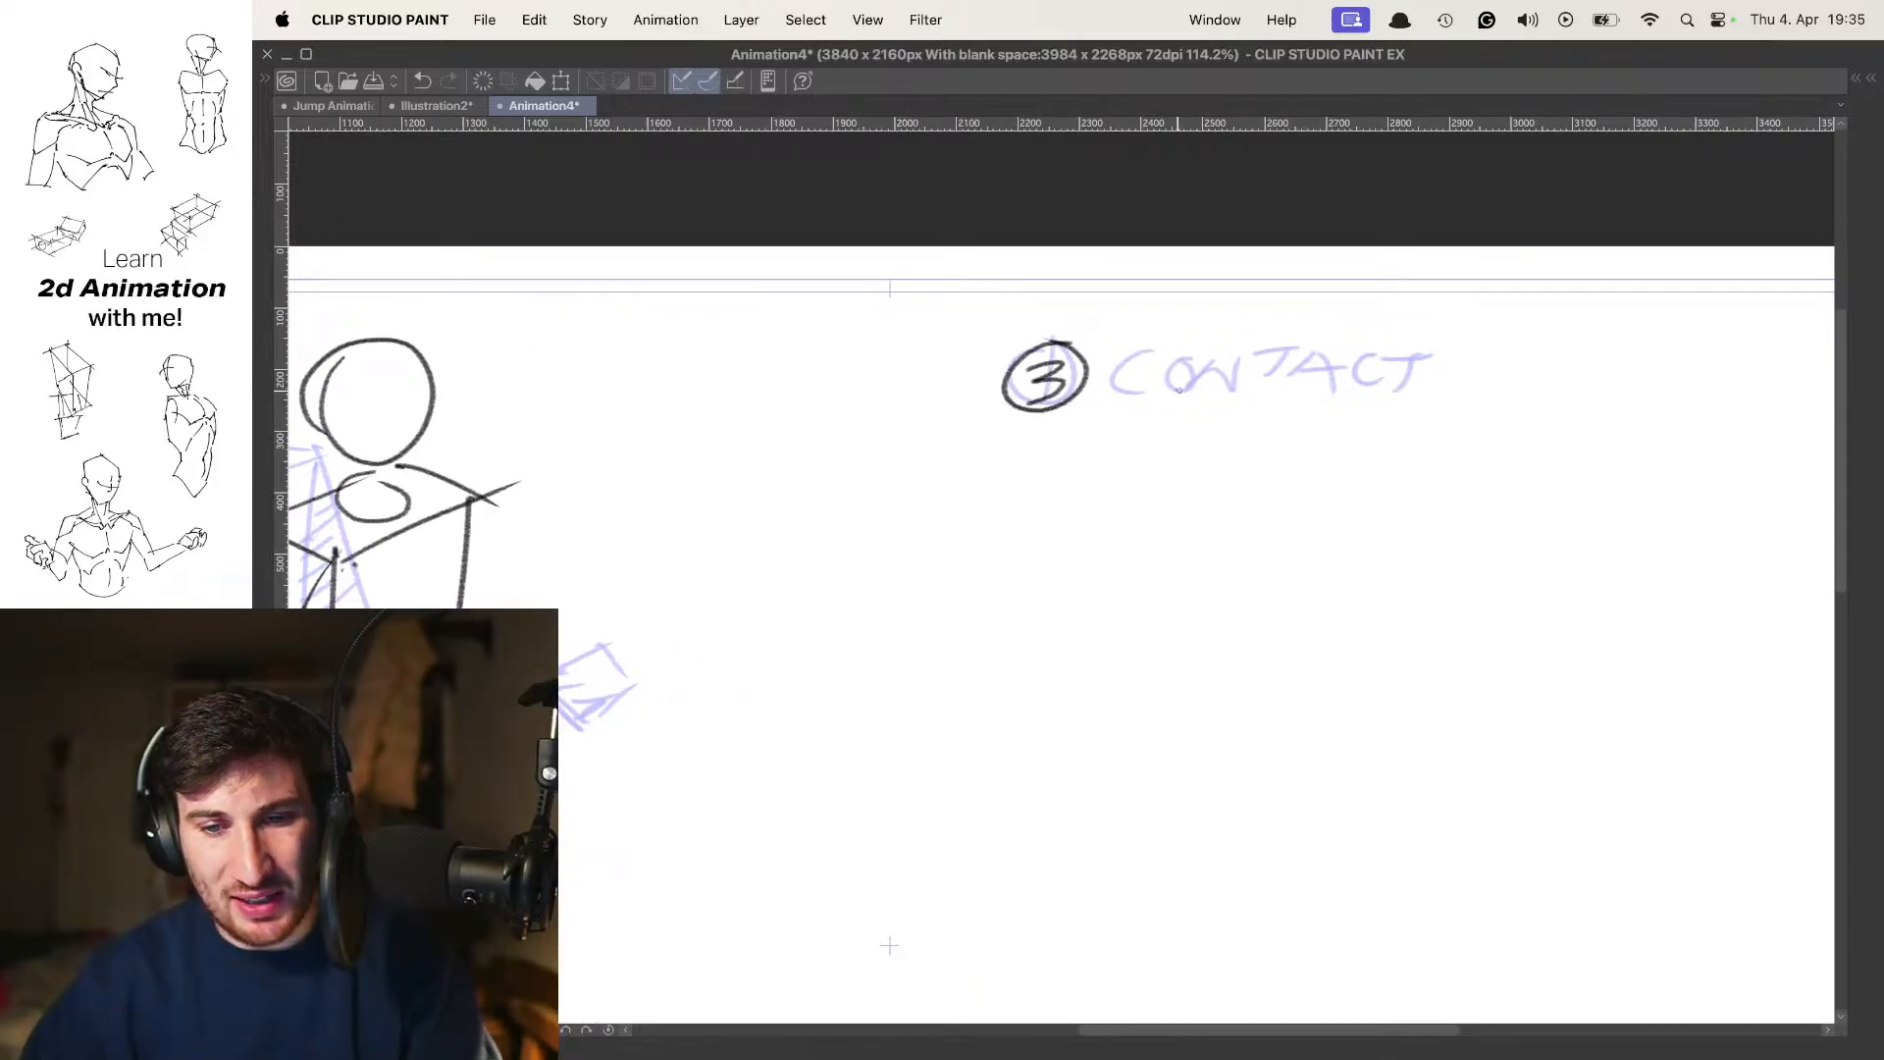
key(super+z)
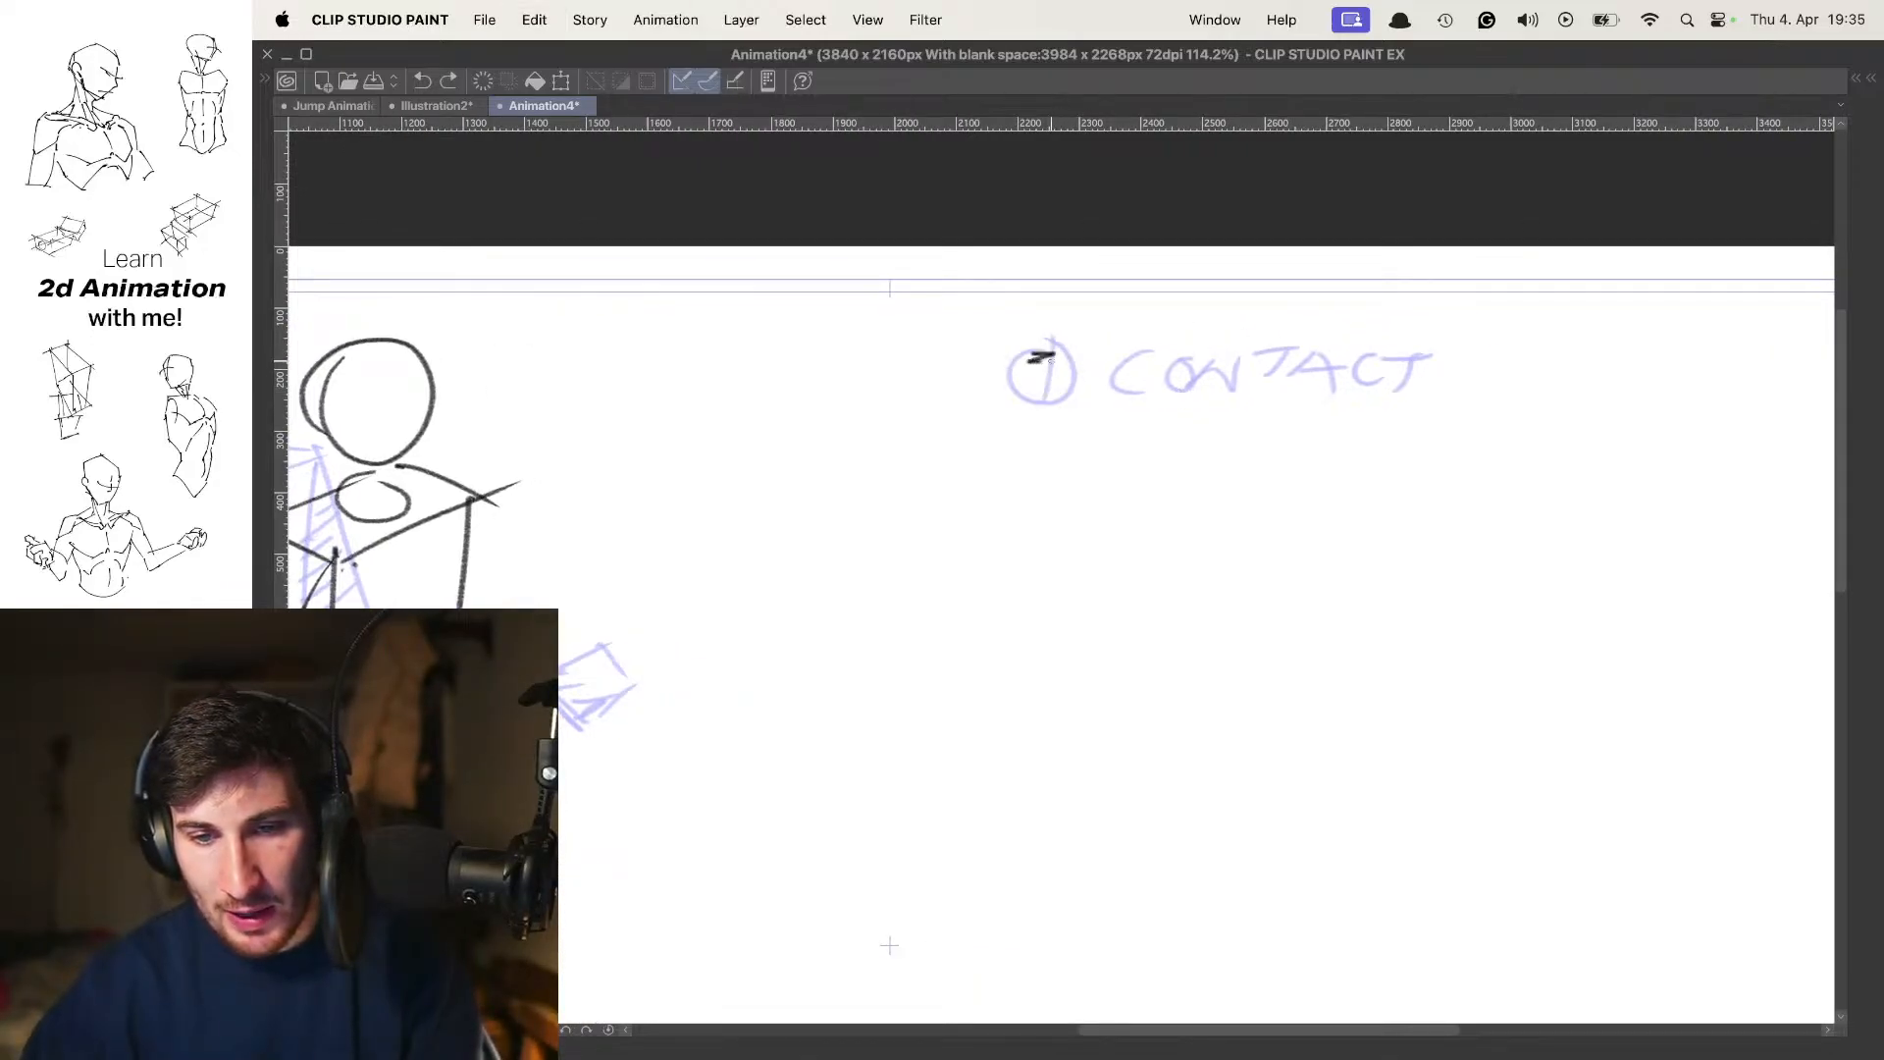
Number the new pose with a handwritten, circled 5 over the contact pose's number, redoing the digit
key(super+z)
mouse_move(1051, 361)
mouse_down()
mouse_move(1031, 400)
mouse_move(1042, 341)
mouse_up()
key(super+z)
key(Left)
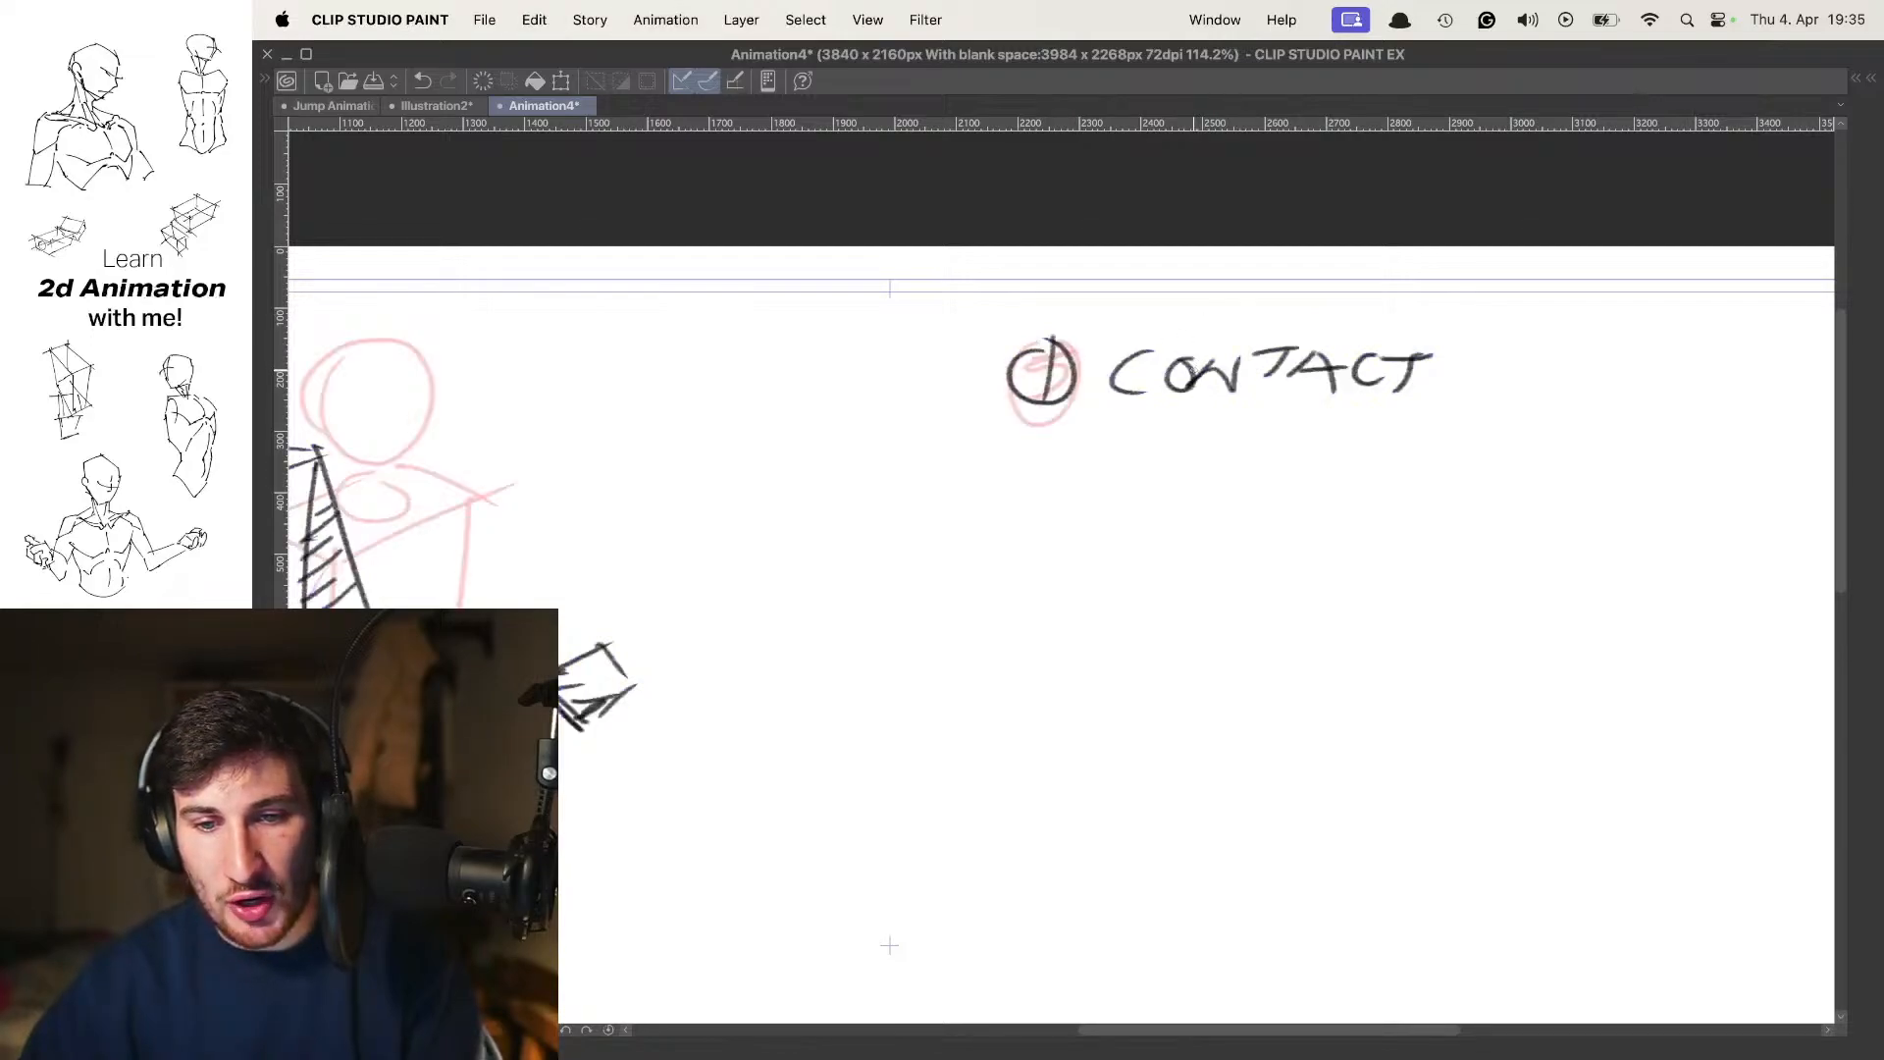
key(Right)
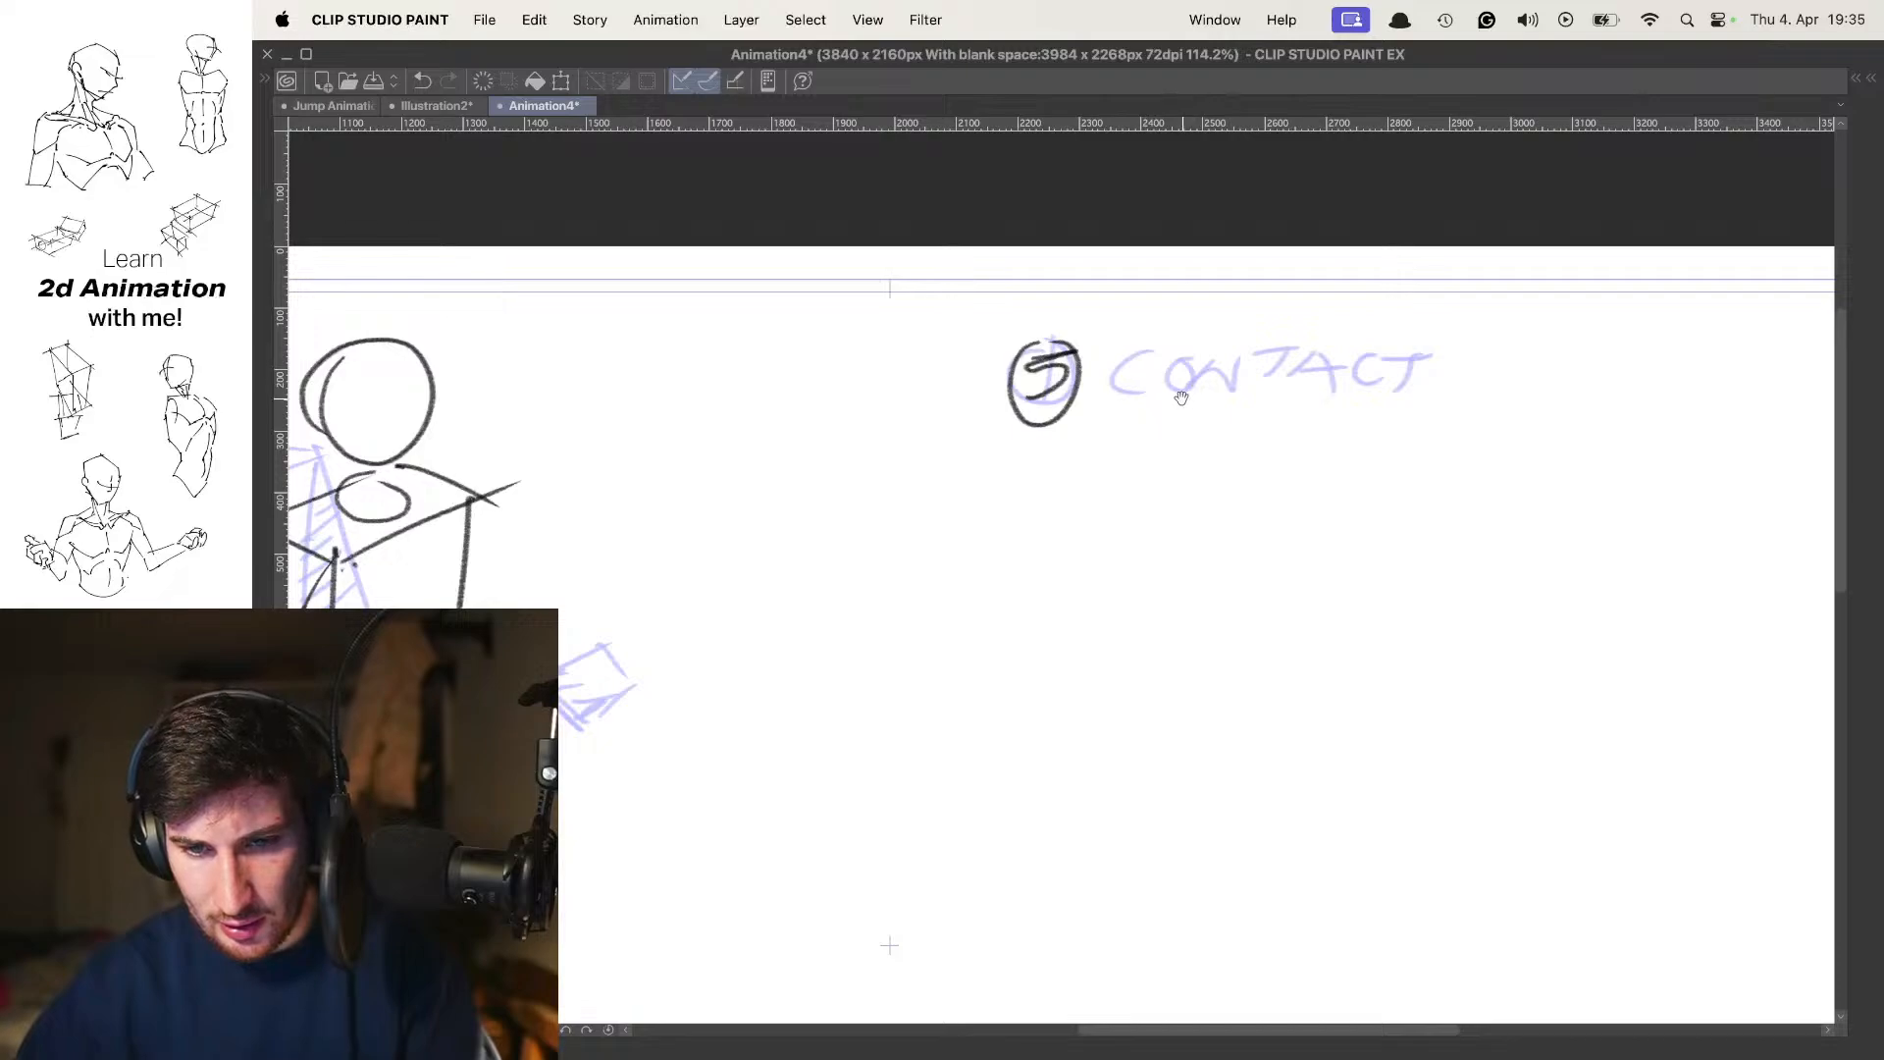
Handwrite the label PASSING beside the circled 5, redoing uneven letters, and hide the onion skin
drag(1154, 351, 1140, 387)
drag(1217, 347, 1198, 378)
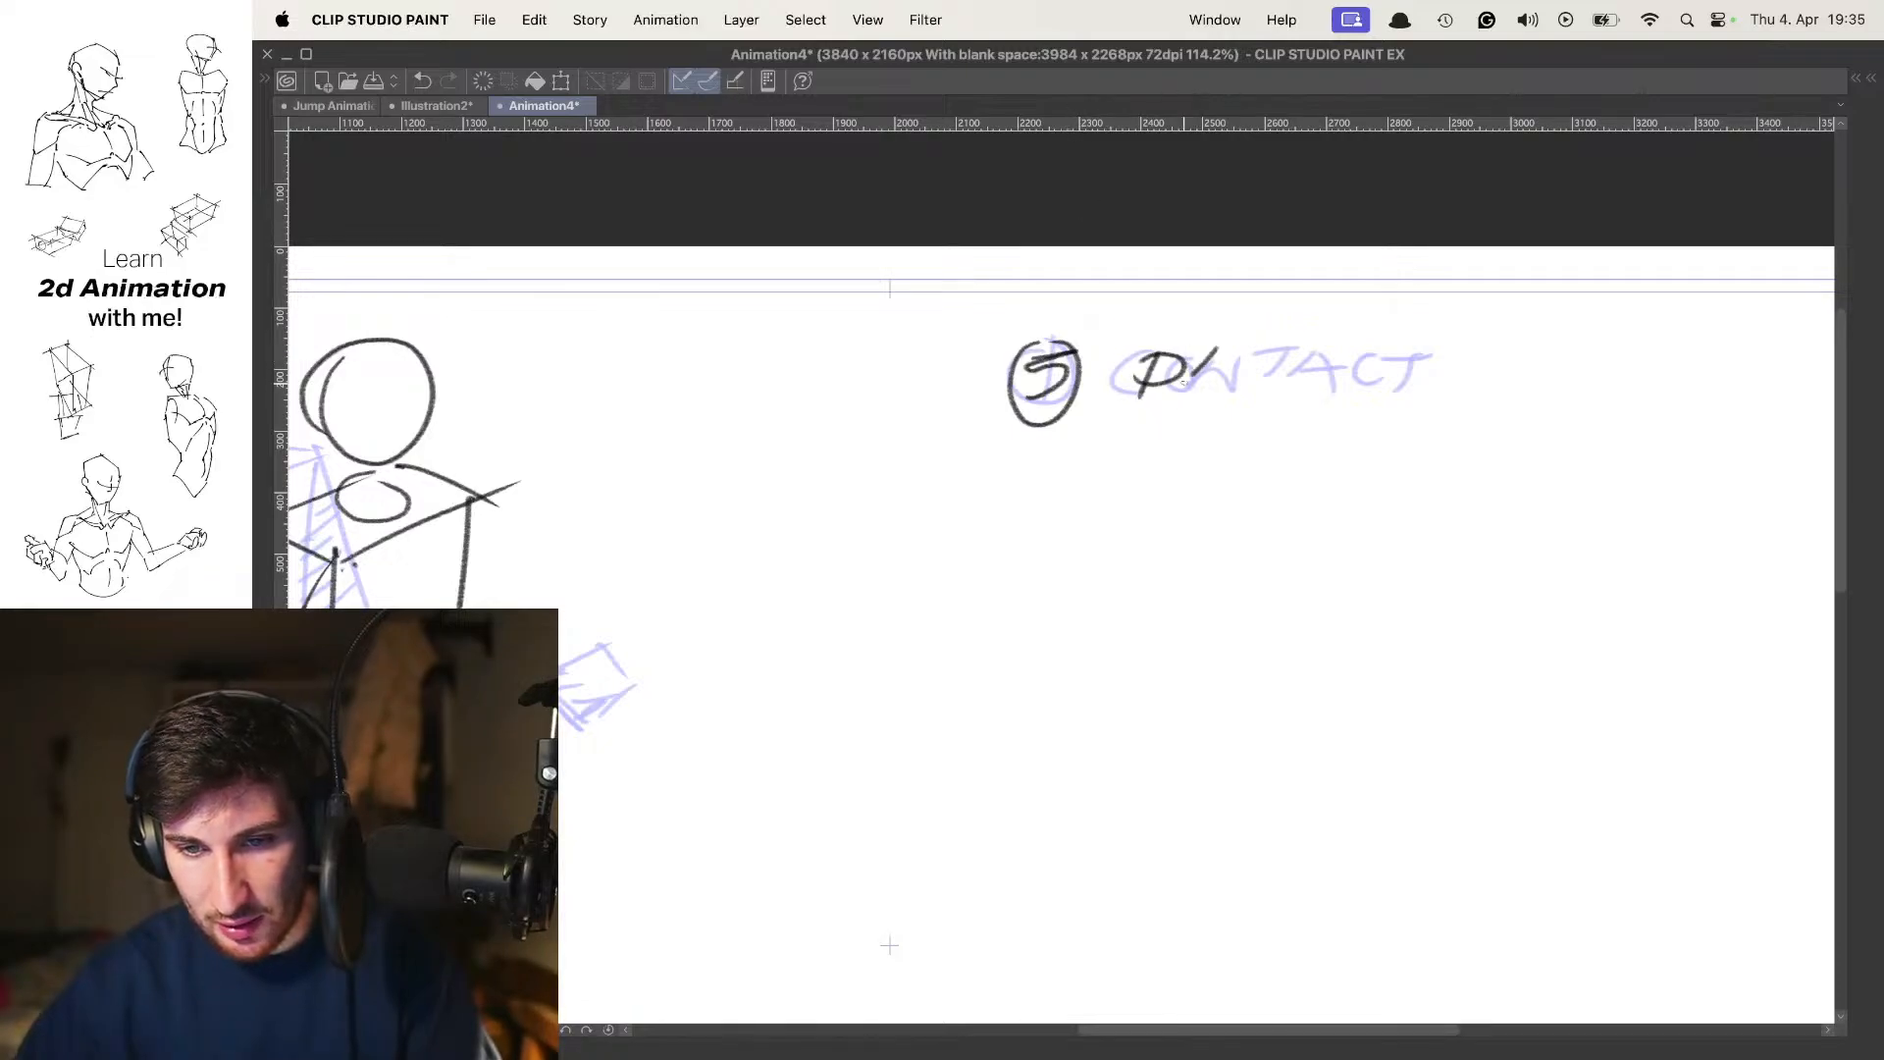
mouse_move(1304, 349)
mouse_down()
mouse_move(1276, 381)
mouse_move(1334, 371)
mouse_move(1356, 343)
mouse_move(1315, 387)
mouse_move(1382, 344)
mouse_move(1398, 368)
mouse_move(1194, 405)
mouse_move(1291, 351)
mouse_up()
key(super+z)
key(super+z)
key(super+space)
key(super+space)
key(space)
Flip between the contact and passing poses to review the change in body and leg positions
key(Right)
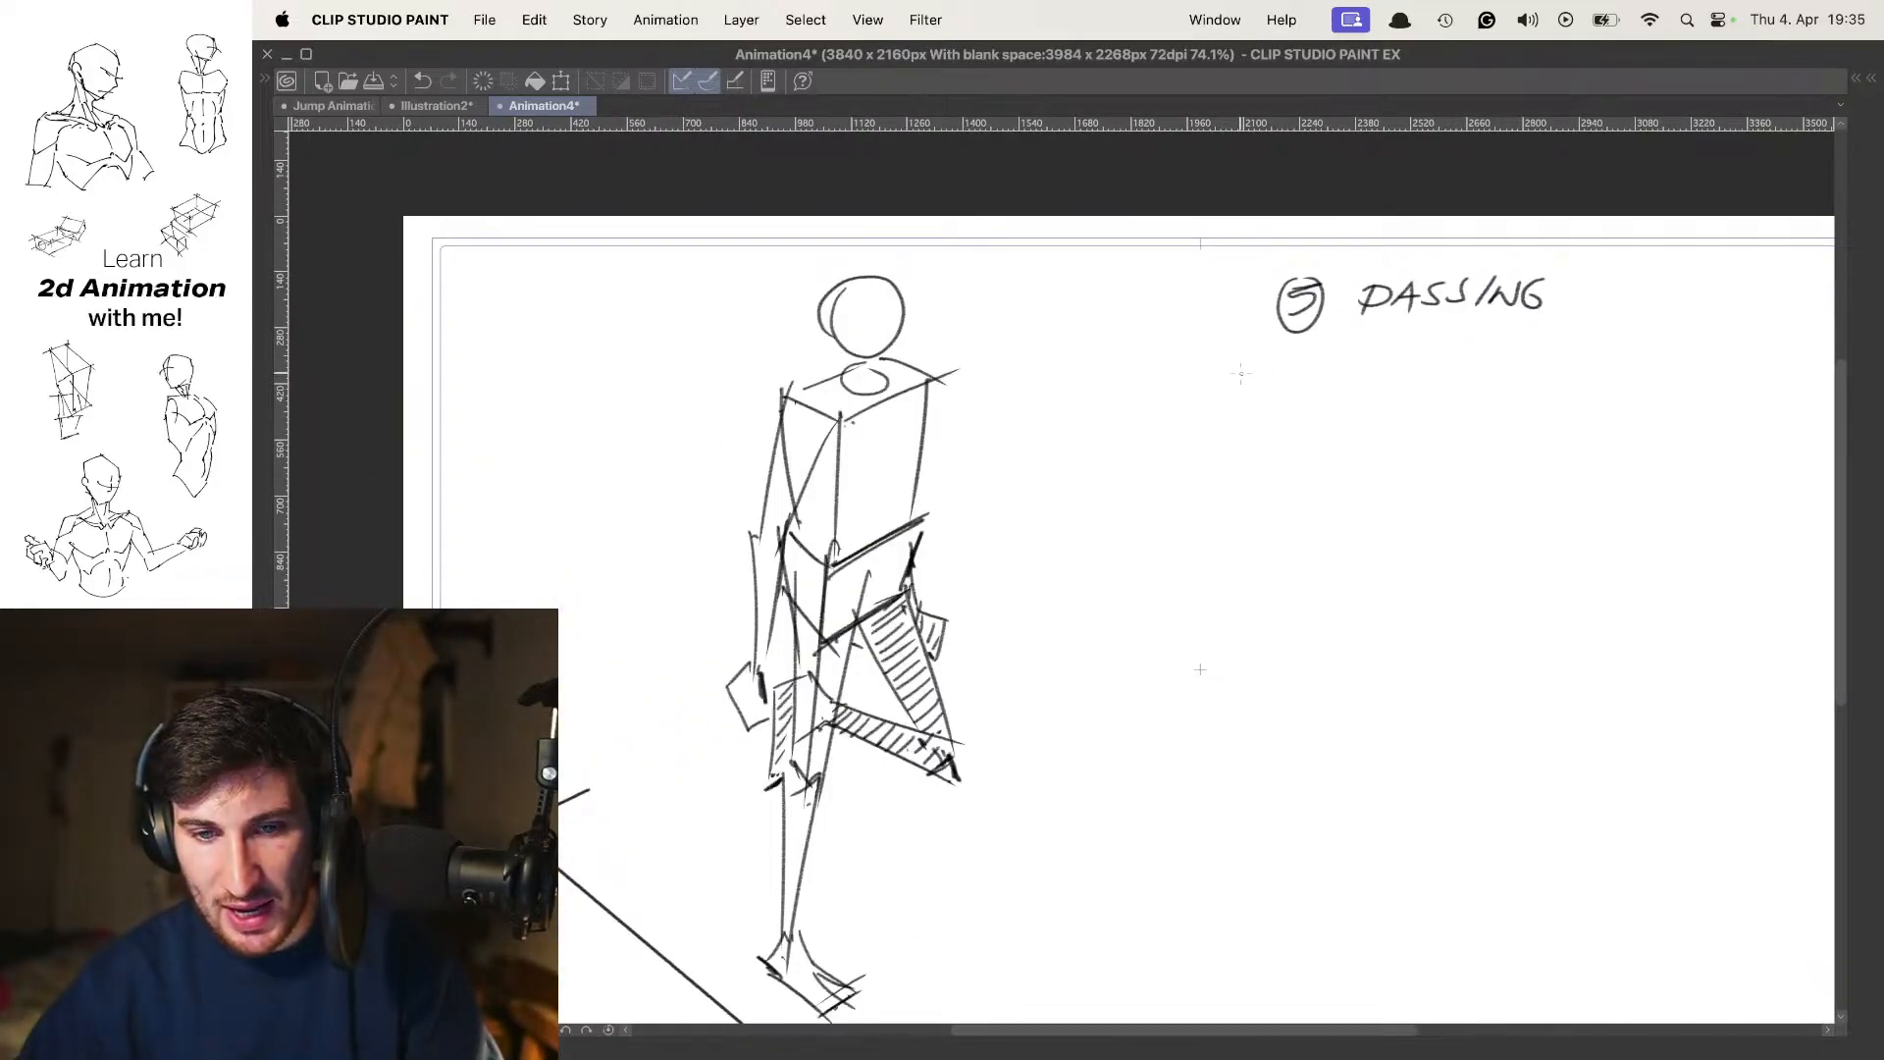
key(Left)
key(Right)
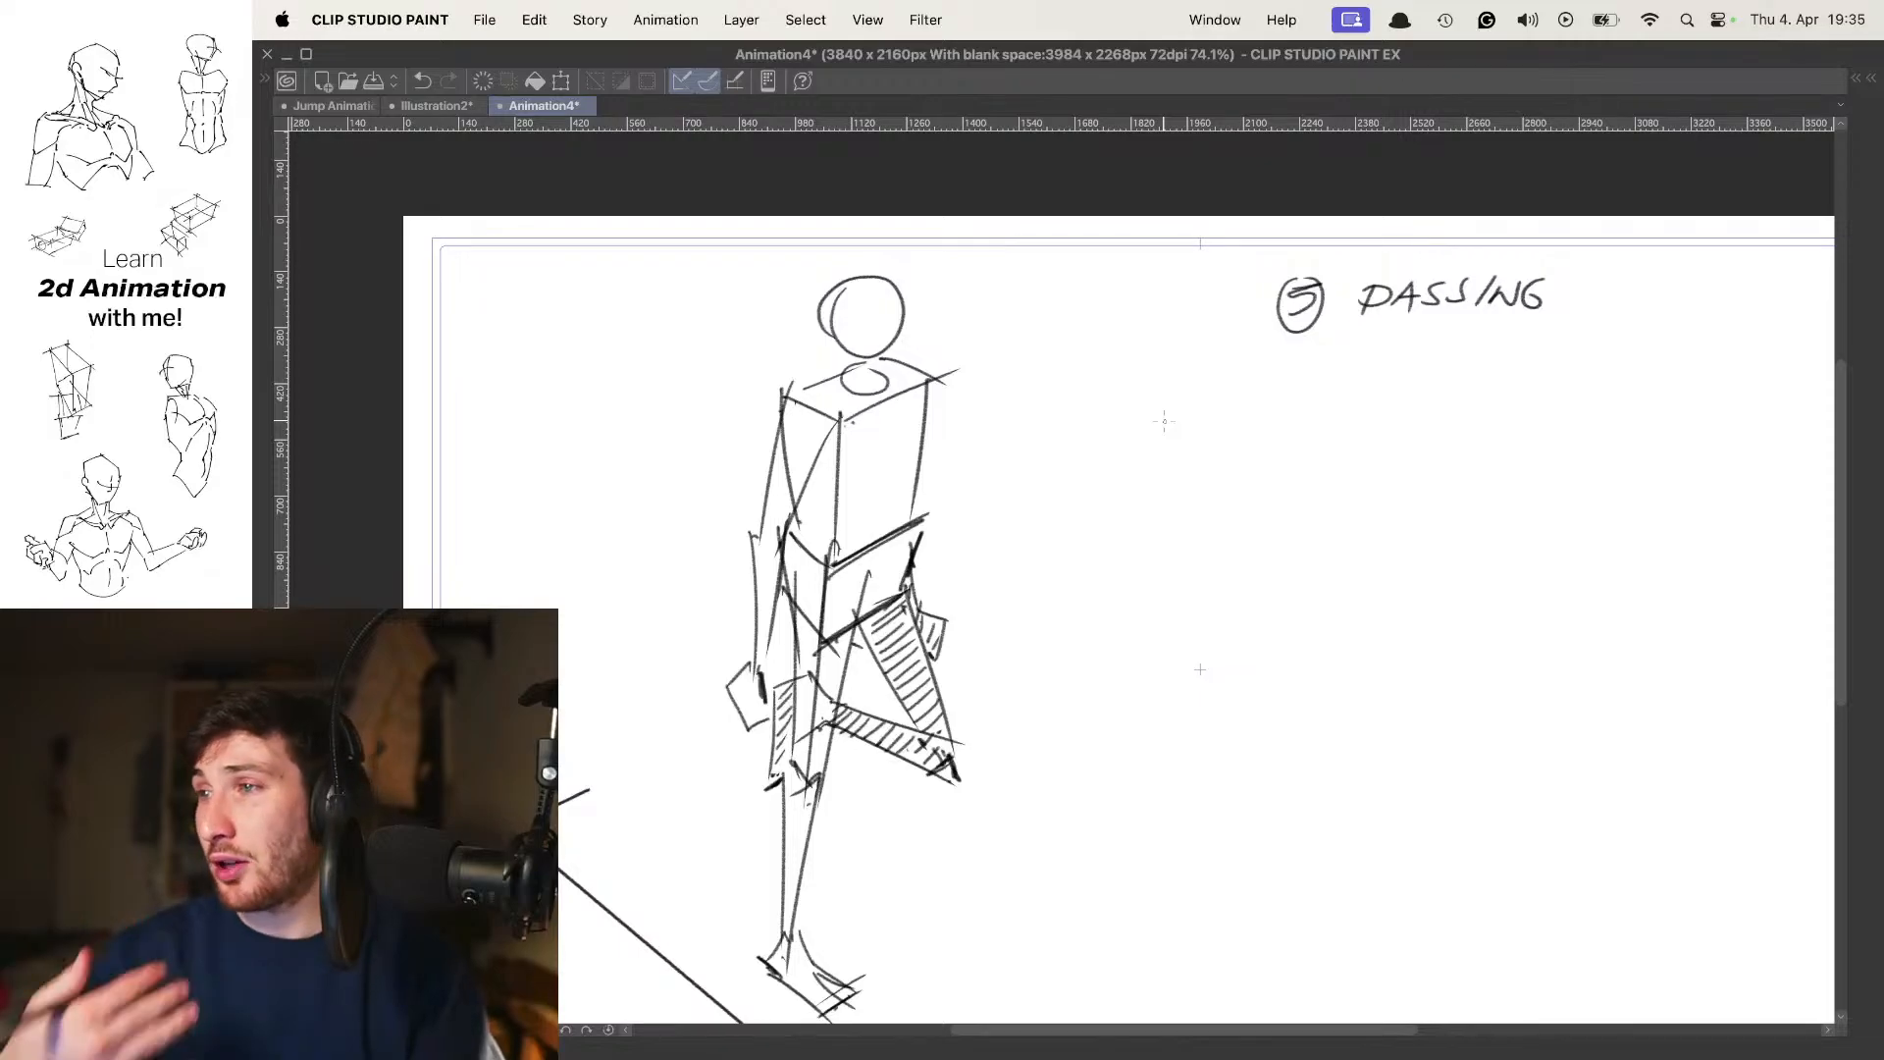
key(Left)
key(Right)
drag(1161, 530, 1152, 454)
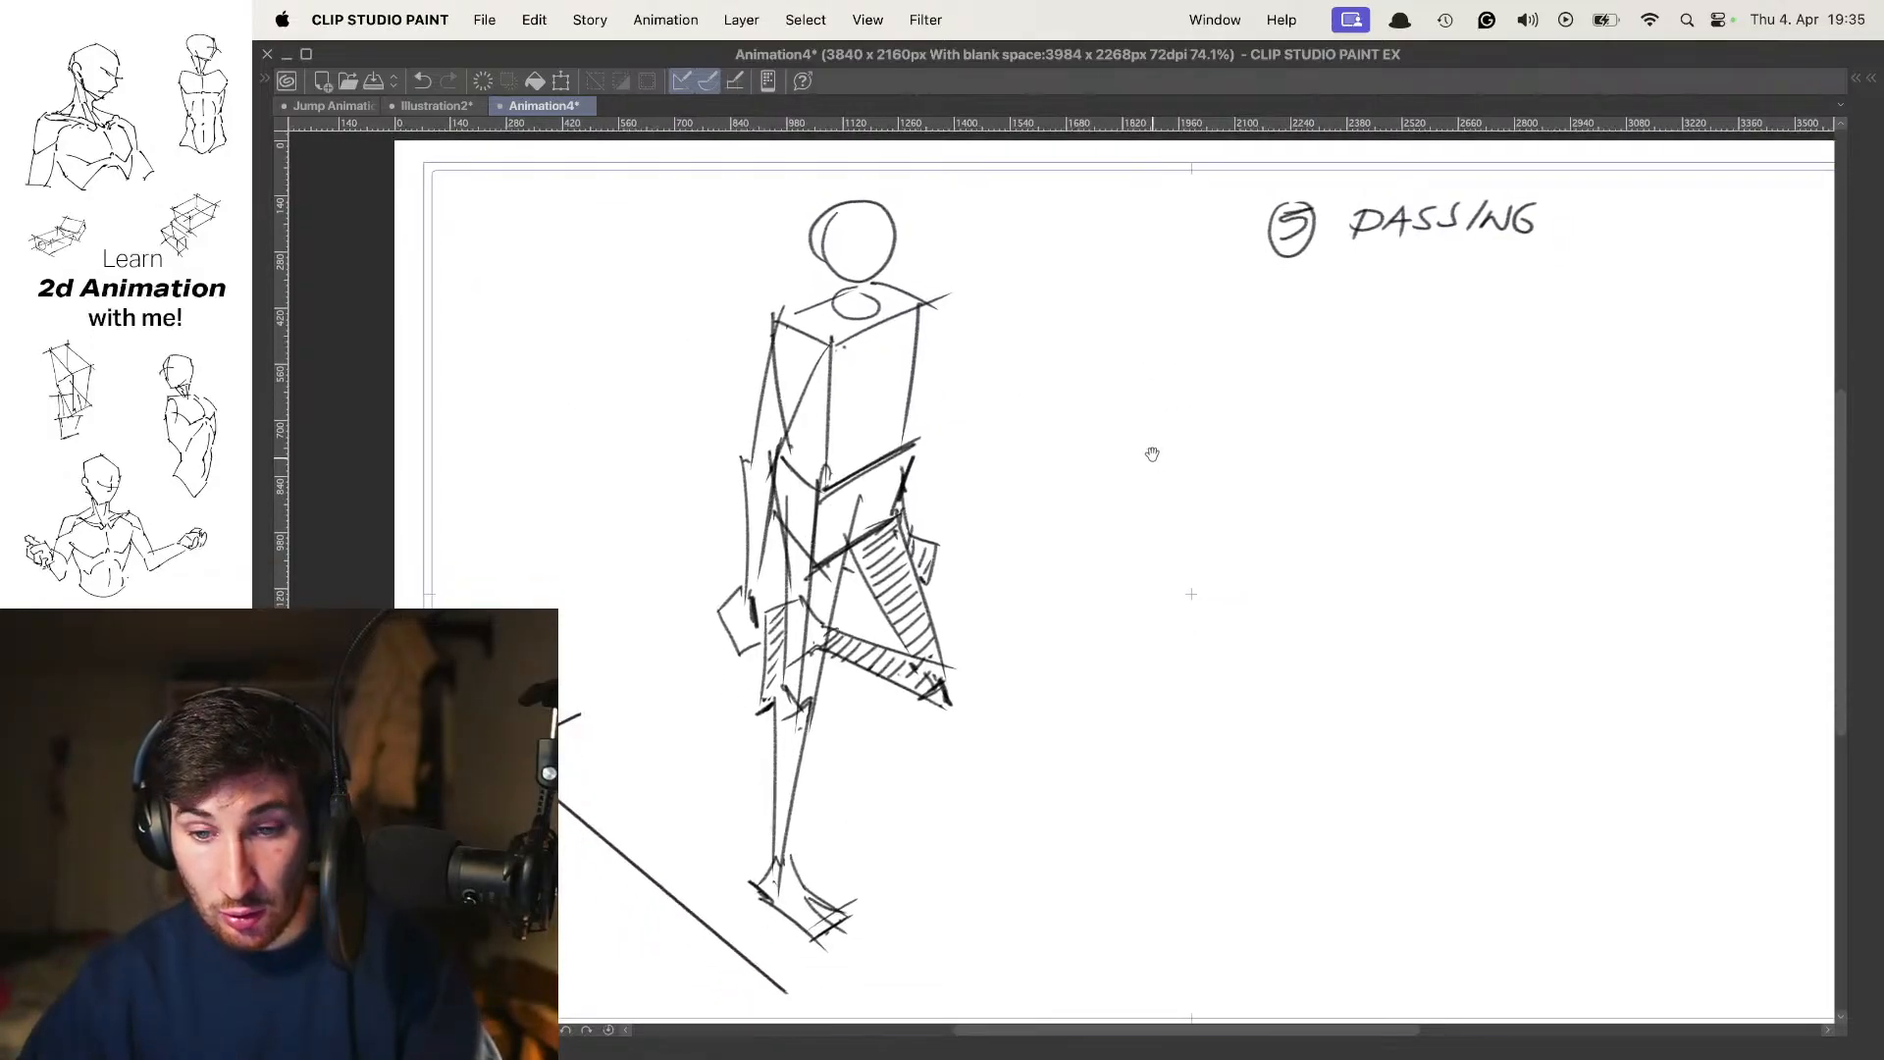
scroll(1150, 447, down, 4)
key(Left)
key(Right)
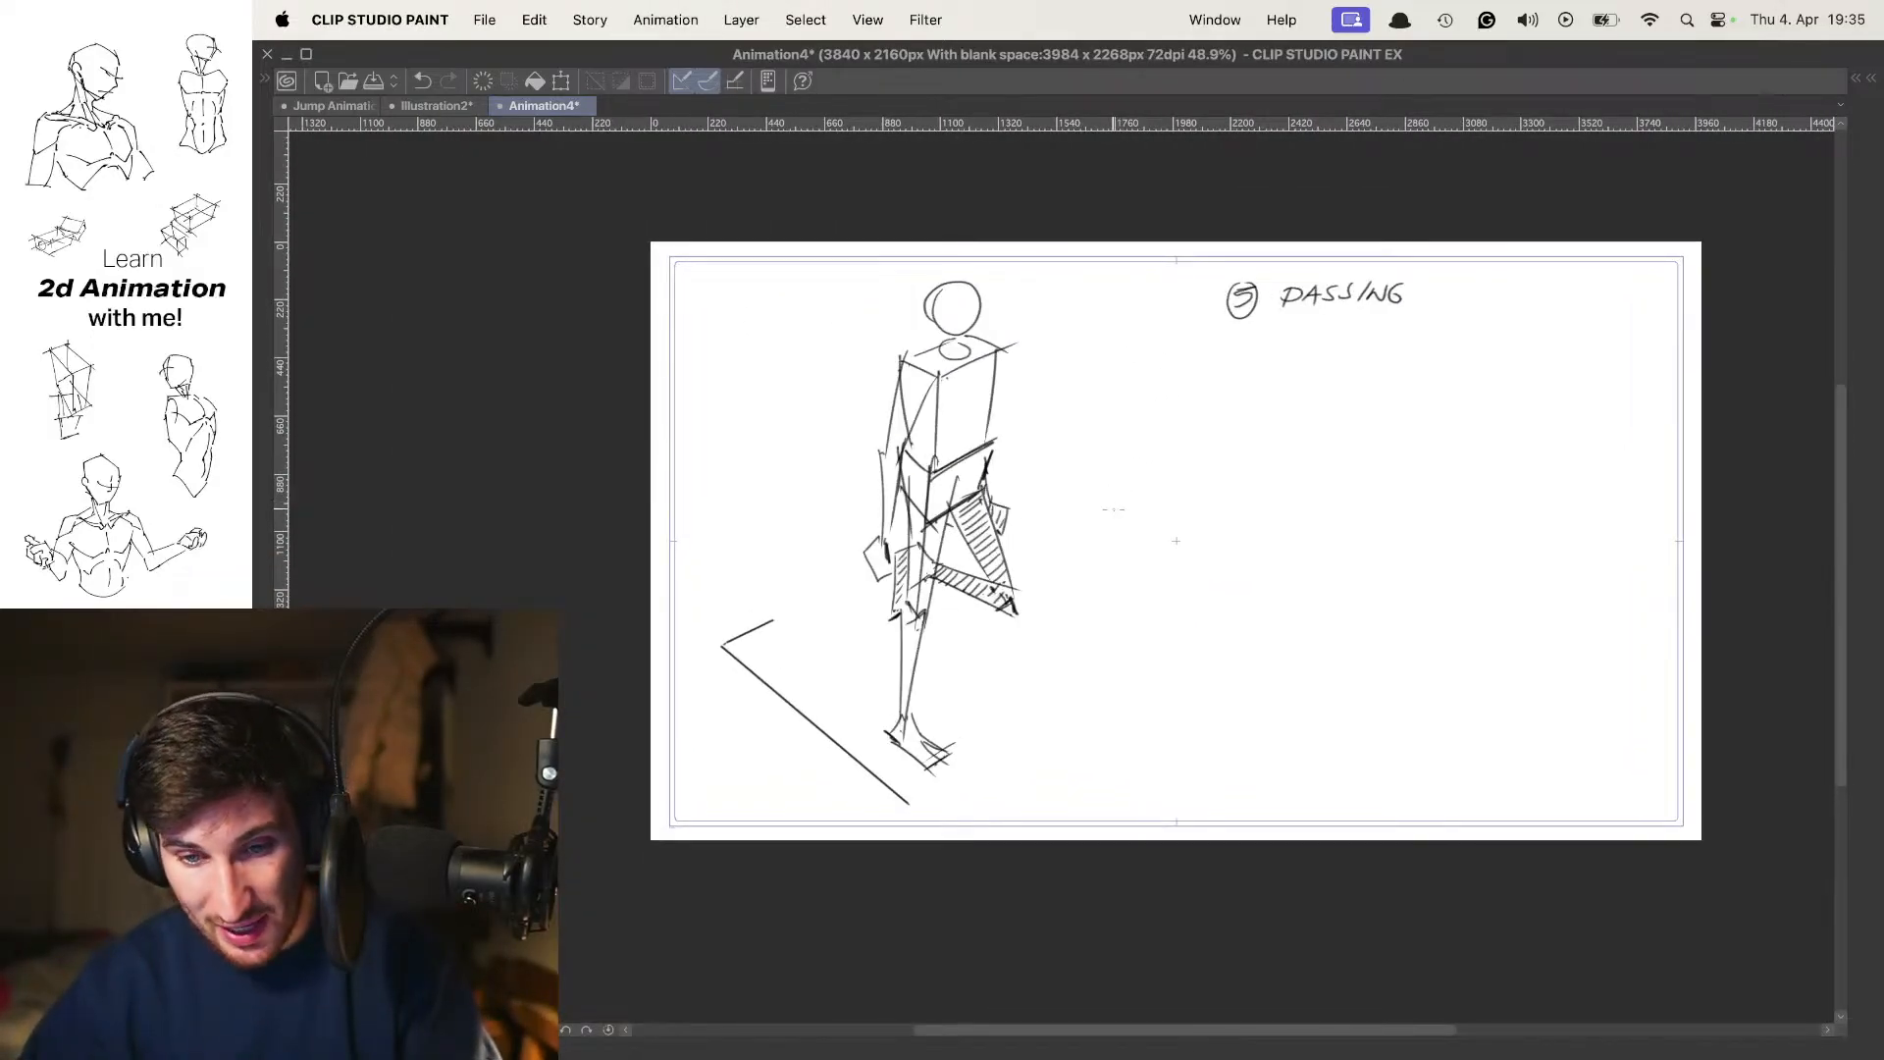
key(Left)
key(Right)
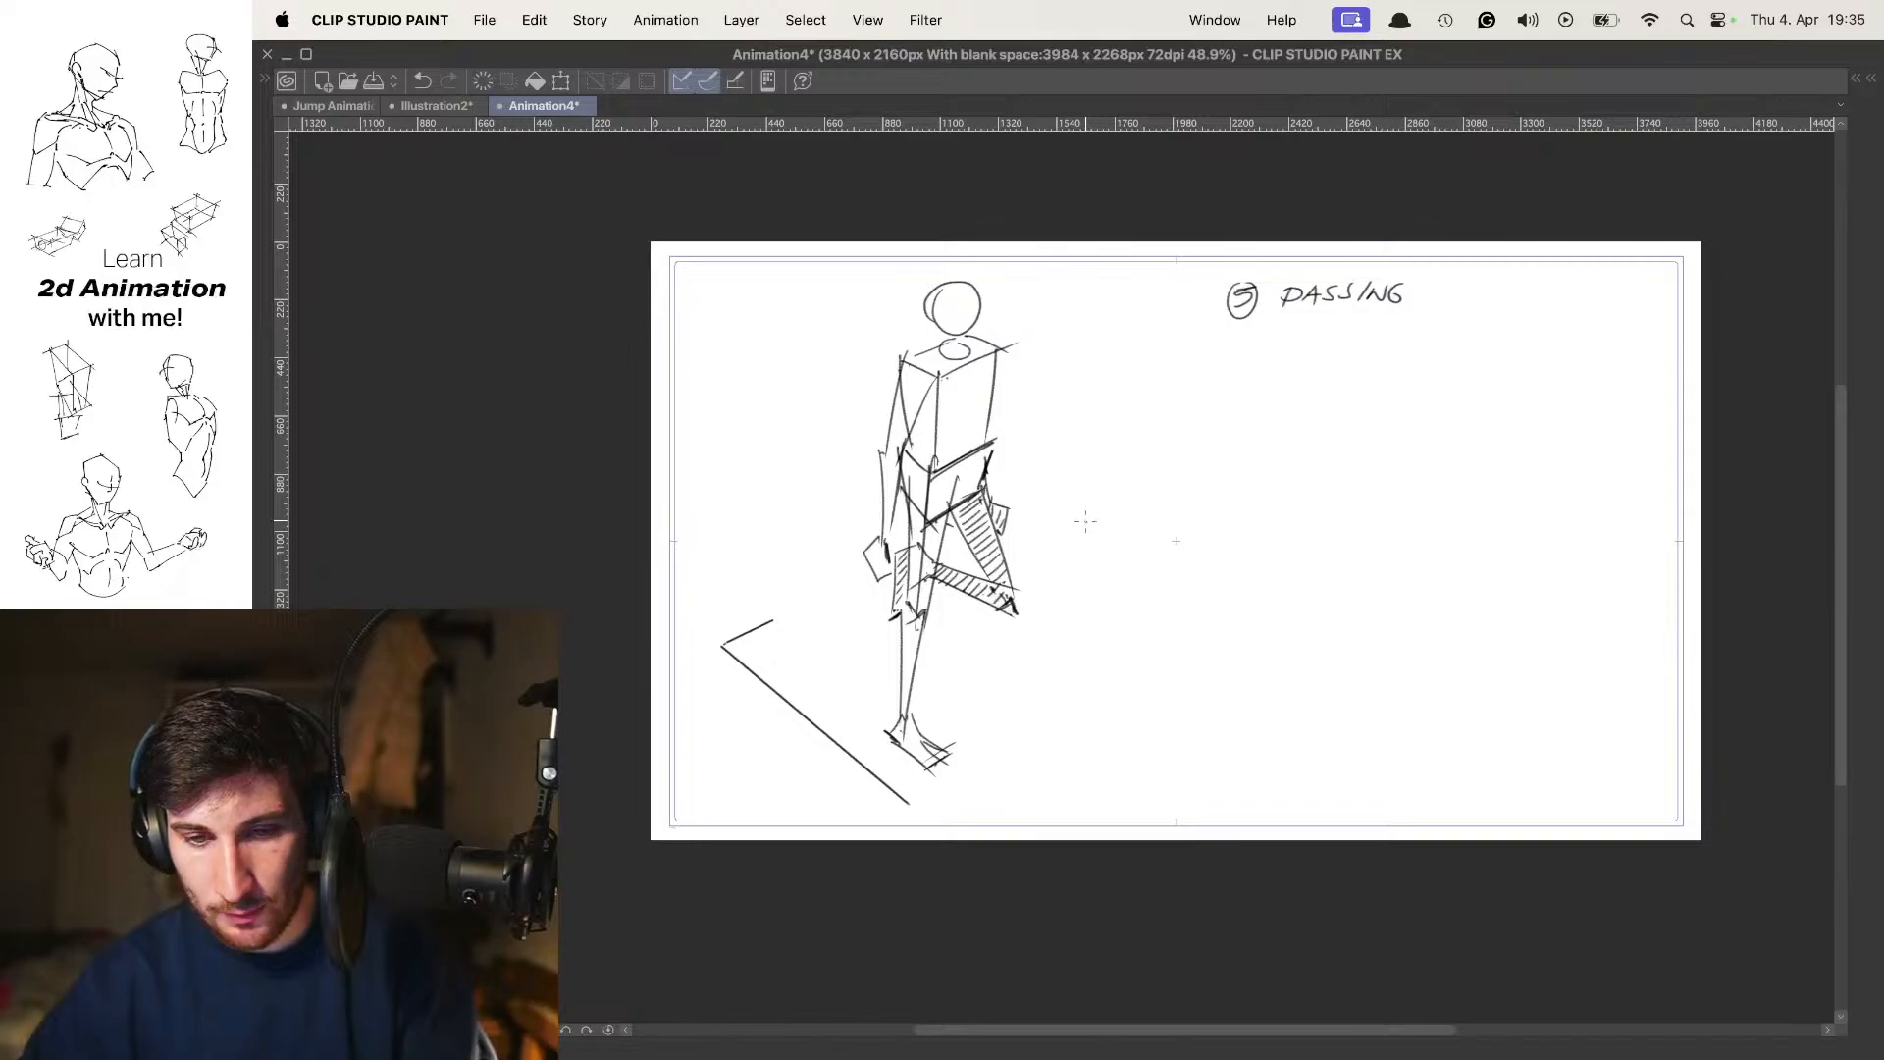
Sketch small direction arrows beside the contact pose's legs, discard the extra leg stroke, and return to the passing pose
key(Left)
drag(1092, 527, 1109, 550)
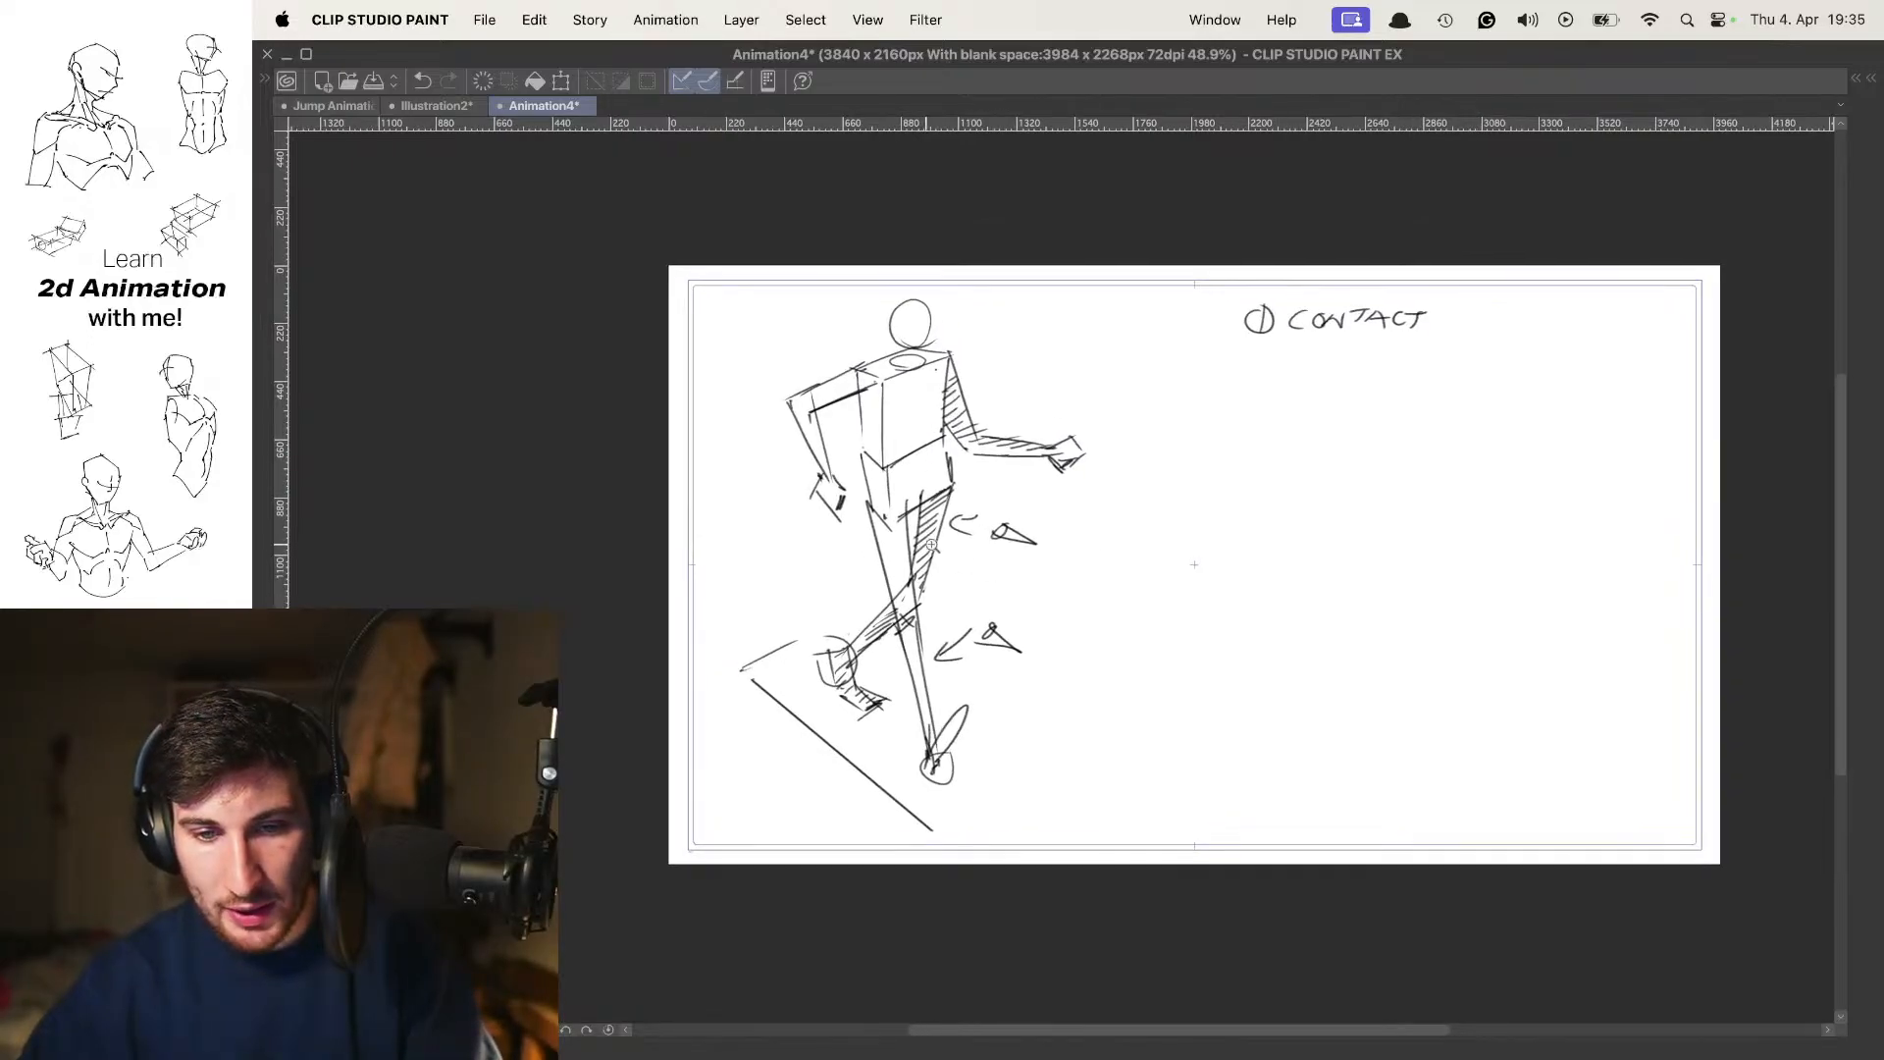
drag(924, 576, 1058, 505)
key(super+z)
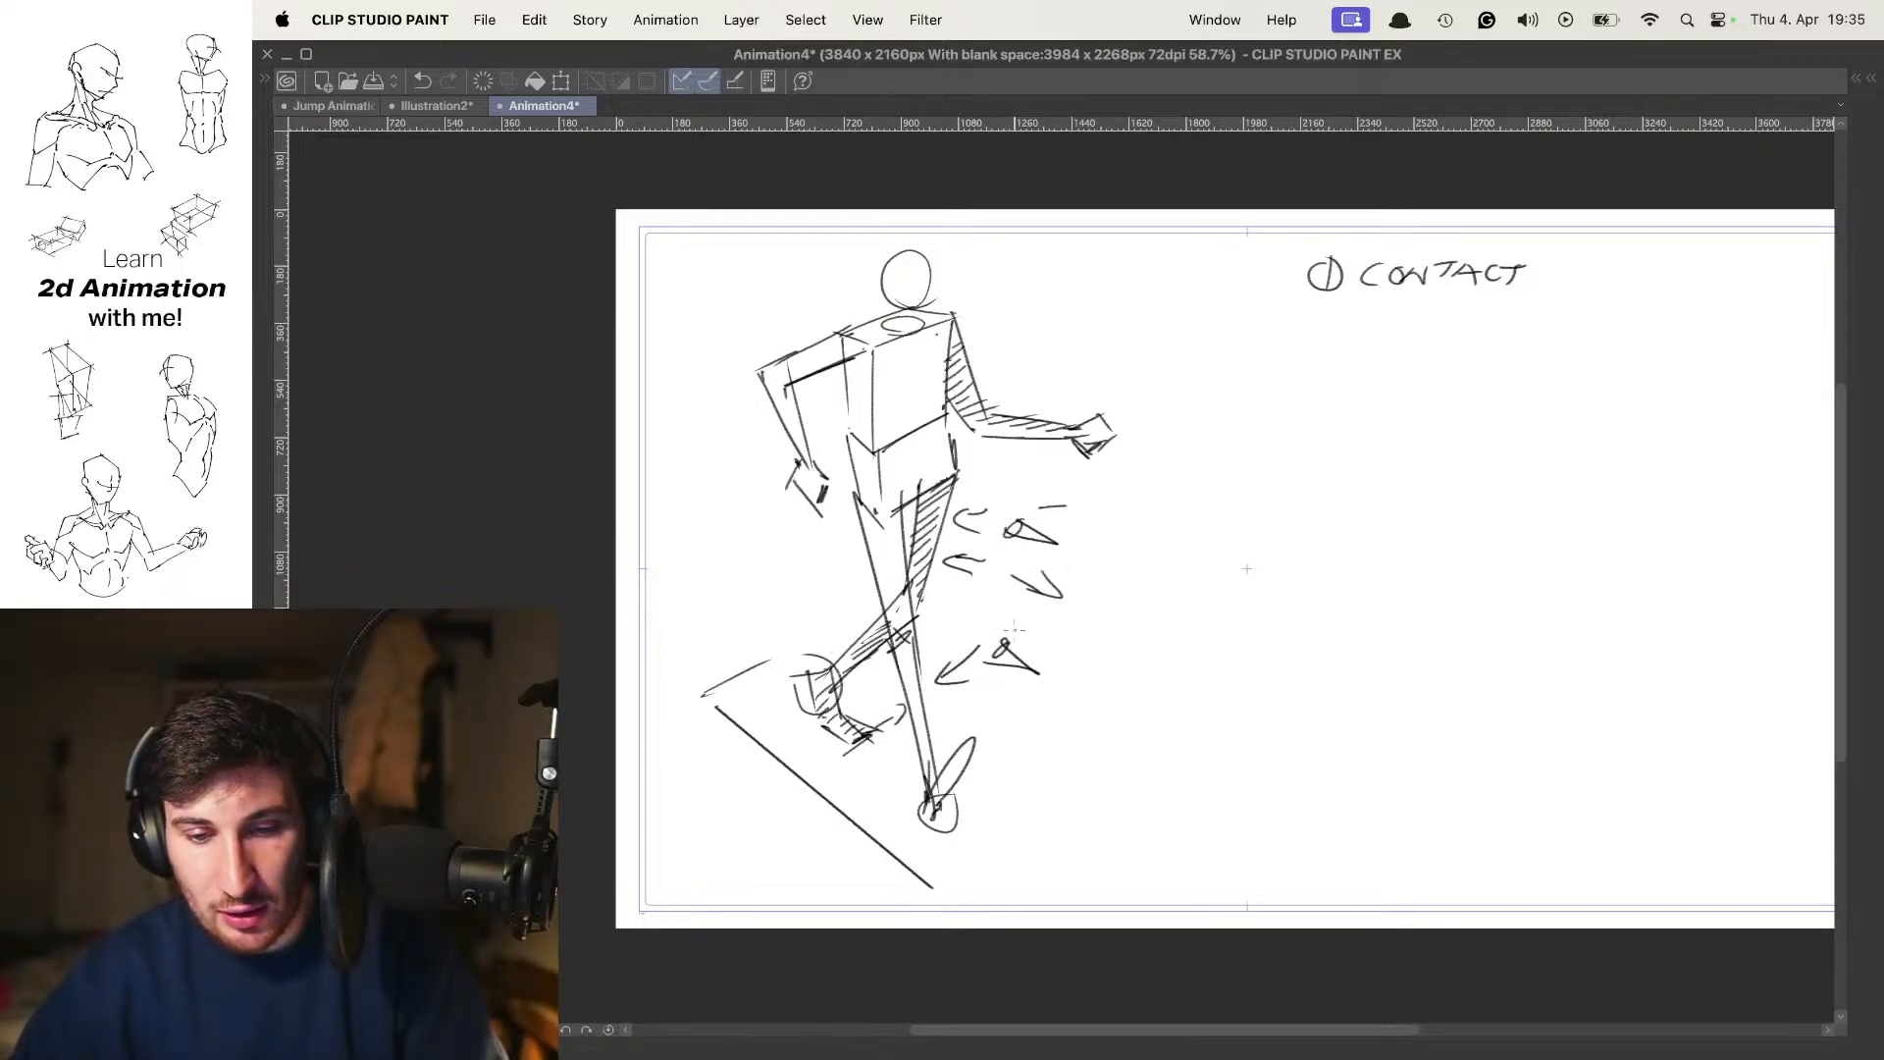
key(period)
key(comma)
drag(898, 546, 853, 628)
key(super+z)
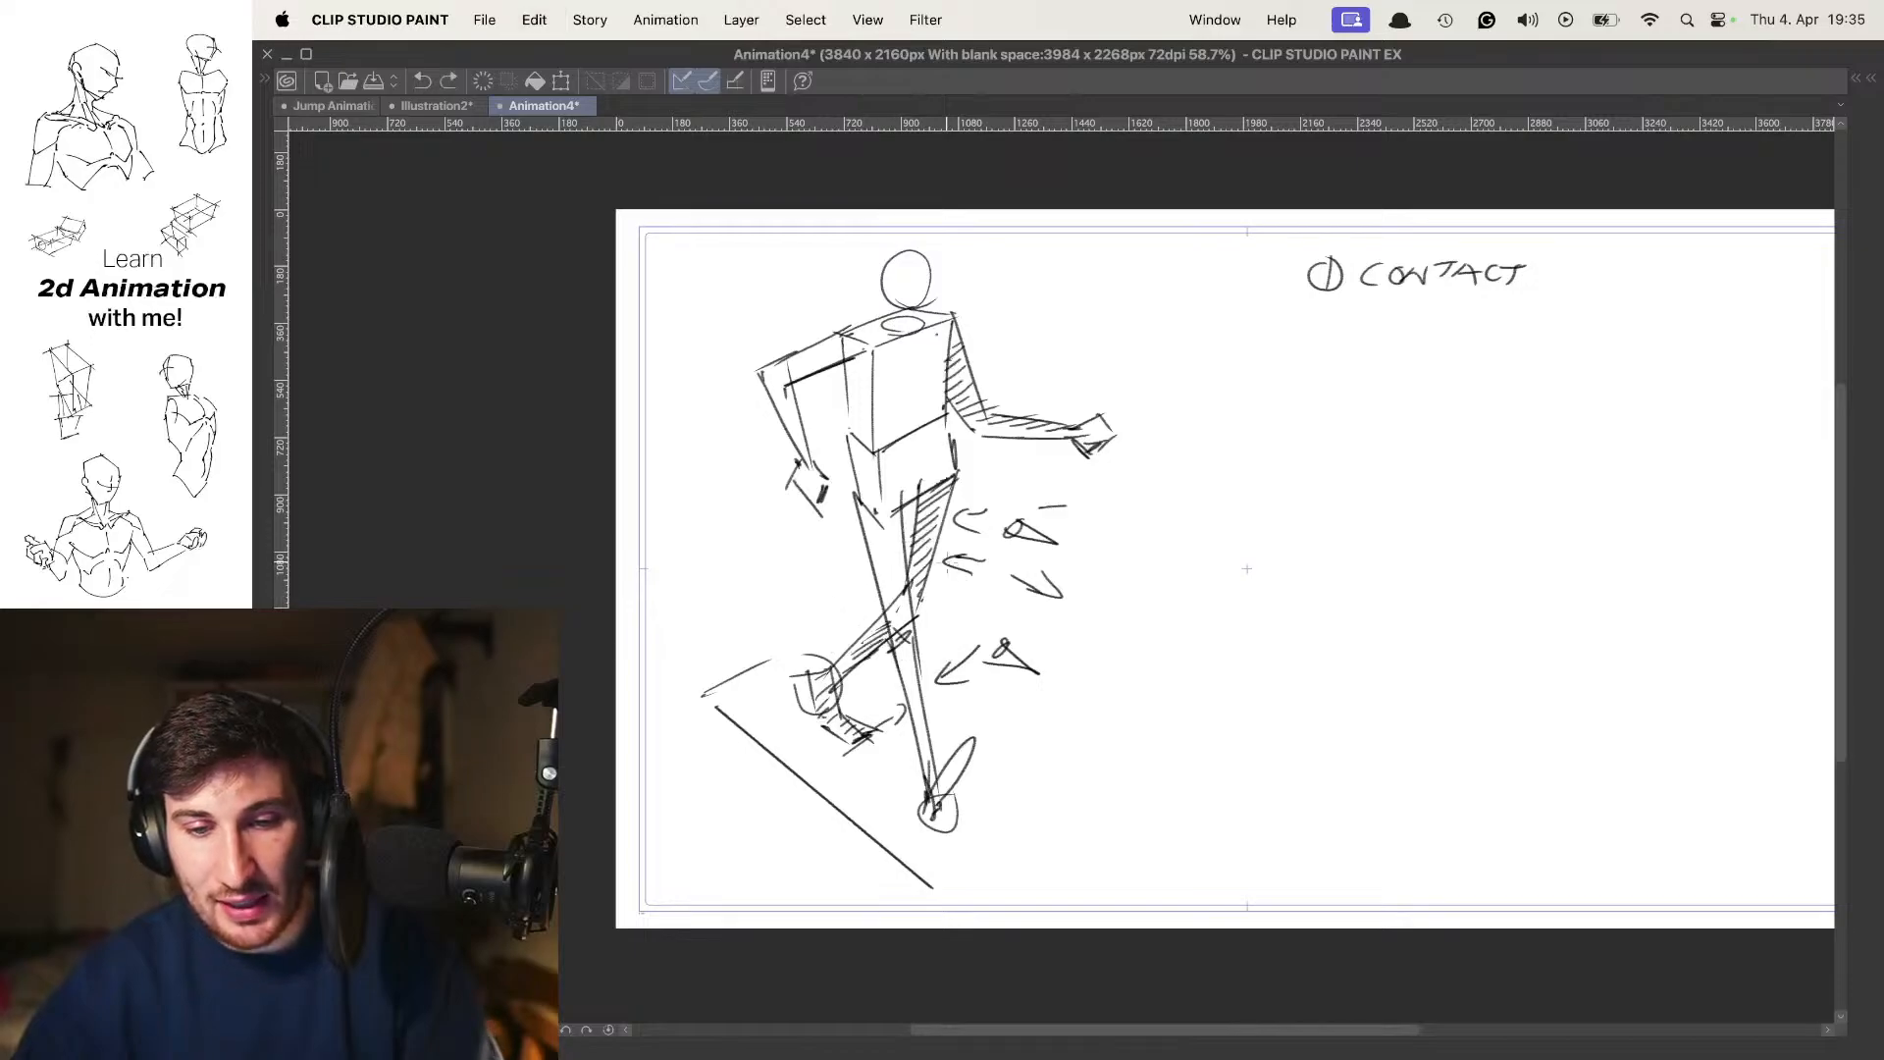
key(period)
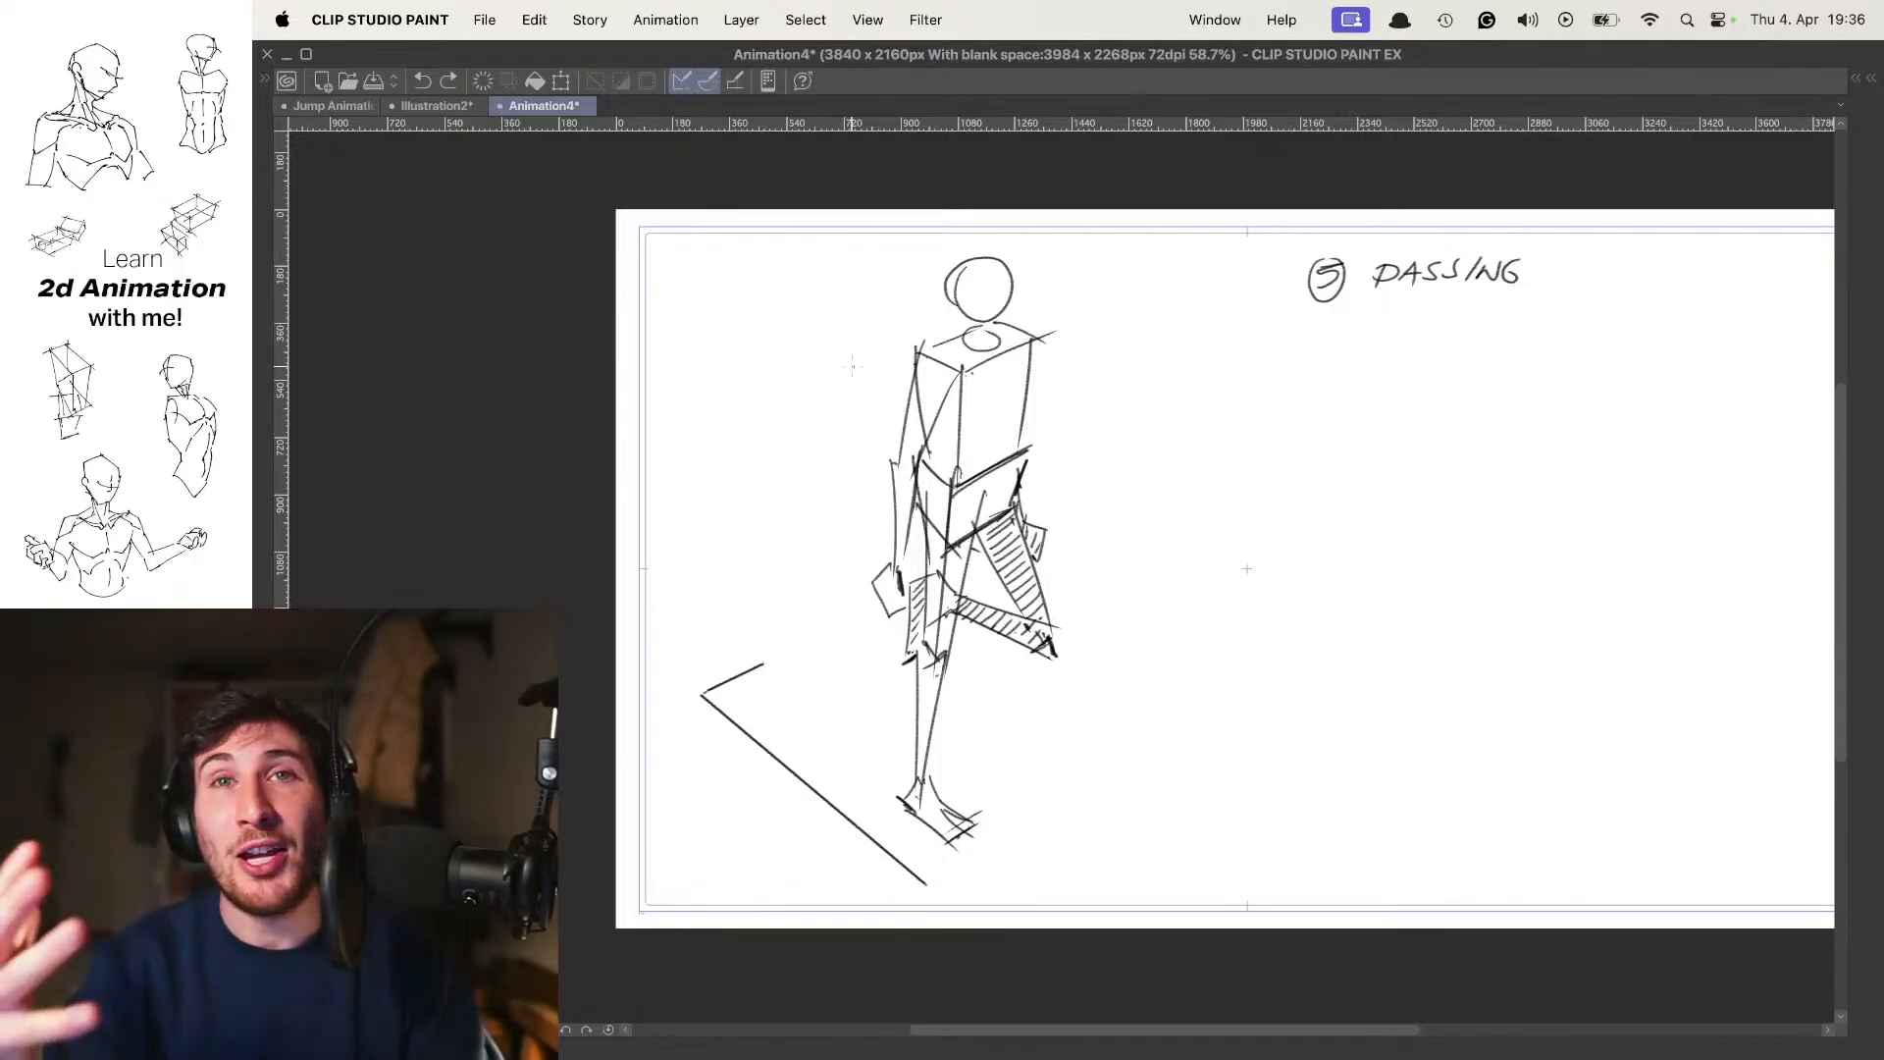
Compare the contact and passing poses once more by switching back and forth between the two frames
key(Left)
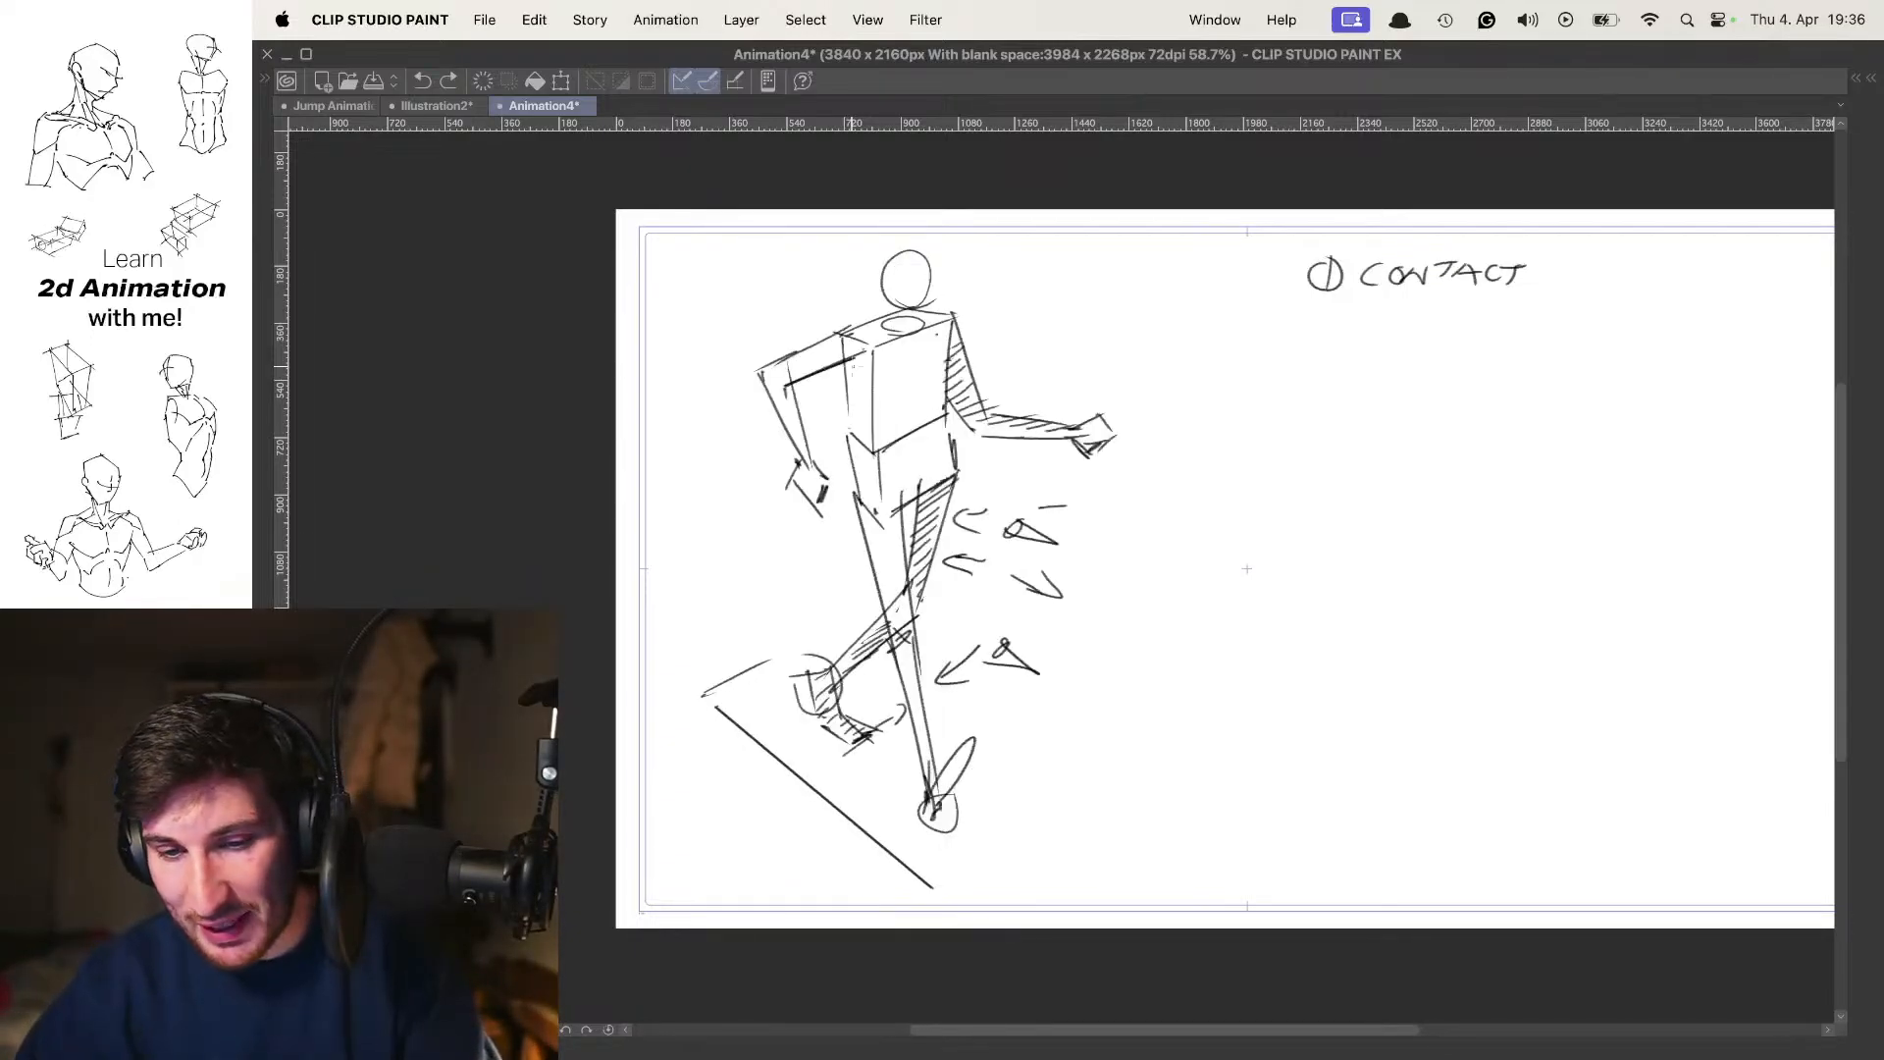
key(Right)
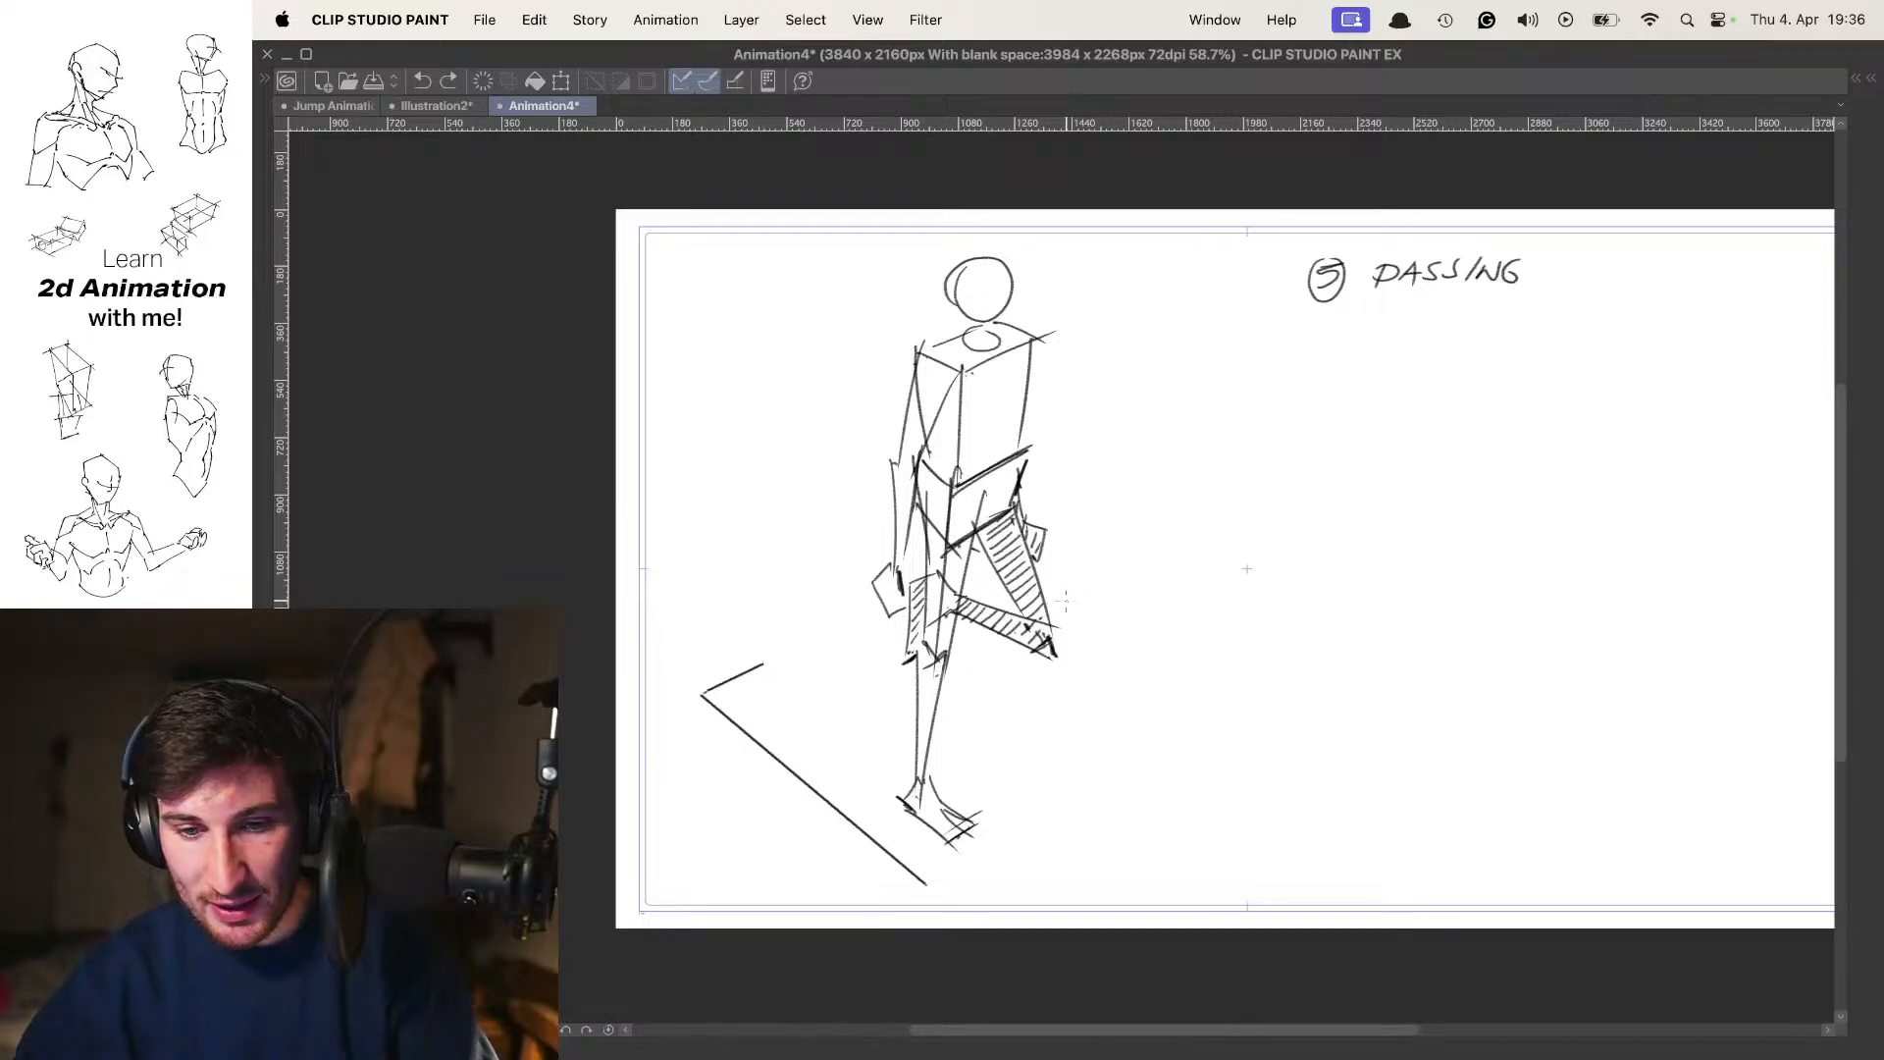
key(Left)
key(Right)
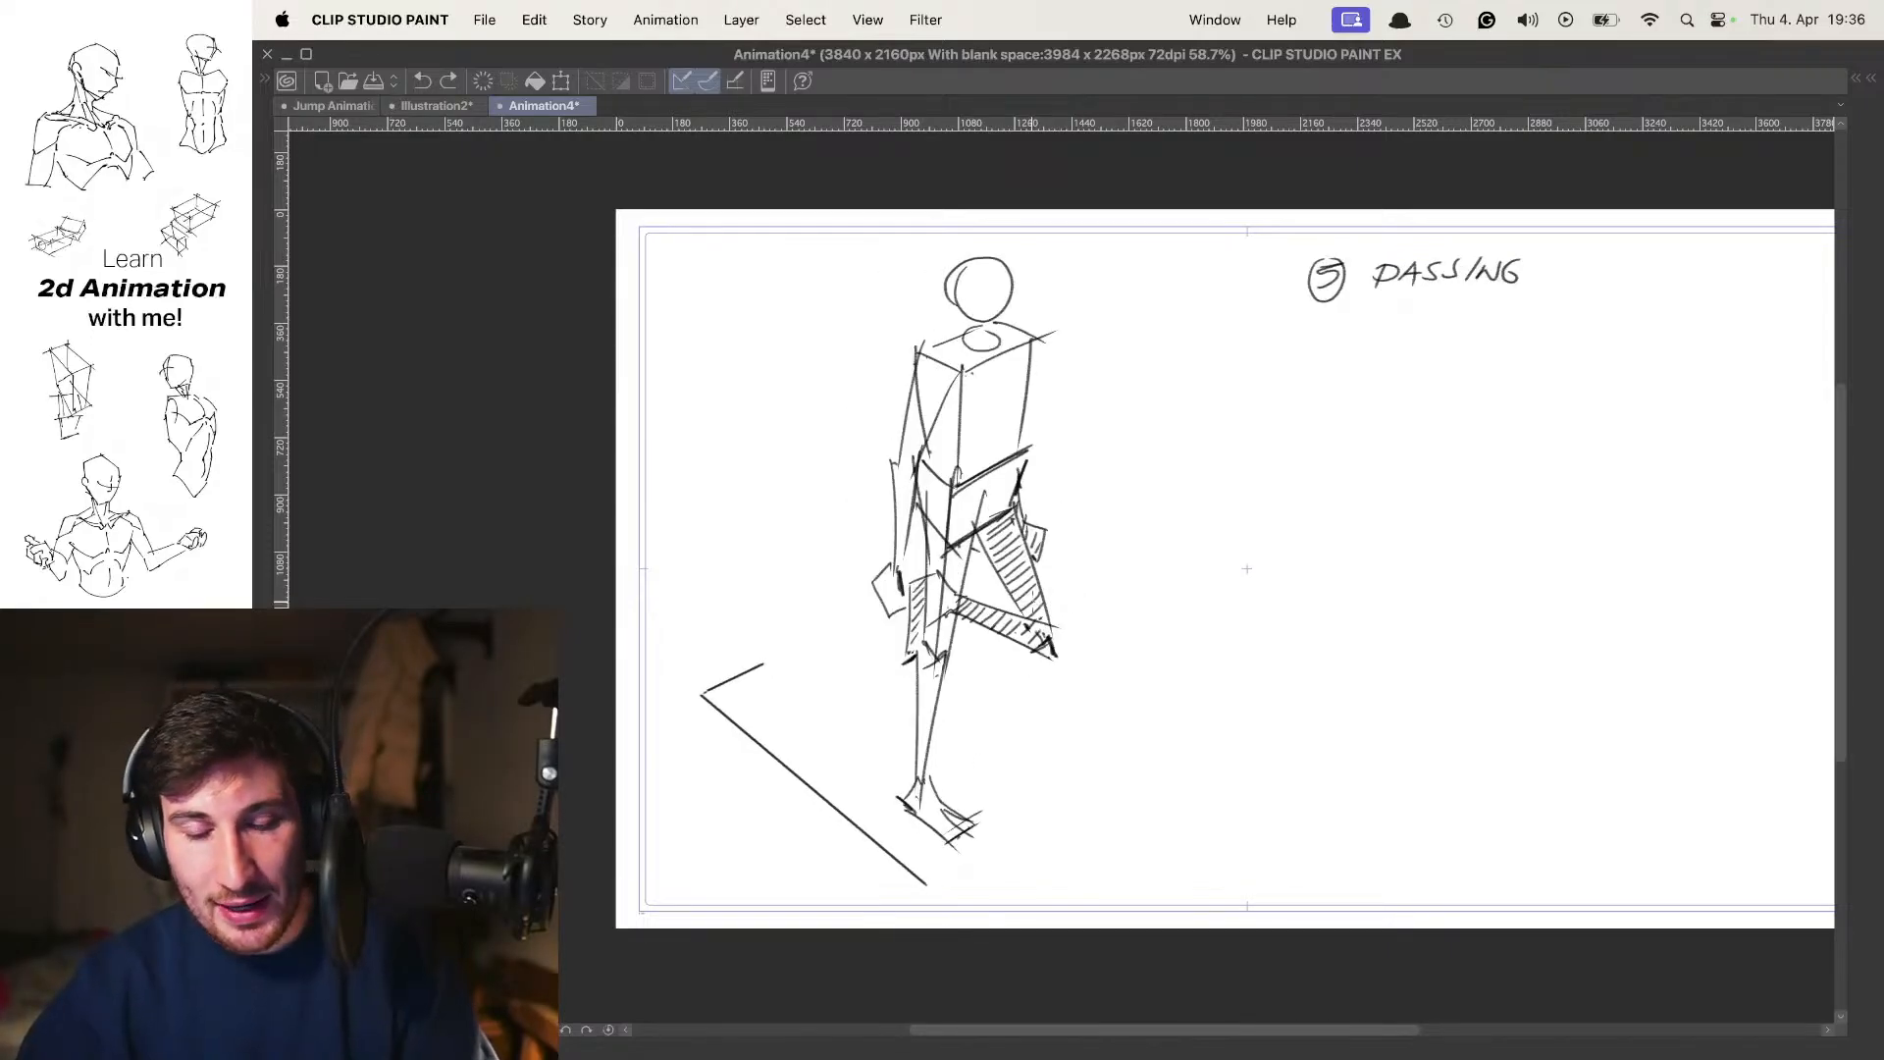
Move to the empty frame after the passing pose and sketch the top plane of a new torso box ahead of the onion-skinned figures
key(Right)
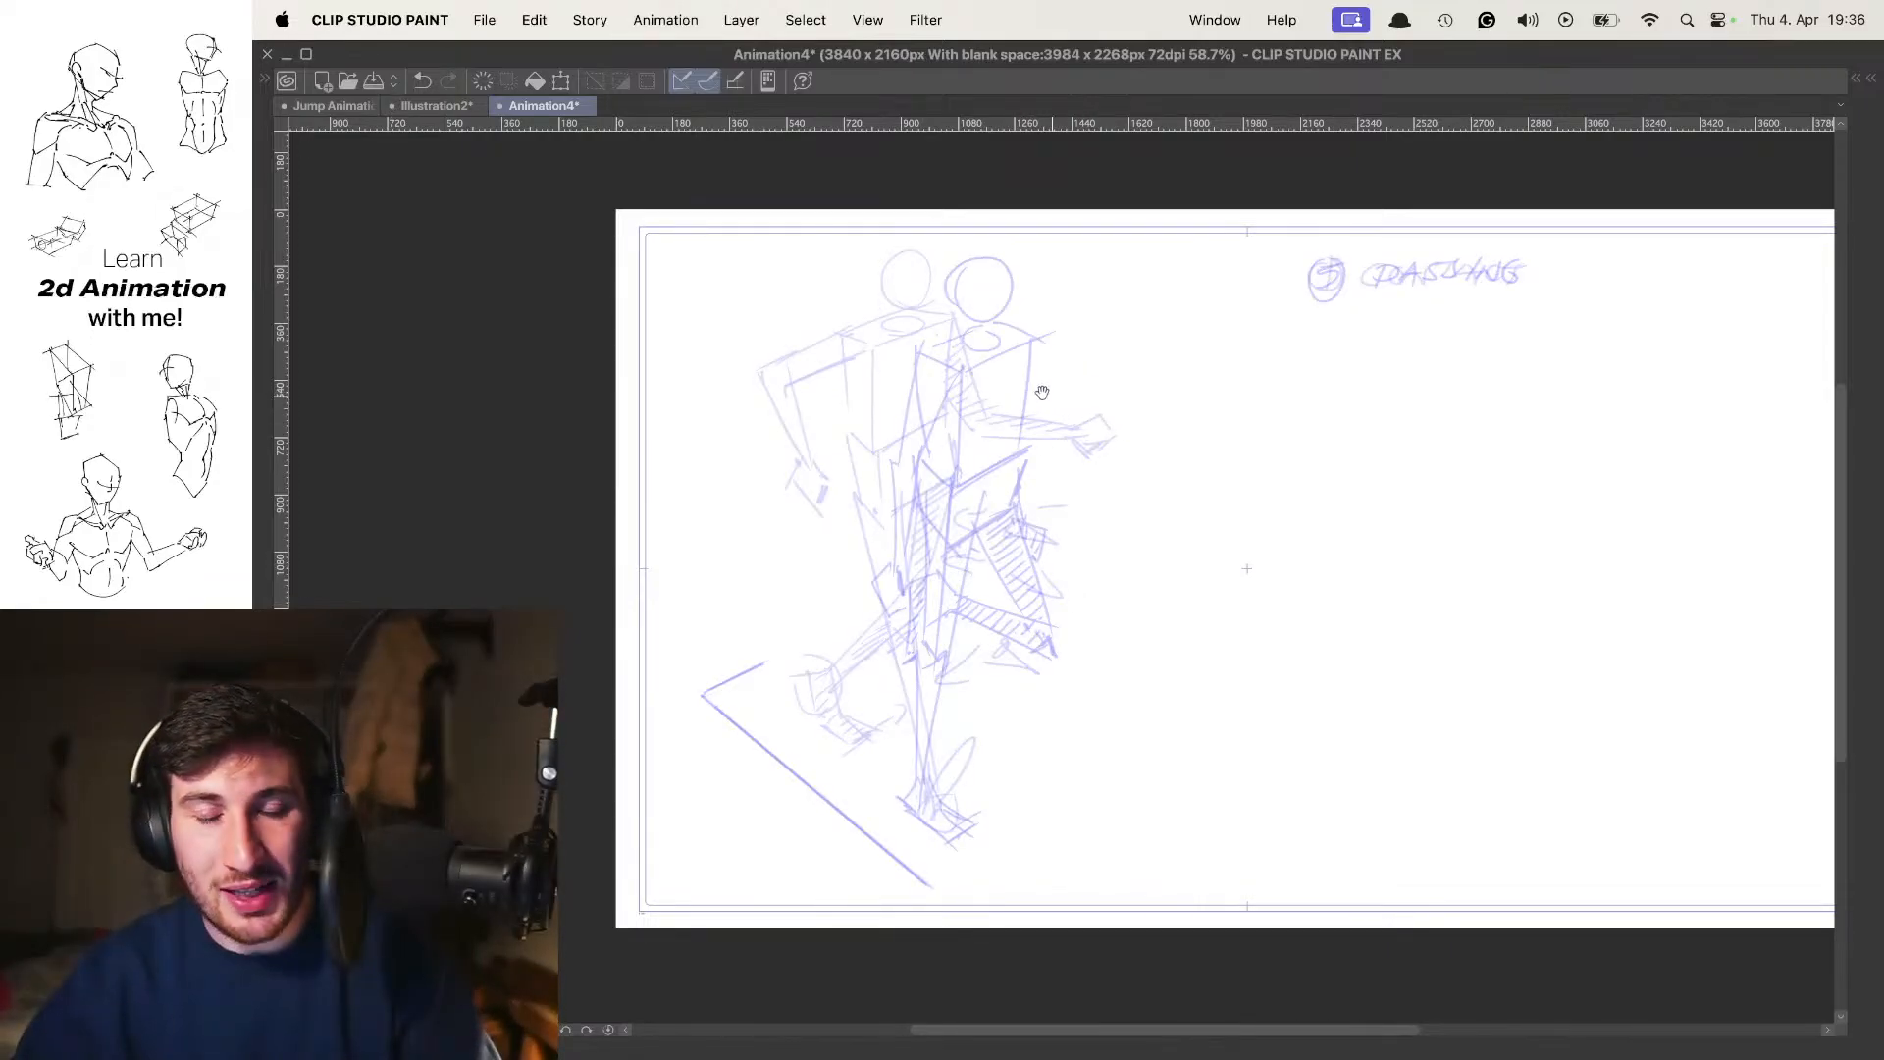
scroll(1048, 402, up, 2)
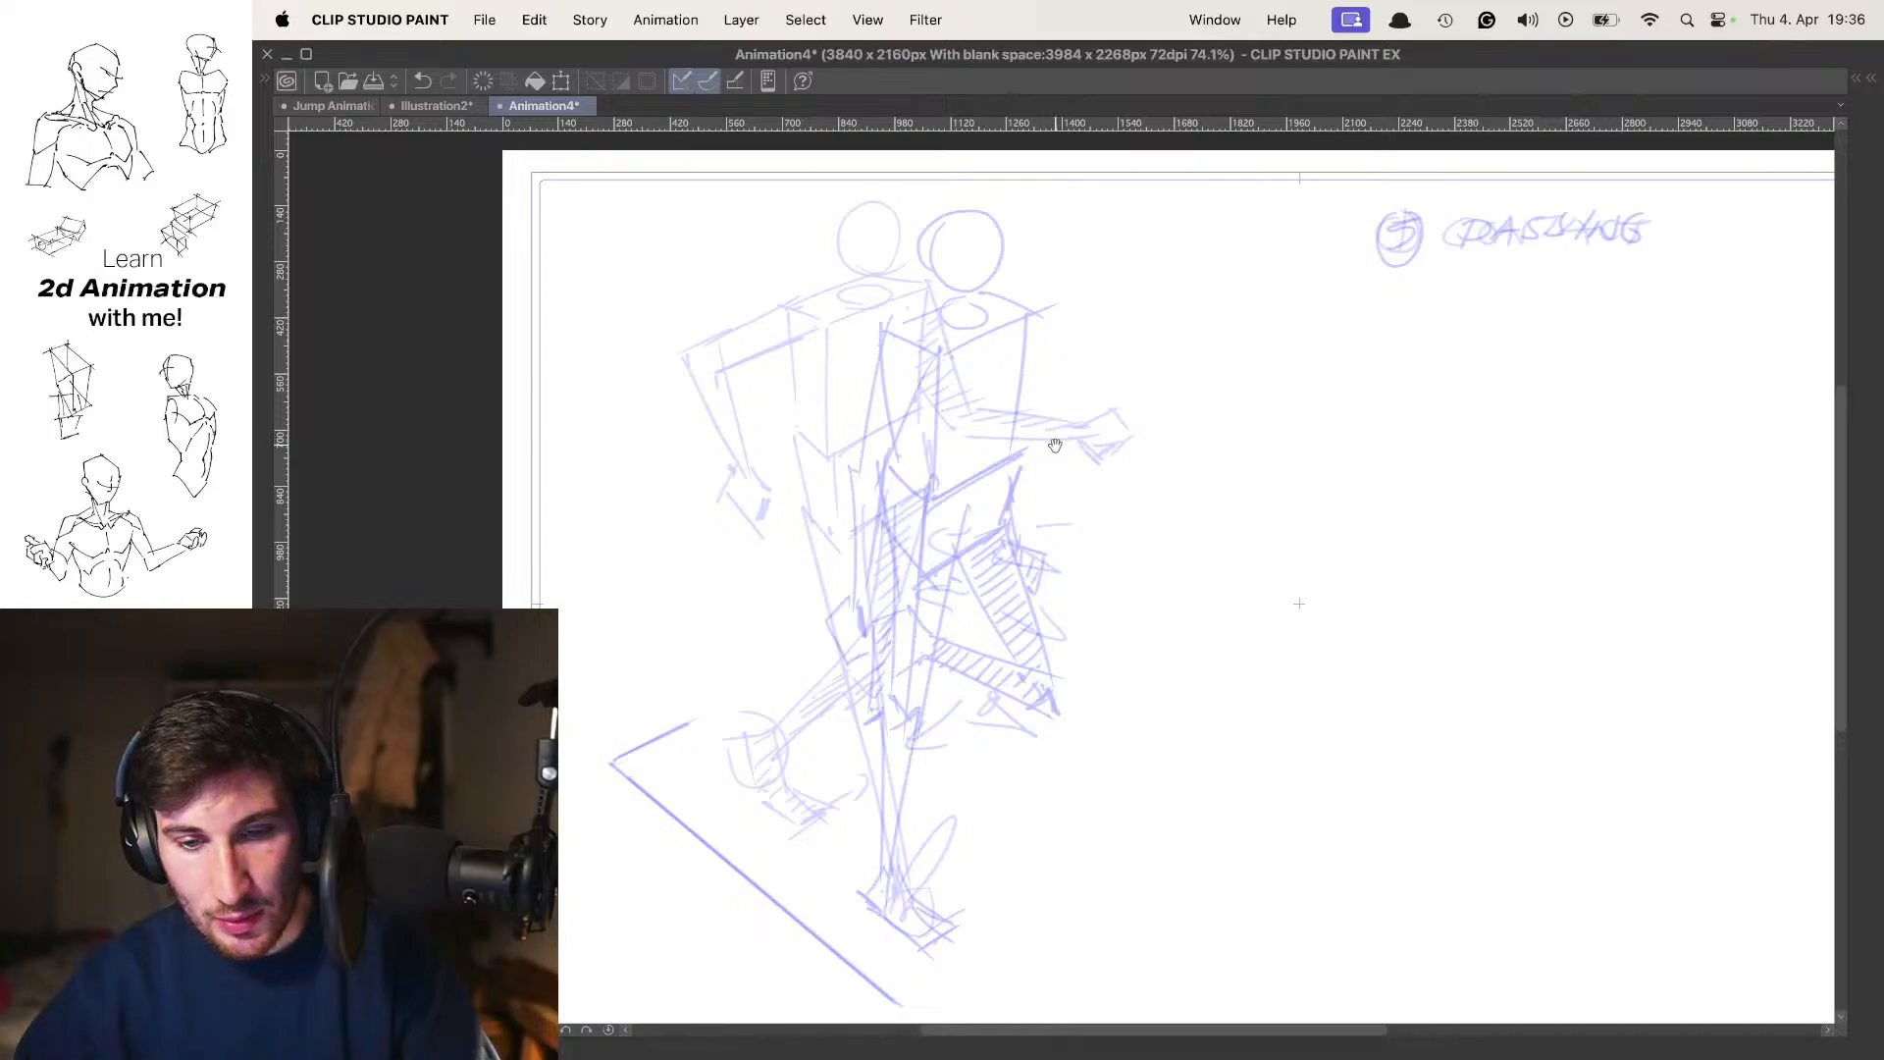
scroll(1069, 383, up, 2)
scroll(1011, 433, up, 2)
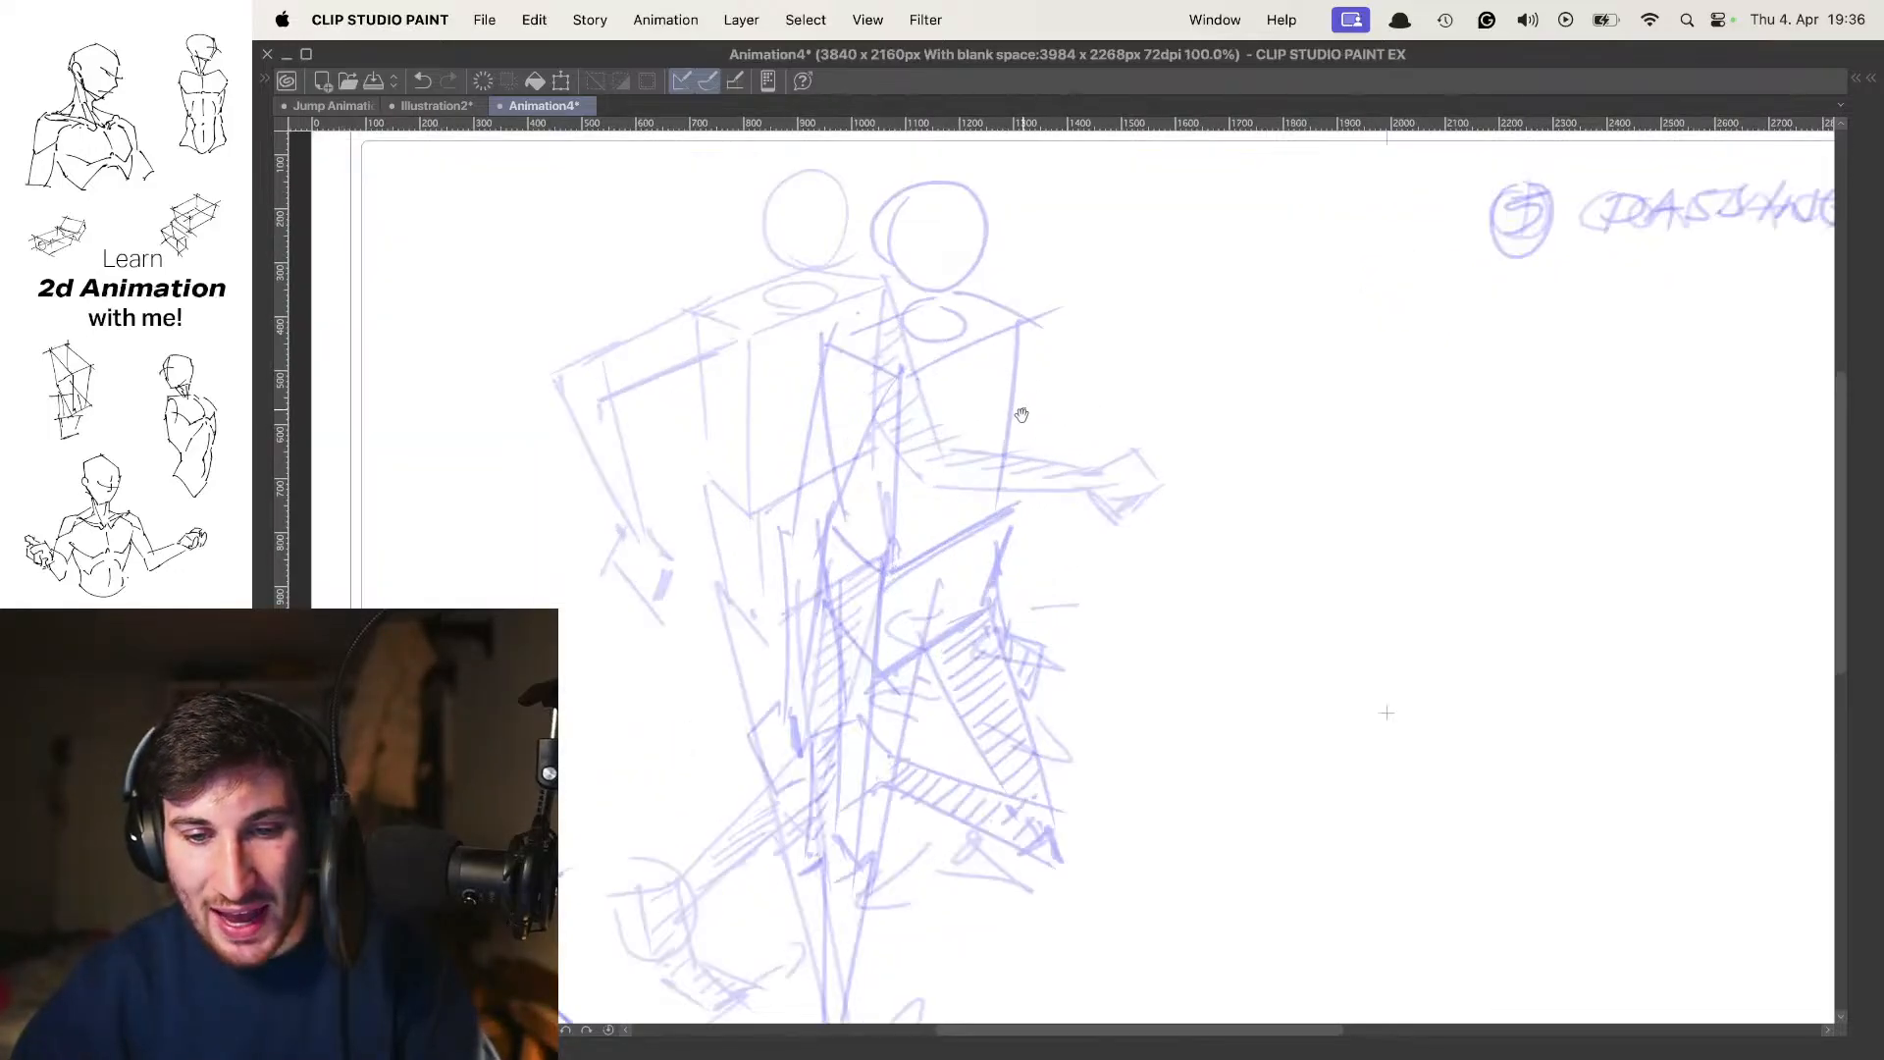
key(super+z)
mouse_move(964, 410)
mouse_down()
mouse_move(1026, 449)
mouse_move(1176, 376)
mouse_move(1114, 336)
mouse_move(1161, 373)
mouse_up()
key(super+z)
scroll(1158, 352, down, 5)
scroll(1157, 355, up, 3)
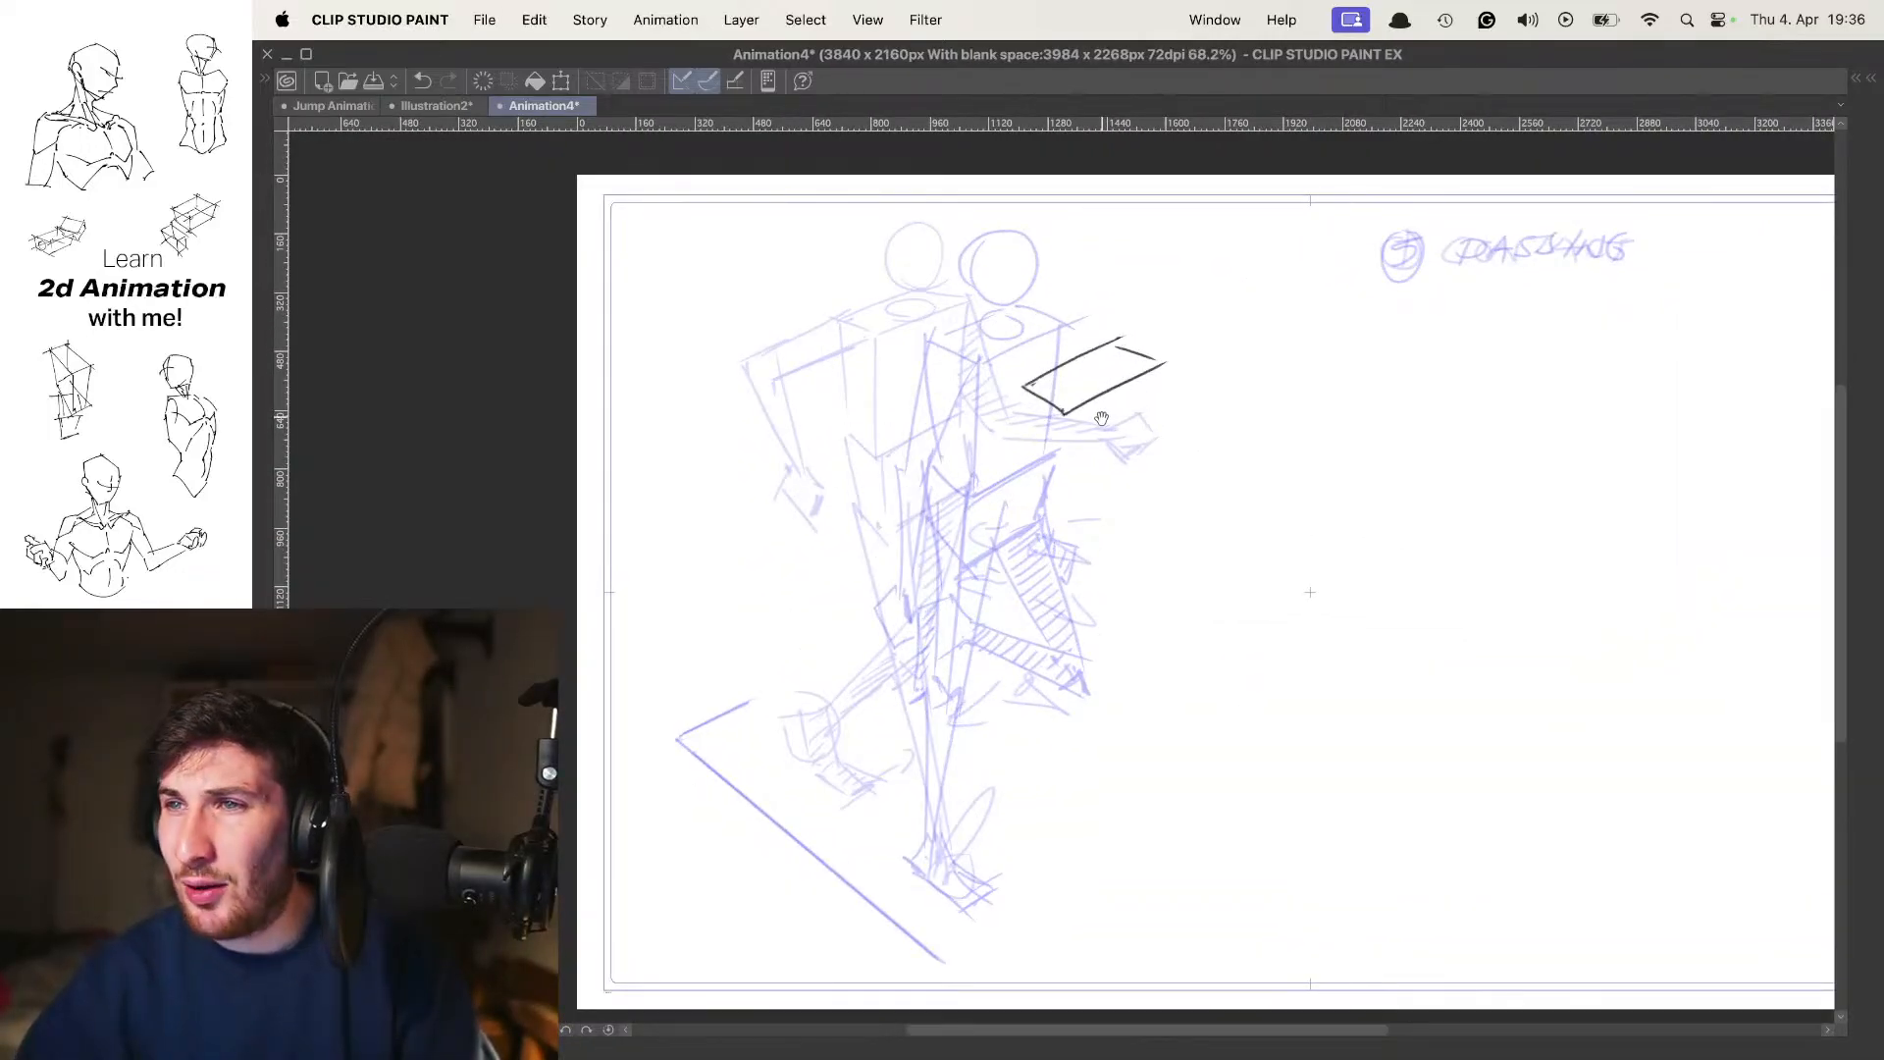
Draw the vertical edges and the angled lower edges to complete the chest box in three-quarter view
drag(1101, 500, 1099, 456)
scroll(1093, 446, up, 2)
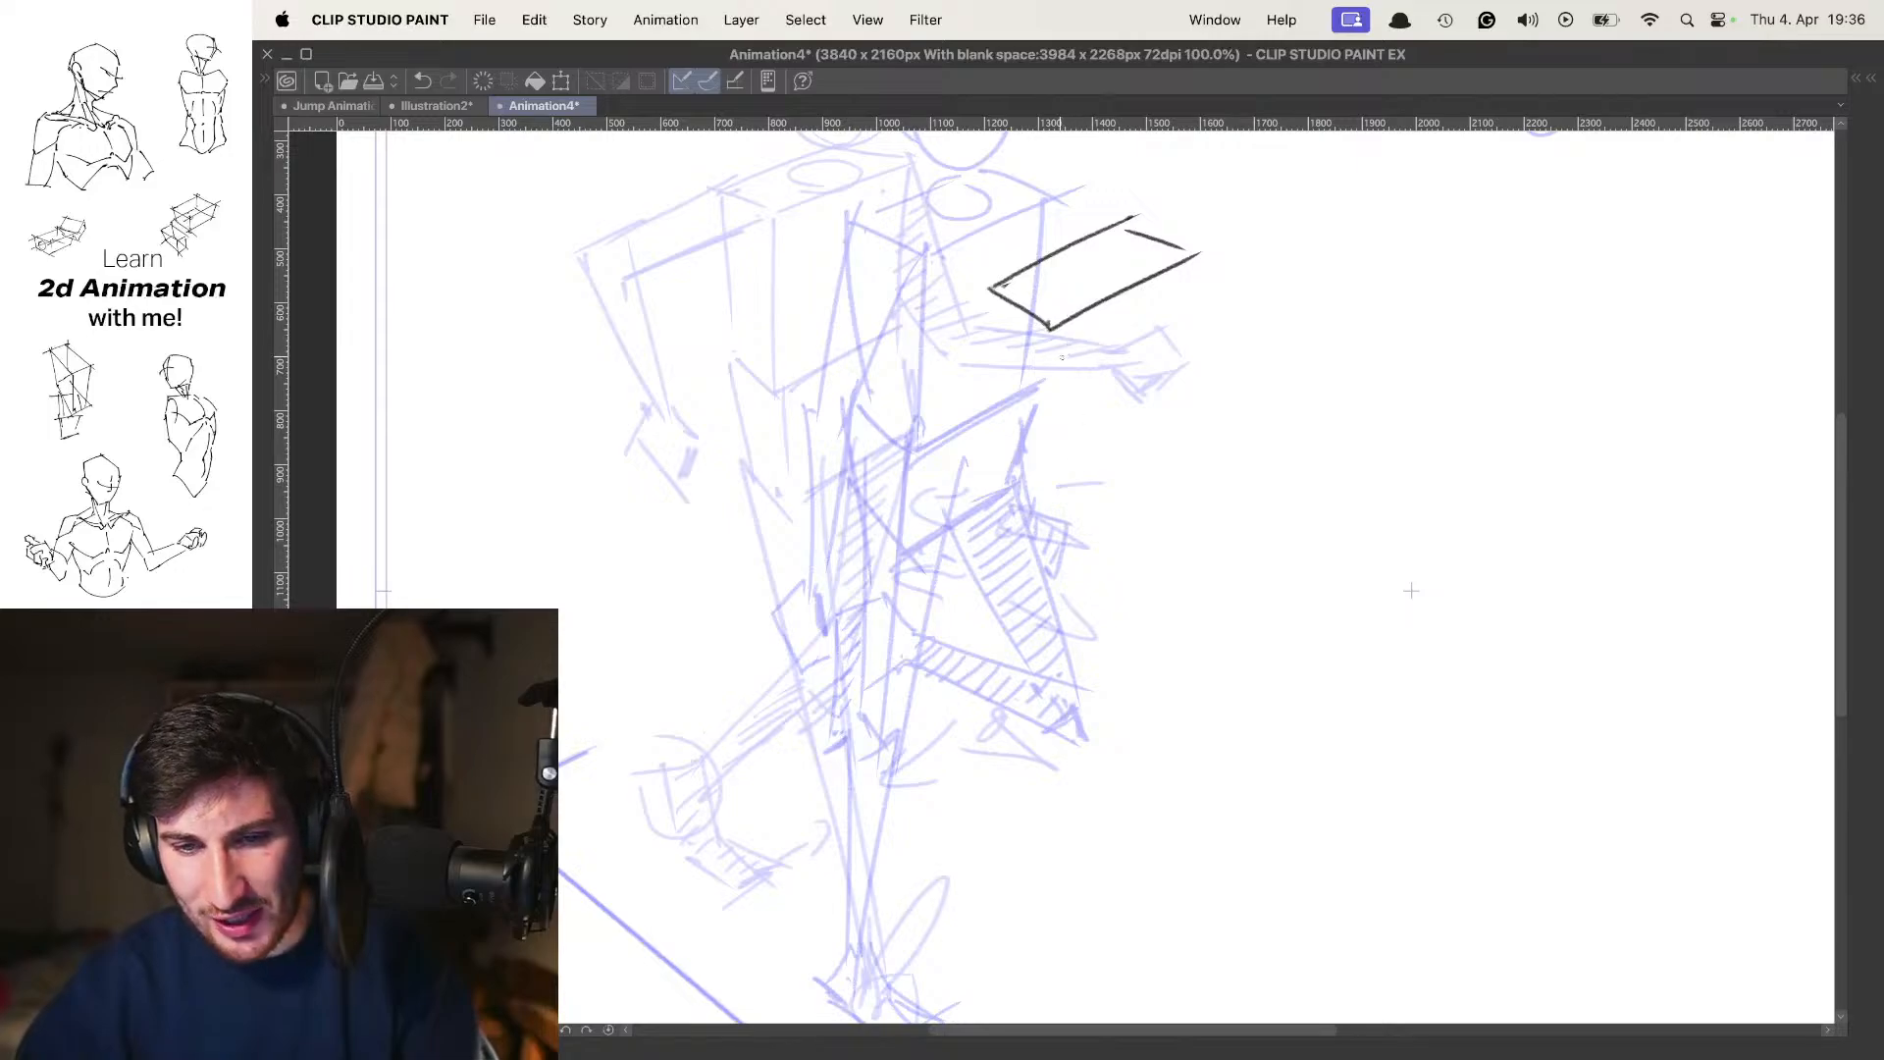
drag(1059, 332, 1052, 491)
mouse_move(988, 295)
mouse_down()
mouse_move(1019, 502)
mouse_move(1046, 522)
mouse_move(1144, 458)
mouse_up()
drag(1062, 505, 1151, 451)
drag(1192, 254, 1167, 426)
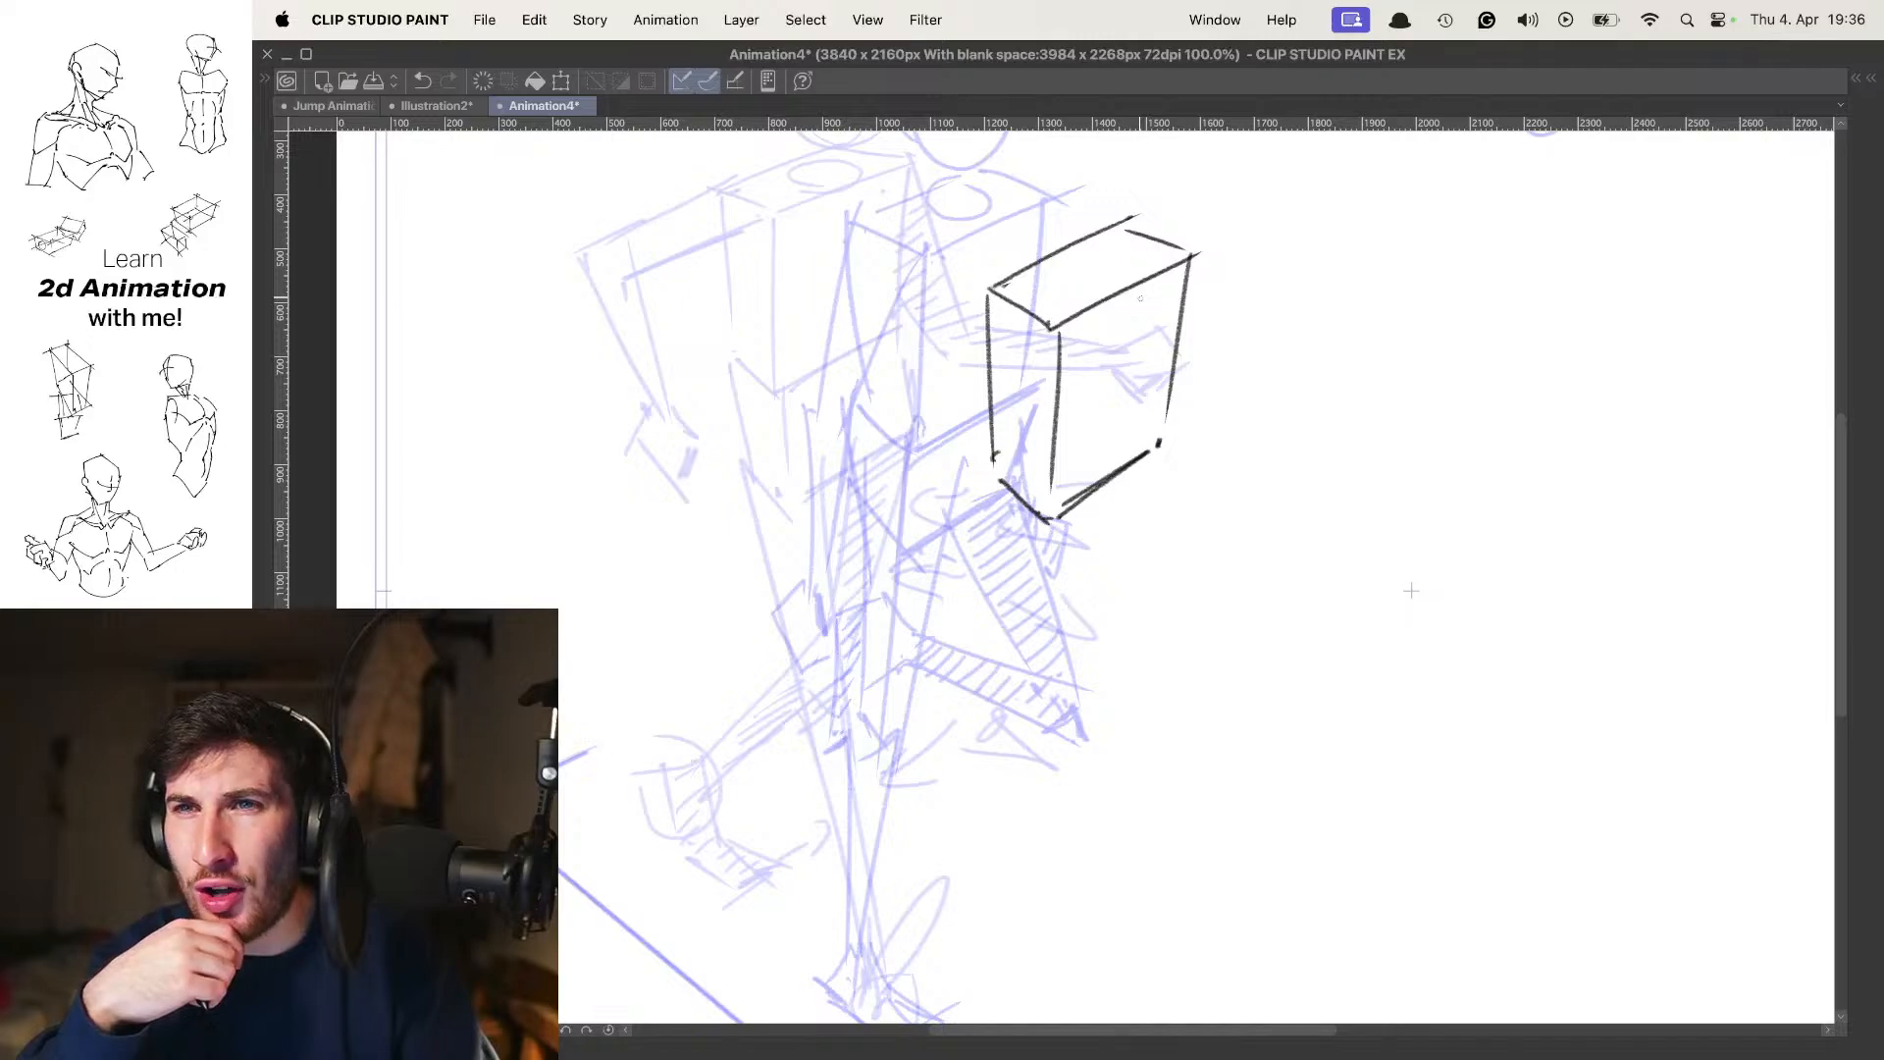
Check the new chest box's placement against the previous poses, with and without the onion skin
key(Left)
key(Left)
key(Right)
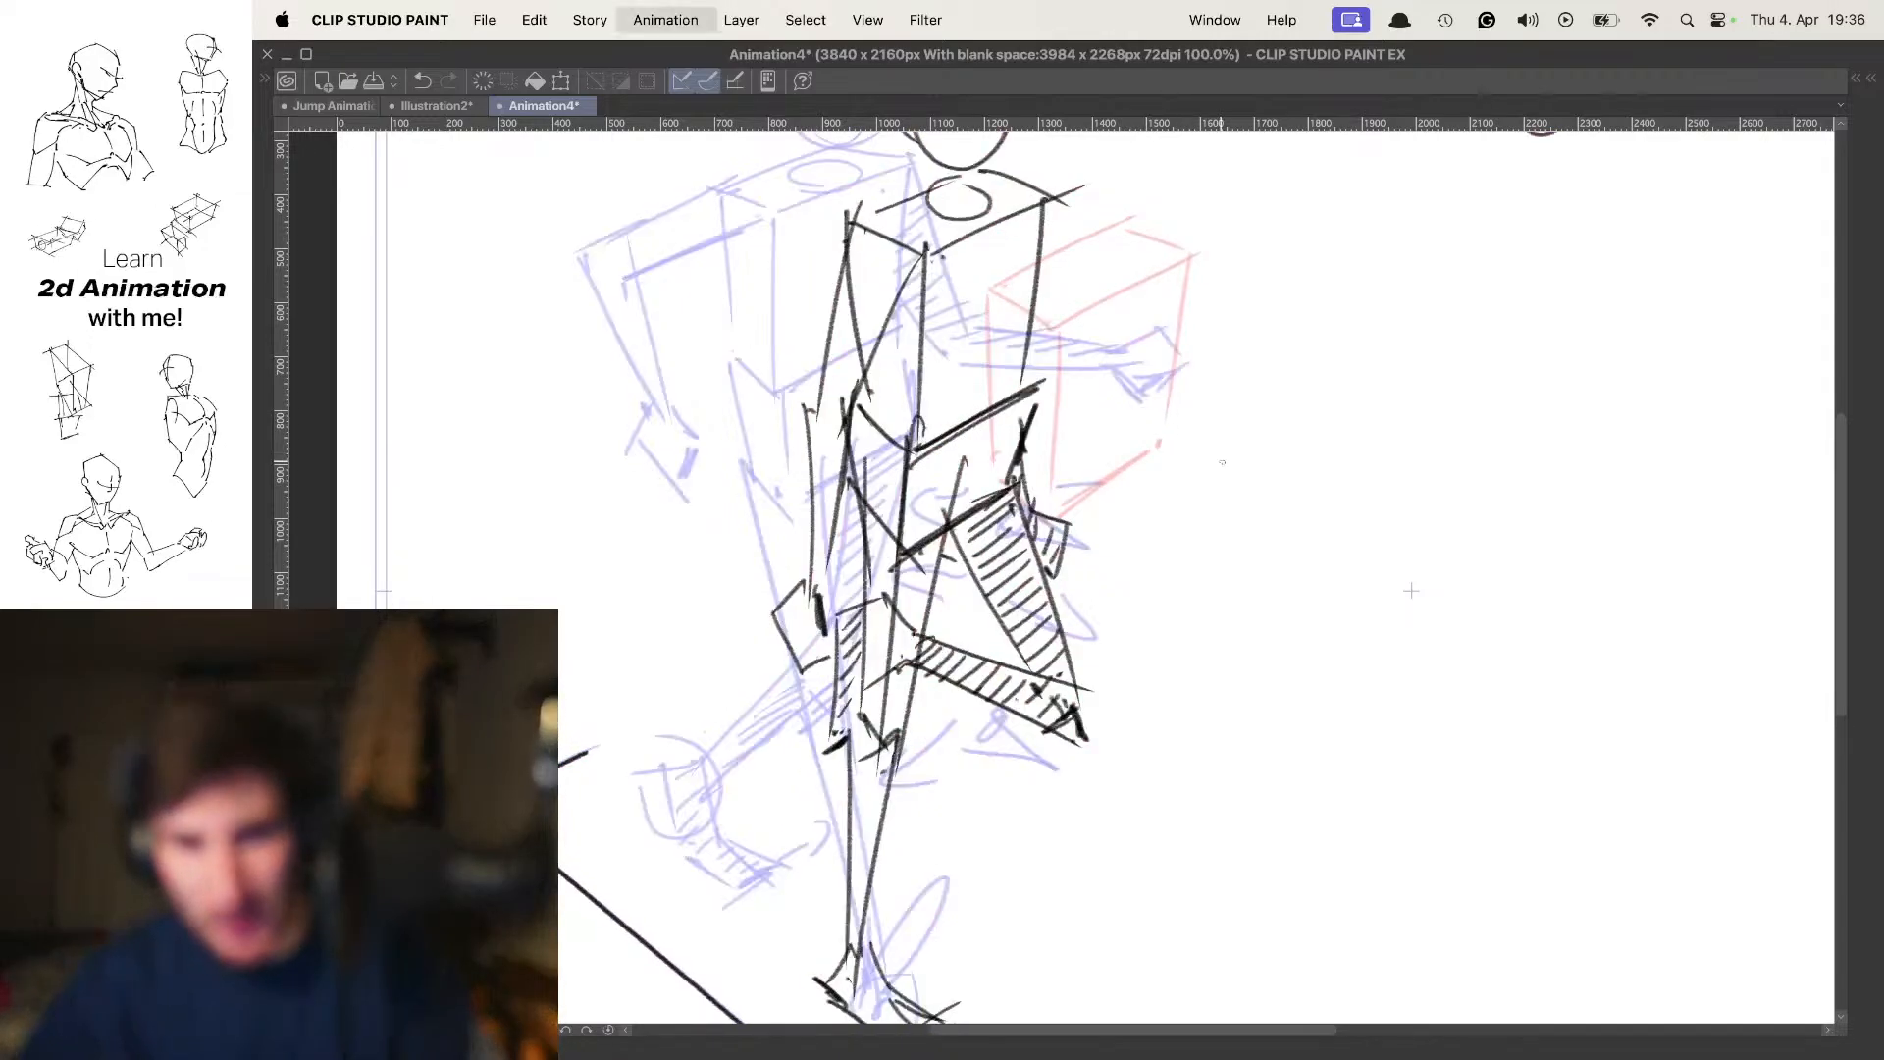
key(Right)
scroll(1184, 424, down, 5)
scroll(1181, 424, up, 2)
key(o)
mouse_move(1163, 451)
mouse_down()
mouse_move(1168, 475)
mouse_move(1153, 463)
mouse_up()
key(o)
Sketch the pelvis block below the chest box with tapered sides and an angled lower edge
scroll(1123, 461, up, 1)
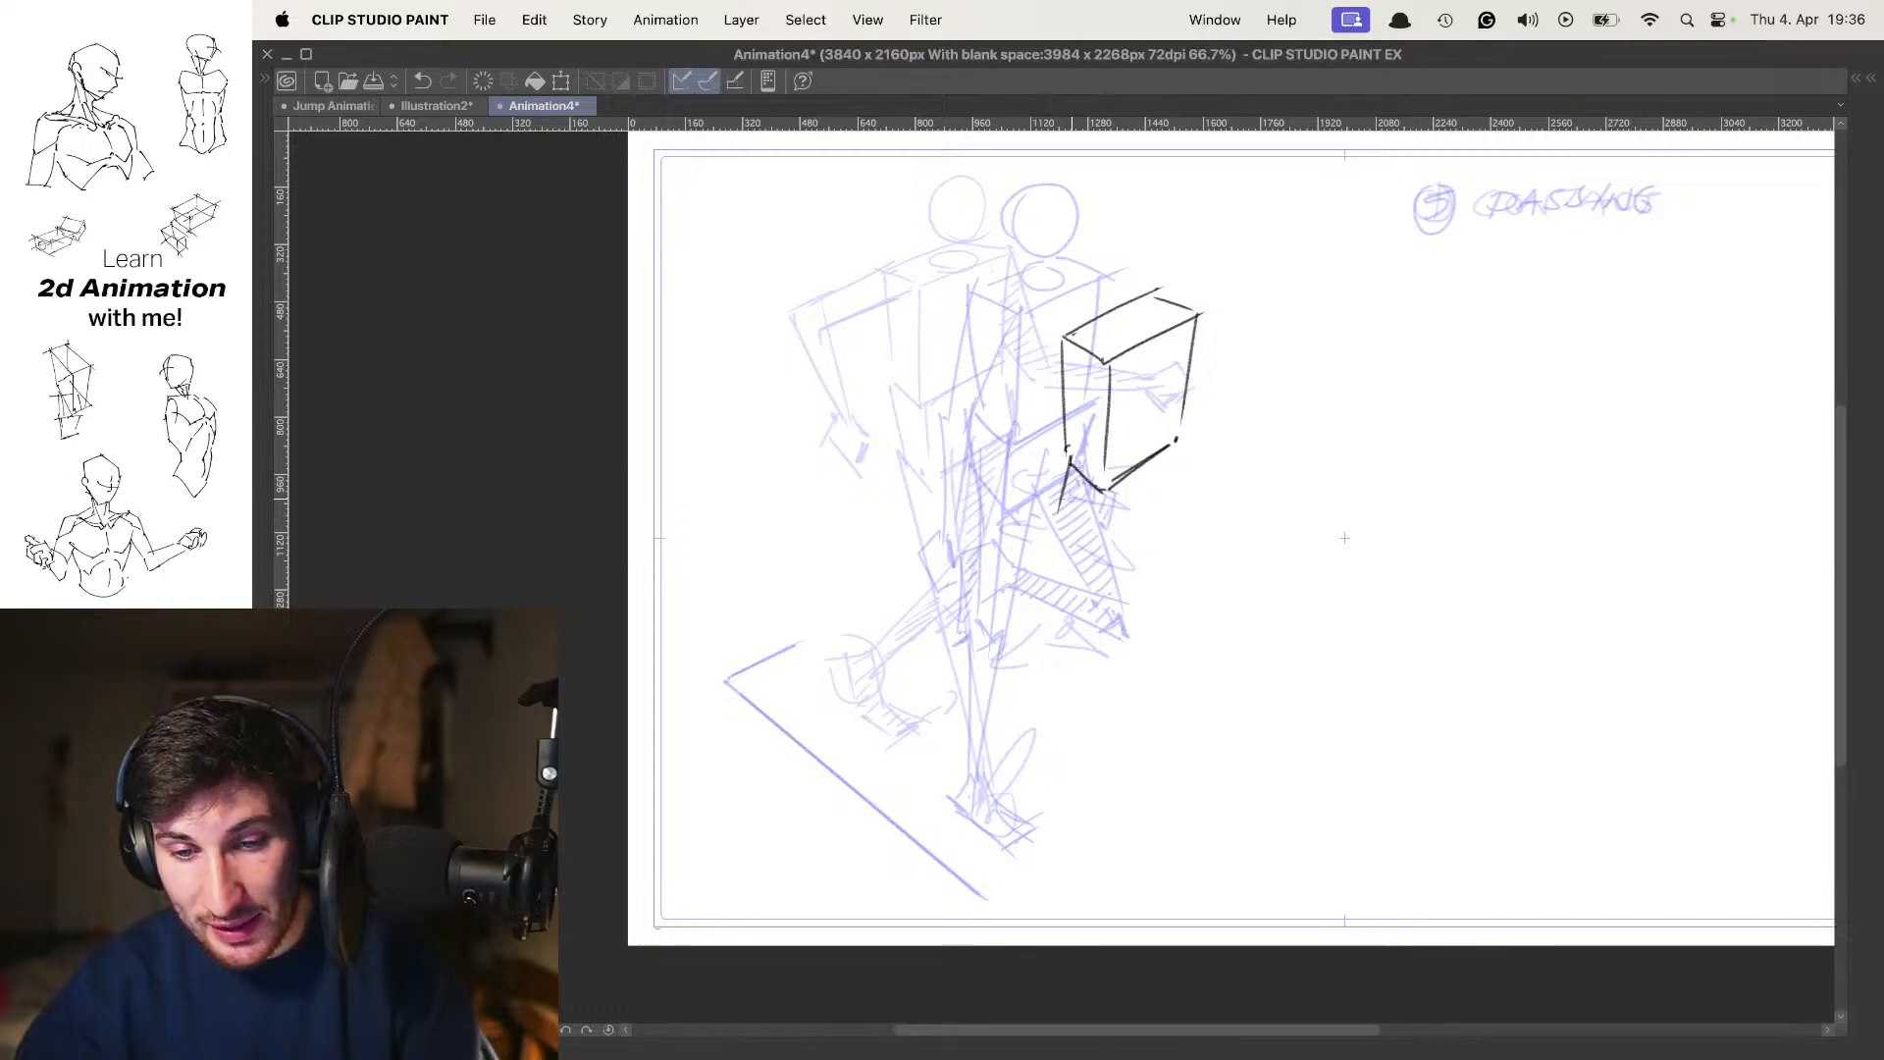
mouse_move(1058, 508)
mouse_down()
mouse_move(1096, 555)
mouse_move(1167, 504)
mouse_up()
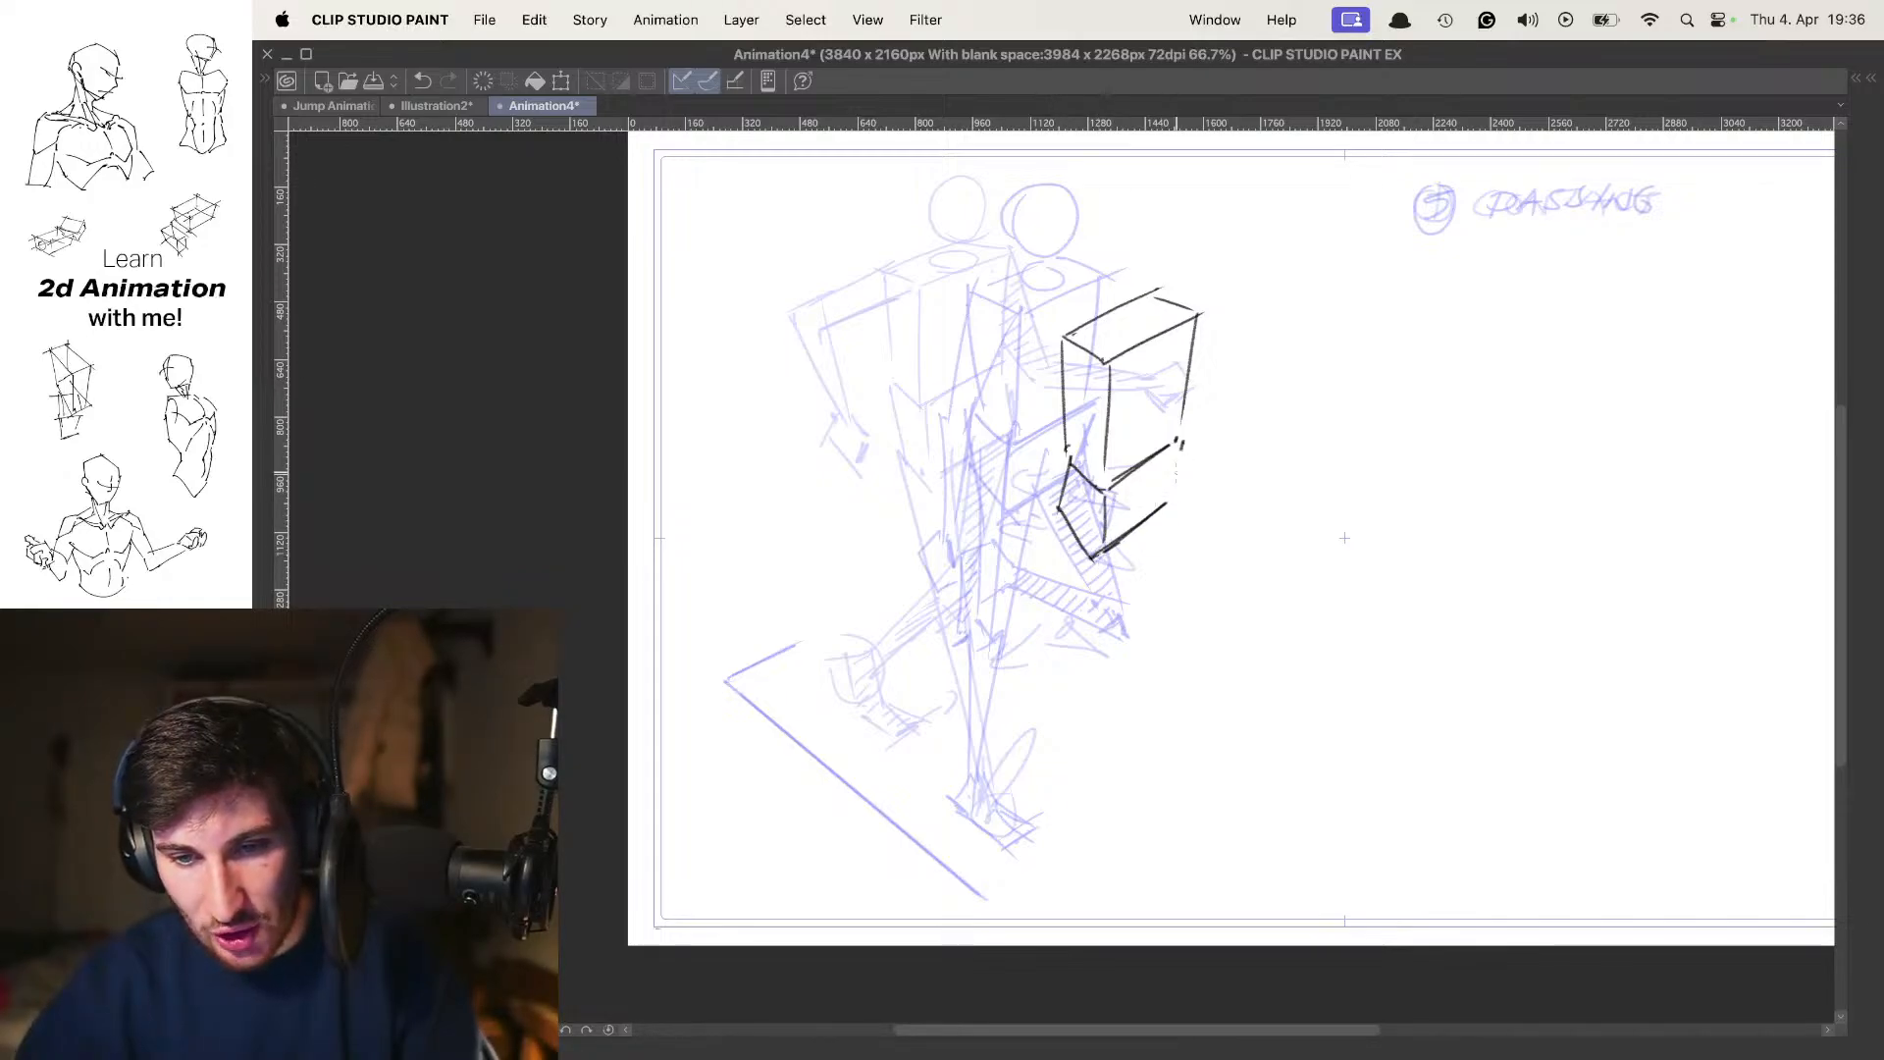
scroll(1221, 401, down, 5)
scroll(1217, 410, up, 2)
key(o)
drag(1215, 417, 1197, 465)
scroll(1178, 446, up, 5)
key(o)
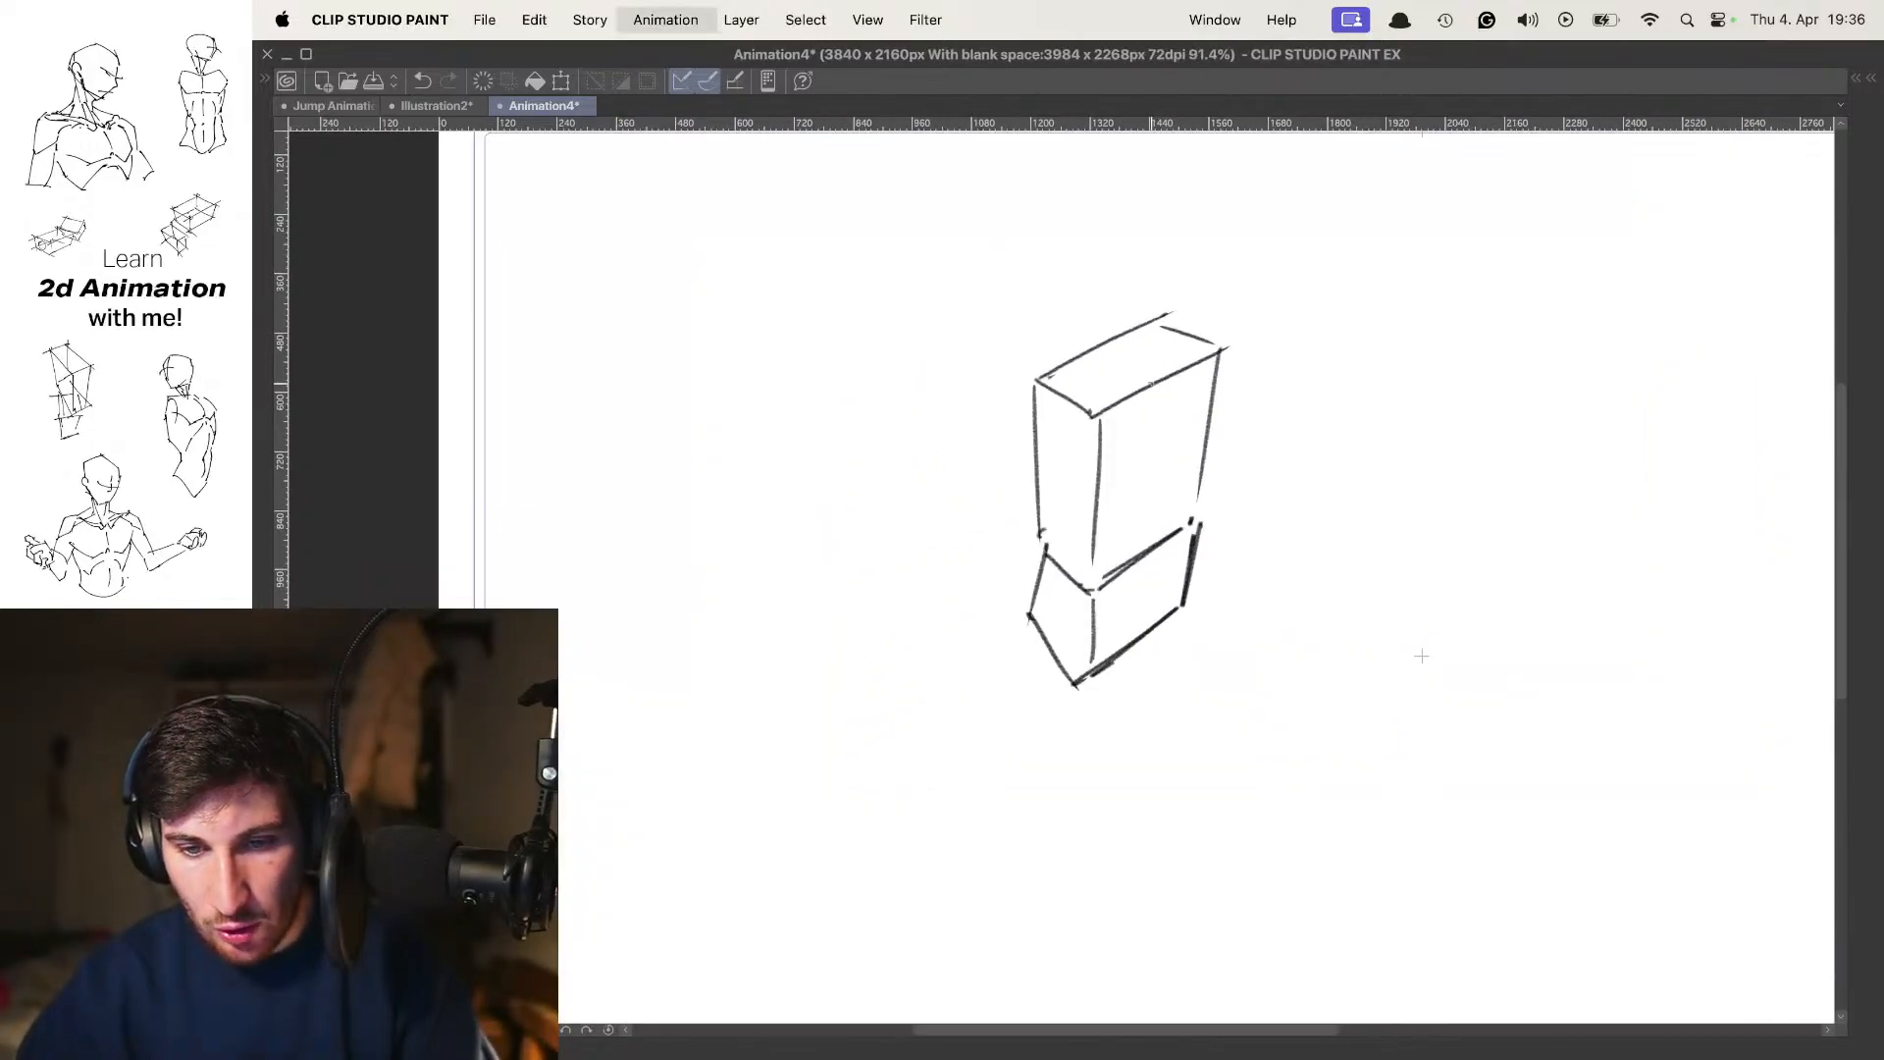
Add the neck ellipse on top of the chest box and a round head above it, redoing uneven strokes
mouse_move(1192, 370)
mouse_down()
mouse_move(1195, 408)
mouse_move(1150, 380)
mouse_move(1172, 416)
mouse_up()
key(super+z)
key(super+z)
key(super+z)
mouse_move(1108, 306)
mouse_down()
mouse_move(1150, 263)
mouse_move(1103, 348)
mouse_up()
key(k)
drag(1224, 308, 1172, 322)
key(super+space)
key(super+space)
key(super+z)
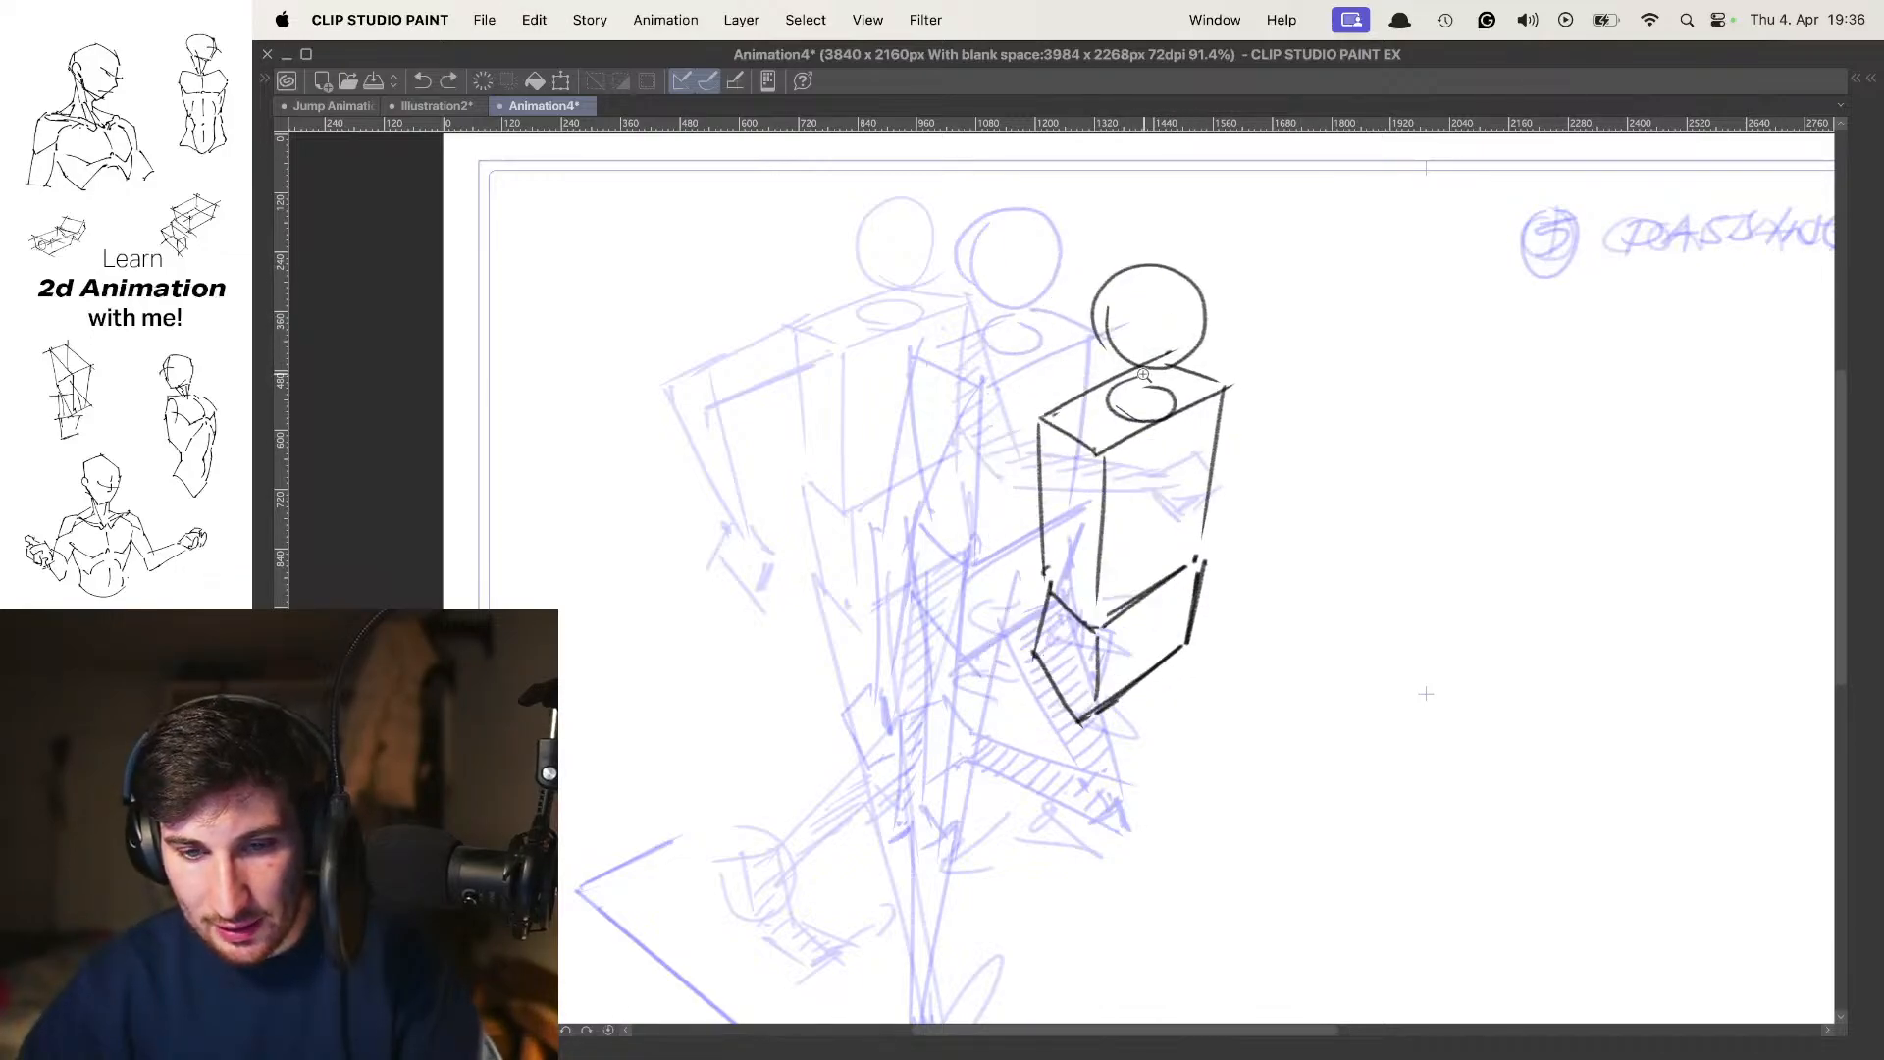
Flip through the poses with the onion skin hidden to check the new head and torso, then show it again
scroll(1165, 367, down, 3)
key(o)
key(comma)
key(comma)
key(period)
key(period)
drag(1229, 470, 1188, 388)
key(o)
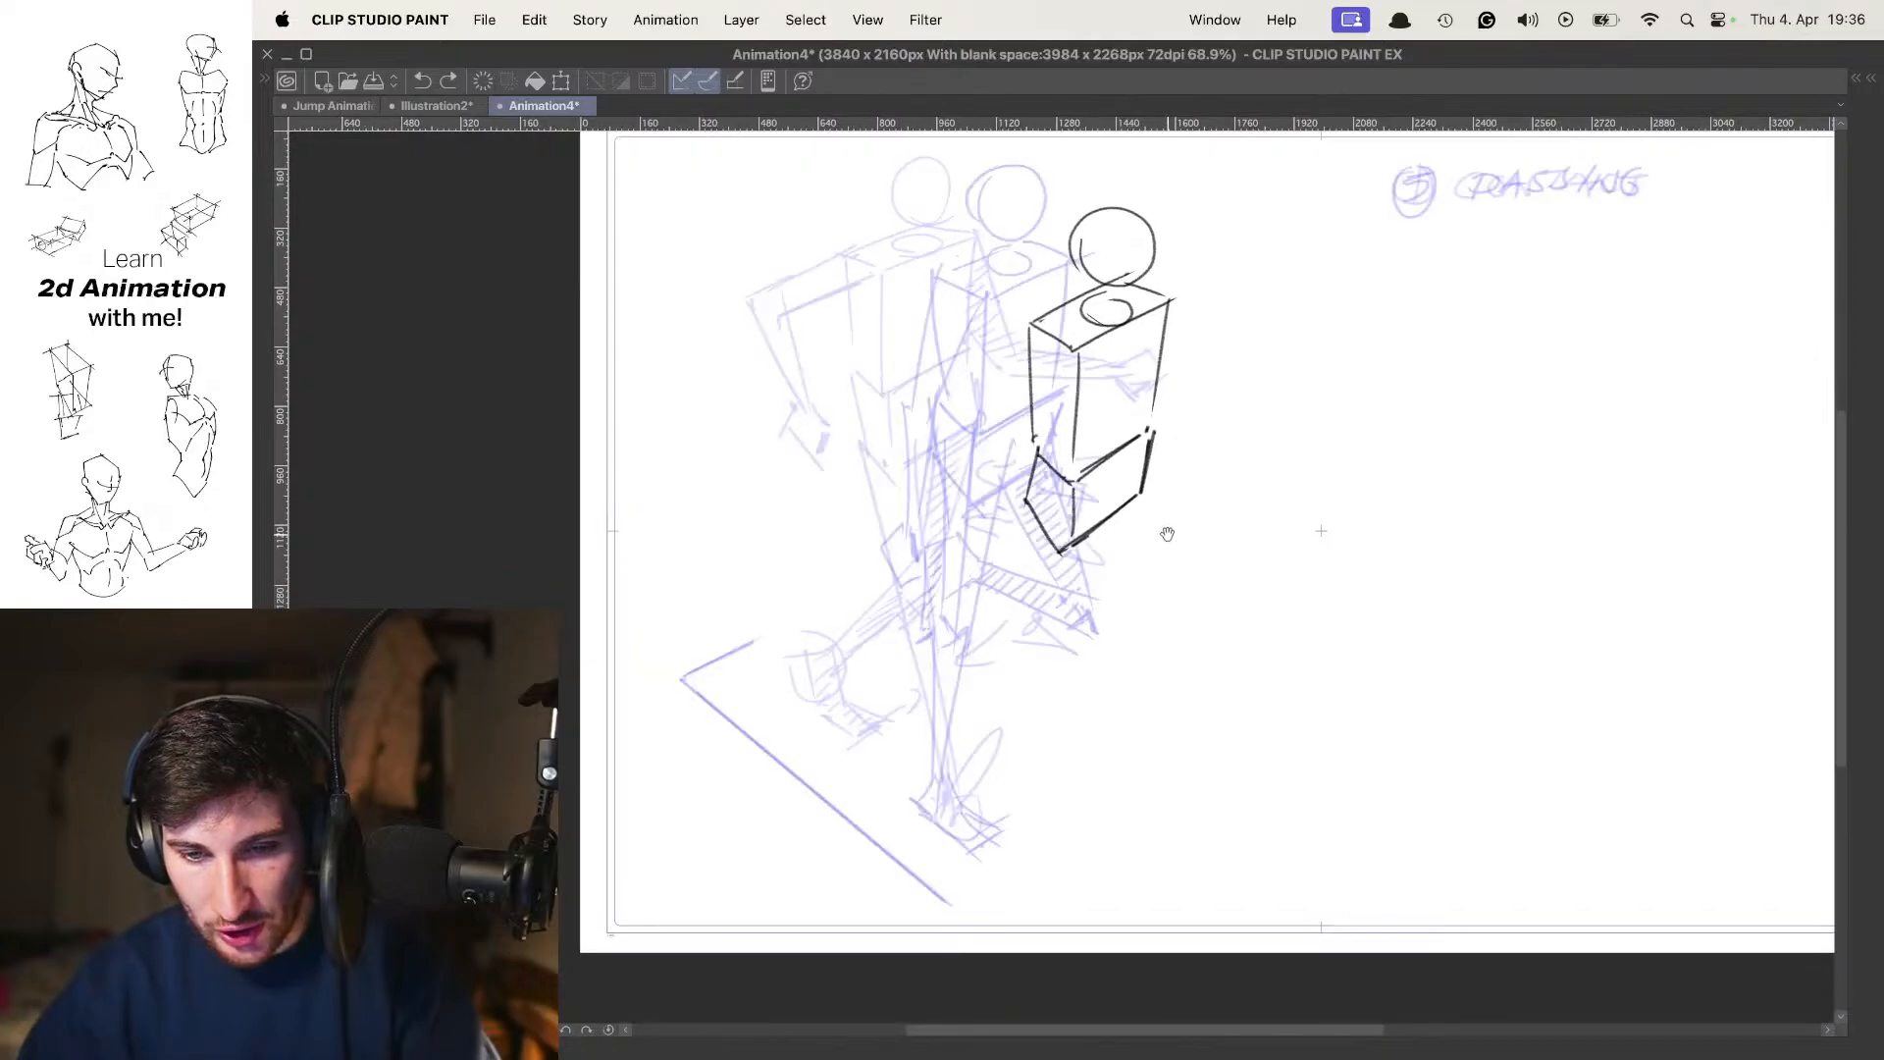
Sketch the outer thigh line of the trailing leg down from the pelvis block, redrawing it until the angle fits
drag(1169, 534, 1153, 497)
mouse_move(1120, 428)
mouse_down()
mouse_move(1115, 391)
mouse_move(956, 546)
mouse_move(977, 589)
mouse_up()
key(super+z)
key(super+z)
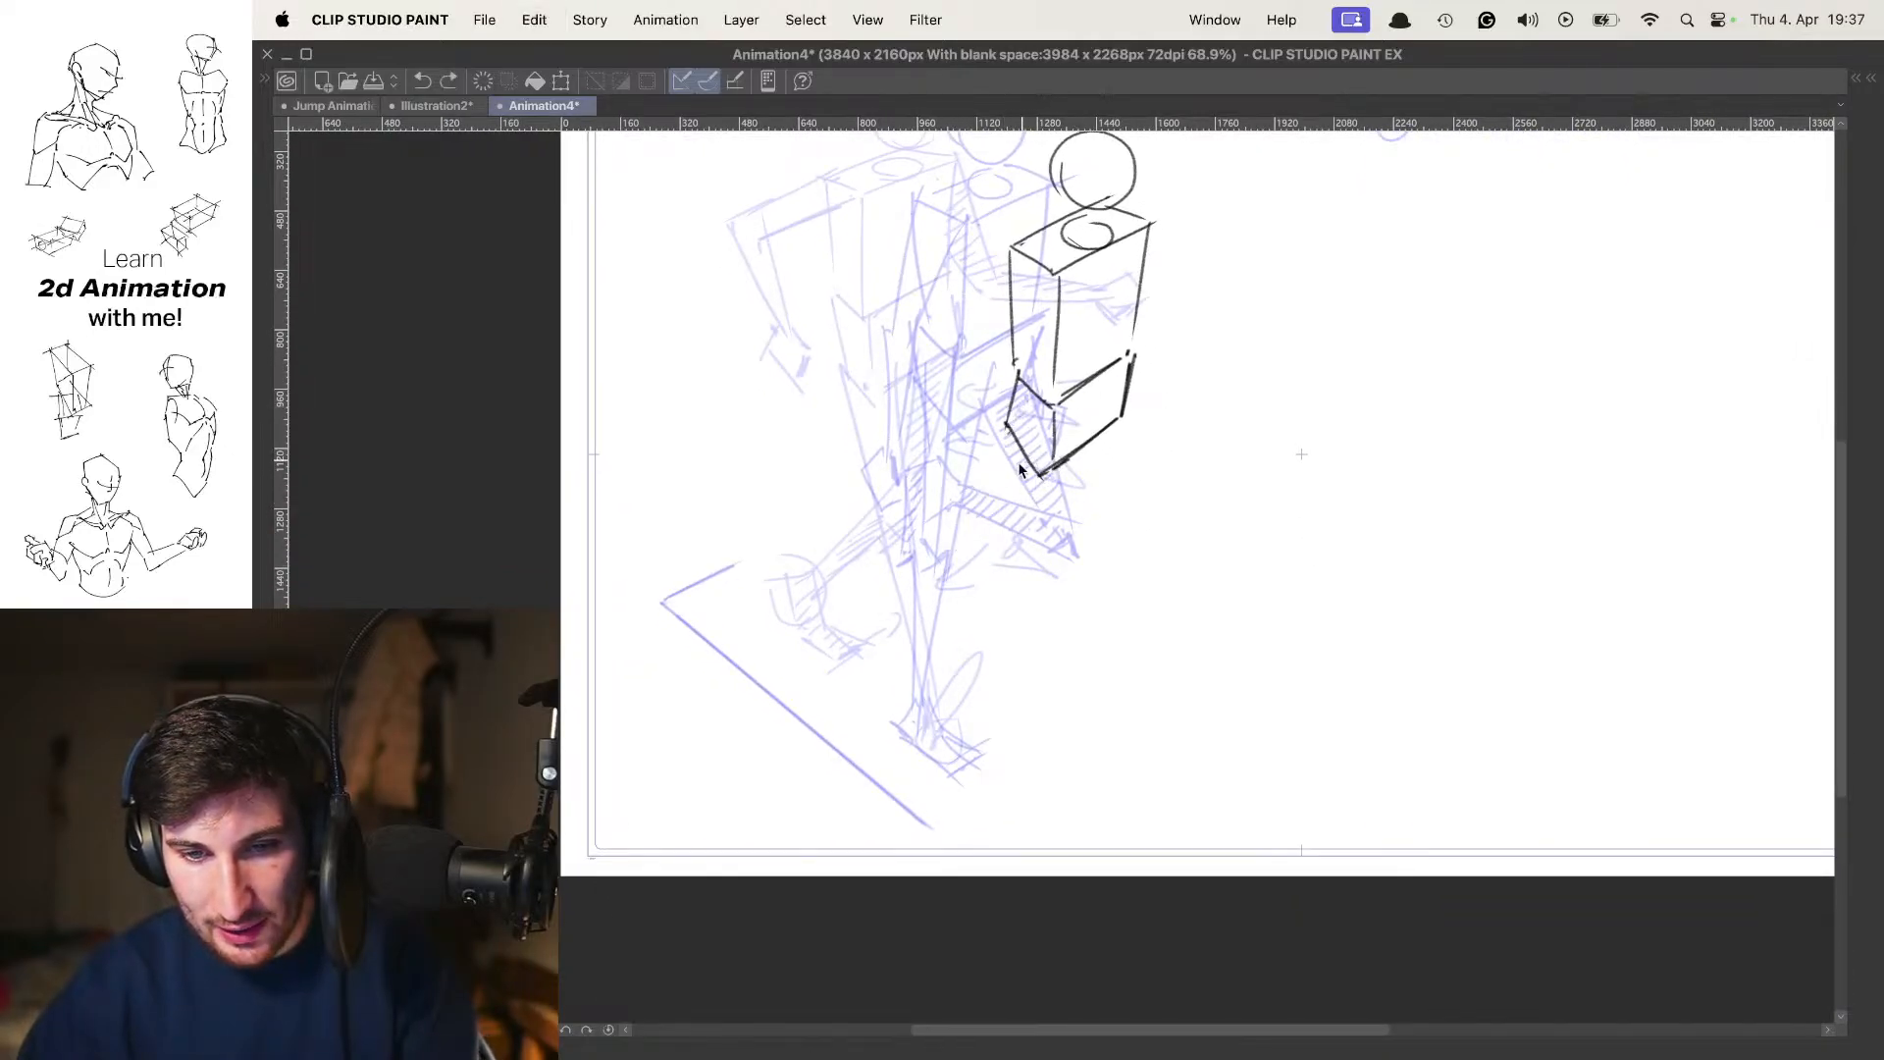
drag(1010, 412, 994, 563)
key(super+z)
drag(1009, 413, 1018, 565)
key(super+z)
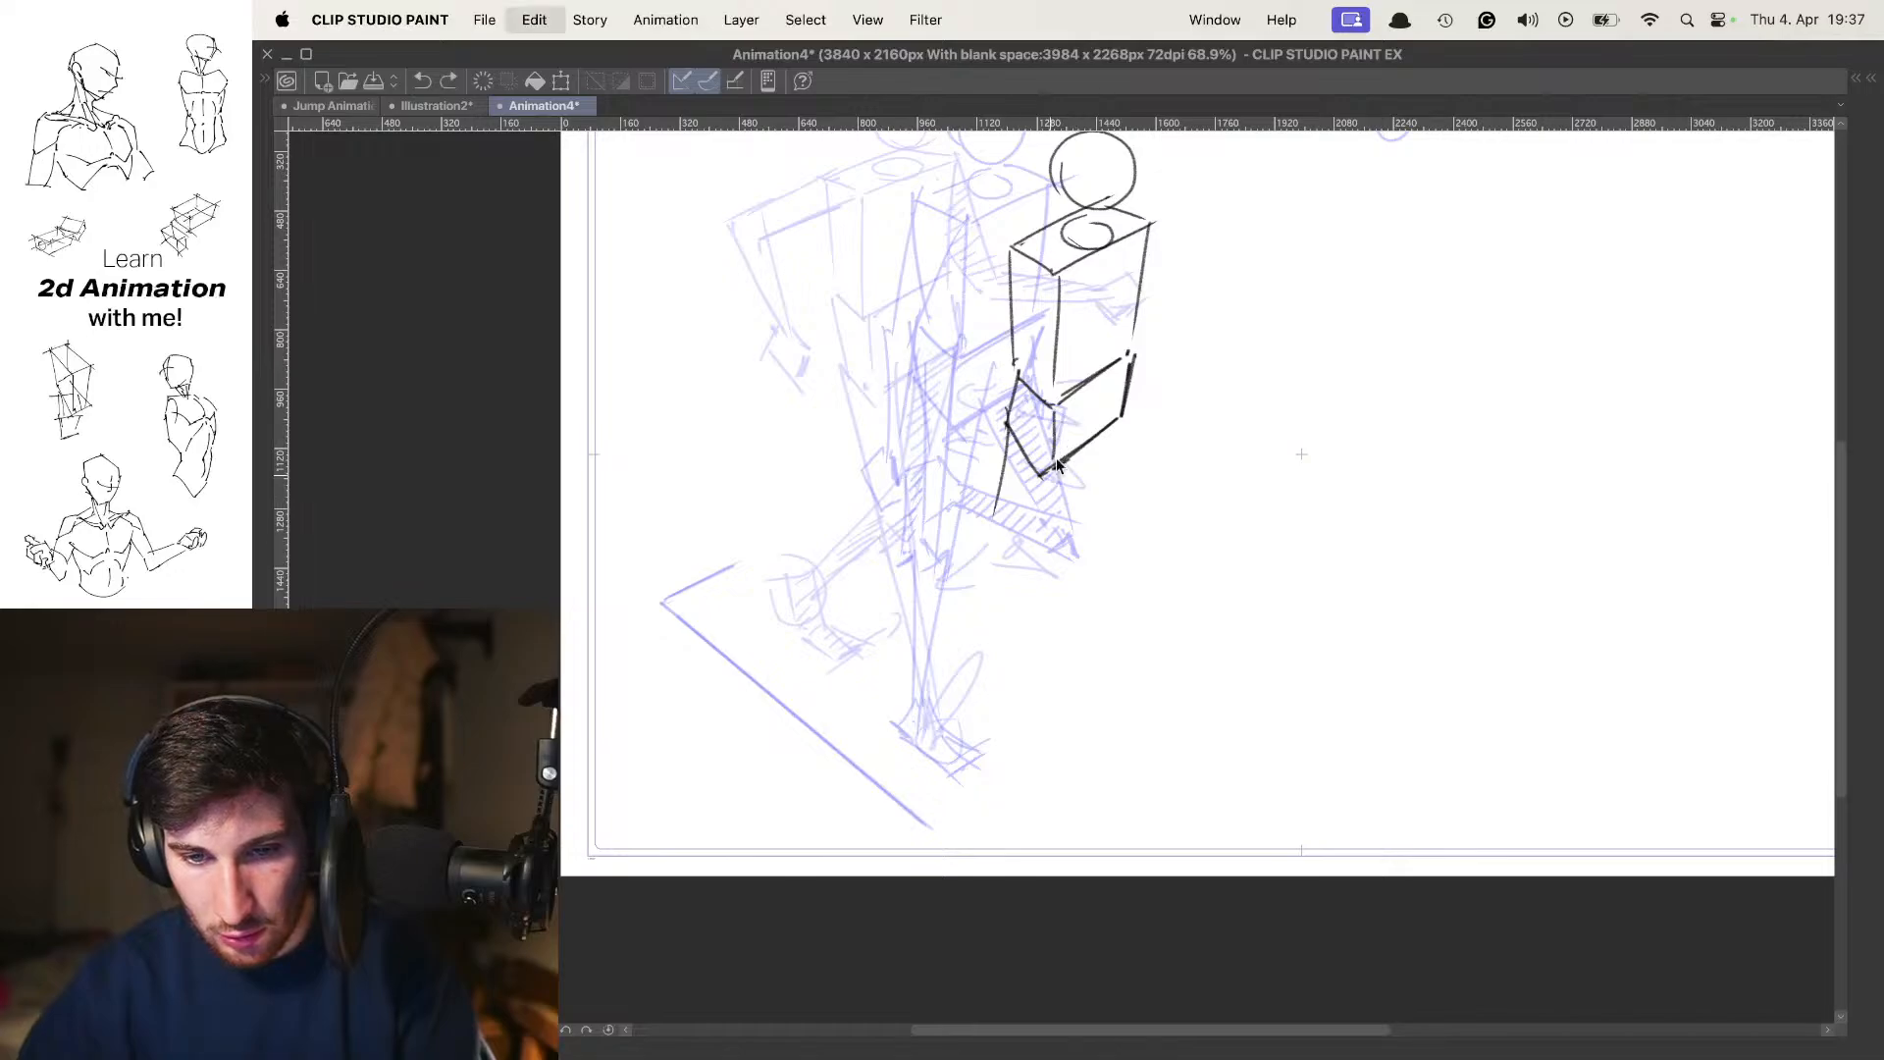
Draw the trailing thigh's inner line and mark the knee with an X, discarding the first lower-leg stroke after comparing poses
drag(1077, 420, 1020, 575)
mouse_move(1010, 417)
mouse_down()
mouse_move(979, 577)
mouse_move(1007, 571)
mouse_move(891, 649)
mouse_up()
key(Left)
key(Left)
key(Right)
key(Right)
key(super+z)
drag(1005, 535, 881, 640)
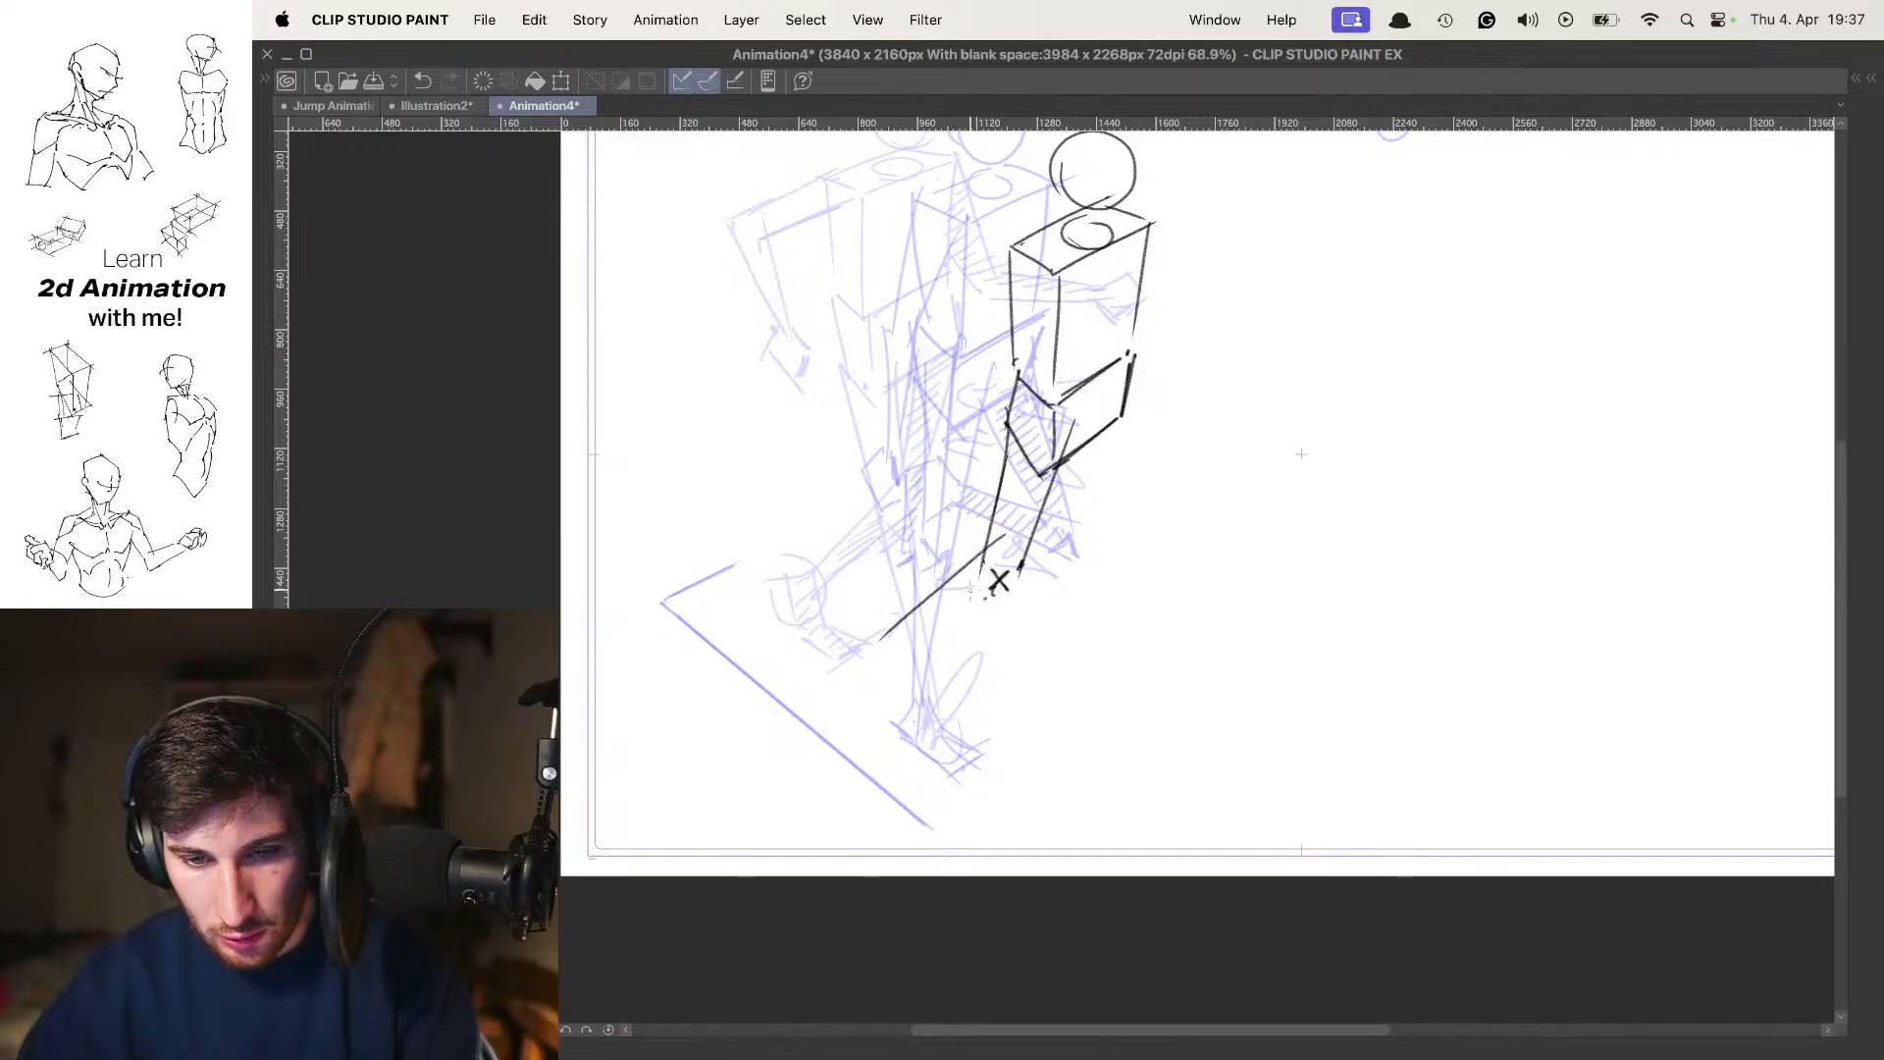
key(super+z)
key(super+z)
drag(1010, 587, 885, 638)
drag(1028, 581, 891, 645)
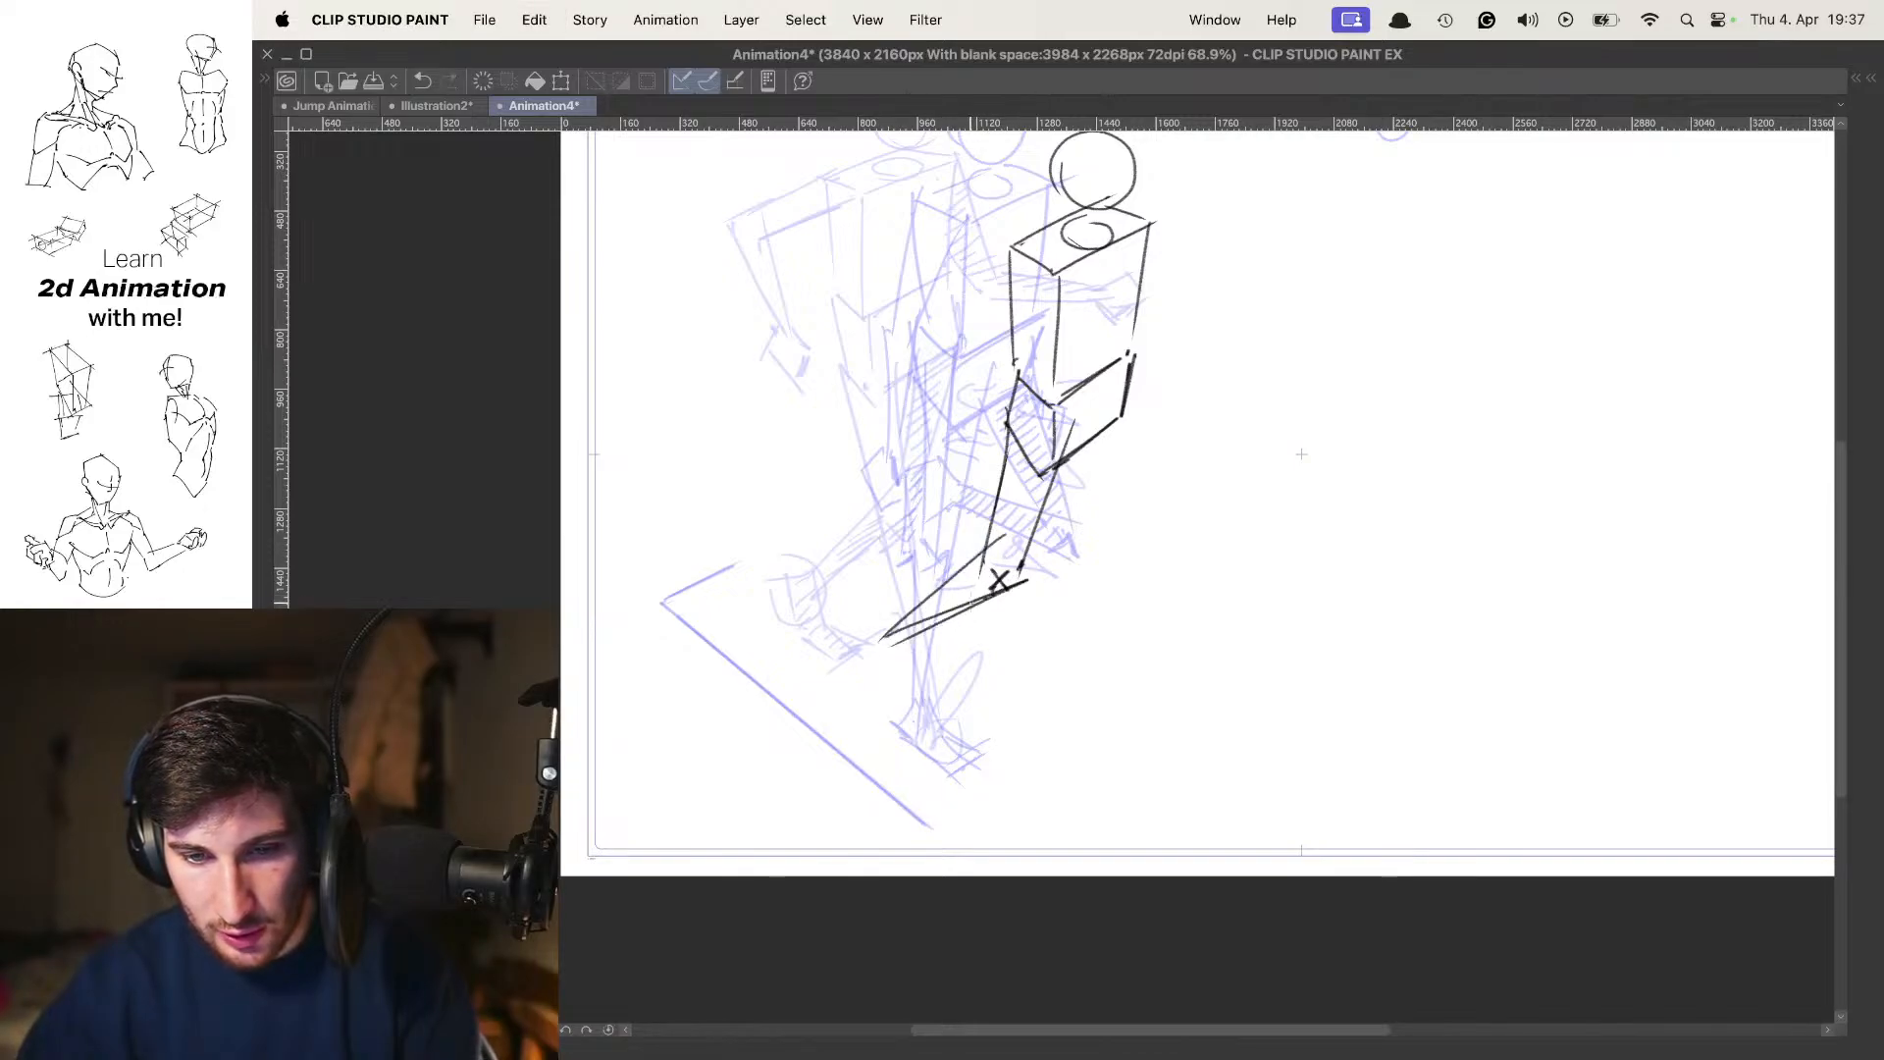
key(super+z)
key(super+z)
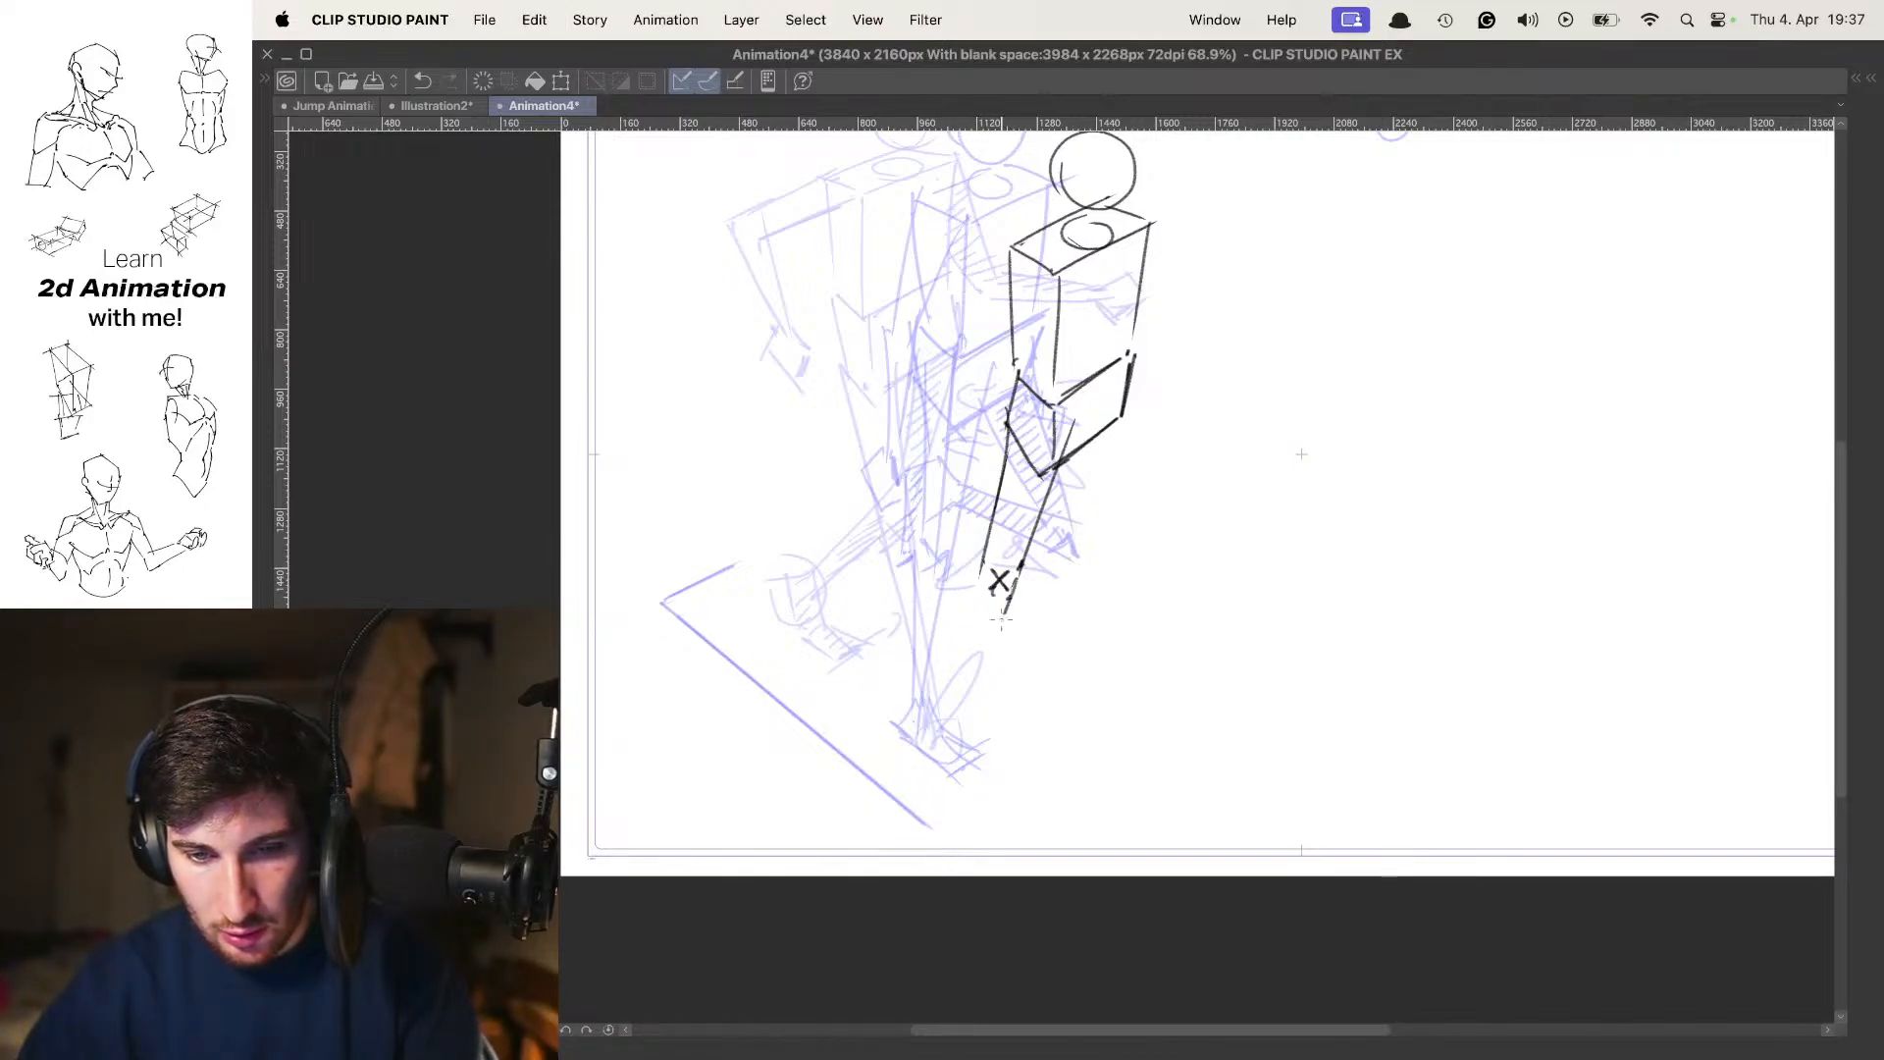
key(super+z)
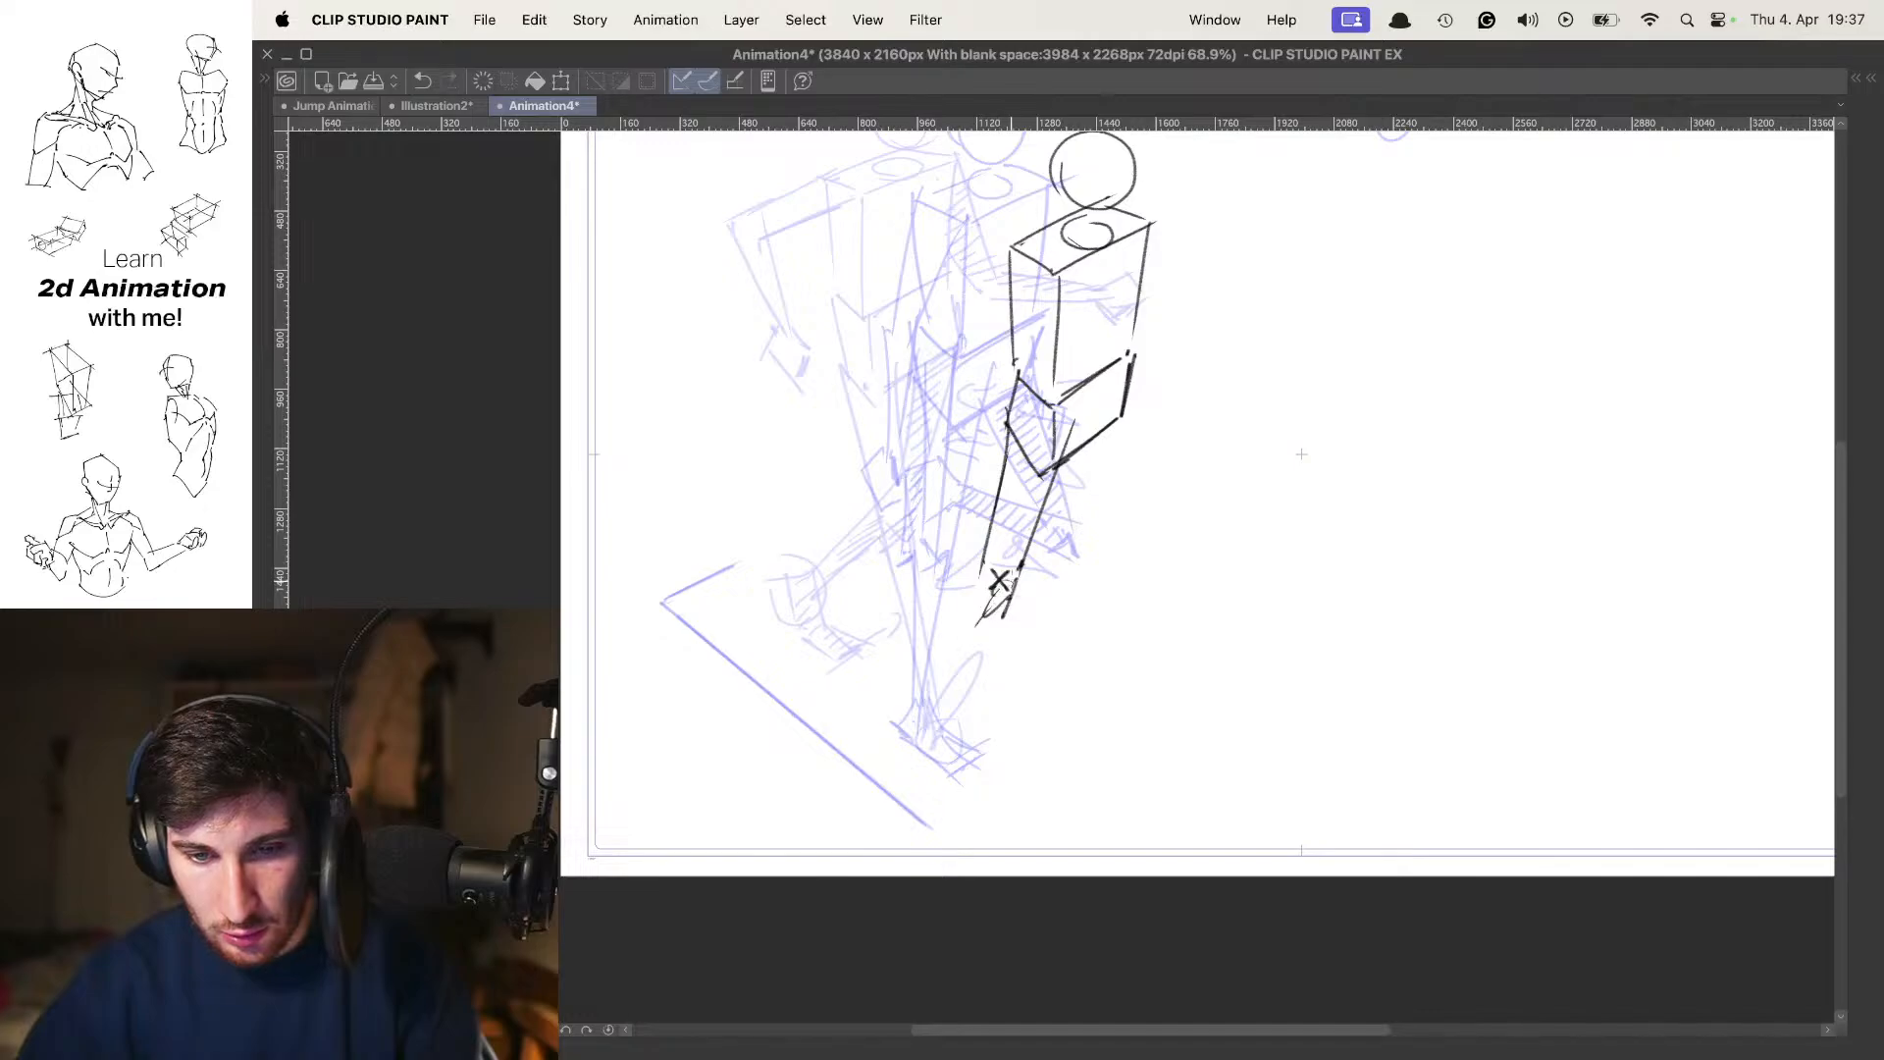
drag(984, 632, 844, 609)
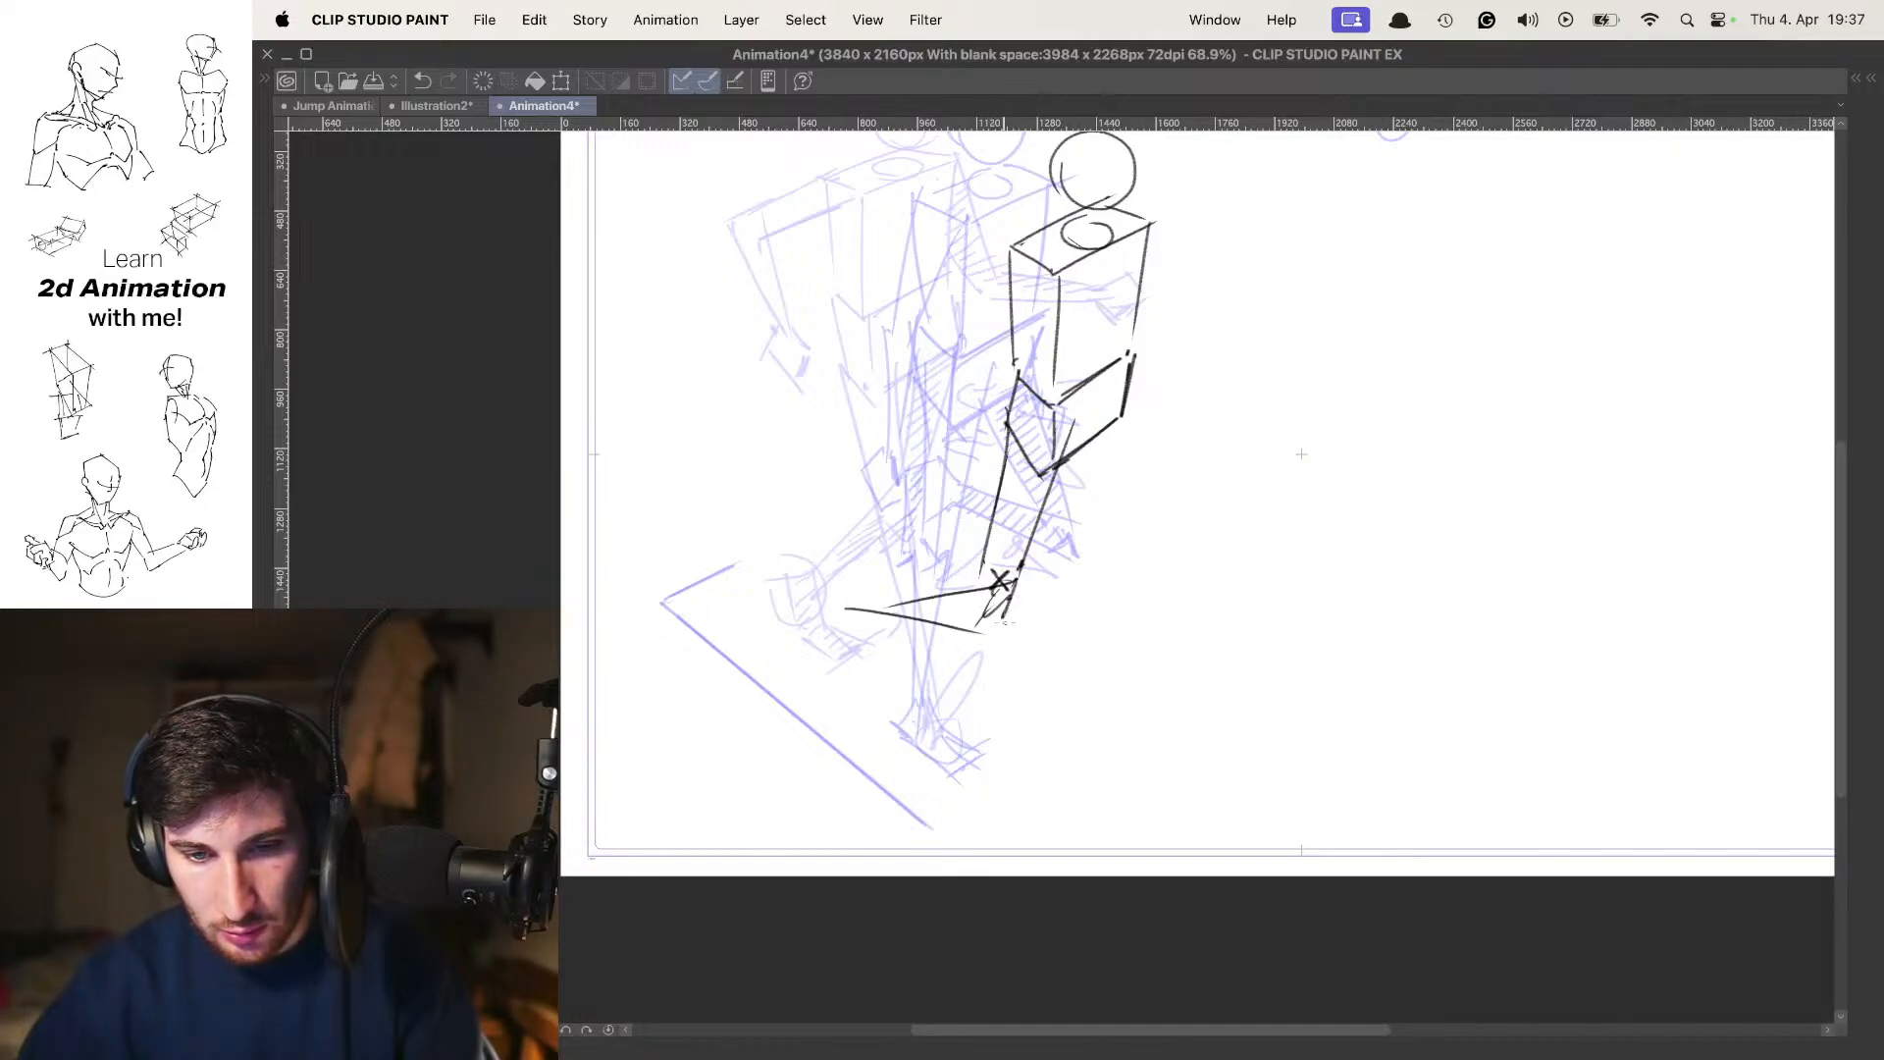
key(space)
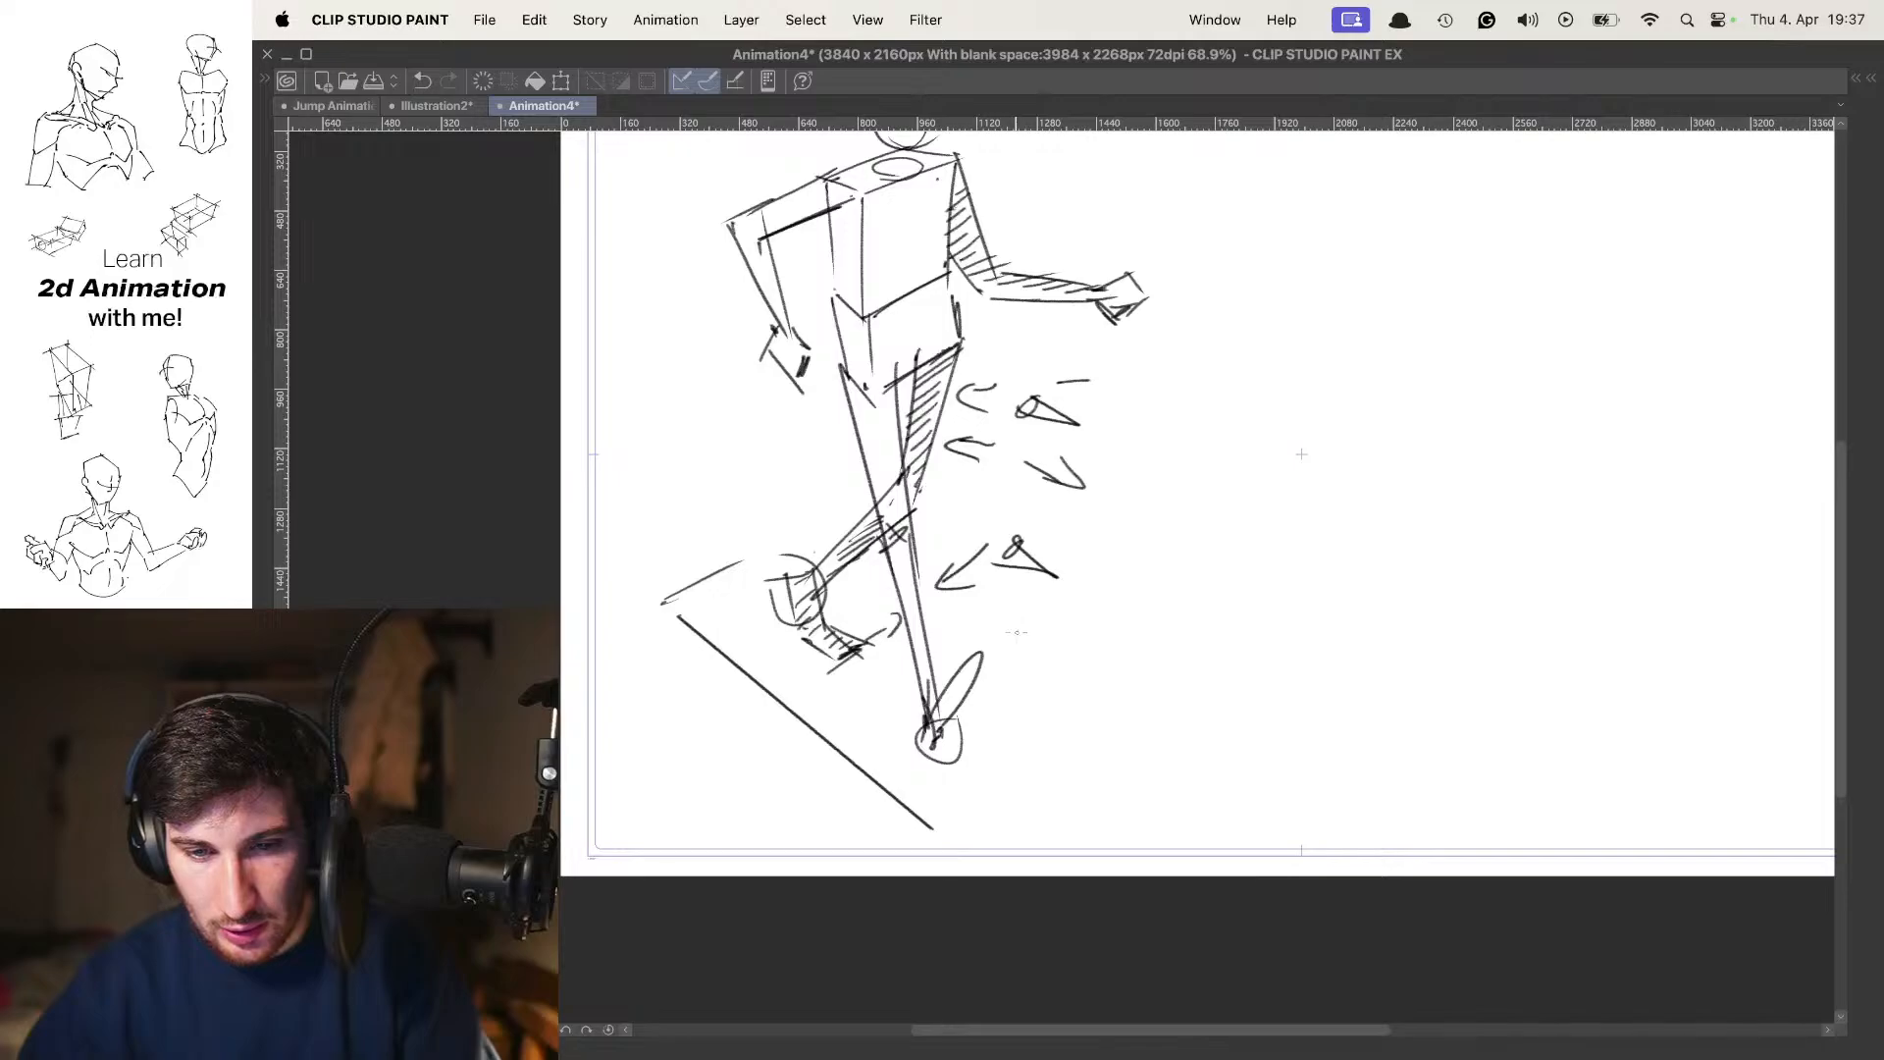
key(space)
key(super+z)
key(super+z)
key(super+z)
Draw the trailing lower leg as two lines slanting back and down from the marked knee, tapering toward the ankle
drag(984, 555, 880, 672)
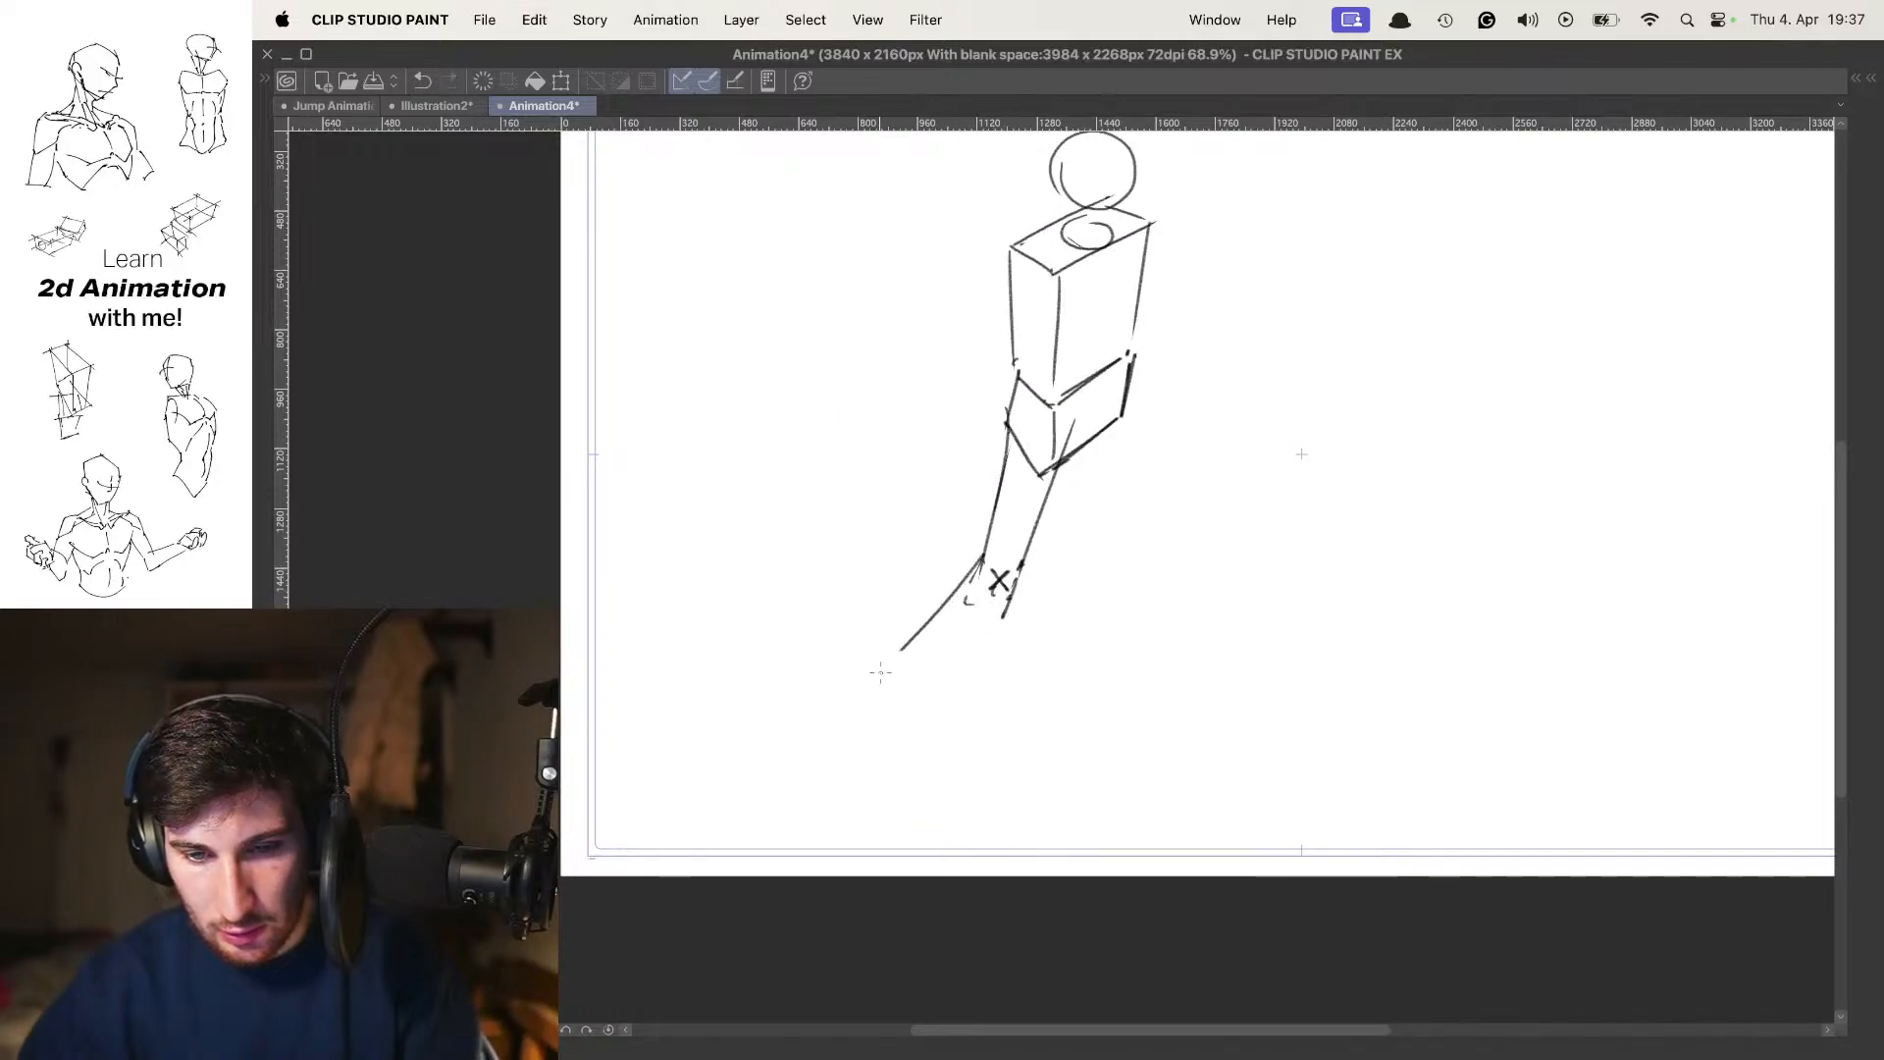
drag(1027, 595, 880, 688)
key(o)
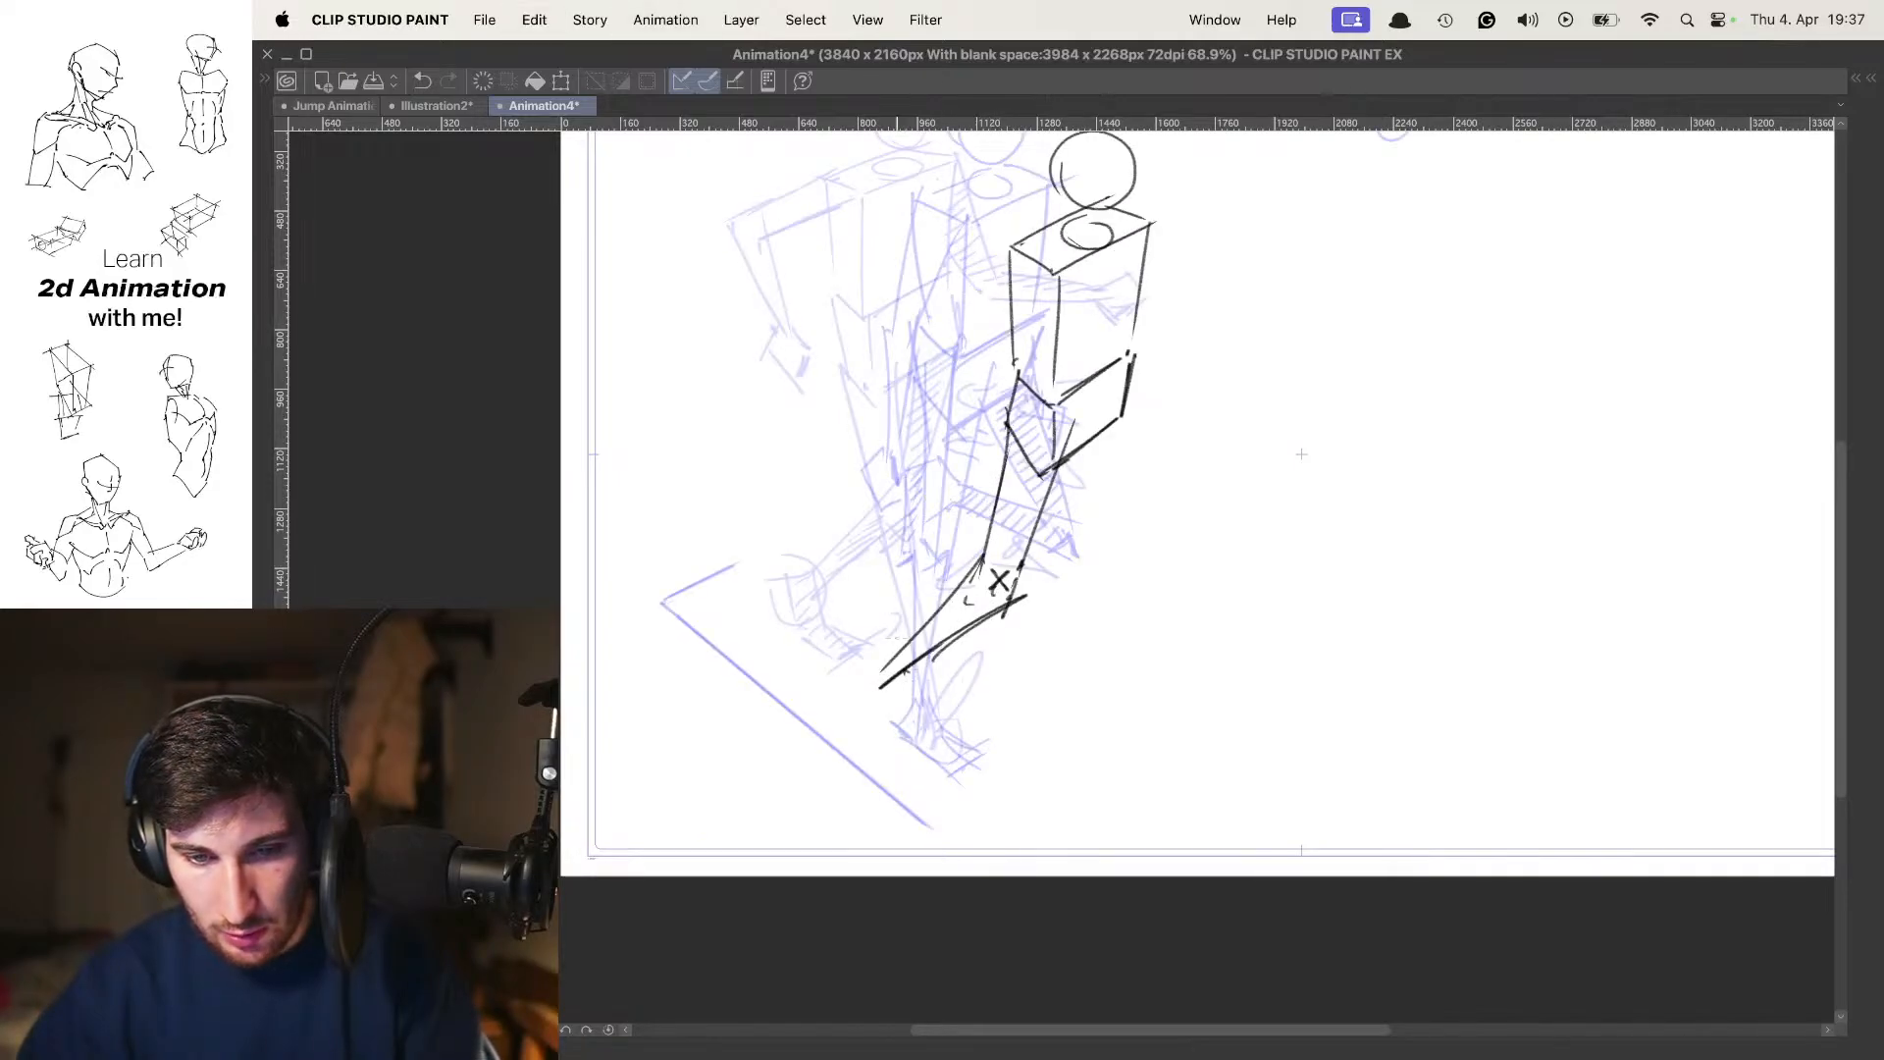
Sketch the trailing foot with its heel raised and toes on the ground, redoing strokes around the heel and toes
key(super+z)
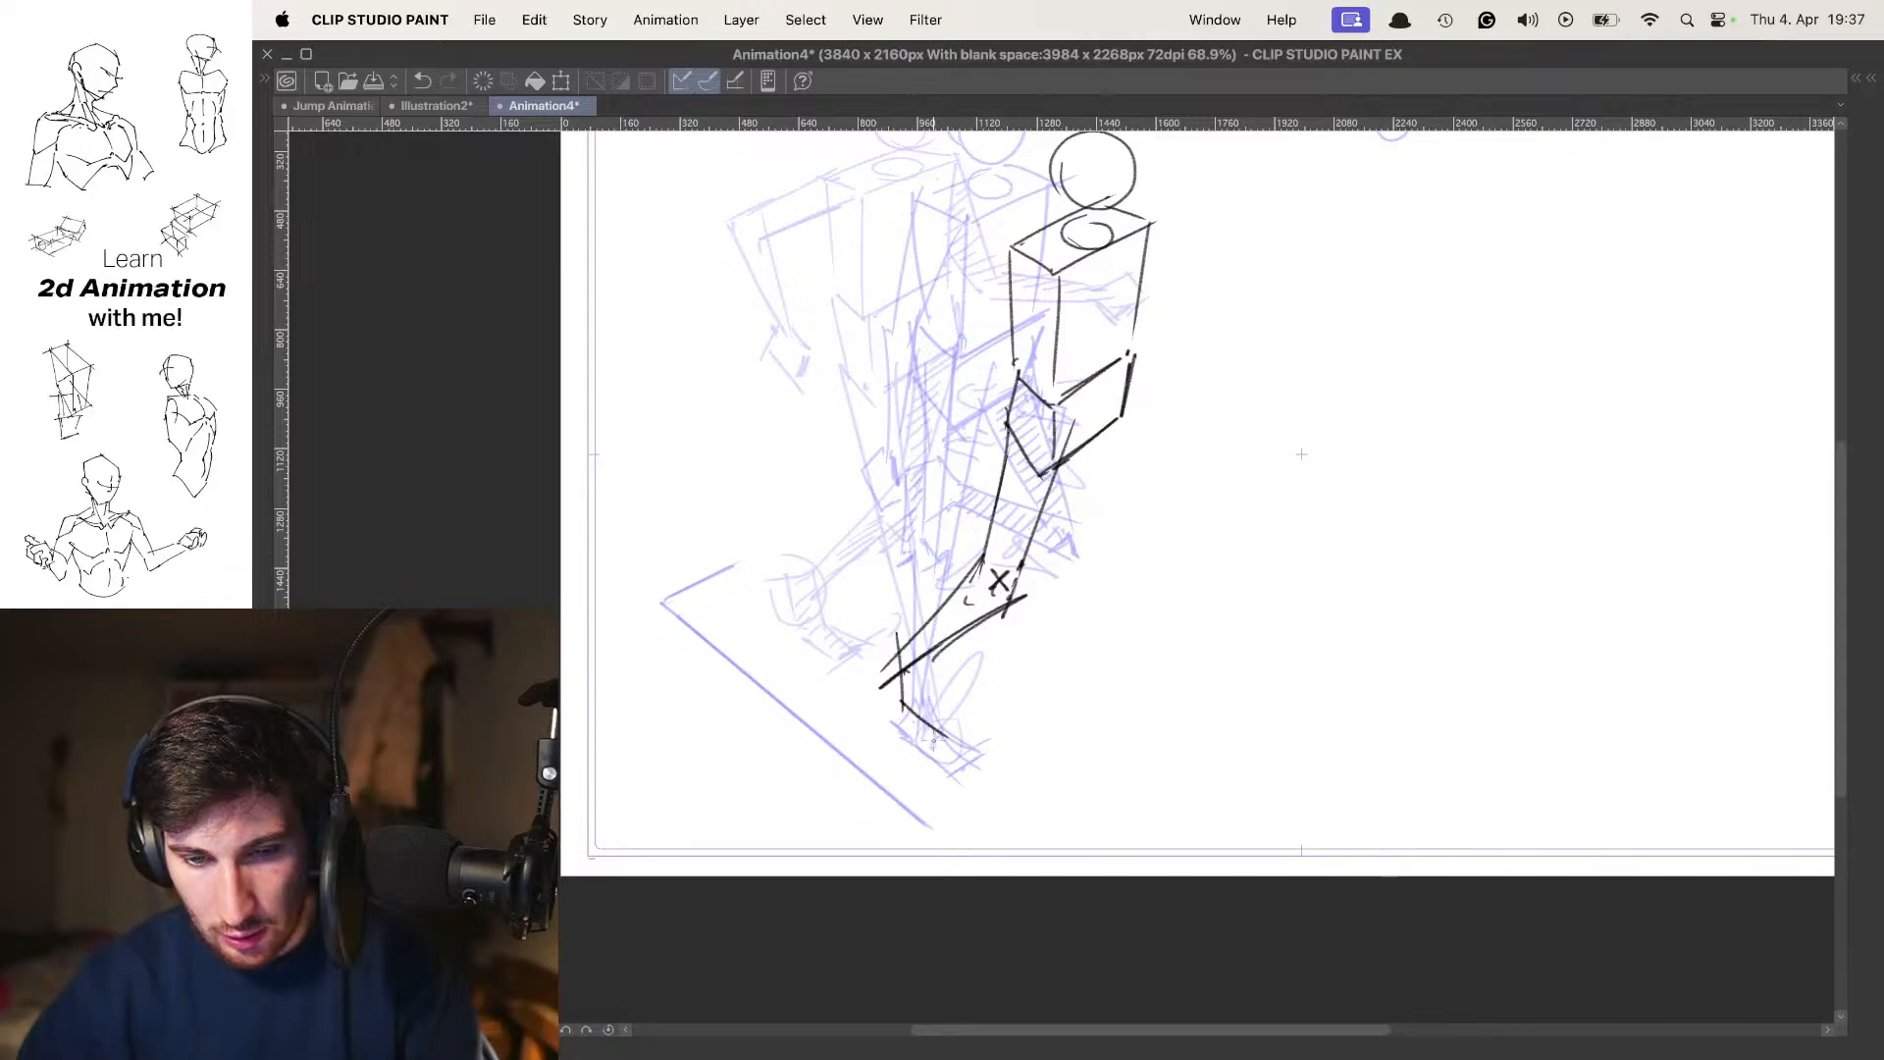
key(super+z)
mouse_move(899, 656)
mouse_down()
mouse_move(851, 683)
mouse_move(858, 668)
mouse_up()
key(super+z)
mouse_move(914, 739)
mouse_down()
mouse_move(872, 700)
mouse_move(871, 662)
mouse_move(904, 729)
mouse_up()
key(super+z)
key(super+z)
key(super+z)
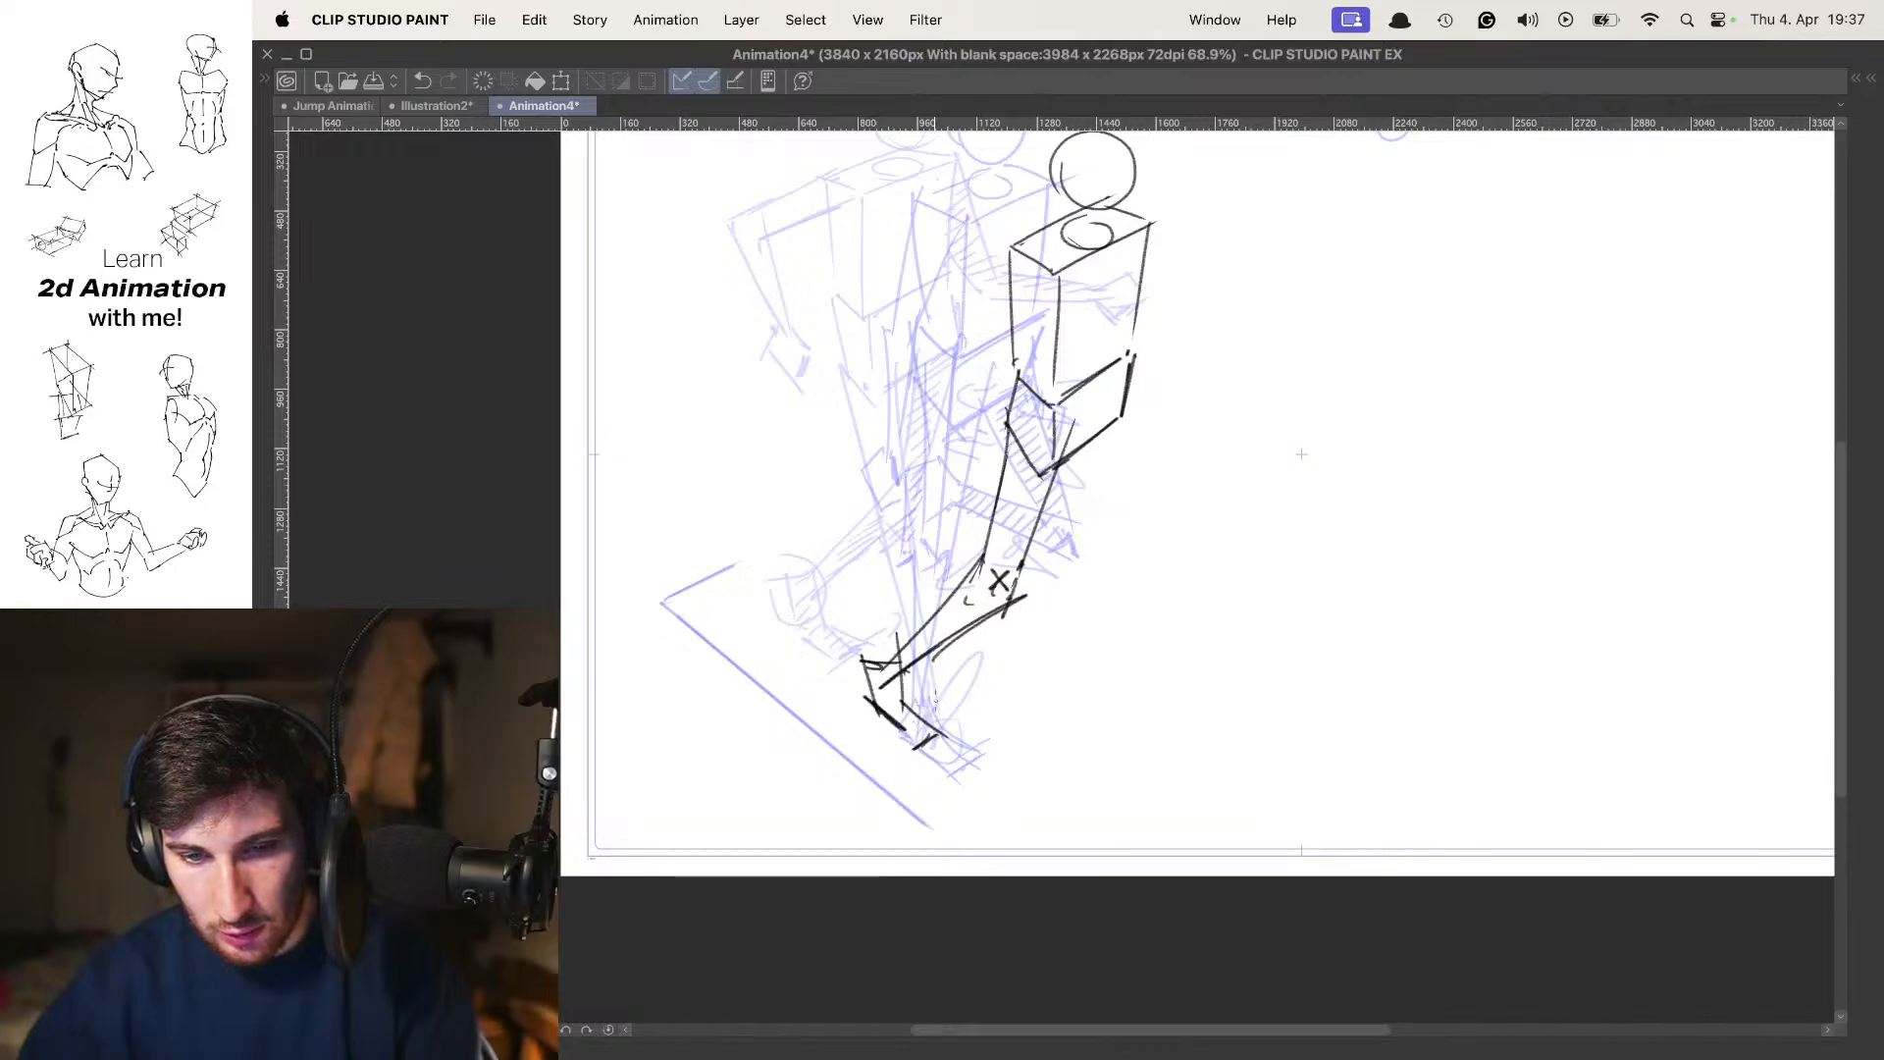
Flip repeatedly between the new pose and the earlier ones, without onion skin, to judge the trailing leg's motion
key(o)
key(comma)
key(period)
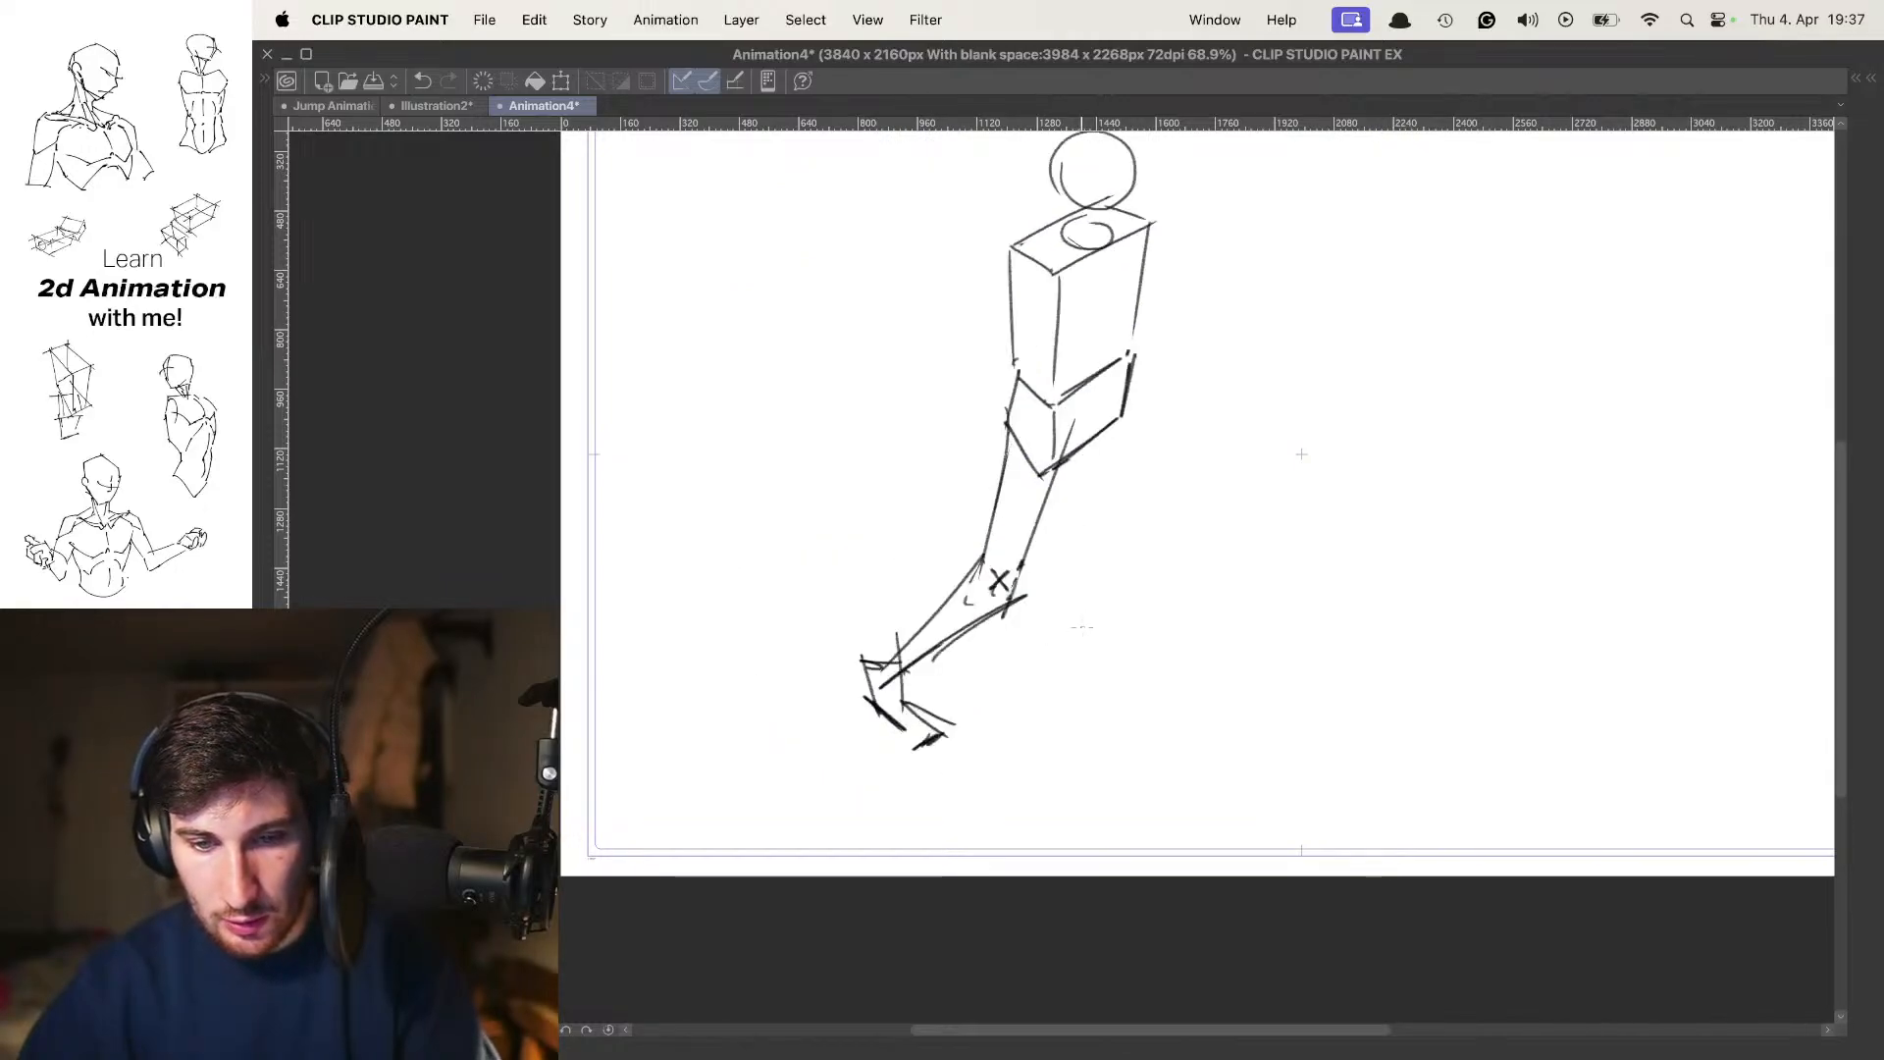
scroll(1079, 550, down, 5)
scroll(1080, 549, up, 2)
key(comma)
key(period)
key(comma)
key(period)
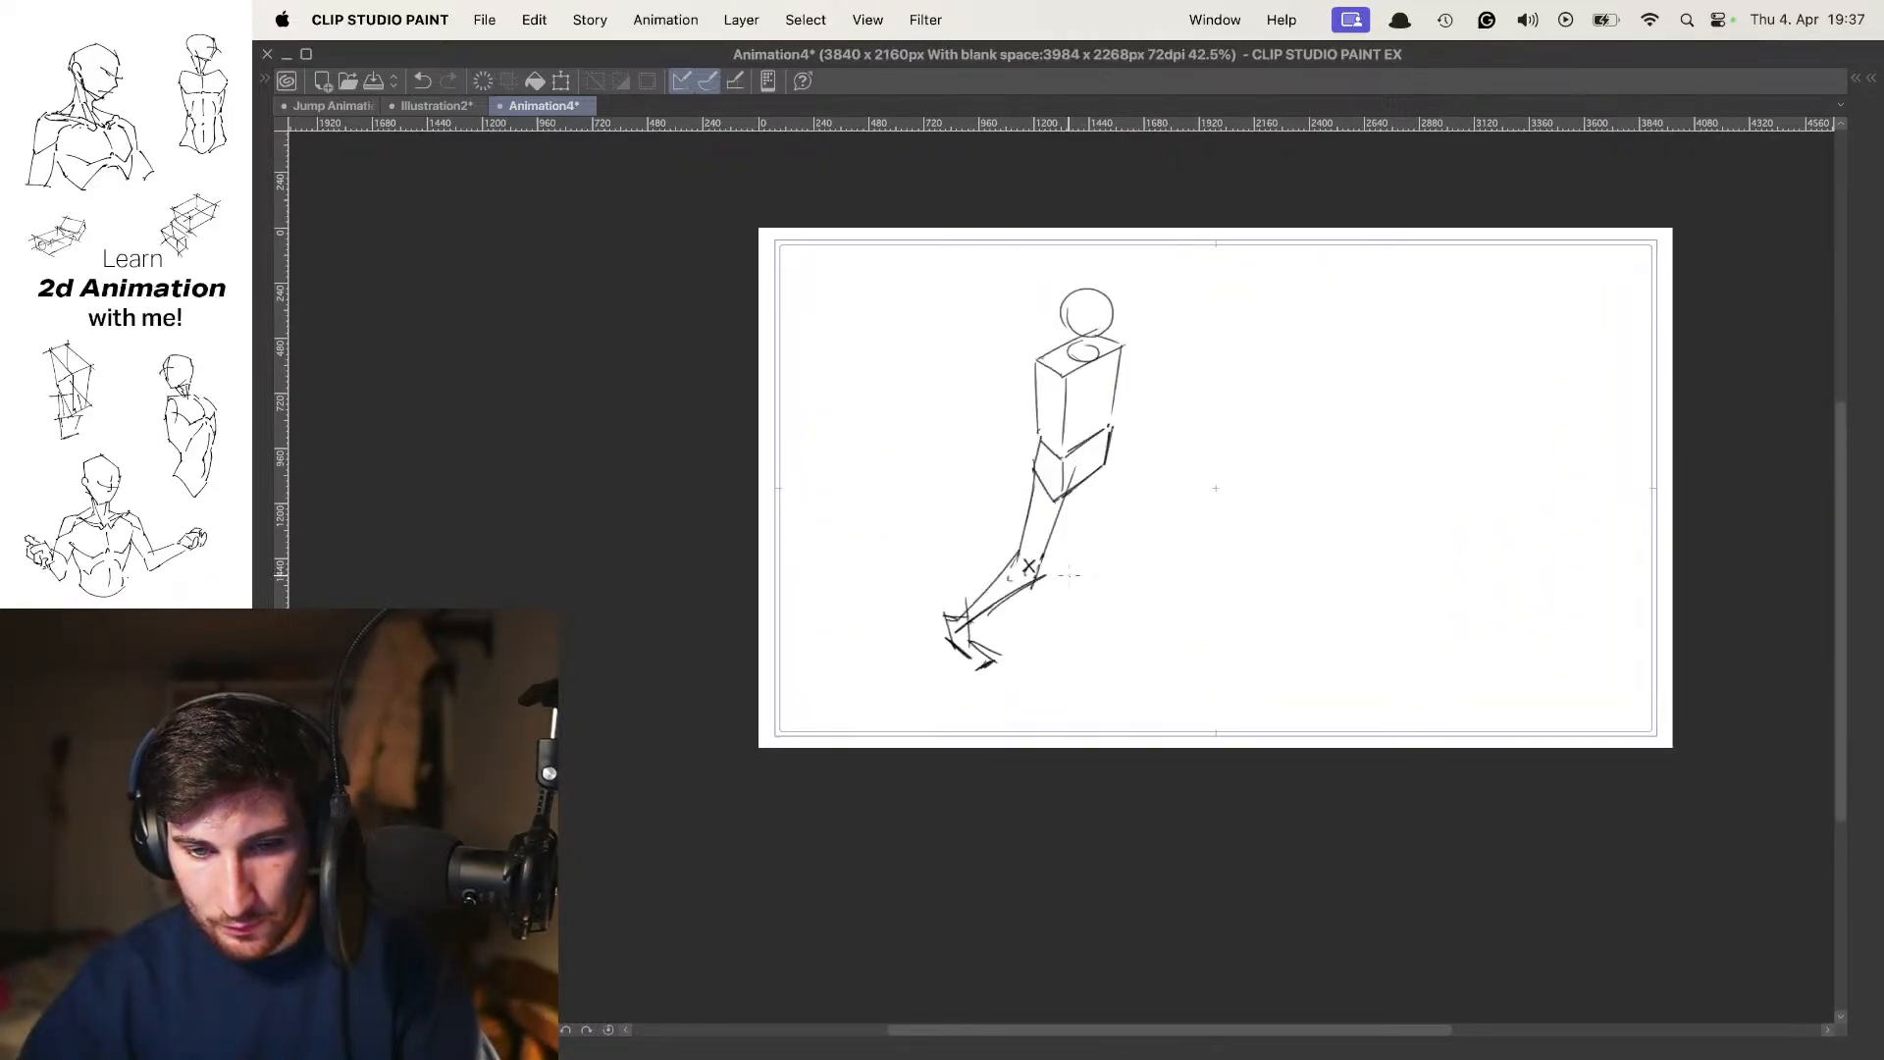
key(o)
drag(1077, 485, 1078, 528)
key(comma)
key(comma)
key(period)
key(period)
key(o)
Show the onion skin and draw the nearly straight forward leg from pelvis to ankle, marking its knee with an X
click(1043, 534)
key(o)
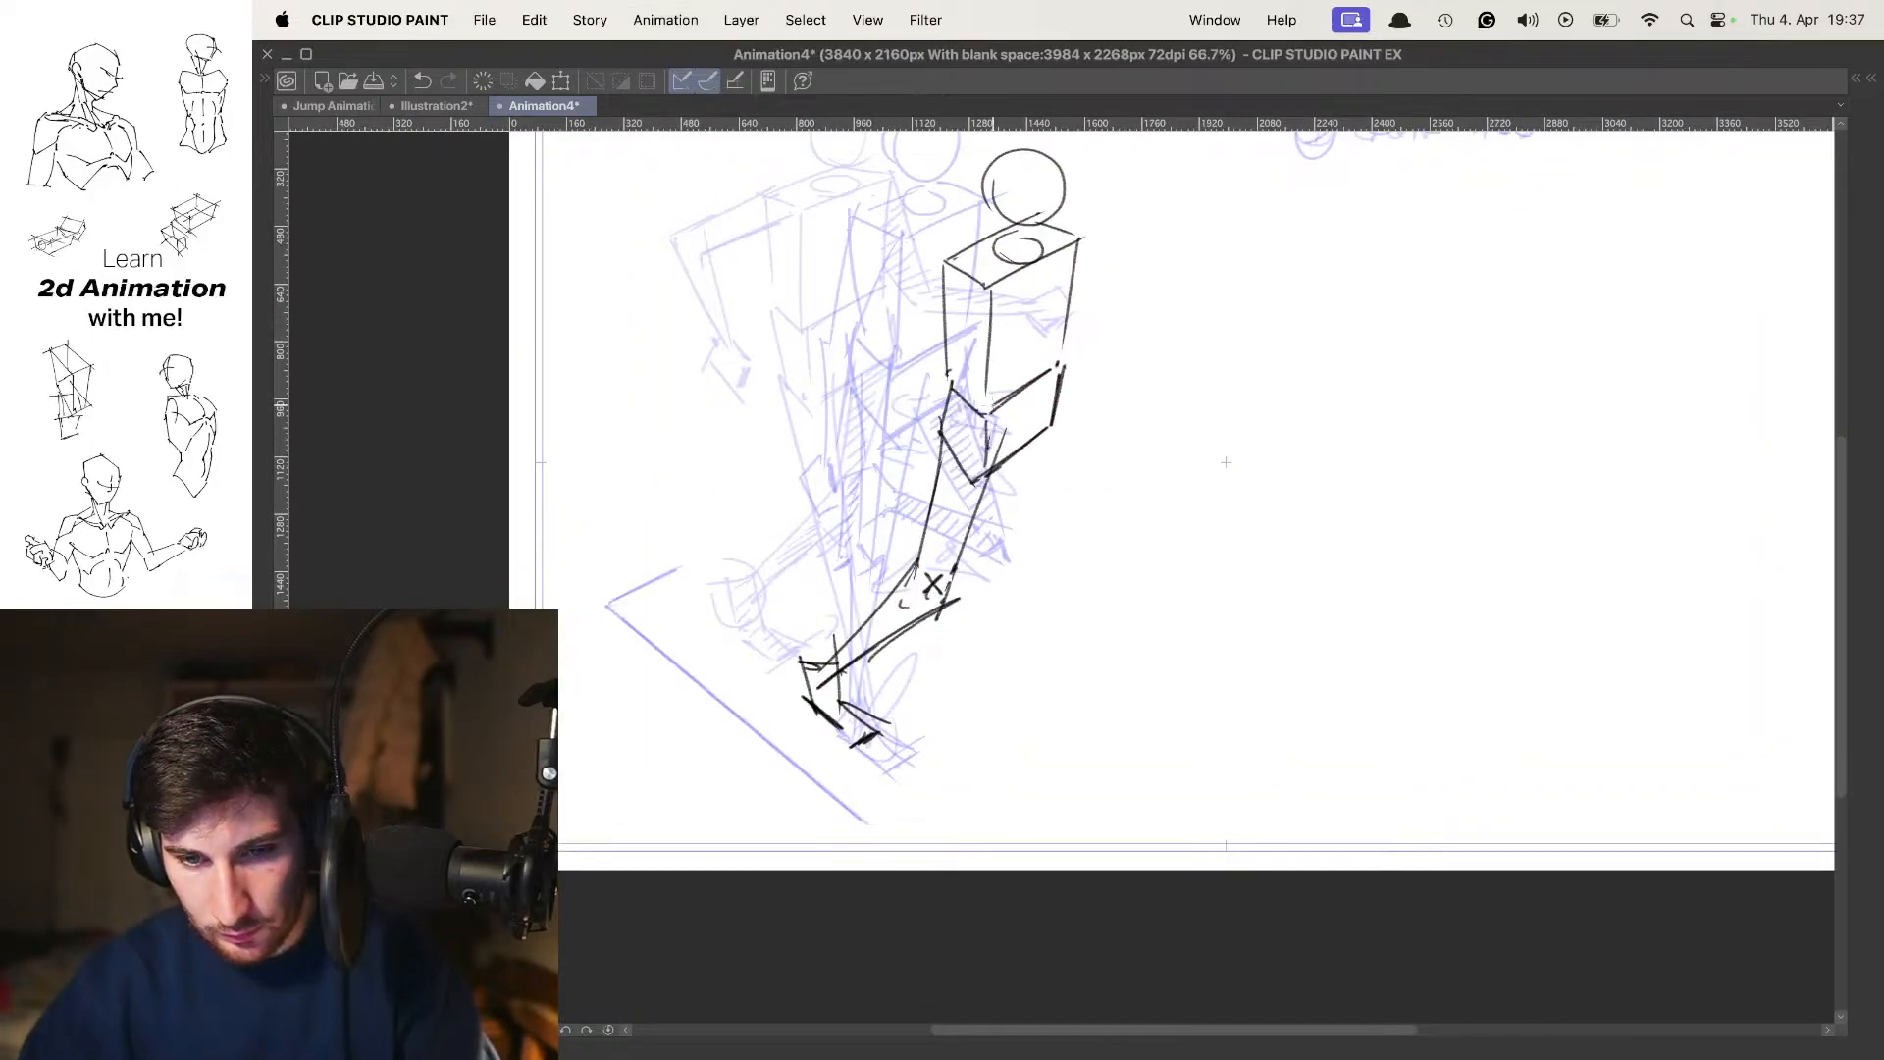
drag(994, 406, 1015, 583)
drag(1056, 406, 1043, 586)
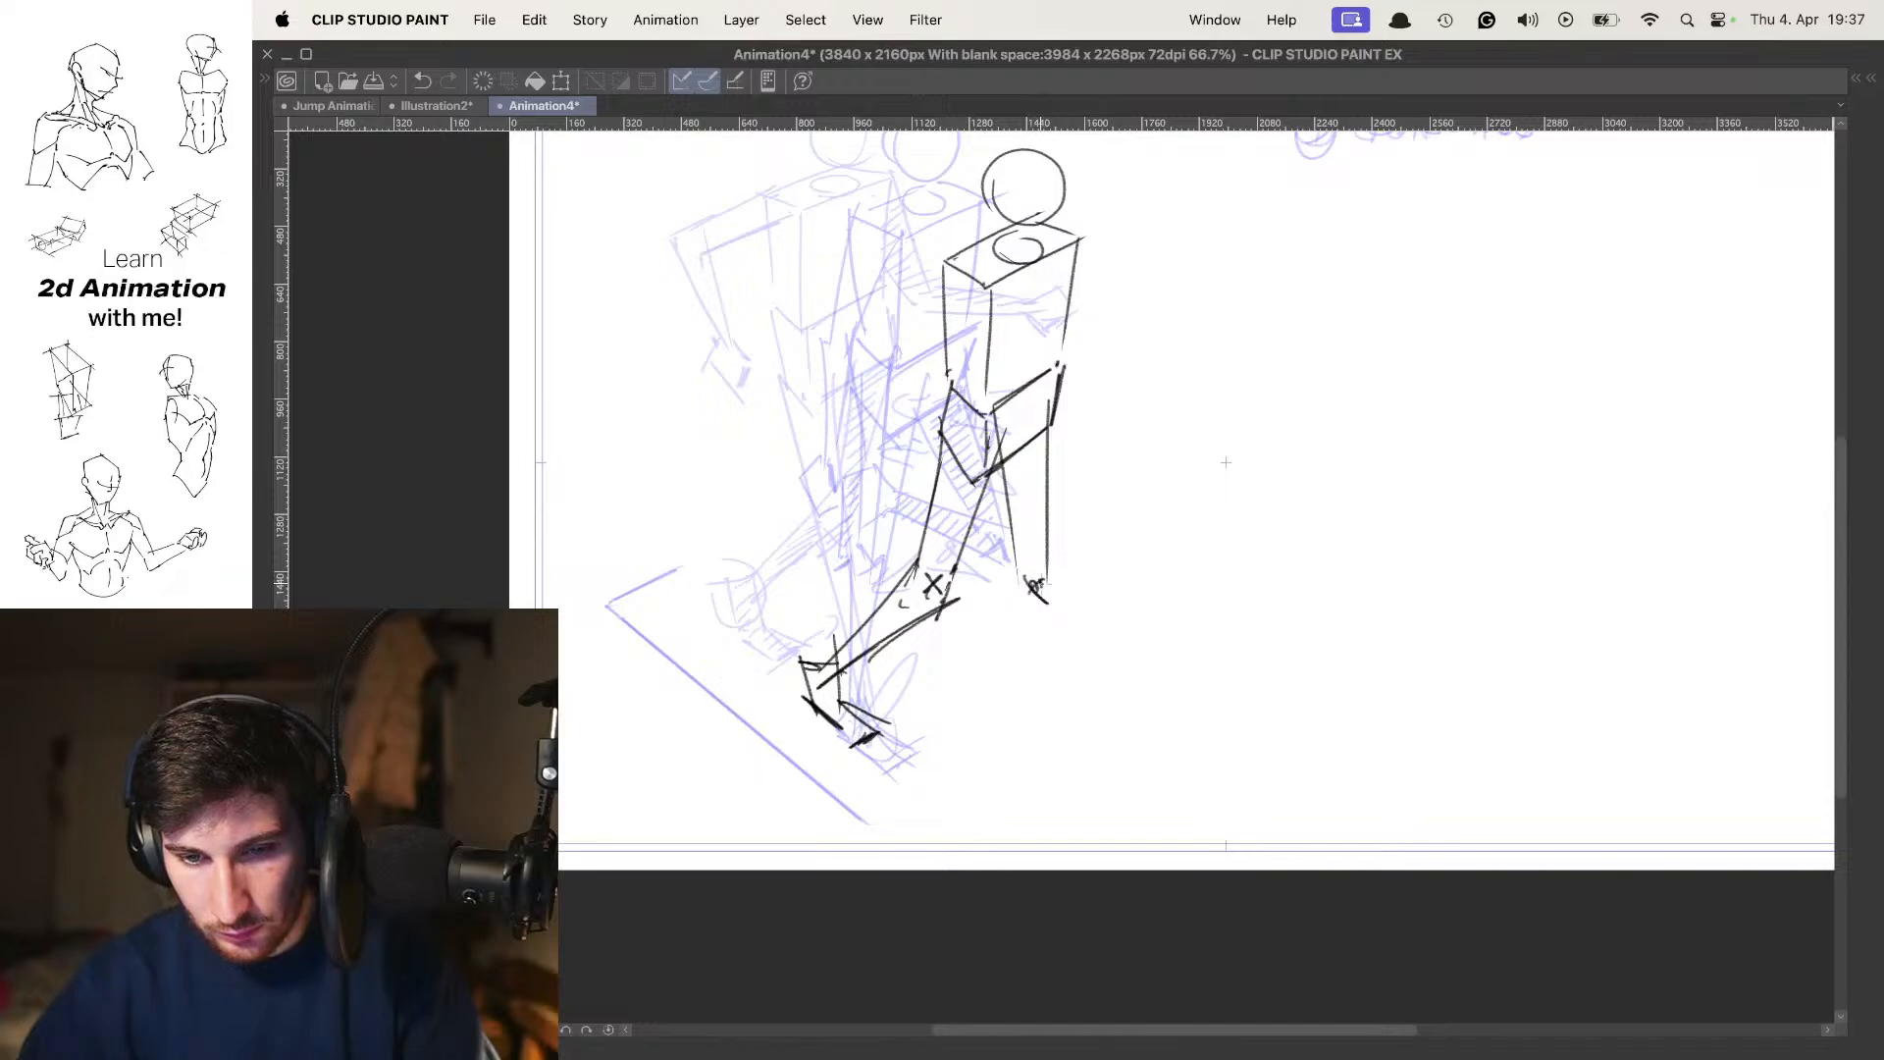
scroll(1040, 589, down, 2)
mouse_move(1011, 428)
mouse_down()
mouse_move(1033, 642)
mouse_move(1054, 571)
mouse_up()
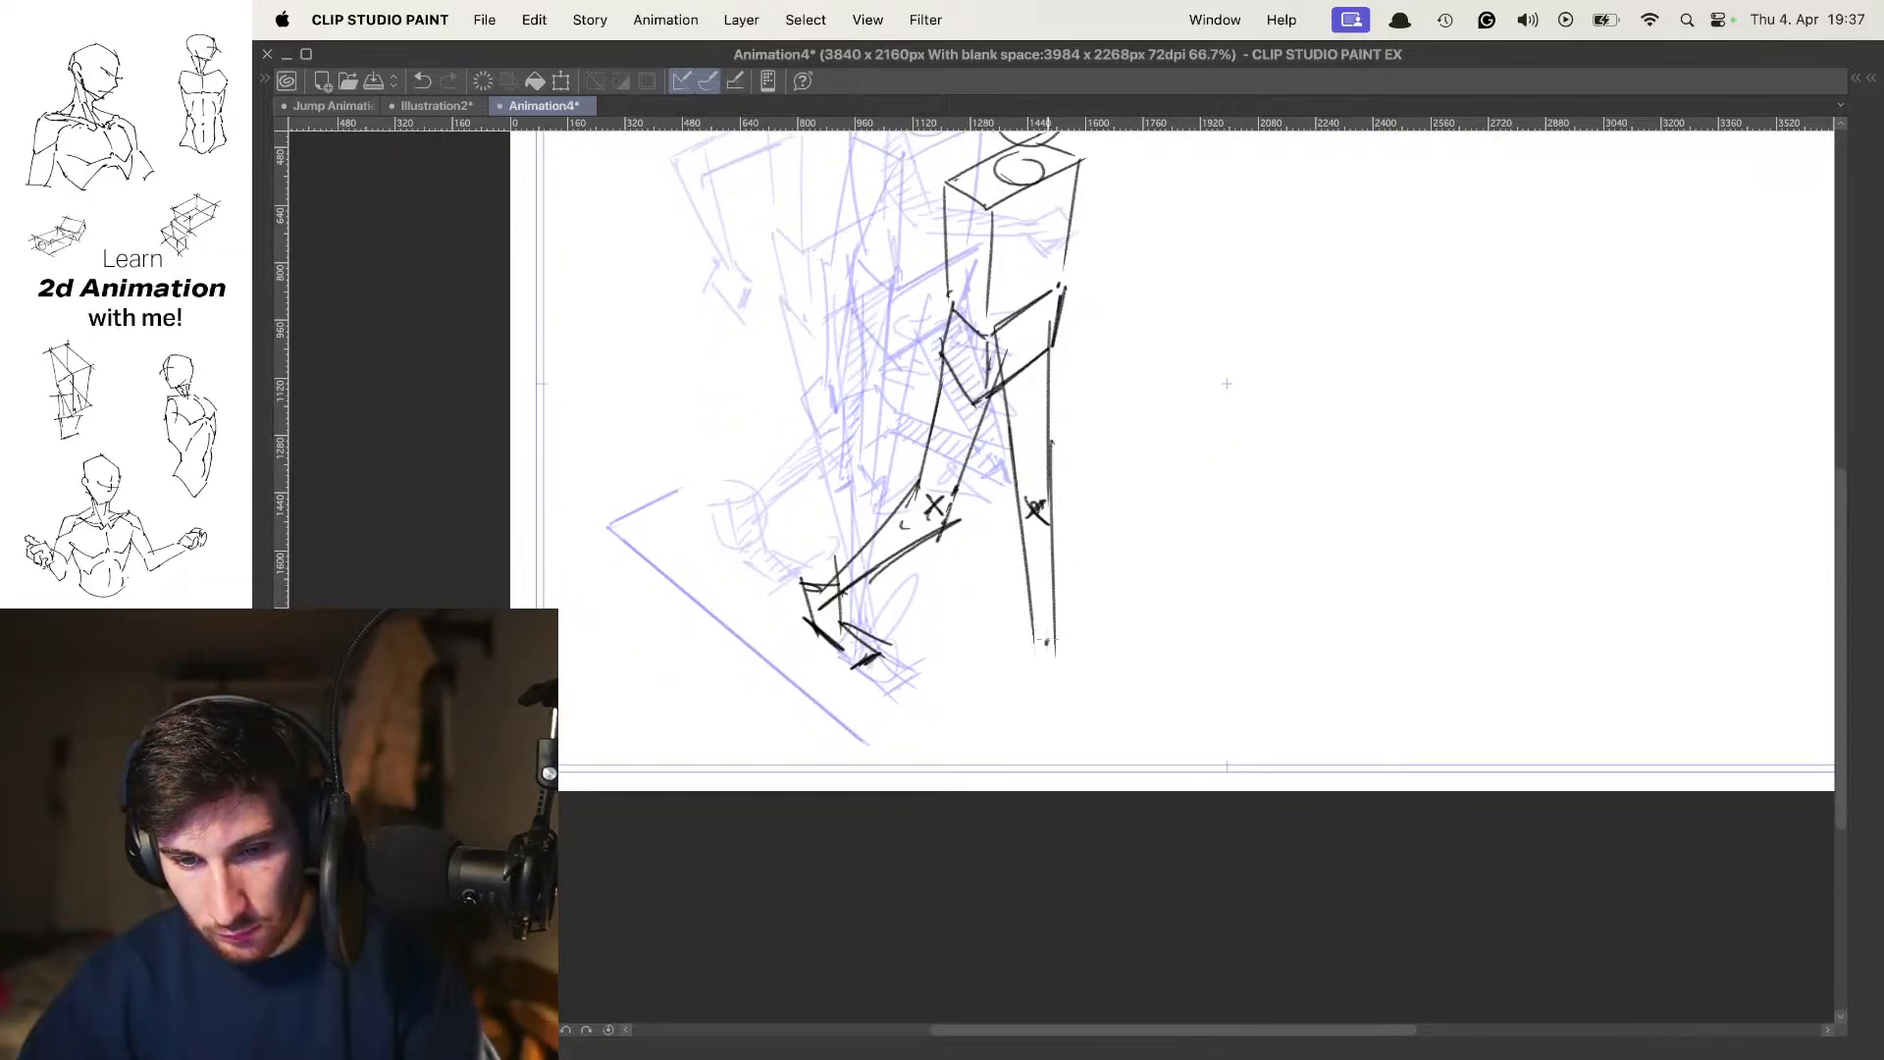
Try to sketch the forward foot at the ankle with its toes lifted, redrawing the sole and toe strokes
key(o)
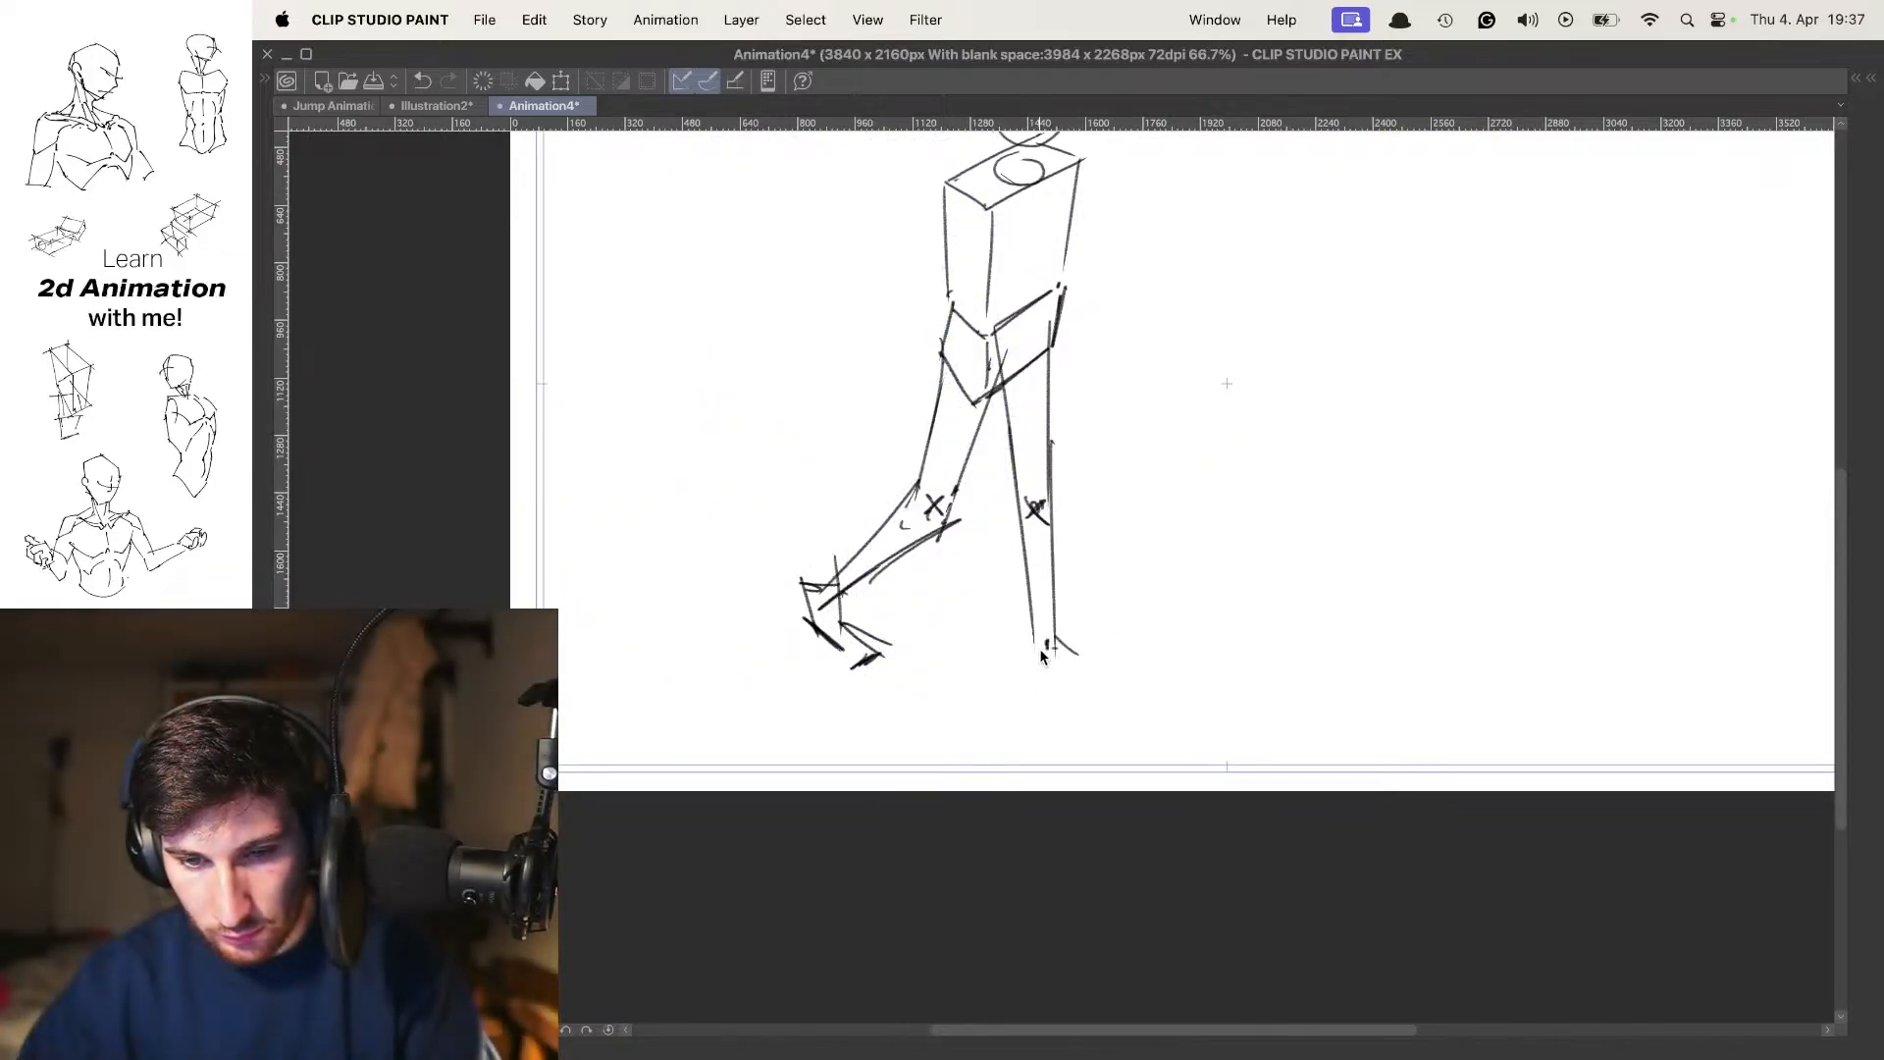
key(comma)
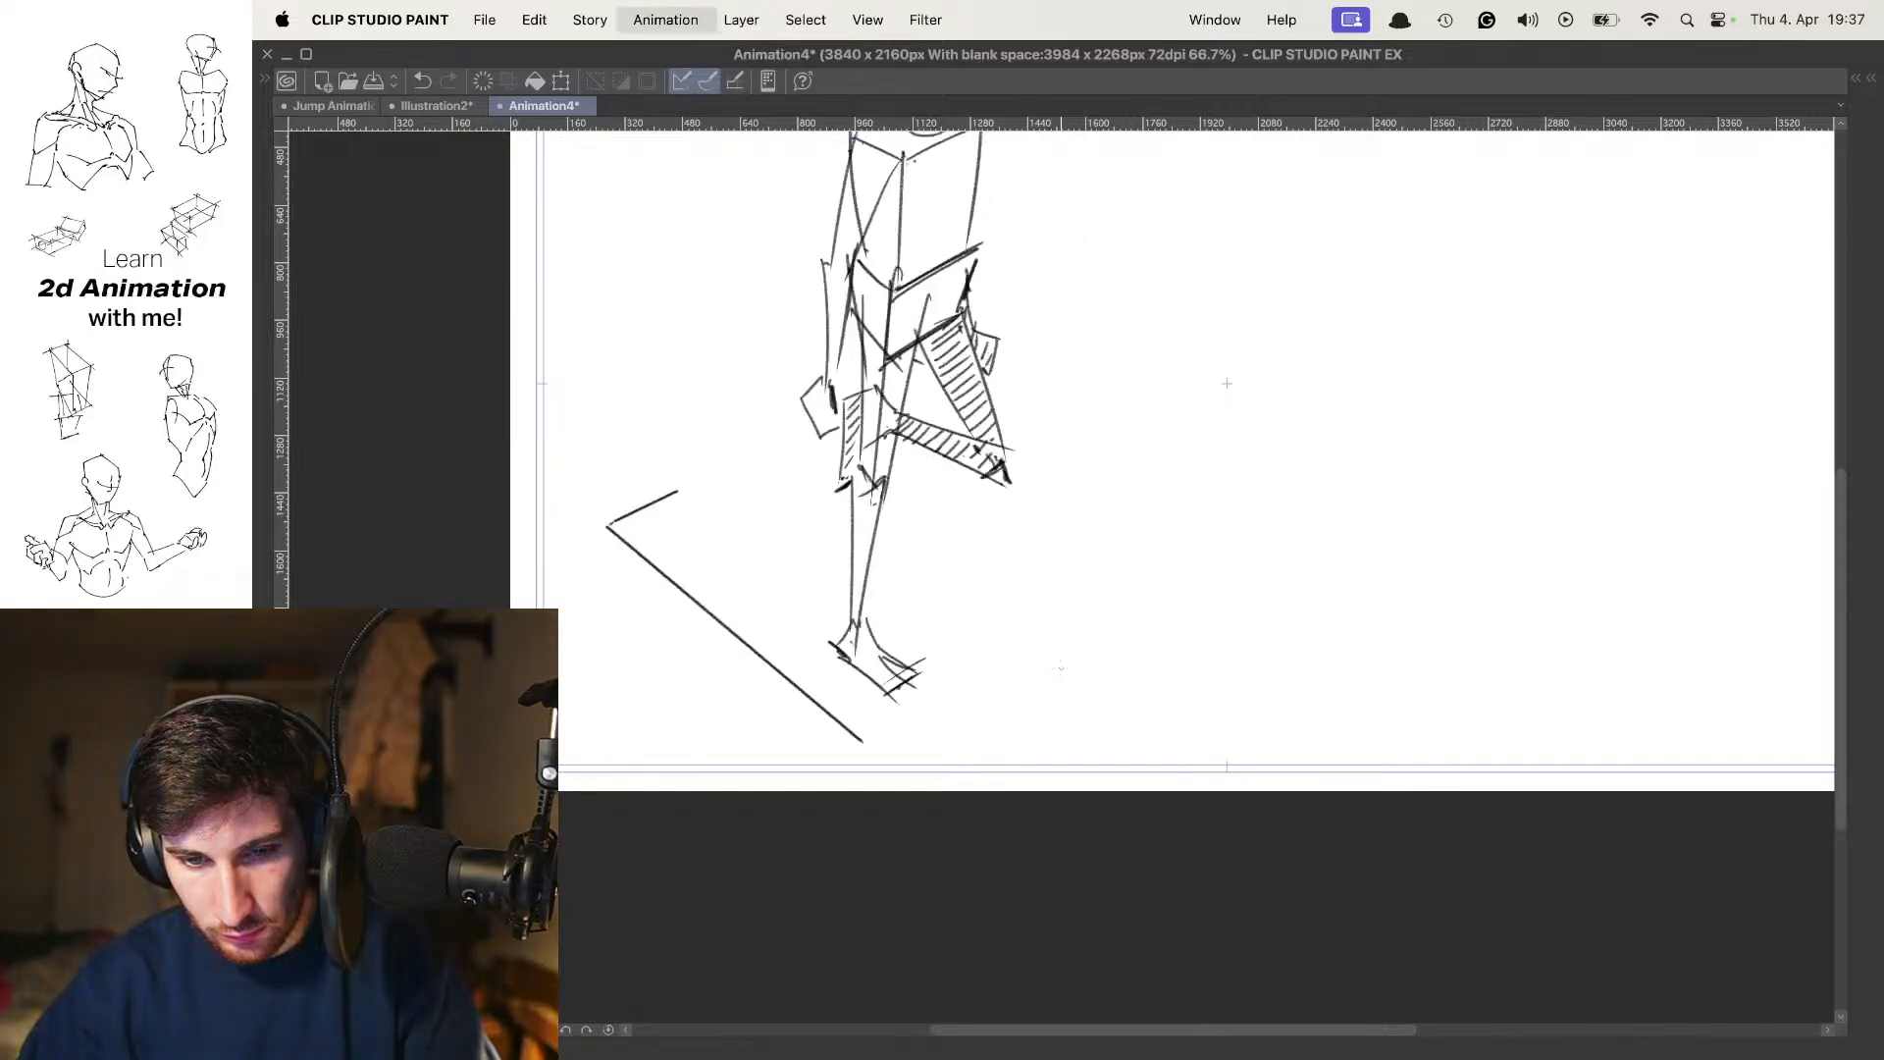
key(comma)
key(period)
key(period)
drag(1065, 680, 1087, 664)
key(super+z)
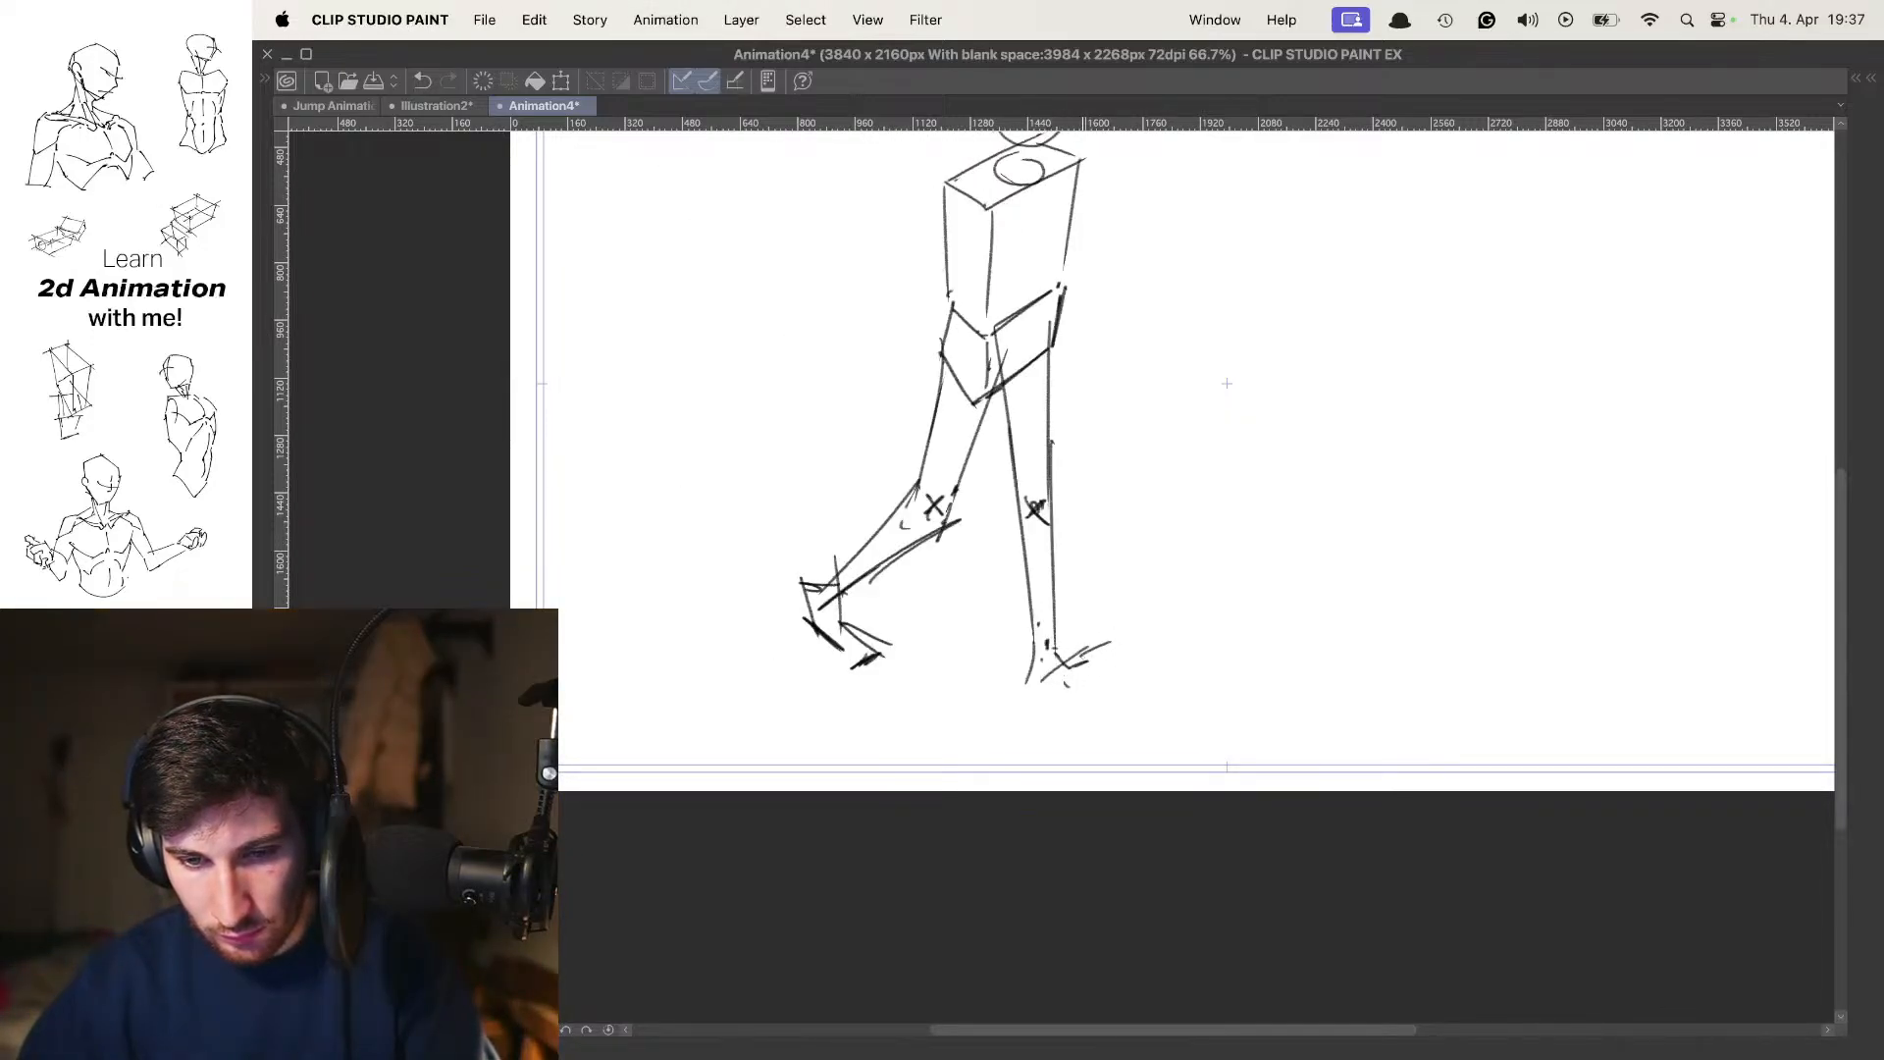
key(super+z)
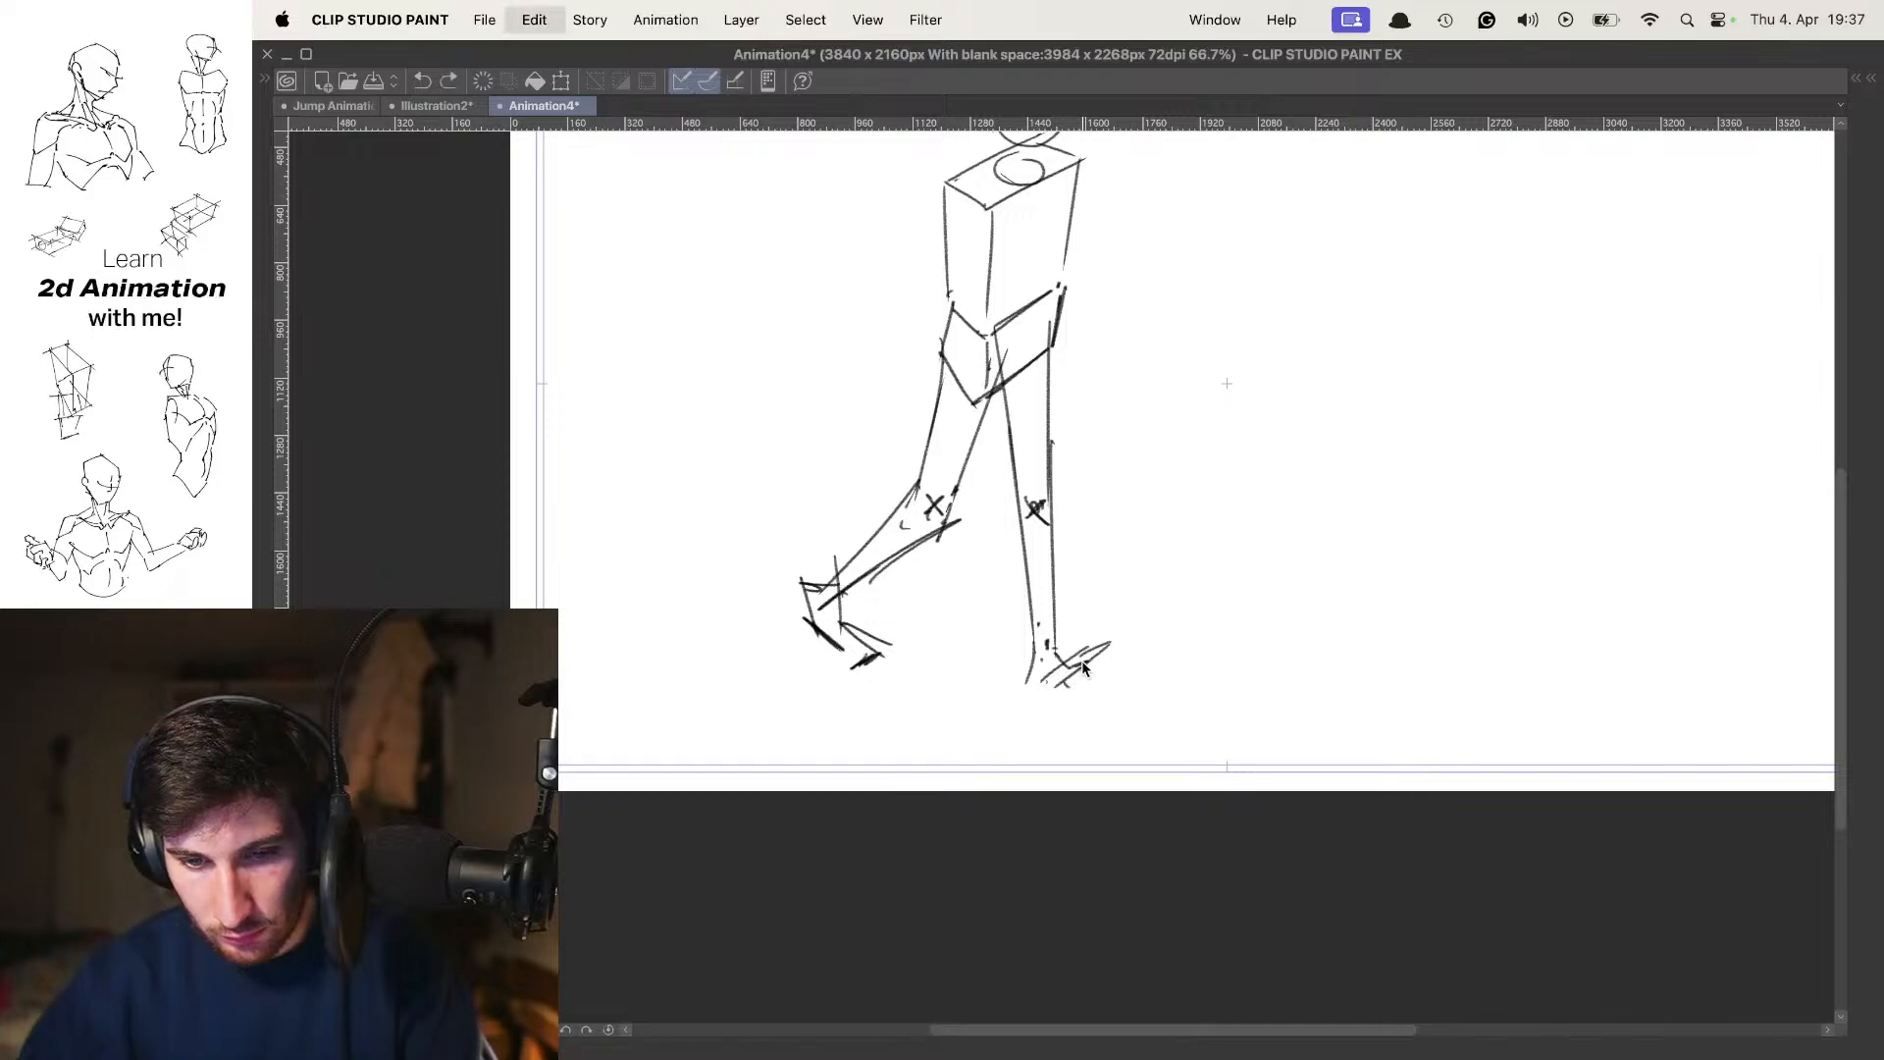
drag(1092, 651, 1046, 692)
key(super+z)
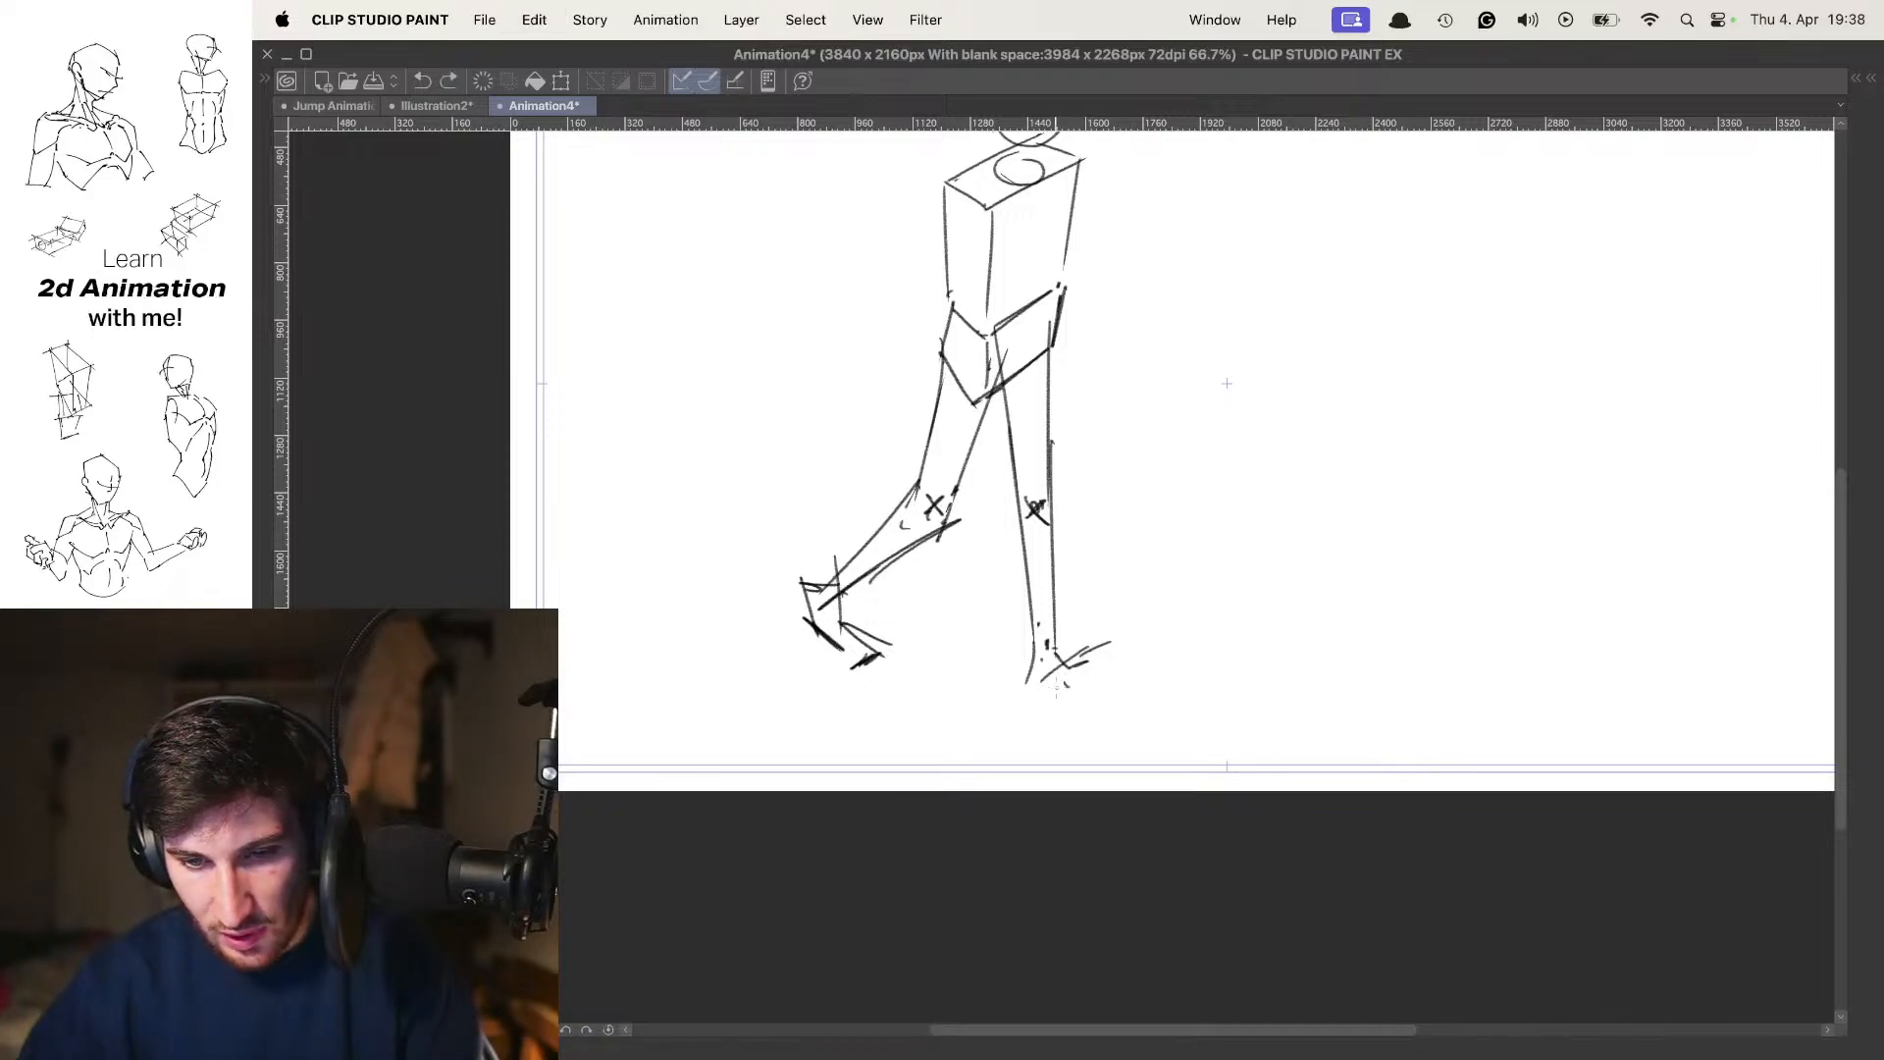
key(super+z)
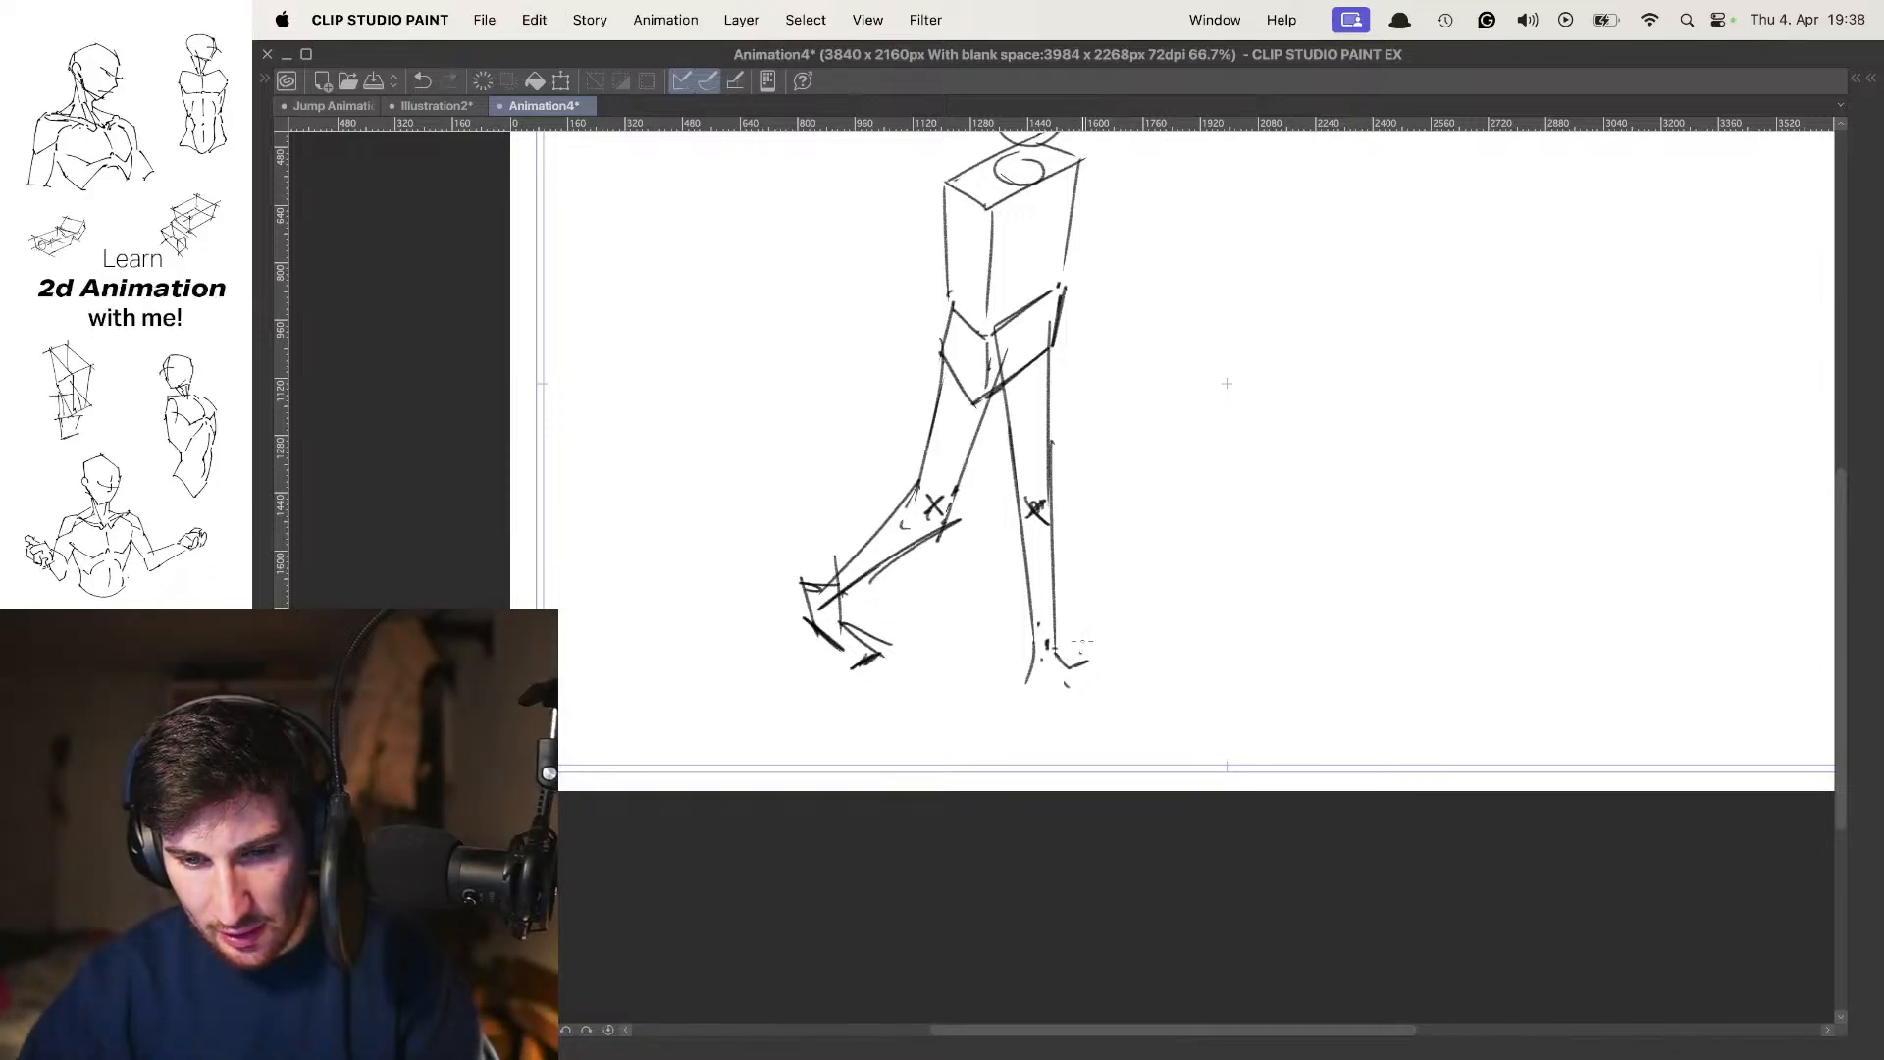
drag(1095, 632, 1031, 687)
key(super+z)
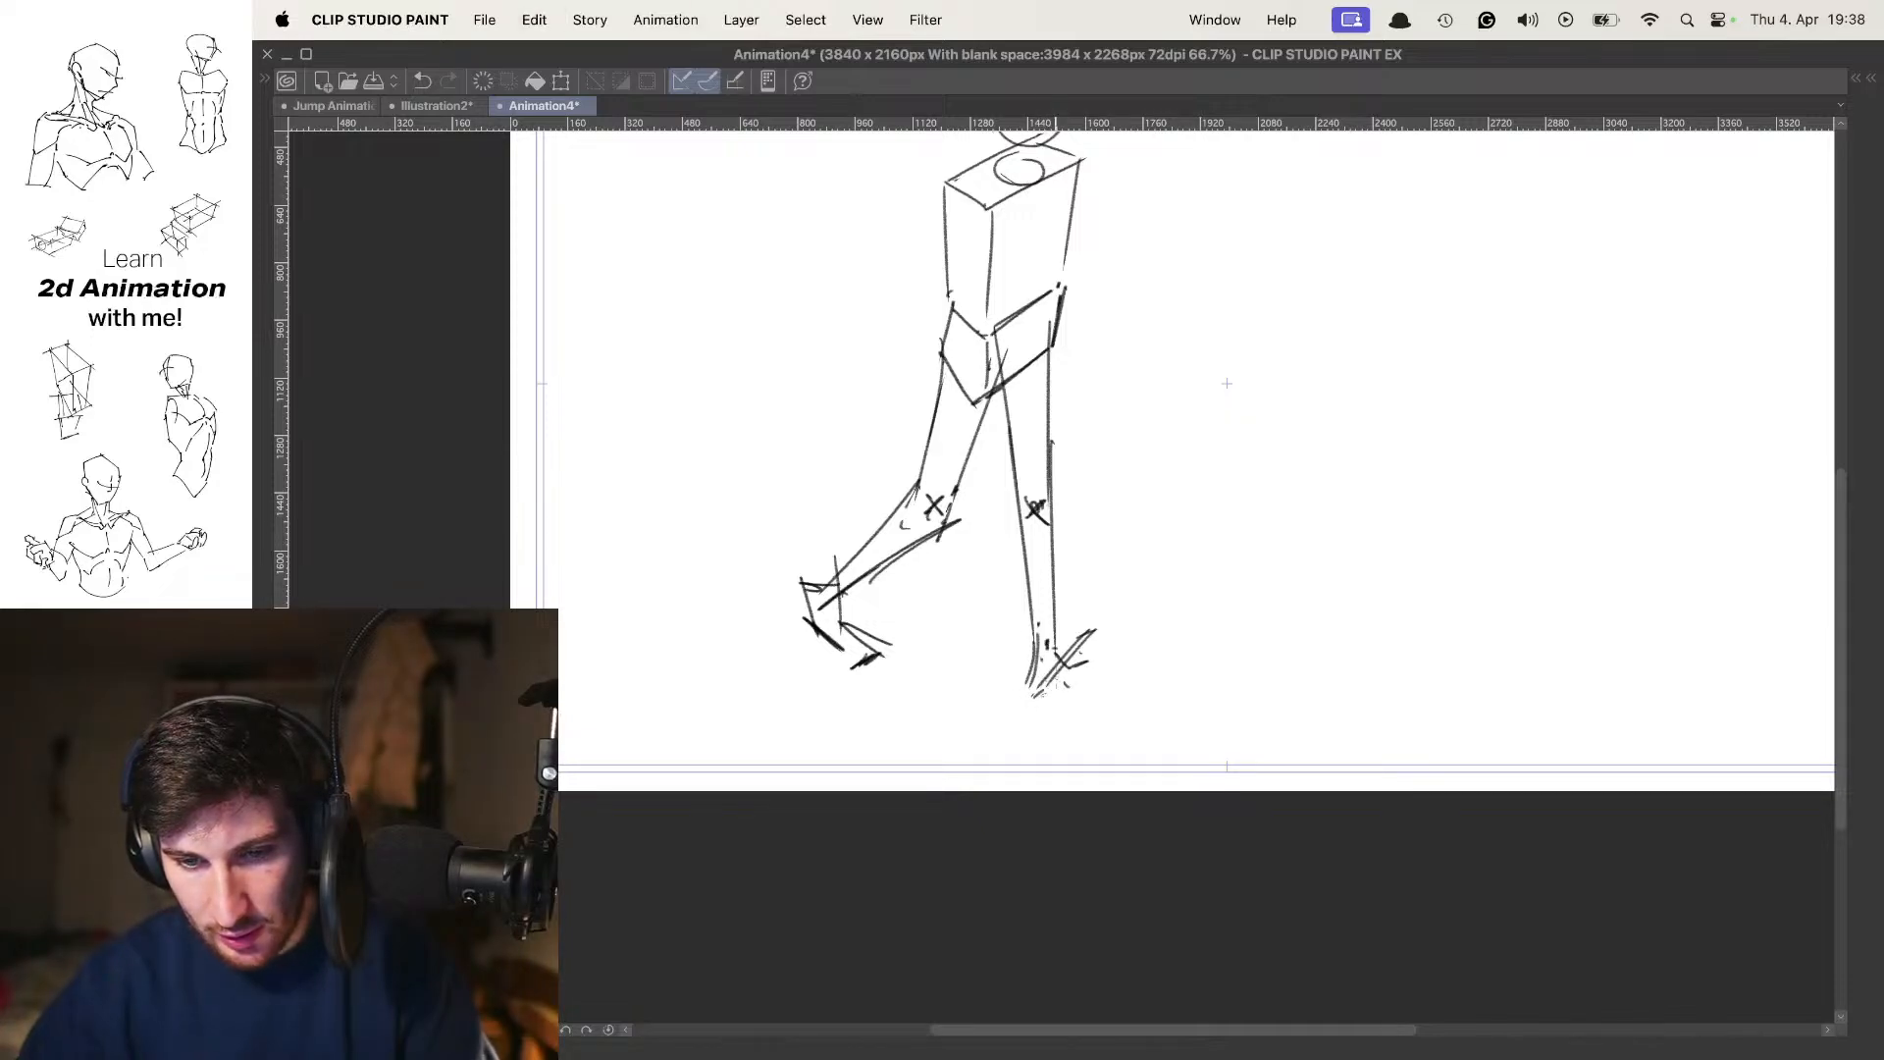
Rework the forward foot as a wedge with the heel planted and the toes angled upward
key(super+z)
key(super+z)
key(super+z)
drag(1095, 633, 1048, 691)
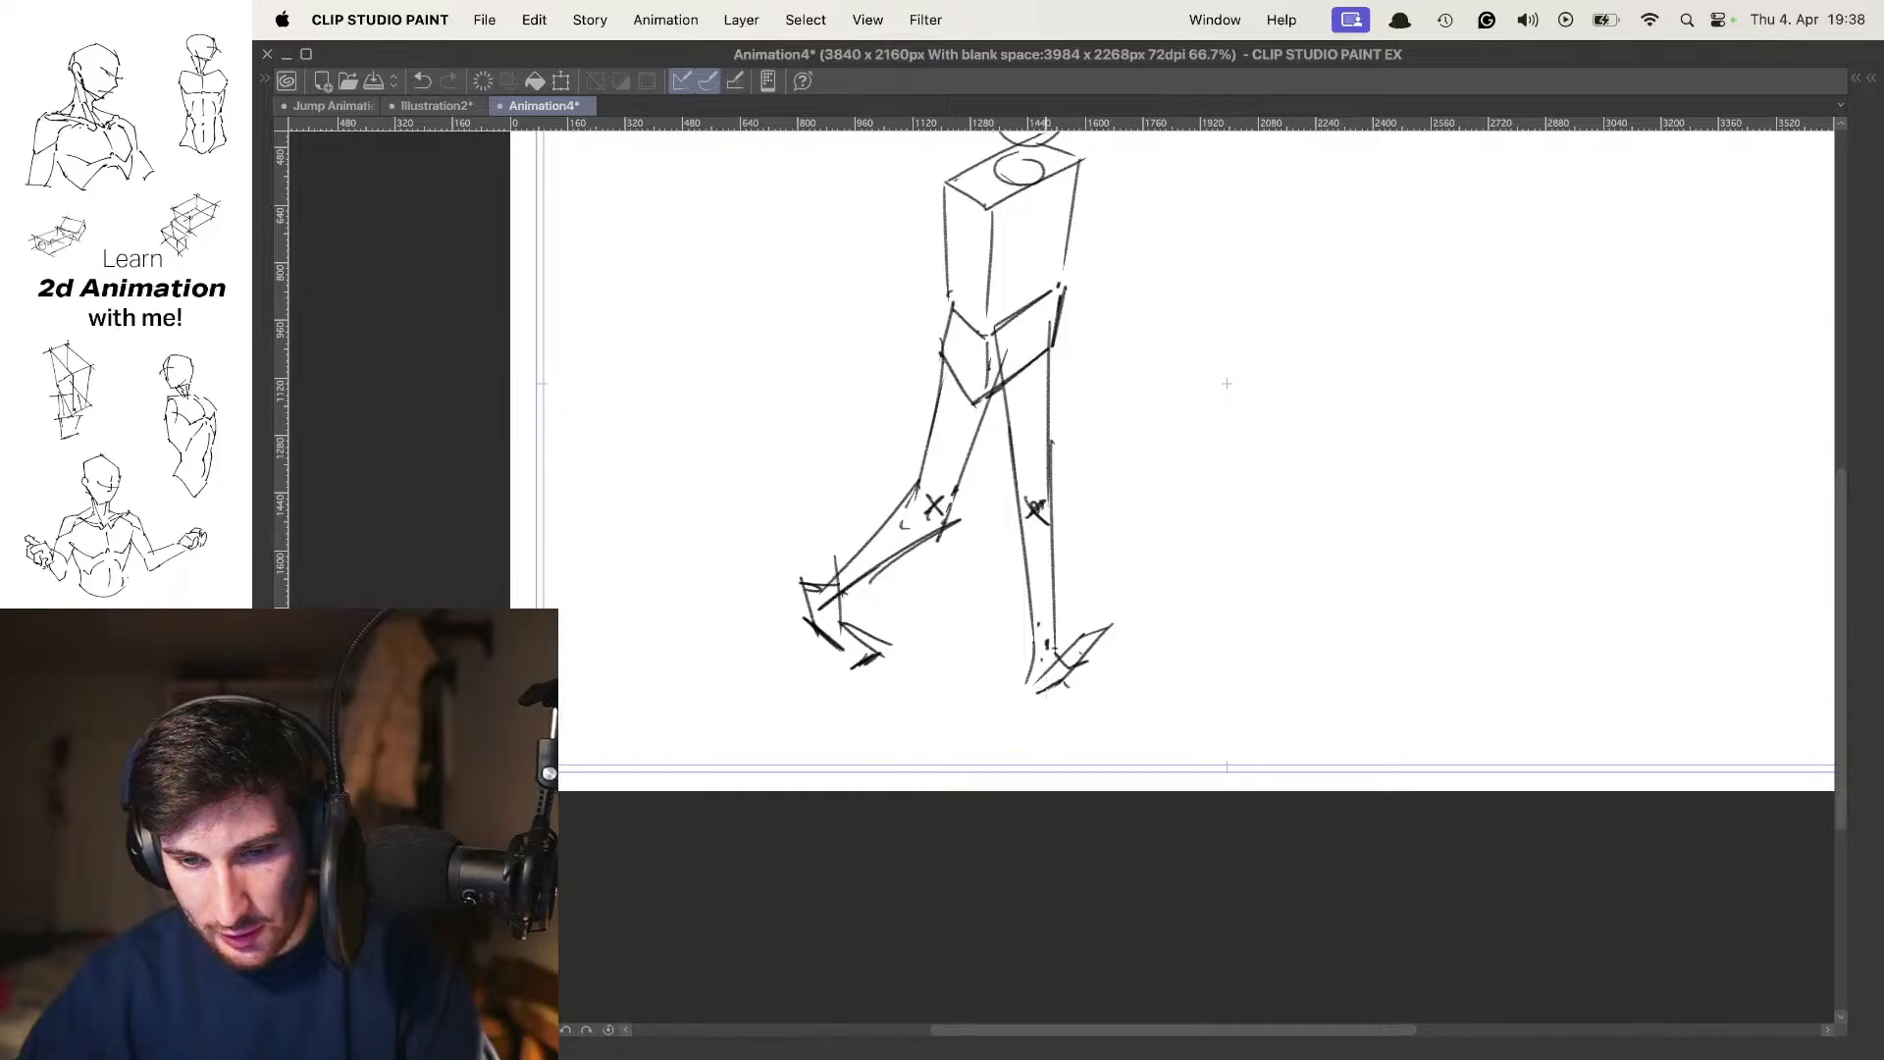
drag(1035, 627, 1037, 702)
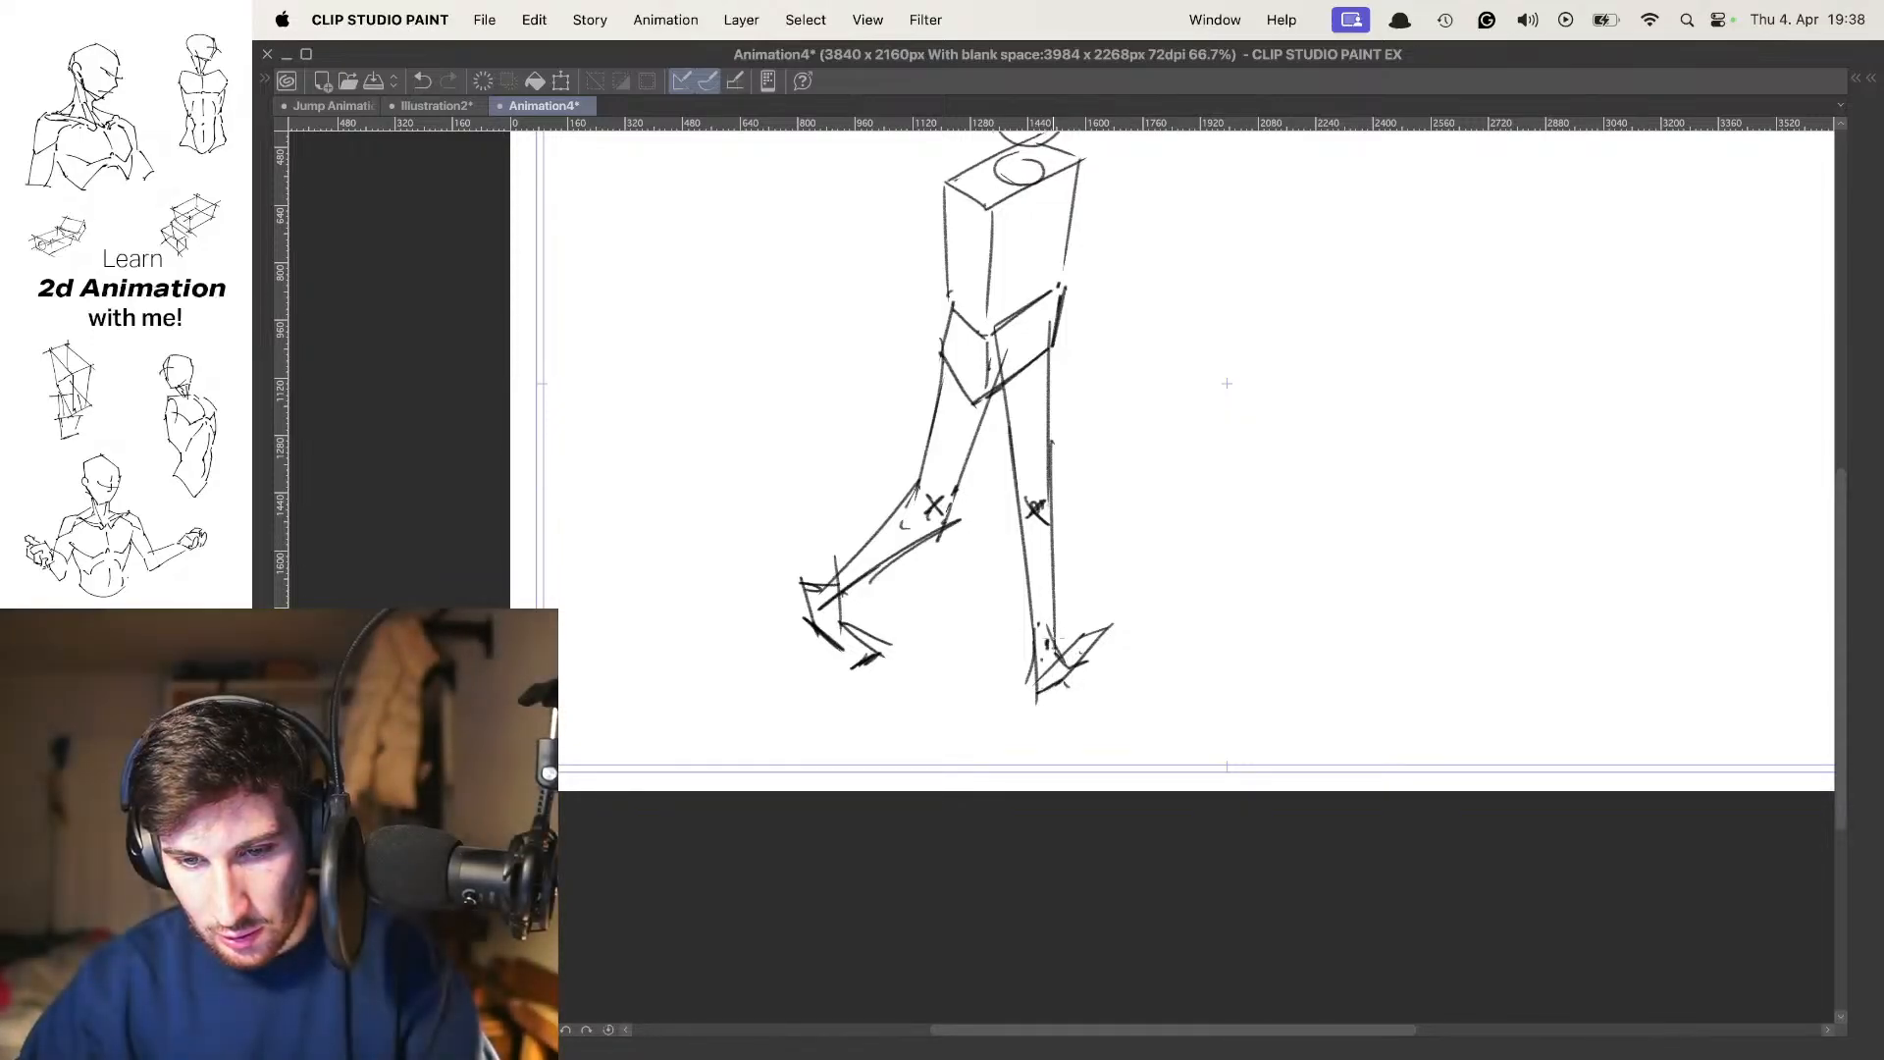
drag(1107, 613, 1035, 695)
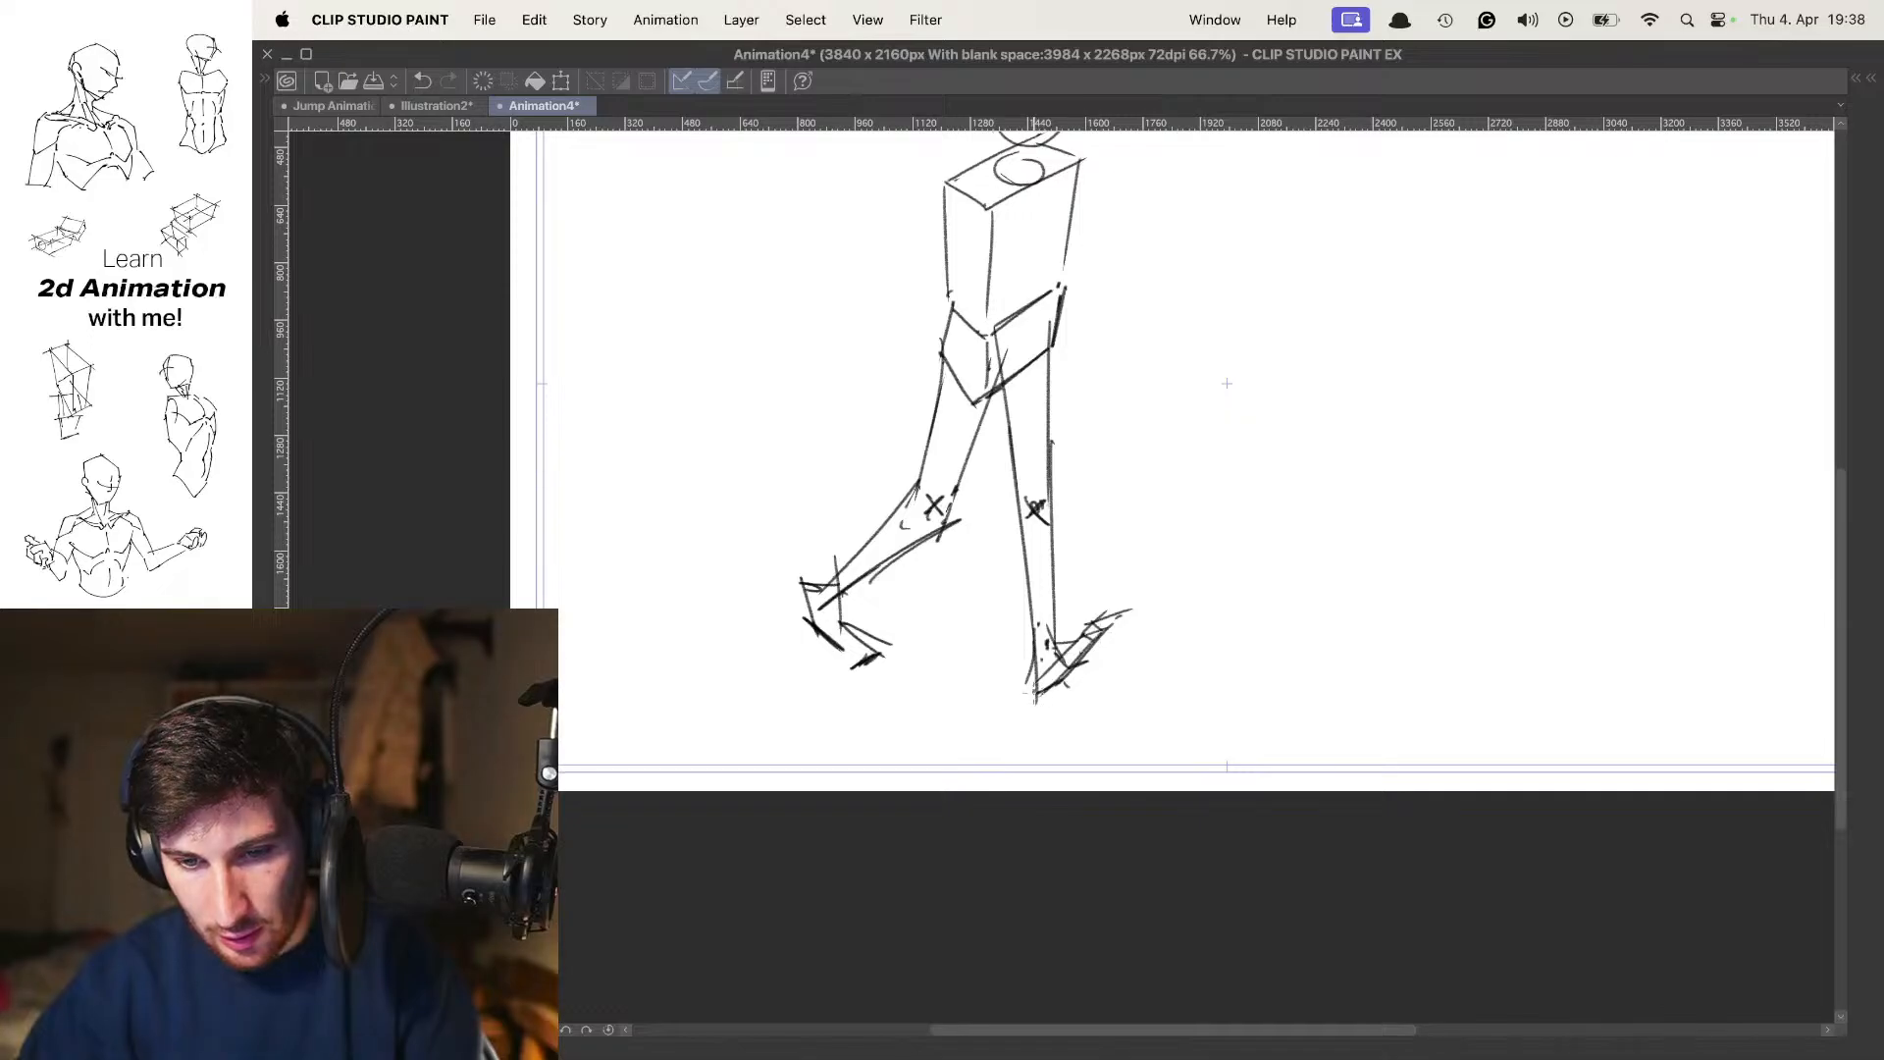
drag(1126, 621, 1038, 701)
key(super+z)
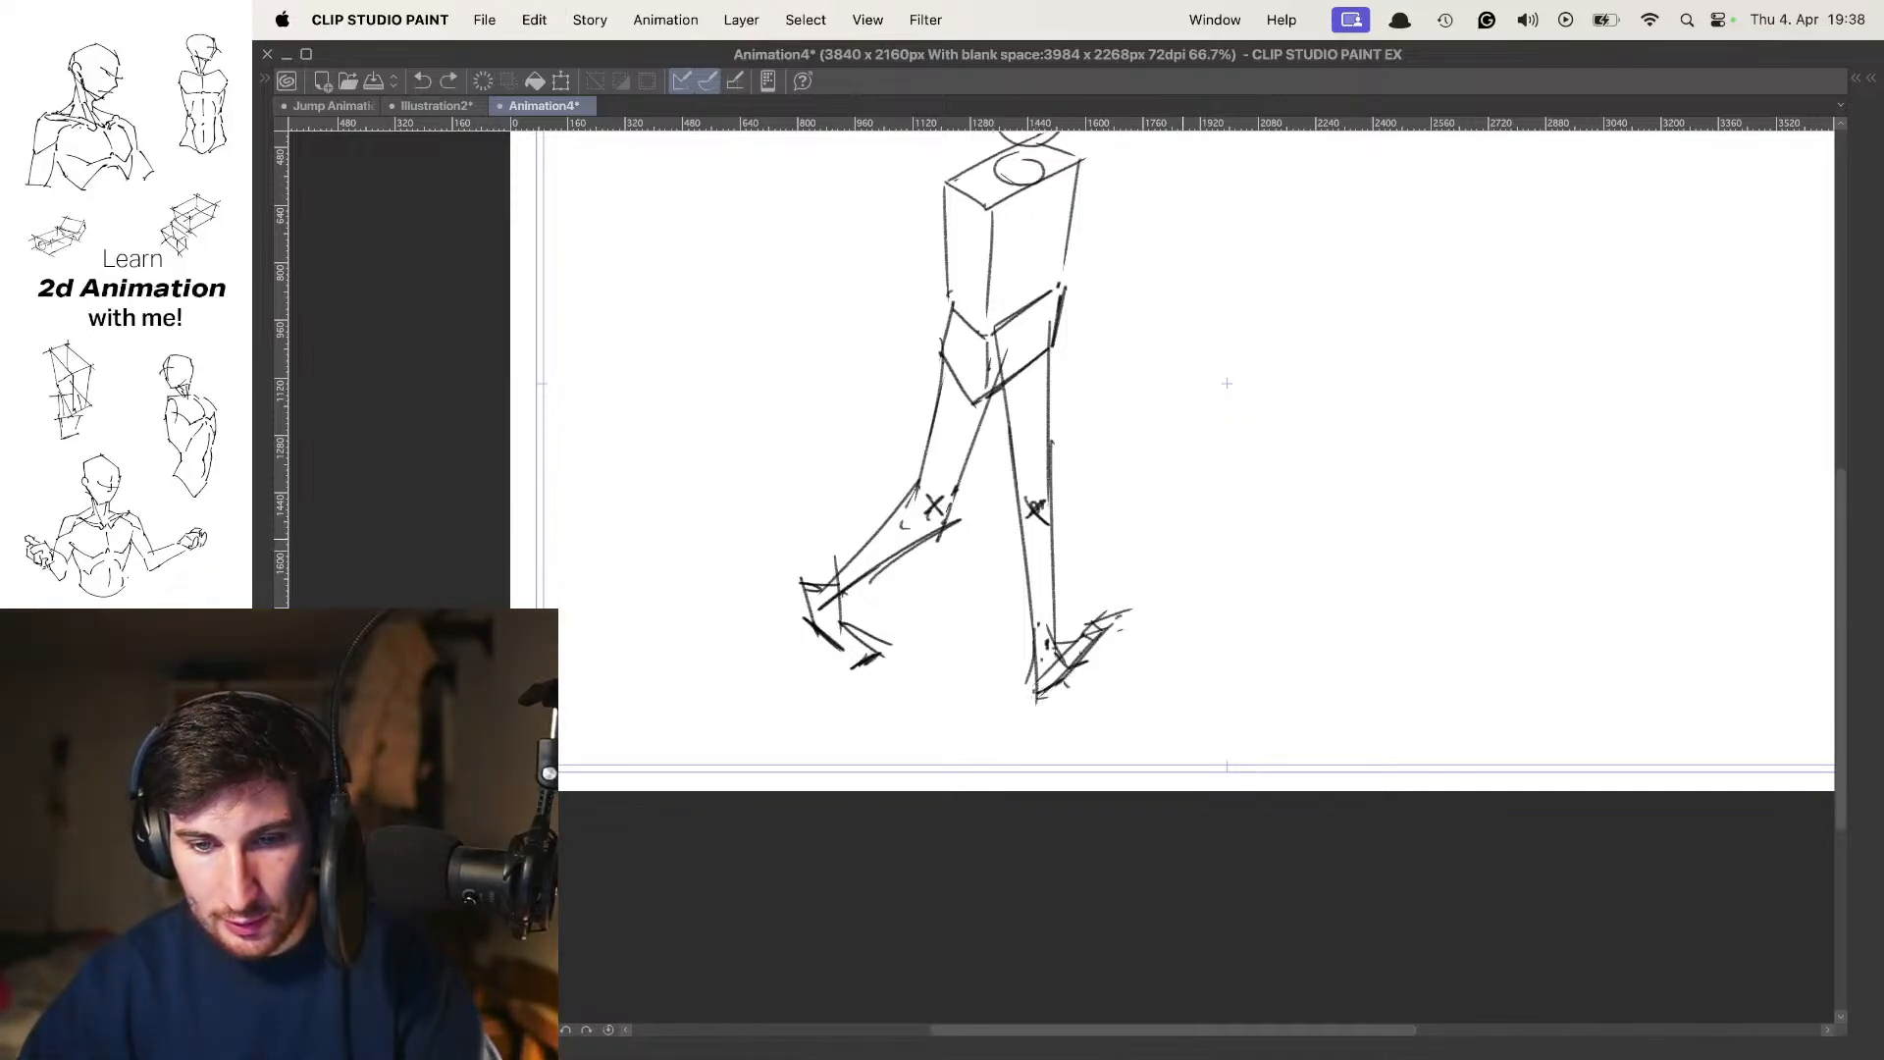
Flip between the new pose and the earlier ones, without onion skin, to judge the forward leg's placement
key(period)
key(period)
key(comma)
key(o)
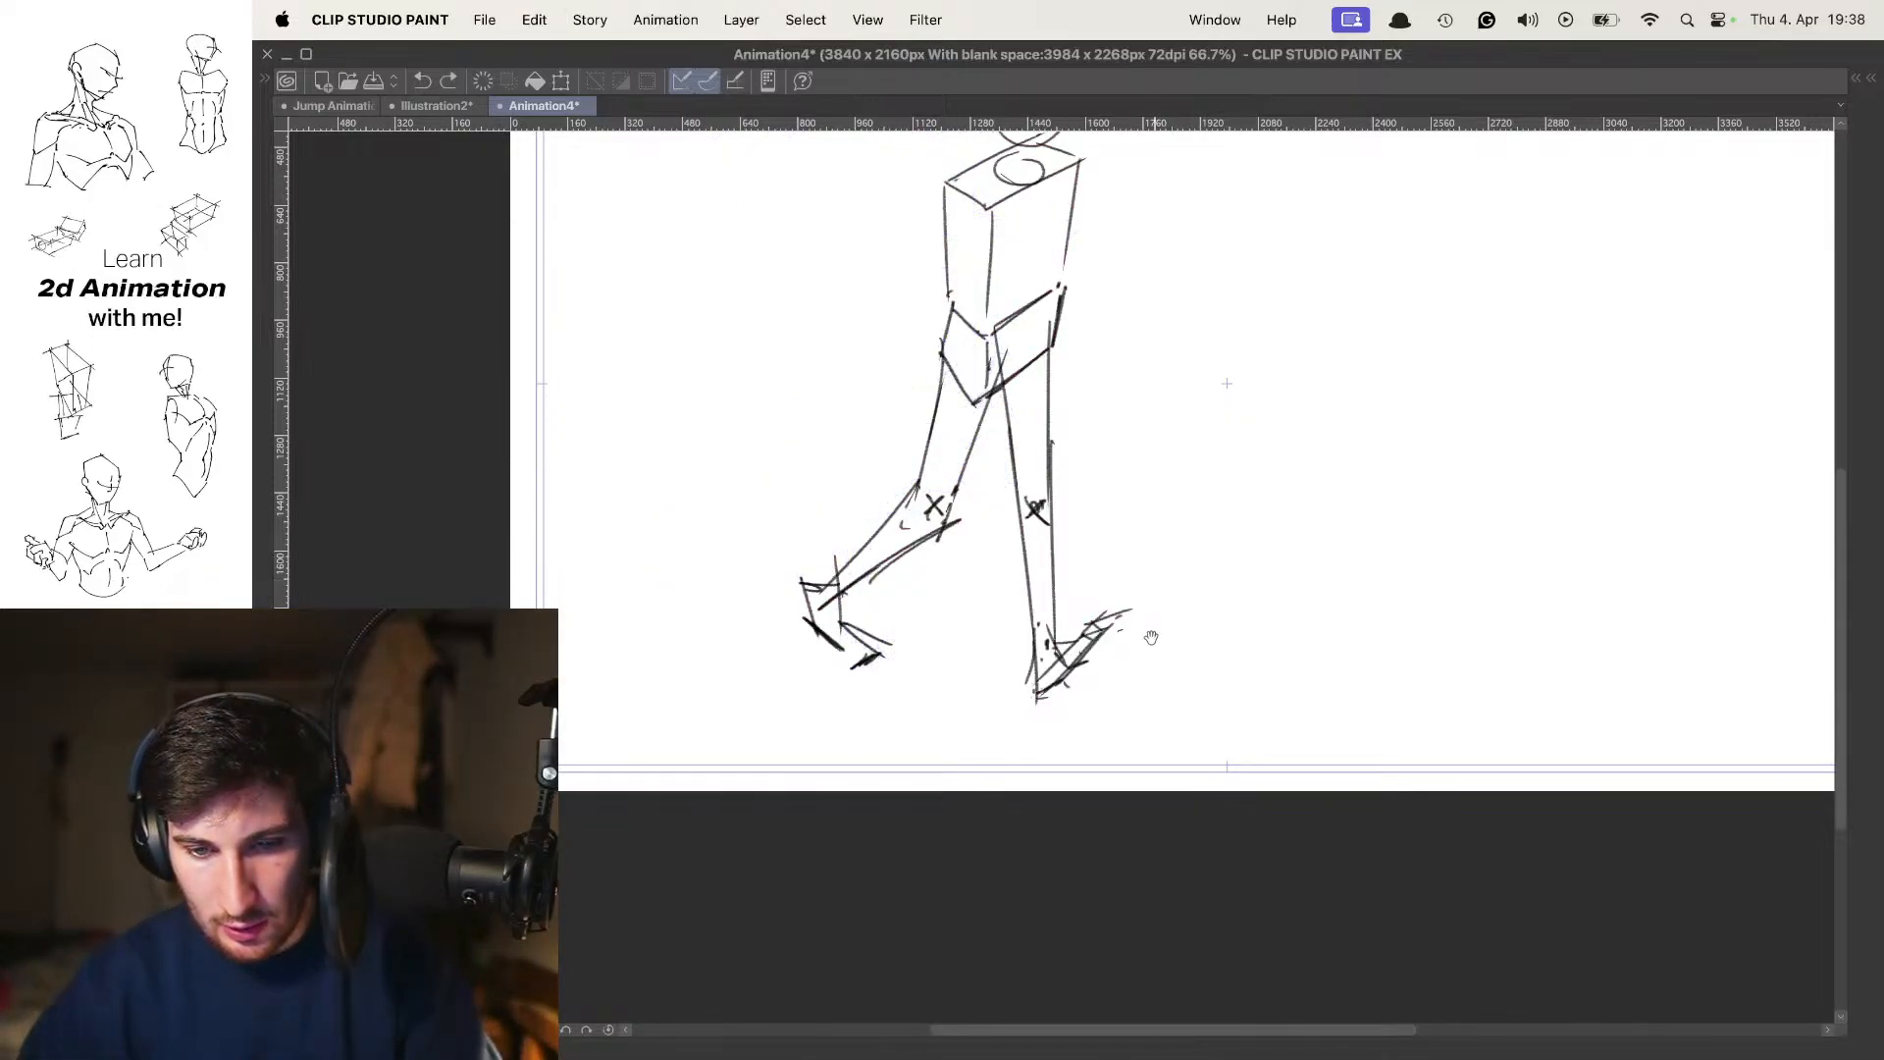
drag(1119, 561, 1118, 618)
key(Left)
key(Left)
key(Right)
key(Left)
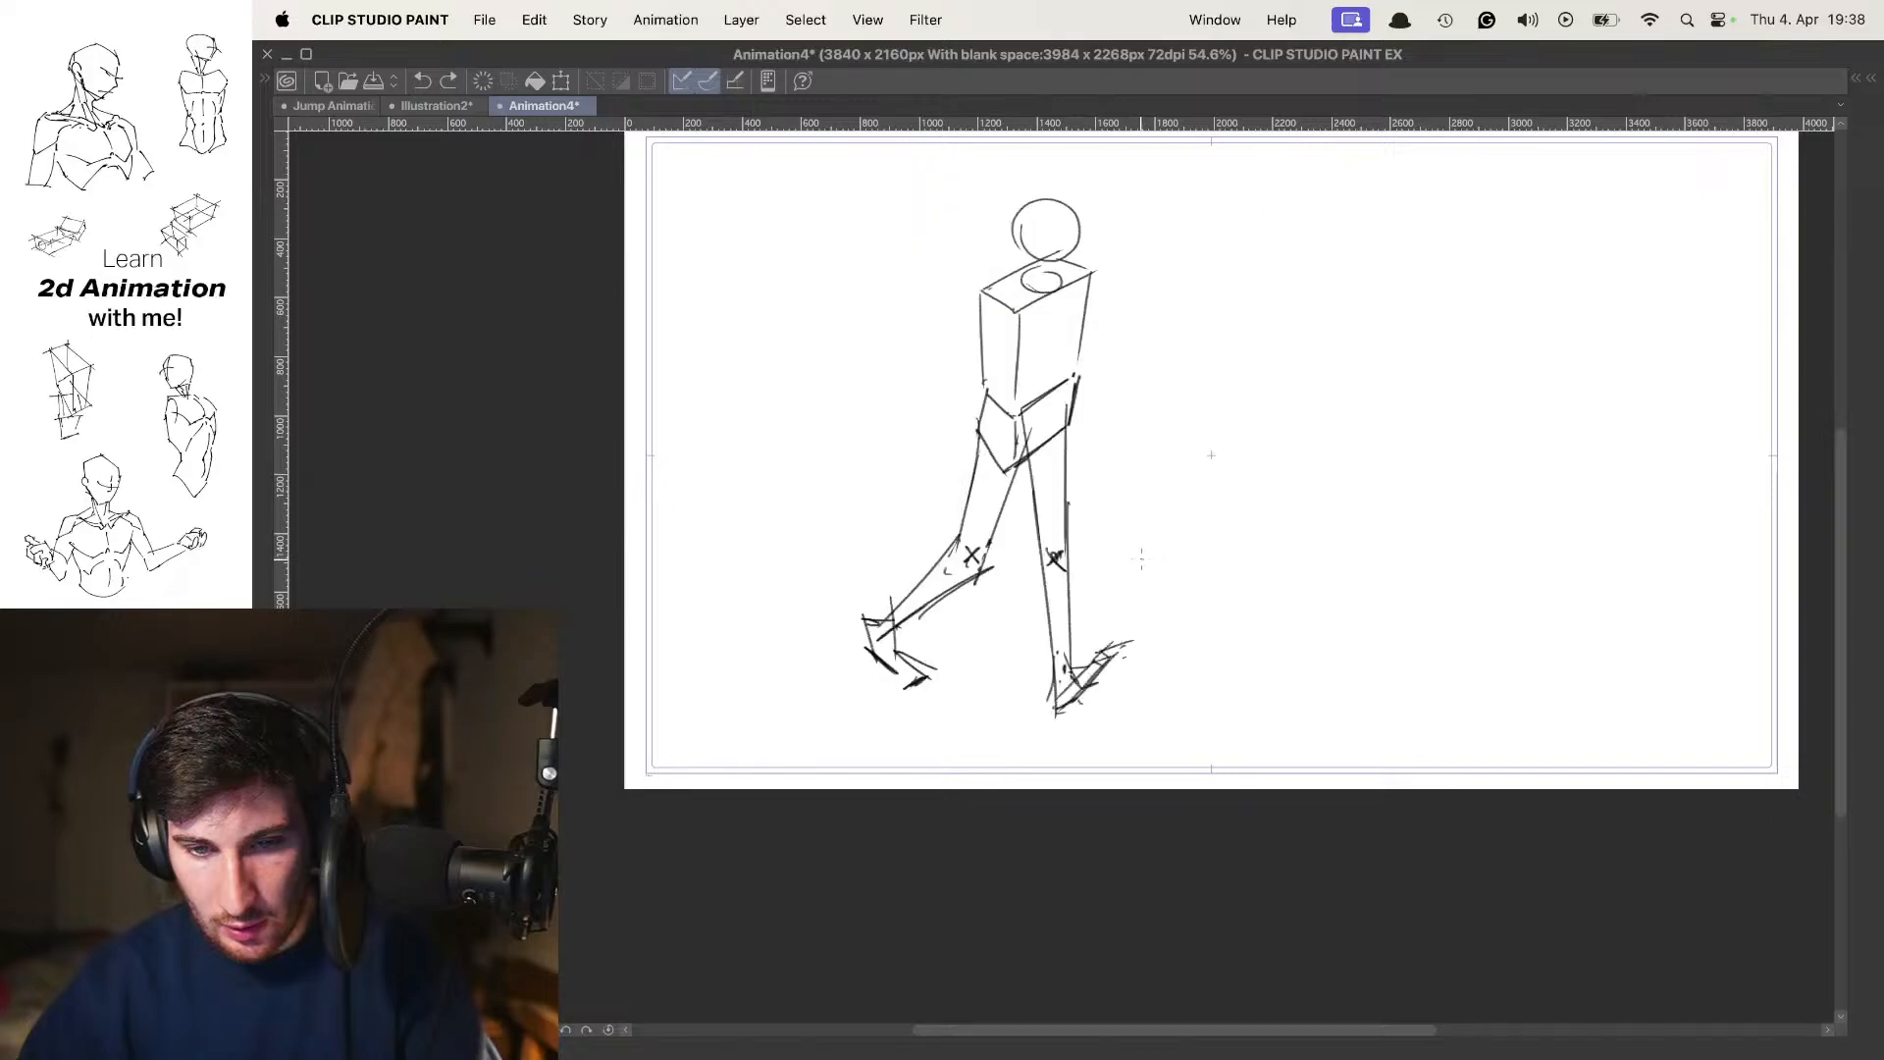
key(Left)
key(Right)
Replace the forward leg with a new thigh of two lines angled further ahead, mark its knee with an X, and start the shin
mouse_move(1074, 656)
mouse_down()
mouse_move(1117, 502)
mouse_move(1072, 519)
mouse_move(1121, 483)
mouse_move(1069, 424)
mouse_move(1050, 616)
mouse_up()
scroll(1080, 475, up, 1)
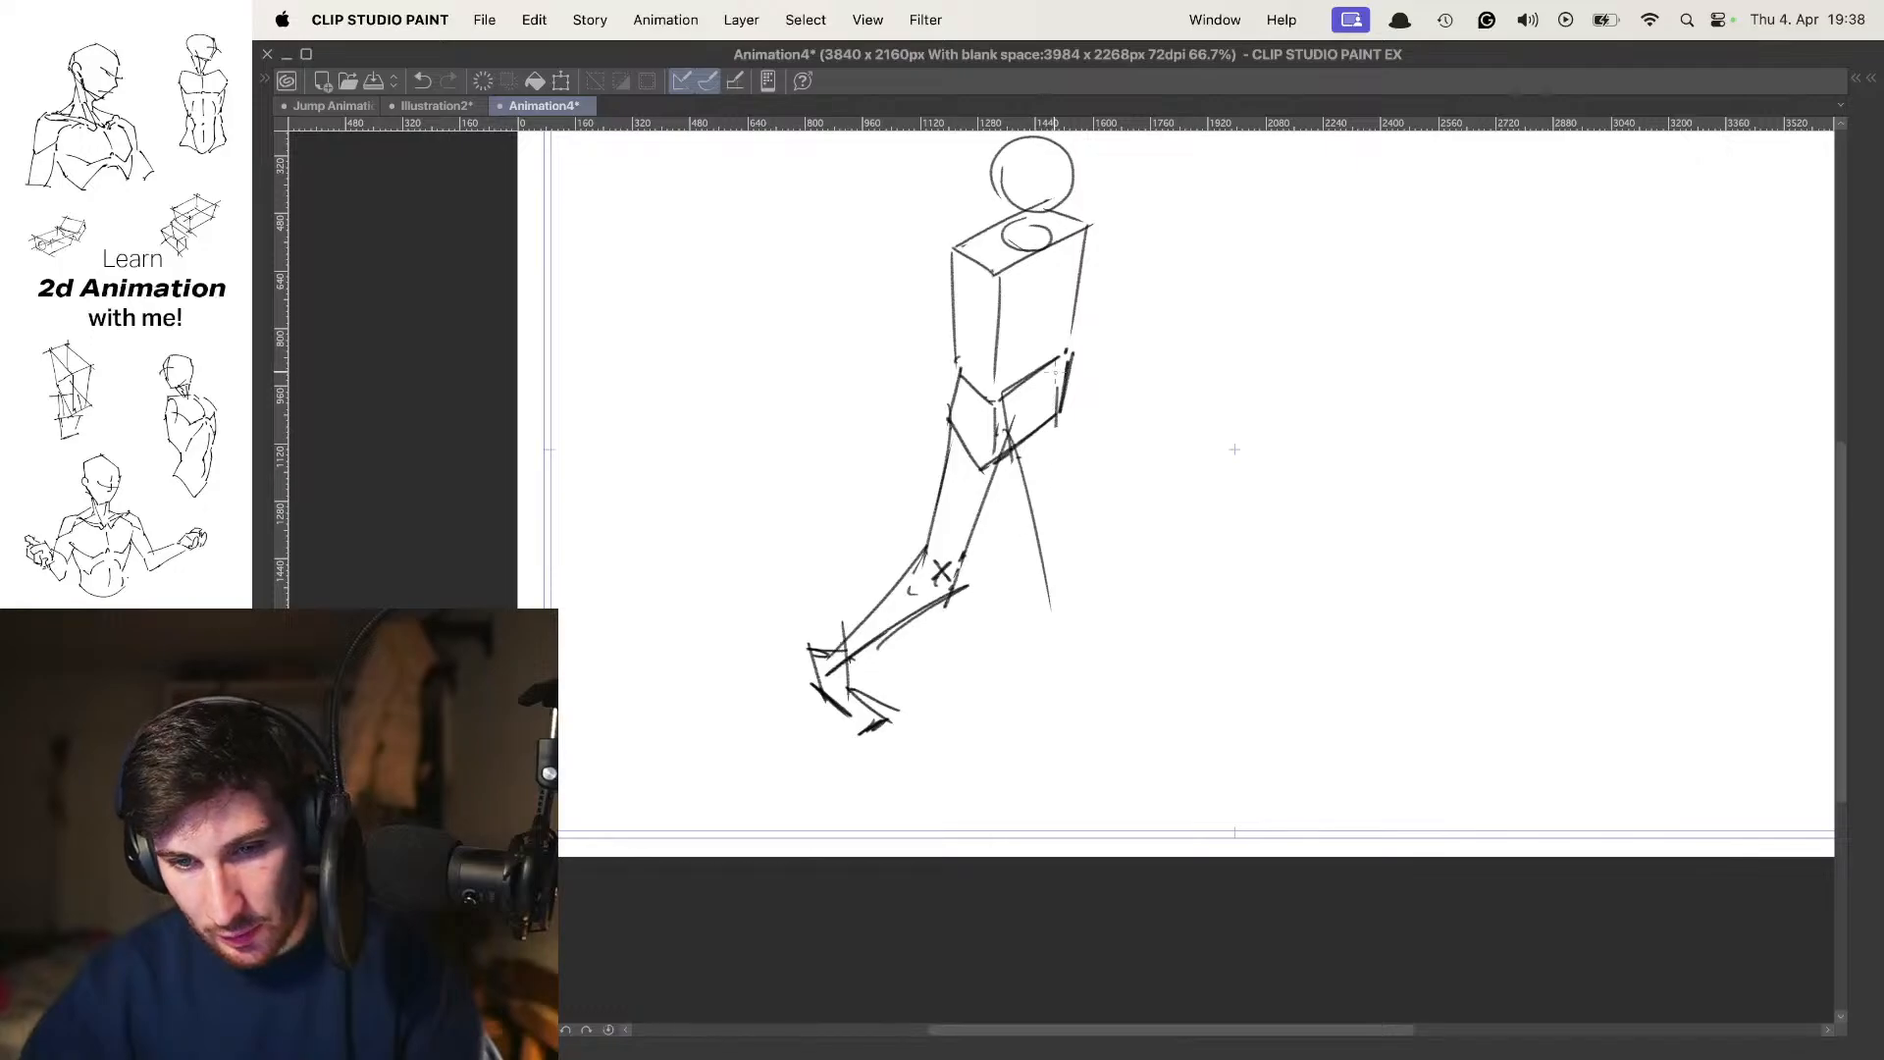
mouse_move(1058, 378)
mouse_down()
mouse_move(1077, 607)
mouse_move(1068, 577)
mouse_up()
drag(1069, 562, 1045, 580)
key(Left)
key(Left)
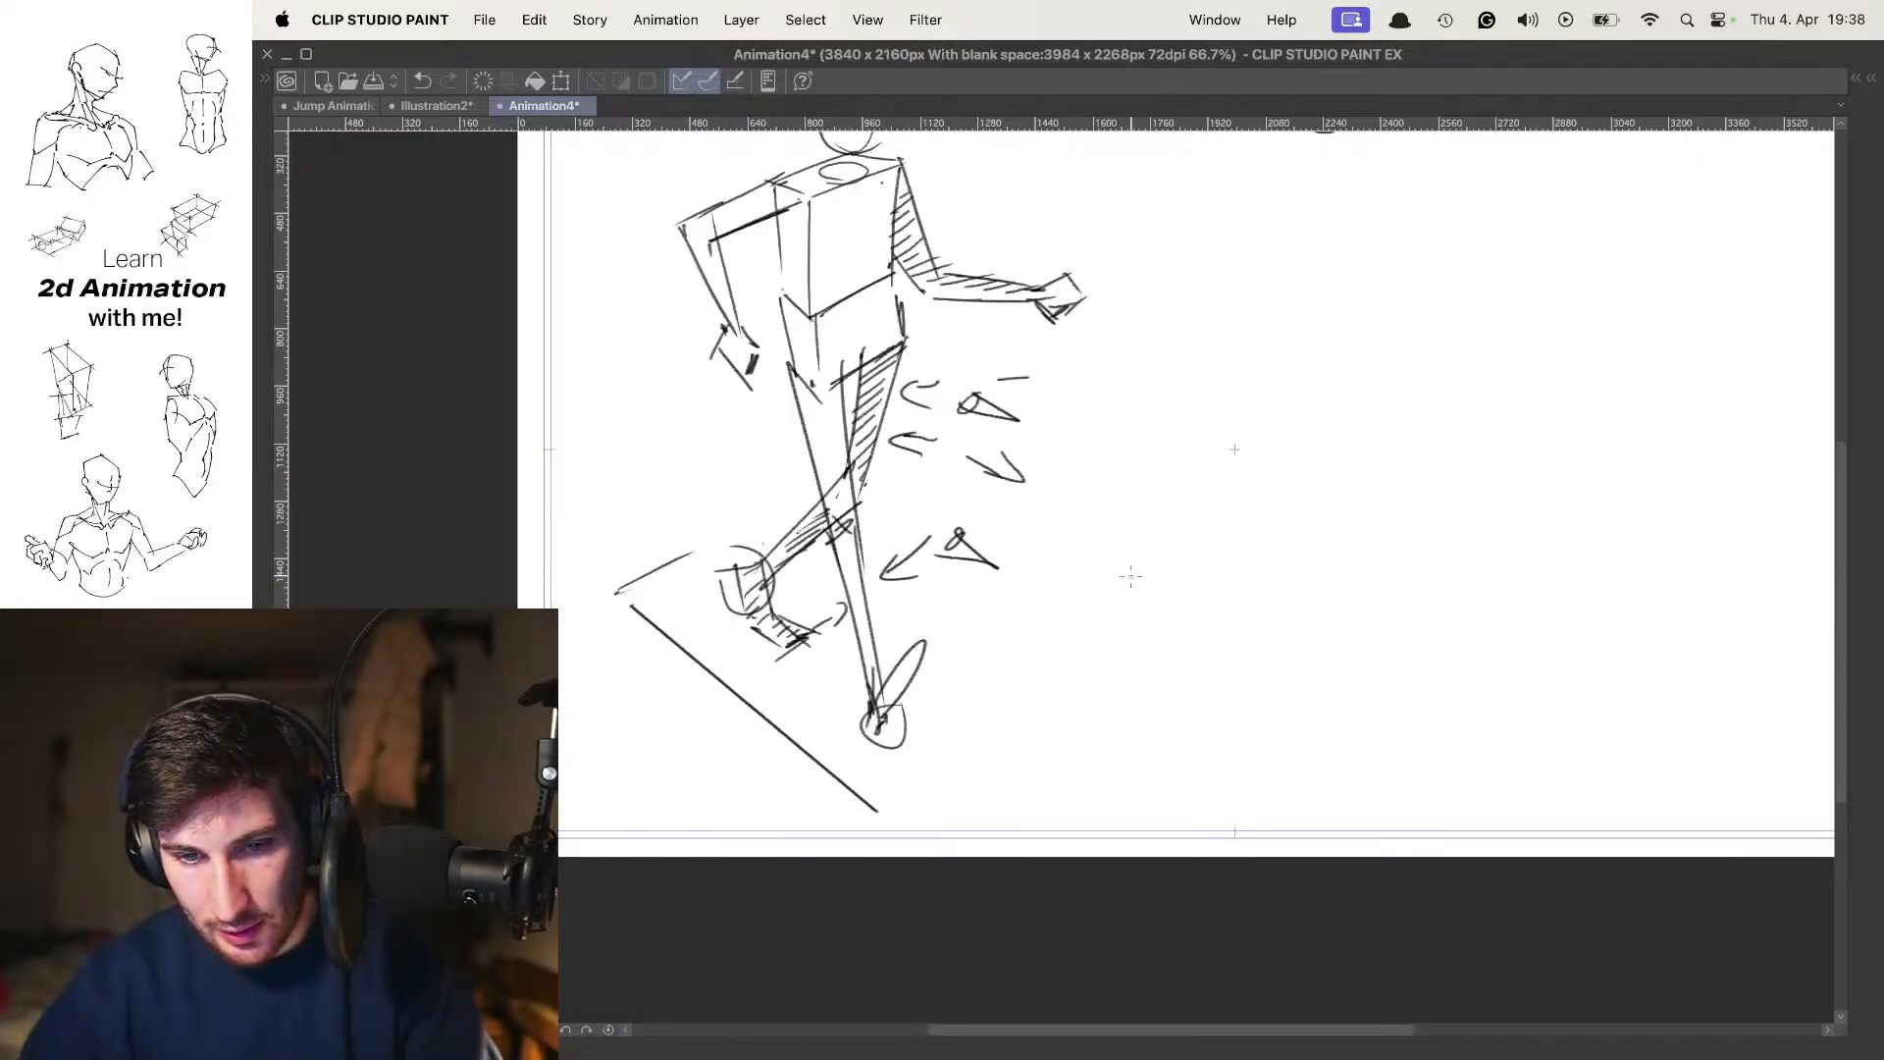
key(Right)
key(Right)
drag(1055, 737, 1059, 762)
key(super+z)
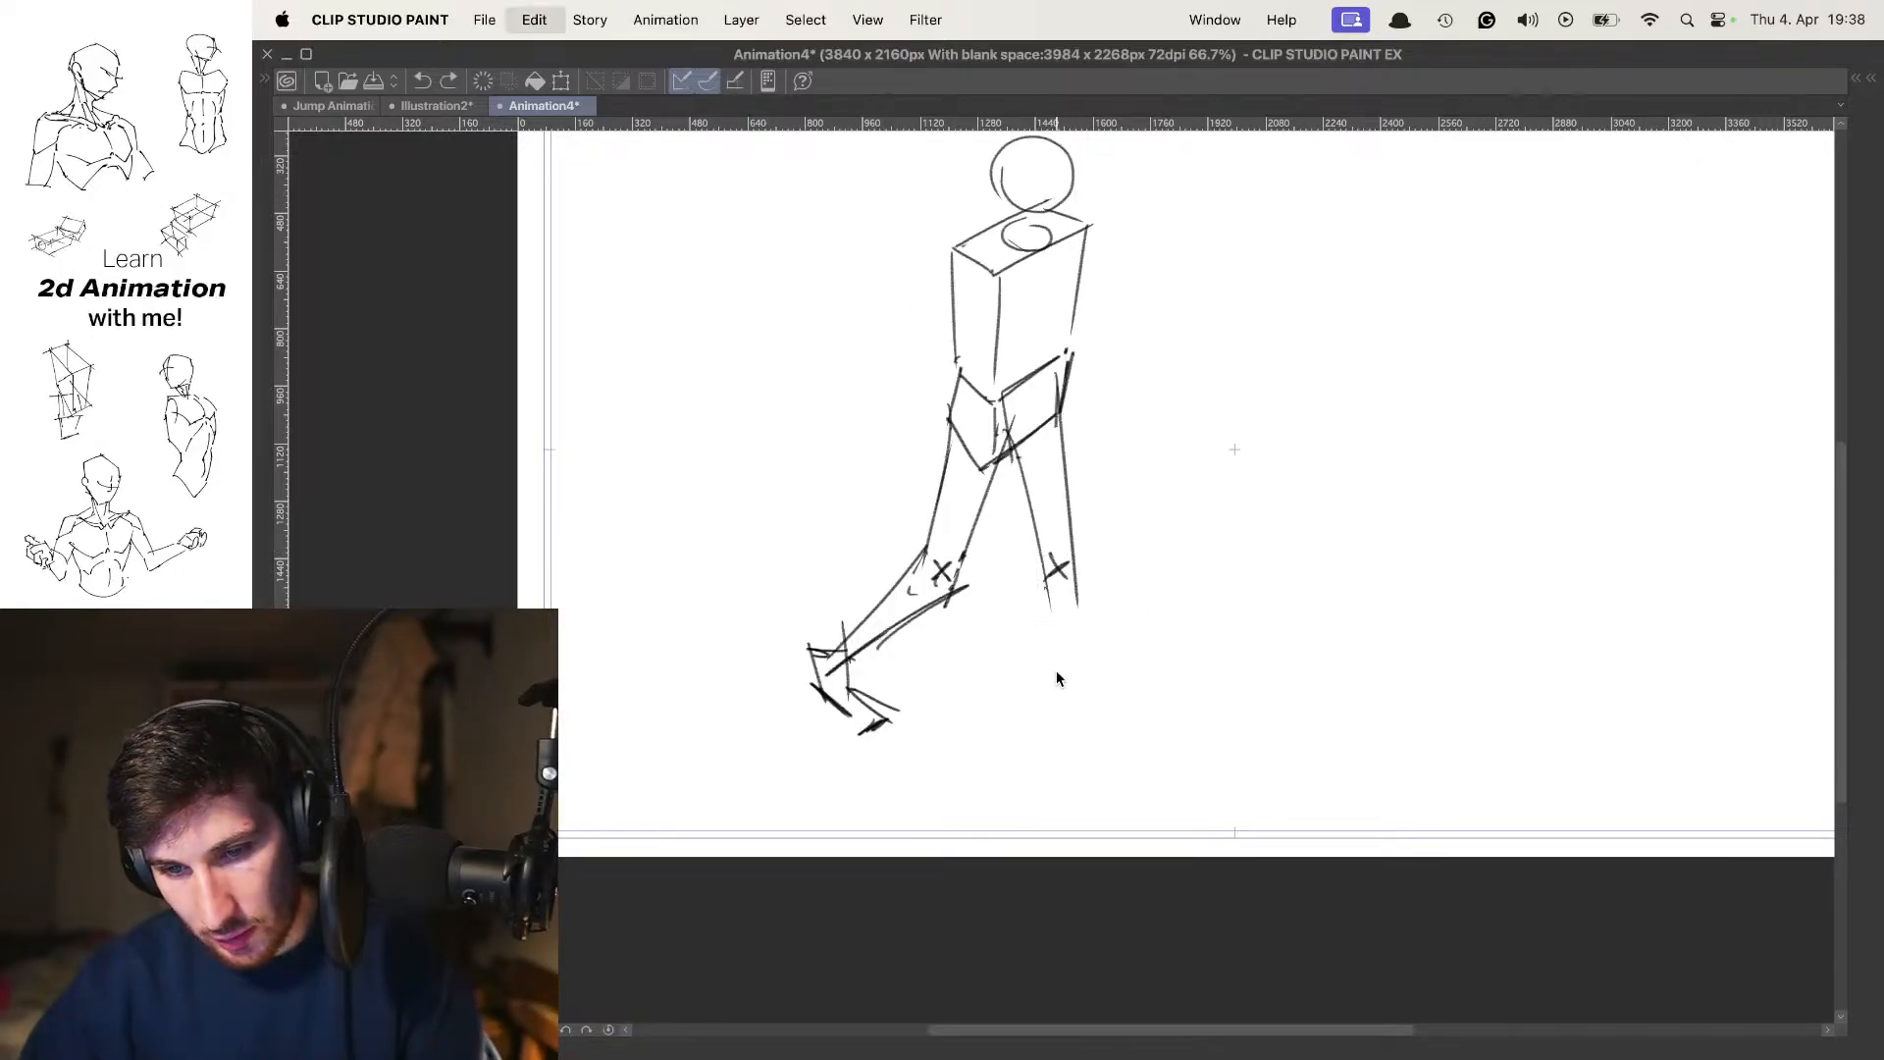
drag(1045, 564, 1055, 677)
Trace the earlier poses' diagonal ground guide onto the new pose using the onion skin, then hide the onion skin
key(o)
mouse_move(870, 799)
mouse_down()
mouse_move(620, 582)
mouse_move(665, 563)
mouse_up()
key(o)
key(super+z)
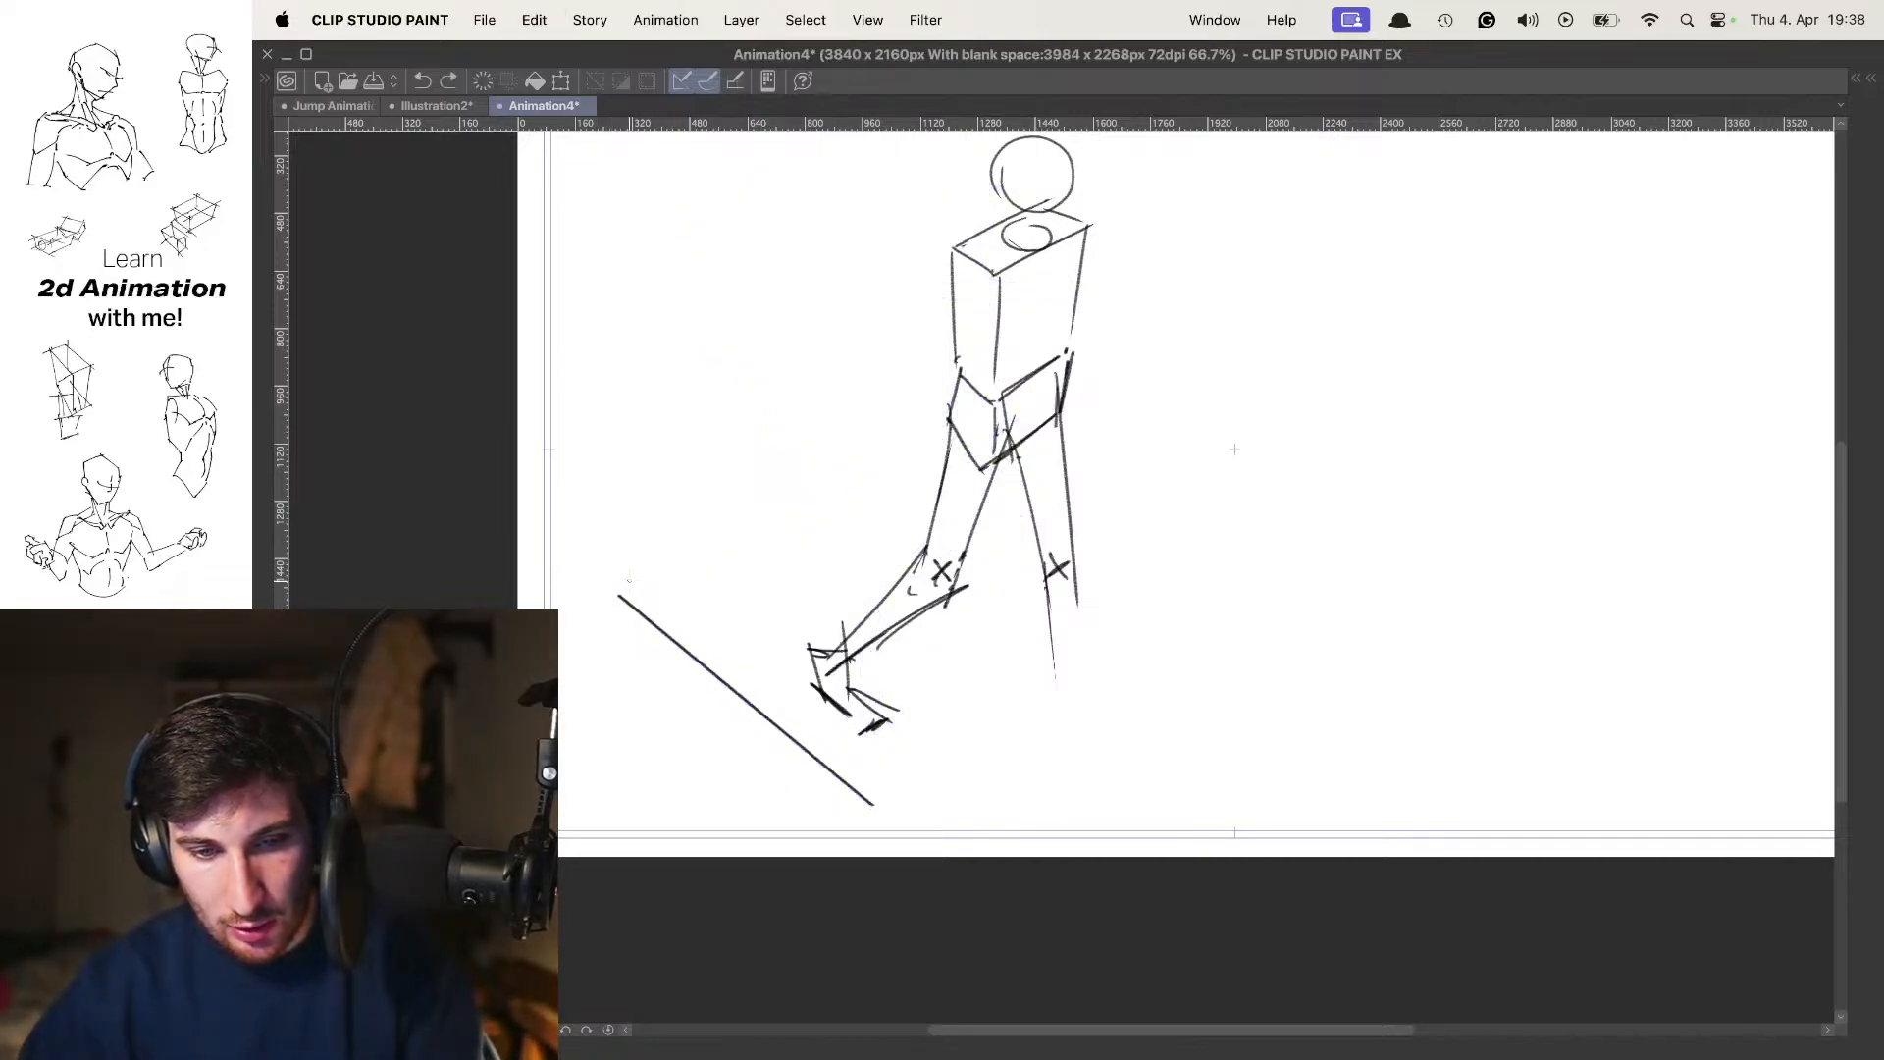
Flip between the contact pose and the new pose with the whole figure in view to compare the strides
scroll(1050, 446, down, 3)
scroll(1064, 459, up, 1)
key(comma)
key(comma)
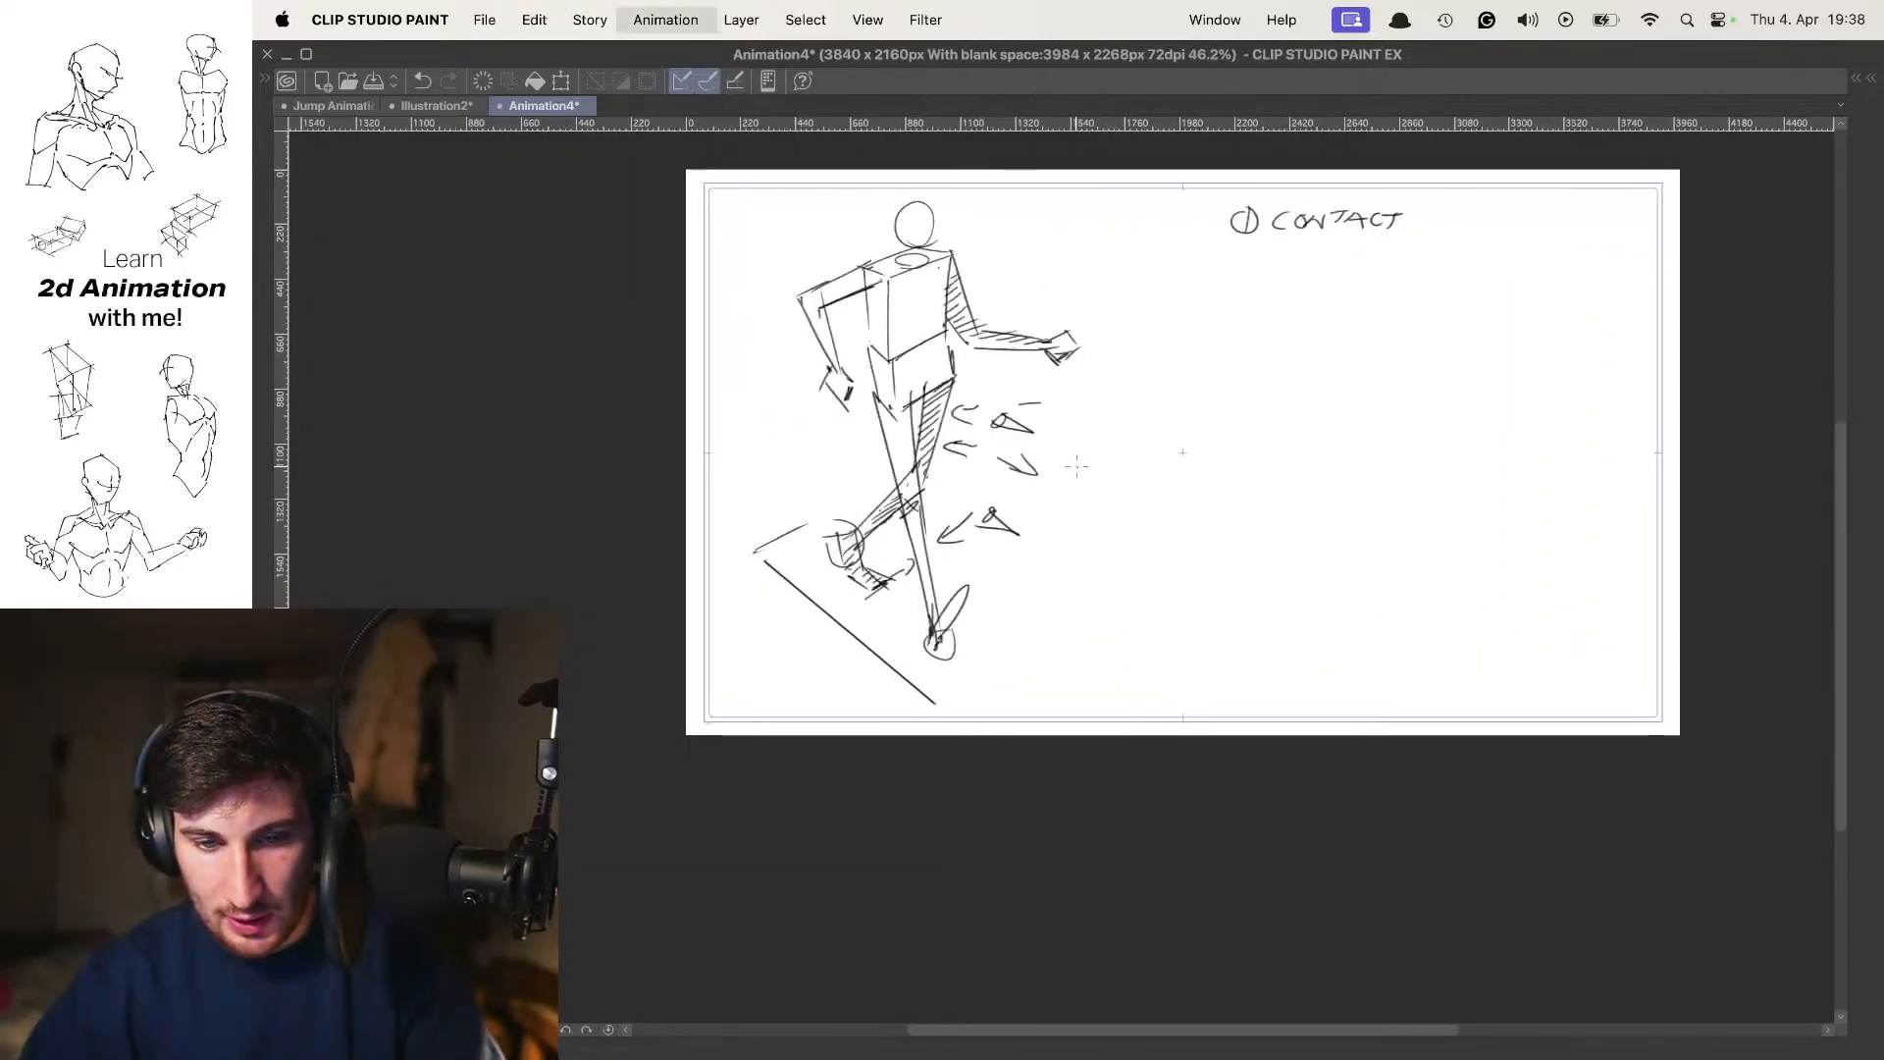
key(period)
key(period)
key(comma)
key(comma)
key(period)
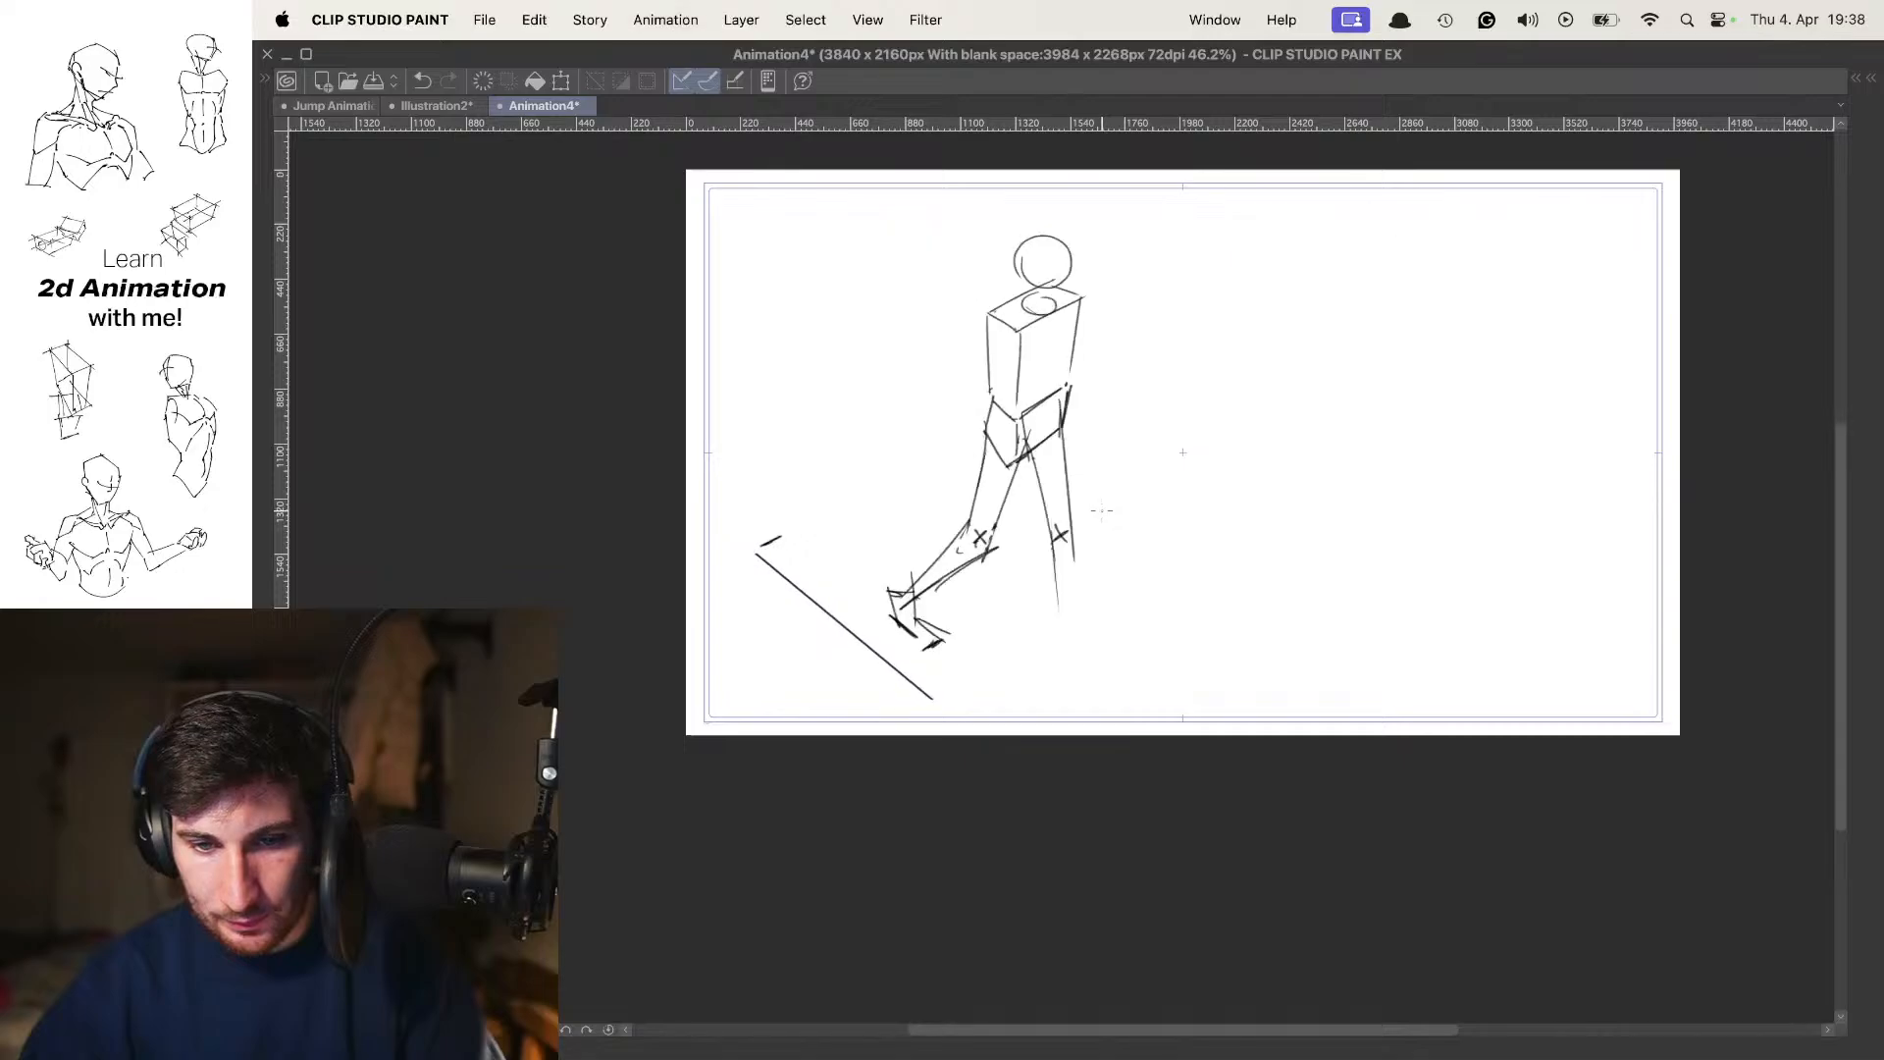
Show the onion skin and draw the forward lower leg as two tapering lines from knee to ankle, redoing misplaced strokes
scroll(1102, 603, up, 3)
key(o)
drag(1027, 481, 1056, 687)
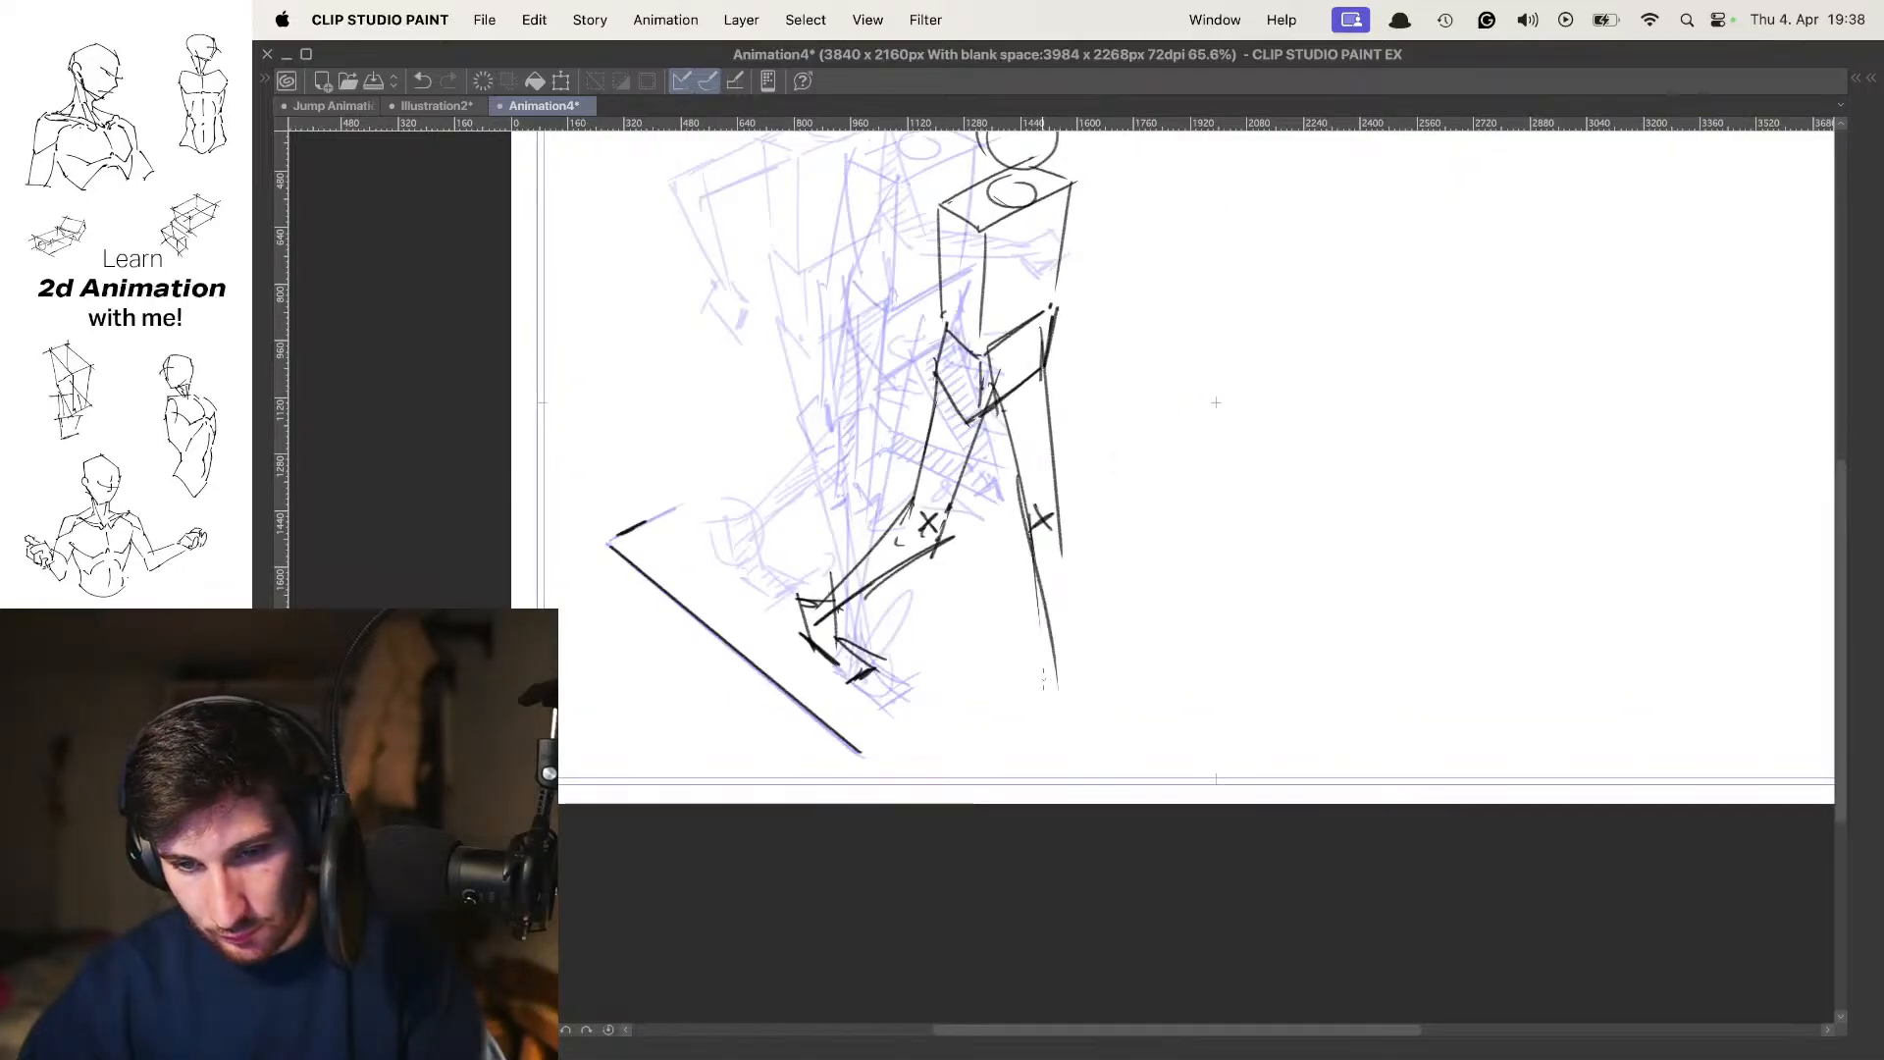
key(super+z)
mouse_move(1034, 543)
mouse_down()
mouse_move(1073, 724)
mouse_move(1066, 689)
mouse_up()
key(super+z)
drag(1057, 494, 1076, 690)
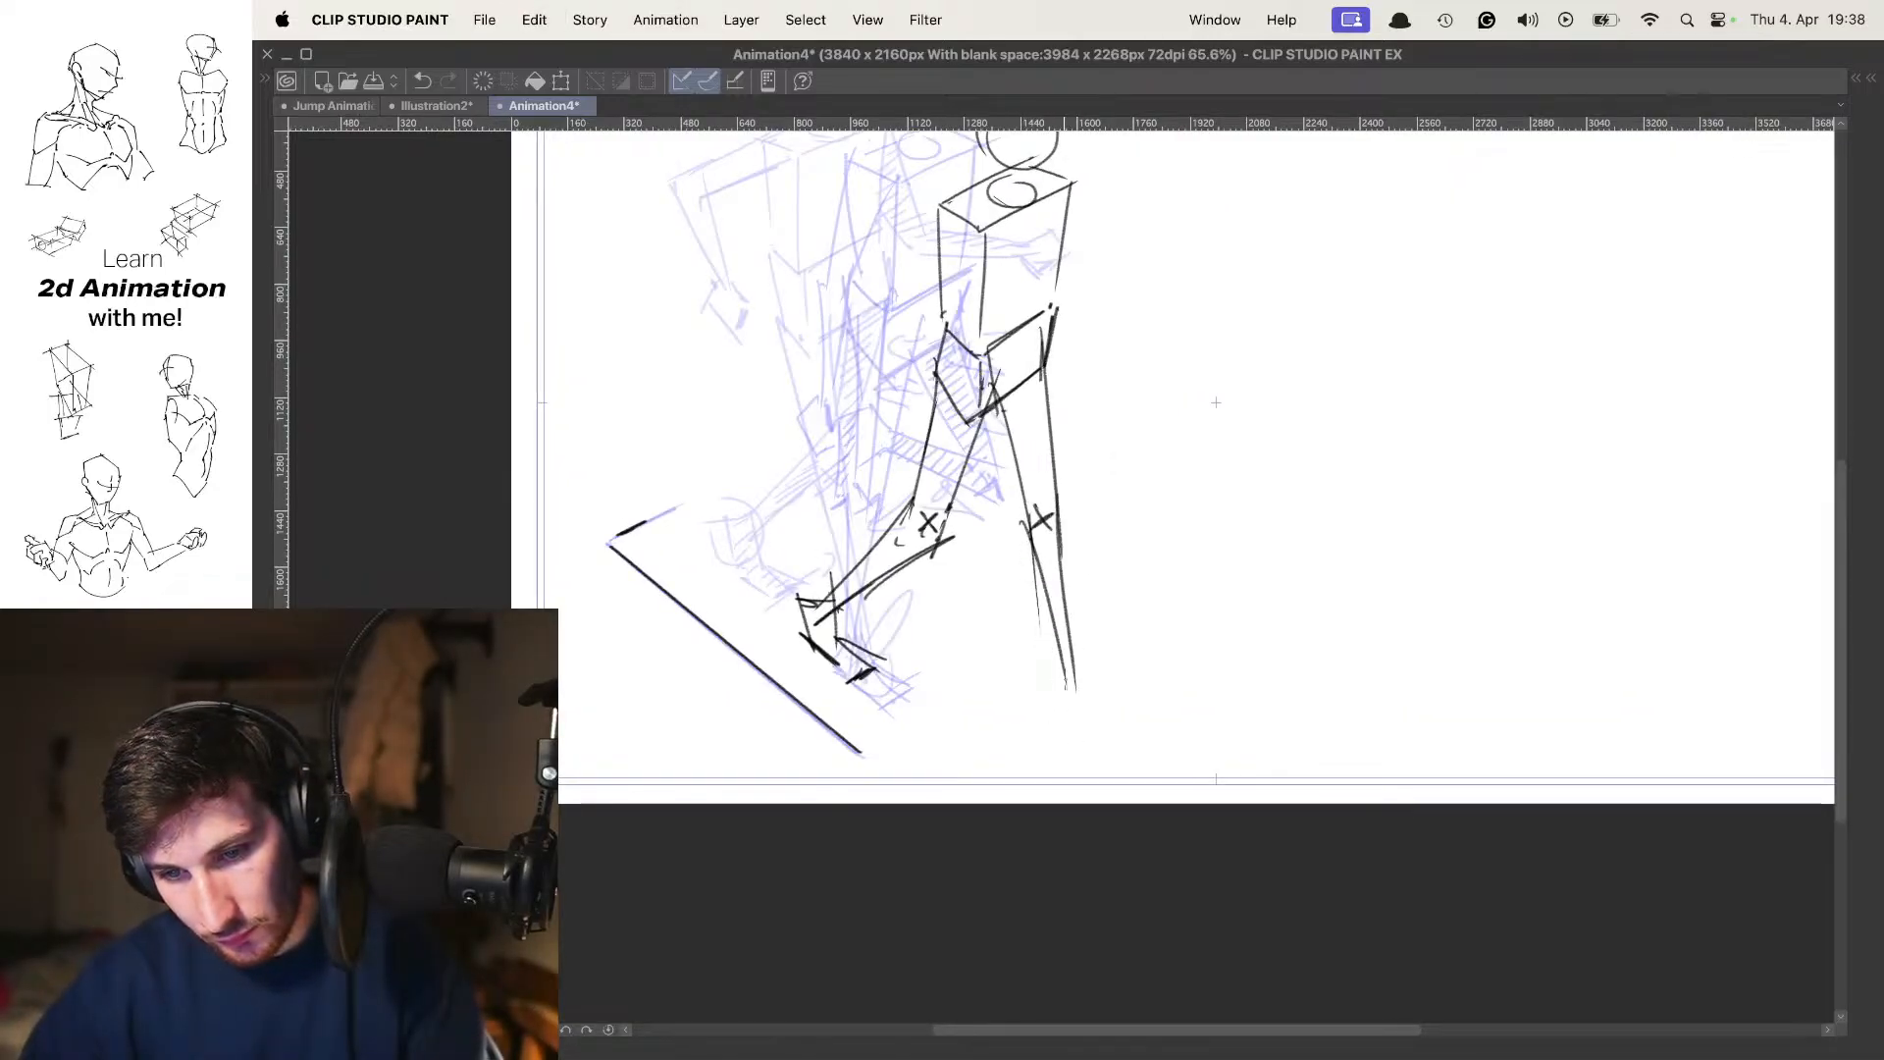
key(super+z)
key(super+z)
mouse_move(1026, 512)
mouse_down()
mouse_move(1050, 702)
mouse_move(1067, 693)
mouse_up()
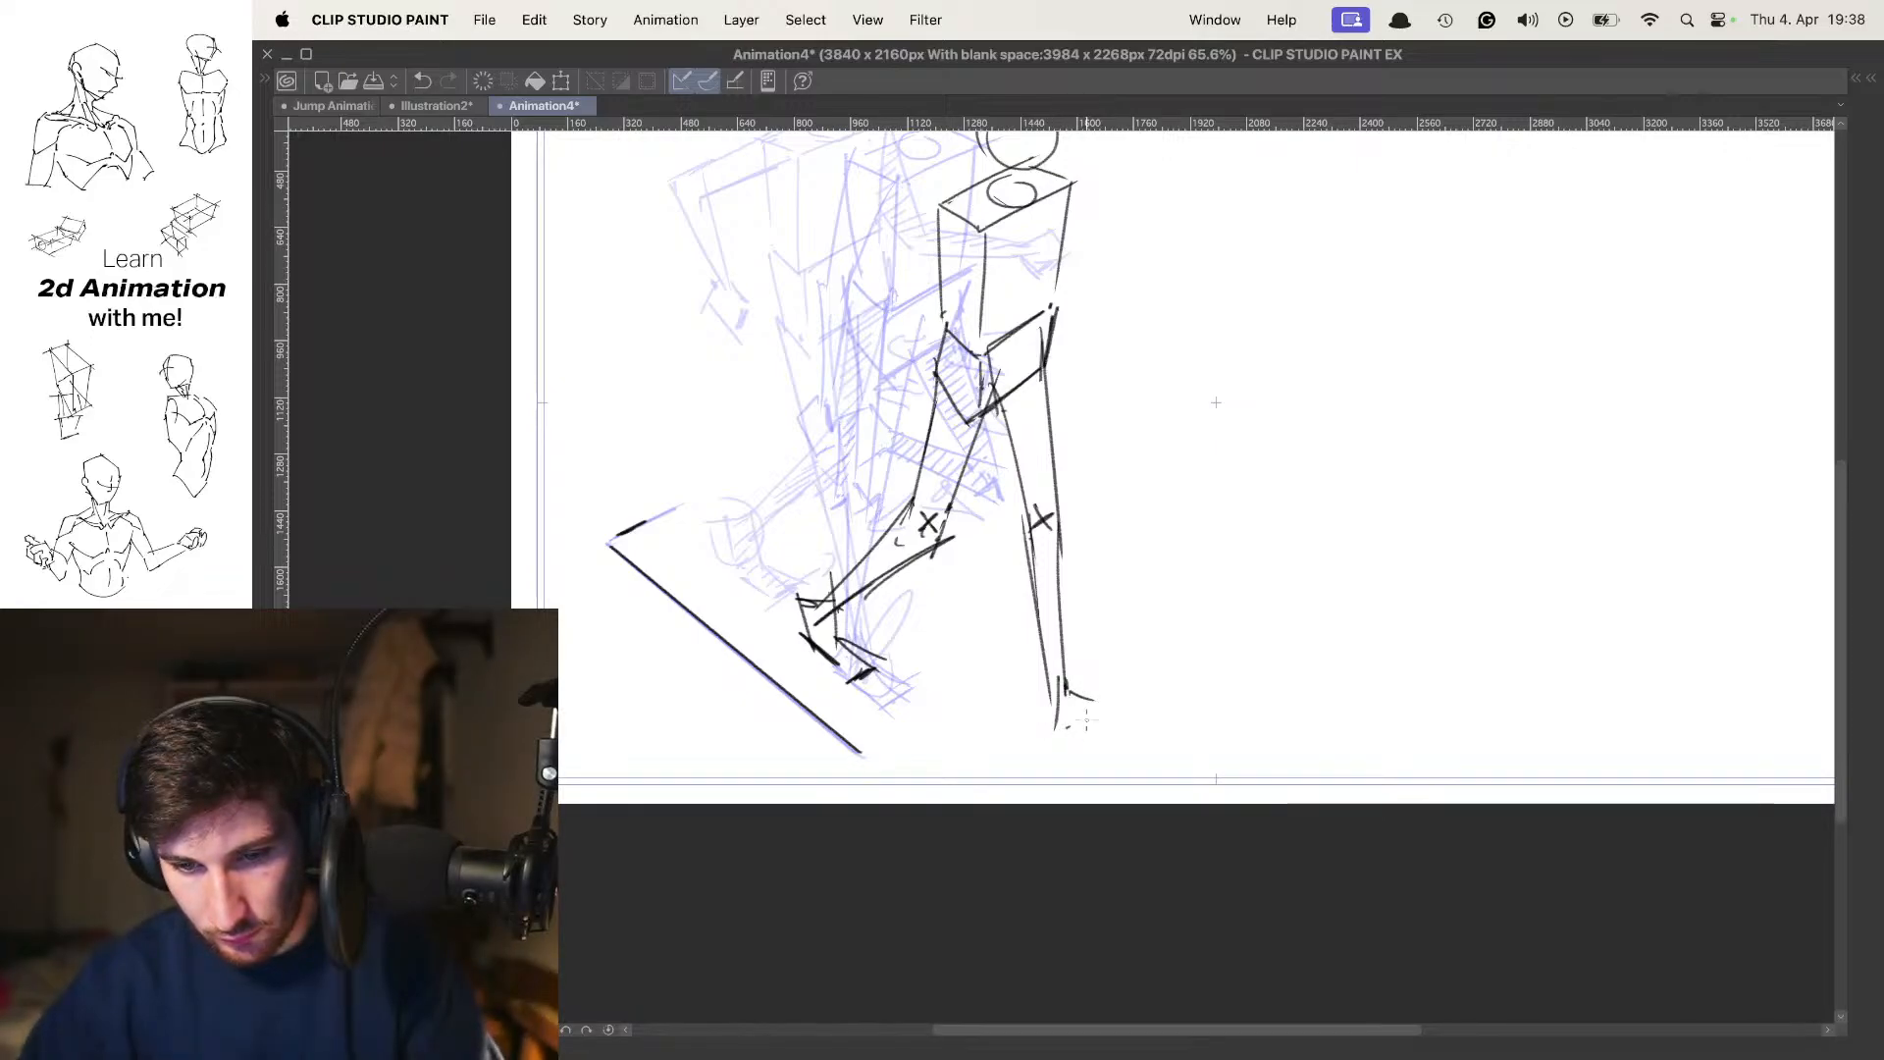
Sketch the forward foot with the heel down and a rounded toe tilted up, undoing unsatisfying strokes
key(super+z)
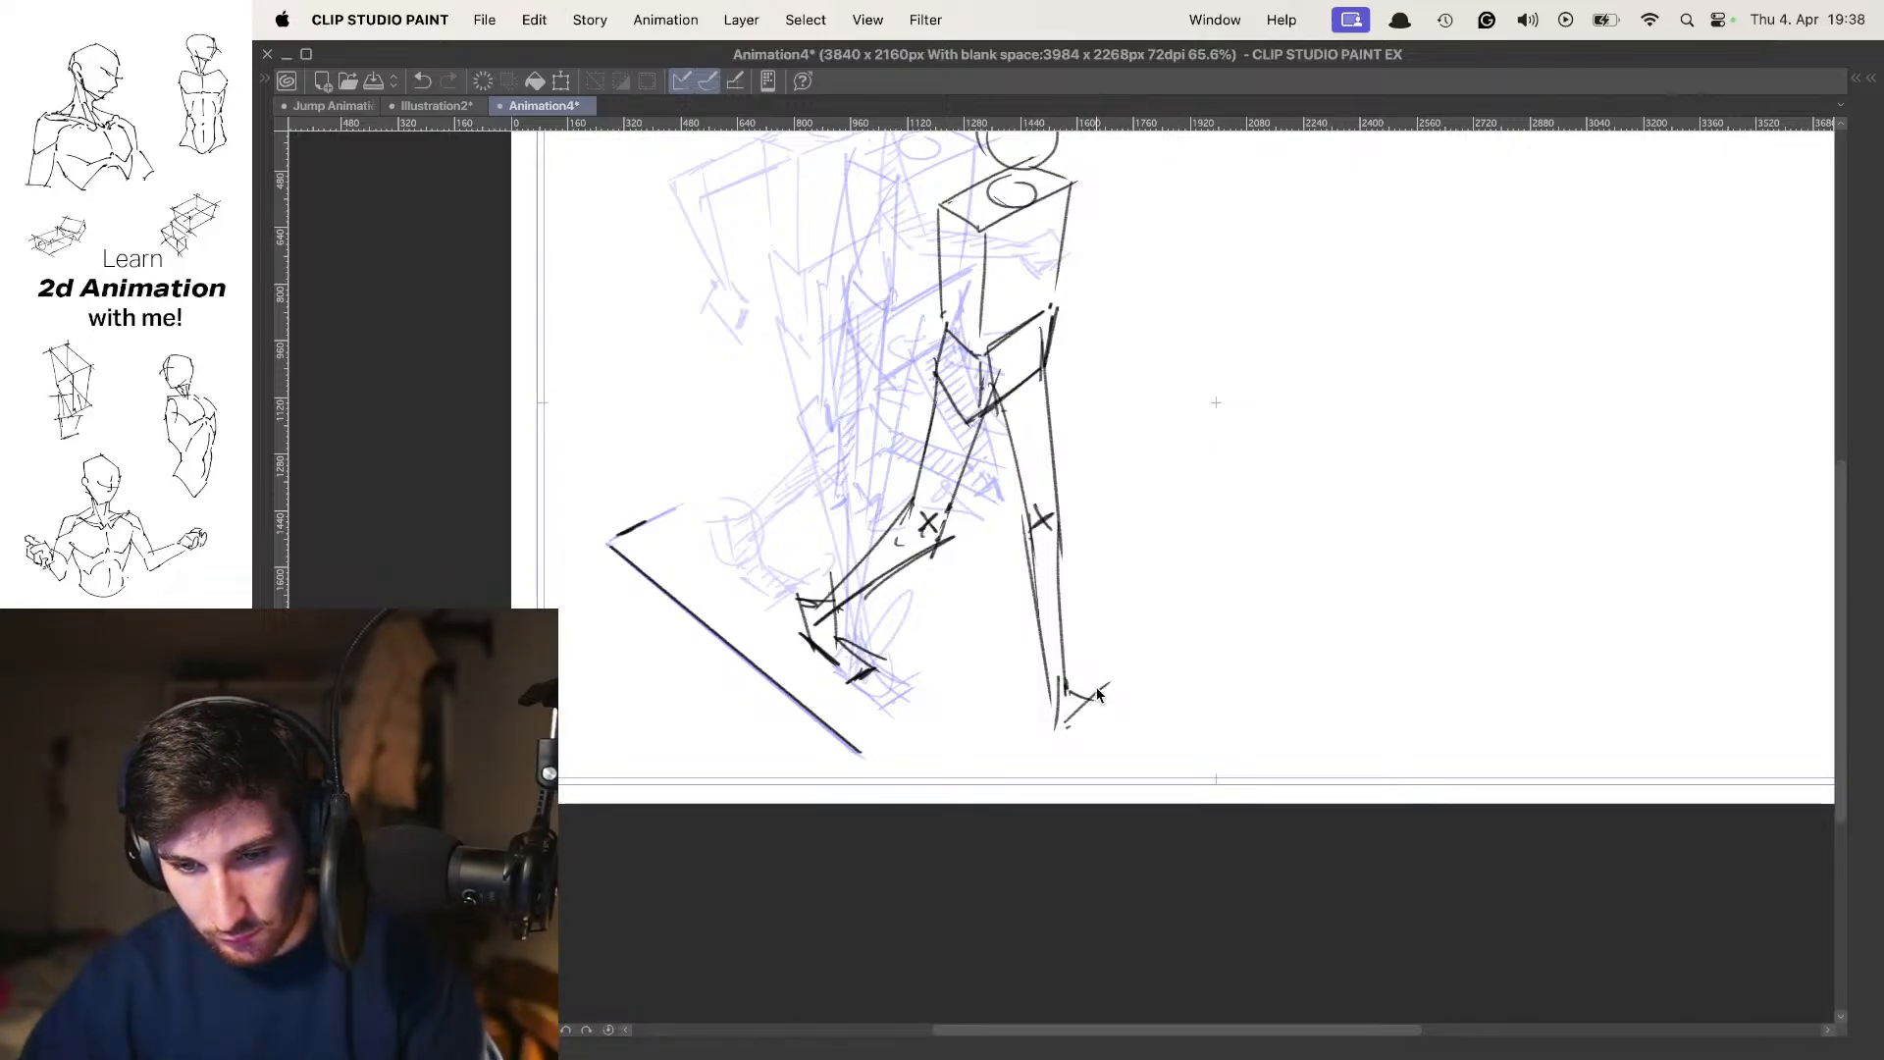
key(super+z)
key(super+z)
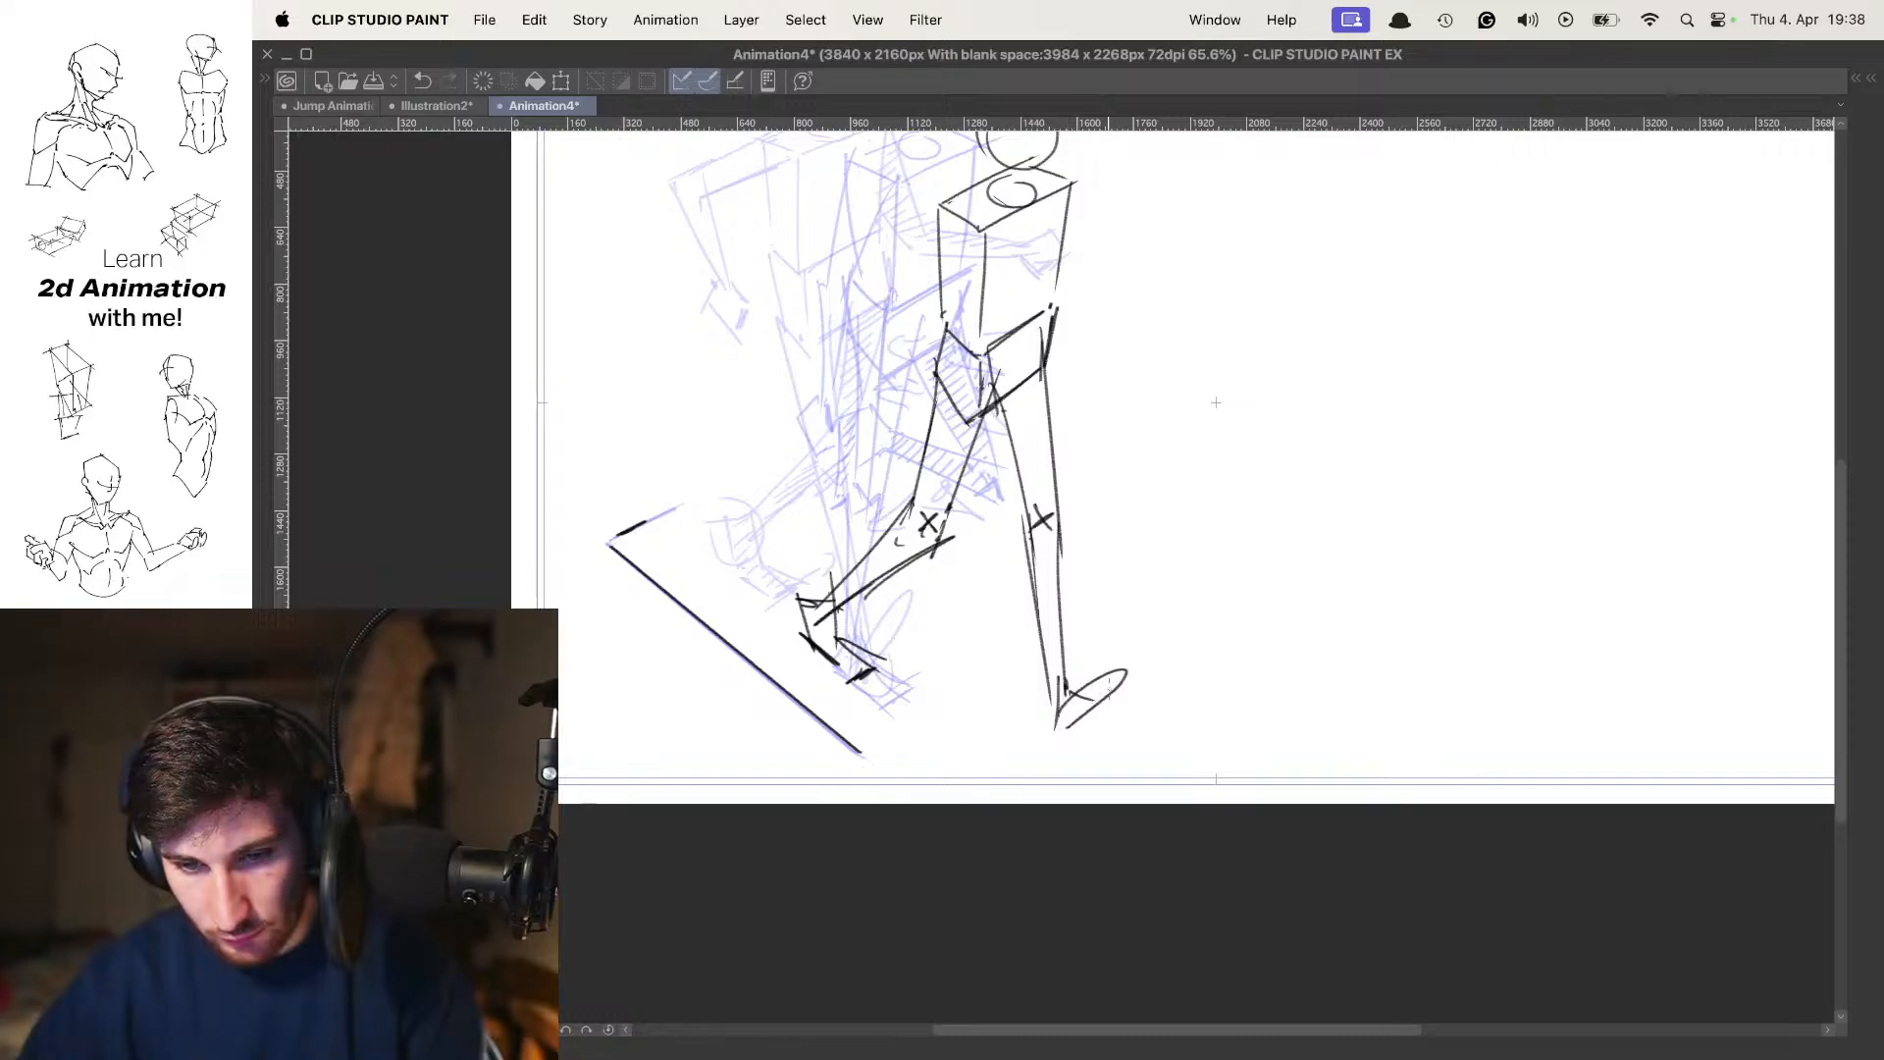
mouse_move(1076, 696)
mouse_down()
mouse_move(1101, 638)
mouse_move(1071, 718)
mouse_move(1107, 637)
mouse_move(1076, 711)
mouse_move(1101, 645)
mouse_move(1057, 708)
mouse_move(1127, 636)
mouse_move(1063, 719)
mouse_move(1080, 655)
mouse_move(1212, 679)
mouse_up()
key(super+z)
key(super+z)
key(super+z)
key(super+z)
key(super+z)
key(super+z)
key(super+z)
Shade the forward leg with diagonal hatching from the pelvis down to the foot
key(space)
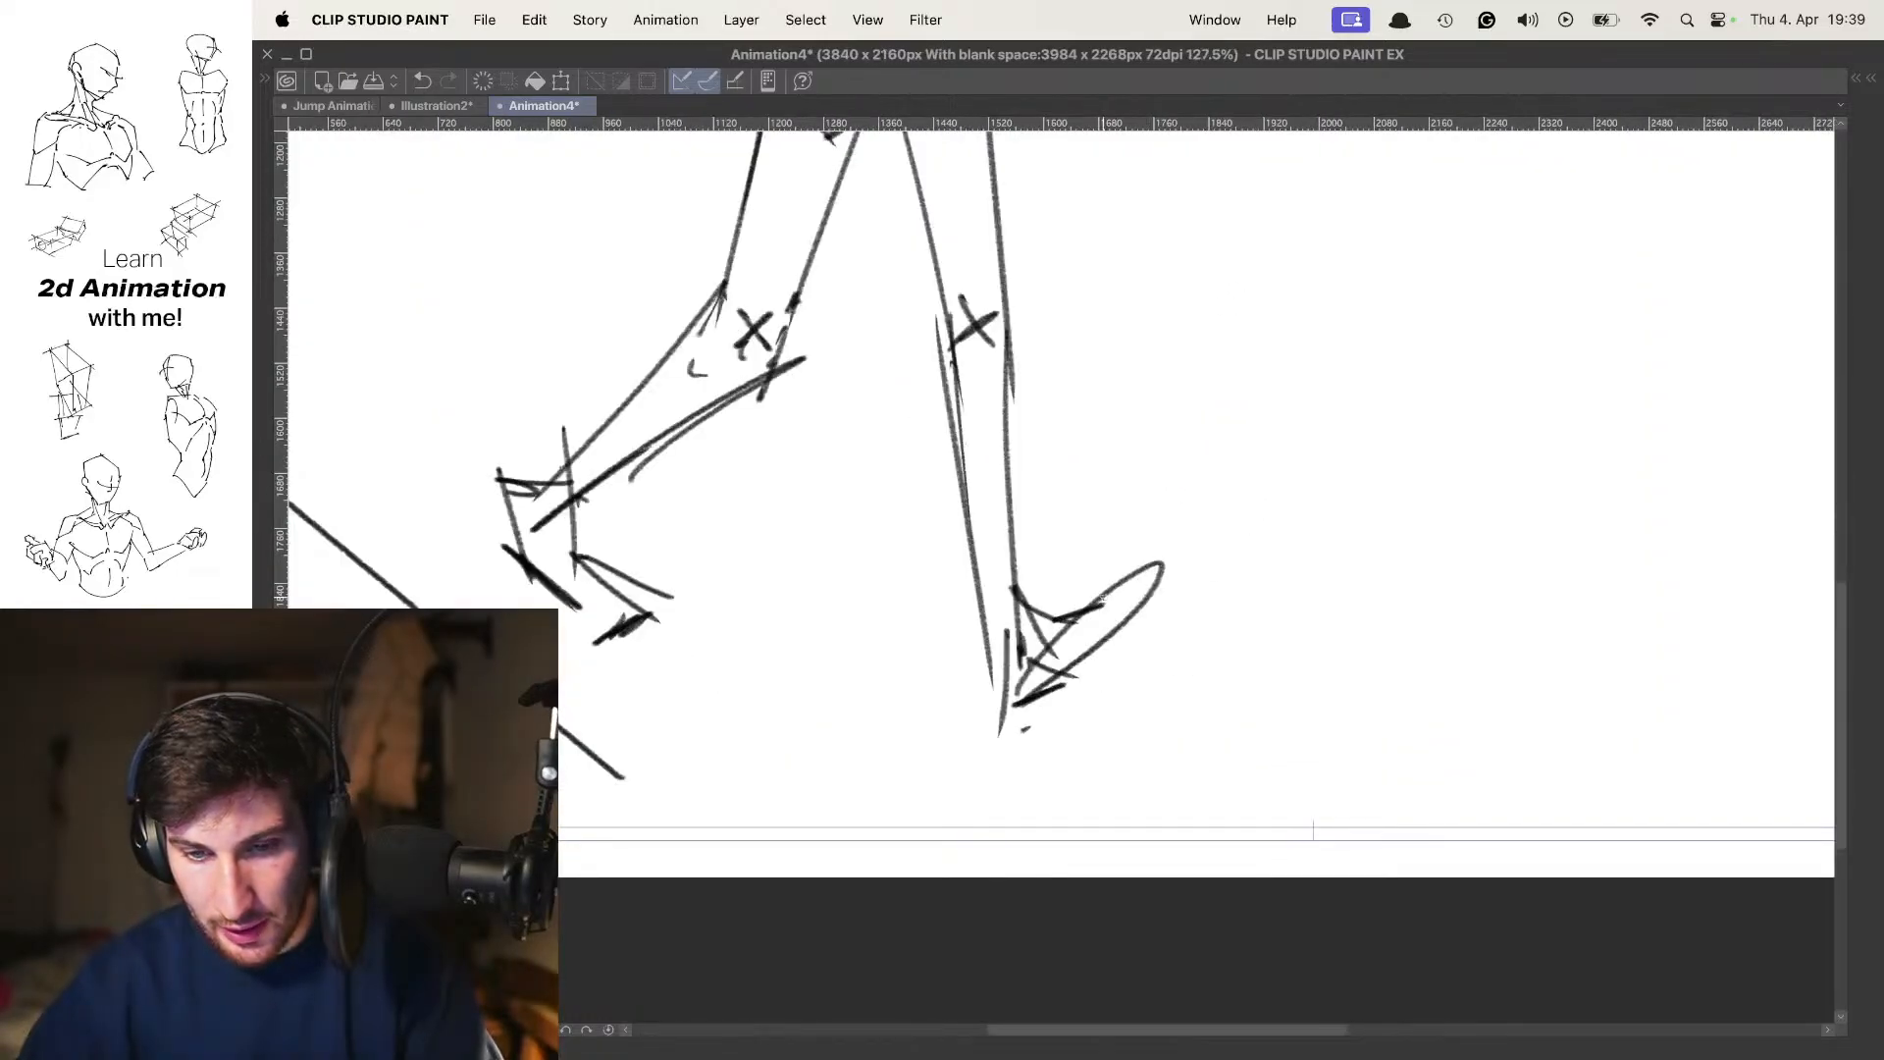
mouse_move(1109, 520)
mouse_down()
mouse_move(1156, 635)
mouse_move(1124, 636)
mouse_up()
drag(1200, 499, 1167, 495)
drag(1110, 667, 1158, 666)
drag(1095, 362, 1068, 392)
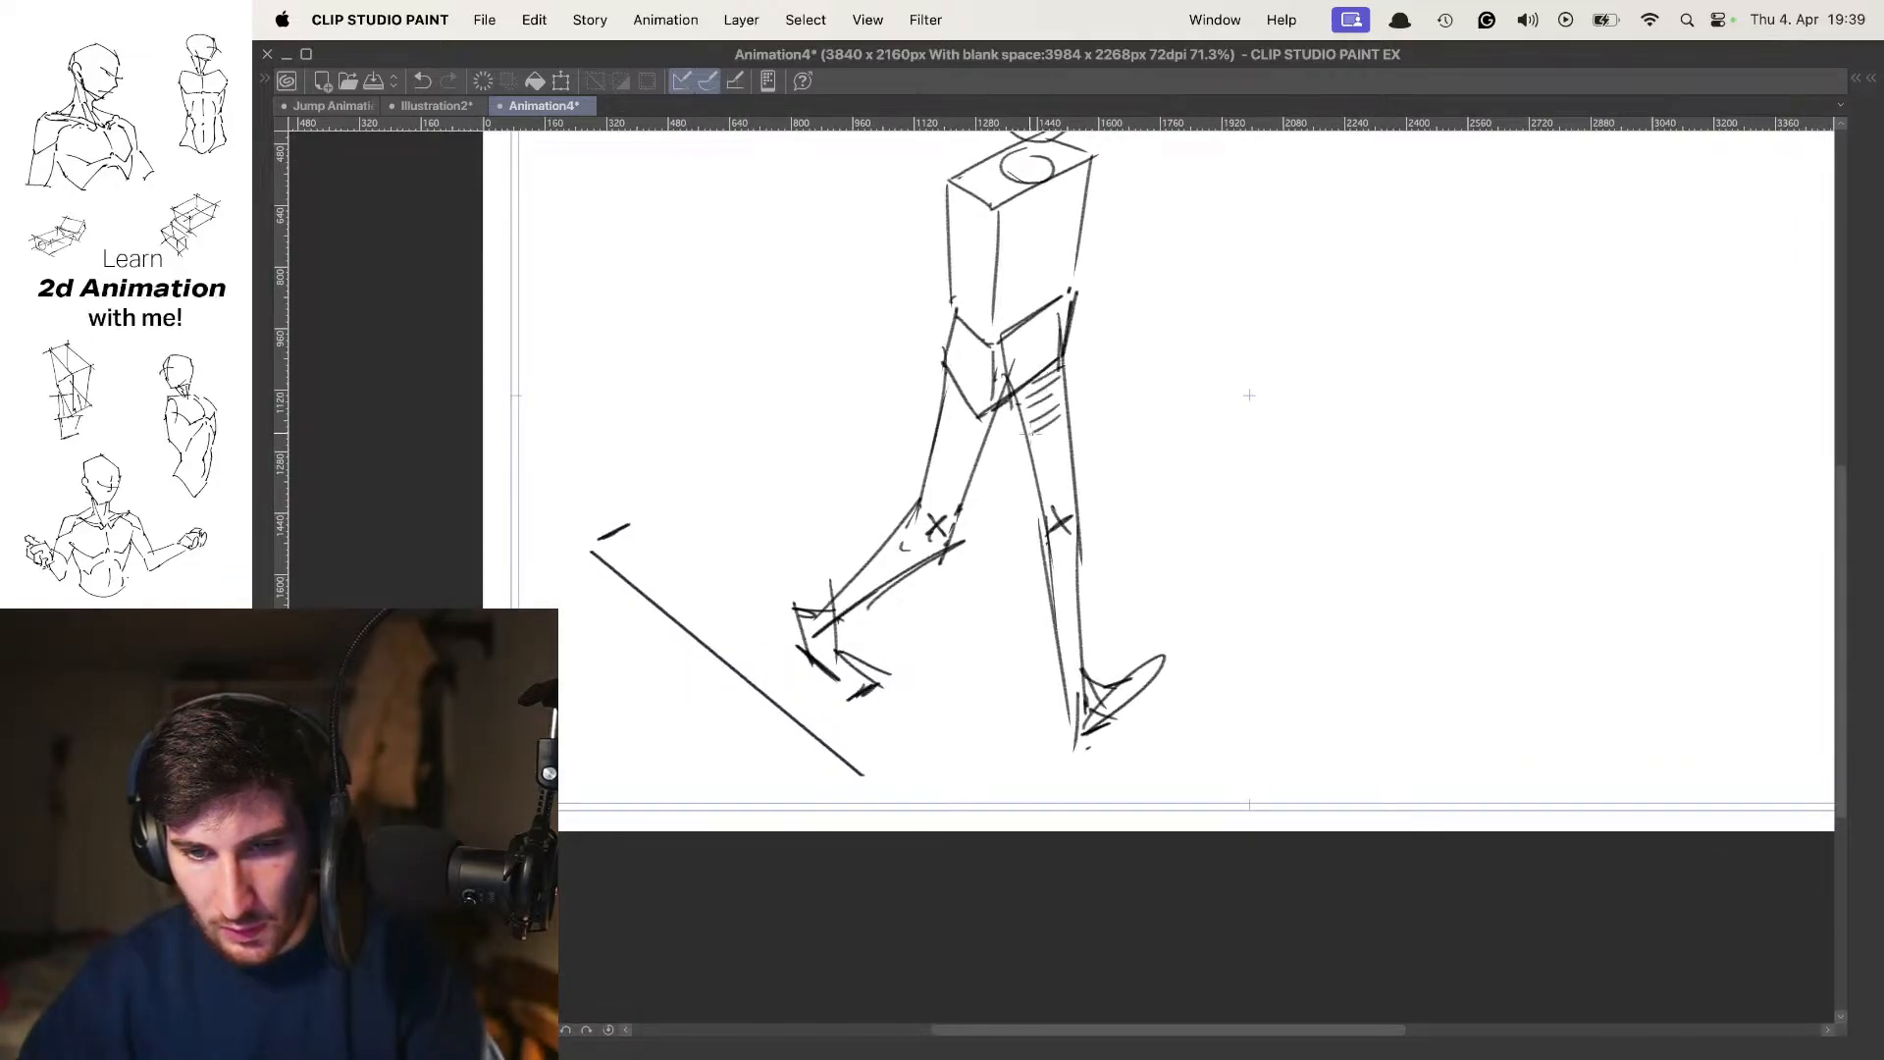
drag(1040, 521, 1142, 403)
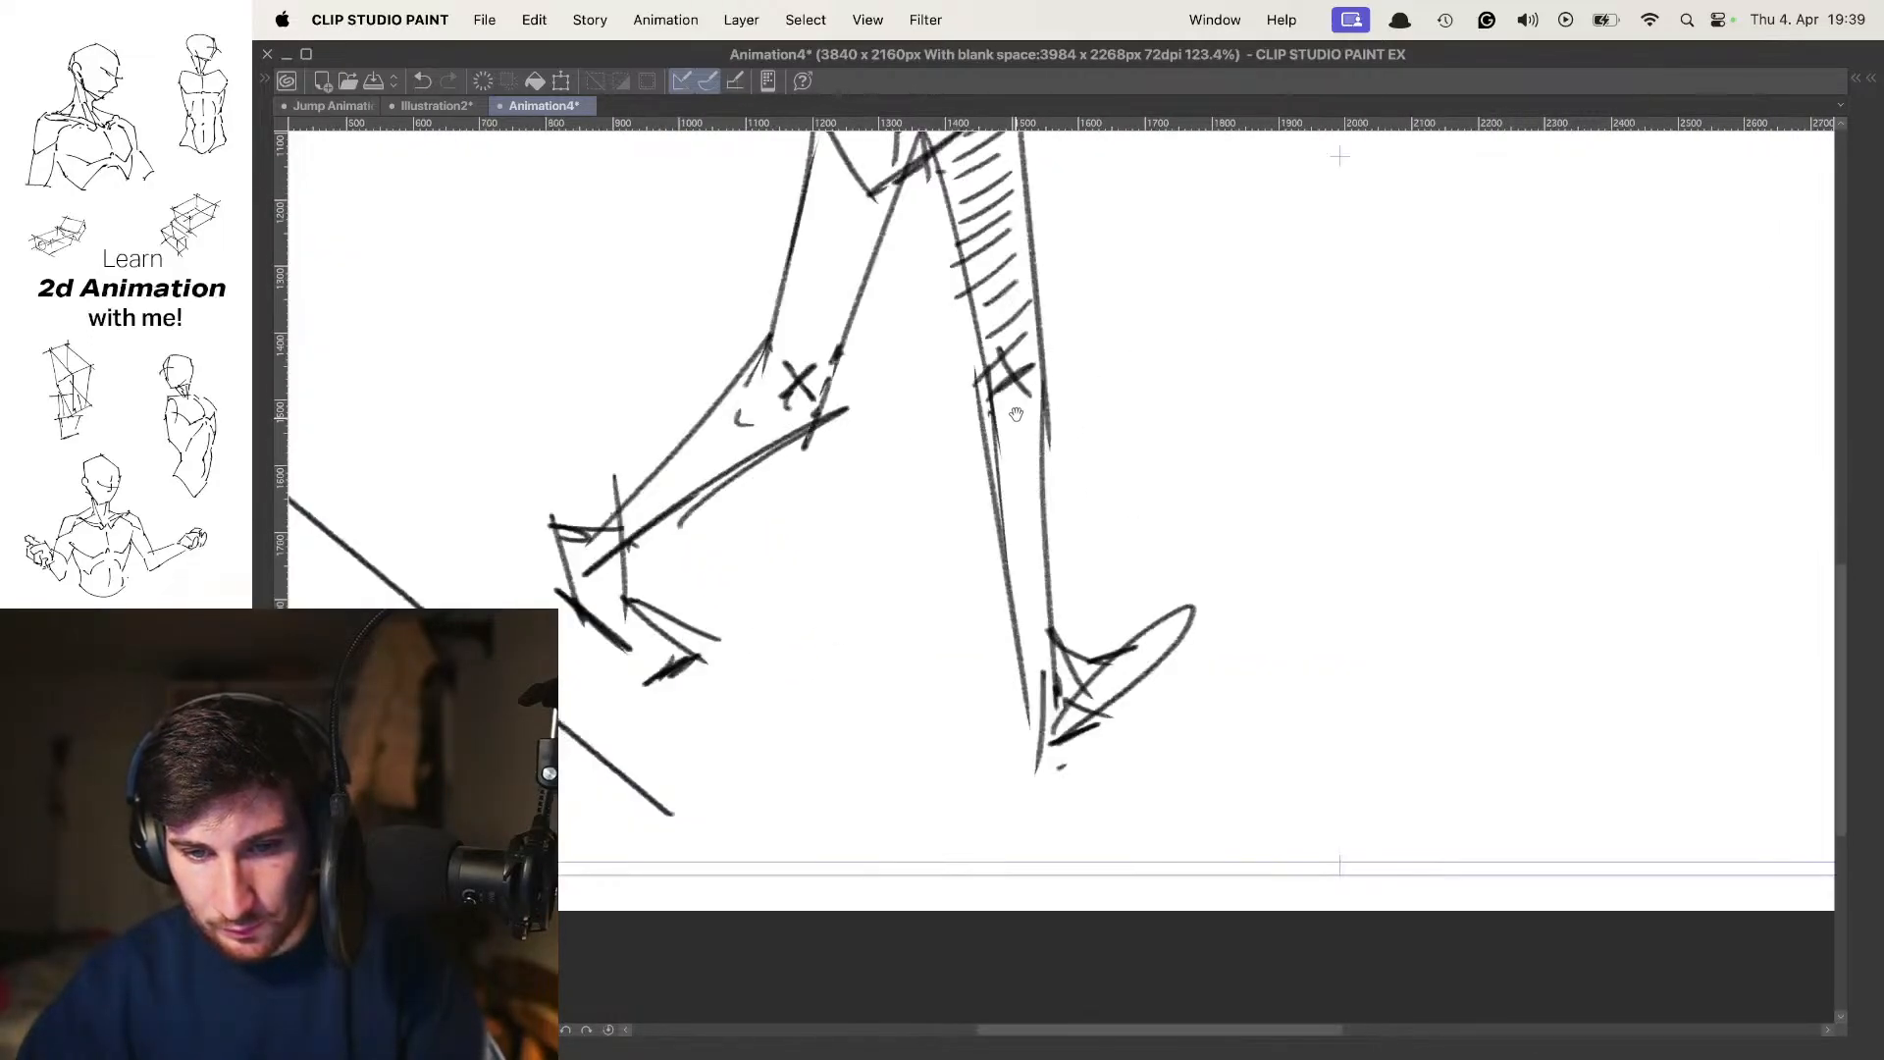
mouse_move(999, 429)
mouse_down()
mouse_move(1023, 510)
mouse_move(1009, 579)
mouse_up()
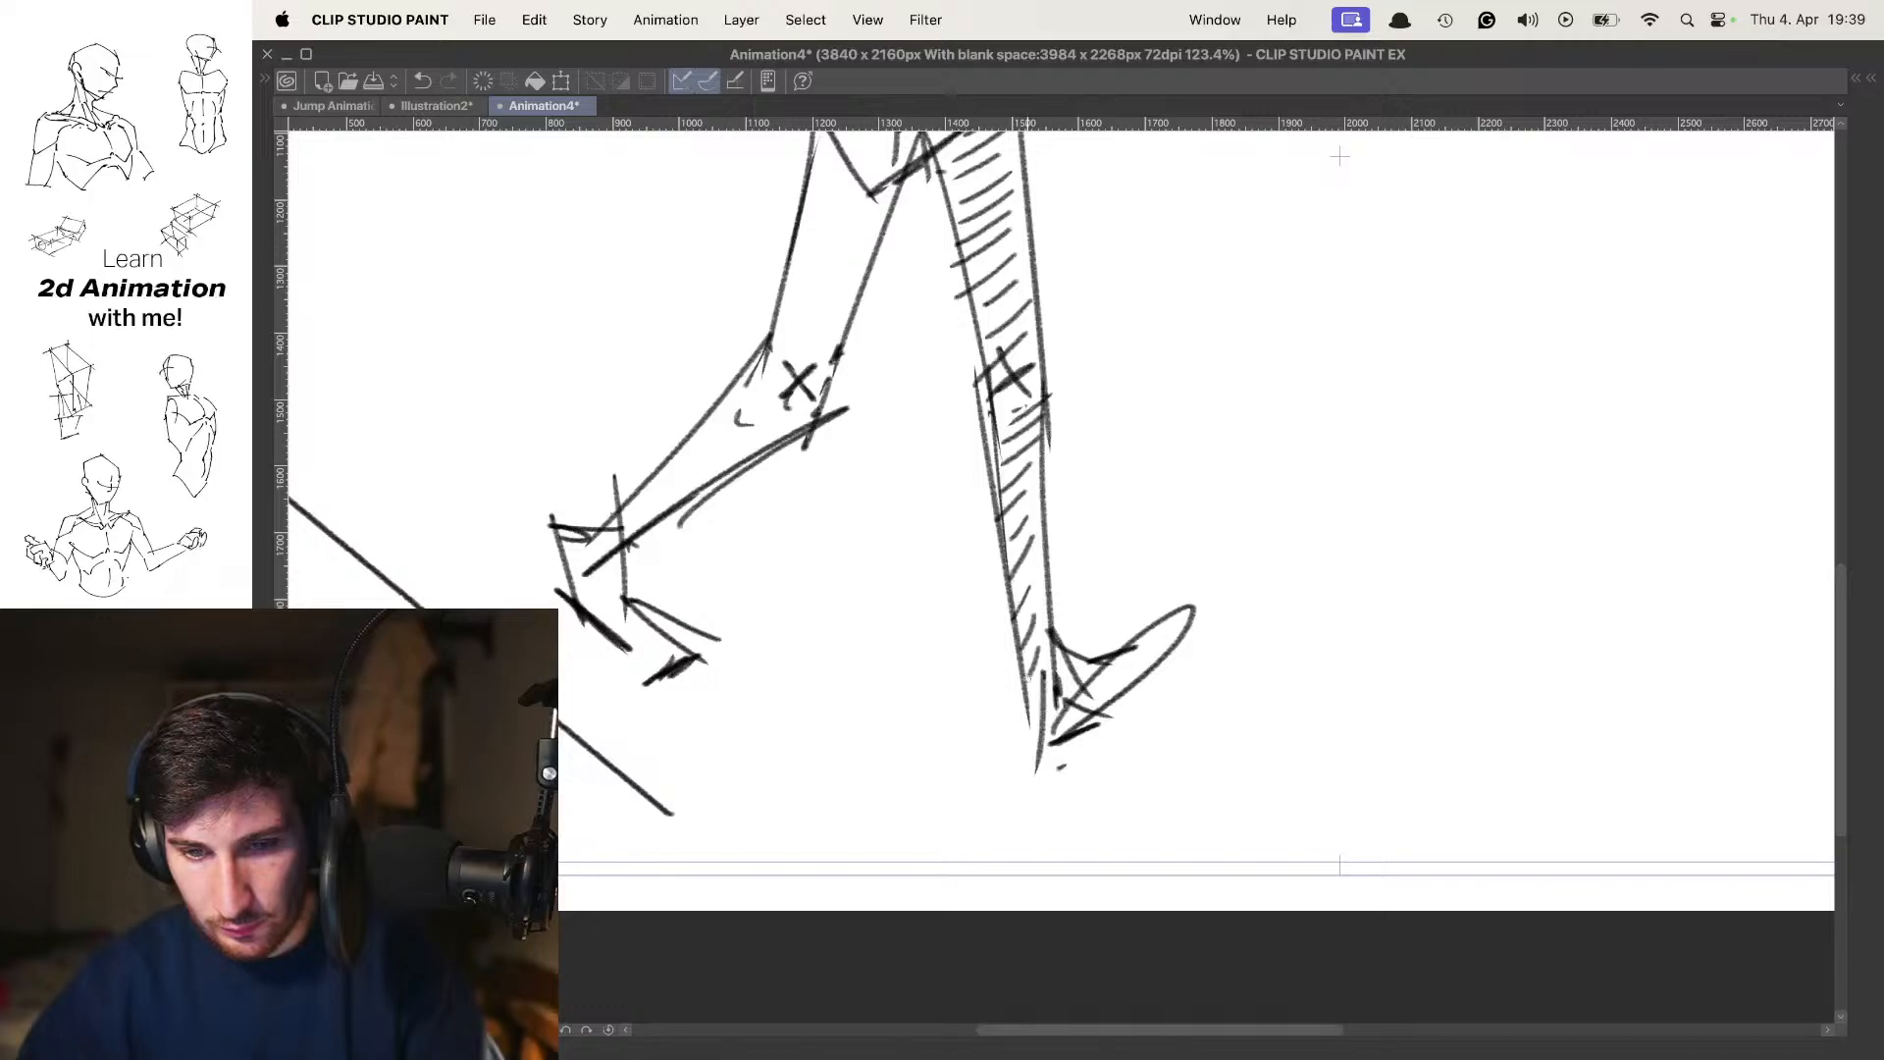
drag(1144, 643, 1181, 618)
drag(1177, 551, 1093, 551)
drag(1144, 618, 1187, 744)
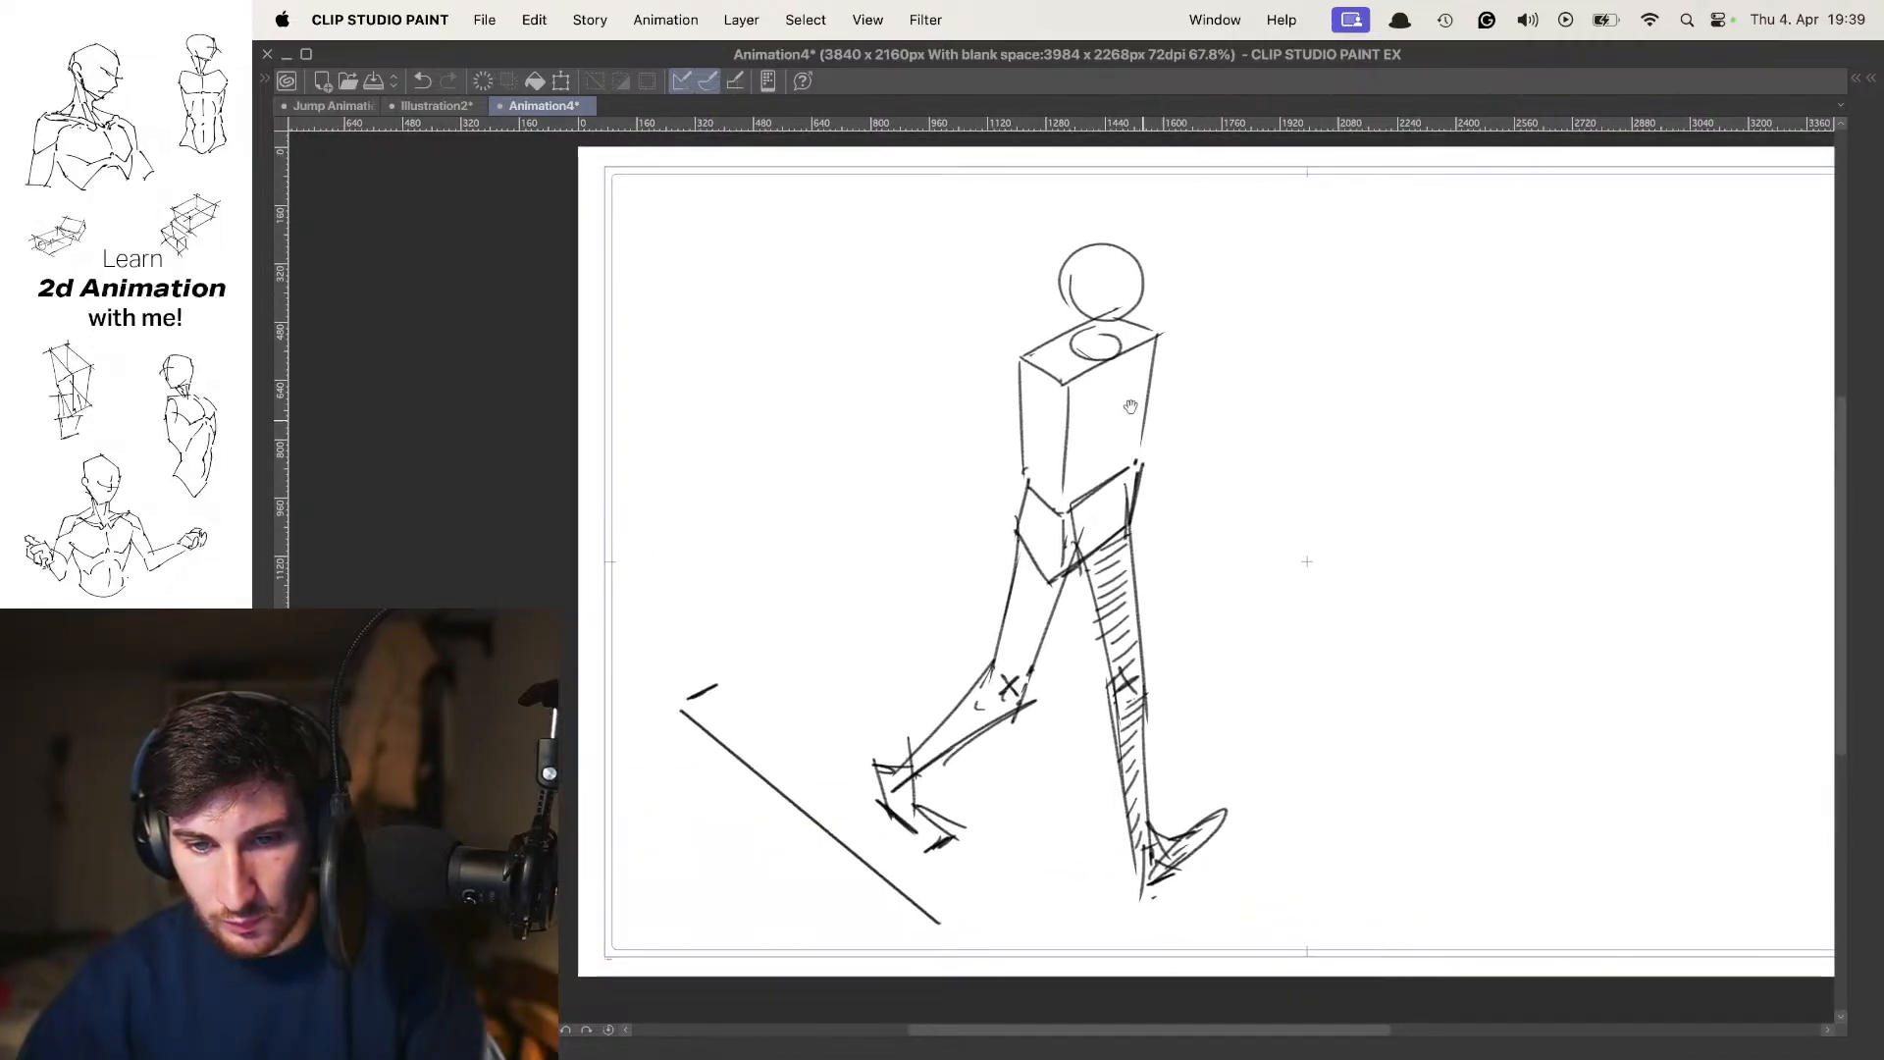
Show the onion skin and flip back and forth through the earlier poses to compare them before adding arms
key(o)
key(Left)
key(Left)
key(Right)
key(Right)
drag(1173, 446, 1033, 462)
key(Left)
key(Left)
key(Right)
key(Right)
Draw the near arm hanging from the shoulder to a bent elbow, with the forearm reaching forward to a boxy fist
drag(962, 391, 977, 579)
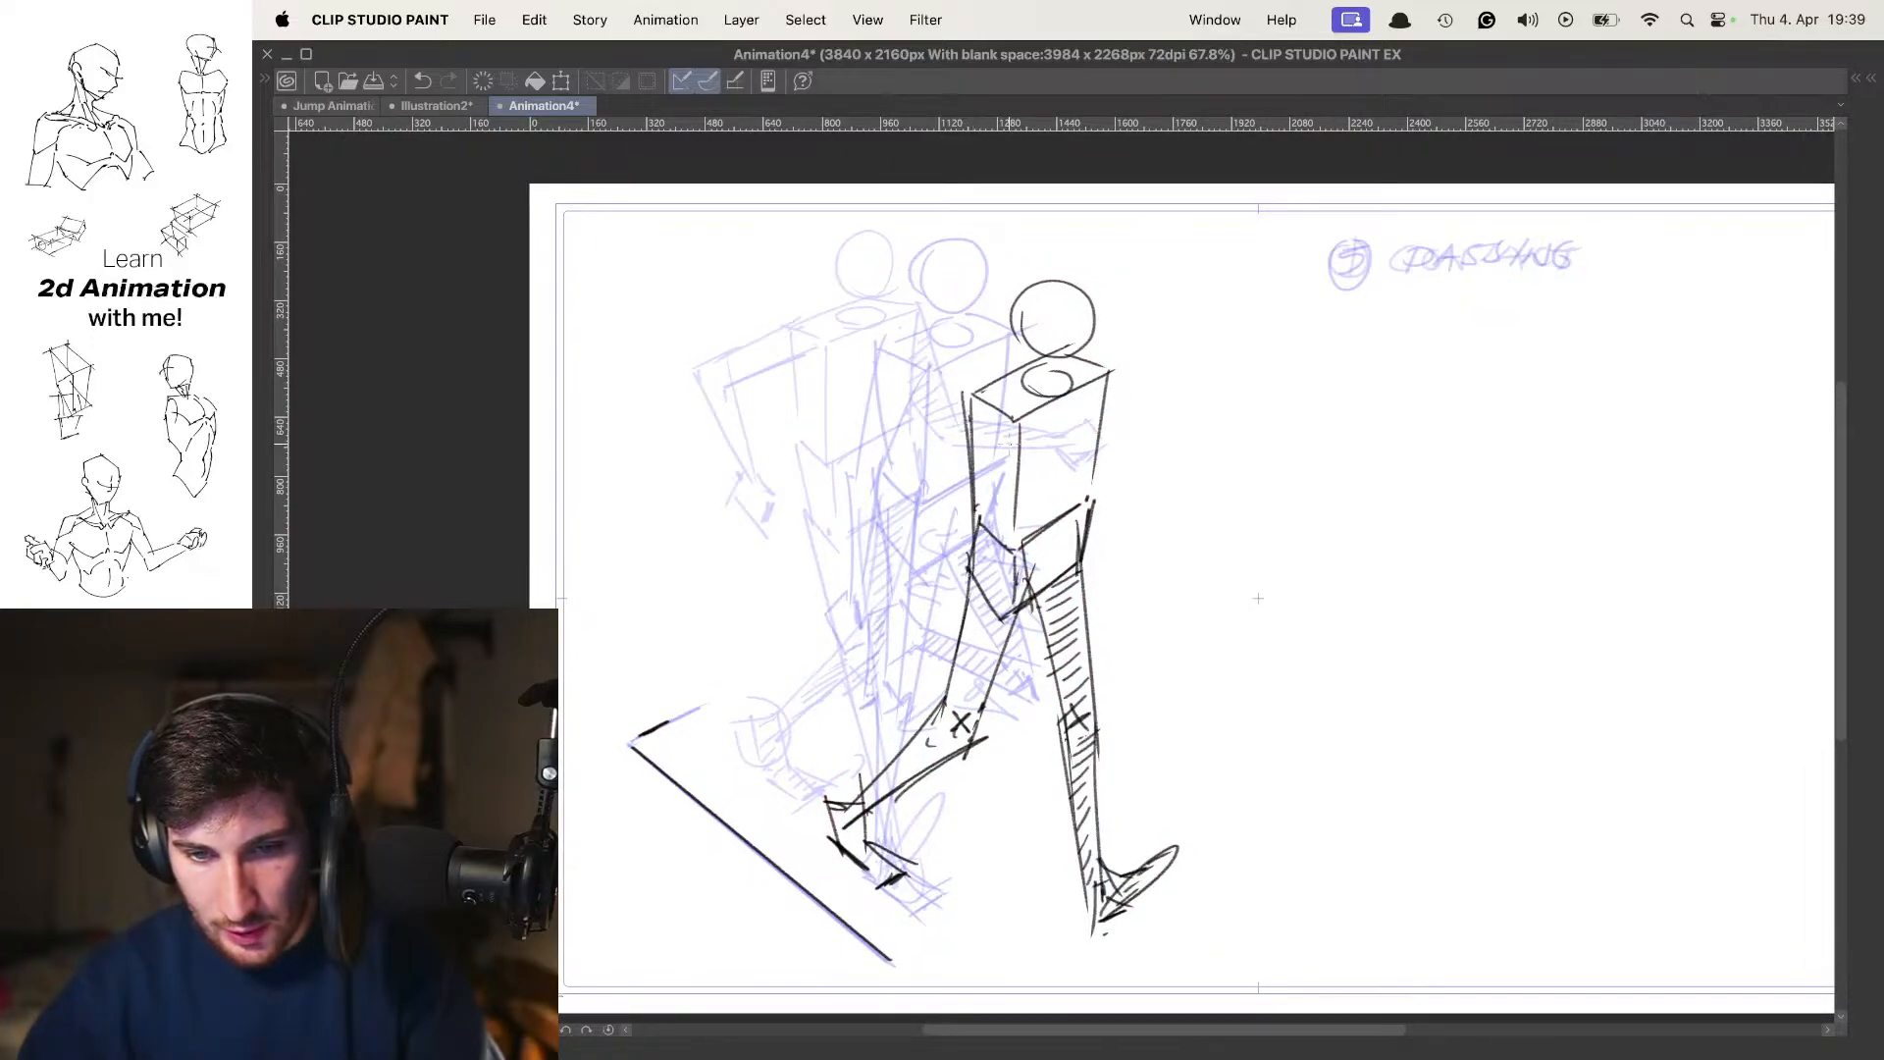
key(super+z)
key(super+z)
drag(964, 408, 1014, 565)
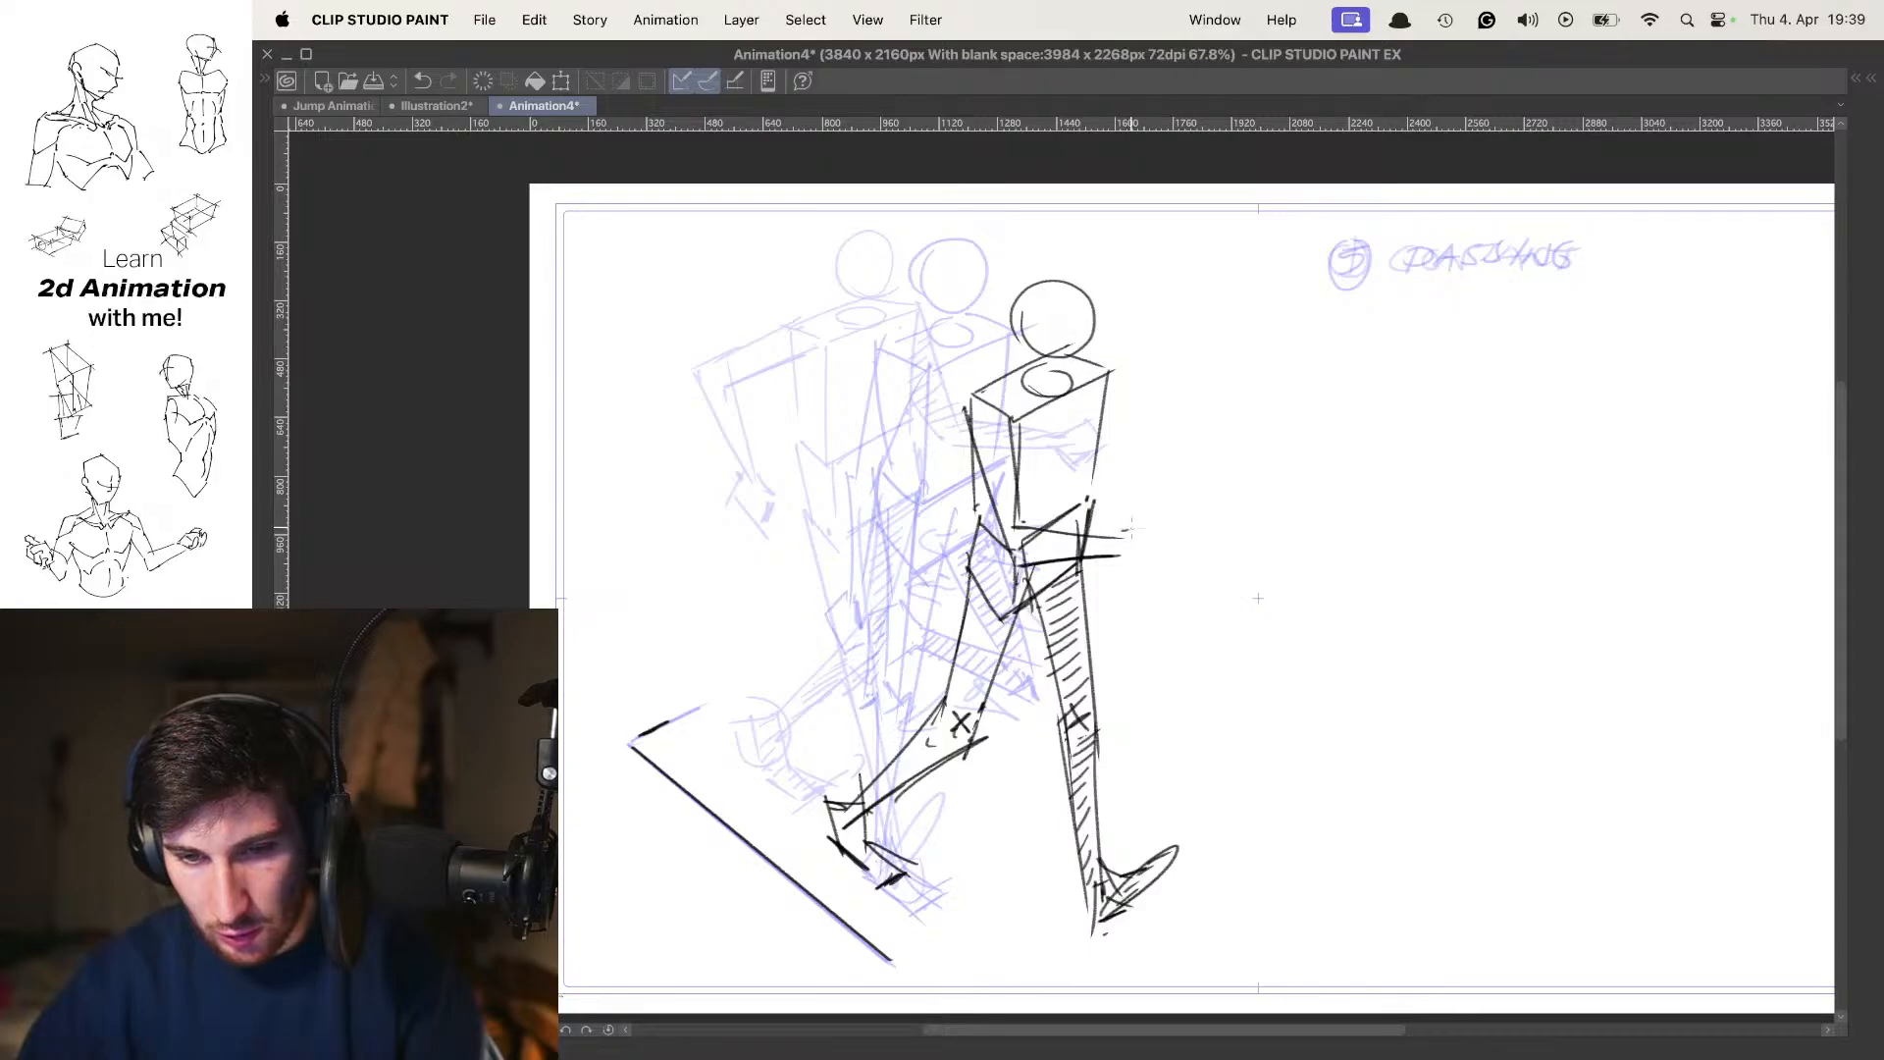
drag(1066, 364, 1088, 384)
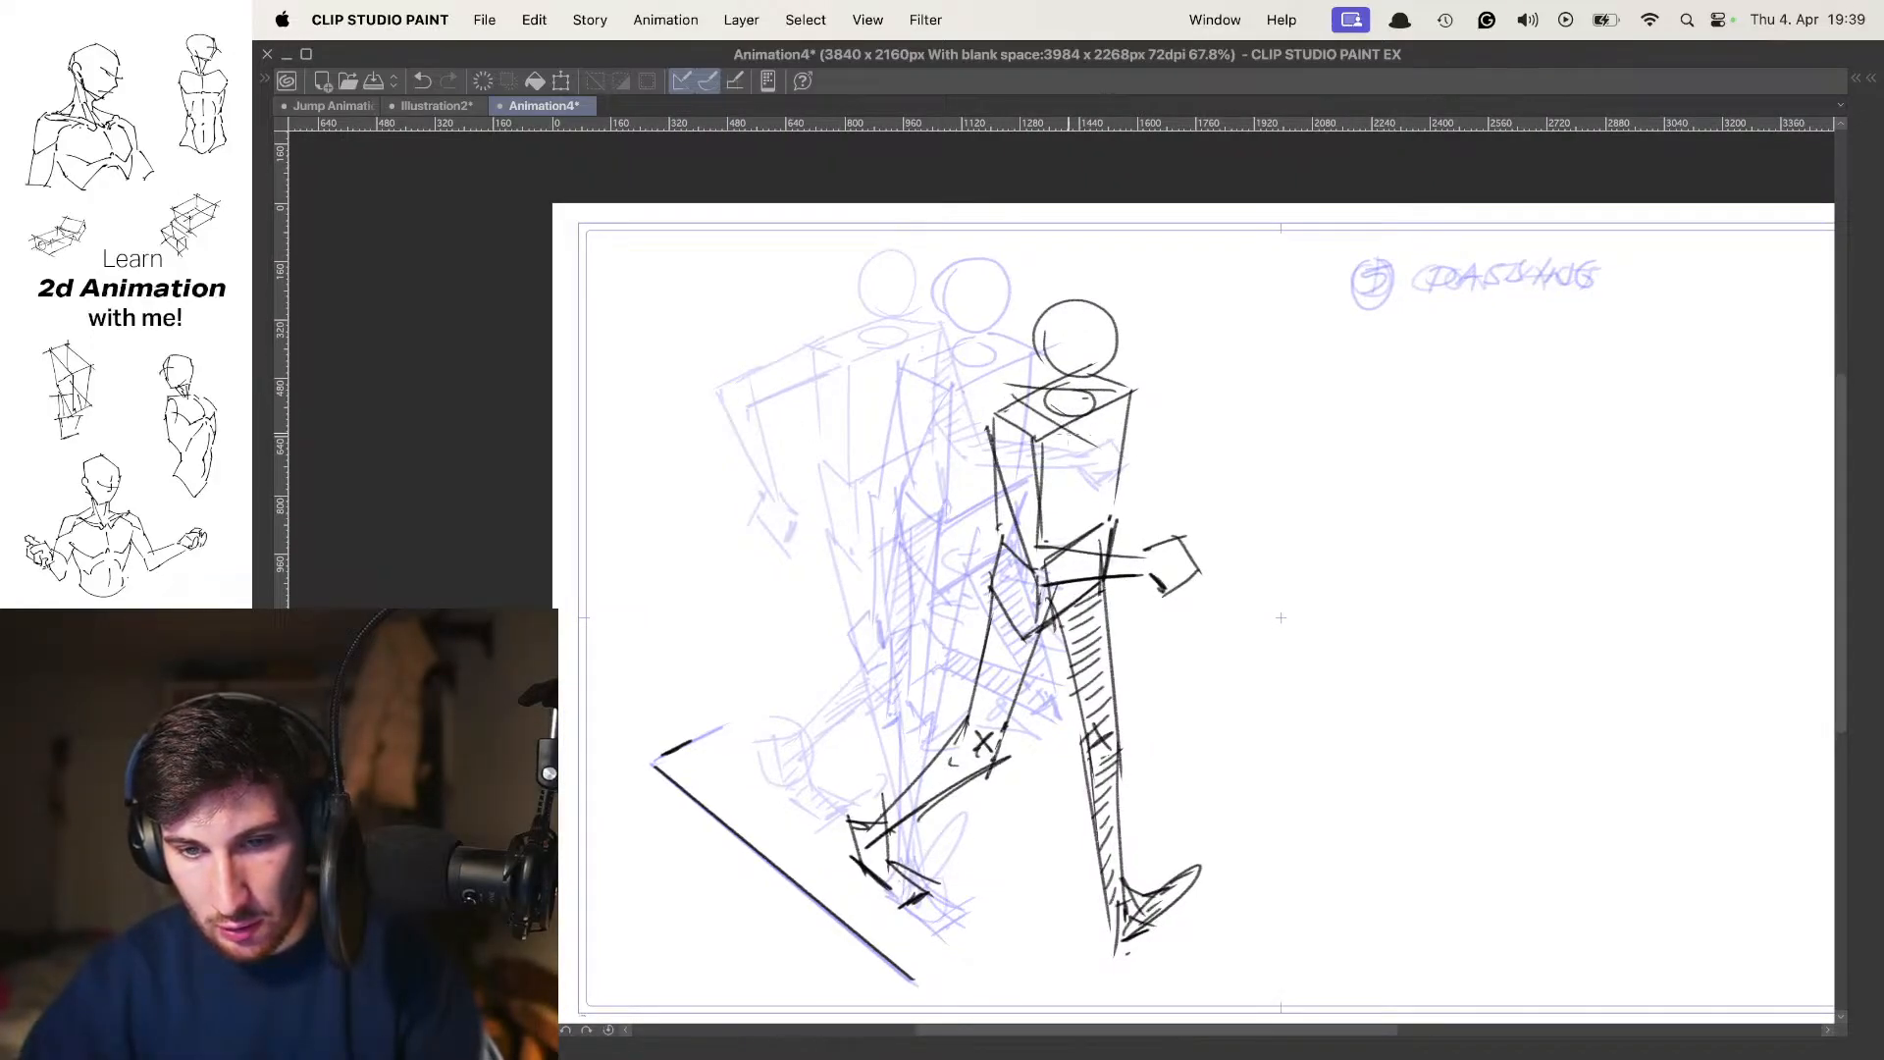
Sketch the other arm swinging back behind the torso with a boxy hand, and hide the onion skin
drag(1003, 385, 965, 492)
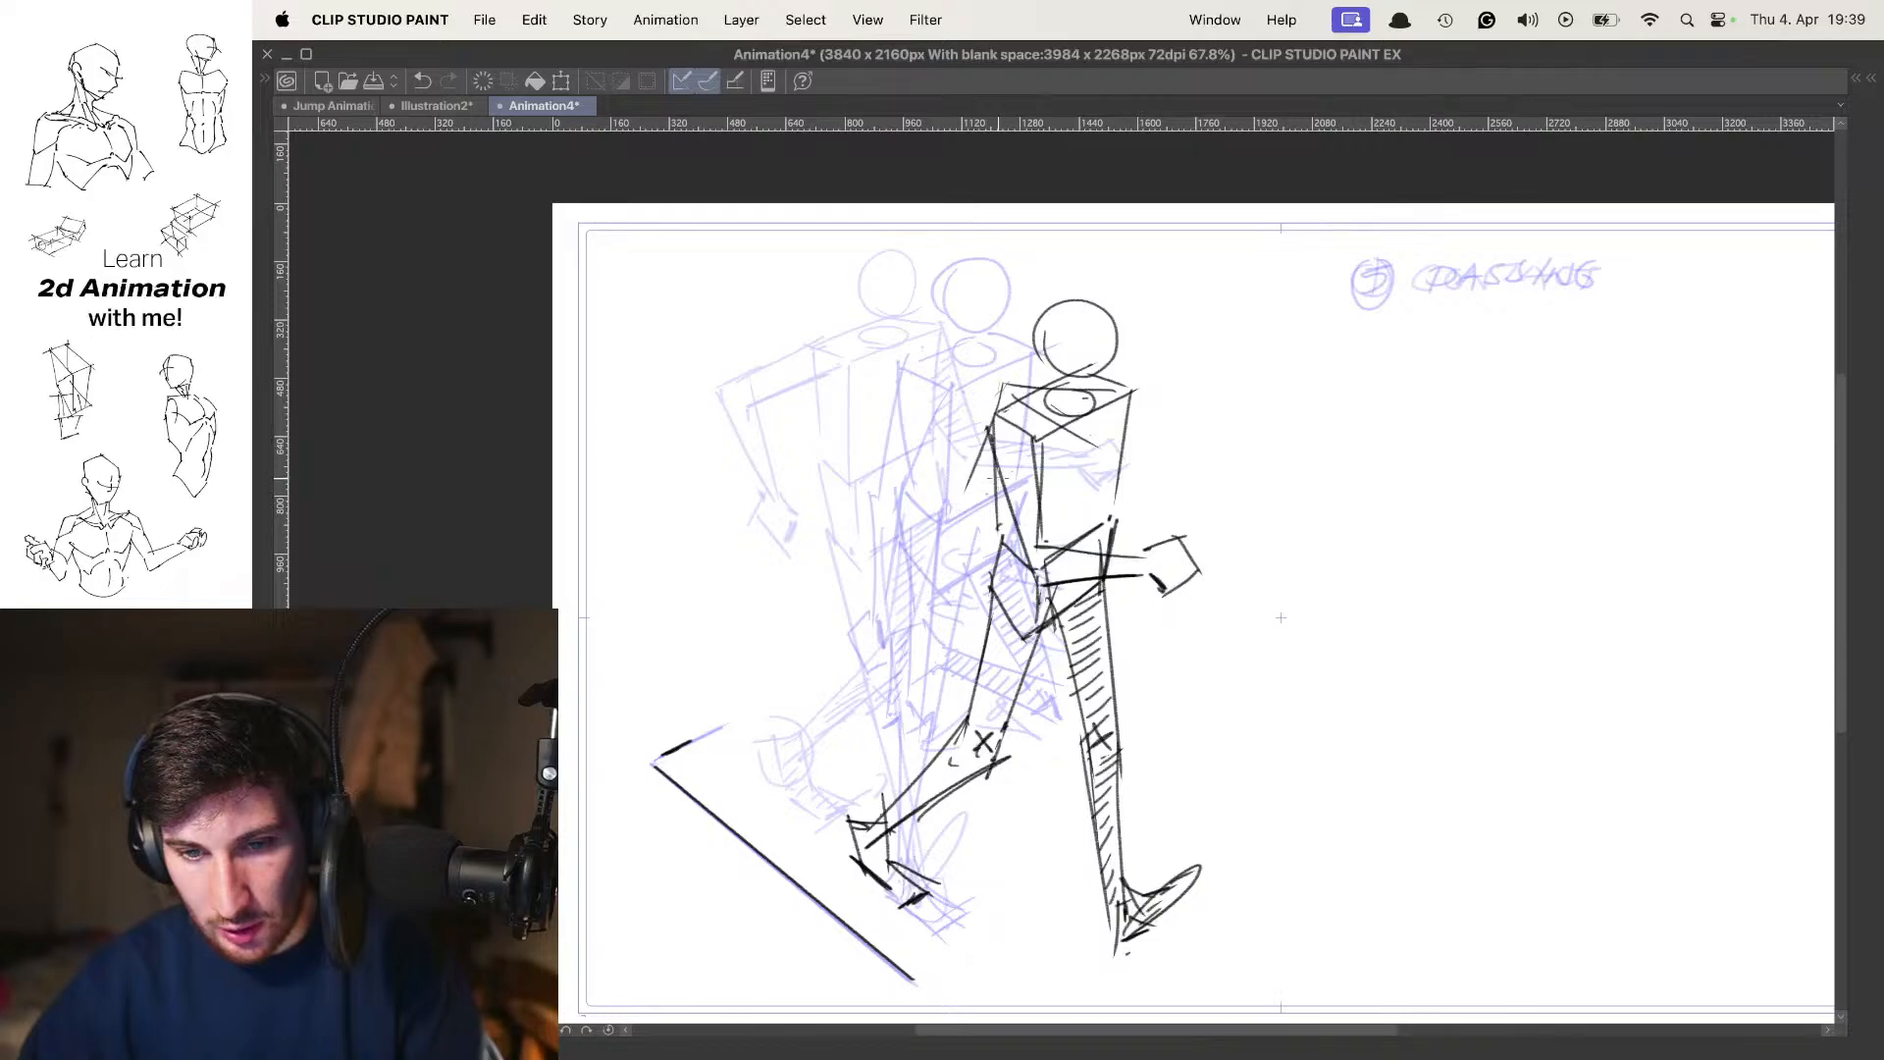
key(o)
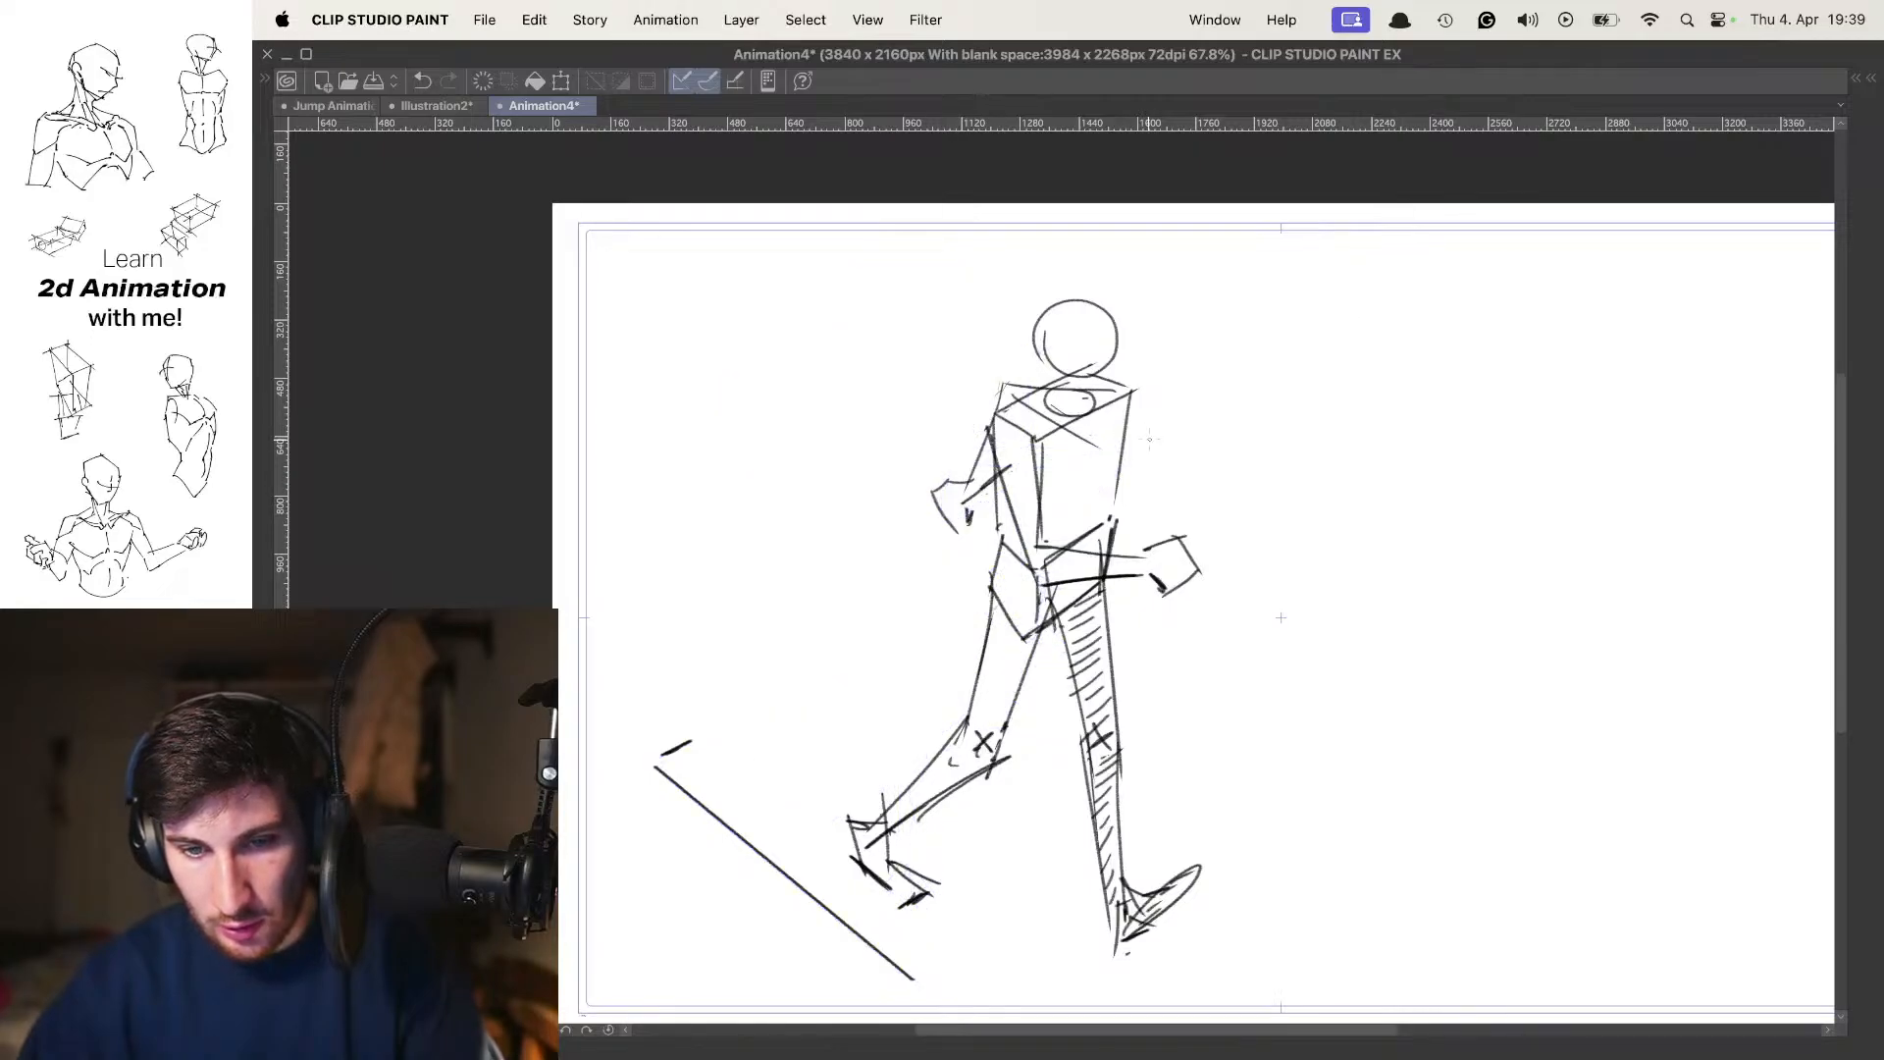
key(space)
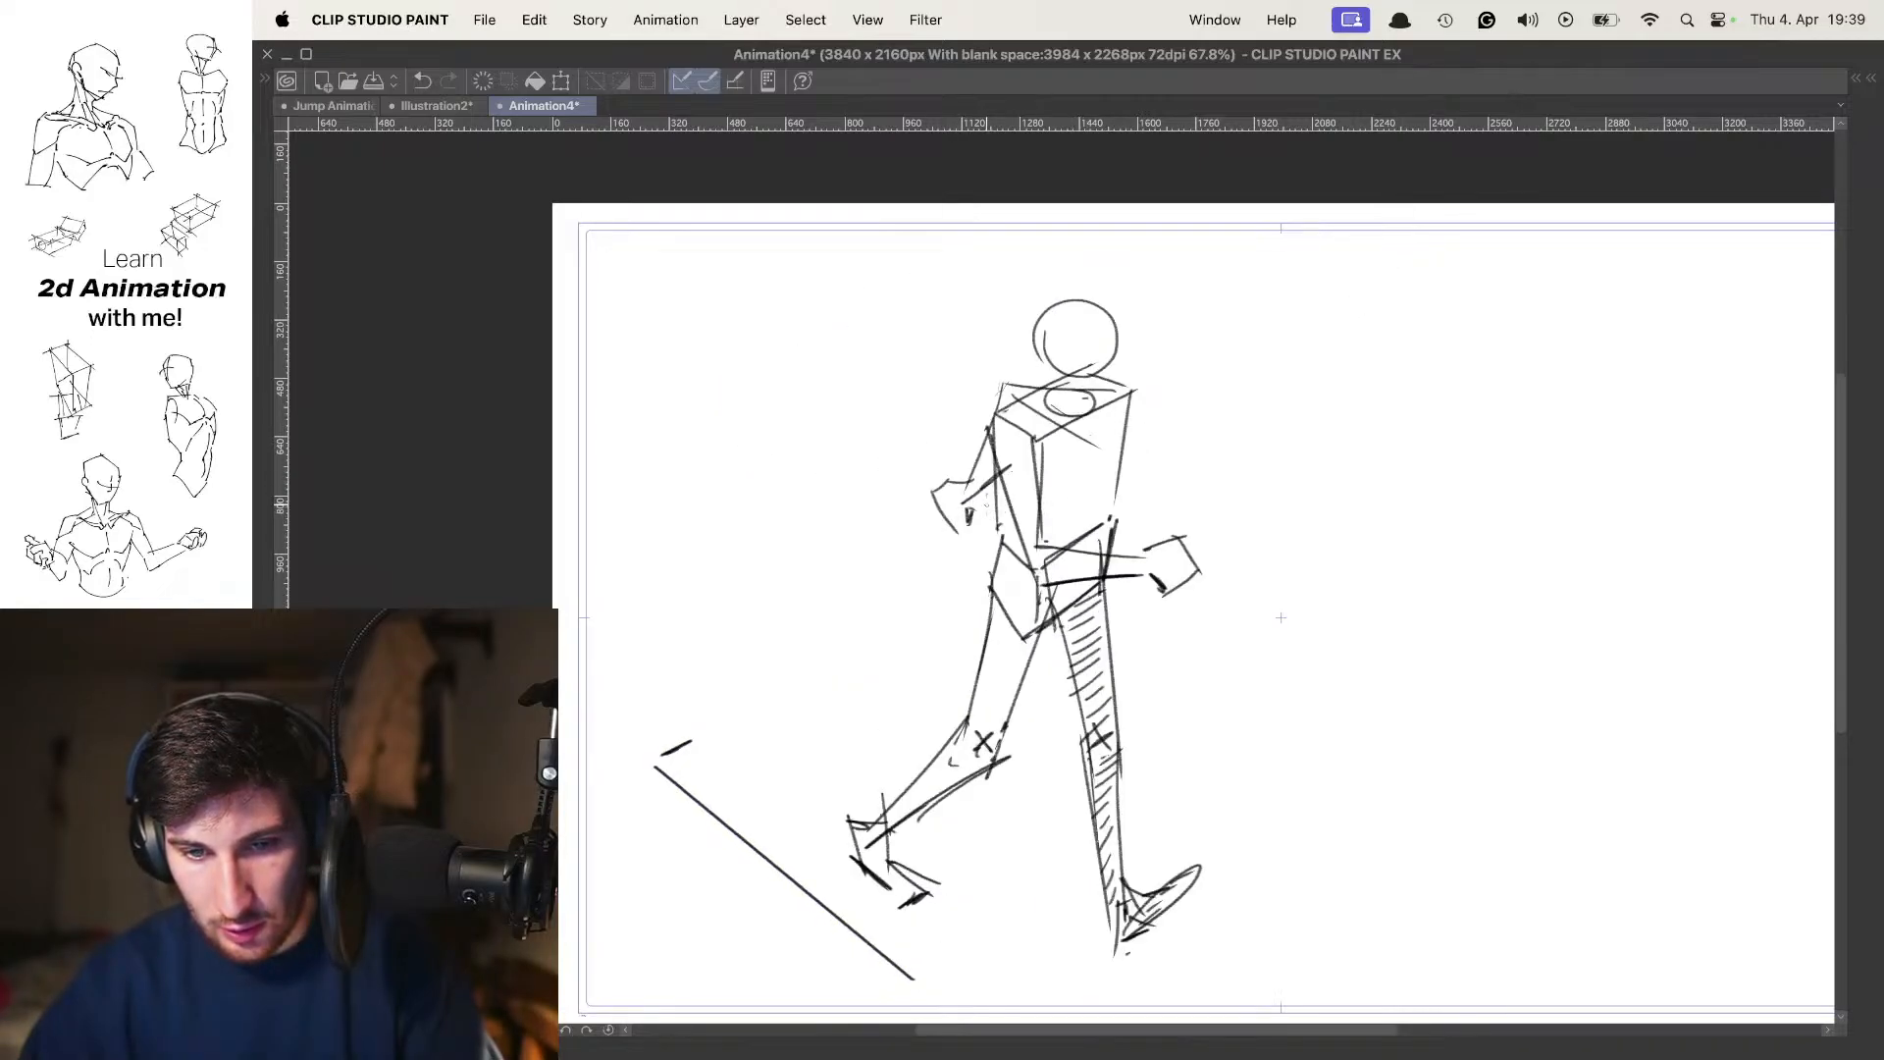
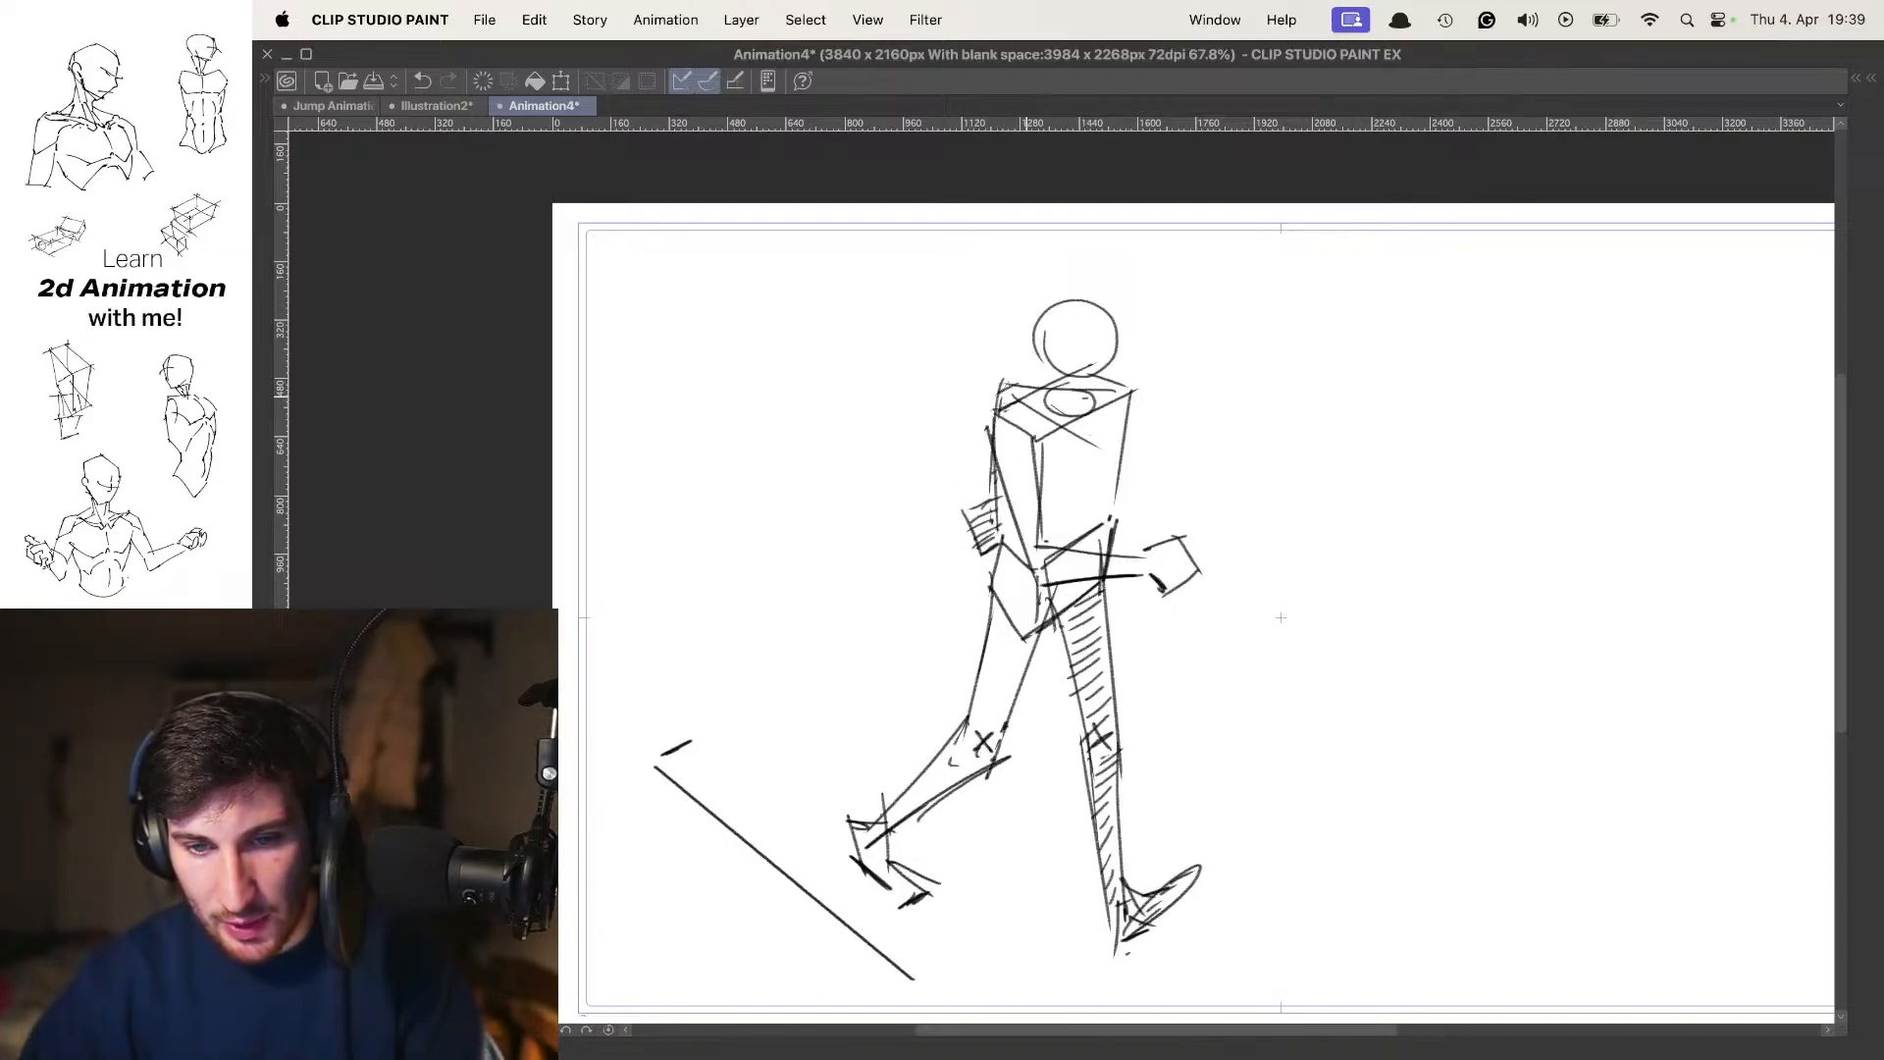
Erase the torso and pelvis lines that run through the near arm's elbow and forearm
key(o)
key(o)
drag(1138, 402, 1020, 406)
drag(1135, 450, 1198, 448)
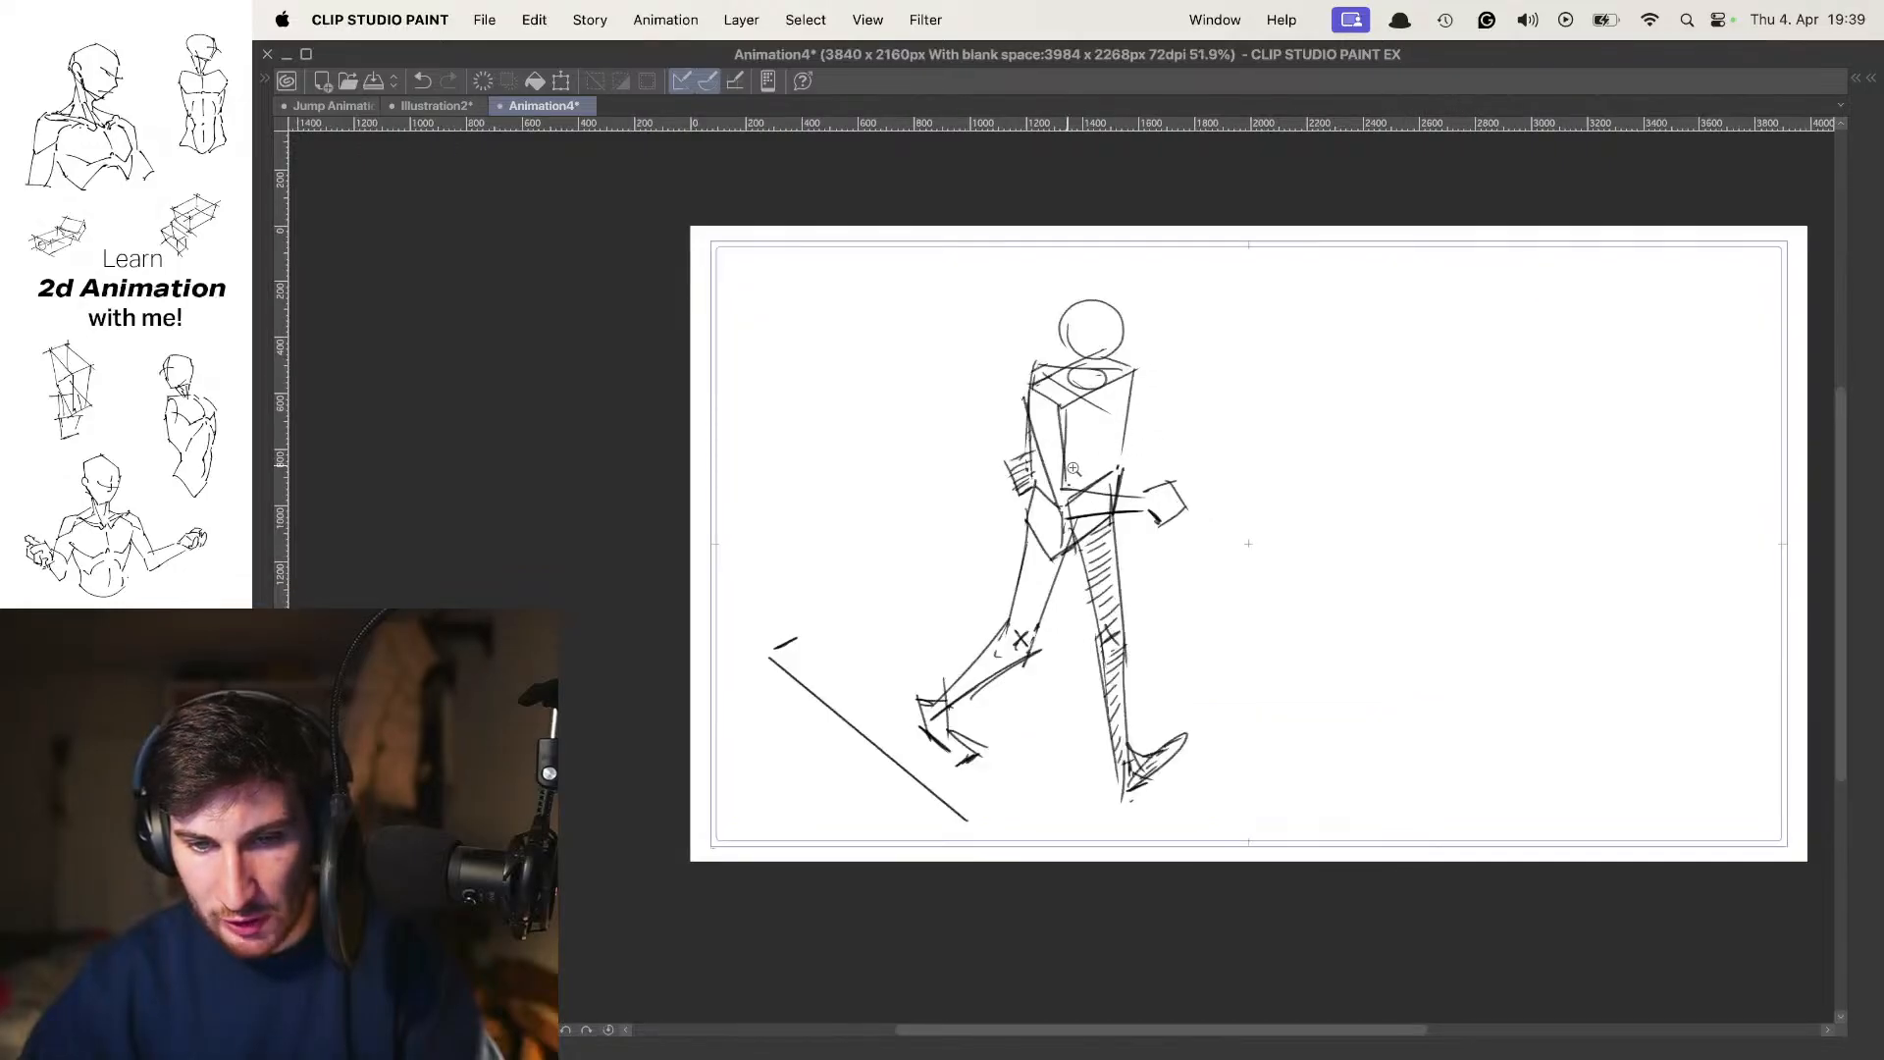
drag(1074, 469, 1136, 463)
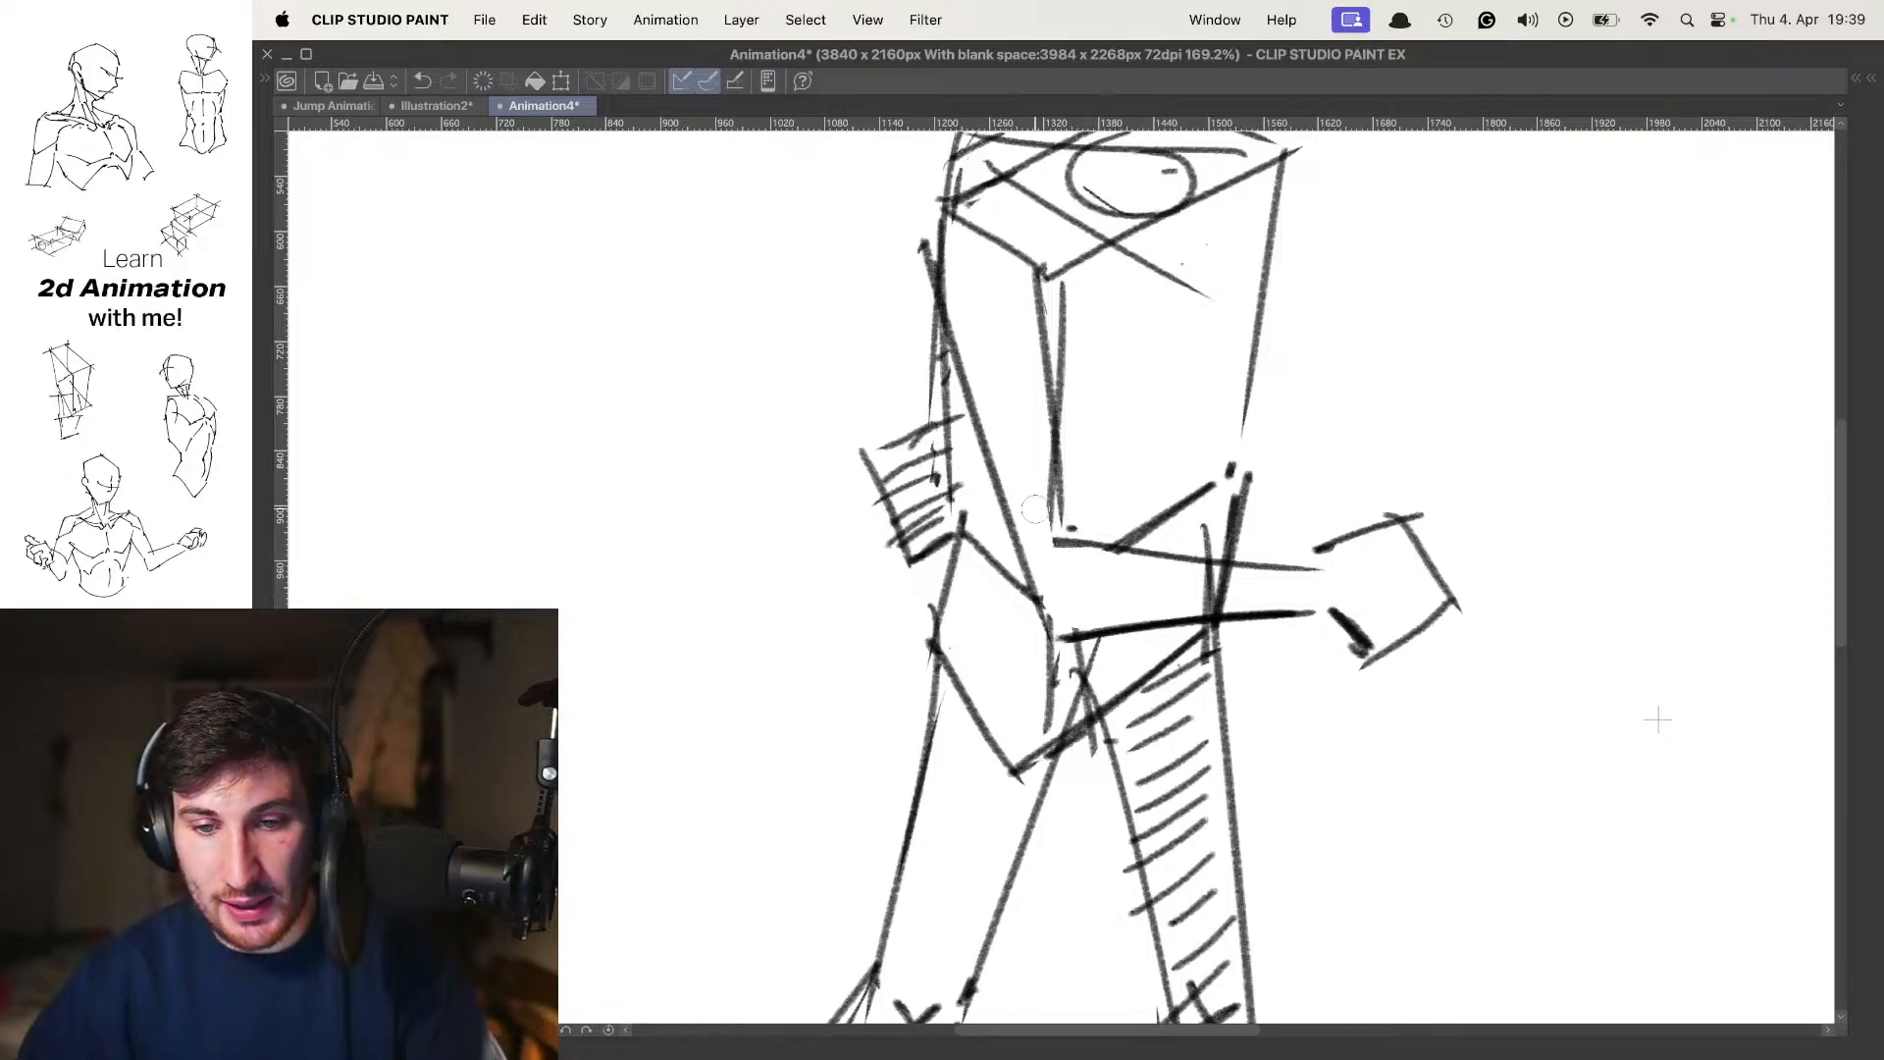
drag(1051, 548, 1047, 467)
drag(1200, 602, 1080, 579)
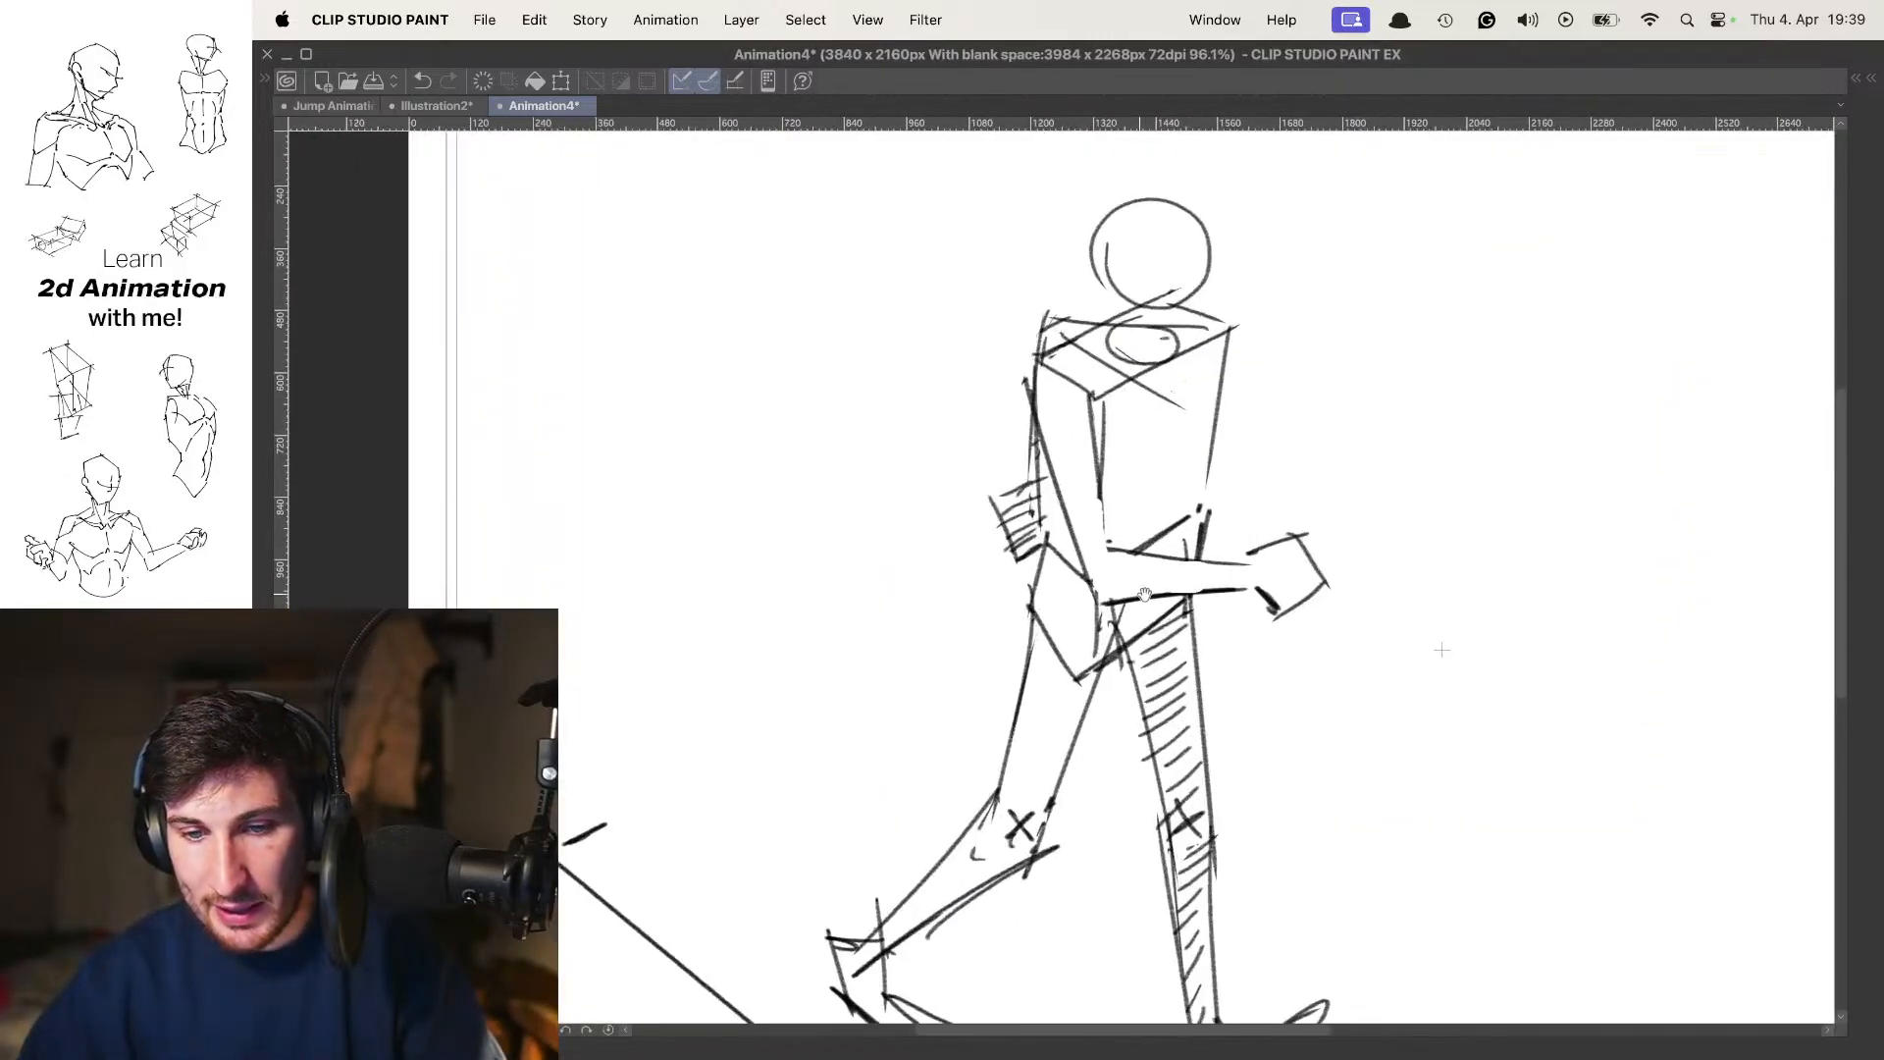
Redraw the near arm with darker lines along the upper arm, elbow and forearm up to the boxy fist
mouse_move(1126, 435)
mouse_down()
mouse_move(1098, 427)
mouse_move(1117, 604)
mouse_up()
key(super+z)
drag(1070, 390, 1098, 604)
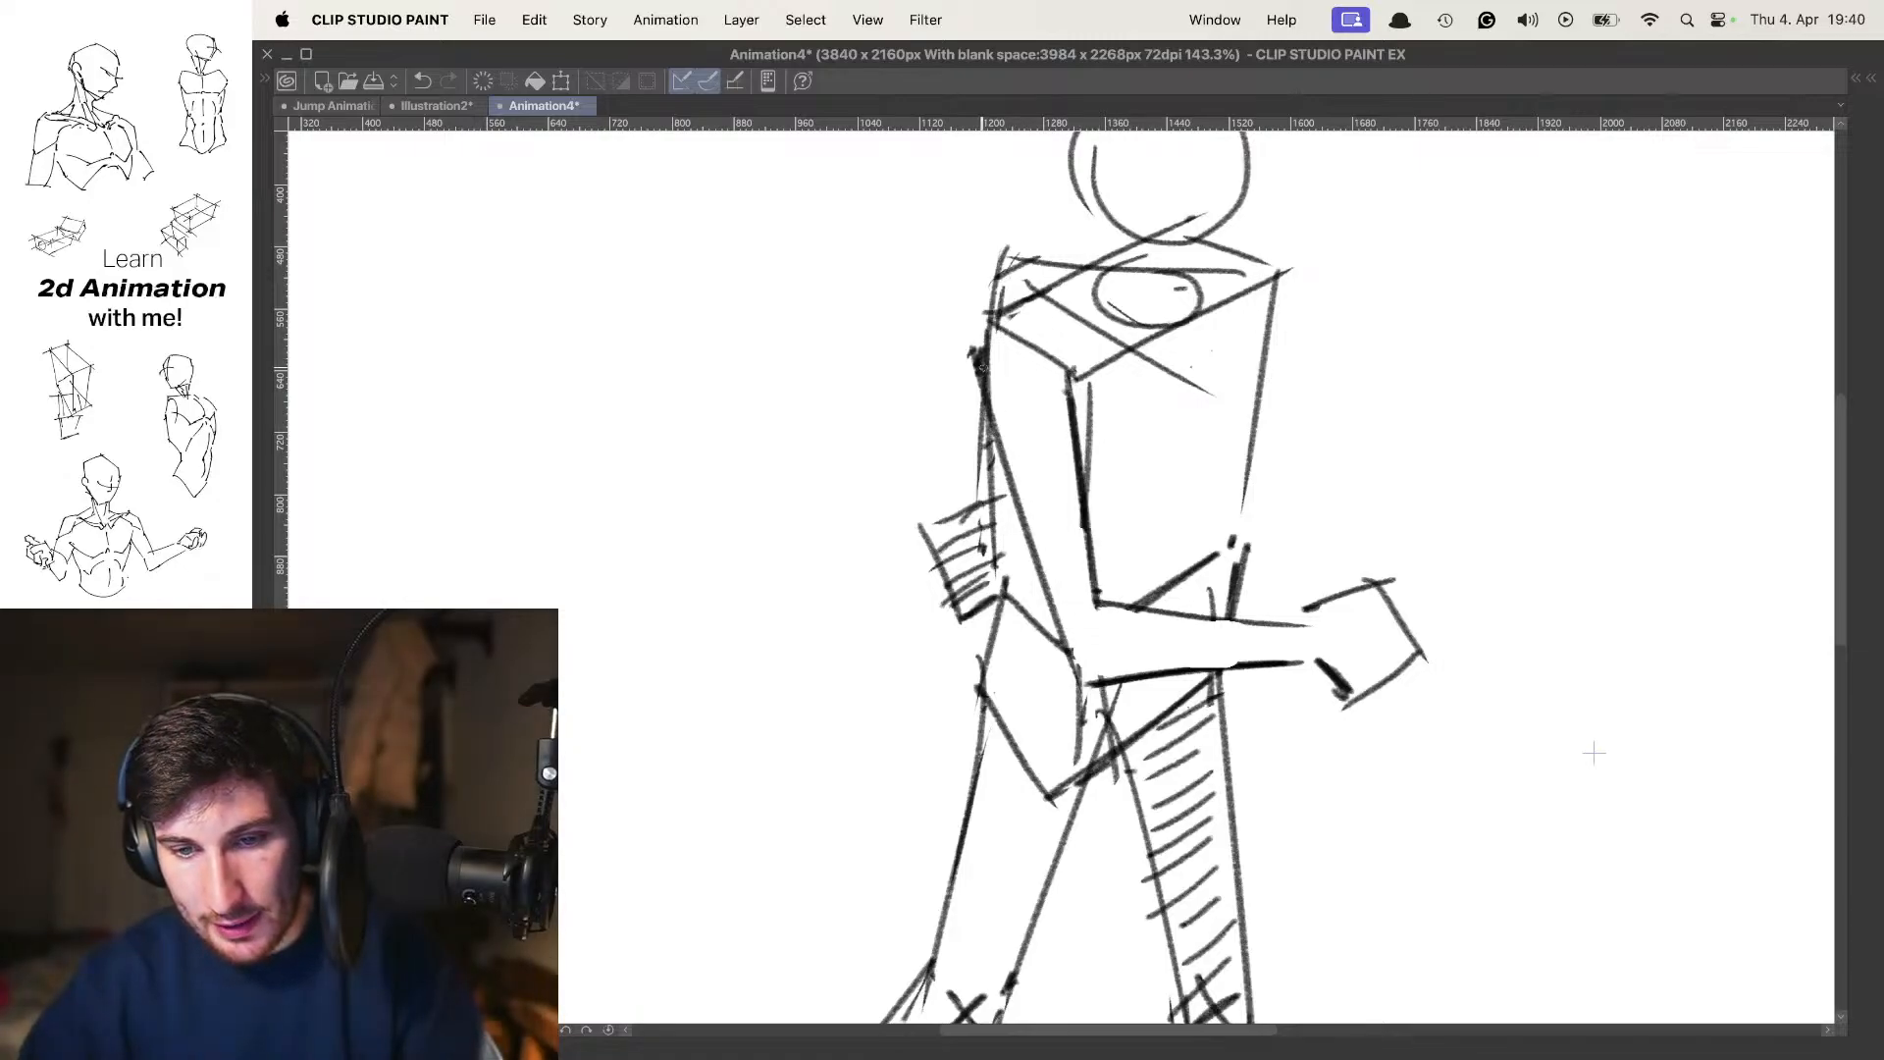
drag(1230, 617, 1280, 625)
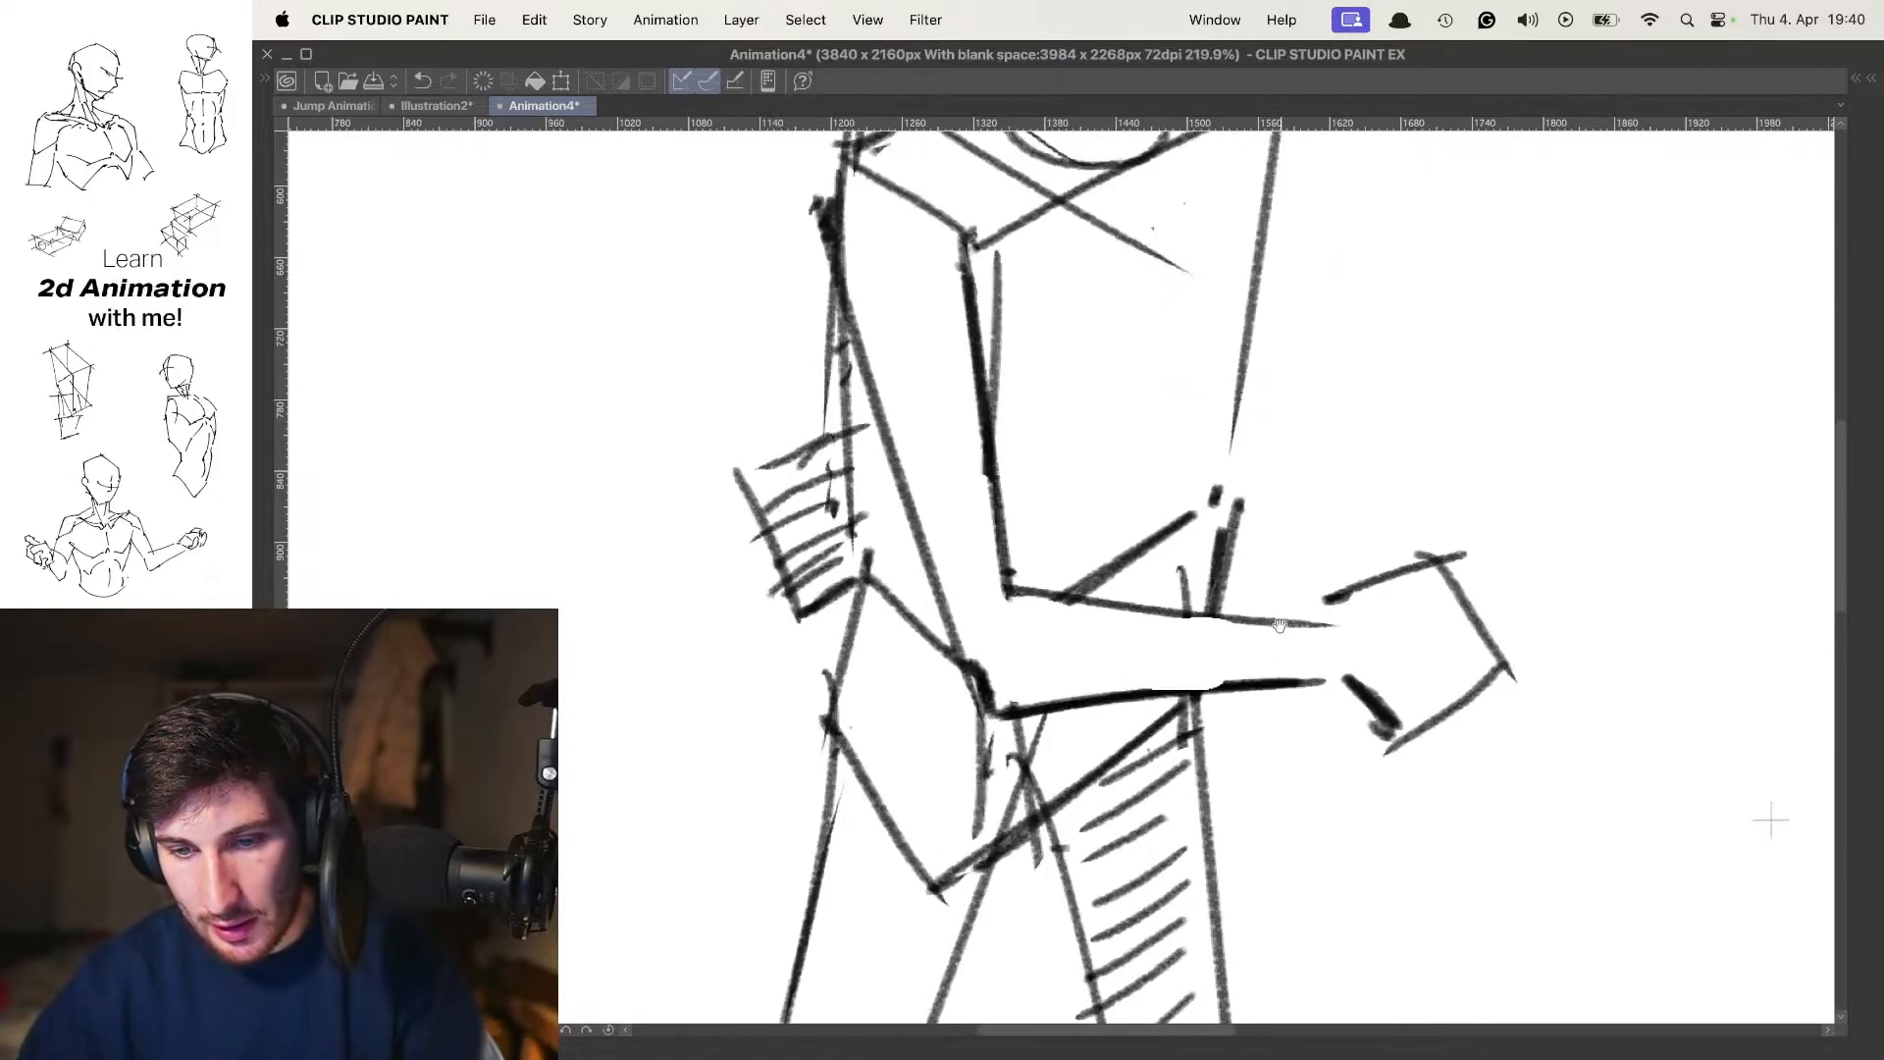
mouse_move(1011, 590)
mouse_down()
mouse_move(1313, 625)
mouse_move(1317, 609)
mouse_up()
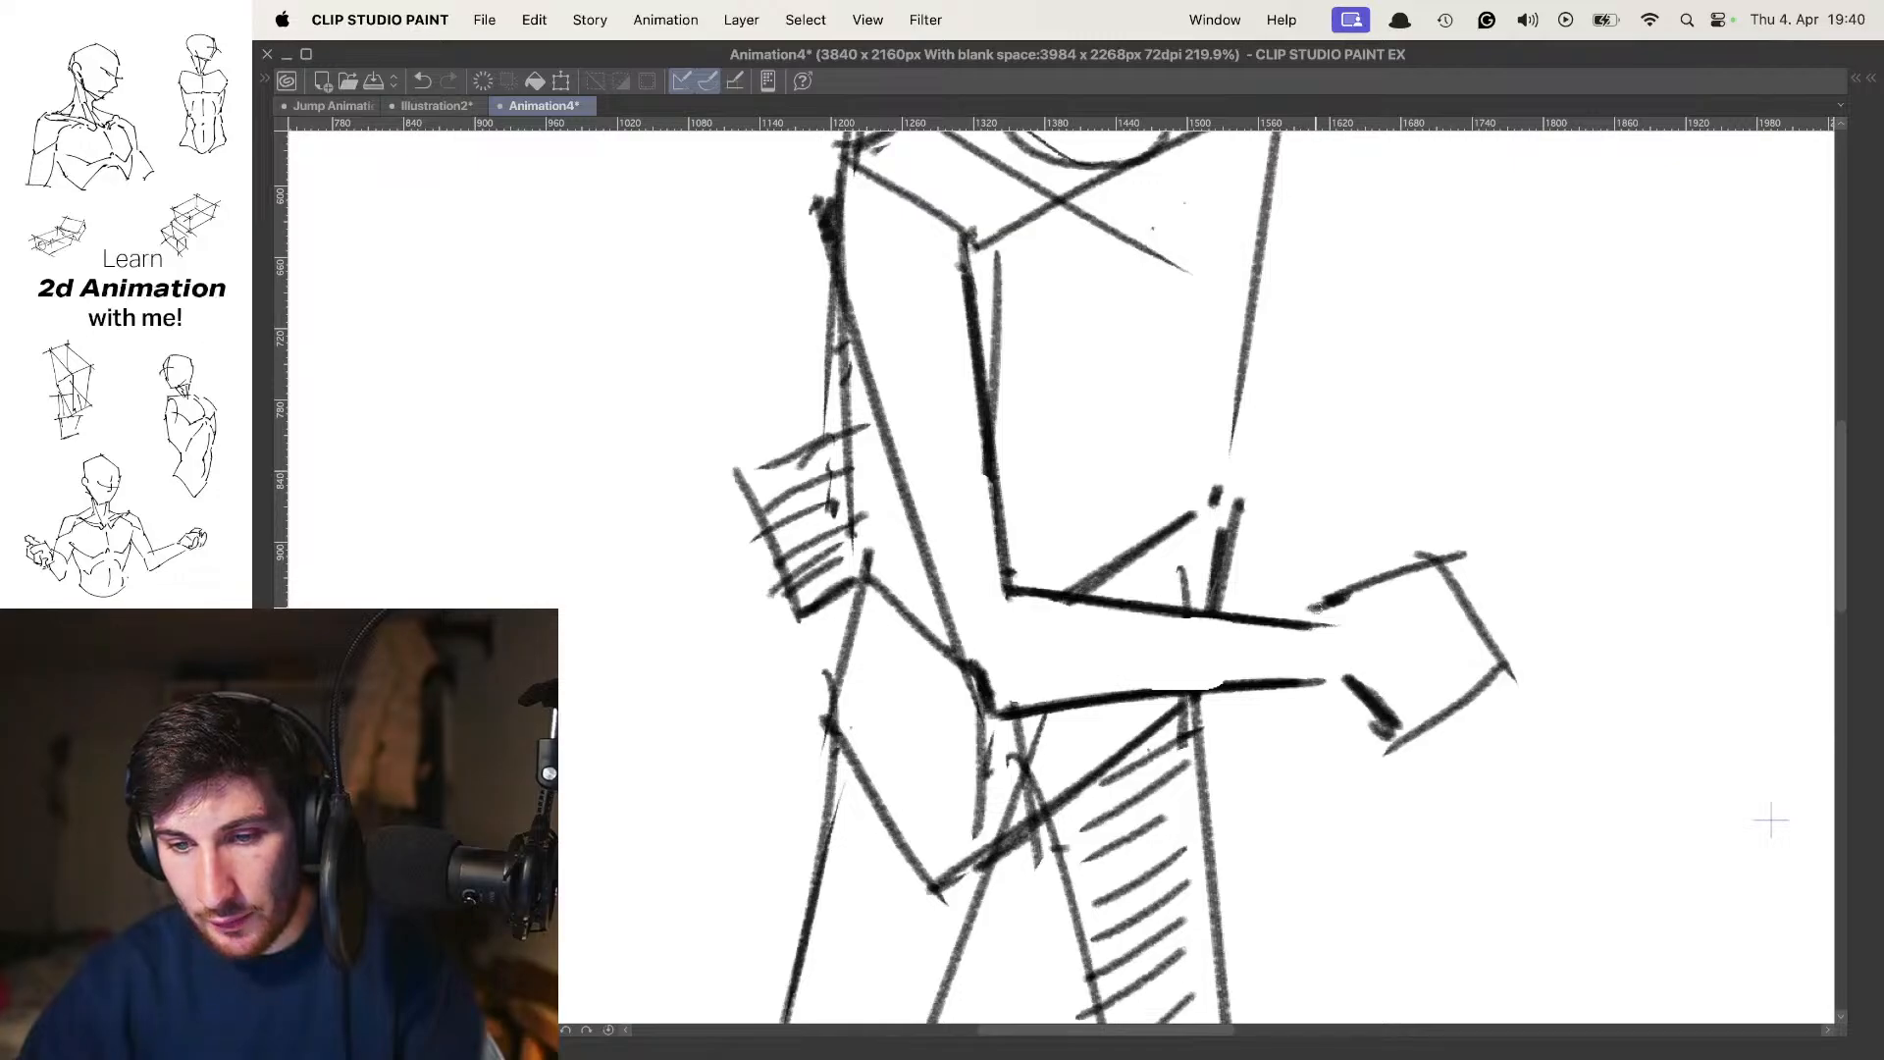
key(super+z)
drag(1182, 690, 1362, 677)
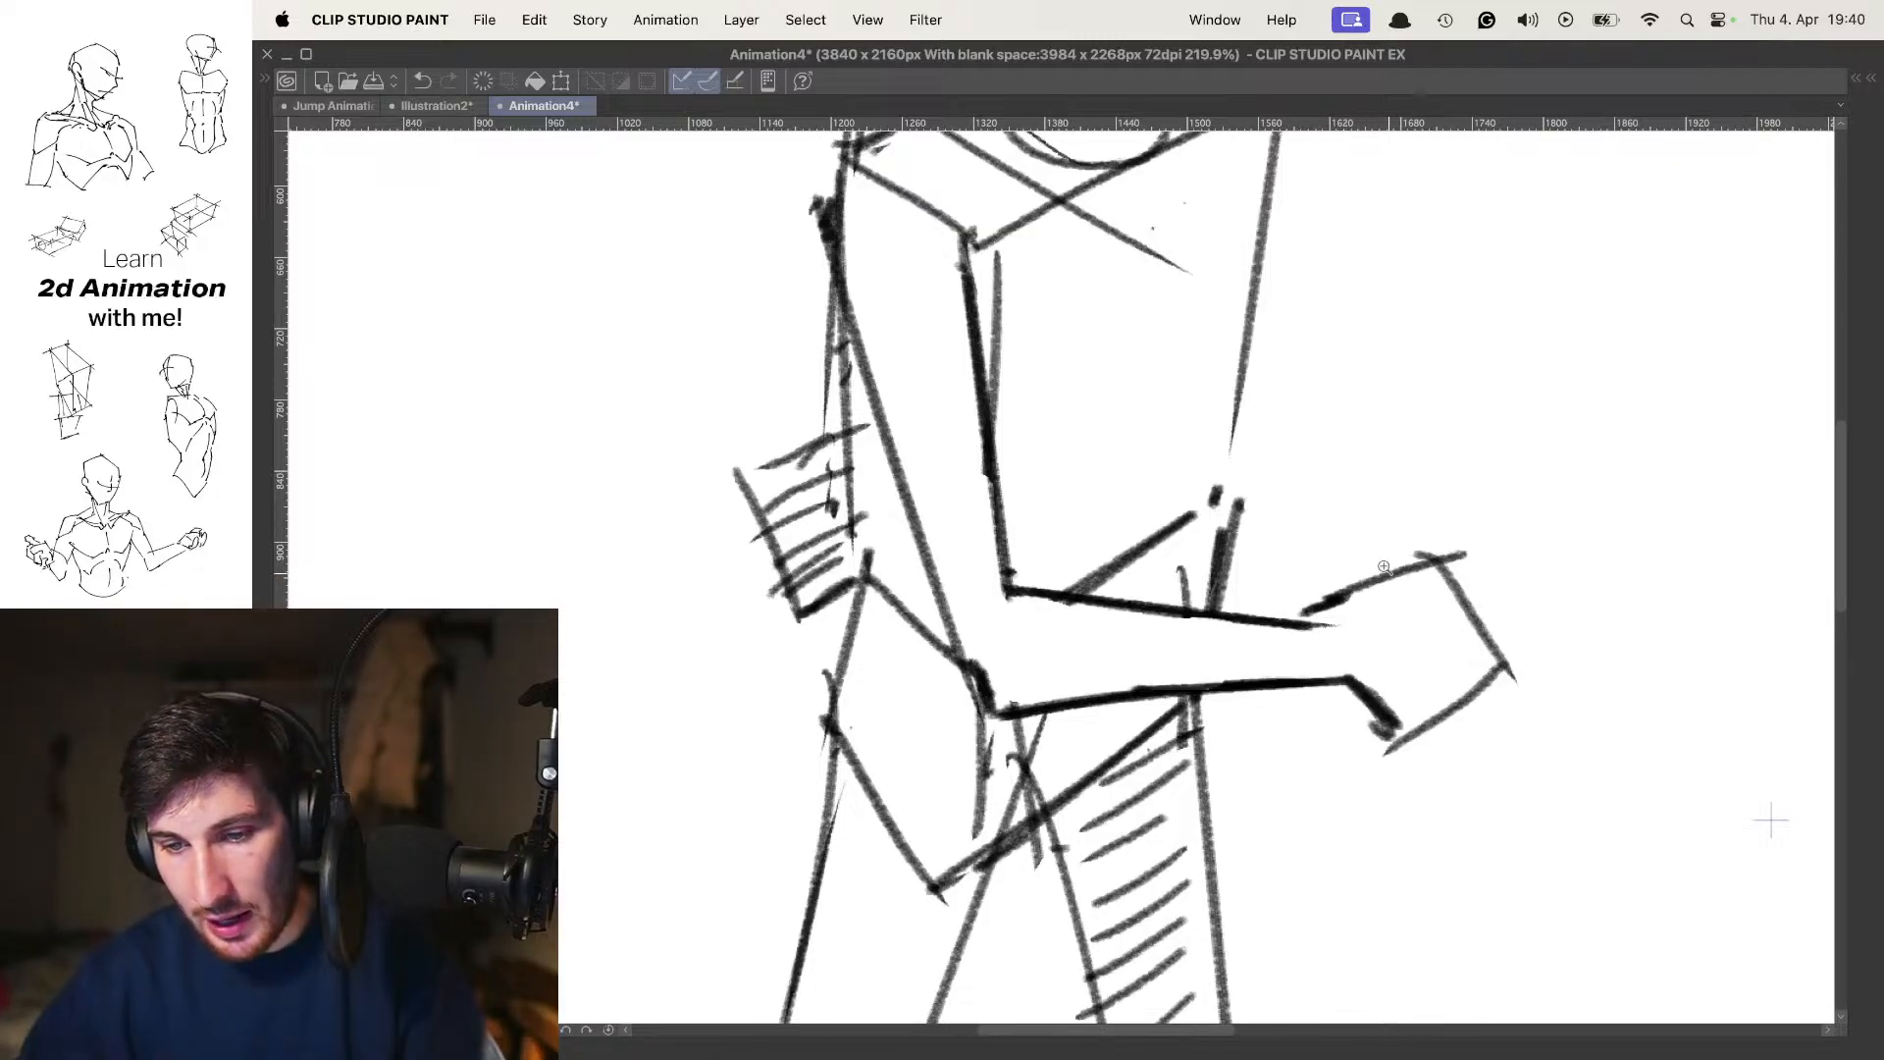
Erase the stray diagonal line across the chest and hatch the far back corner of the shoulder plane
mouse_move(1368, 560)
mouse_down()
mouse_move(1225, 430)
mouse_move(1321, 393)
mouse_up()
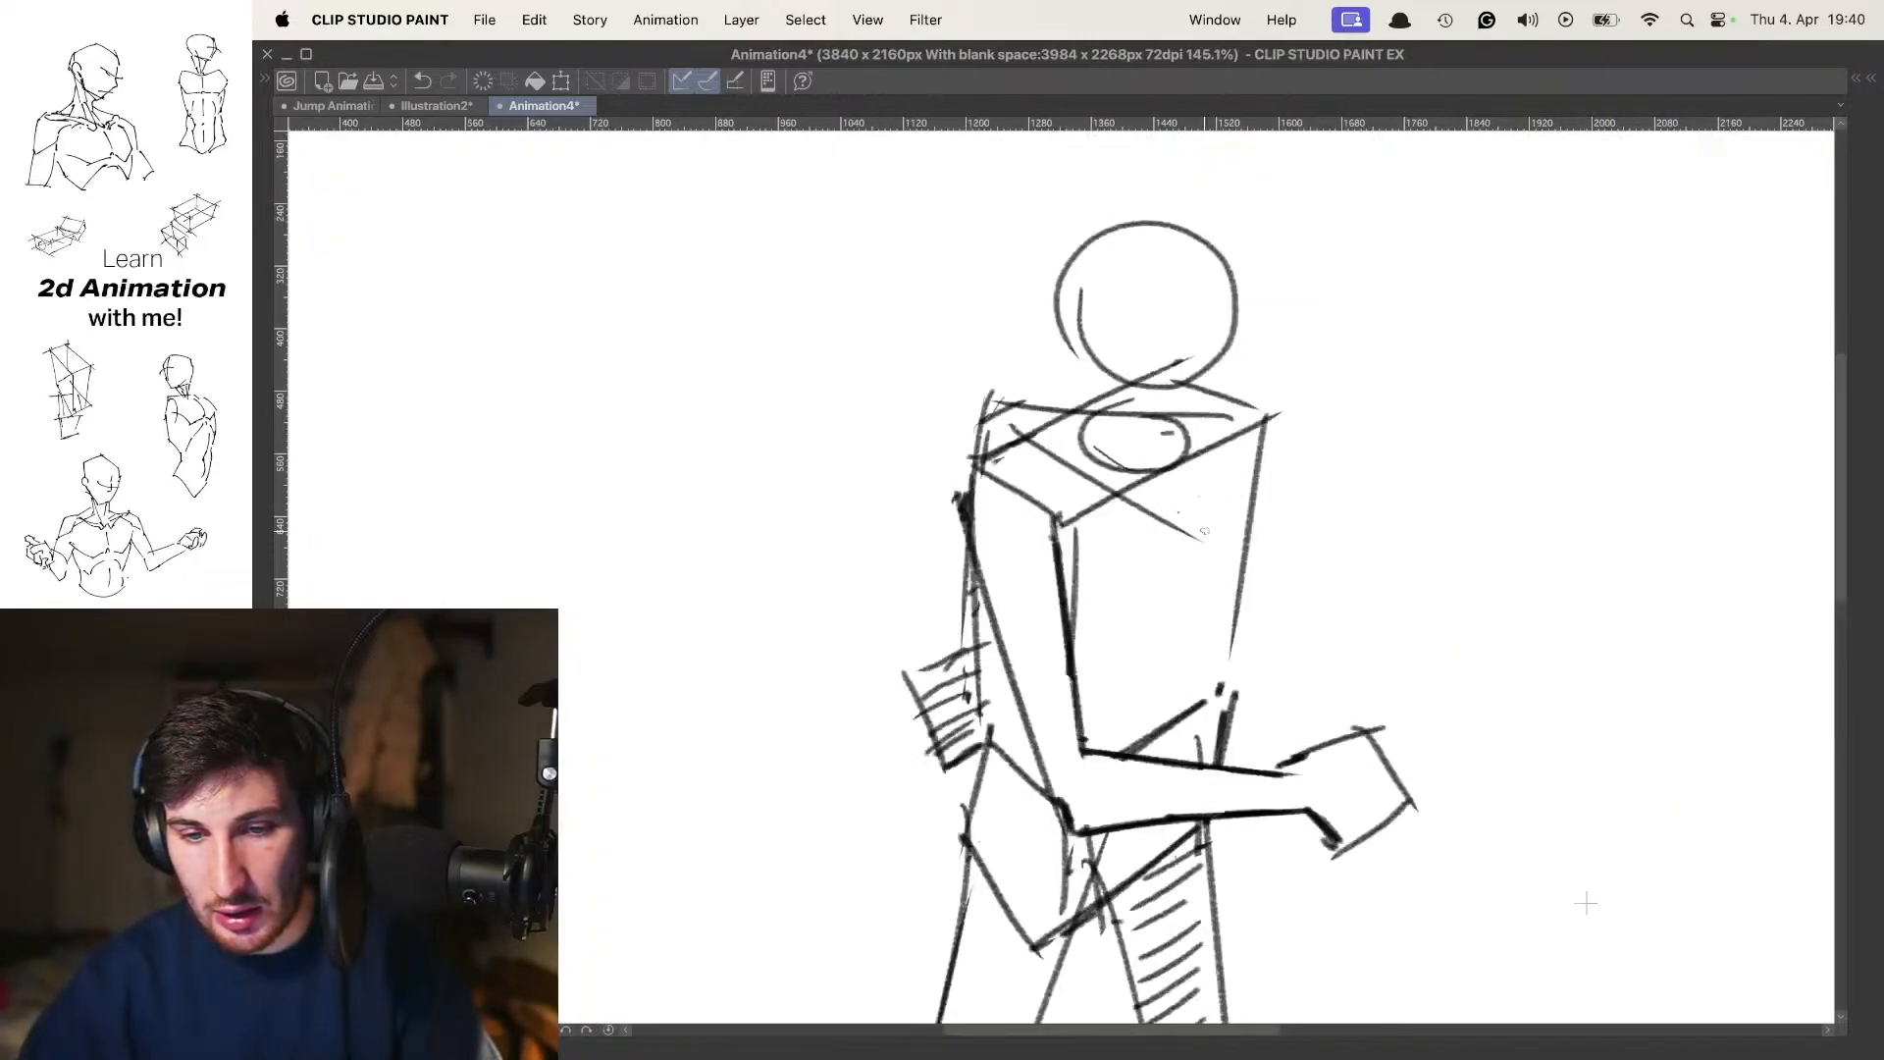
drag(1187, 542, 1145, 513)
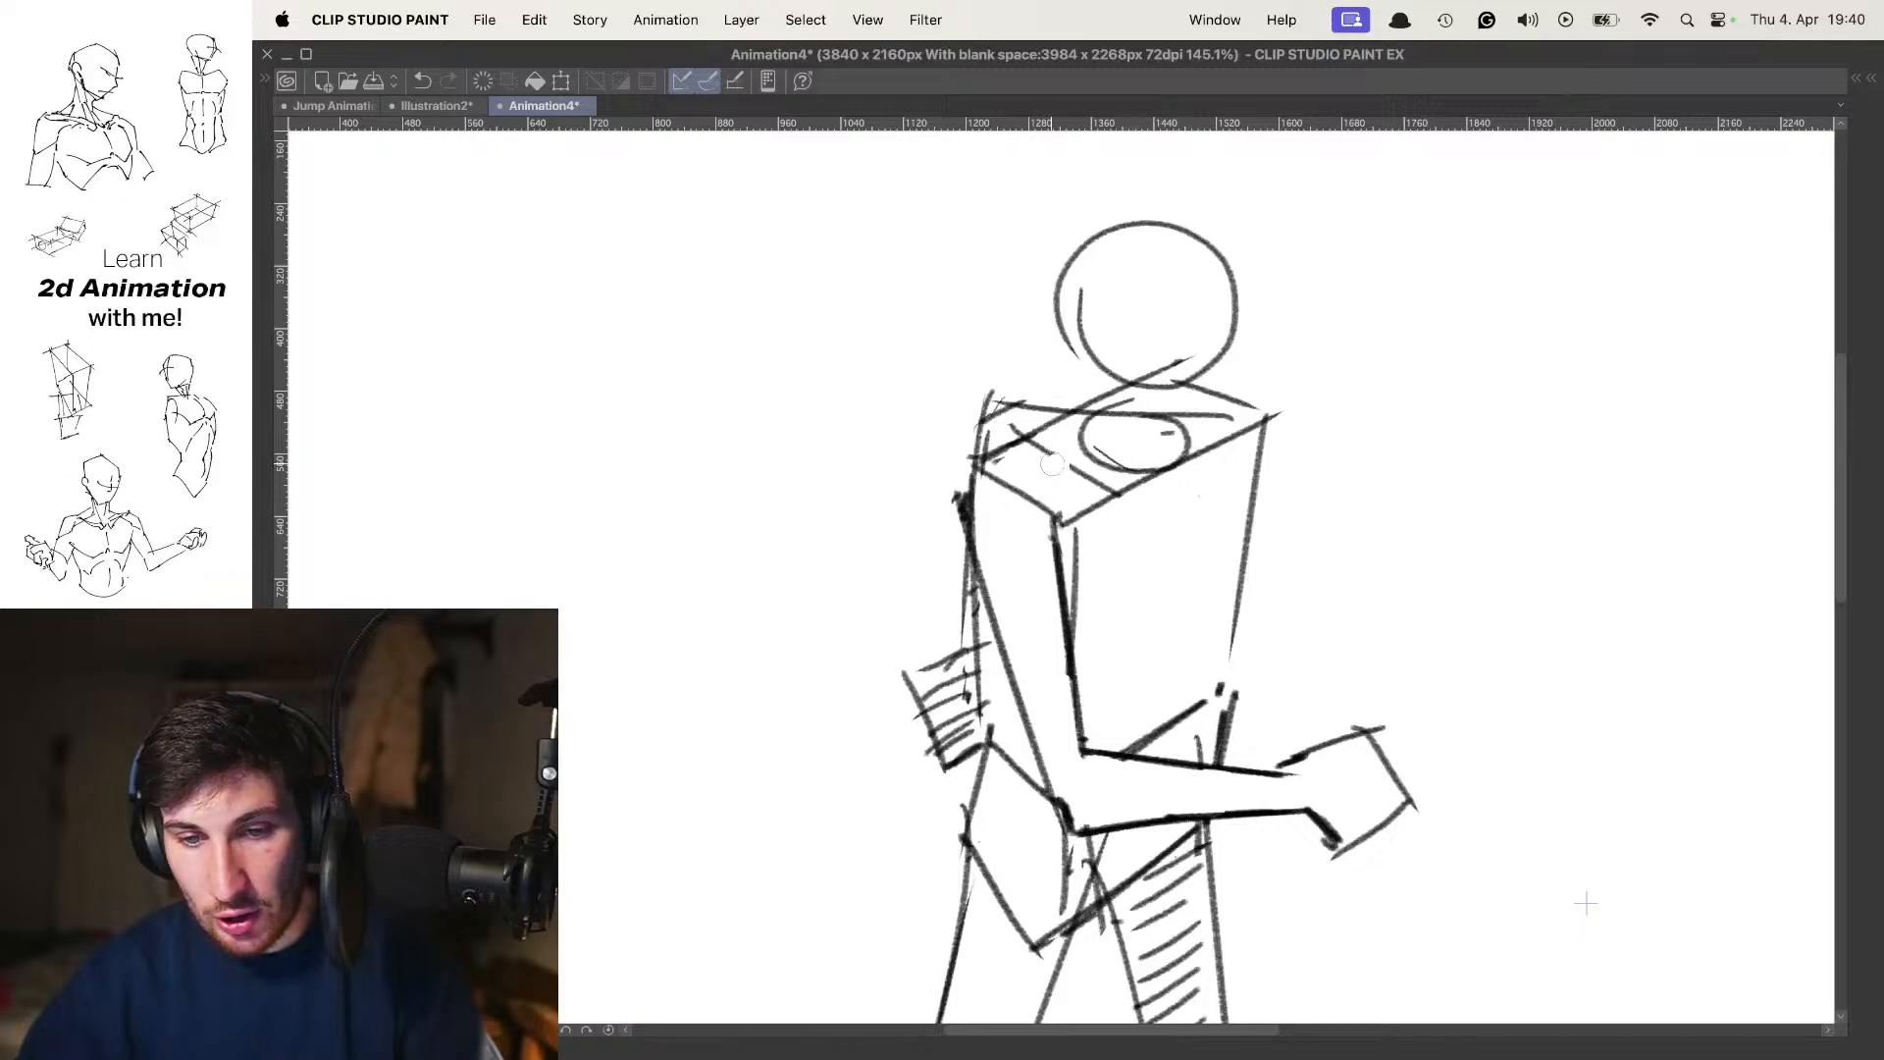
mouse_move(1220, 422)
mouse_down()
mouse_move(1070, 426)
mouse_move(1198, 398)
mouse_up()
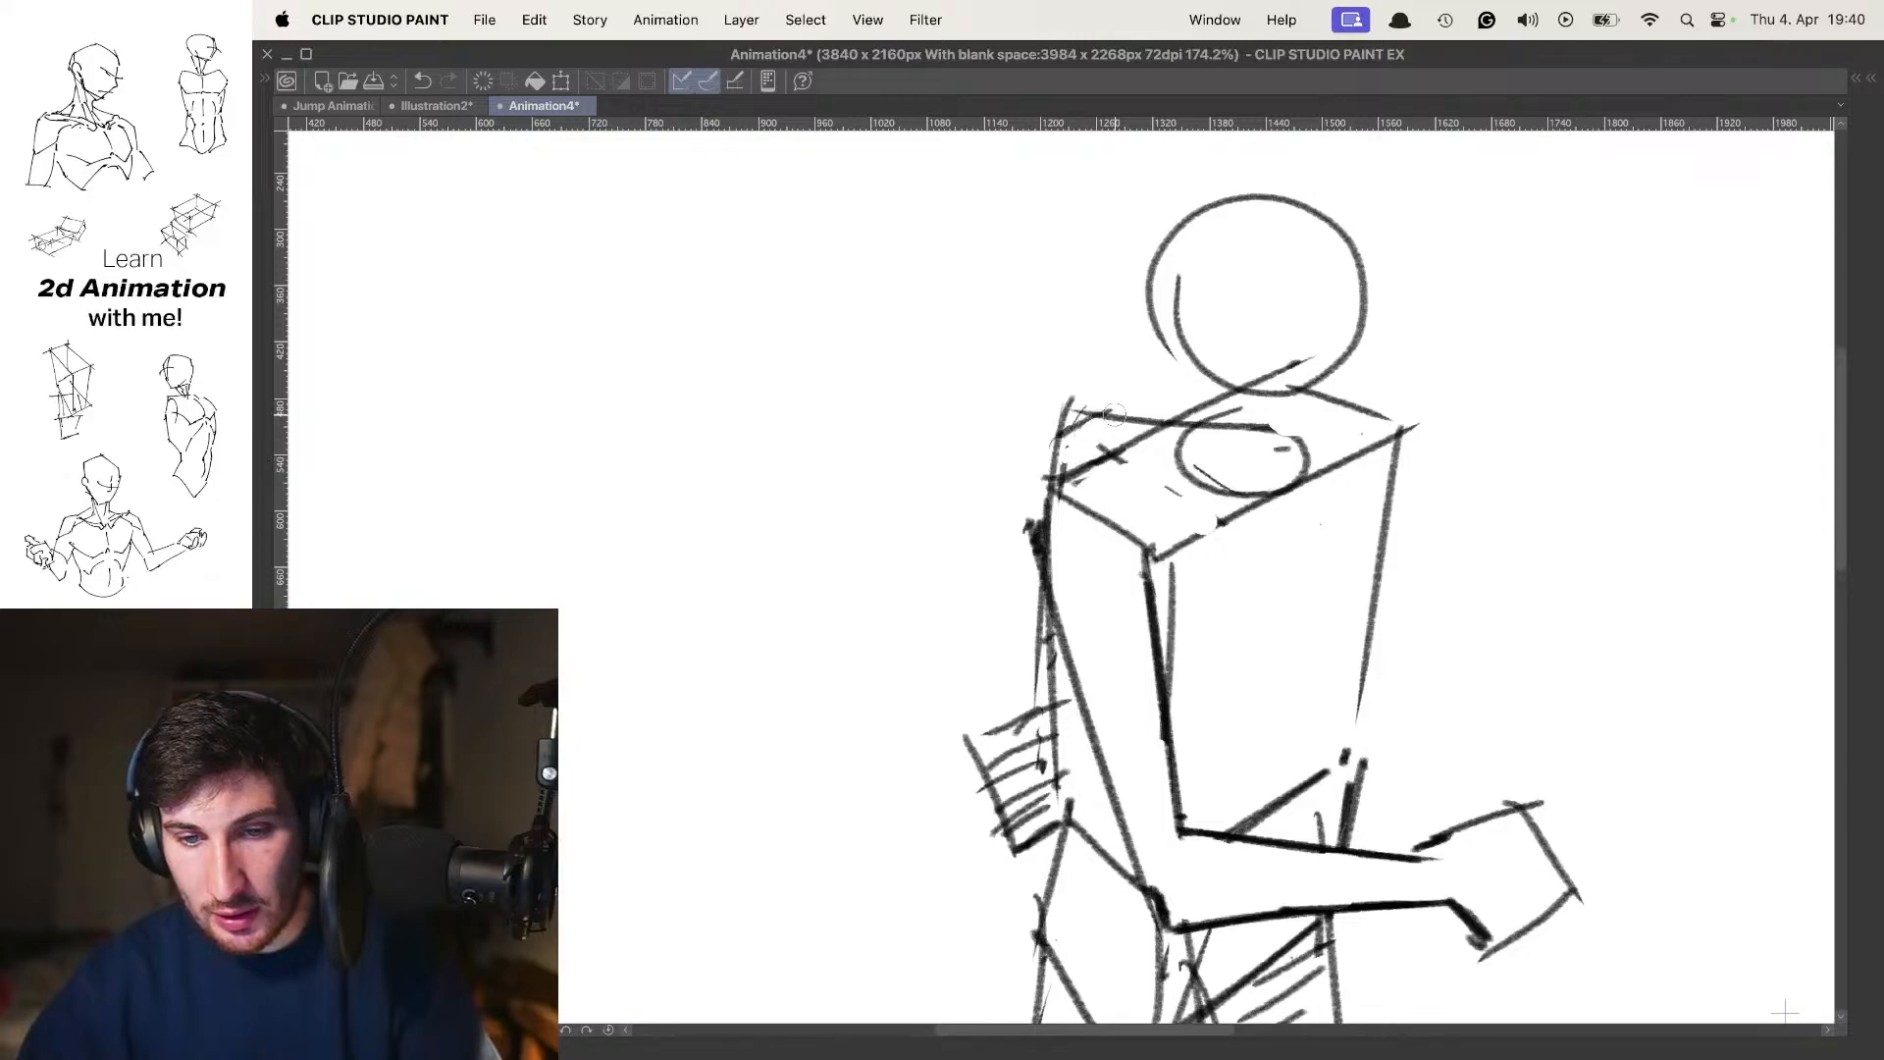
mouse_move(1124, 444)
mouse_down()
mouse_move(1072, 458)
mouse_move(1088, 417)
mouse_up()
drag(1195, 451, 1147, 443)
drag(1206, 591, 1193, 595)
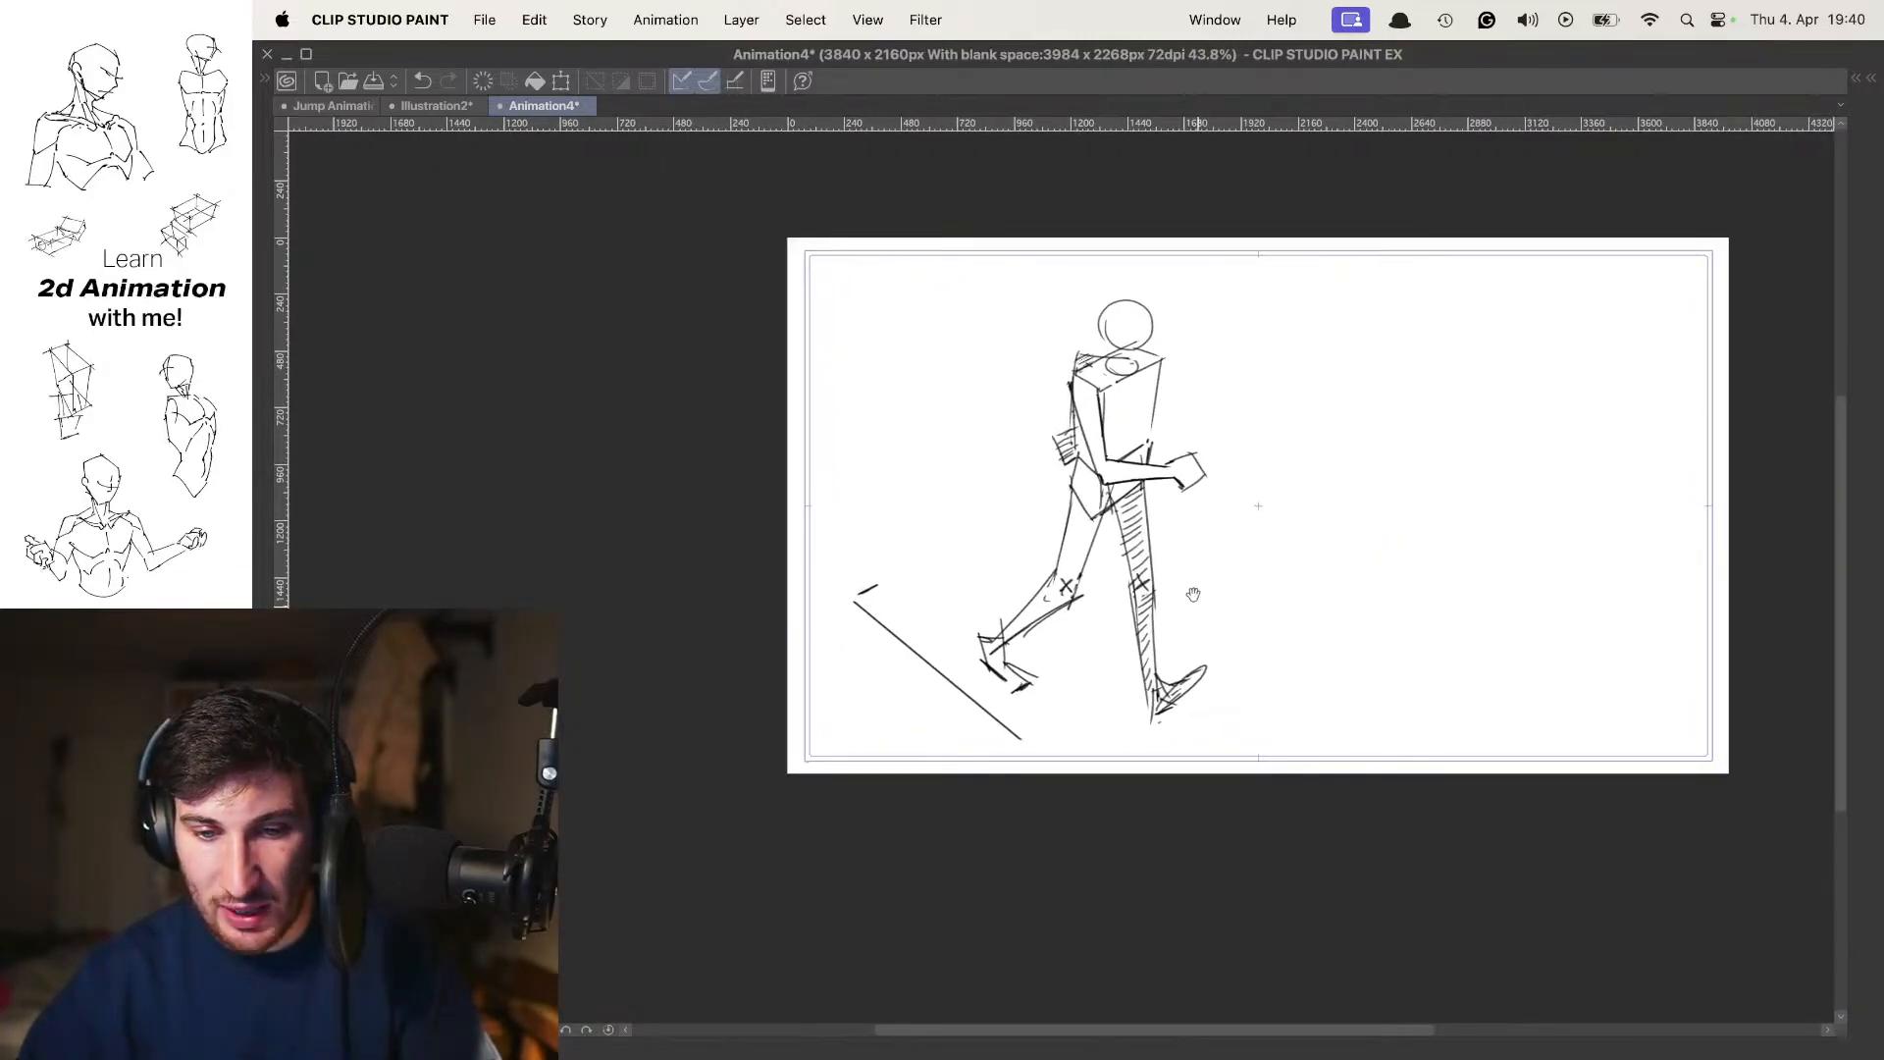
Flip back and forth through the three poses to check how the cleaned-up third pose follows the others
drag(1191, 498, 1185, 529)
key(Left)
key(Left)
key(Right)
key(Right)
key(Left)
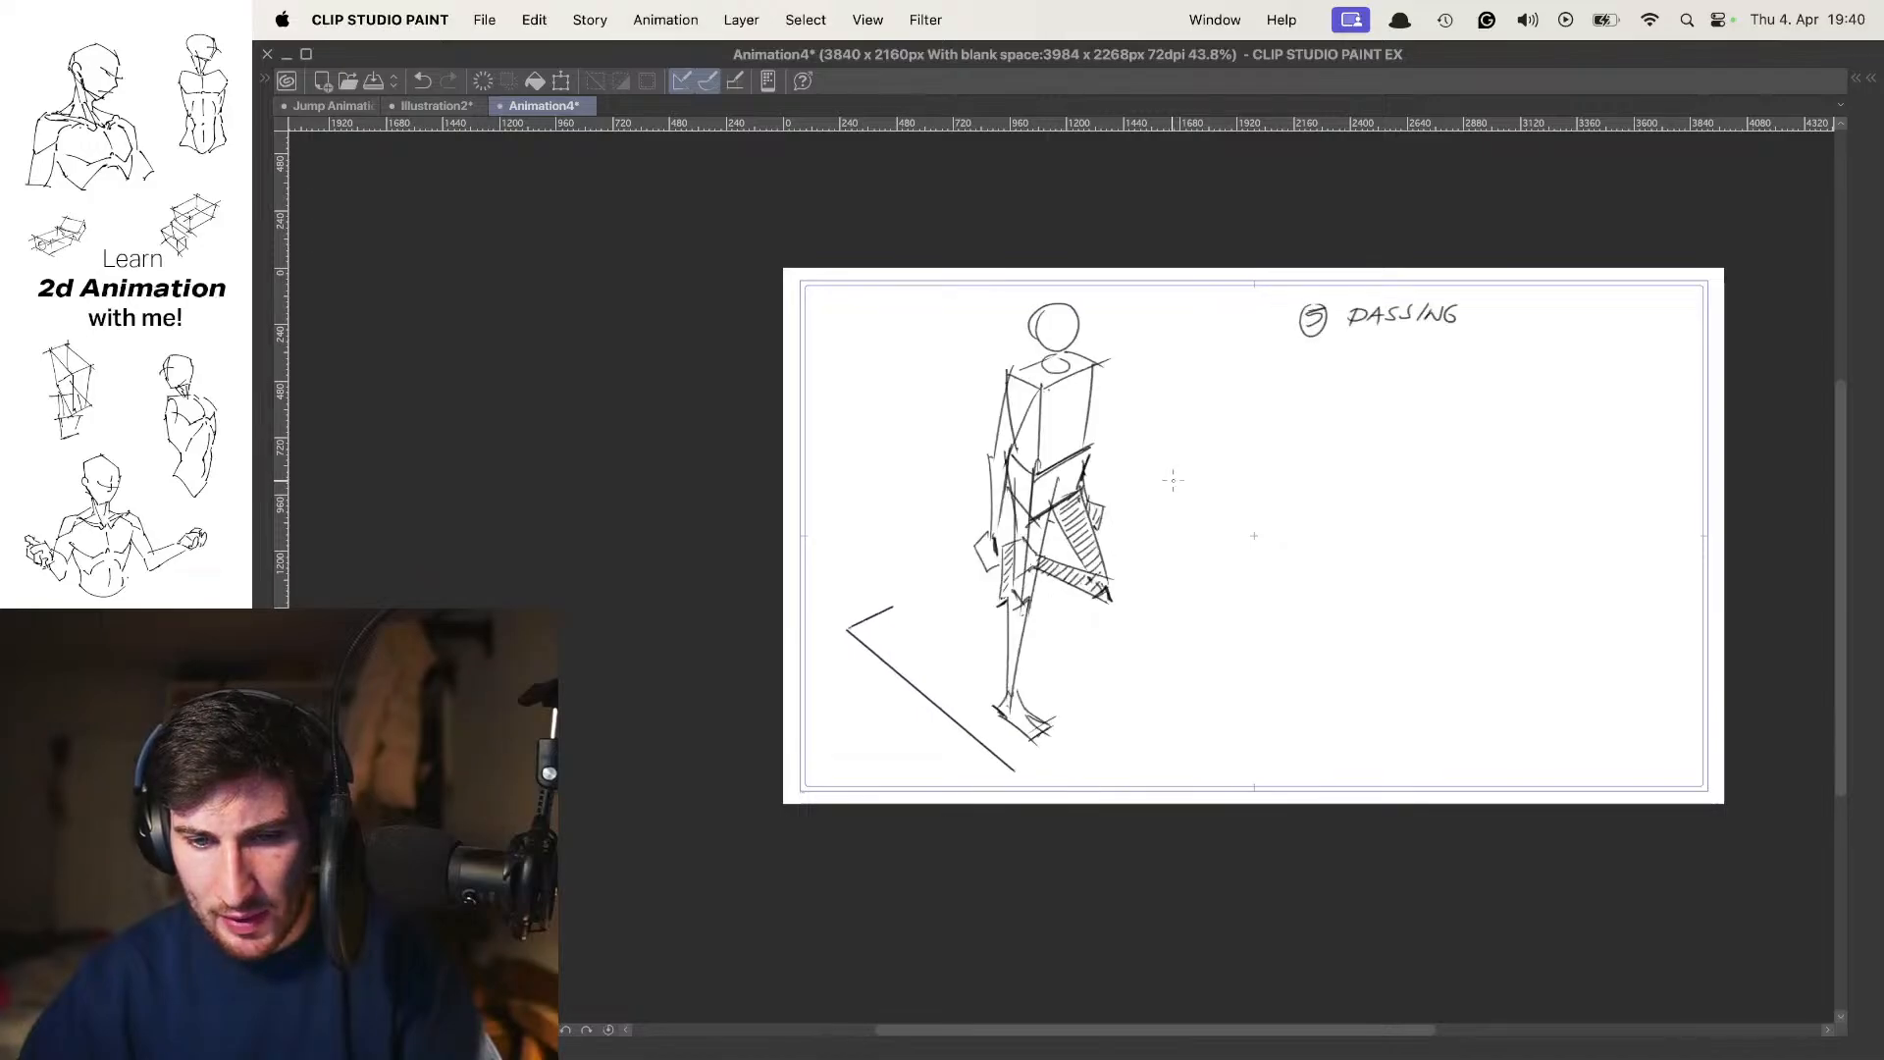
key(Left)
key(Right)
key(Right)
key(Left)
key(Right)
Number the third pose with a handwritten, circled 9, placed over the onion-skinned numbers of the other poses
mouse_move(1353, 334)
mouse_down()
mouse_move(1201, 426)
mouse_move(1134, 370)
mouse_move(1048, 430)
mouse_up()
key(super+z)
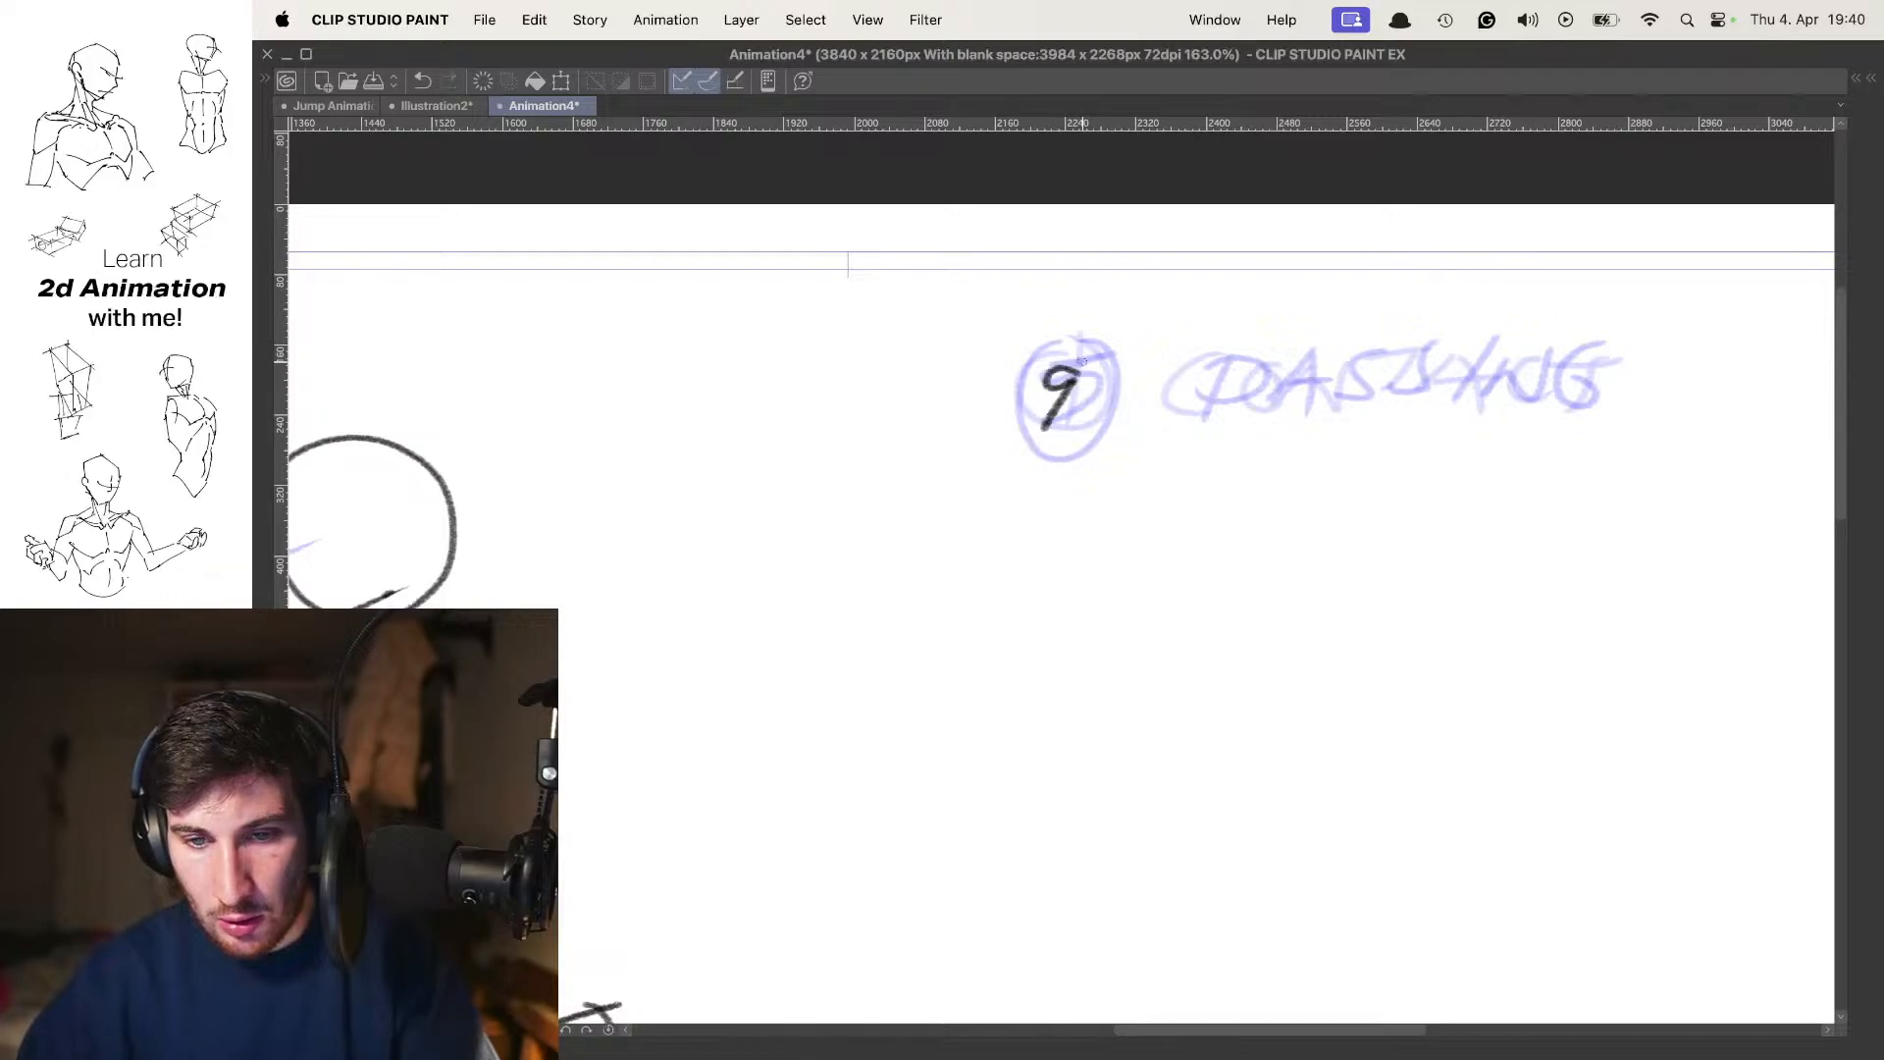
drag(1084, 341, 1103, 361)
mouse_move(1255, 367)
mouse_down()
mouse_move(1125, 377)
mouse_move(1097, 433)
mouse_up()
Write the label CONTACT beside the circled 9 by hand and hide the onion skin
mouse_move(1148, 386)
mouse_down()
mouse_move(1227, 371)
mouse_move(1302, 420)
mouse_up()
drag(1282, 398, 1340, 390)
key(super+z)
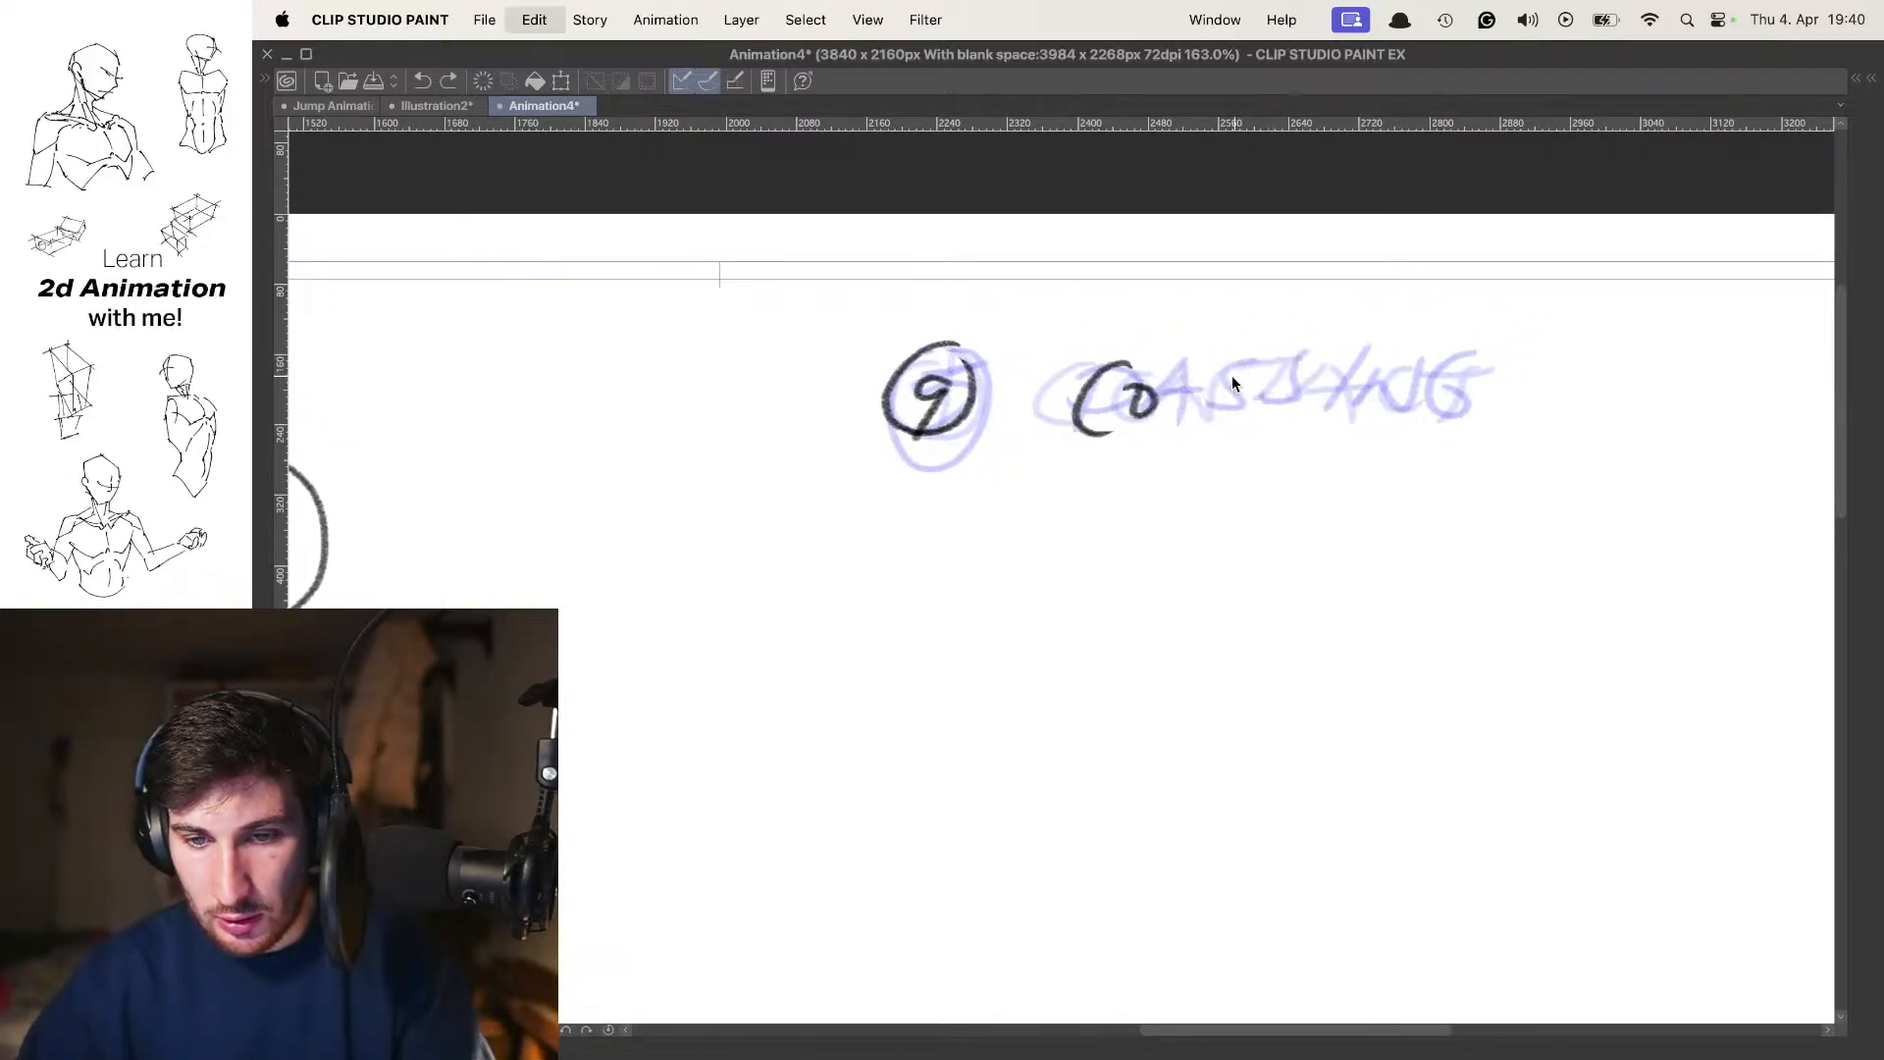
mouse_move(1175, 371)
mouse_down()
mouse_move(1164, 424)
mouse_move(1239, 359)
mouse_move(1311, 361)
mouse_up()
drag(1271, 367, 1264, 417)
mouse_move(1331, 364)
mouse_down()
mouse_move(1294, 418)
mouse_move(1352, 422)
mouse_up()
drag(1301, 398, 1350, 393)
mouse_move(1406, 365)
mouse_down()
mouse_move(1377, 407)
mouse_move(1428, 401)
mouse_up()
drag(1404, 370, 1492, 368)
mouse_move(1451, 368)
mouse_down()
mouse_move(1433, 428)
mouse_move(1240, 462)
mouse_move(1275, 417)
mouse_up()
super+click(1437, 394)
key(o)
Step through the labelled contact and passing poses to compare the body positions
key(comma)
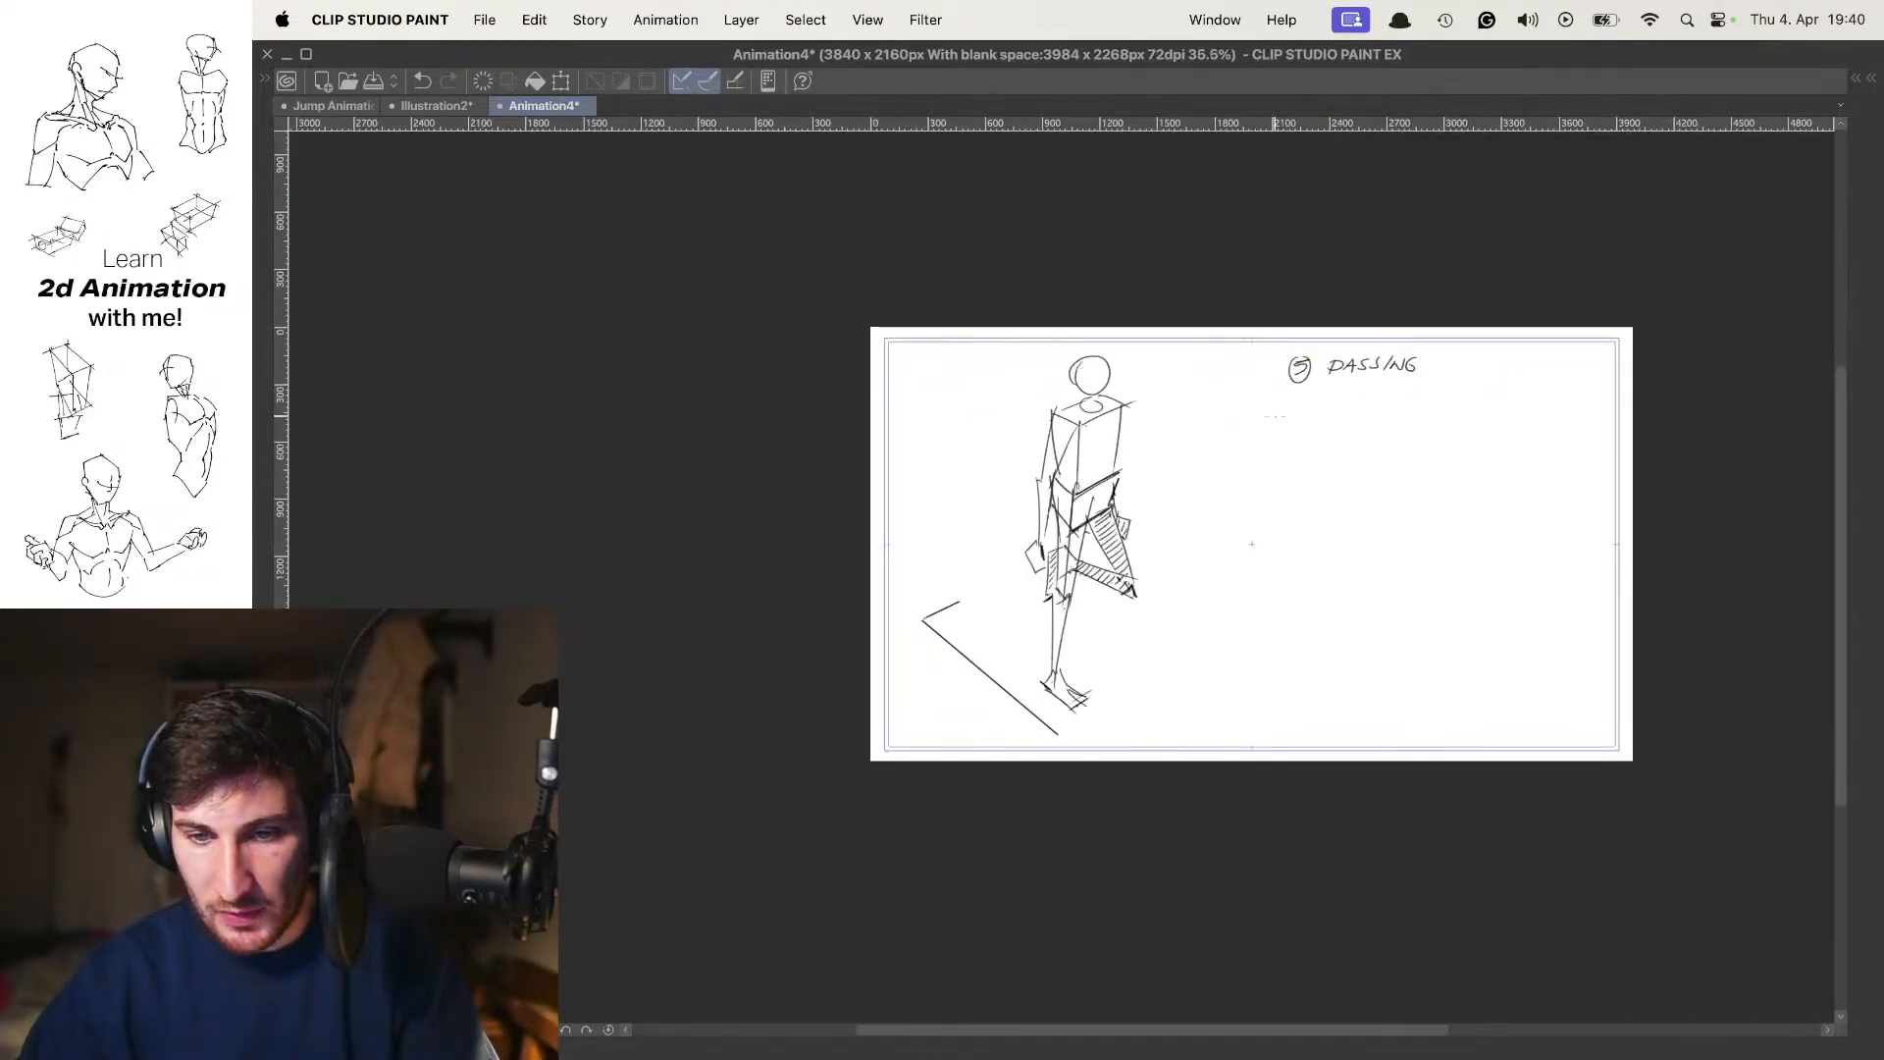
key(period)
scroll(1210, 462, up, 2)
key(comma)
key(period)
key(comma)
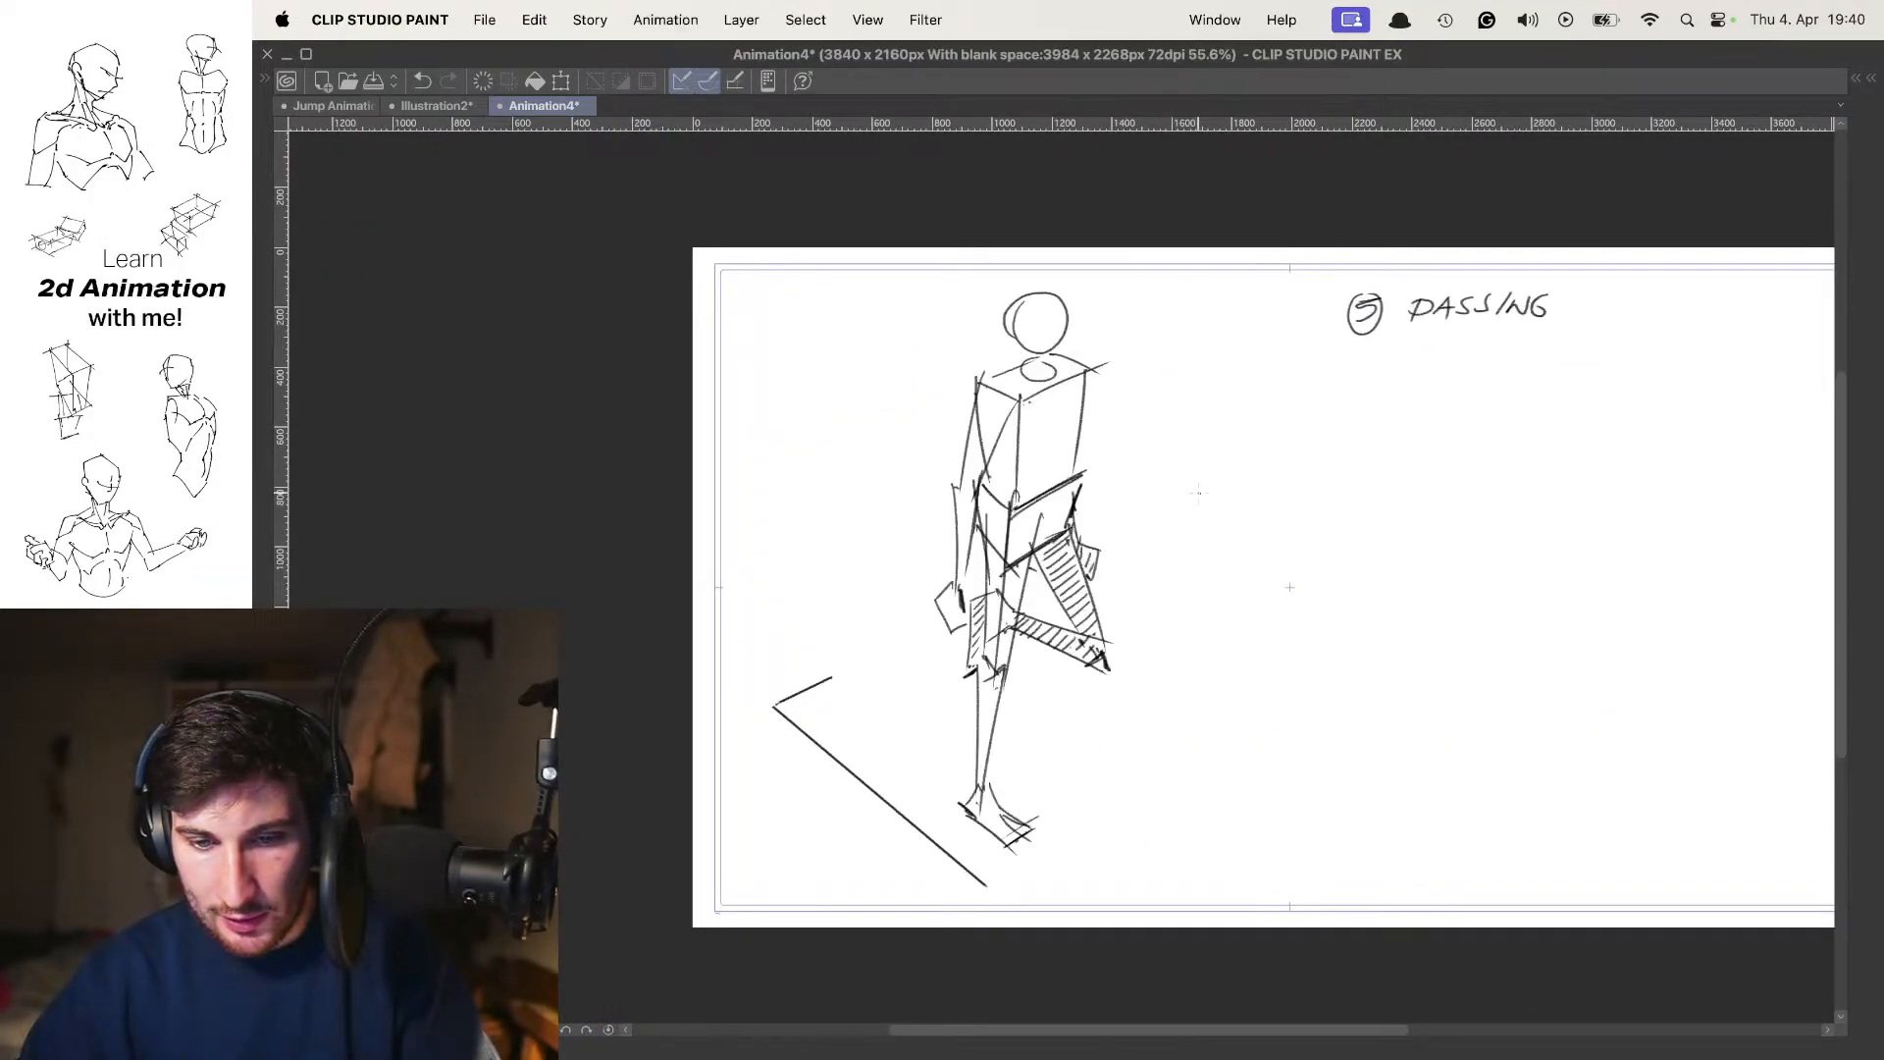
key(period)
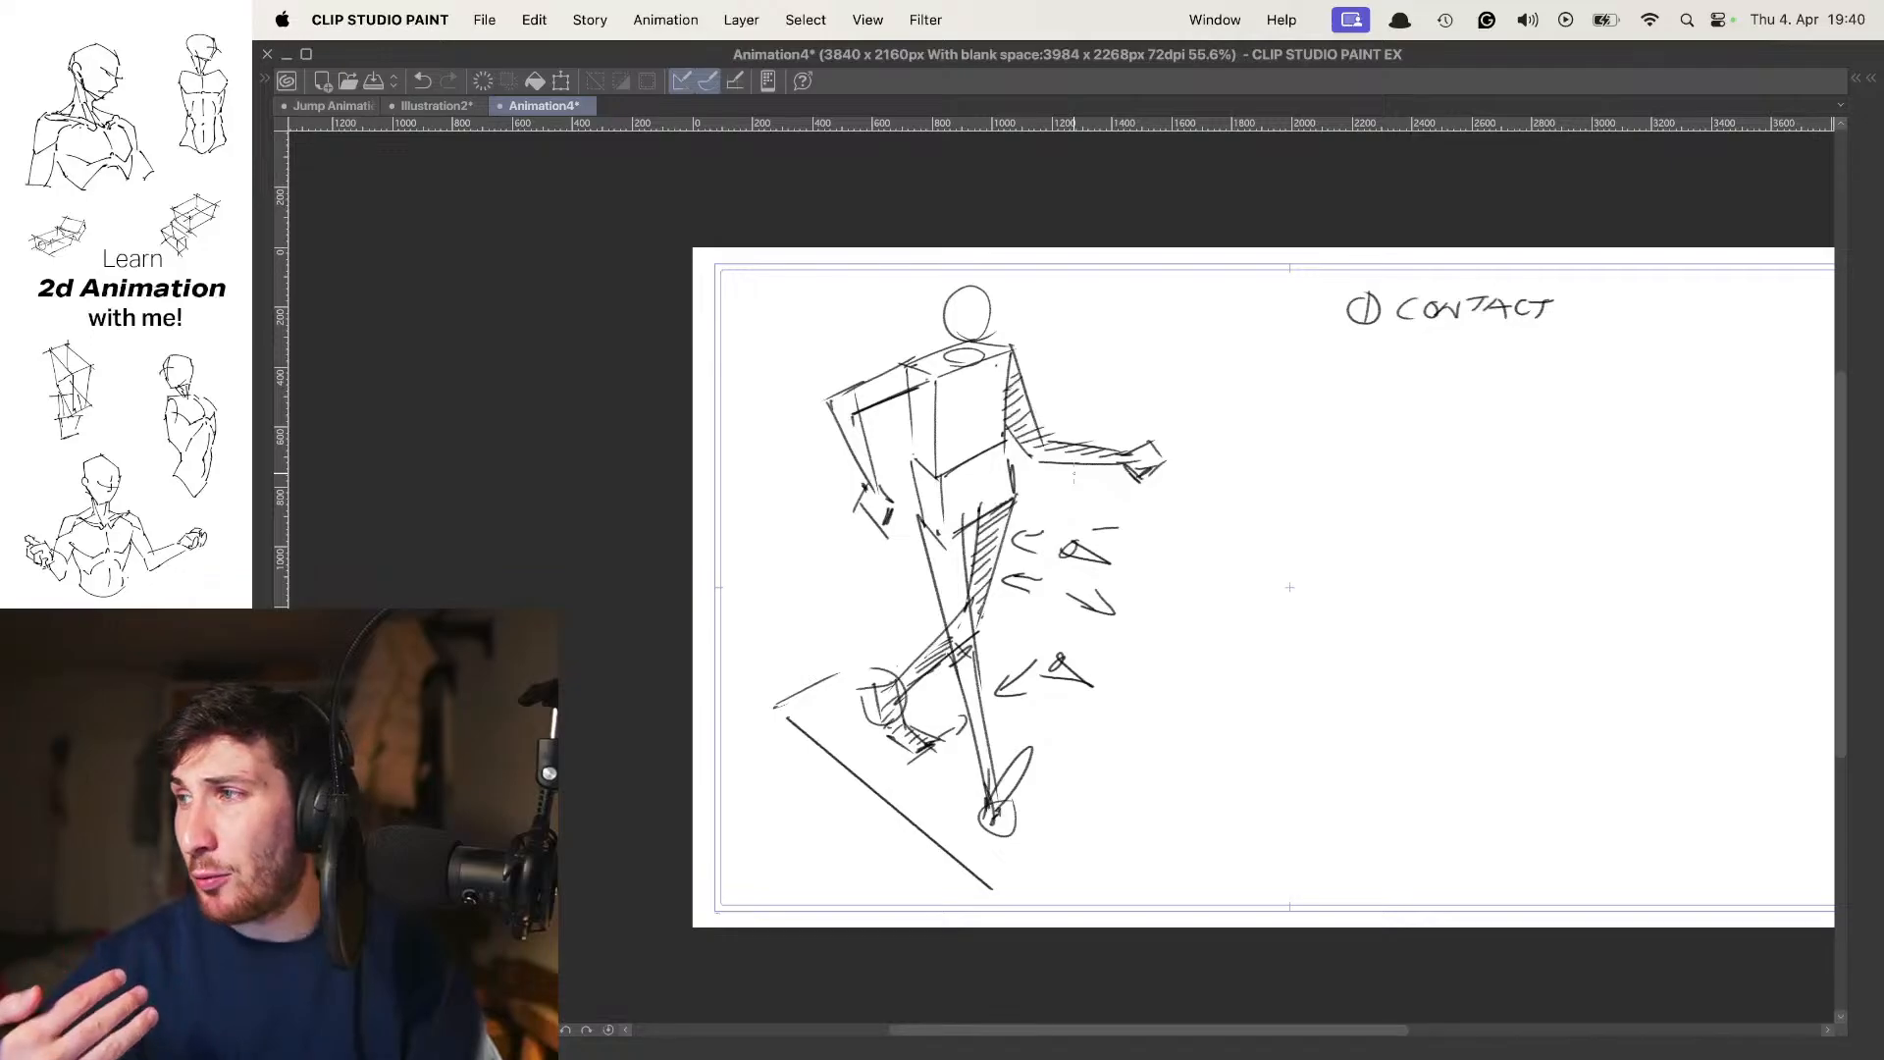
key(comma)
key(comma)
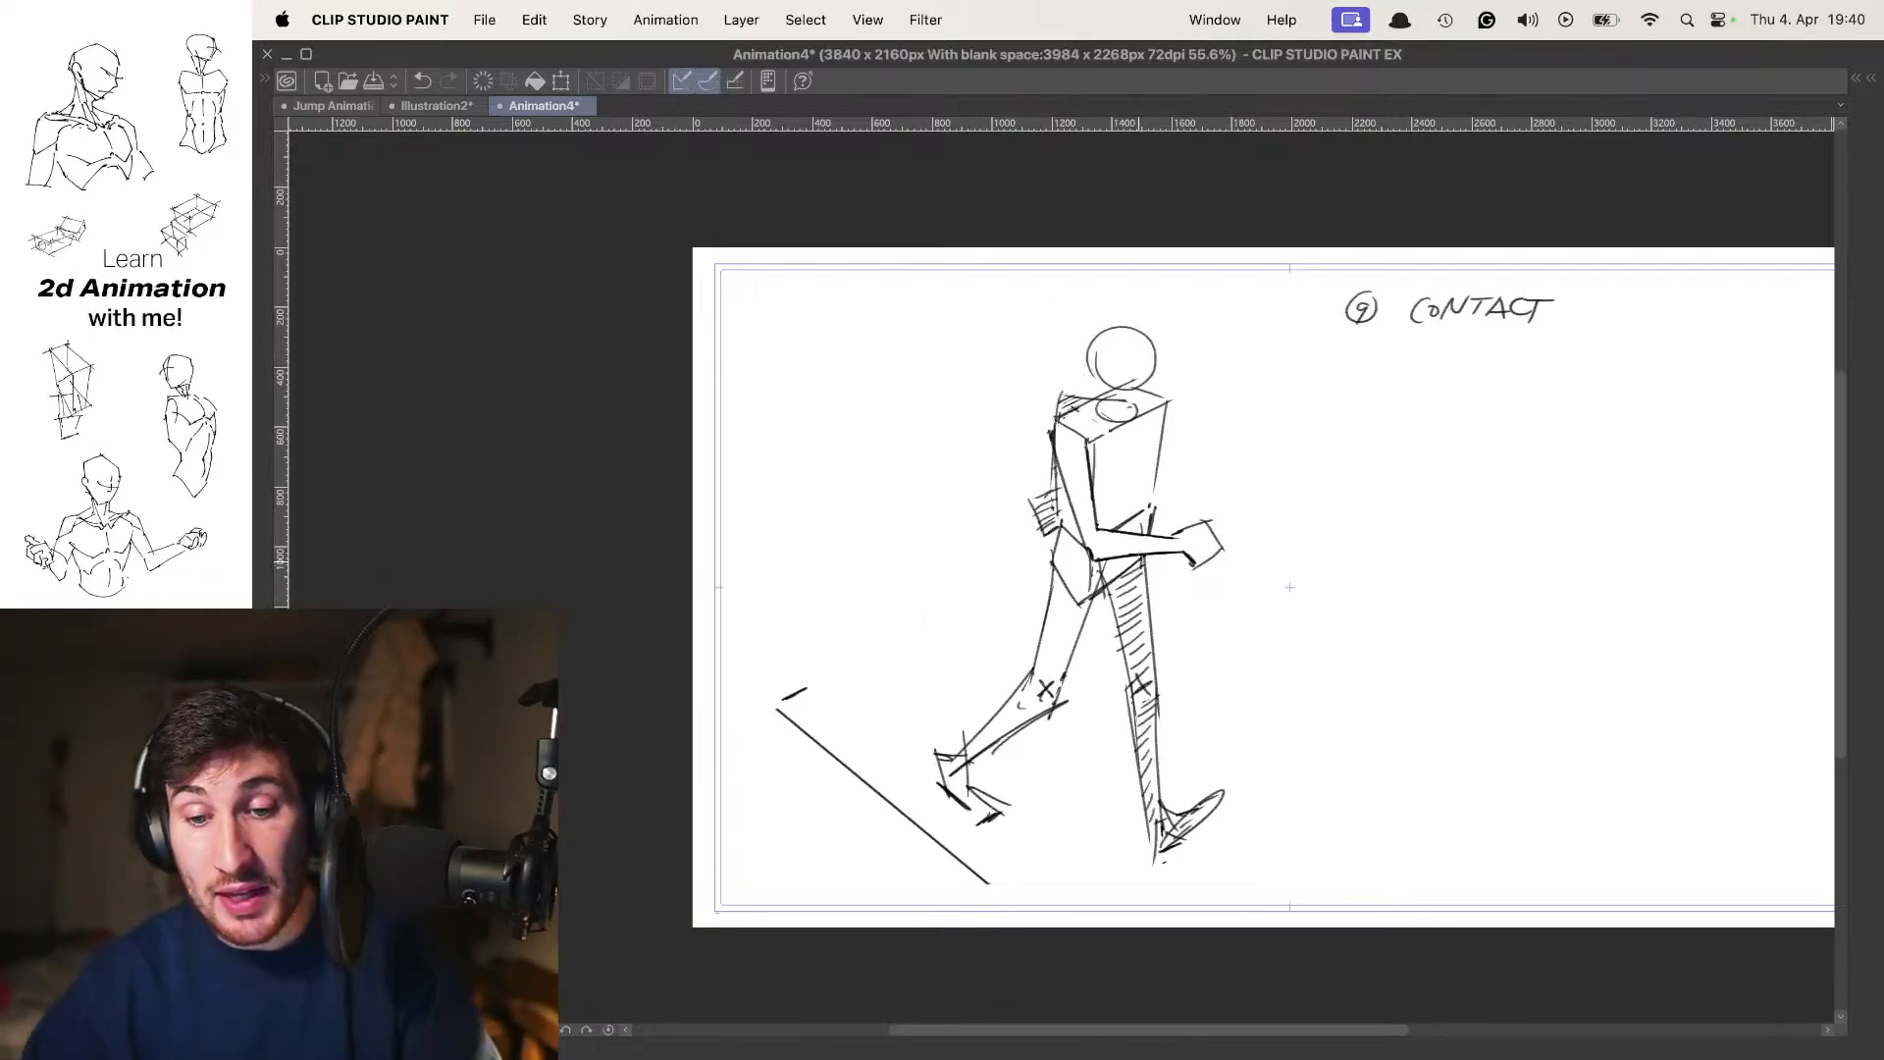
key(period)
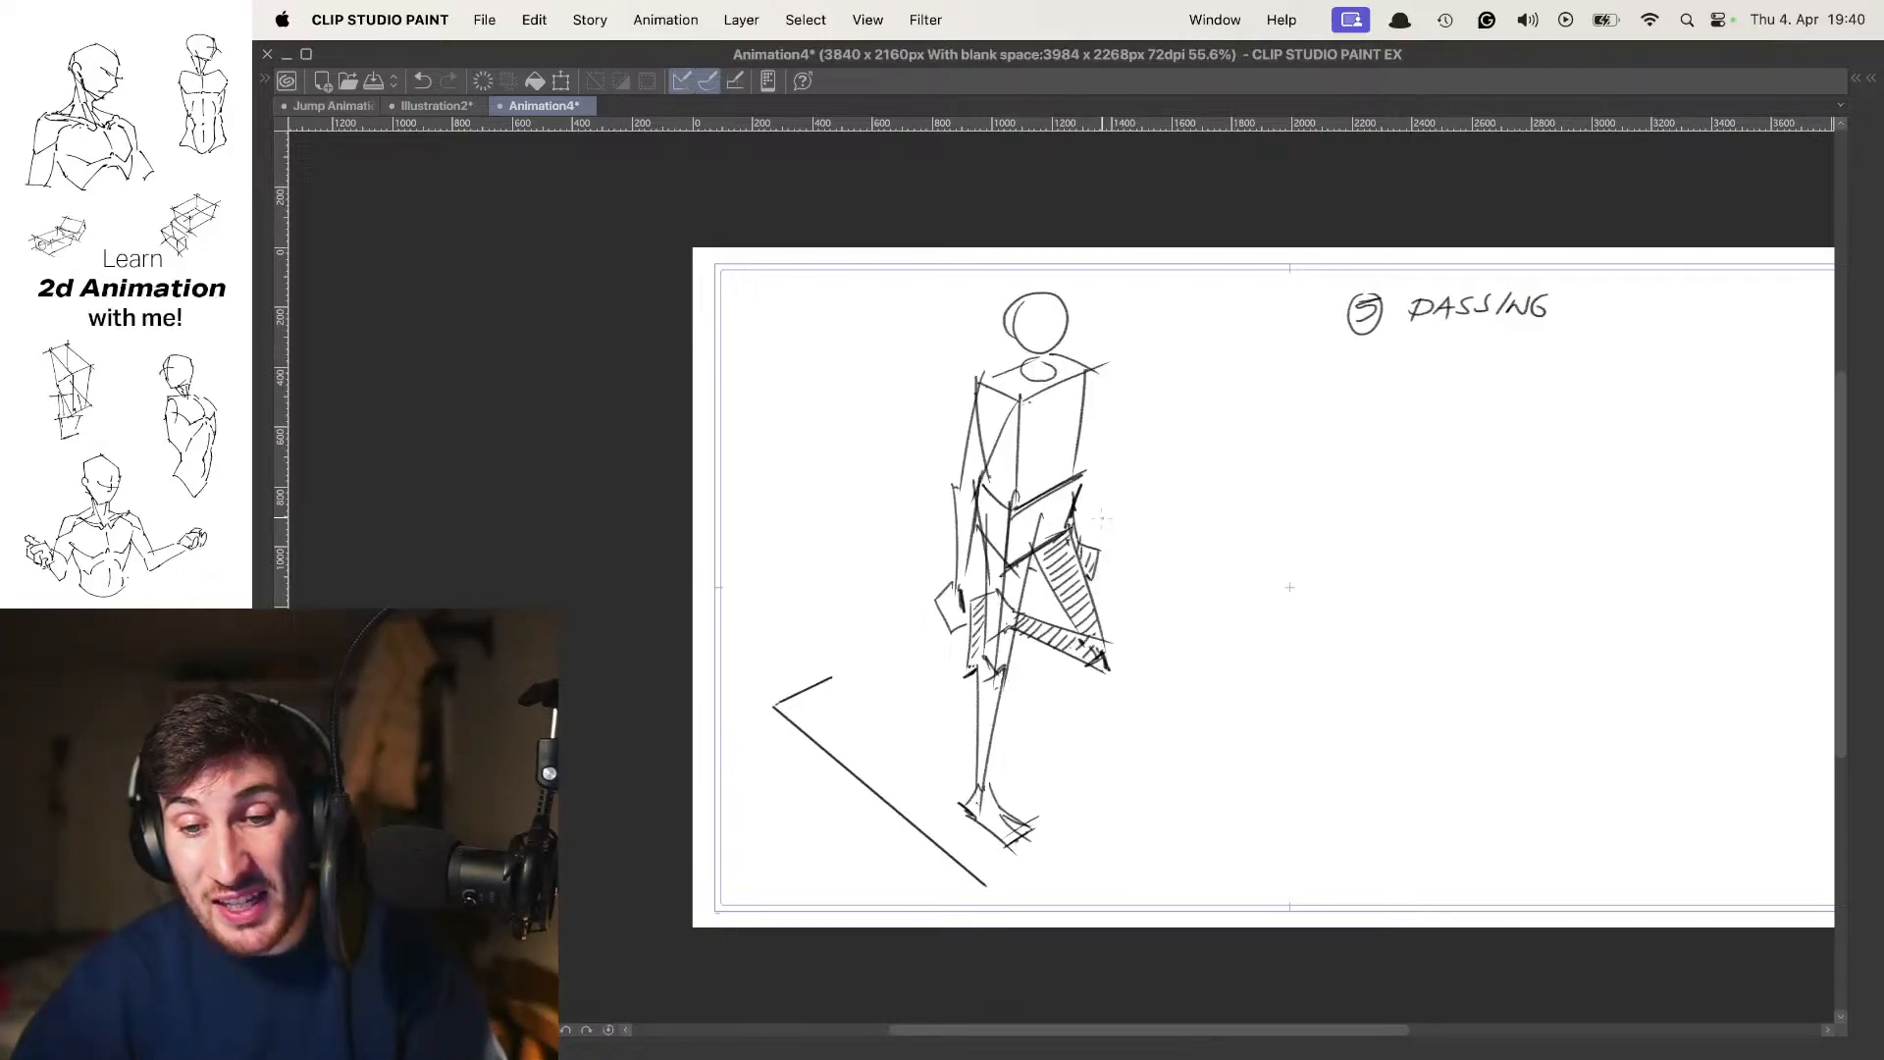
Draw a centre line down the front of the torso box in the walk poses to show which way the chest faces
click(1053, 446)
key(period)
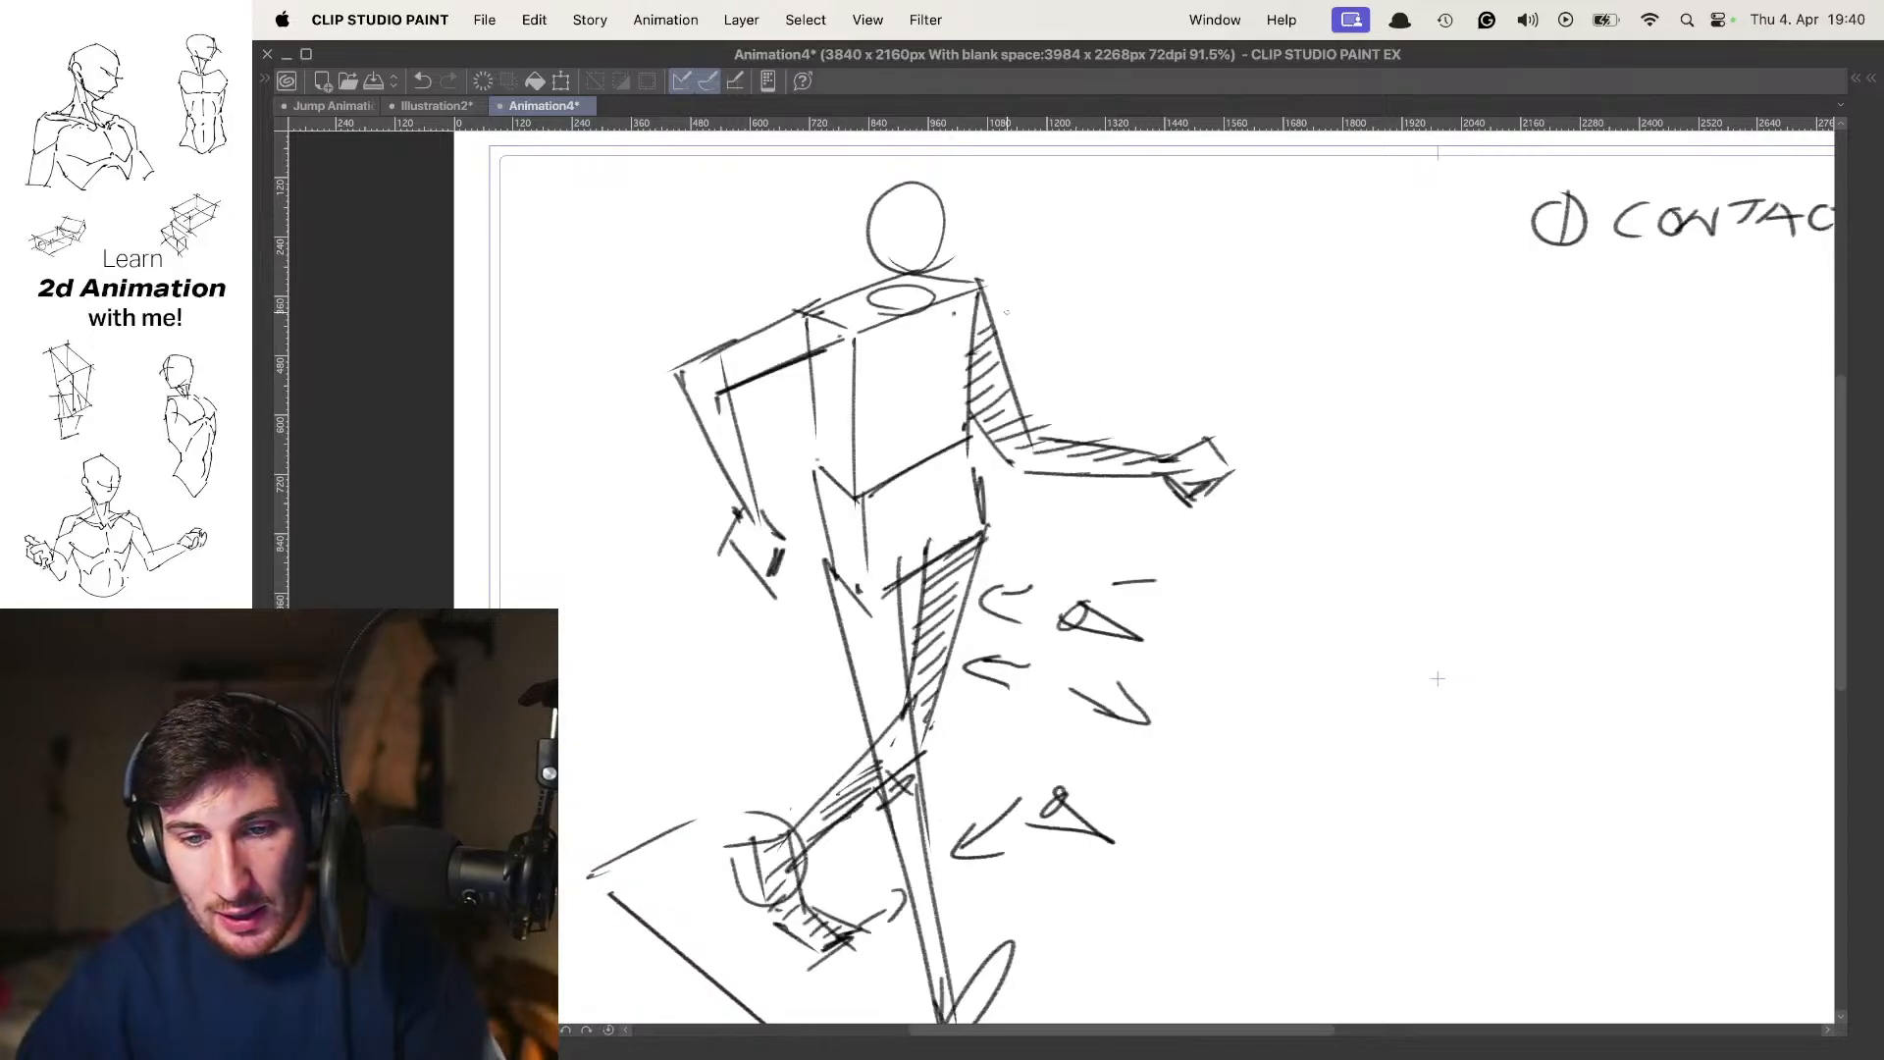
drag(930, 316, 921, 482)
key(period)
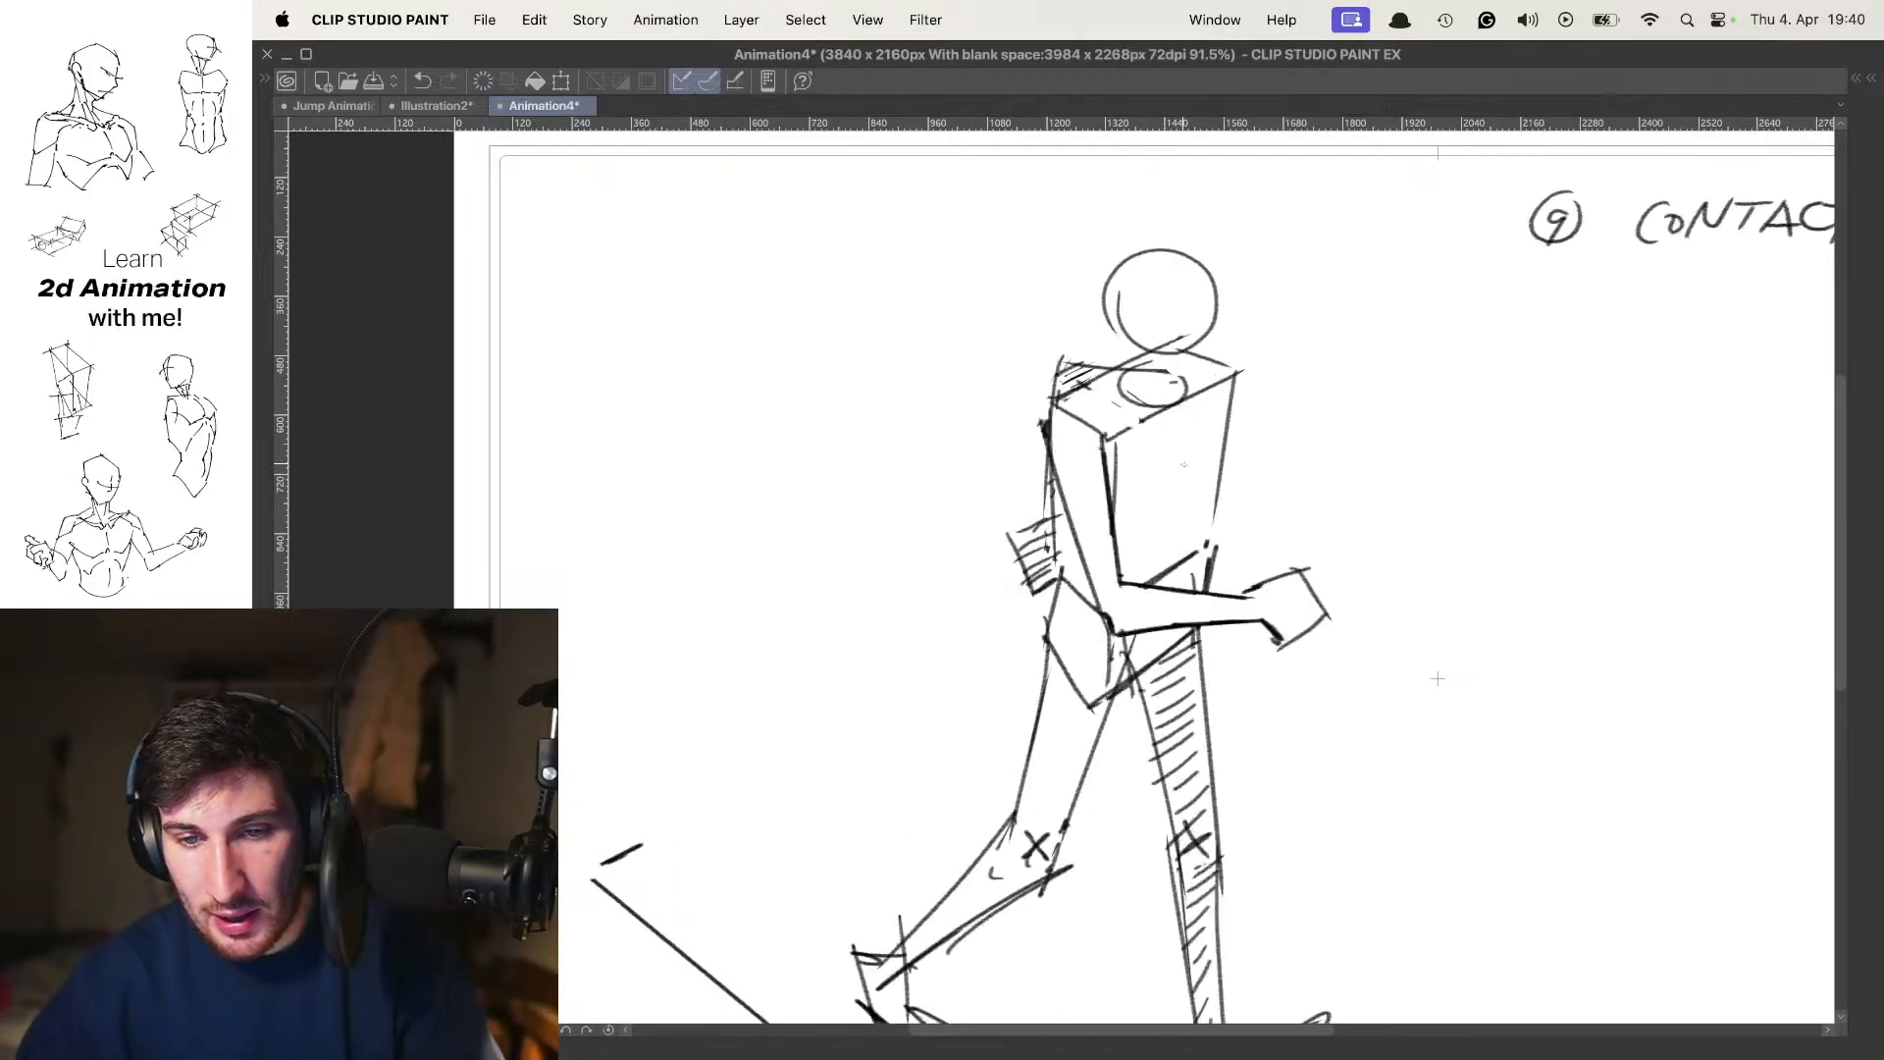
drag(1231, 421, 1164, 501)
drag(1164, 502, 1181, 465)
Flip repeatedly between poses 1, 5 and 9 to examine the torso rotation with the centre lines
key(comma)
key(comma)
key(period)
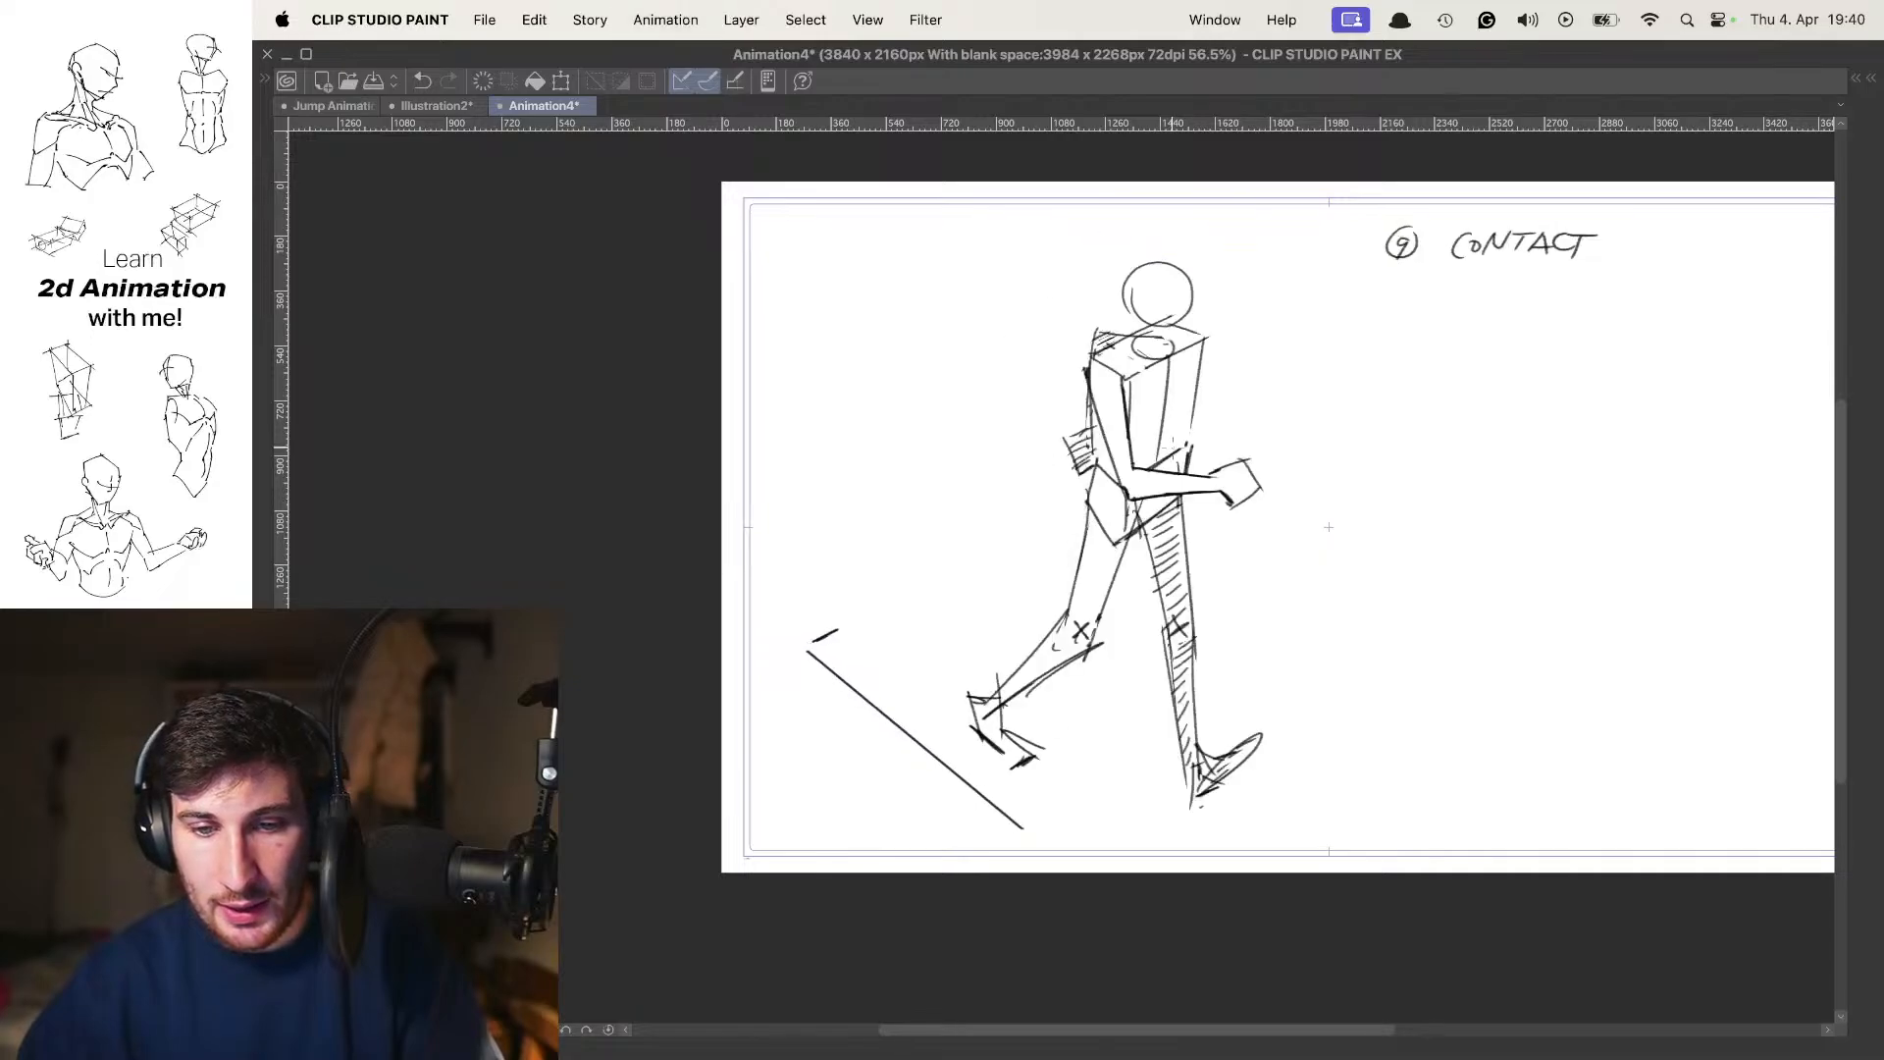
key(period)
key(comma)
key(period)
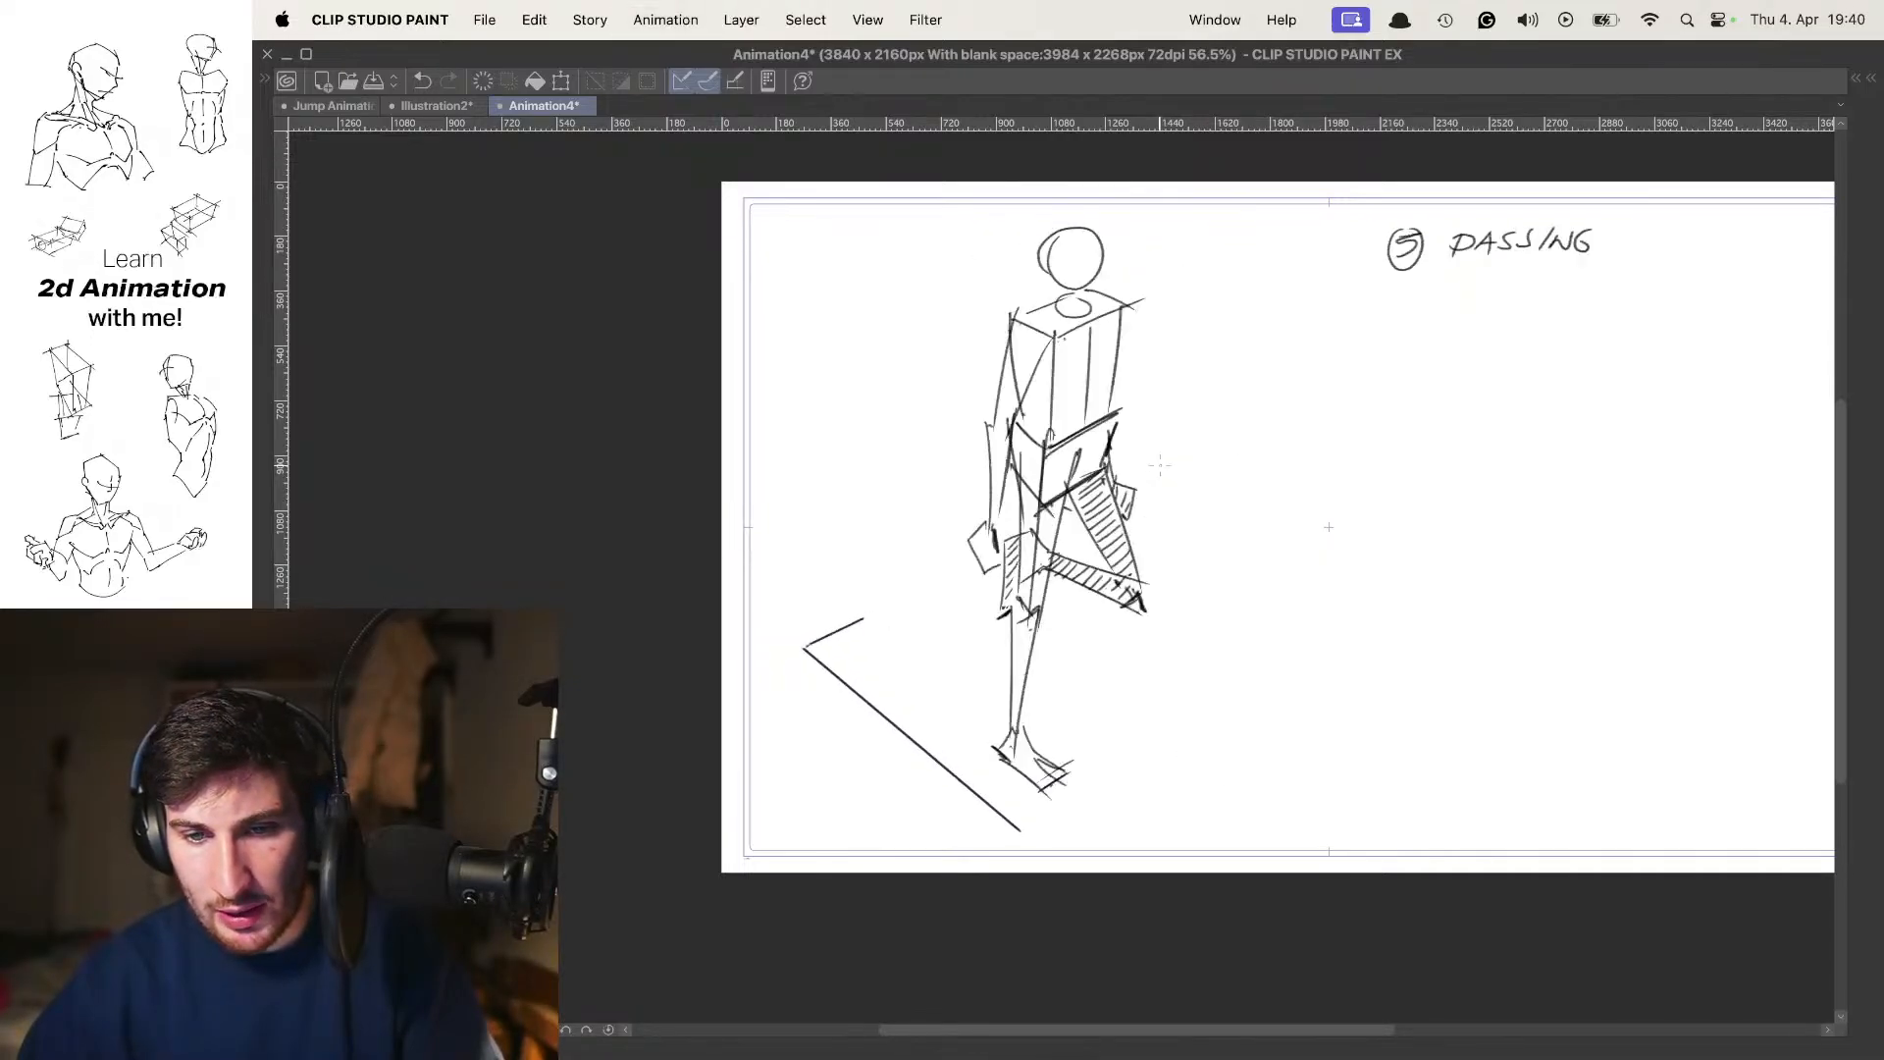
key(period)
key(comma)
key(comma)
key(period)
key(period)
key(comma)
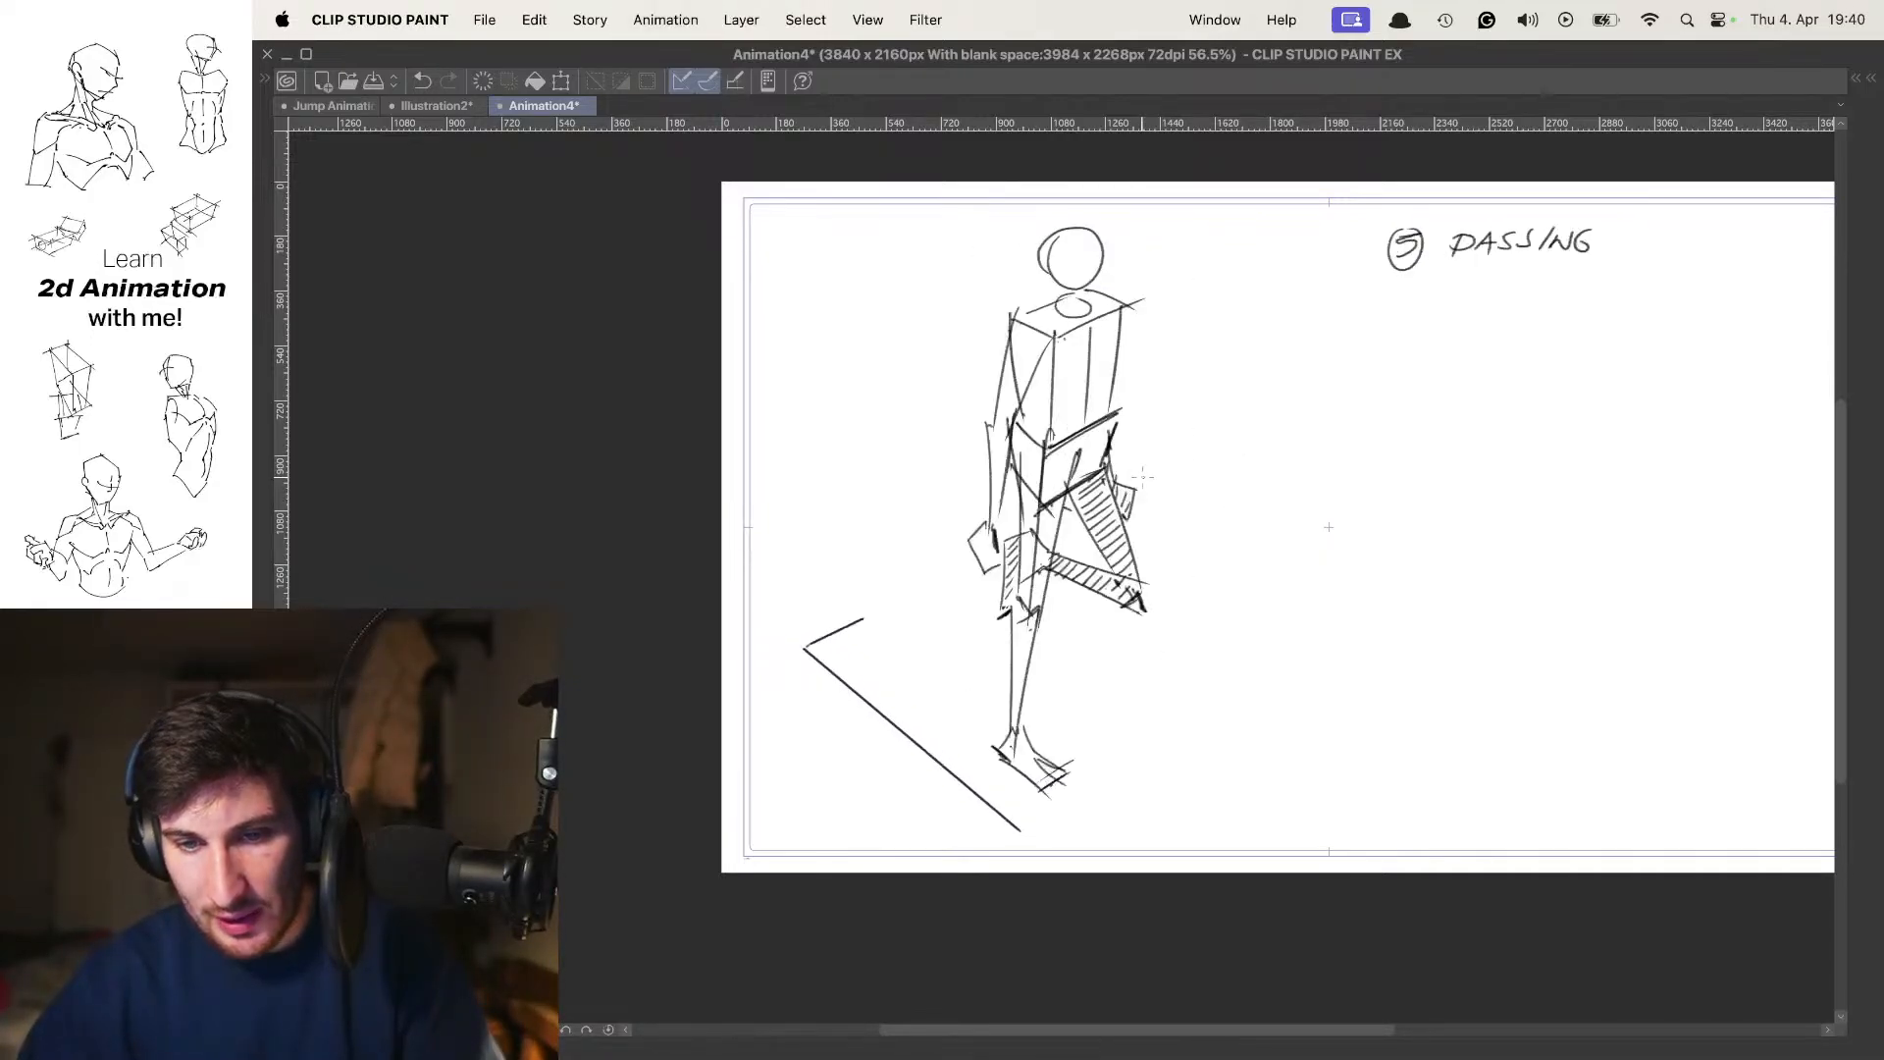
key(comma)
key(period)
key(period)
key(comma)
key(comma)
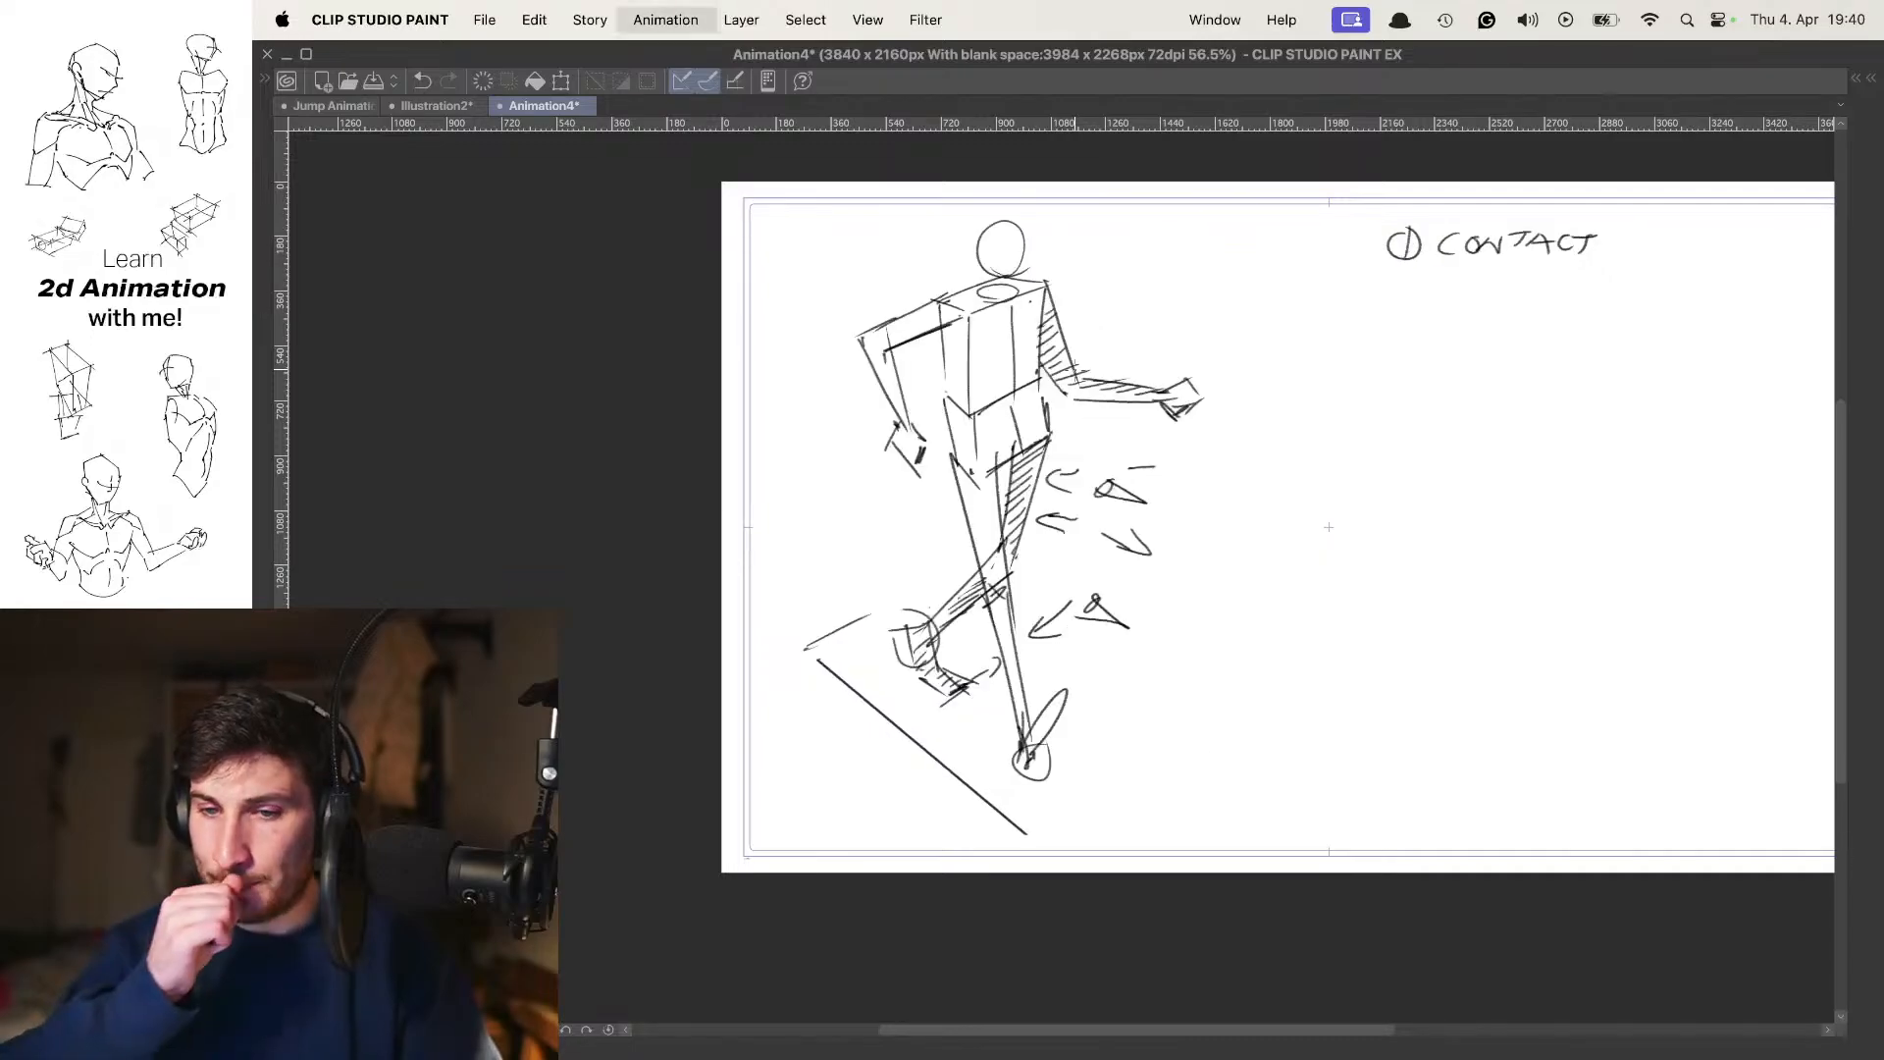
key(period)
key(comma)
key(period)
key(period)
key(comma)
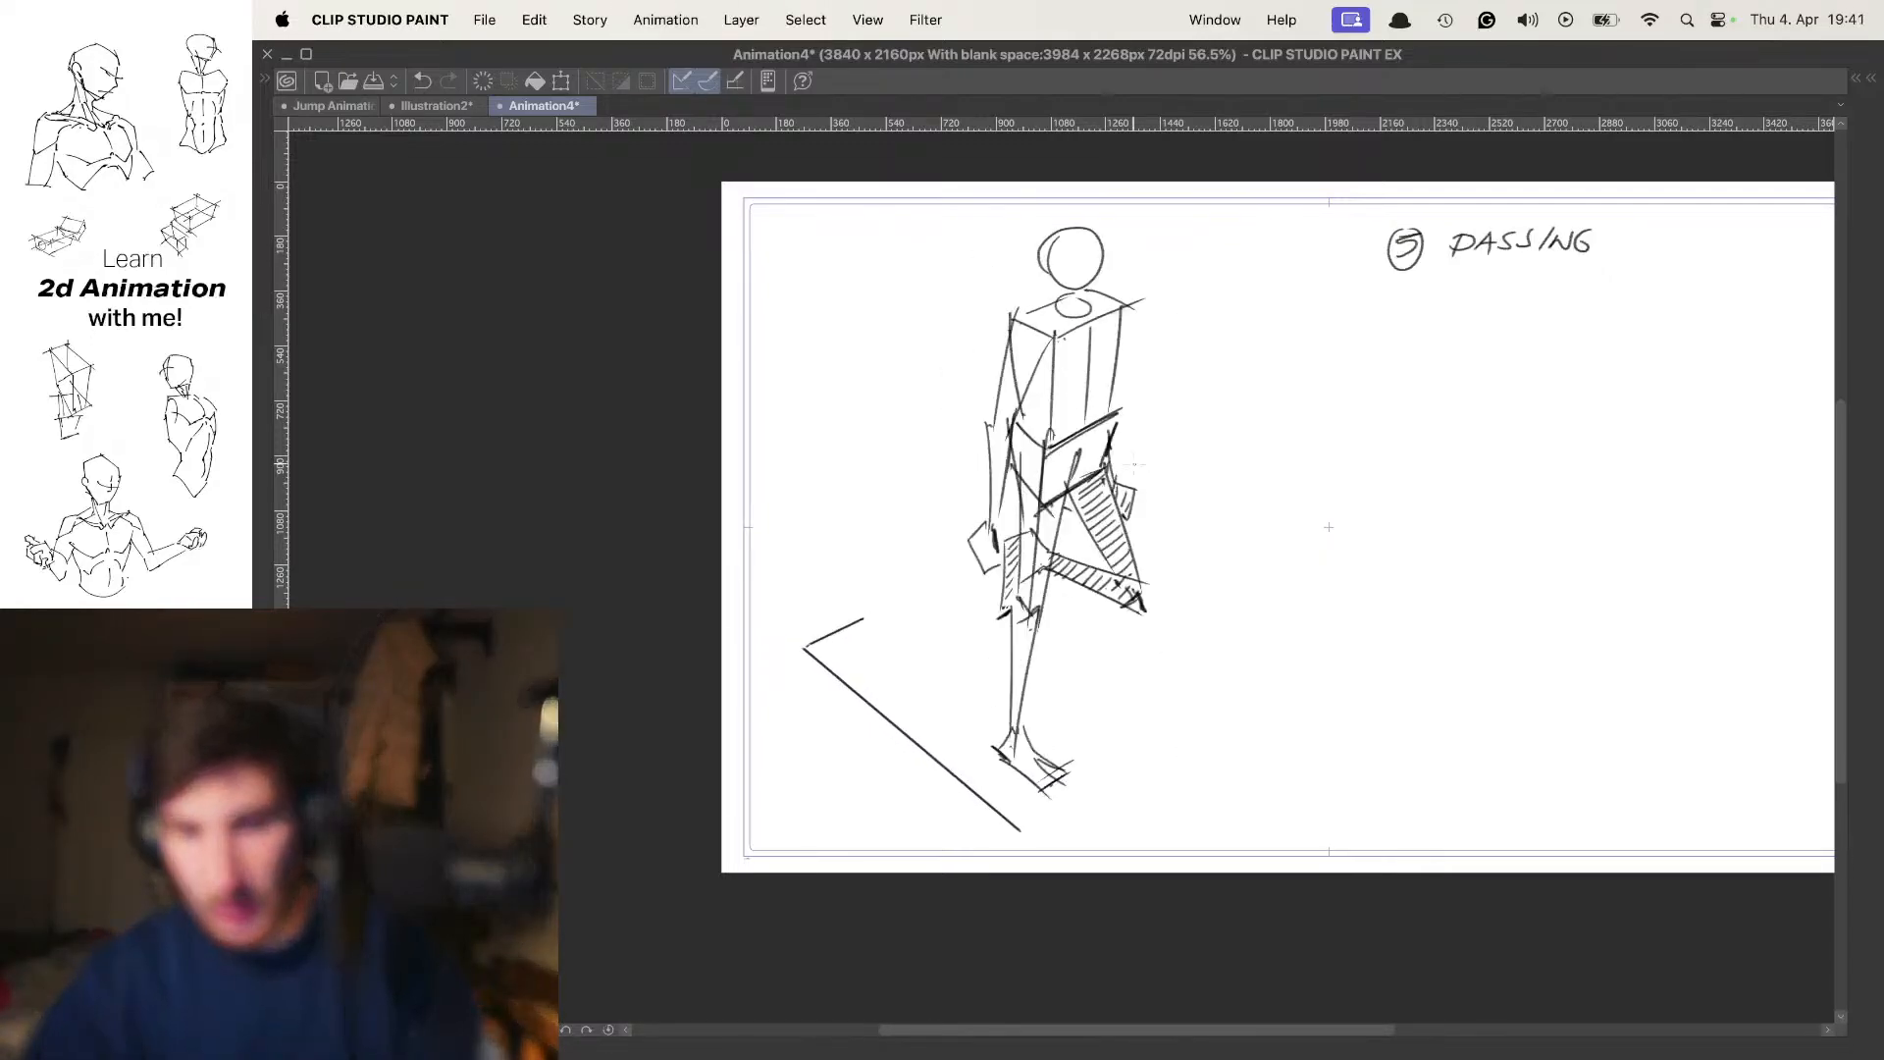
key(period)
key(comma)
key(period)
key(comma)
key(period)
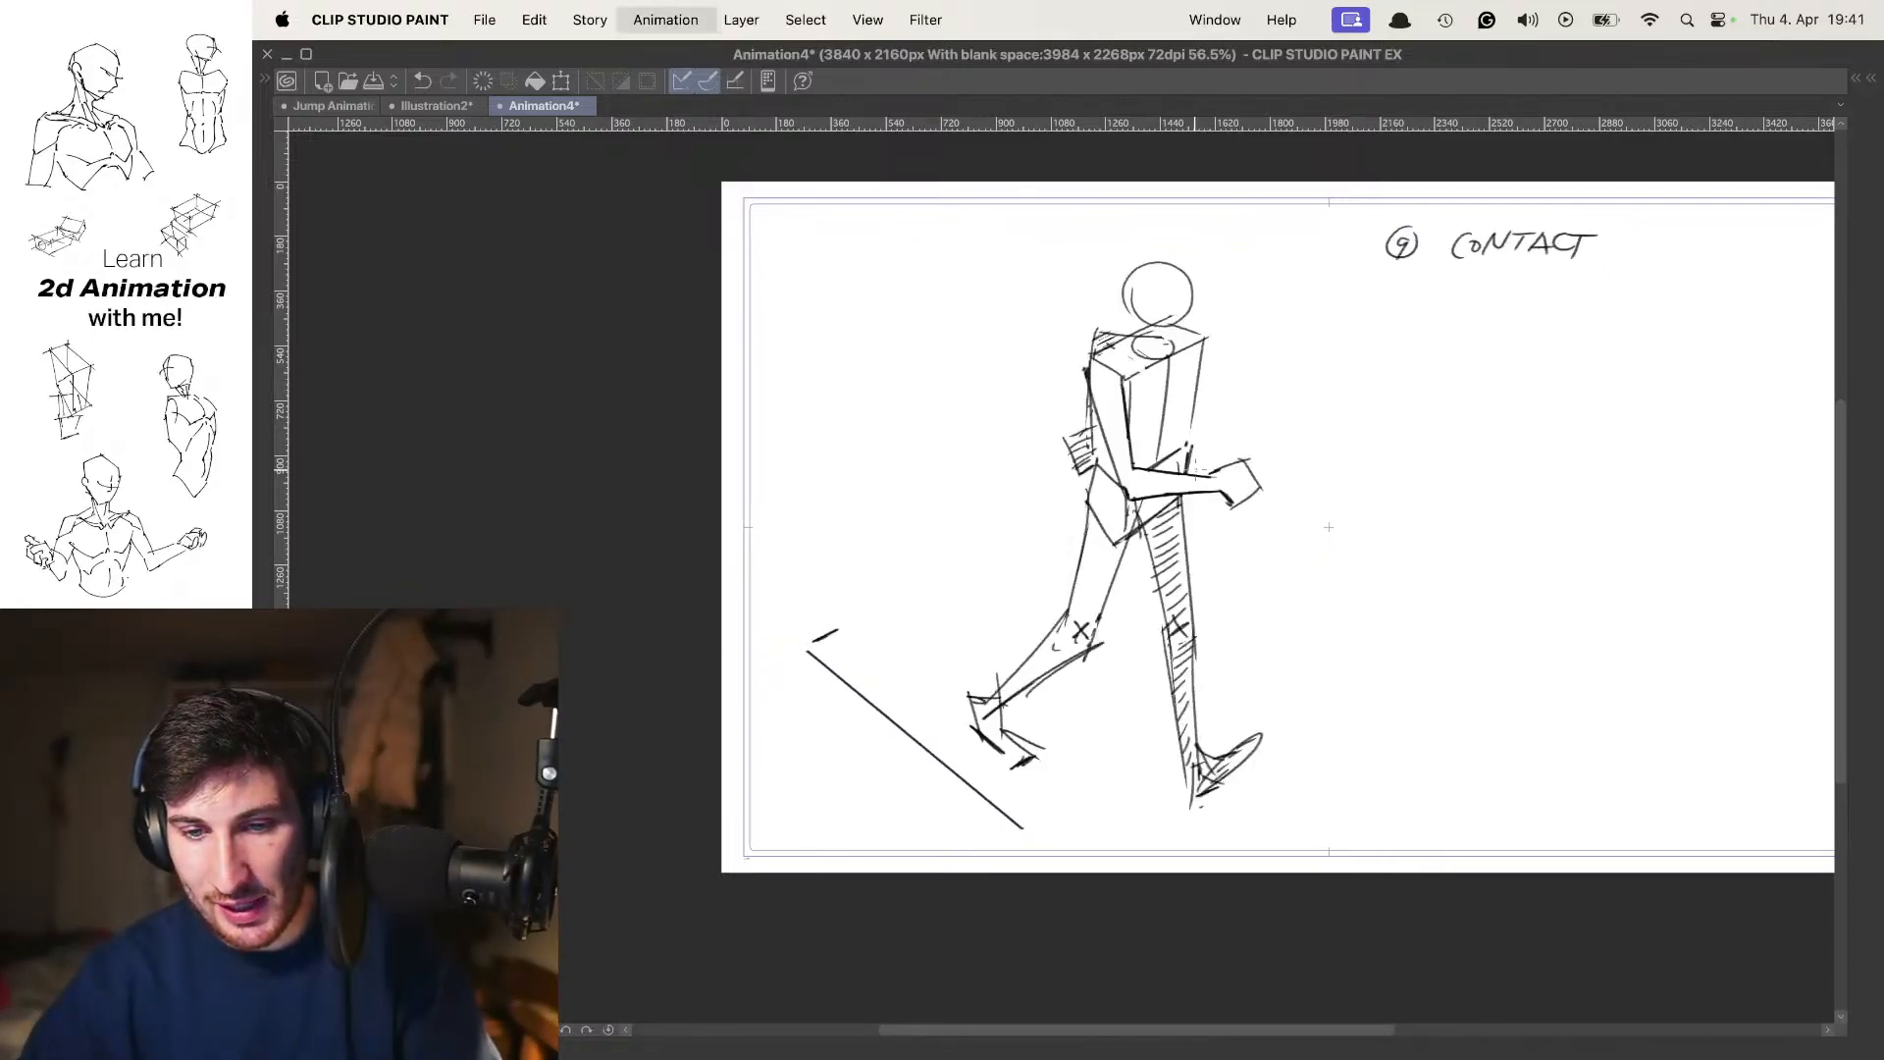
key(comma)
key(comma)
key(period)
key(period)
key(comma)
key(comma)
key(period)
key(period)
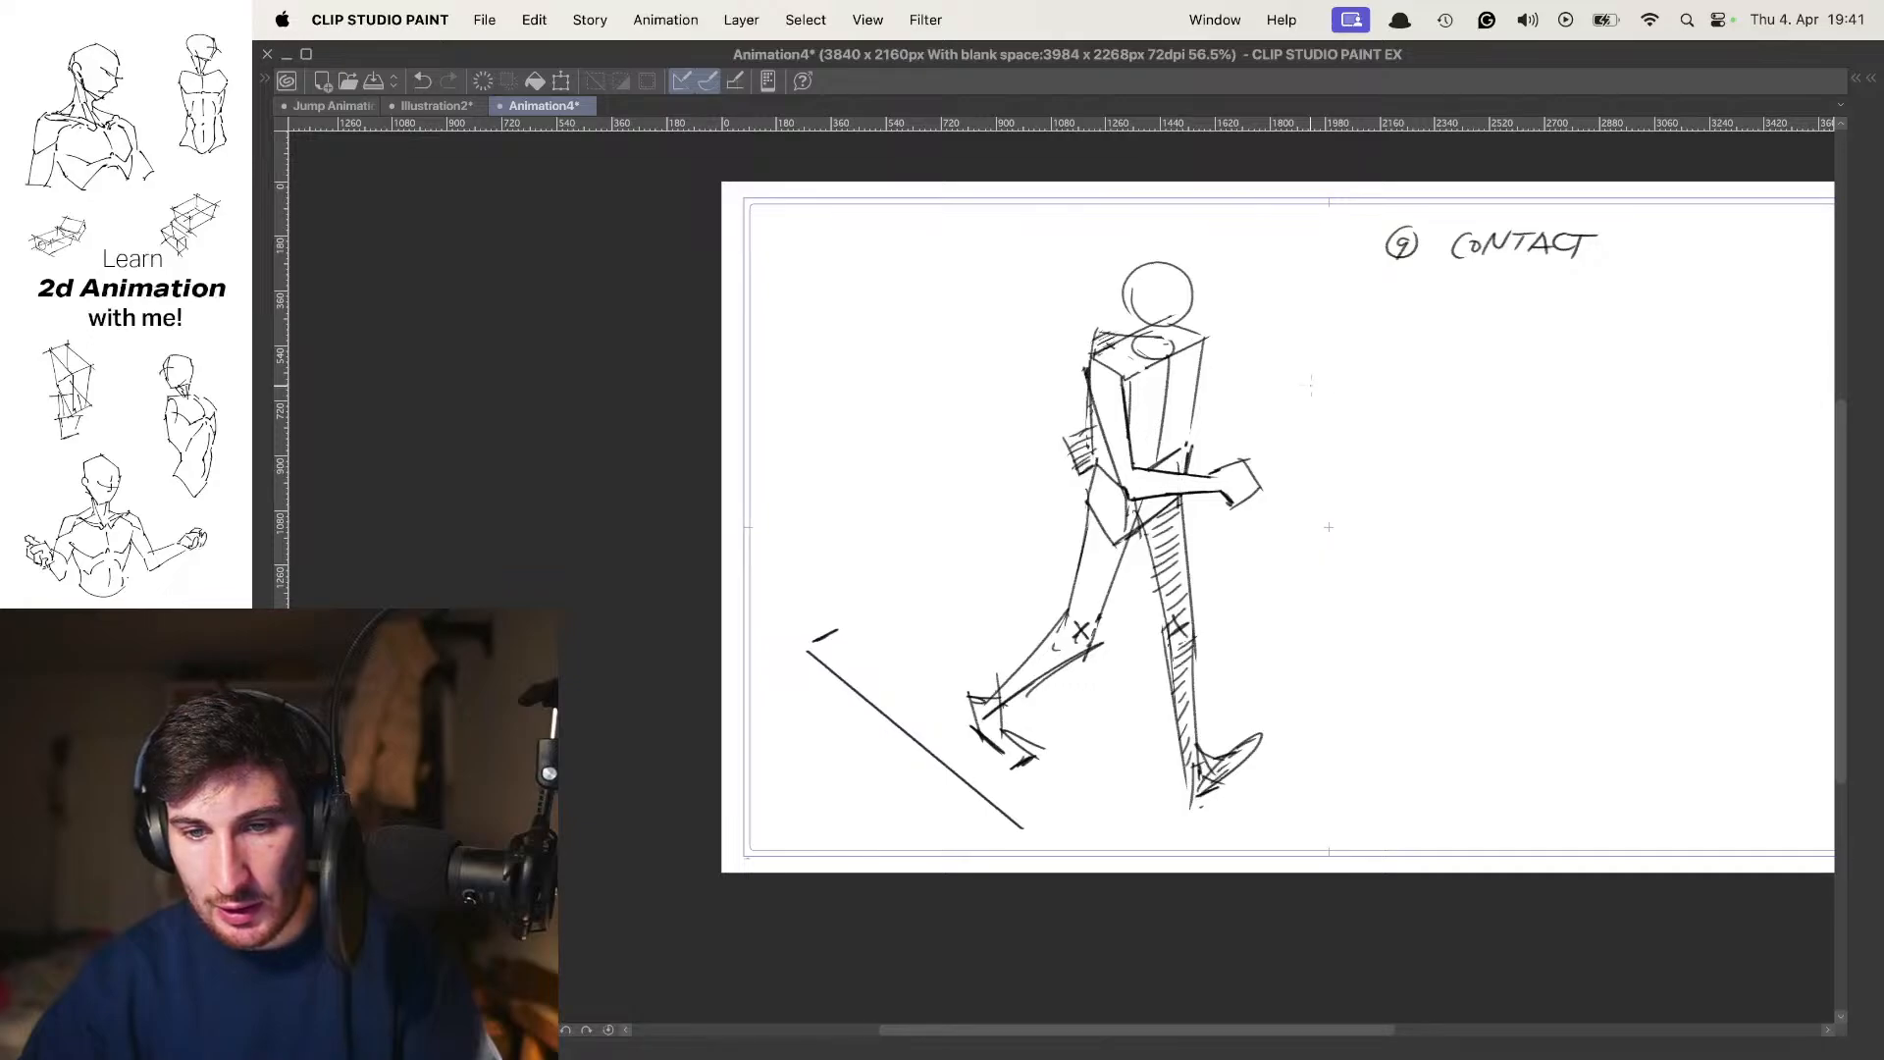
Sketch a separate box torso beside the pose 9 figure, with a top plane, a narrow side plane and a front centre line
drag(1311, 384, 1219, 381)
key(super+plus)
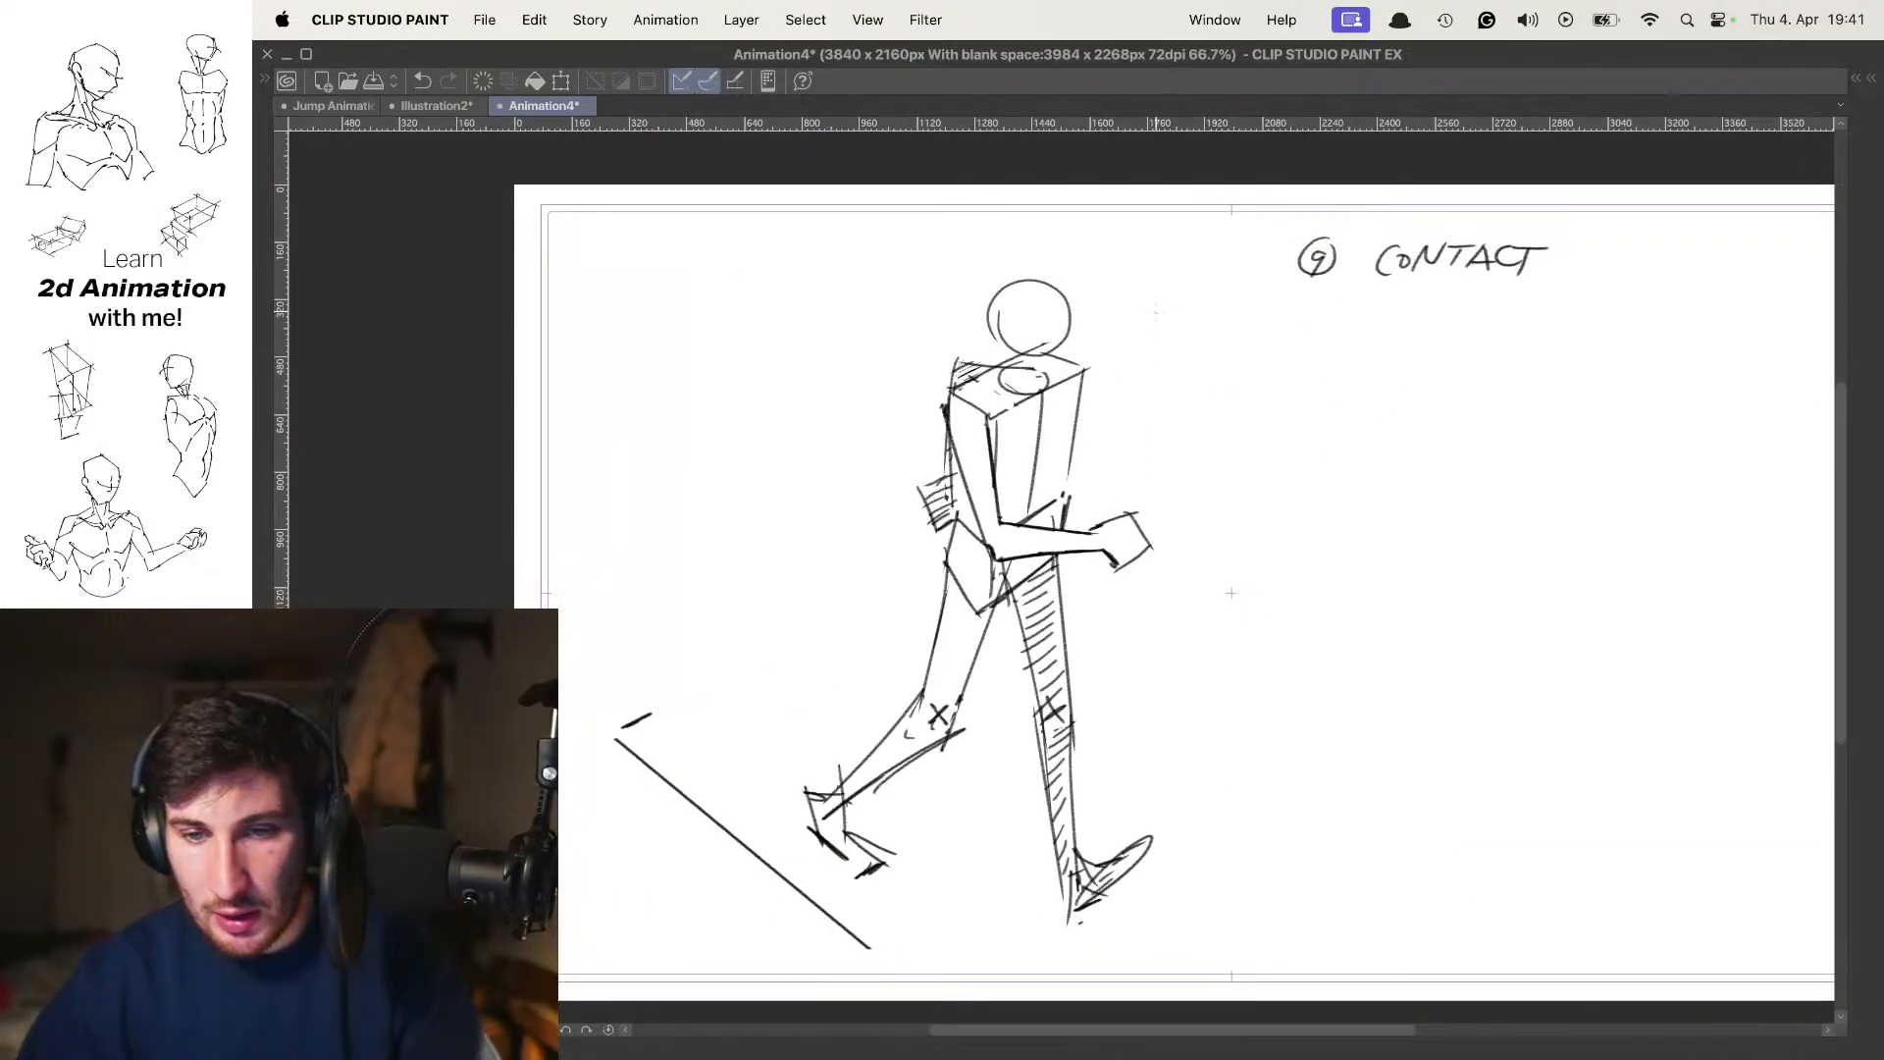
scroll(1174, 266, up, 5)
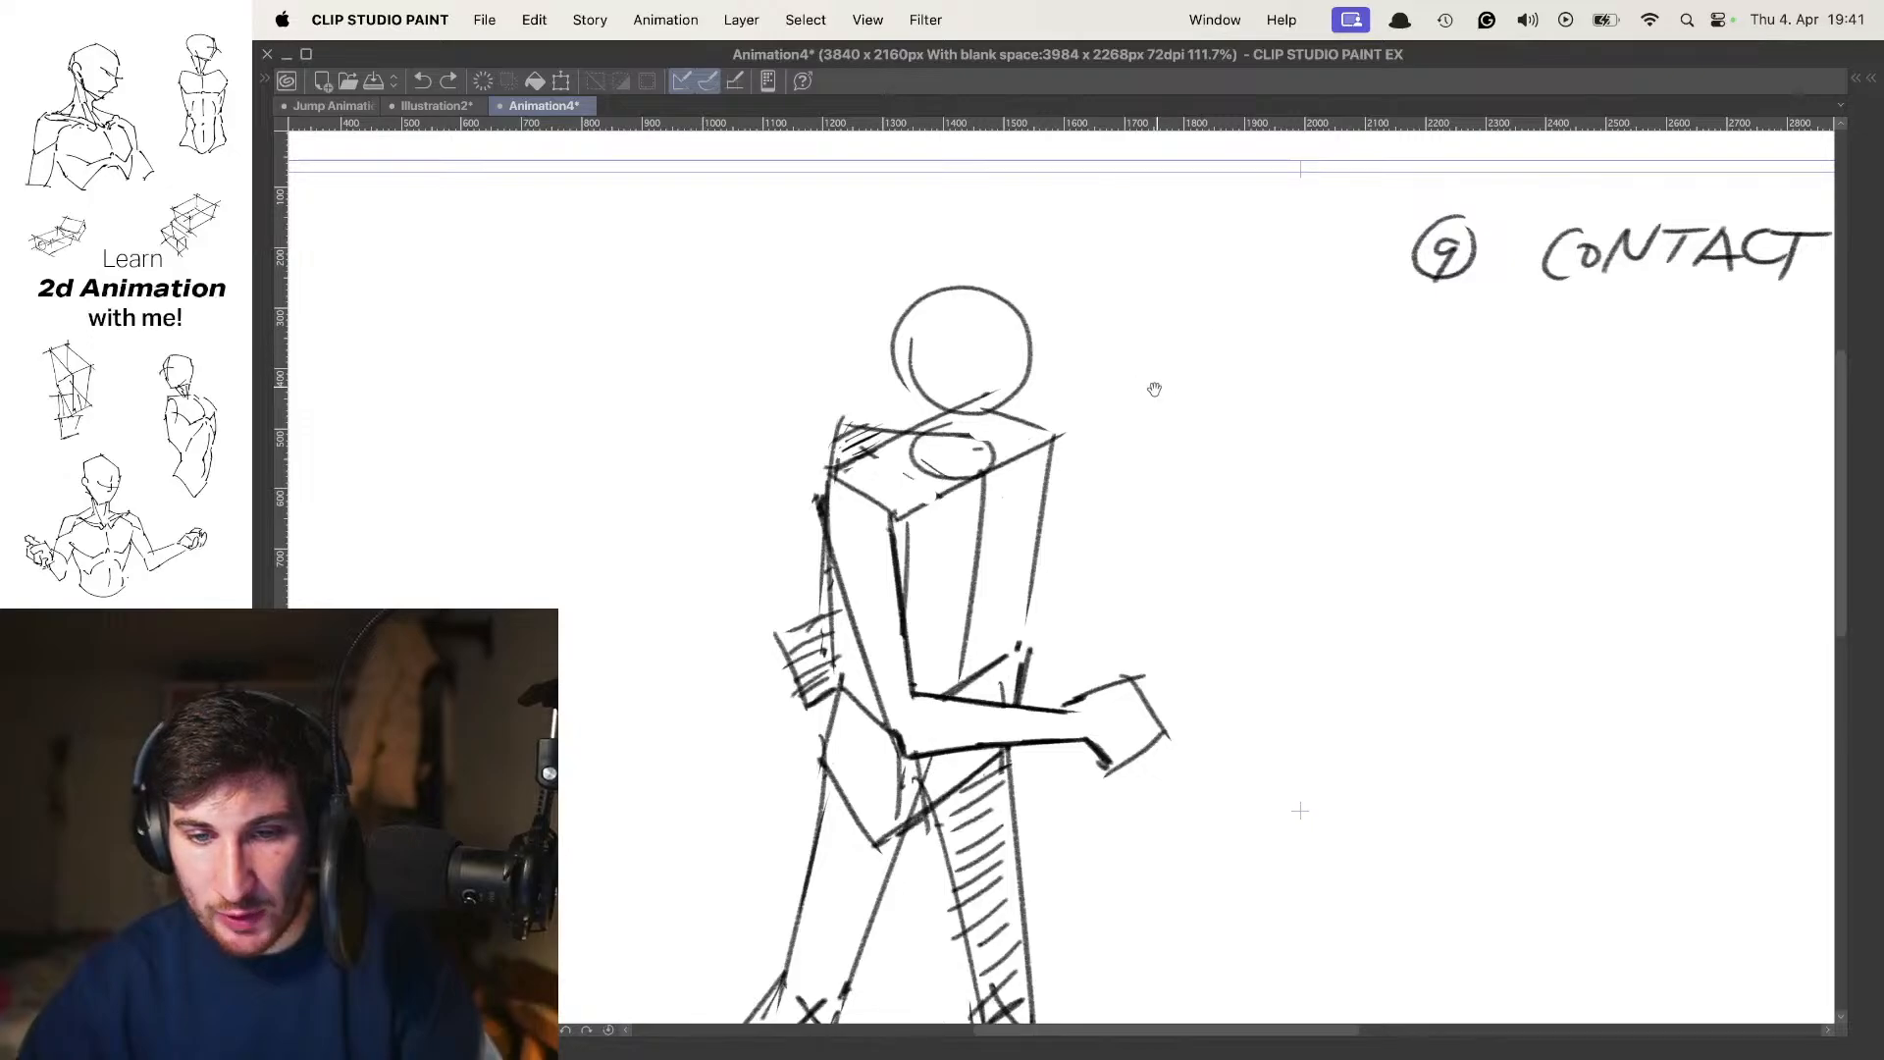
mouse_move(1097, 372)
mouse_down()
mouse_move(1125, 423)
mouse_move(1303, 408)
mouse_up()
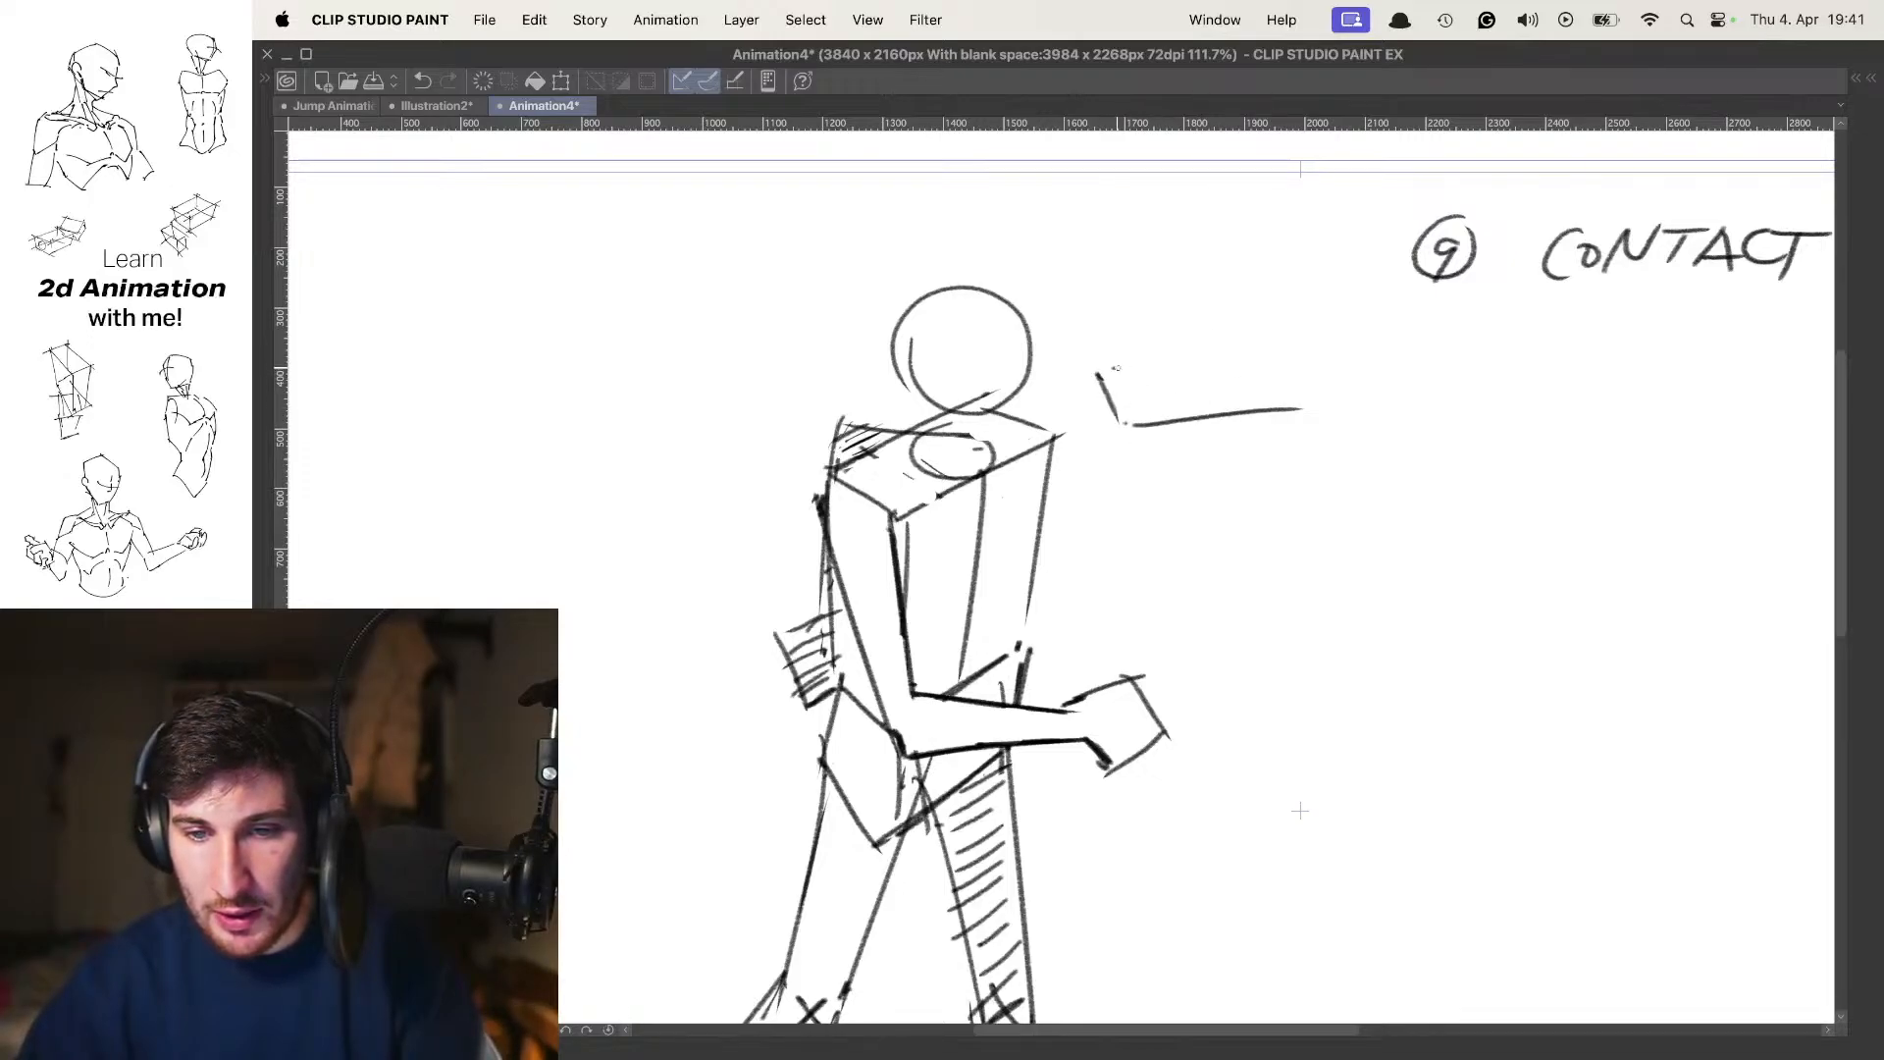
drag(1115, 369, 1244, 360)
drag(1134, 424, 1118, 614)
mouse_move(1097, 377)
mouse_down()
mouse_move(1112, 614)
mouse_move(1266, 580)
mouse_up()
drag(1311, 404, 1264, 554)
drag(1241, 412, 1209, 536)
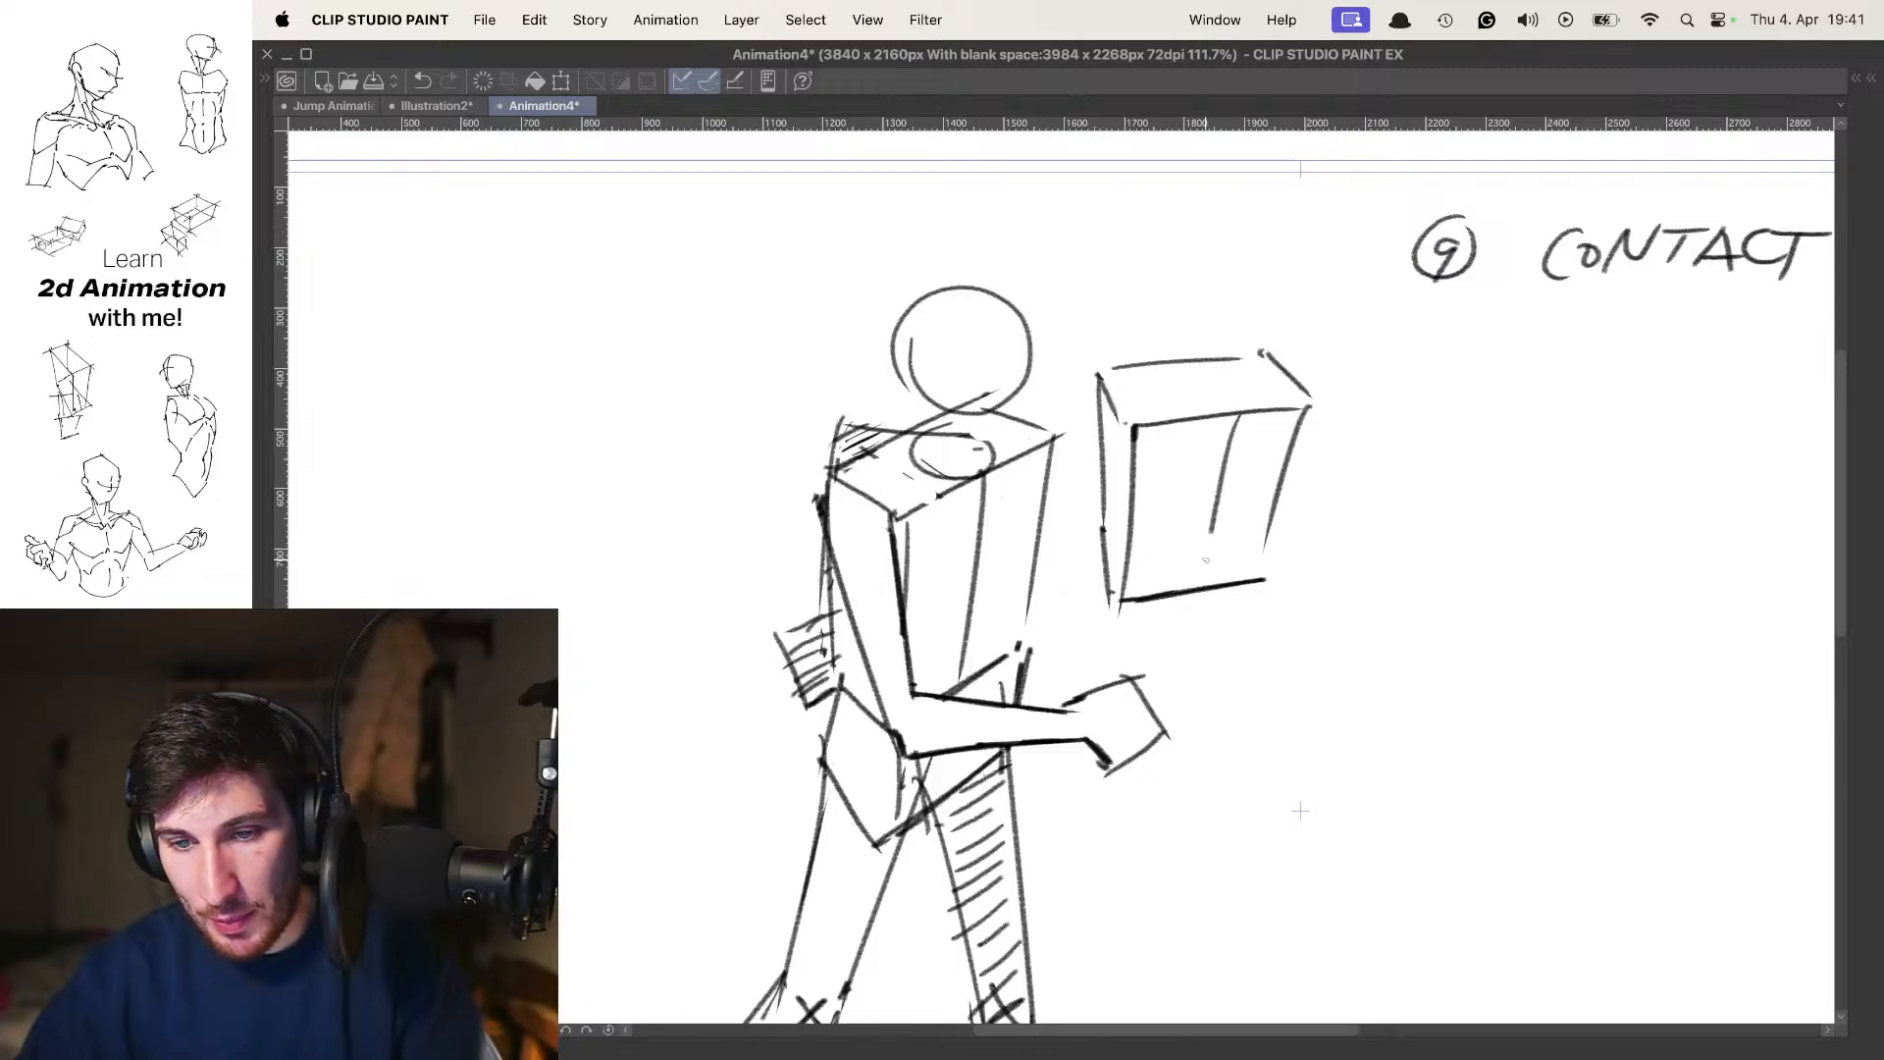
Add a neck ellipse on the separate torso box and sketch a rounded head above it
drag(1241, 398, 1256, 382)
mouse_move(1271, 314)
mouse_down()
mouse_move(1276, 260)
mouse_move(1203, 342)
mouse_move(1188, 253)
mouse_up()
key(super+z)
key(super+z)
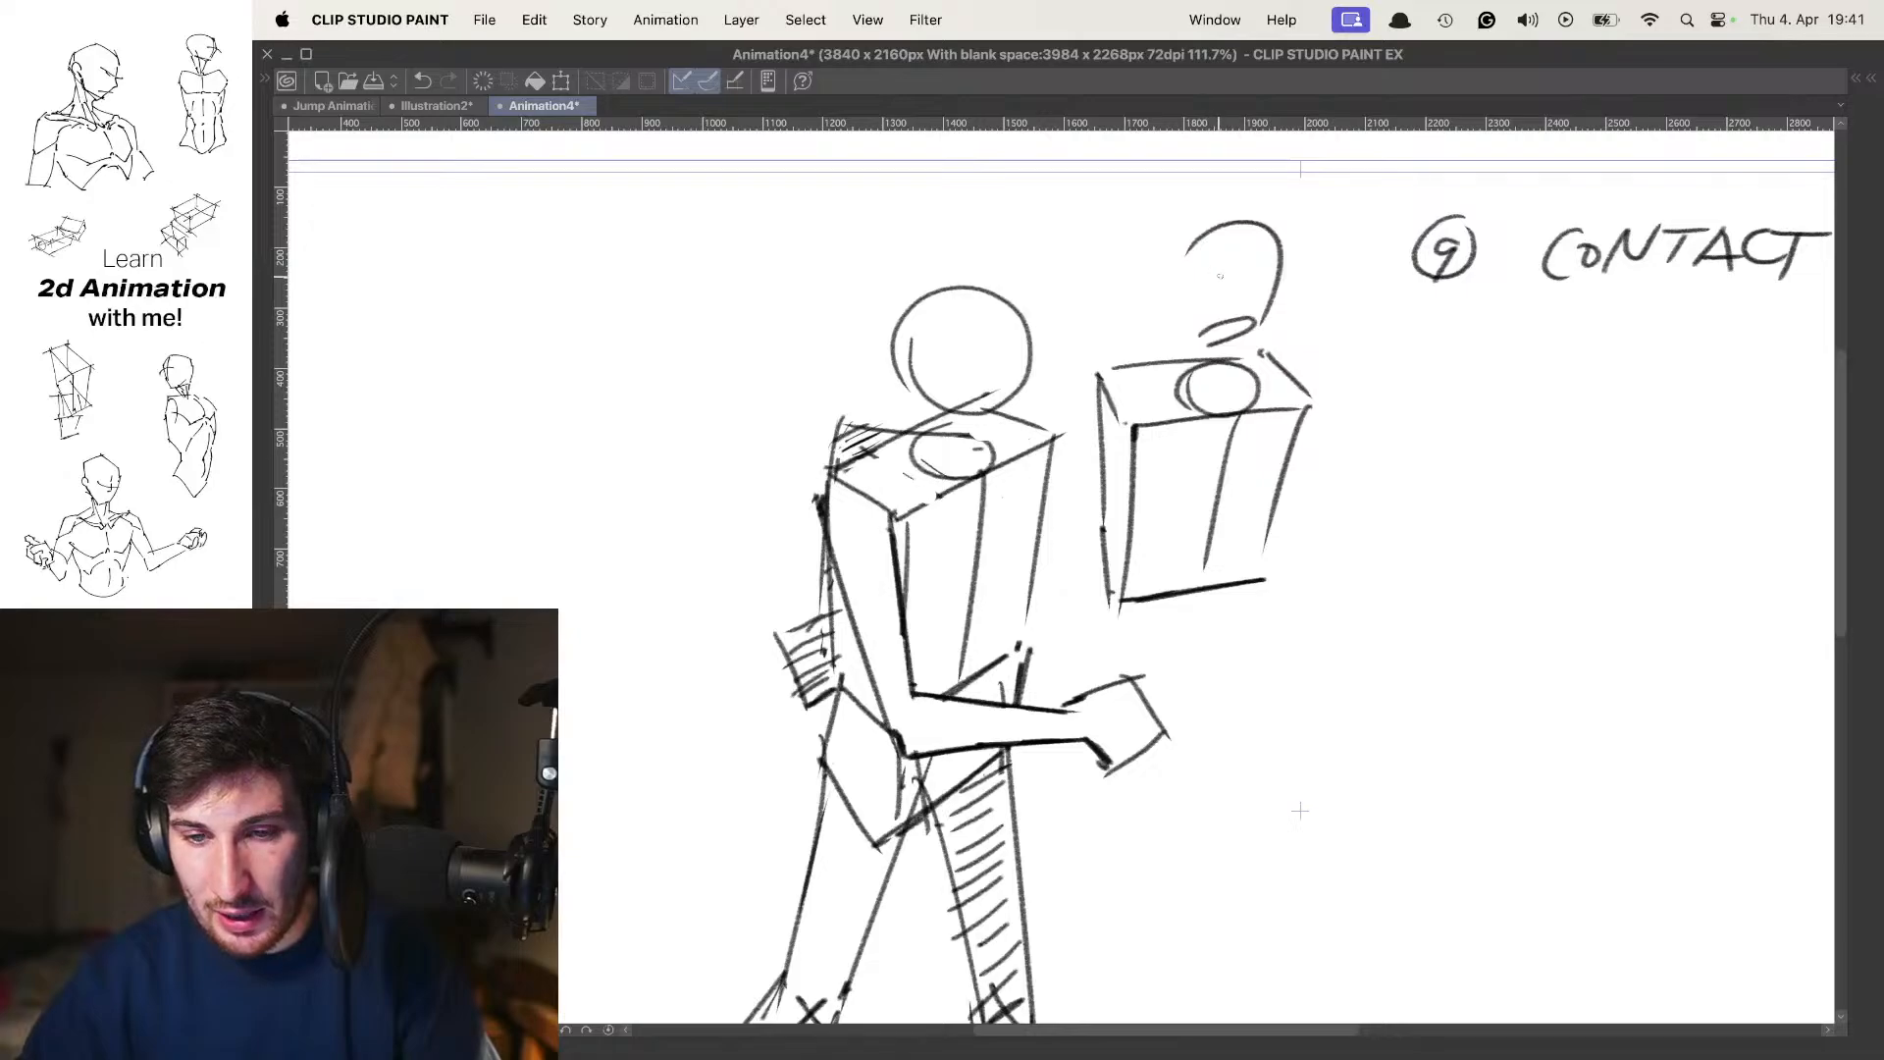
key(super+z)
mouse_move(1262, 316)
mouse_down()
mouse_move(1263, 291)
mouse_move(1166, 237)
mouse_move(1160, 299)
mouse_move(1292, 269)
mouse_up()
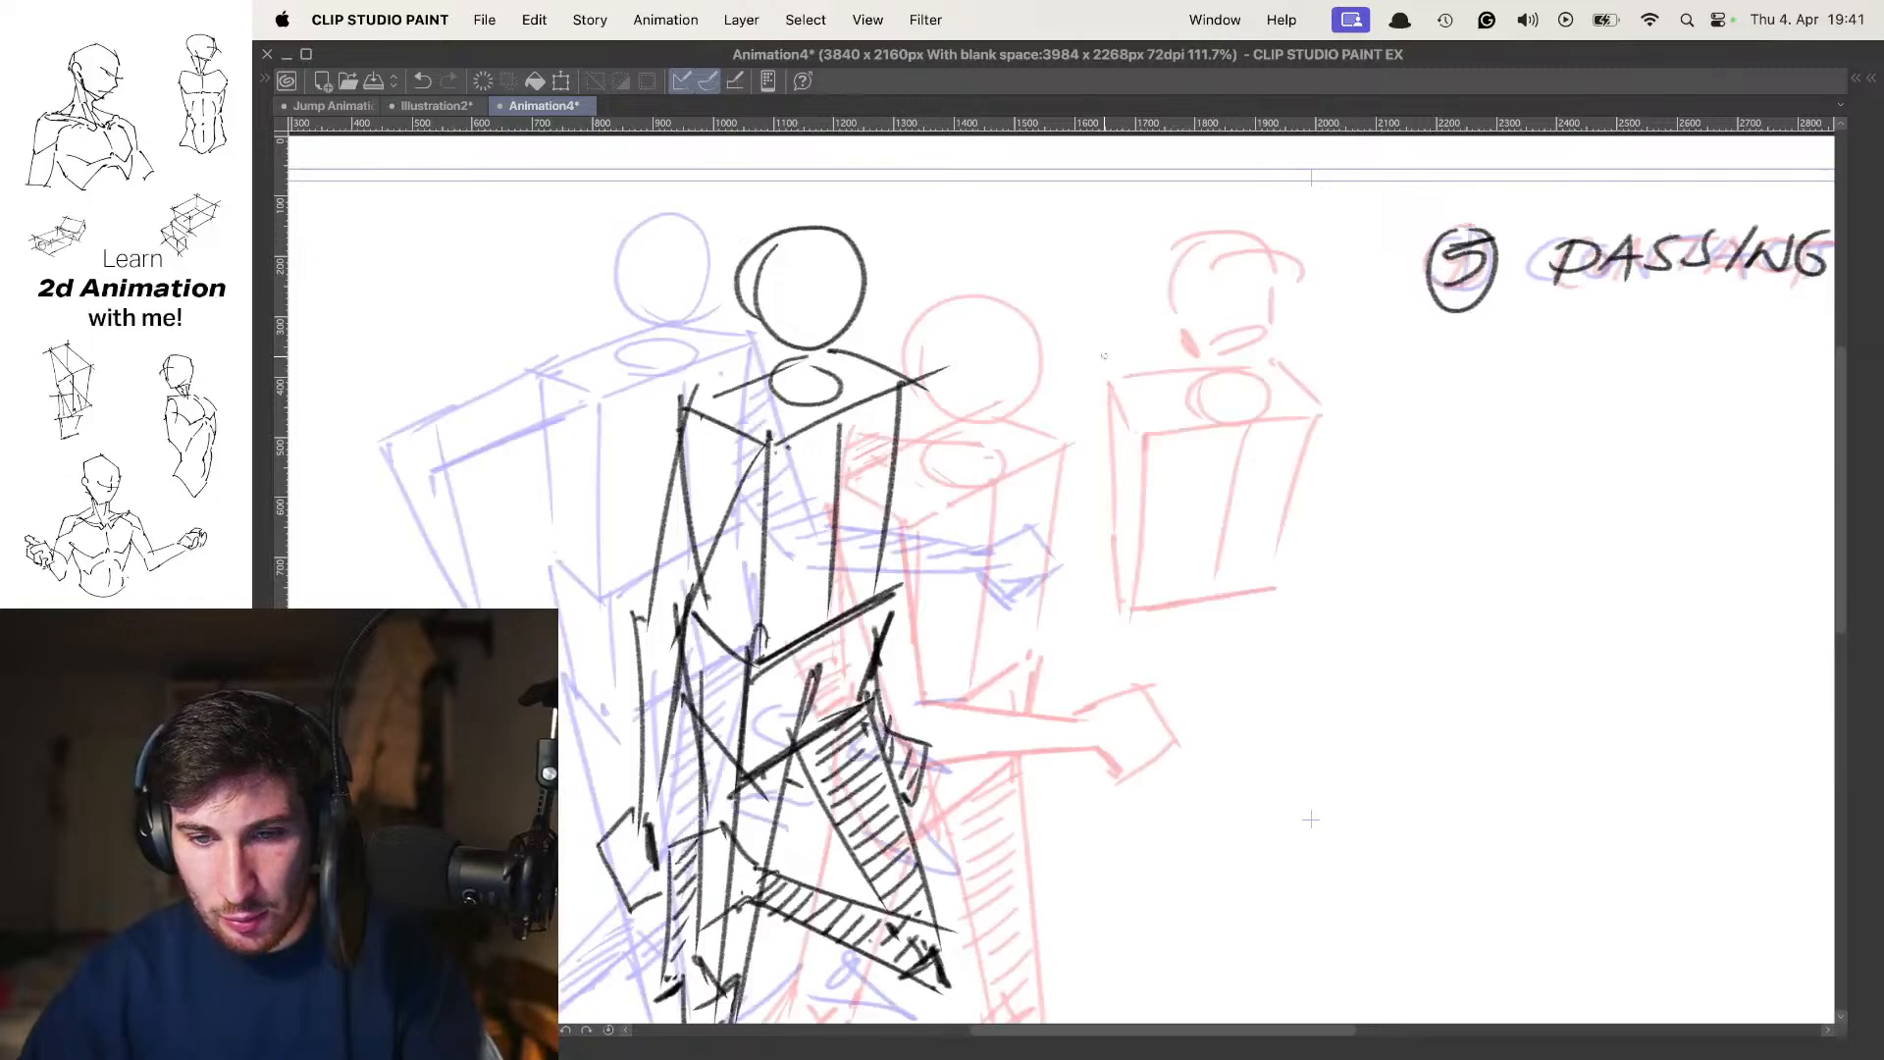
Sketch a separate box torso beside the pose 5 figure, with a slanted top plane and a narrow side plane
drag(1089, 378, 1199, 344)
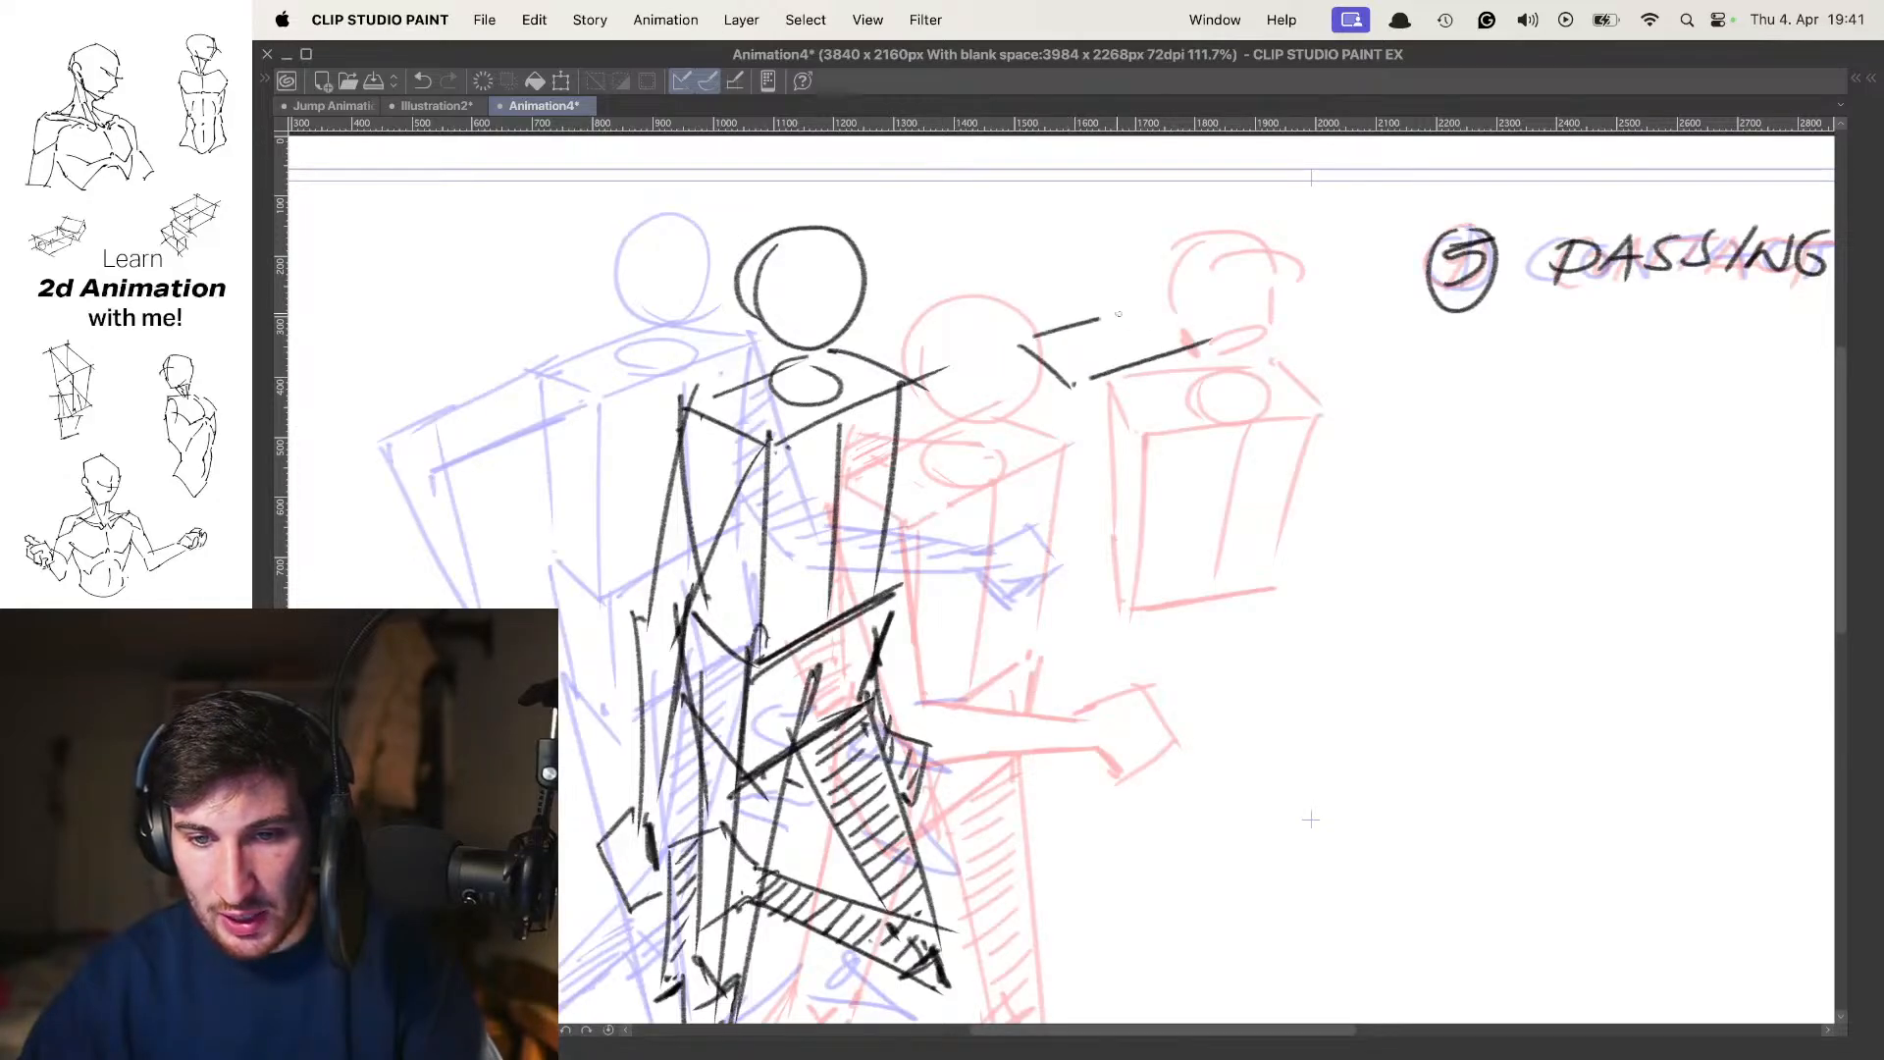
drag(1083, 393, 1065, 537)
mouse_move(1021, 365)
mouse_down()
mouse_move(1025, 528)
mouse_move(1066, 589)
mouse_move(1188, 527)
mouse_up()
drag(1213, 369, 1184, 520)
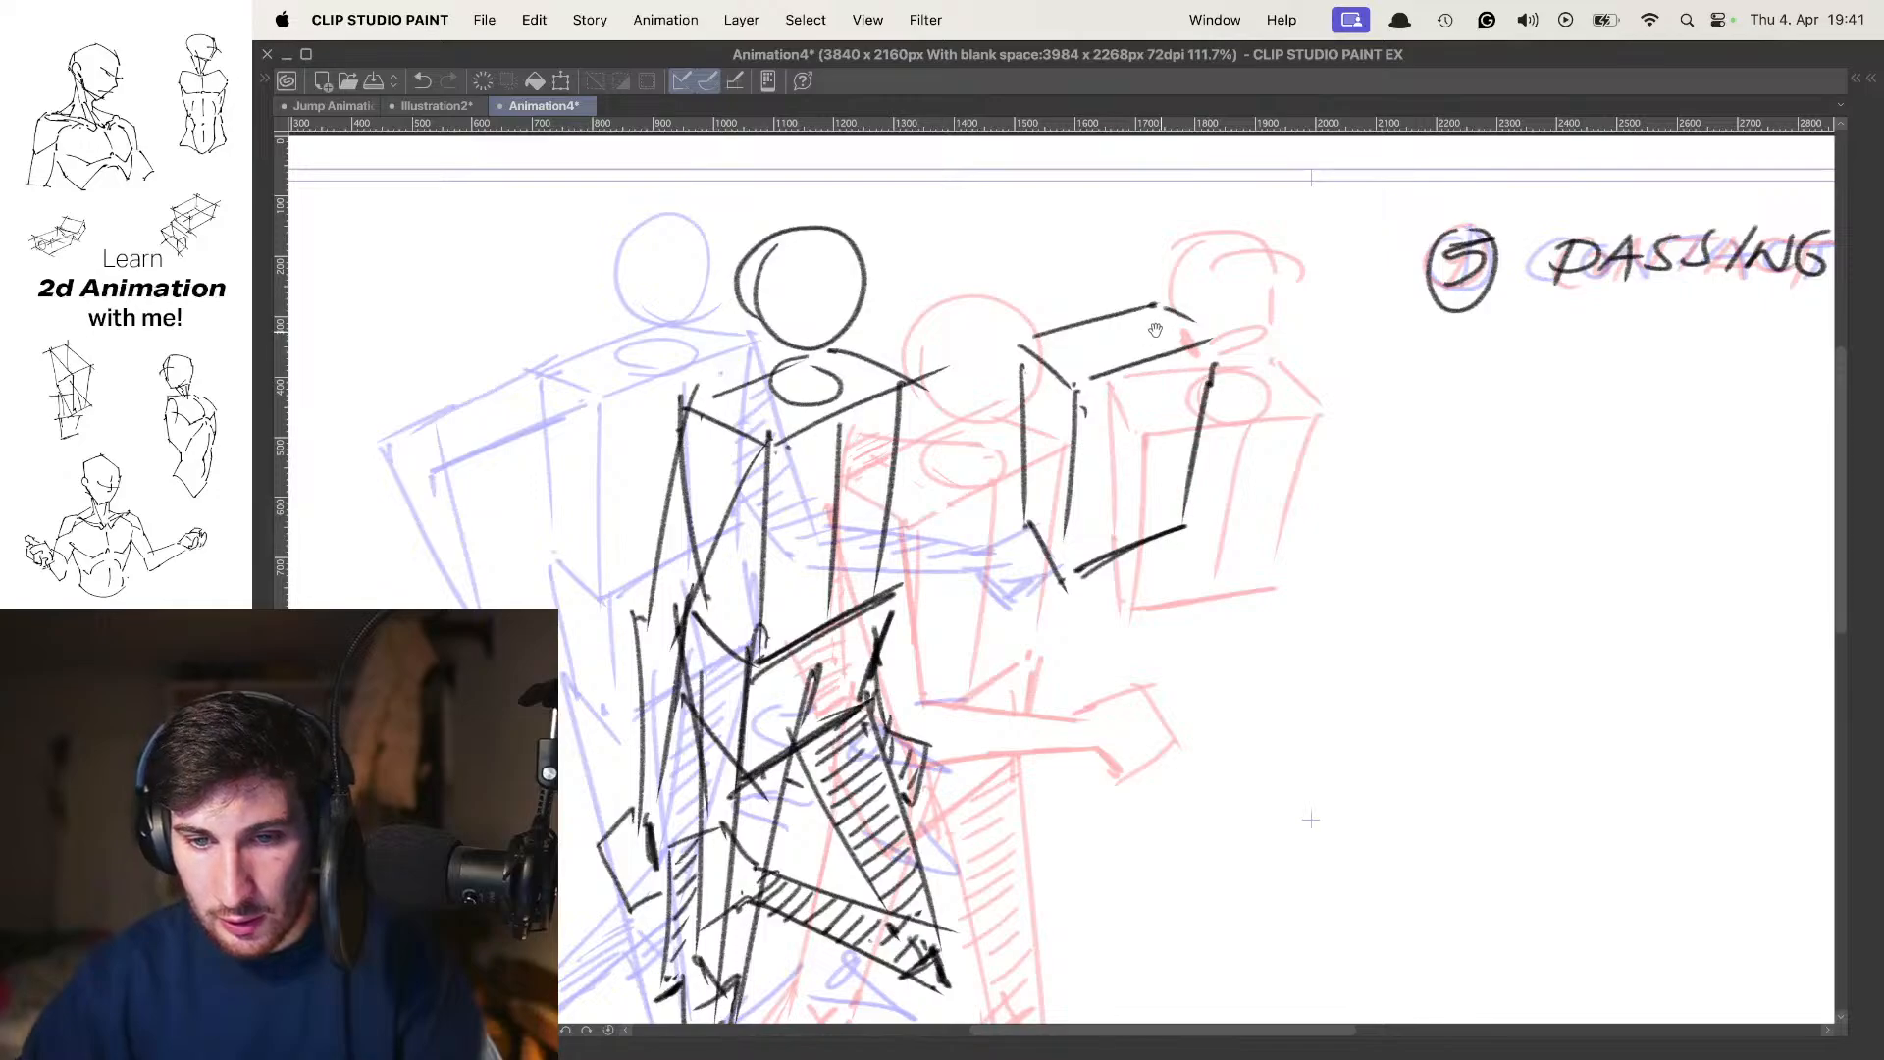
Sketch a head with an ear, a curved face line and a neck ellipse above the separate pose 5 torso box
mouse_move(1104, 228)
mouse_down()
mouse_move(1186, 253)
mouse_move(1115, 326)
mouse_up()
key(super+z)
key(super+z)
key(super+z)
mouse_move(1056, 295)
mouse_down()
mouse_move(1063, 245)
mouse_move(1092, 217)
mouse_move(1158, 254)
mouse_move(1141, 280)
mouse_move(1215, 255)
mouse_up()
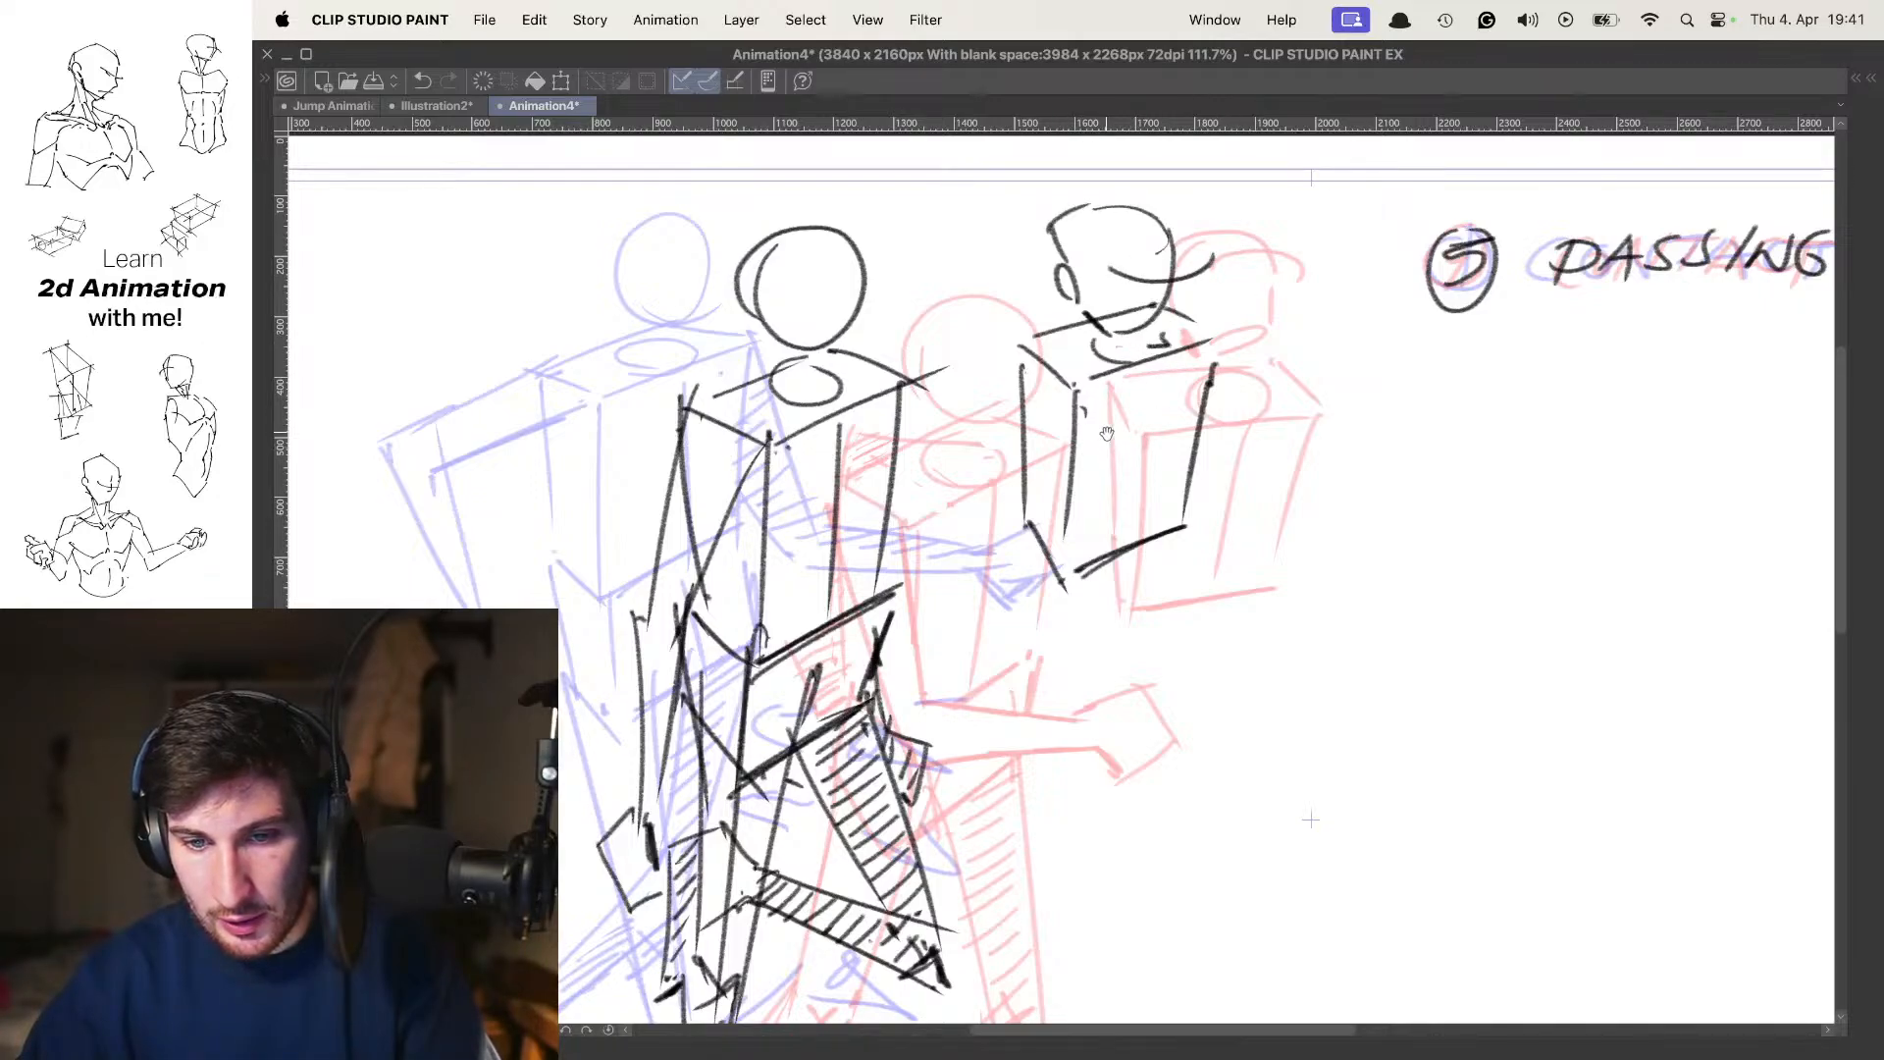
Turn off onion skin and flip between the poses to compare the torso boxes, ending on pose 1
key(o)
key(Right)
key(Left)
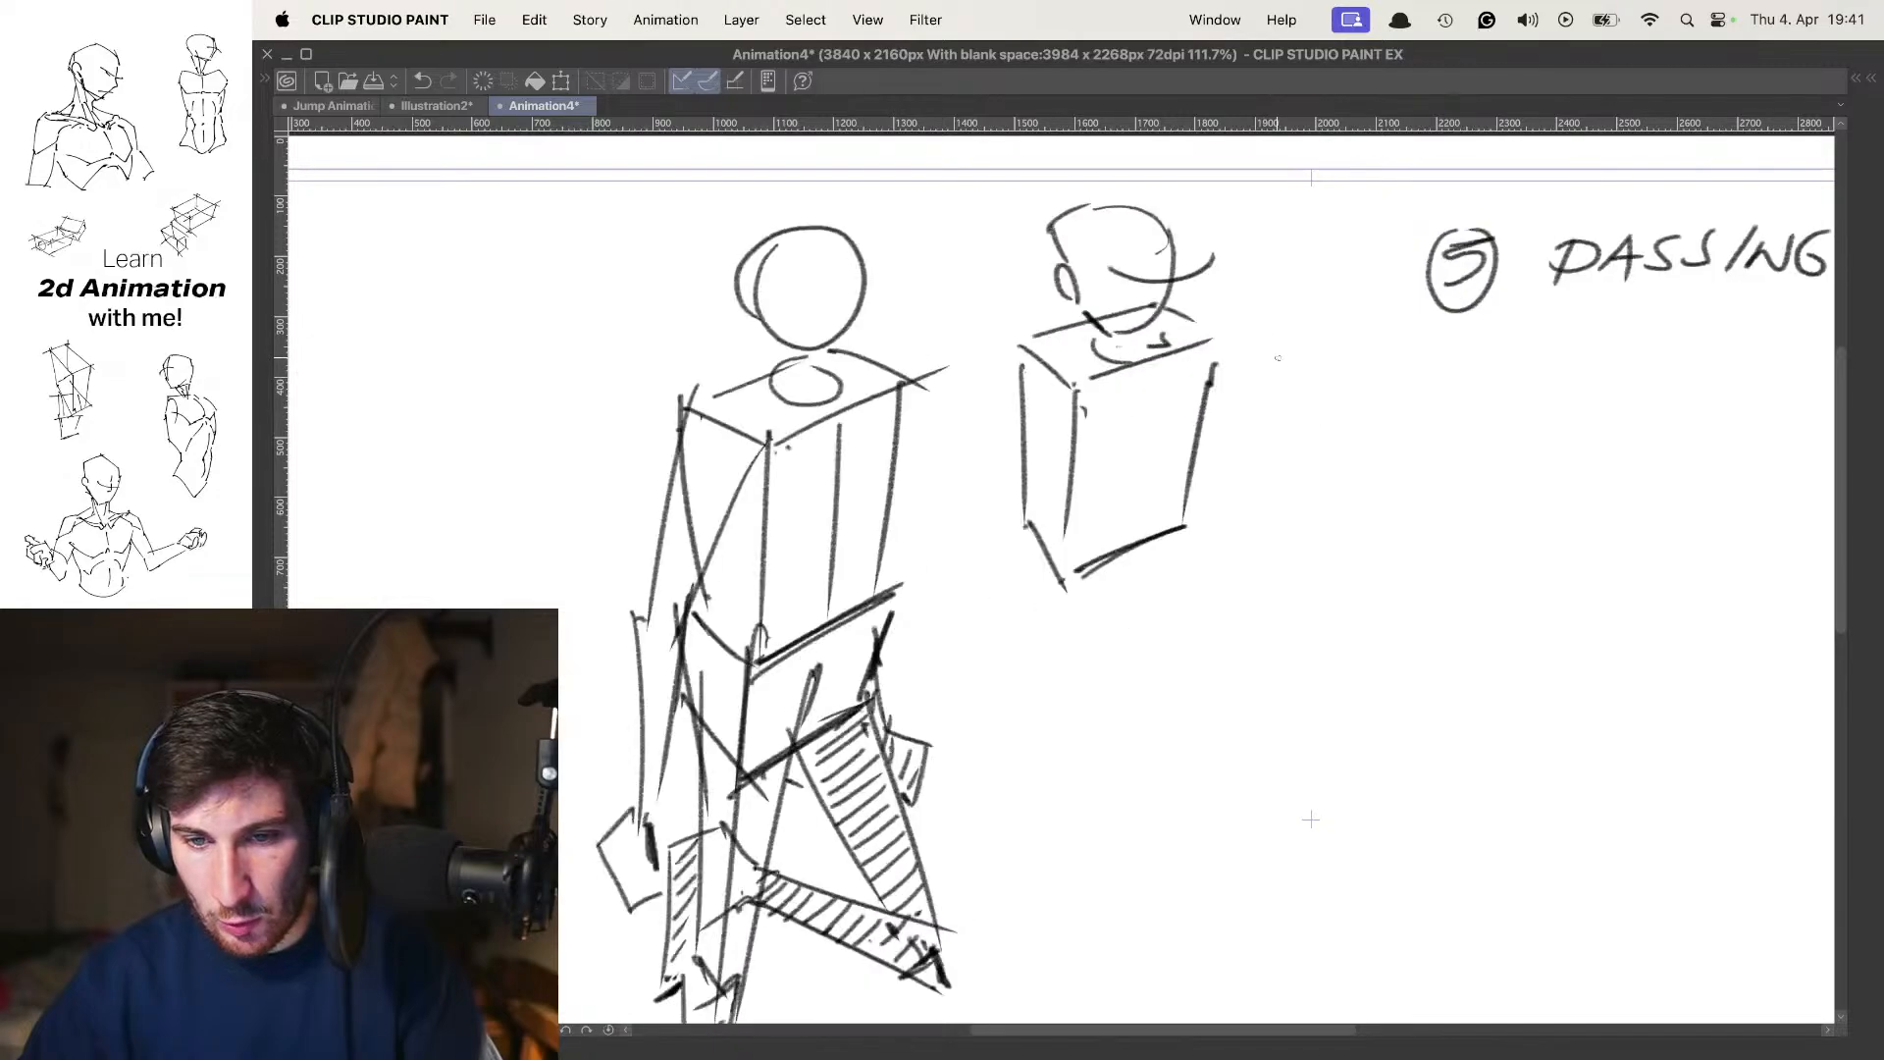
key(Right)
key(Right)
key(o)
With onion skin on, sketch a separate box torso beside the pose 1 figure, with a steeply slanted top and a side plane
key(o)
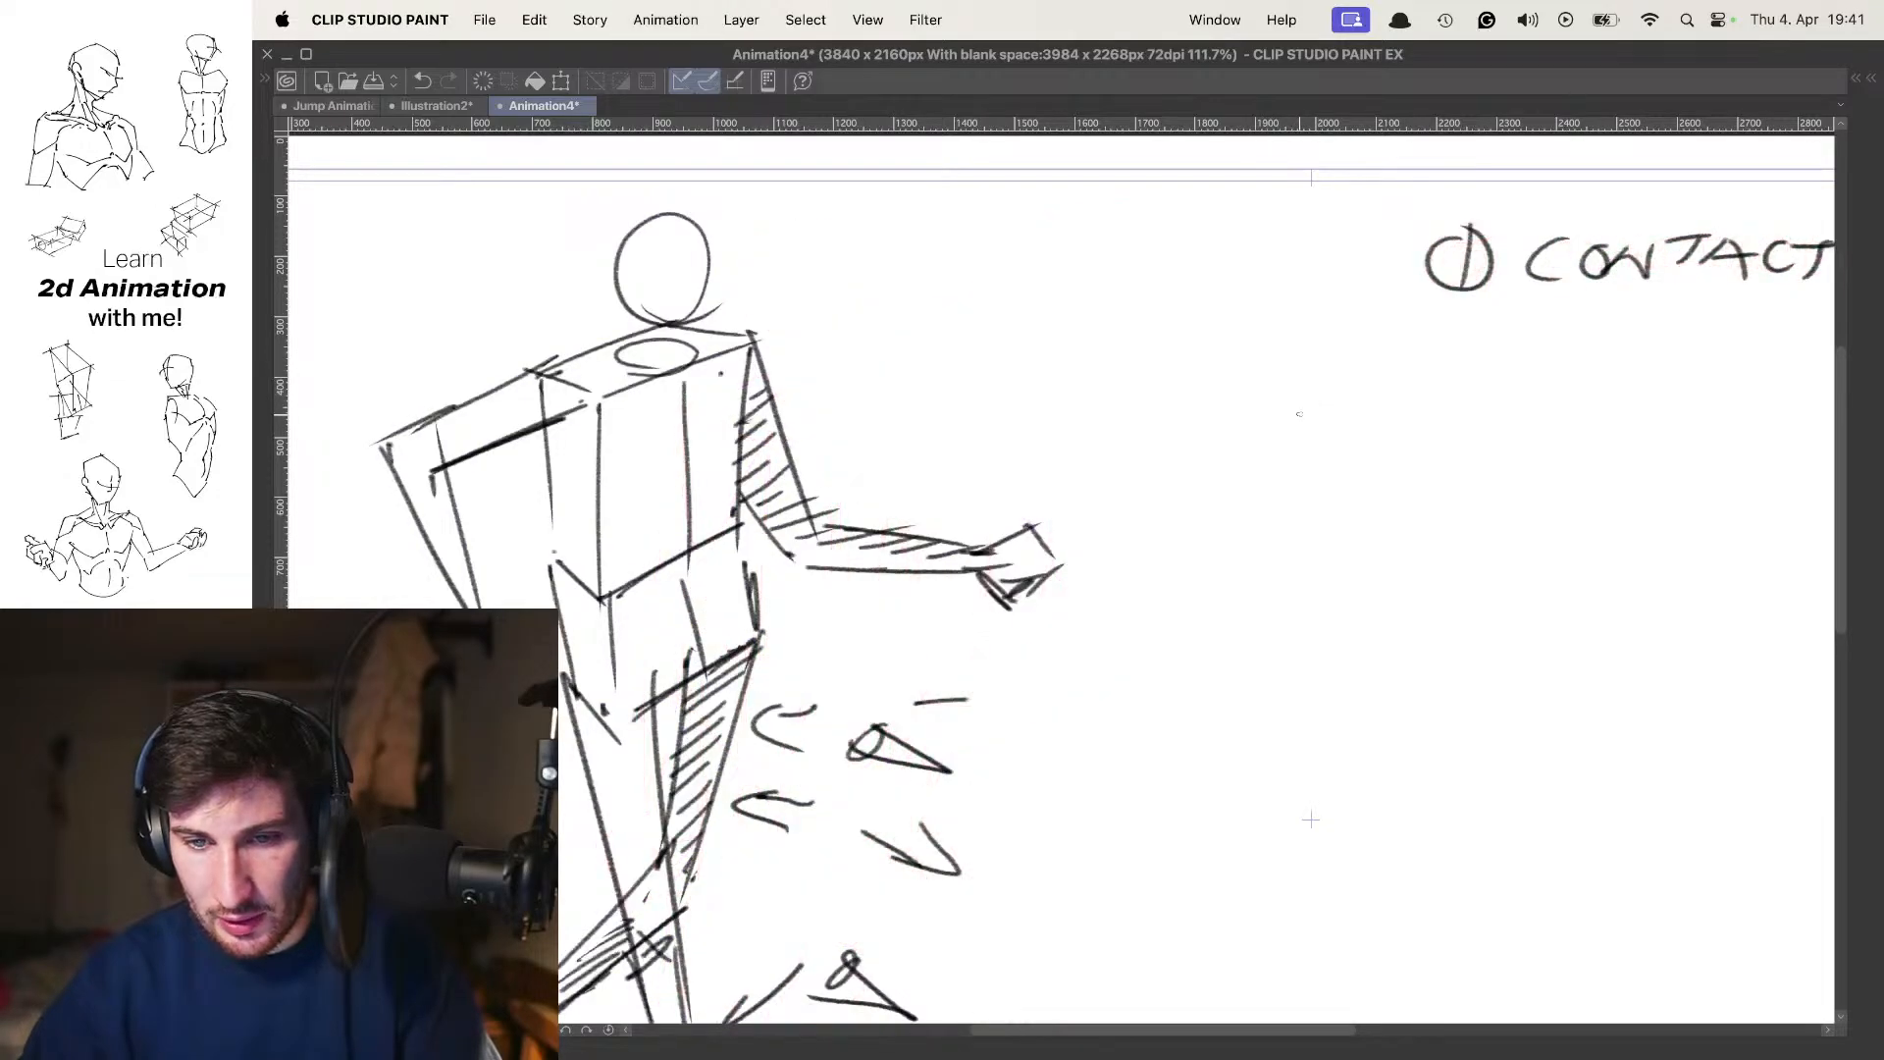
mouse_move(1206, 454)
mouse_down()
mouse_move(1129, 434)
mouse_move(1294, 434)
mouse_up()
key(o)
drag(1156, 433, 1266, 379)
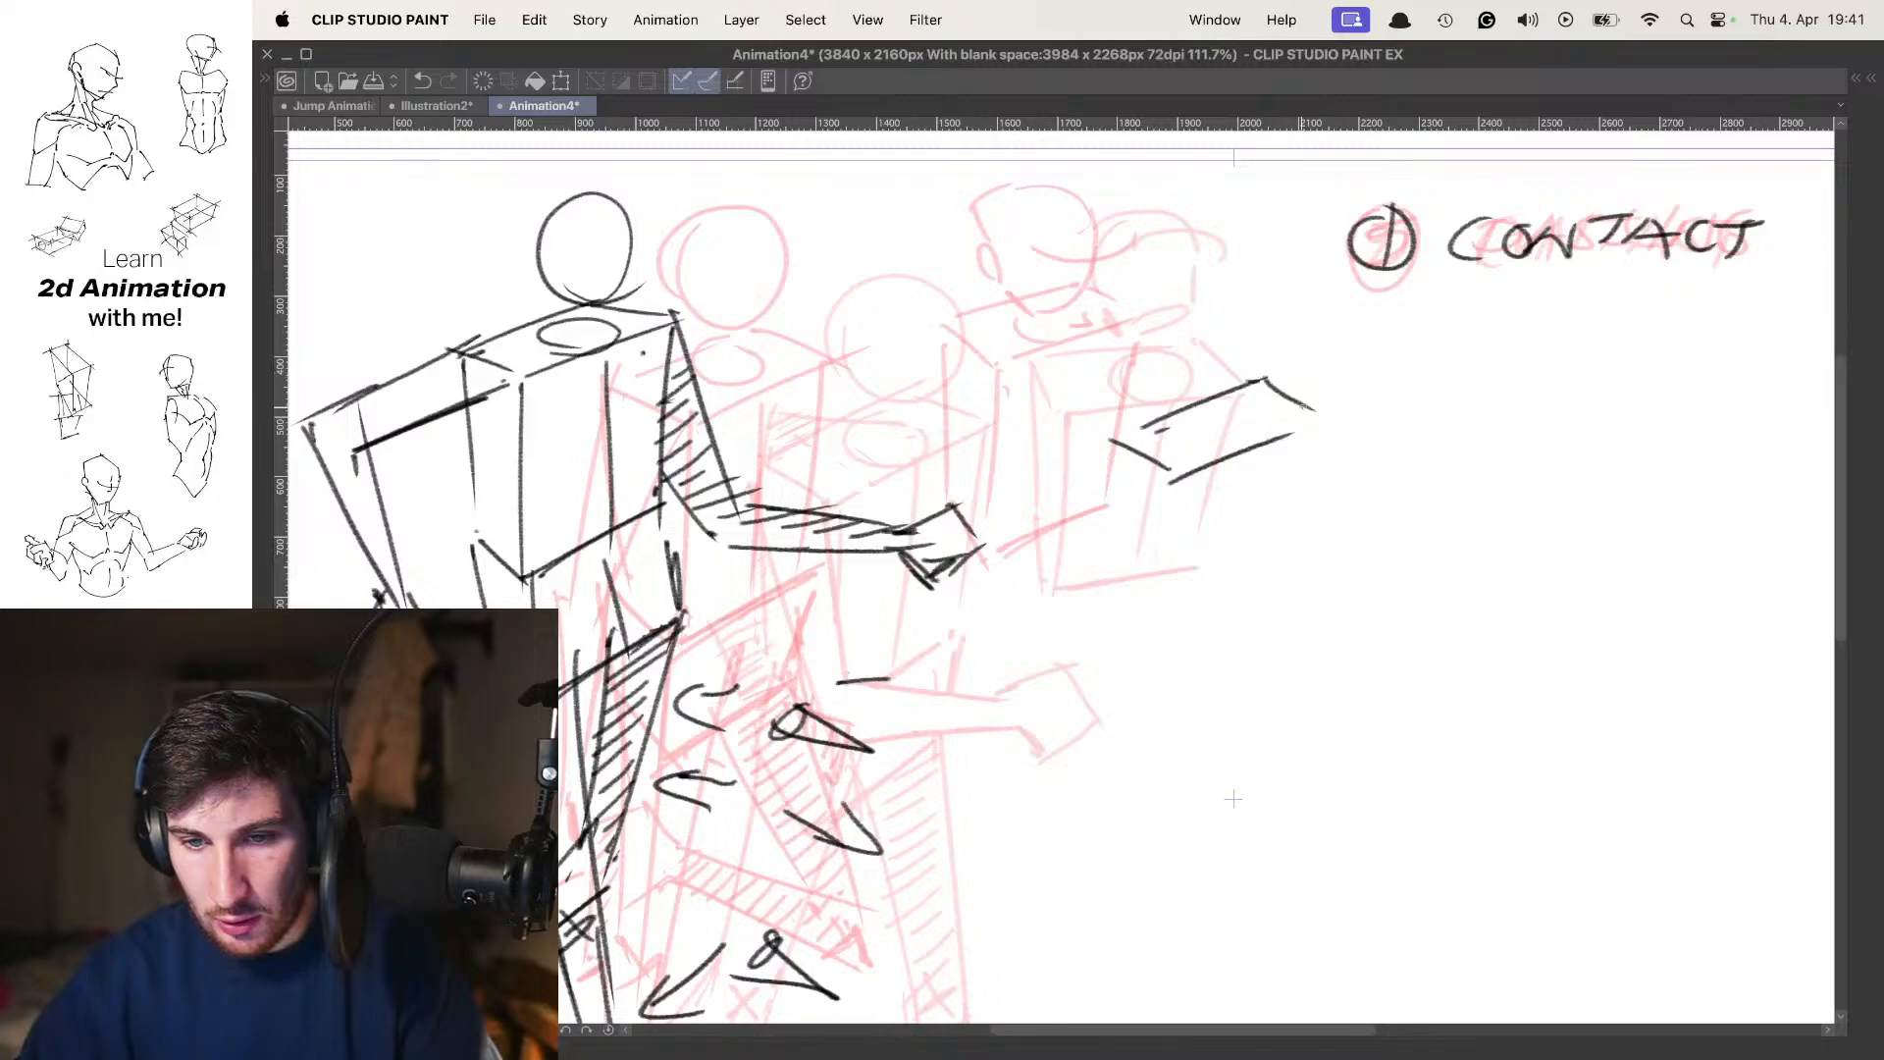
drag(1189, 473, 1167, 596)
drag(1129, 438, 1116, 593)
mouse_move(1119, 571)
mouse_down()
mouse_move(1166, 634)
mouse_move(1291, 553)
mouse_up()
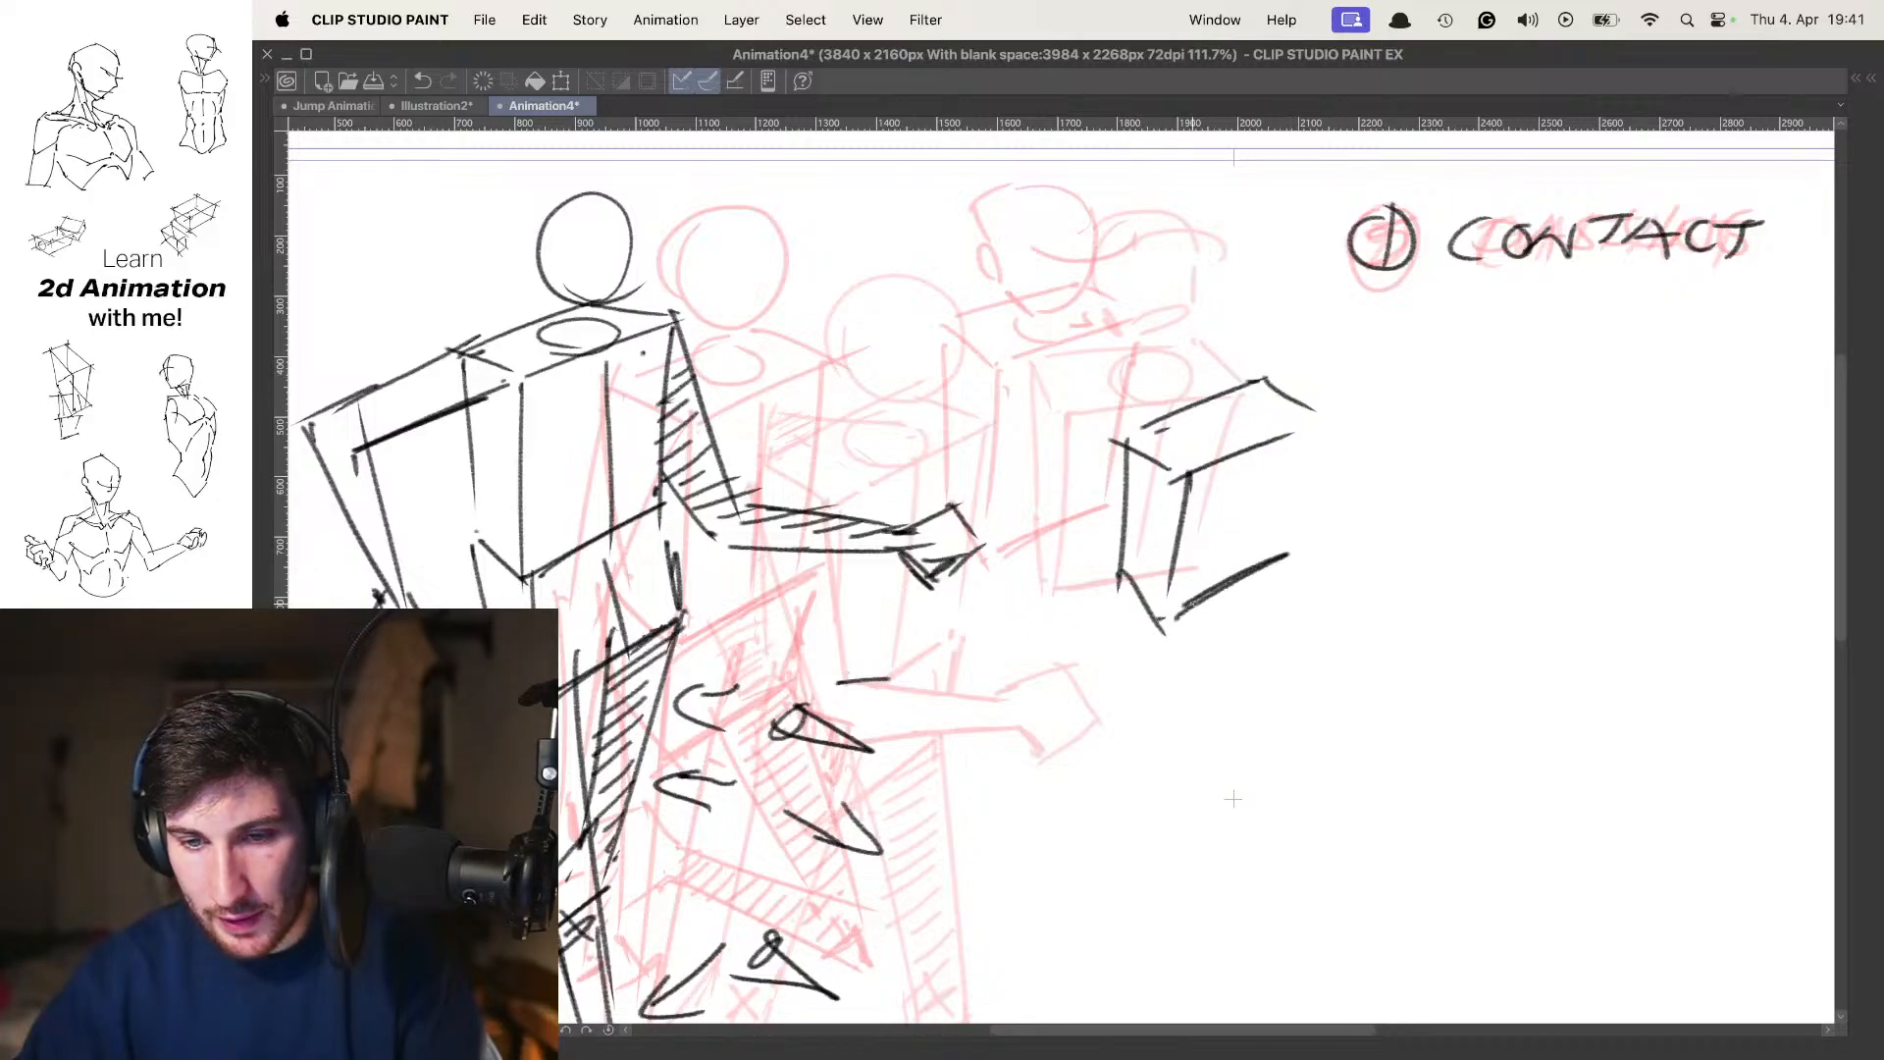
drag(1320, 435, 1268, 561)
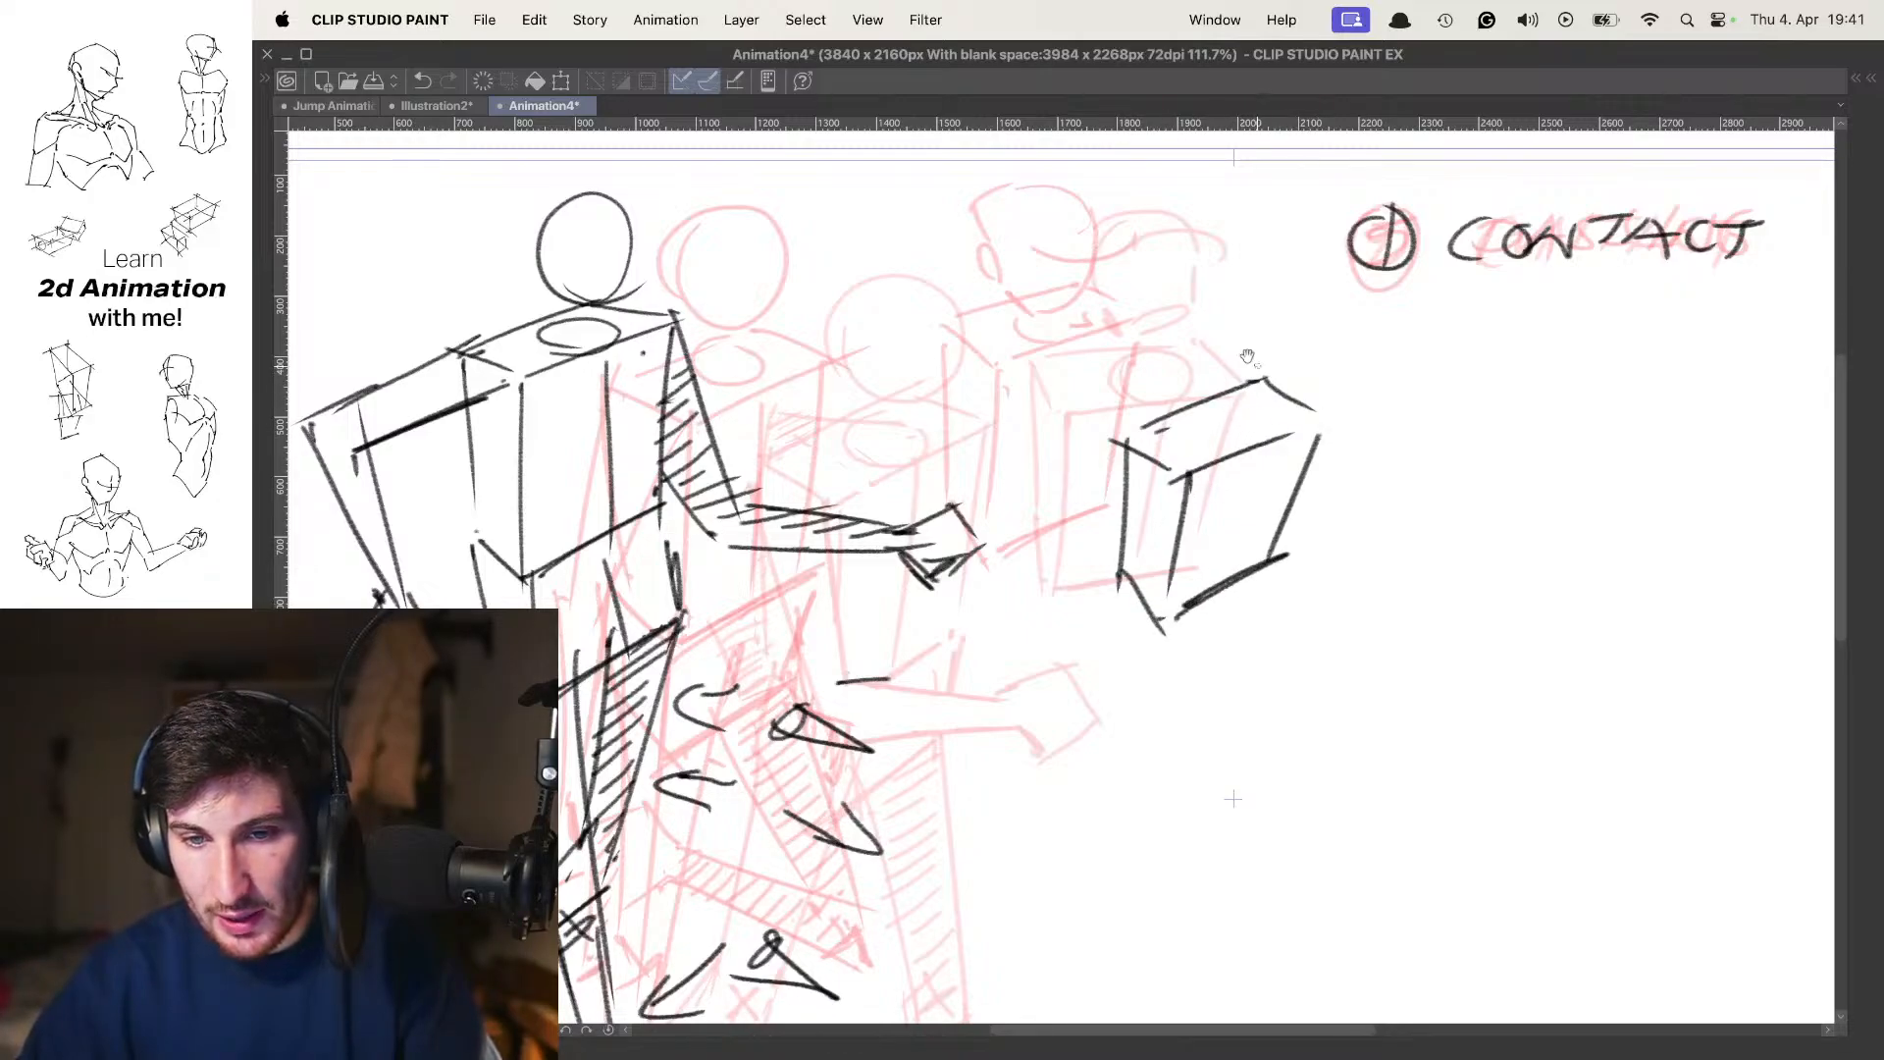
Sketch a rounded head with an ear and a curved face line above the separate pose 1 torso box
drag(1230, 274, 1239, 404)
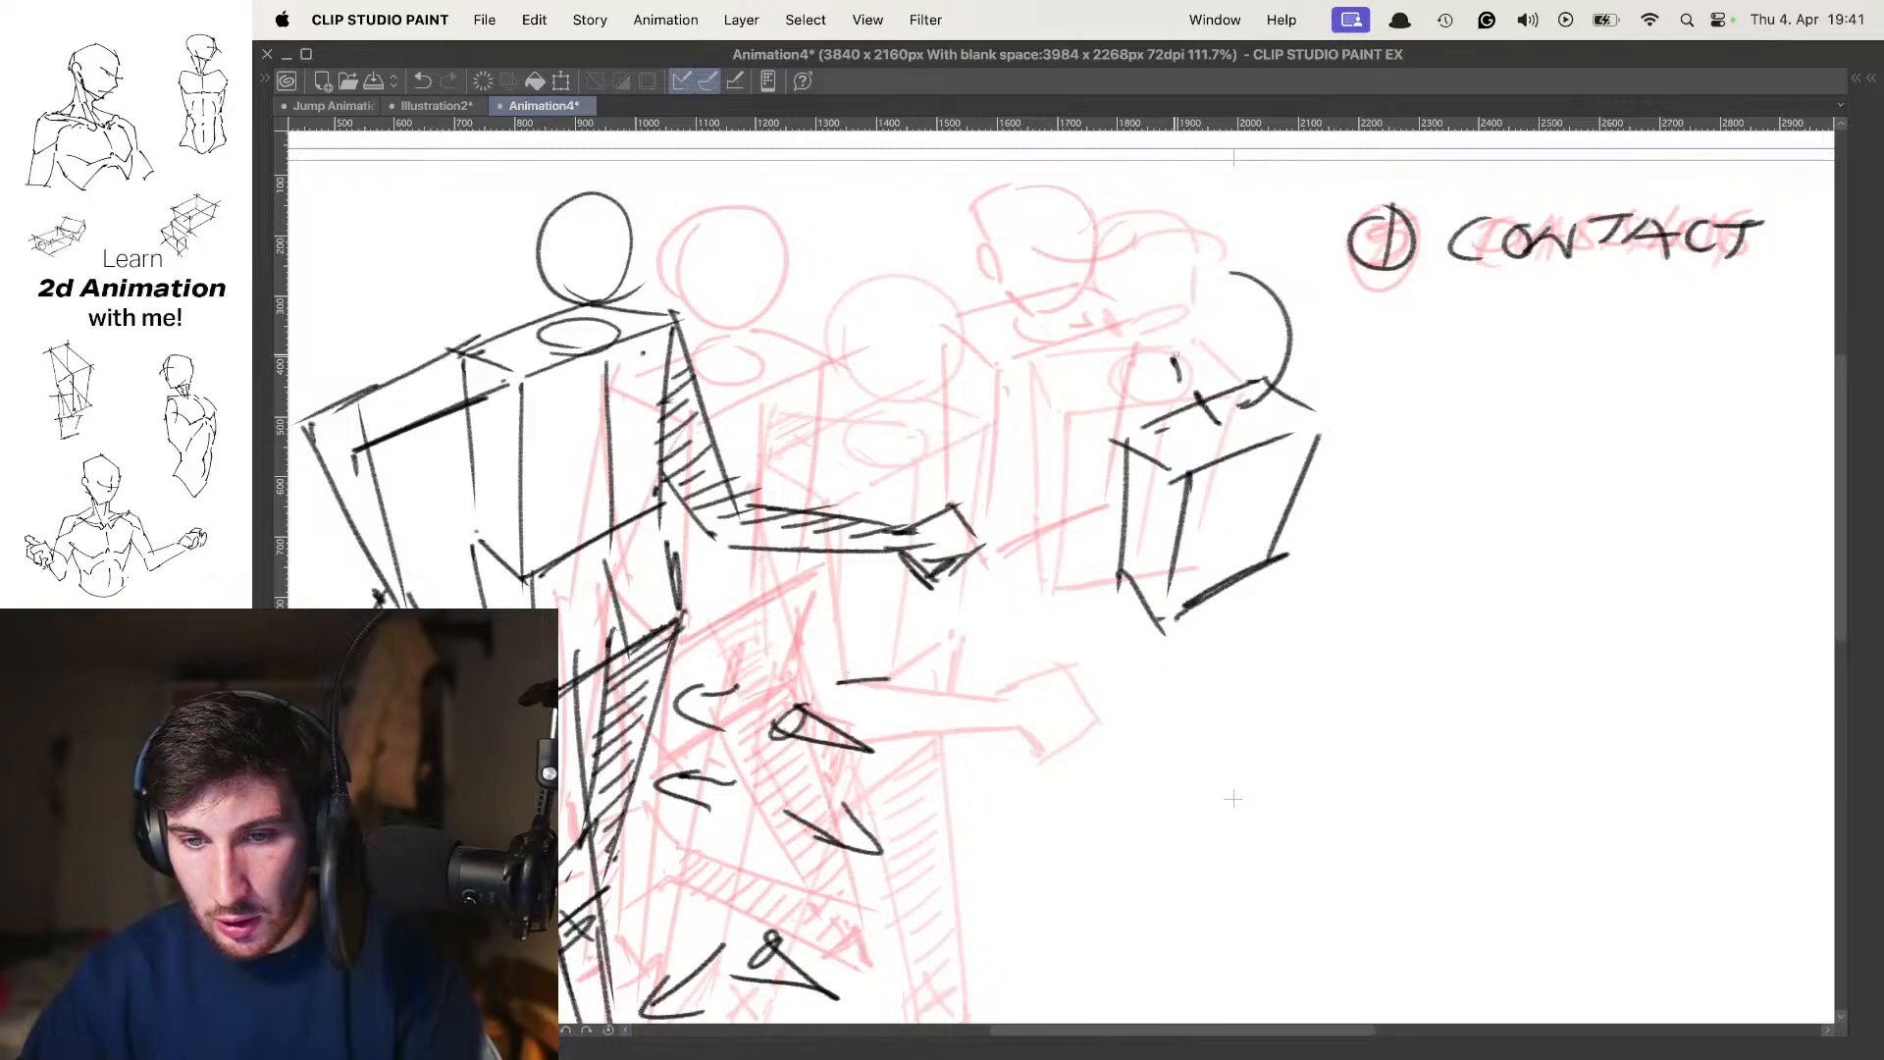
drag(1163, 320, 1244, 286)
mouse_move(1239, 365)
mouse_down()
mouse_move(1311, 353)
mouse_move(1255, 343)
mouse_move(1239, 402)
mouse_up()
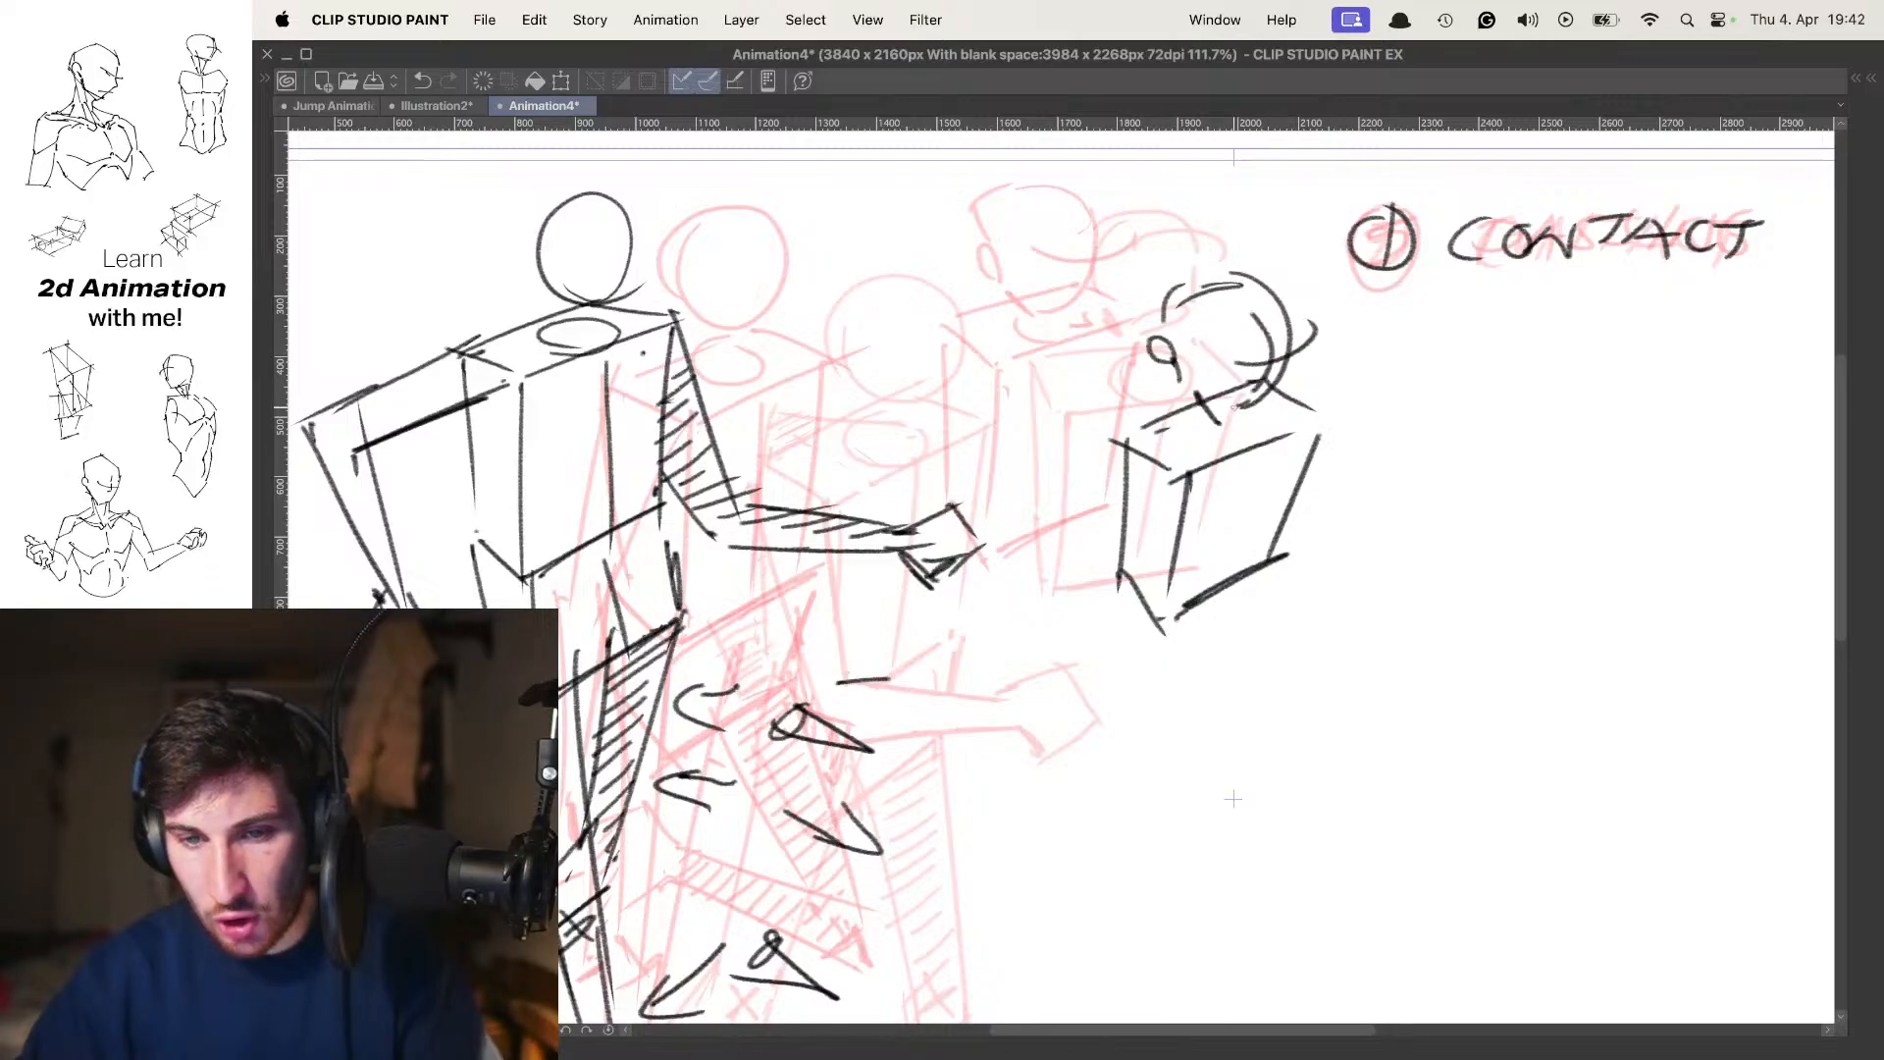
key(space)
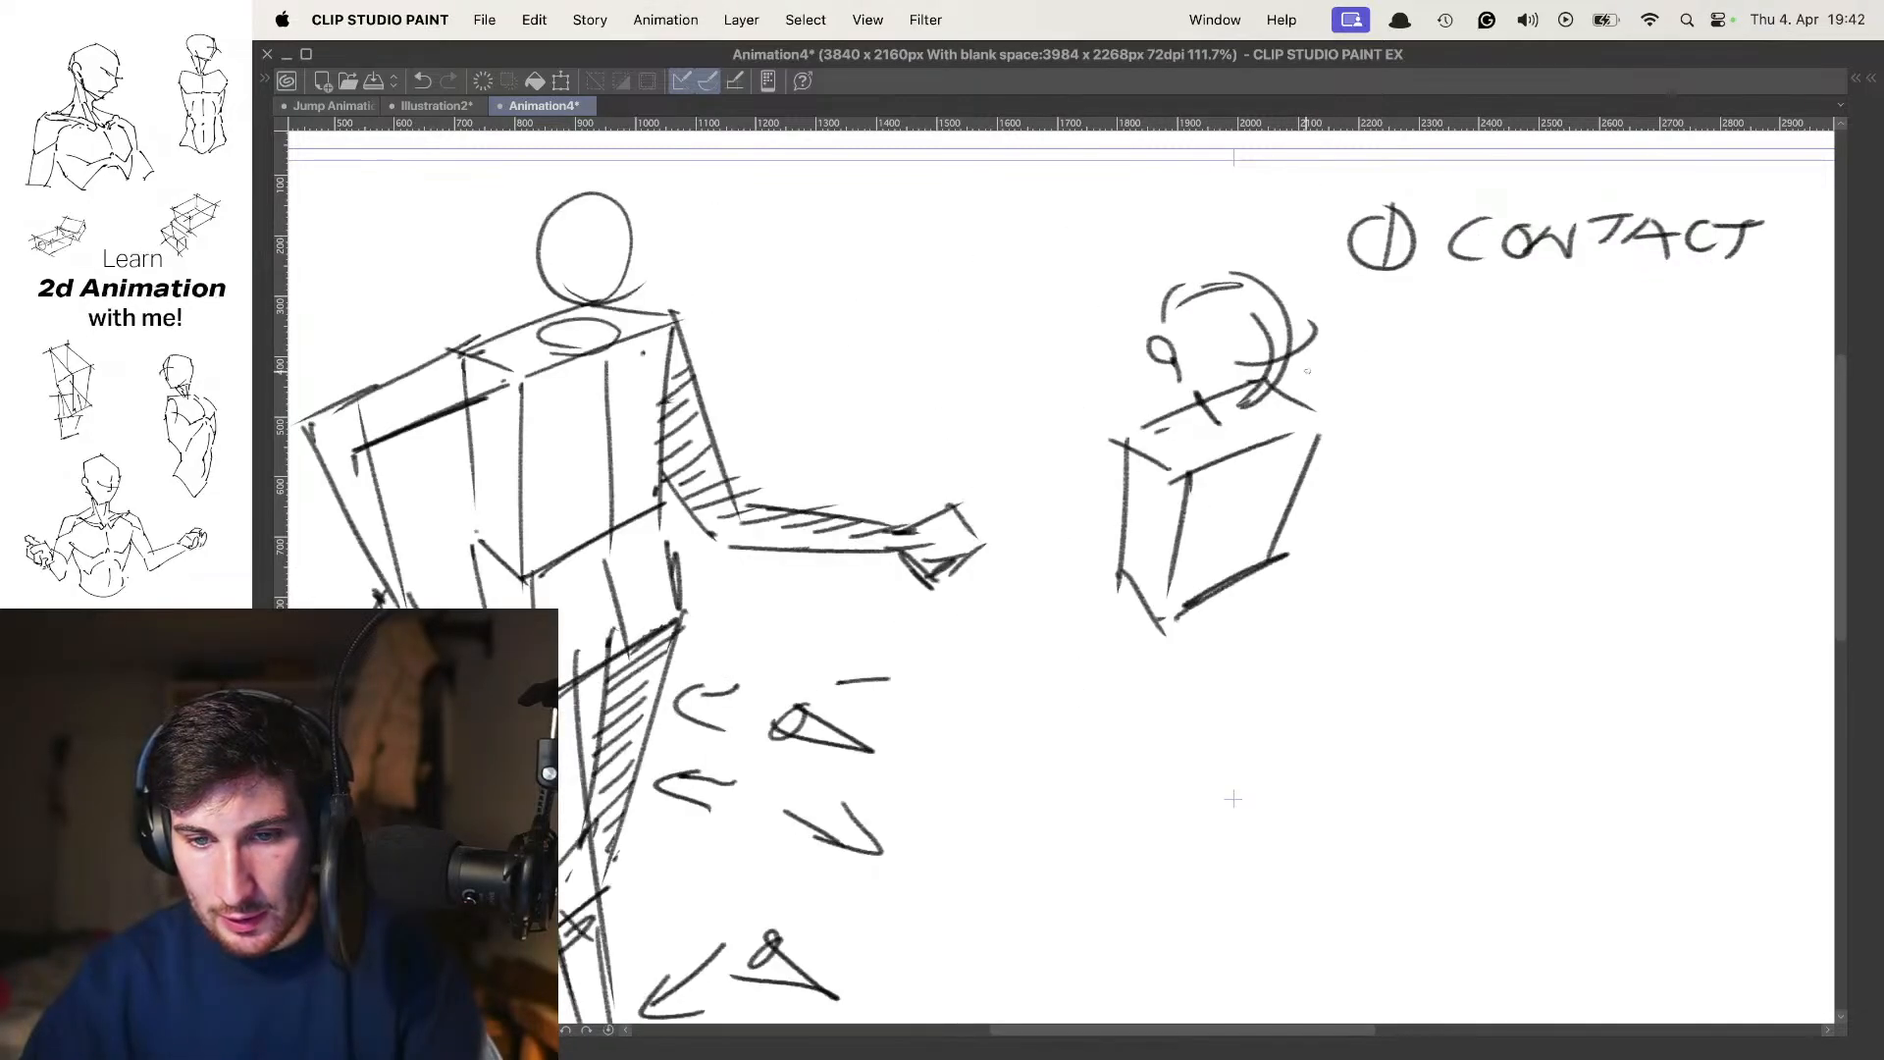
Flip repeatedly through poses 1, 5 and 9 to examine the full figures alongside their rotating torso boxes
scroll(1078, 394, down, 5)
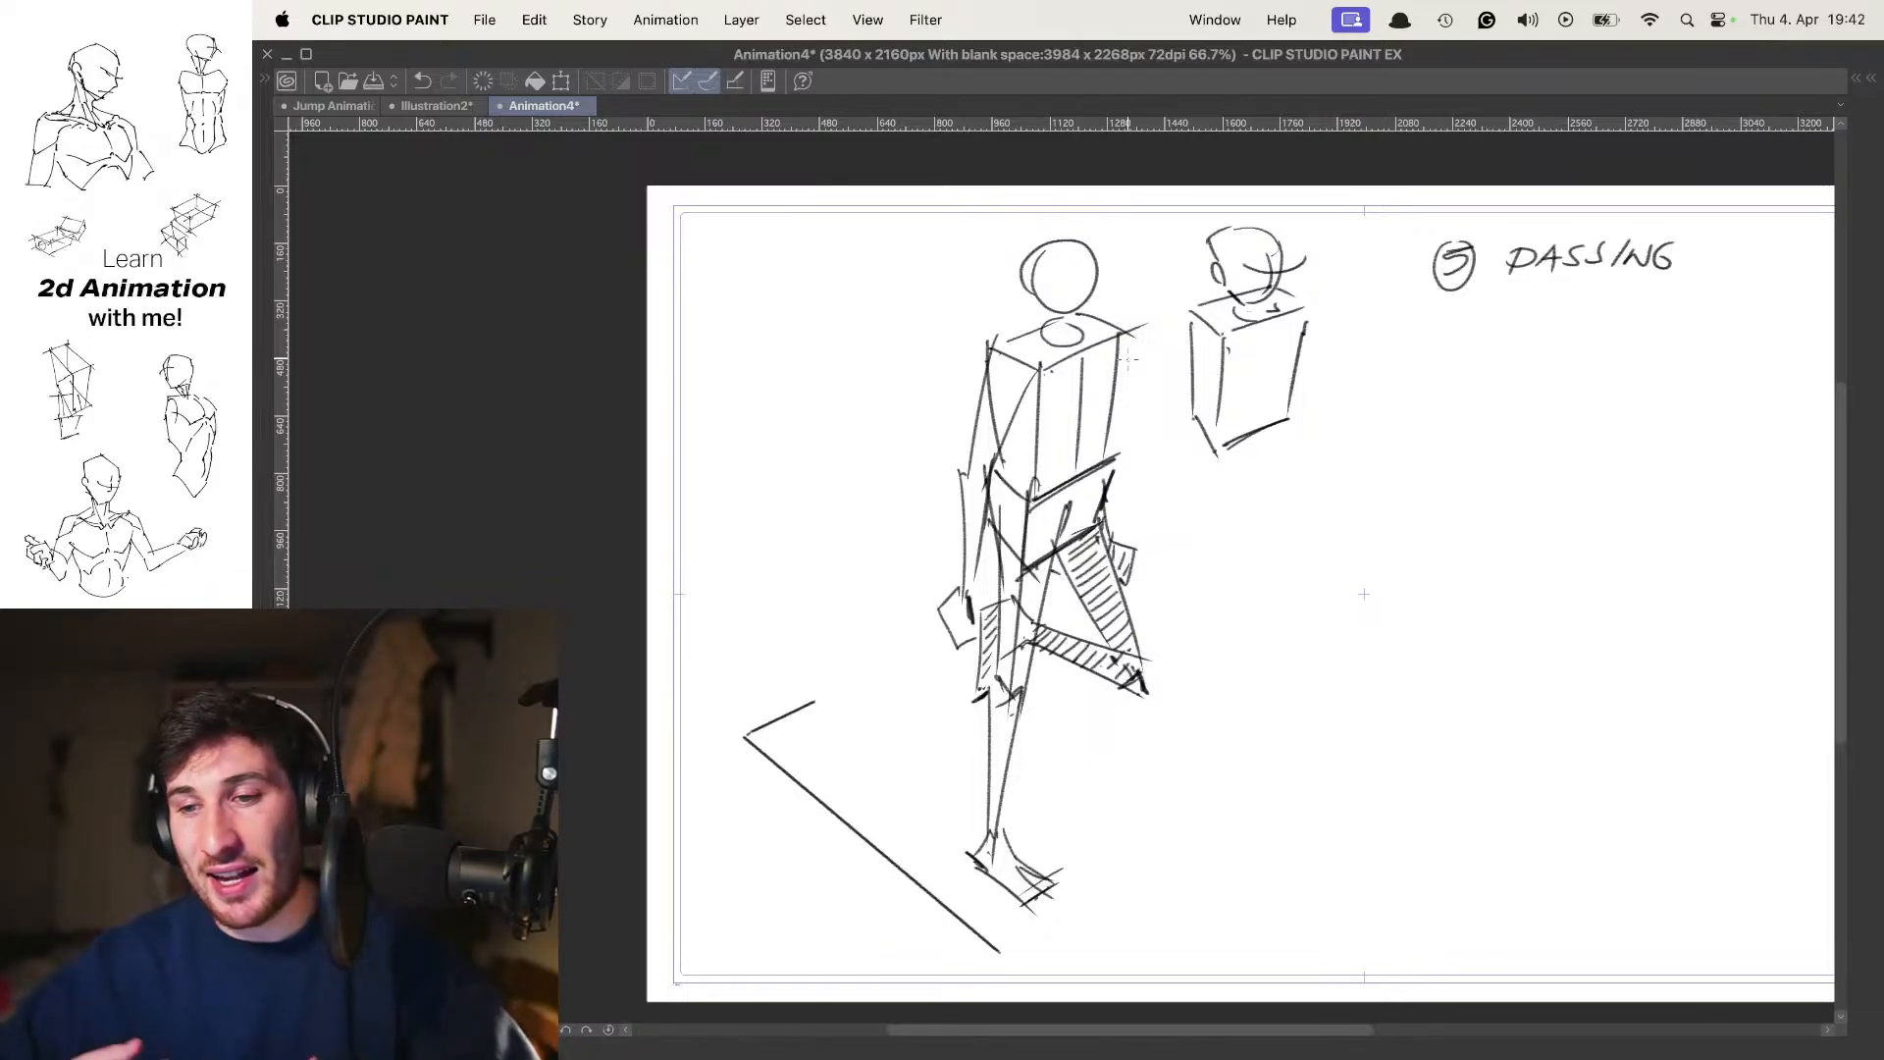
key(Left)
key(Left)
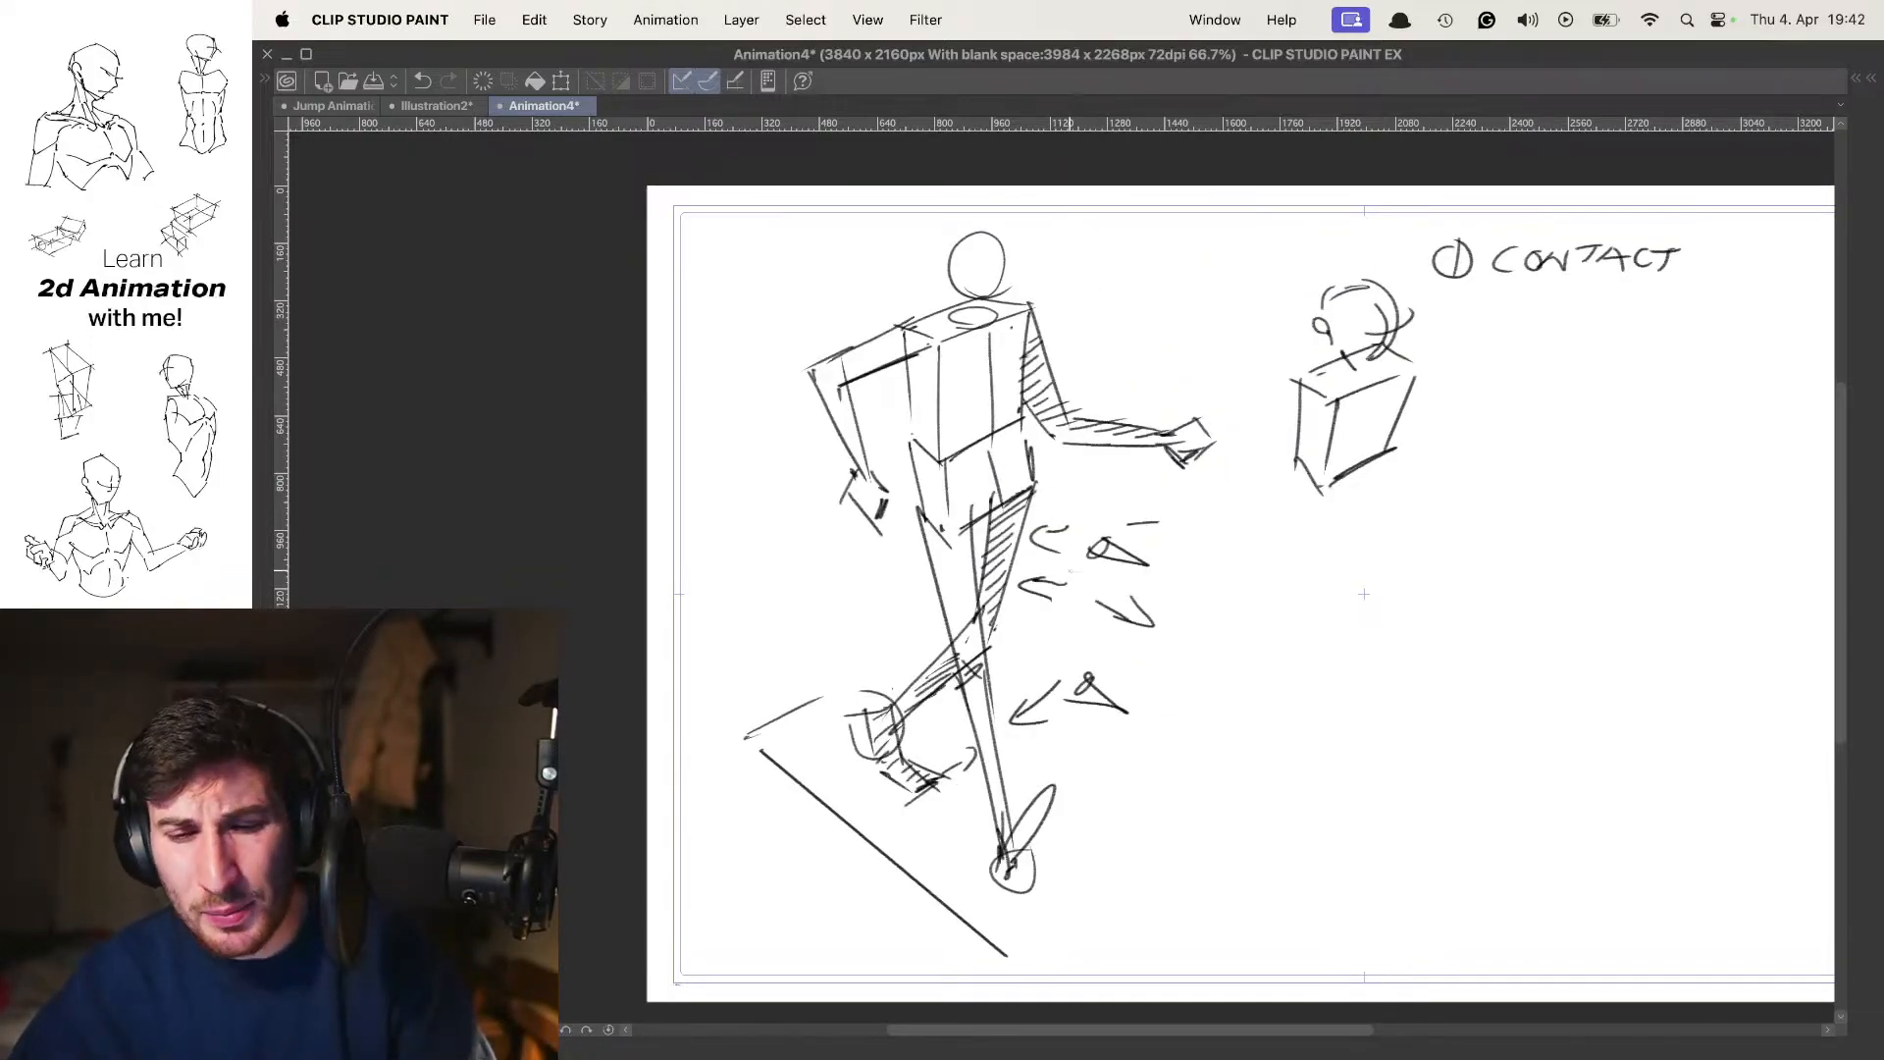
key(Right)
key(Right)
key(Left)
key(Left)
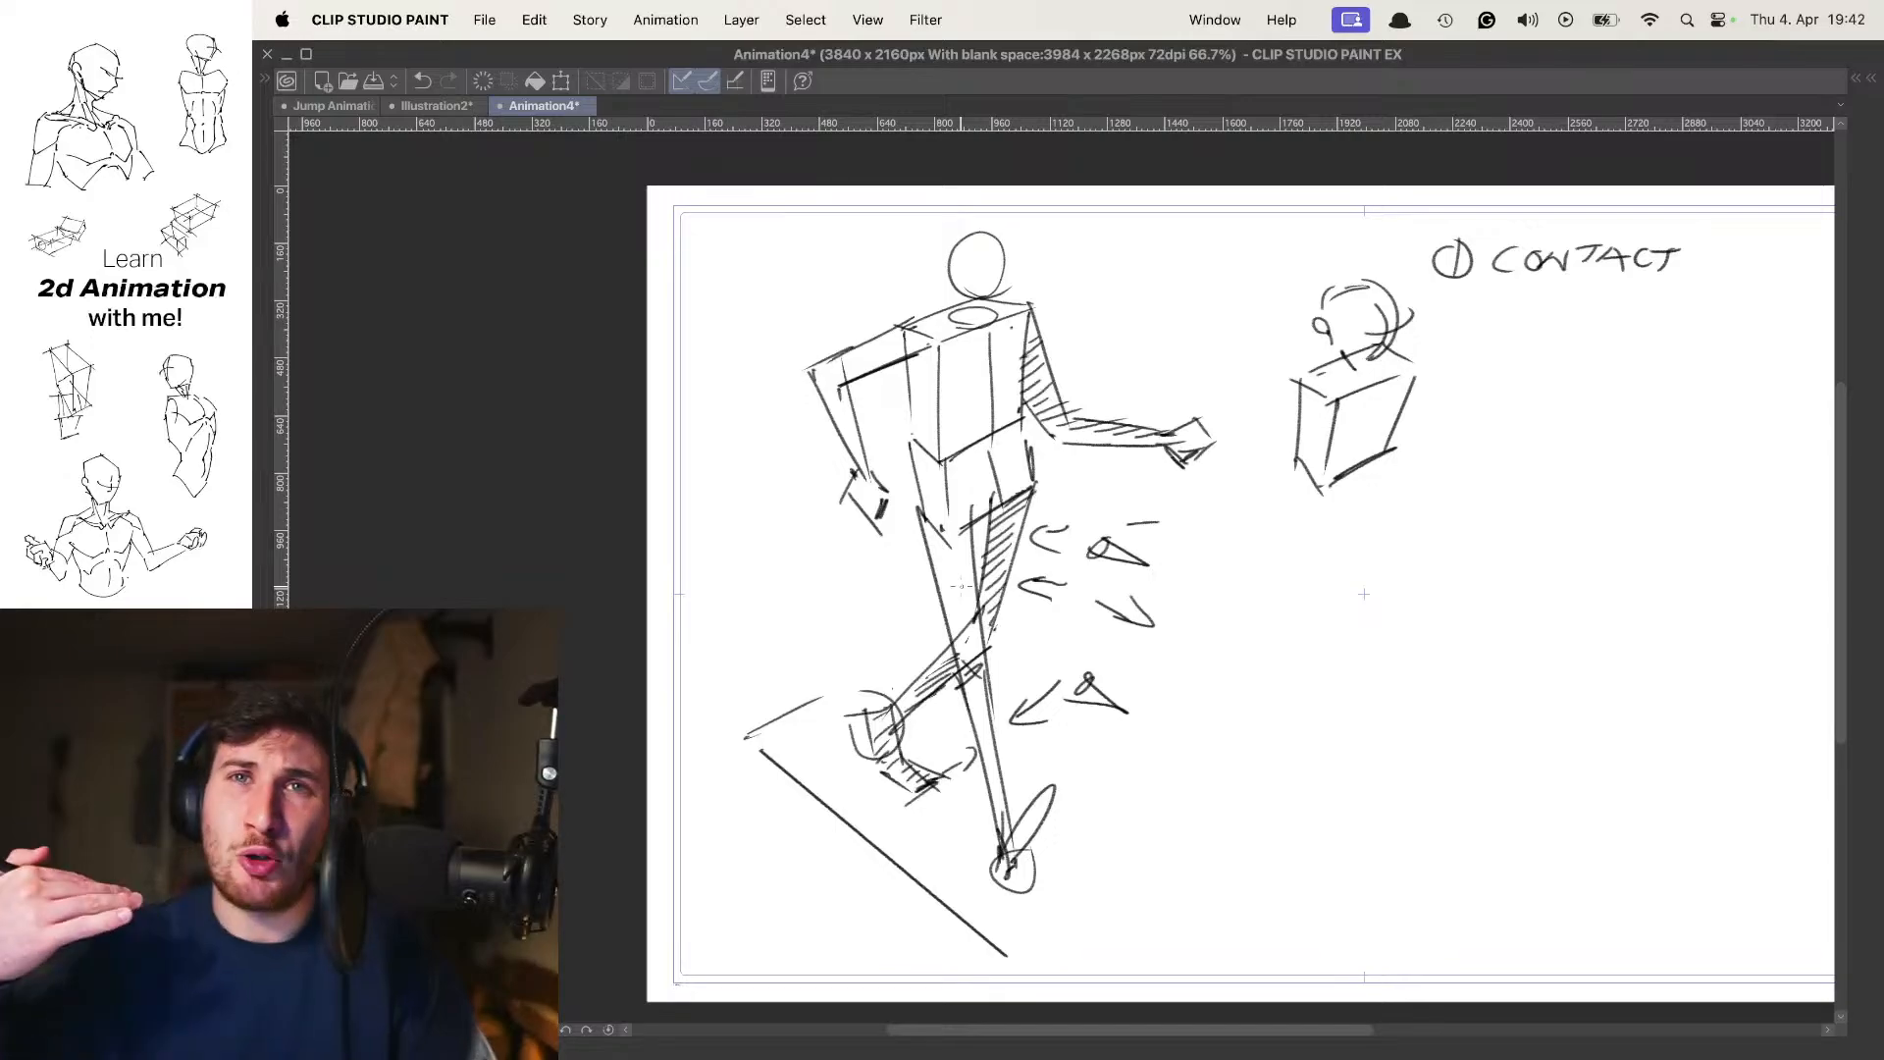
key(Right)
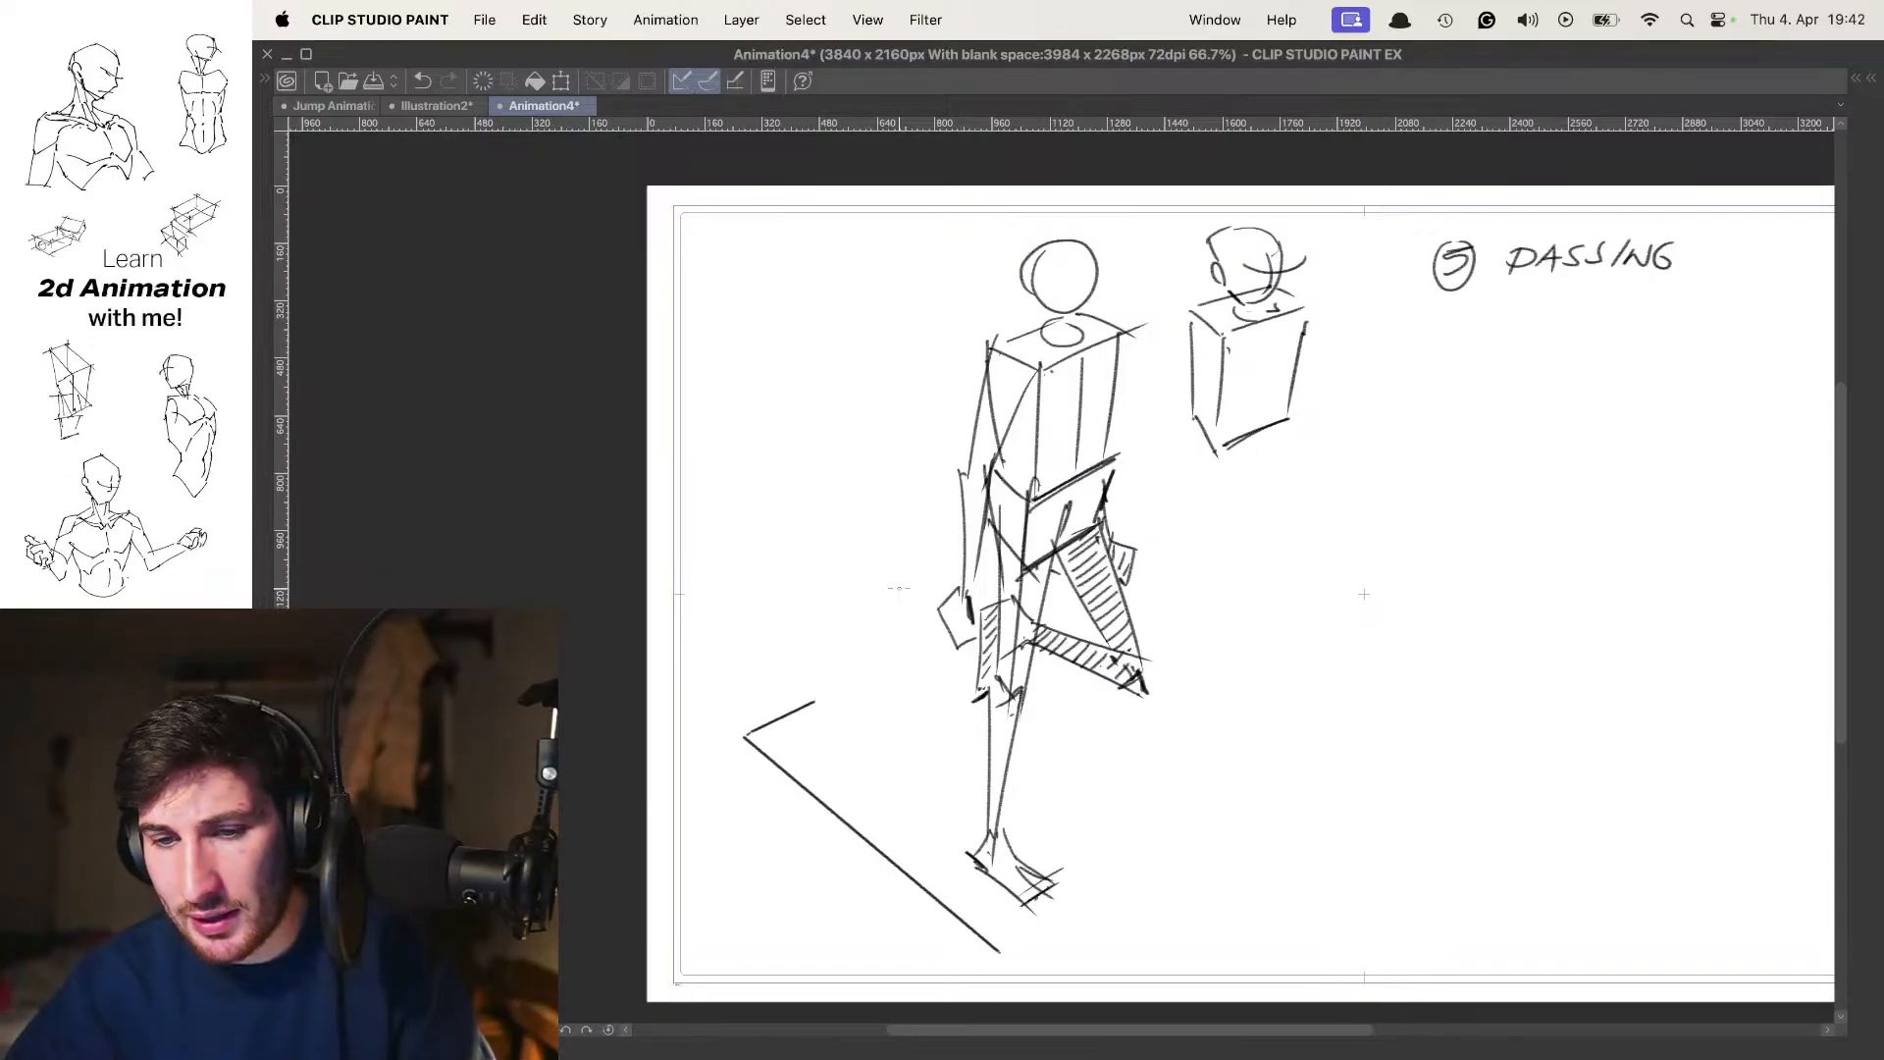
key(Right)
key(Right)
key(Right)
key(Right)
key(Right)
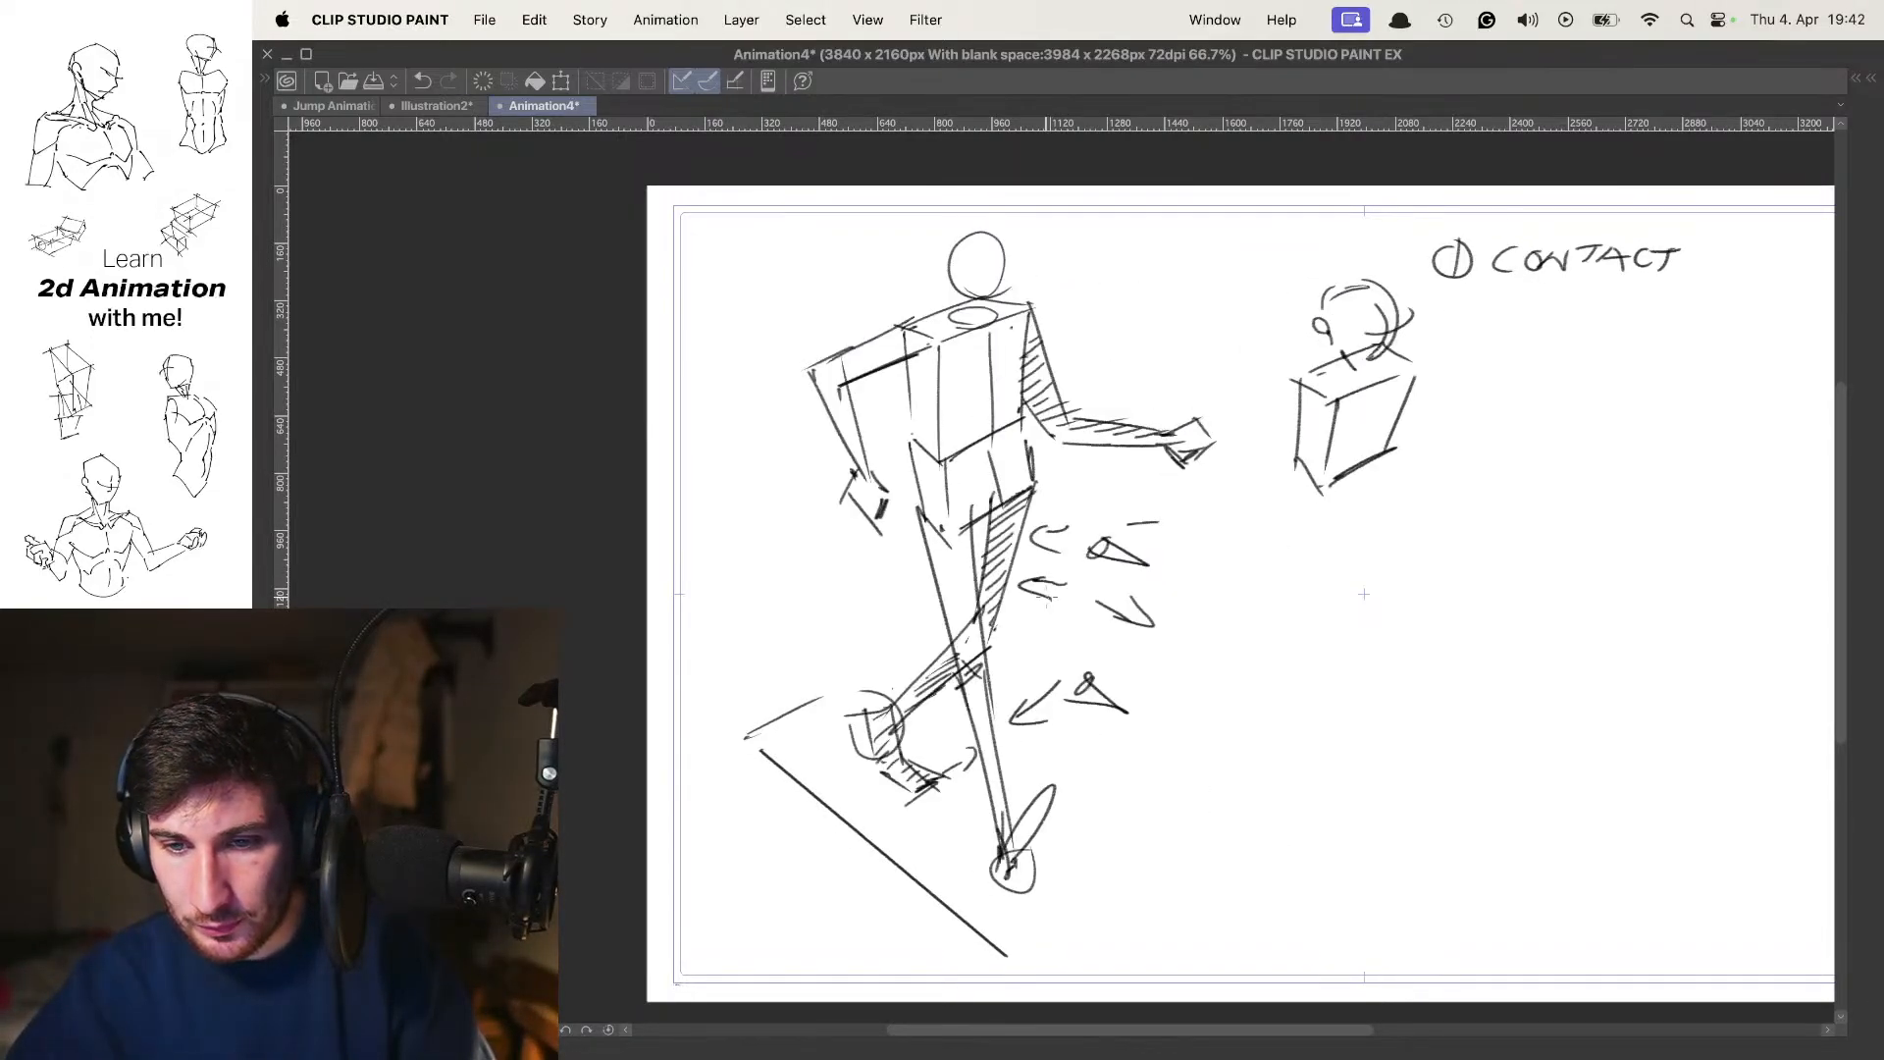
key(Right)
key(Right)
key(Right)
key(Right)
key(Right)
key(Right)
key(Right)
key(Right)
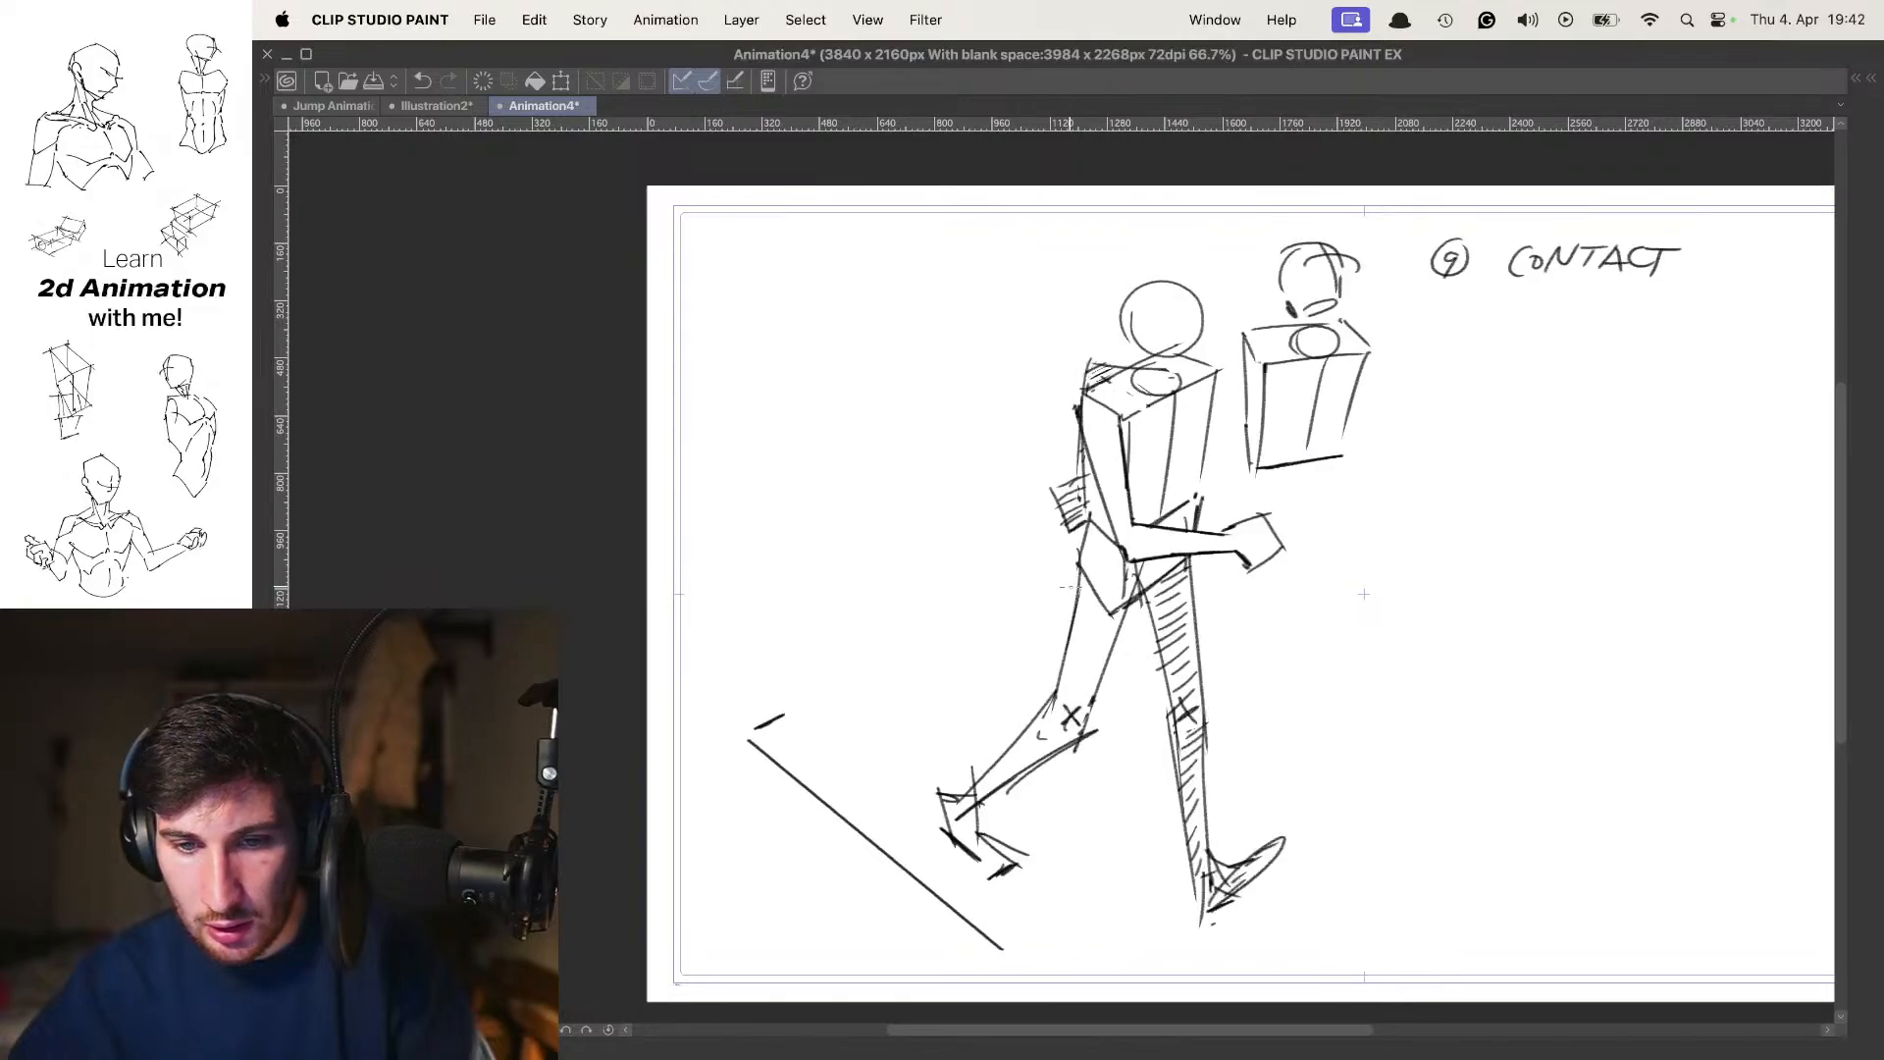
key(Right)
key(Right)
key(Right)
key(Right)
key(Right)
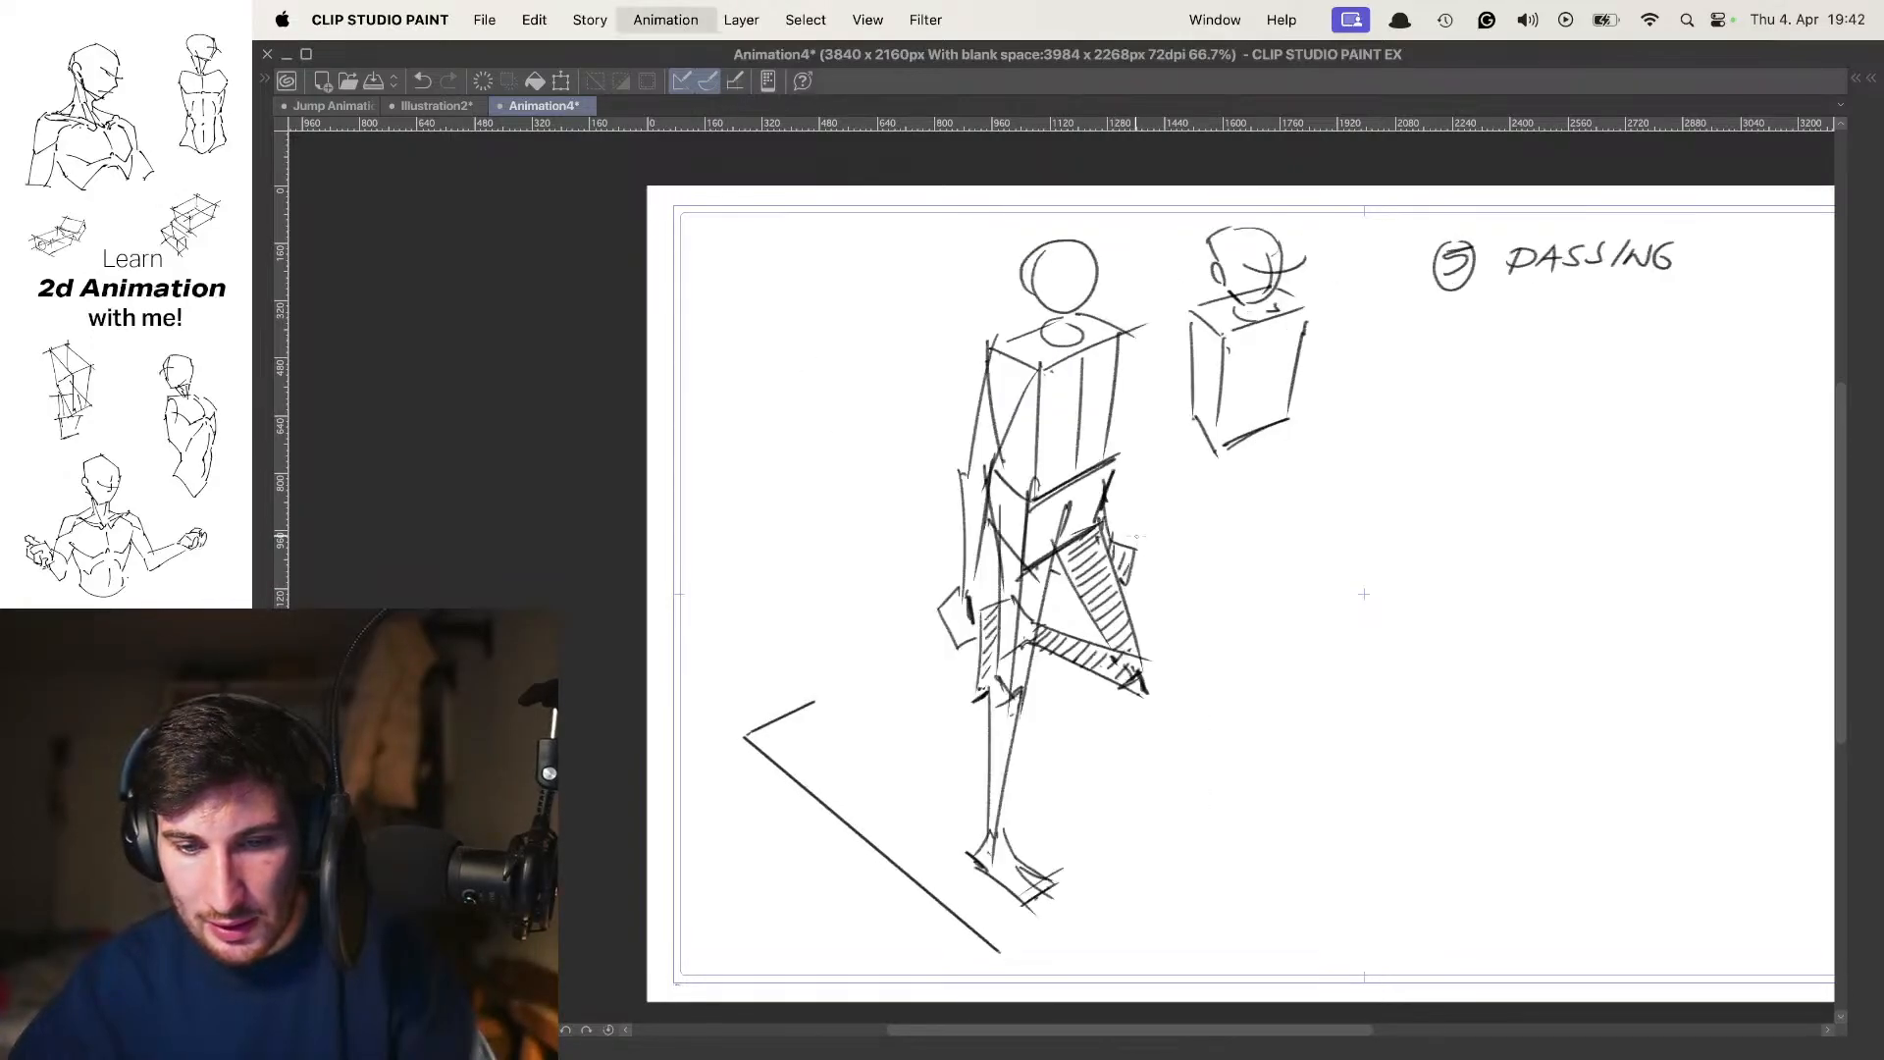
Show the hidden panels and move cel 3 of Folder 4 to frame 9 on the timeline
key(Right)
key(Tab)
key(Right)
key(Right)
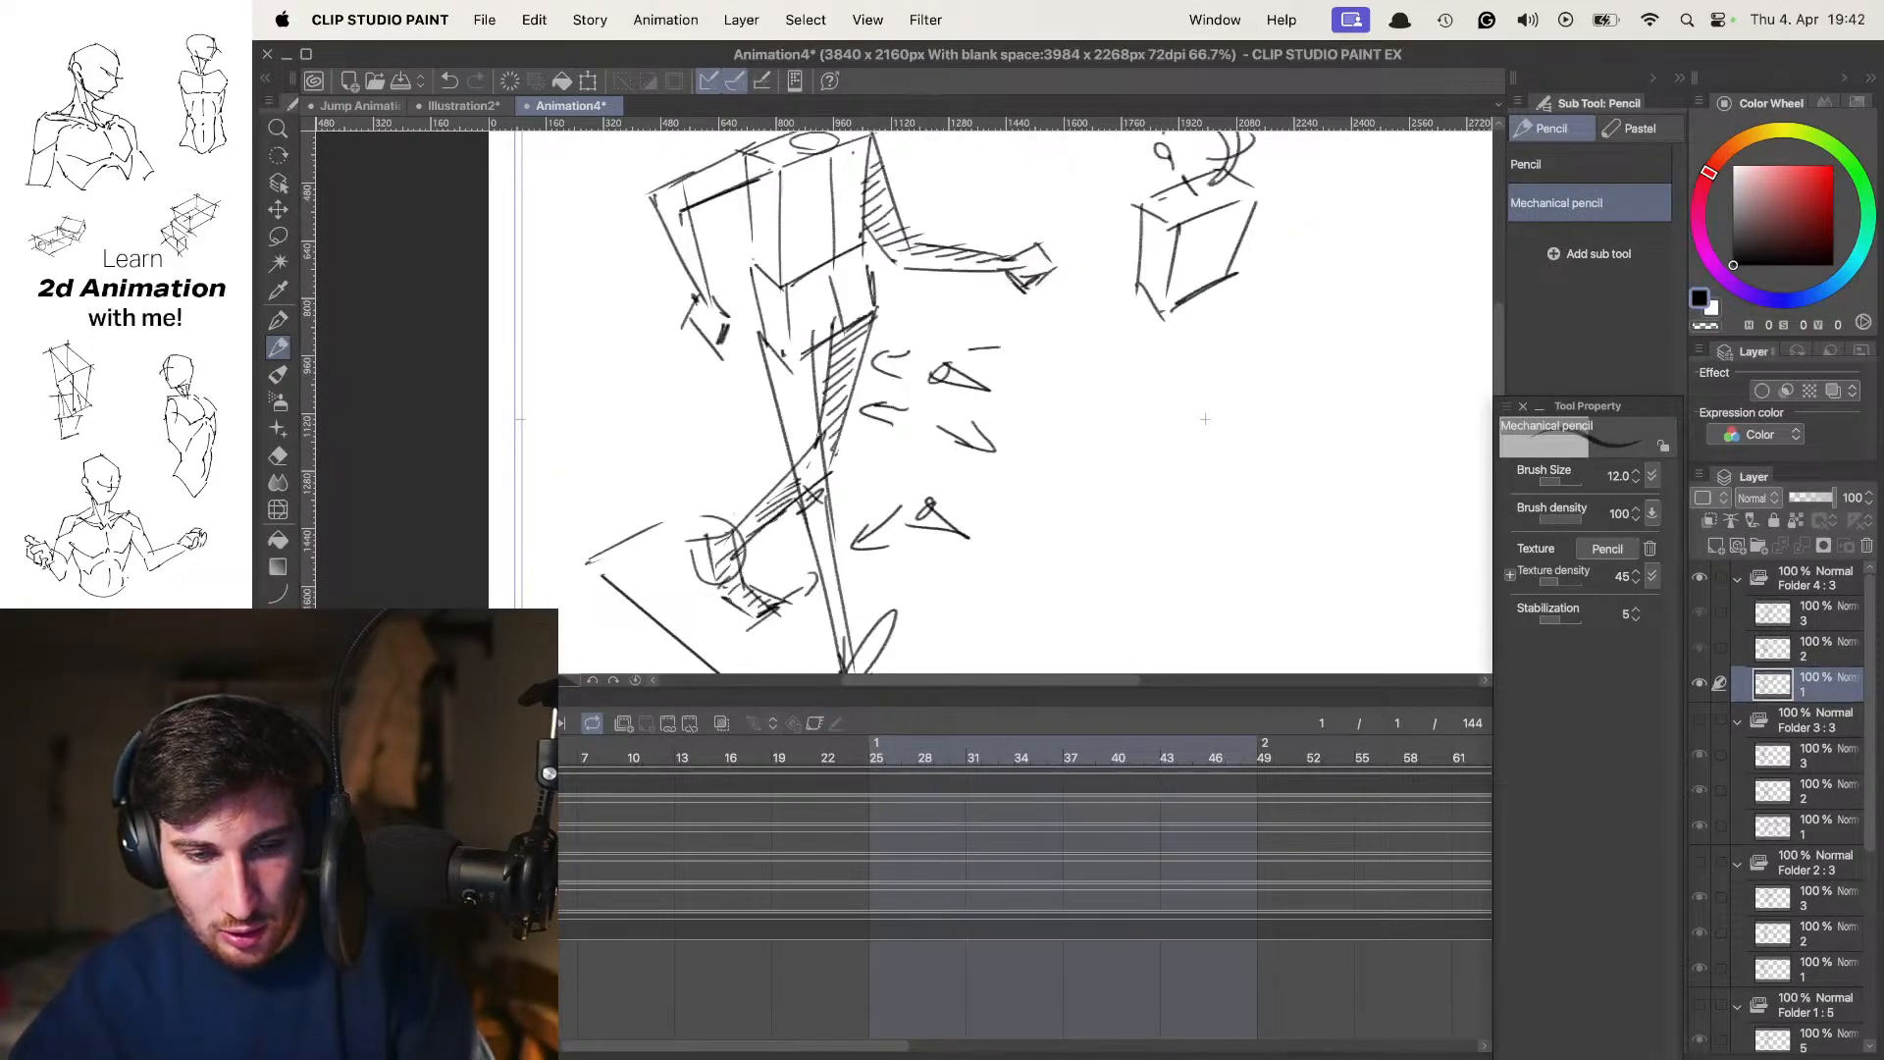
click(620, 771)
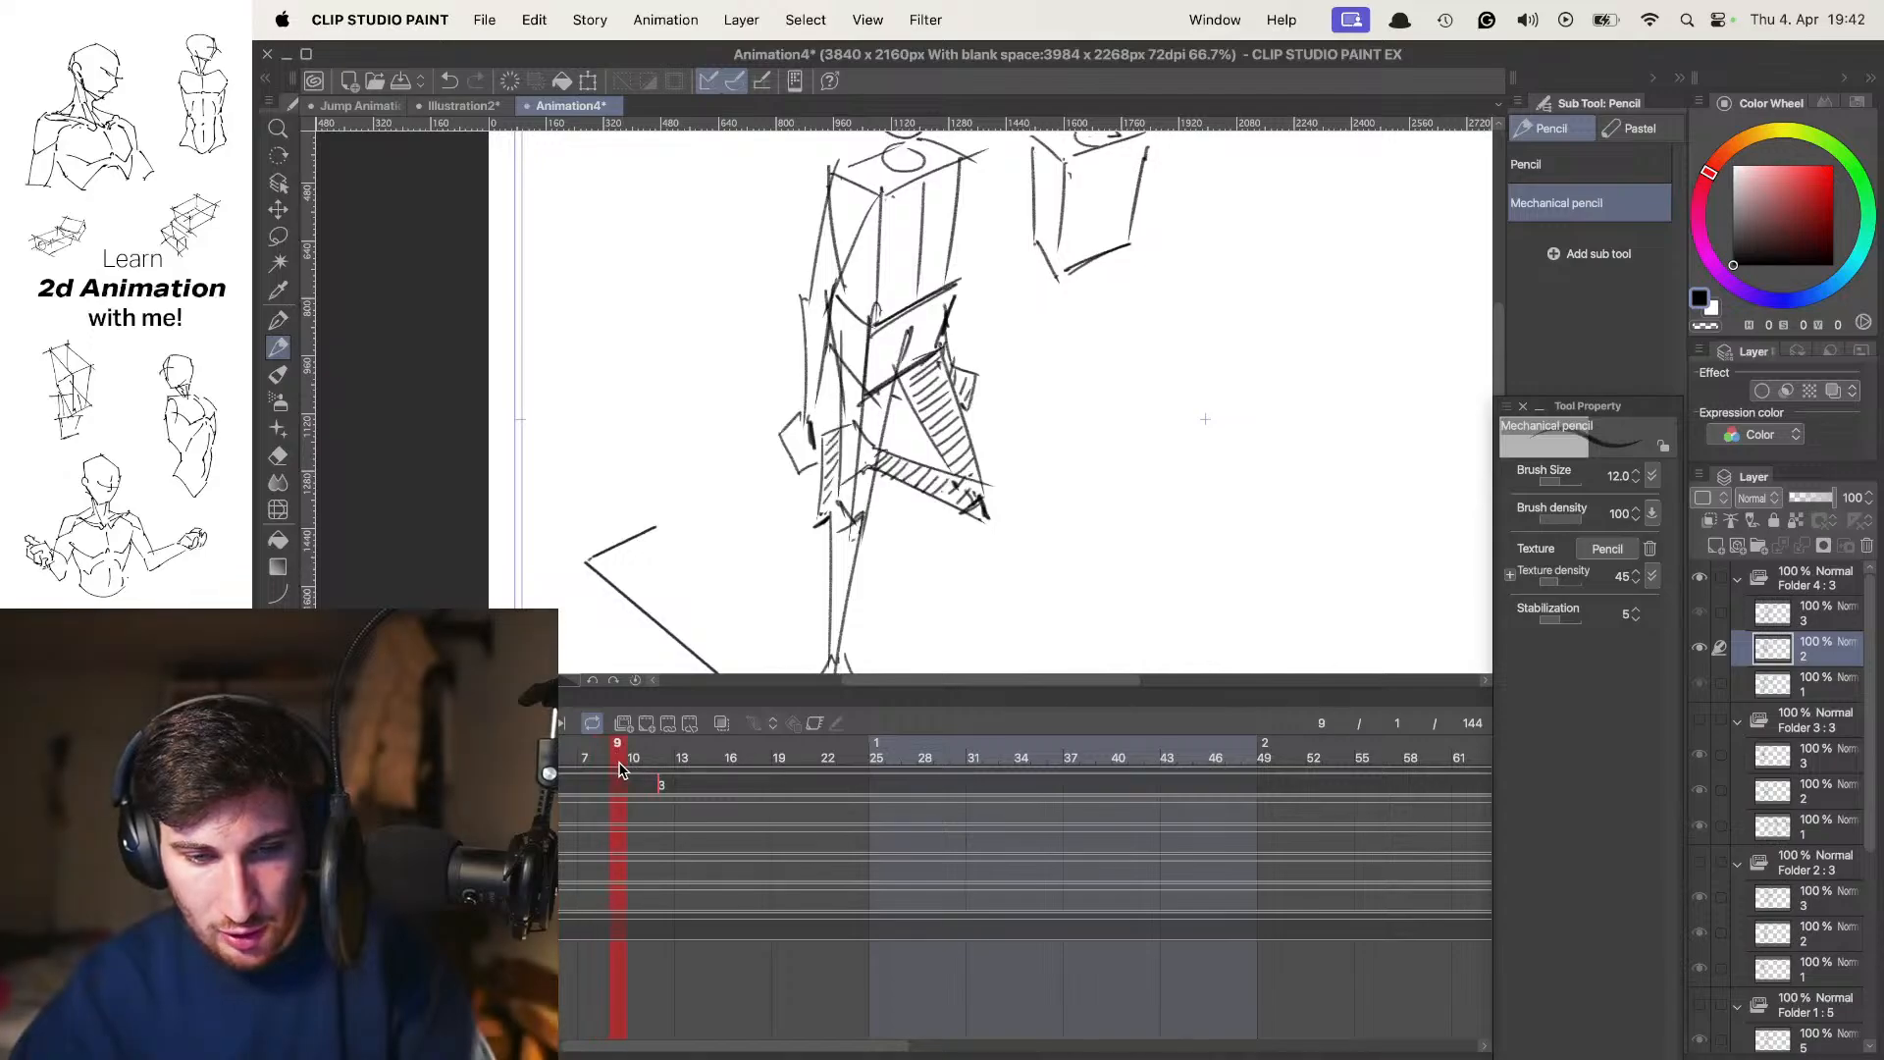
drag(646, 788, 616, 788)
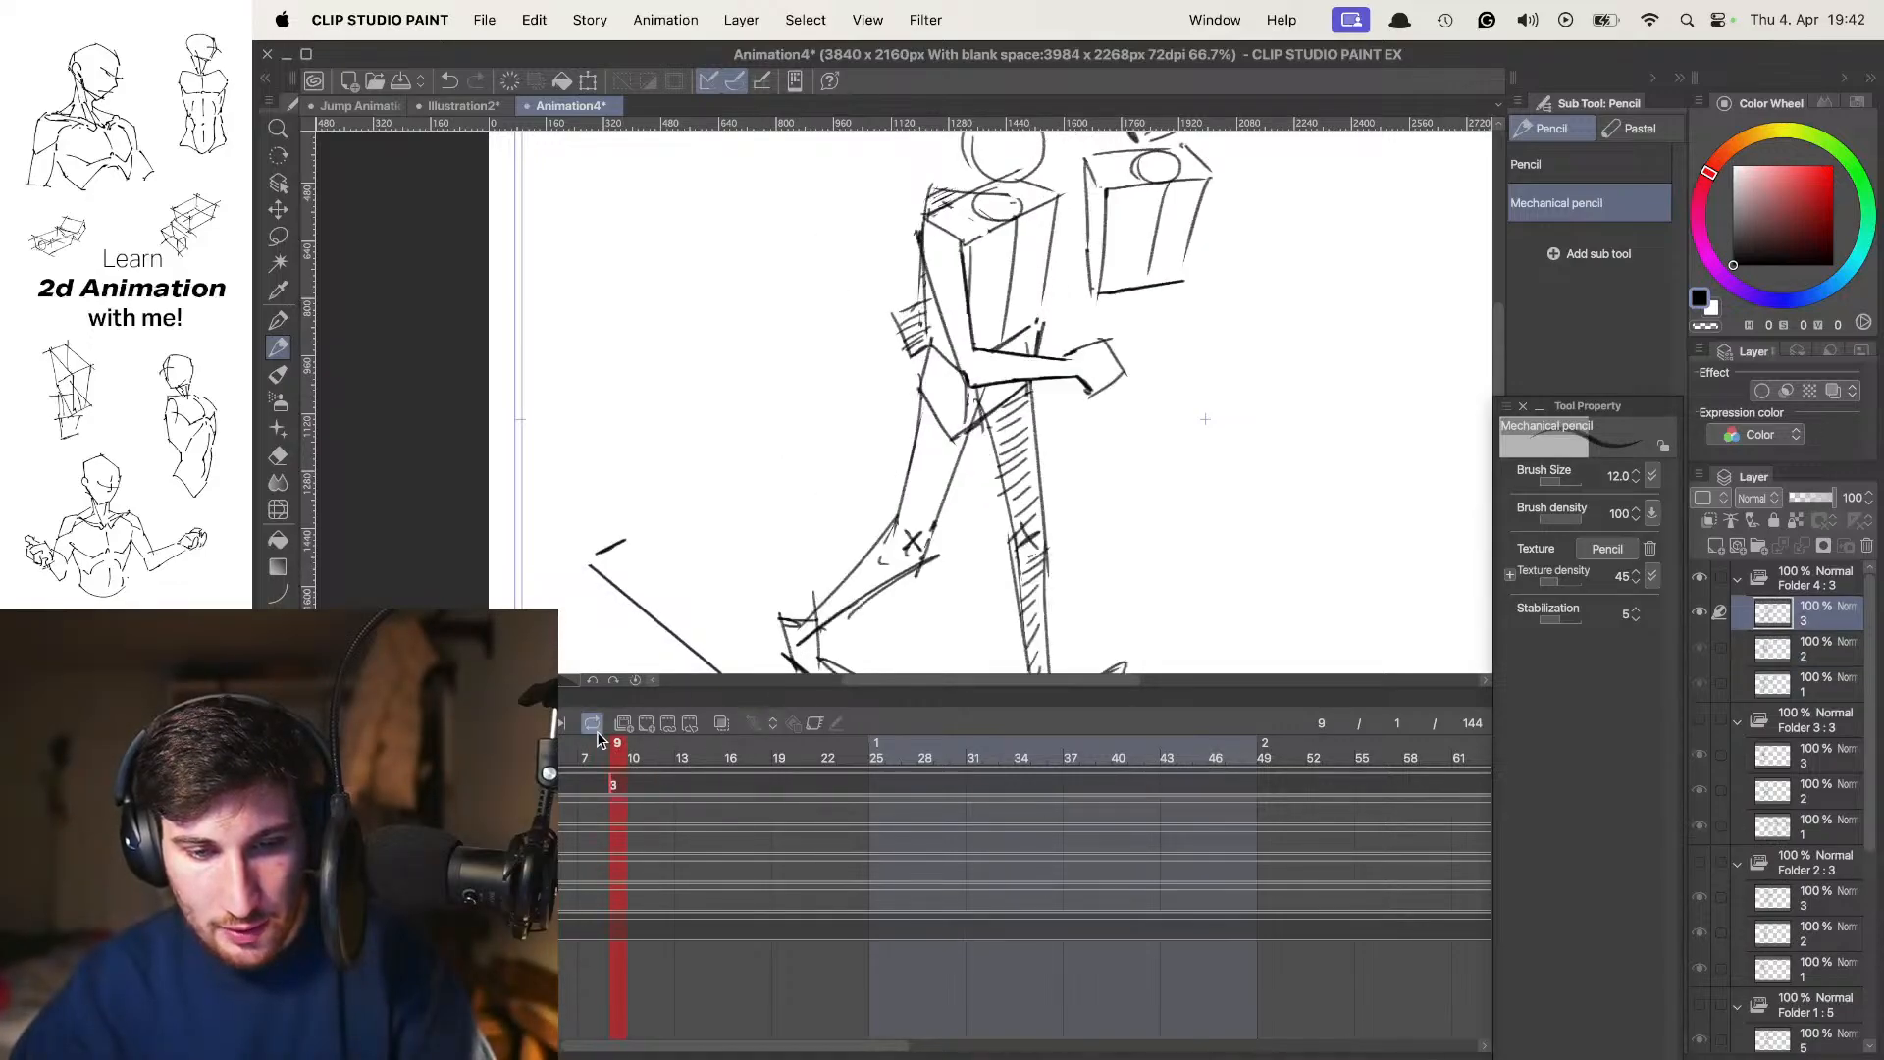
mouse_move(1032, 380)
mouse_down()
mouse_move(968, 530)
mouse_move(903, 524)
mouse_up()
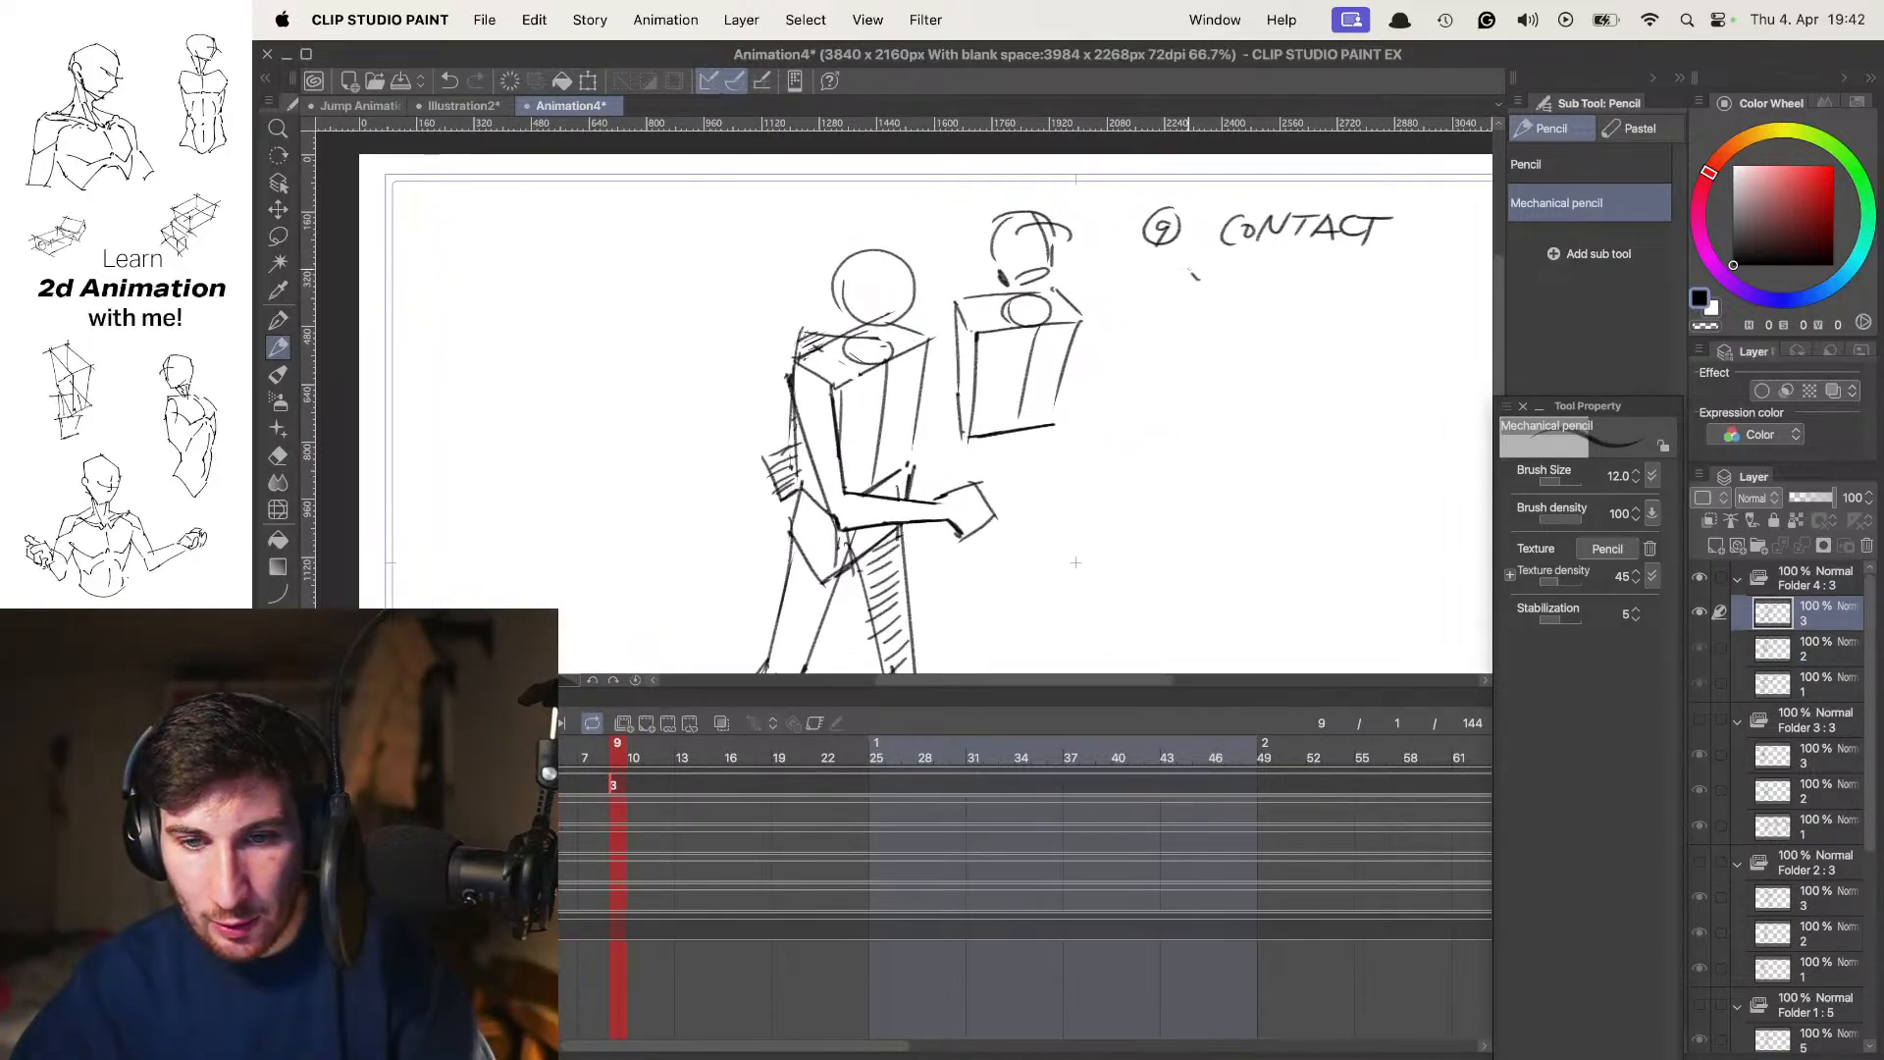
key(super+z)
key(super+z)
click(556, 758)
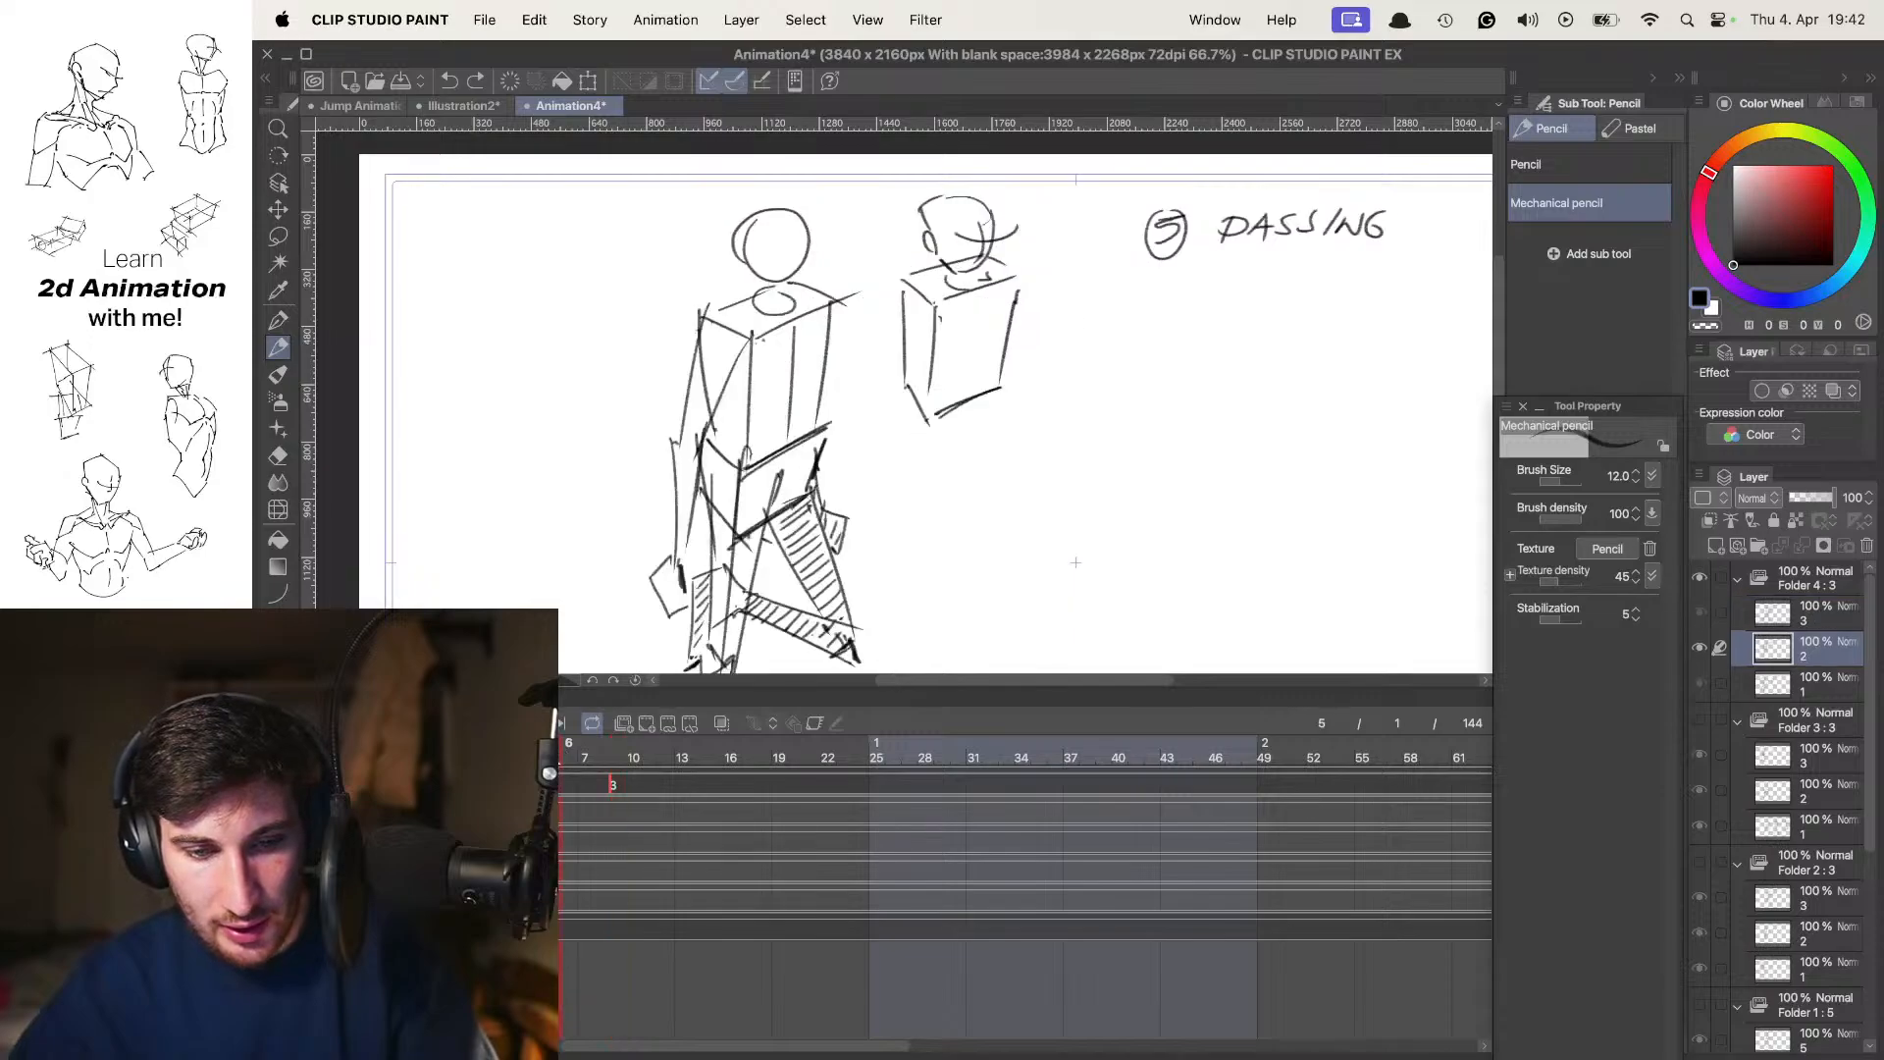
drag(505, 761, 560, 763)
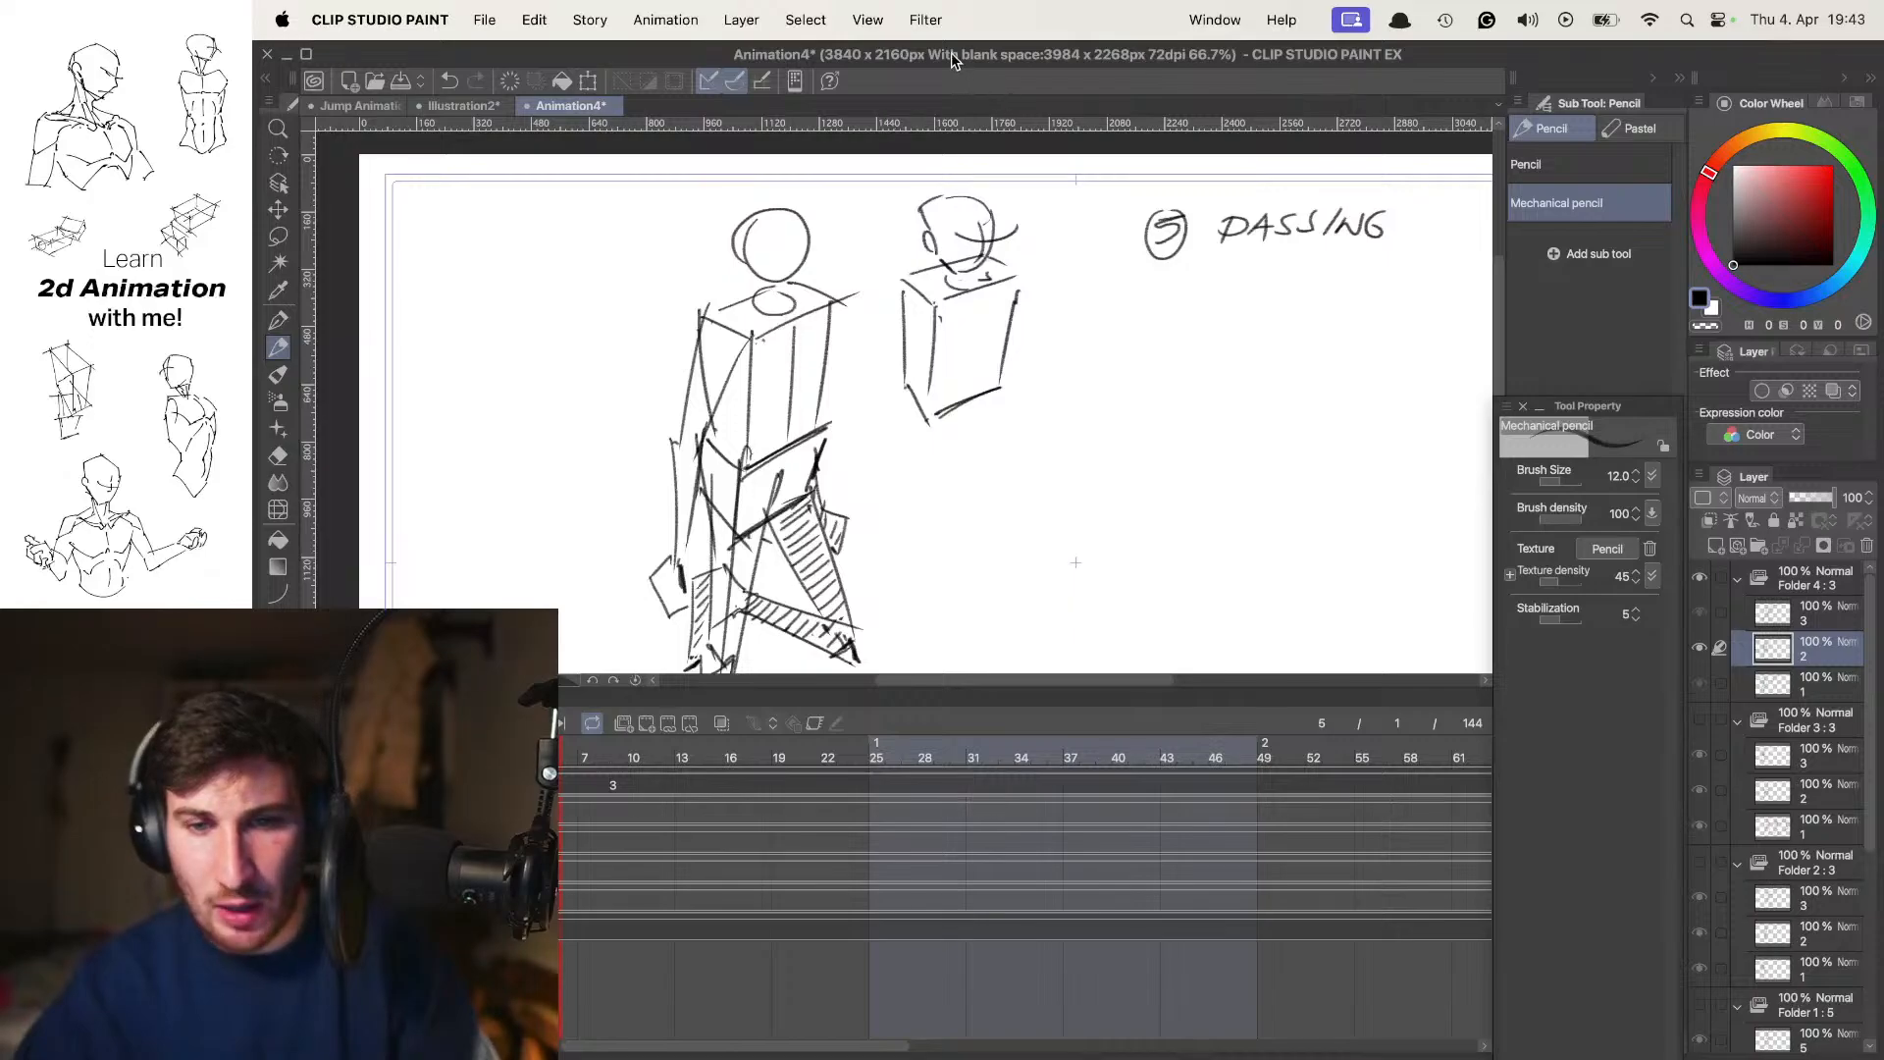
key(super+Tab)
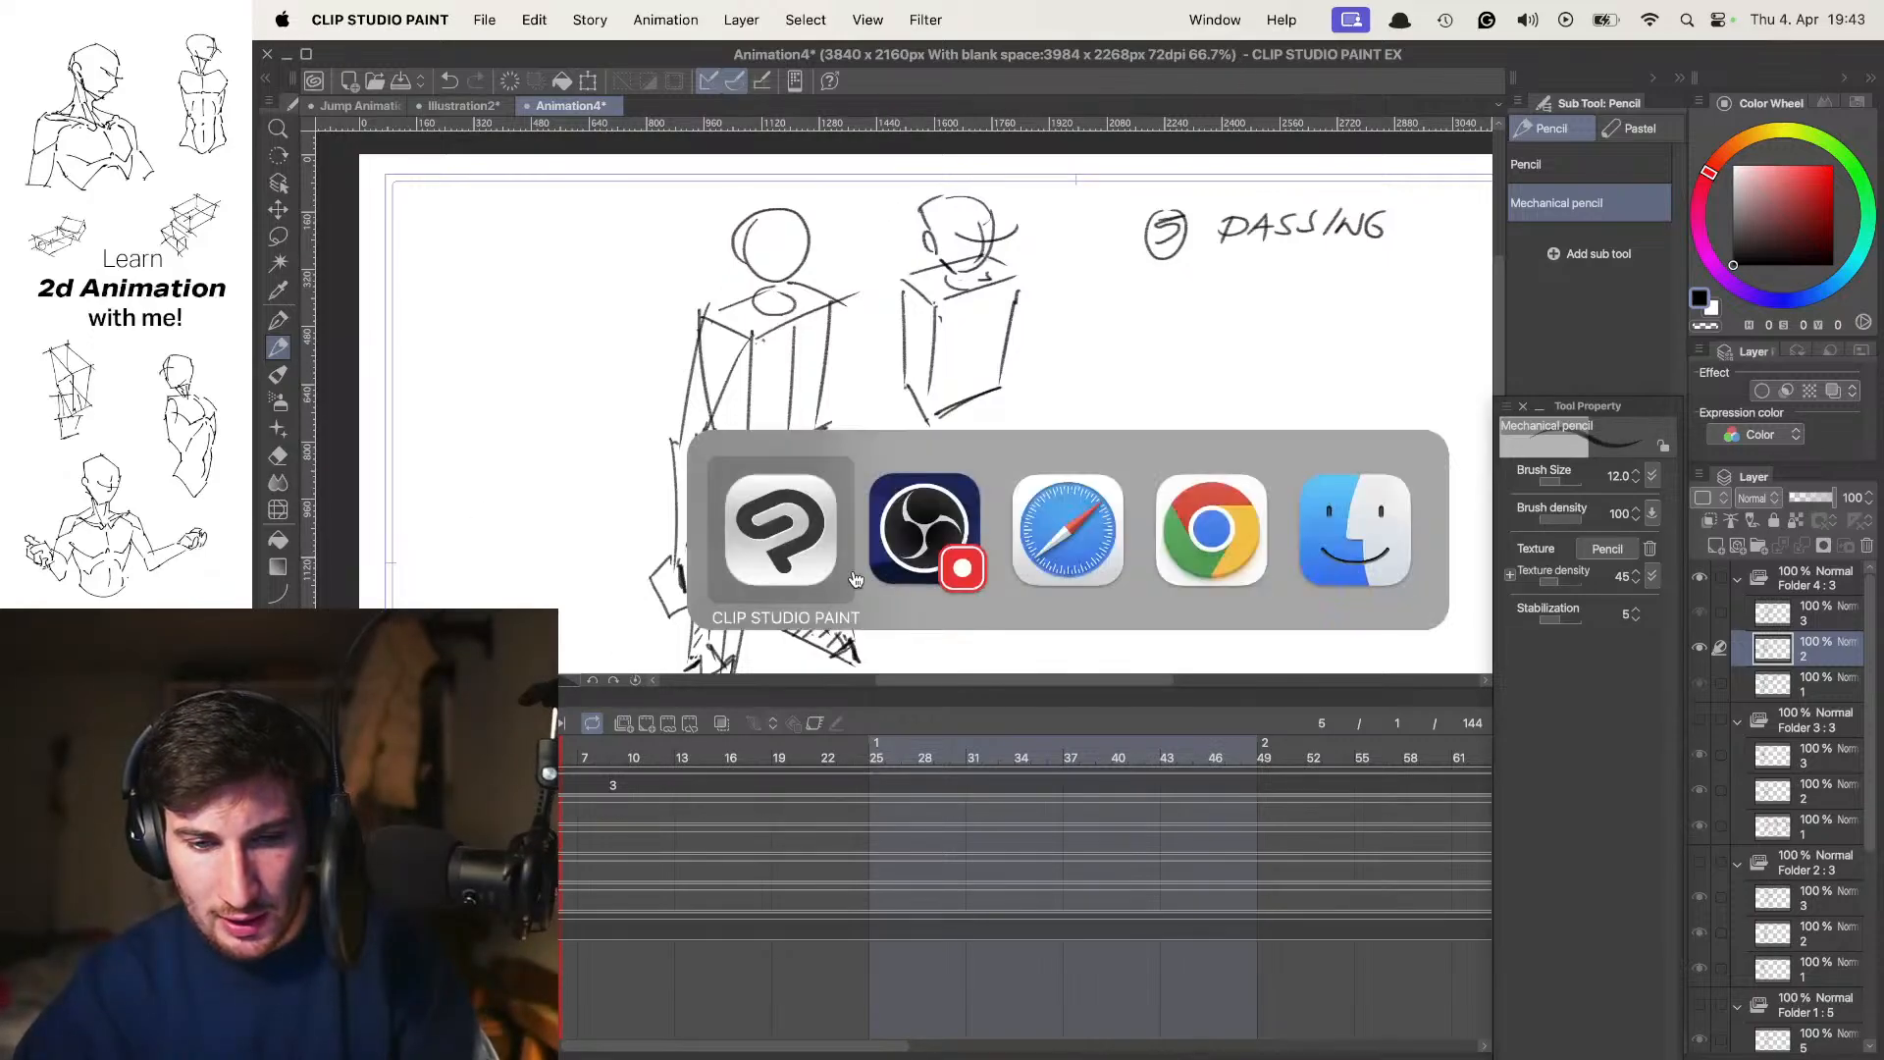
drag(992, 389, 934, 432)
key(super+Tab)
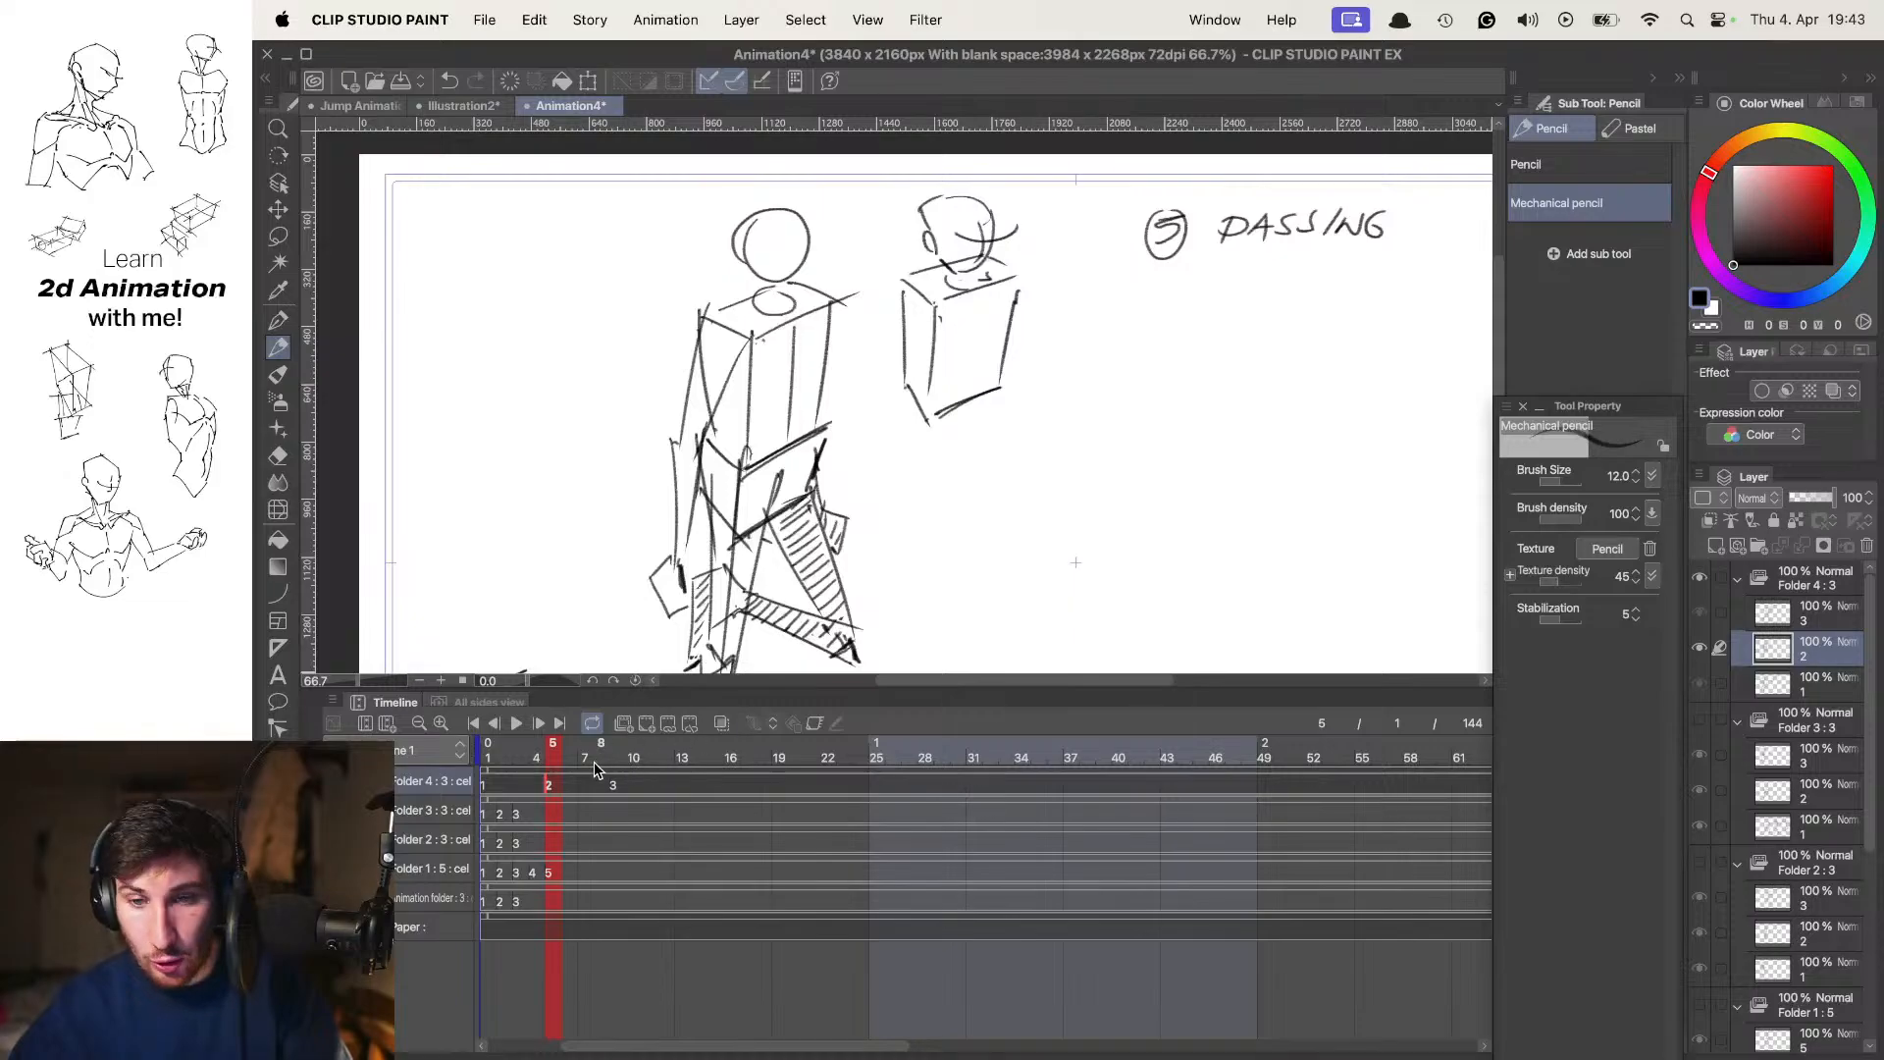
View the key poses at frames 1 and 5 on the timeline to check their frame placement
click(553, 772)
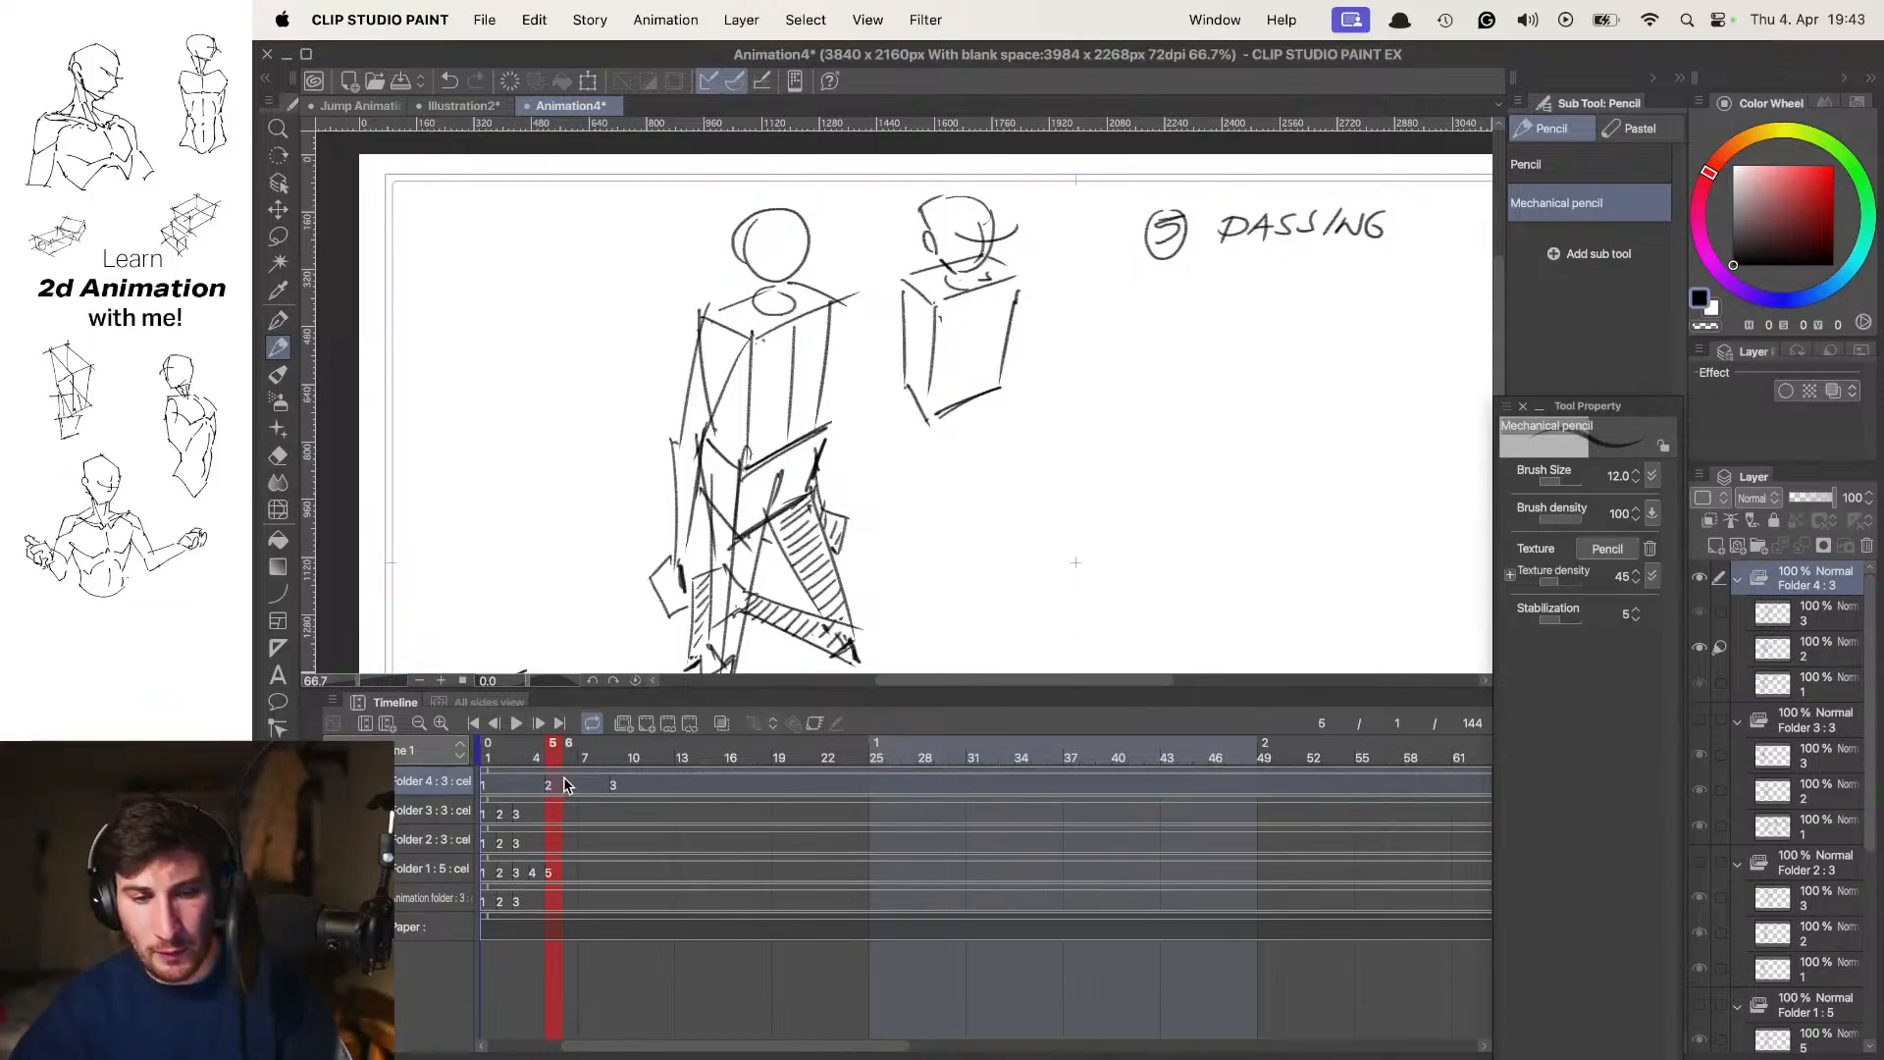
click(489, 750)
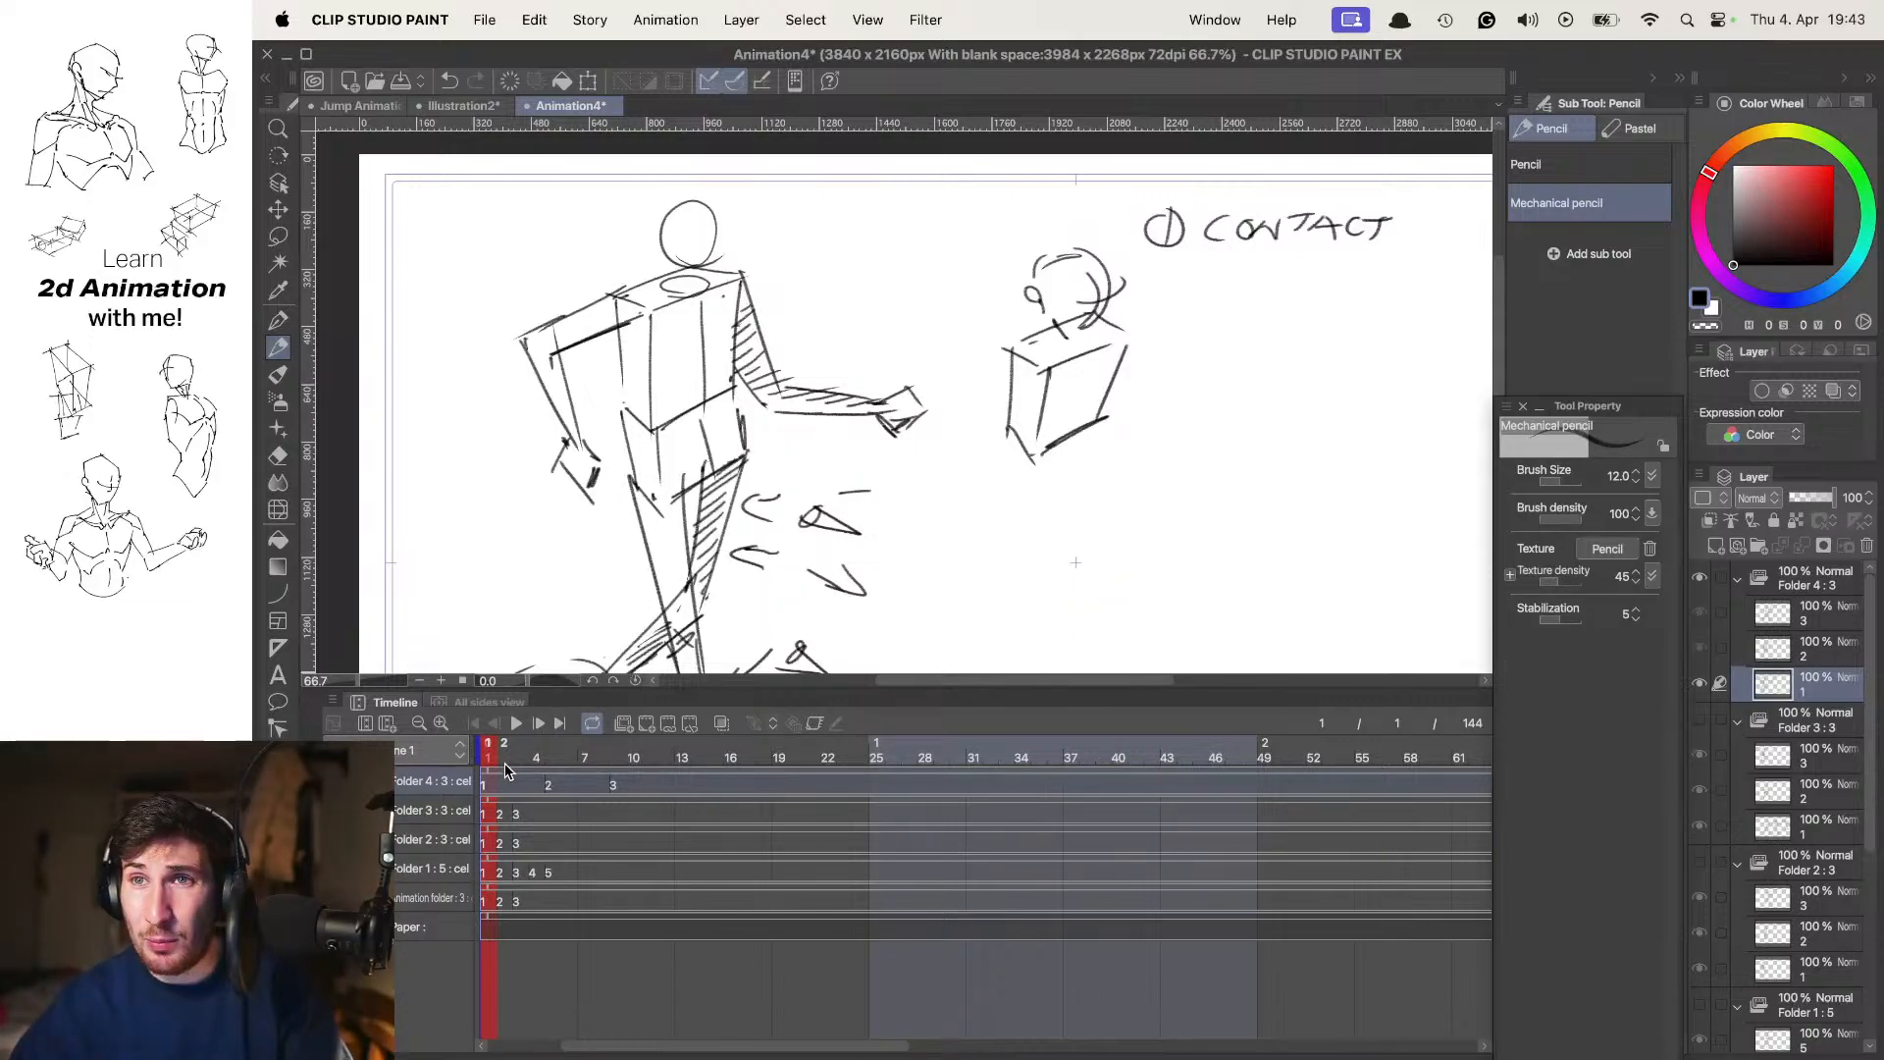
key(Right)
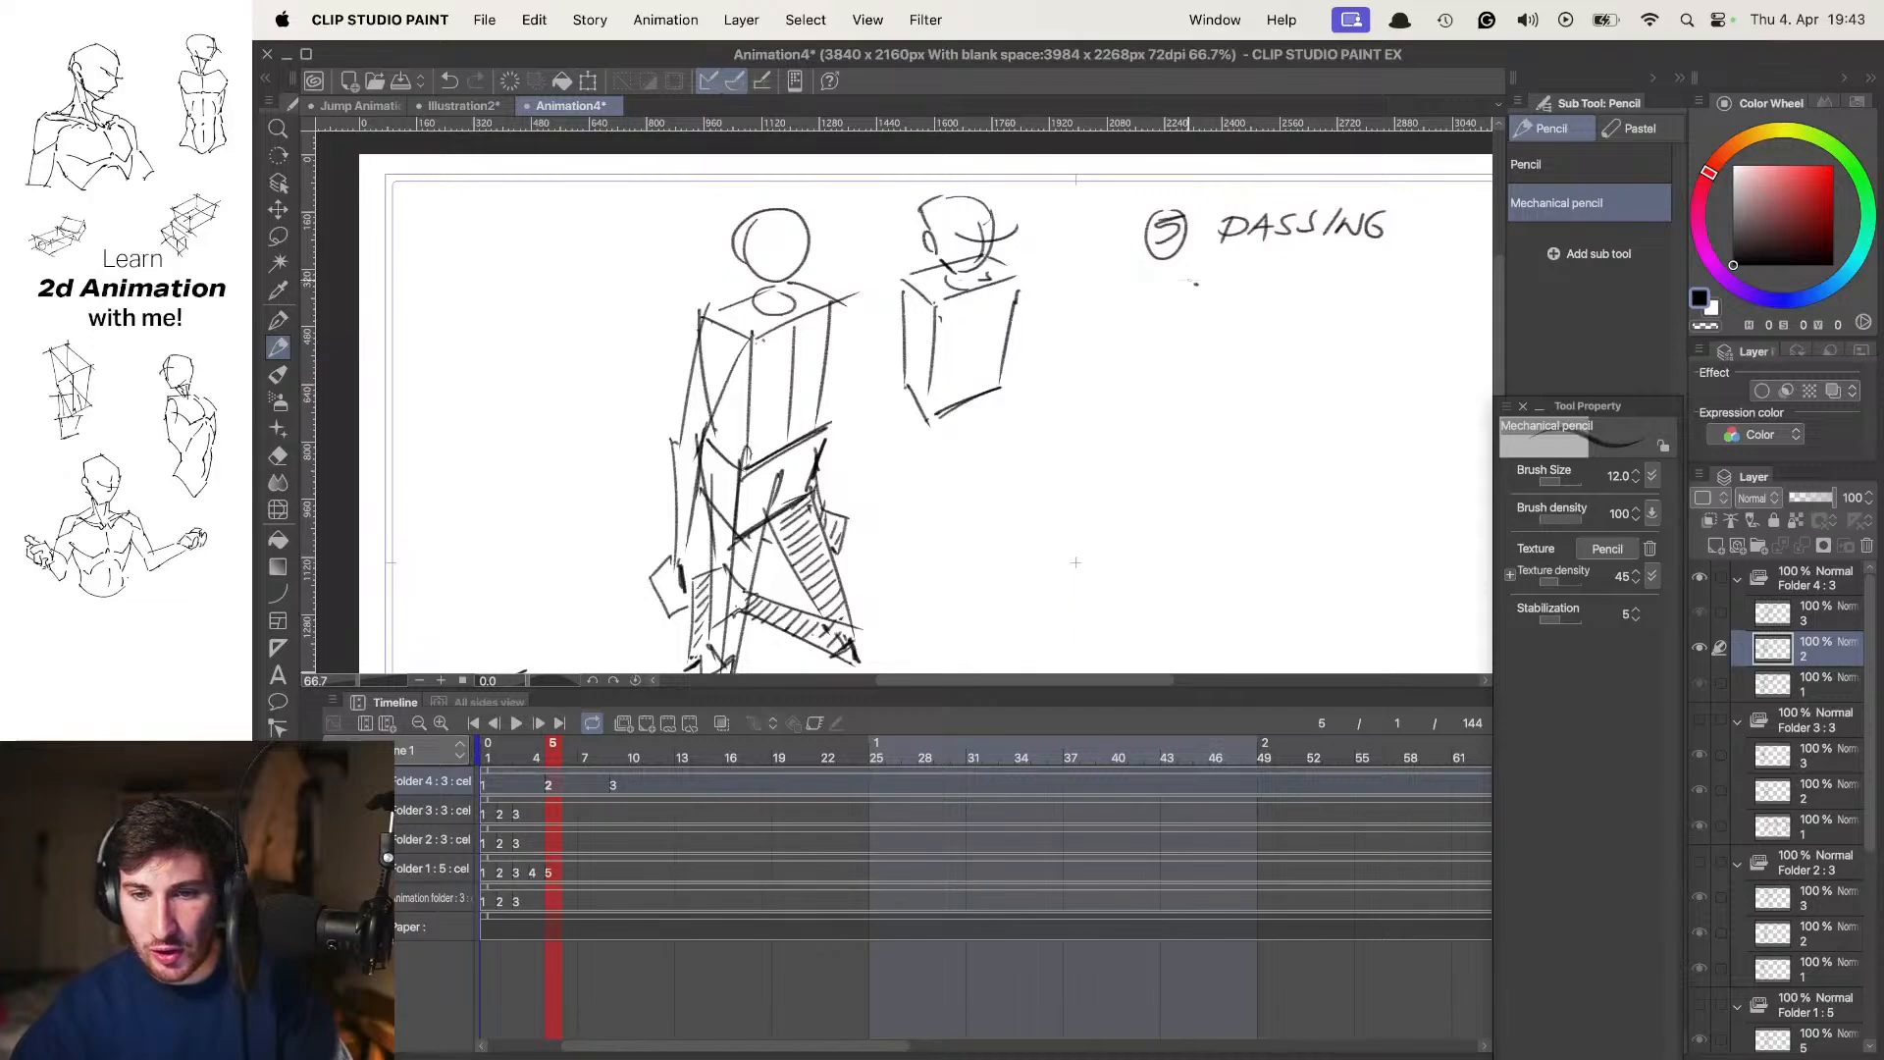
key(super+z)
key(super+z)
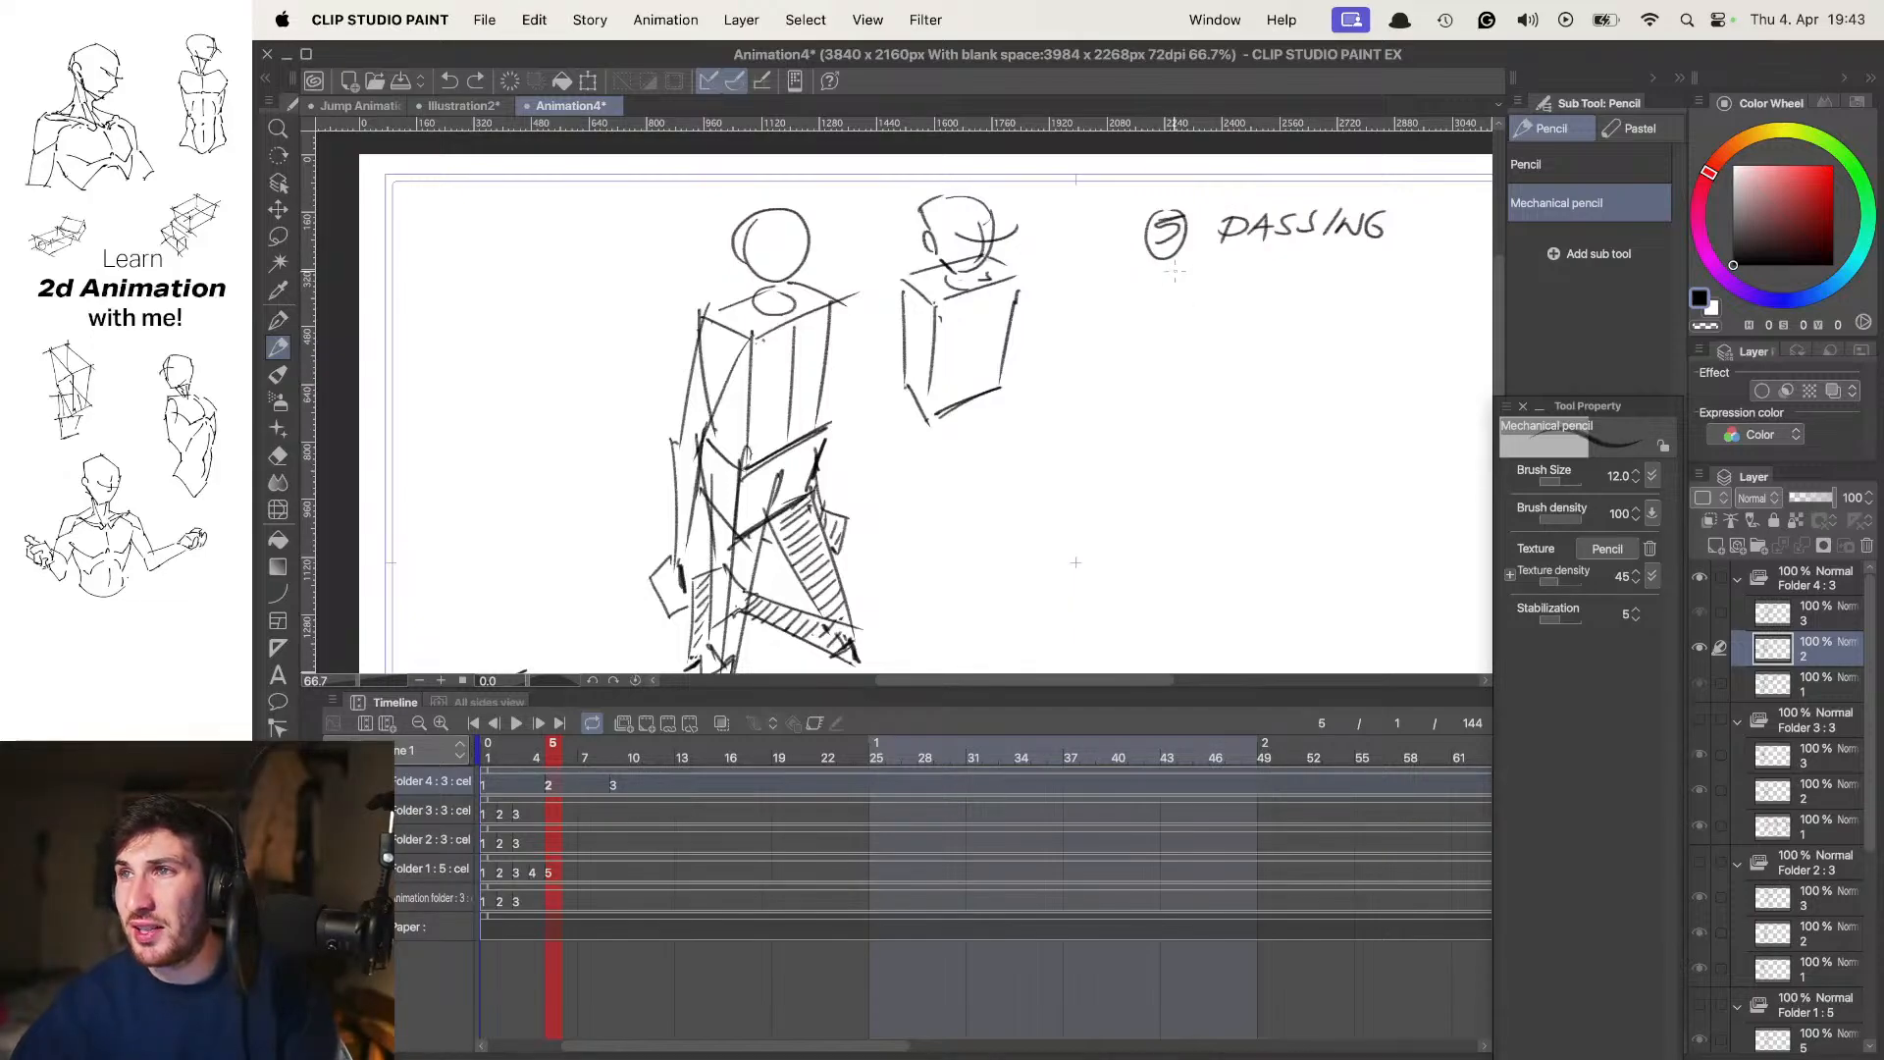
drag(1231, 256, 1082, 351)
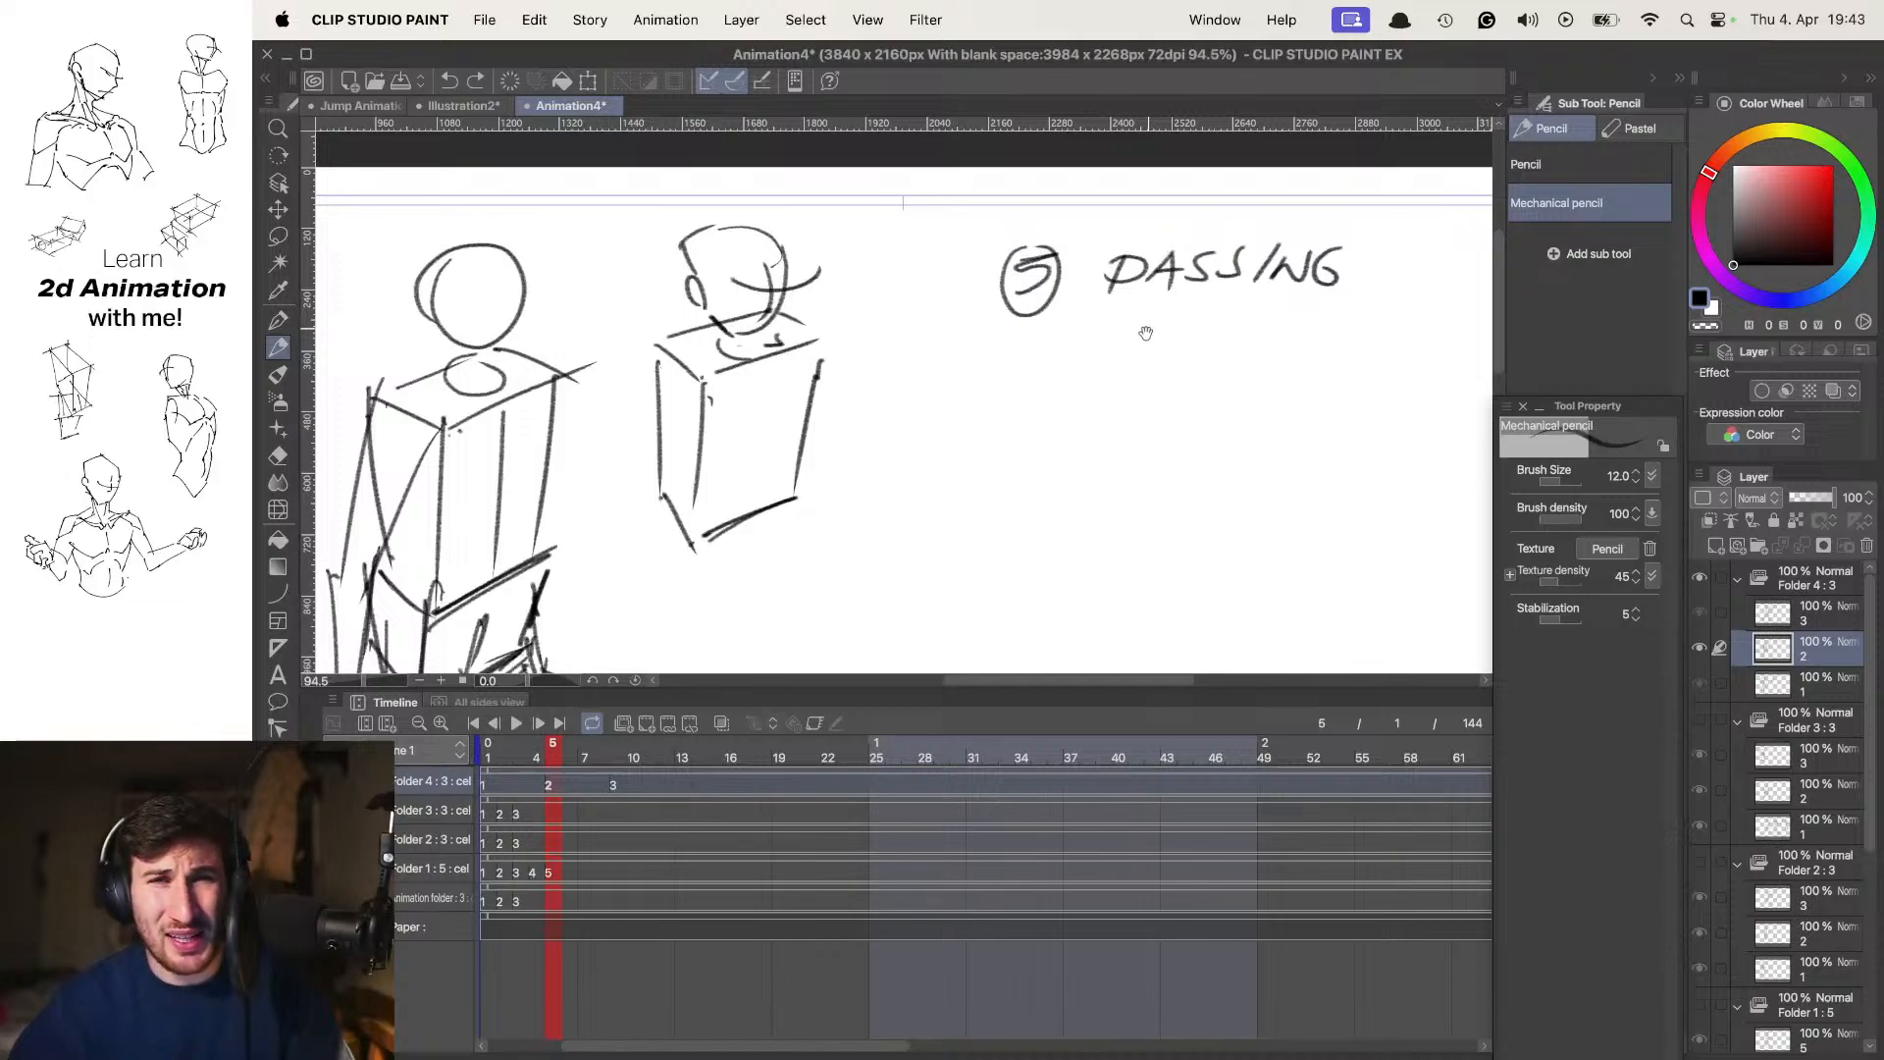
scroll(1107, 298, up, 1)
scroll(1118, 299, up, 2)
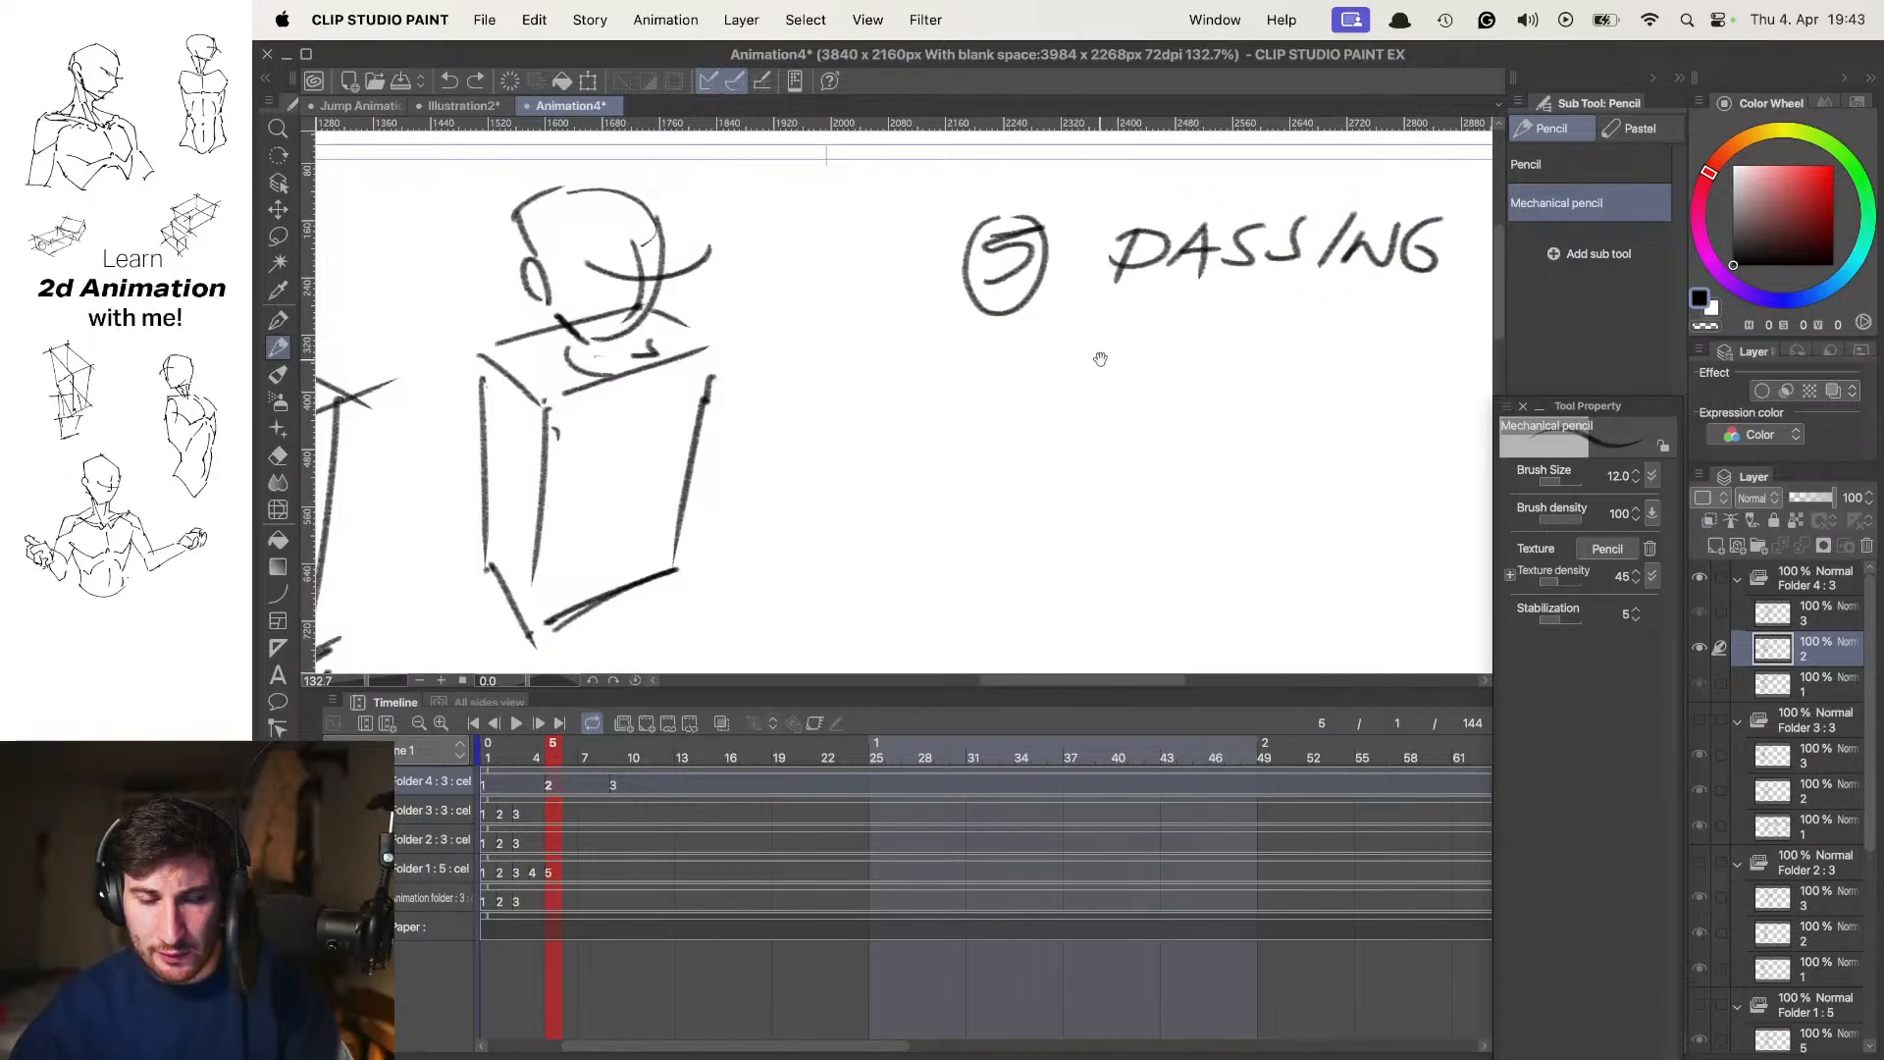
drag(1095, 360, 1141, 355)
mouse_move(1097, 360)
mouse_down()
mouse_move(1129, 366)
mouse_move(1096, 393)
mouse_up()
mouse_move(1125, 333)
mouse_down()
mouse_move(1136, 400)
mouse_move(1124, 330)
mouse_move(1135, 359)
mouse_move(1089, 412)
mouse_move(1125, 332)
mouse_move(1029, 404)
mouse_up()
key(super+z)
key(super+z)
key(super+z)
key(super+z)
key(super+z)
key(super+z)
scroll(1094, 367, down, 3)
drag(1028, 403, 1175, 309)
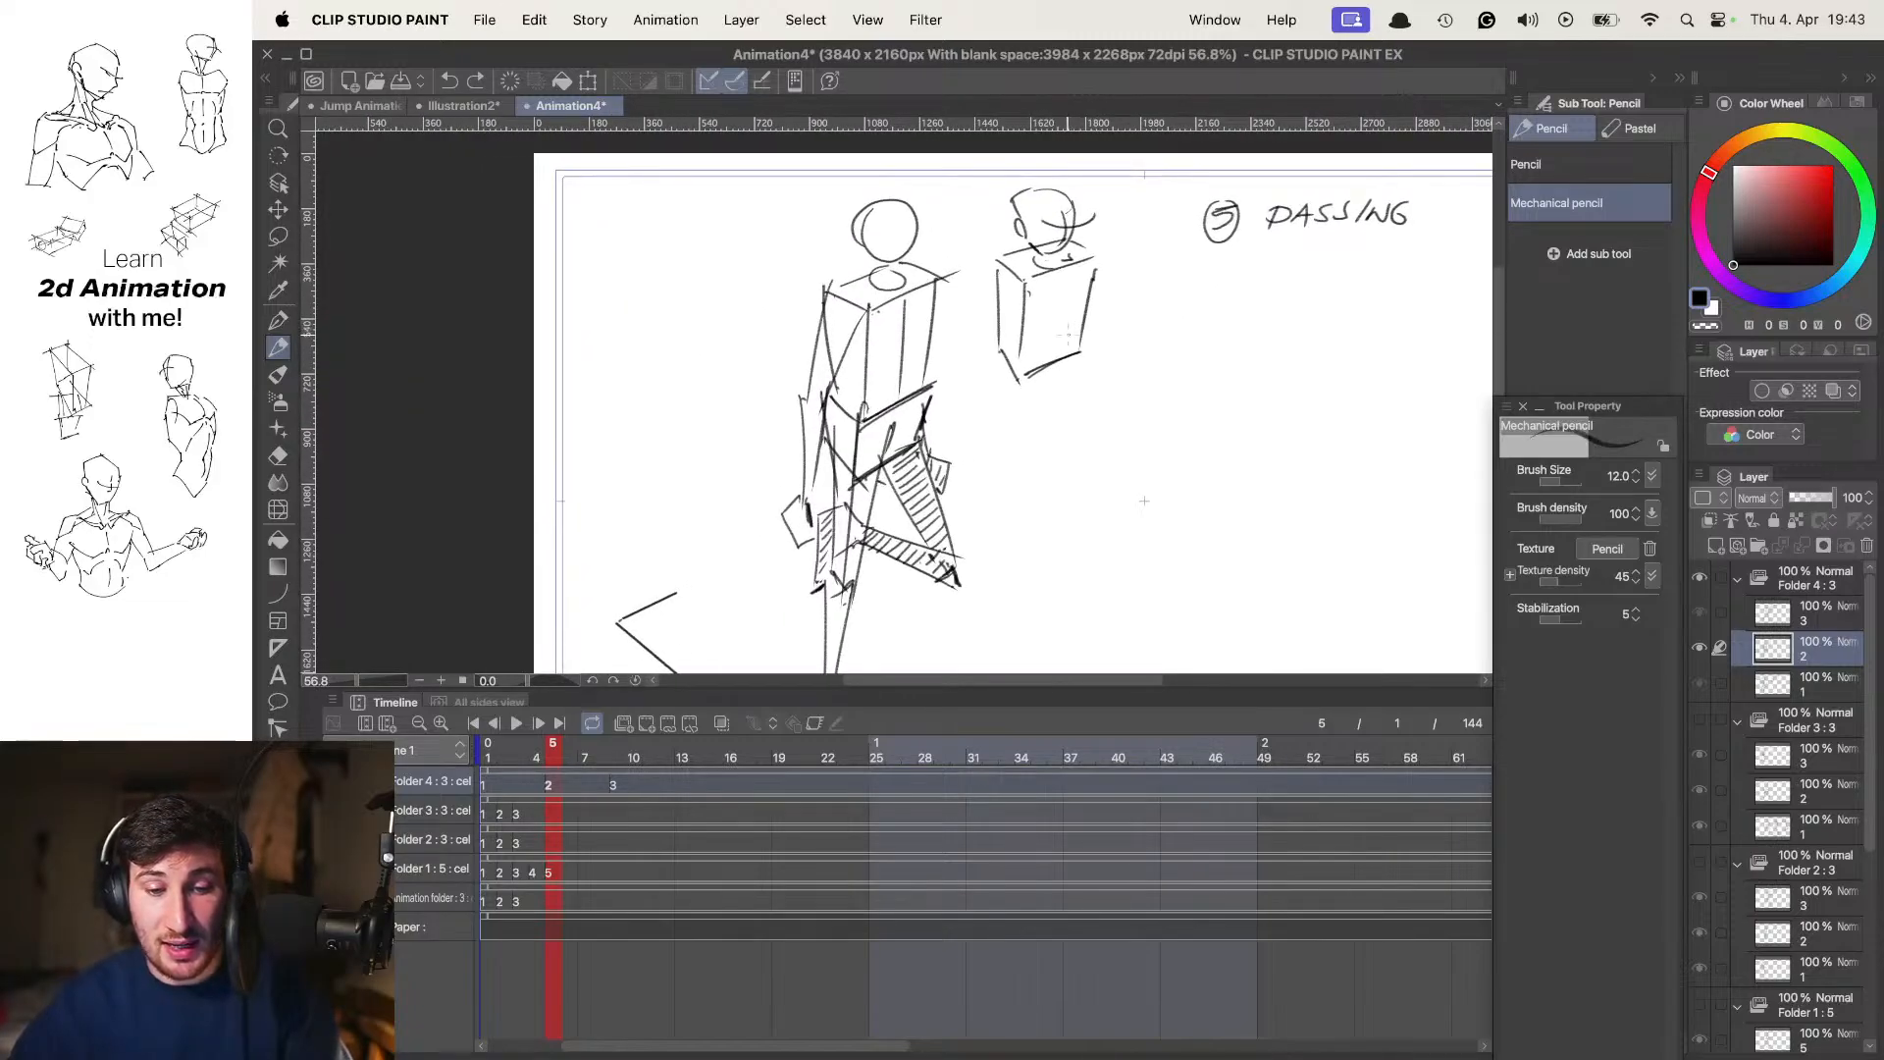
Flip back and forth between the frame 1, 5 and 9 poses to review the whole walk movement
key(Left)
key(Right)
key(Right)
key(Left)
key(Left)
key(Right)
key(Right)
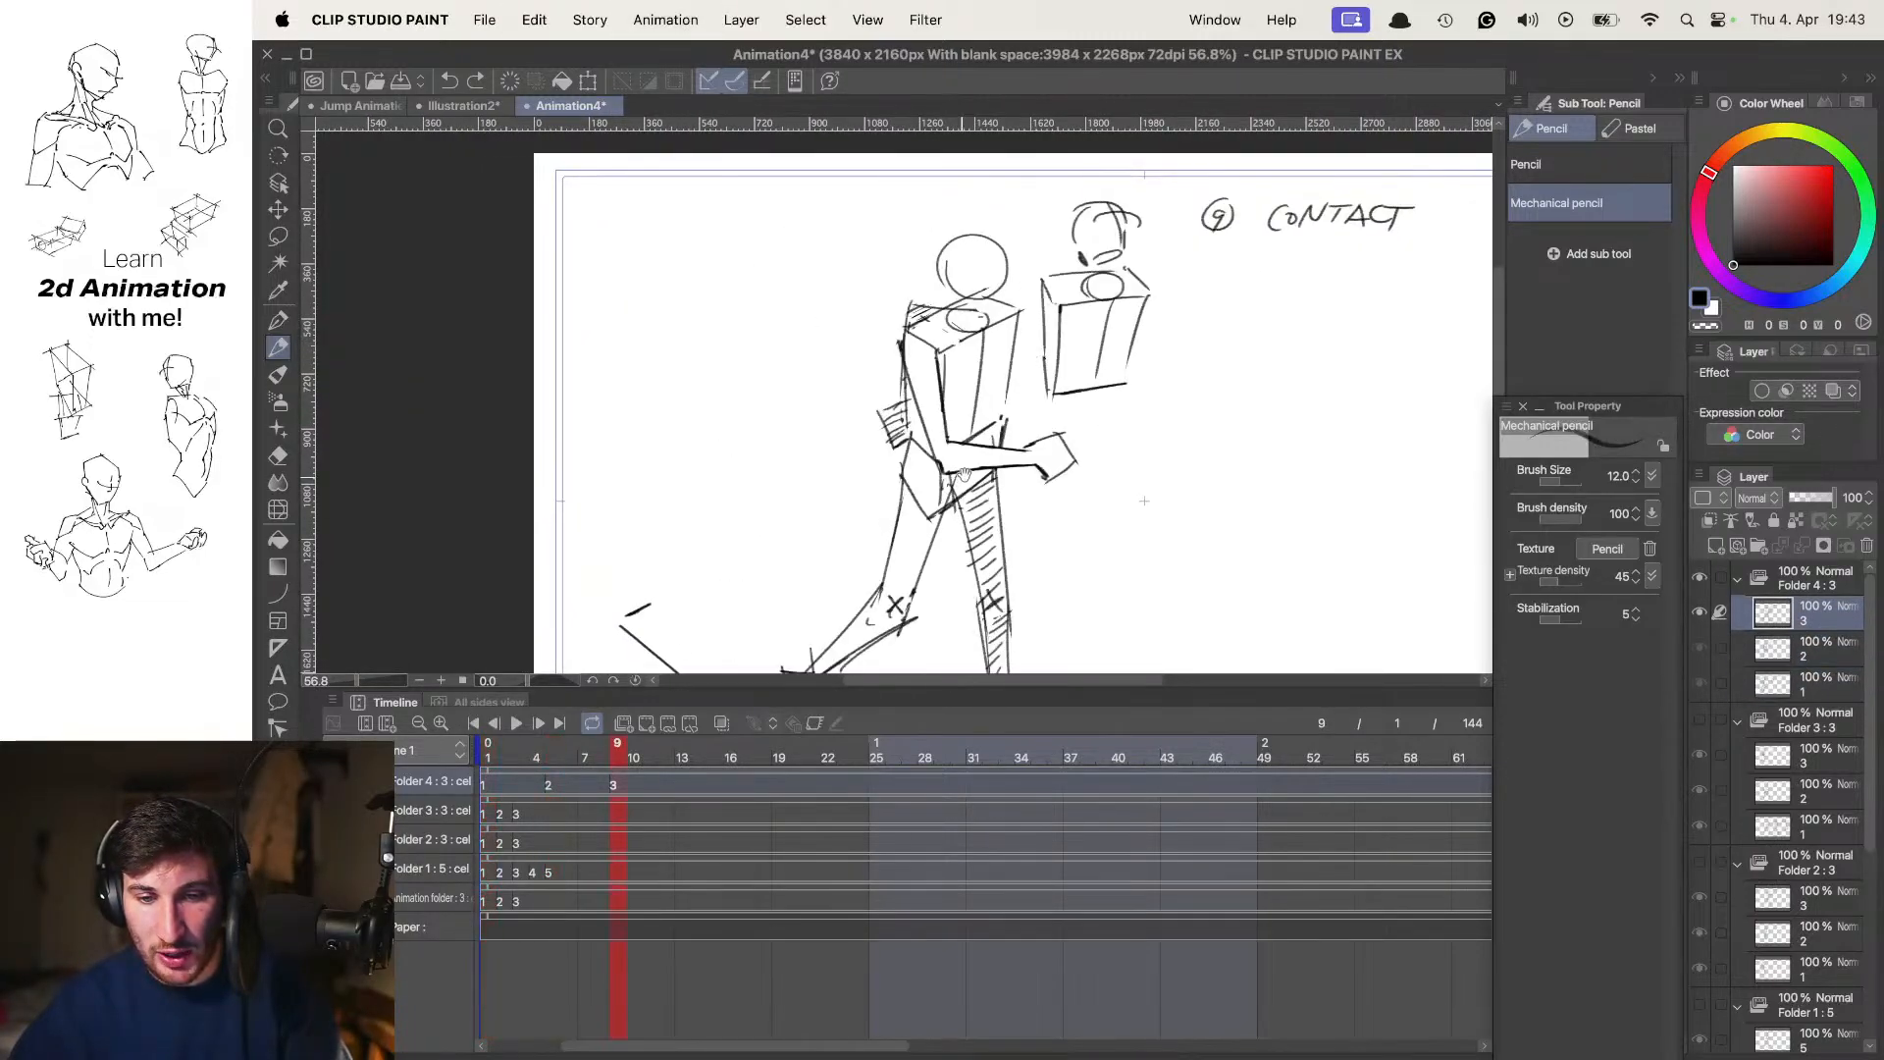
drag(963, 474, 984, 391)
scroll(1021, 353, down, 3)
key(Left)
Flip between the contact and passing poses at frames 1, 5 and 9 to examine the movement between them
key(Right)
key(Left)
key(Left)
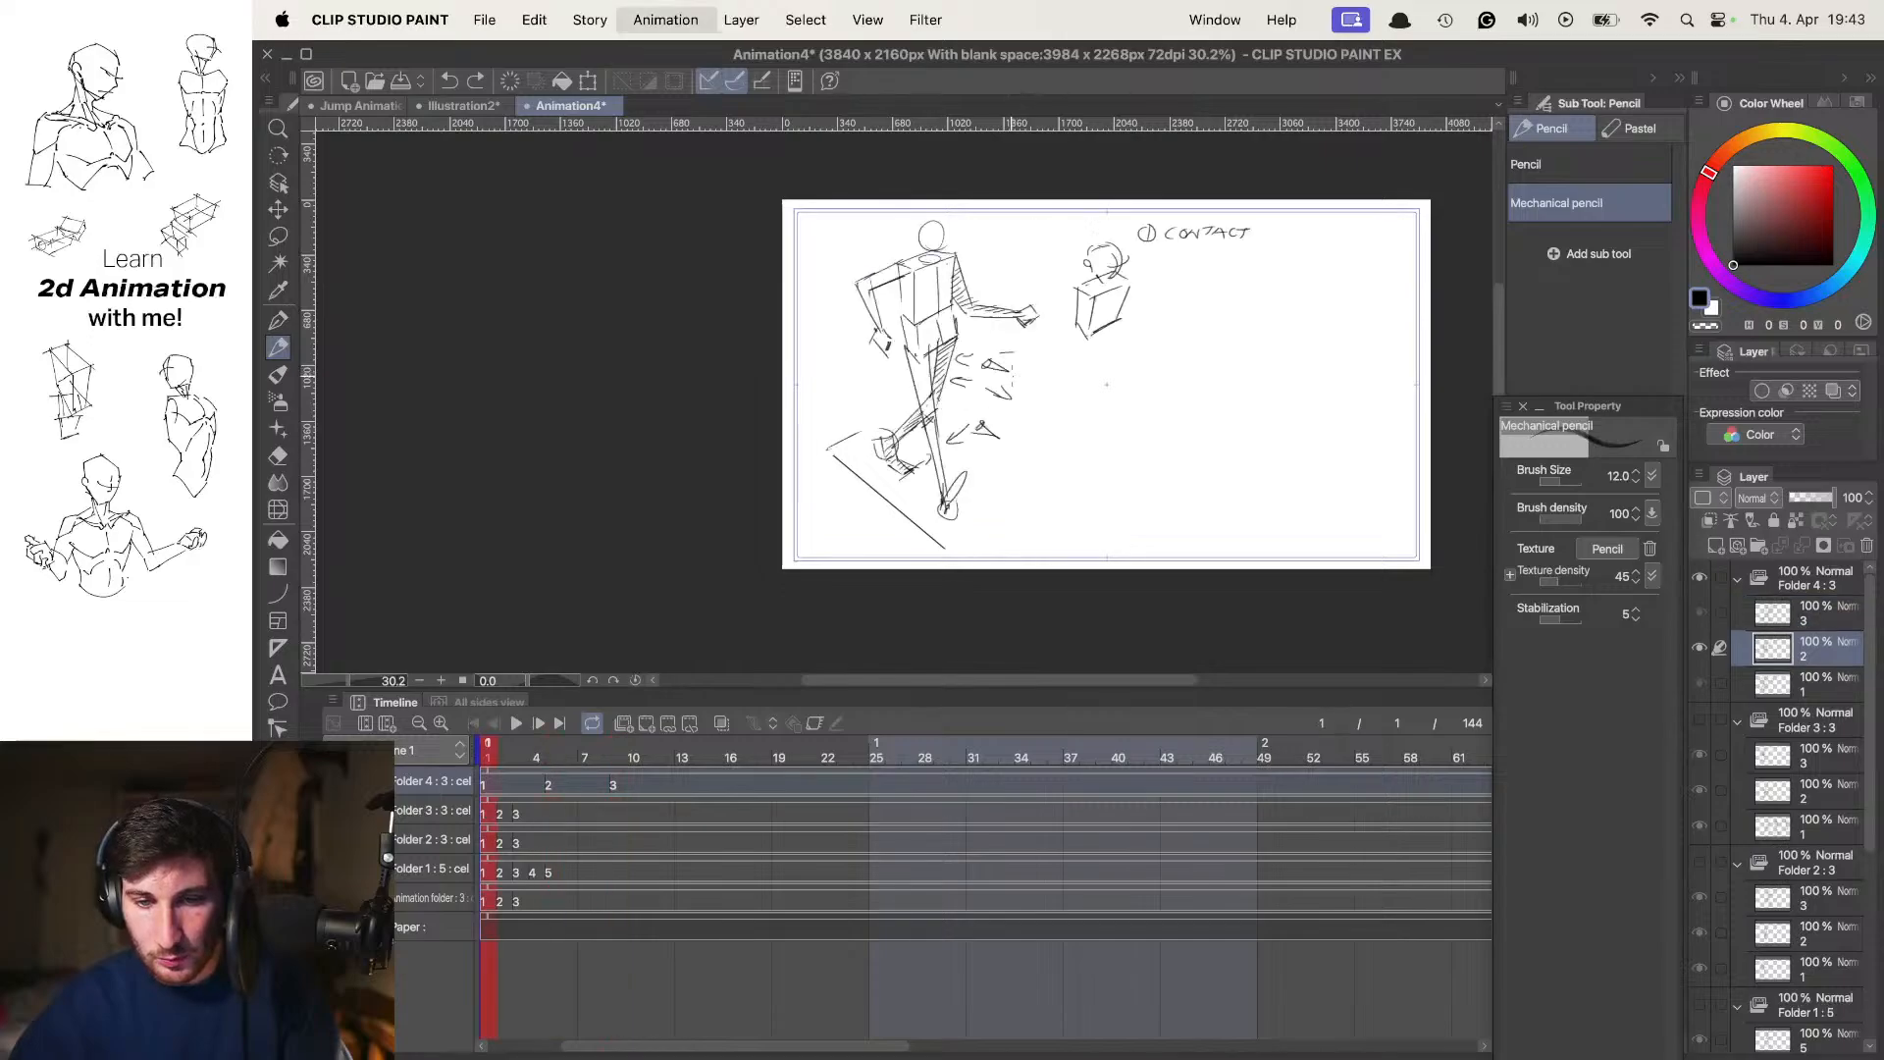
key(Right)
key(Right)
key(Left)
key(Left)
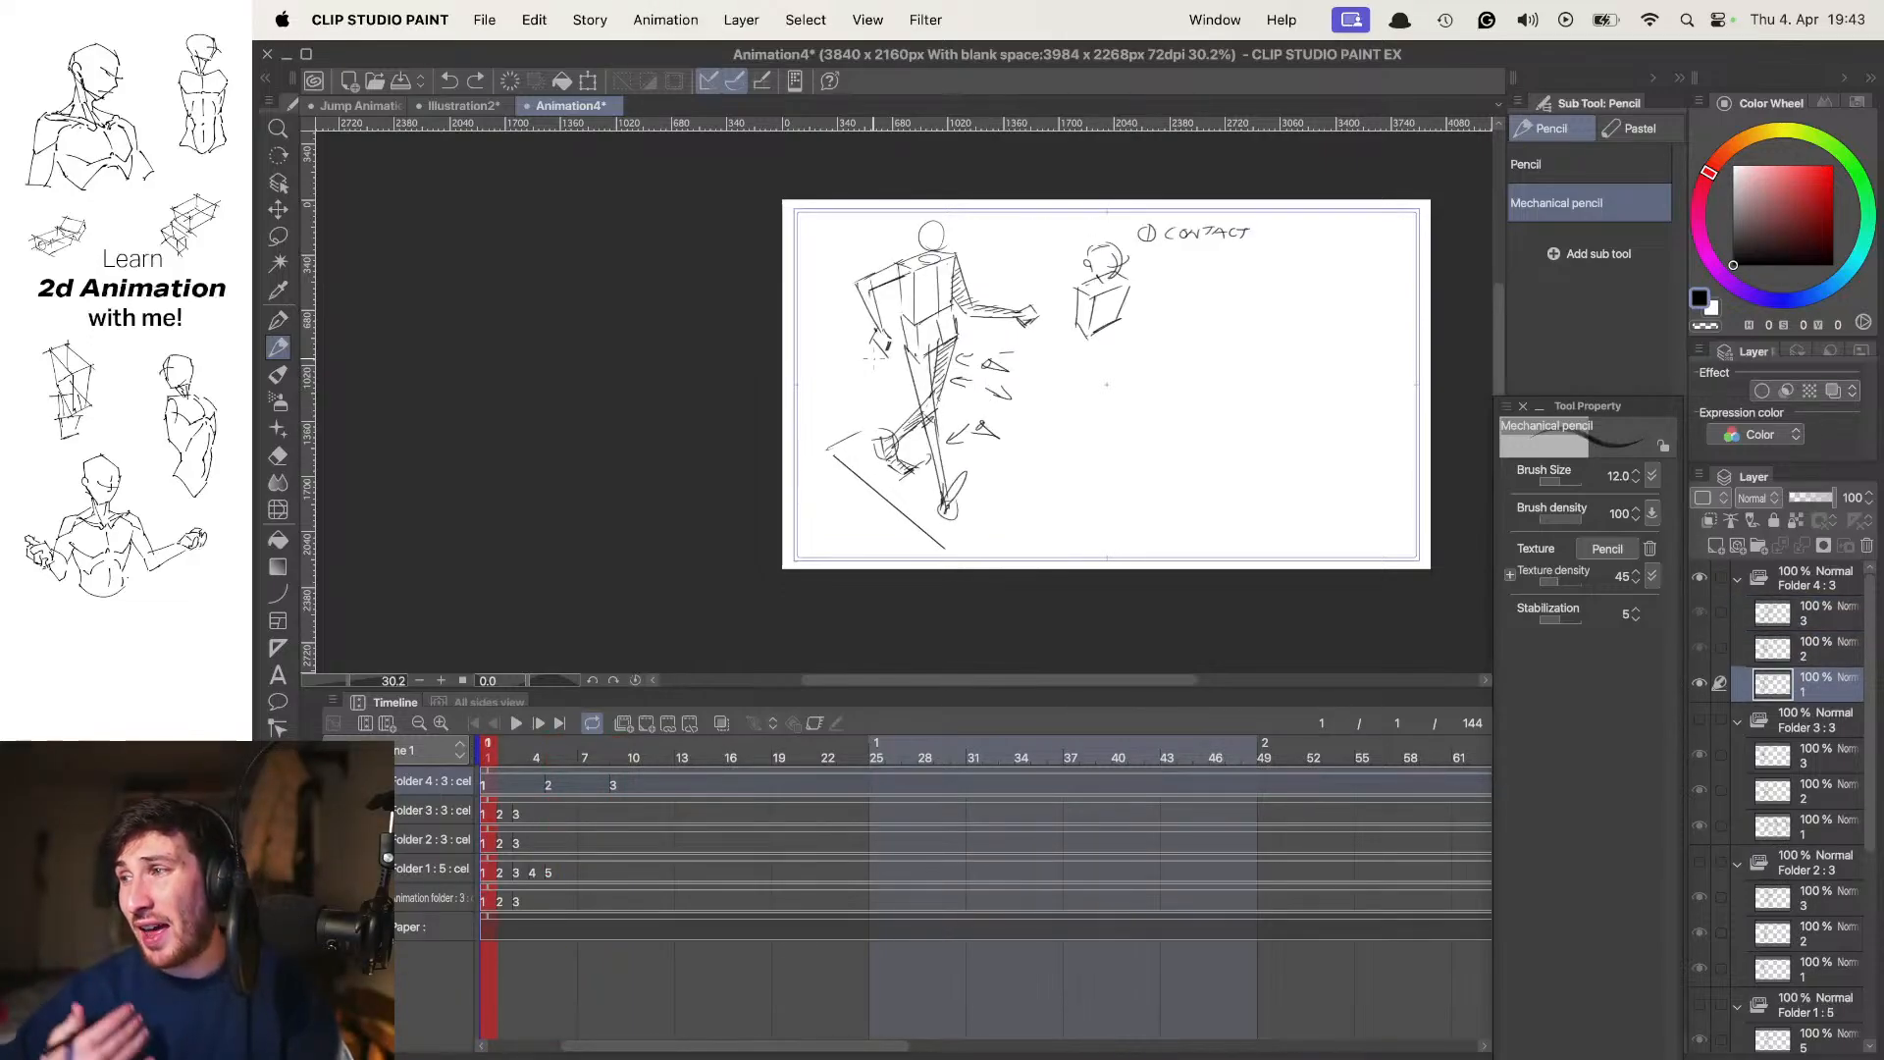
key(Right)
scroll(1045, 372, up, 3)
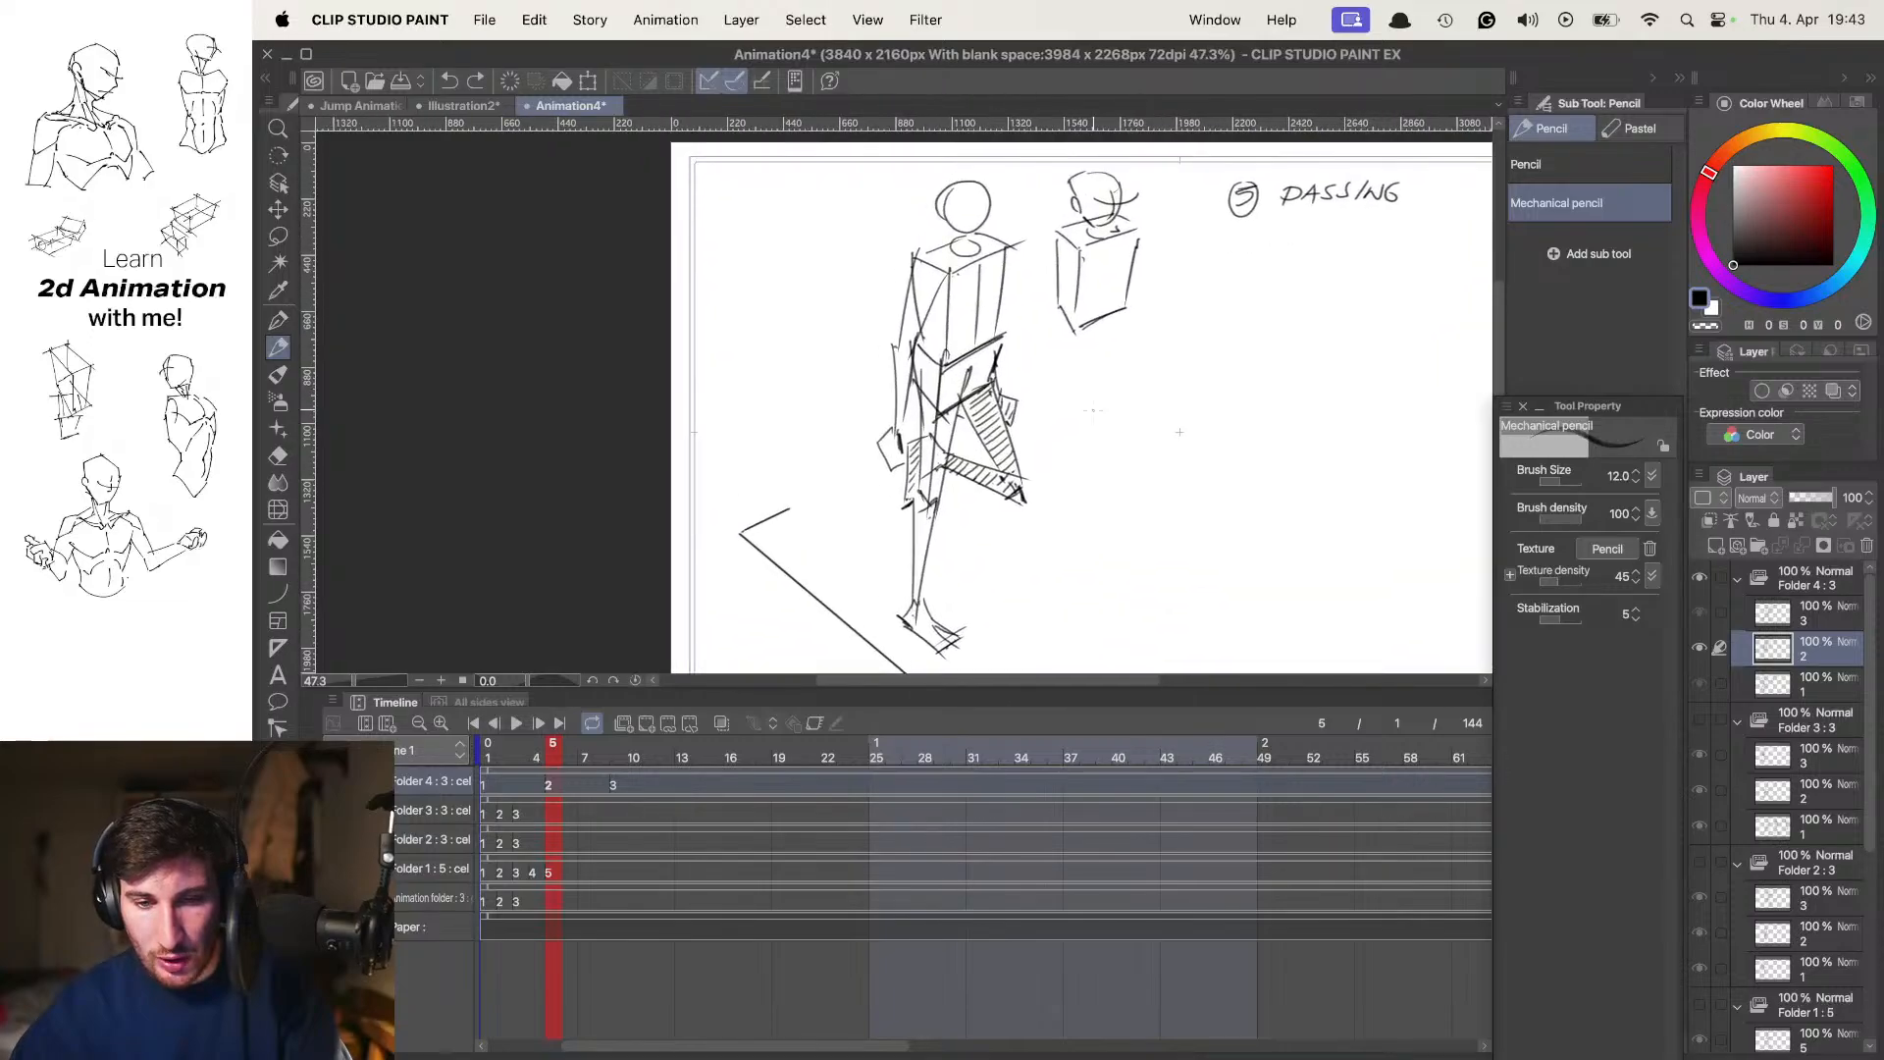
key(Left)
key(Right)
key(Right)
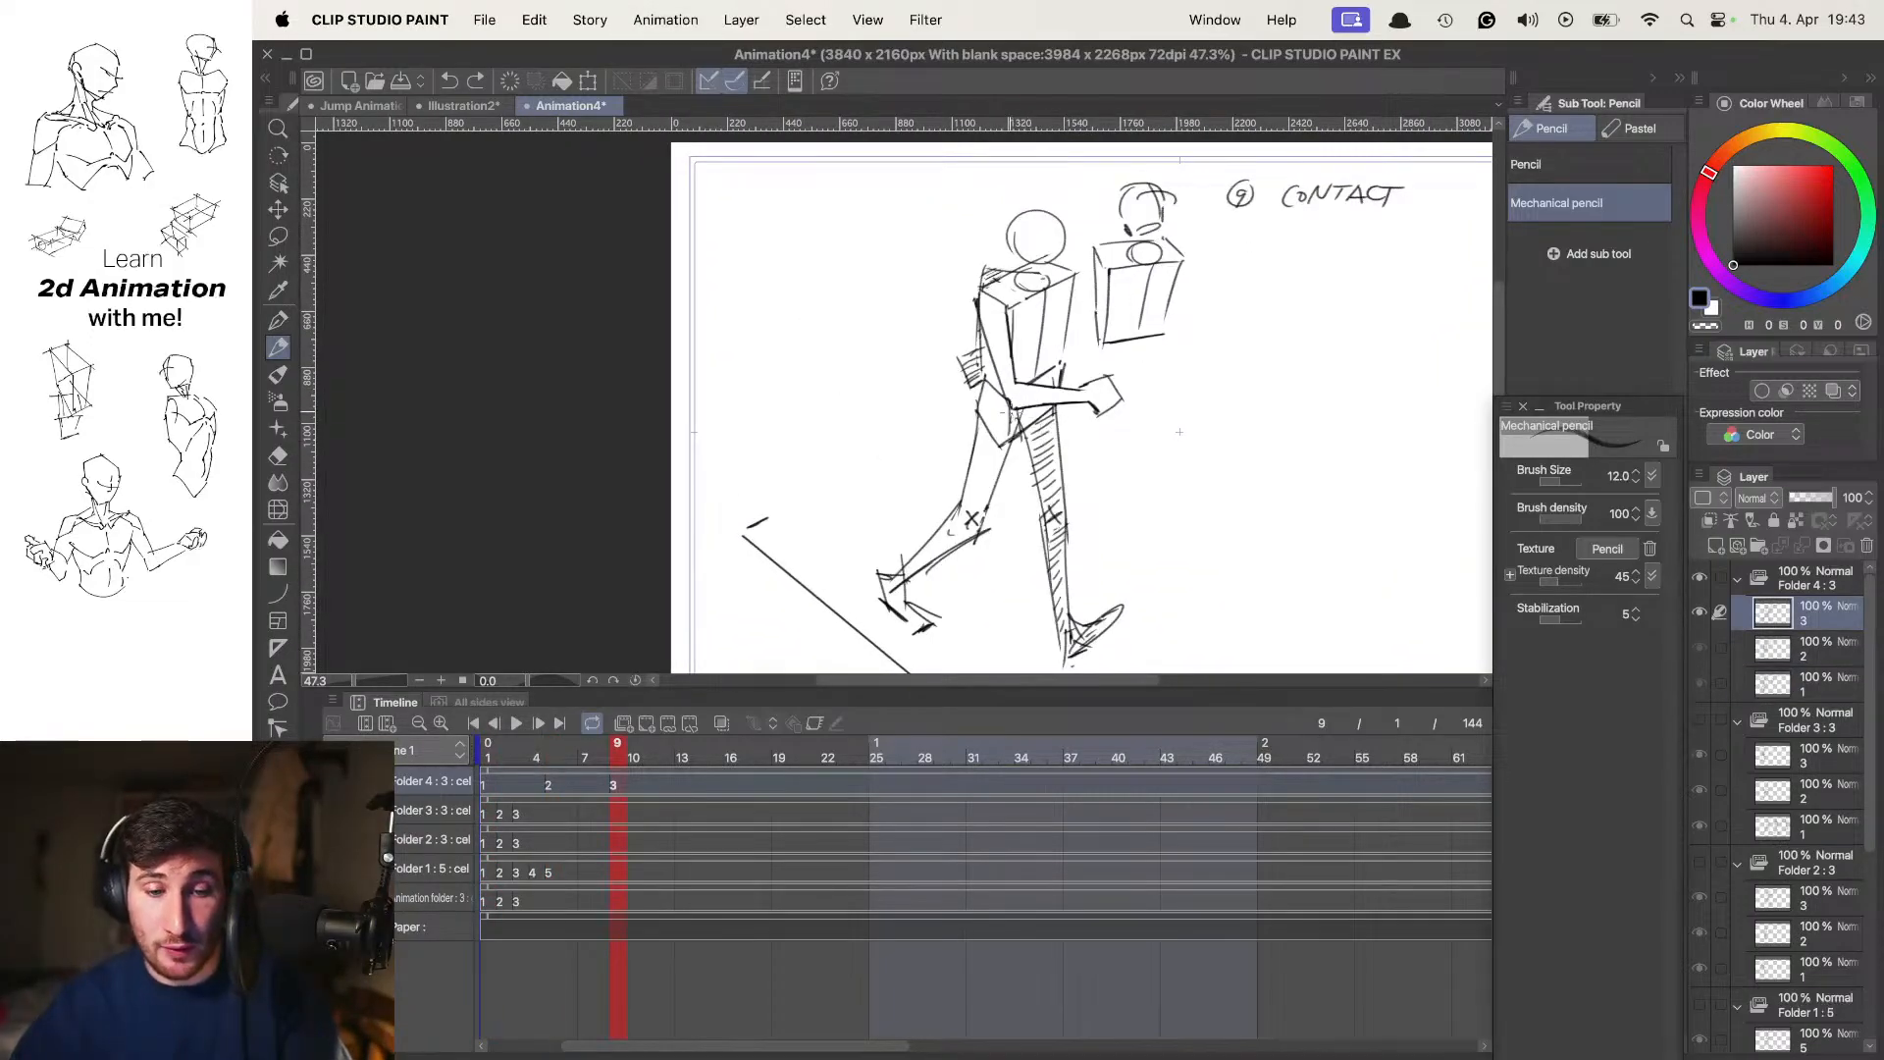
key(Left)
drag(1308, 365, 1240, 405)
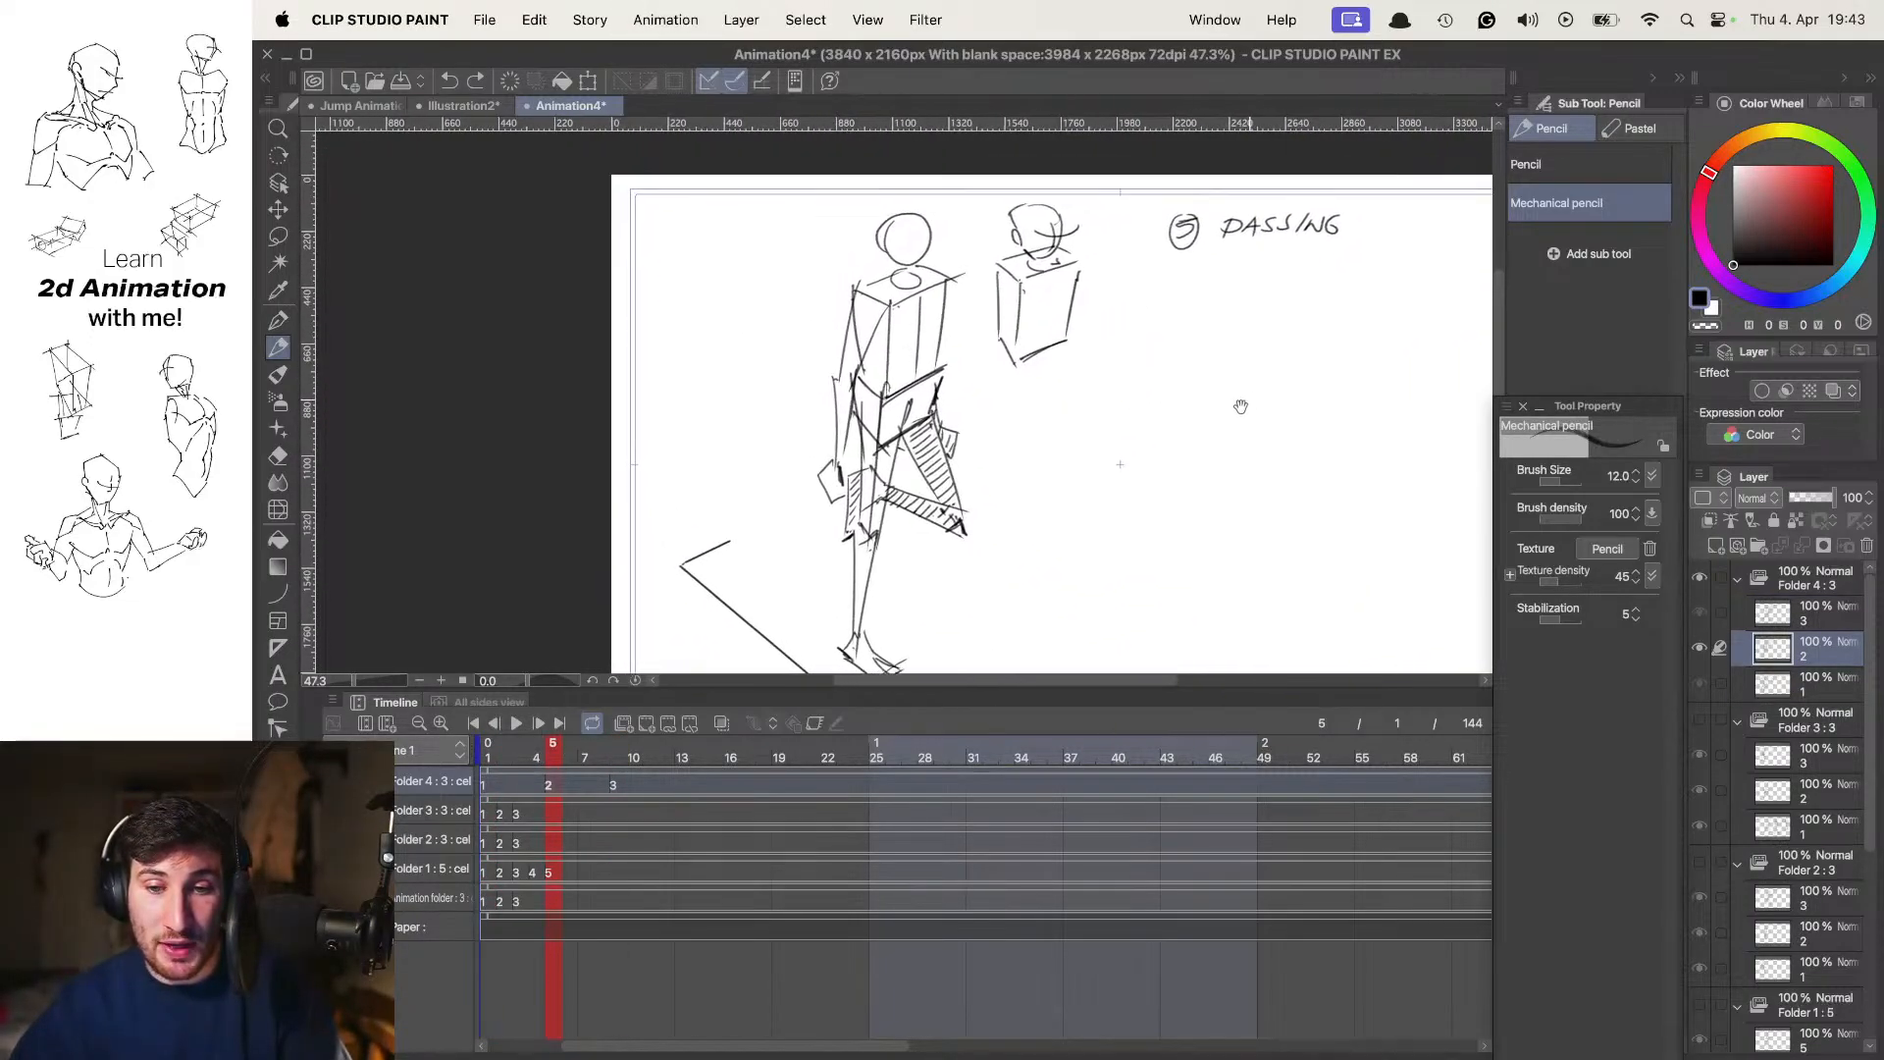
Add a blank cel at frame 3 of Folder 4 and set up onion skin and the Mapping pen for drawing the in-between
click(507, 761)
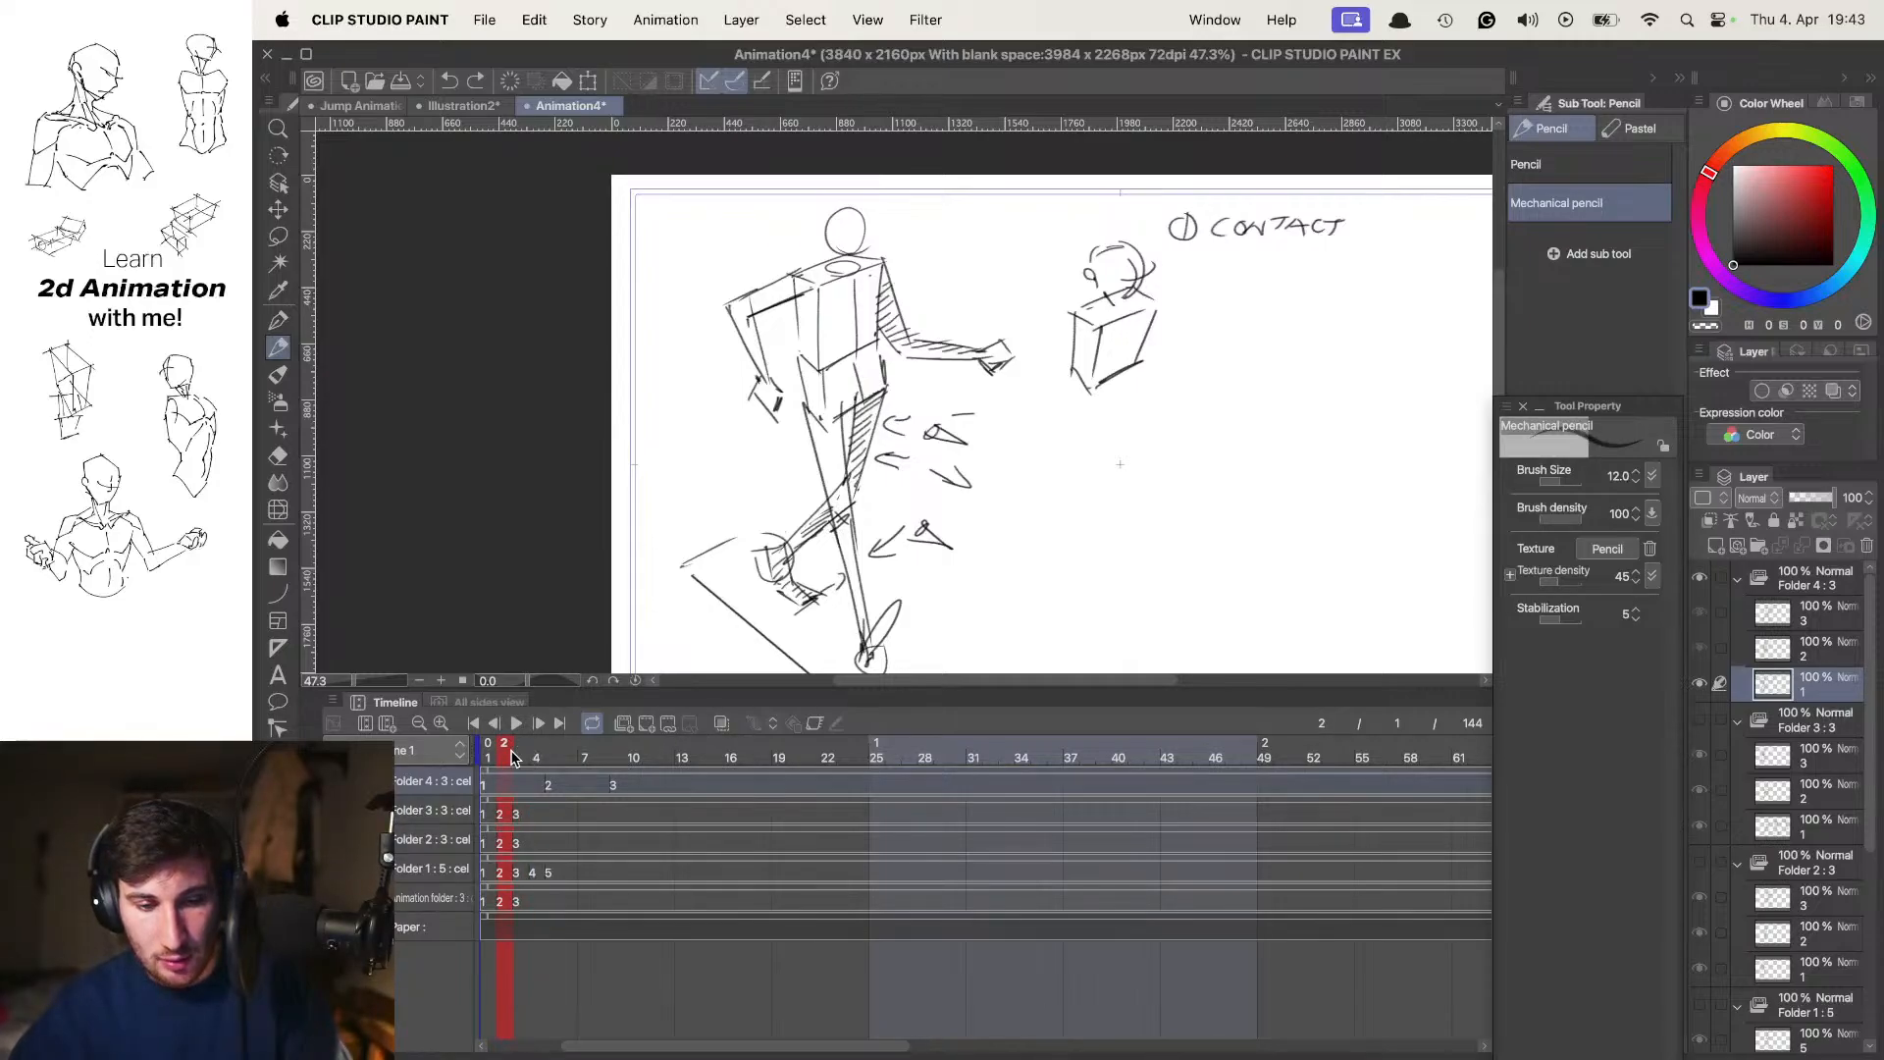
mouse_move(972, 416)
mouse_down()
mouse_move(996, 463)
mouse_move(1004, 425)
mouse_move(973, 408)
mouse_up()
key(alt+n)
key(x)
key(alt+o)
drag(845, 397, 856, 395)
key(Tab)
drag(1032, 368, 951, 204)
mouse_move(1010, 410)
mouse_down()
mouse_move(1061, 388)
mouse_move(1053, 509)
mouse_move(1039, 380)
mouse_up()
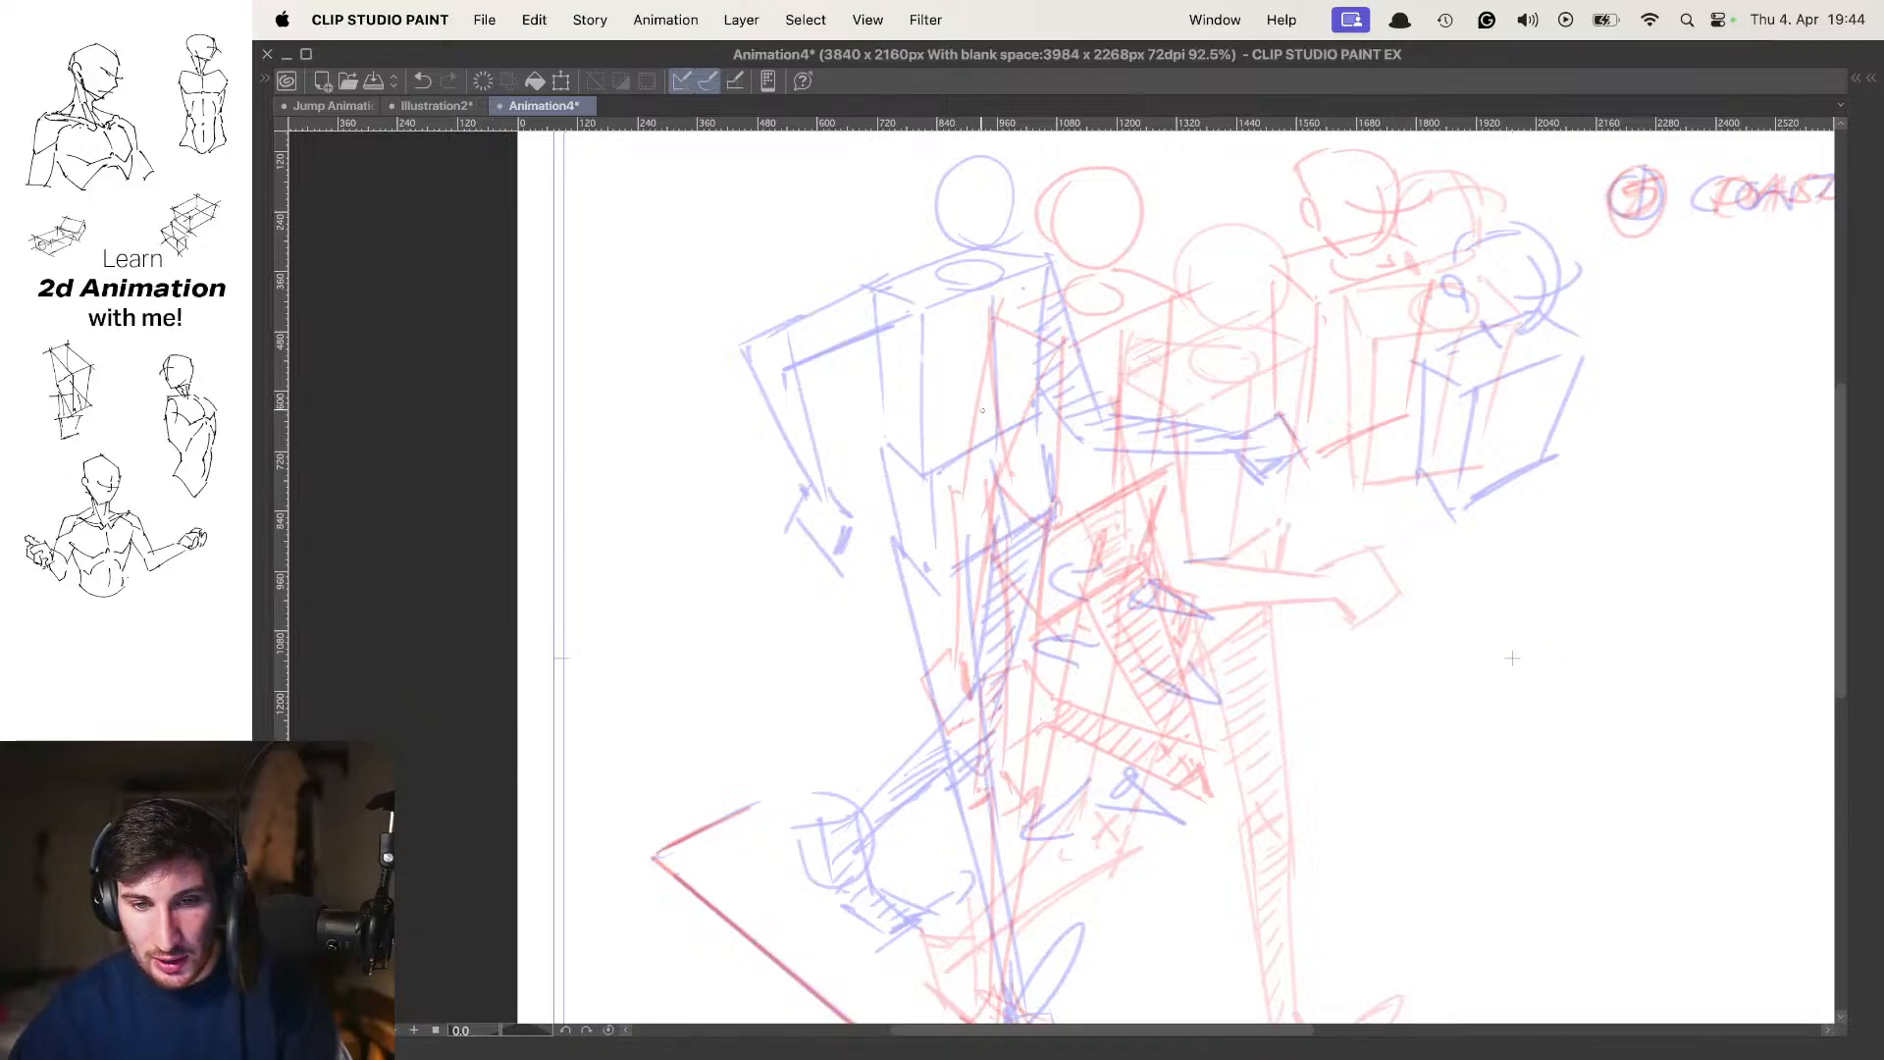
key(Tab)
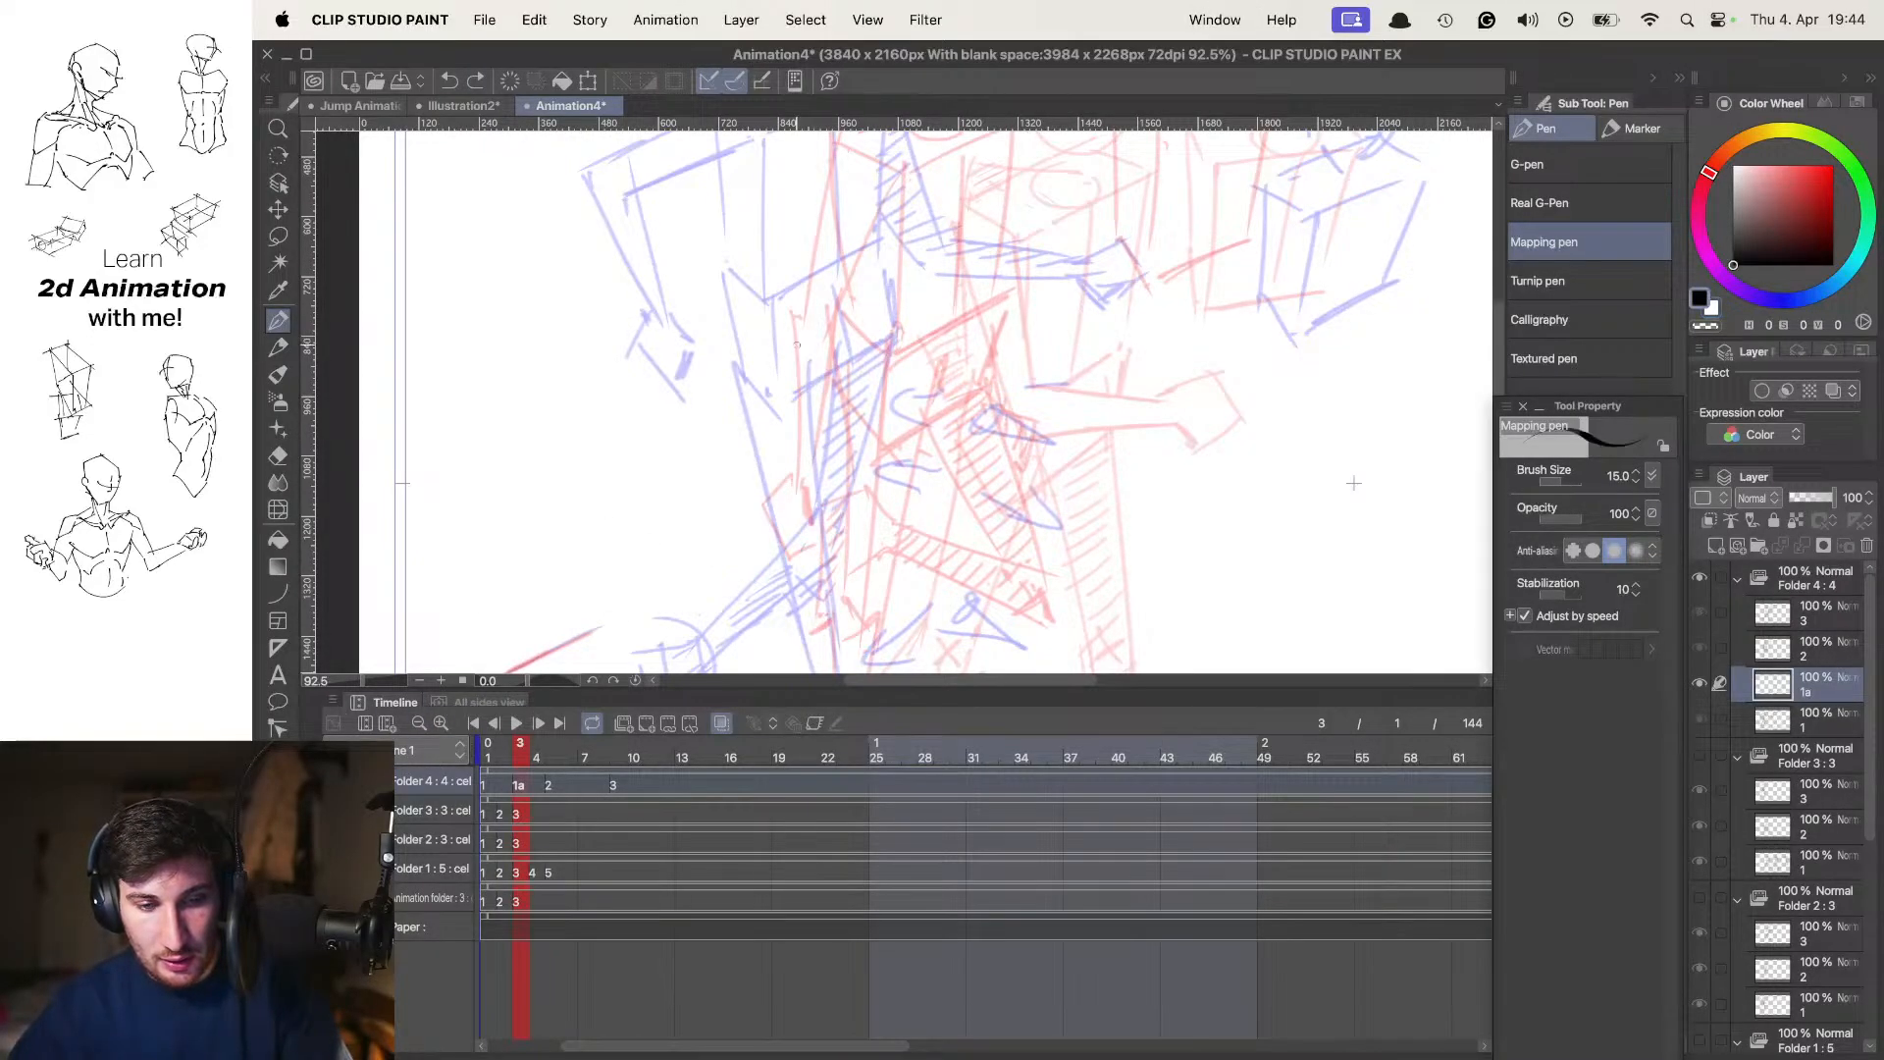
drag(762, 346, 986, 457)
key(ctrl+z)
key(Tab)
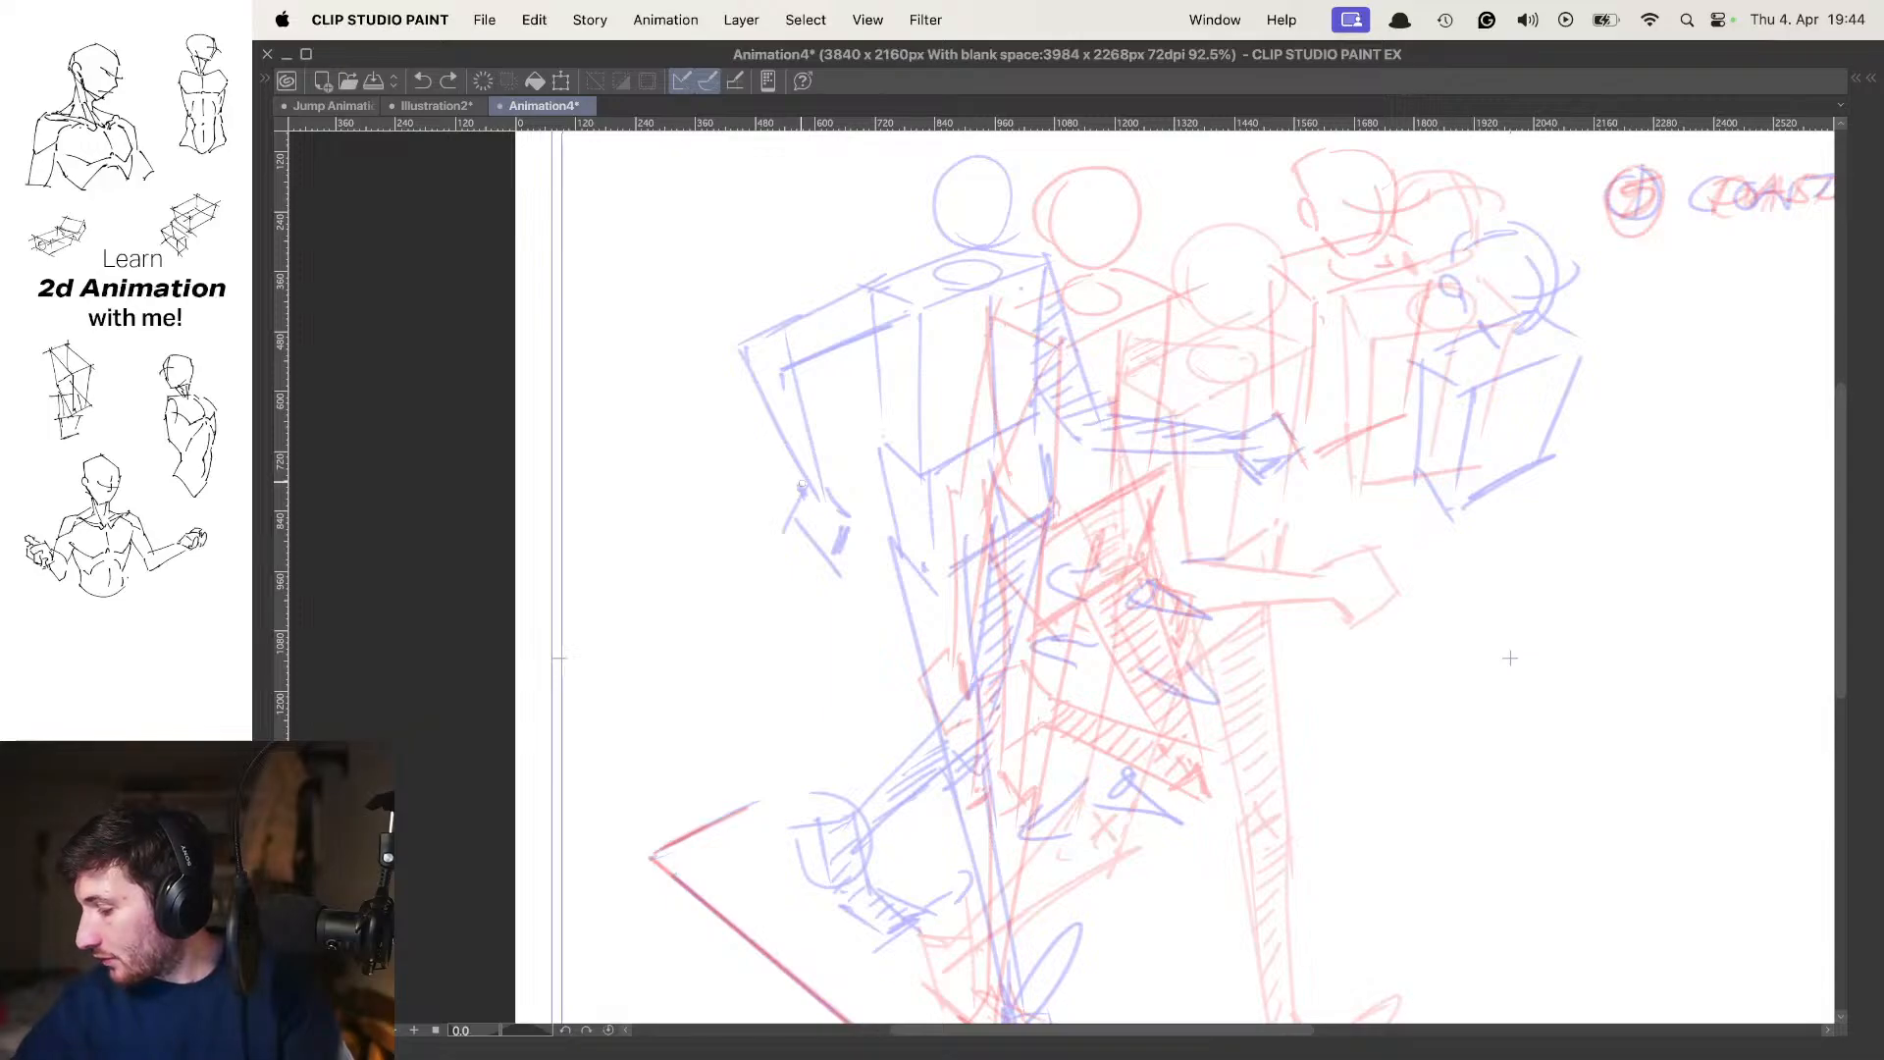
key(super+z)
mouse_move(928, 374)
mouse_down()
mouse_move(975, 453)
mouse_move(960, 433)
mouse_up()
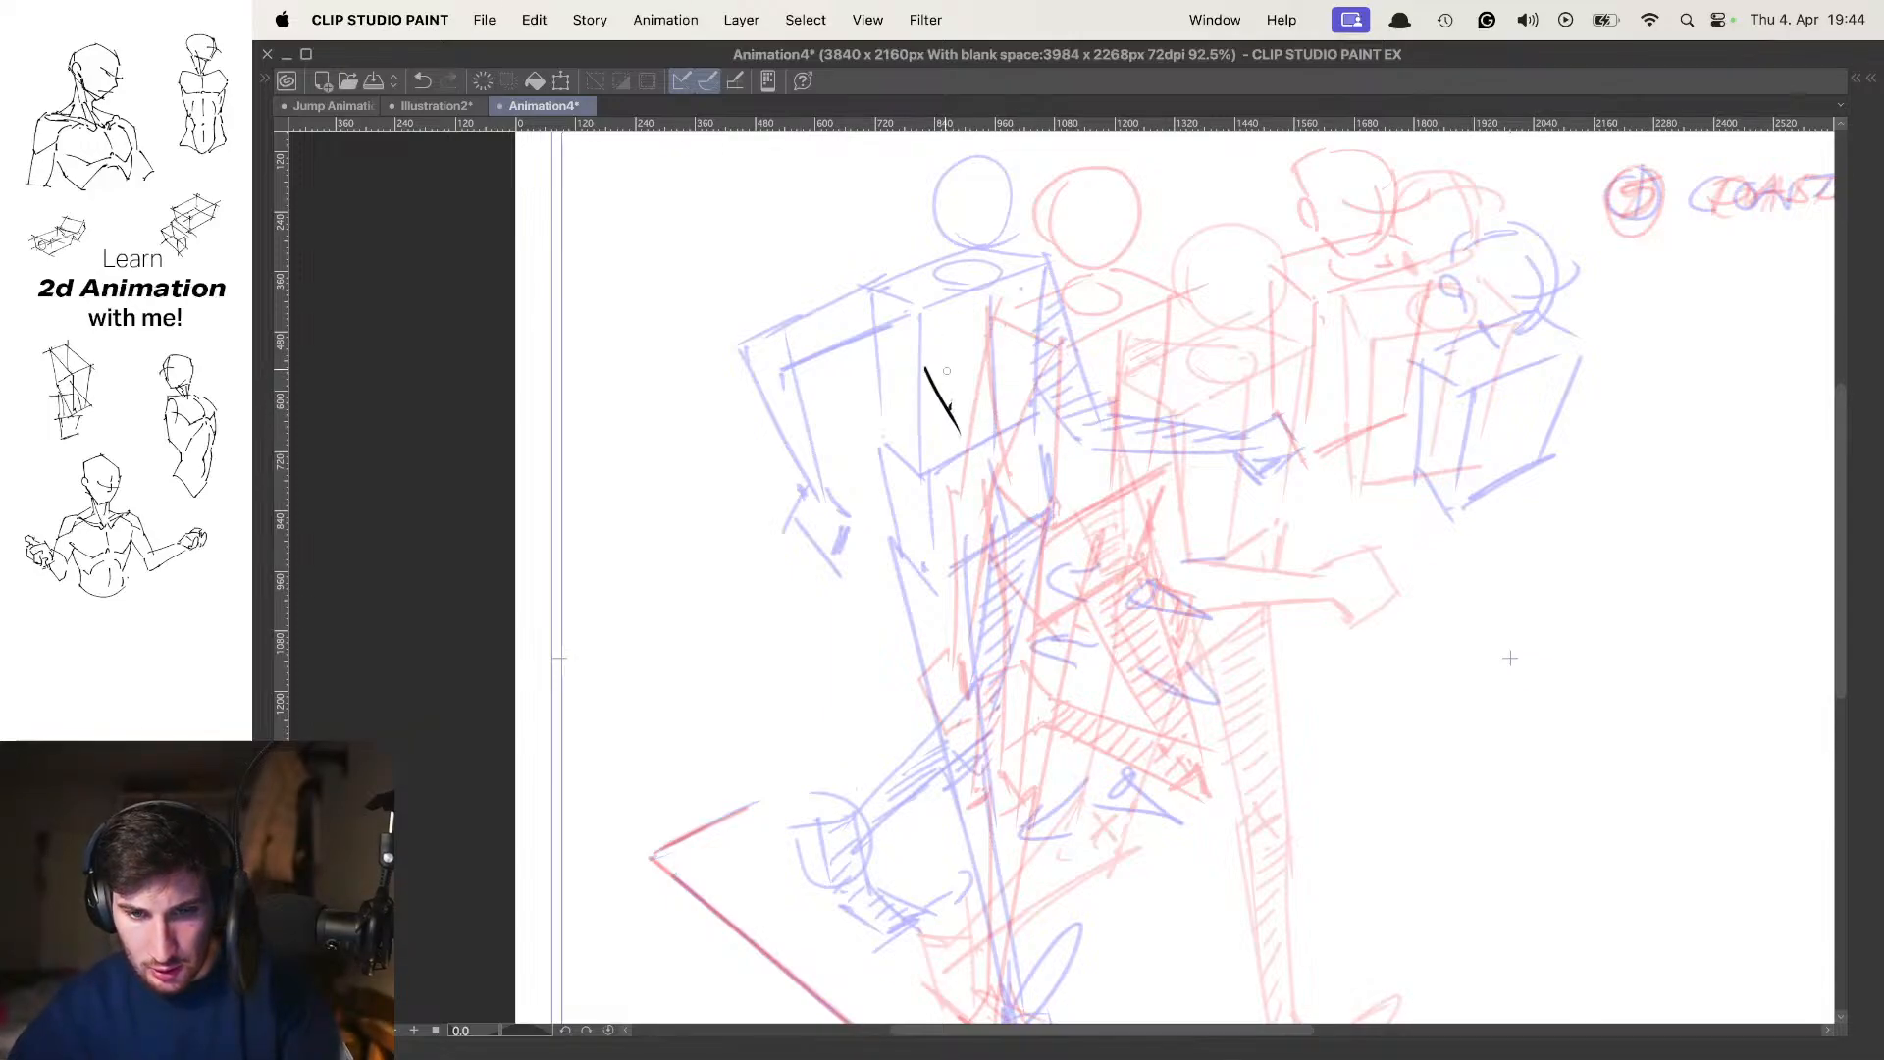
key(super+z)
key(super+z)
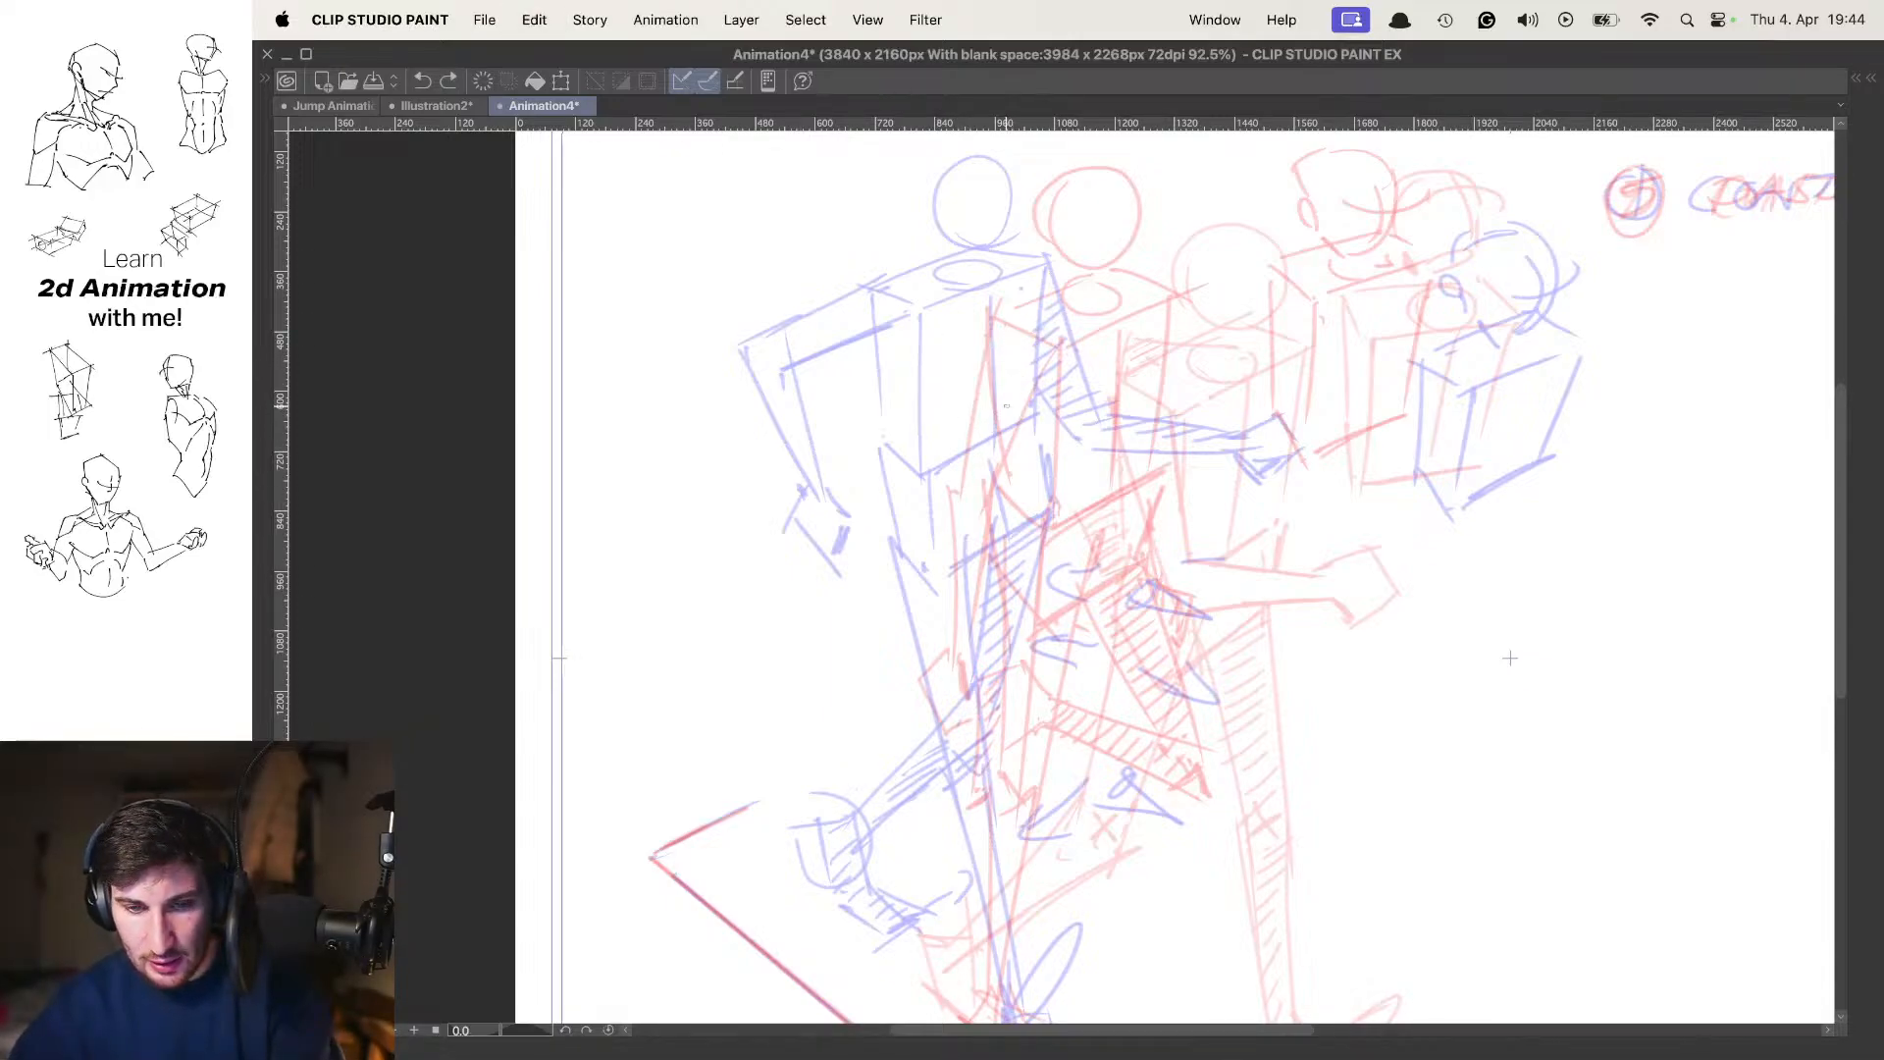
drag(912, 378, 959, 441)
key(super+z)
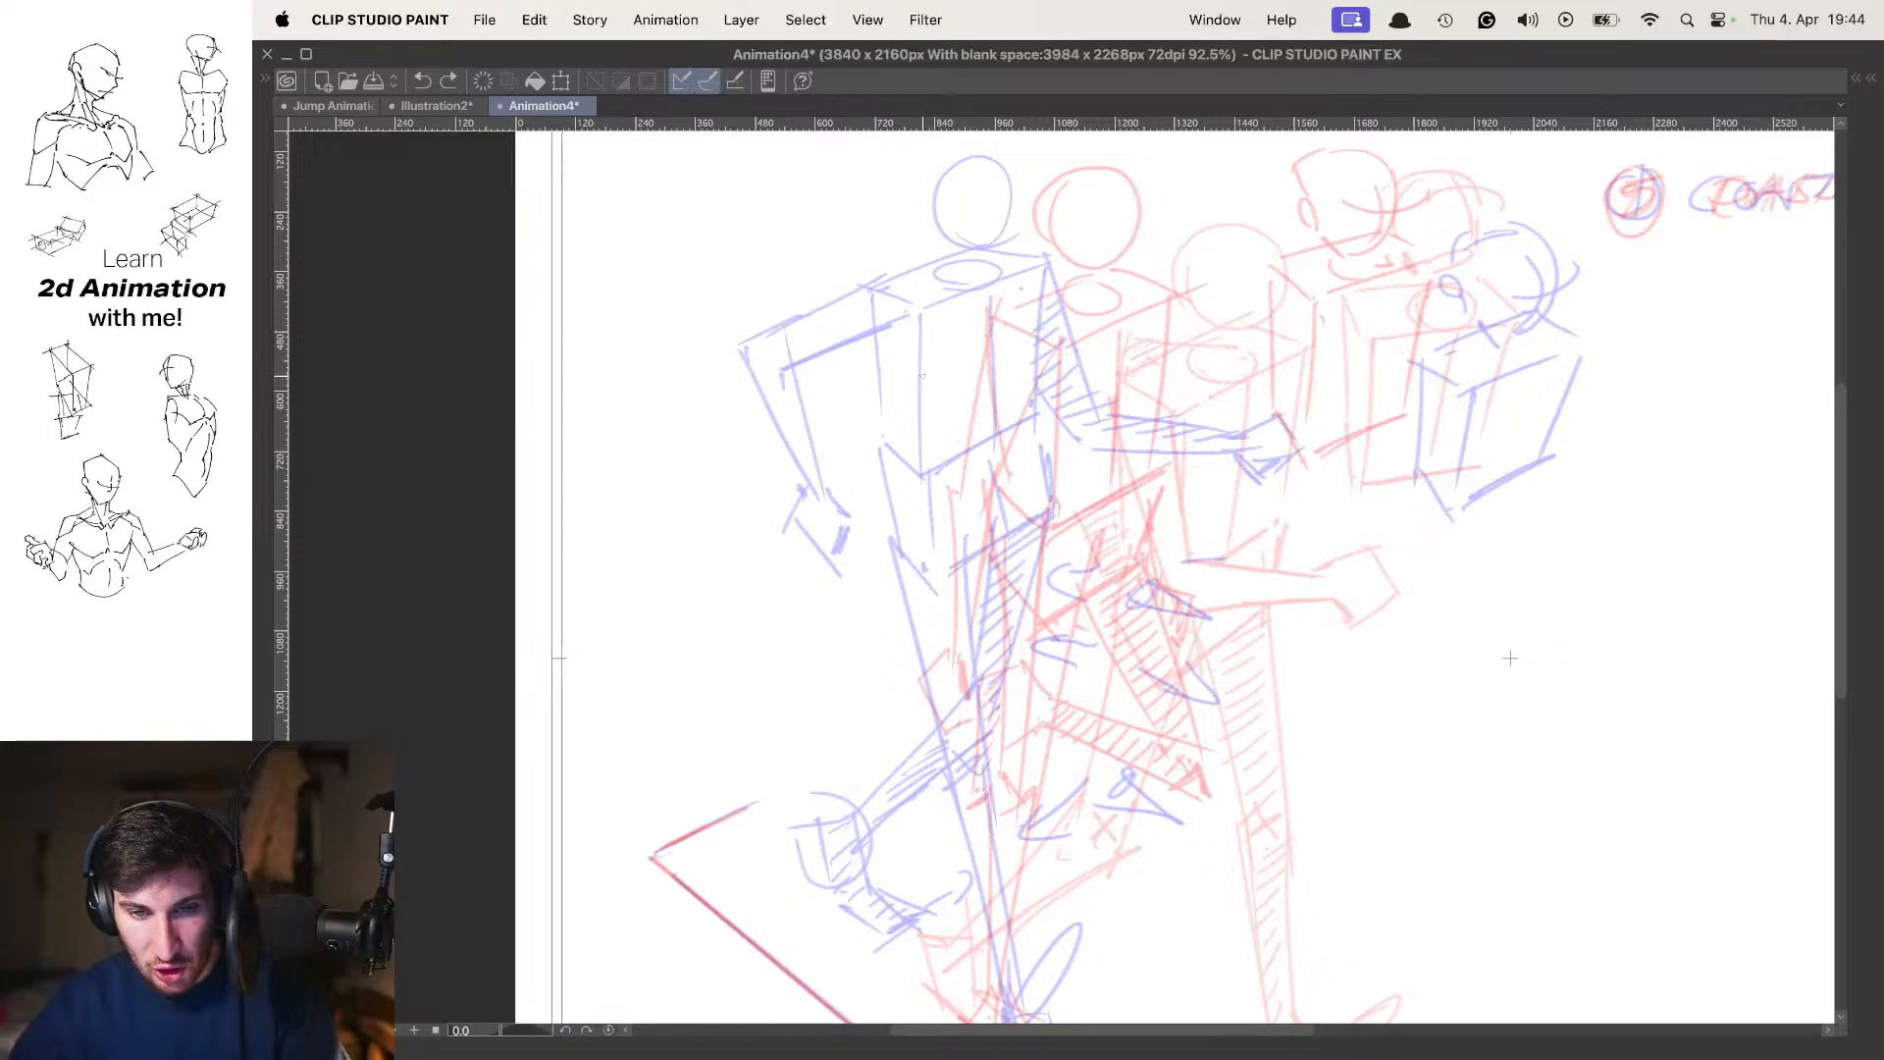
mouse_move(921, 378)
mouse_down()
mouse_move(958, 440)
mouse_move(1065, 328)
mouse_up()
drag(972, 439, 1084, 390)
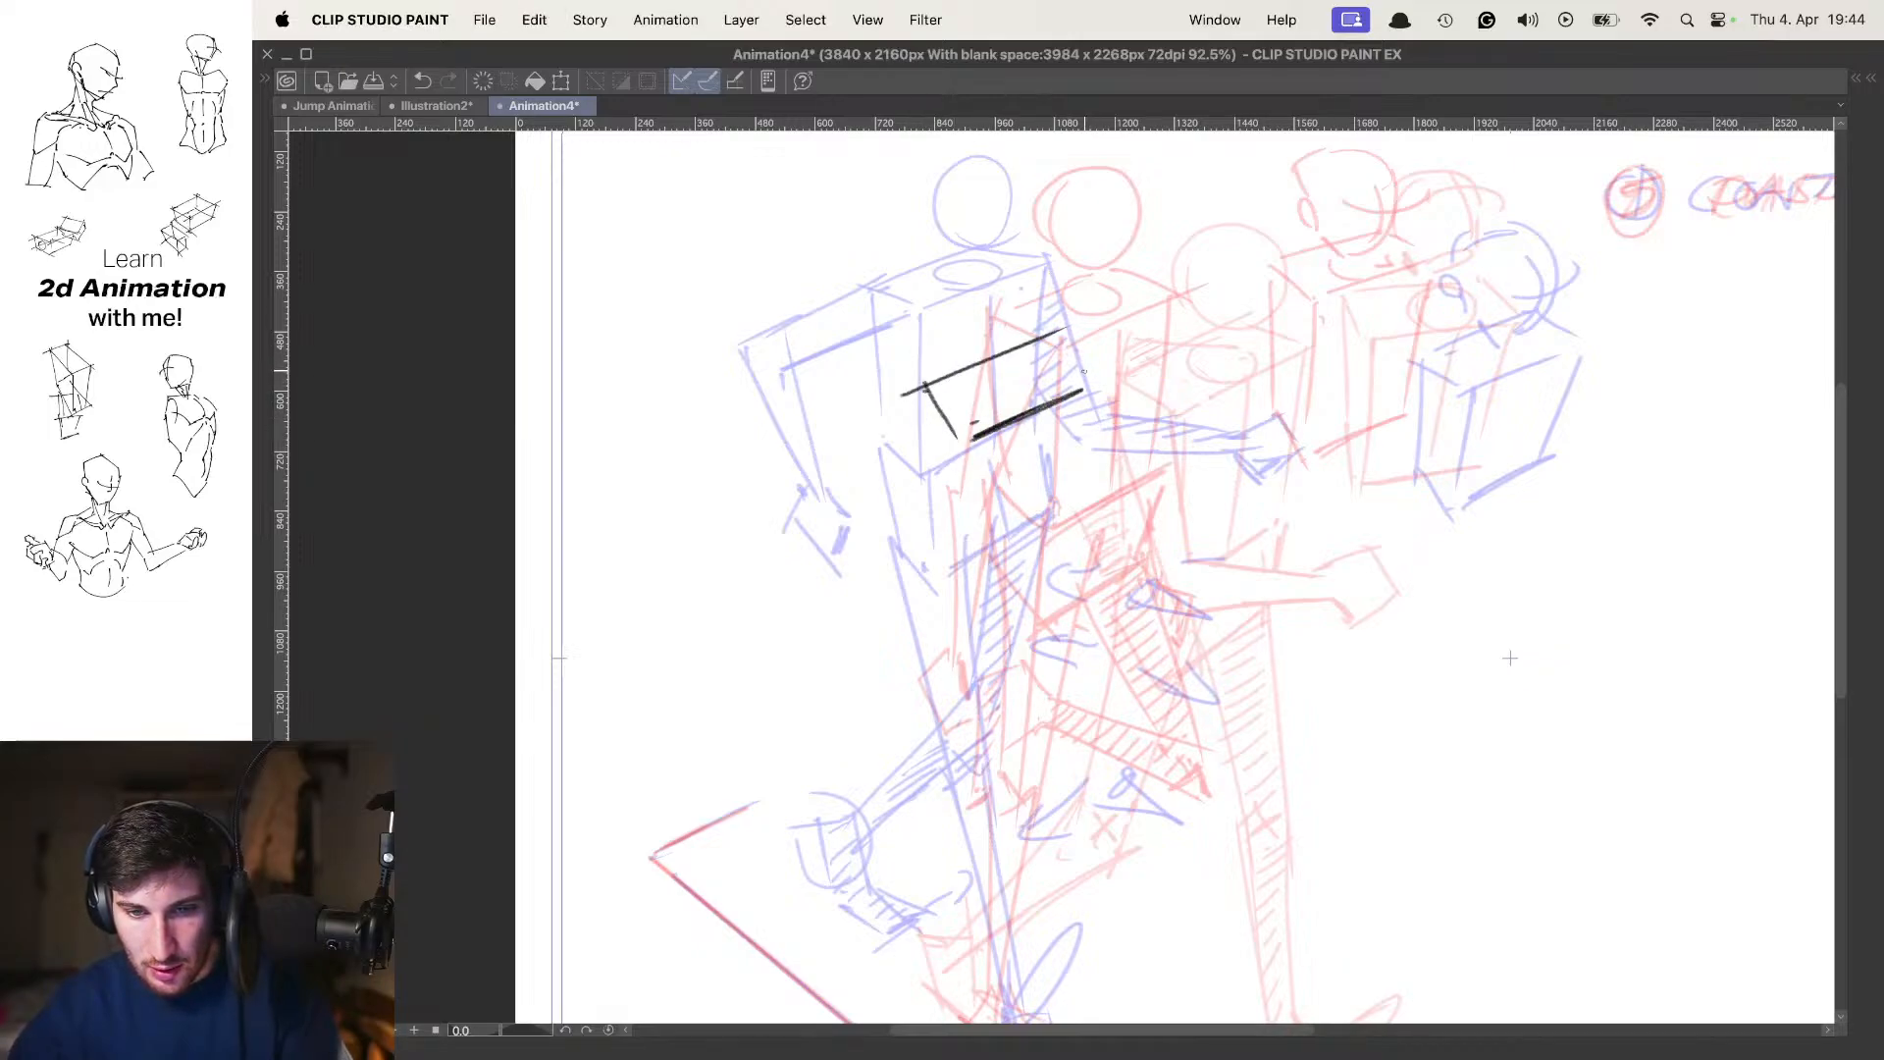
key(super+z)
key(super+z)
key(super+z)
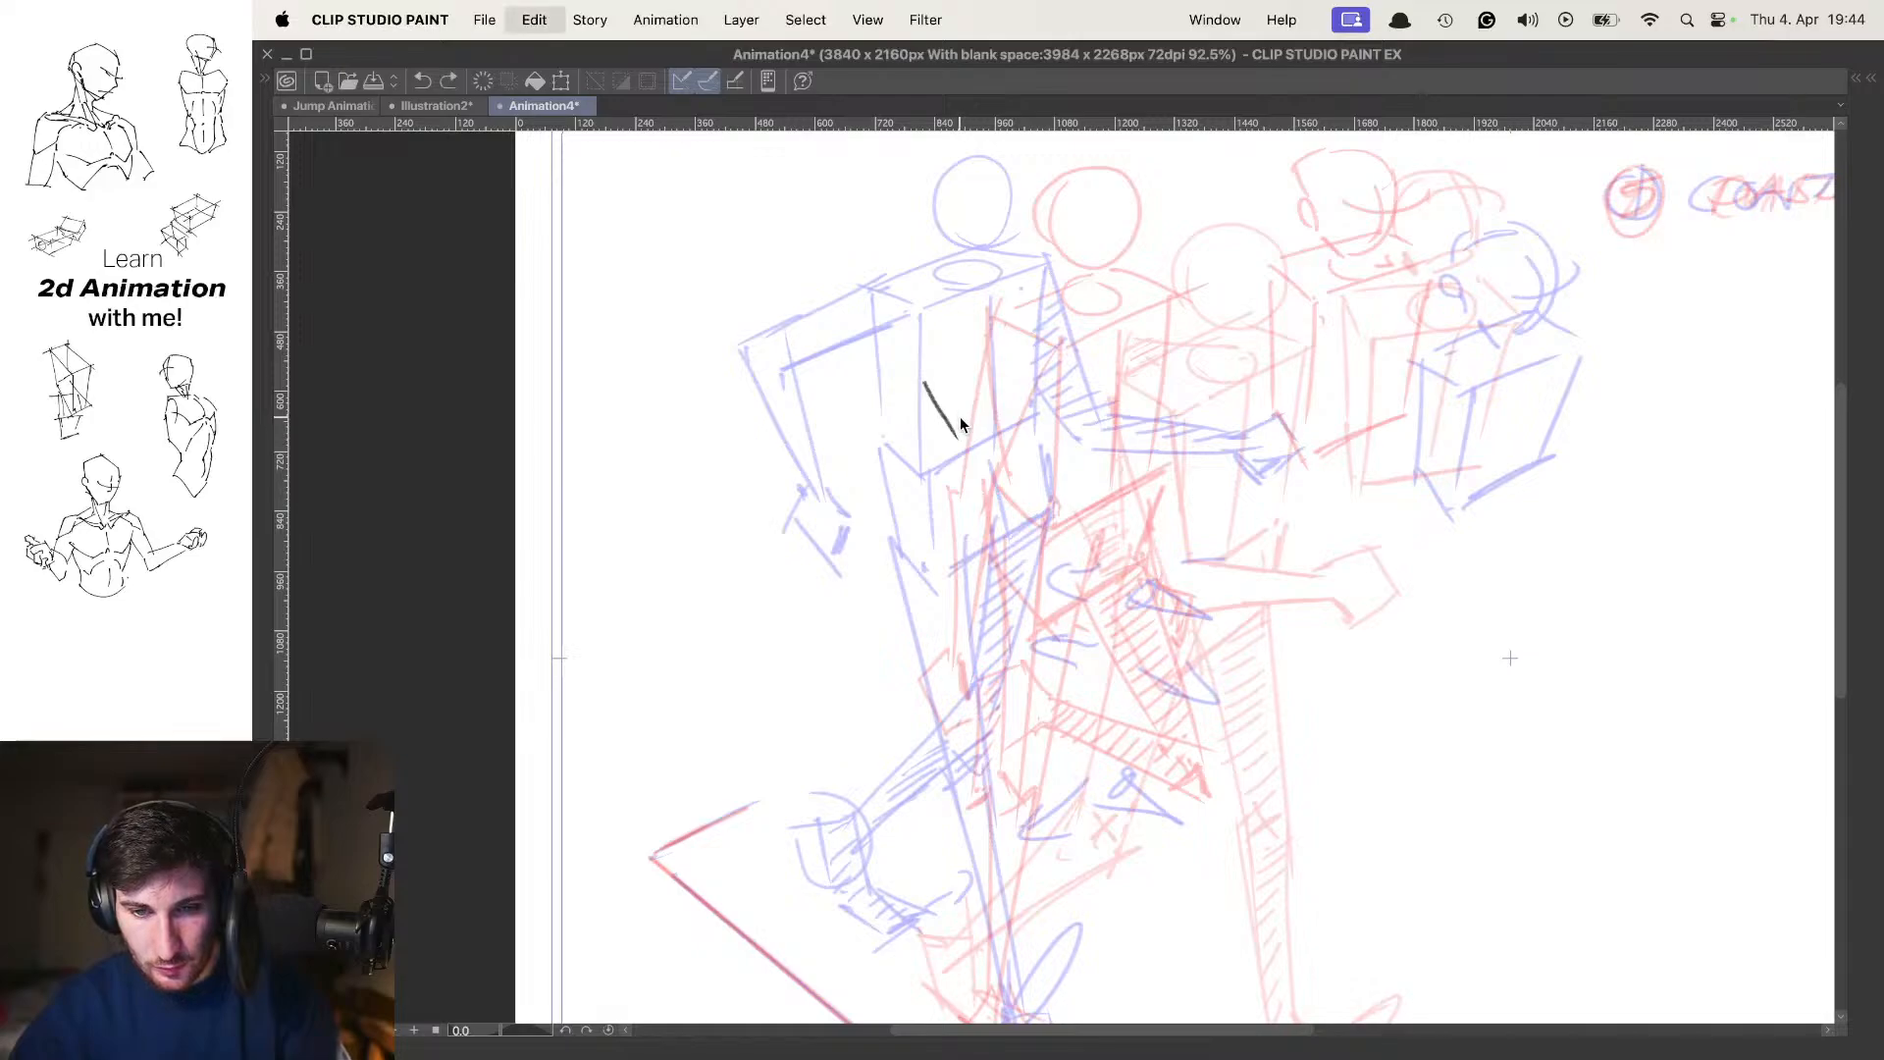
key(super+z)
mouse_move(936, 396)
mouse_down()
mouse_move(962, 443)
mouse_move(1114, 323)
mouse_up()
drag(993, 442, 1014, 432)
mouse_move(986, 447)
mouse_down()
mouse_move(1099, 391)
mouse_move(1003, 440)
mouse_up()
key(super+z)
key(super+z)
key(super+z)
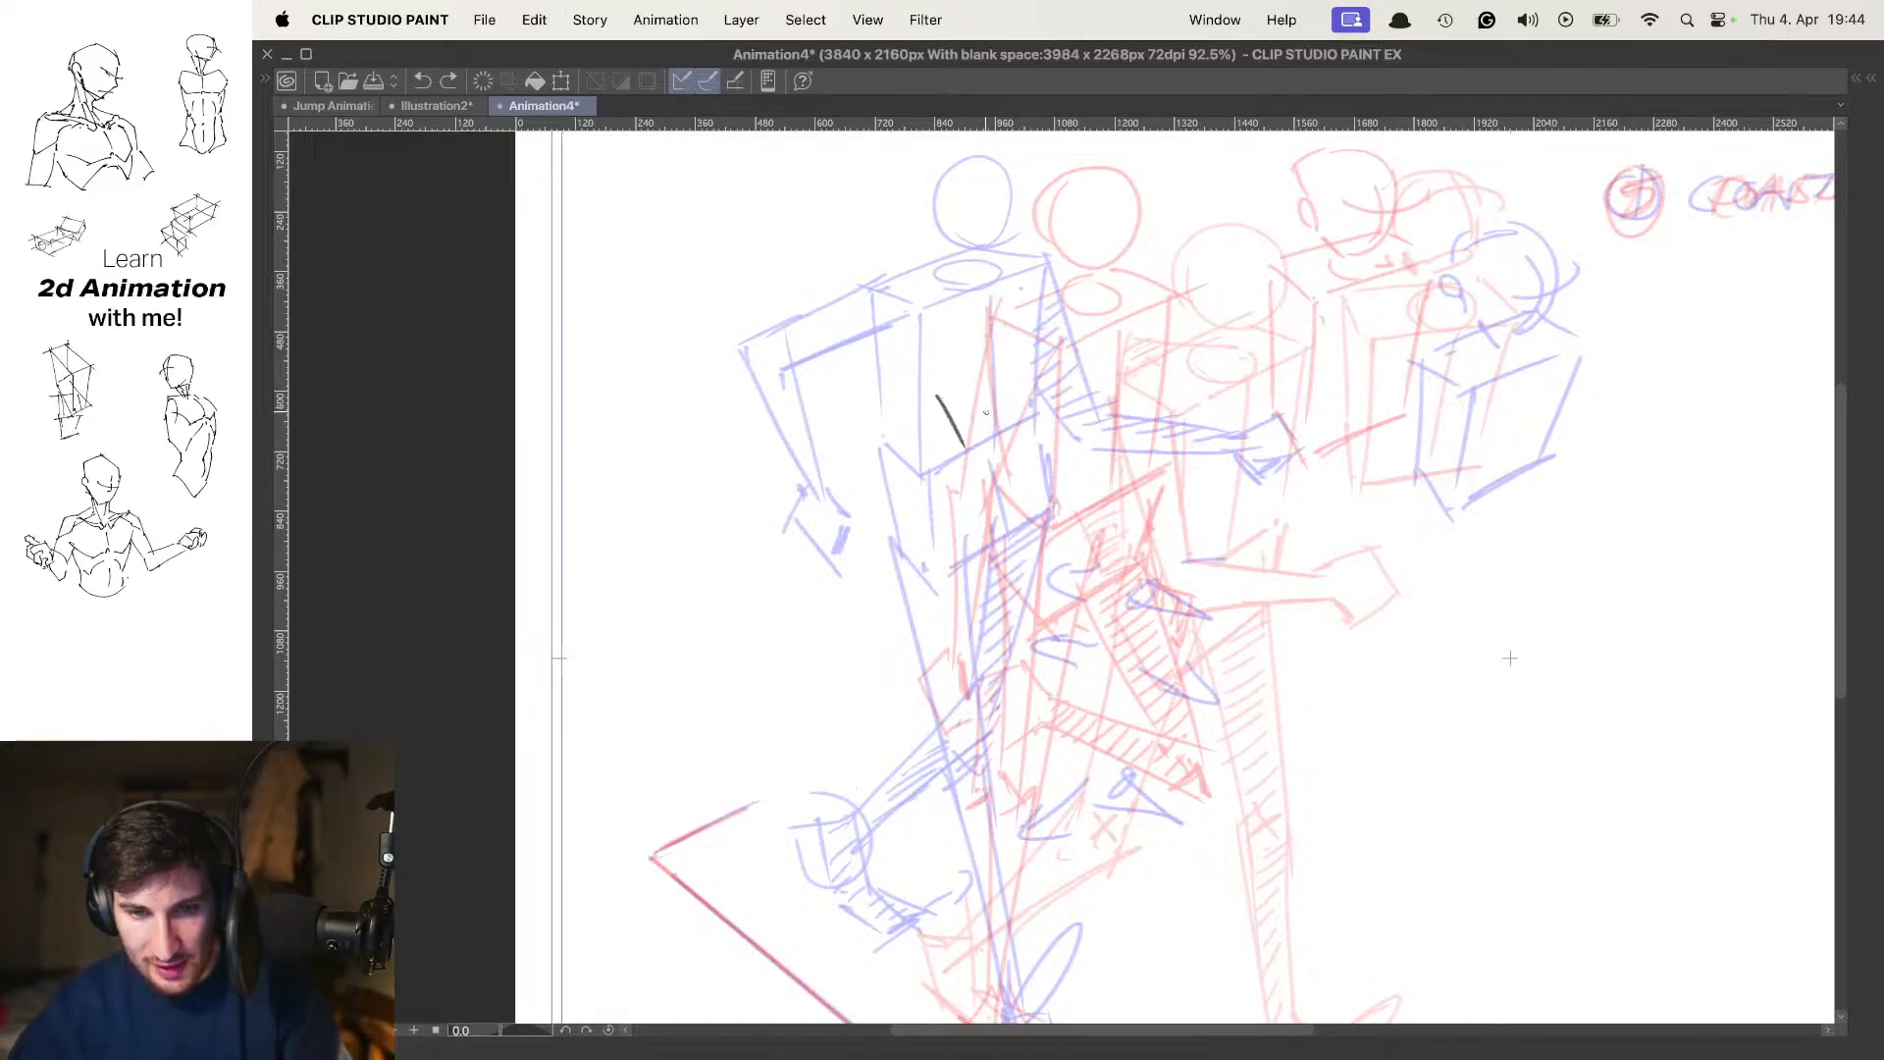
key(super+z)
Draw the forward-leaning chest box with the pelvis box beneath it, lowered between the contact and passing torsos
drag(932, 376, 1072, 316)
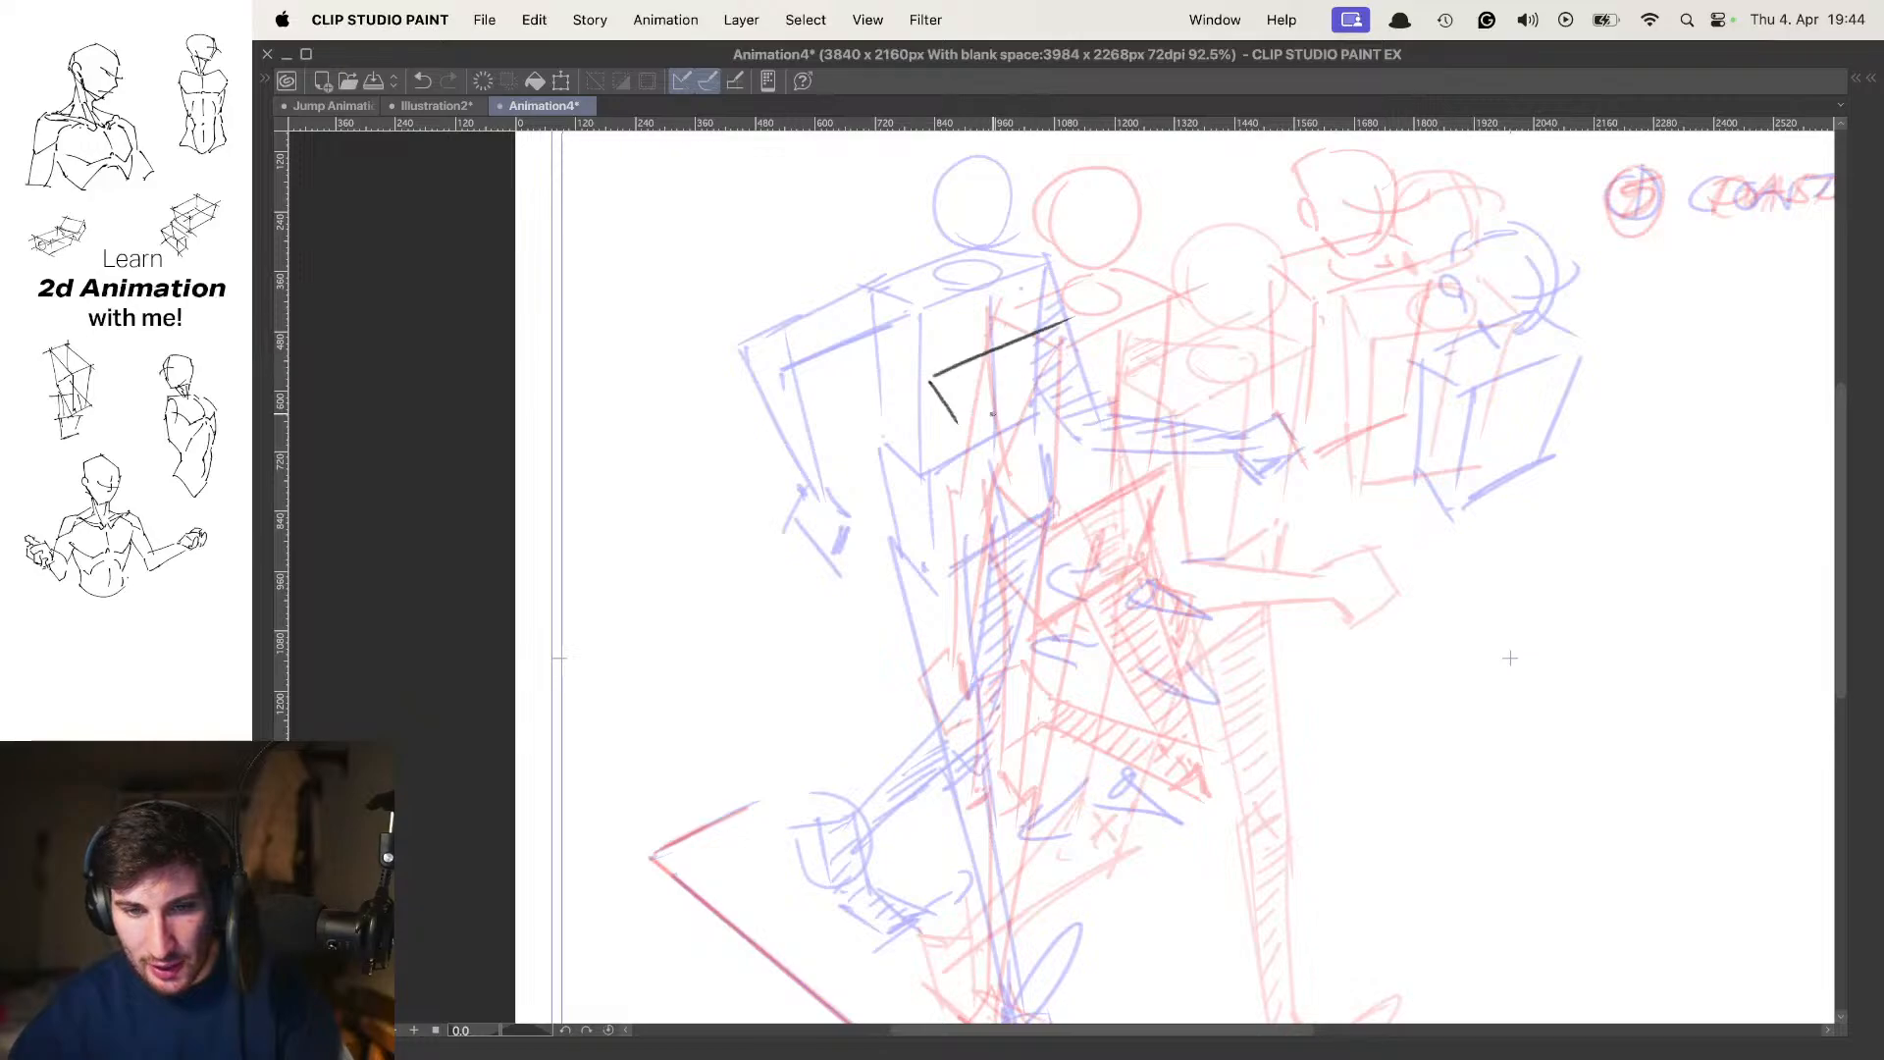
drag(984, 426, 1106, 367)
drag(1119, 344, 1134, 311)
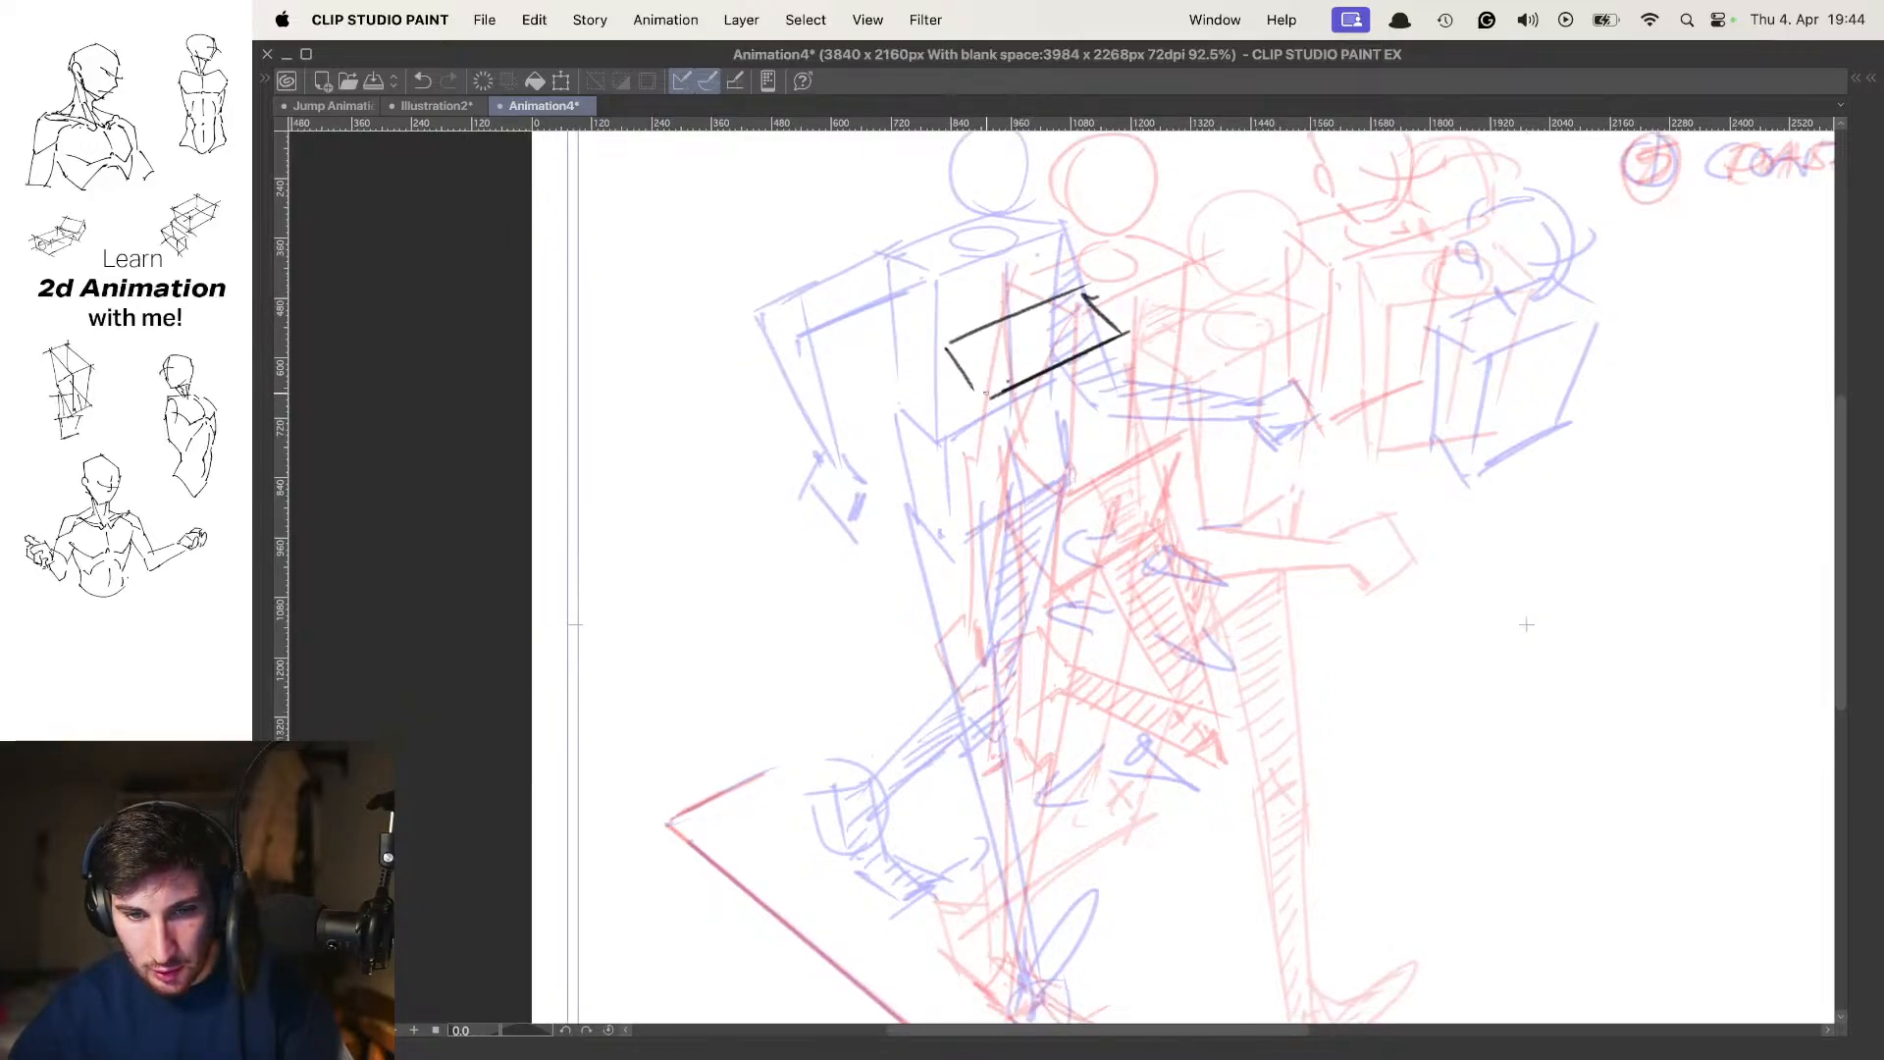
mouse_move(986, 394)
mouse_down()
mouse_move(922, 440)
mouse_move(953, 516)
mouse_move(1085, 438)
mouse_up()
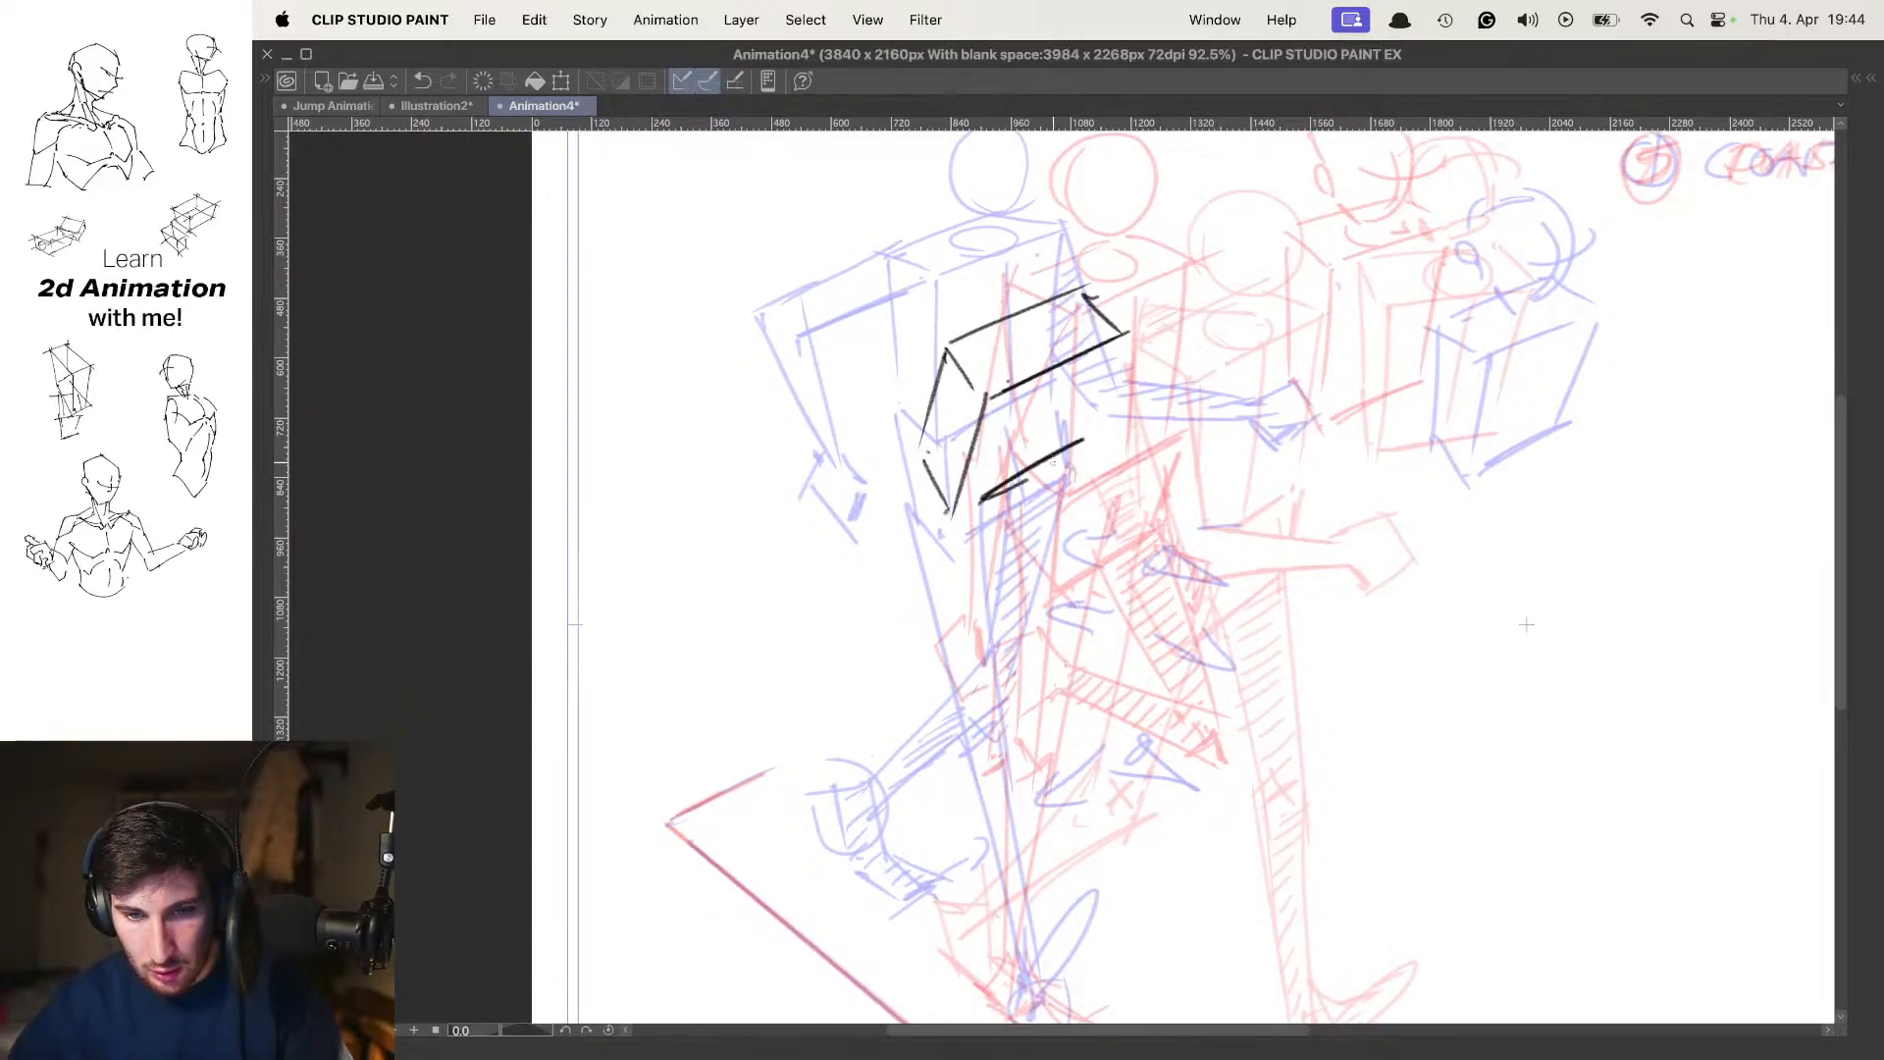
drag(1136, 332, 1075, 444)
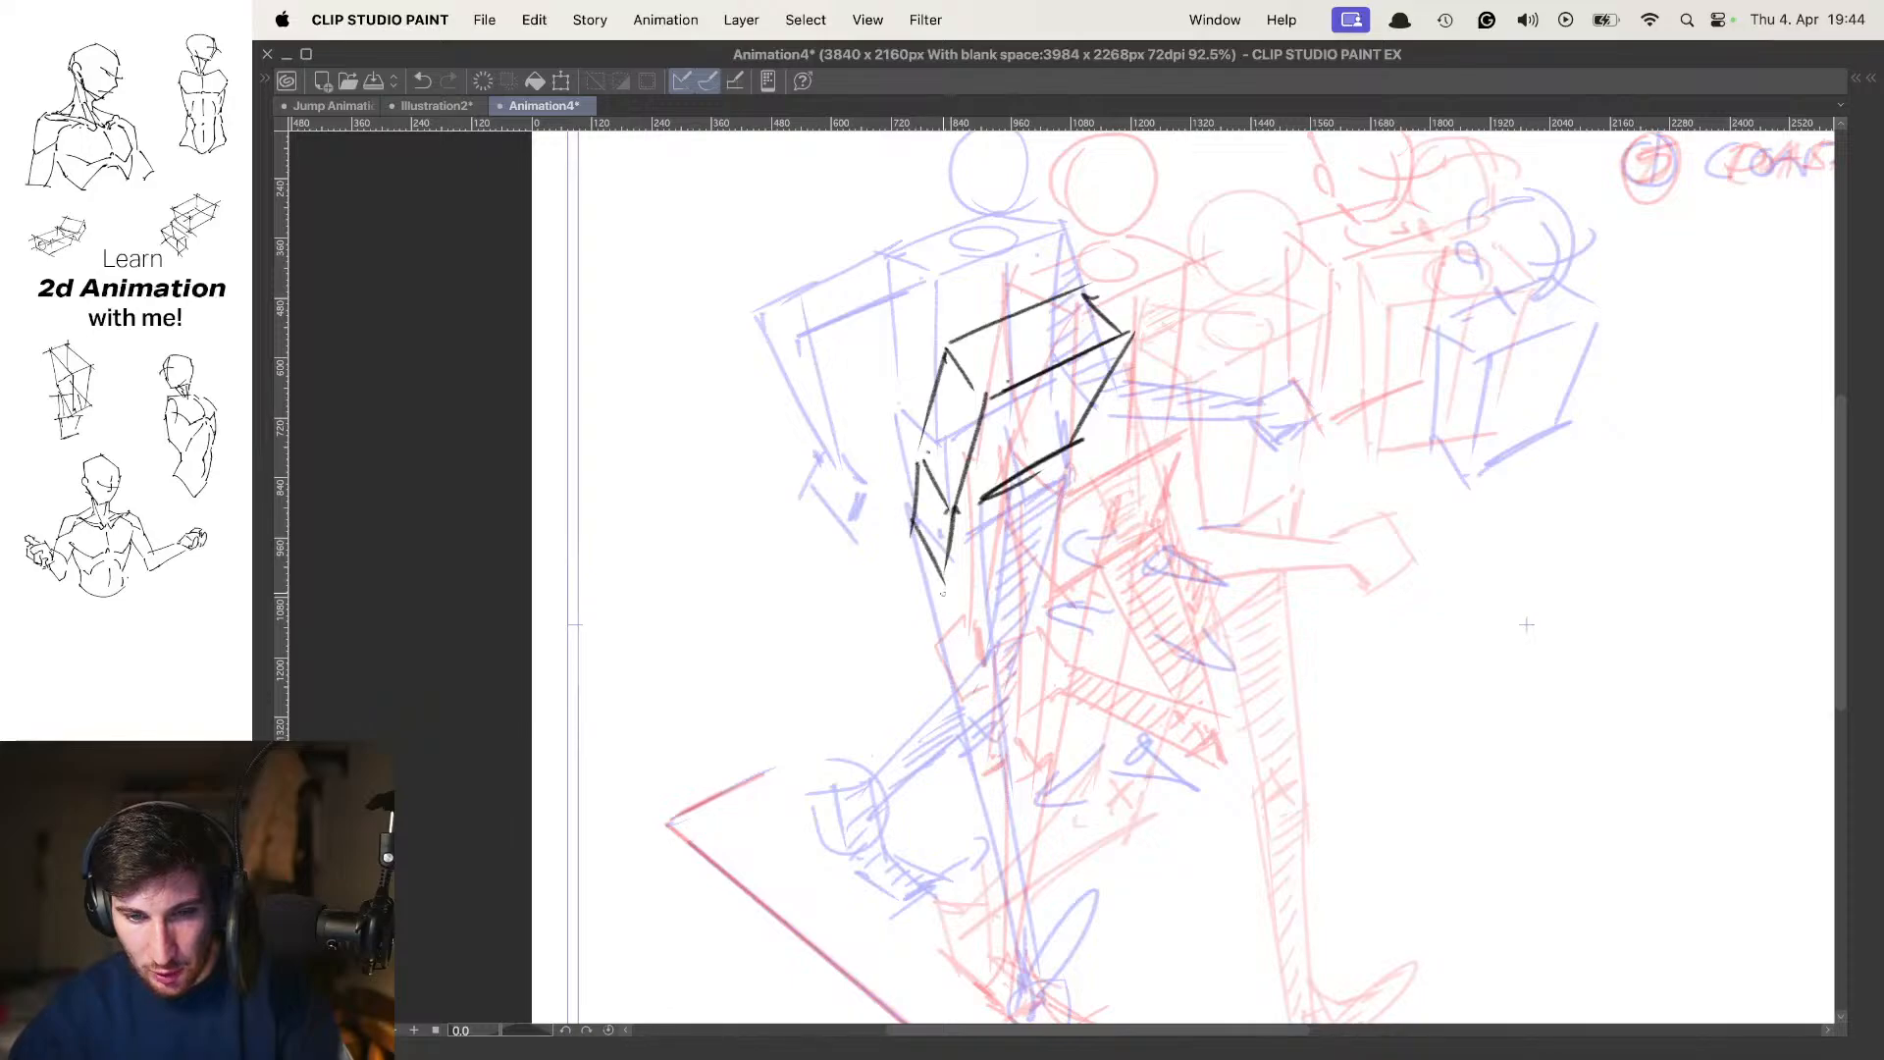
drag(954, 575, 1060, 508)
Check the torso boxes without the neighbouring poses and remove the direction arrows sketched beside them
key(Left)
key(Right)
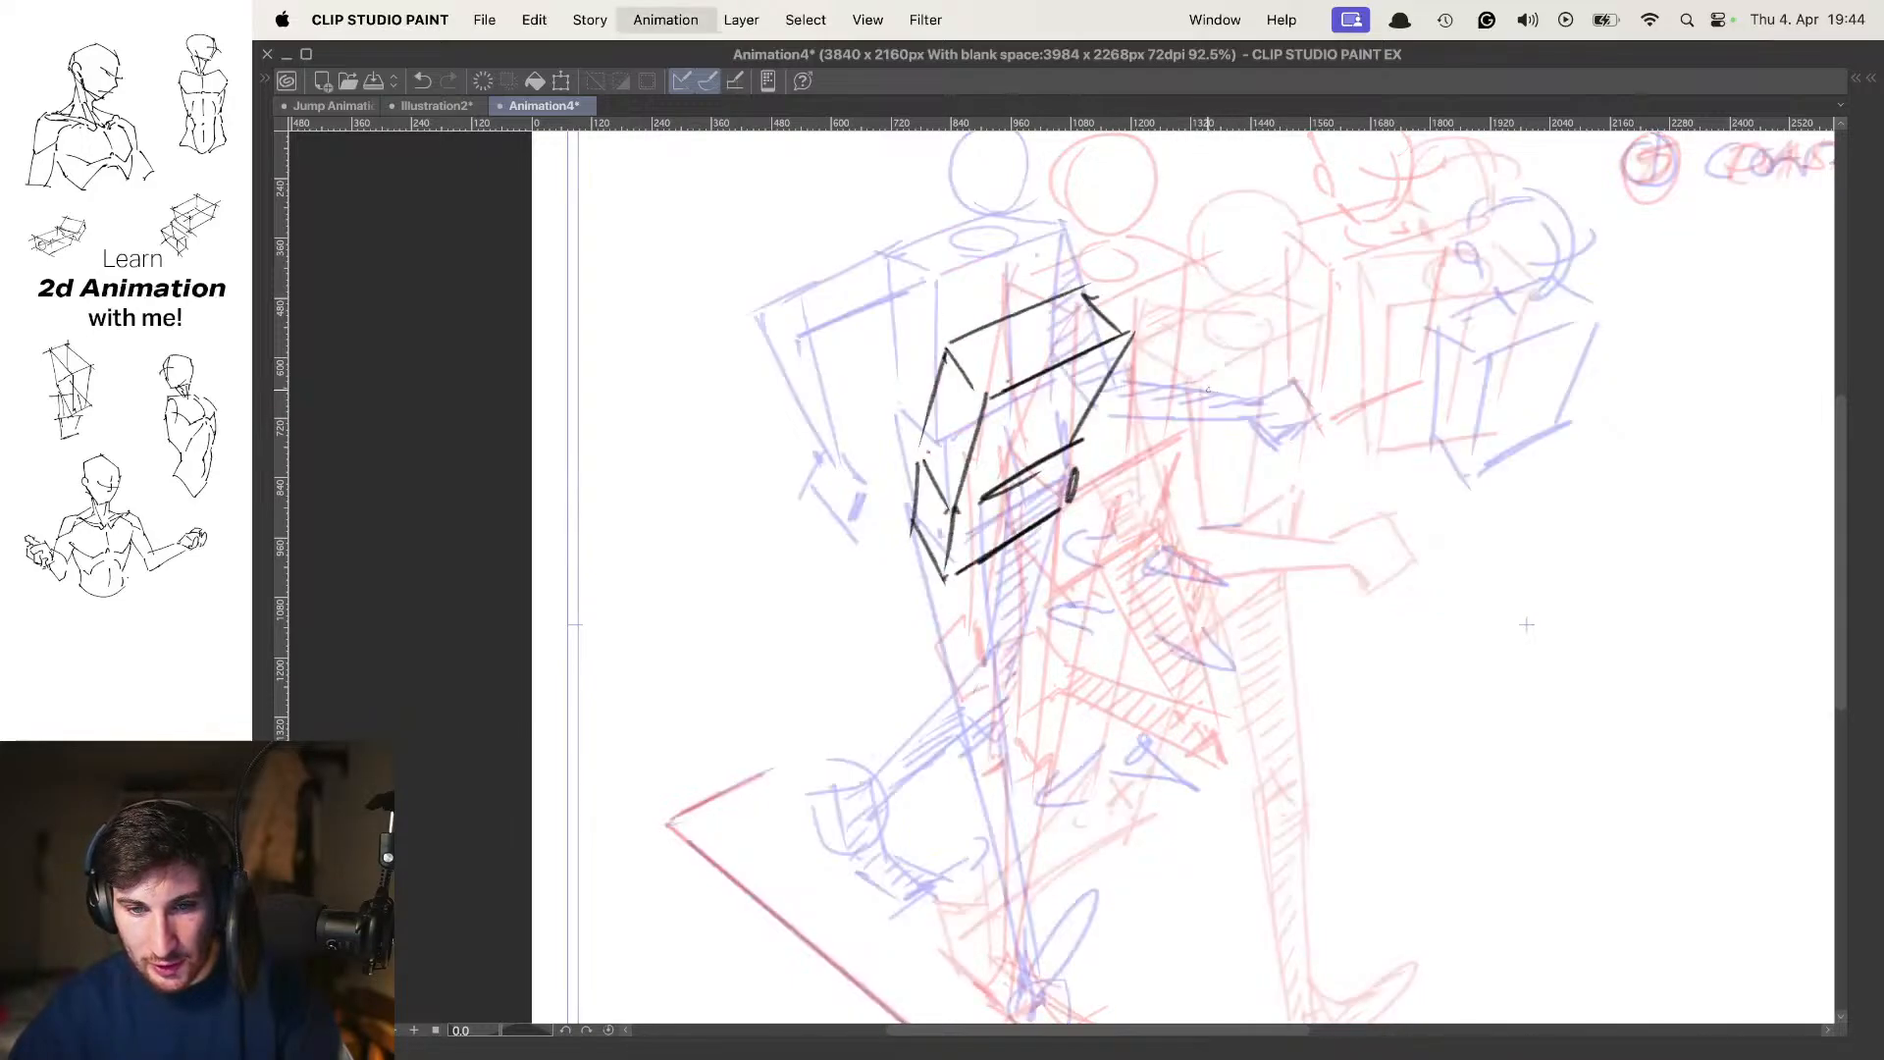
key(Right)
key(space)
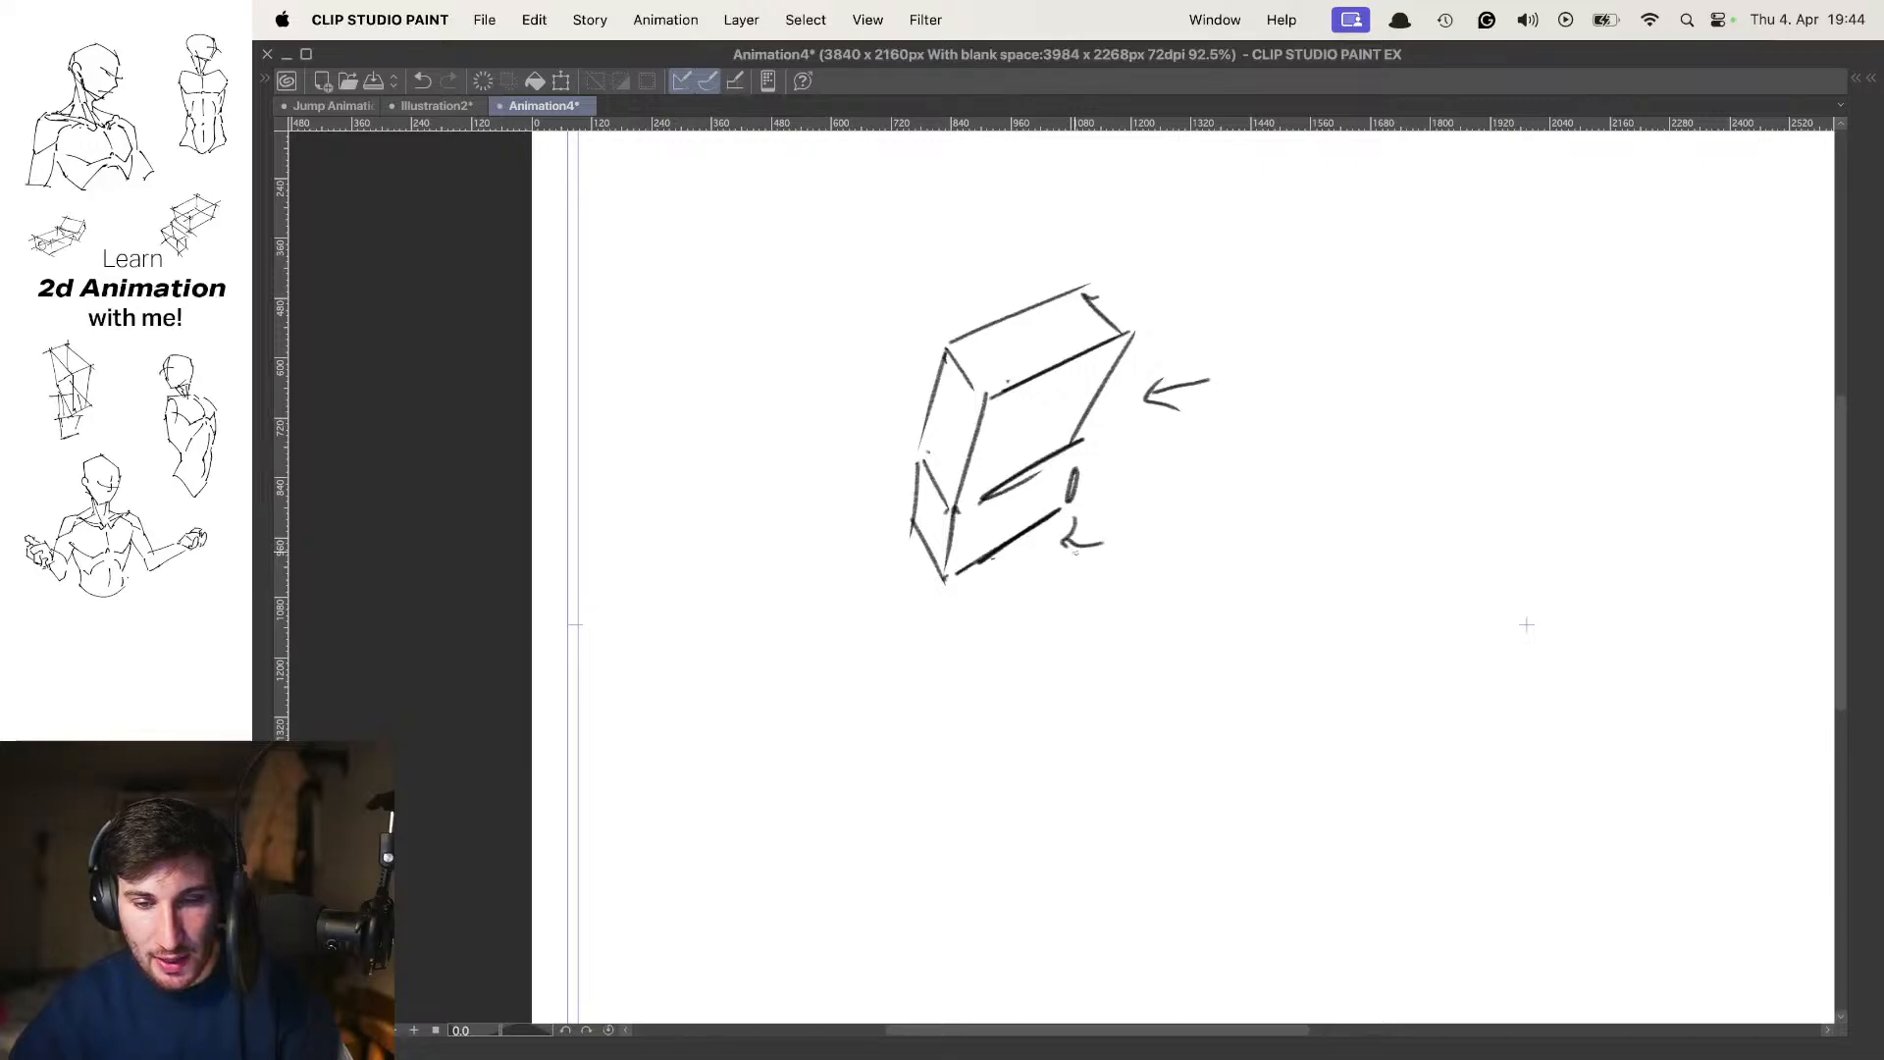
key(super+z)
key(super+z)
key(super+z)
Flip between the frame 1 contact, the frame 3 in-between and the frame 5 passing pose to compare the torso positions
key(comma)
key(comma)
key(period)
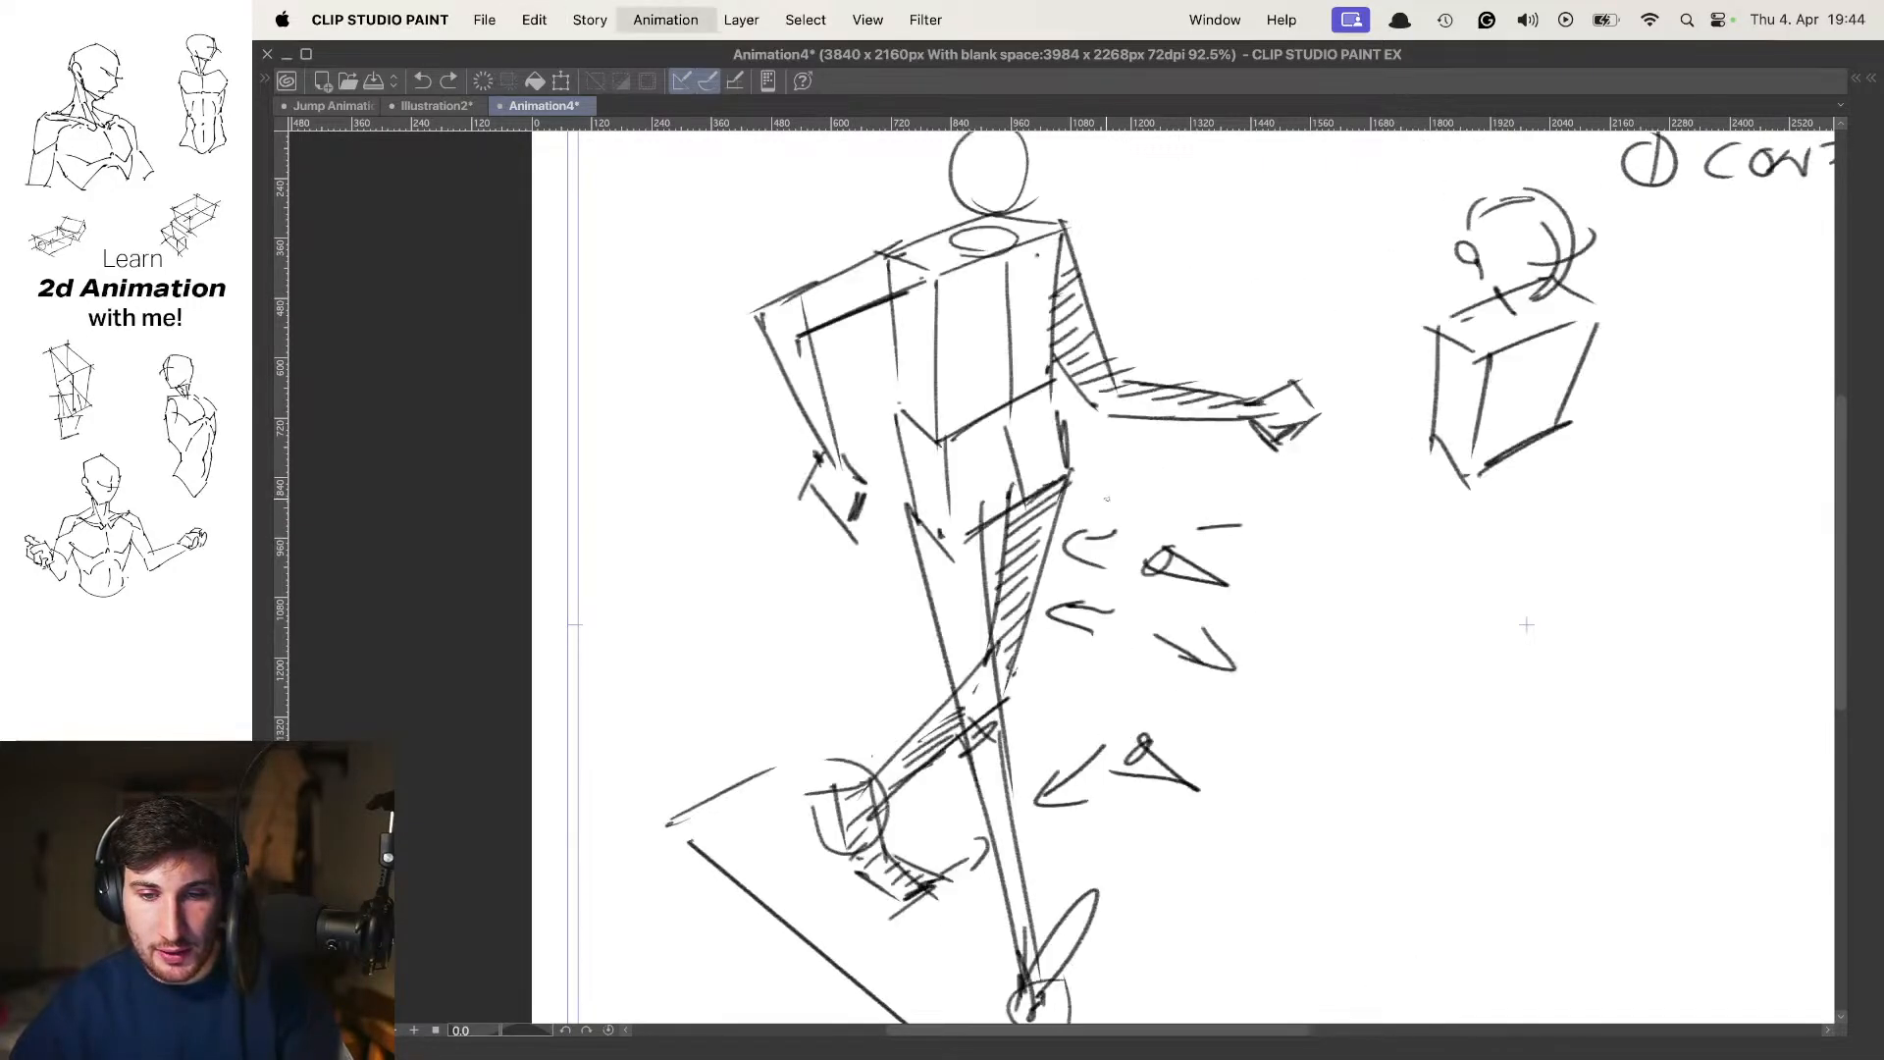
key(period)
key(period)
key(comma)
key(comma)
key(period)
key(period)
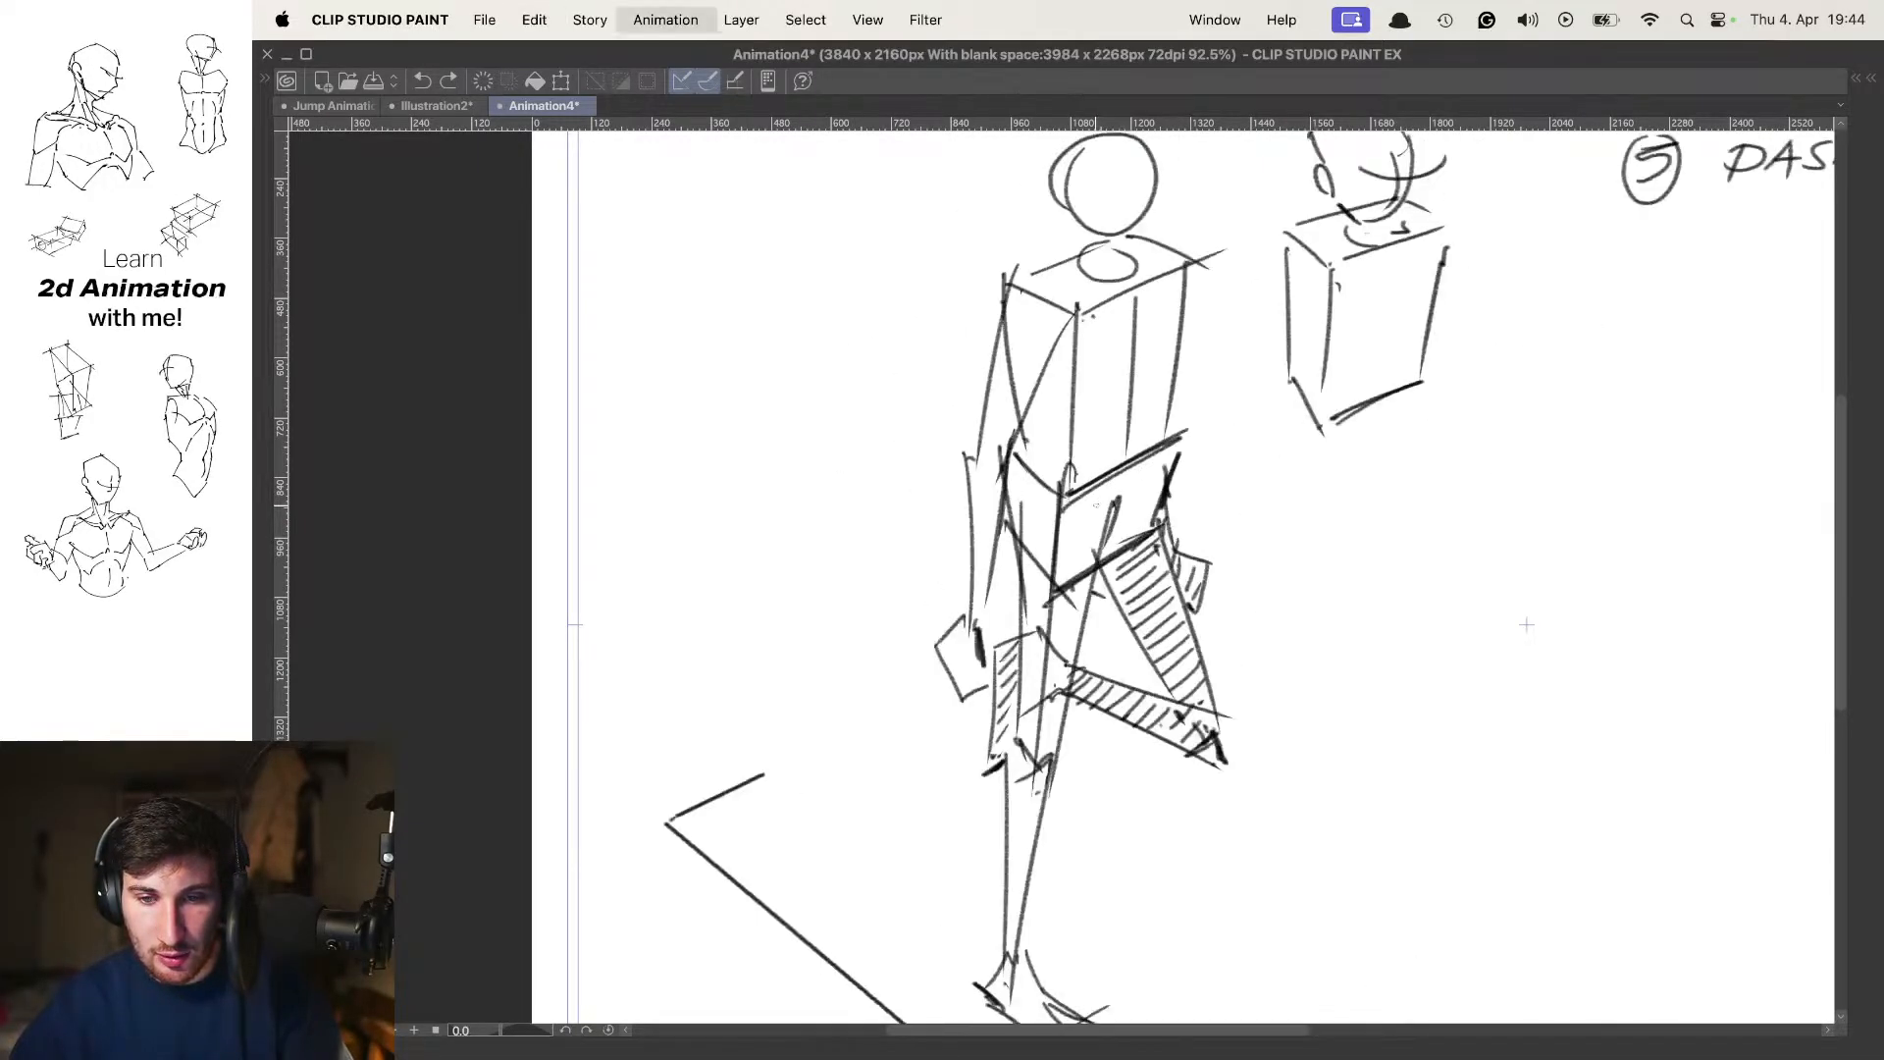
key(comma)
key(comma)
key(period)
Draw the round head and the neck ellipse on top of the chest box, and view the drawing without onion skin
mouse_move(1075, 338)
mouse_down()
mouse_move(1074, 377)
mouse_move(1064, 359)
mouse_up()
drag(1031, 285, 1086, 290)
key(ctrl+z)
key(ctrl+z)
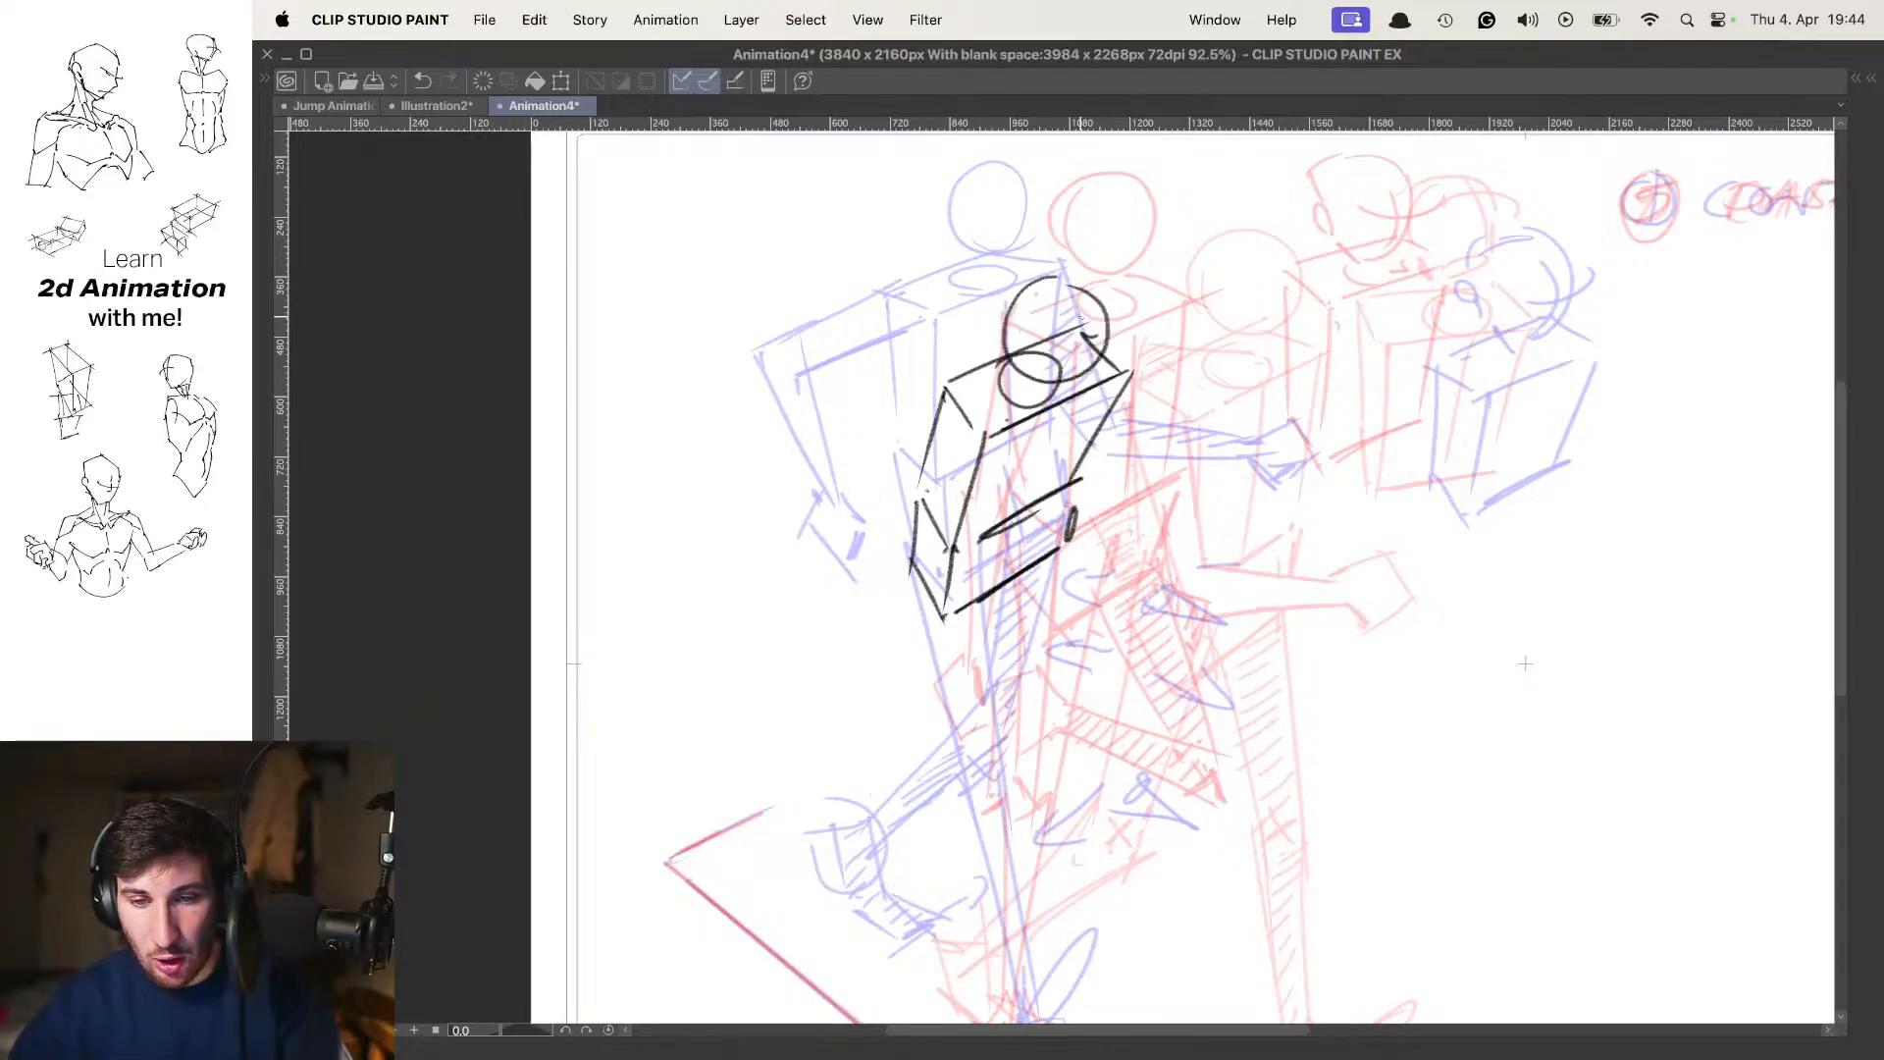
key(space)
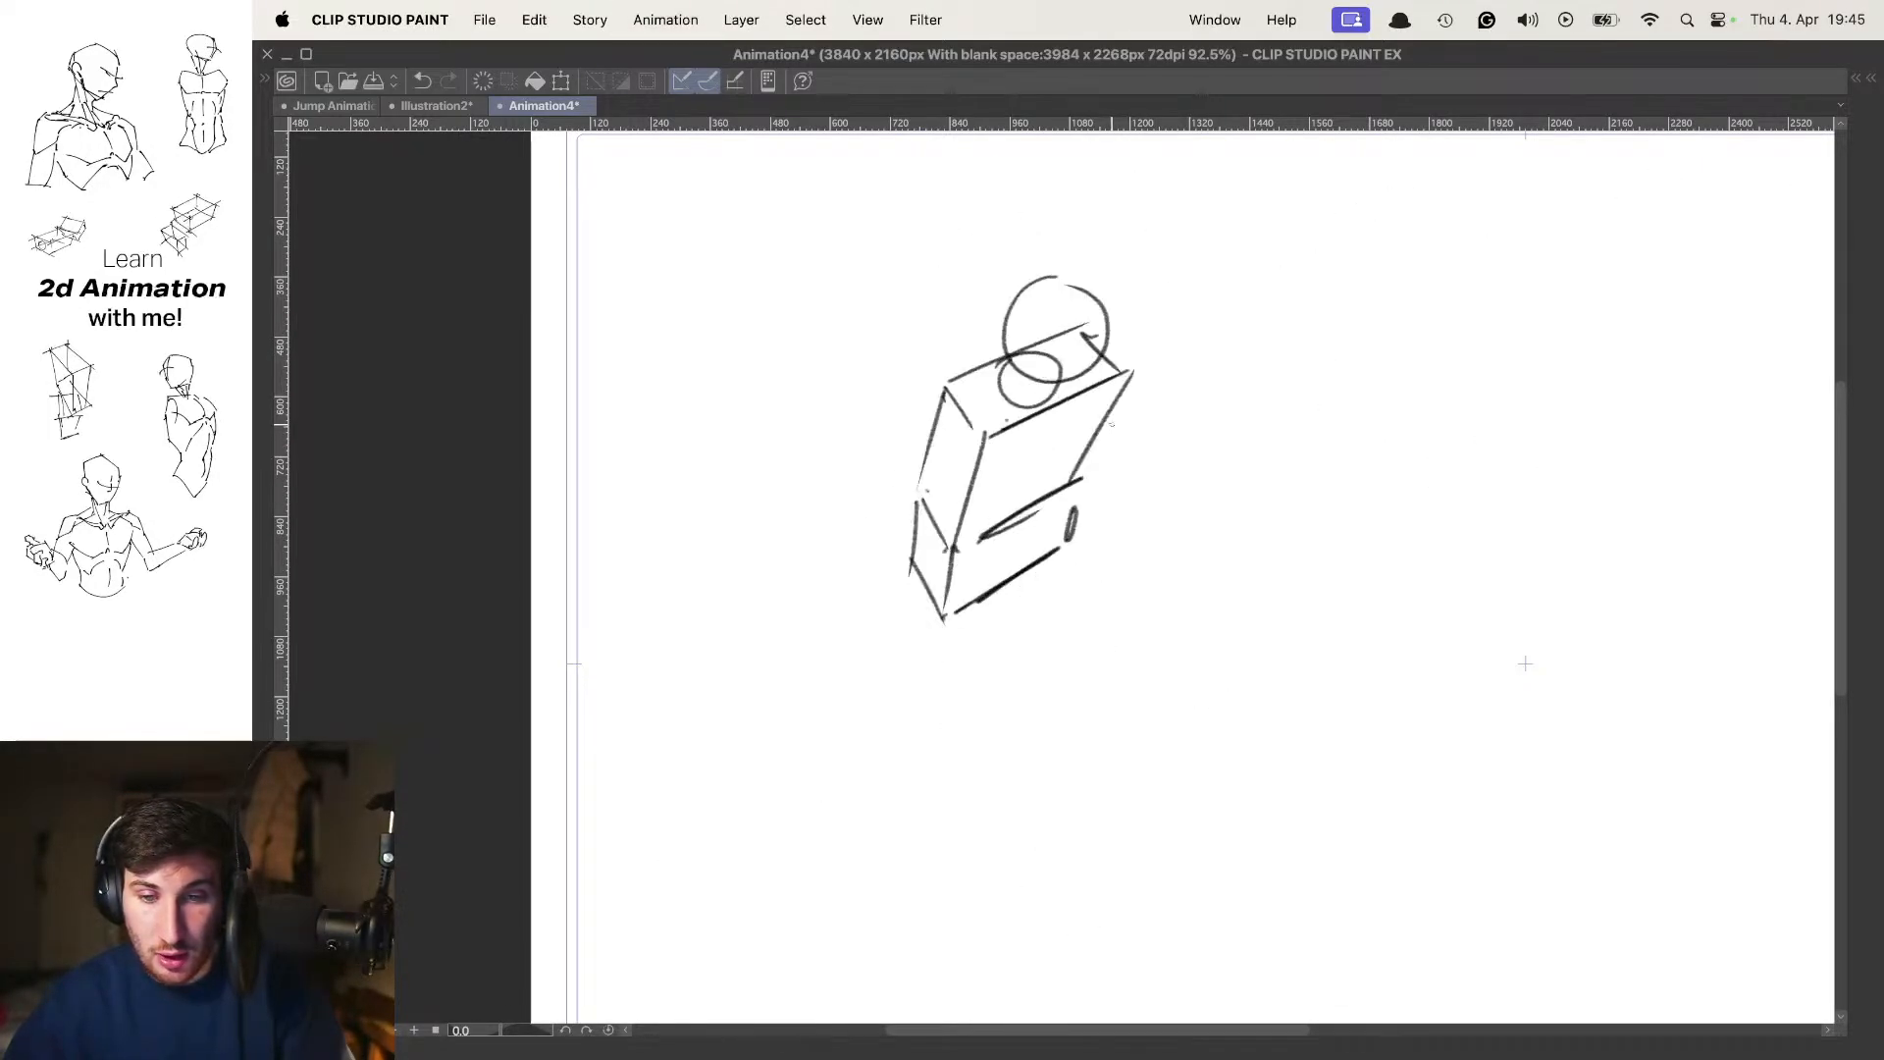
Draw the bent front thigh tapering from the pelvis box down to the knee
drag(1056, 639, 1062, 375)
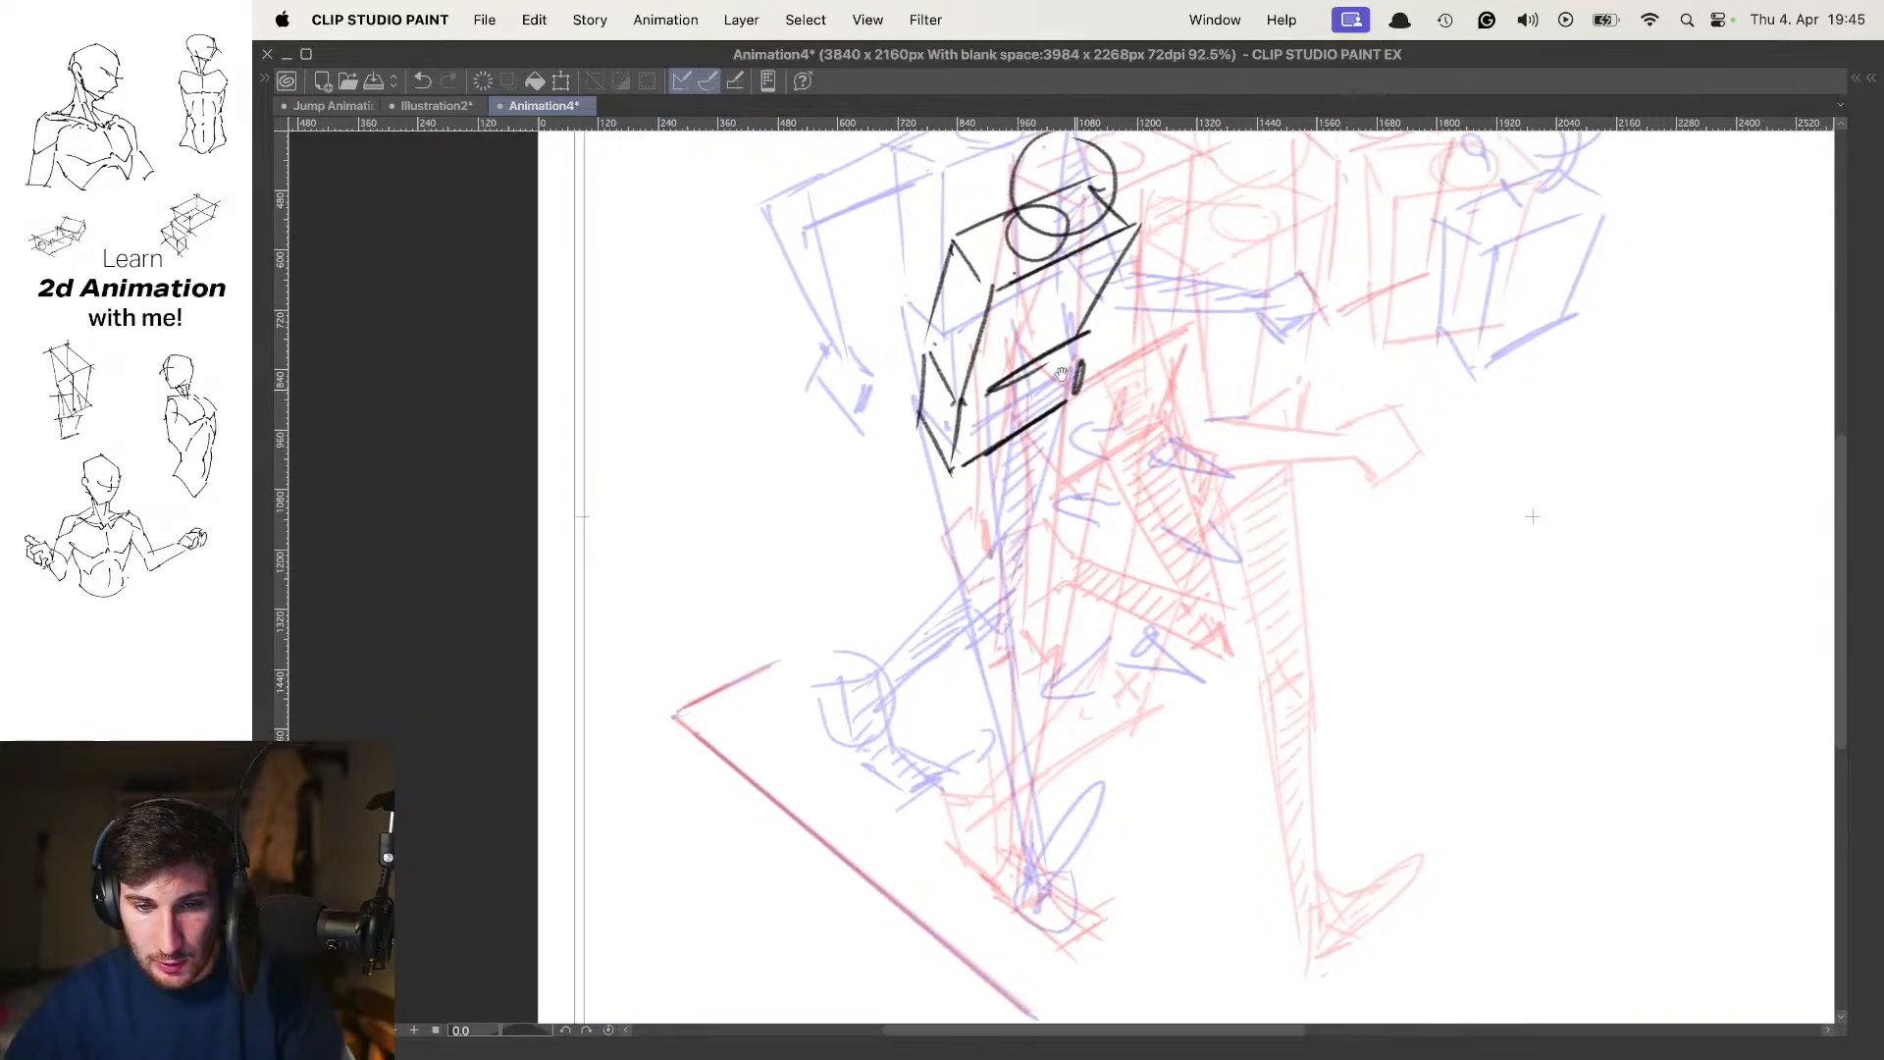
key(Left)
key(Right)
key(Right)
key(Left)
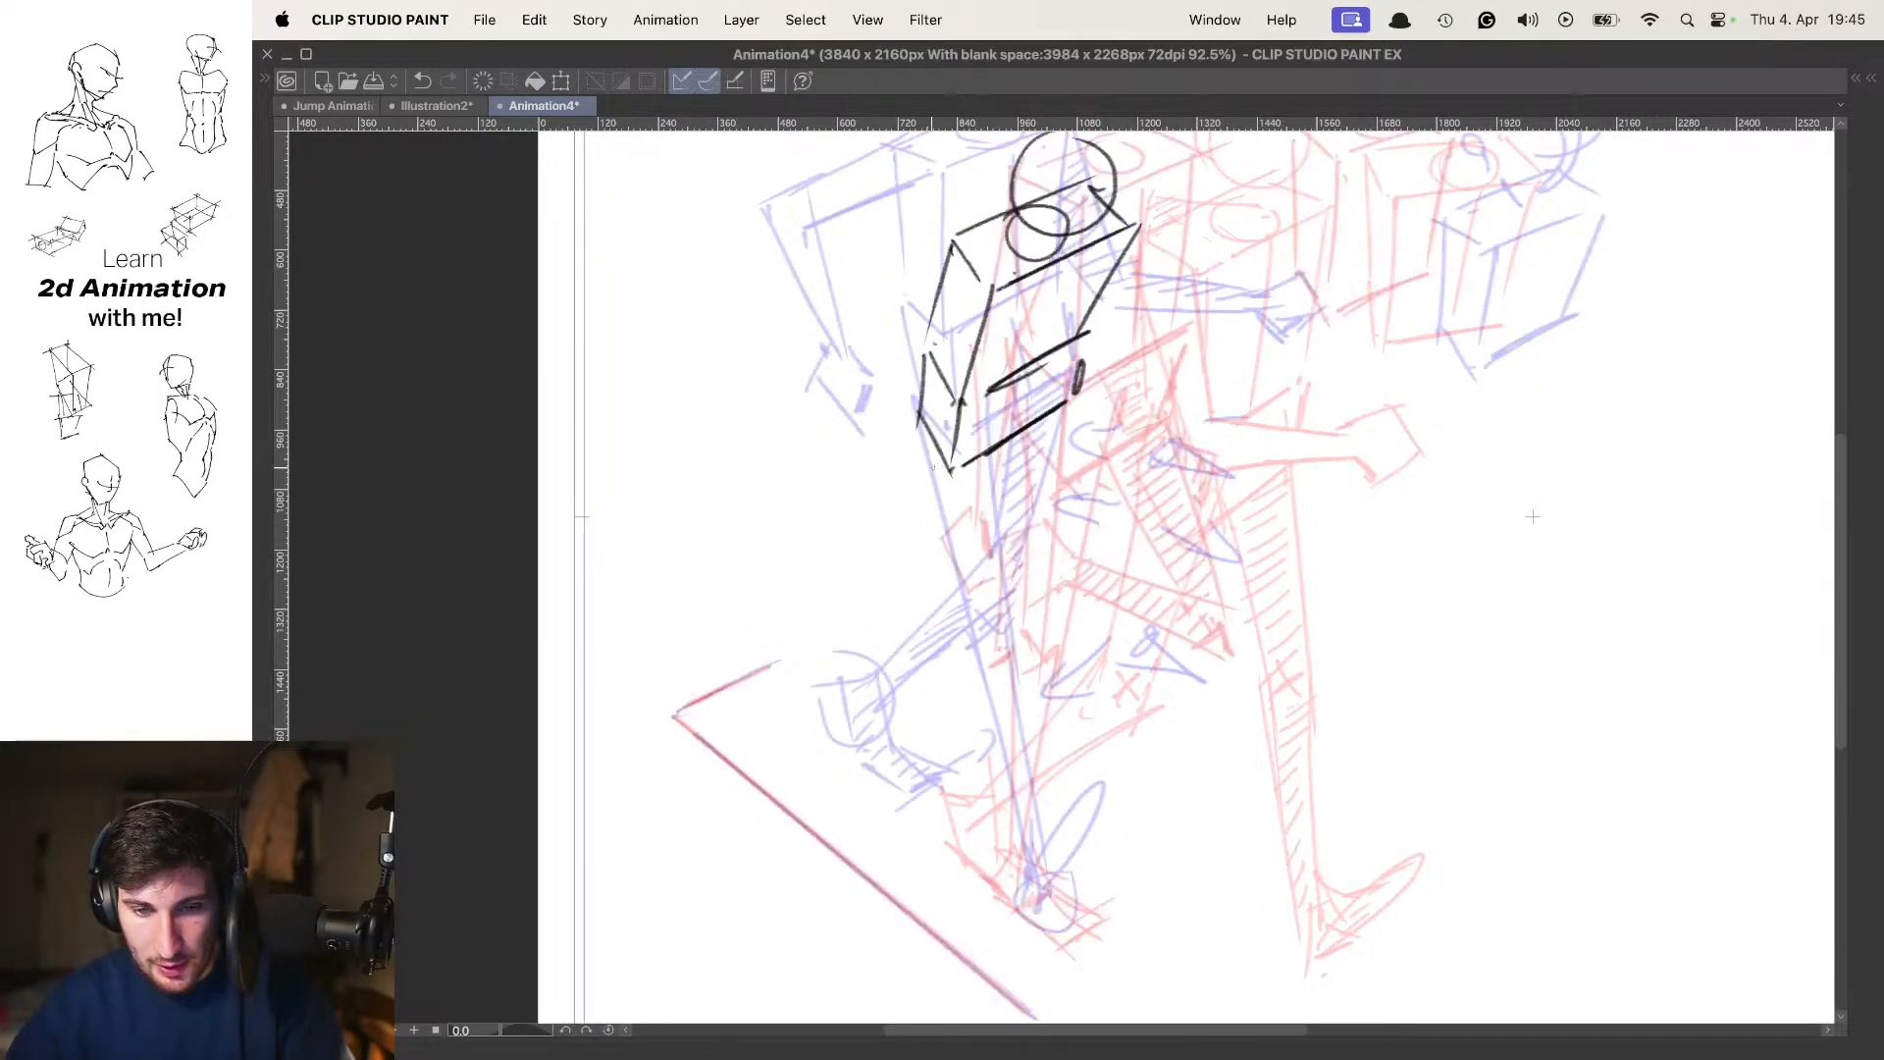
mouse_move(1013, 435)
mouse_down()
mouse_move(919, 601)
mouse_move(1046, 581)
mouse_up()
key(super+z)
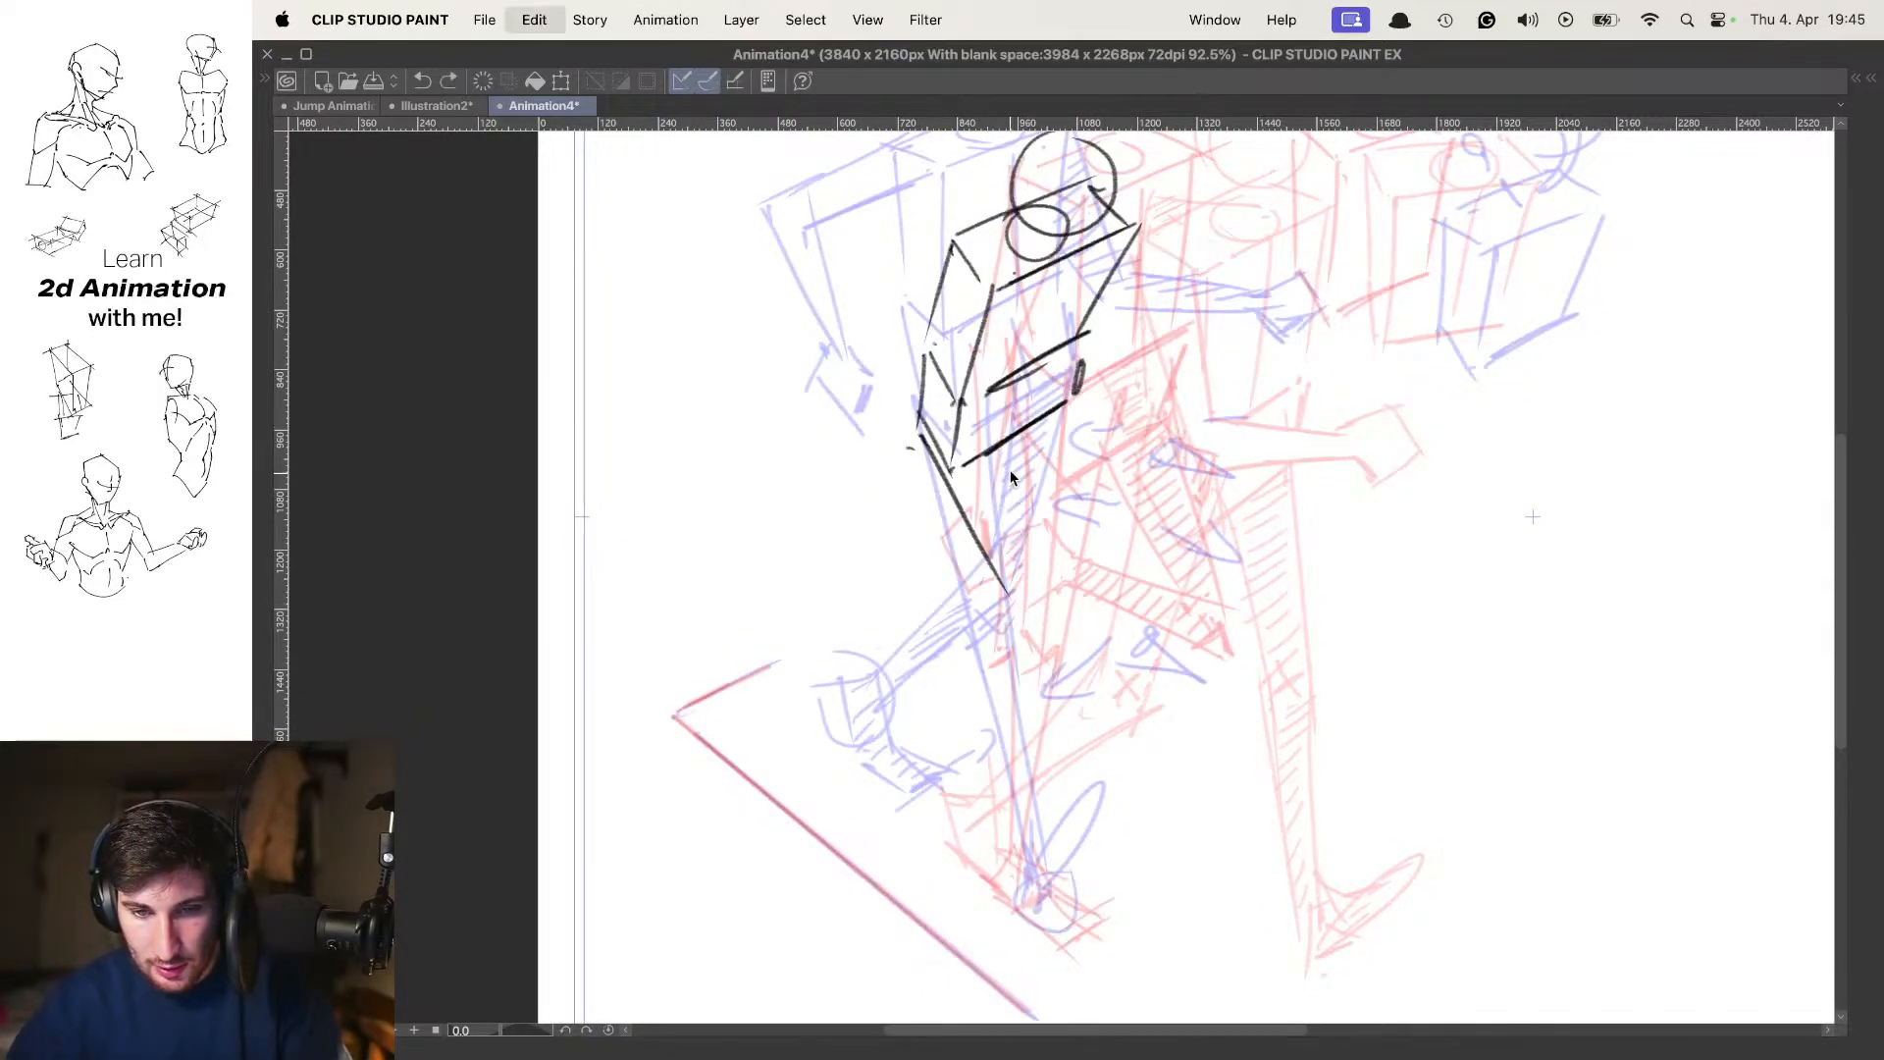
key(super+z)
drag(1011, 417, 1073, 604)
key(super+z)
drag(945, 461, 1040, 618)
key(super+z)
drag(1011, 424, 1080, 623)
Compare the thigh with the neighbouring poses and draw the lower leg slanting back from the knee to the ankle
key(Left)
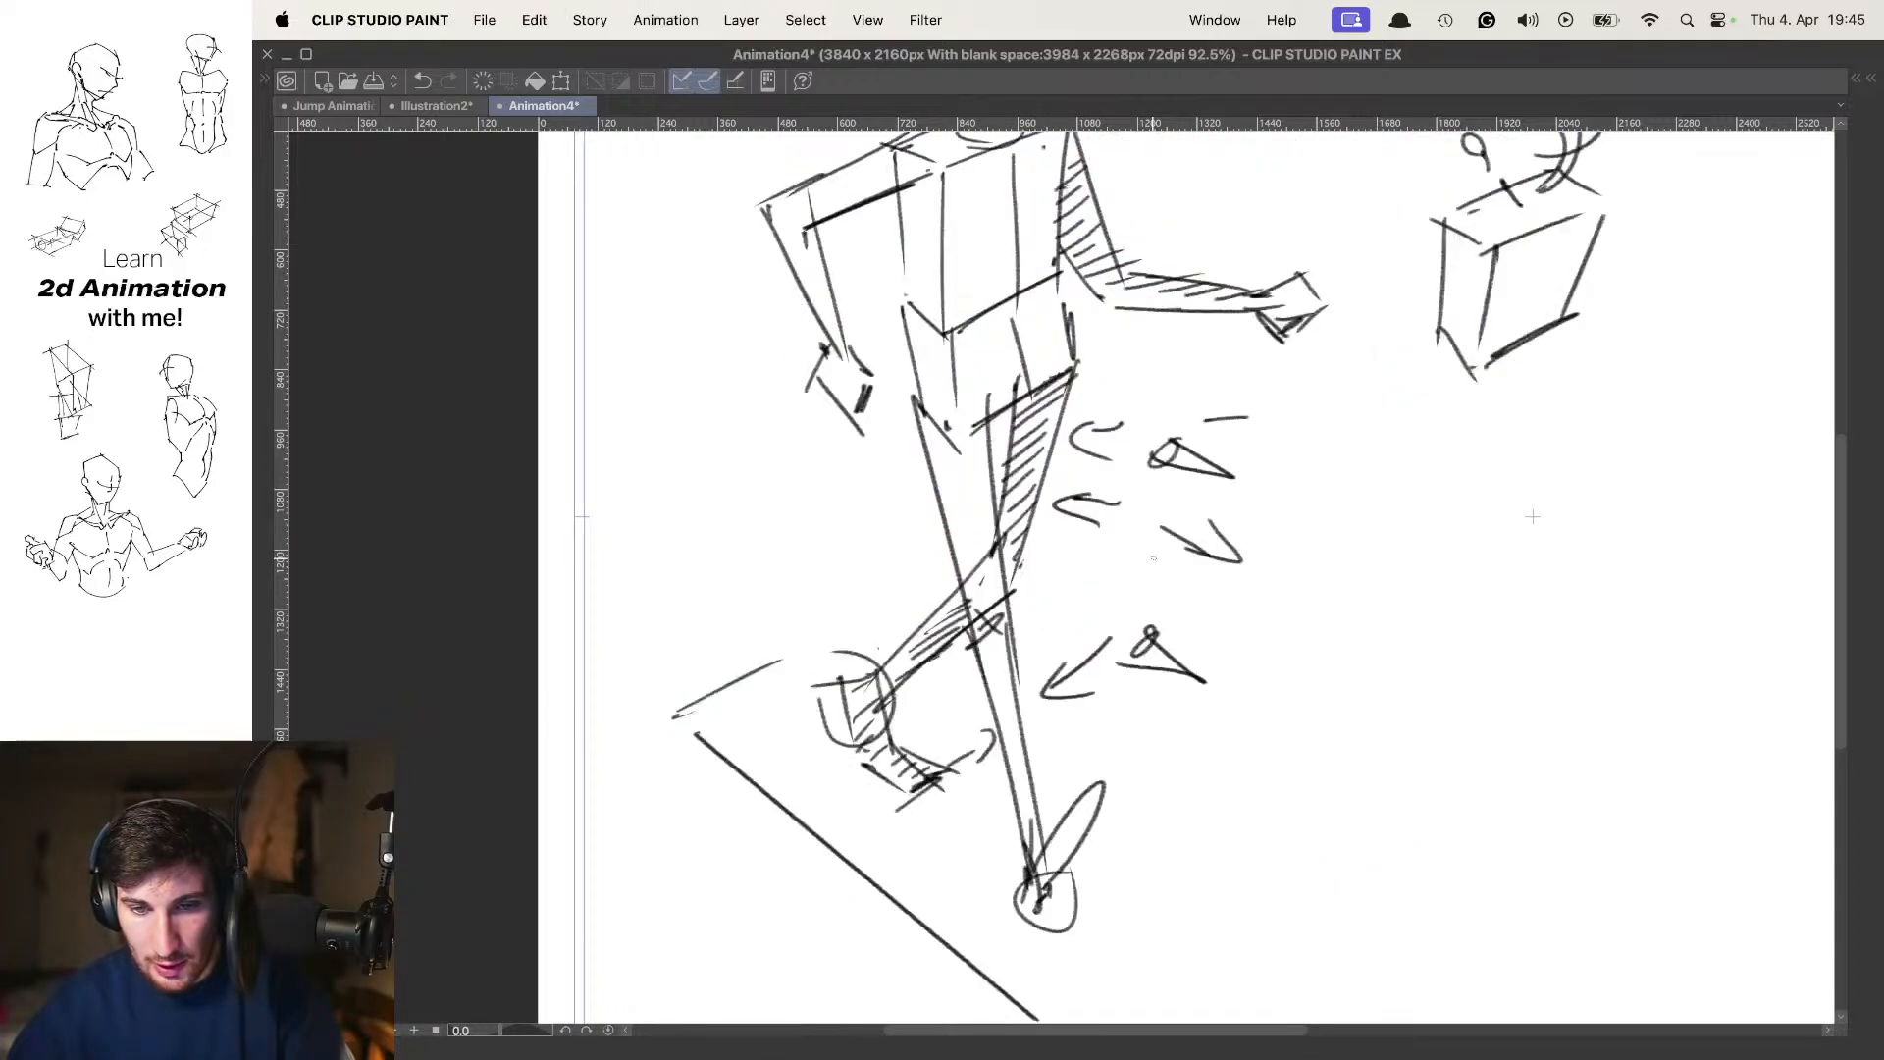
key(Right)
key(Right)
key(Left)
scroll(1101, 612, down, 2)
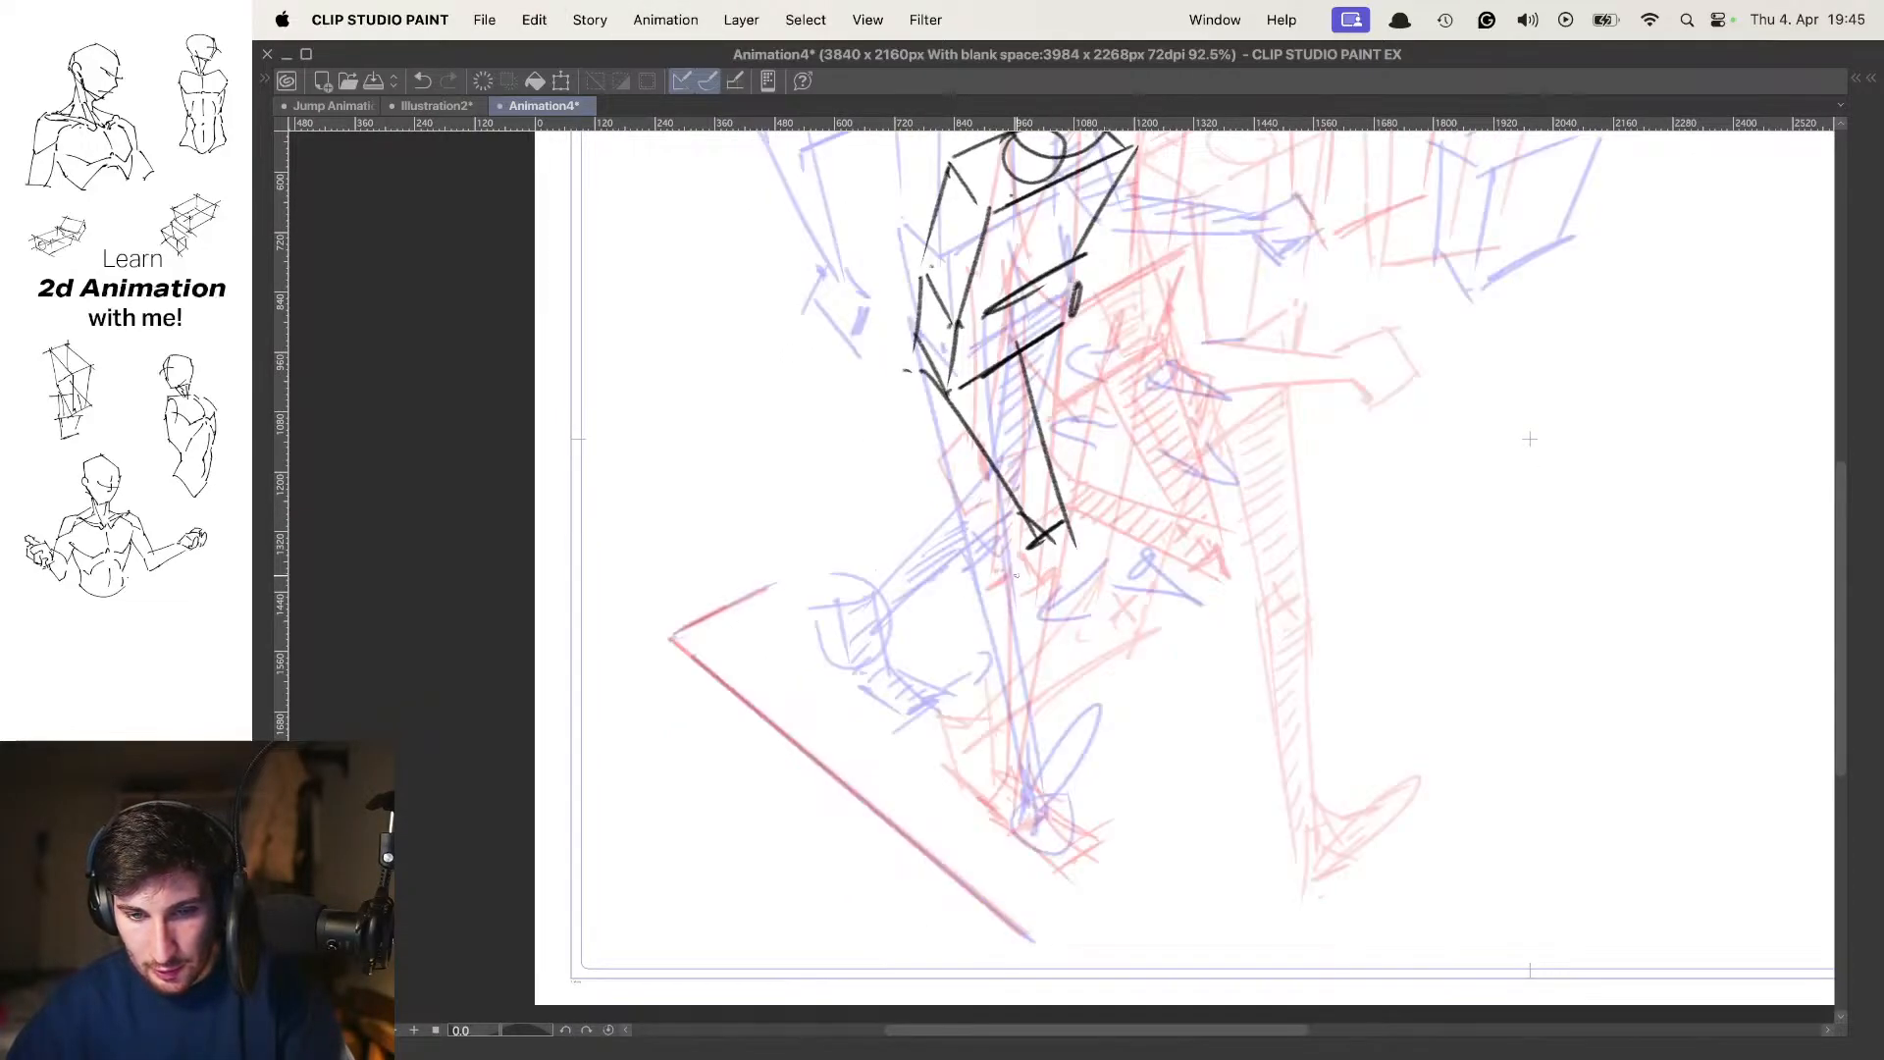
drag(1021, 514, 990, 650)
drag(1071, 540, 994, 719)
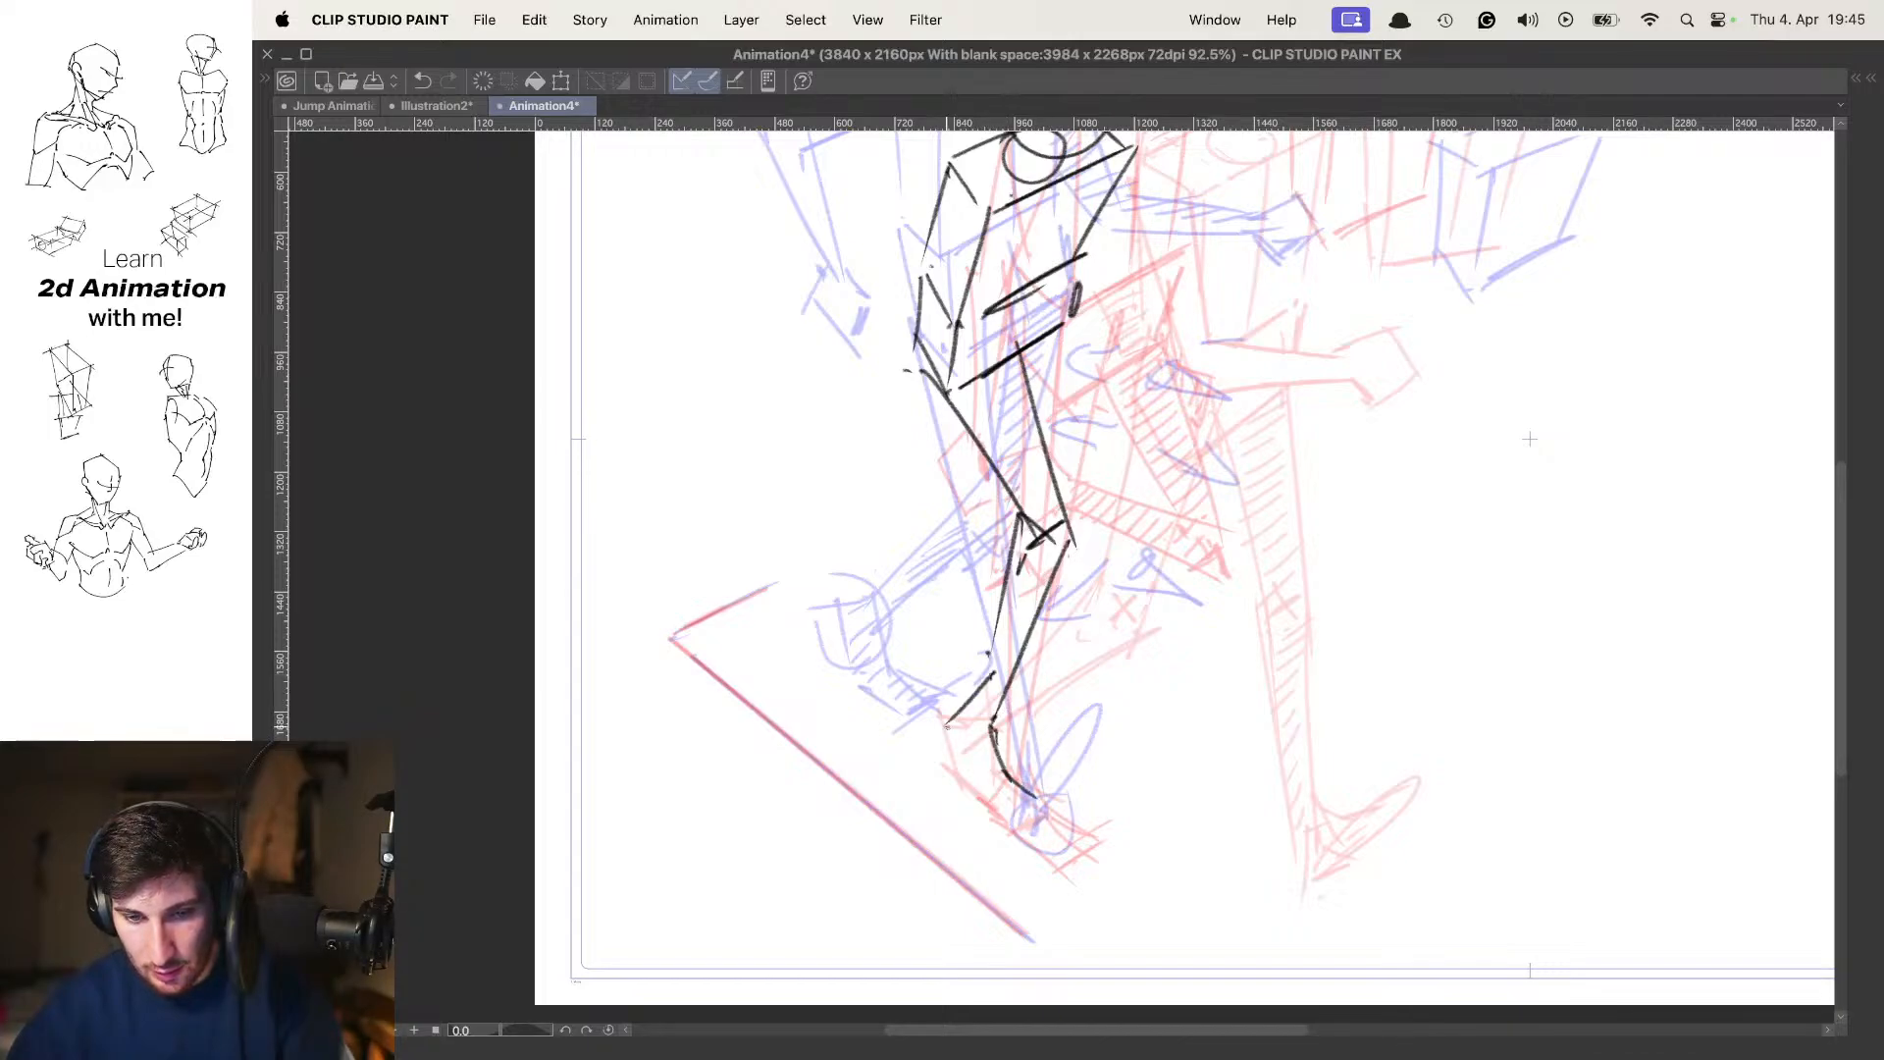
Draw the planted foot's outline from heel to toe below the ankle and turn off onion skin
drag(934, 740, 1029, 806)
key(super+z)
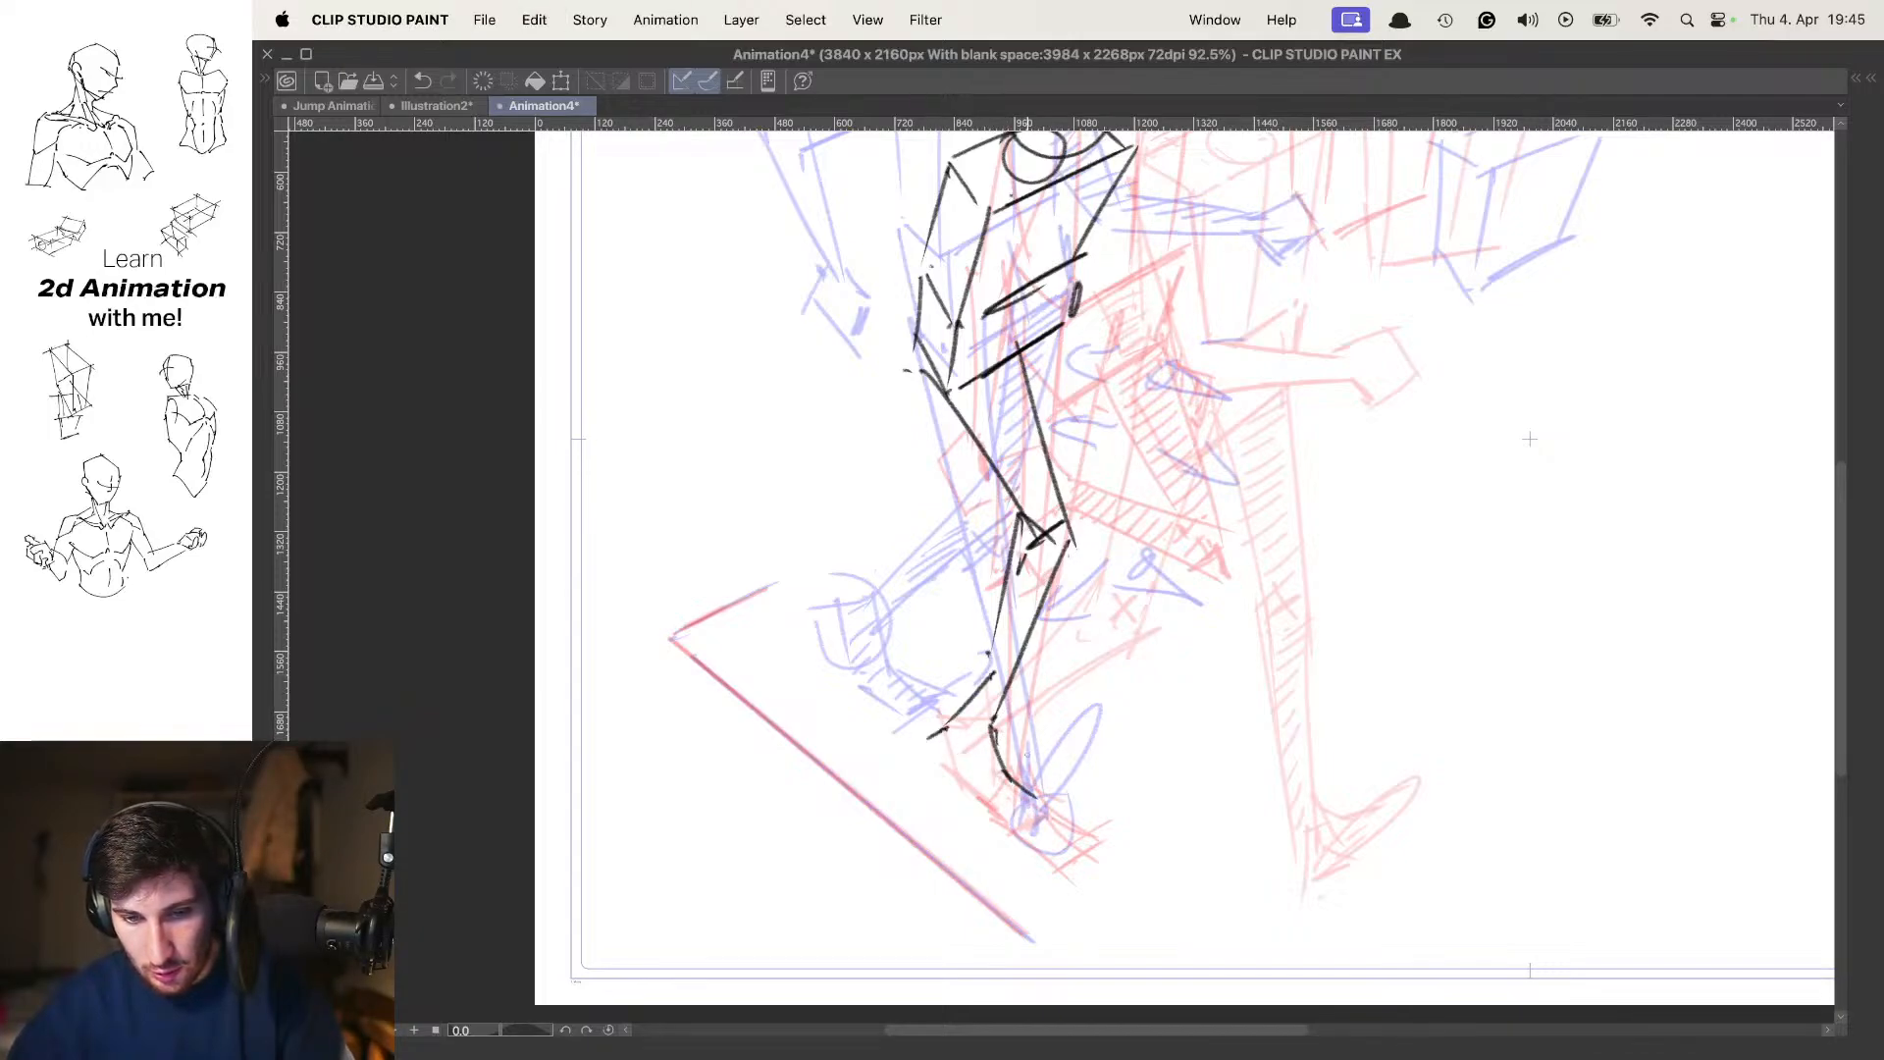
drag(988, 793, 1007, 812)
key(o)
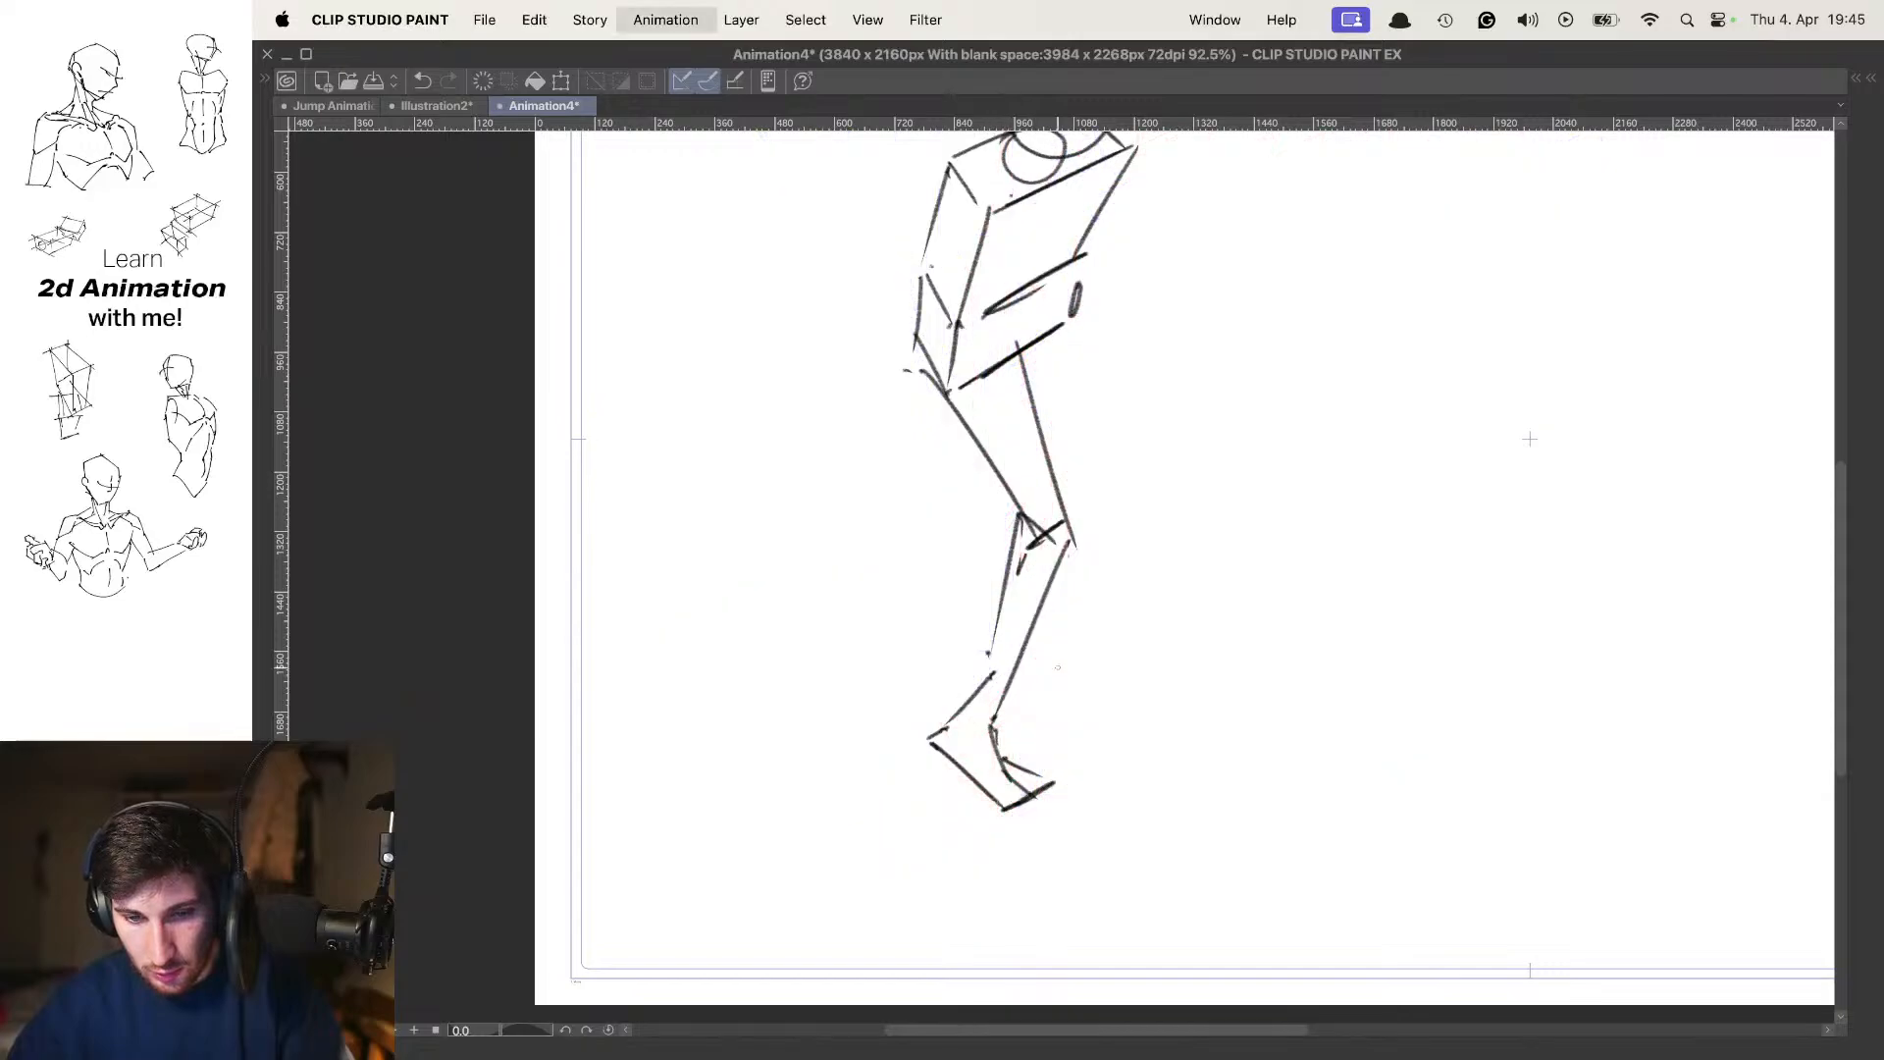
Zoom out to the whole canvas and flip repeatedly between the frame 1 contact pose and the in-between to examine the drop
scroll(1128, 500, down, 5)
key(Left)
key(Right)
drag(1158, 503, 1103, 559)
key(Left)
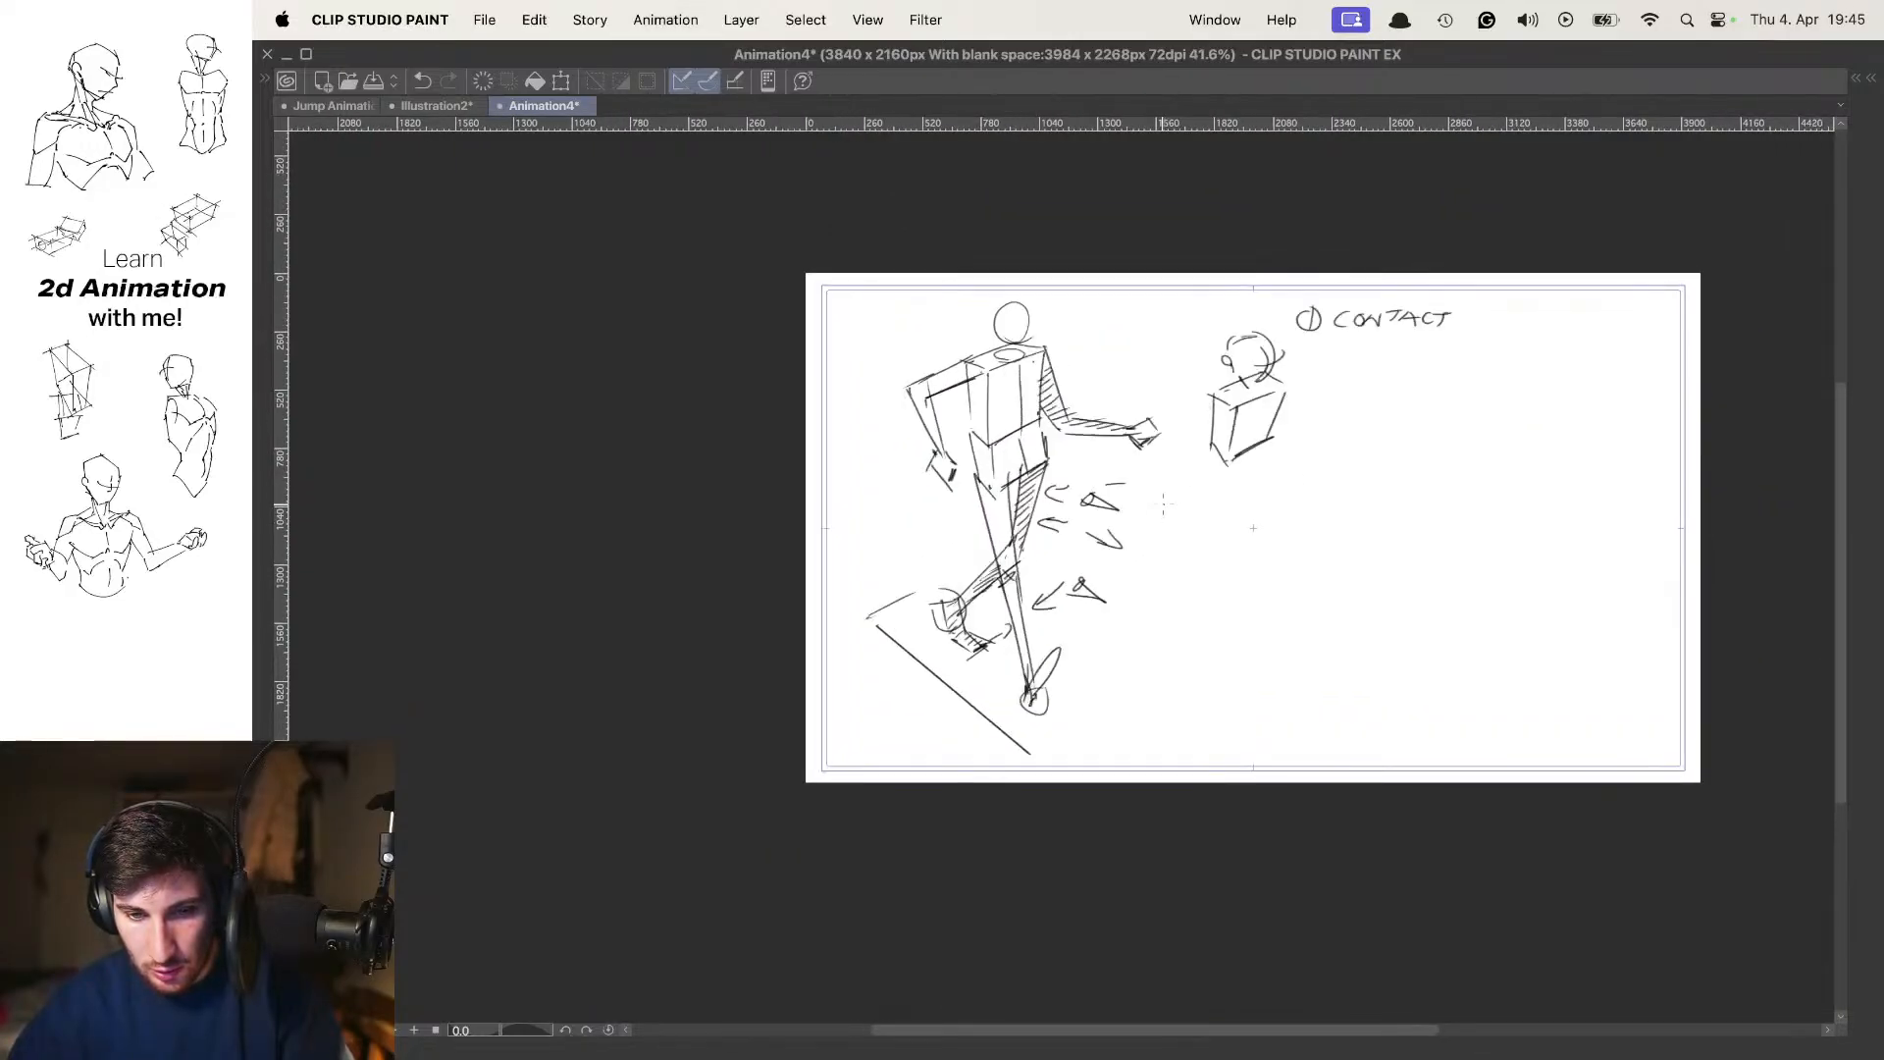
key(Right)
key(Left)
key(Right)
key(Left)
key(Right)
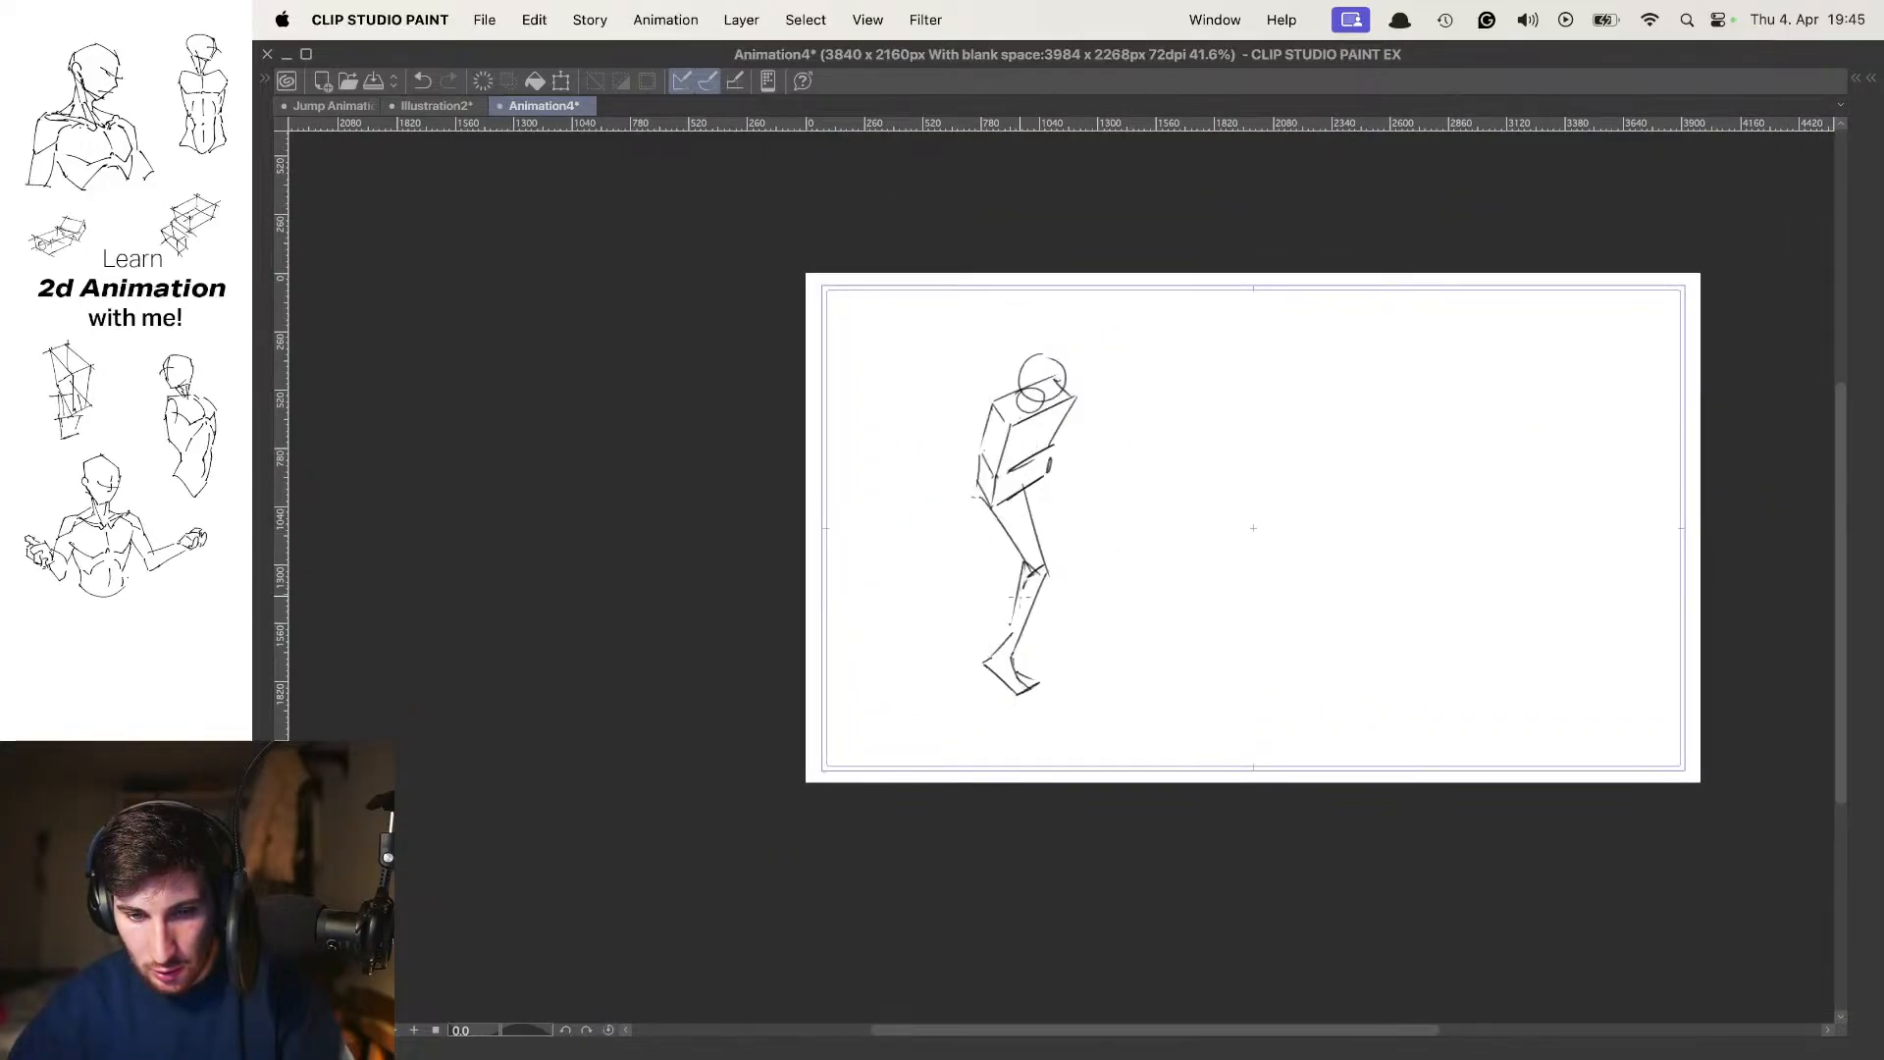
key(super+space)
key(Escape)
key(Right)
key(Left)
key(Left)
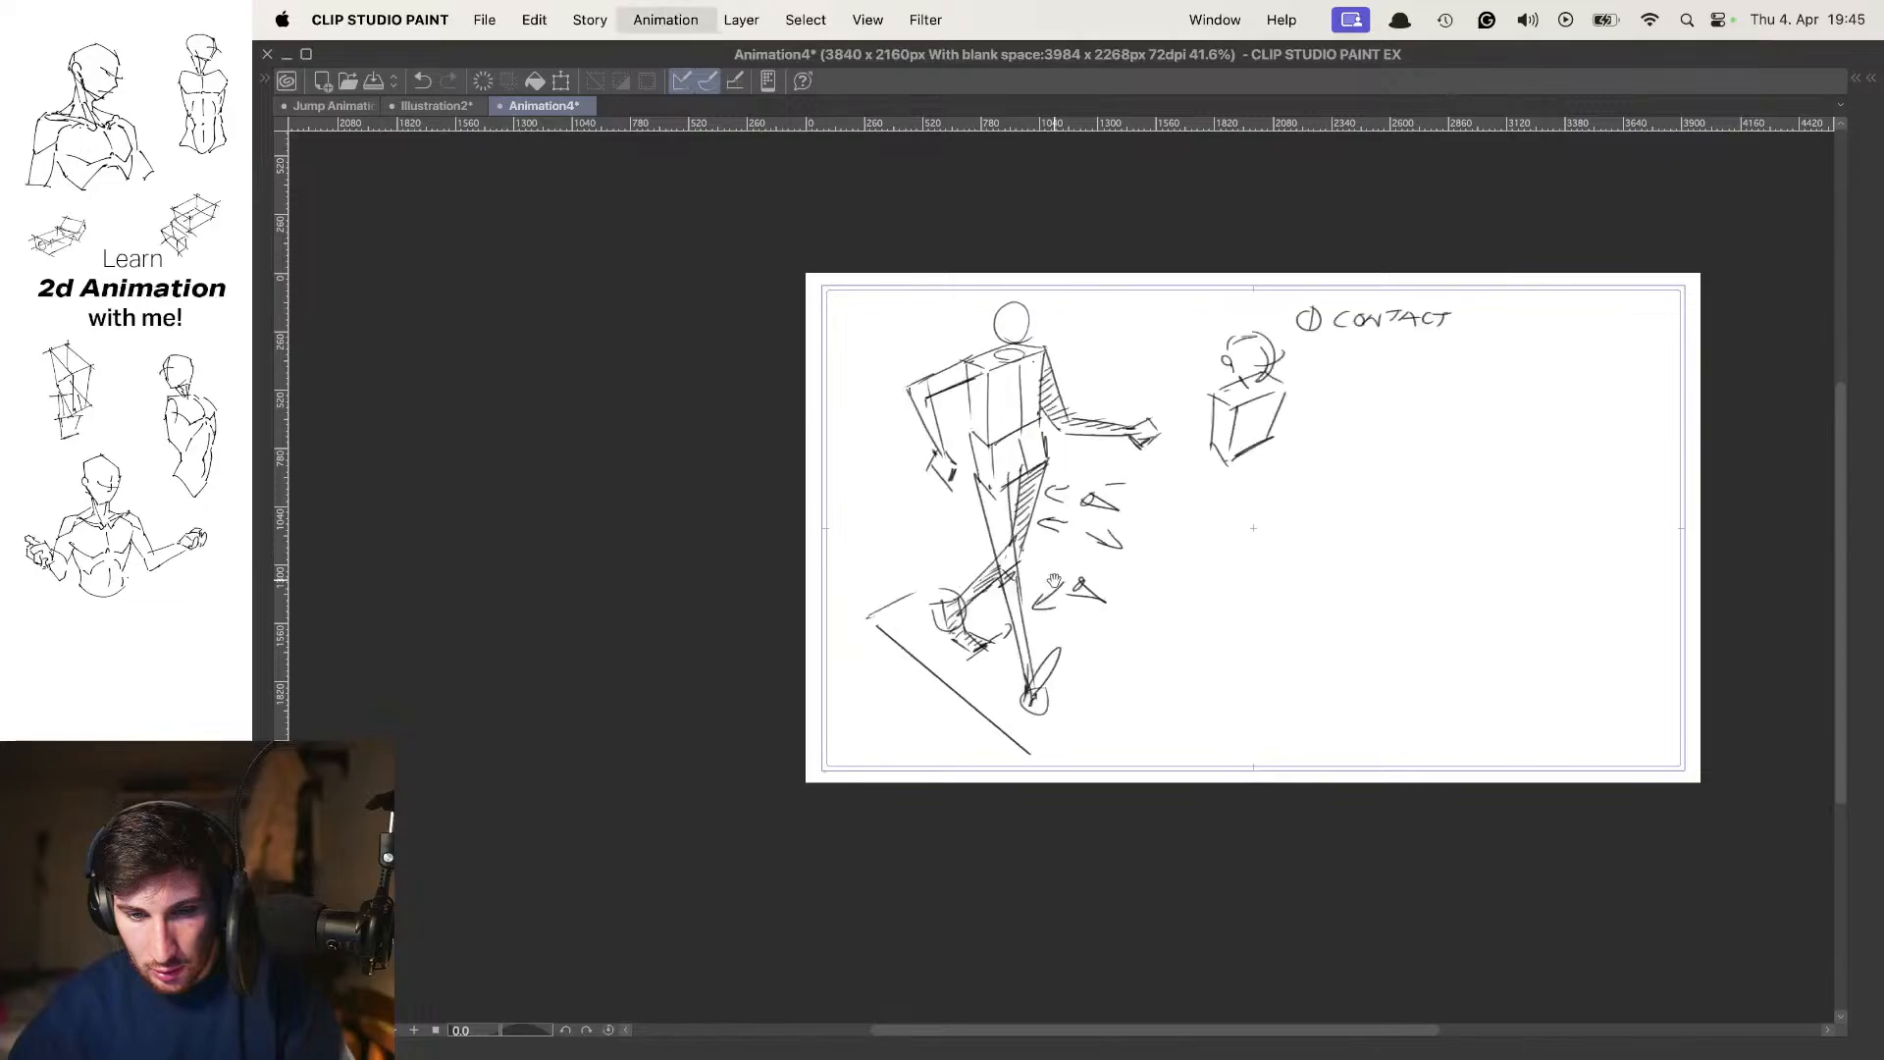
Free-transform the lowered in-between figure at frame 3 to adjust its placement against the onion-skinned neighbouring poses
key(Right)
mouse_move(1047, 580)
mouse_down()
mouse_move(1089, 639)
mouse_move(1029, 586)
mouse_up()
key(o)
key(super+t)
key(Return)
key(o)
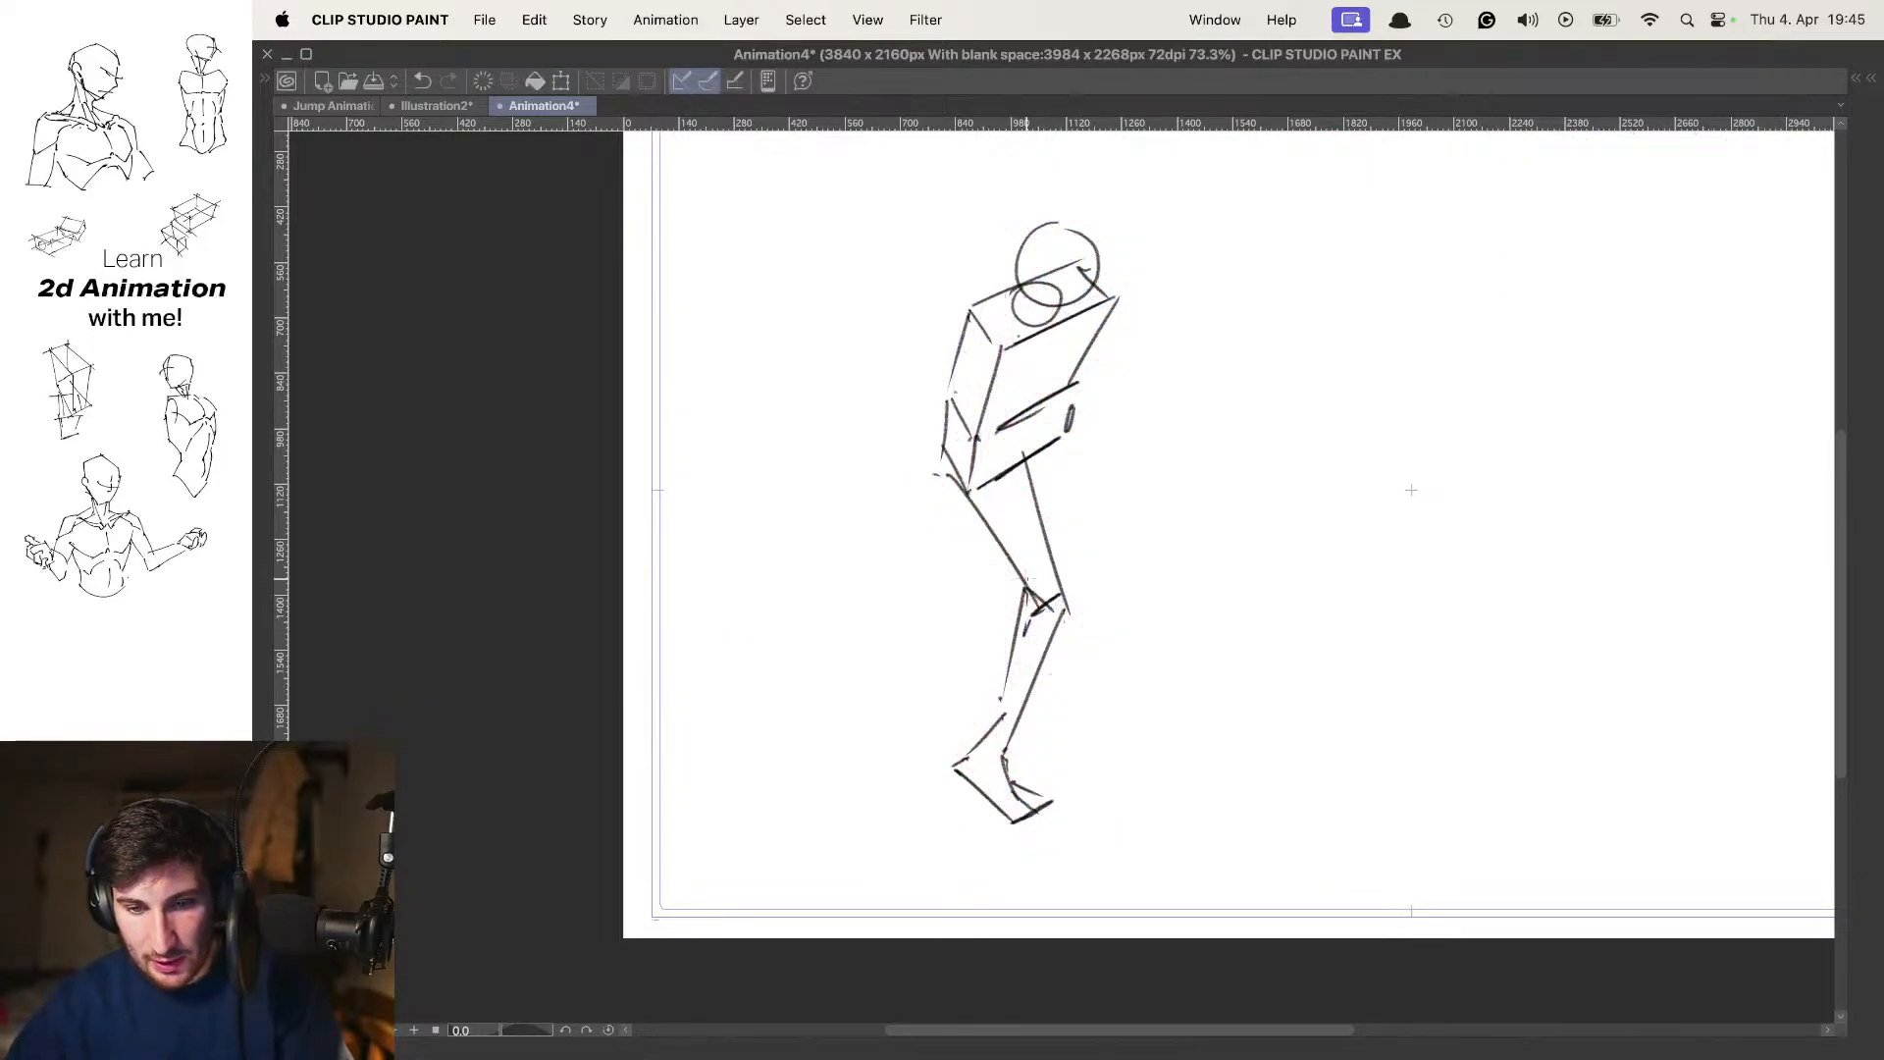
Move the in-between figure forward so its planted foot sits over the passing pose's foot, and stretch it slightly taller
key(Right)
key(Left)
key(o)
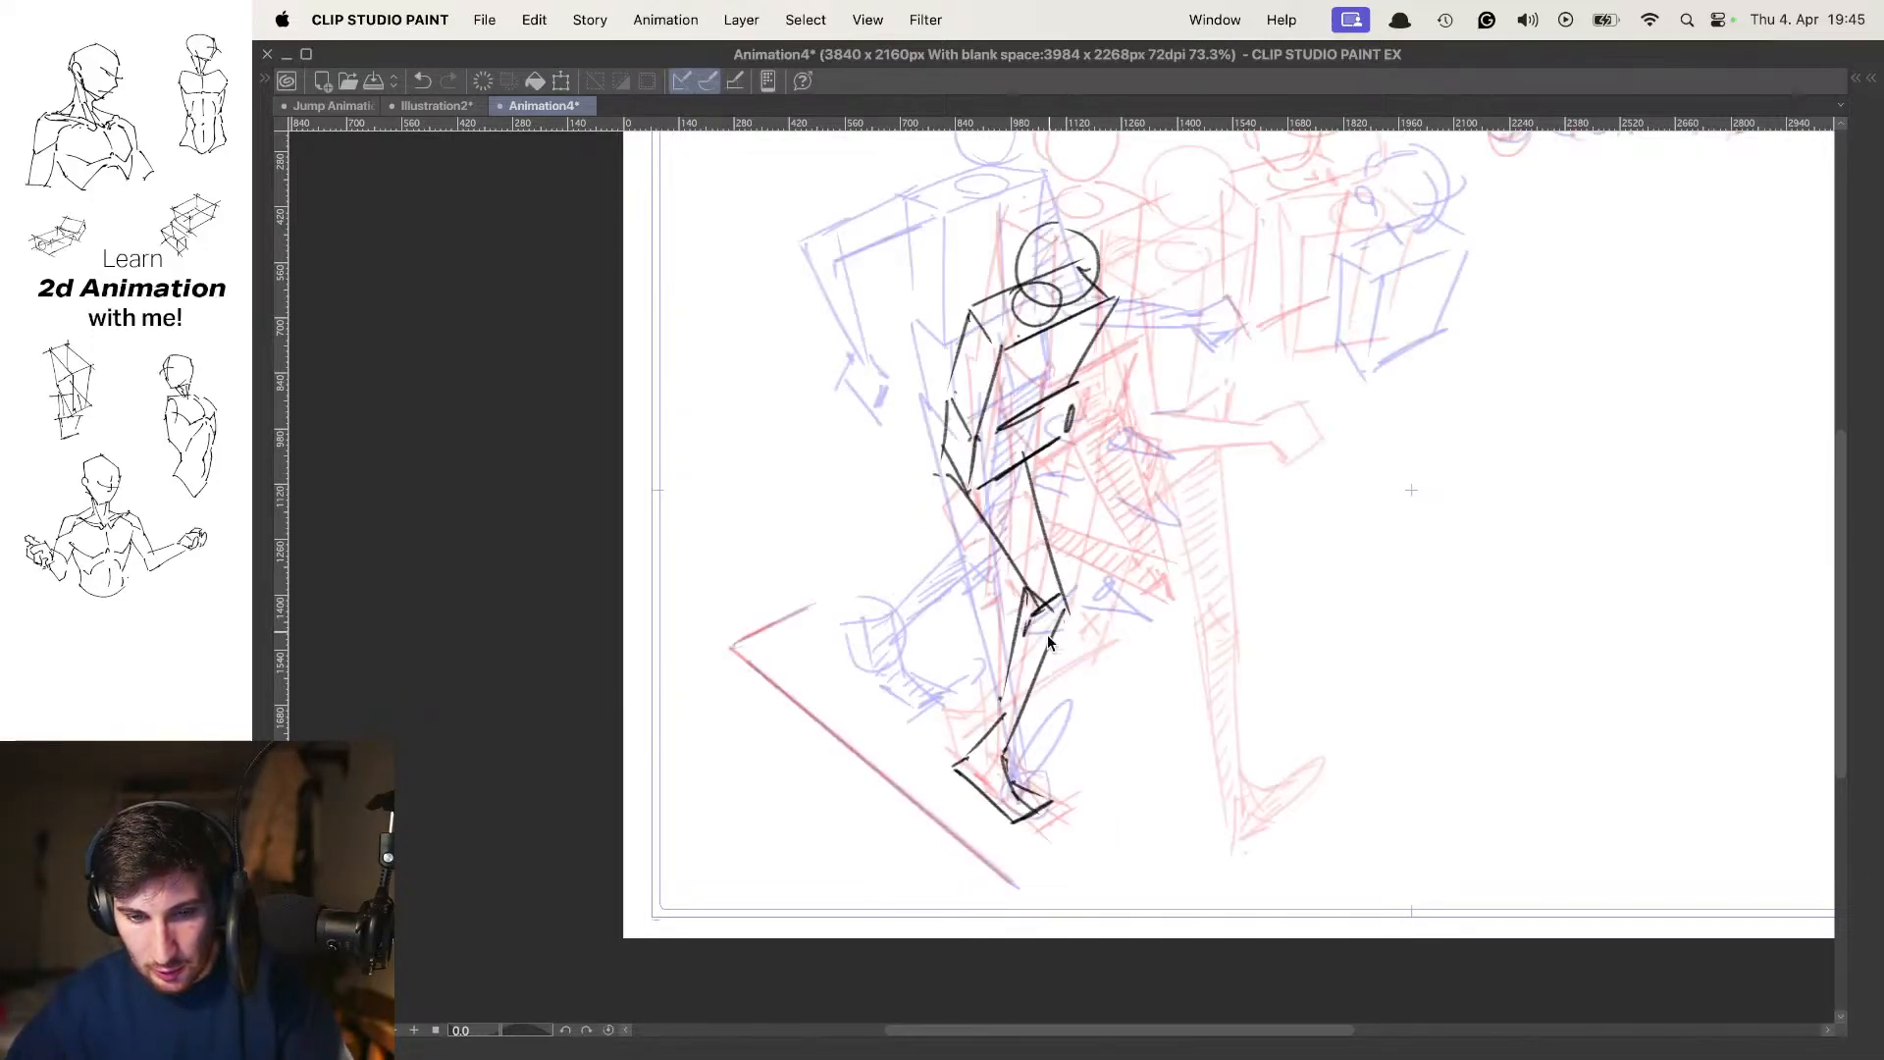
key(ctrl+t)
drag(1023, 664, 1052, 682)
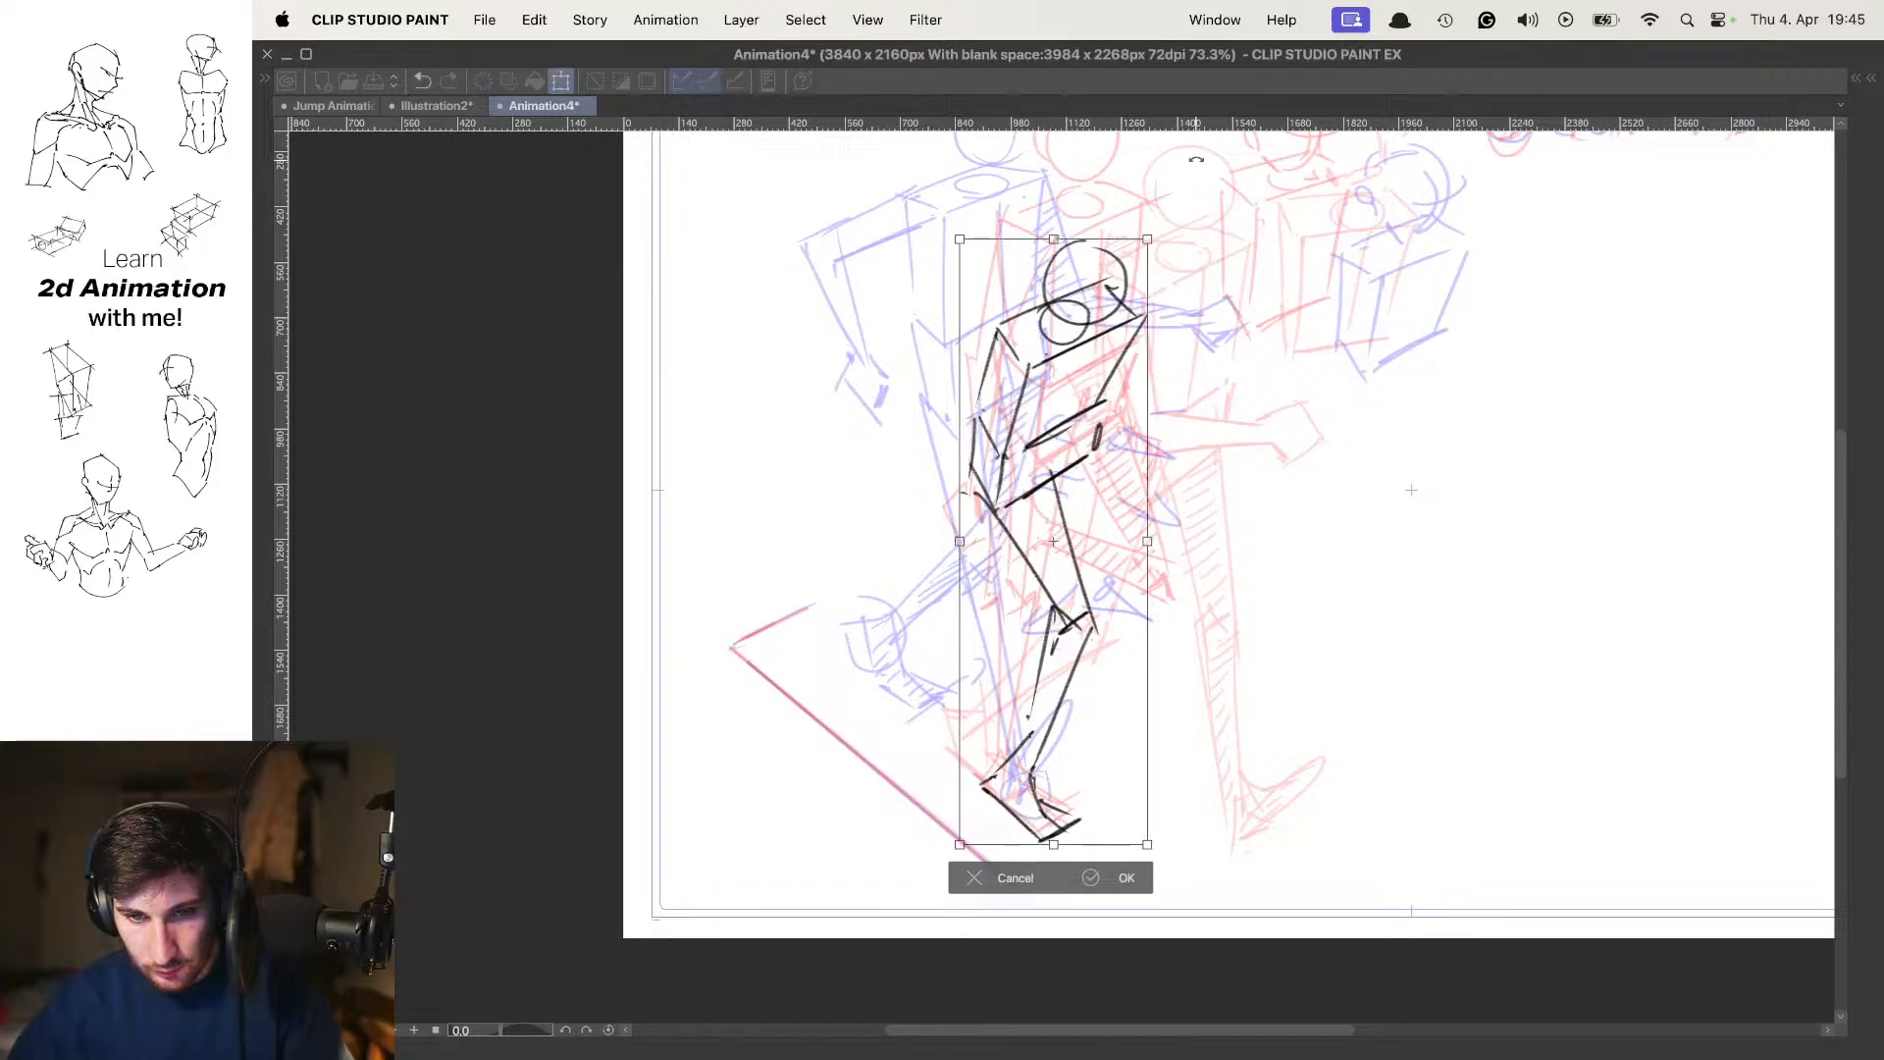
drag(1145, 243, 1175, 225)
key(Return)
key(o)
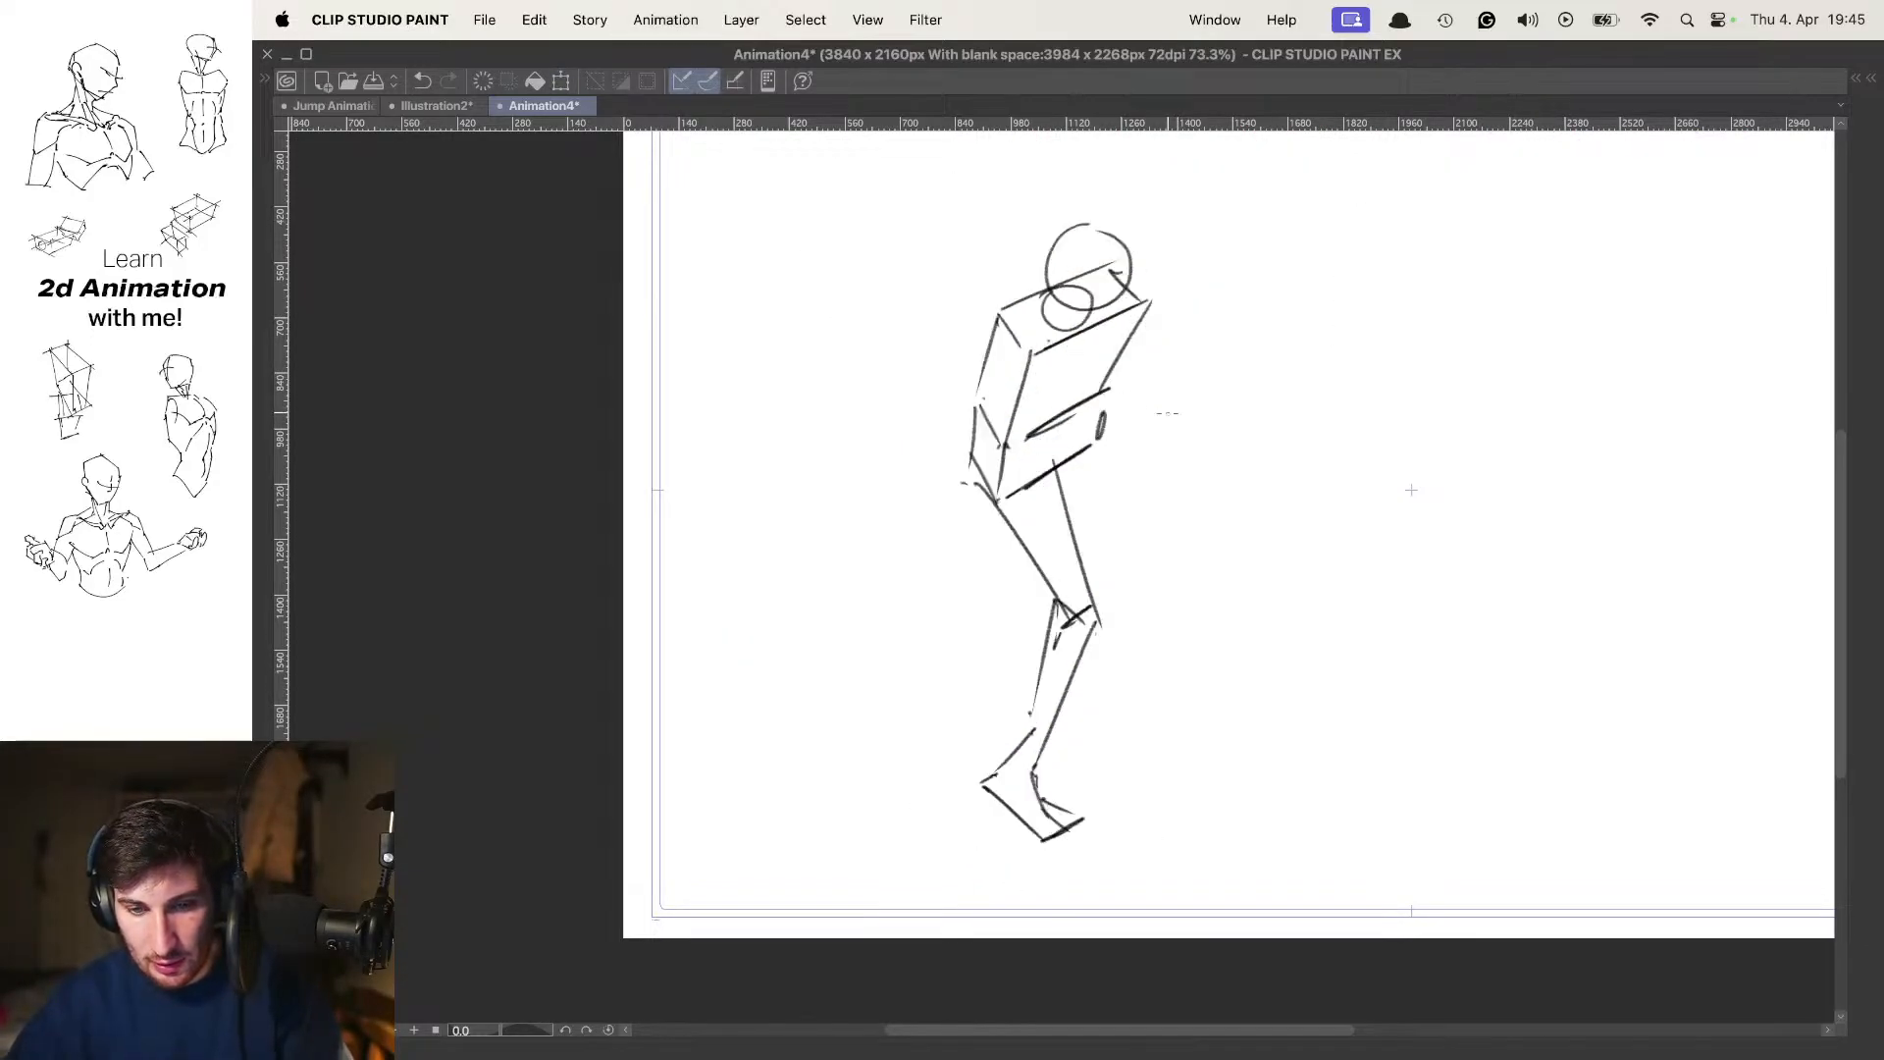
Flip repeatedly through the contact, in-between and passing poses without onion skin to examine the body's drop and rise
drag(1166, 489, 1109, 489)
key(Left)
key(Right)
key(Right)
key(Left)
key(Left)
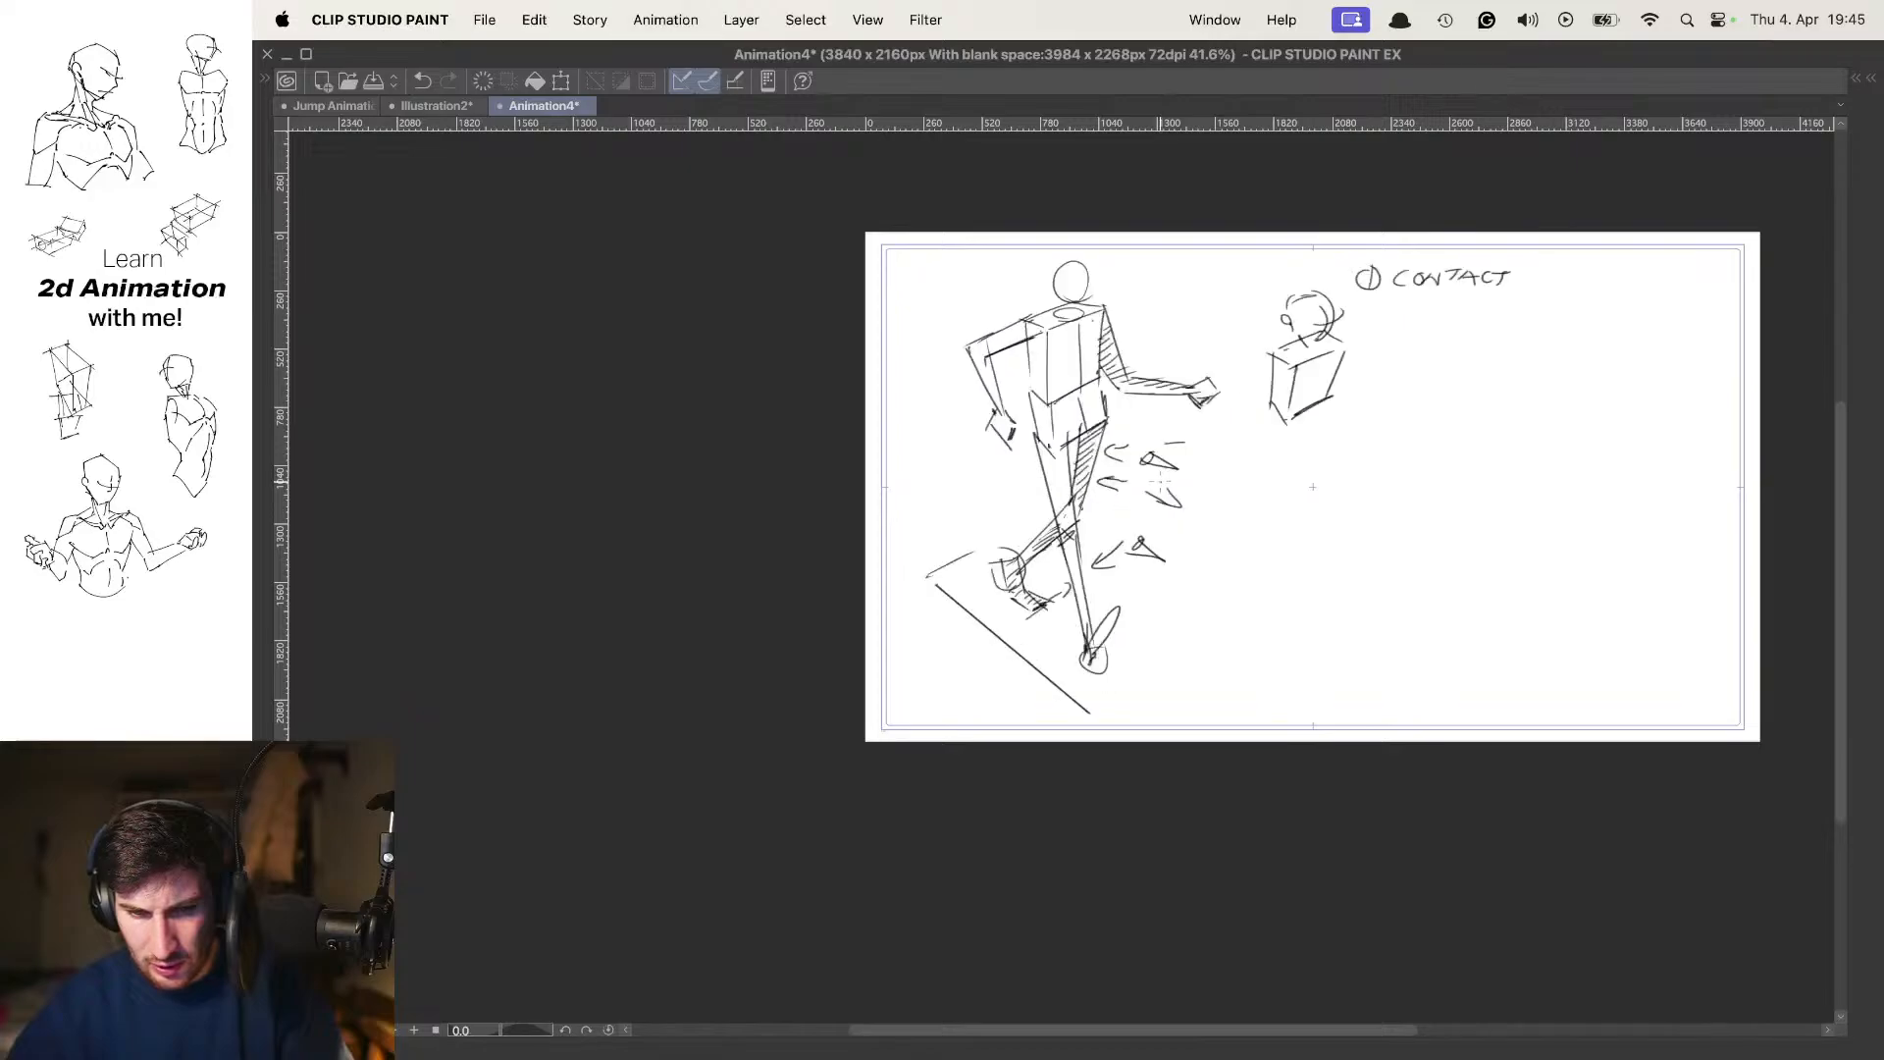
key(Right)
key(Right)
key(Left)
key(Right)
key(Left)
key(Left)
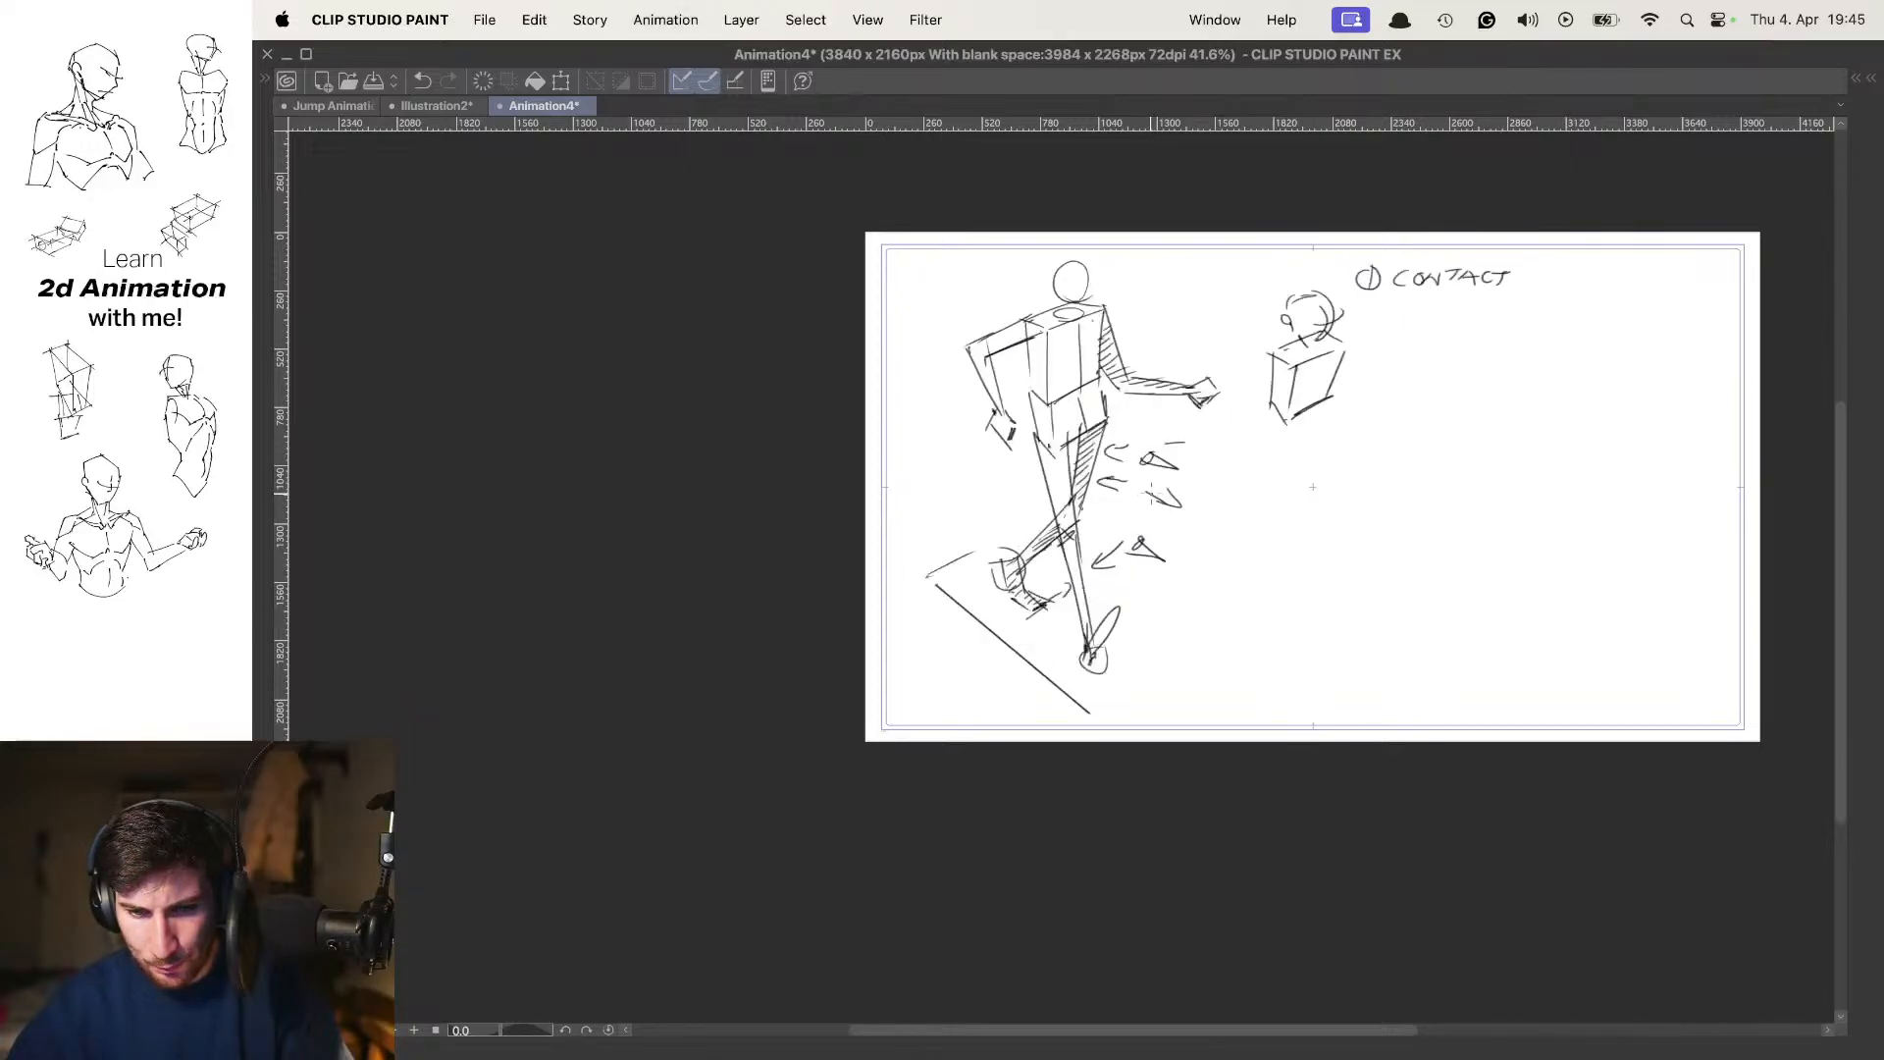
Compare the in-between's pelvis and legs with the contact and passing poses using onion skin
key(Right)
key(o)
drag(1186, 560, 1244, 560)
drag(1125, 387, 1143, 452)
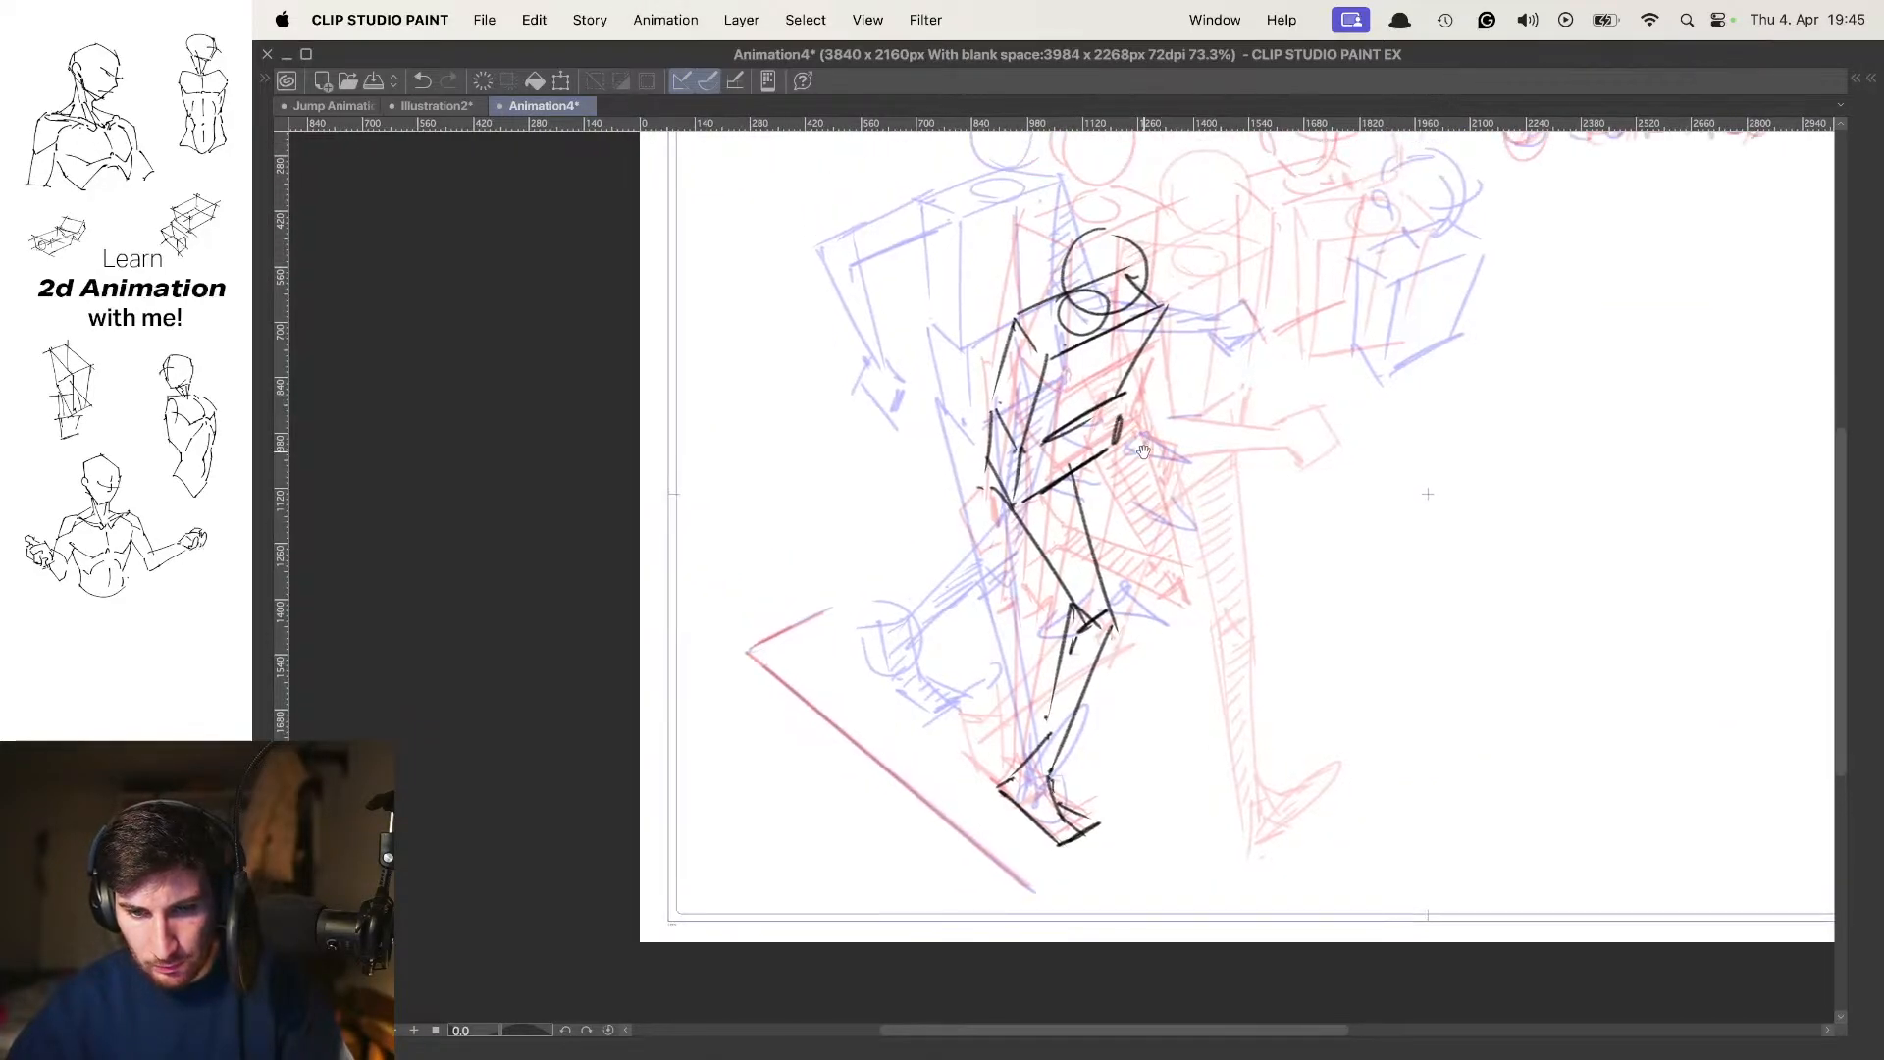
key(Left)
key(Right)
key(Right)
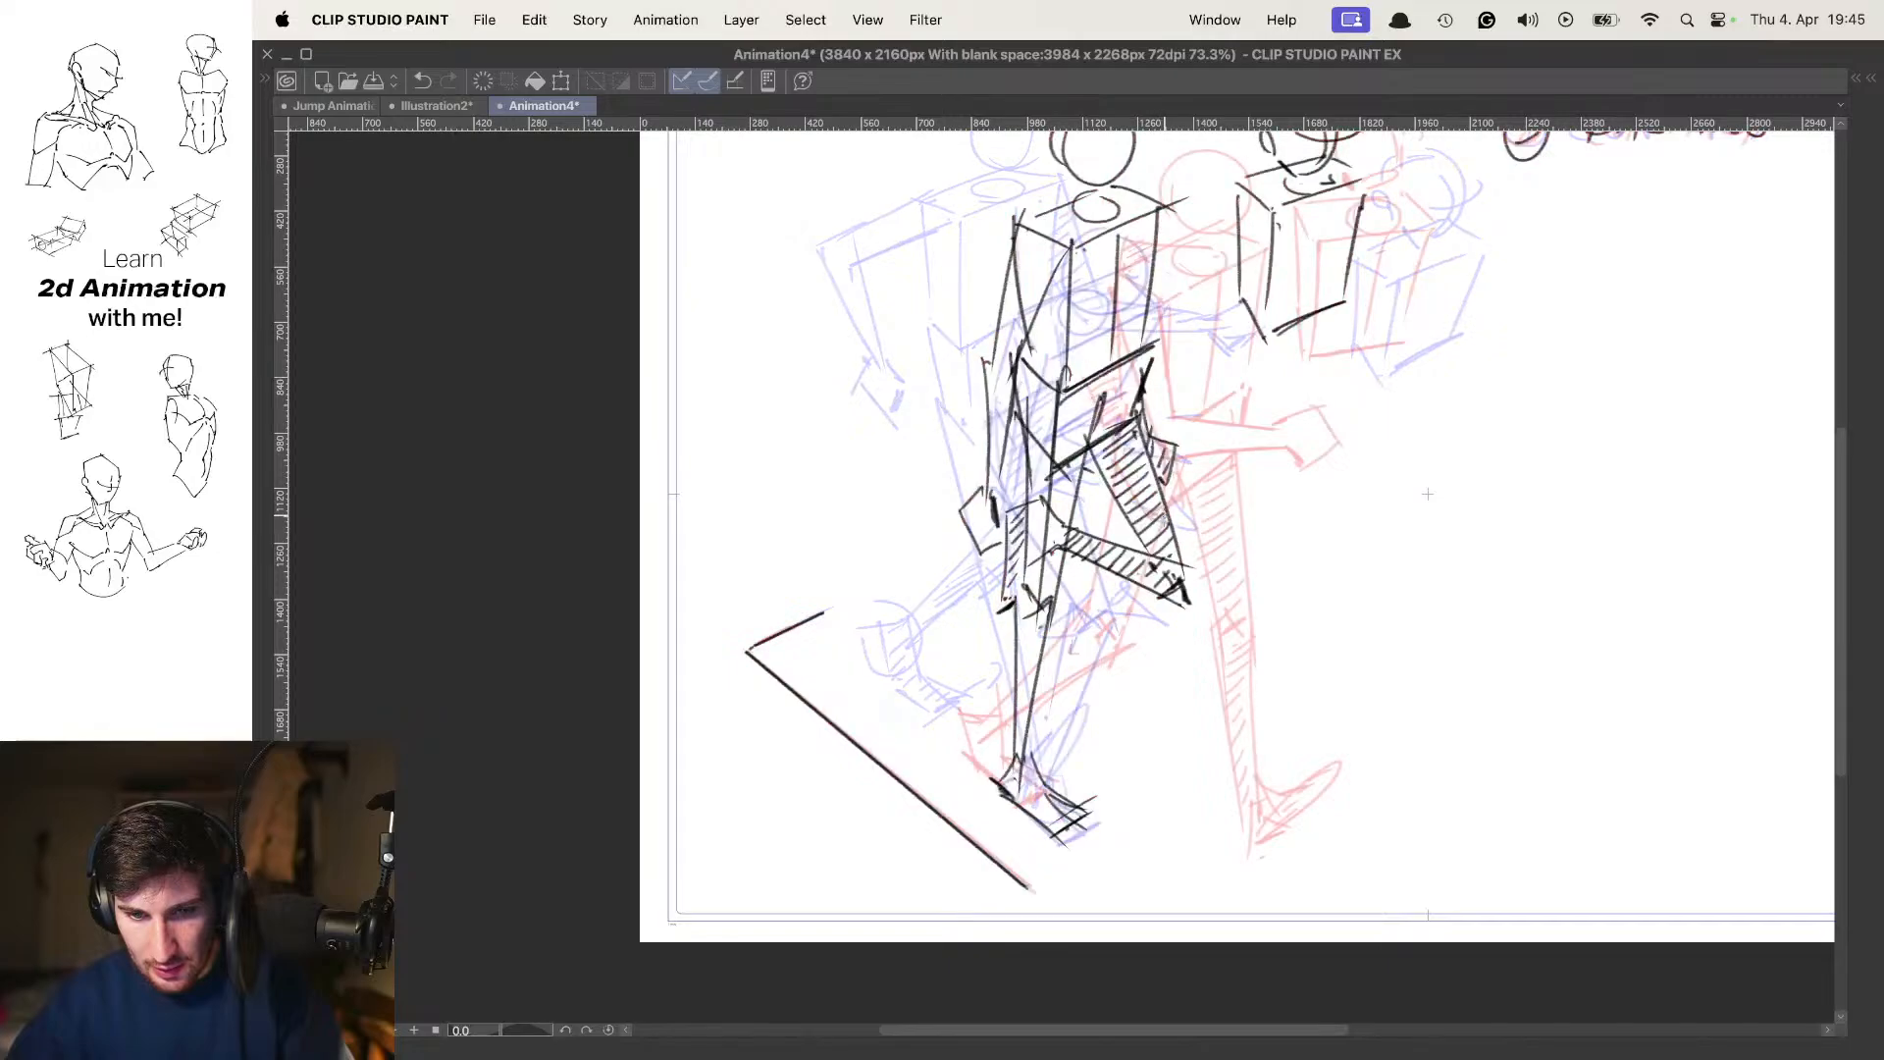
key(Left)
drag(1100, 481, 1166, 471)
key(o)
key(o)
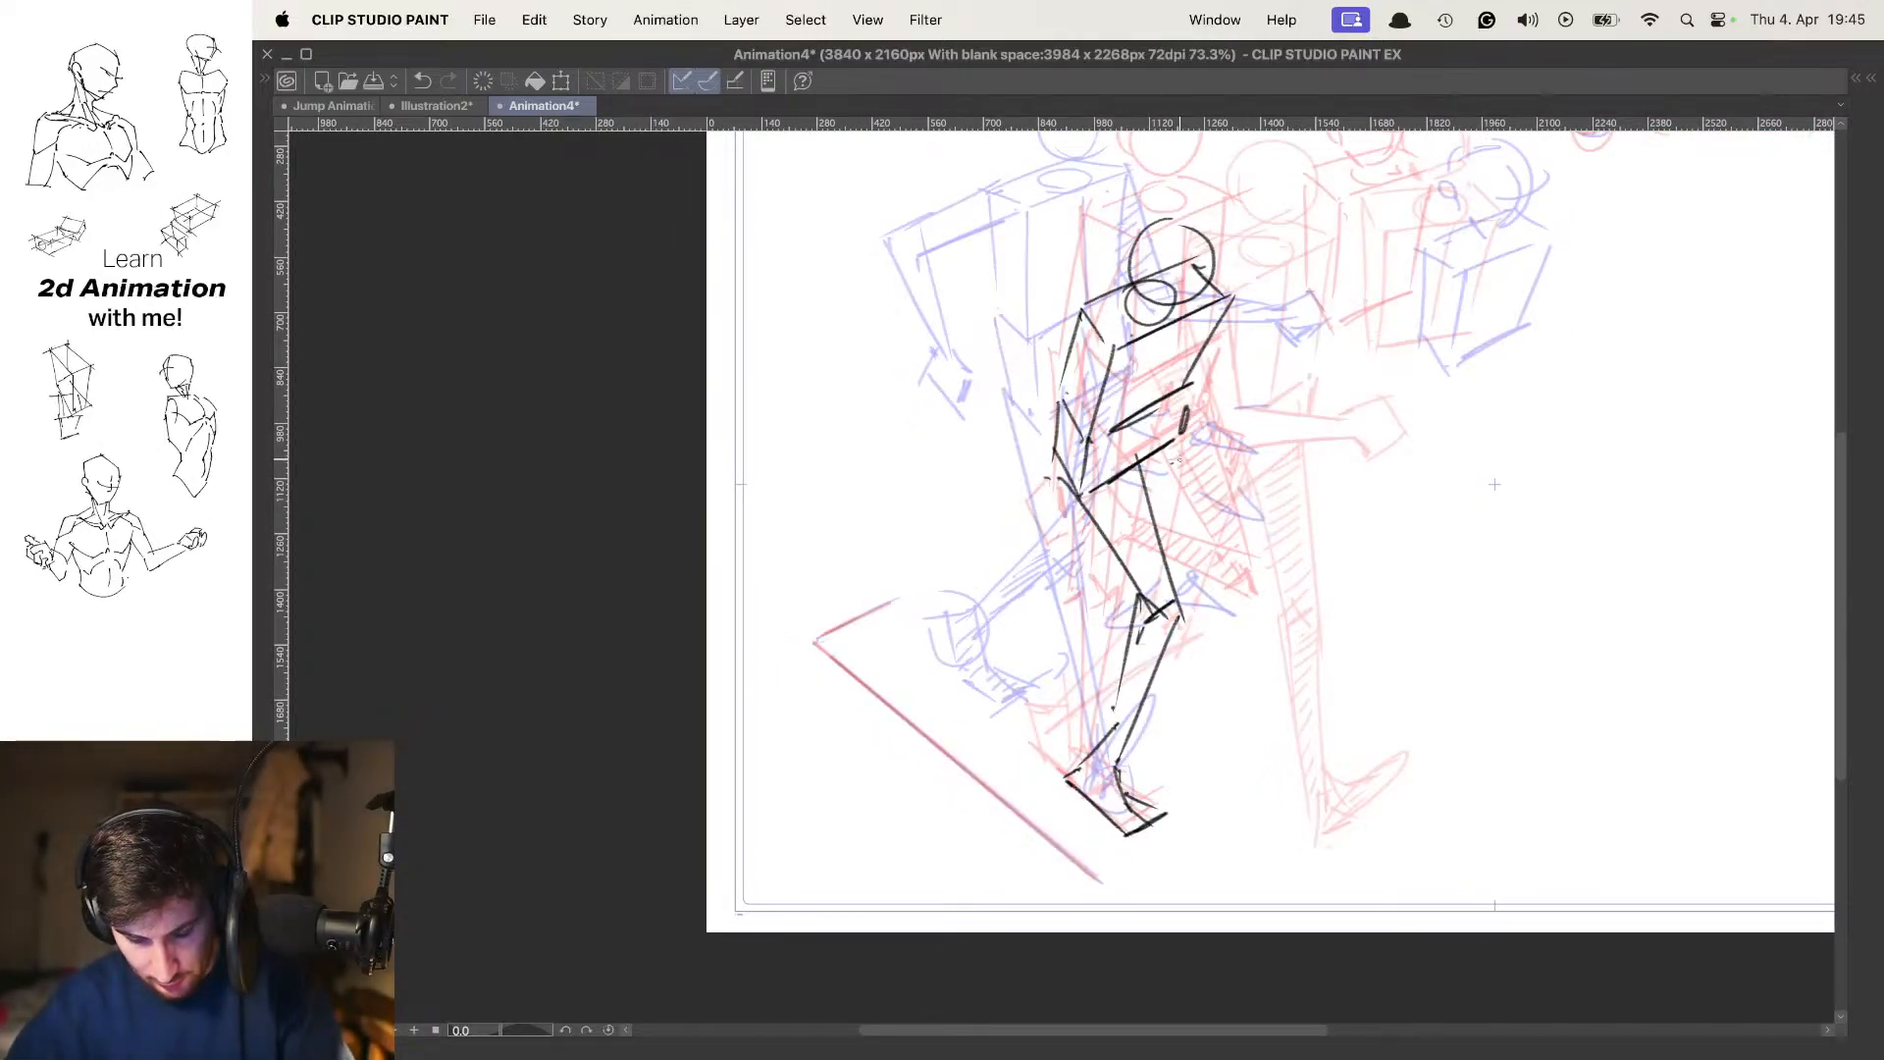
Draw the far leg of the in-between with its thigh dropping from the pelvis, shin extending backwards and foot hanging down
drag(1186, 426, 1121, 589)
mouse_move(1117, 439)
mouse_down()
mouse_move(1093, 565)
mouse_move(1026, 577)
mouse_move(1098, 600)
mouse_move(979, 605)
mouse_move(1107, 597)
mouse_move(942, 591)
mouse_up()
key(super+z)
key(super+z)
key(super+z)
key(space)
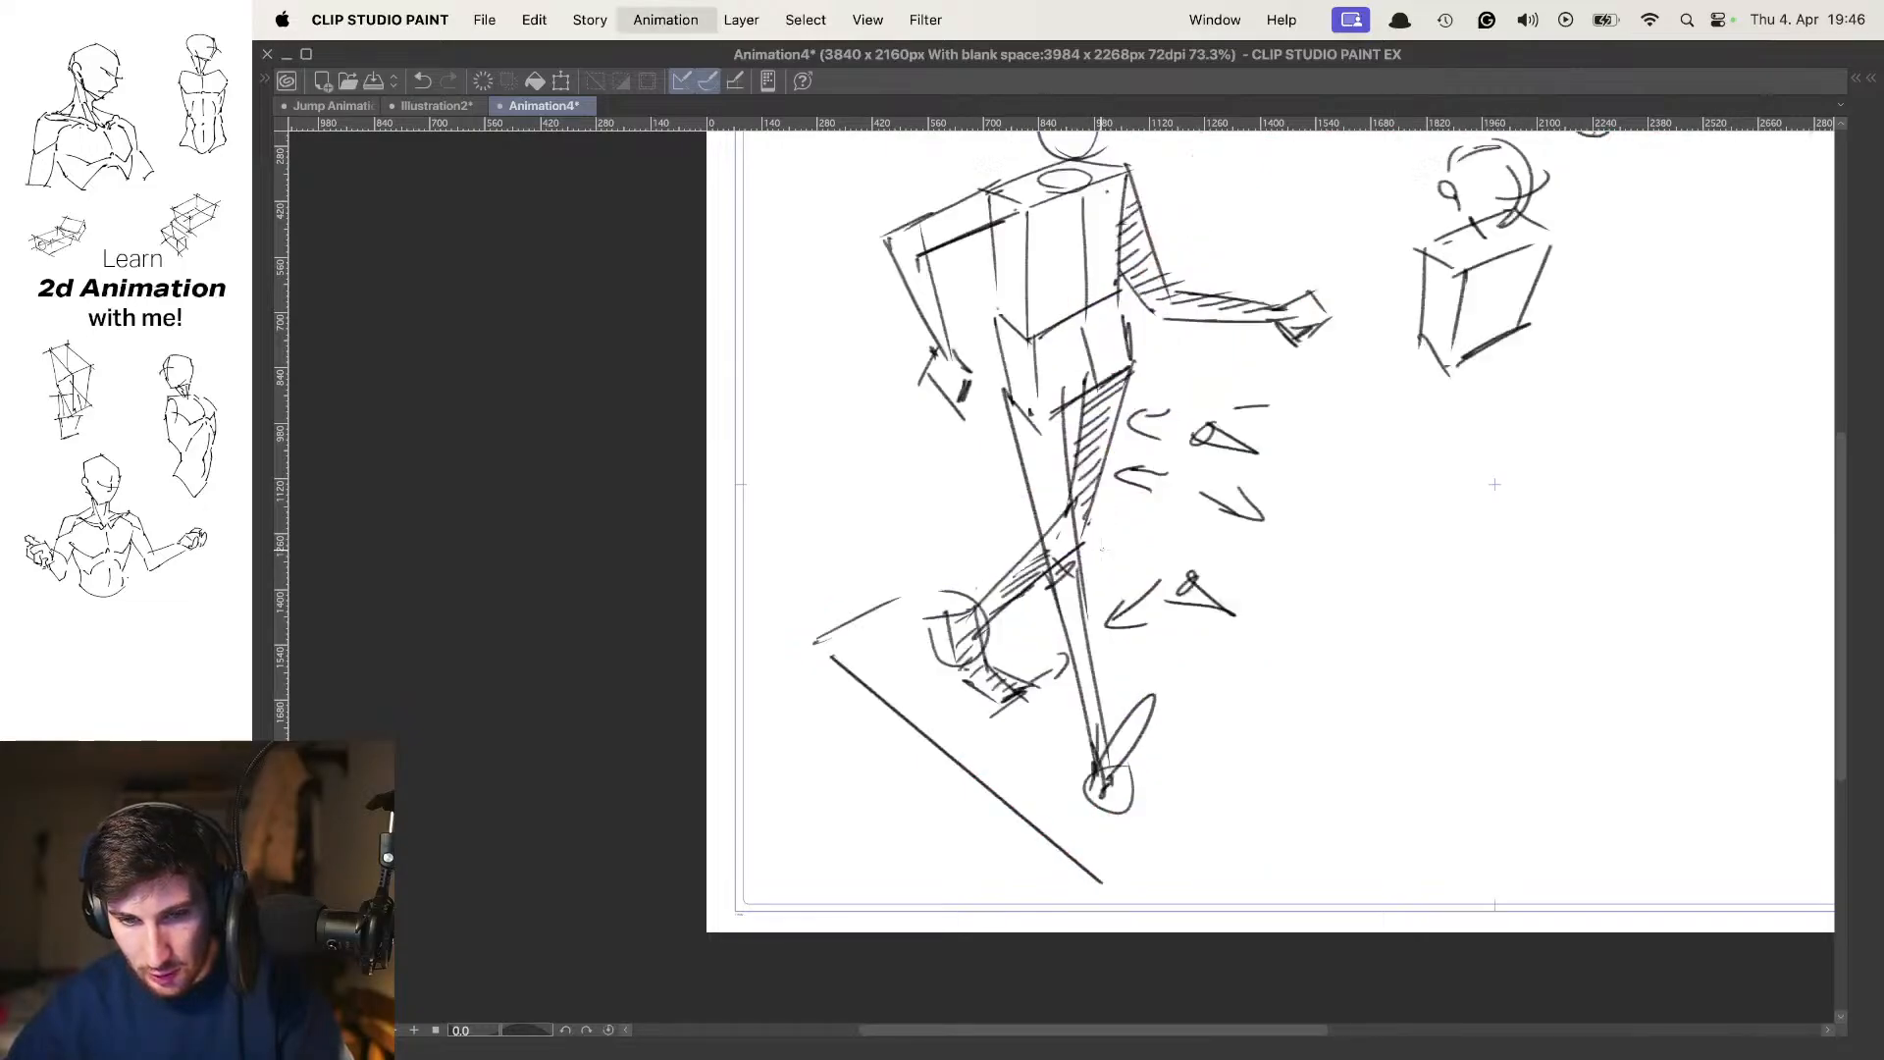
key(space)
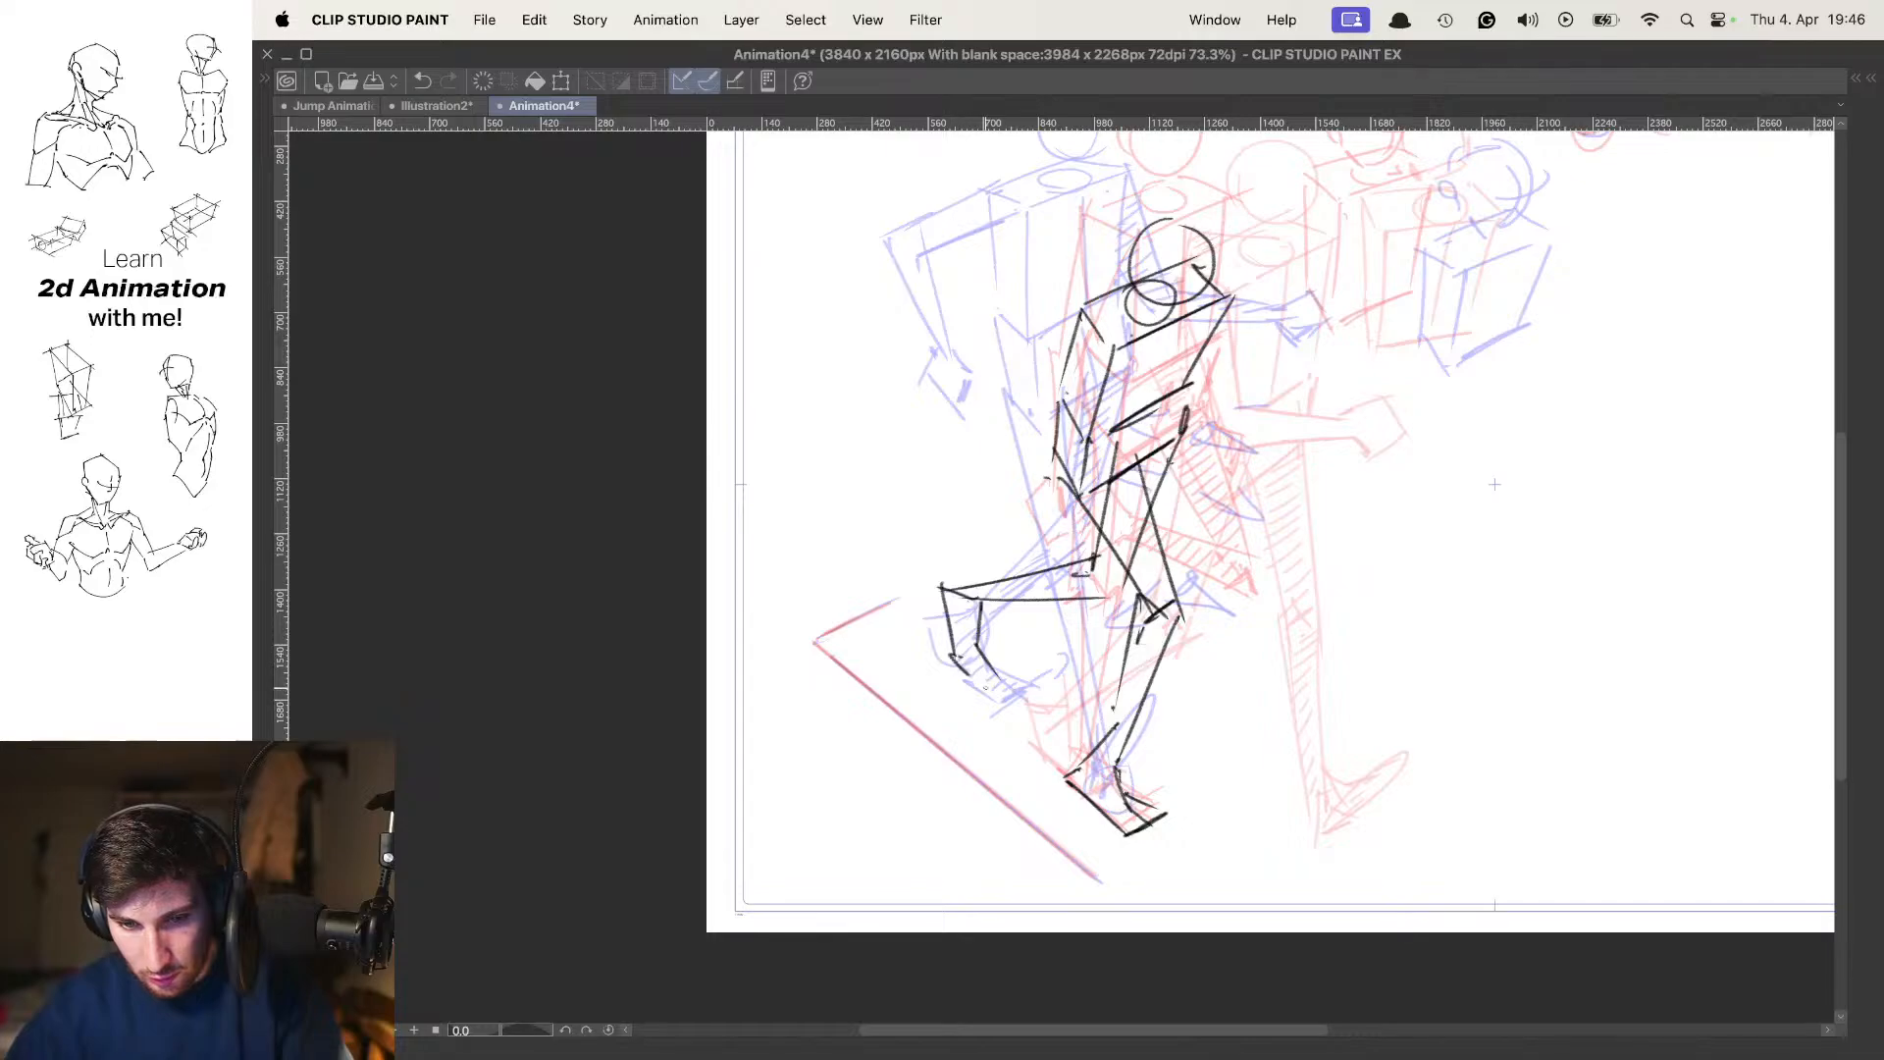
key(space)
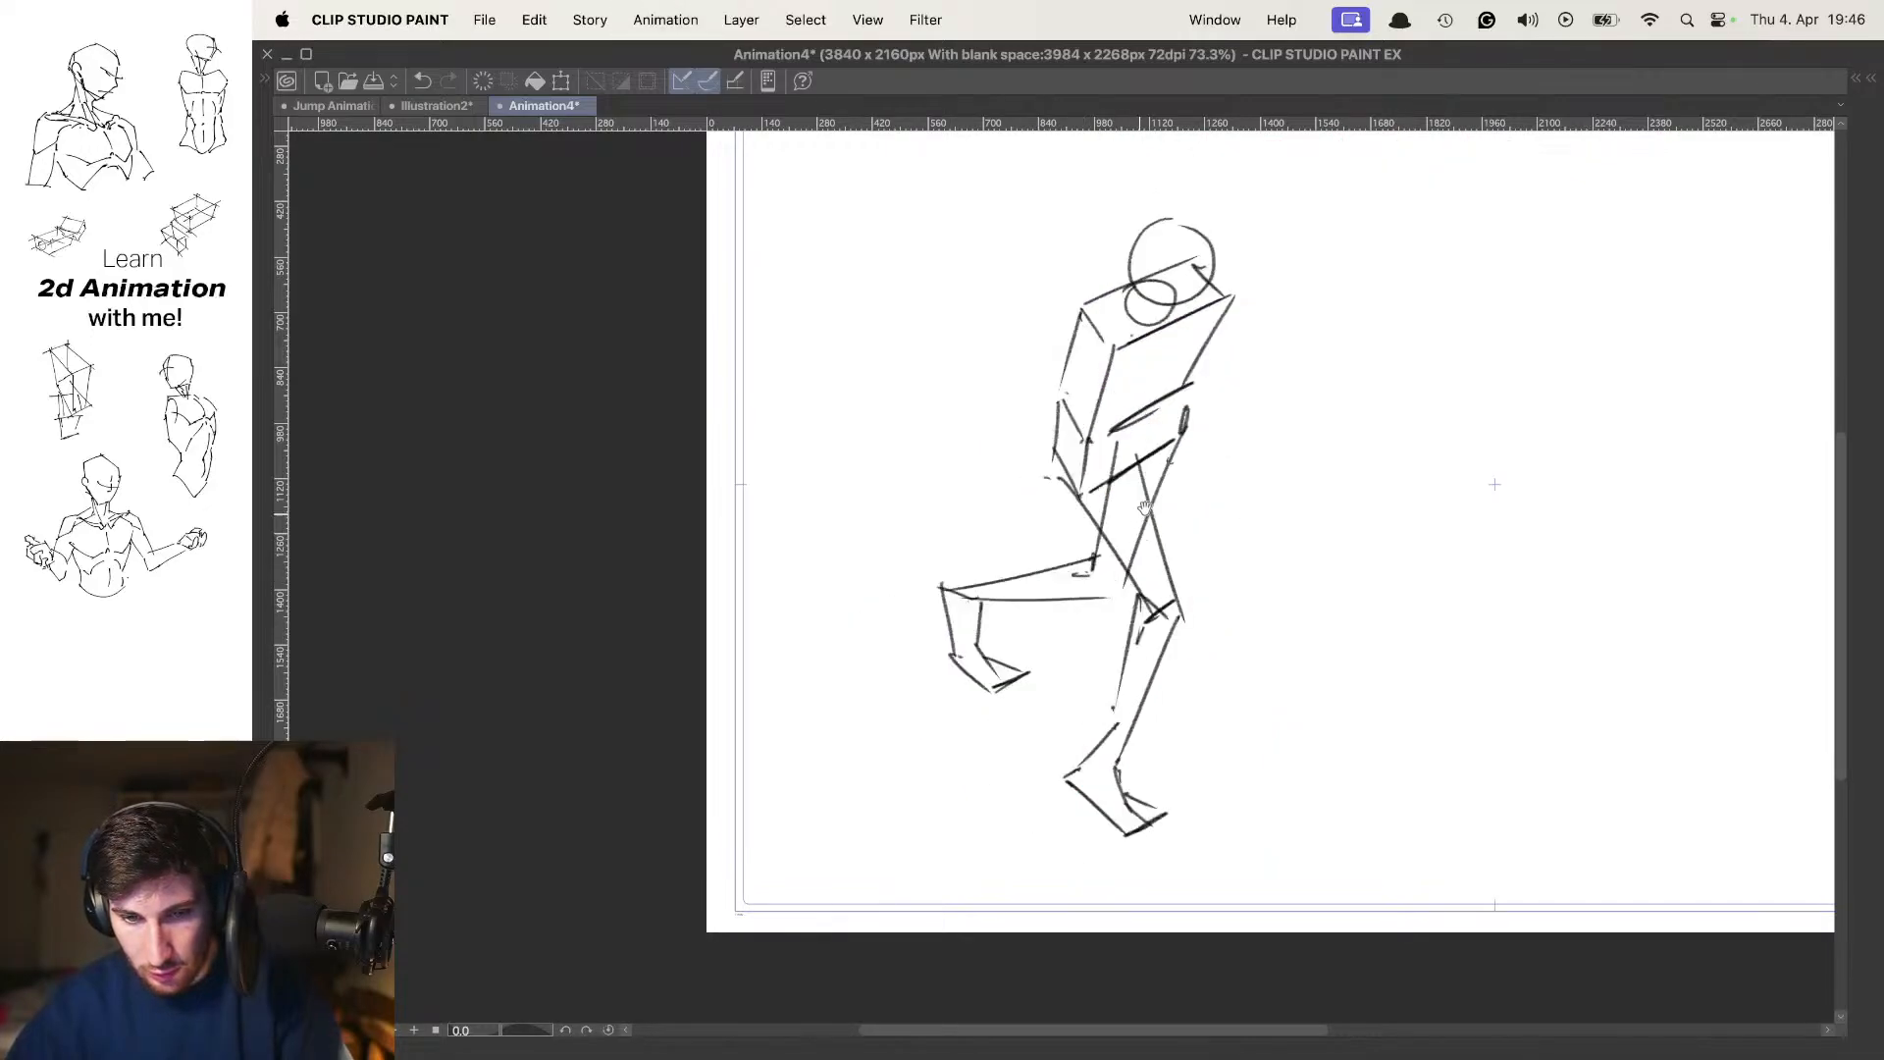
Redraw the raised foot of the far leg longer and check it by flipping against the contact pose
scroll(1129, 510, down, 3)
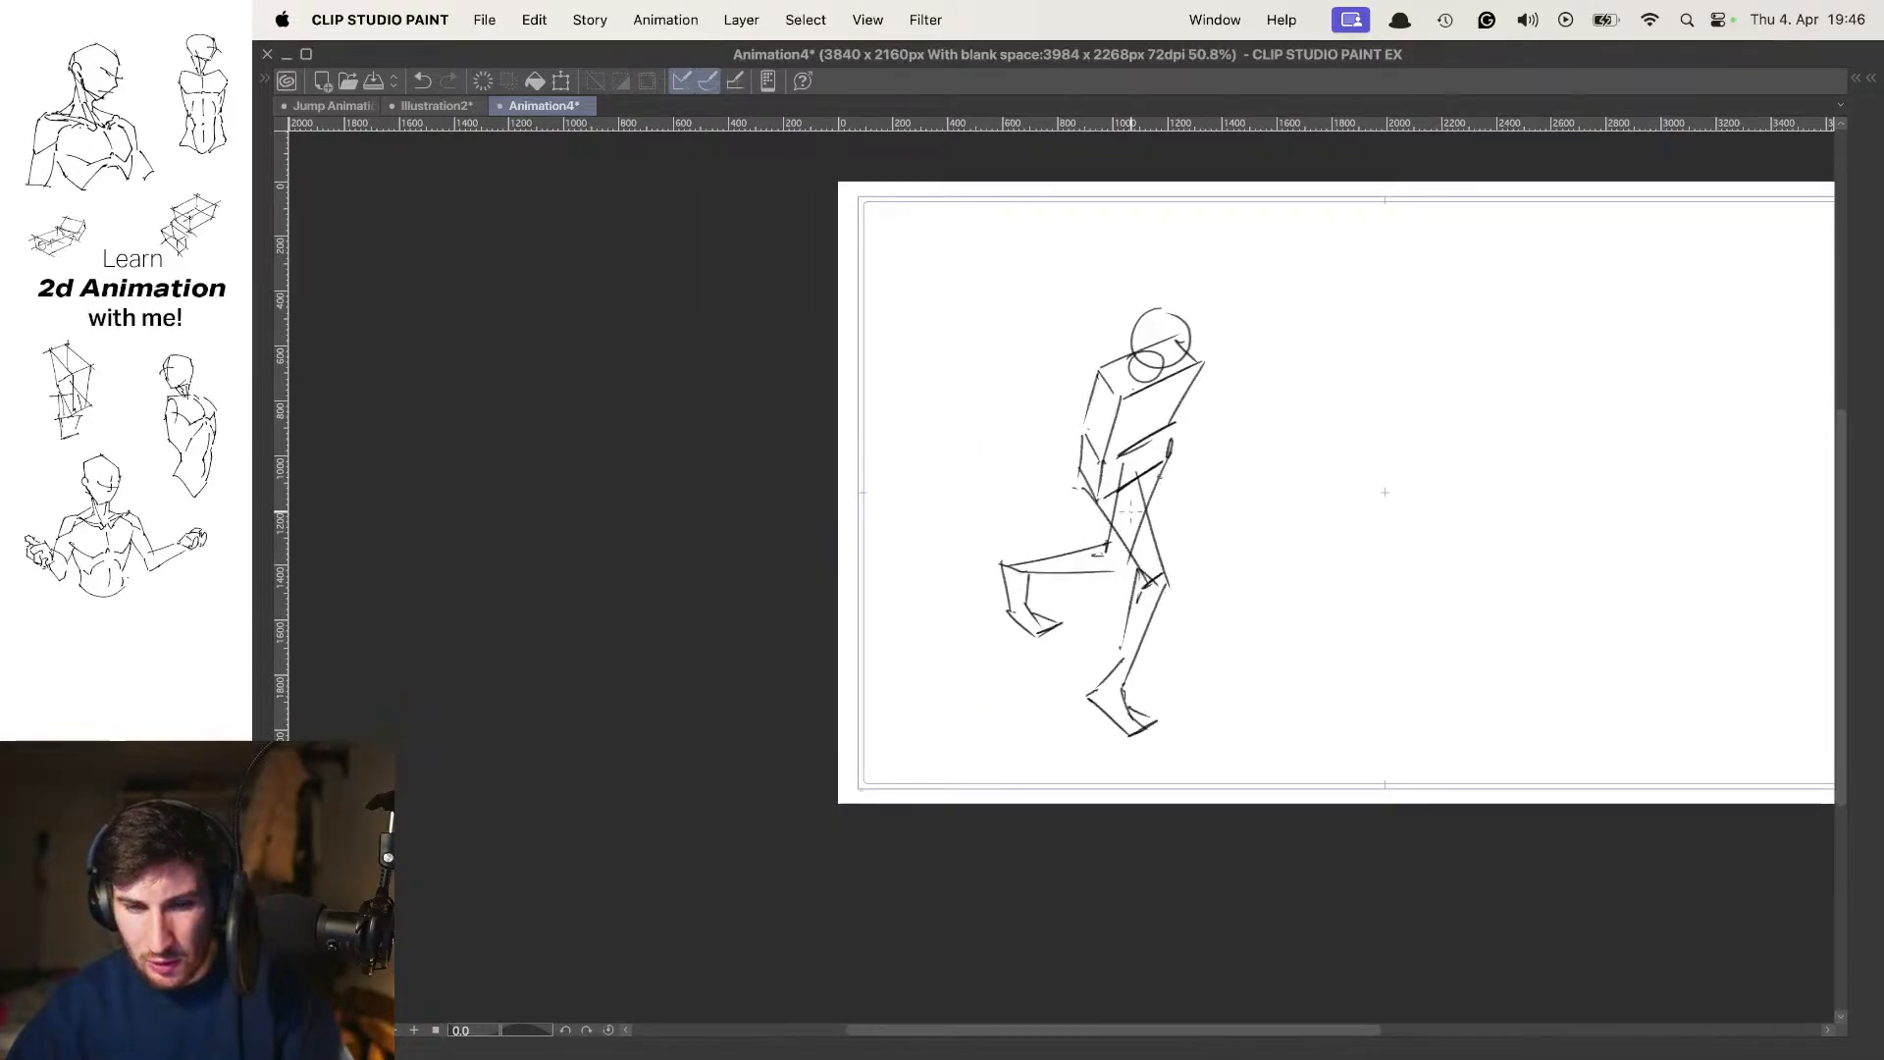
scroll(1025, 587, up, 3)
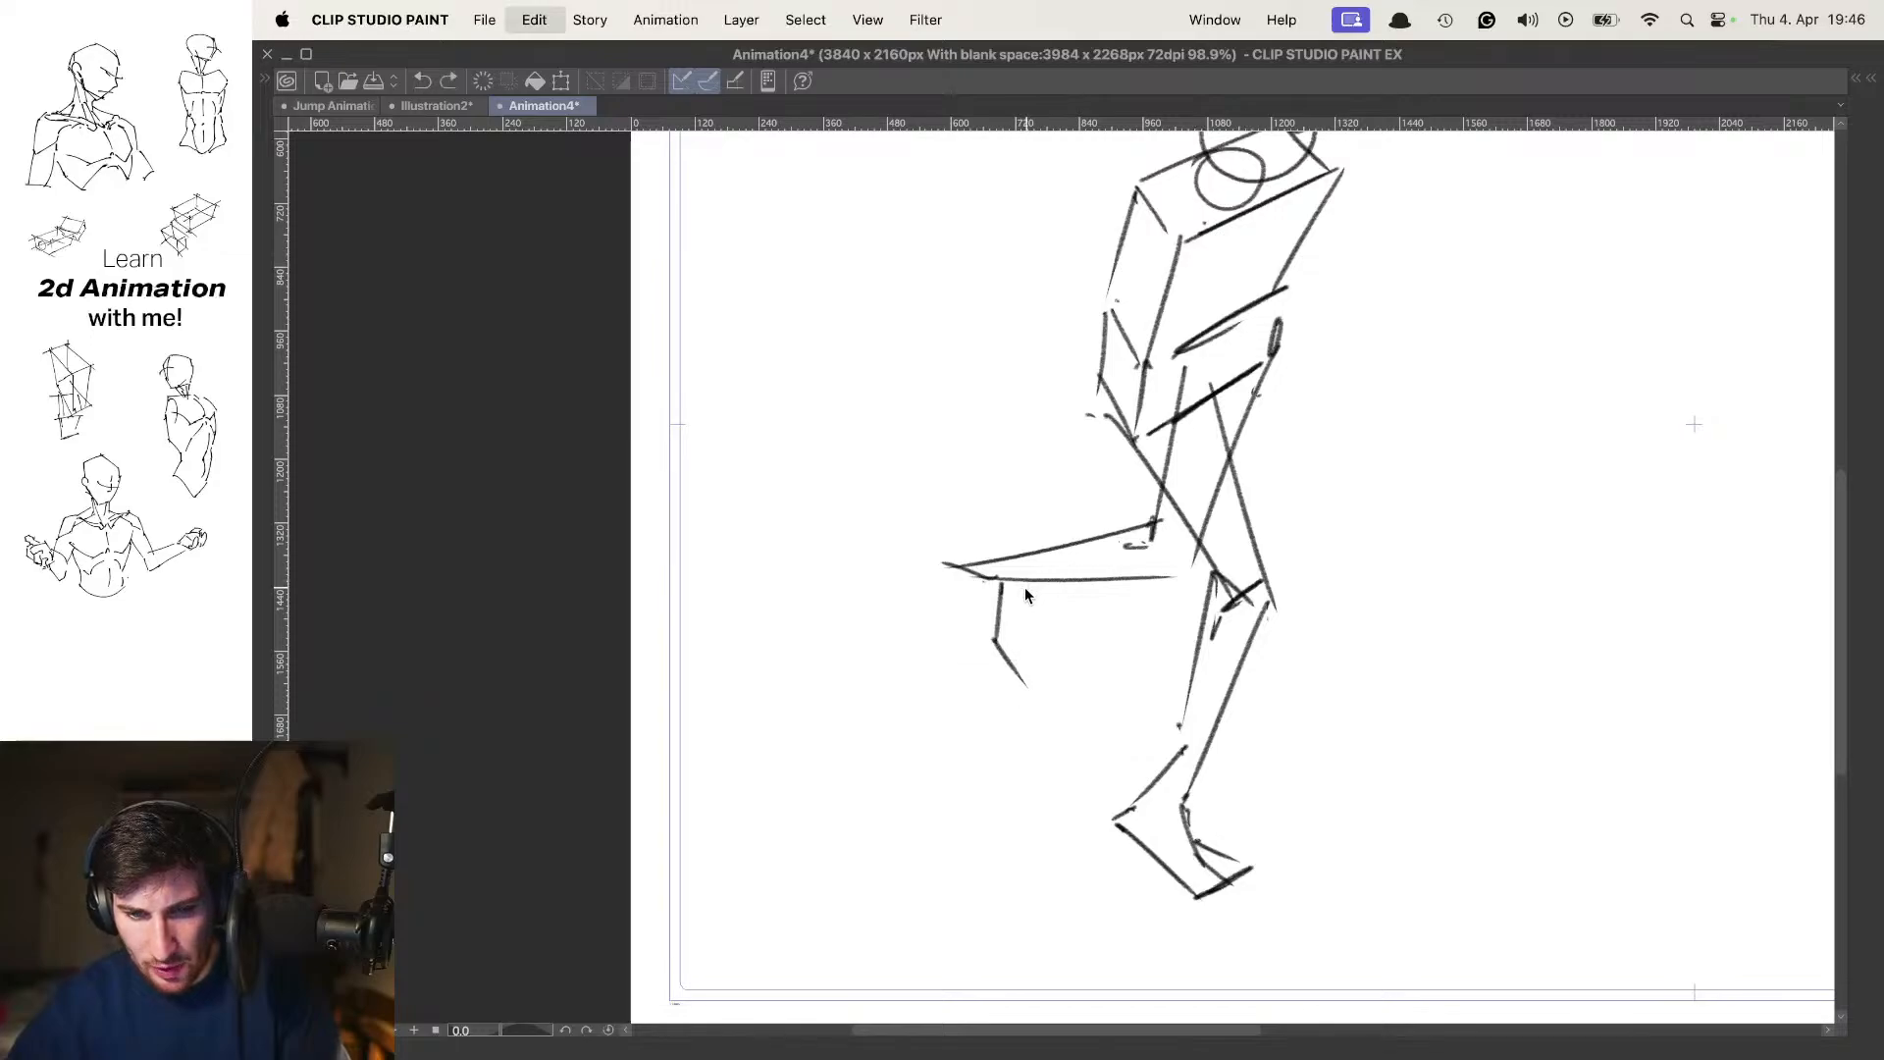
key(super+z)
mouse_move(954, 570)
mouse_down()
mouse_move(969, 660)
mouse_move(1026, 679)
mouse_up()
key(o)
key(o)
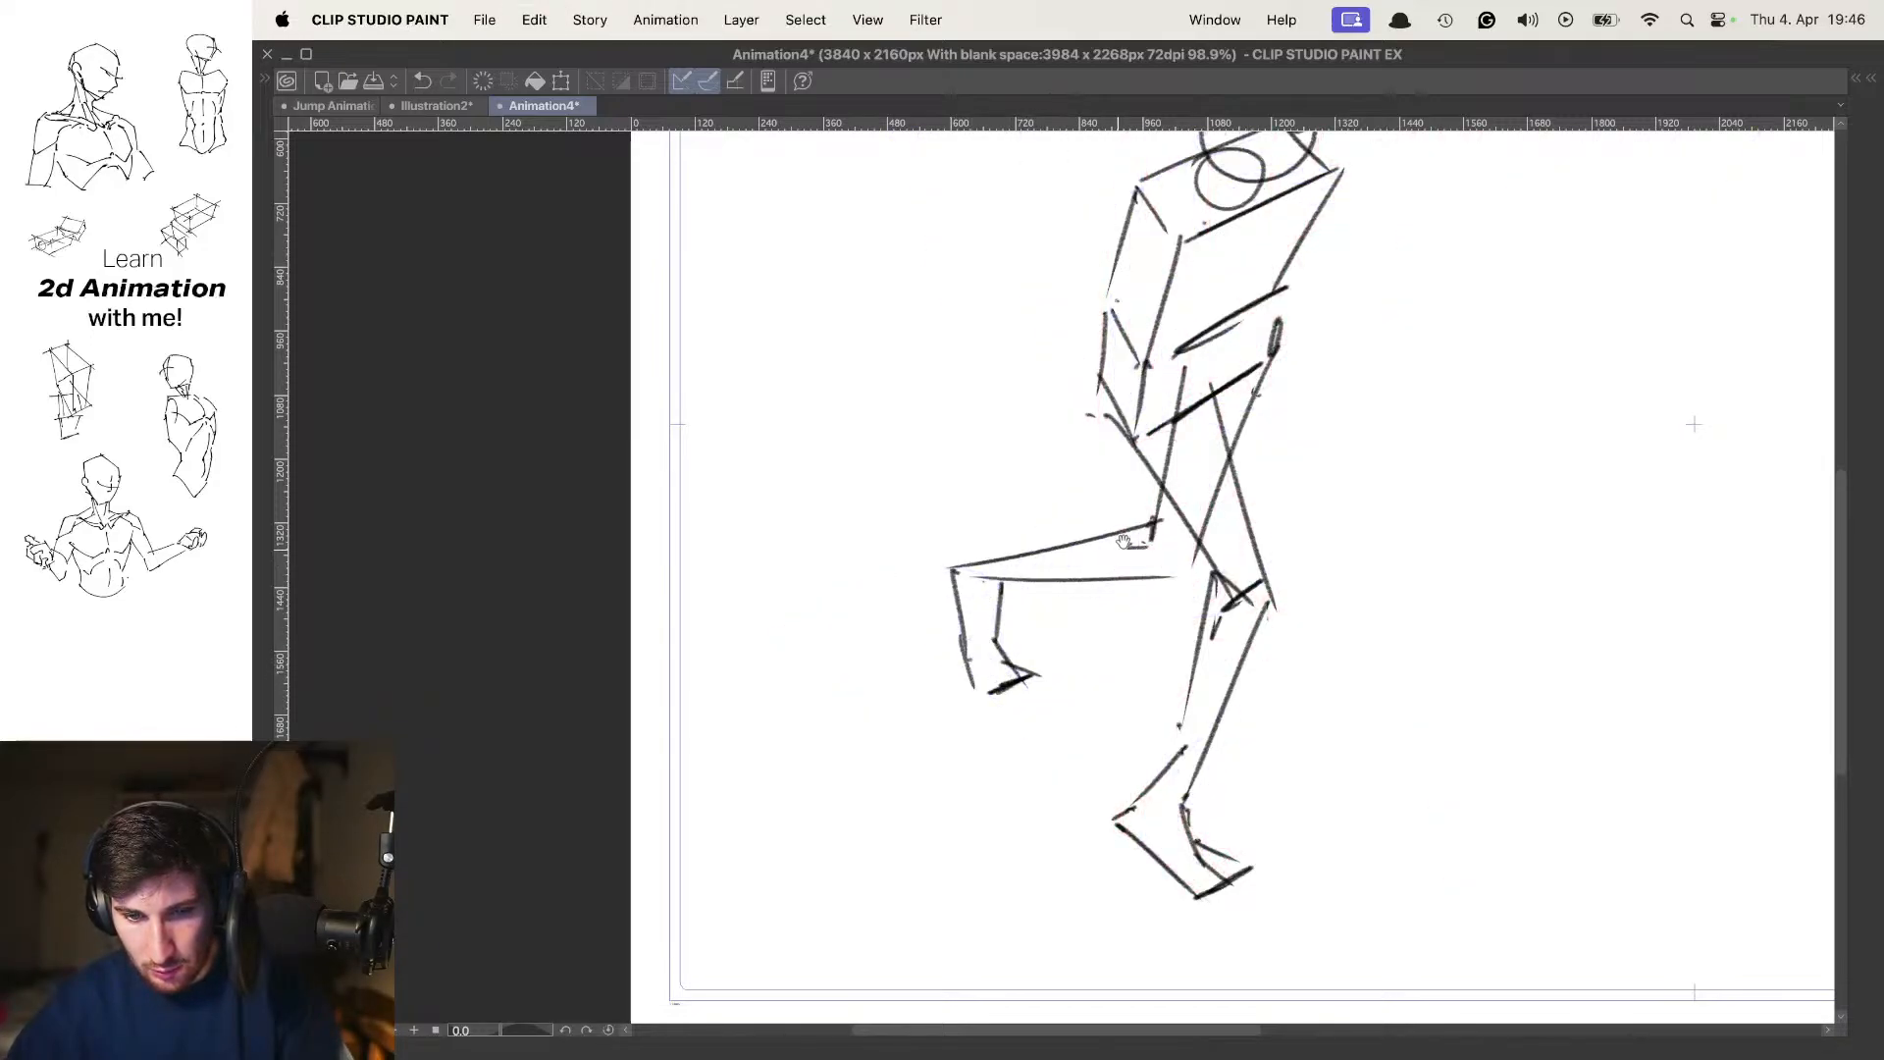
scroll(967, 652, down, 3)
key(Left)
key(Right)
key(Left)
key(Right)
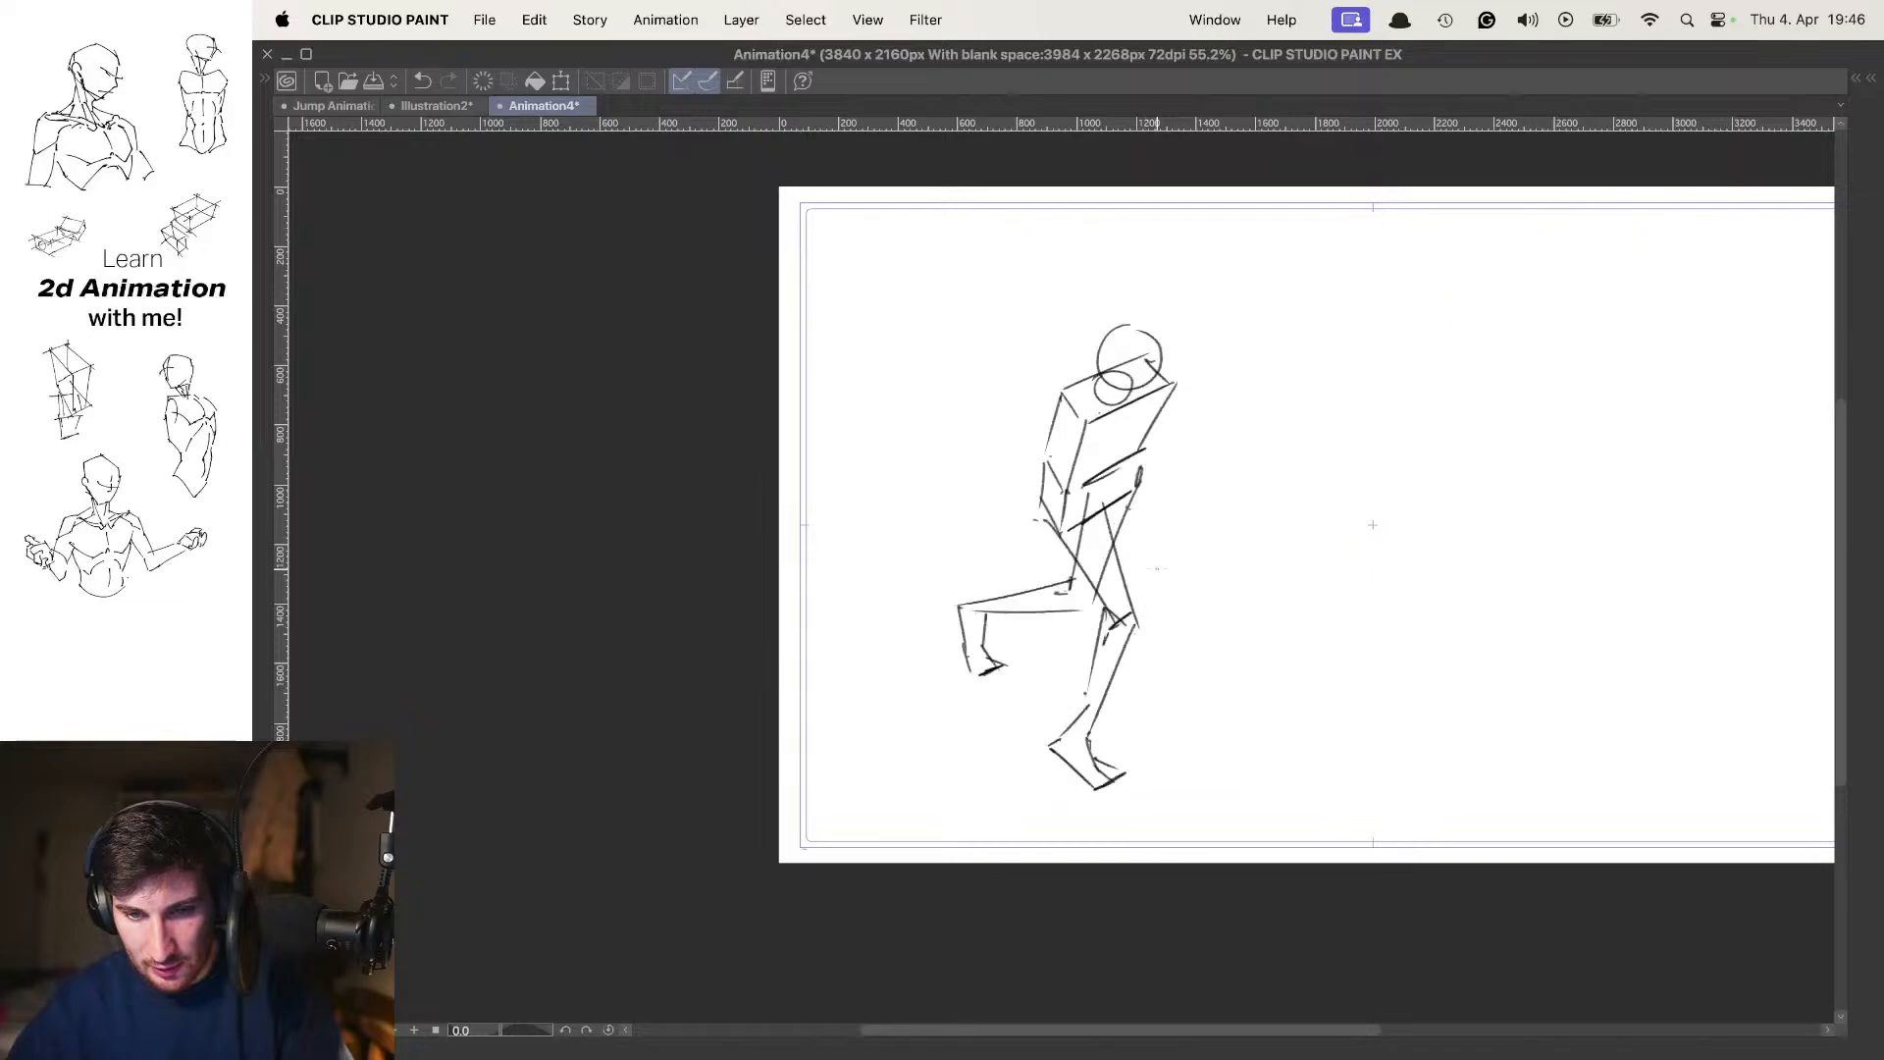
Hatch the far leg from foot to thigh with diagonal strokes and clear its lines where the front thigh overlaps it
scroll(1154, 531, up, 3)
key(o)
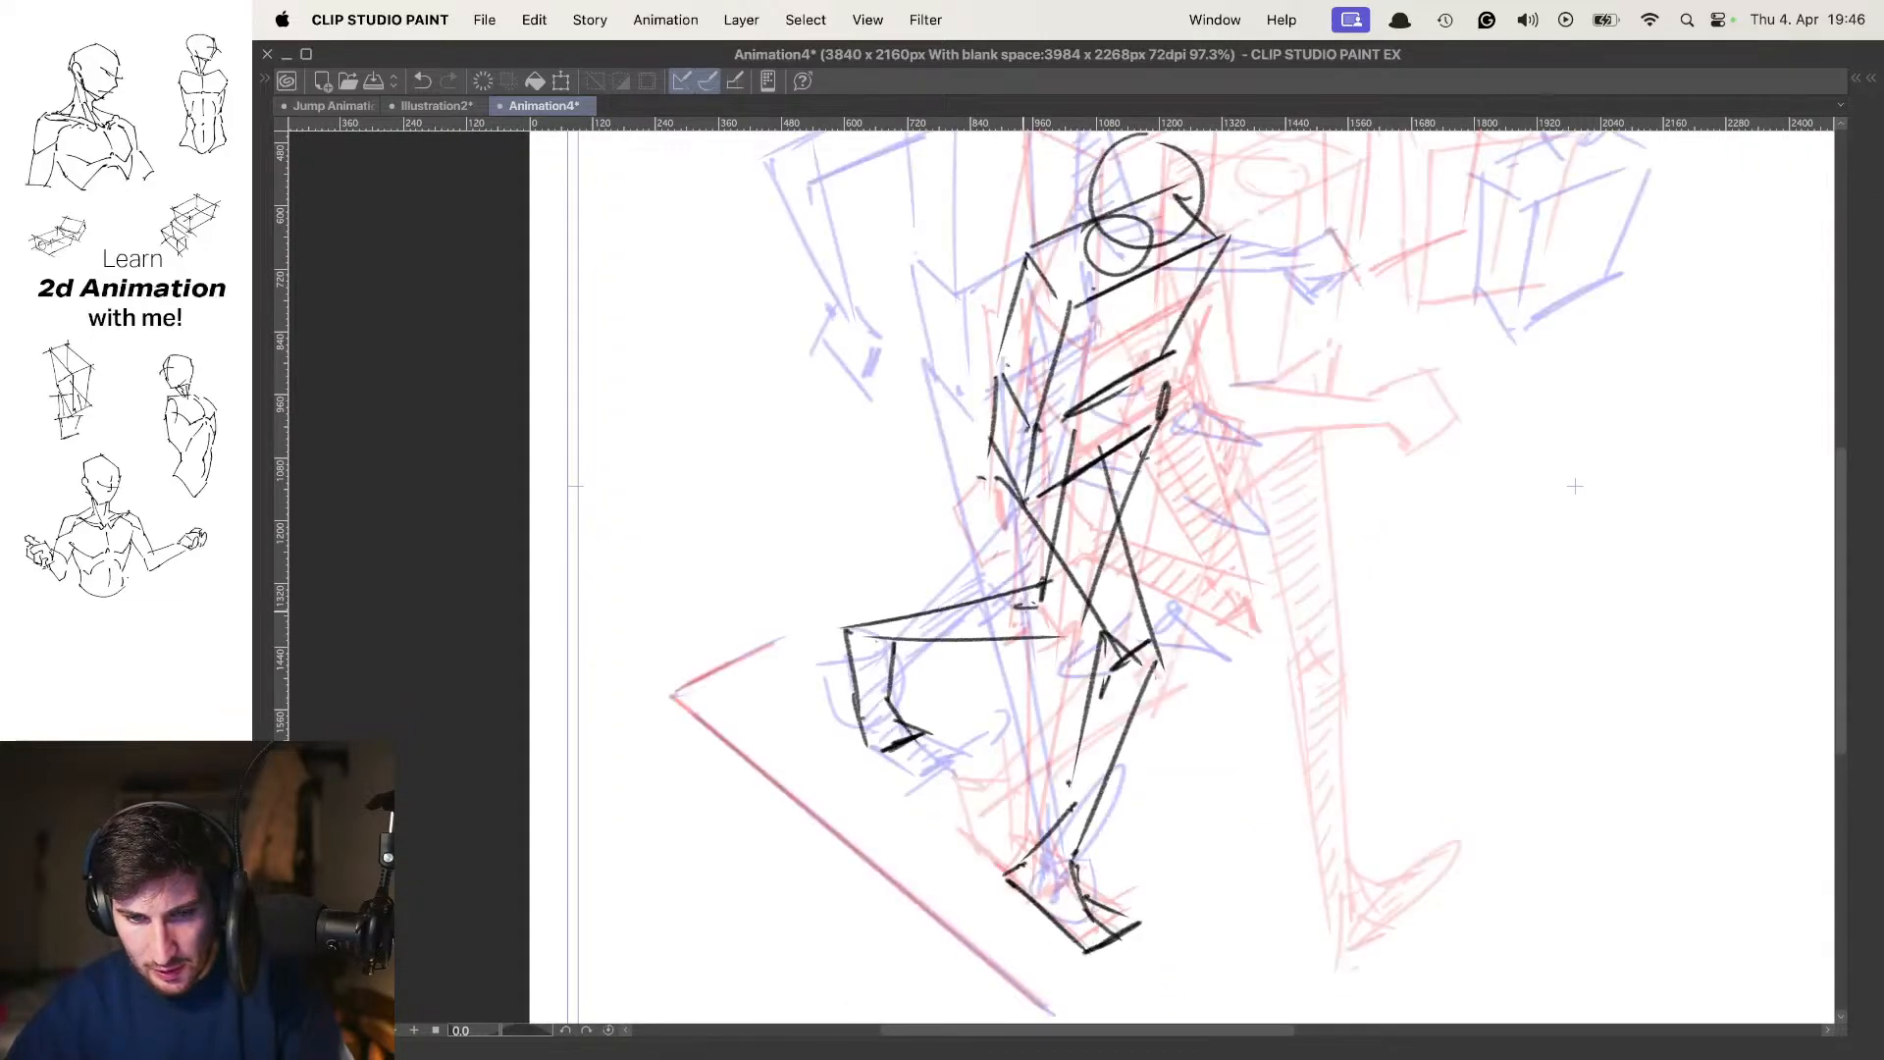
mouse_move(888, 719)
mouse_down()
mouse_move(866, 739)
mouse_move(894, 671)
mouse_up()
drag(858, 683, 895, 658)
drag(859, 670, 894, 644)
drag(860, 658, 1010, 596)
drag(967, 627, 1047, 598)
drag(1021, 635, 1076, 613)
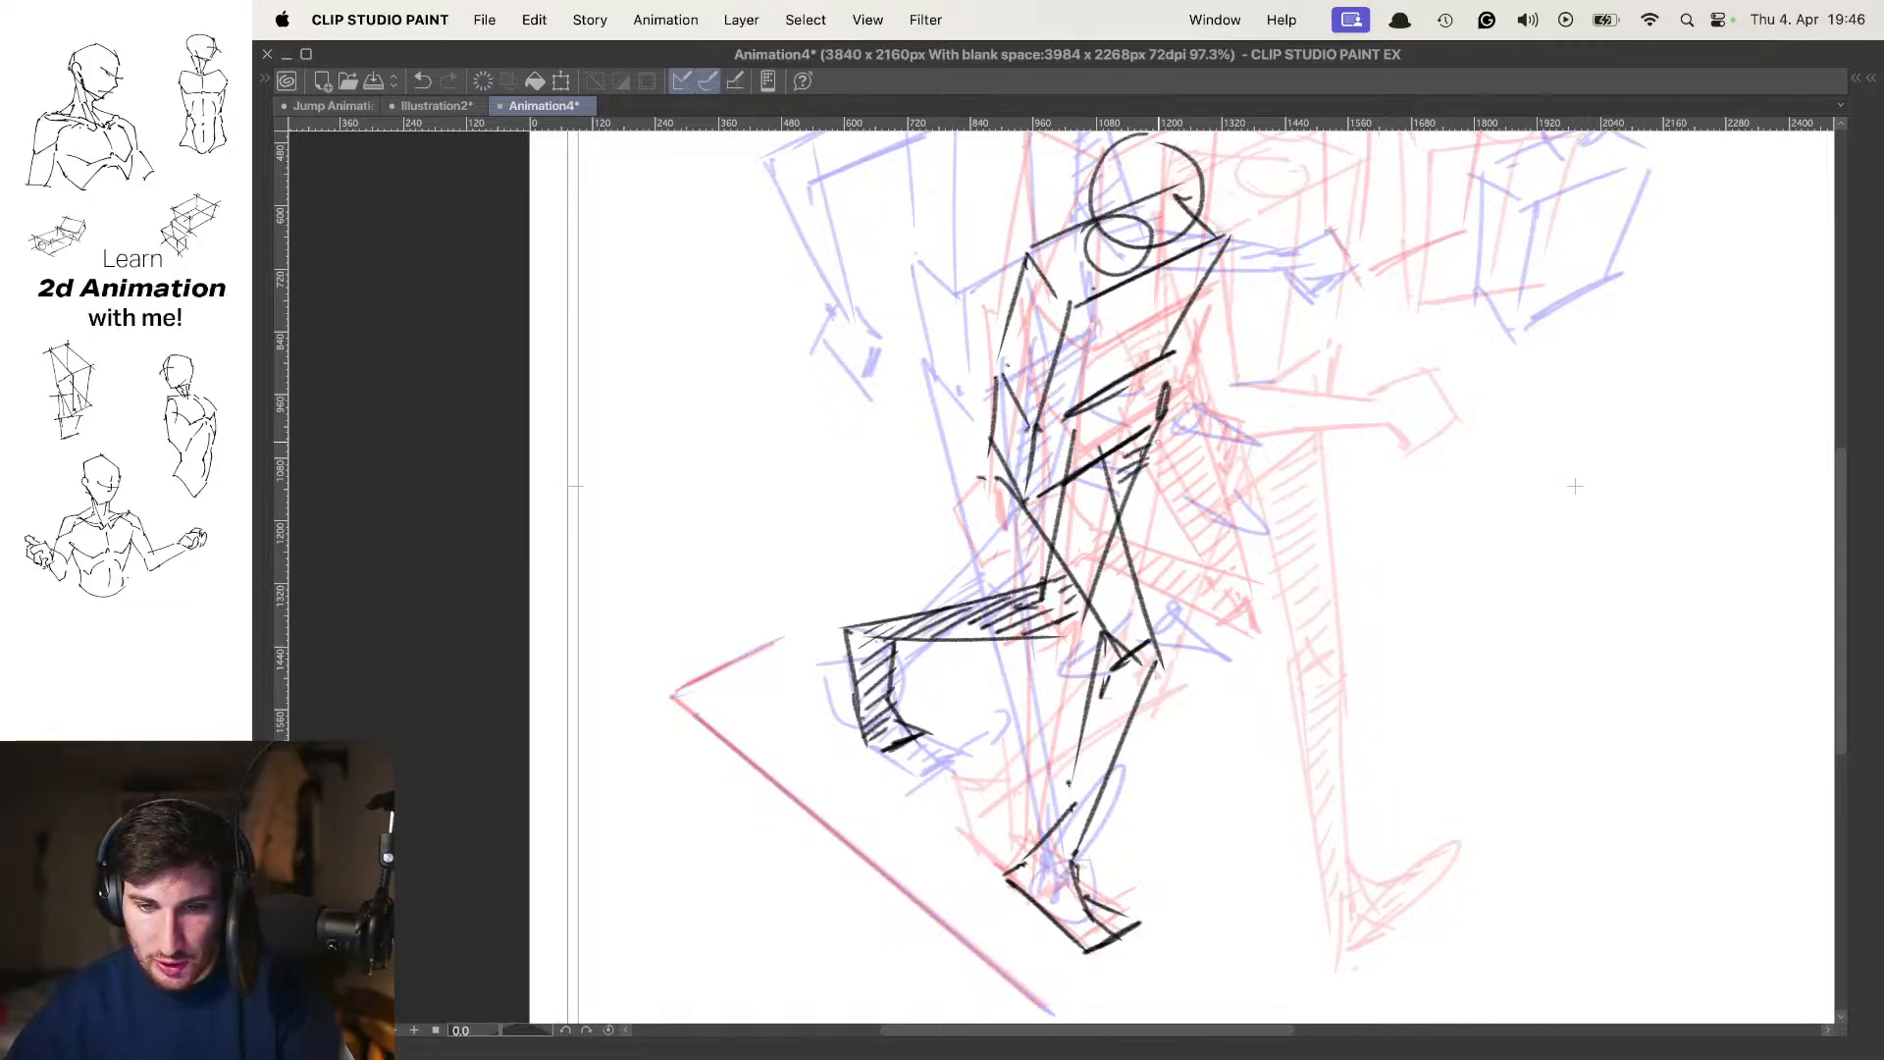
scroll(1144, 557, up, 3)
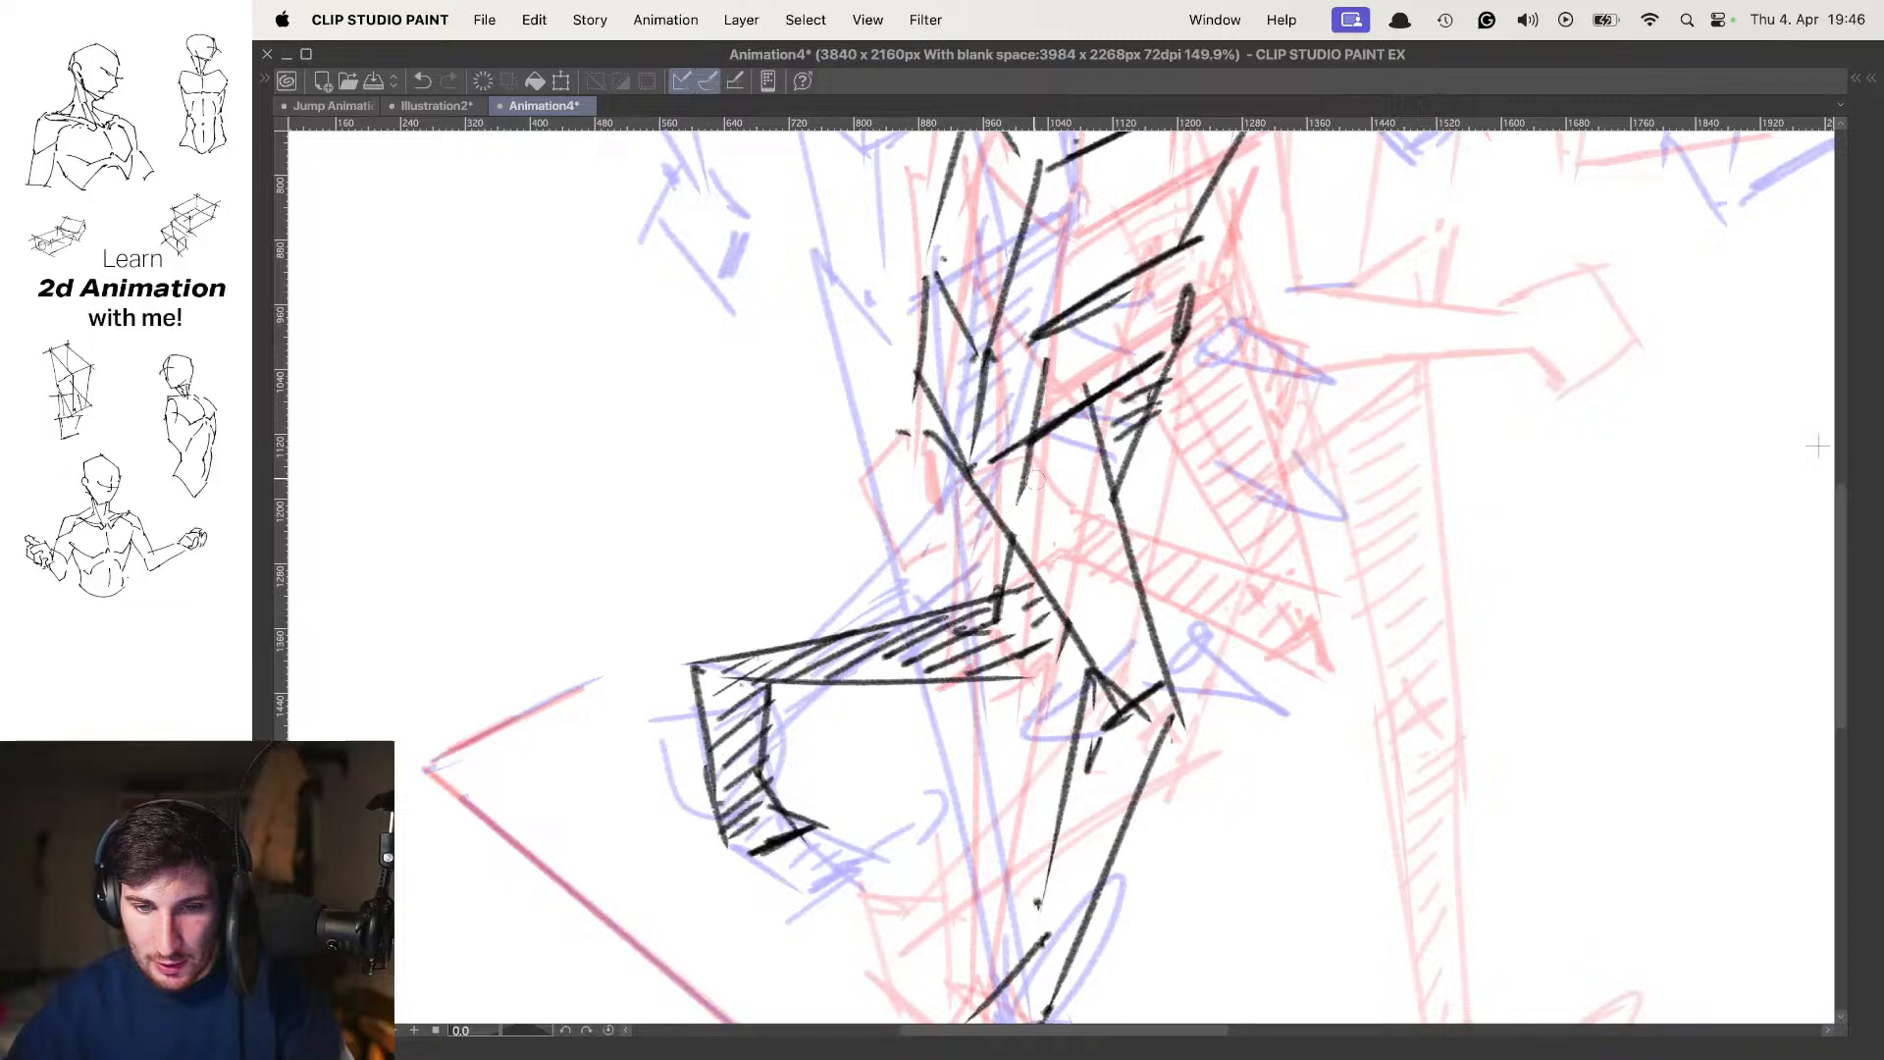
drag(1035, 481, 1038, 452)
Compare the in-between's shaded far leg with the contact pose's raised back leg, with and without onion skin
scroll(1116, 485, down, 6)
key(o)
key(comma)
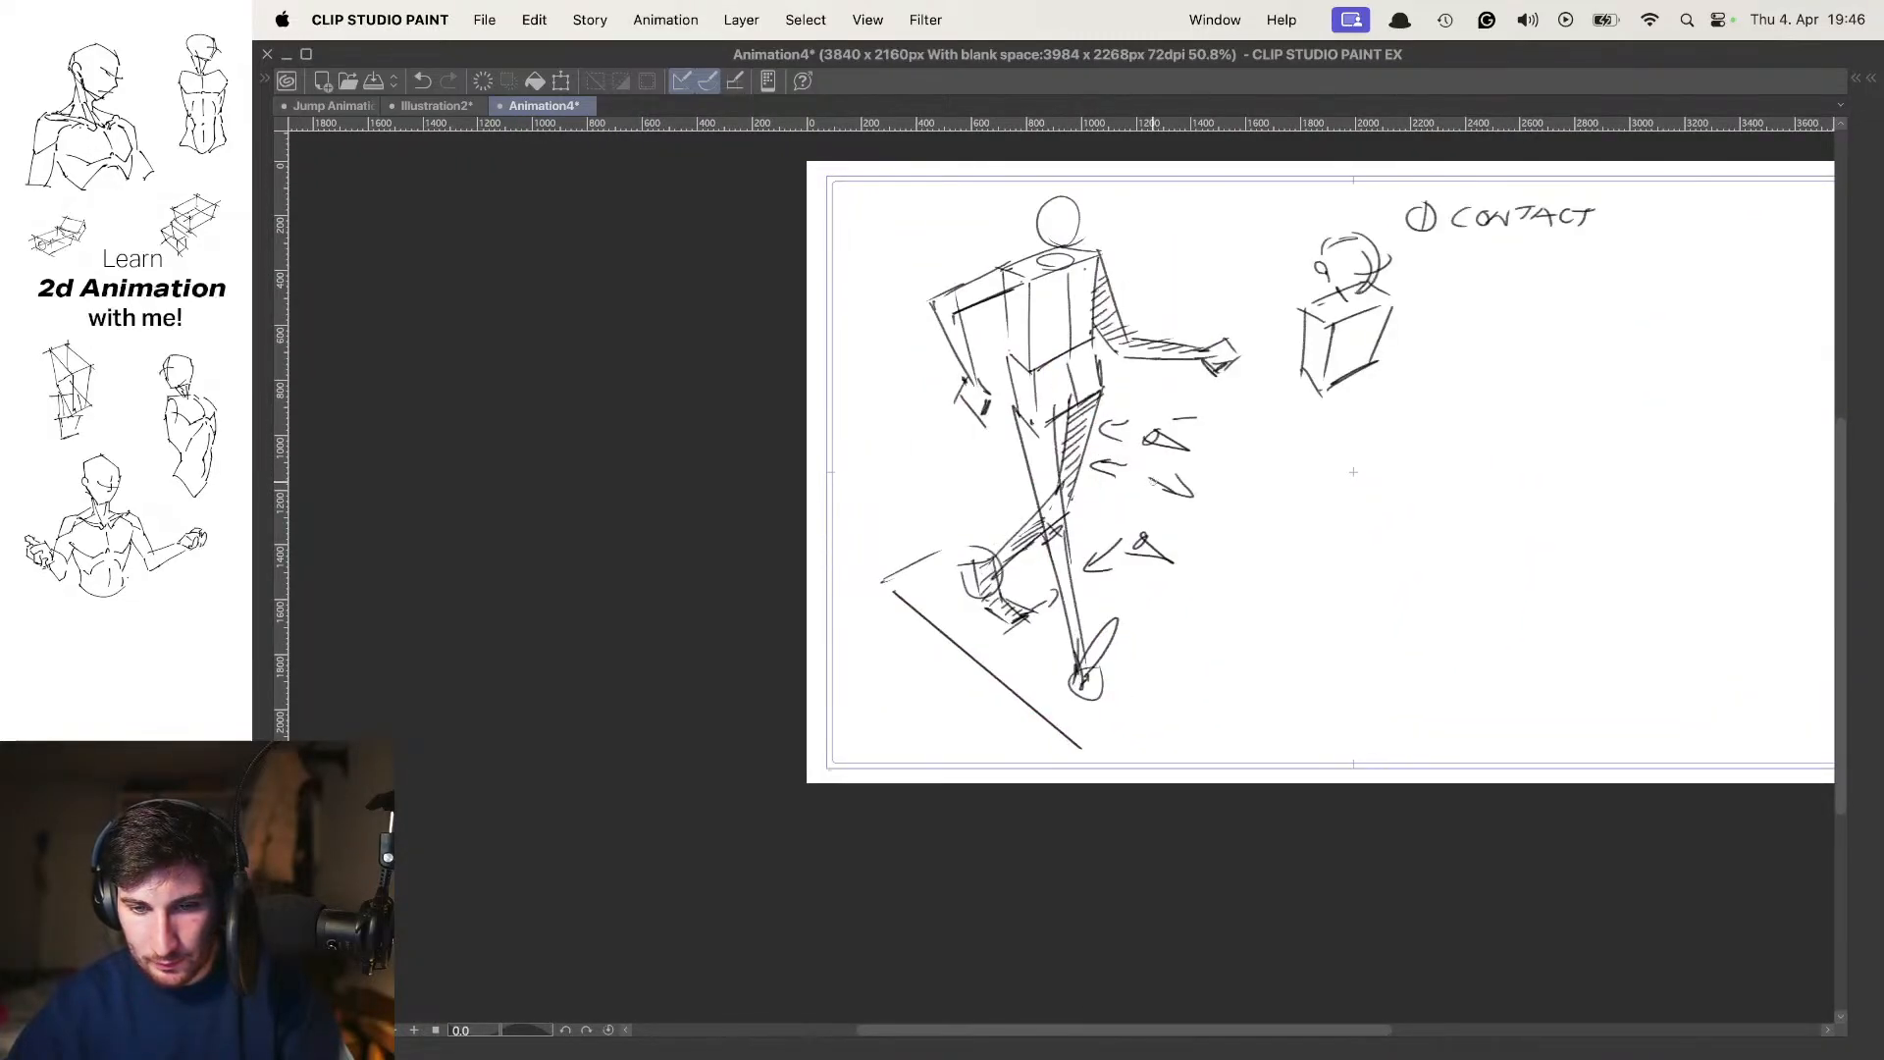
key(period)
key(comma)
scroll(1054, 495, up, 3)
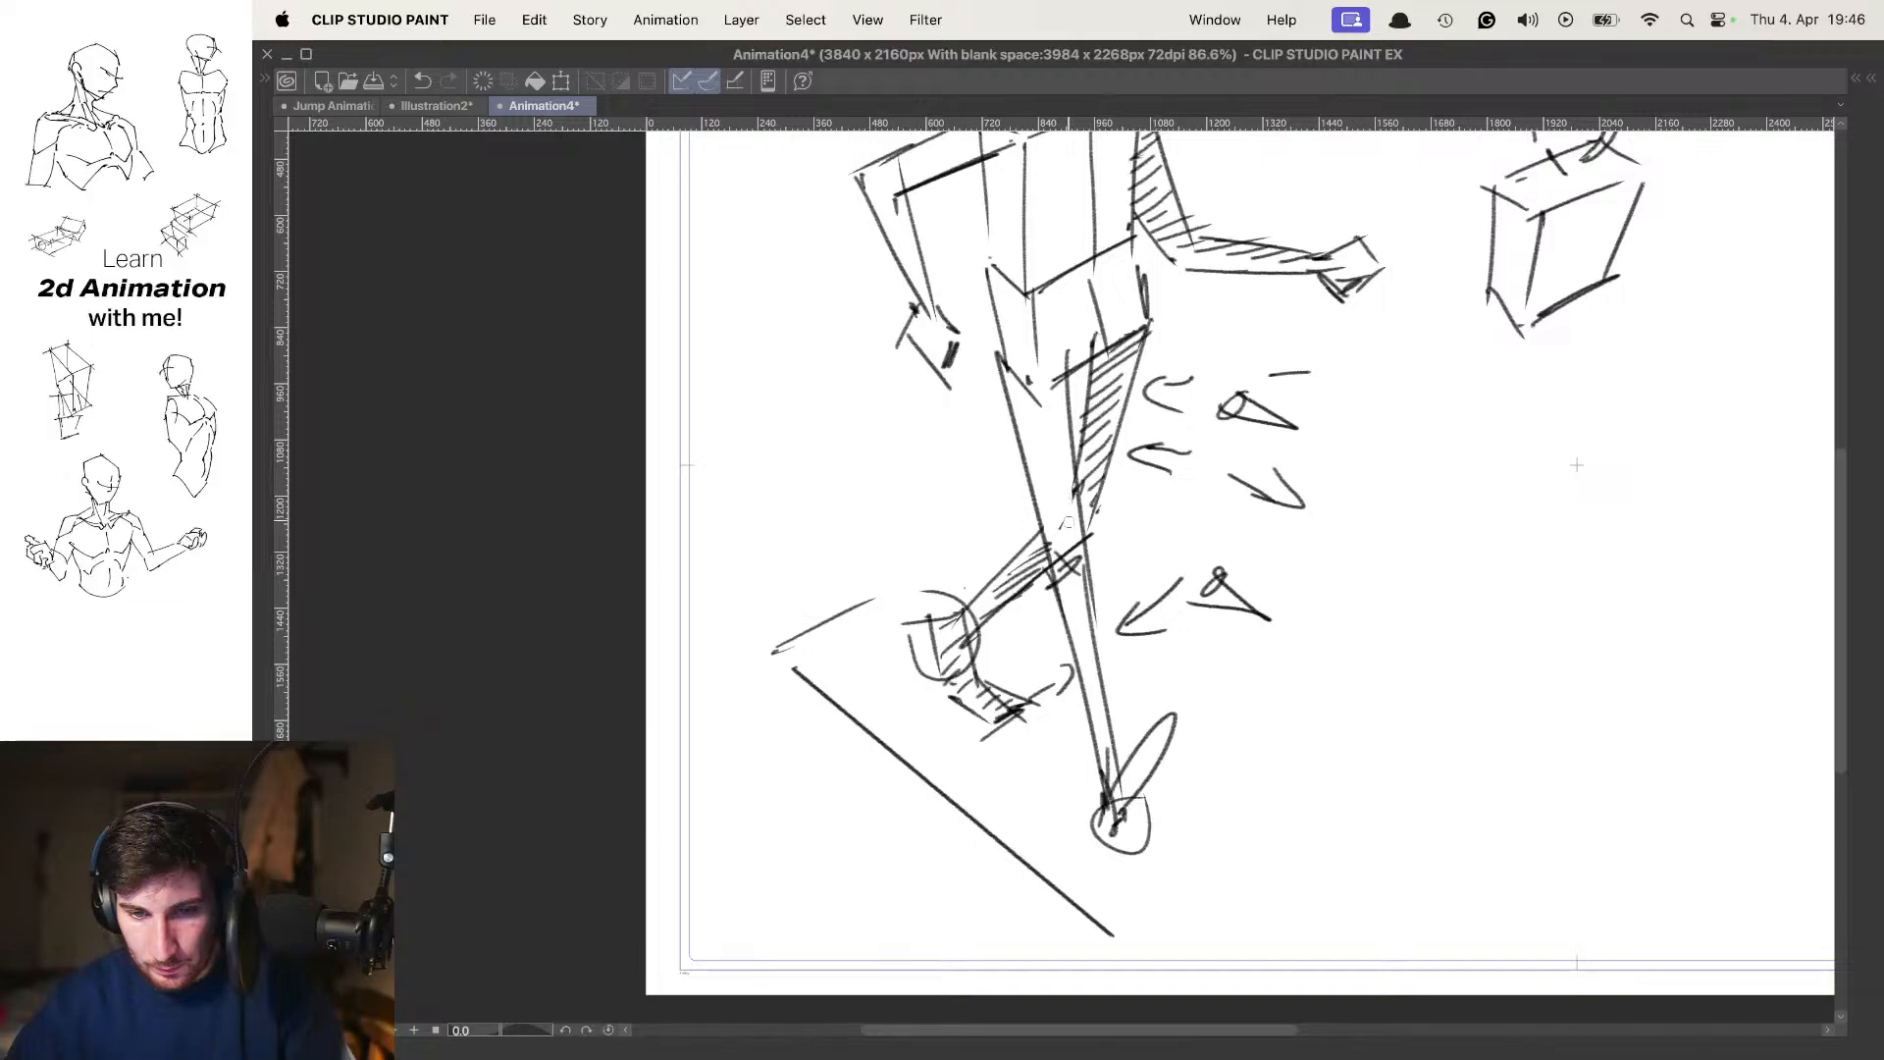
key(o)
key(o)
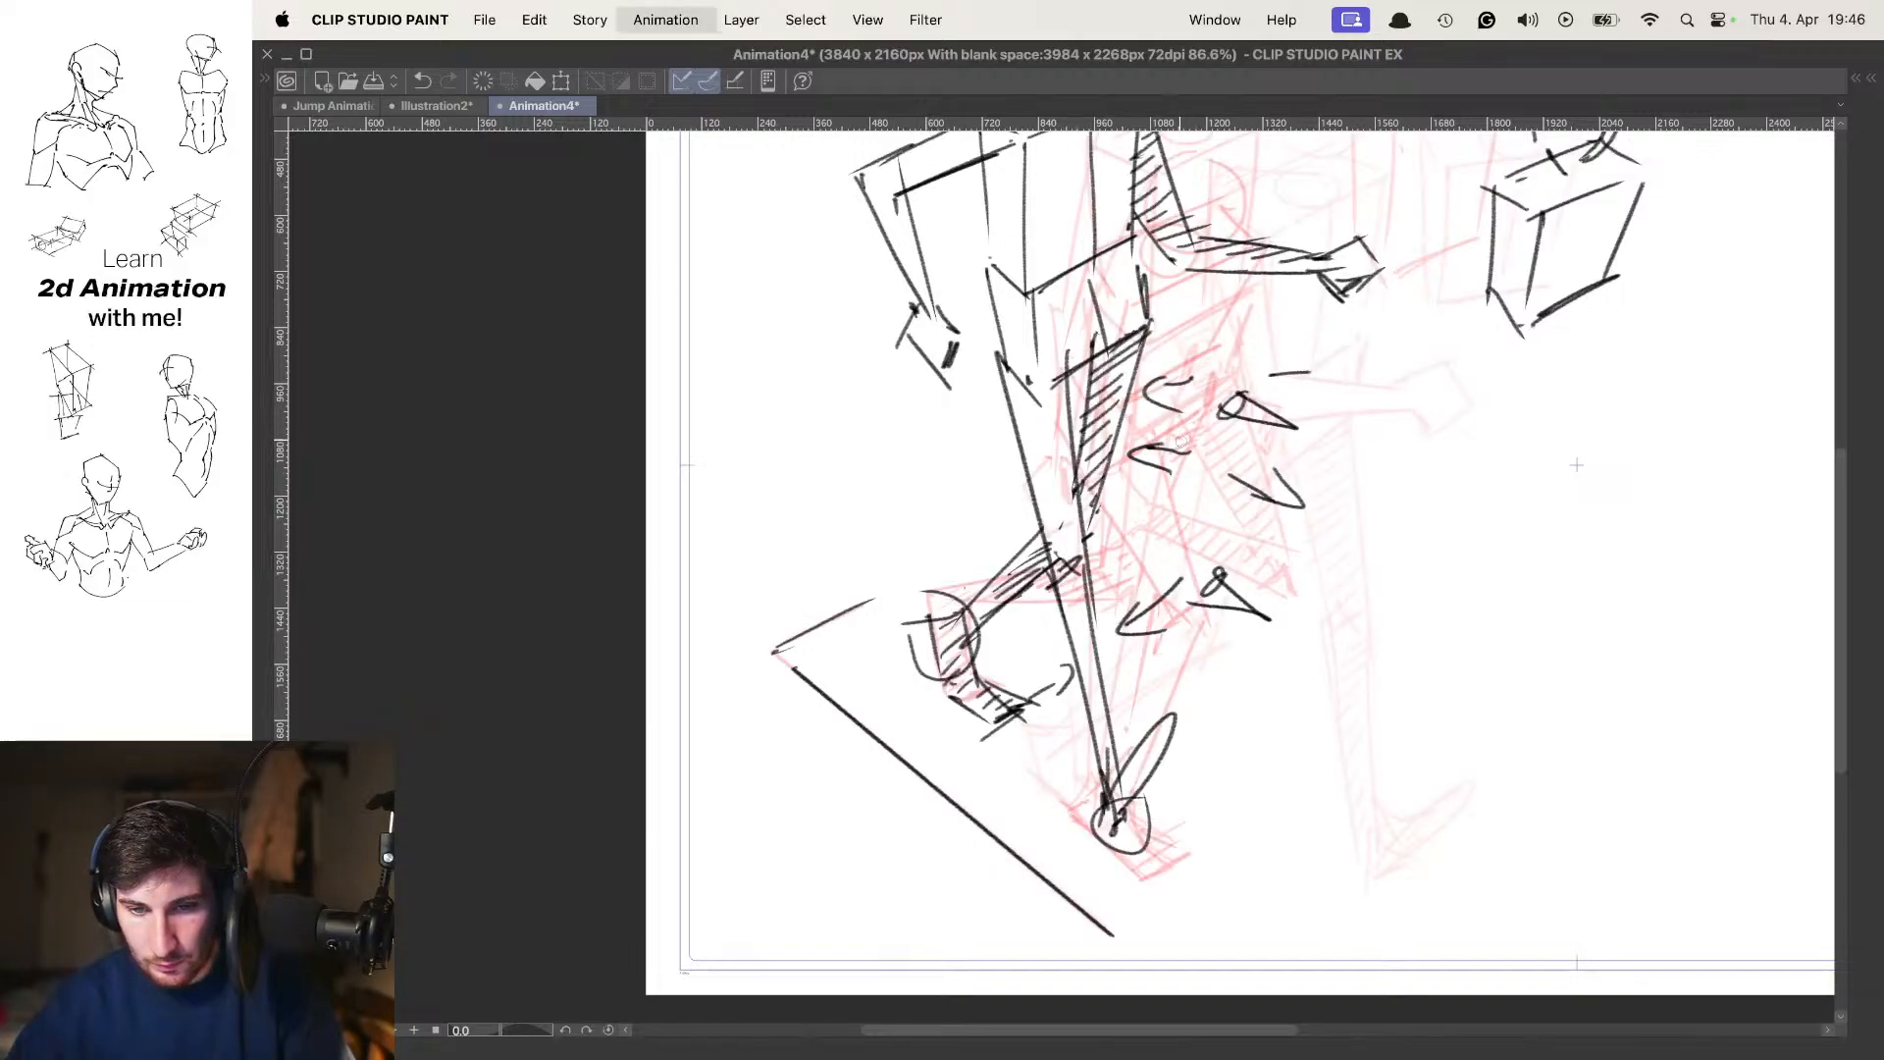
View the whole figure and flip between neighbouring frames to examine the leg motion into the in-between
scroll(1201, 428, down, 2)
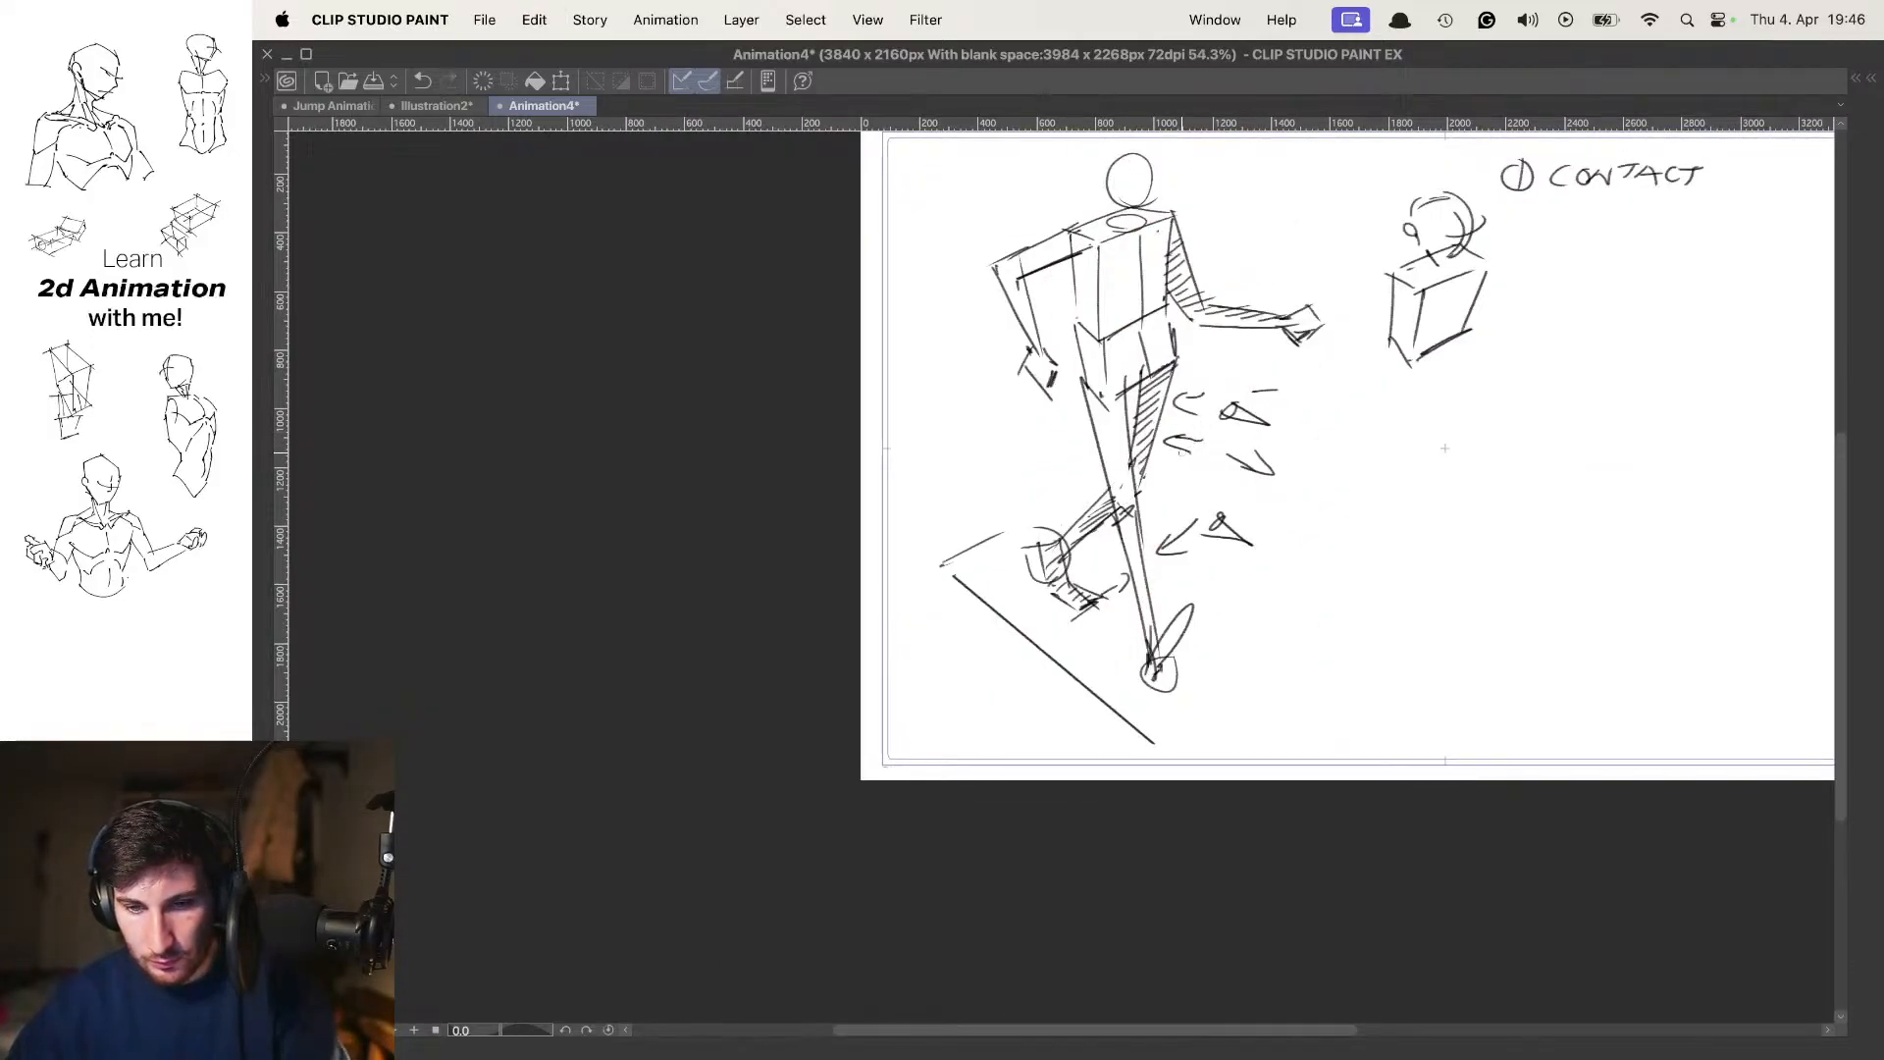
key(Left)
key(Right)
key(Right)
drag(1240, 471, 1197, 489)
key(Left)
key(Right)
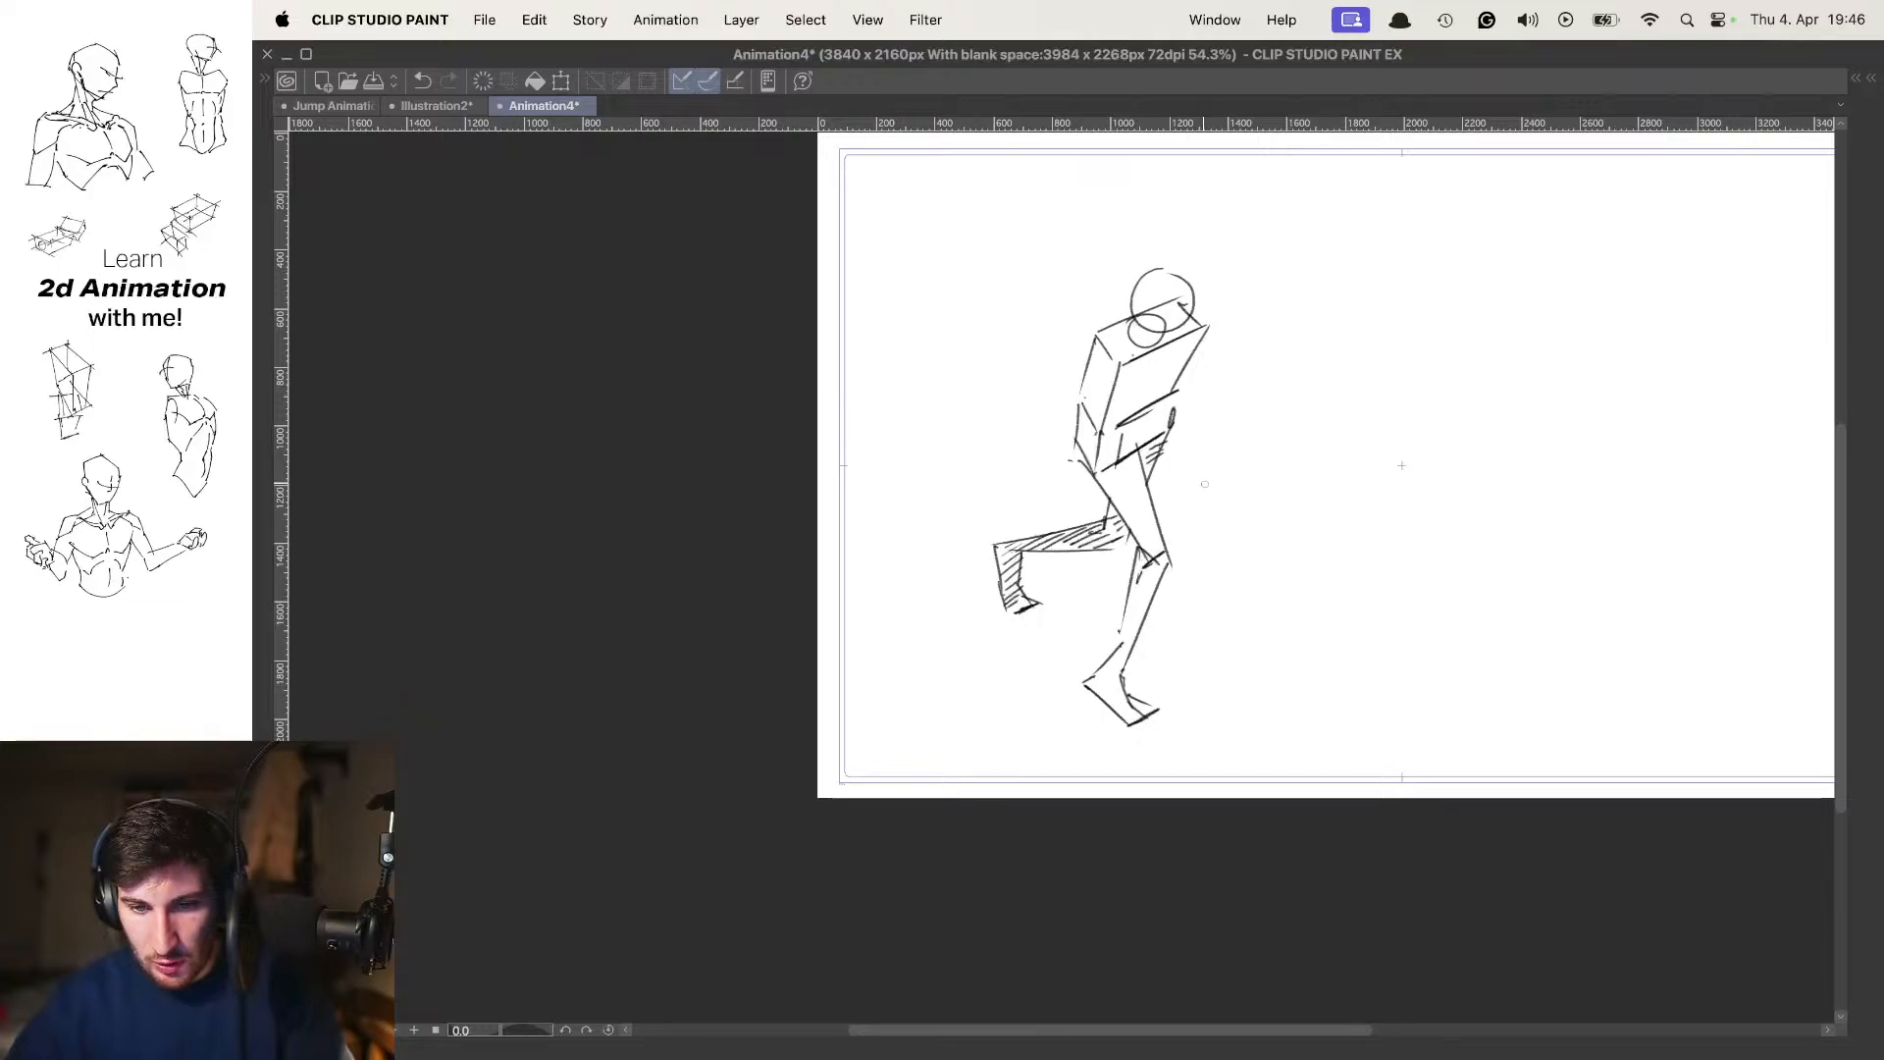
key(Left)
key(Right)
key(Left)
key(Right)
key(Left)
key(Right)
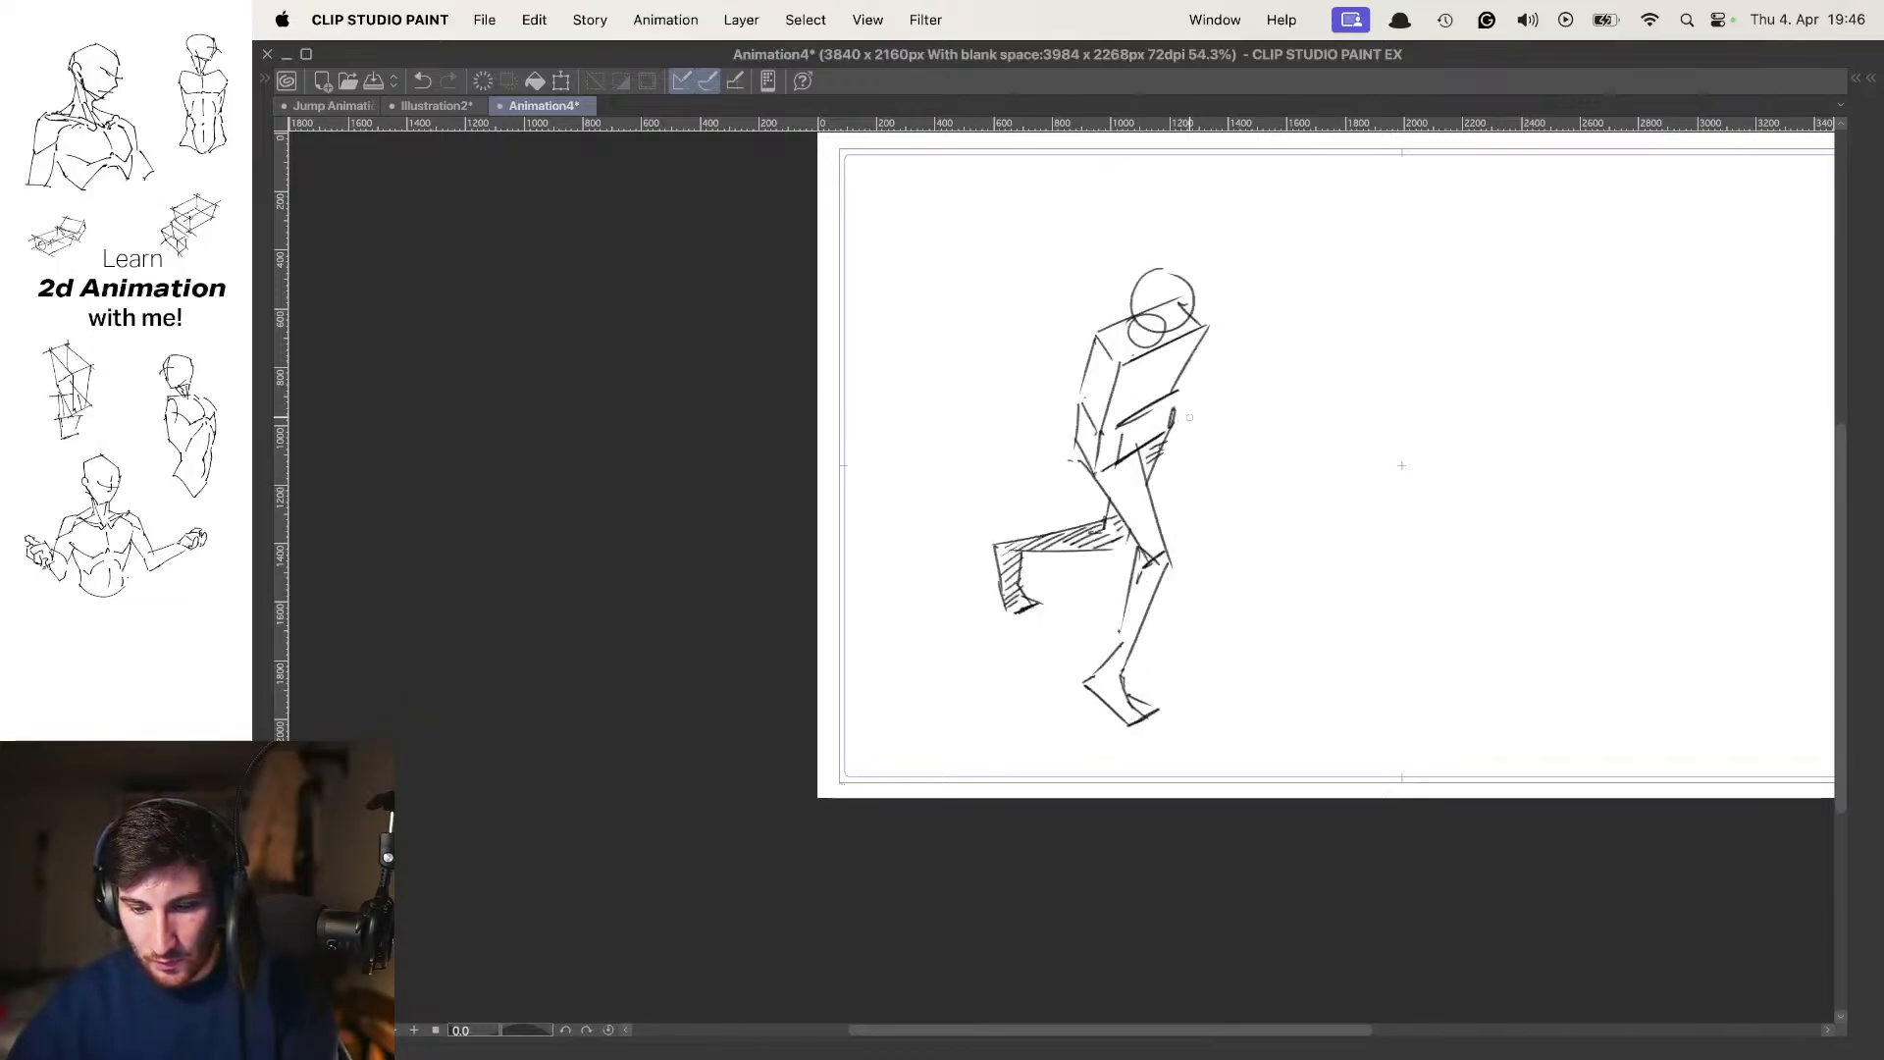
Examine how the near arm travels from the contact pose to the passing pose, with and without onion skin
key(o)
drag(1166, 377, 1167, 442)
scroll(1152, 444, up, 1)
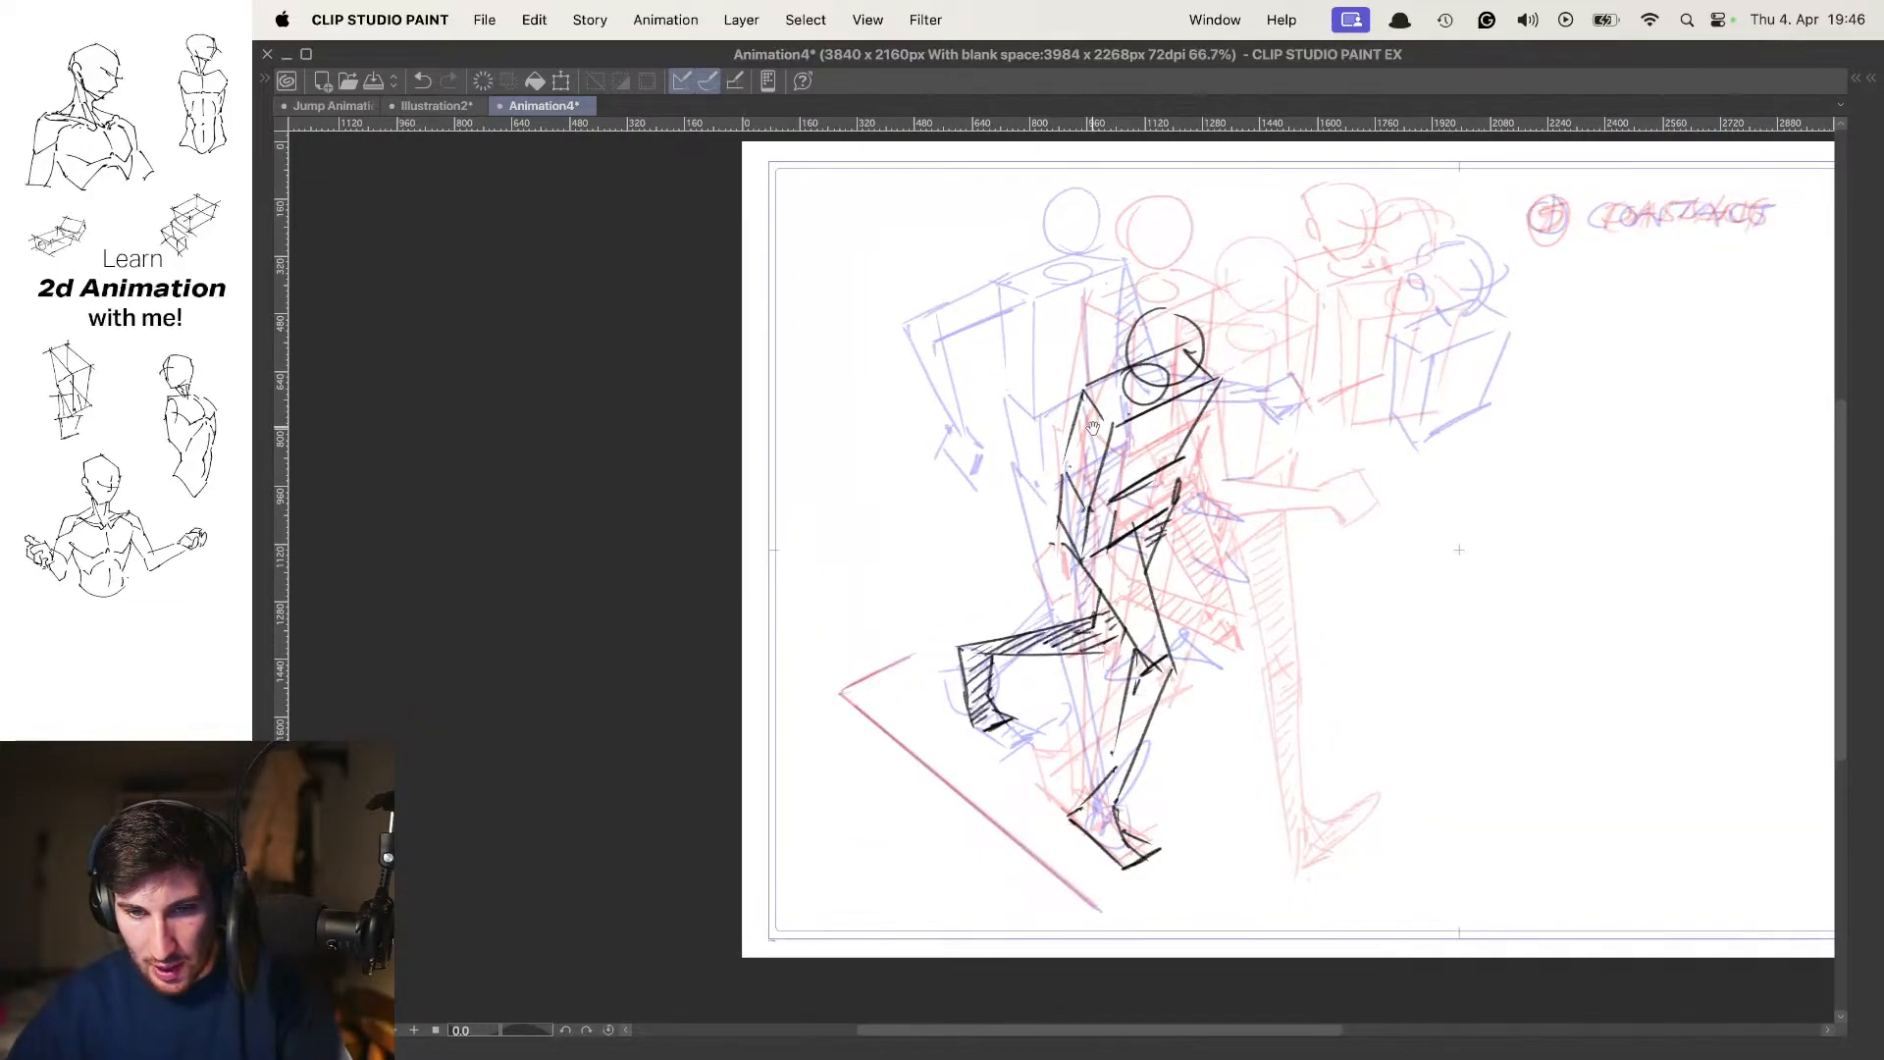
scroll(1086, 413, up, 2)
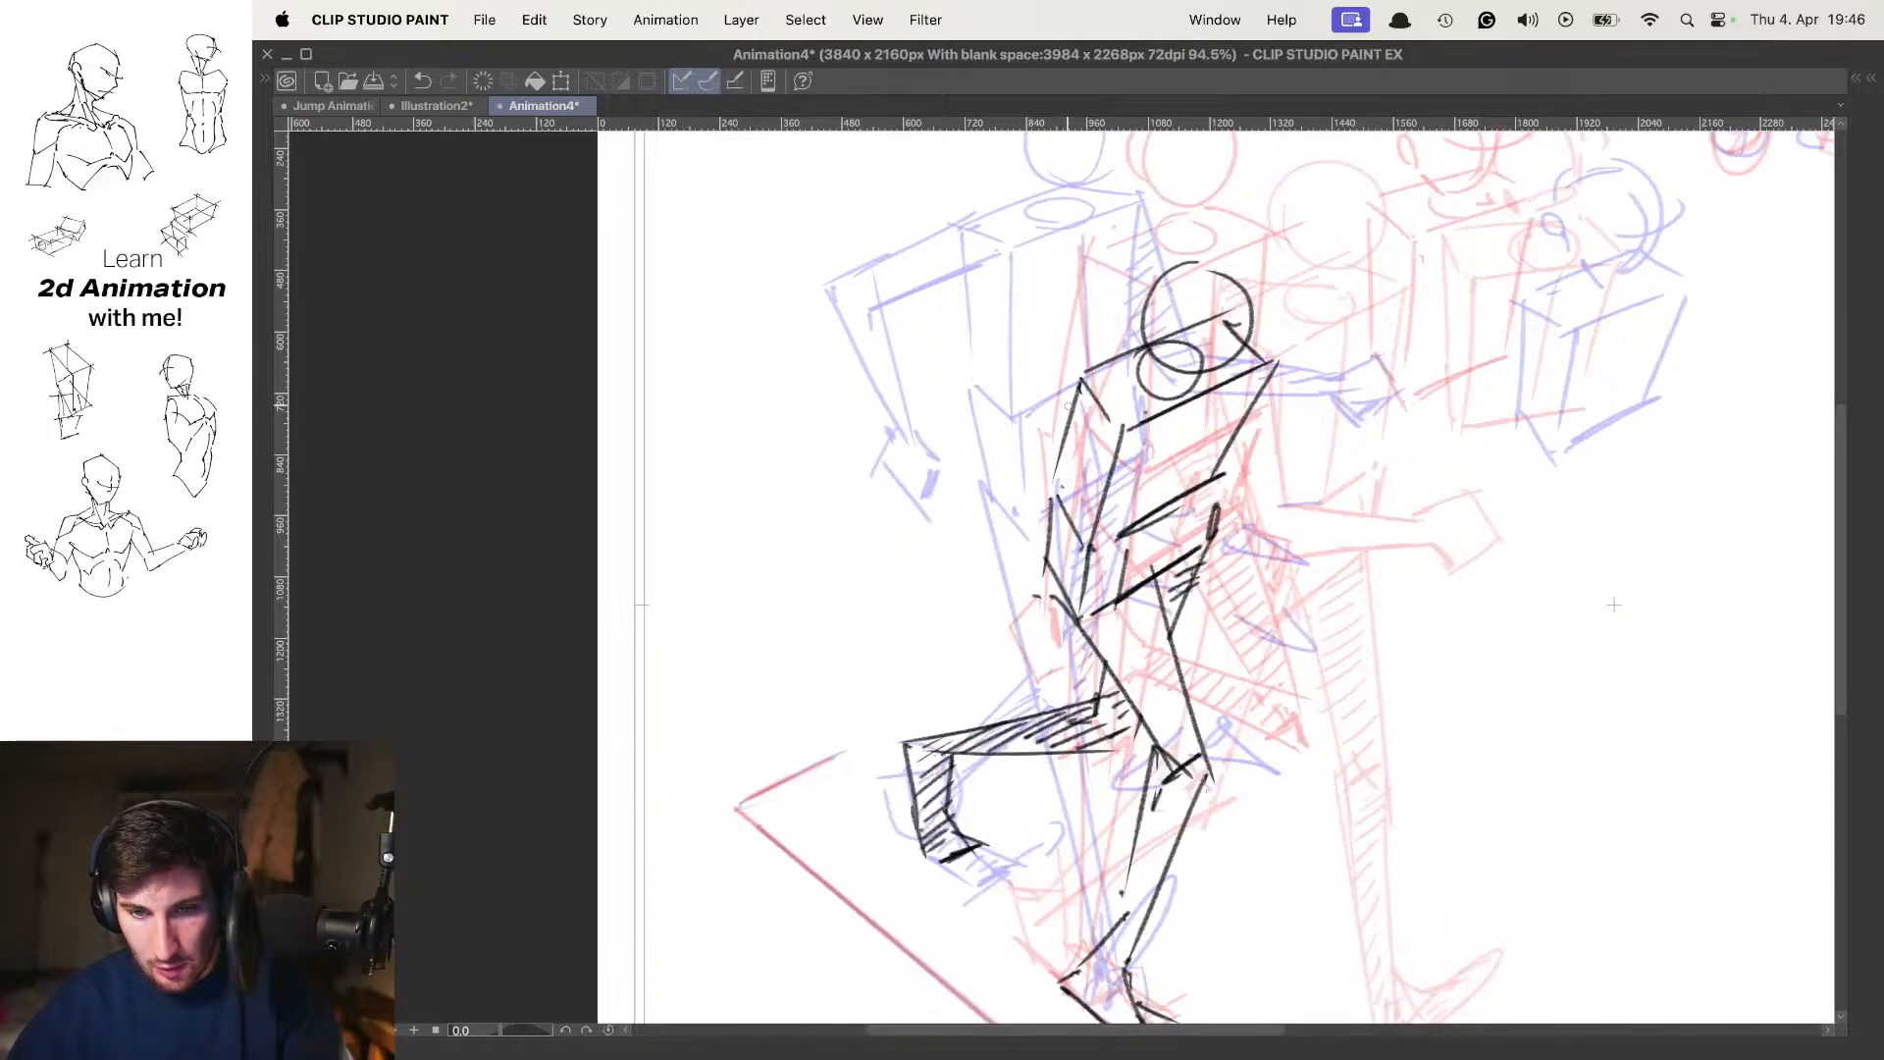
key(o)
key(Right)
scroll(1104, 410, down, 4)
scroll(1110, 394, up, 1)
key(Left)
key(Left)
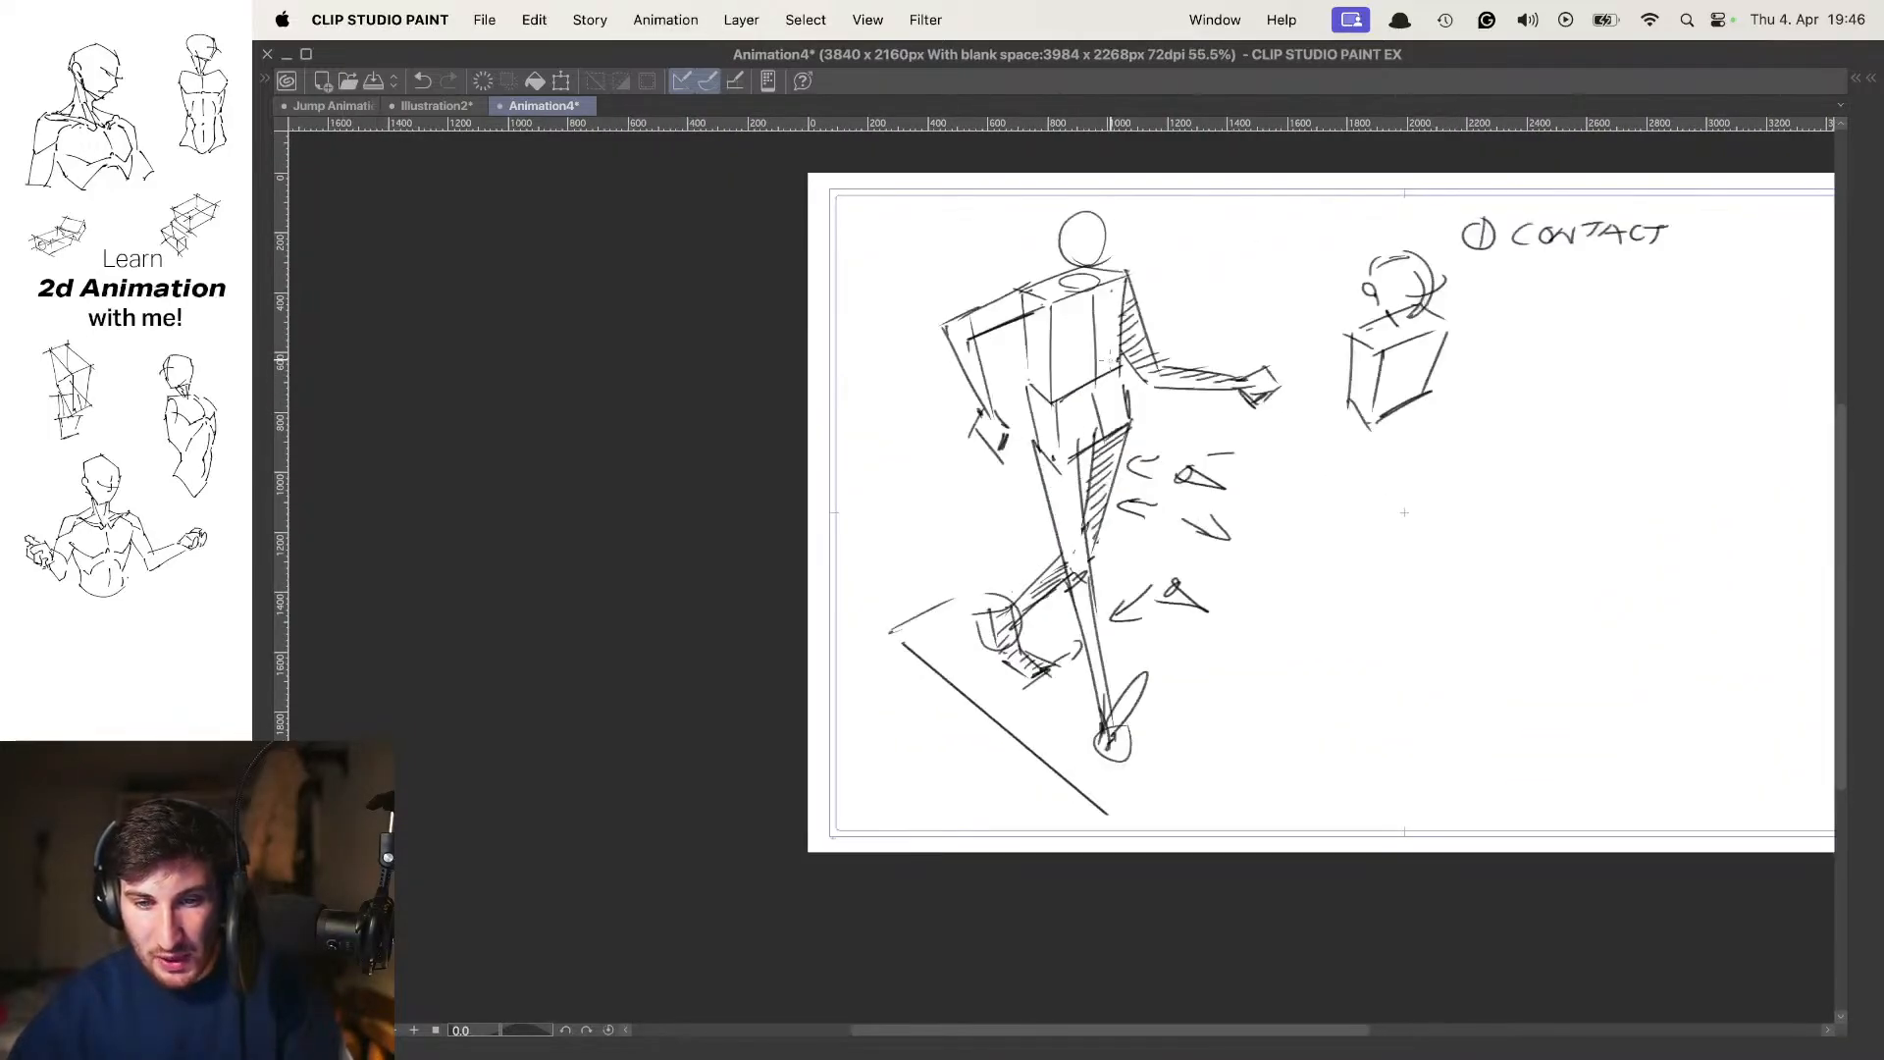
Circle the near arm's elbow on both the contact pose and the passing pose
scroll(1028, 316, up, 2)
mouse_move(931, 281)
mouse_down()
mouse_move(978, 282)
mouse_move(930, 279)
mouse_up()
key(Right)
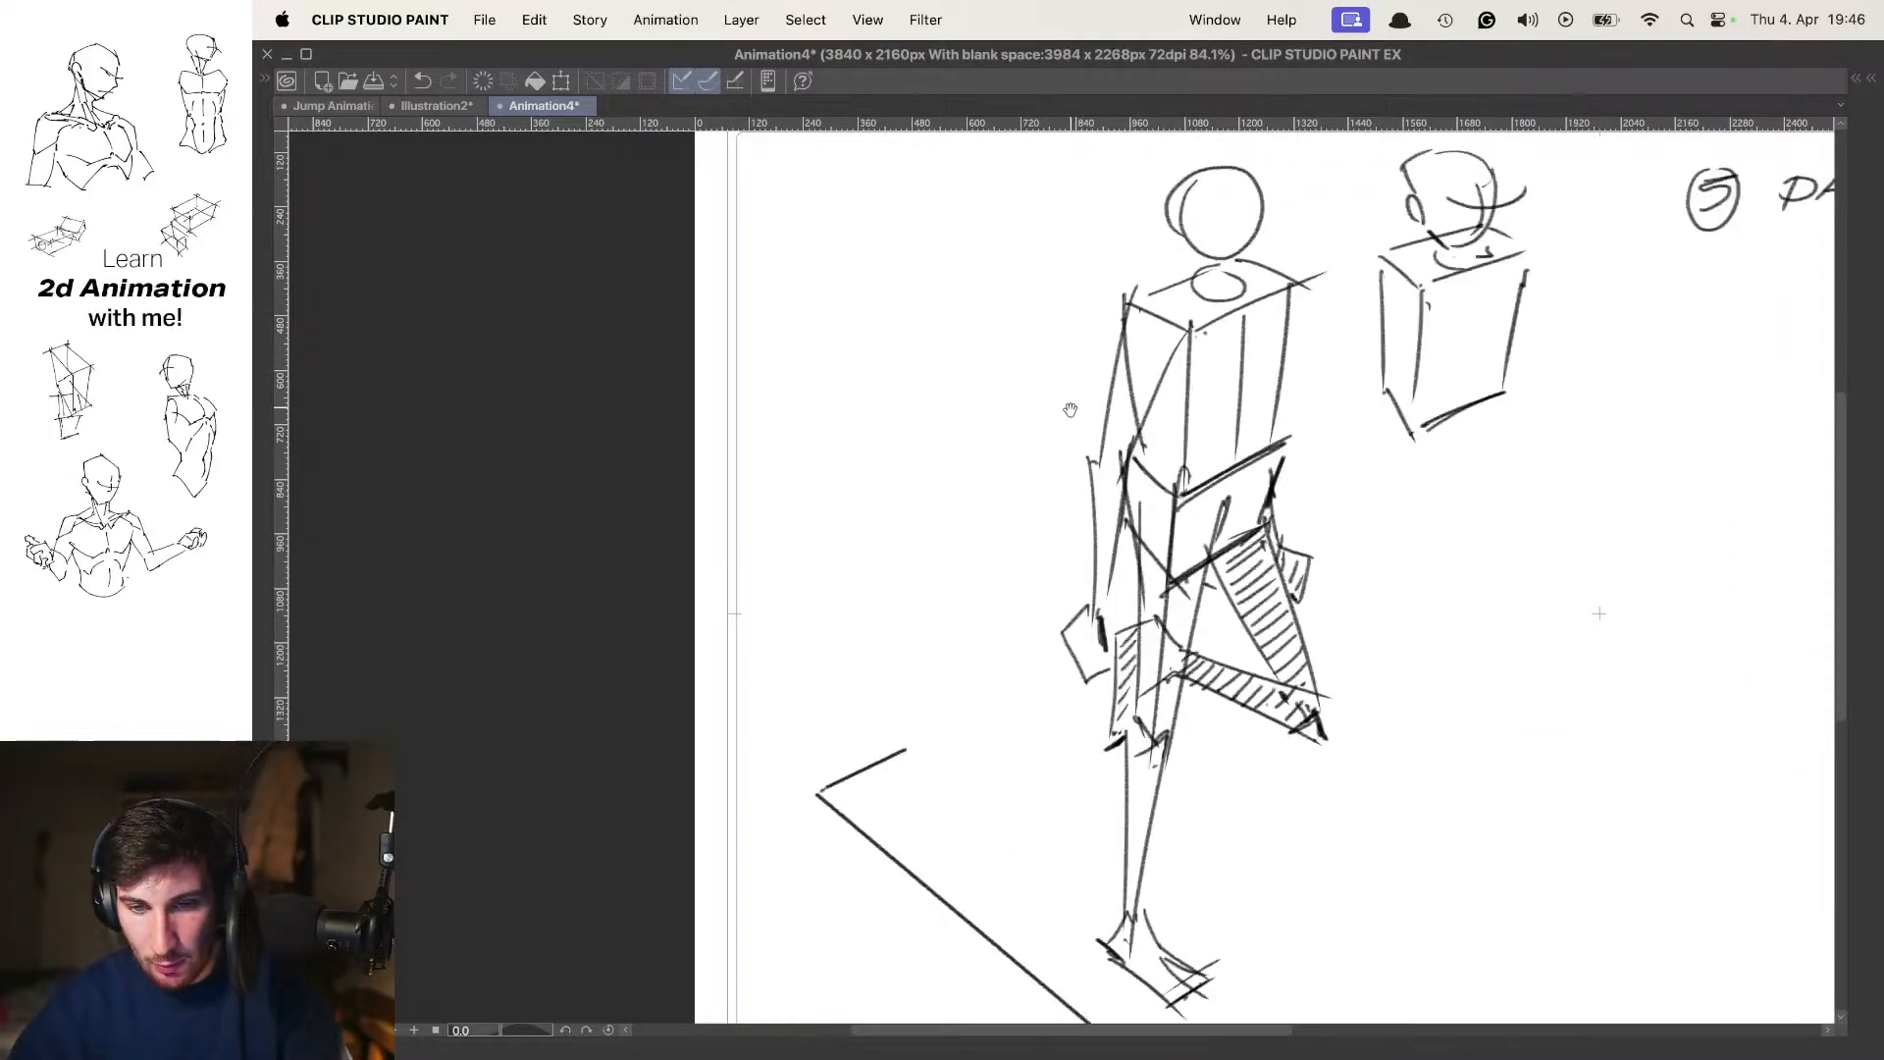
drag(1098, 398, 1130, 443)
drag(924, 364, 990, 488)
click(988, 534)
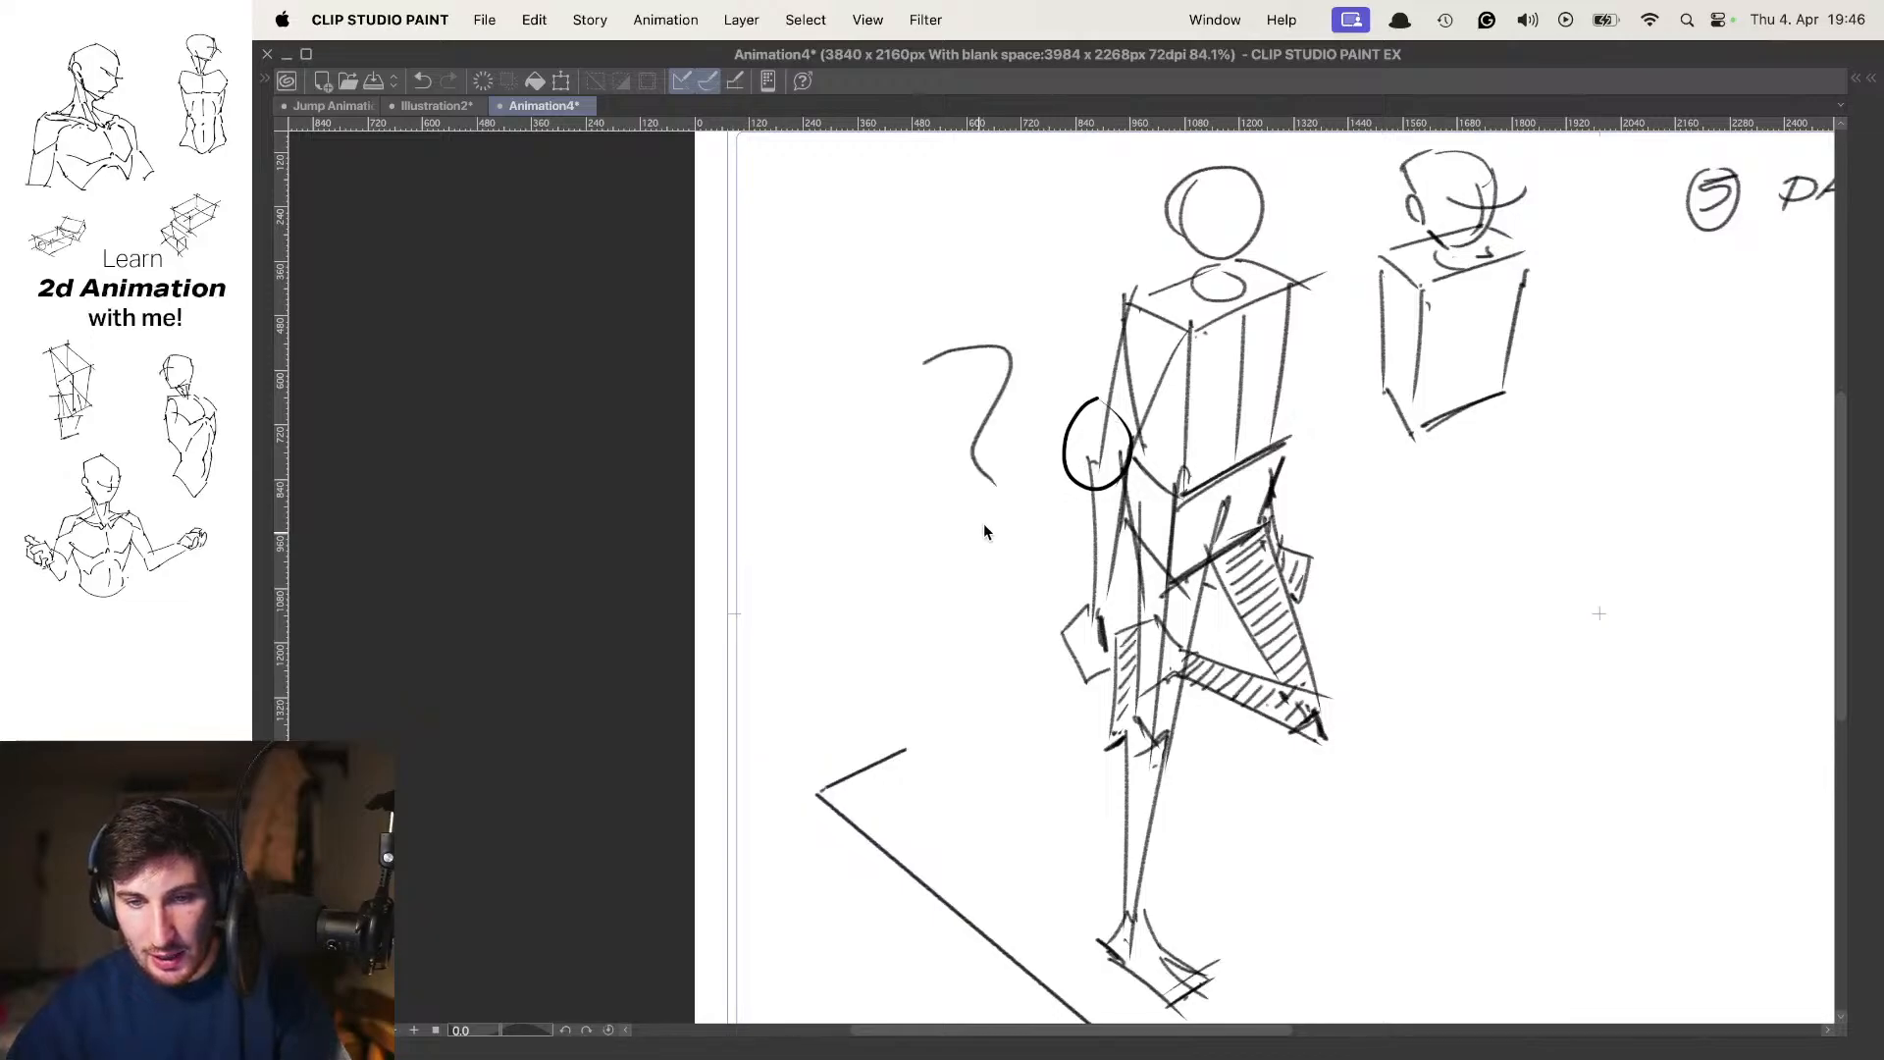
key(super+z)
key(super+z)
Compare the circled elbows with the in-between's shoulder across the frames to judge where the near elbow belongs
key(Left)
key(Left)
key(Right)
key(o)
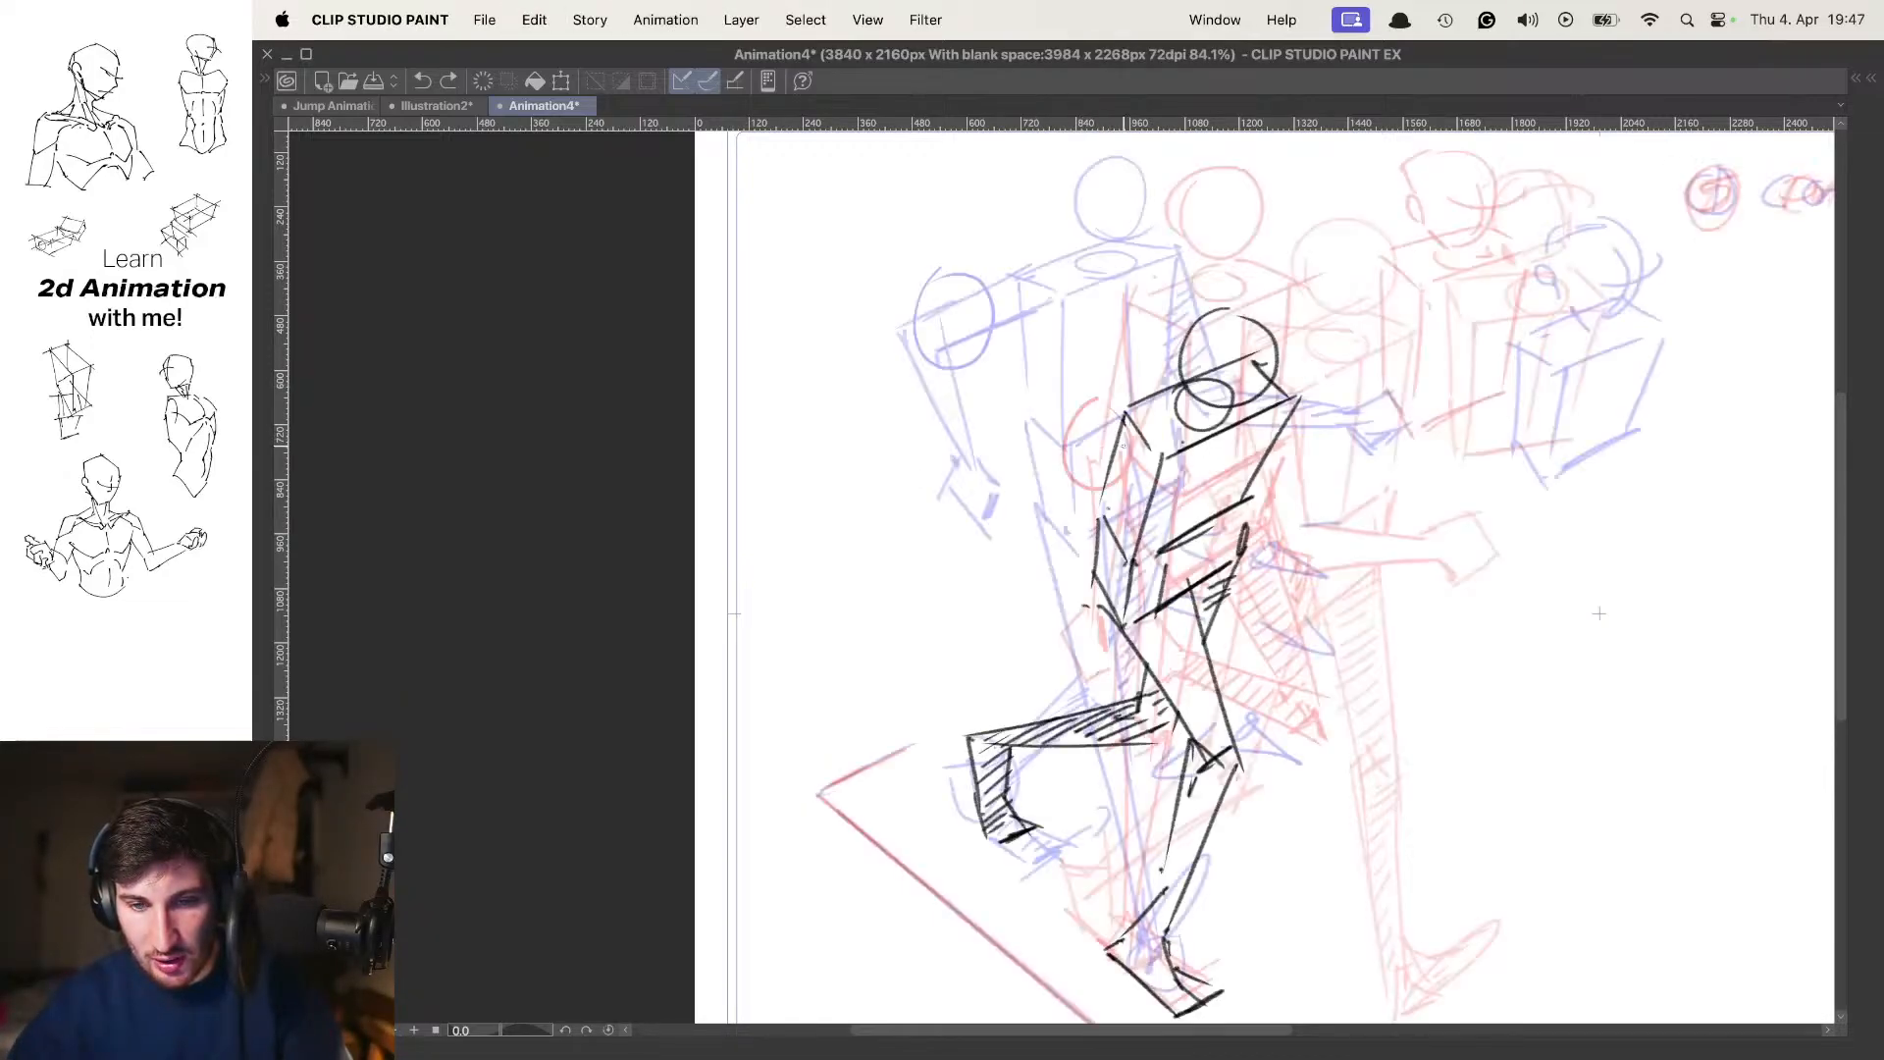
drag(1136, 462, 1109, 458)
key(Left)
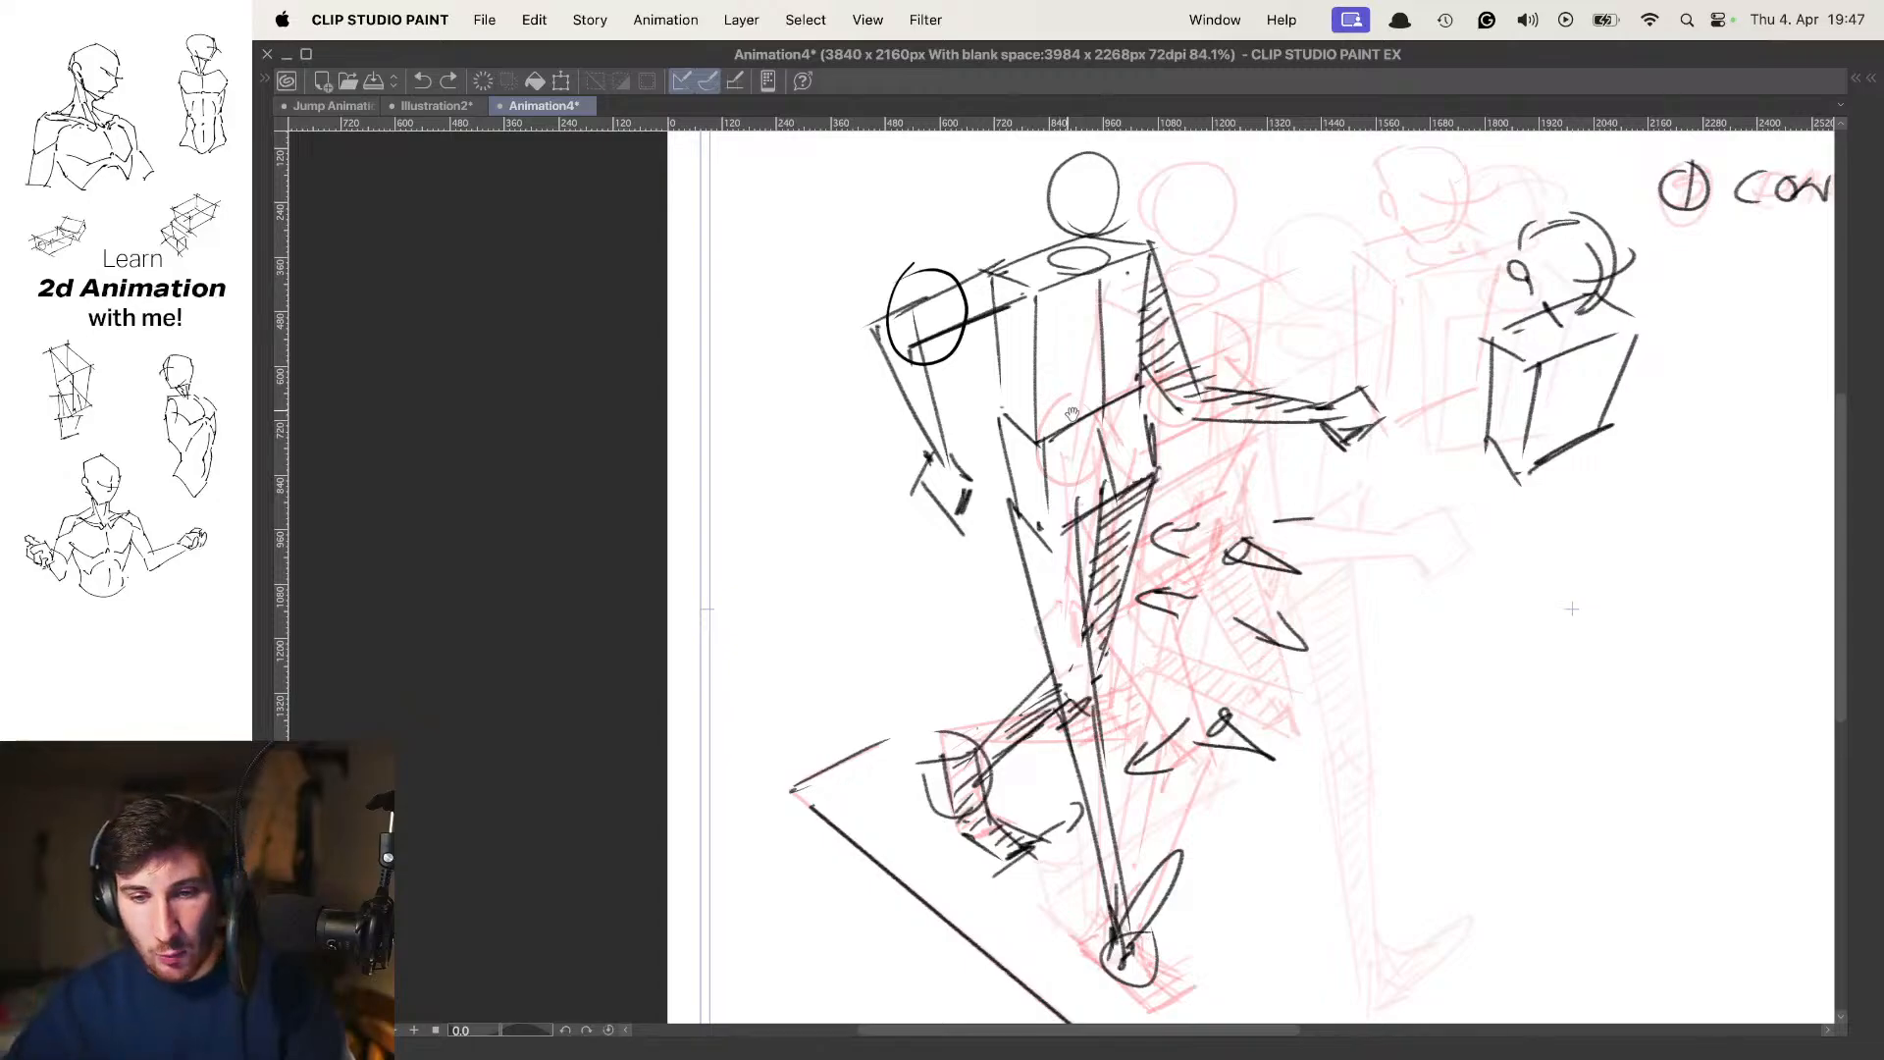
key(Right)
key(Right)
key(o)
key(Left)
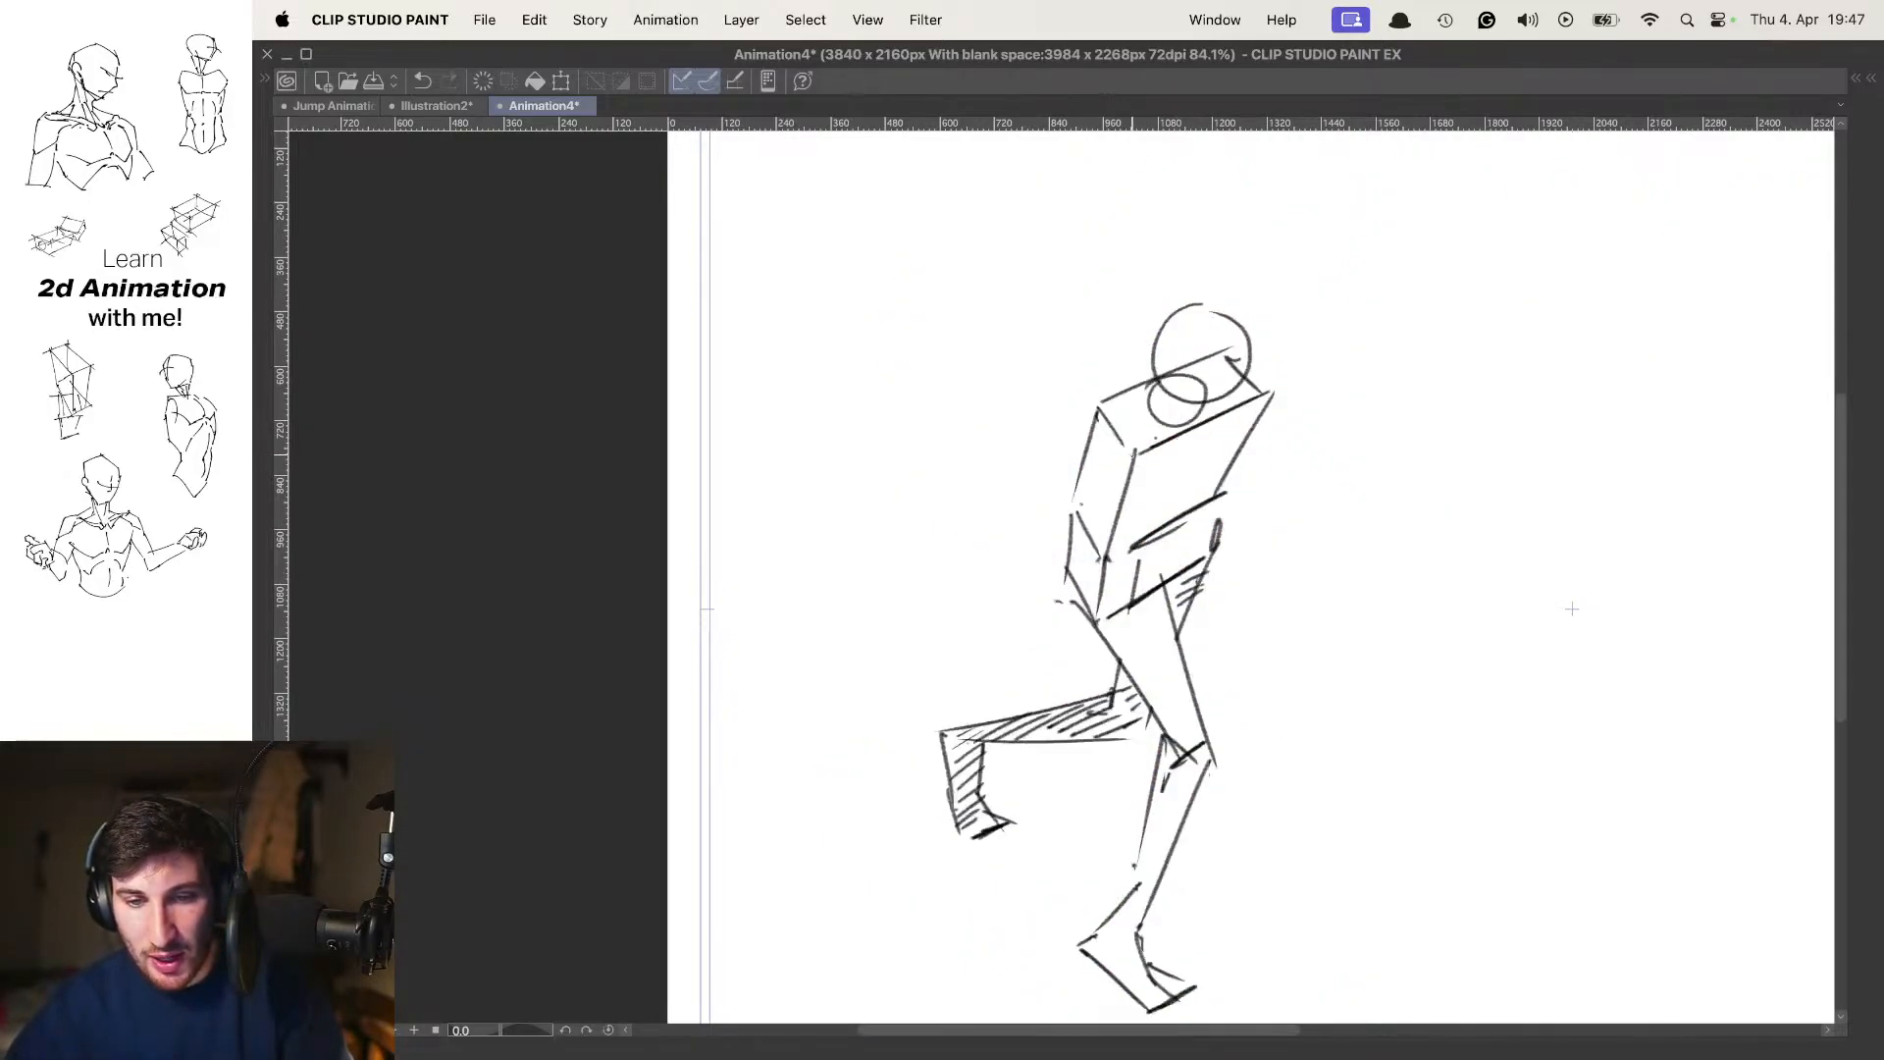
key(Left)
key(Right)
With onion skin on, draw the in-between's near arm bent back at the elbow, with its forearm and boxy hand
key(o)
drag(1097, 408, 1001, 509)
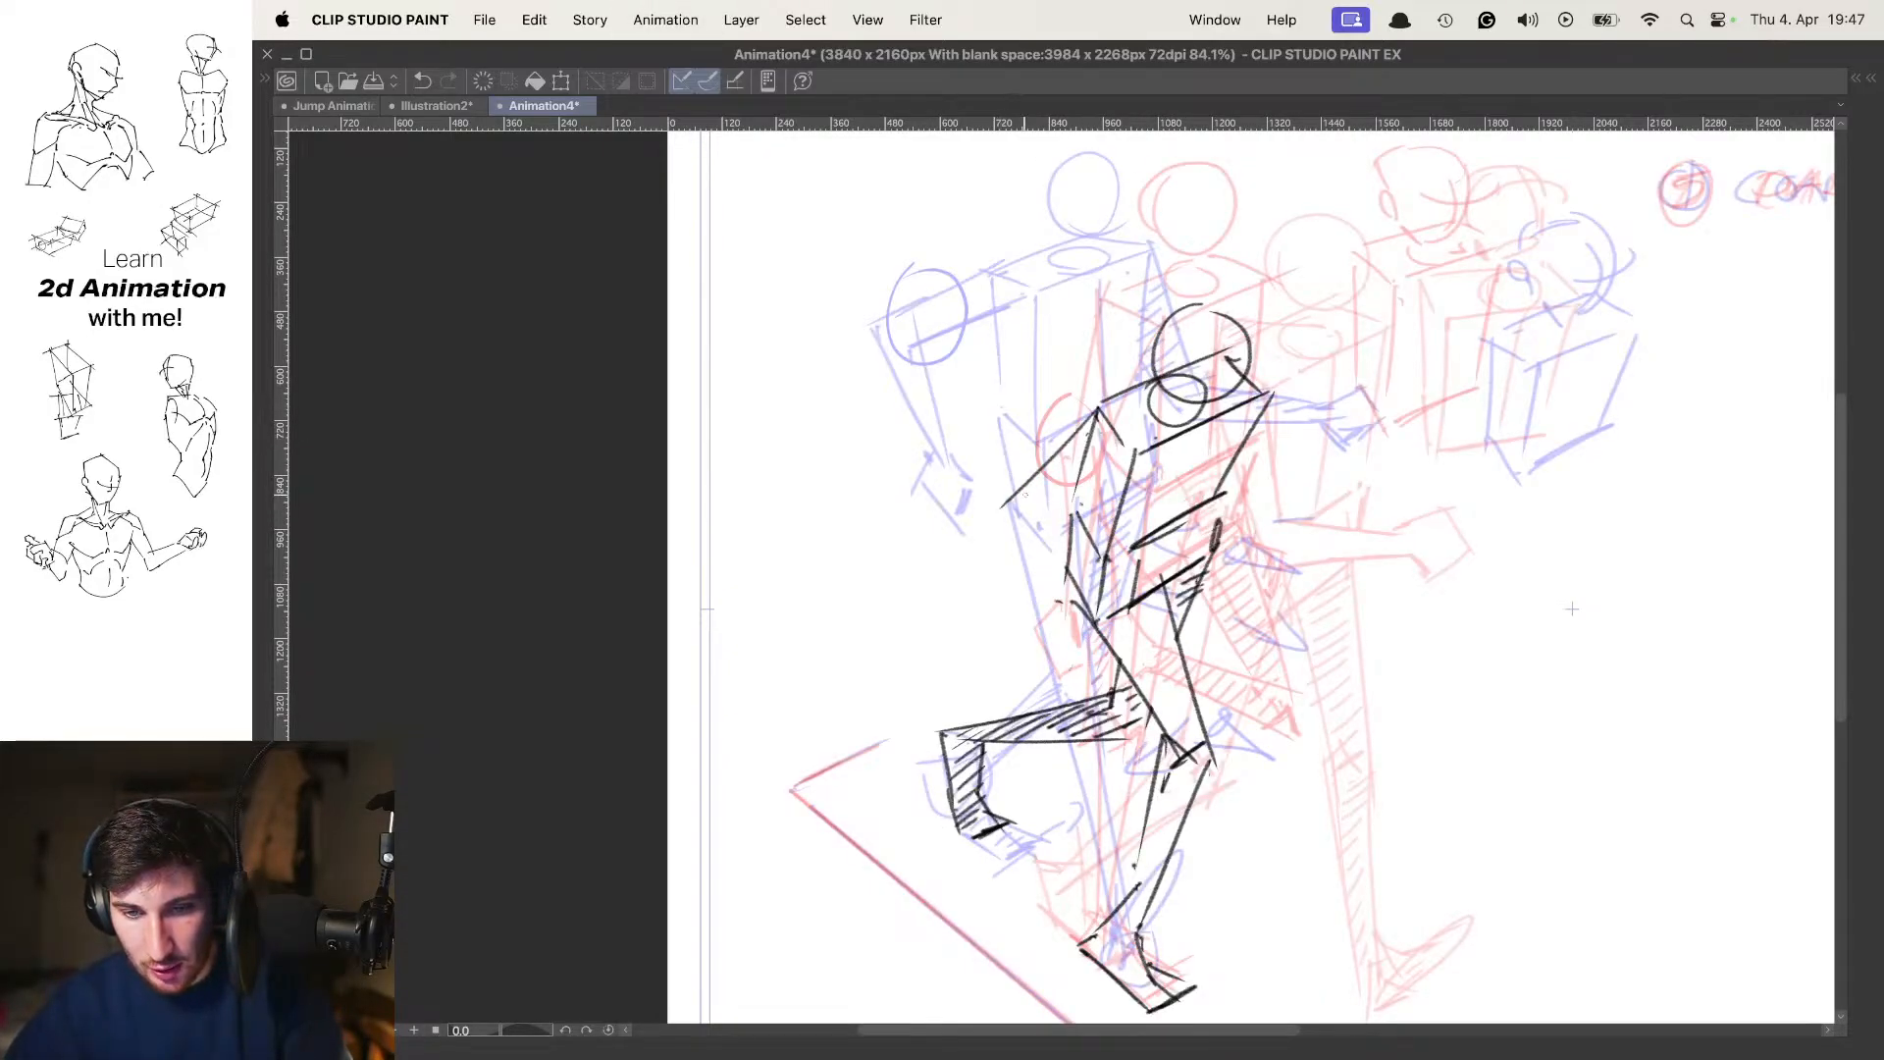
key(super+z)
key(super+z)
mouse_move(1097, 408)
mouse_down()
mouse_move(989, 506)
mouse_move(1015, 627)
mouse_up()
key(super+z)
key(super+z)
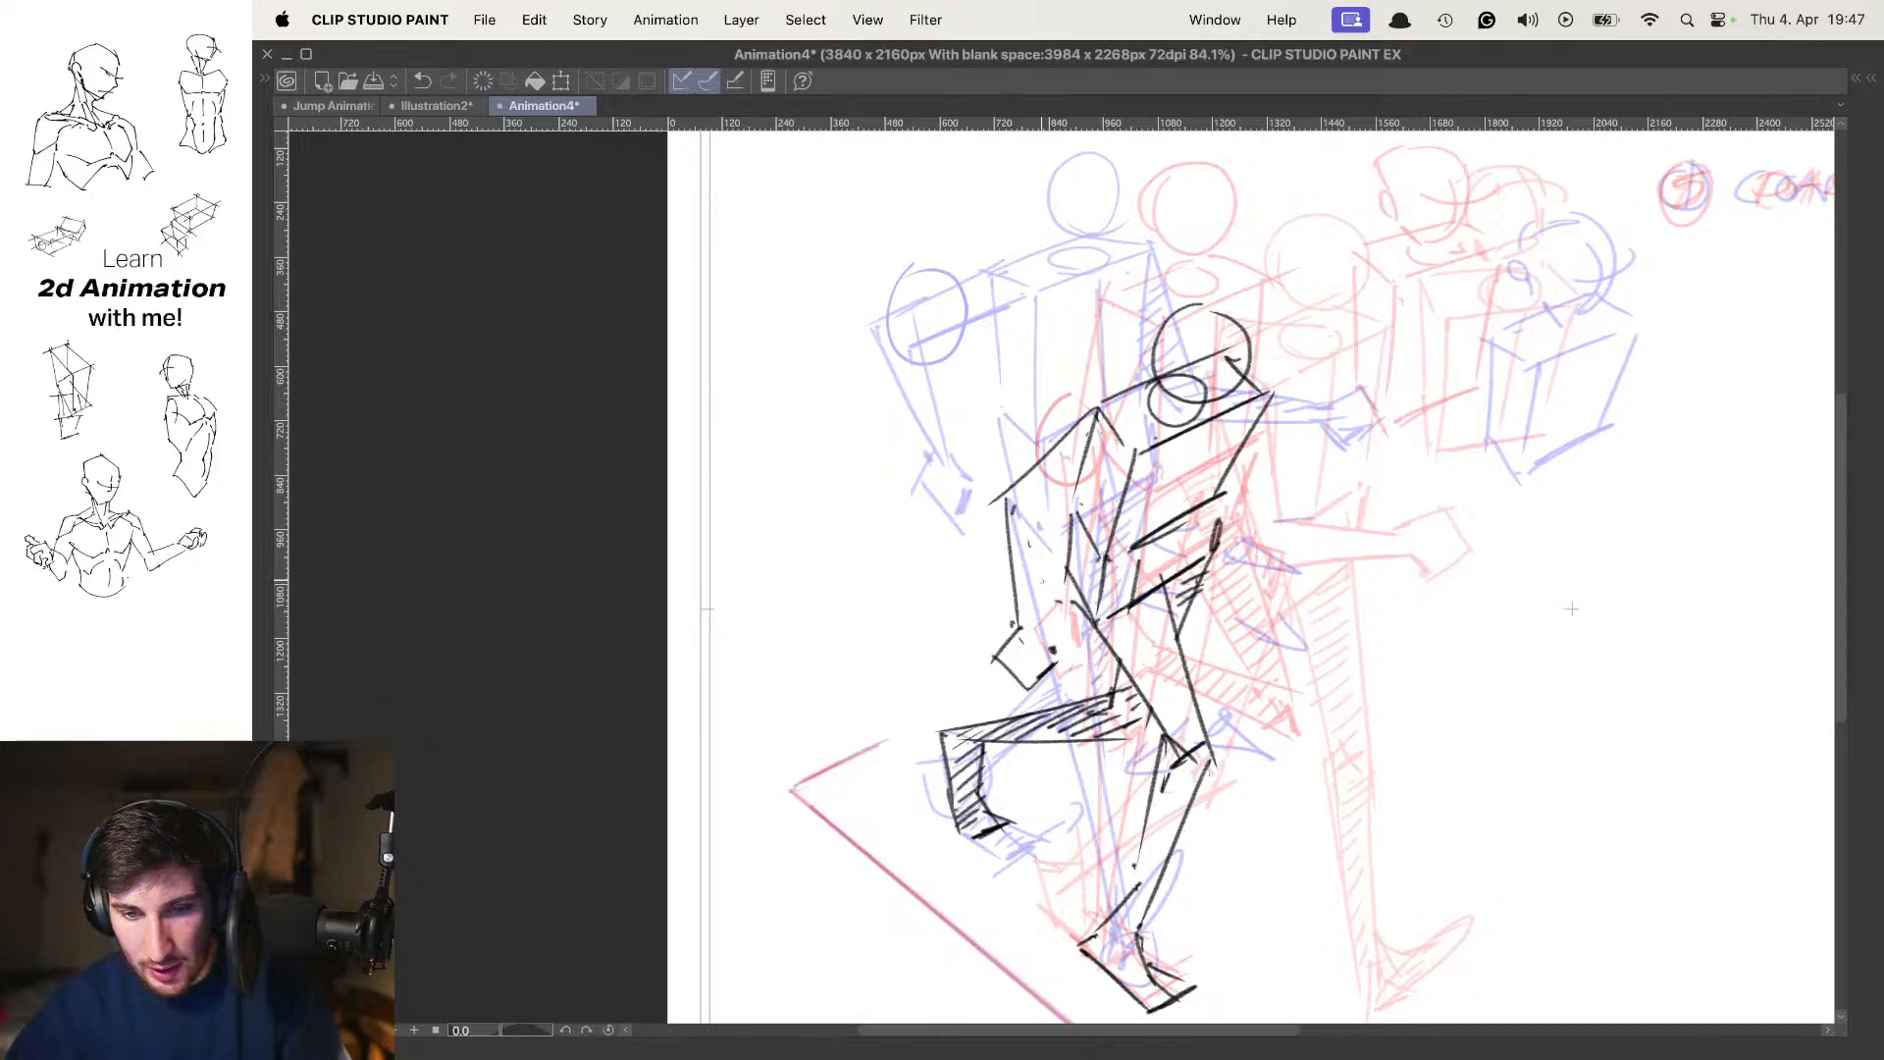
drag(1043, 518, 1046, 648)
drag(1044, 509, 1122, 469)
key(o)
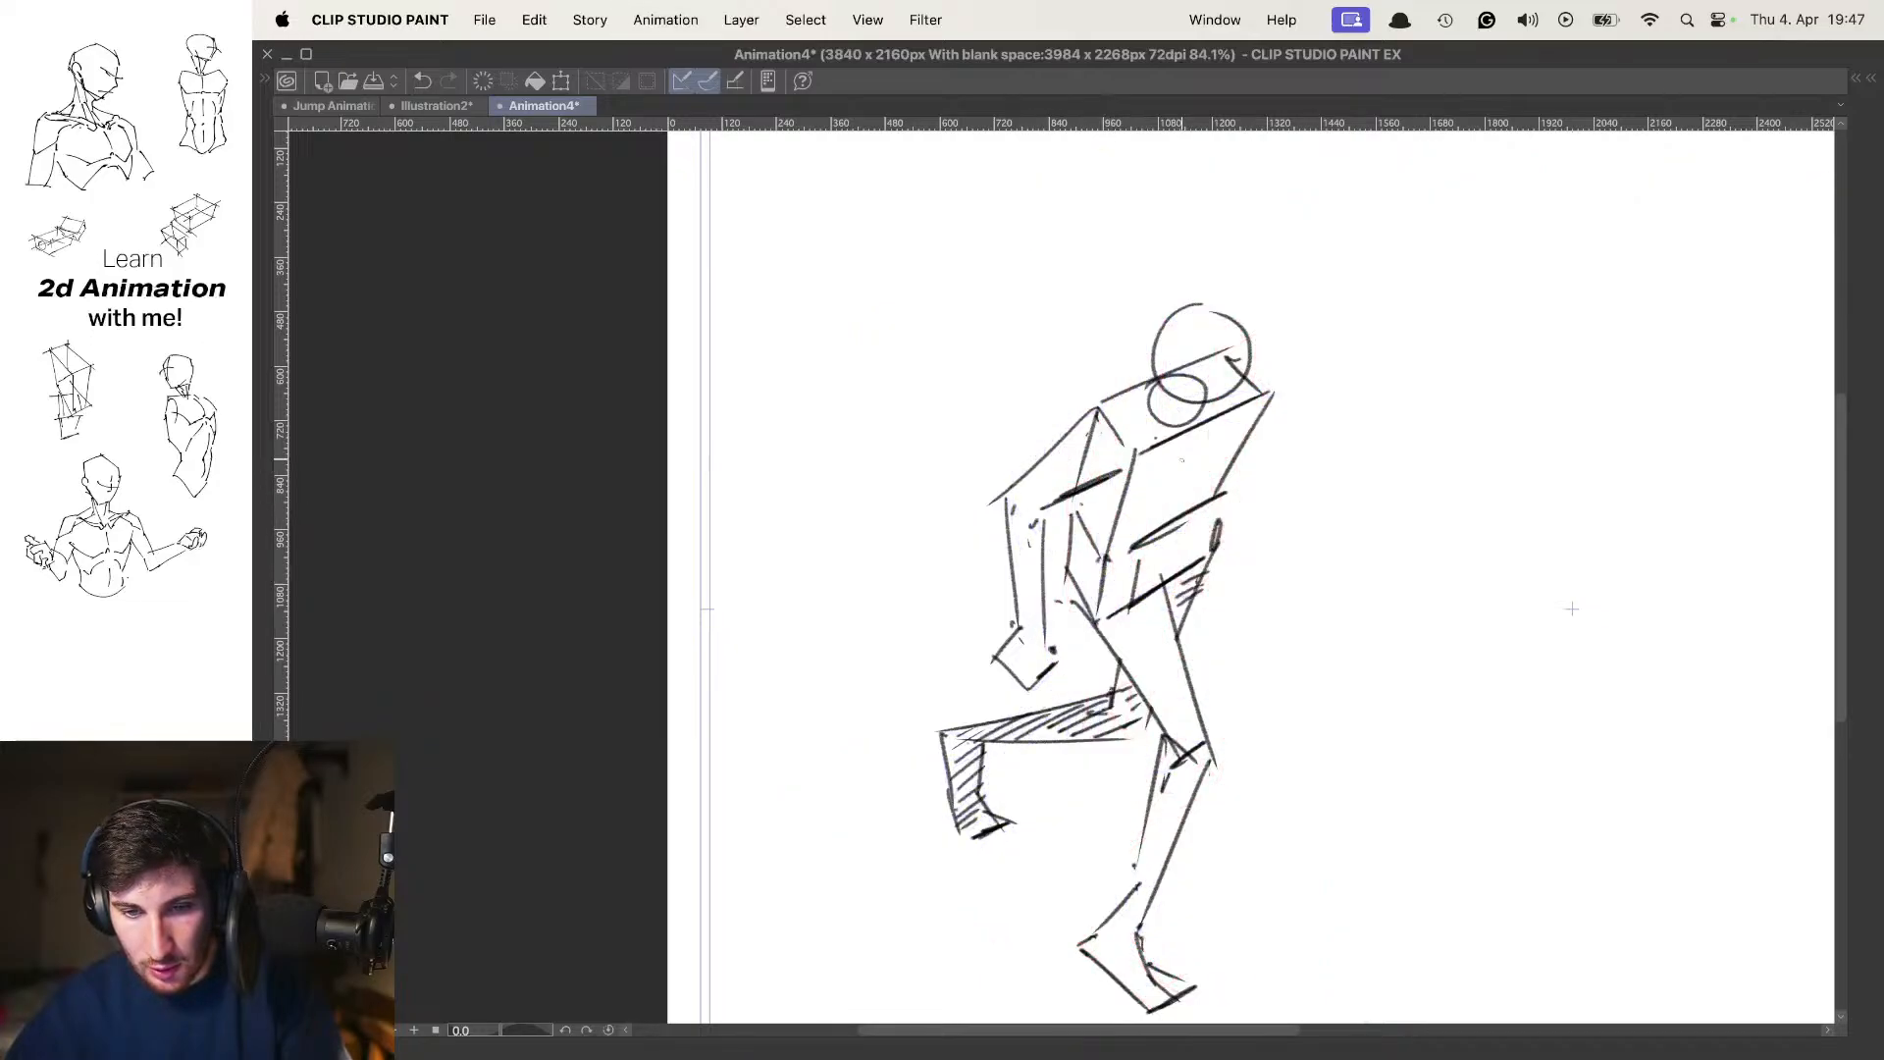
Flip between the in-between and its neighbouring frames without onion skin to check the near arm's swing
key(Left)
key(Right)
key(Right)
key(Left)
key(Left)
key(Right)
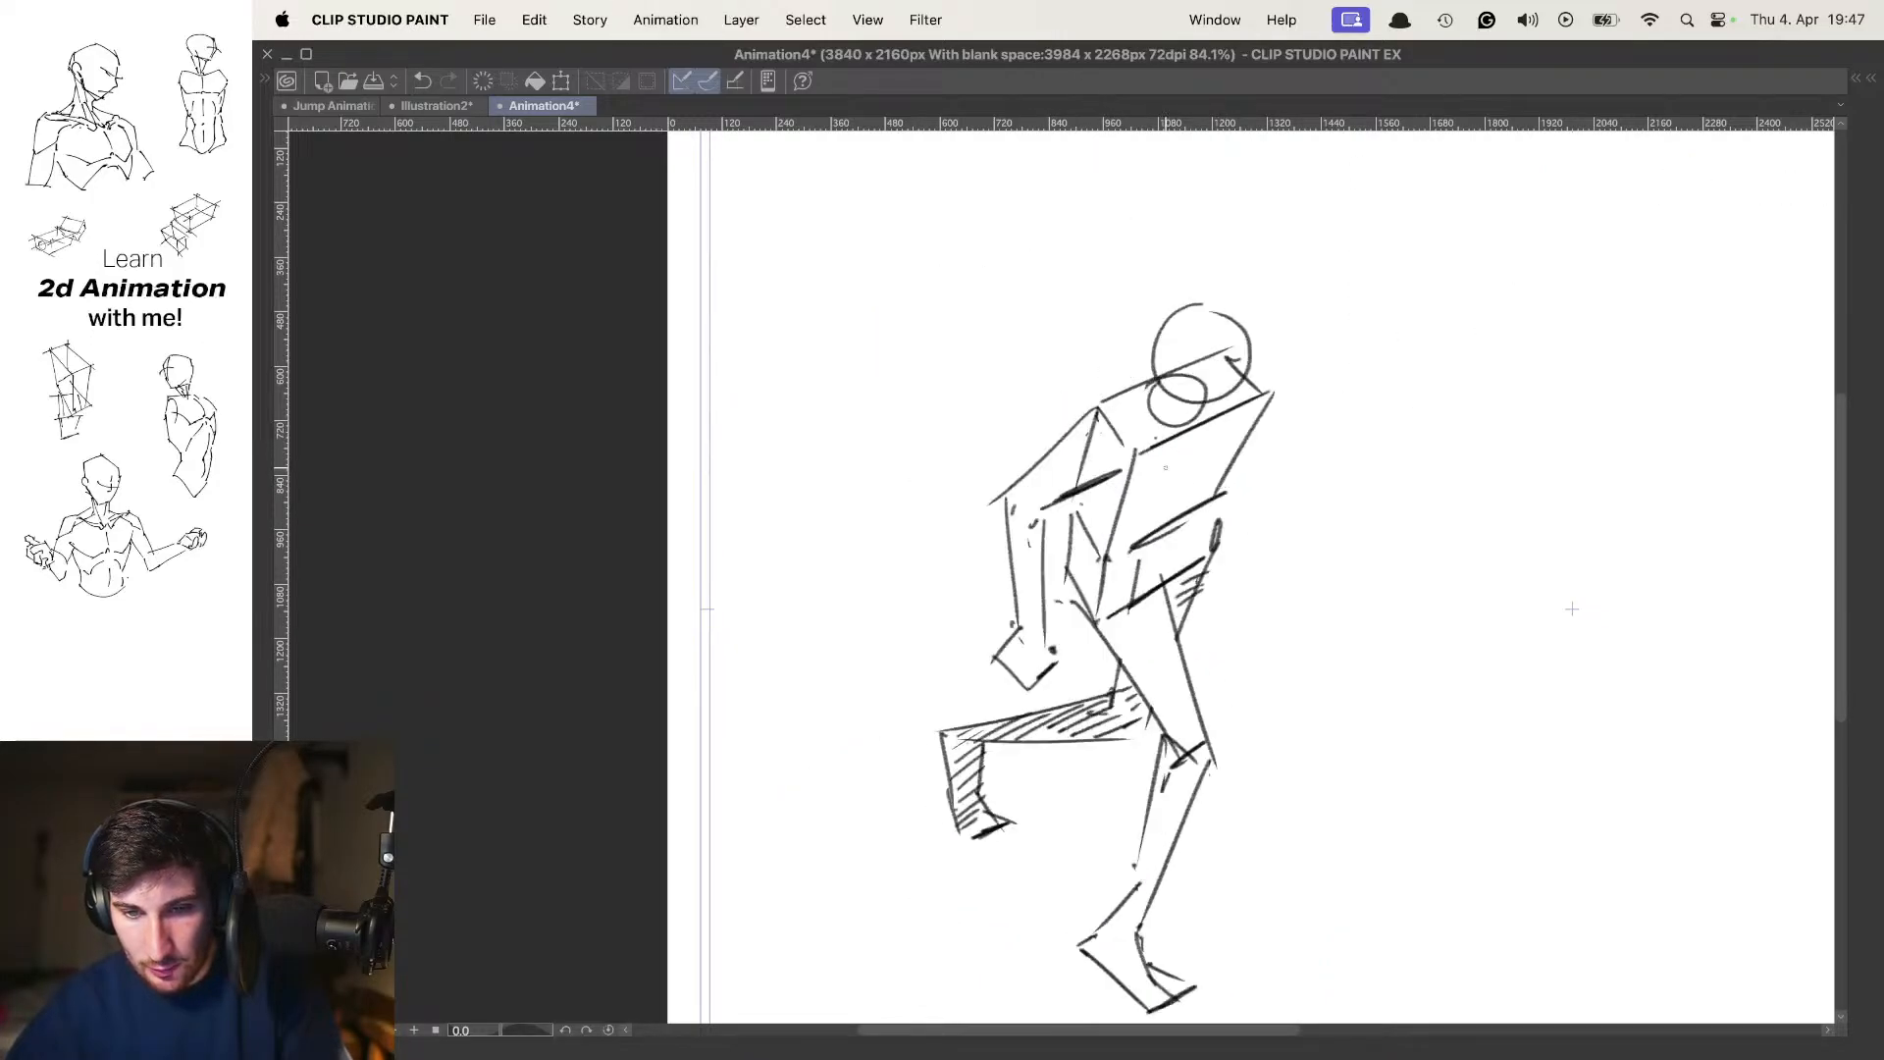
scroll(1139, 509, down, 5)
scroll(1153, 510, up, 4)
key(Right)
key(Left)
key(Left)
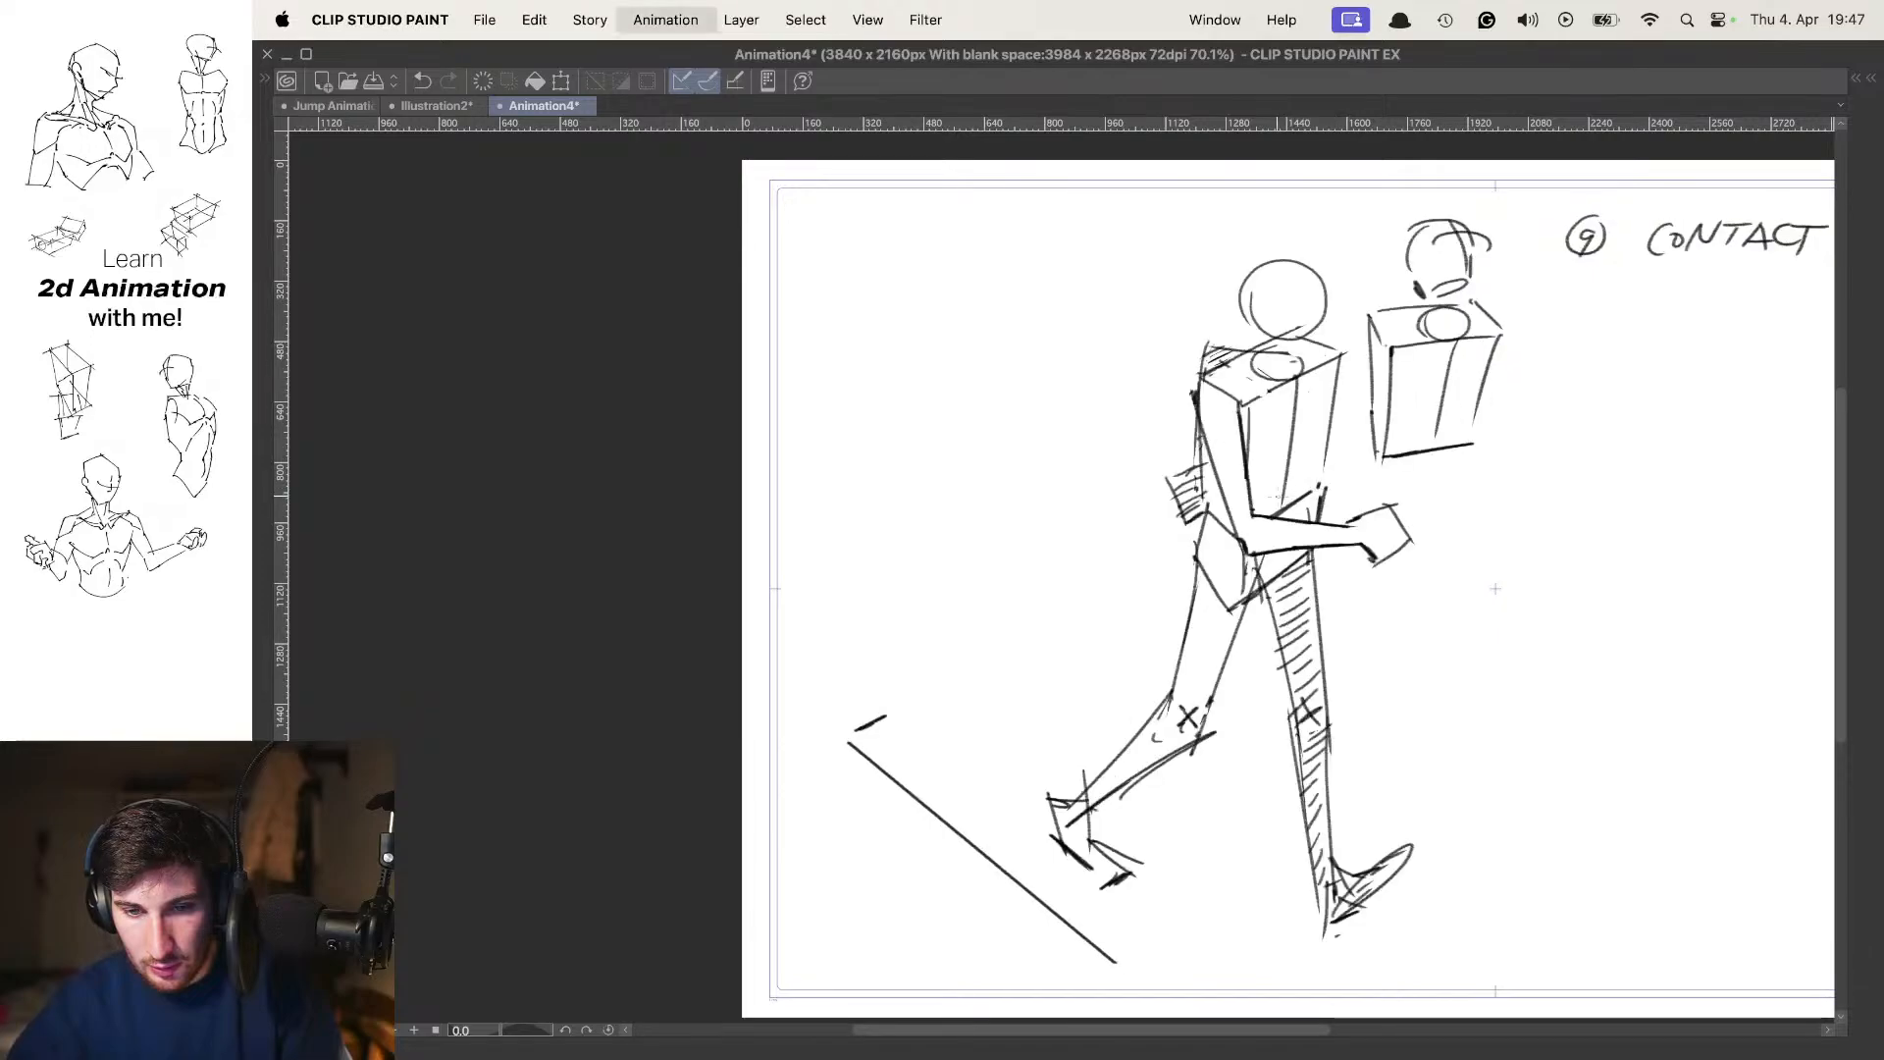
key(Right)
Erase the torso side line that shows through the in-between's near upper arm
scroll(1154, 506, left, 2)
scroll(1144, 474, up, 4)
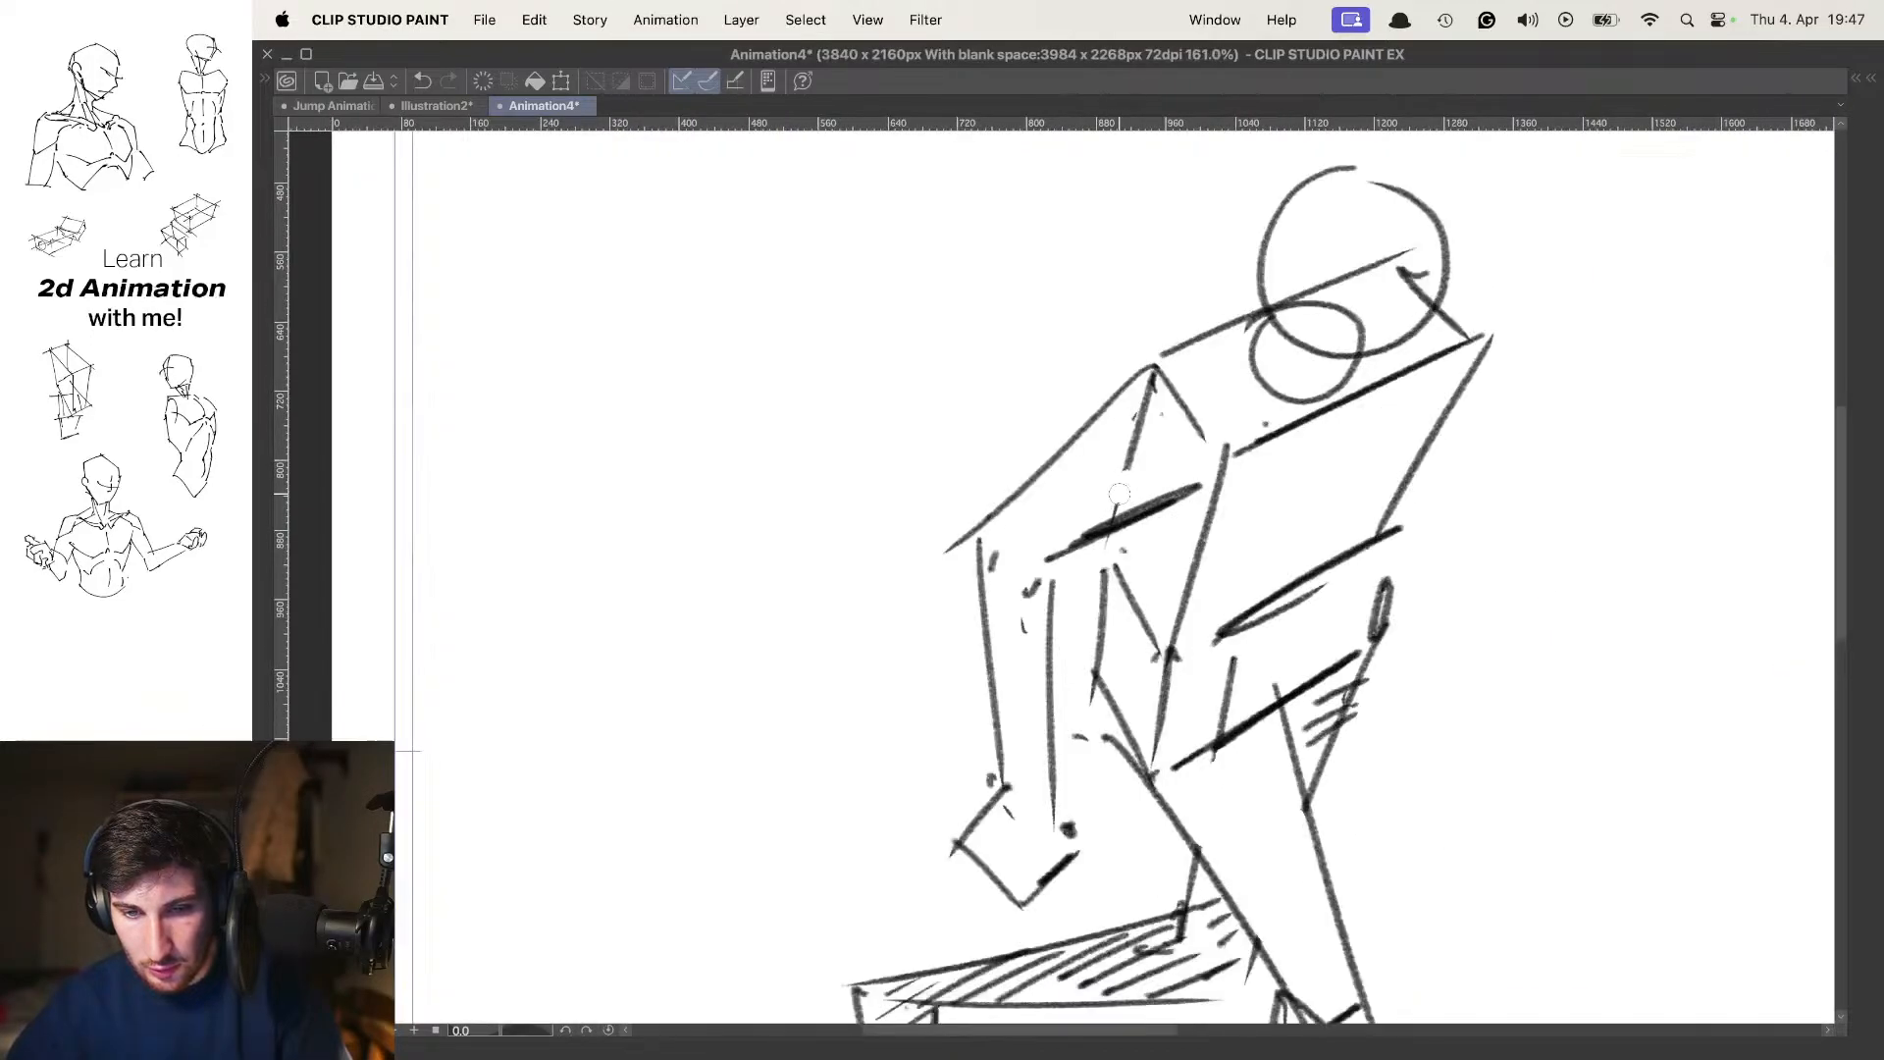
mouse_move(1155, 442)
mouse_down()
mouse_move(1147, 398)
mouse_move(1068, 406)
mouse_up()
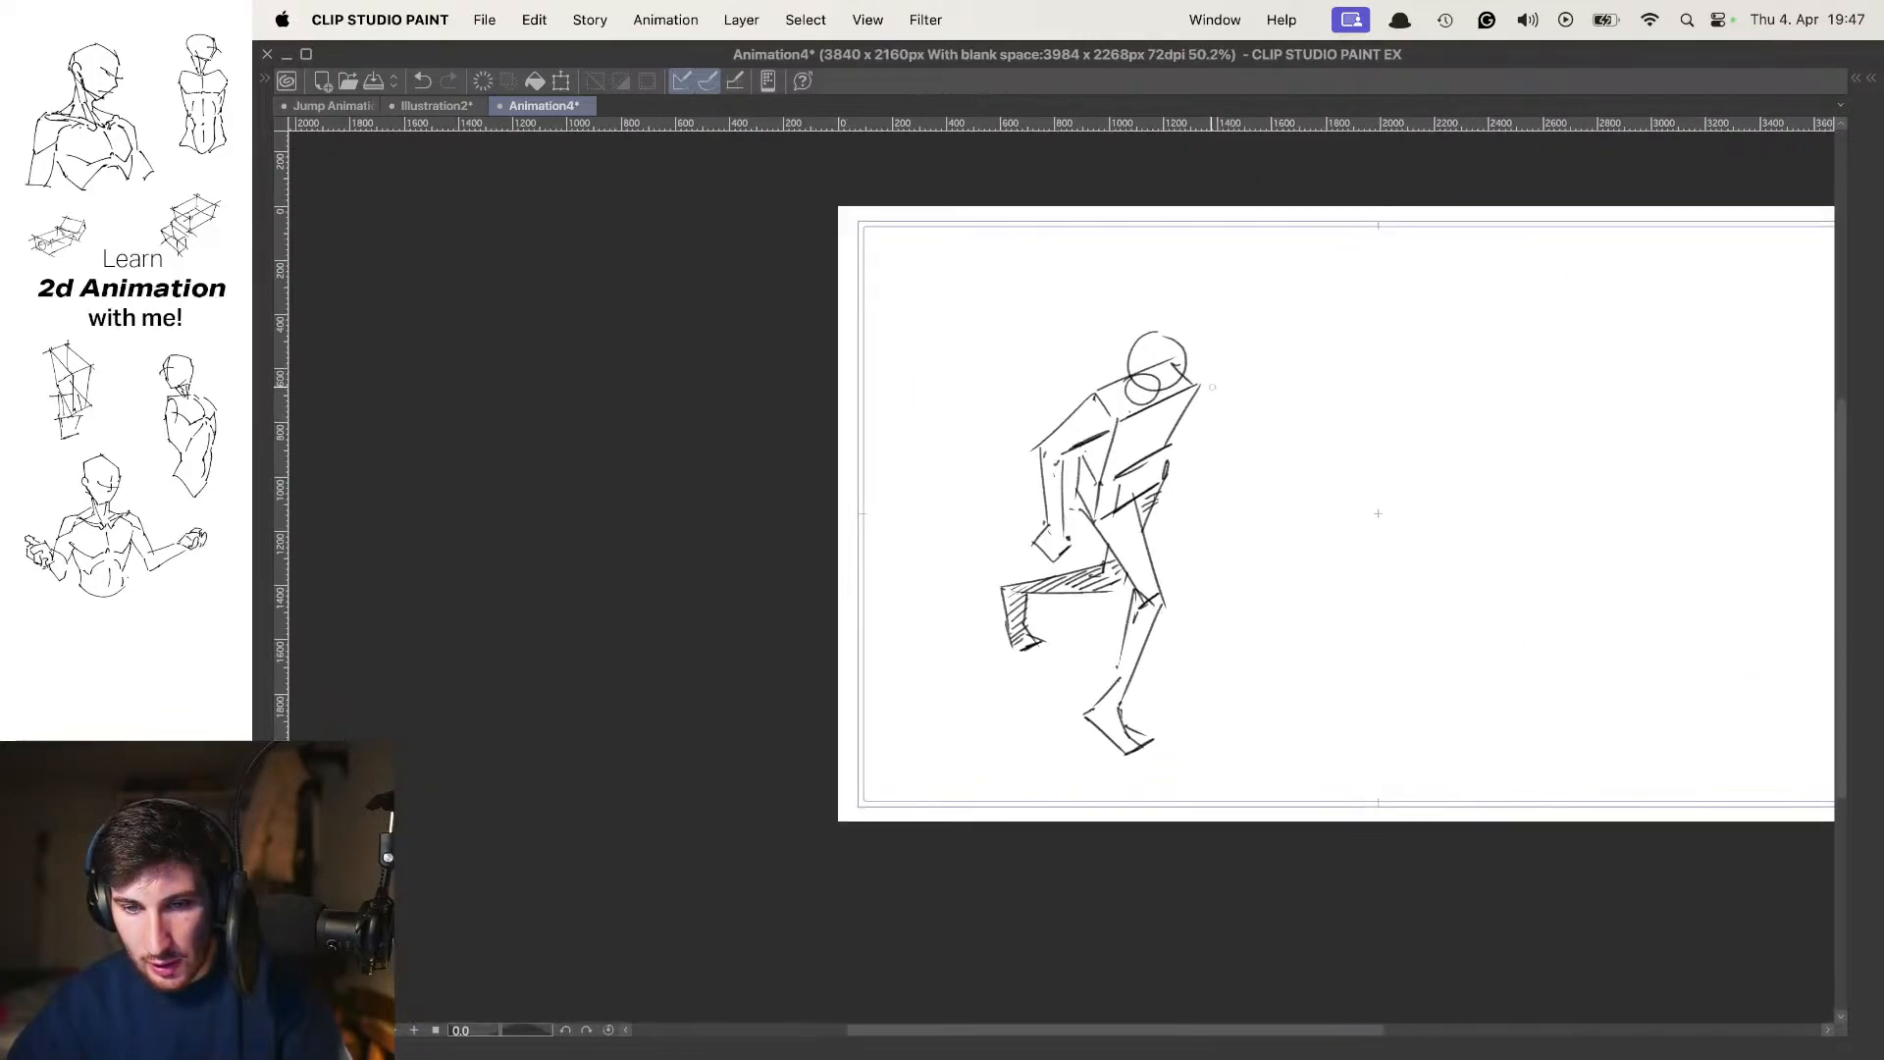
Compare the in-between with the contact and passing poses, with and without onion skin, to judge the arm positions
key(comma)
key(period)
key(period)
key(comma)
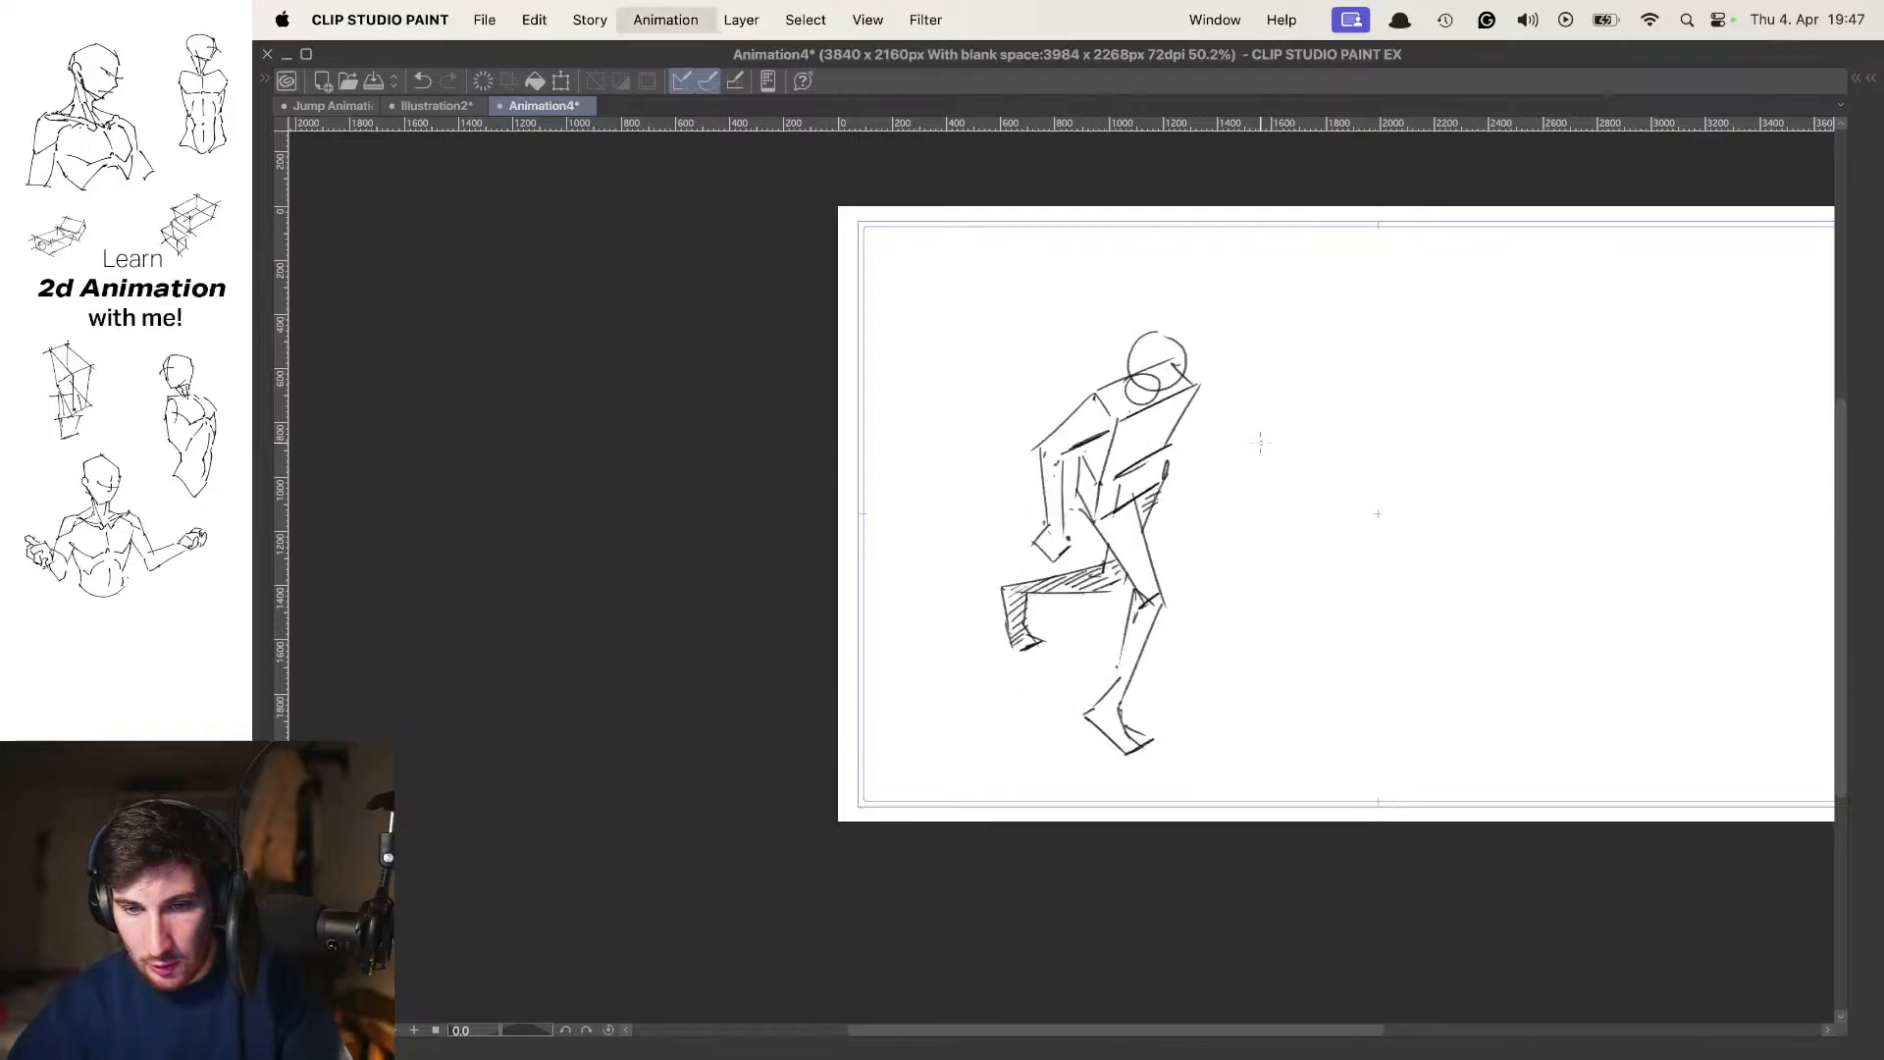
key(o)
drag(1206, 404, 1225, 401)
key(comma)
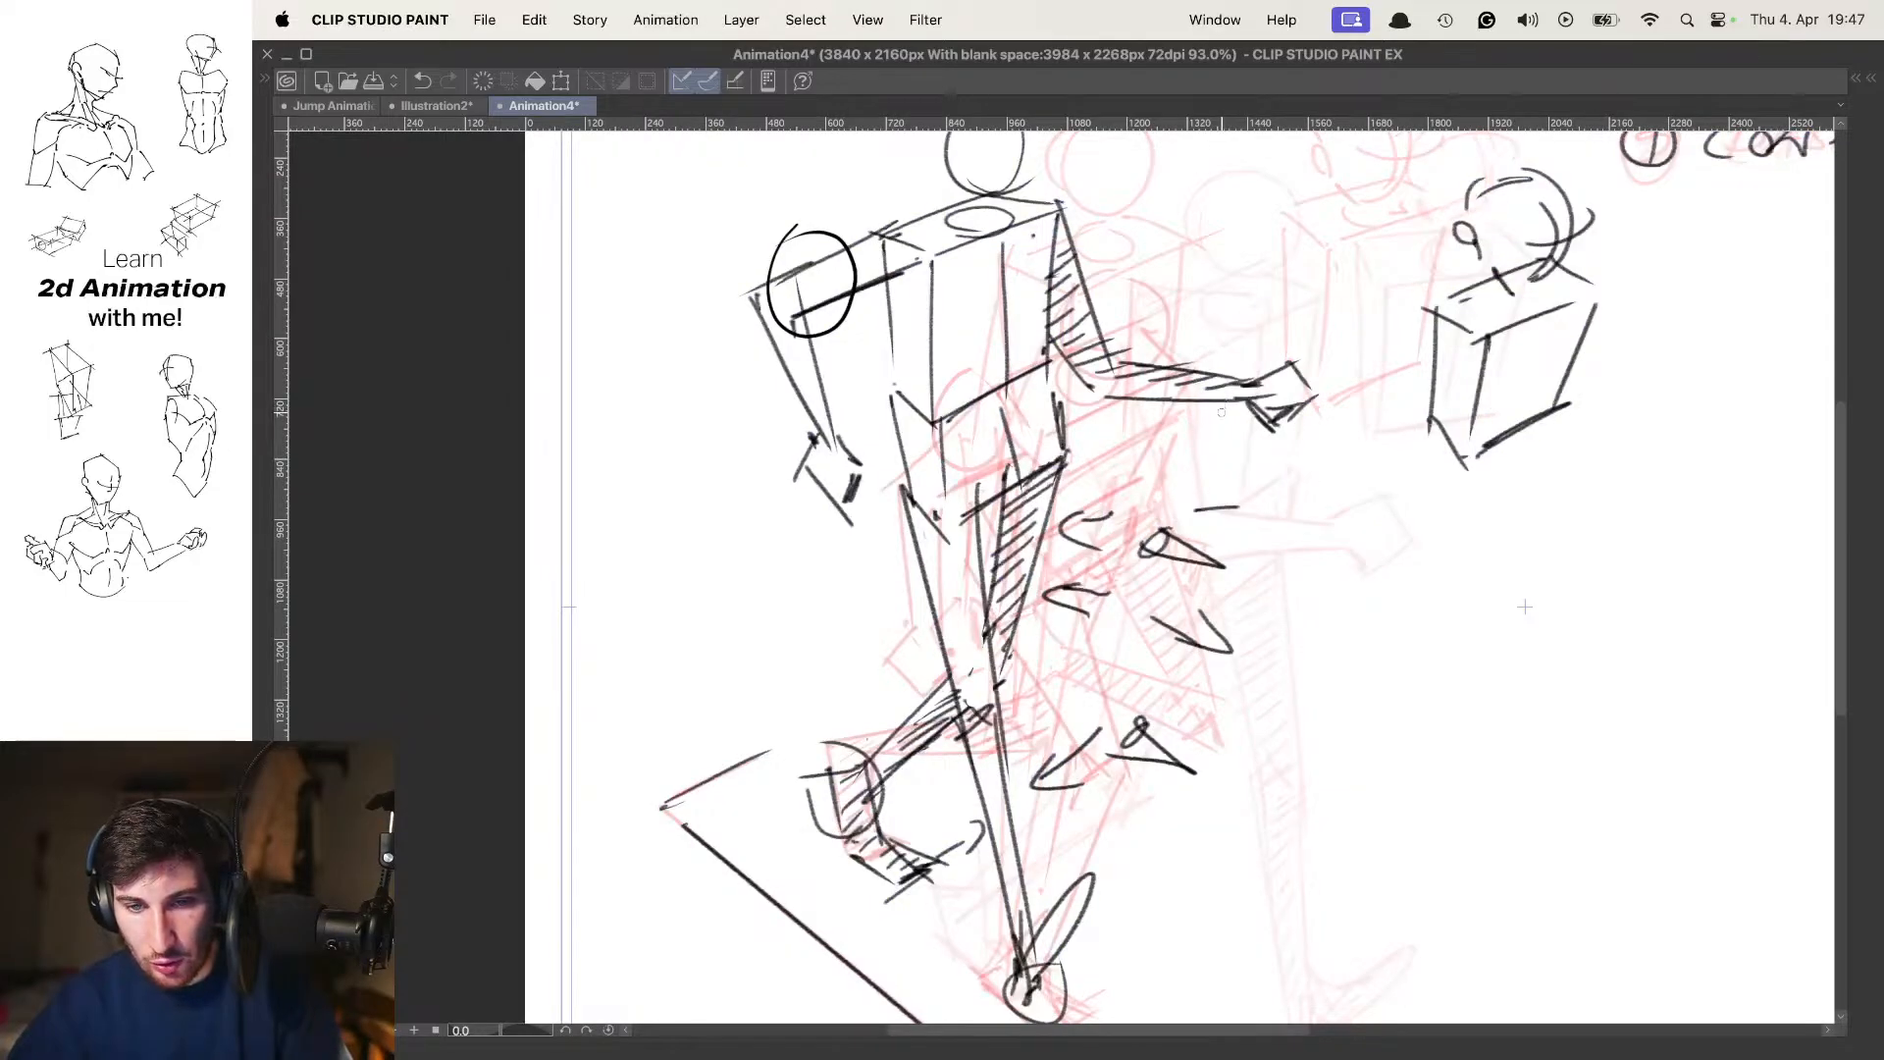
key(period)
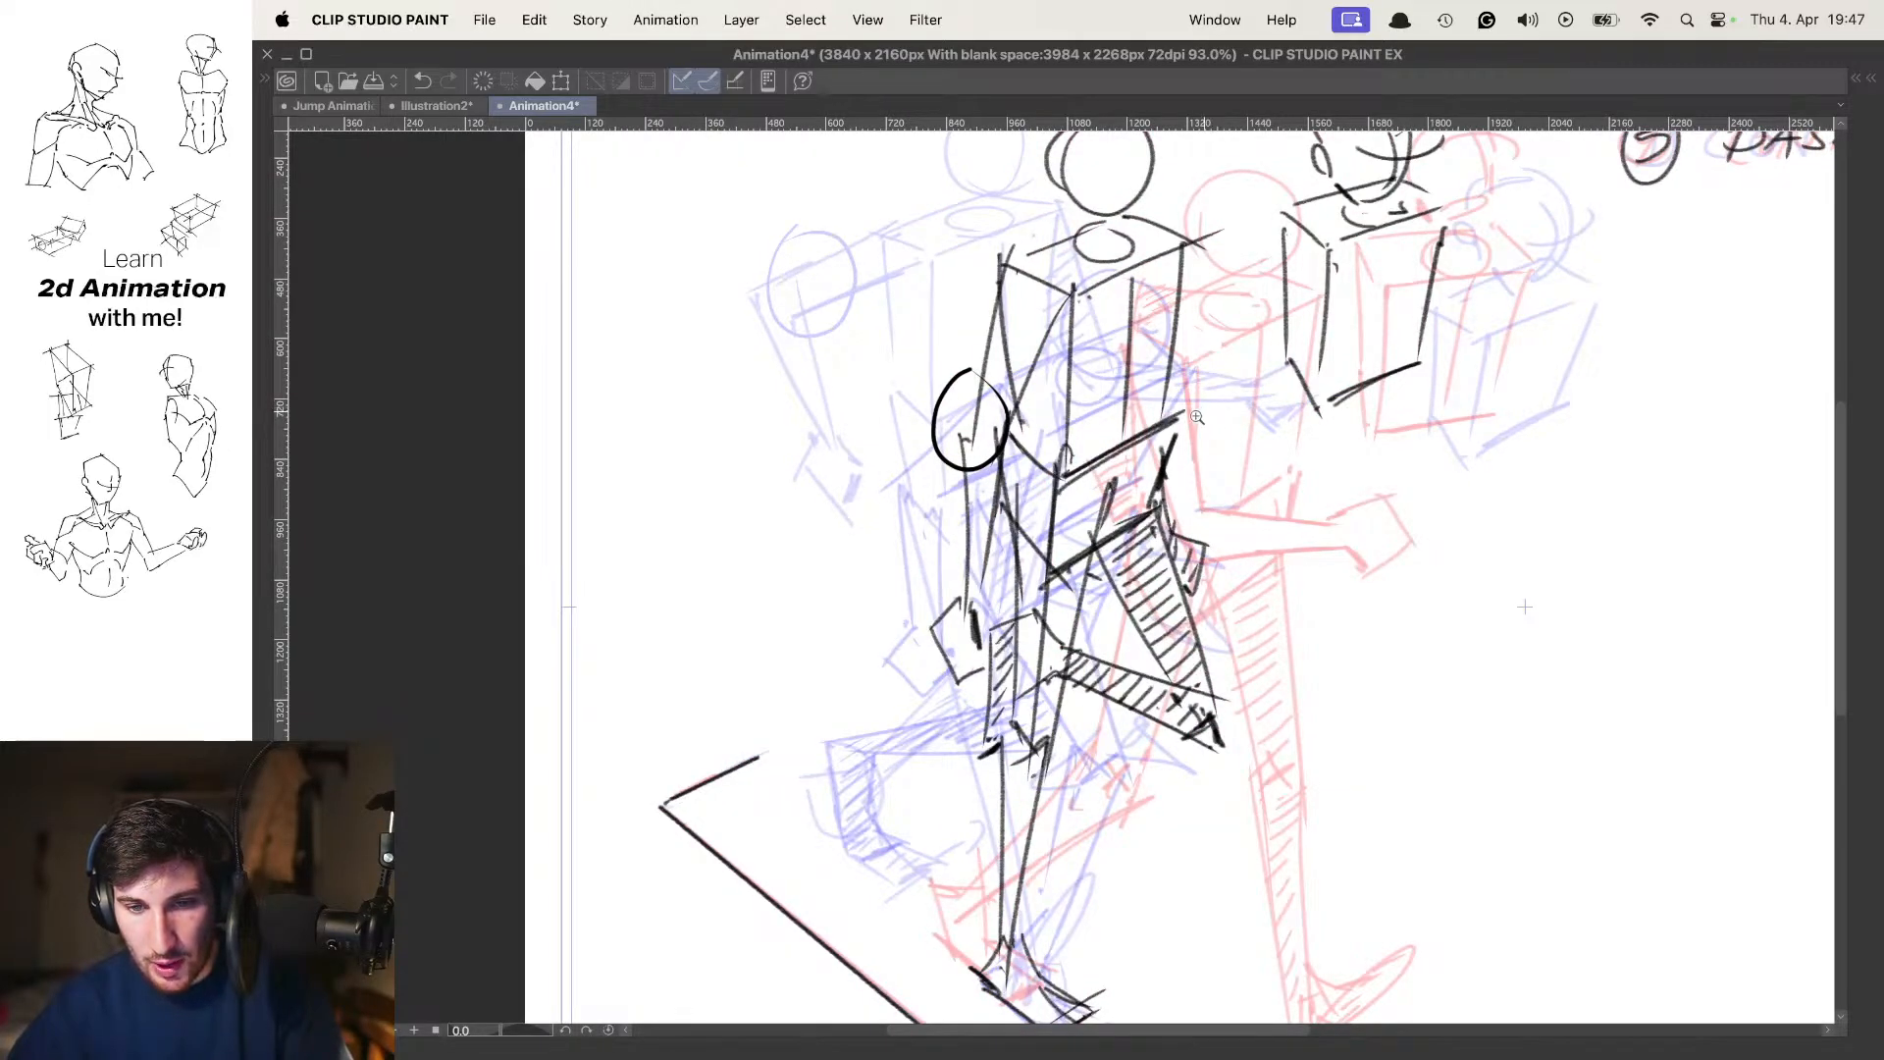
drag(1218, 408, 1194, 406)
key(o)
key(comma)
key(comma)
key(period)
key(period)
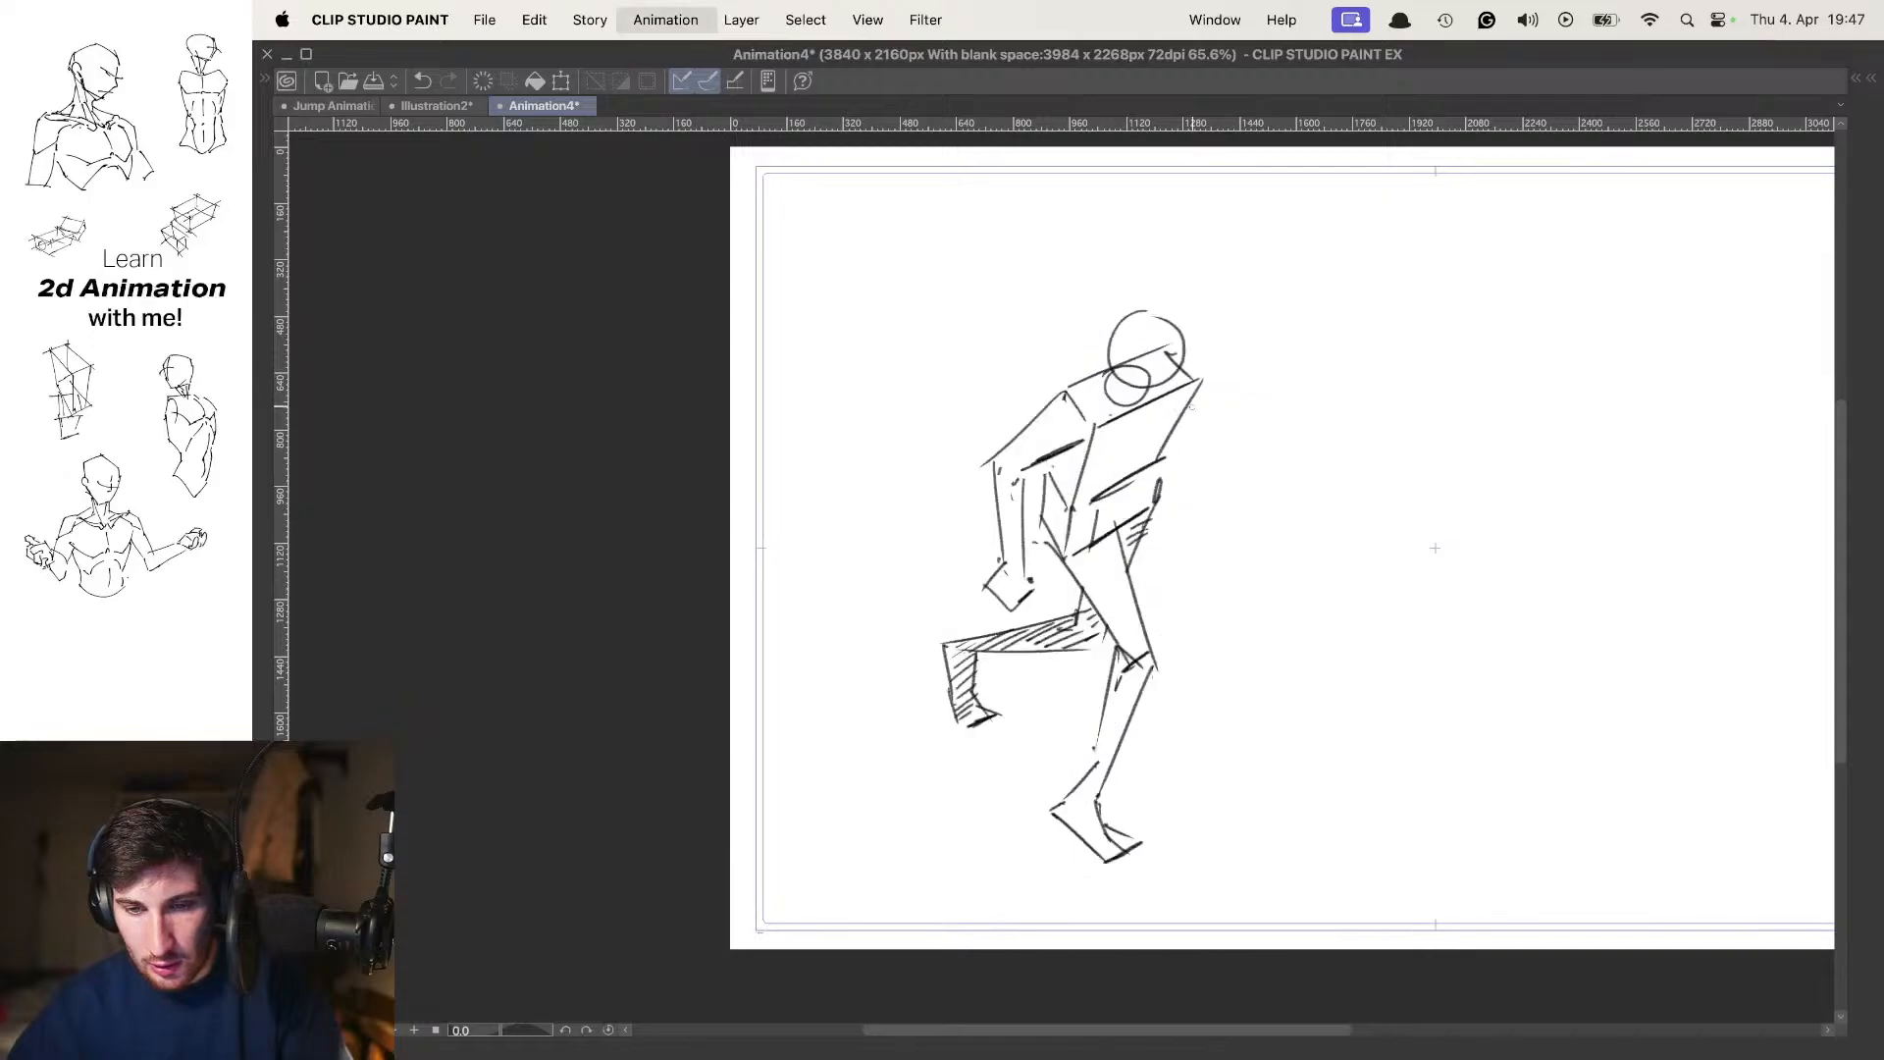
key(period)
key(comma)
Over the onion skin, draw the far arm's outer contour from the far shoulder through the elbow to the wrist
key(o)
drag(1191, 405, 1165, 478)
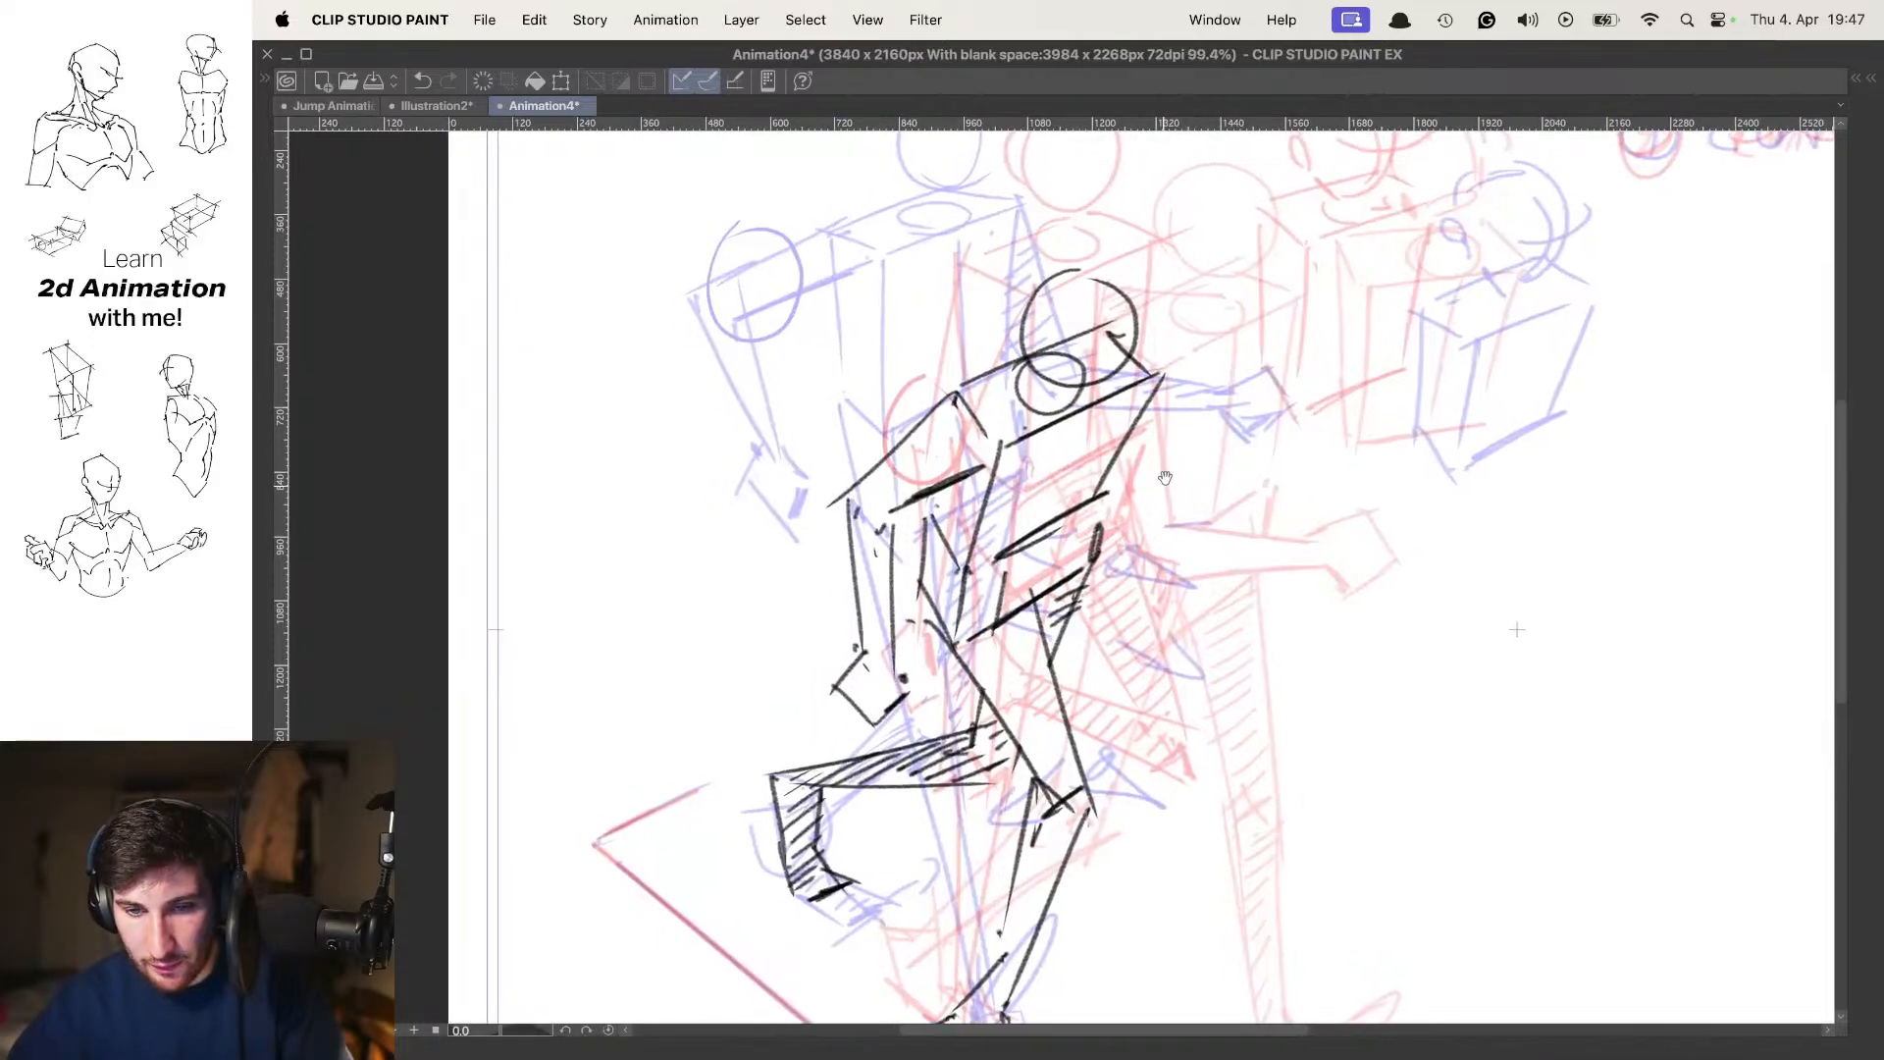
key(super+z)
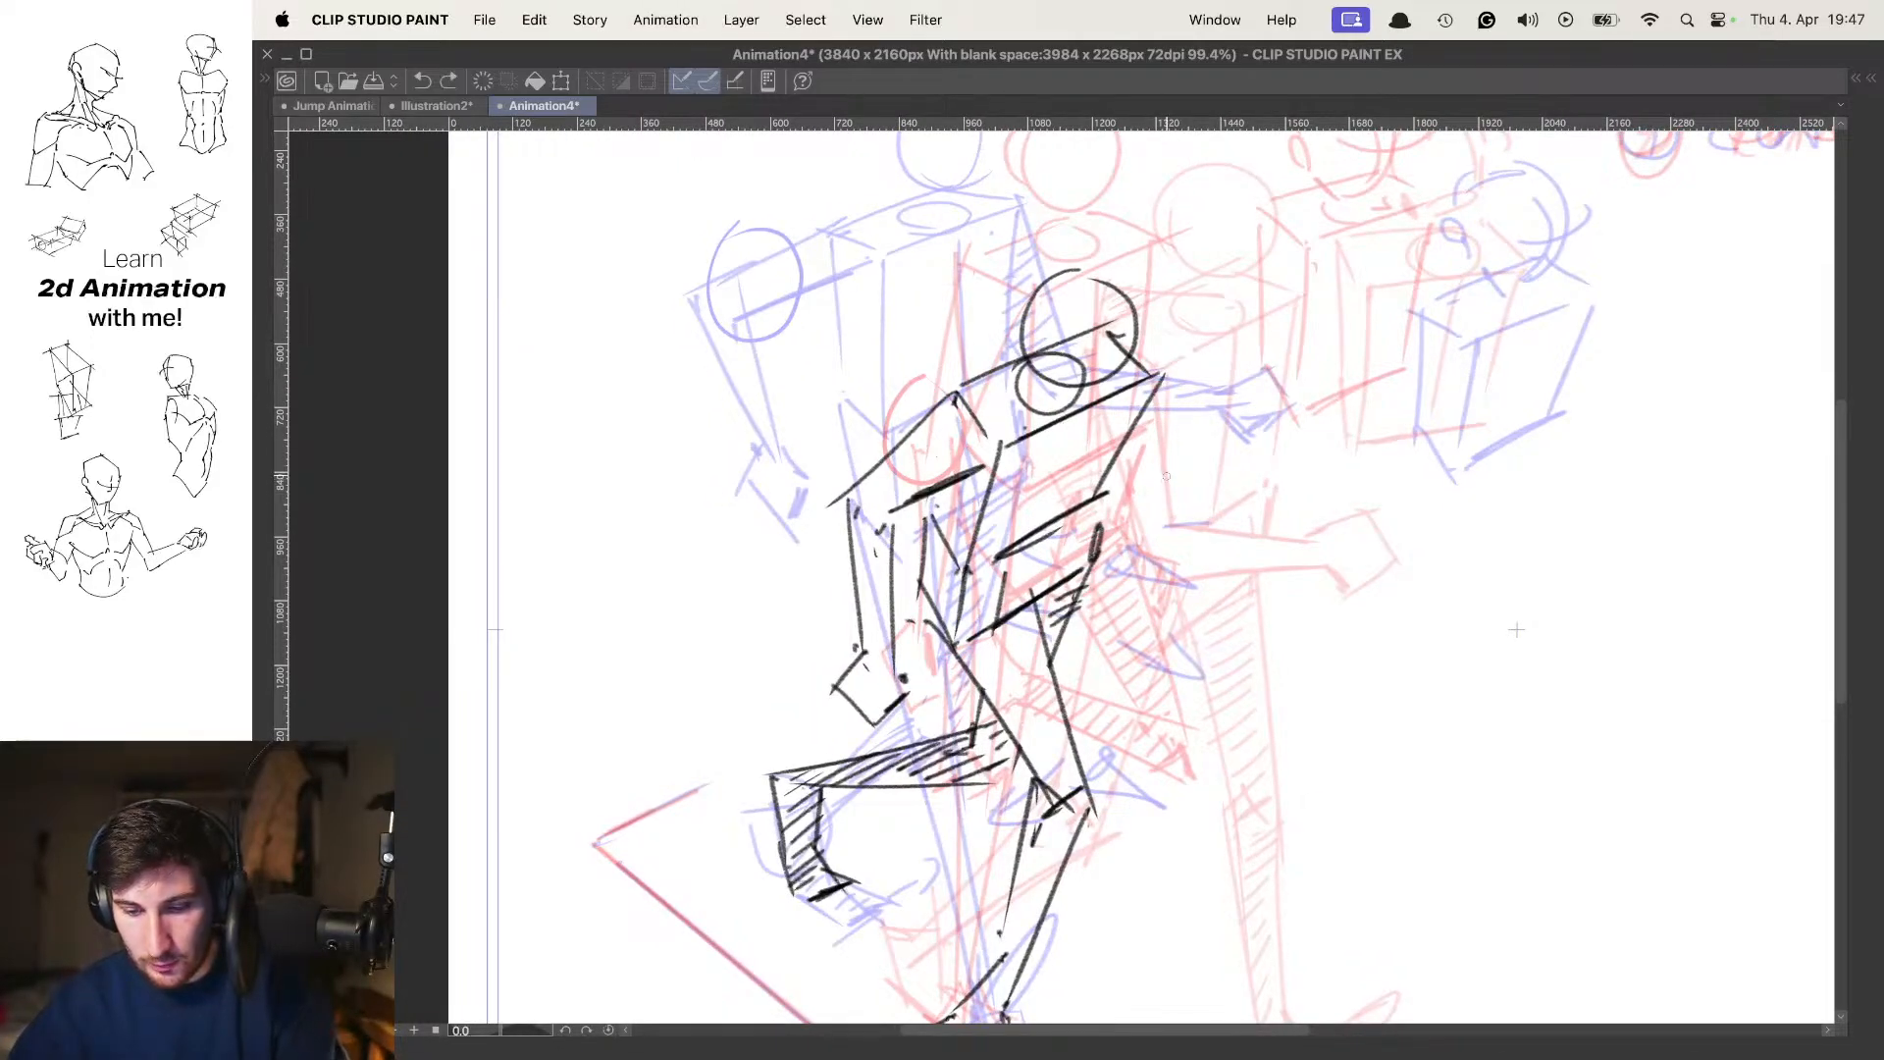
mouse_move(1162, 376)
mouse_down()
mouse_move(1138, 518)
mouse_move(1183, 665)
mouse_up()
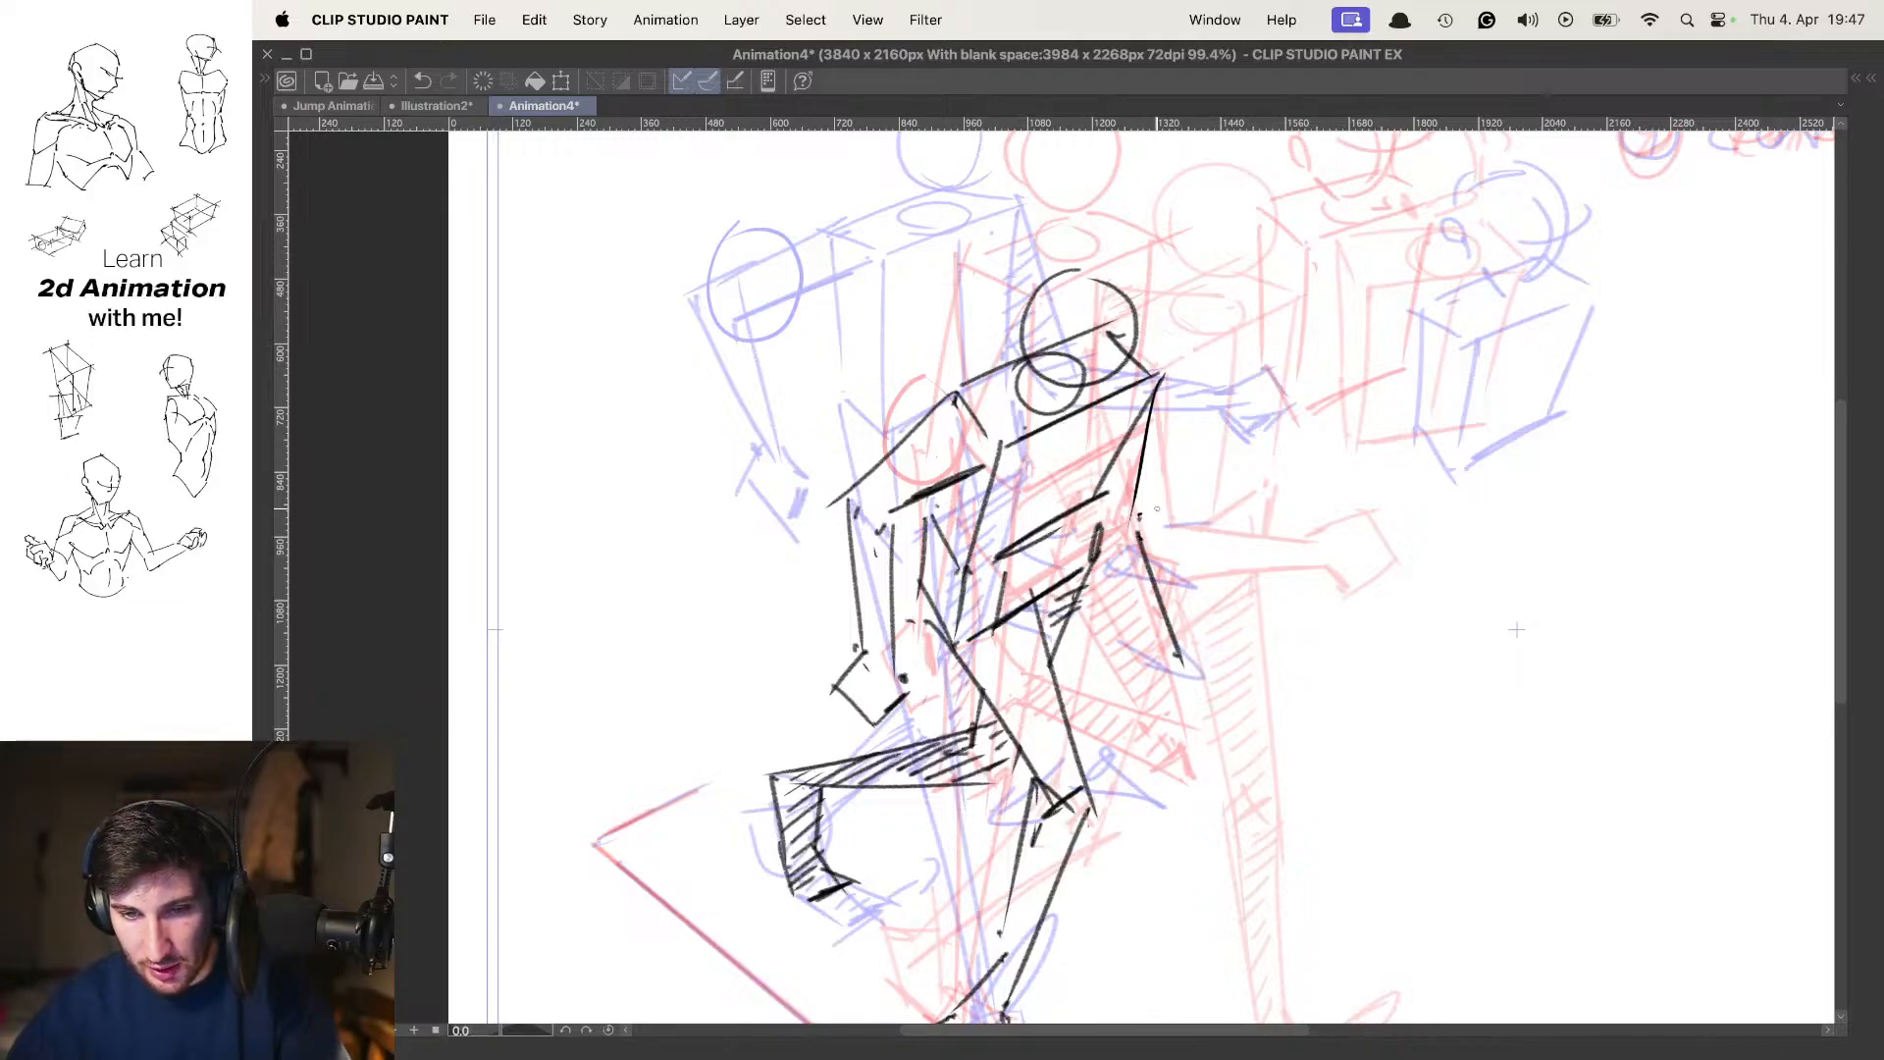
key(super+z)
drag(1129, 549, 1192, 687)
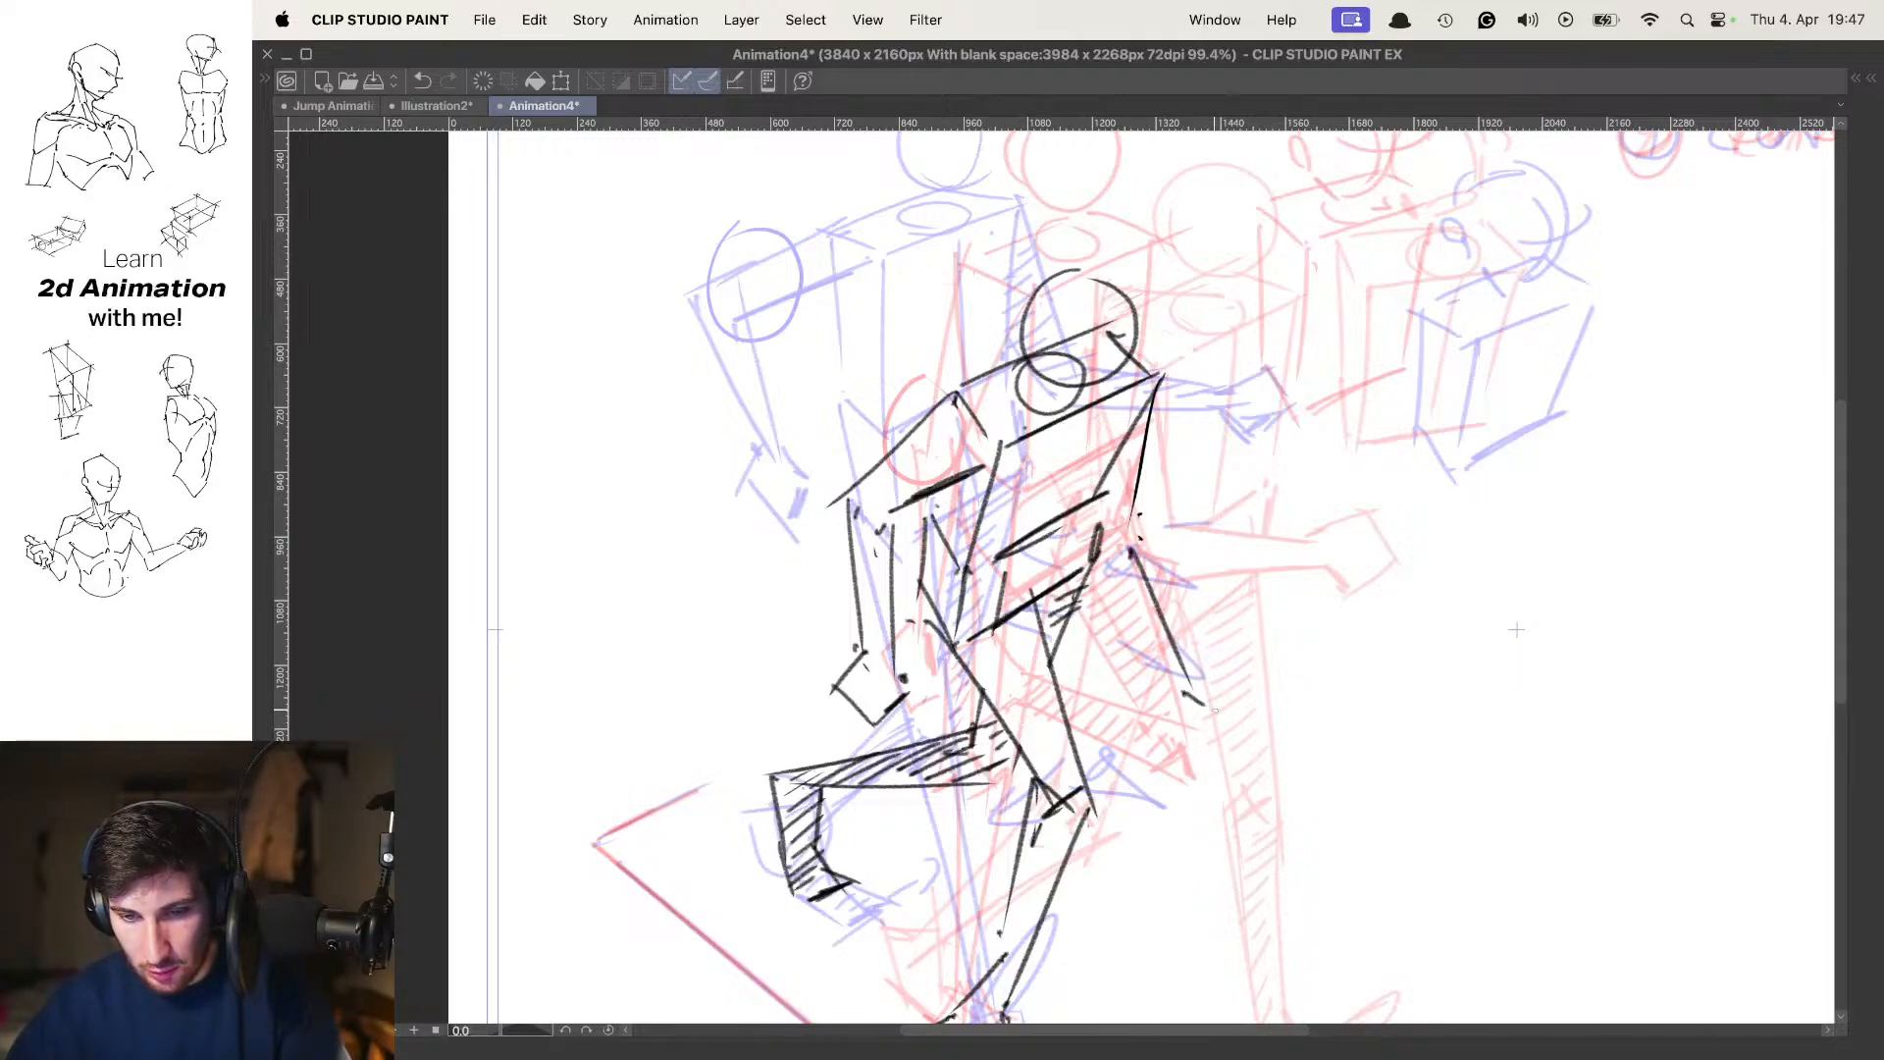
Draw the far arm's boxy hand with its thumb line and add the inner forearm line
key(super+z)
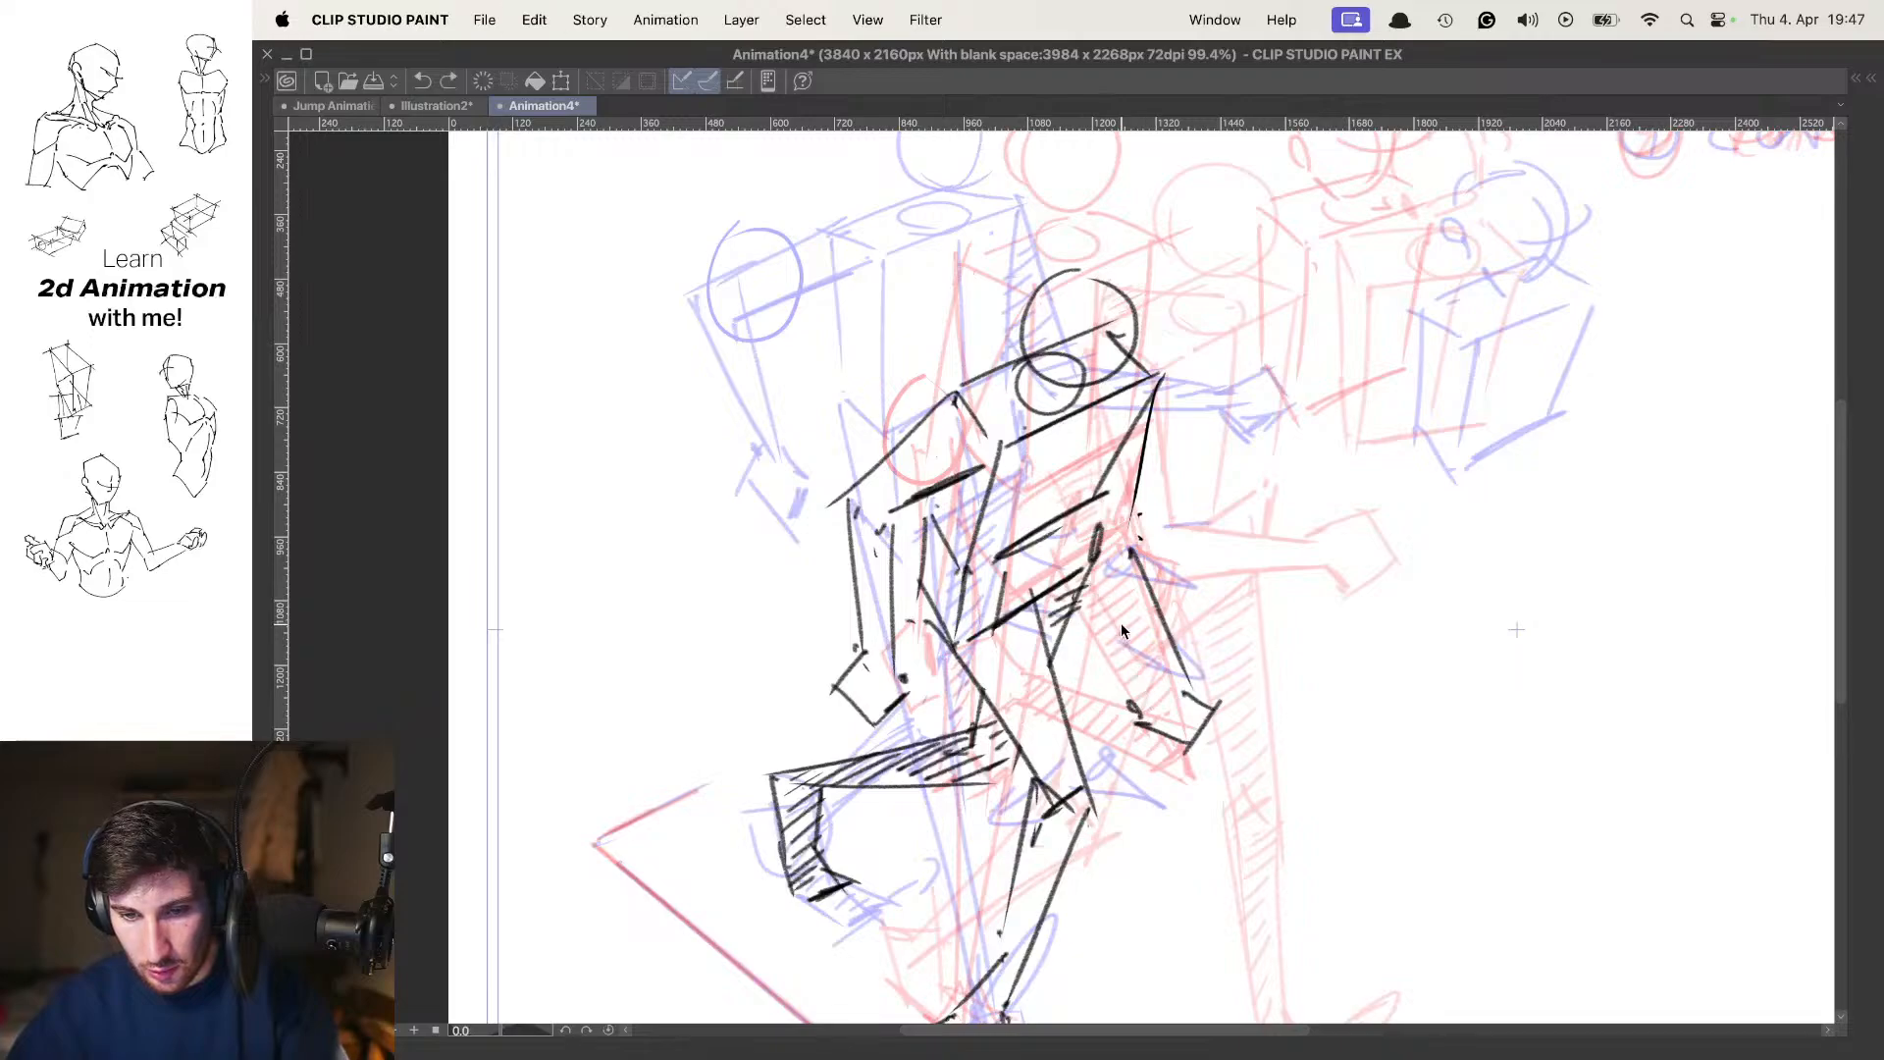
drag(1151, 699, 1160, 684)
key(super+z)
drag(1132, 764, 1139, 691)
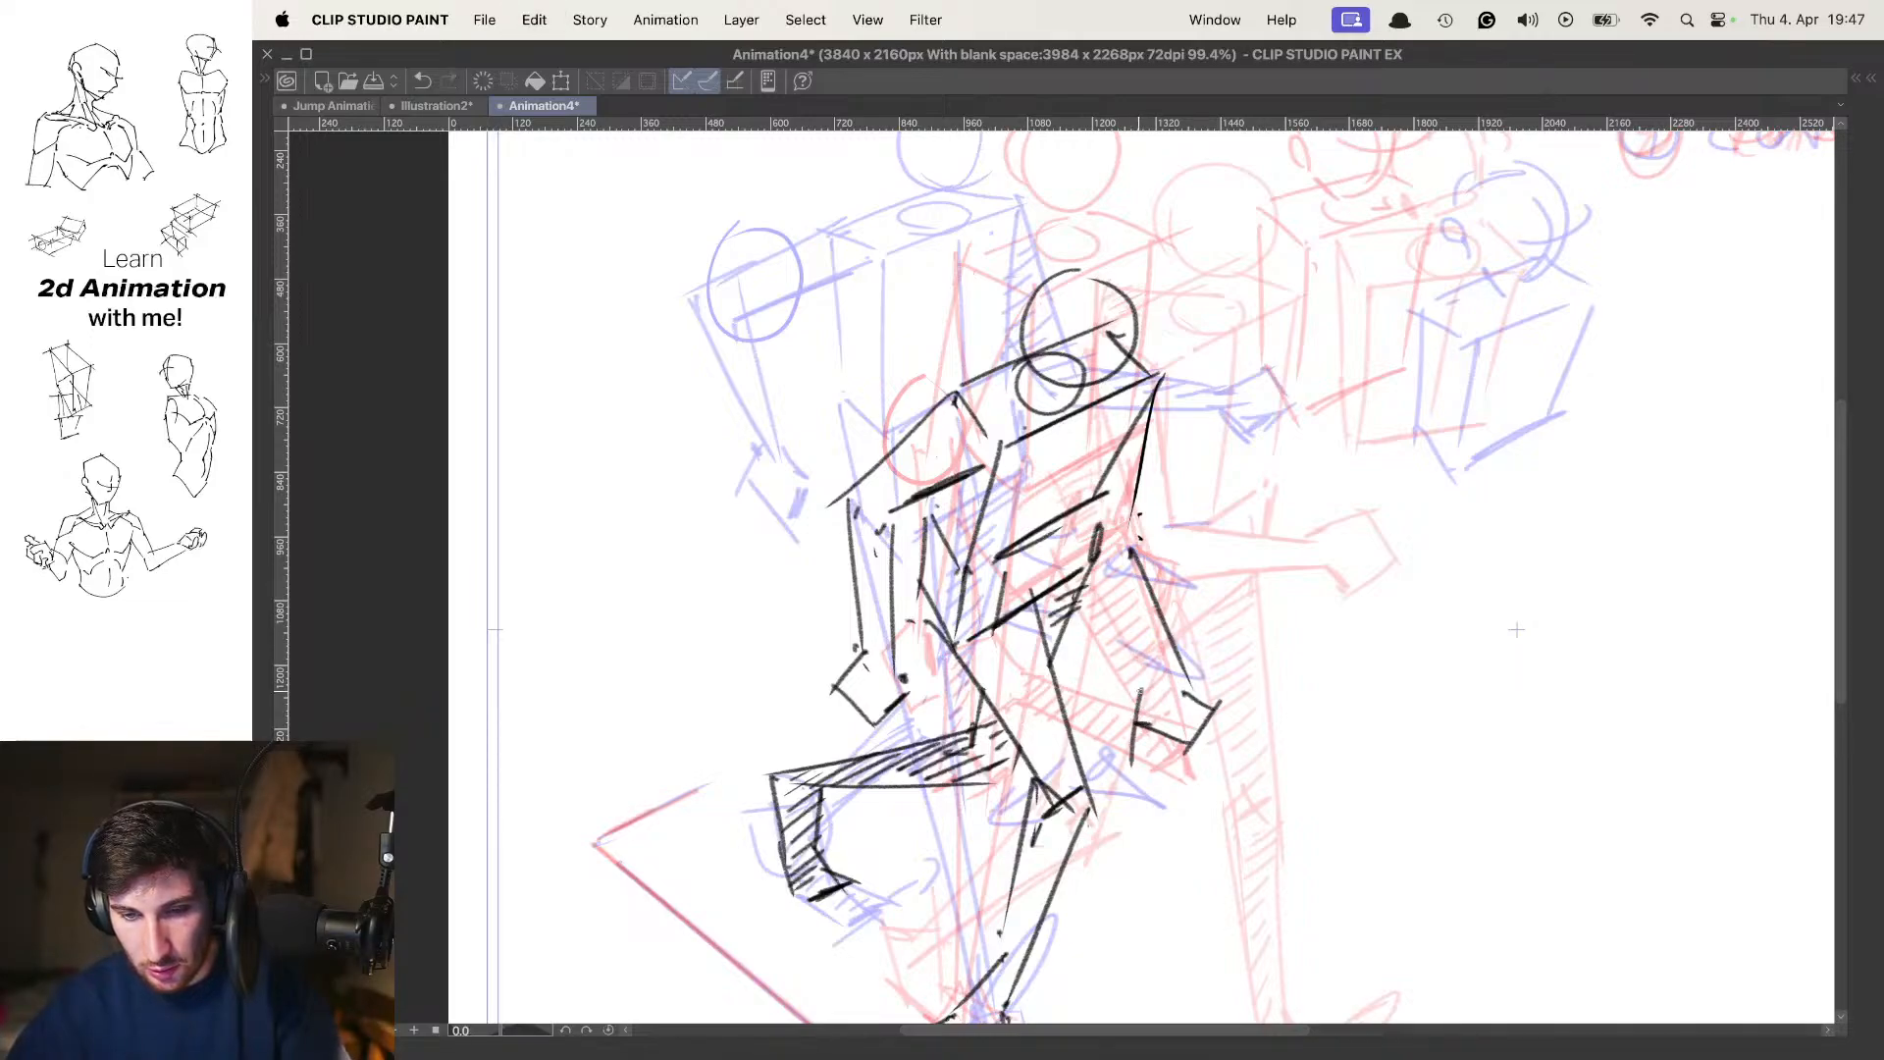
drag(1094, 582, 1156, 685)
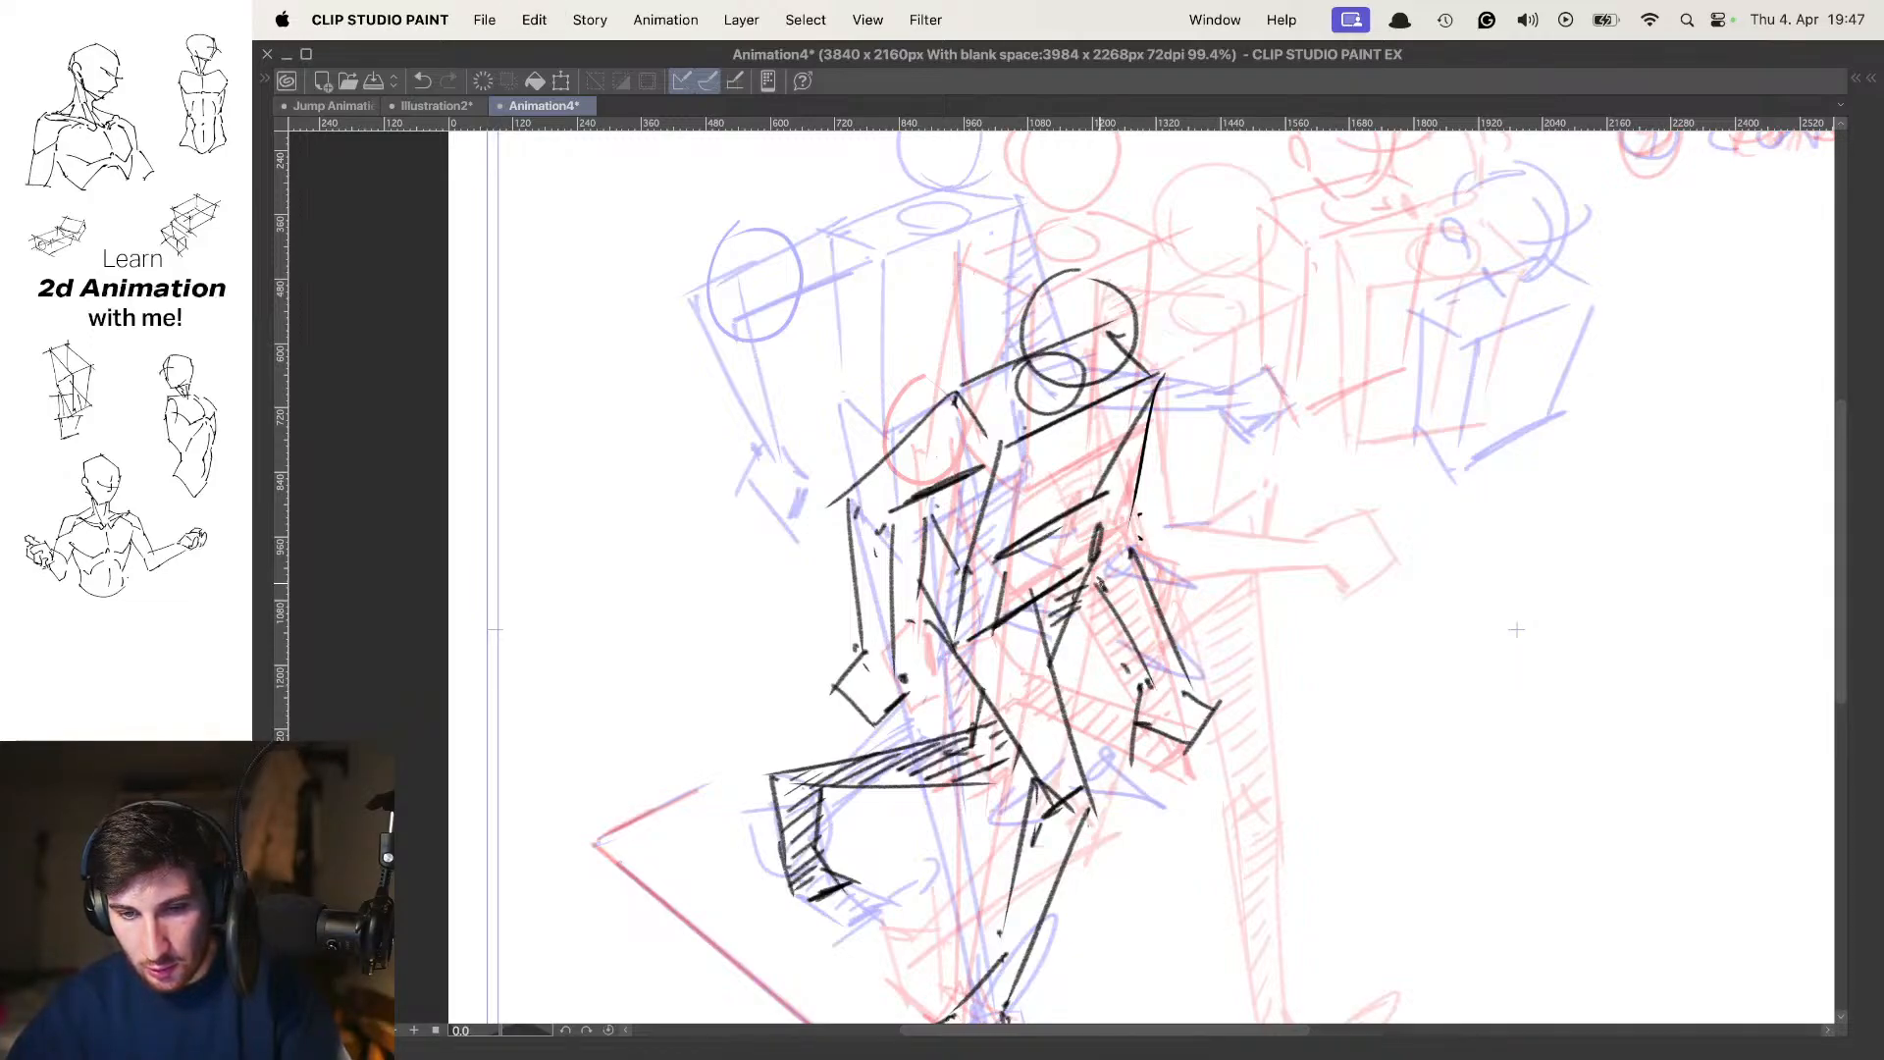
Turn off onion skin and flip through the neighbouring frames to check the far arm's swing
key(o)
drag(1216, 471, 1168, 476)
key(Left)
key(Right)
key(Right)
key(Left)
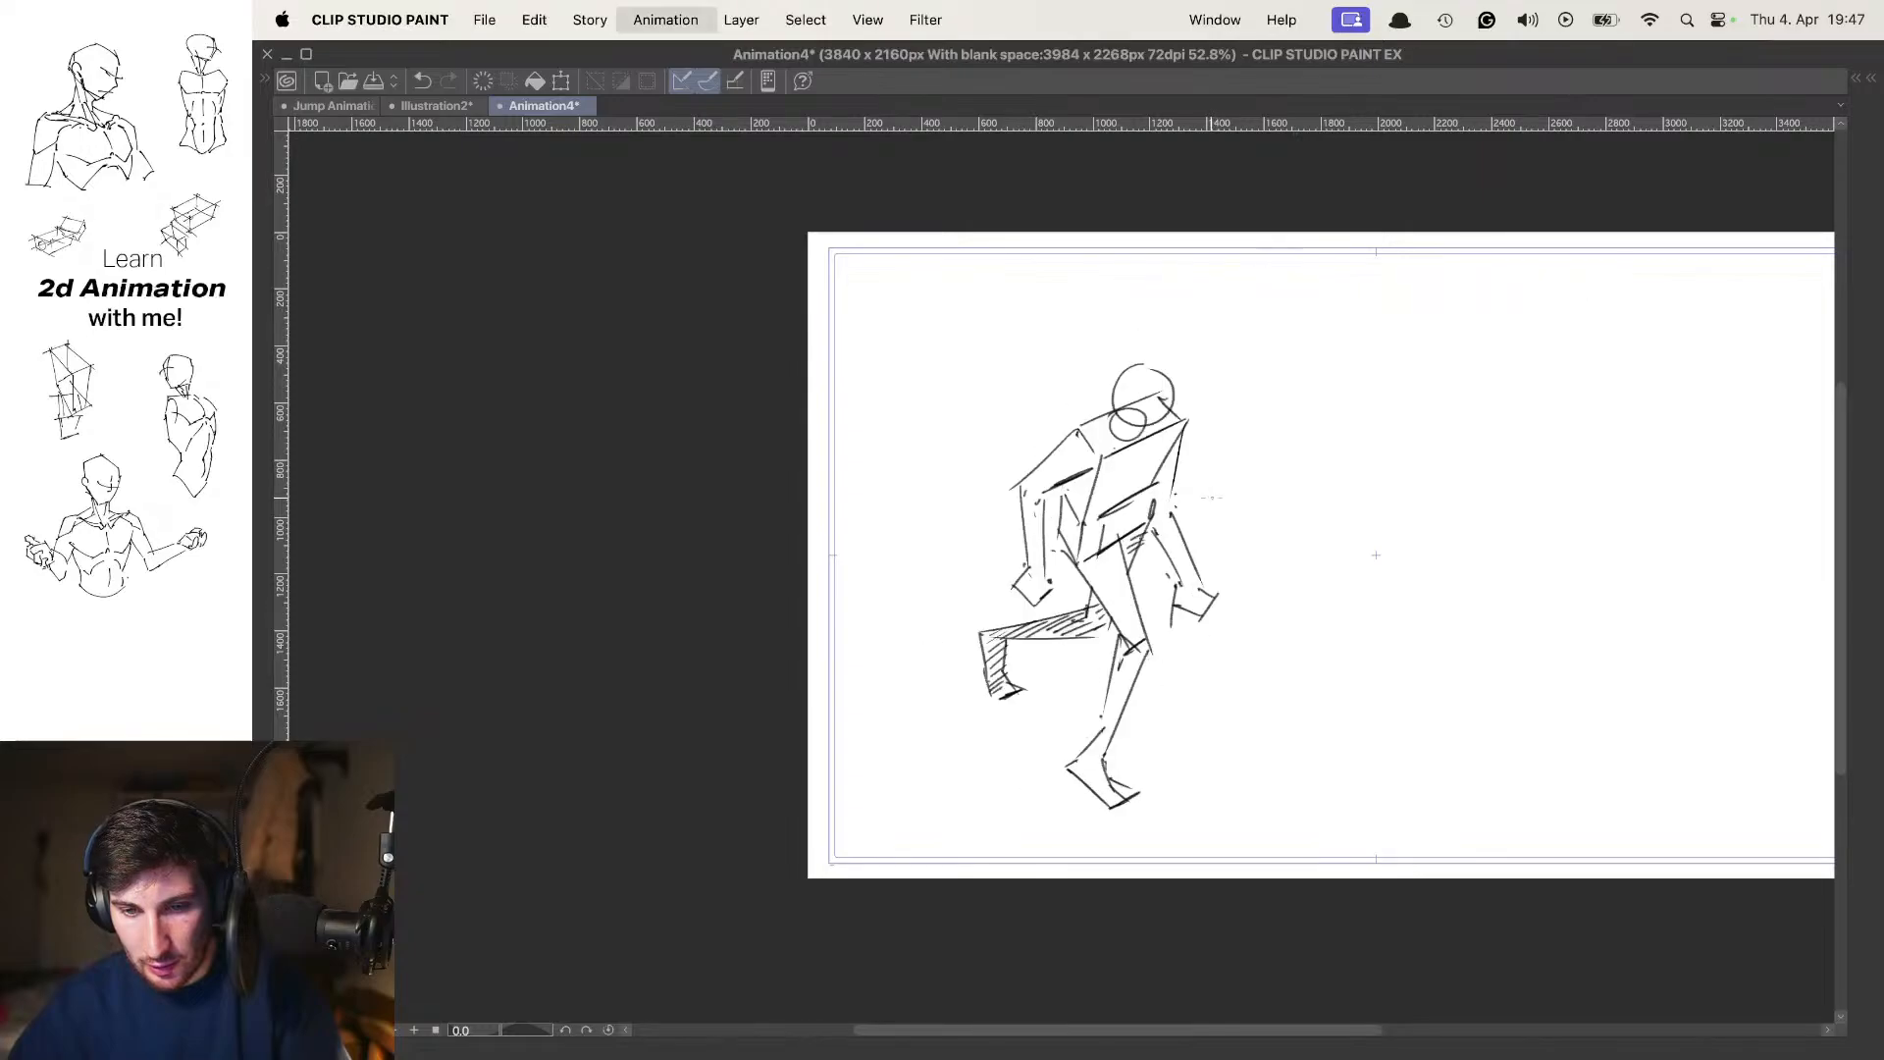
key(Left)
key(Right)
Shade the in-between's far arm and hand with diagonal hatching and finish the hand's finger lines
drag(1233, 532, 1143, 512)
drag(1113, 378, 1067, 427)
mouse_move(1108, 411)
mouse_down()
mouse_move(1057, 453)
mouse_move(1065, 469)
mouse_up()
drag(1101, 457, 1065, 491)
drag(1097, 486, 1062, 542)
drag(1094, 539, 1077, 555)
drag(1095, 568, 1148, 419)
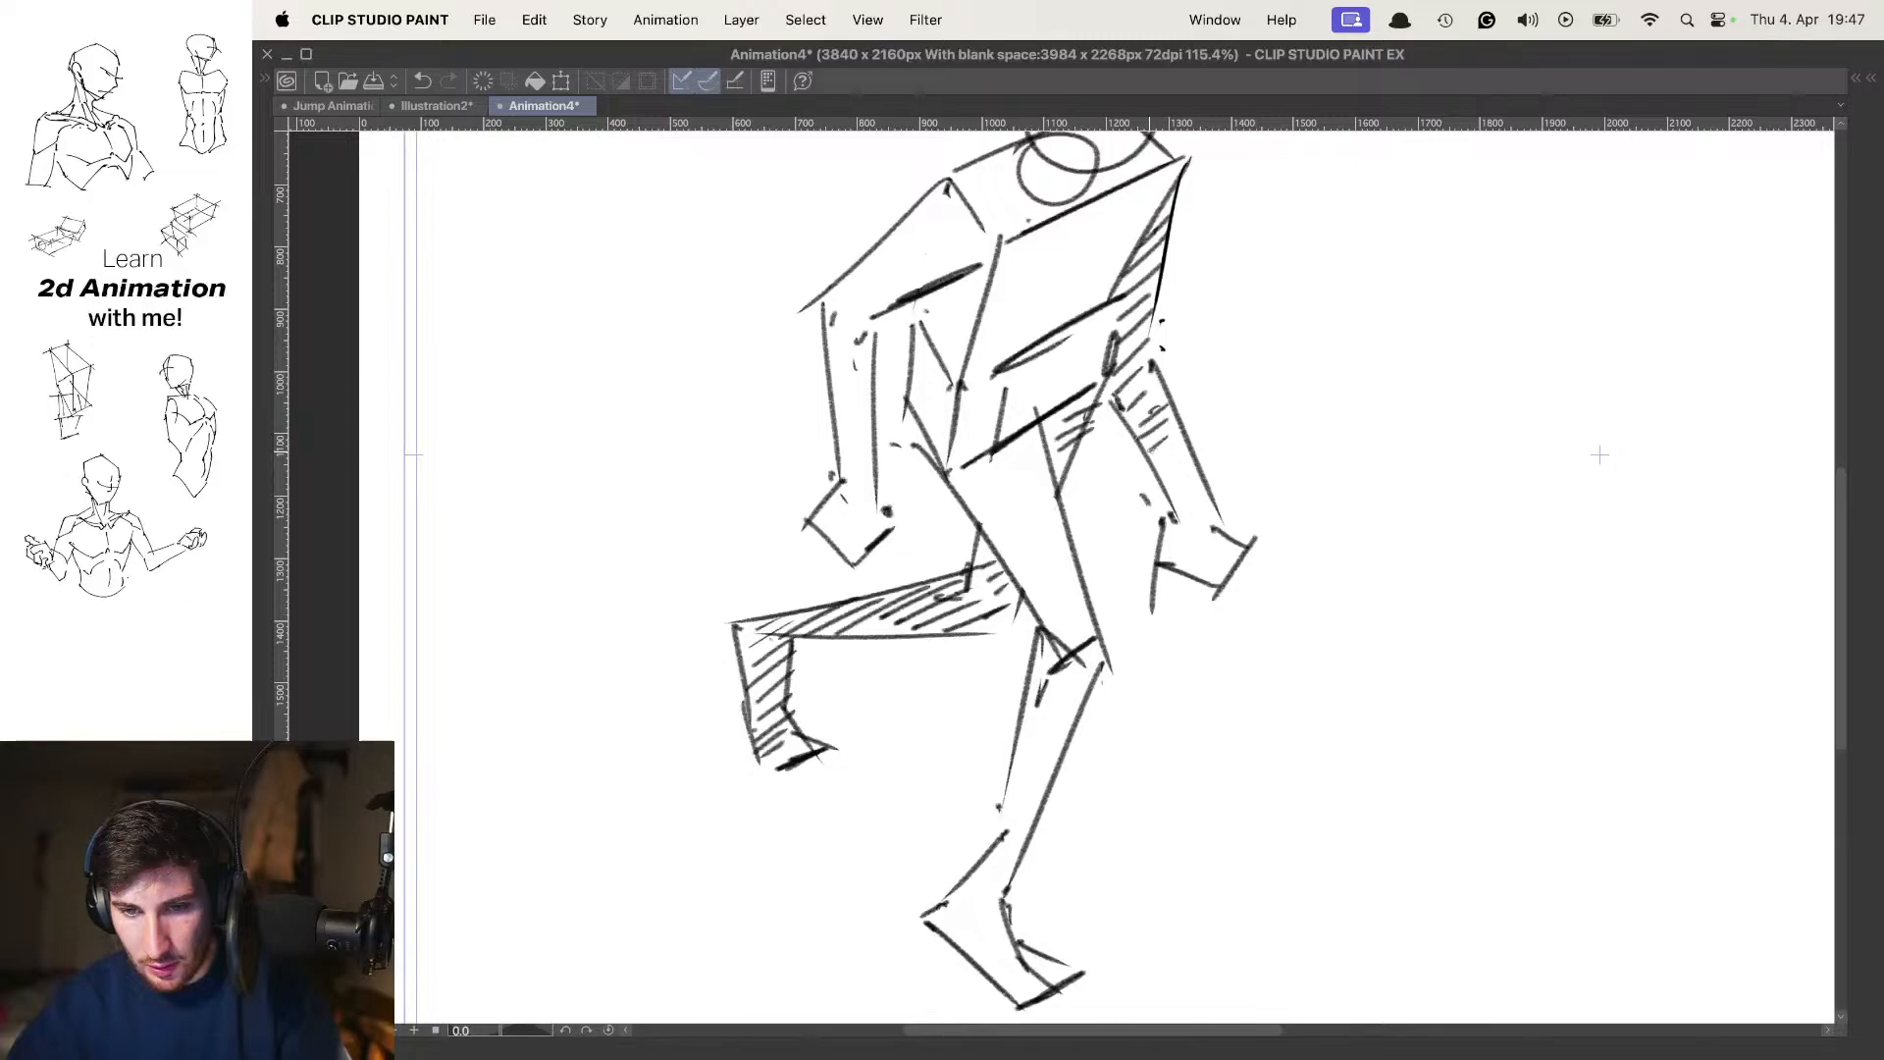
drag(1210, 497, 1178, 521)
drag(1210, 506, 1174, 541)
drag(1219, 521, 1175, 560)
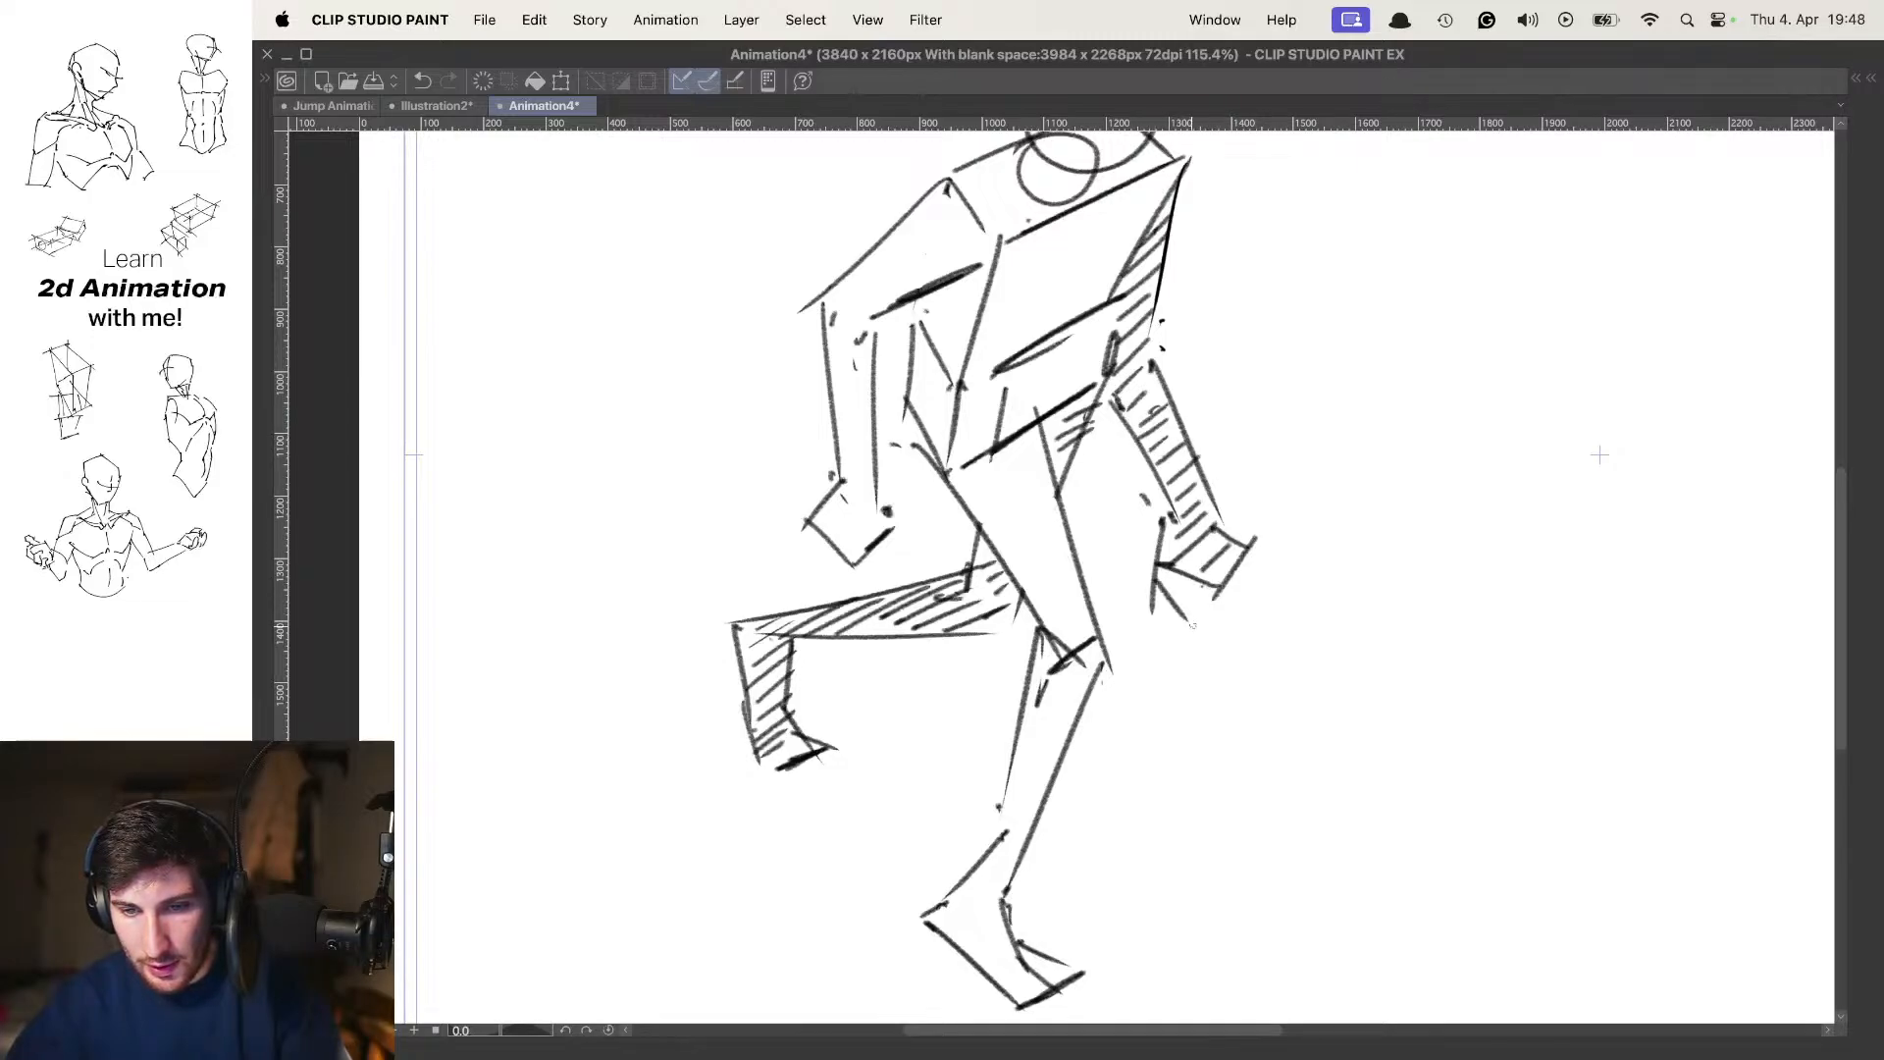
Lasso the near forearm and hand and move them slightly down and away from the body
drag(1100, 447, 1261, 519)
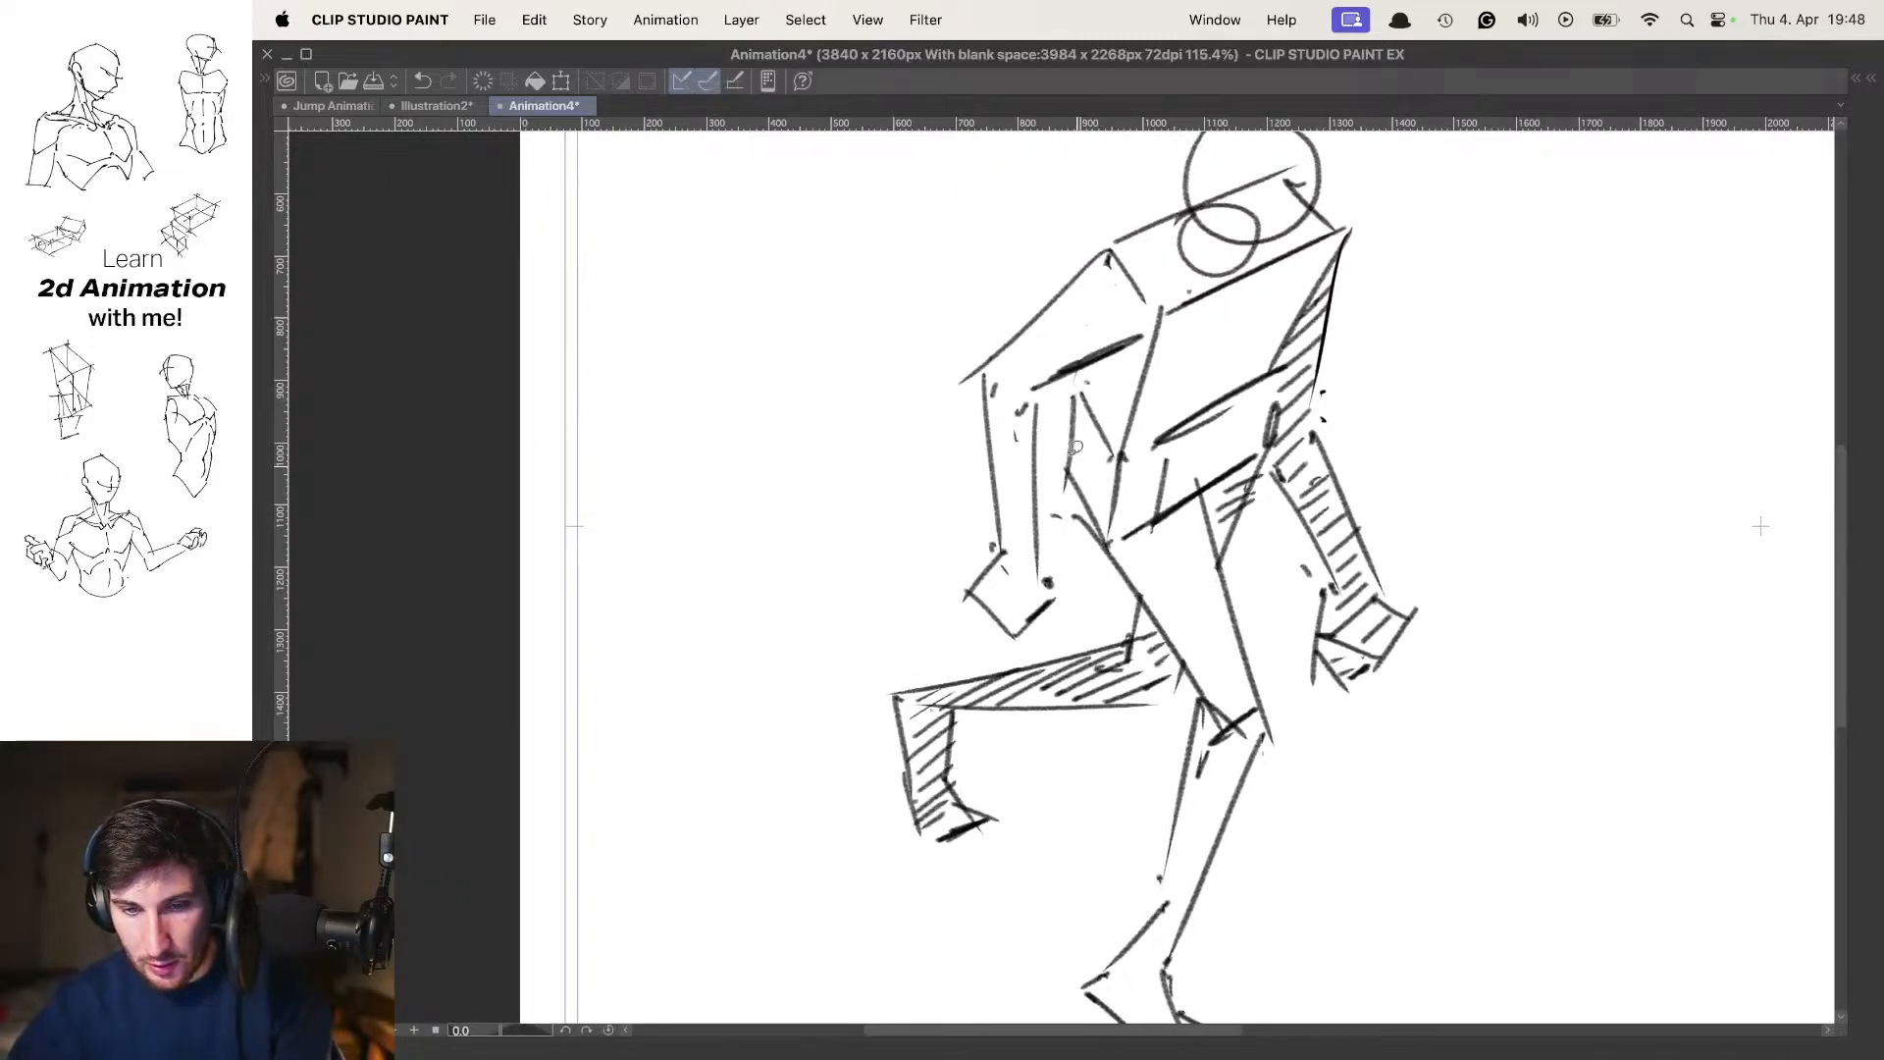
mouse_move(981, 367)
mouse_down()
mouse_move(955, 555)
mouse_move(1078, 598)
mouse_move(1065, 424)
mouse_move(981, 365)
mouse_up()
key(super+t)
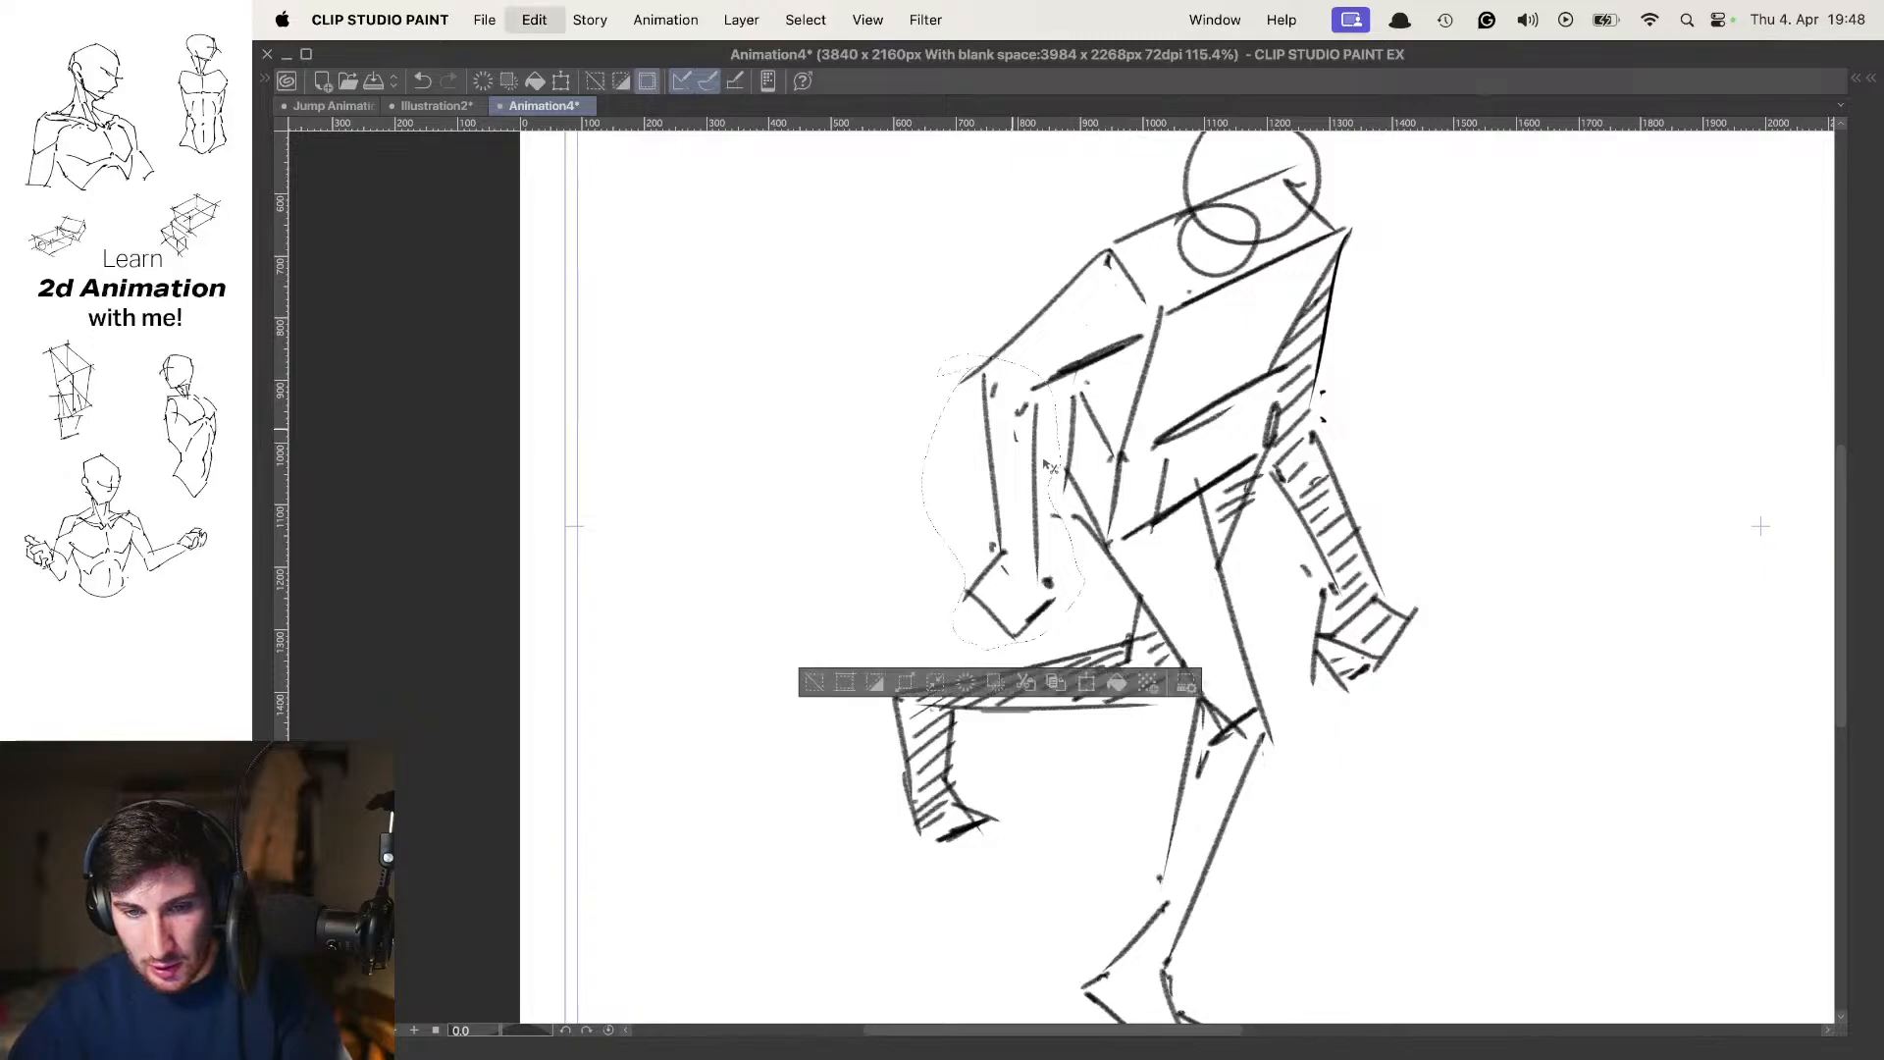
drag(1044, 524, 1010, 495)
key(Return)
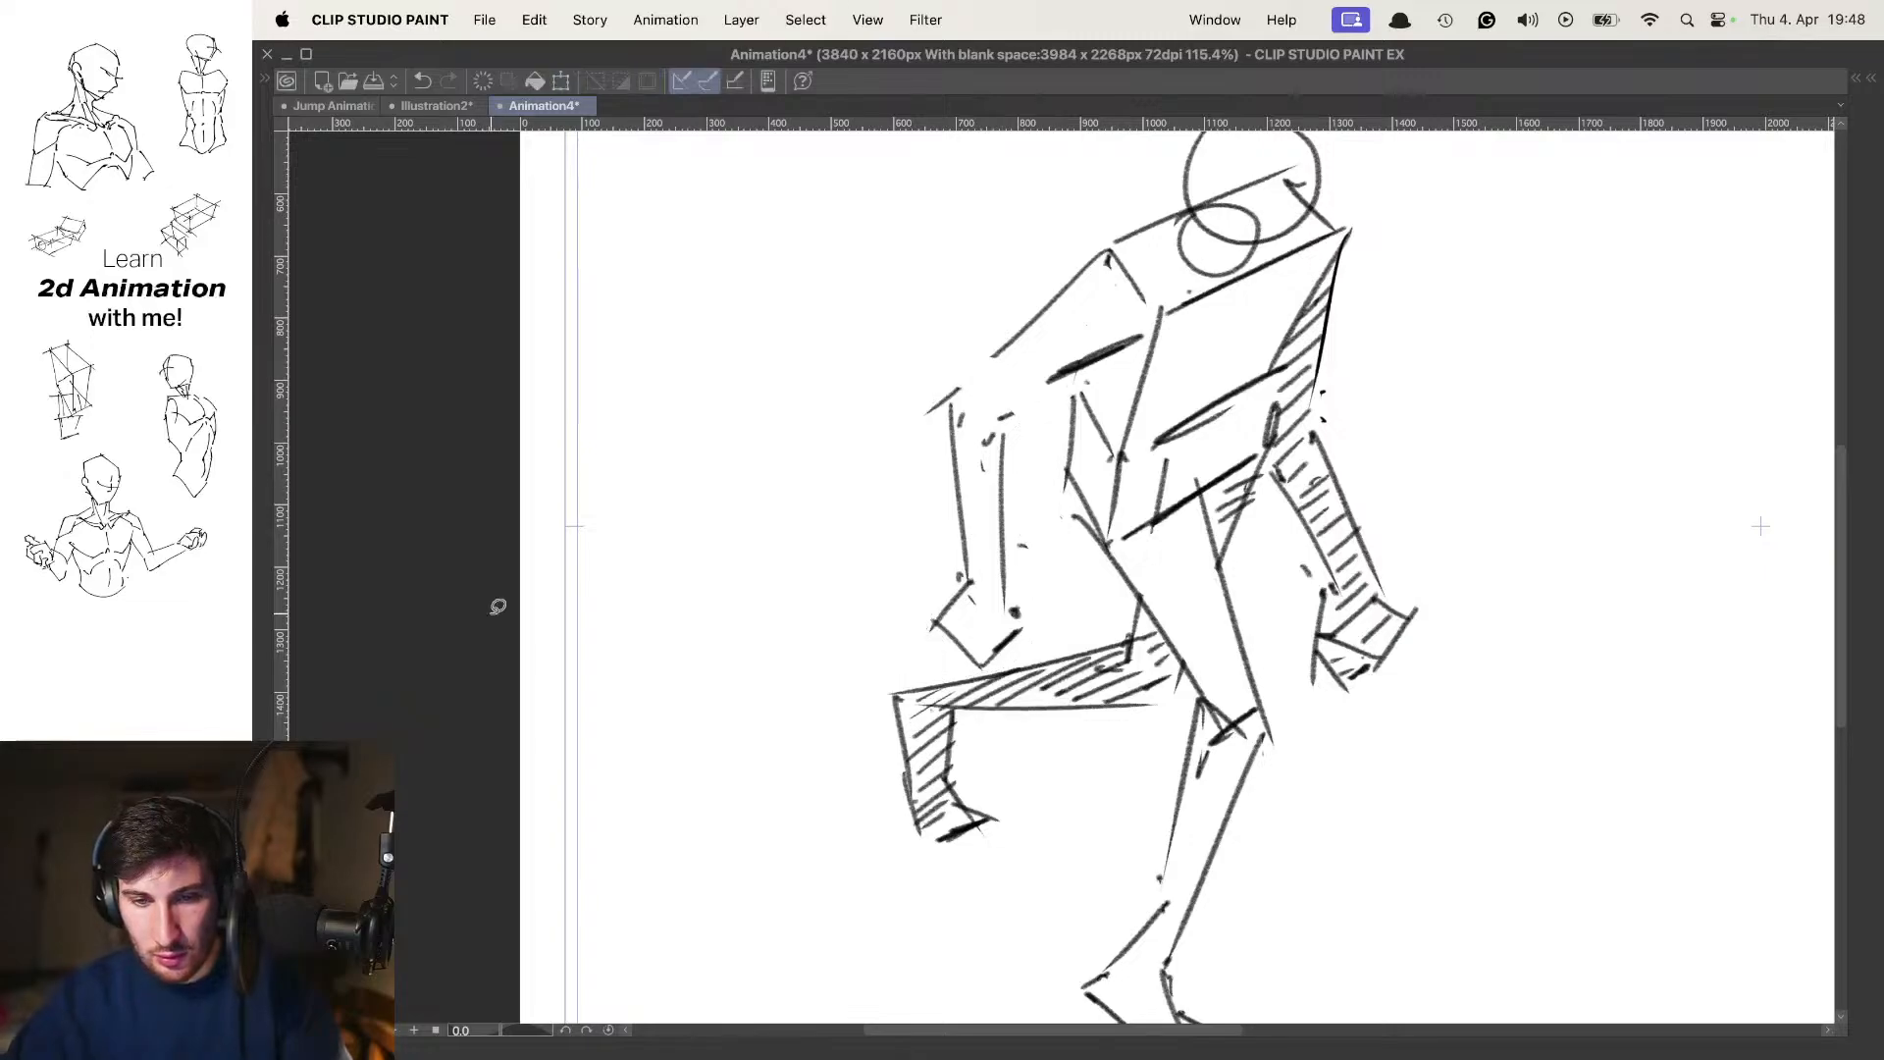
Extend the near upper arm's two contour lines to reconnect with the shifted elbow
drag(999, 411, 1043, 385)
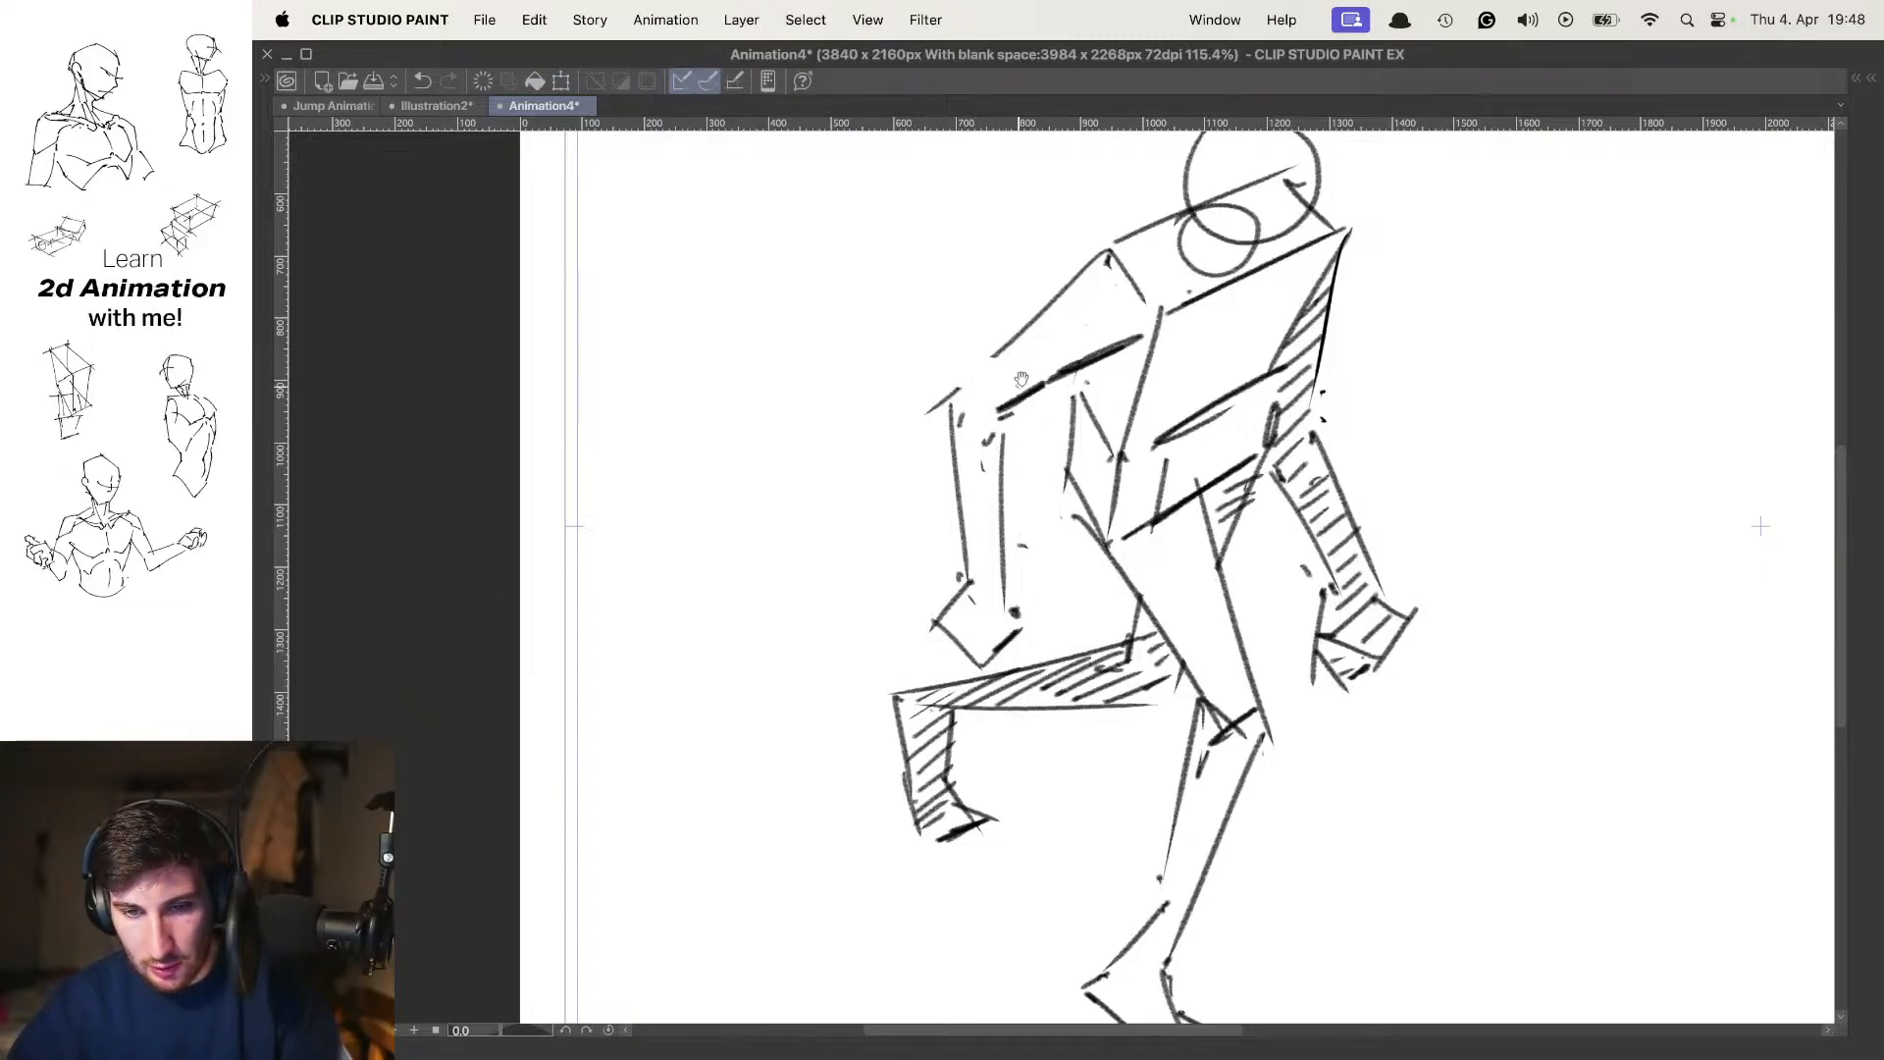
key(Left)
key(Right)
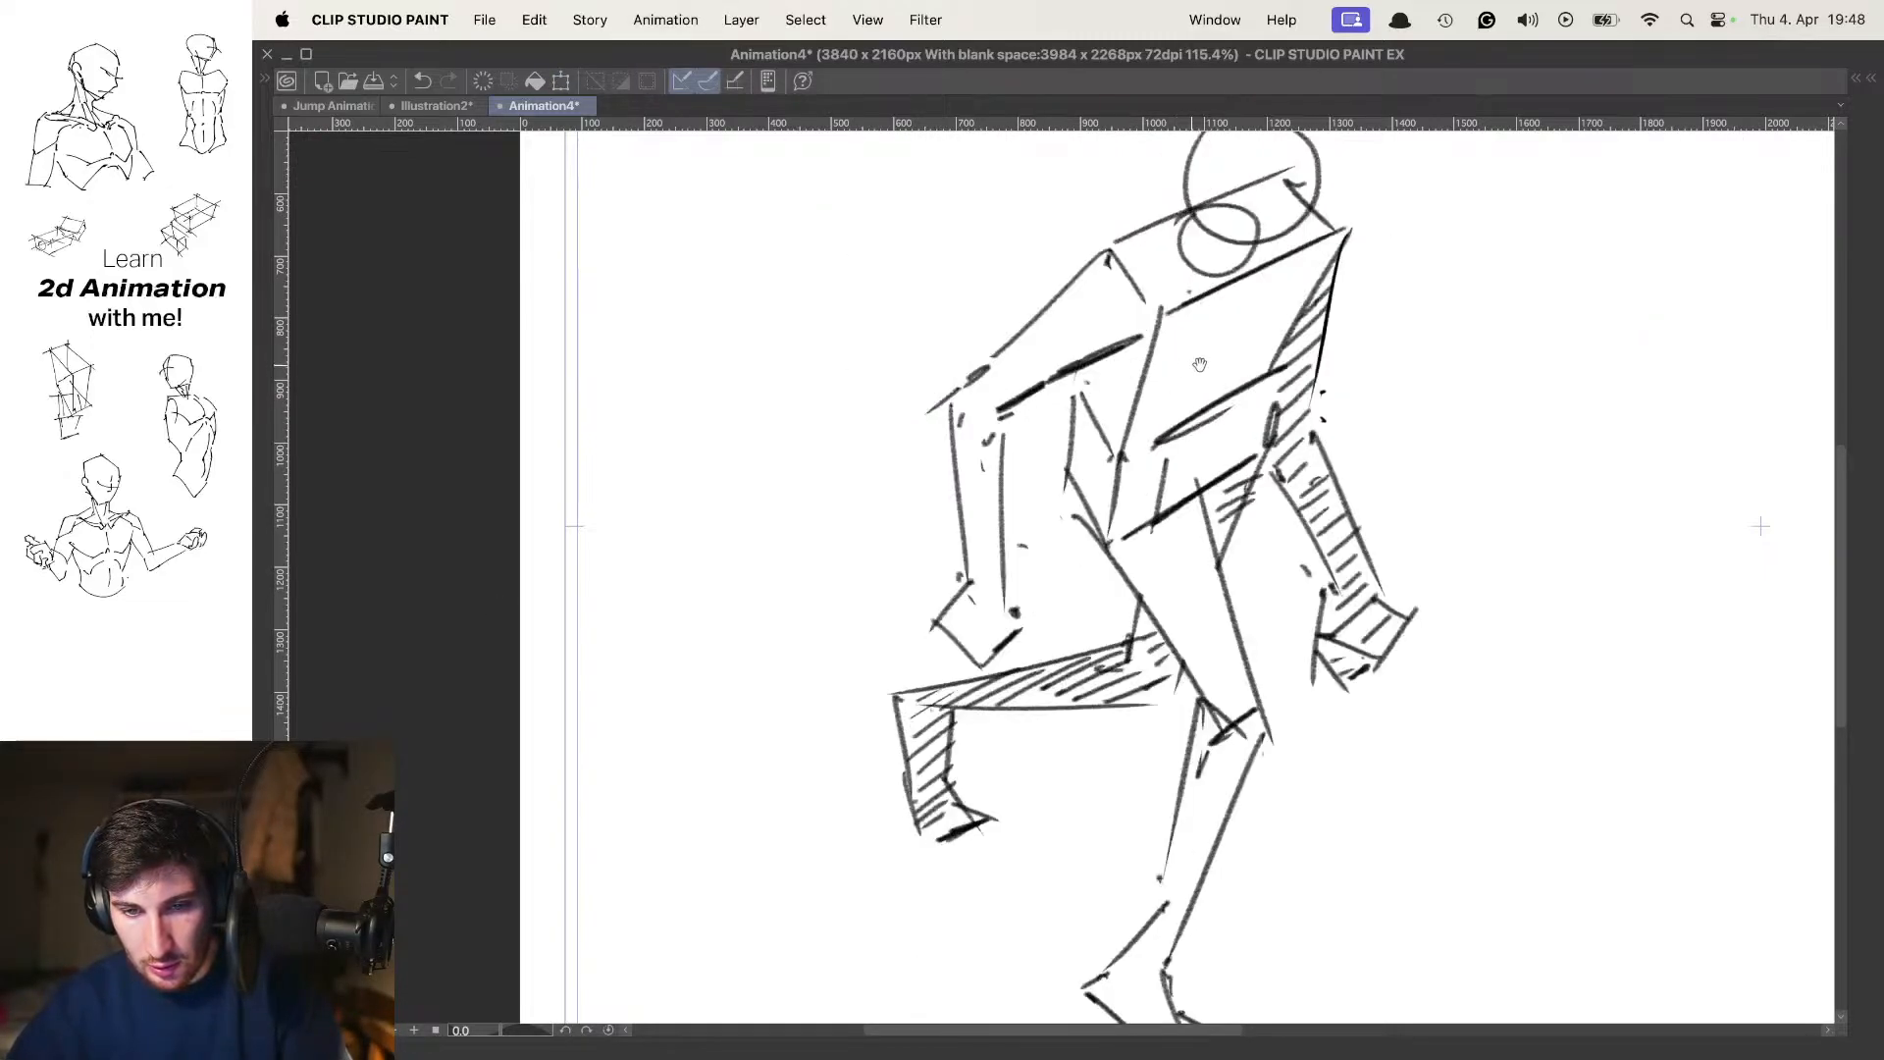
Flip between the in-between and the passing pose to check the lengthened near arm
drag(1199, 363, 1160, 356)
key(Left)
drag(1280, 344, 1243, 366)
key(Right)
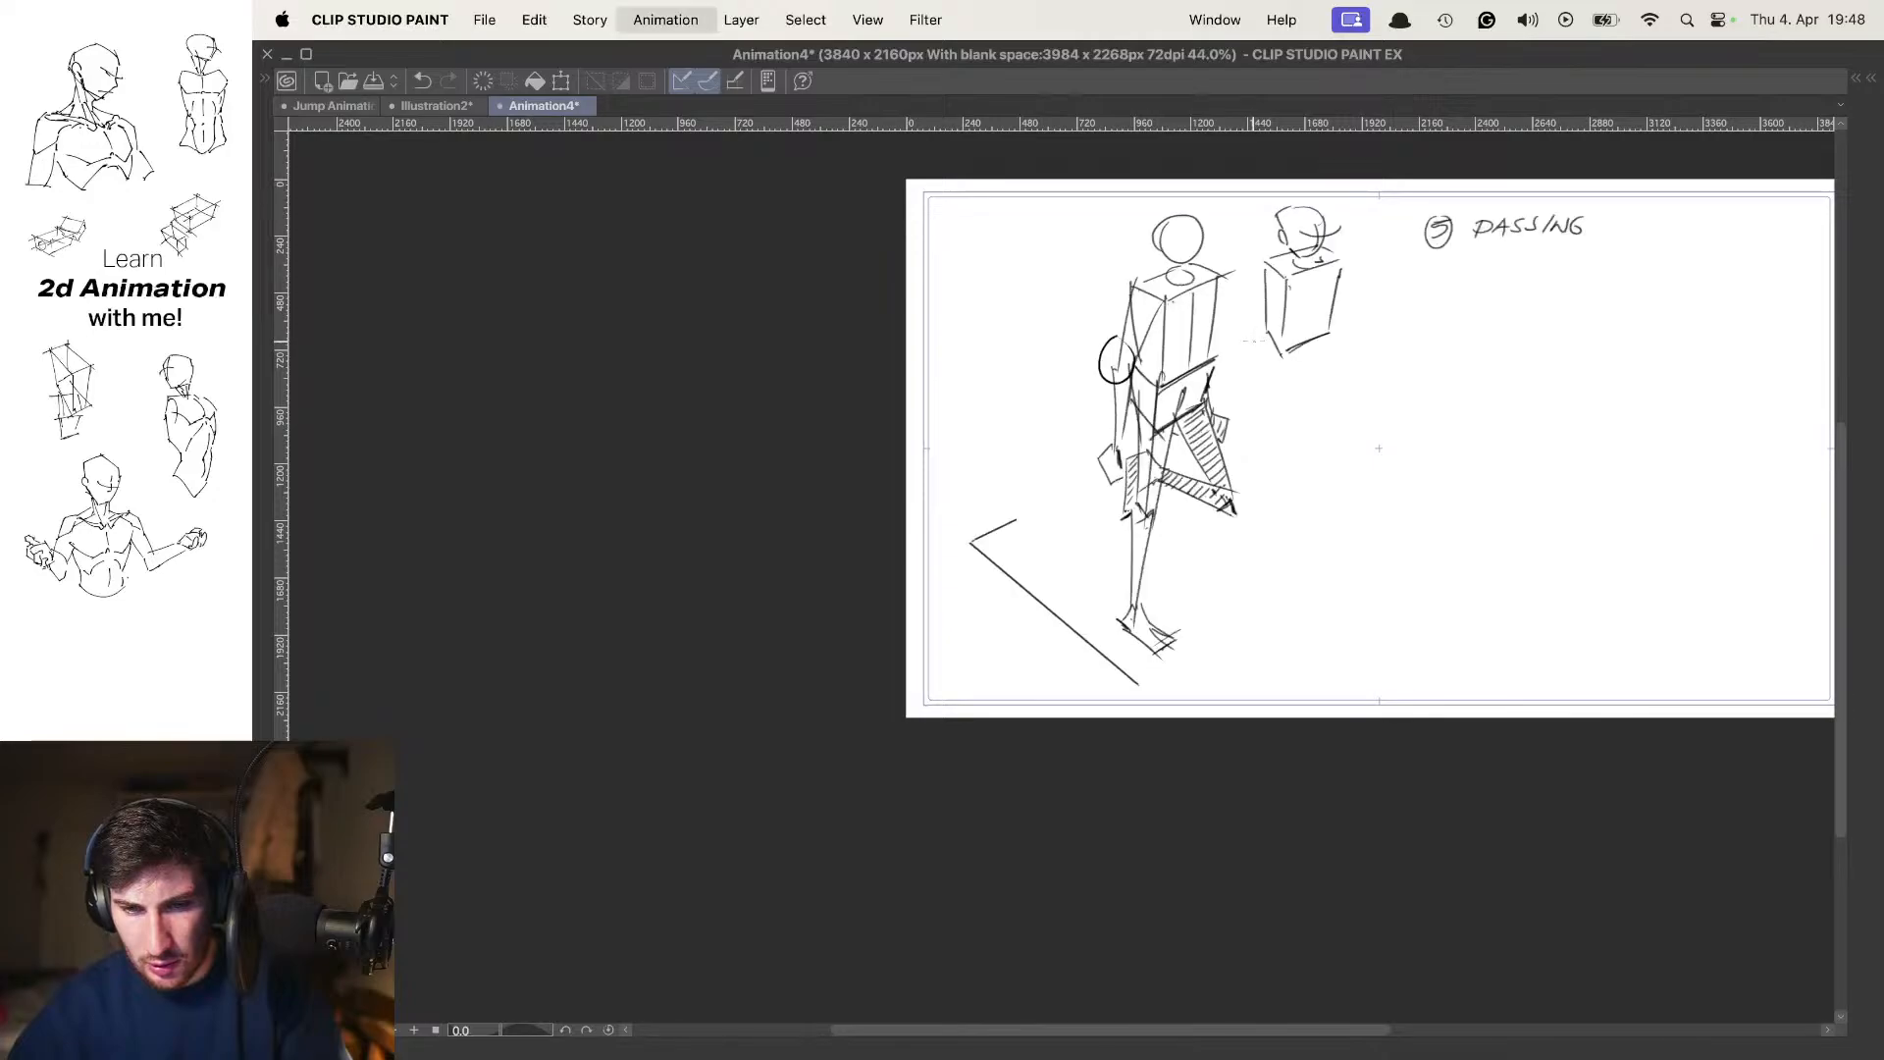
key(Left)
drag(1119, 379, 1160, 379)
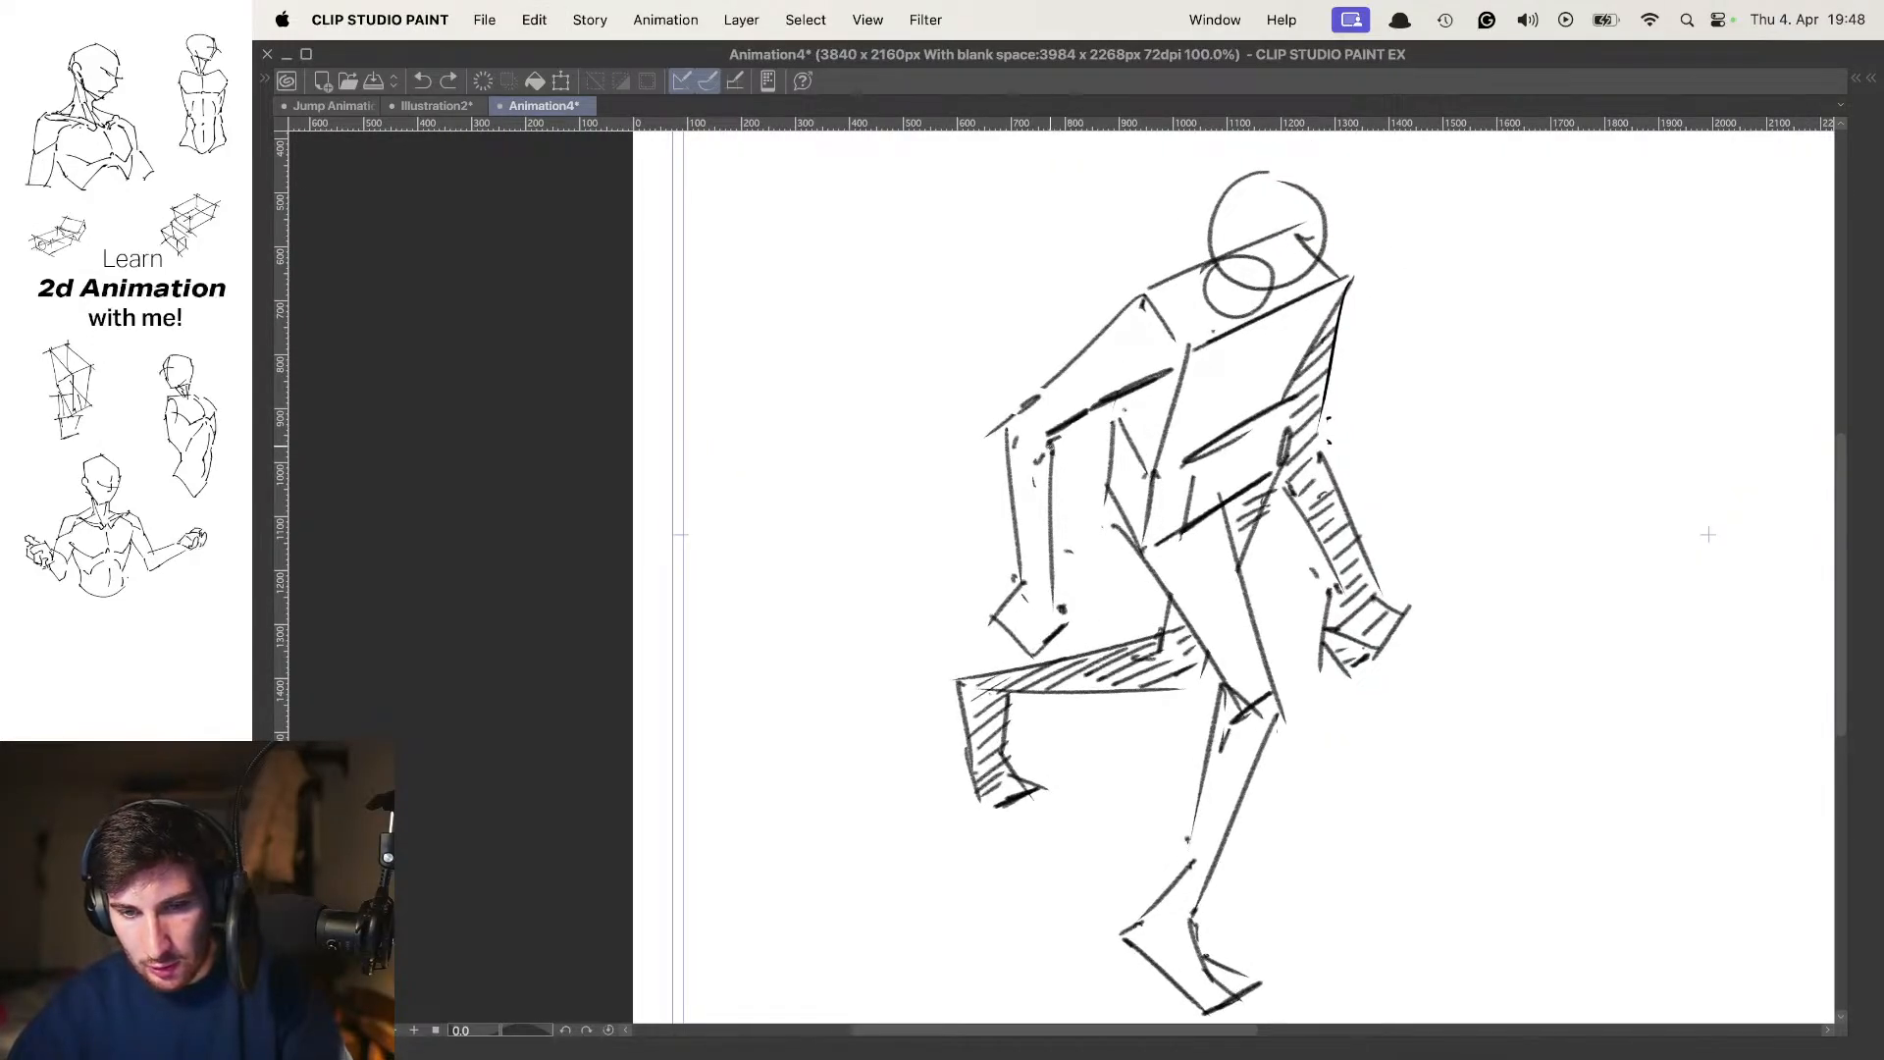
key(super+0)
key(Return)
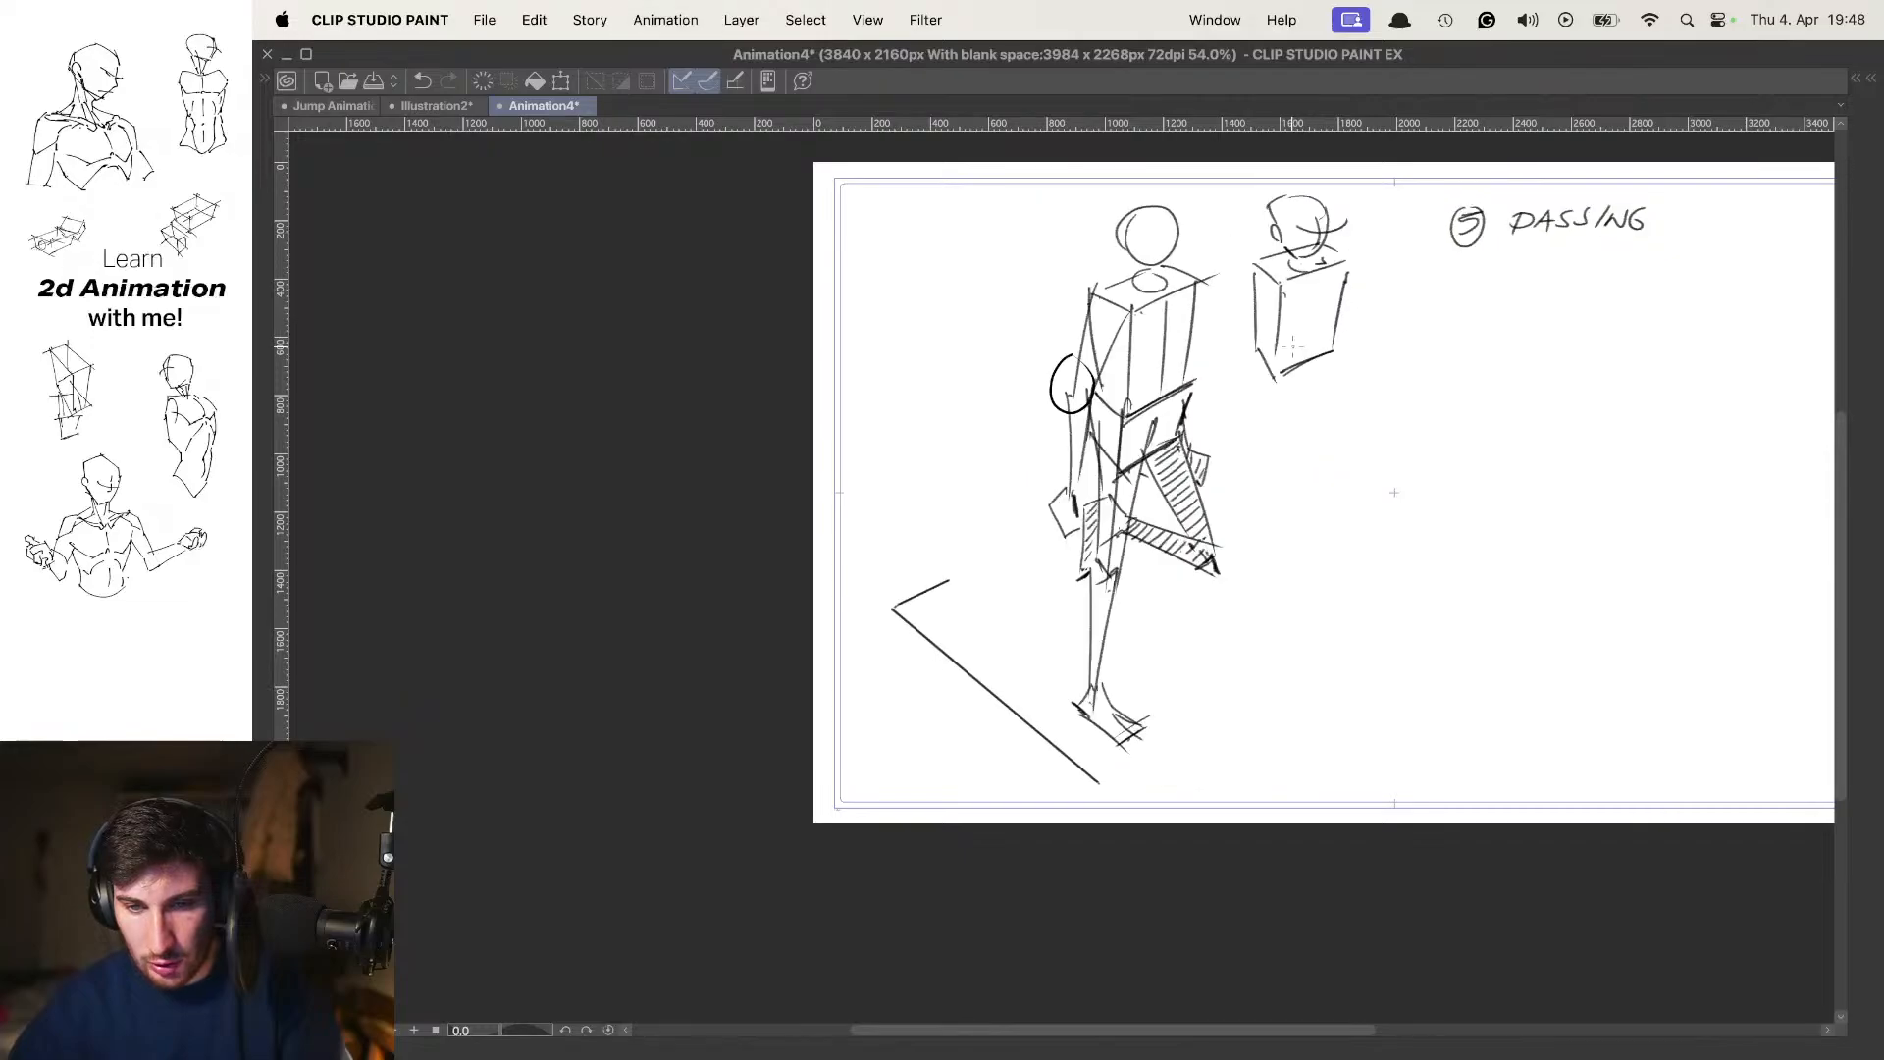
Clean up the shoulder and neck lines that overlap inside the in-between's head circle
scroll(1201, 325, up, 5)
mouse_move(950, 411)
mouse_down()
mouse_move(920, 395)
mouse_move(933, 373)
mouse_move(1030, 391)
mouse_move(1031, 370)
mouse_move(1114, 357)
mouse_up()
scroll(1249, 312, down, 6)
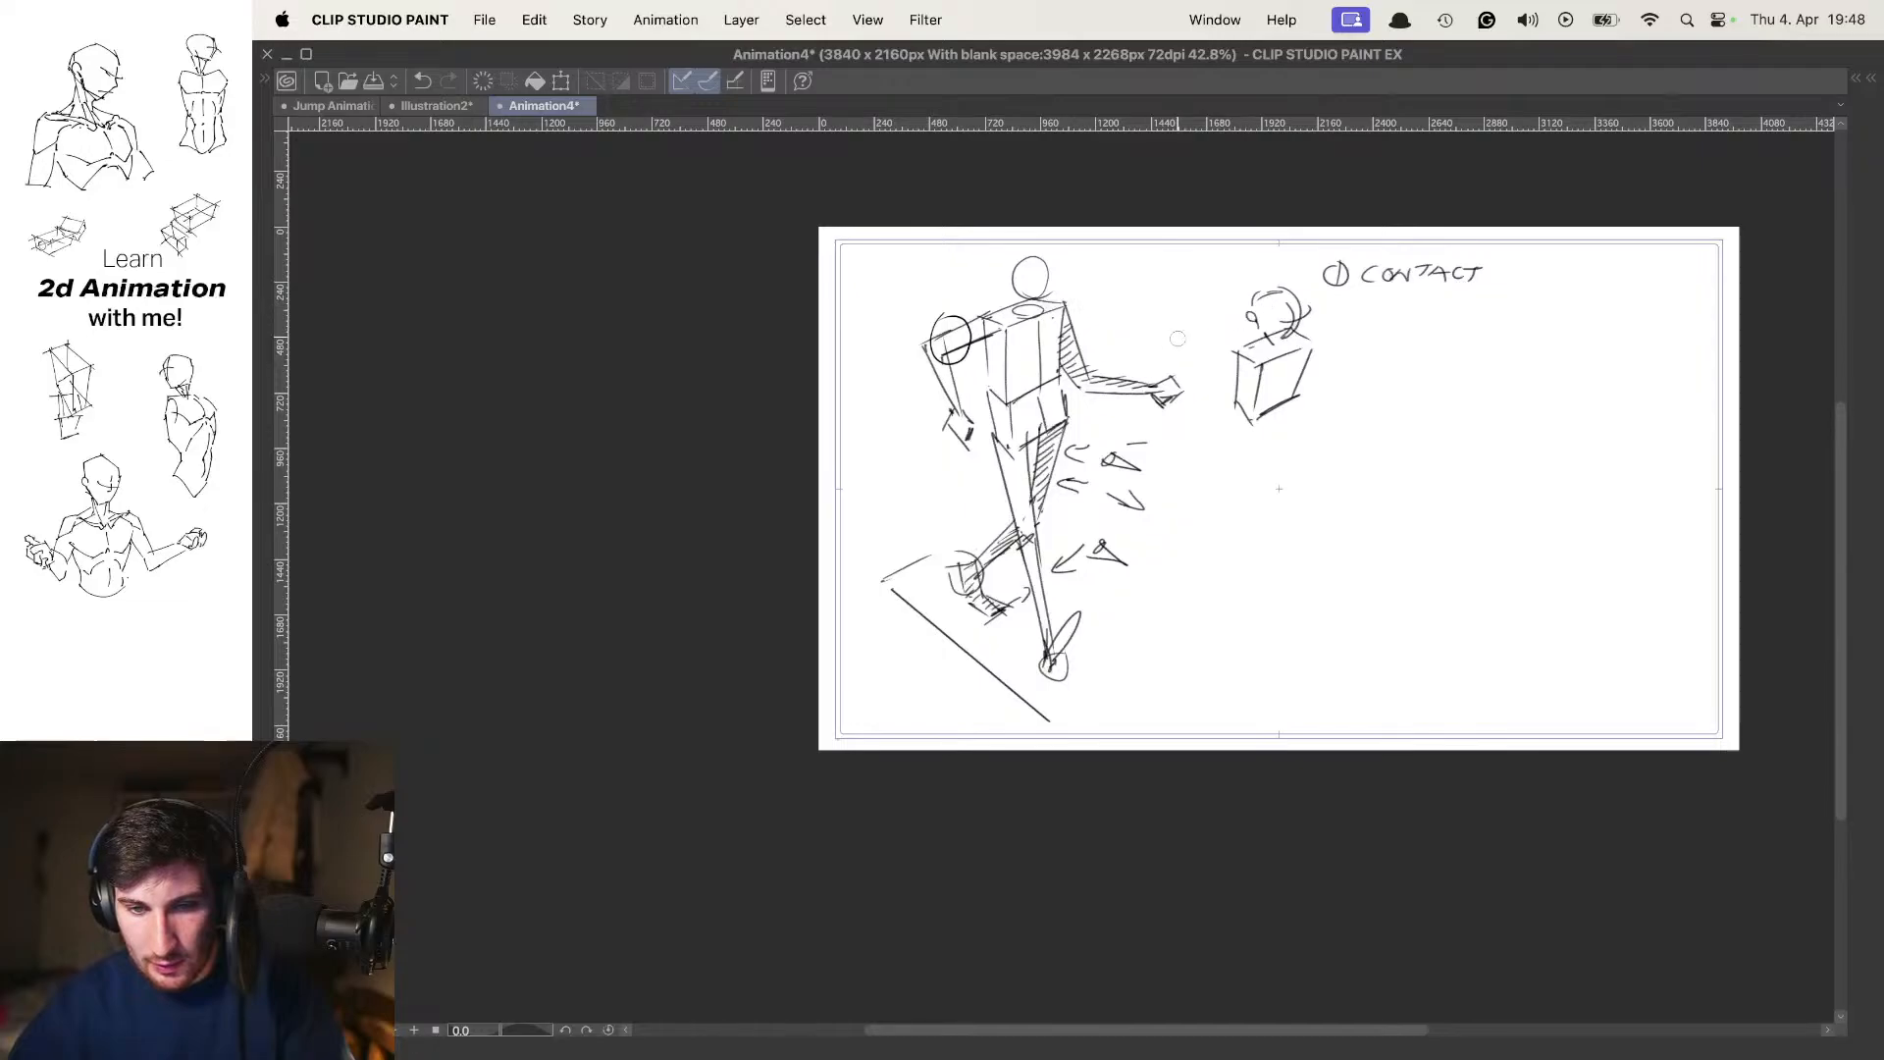
Flip through the contact, in-between and passing frames at full canvas view to examine the overall motion
key(Right)
key(Right)
key(period)
key(comma)
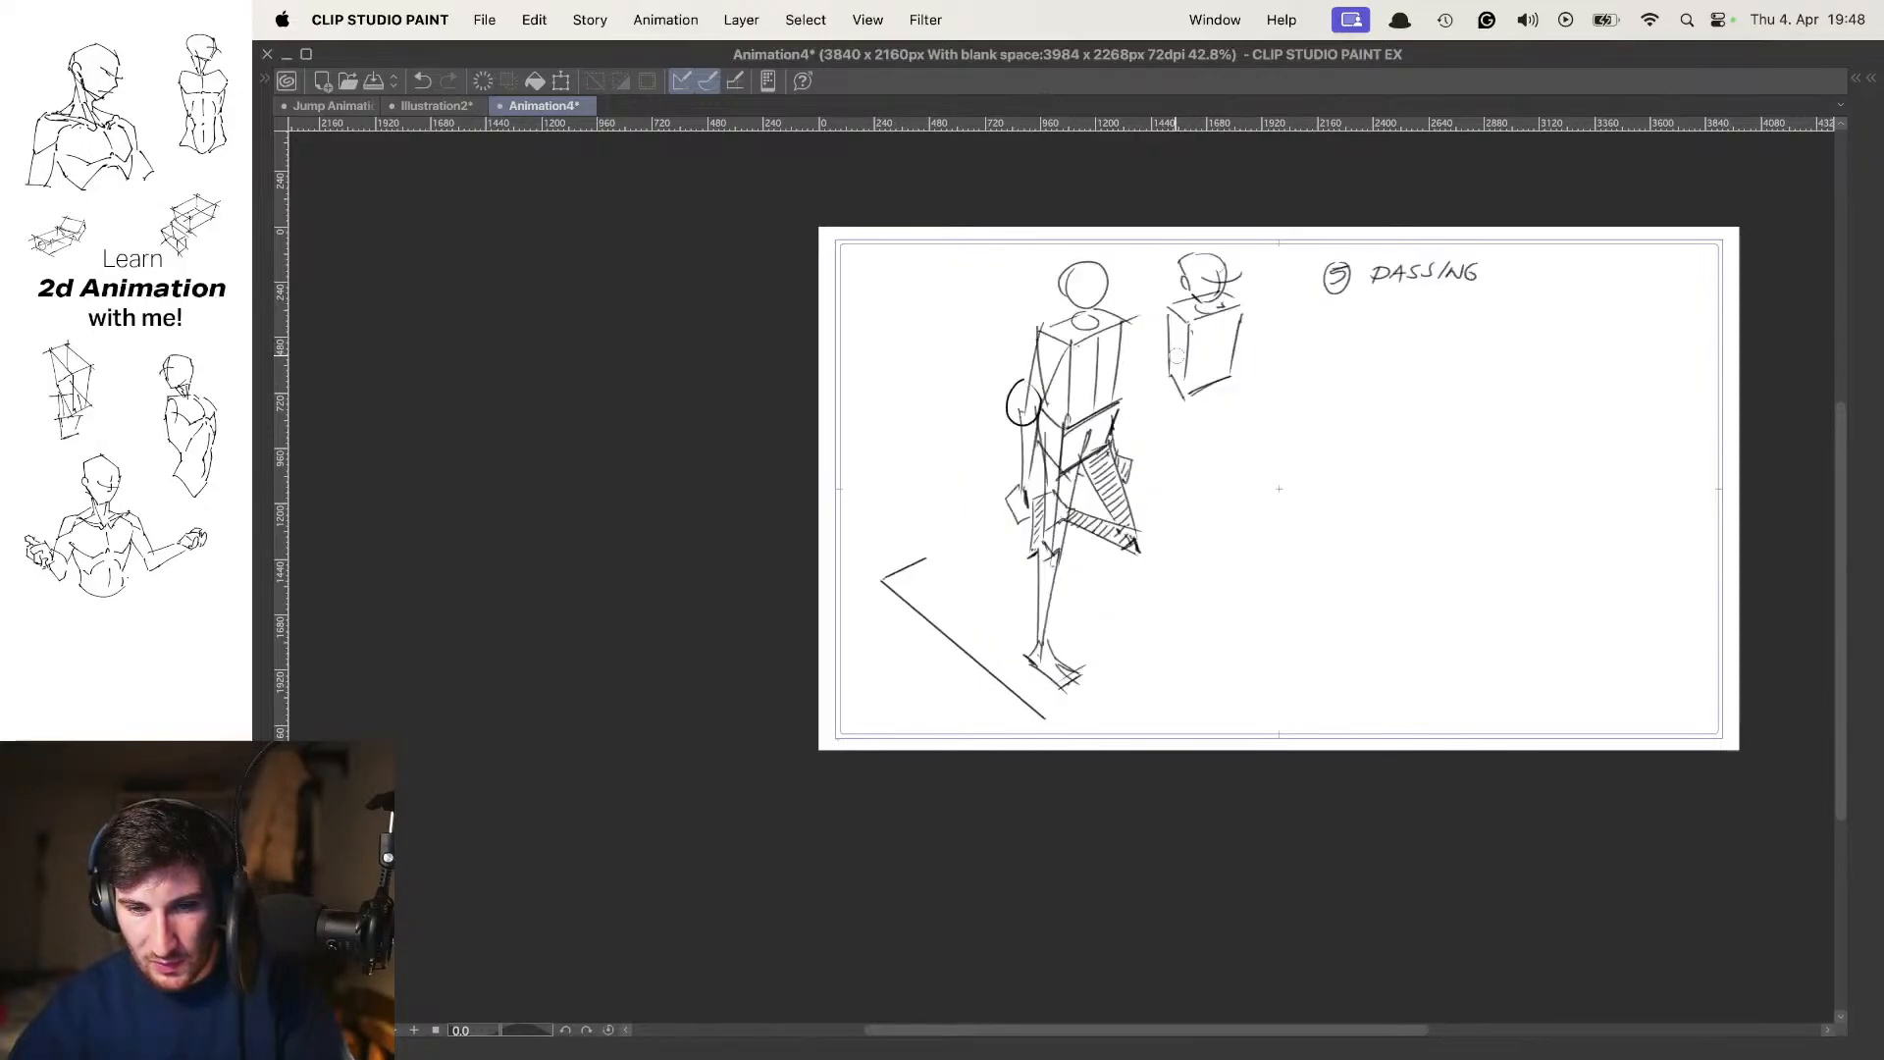
key(comma)
key(comma)
key(period)
key(comma)
key(period)
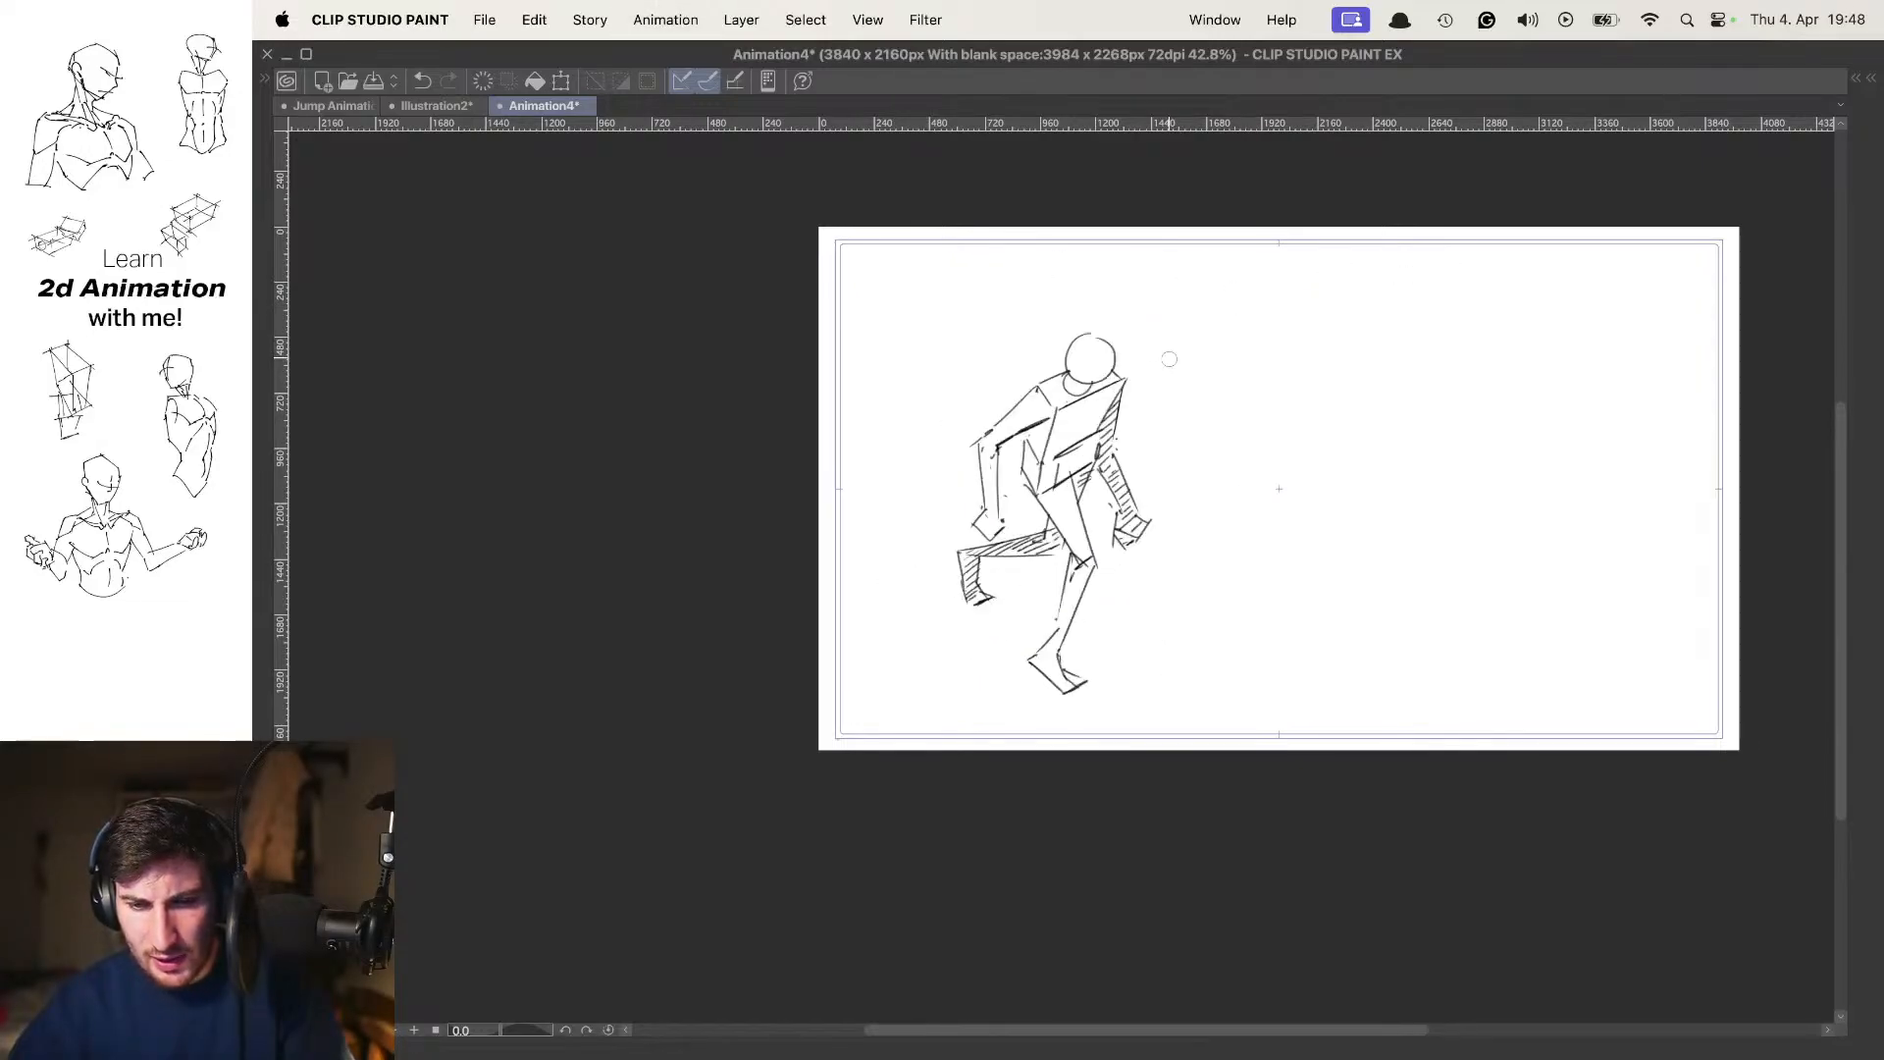
Trace the long diagonal ground line and its short corner segment into the frame 3 in-between using onion skin
mouse_move(1156, 360)
mouse_down()
mouse_move(1265, 481)
mouse_move(1273, 538)
mouse_up()
key(super+z)
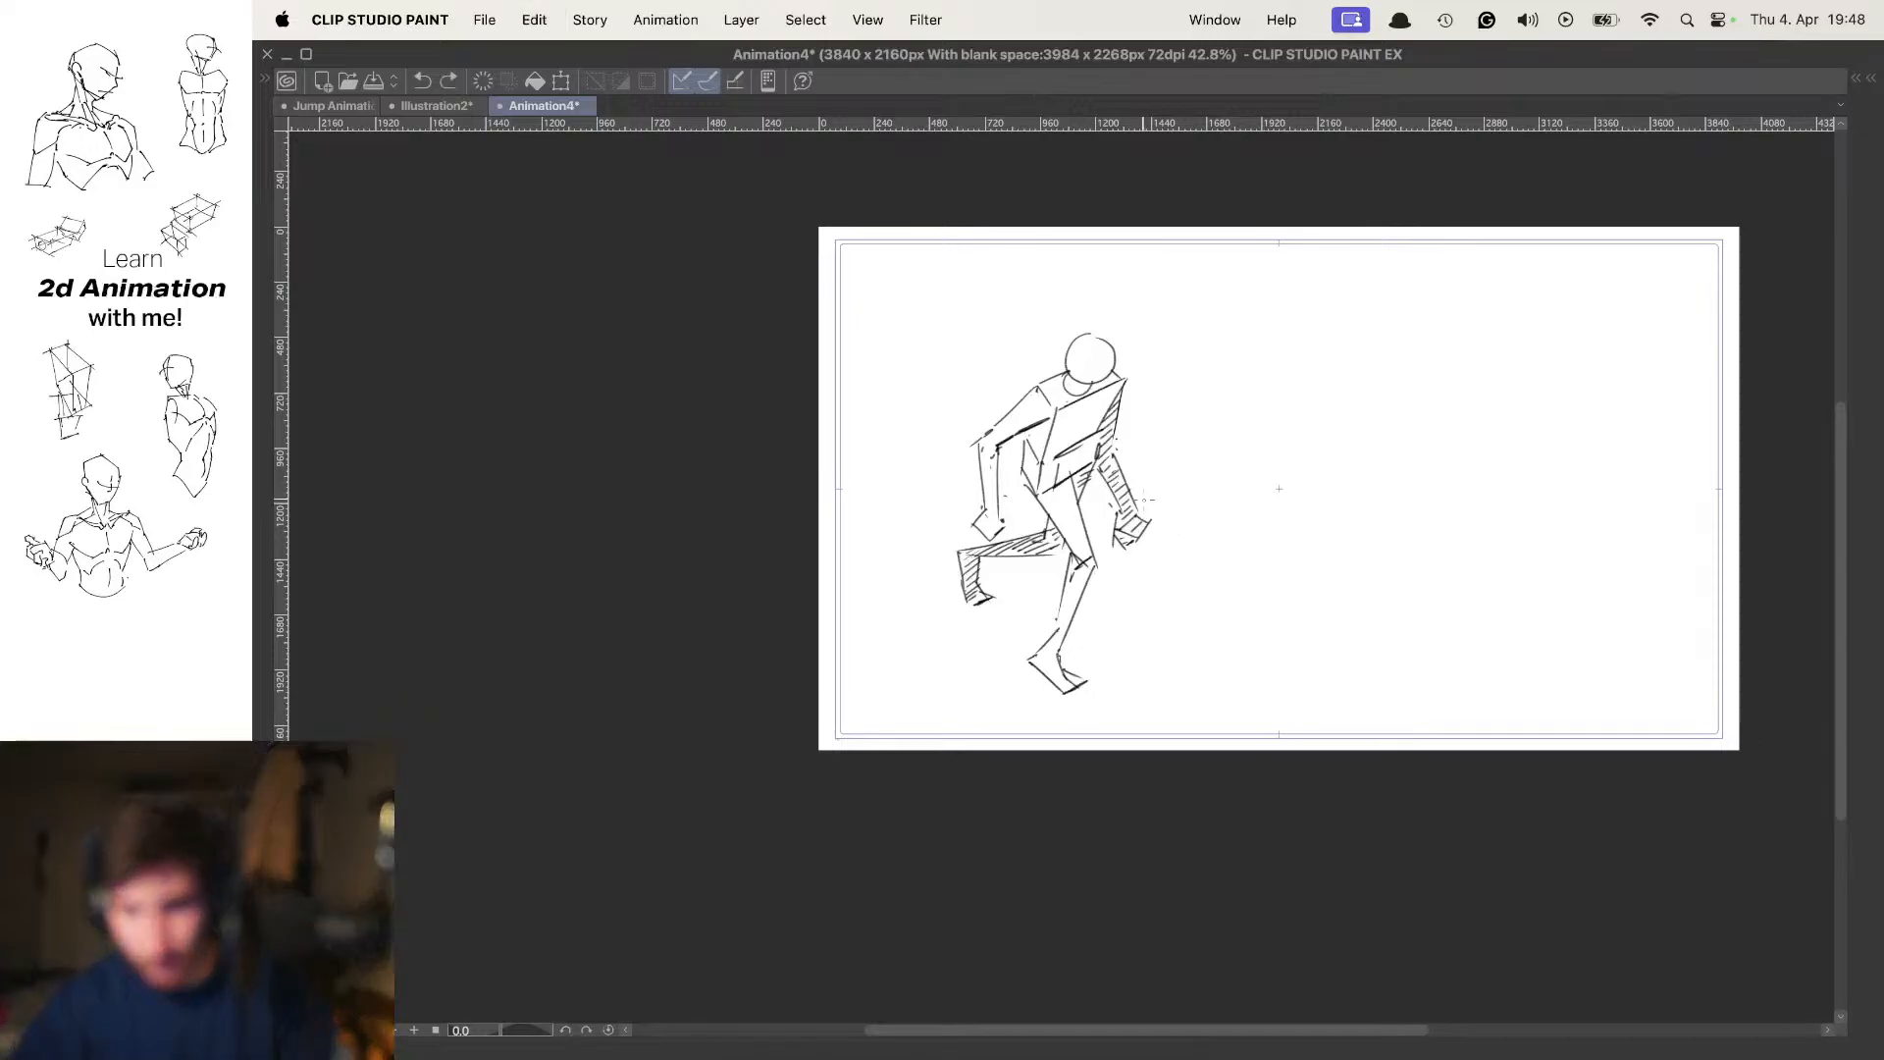
key(o)
scroll(1033, 502, up, 3)
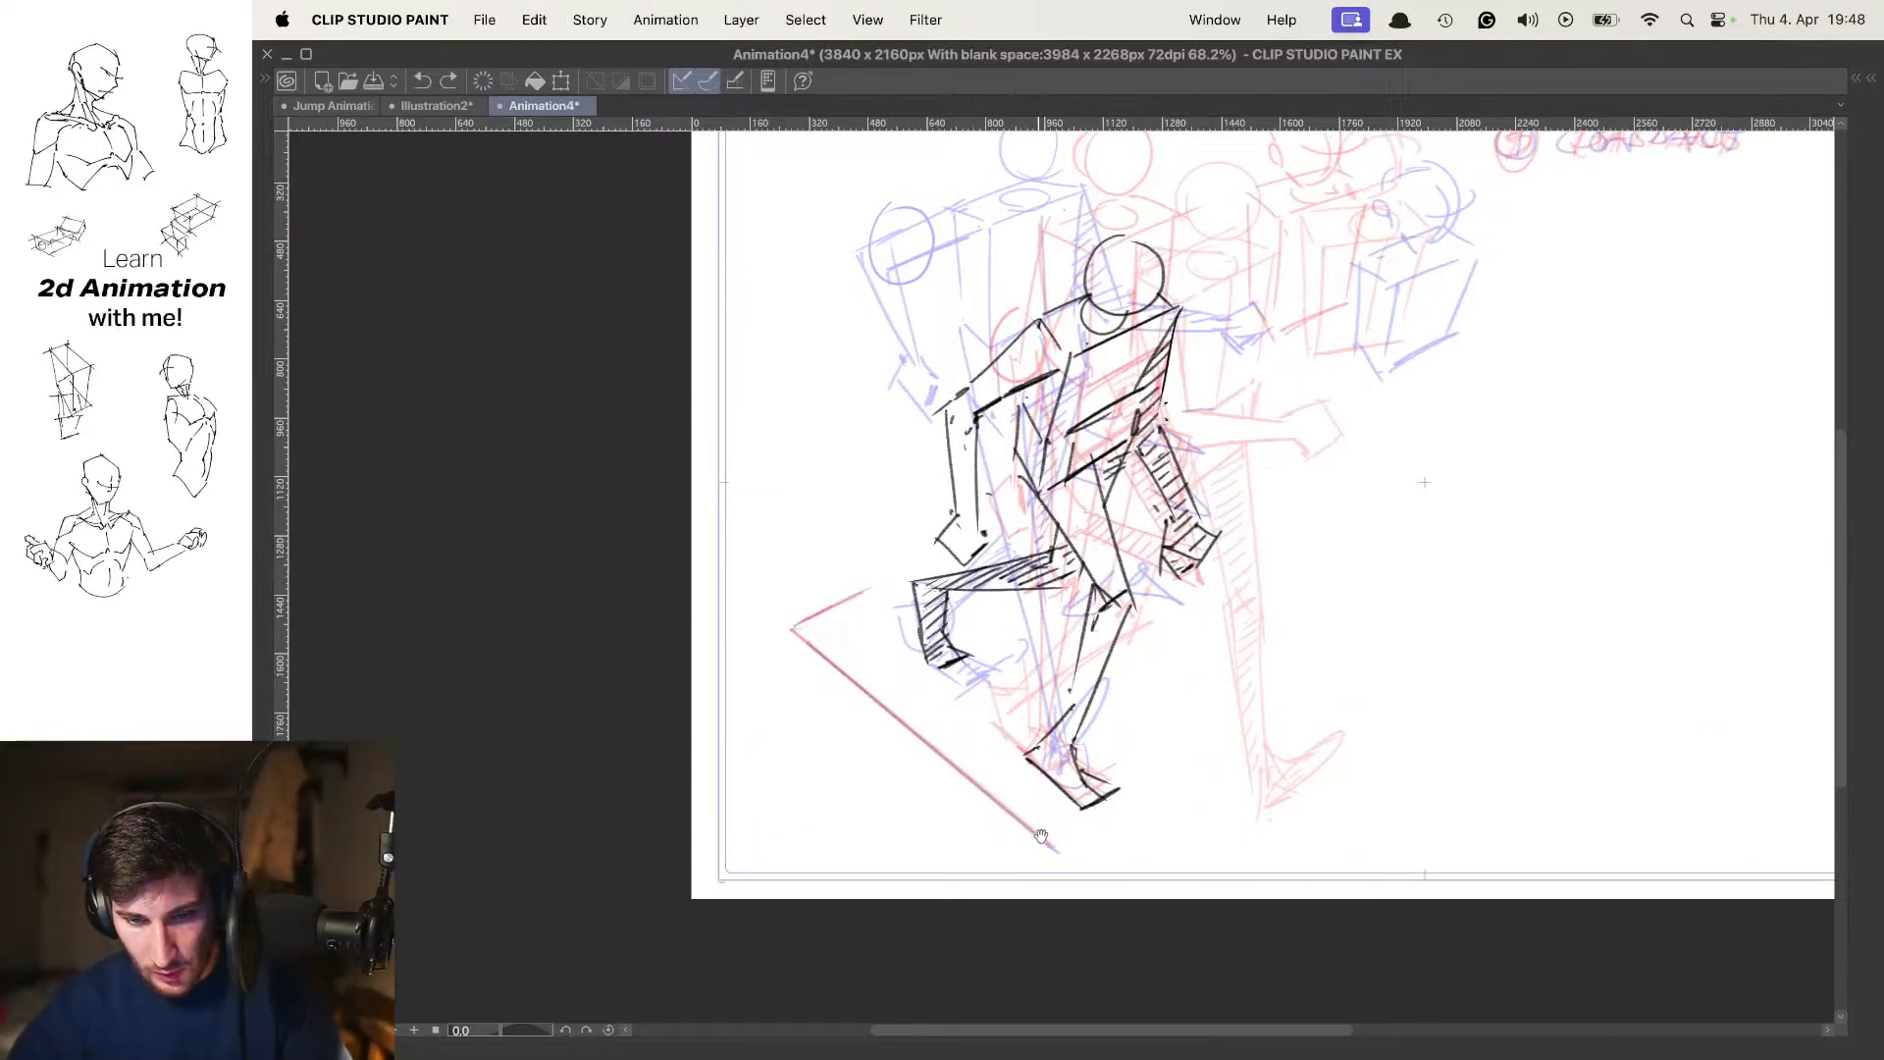
drag(1052, 846, 790, 628)
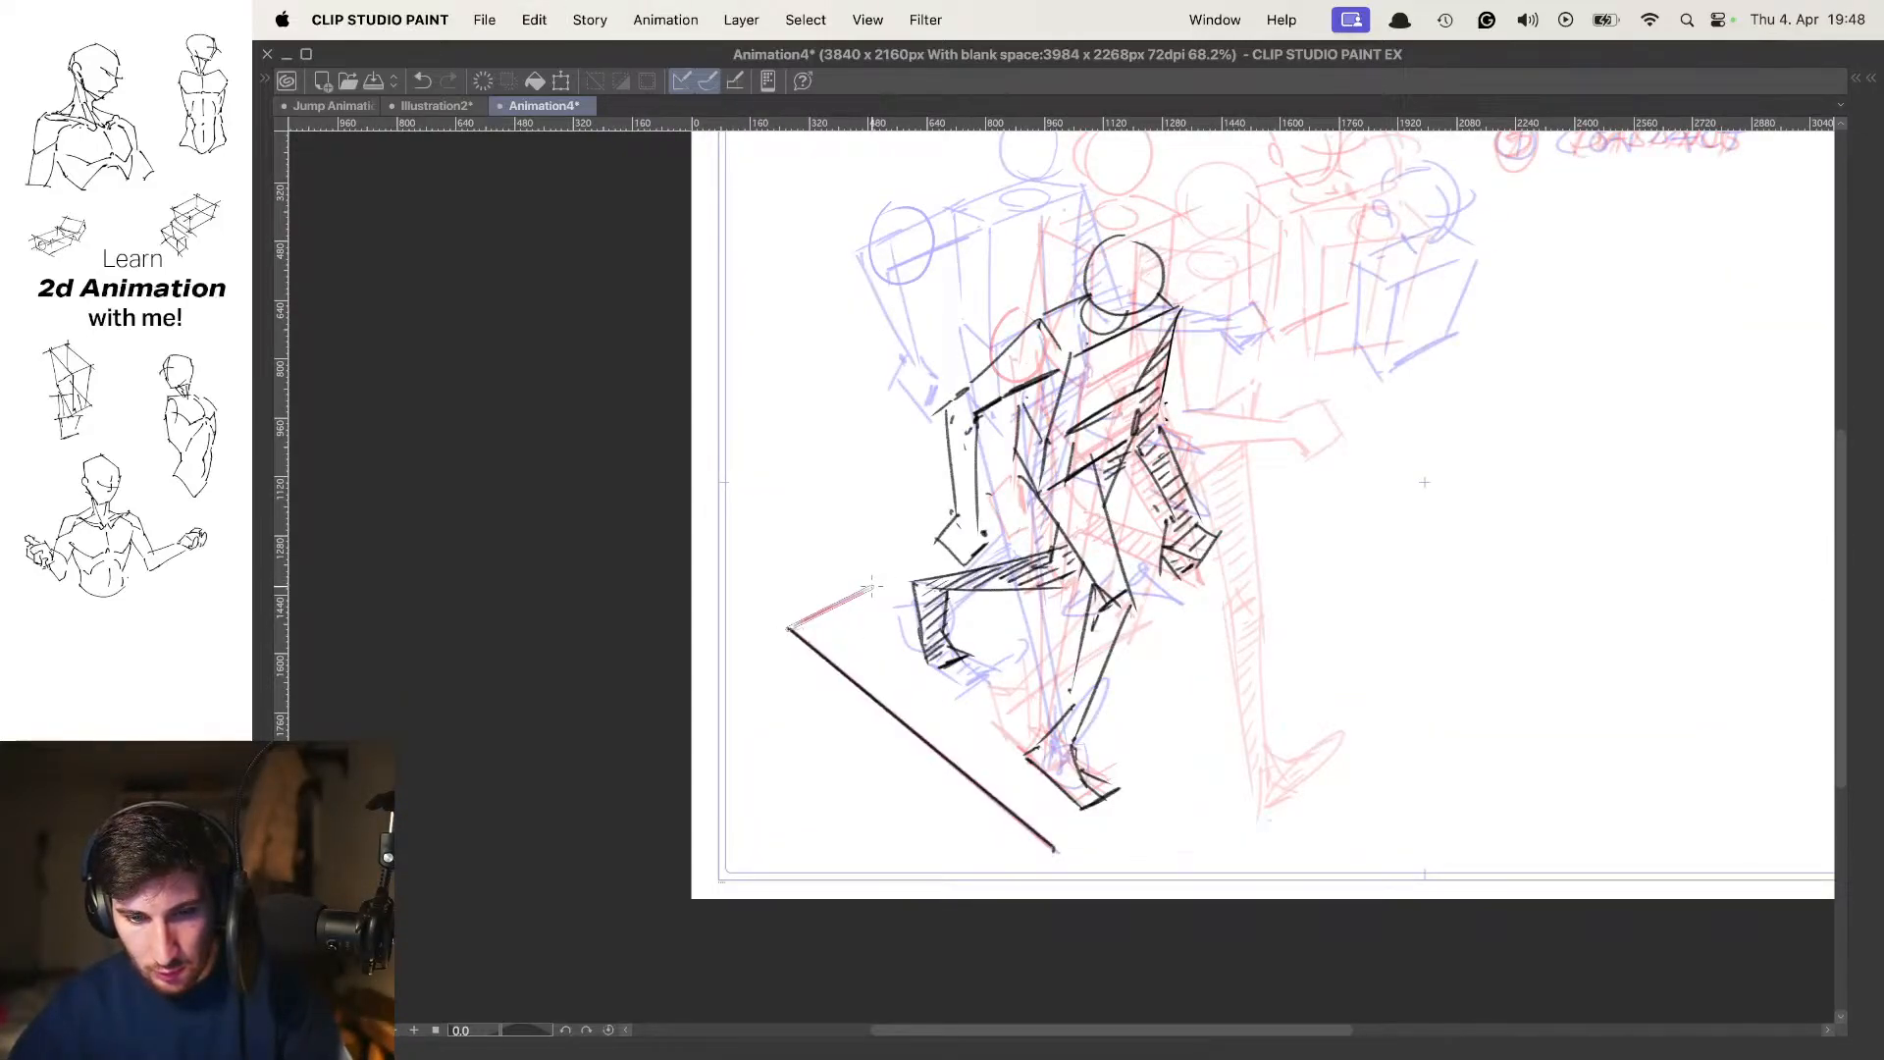
drag(987, 463, 903, 471)
key(o)
key(comma)
key(period)
drag(1168, 372, 1191, 362)
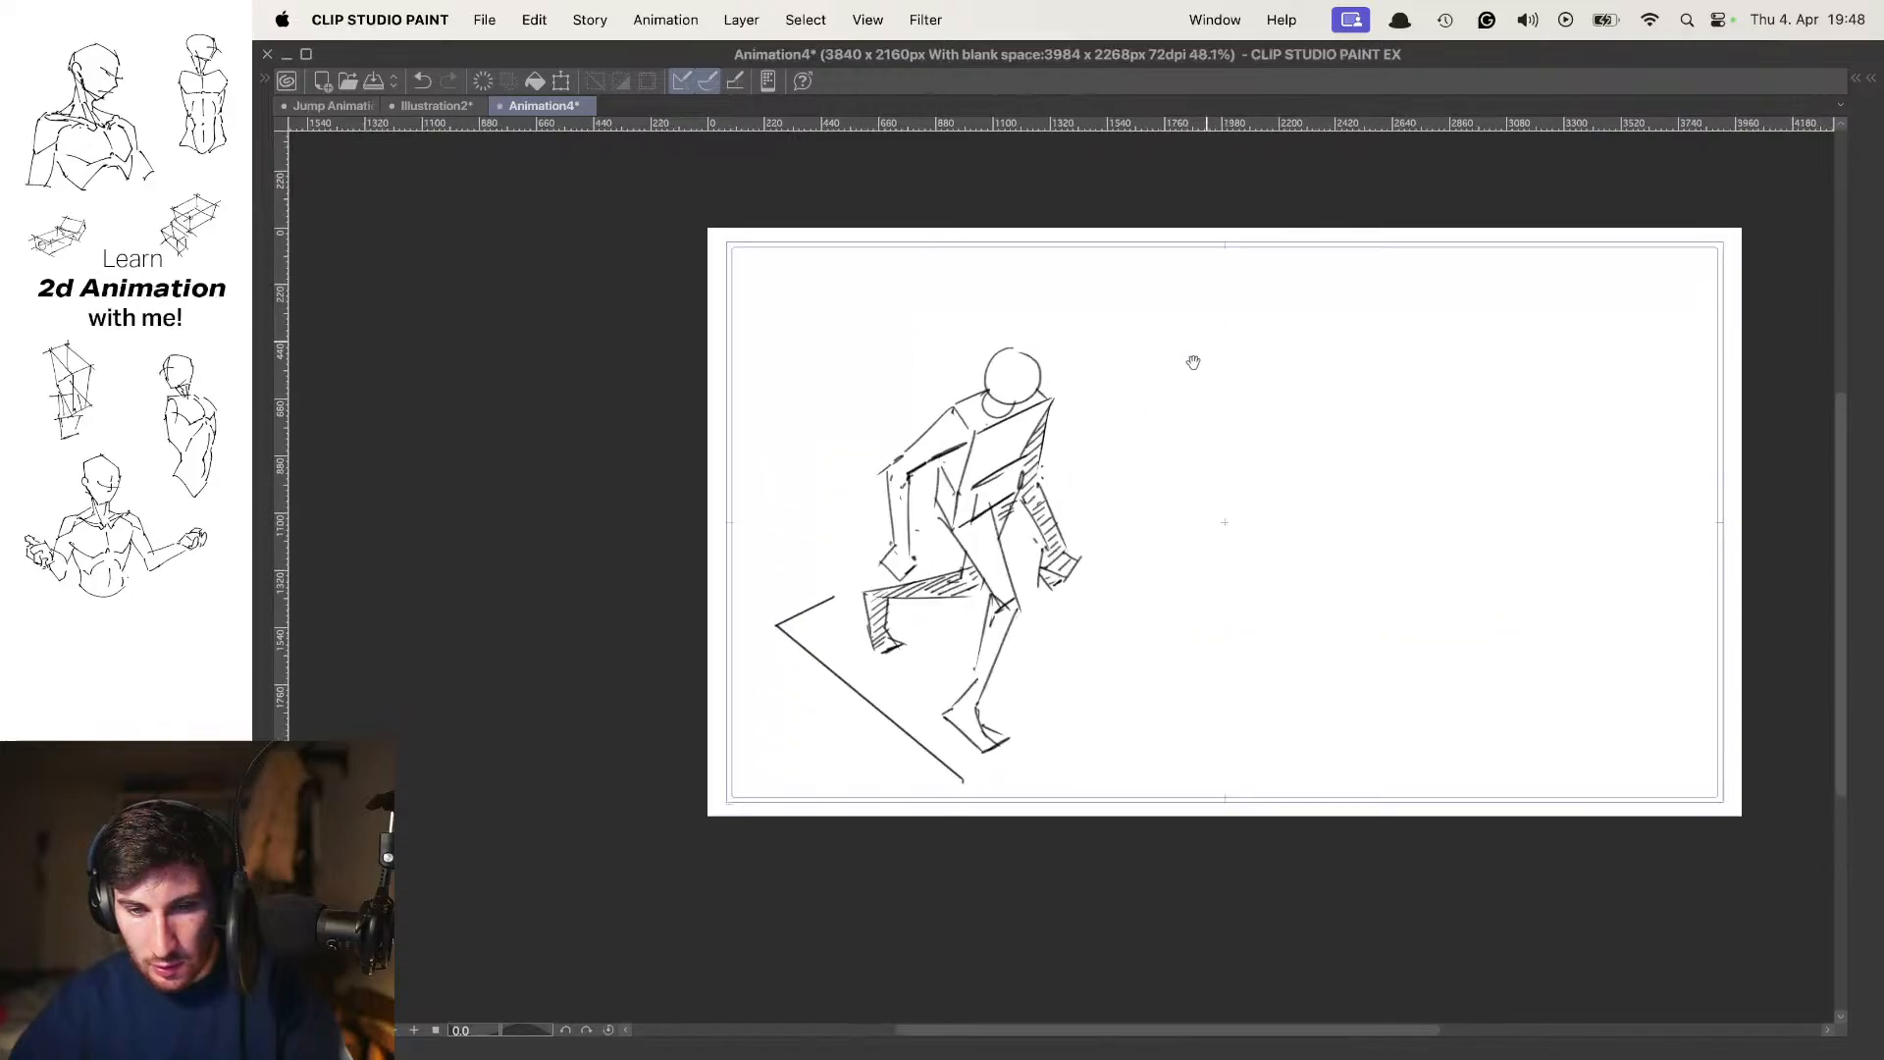
Letter "3 DOWN" on the in-between at the same spot as the other poses' labels, using onion skin for placement
key(o)
mouse_move(1319, 286)
mouse_down()
mouse_move(1192, 400)
mouse_move(1115, 344)
mouse_move(1217, 367)
mouse_up()
scroll(1262, 354, up, 5)
key(super+z)
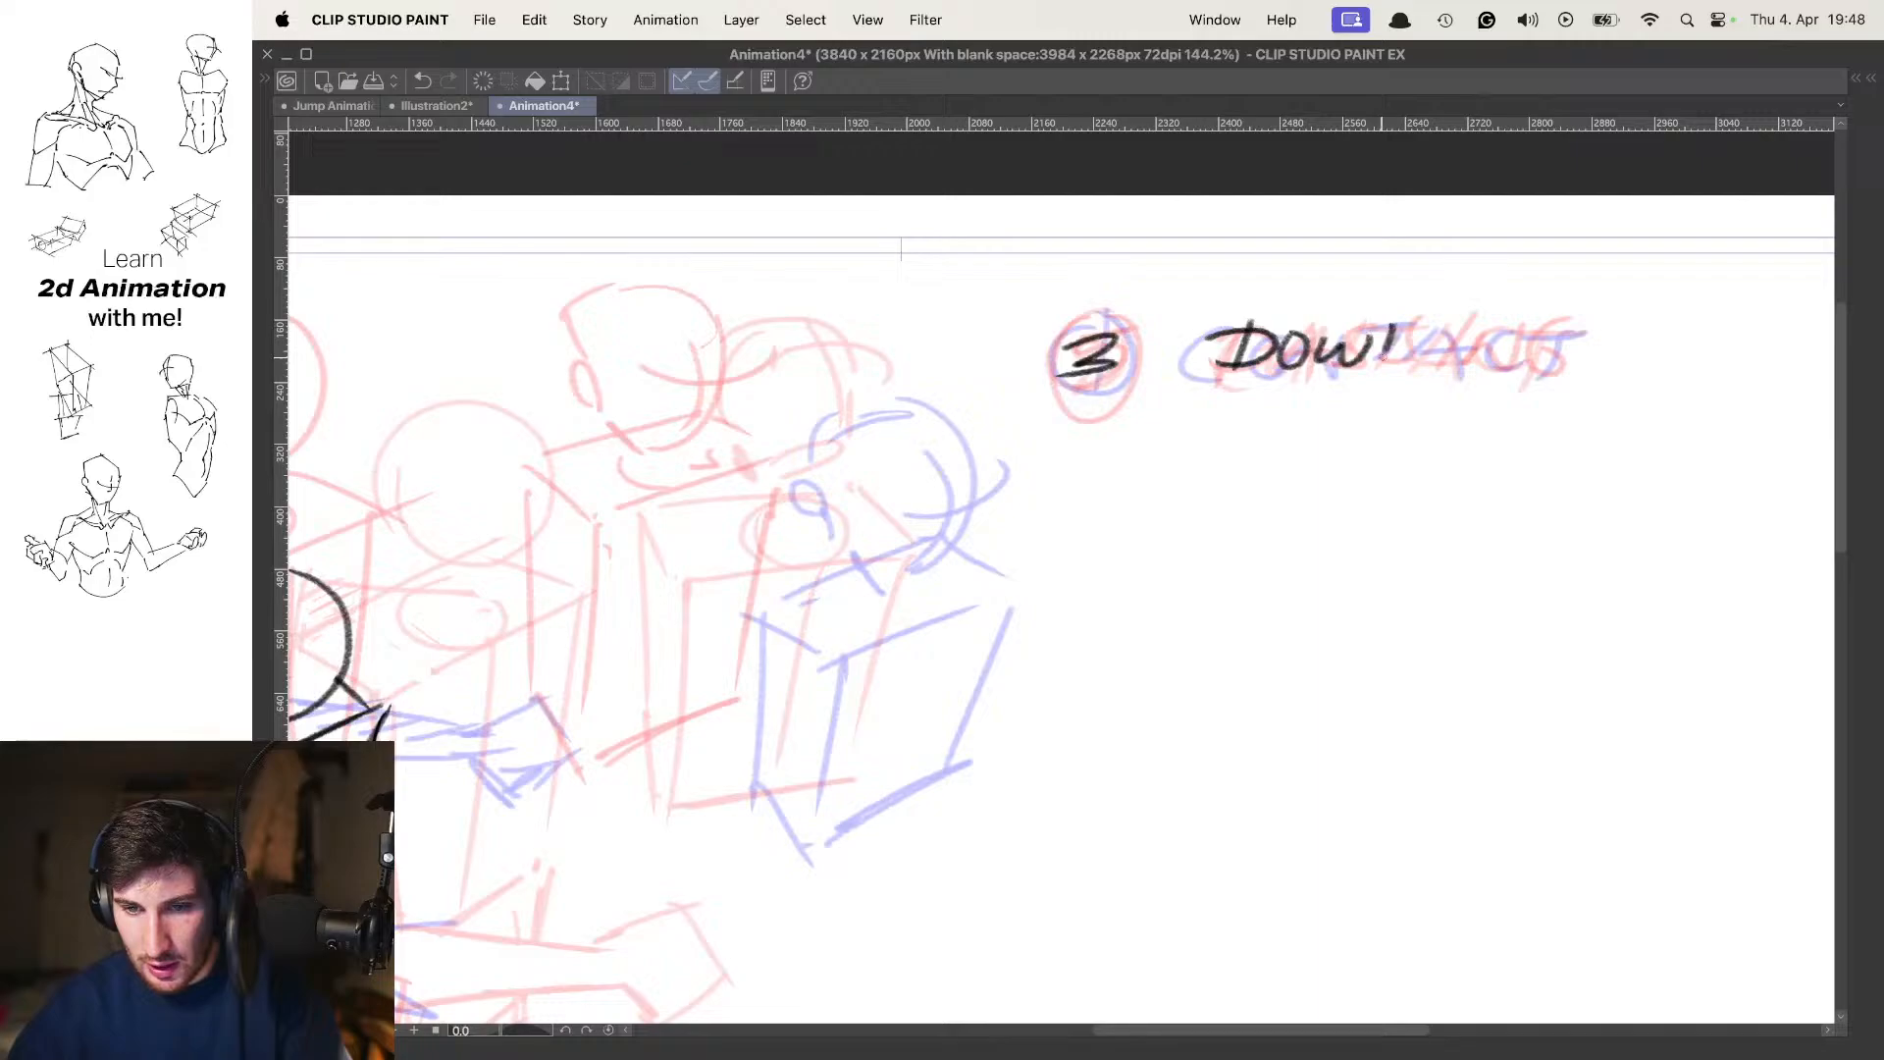
drag(1392, 332, 1445, 316)
key(o)
mouse_move(1247, 342)
mouse_down()
mouse_move(1121, 418)
mouse_move(1239, 365)
mouse_up()
drag(1289, 383, 1217, 380)
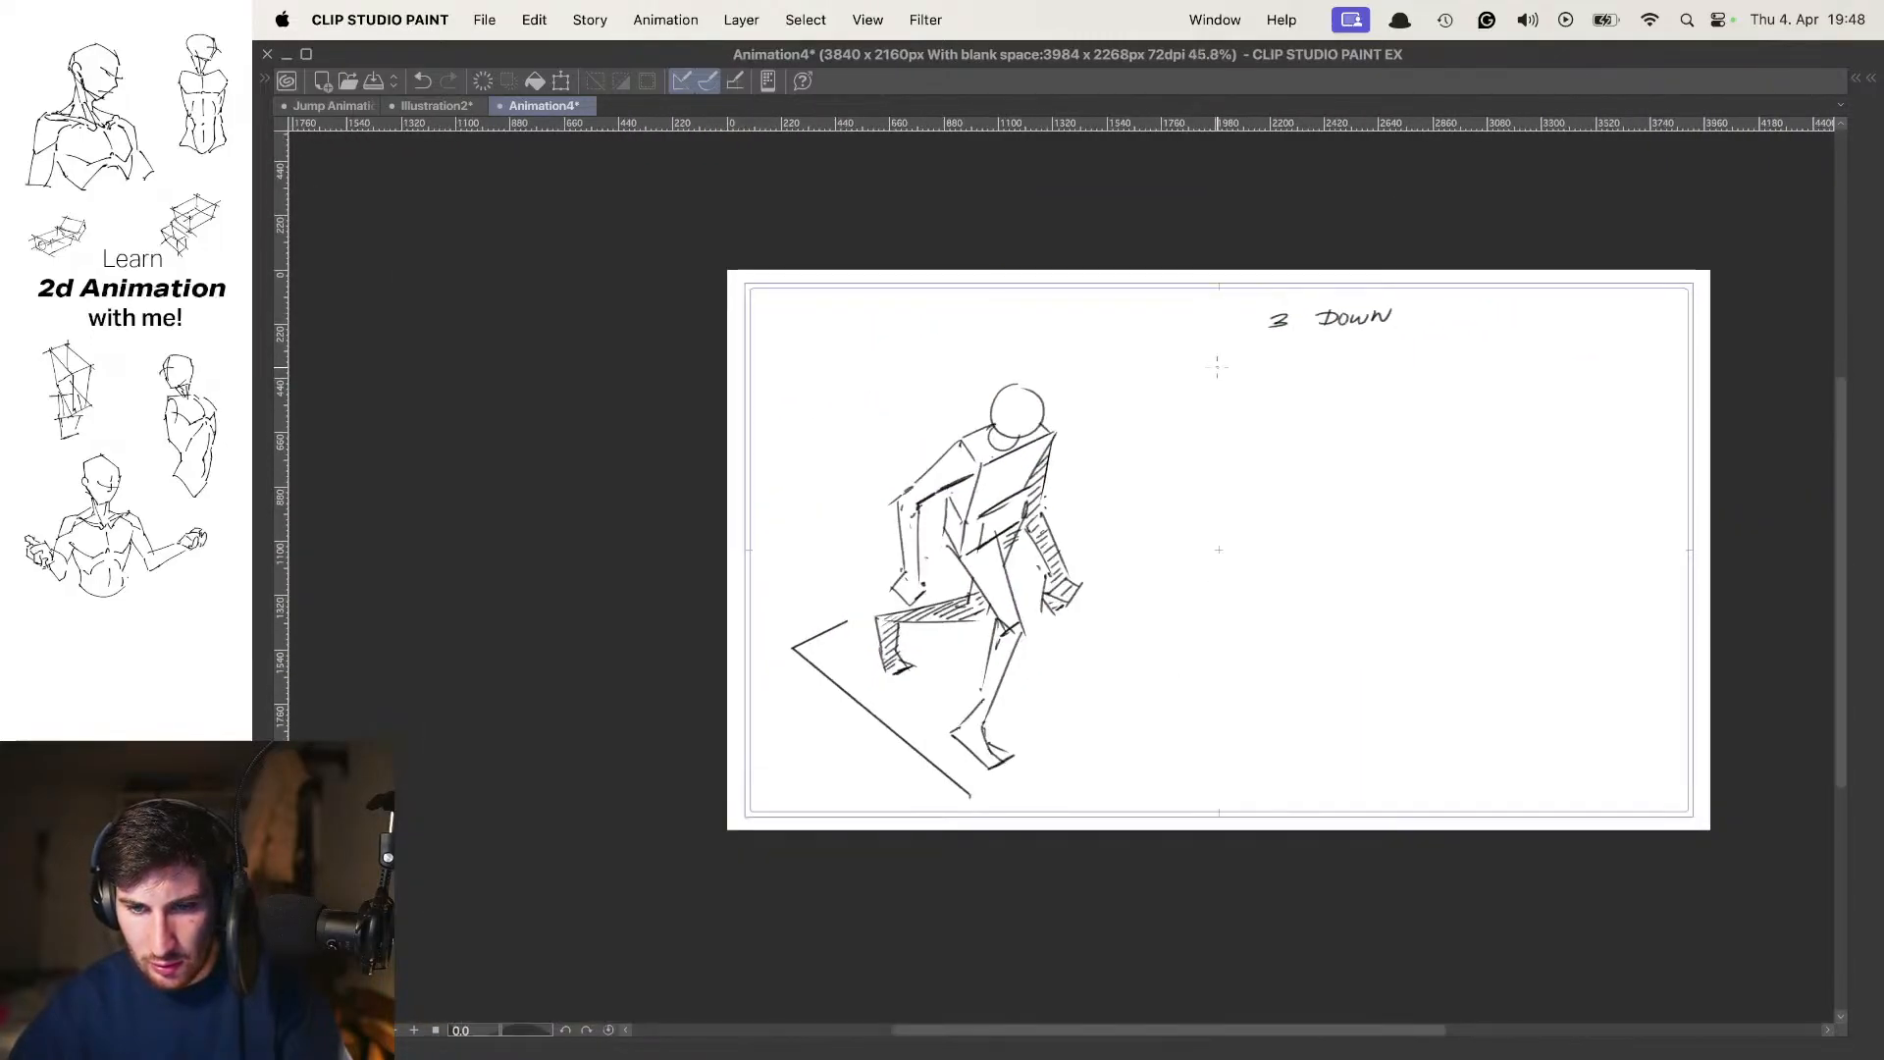
Flip repeatedly through the contact, down and passing poses without onion skin to examine the flow of the step
key(Left)
key(Right)
key(Right)
key(Right)
key(Right)
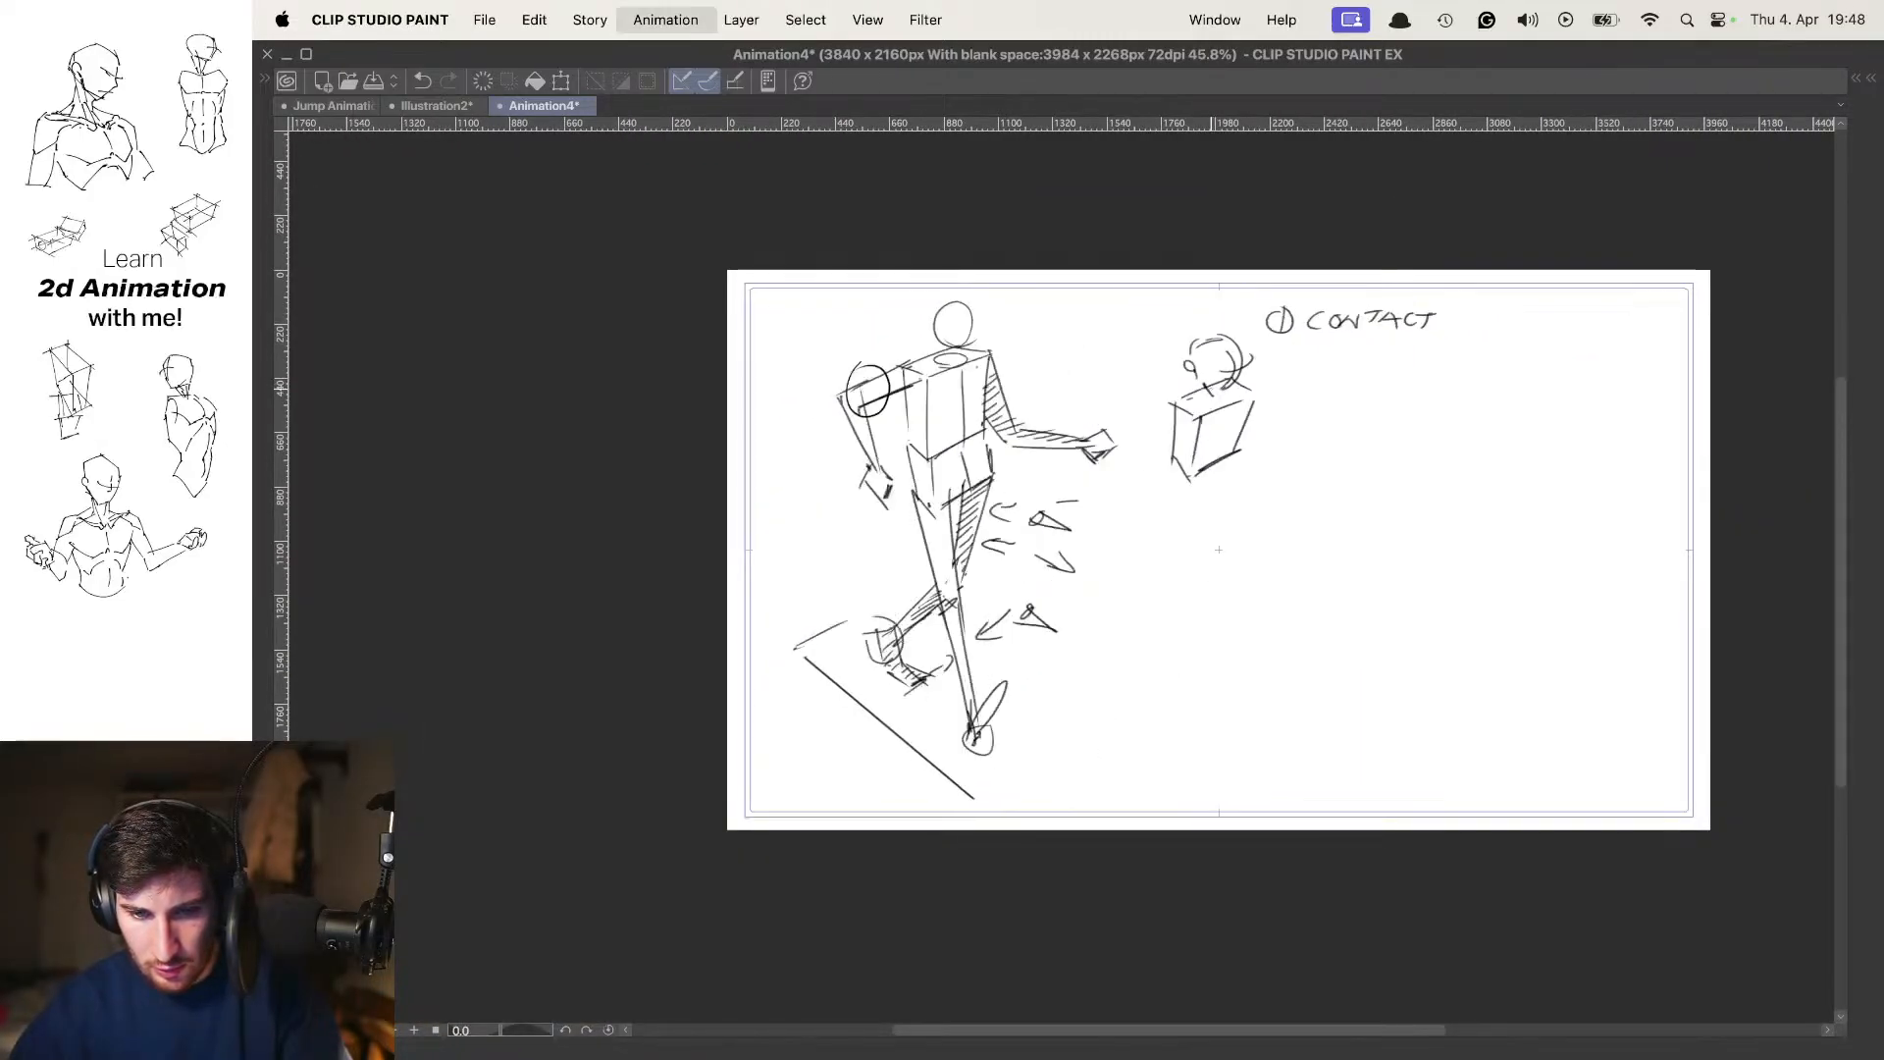
key(Left)
key(Right)
key(Right)
key(Right)
key(Right)
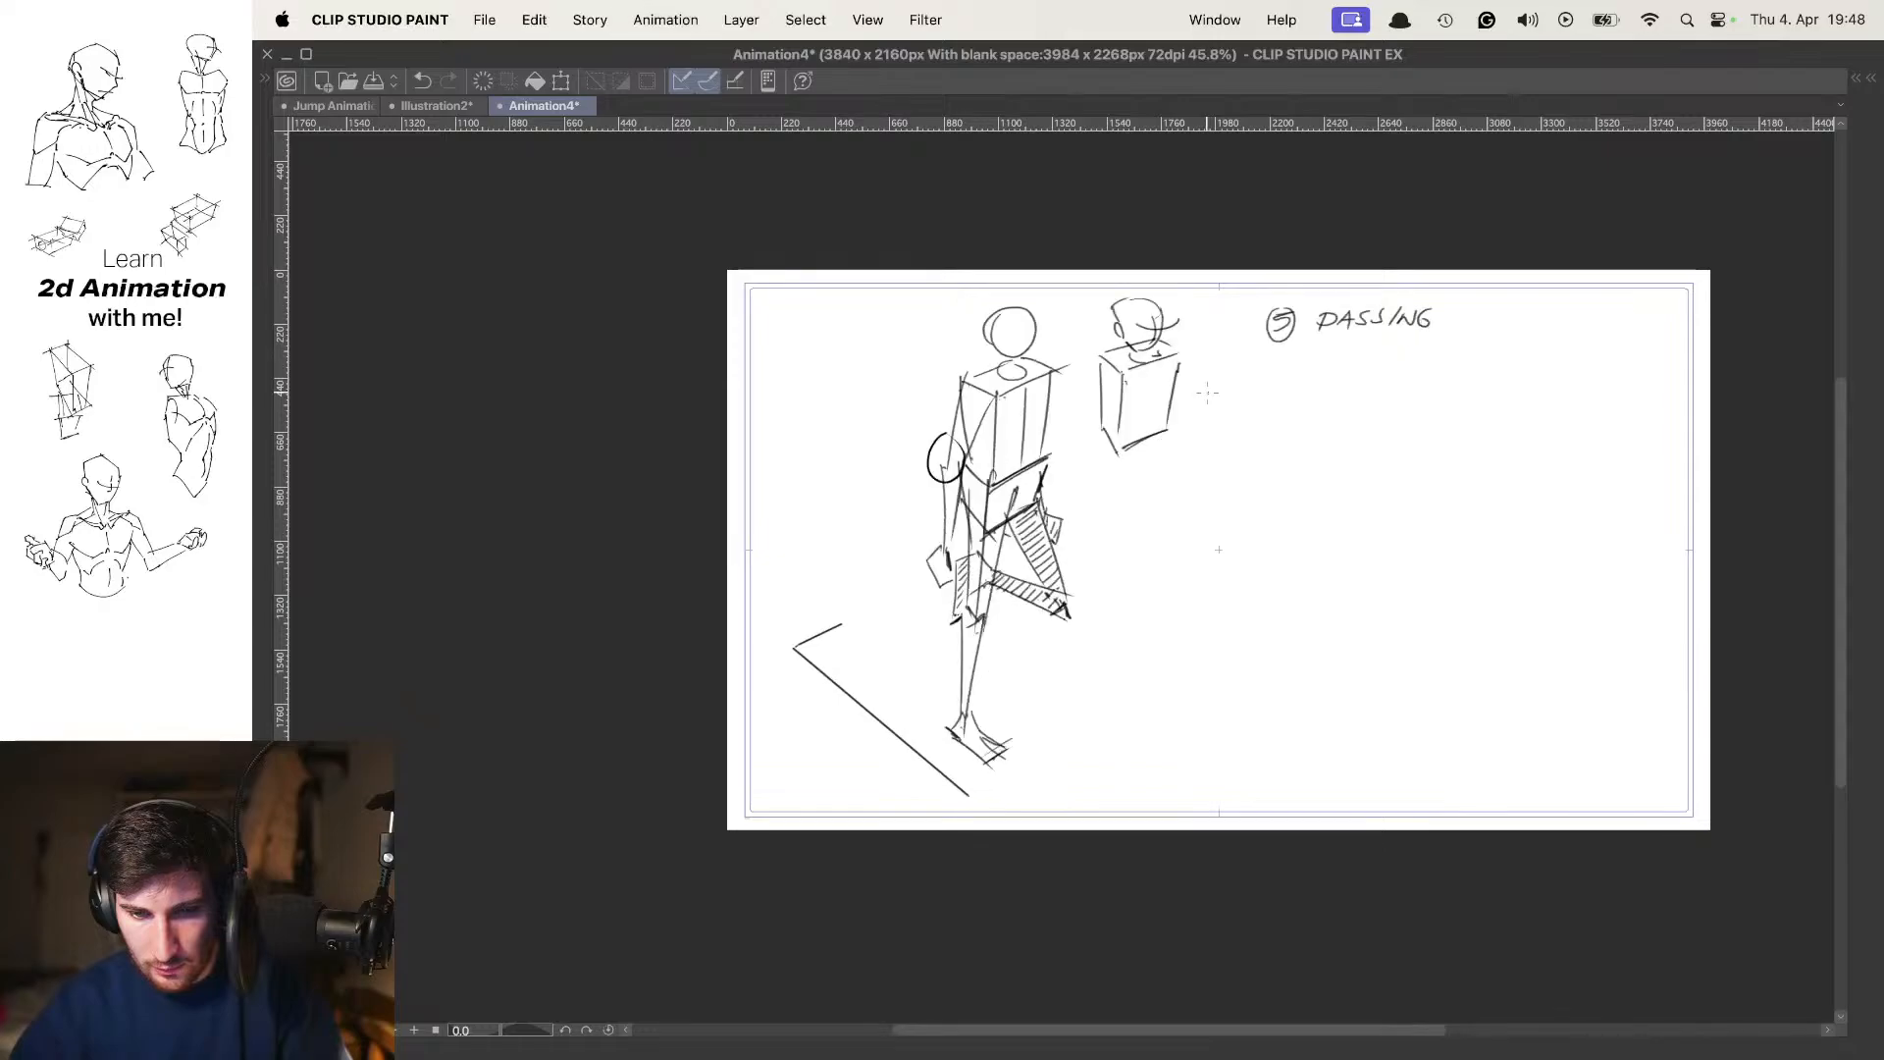
key(Left)
key(Right)
key(Right)
key(Right)
key(Right)
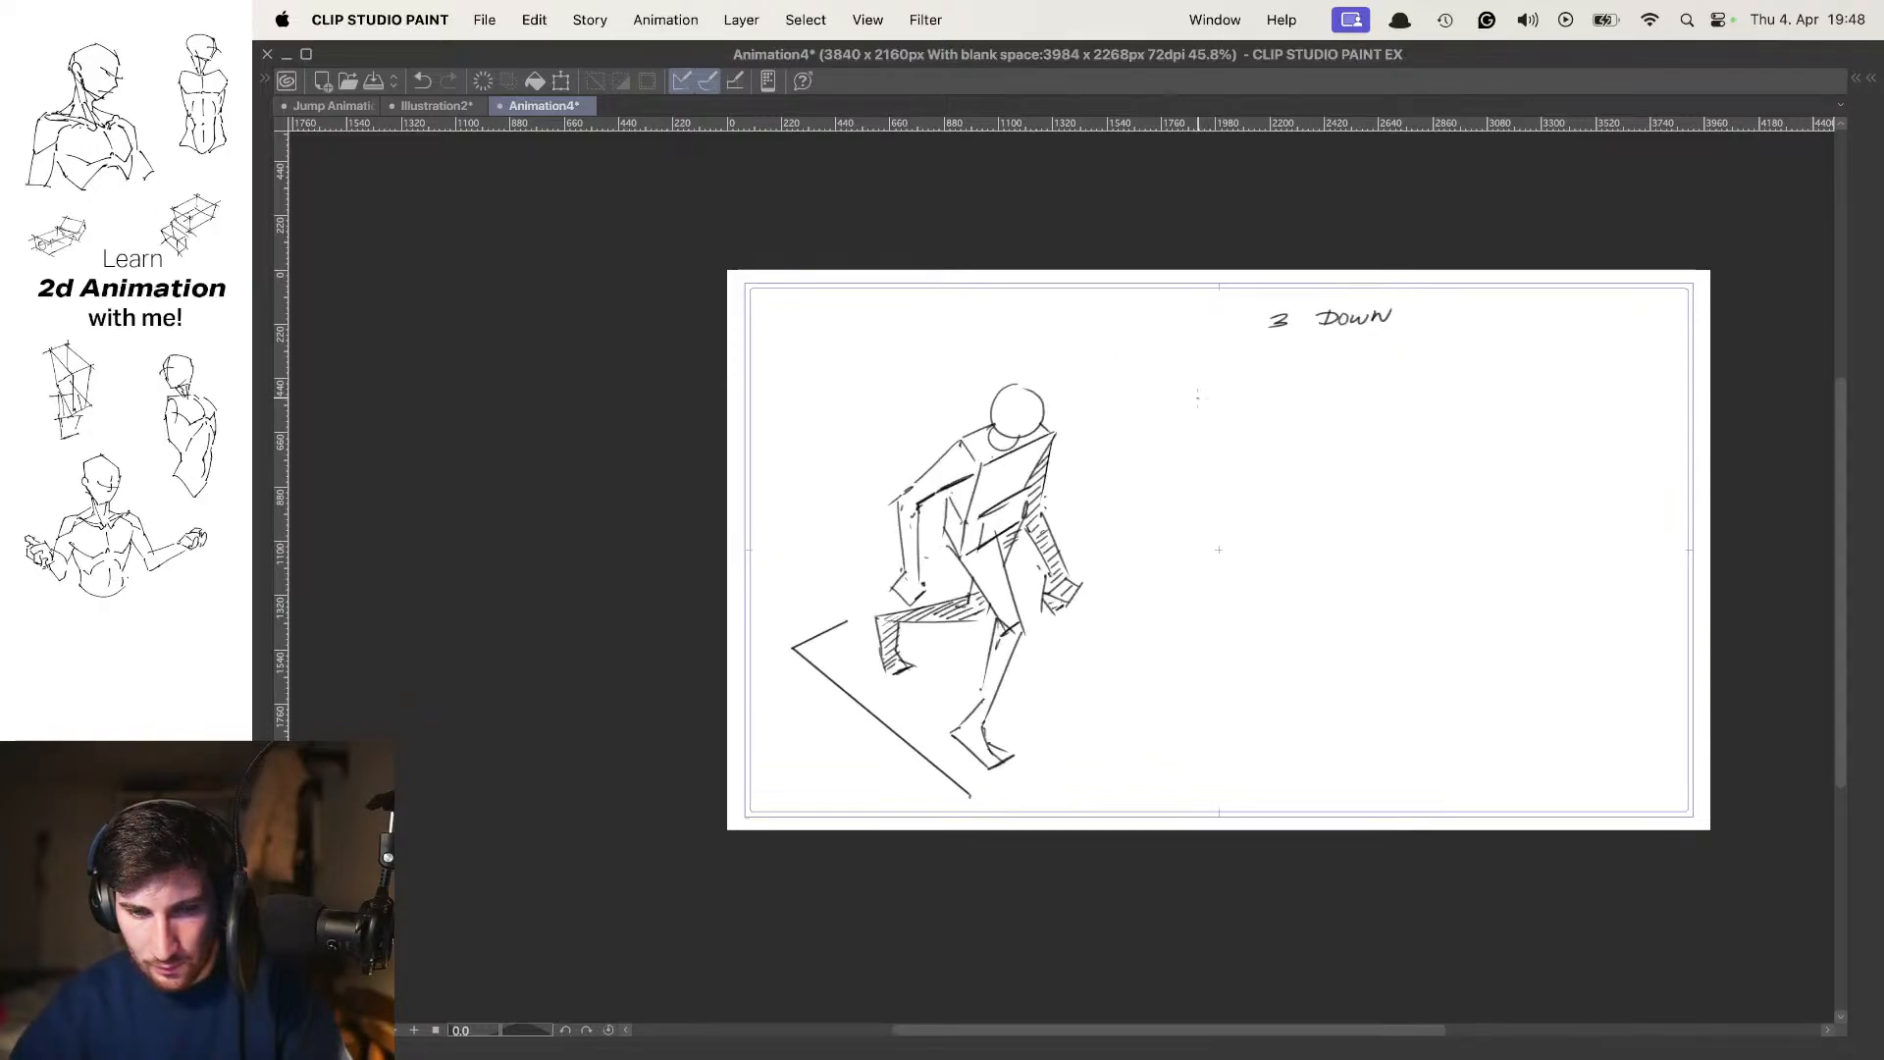
key(Left)
key(Right)
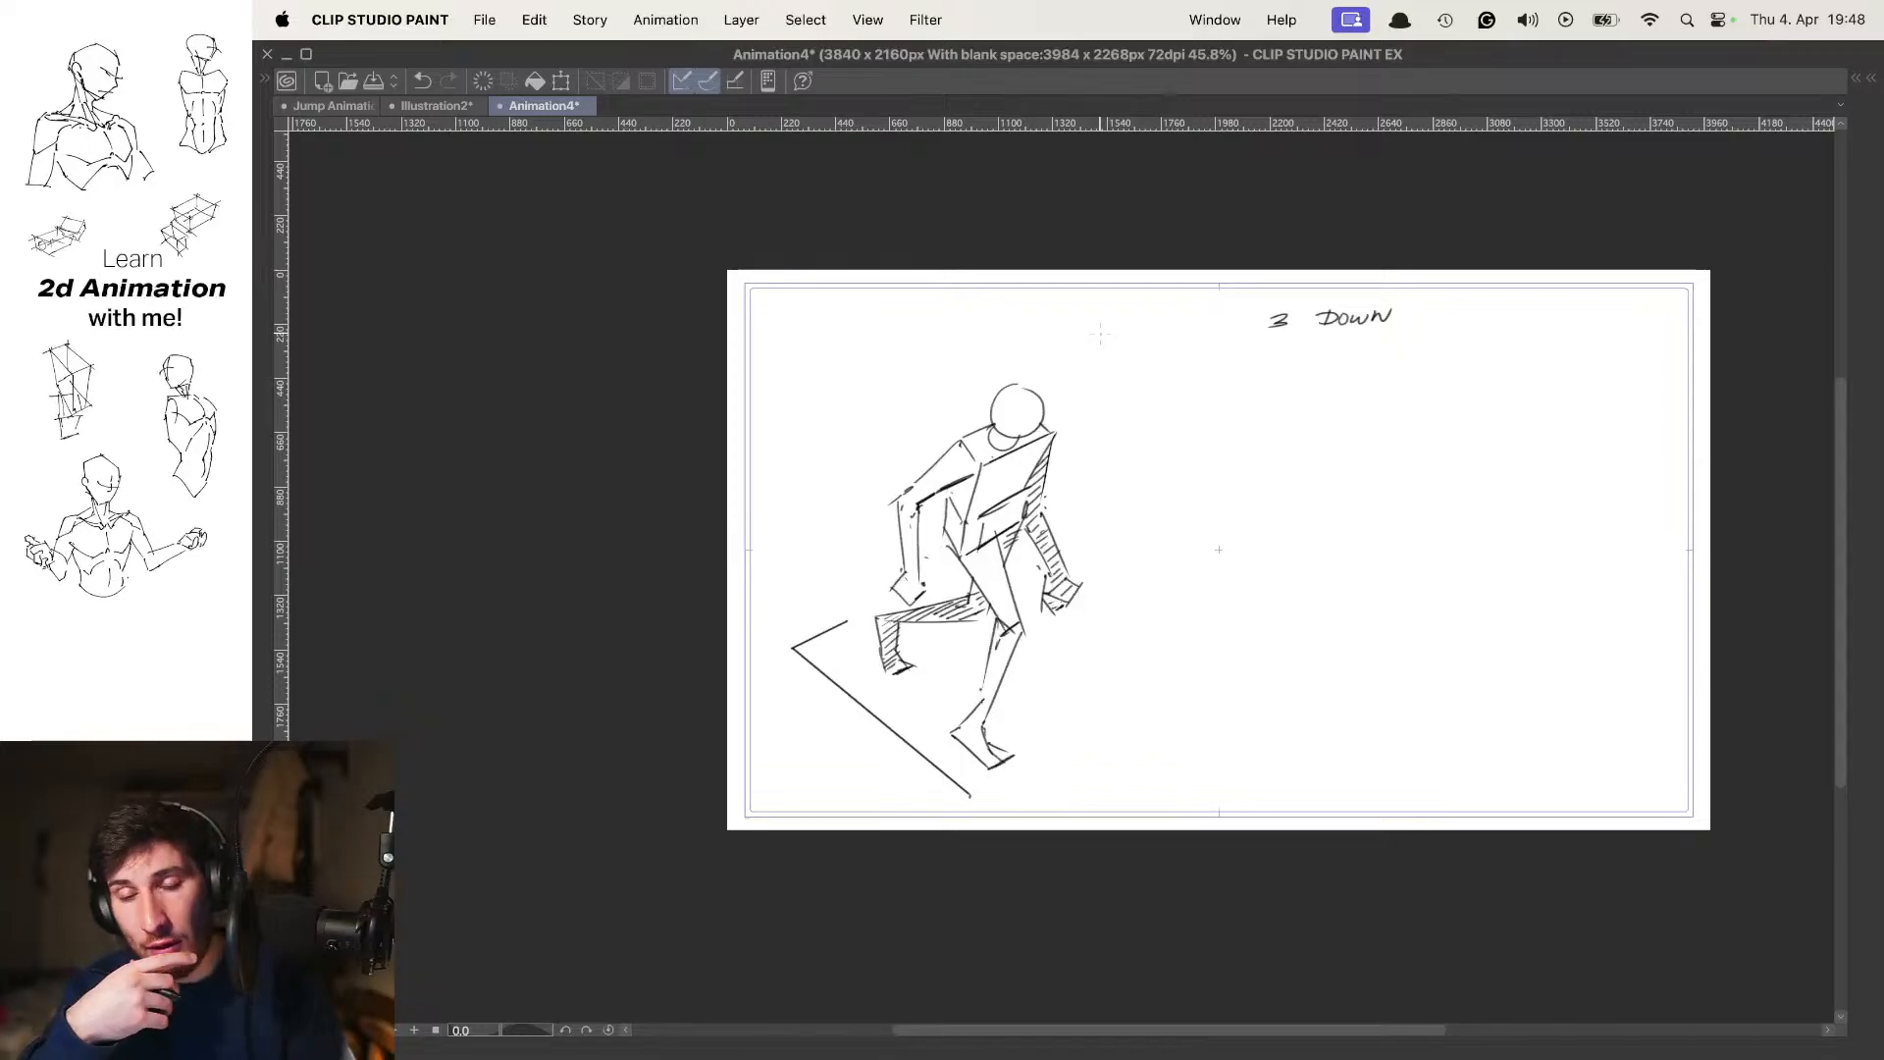
key(Right)
key(Left)
key(Left)
key(Right)
key(Right)
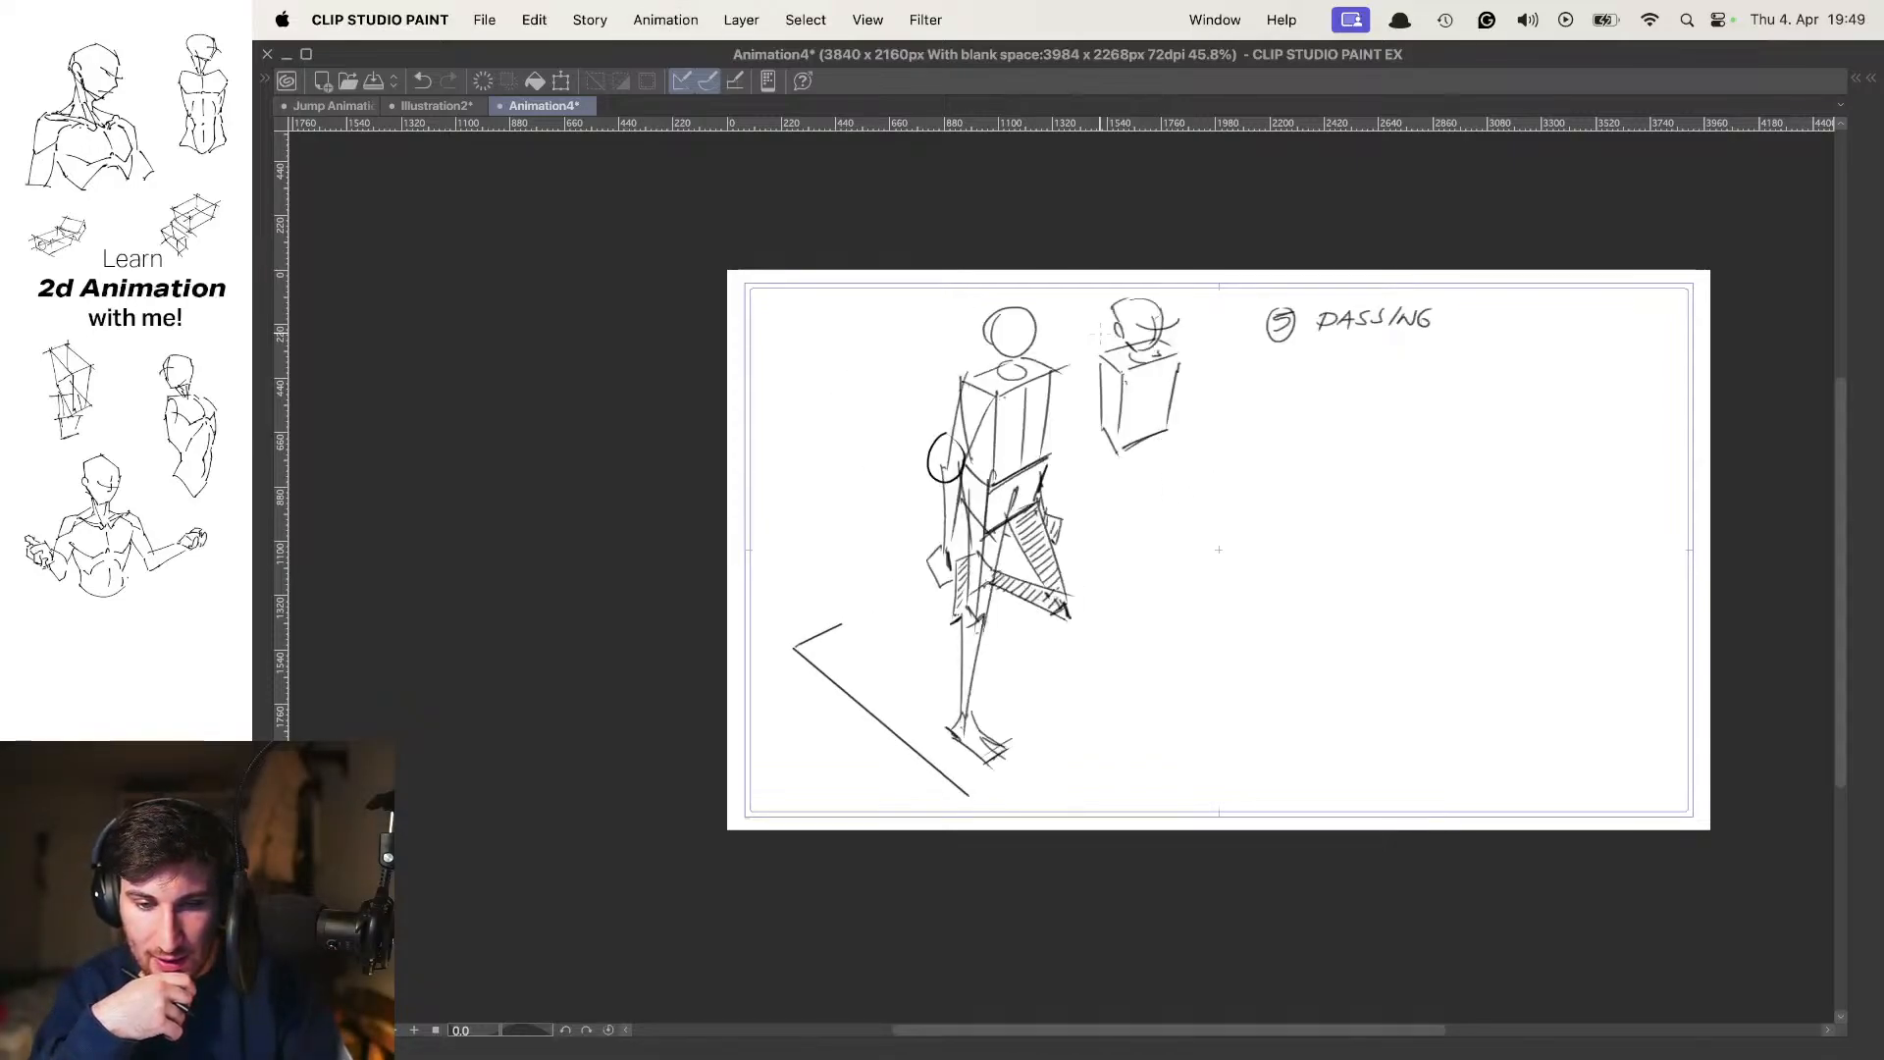
key(Left)
key(Left)
key(Right)
key(Right)
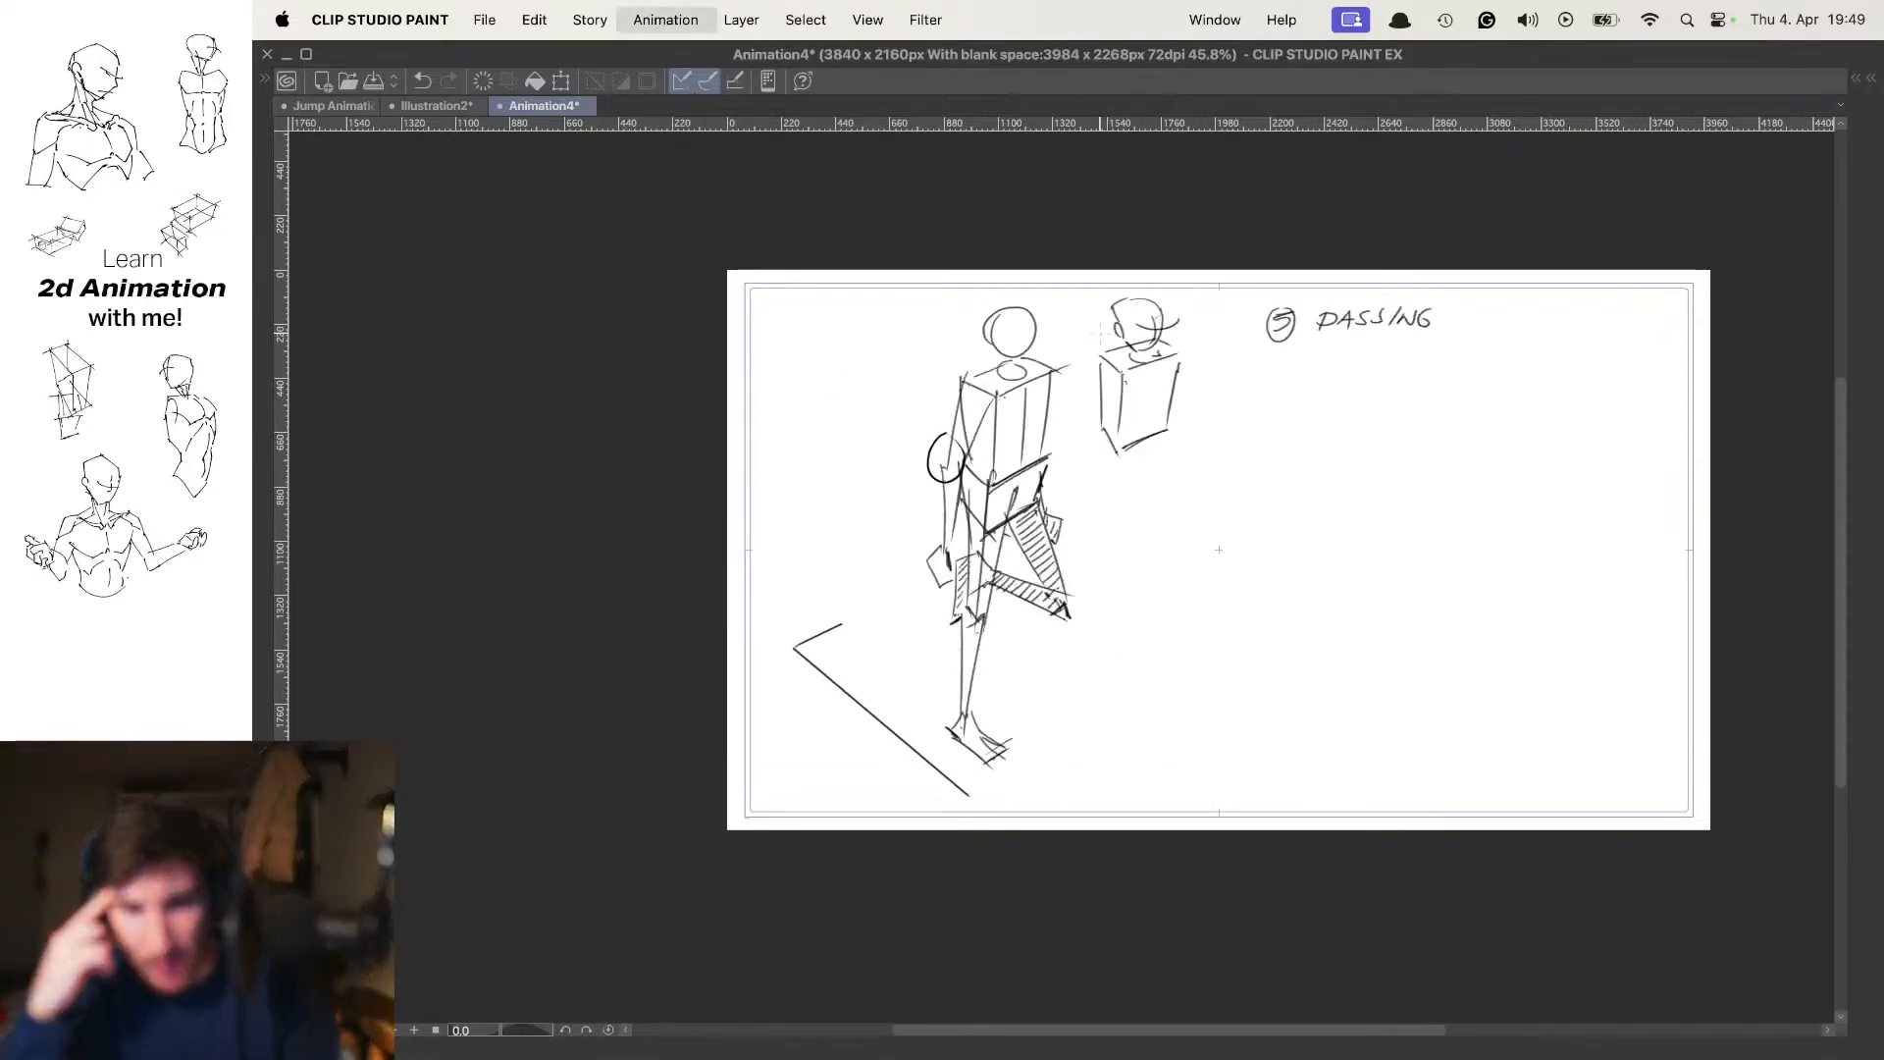
key(Left)
key(Left)
key(Right)
key(Left)
key(Left)
key(Right)
key(Right)
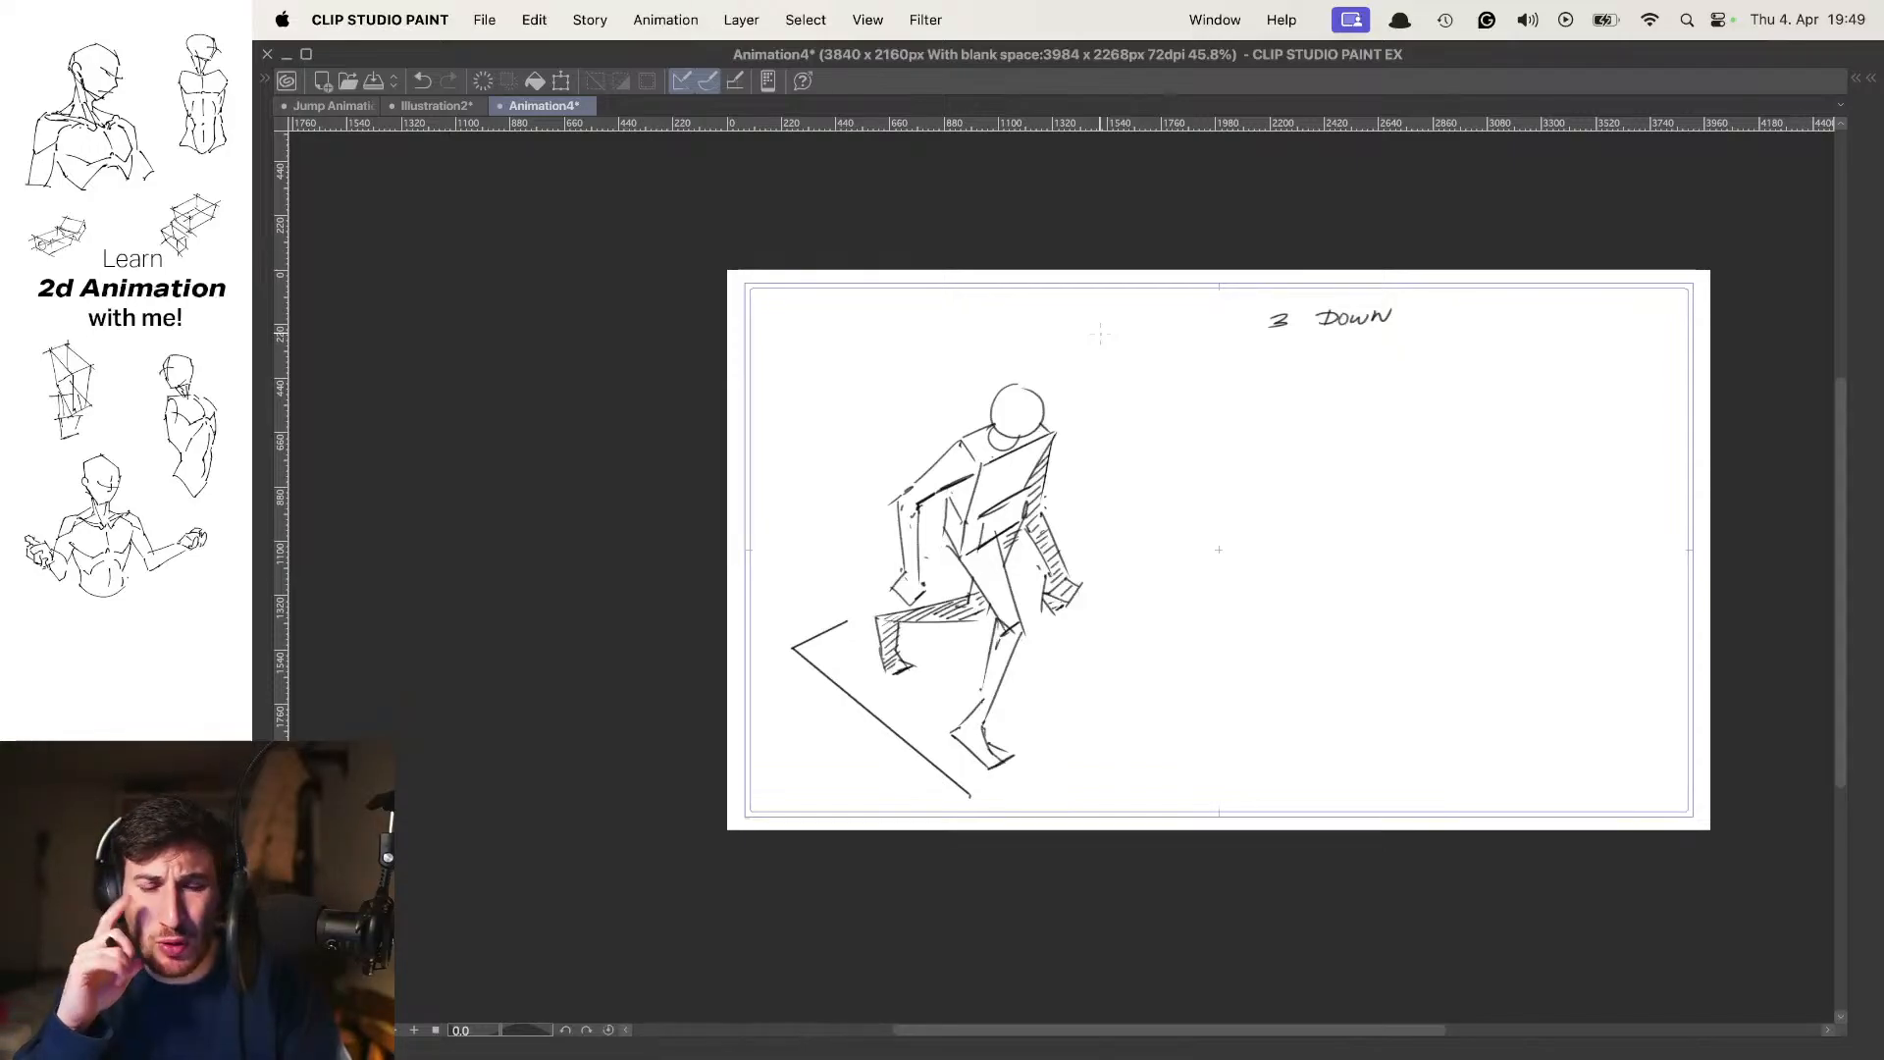
key(Left)
key(Left)
key(Right)
key(Right)
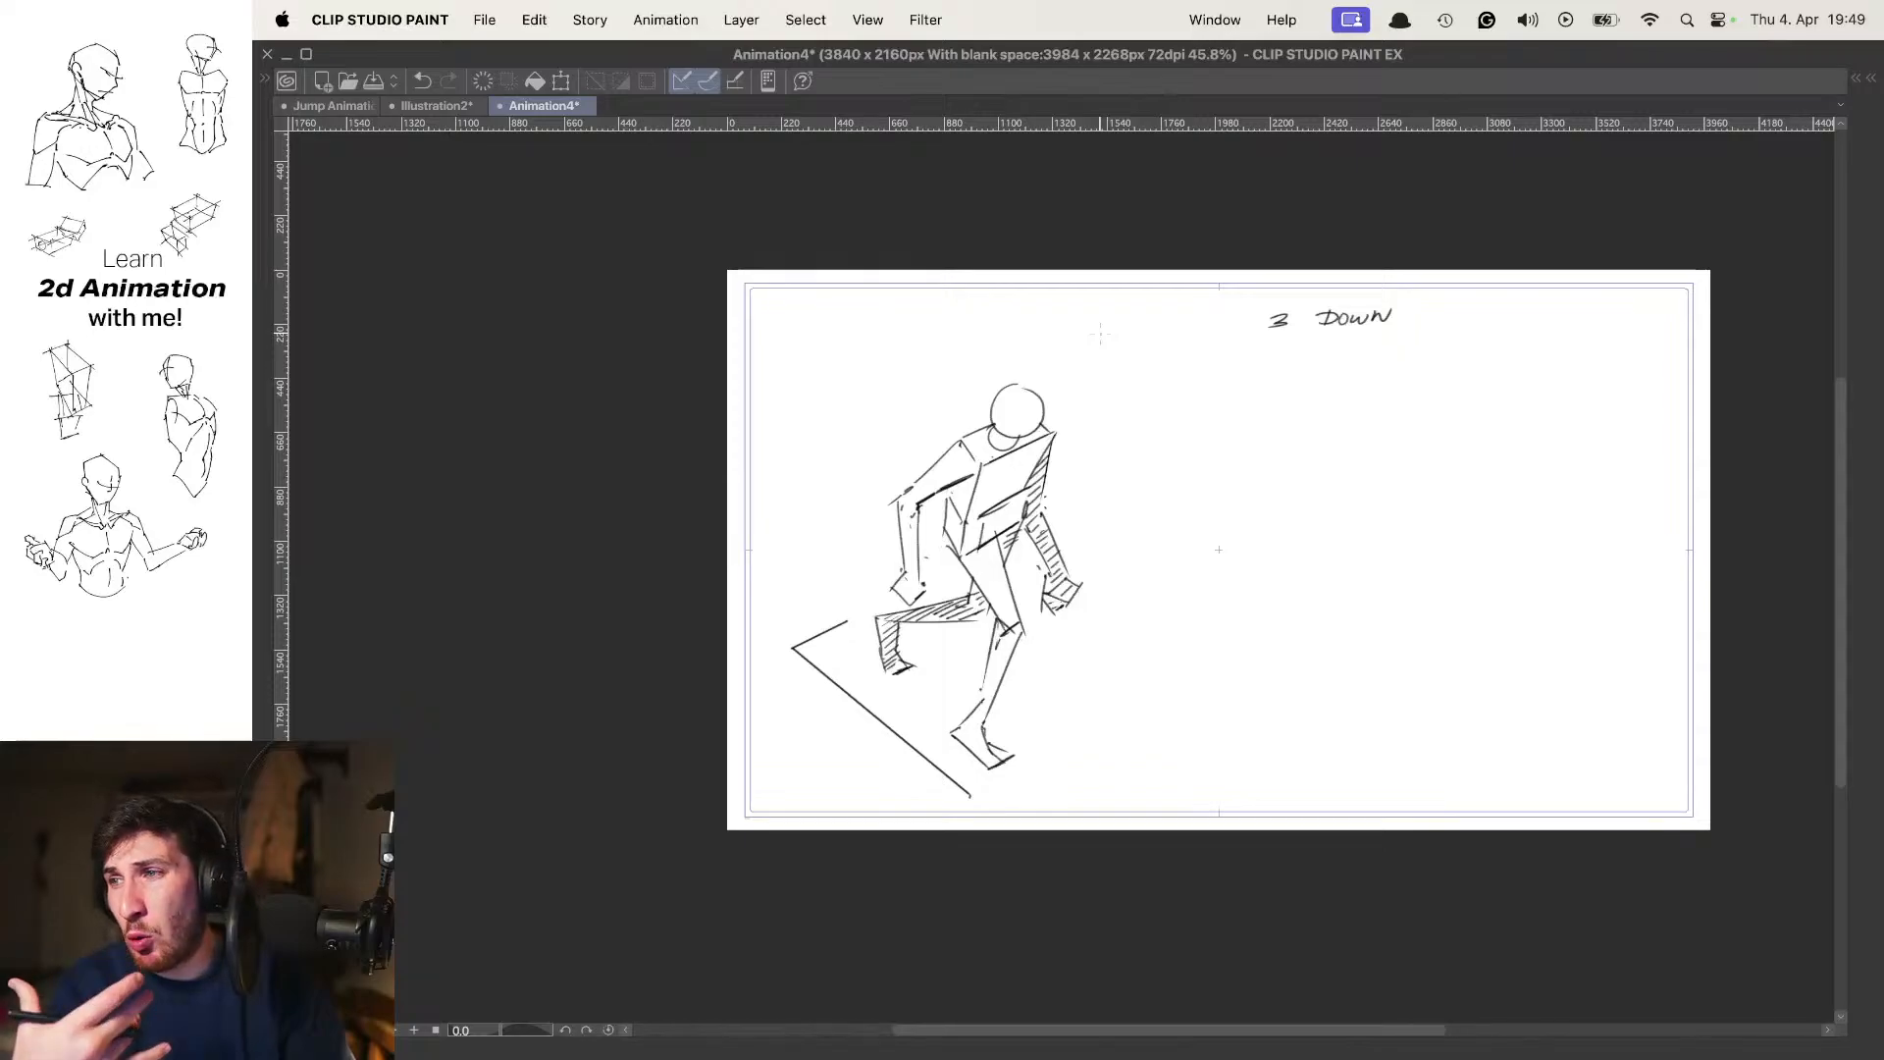
key(Left)
key(Left)
key(Right)
key(Right)
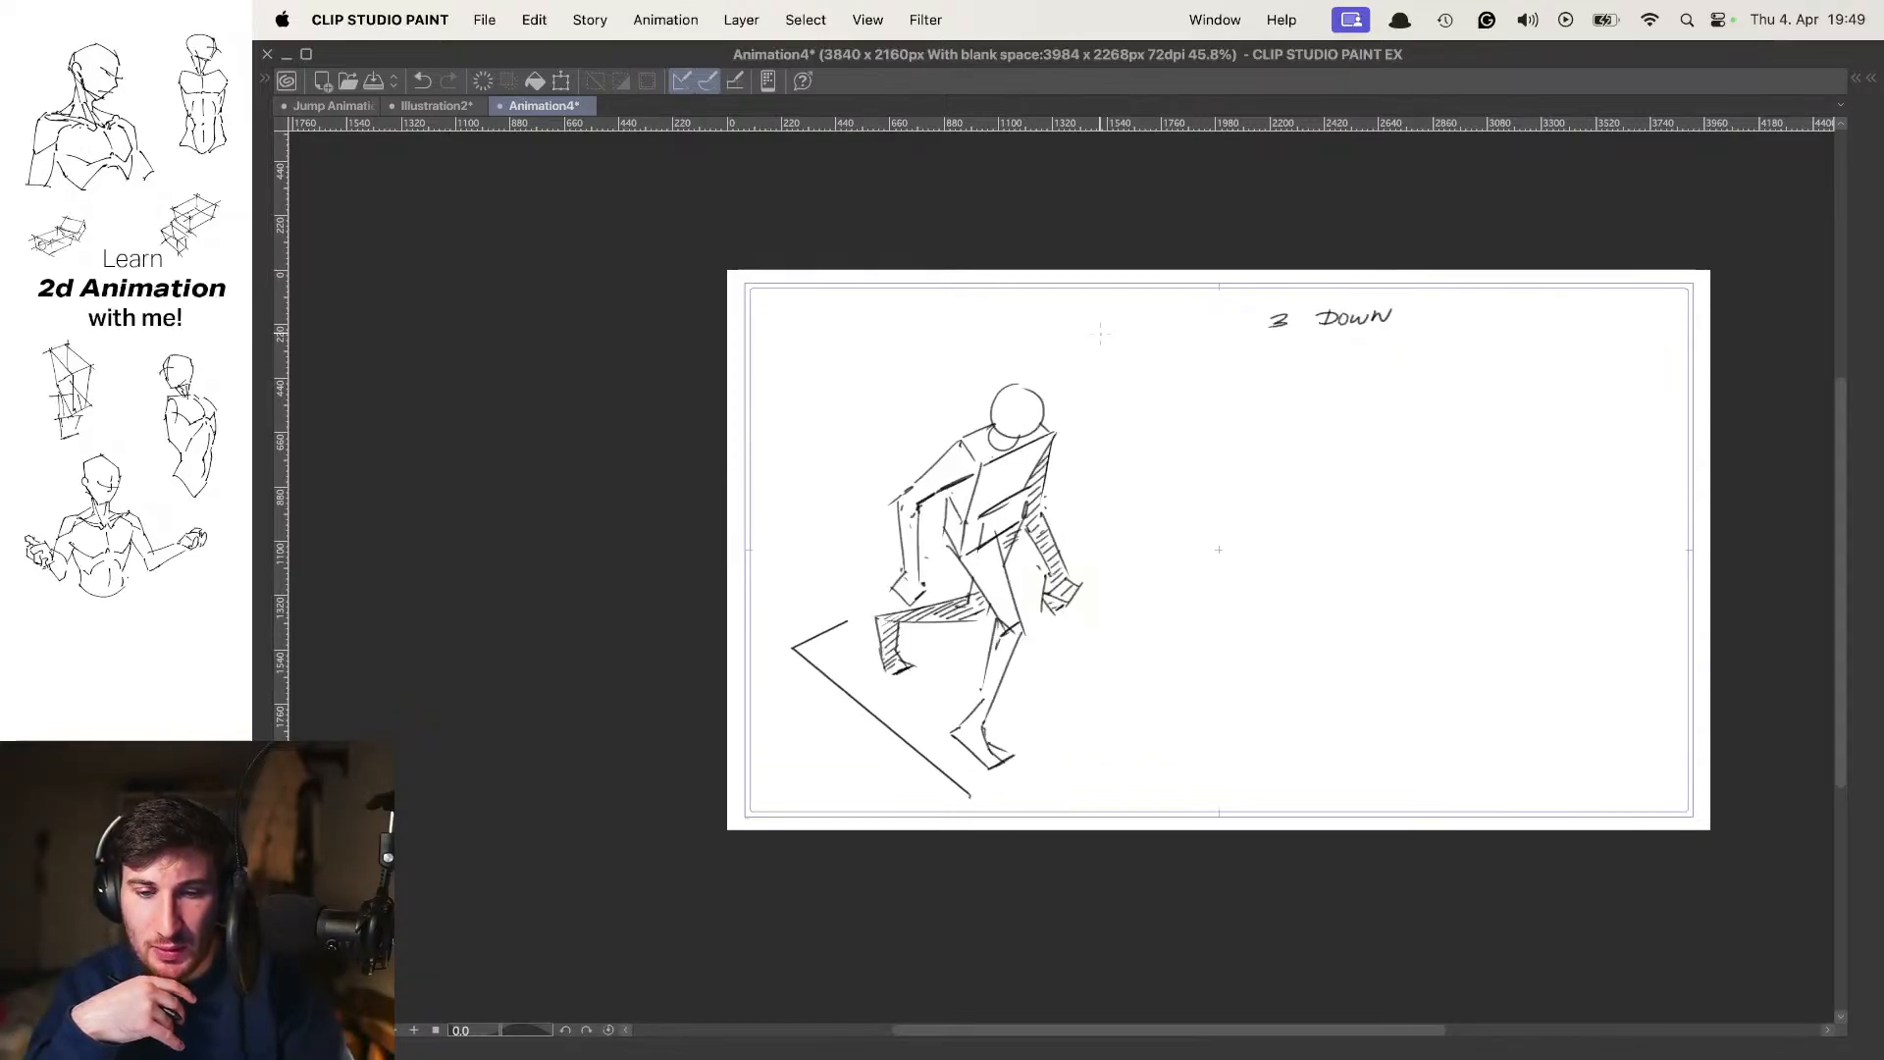
Compare the down pose closely with the first contact and passing poses by flipping back and forth between them
mouse_move(1015, 589)
mouse_down()
mouse_move(1158, 584)
mouse_move(1007, 587)
mouse_move(1041, 579)
mouse_up()
key(Left)
key(Right)
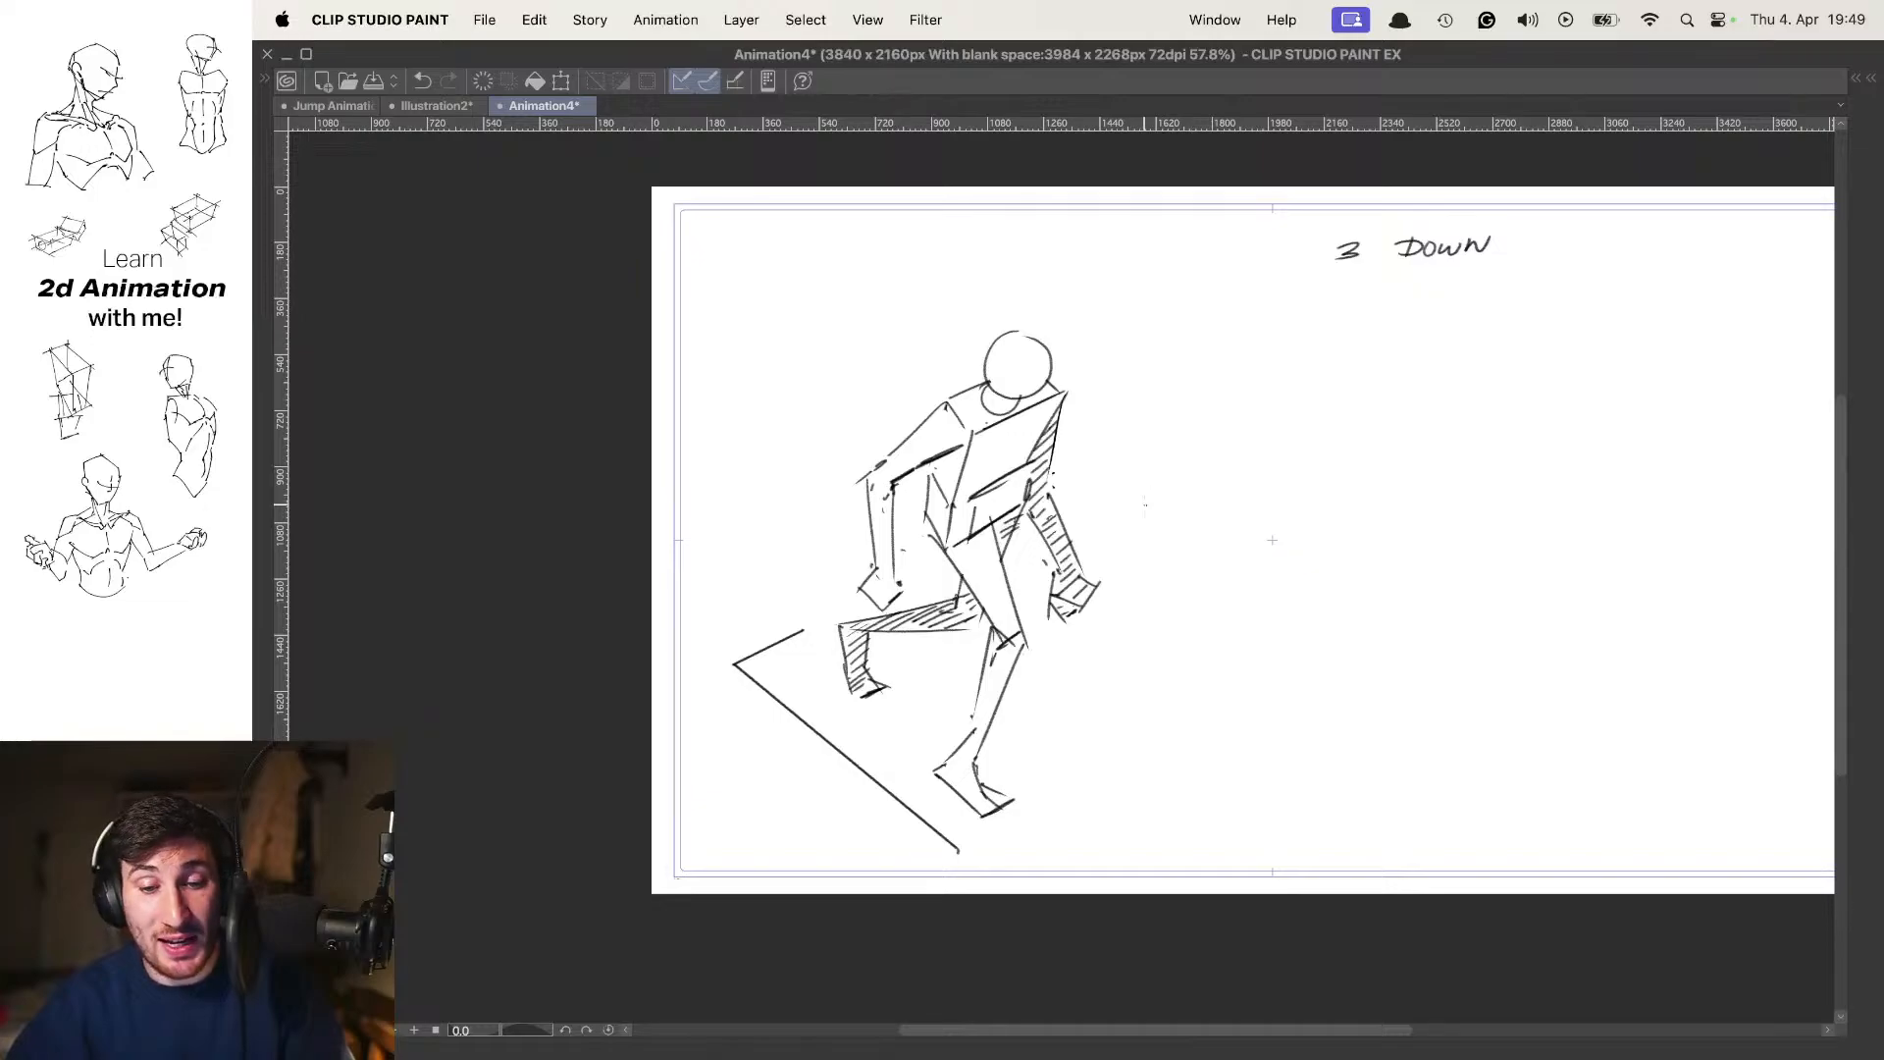
key(Left)
key(Right)
key(Left)
key(Left)
key(Right)
key(Right)
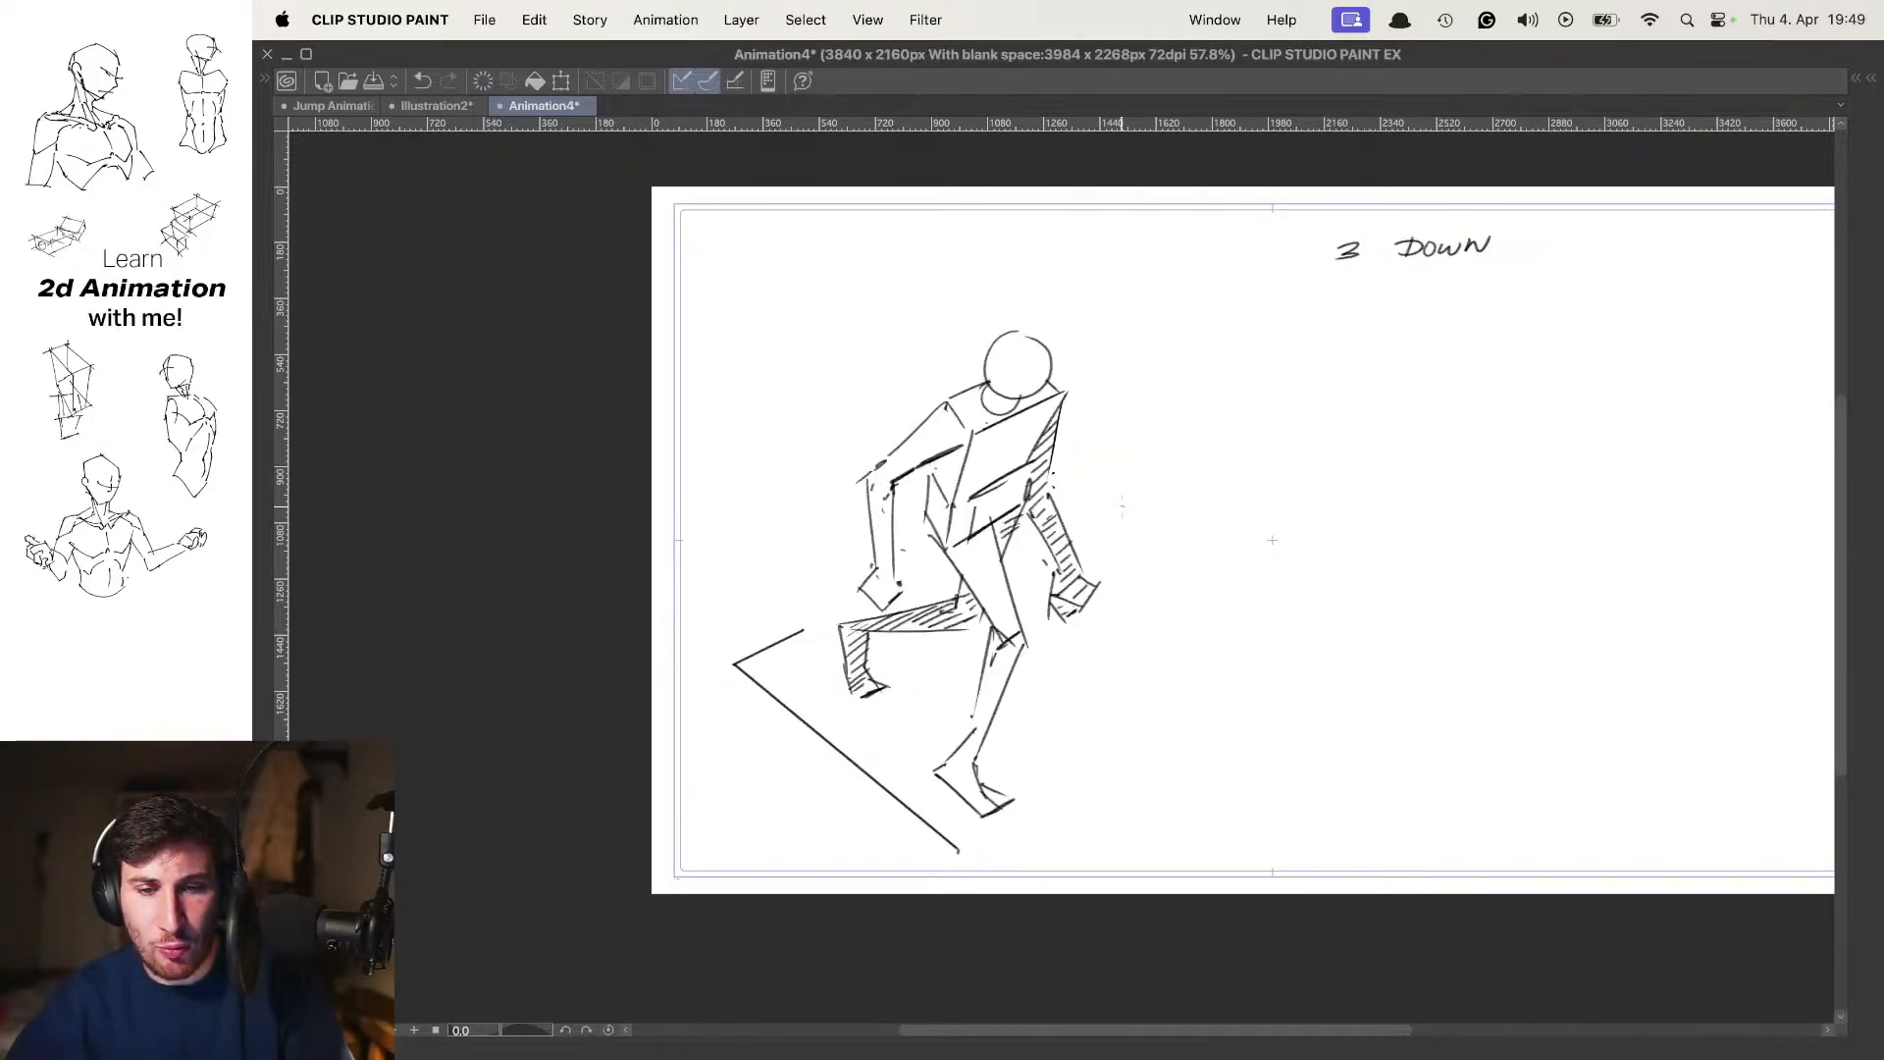
key(Left)
key(Left)
key(Right)
key(Right)
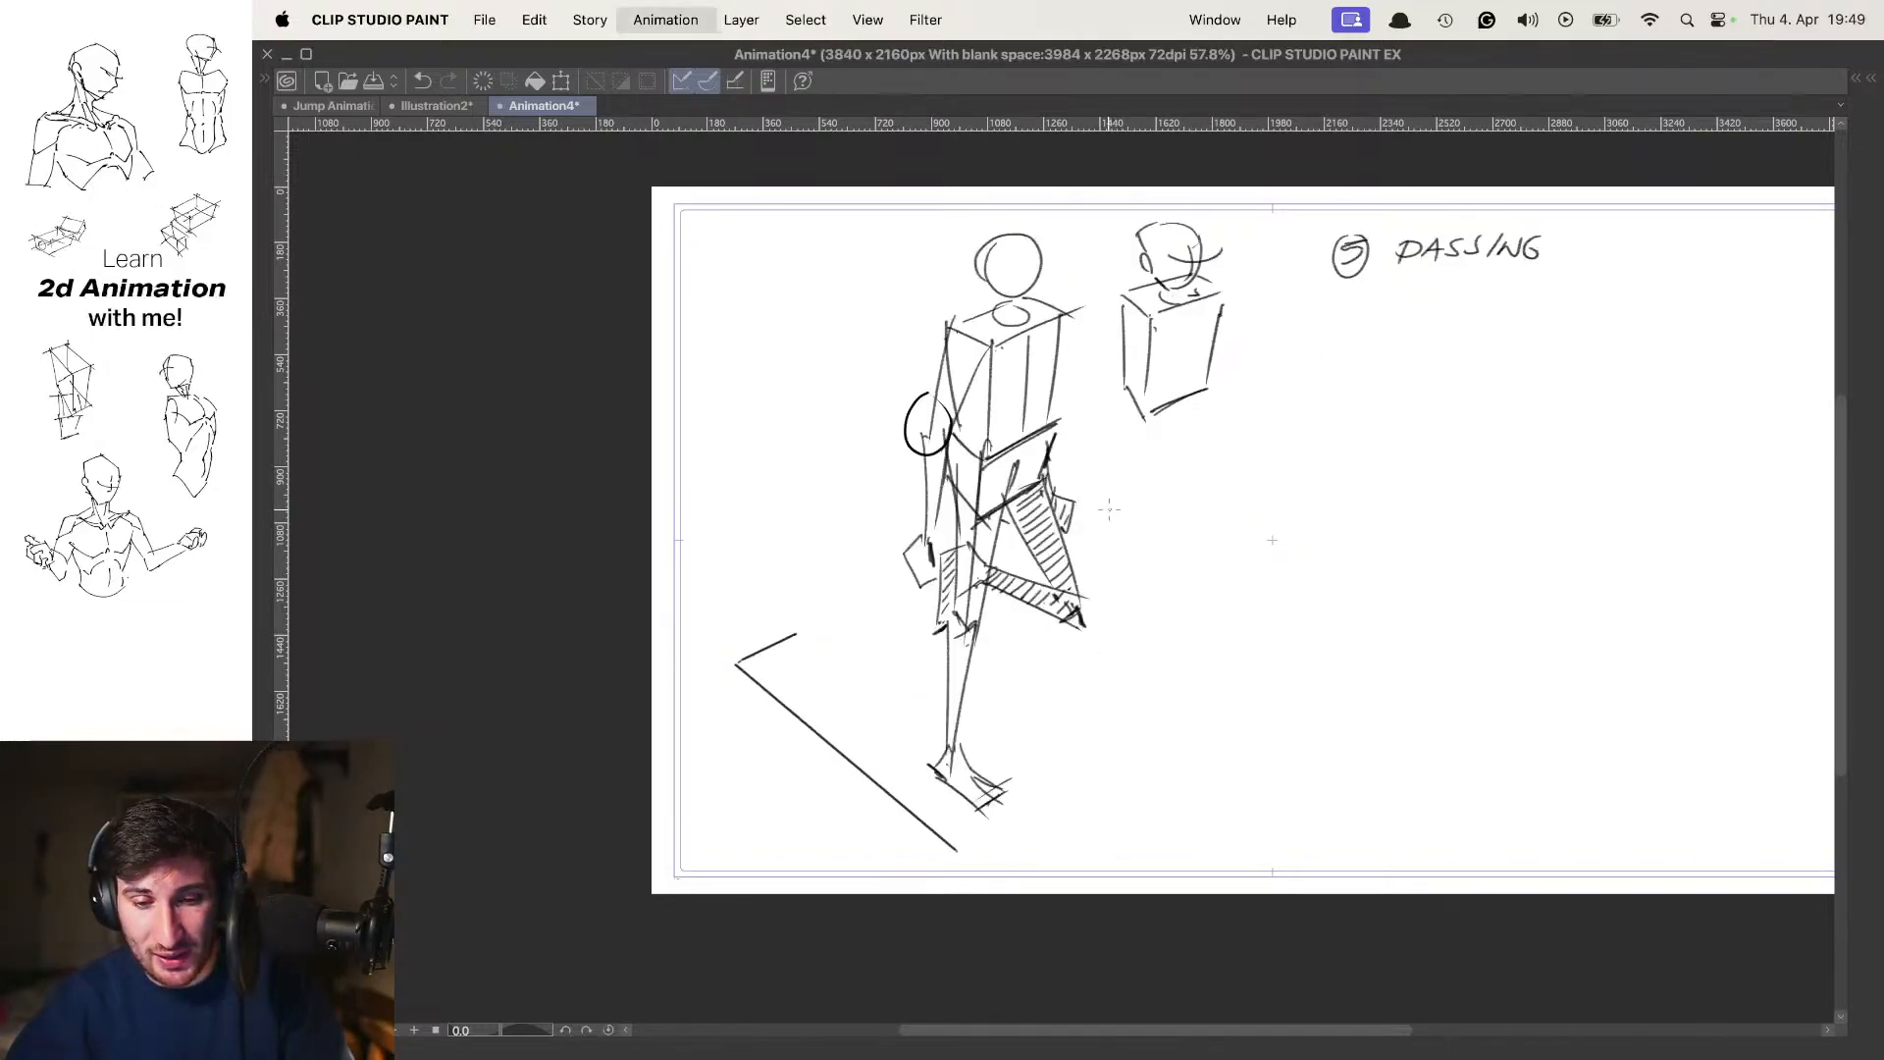
key(Left)
key(Right)
key(Right)
key(Right)
key(Right)
key(Right)
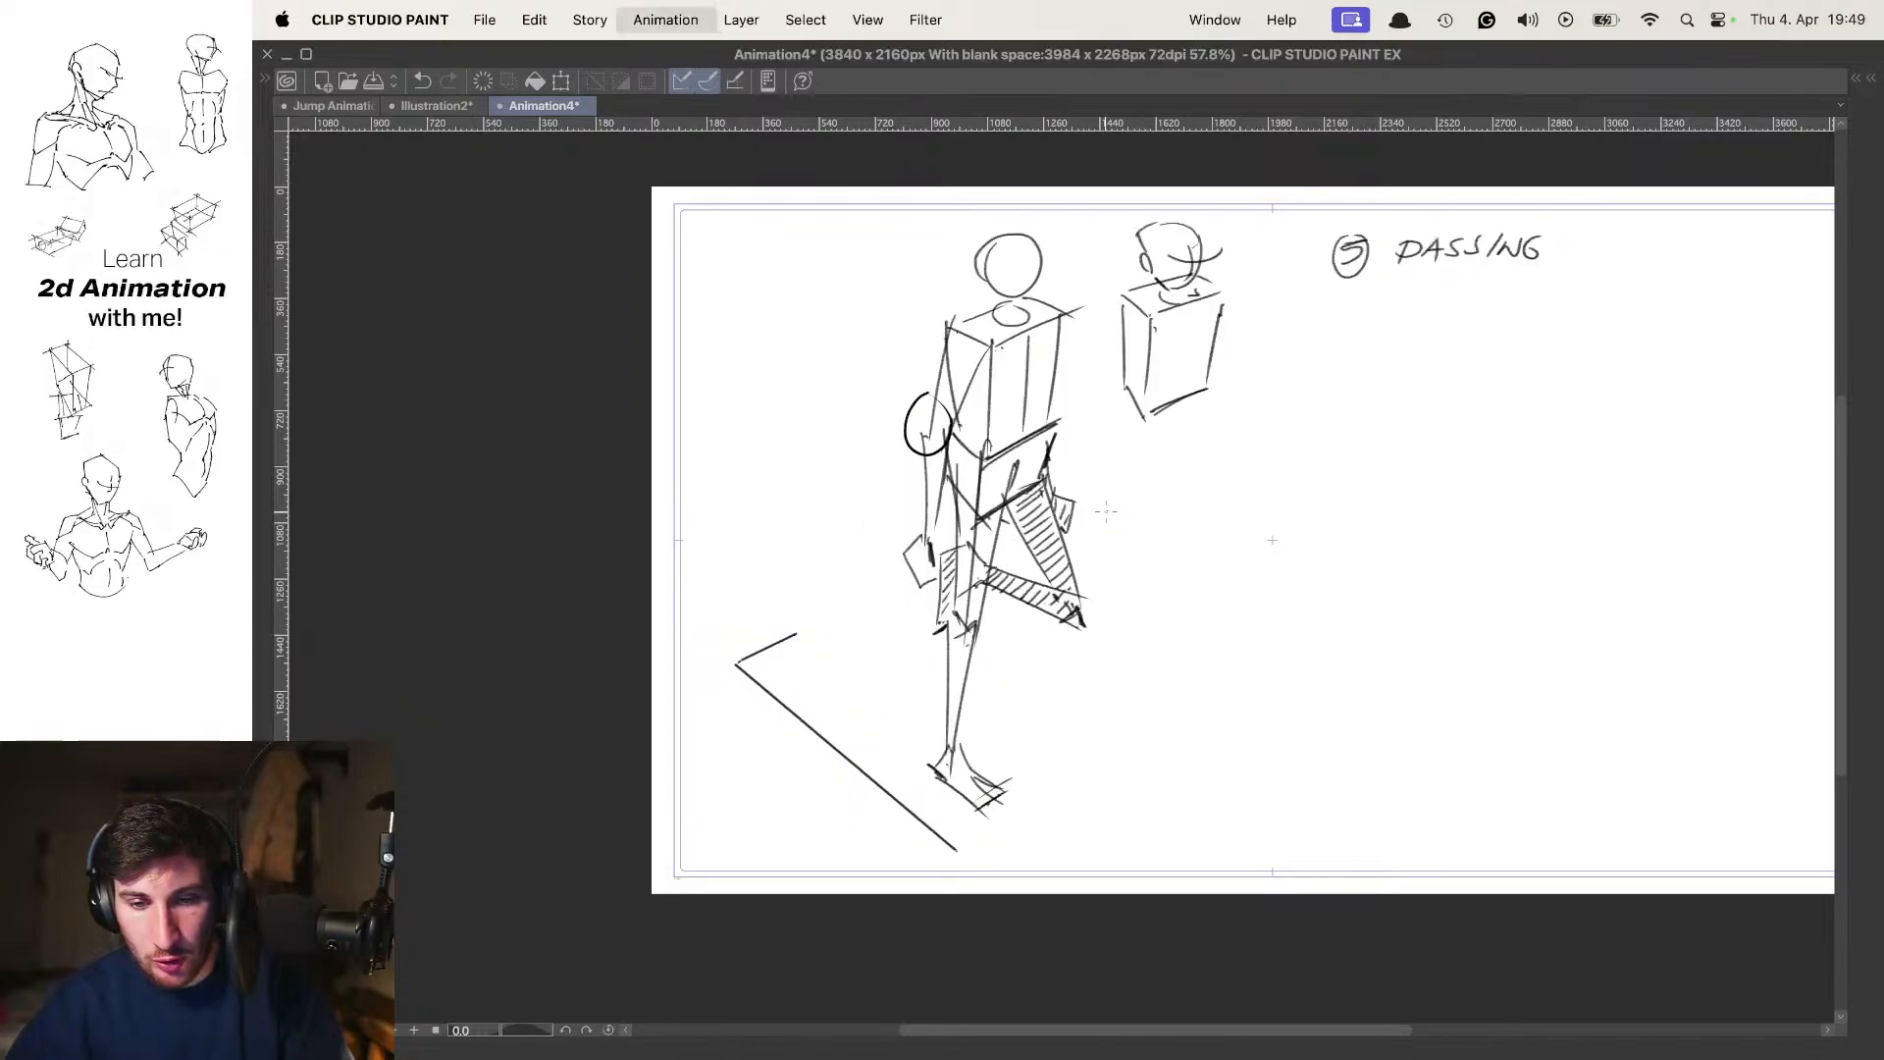
key(Left)
key(Left)
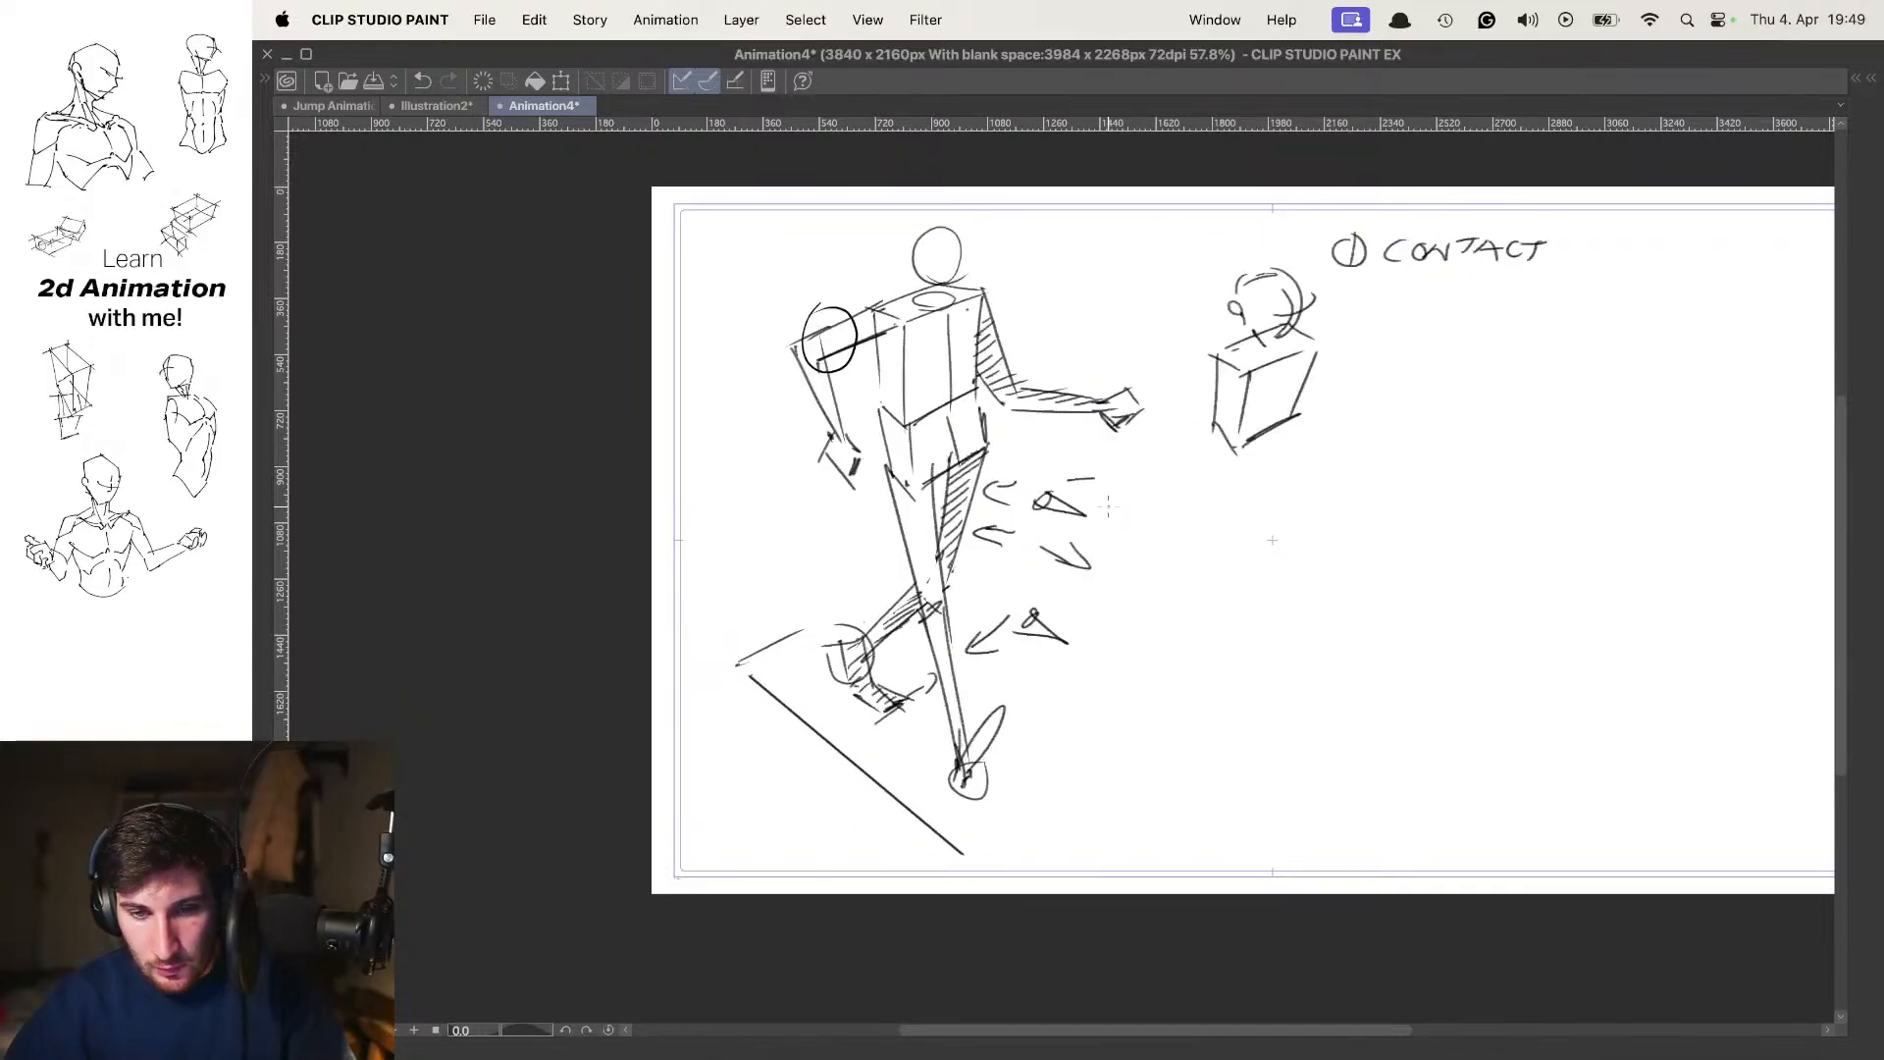
key(Right)
key(Left)
key(Right)
key(Left)
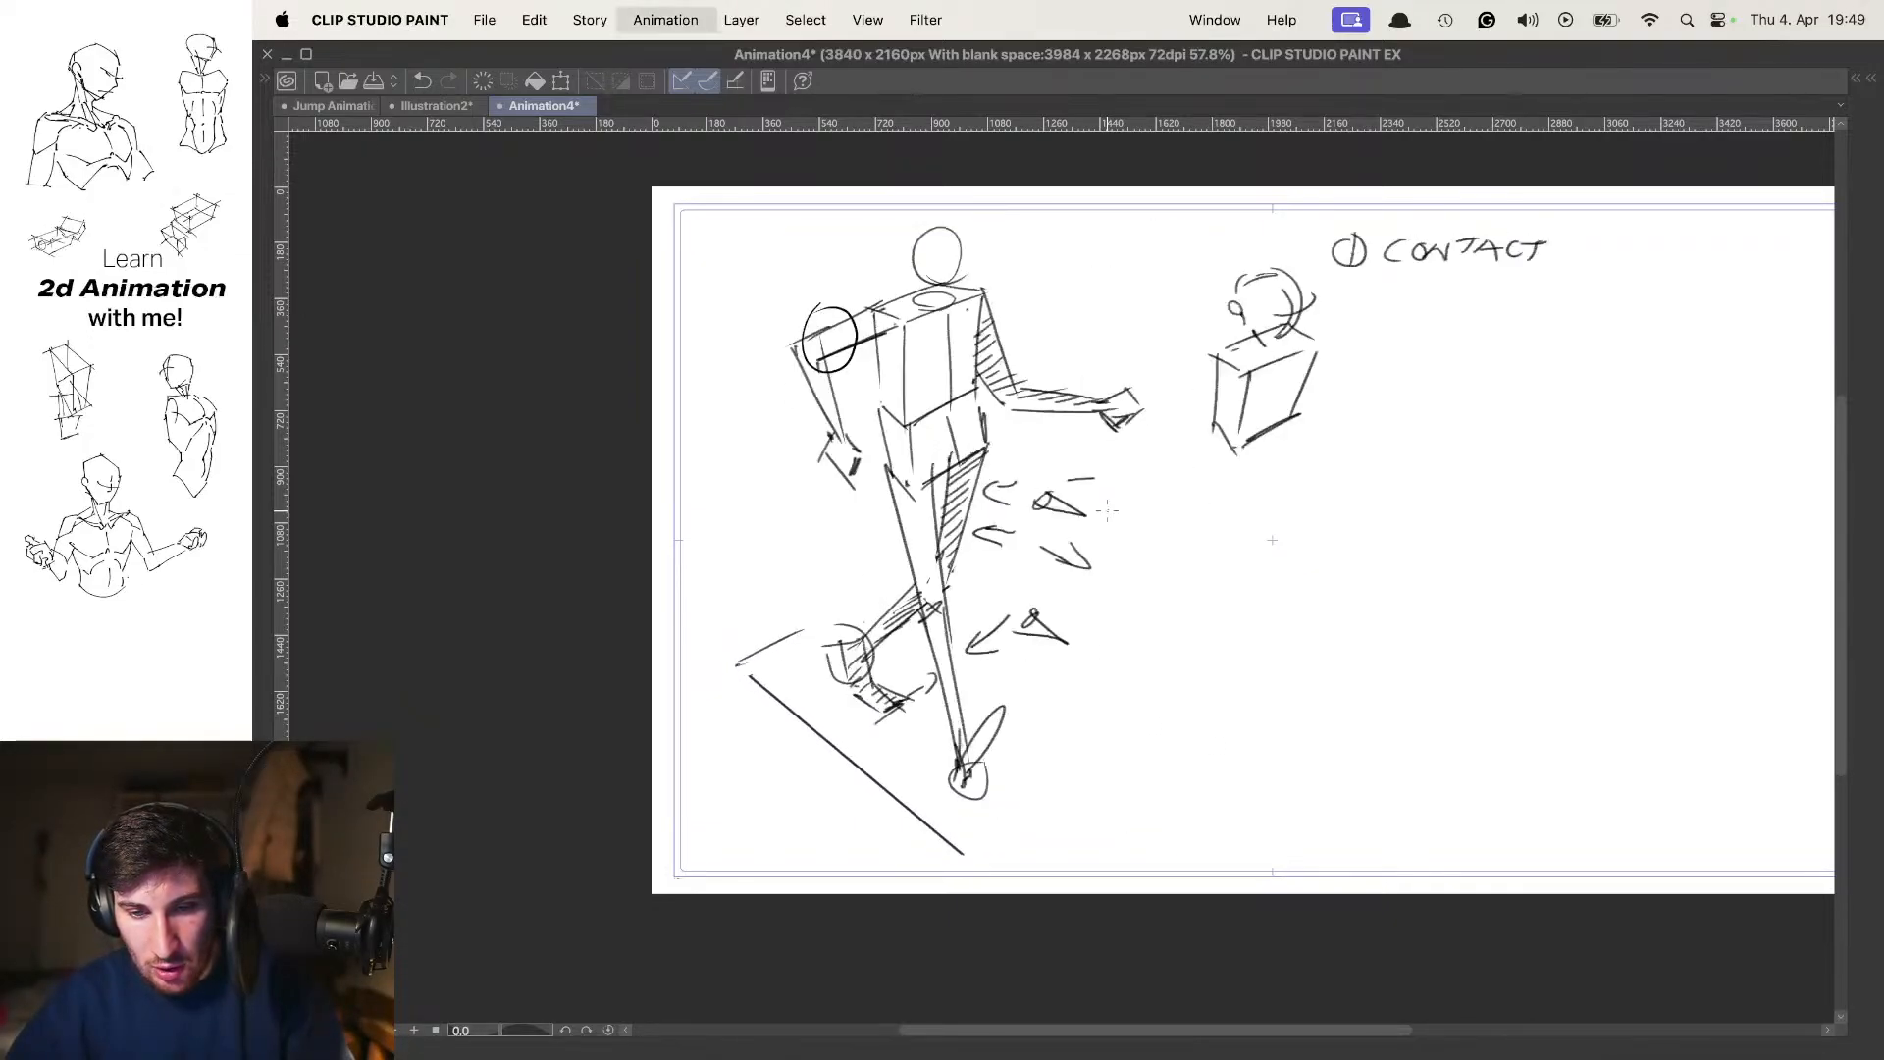
key(Right)
Add a new blank cel at frame 7, between the passing and second contact poses, and turn on onion skin
key(Tab)
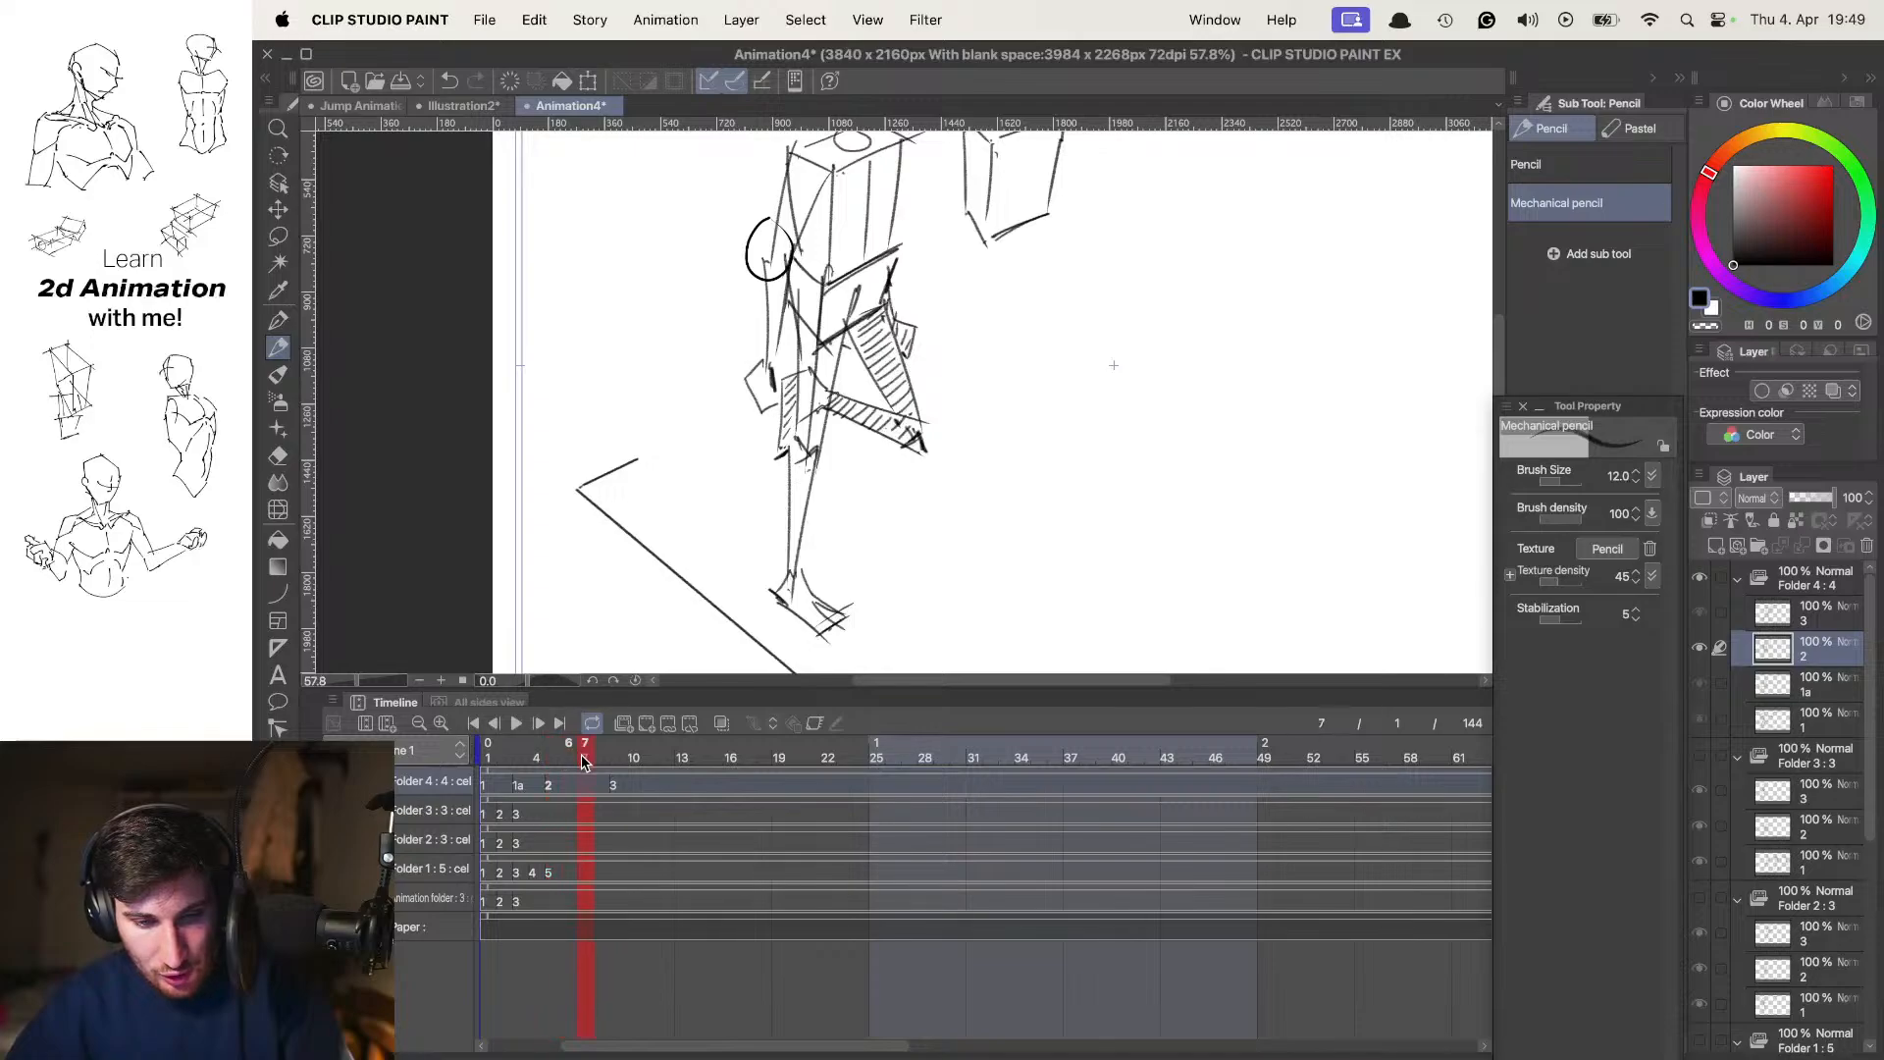
key(n)
key(o)
key(Tab)
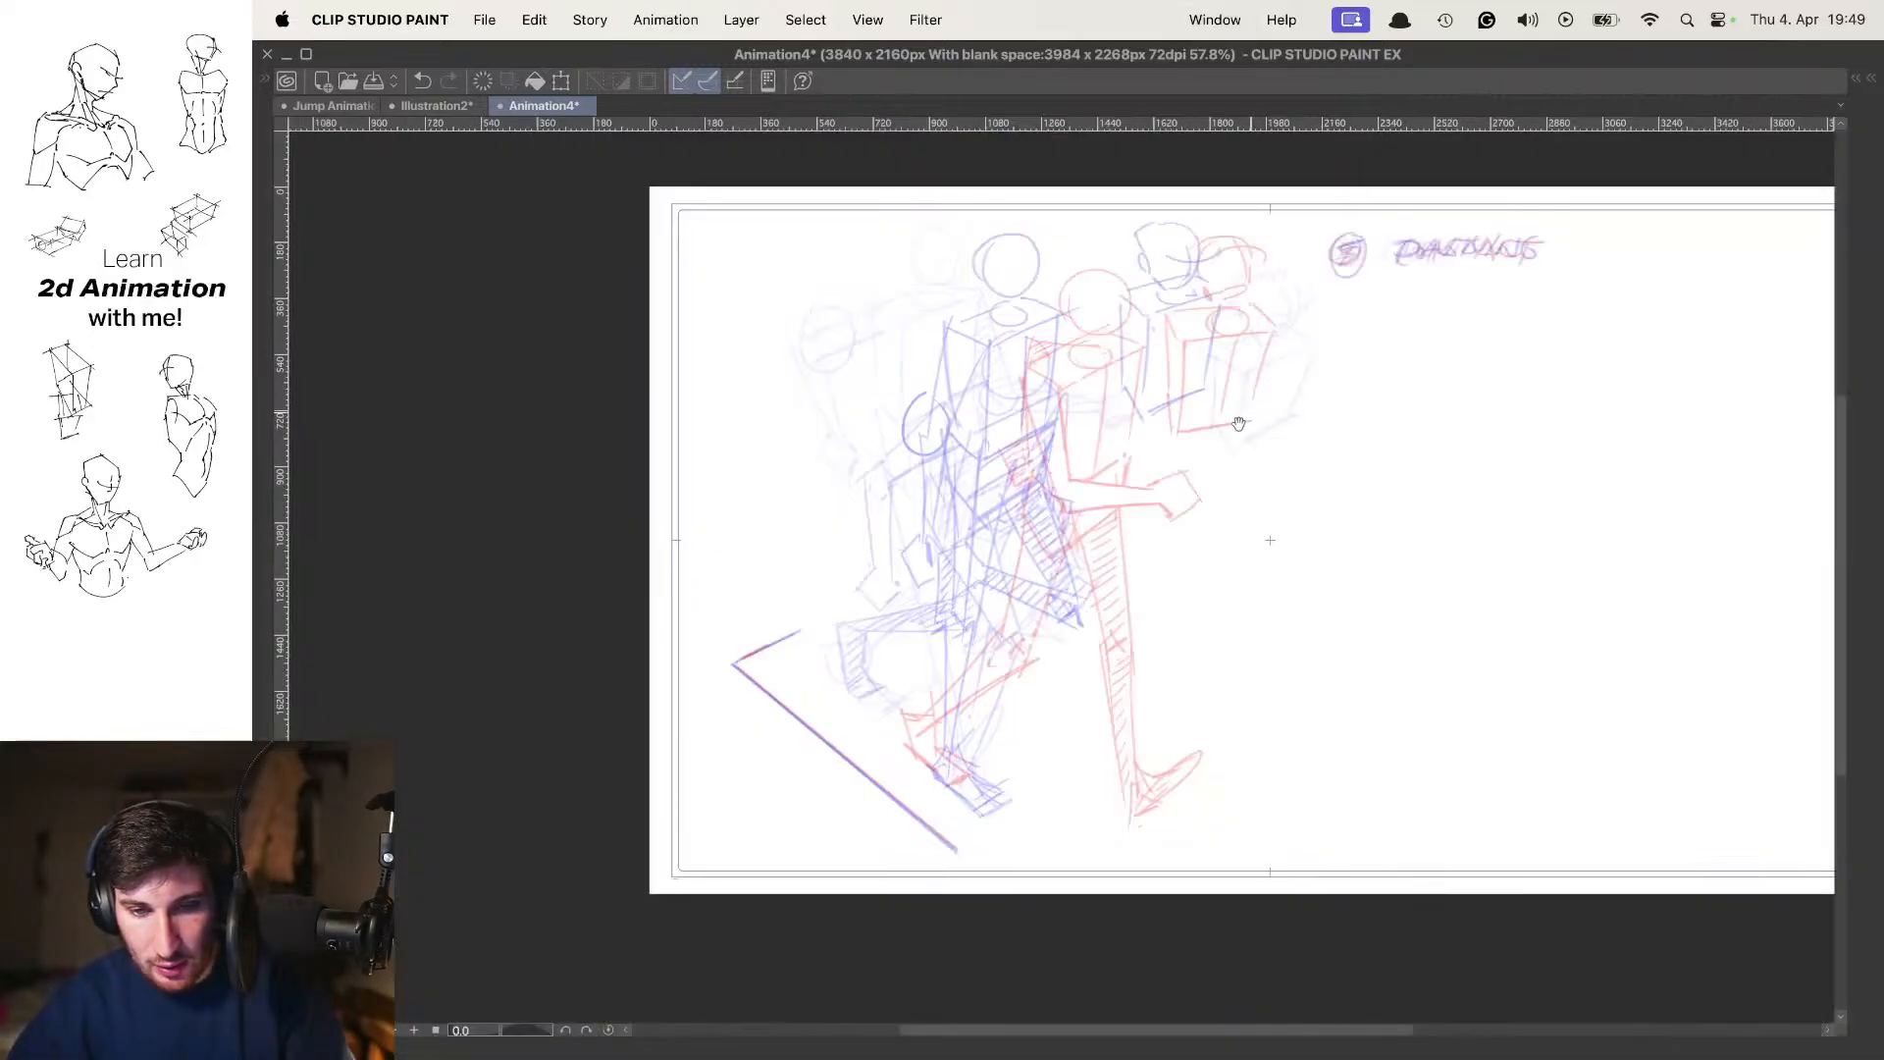
drag(1239, 424, 1206, 460)
drag(1074, 467, 1101, 464)
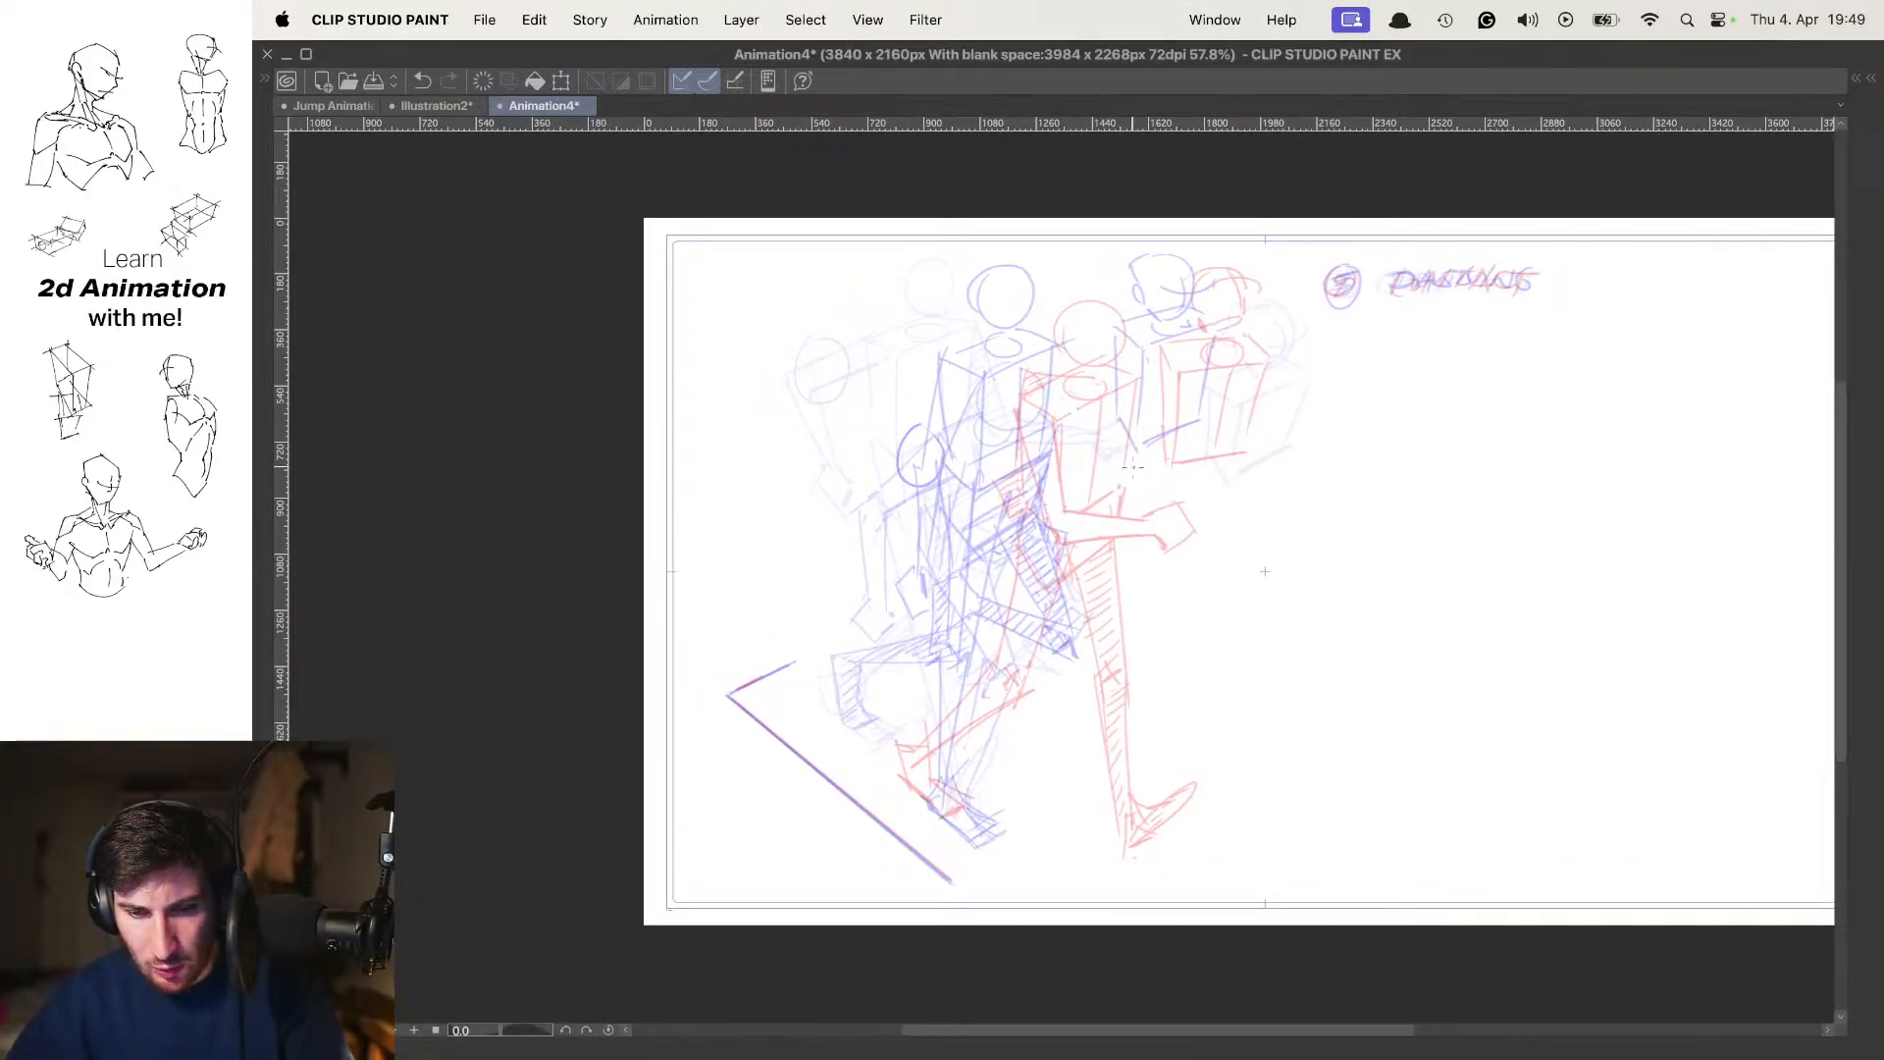
drag(1334, 349, 1266, 322)
mouse_move(1139, 425)
mouse_down()
mouse_move(1161, 411)
mouse_move(1141, 425)
mouse_up()
Flip through the cels with onion skin on to examine how the body moves into and out of frame 7
key(comma)
key(comma)
key(comma)
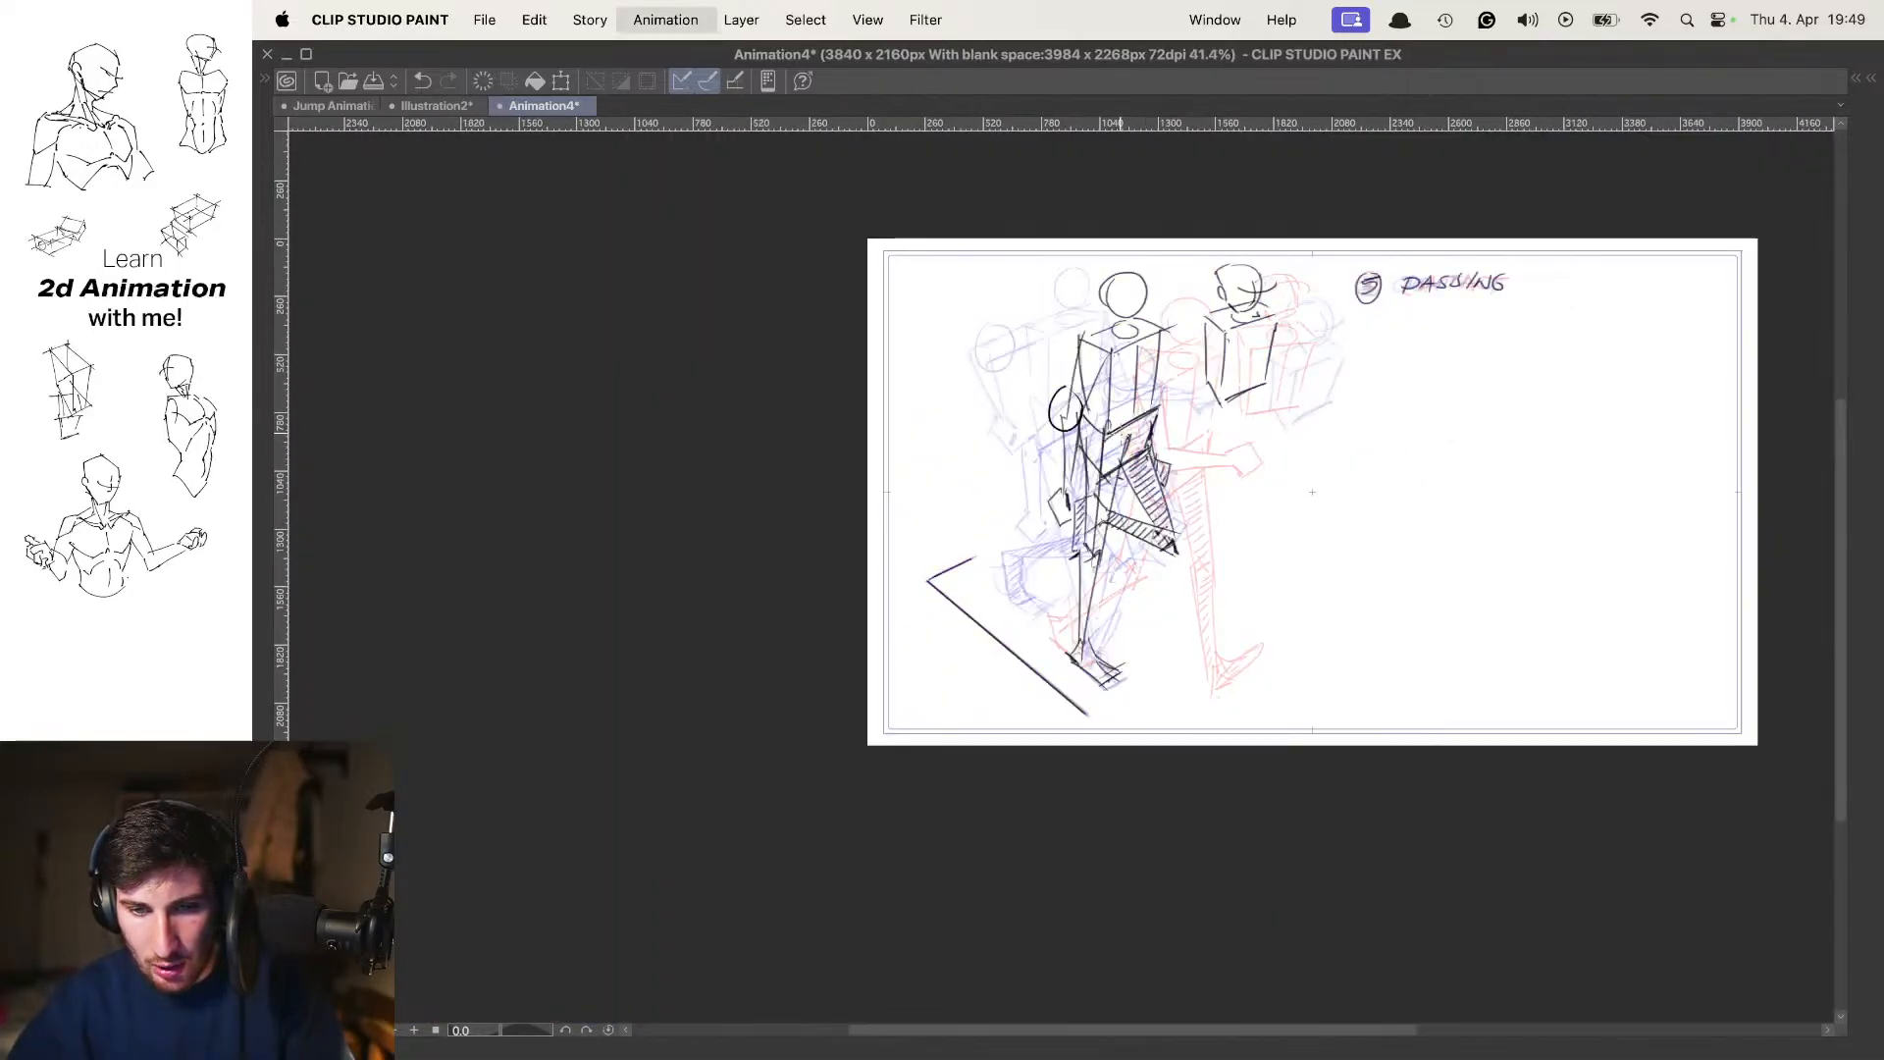
key(period)
key(period)
key(period)
key(comma)
key(comma)
key(comma)
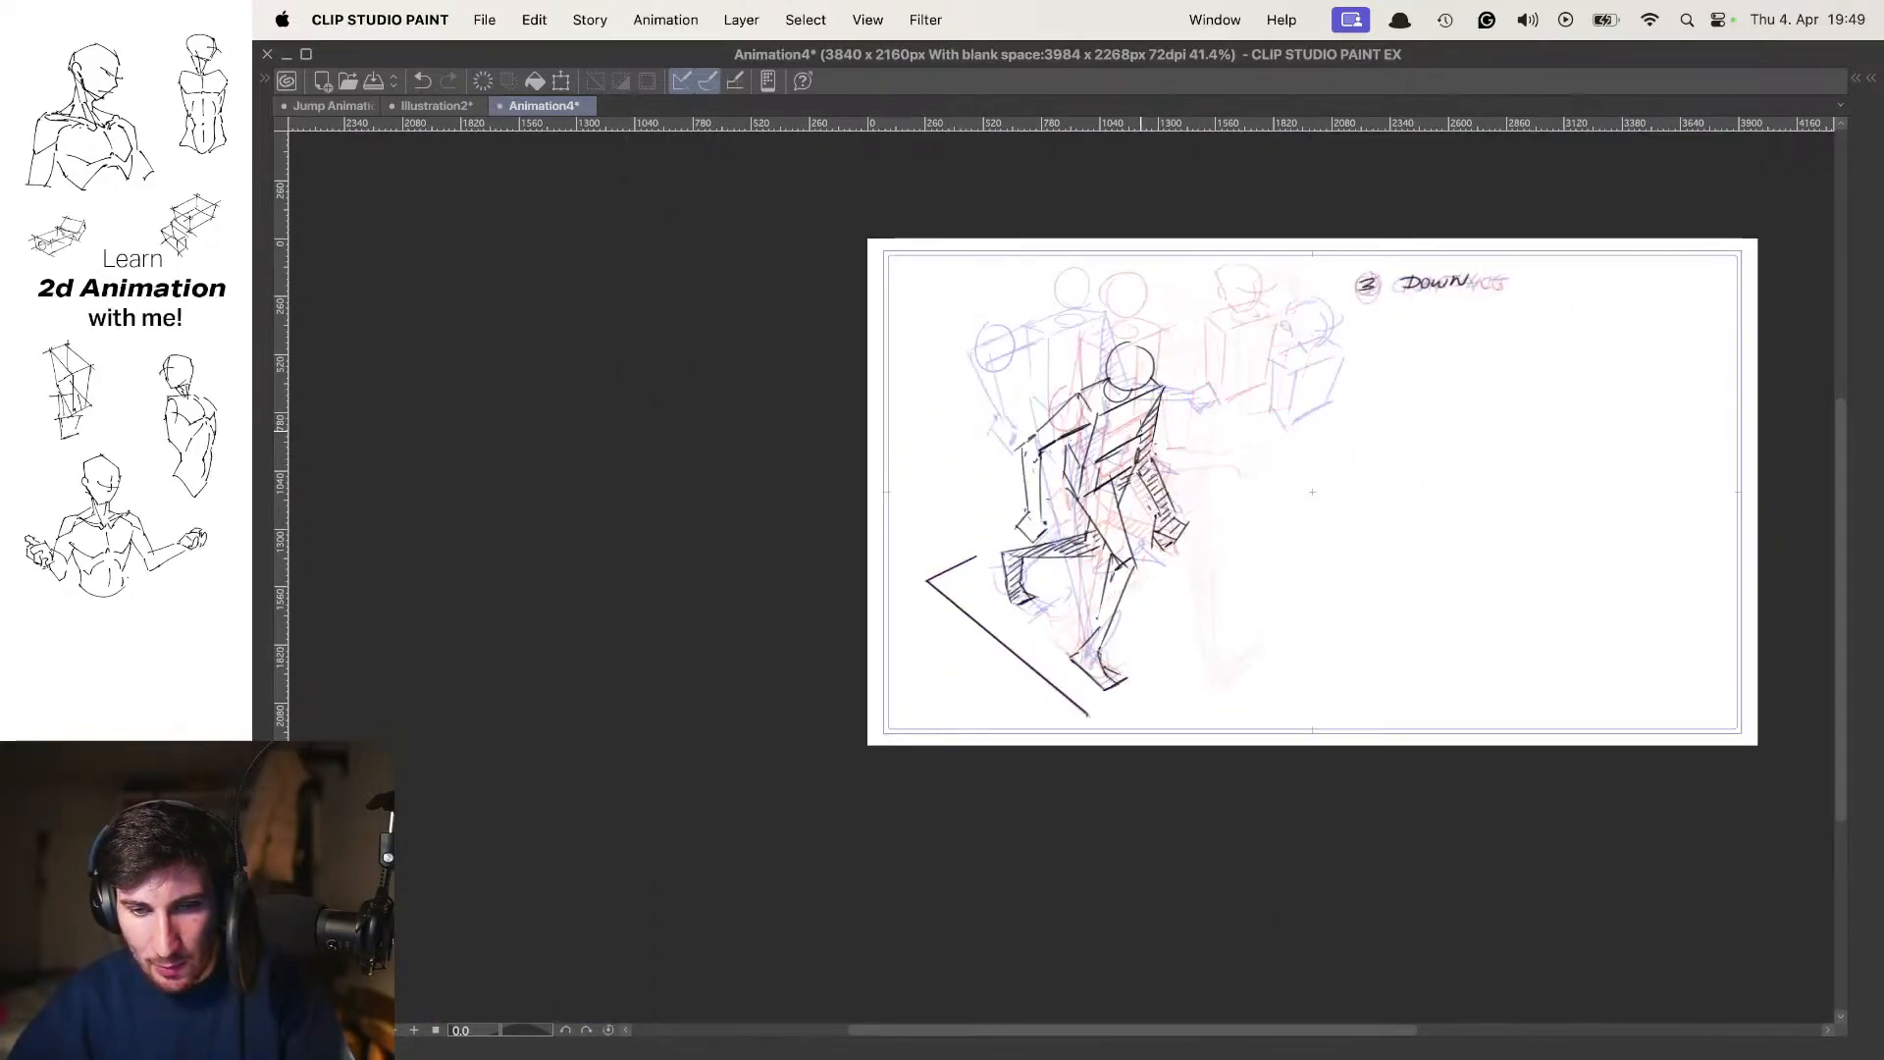
key(period)
key(period)
key(period)
key(period)
key(comma)
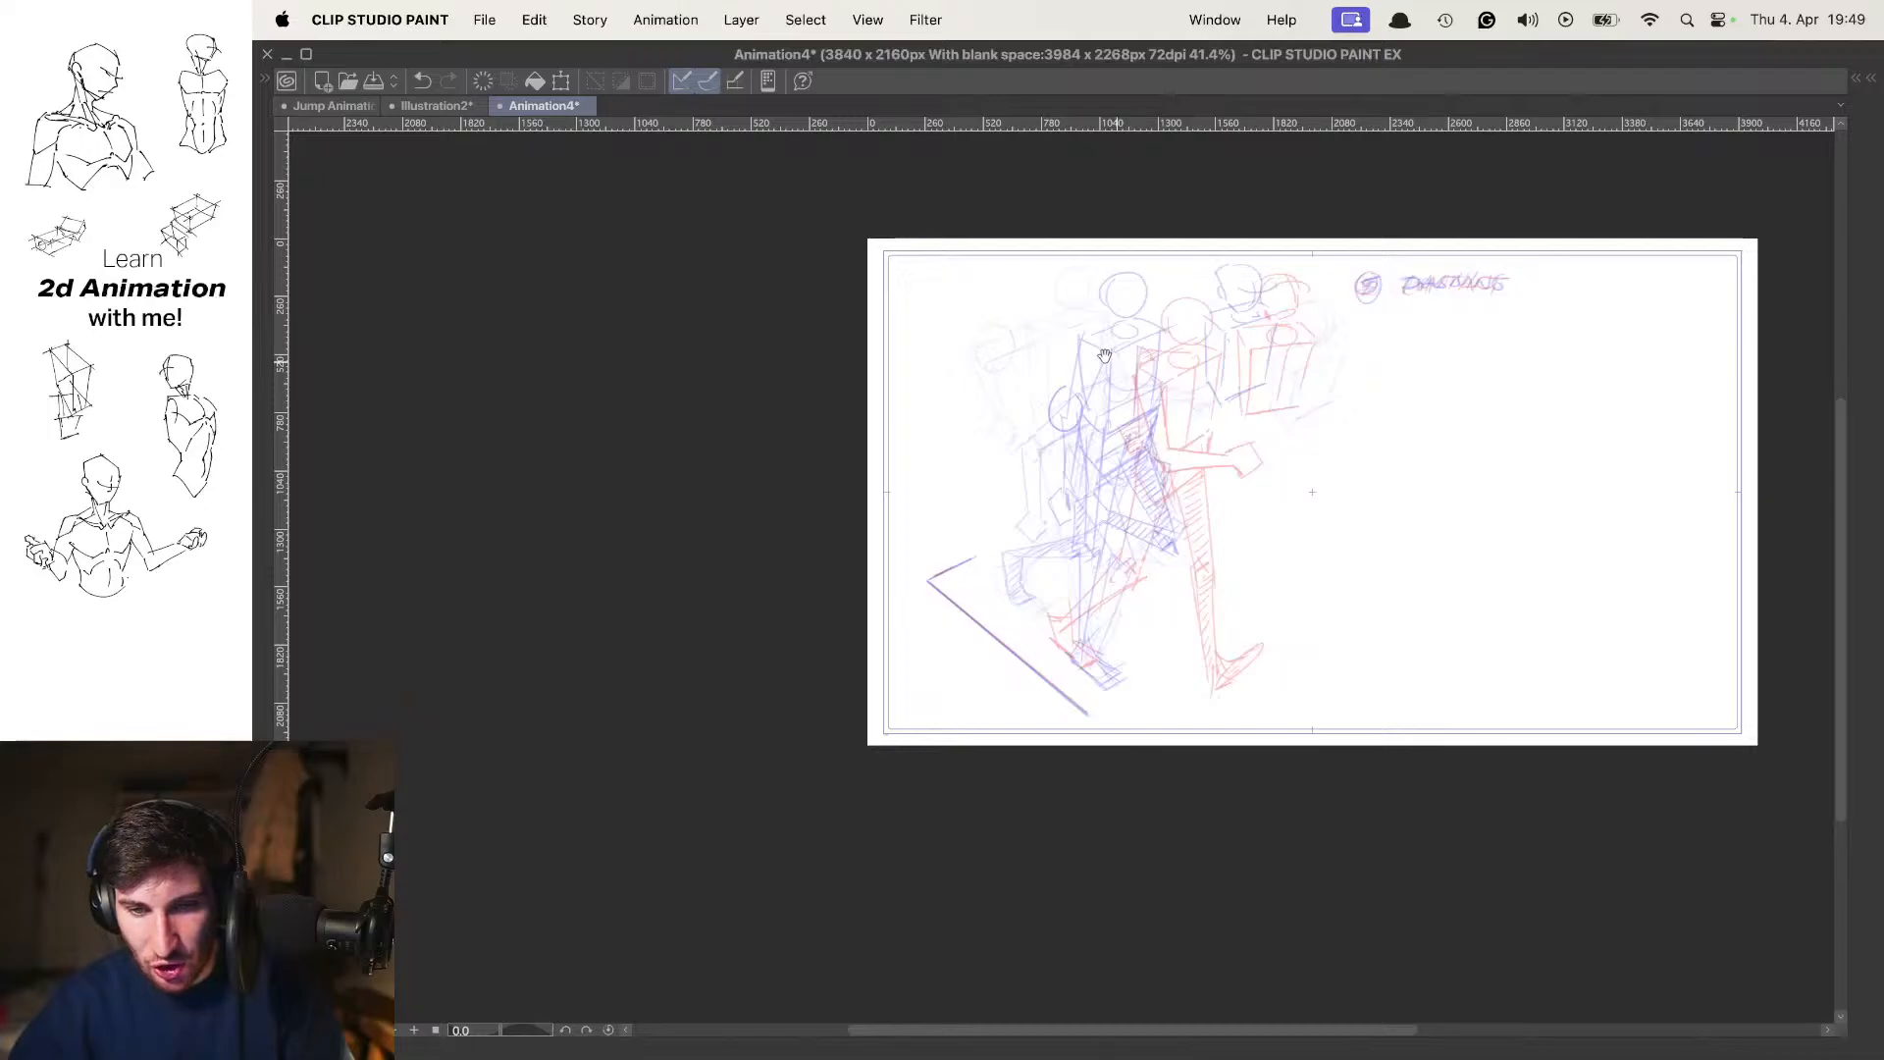
Draw the boxy chest on the frame 7 cel, raised slightly above and between the onion-skinned passing and contact torsos
drag(1101, 356, 1207, 369)
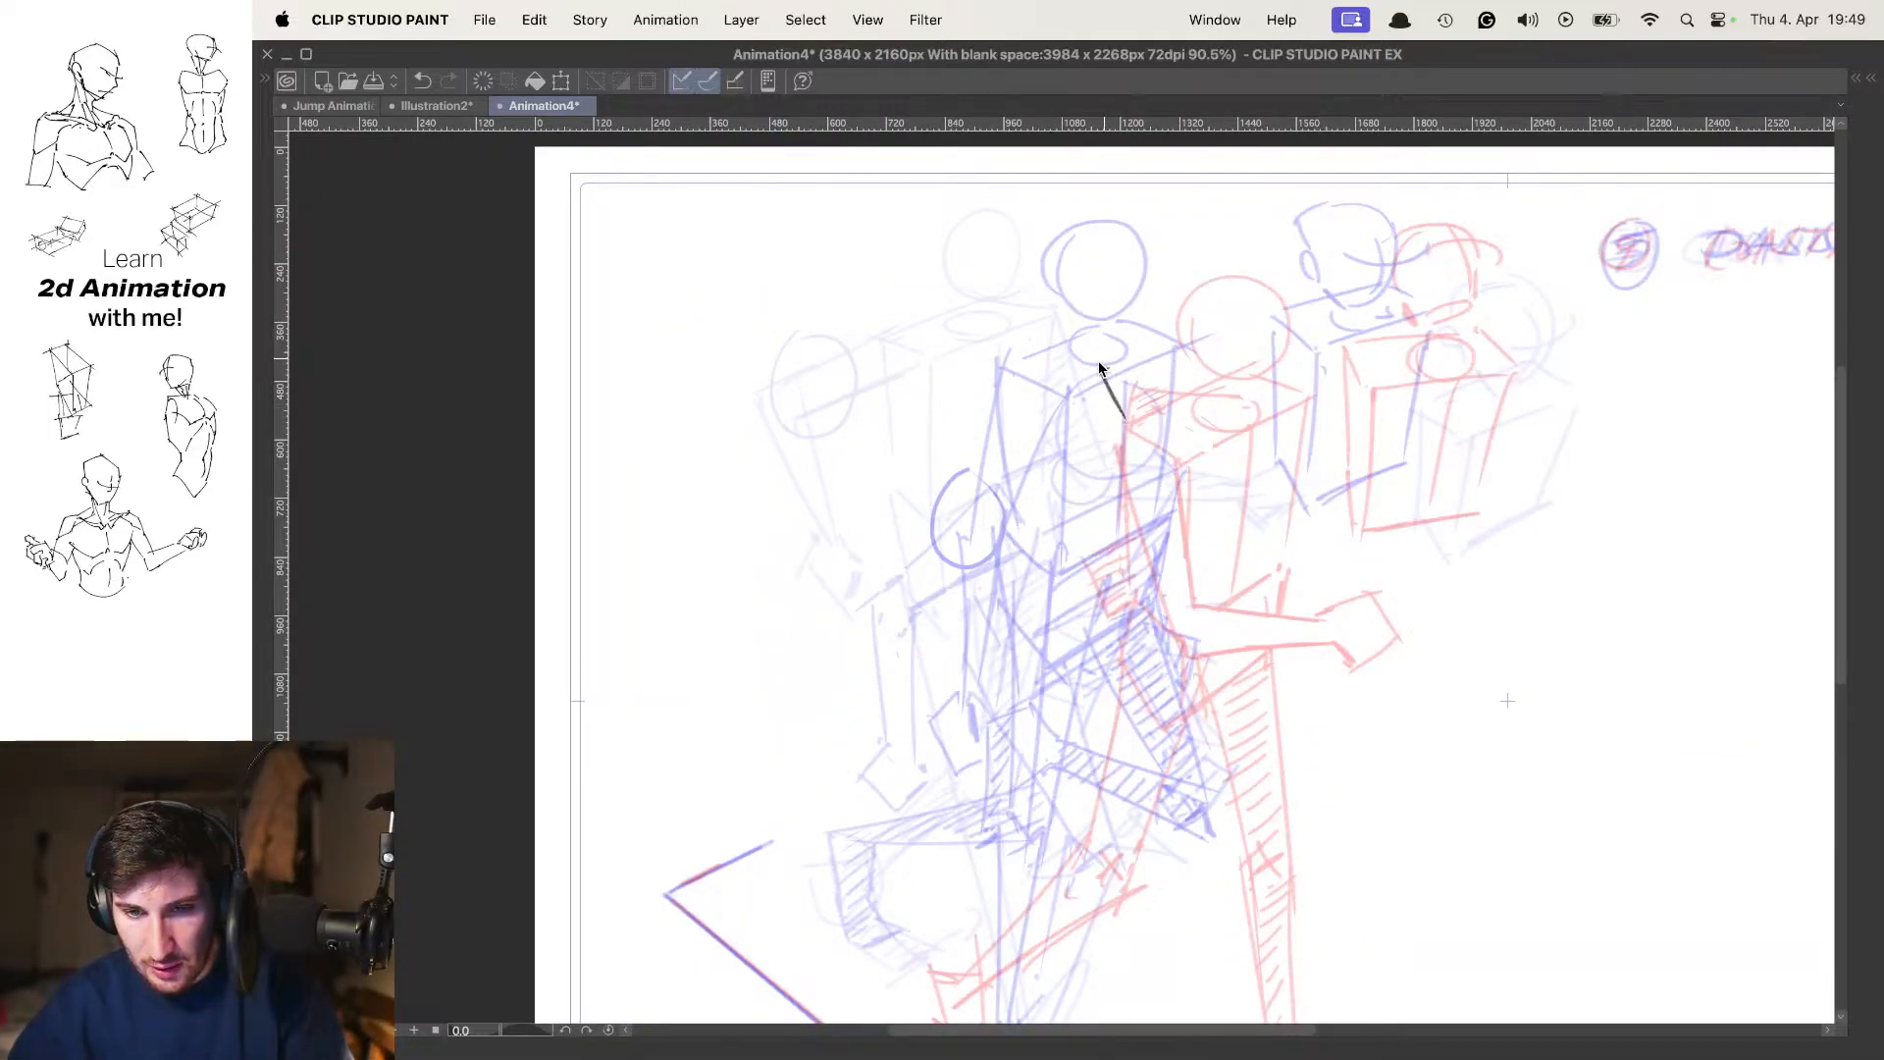
key(super+z)
drag(1084, 366, 1111, 409)
key(super+z)
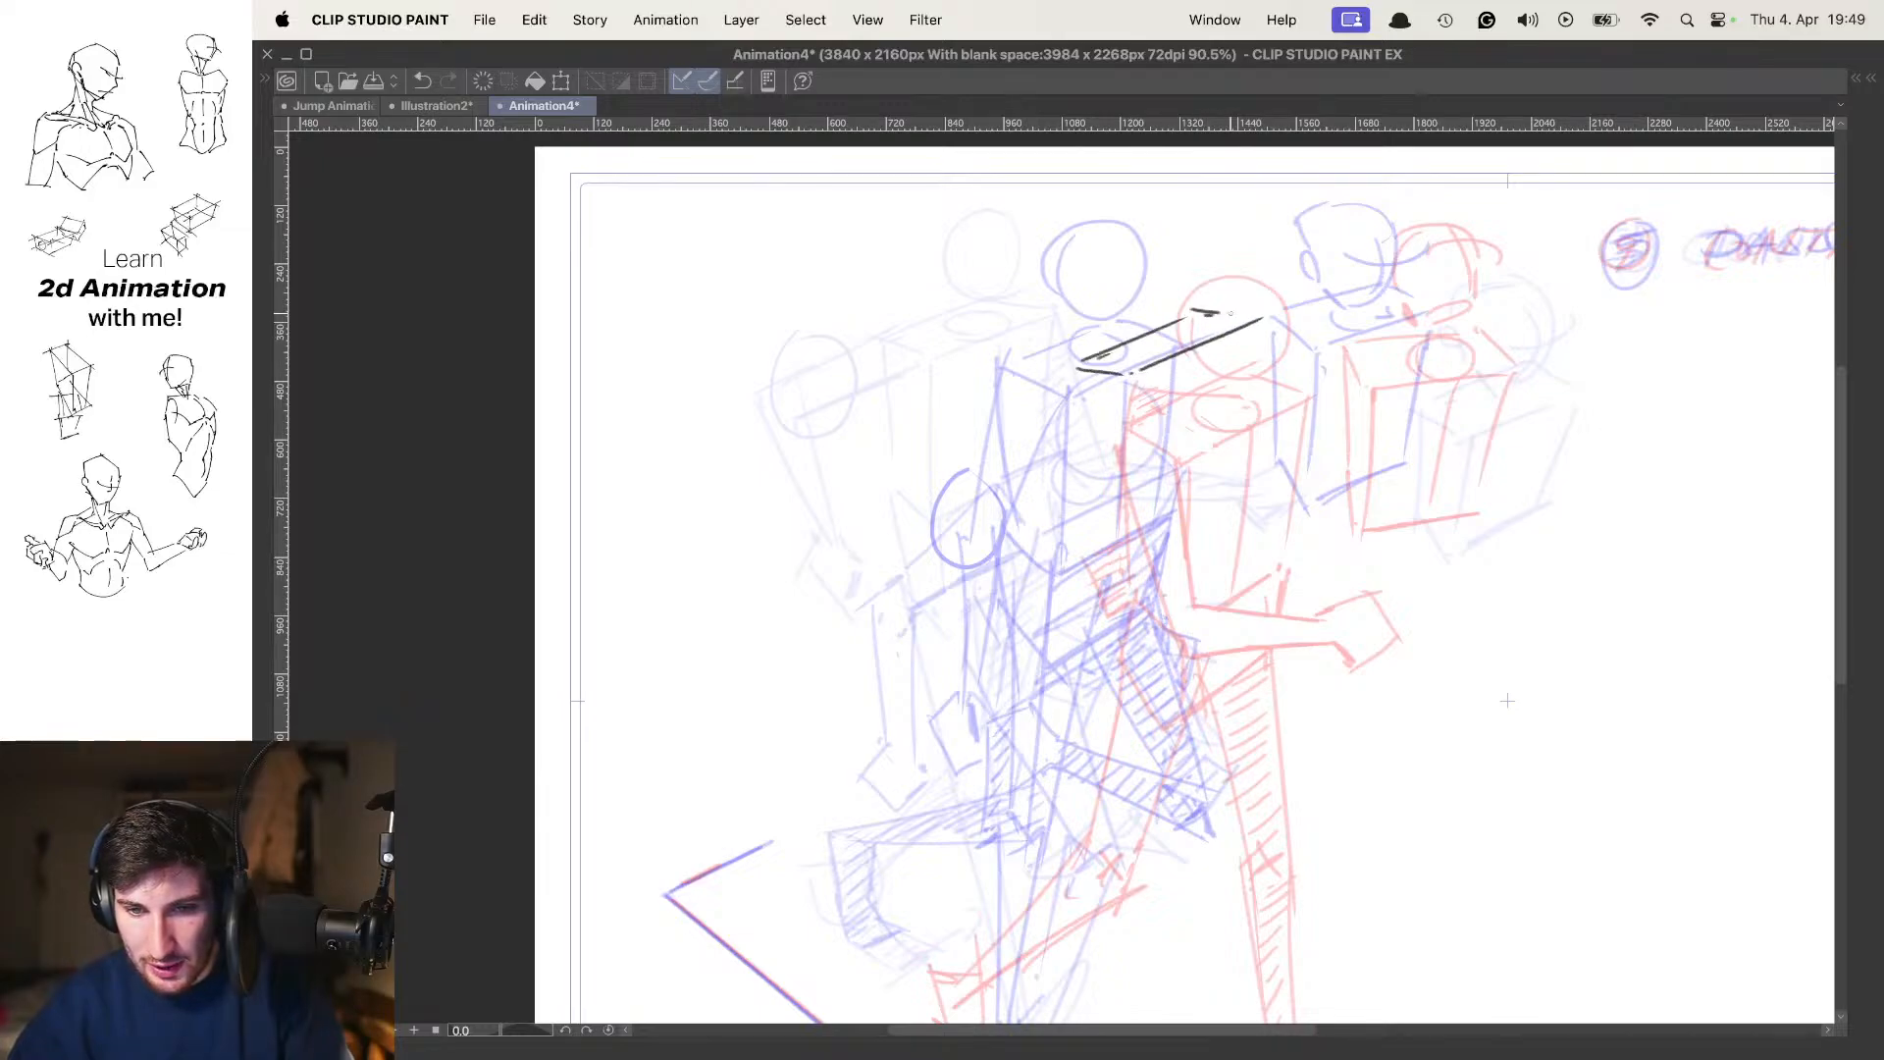
drag(1133, 373, 1156, 554)
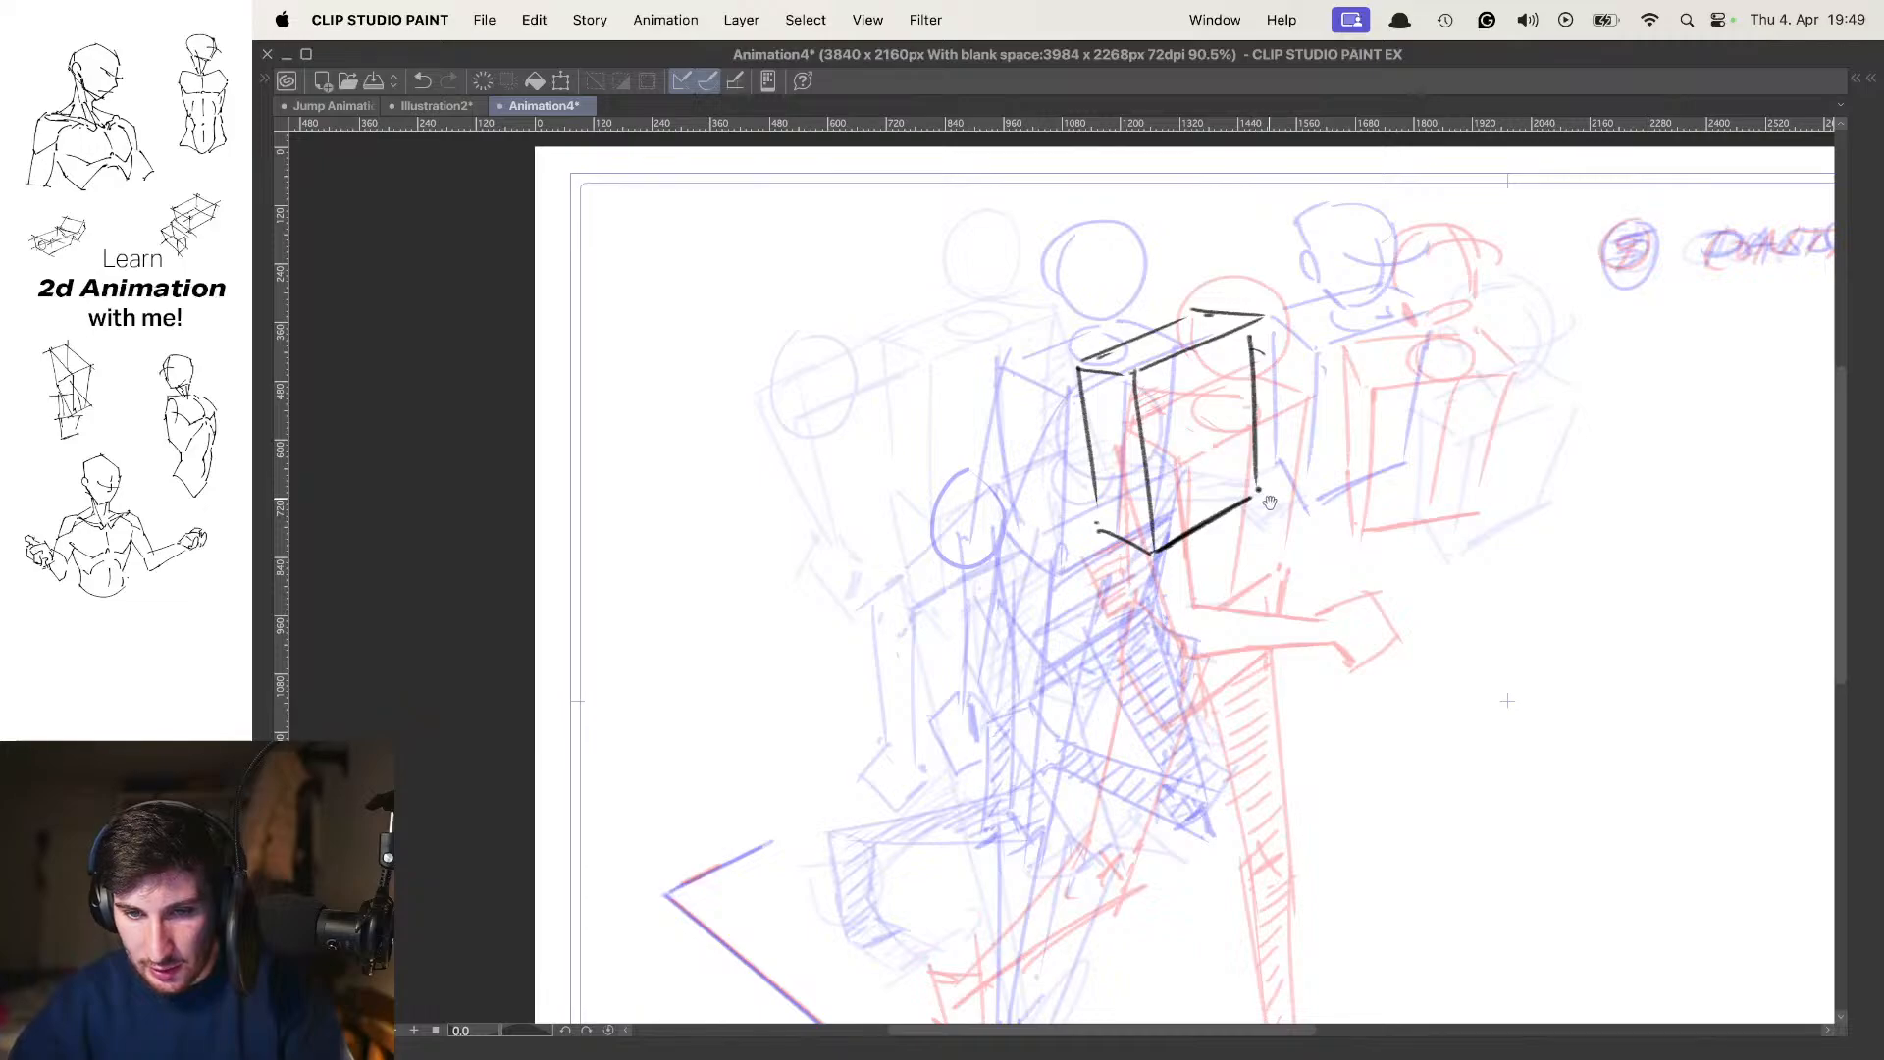
Try a backward-slanting pelvis box beneath the frame 7 chest and check it against the neighbouring poses
drag(1270, 502, 1279, 368)
key(Left)
key(Right)
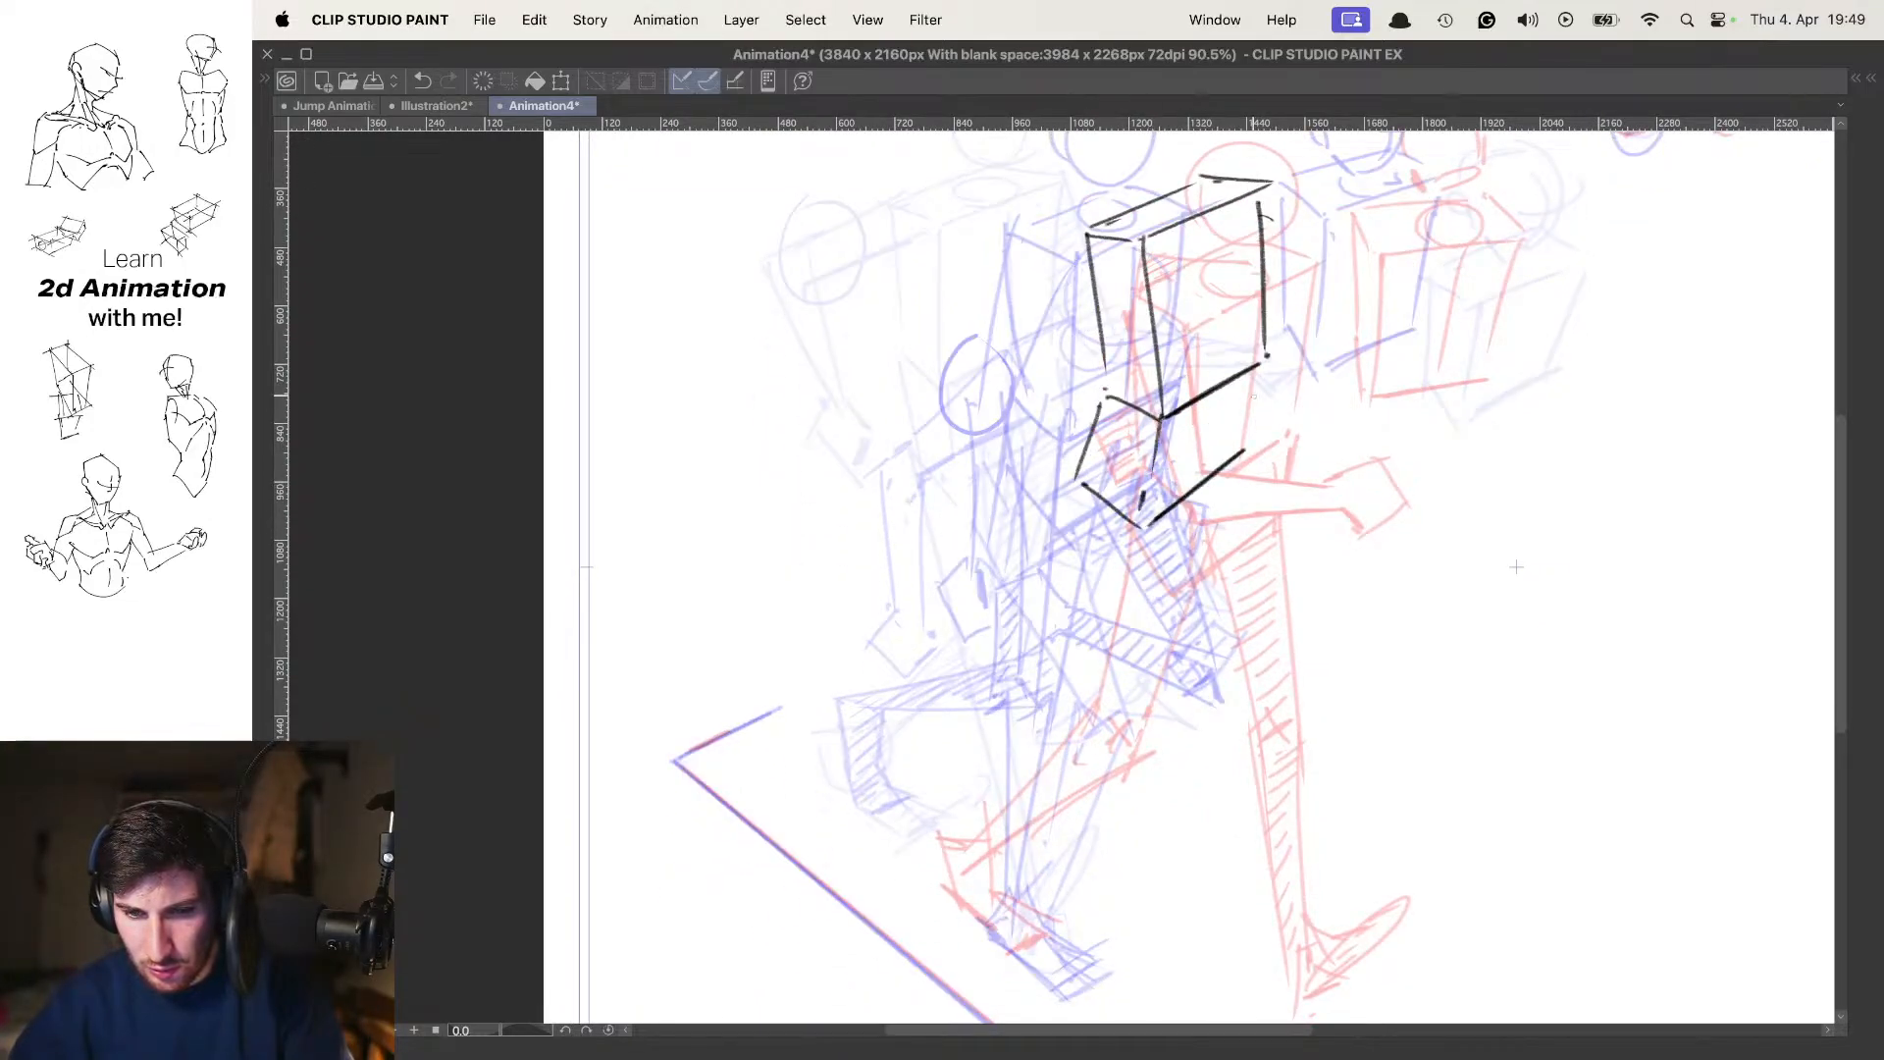
scroll(1277, 381, down, 3)
key(space)
key(space)
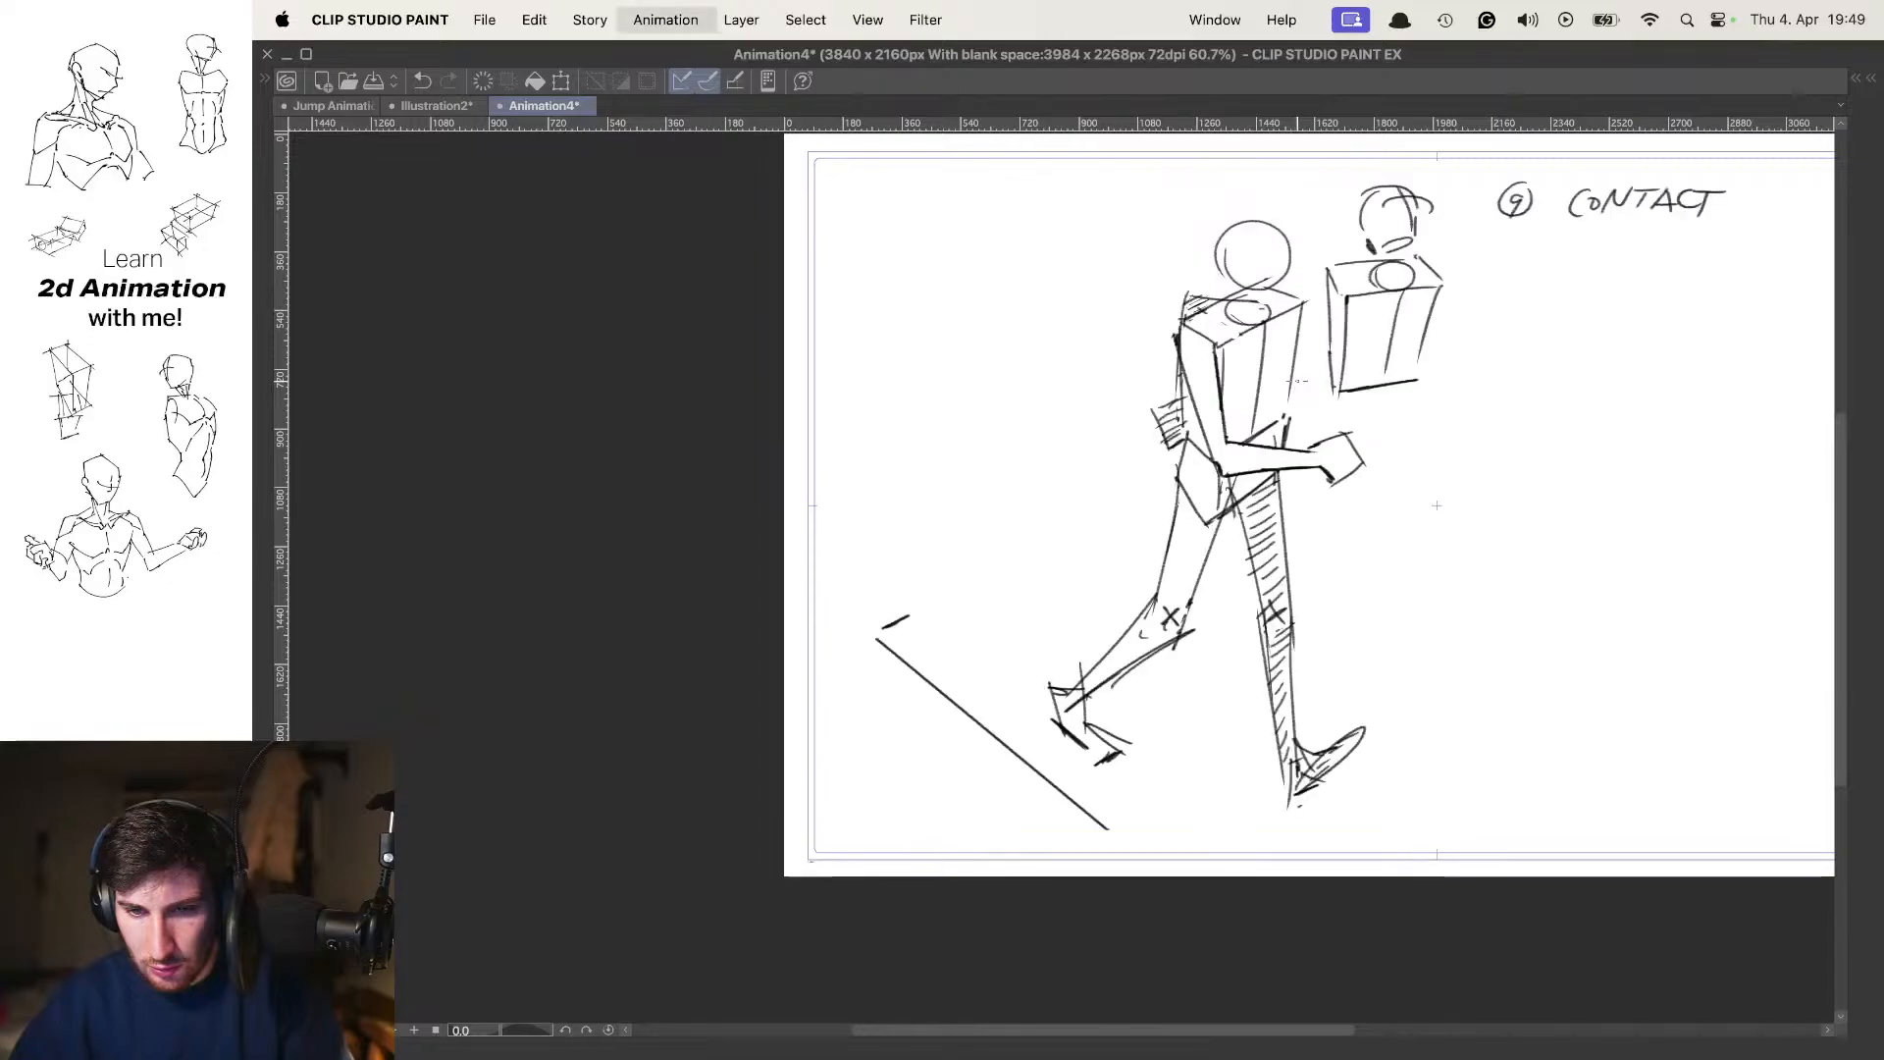
key(space)
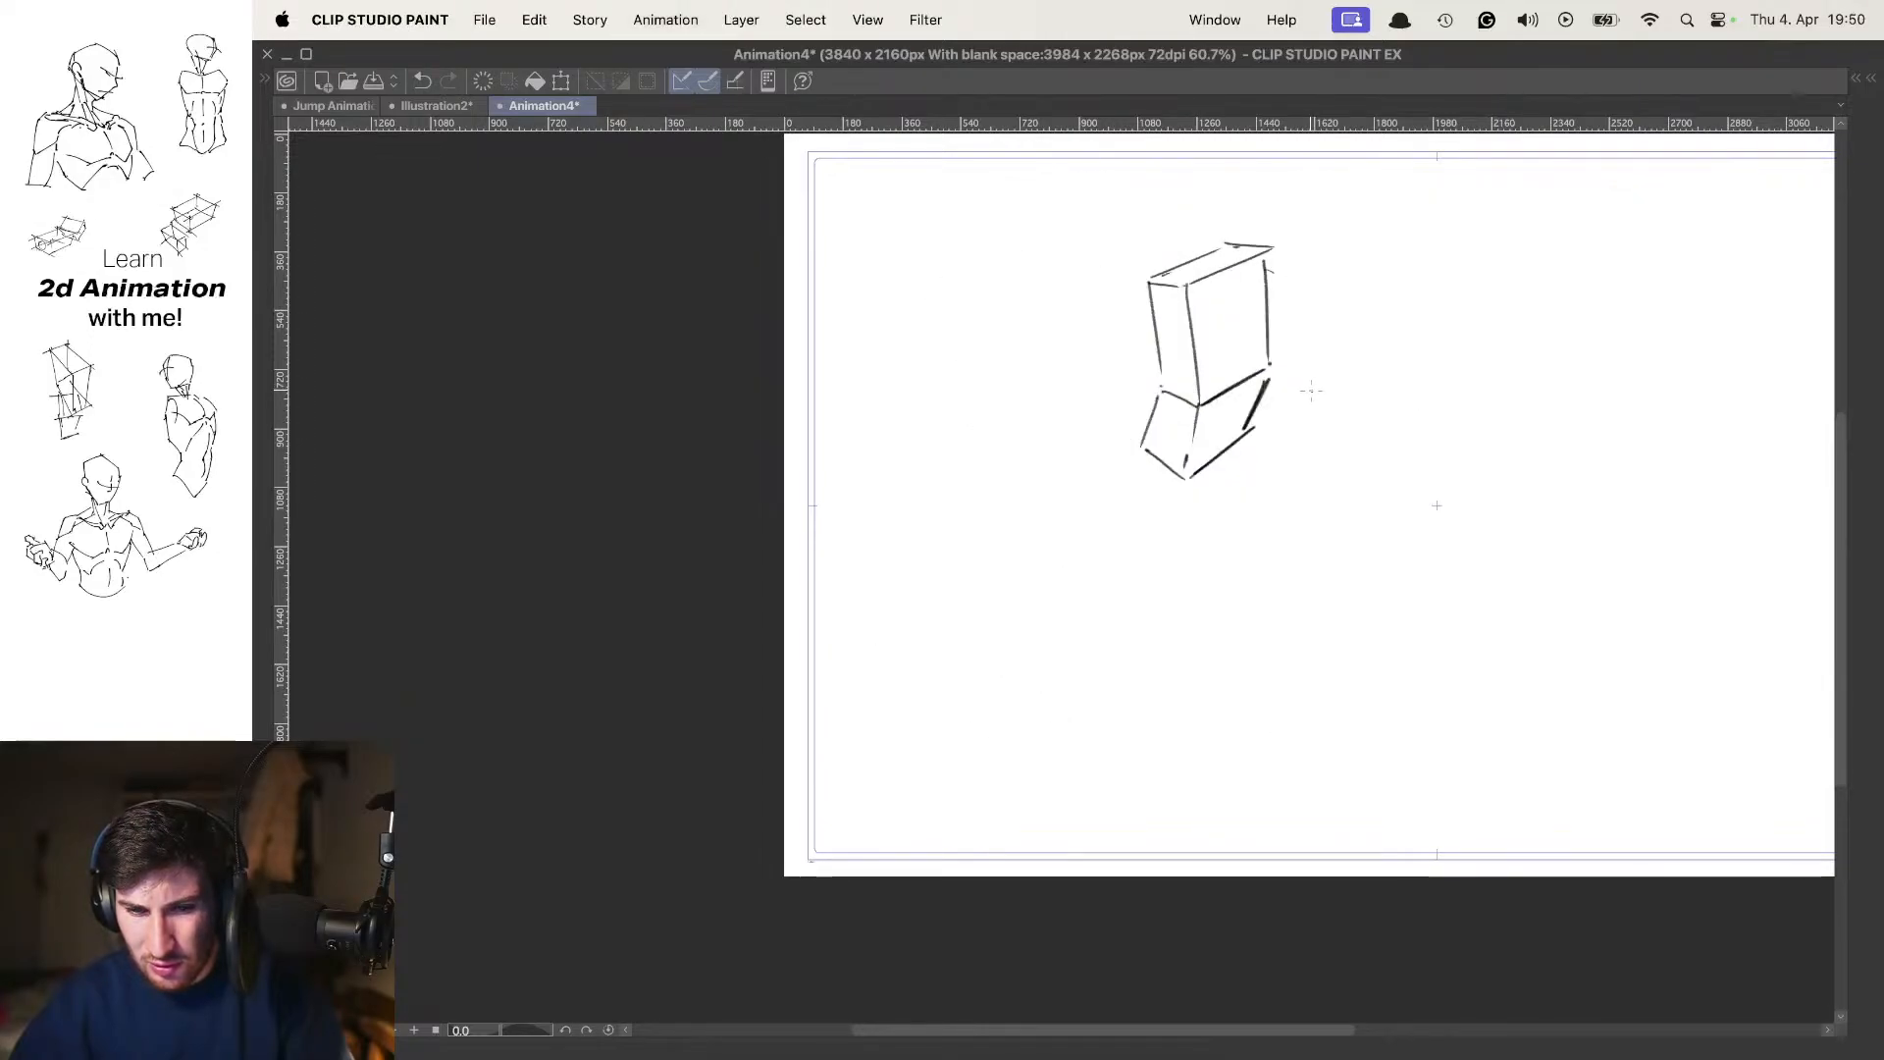
key(super+z)
key(super+z)
key(super+z)
Redraw the pelvis as a more upright box beneath the frame 7 chest, adding vertical centre lines to both boxes
scroll(1196, 419, up, 3)
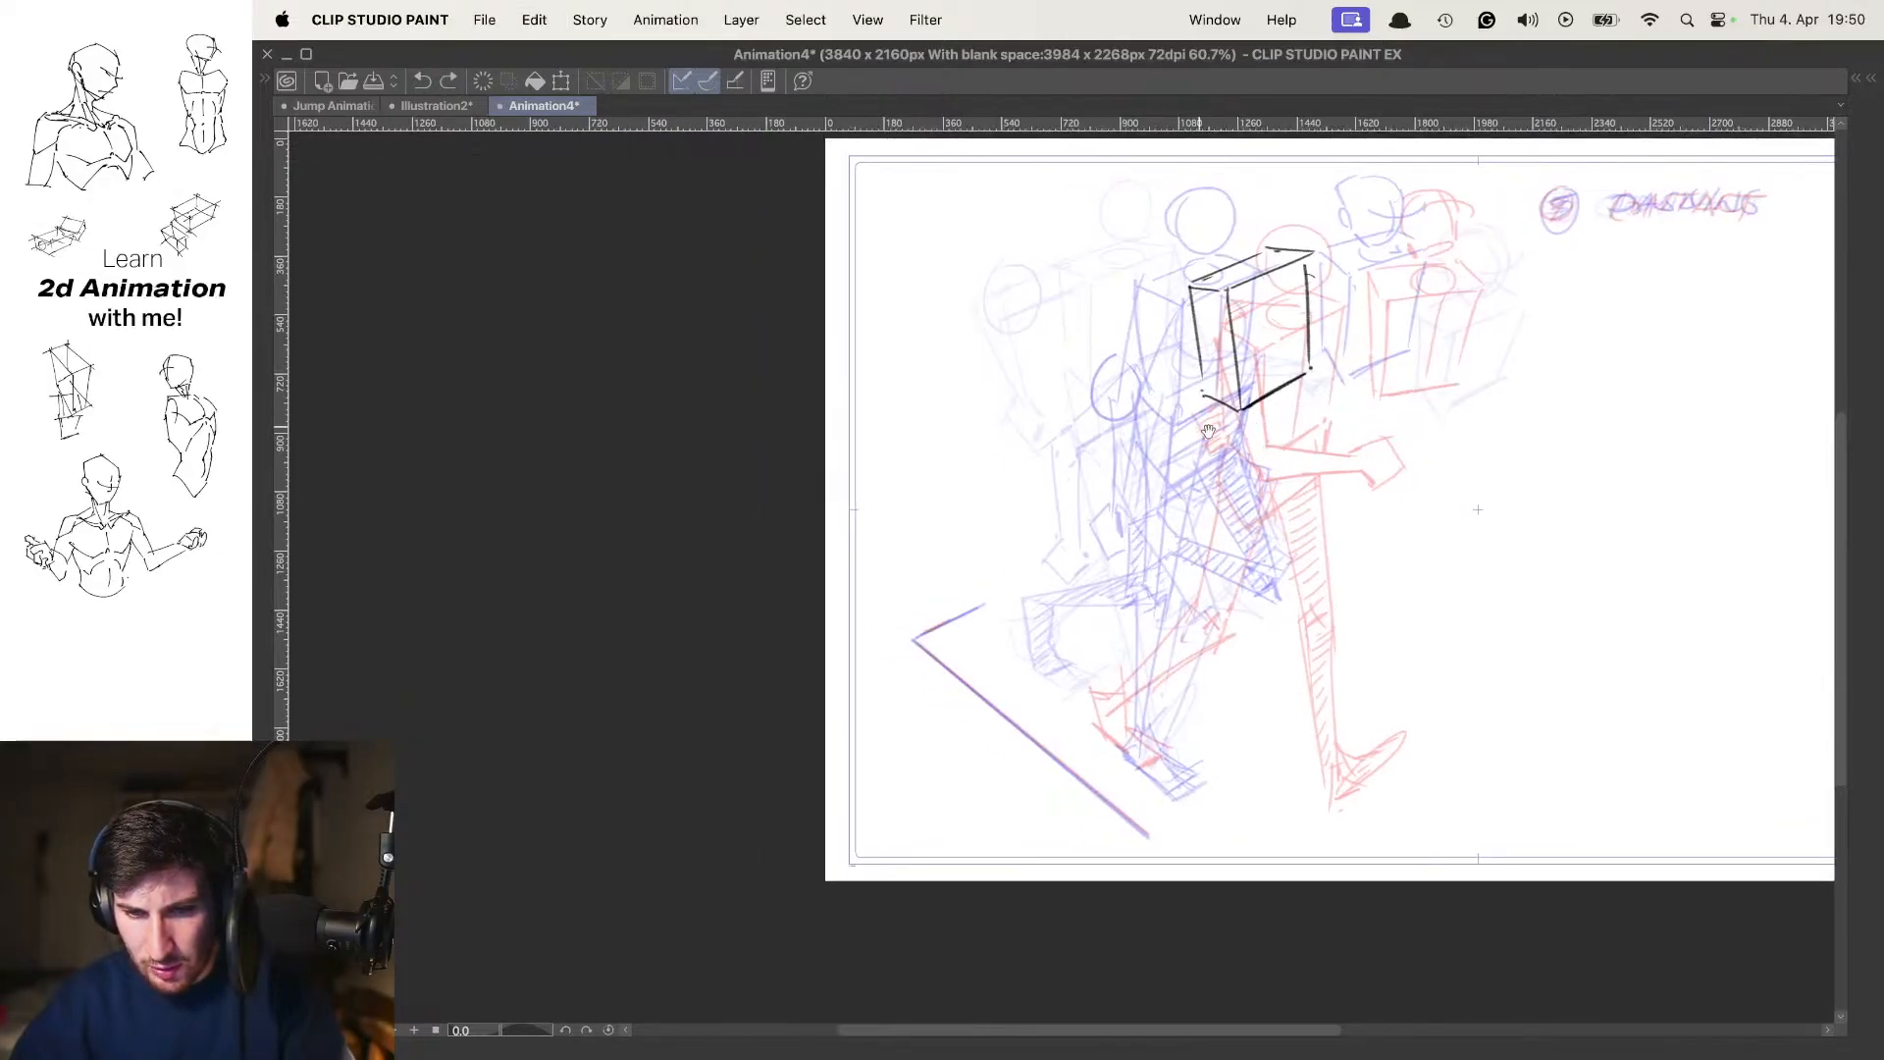
click(1115, 407)
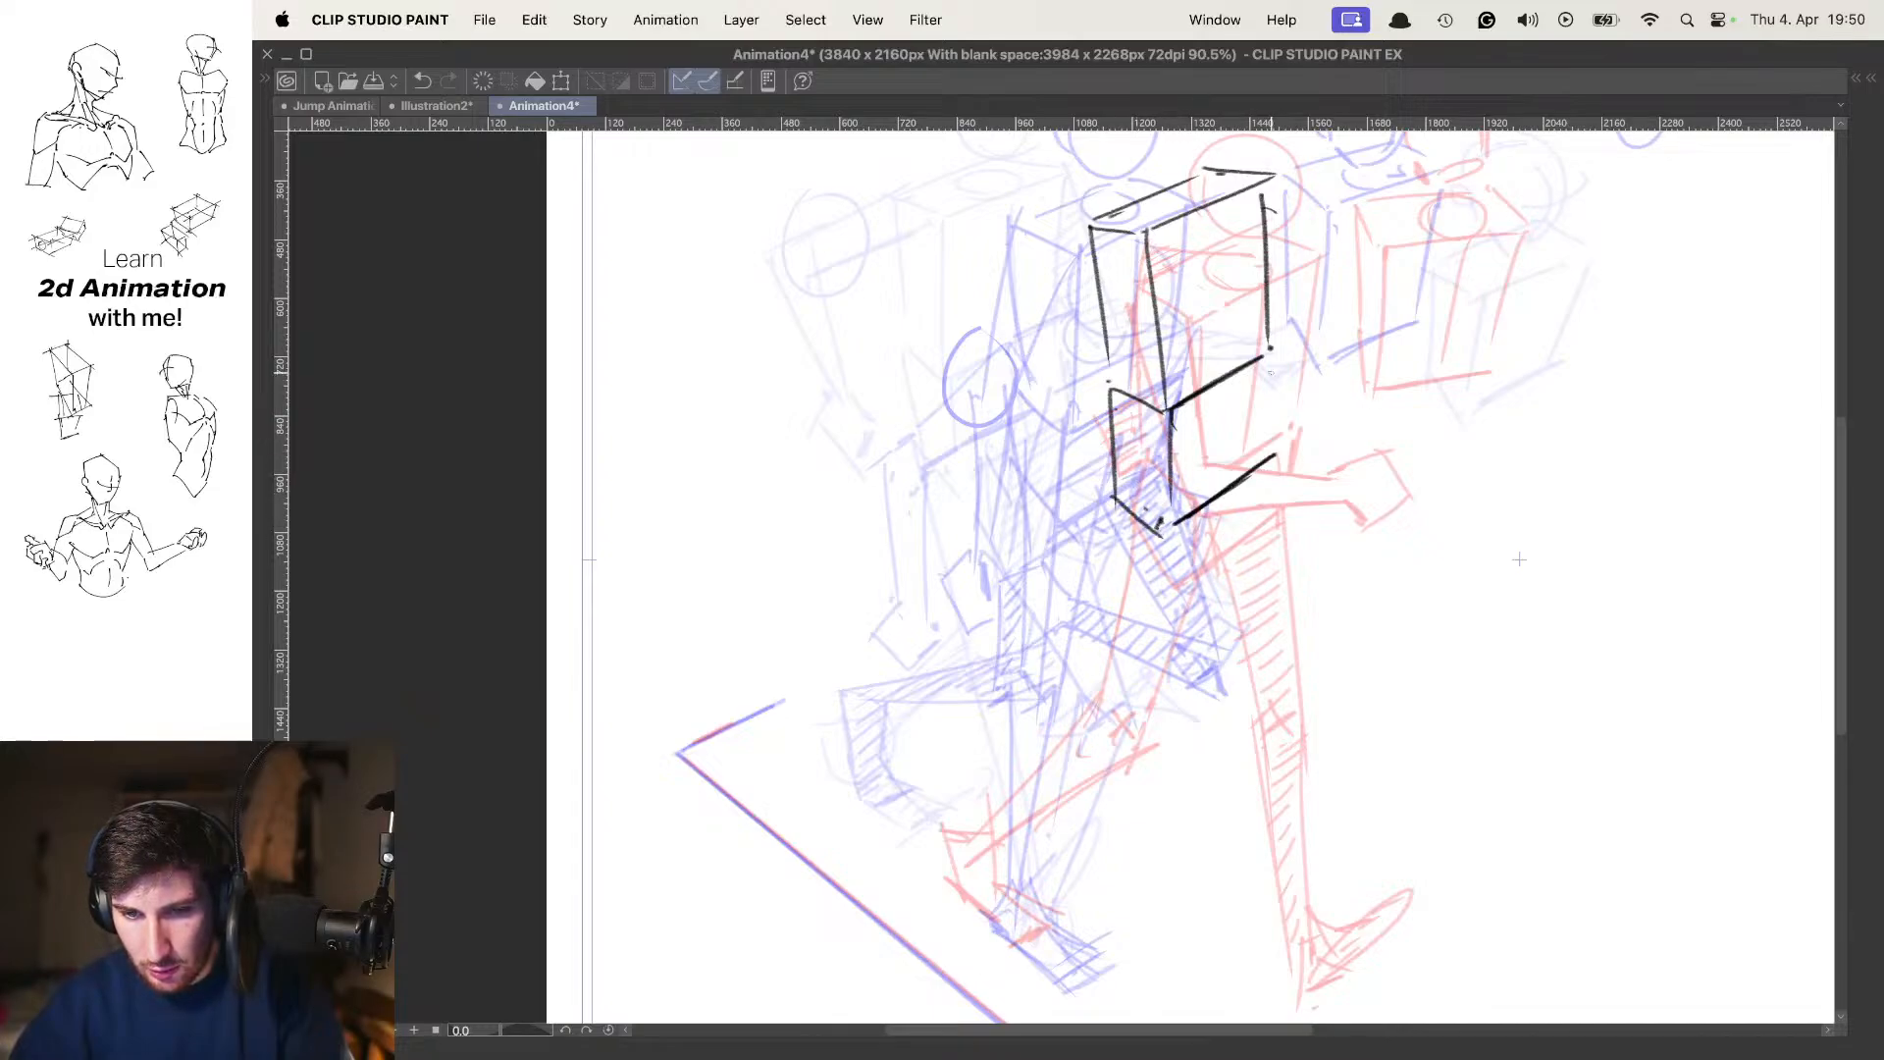
scroll(1289, 363, down, 3)
key(space)
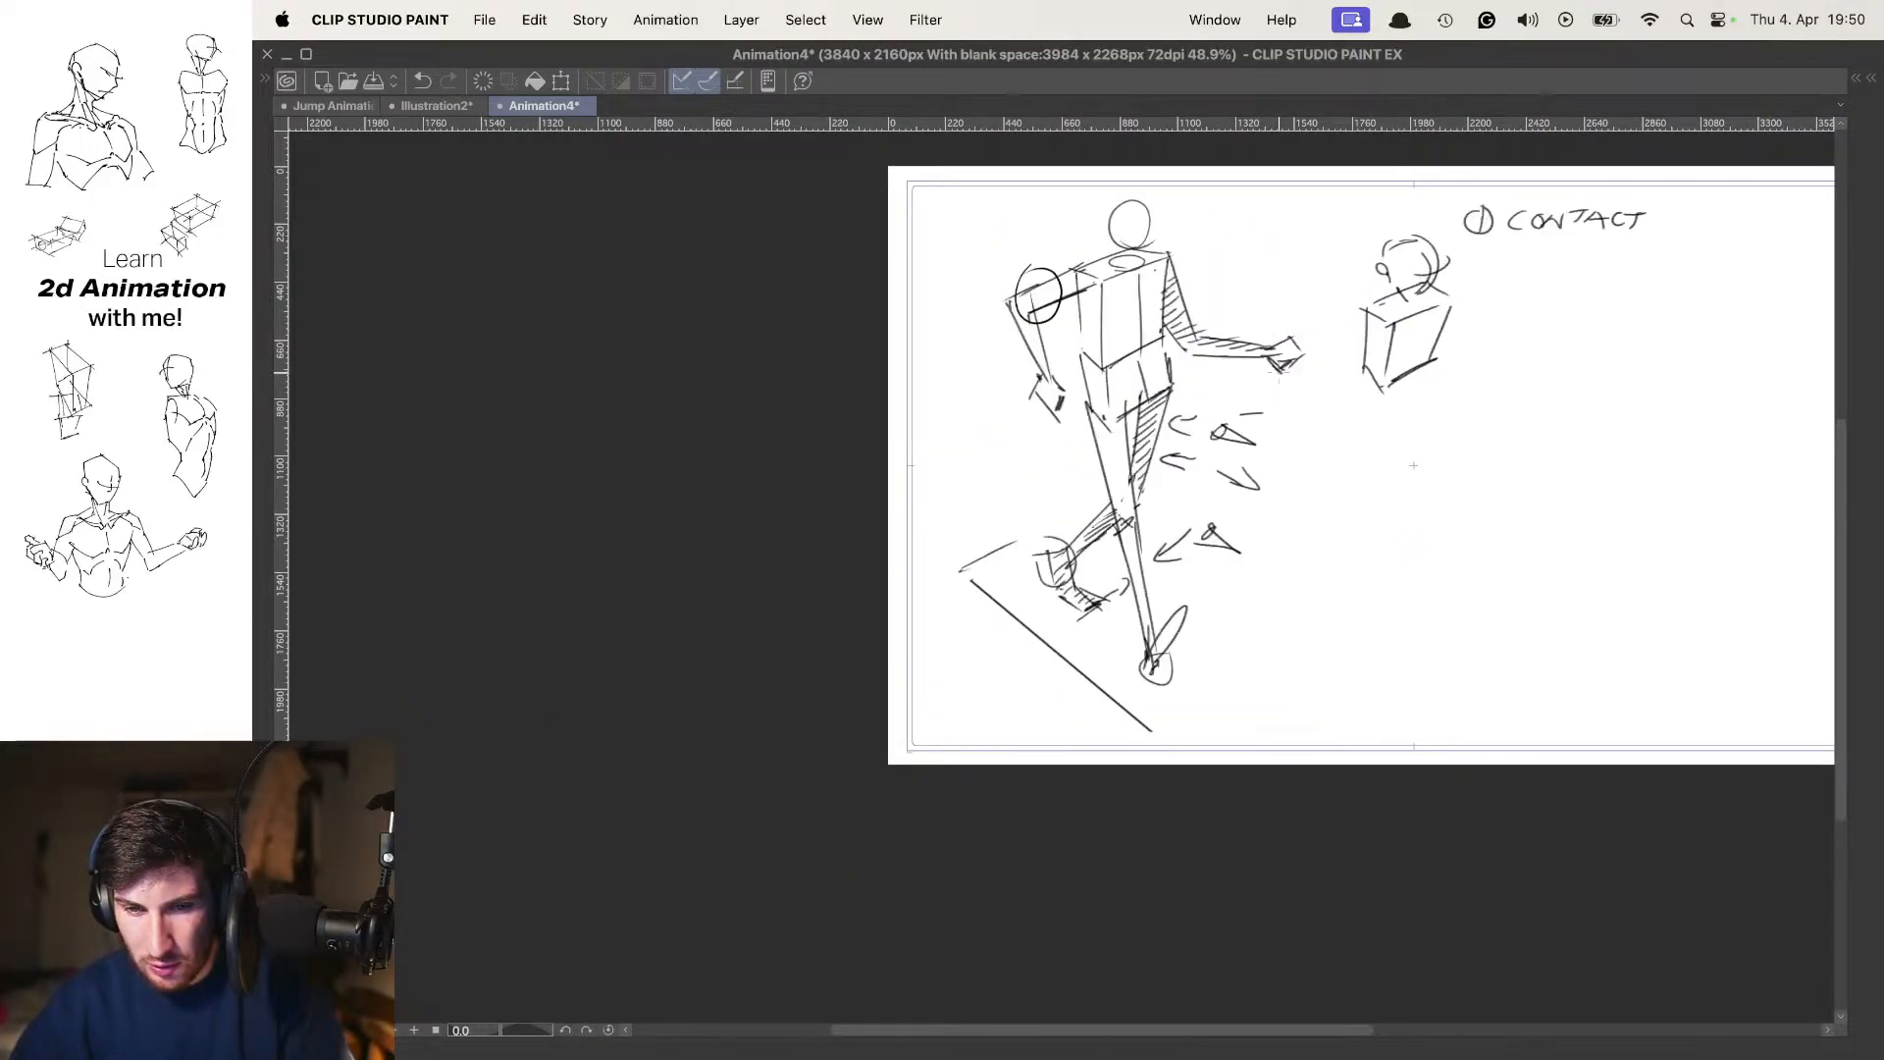
scroll(1236, 366, up, 3)
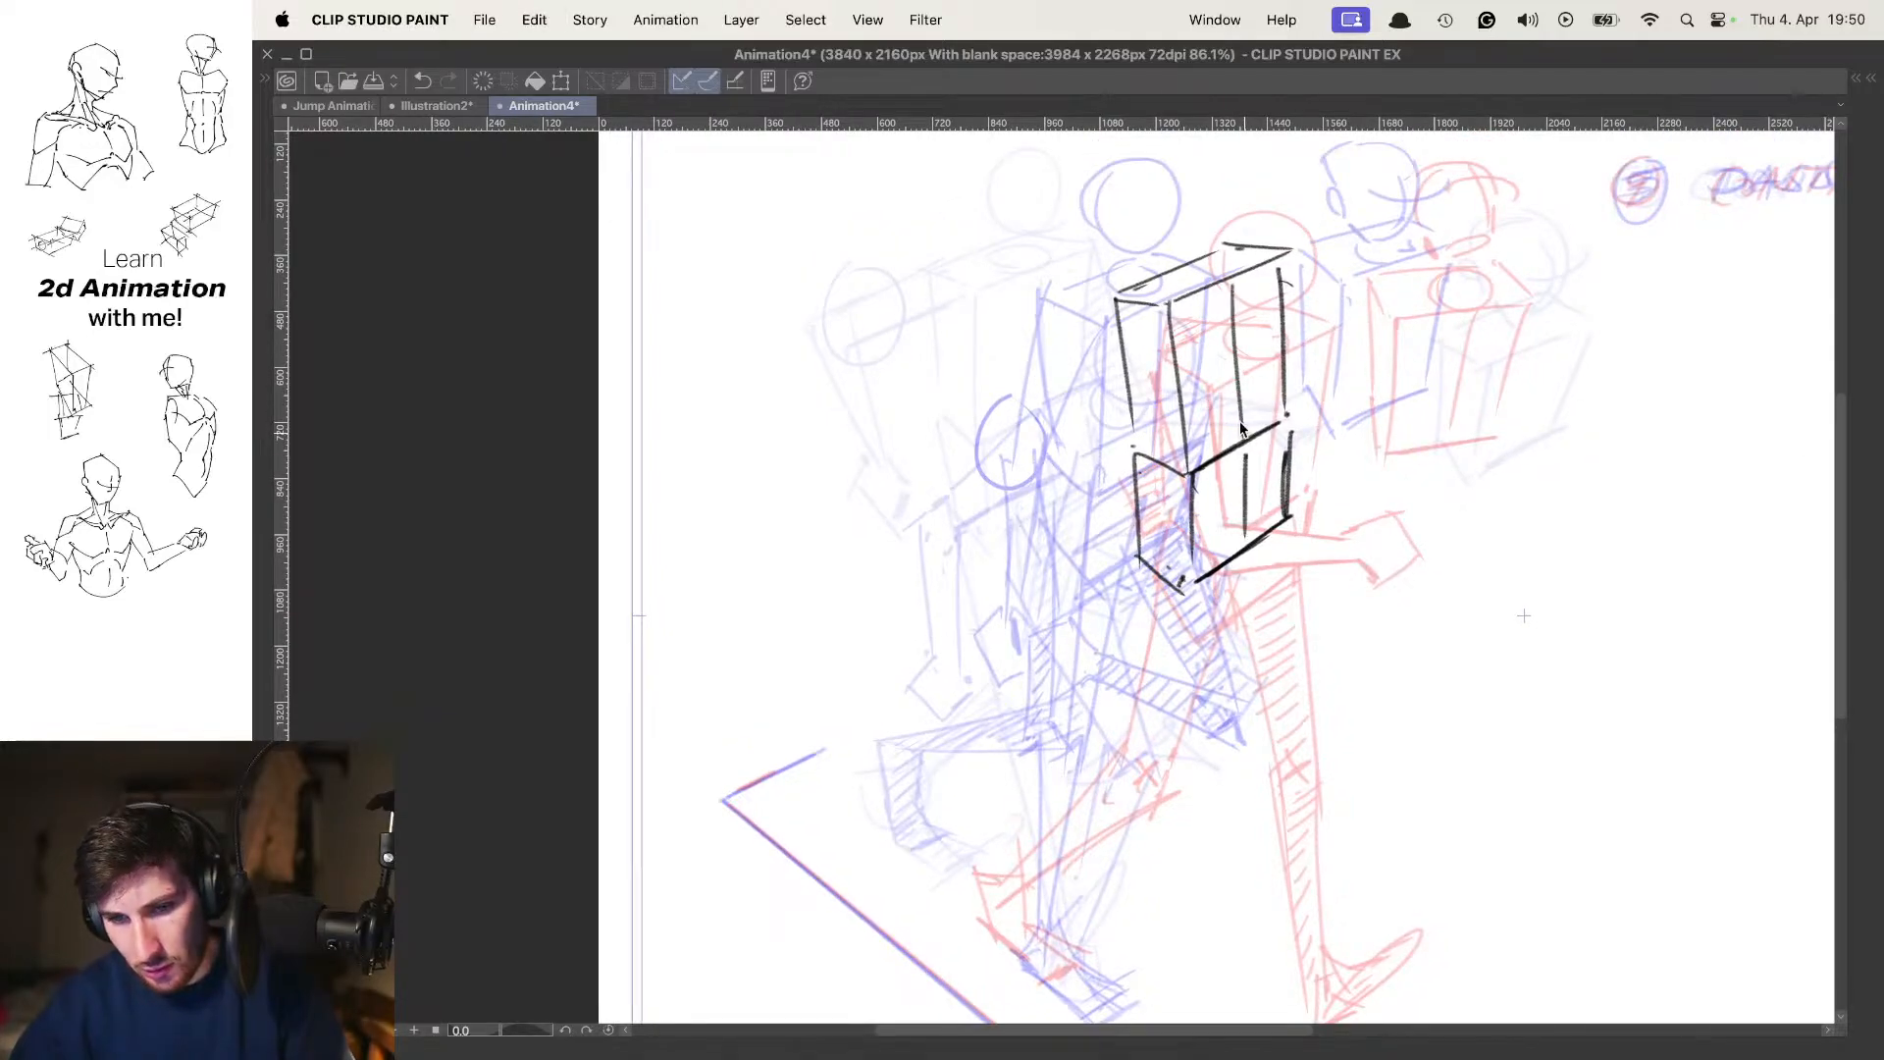
Shift the frame 7 torso slightly up and back, and check its motion against the neighbouring poses
key(super+t)
drag(1241, 424, 1229, 411)
key(Return)
key(space)
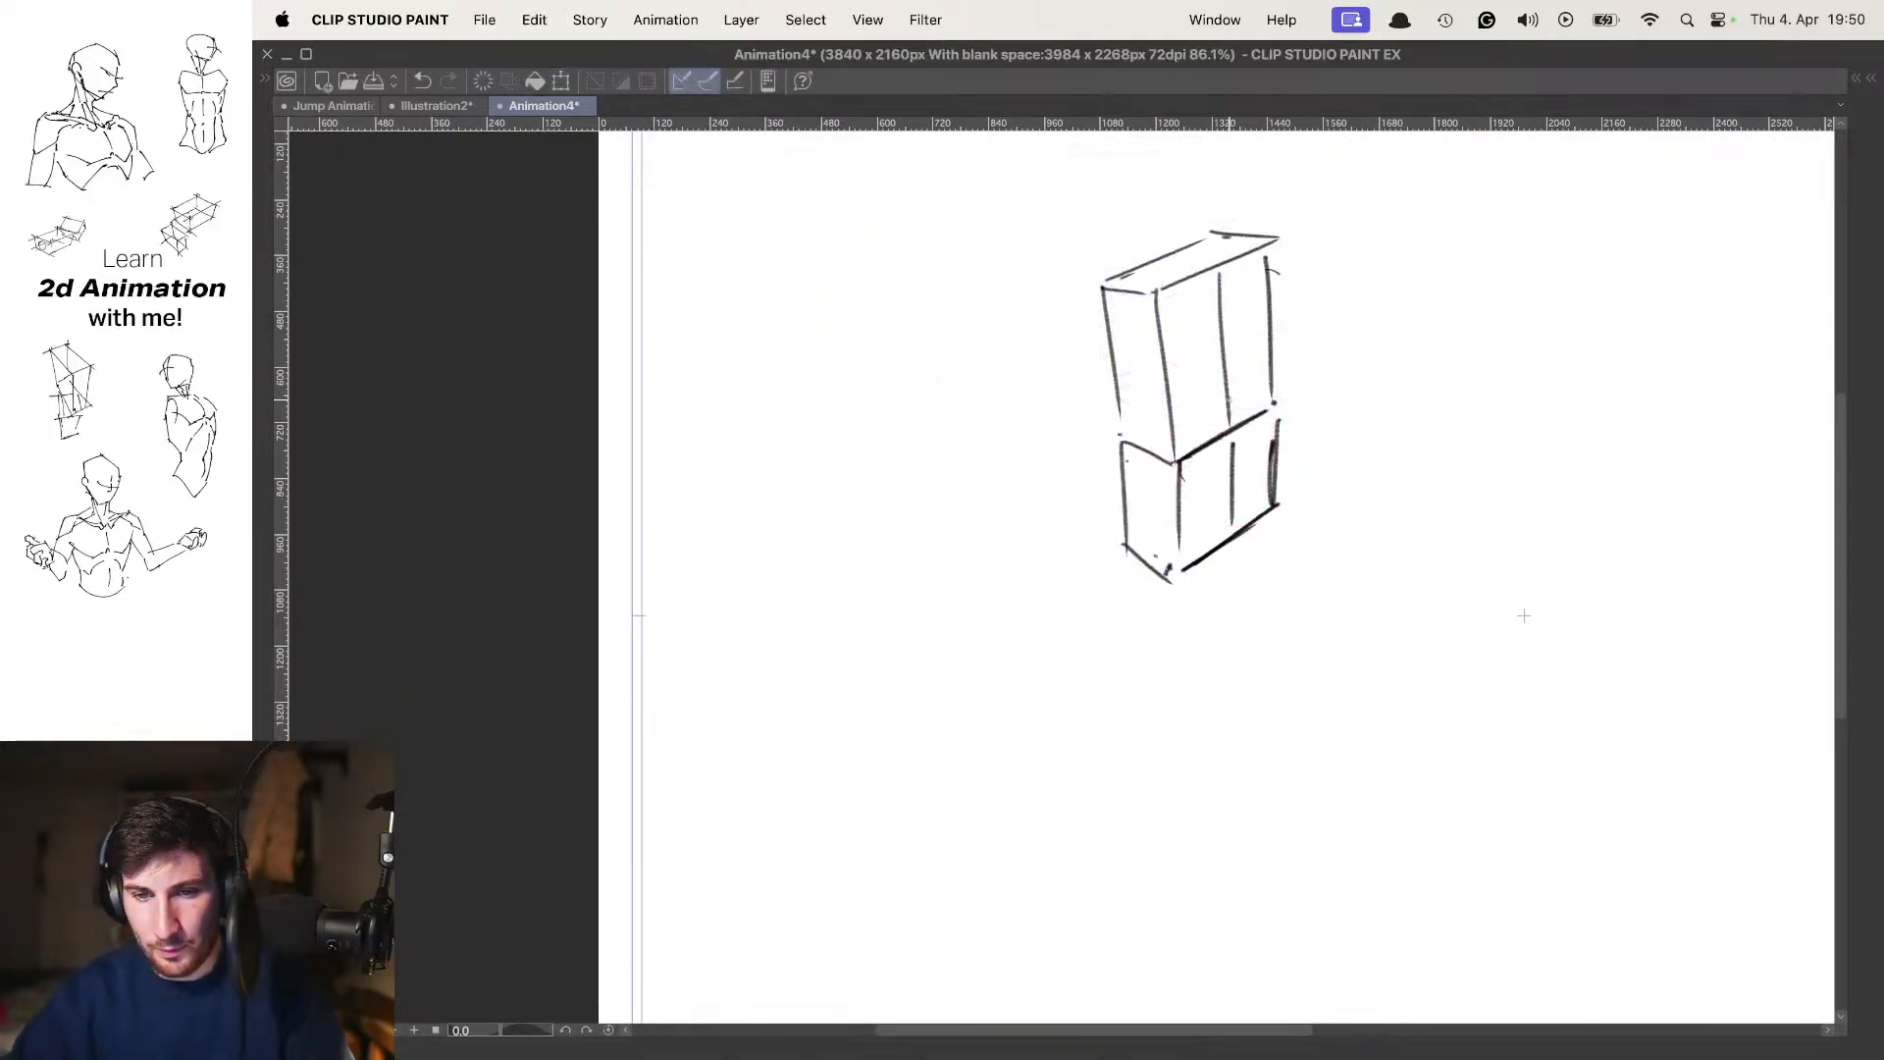
scroll(1261, 439, down, 2)
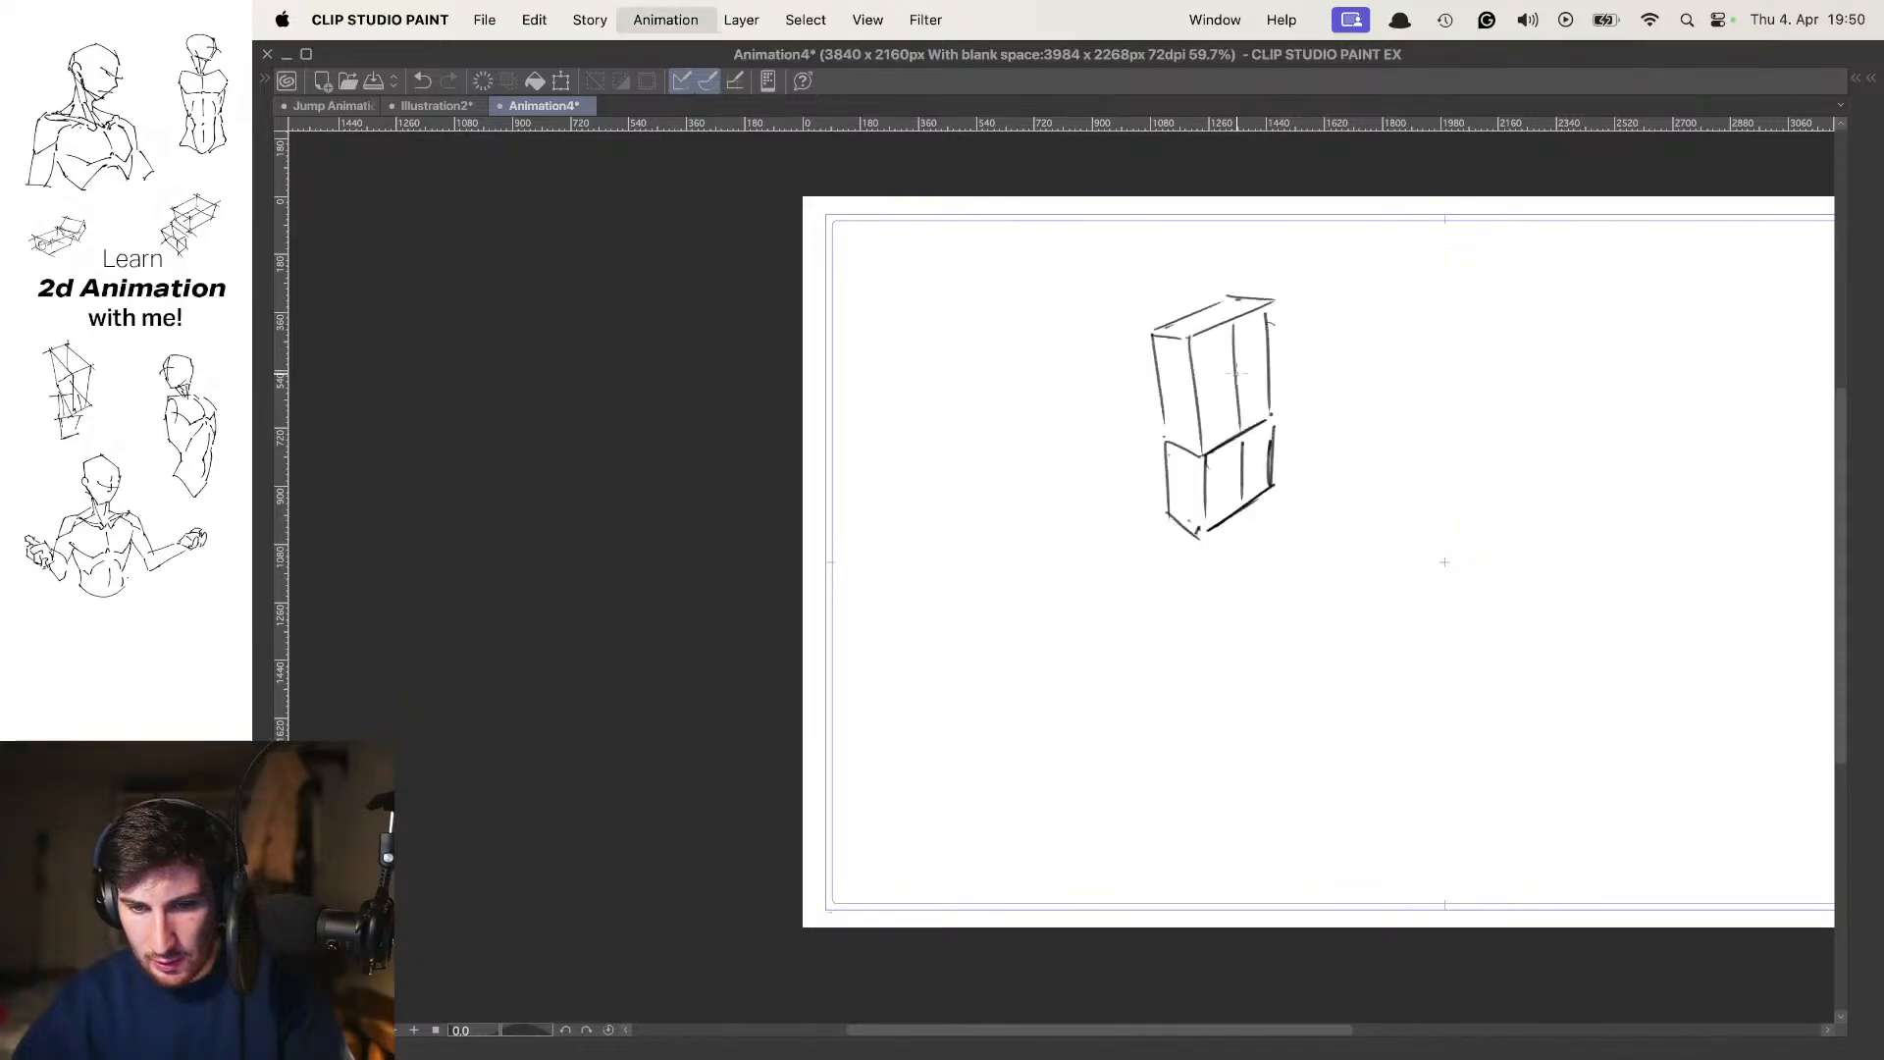
key(space)
mouse_move(1190, 485)
mouse_down()
mouse_move(1172, 417)
mouse_move(1178, 452)
mouse_up()
drag(1185, 526, 1171, 305)
key(space)
key(space)
Limit the onion skin to 1 previous cel and 1 following cel
key(Tab)
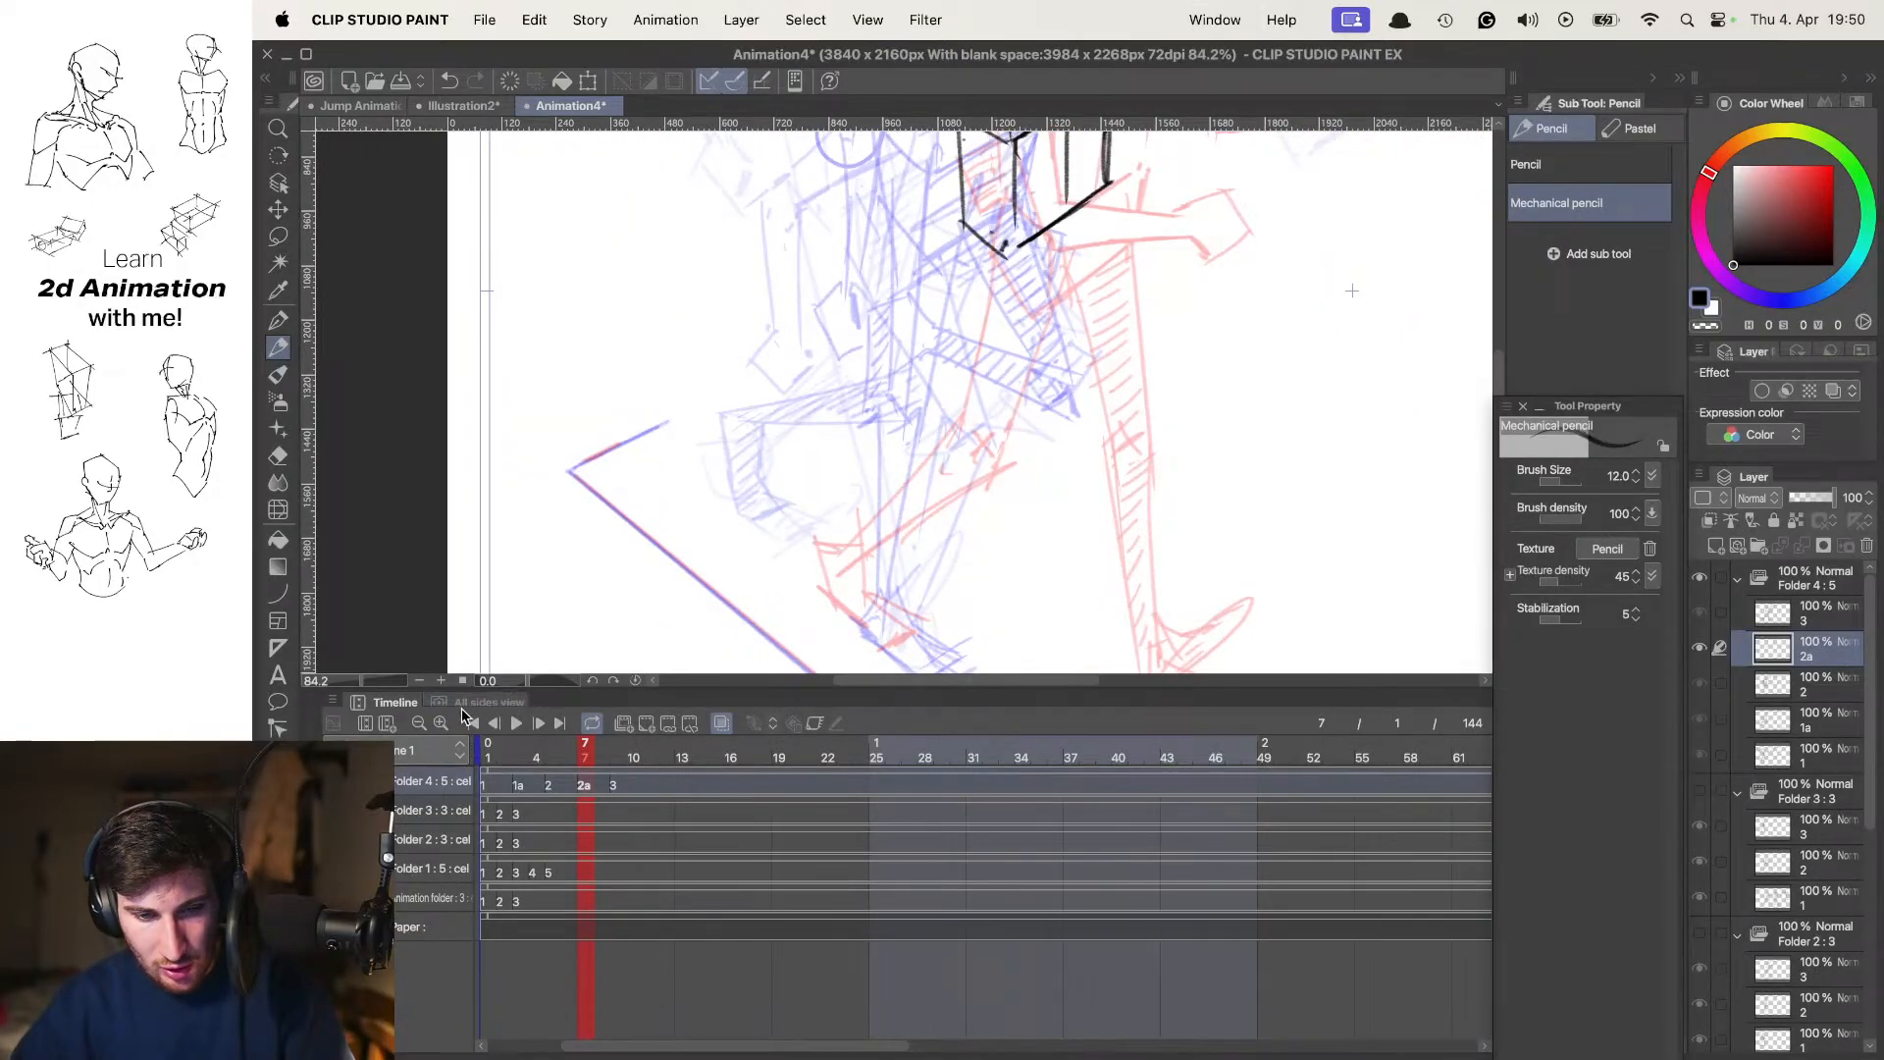
click(334, 701)
mouse_move(479, 461)
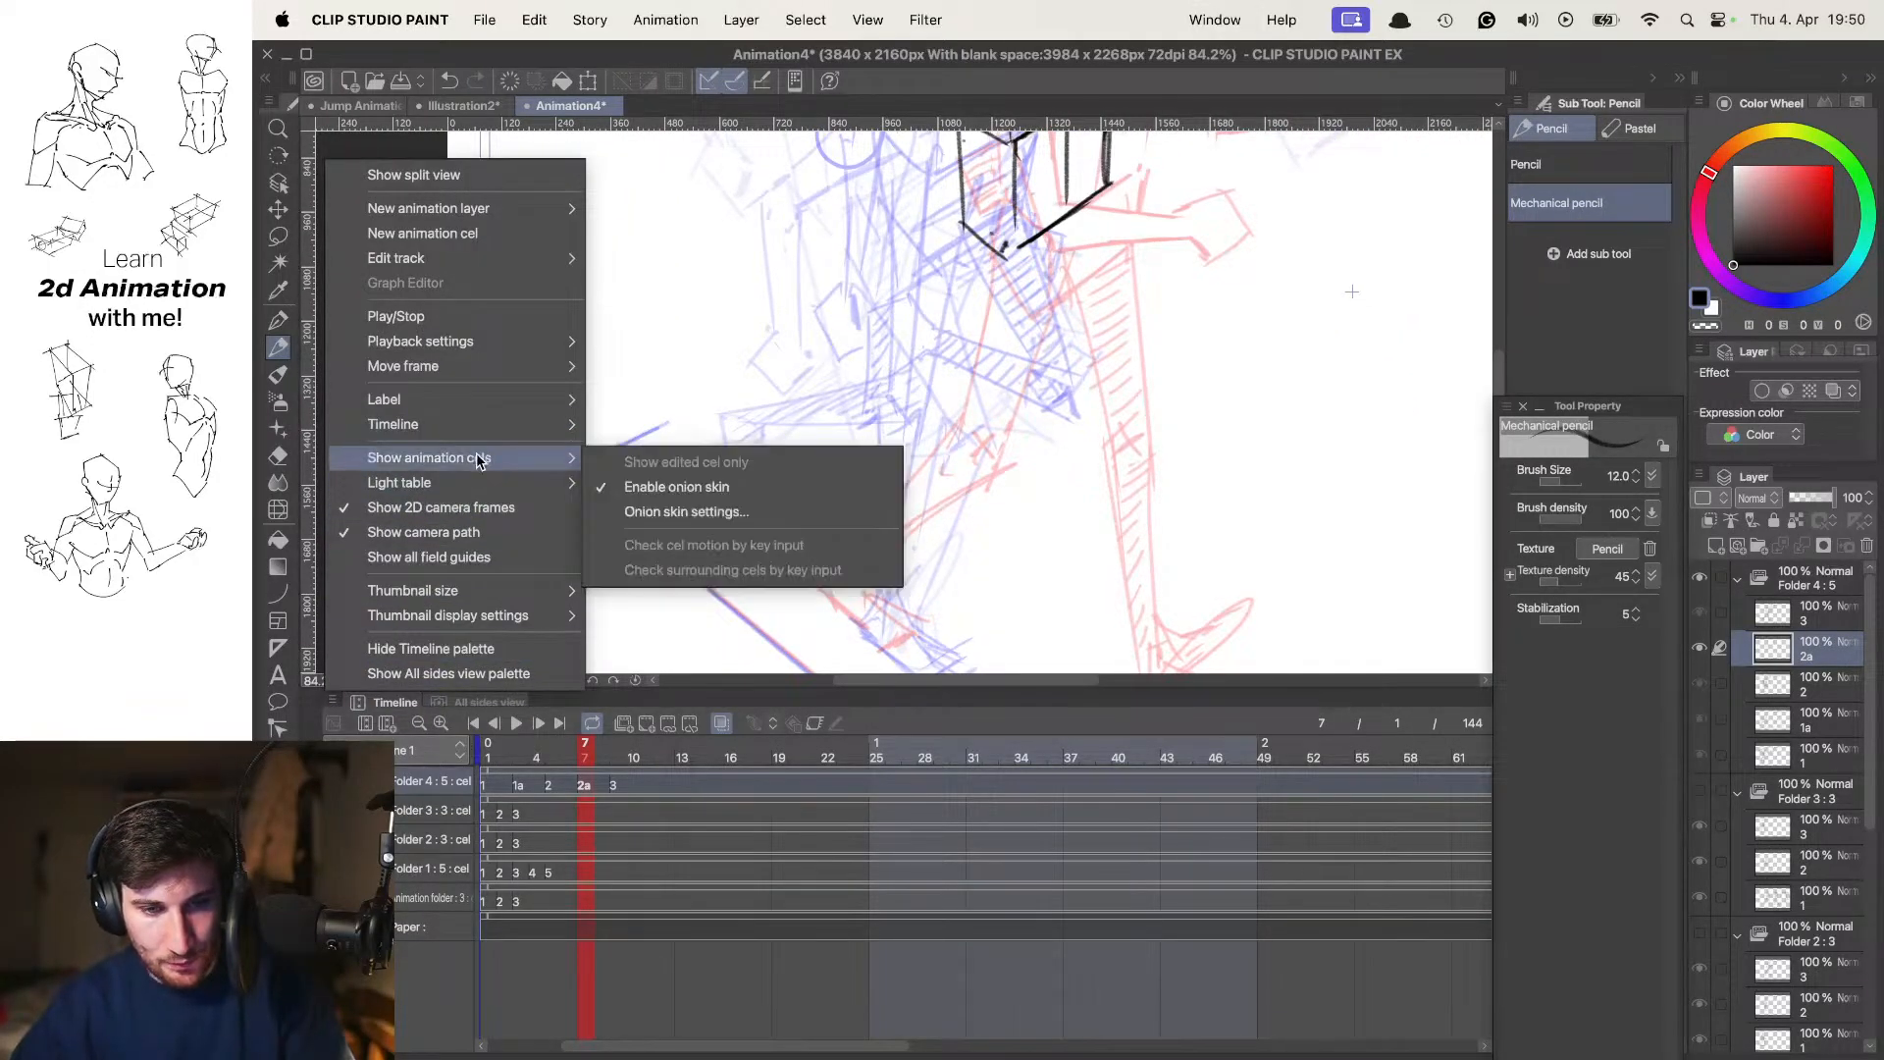
click(675, 511)
drag(1049, 481, 1001, 449)
text(11)
click(1268, 424)
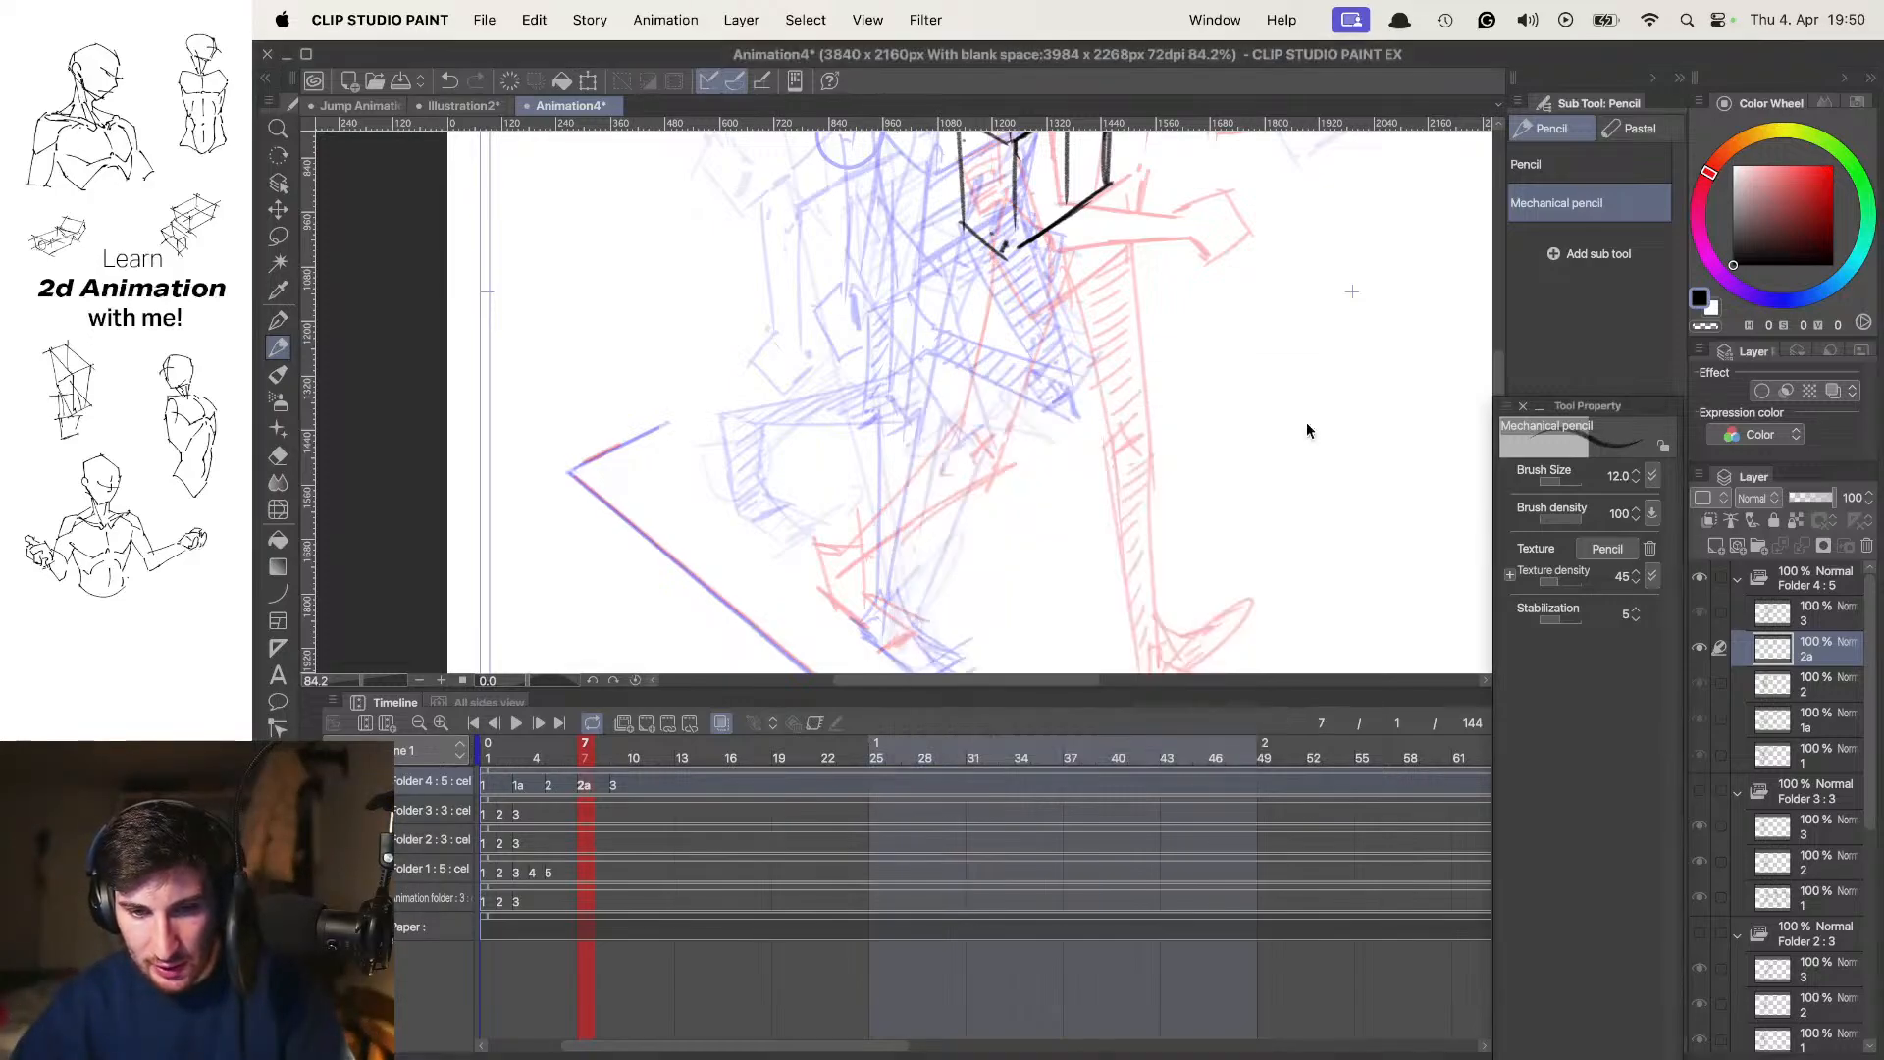
Try a head stroke above the frame 7 chest, undo it and compare the torso with the neighbouring cels
scroll(1166, 421, down, 5)
scroll(1042, 218, up, 4)
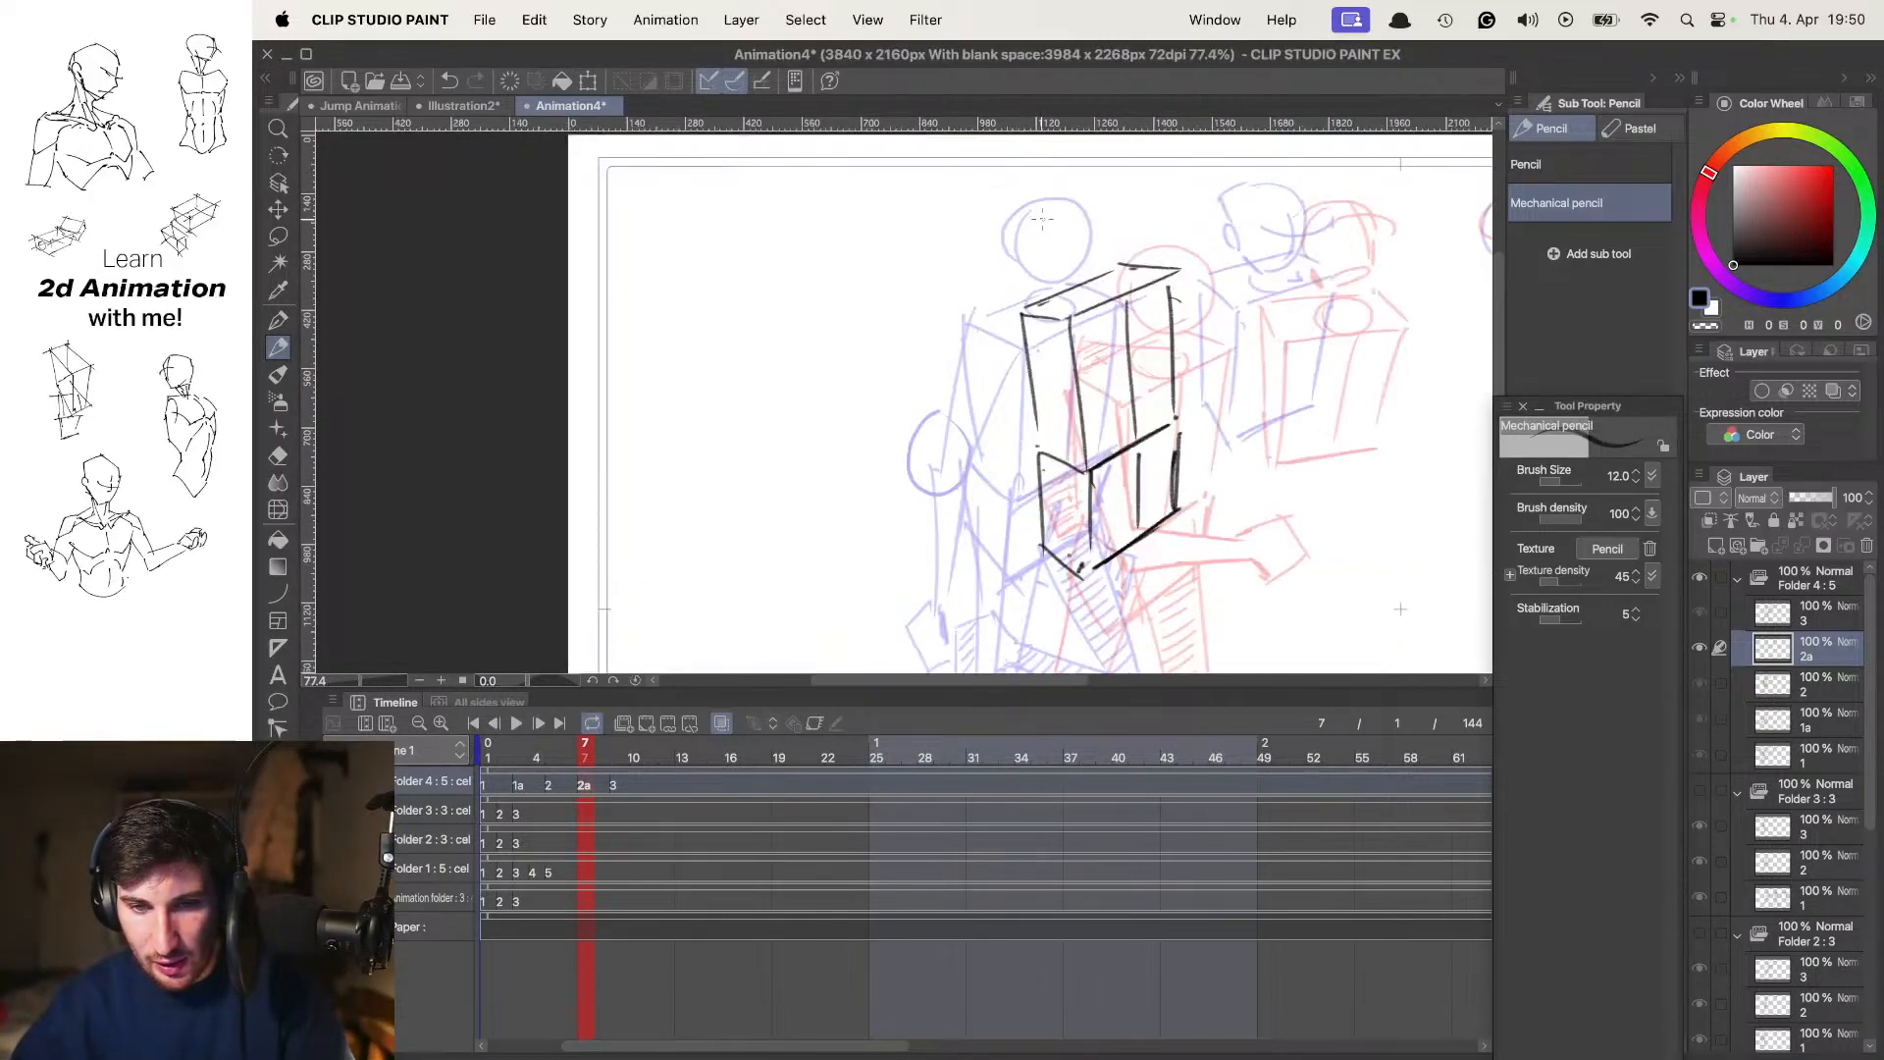
drag(1001, 227, 1042, 200)
key(super+z)
key(comma)
key(period)
key(period)
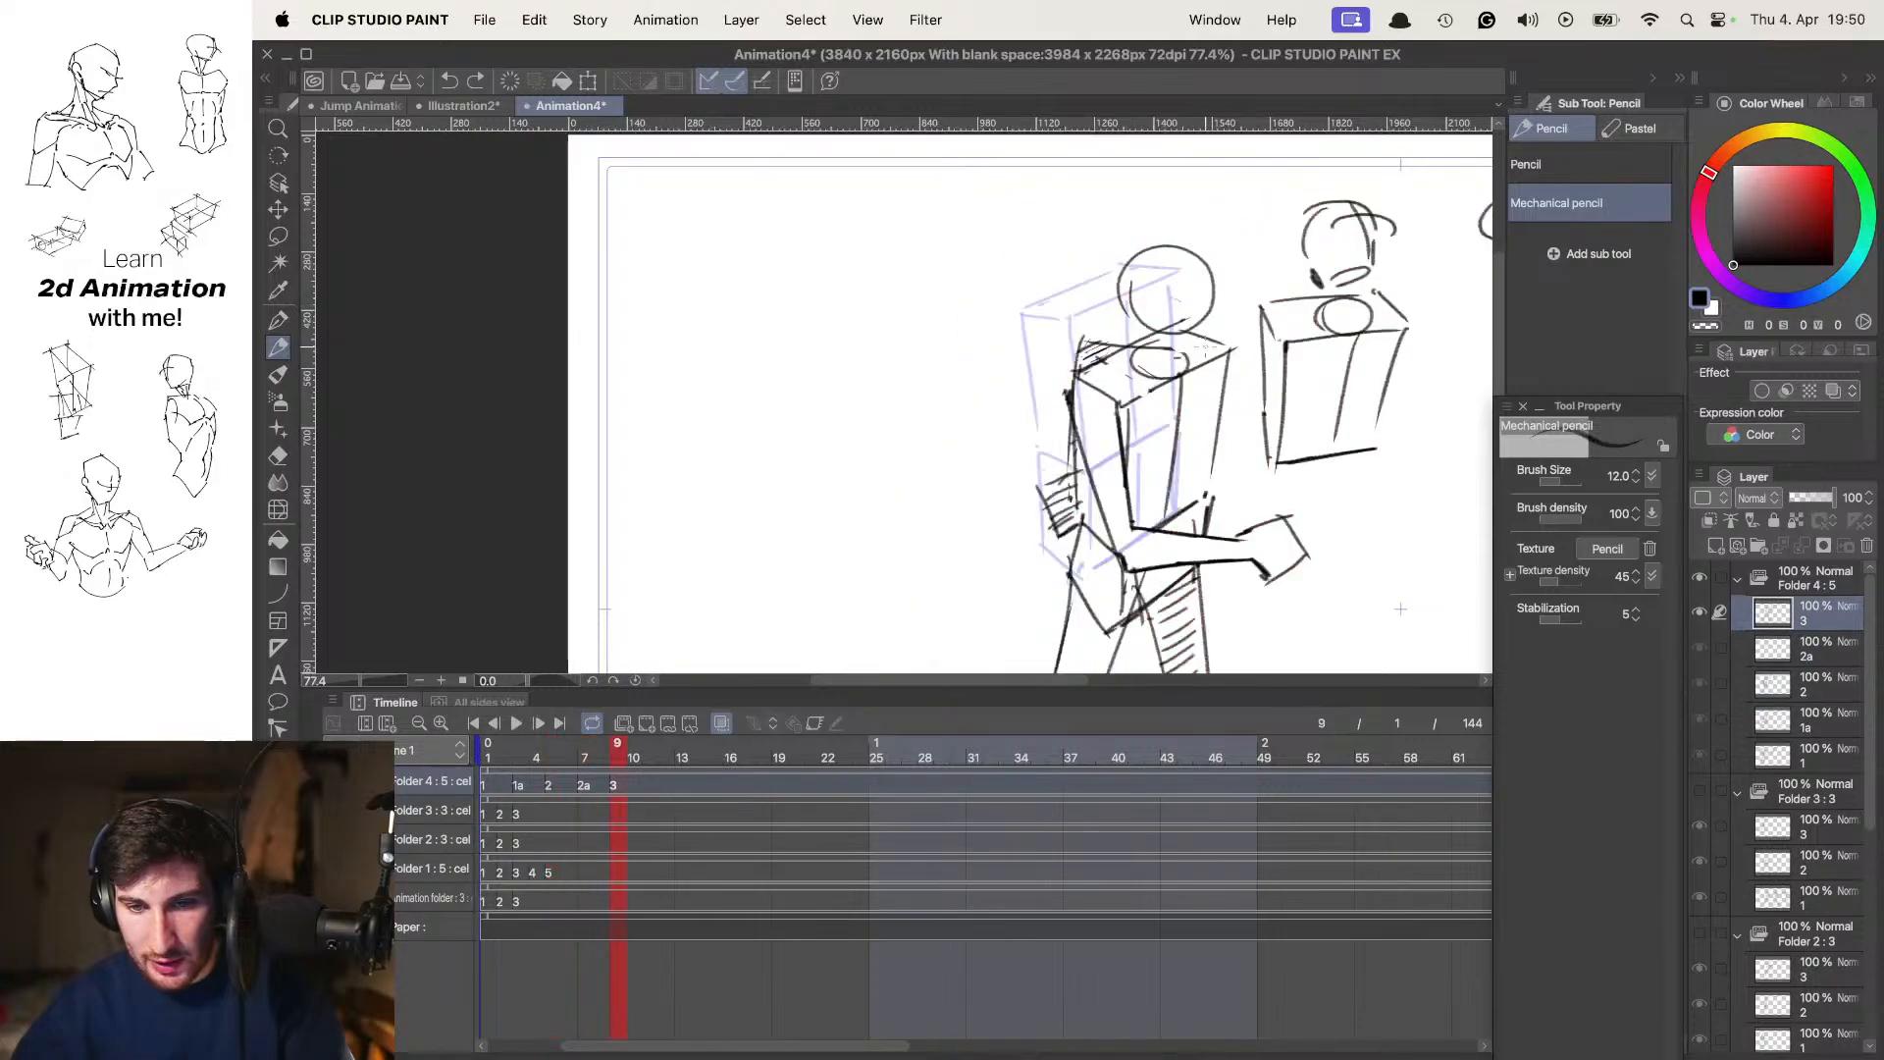
key(comma)
drag(1138, 614, 1134, 344)
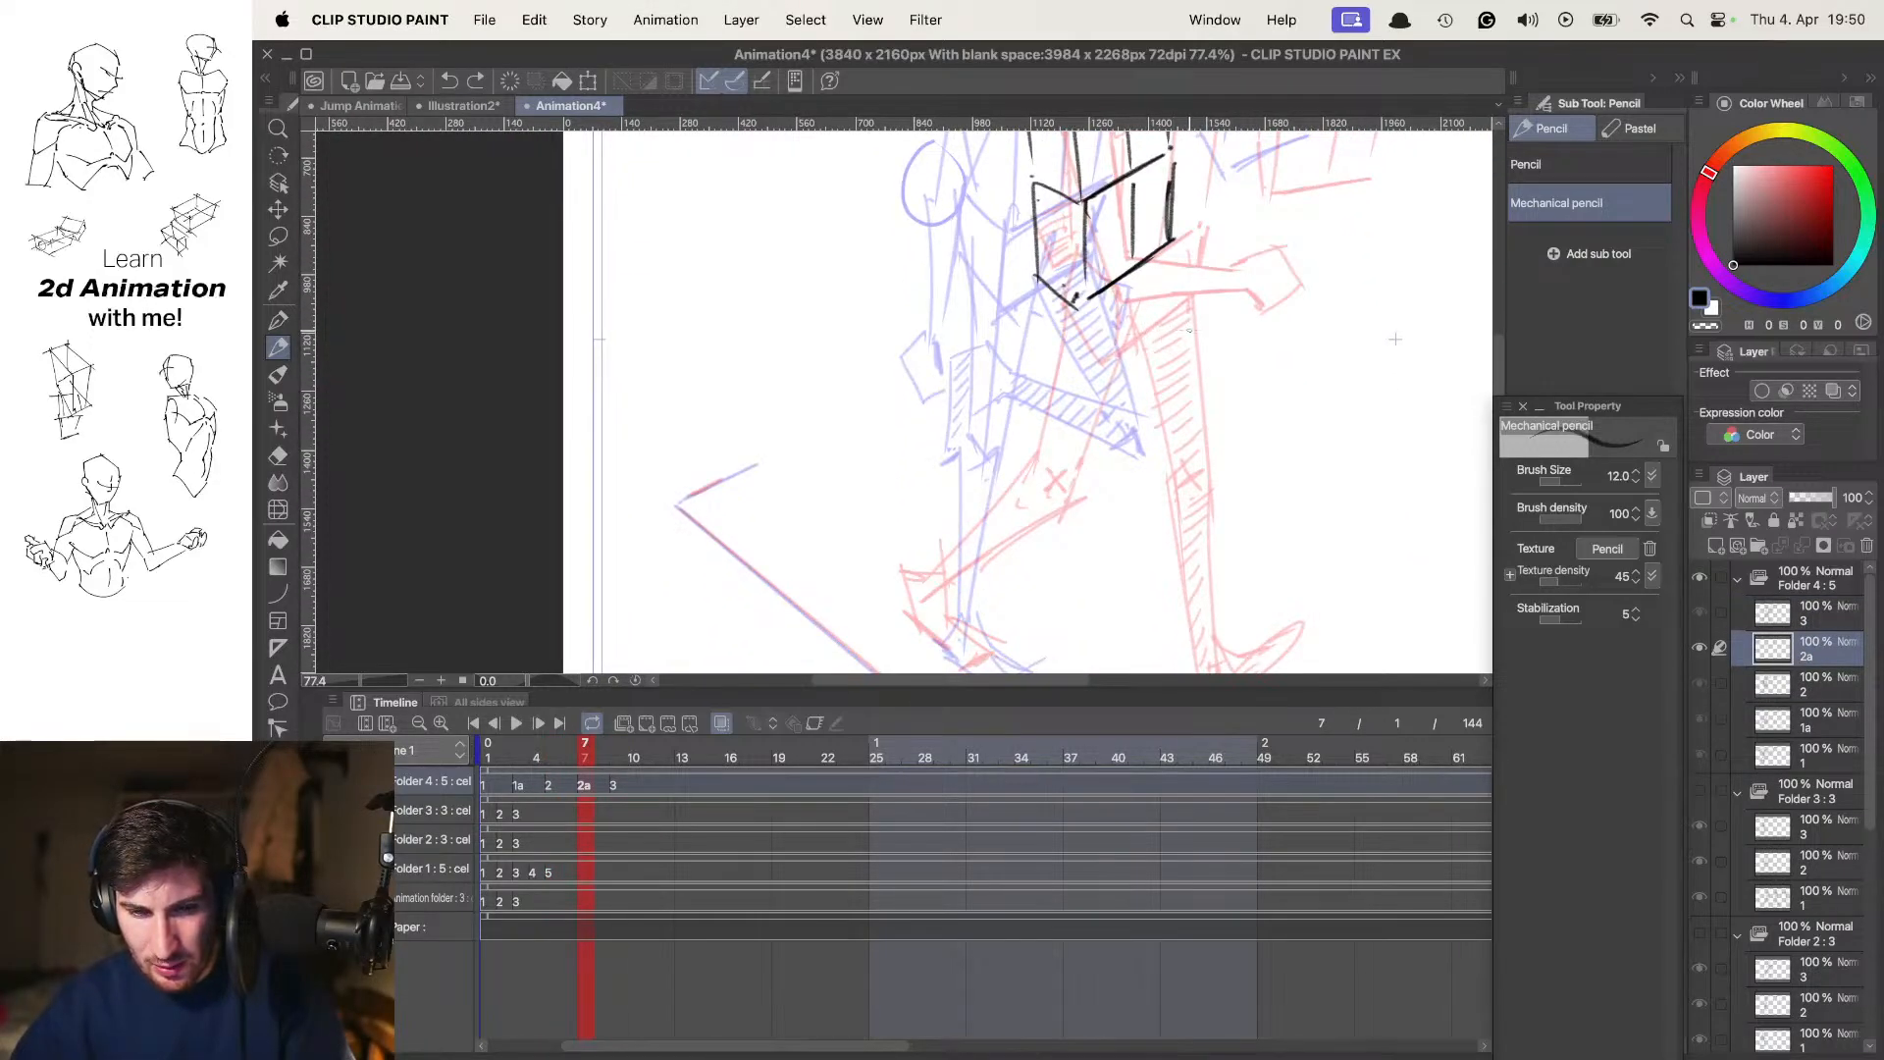
key(Tab)
drag(1231, 446, 1261, 374)
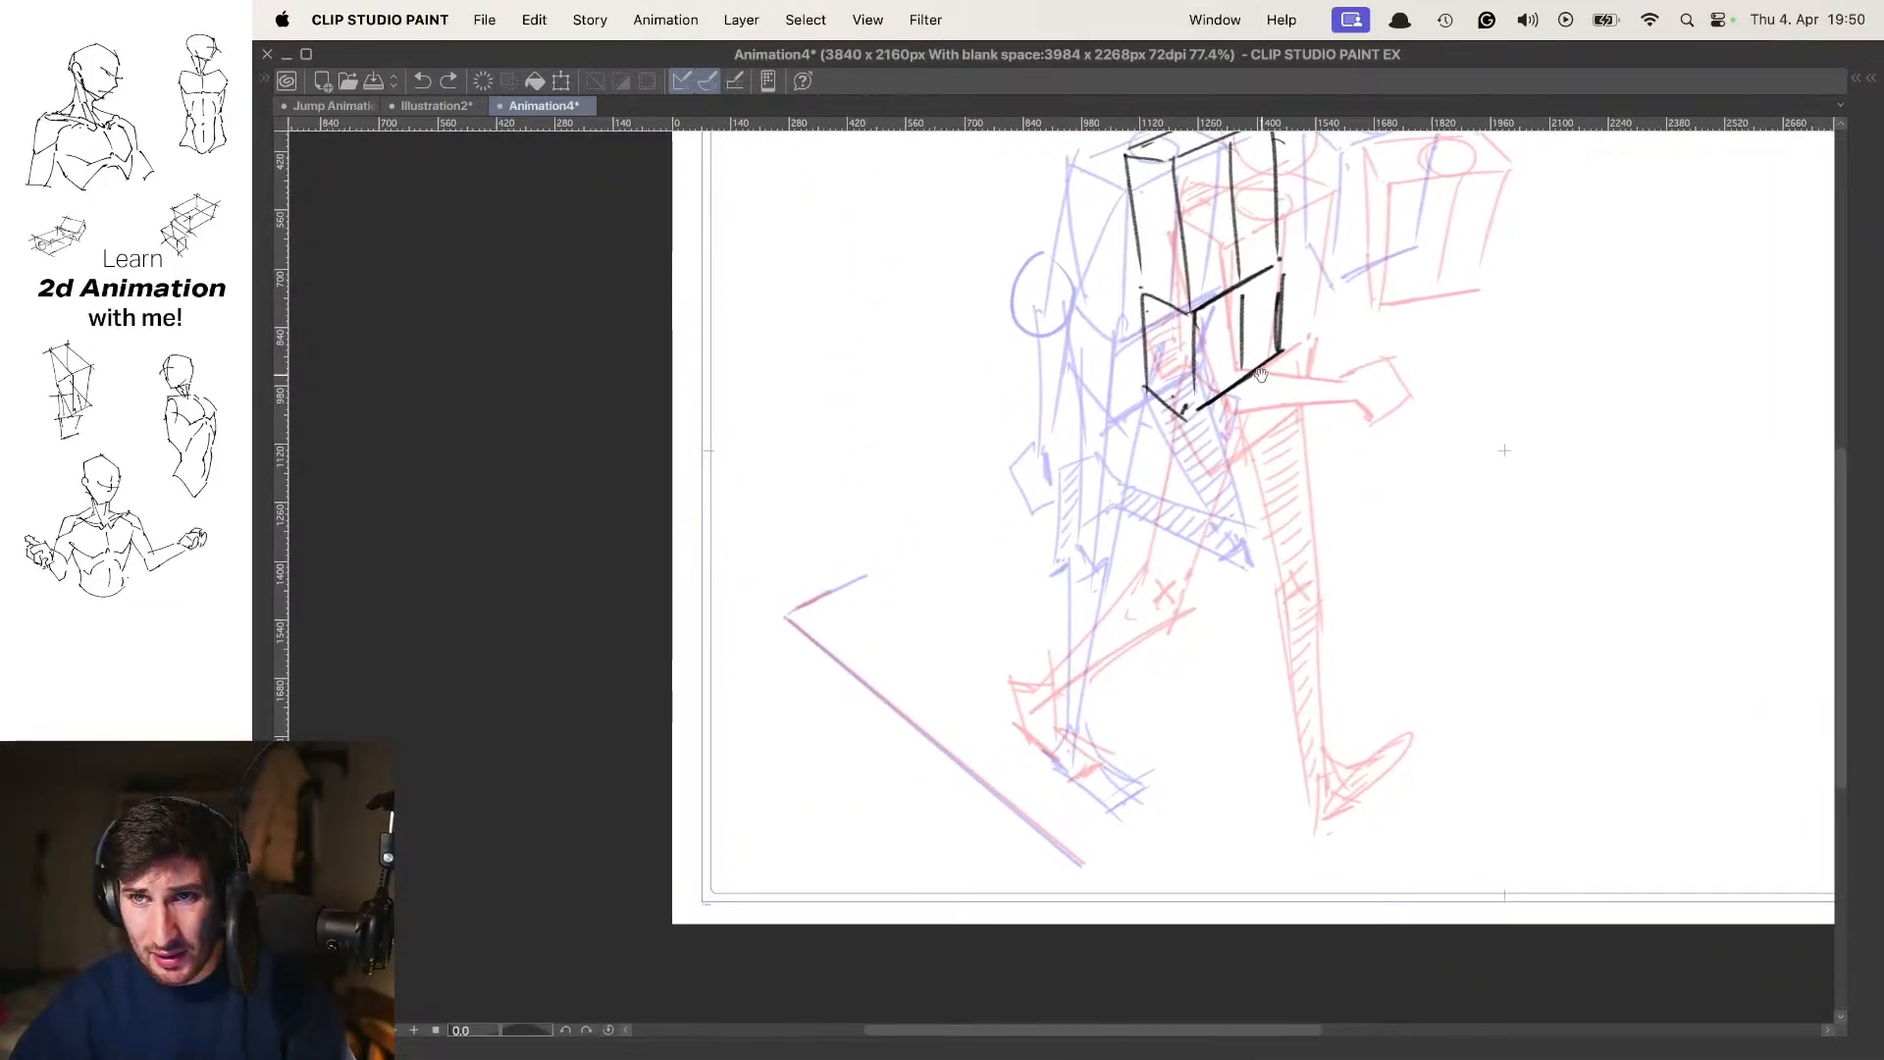
key(Tab)
key(super+Tab)
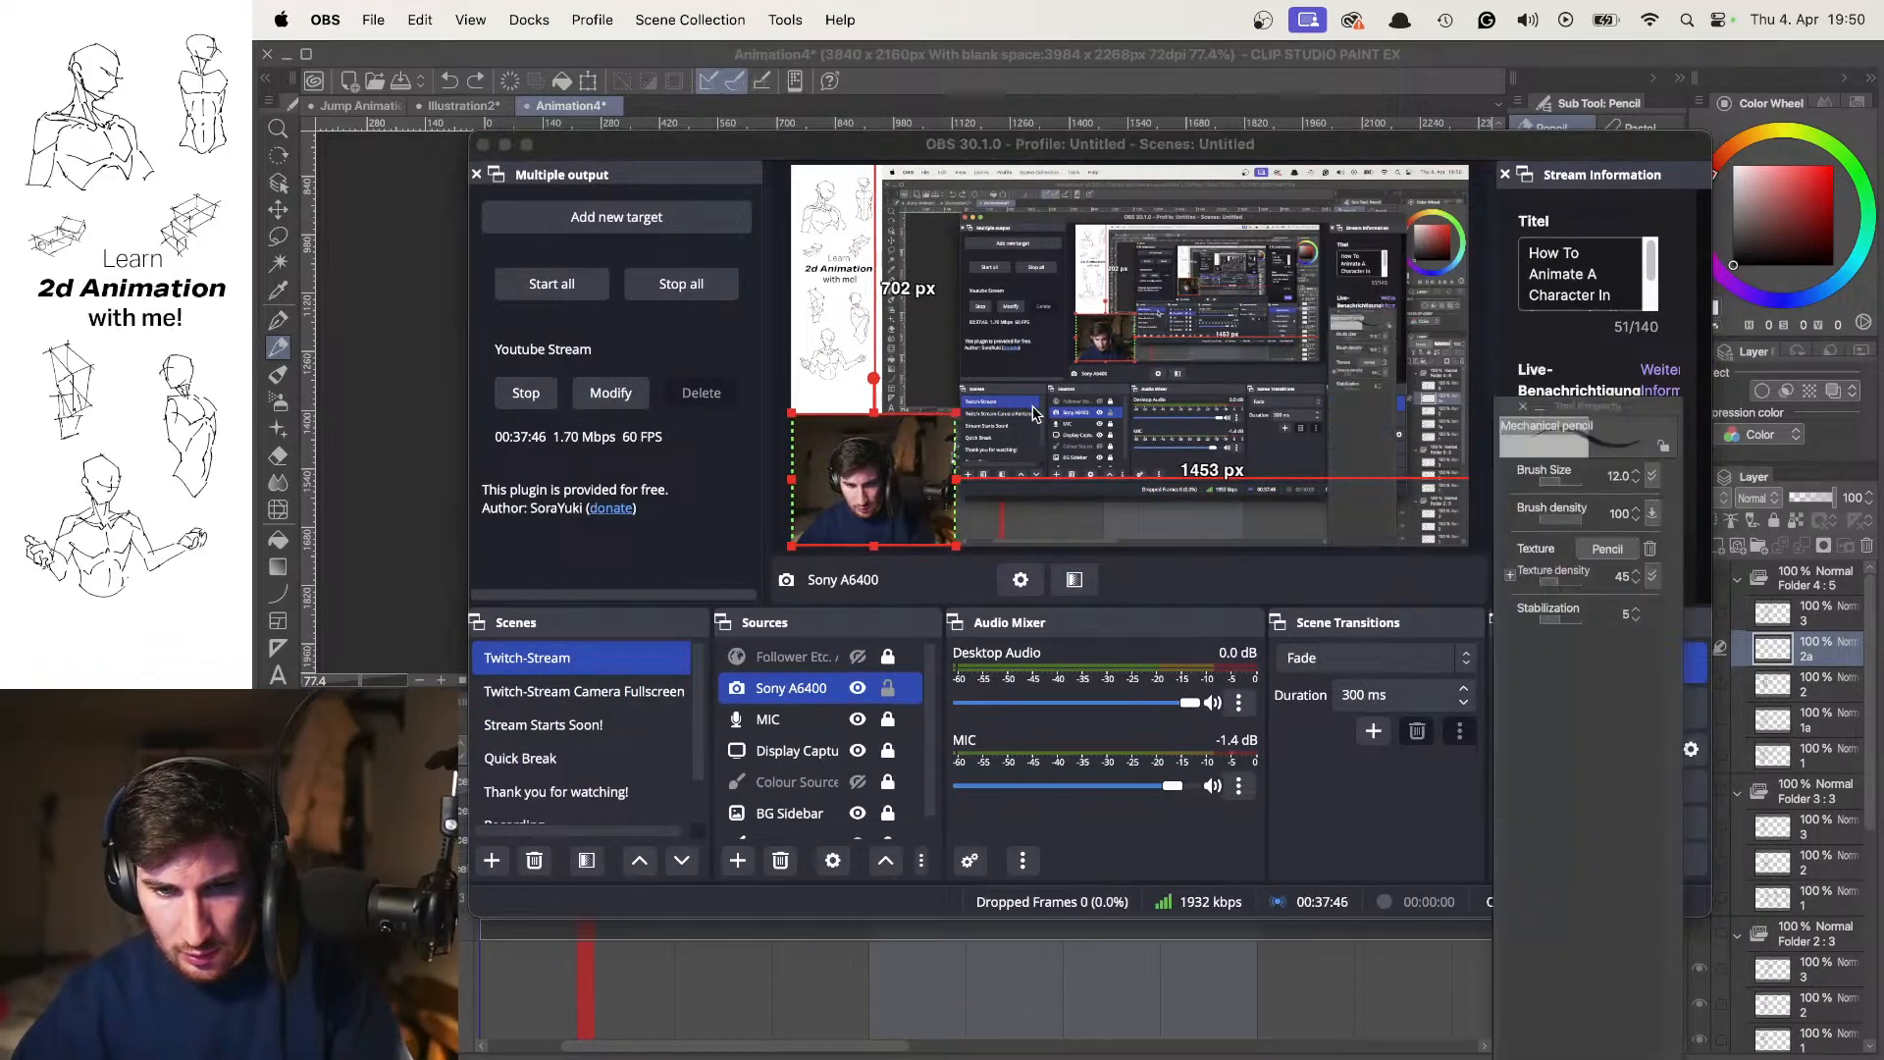
key(super+Tab)
Draw the near thigh slanting backward from the frame 7 pelvis and mark the knee with a cross
drag(1163, 345, 1179, 473)
drag(1076, 436, 1115, 286)
drag(1096, 356, 1084, 394)
scroll(1078, 392, down, 3)
scroll(1072, 392, up, 2)
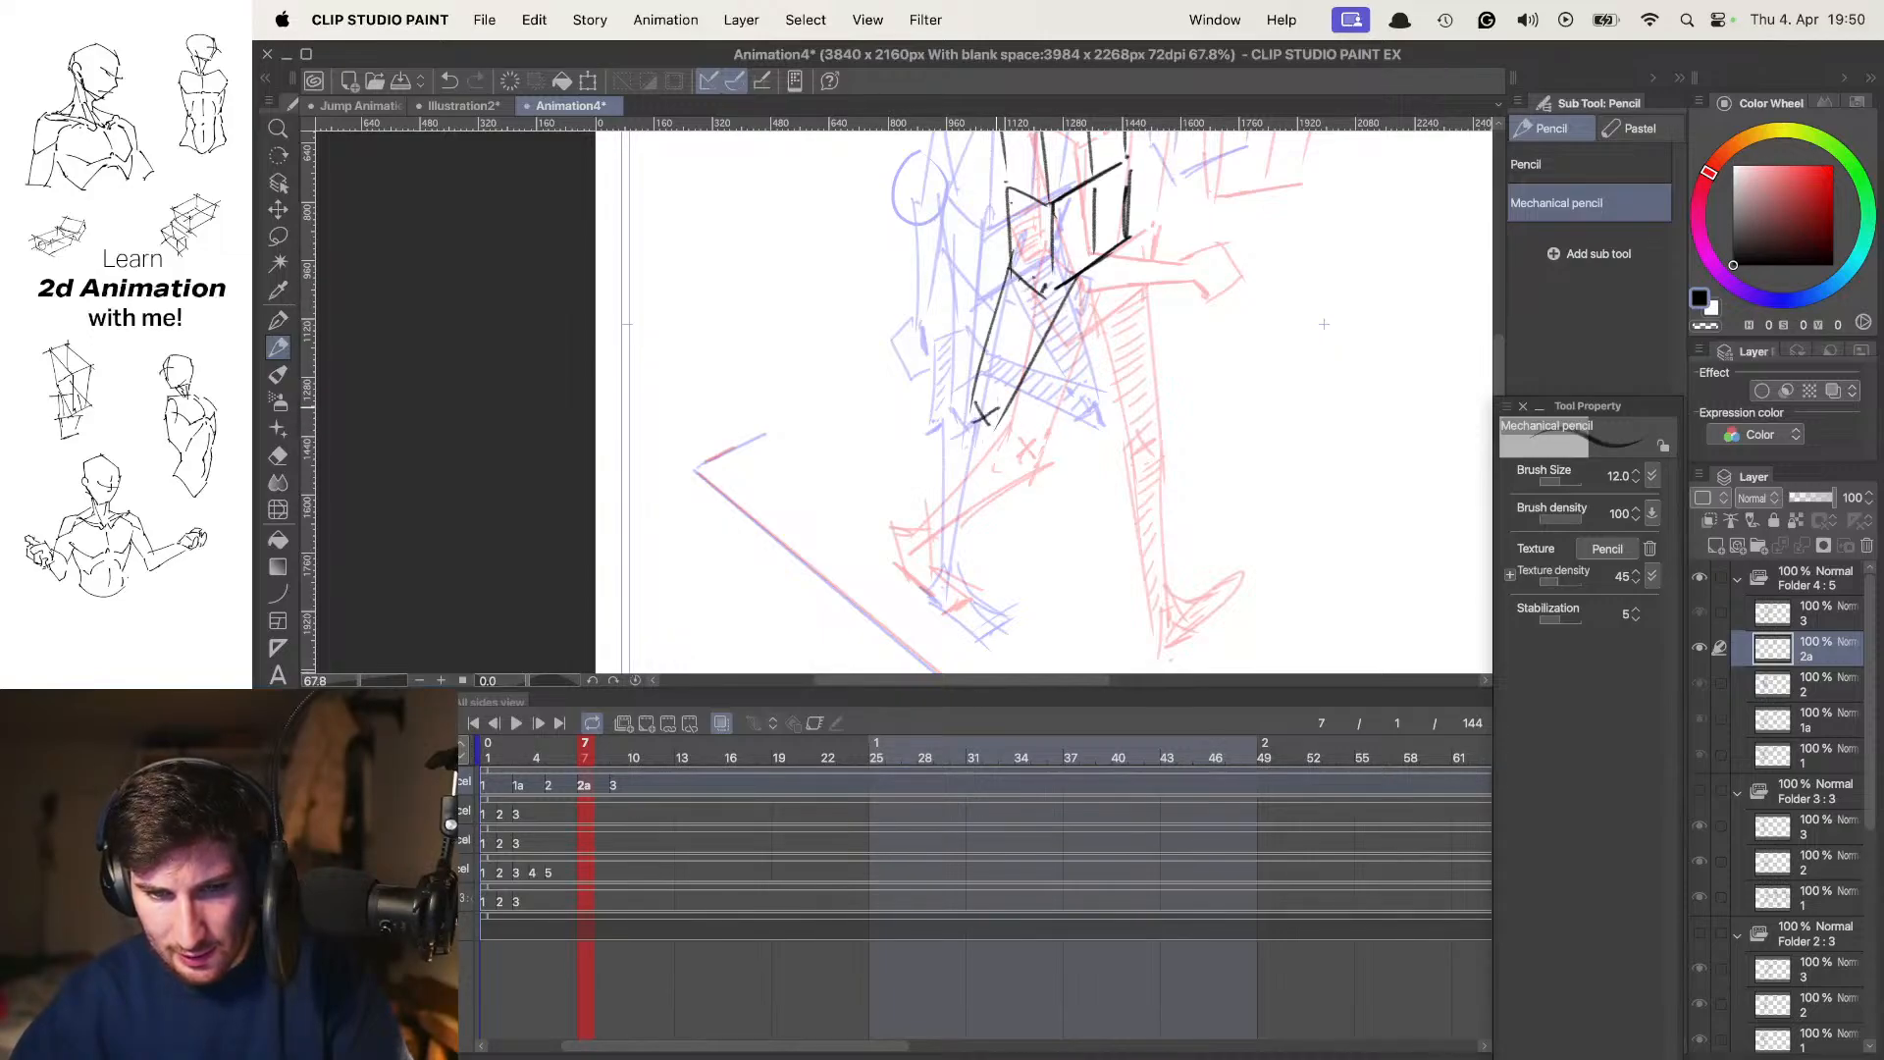
drag(1324, 324, 1321, 459)
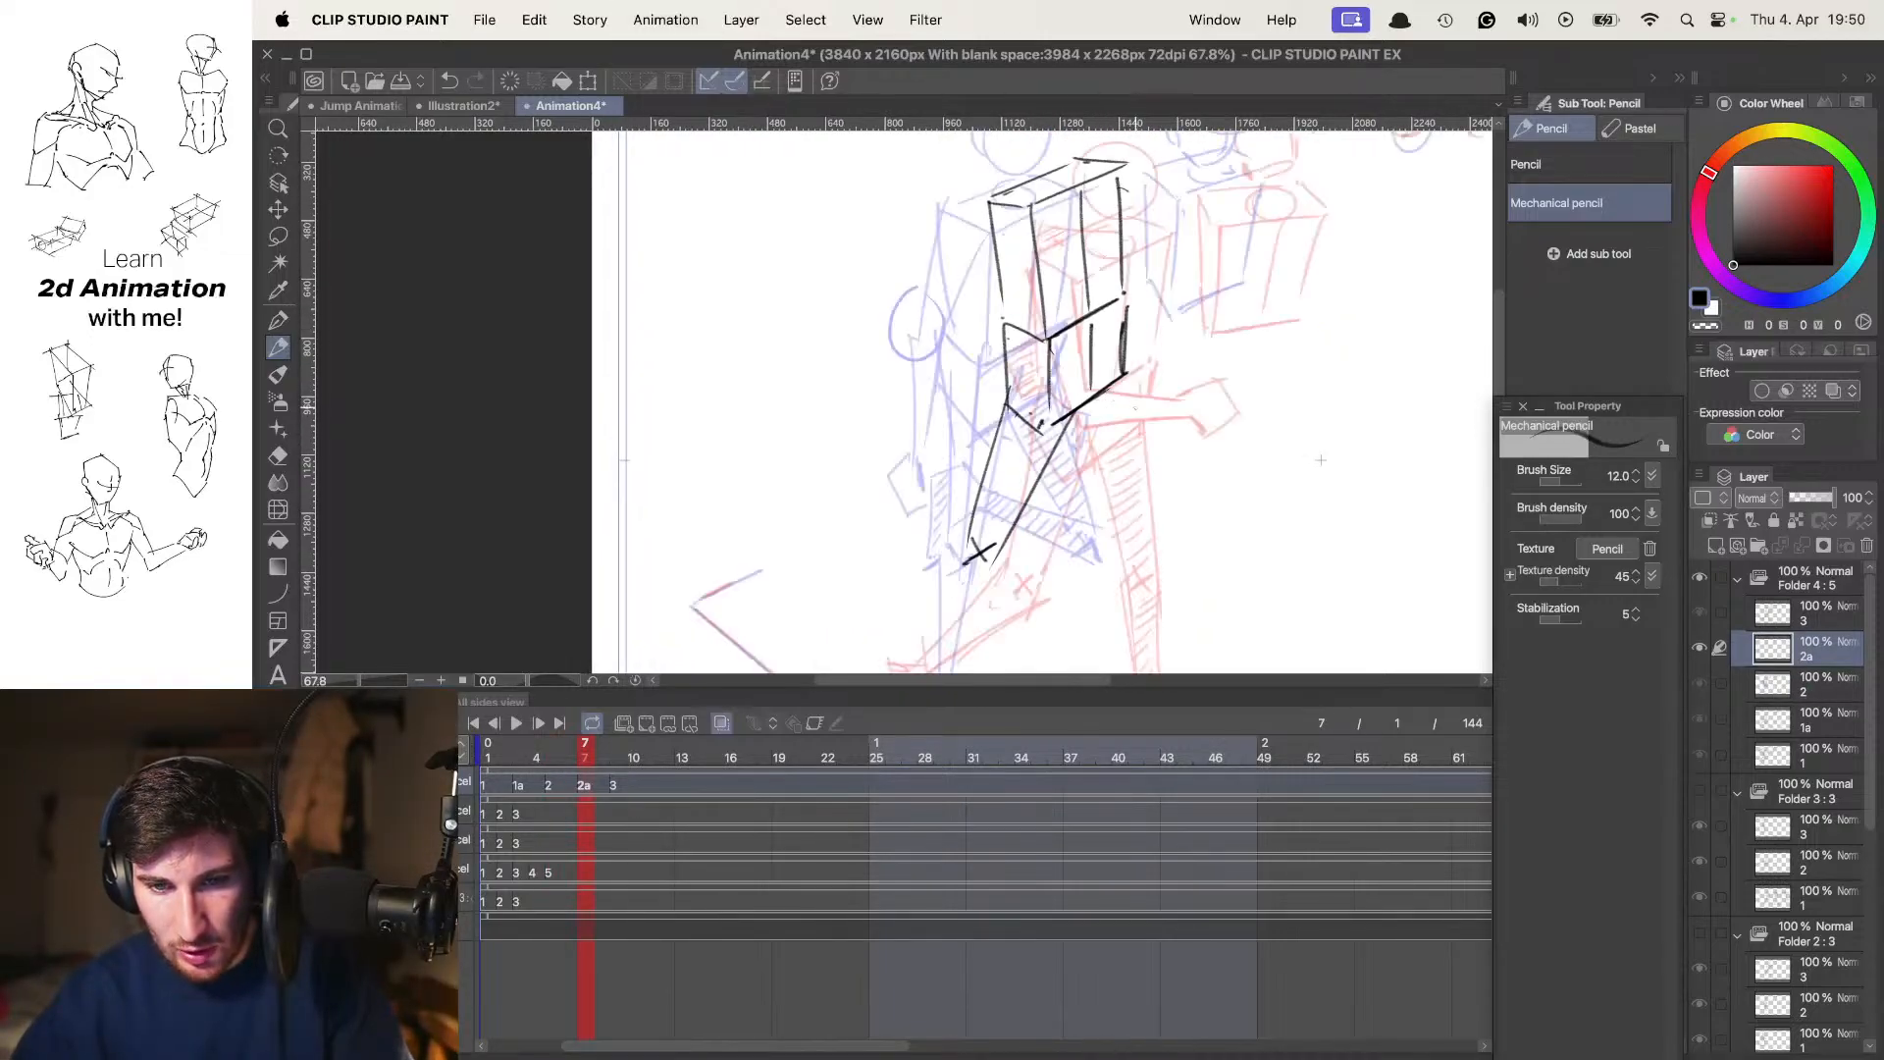
Draw the frame 7 shin from the marked knee down and back toward the onion-skinned rear feet
key(o)
key(Tab)
drag(1129, 412, 1137, 278)
key(o)
mouse_move(1151, 612)
mouse_down()
mouse_move(1044, 553)
mouse_move(1060, 491)
mouse_move(960, 684)
mouse_up()
scroll(1078, 483, up, 2)
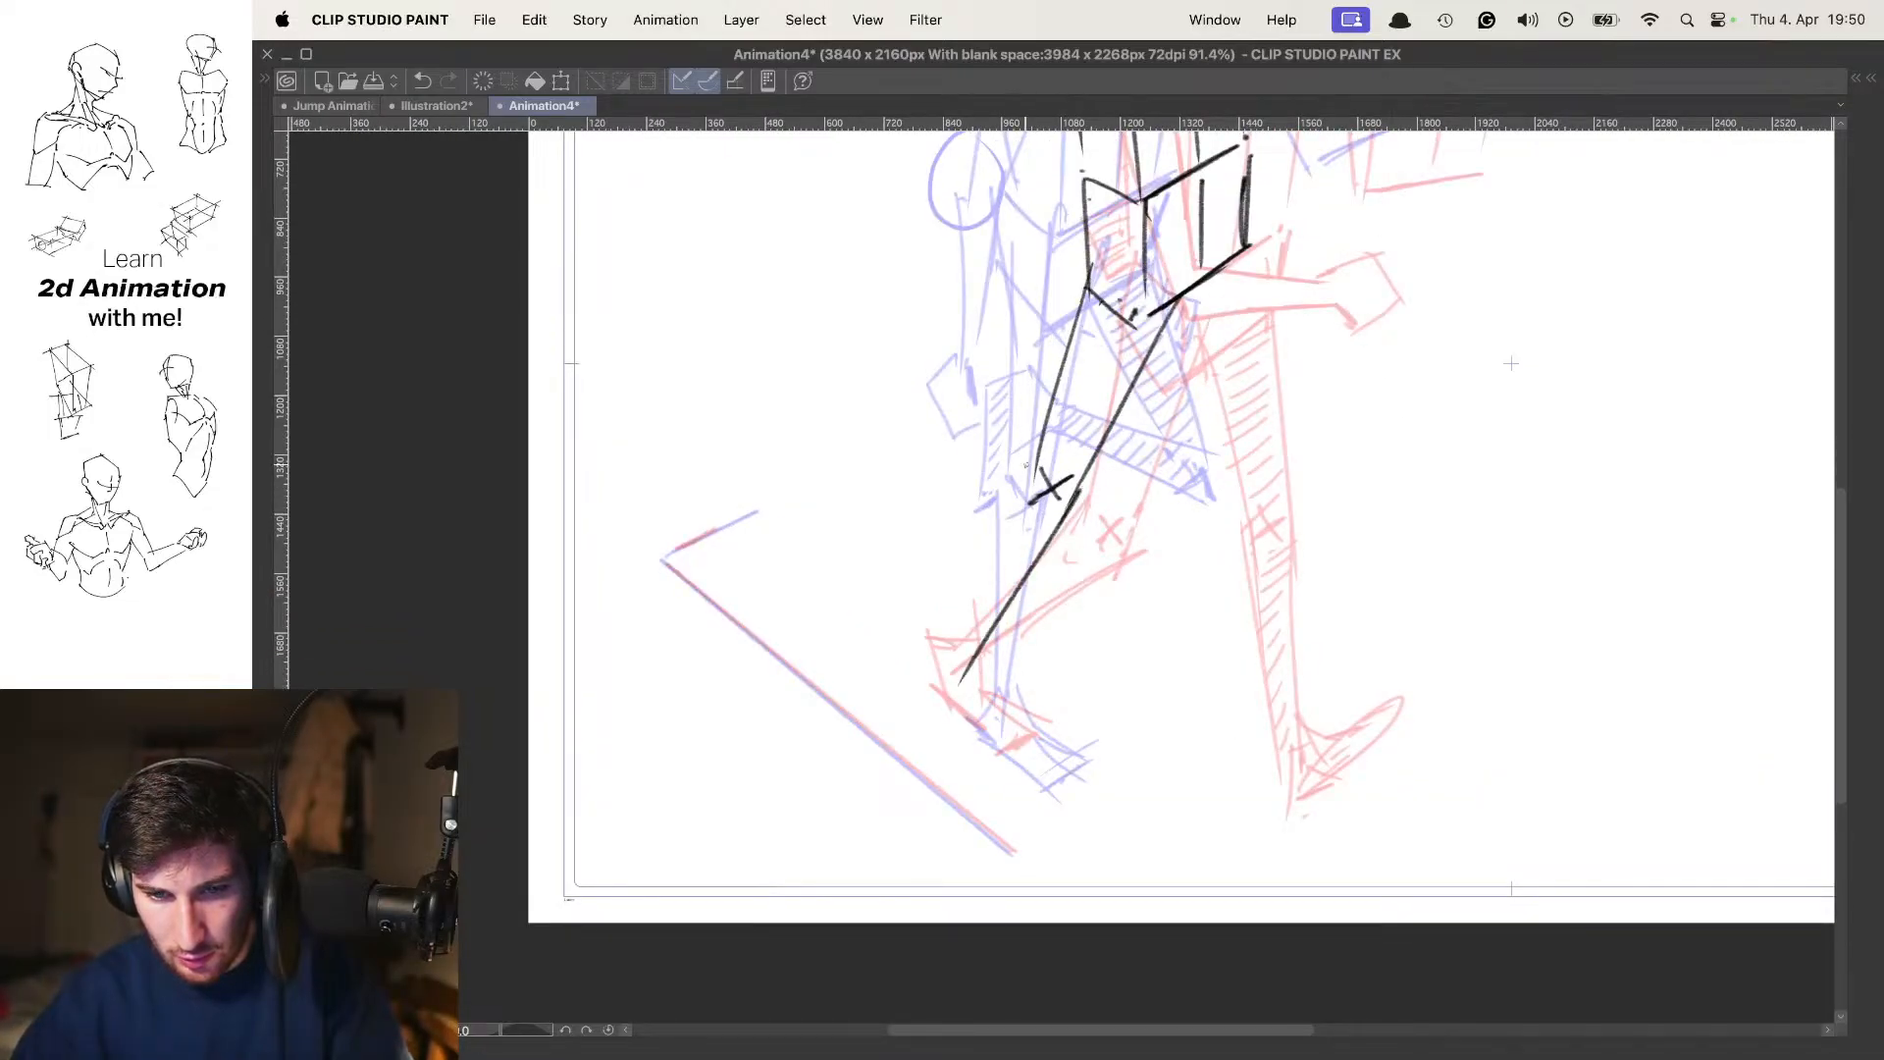
drag(1025, 459, 968, 638)
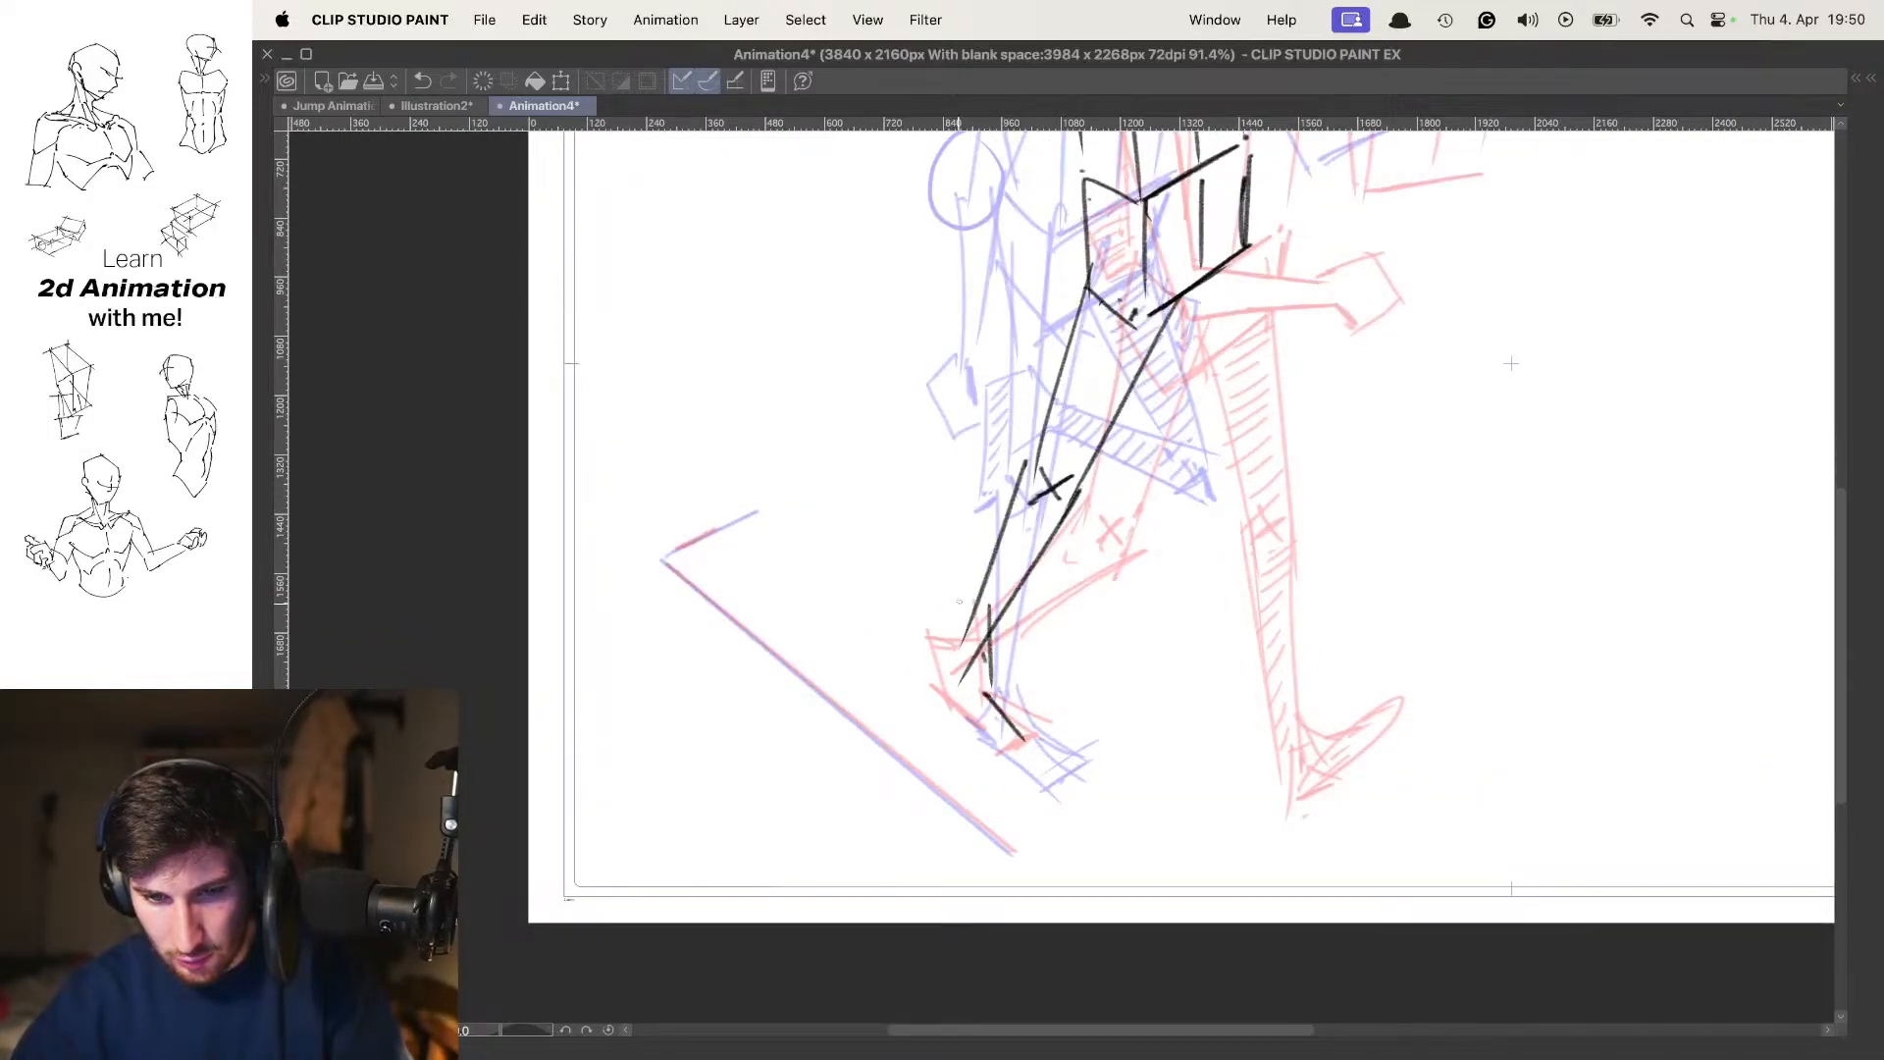
Rework the frame 7 foot outline with a raised heel and the toes bent against the ground
key(super+z)
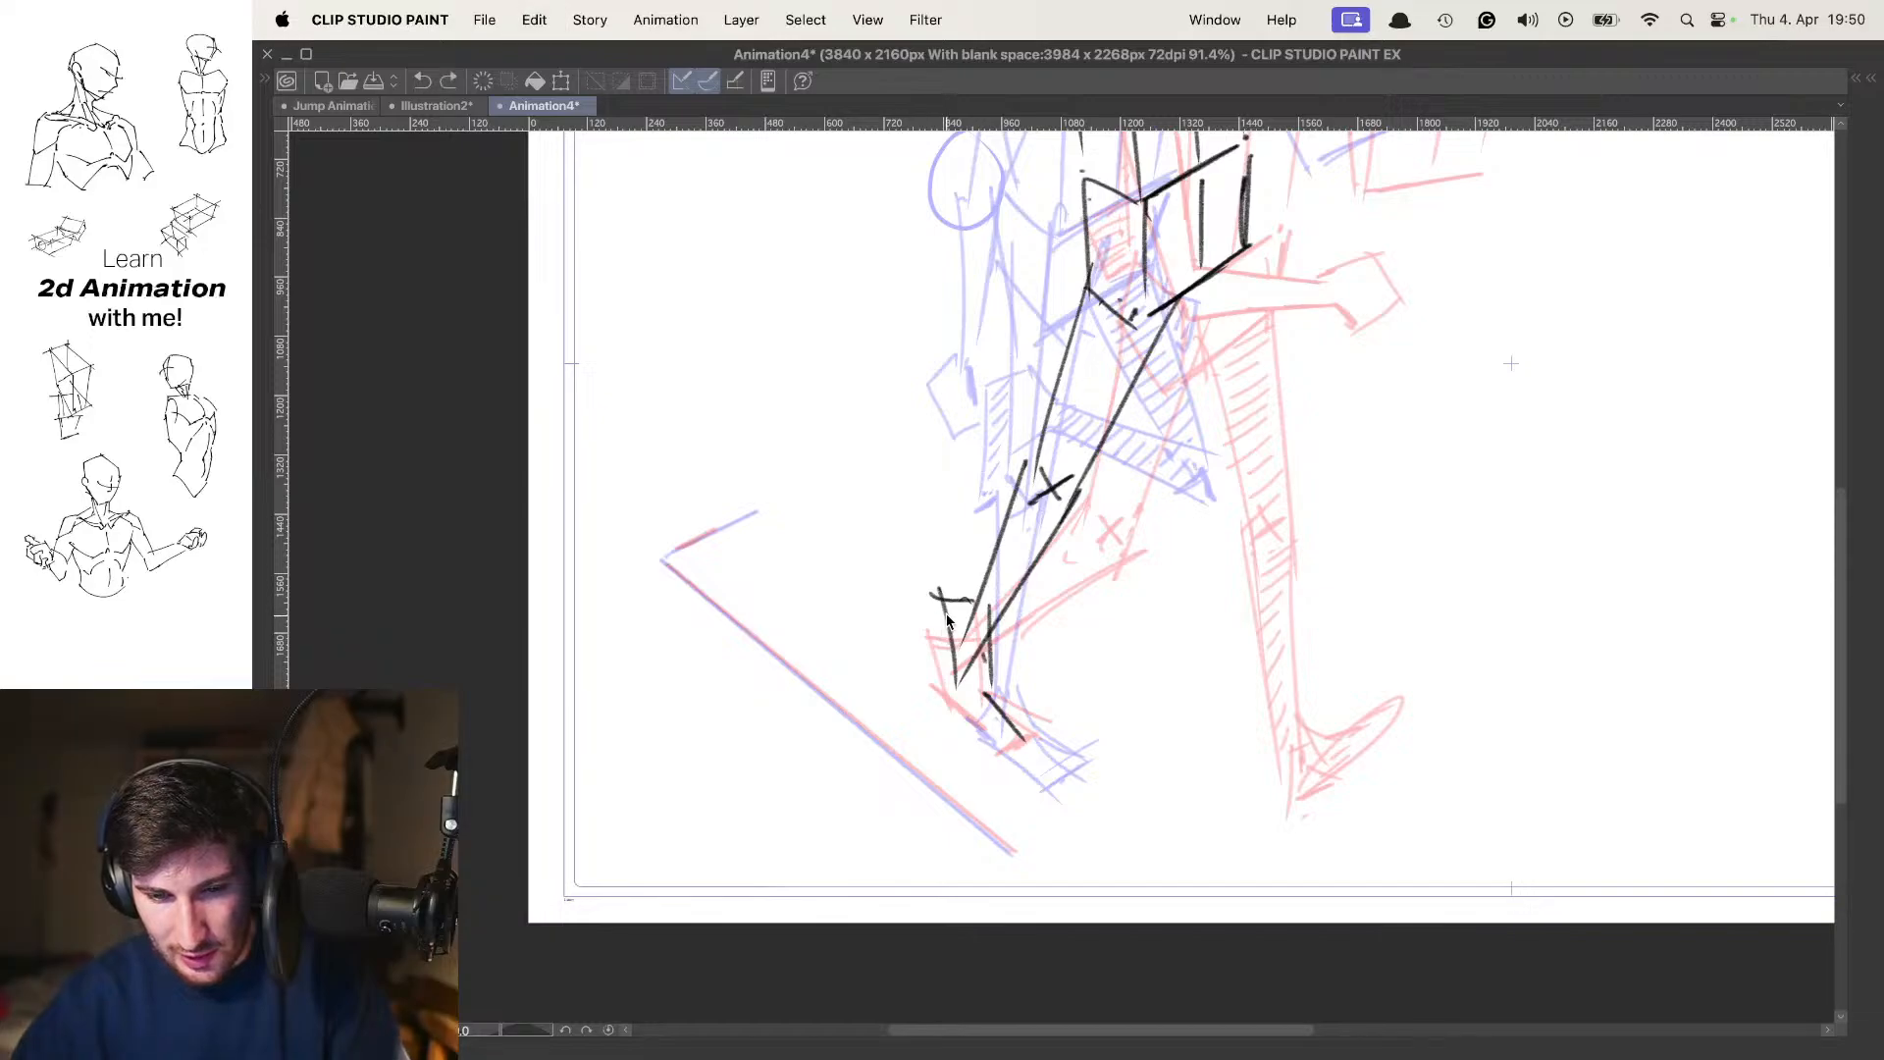
key(super+z)
key(super+z)
mouse_move(954, 584)
mouse_down()
mouse_move(953, 688)
mouse_move(929, 605)
mouse_up()
key(super+z)
key(super+z)
drag(967, 714, 1004, 760)
scroll(1098, 589, down, 5)
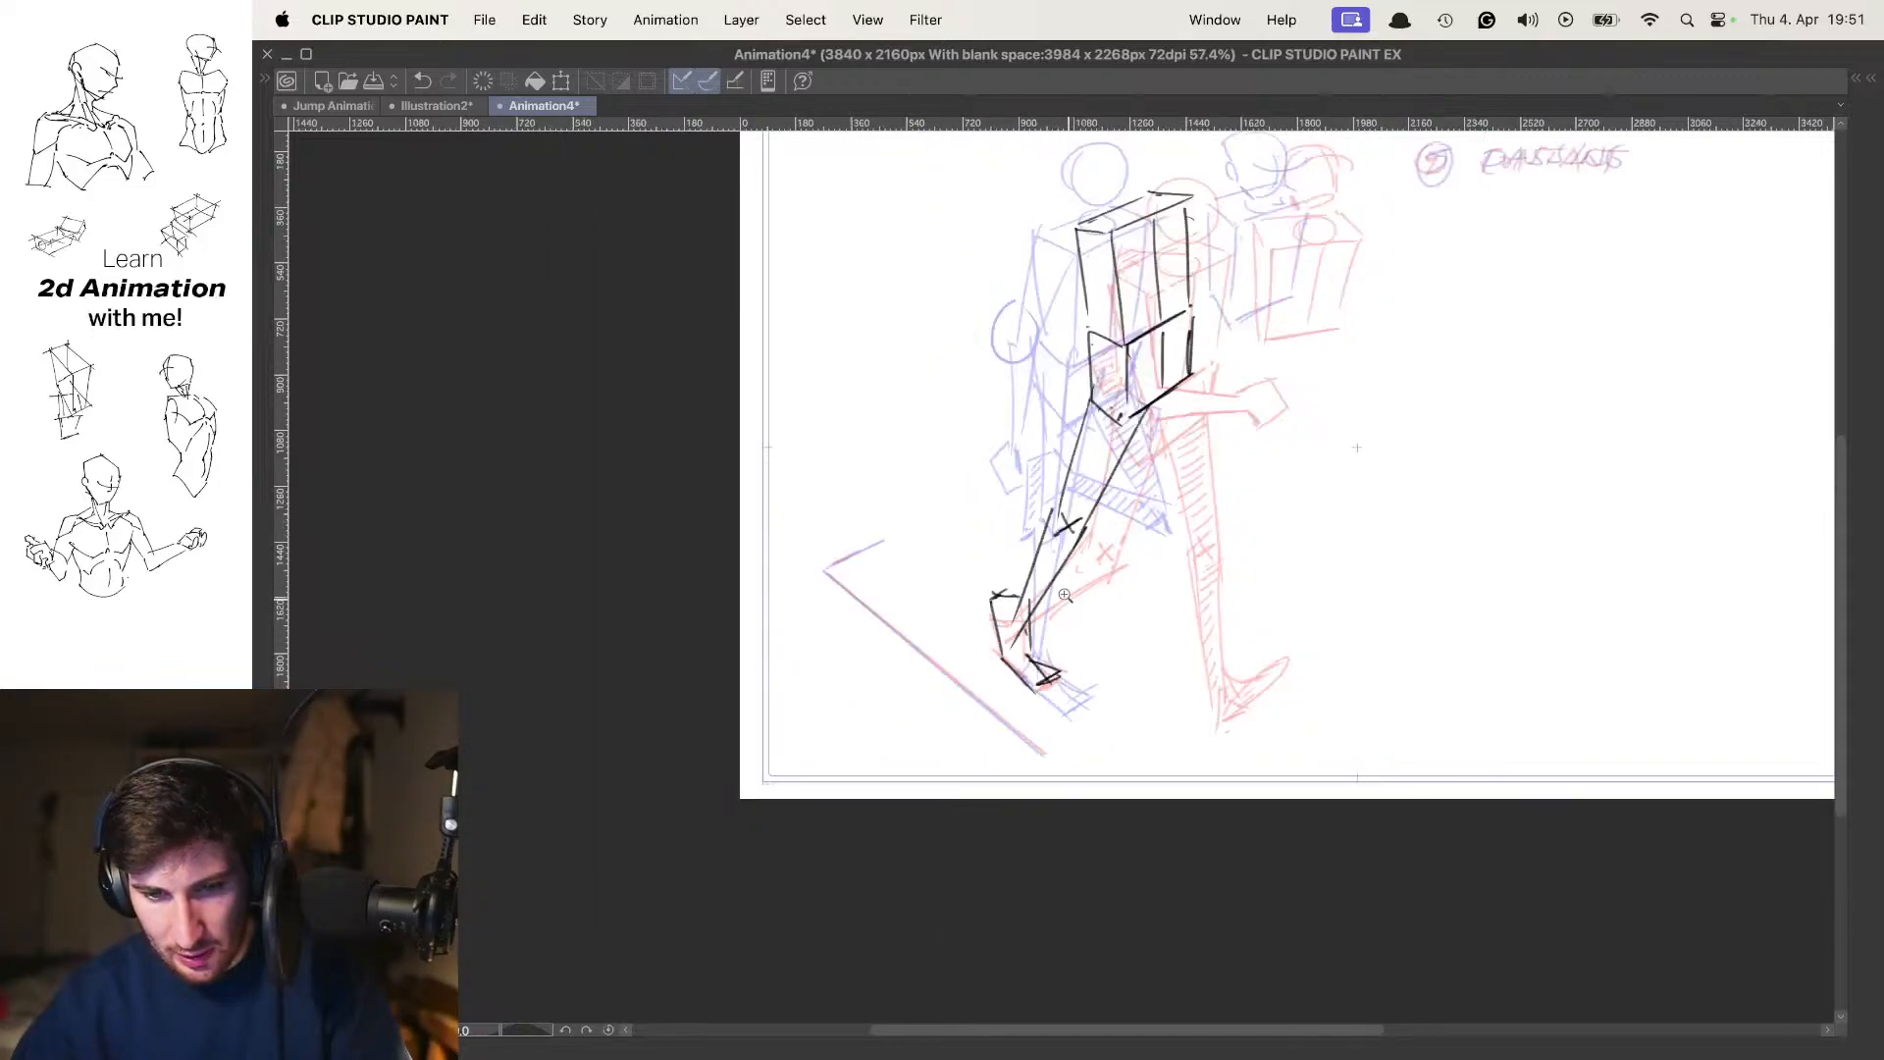
Move the whole frame 7 figure down and slightly forward, and compare it with the passing pose without onion skin
key(super+t)
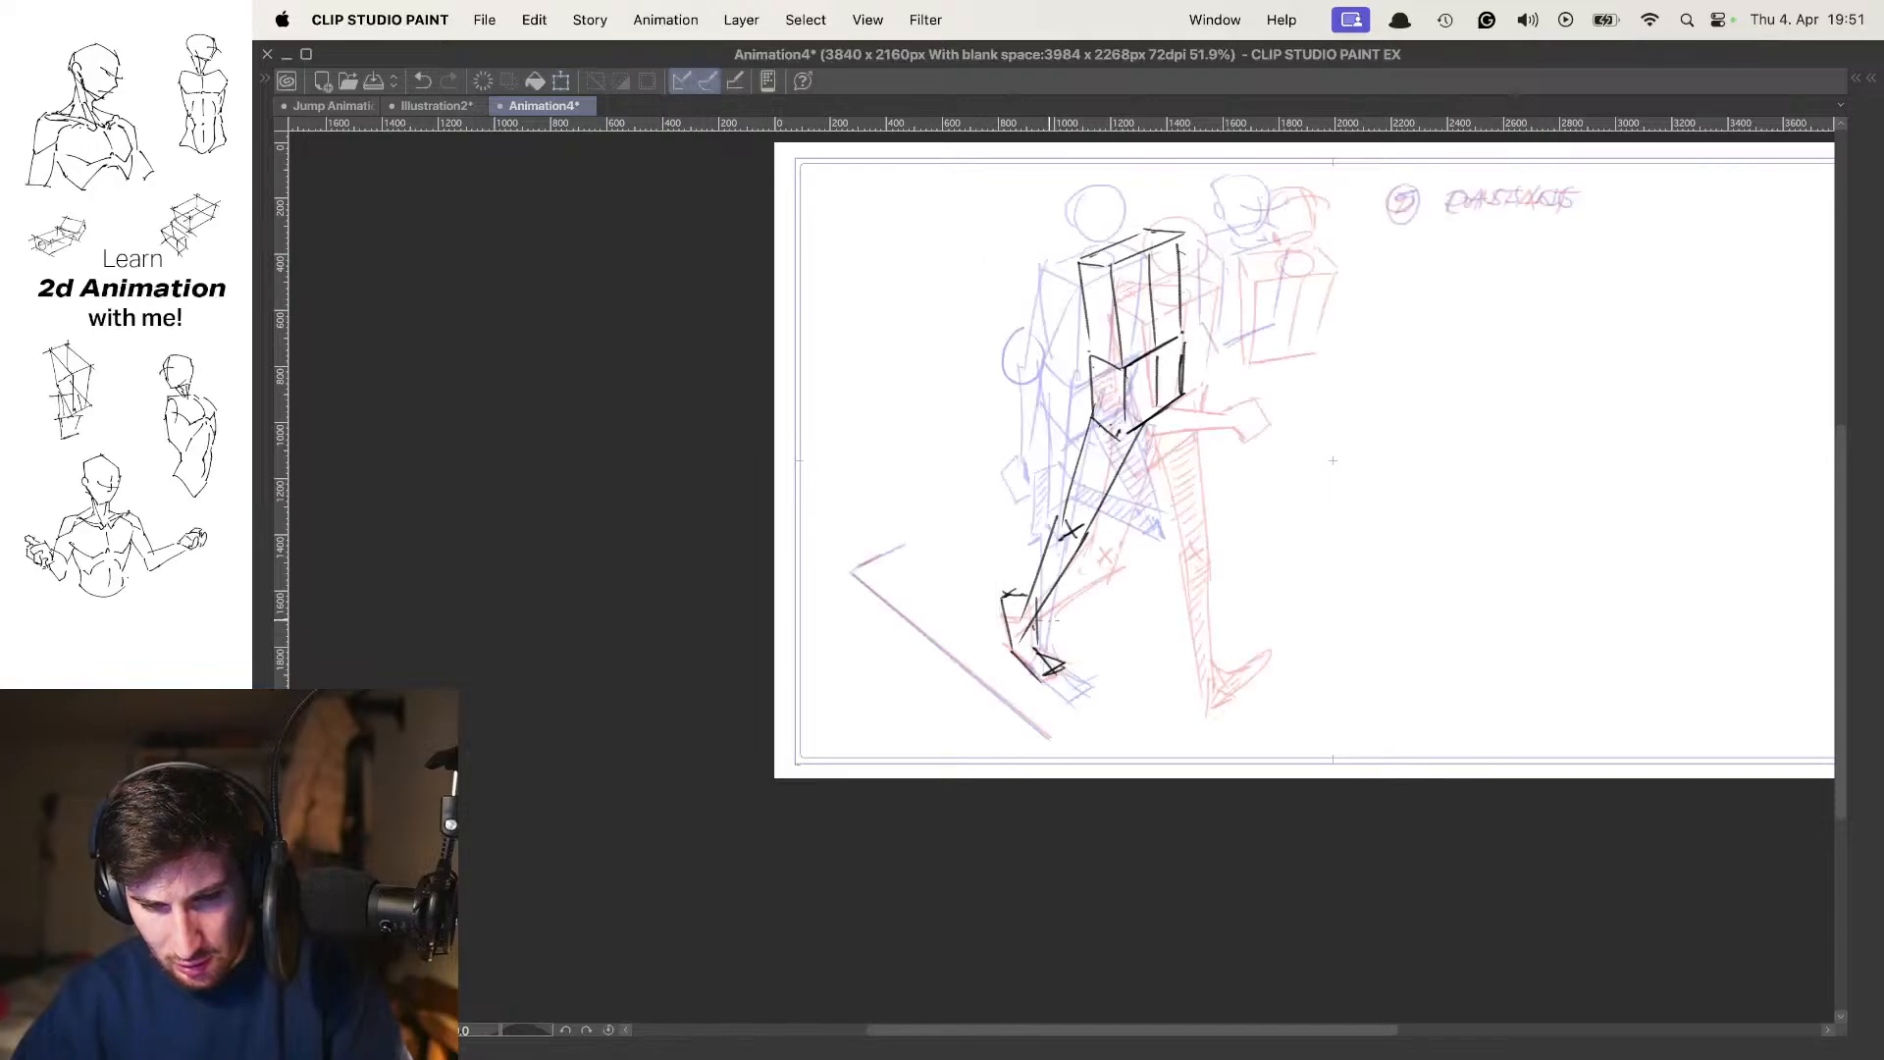
drag(1046, 626, 1063, 646)
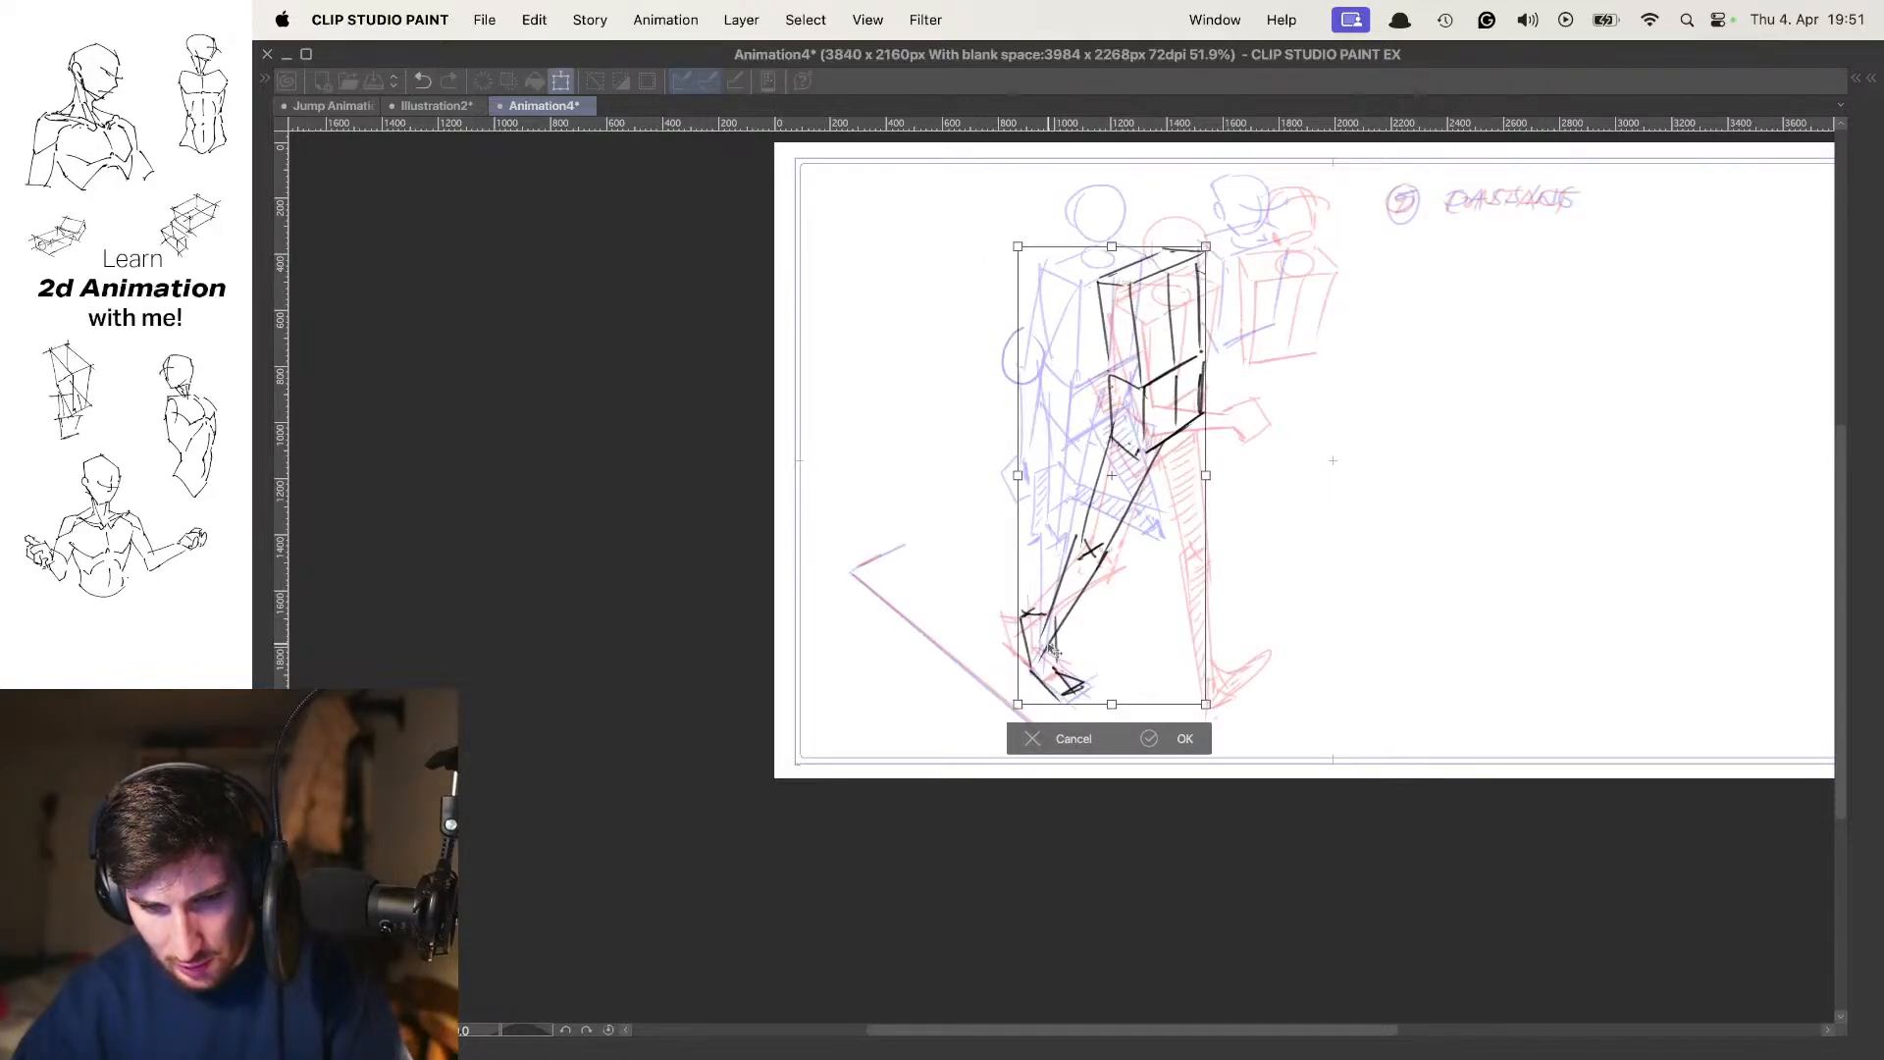
key(Return)
key(o)
key(Left)
key(Right)
key(Left)
key(Right)
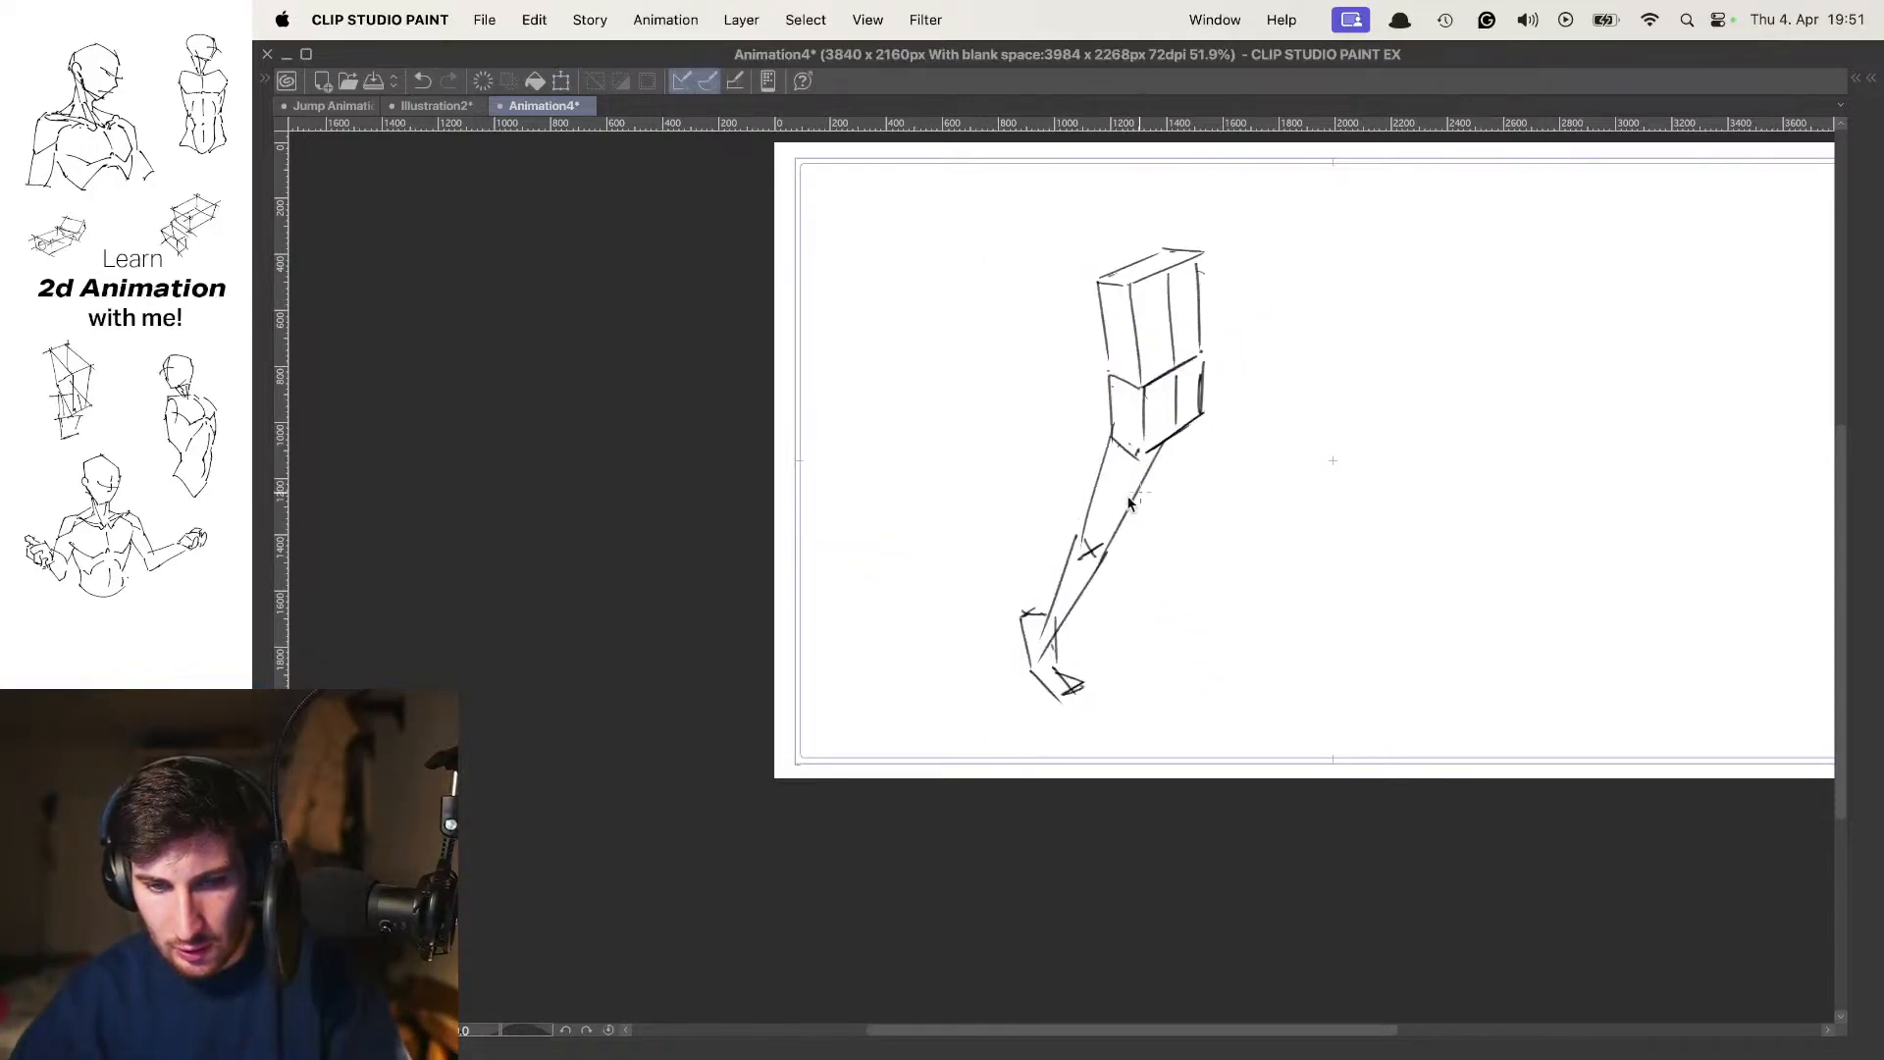
Nudge the frame 7 figure slightly further down and forward, and flip through the preceding poses to check it
key(super+t)
drag(1059, 537, 1065, 542)
key(Return)
key(Left)
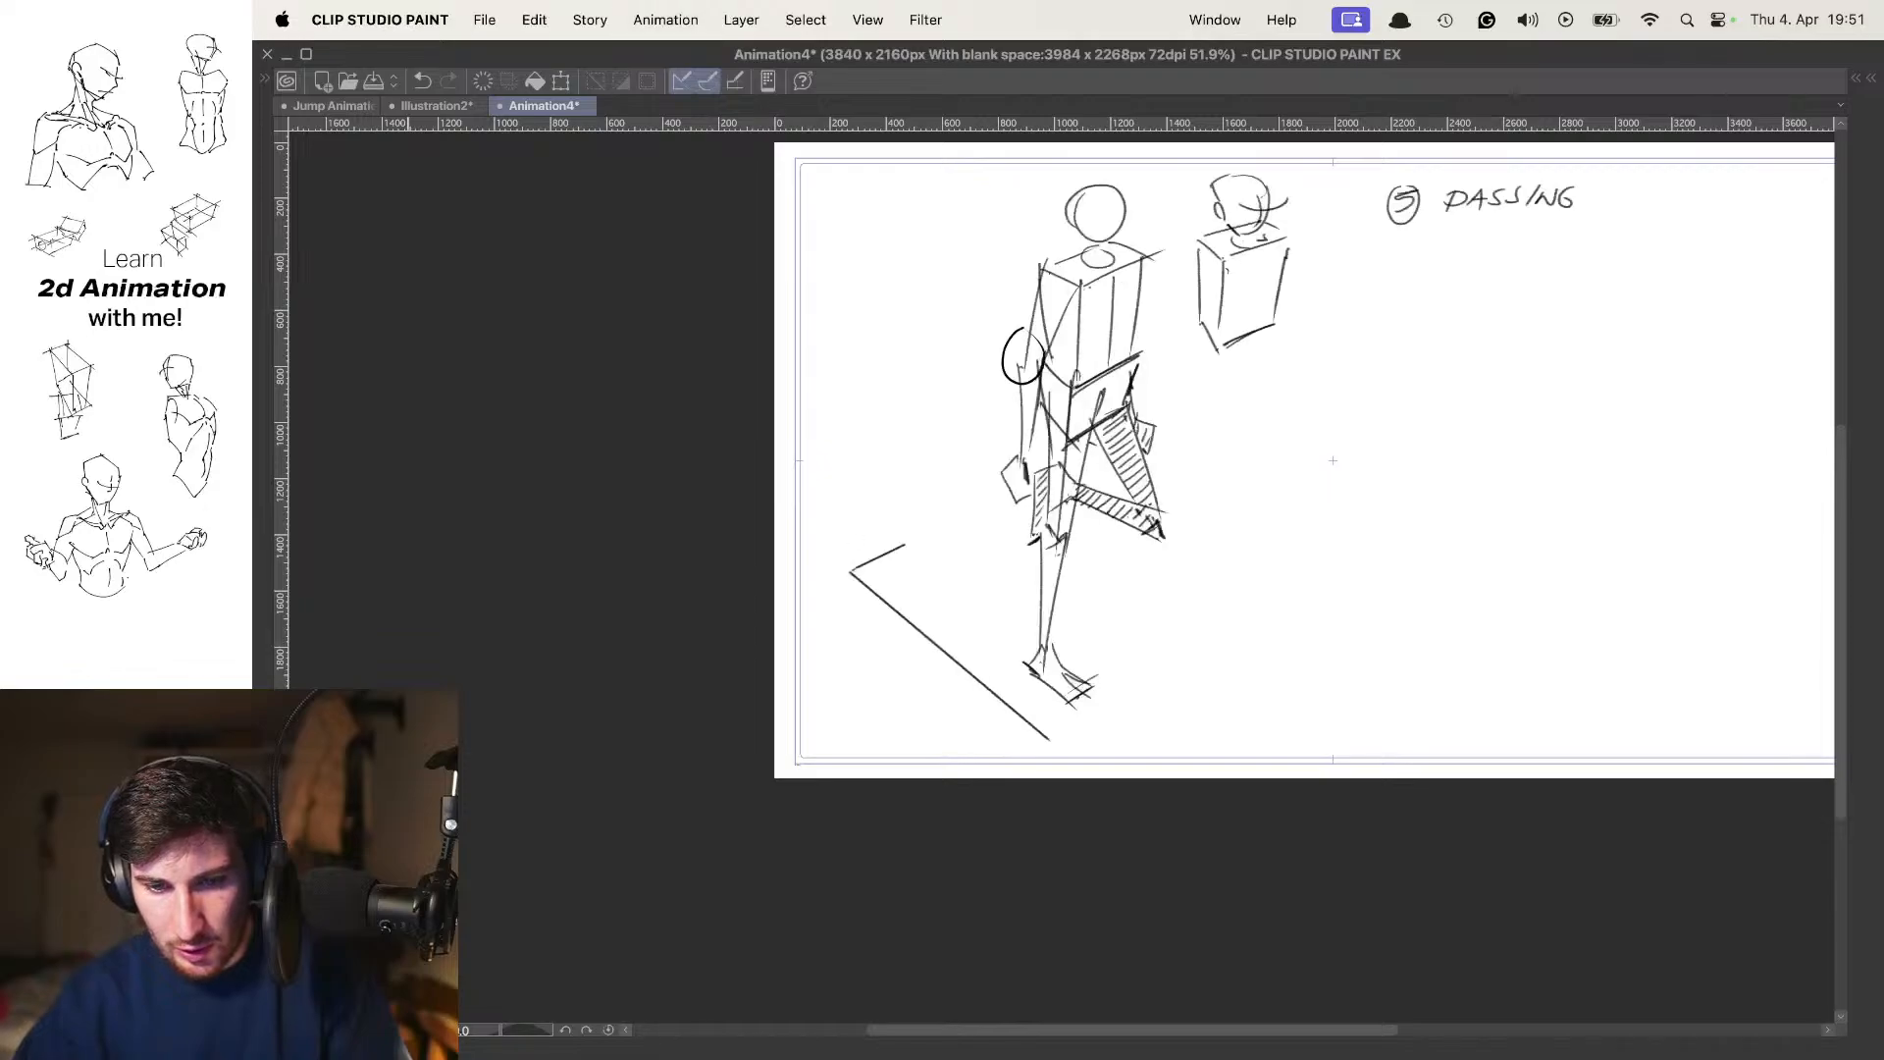
key(Right)
key(Left)
key(Right)
key(Left)
key(Left)
key(Left)
key(Right)
key(Right)
key(Right)
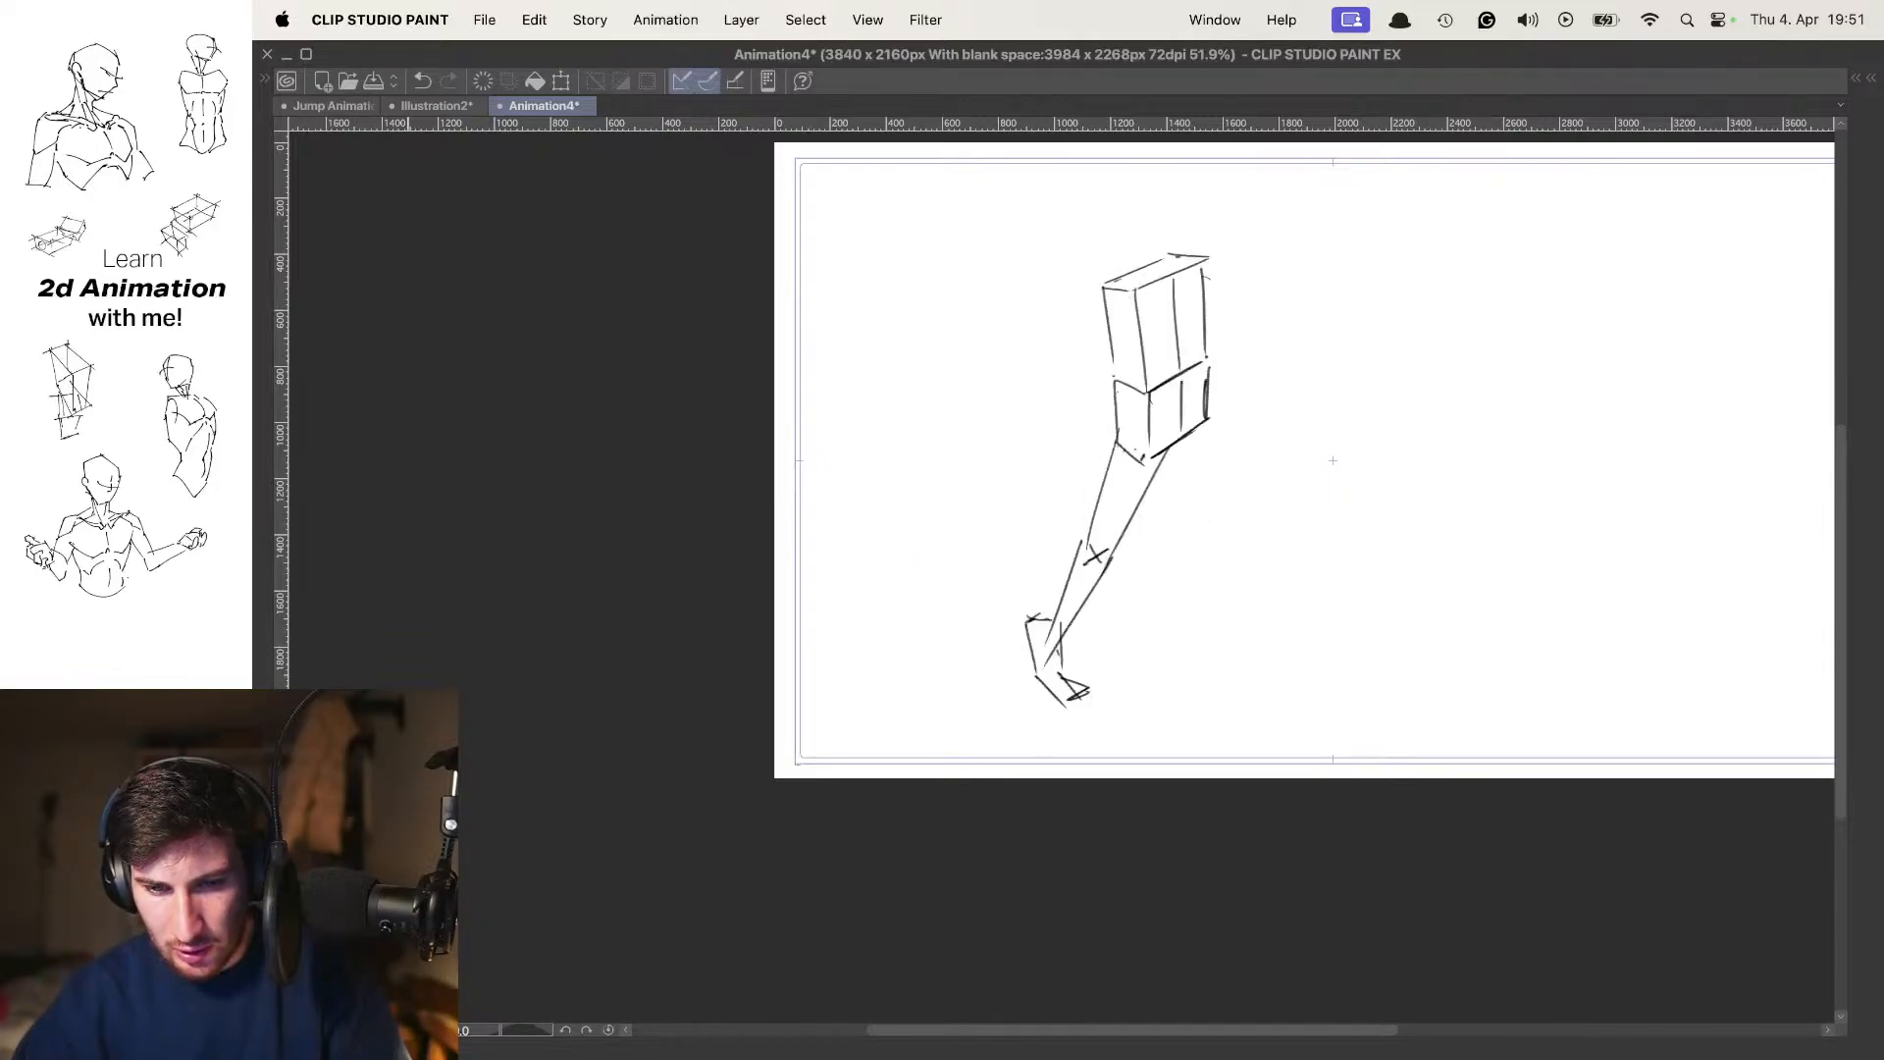
Redraw the back edge and top of the raised heel on the frame 7 foot
mouse_move(1075, 684)
mouse_down()
mouse_move(963, 605)
mouse_move(972, 671)
mouse_up()
key(super+z)
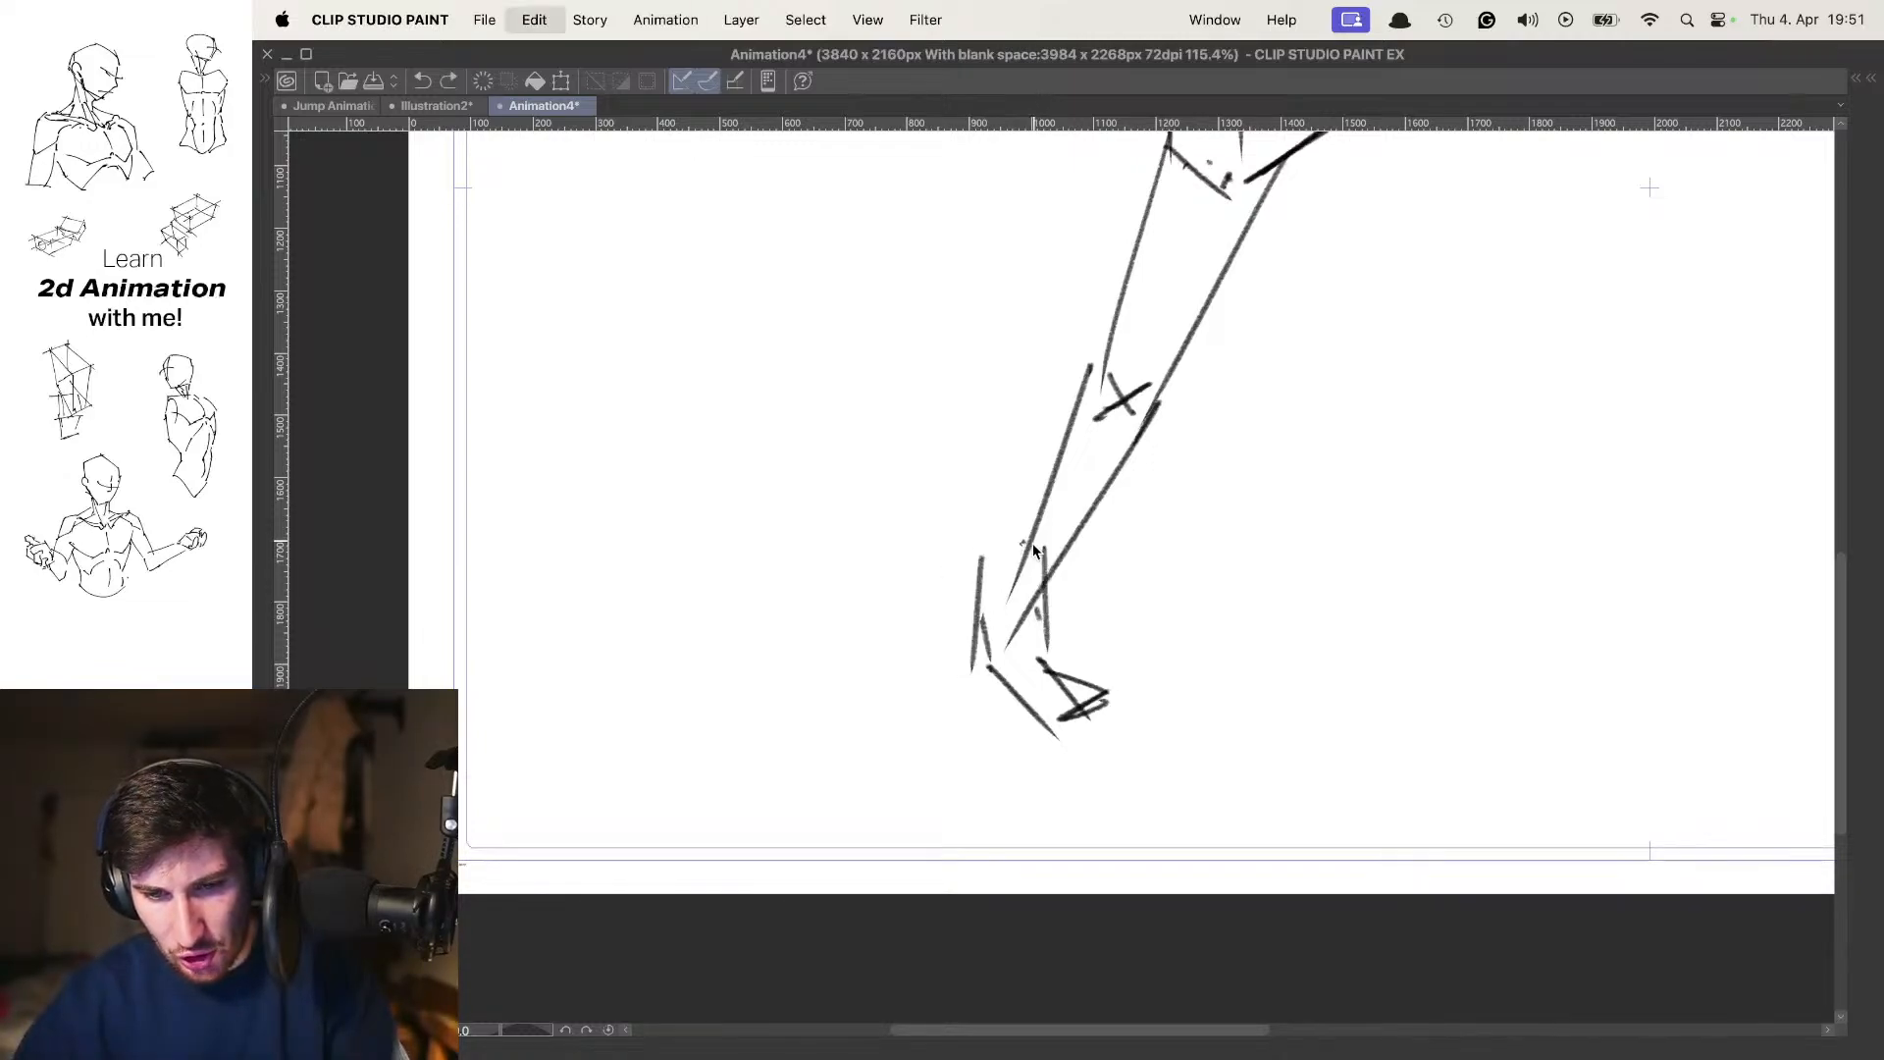
key(super+z)
drag(987, 555, 984, 662)
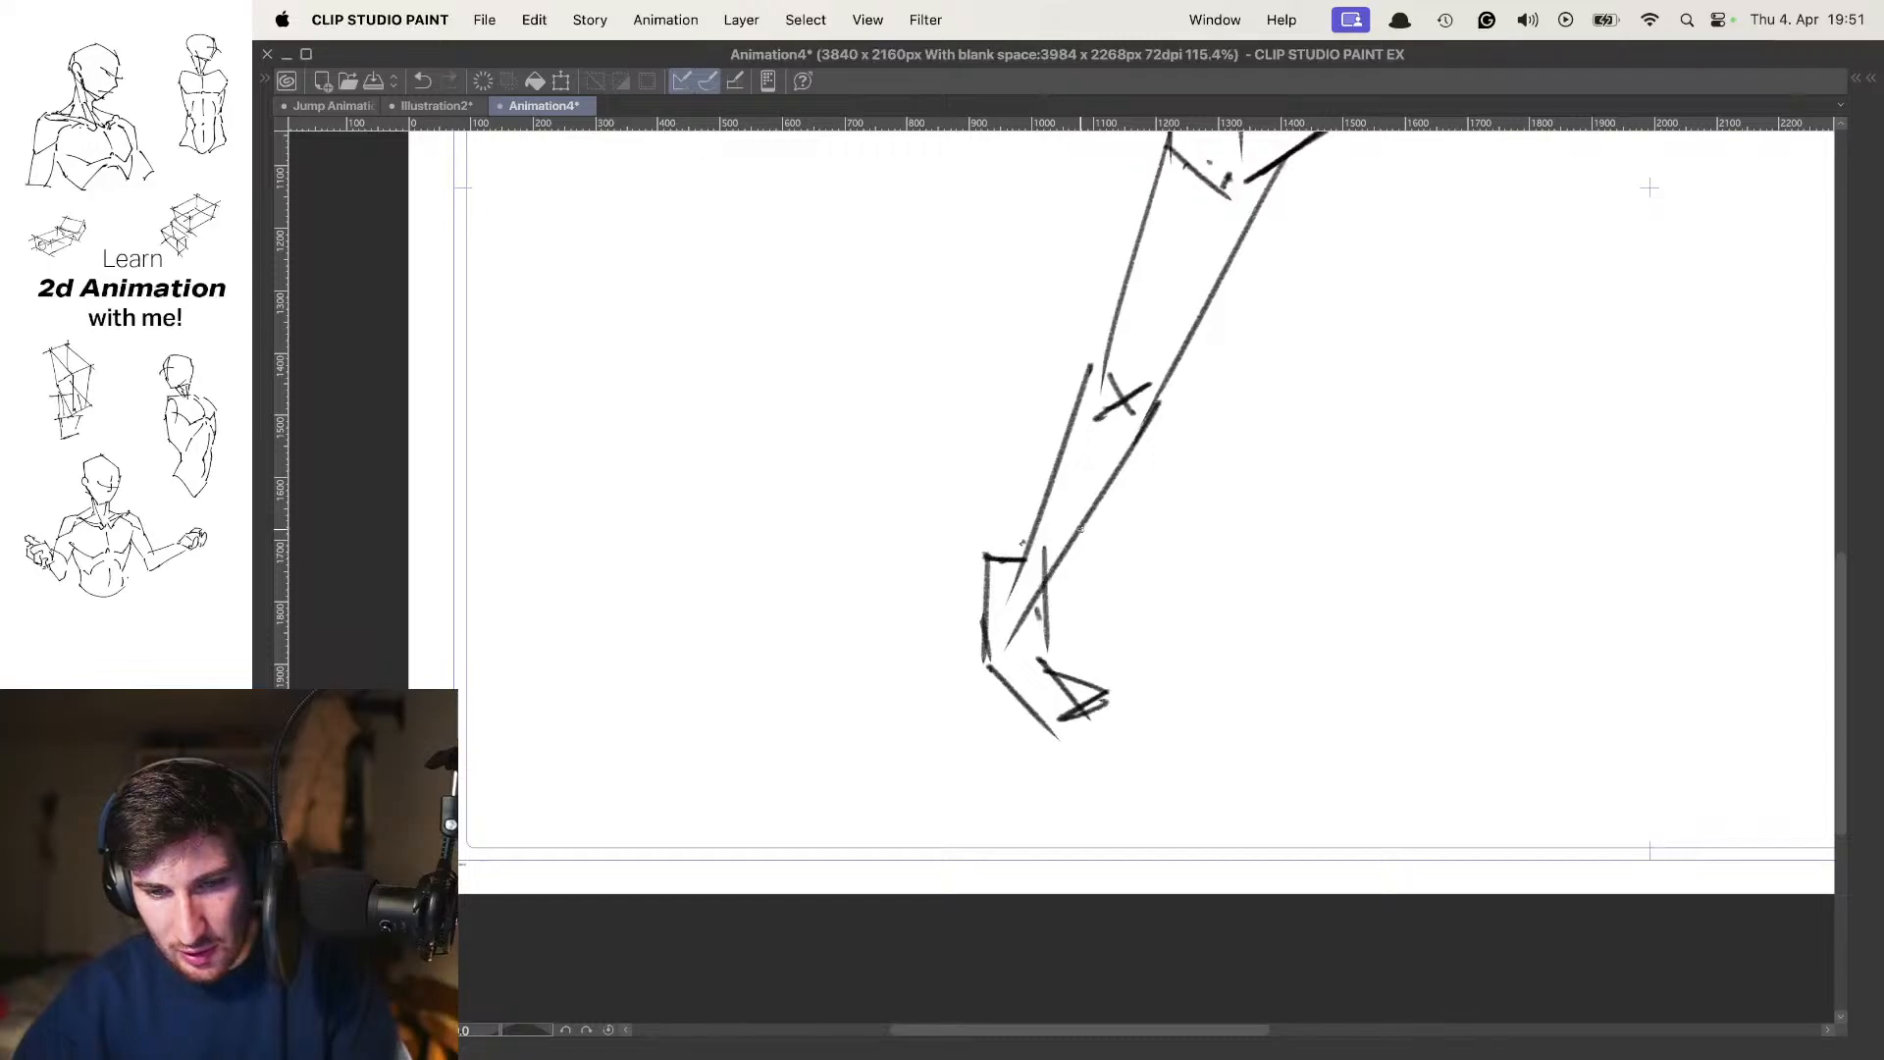
scroll(1120, 494, down, 5)
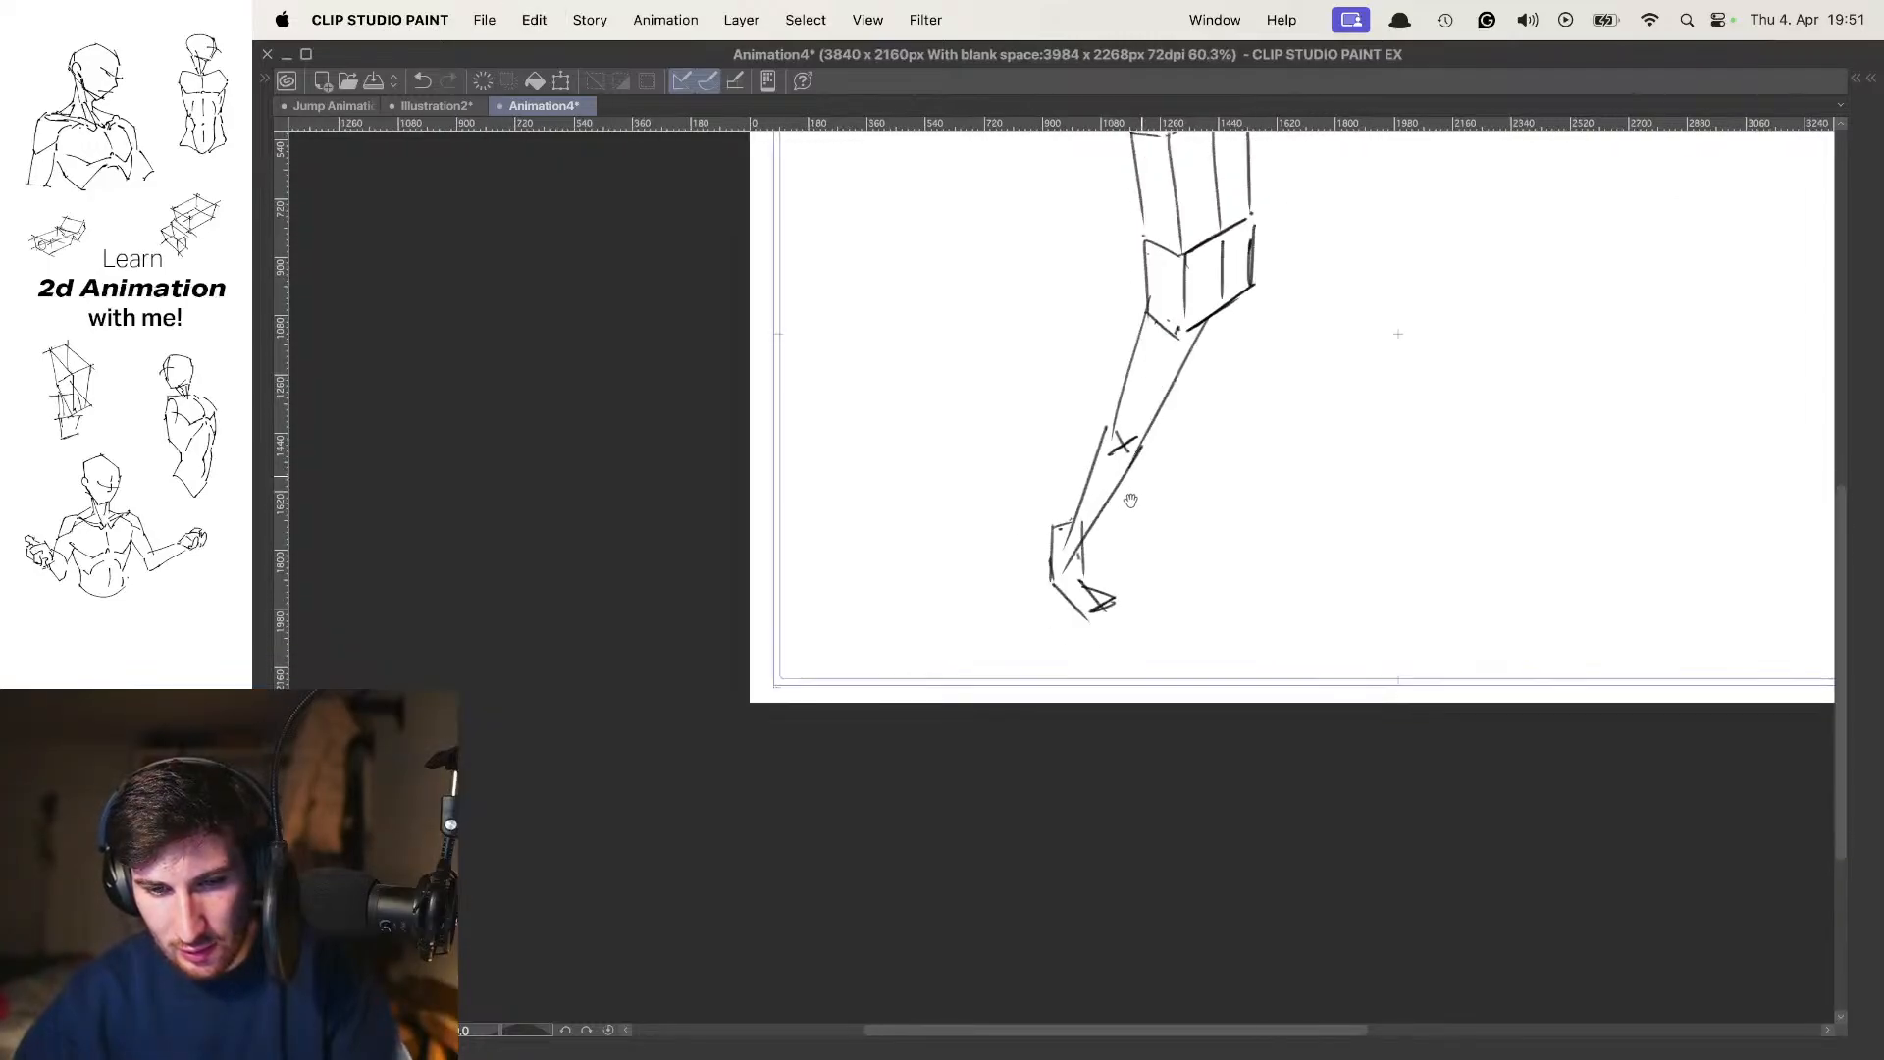
Flip through the walk cels to examine how the frame 7 pose moves between its neighbours
drag(1127, 500, 1103, 551)
key(Left)
key(Right)
key(Right)
key(Right)
key(Right)
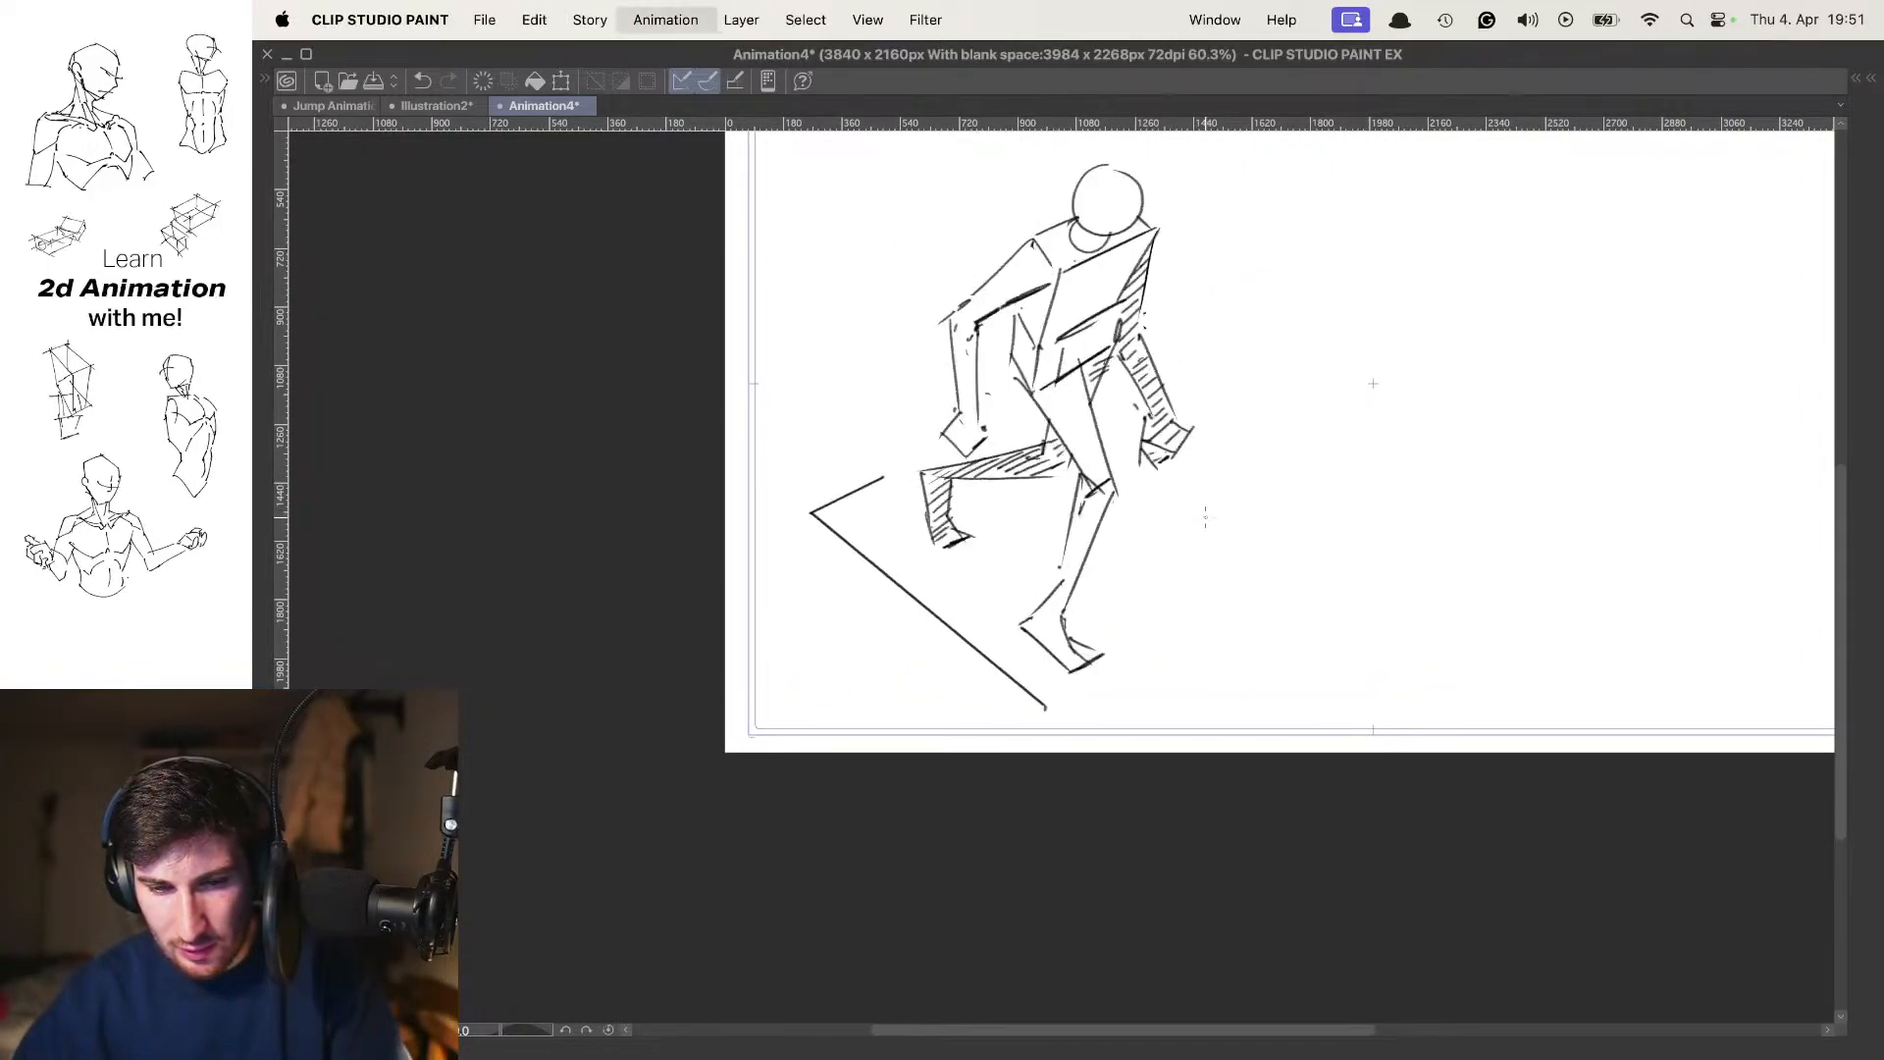
key(Right)
drag(1172, 453, 1141, 537)
scroll(1146, 500, up, 1)
key(Right)
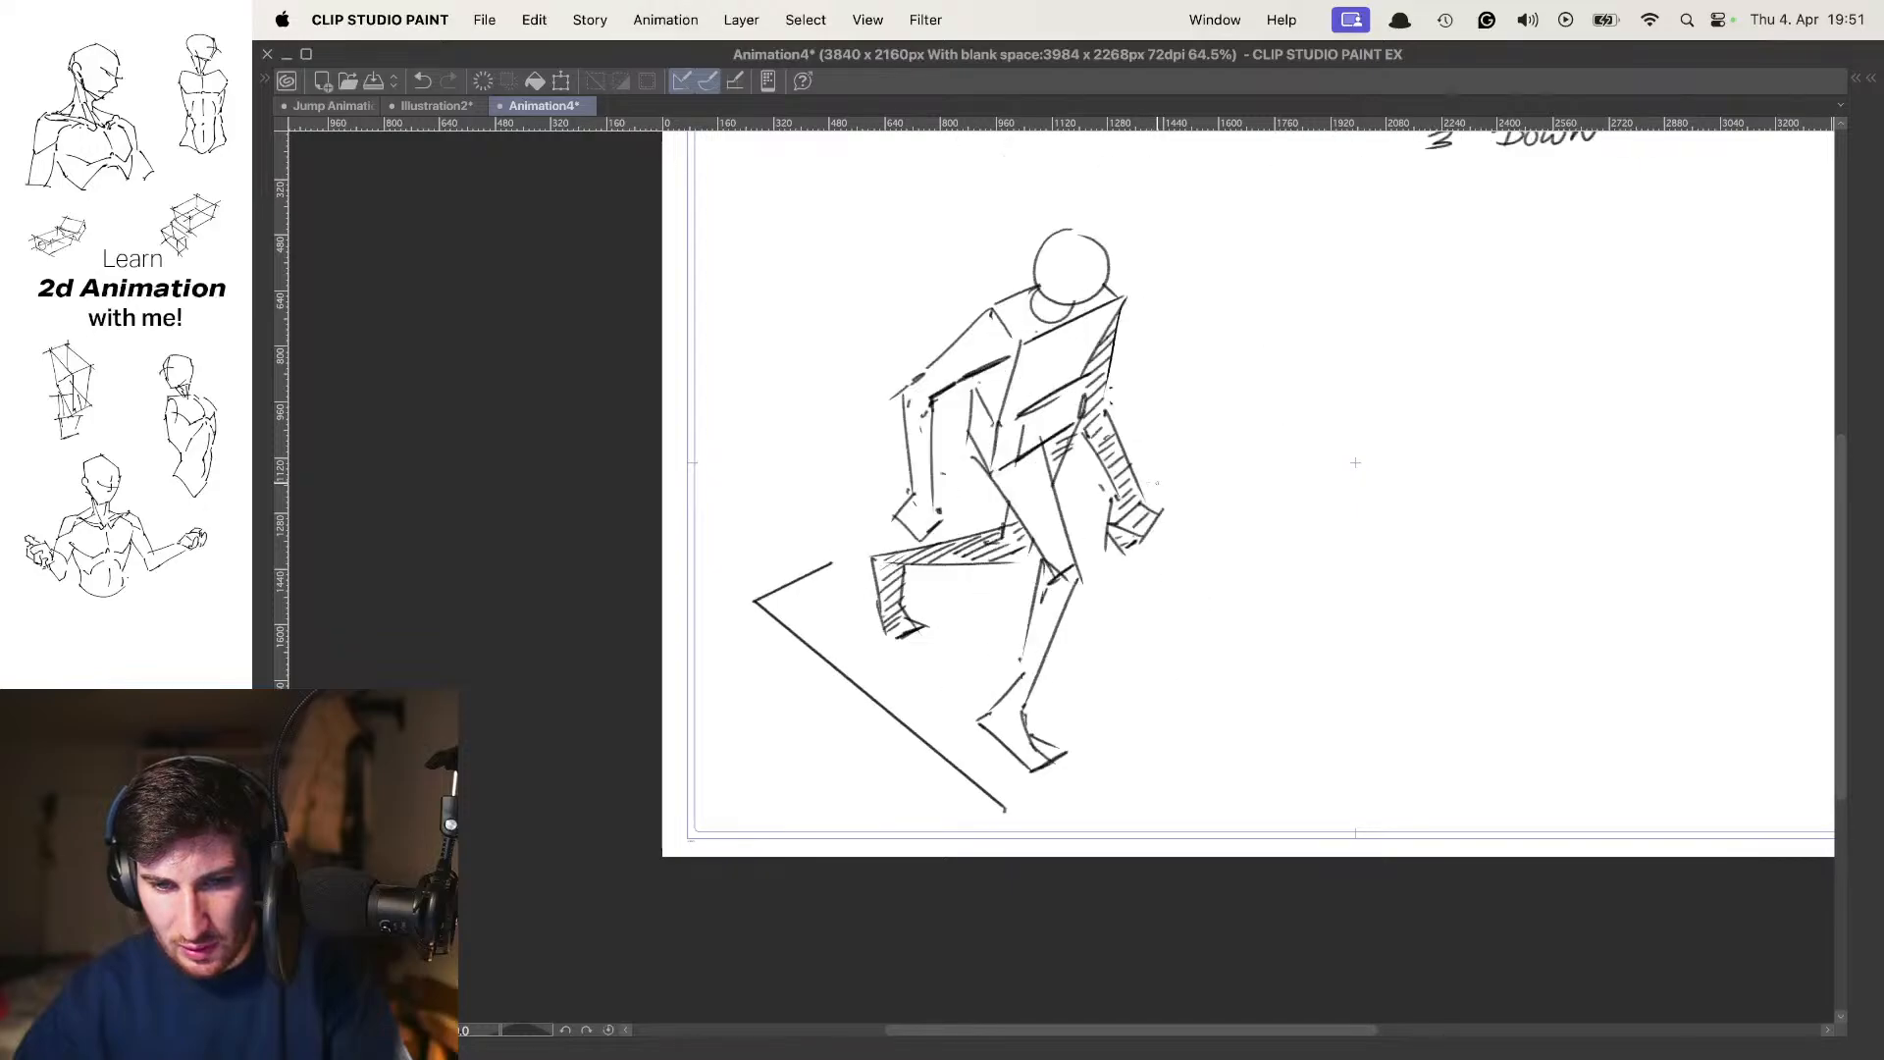
key(Left)
scroll(1146, 479, down, 2)
key(Right)
key(Left)
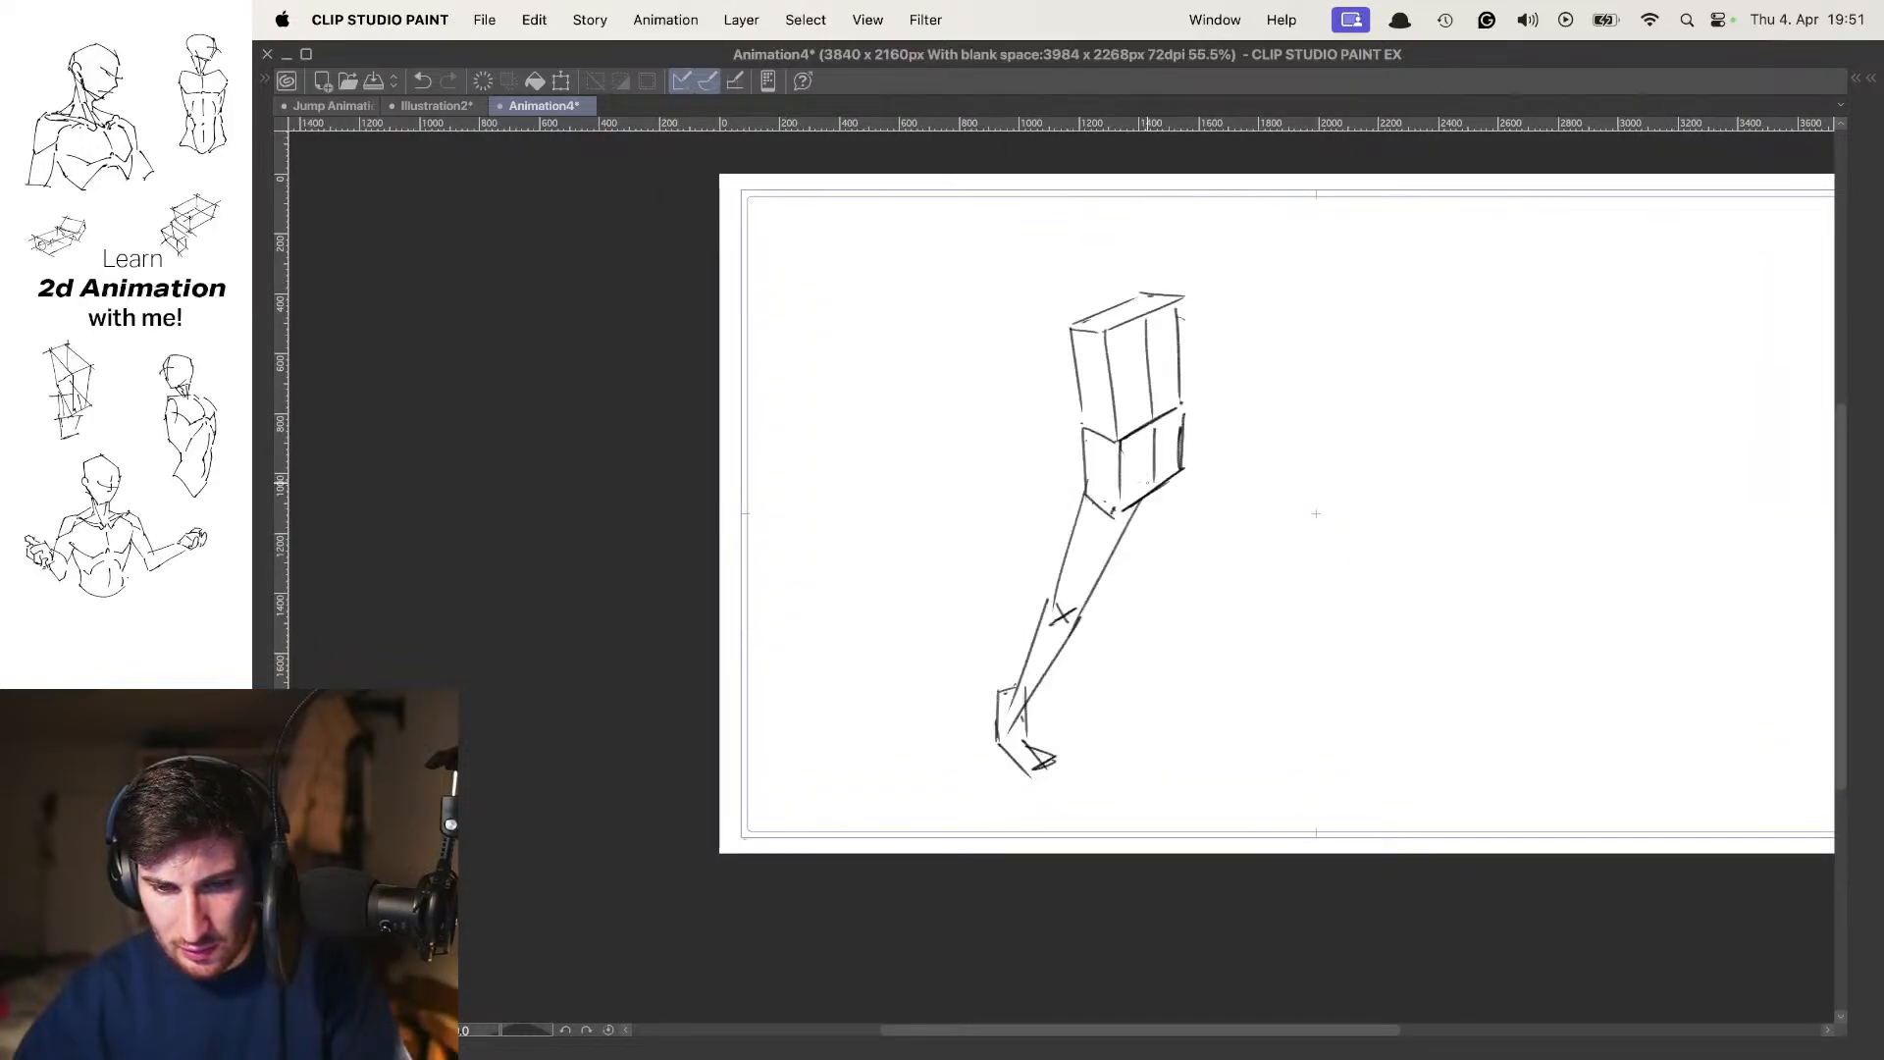
key(Left)
key(Right)
Raise the frame 7 figure slightly, and move its lassoed lower shin and foot back down toward the ground
key(super+t)
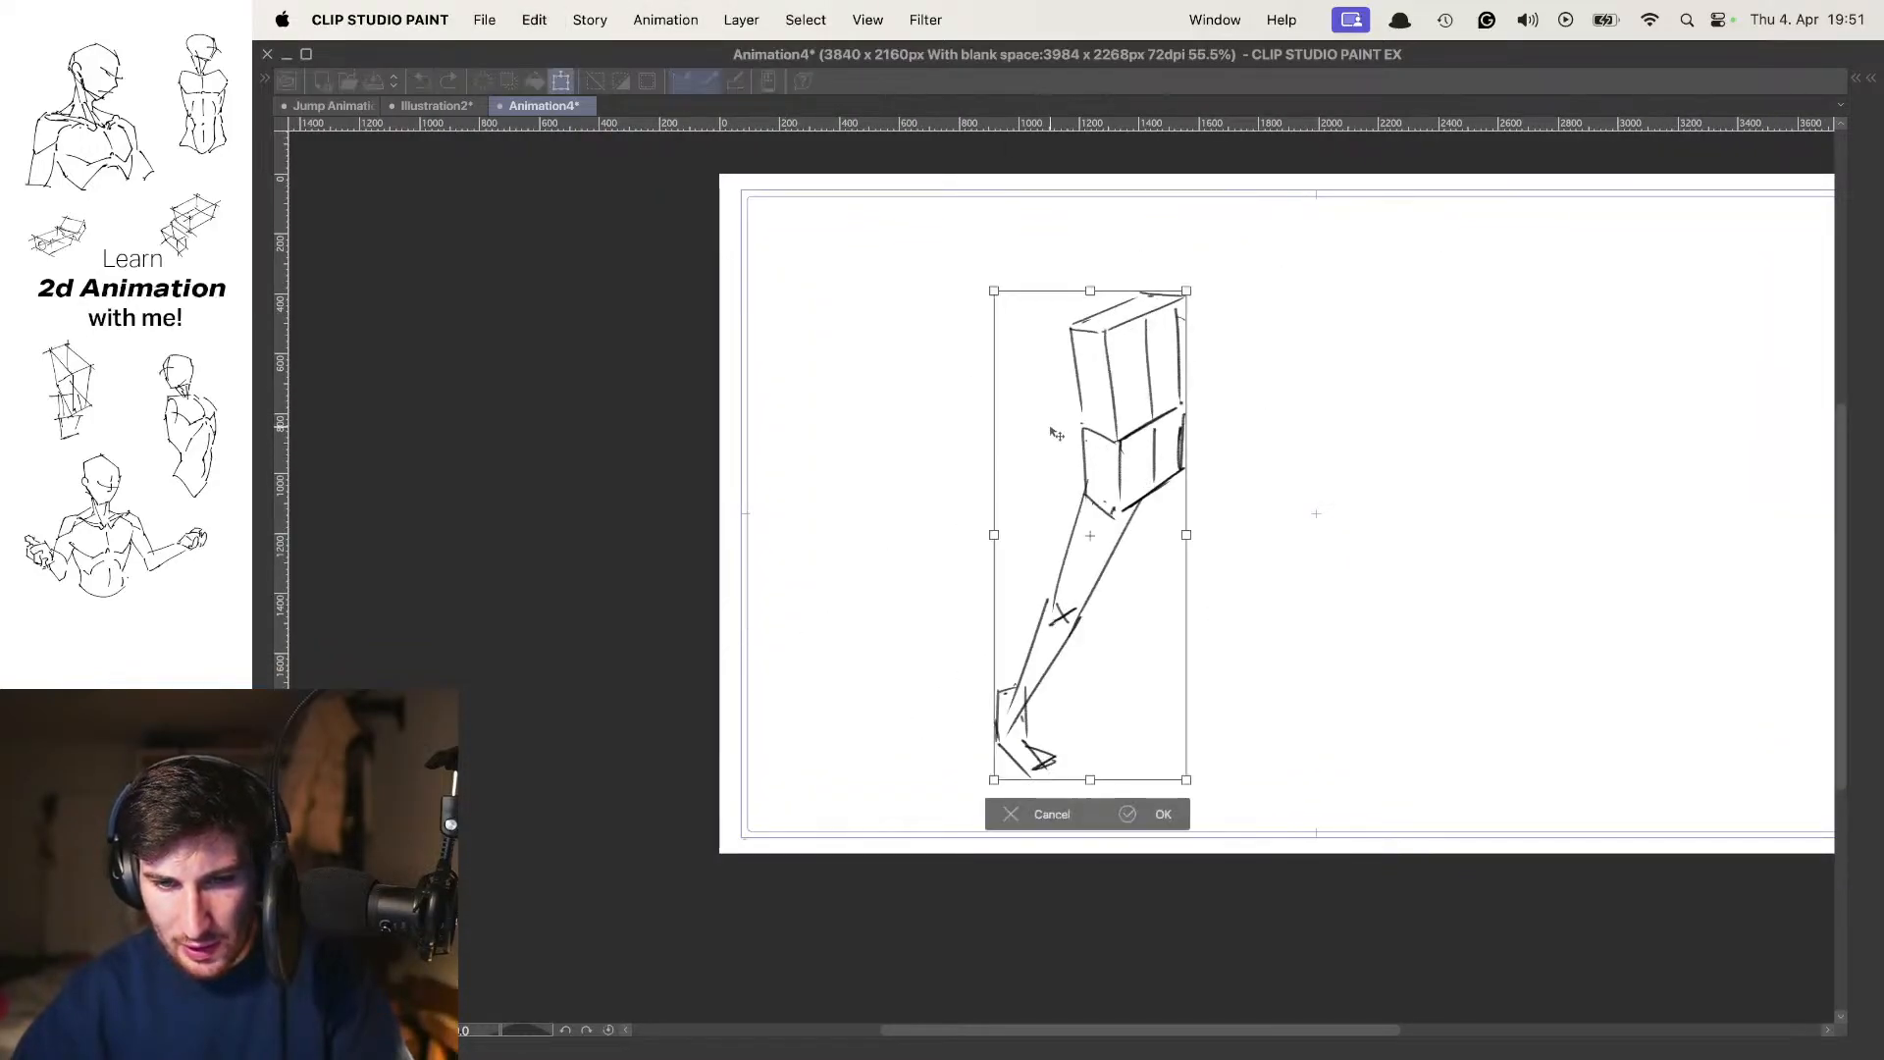
drag(1052, 425, 1056, 434)
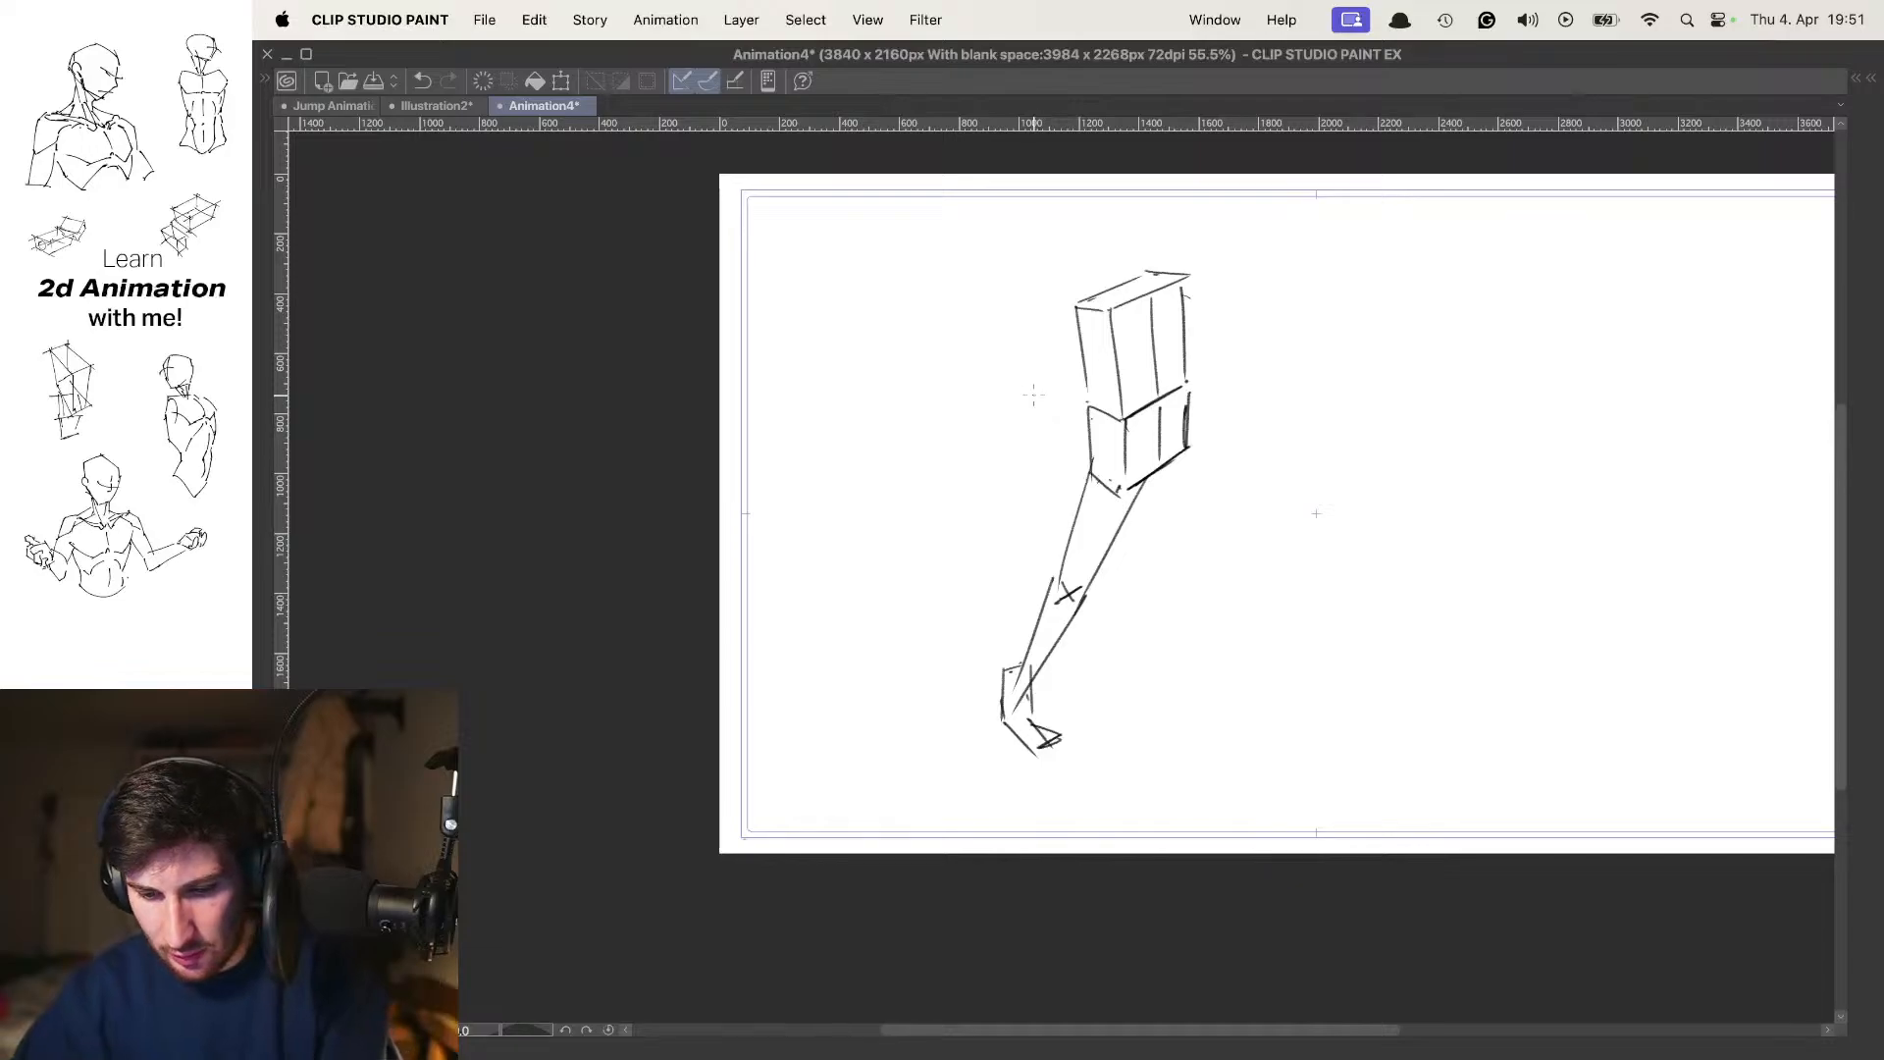
mouse_move(1034, 577)
mouse_down()
mouse_move(1023, 536)
mouse_move(893, 680)
mouse_move(1043, 610)
mouse_move(952, 566)
mouse_move(1025, 632)
mouse_up()
scroll(1025, 662, up, 5)
key(o)
key(super+t)
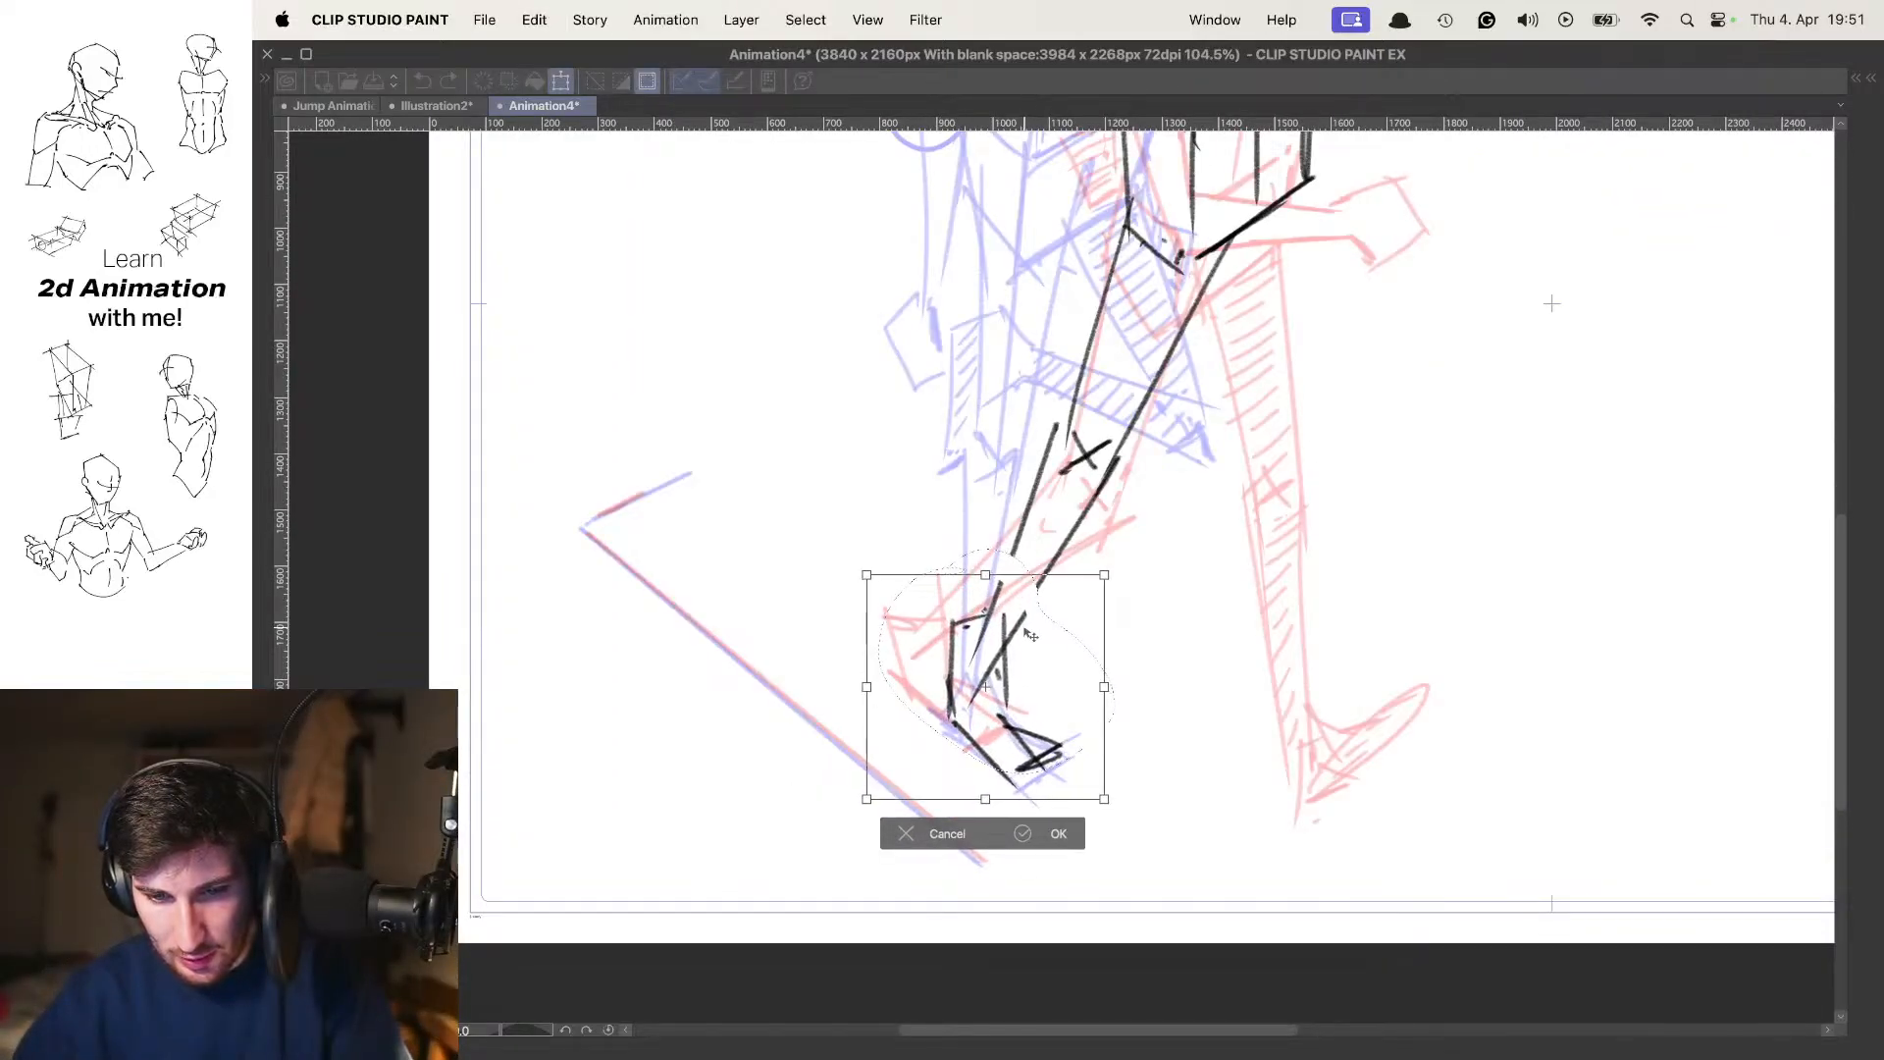
key(Return)
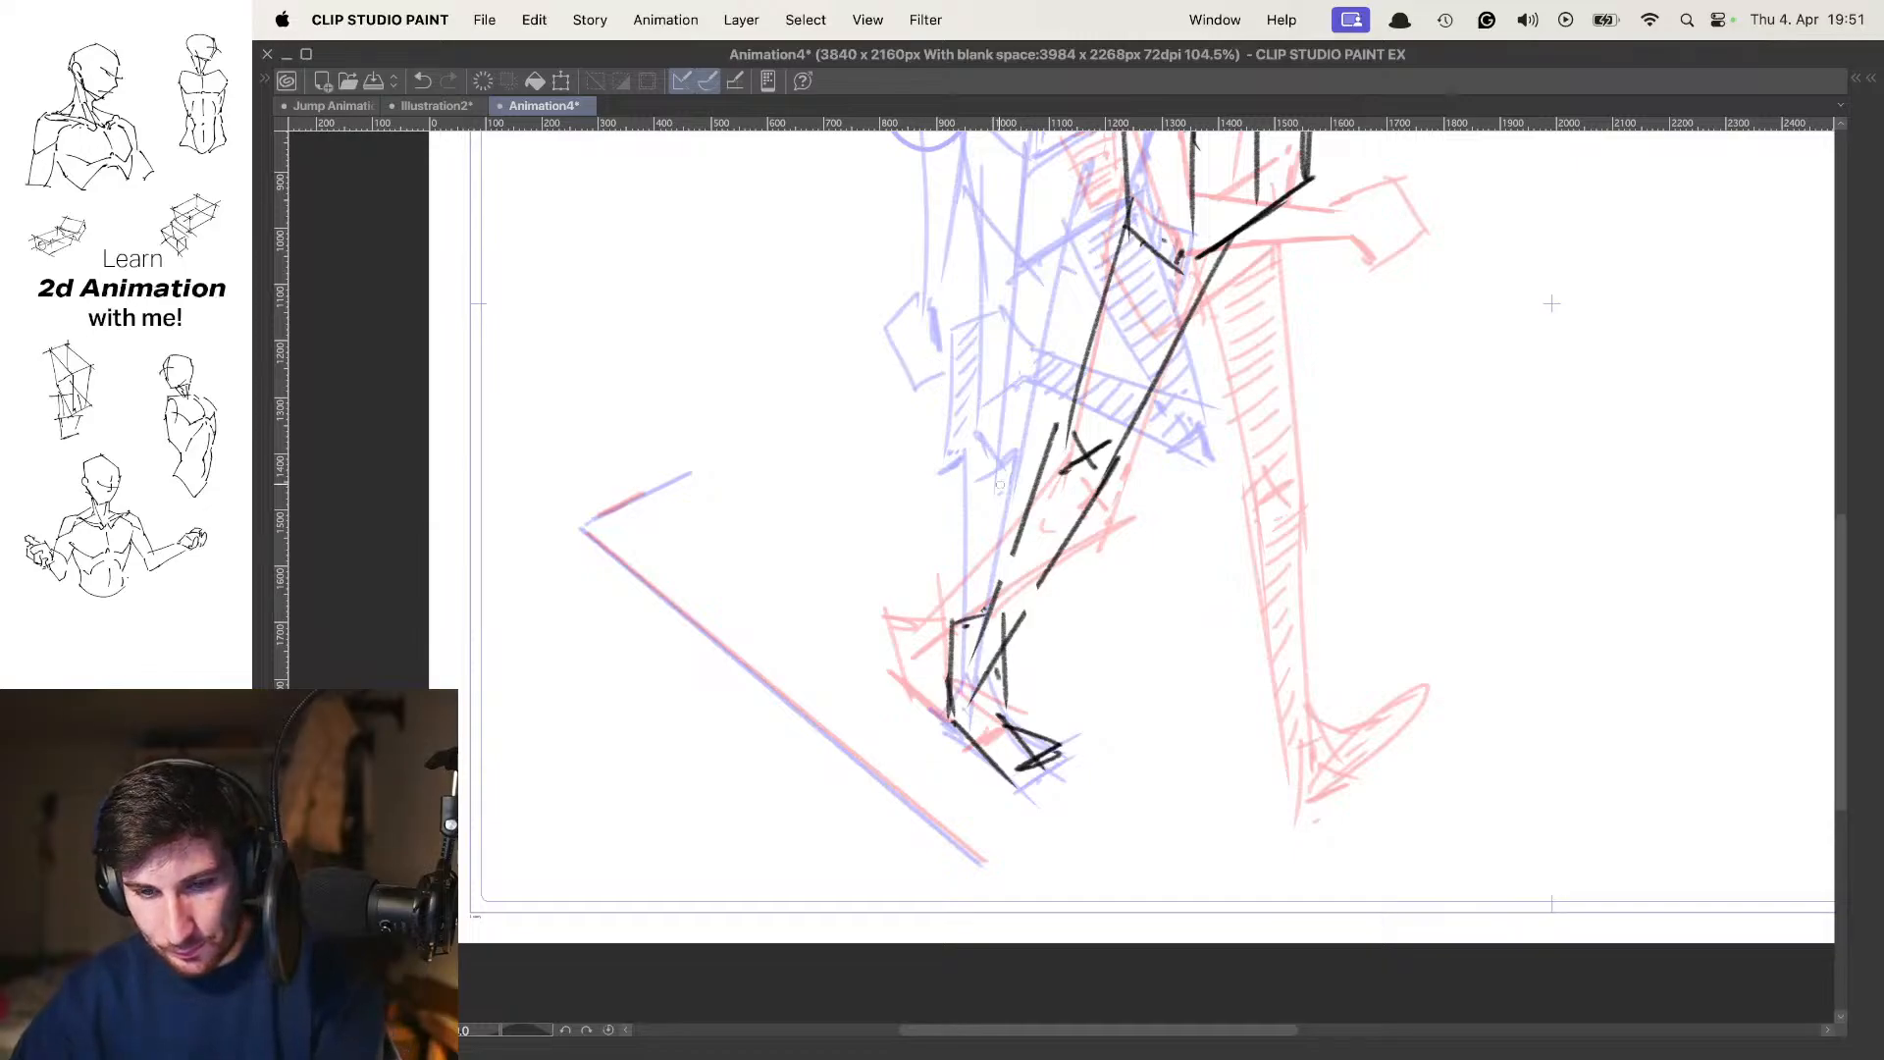
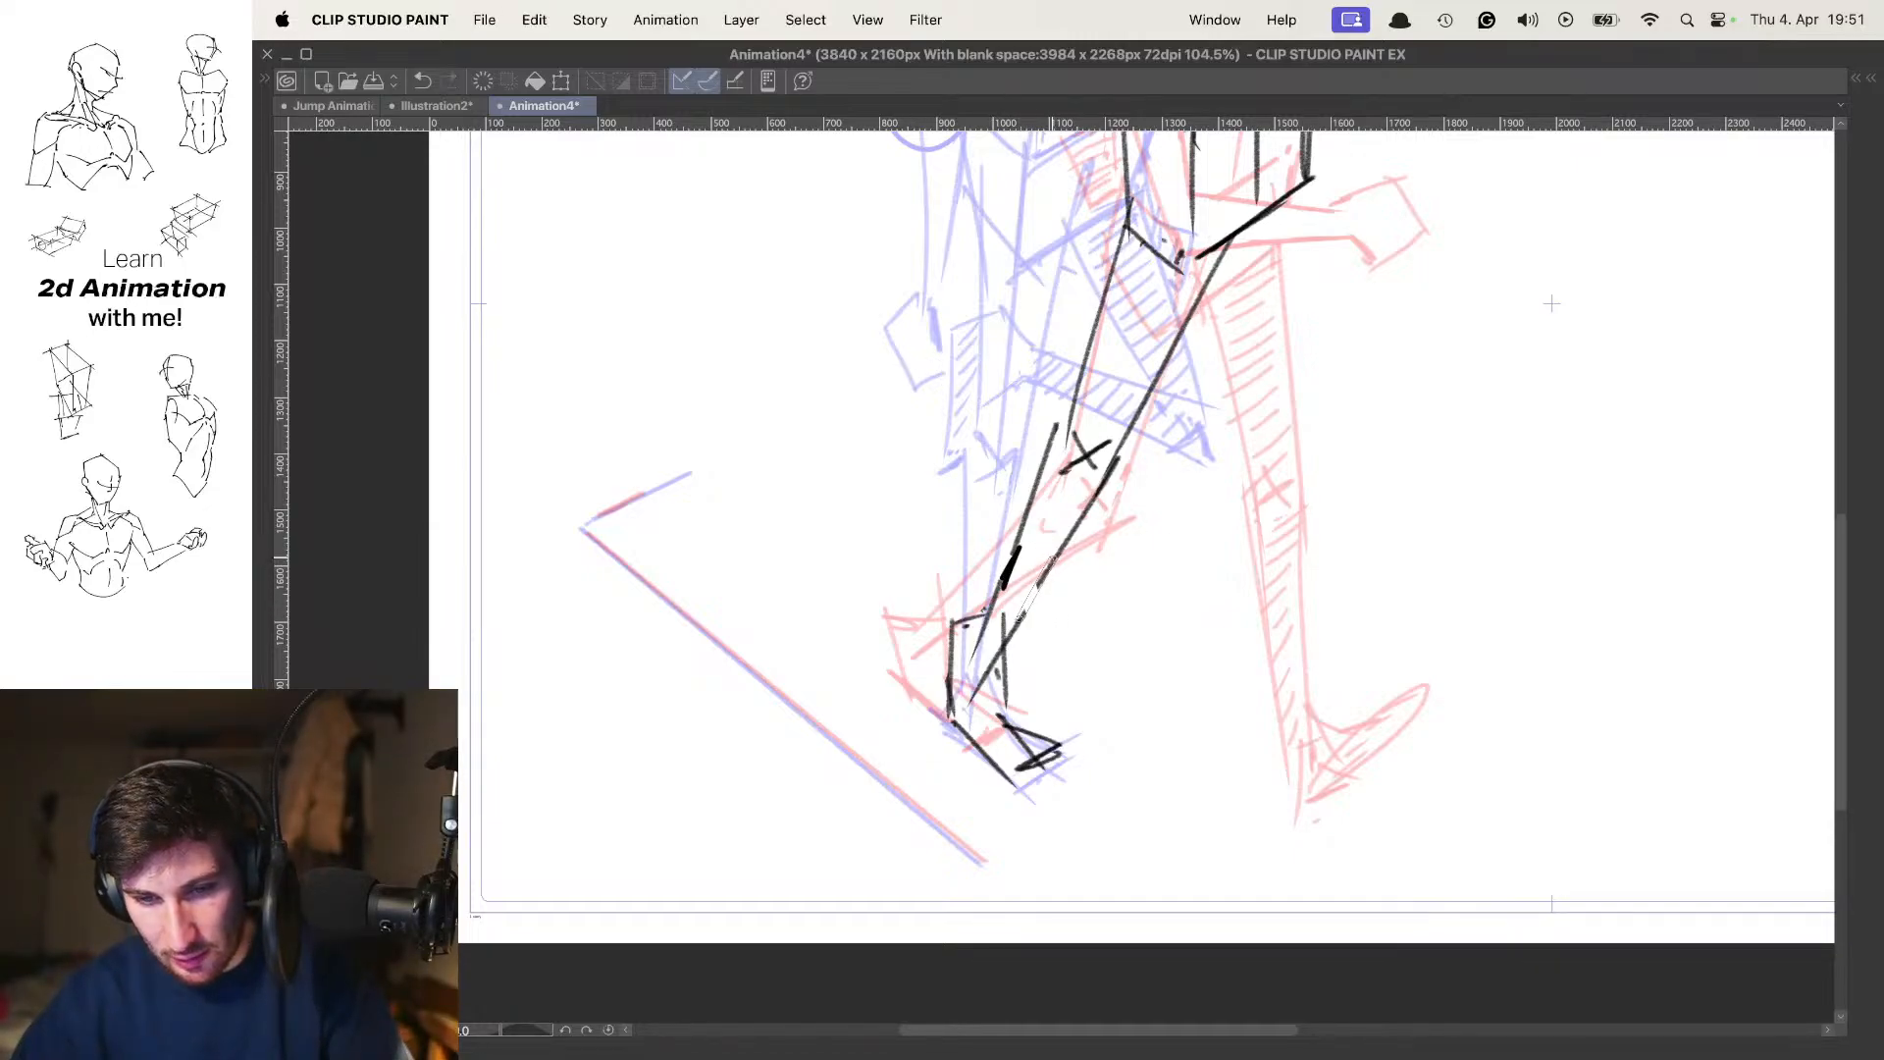
Bridge the gap in the frame 7 shin outline and compare the leg with the preceding pose
drag(1088, 498, 991, 505)
key(o)
key(comma)
key(period)
drag(1166, 388, 1135, 474)
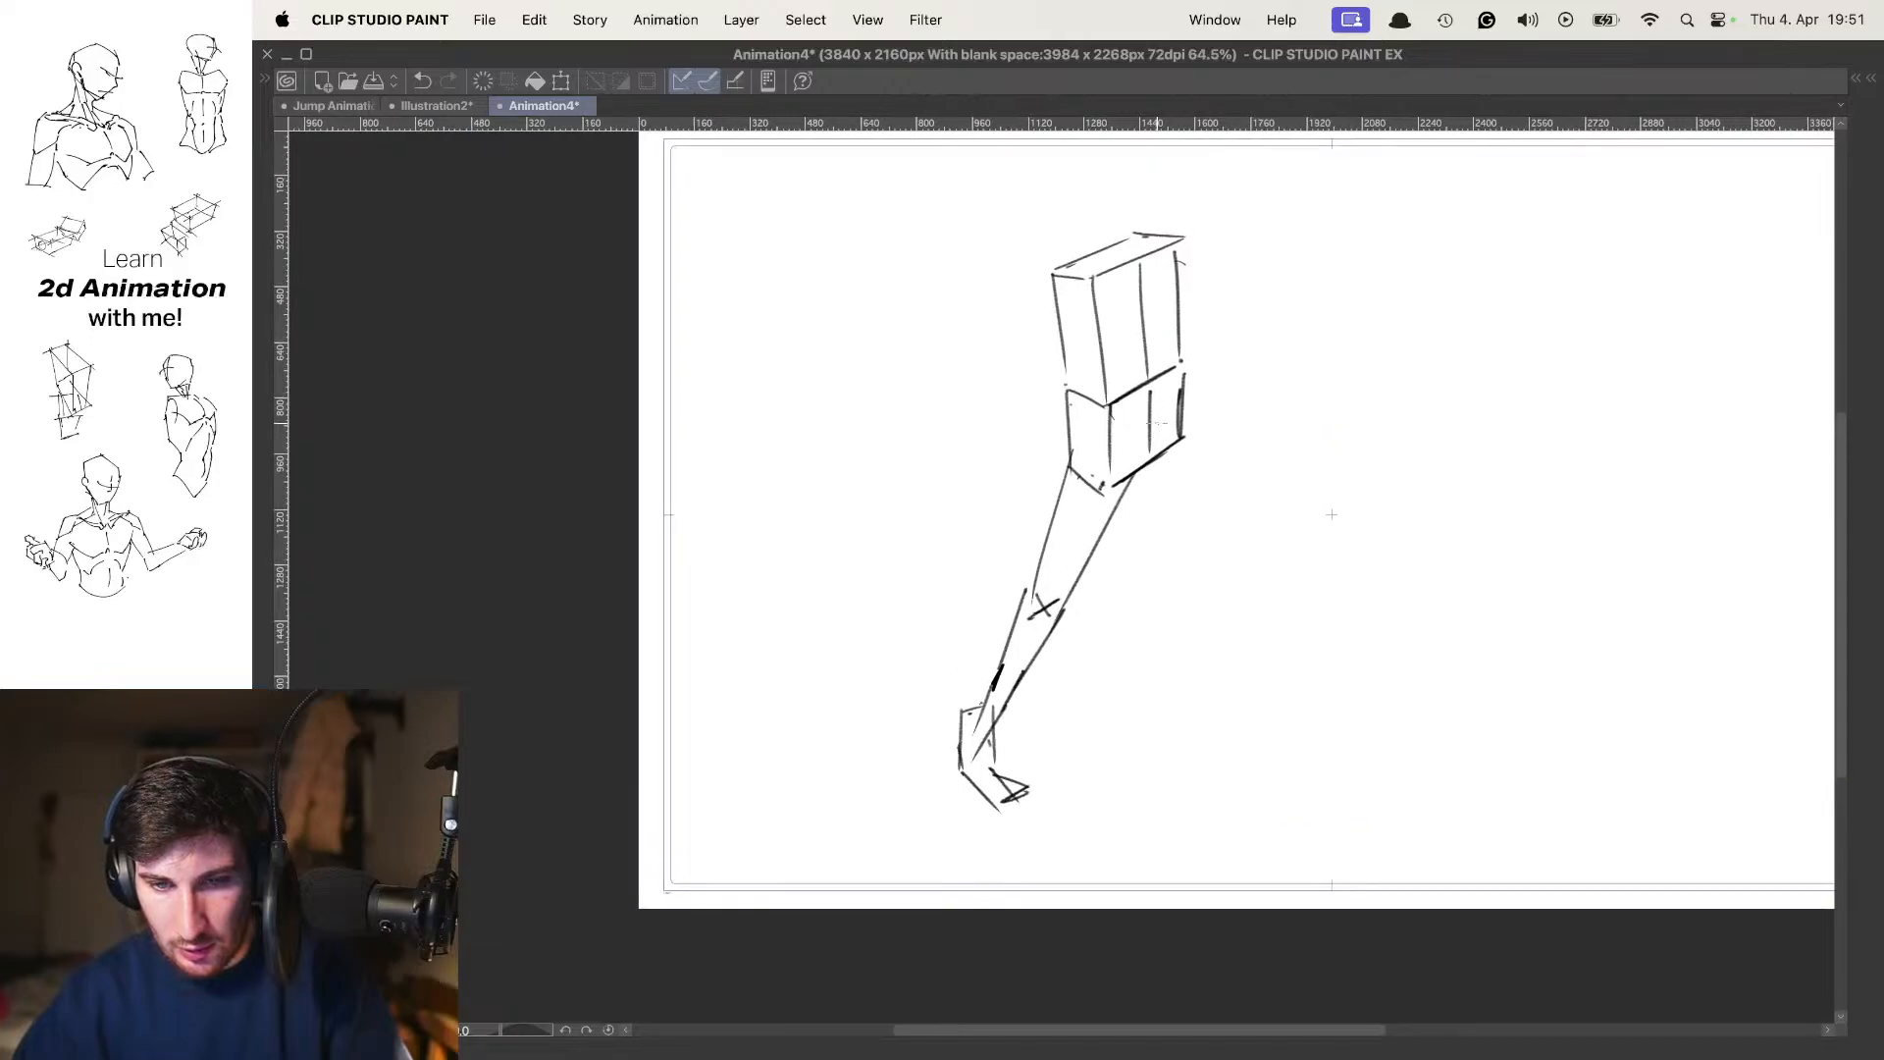
Flip through the neighbouring walk cels to examine how the frame 7 torso and leg move between poses
key(comma)
key(period)
key(comma)
key(period)
key(period)
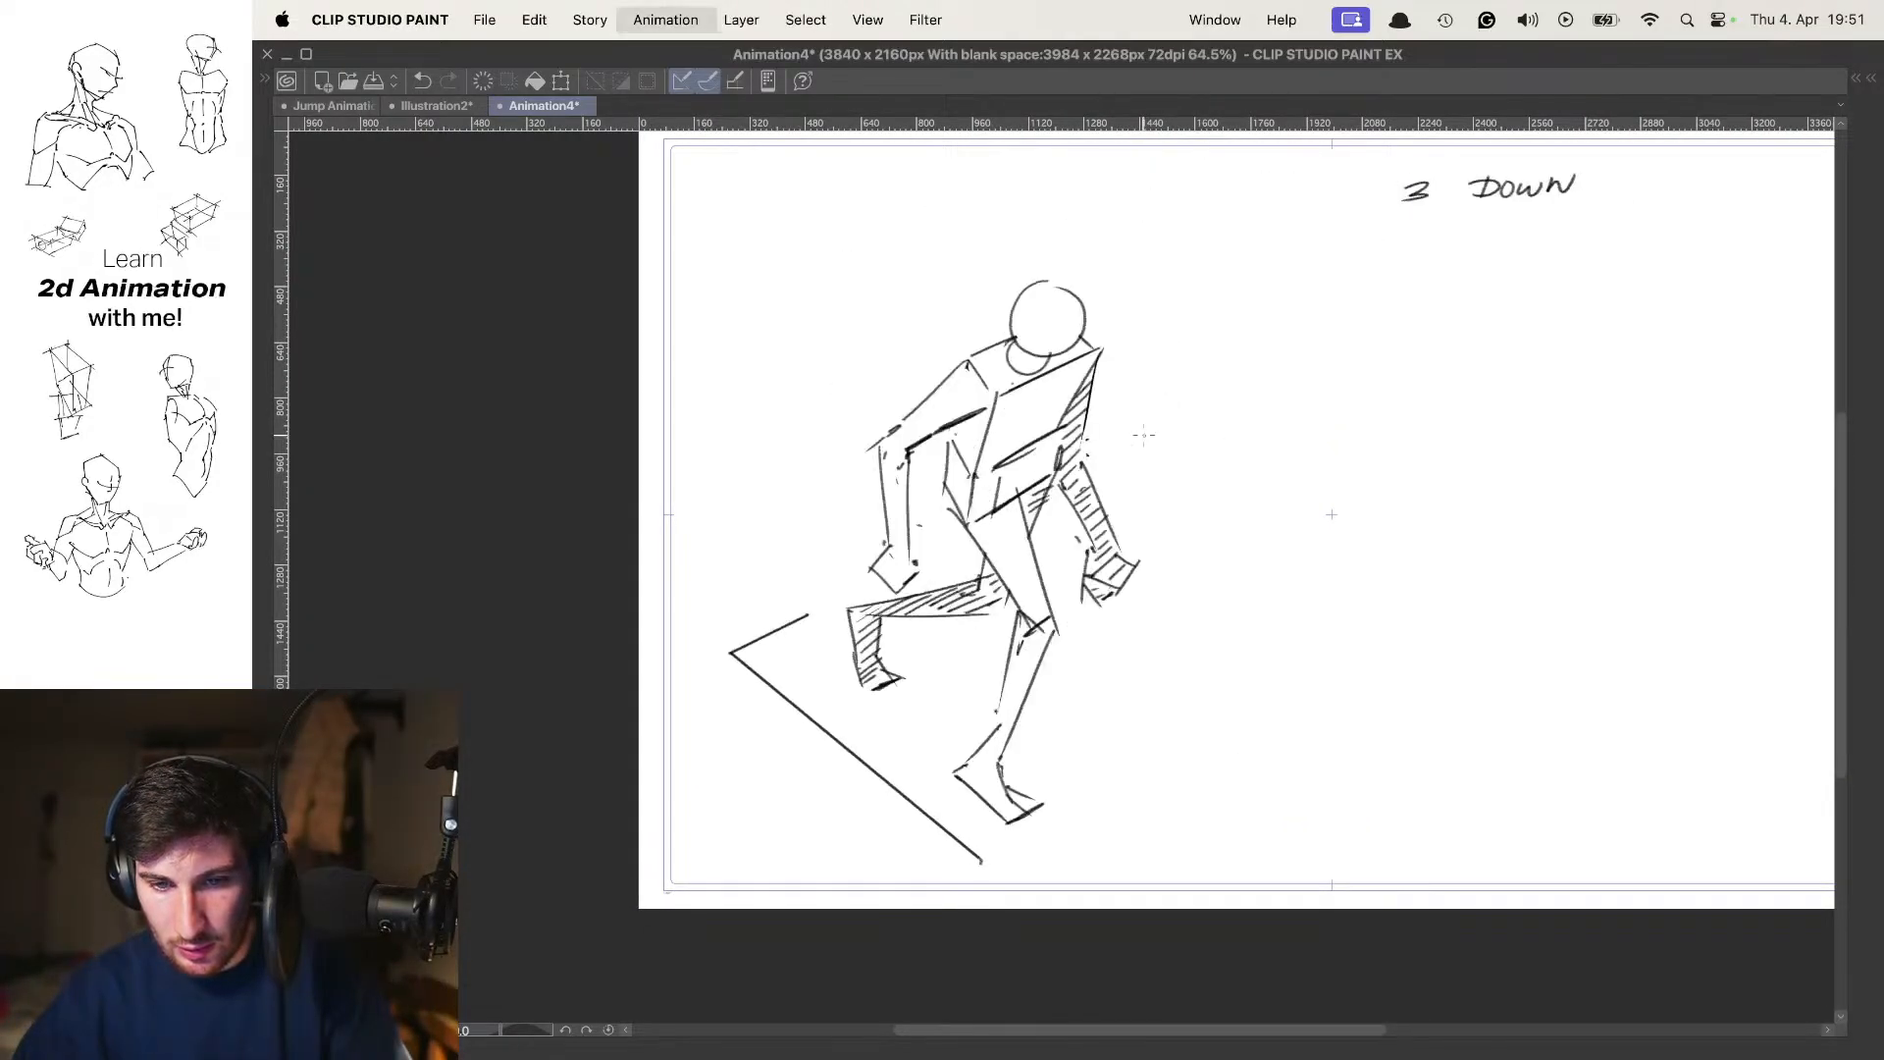
key(comma)
key(period)
key(period)
key(period)
key(period)
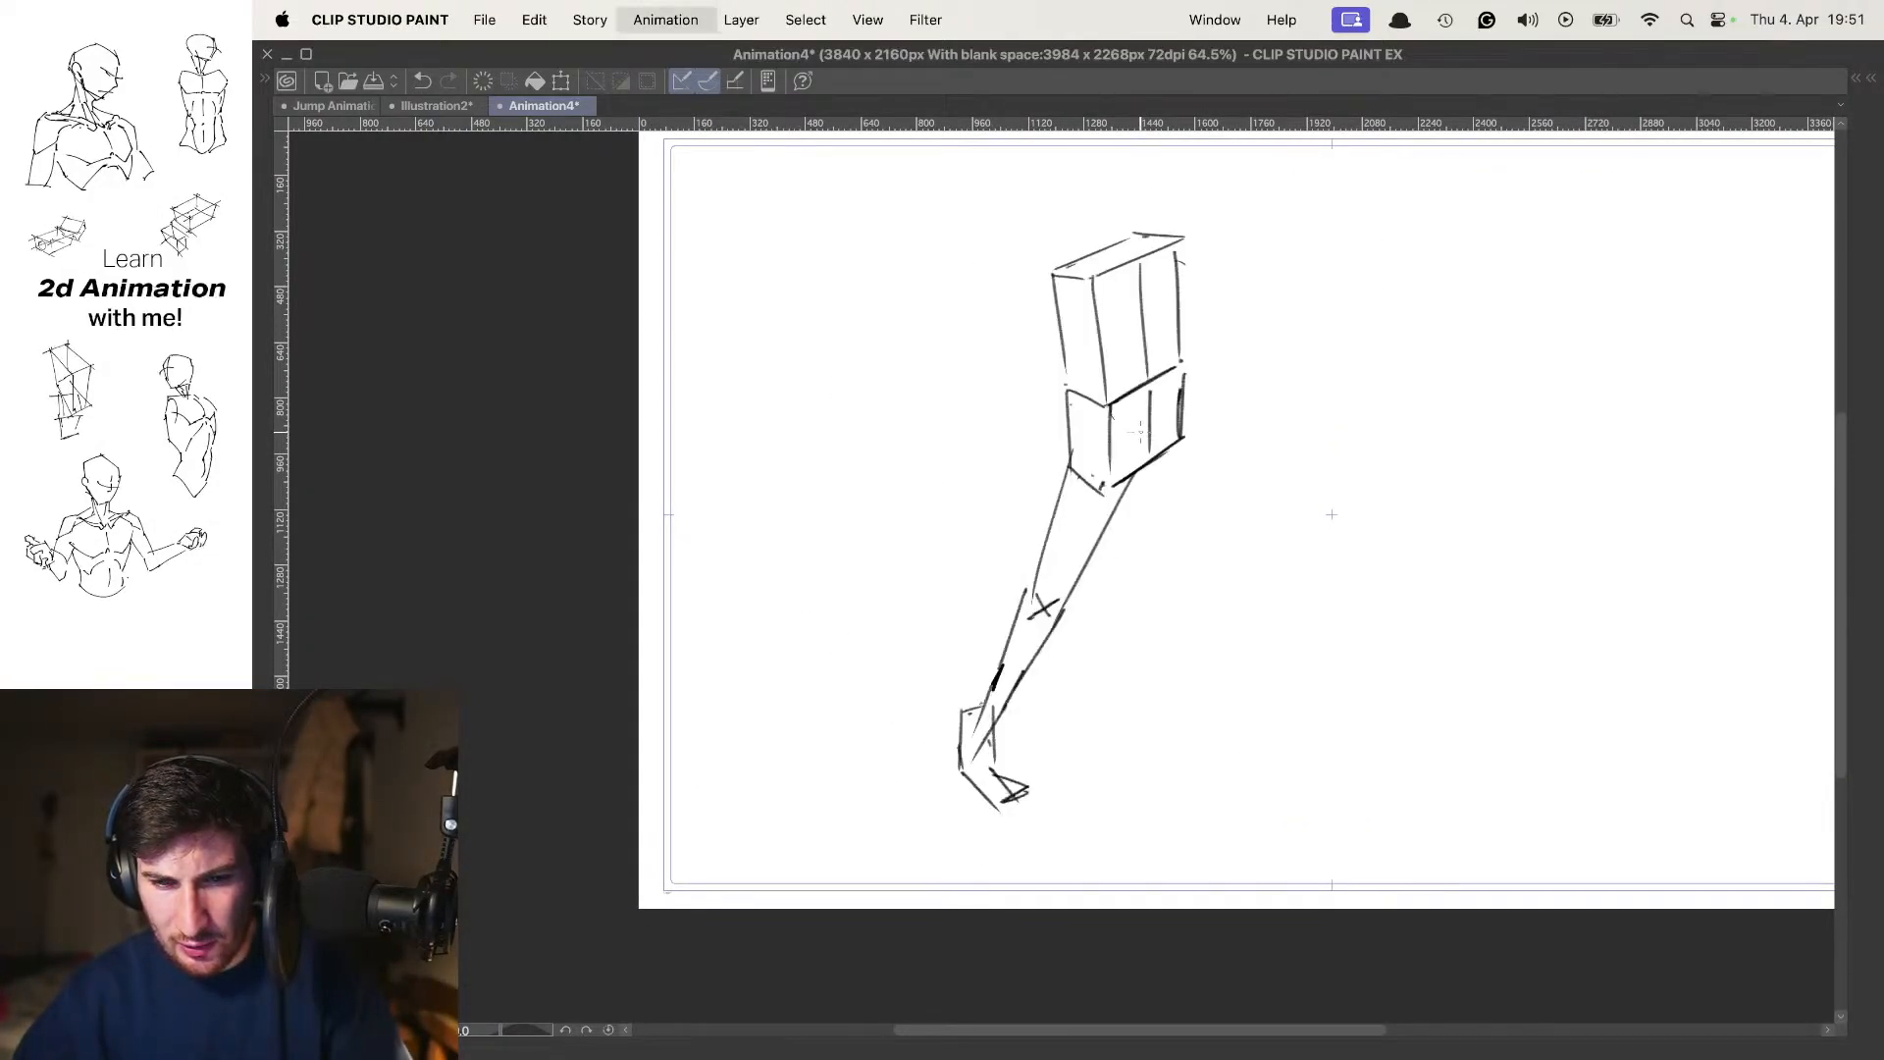
Draw the neck ellipse on top of the frame 7 torso box, using the neighbouring poses as onion-skin reference
key(o)
mouse_move(1160, 284)
mouse_down()
mouse_move(1153, 410)
mouse_move(1173, 399)
mouse_move(1117, 374)
mouse_move(1146, 422)
mouse_up()
key(super+z)
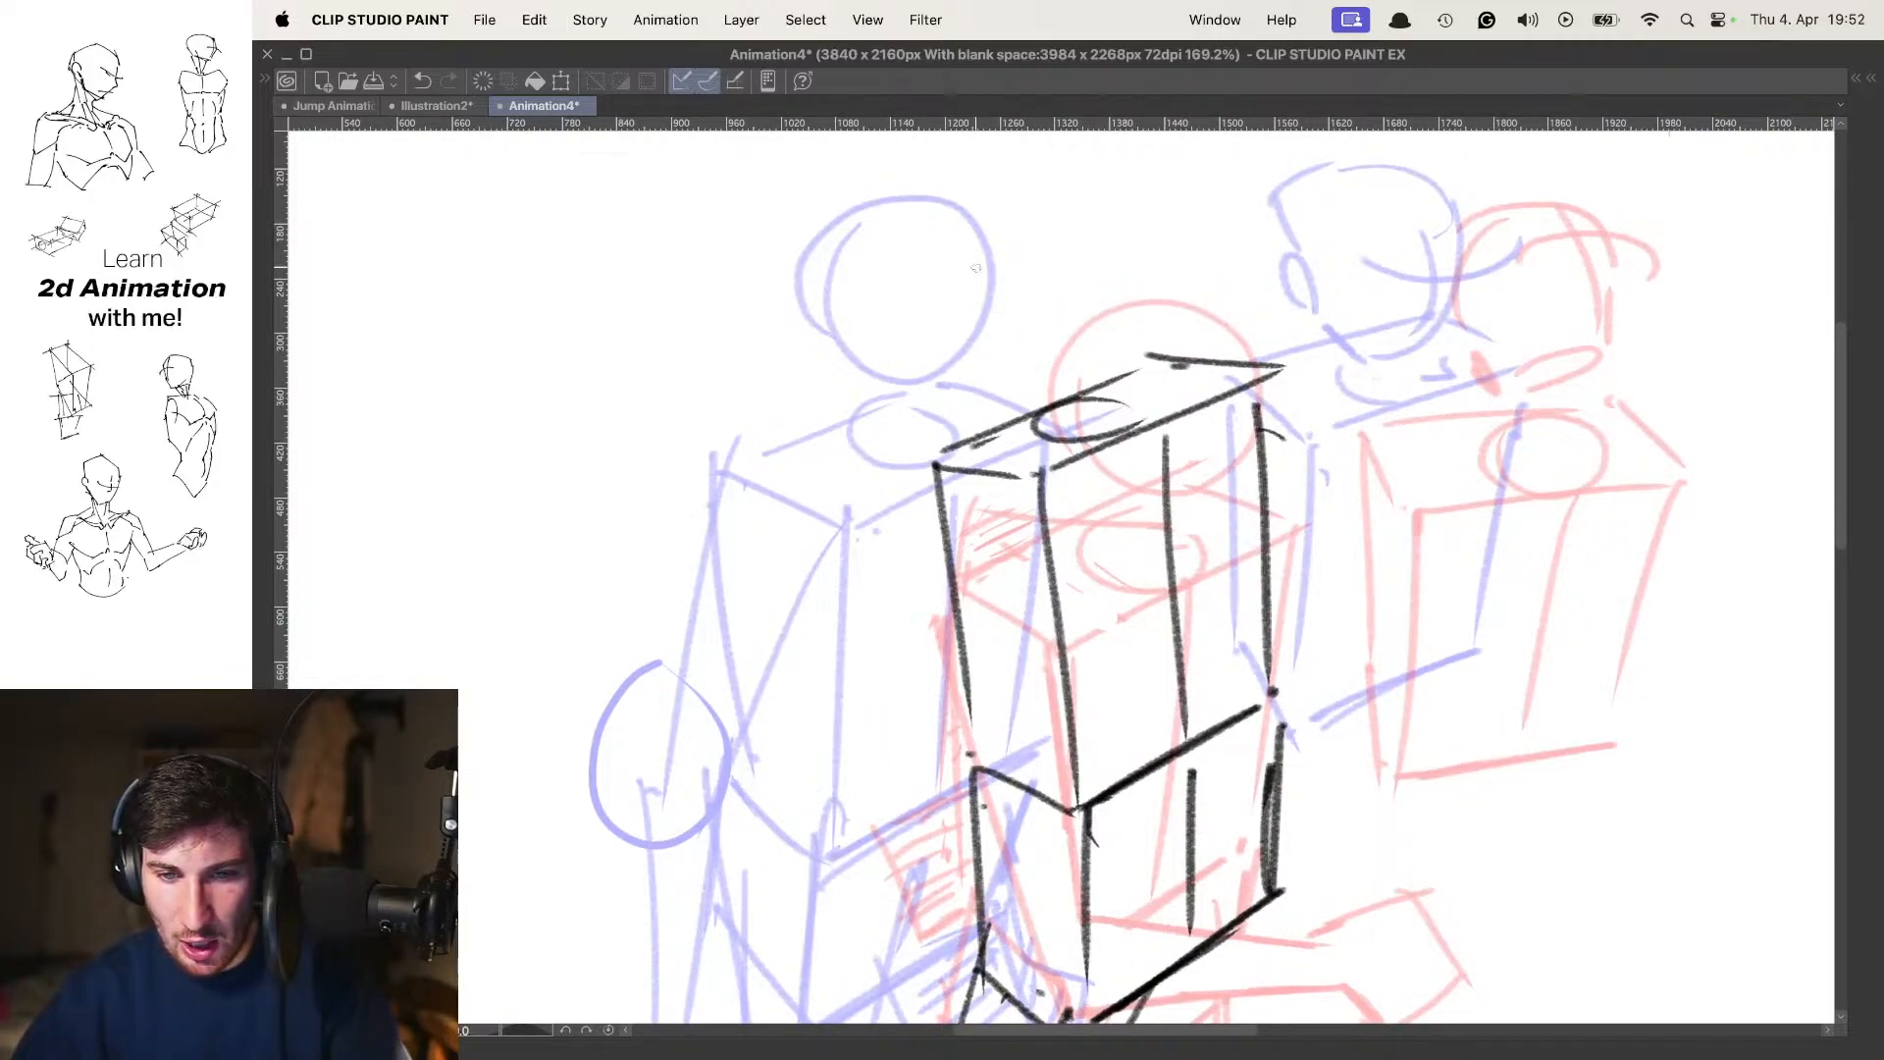
Try a round head above the frame 7 neck and check it in playback
mouse_move(996, 312)
mouse_down()
mouse_move(1098, 195)
mouse_move(995, 330)
mouse_move(1137, 240)
mouse_move(998, 319)
mouse_up()
key(super+z)
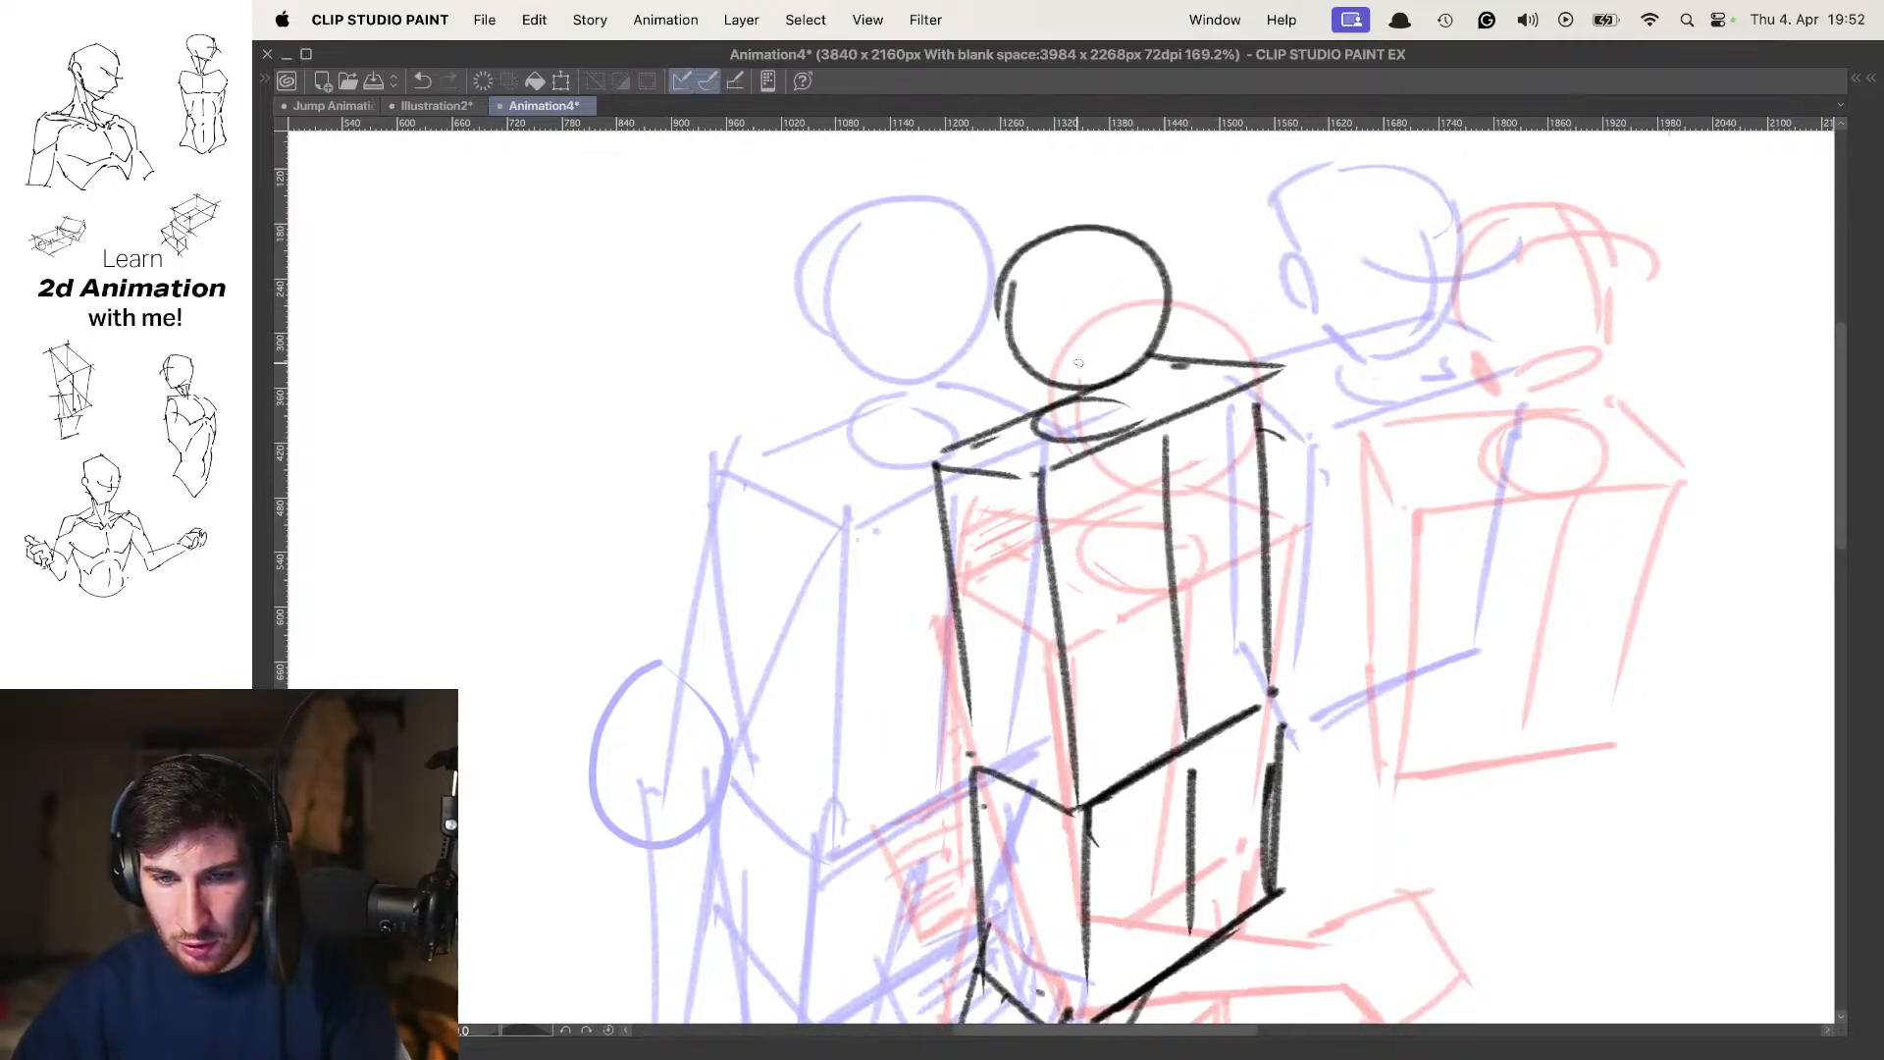
drag(1185, 294, 1114, 302)
key(space)
key(space)
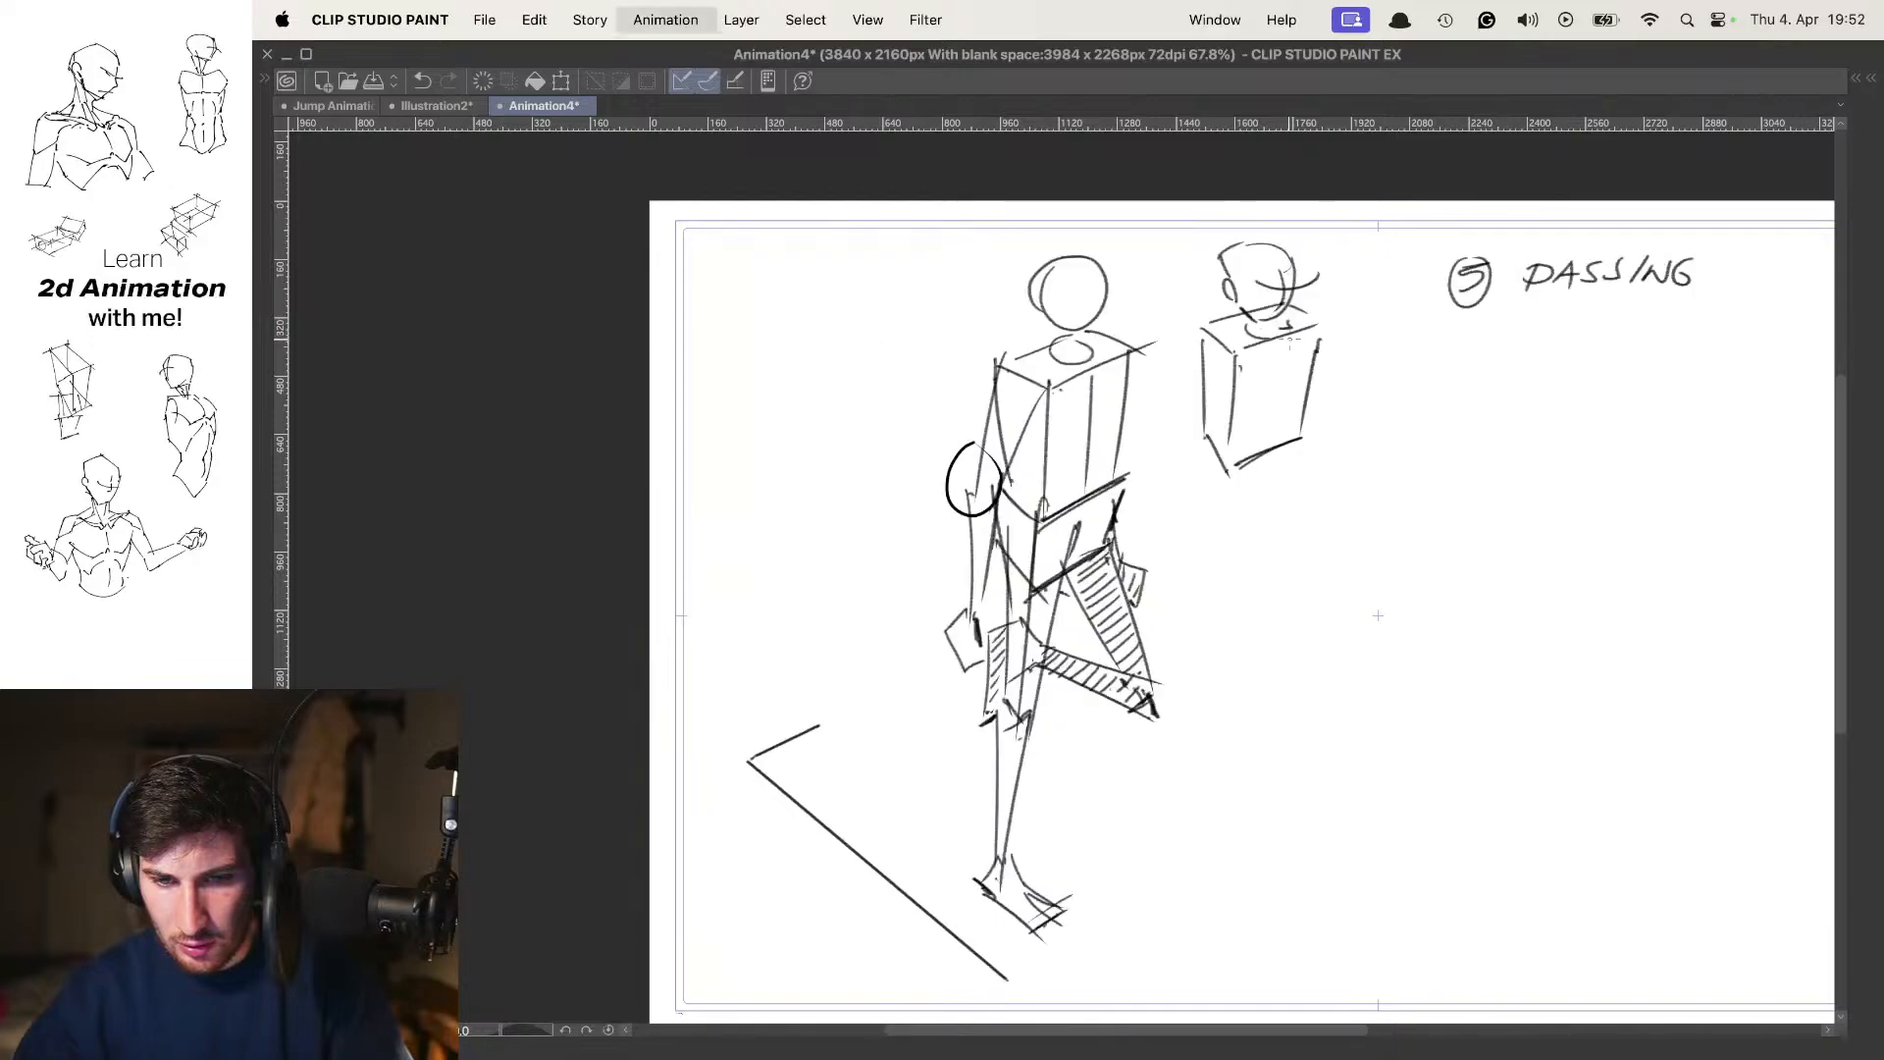
scroll(1278, 346, up, 3)
key(super+z)
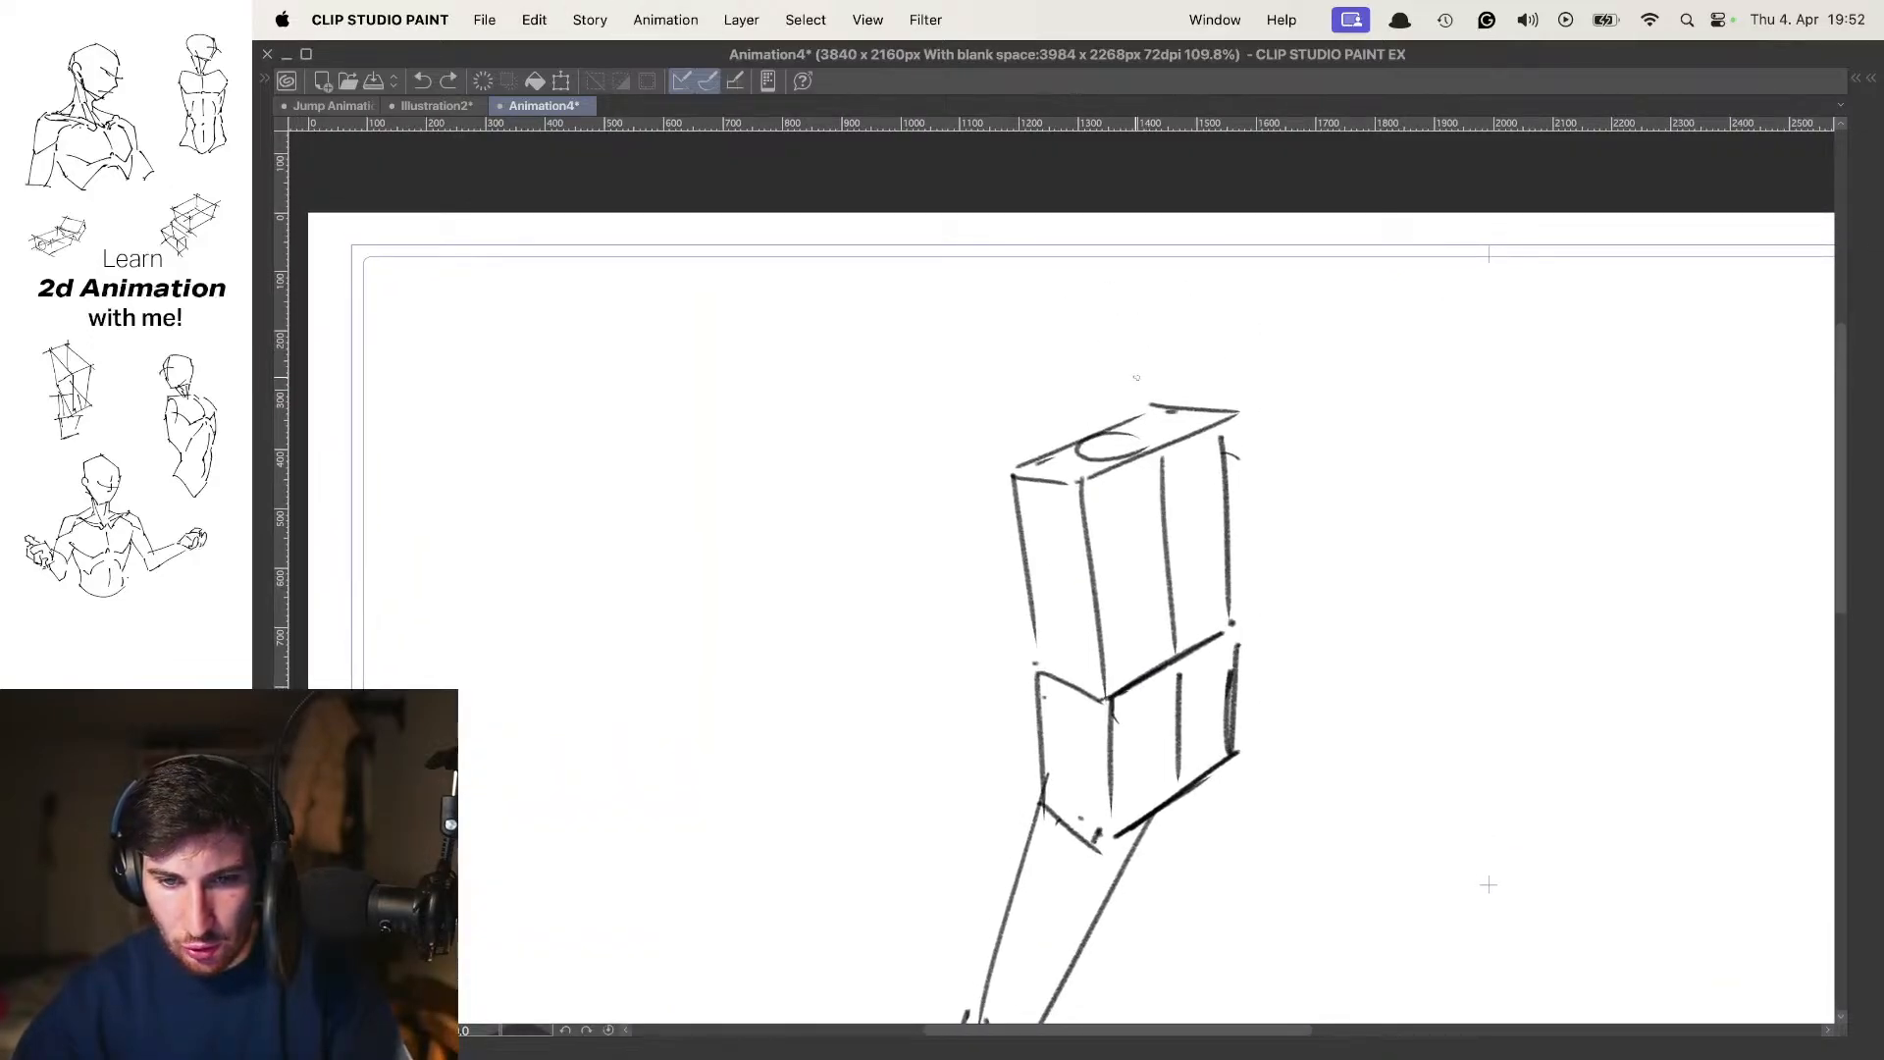
Draw a round head above the frame 7 neck ellipse and play the walk cycle to check it
mouse_move(1044, 335)
mouse_down()
mouse_move(1039, 361)
mouse_move(1060, 318)
mouse_up()
key(super+z)
mouse_move(1159, 350)
mouse_down()
mouse_move(1164, 401)
mouse_move(1144, 303)
mouse_up()
key(space)
key(space)
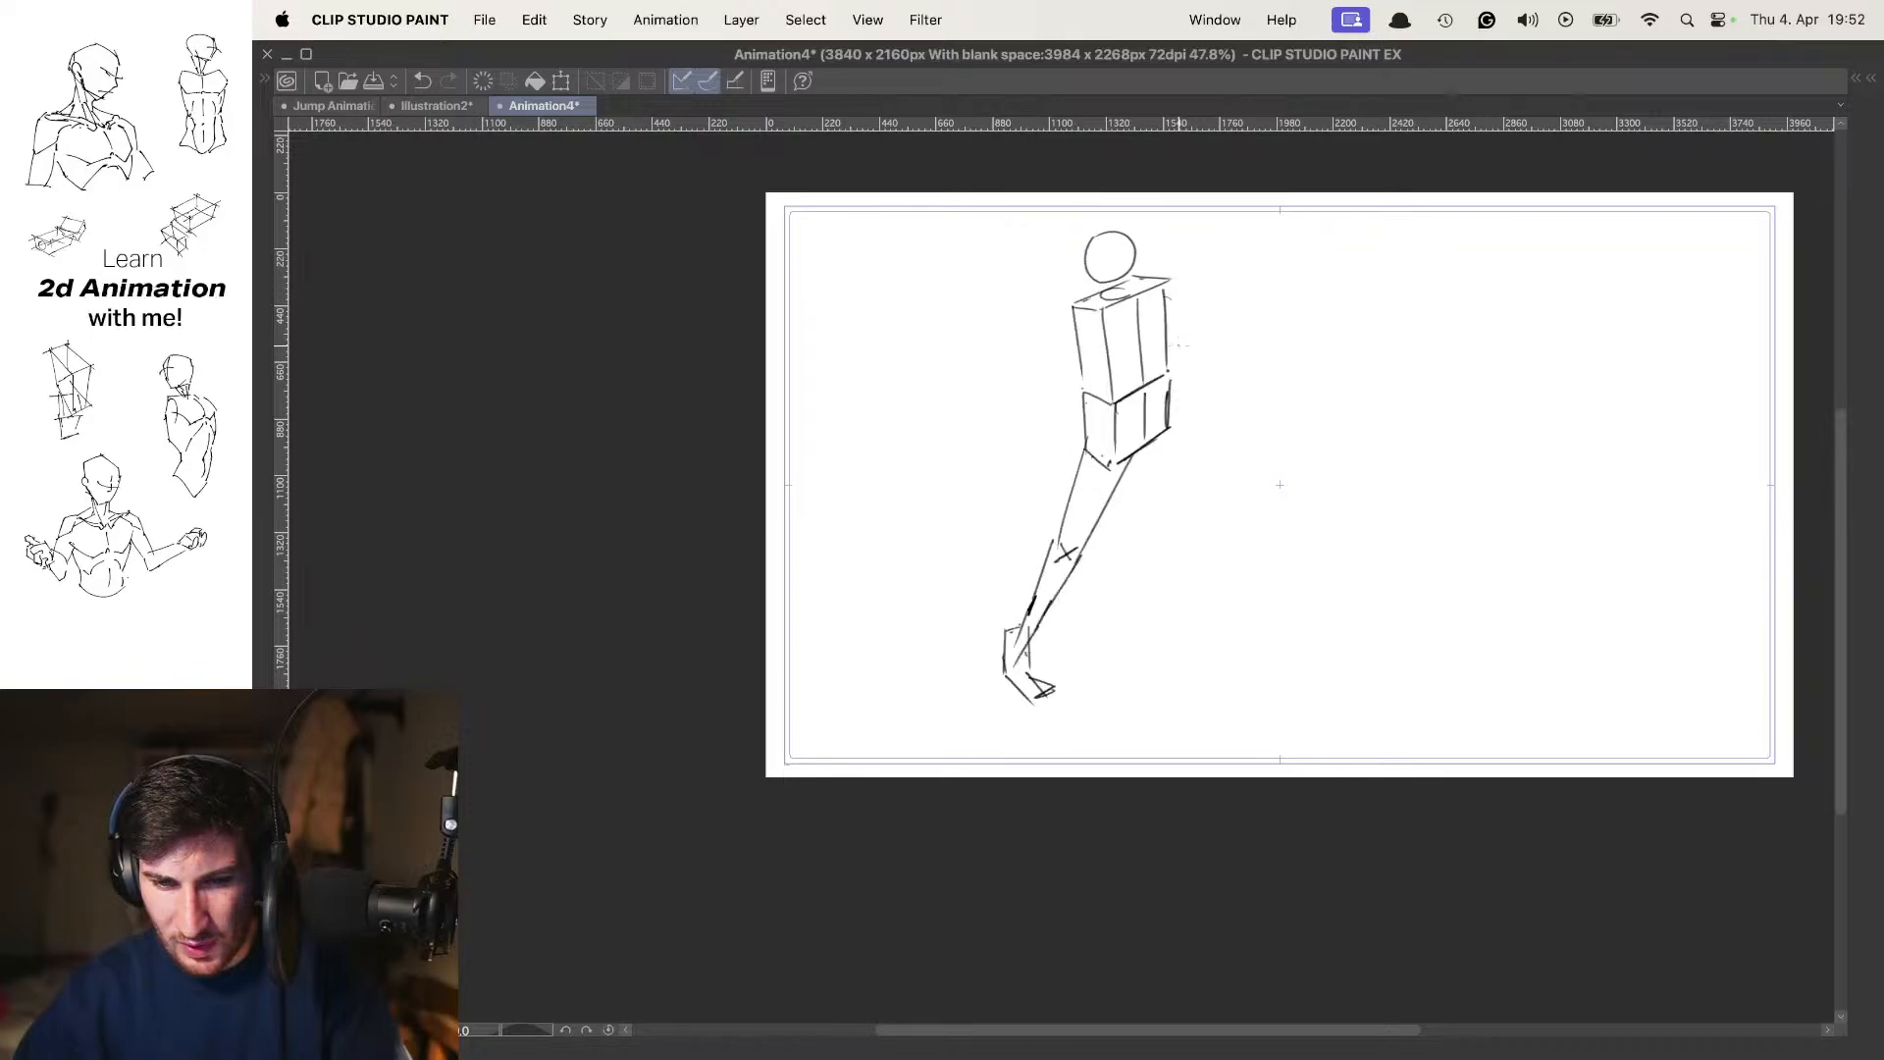
key(space)
key(space)
drag(1145, 368, 1140, 395)
scroll(1133, 462, up, 2)
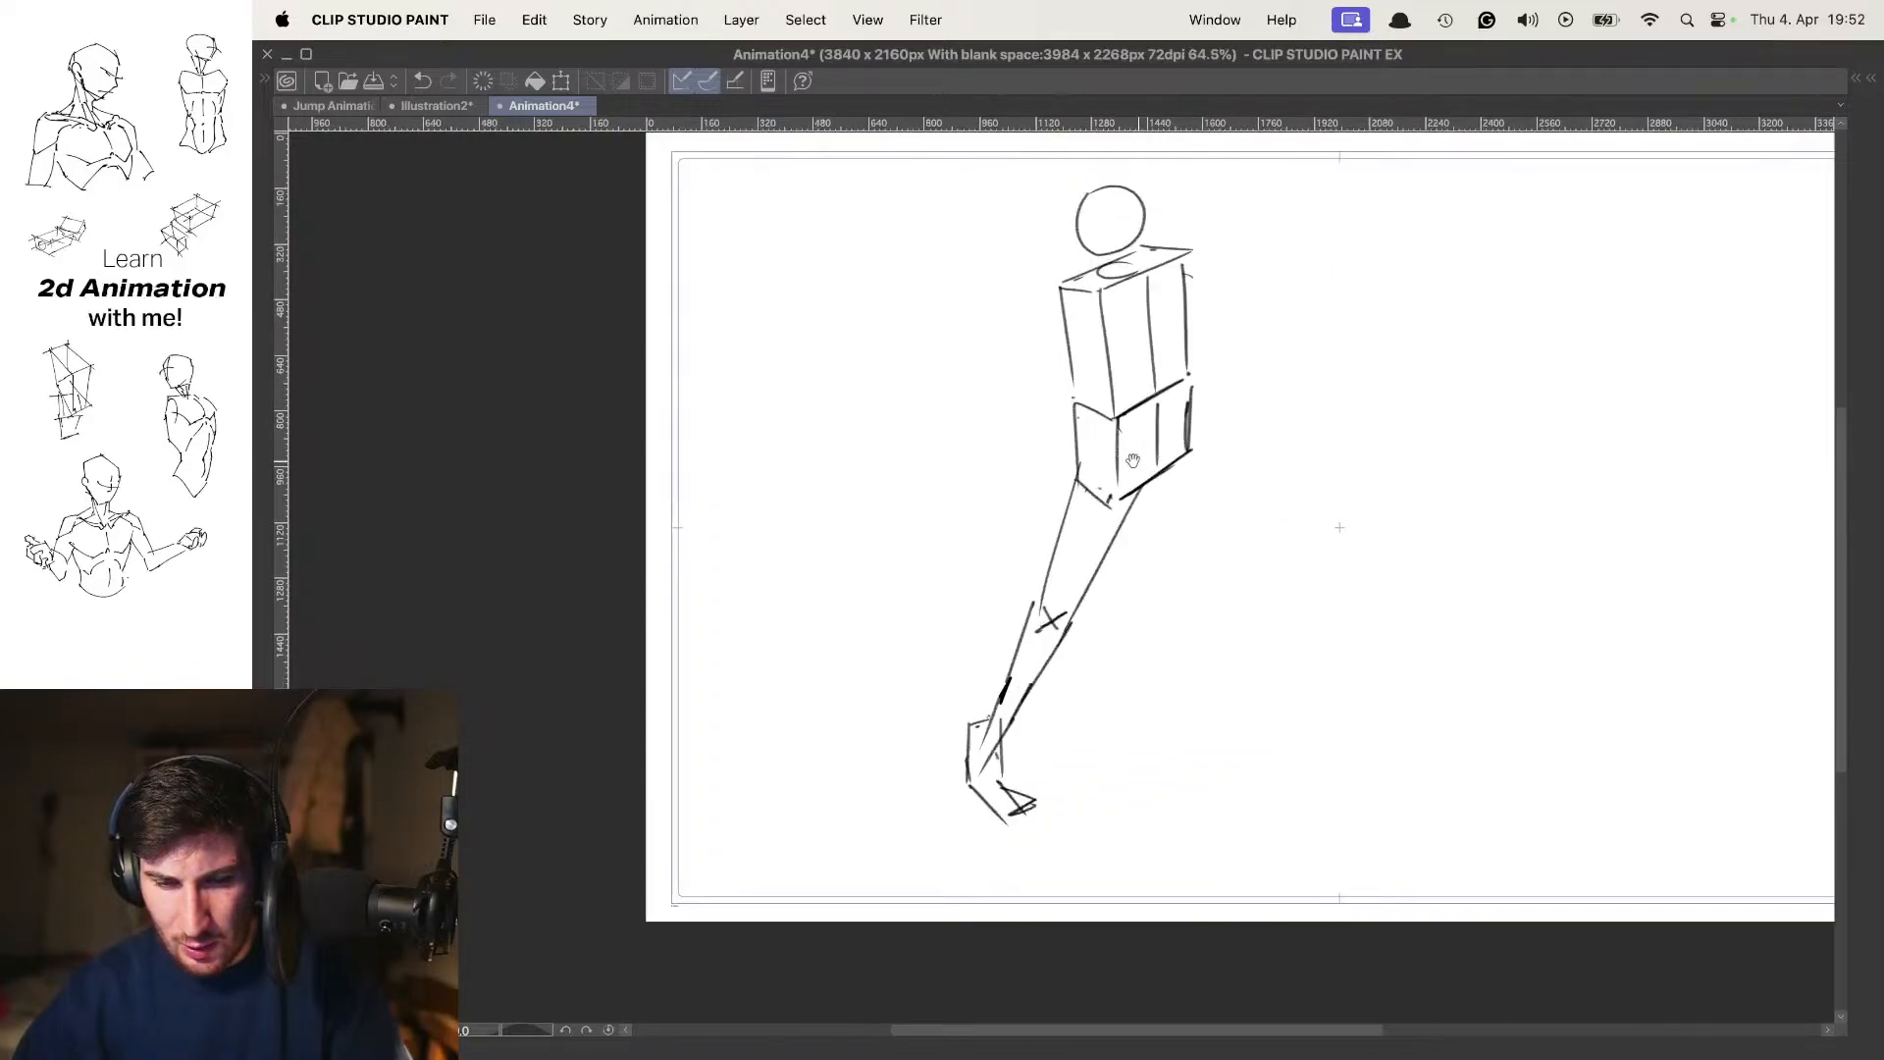
Raise the whole frame 7 figure slightly
key(super+t)
drag(1108, 557, 1116, 486)
key(Return)
scroll(1127, 435, up, 2)
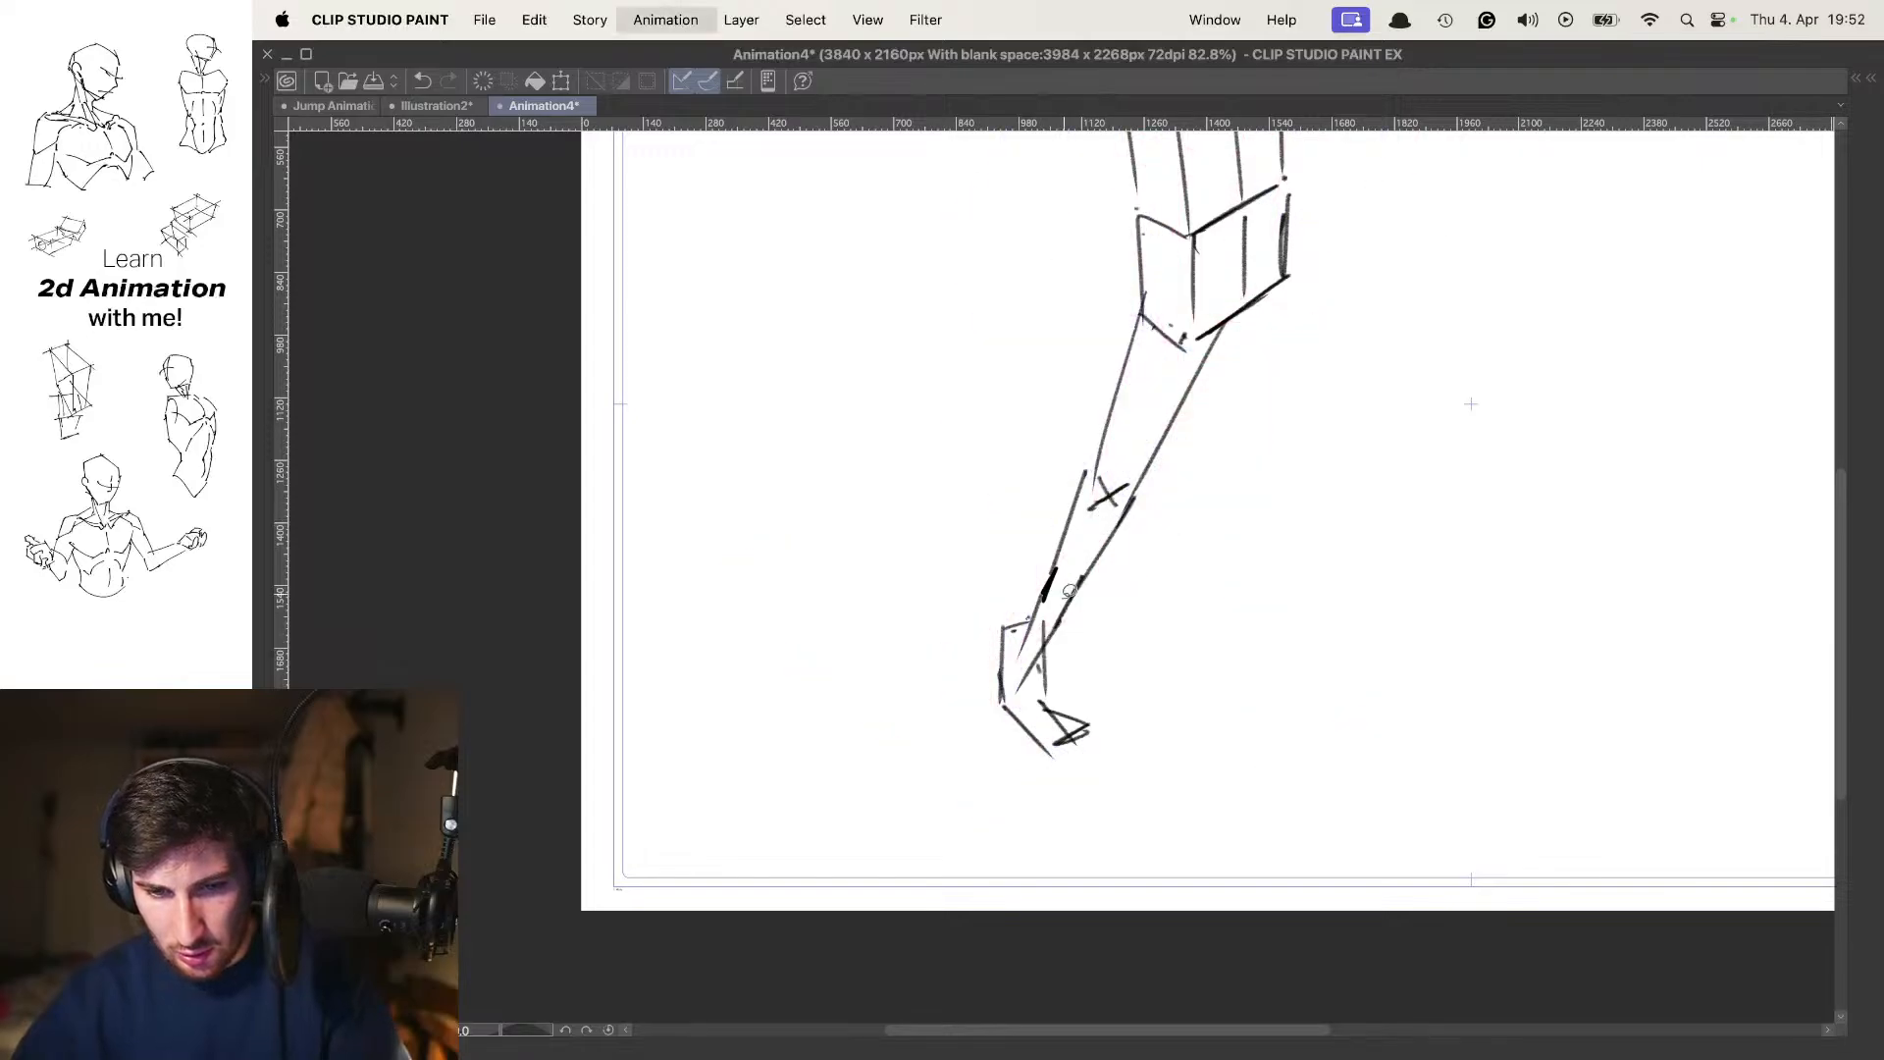
Lasso the lower shin and foot of the frame 7 standing leg and move them back down toward the ground
key(o)
mouse_move(1021, 600)
mouse_down()
mouse_move(959, 732)
mouse_move(1042, 610)
mouse_up()
key(super+t)
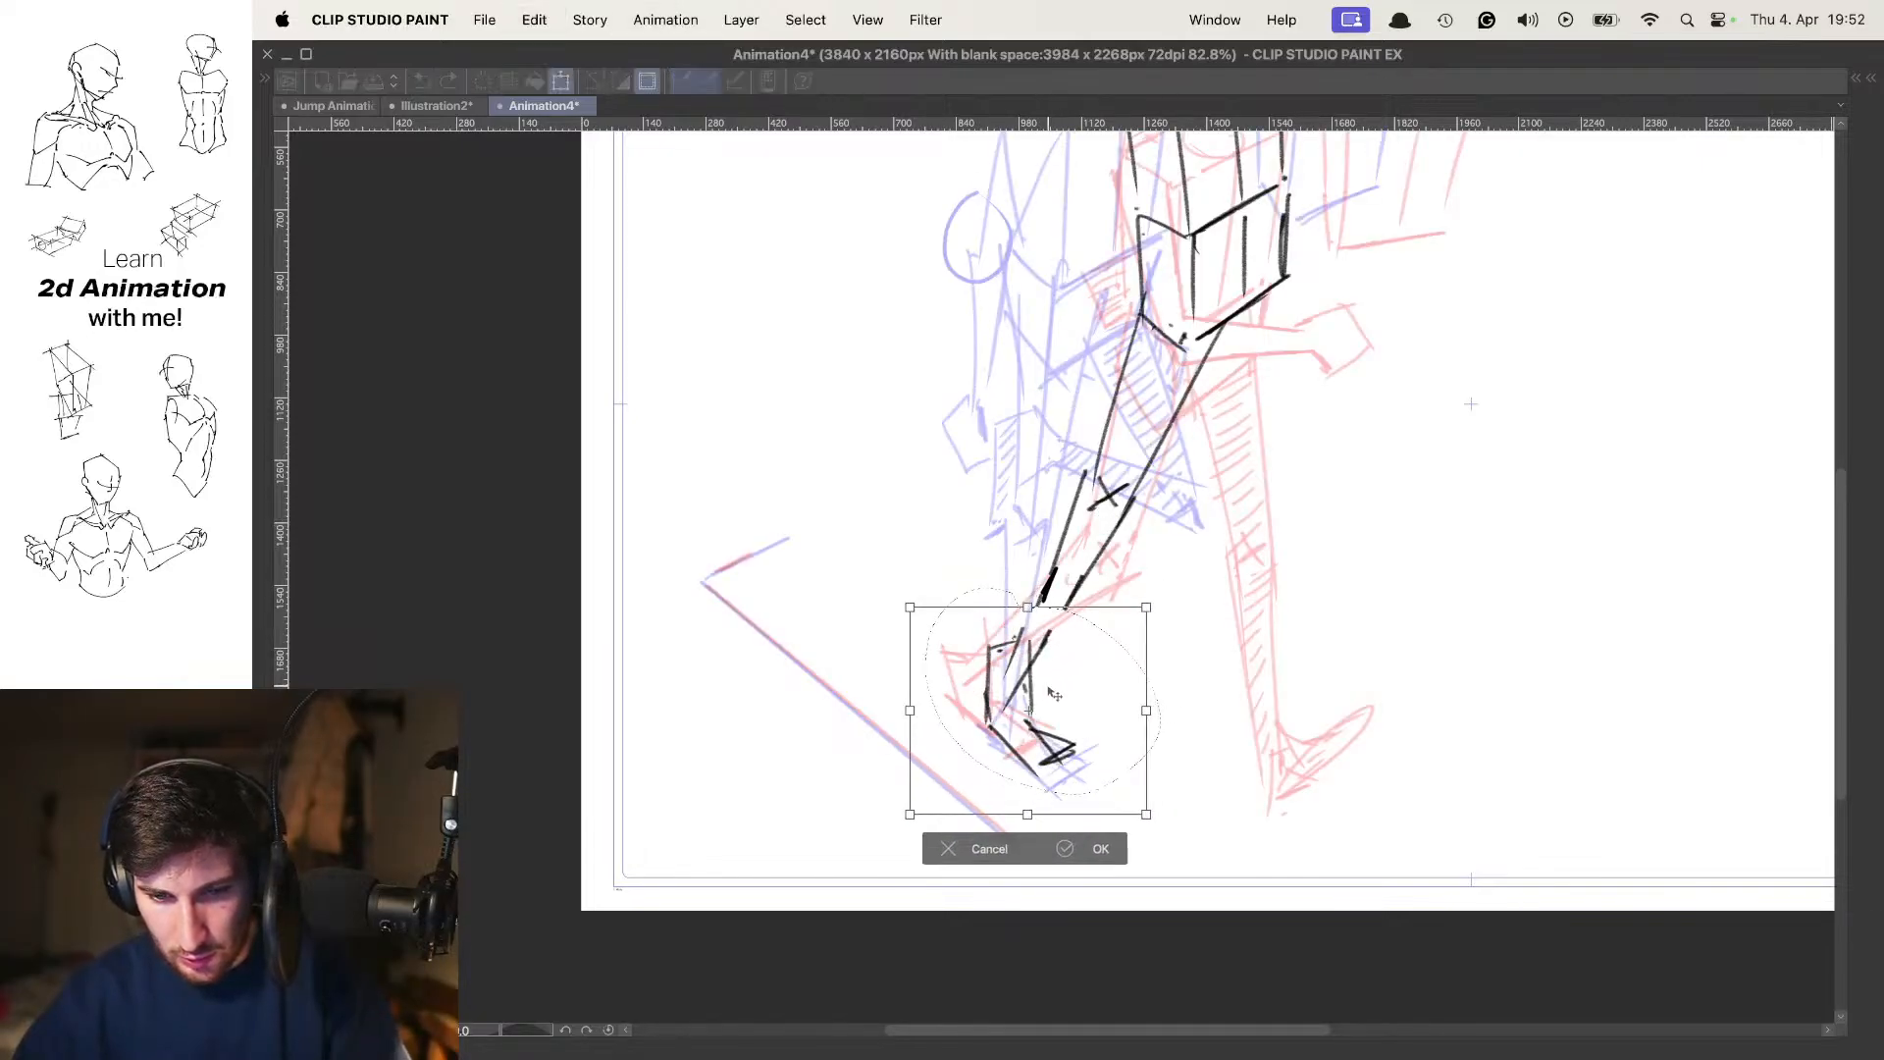
mouse_move(1068, 675)
mouse_down()
mouse_move(1055, 698)
mouse_move(1073, 719)
mouse_up()
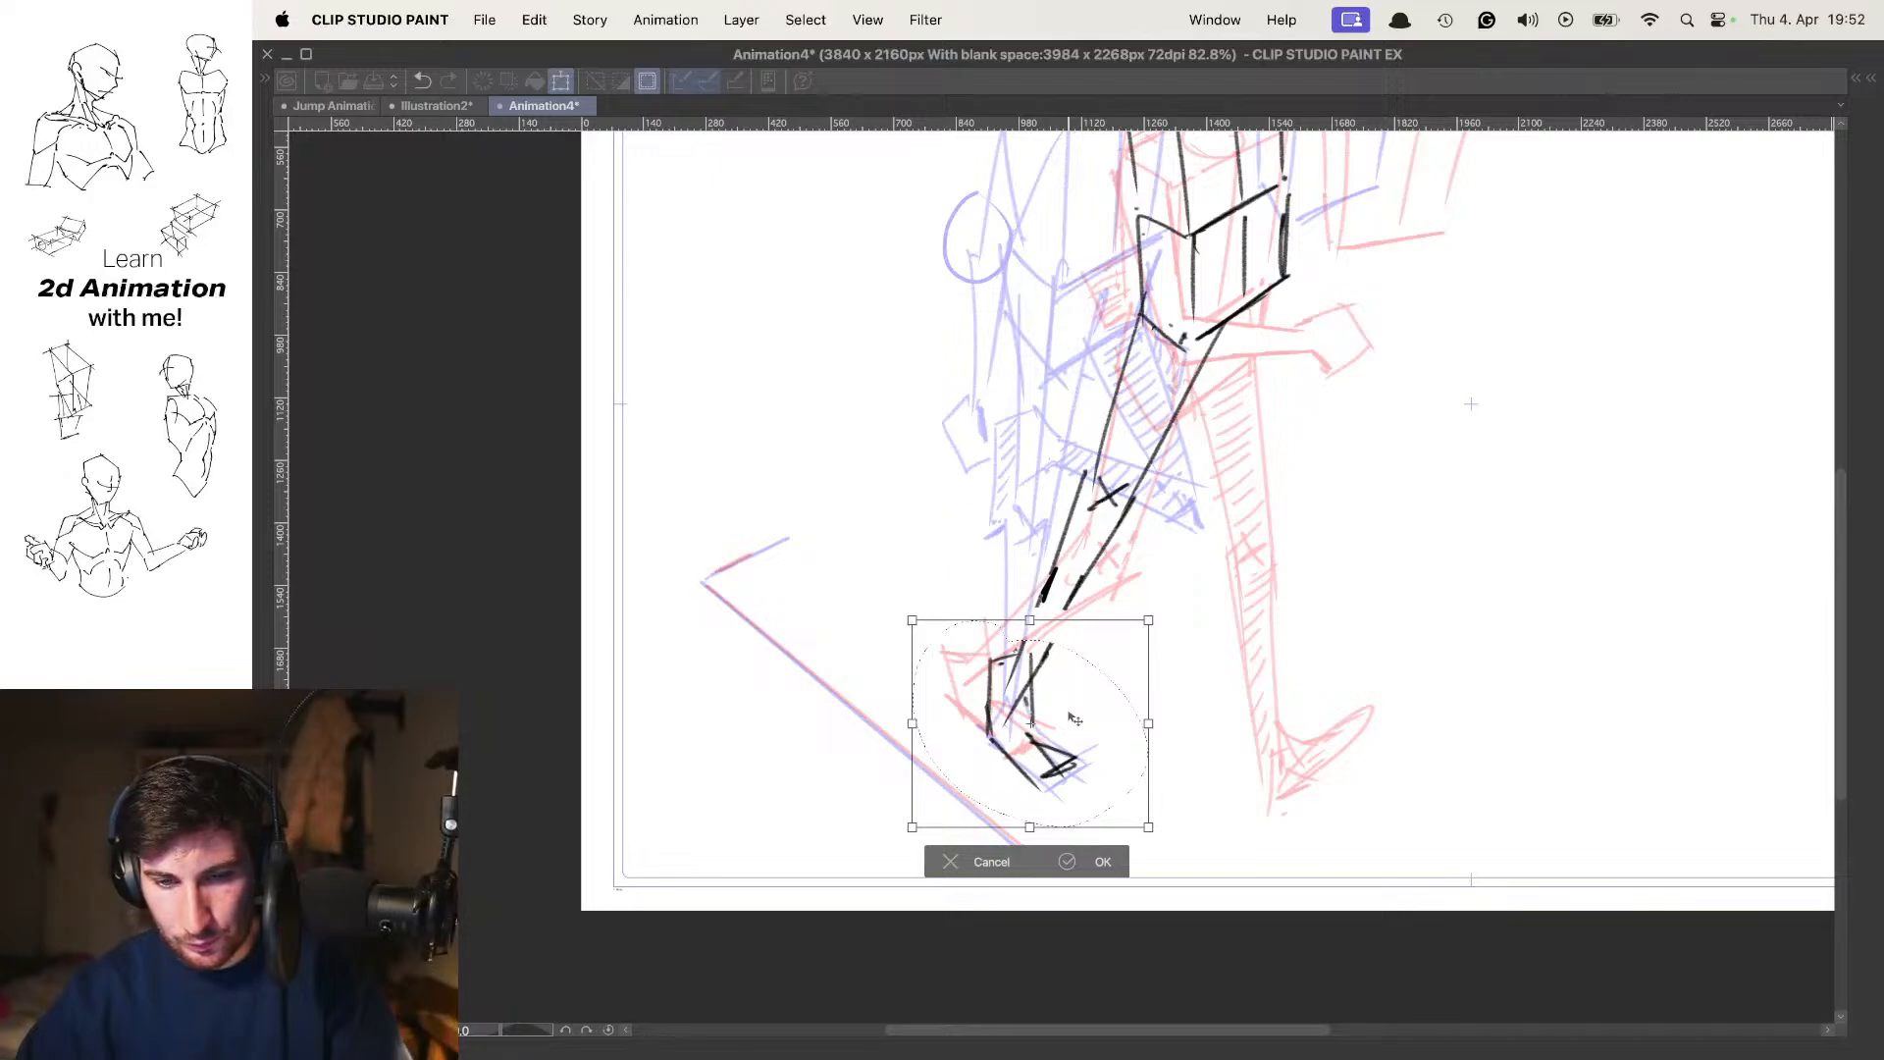
key(Return)
scroll(1067, 661, up, 3)
key(super+t)
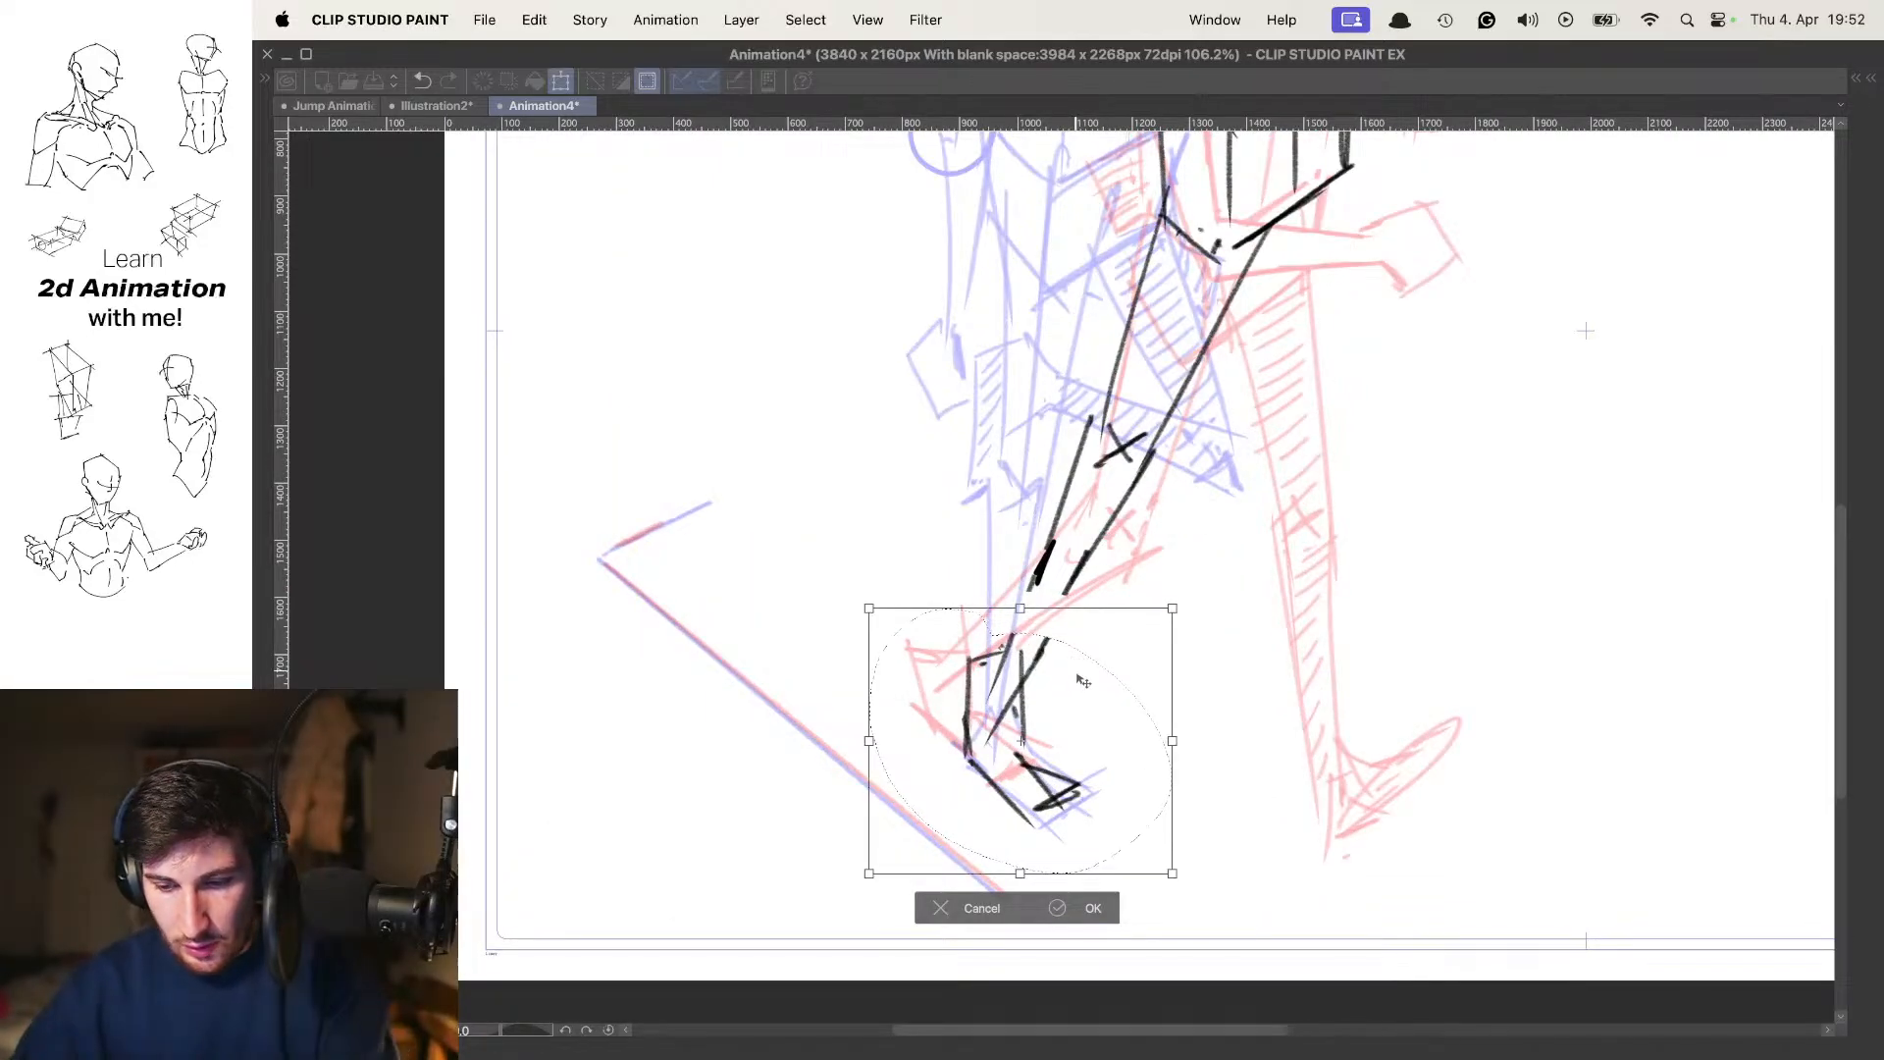
key(Return)
key(super+d)
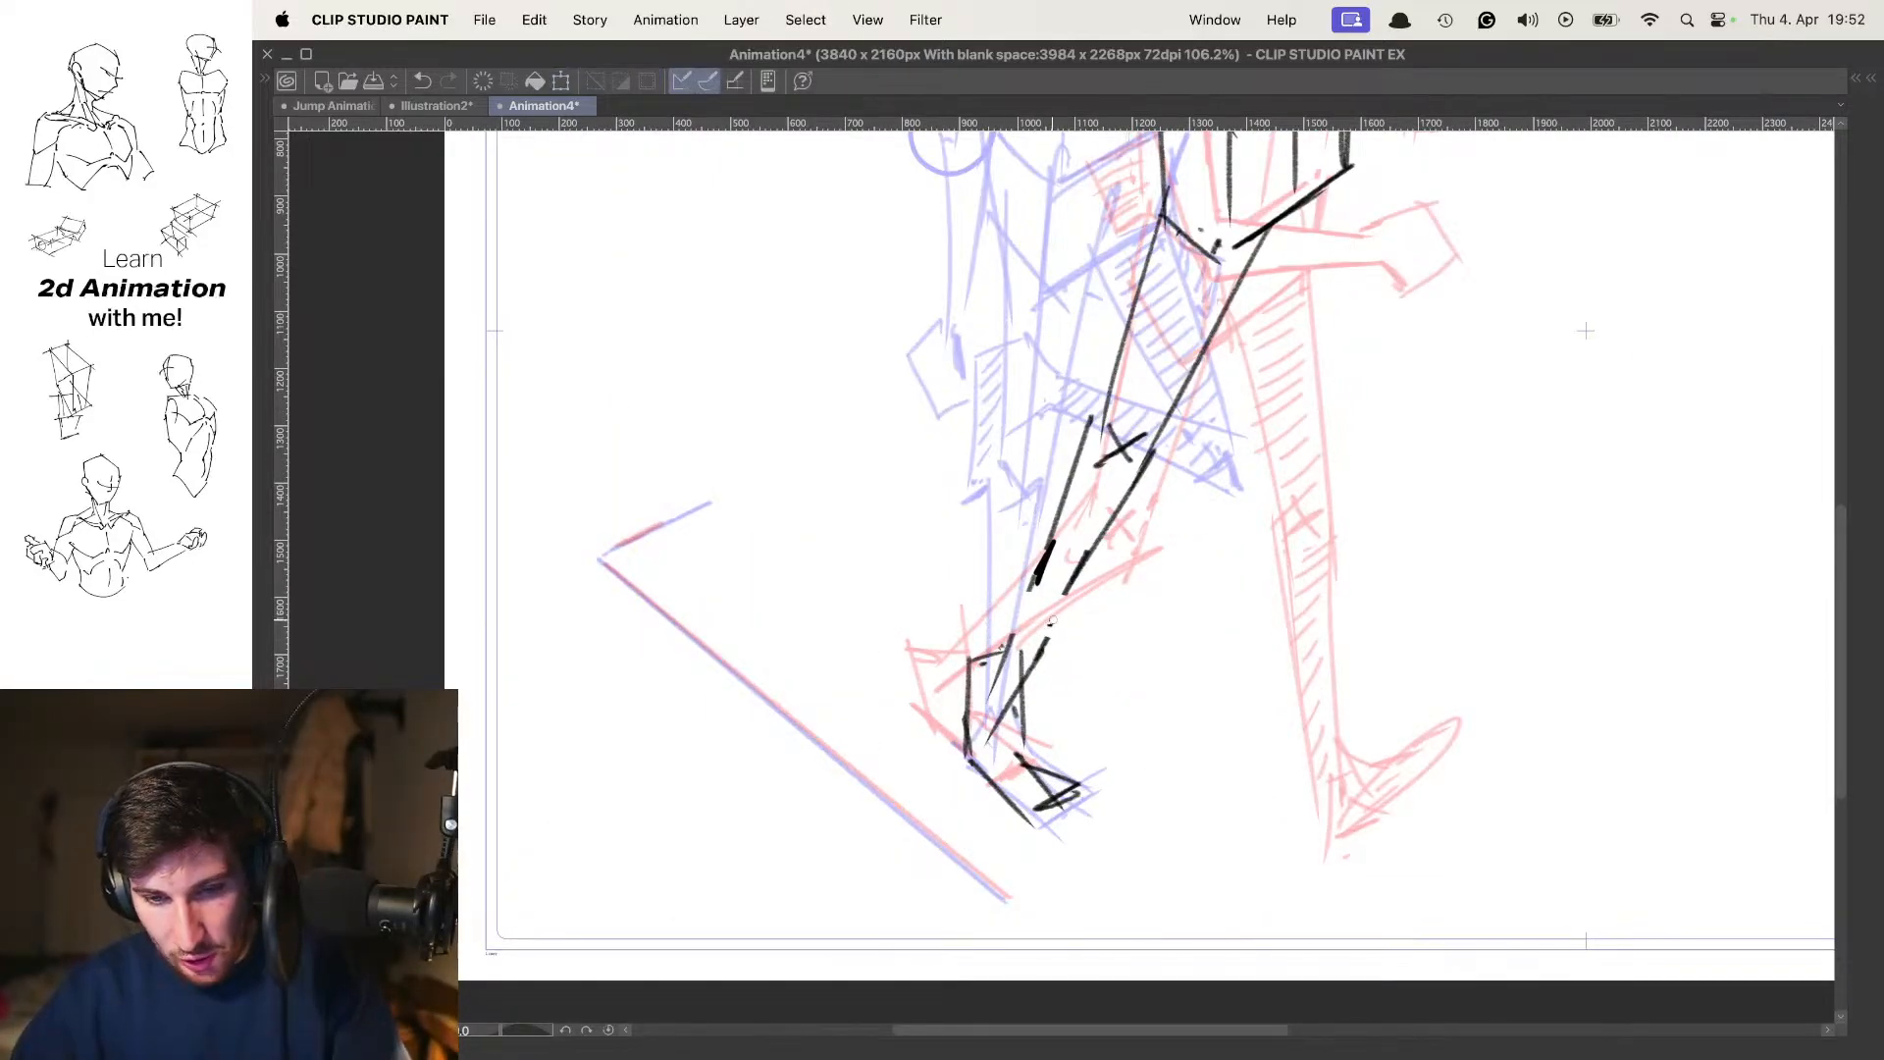
Reconnect the shin edges across the gap above the moved foot and play the walk cycle
key(super+z)
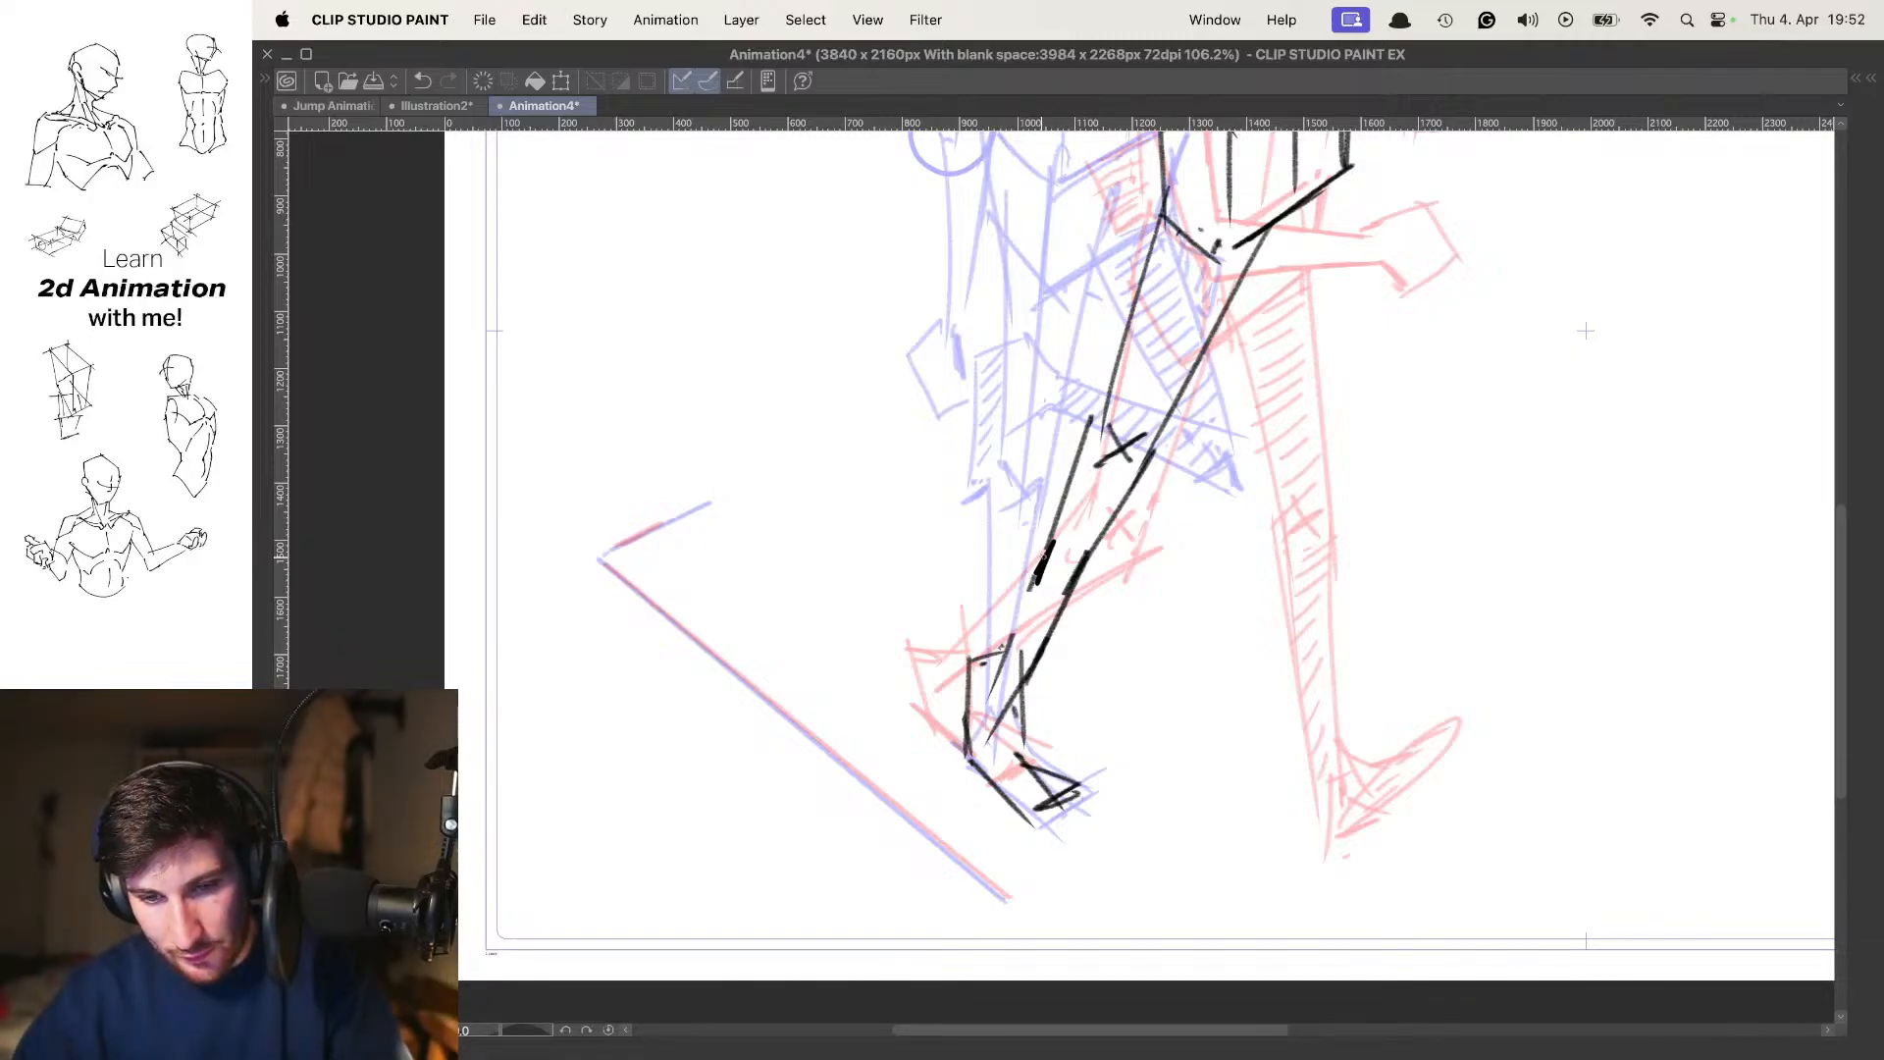
drag(1083, 590, 967, 609)
key(space)
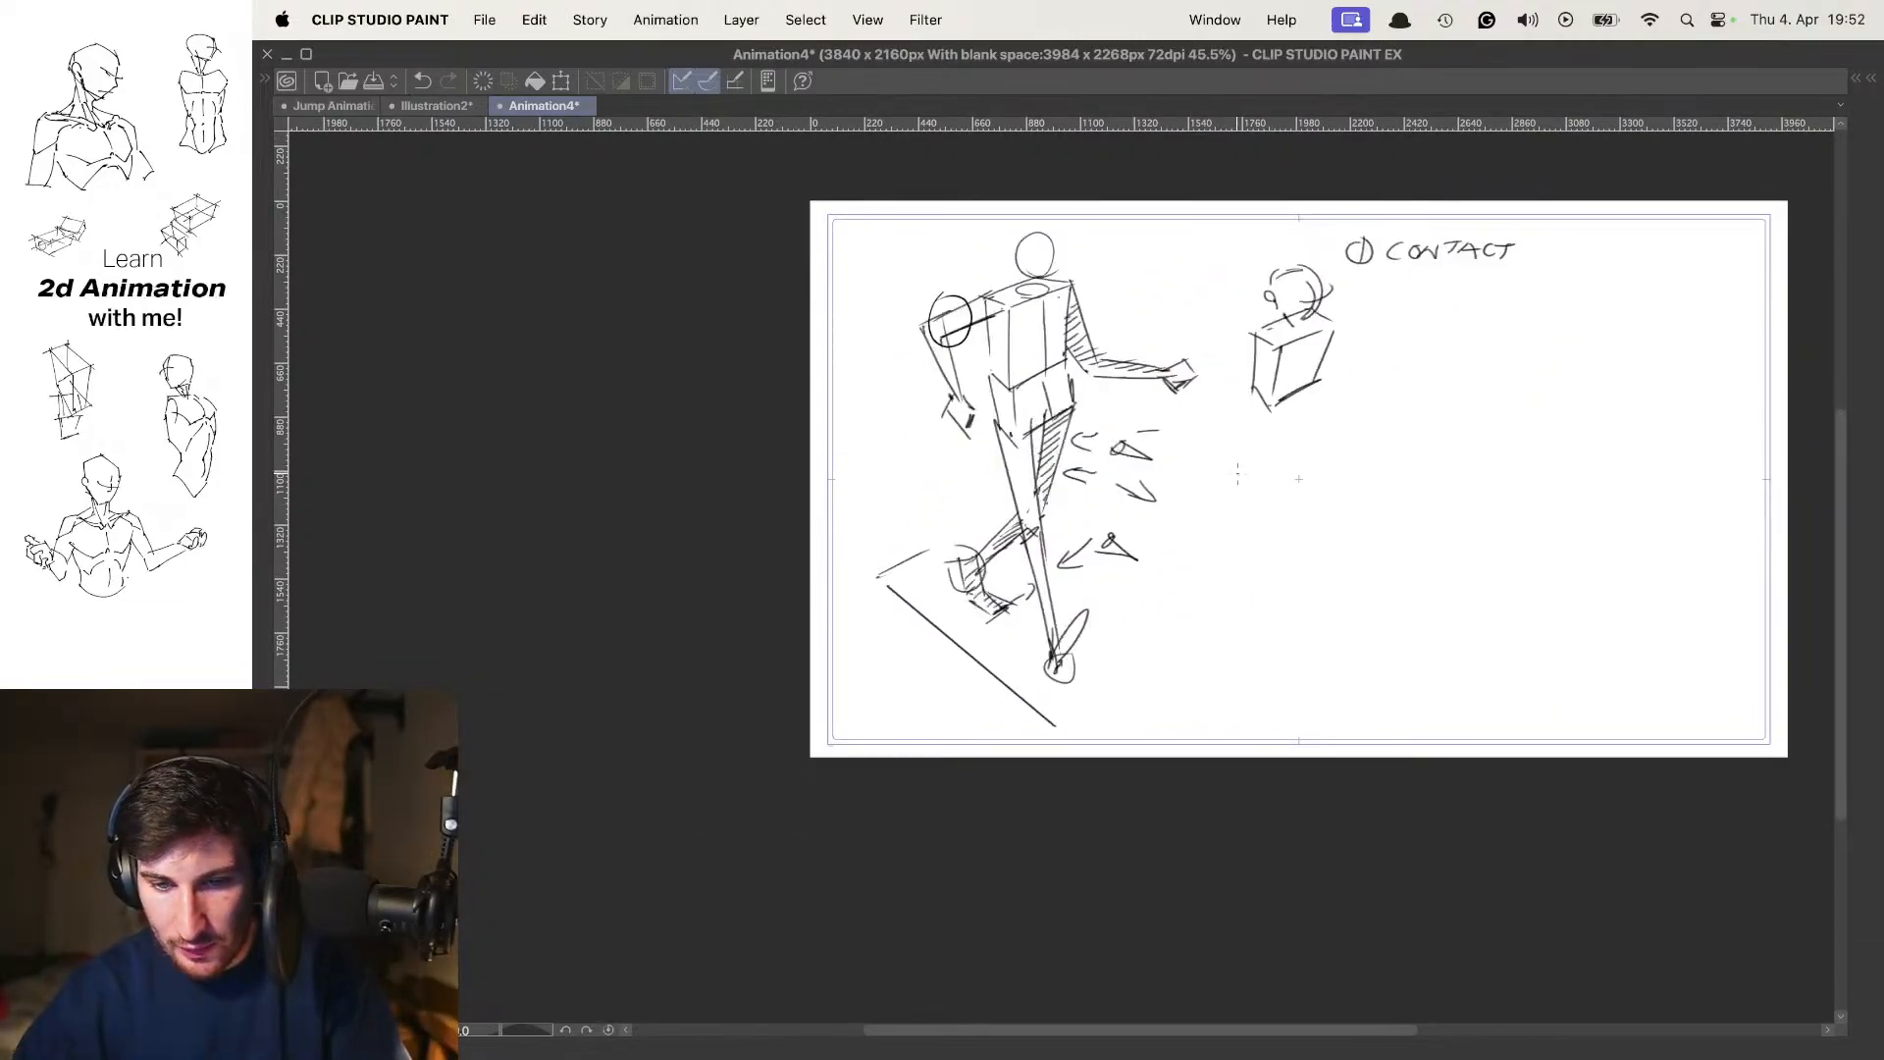
key(space)
Step back and forth through the walk poses to examine the frame 7 figure's height and forward travel
key(Left)
key(Left)
key(Right)
key(Right)
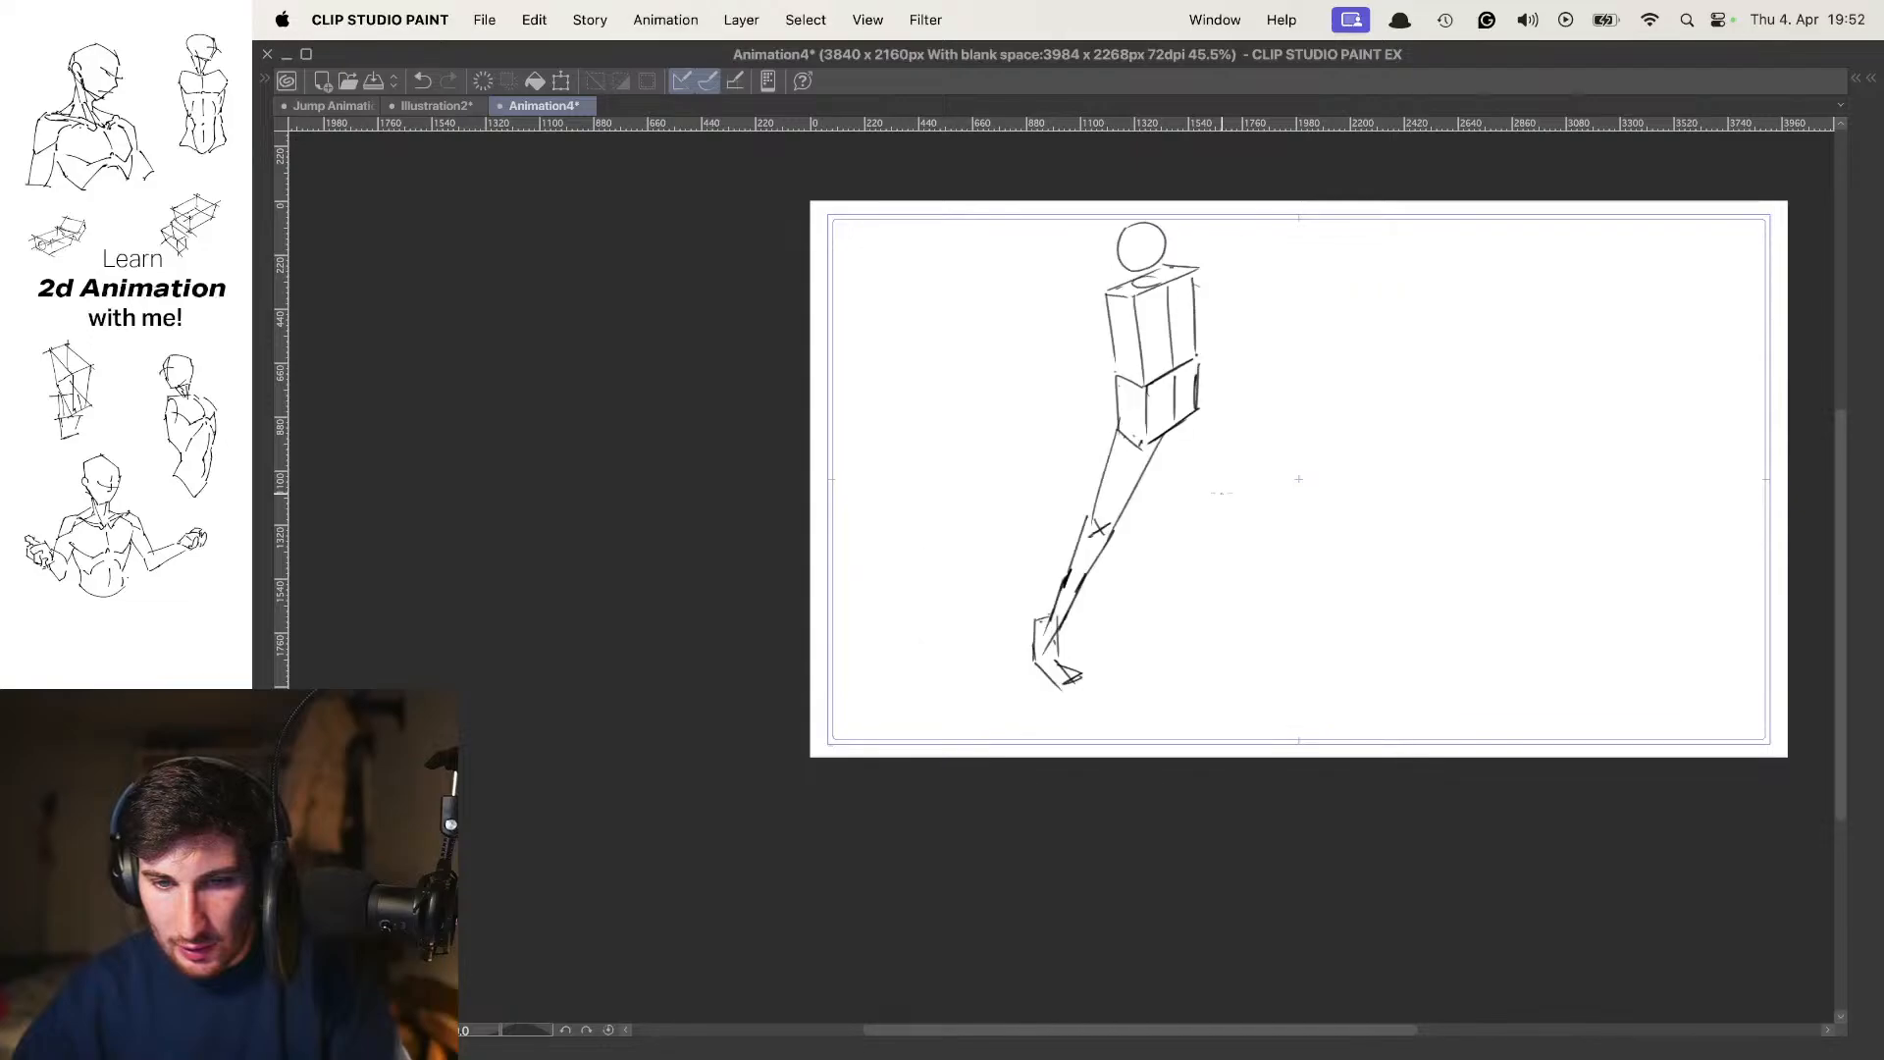
key(Left)
key(Left)
key(Left)
key(Right)
key(Right)
key(Right)
key(Left)
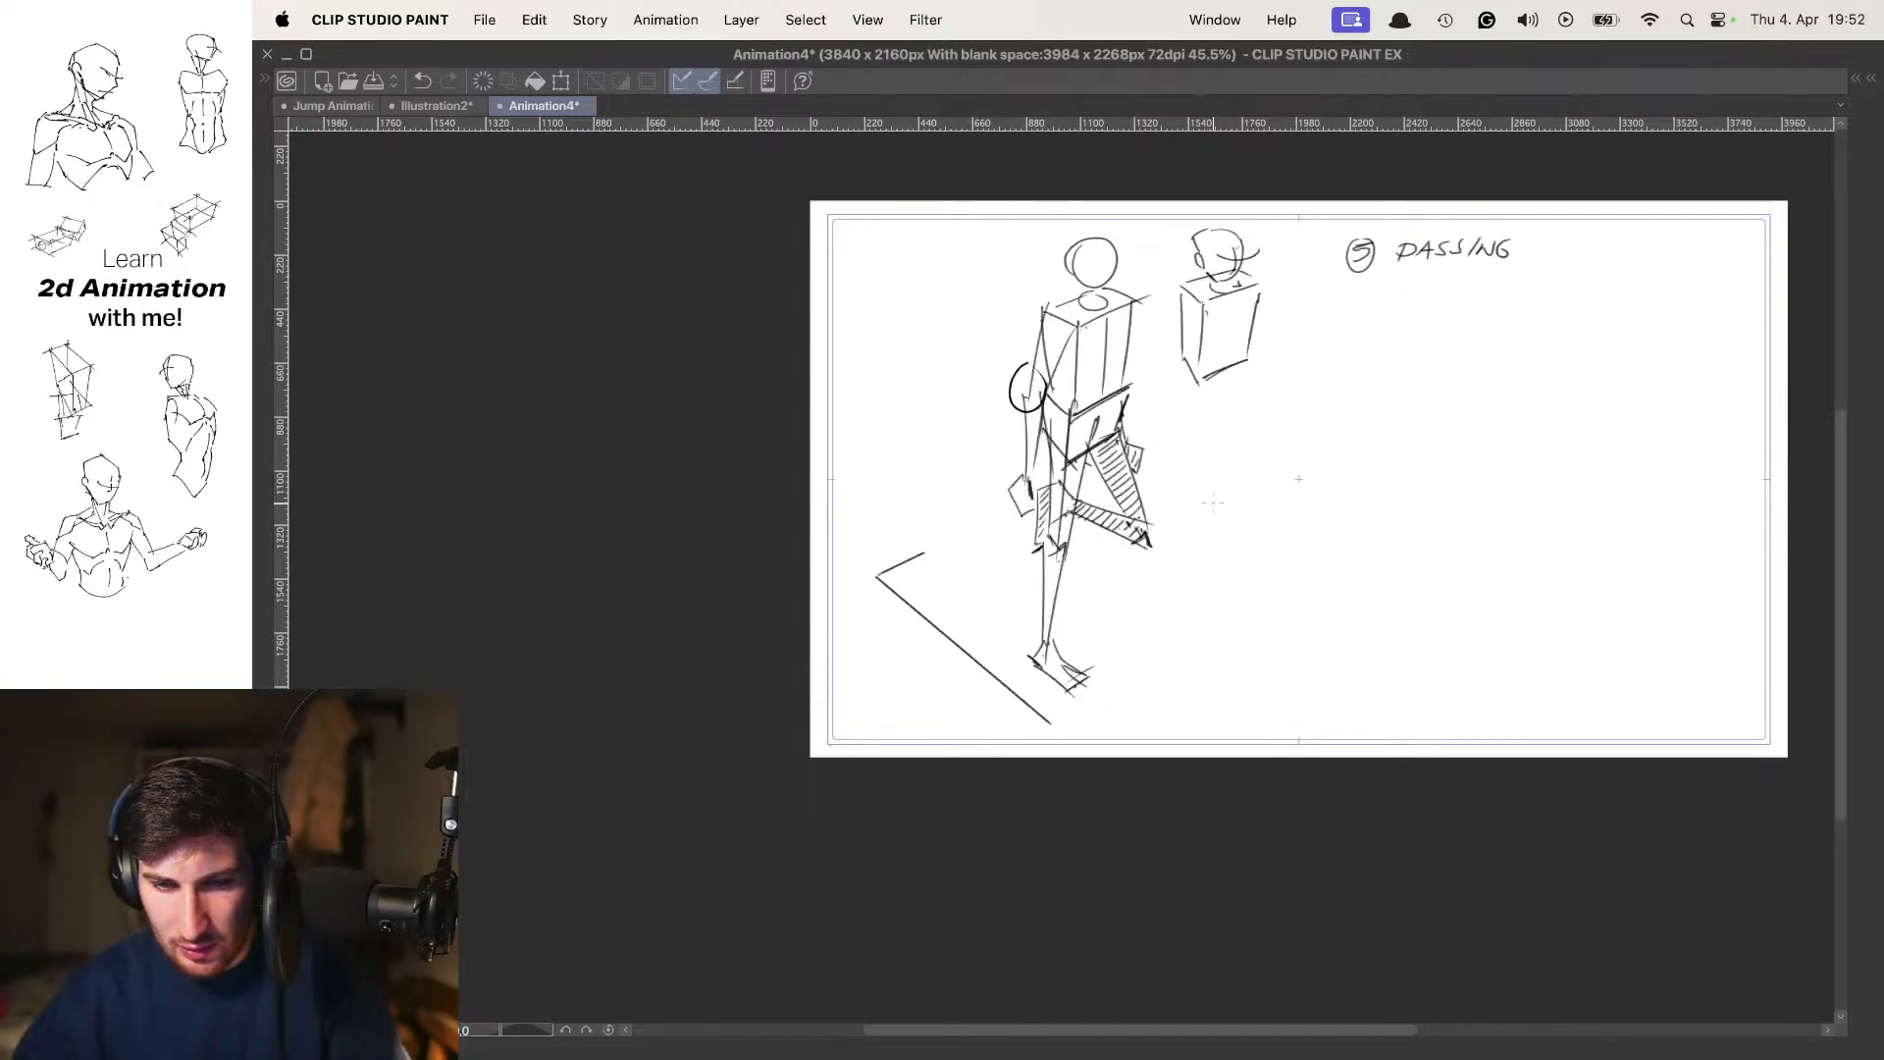
key(Right)
Draw the far leg's thigh on frame 7, angled forward and down from the pelvis, with the knee marked at its end
drag(1292, 480, 1266, 476)
key(o)
drag(1164, 428, 1185, 438)
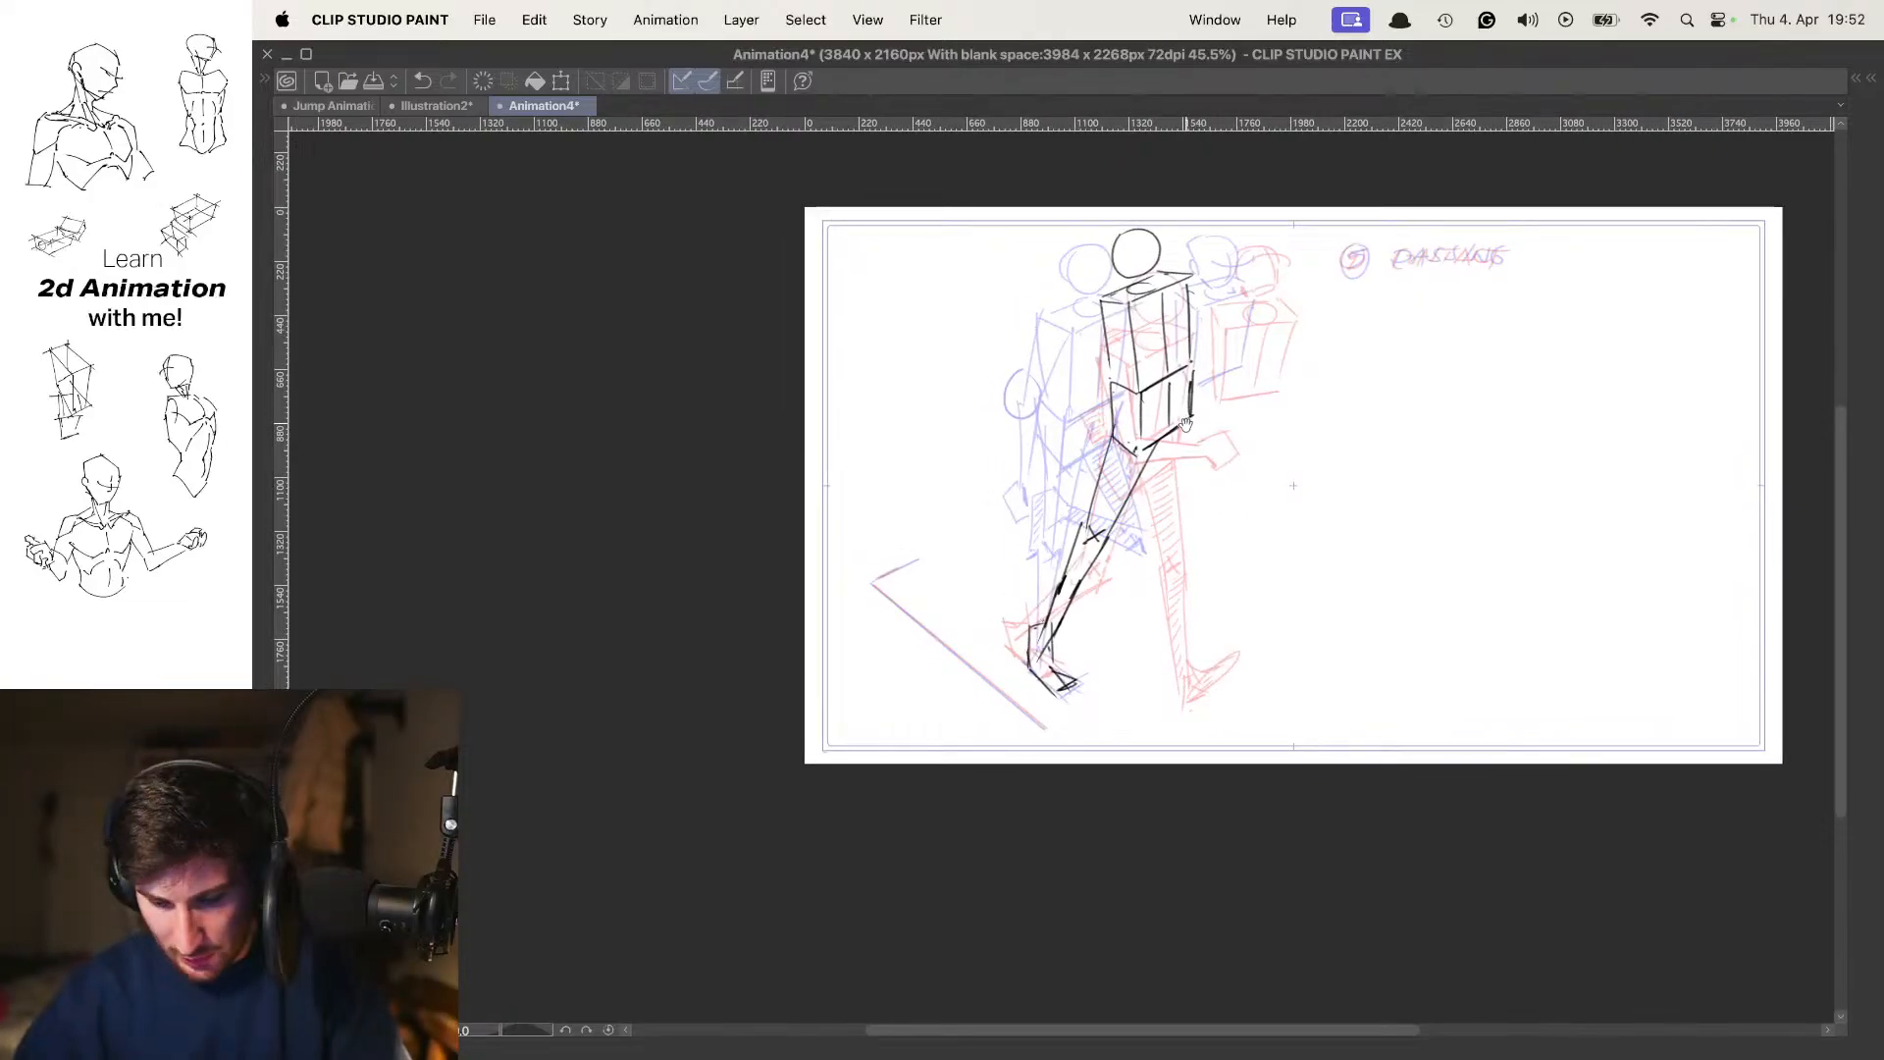
click(1224, 473)
key(Left)
key(Right)
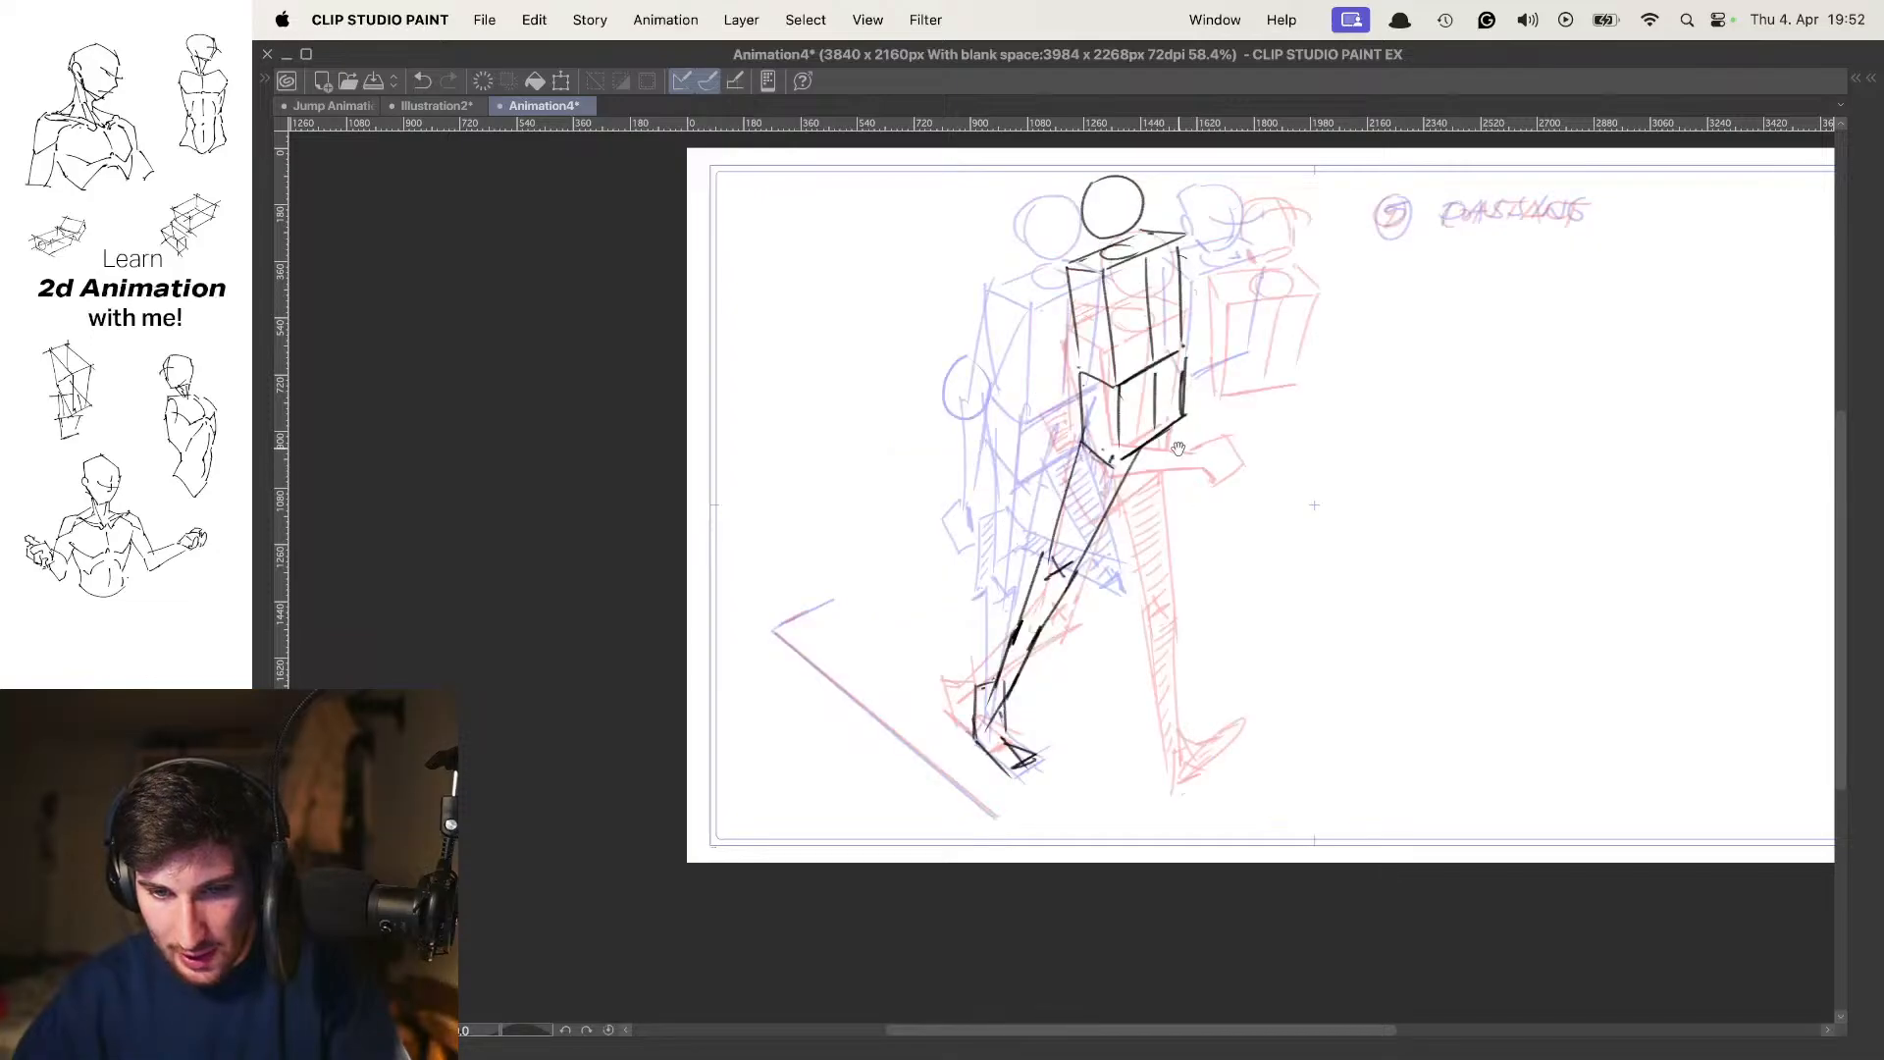
key(super+z)
mouse_move(1111, 446)
mouse_down()
mouse_move(1202, 540)
mouse_move(1181, 477)
mouse_up()
click(1182, 477)
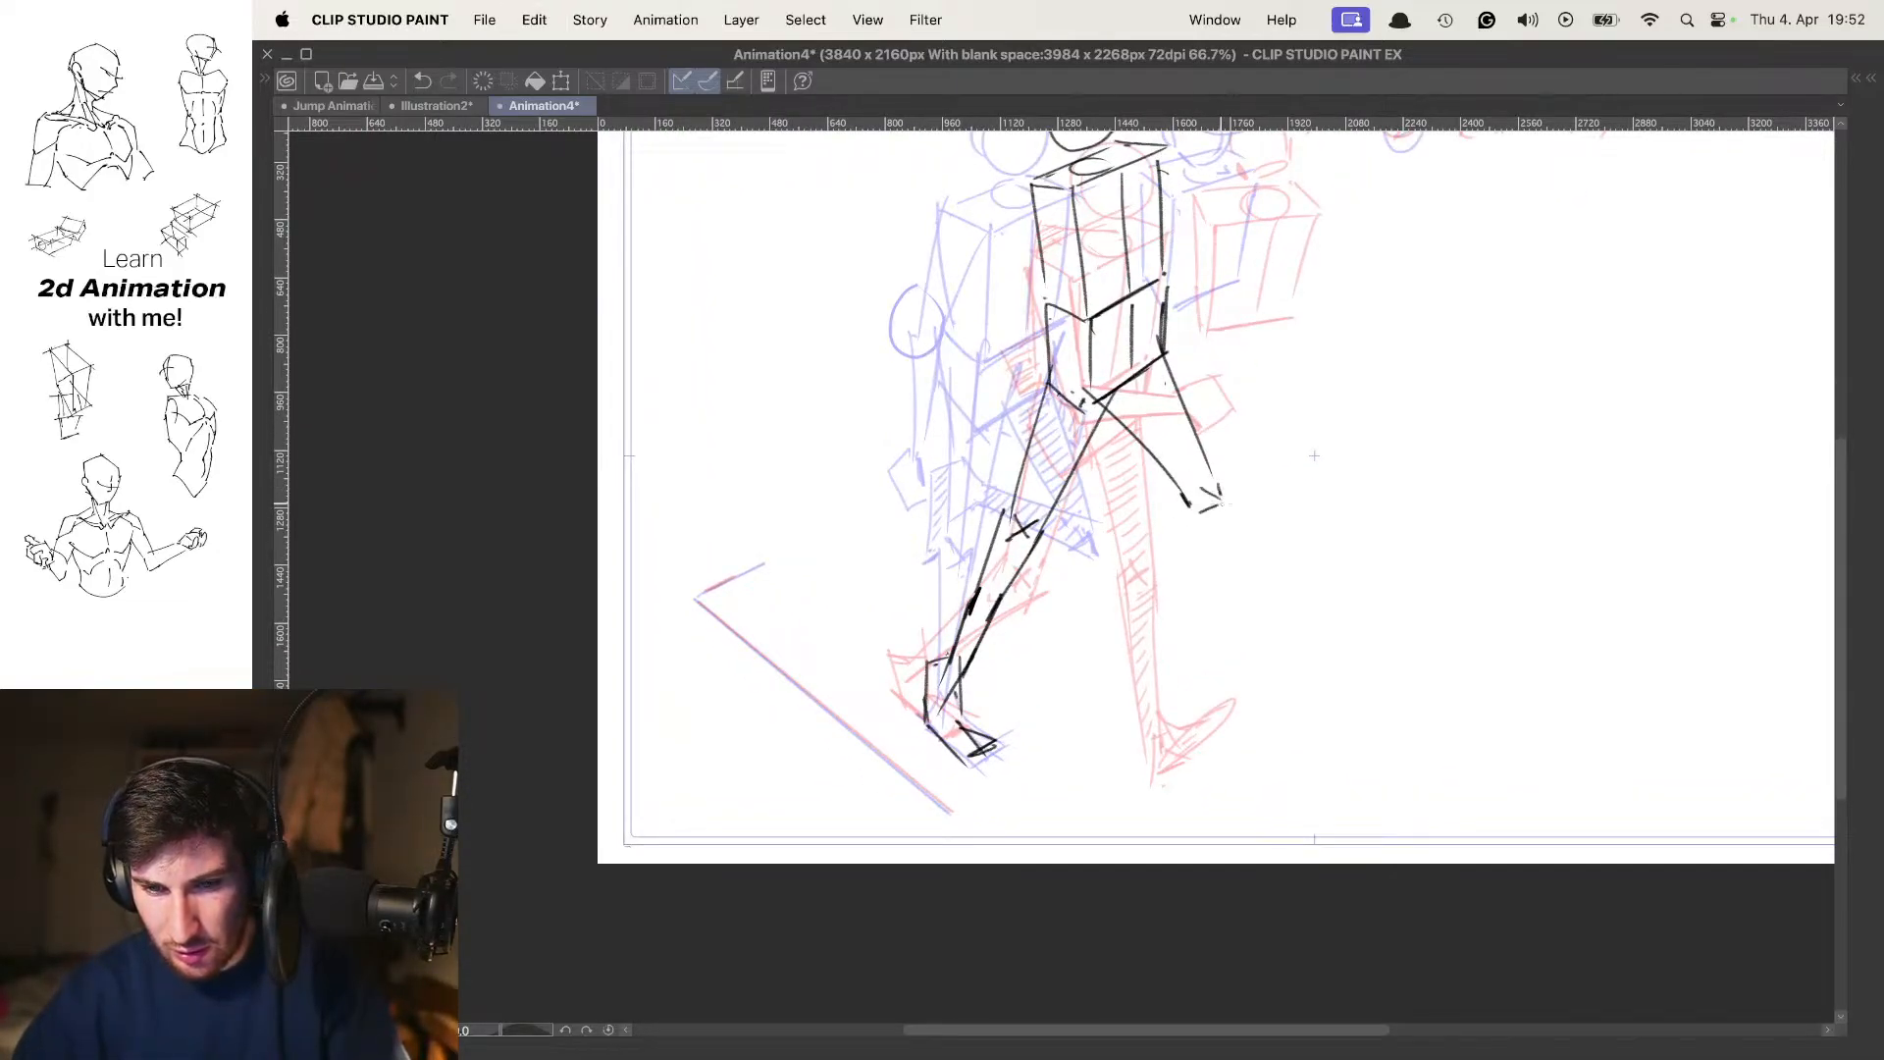
Try a lower-leg line from the far knee and compare frame 7 with the preceding pose
mouse_move(1234, 456)
mouse_down()
mouse_move(1305, 551)
mouse_move(1303, 601)
mouse_up()
key(super+z)
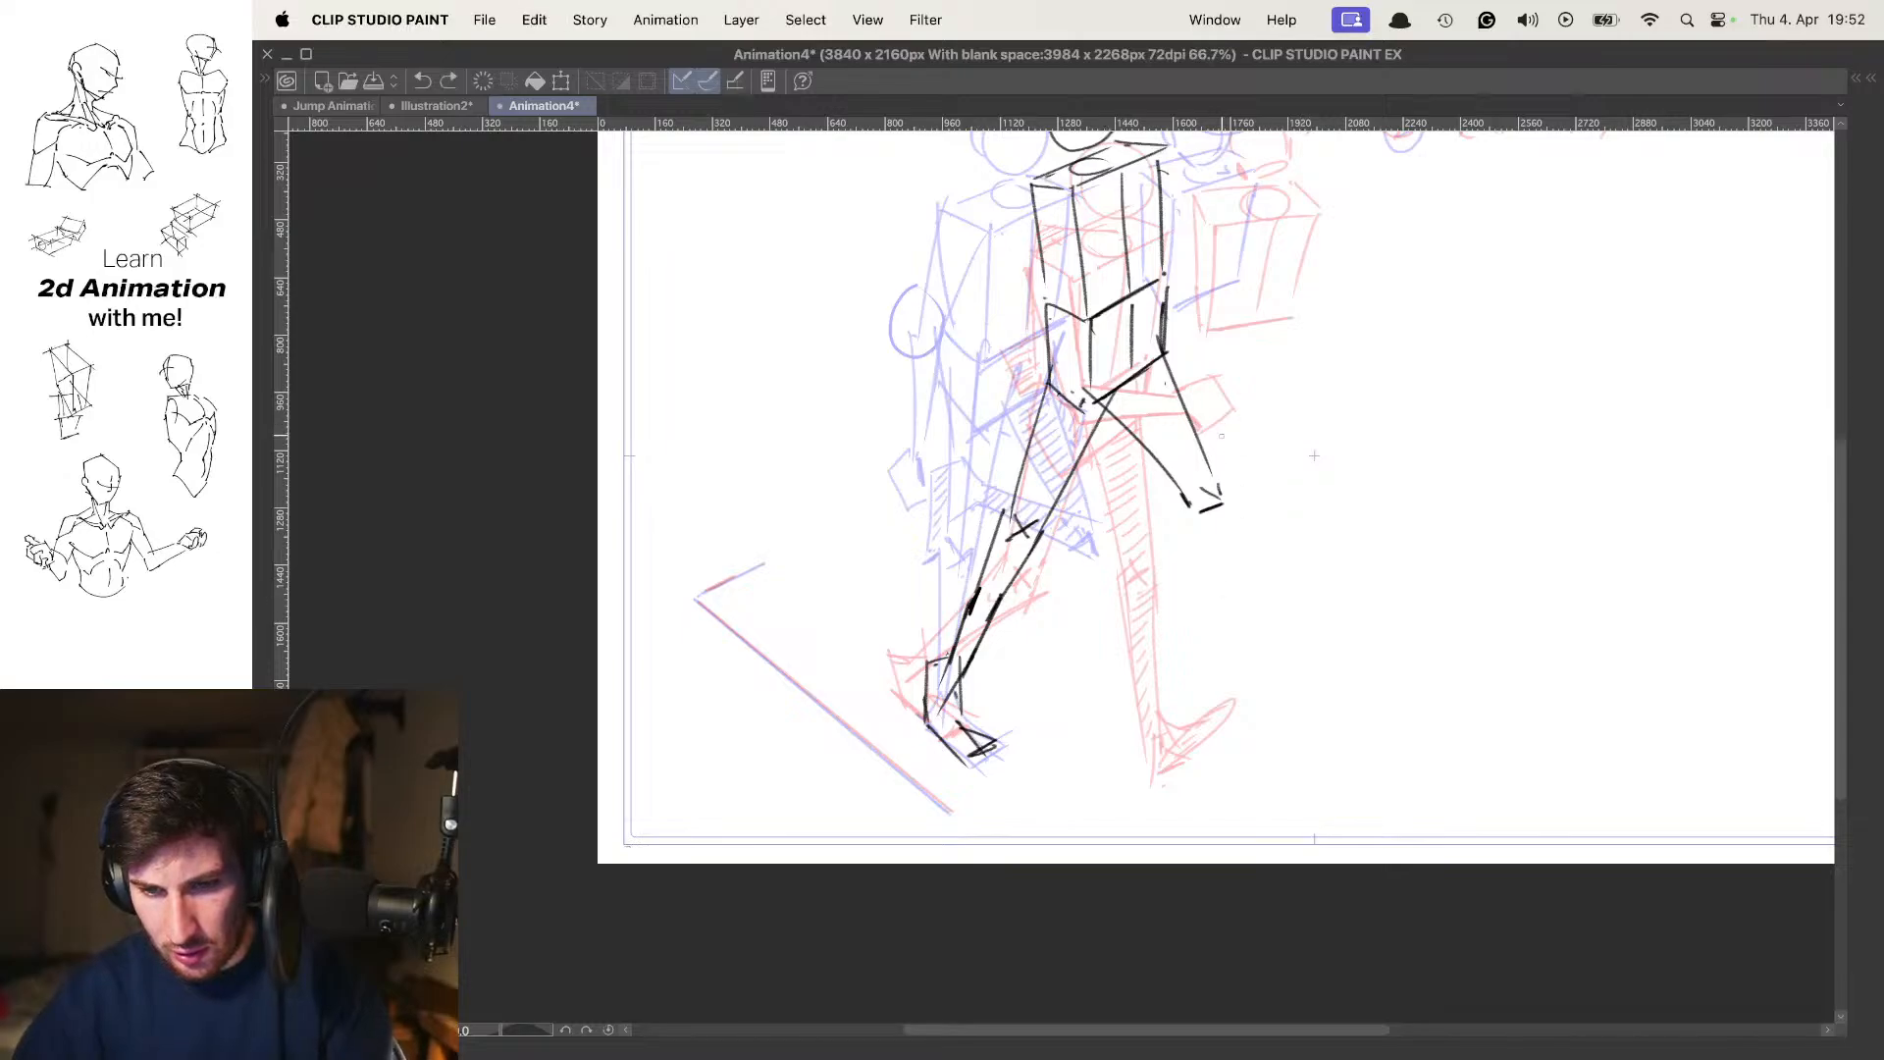
drag(1225, 489, 1236, 511)
key(comma)
key(period)
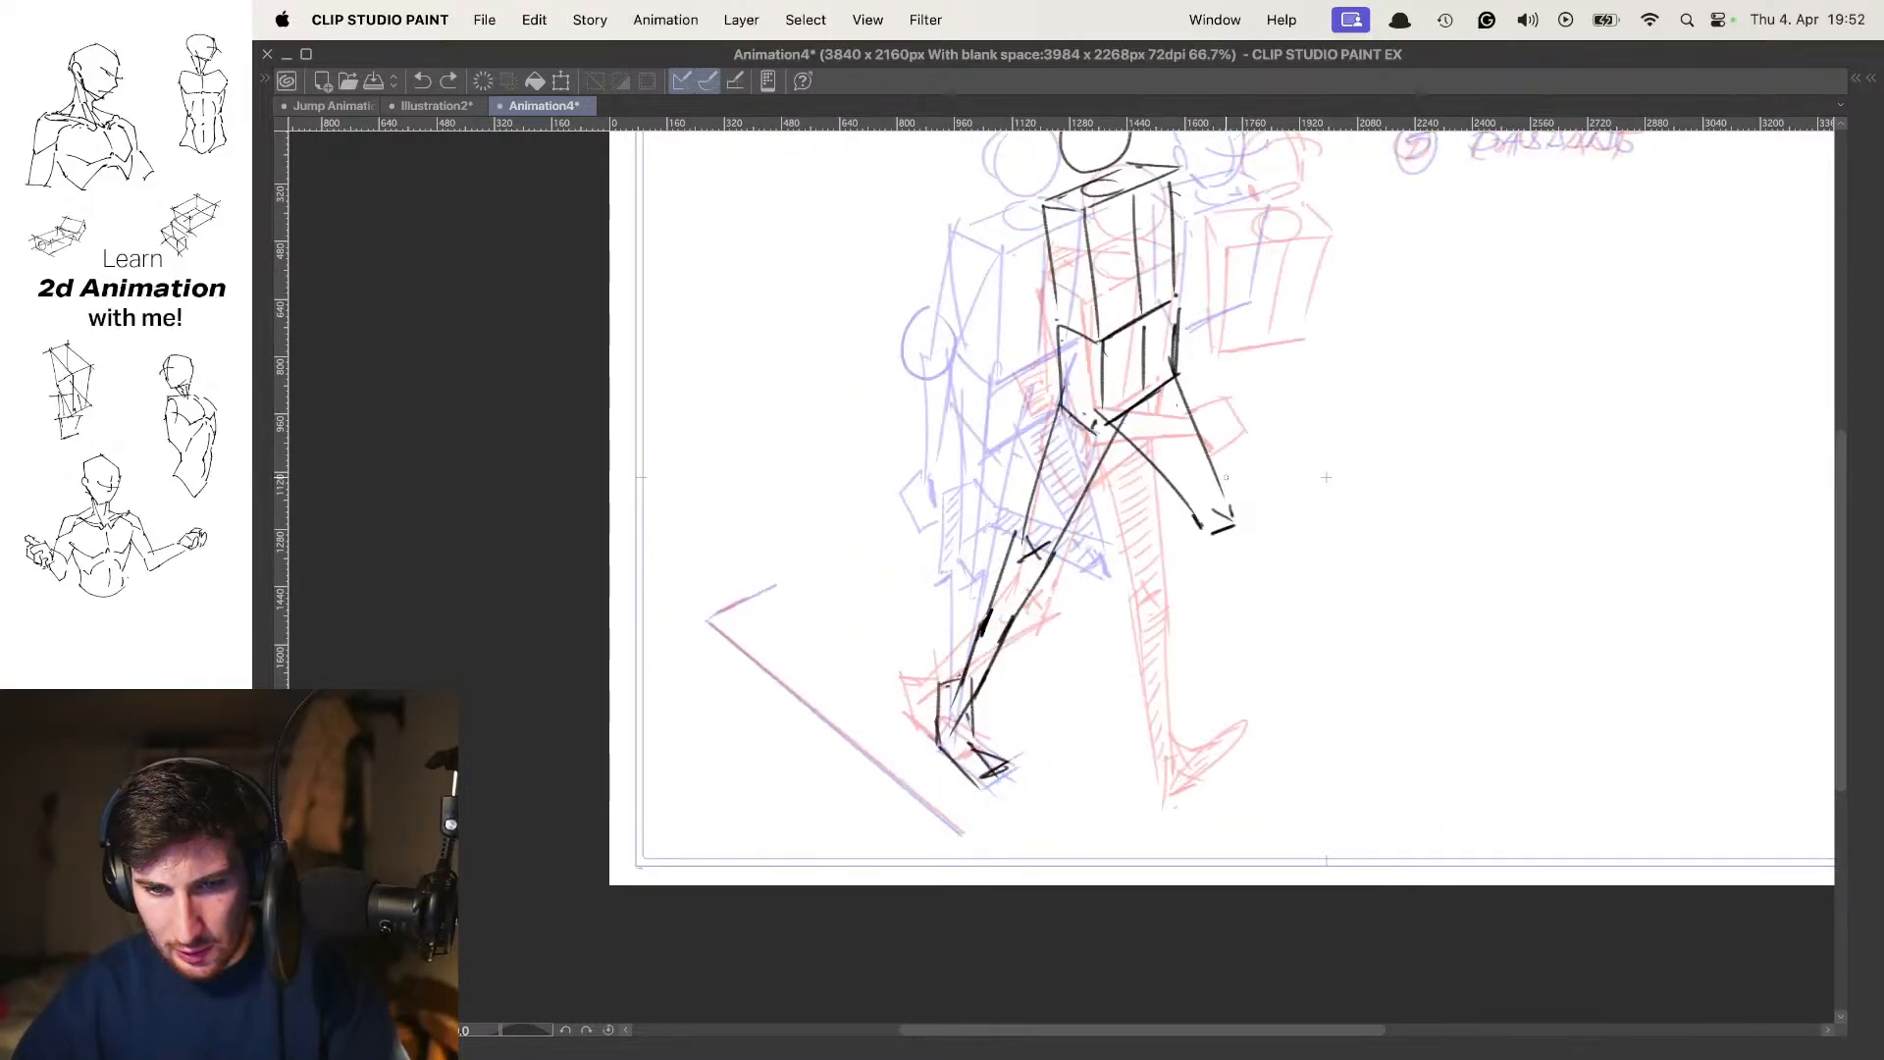
key(o)
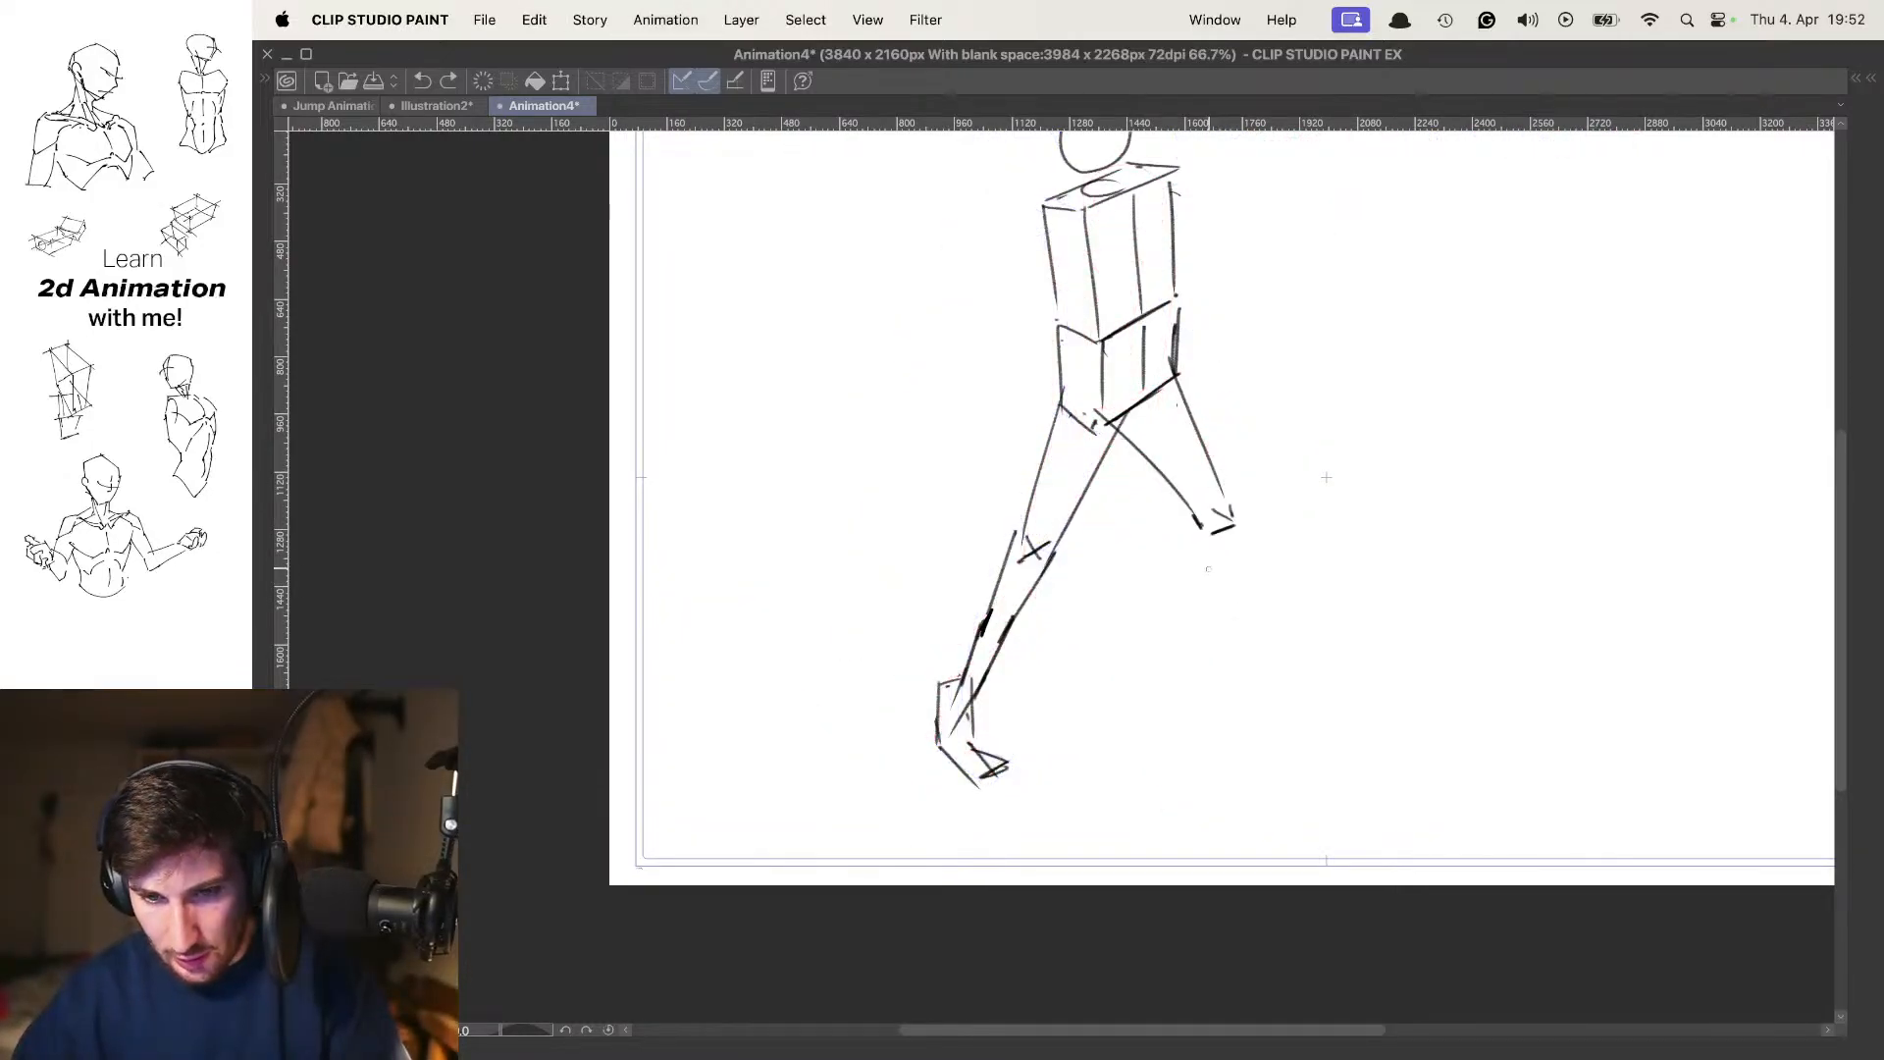
Draw the far lower leg folded back from the knee, with its lifted foot hanging toes-down
key(o)
mouse_move(1204, 505)
mouse_down()
mouse_move(1112, 570)
mouse_move(1147, 567)
mouse_up()
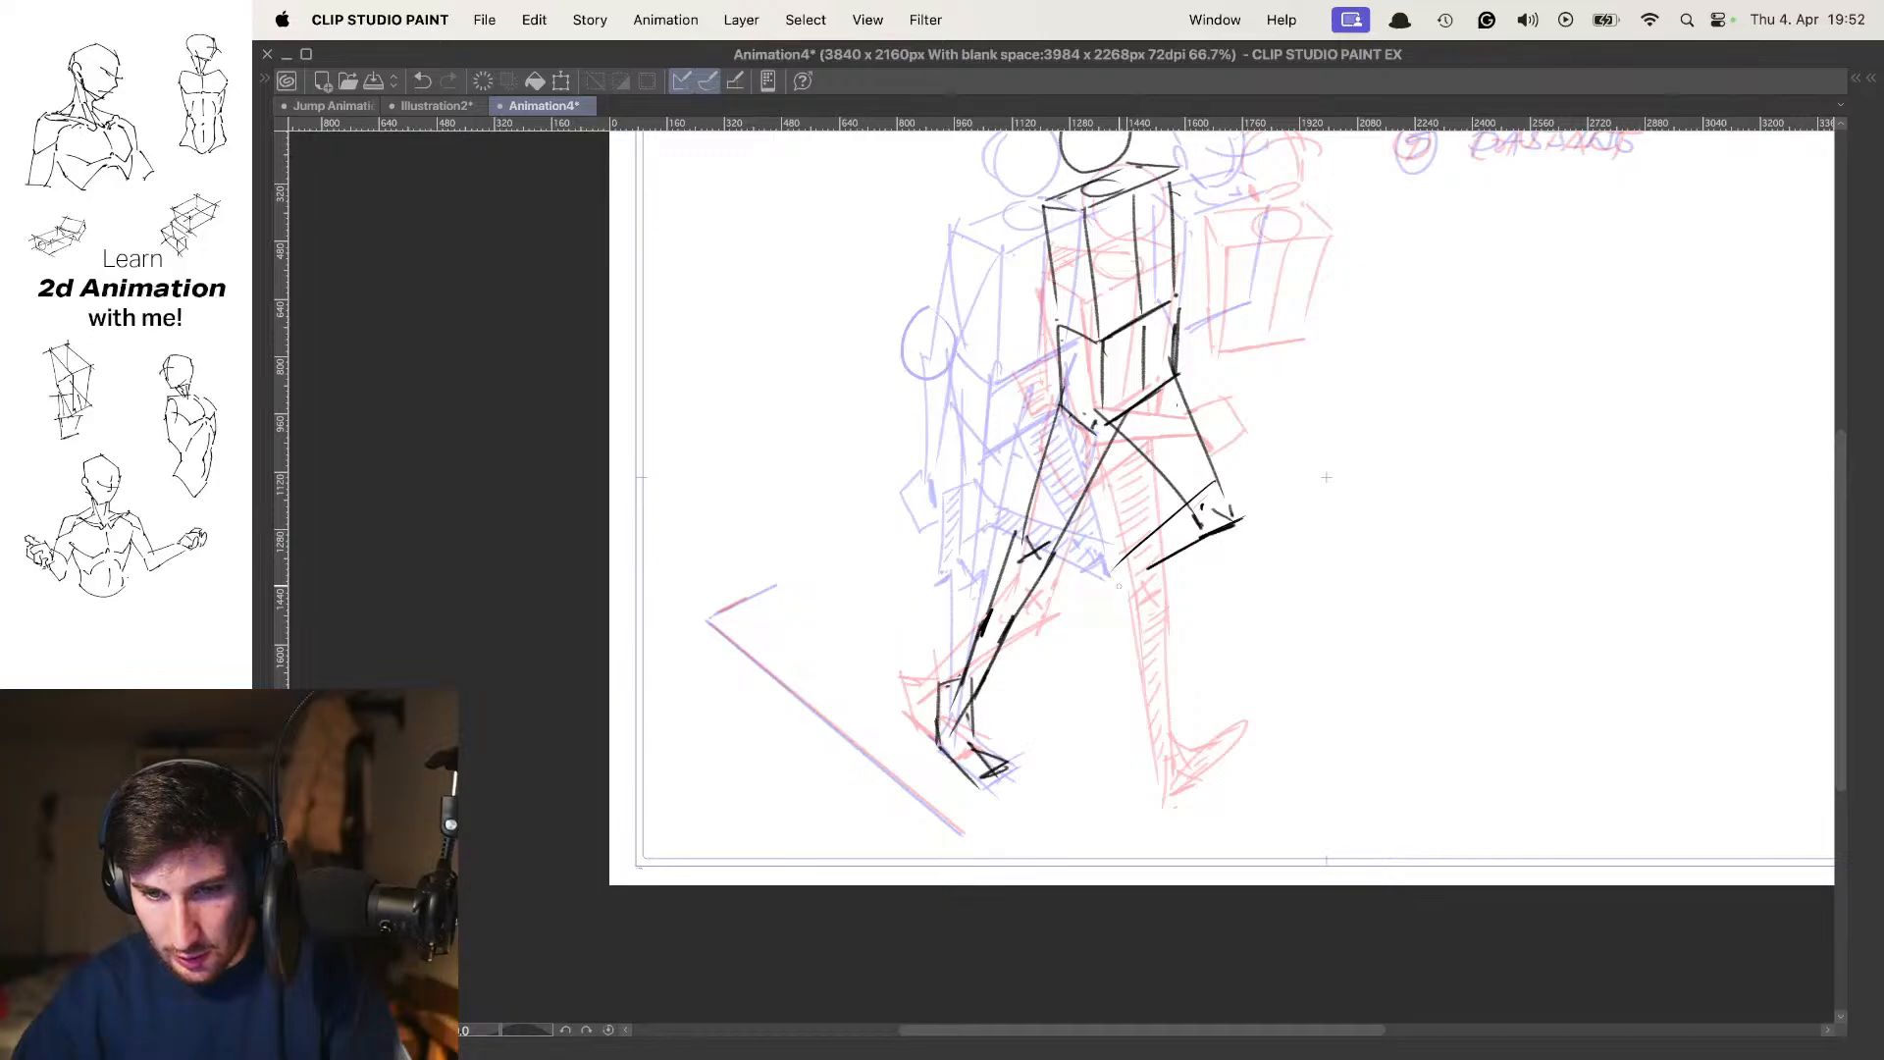
key(o)
key(Left)
key(Right)
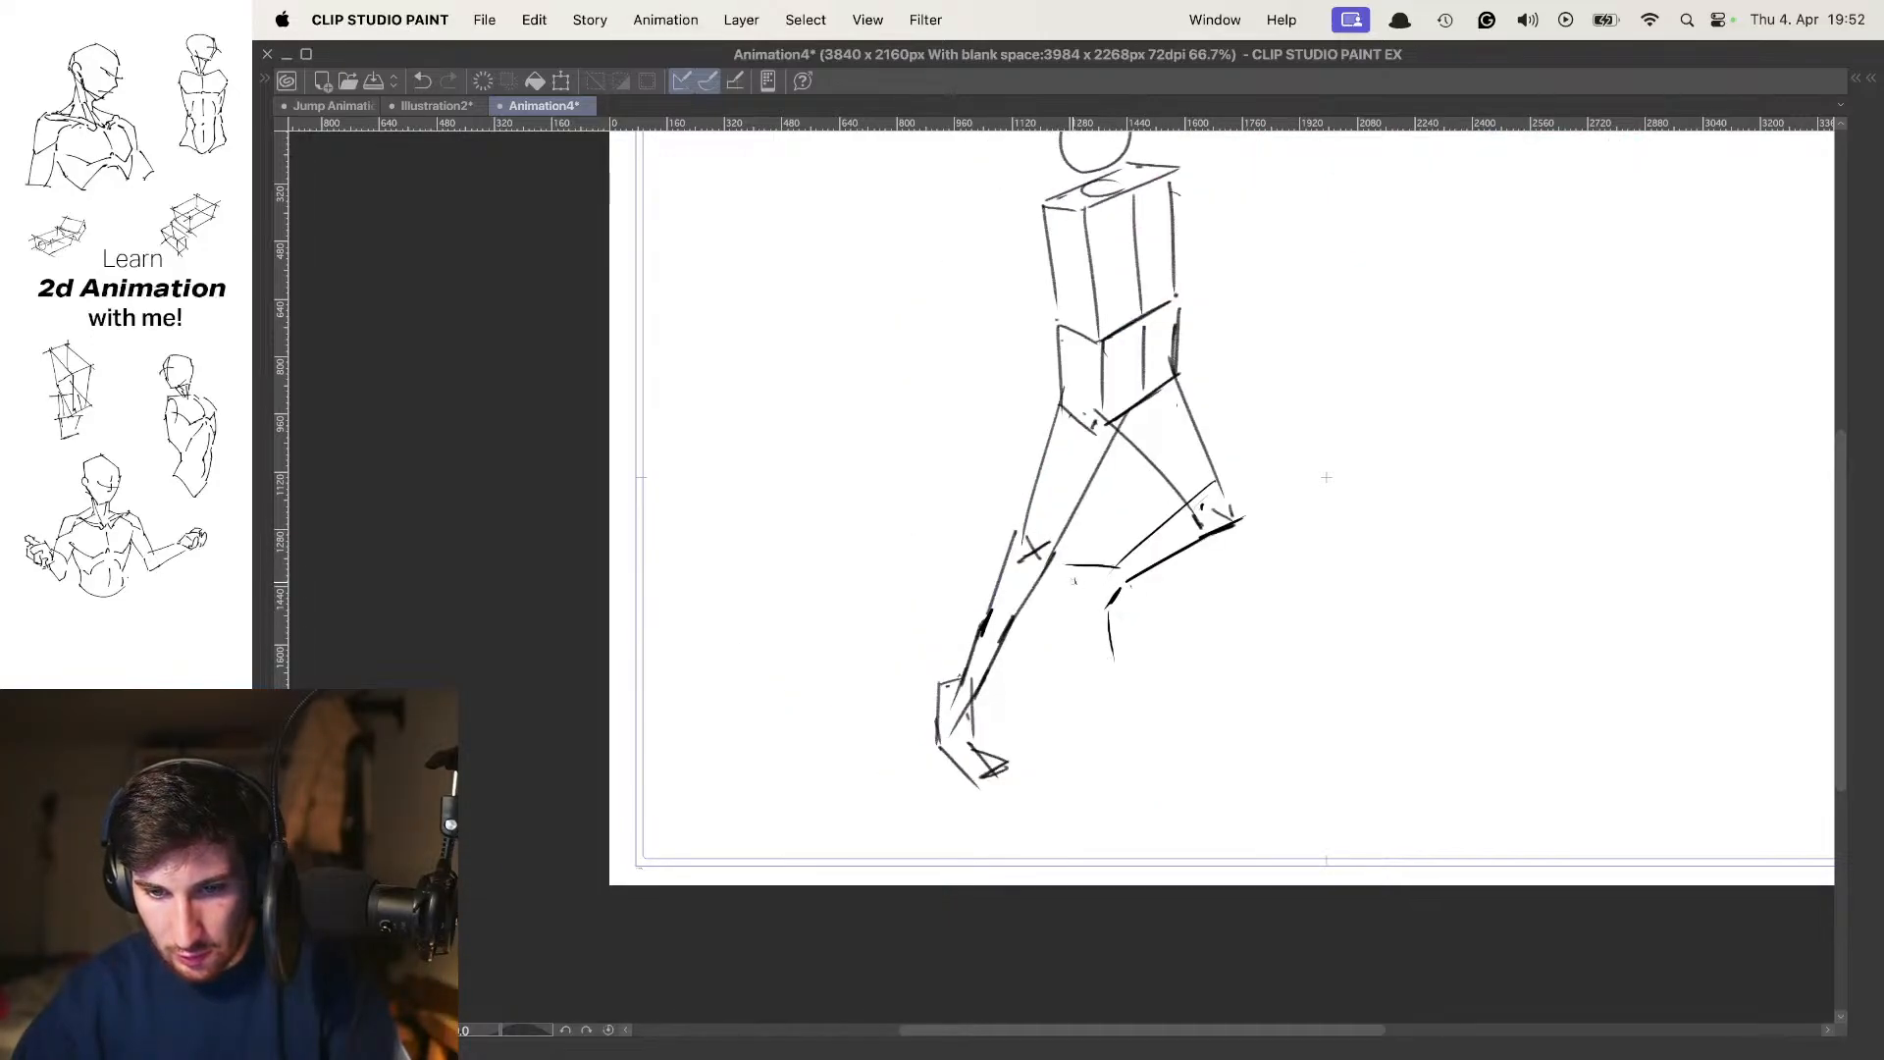
drag(1067, 575, 1097, 656)
drag(1107, 617, 1138, 663)
Flip through the walk poses to examine how the lifted far leg moves between passing and contact
scroll(1109, 657, down, 3)
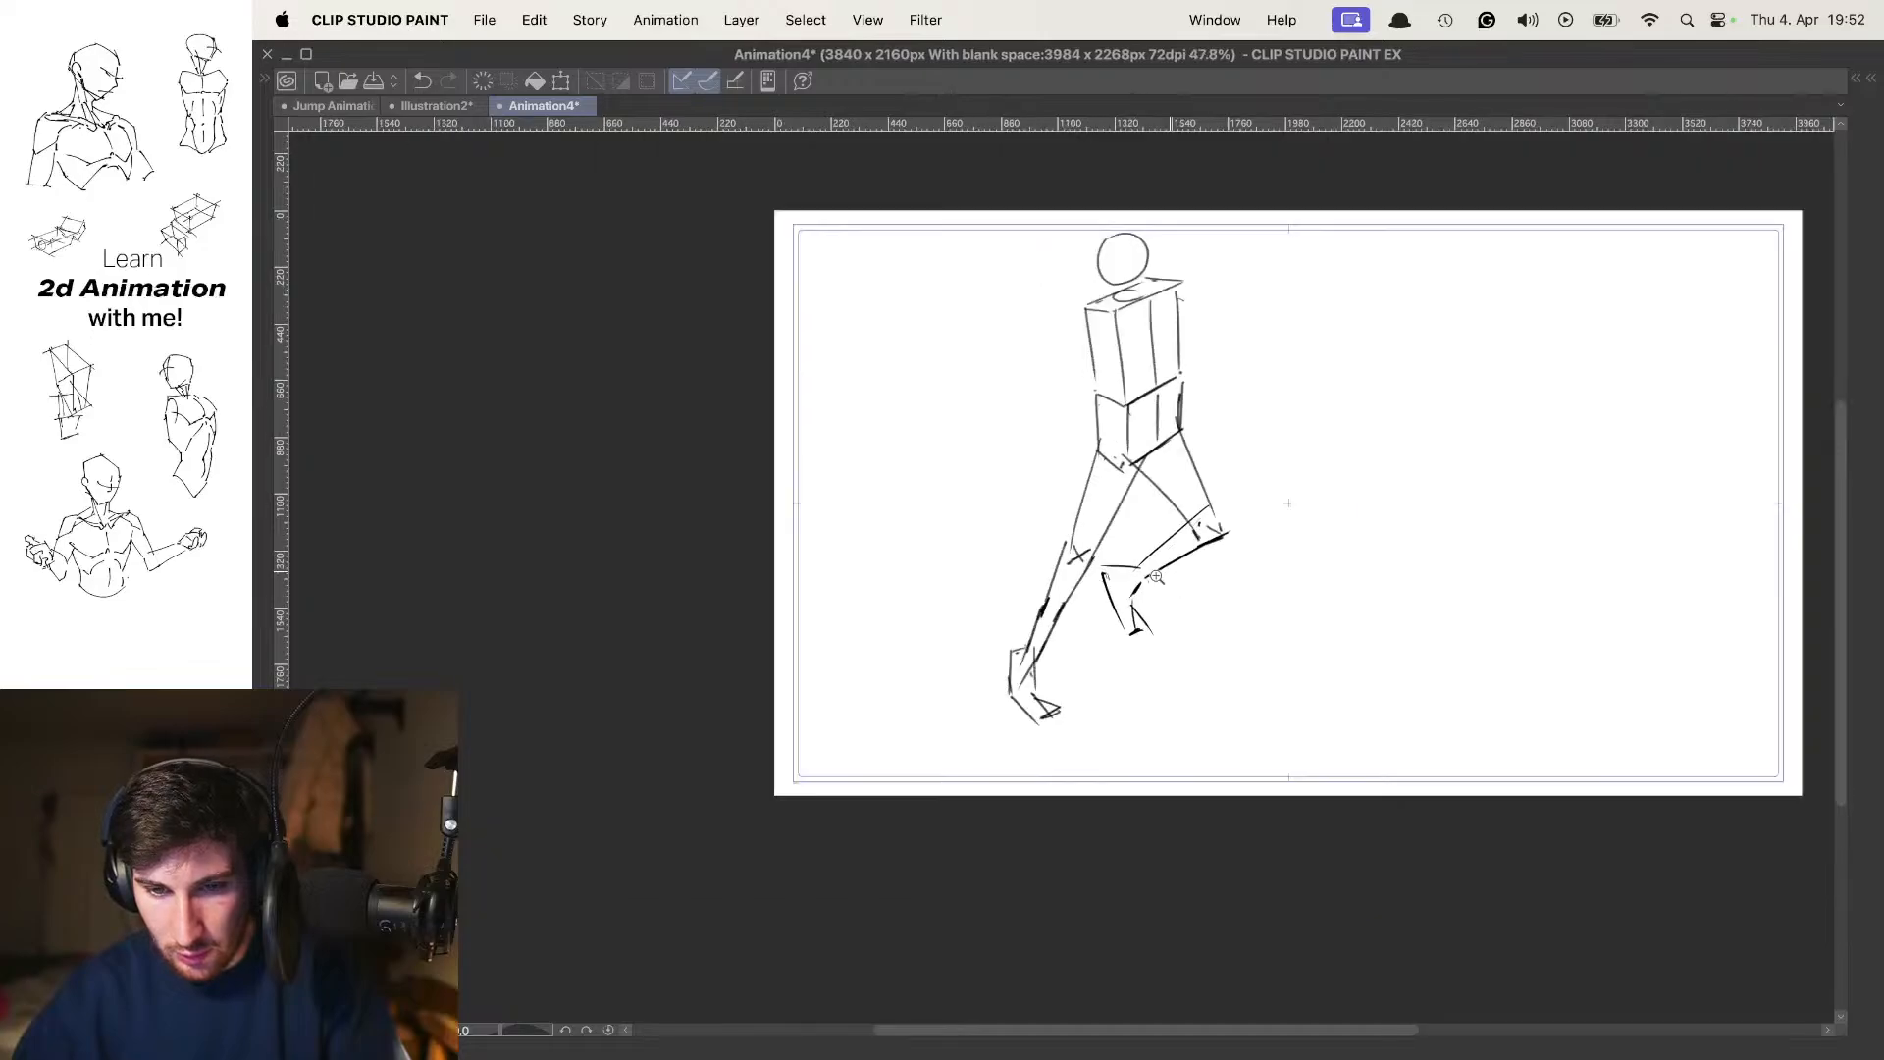
scroll(1119, 664, up, 4)
scroll(1160, 602, down, 3)
key(Left)
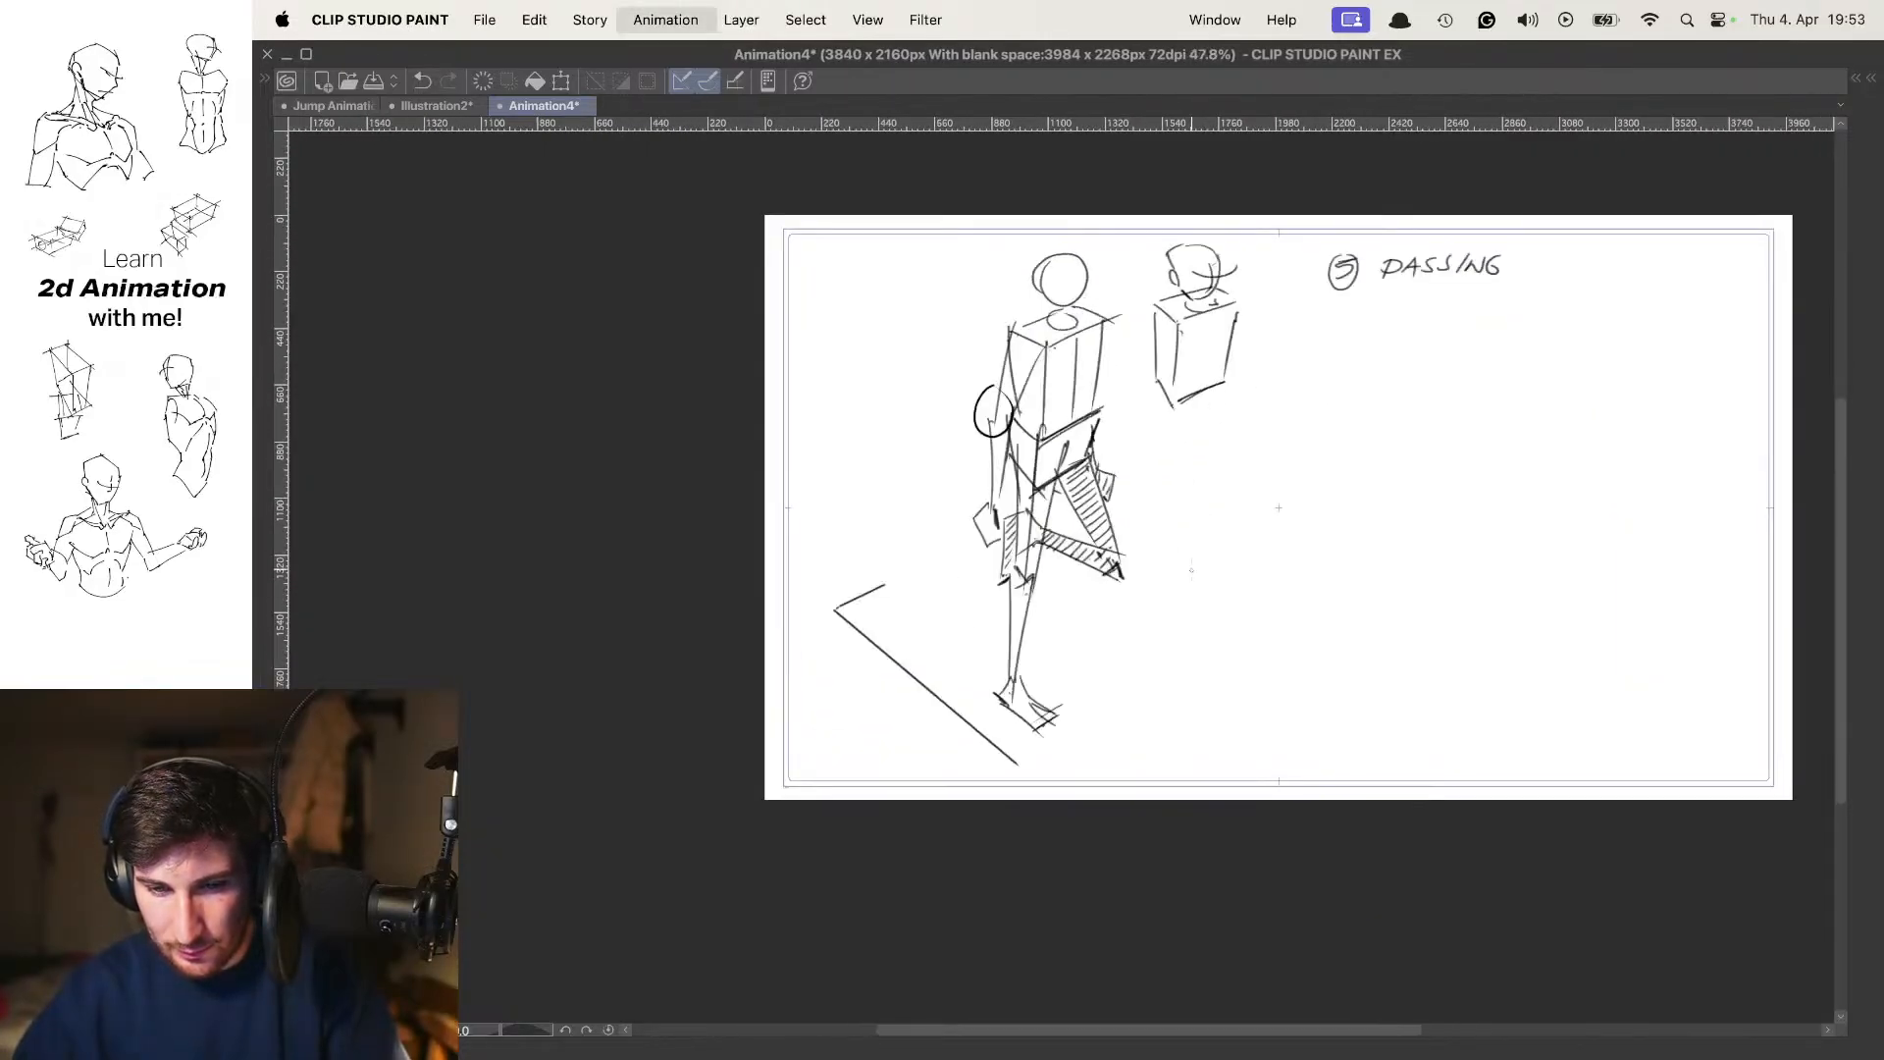
key(Right)
key(Left)
key(Left)
key(Left)
key(Right)
key(Right)
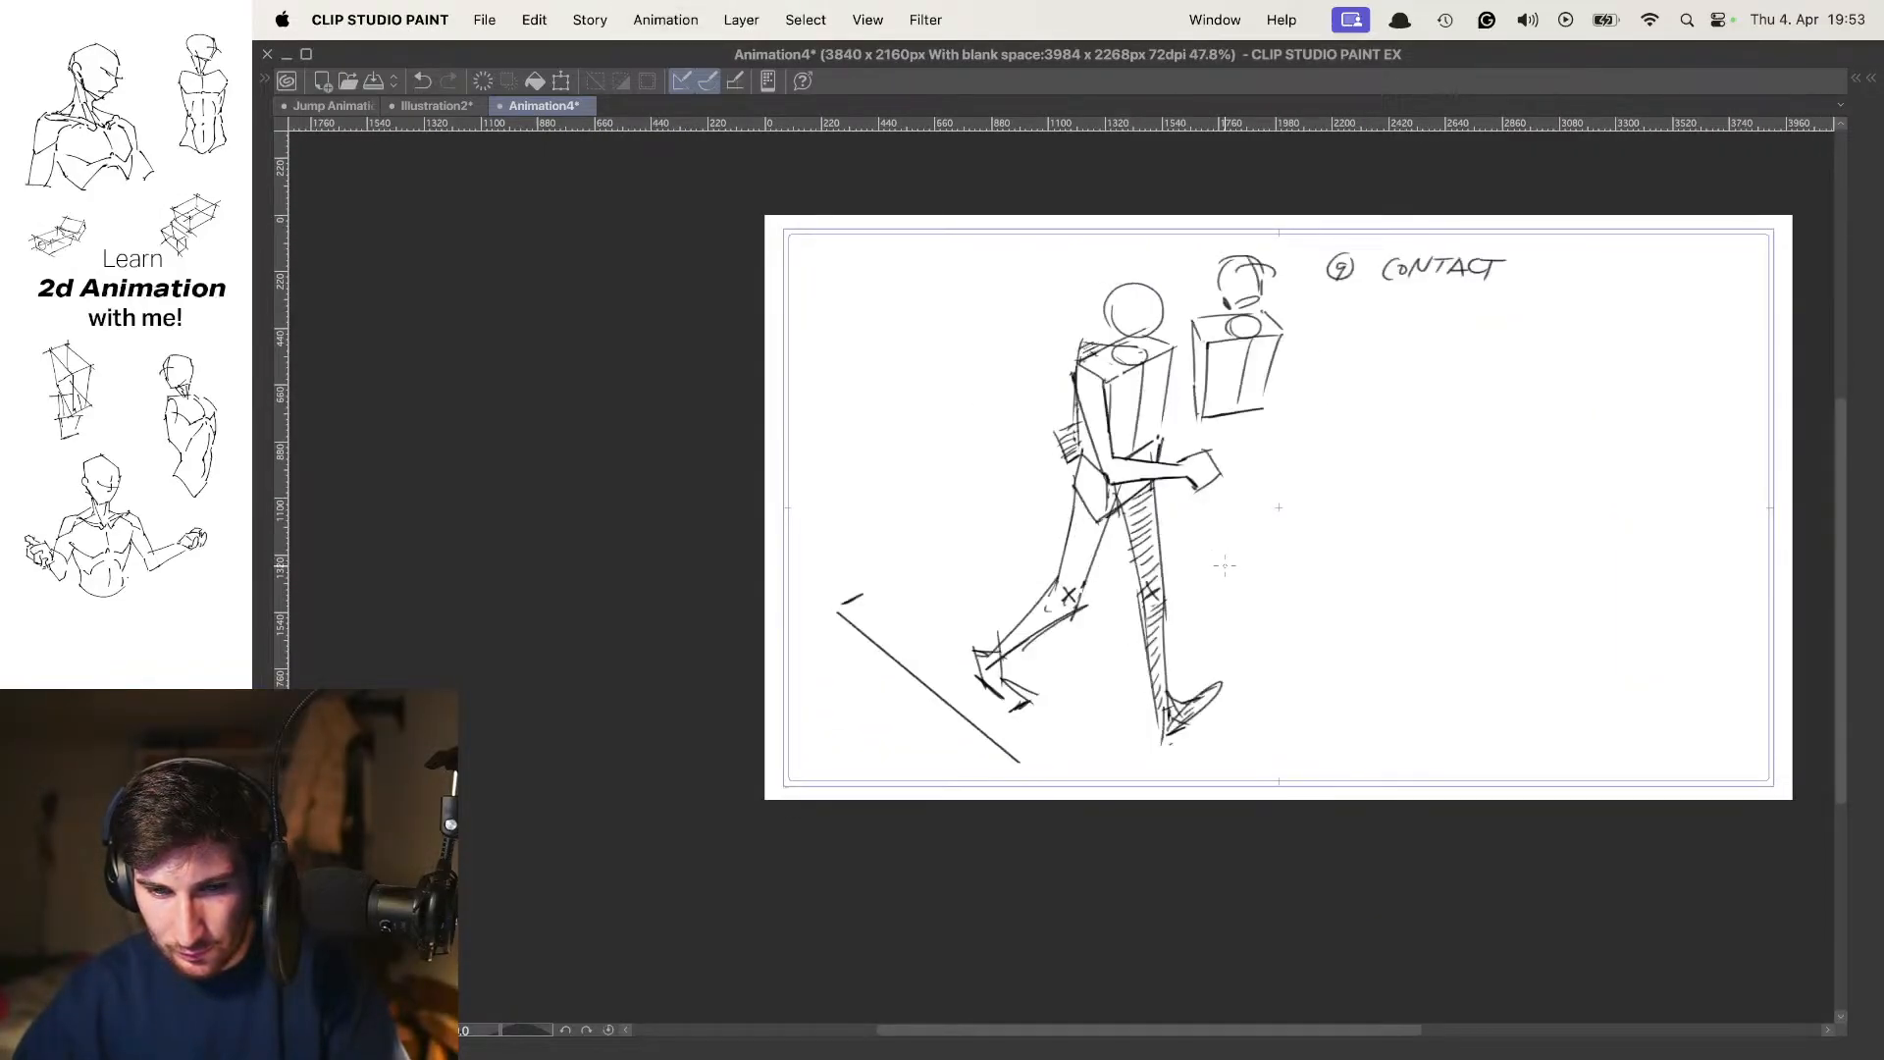
key(Right)
Fill the far thigh, lower leg and foot on frame 7 with hatching lines
drag(1170, 466, 1208, 457)
scroll(1208, 458, down, 2)
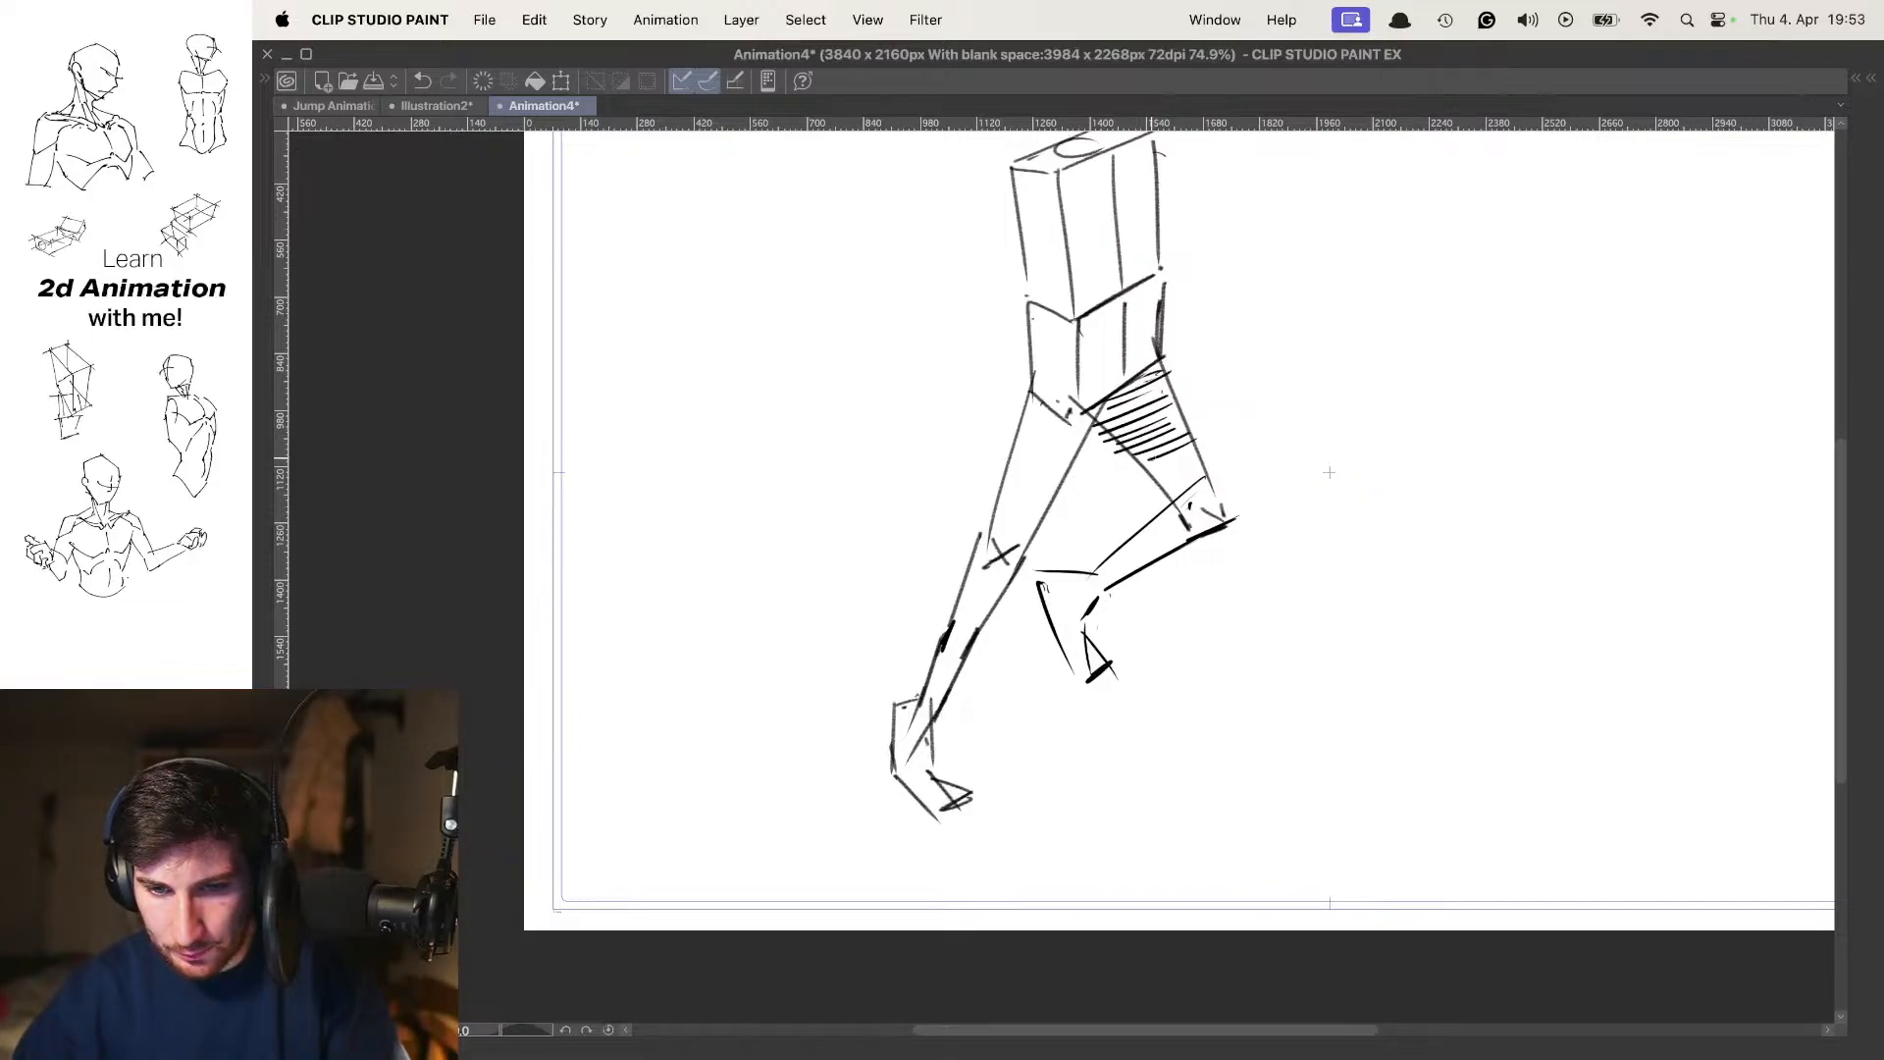
scroll(1329, 472, up, 5)
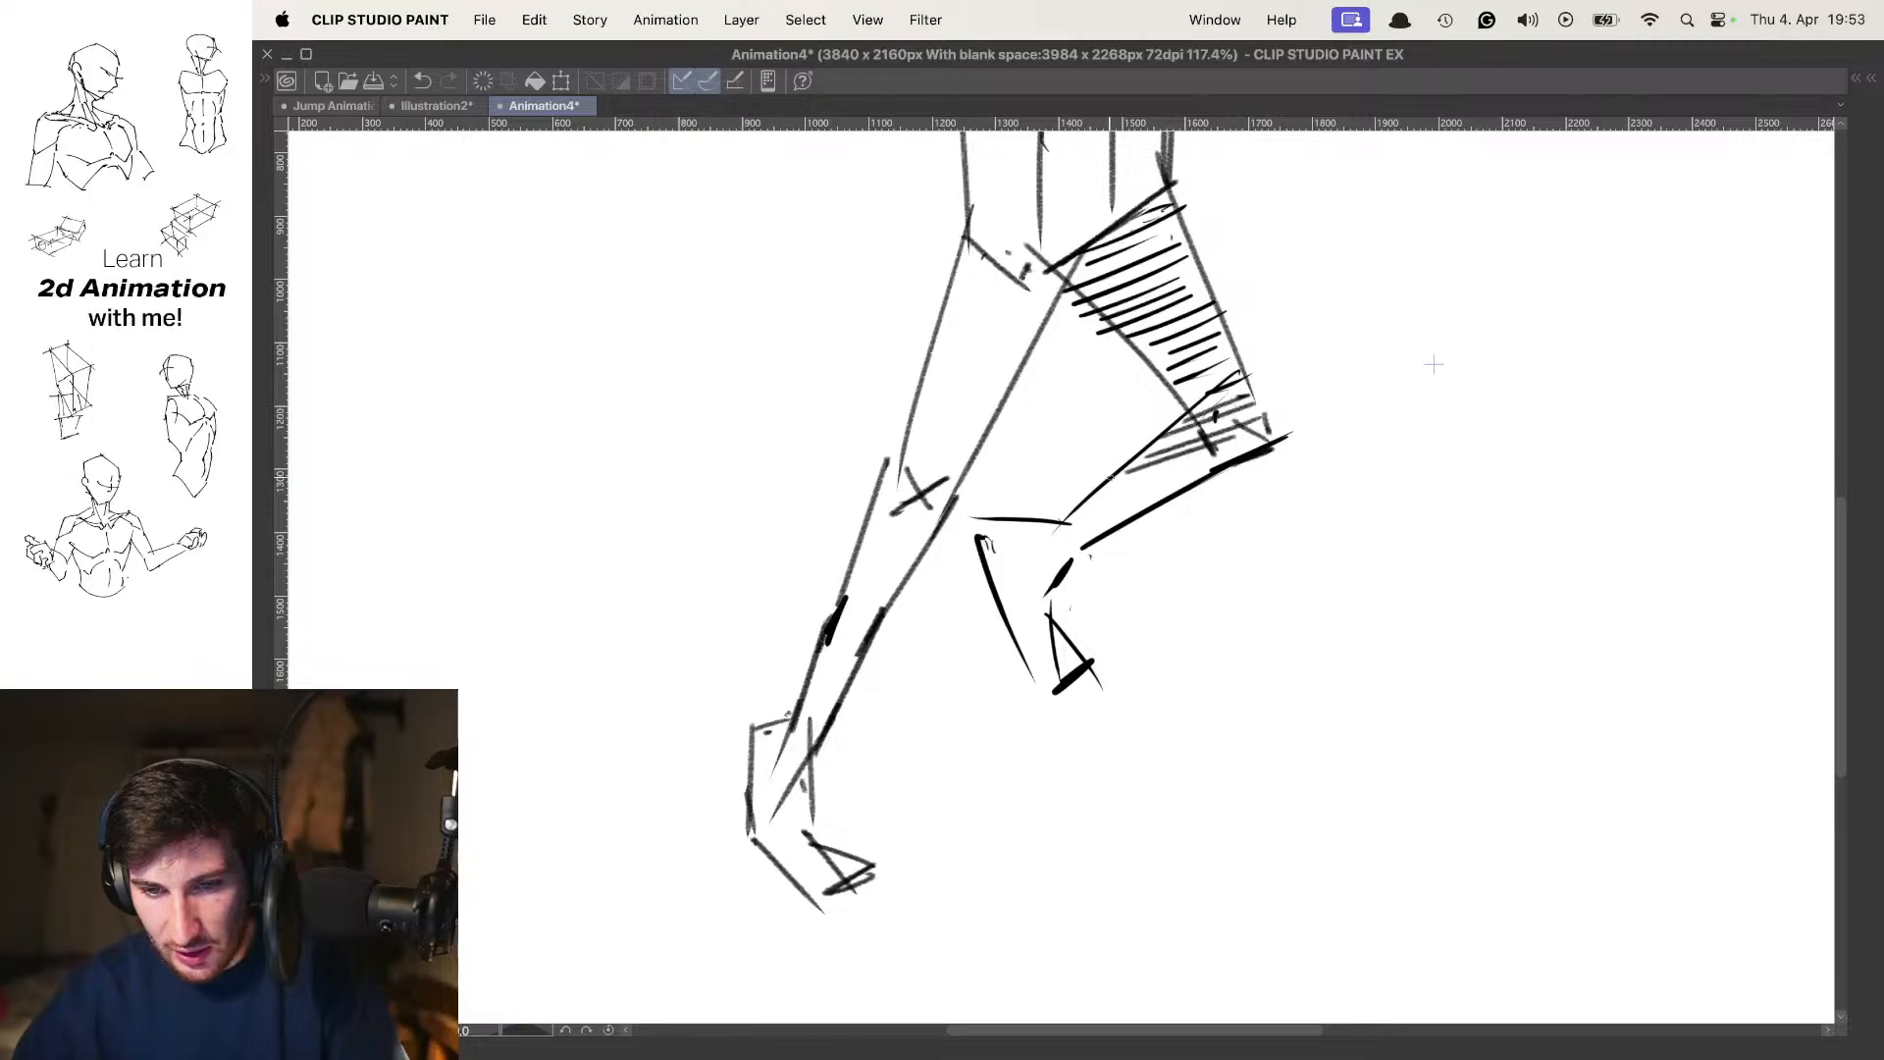
drag(1119, 473, 1236, 442)
drag(1104, 489, 1232, 456)
drag(1092, 505, 1217, 469)
drag(1080, 521, 1195, 481)
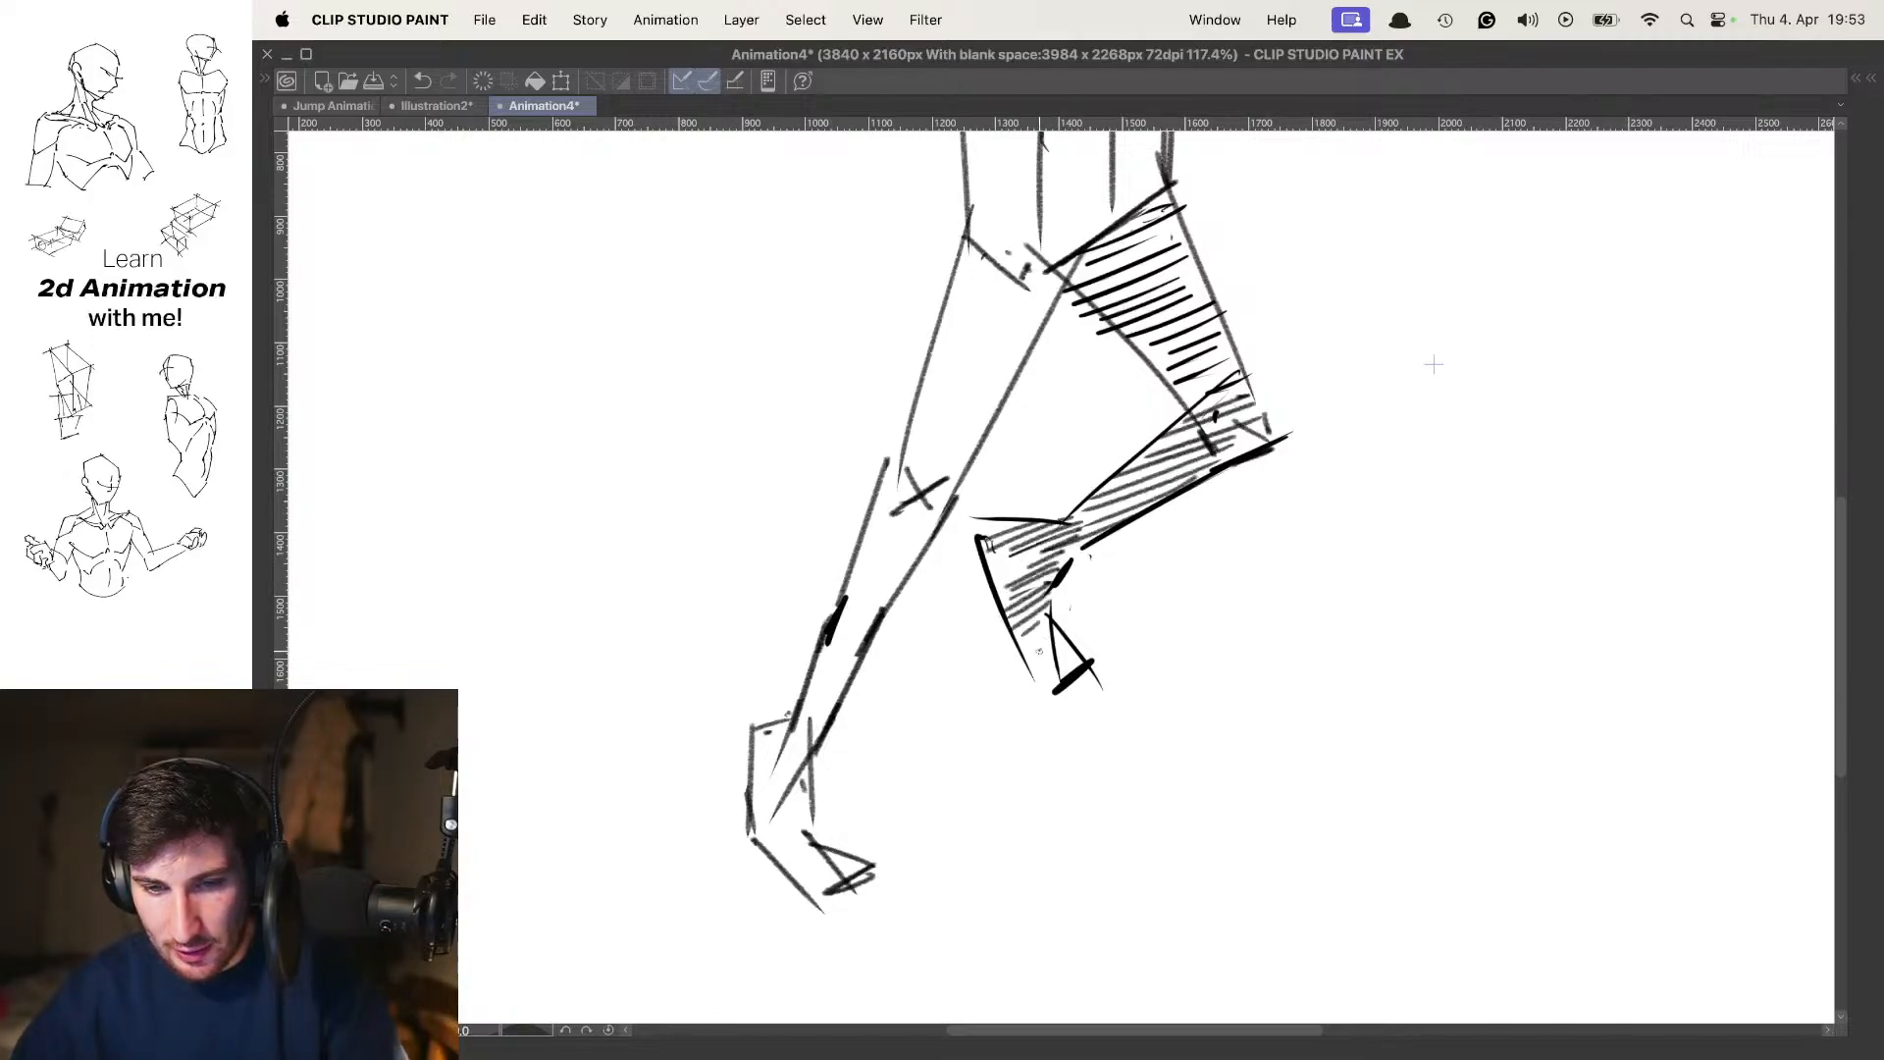
scroll(1277, 496, down, 5)
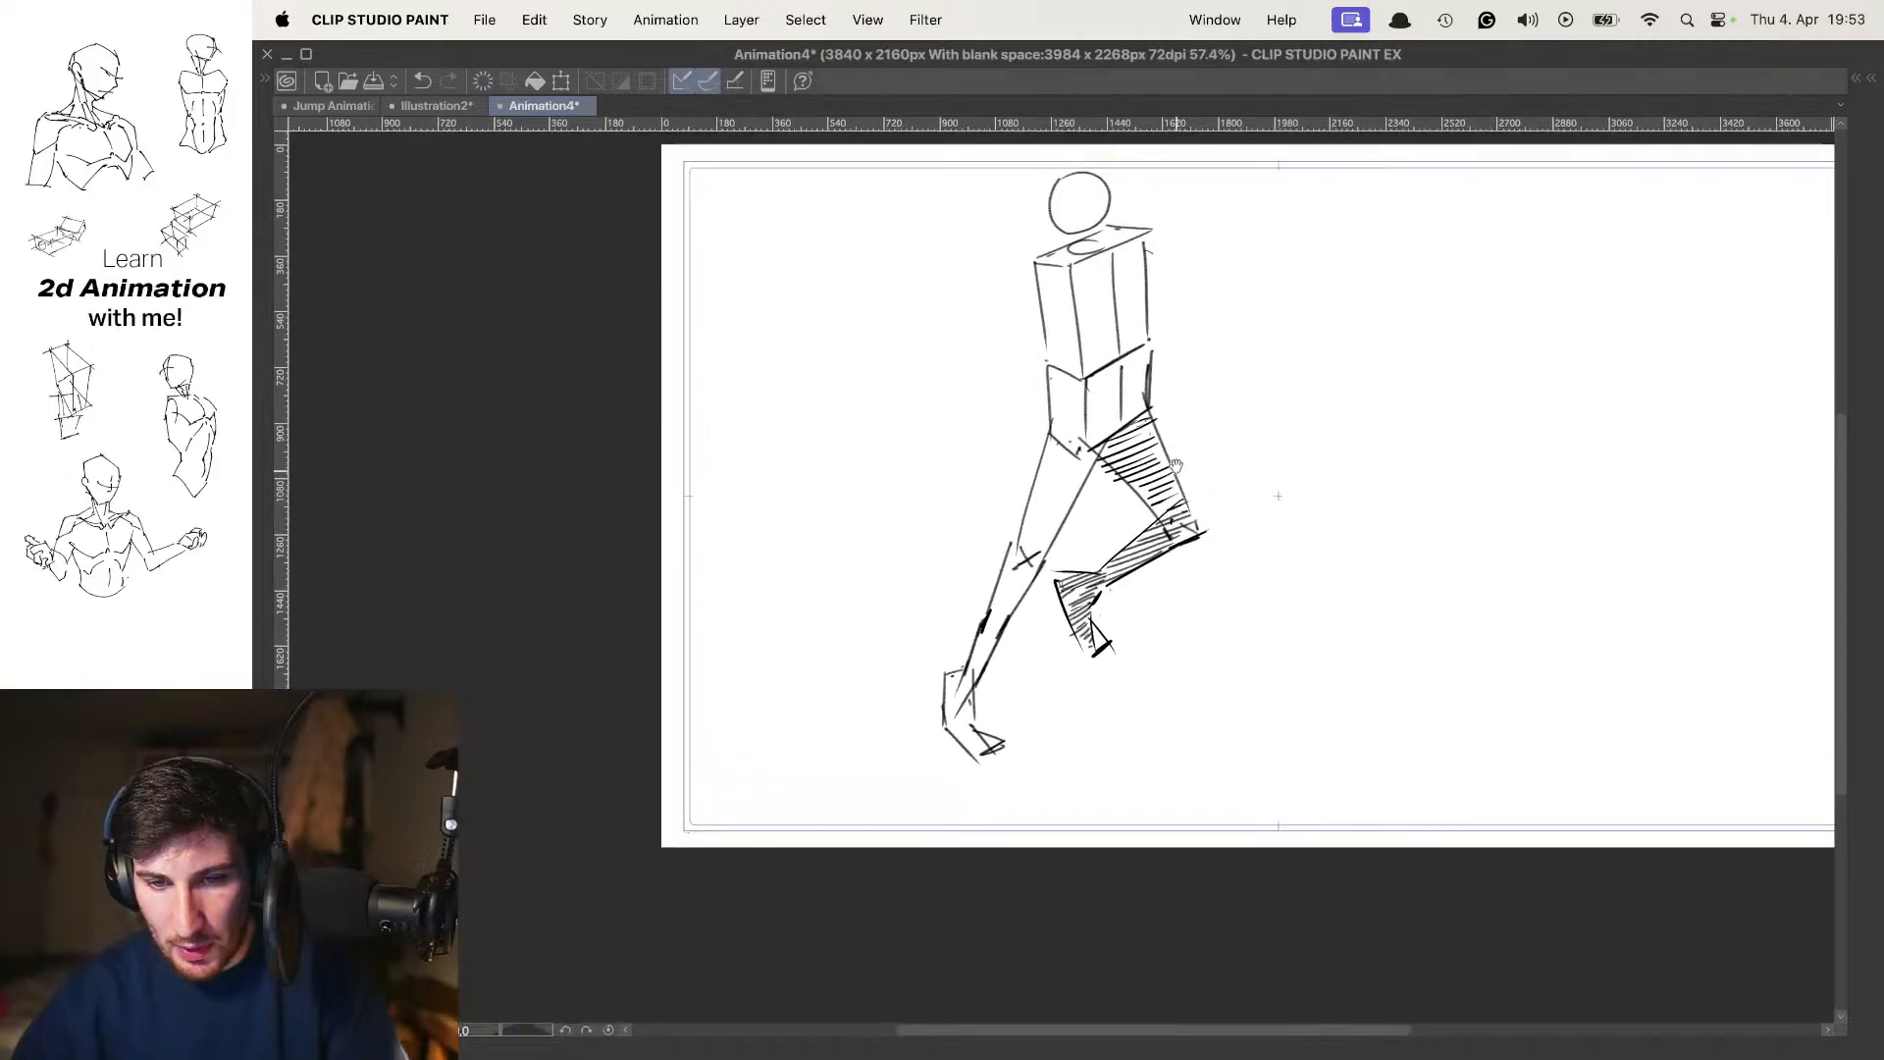
Trace the long diagonal ground line onto frame 7 from the onion skin and flip back to the passing pose
key(Left)
key(Right)
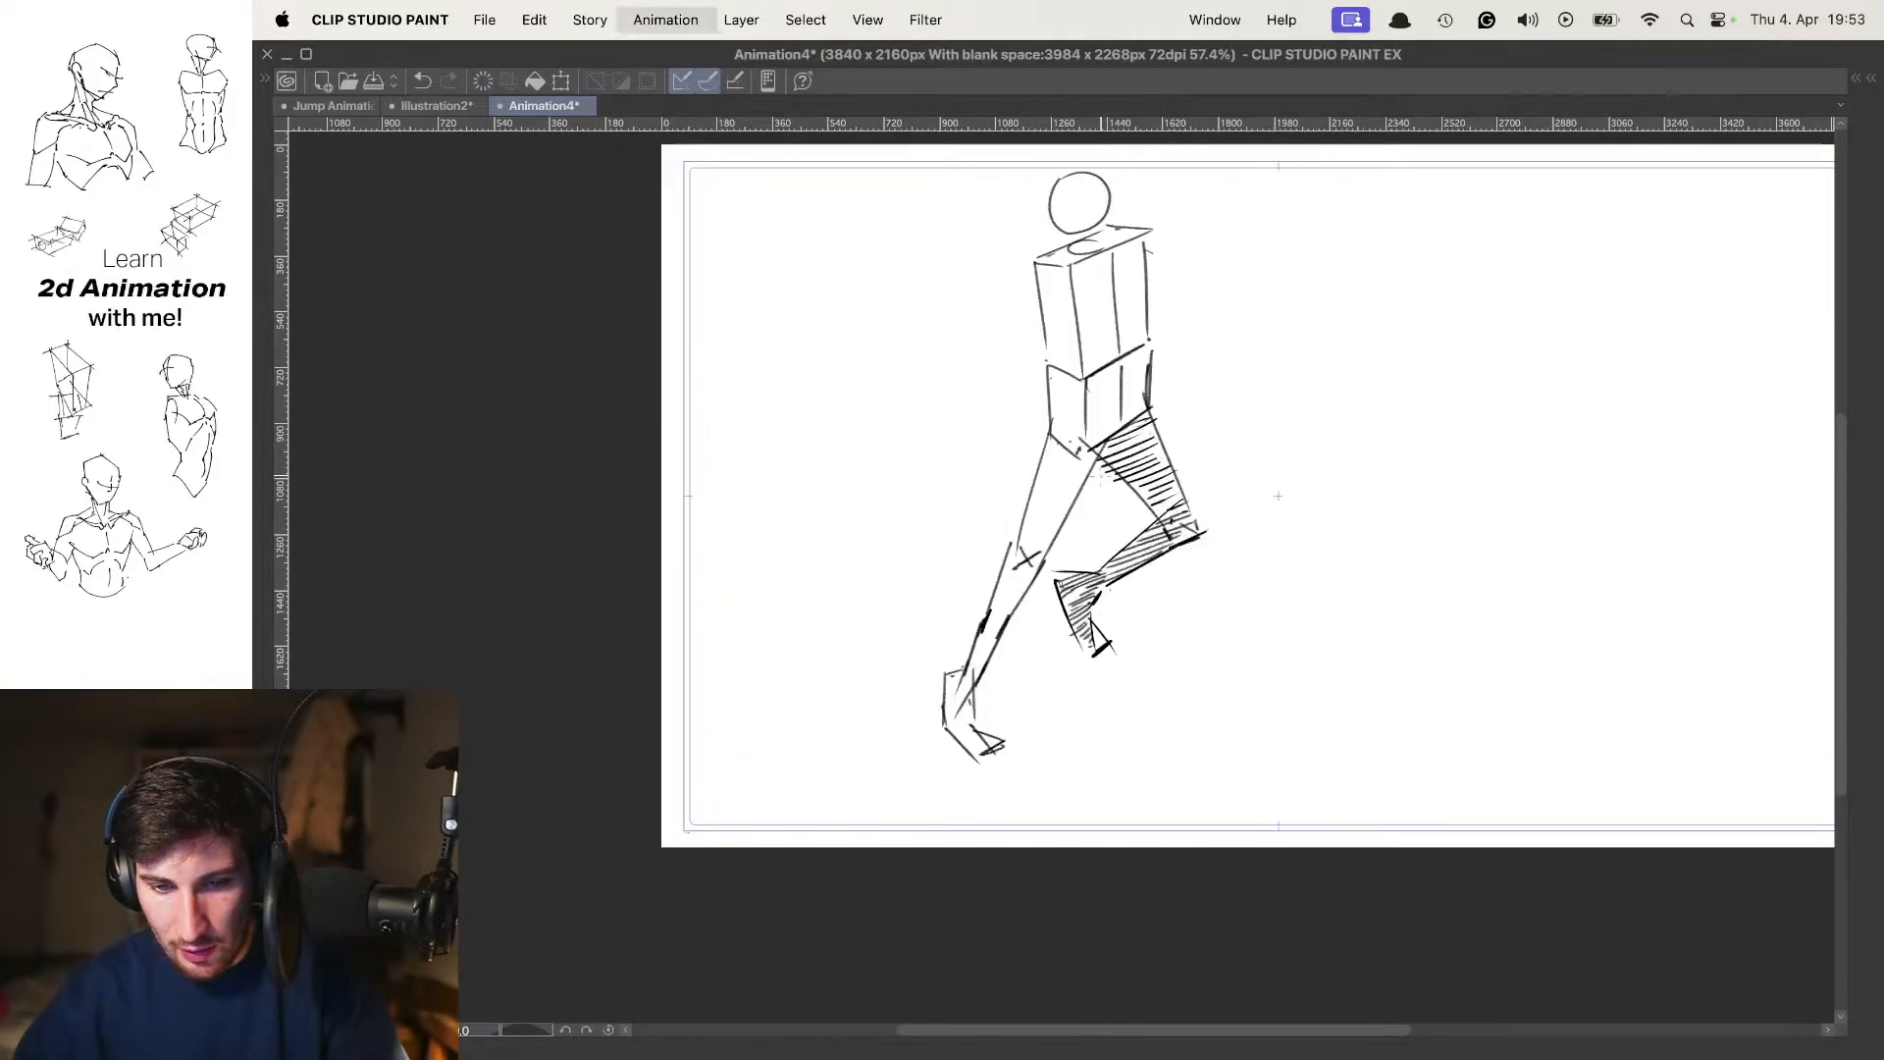
key(o)
mouse_move(967, 800)
mouse_down()
mouse_move(868, 623)
mouse_move(734, 618)
mouse_up()
key(o)
key(Left)
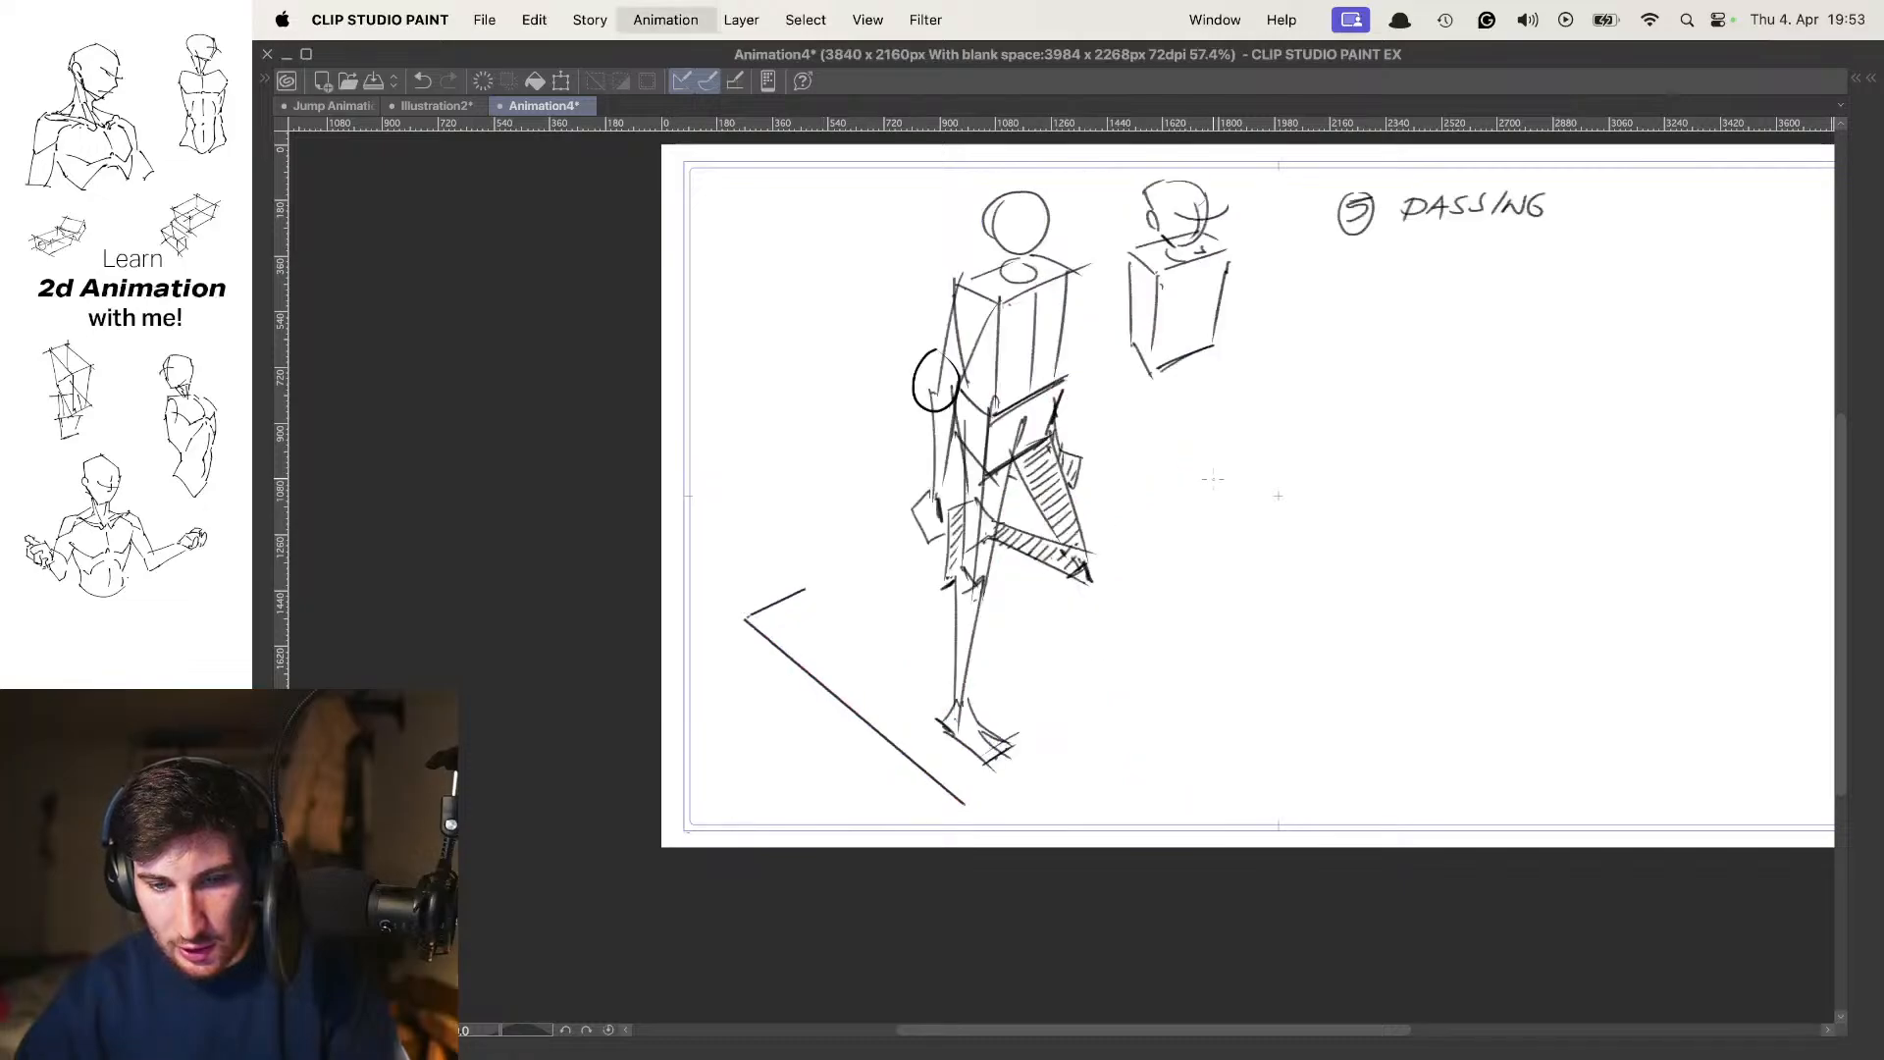
Flip between the passing, raised and contact poses, with and without onion skin, to examine how the near arm should move
key(Right)
key(Right)
key(Left)
key(Left)
key(Left)
key(Right)
key(Right)
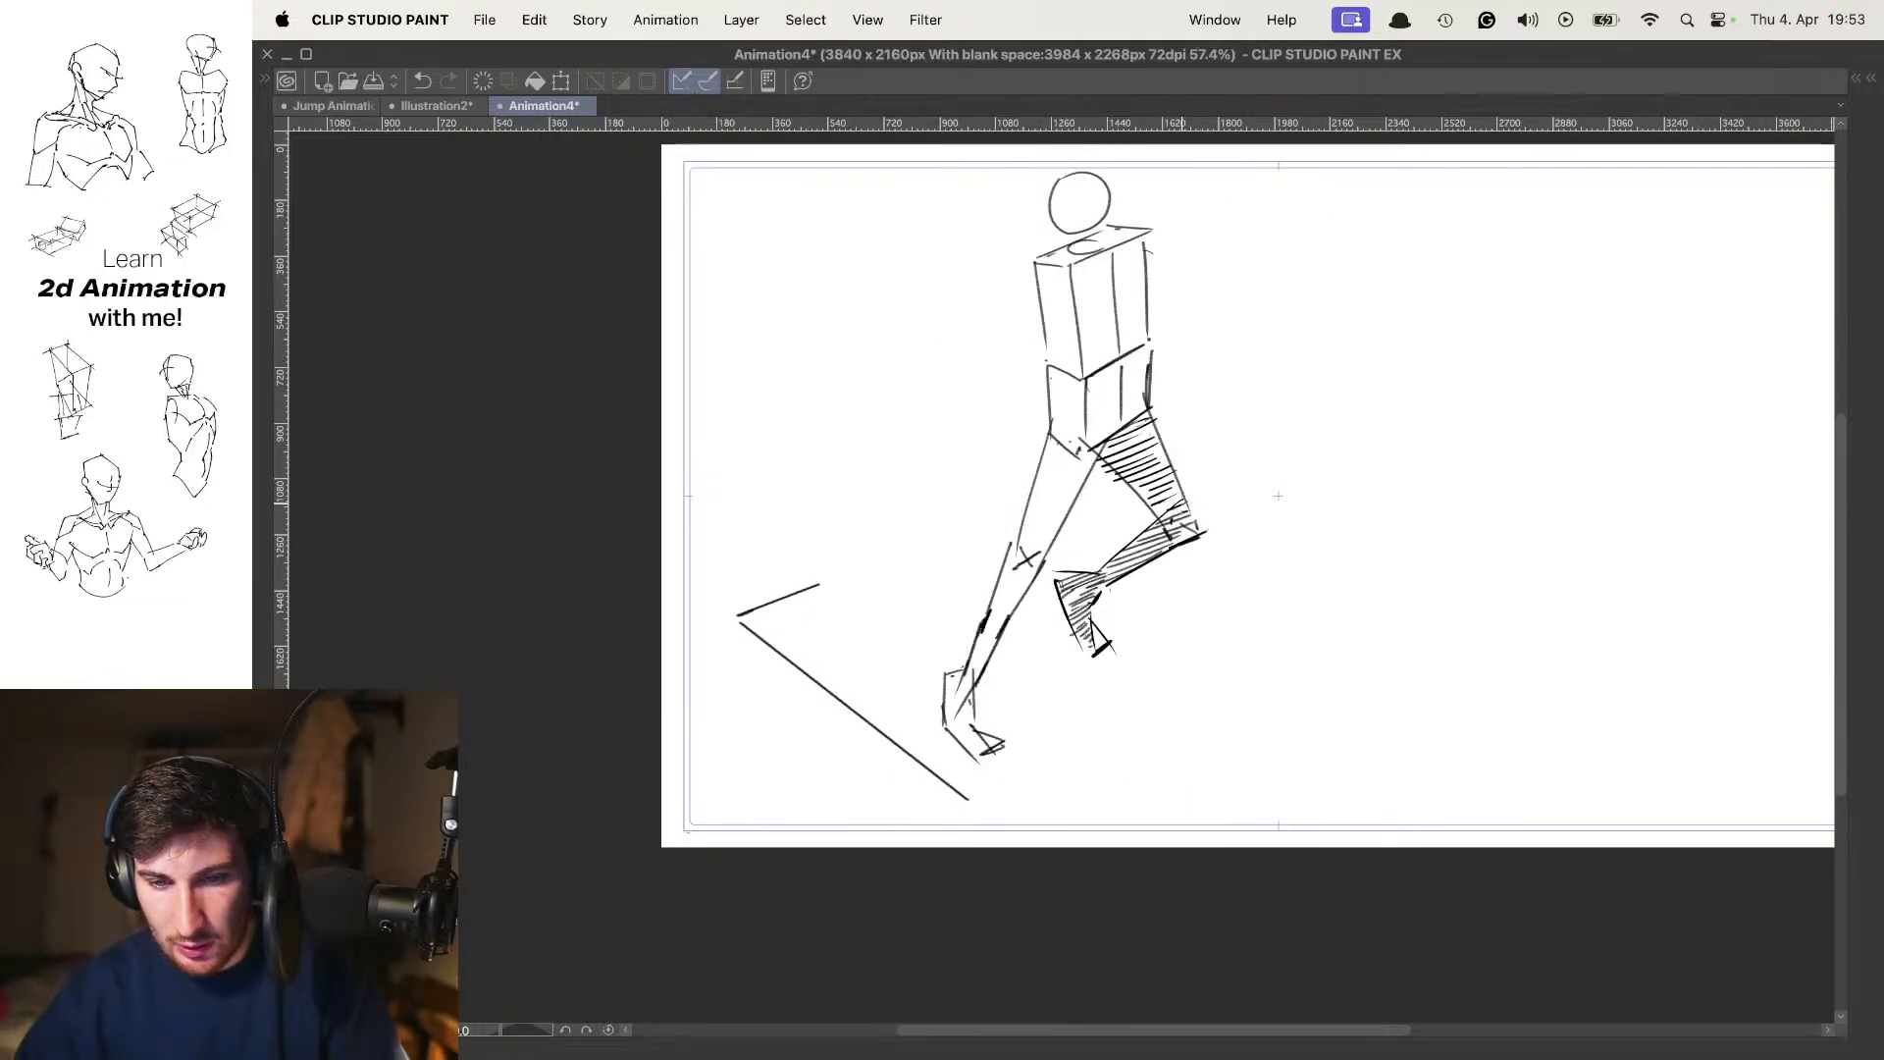
key(o)
drag(1216, 386, 1240, 438)
key(Left)
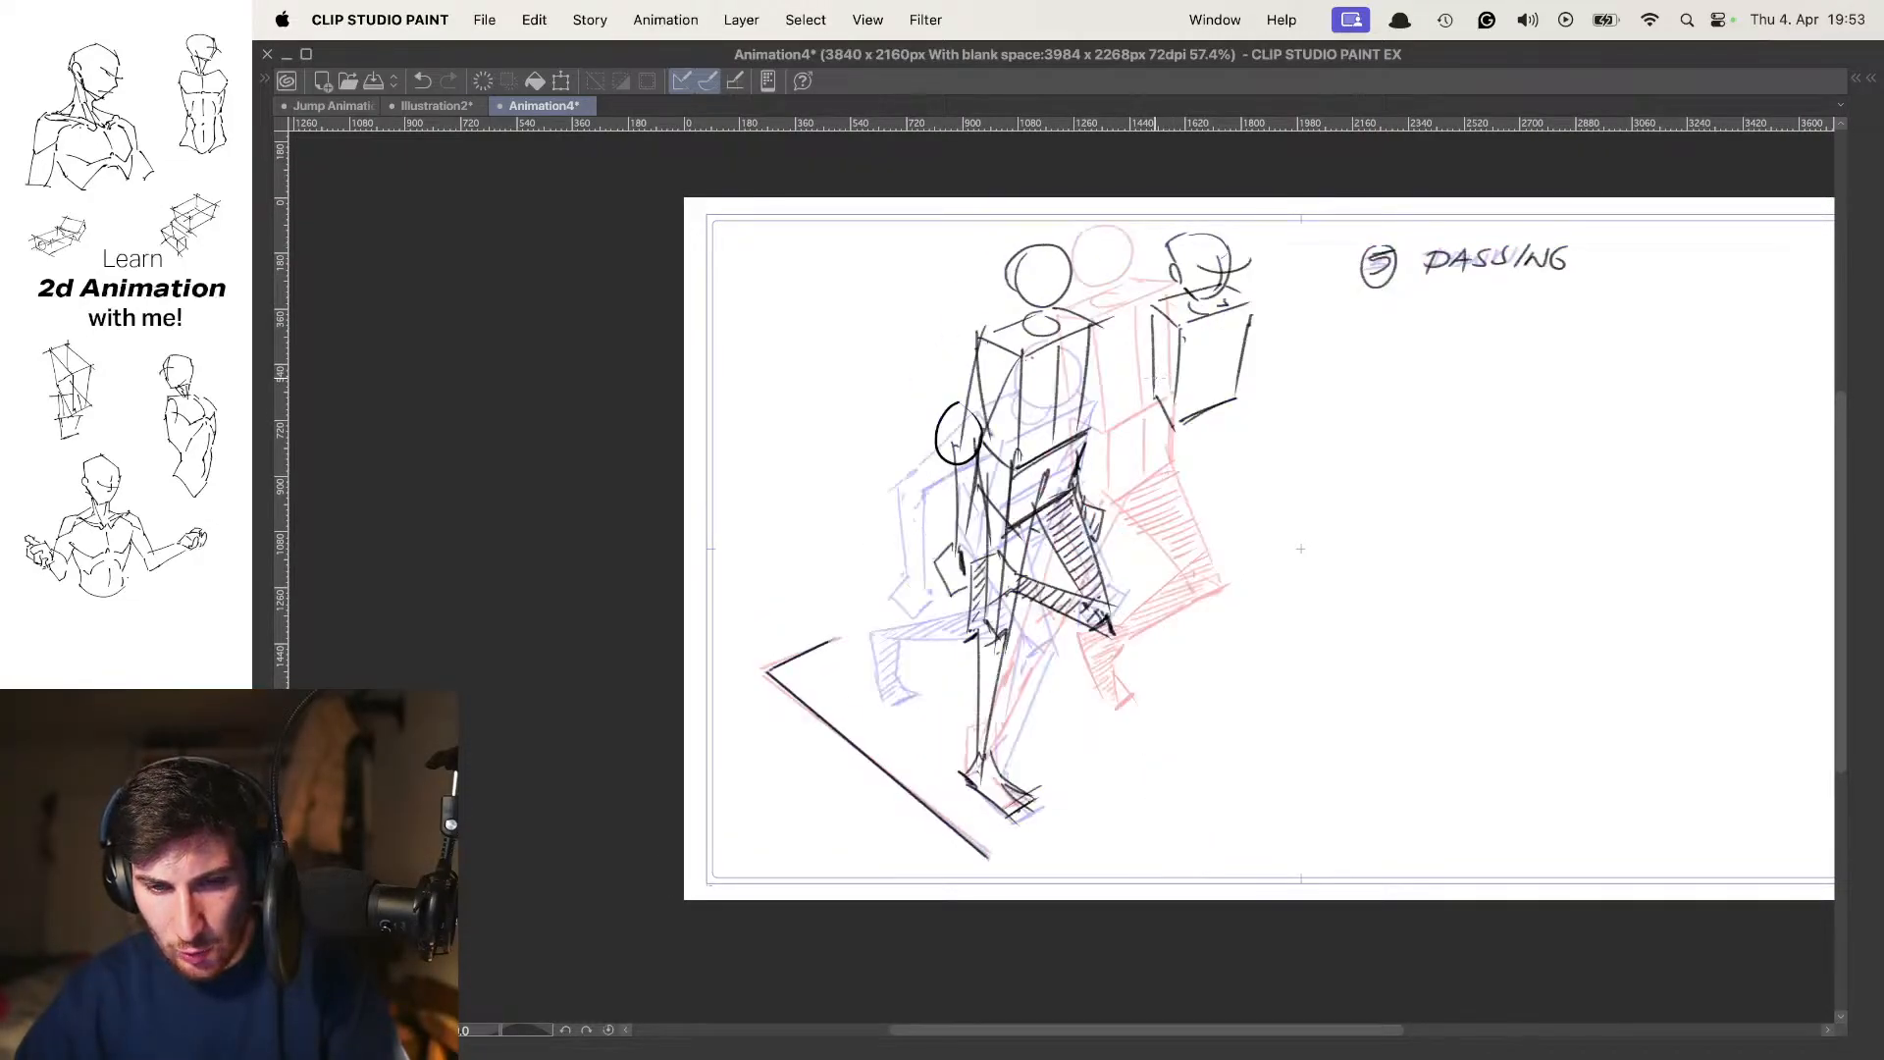
key(Right)
key(Right)
key(Left)
Draw the near upper arm on frame 7 from the shoulder back to the bent elbow and check it against the contact pose
scroll(1083, 369, up, 5)
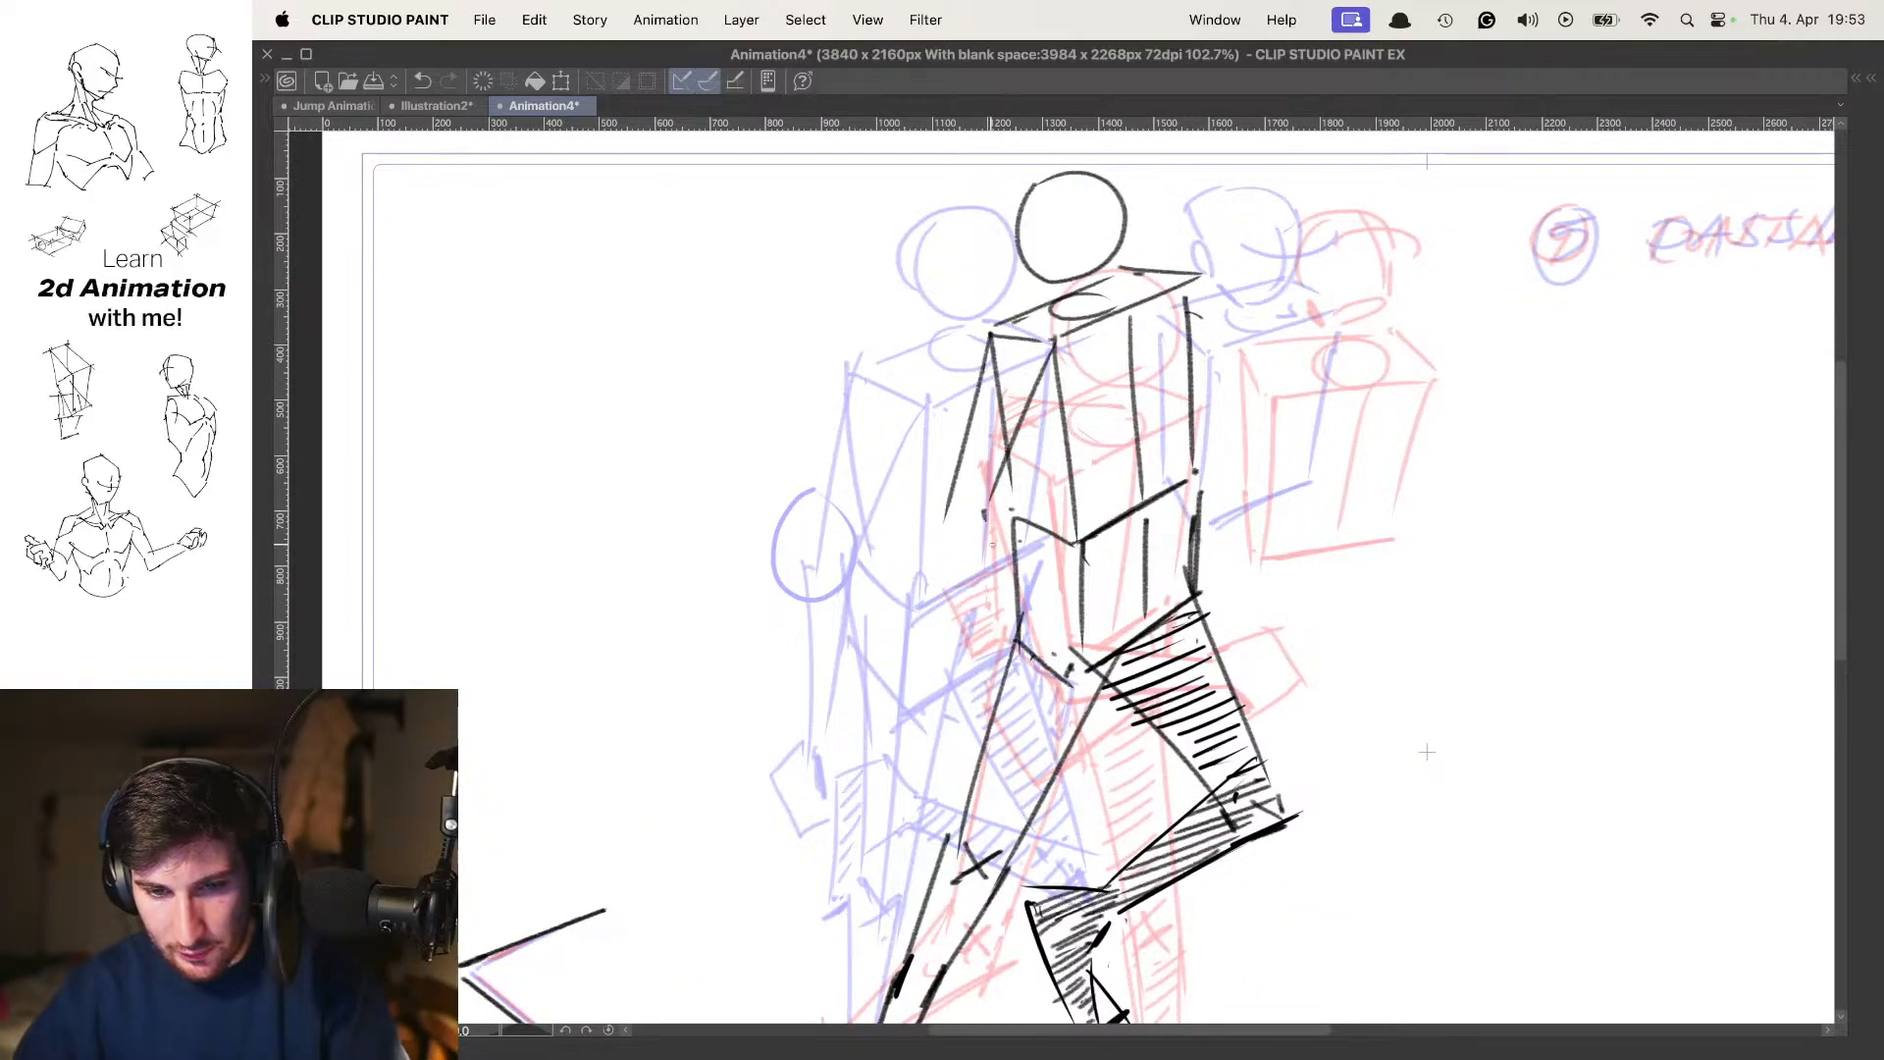
key(super+z)
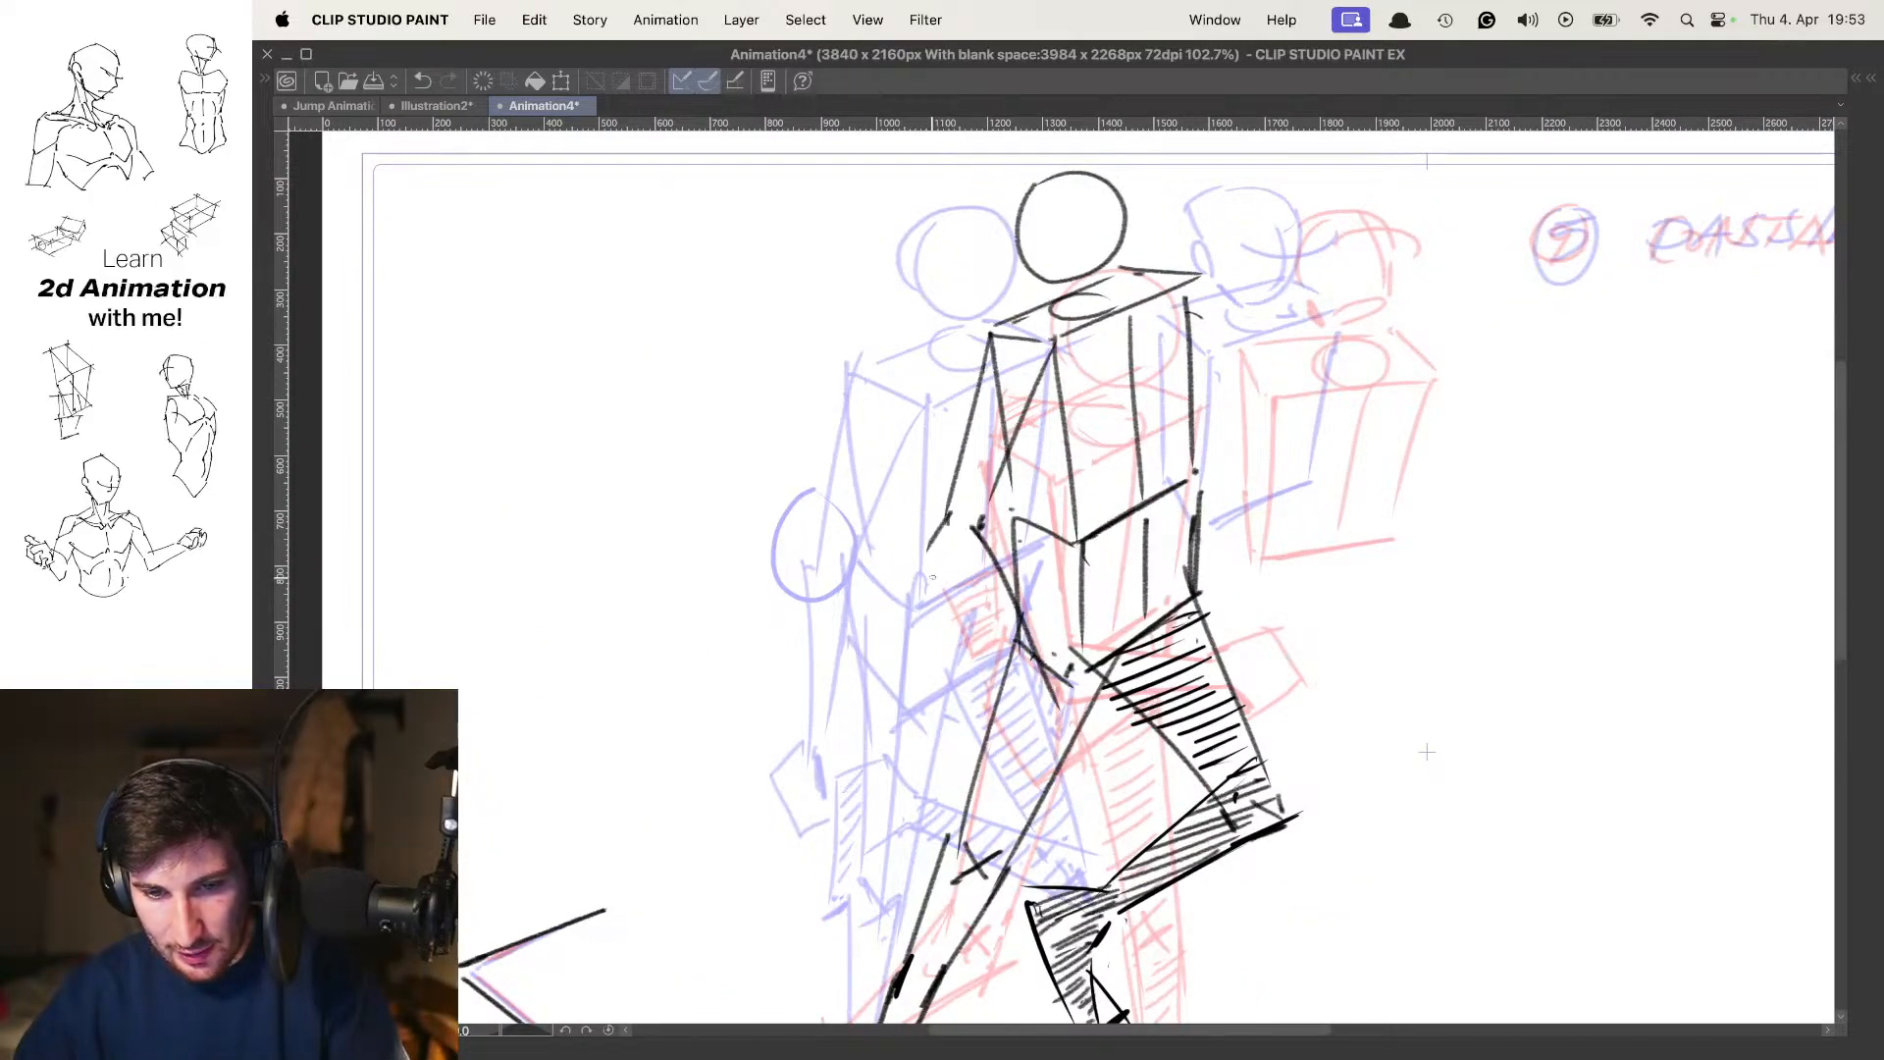
scroll(1426, 752, down, 4)
key(Right)
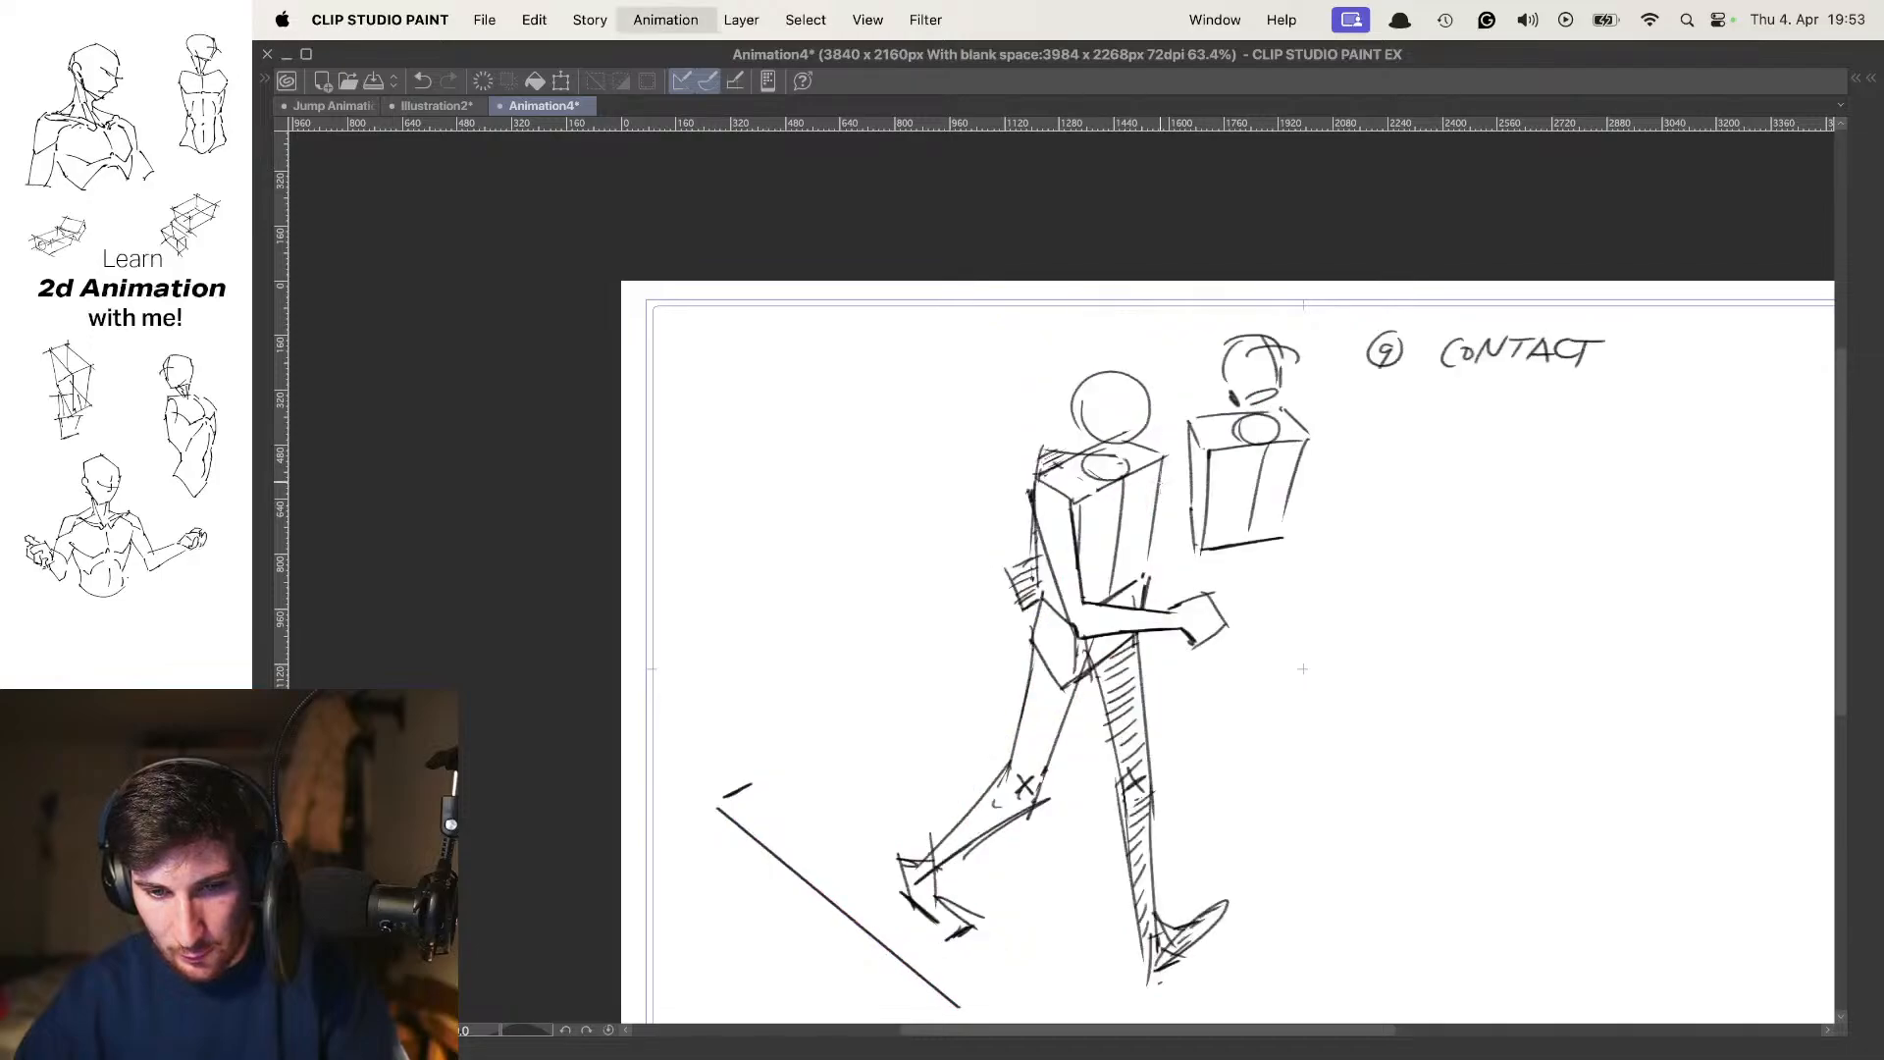
key(Left)
key(Left)
key(Right)
Draw the near forearm on frame 7 angling forward from the elbow, with the hand in front of the hip
mouse_move(1070, 610)
mouse_down()
mouse_move(1070, 576)
mouse_move(1133, 567)
mouse_up()
key(o)
key(super+z)
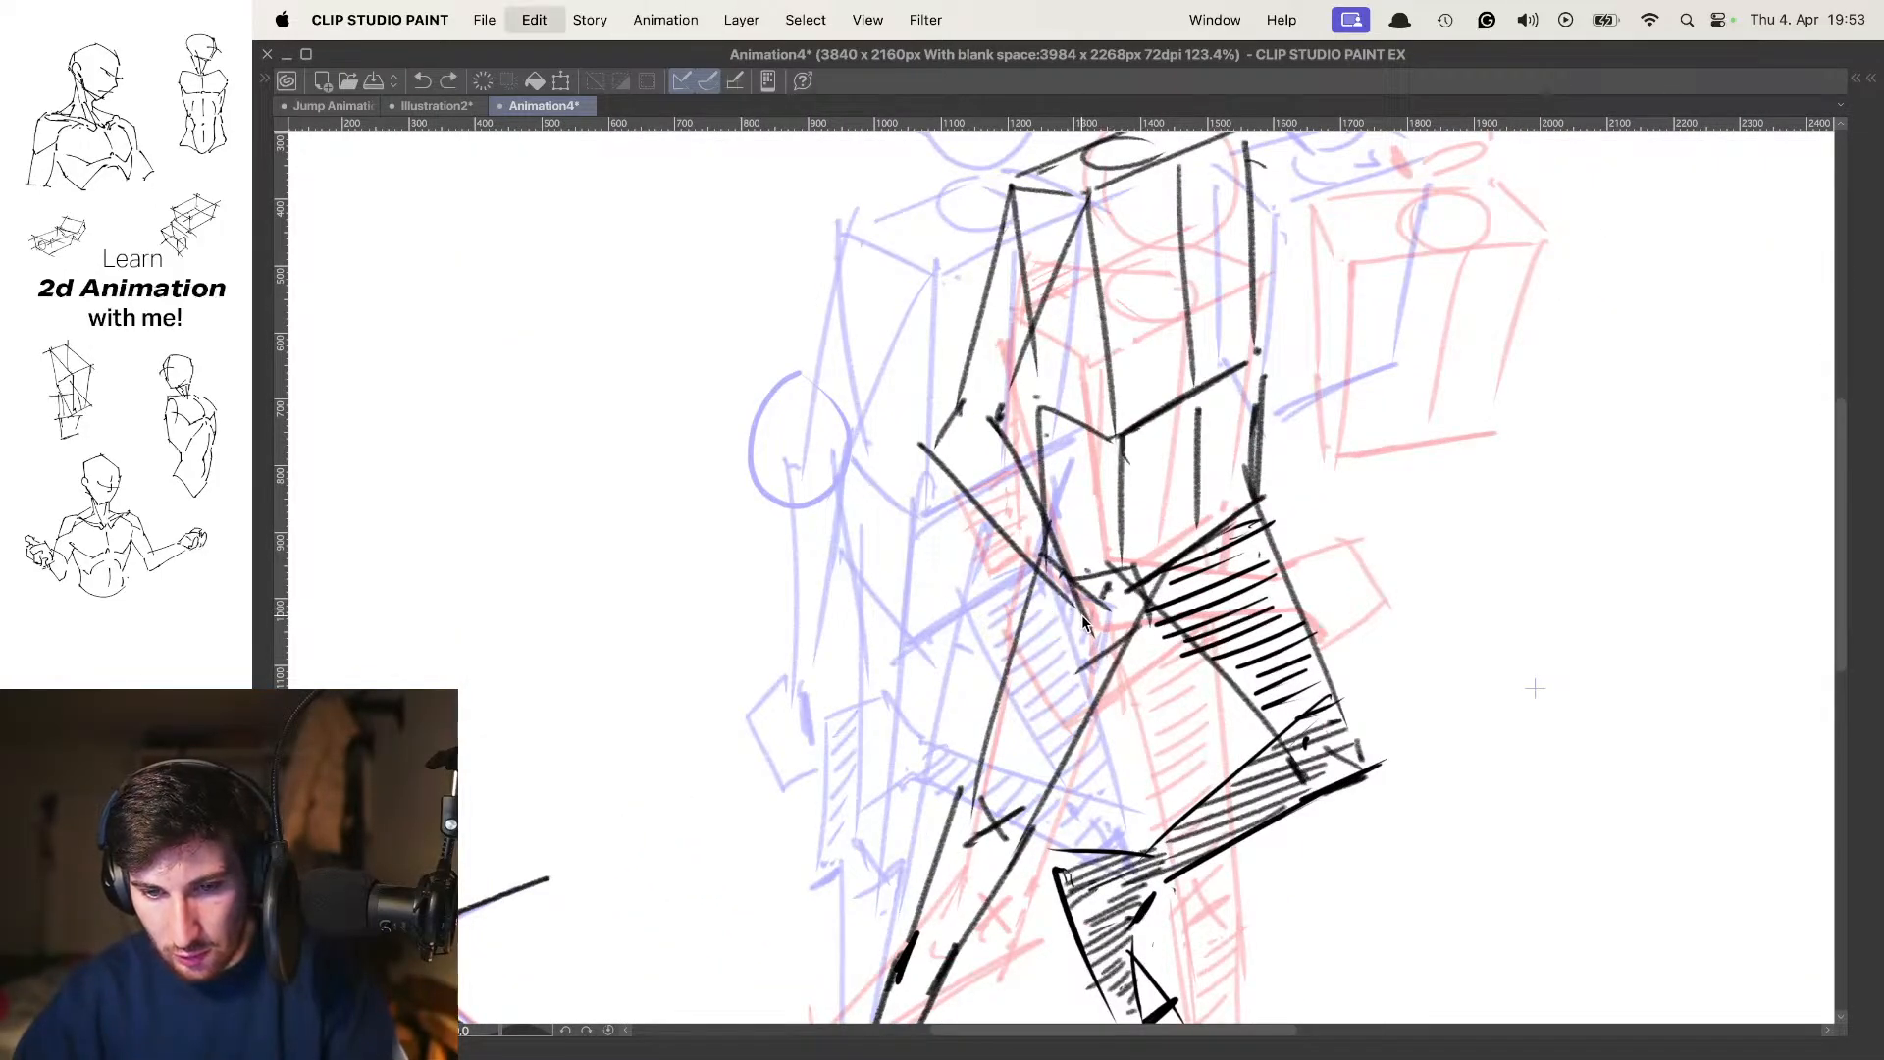
key(super+z)
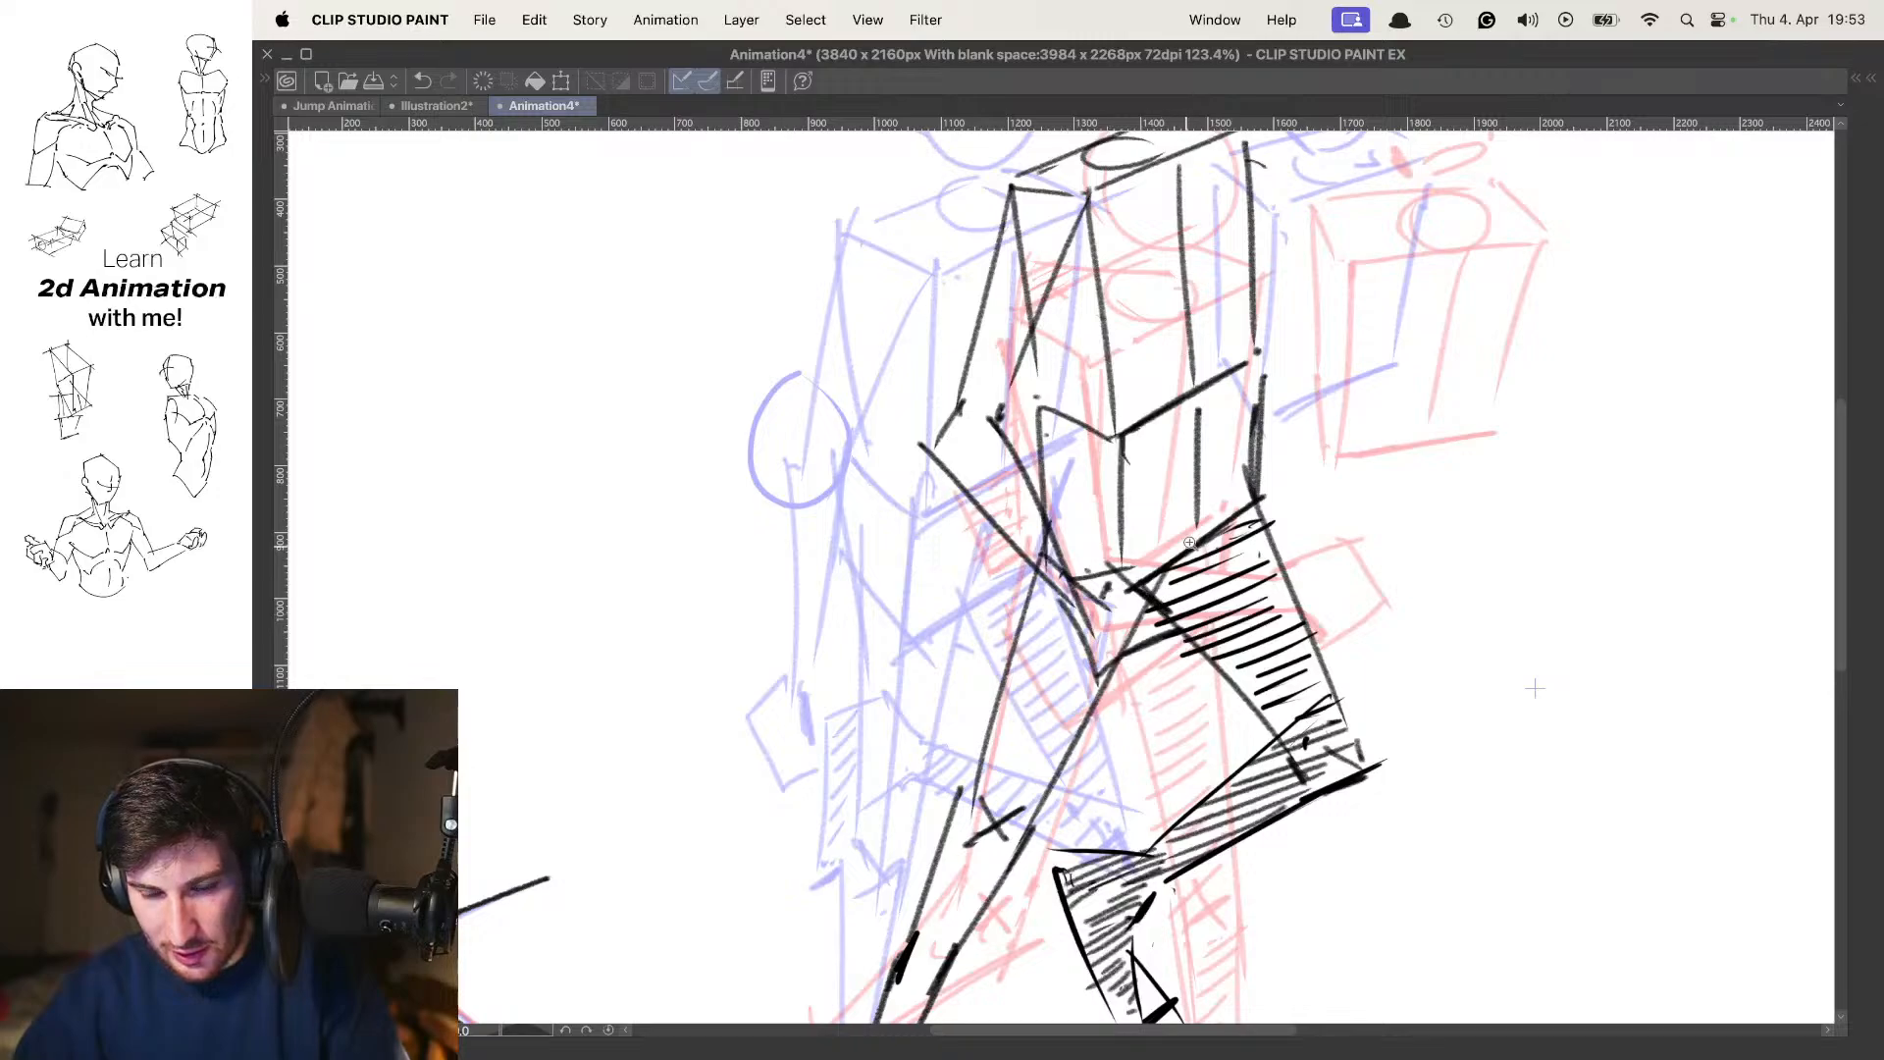
Erase the leg and hip lines overlapping the near forearm and hand, and redraw the forearm's lower edge down to the wrist
drag(1189, 543, 1239, 540)
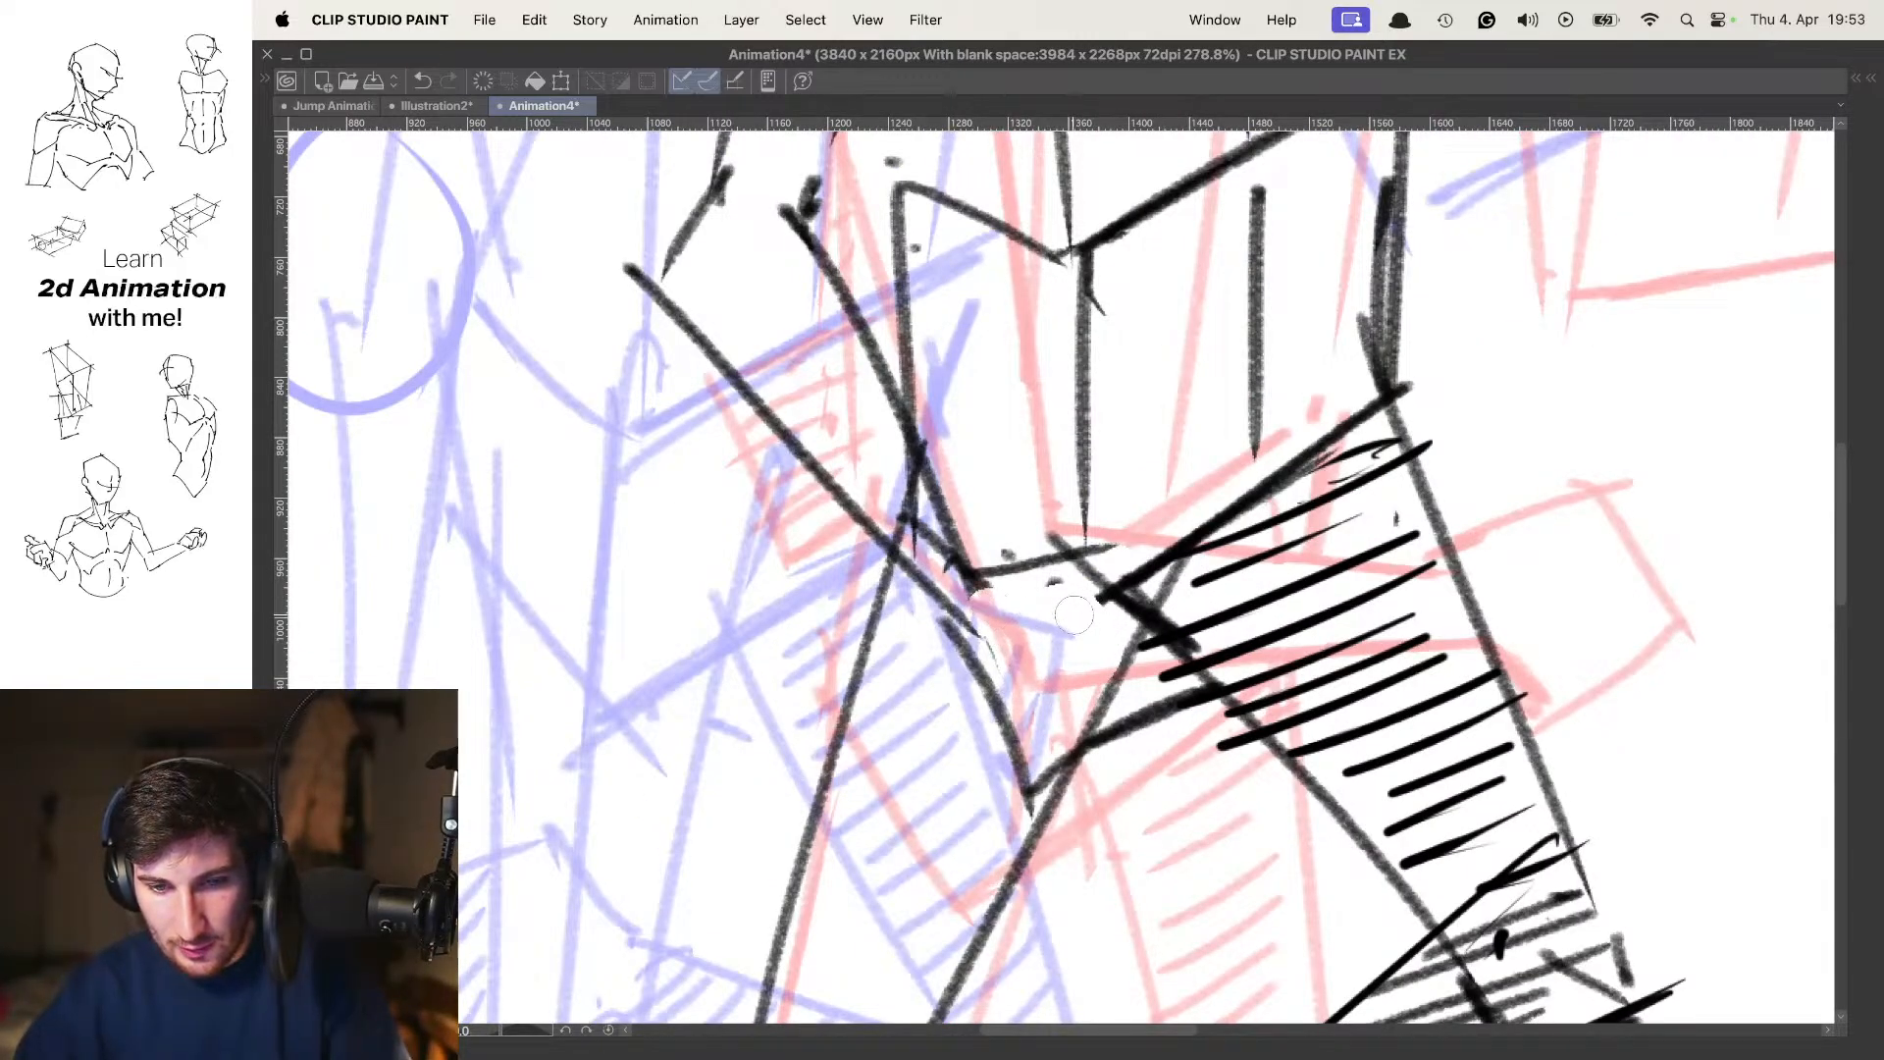
drag(1085, 613, 1155, 664)
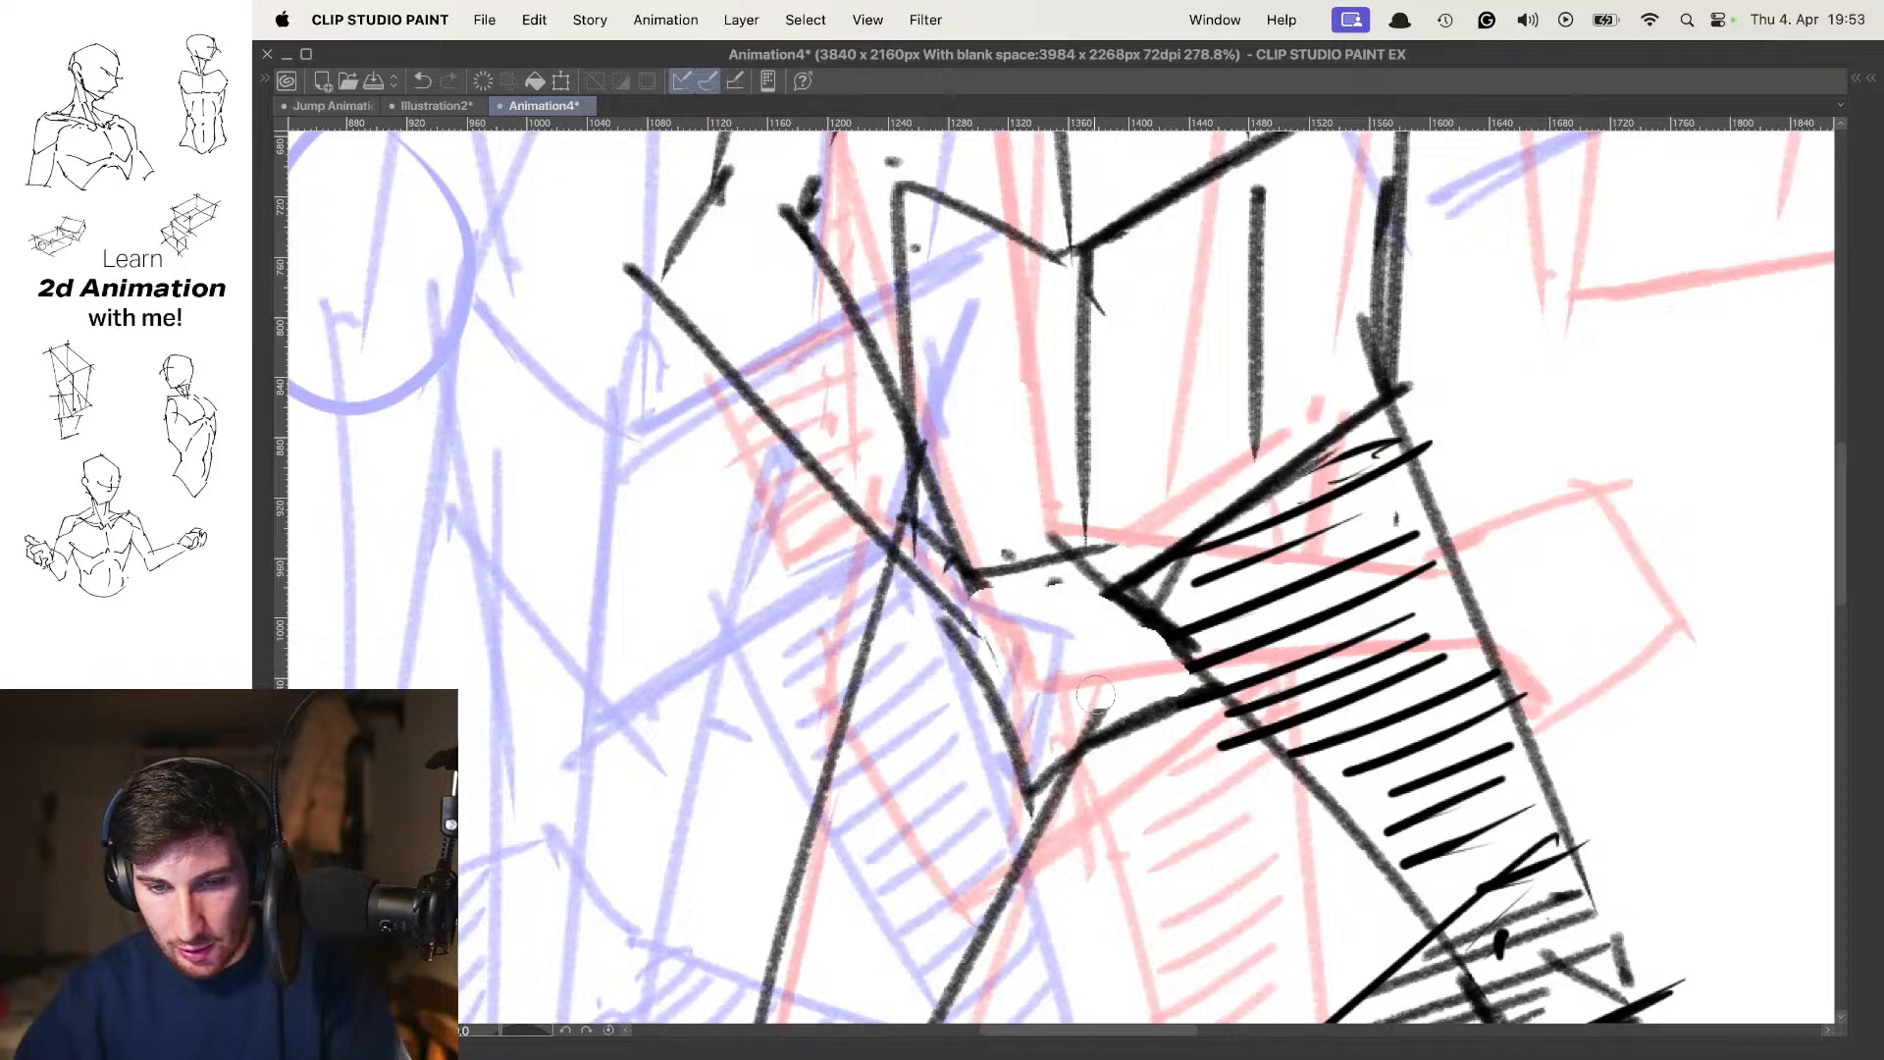
drag(984, 628, 866, 476)
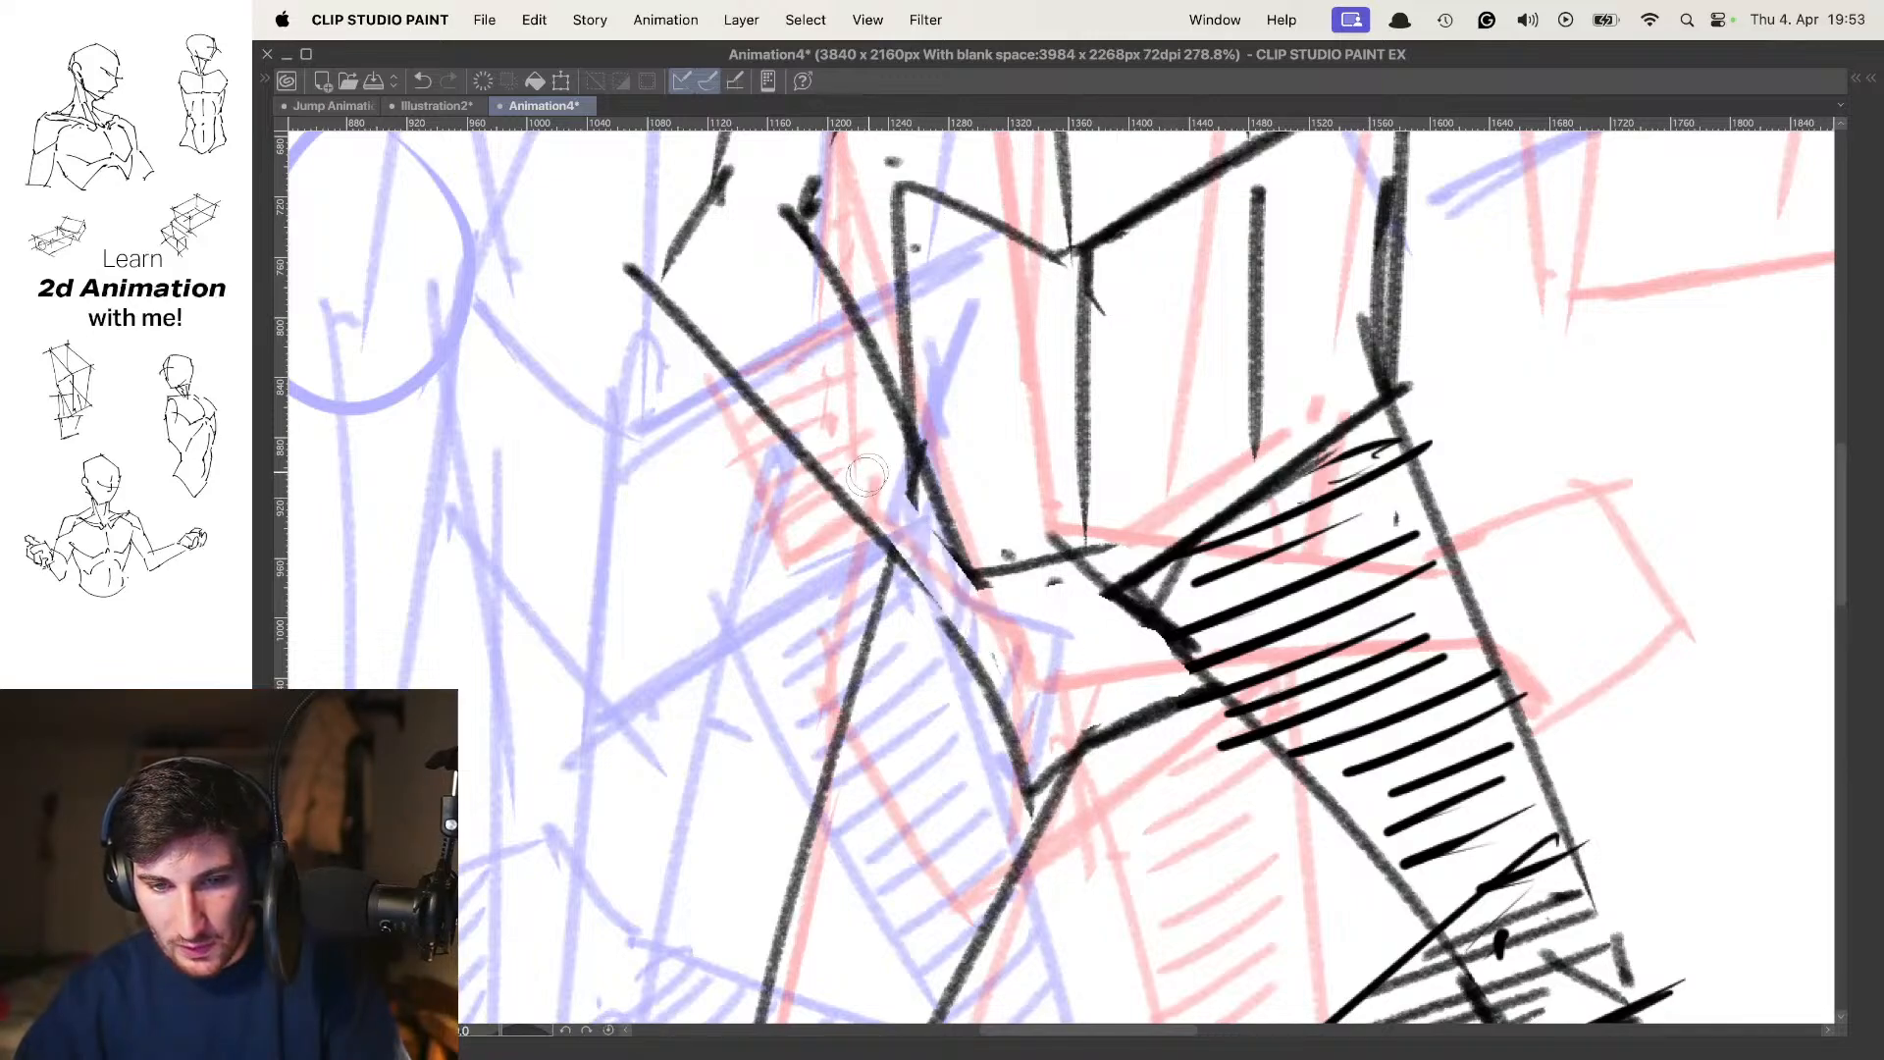
mouse_move(923, 546)
mouse_down()
mouse_move(887, 480)
mouse_move(975, 610)
mouse_up()
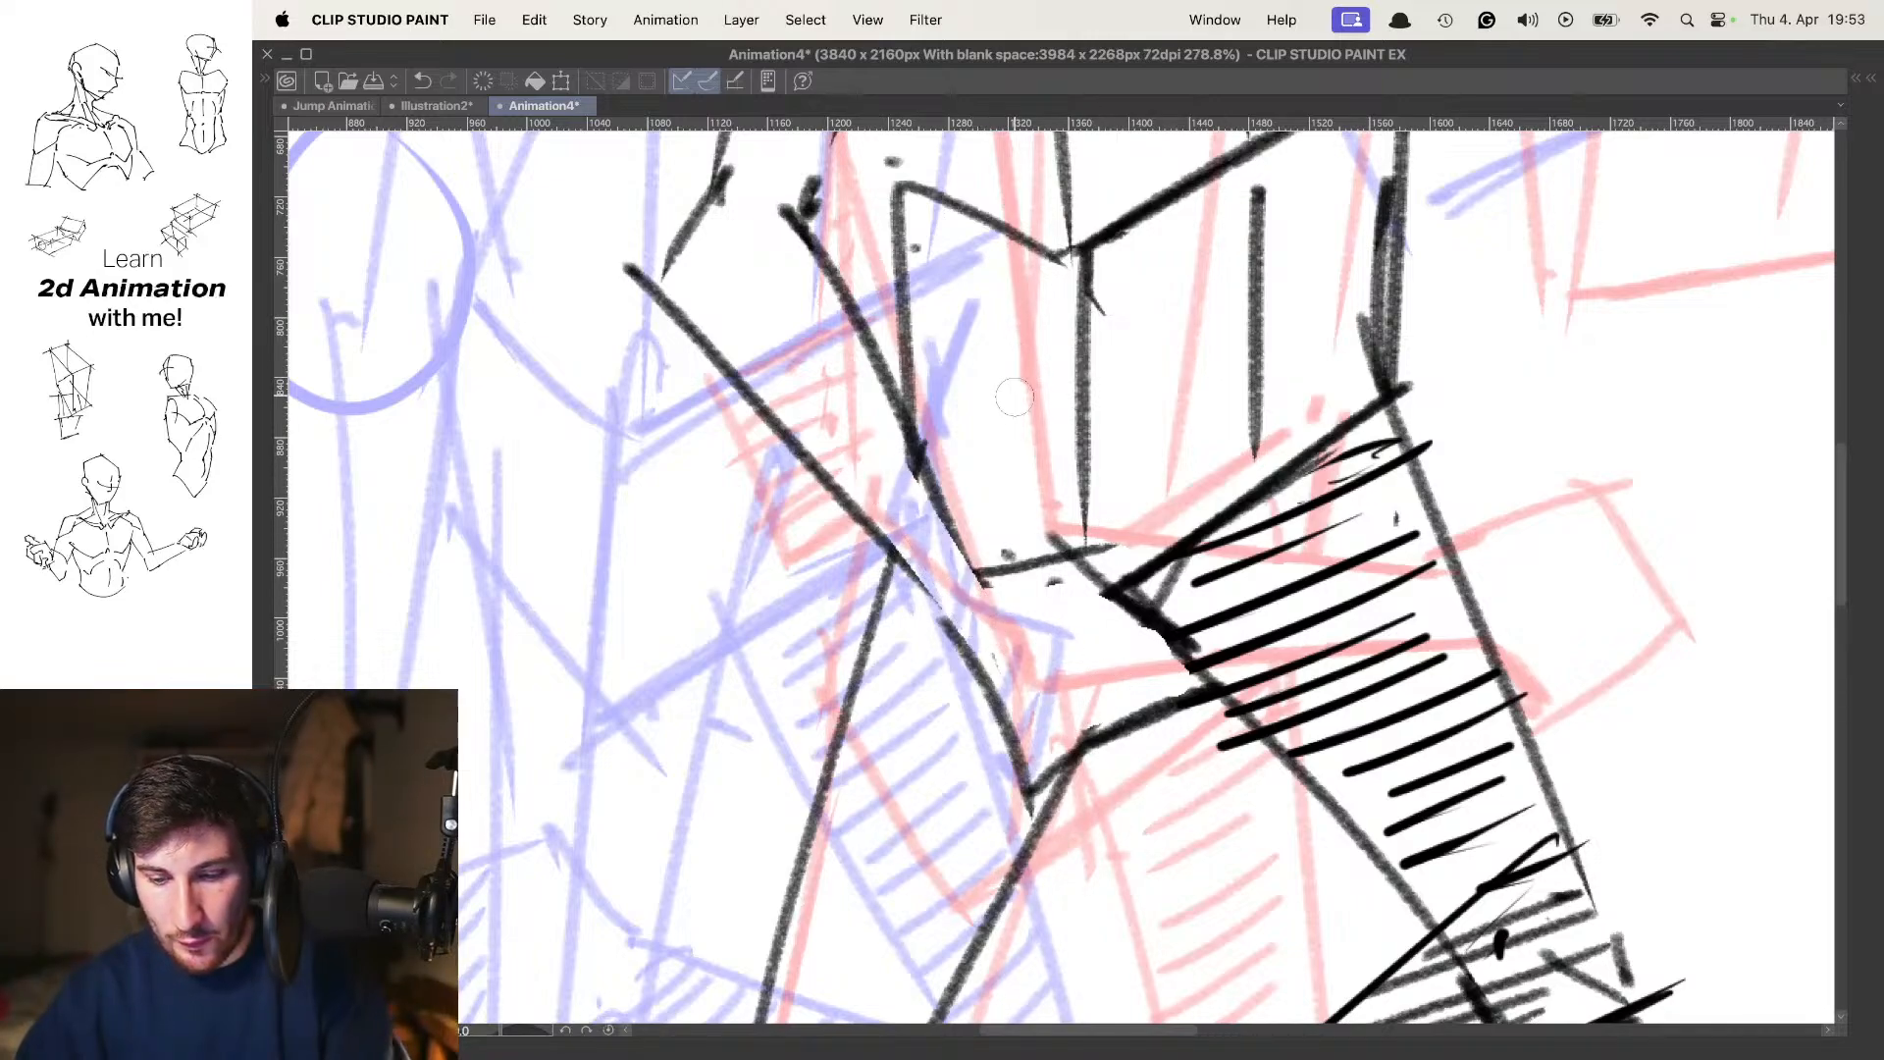
key(p)
drag(864, 514, 981, 662)
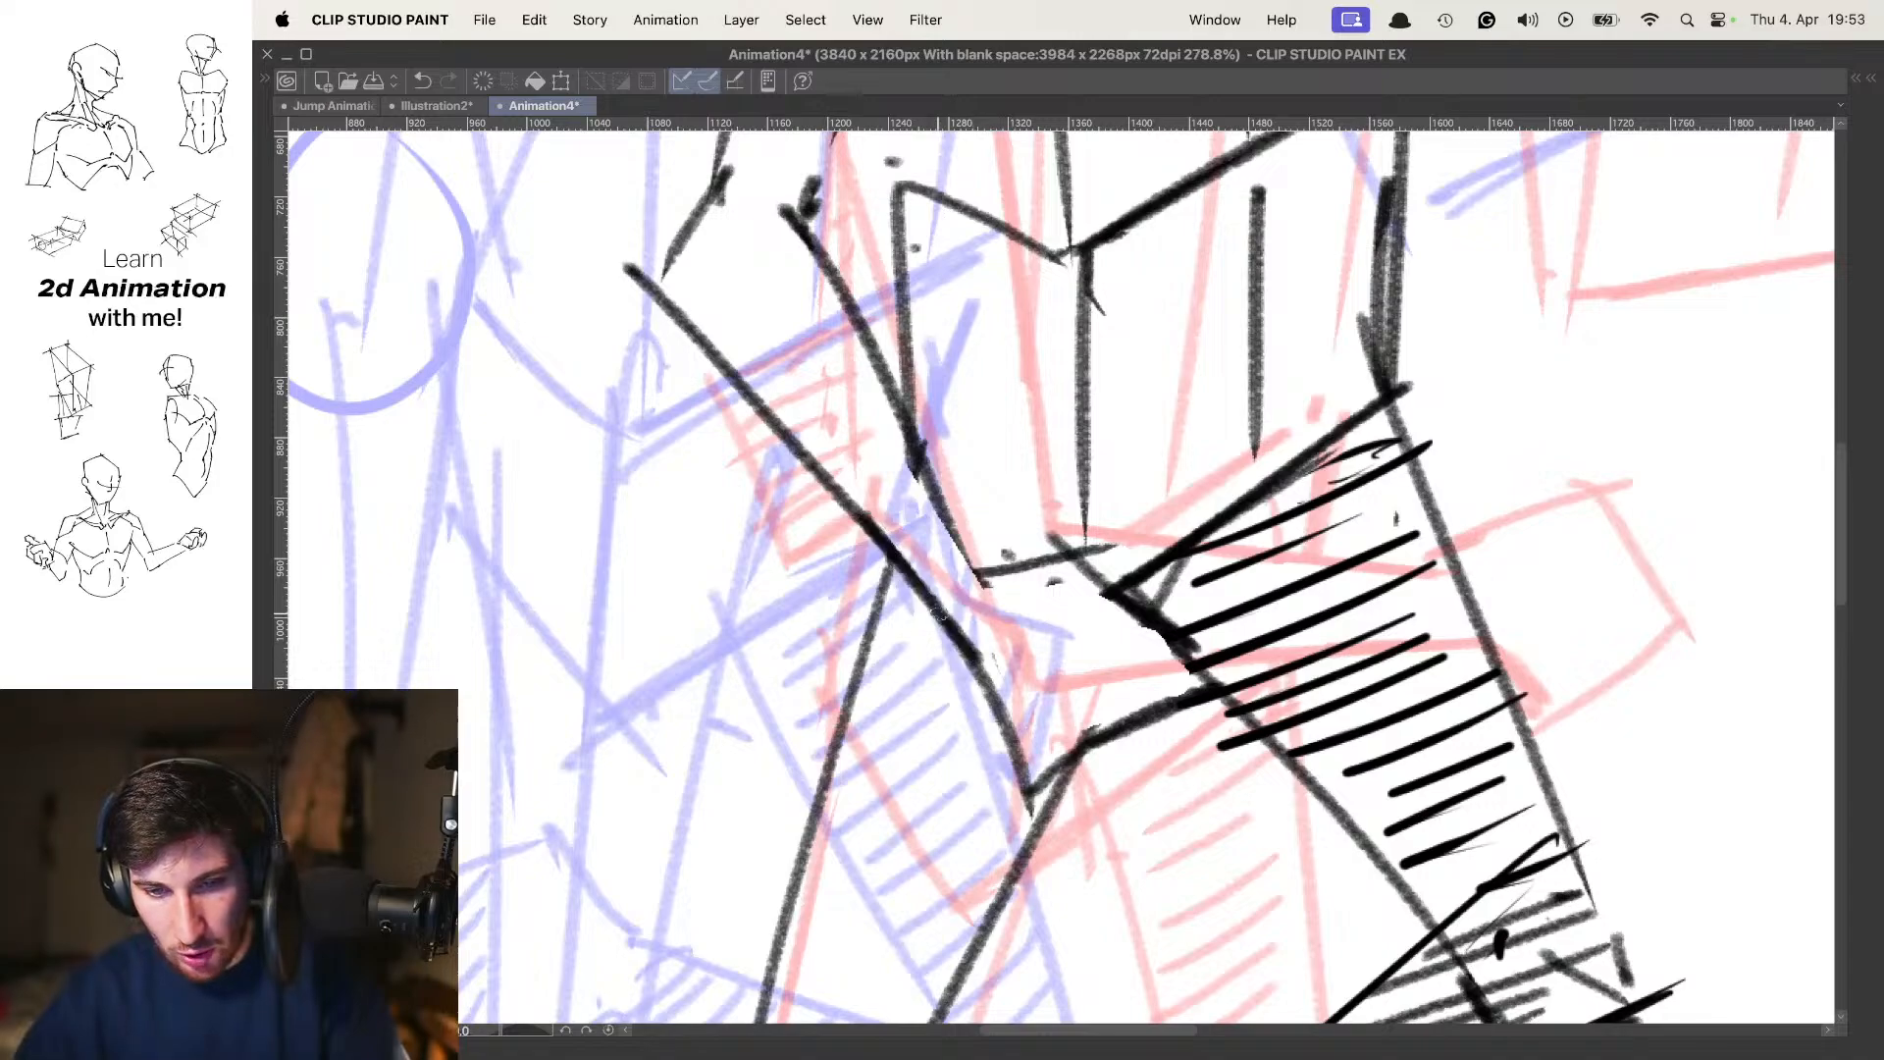
mouse_move(909, 456)
mouse_down()
mouse_move(1000, 572)
mouse_move(1072, 555)
mouse_up()
drag(1154, 531, 1050, 539)
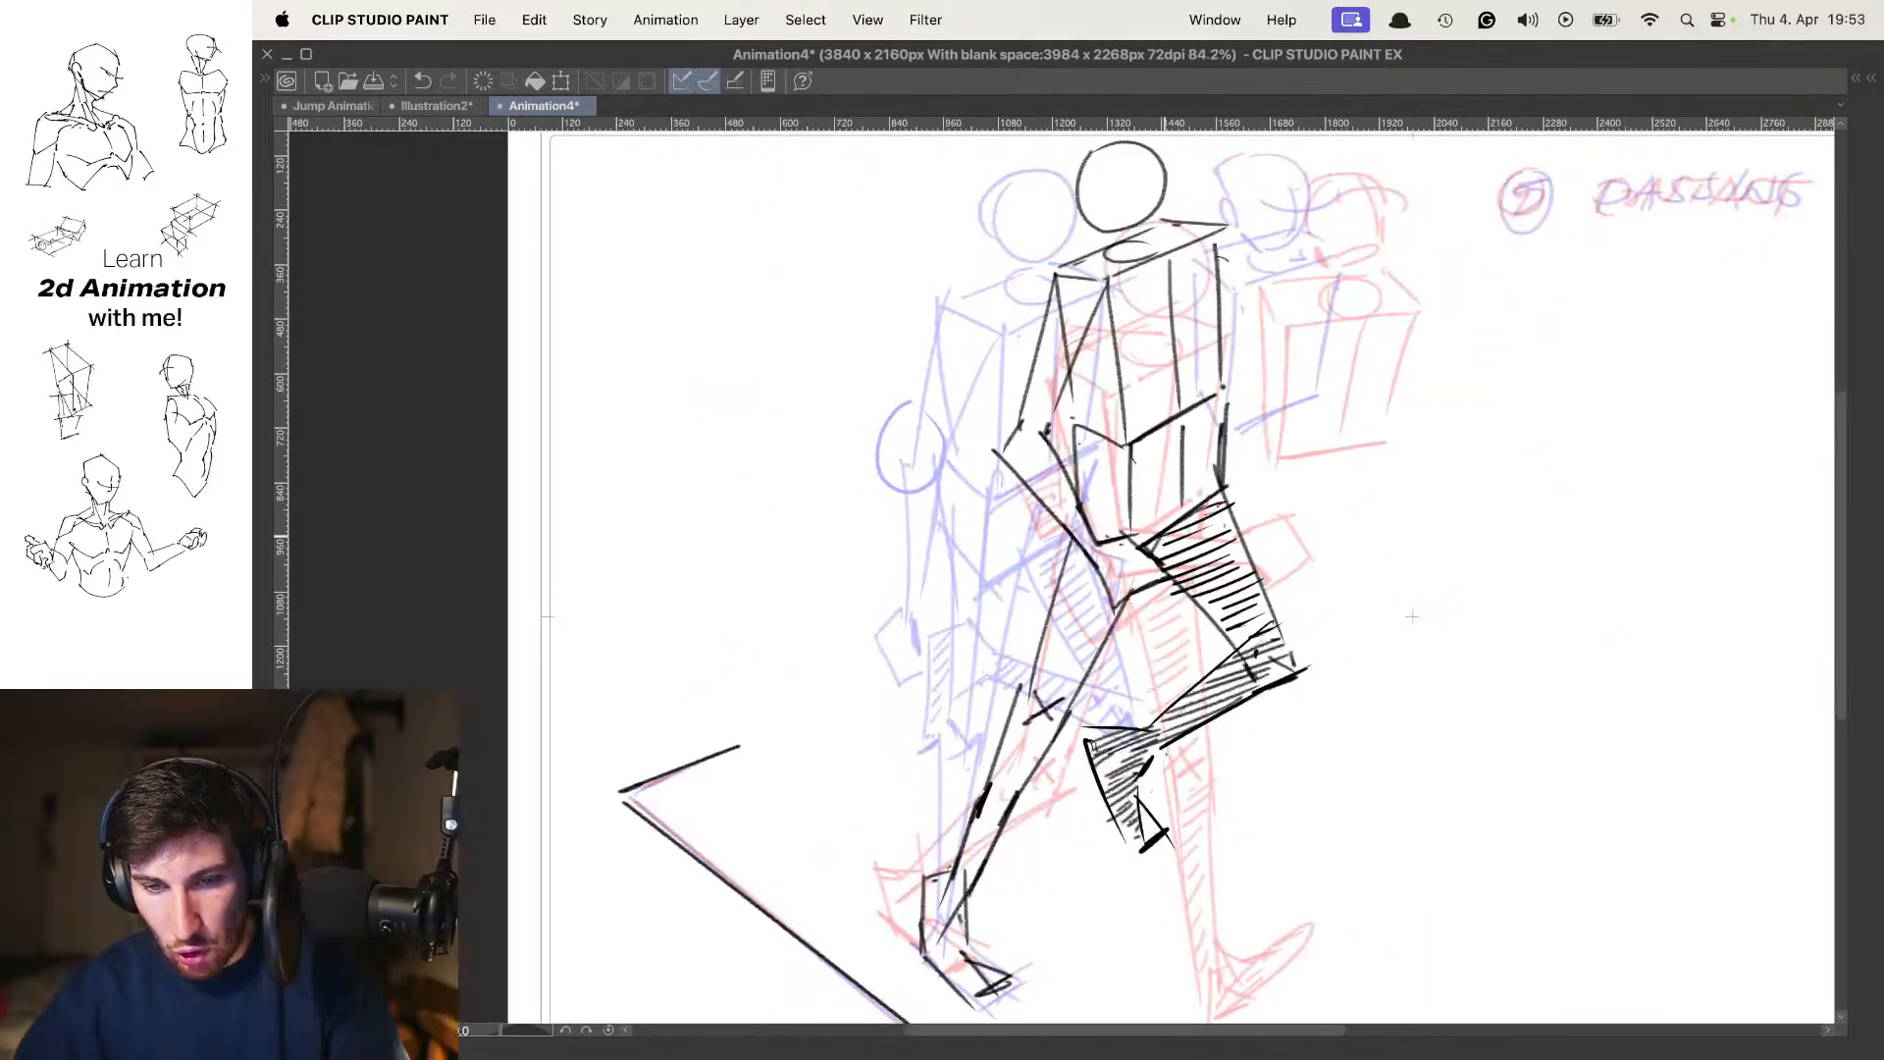
Flip back and forth from the down pose through to the contact pose without onion skin to examine the whole walk motion
key(o)
drag(1181, 456, 1119, 459)
key(comma)
key(period)
key(comma)
key(comma)
key(period)
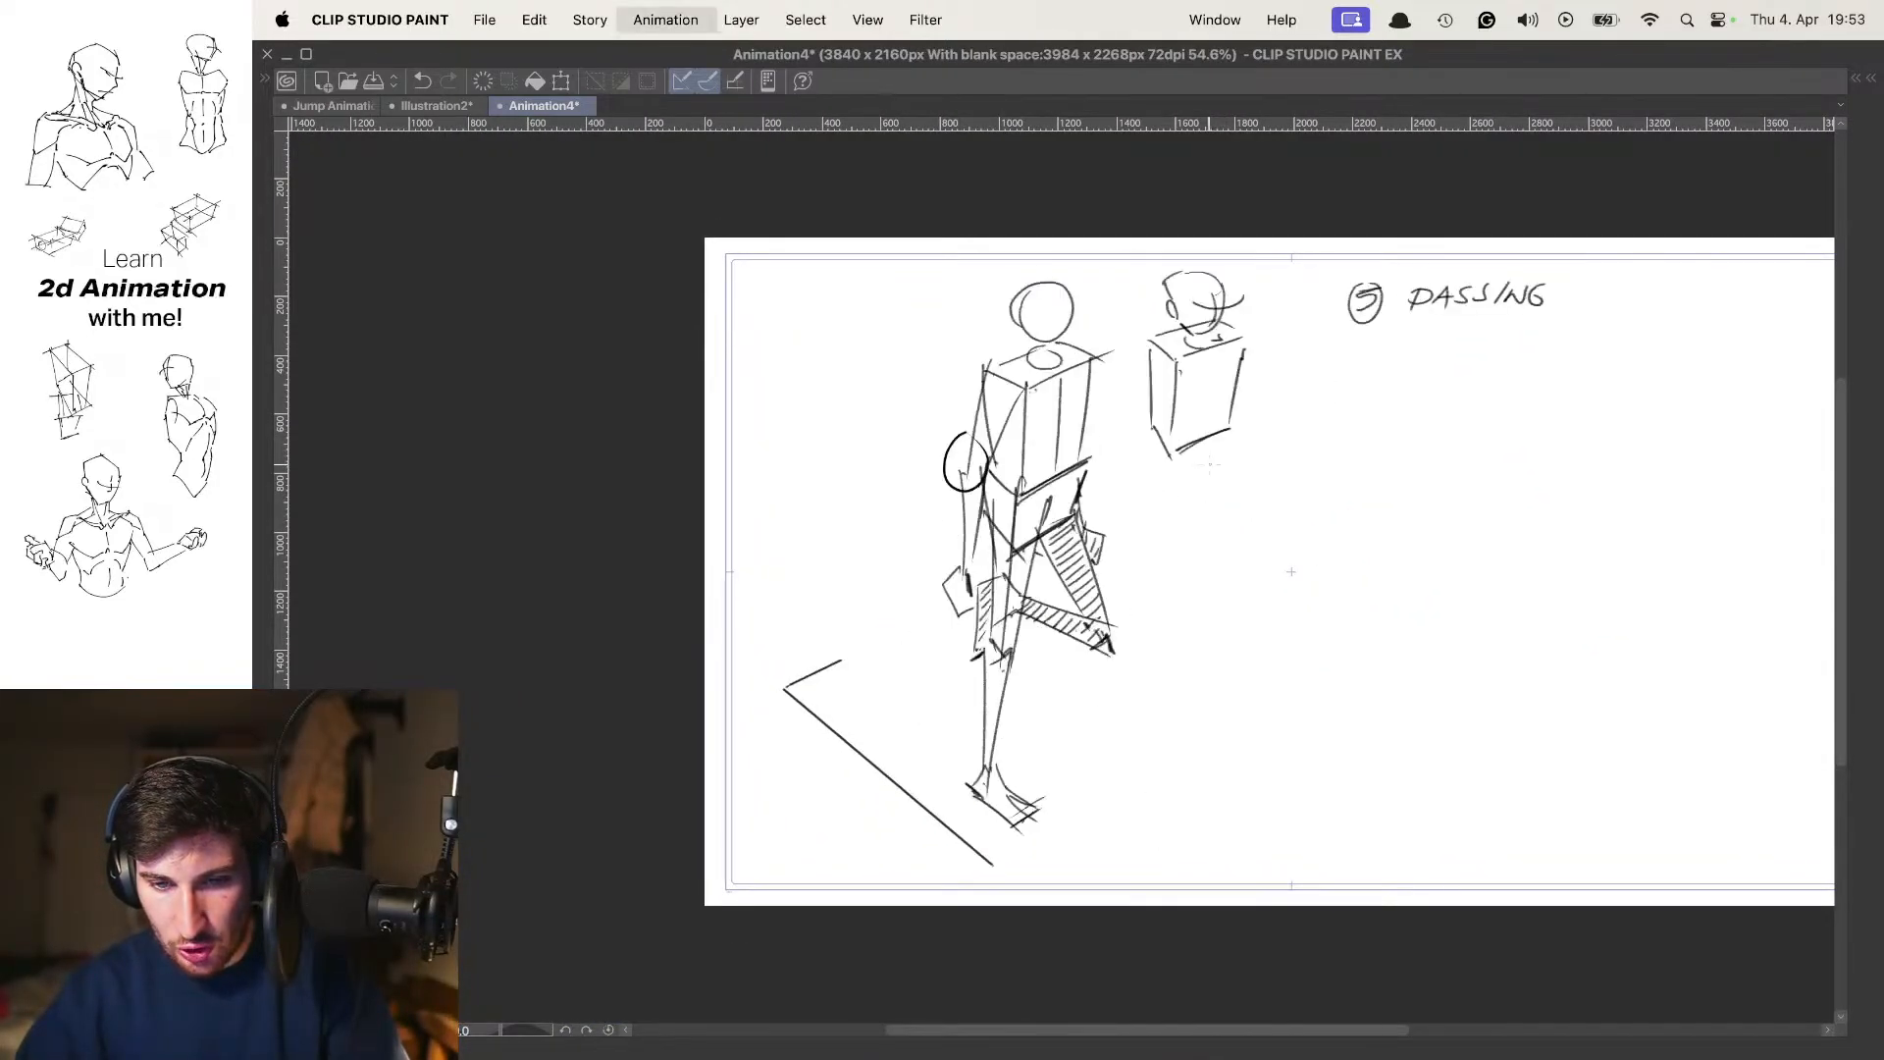
key(period)
key(period)
key(comma)
key(period)
key(comma)
key(comma)
key(comma)
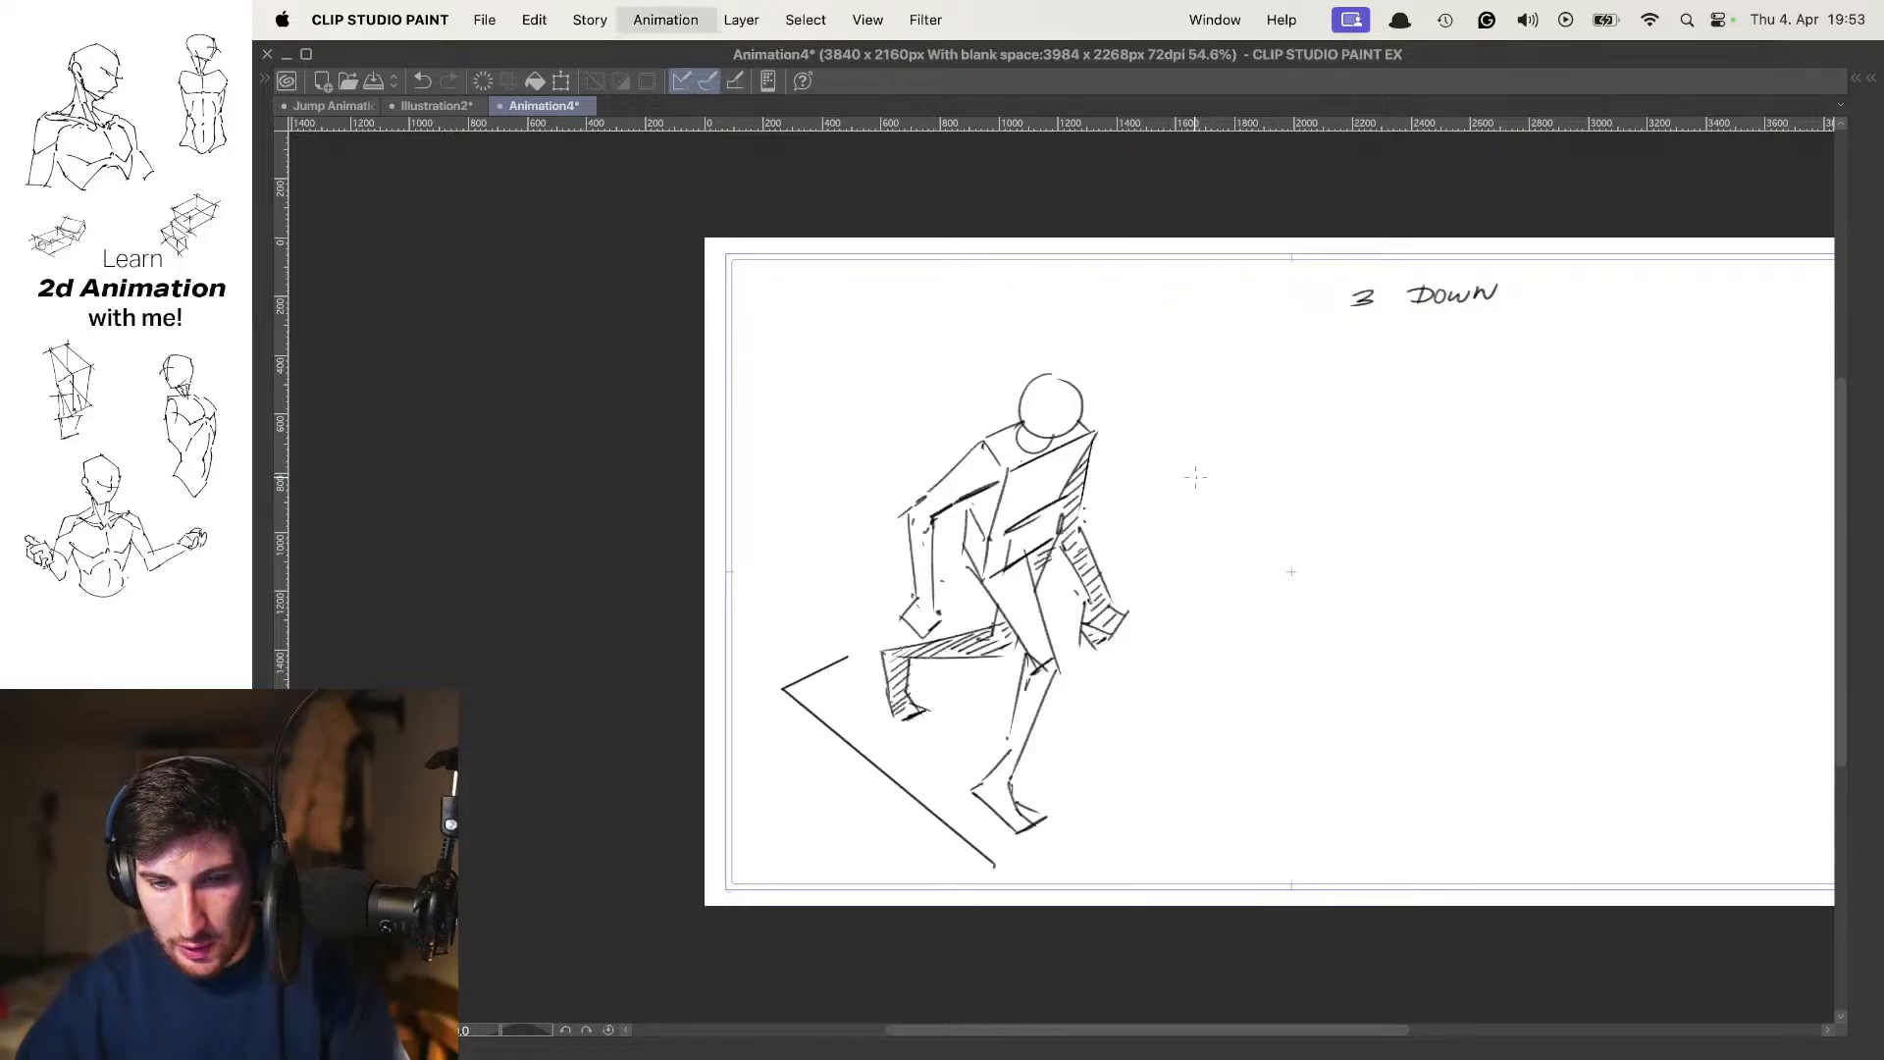
key(period)
key(period)
Compare the raised frame 7 pose with its neighbouring passing and contact poses to examine how the near arm swings forward
key(period)
key(period)
key(period)
key(period)
key(period)
key(period)
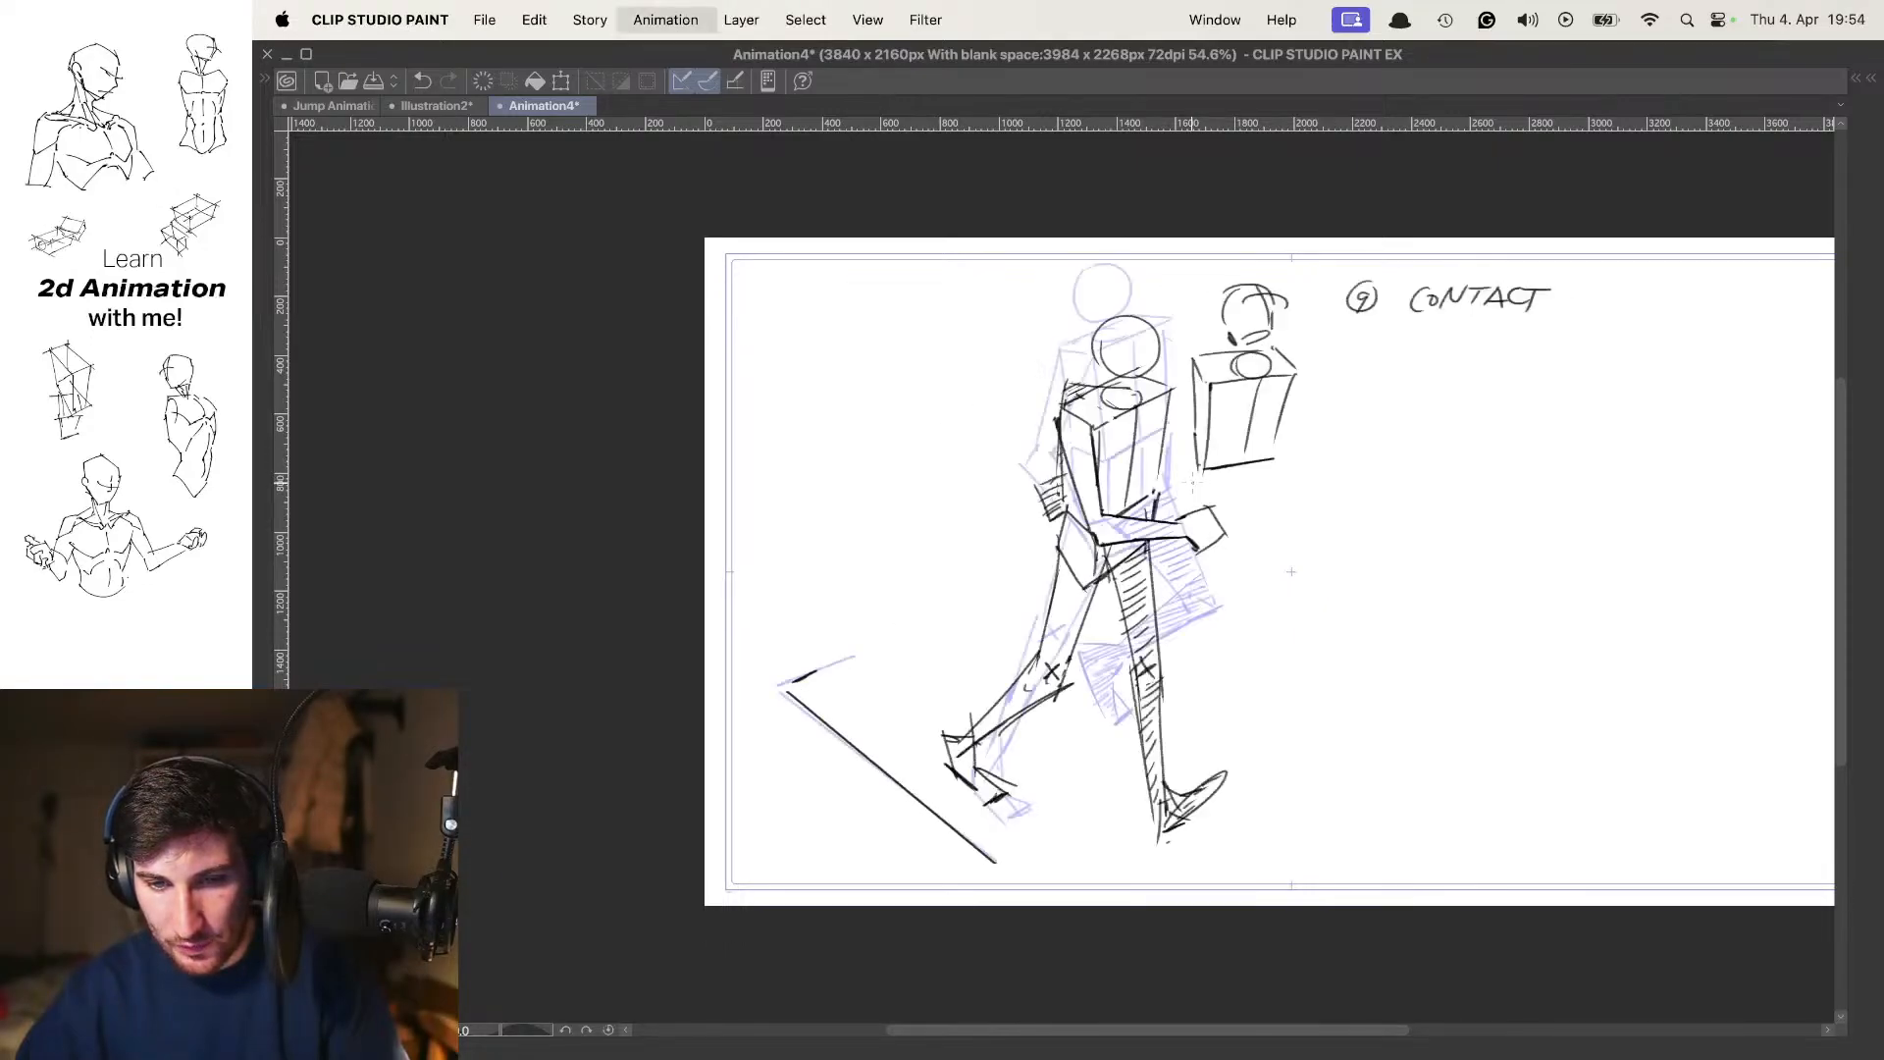
key(comma)
drag(1196, 410, 1232, 409)
key(period)
key(comma)
key(comma)
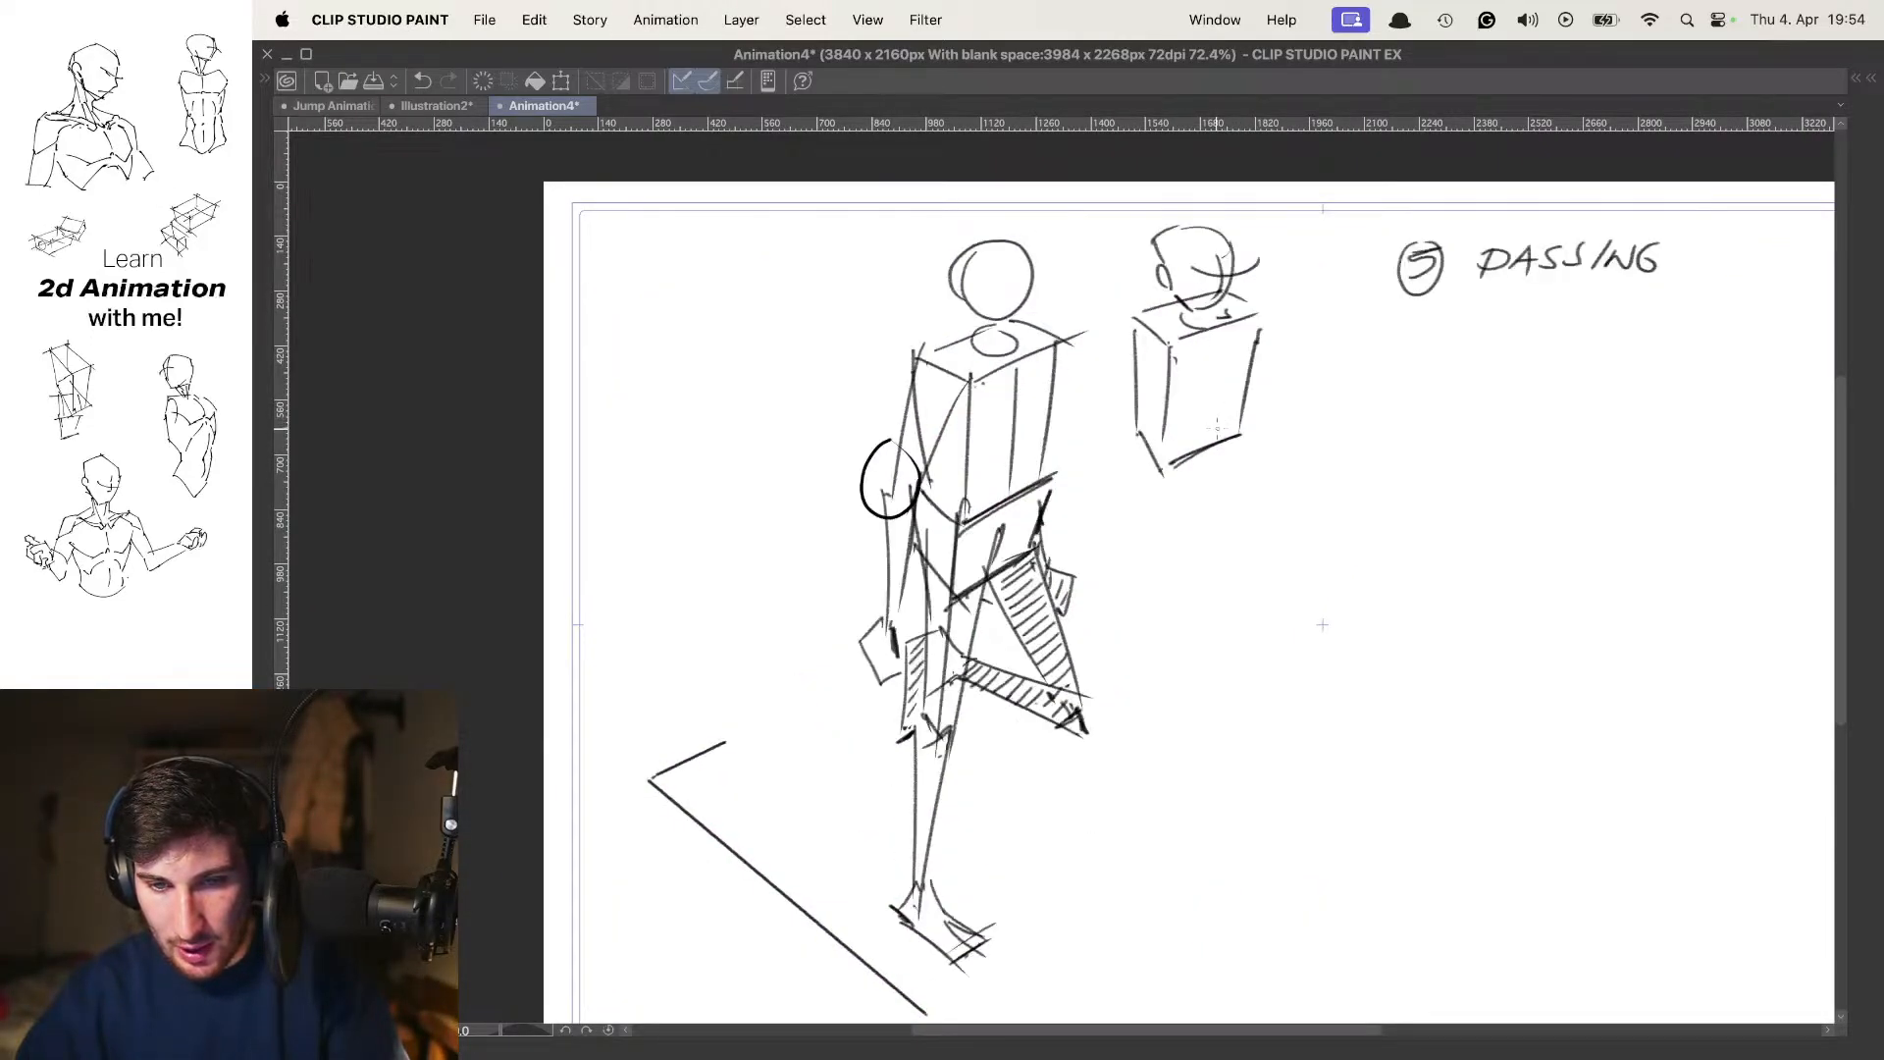
key(period)
key(period)
key(comma)
key(comma)
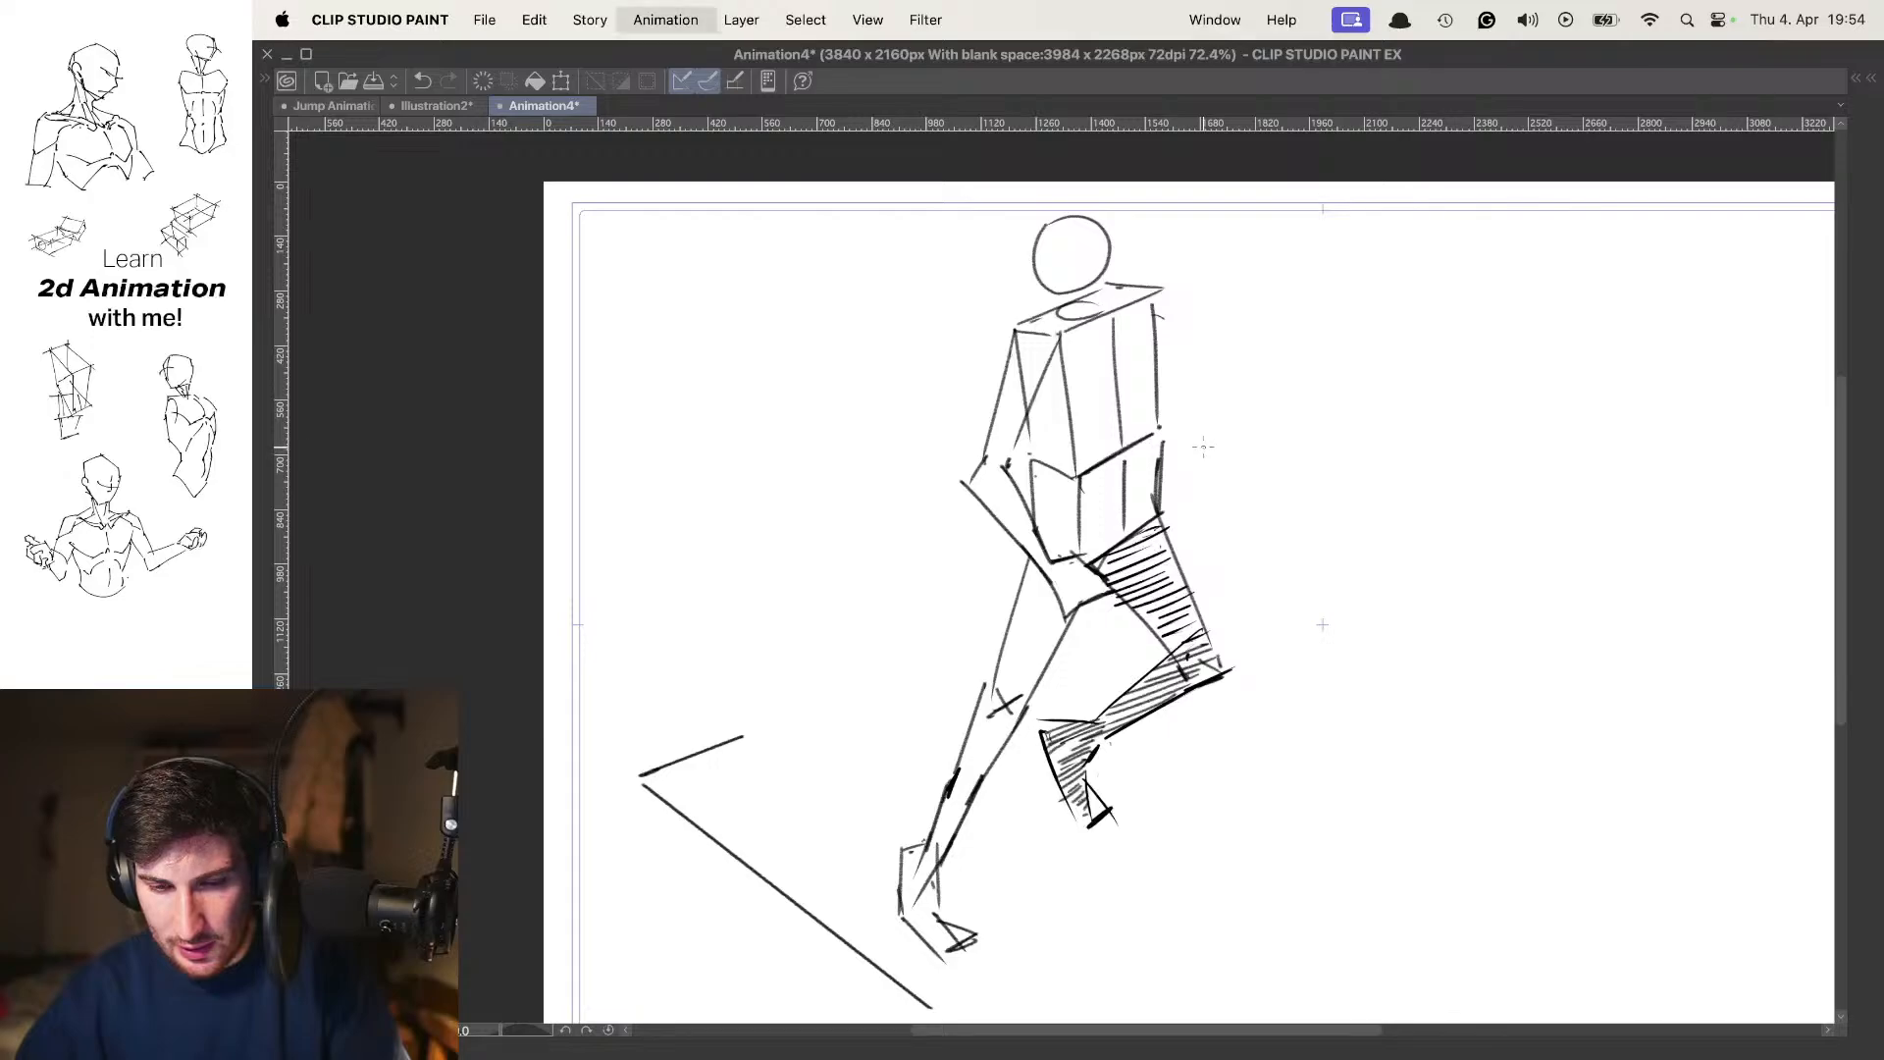
key(period)
key(period)
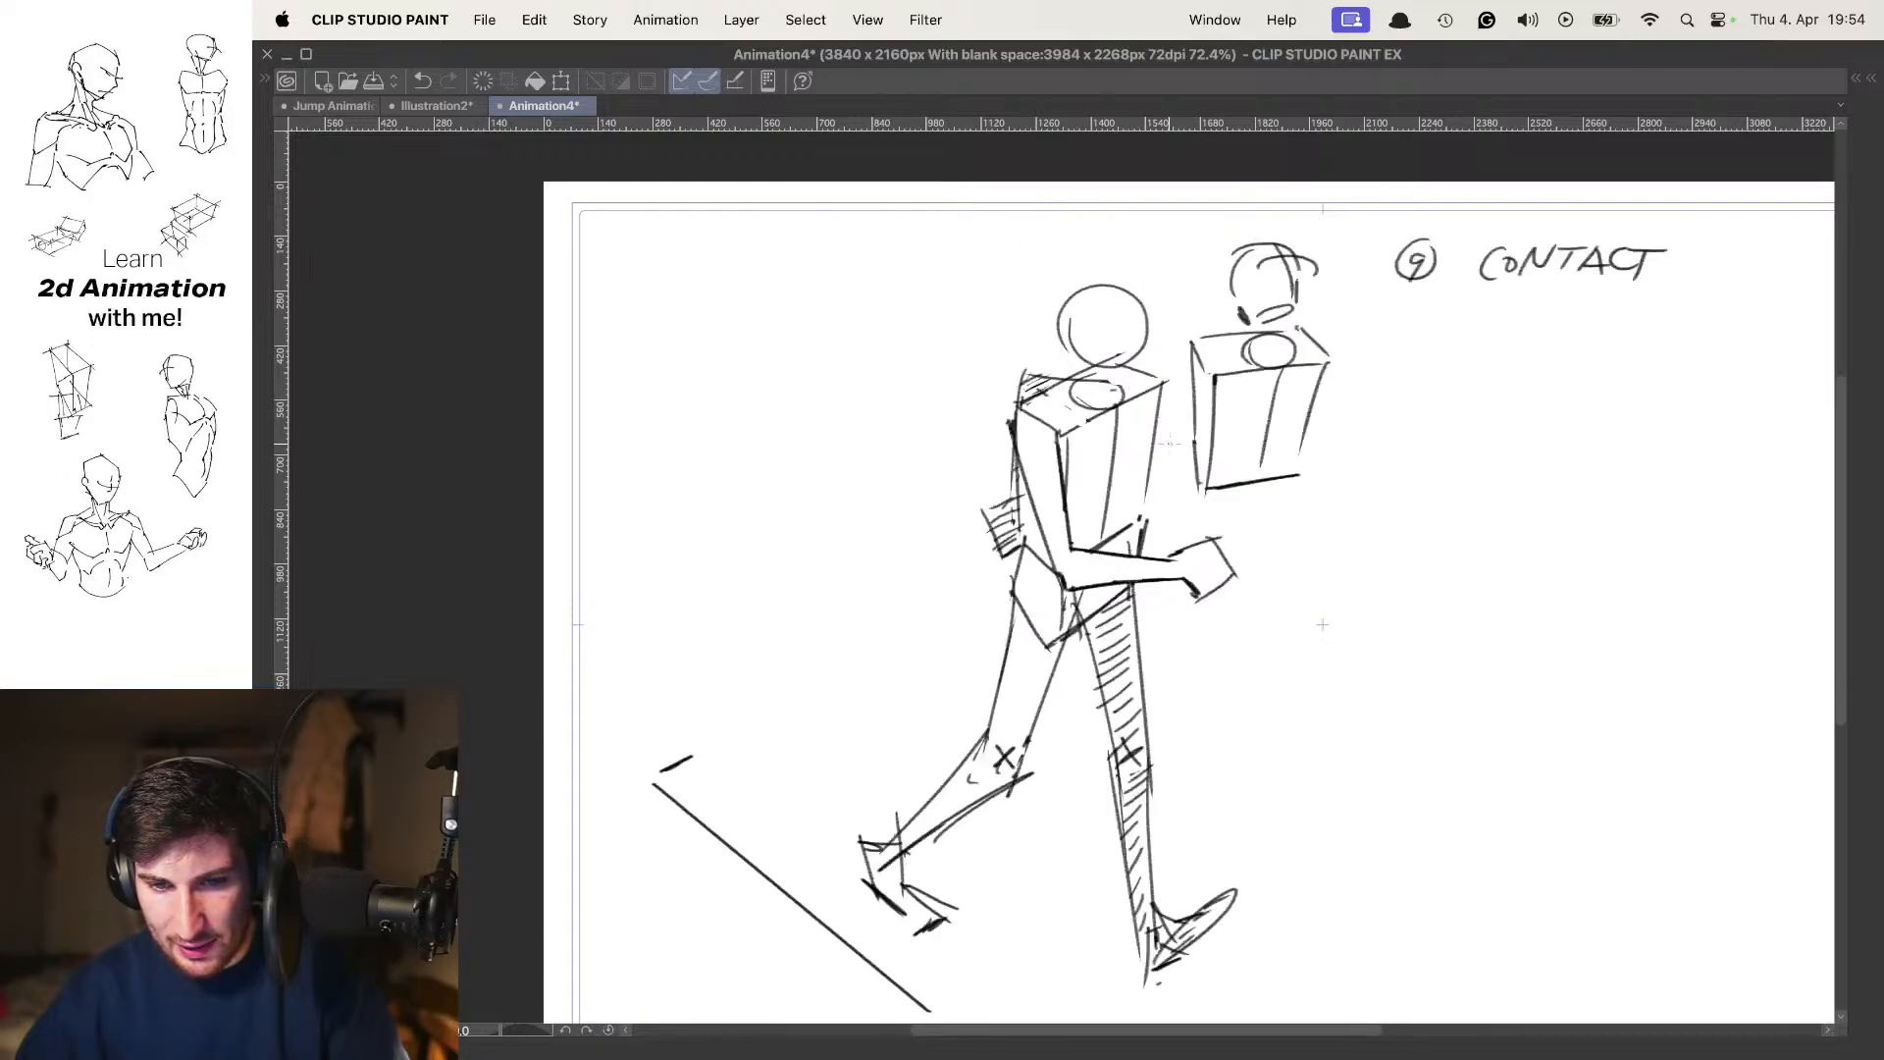
key(comma)
Undo the small stray stroke beside the far shoulder on frame 7 and add a short dark accent at the neck
drag(1183, 362, 1156, 394)
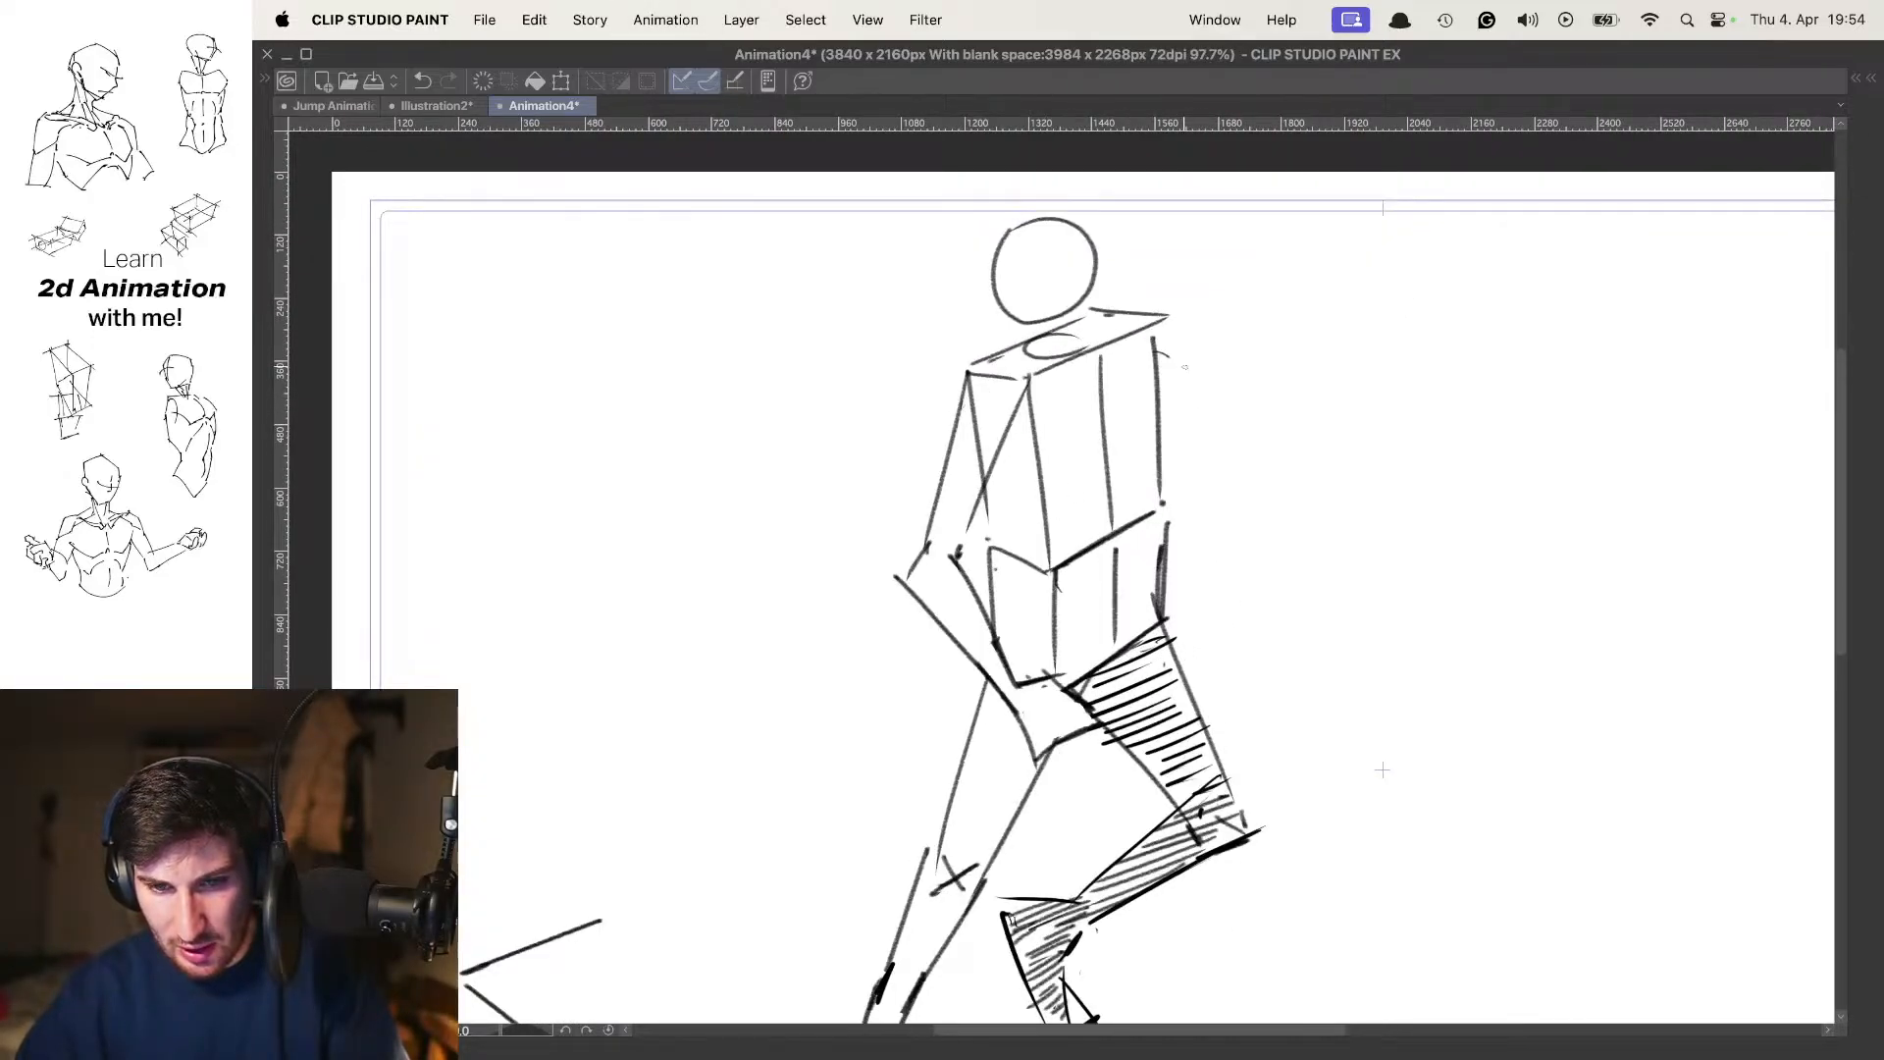
key(super+z)
drag(1081, 326, 1078, 325)
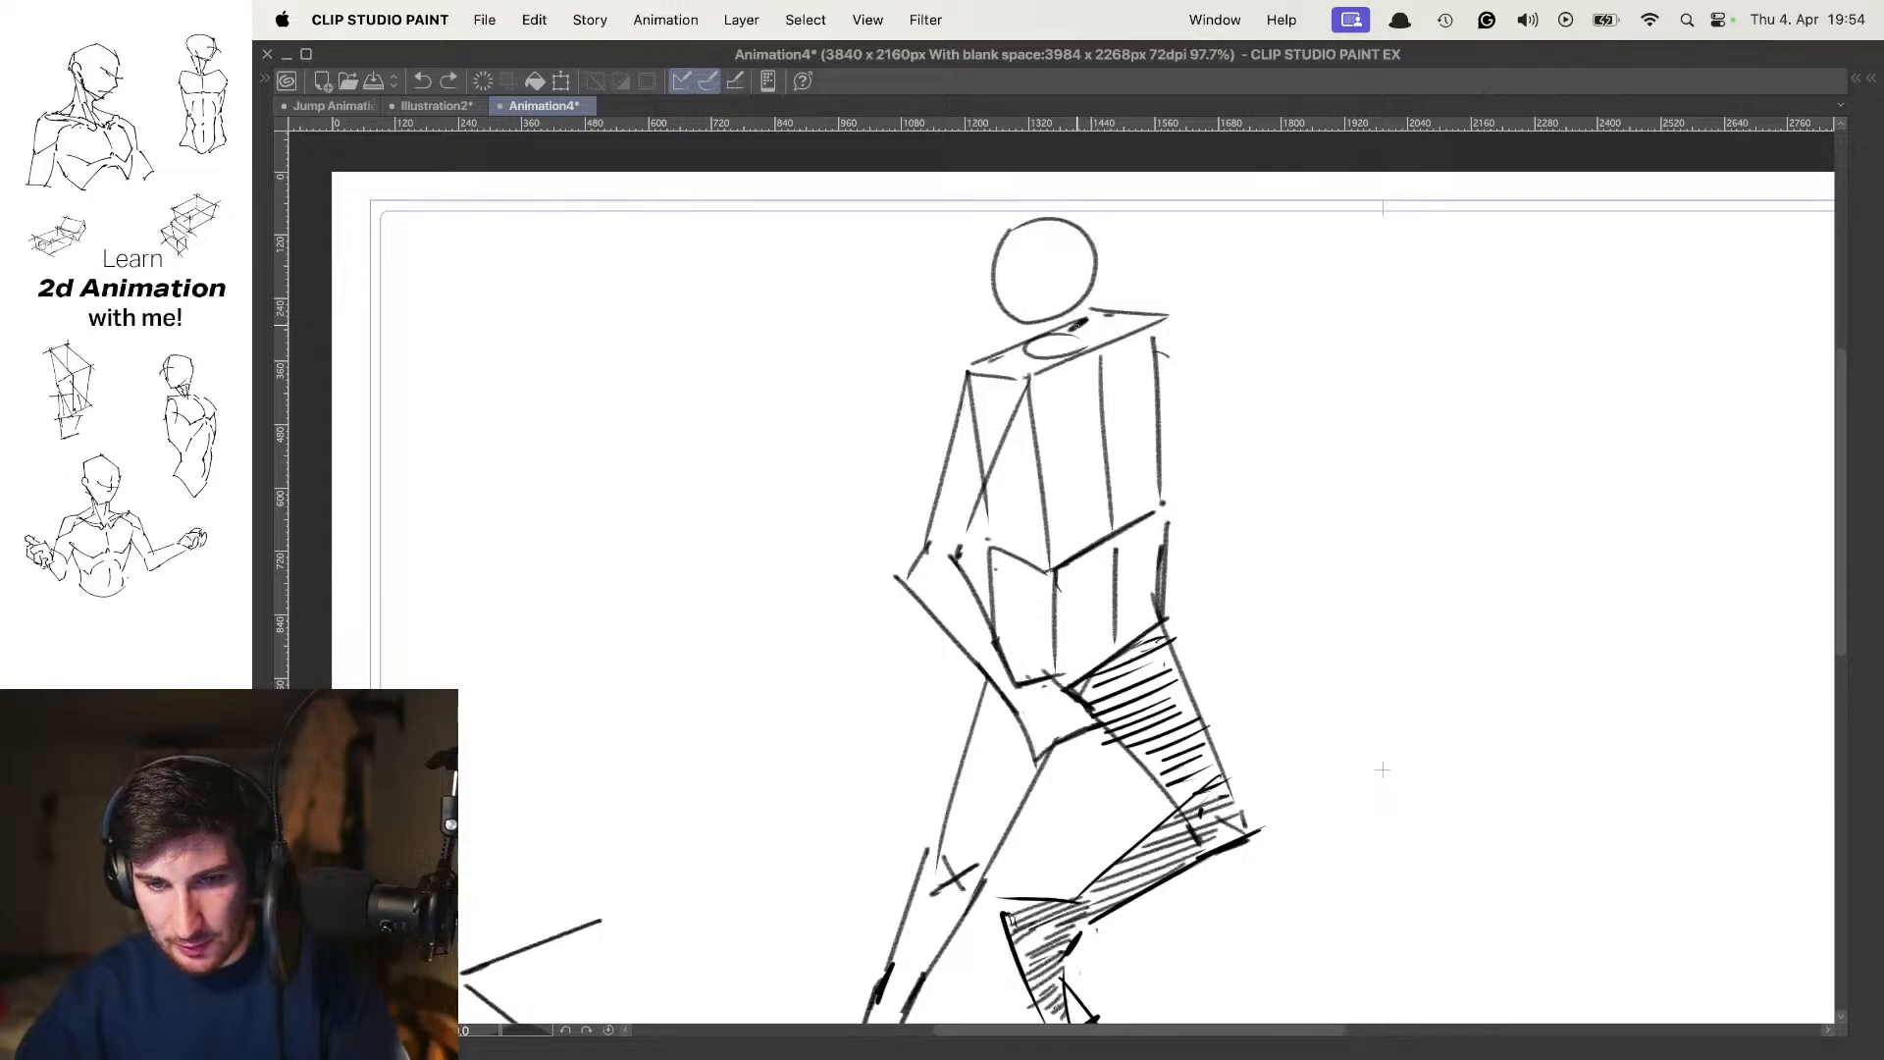
Step through the down, passing, raised and contact poses to examine where the far arm and hand show, removing the temporary marks
key(comma)
key(period)
key(comma)
key(comma)
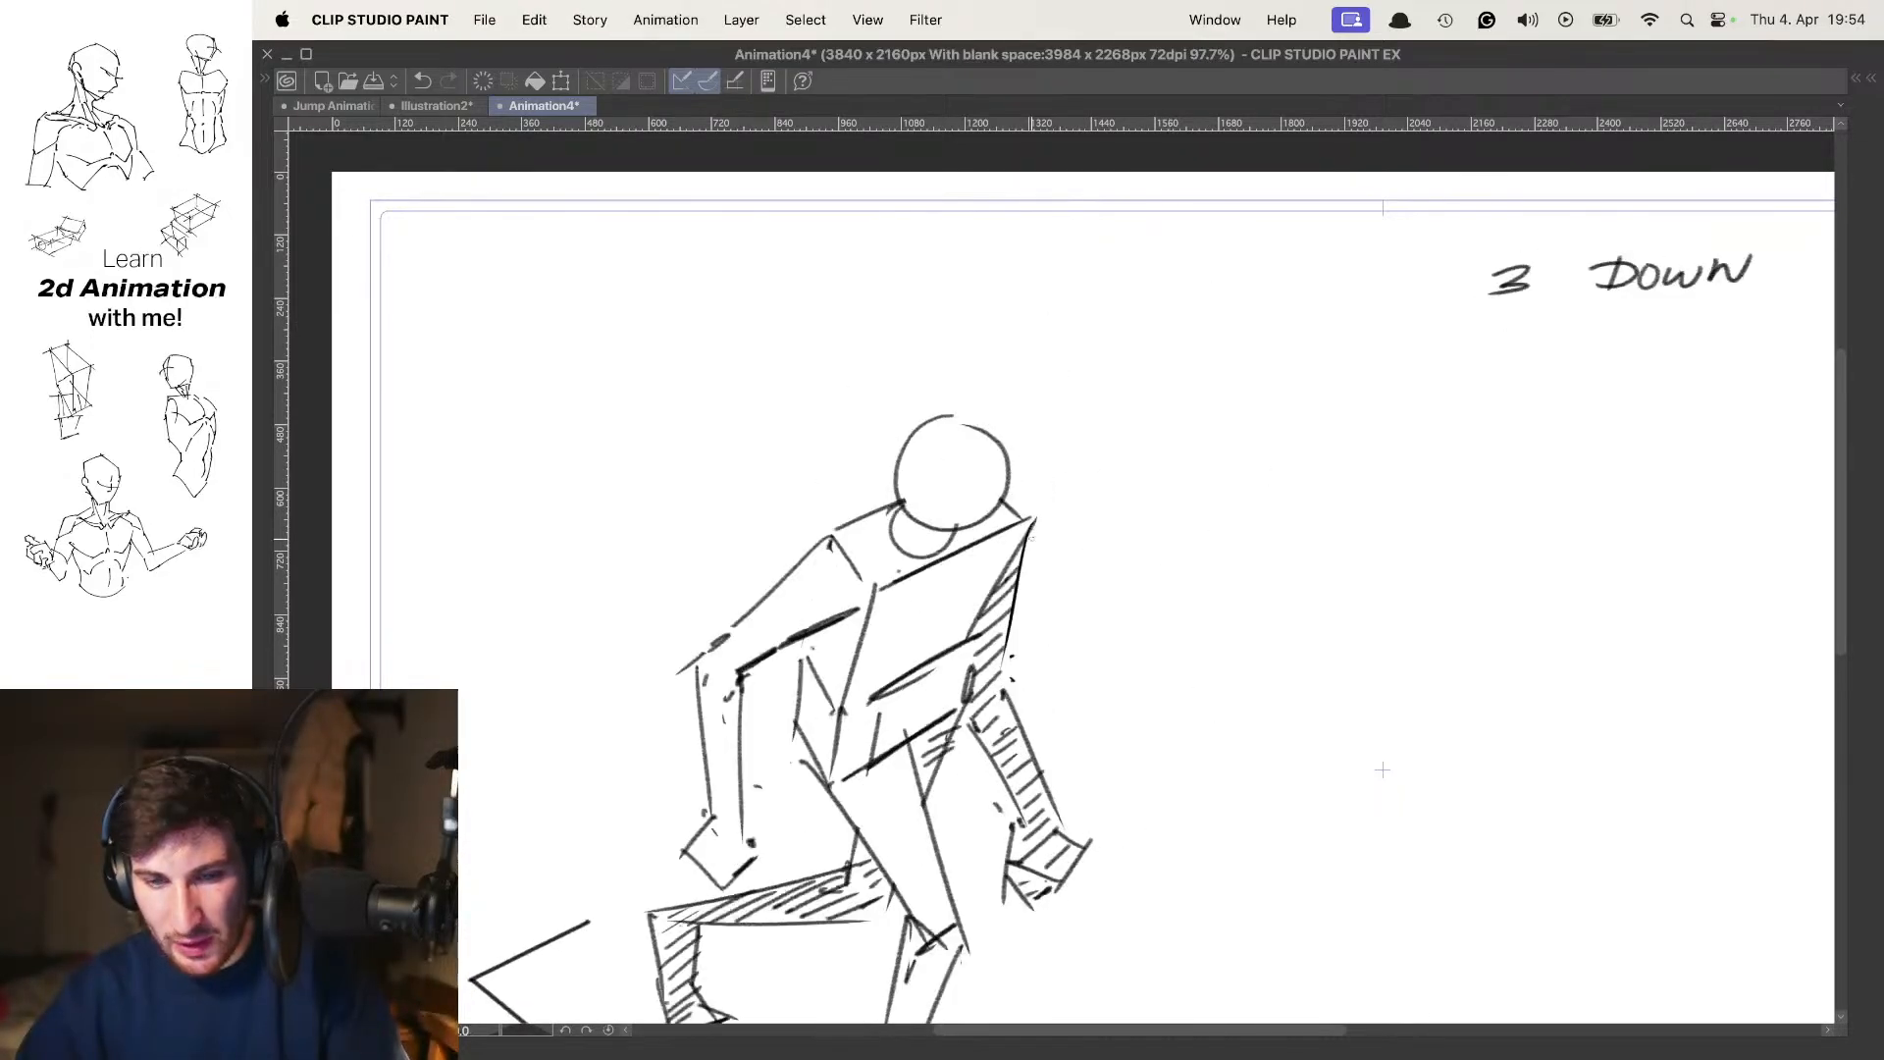
mouse_move(1081, 612)
mouse_down()
mouse_move(1103, 505)
mouse_move(1063, 569)
mouse_up()
key(period)
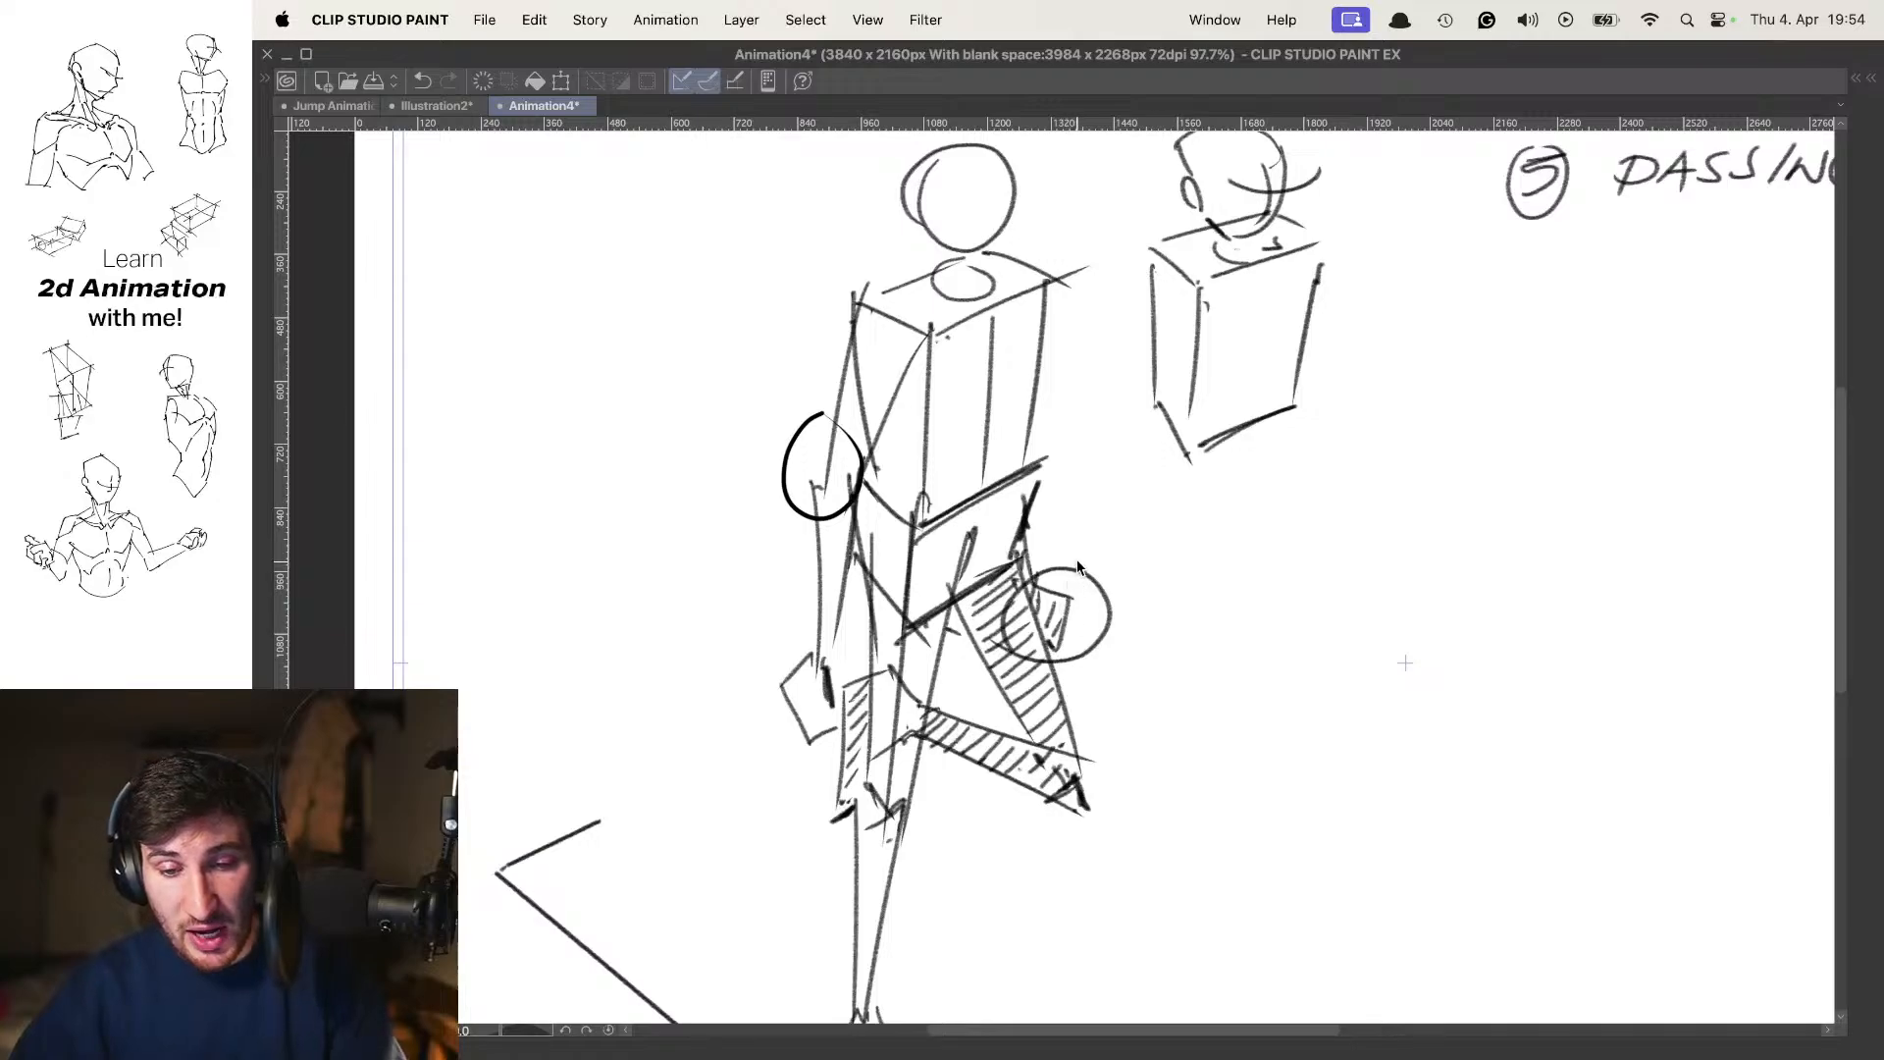
key(super+z)
key(period)
drag(1135, 453, 1105, 486)
key(period)
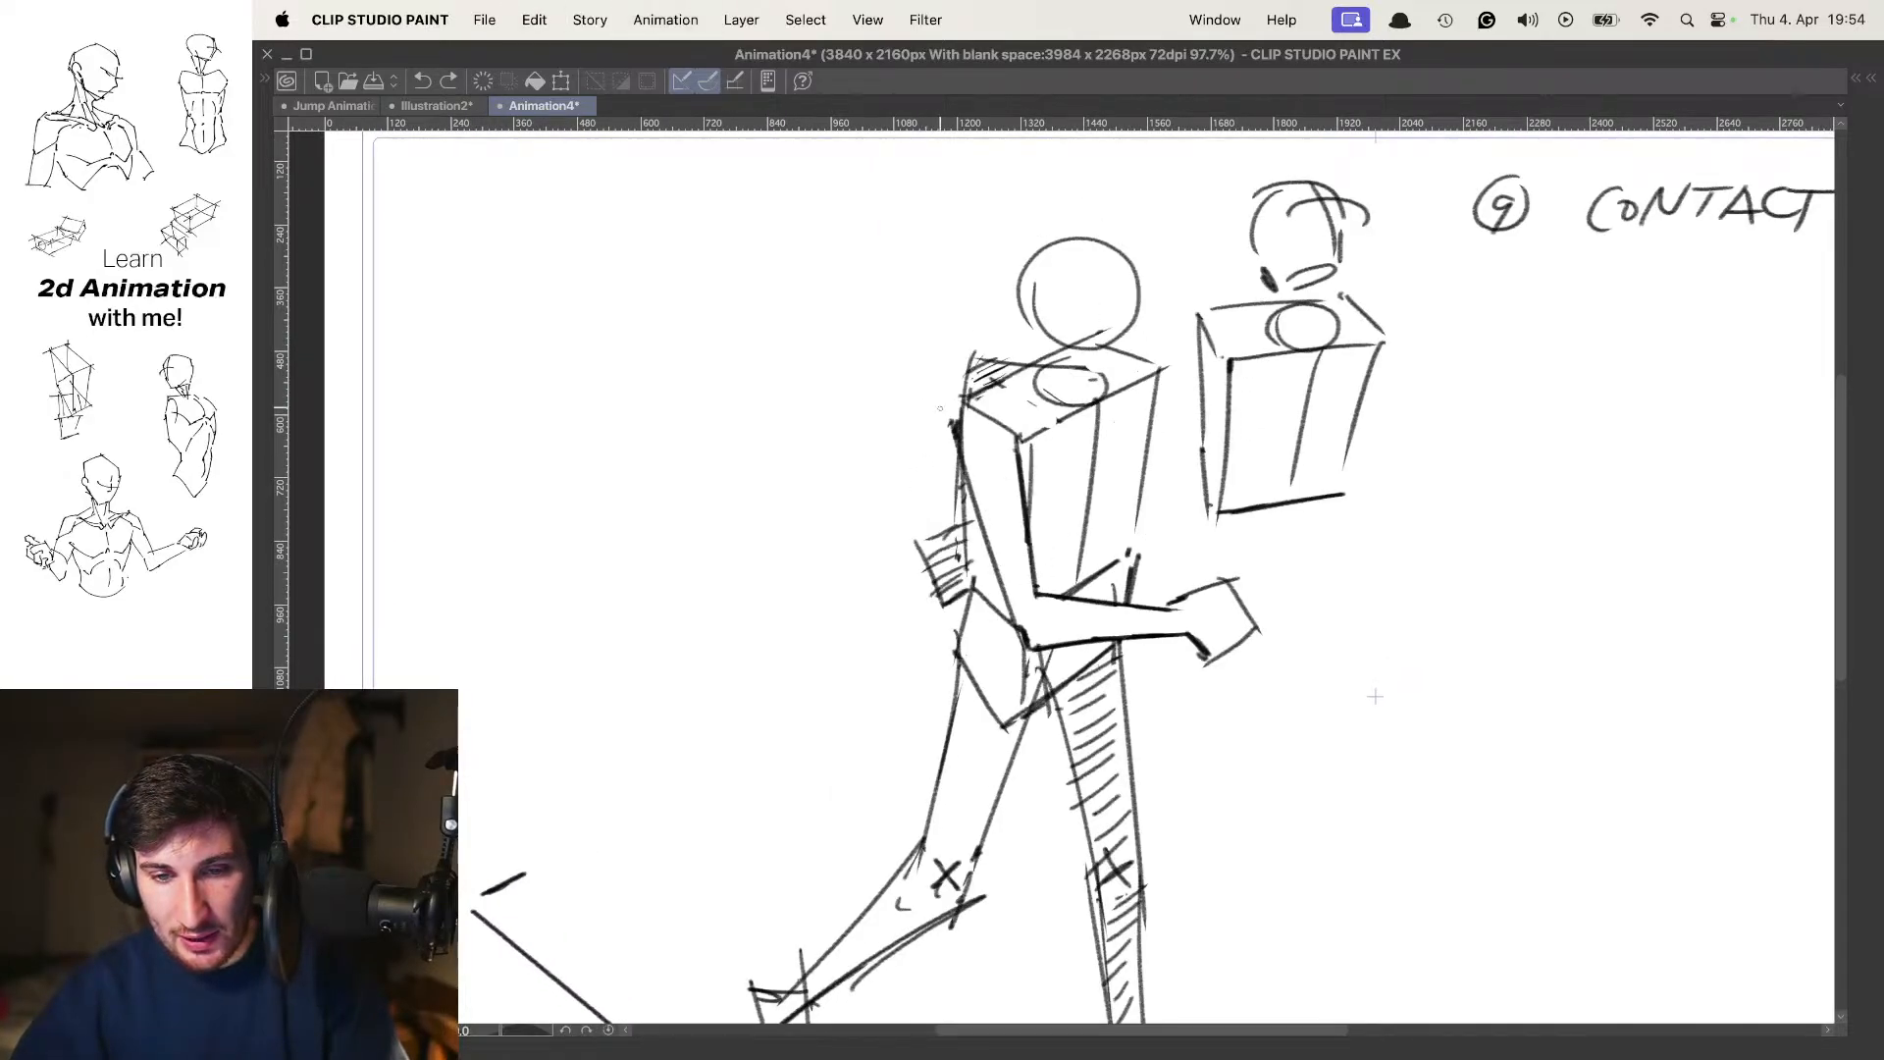
drag(1016, 326, 987, 339)
key(super+z)
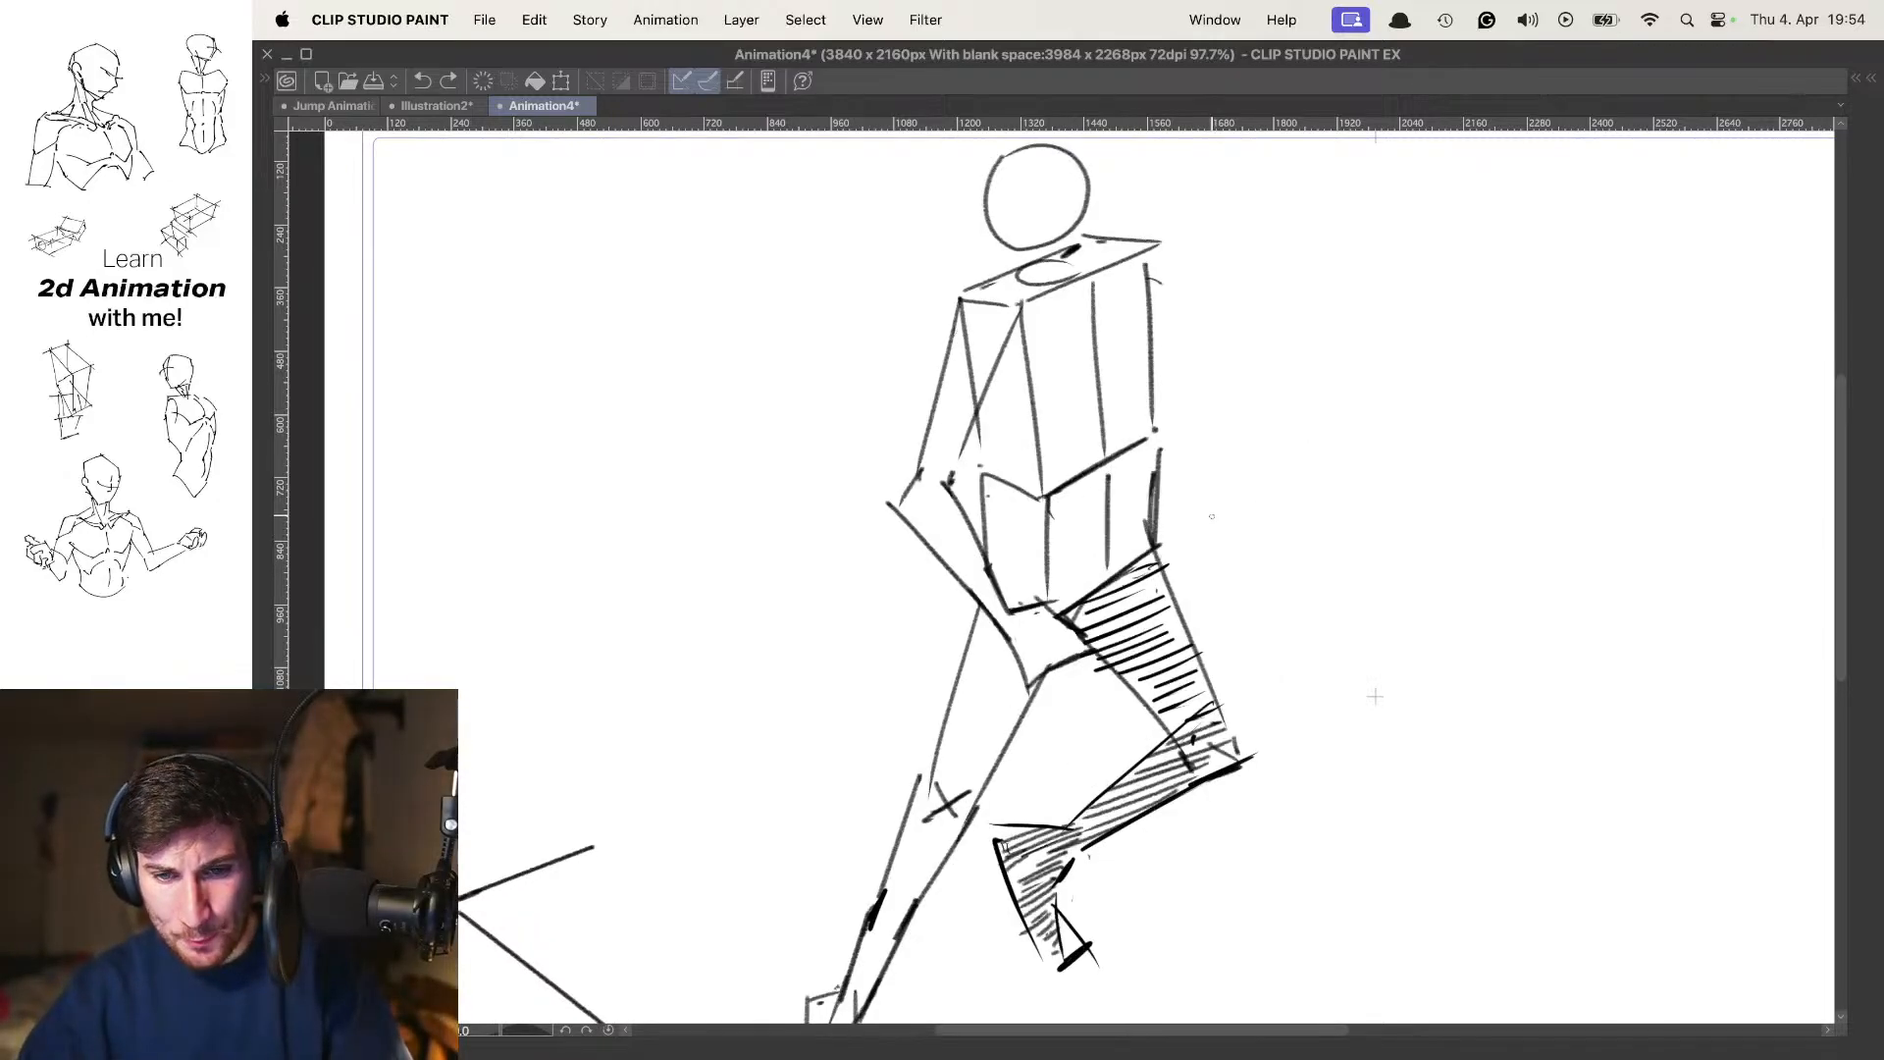
key(period)
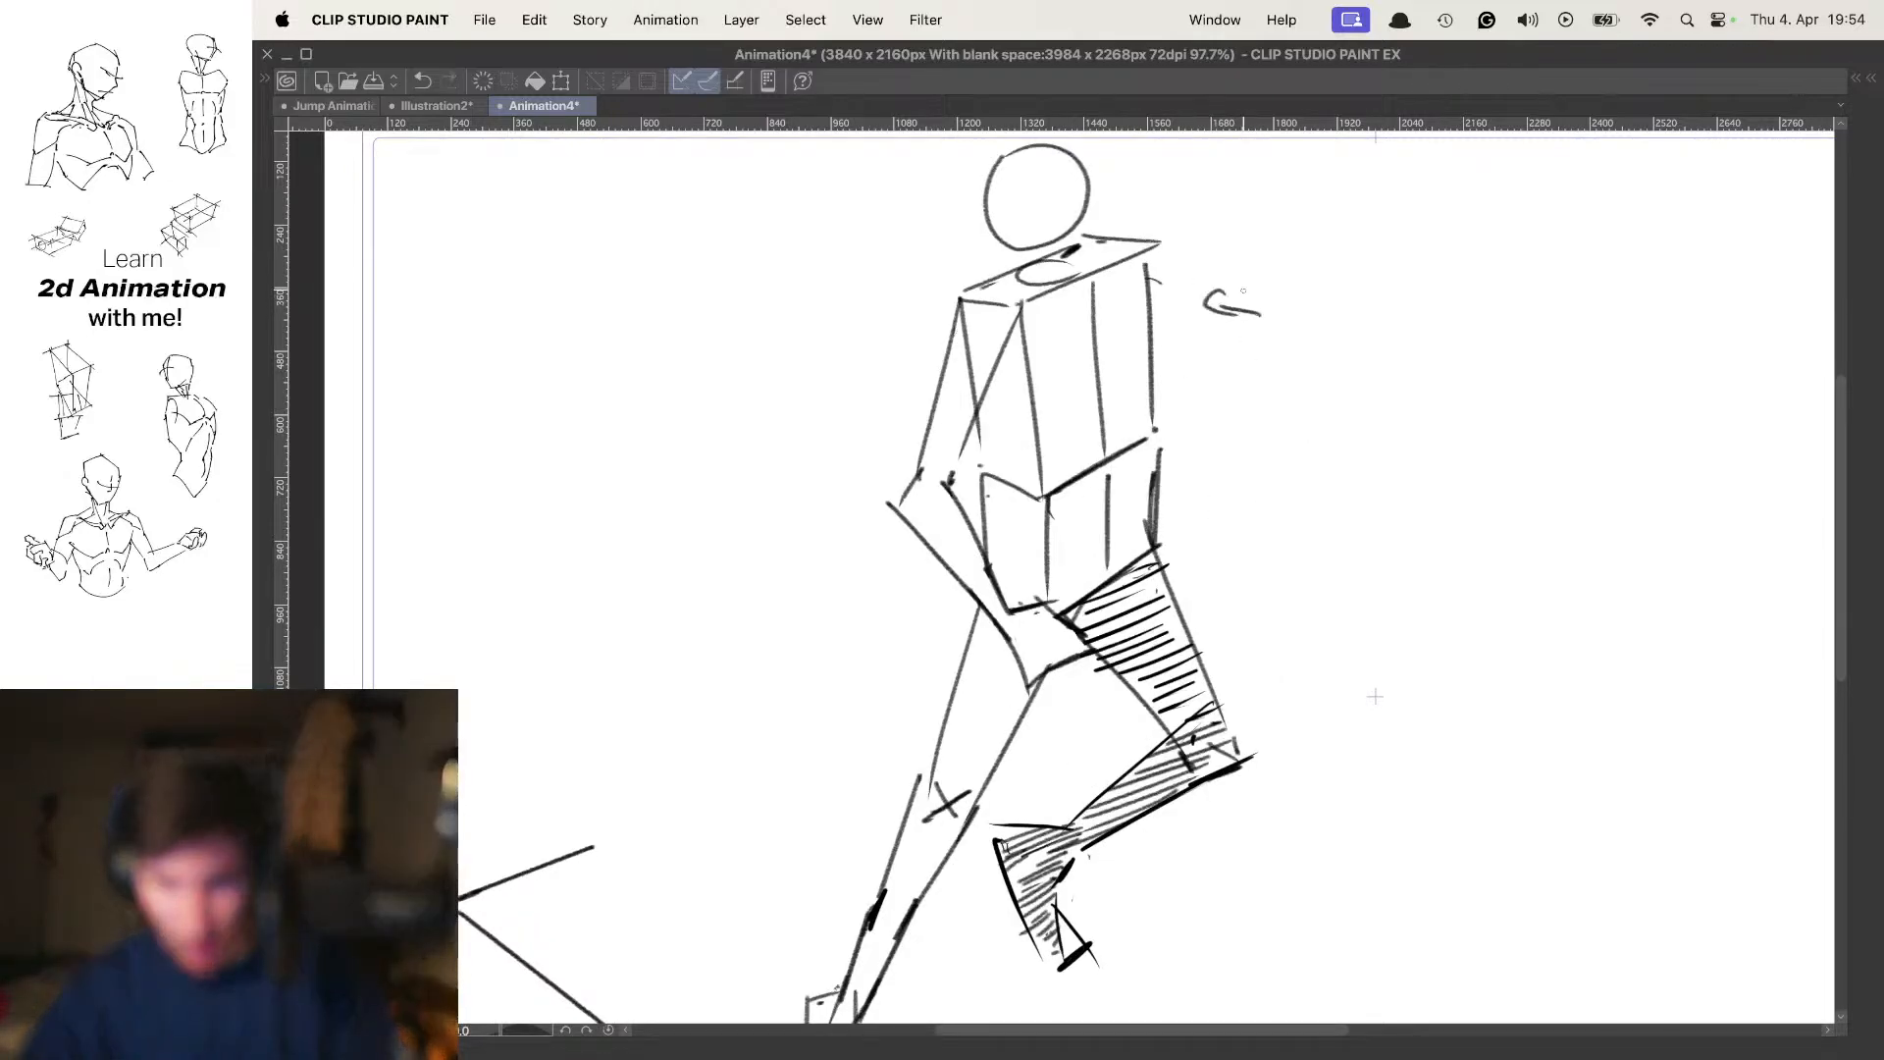
Review the full figure by switching between the raised frame 7 pose and the contact pose
scroll(1203, 467, down, 5)
scroll(1185, 487, up, 3)
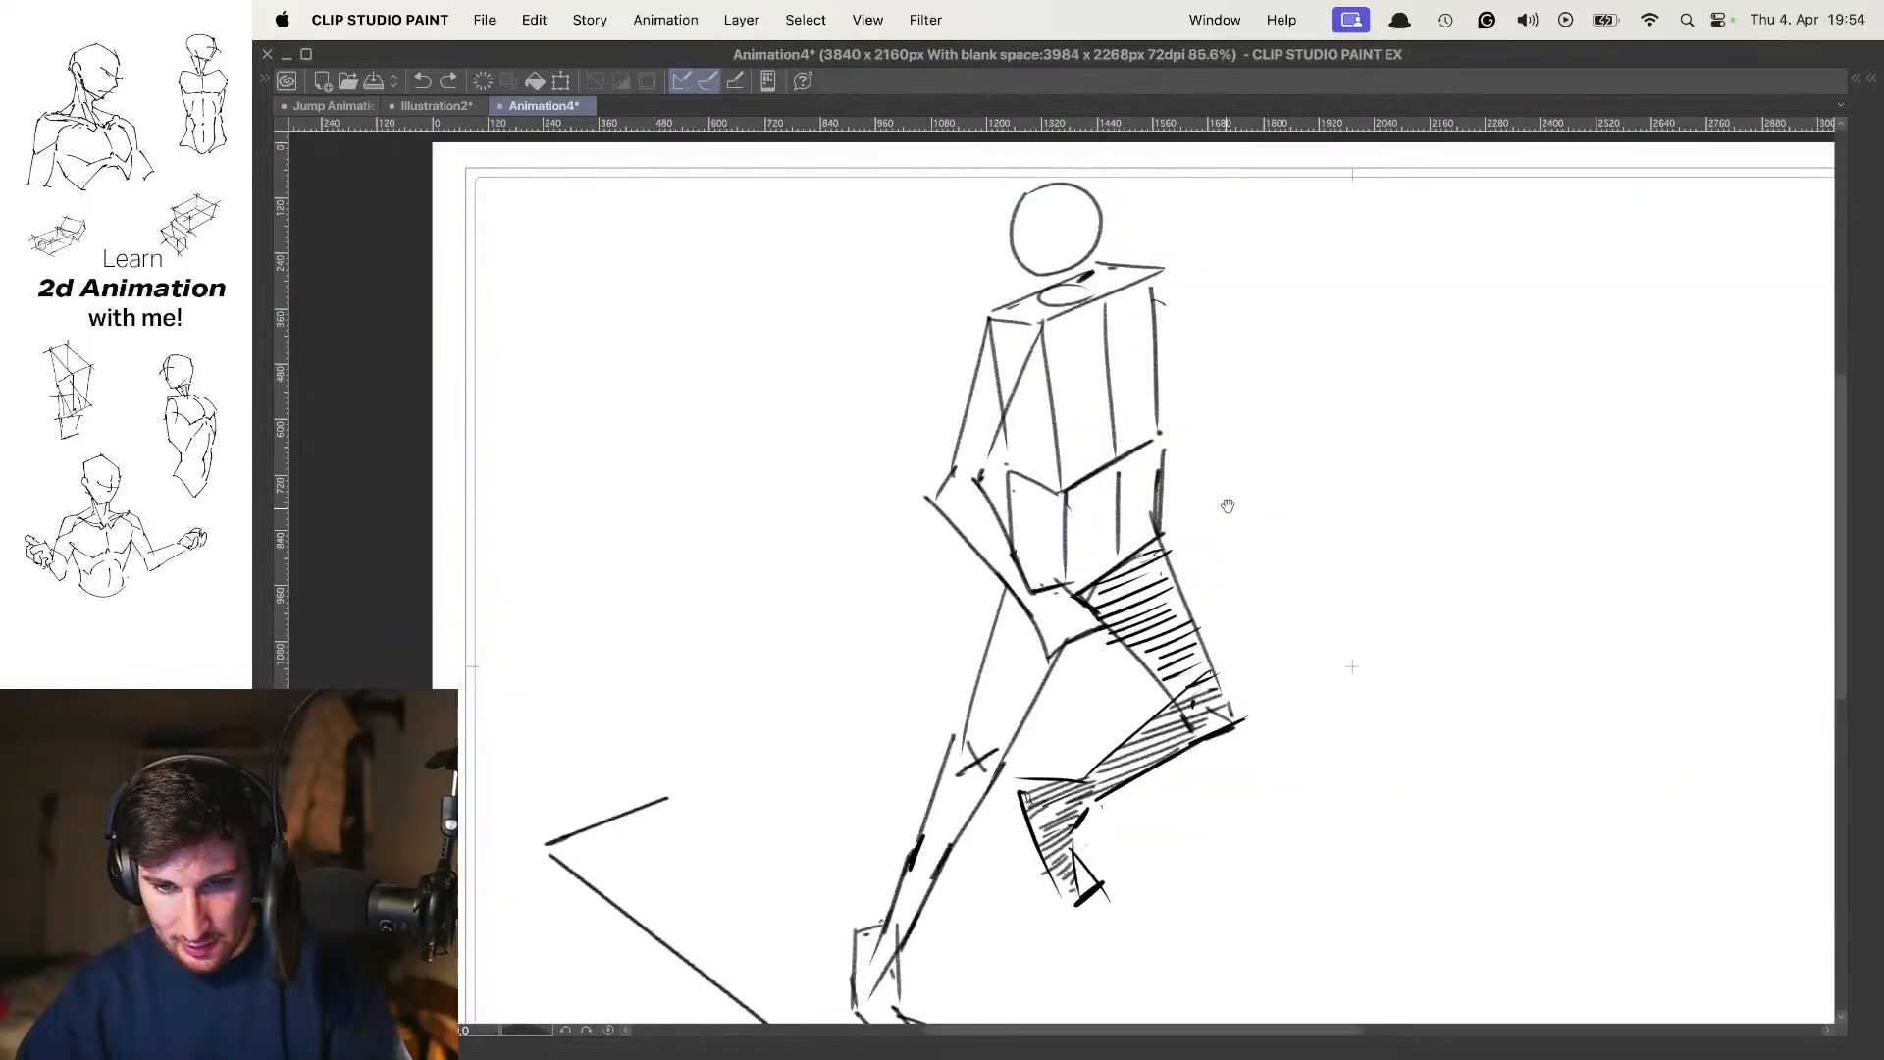
scroll(1217, 496, down, 3)
scroll(1207, 476, up, 2)
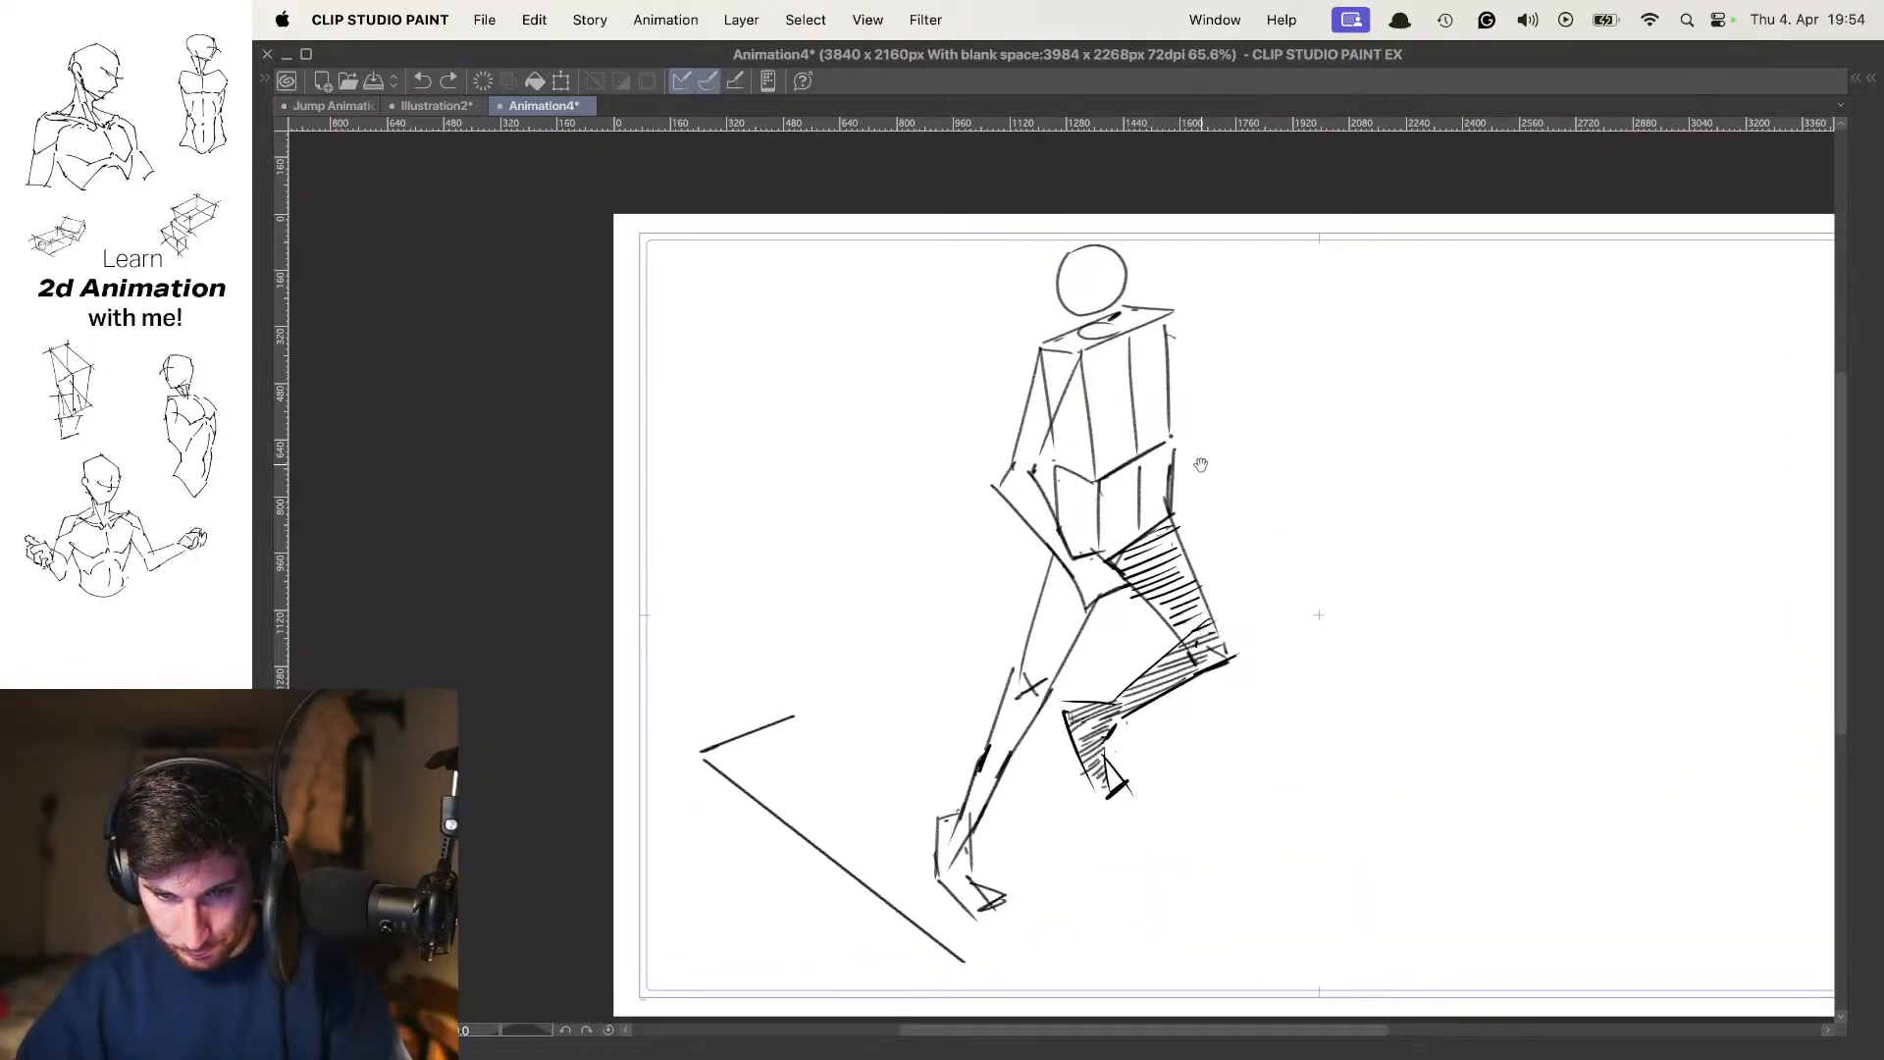
scroll(1201, 465, down, 3)
scroll(1201, 465, up, 1)
key(space)
key(space)
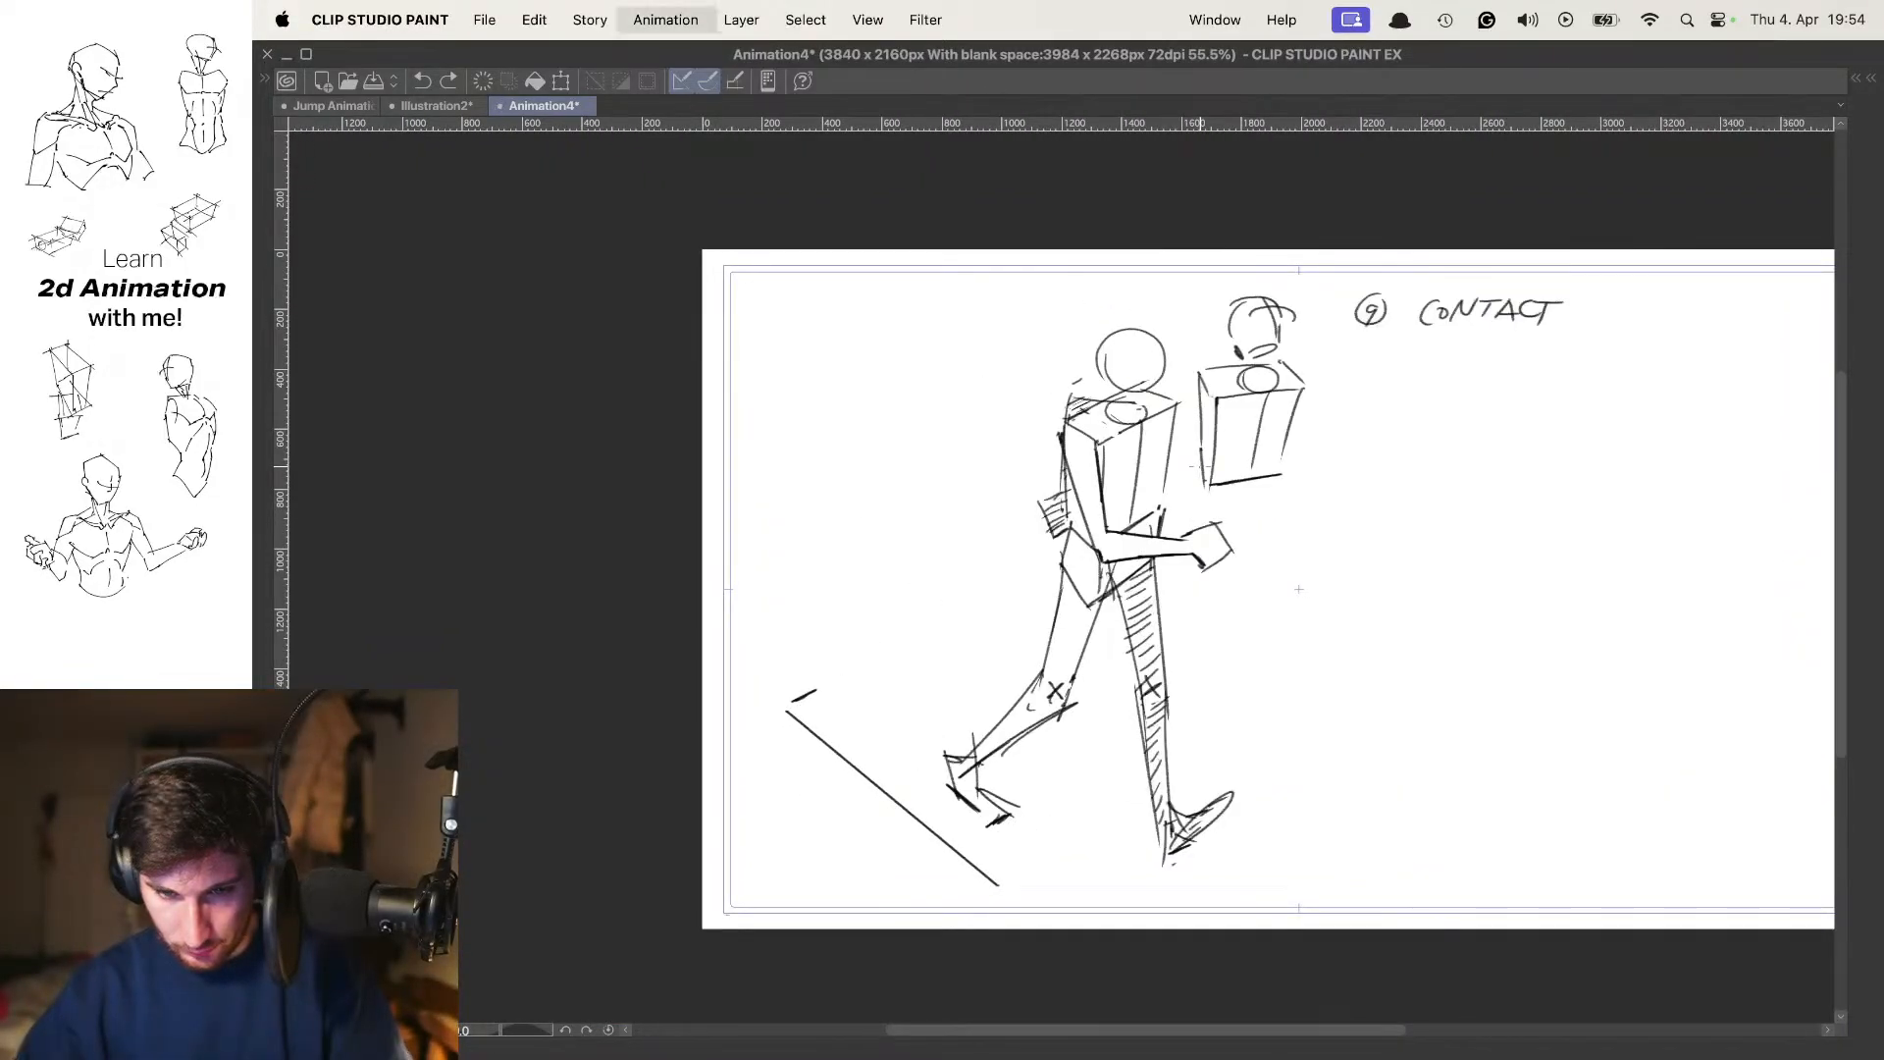
key(space)
key(space)
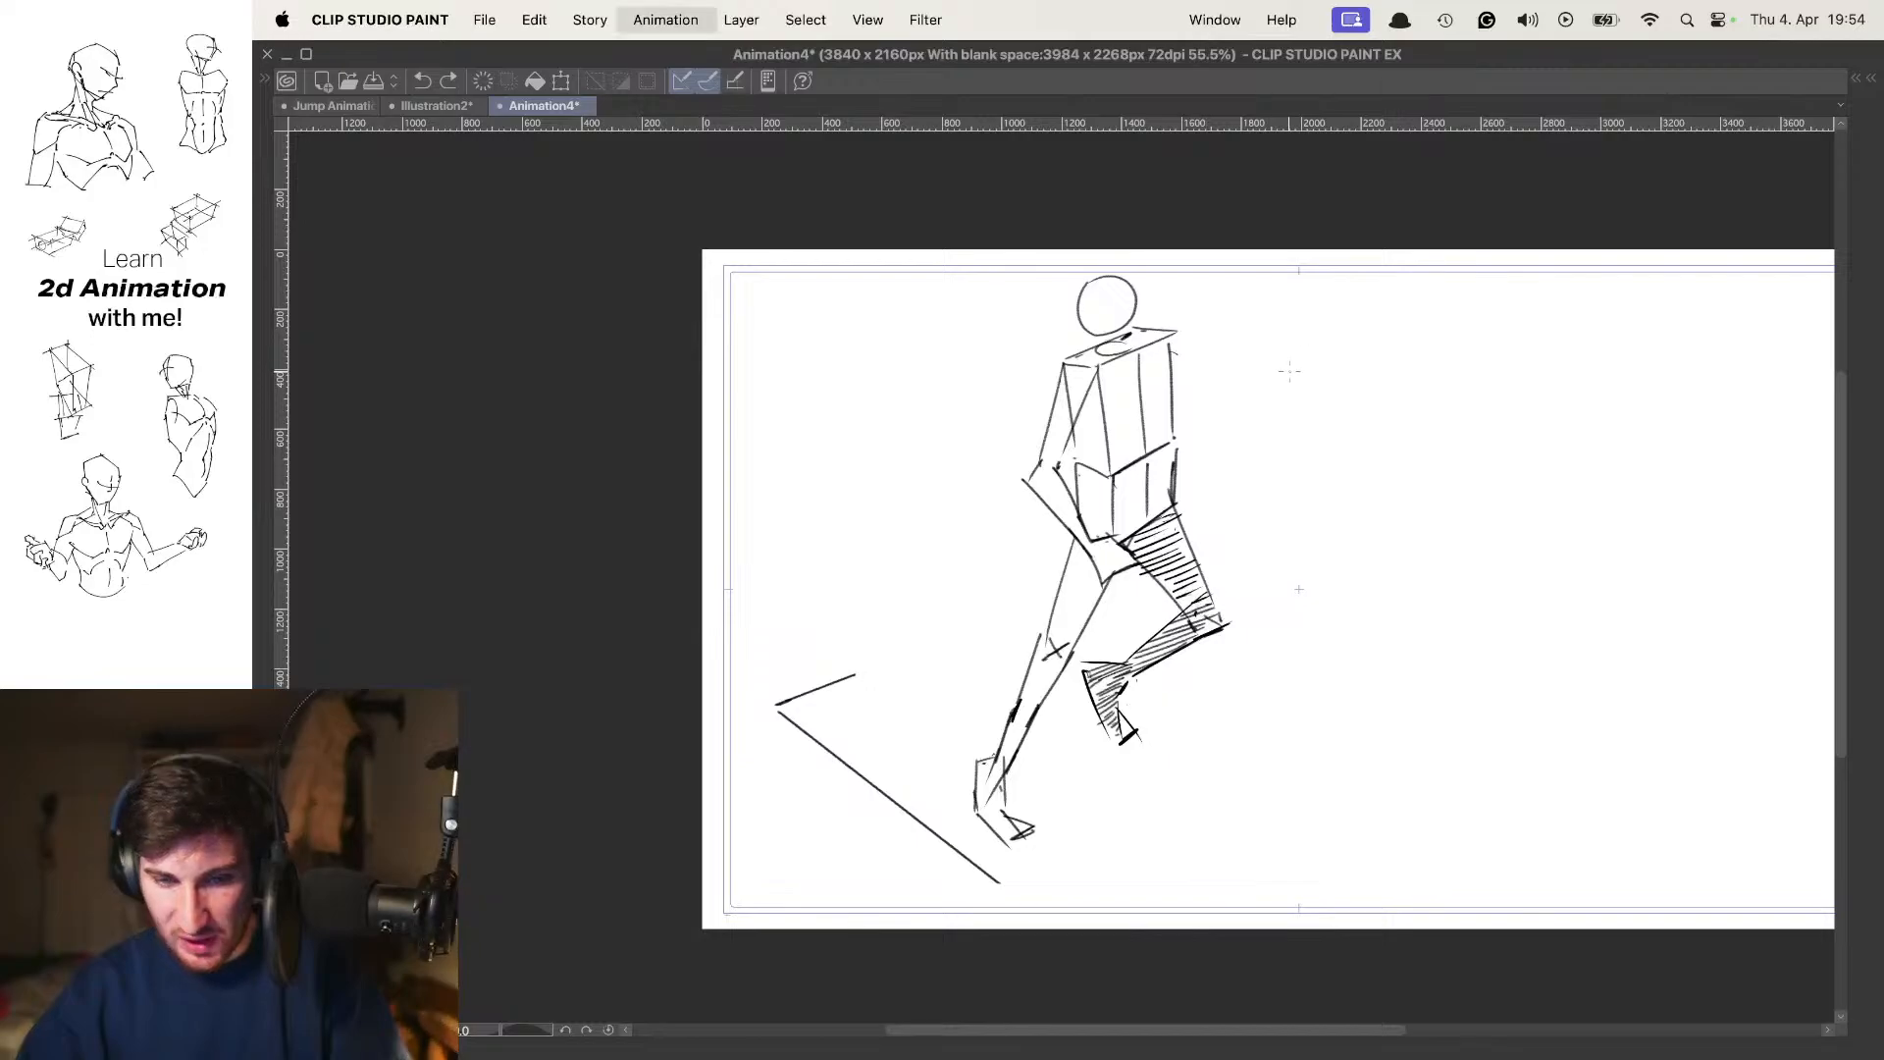
Label frame 7 with a circled 7 and the note "UP!", aligned with the other frames' labels using onion skin
scroll(1291, 365, up, 4)
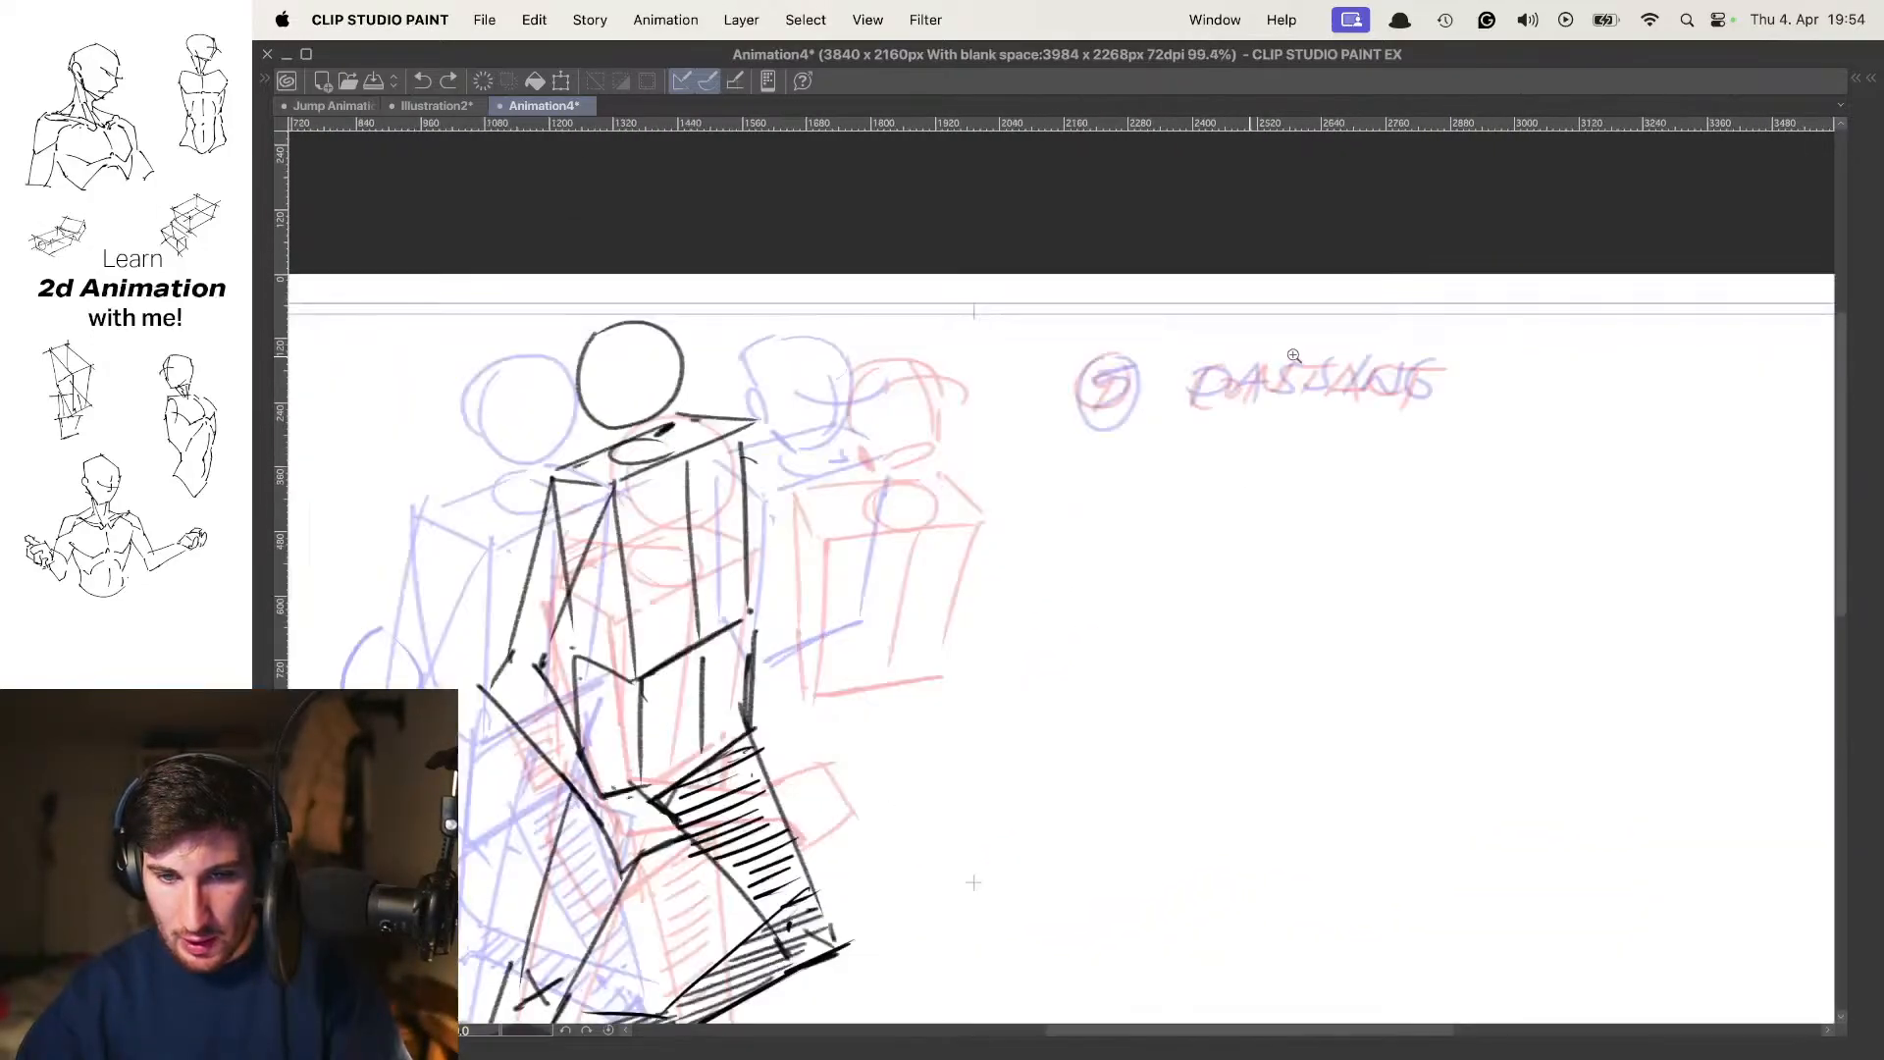
scroll(1147, 407, up, 2)
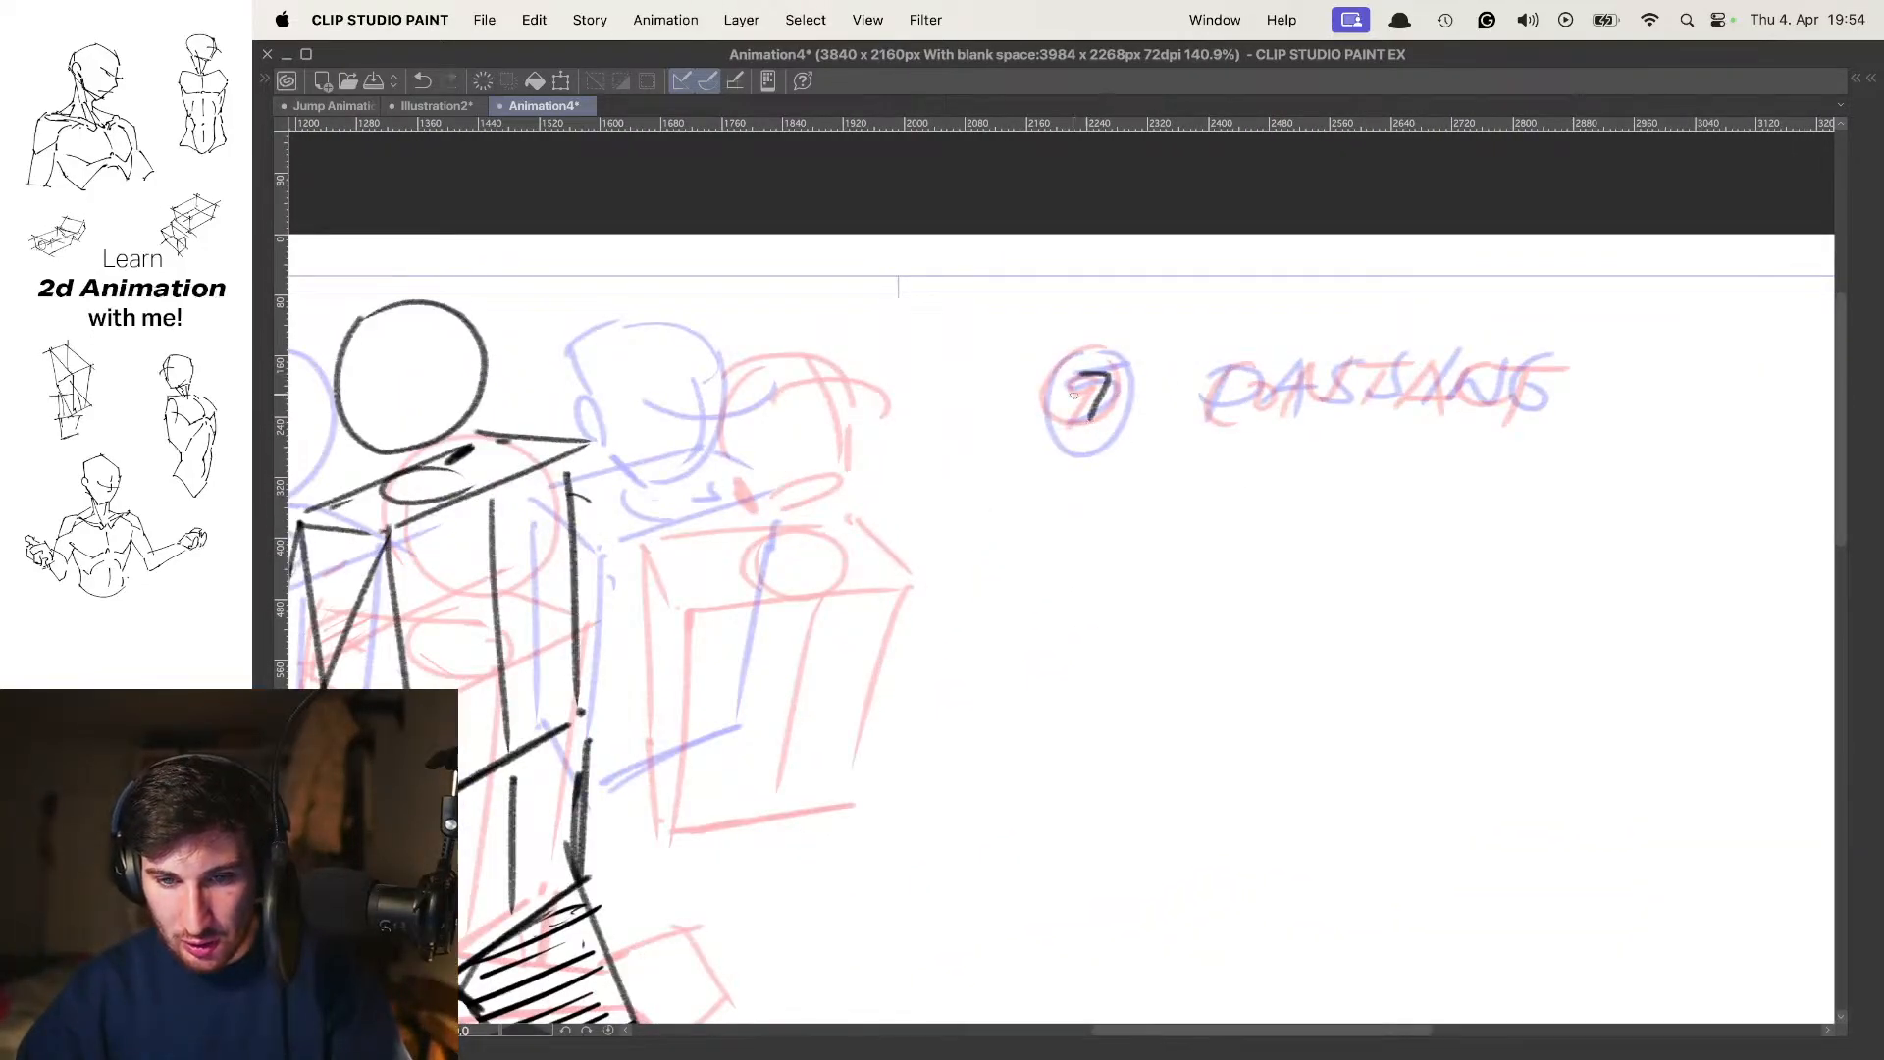
mouse_move(1368, 364)
mouse_down()
mouse_move(1288, 360)
mouse_move(1075, 525)
mouse_up()
key(o)
drag(1168, 448, 1258, 407)
key(space)
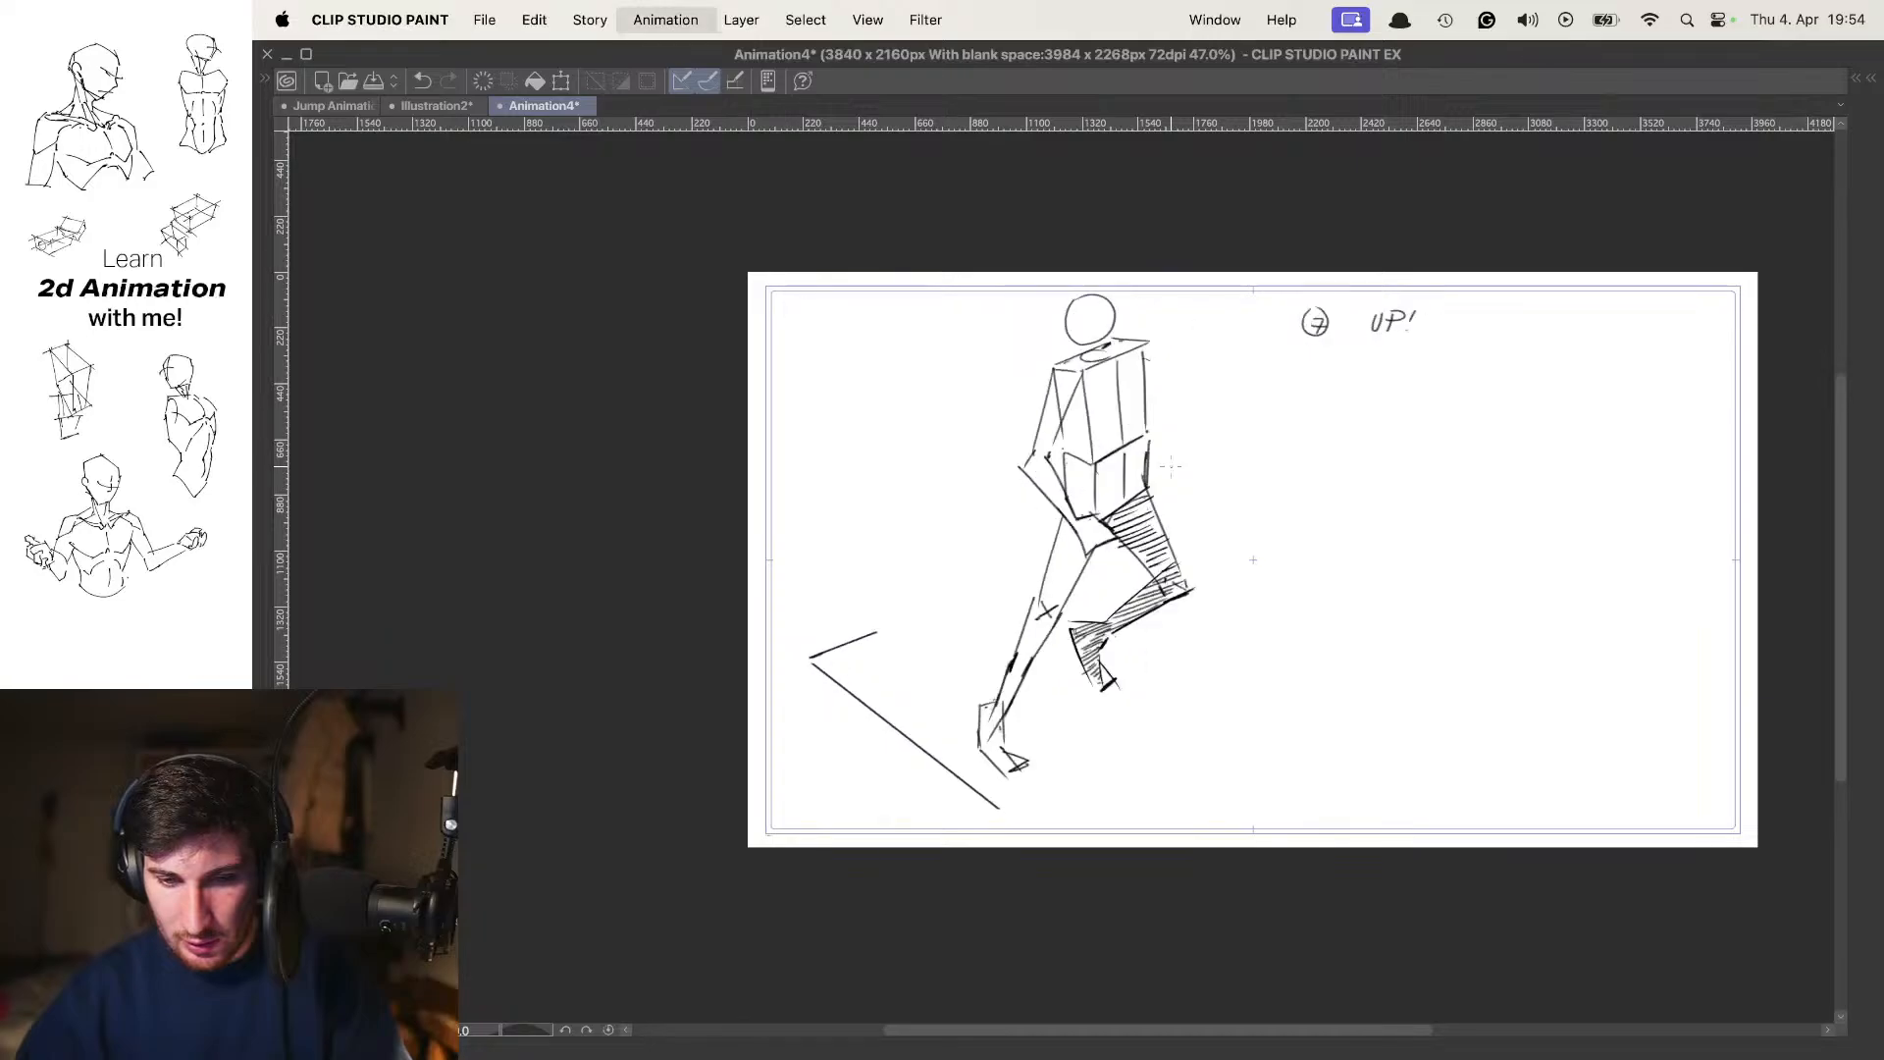
Start a free transform of the whole frame 7 drawing, confirm it and go back to the passing pose
key(ctrl+t)
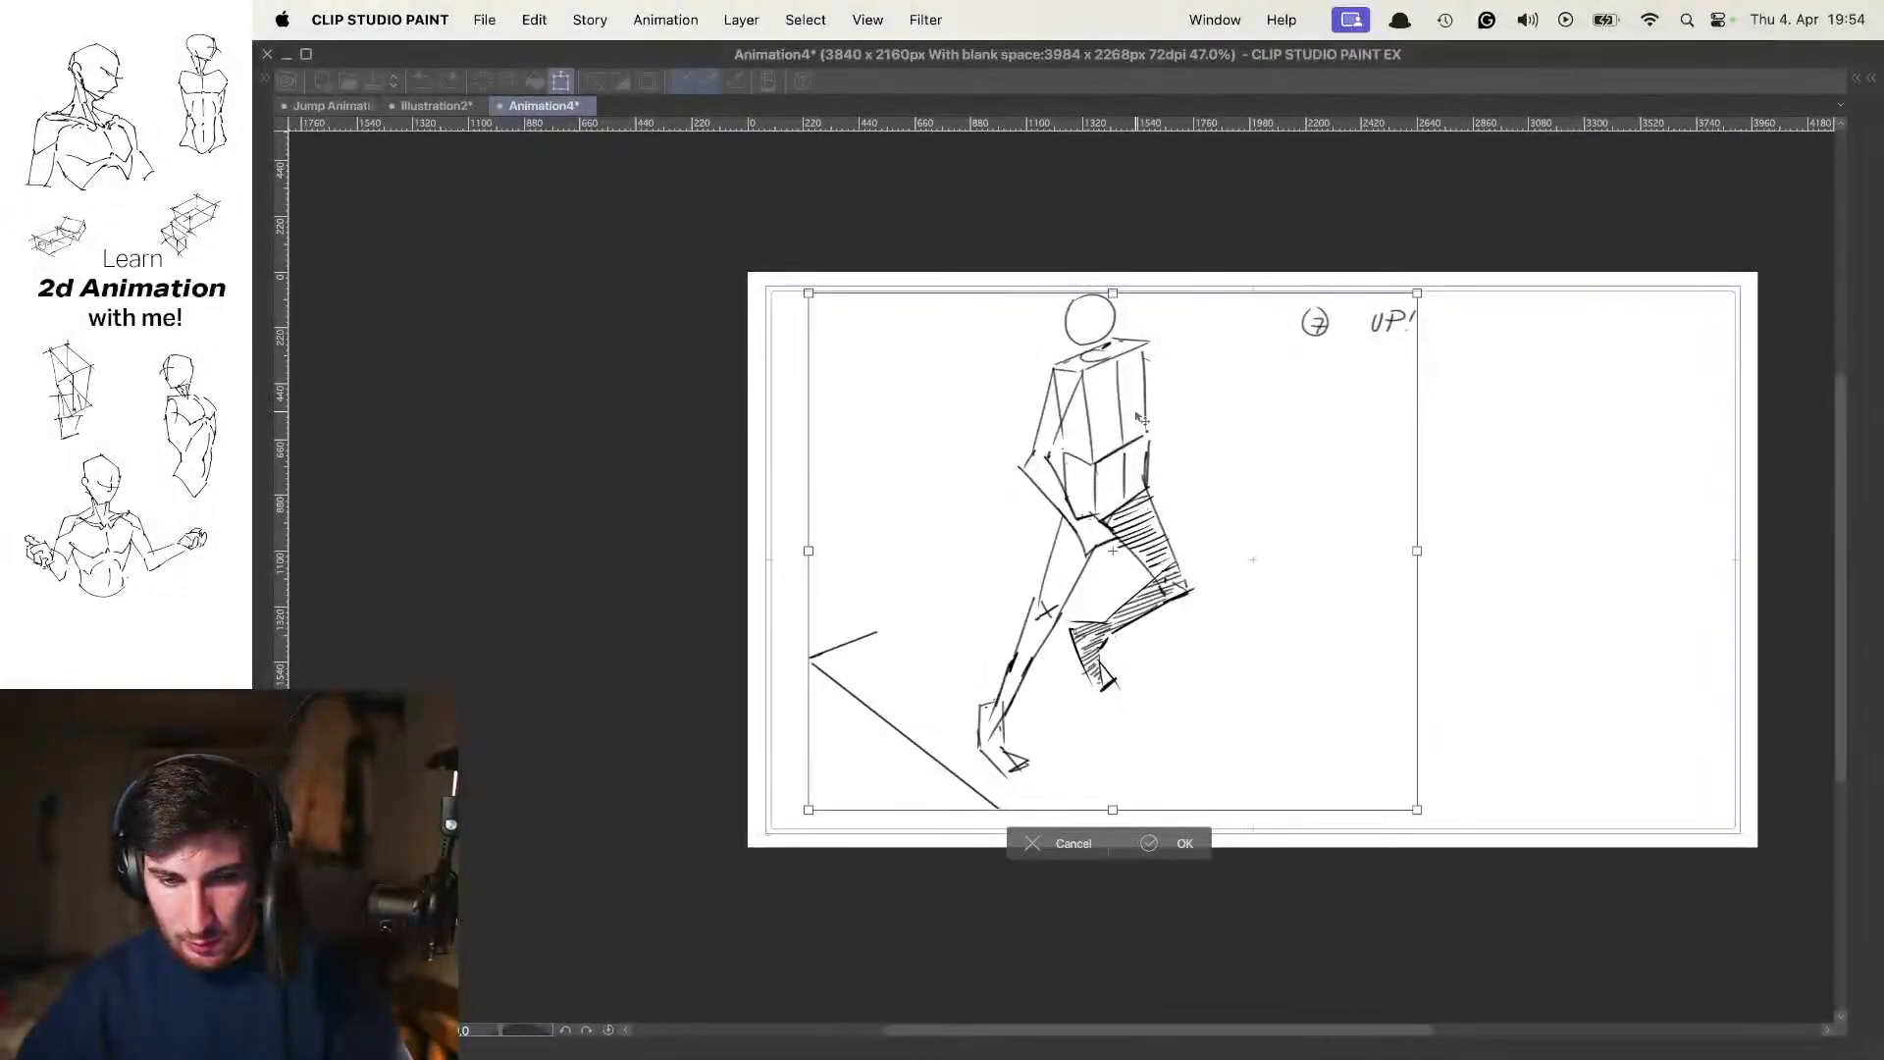
key(Return)
key(comma)
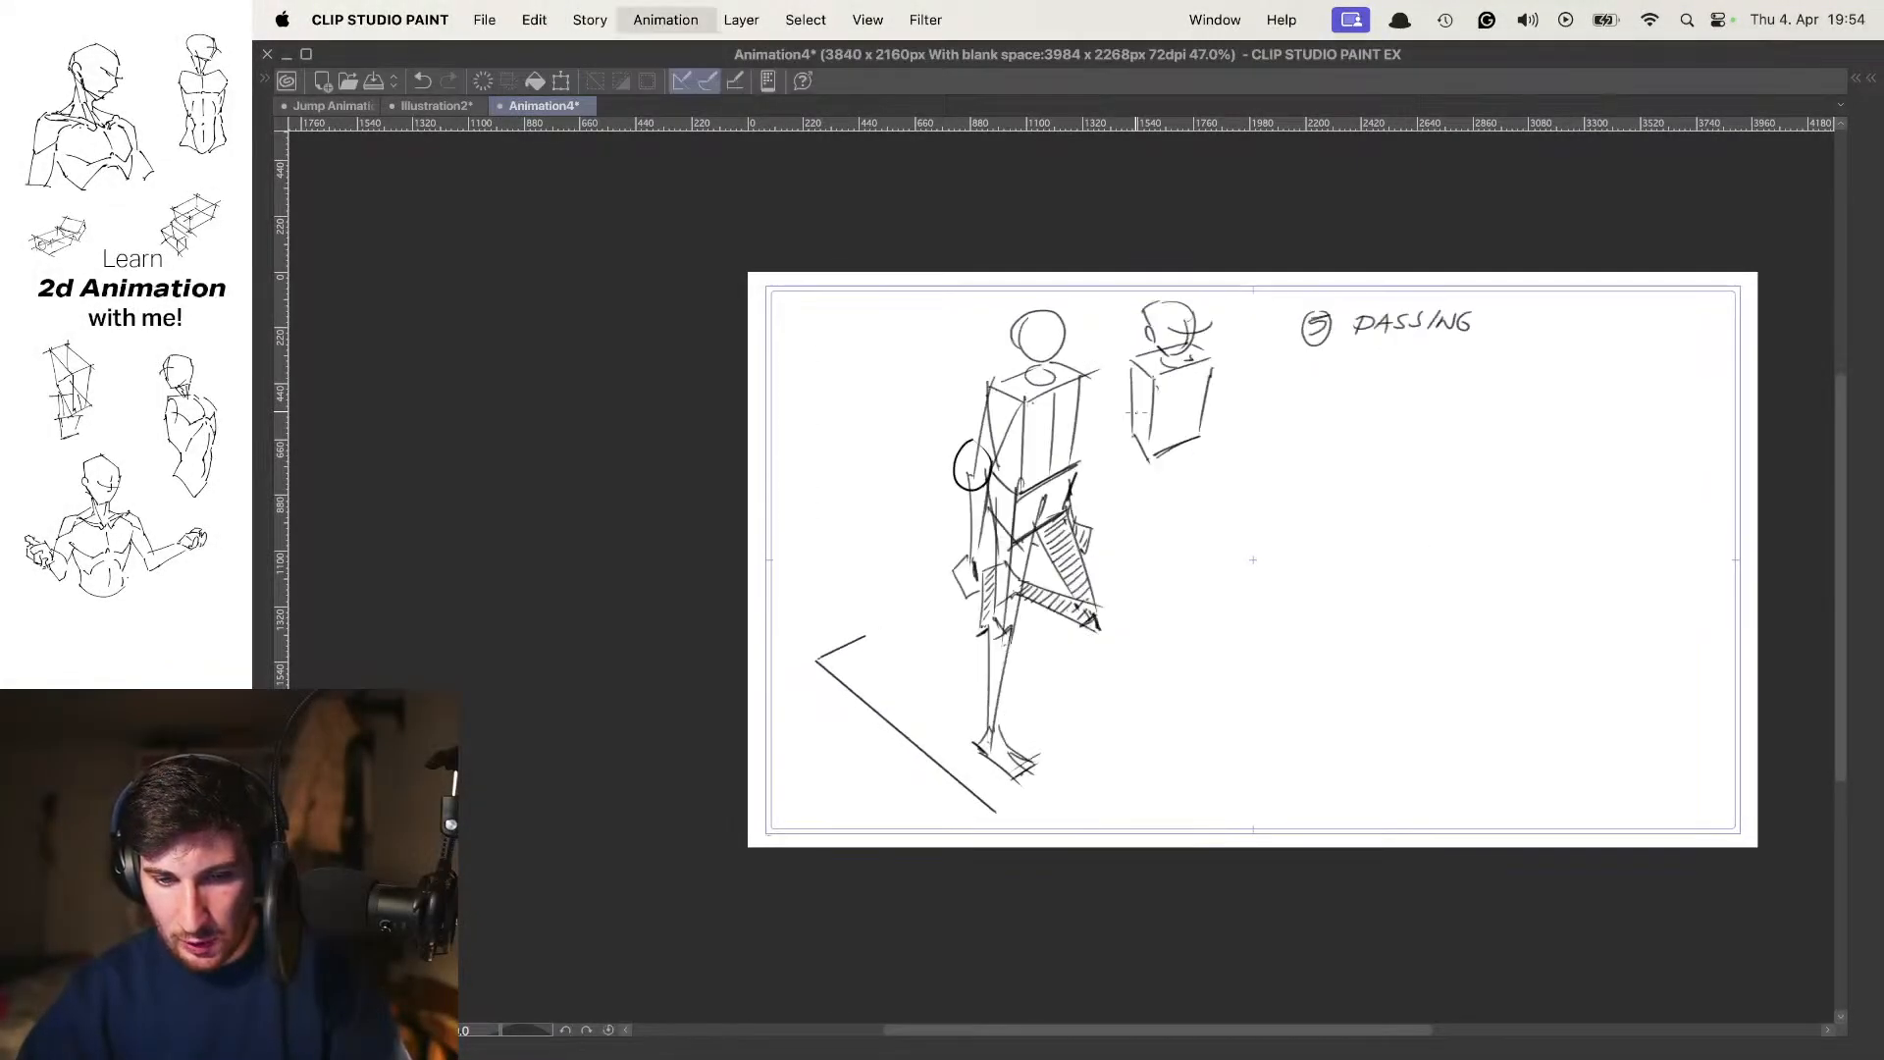
Step back and forth through the walk cycle poses to examine the motion between the passing, raised and contact frames
key(period)
key(comma)
key(comma)
key(comma)
key(period)
key(period)
key(period)
key(period)
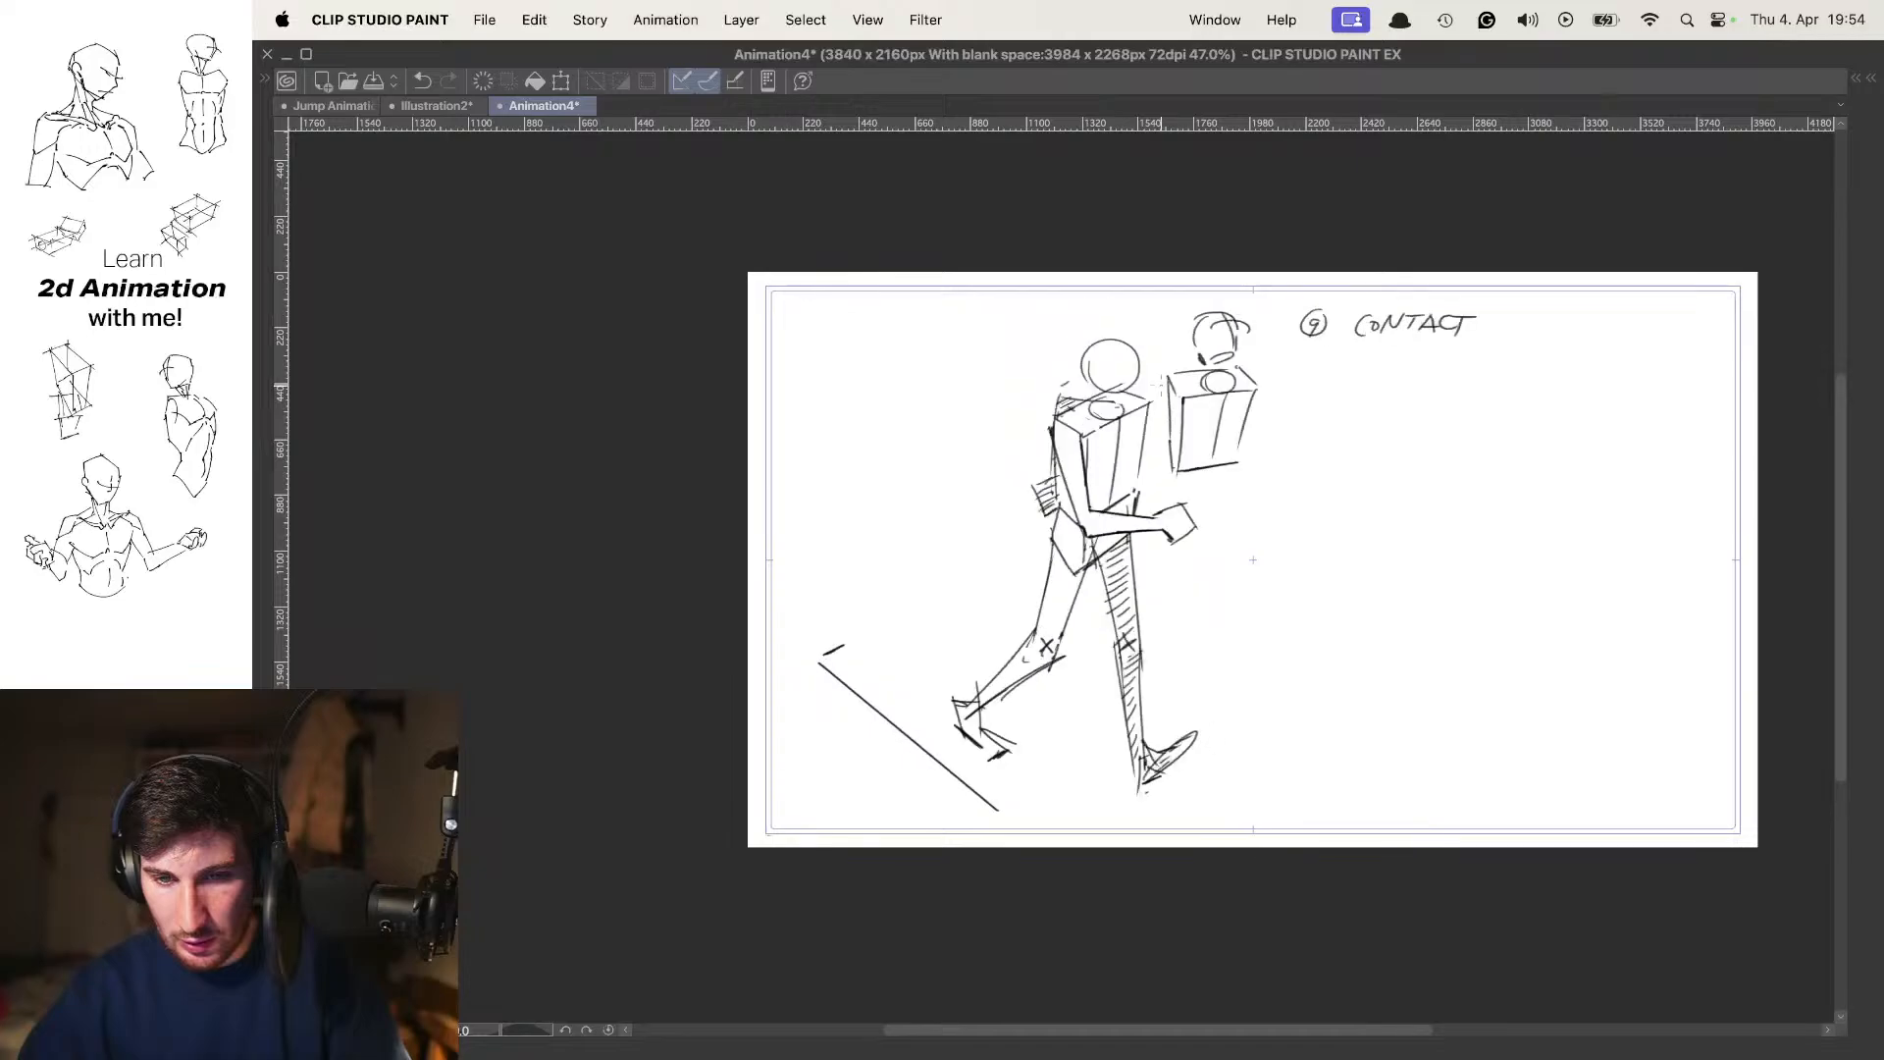
key(comma)
key(comma)
key(comma)
key(period)
key(period)
key(period)
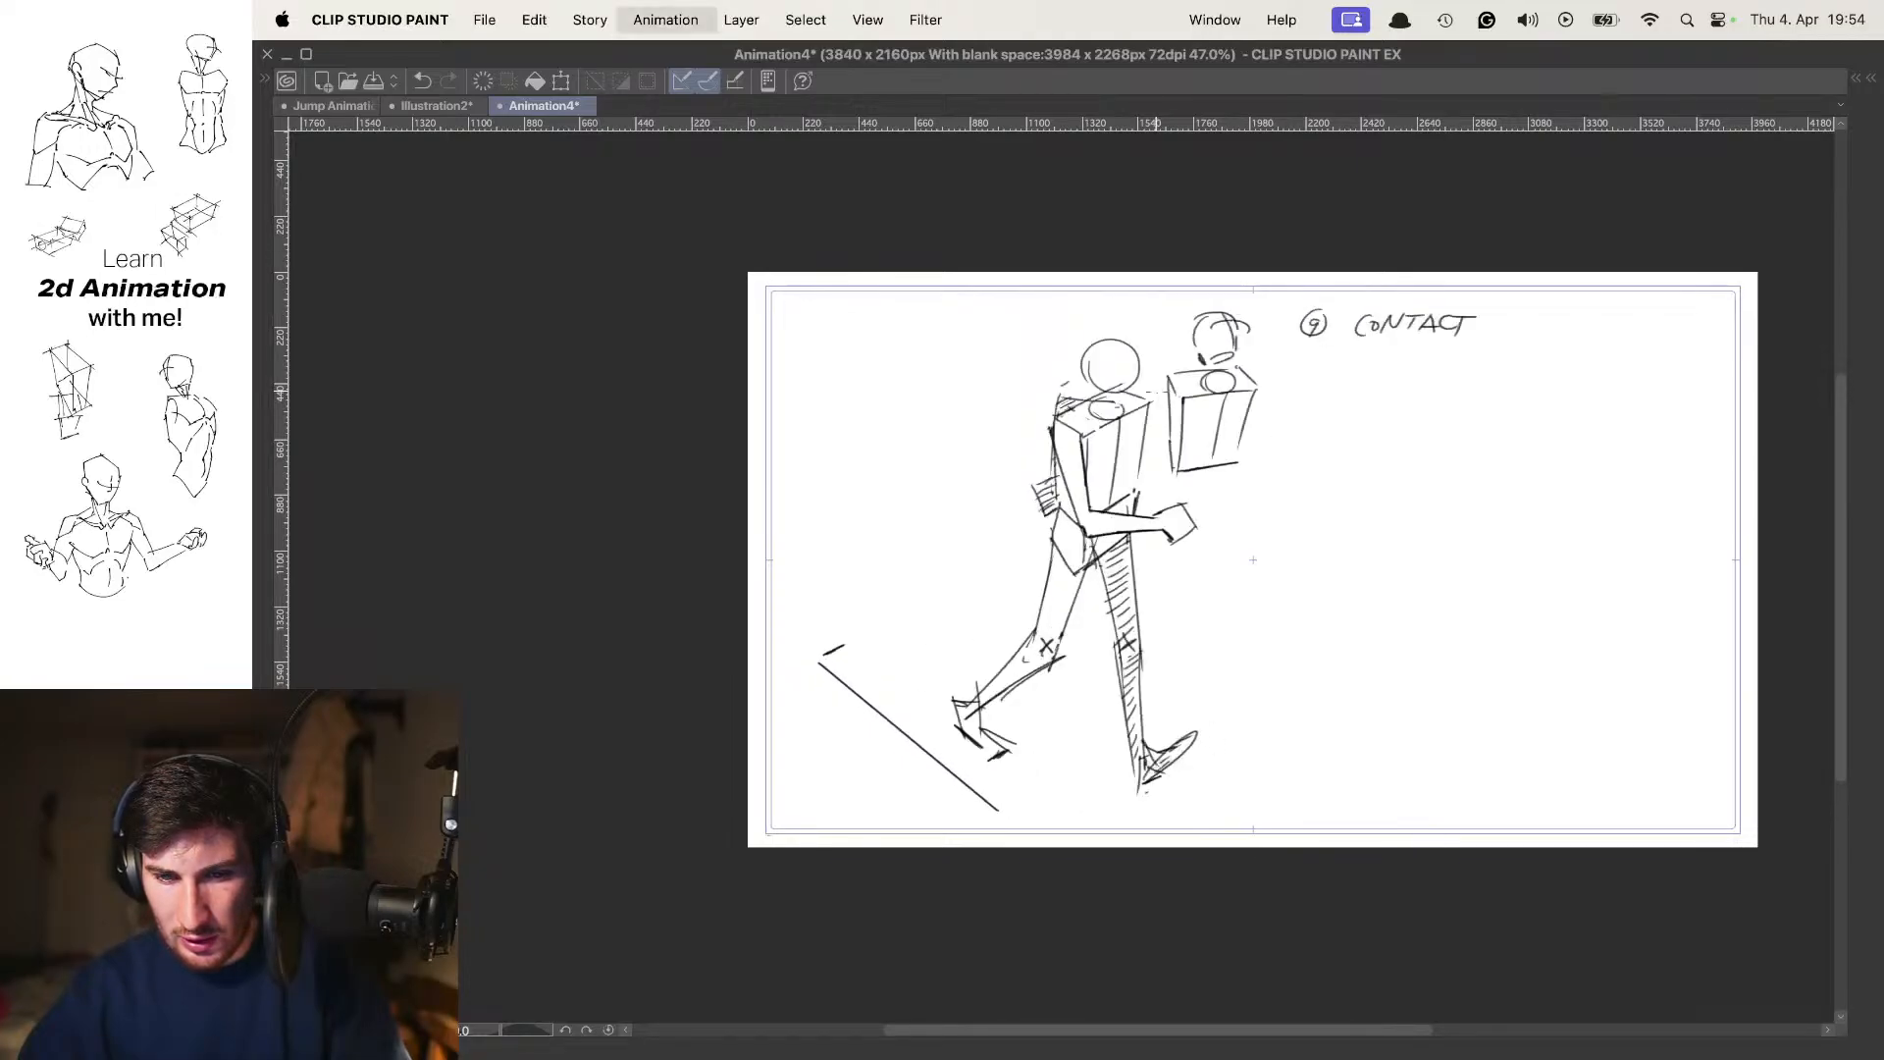
key(comma)
key(period)
key(period)
key(period)
key(period)
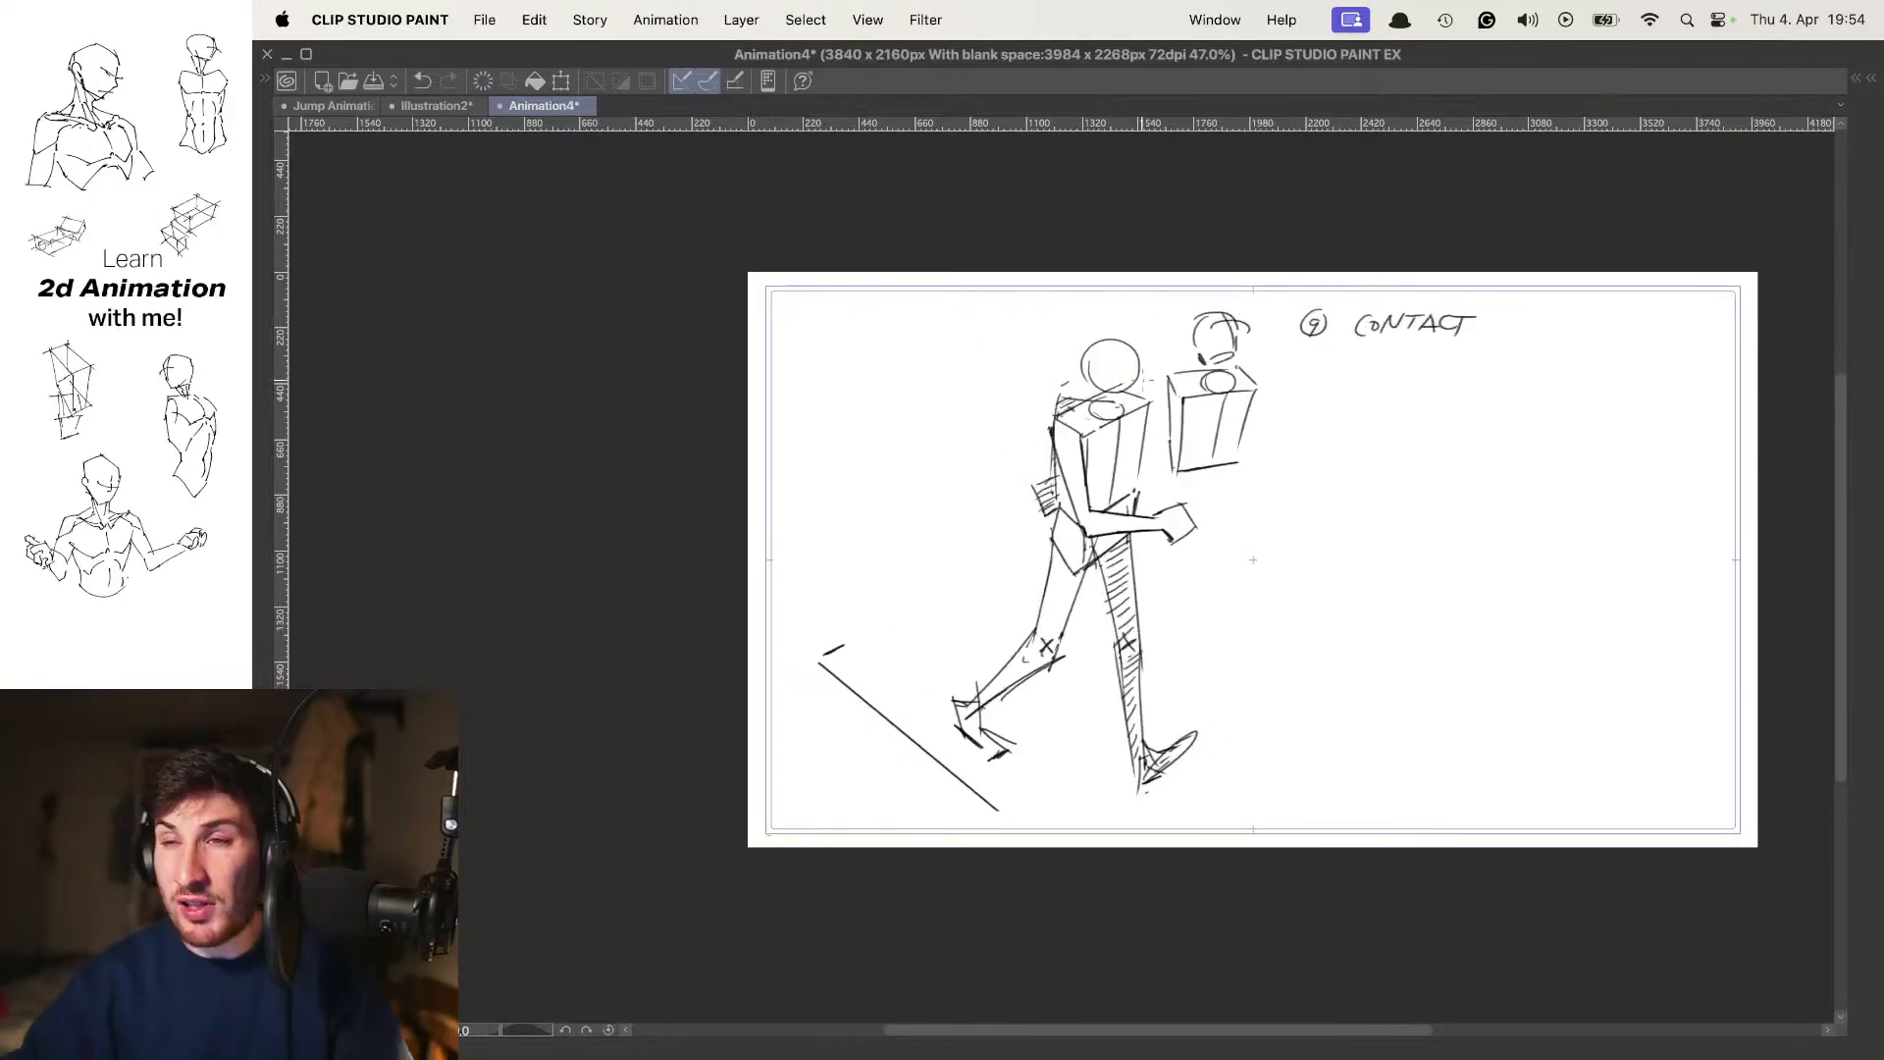
key(period)
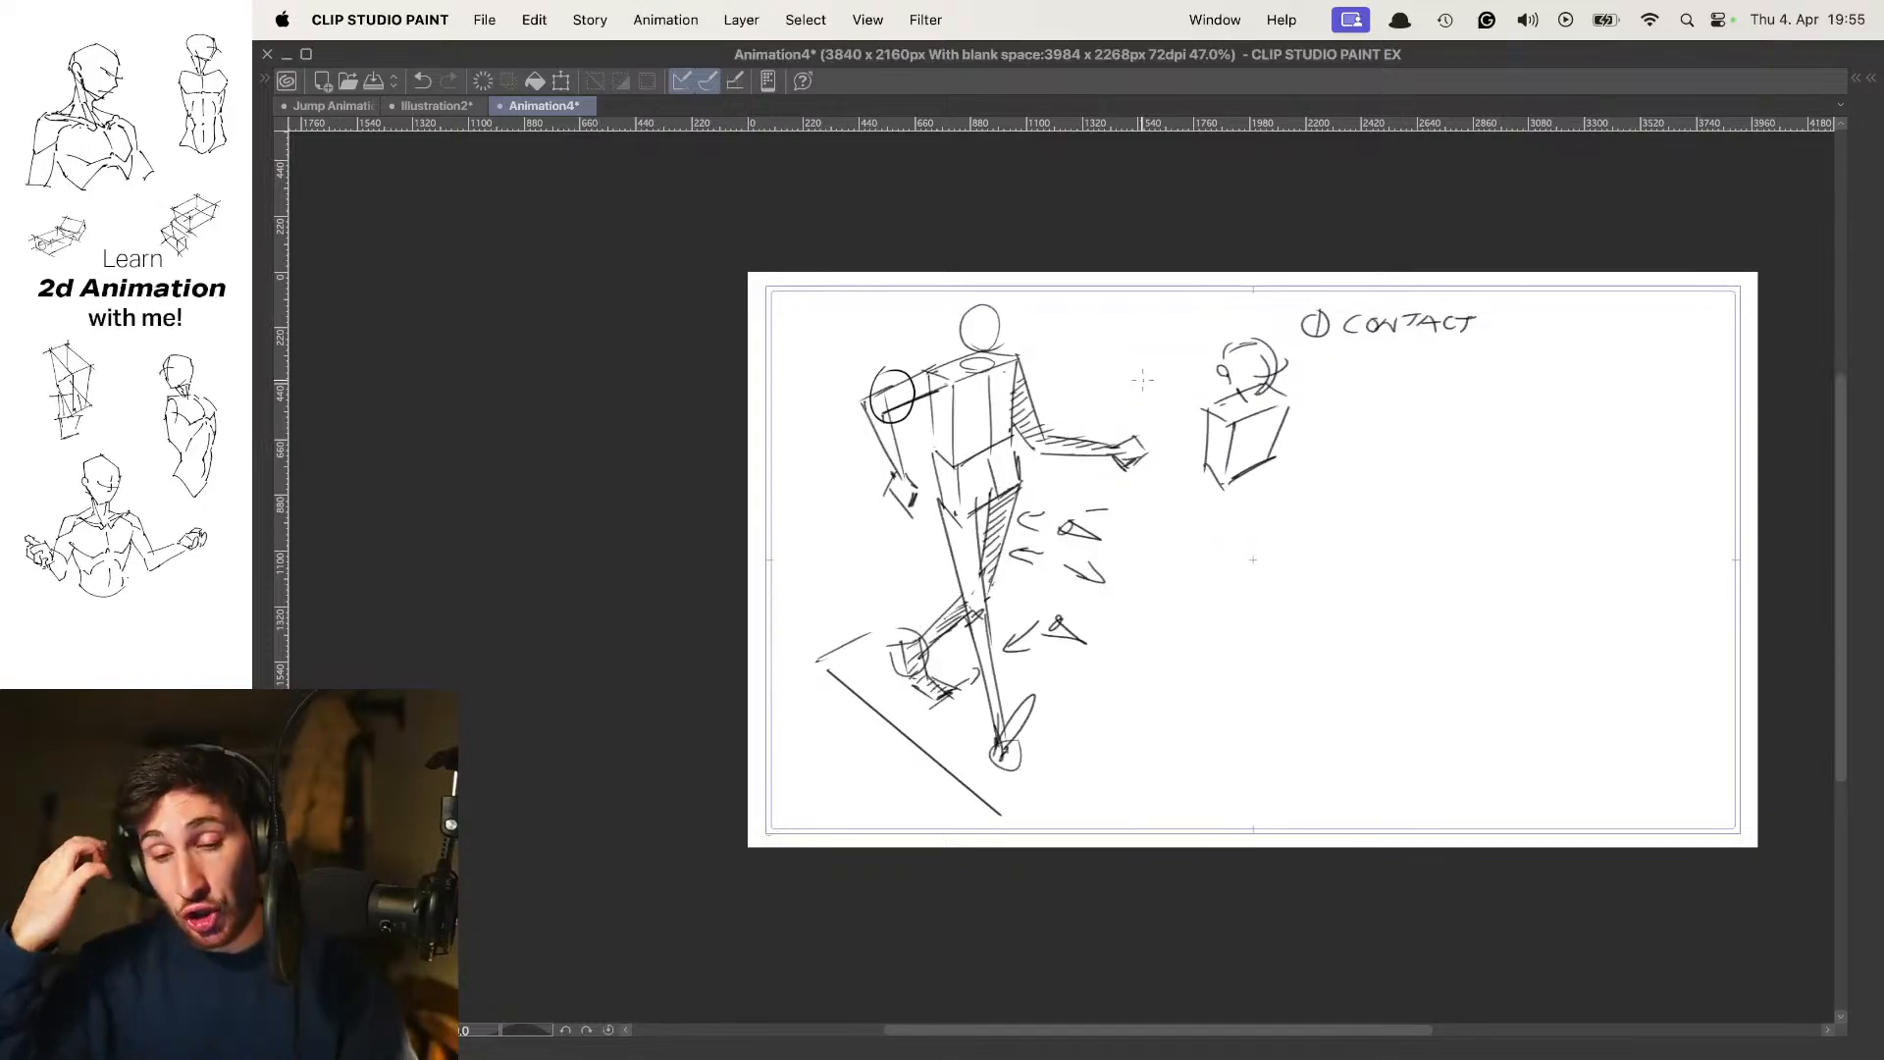
On frame 7, sketch a small box seen from above in the empty area below the "UP!" note
key(Right)
key(Right)
key(Right)
key(Right)
key(Right)
key(Right)
key(Right)
key(Right)
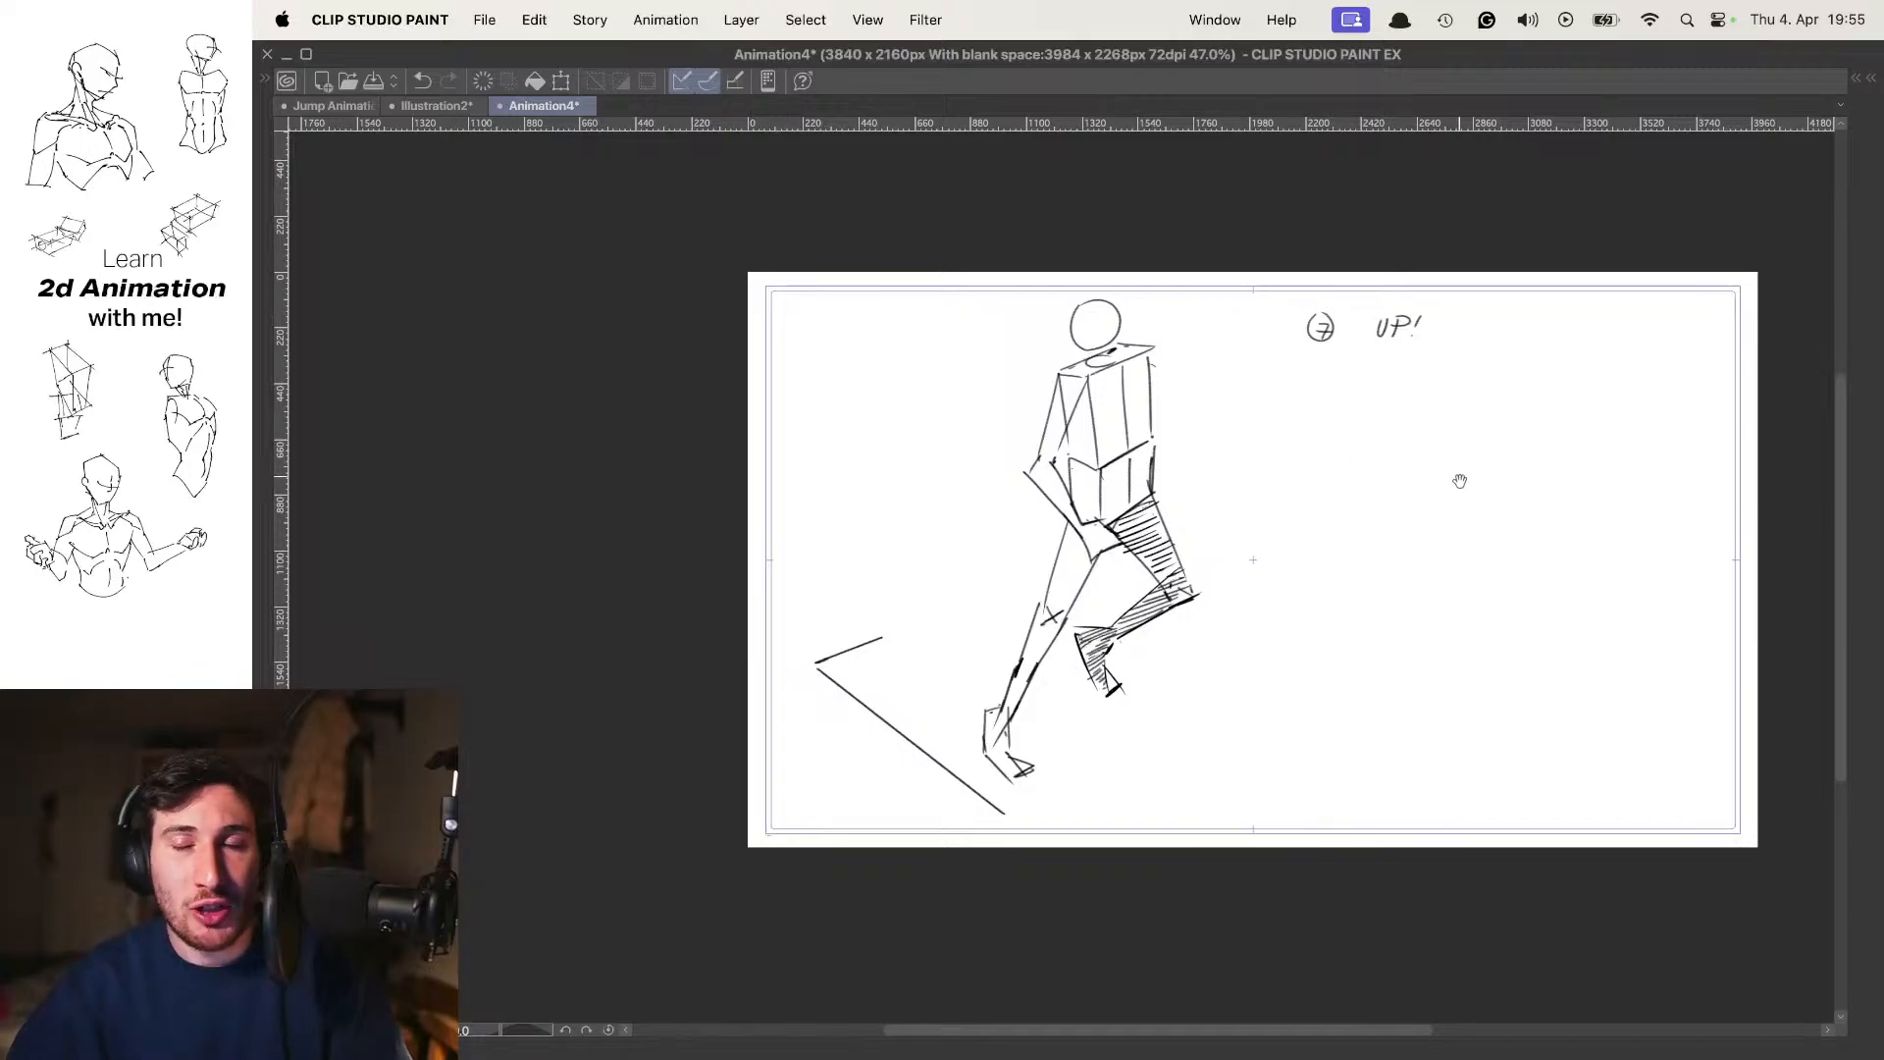
mouse_move(1471, 481)
mouse_down()
mouse_move(1214, 454)
mouse_move(1233, 324)
mouse_up()
mouse_move(1044, 379)
mouse_down()
mouse_move(1116, 408)
mouse_move(1244, 350)
mouse_up()
mouse_move(1114, 329)
mouse_down()
mouse_move(1006, 381)
mouse_move(1222, 355)
mouse_up()
drag(1131, 418, 1134, 488)
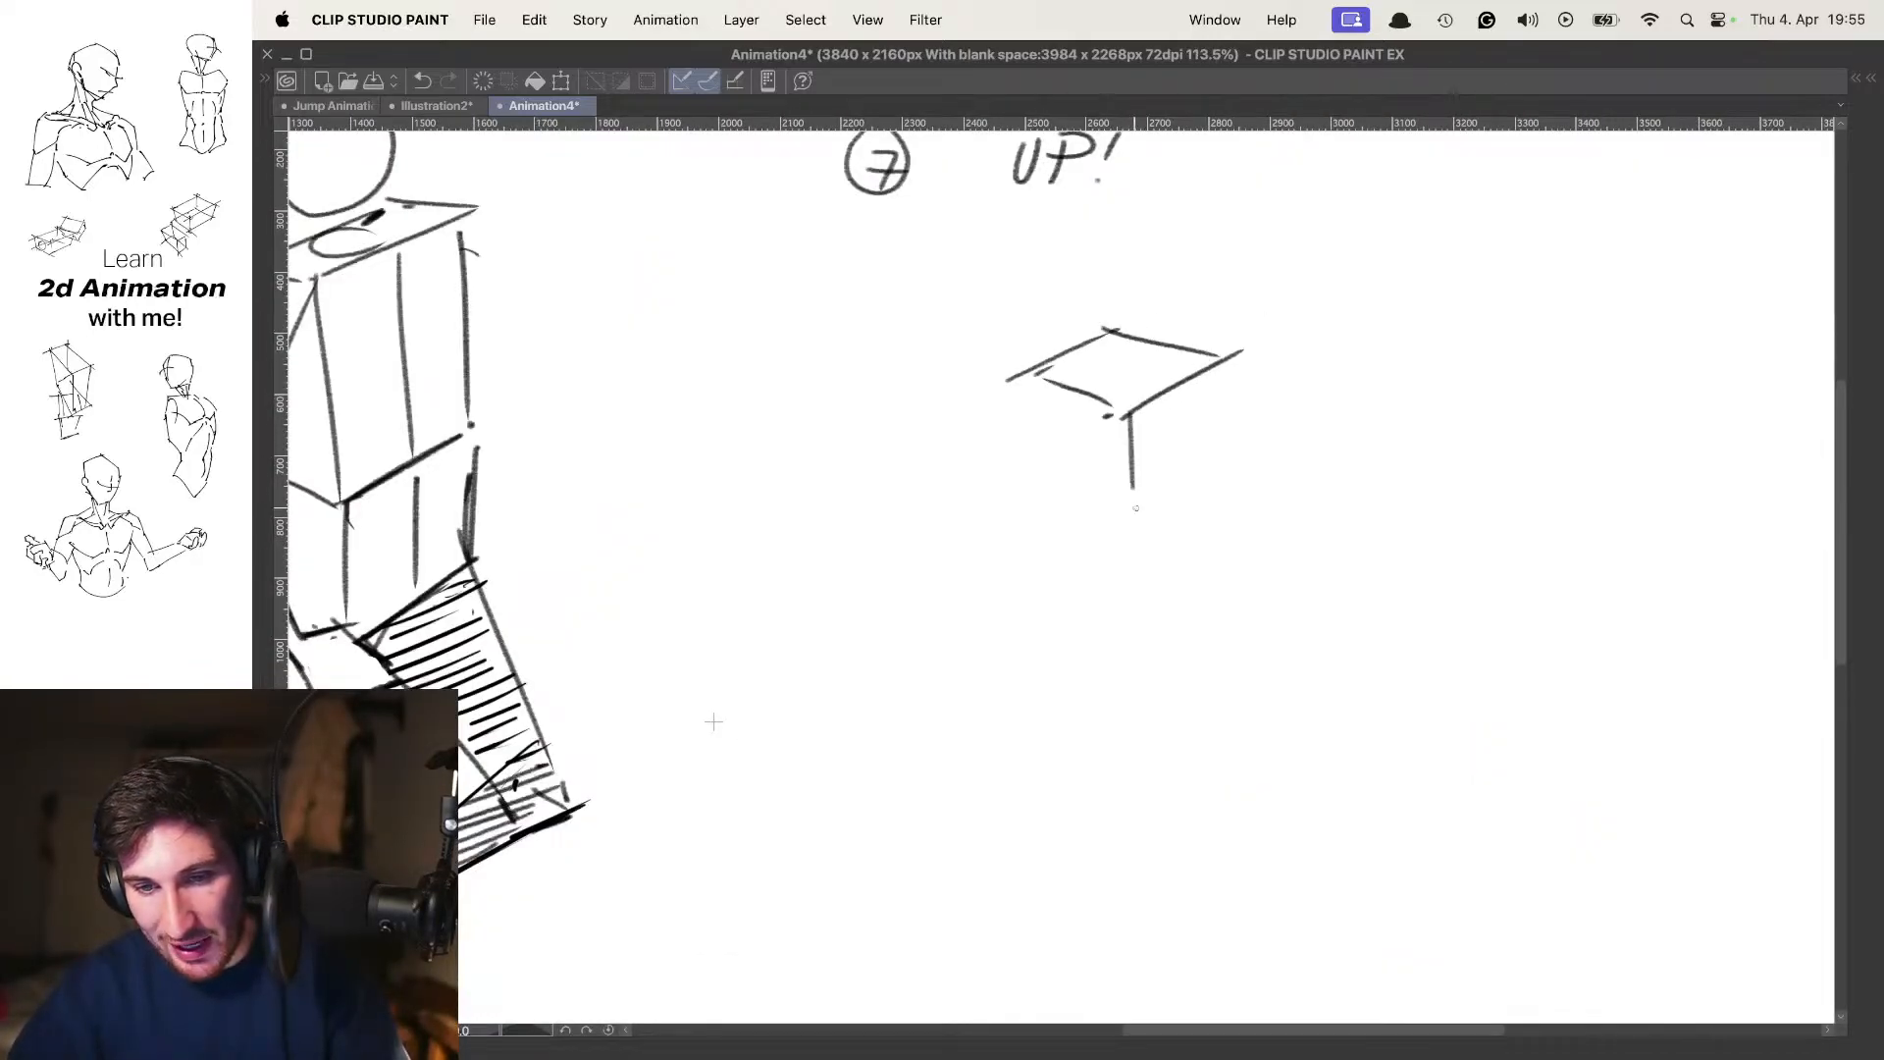
mouse_move(1044, 377)
mouse_down()
mouse_move(1059, 473)
mouse_move(1122, 525)
mouse_up()
drag(1129, 518, 1190, 479)
drag(1217, 384, 1188, 469)
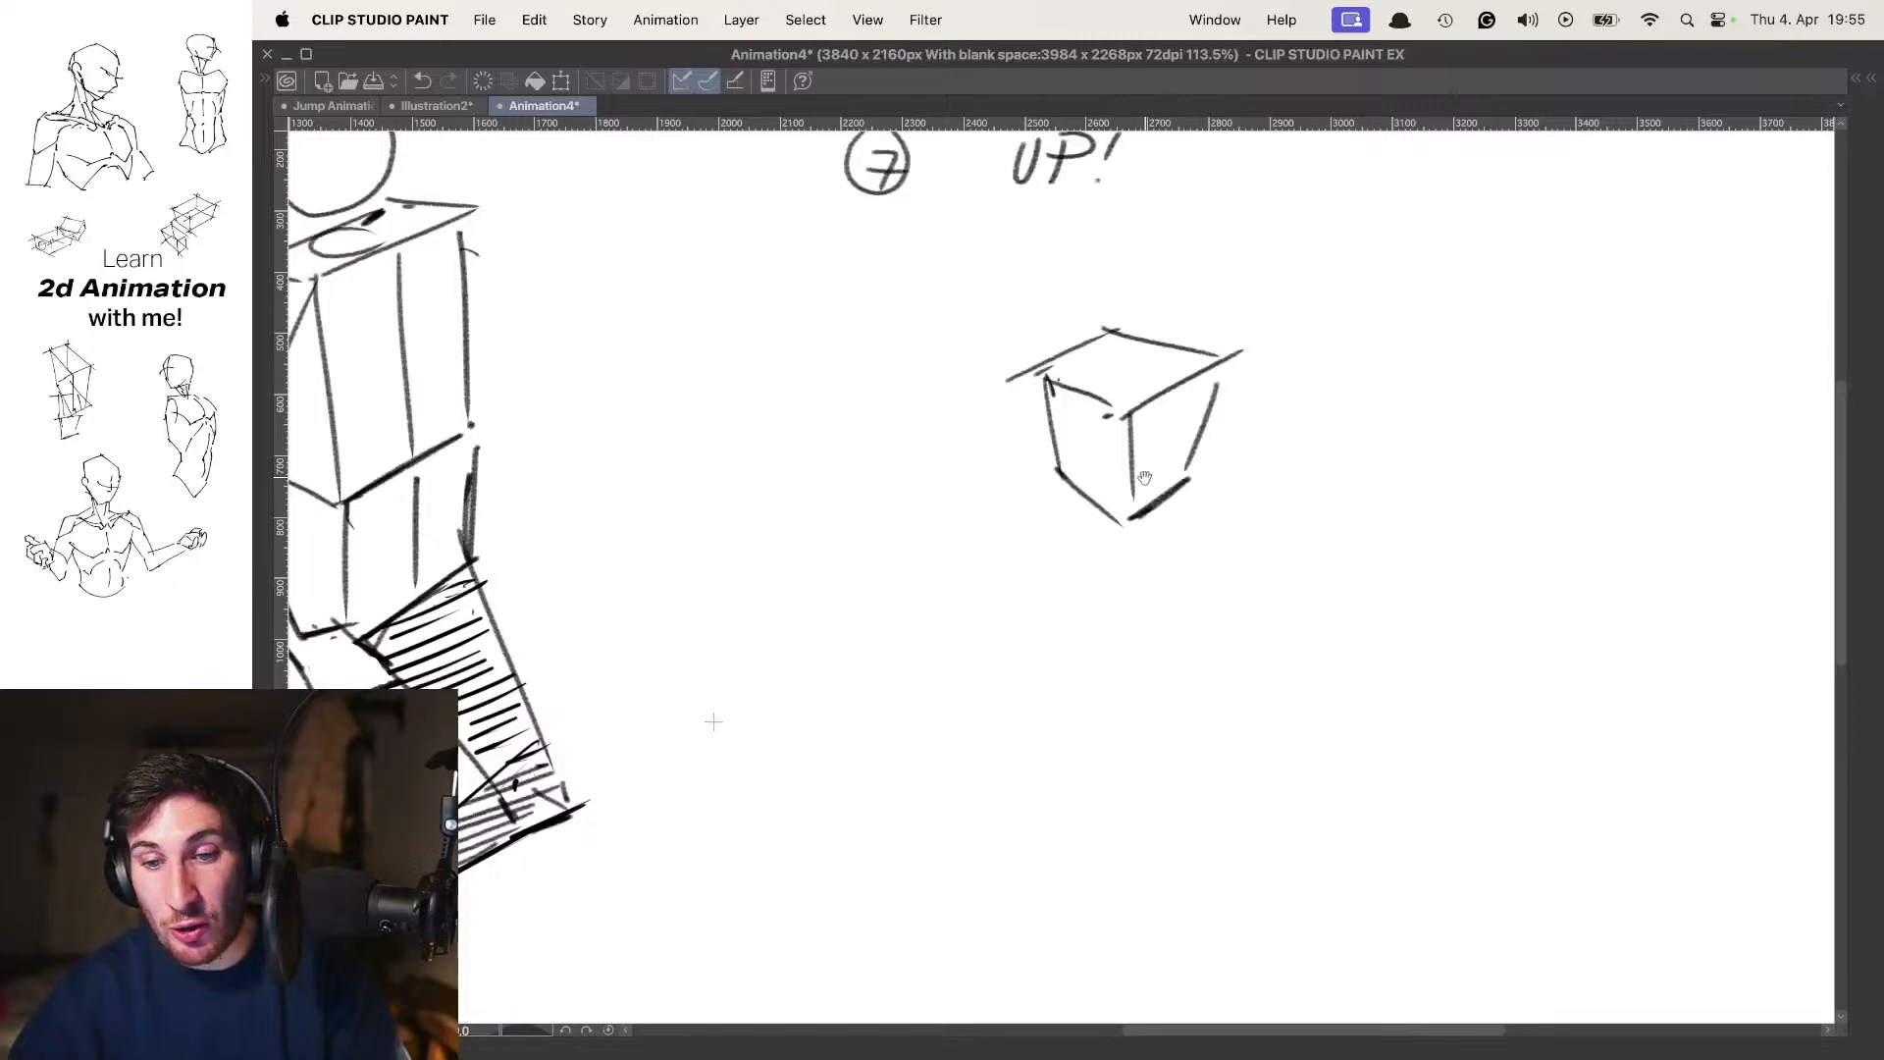
Sketch a two-point perspective example beside the small box, with a horizon line, two marked vanishing points and a box converging to them
drag(1277, 423, 1028, 365)
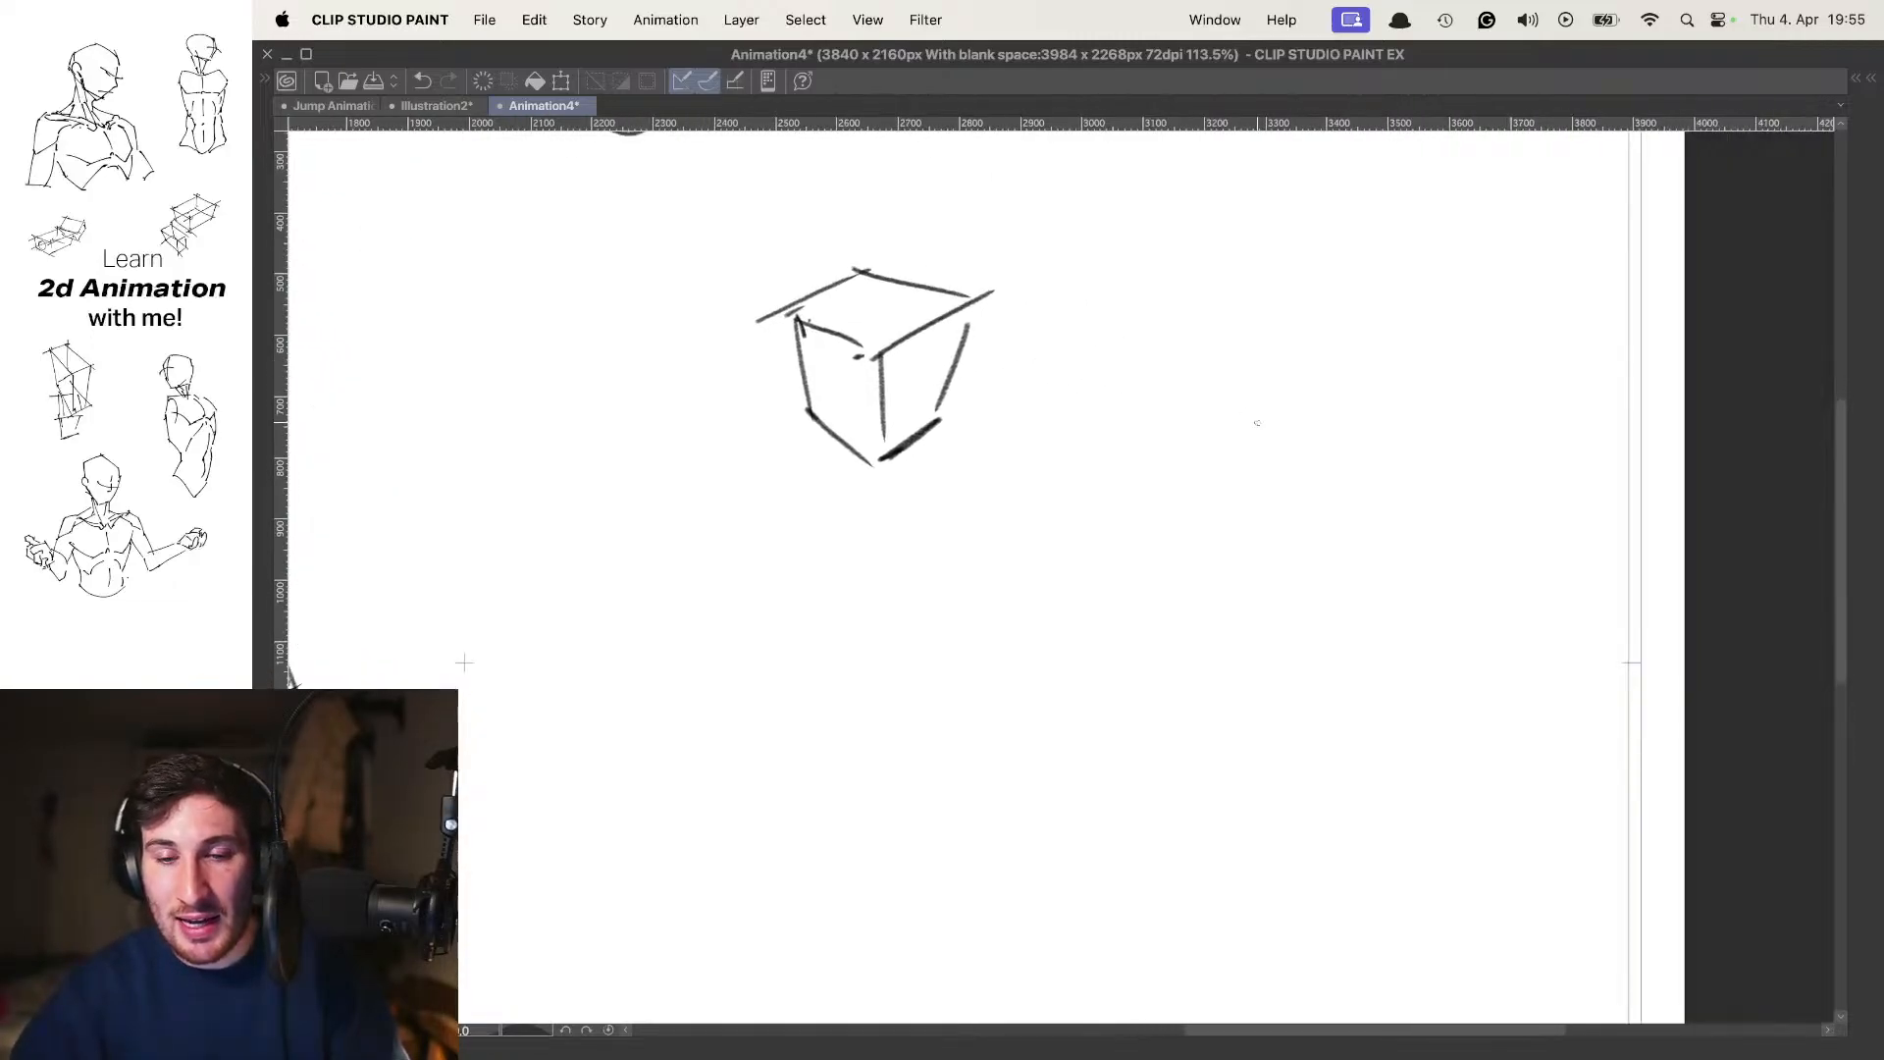
drag(1020, 440, 1404, 442)
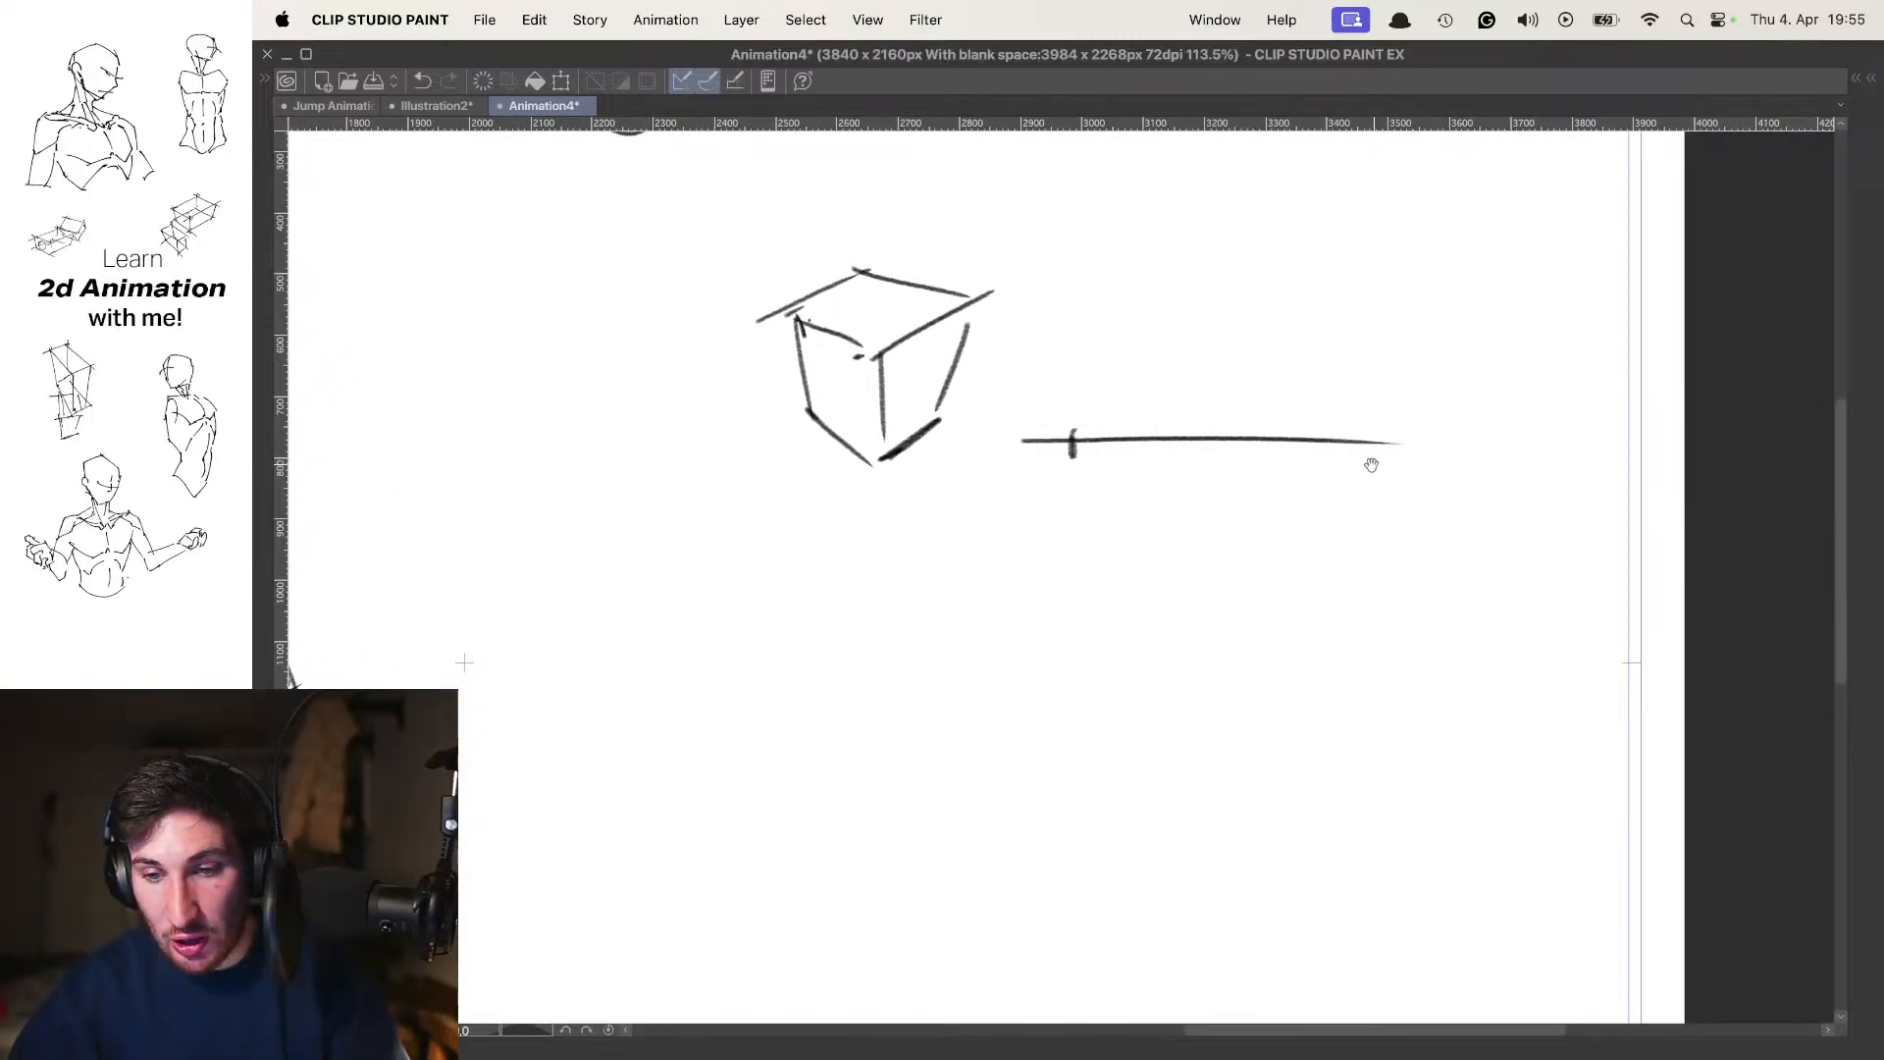
mouse_move(1047, 436)
mouse_down()
mouse_move(1208, 304)
mouse_move(1331, 432)
mouse_up()
click(1176, 334)
mouse_move(1295, 331)
mouse_down()
mouse_move(1276, 381)
mouse_move(1350, 502)
mouse_up()
key(super+z)
drag(1181, 238, 1175, 371)
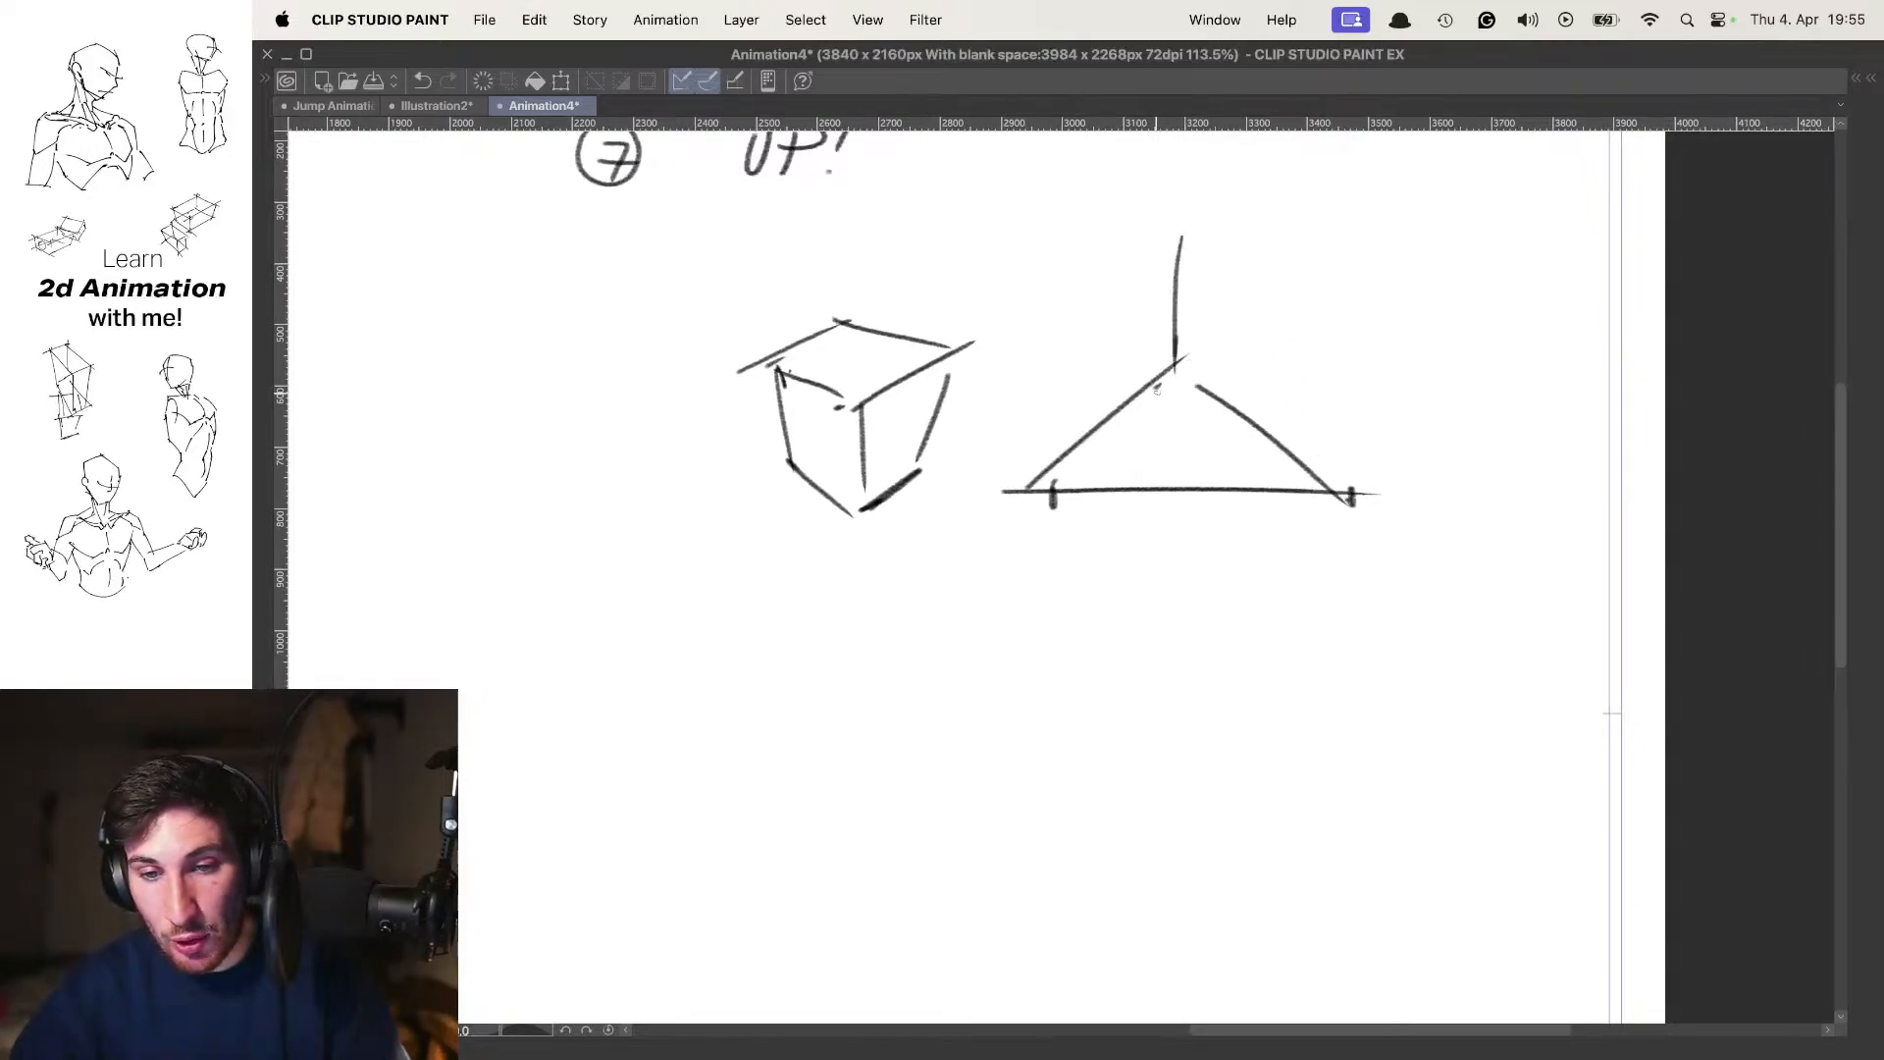
mouse_move(1122, 309)
mouse_down()
mouse_move(1114, 371)
mouse_move(1186, 240)
mouse_move(1242, 322)
mouse_up()
drag(1254, 329, 1256, 417)
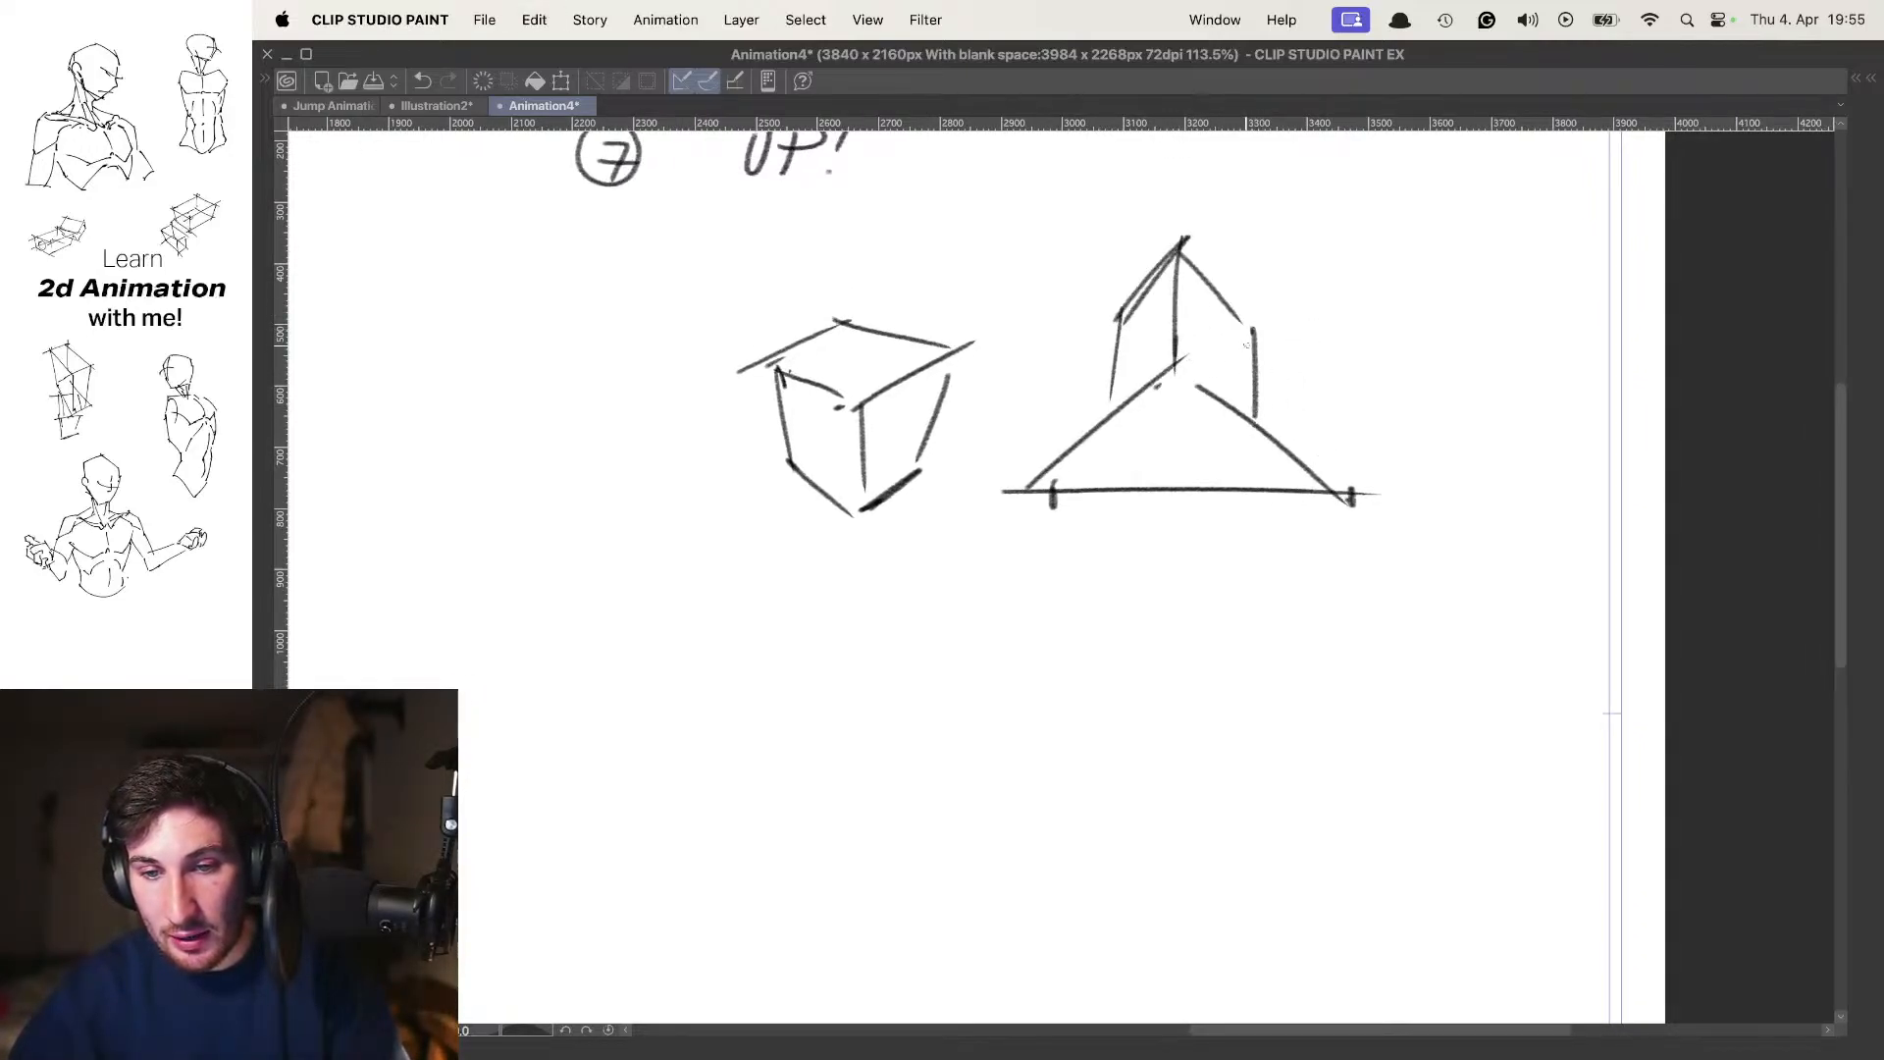
drag(1126, 403, 1205, 427)
Draw a long horizontal horizon line below the first two box sketches, with a vanishing point marked near each end
drag(1290, 561, 1276, 359)
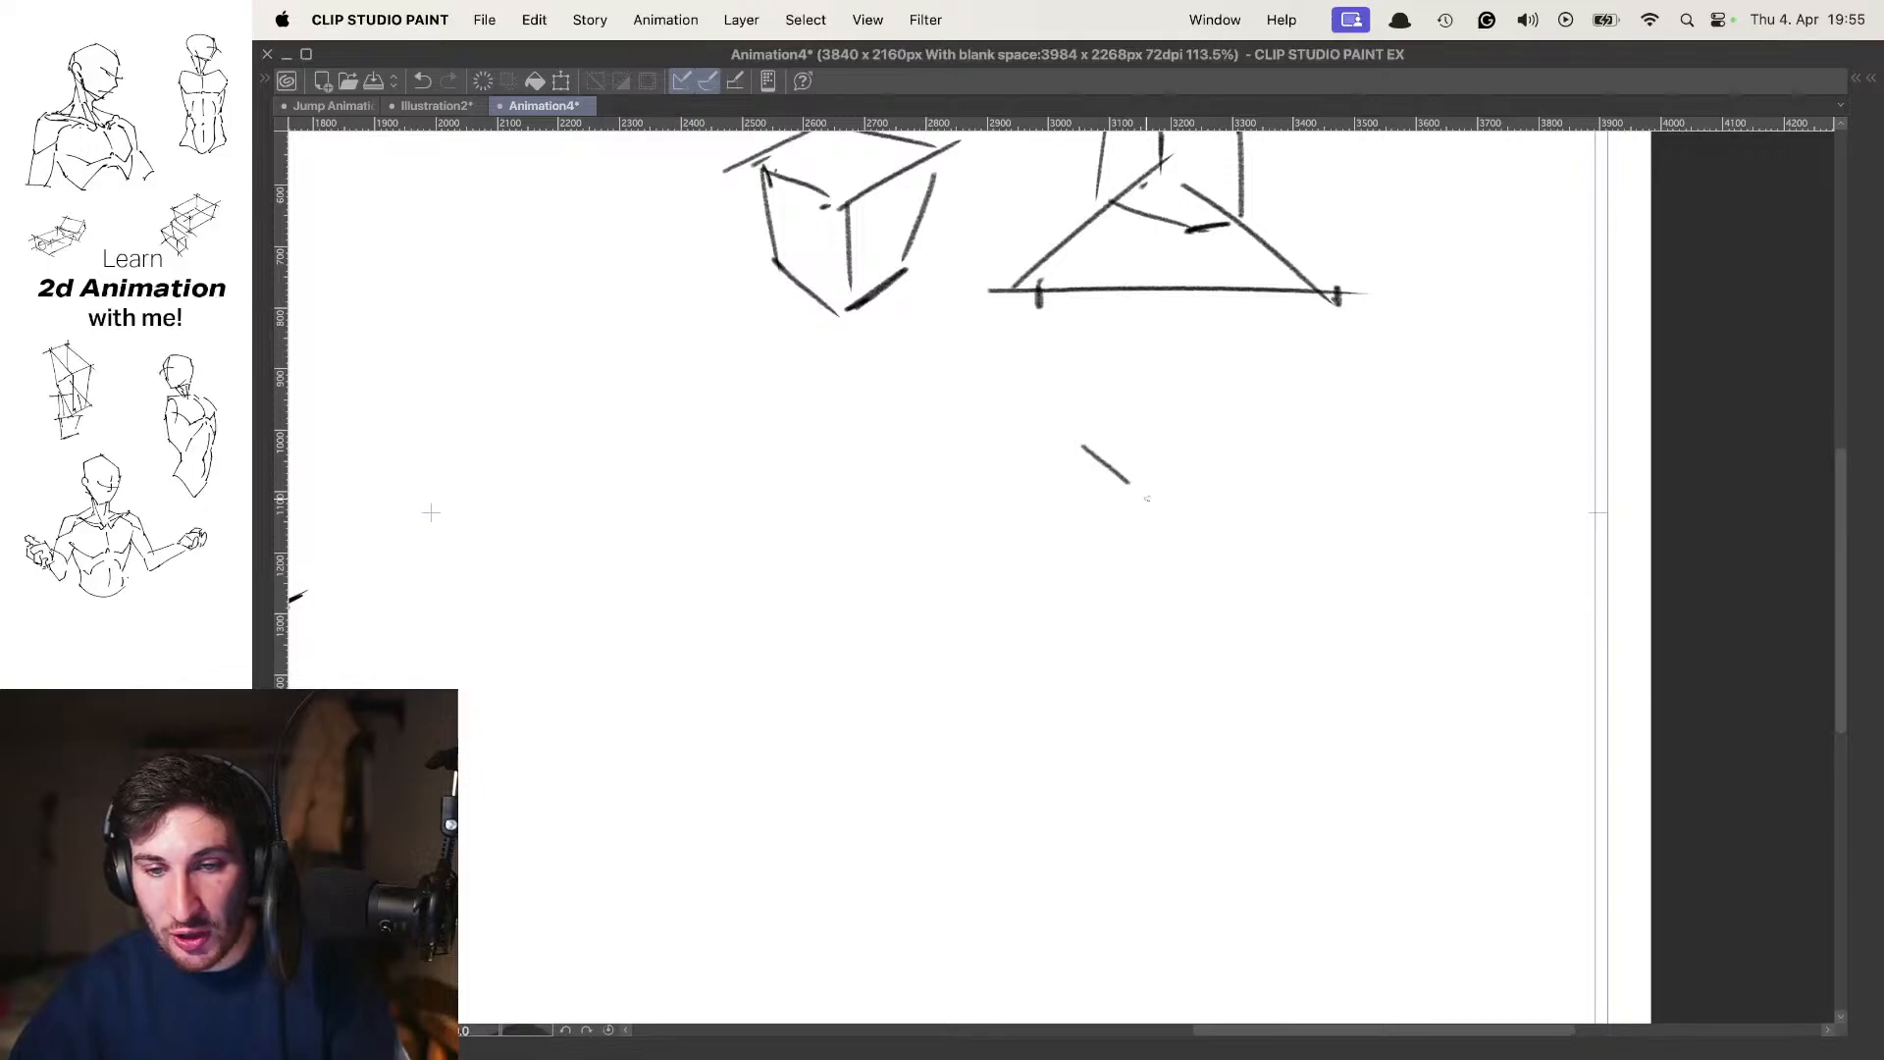
drag(1147, 498, 1150, 501)
key(super+z)
drag(877, 552, 1060, 457)
drag(928, 439, 1364, 462)
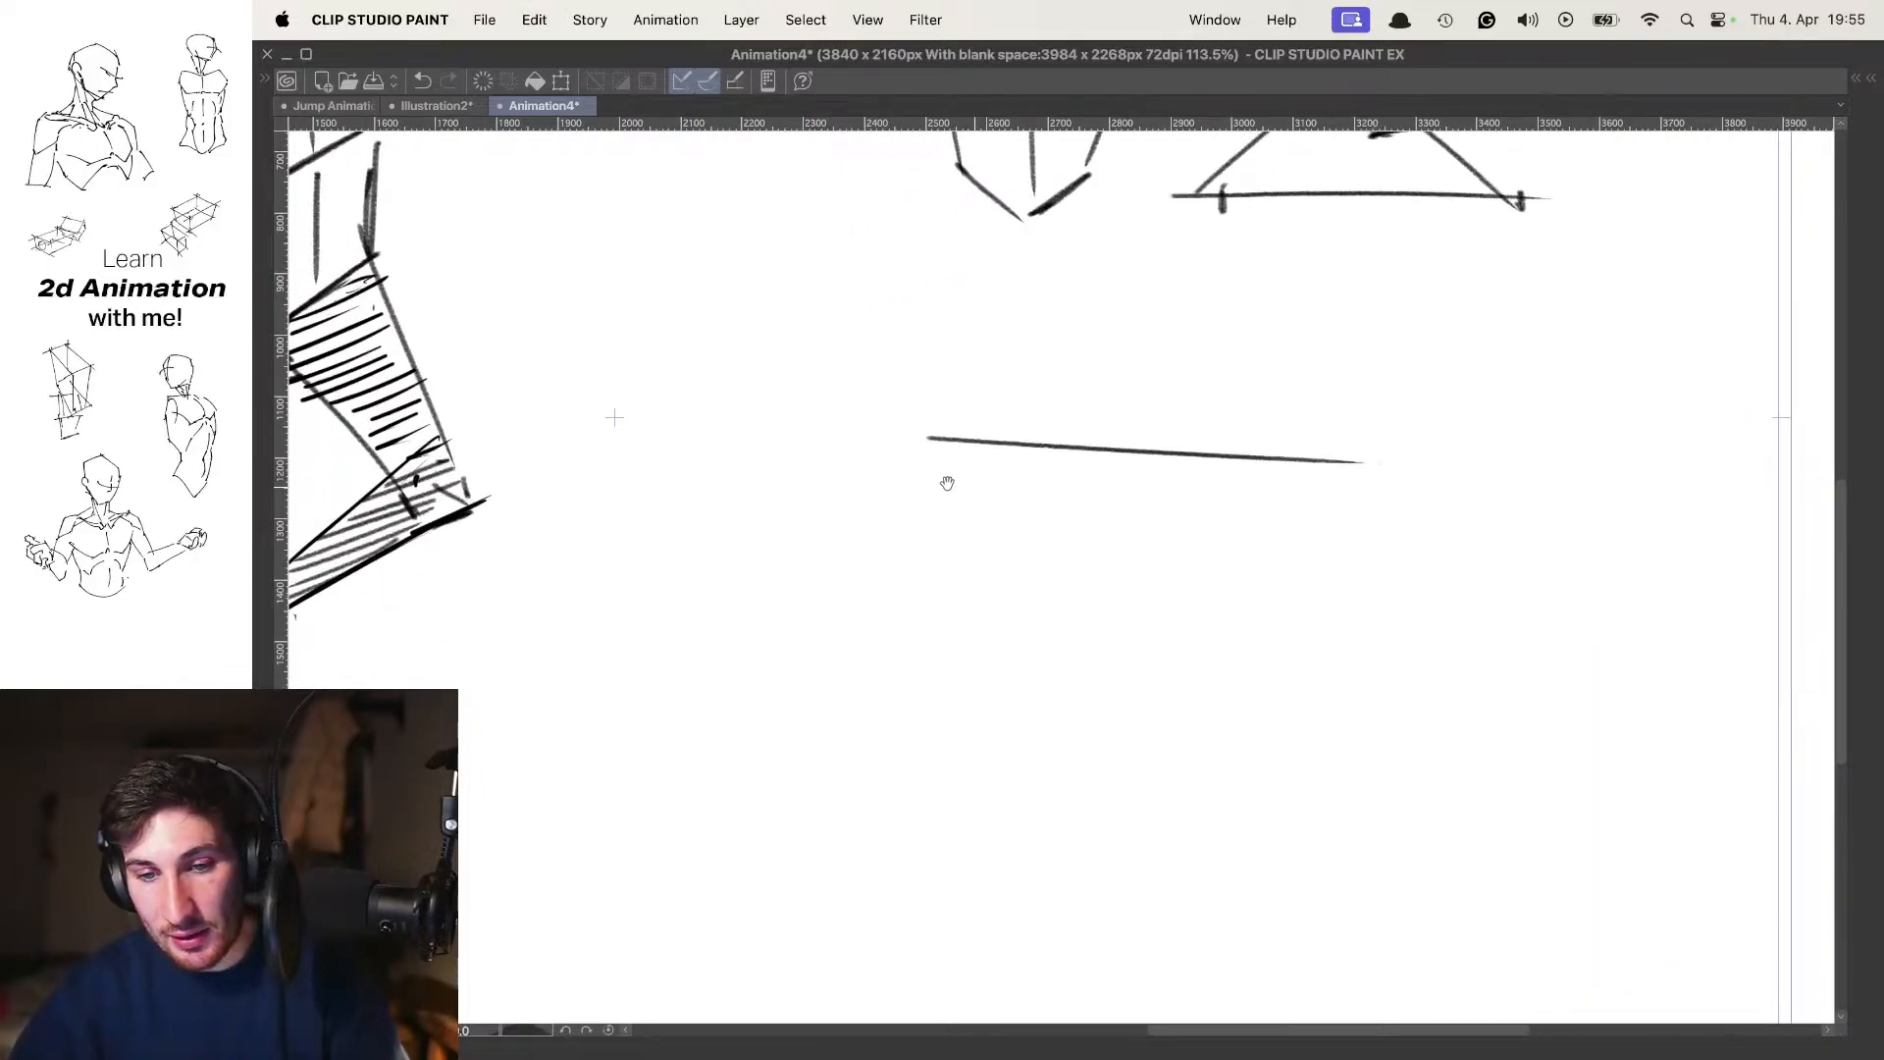
key(super+z)
drag(852, 447, 1413, 446)
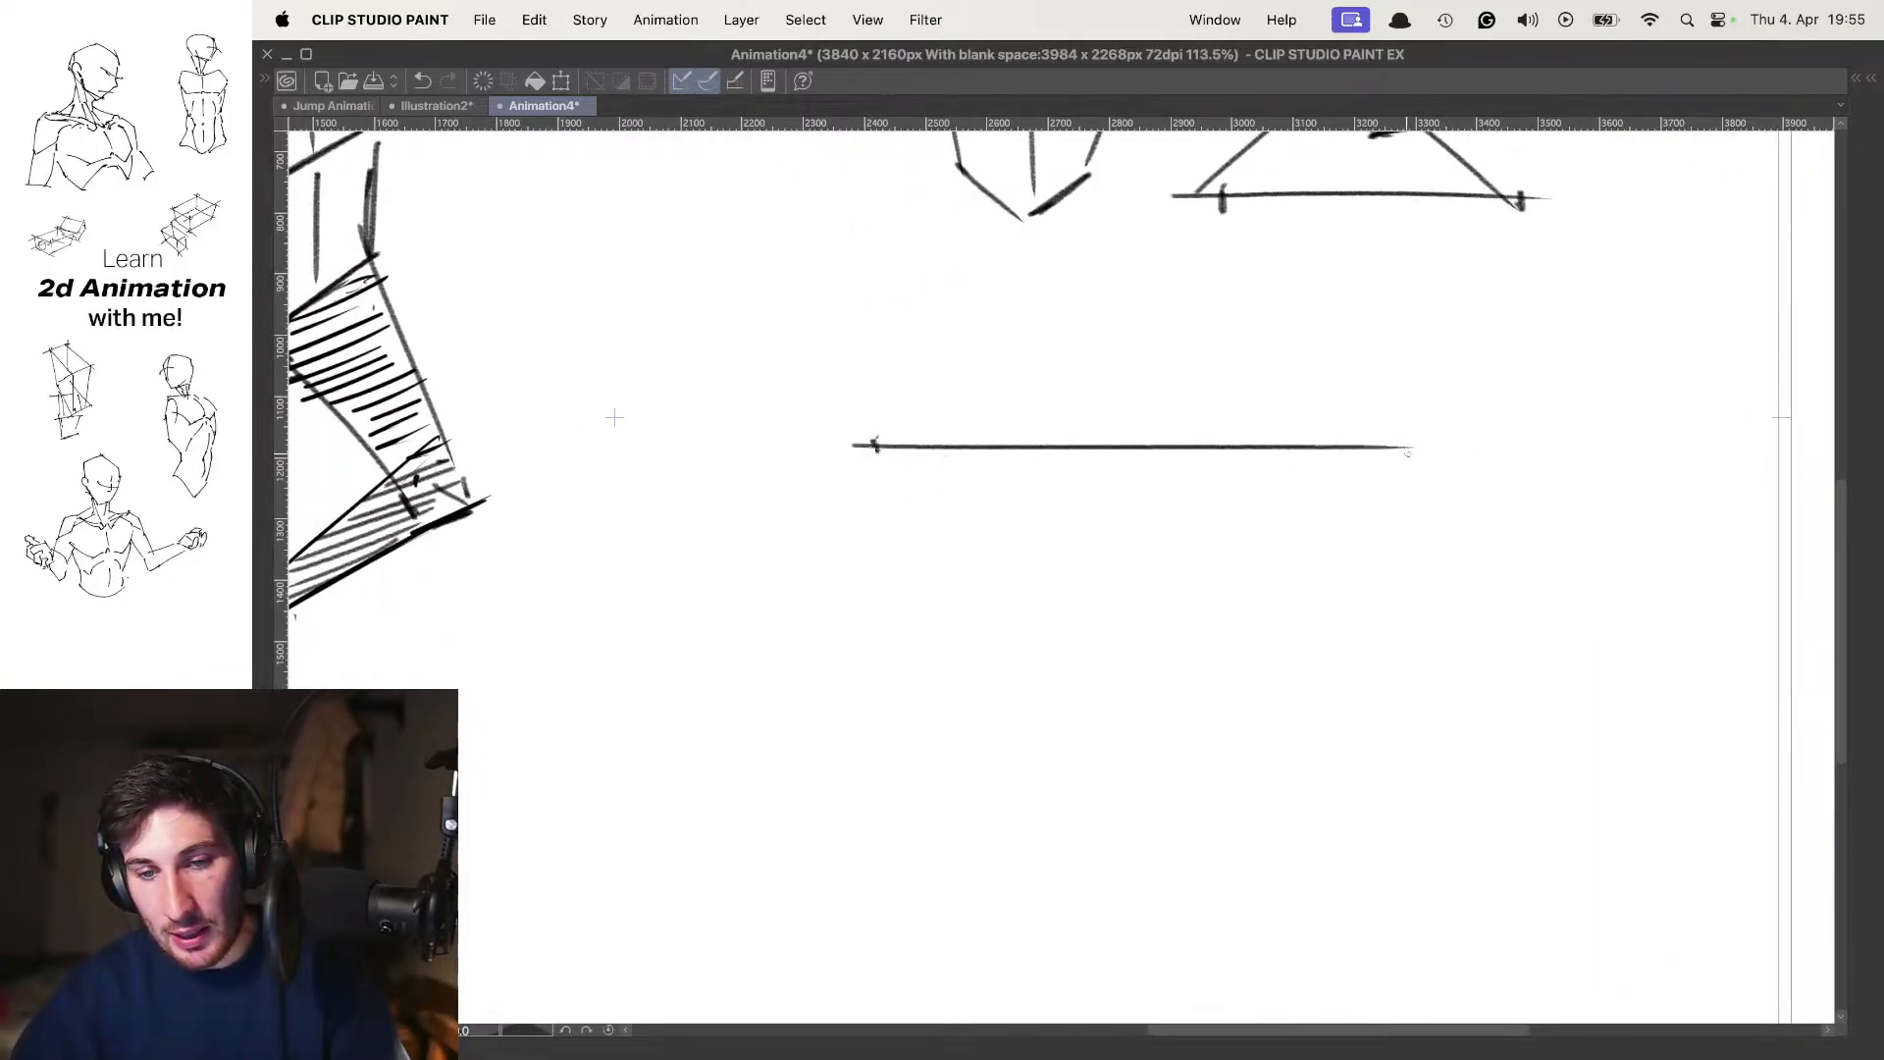
Sketch a box seen from above below the long horizon line, showing its top face and two side faces
mouse_move(1005, 576)
mouse_down()
mouse_move(1082, 617)
mouse_move(1232, 587)
mouse_up()
drag(1020, 571, 1154, 544)
drag(1129, 628, 1133, 775)
drag(1001, 585, 1011, 667)
drag(1011, 670, 1114, 757)
drag(1210, 692, 1150, 744)
drag(1239, 589, 1220, 677)
Sketch a one-point perspective box beside the previous one, with a short horizon line and receding edges meeting at a single vanishing point
drag(1601, 682, 1266, 370)
mouse_move(1216, 244)
mouse_down()
mouse_move(1233, 416)
mouse_move(1228, 391)
mouse_up()
drag(1042, 441, 1359, 449)
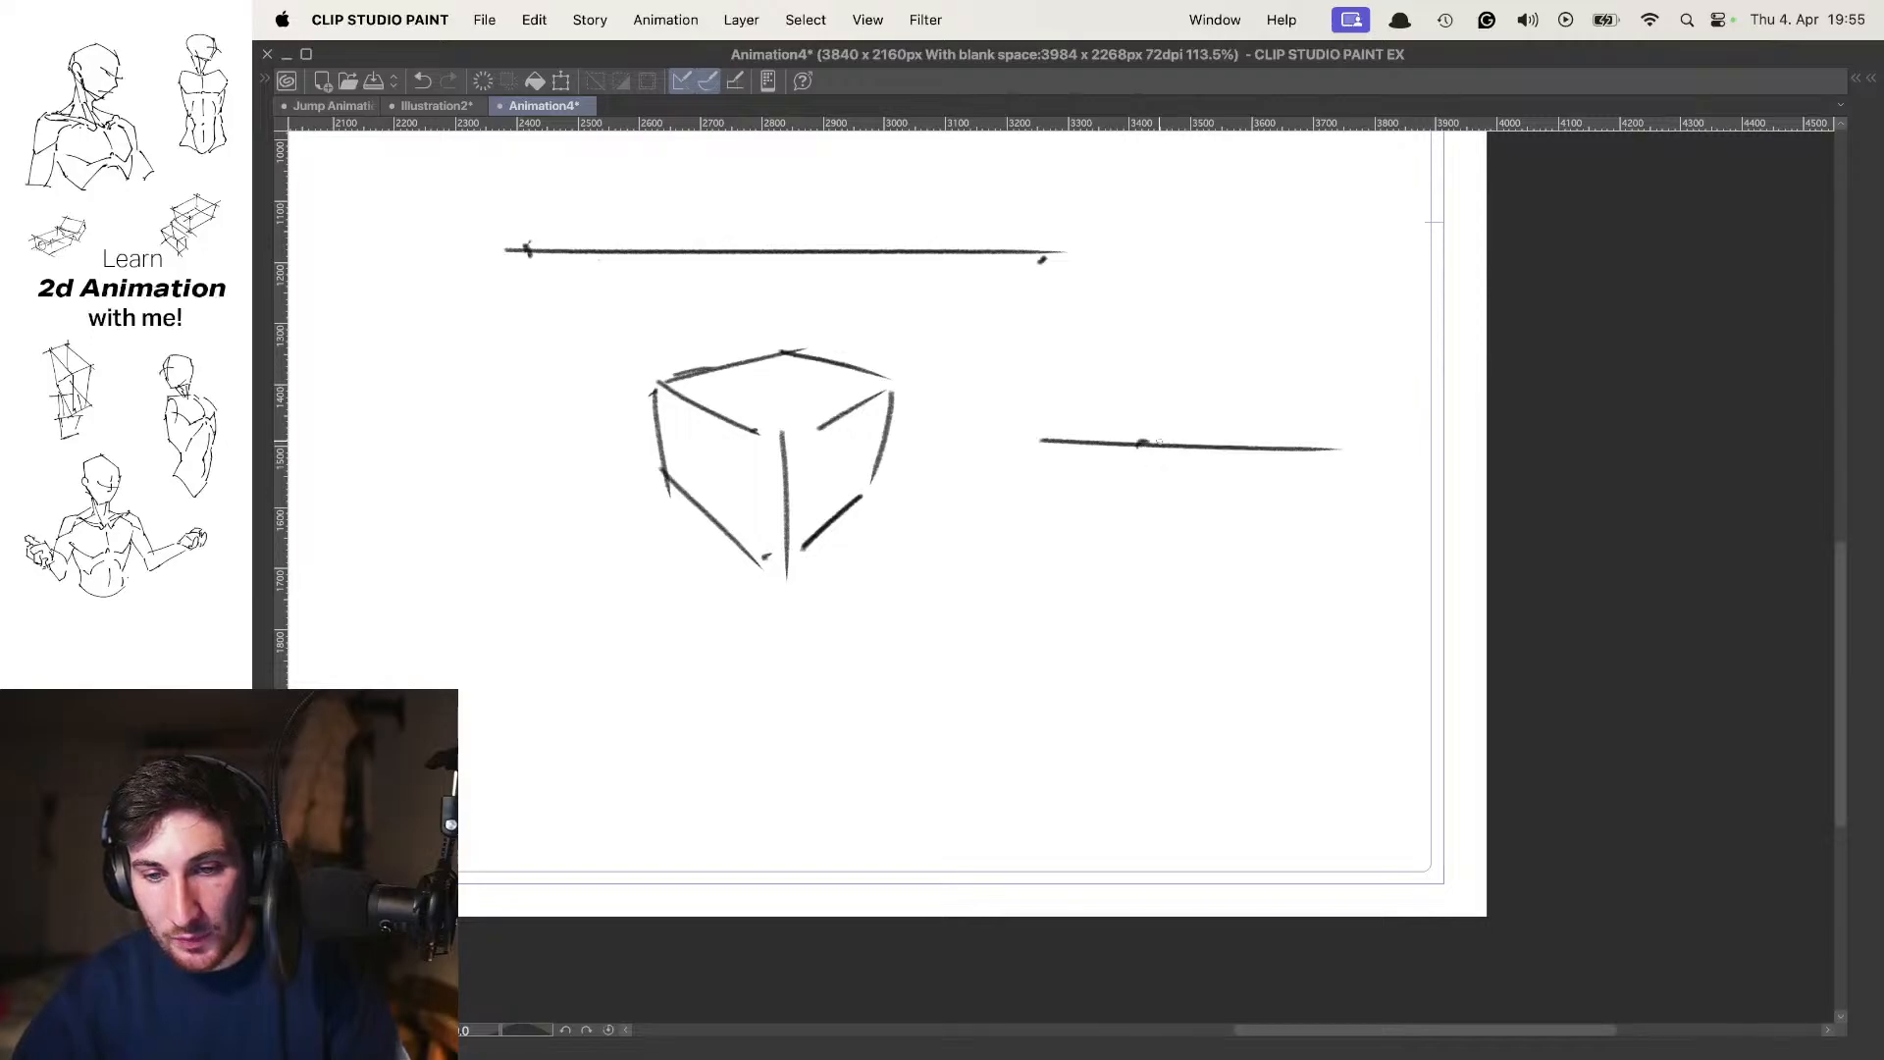
drag(1163, 440, 960, 616)
drag(966, 605, 1137, 610)
drag(1176, 435, 1116, 748)
mouse_move(964, 608)
mouse_down()
mouse_move(965, 751)
mouse_move(1089, 749)
mouse_up()
drag(1021, 575, 1183, 574)
mouse_move(1153, 650)
mouse_down()
mouse_move(1201, 677)
mouse_move(1199, 655)
mouse_move(1199, 680)
mouse_up()
mouse_move(1187, 703)
mouse_down()
mouse_move(1168, 769)
mouse_move(1186, 724)
mouse_up()
drag(1254, 513, 1278, 521)
drag(1413, 522, 1272, 508)
drag(1046, 559, 1150, 638)
Sketch an upward-tapering box between the figure and the other boxes, built up from a diamond-shaped base
drag(1244, 602, 1248, 464)
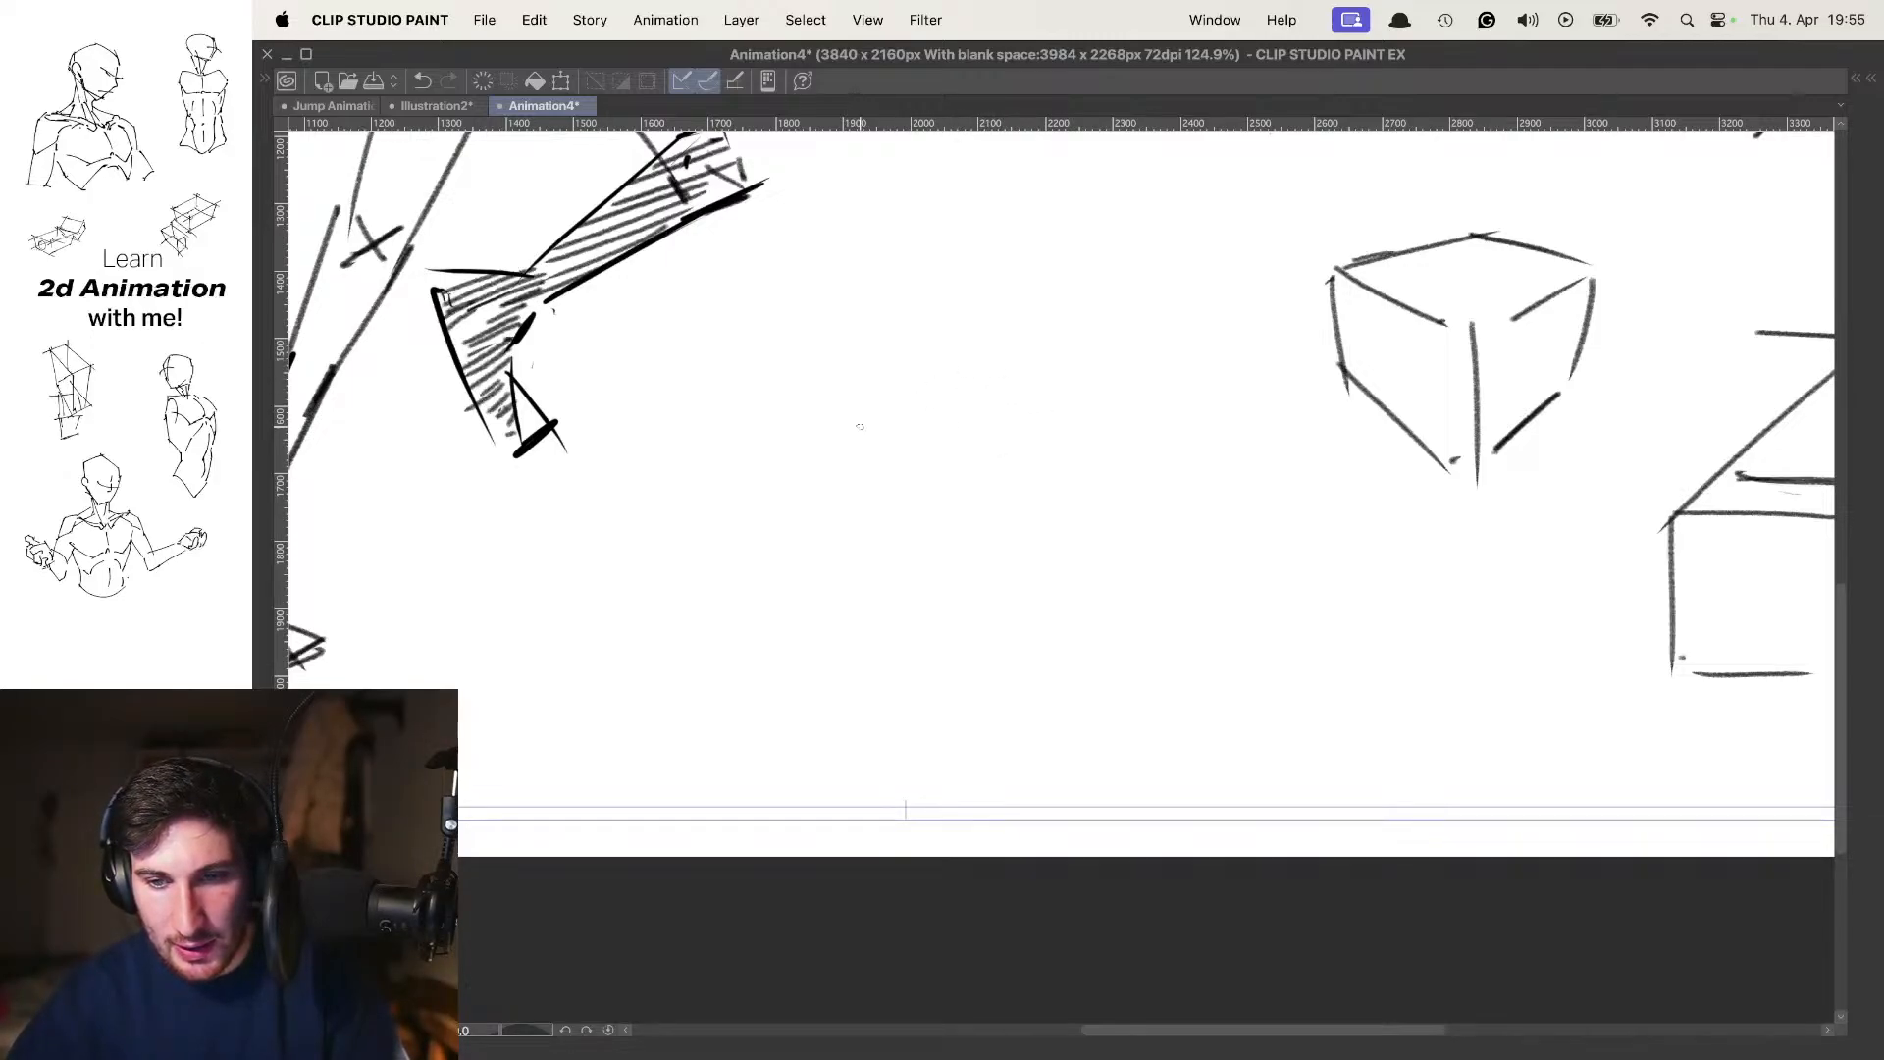
mouse_move(864, 425)
mouse_down()
mouse_move(972, 355)
mouse_move(1093, 412)
mouse_move(977, 479)
mouse_up()
mouse_move(1095, 425)
mouse_down()
mouse_move(986, 475)
mouse_move(999, 356)
mouse_move(880, 547)
mouse_up()
scroll(1009, 464, up, 3)
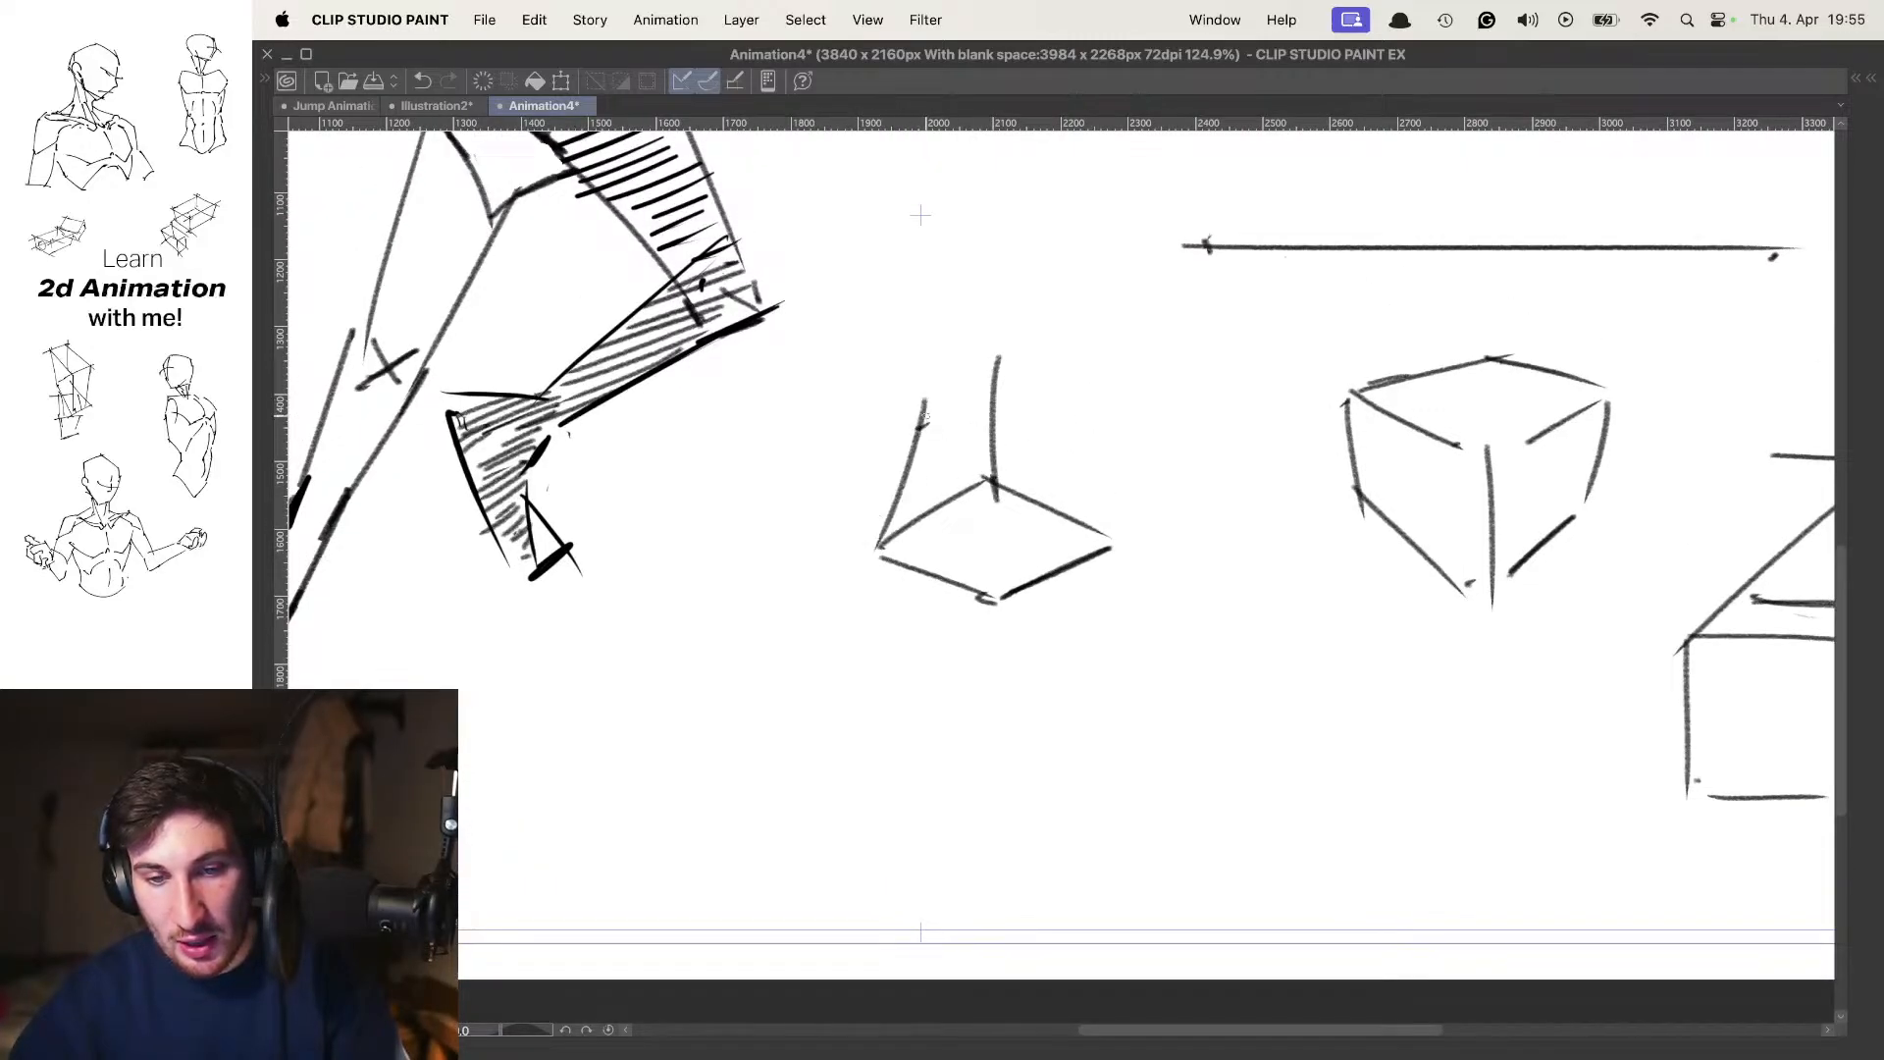
mouse_move(911, 427)
mouse_down()
mouse_move(992, 366)
mouse_move(1095, 480)
mouse_move(1115, 549)
mouse_up()
drag(1189, 387, 1102, 417)
scroll(1102, 417, down, 2)
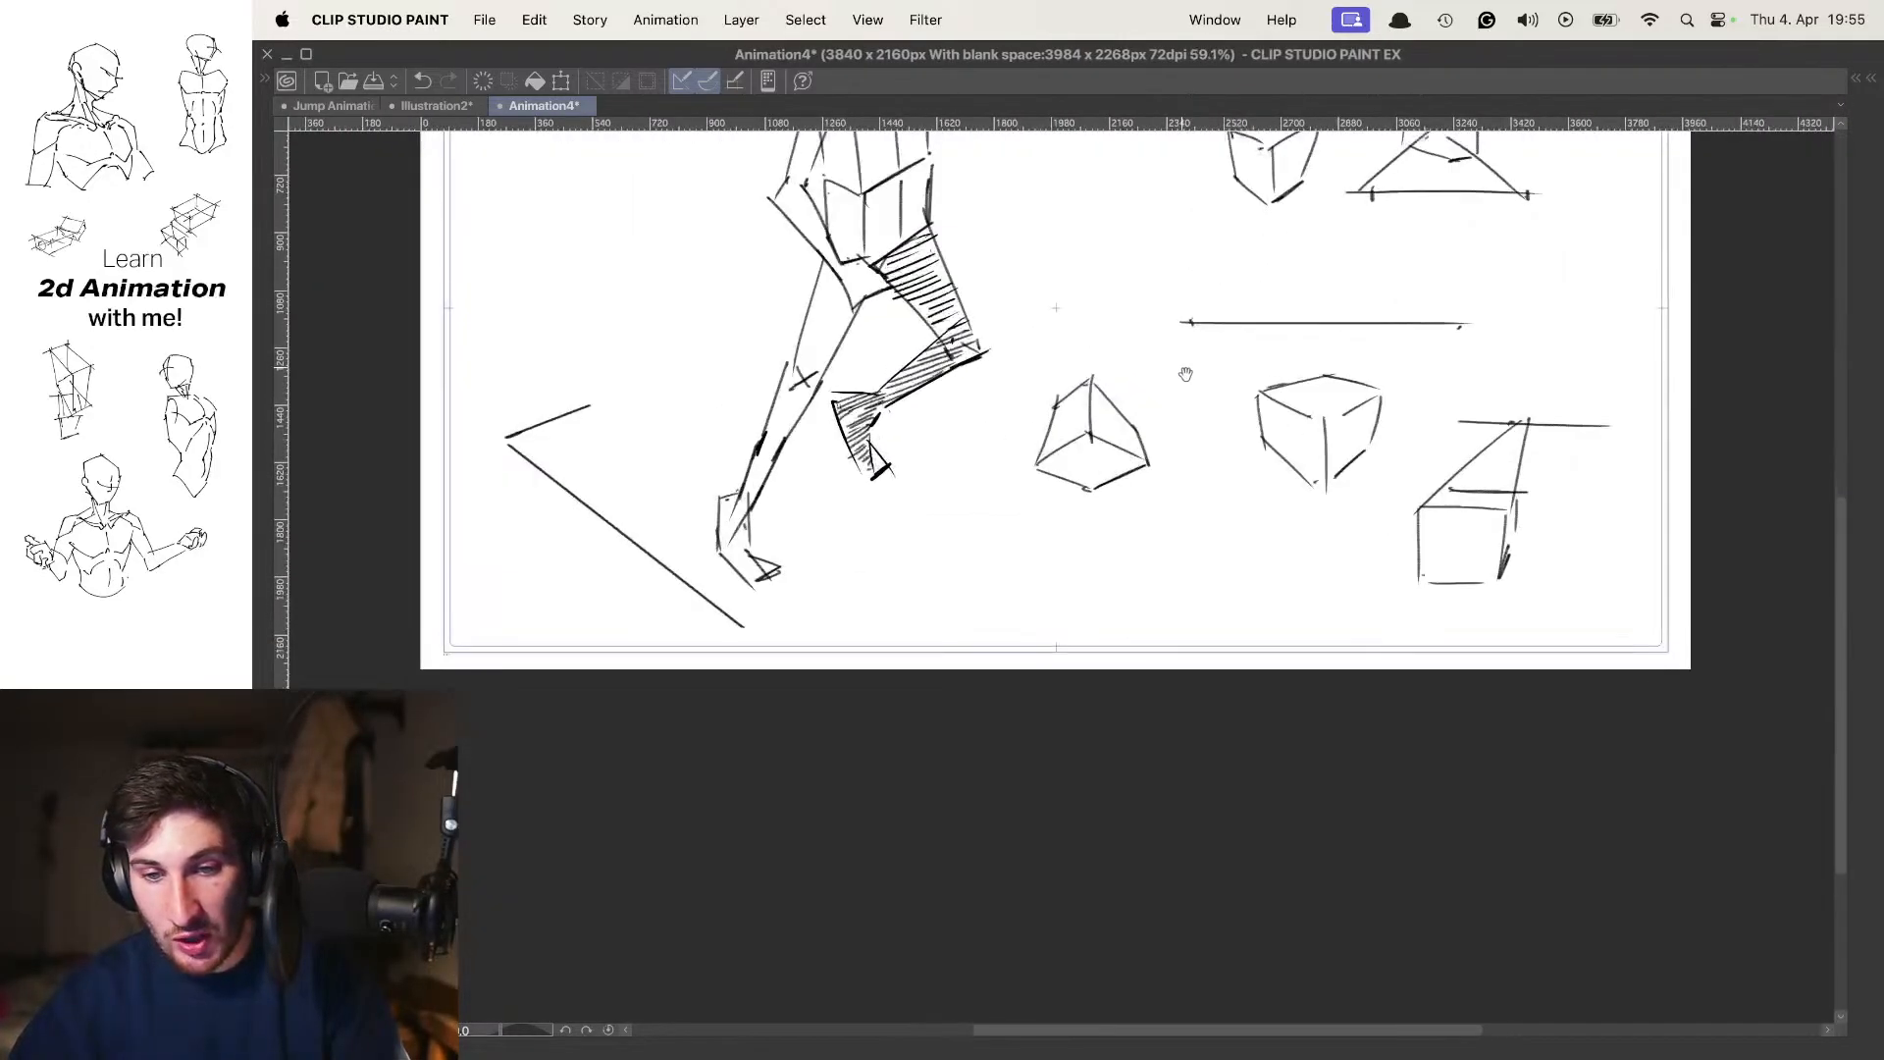
scroll(1210, 521, up, 4)
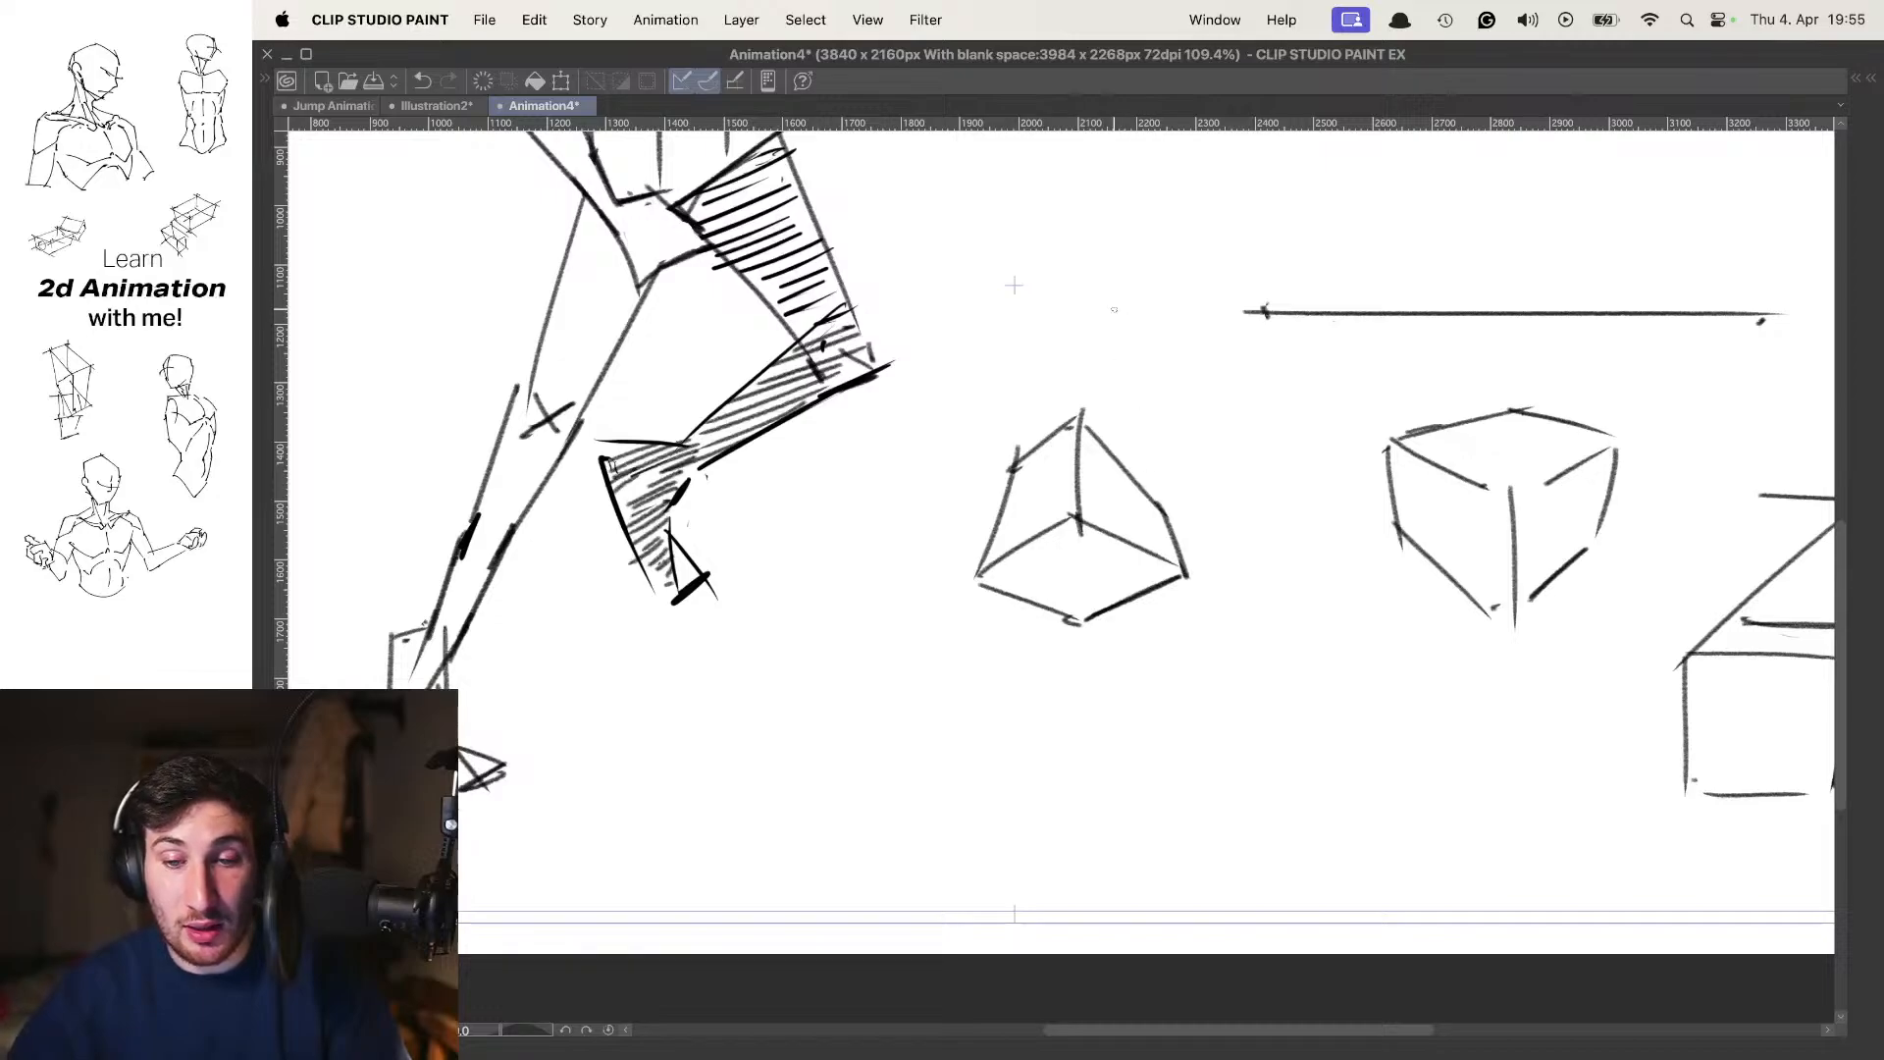
Extend the tapering box's upright edges to a circled vanishing point above it and mark that point with a 3
mouse_move(1077, 364)
mouse_down()
mouse_move(1066, 442)
mouse_move(1072, 419)
mouse_up()
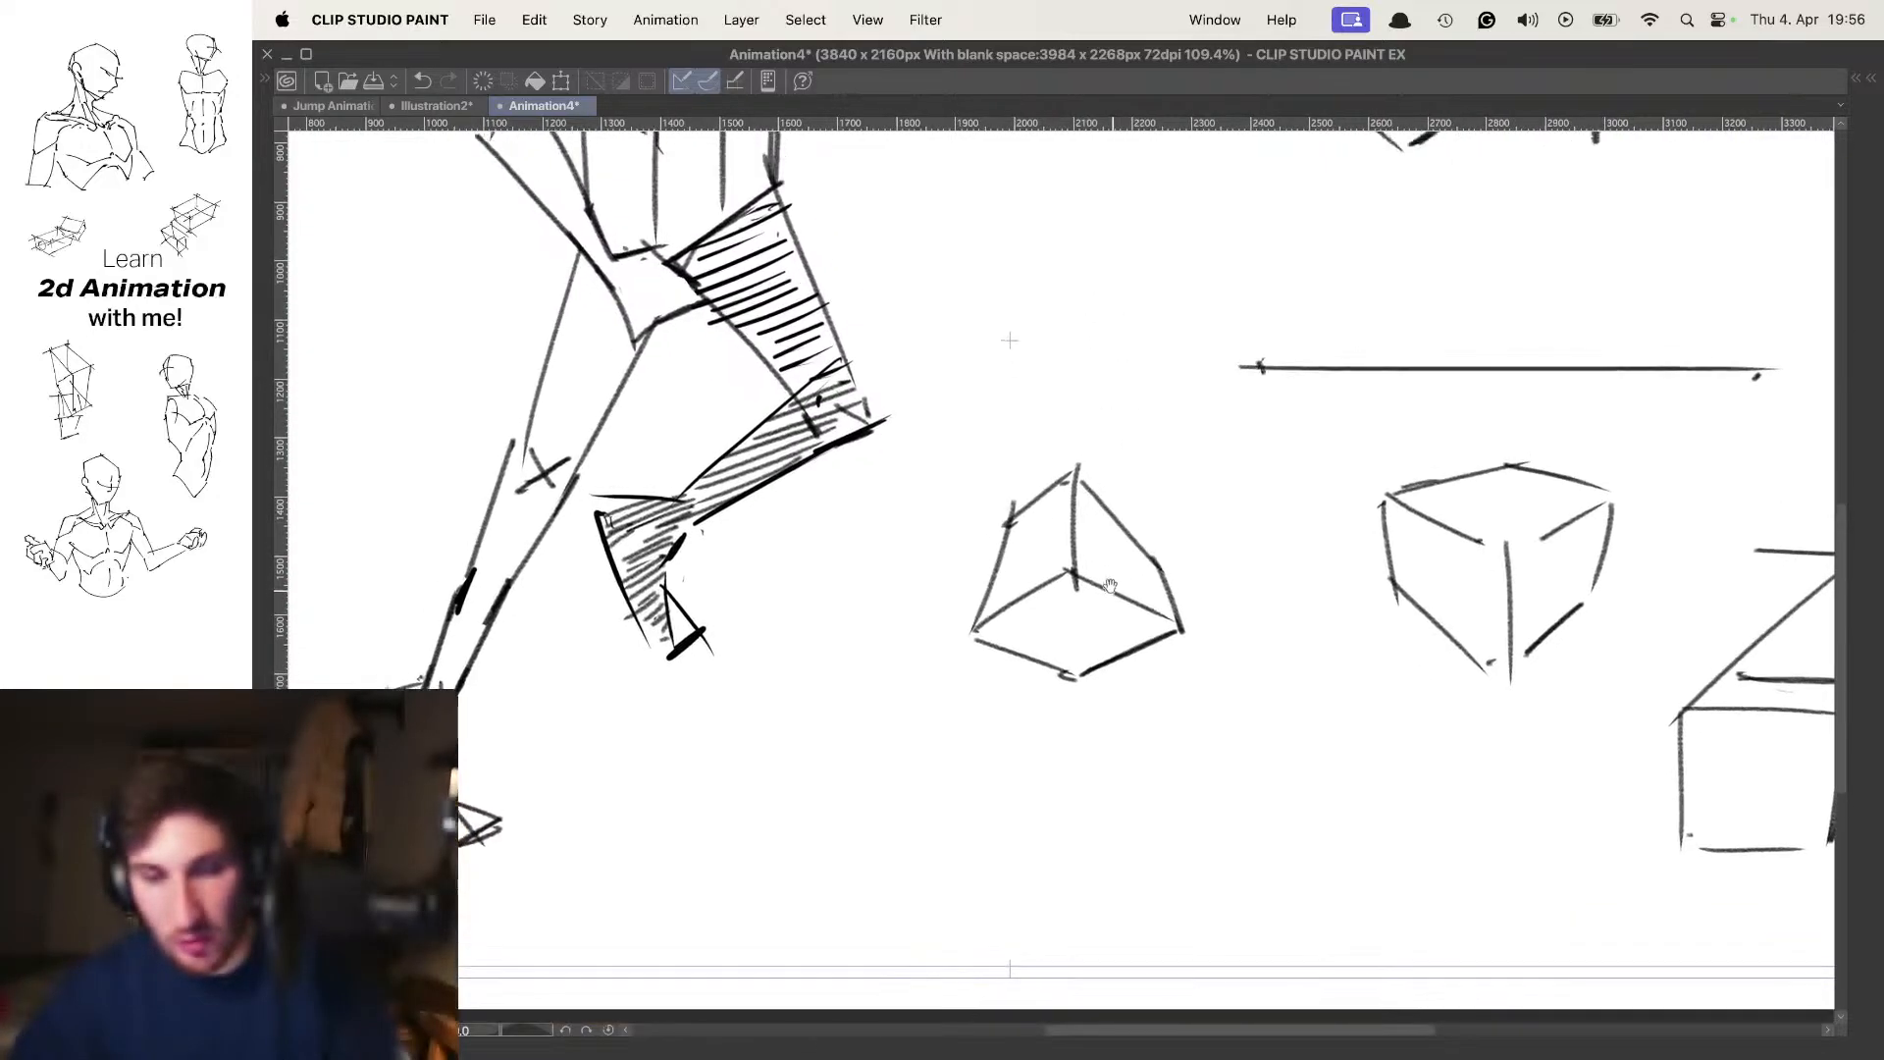
mouse_move(1077, 218)
mouse_down()
mouse_move(991, 564)
mouse_move(1055, 581)
mouse_up()
mouse_move(1072, 282)
mouse_down()
mouse_move(1152, 540)
mouse_move(1091, 314)
mouse_move(1050, 300)
mouse_up()
mouse_move(1185, 458)
mouse_down()
mouse_move(1172, 336)
mouse_move(1176, 439)
mouse_up()
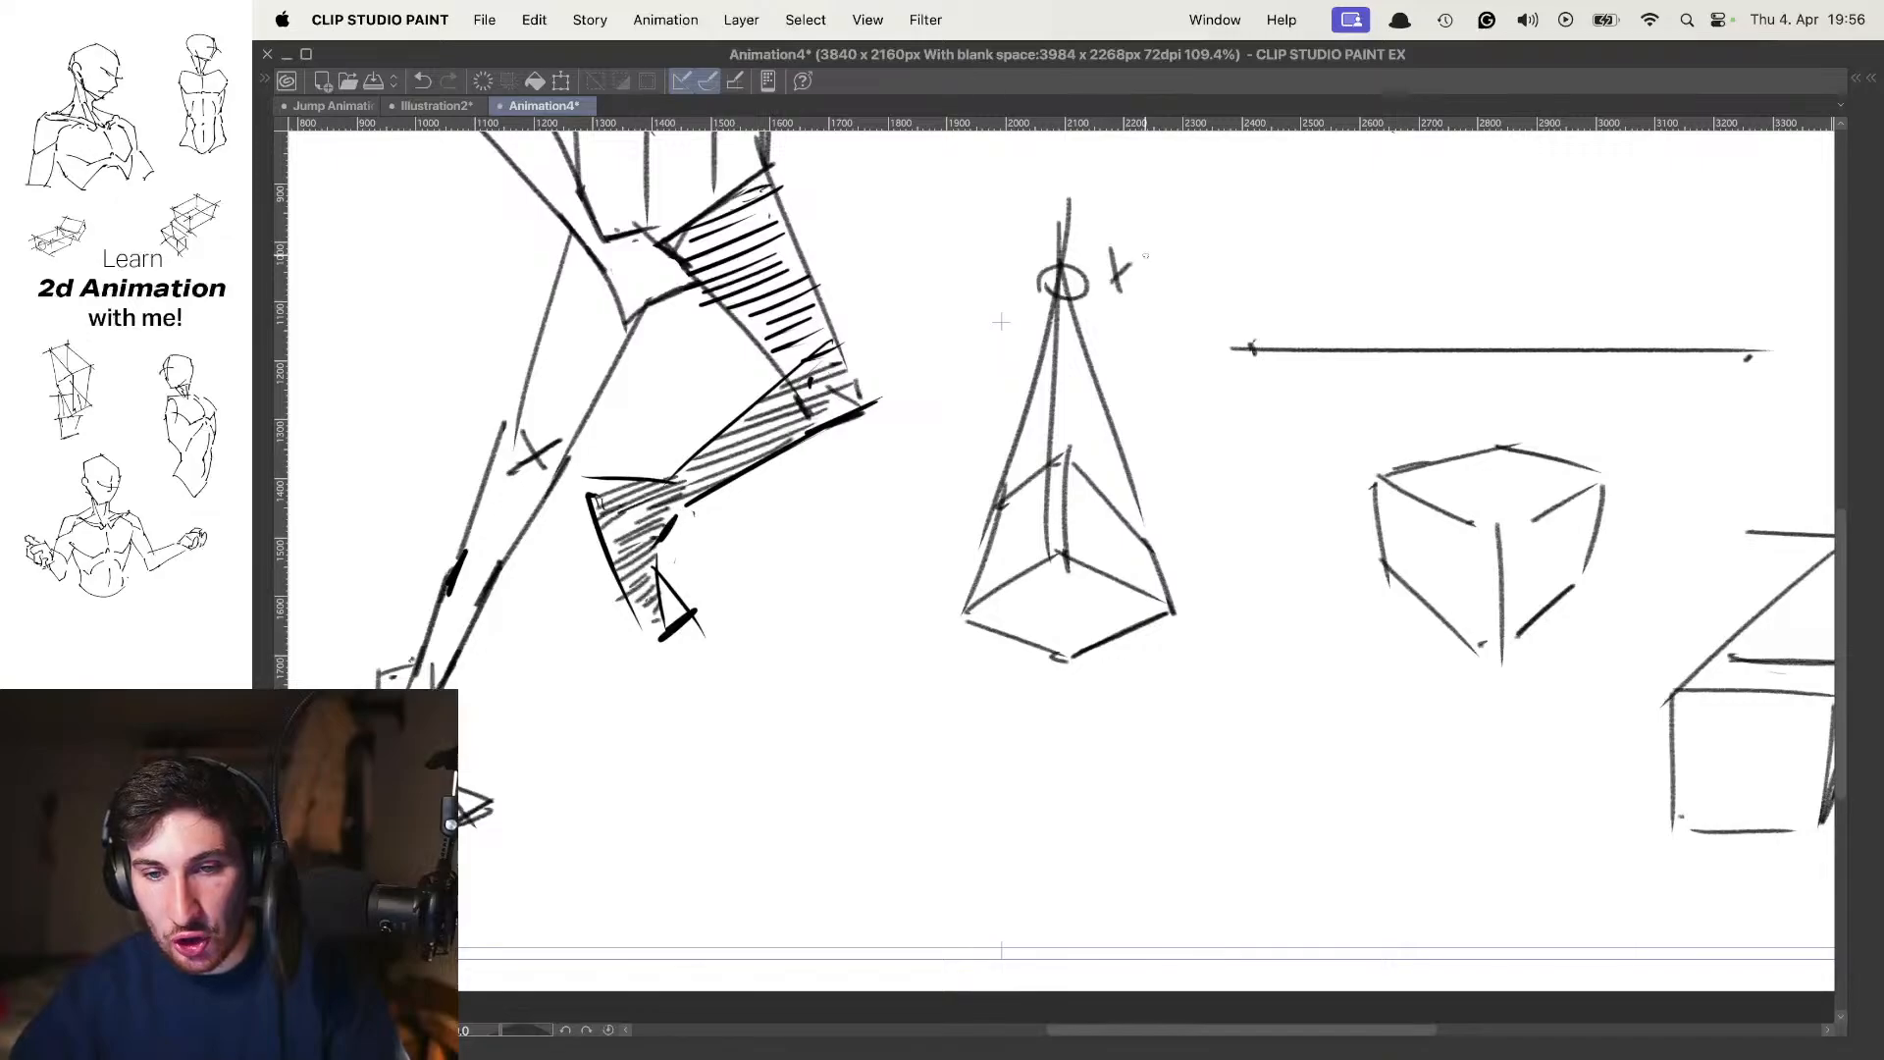
drag(1144, 255, 1146, 267)
drag(1163, 251, 1148, 275)
drag(1186, 378, 1183, 260)
Draw arrows running outward and down from the two side corners of the tapering box's base
drag(770, 619, 991, 470)
mouse_move(1132, 457)
mouse_down()
mouse_move(1309, 608)
mouse_move(1262, 587)
mouse_up()
drag(732, 597, 822, 606)
scroll(1252, 422, down, 3)
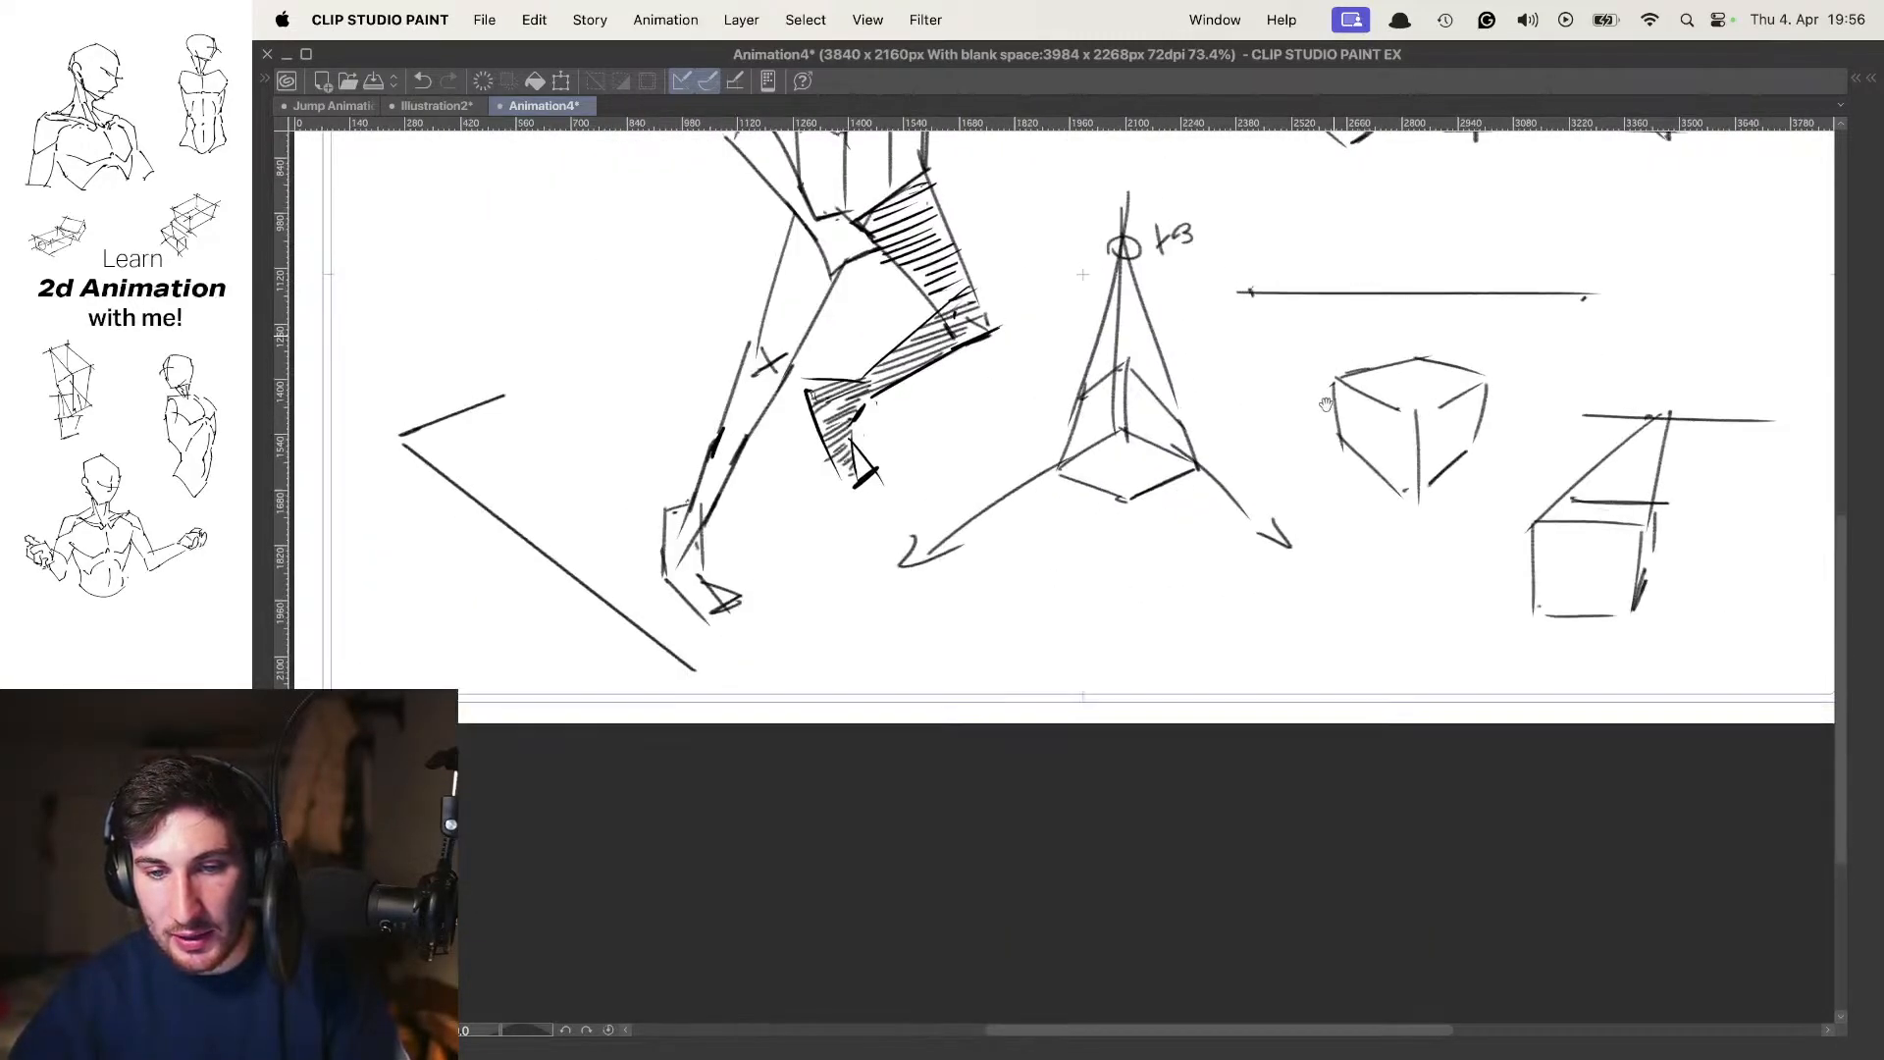
scroll(1326, 406, down, 5)
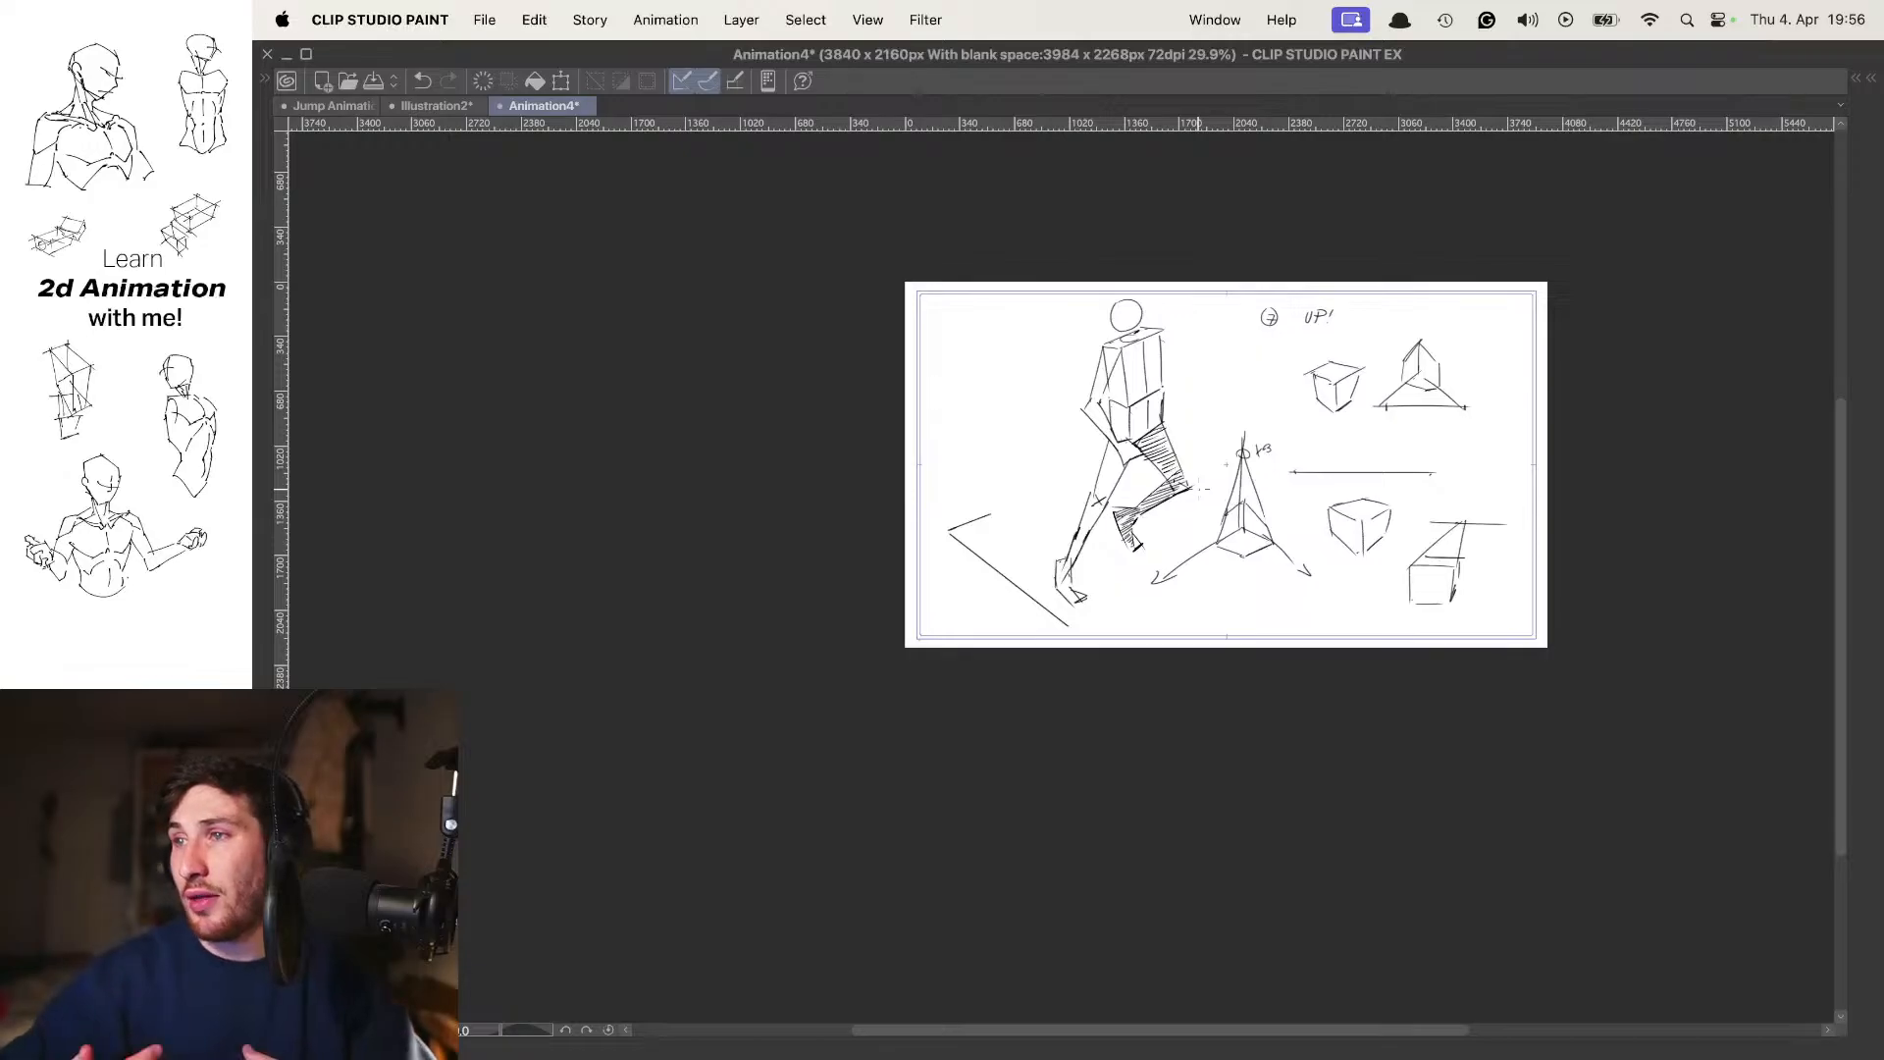
scroll(1335, 520, up, 3)
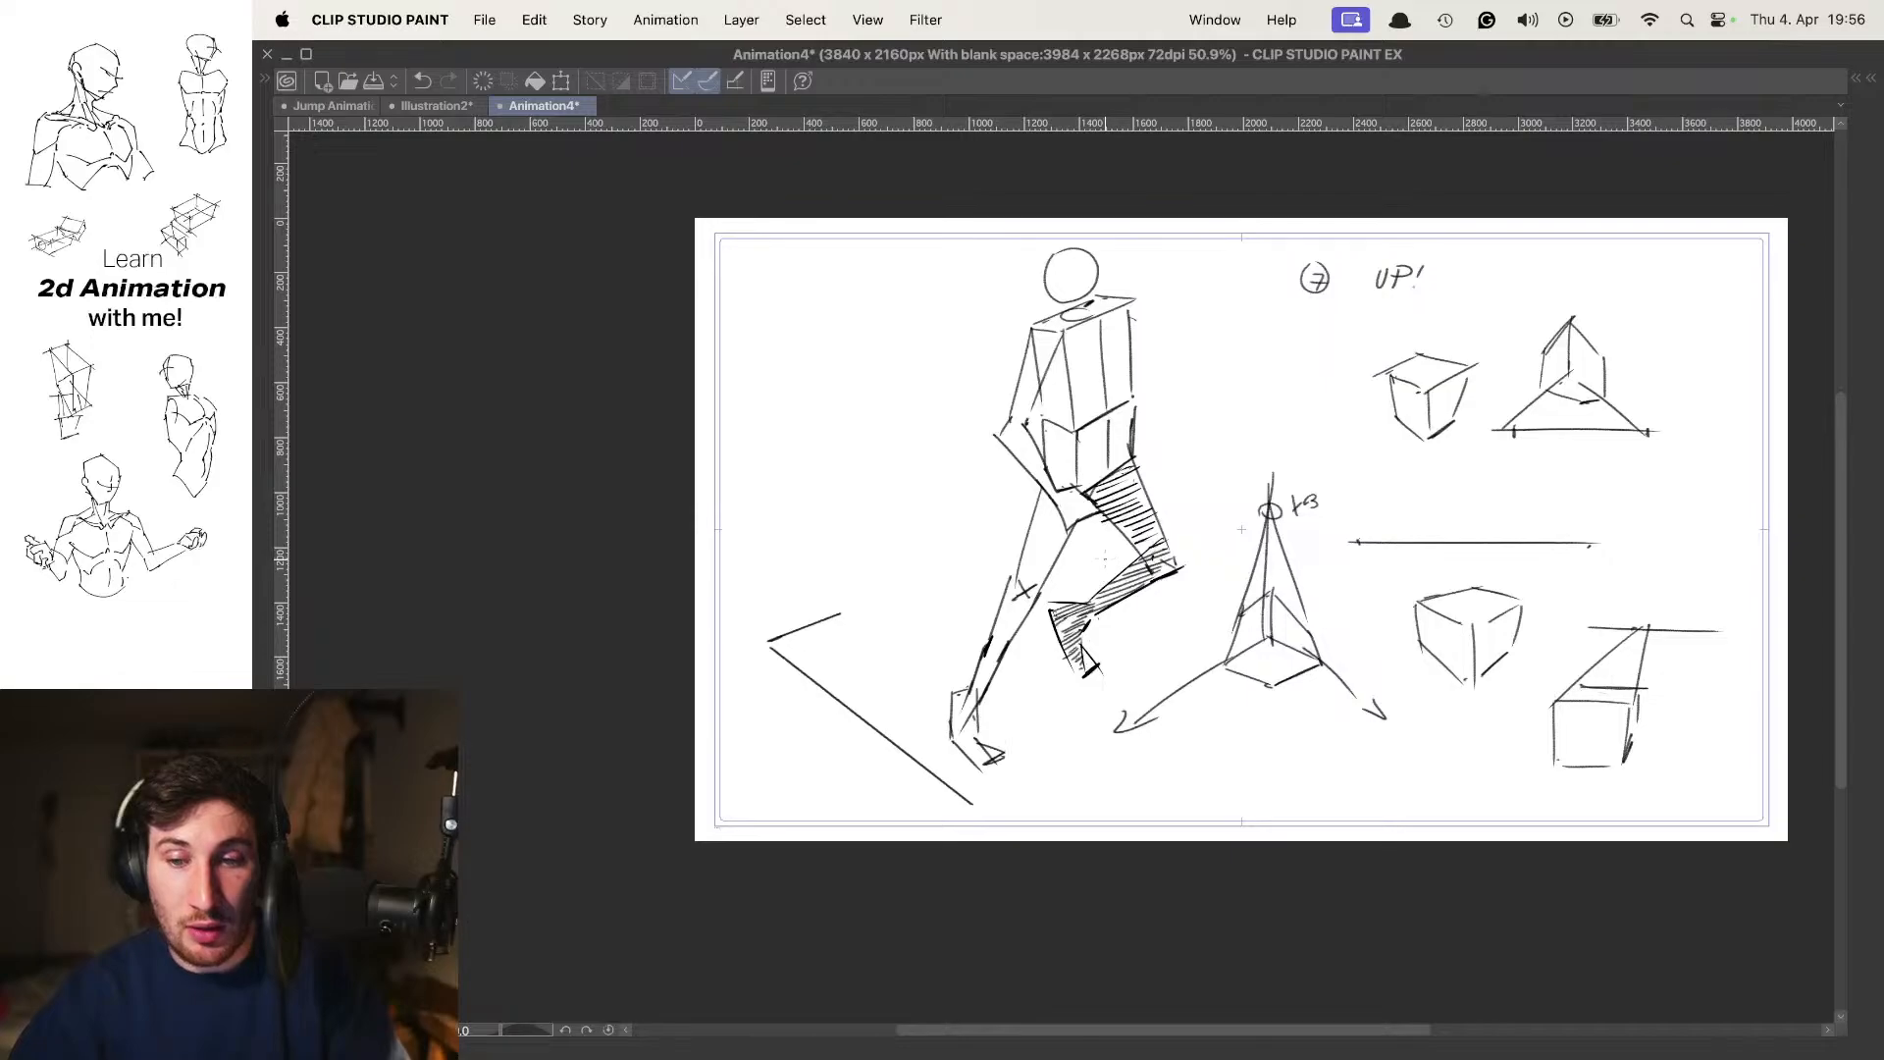
Go to the frame 1 contact pose and try marking strokes over the pelvis, undoing the trial strokes
key(period)
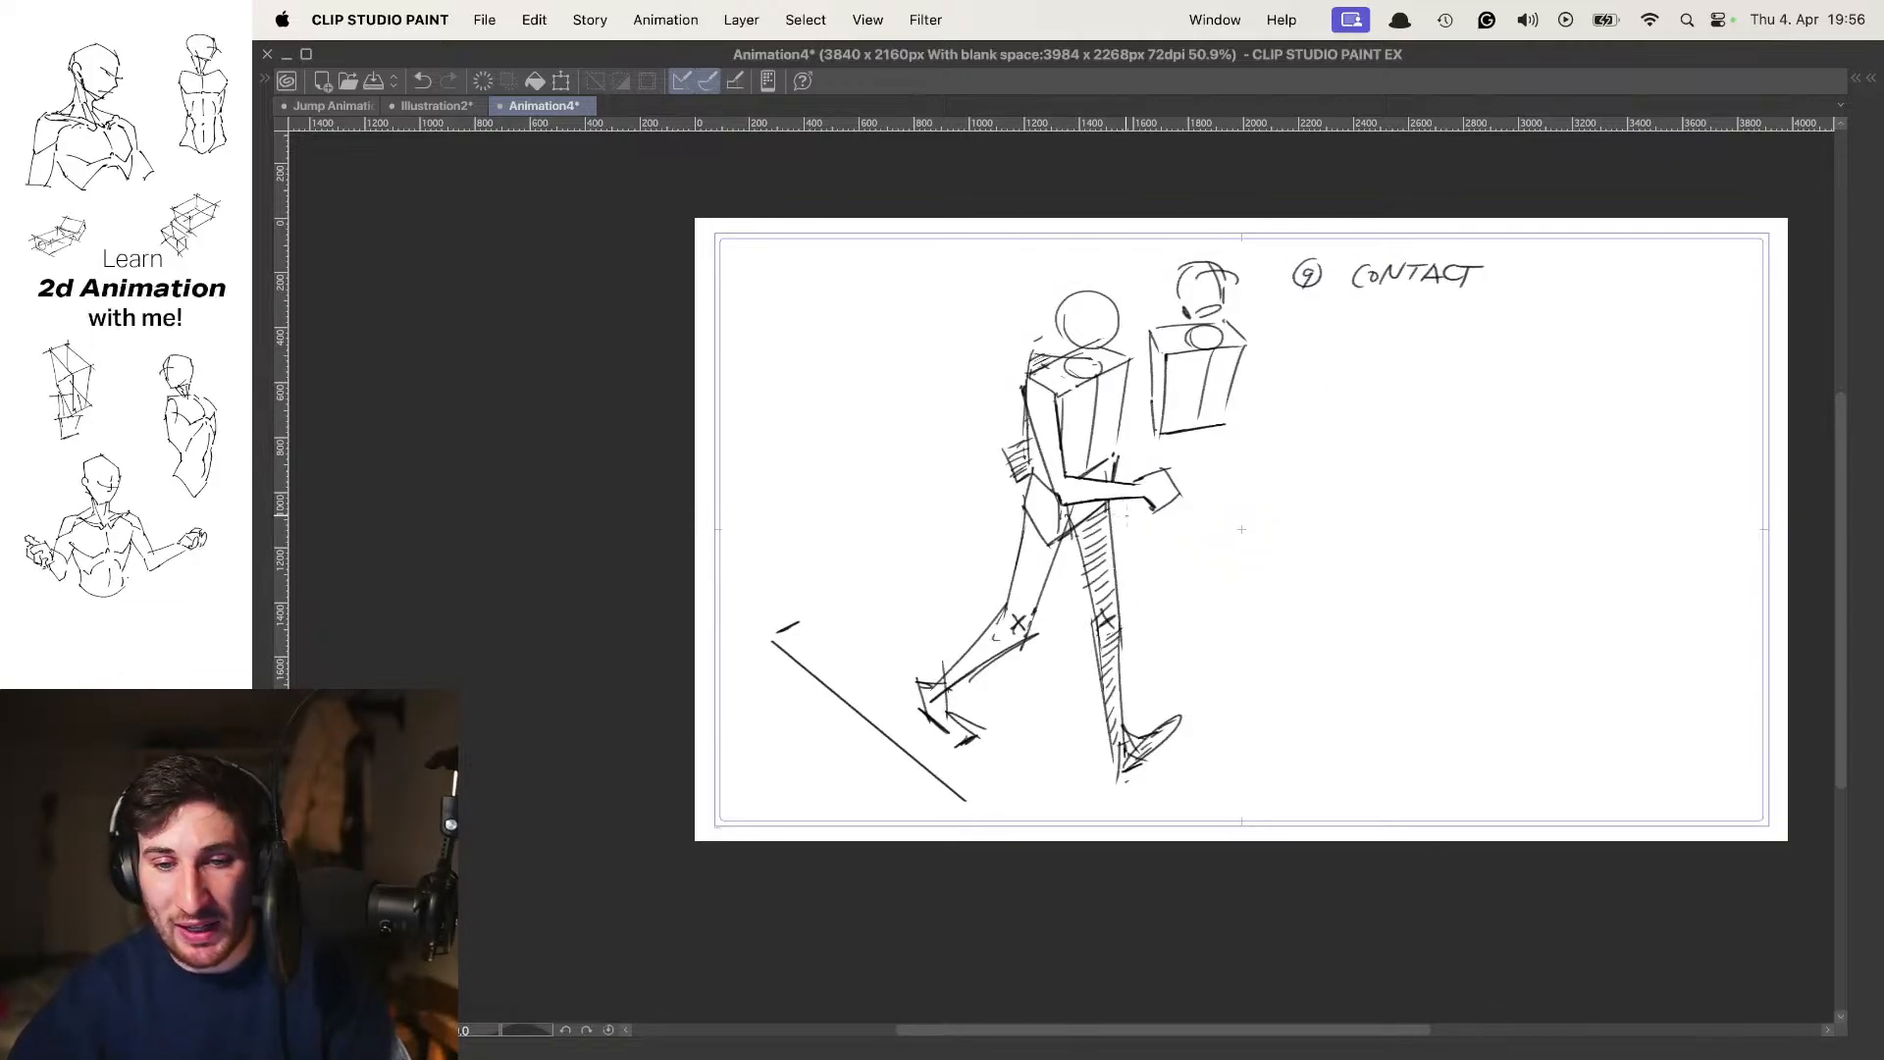
scroll(1065, 530, up, 2)
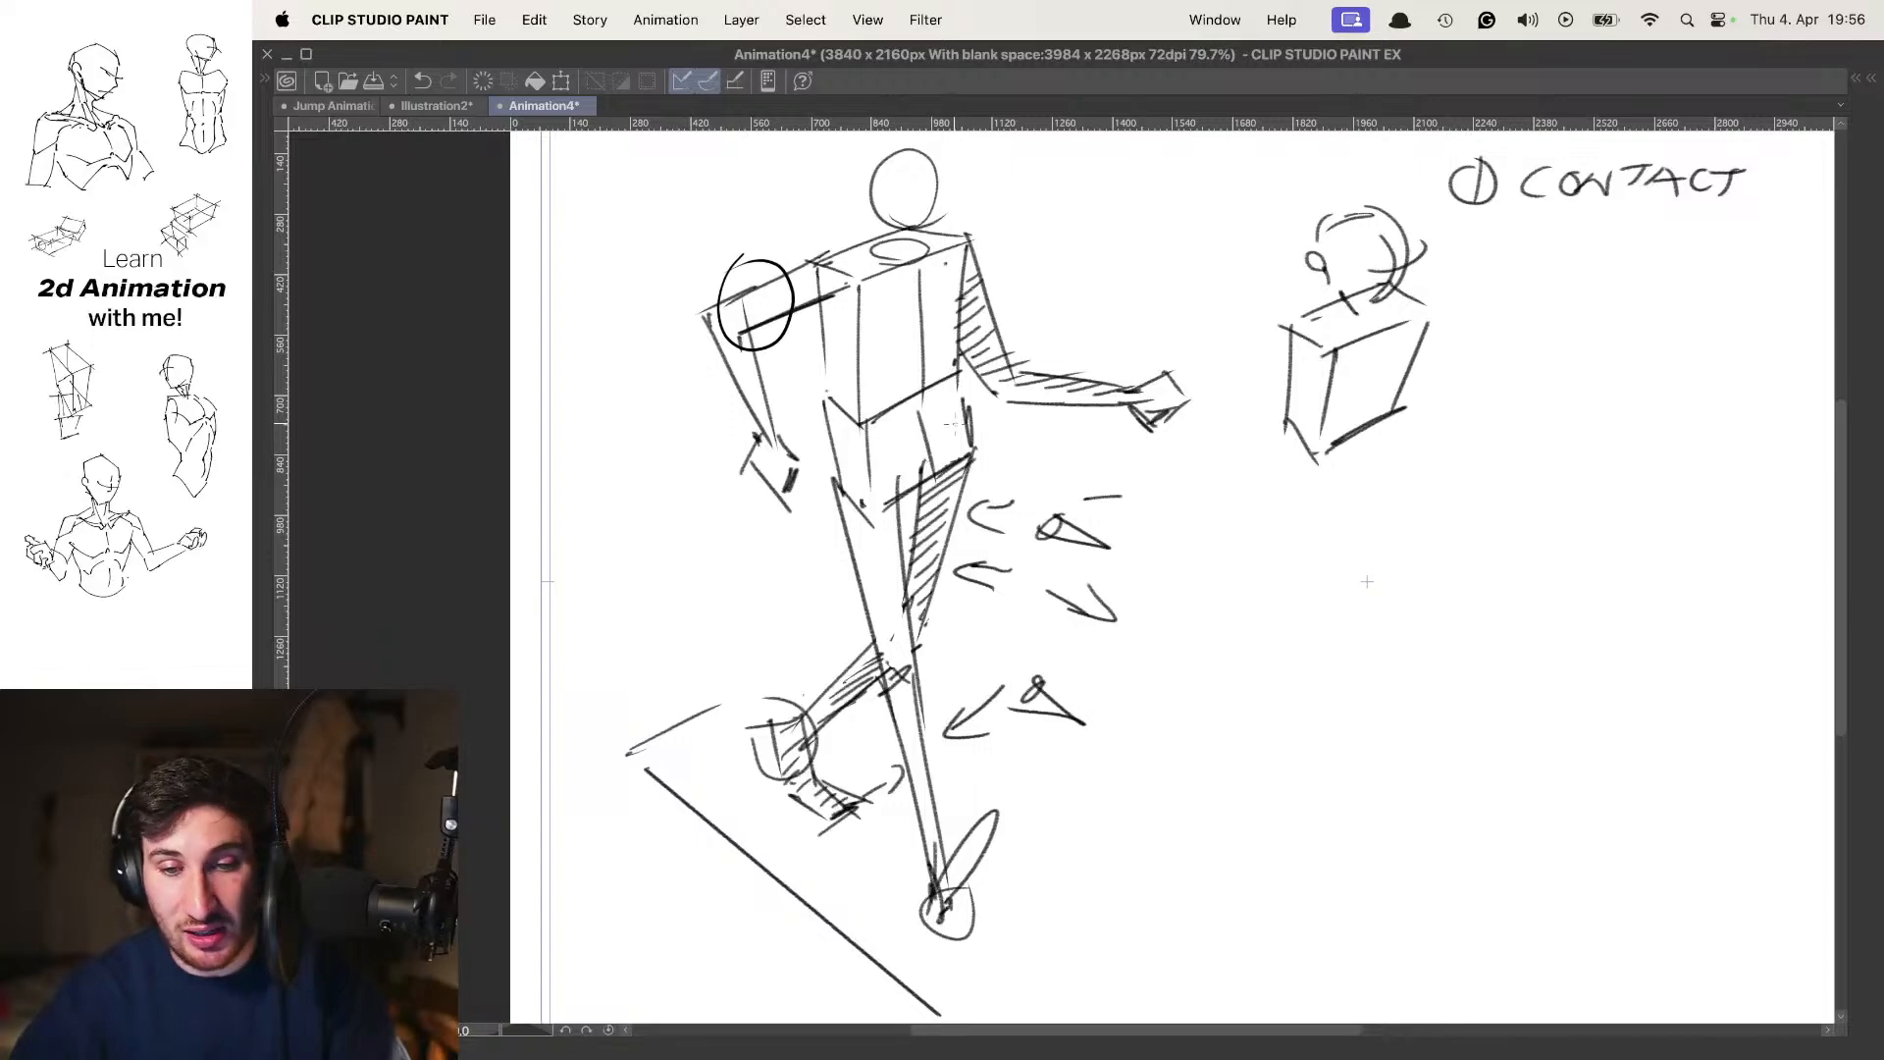
click(934, 436)
mouse_move(870, 422)
mouse_down()
mouse_move(888, 502)
mouse_move(991, 481)
mouse_up()
key(super+z)
key(super+z)
click(976, 429)
key(super+z)
key(super+z)
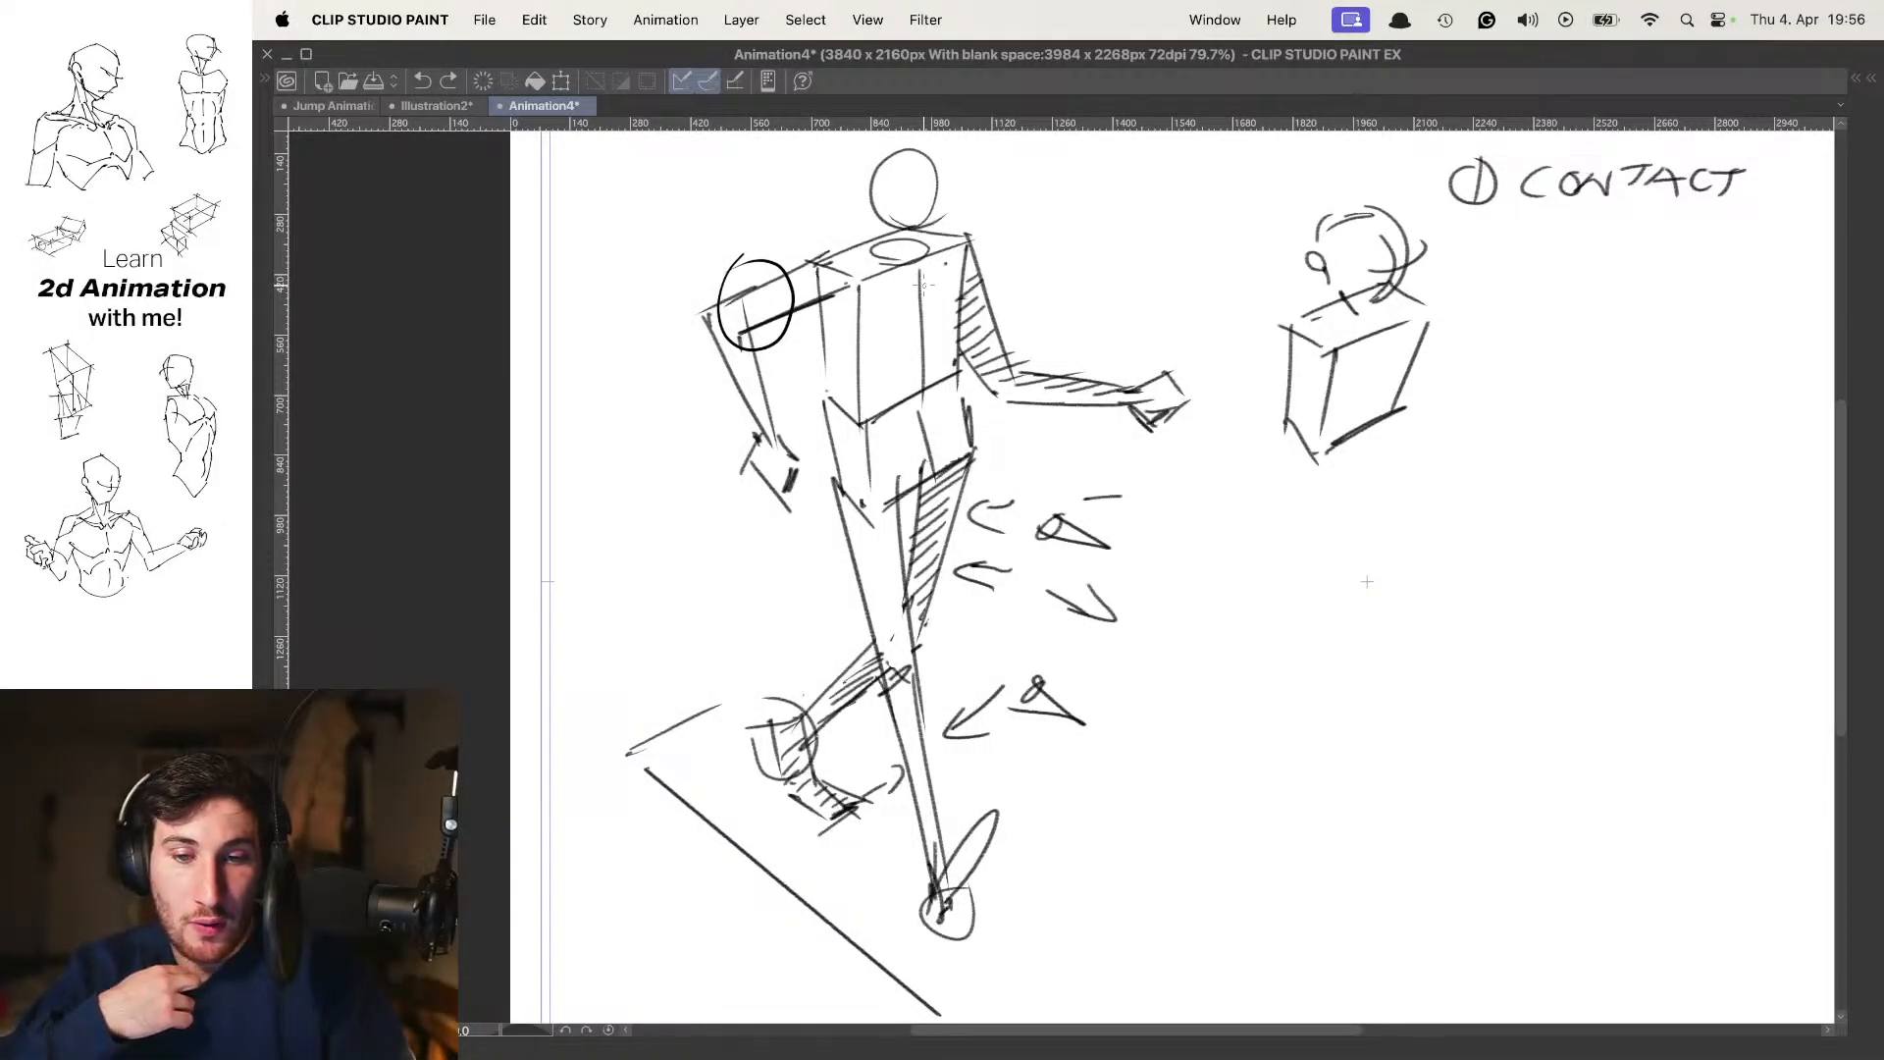
Add a small curved direction mark beside the near thigh of the frame 1 contact pose, opposite the existing arrows
drag(1183, 590, 1236, 551)
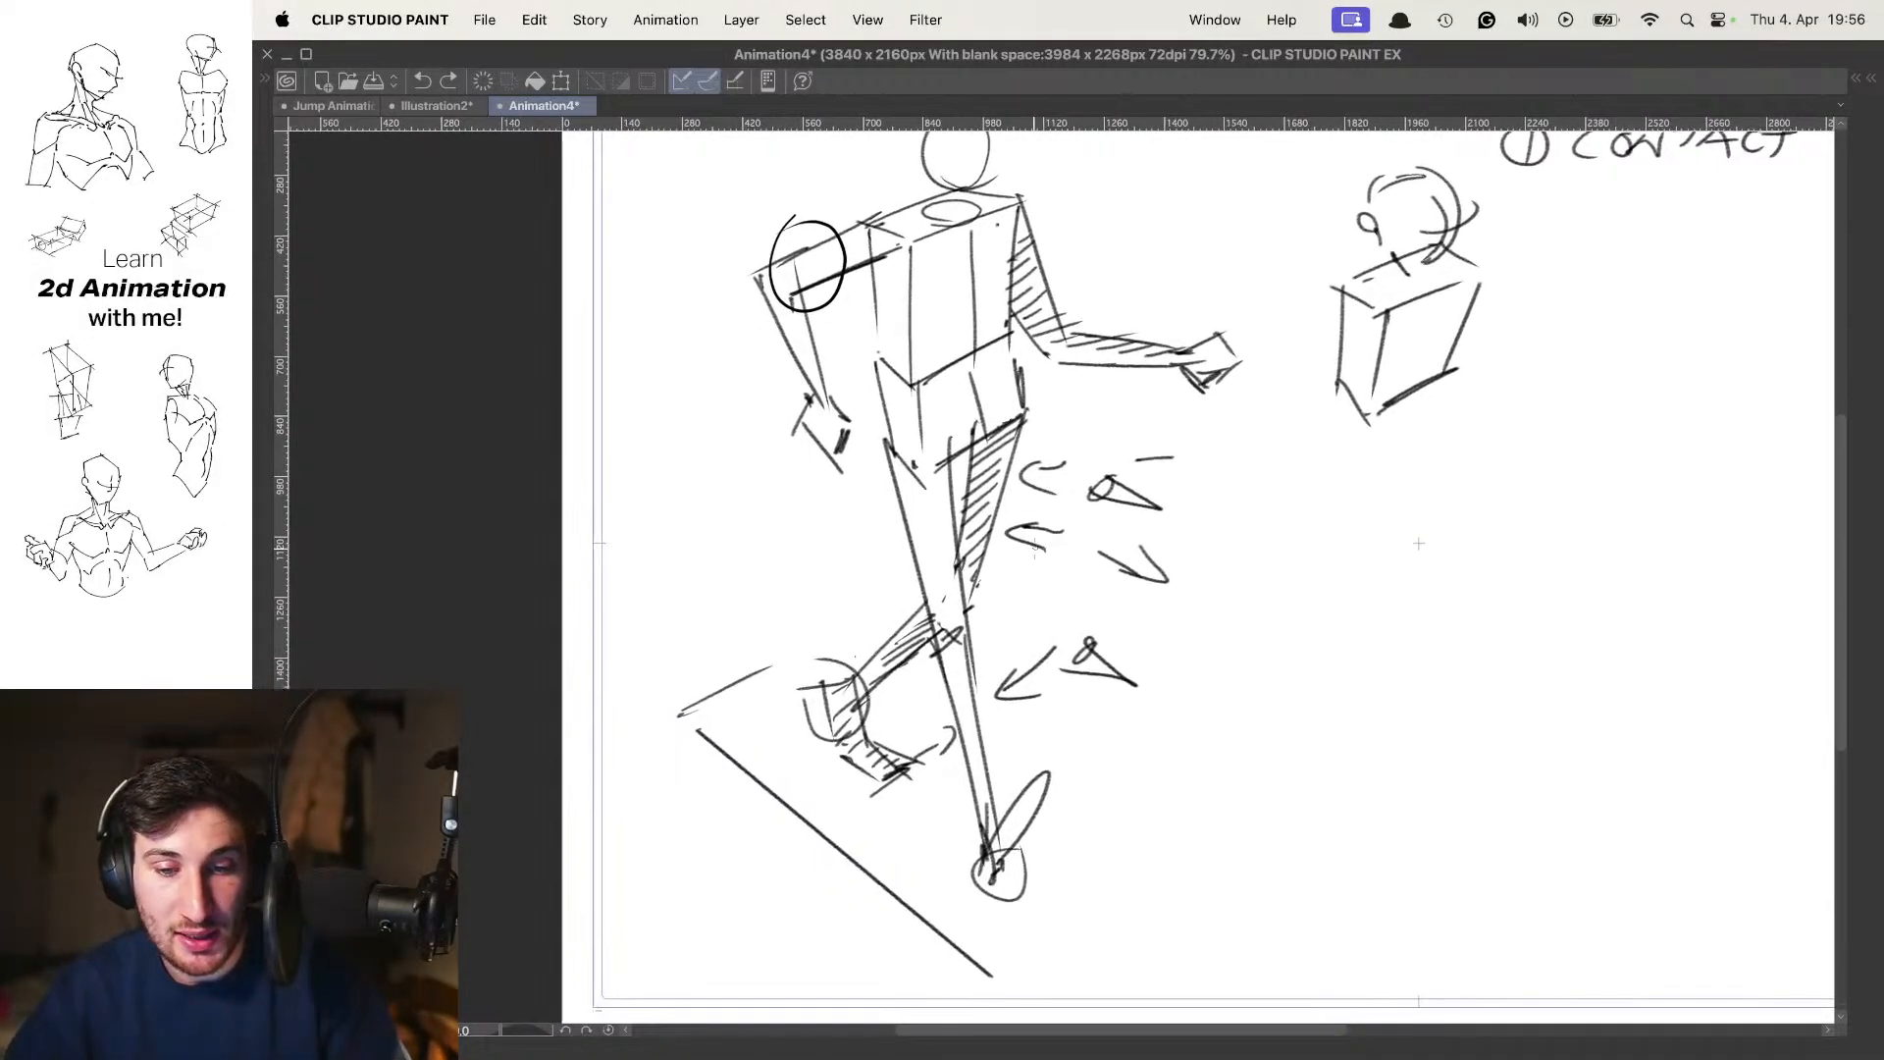
alt+click(837, 553)
alt+click(917, 548)
drag(918, 548, 887, 448)
drag(830, 522, 883, 538)
drag(868, 514, 856, 555)
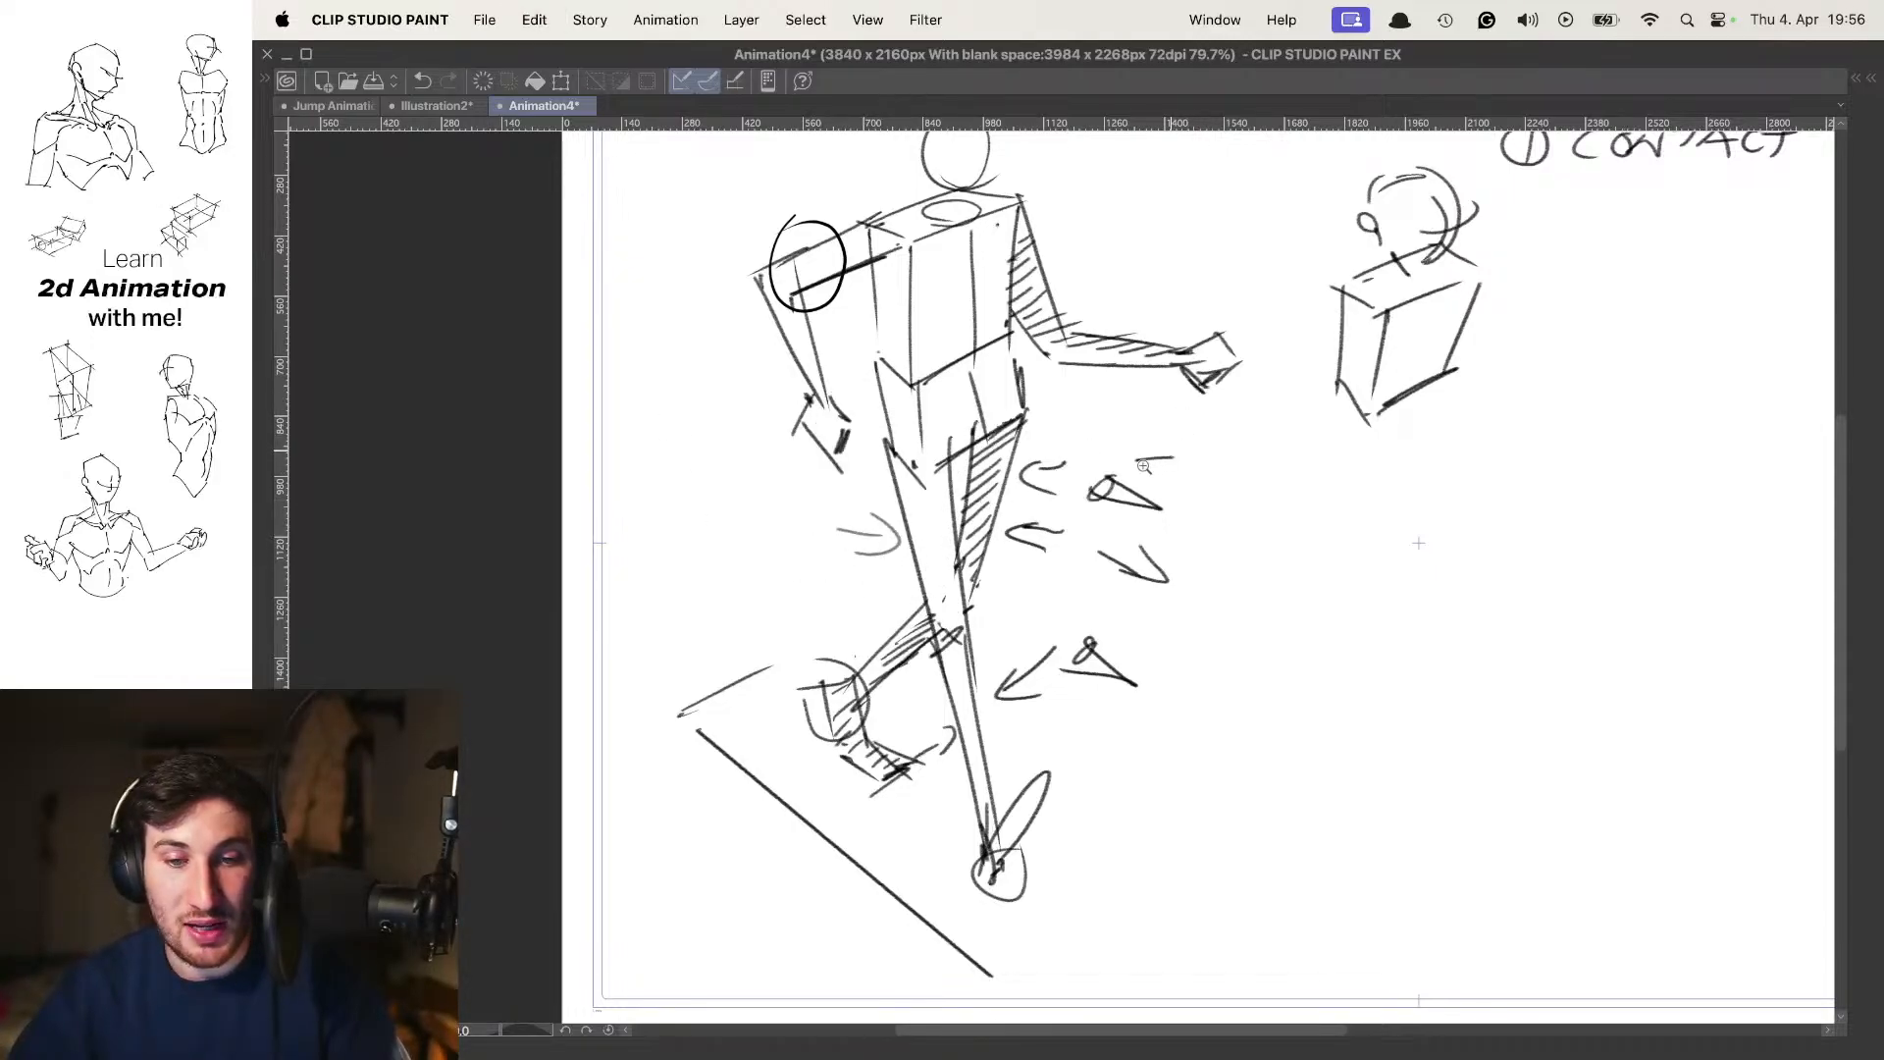
Step through the whole cycle at full-figure view to compare the contact, down, passing and raised poses
drag(1173, 448, 1109, 499)
key(period)
key(period)
key(period)
key(period)
key(period)
key(period)
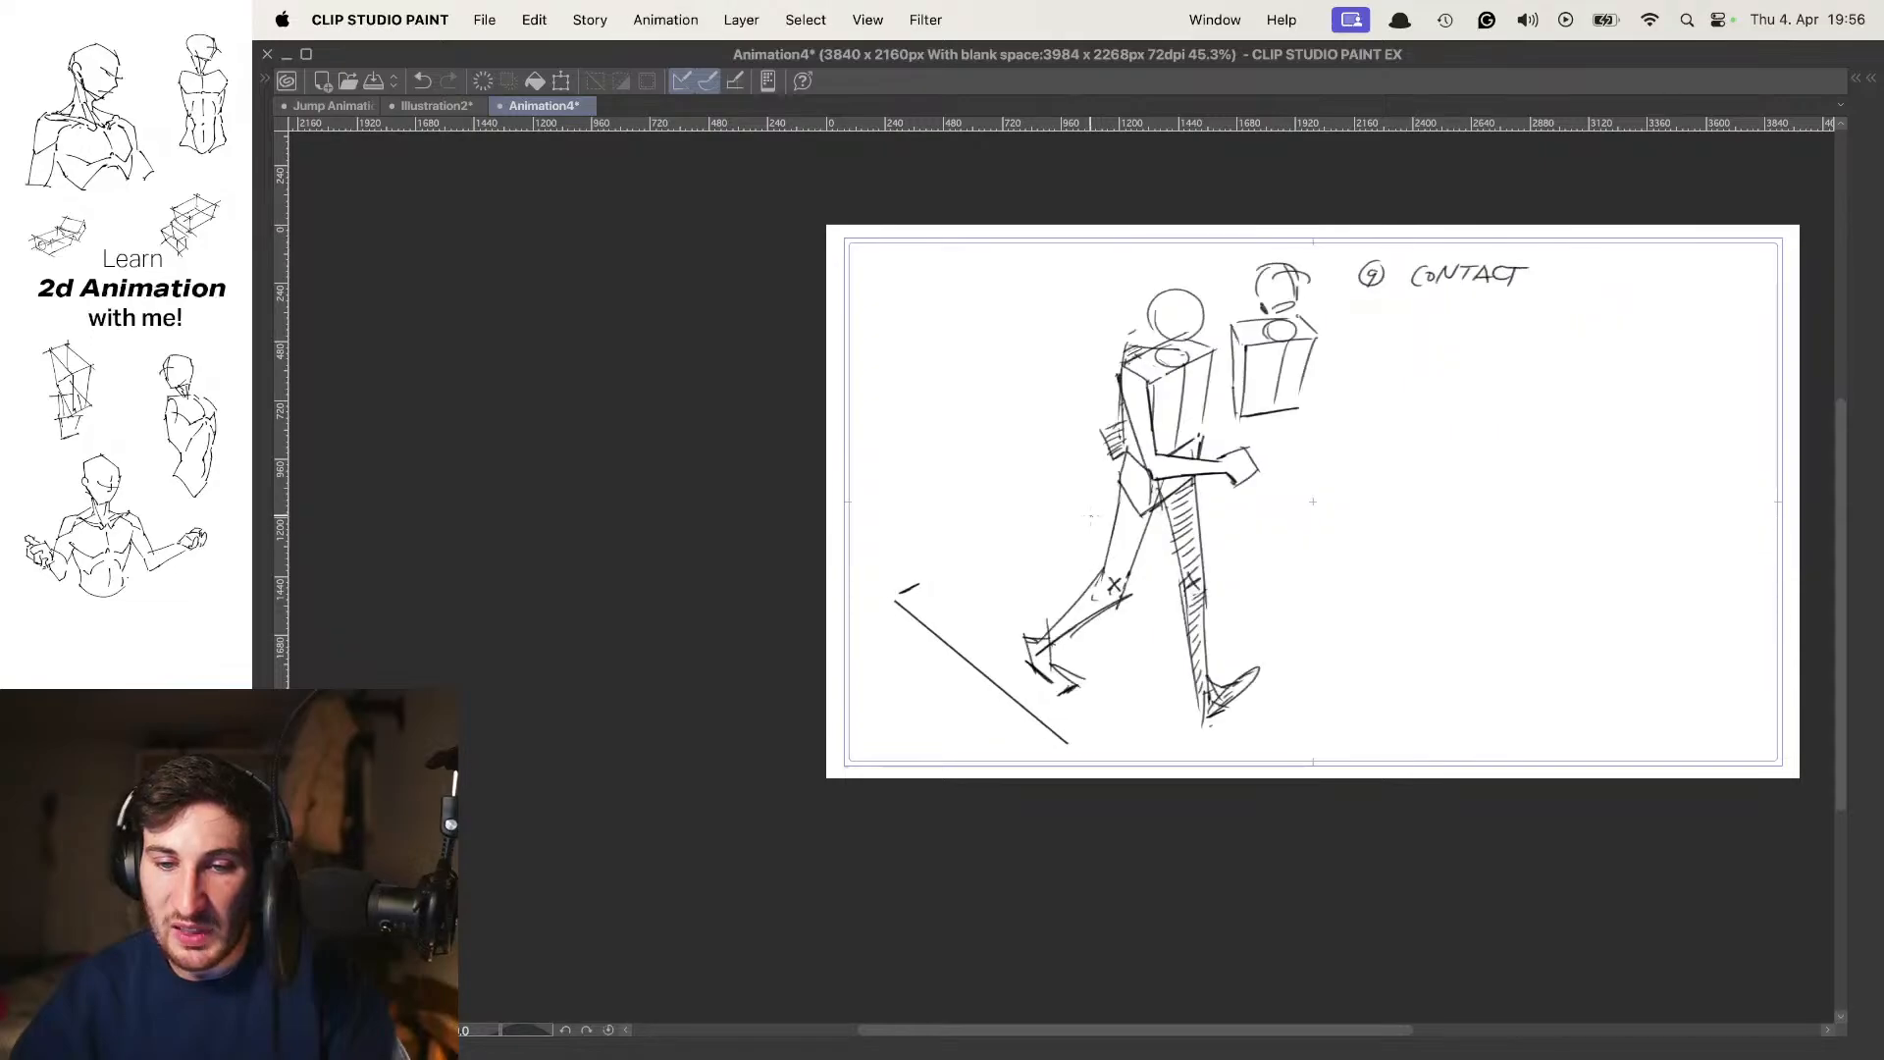
key(period)
key(period)
Nudge the whole frame 9 contact drawing slightly right and down with a free transform, using onion skin to align it with frame 7
key(period)
key(comma)
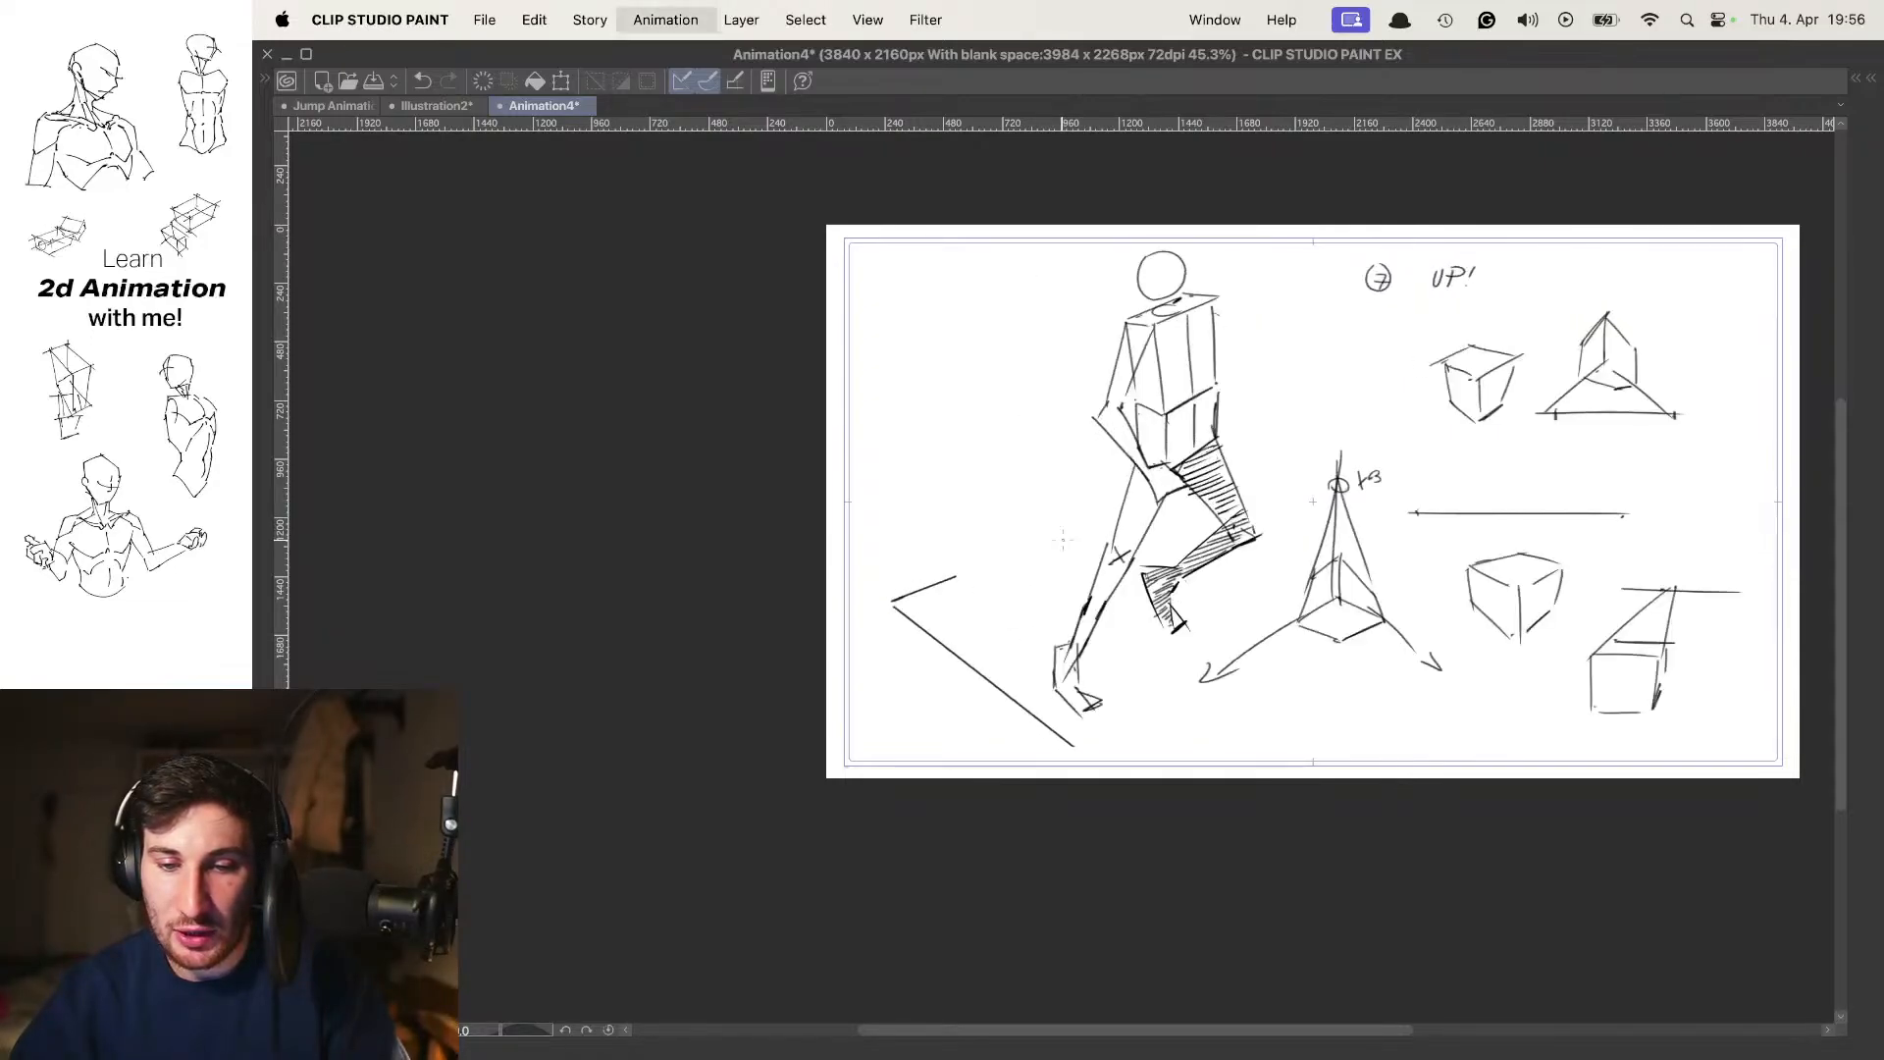
key(period)
key(o)
key(super+t)
key(Right)
key(Right)
key(Right)
key(Right)
key(Right)
key(Right)
key(Down)
key(Down)
key(Down)
key(Down)
key(Down)
key(Down)
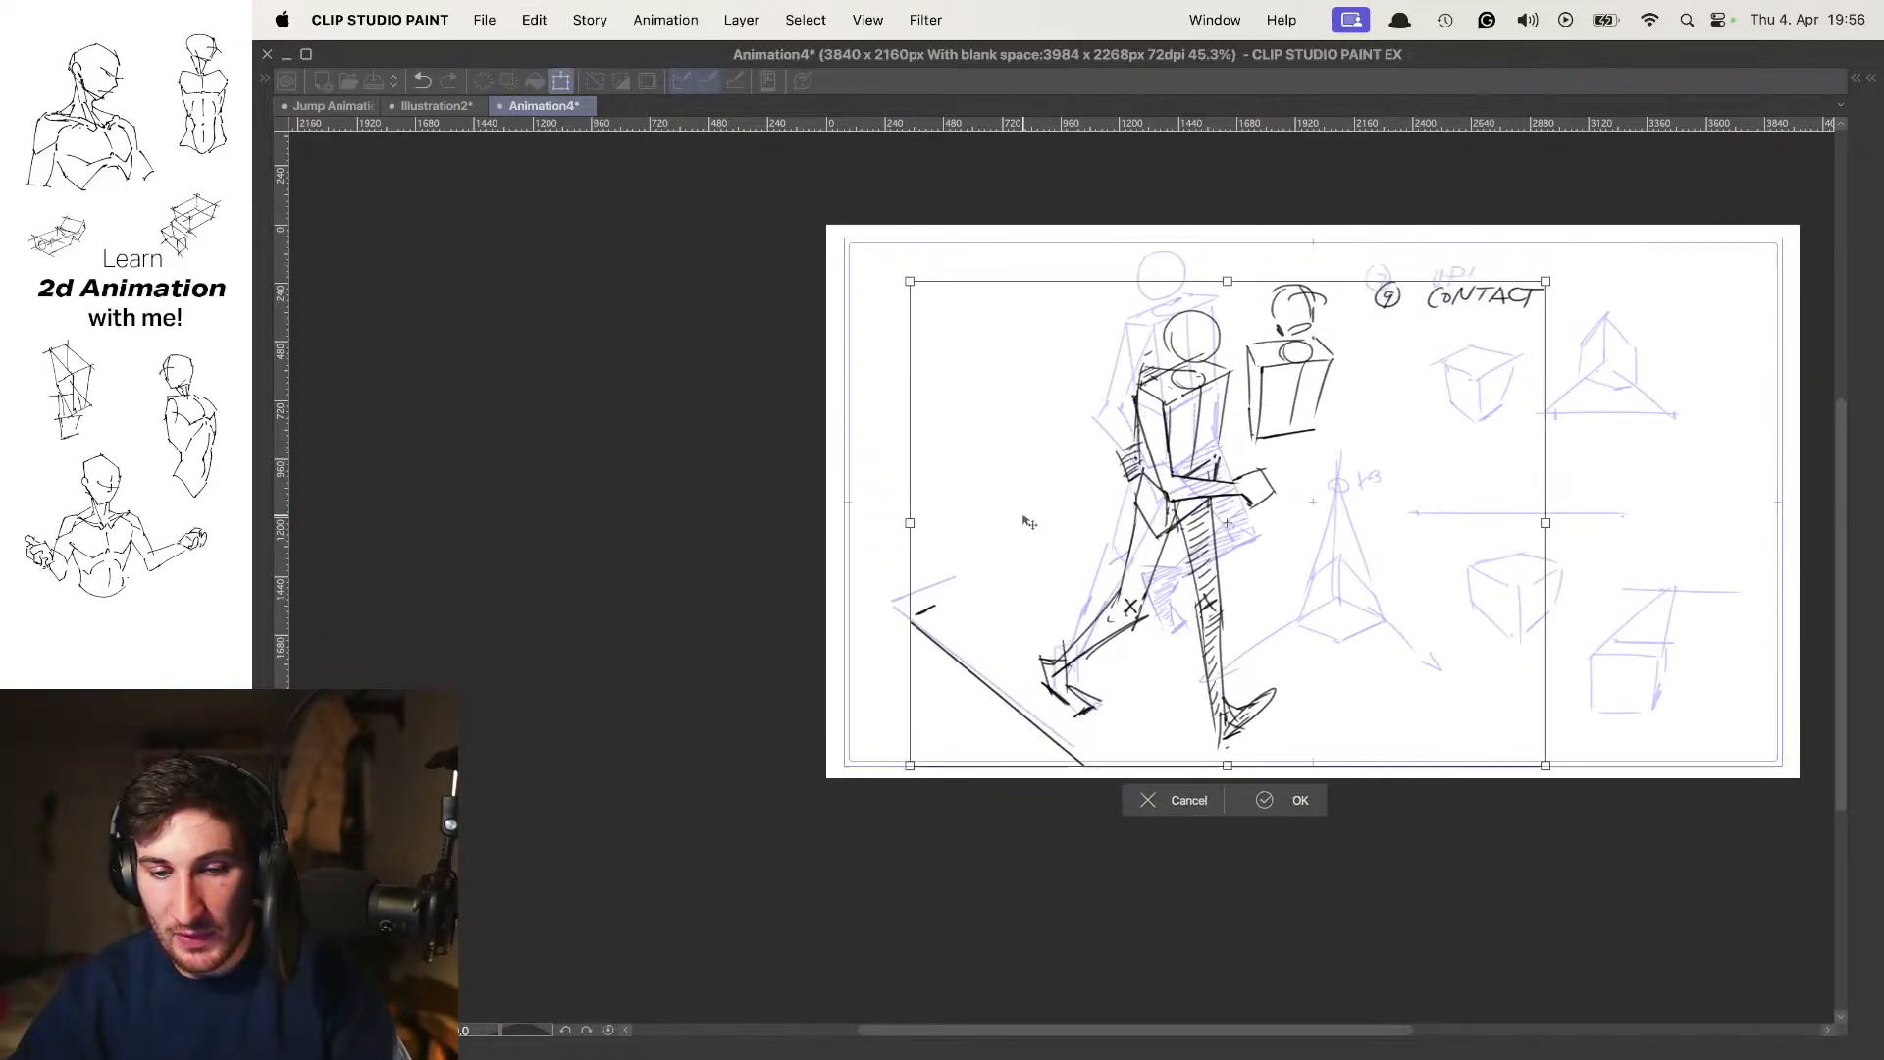
key(Left)
key(Left)
key(Up)
key(Up)
key(Return)
key(o)
Step back and forth through the poses to check how the shifted frame 9 contact pose flows with the others
key(period)
key(period)
key(period)
key(period)
key(period)
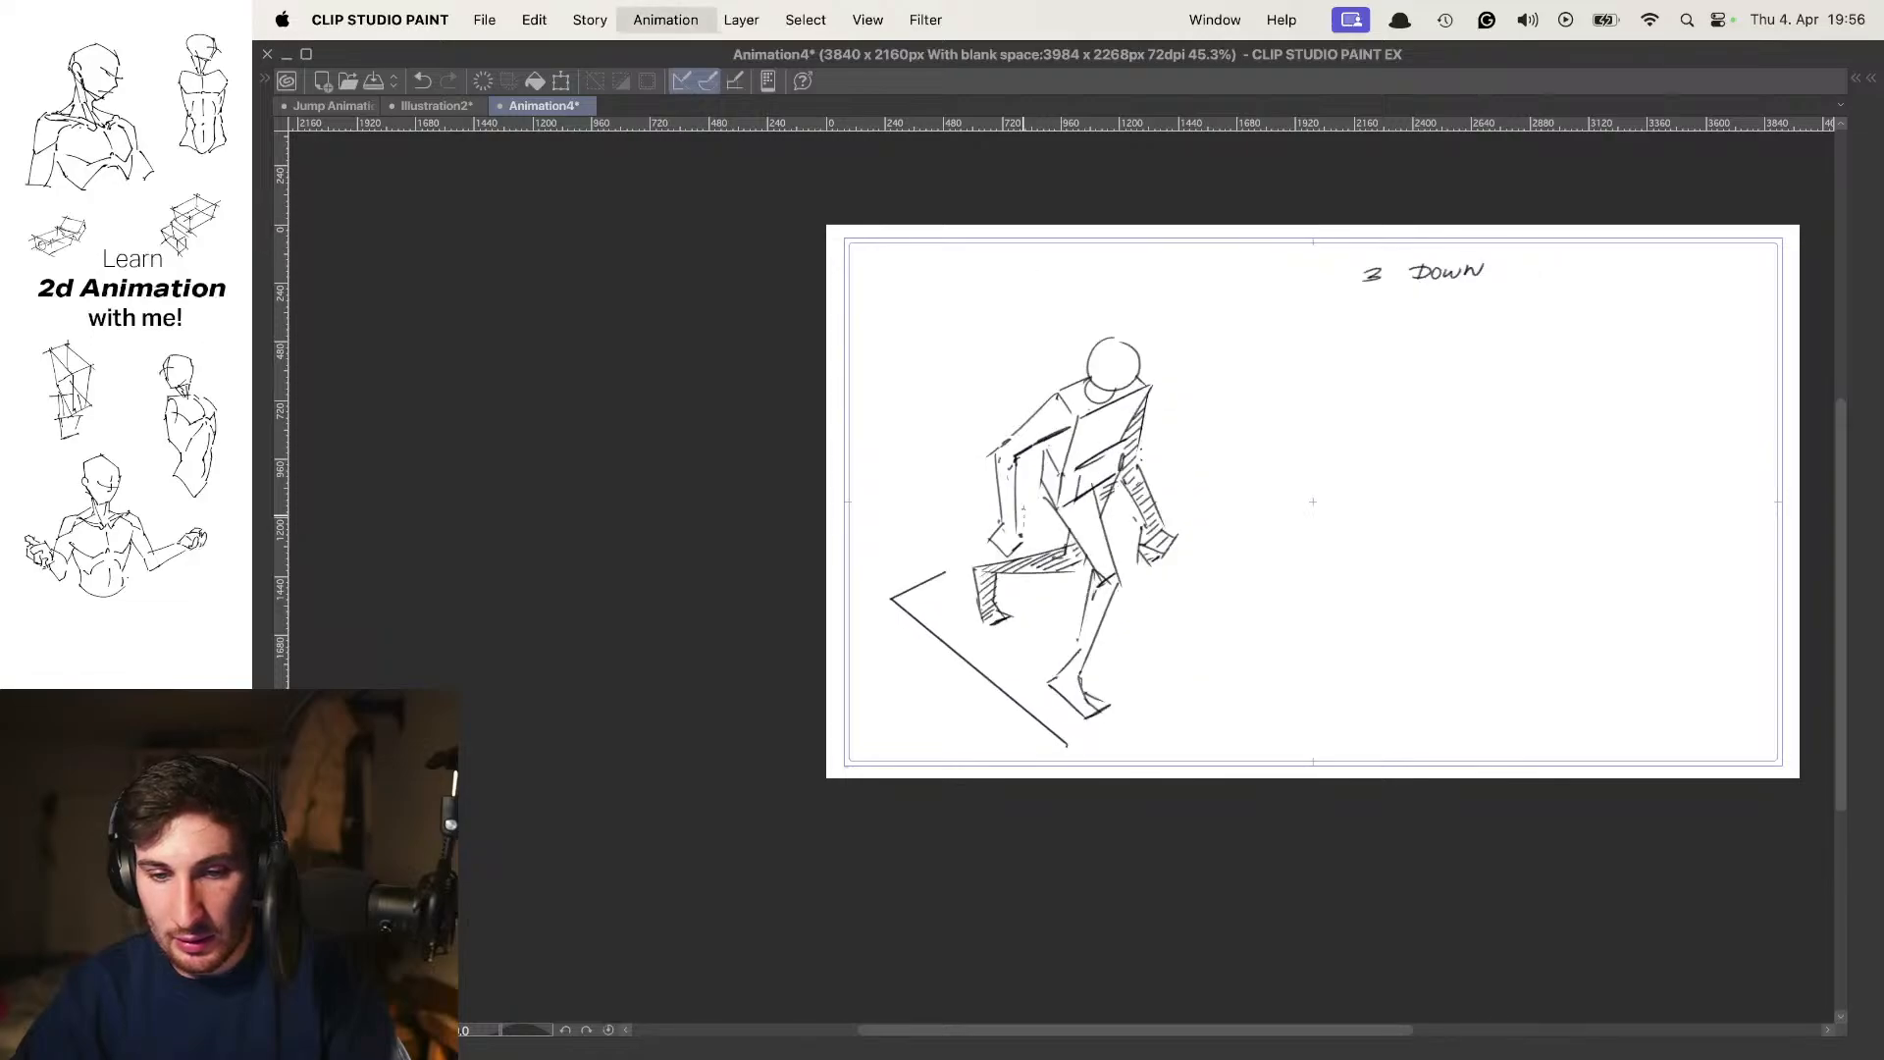
key(comma)
key(comma)
key(comma)
key(comma)
key(comma)
key(comma)
key(comma)
key(comma)
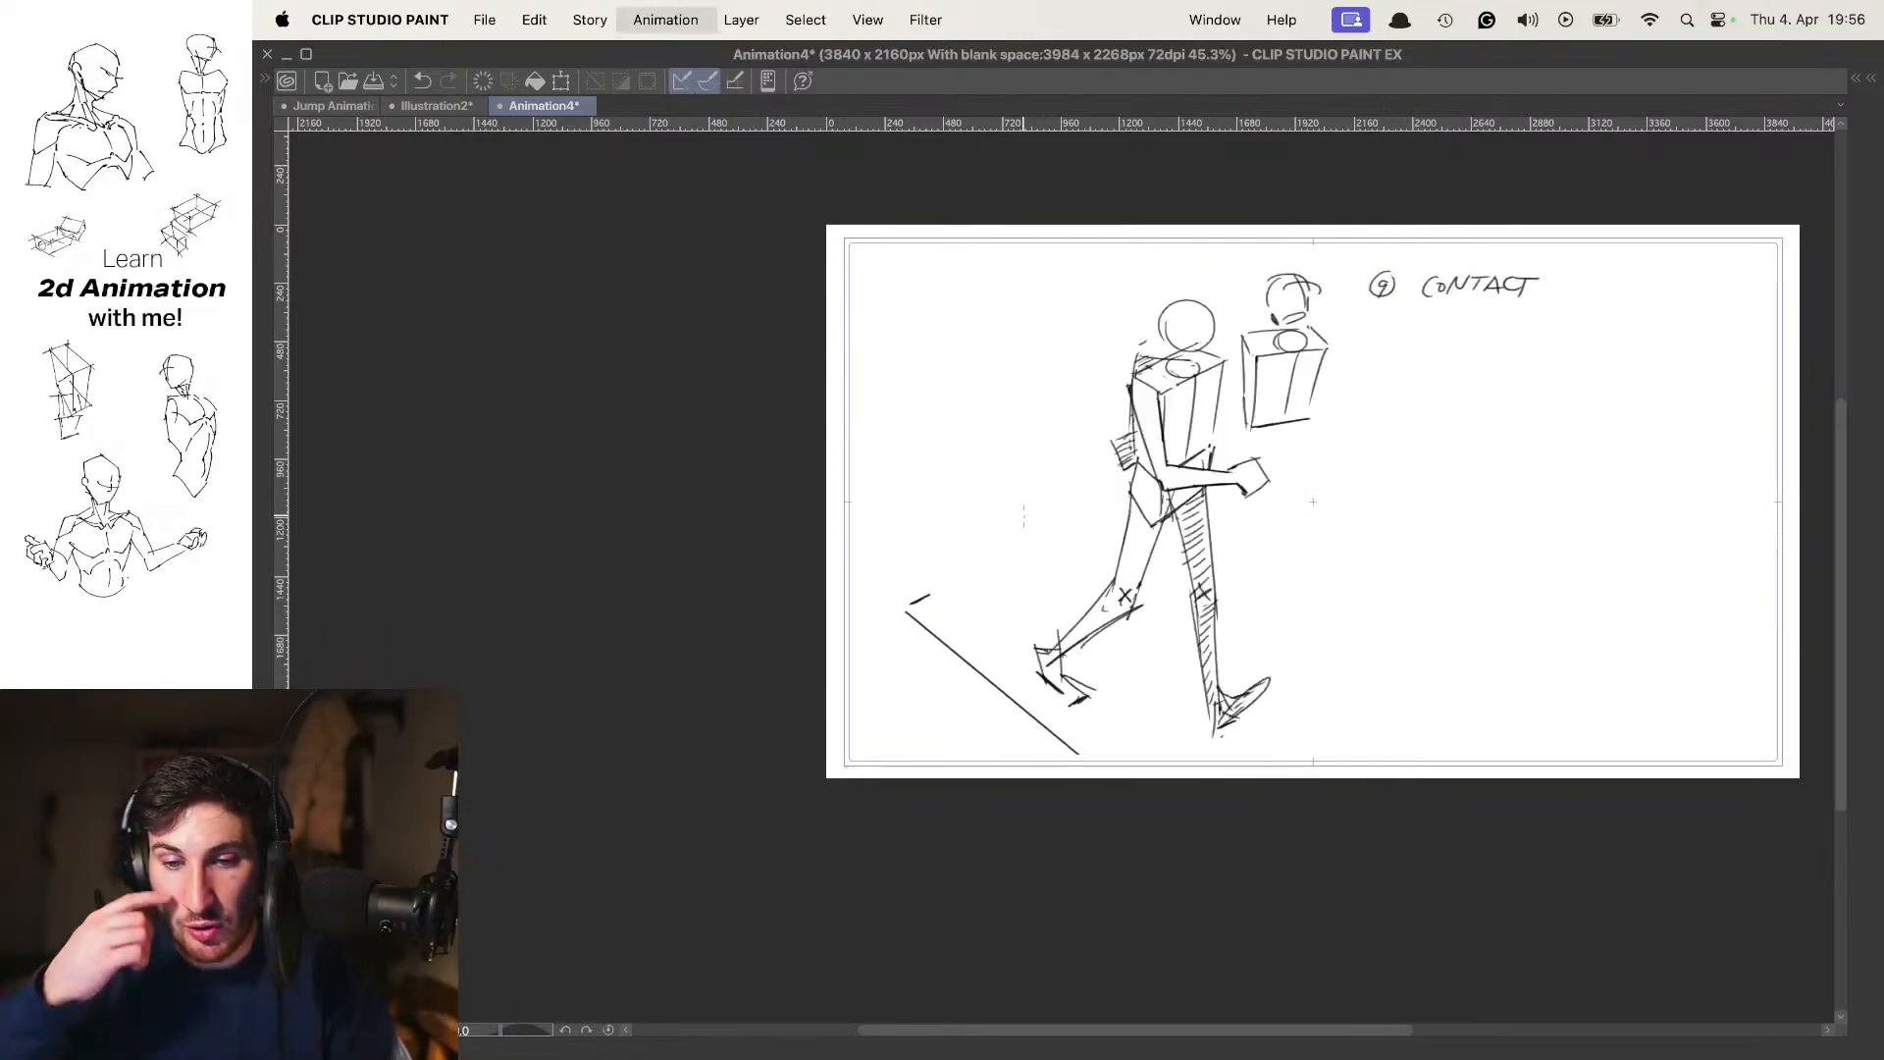
key(period)
key(period)
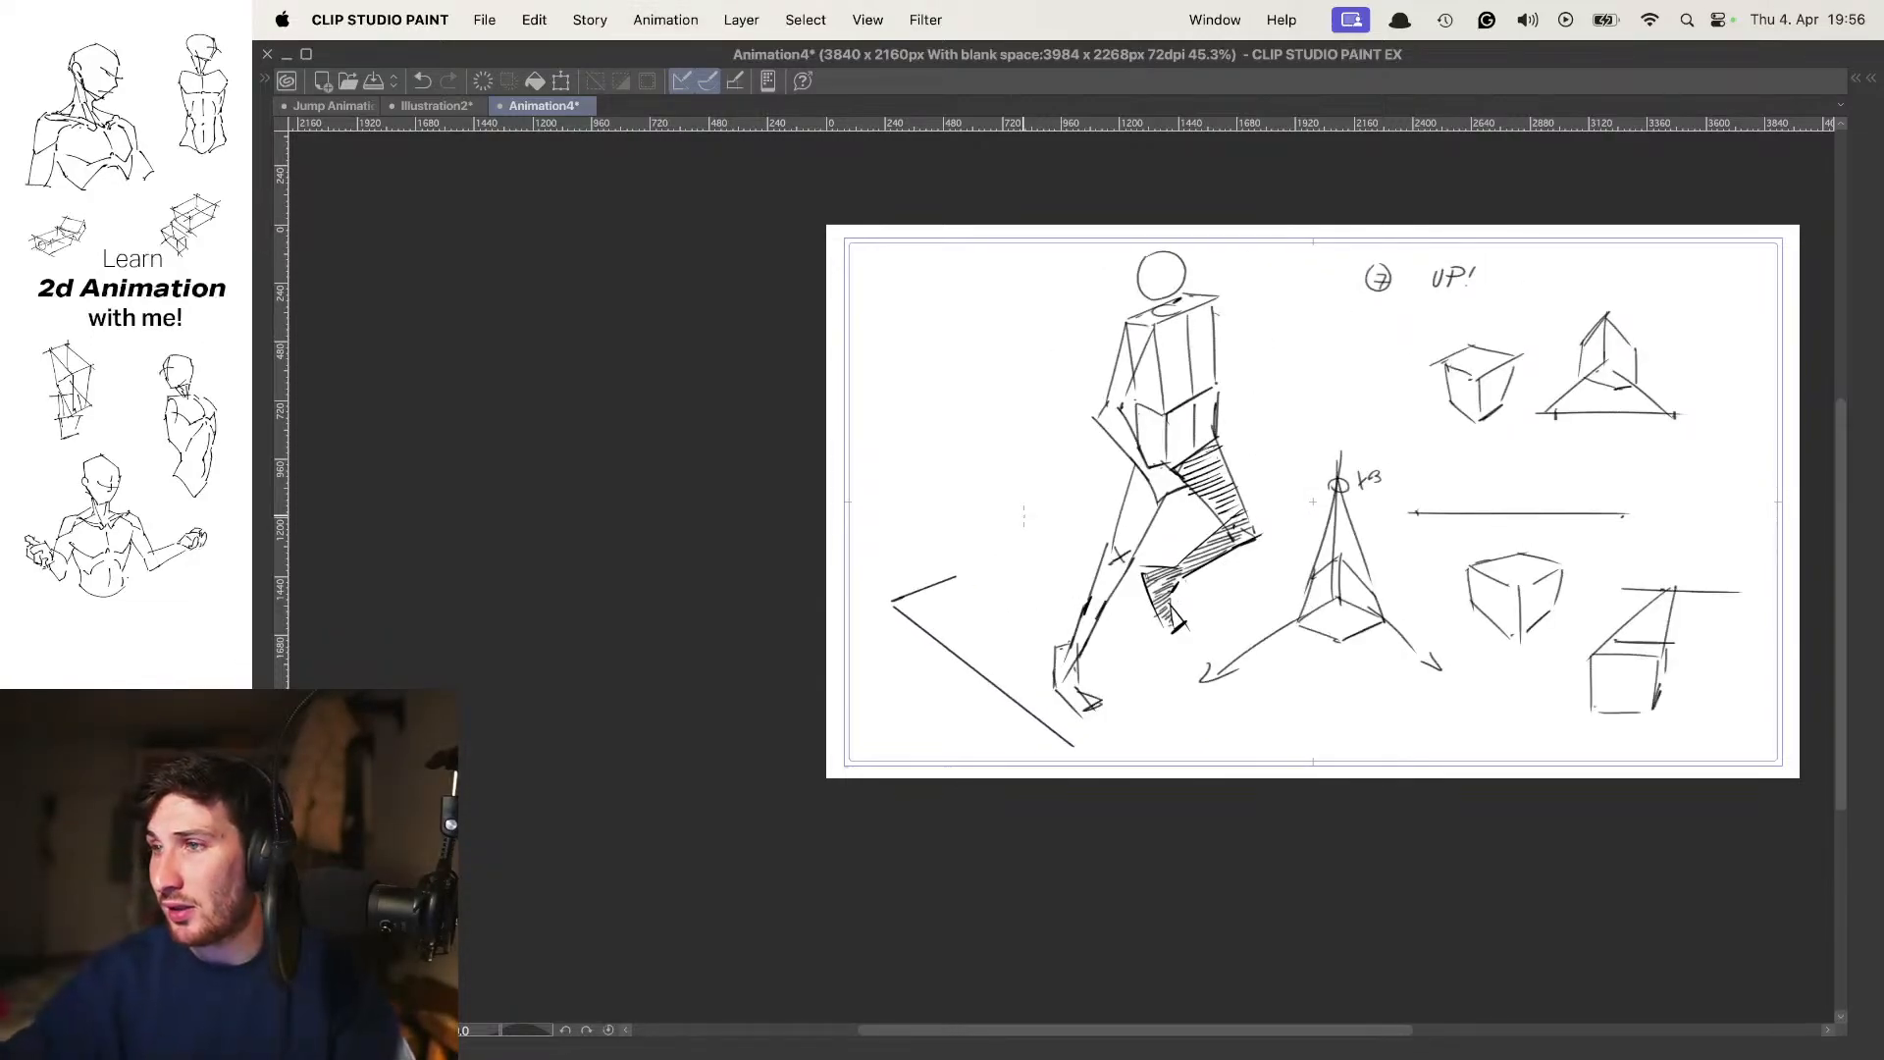
Step back and forth through all the walk cycle poses at full-figure view, comparing the frame 1 and frame 9 contacts
key(period)
key(period)
key(period)
key(period)
key(period)
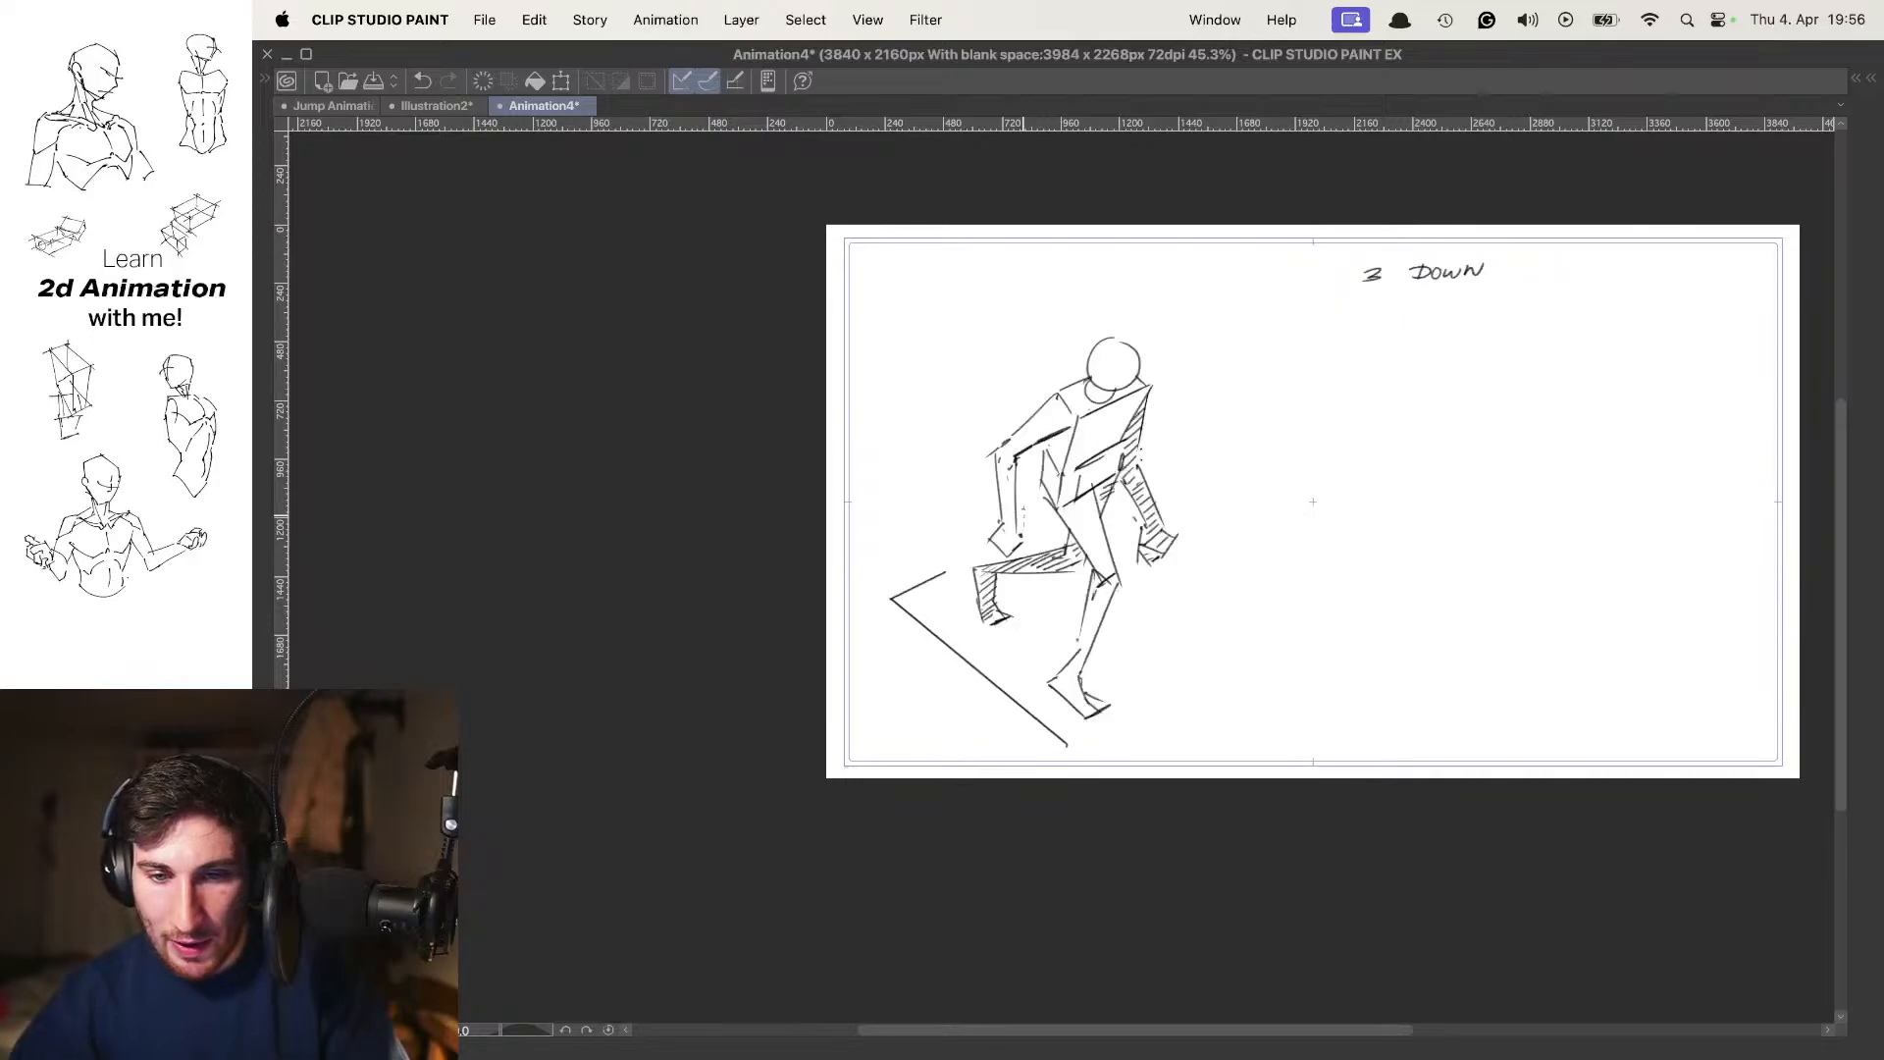
key(period)
key(comma)
key(period)
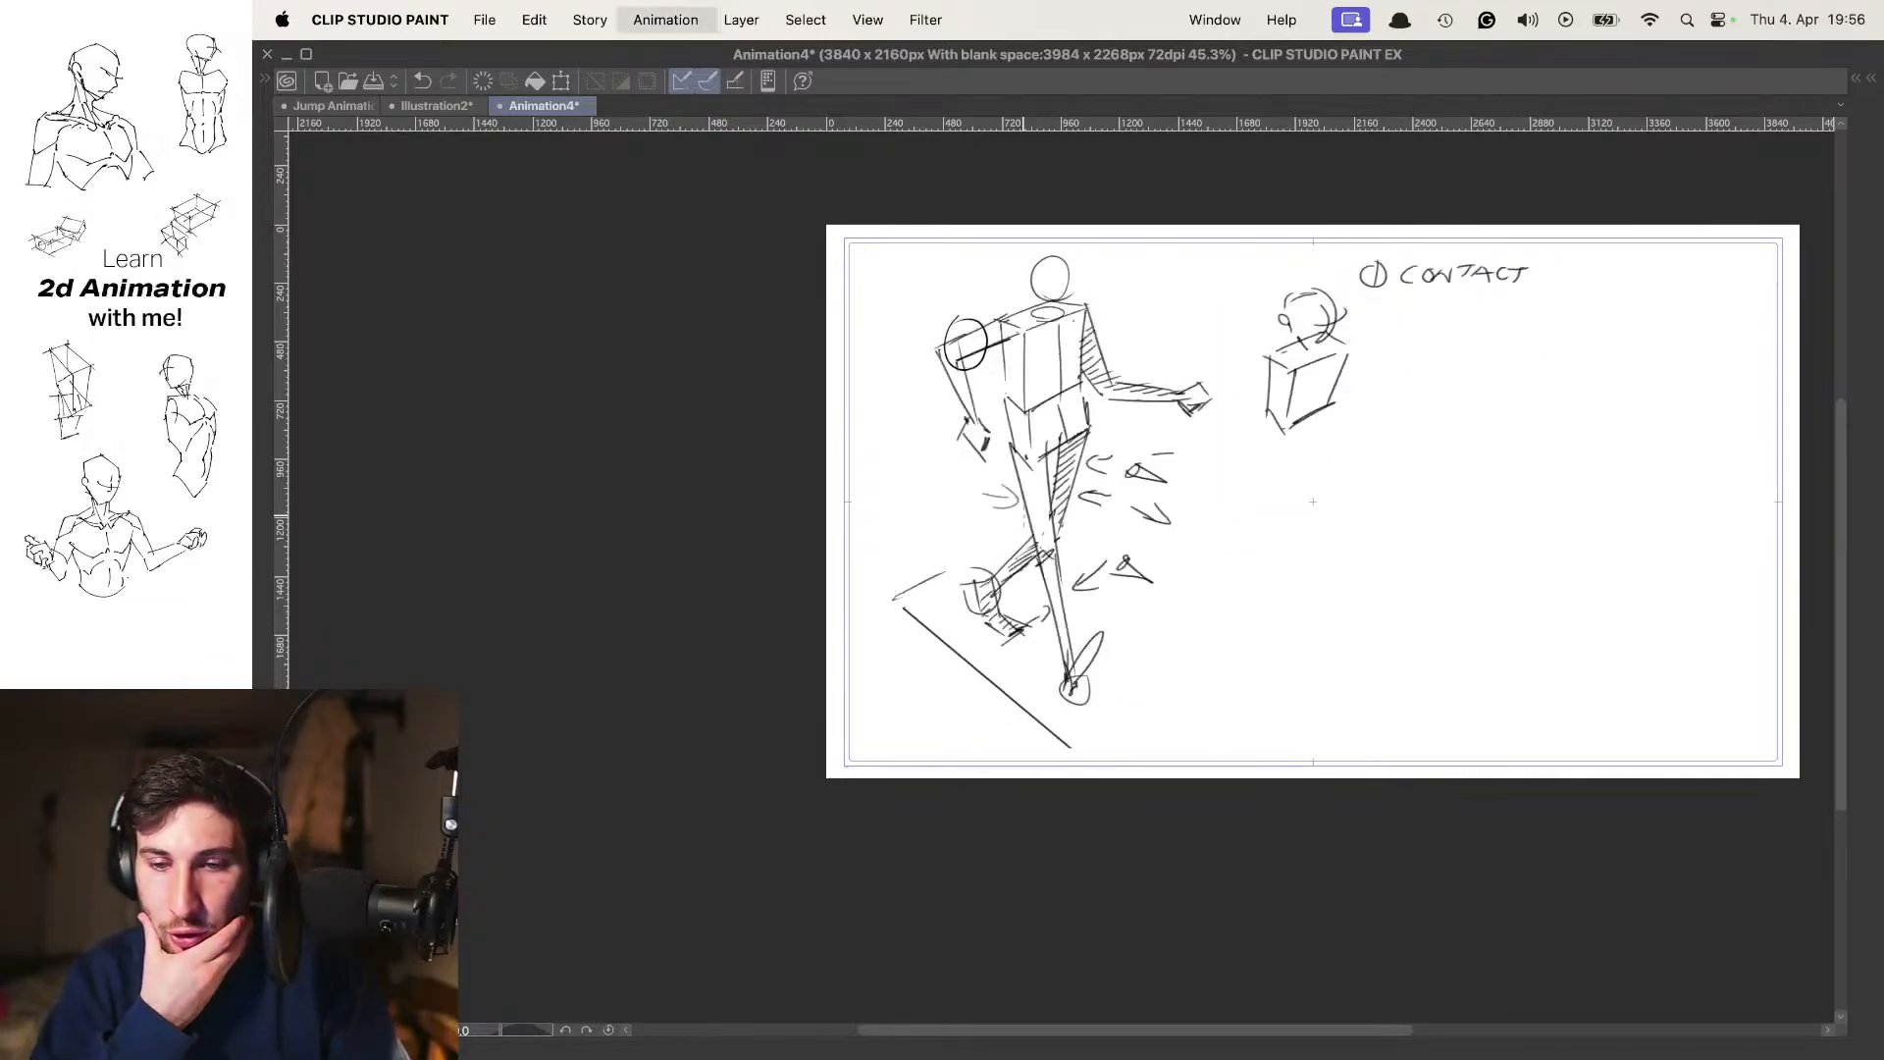
key(comma)
key(period)
key(comma)
key(period)
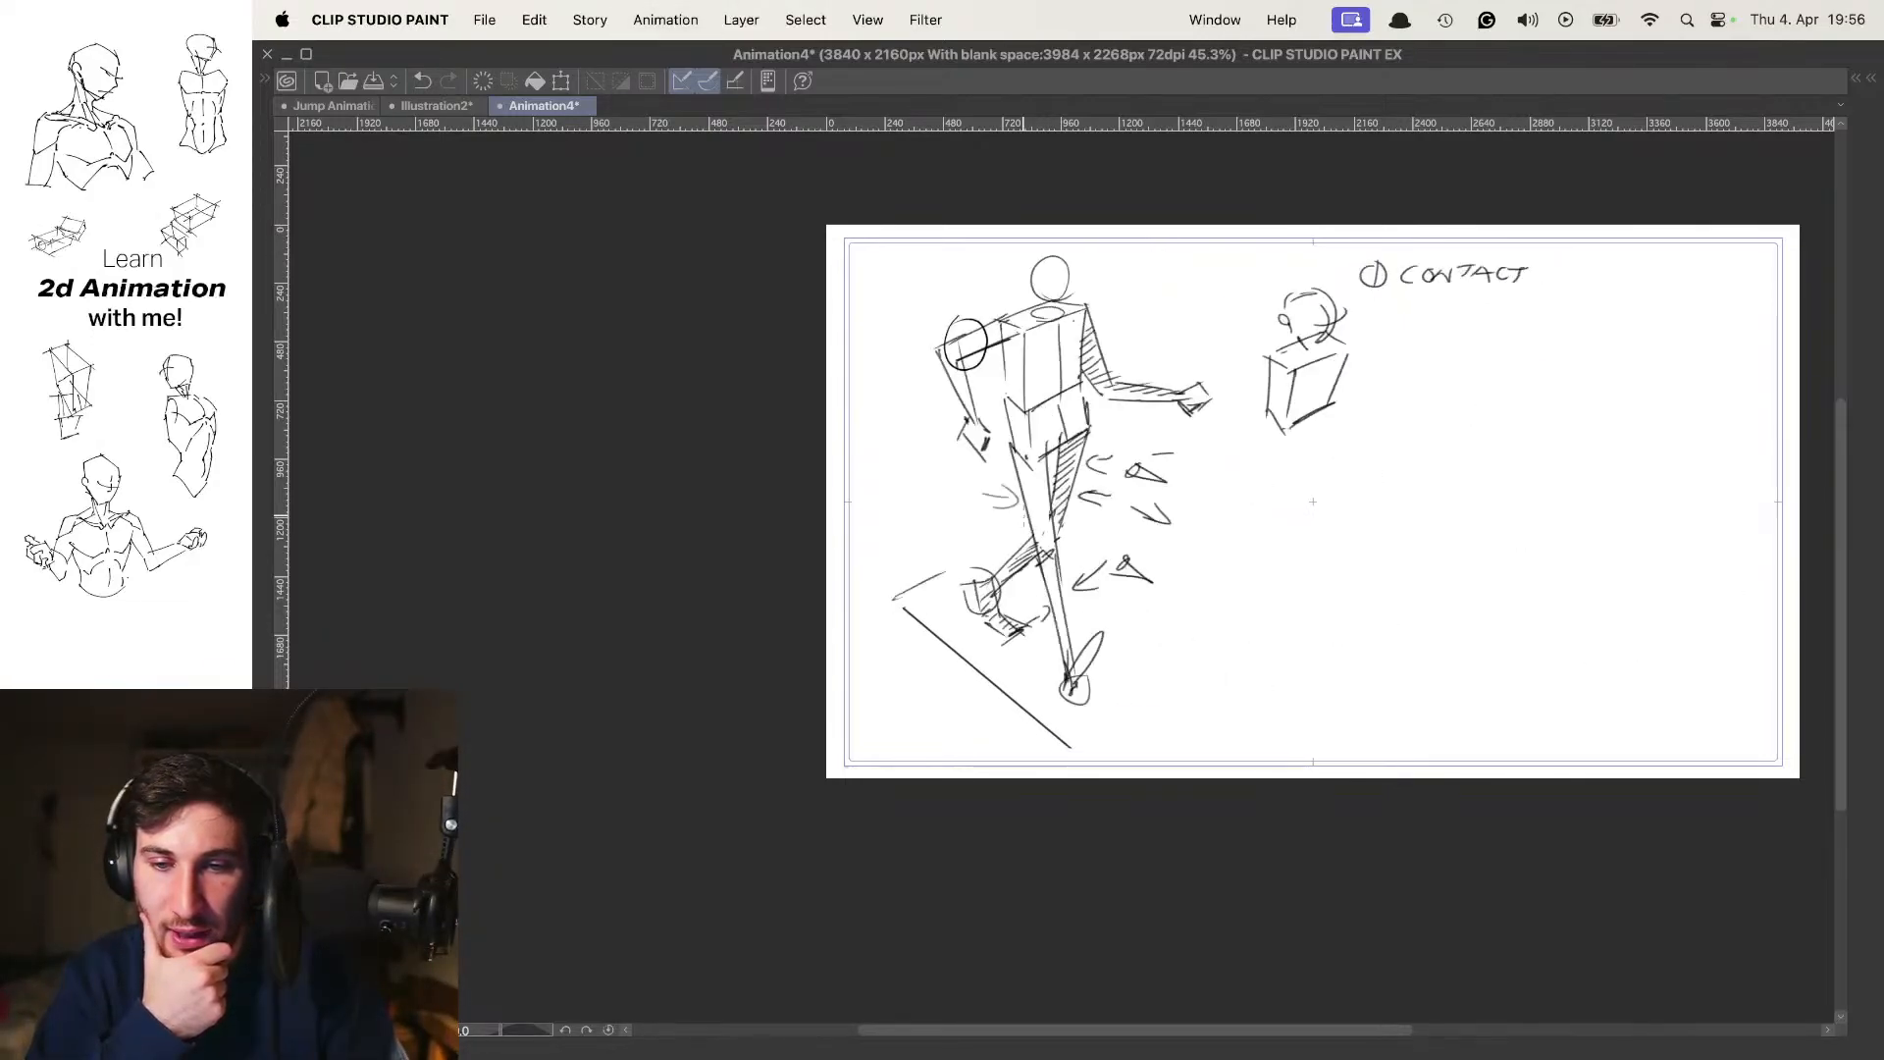
key(comma)
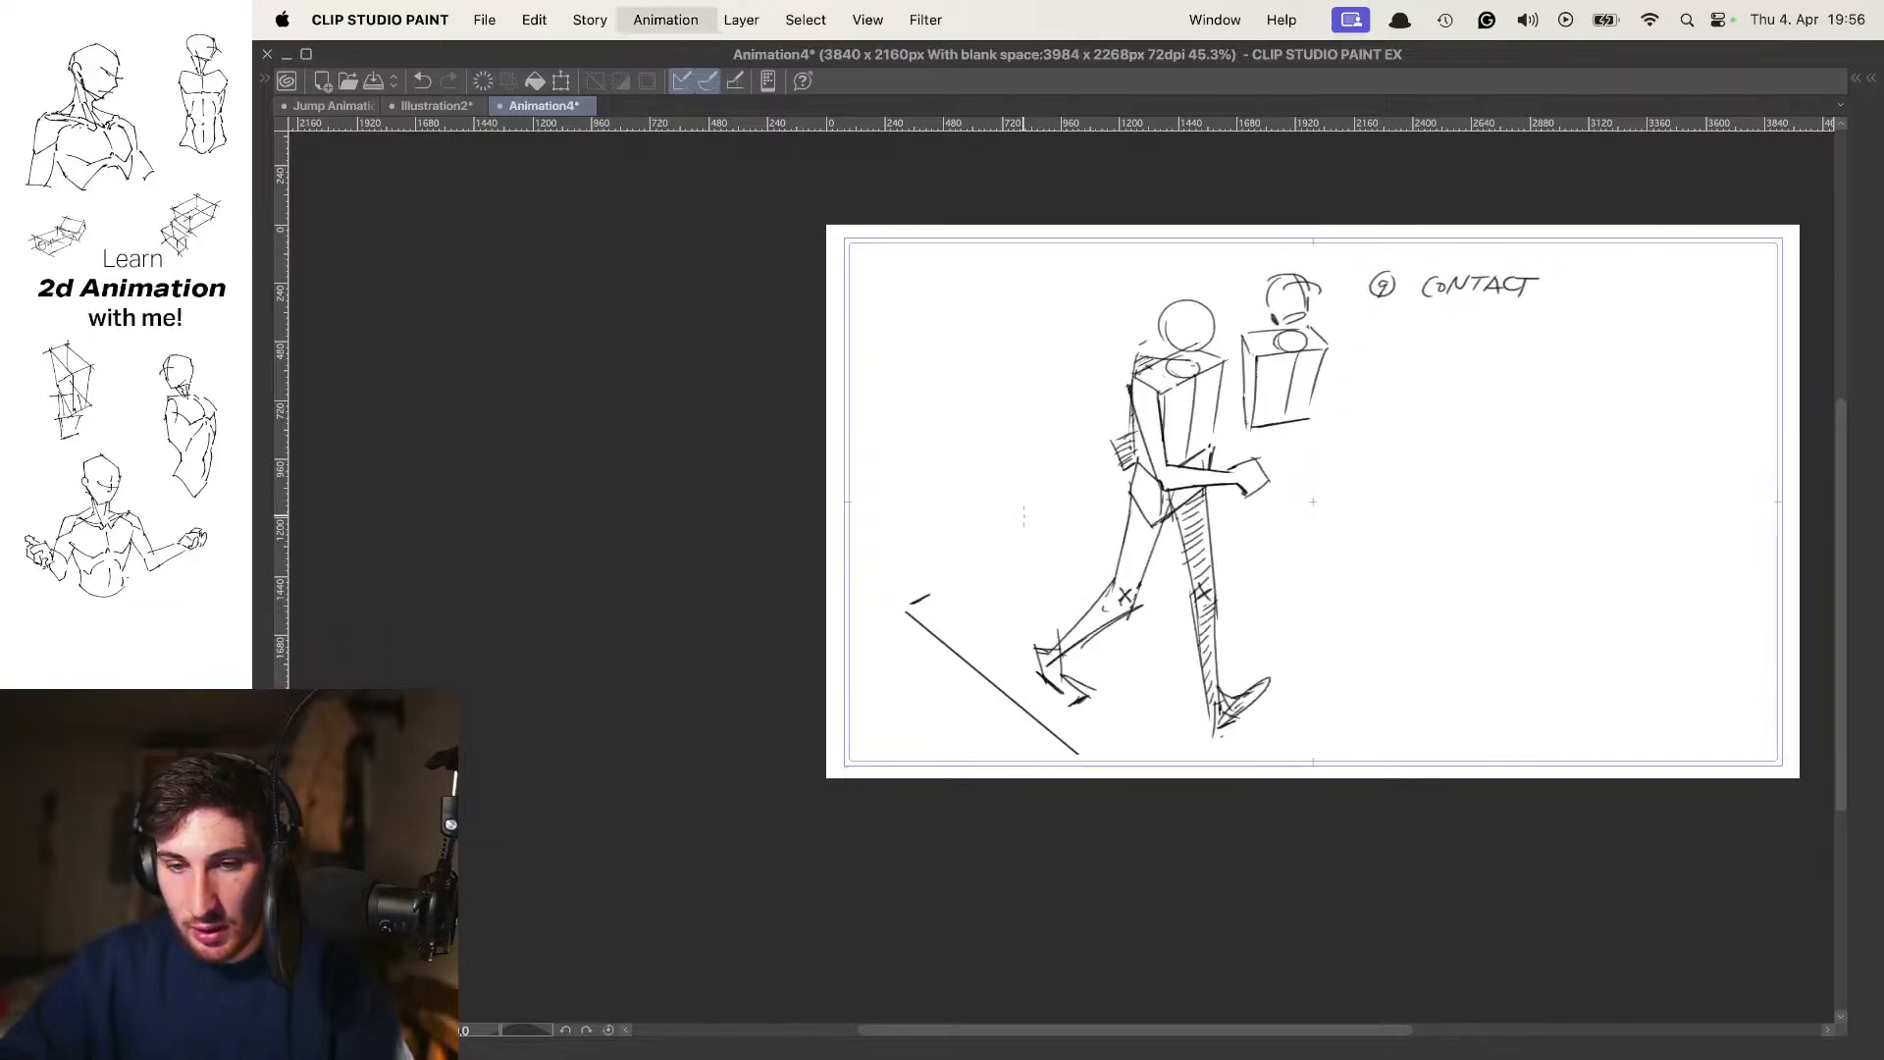
key(comma)
Examine the head, torso and arm positions up close by flipping between the contact, passing and other poses
key(comma)
key(comma)
scroll(1358, 339, up, 6)
key(period)
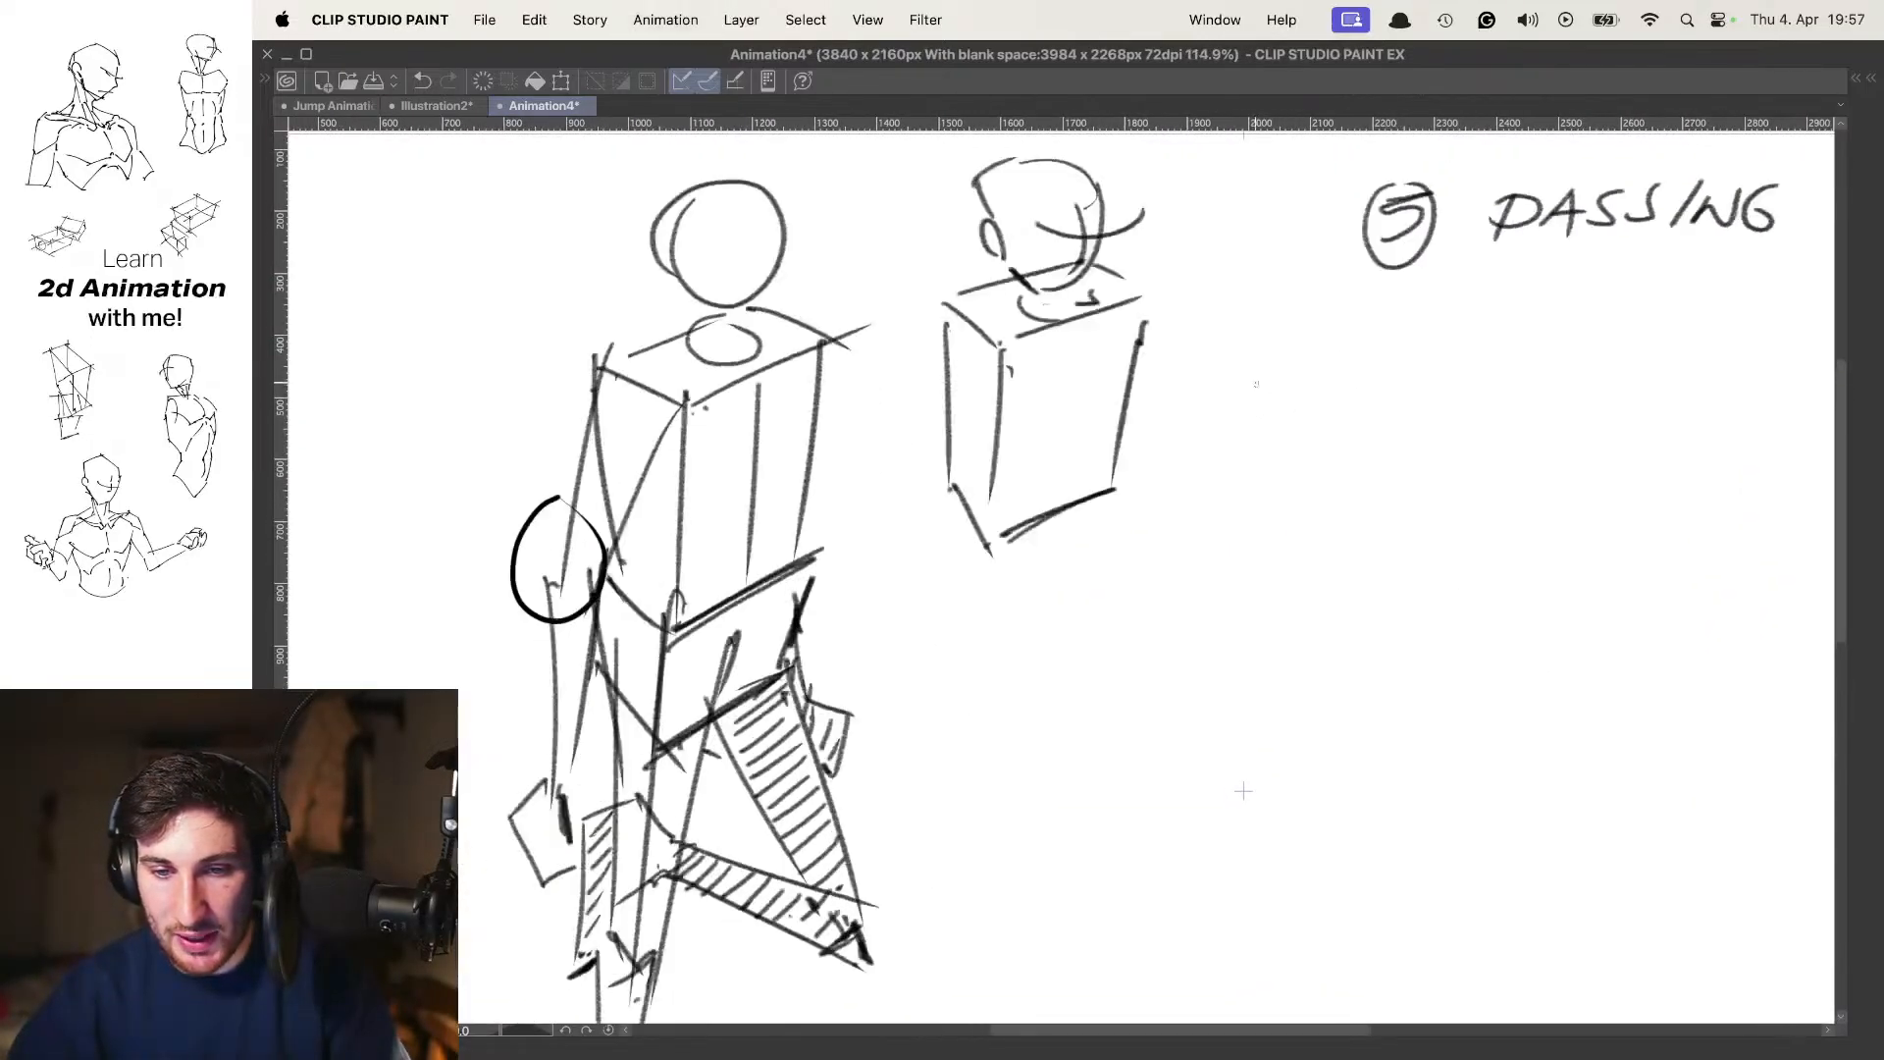
key(period)
key(period)
key(period)
key(comma)
key(period)
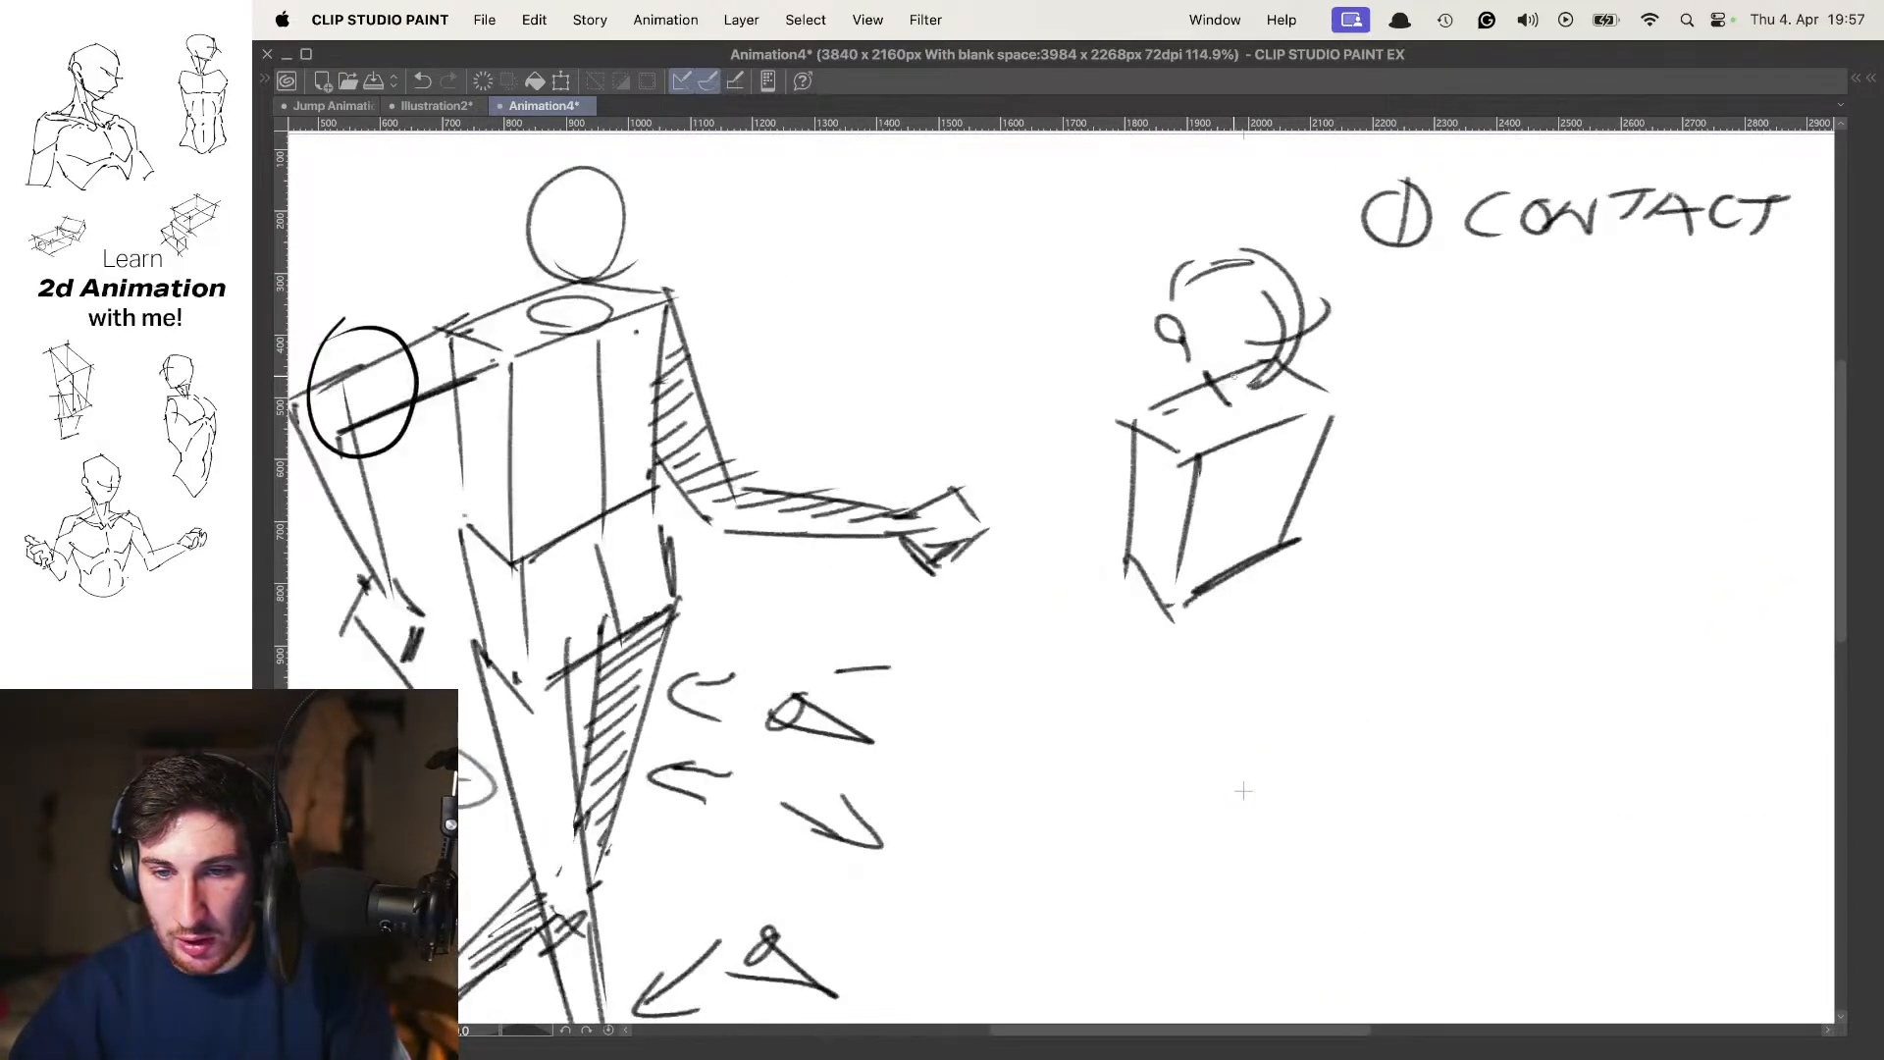
key(comma)
key(comma)
Try a small looped mark beside the separate head-and-torso sketch on frame 9
key(period)
key(comma)
key(comma)
key(comma)
key(comma)
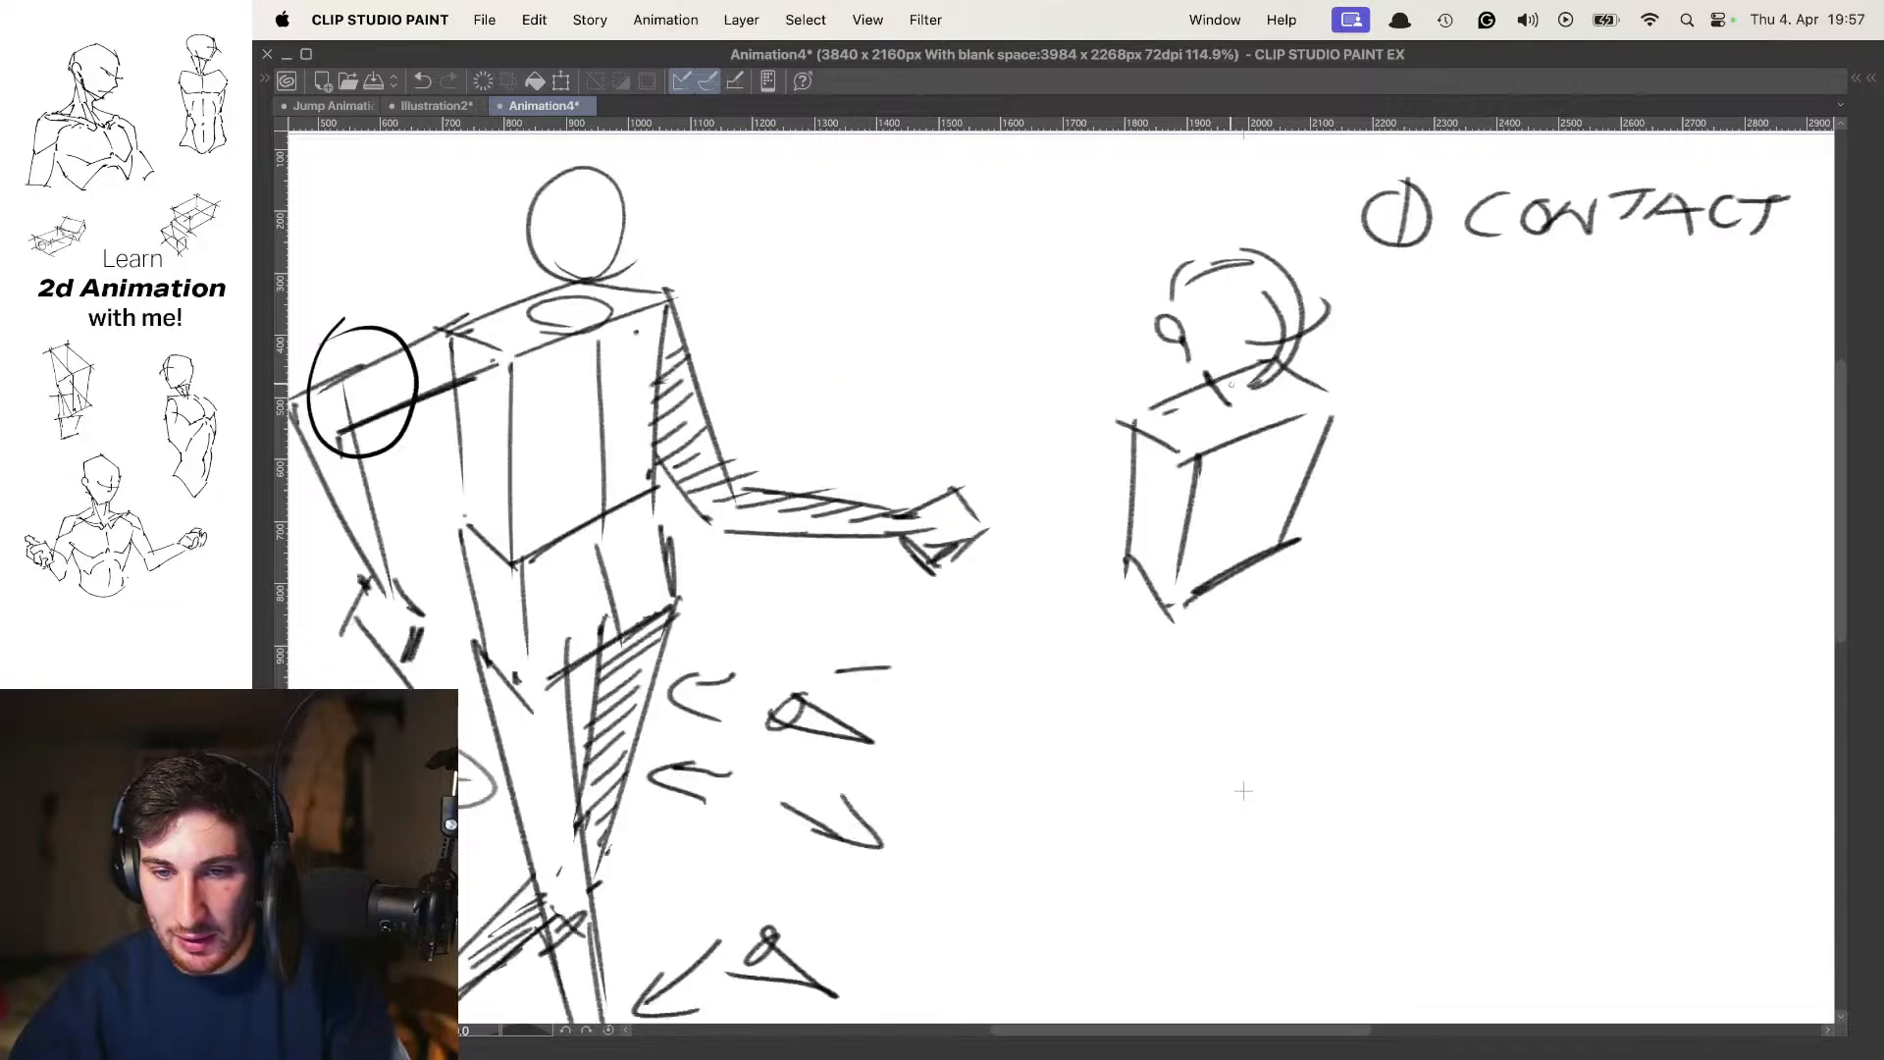
key(comma)
key(comma)
key(period)
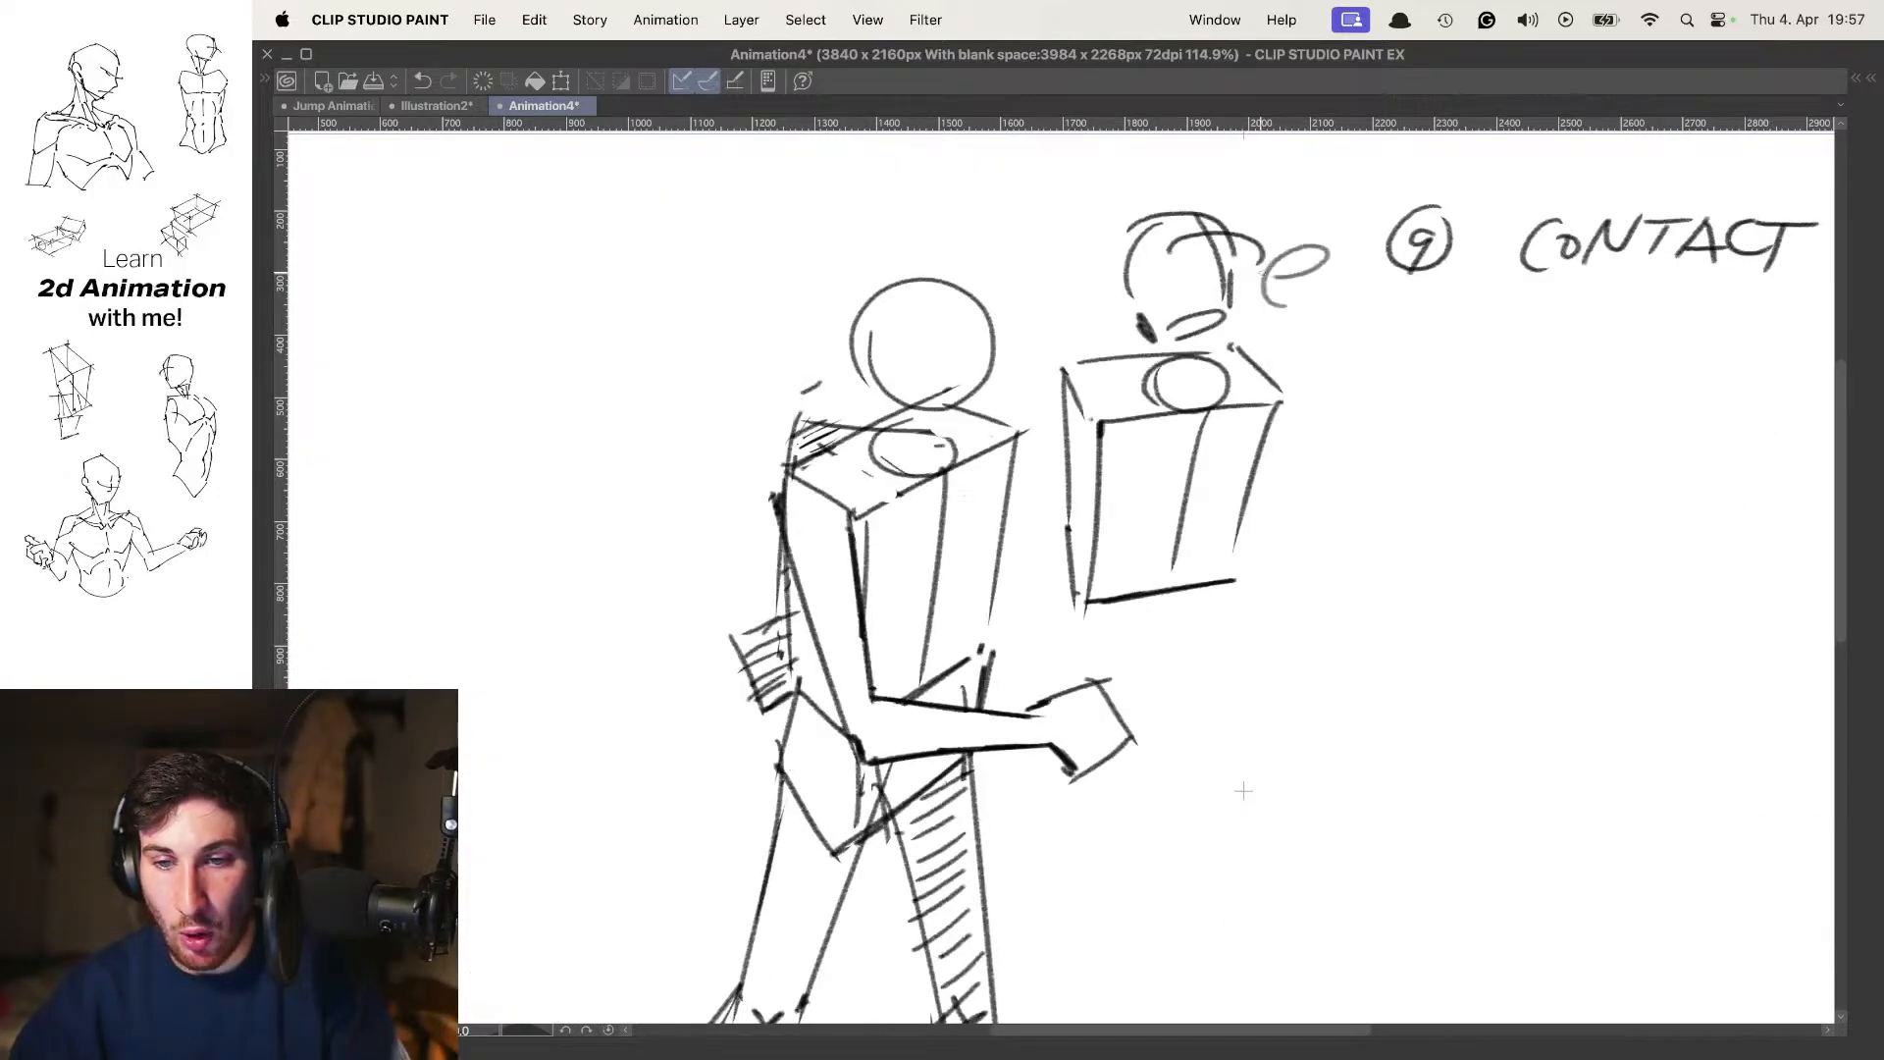
drag(1265, 294, 1318, 303)
Review the passing, down and contact drawings of the walk cycle to check the overall movement
key(comma)
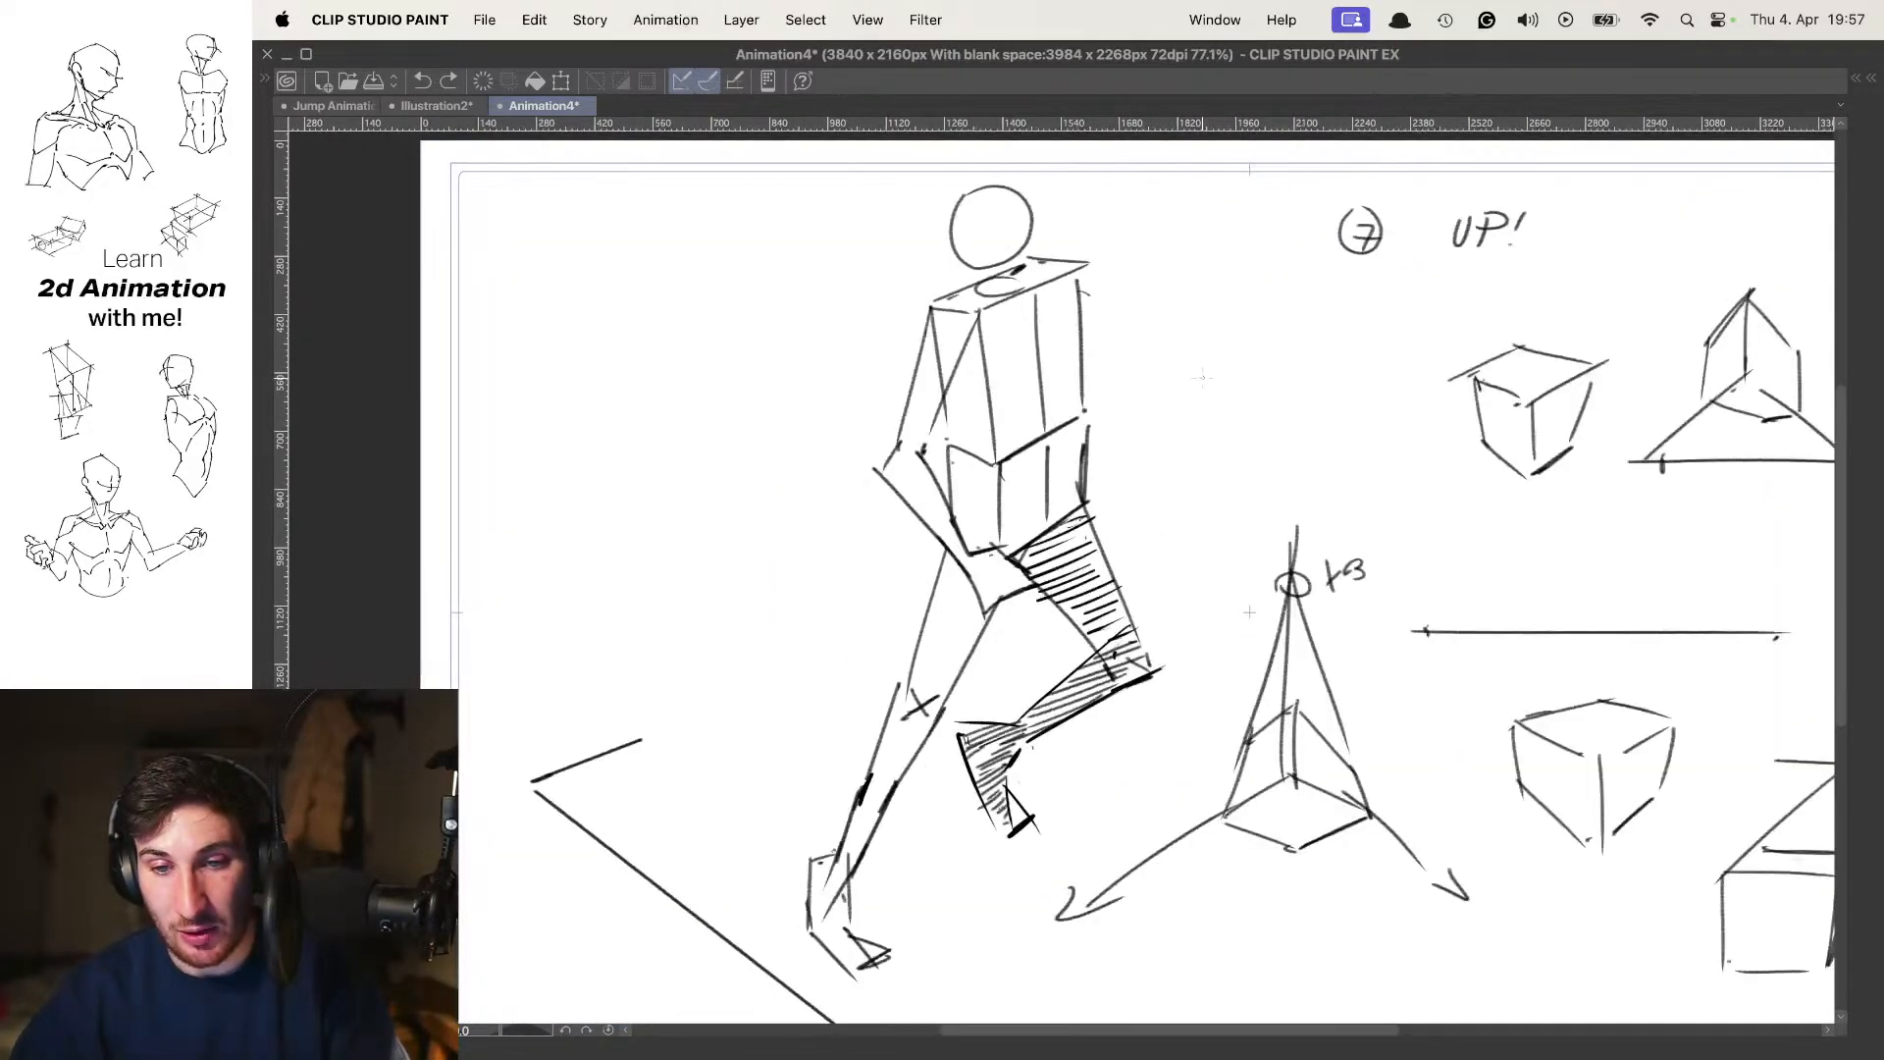
key(comma)
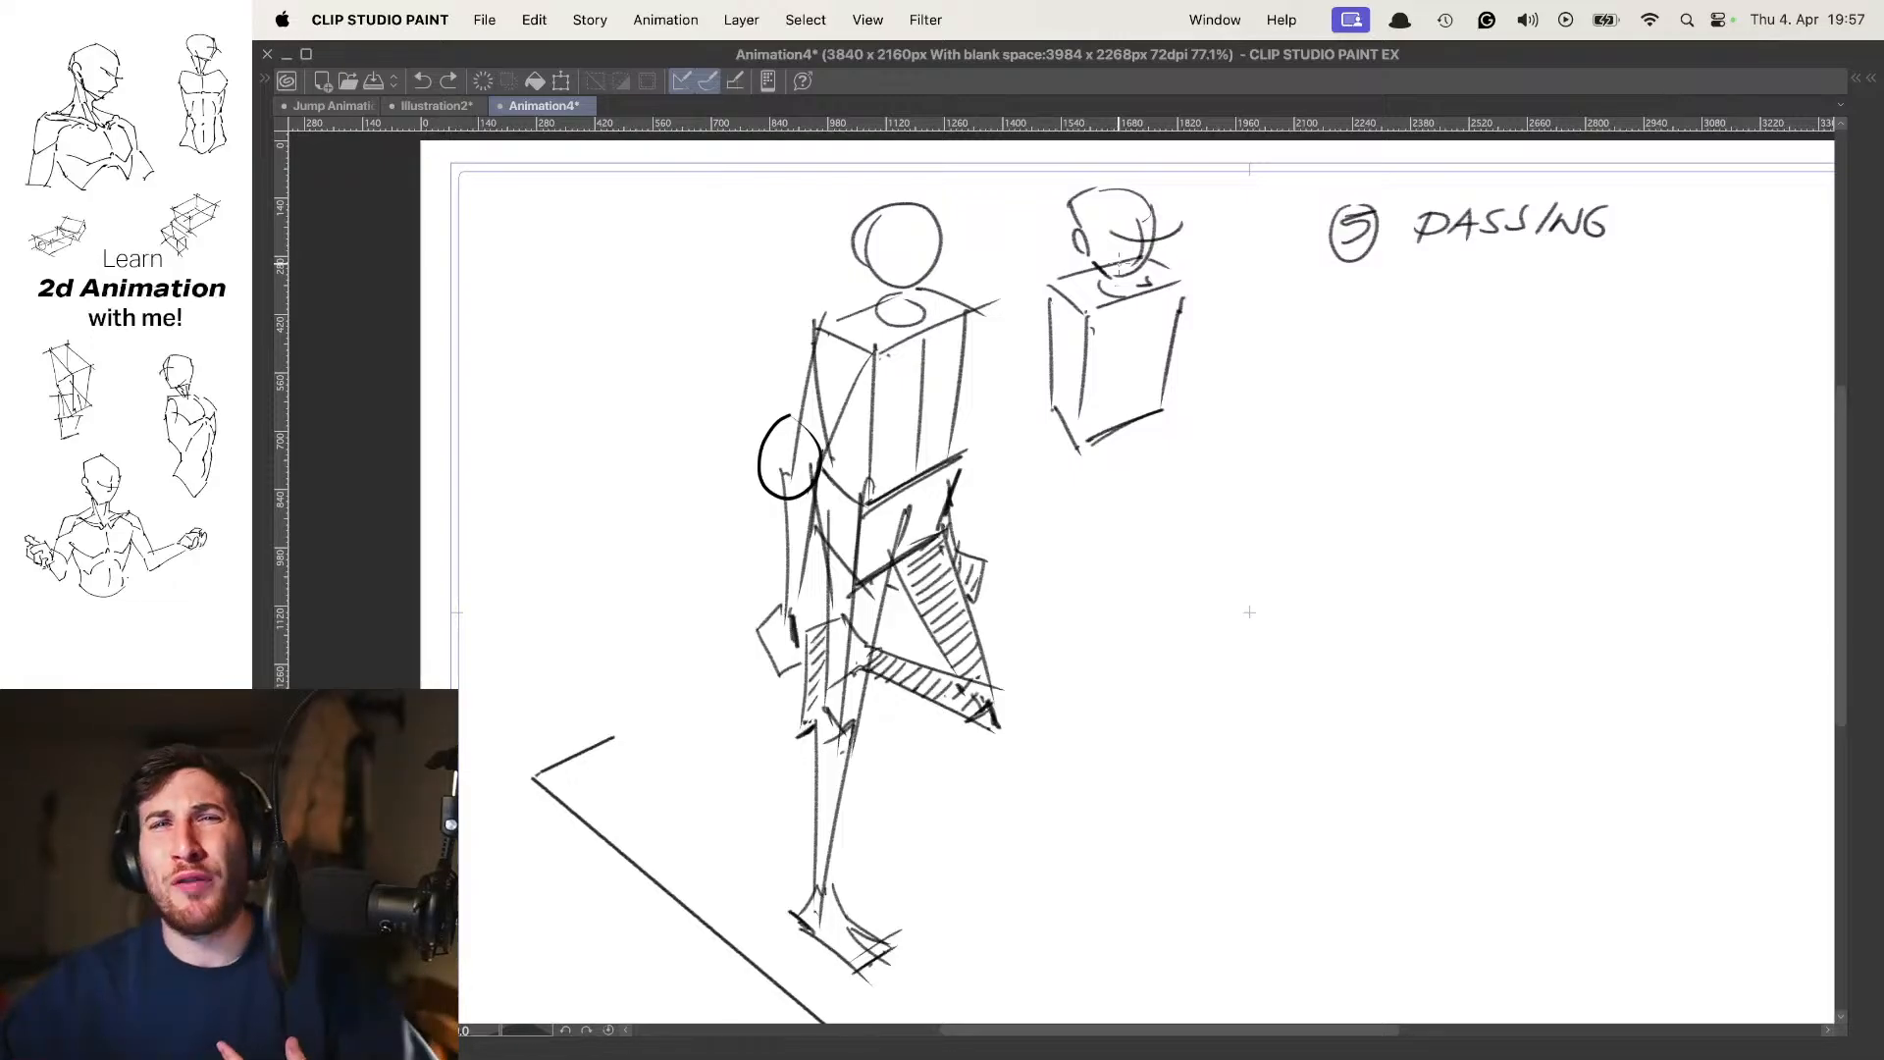
key(comma)
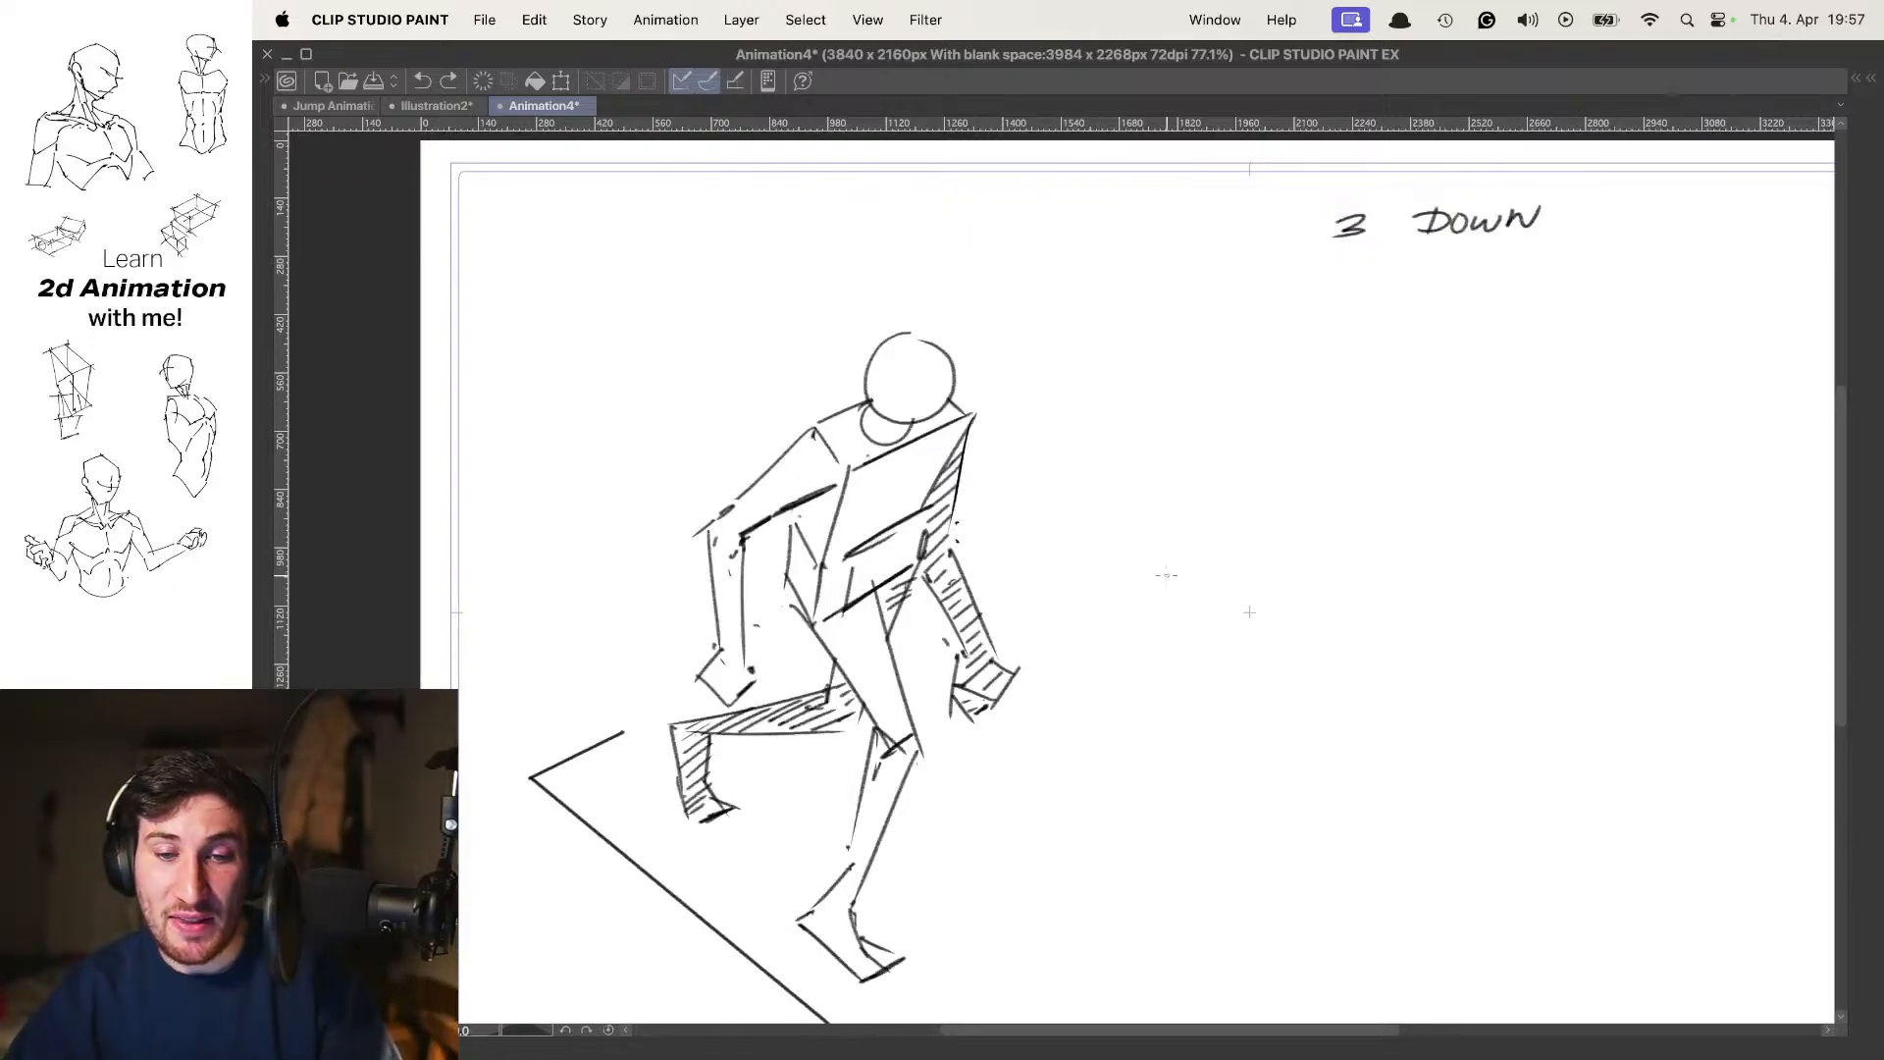
scroll(1233, 442, down, 2)
key(period)
key(period)
key(period)
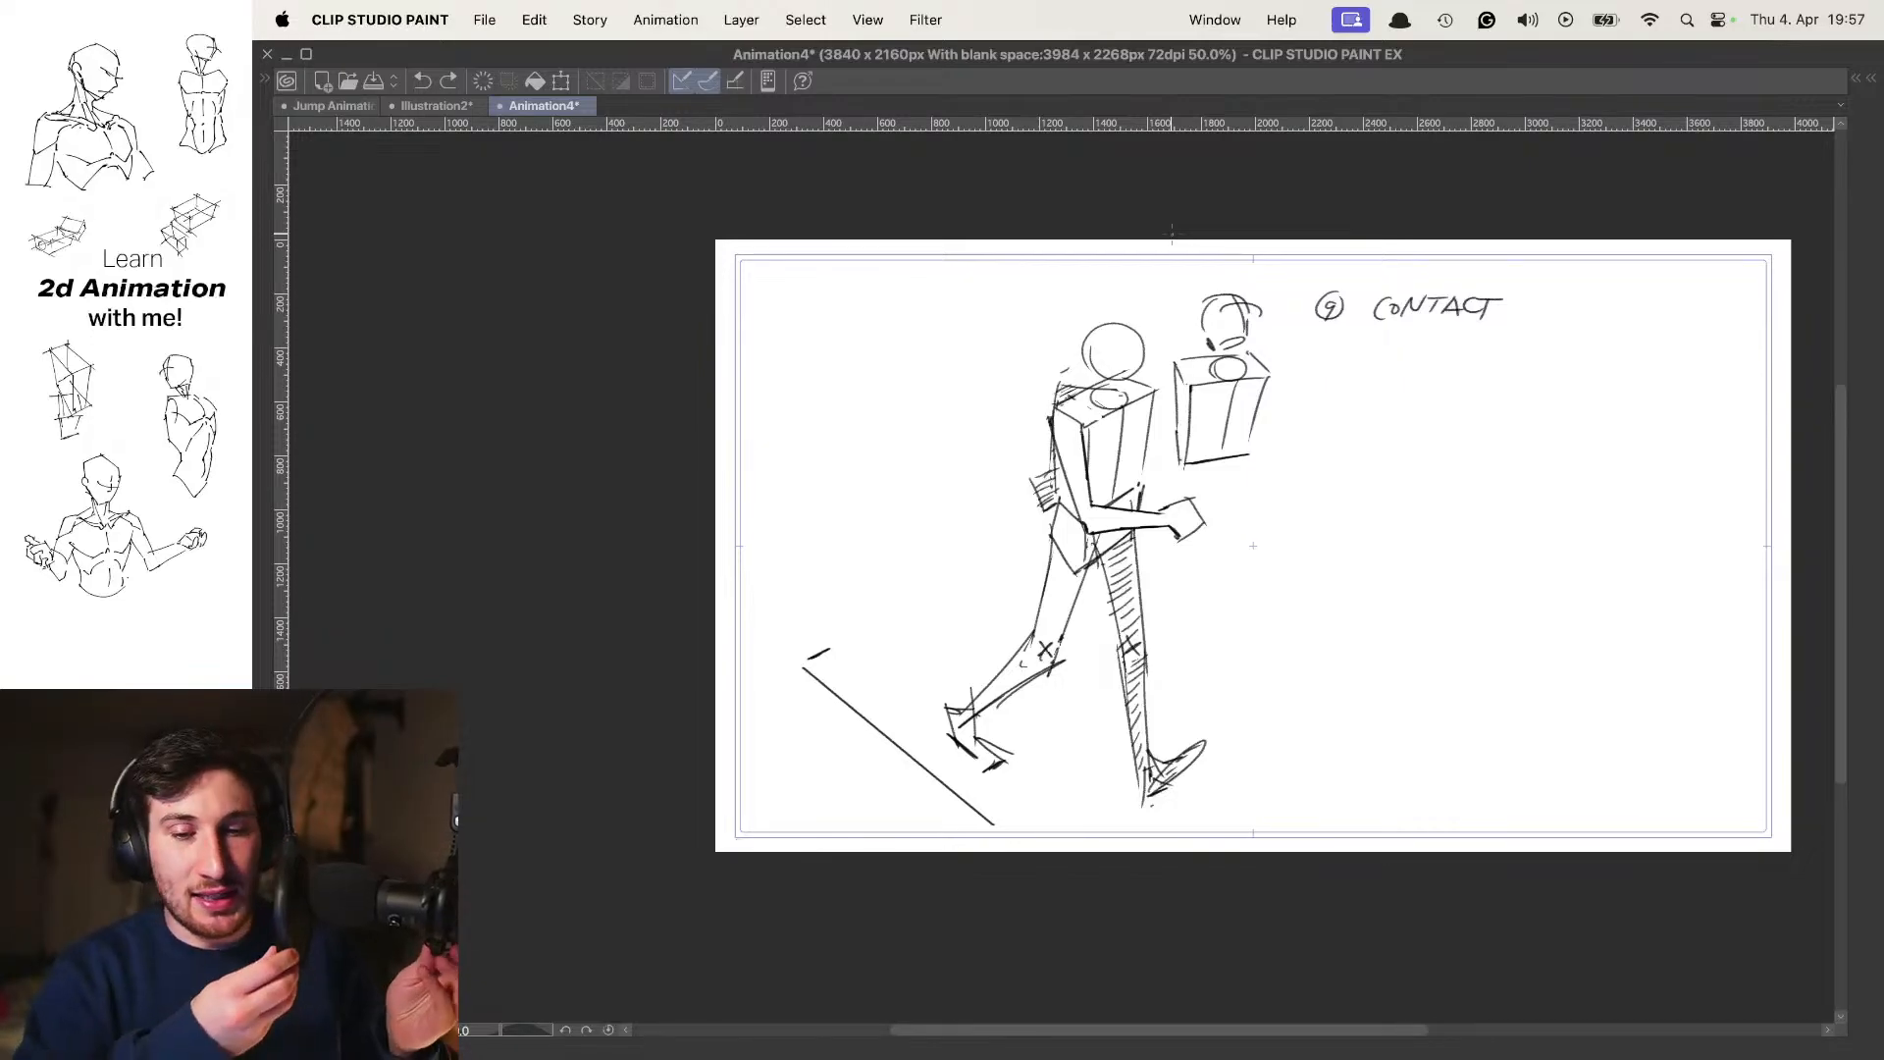
key(space)
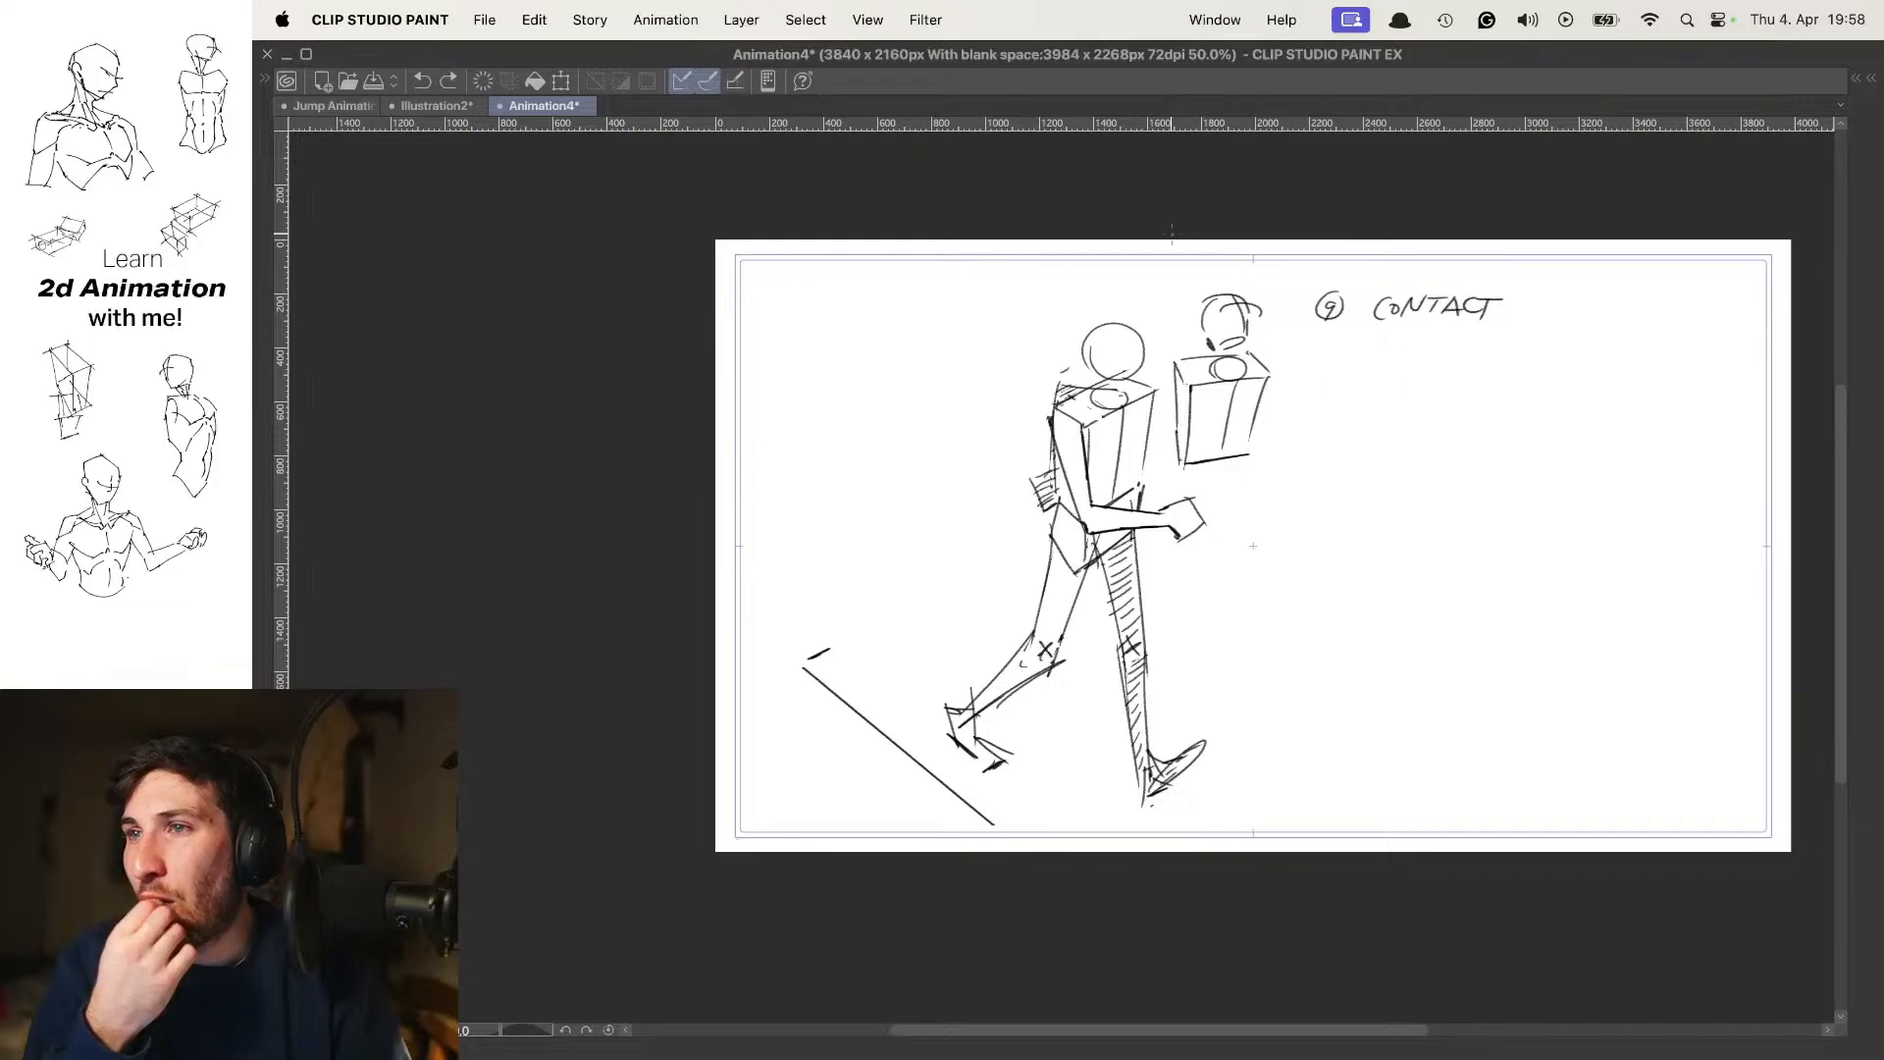
key(space)
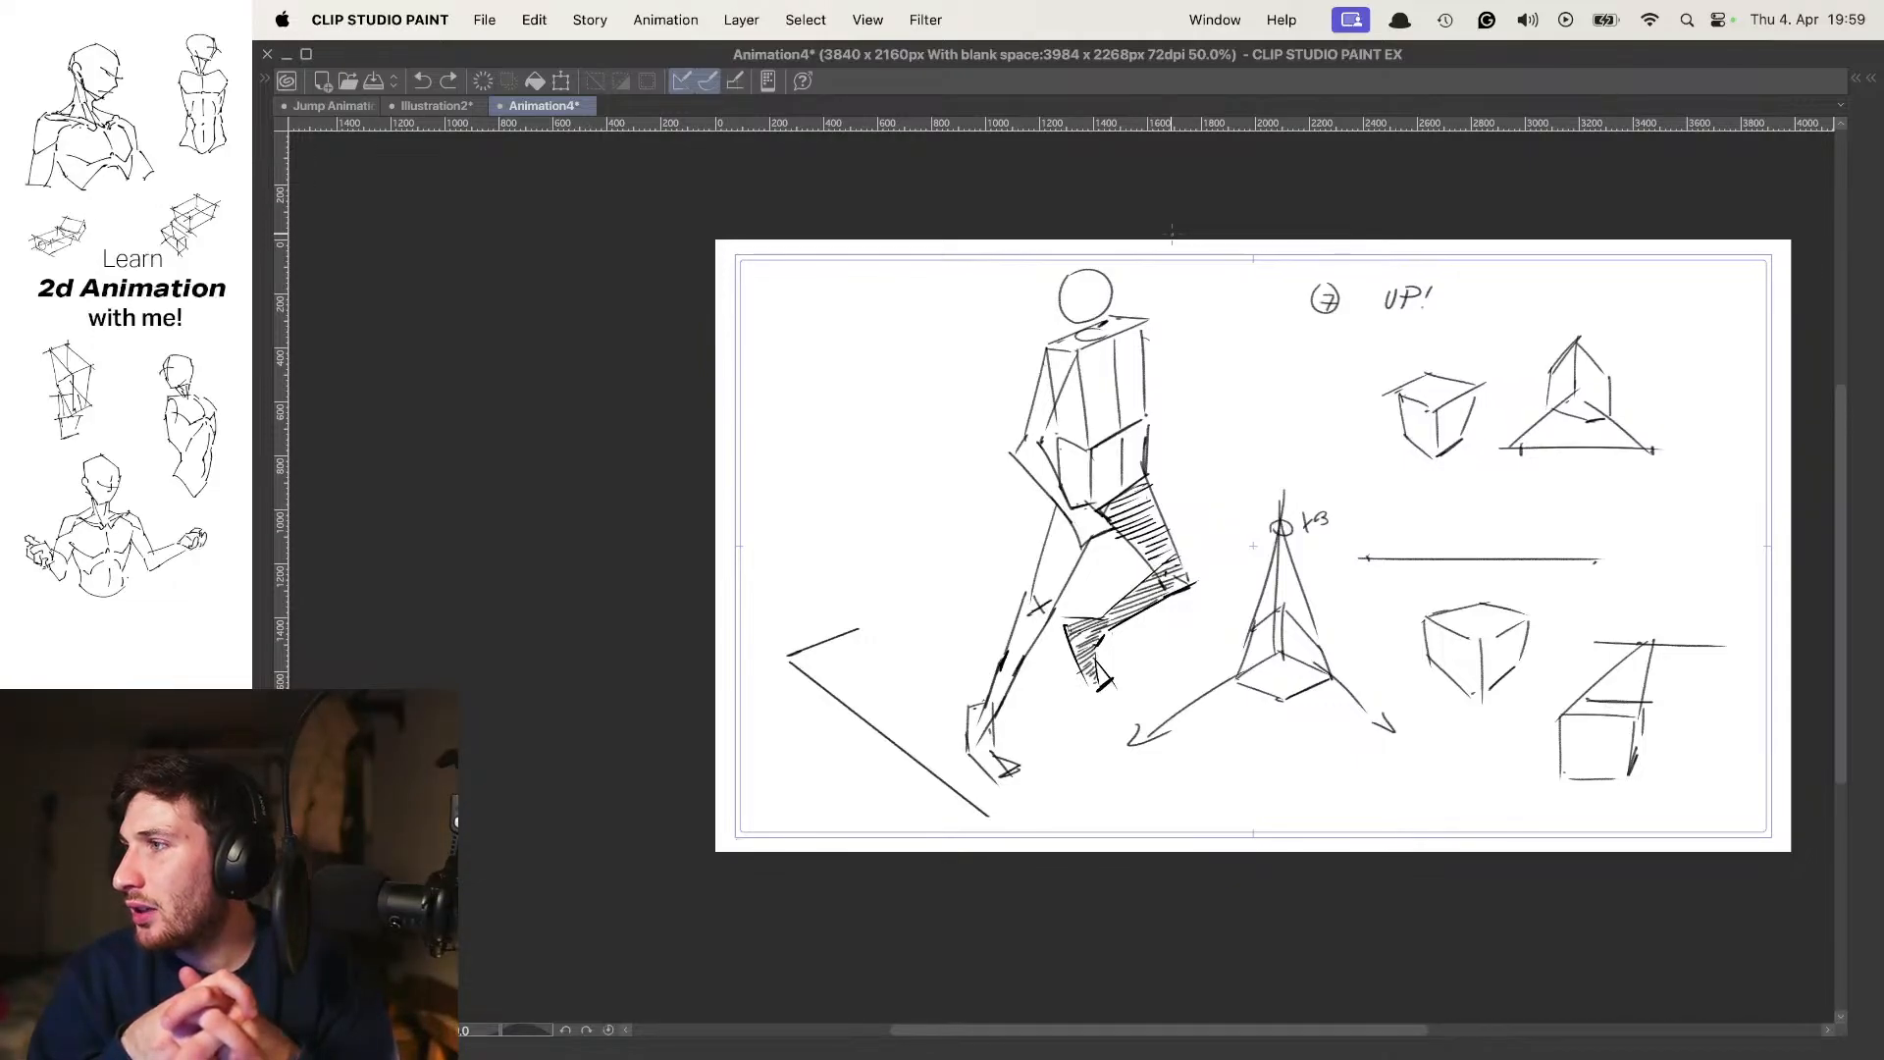
Flip repeatedly through the contact, down, passing and up poses to judge the whole figure's motion
key(Right)
key(Right)
key(Right)
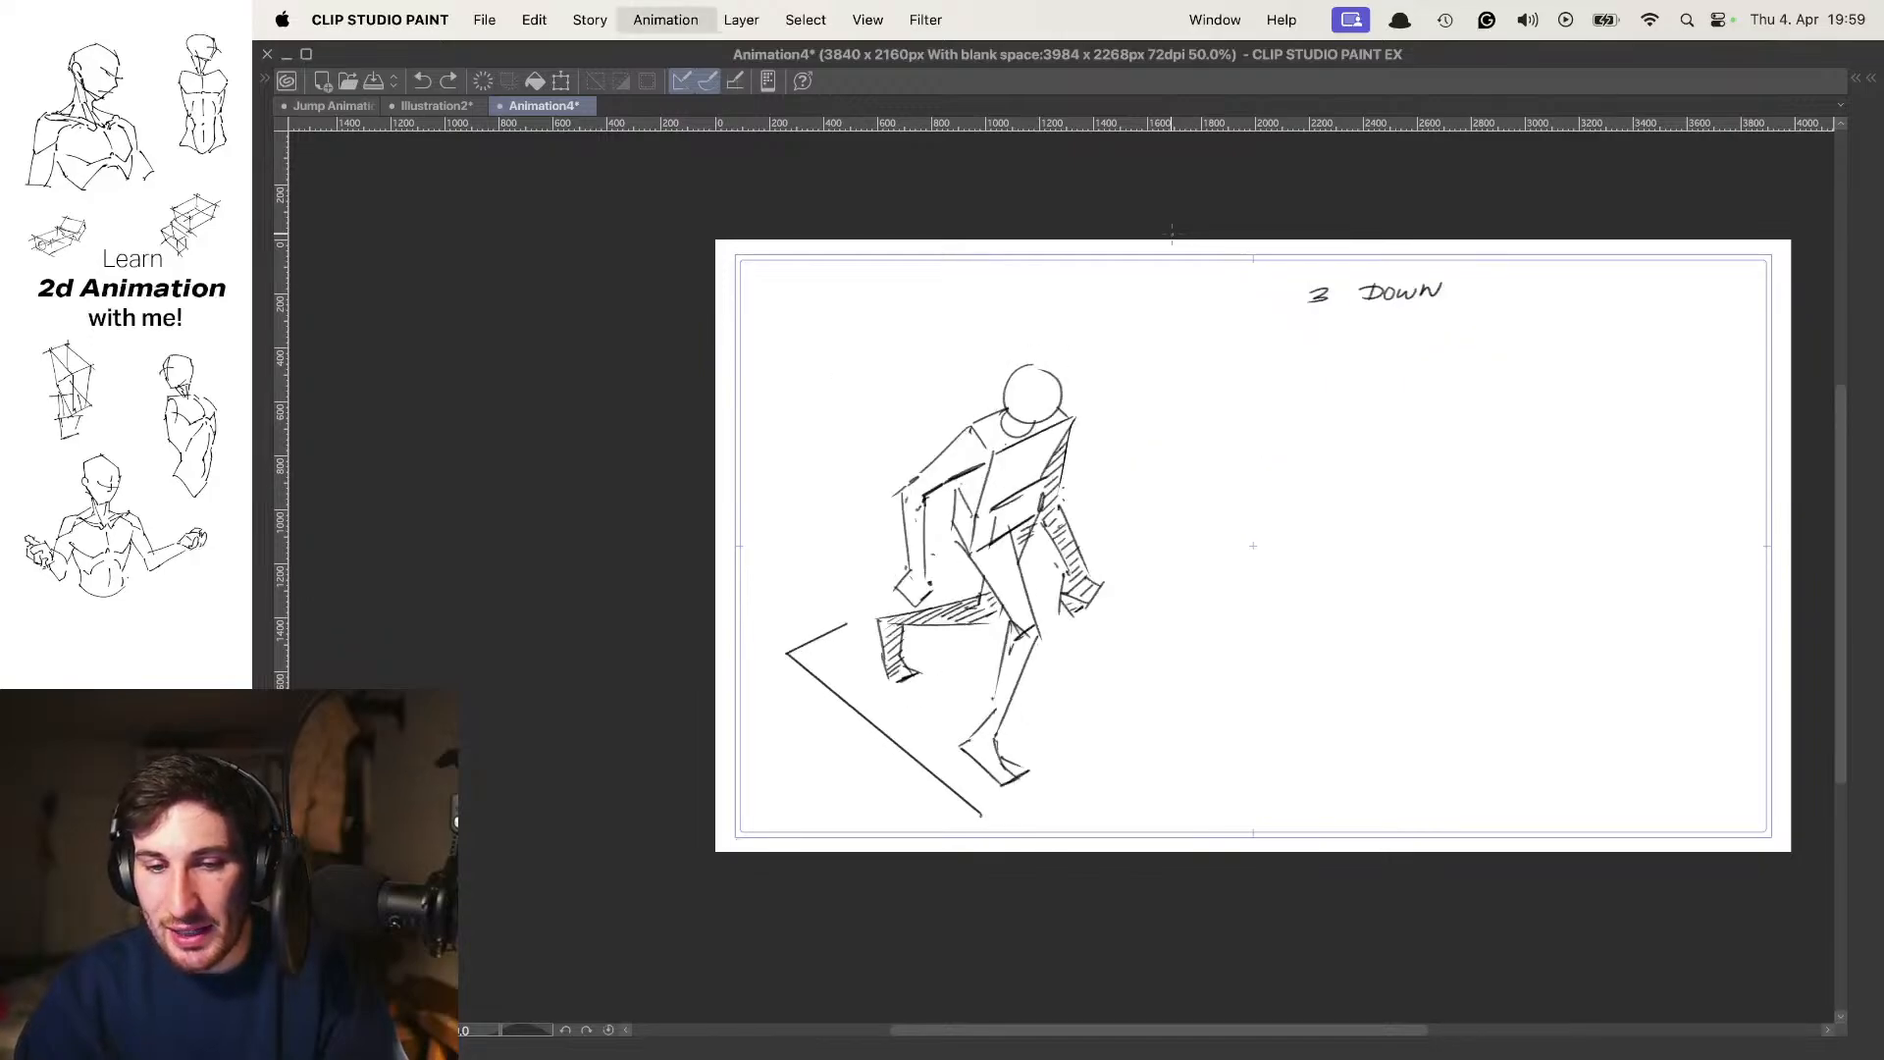
key(Right)
key(Right)
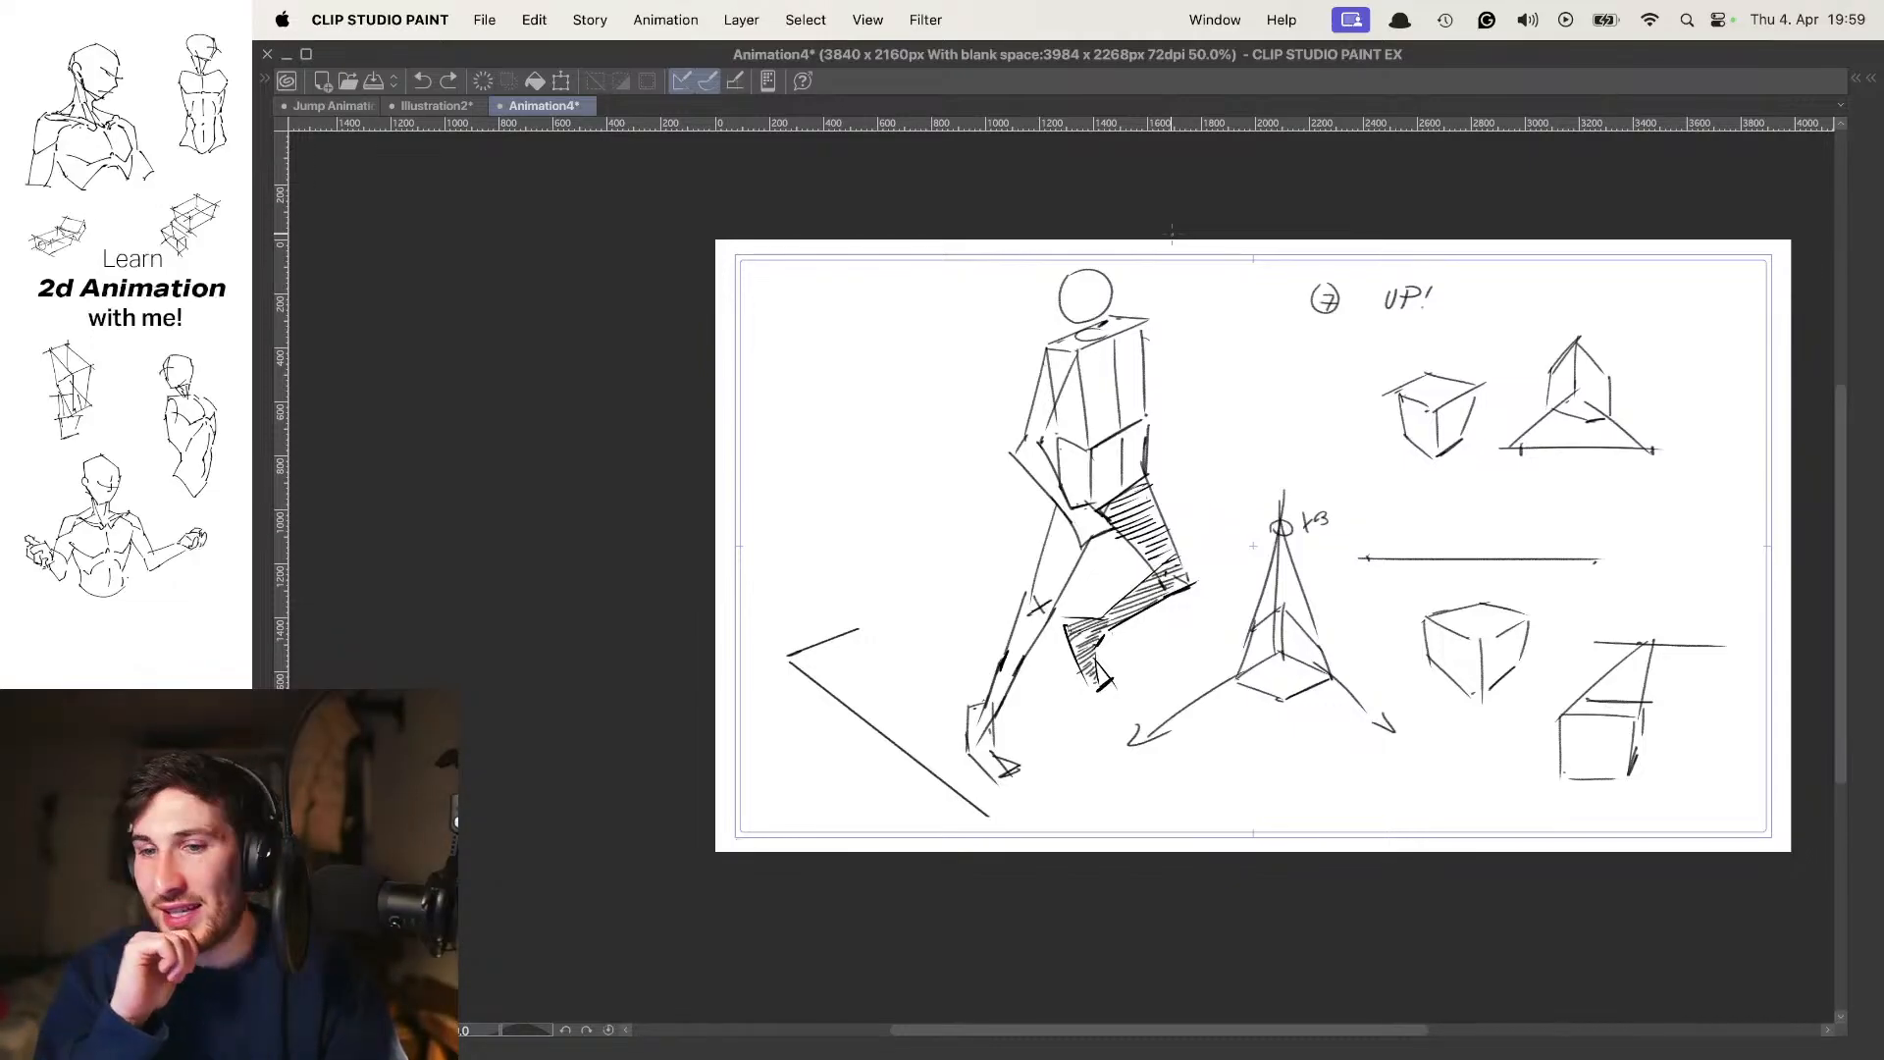
key(Right)
key(Right)
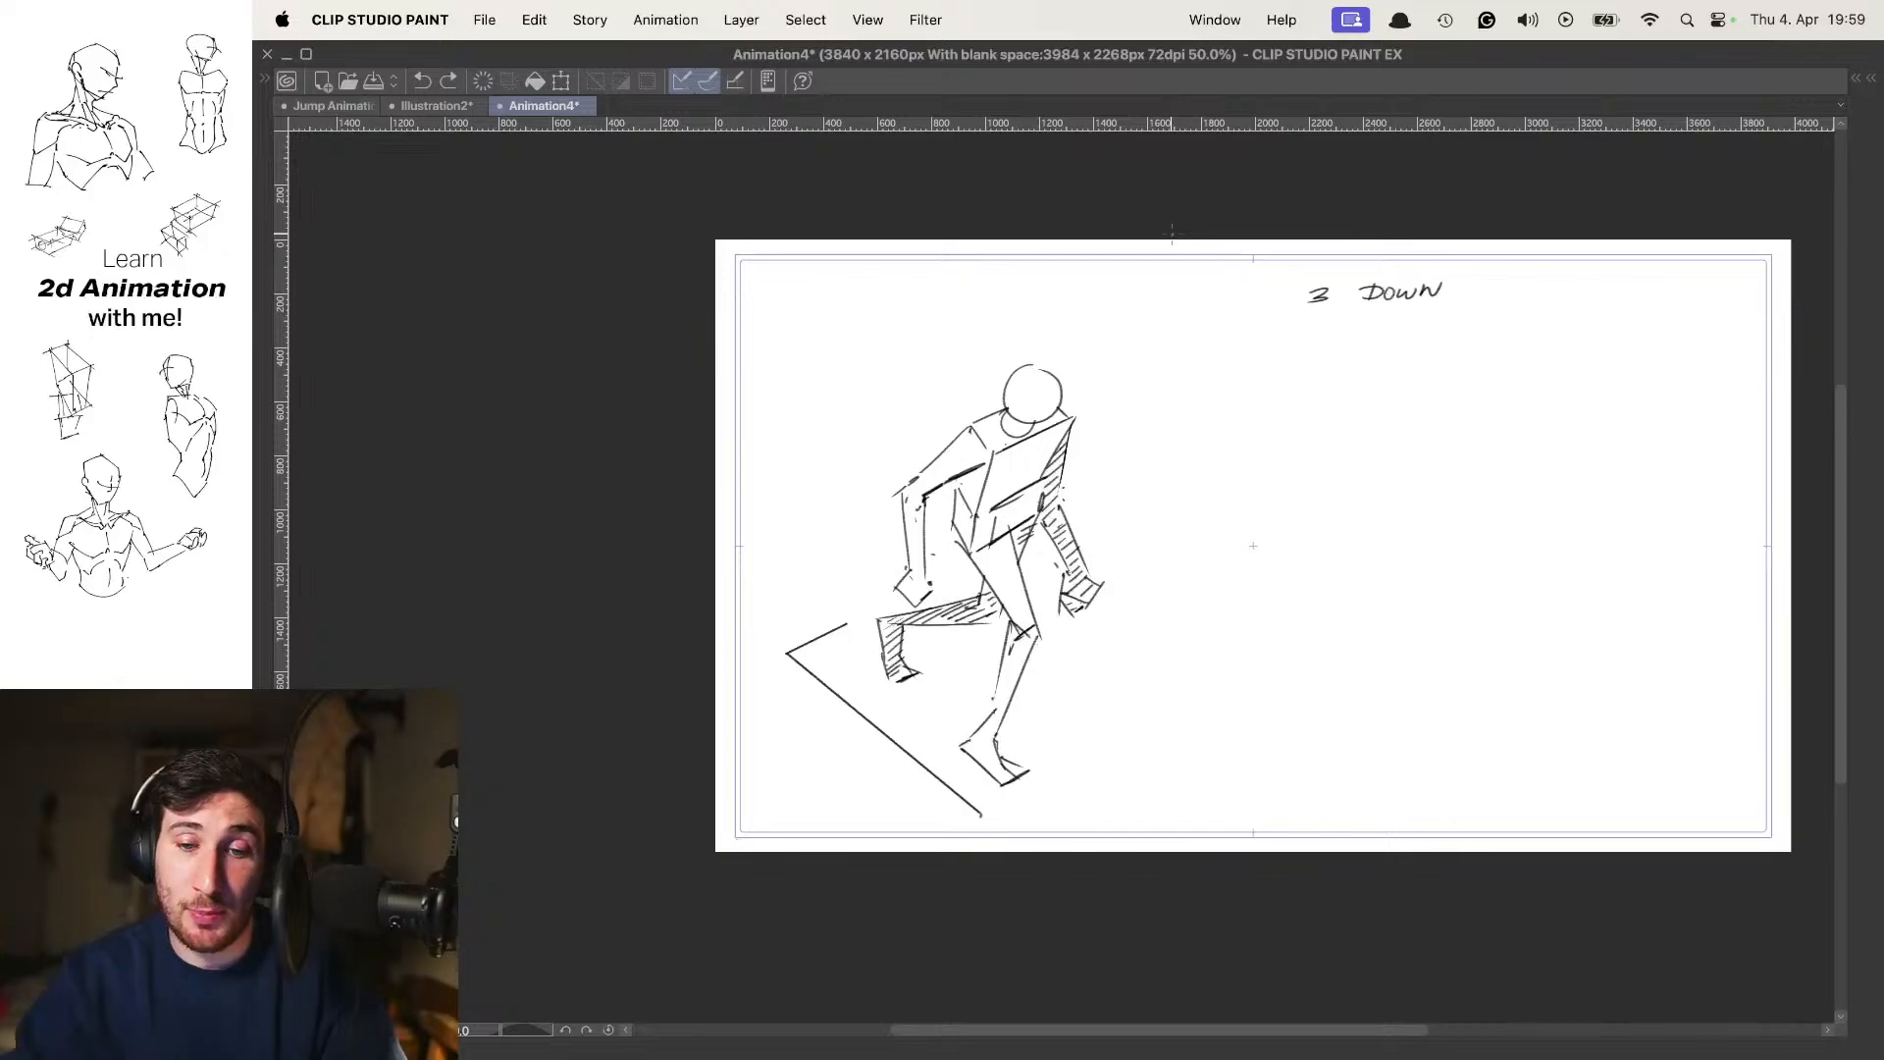
key(Left)
key(Left)
key(Right)
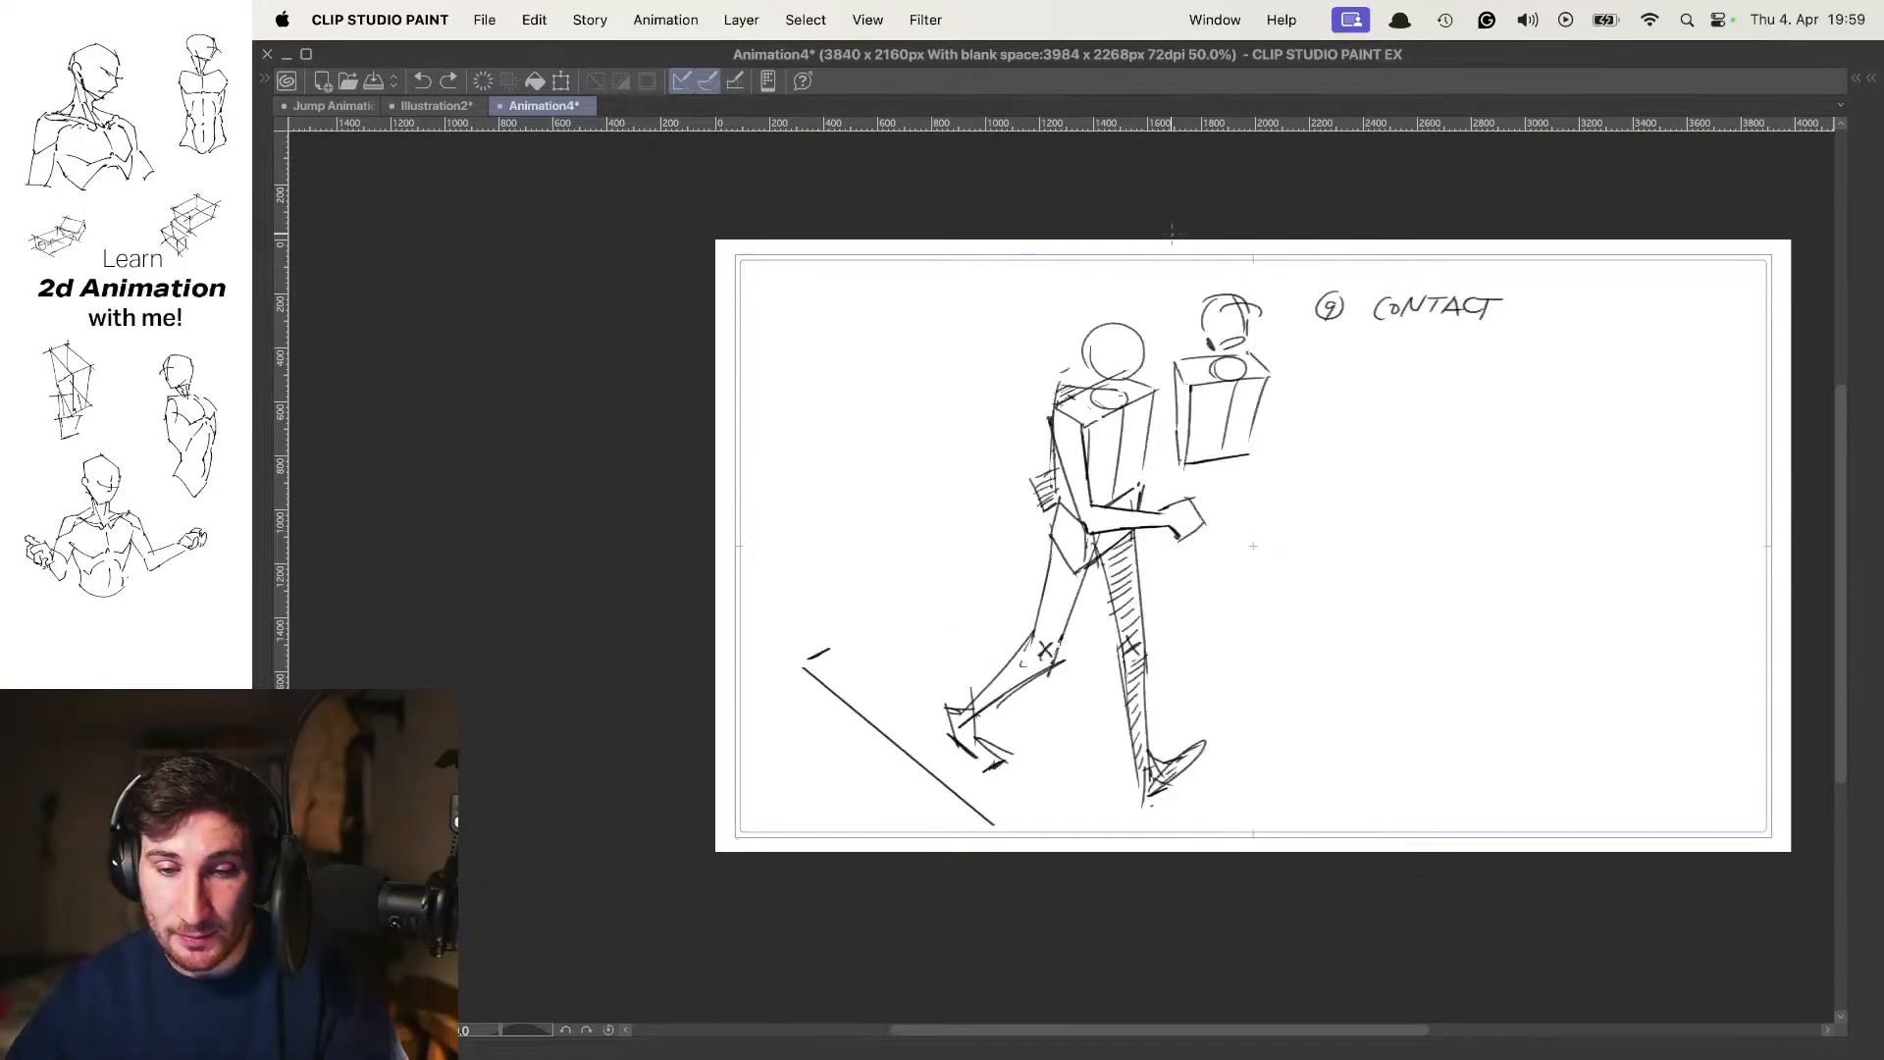
key(Left)
key(Left)
key(Left)
key(Left)
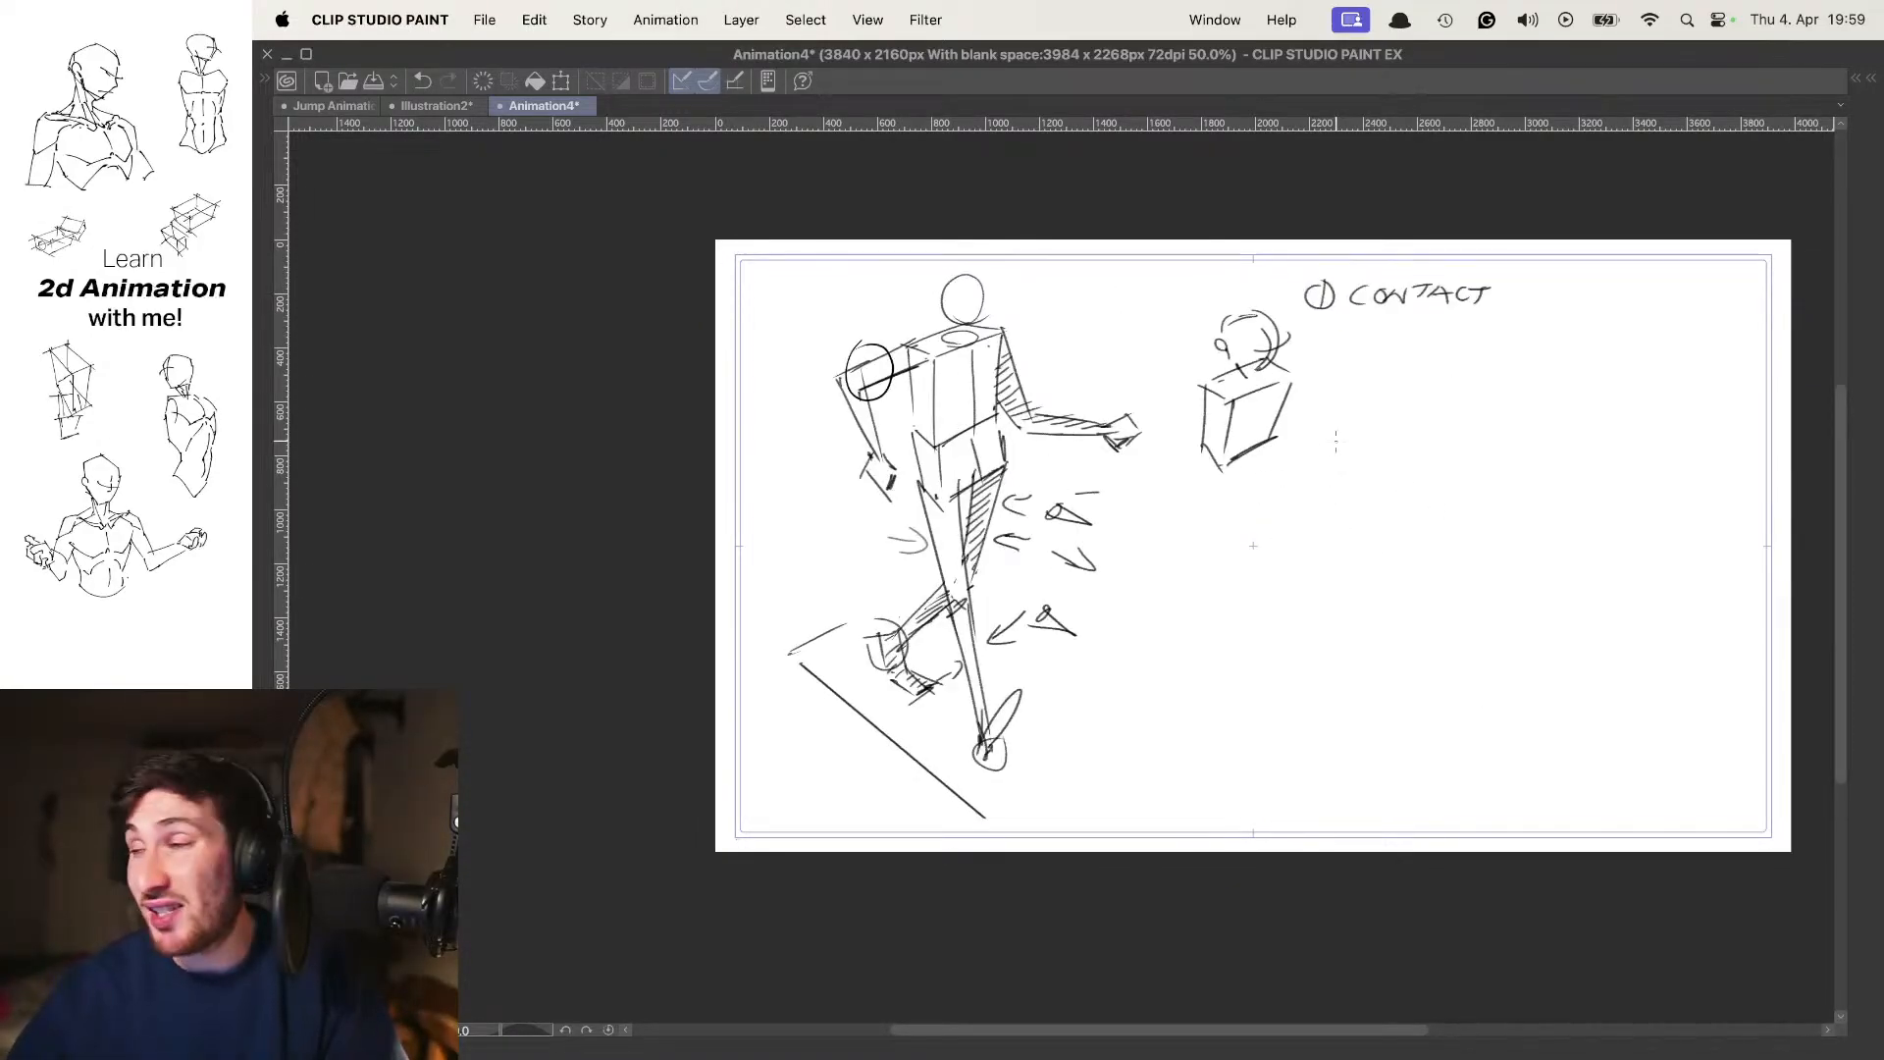
drag(1492, 449, 1507, 456)
key(Right)
key(Right)
key(Right)
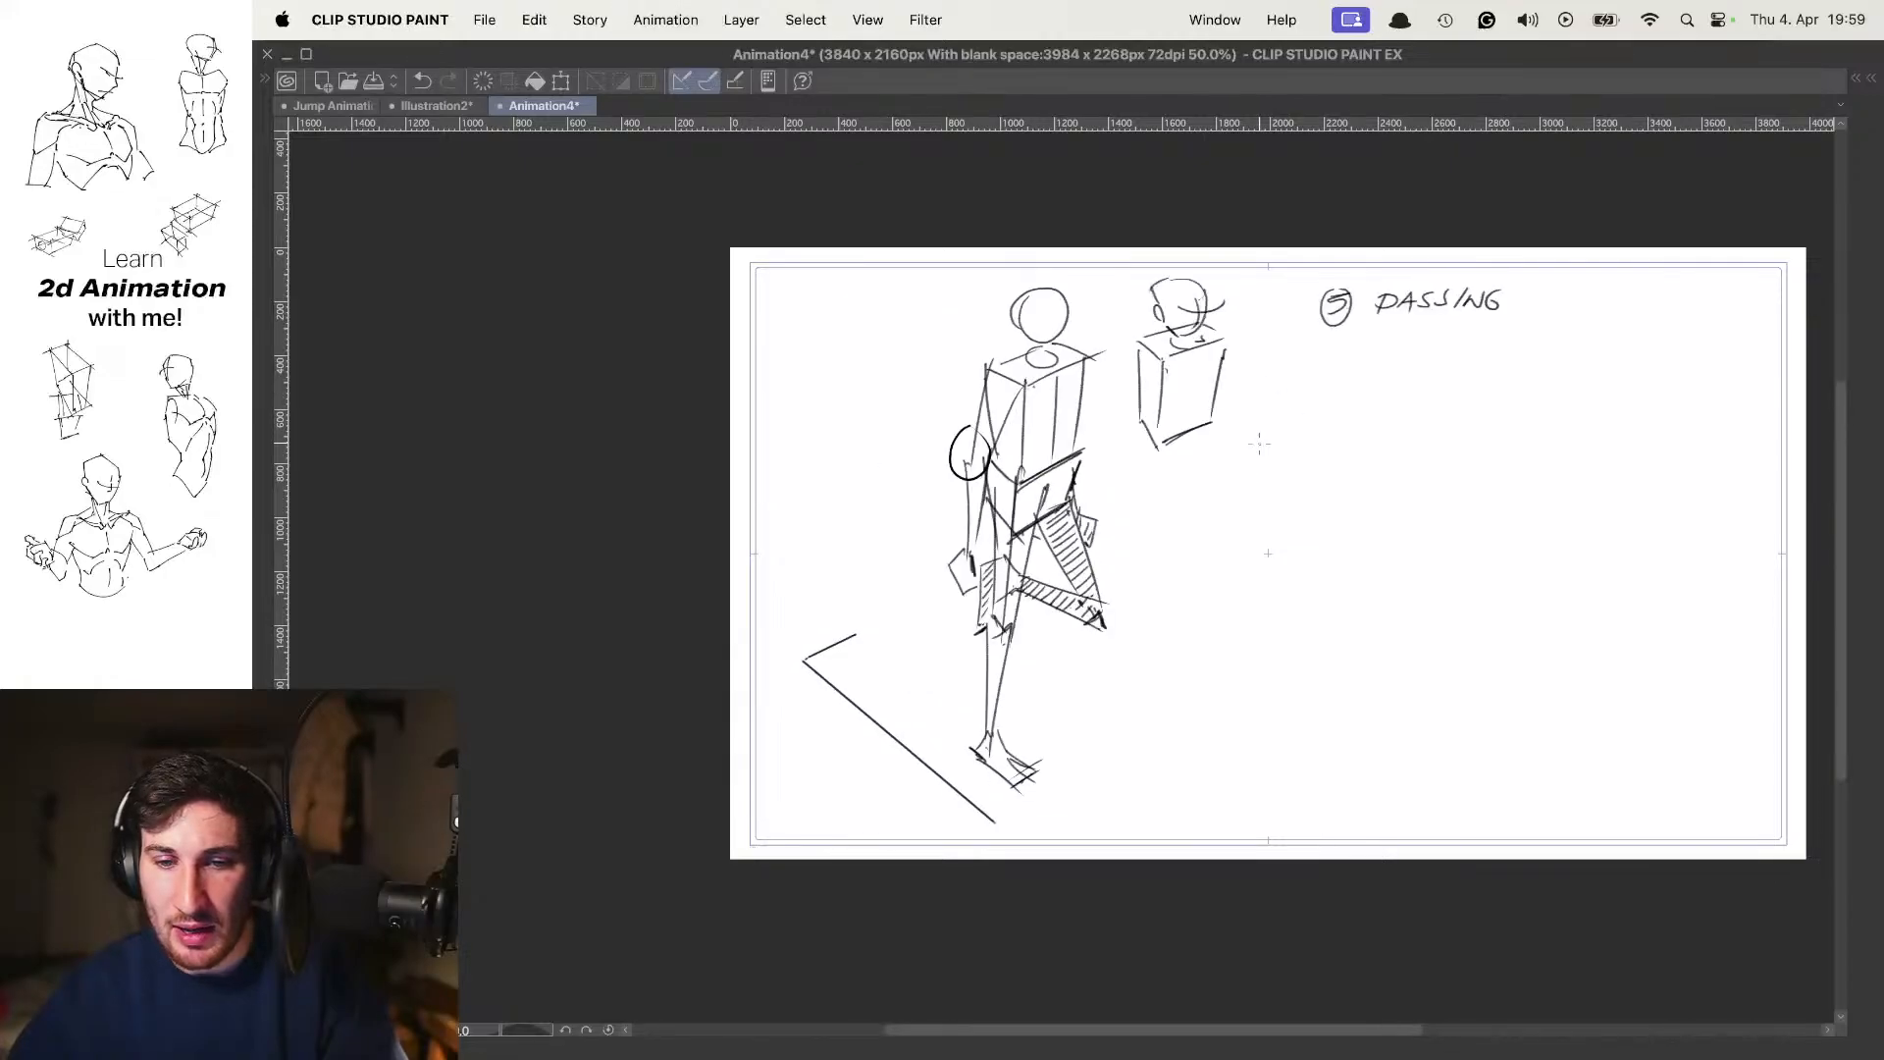
key(Left)
key(Left)
key(Left)
Compare neighbouring poses at closer range to check how the torso and head turn between them
key(Left)
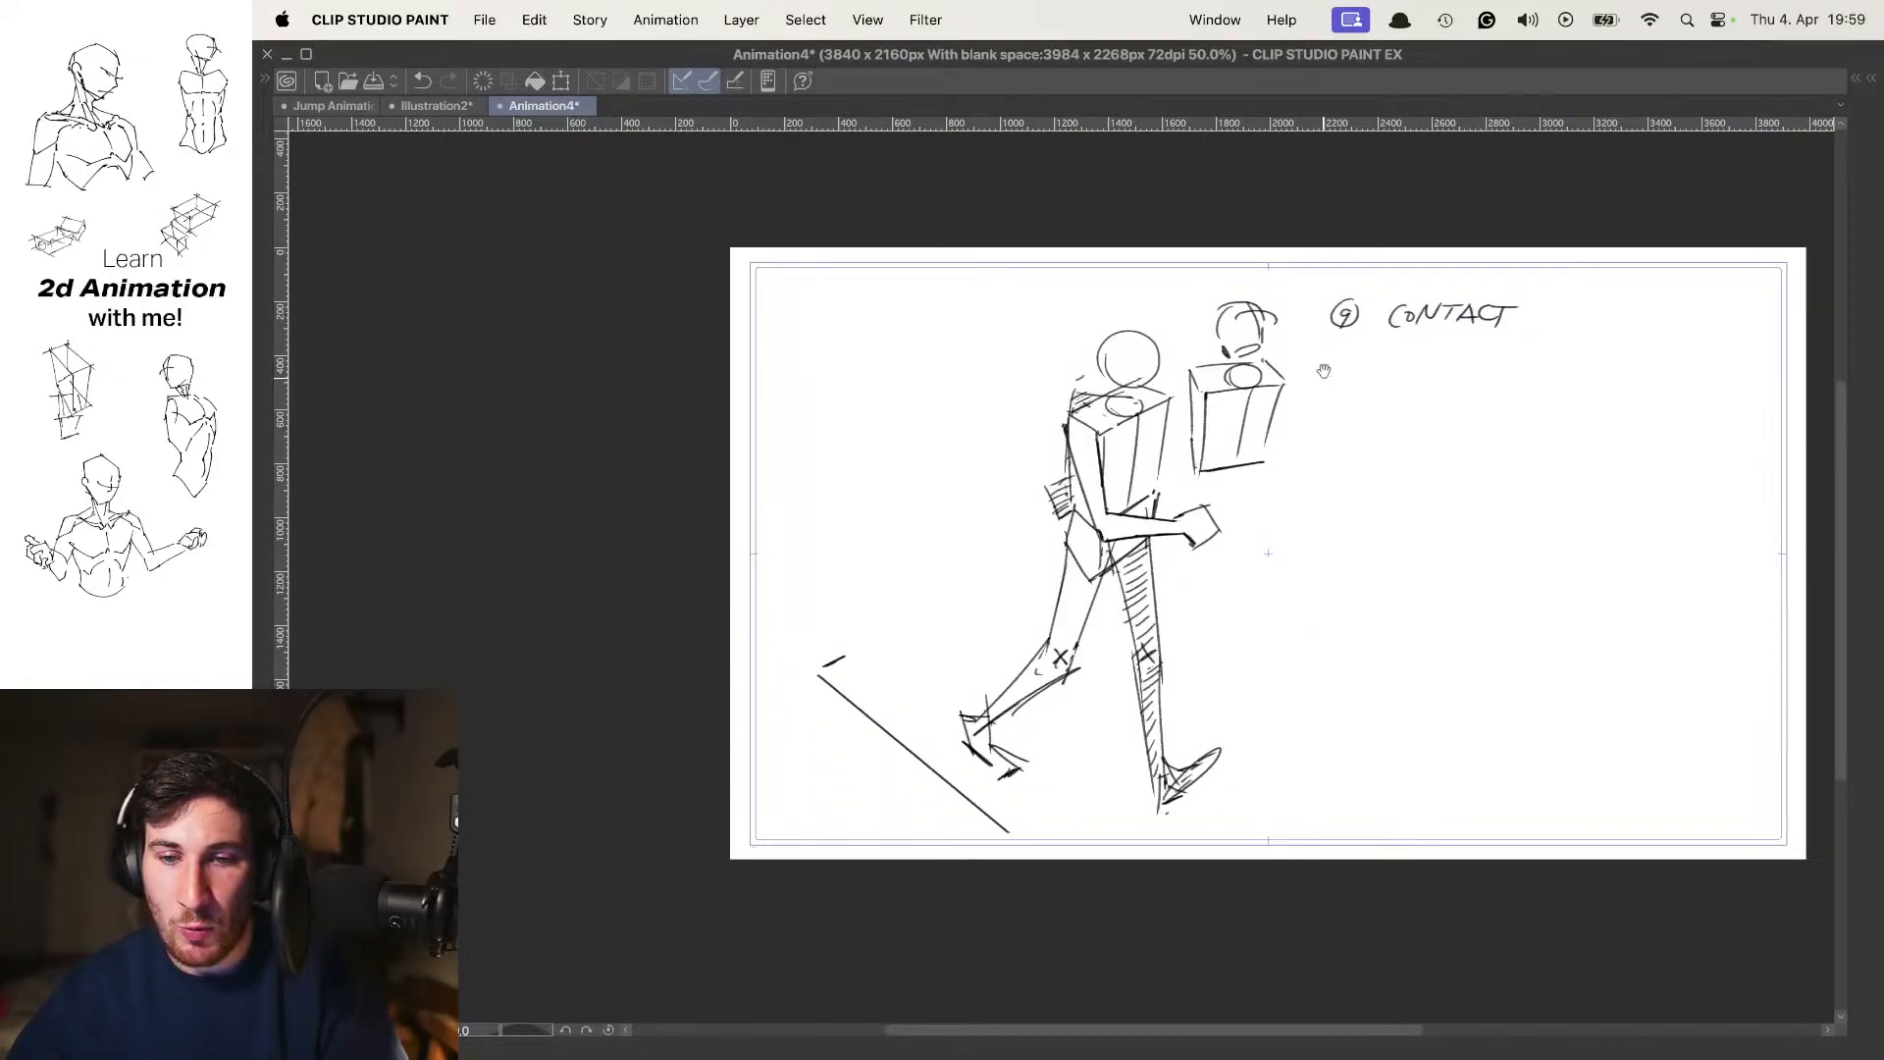
scroll(1320, 368, up, 3)
mouse_move(1339, 461)
mouse_down()
mouse_move(1294, 464)
mouse_move(1327, 481)
mouse_up()
key(Right)
key(Right)
key(Left)
key(Right)
key(Right)
key(Left)
key(Left)
key(Left)
key(Left)
key(Left)
key(Left)
key(Left)
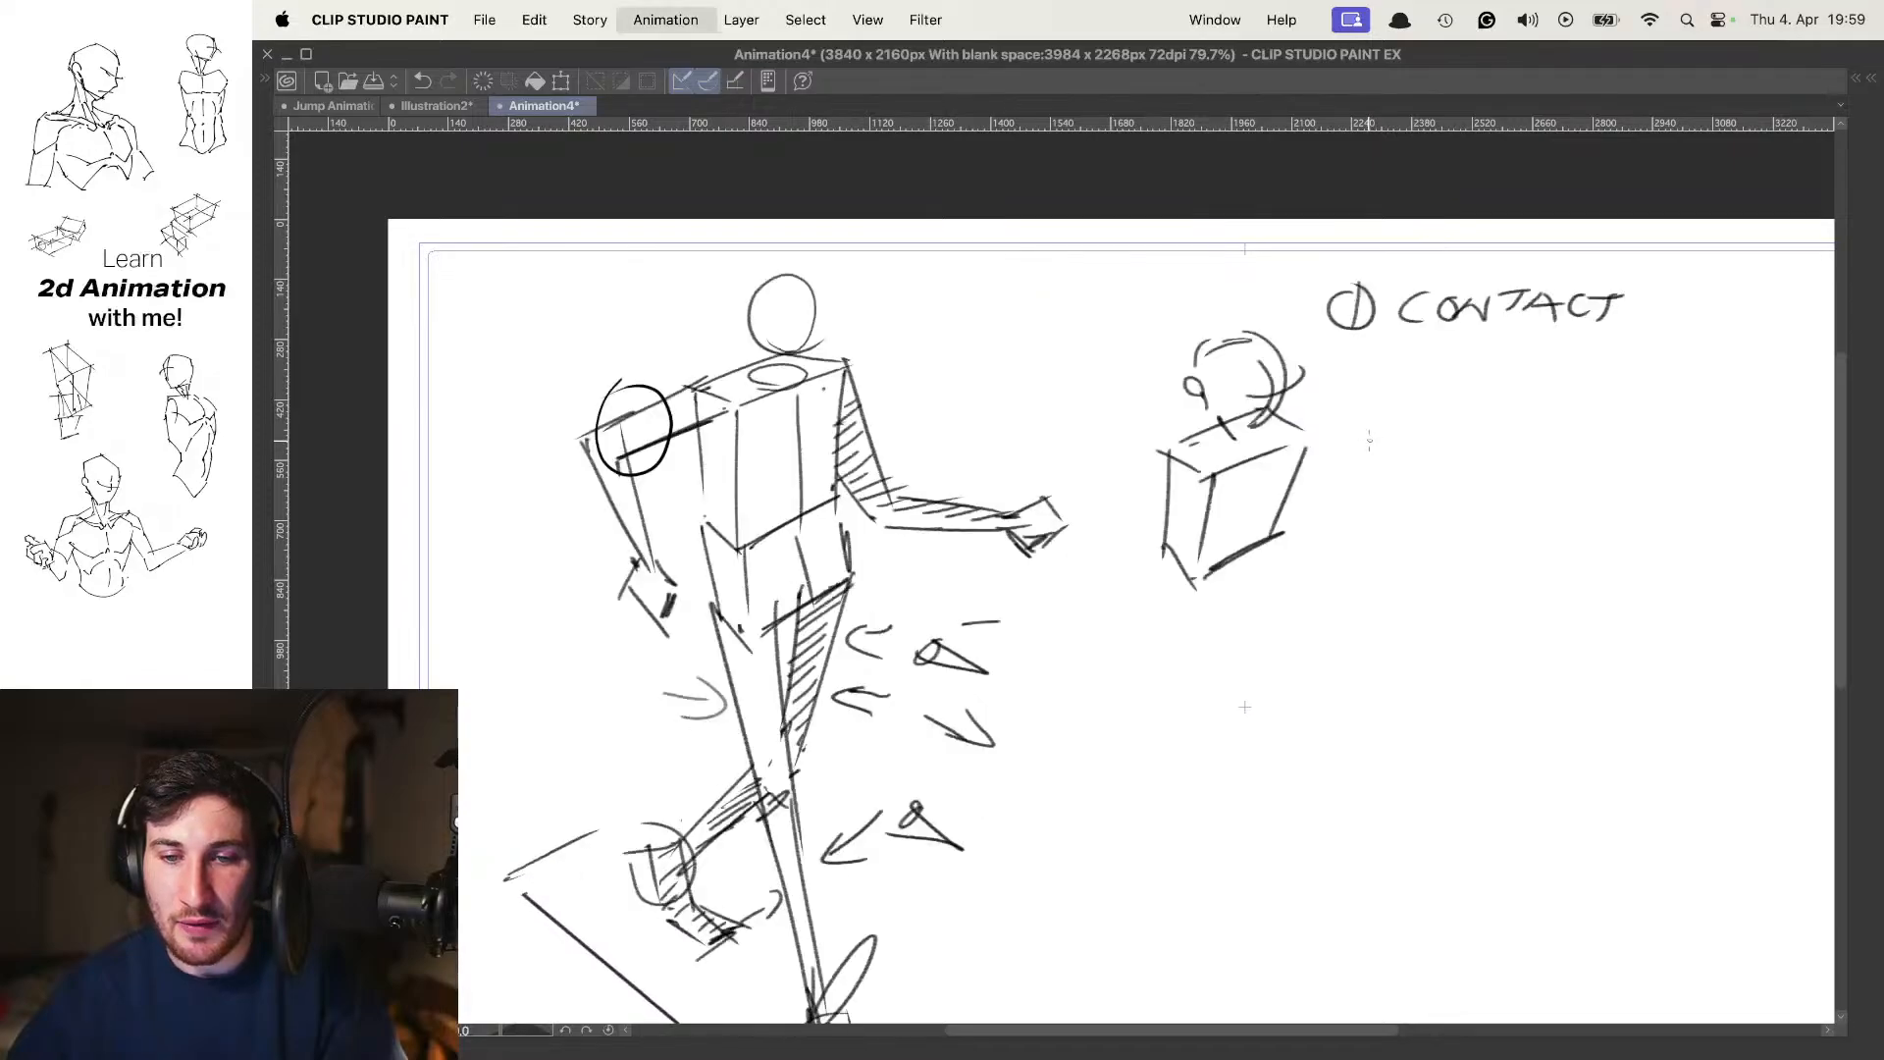
Draw two small arrows beside the separate head-and-torso sketch on frame 9, pointing at the head and the torso
scroll(1249, 429, down, 3)
key(Right)
key(Right)
key(Right)
key(Right)
key(Right)
key(Right)
mouse_move(1249, 428)
mouse_down()
mouse_move(1233, 375)
mouse_move(1256, 432)
mouse_up()
click(1255, 433)
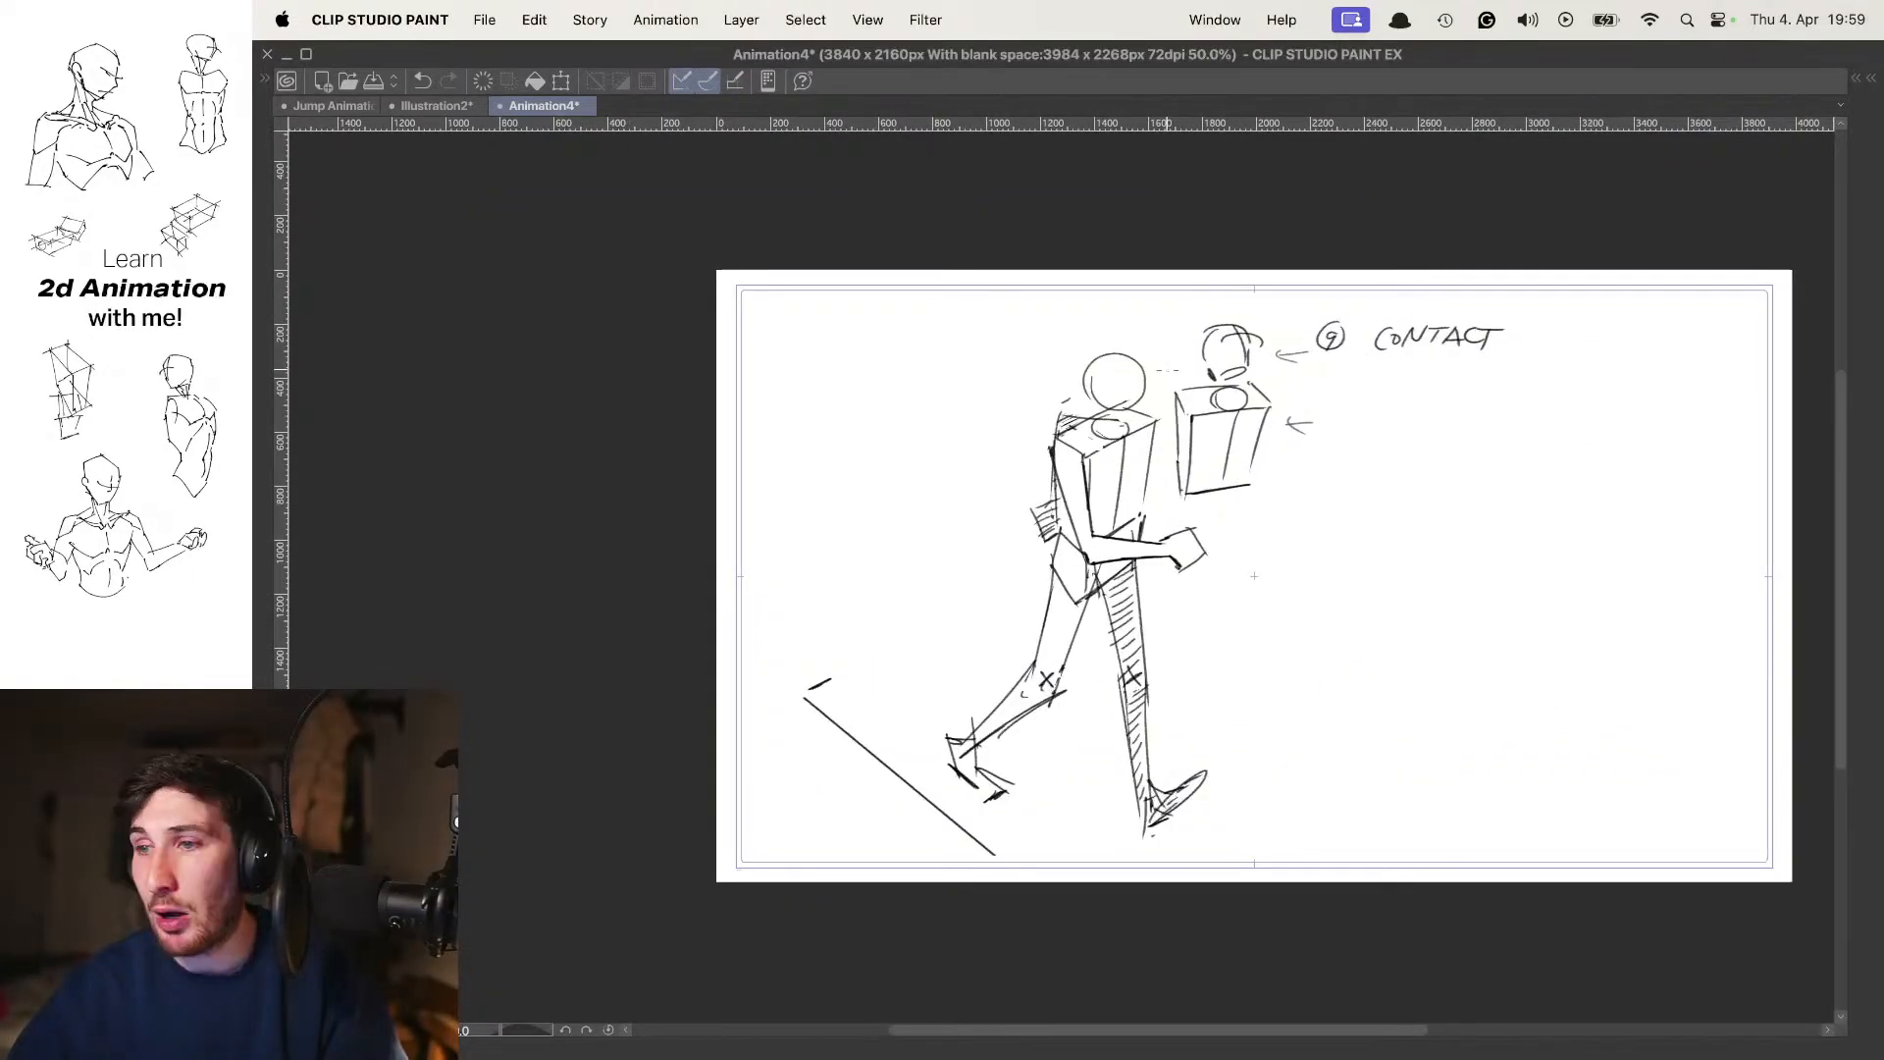
Show Folder 3 instead of Folder 4 and flip through its back-view walk poses
key(Right)
key(Right)
key(Right)
key(Right)
key(Right)
key(Tab)
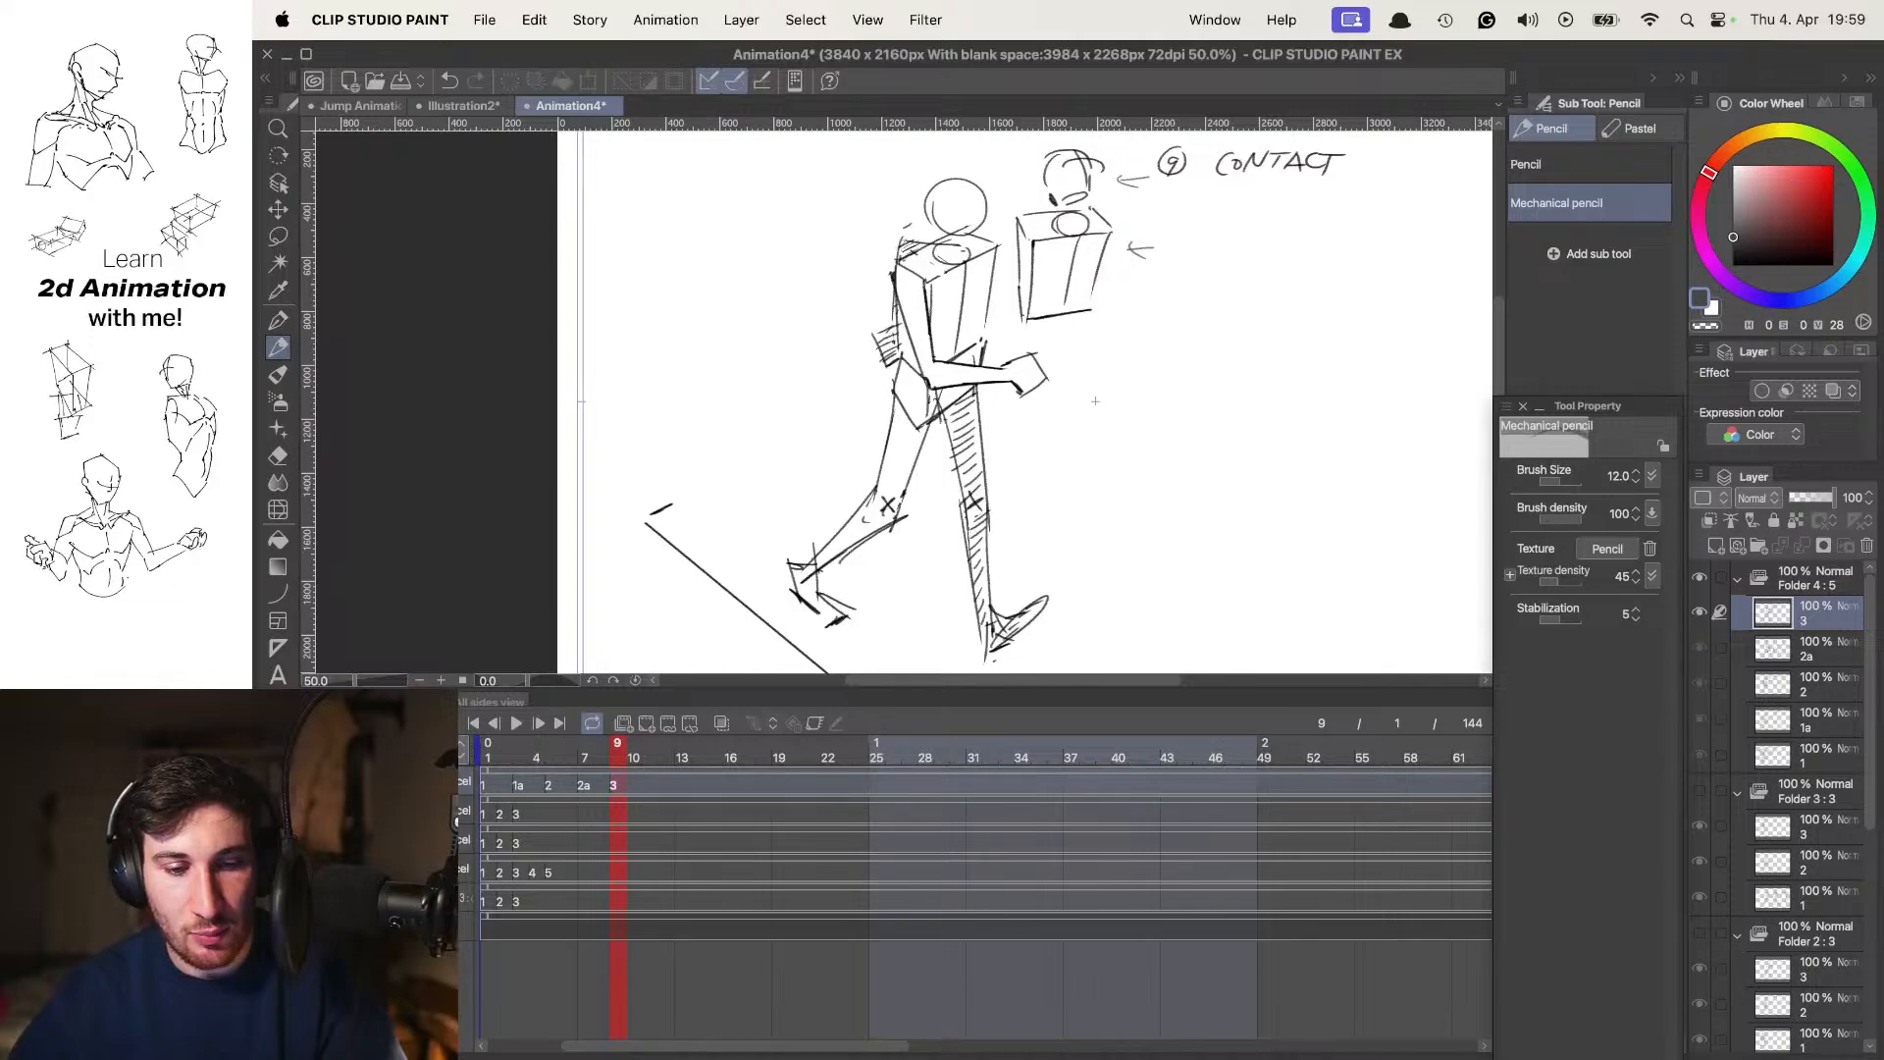
click(285, 785)
click(284, 815)
click(412, 815)
key(Tab)
key(Right)
key(Right)
key(Right)
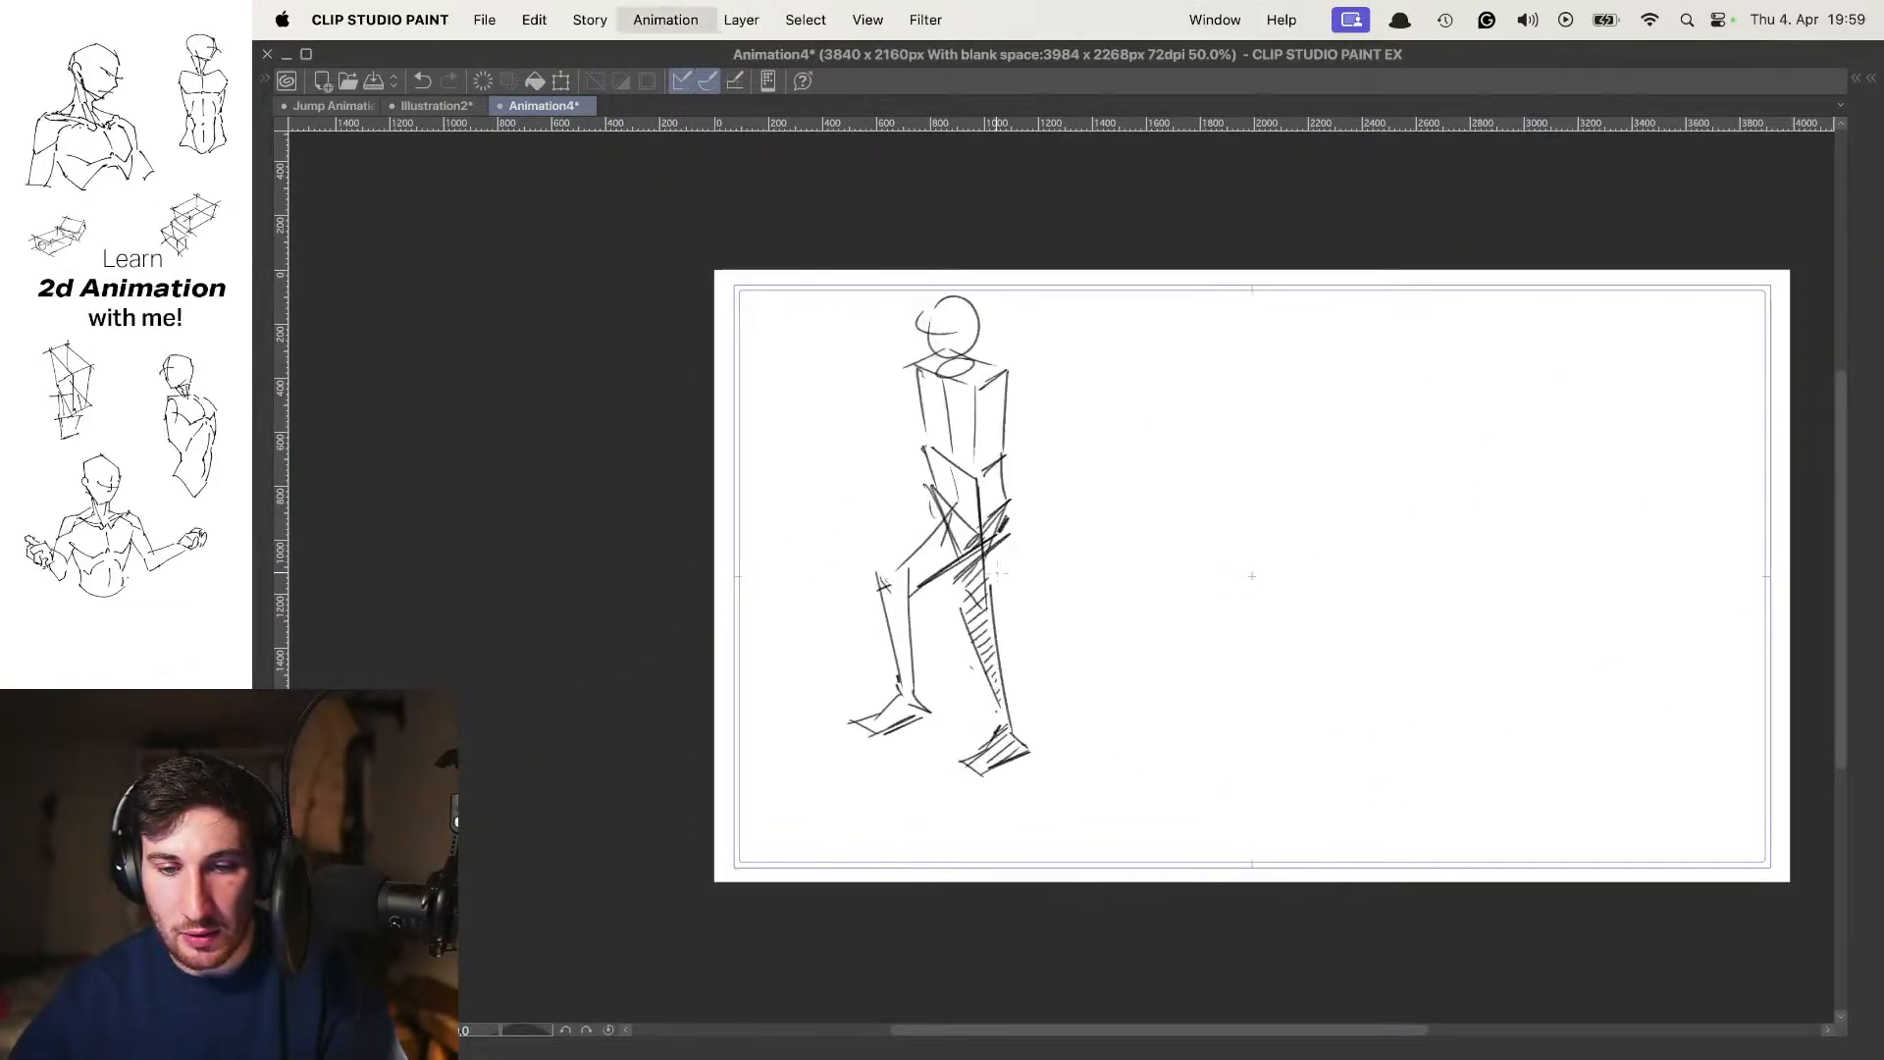
key(Left)
key(Left)
key(Right)
key(Right)
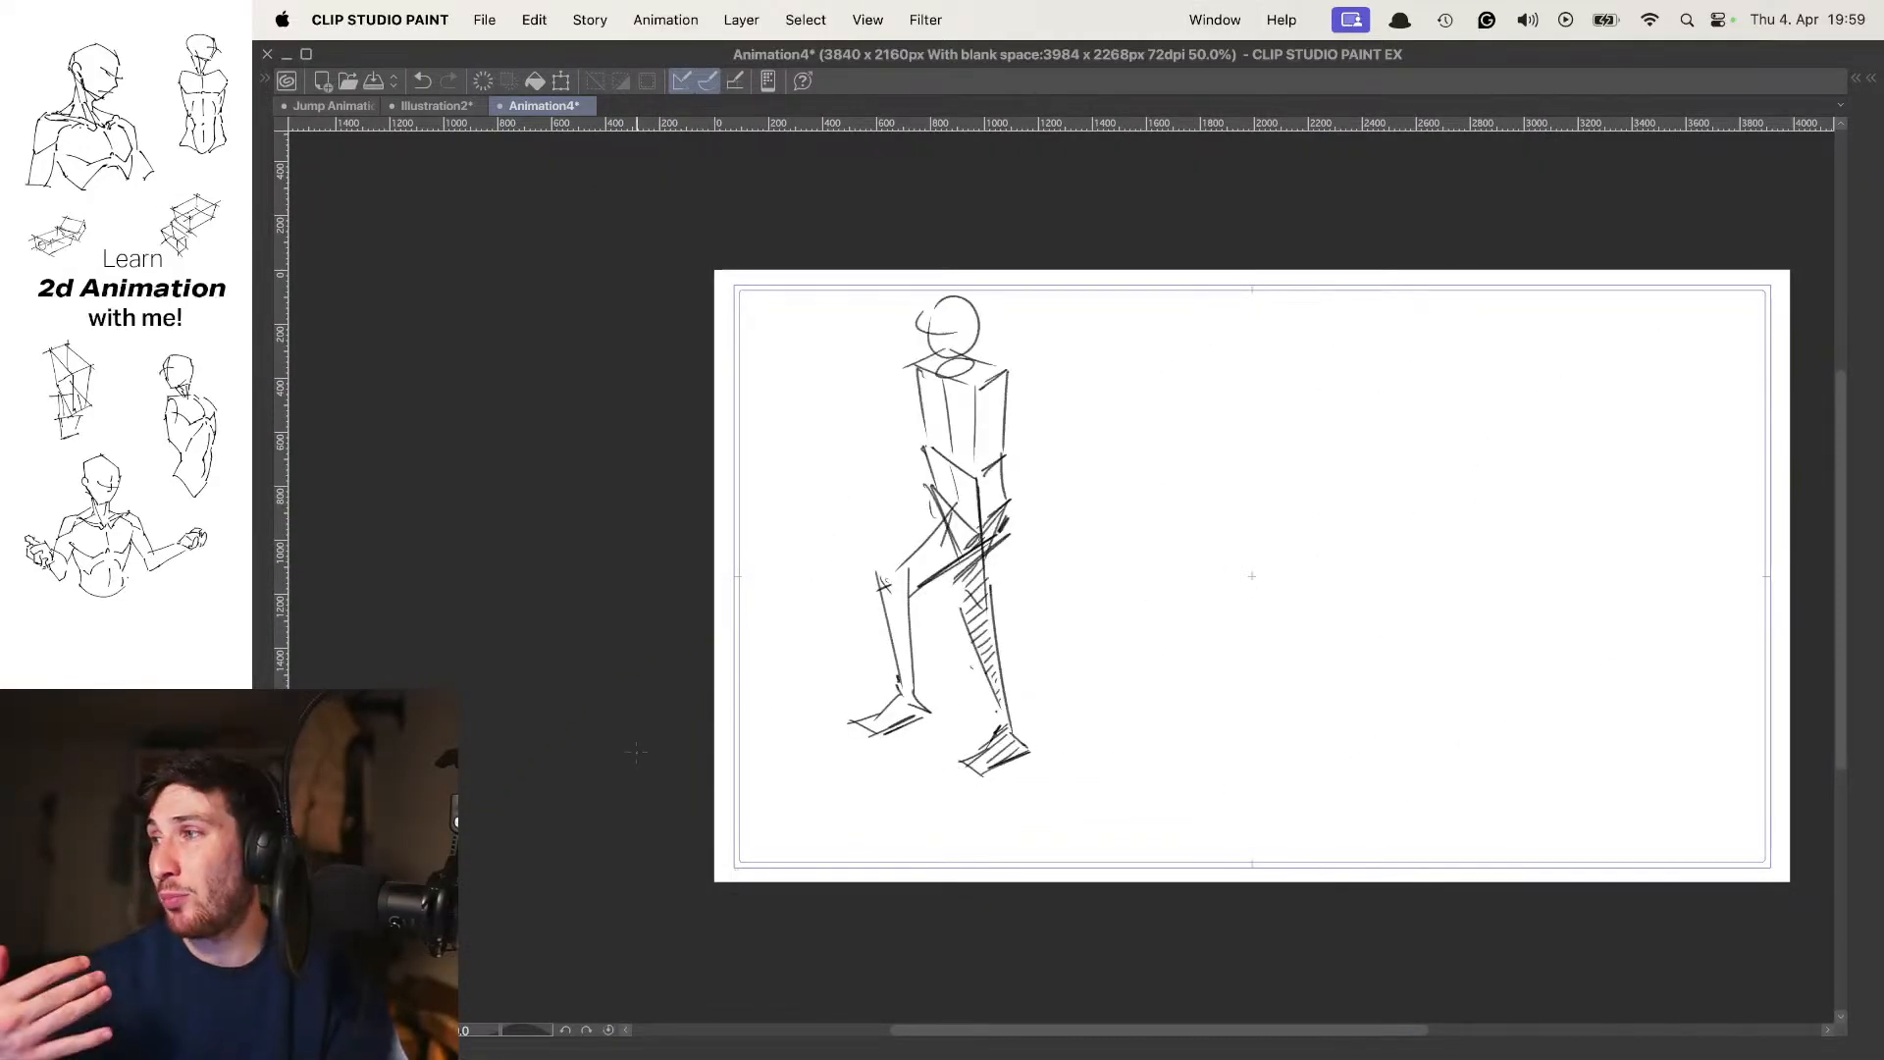
Show Folder 2 instead of Folder 3 and flip between its contact and passing poses
key(Tab)
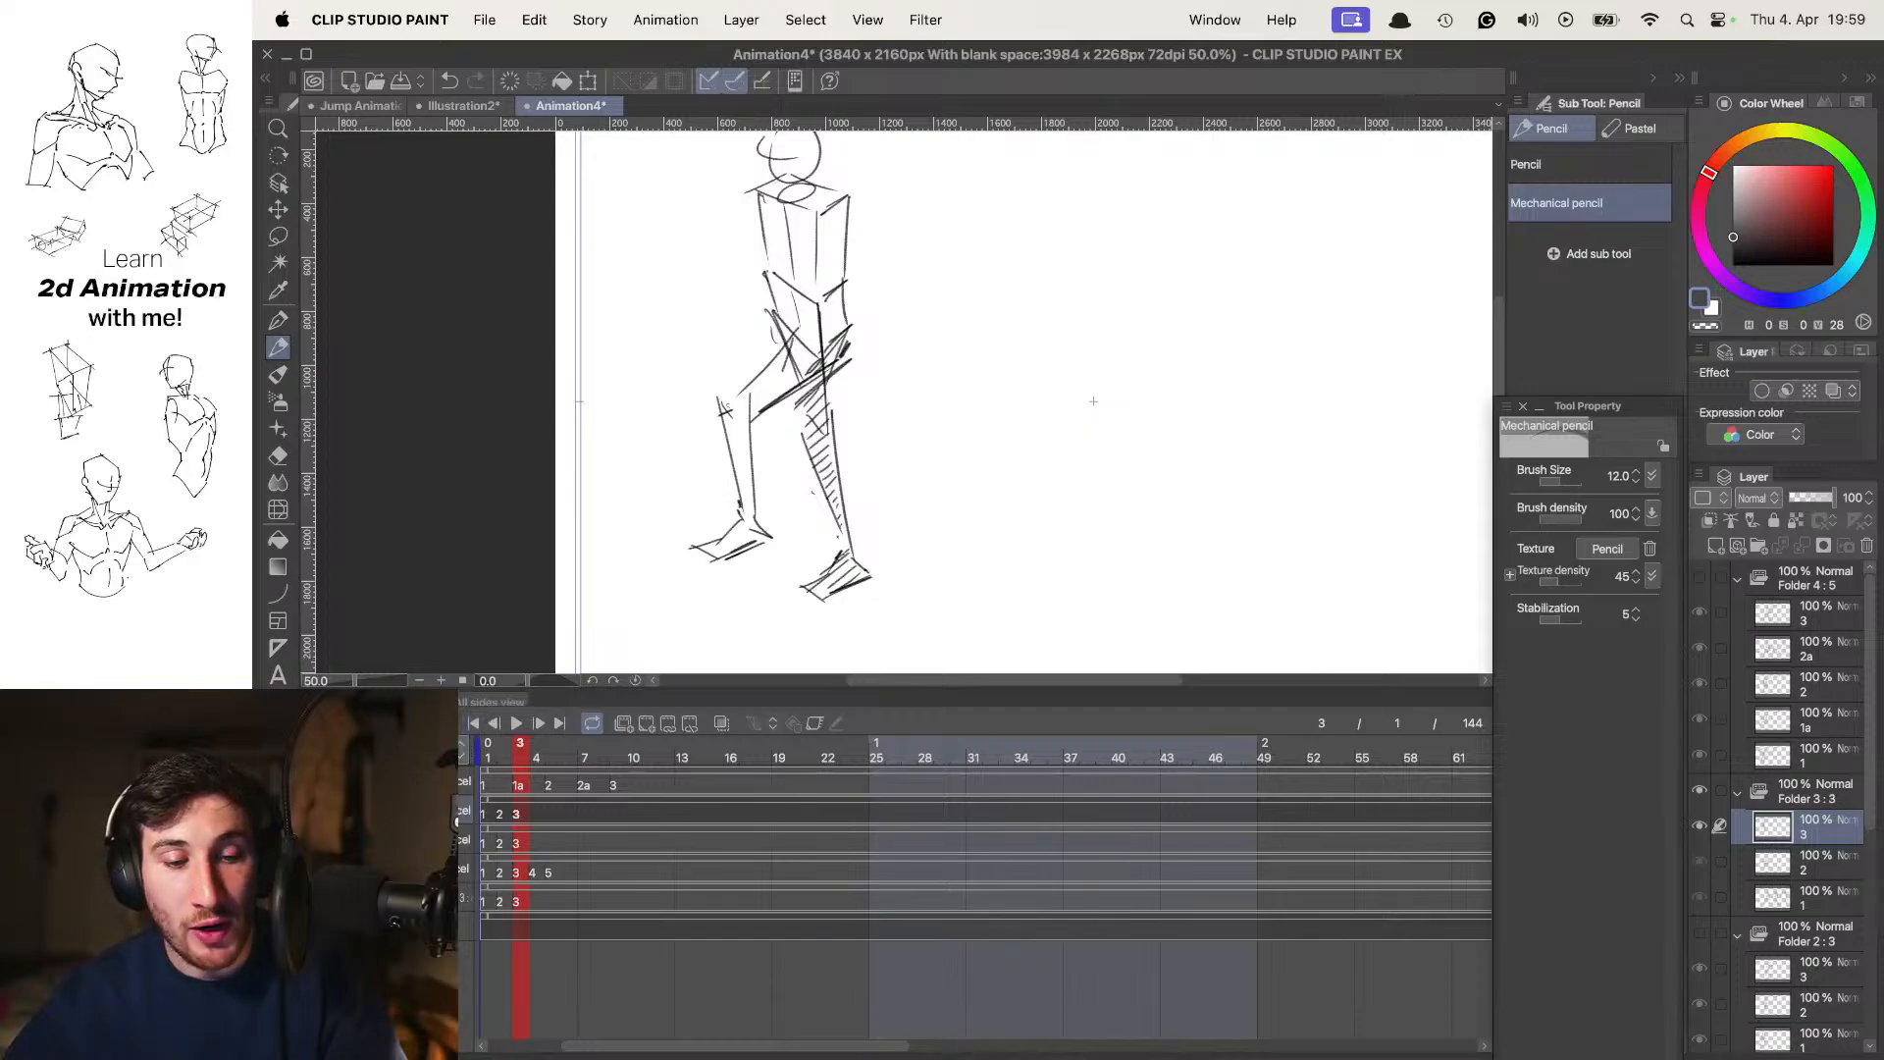
click(284, 815)
click(285, 843)
click(412, 843)
key(Left)
key(Left)
key(Right)
key(Right)
key(Left)
key(Left)
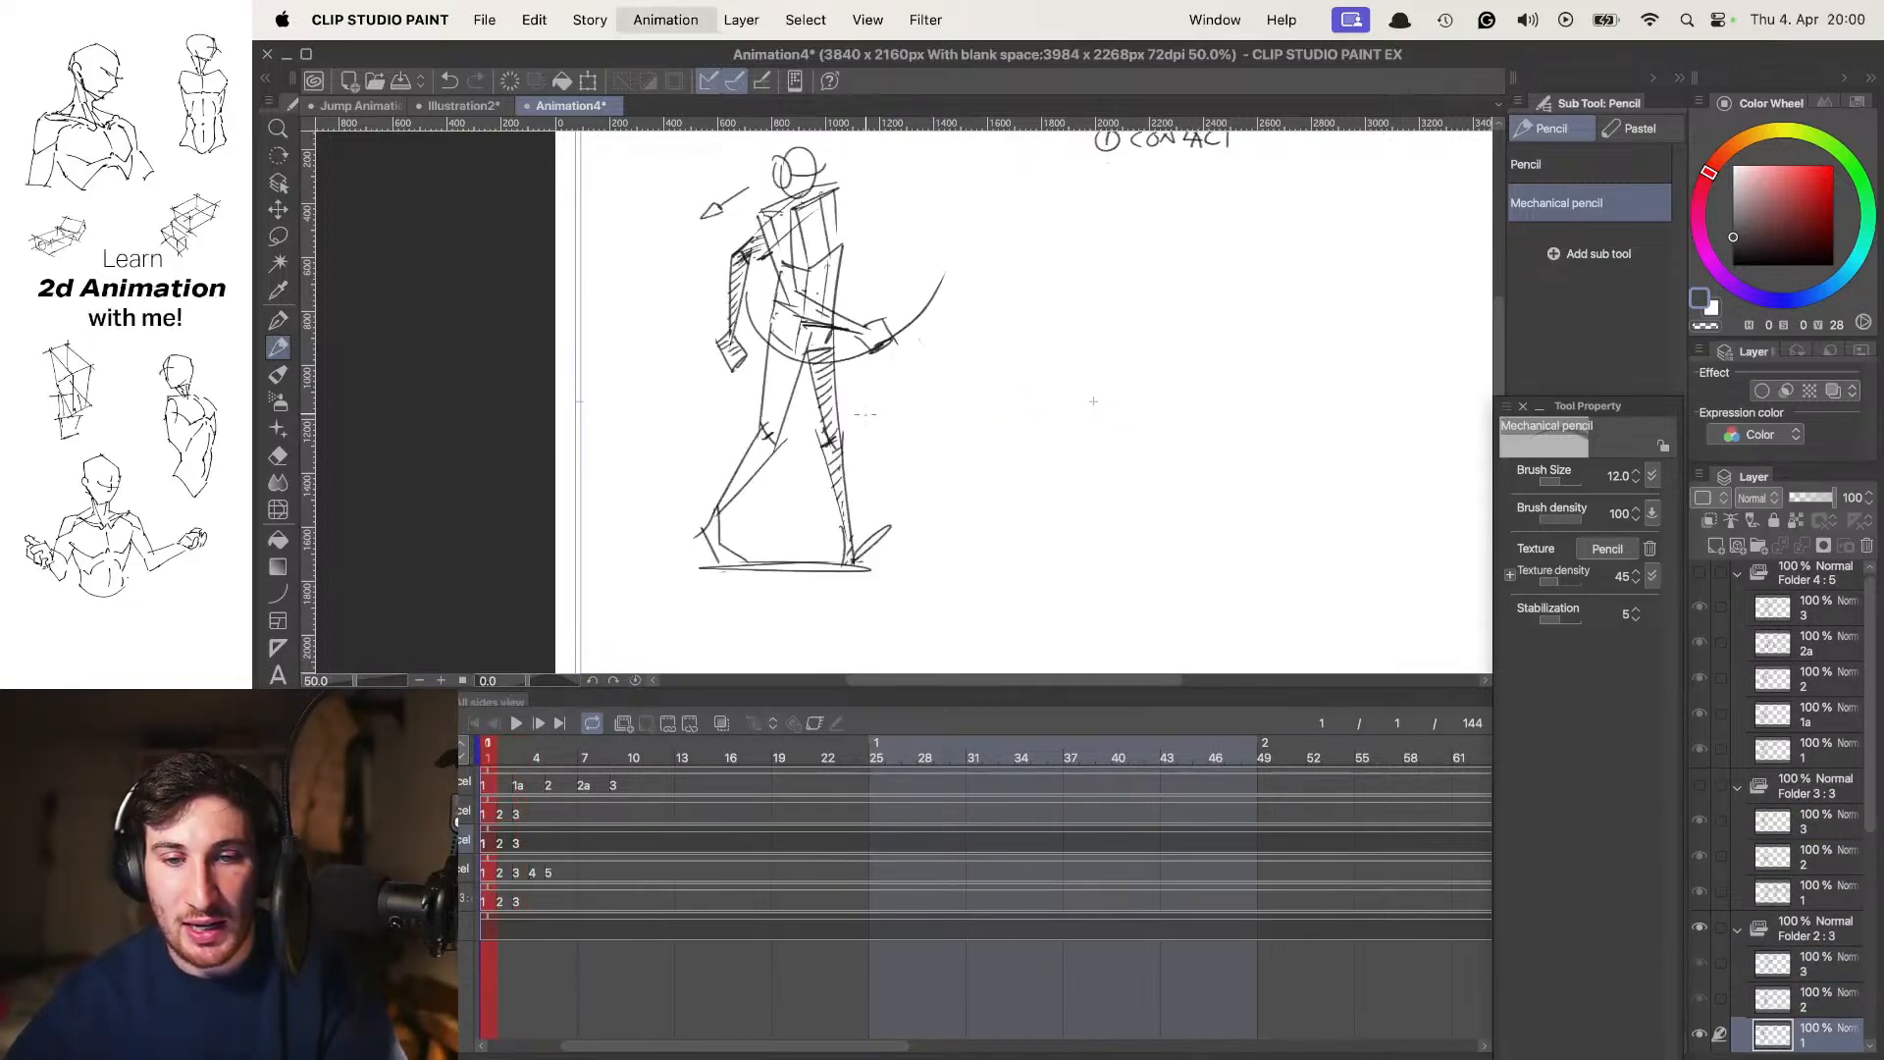
key(Right)
drag(718, 488, 744, 508)
key(Left)
key(Right)
key(Left)
key(Right)
key(Left)
key(Right)
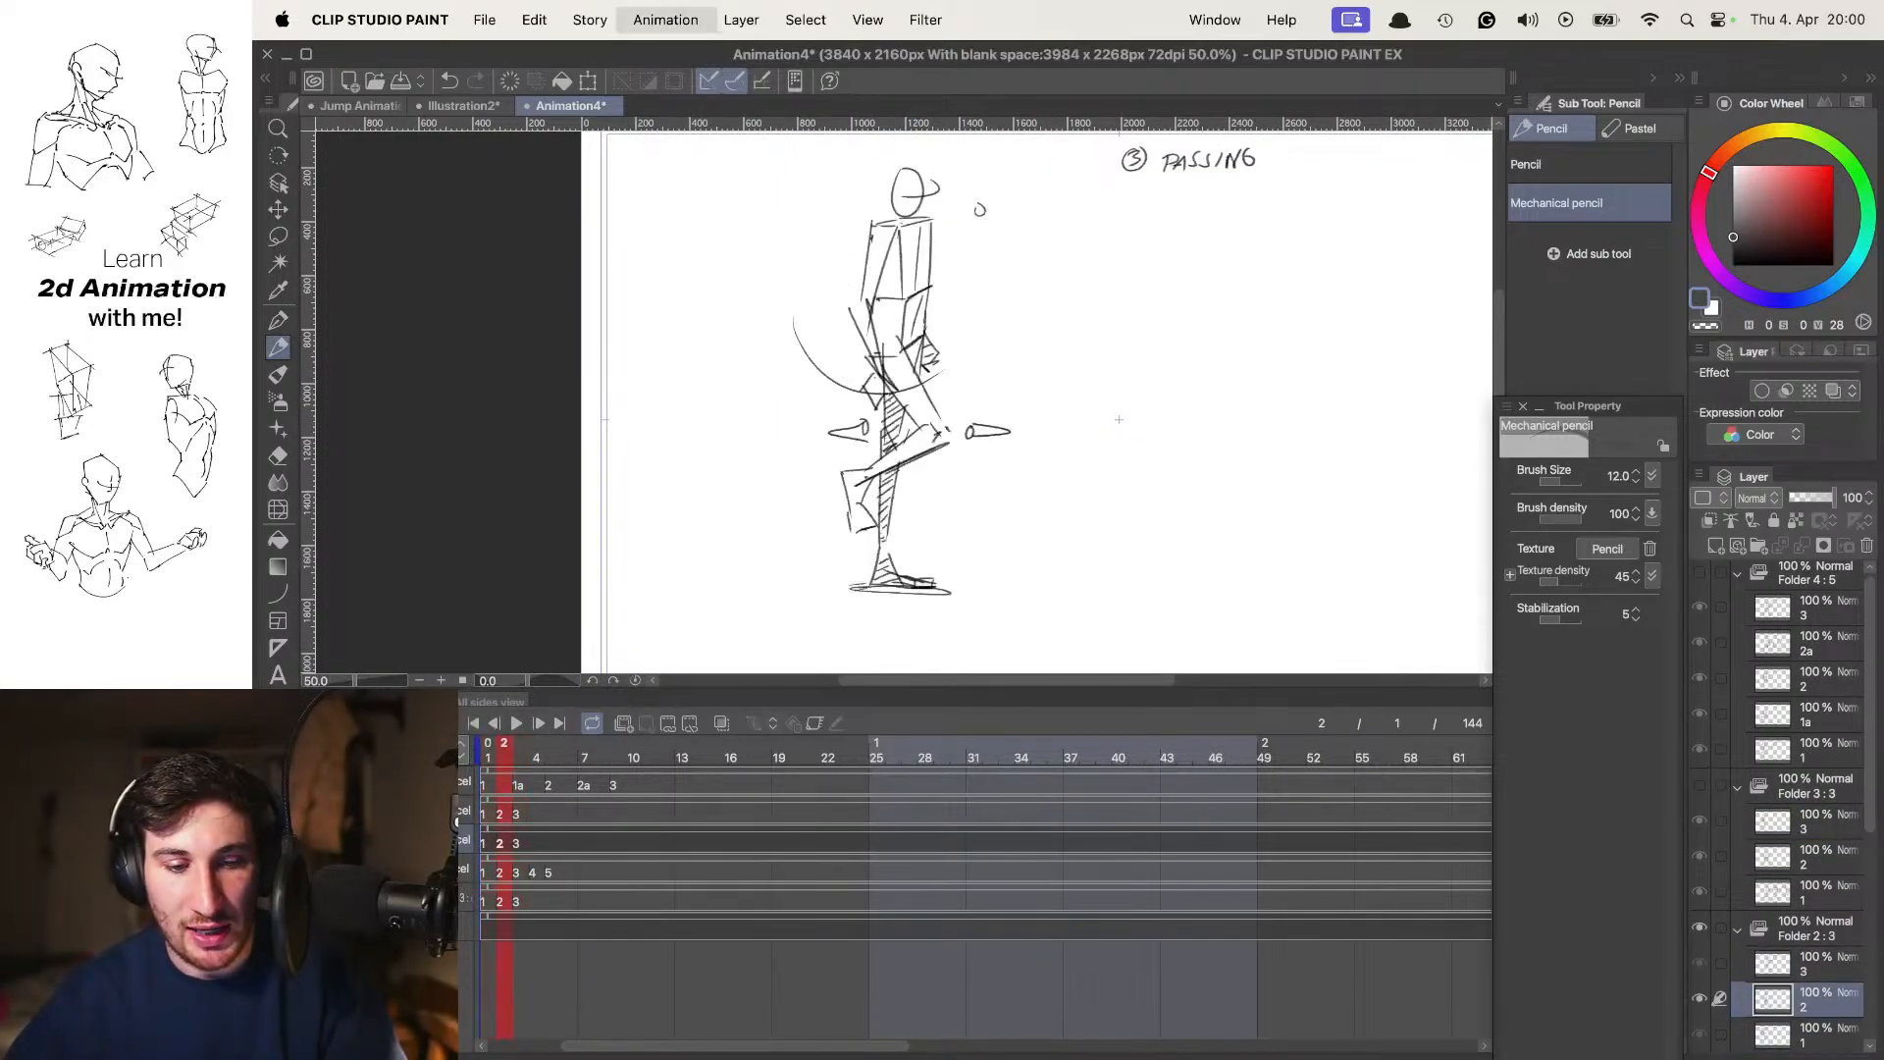
key(Left)
key(Right)
Show Folder 1 instead of Folder 2 and step through its five side-view walk poses
click(285, 843)
click(285, 872)
click(412, 872)
key(Left)
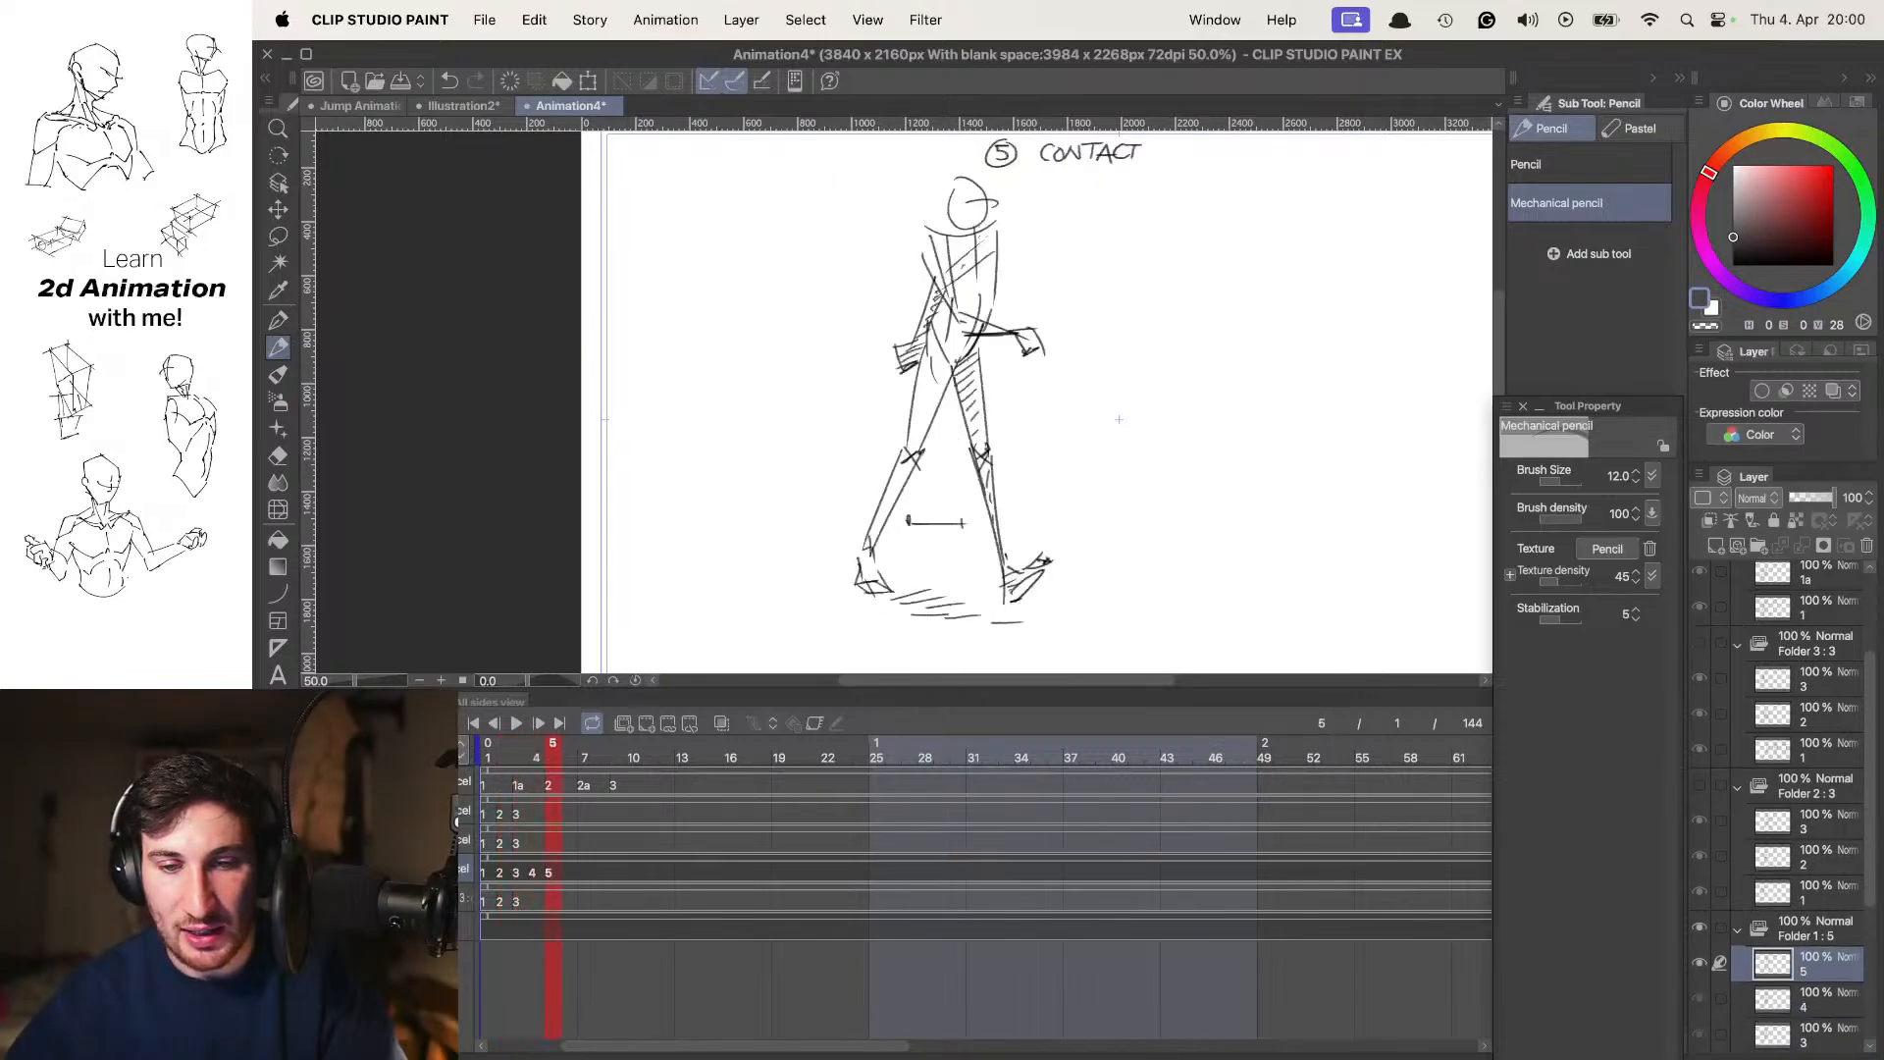
key(Right)
key(Right)
key(Left)
Show the Animation folder instead of Folder 1 and flip between its contact pose 1 and passing pose 2
key(Right)
key(Right)
key(Right)
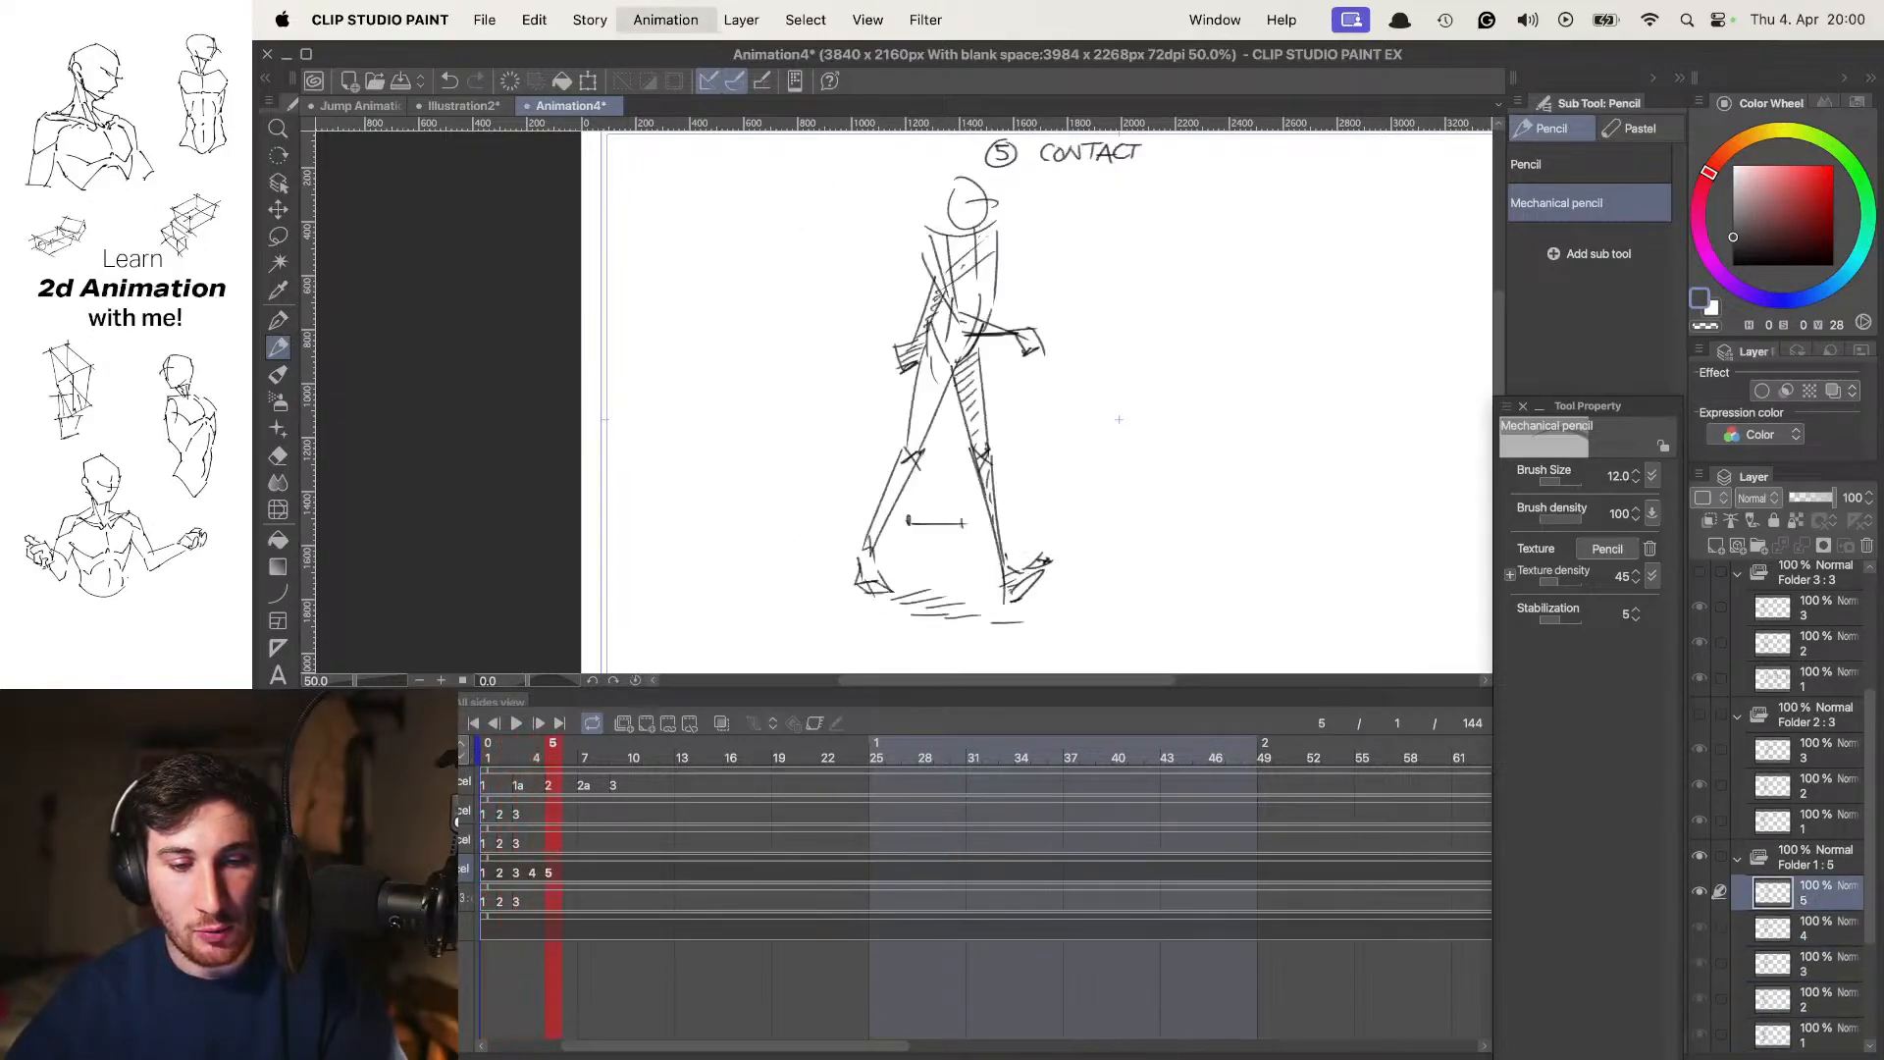
key(Left)
key(Left)
key(Left)
key(Left)
click(284, 872)
click(284, 900)
click(412, 900)
key(Right)
key(Left)
key(Right)
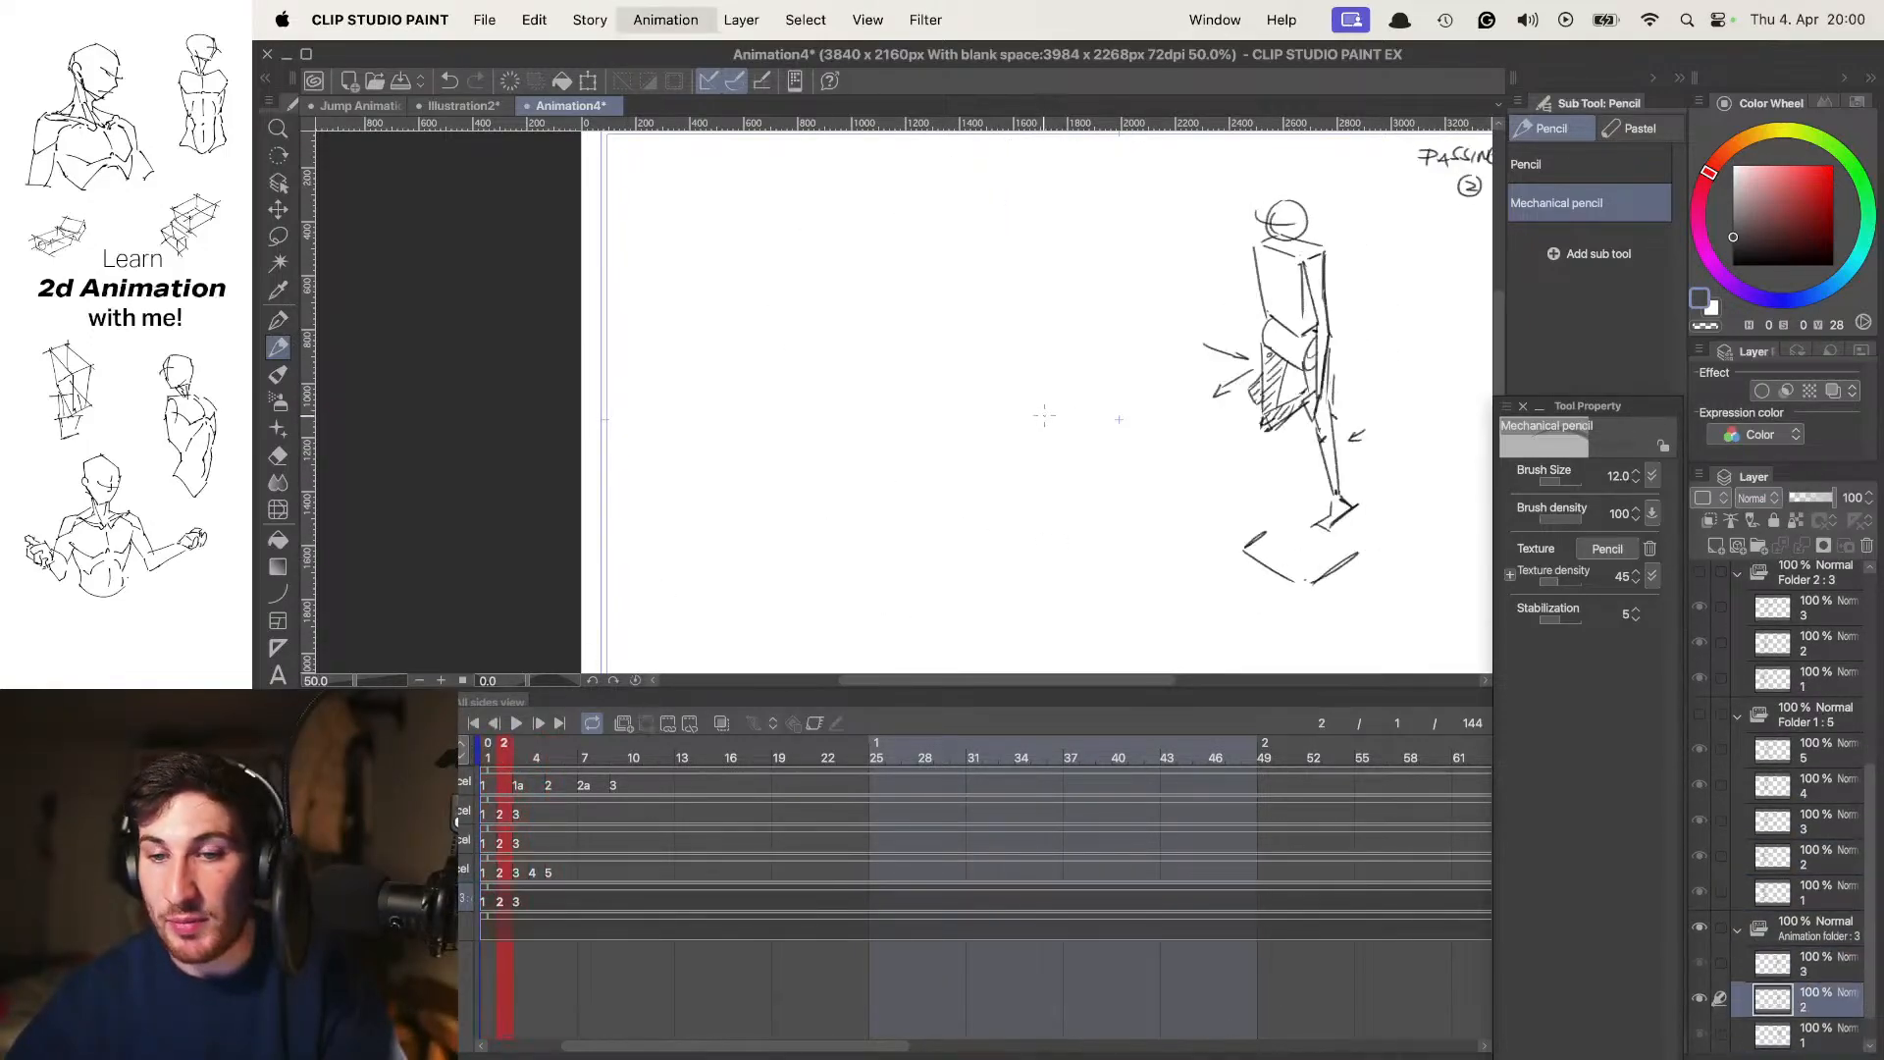
key(Left)
key(Right)
key(Left)
key(Right)
key(Left)
key(Right)
key(Left)
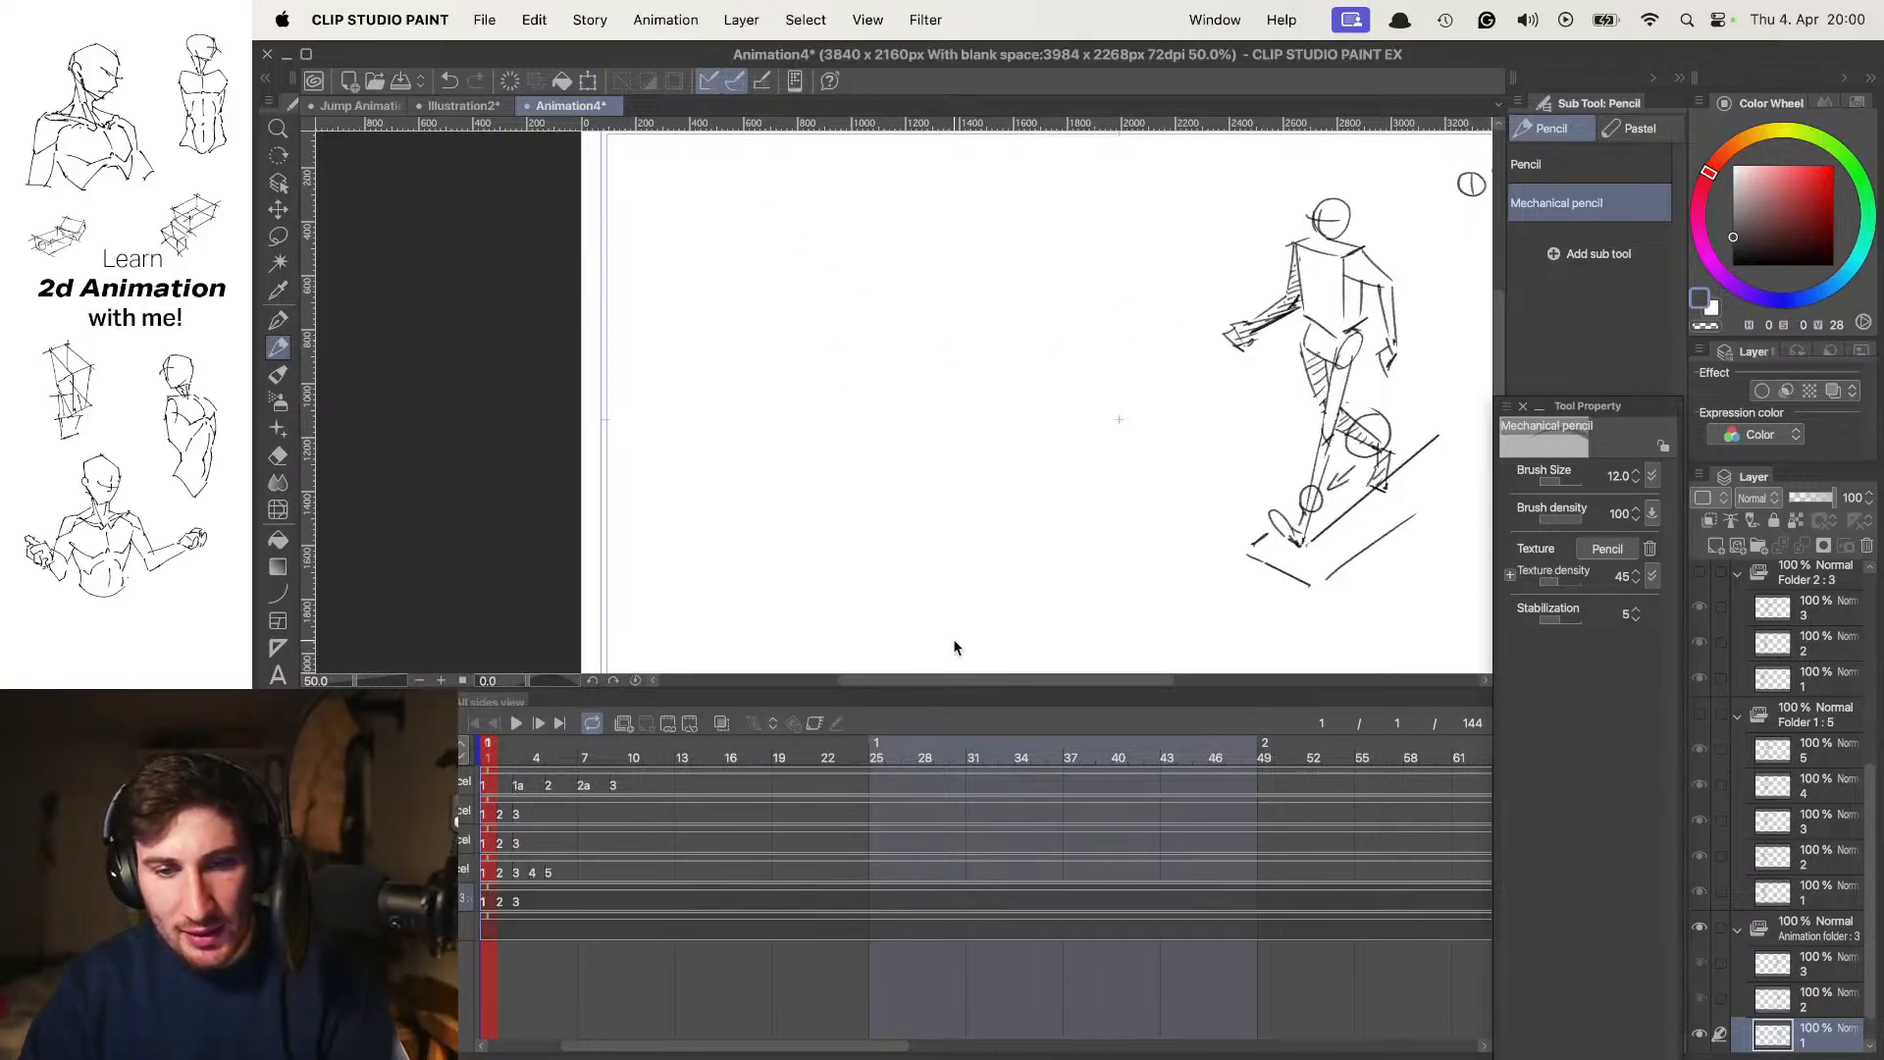
Switch to OBS
key(super+Tab)
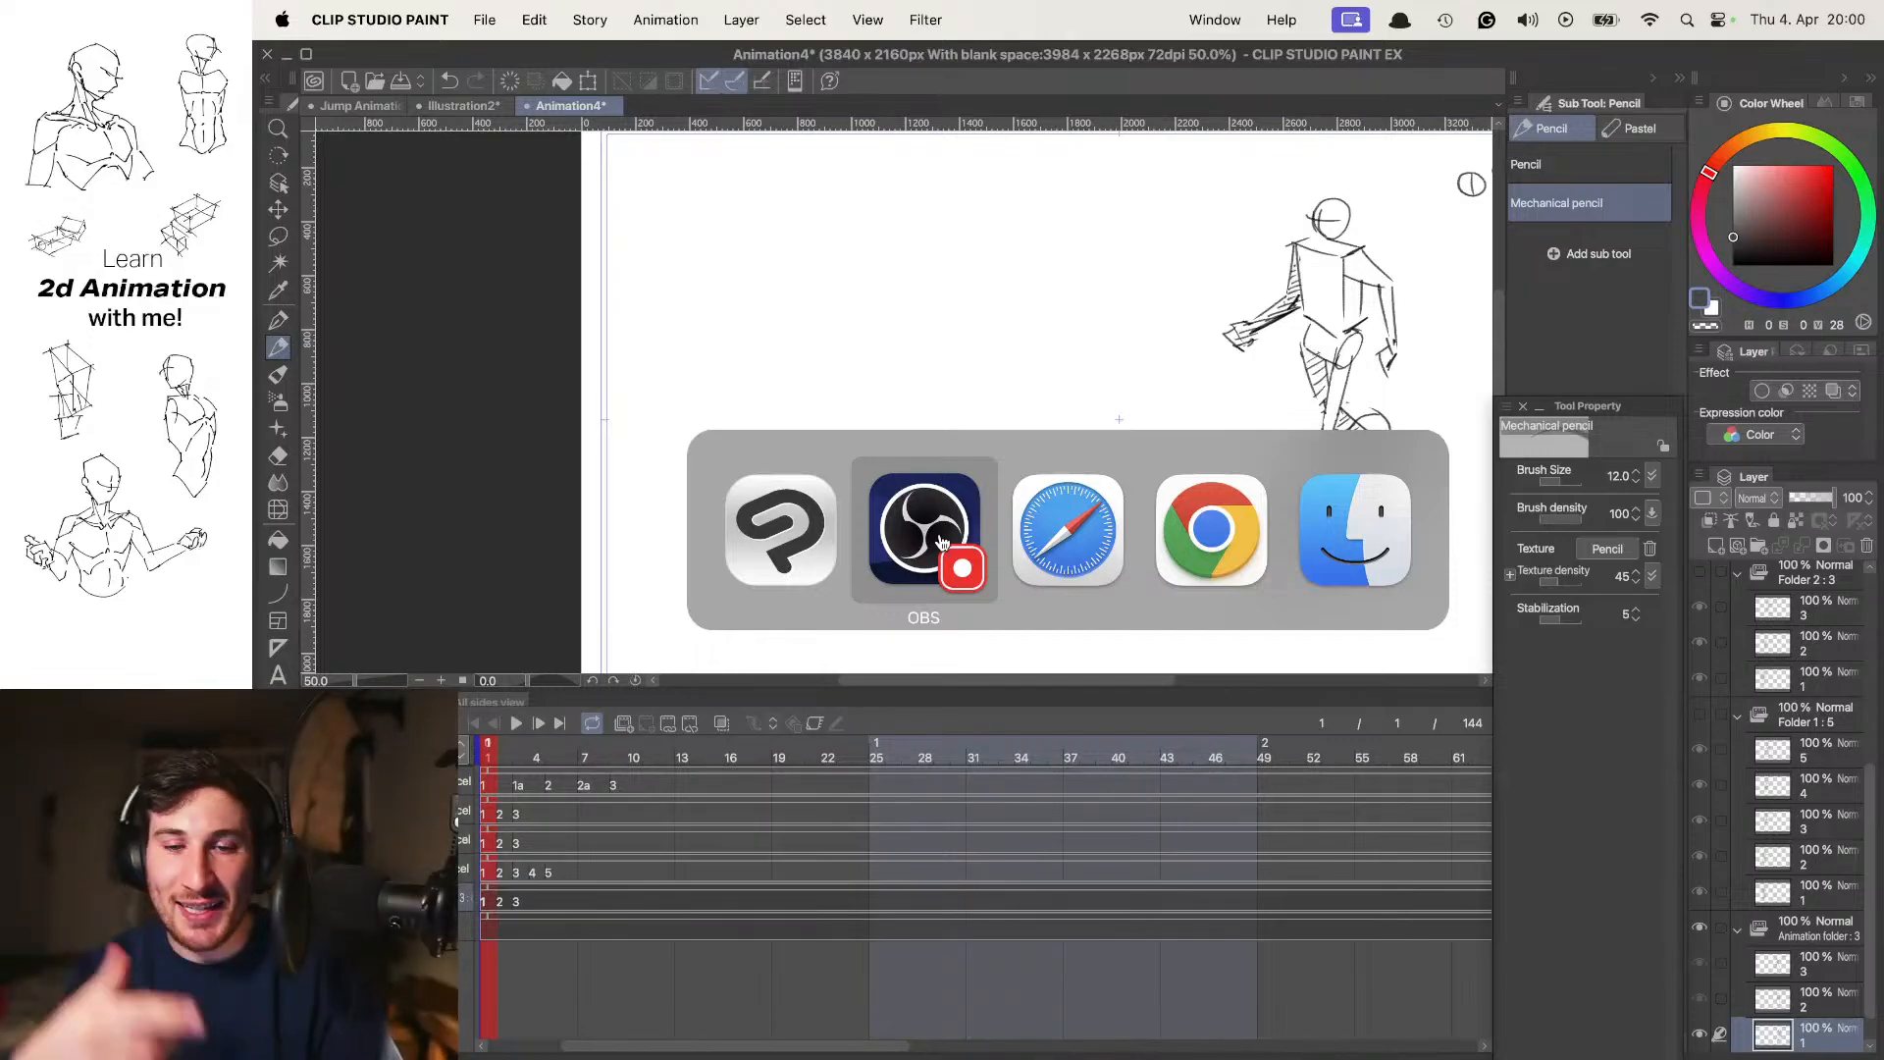
click(940, 542)
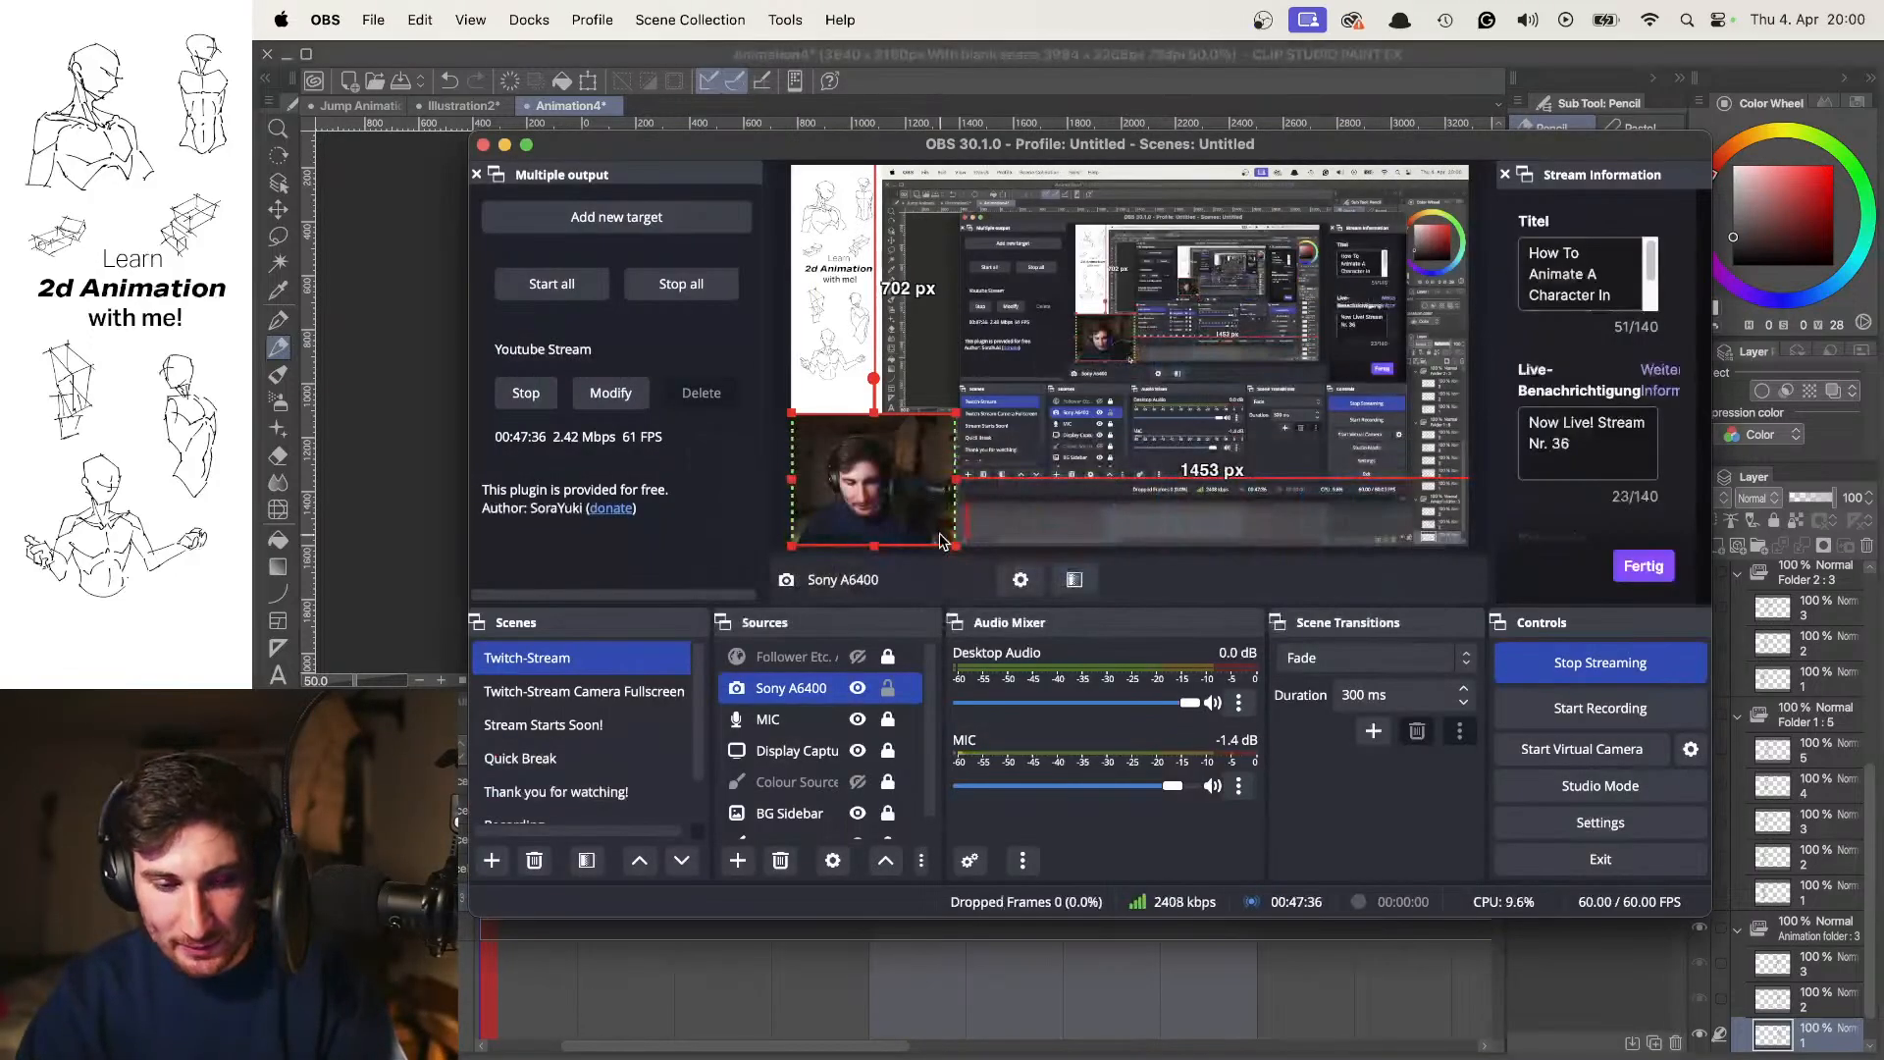